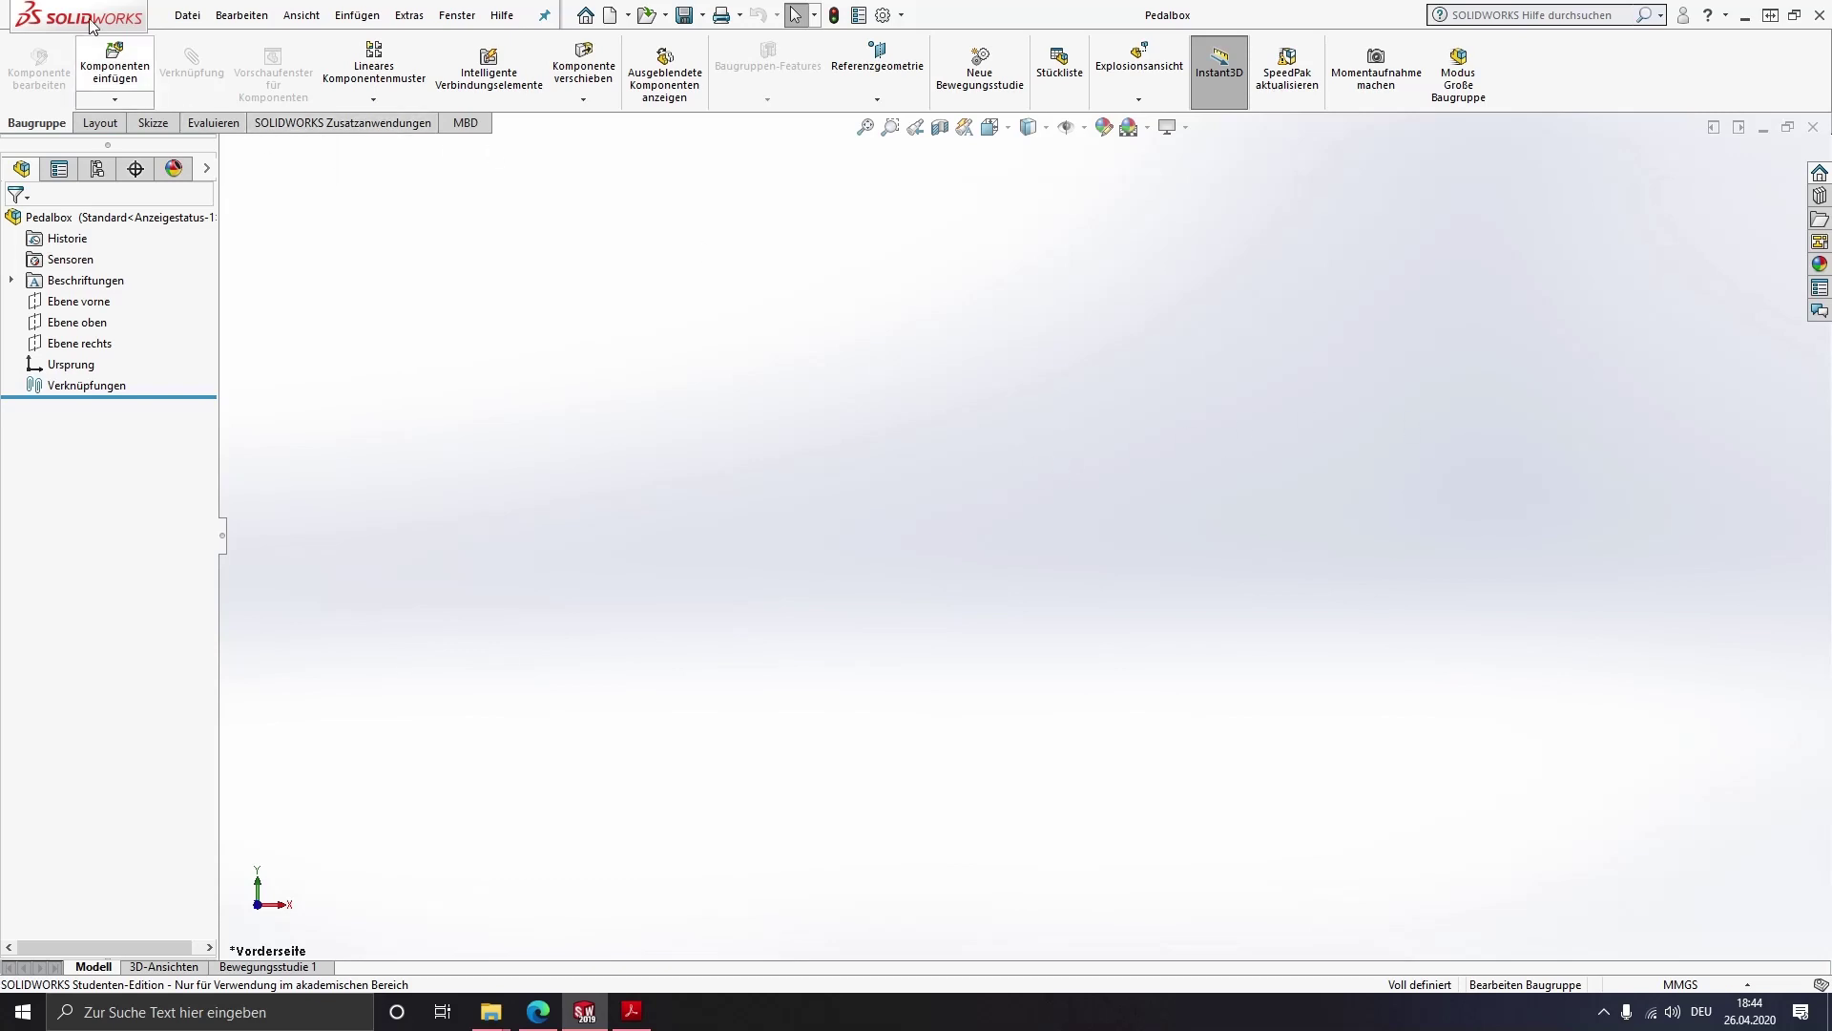
# Load the Grundplatte part from the Aufgabe 4.1 - Komponenten folder via Komponenten einfügen
pyautogui.click(125, 62)
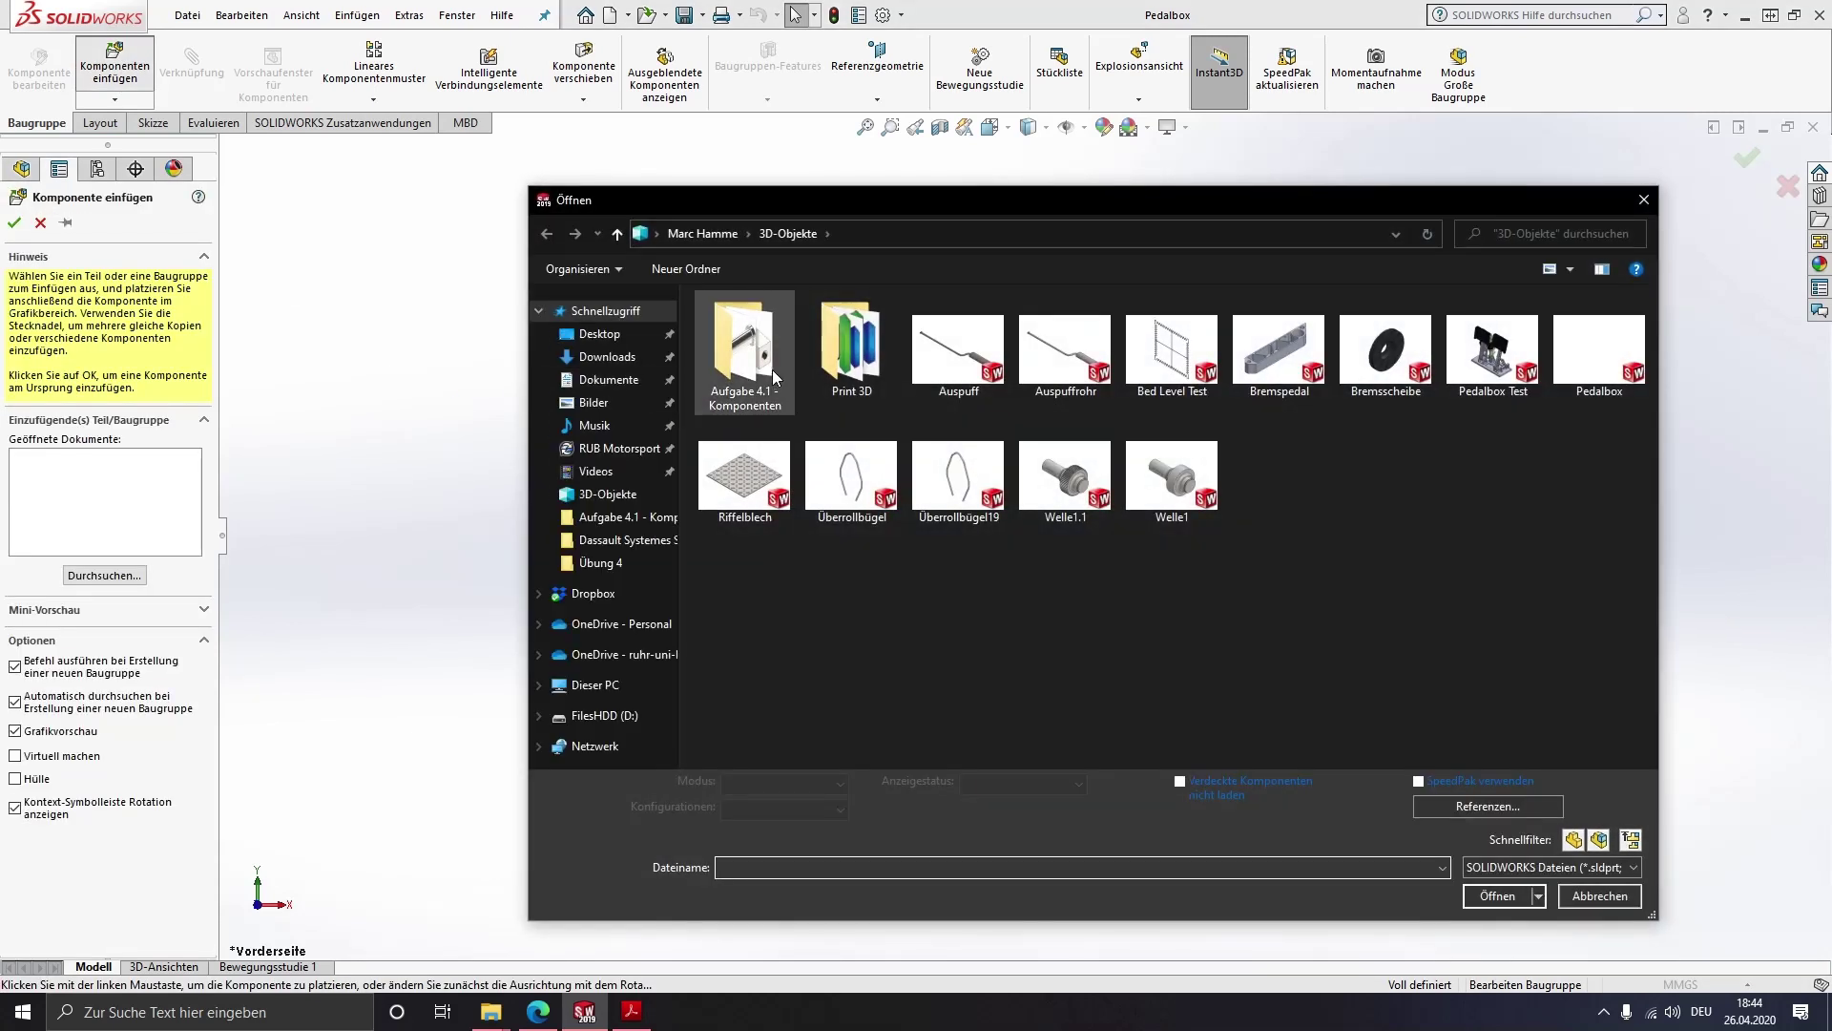
pyautogui.doubleClick(763, 363)
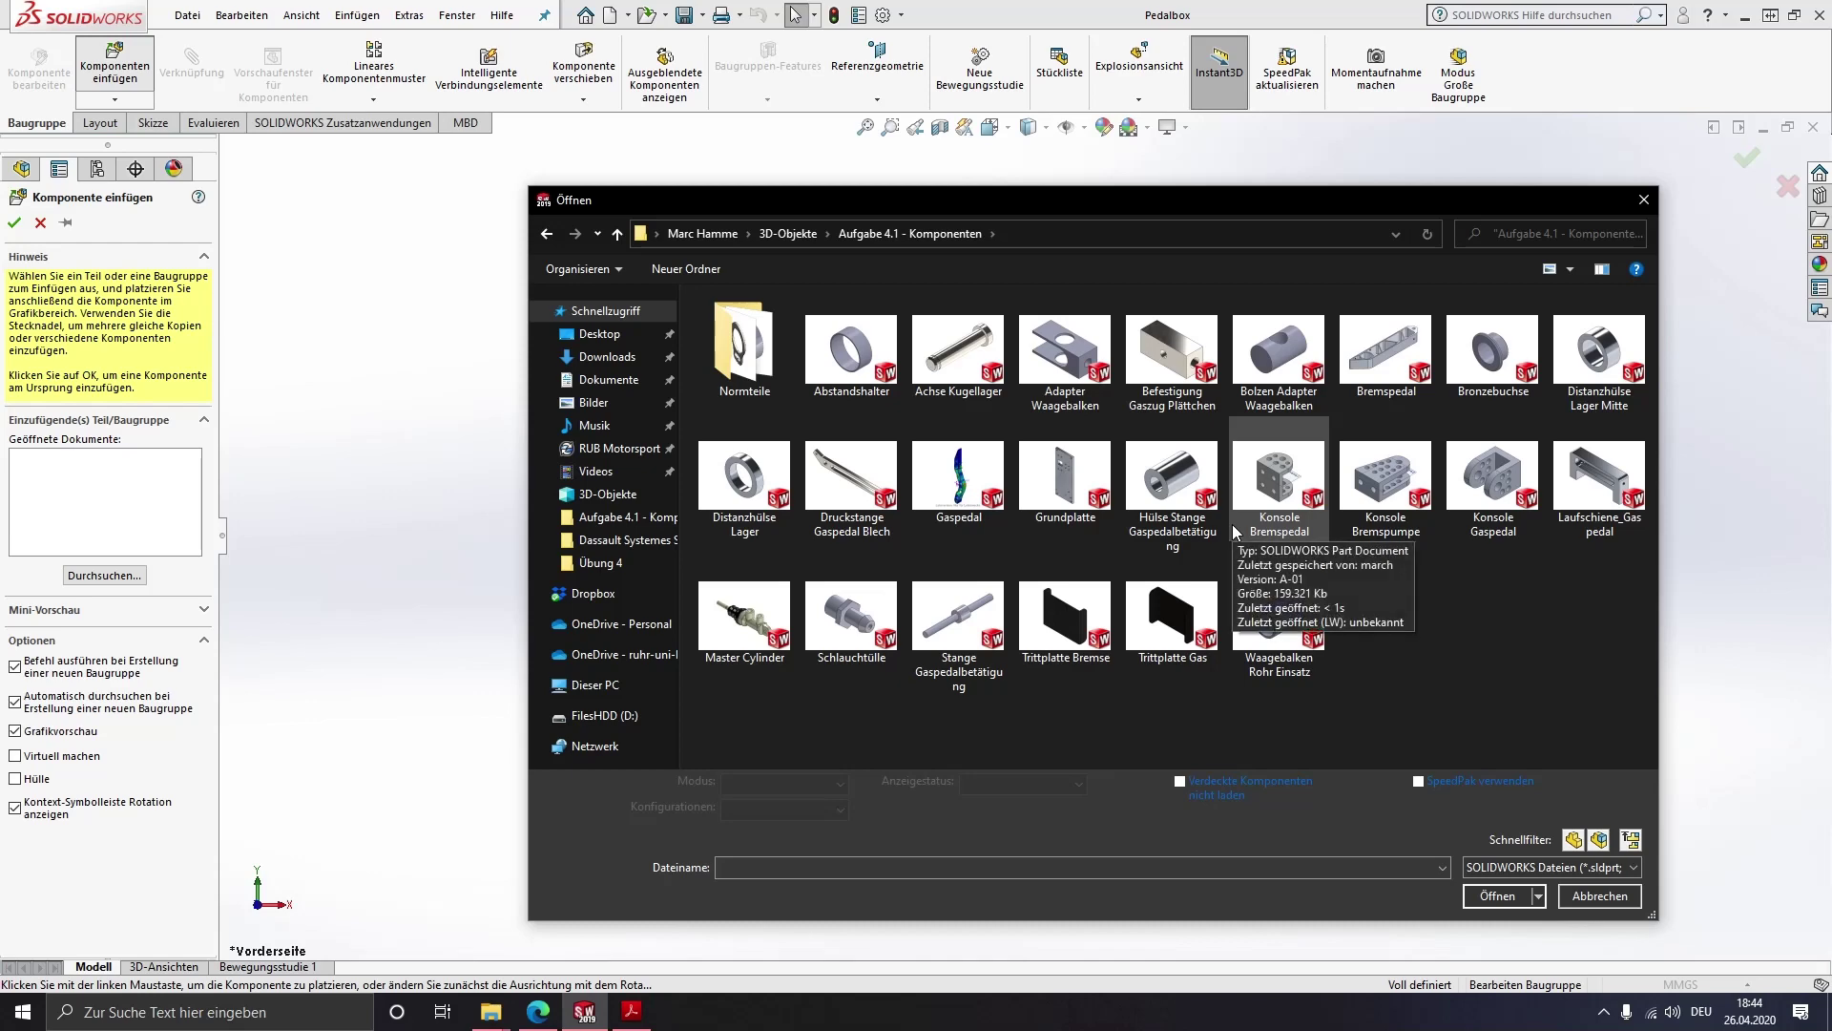
pyautogui.click(1061, 475)
pyautogui.doubleClick(1061, 476)
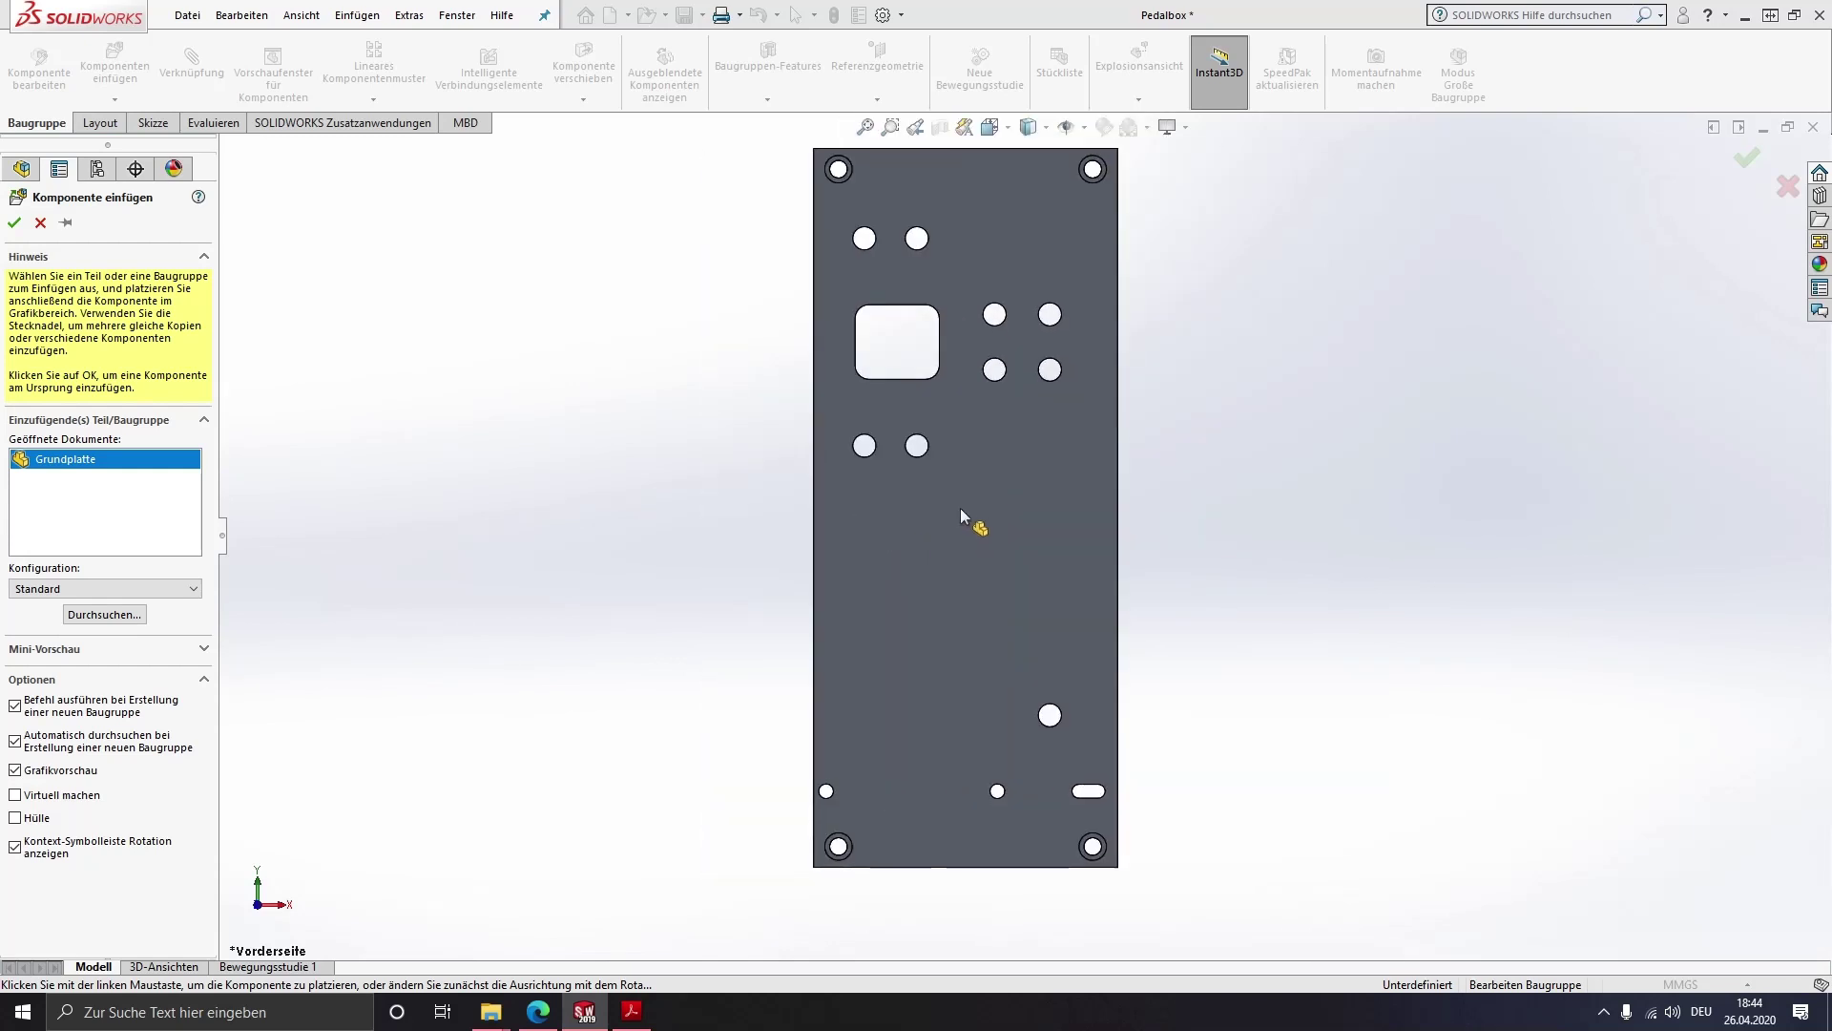
# Place the Grundplatte in the assembly and view it from a low oblique angle
pyautogui.click(885, 523)
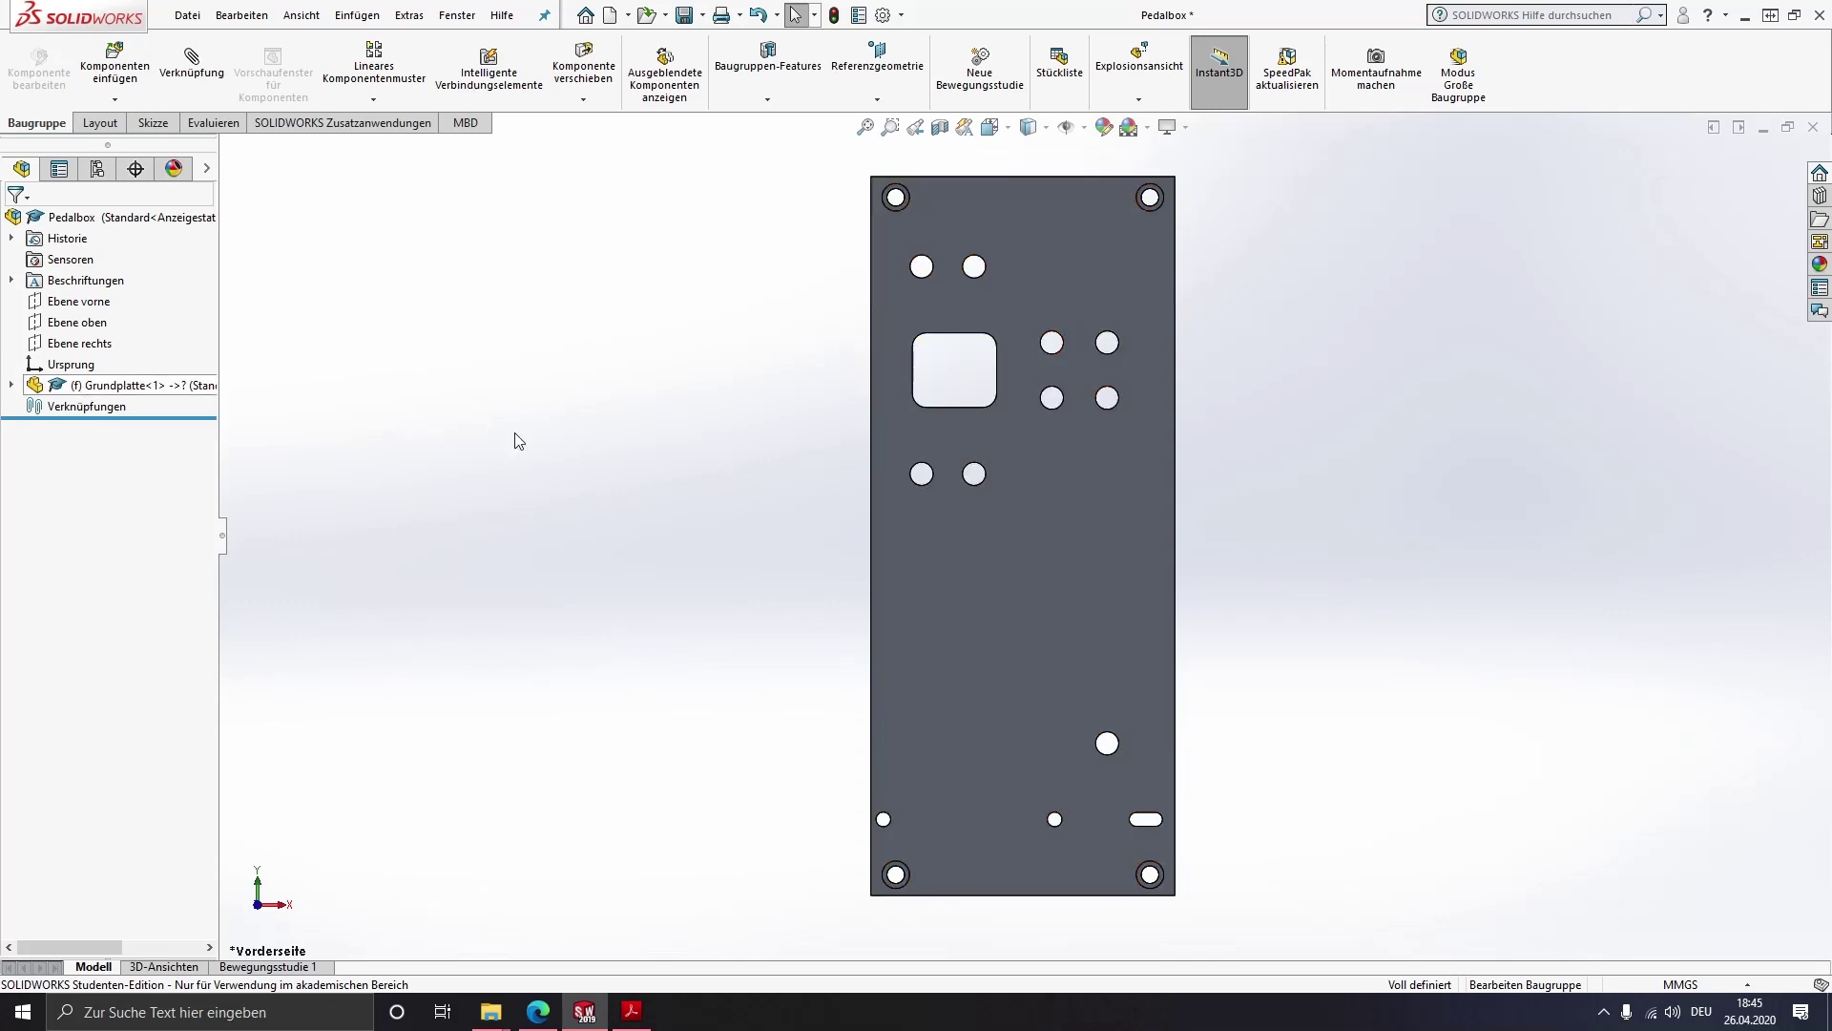
pyautogui.moveTo(1131, 454)
pyautogui.mouseDown(button='middle')
pyautogui.moveTo(1005, 698)
pyautogui.moveTo(1075, 695)
pyautogui.moveTo(1090, 550)
pyautogui.mouseUp(button='middle')
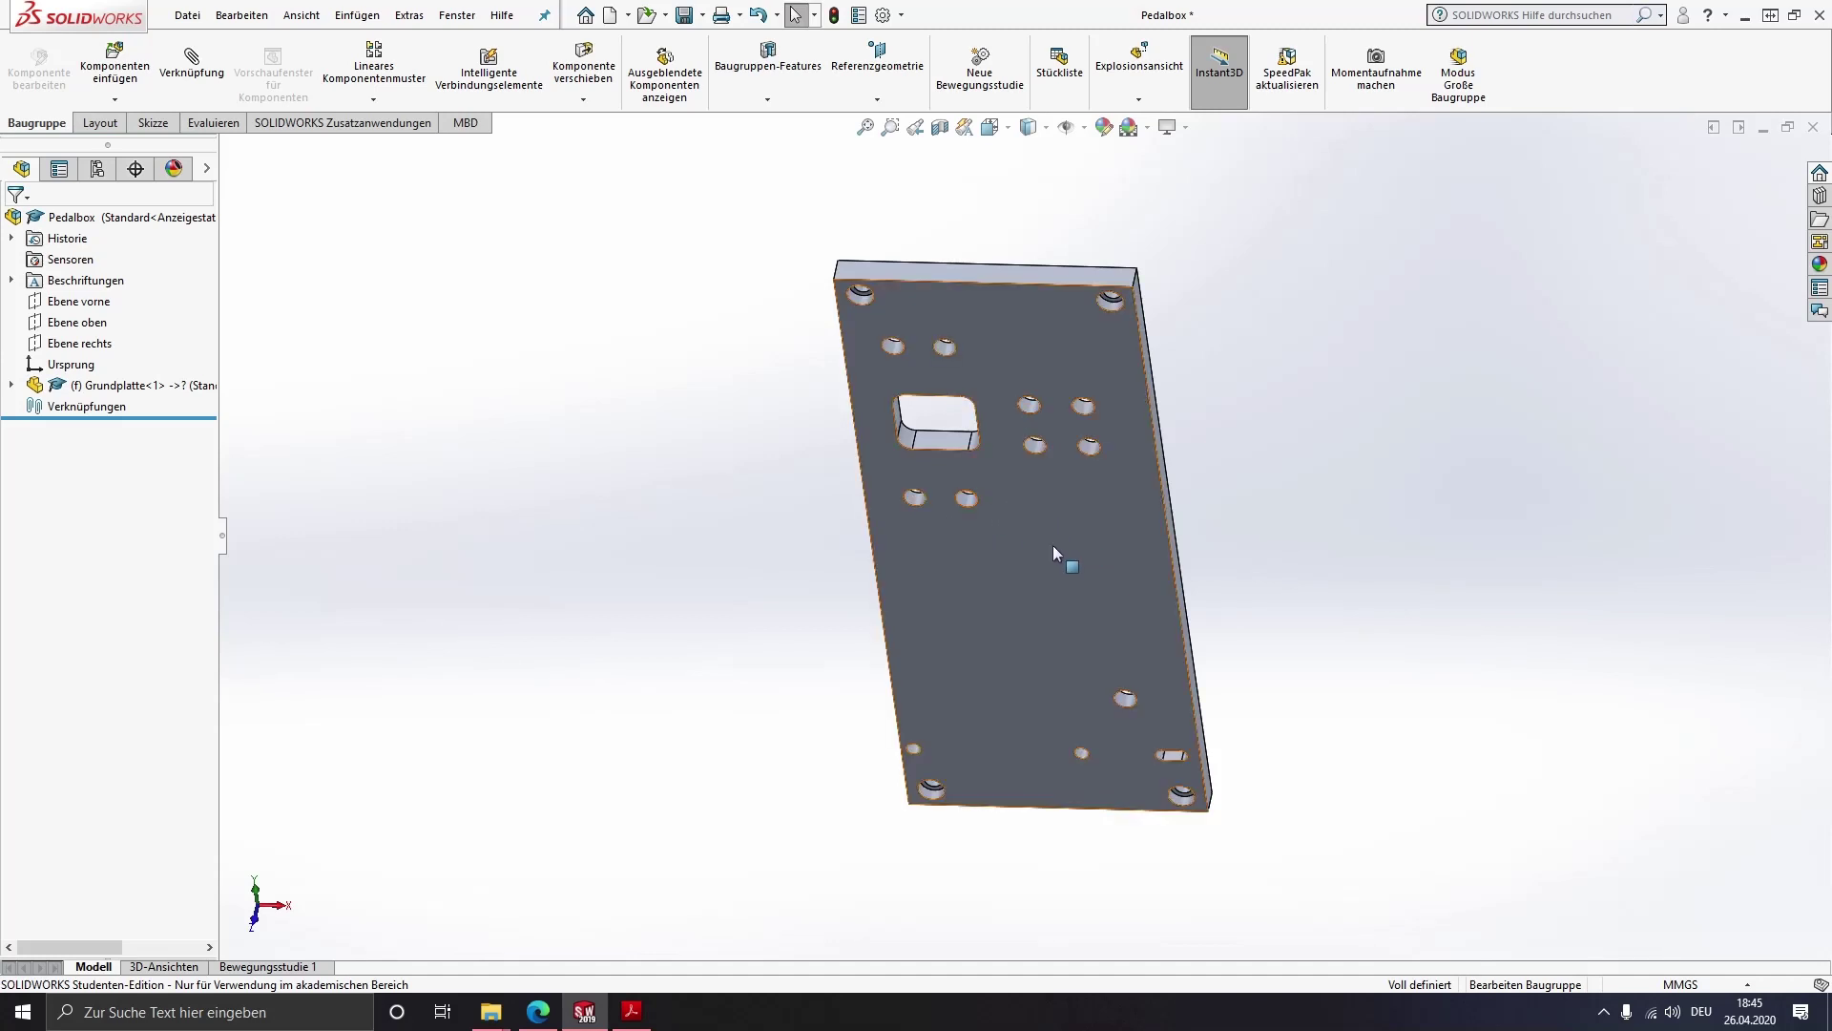
pyautogui.moveTo(1079, 566)
pyautogui.mouseDown(button='middle')
pyautogui.moveTo(1002, 744)
pyautogui.moveTo(936, 744)
pyautogui.moveTo(1051, 408)
pyautogui.moveTo(1072, 481)
pyautogui.mouseUp(button='middle')
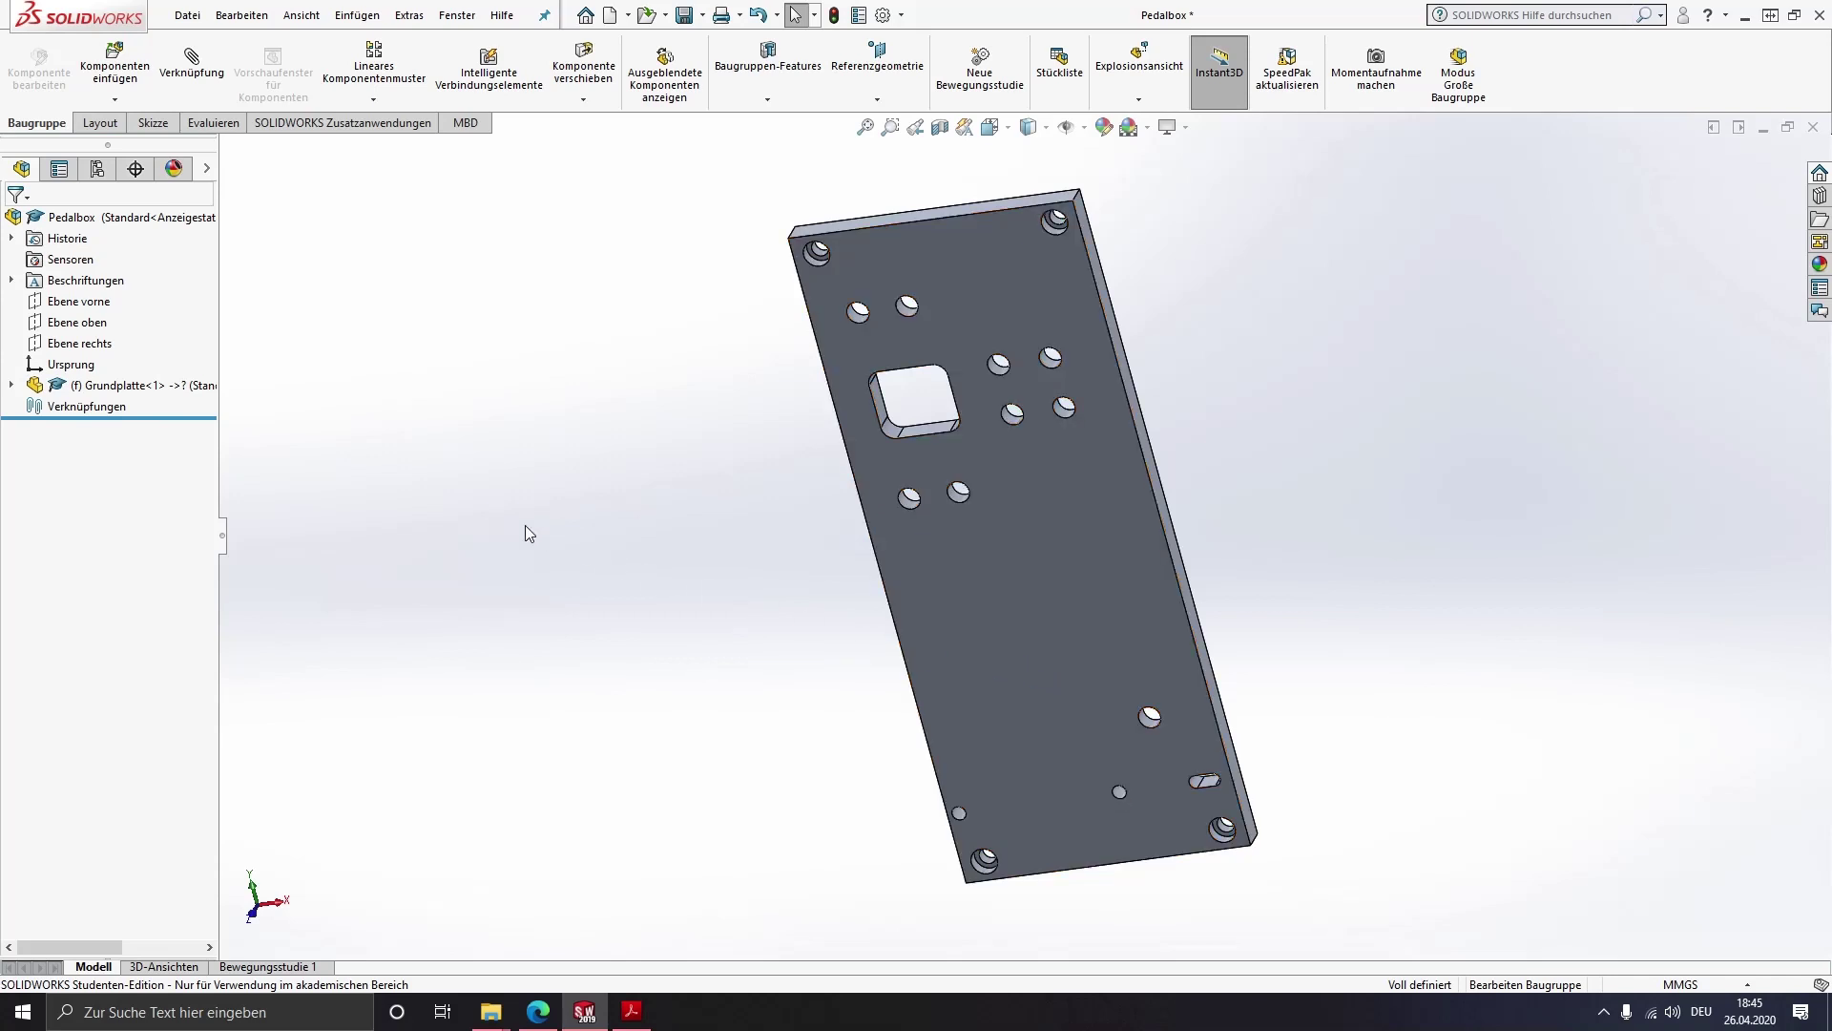
# Release Grundplatte with Fixierung aufheben and select its side face
pyautogui.rightClick(96, 392)
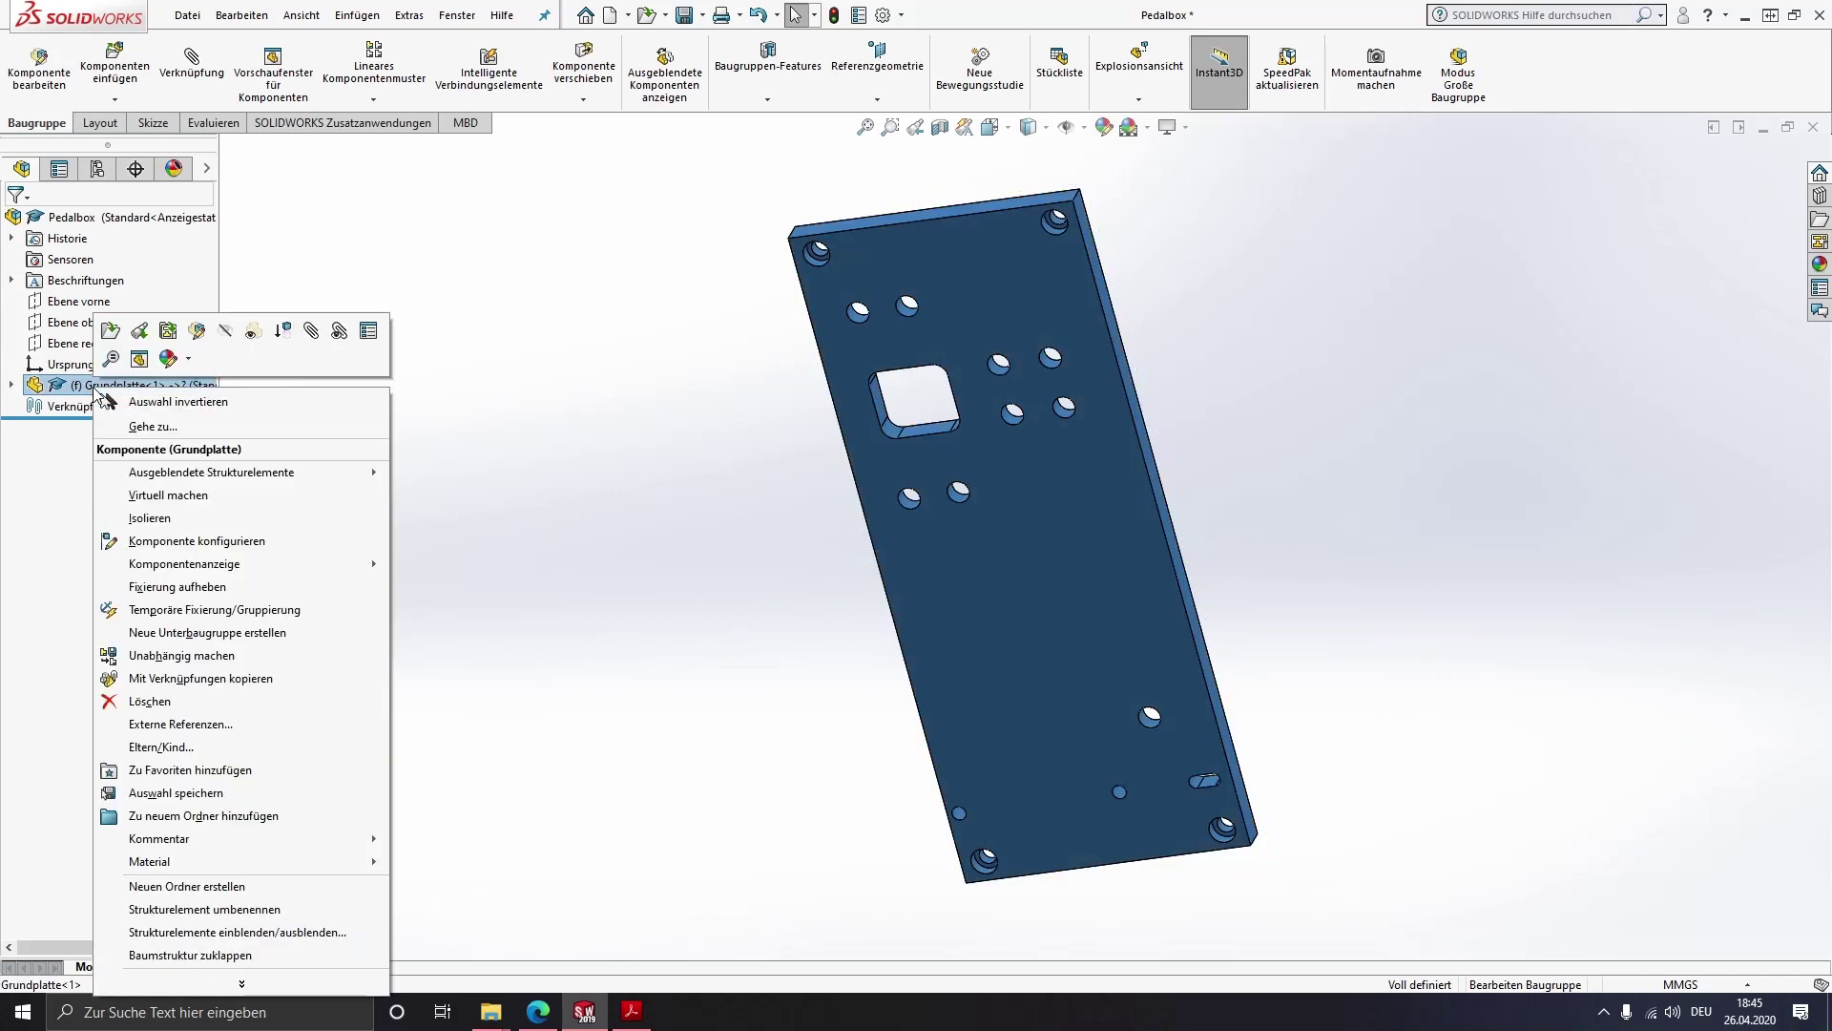
pyautogui.click(222, 589)
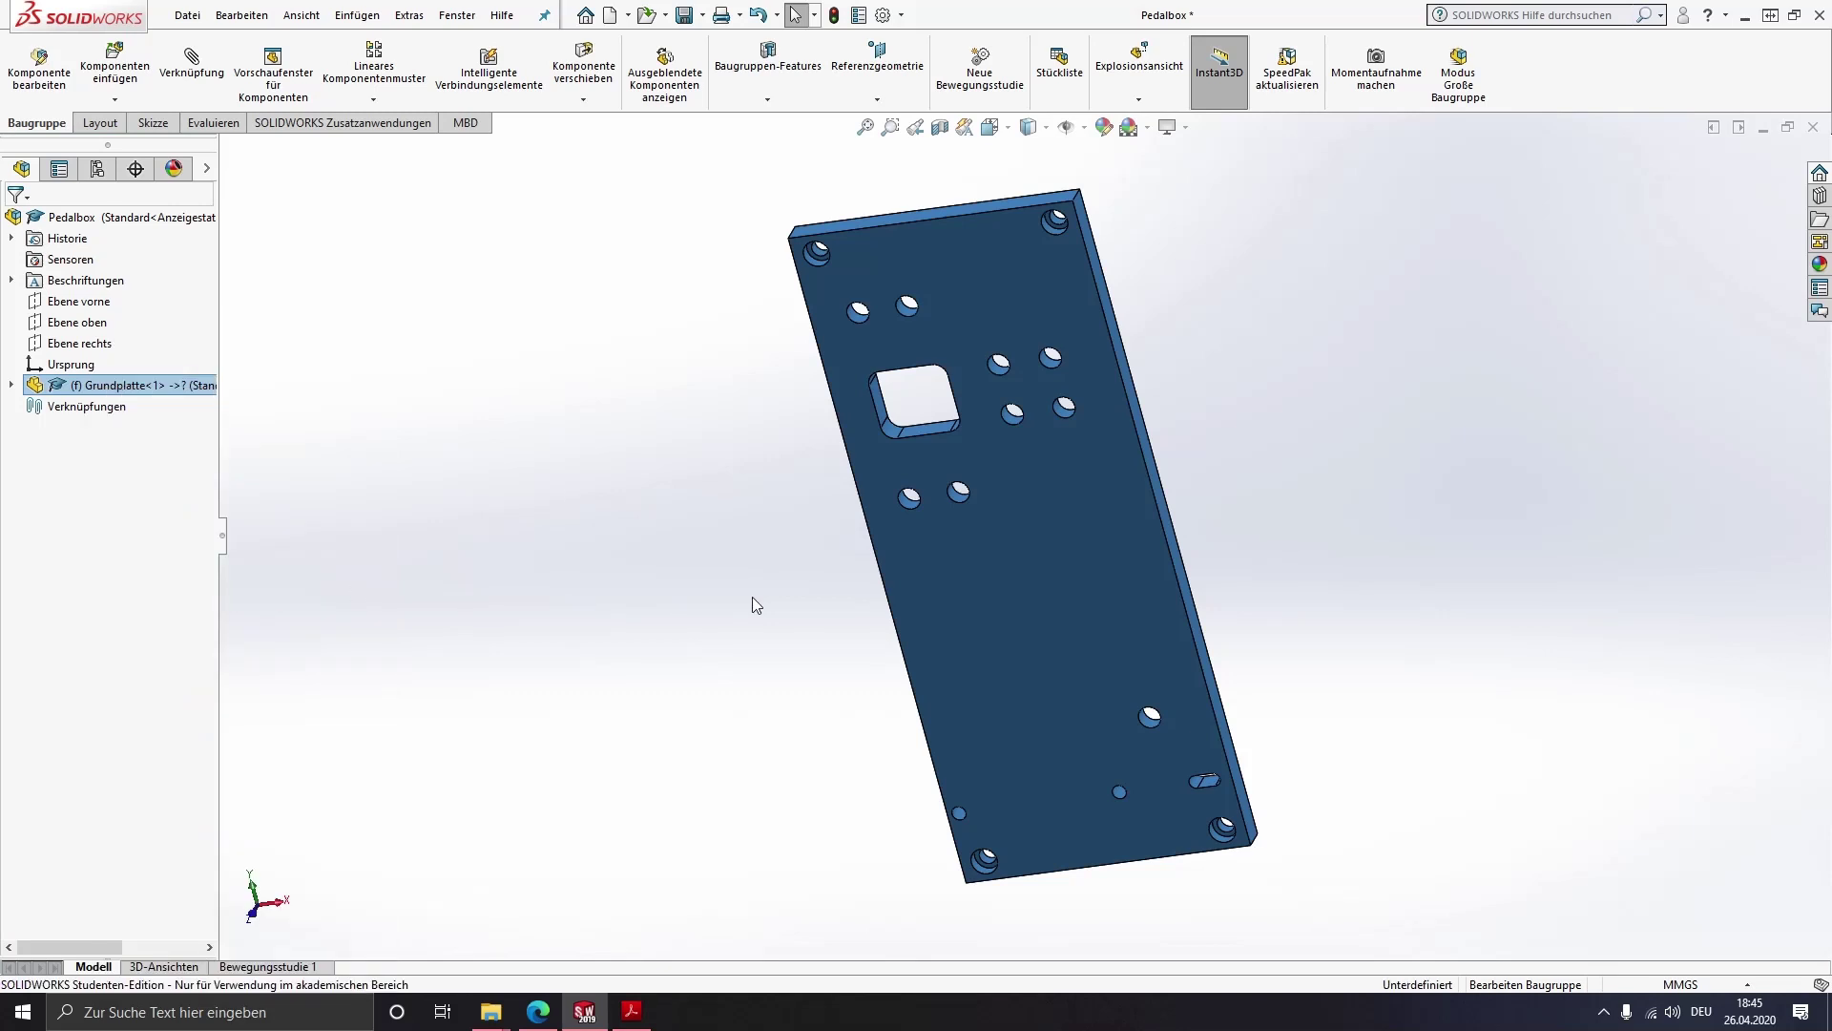
pyautogui.click(752, 597)
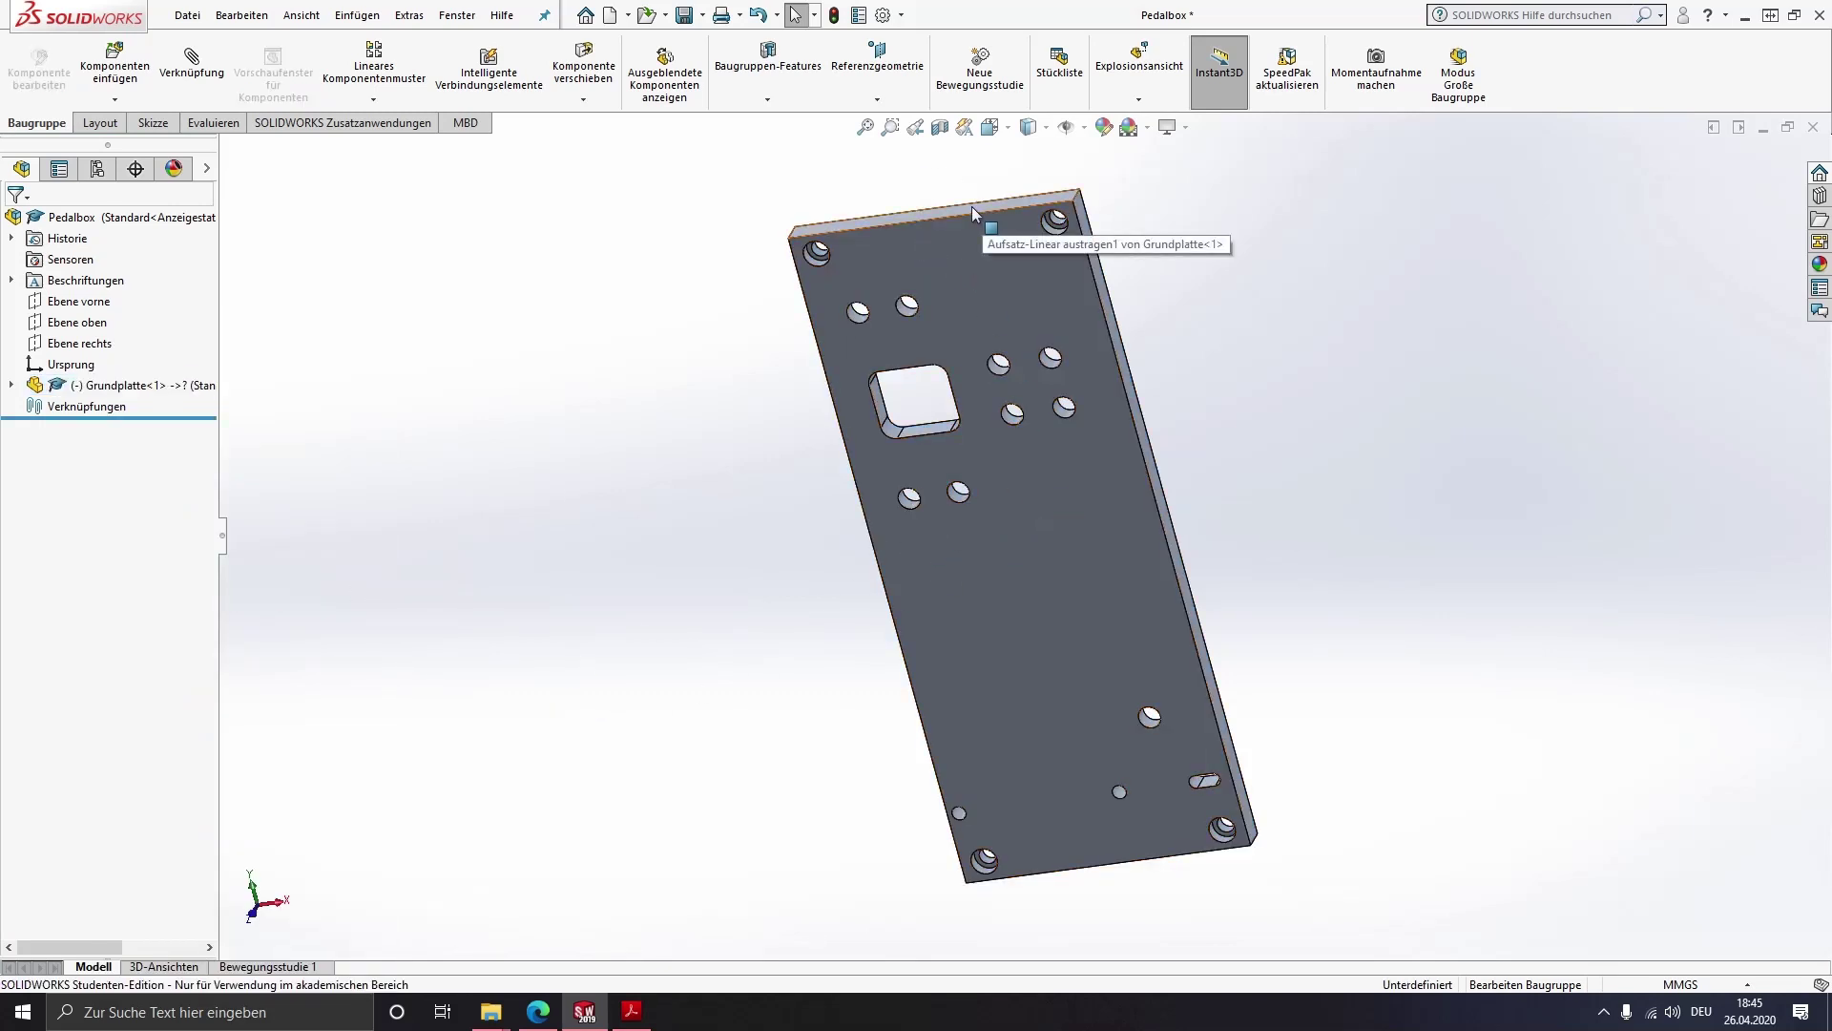
pyautogui.moveTo(971, 206)
pyautogui.mouseDown(button='middle')
pyautogui.moveTo(913, 642)
pyautogui.moveTo(1024, 333)
pyautogui.moveTo(1013, 300)
pyautogui.mouseUp(button='middle')
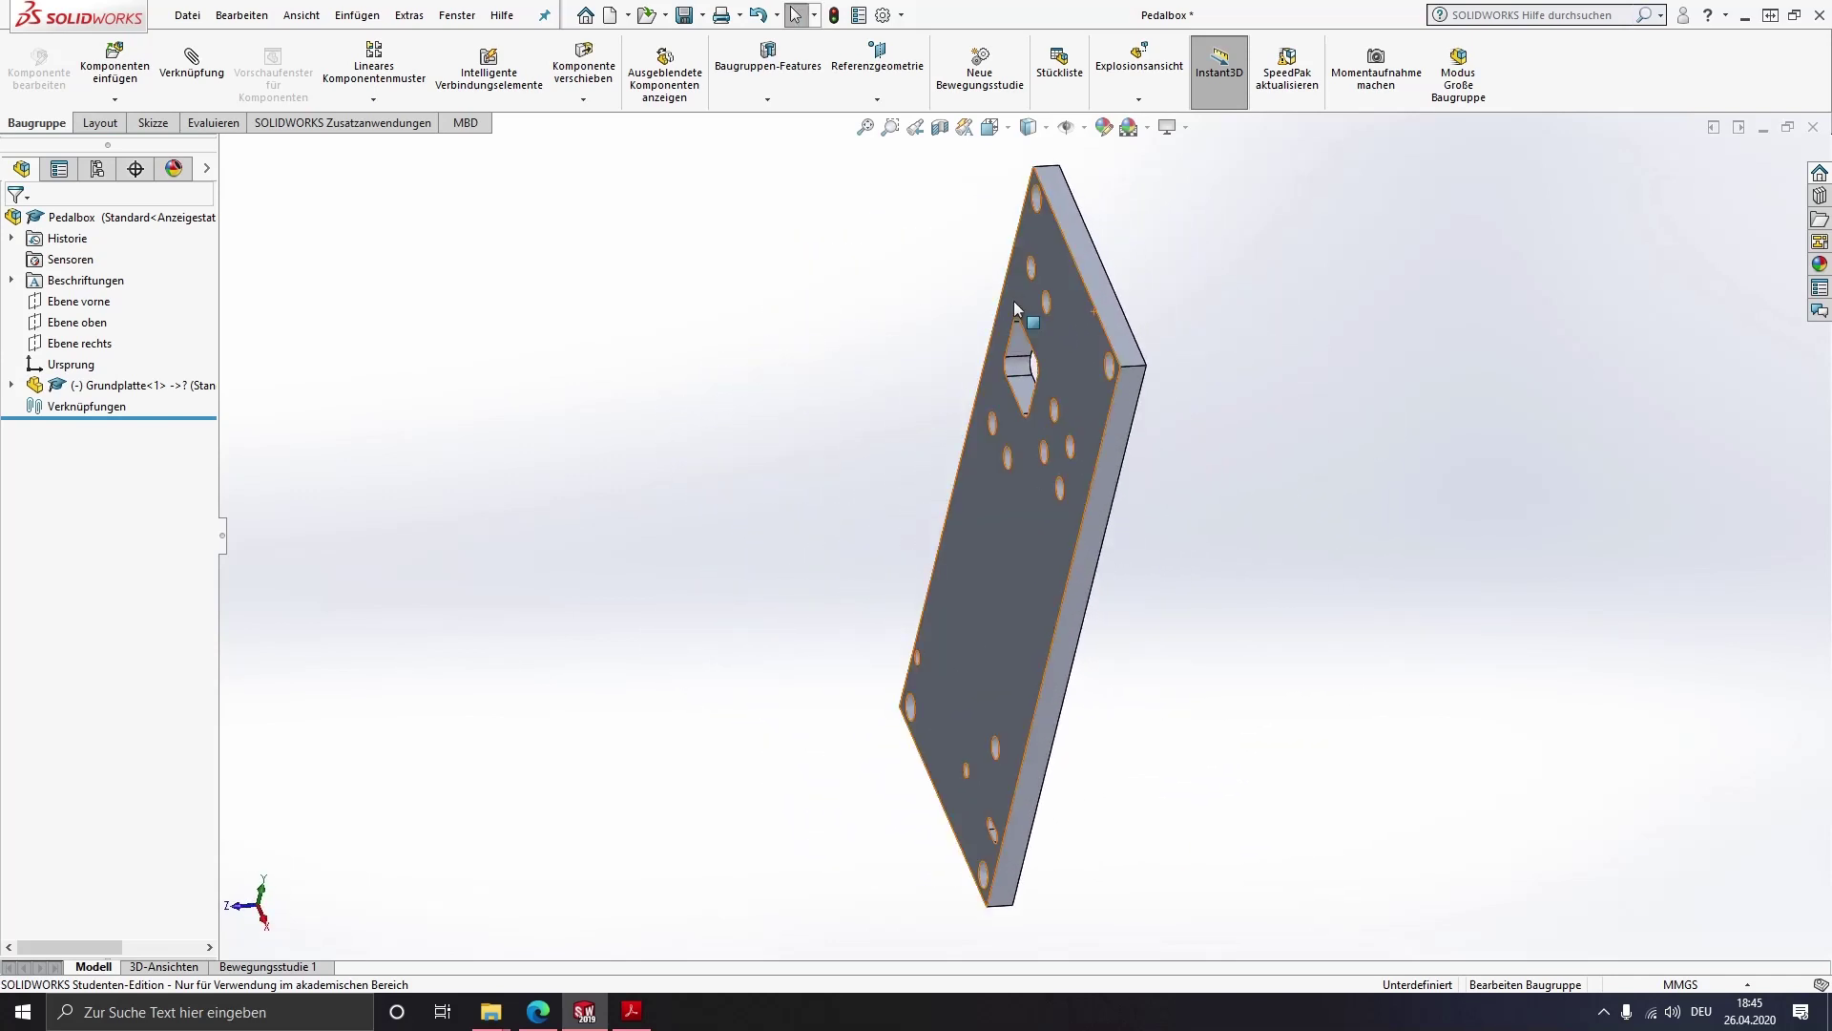
pyautogui.click(1119, 410)
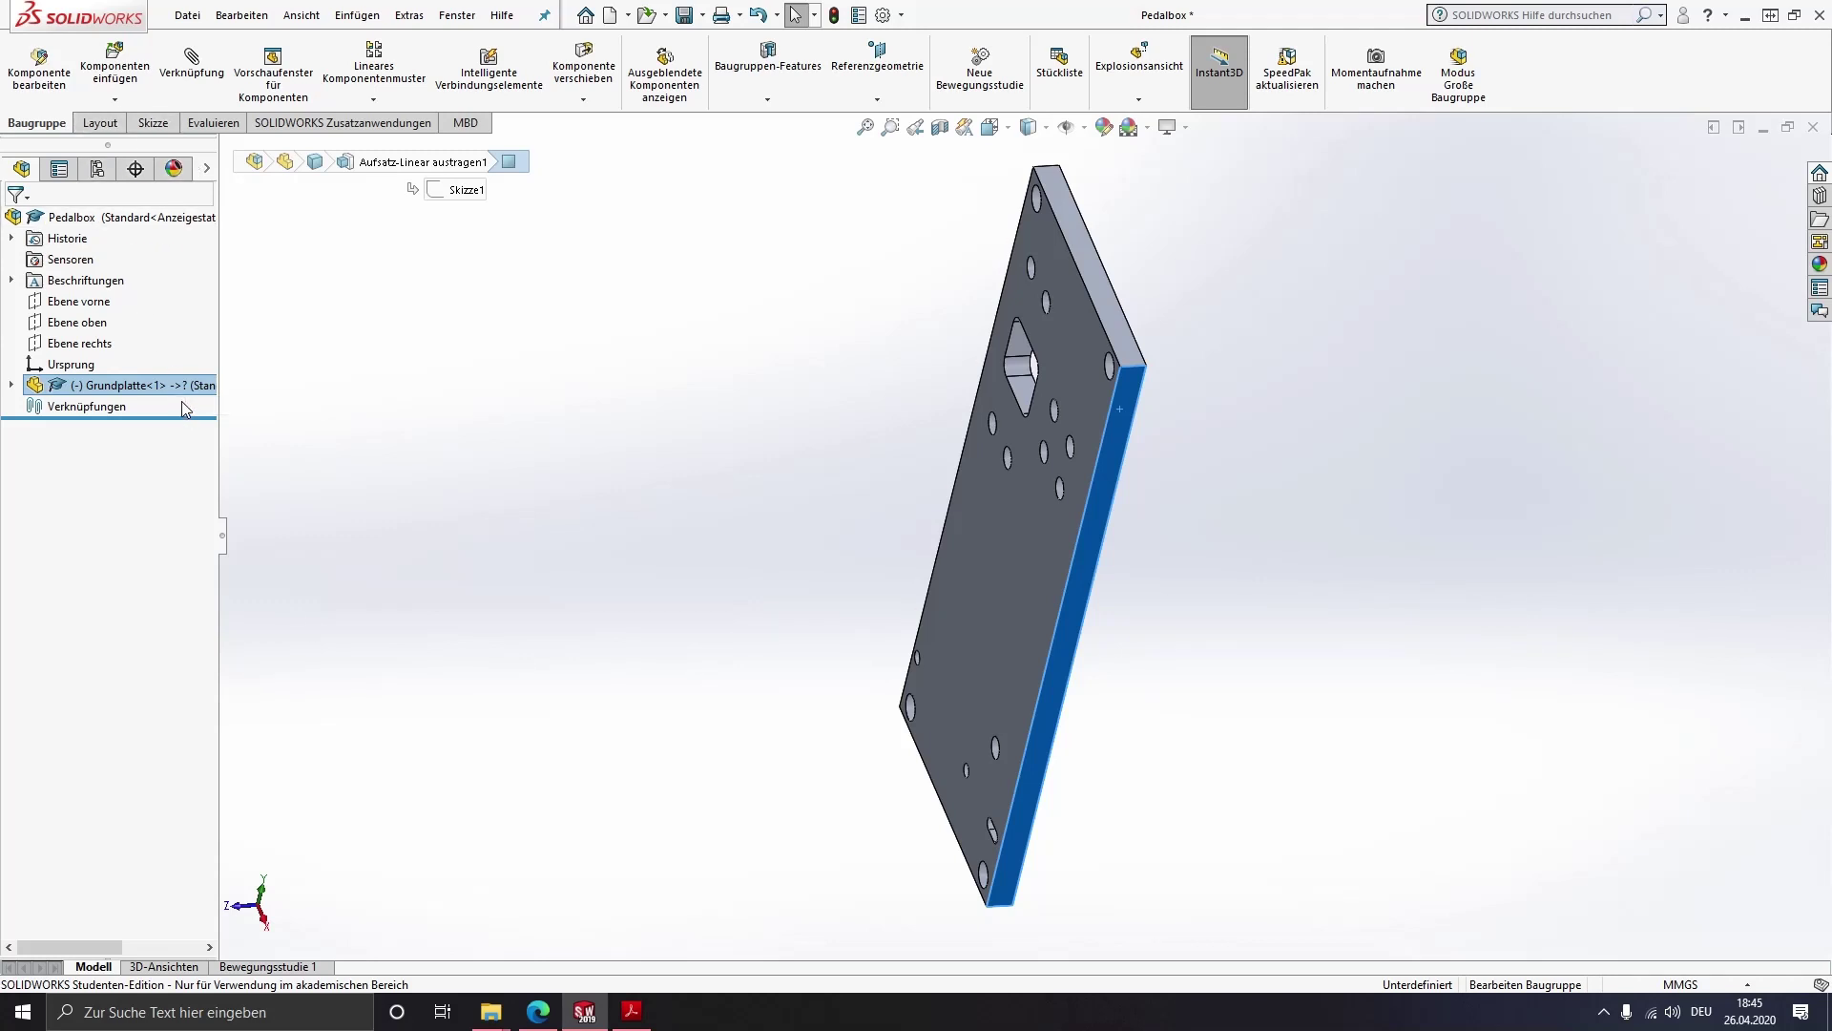
# Add a Deckungsgleich mate between the plate face and Ebene vorne
pyautogui.click(201, 90)
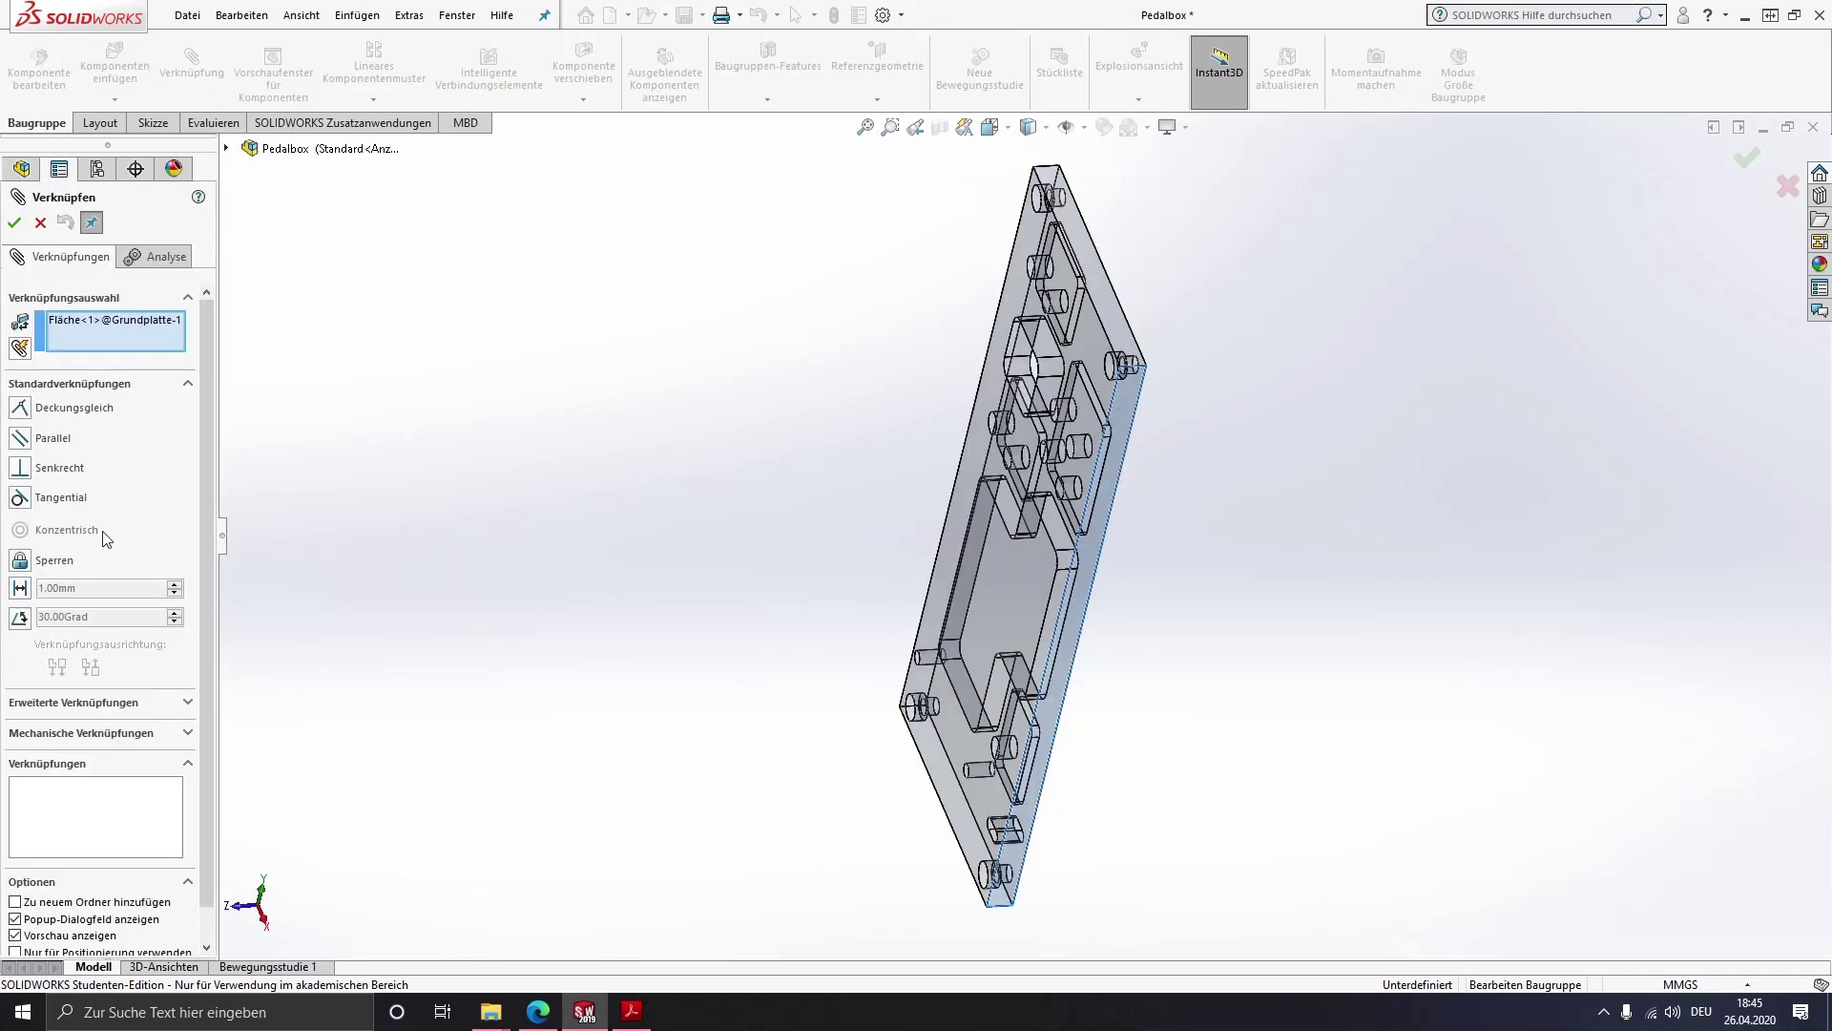
pyautogui.click(30, 413)
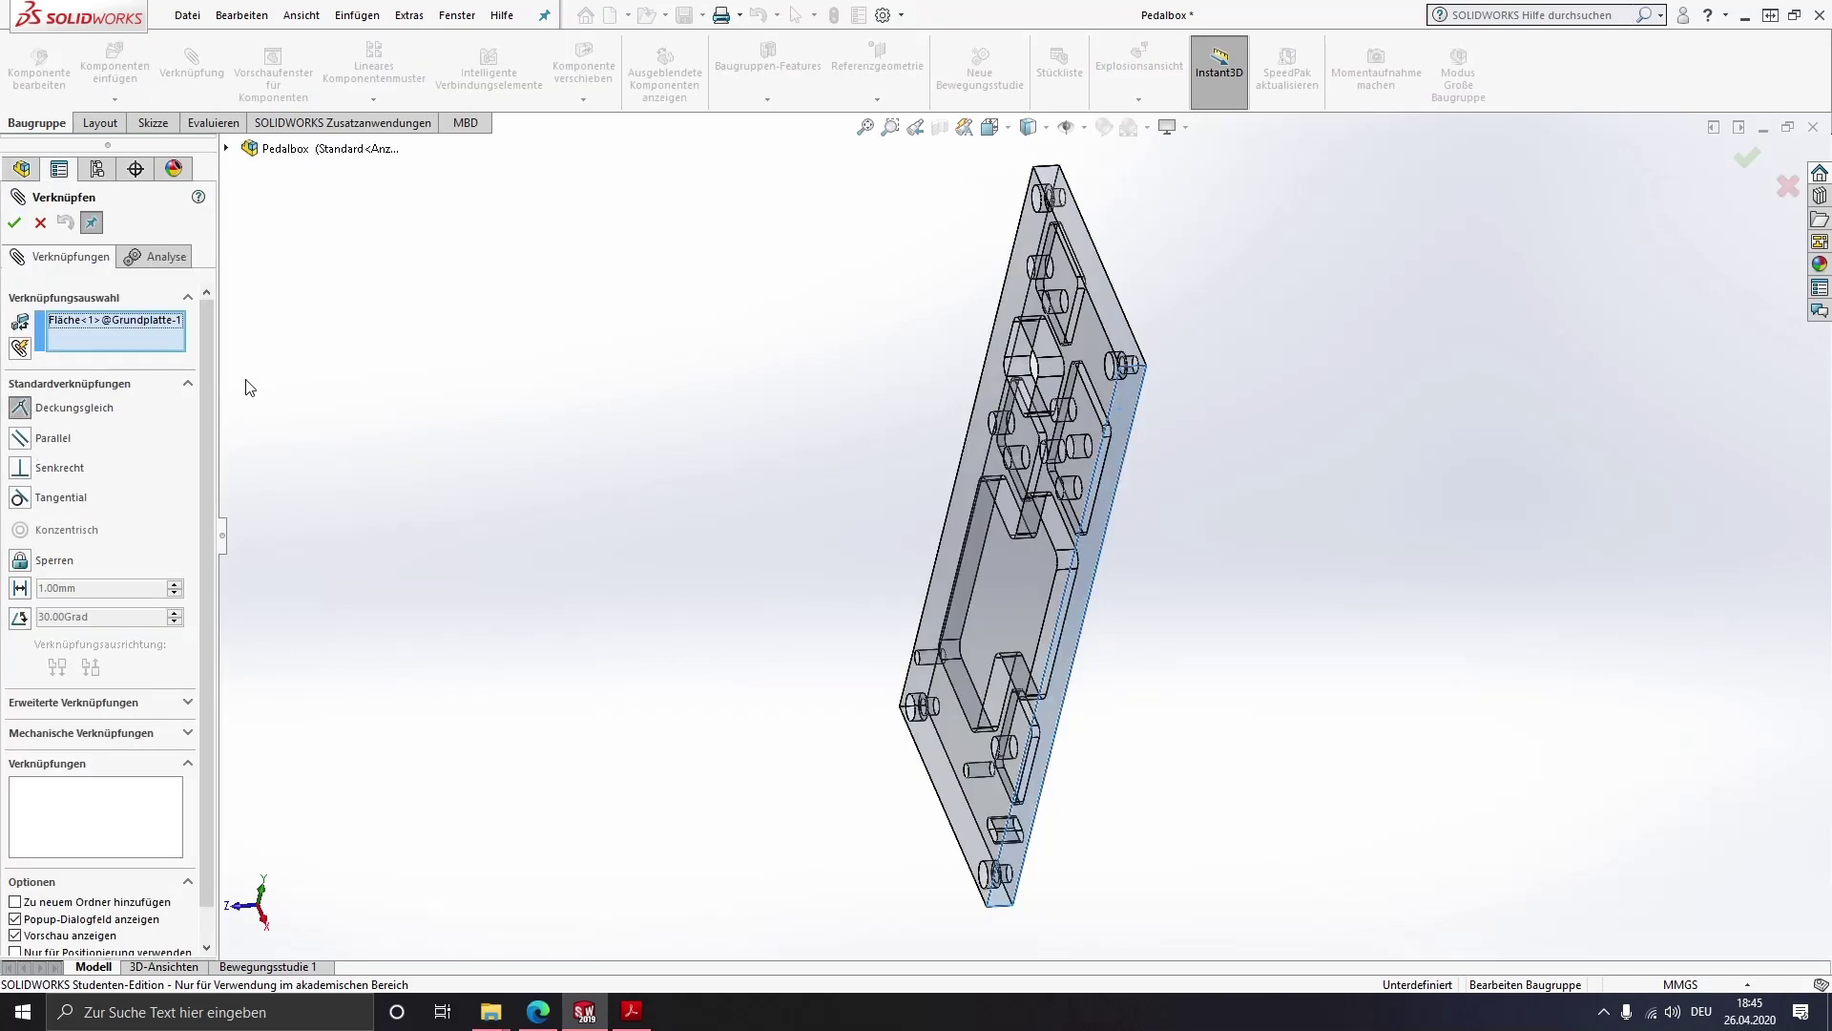
pyautogui.click(225, 149)
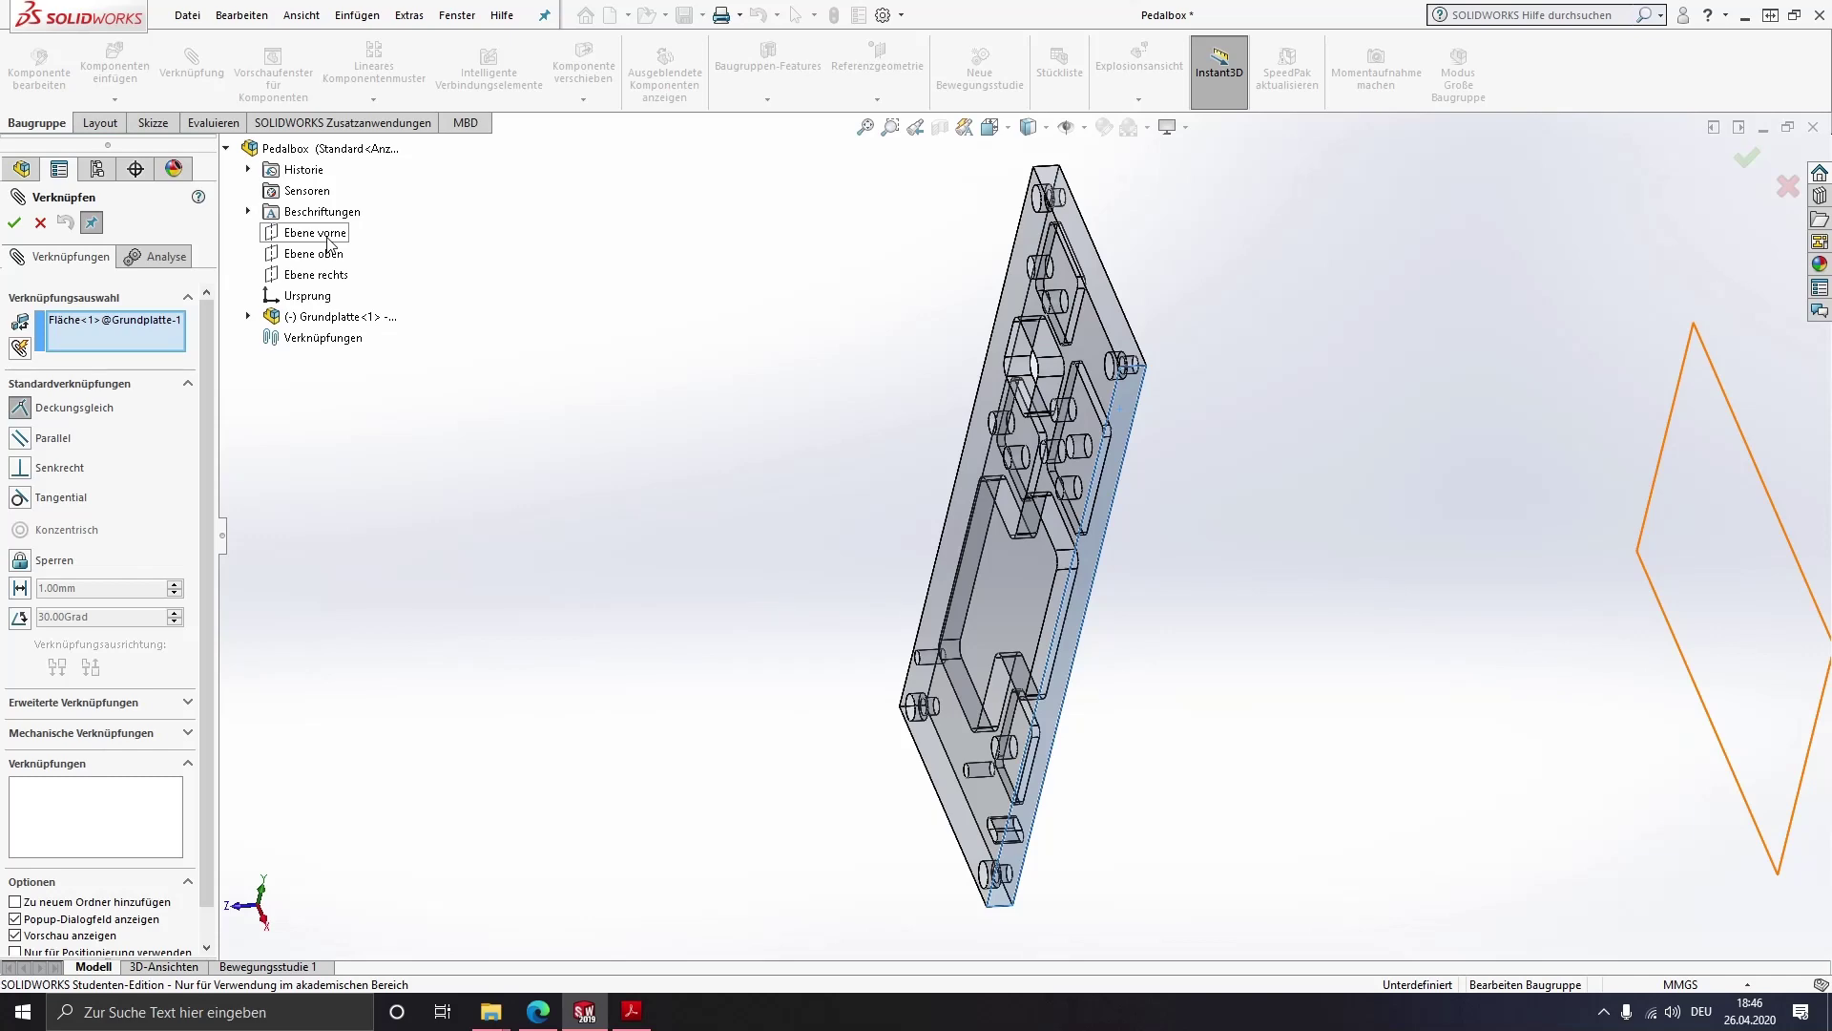
pyautogui.click(318, 238)
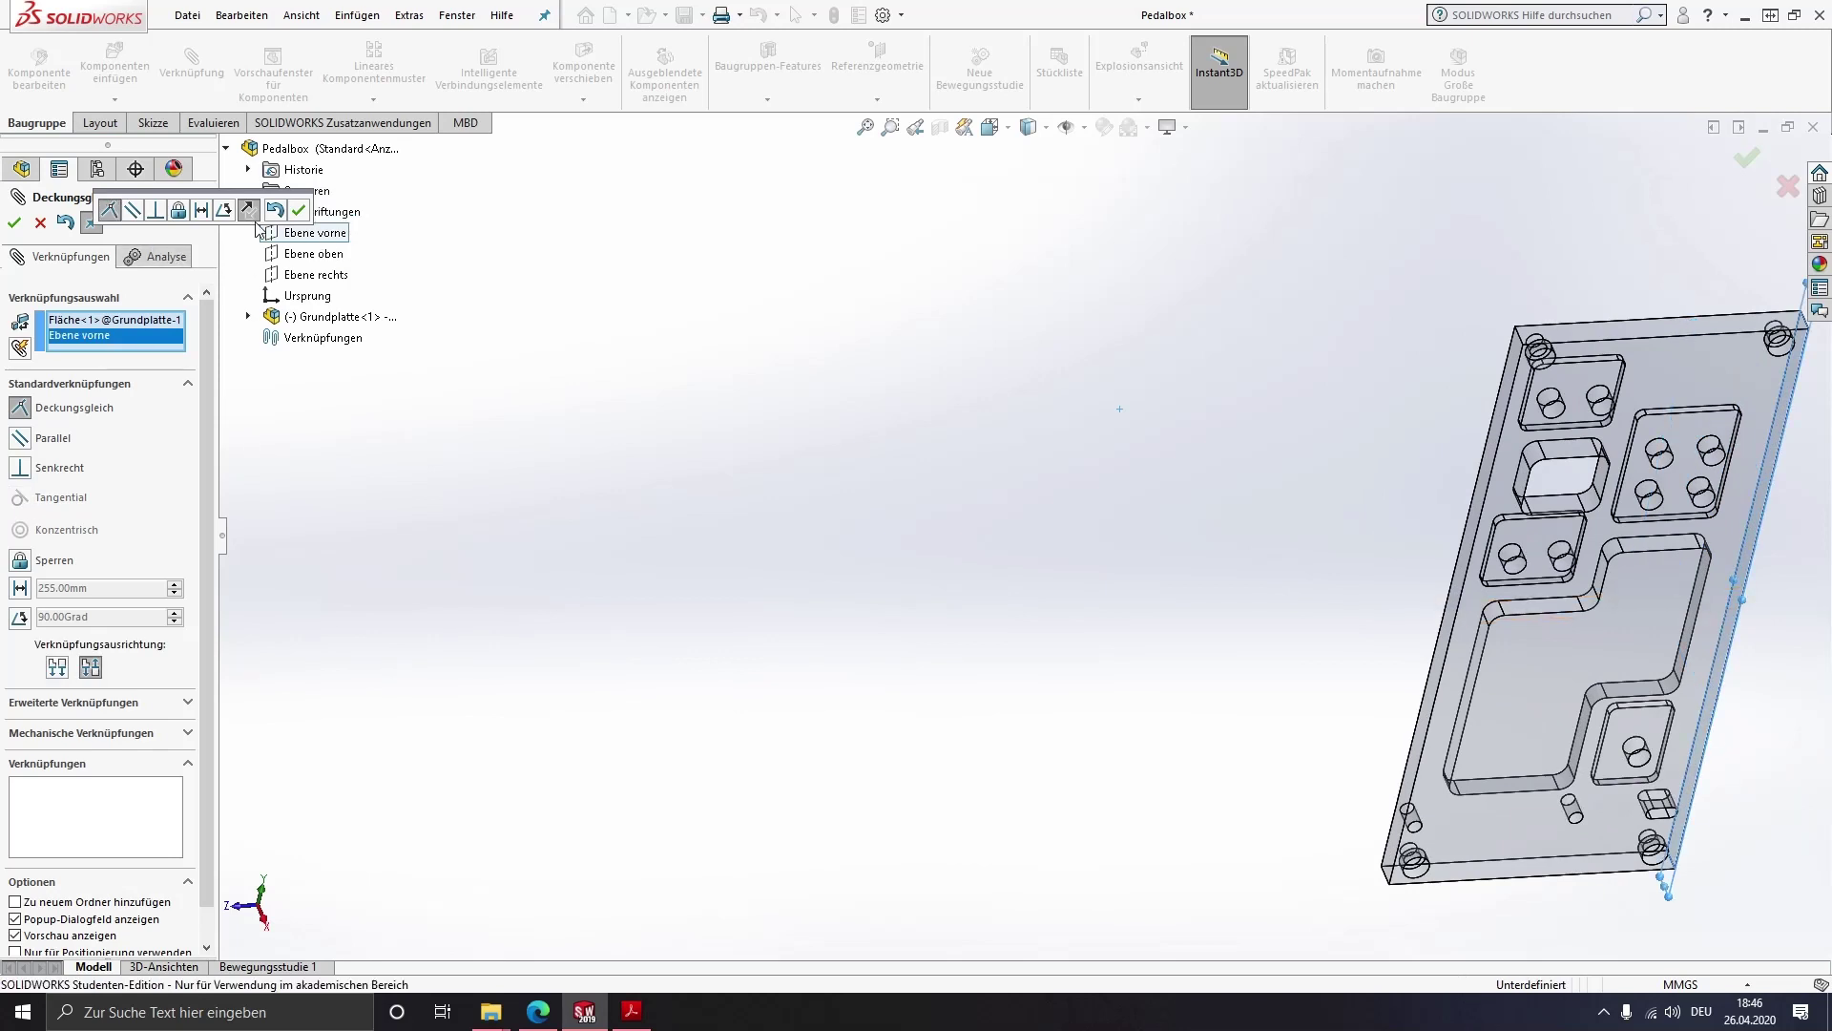
pyautogui.click(298, 210)
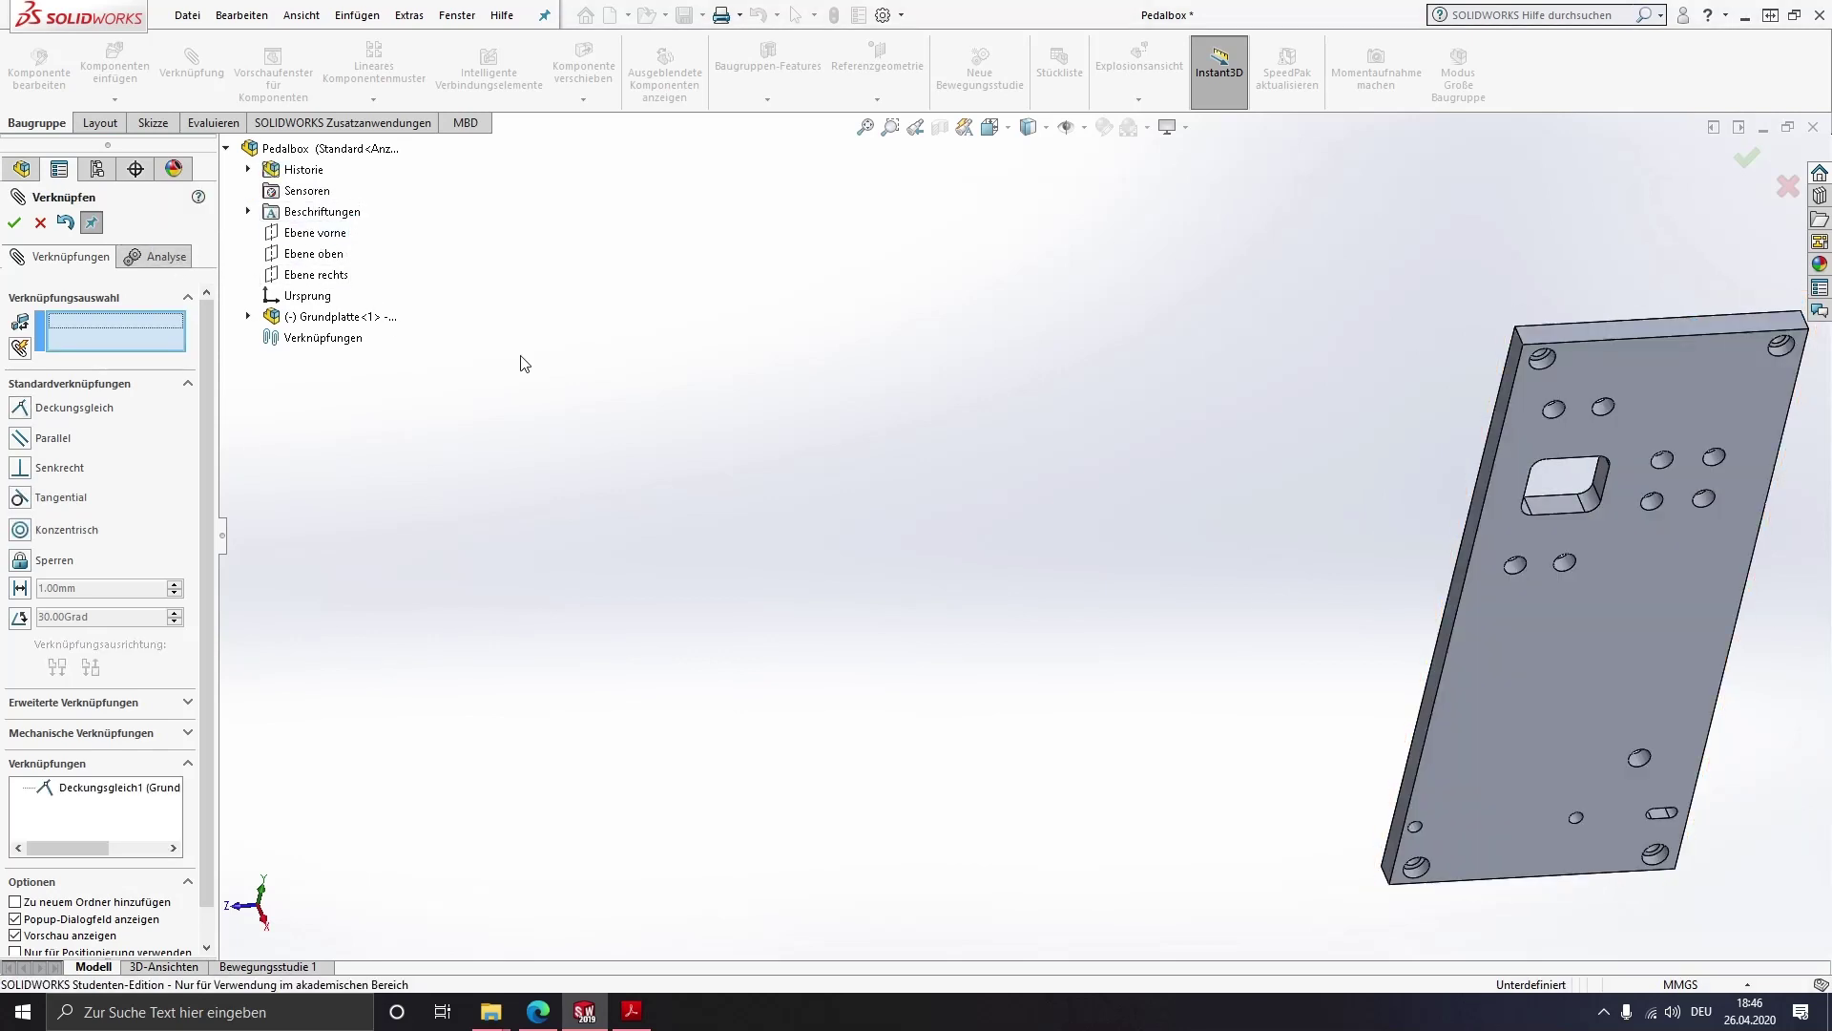
# Add a coincident mate between another plate face and Ebene rechts
pyautogui.moveTo(1622, 580)
pyautogui.mouseDown(button='middle')
pyautogui.moveTo(1752, 742)
pyautogui.moveTo(1749, 767)
pyautogui.moveTo(1730, 707)
pyautogui.moveTo(1412, 647)
pyautogui.moveTo(1631, 660)
pyautogui.moveTo(1374, 677)
pyautogui.mouseUp(button='middle')
pyautogui.click(1296, 672)
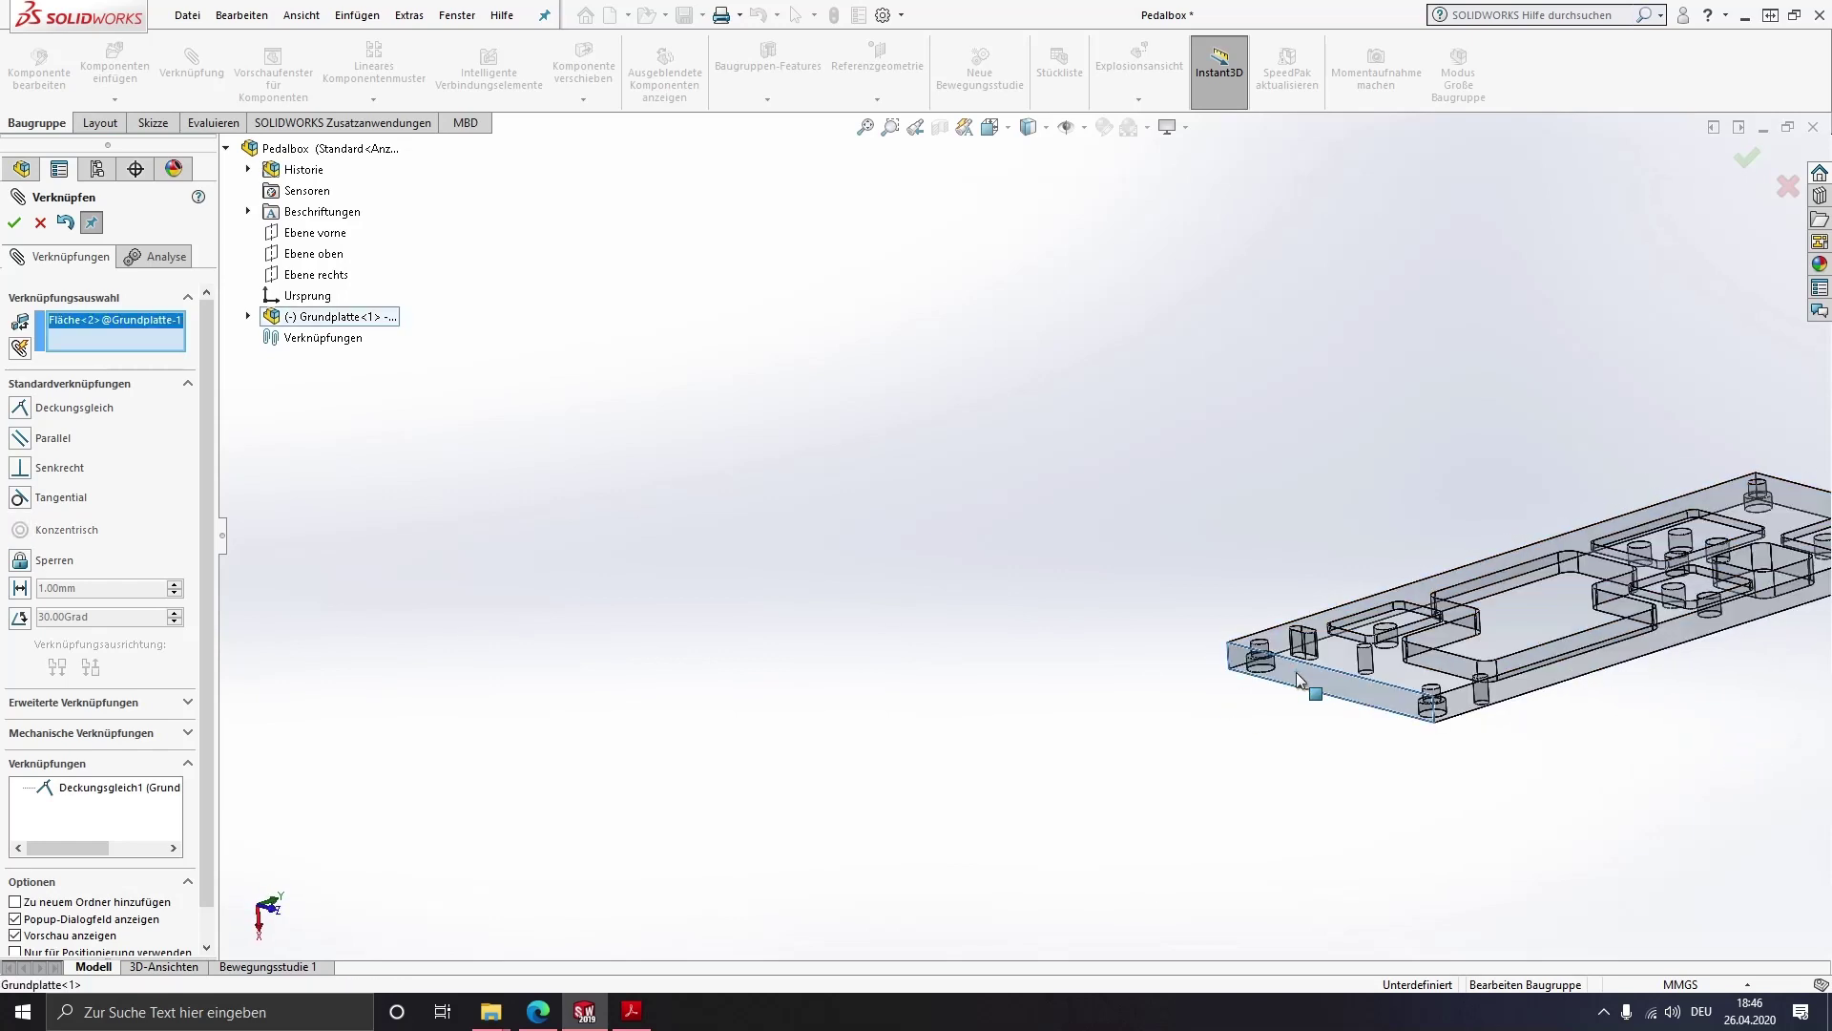
pyautogui.click(310, 276)
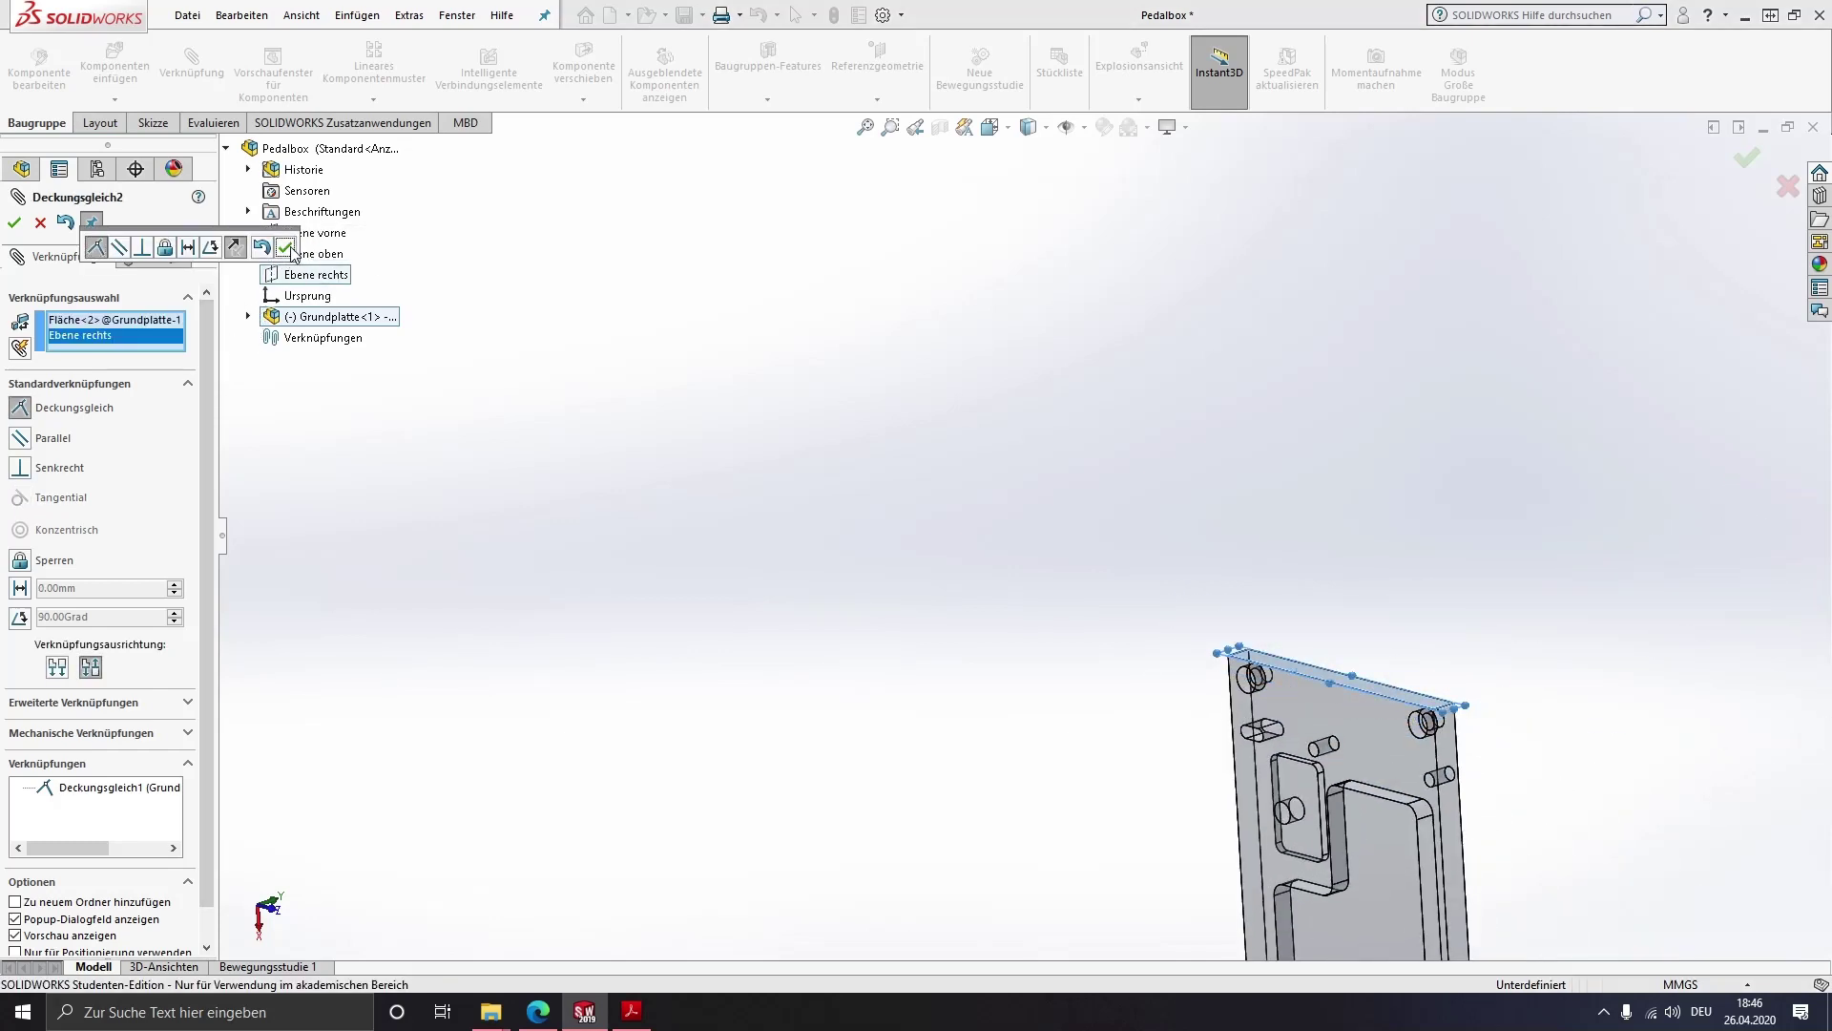
pyautogui.click(288, 248)
# Add a coincident mate between a third plate face and Ebene oben, then finish mating
pyautogui.moveTo(1235, 684)
pyautogui.mouseDown(button='middle')
pyautogui.moveTo(1204, 669)
pyautogui.moveTo(1218, 733)
pyautogui.moveTo(1043, 879)
pyautogui.moveTo(1132, 626)
pyautogui.moveTo(1116, 687)
pyautogui.moveTo(1104, 590)
pyautogui.mouseUp(button='middle')
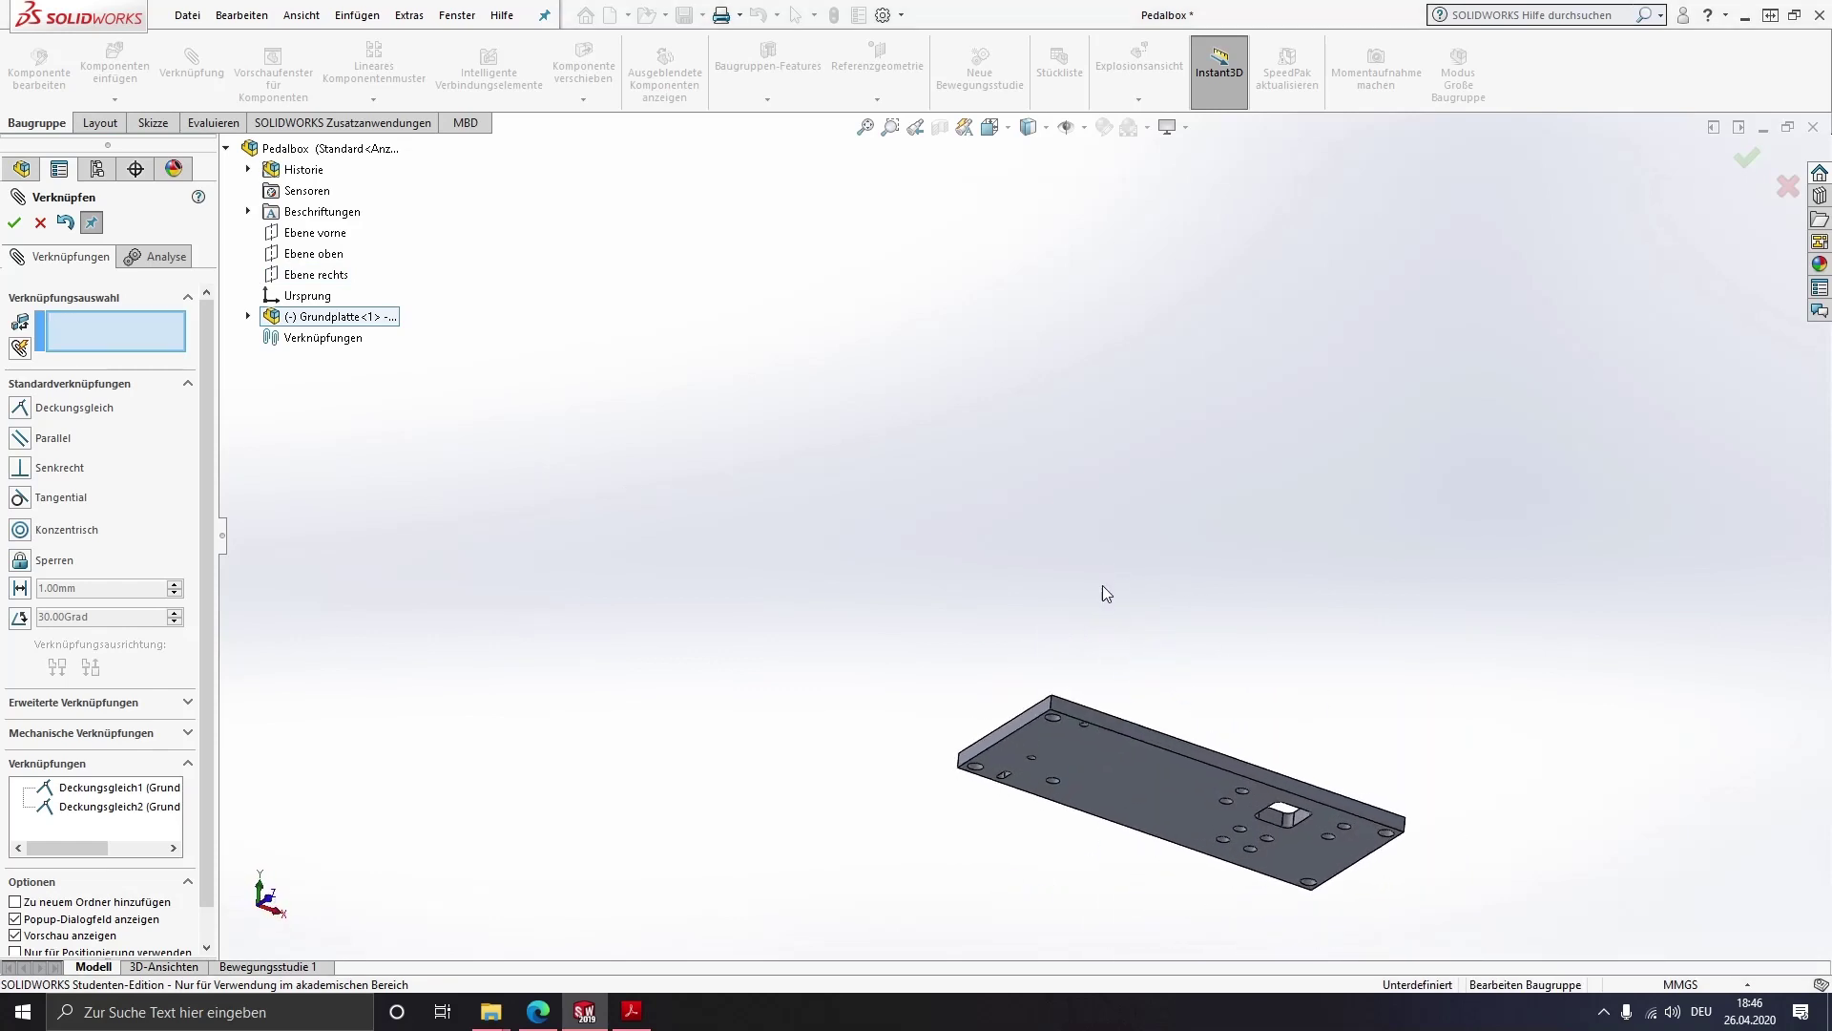
pyautogui.click(1126, 752)
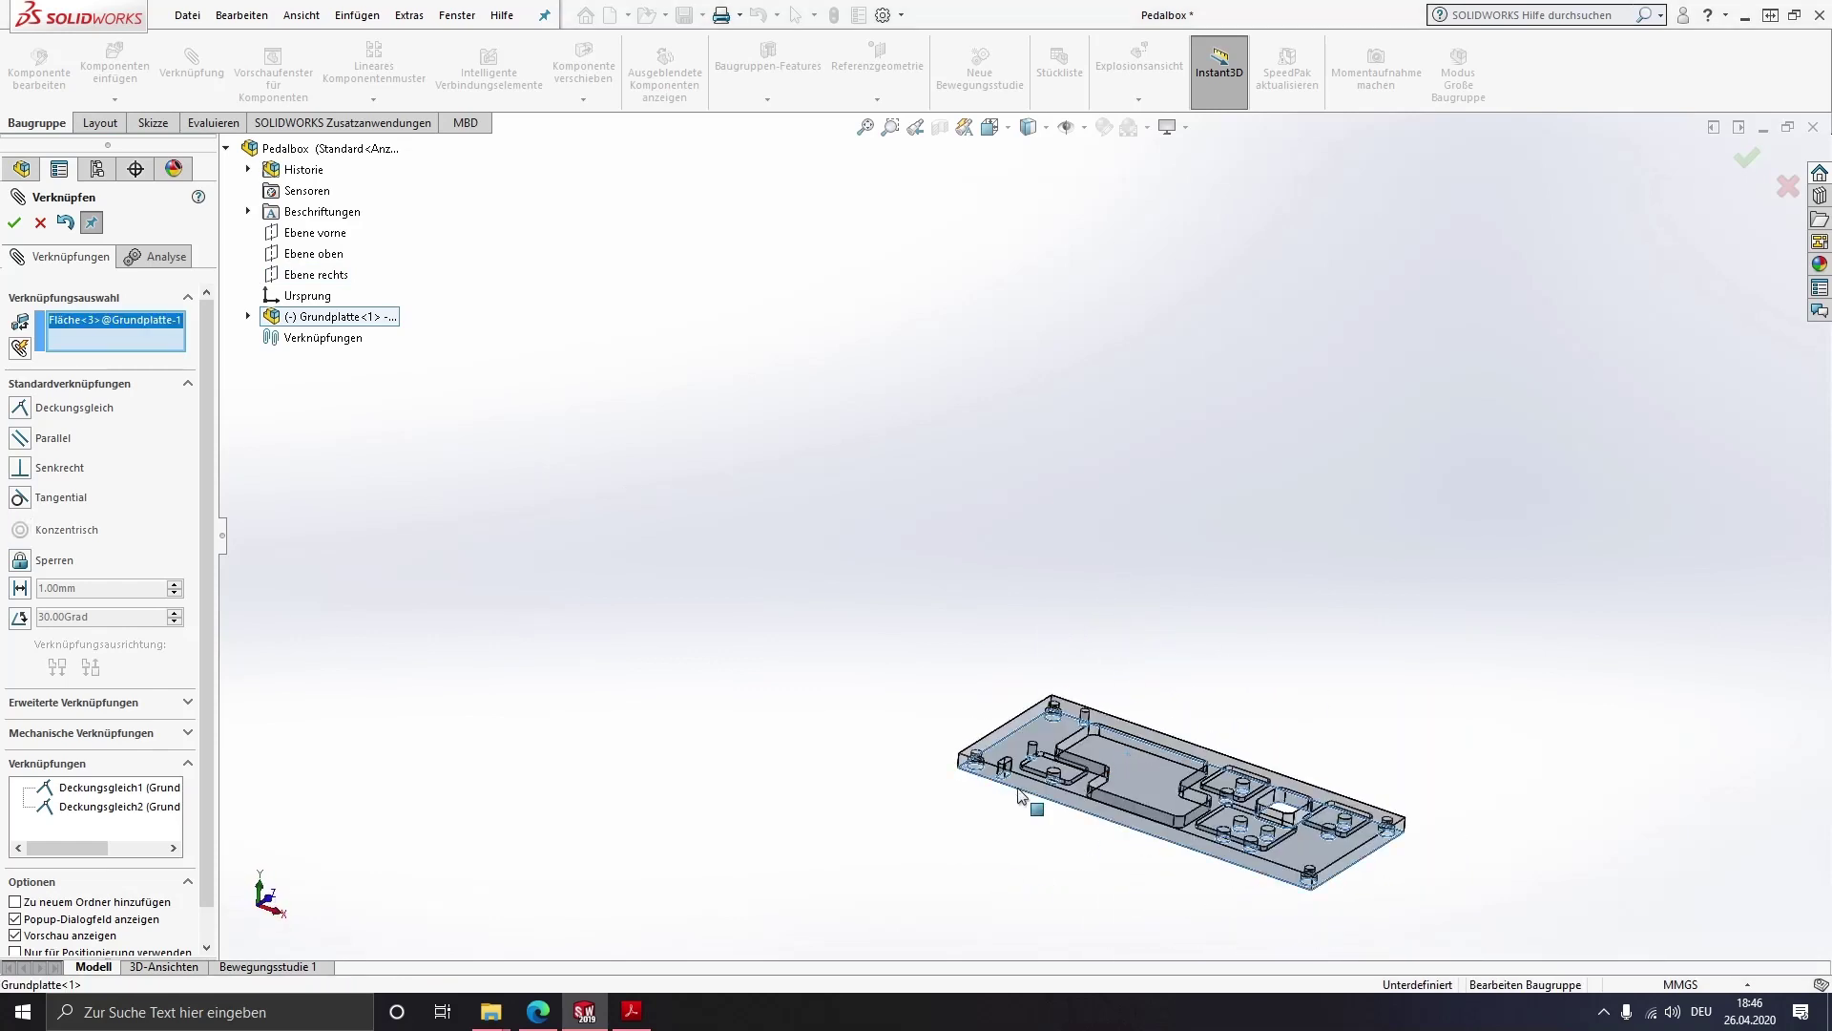
pyautogui.click(310, 250)
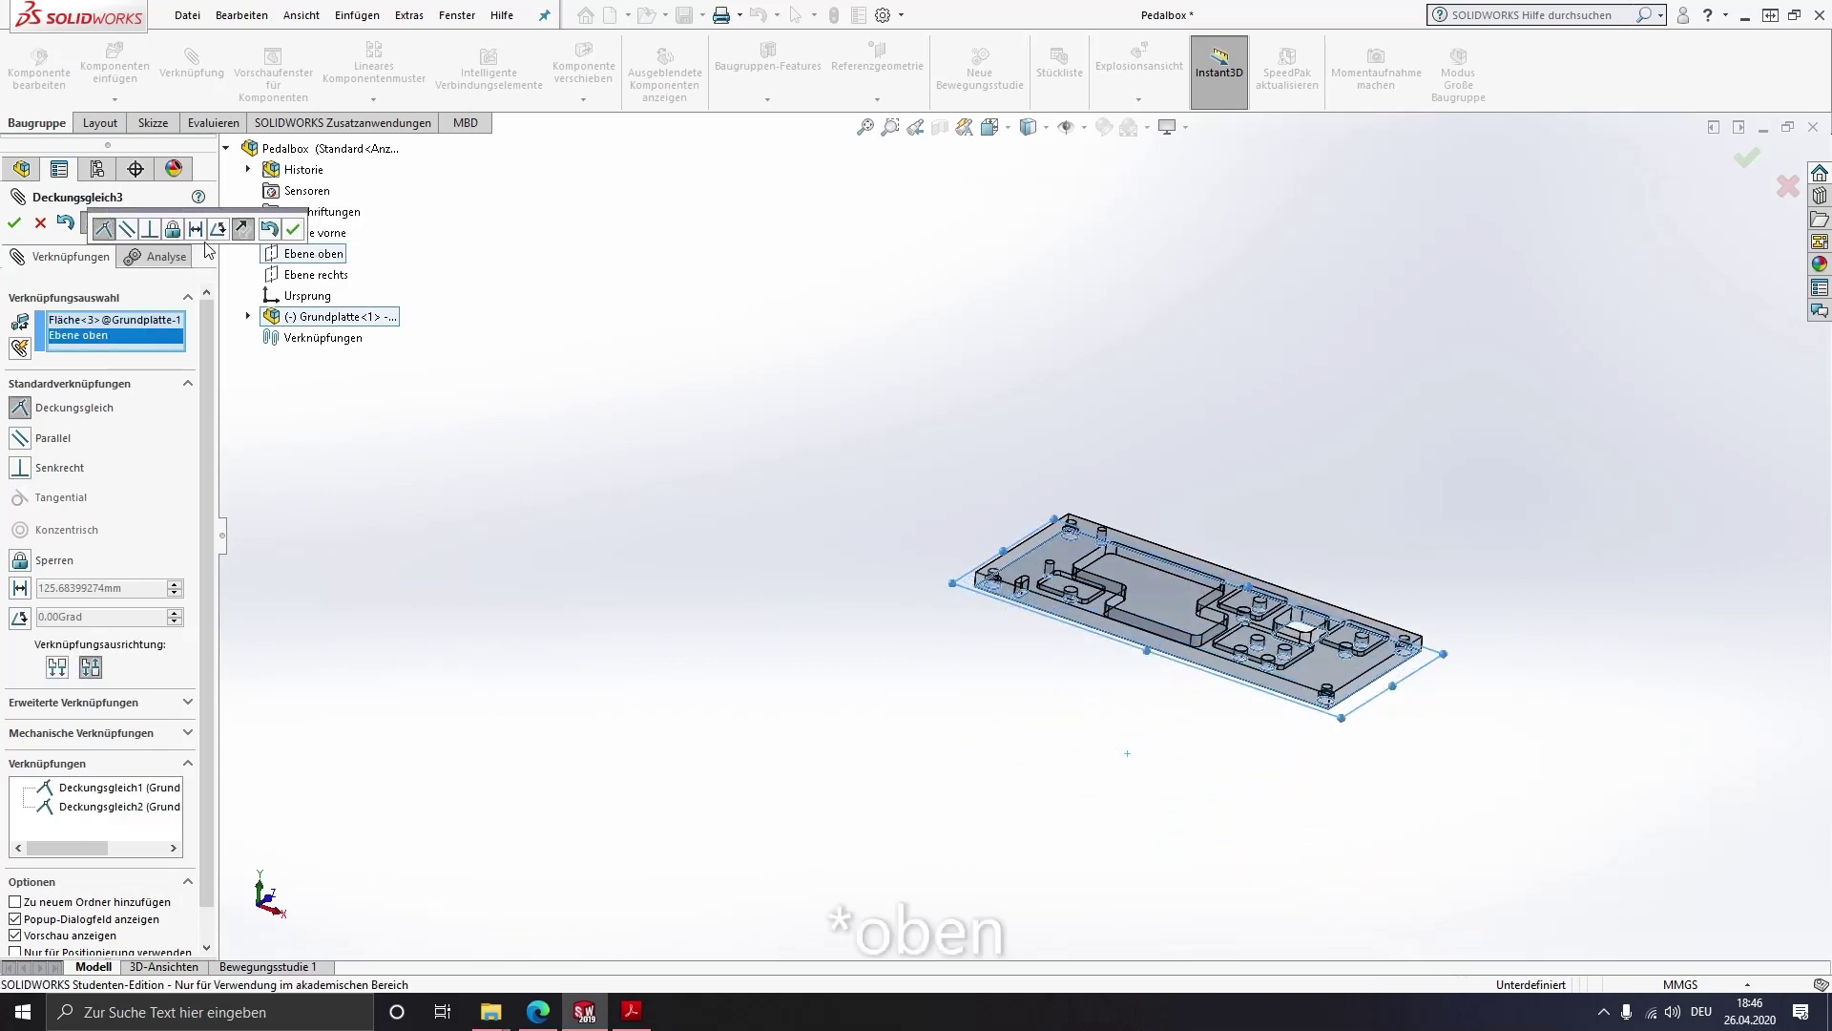
pyautogui.click(293, 228)
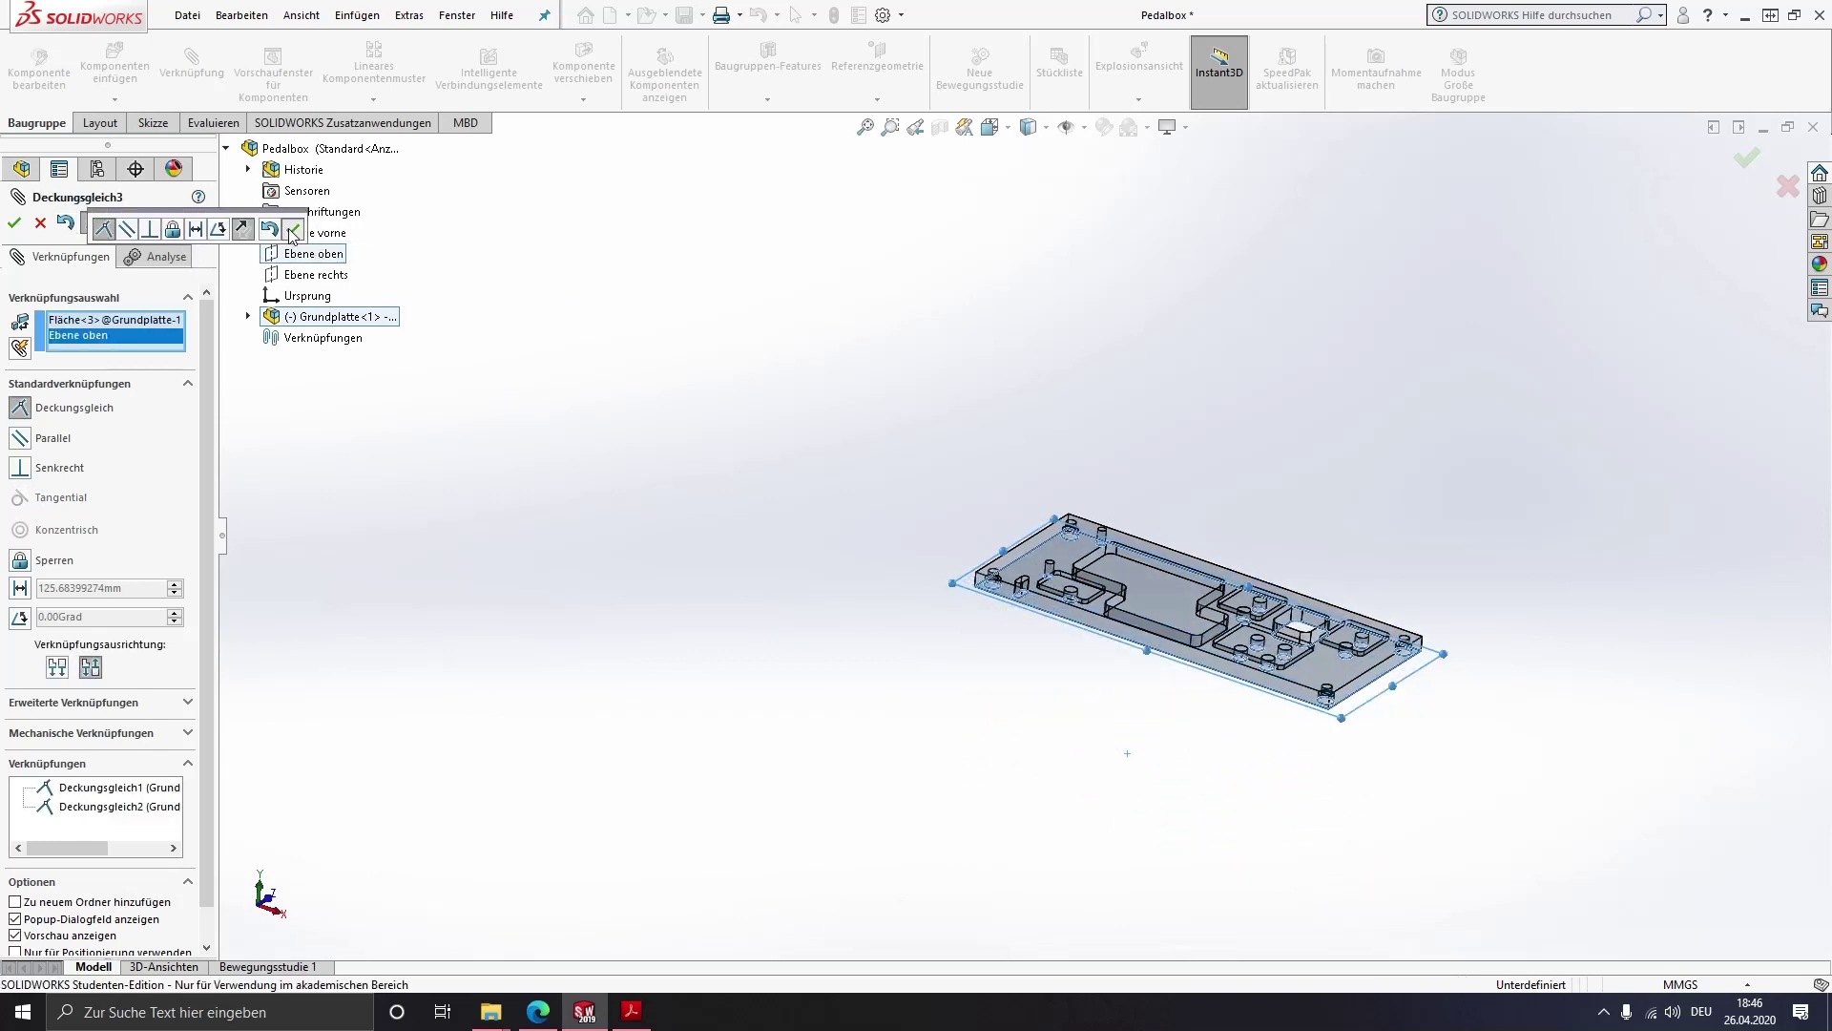
pyautogui.click(39, 223)
pyautogui.moveTo(642, 482)
pyautogui.mouseDown(button='middle')
pyautogui.moveTo(962, 777)
pyautogui.moveTo(911, 848)
pyautogui.mouseUp(button='middle')
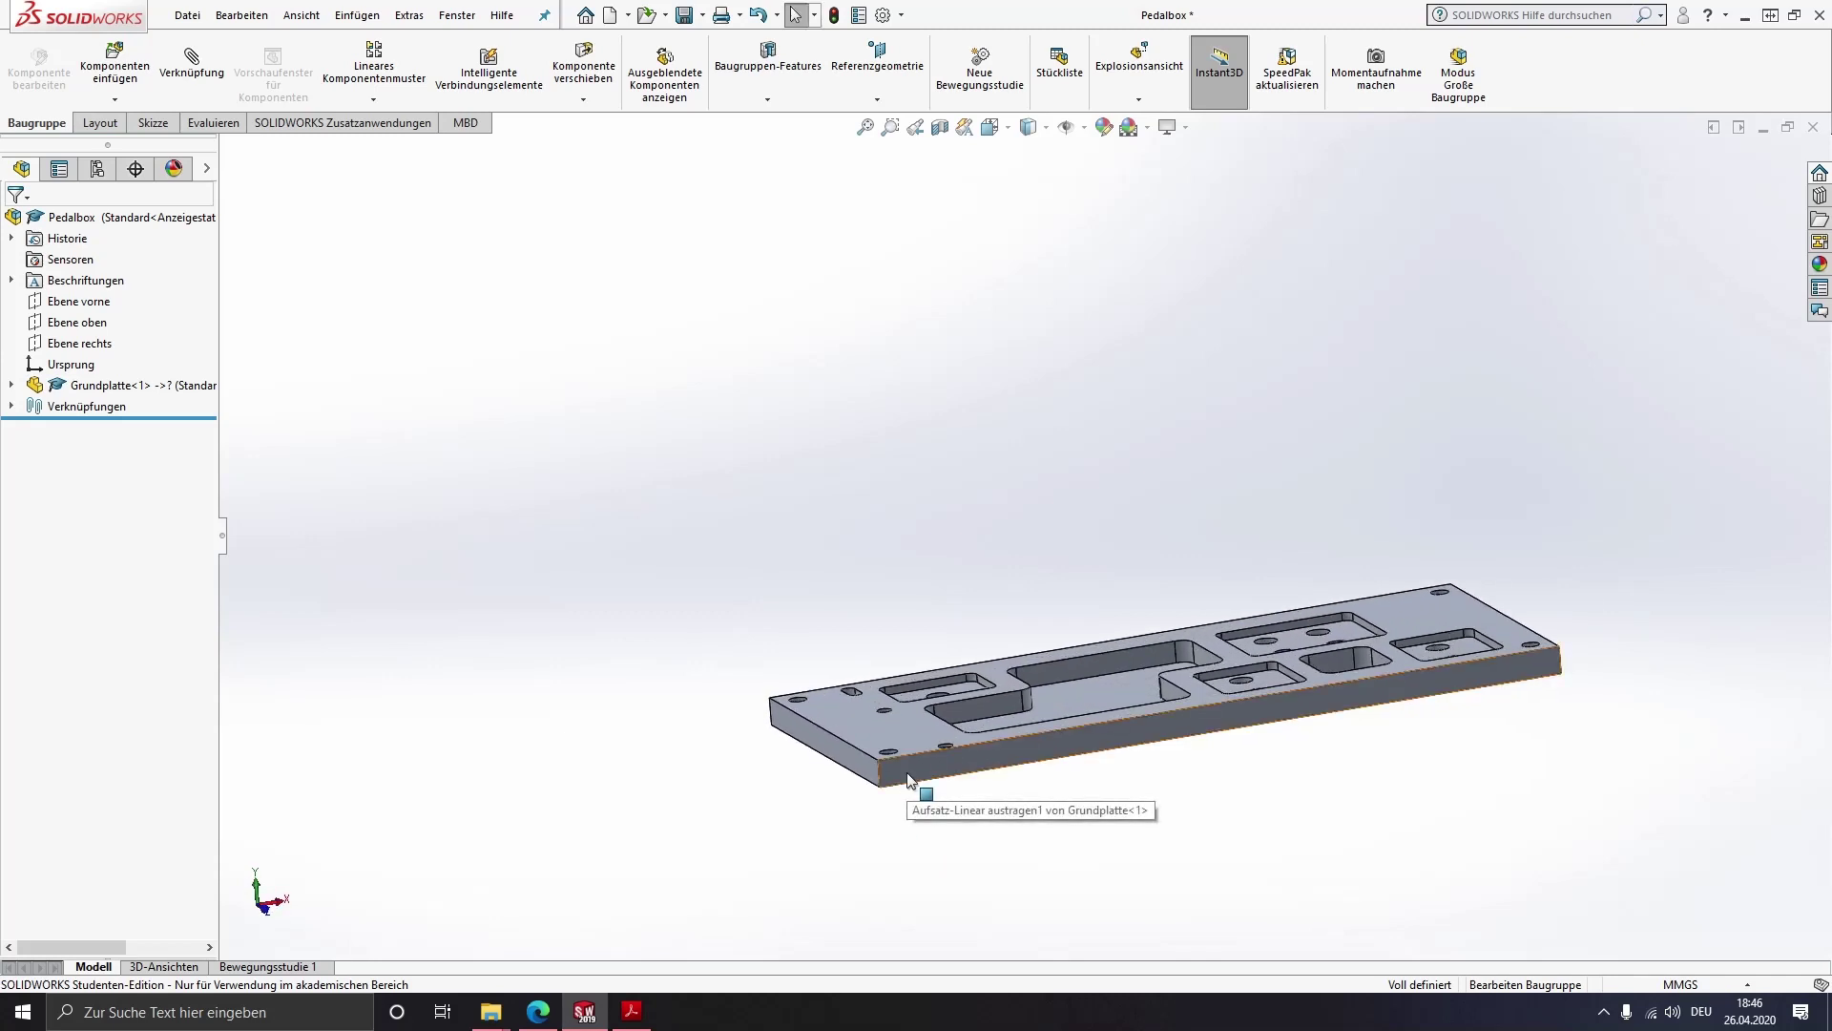
# View the plate's pocketed top and begin inserting another component
pyautogui.moveTo(892, 737)
pyautogui.mouseDown(button='middle')
pyautogui.moveTo(1292, 744)
pyautogui.moveTo(1212, 833)
pyautogui.moveTo(1292, 834)
pyautogui.mouseUp(button='middle')
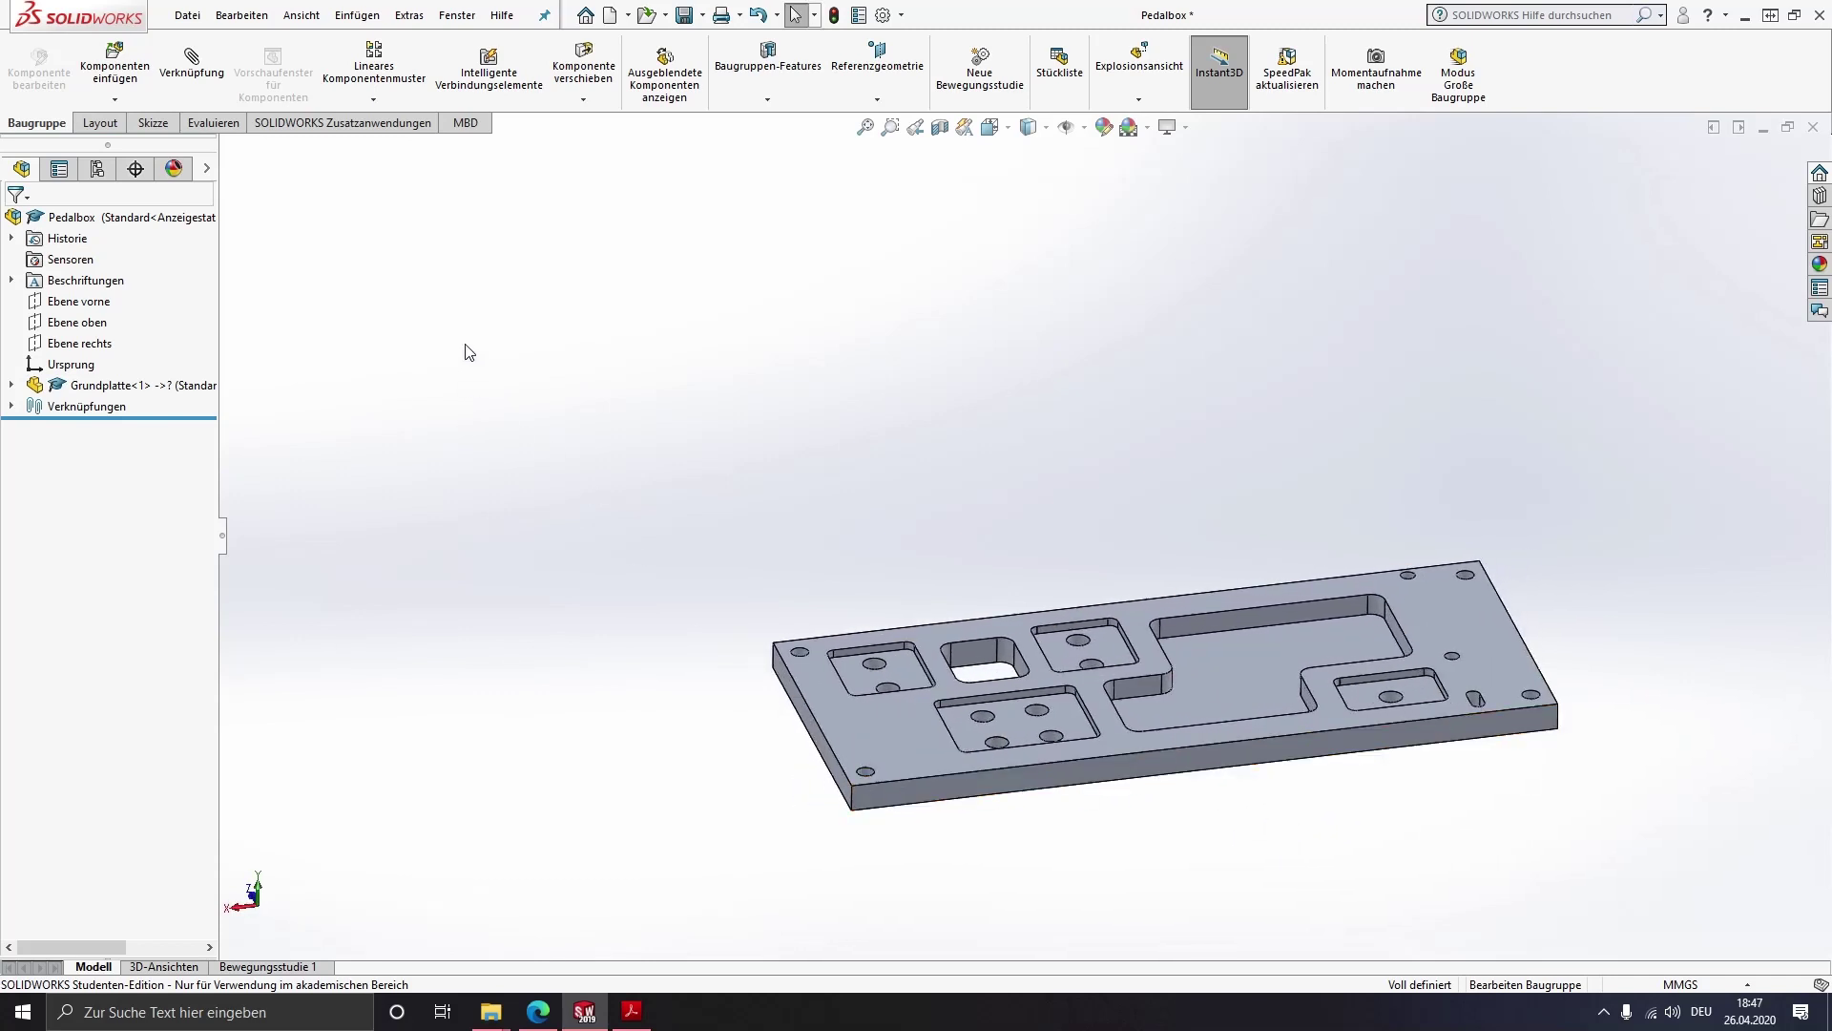
pyautogui.click(115, 63)
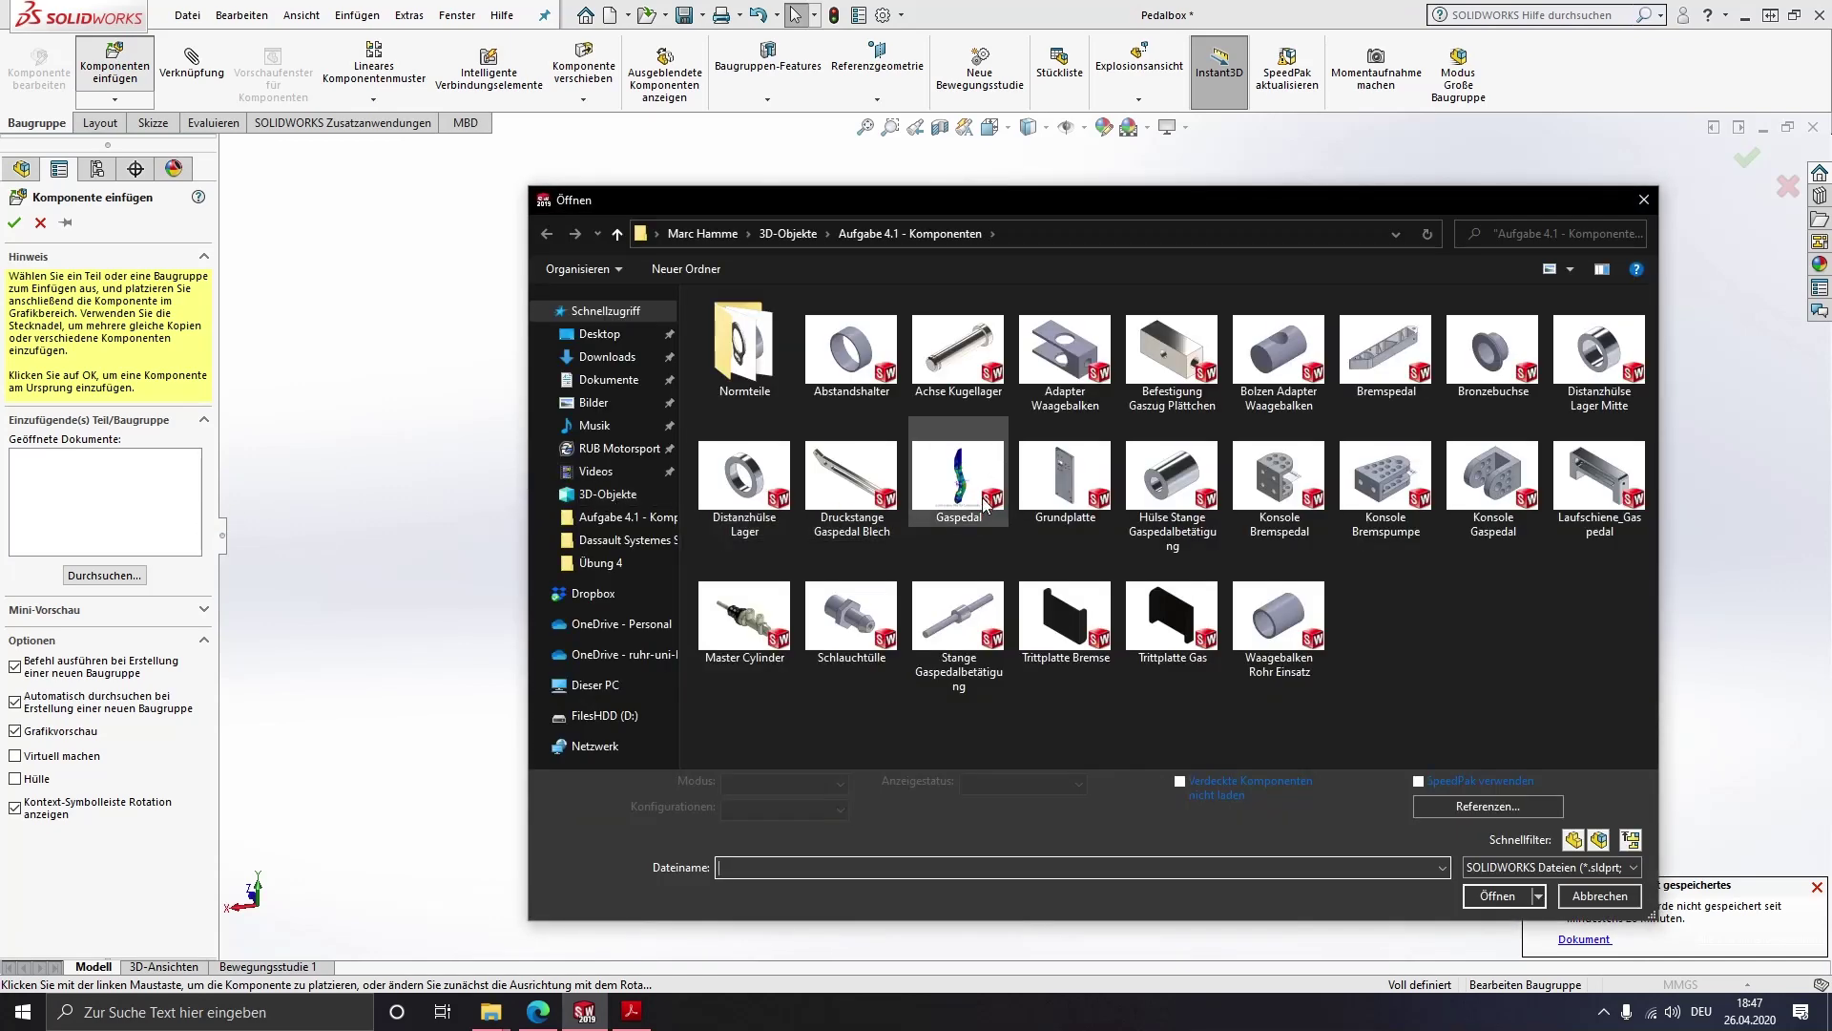
# Insert the Konsole Gaspedal bracket and place it above the base plate
pyautogui.click(1495, 493)
pyautogui.doubleClick(1494, 495)
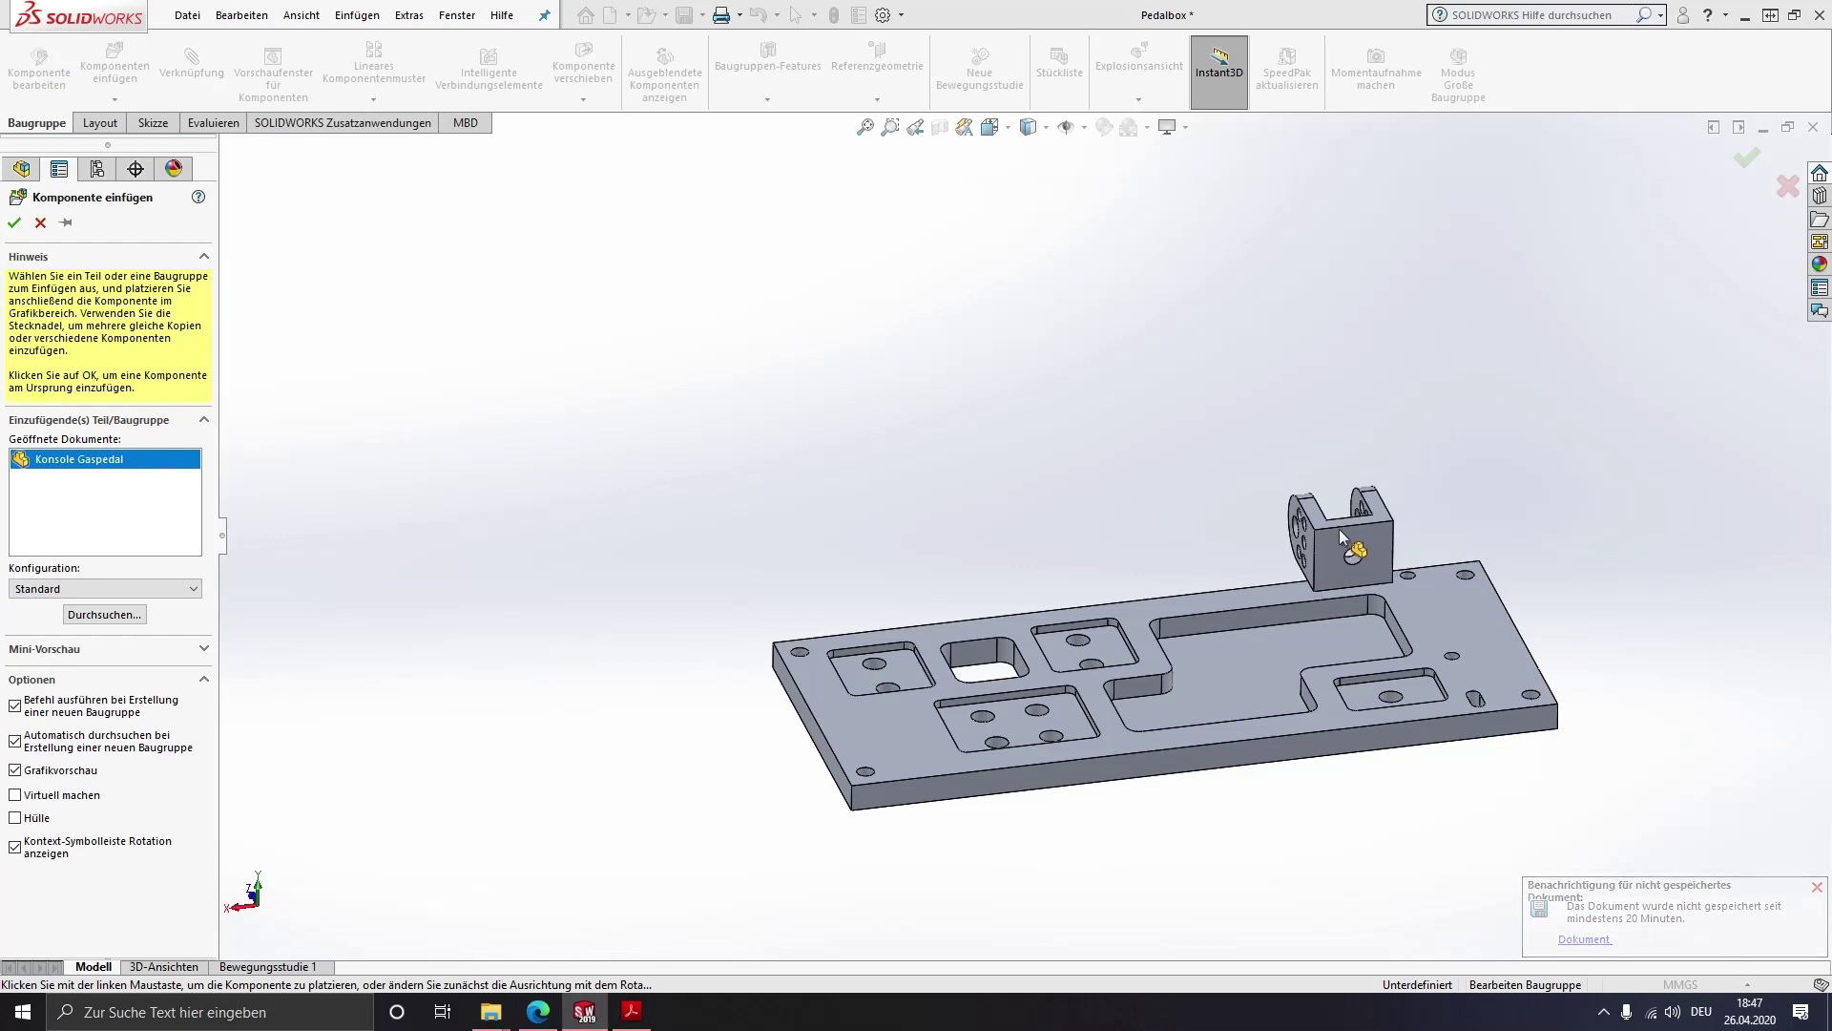
pyautogui.click(1455, 620)
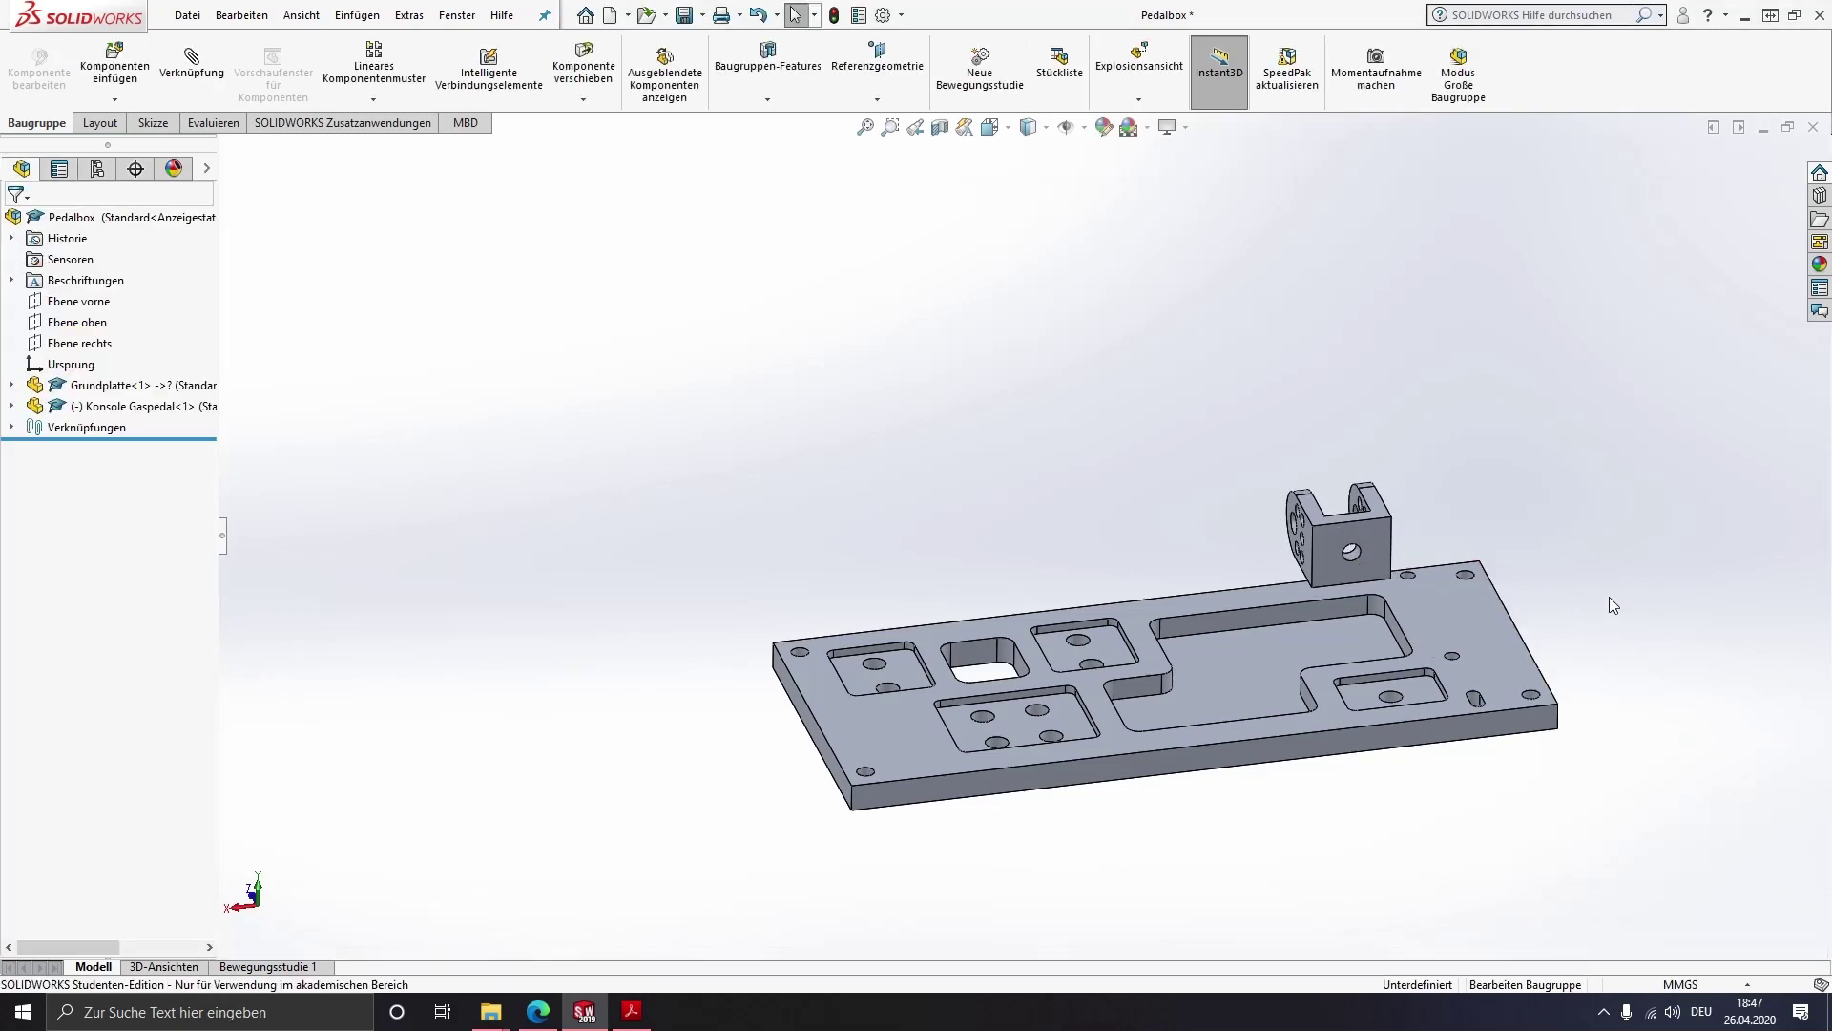
pyautogui.scroll(-3, 1432, 584)
# Discard the bracket front face and pocket floor picks and begin a fresh mate
pyautogui.click(1084, 481)
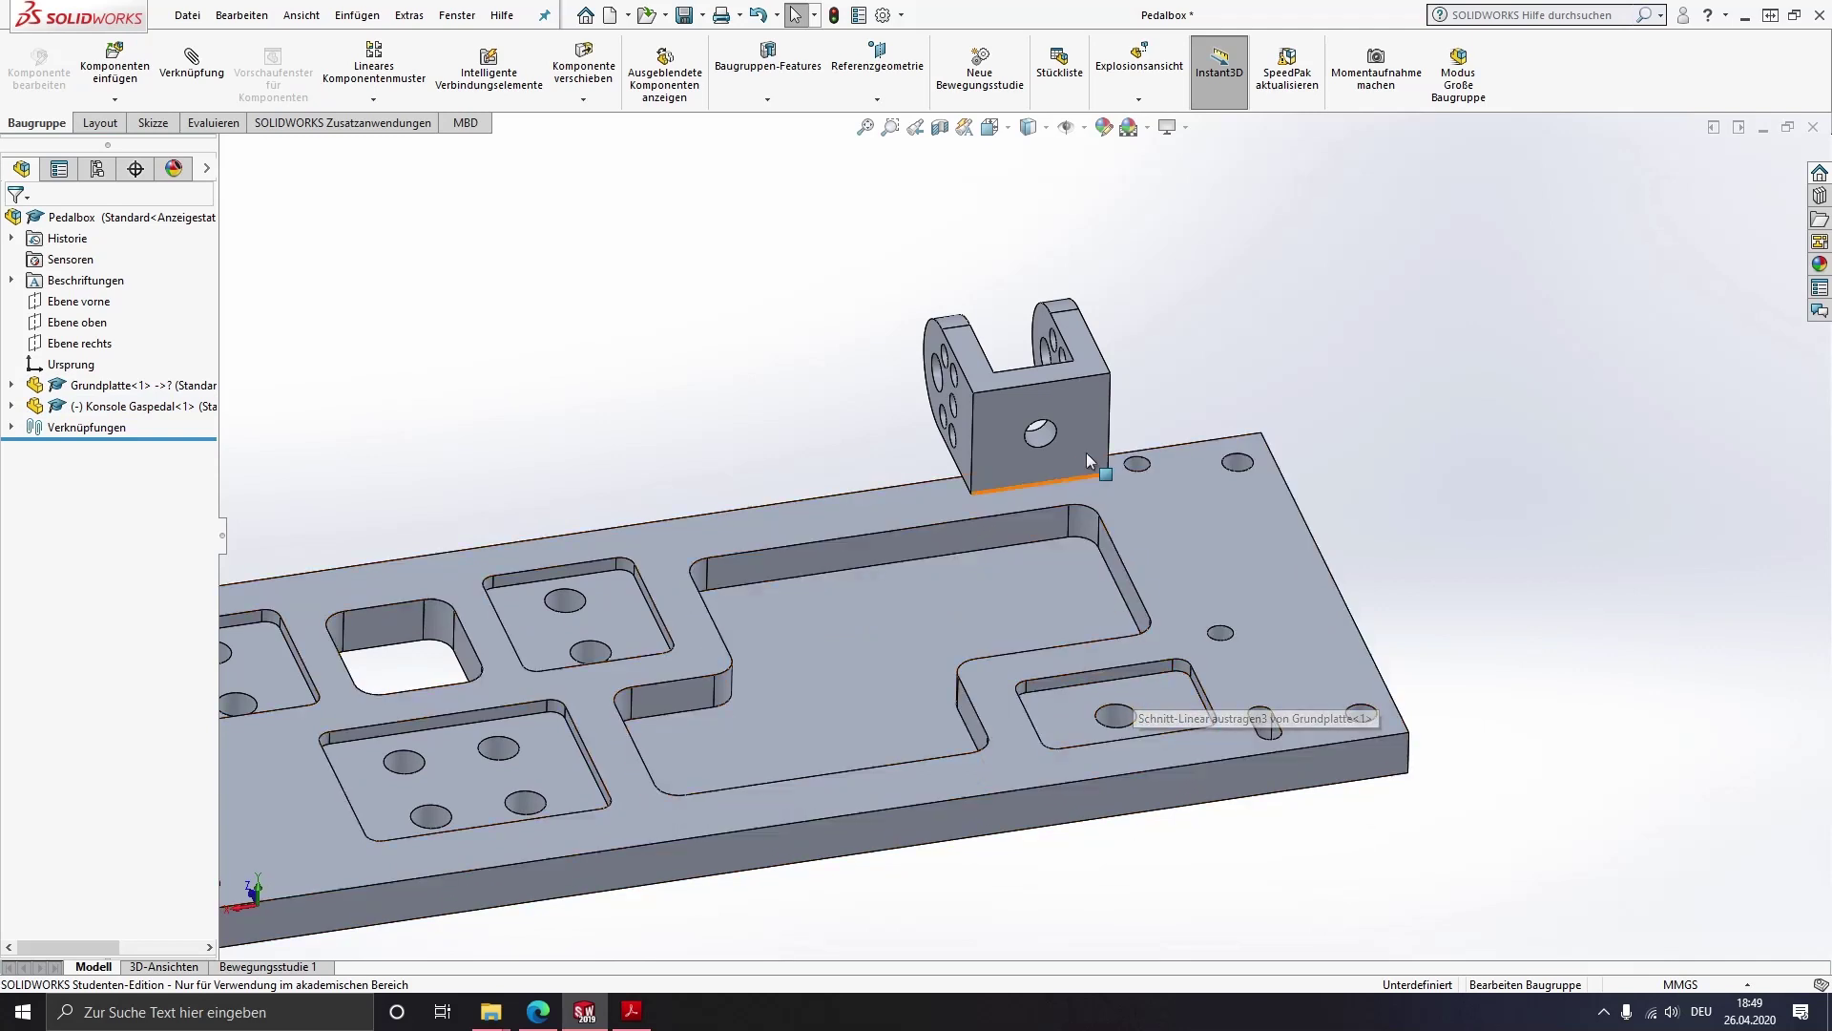
pyautogui.click(1079, 426)
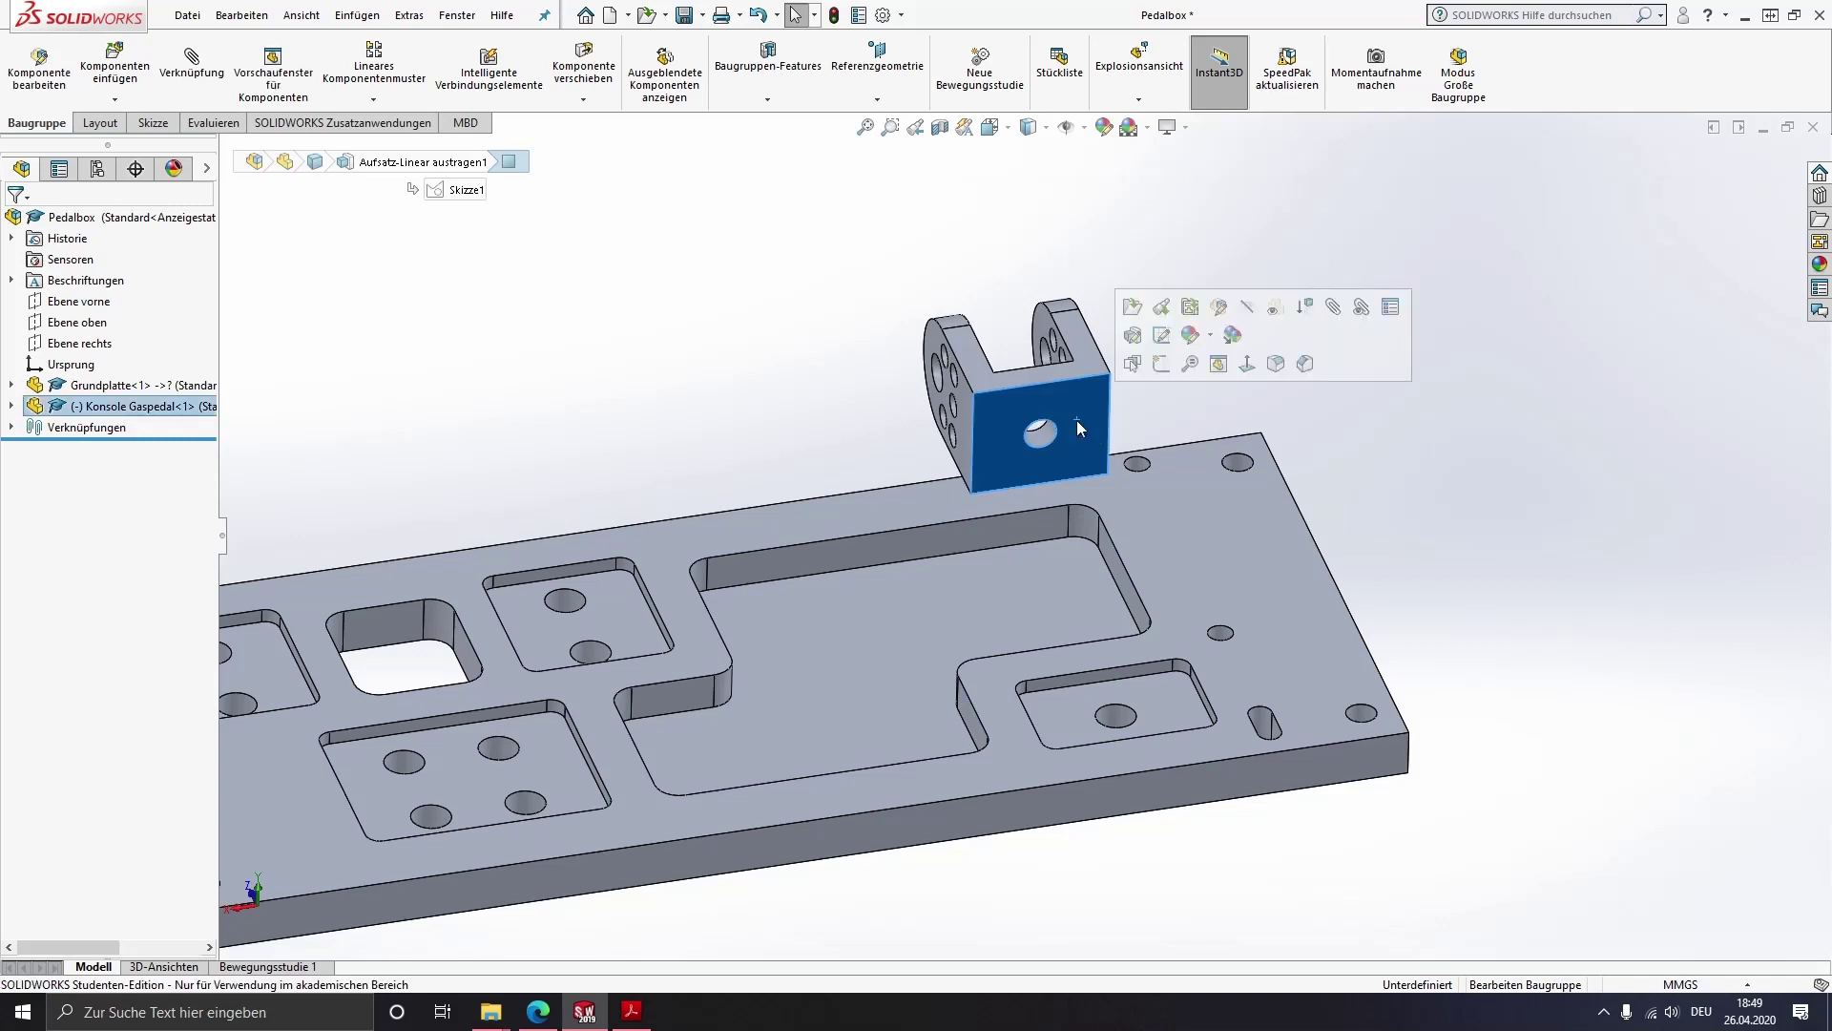
pyautogui.keyDown('ctrl'); pyautogui.click(1161, 690); pyautogui.keyUp('ctrl')
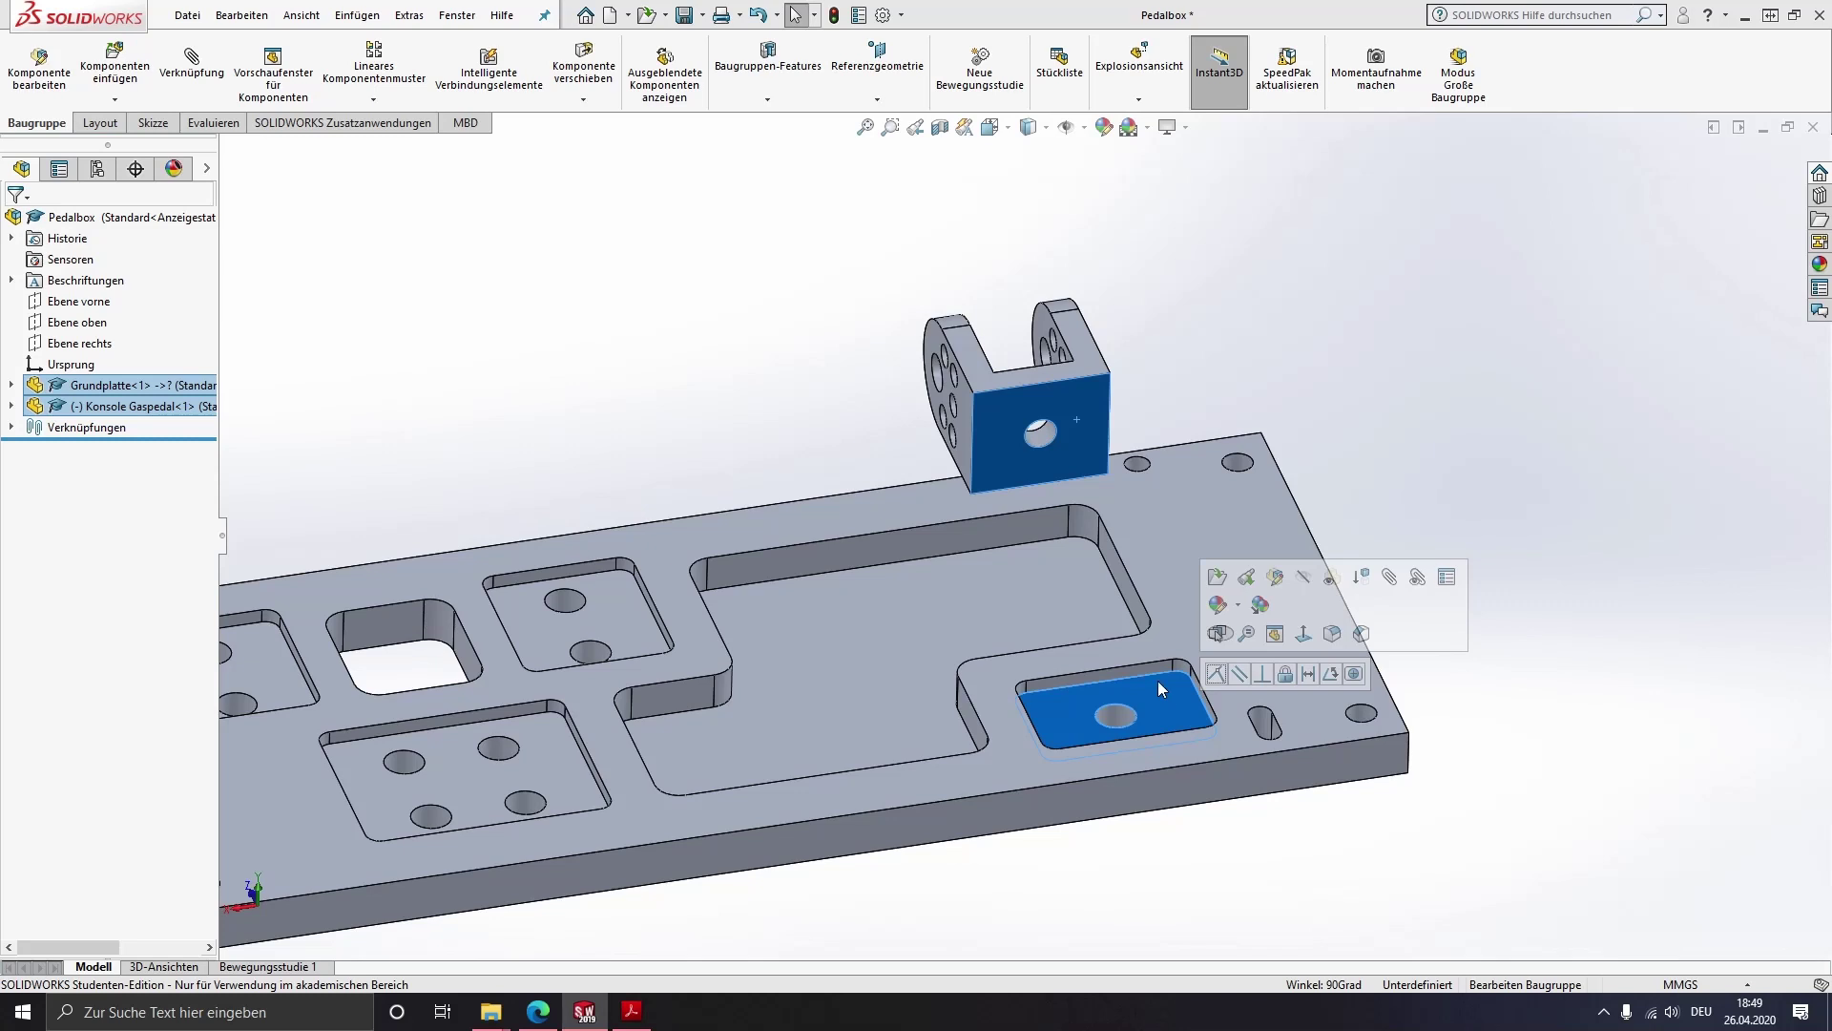
pyautogui.click(873, 437)
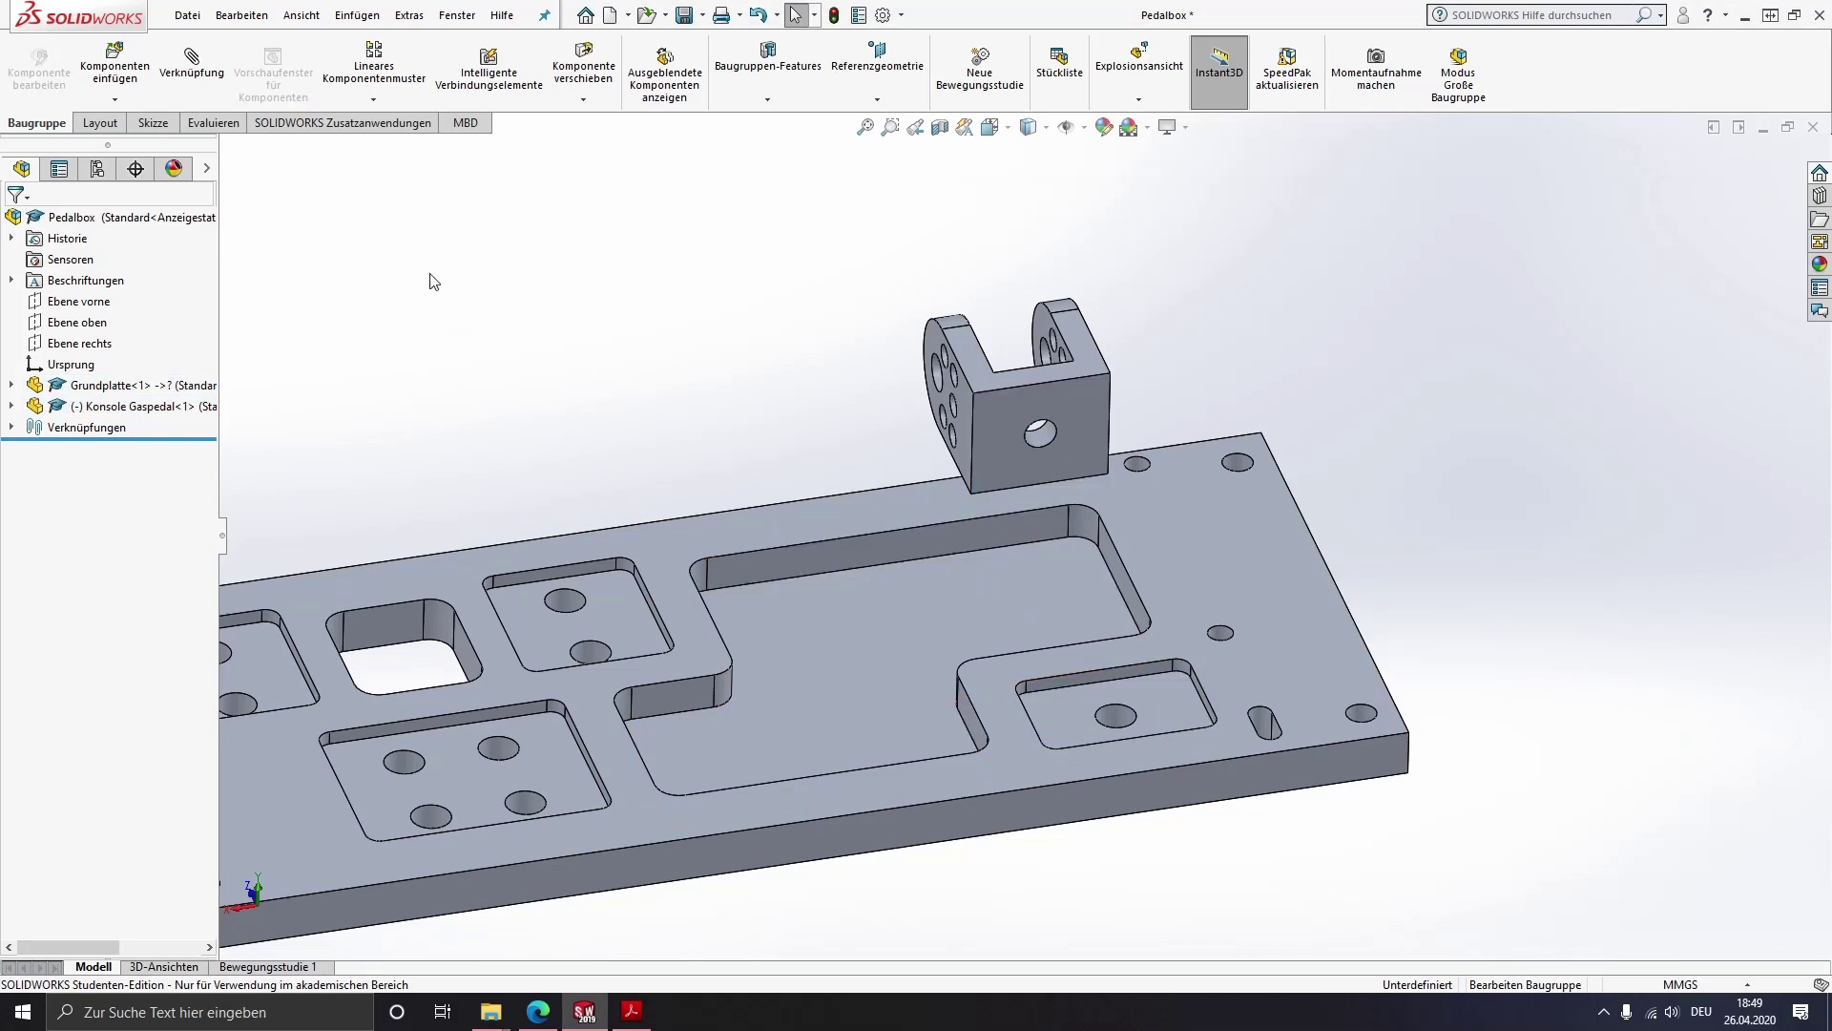
pyautogui.click(191, 73)
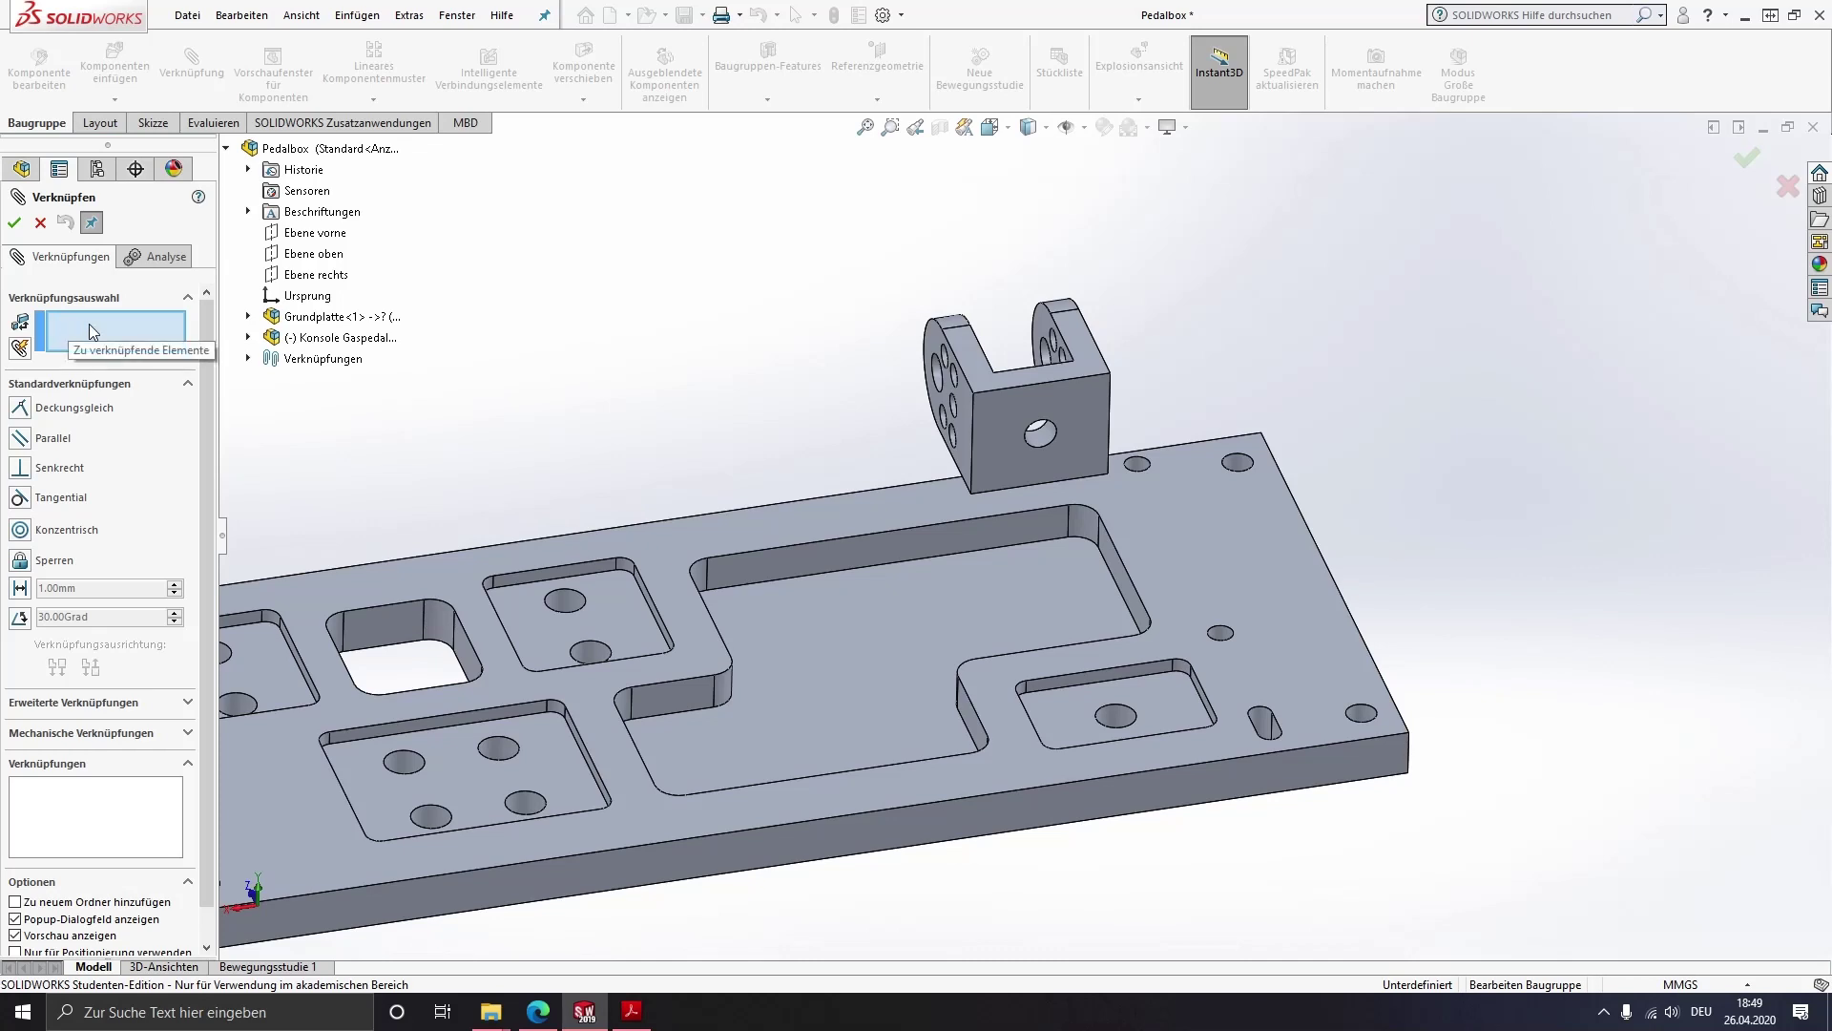
# Mate the Konsole Gaspedal bracket face coincident to the pocket floor
pyautogui.click(1035, 468)
pyautogui.click(1154, 695)
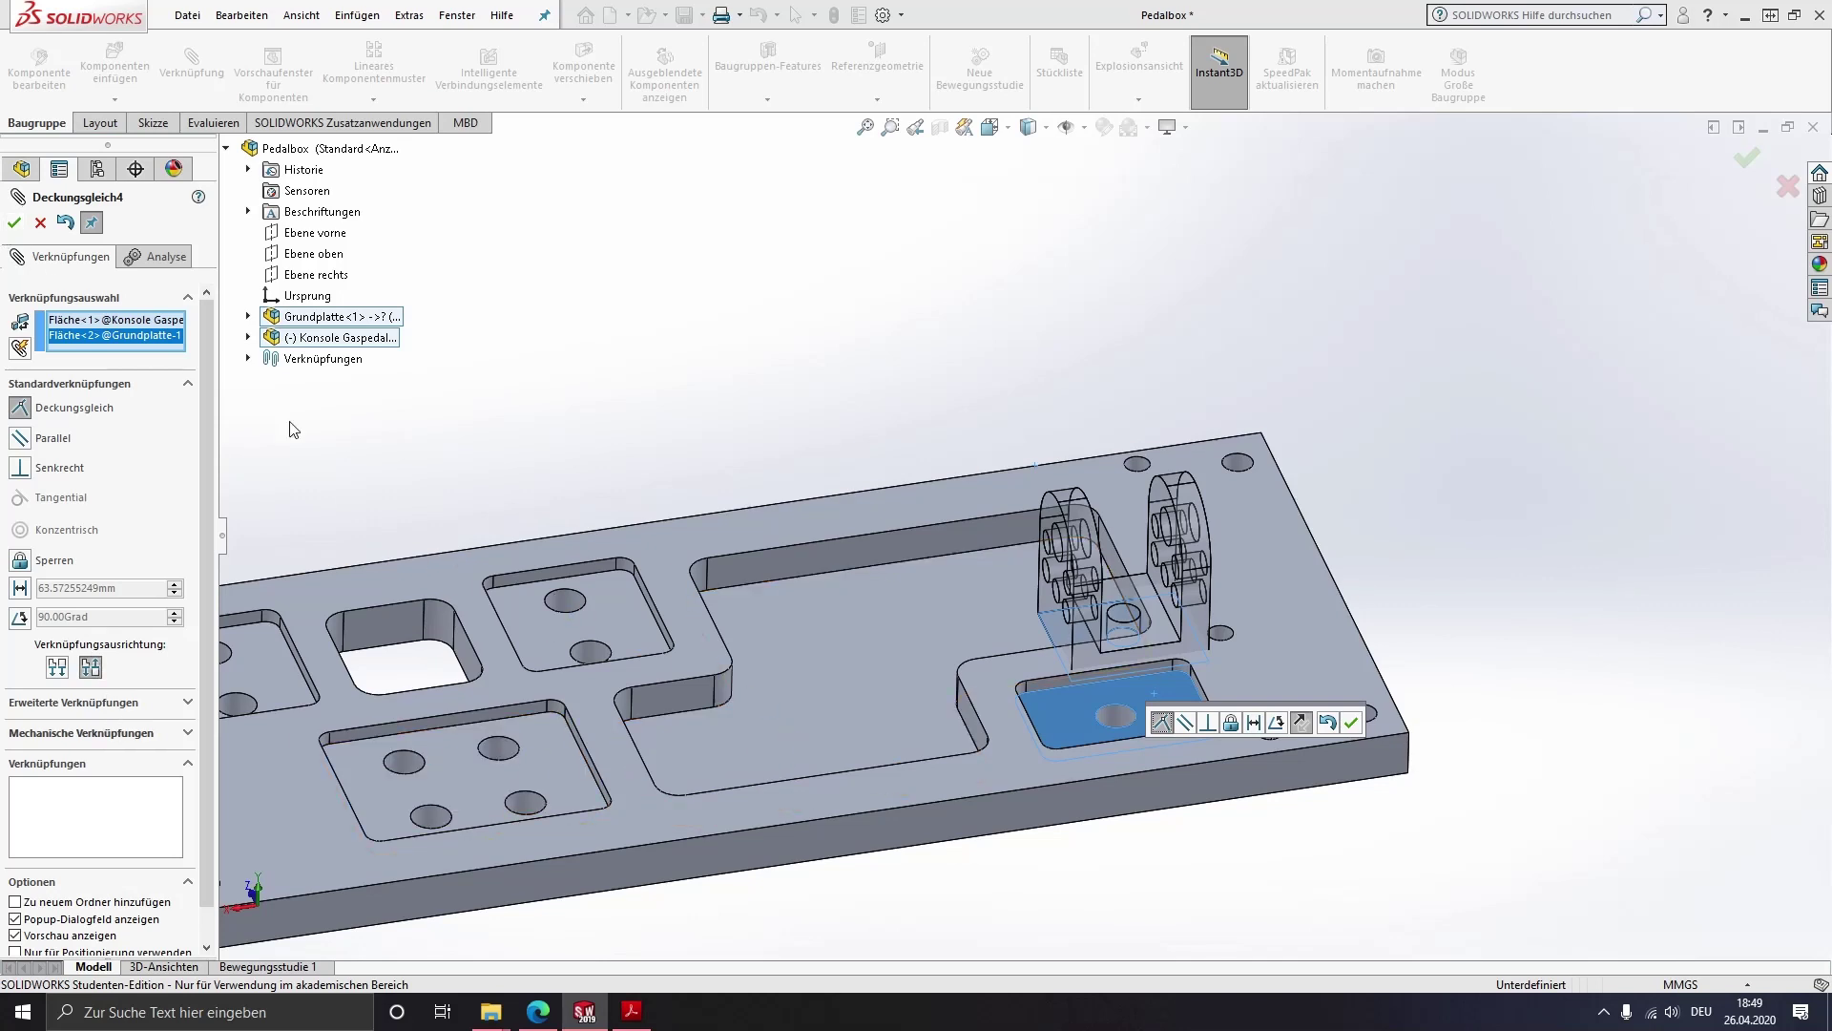
pyautogui.click(13, 222)
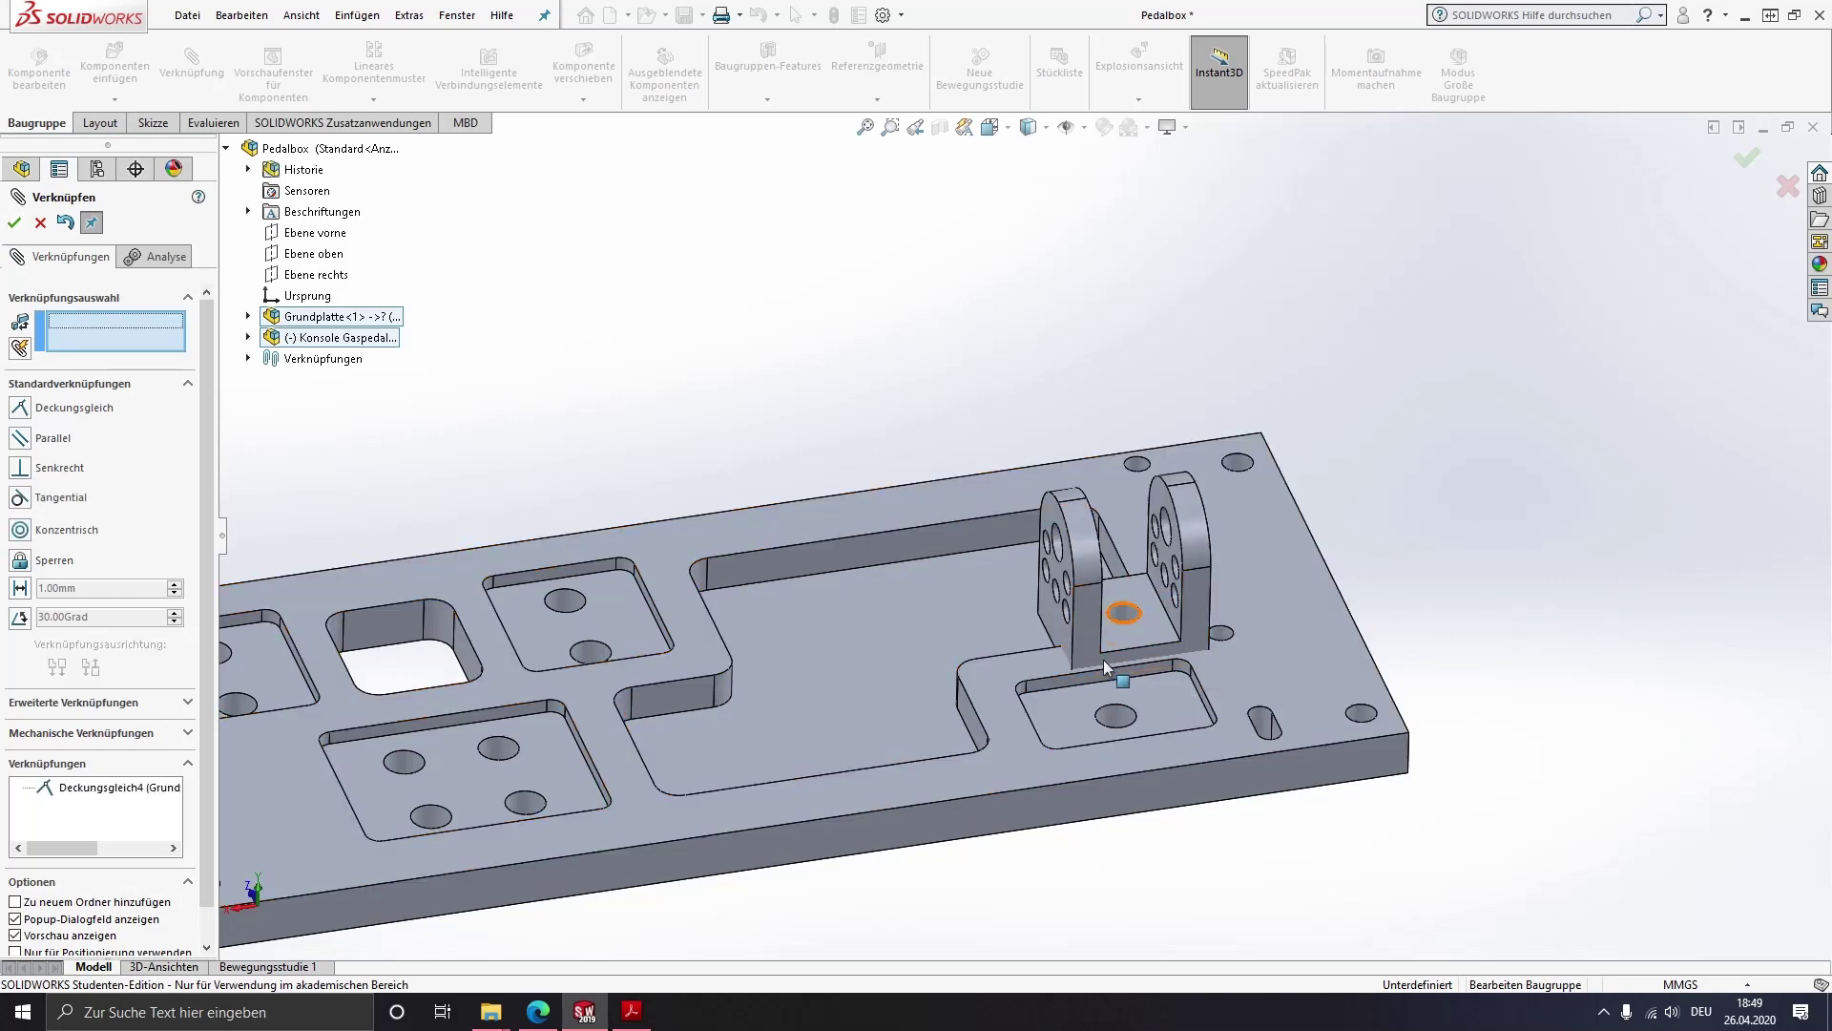
# Make the bracket hole concentric with the hole in the plate pocket
pyautogui.moveTo(1103, 660); pyautogui.dragTo(1131, 681, button='middle')
pyautogui.scroll(2, 1131, 681)
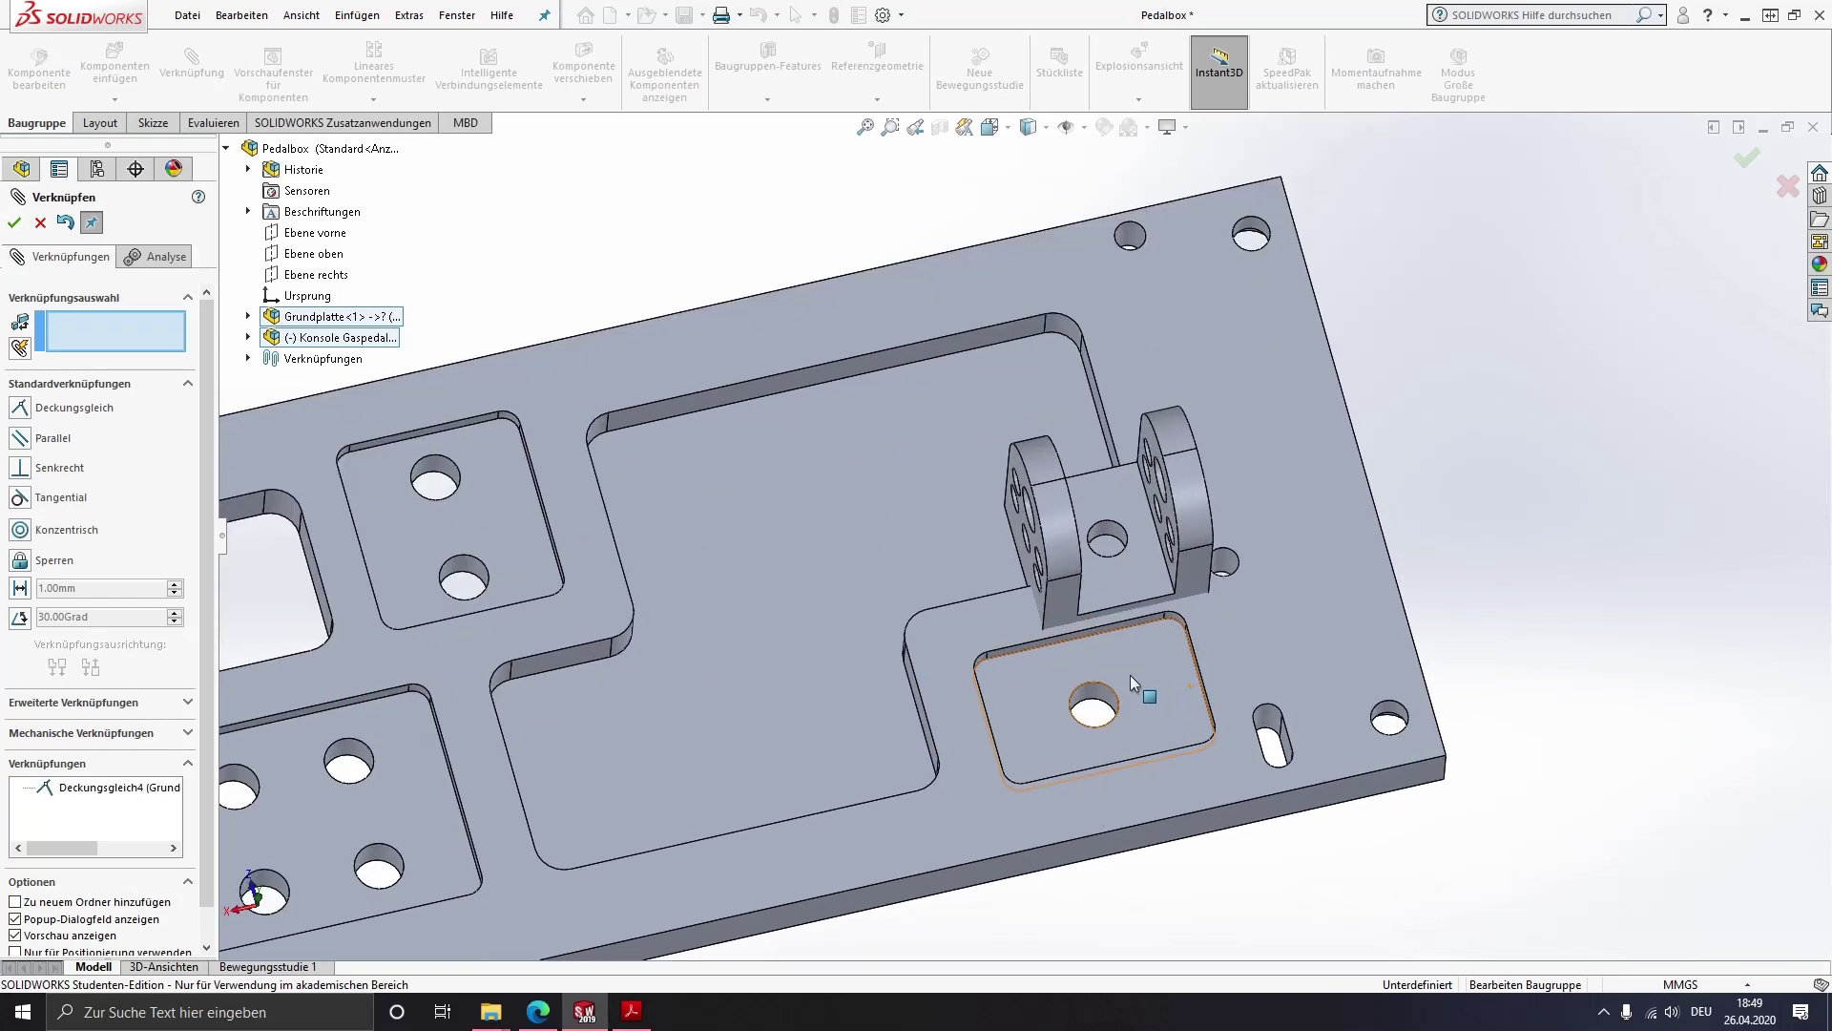
pyautogui.scroll(2, 1131, 681)
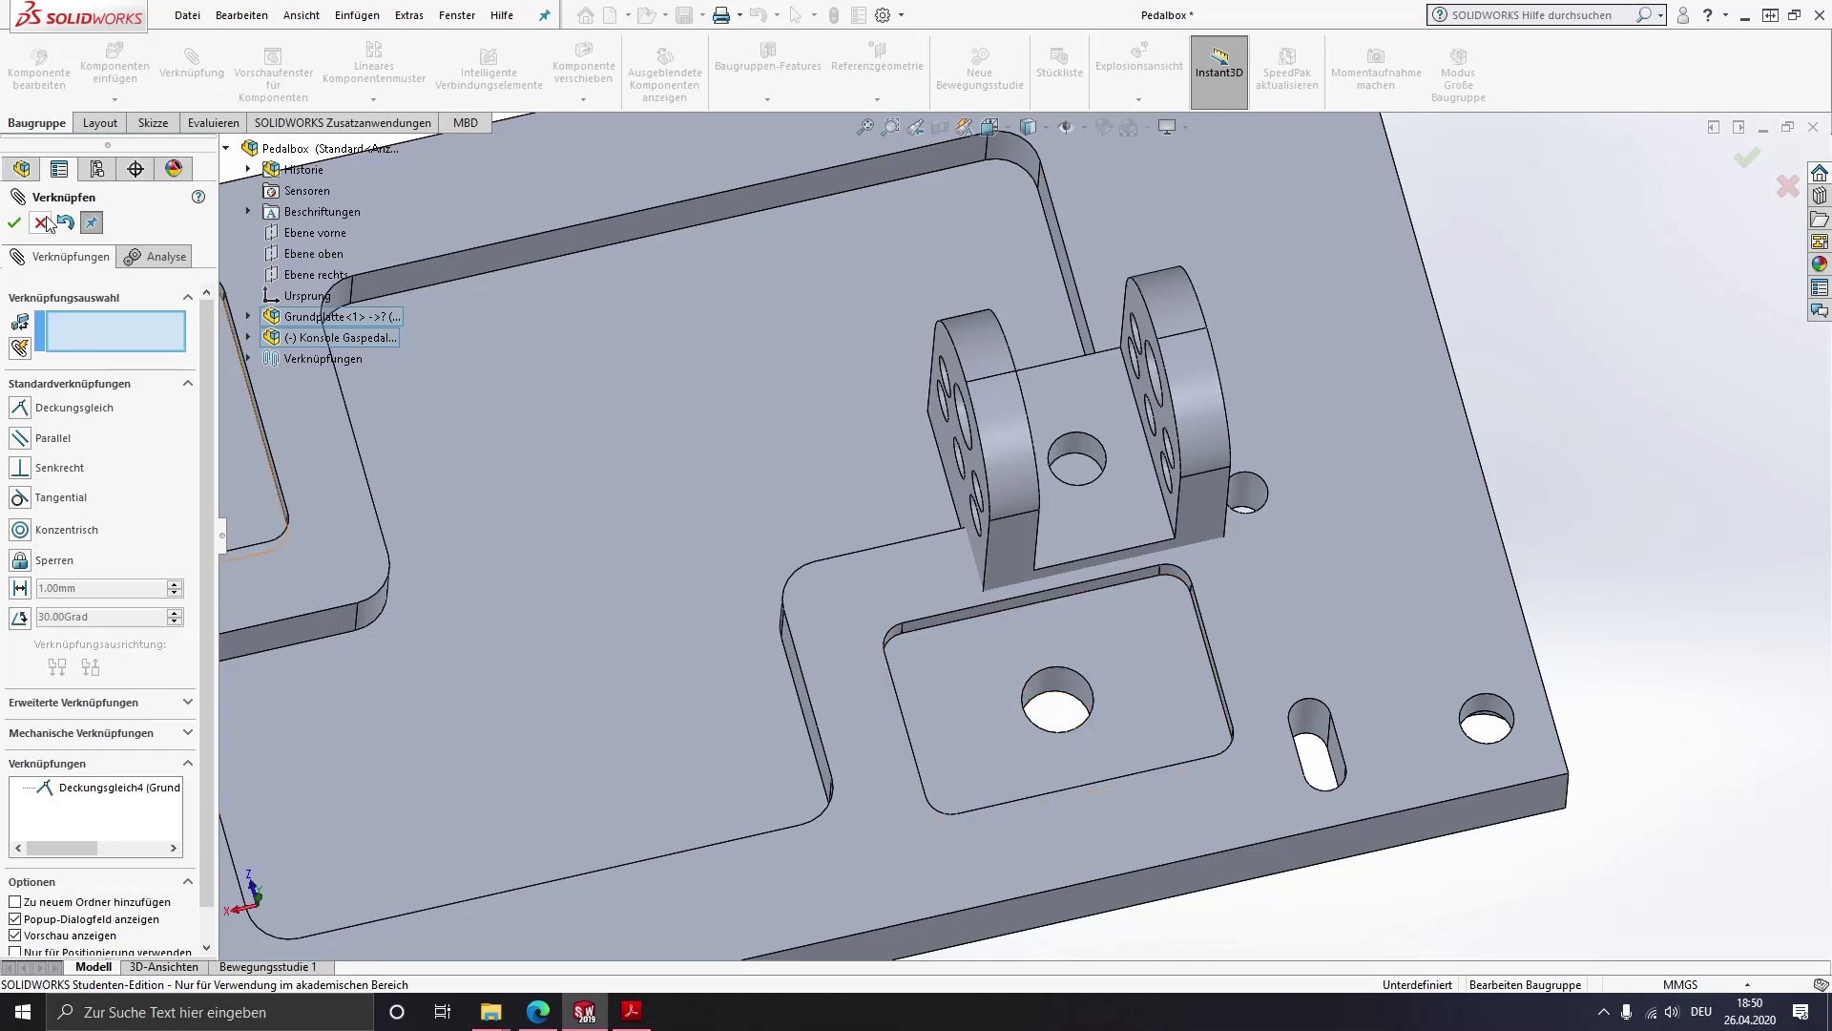
pyautogui.click(1057, 689)
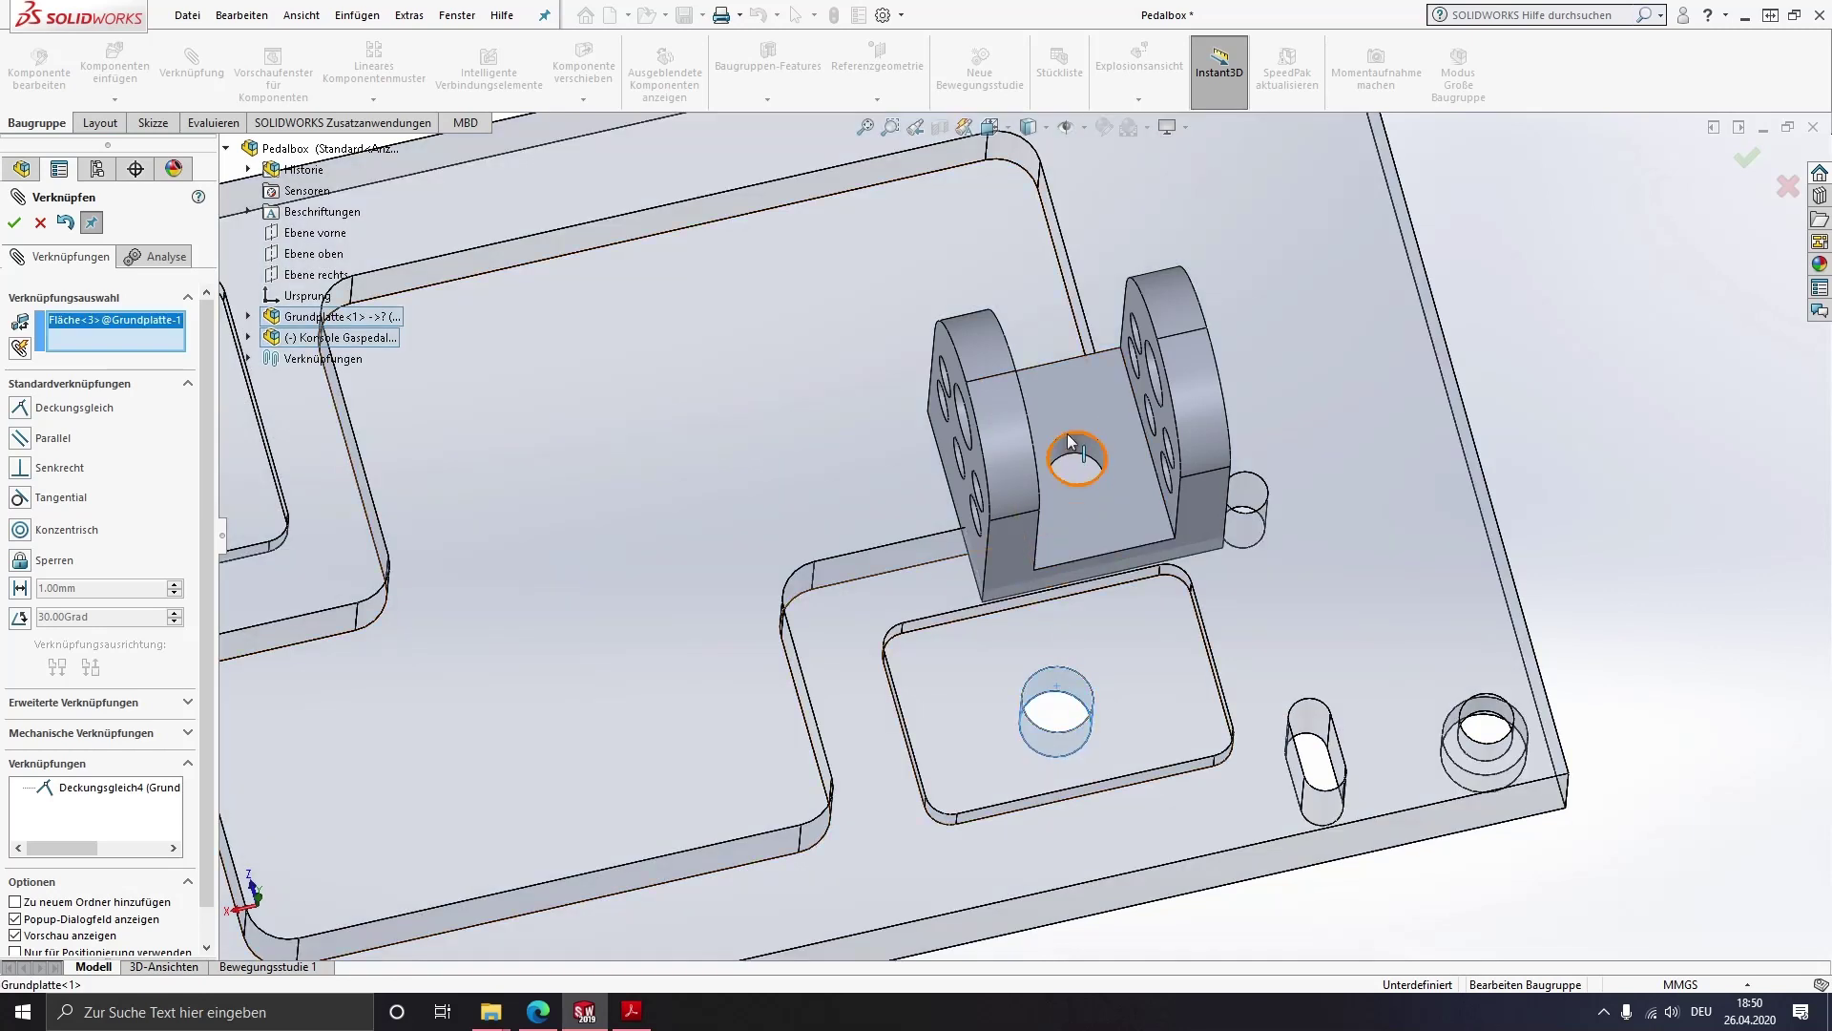
pyautogui.click(1070, 441)
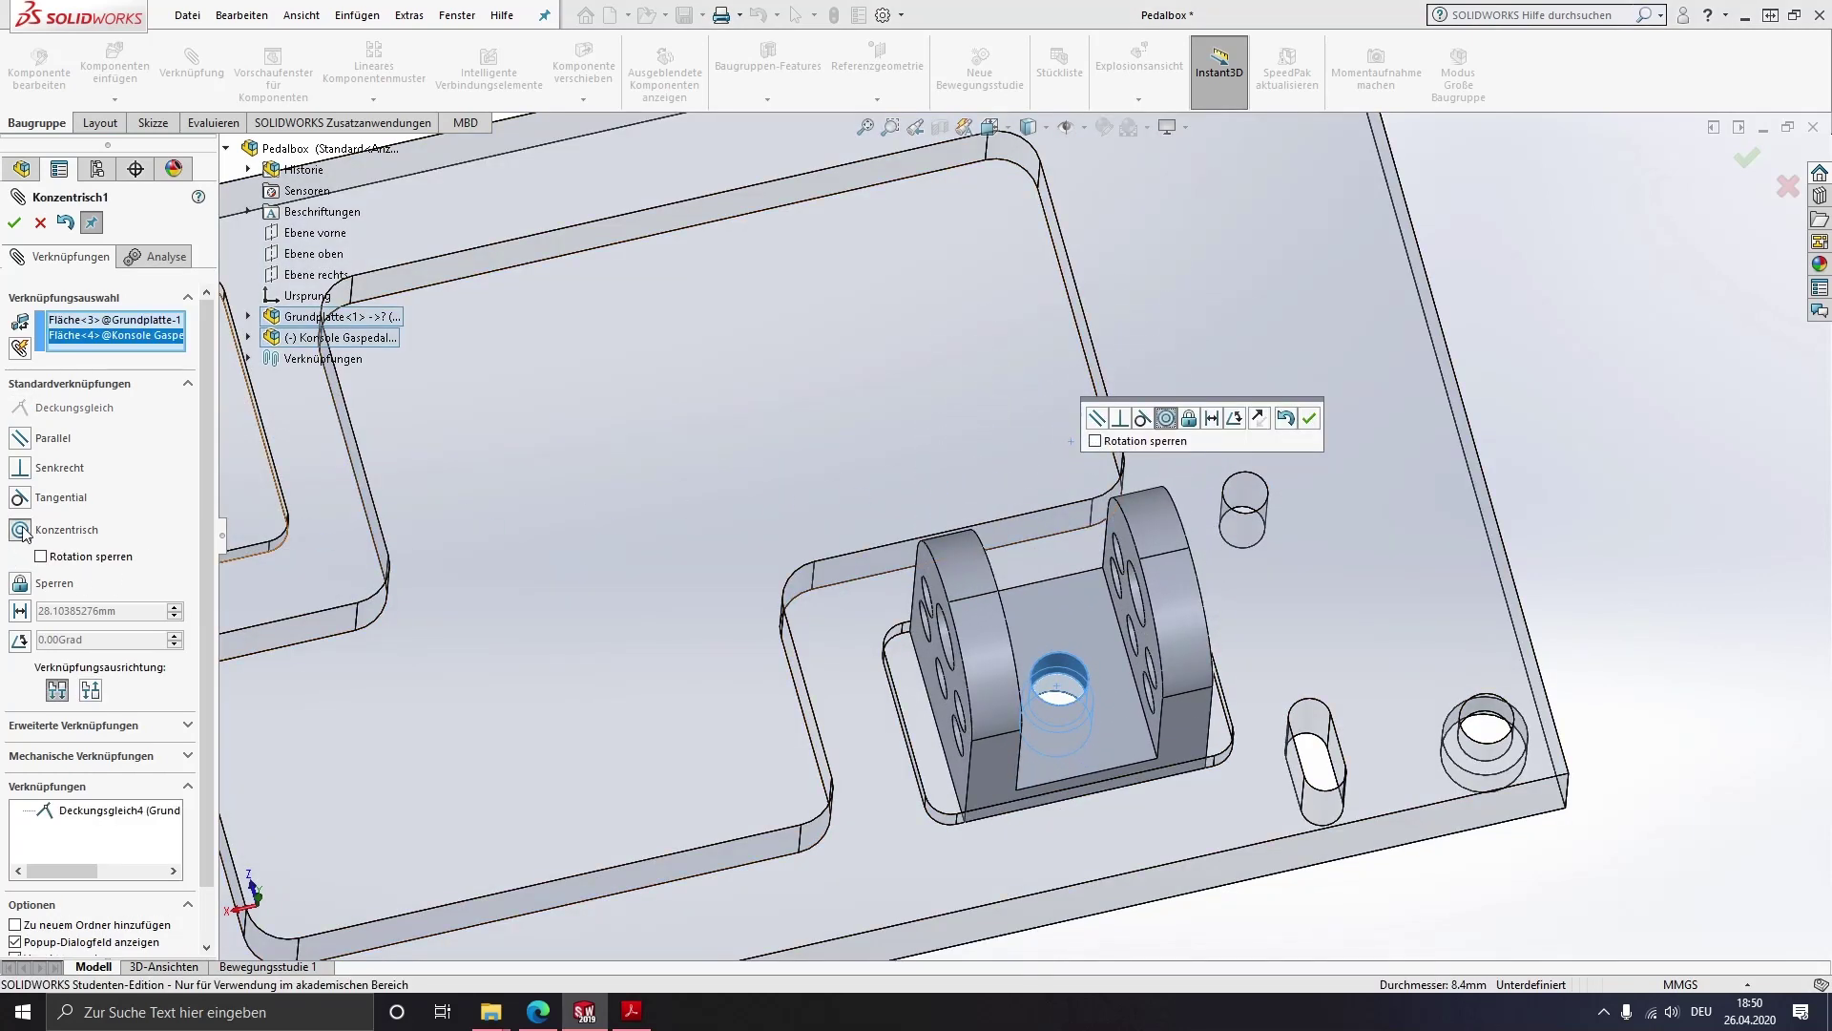
pyautogui.click(13, 224)
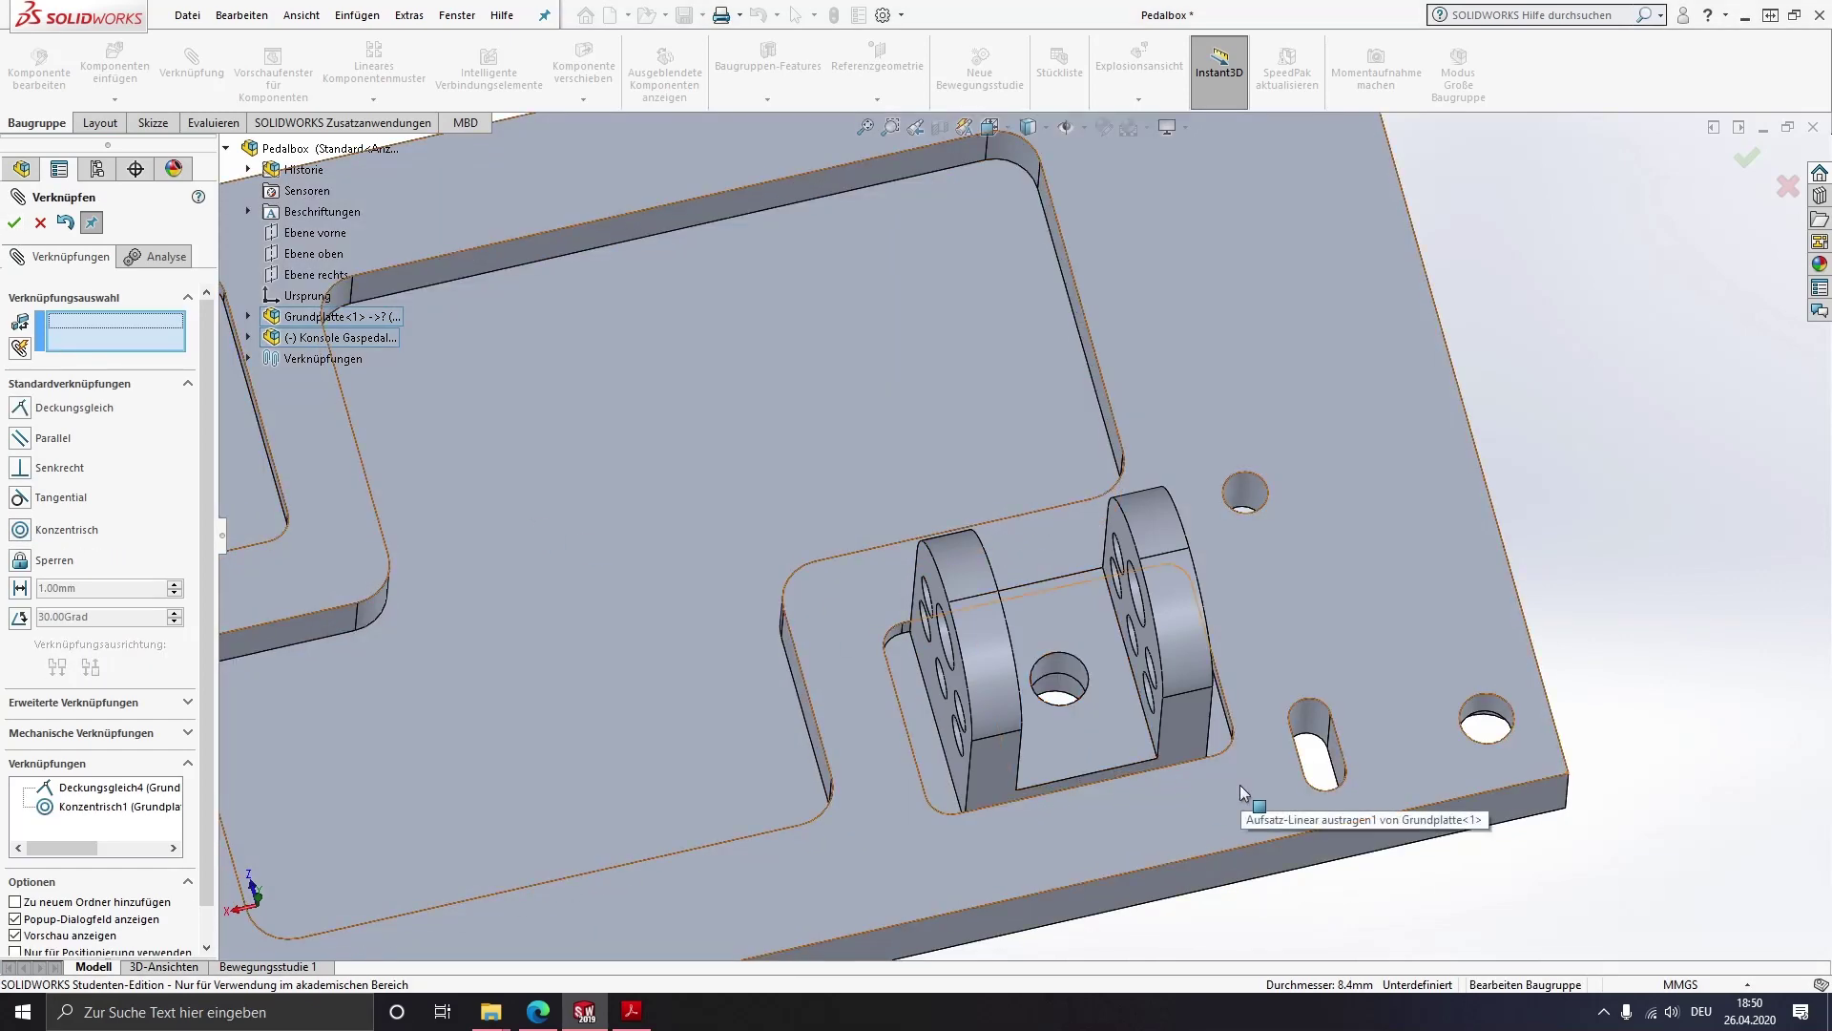
# Rotate the Konsole Gaspedal bracket on the plate to face its front edge
pyautogui.press('Escape')
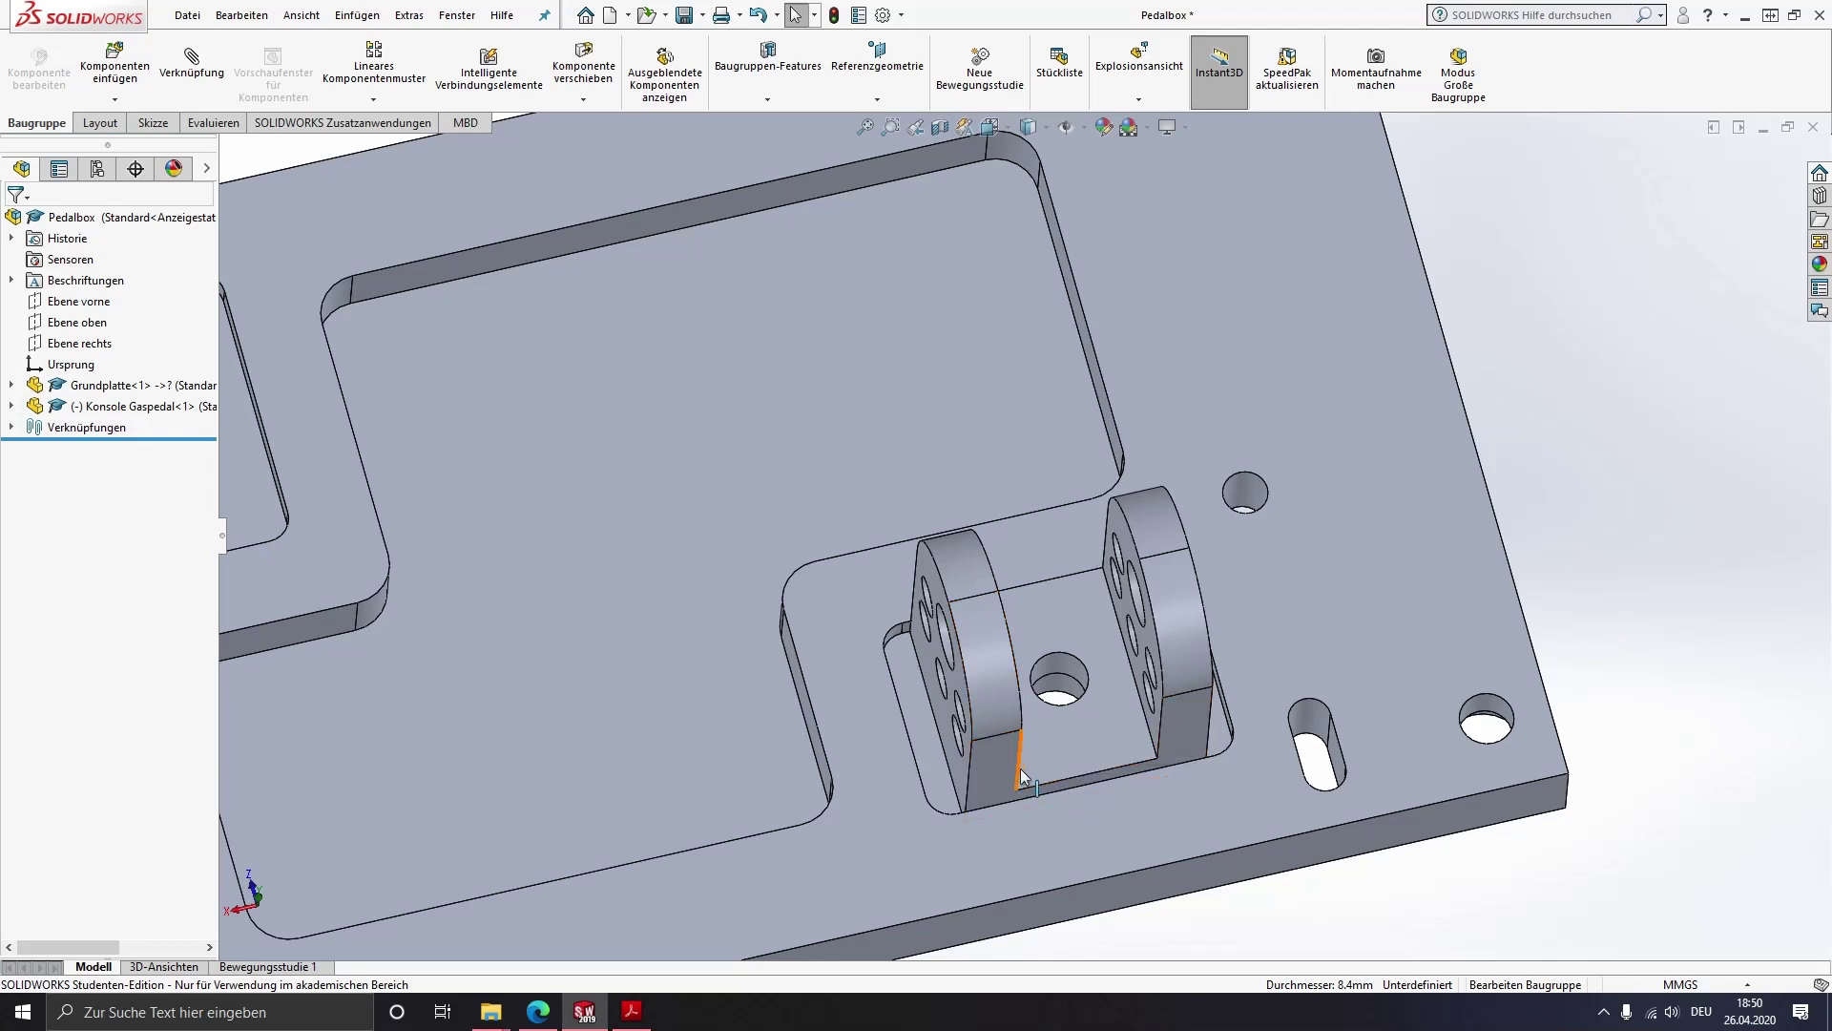
pyautogui.scroll(2, 1131, 701)
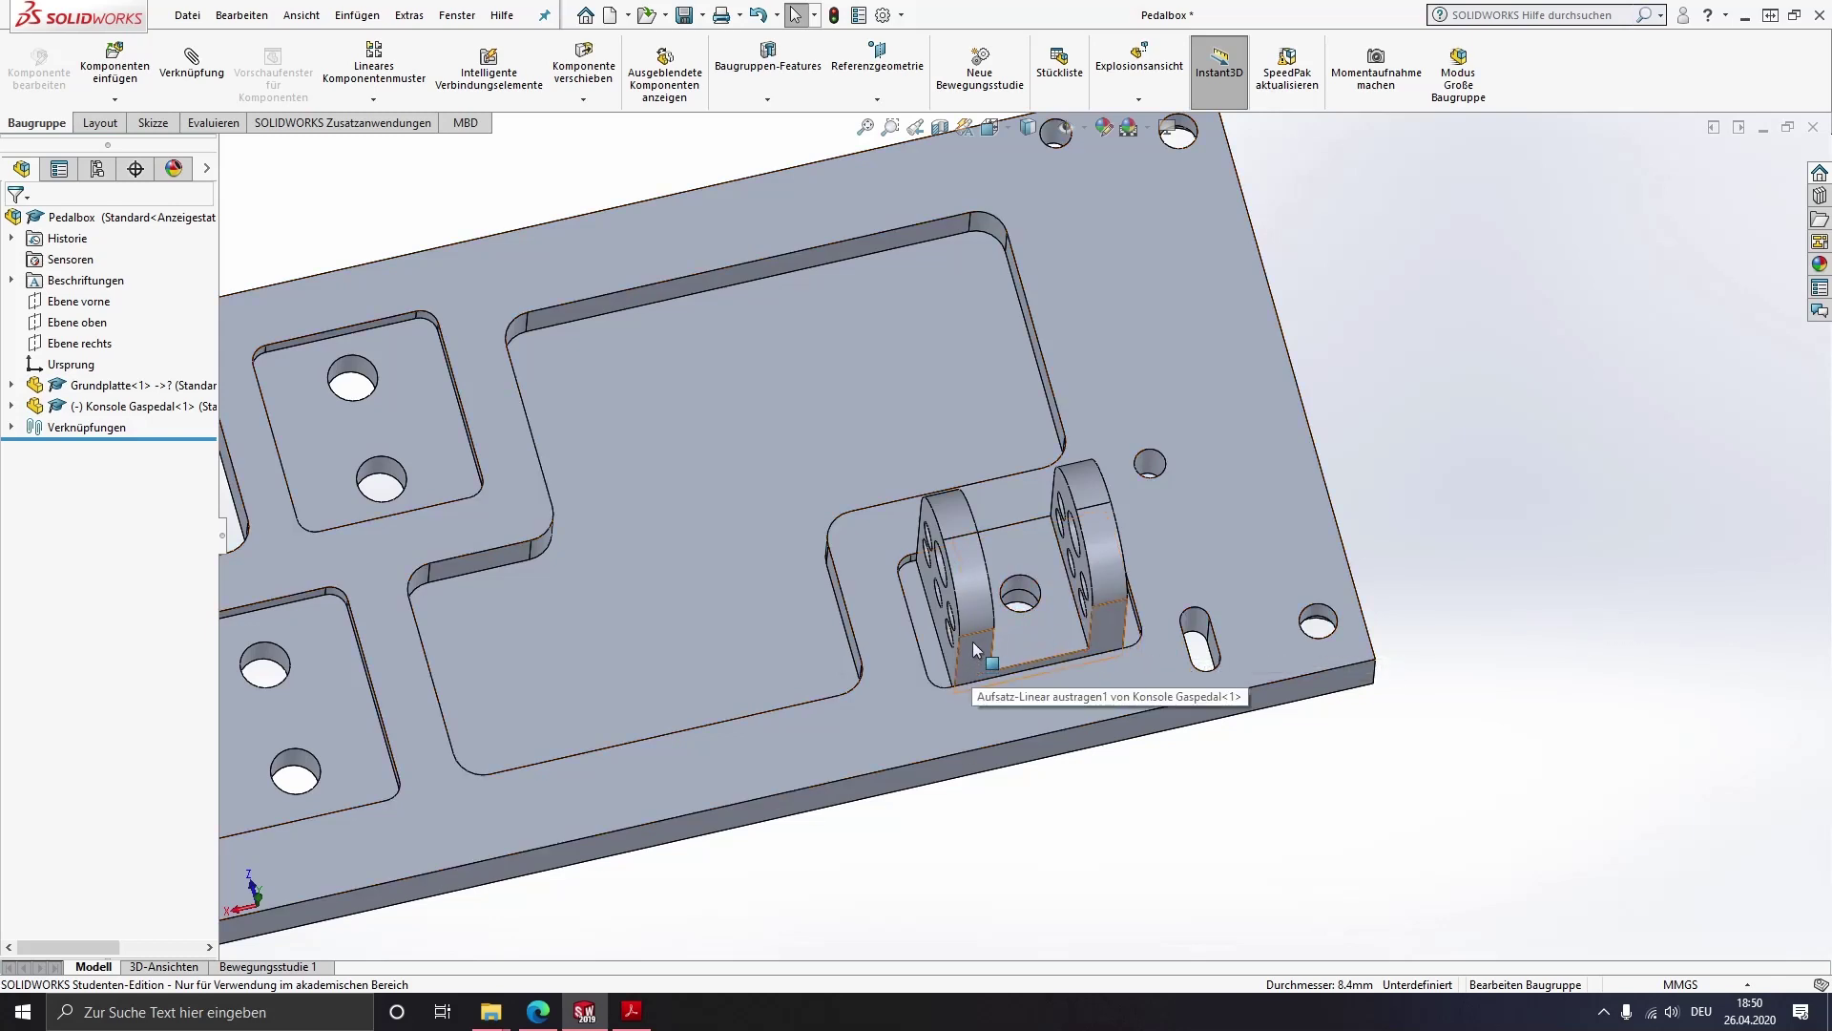
pyautogui.moveTo(976, 647); pyautogui.dragTo(973, 601)
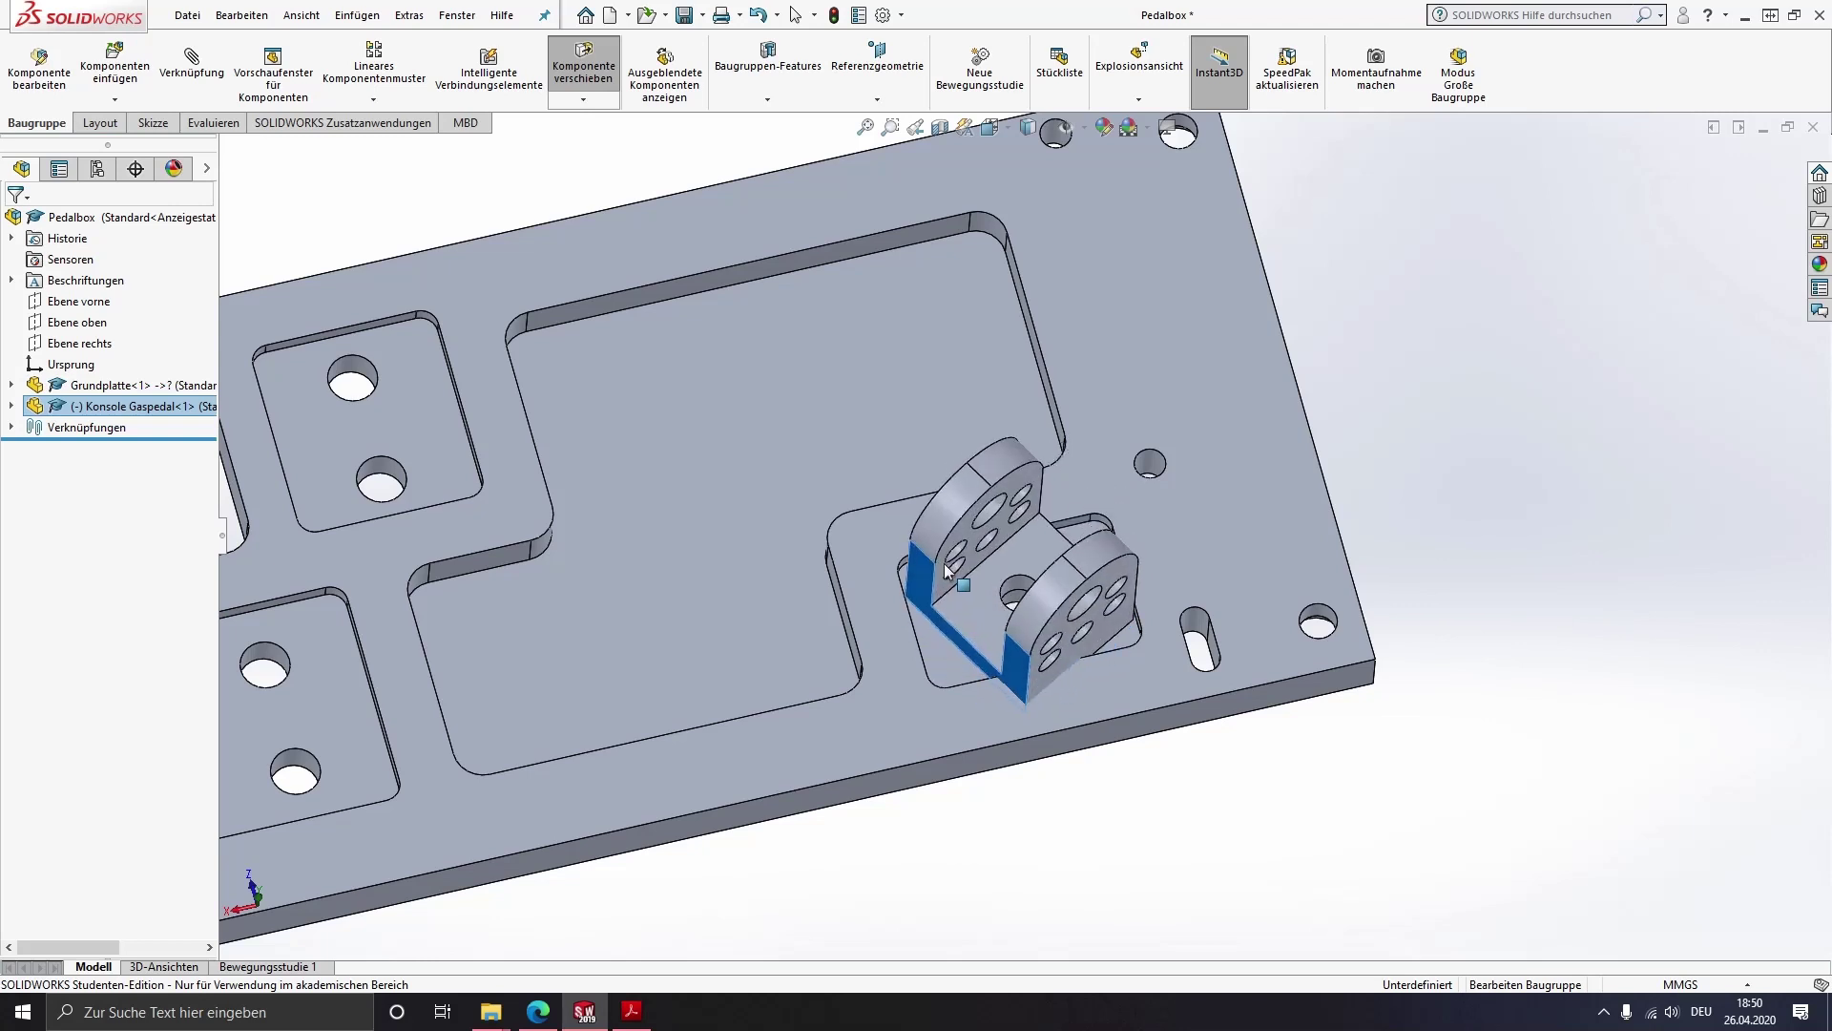
pyautogui.moveTo(973, 602)
pyautogui.mouseDown()
pyautogui.moveTo(984, 673)
pyautogui.moveTo(977, 651)
pyautogui.mouseUp()
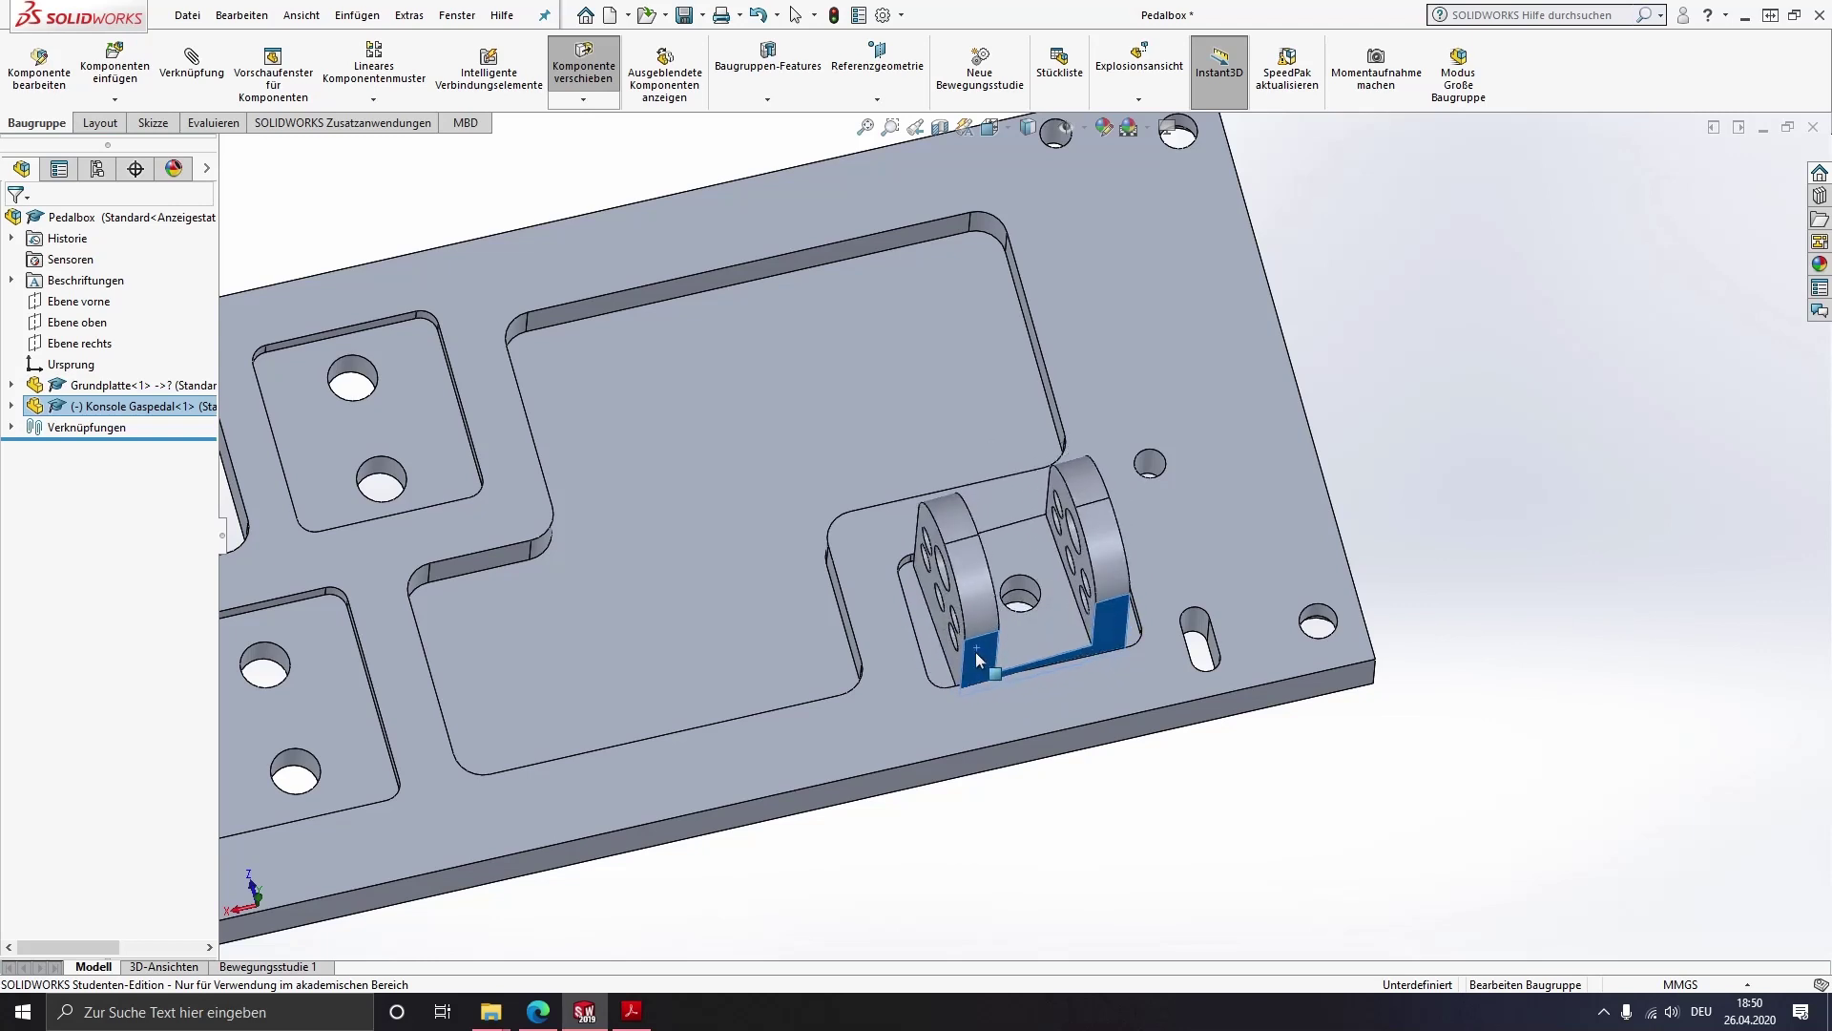
pyautogui.press('Escape')
pyautogui.scroll(-3, 1091, 725)
pyautogui.scroll(-2, 1055, 664)
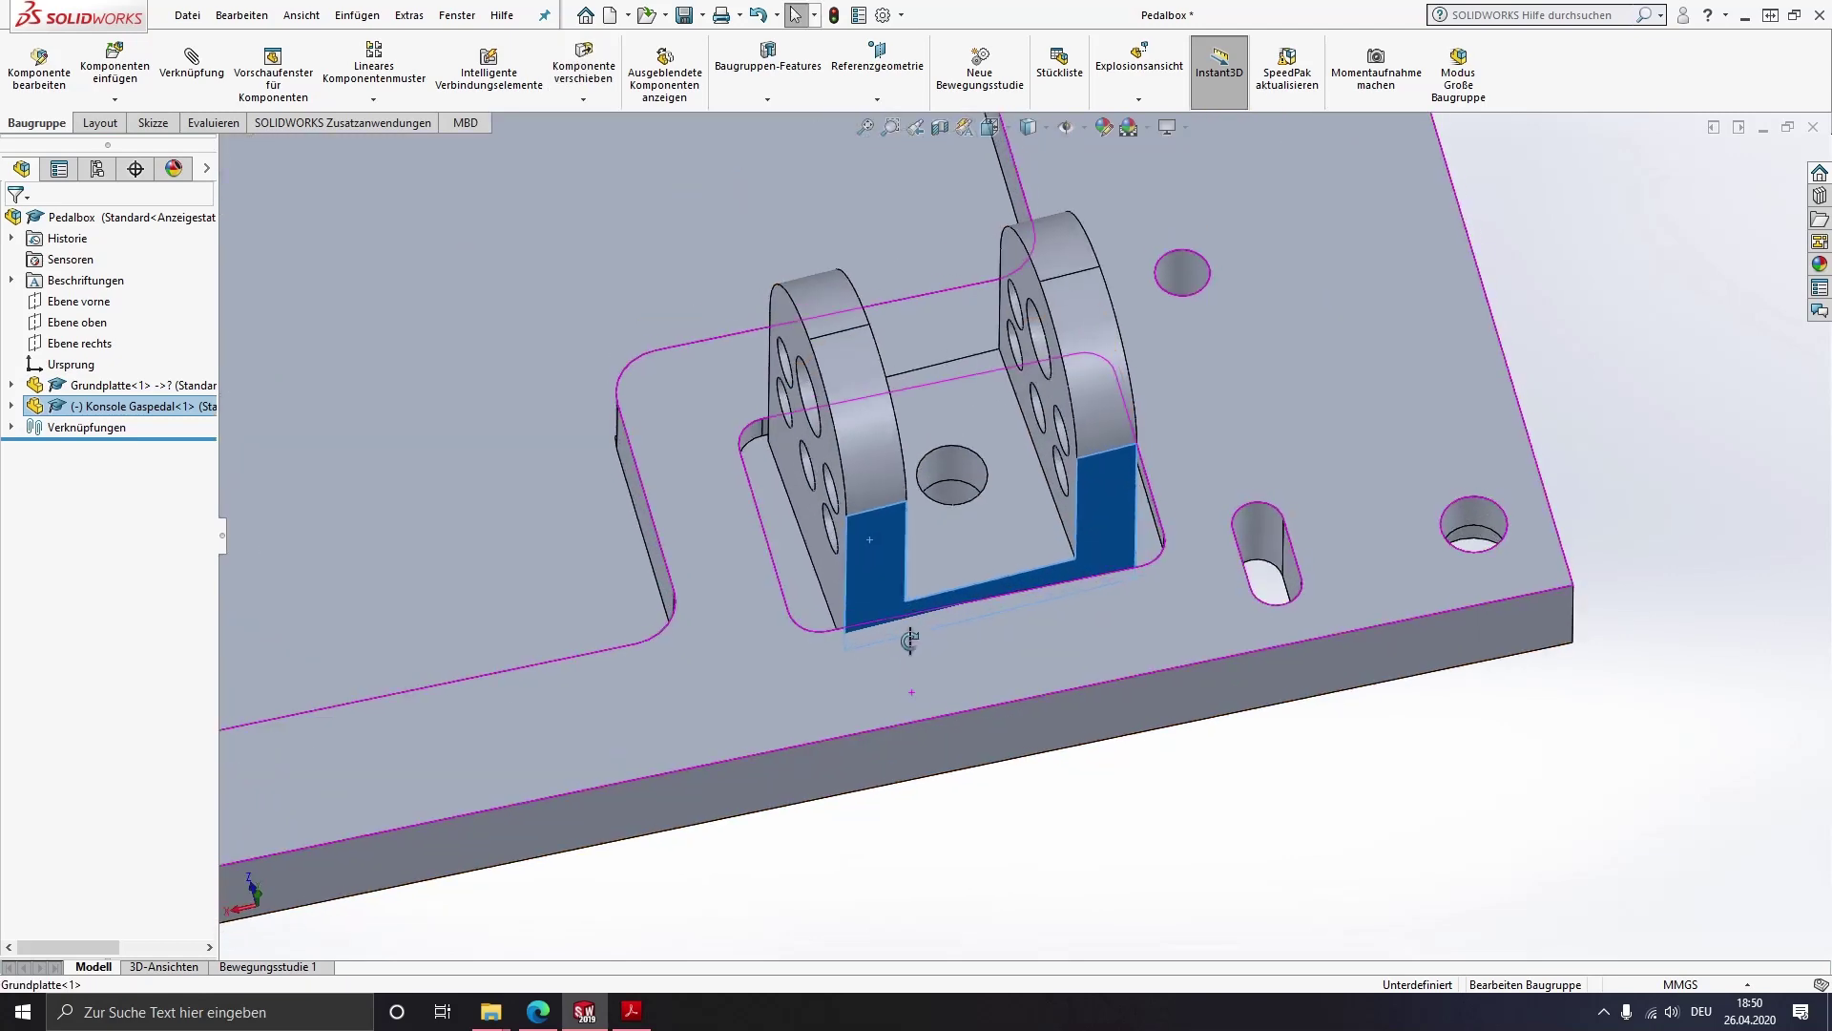
pyautogui.moveTo(1056, 664)
pyautogui.mouseDown(button='middle')
pyautogui.moveTo(898, 645)
pyautogui.moveTo(959, 727)
pyautogui.moveTo(880, 680)
pyautogui.moveTo(886, 628)
pyautogui.moveTo(929, 761)
pyautogui.mouseUp(button='middle')
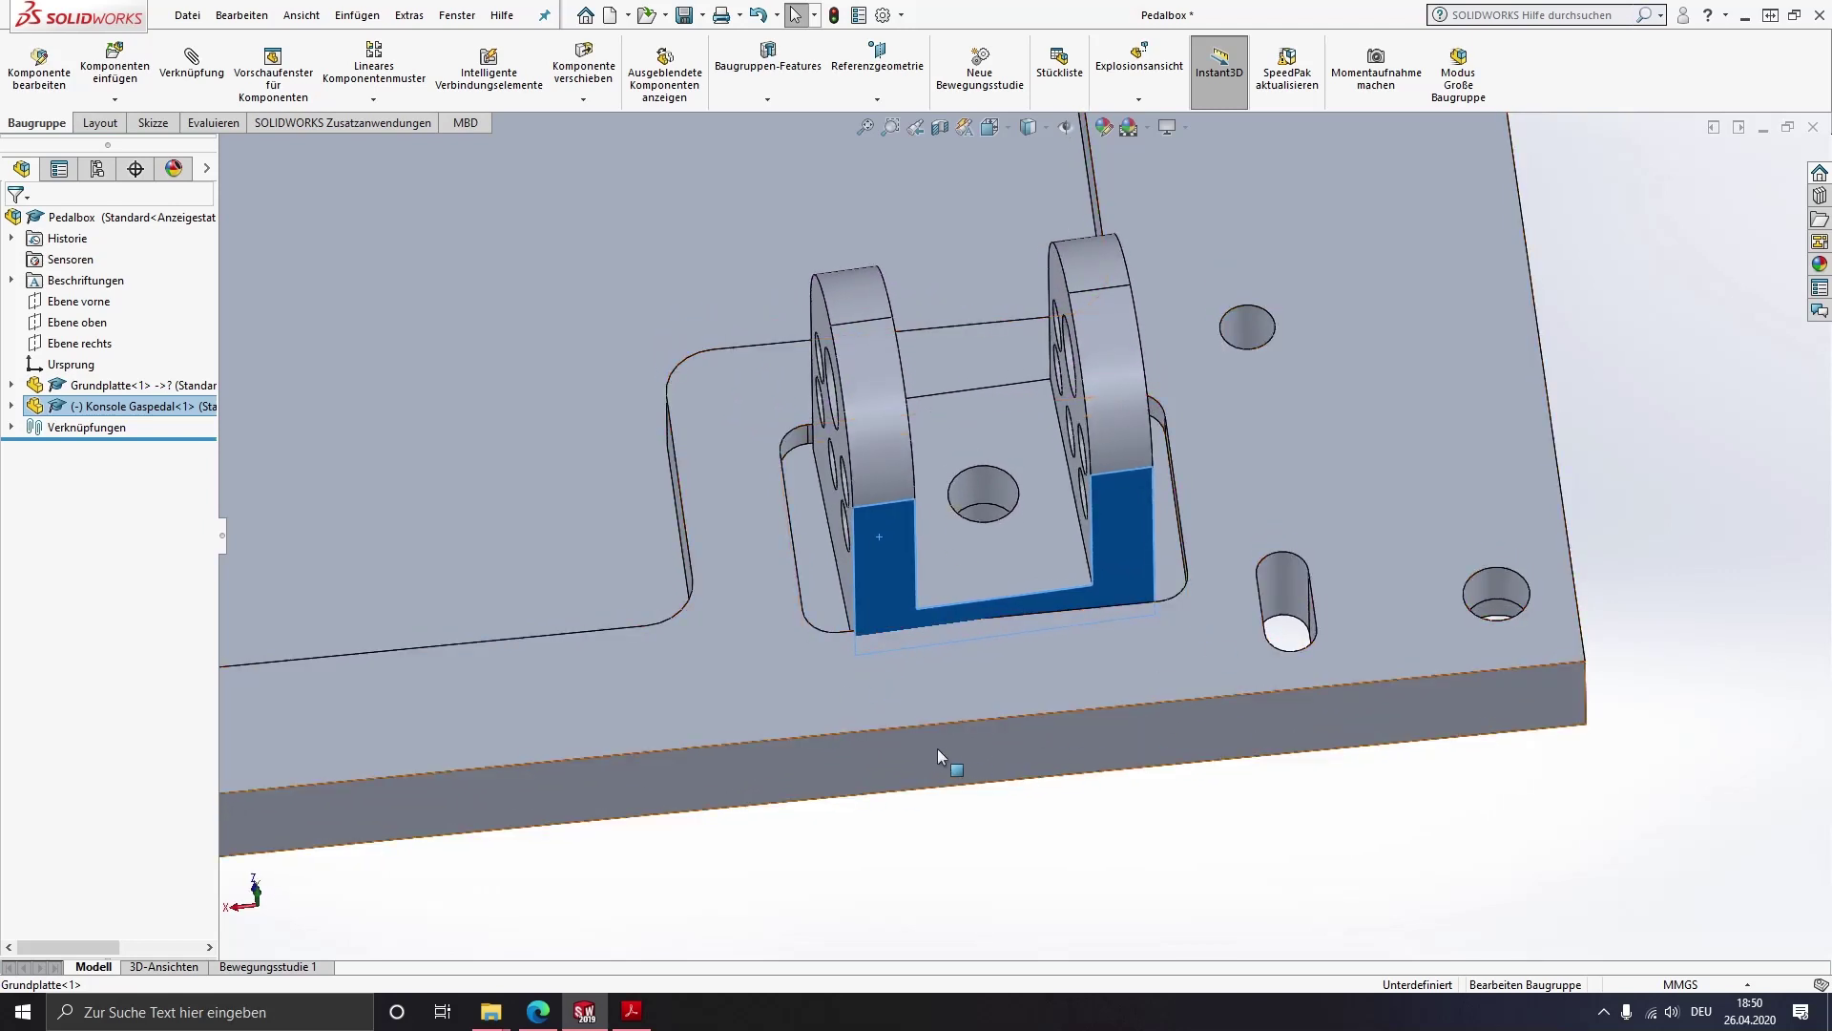
pyautogui.click(801, 843)
# Add a Parallel mate between the bracket front face and the plate's front face
pyautogui.click(191, 65)
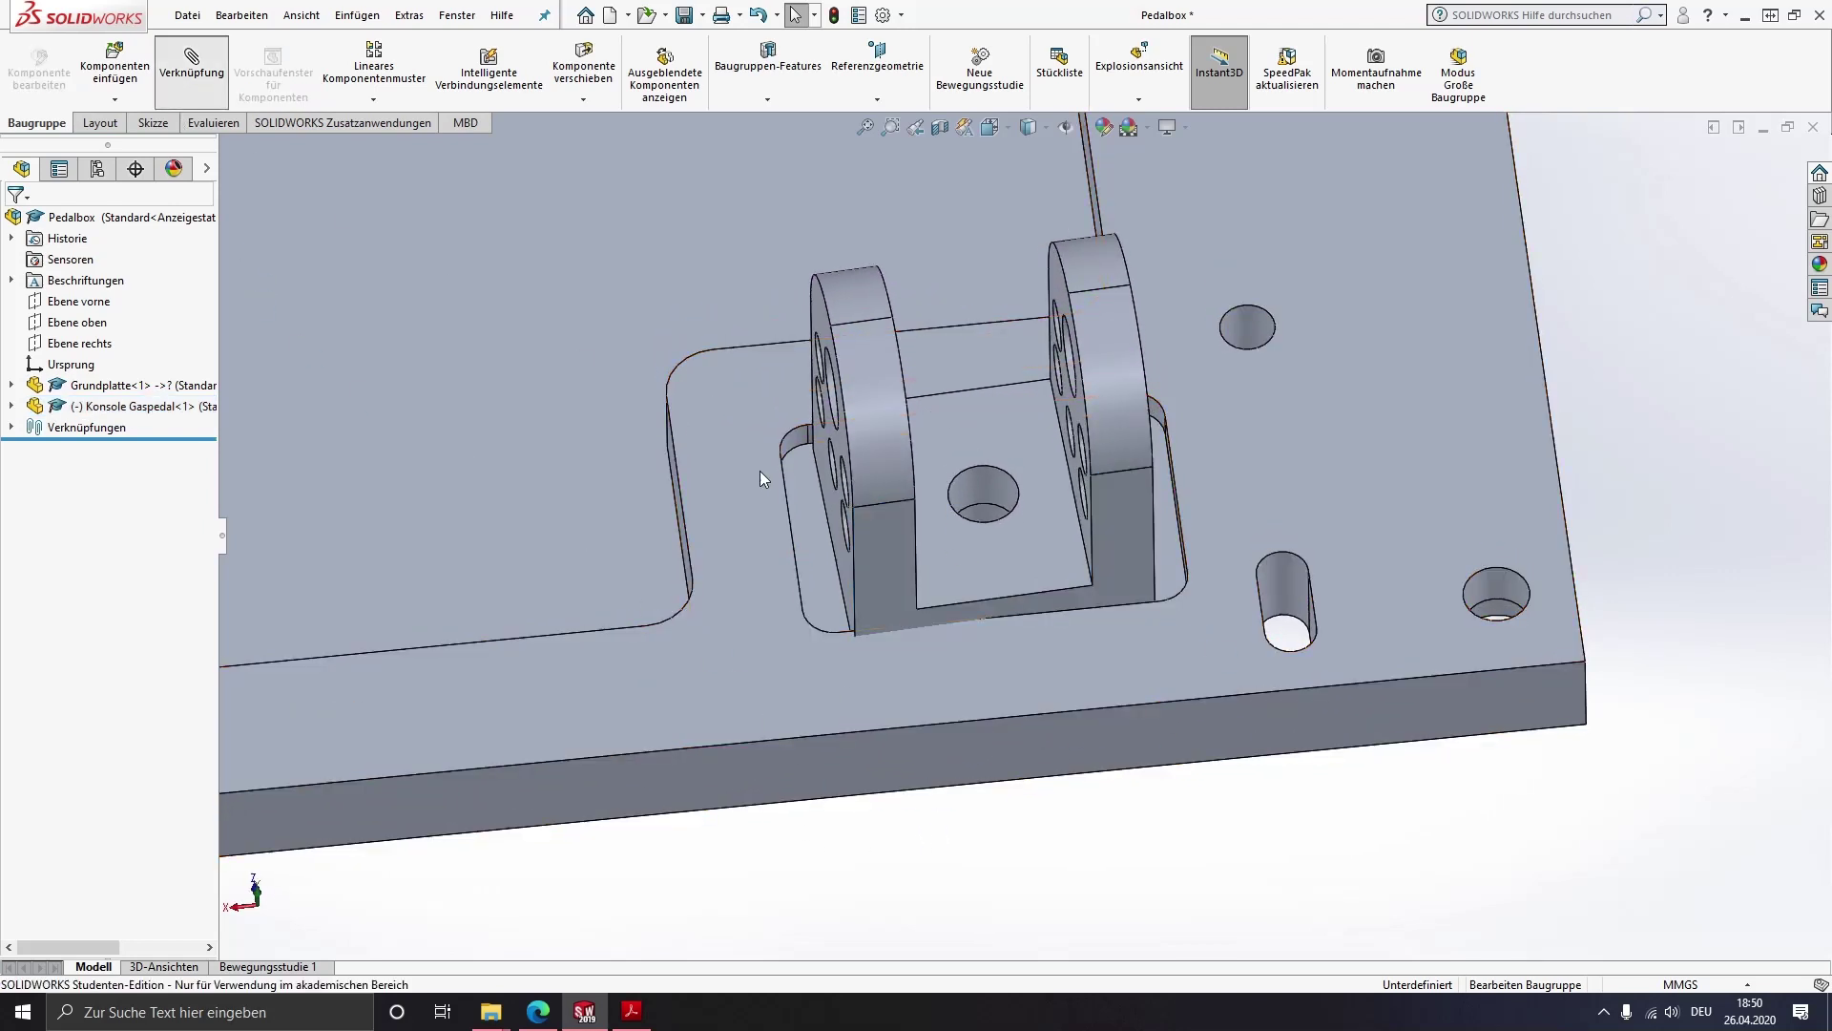
pyautogui.click(872, 563)
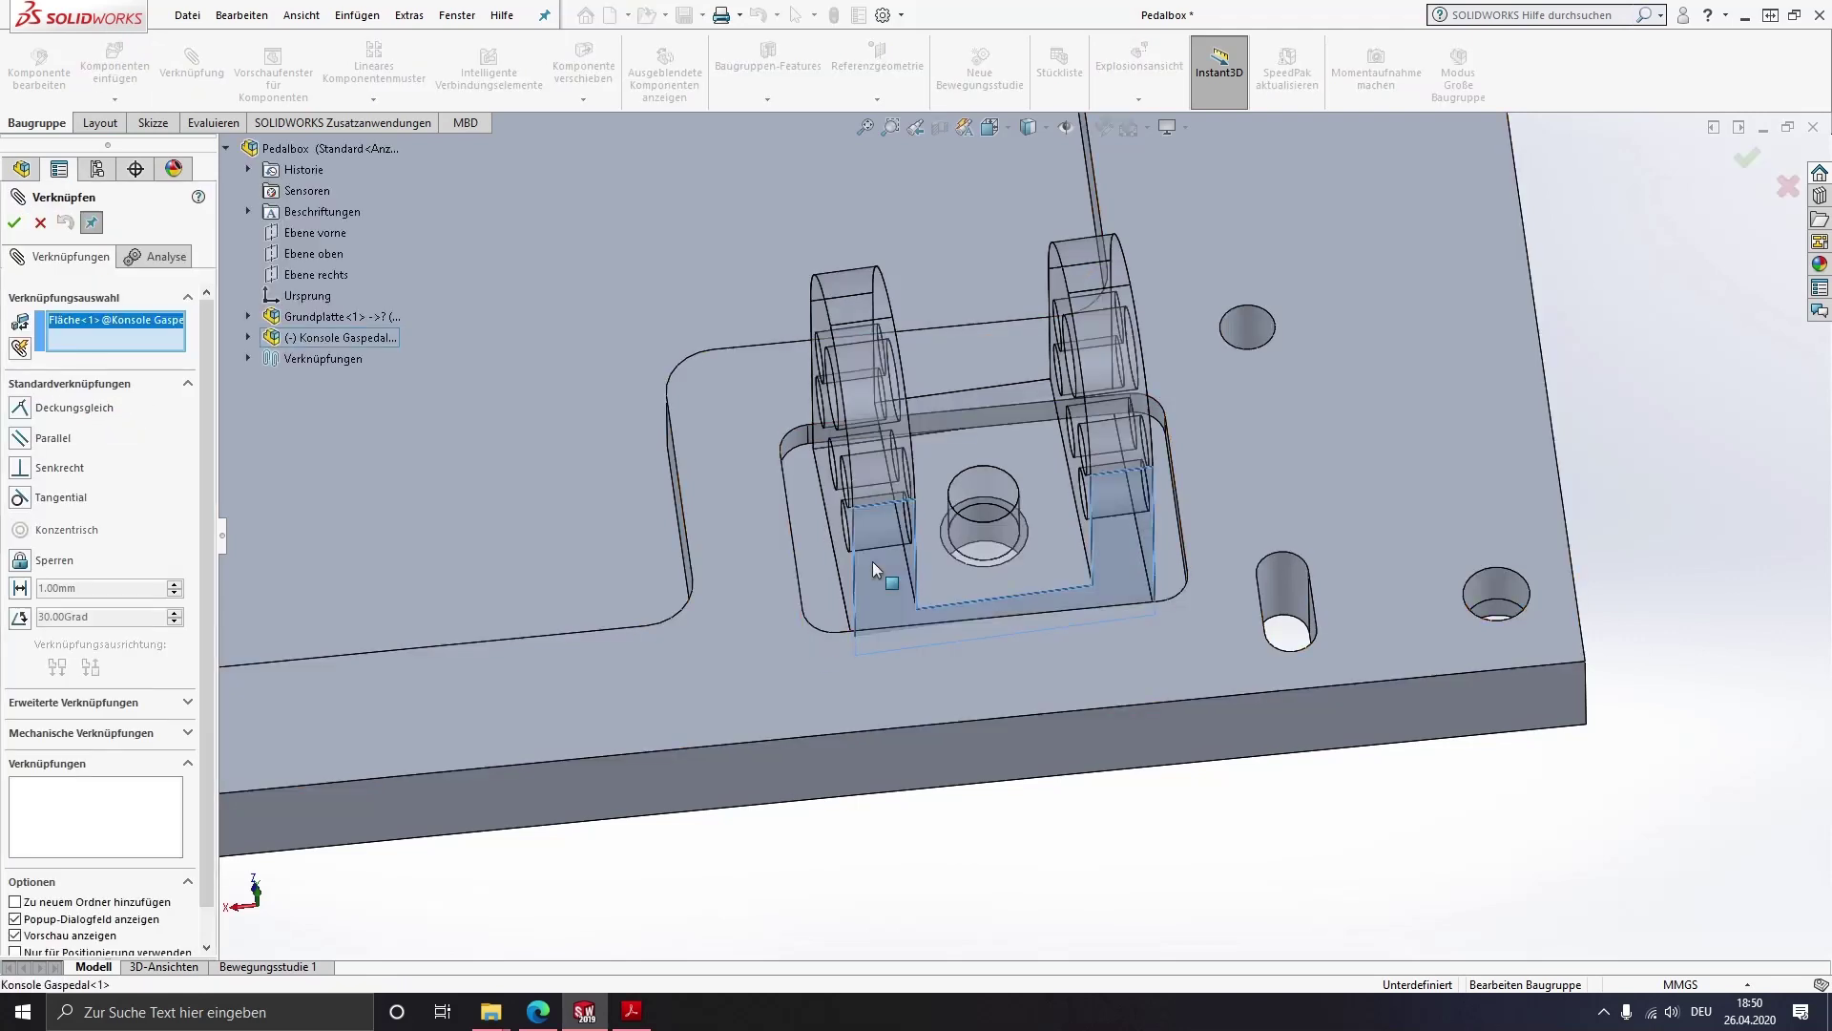
pyautogui.click(855, 756)
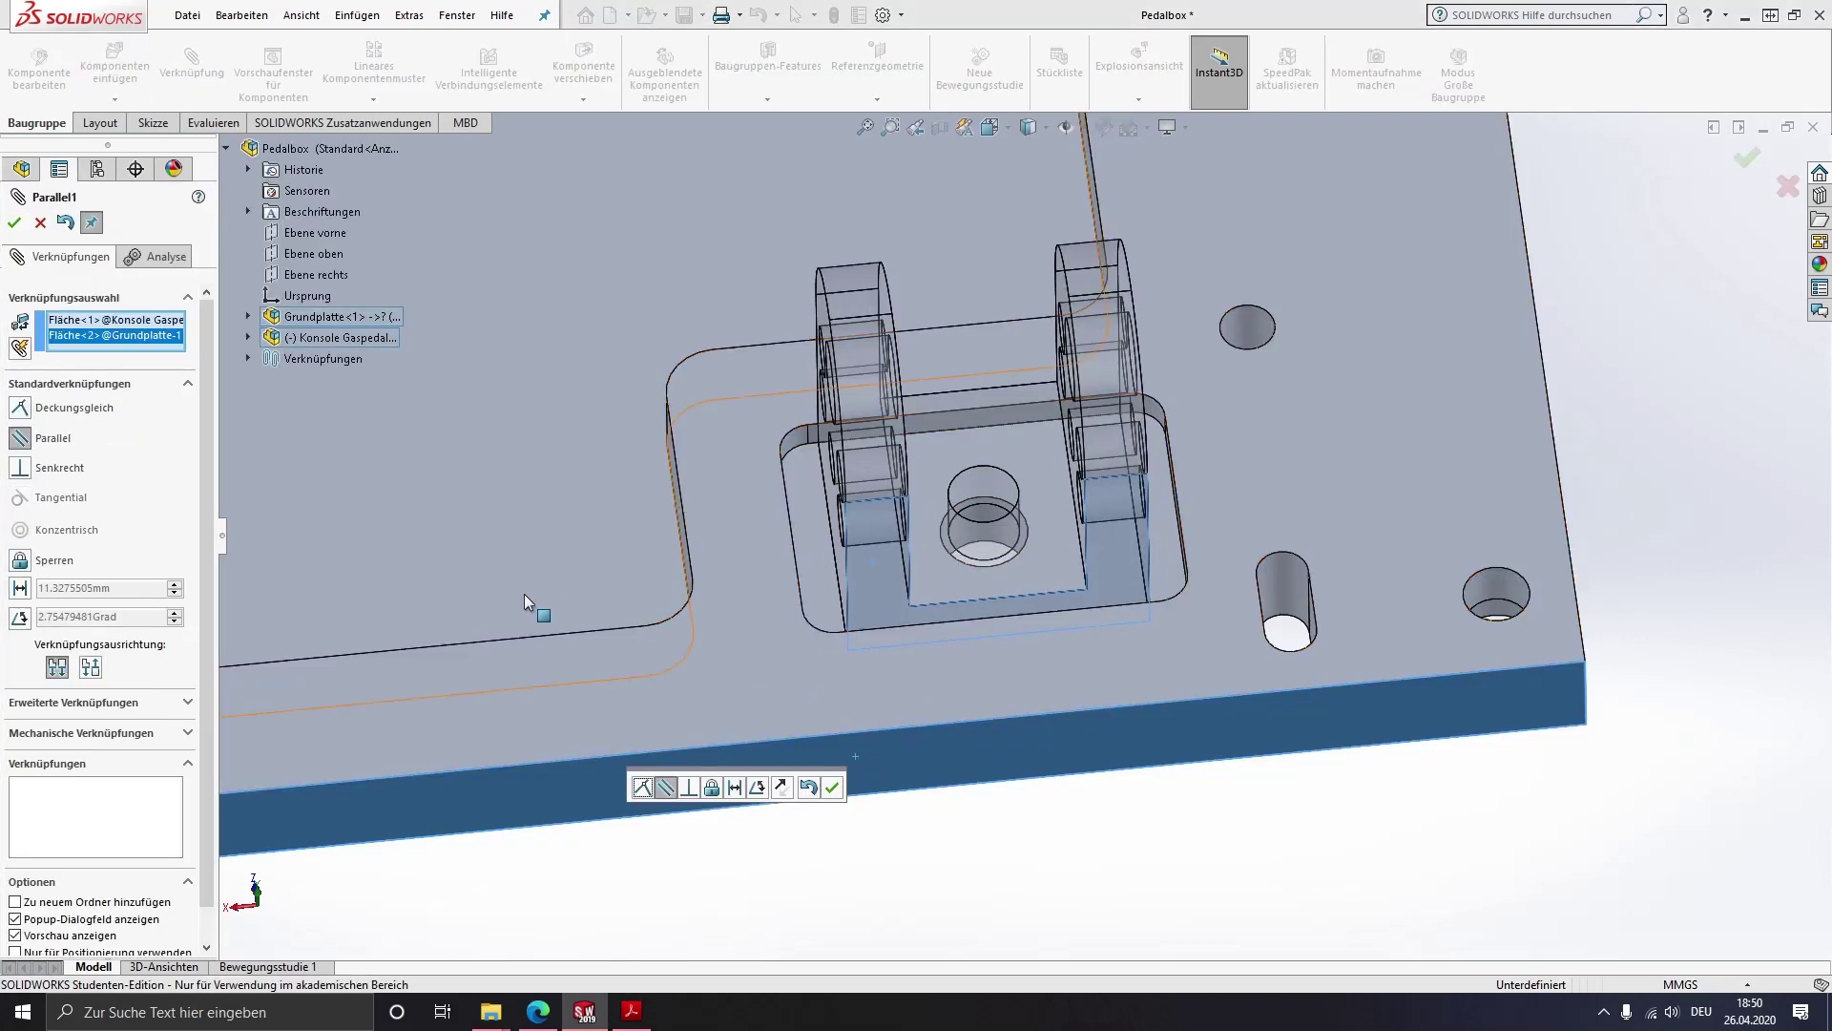
pyautogui.click(15, 223)
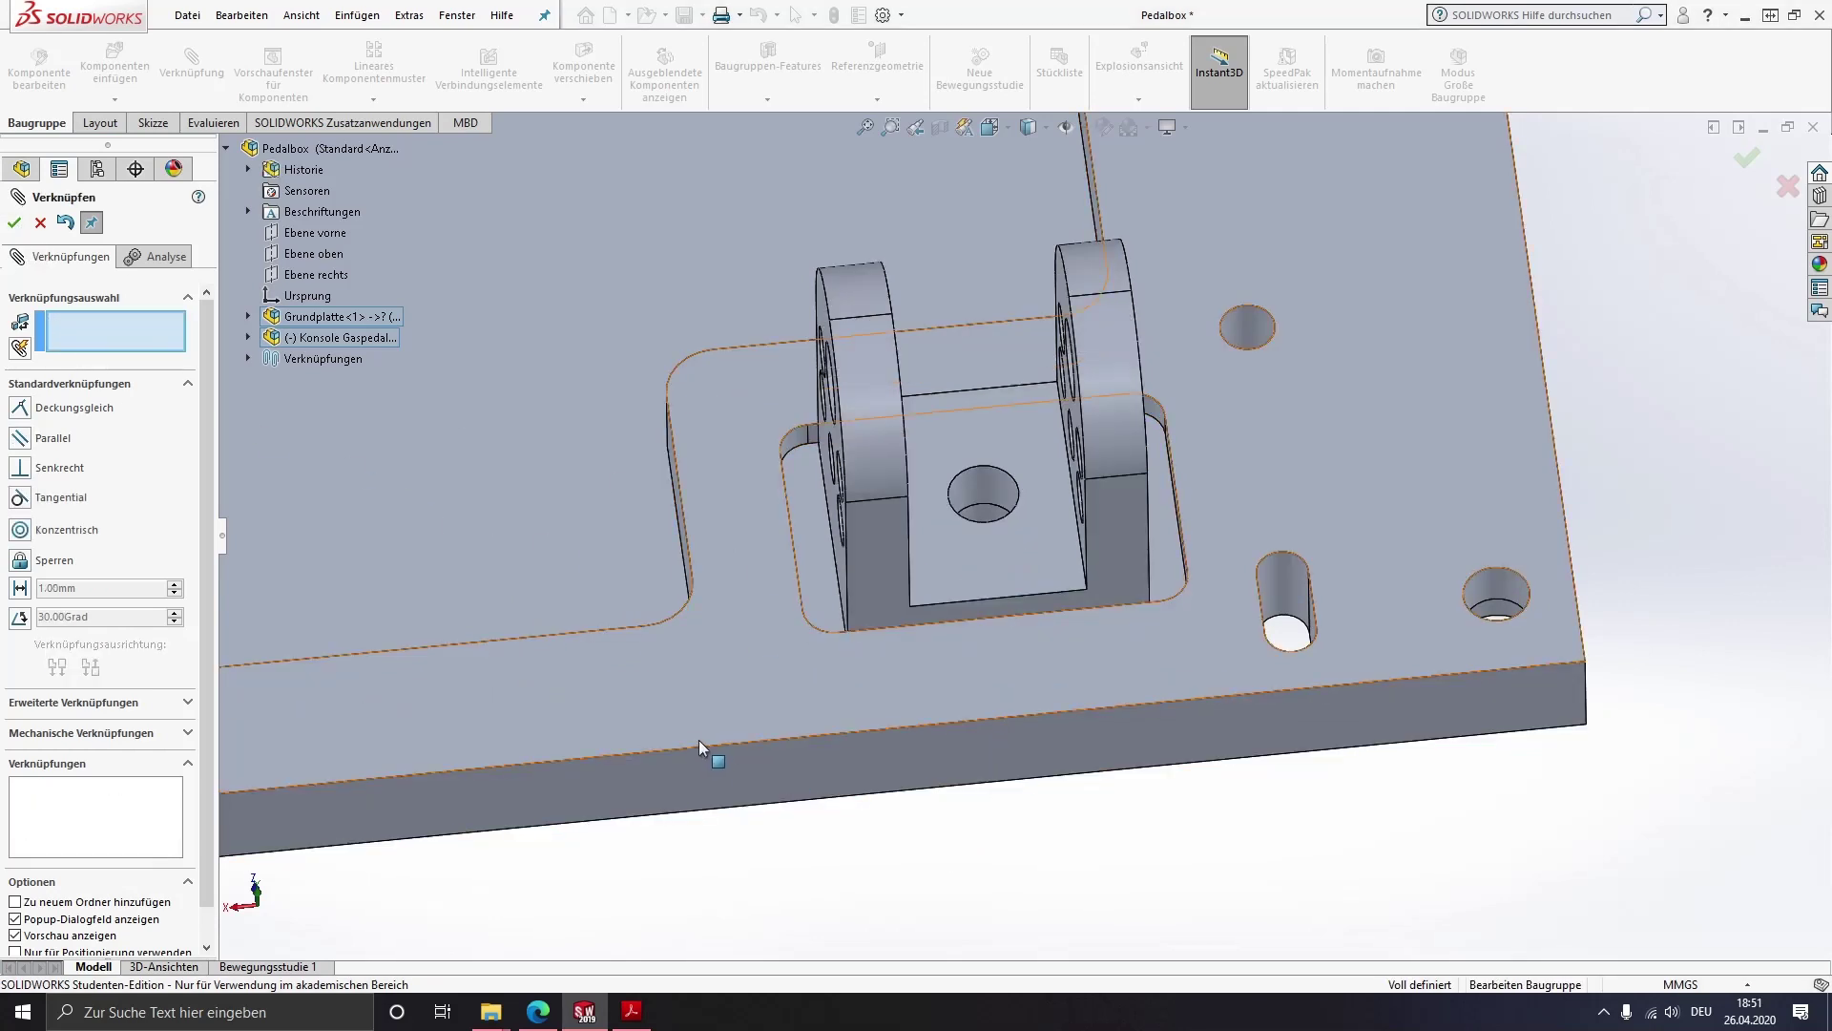
pyautogui.press('Escape')
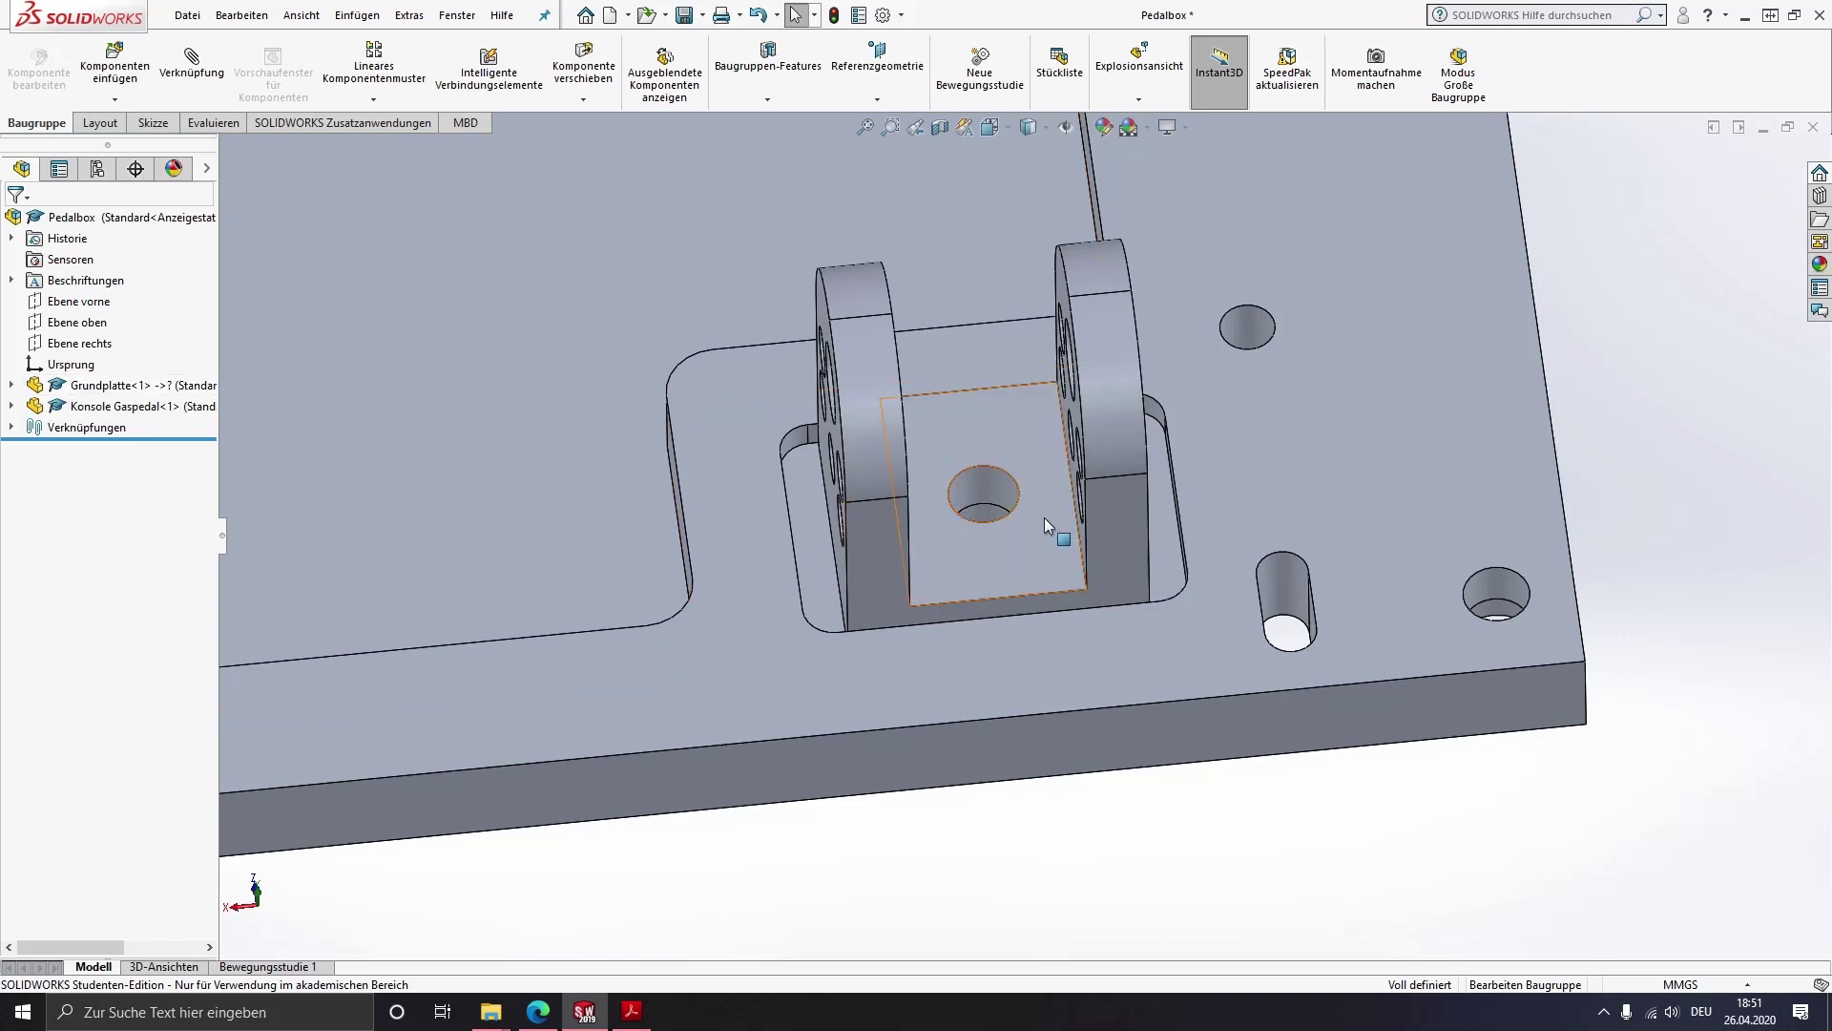
pyautogui.scroll(3, 1050, 528)
pyautogui.scroll(-1, 960, 523)
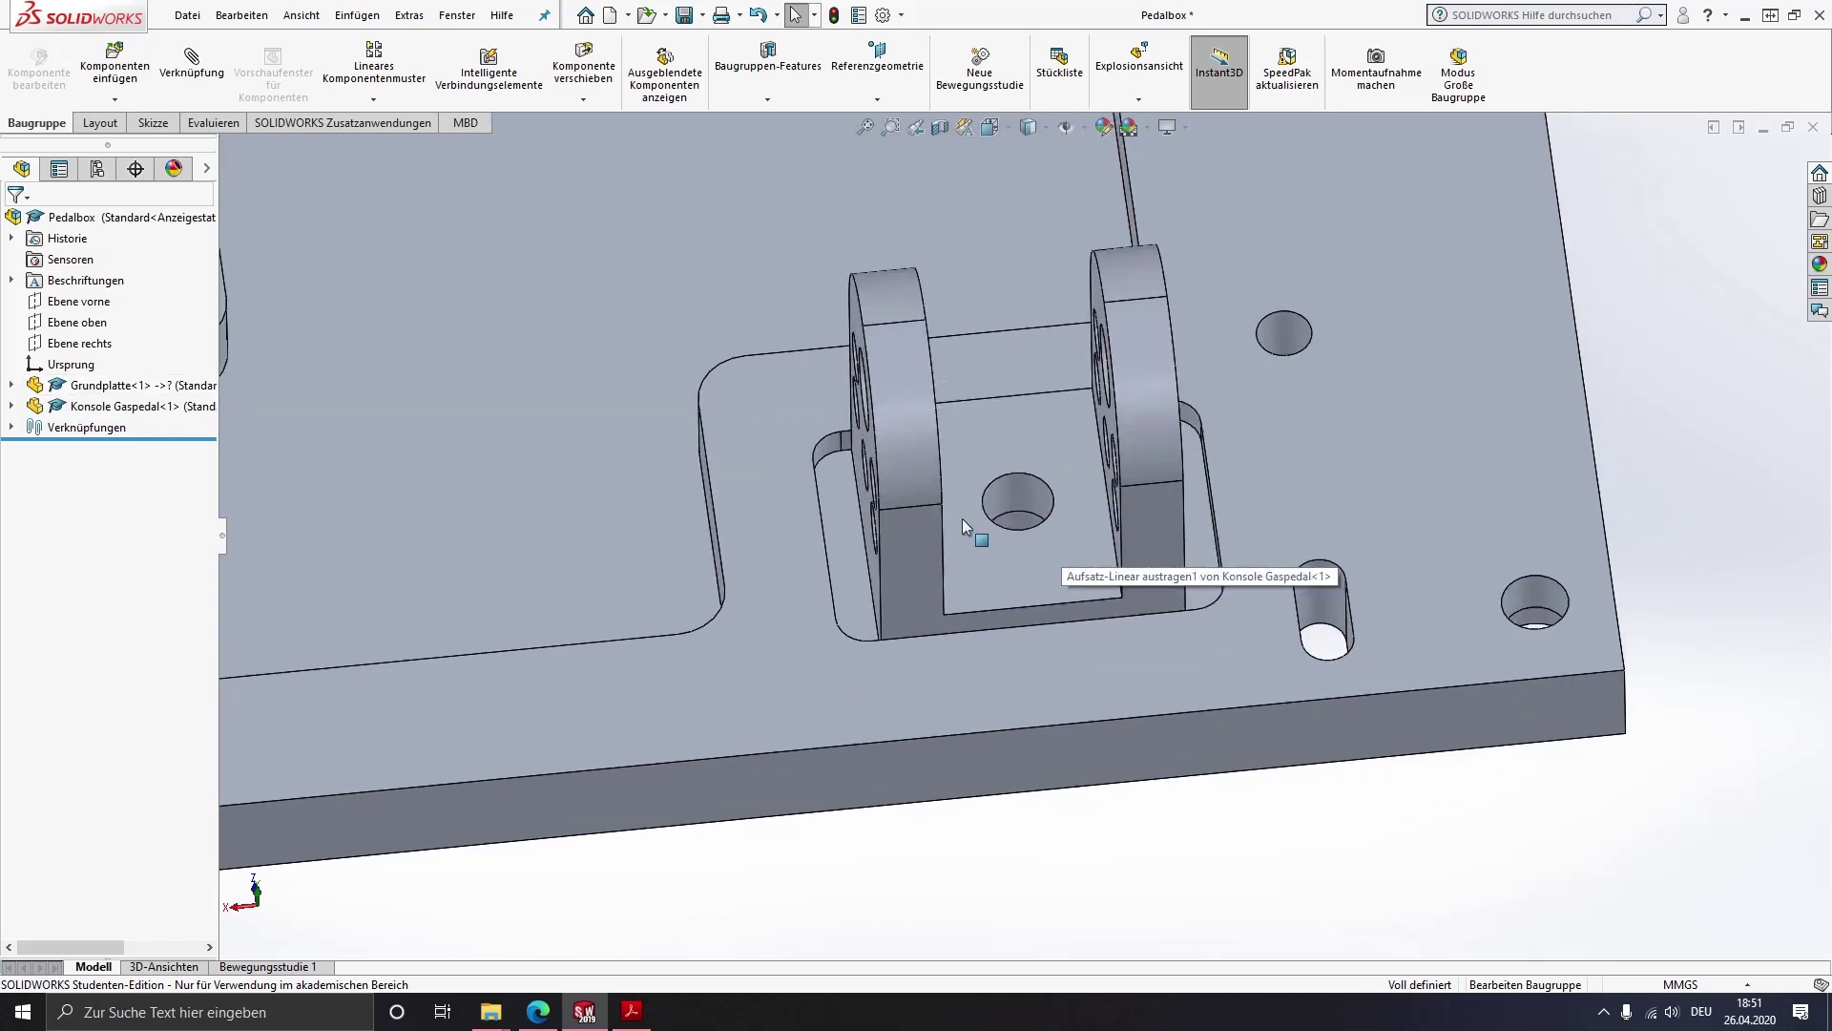
pyautogui.scroll(1, 962, 518)
pyautogui.scroll(3, 677, 415)
pyautogui.scroll(-2, 664, 412)
pyautogui.scroll(2, 664, 412)
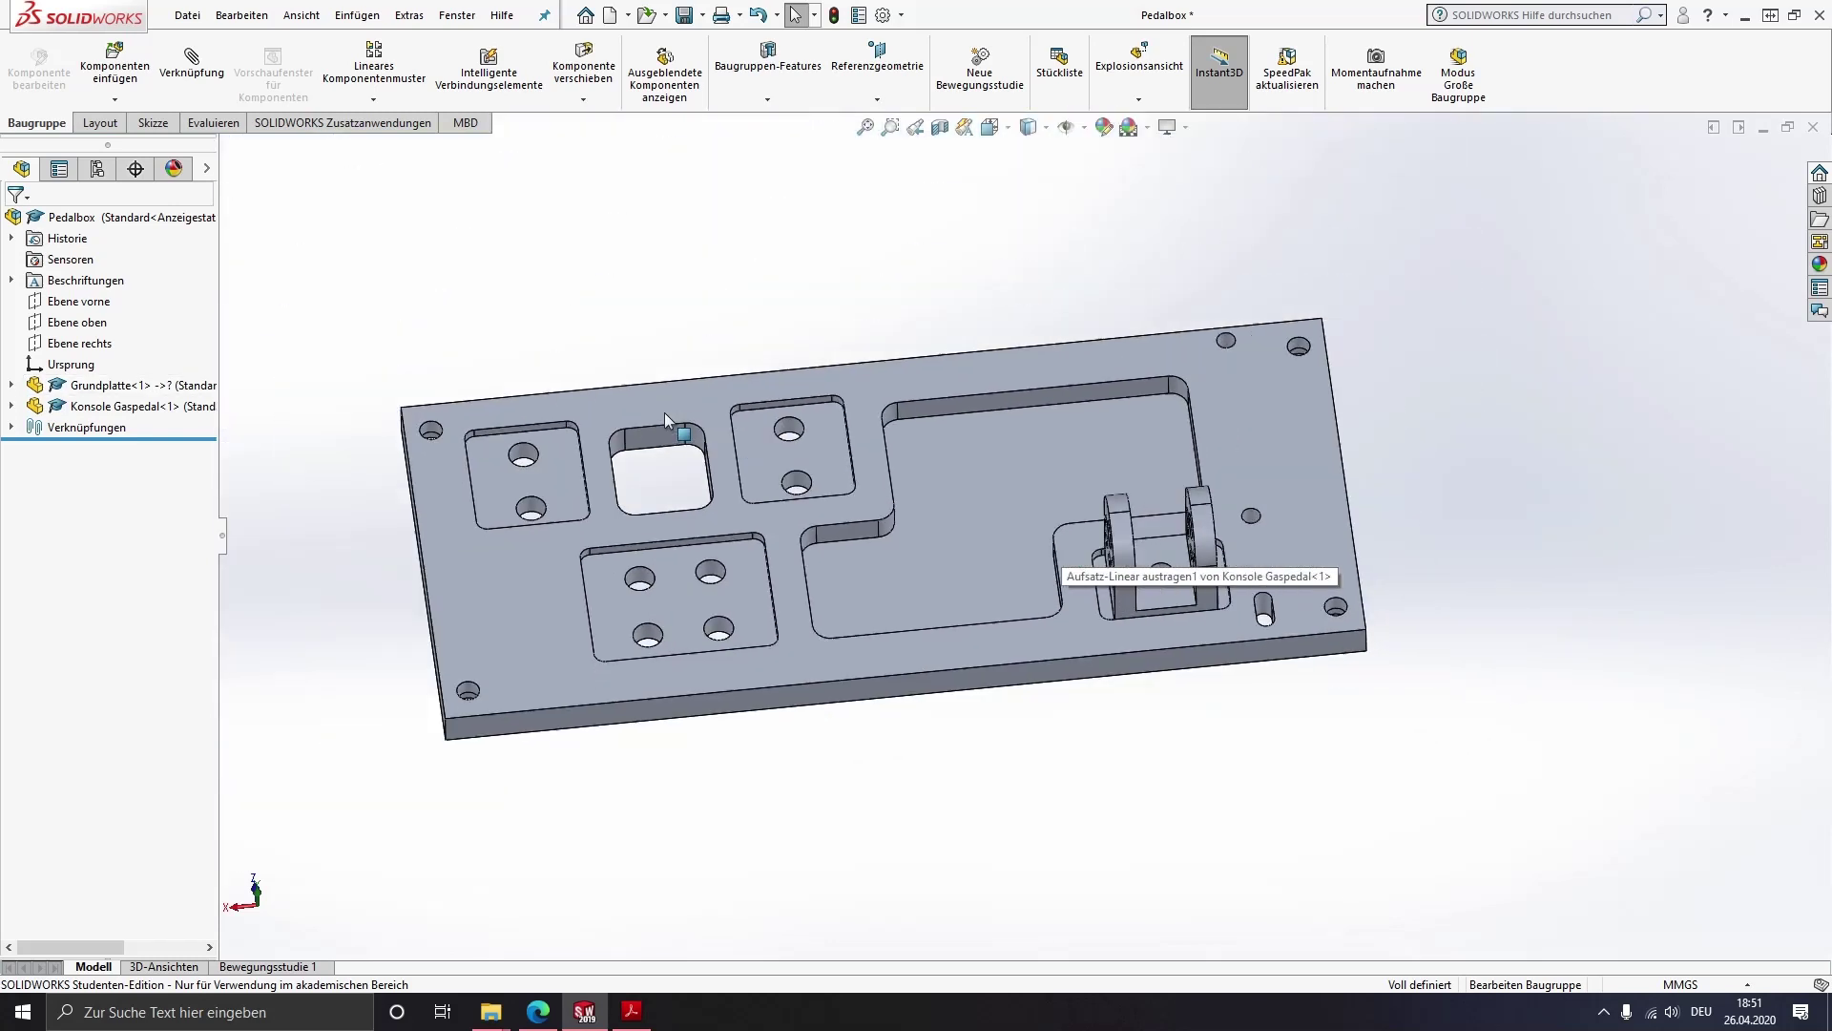
pyautogui.scroll(-2, 617, 398)
# Insert Konsole Bremspedal beside the plate and select its mounting face and the pocket face
pyautogui.click(115, 64)
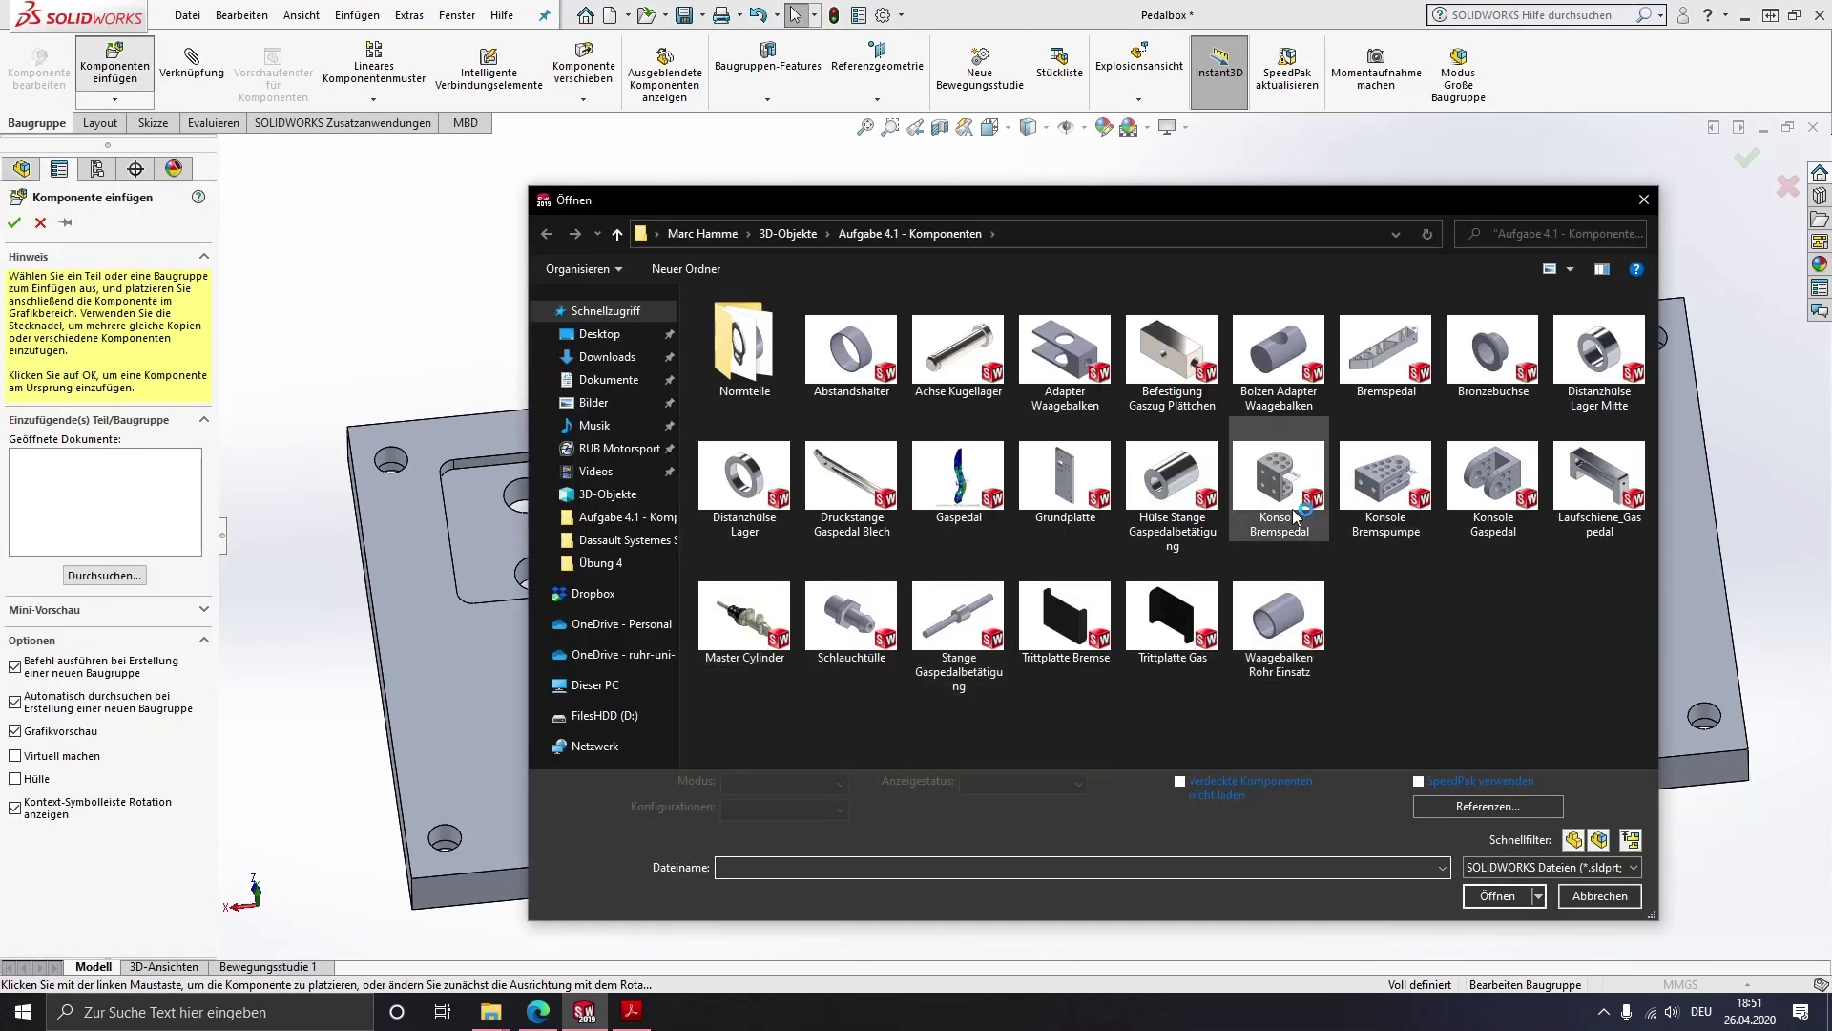
pyautogui.doubleClick(1266, 479)
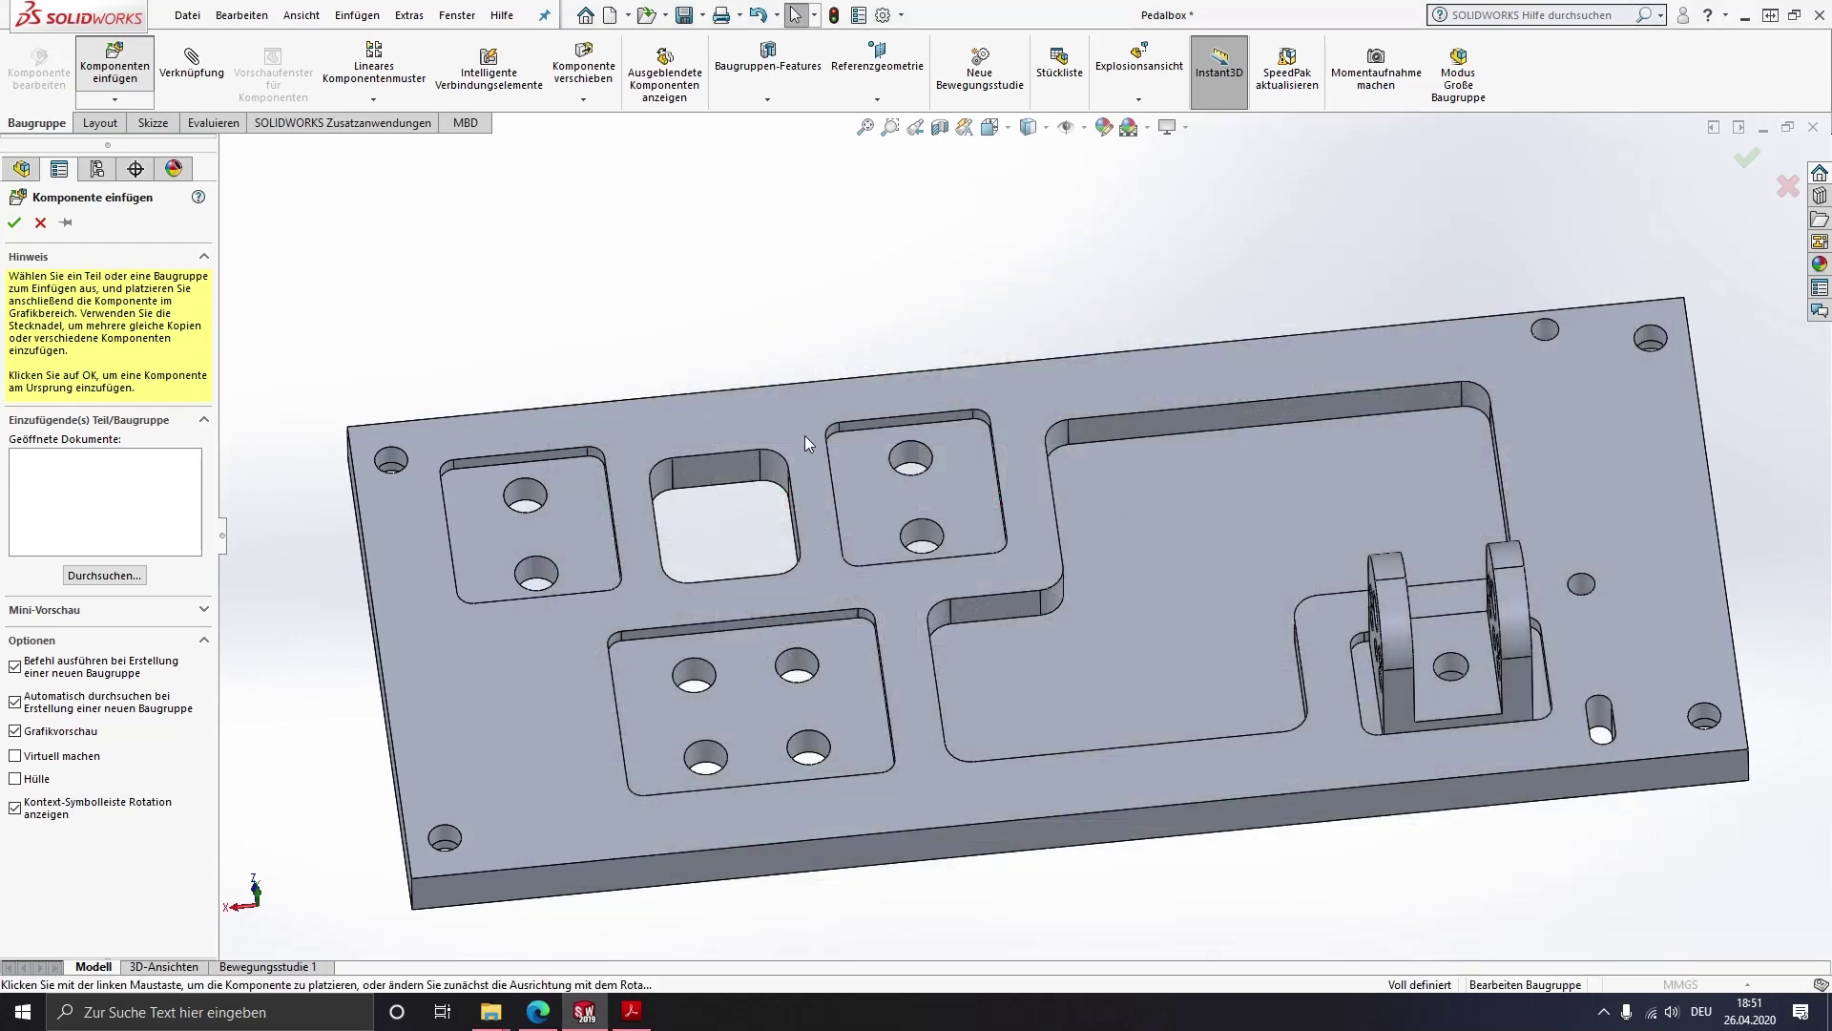
pyautogui.click(741, 334)
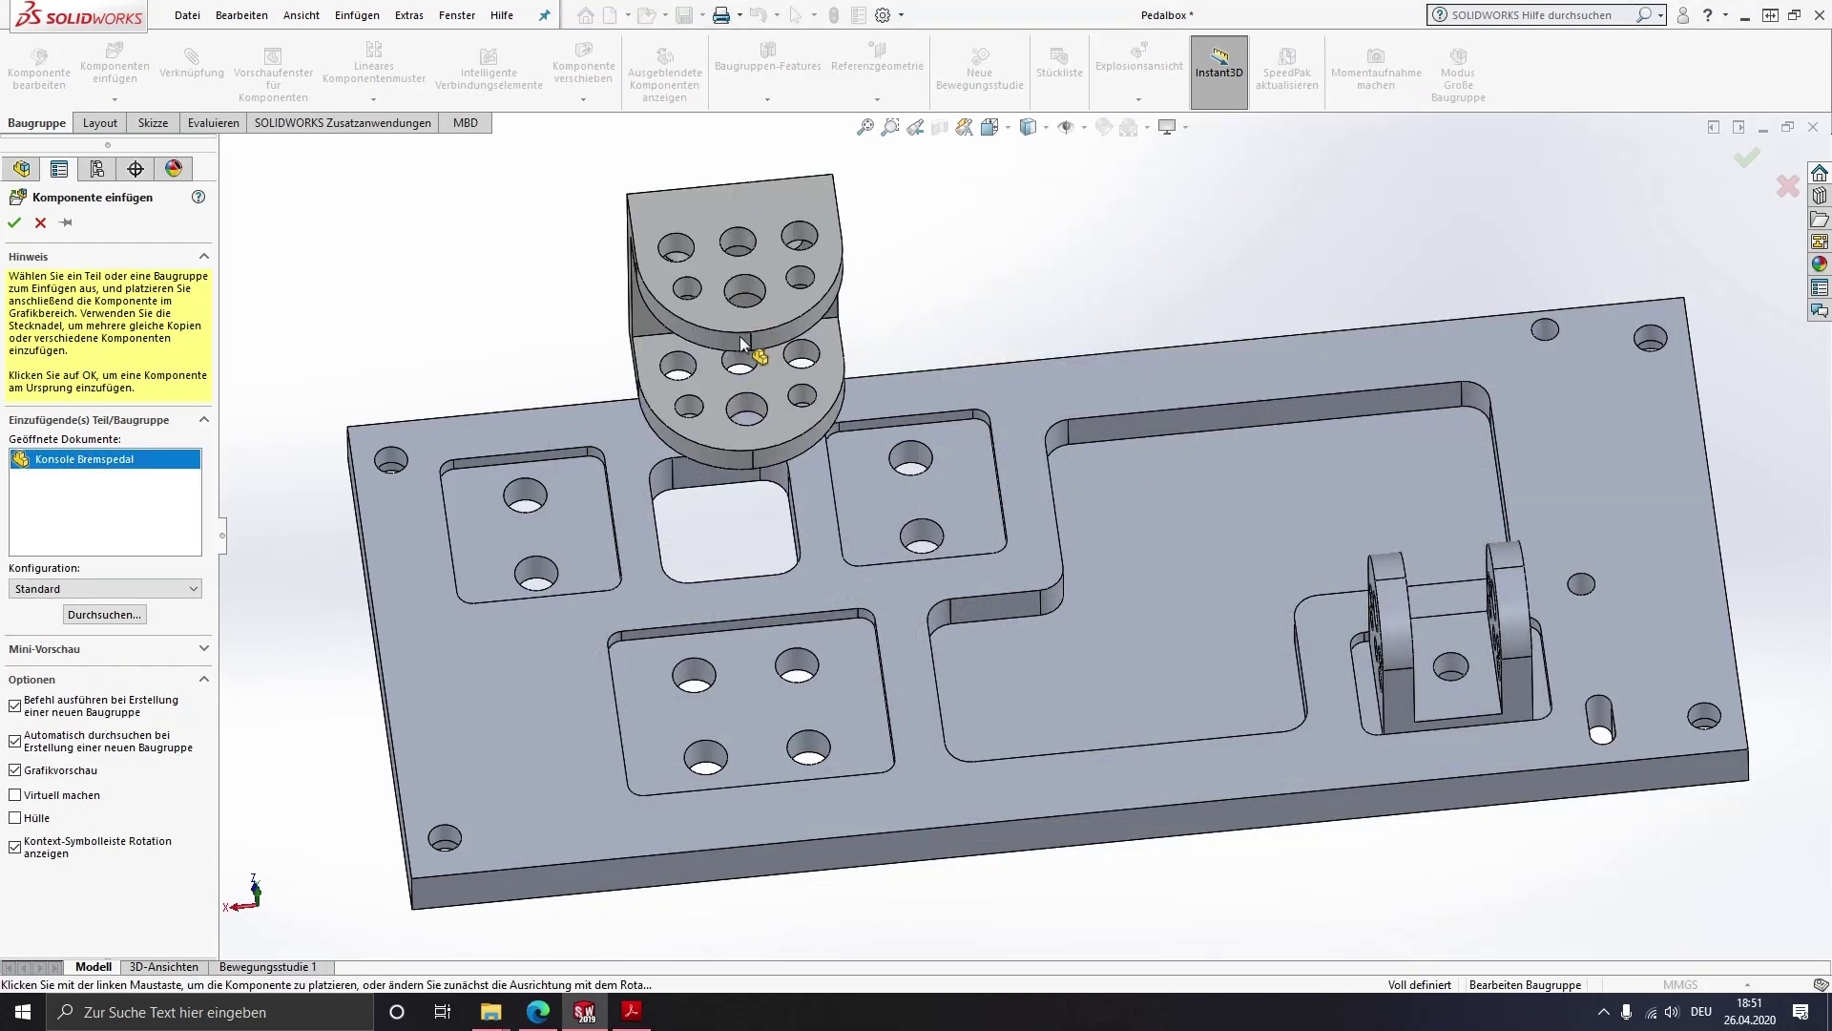
pyautogui.moveTo(804, 485); pyautogui.dragTo(802, 542, button='middle')
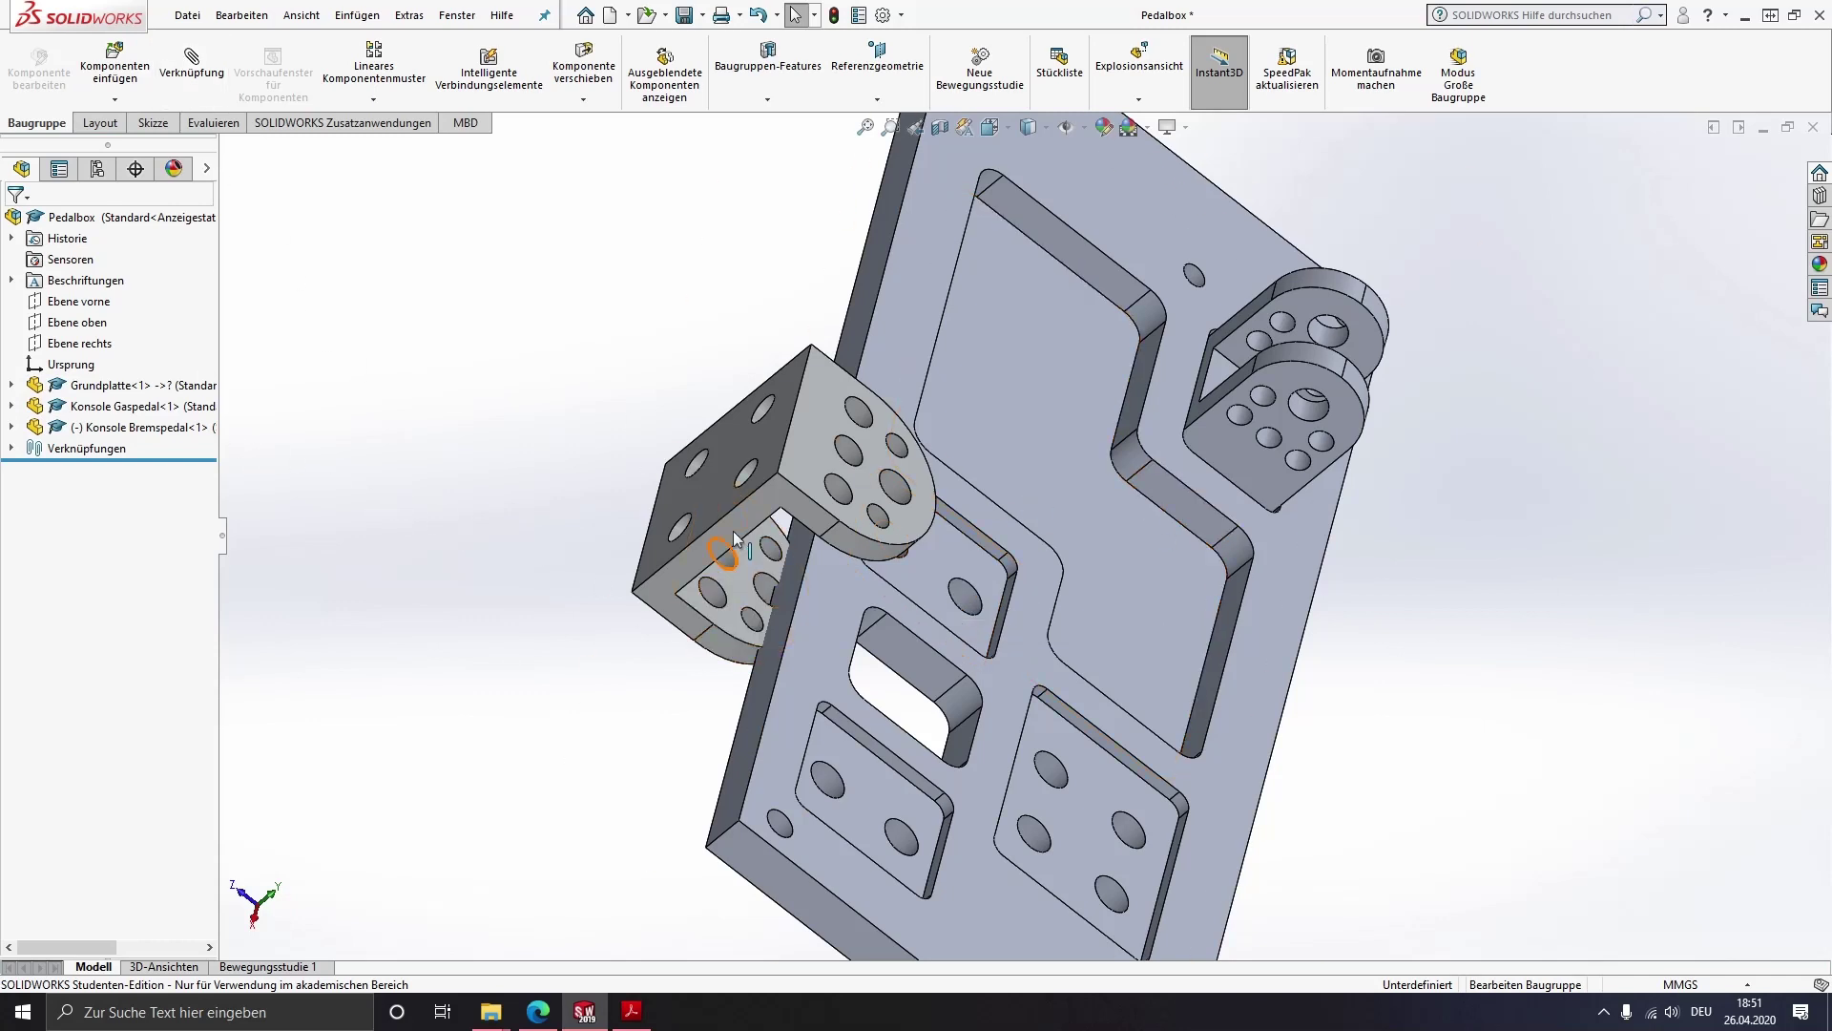
pyautogui.click(710, 472)
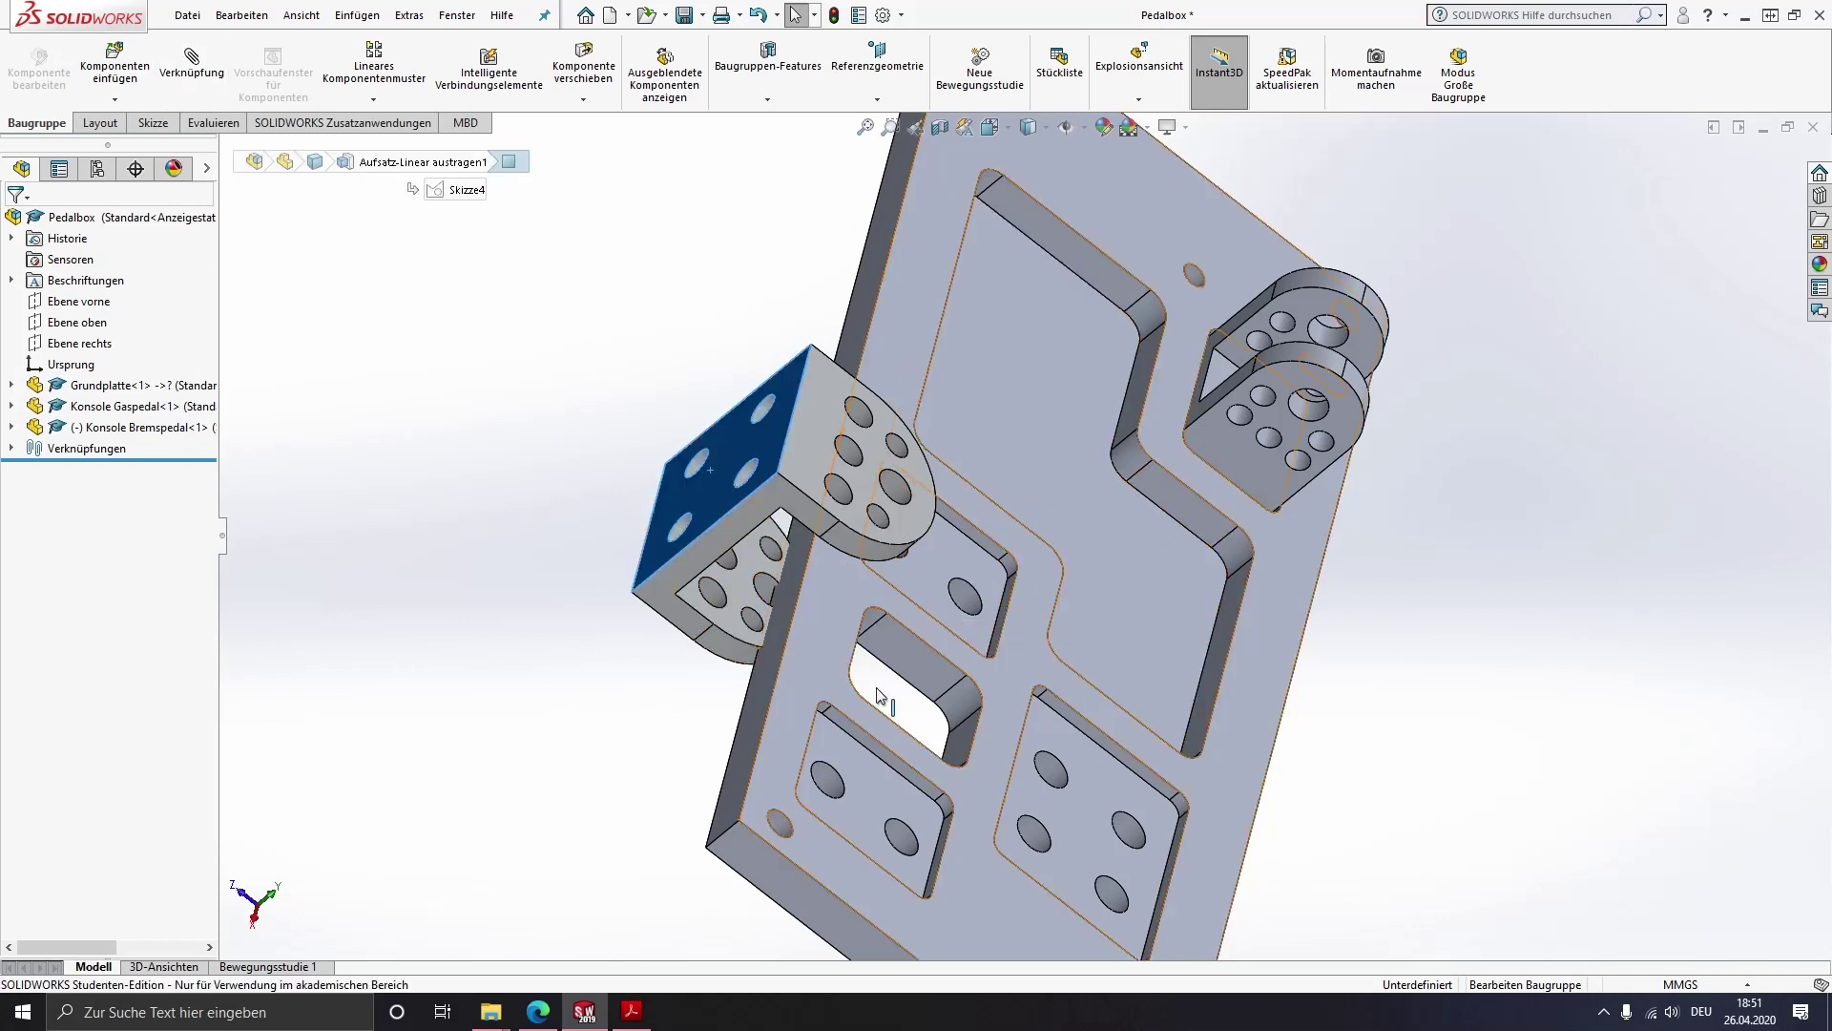
pyautogui.keyDown('ctrl'); pyautogui.click(1082, 816); pyautogui.keyUp('ctrl')
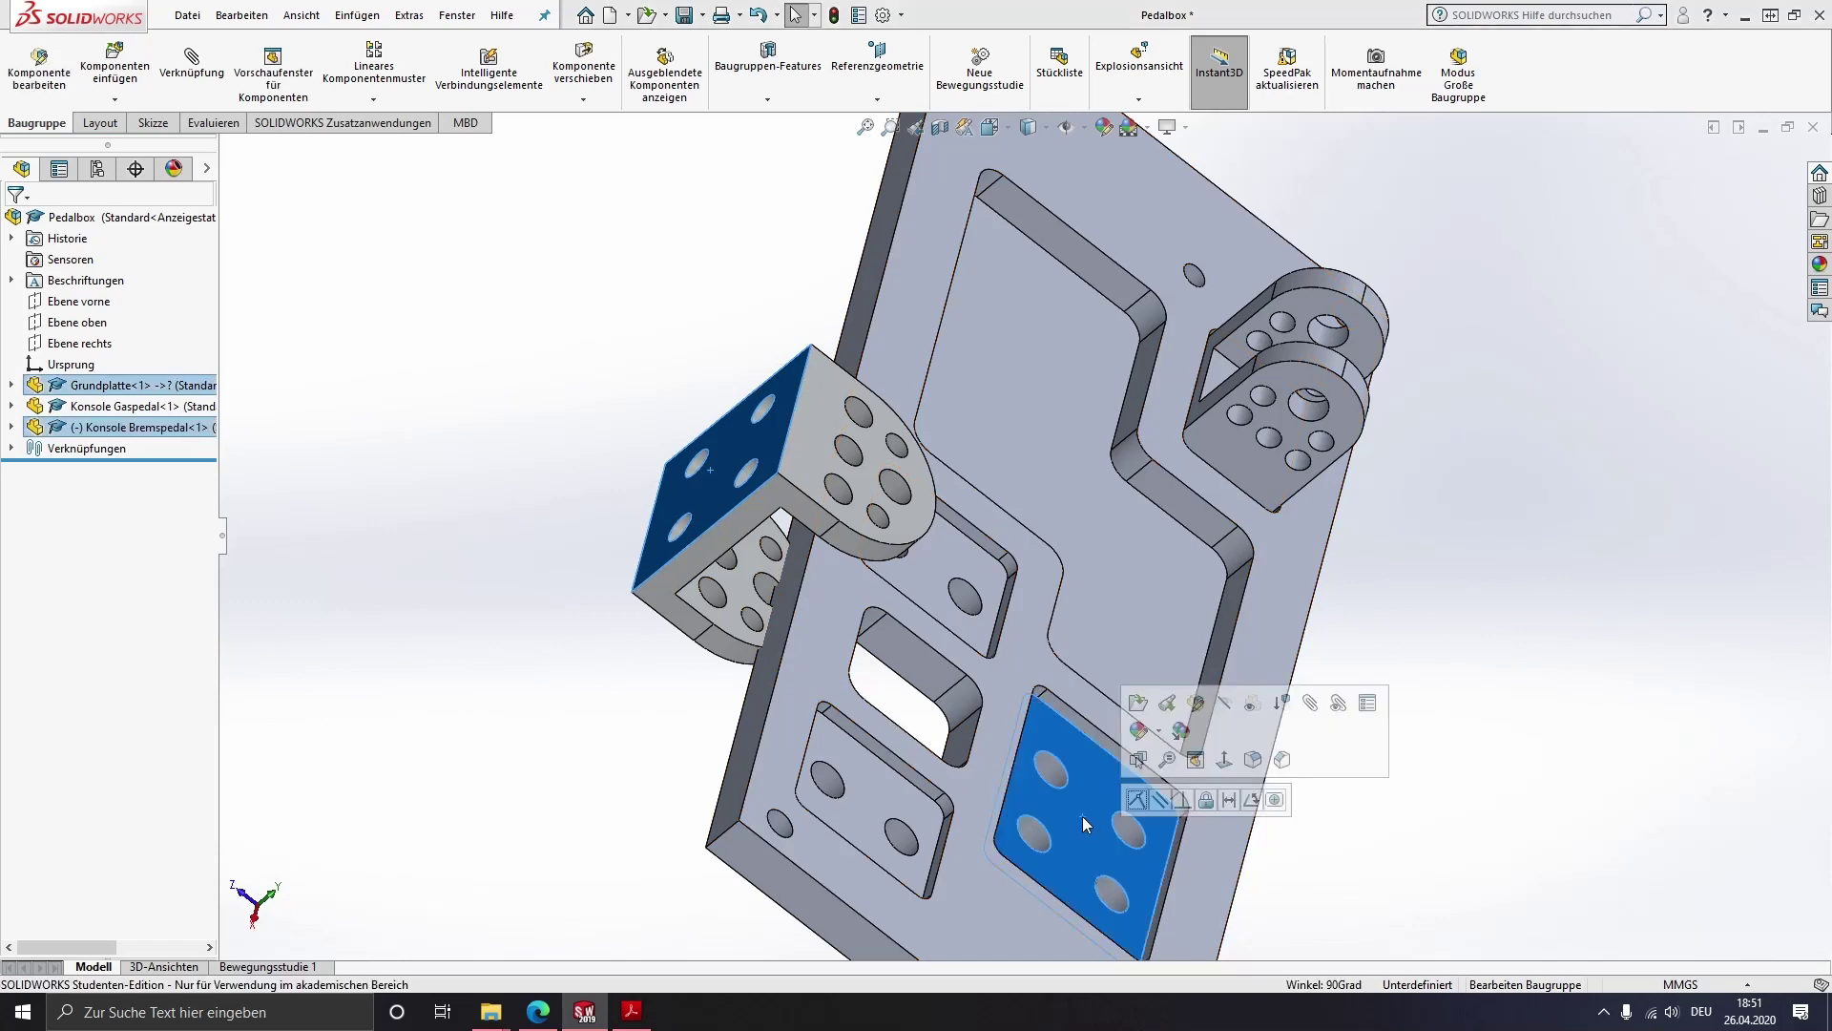
# Mate the Konsole Bremspedal mounting face coincident with the plate pocket
pyautogui.click(1135, 800)
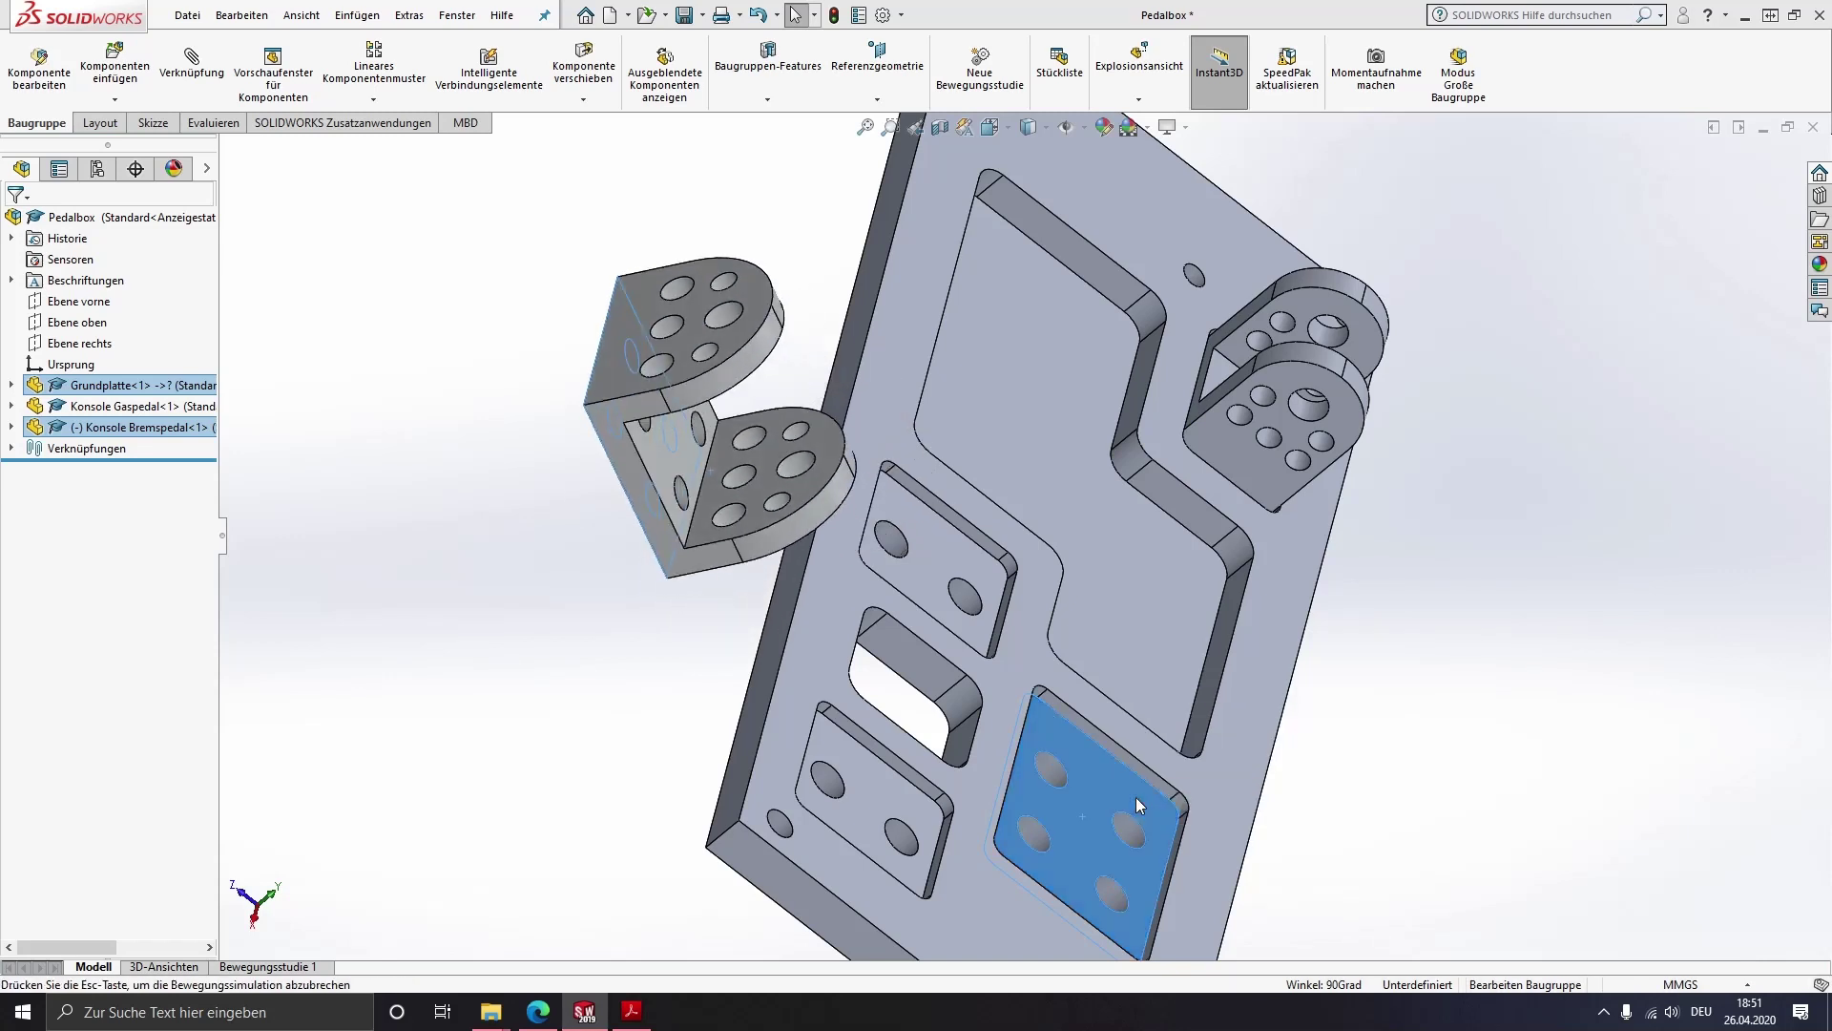
pyautogui.click(1081, 727)
pyautogui.moveTo(1080, 727); pyautogui.dragTo(903, 627, button='middle')
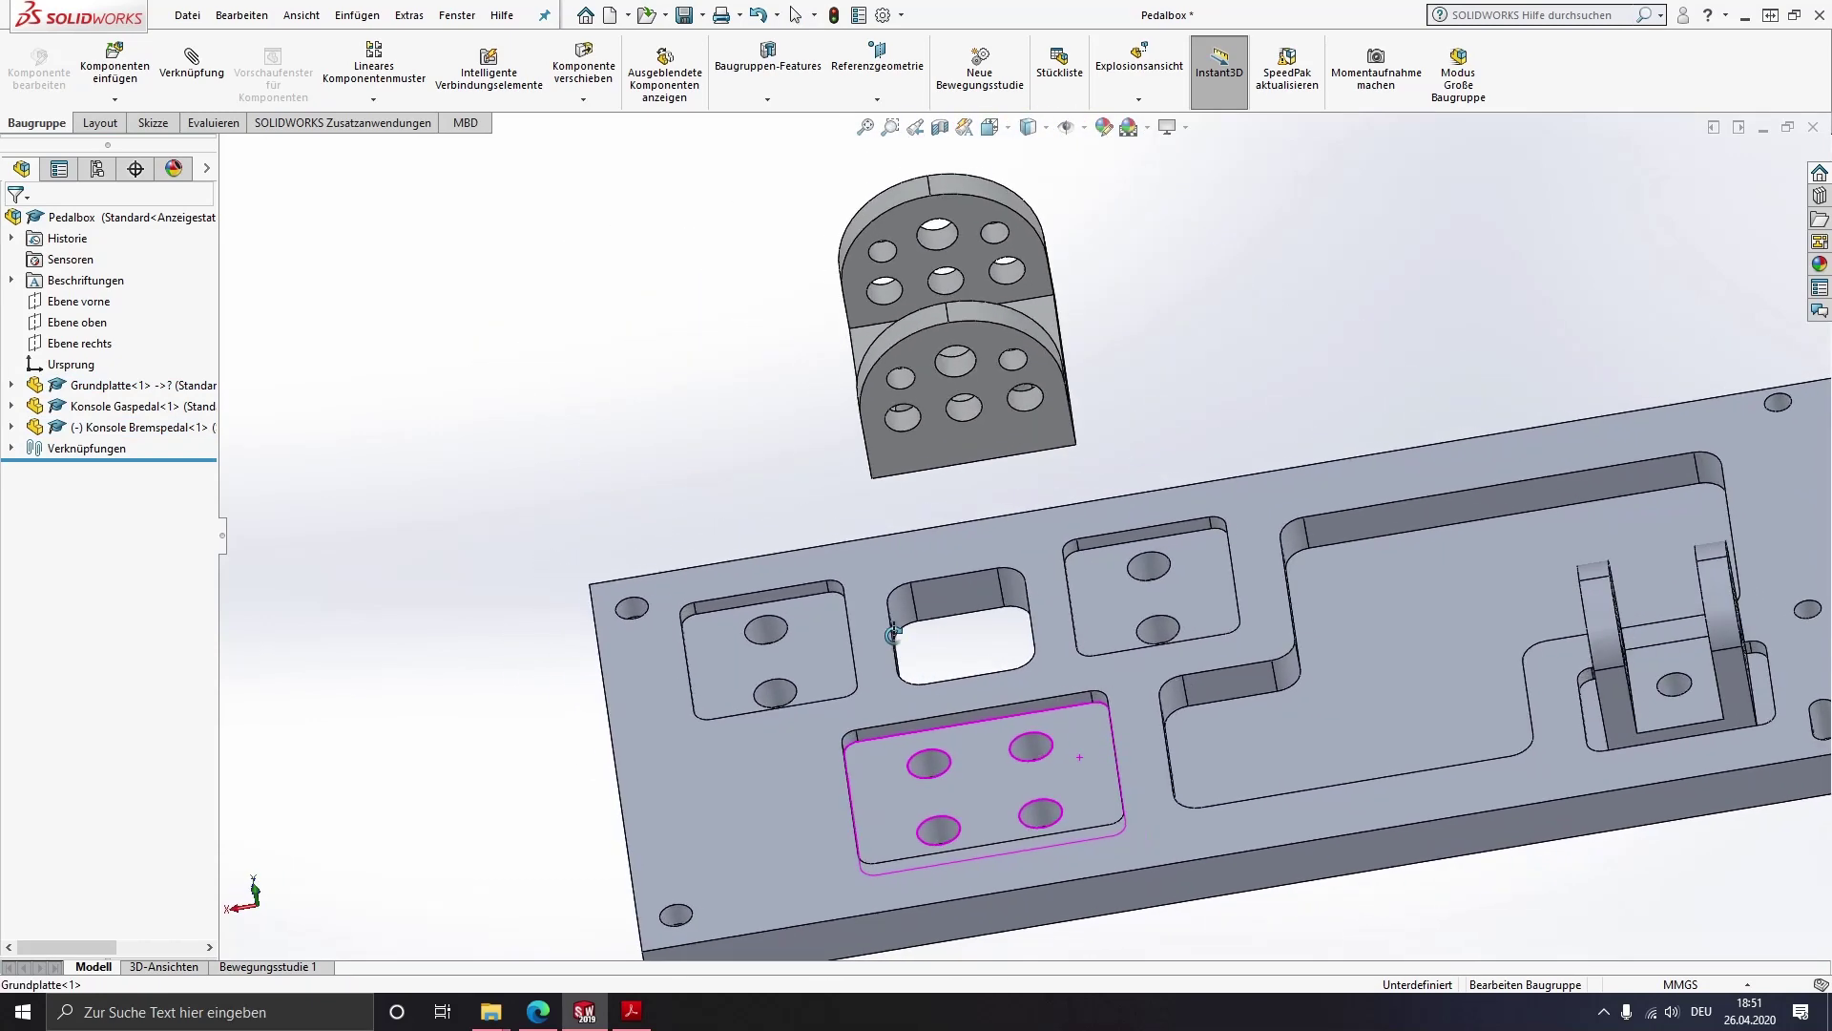
pyautogui.moveTo(904, 627); pyautogui.dragTo(906, 631, button='middle')
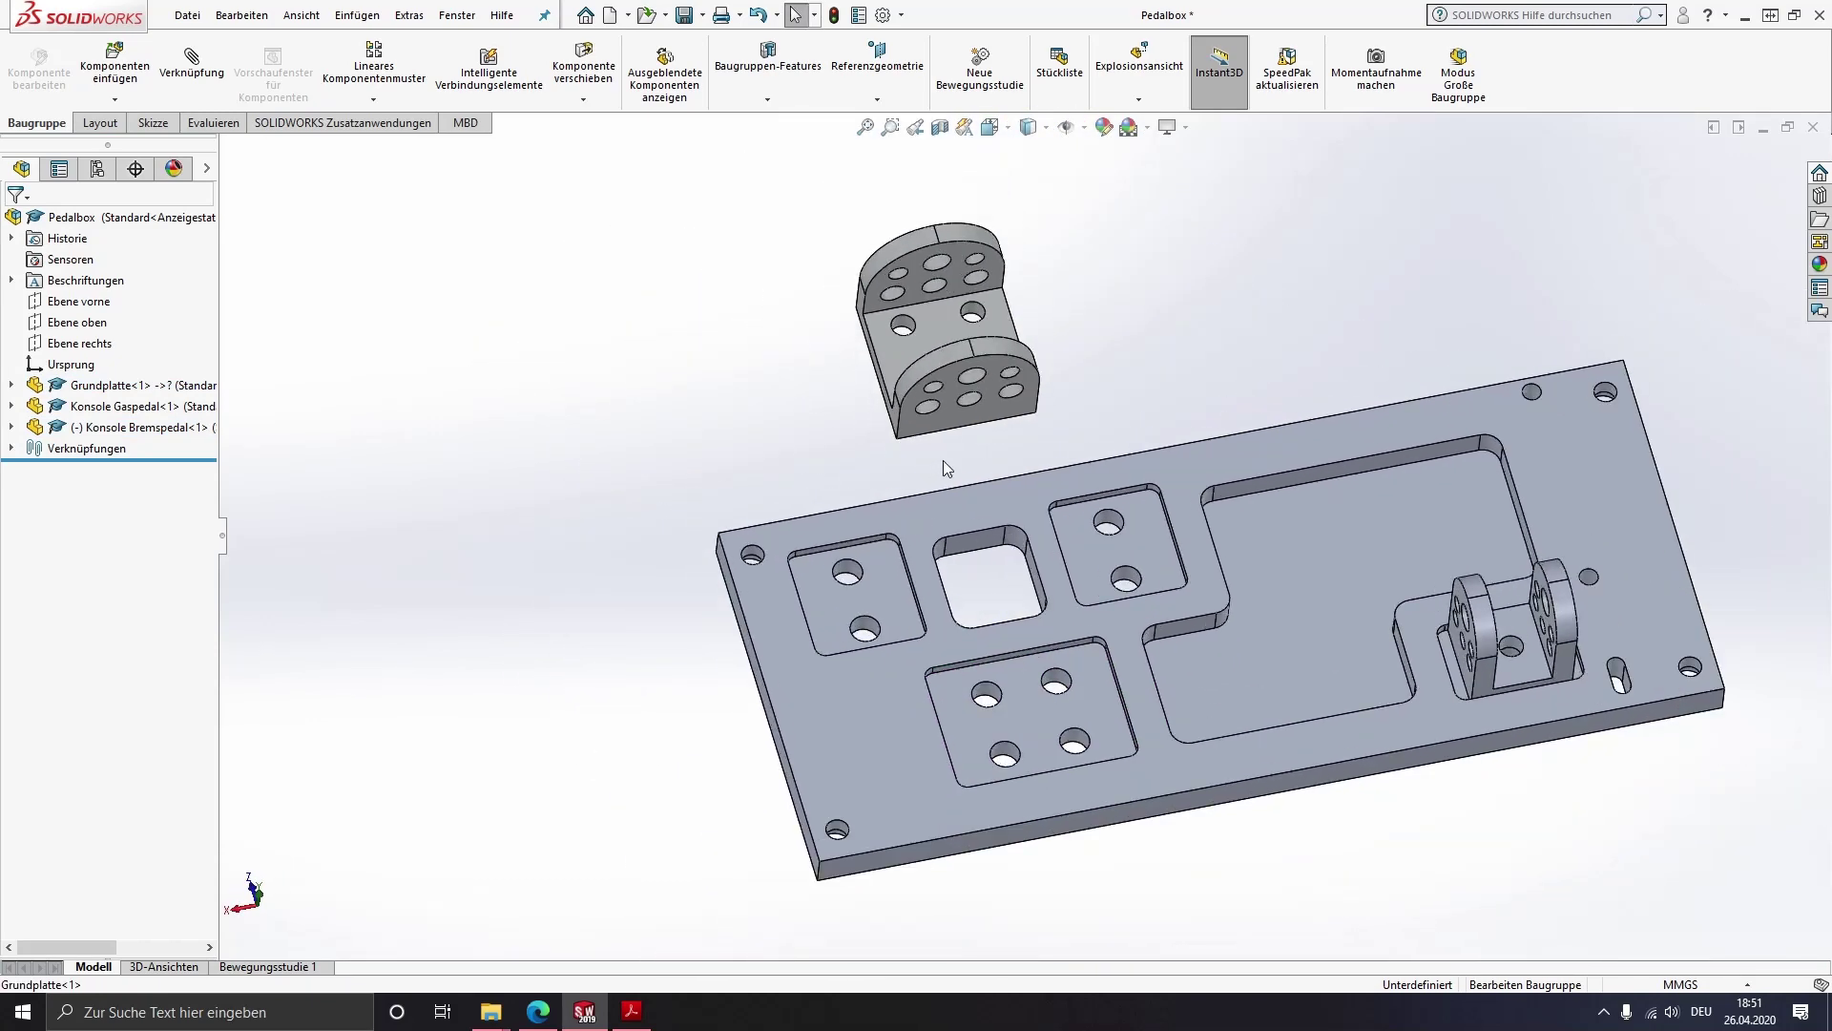
# Make the bracket's first hole concentric with the matching plate hole and turn it into line
pyautogui.click(973, 313)
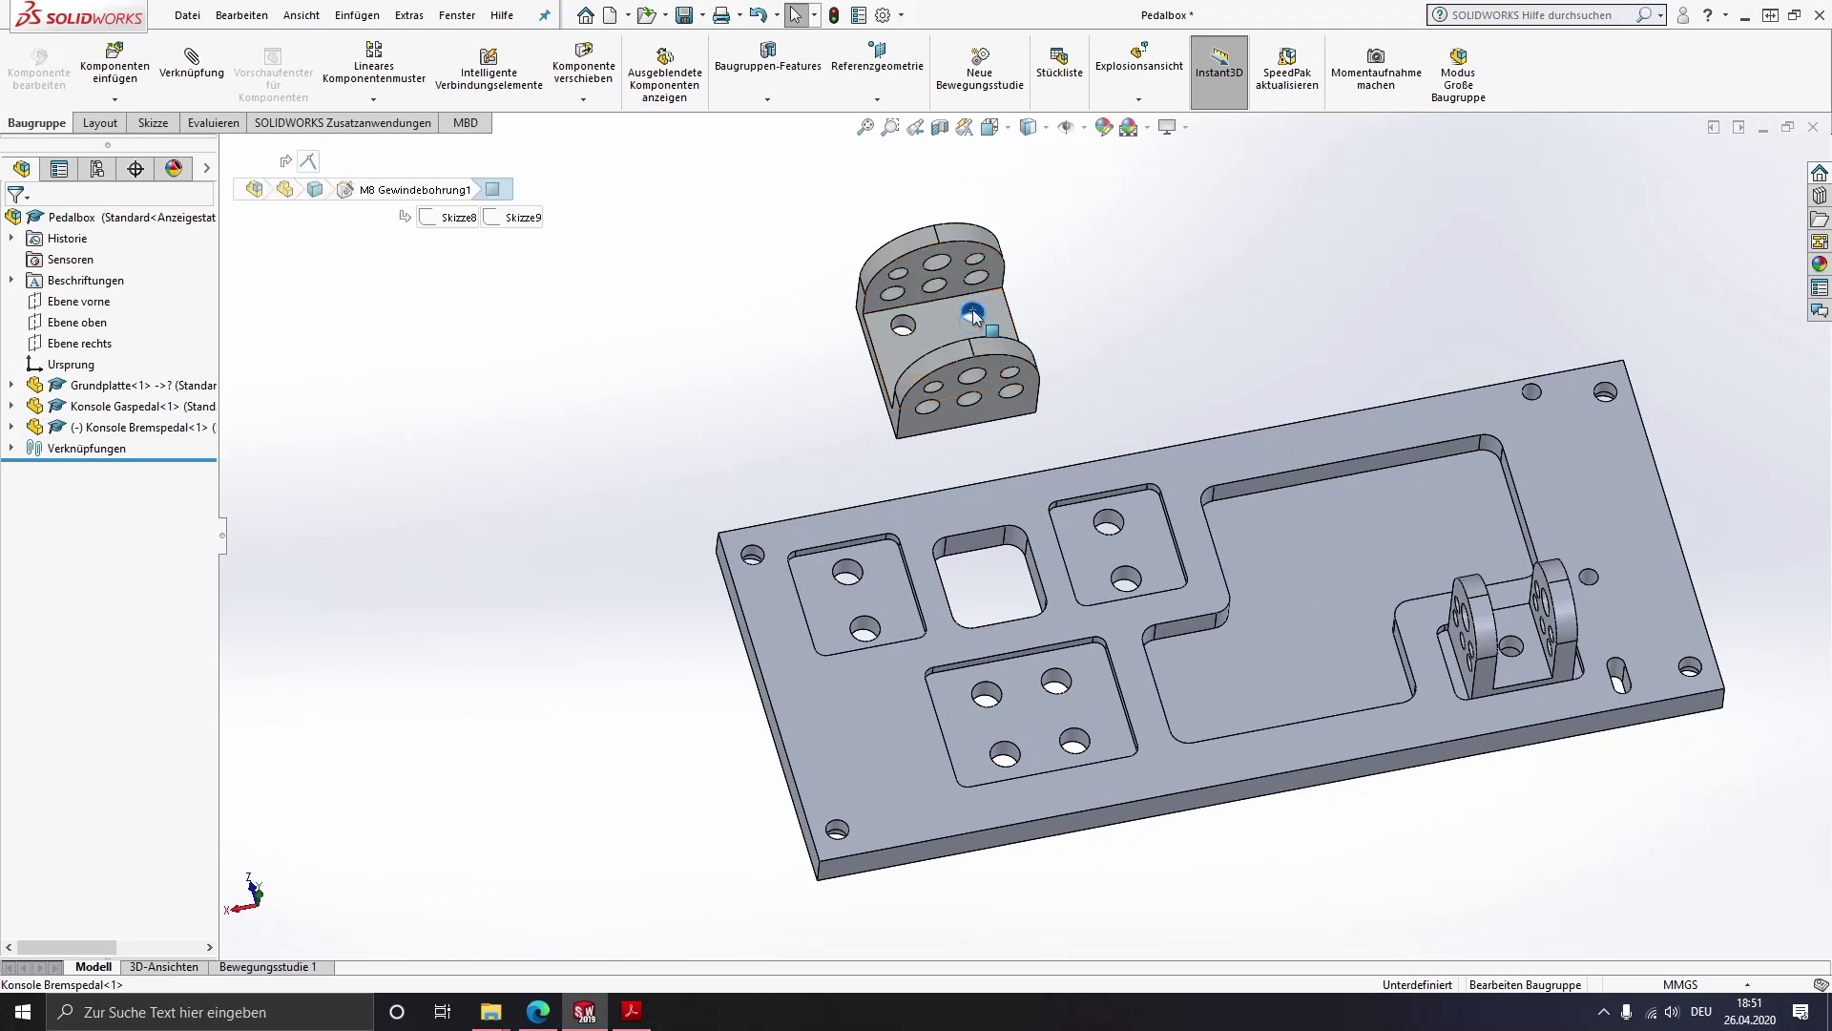
pyautogui.keyDown('ctrl'); pyautogui.click(985, 695); pyautogui.keyUp('ctrl')
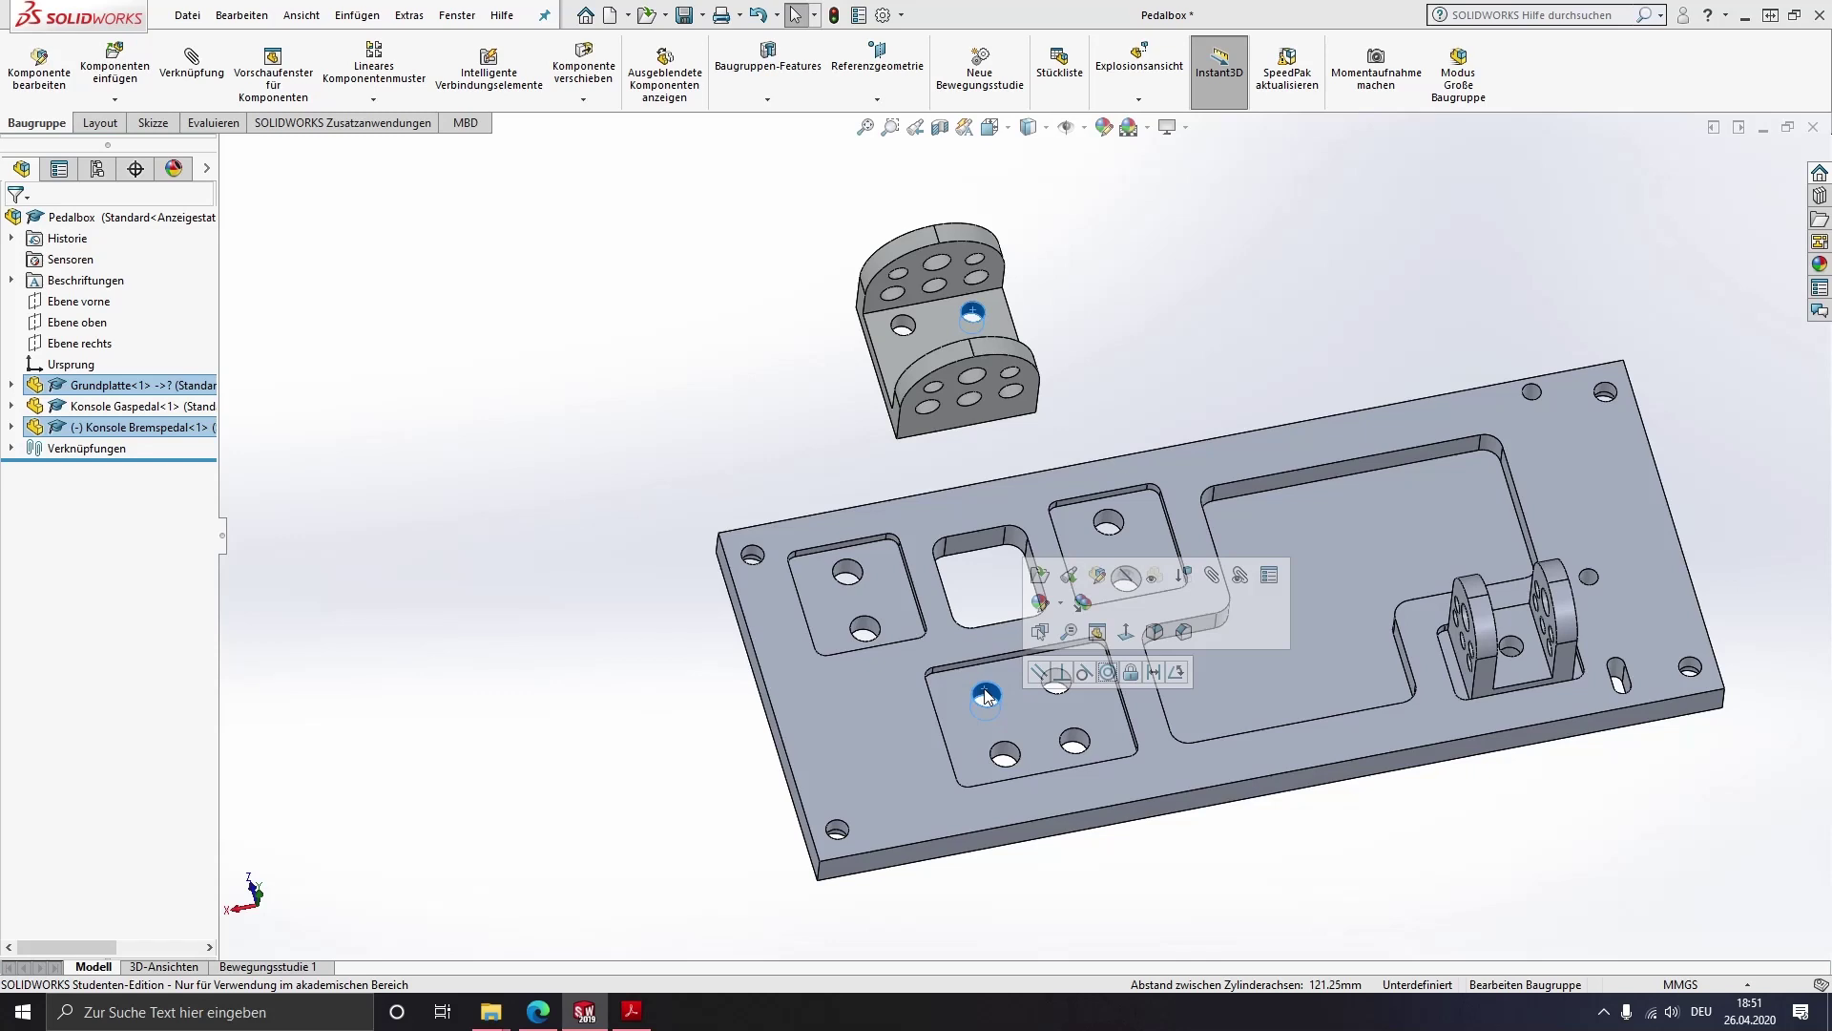
pyautogui.click(1108, 673)
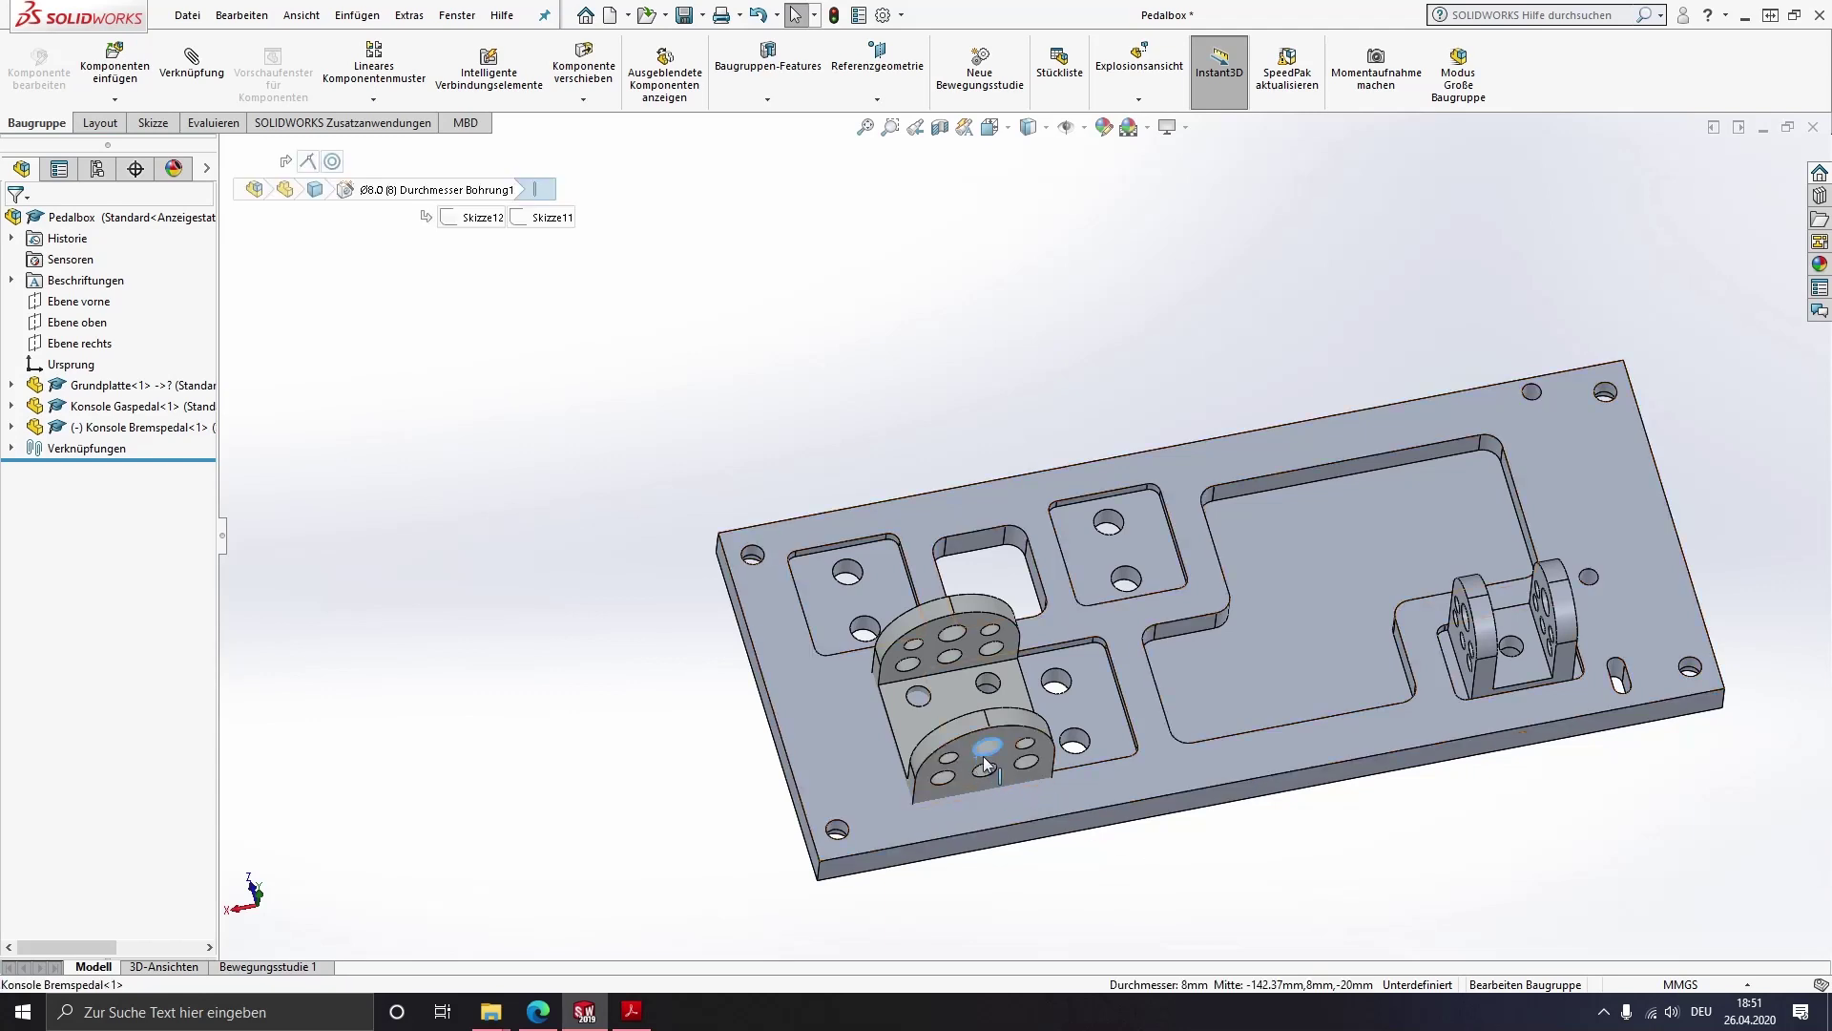
pyautogui.moveTo(1004, 779)
pyautogui.mouseDown()
pyautogui.moveTo(1176, 712)
pyautogui.moveTo(1067, 746)
pyautogui.mouseUp()
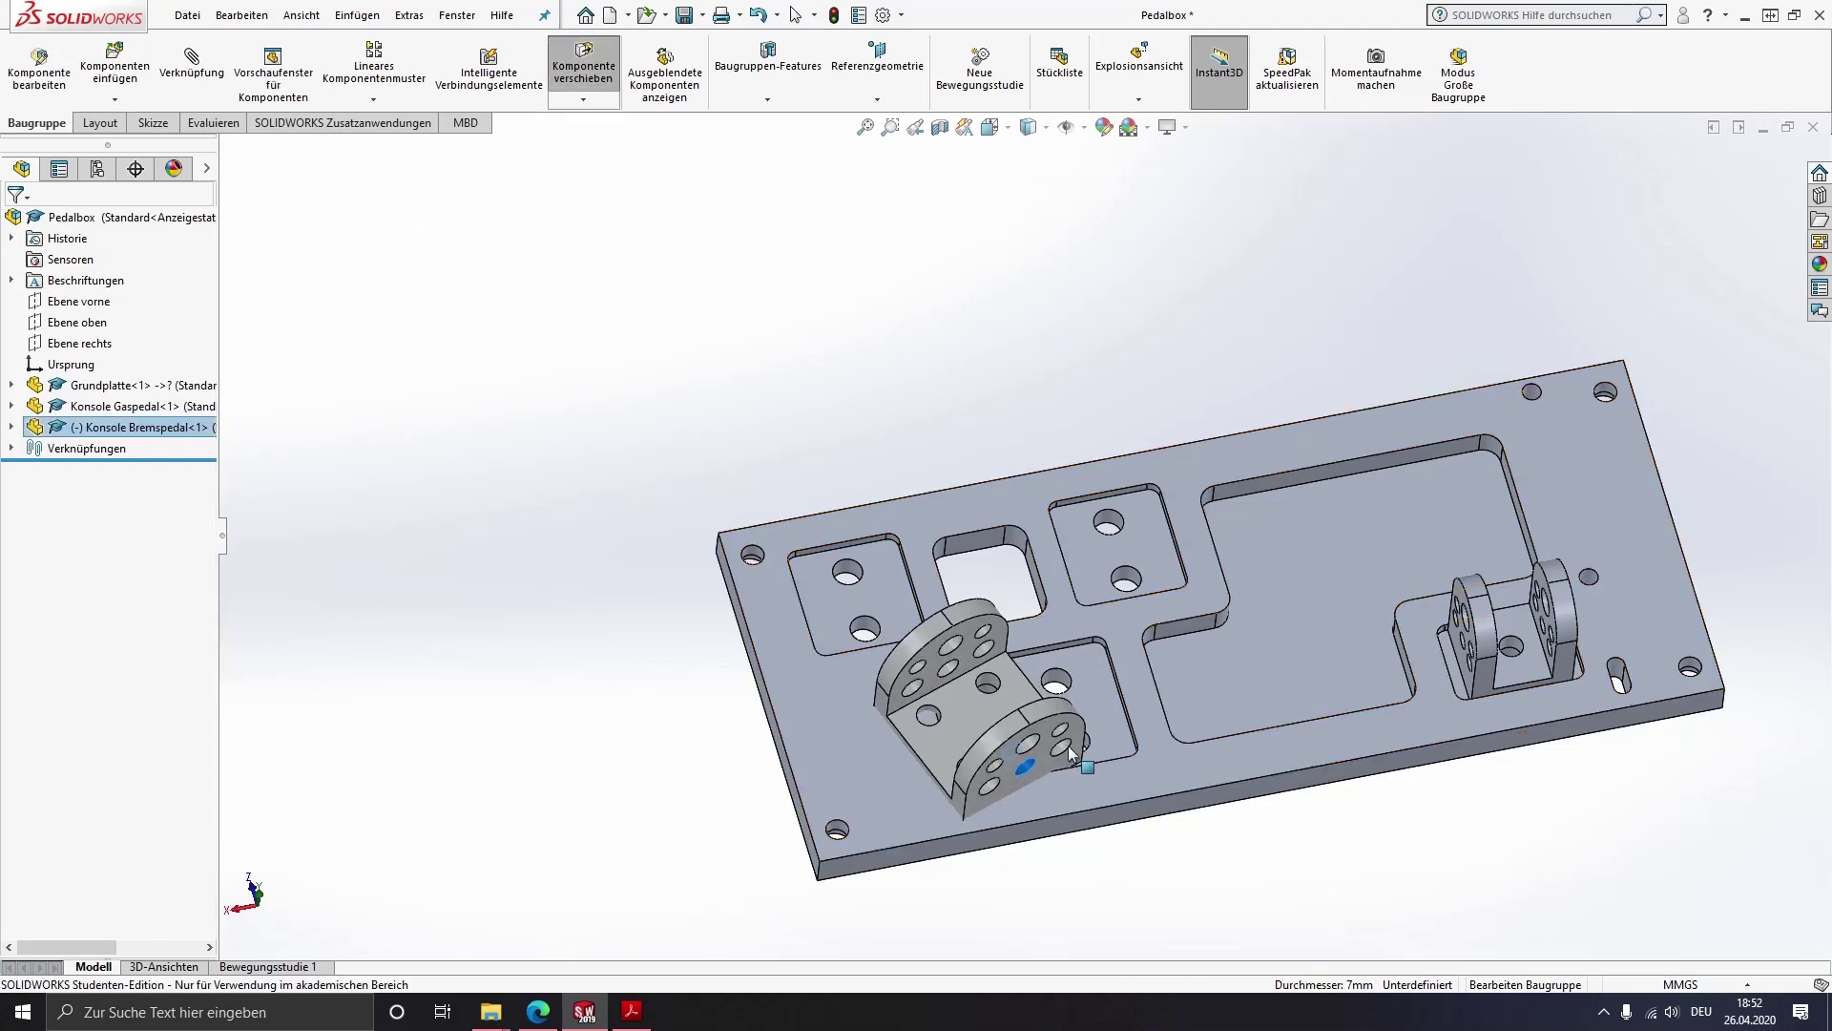
pyautogui.press('Escape')
pyautogui.moveTo(1066, 742); pyautogui.dragTo(998, 758, button='middle')
pyautogui.scroll(-3, 998, 759)
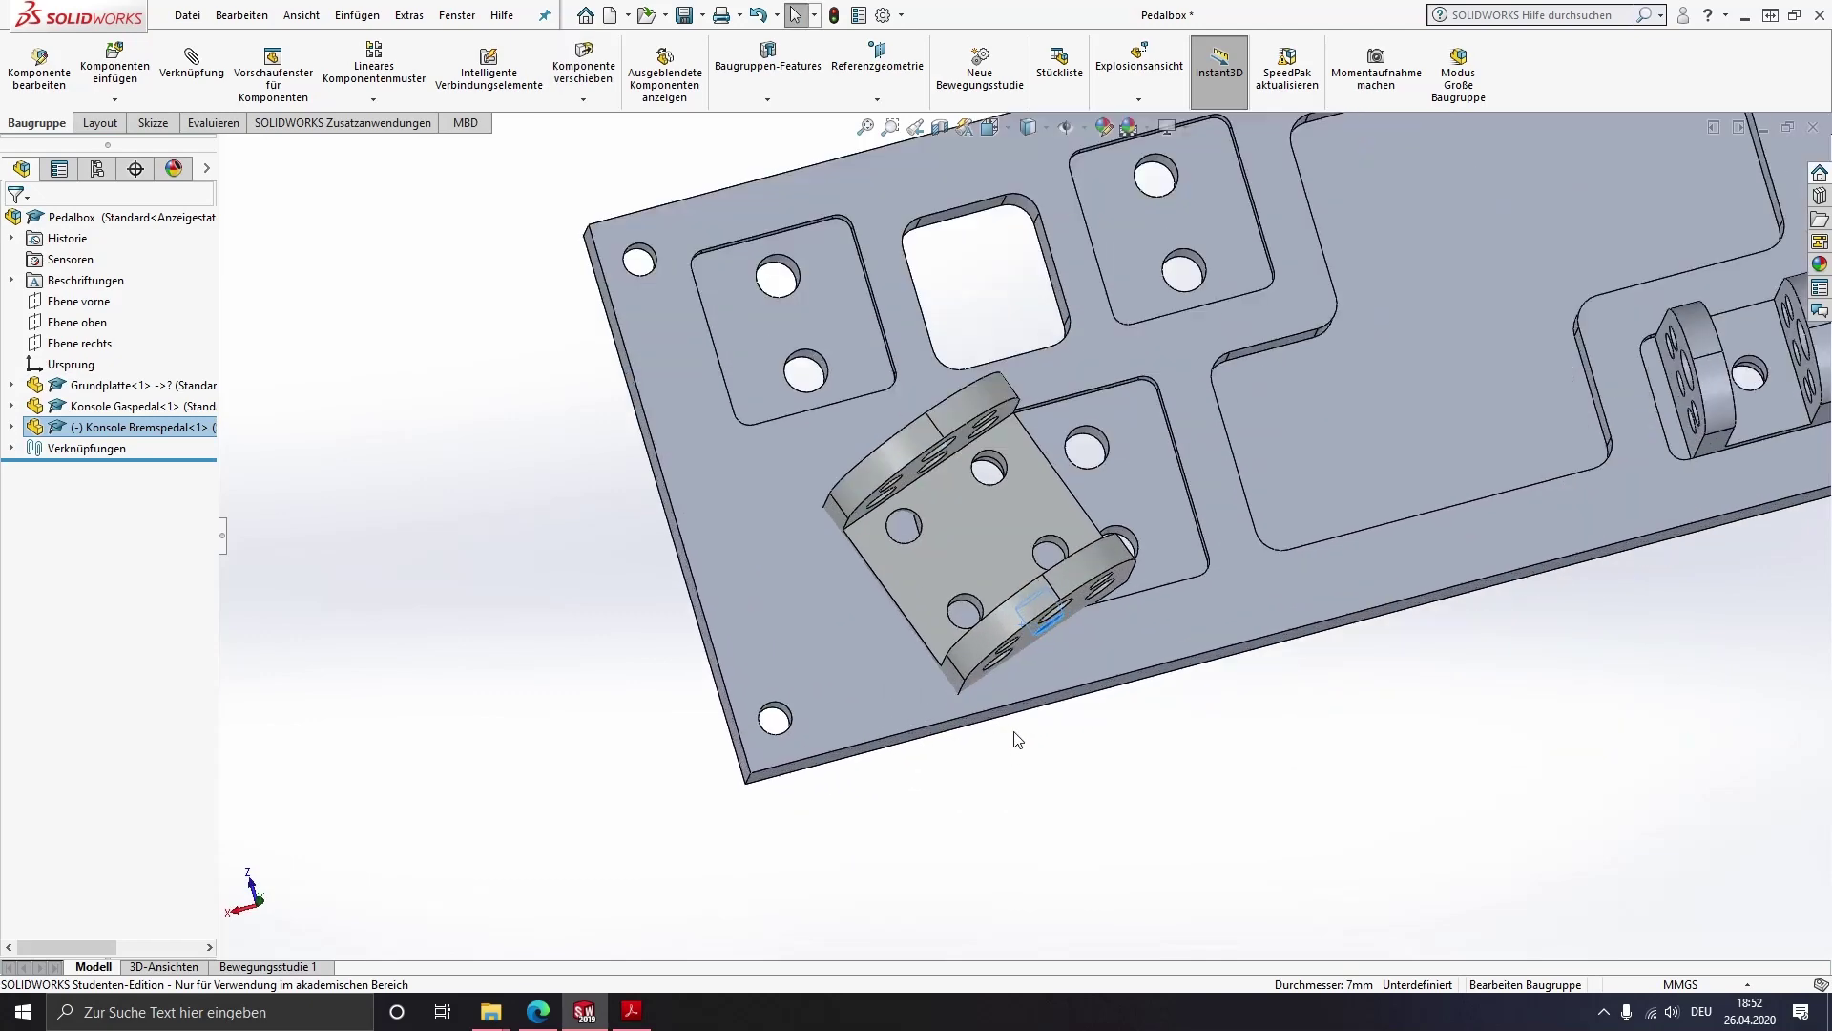
pyautogui.scroll(-3, 988, 590)
pyautogui.press('Escape')
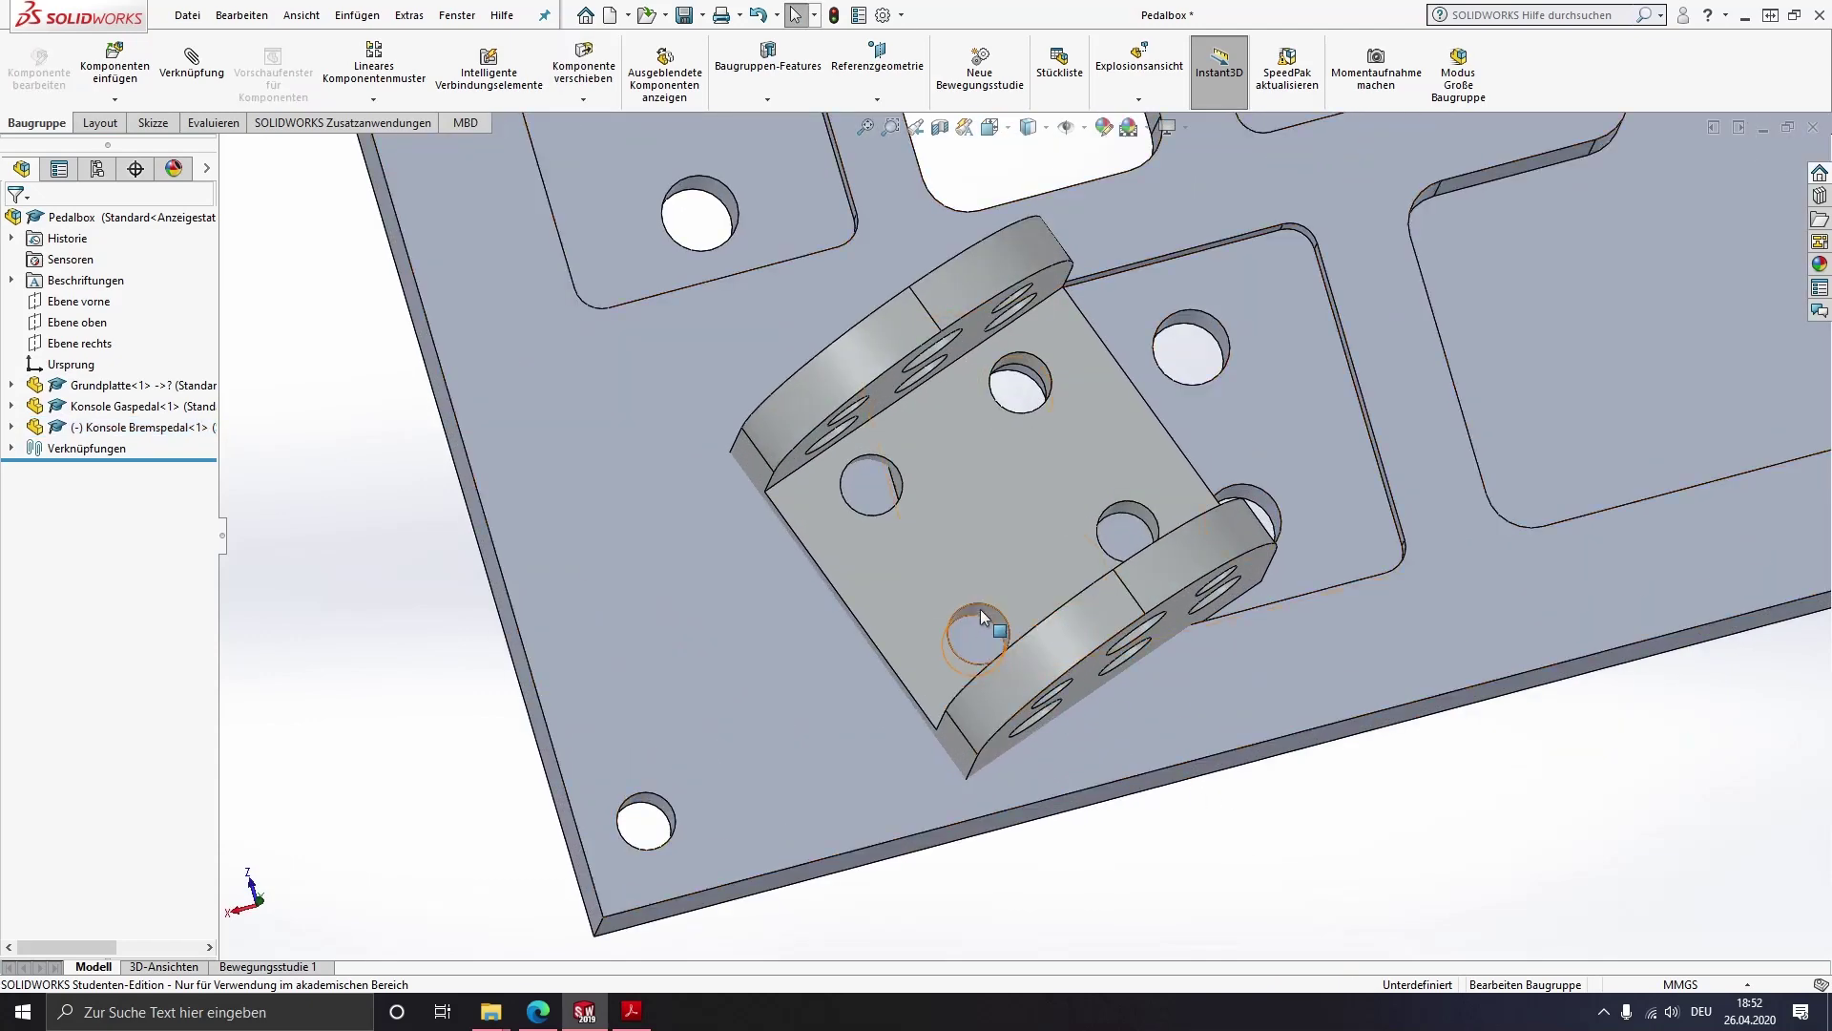
# Make a second bracket hole concentric with its plate hole, fully defining the bracket
pyautogui.click(979, 609)
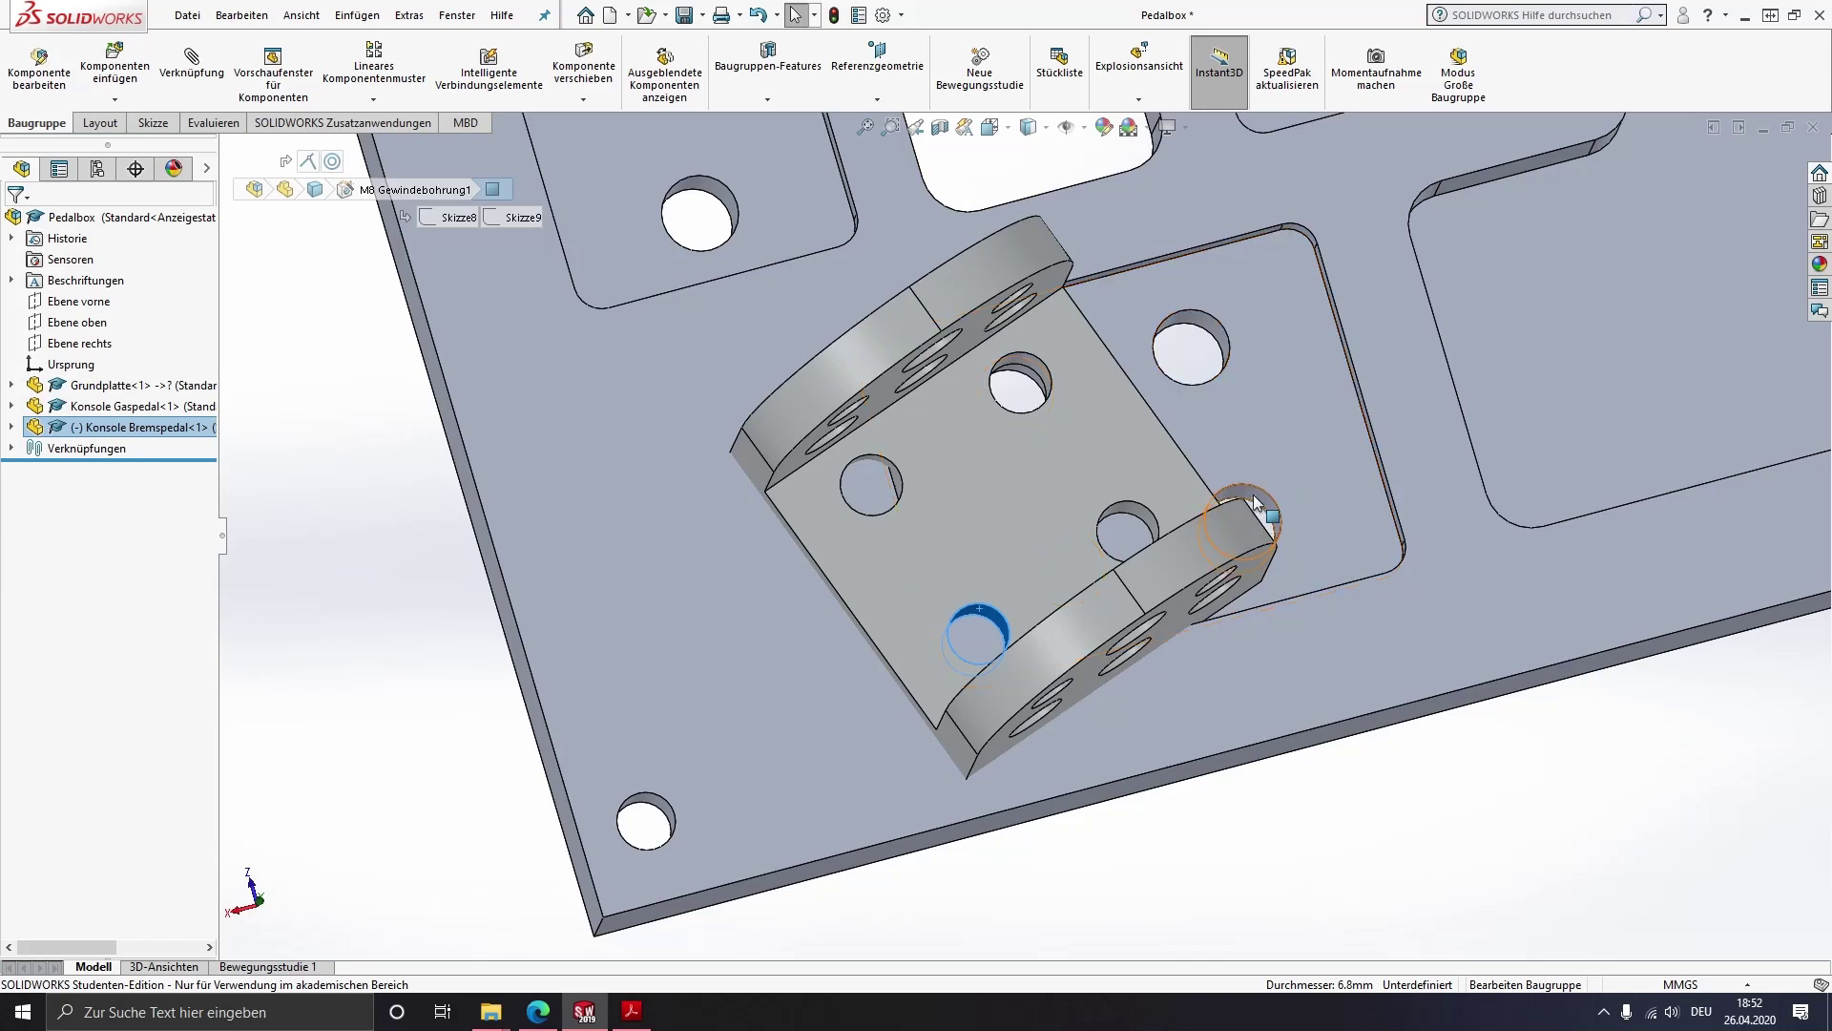
pyautogui.keyDown('ctrl'); pyautogui.click(1281, 488); pyautogui.keyUp('ctrl')
pyautogui.click(1395, 483)
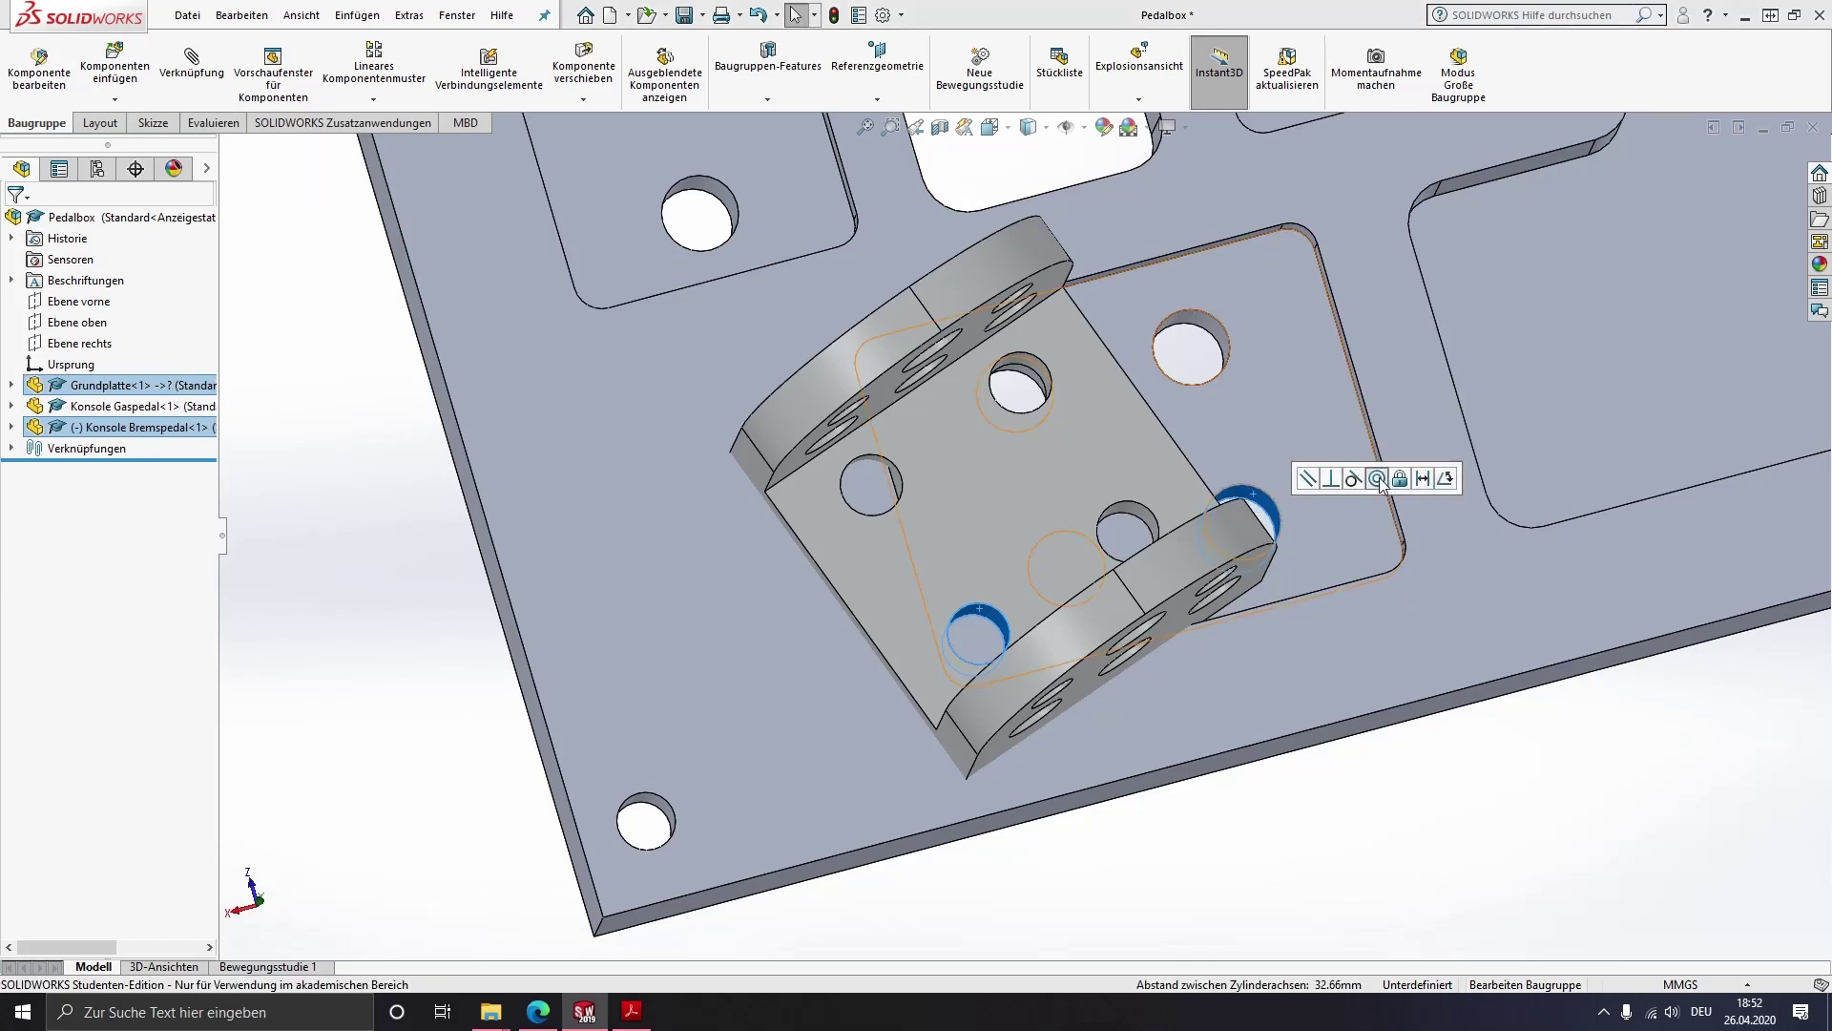
pyautogui.click(1365, 761)
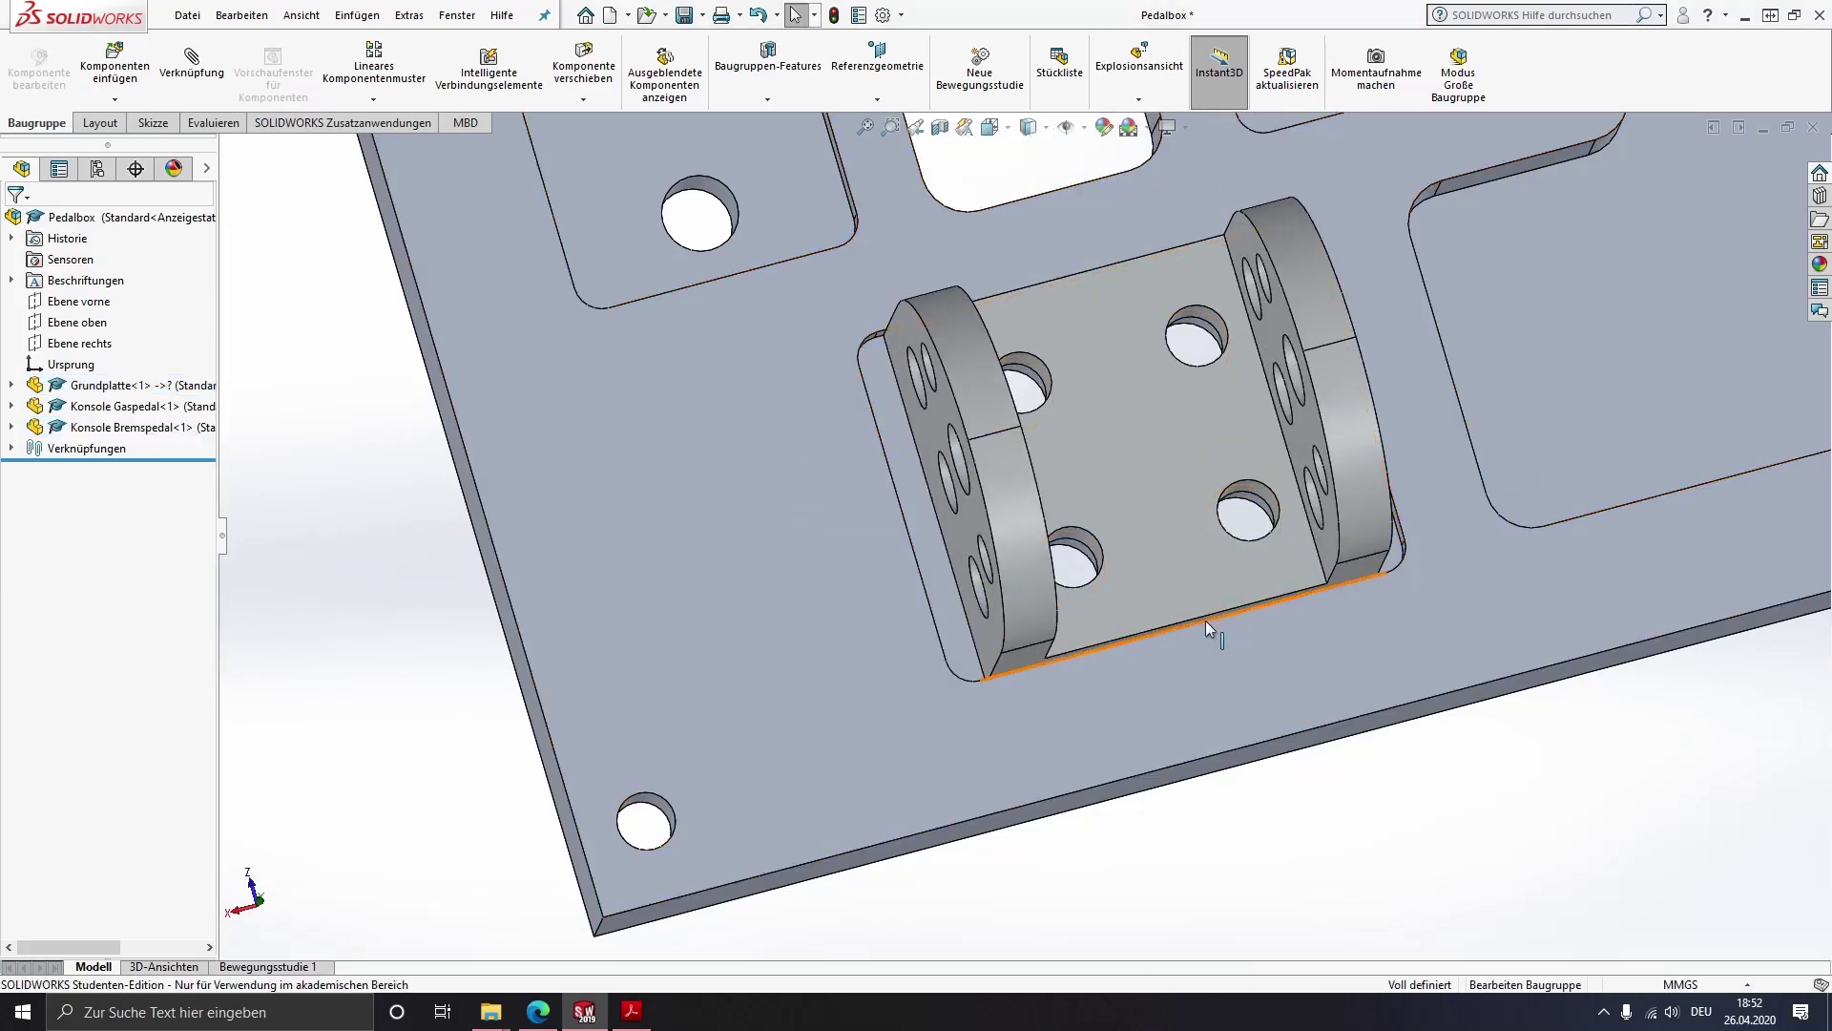
pyautogui.moveTo(1205, 620); pyautogui.dragTo(617, 449, button='middle')
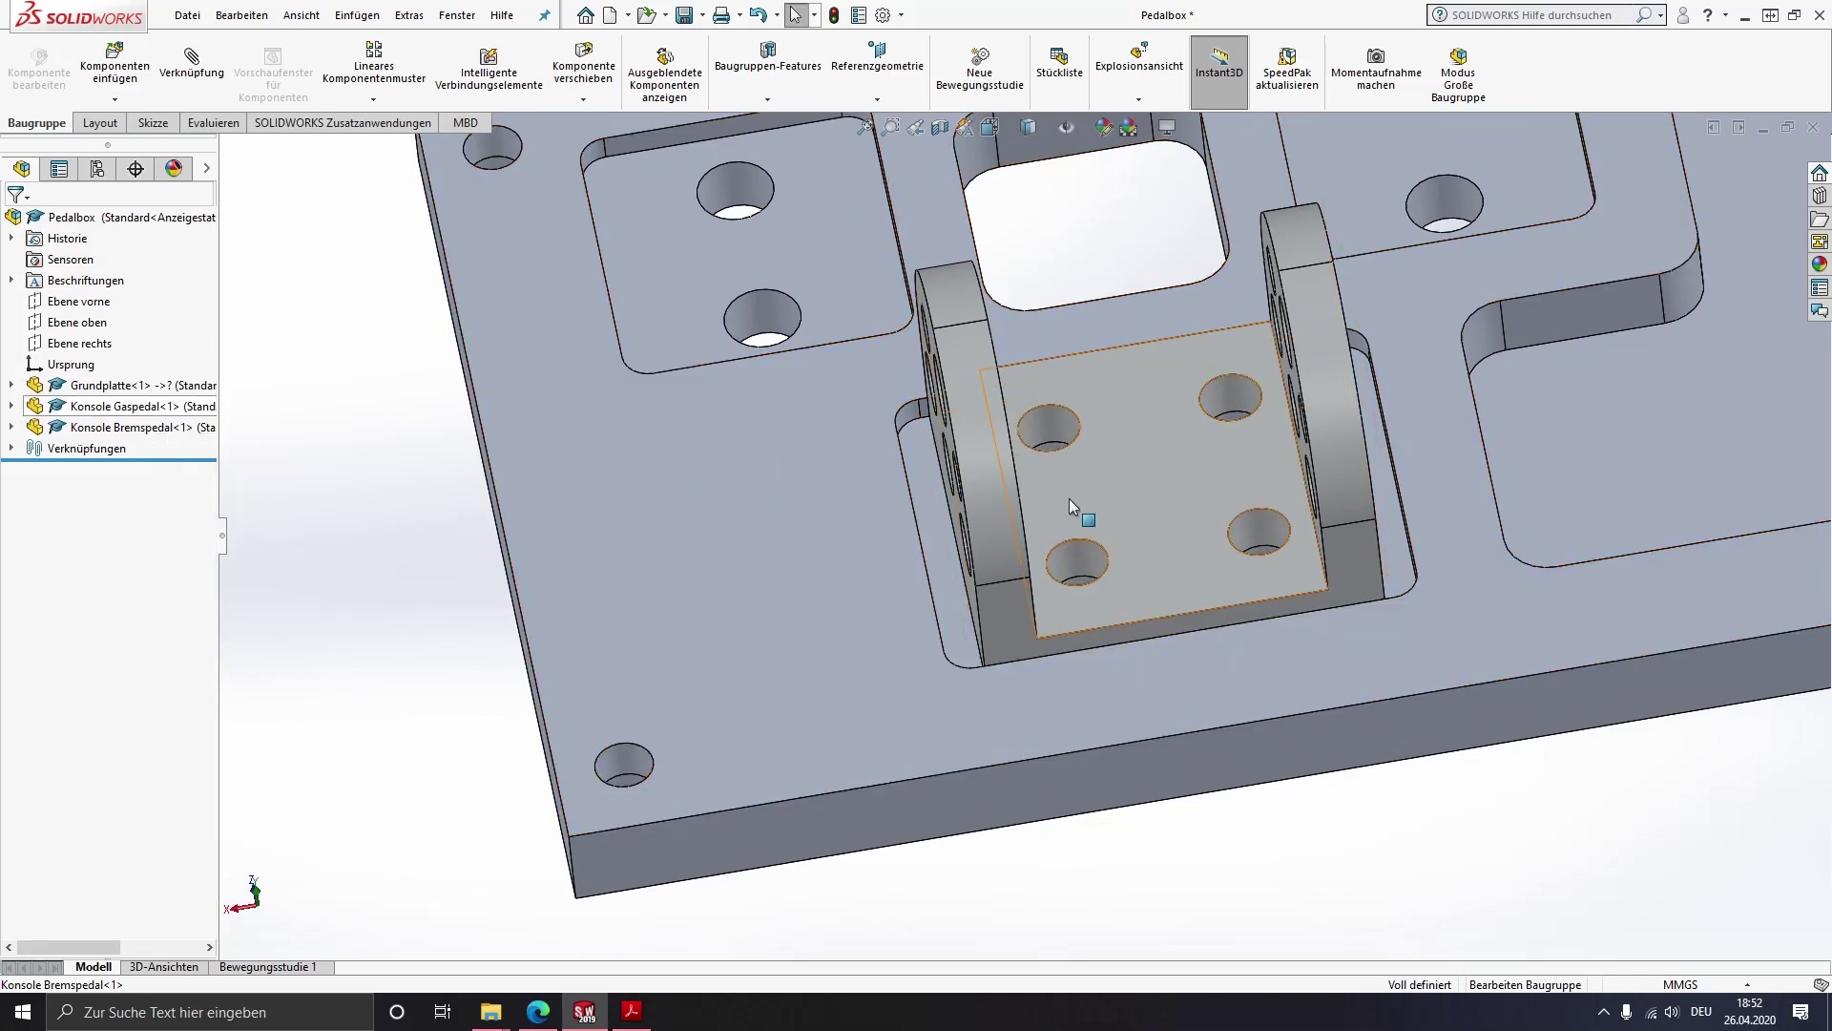
pyautogui.scroll(3, 1132, 496)
pyautogui.scroll(1, 971, 296)
pyautogui.scroll(1, 995, 282)
pyautogui.scroll(-3, 996, 283)
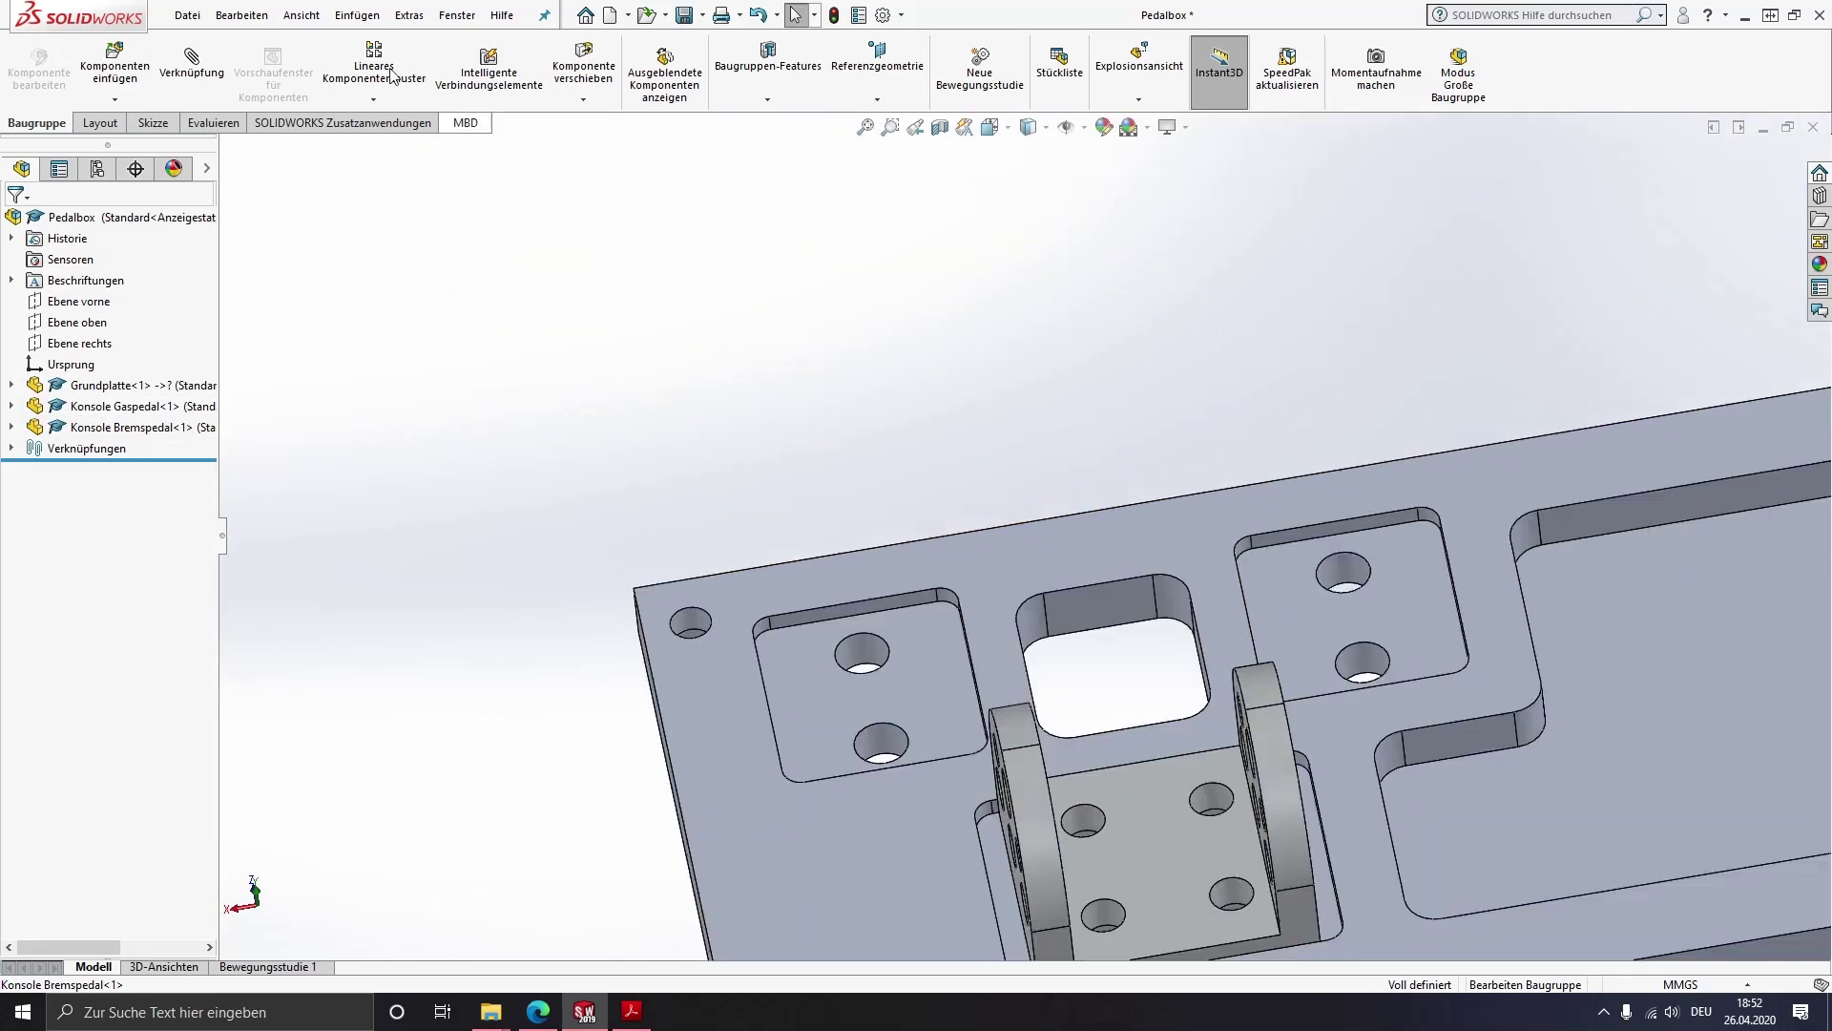
# Insert the Konsole Bremspumpe bracket from the Öffnen dialog and drop it above the plate
pyautogui.click(115, 67)
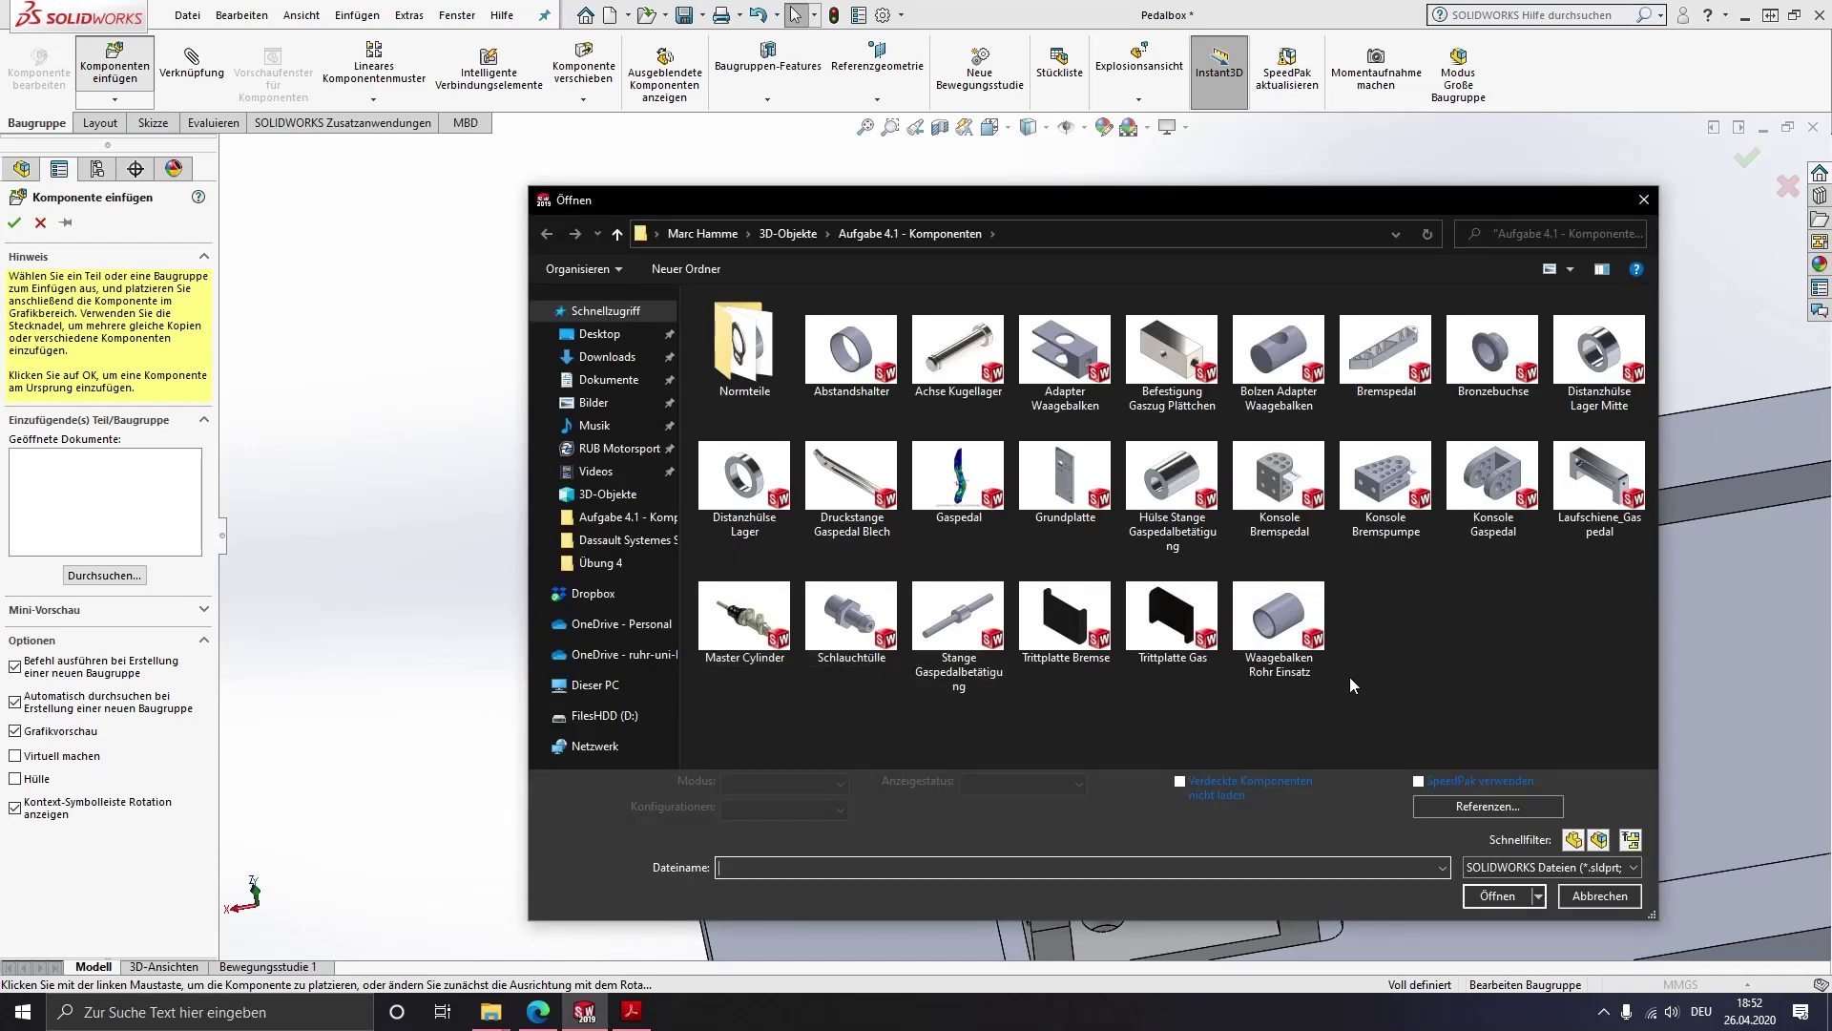
pyautogui.doubleClick(1391, 474)
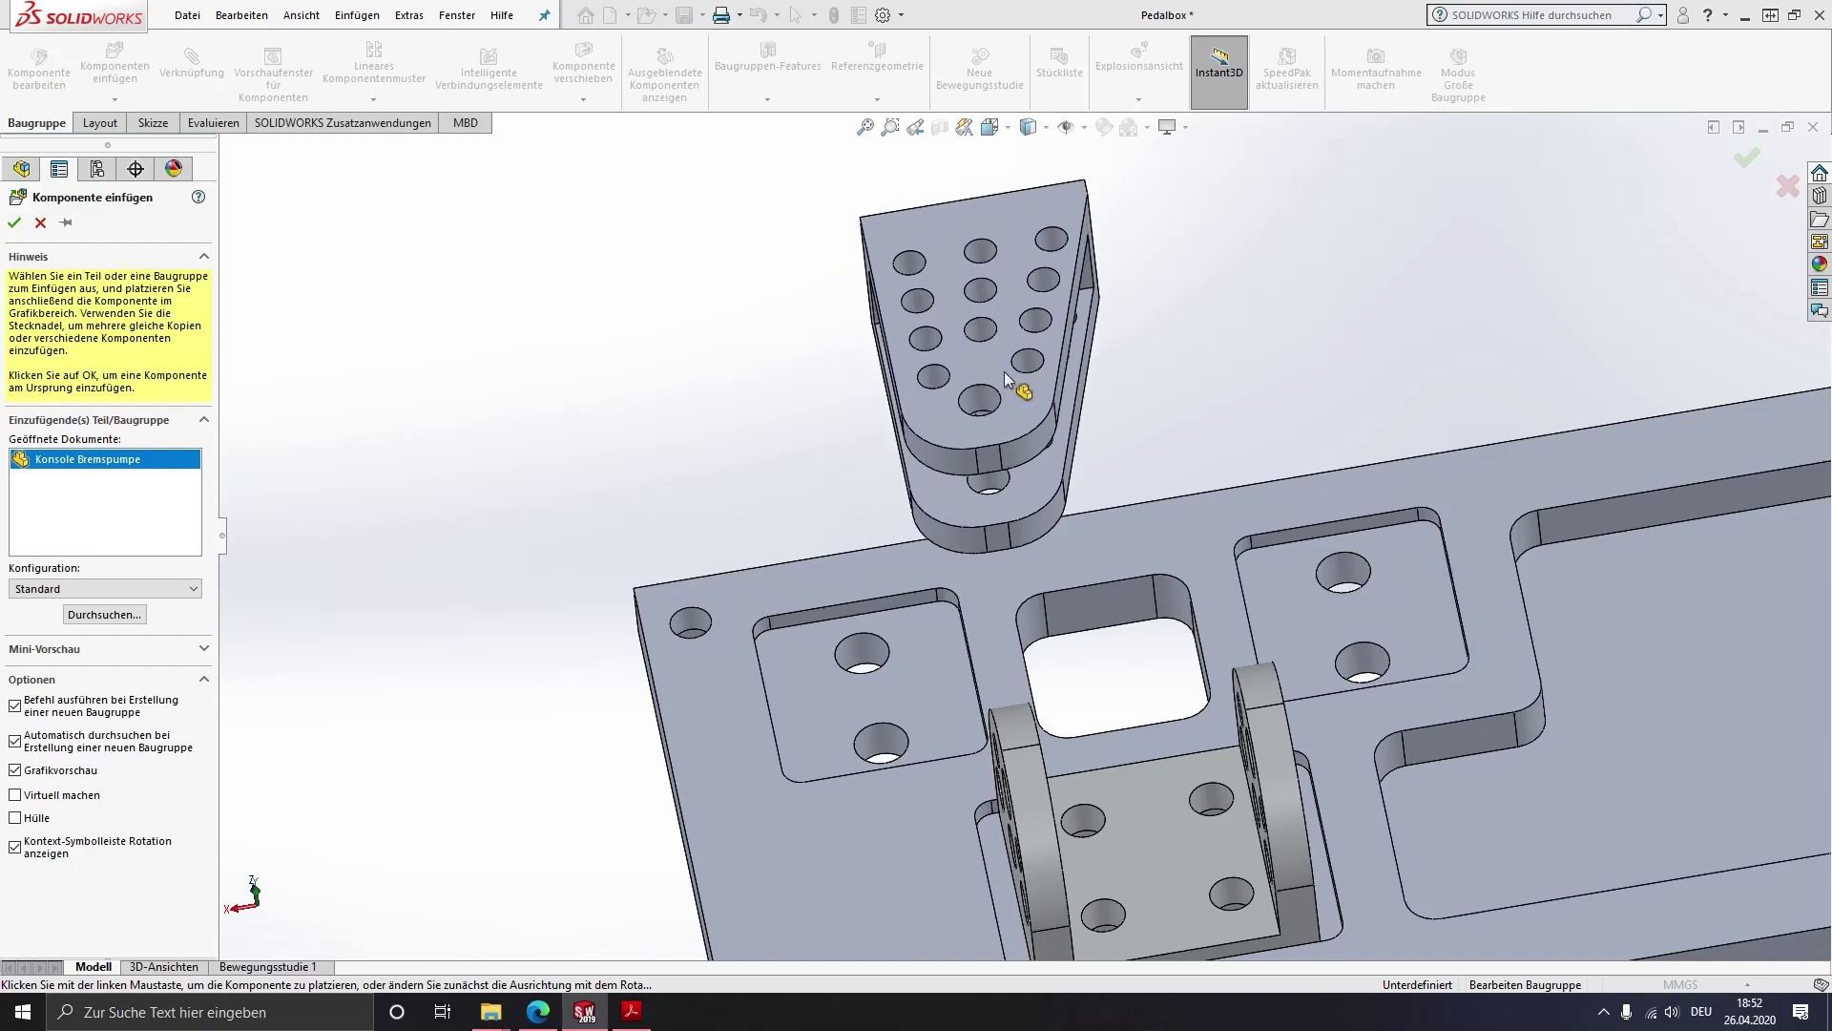
pyautogui.click(1097, 489)
pyautogui.moveTo(1073, 513)
pyautogui.mouseDown(button='middle')
pyautogui.moveTo(1356, 544)
pyautogui.moveTo(1045, 609)
pyautogui.mouseUp(button='middle')
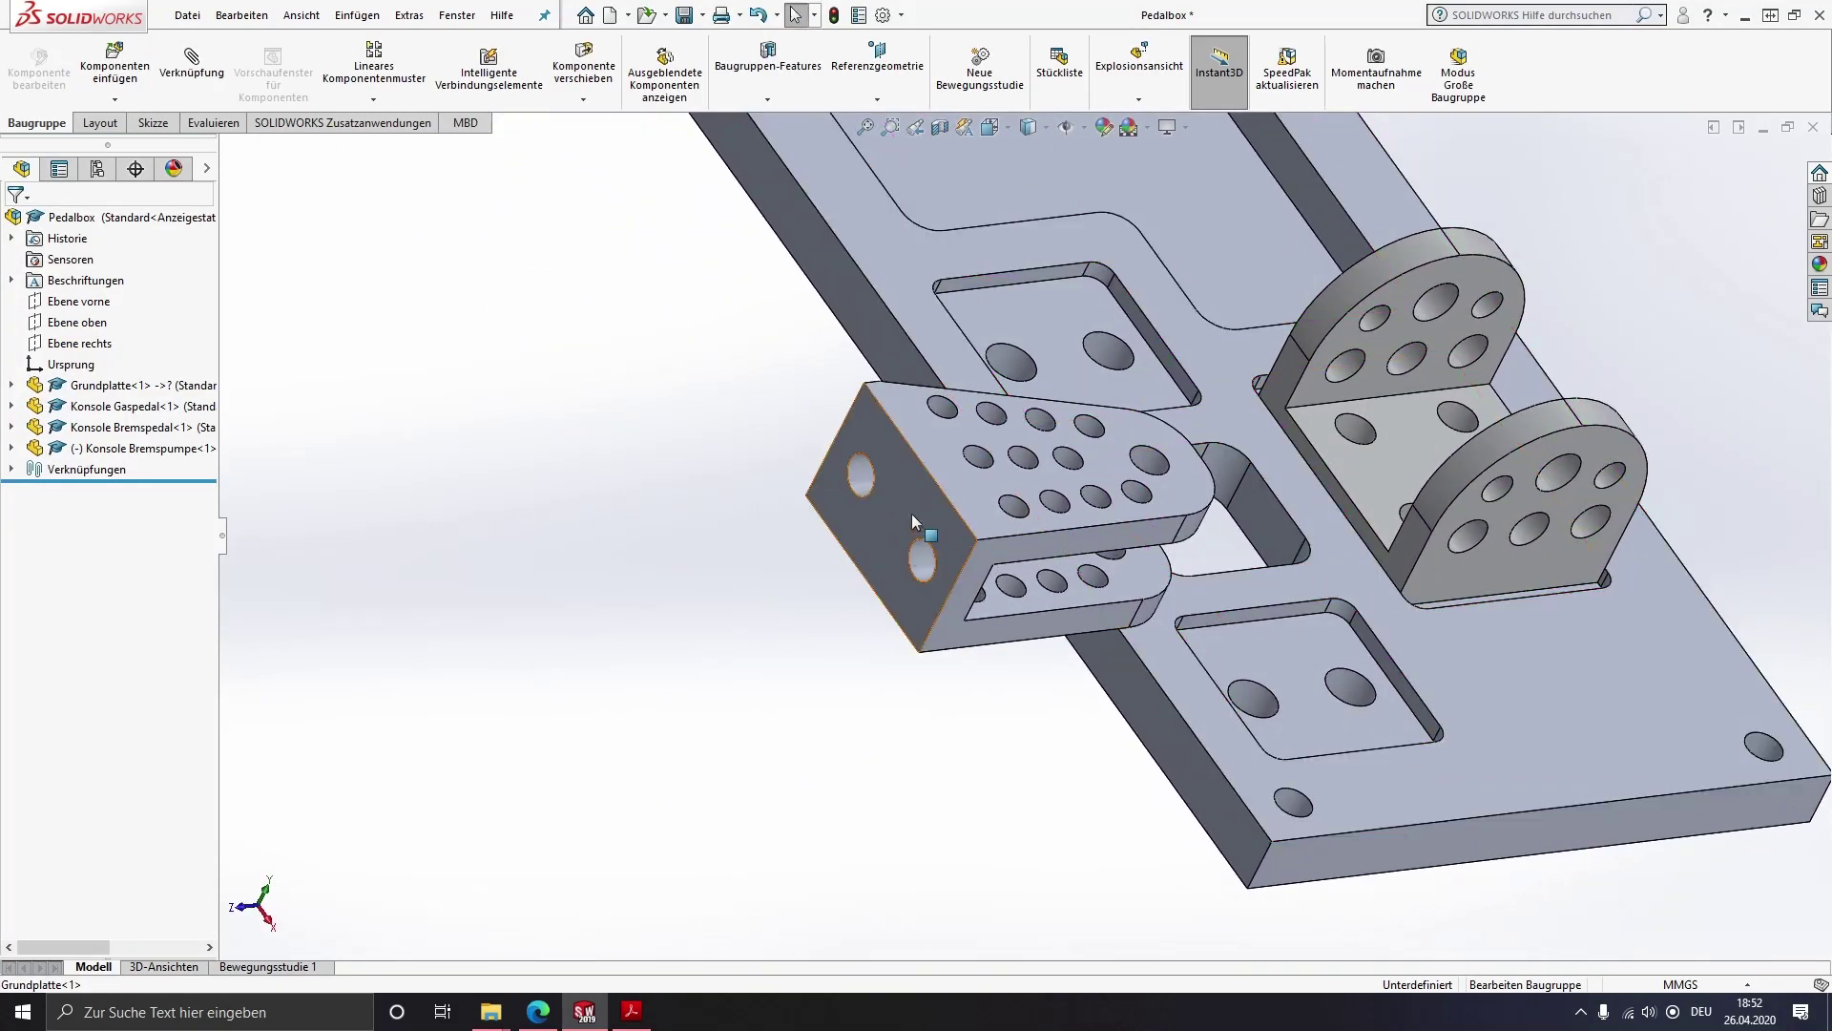
# Seat the bracket's mounting face flush on the recess floor with a Deckungsgleich mate
pyautogui.click(912, 513)
pyautogui.keyDown('ctrl'); pyautogui.click(1307, 719); pyautogui.keyUp('ctrl')
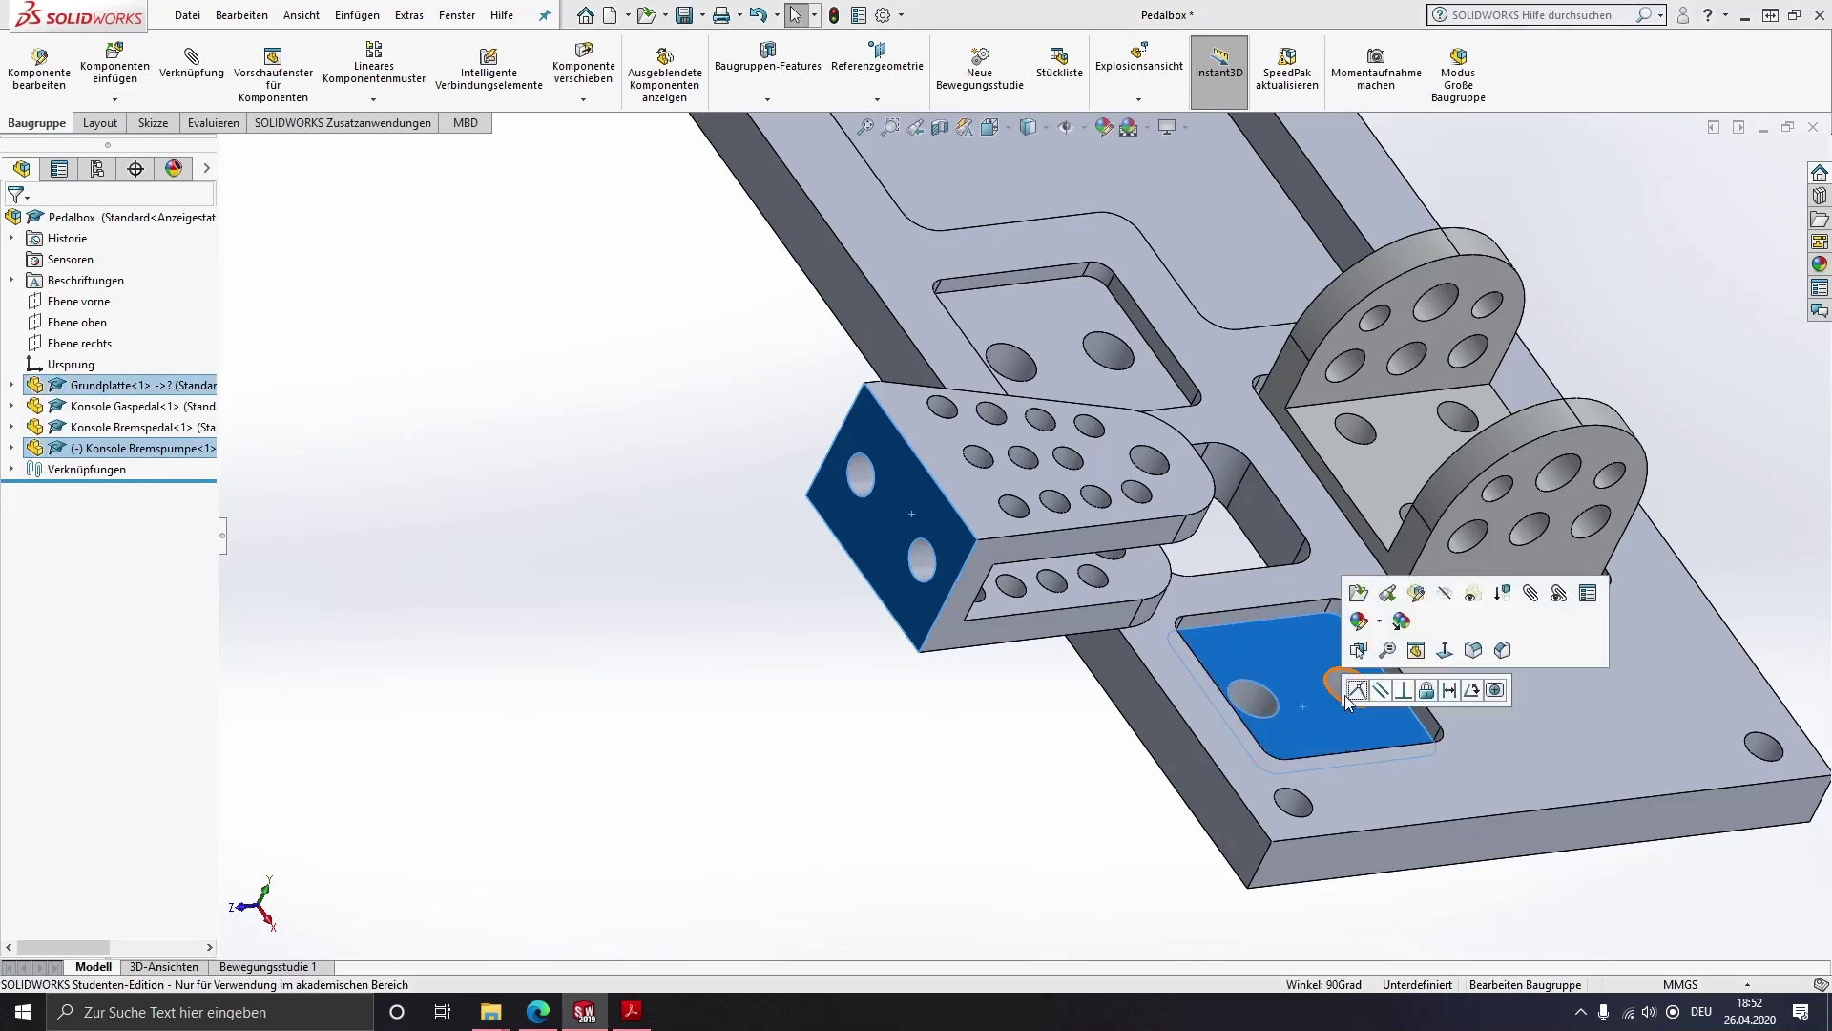
pyautogui.click(1358, 689)
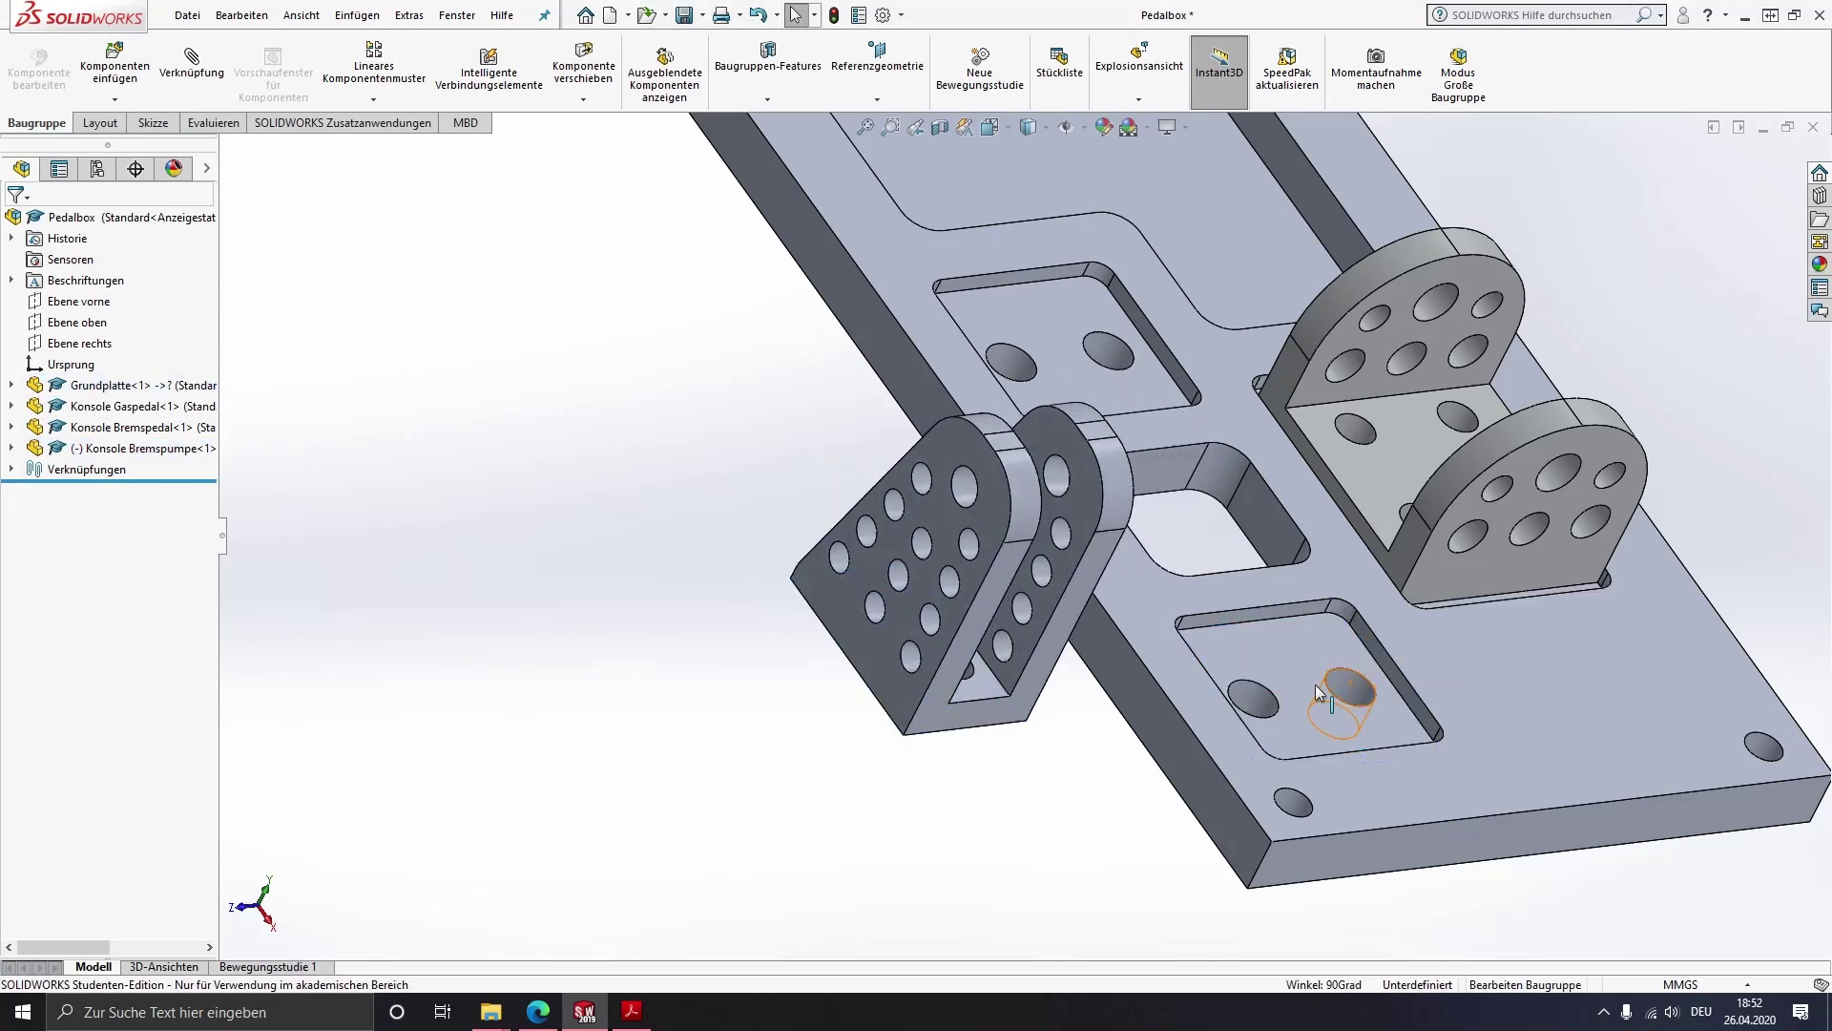
# Make the first bracket hole concentric with its matching base-plate hole
pyautogui.moveTo(927, 637)
pyautogui.mouseDown(button='middle')
pyautogui.moveTo(1056, 655)
pyautogui.moveTo(875, 745)
pyautogui.moveTo(891, 859)
pyautogui.moveTo(950, 593)
pyautogui.mouseUp(button='middle')
pyautogui.click(944, 502)
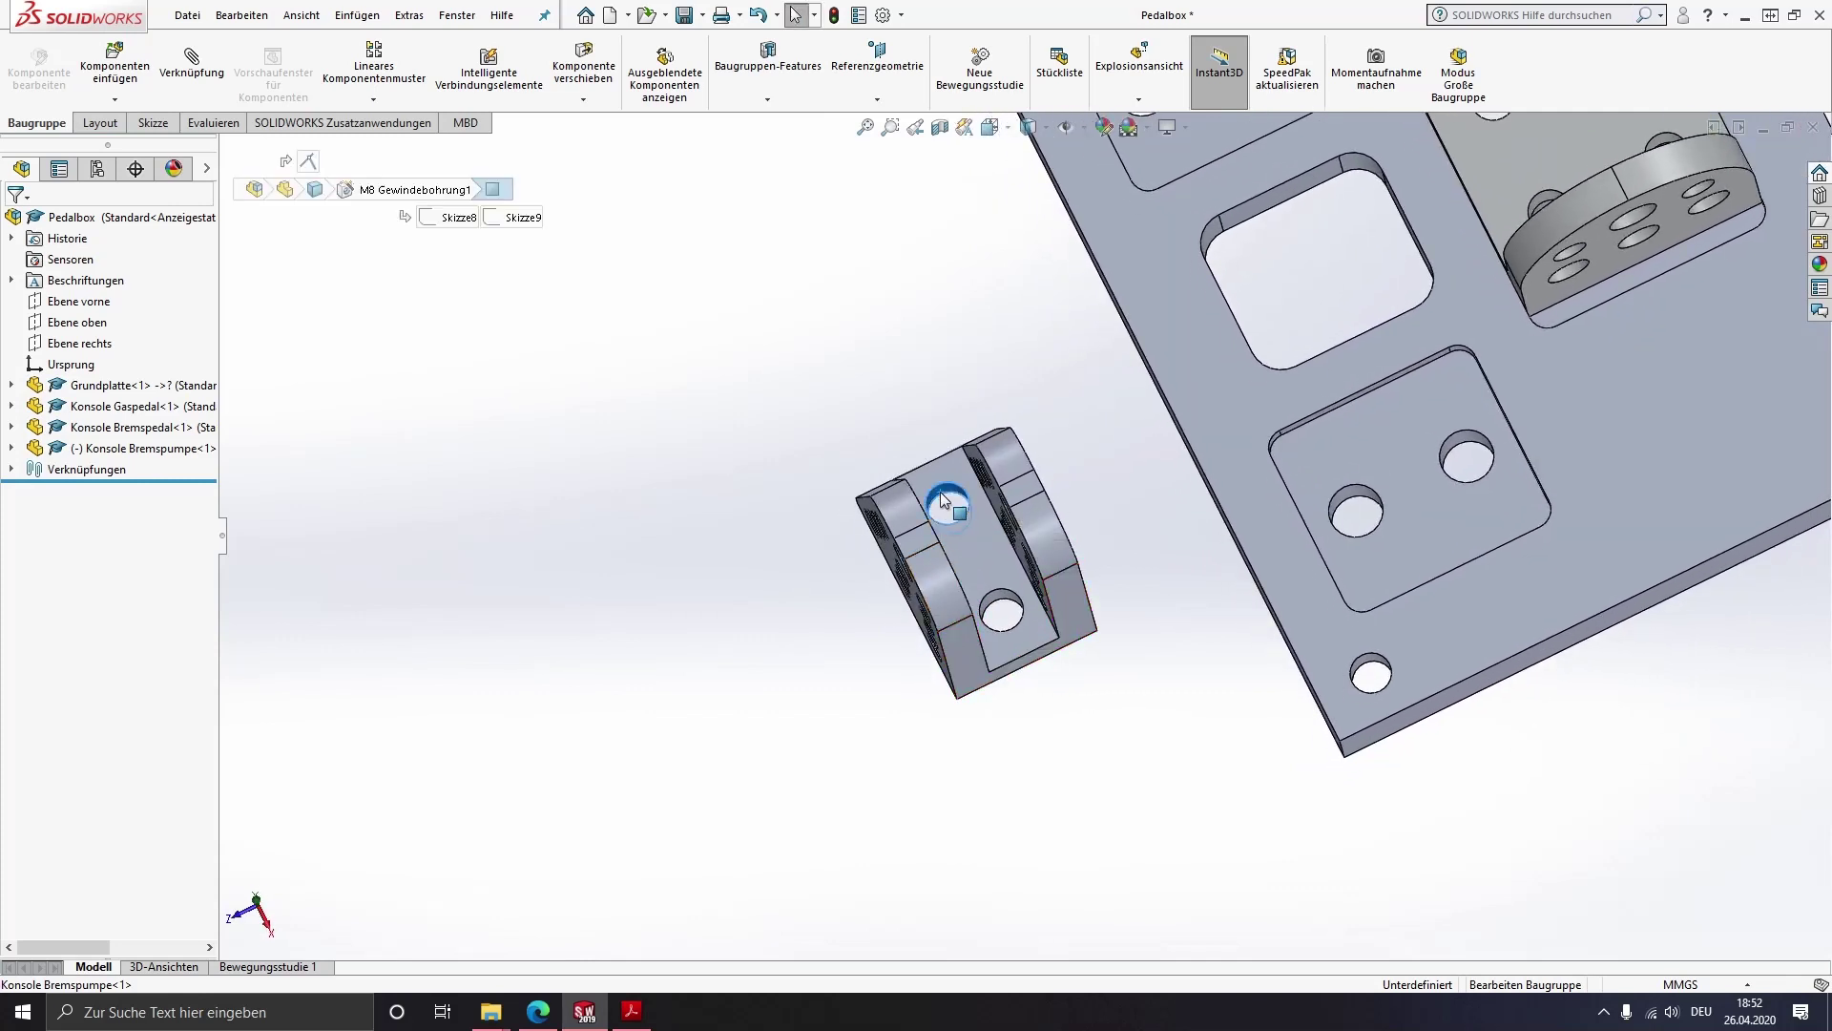
pyautogui.keyDown('ctrl'); pyautogui.click(1345, 495); pyautogui.keyUp('ctrl')
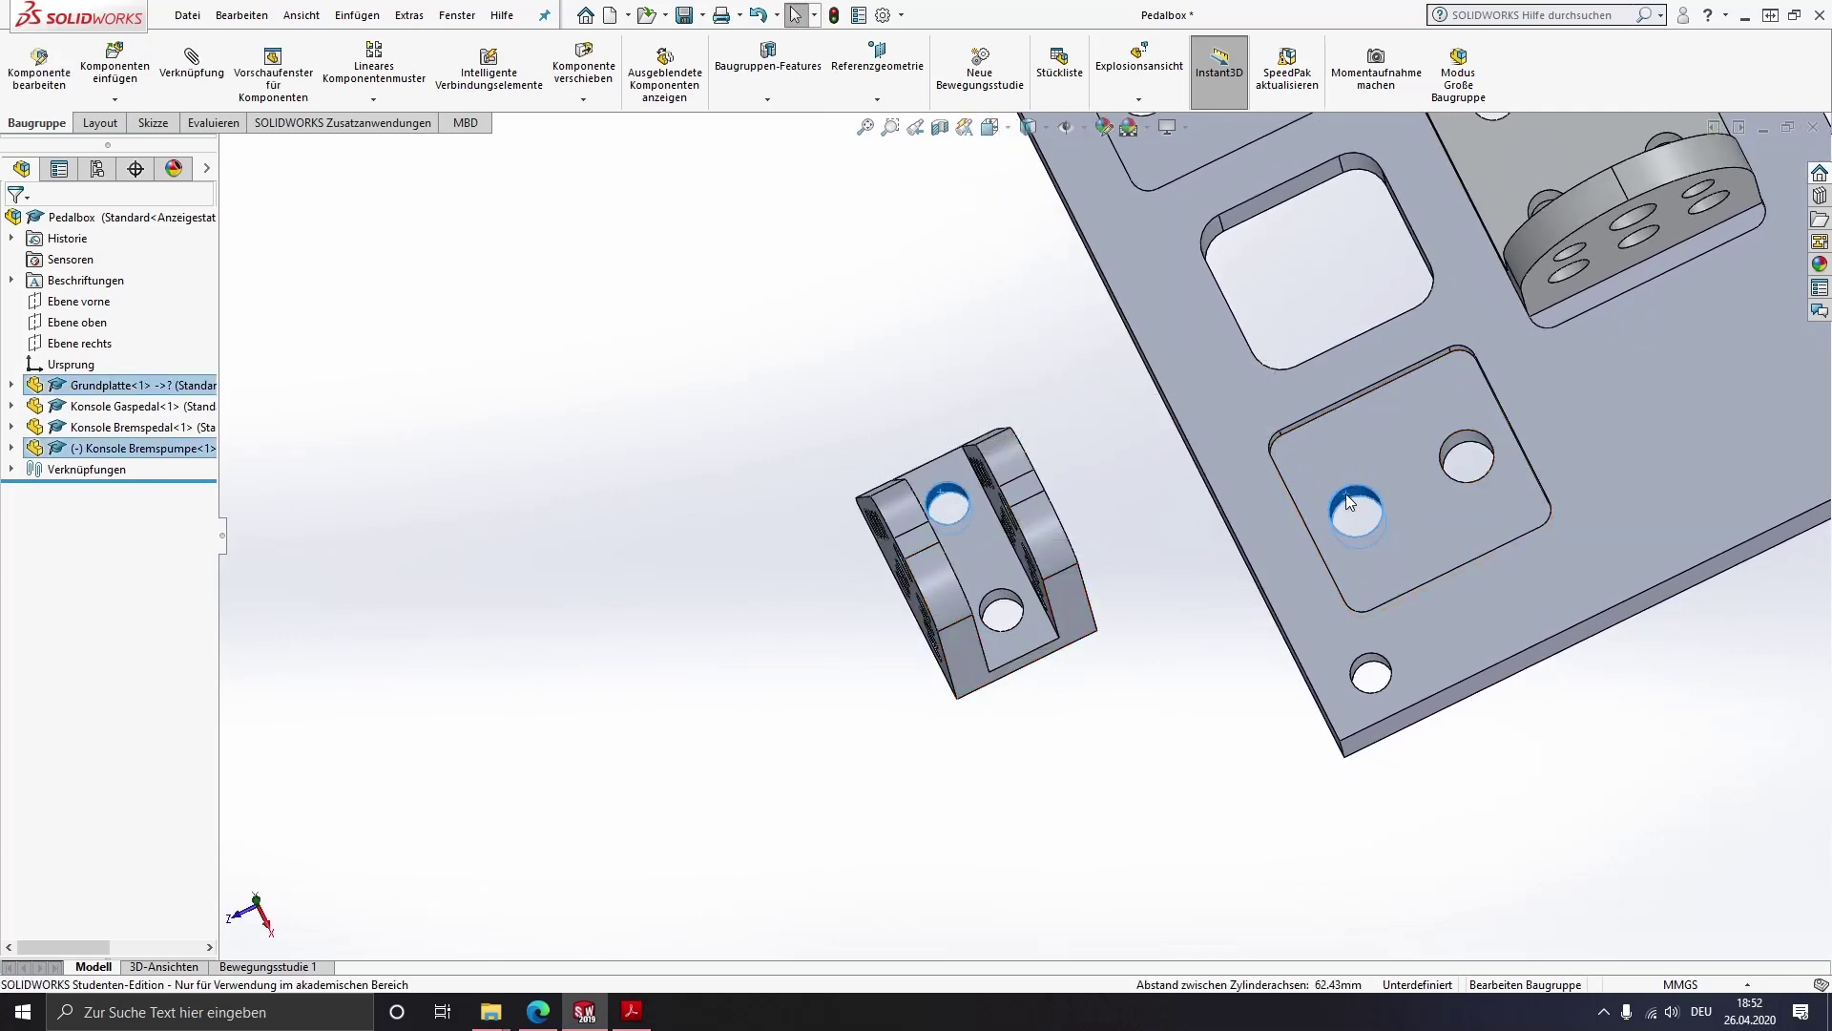
pyautogui.click(1470, 478)
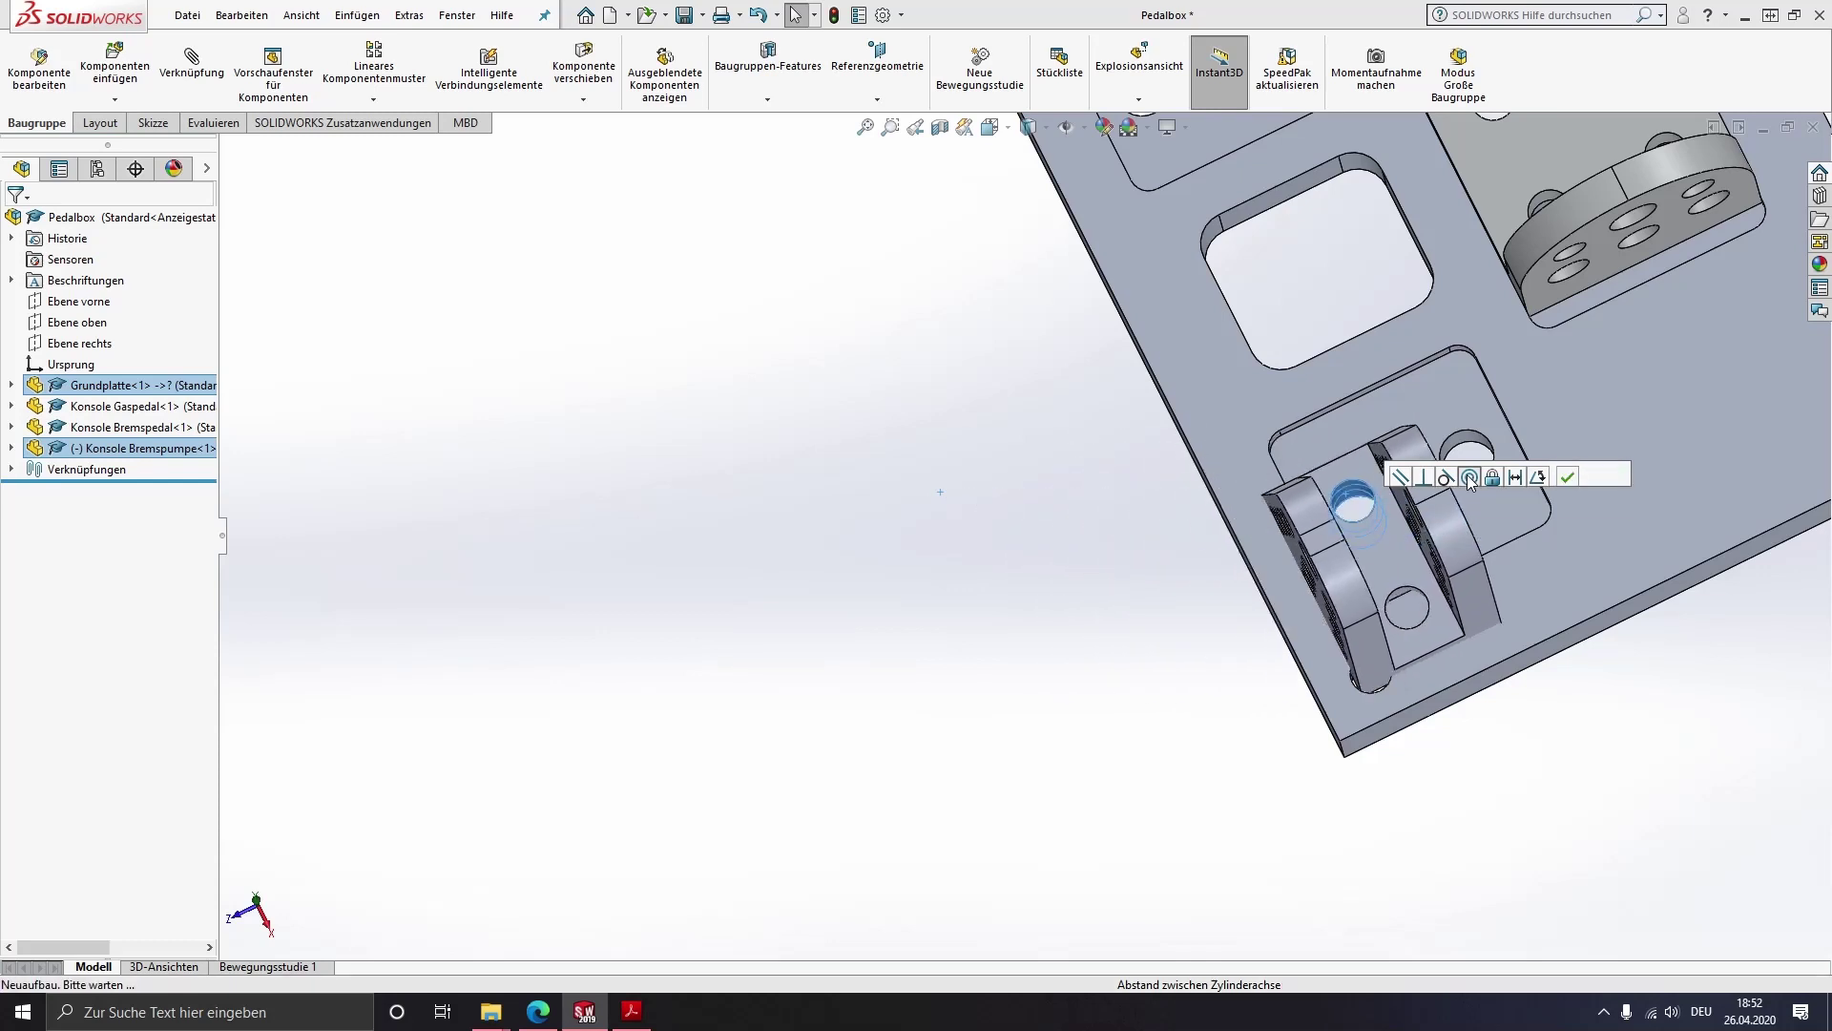
pyautogui.scroll(-3, 1466, 609)
pyautogui.scroll(-3, 1336, 582)
# Make the second bracket hole concentric with its plate hole, fully defining the bracket
pyautogui.moveTo(1275, 558); pyautogui.dragTo(1226, 563, button='middle')
pyautogui.click(1217, 550)
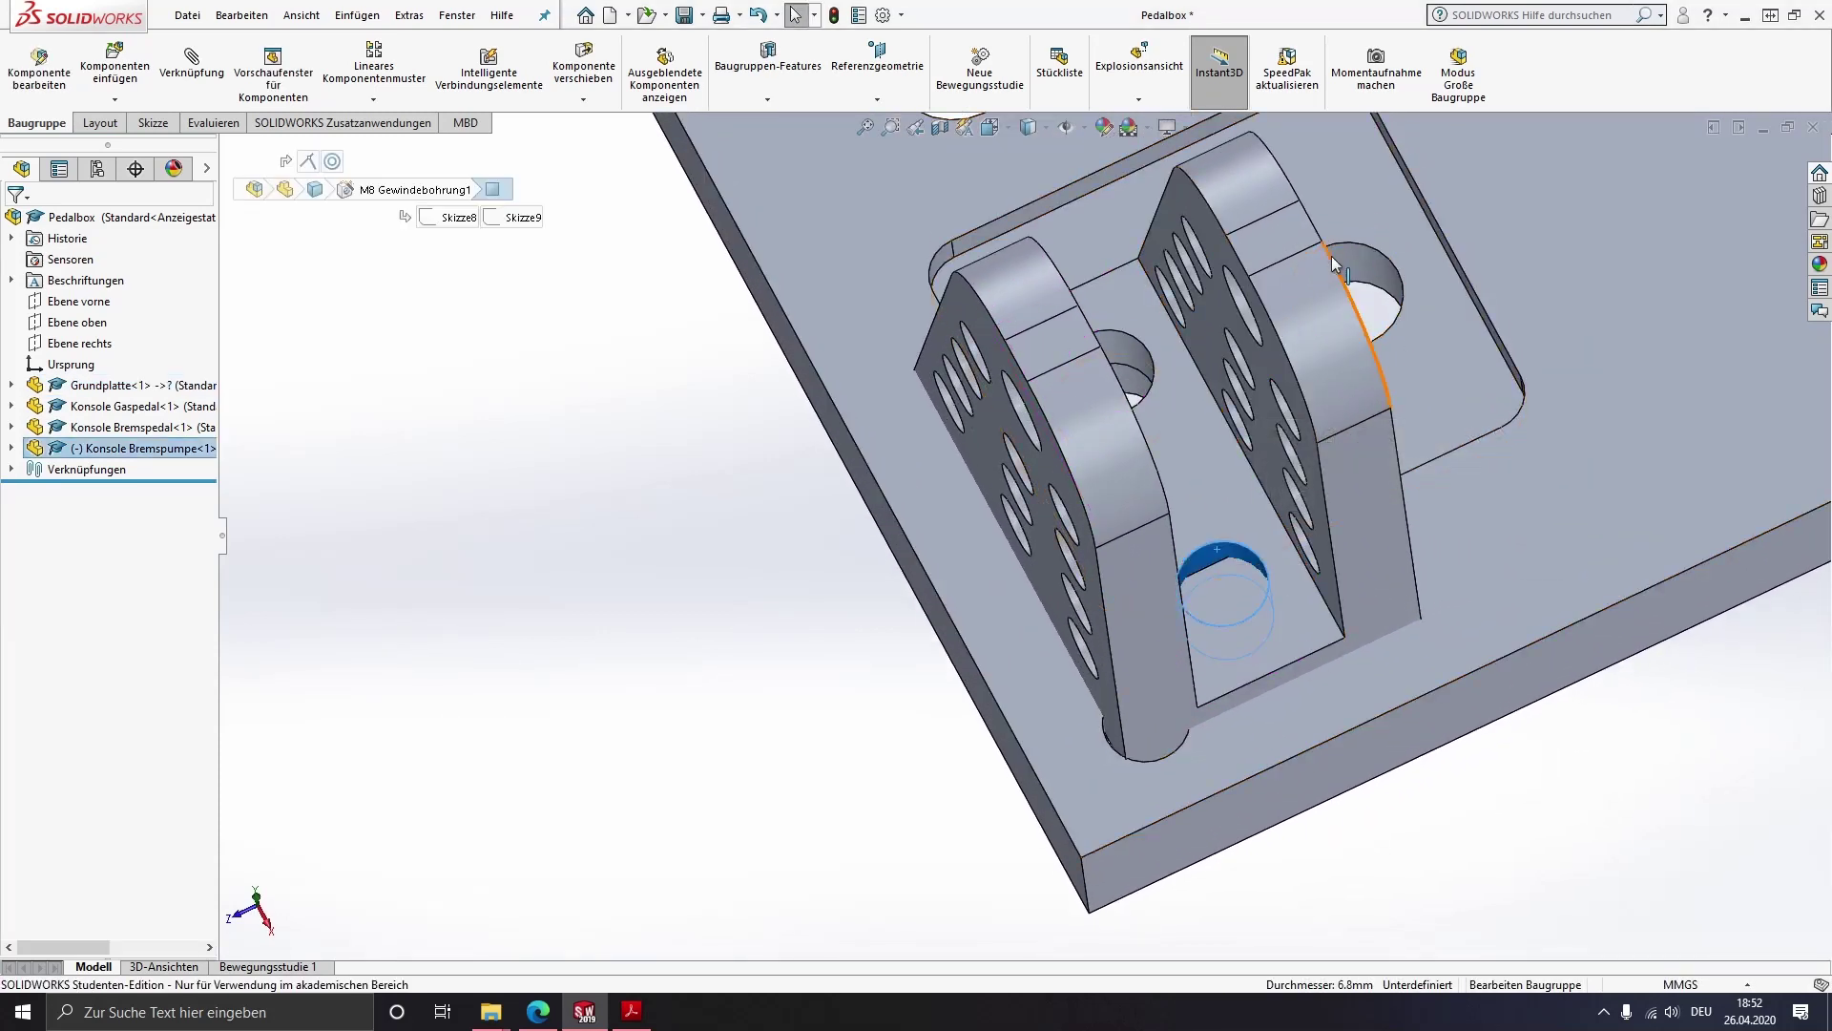
pyautogui.keyDown('ctrl'); pyautogui.click(1351, 255); pyautogui.keyUp('ctrl')
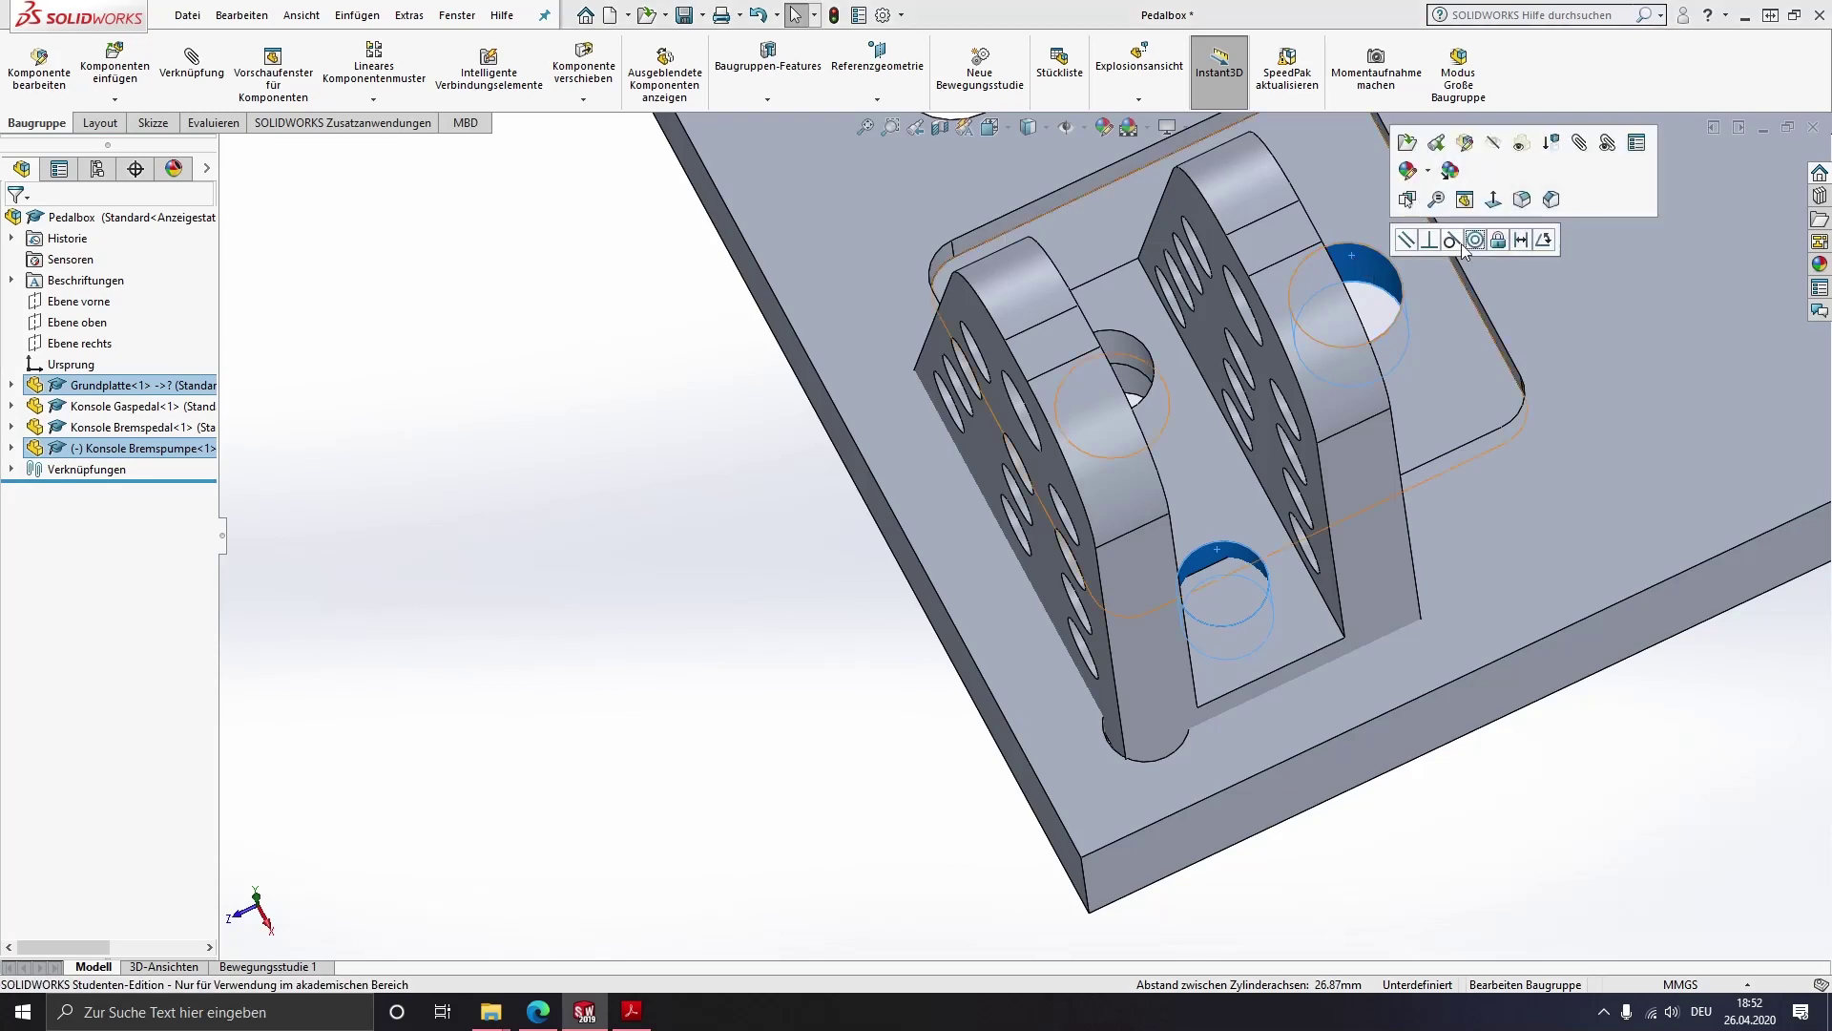
pyautogui.click(1475, 240)
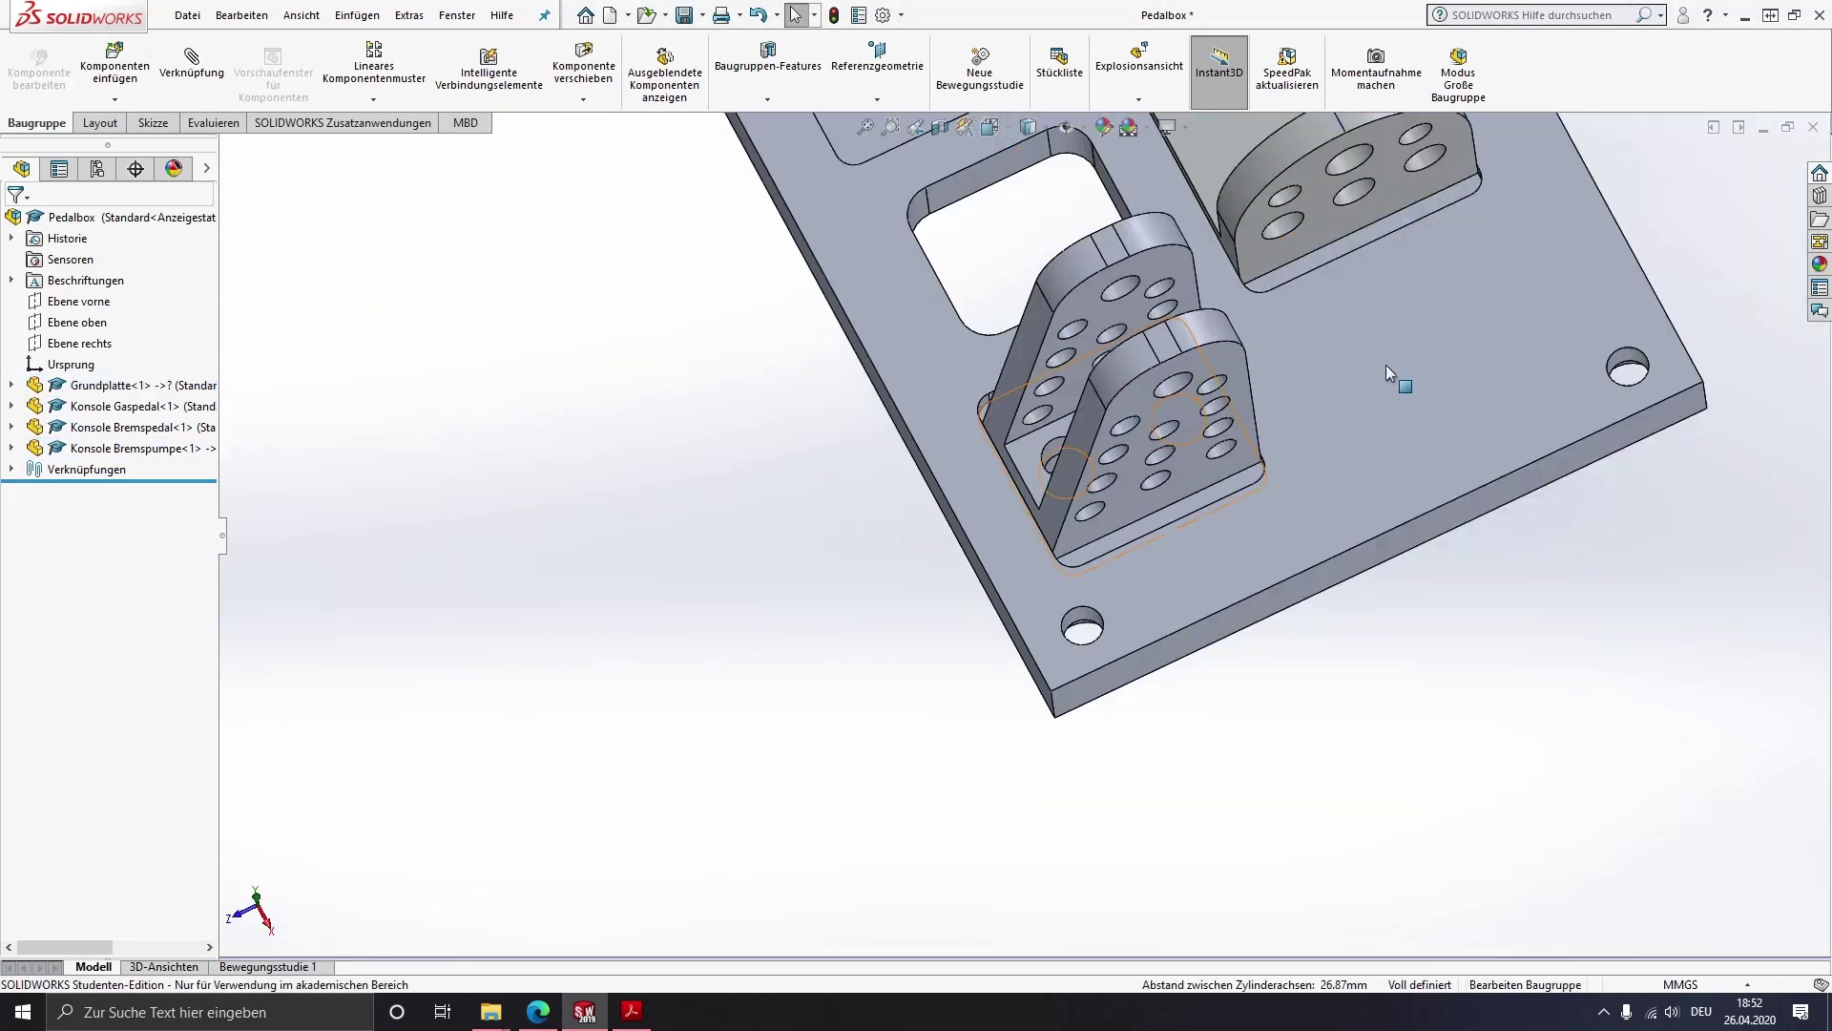
pyautogui.scroll(-3, 1092, 380)
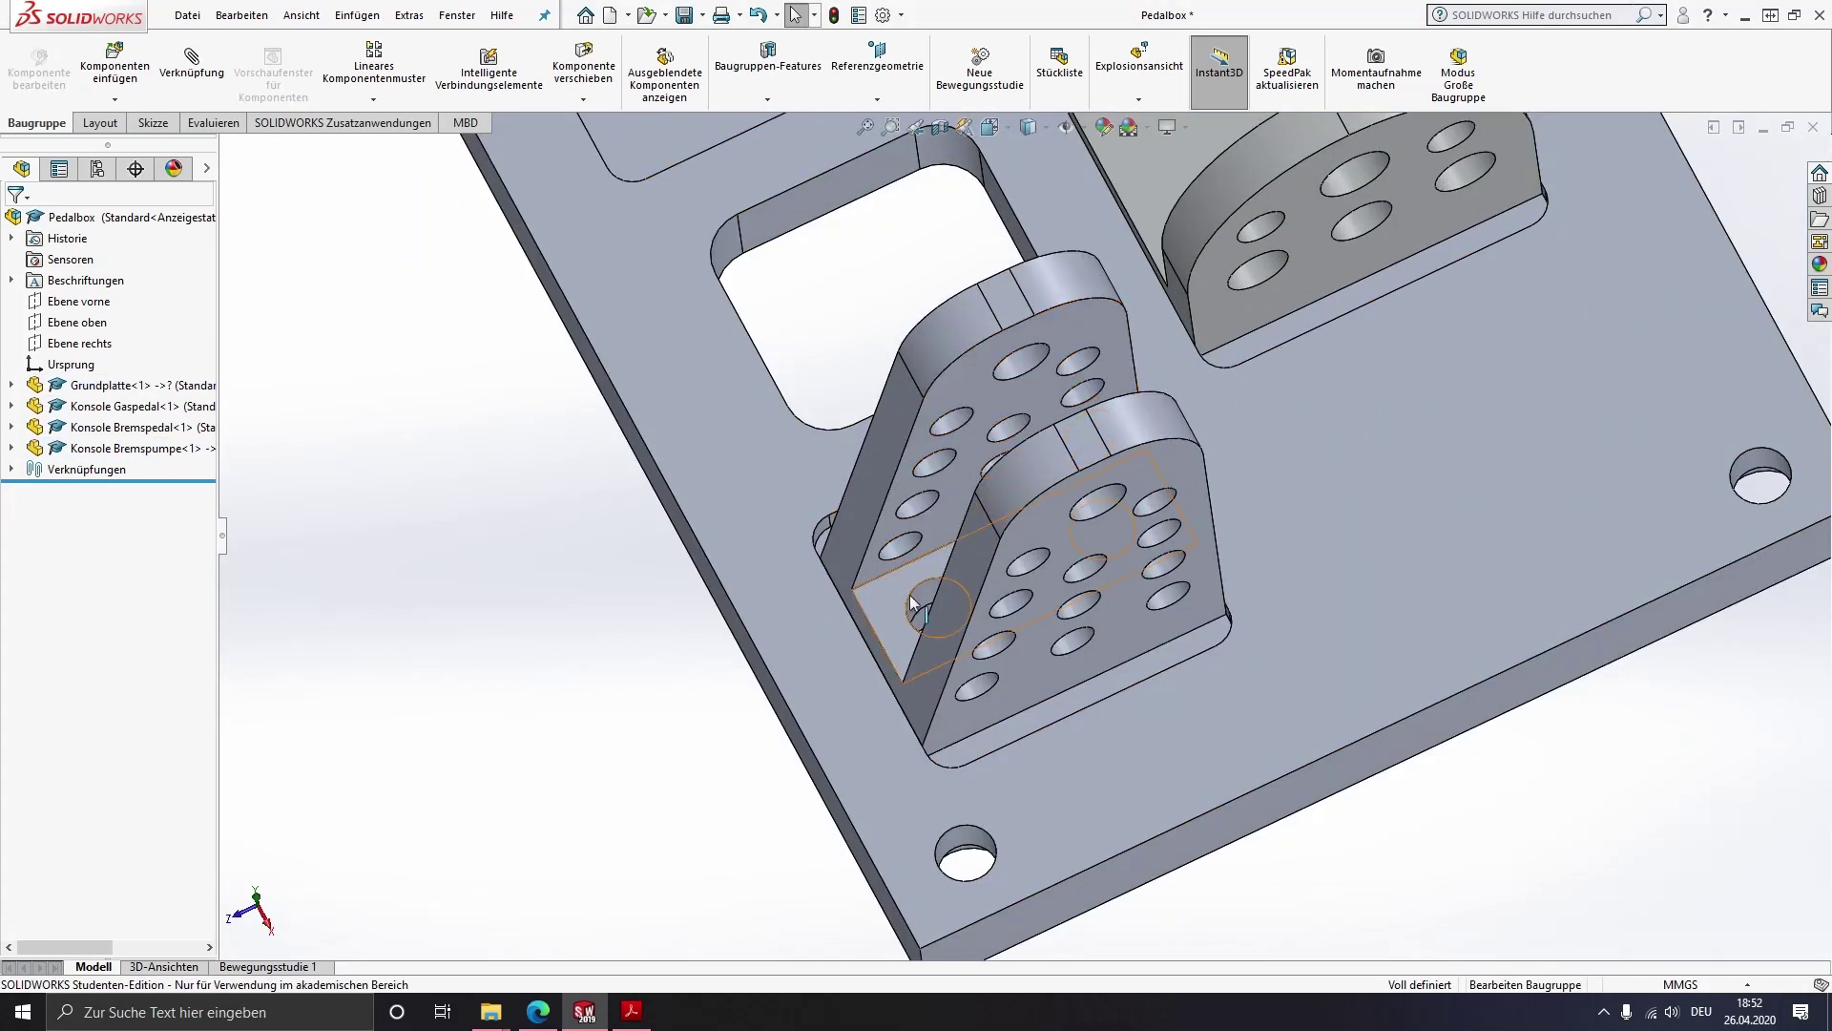
pyautogui.scroll(-3, 951, 461)
pyautogui.moveTo(951, 461)
pyautogui.mouseDown(button='middle')
pyautogui.moveTo(823, 462)
pyautogui.moveTo(912, 492)
pyautogui.mouseUp(button='middle')
pyautogui.scroll(5, 912, 492)
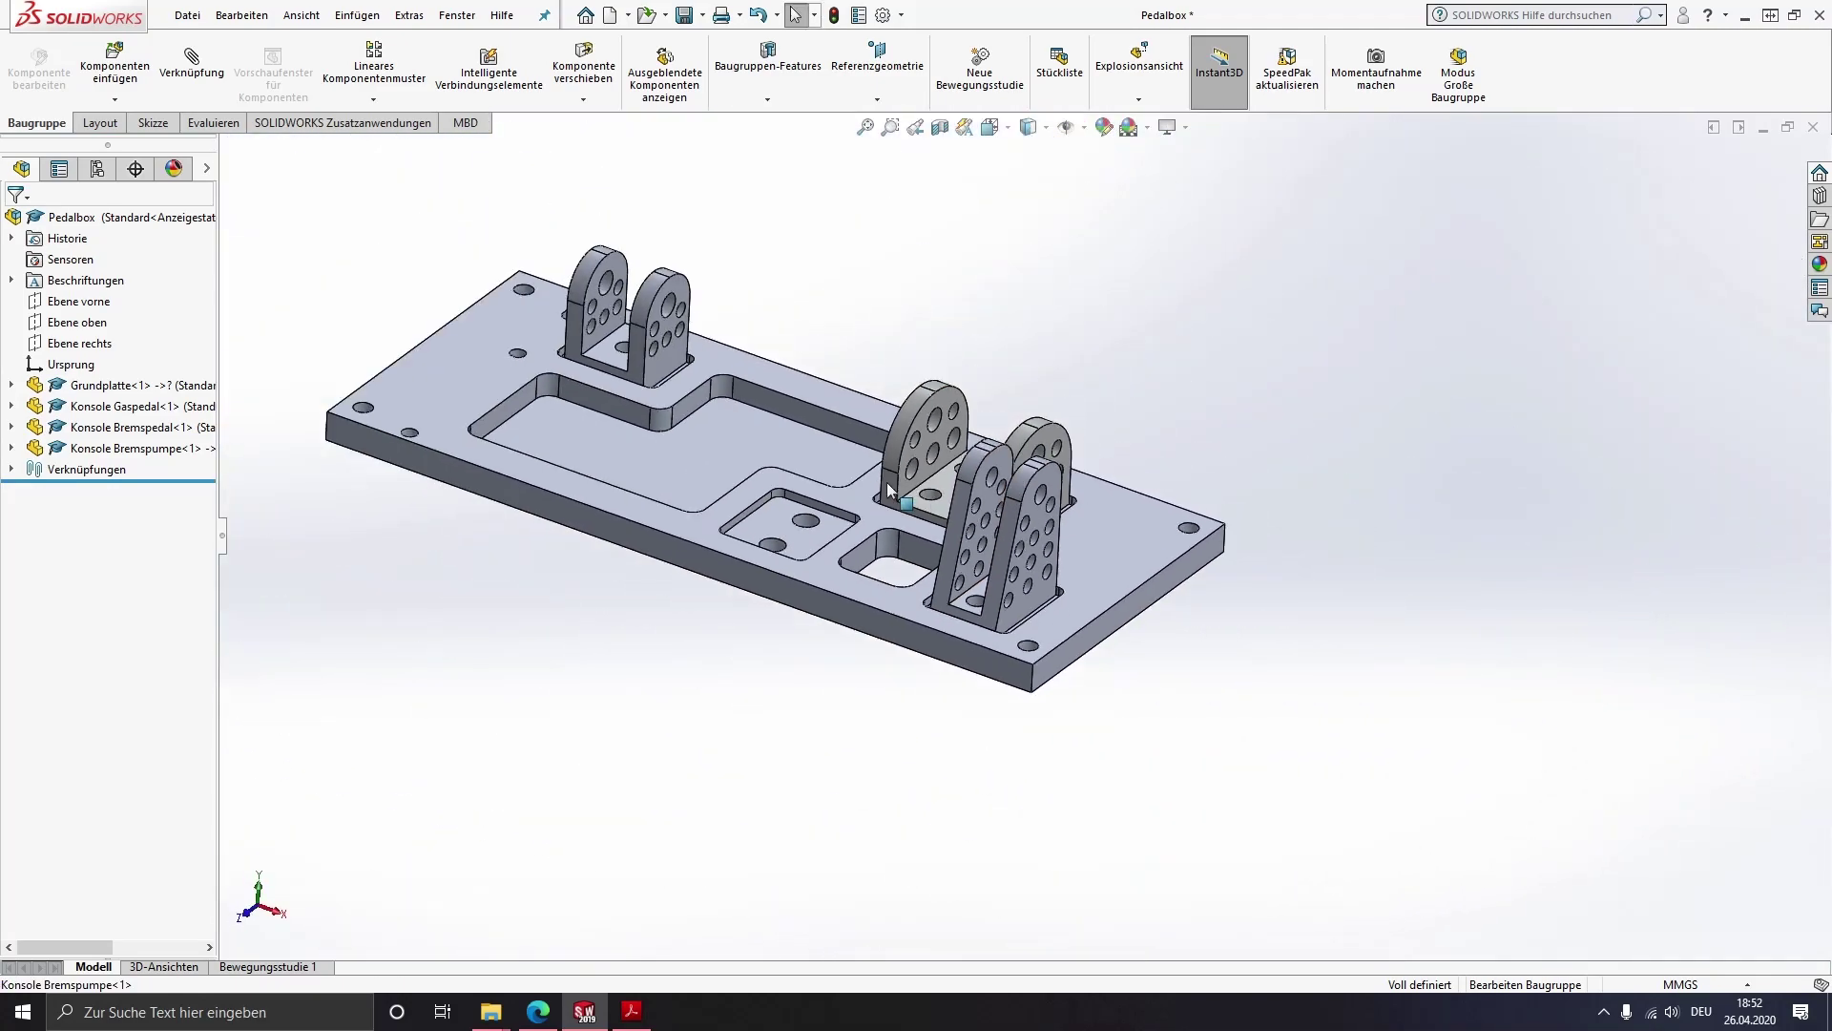
pyautogui.scroll(-2, 886, 483)
# Zoom in and grab the Konsole Bremspumpe bracket to drag out a second copy
pyautogui.scroll(-2, 800, 498)
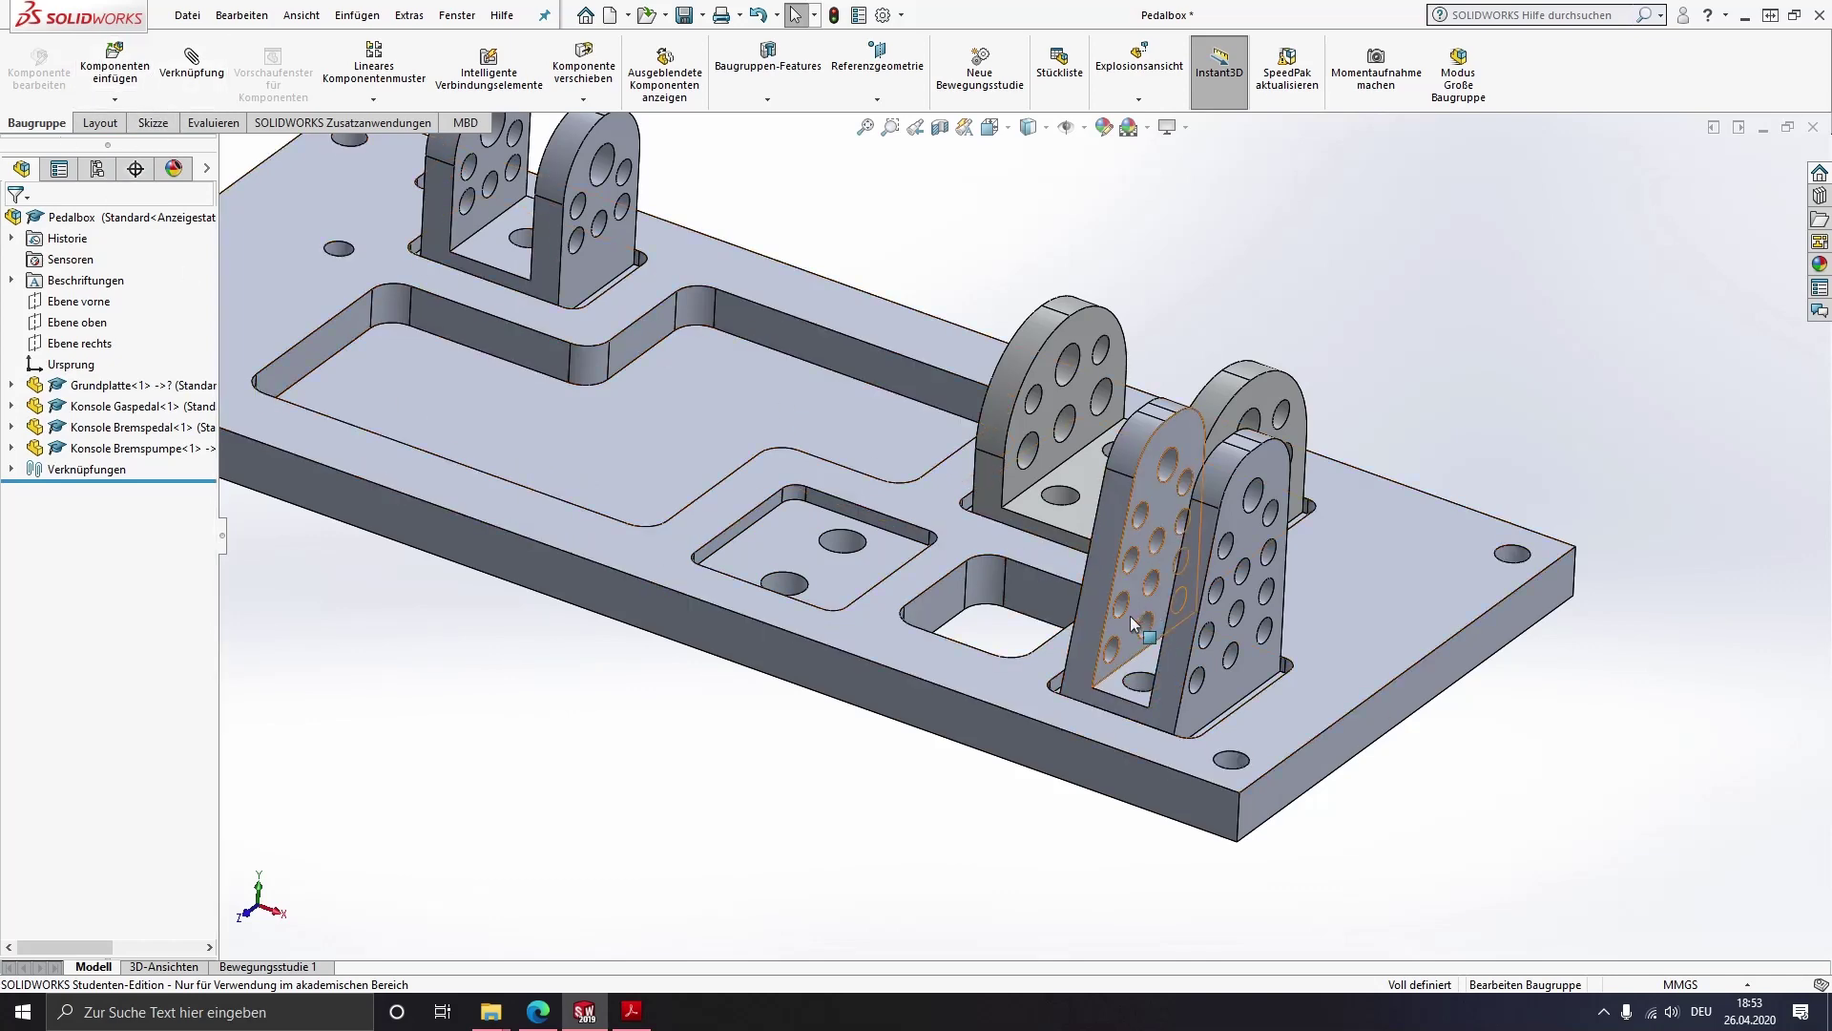
pyautogui.scroll(-2, 1143, 590)
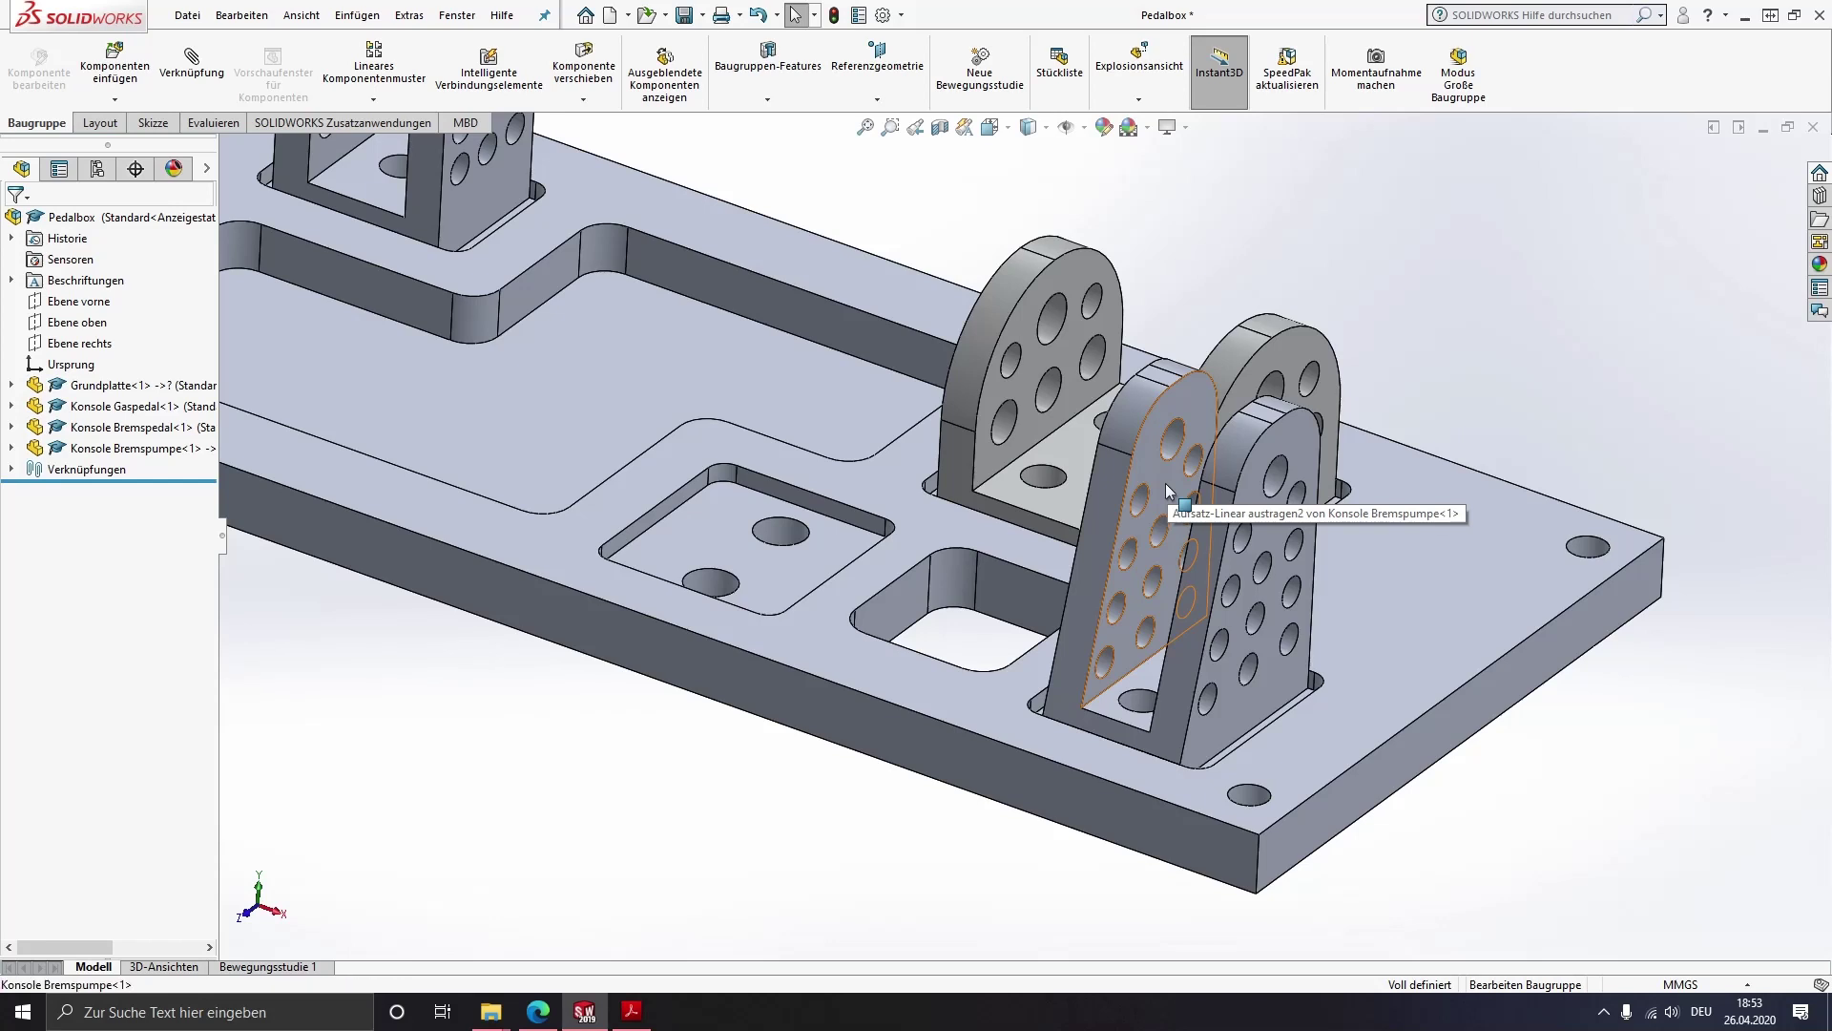
pyautogui.click(1165, 483)
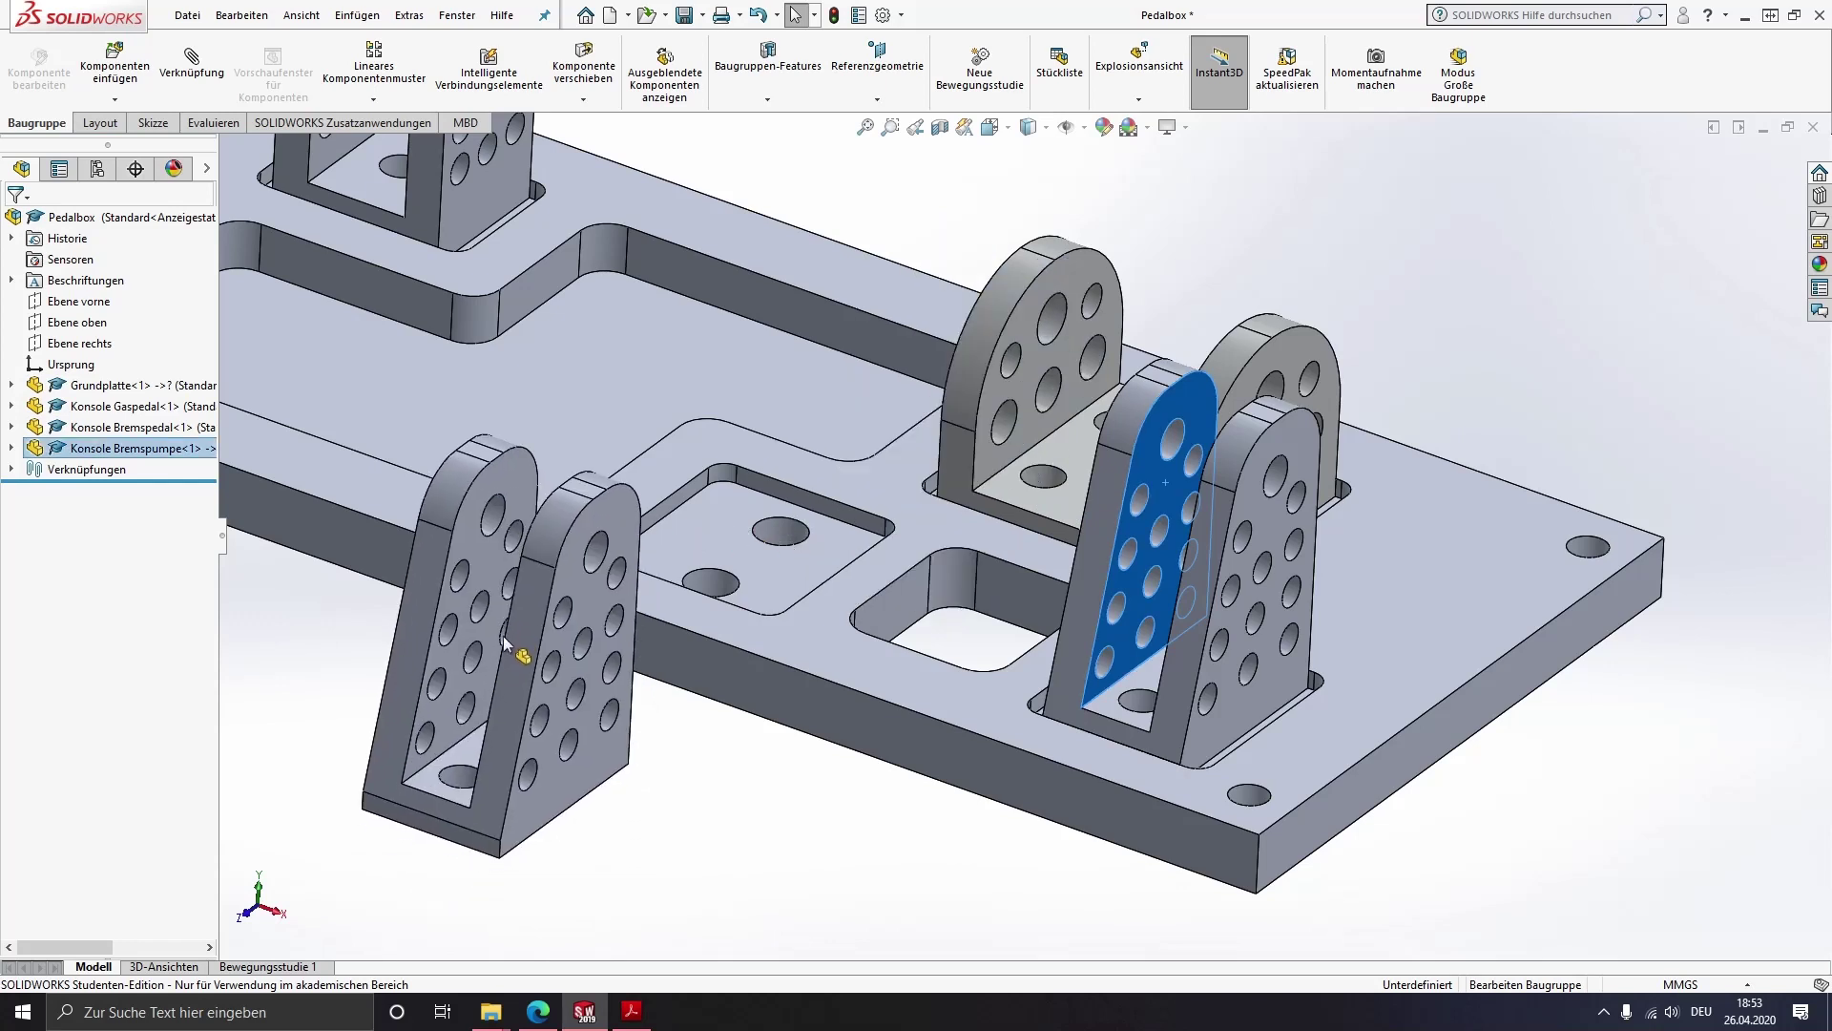
# Drop Konsole Bremspumpe<2> onto the assembly and pick its bottom face
pyautogui.click(505, 645)
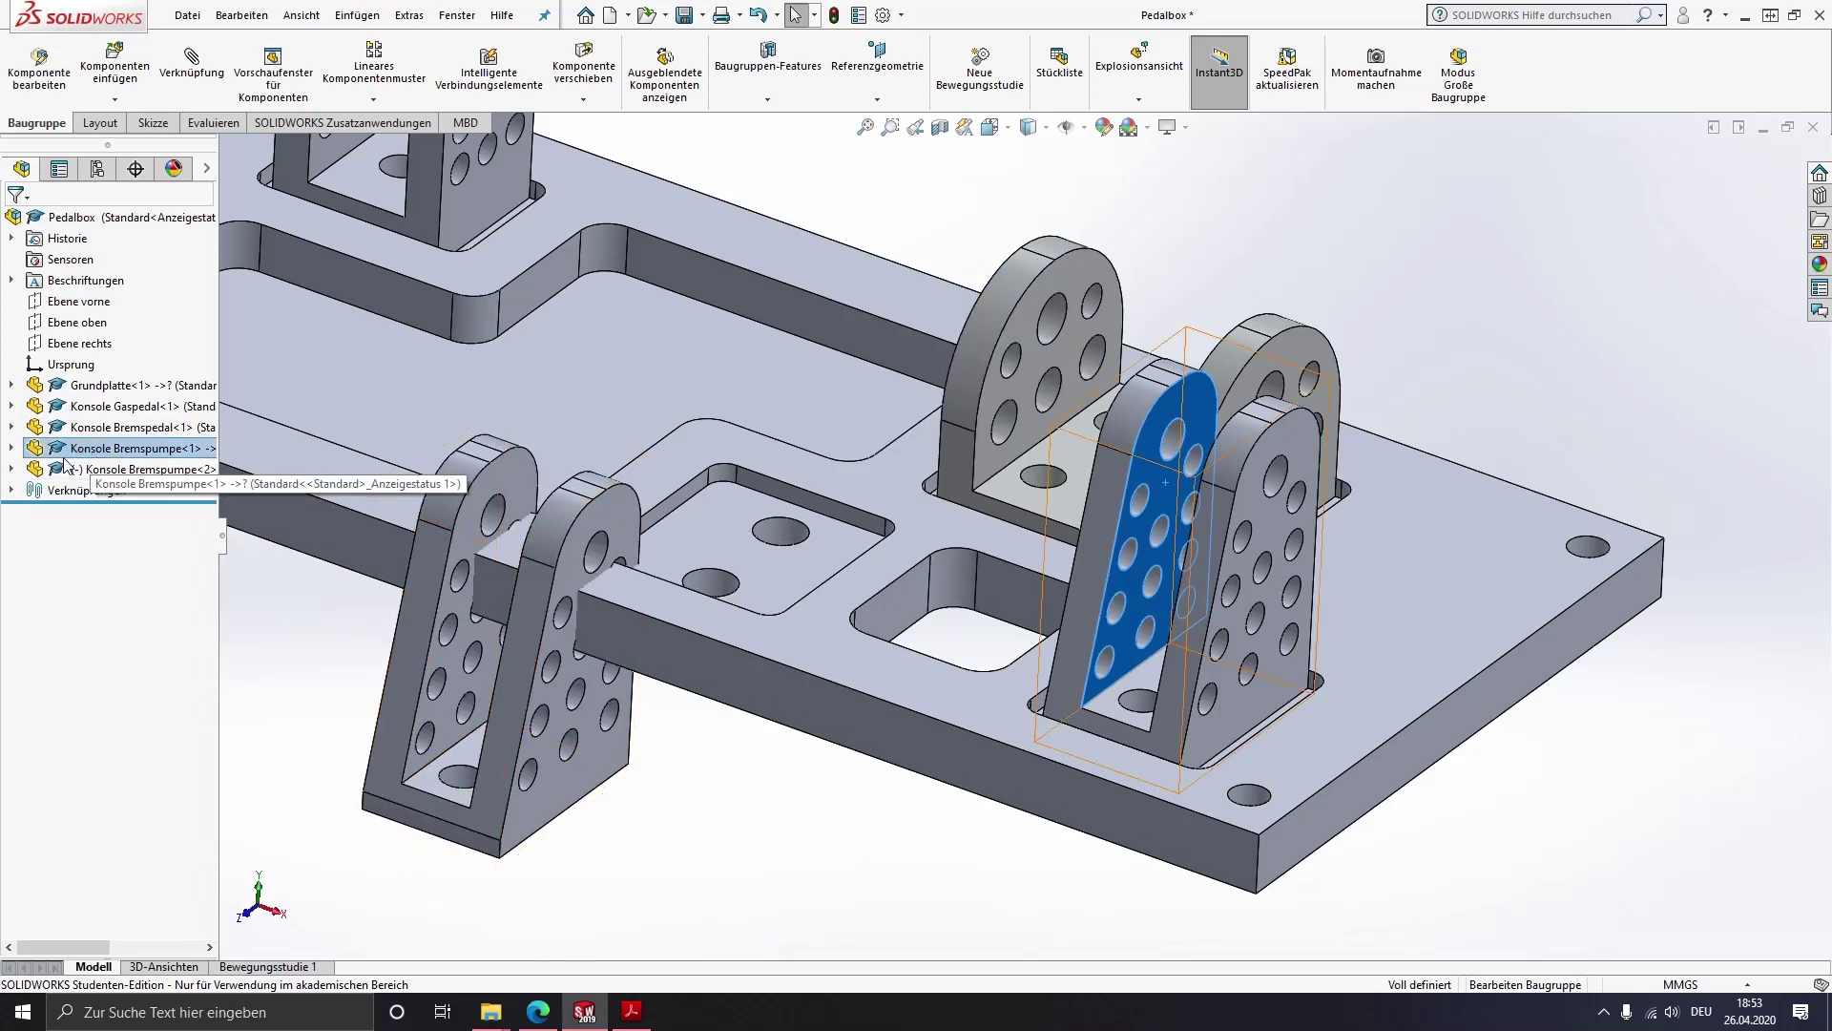
pyautogui.moveTo(655, 627)
pyautogui.mouseDown(button='middle')
pyautogui.moveTo(580, 548)
pyautogui.moveTo(549, 649)
pyautogui.moveTo(535, 499)
pyautogui.moveTo(543, 755)
pyautogui.moveTo(706, 488)
pyautogui.mouseUp(button='middle')
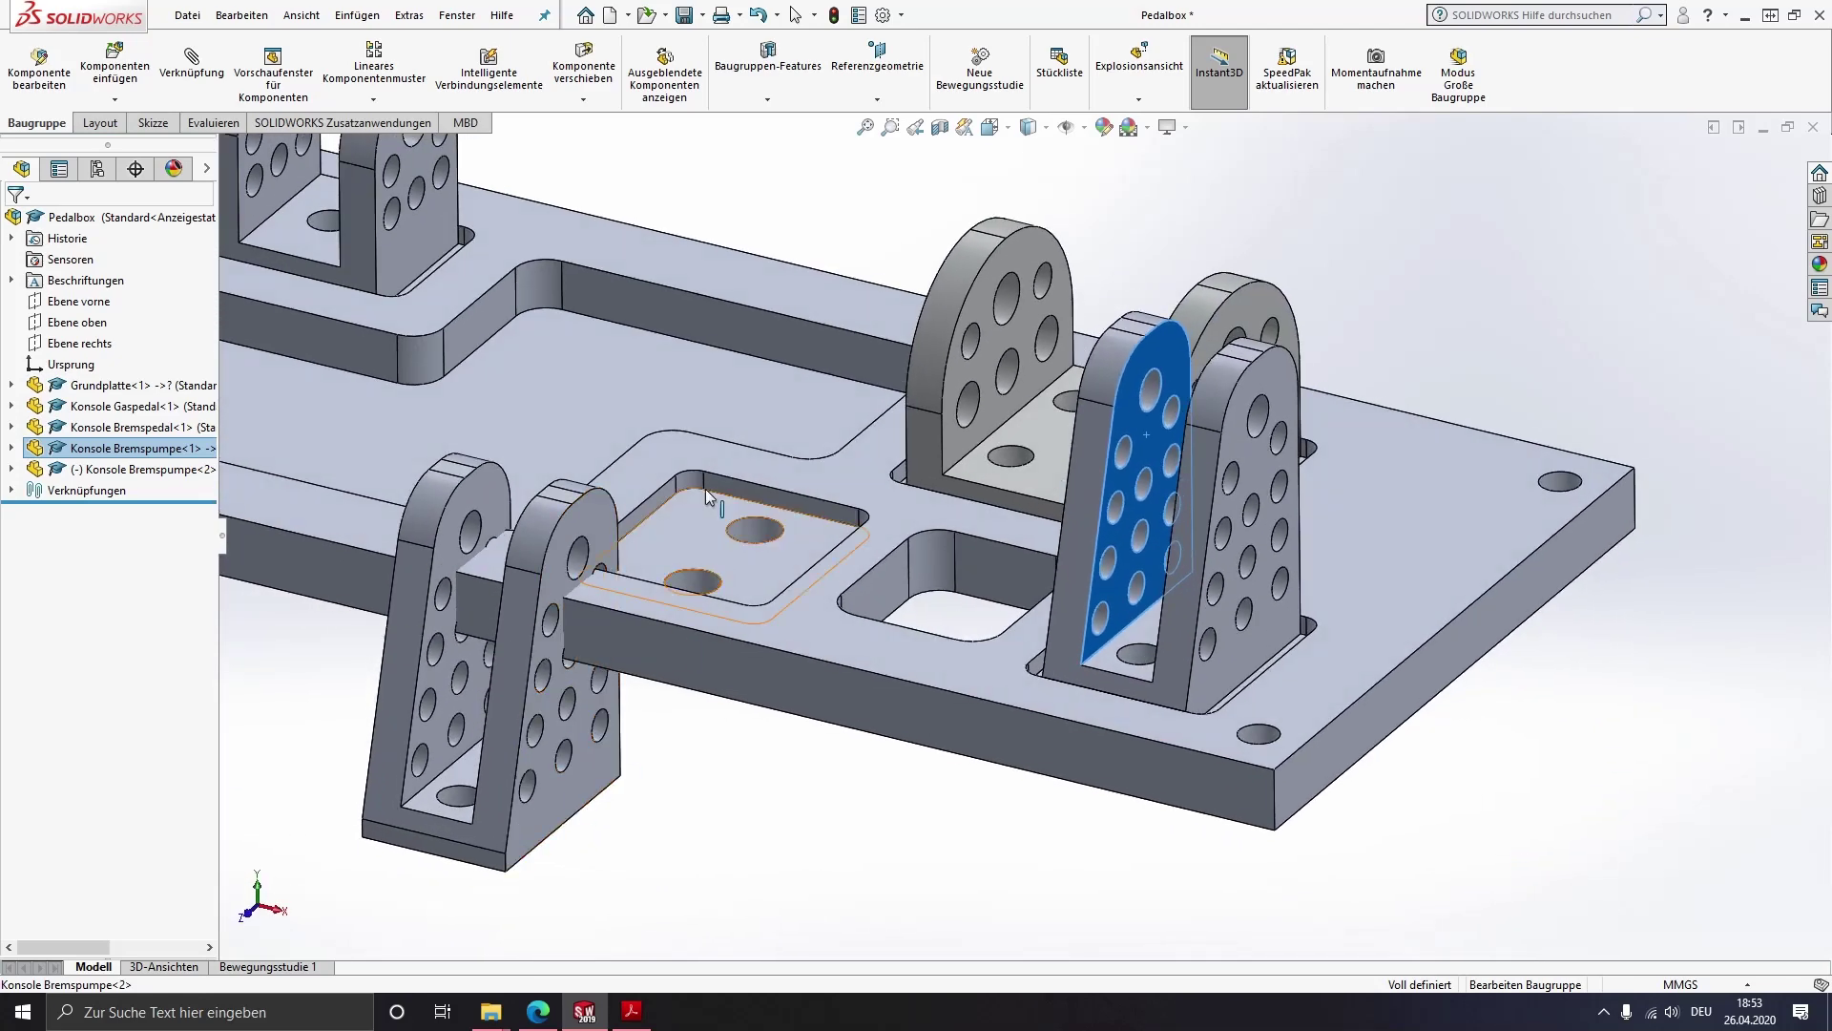
pyautogui.moveTo(712, 554); pyautogui.dragTo(585, 879, button='middle')
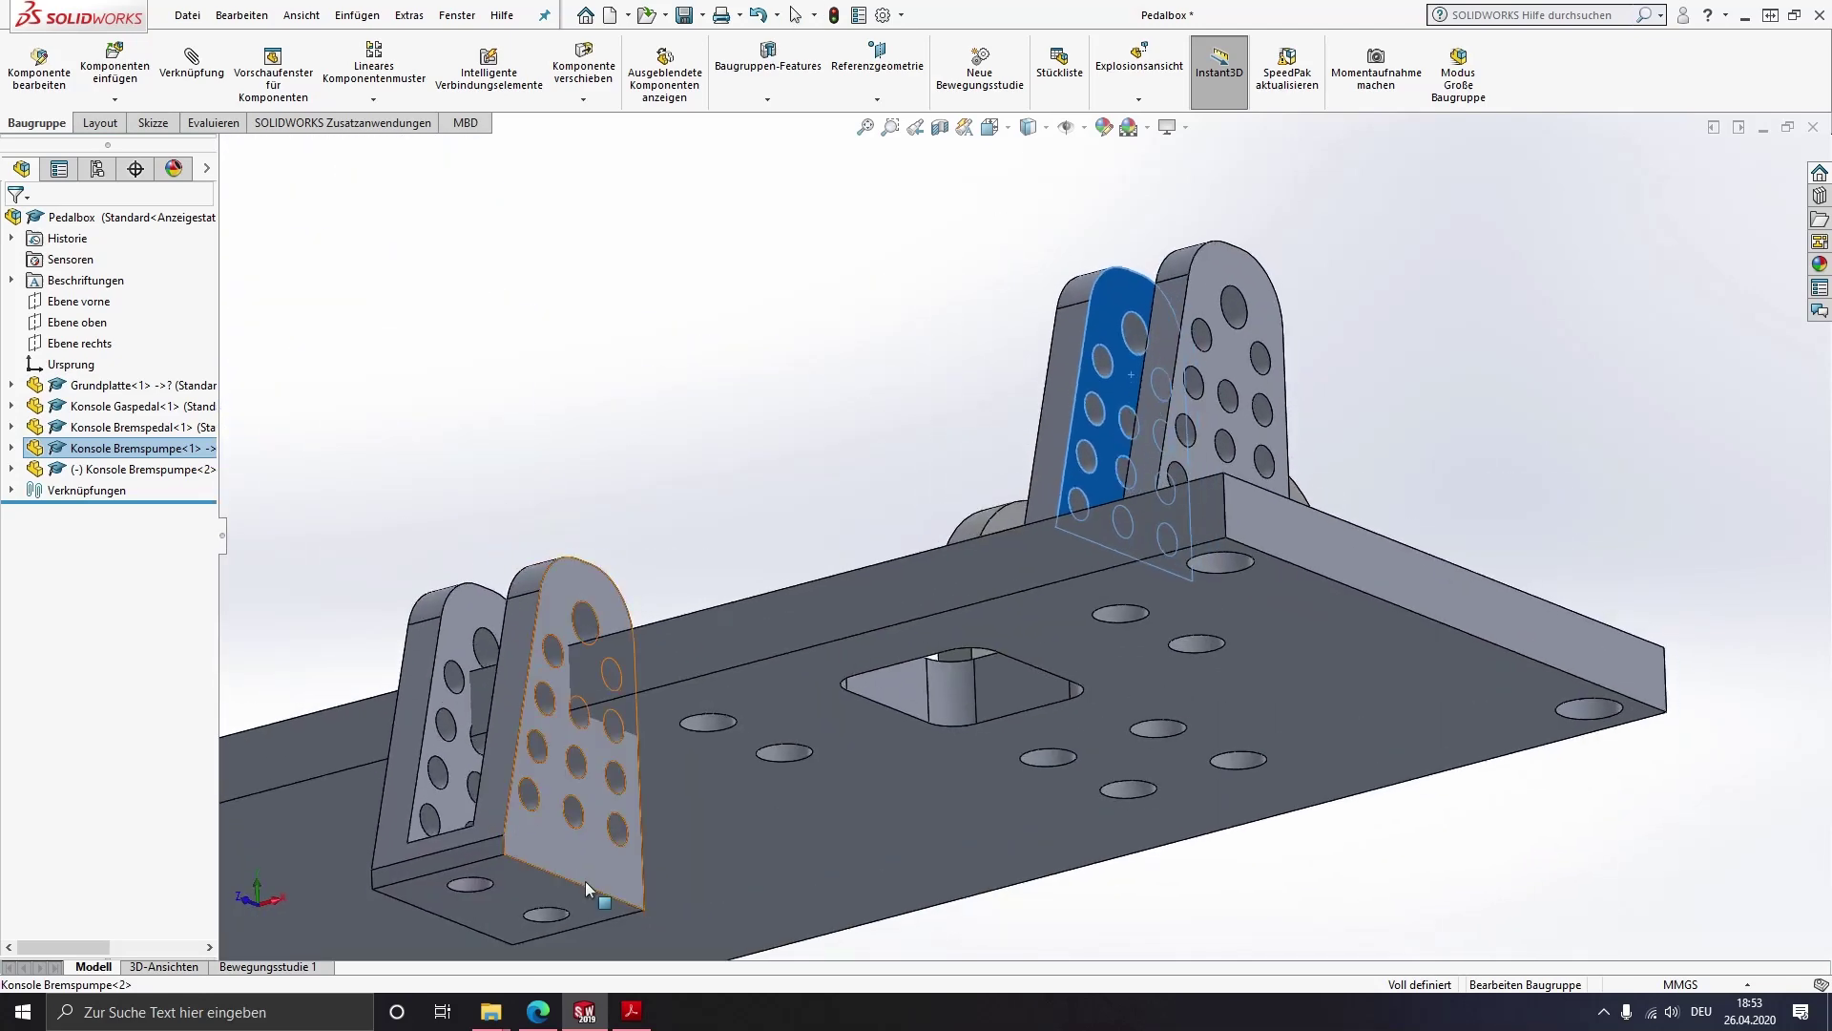
pyautogui.click(528, 884)
pyautogui.moveTo(702, 592)
pyautogui.mouseDown(button='middle')
pyautogui.moveTo(730, 548)
pyautogui.moveTo(764, 632)
pyautogui.moveTo(626, 512)
pyautogui.mouseUp(button='middle')
pyautogui.click(737, 529)
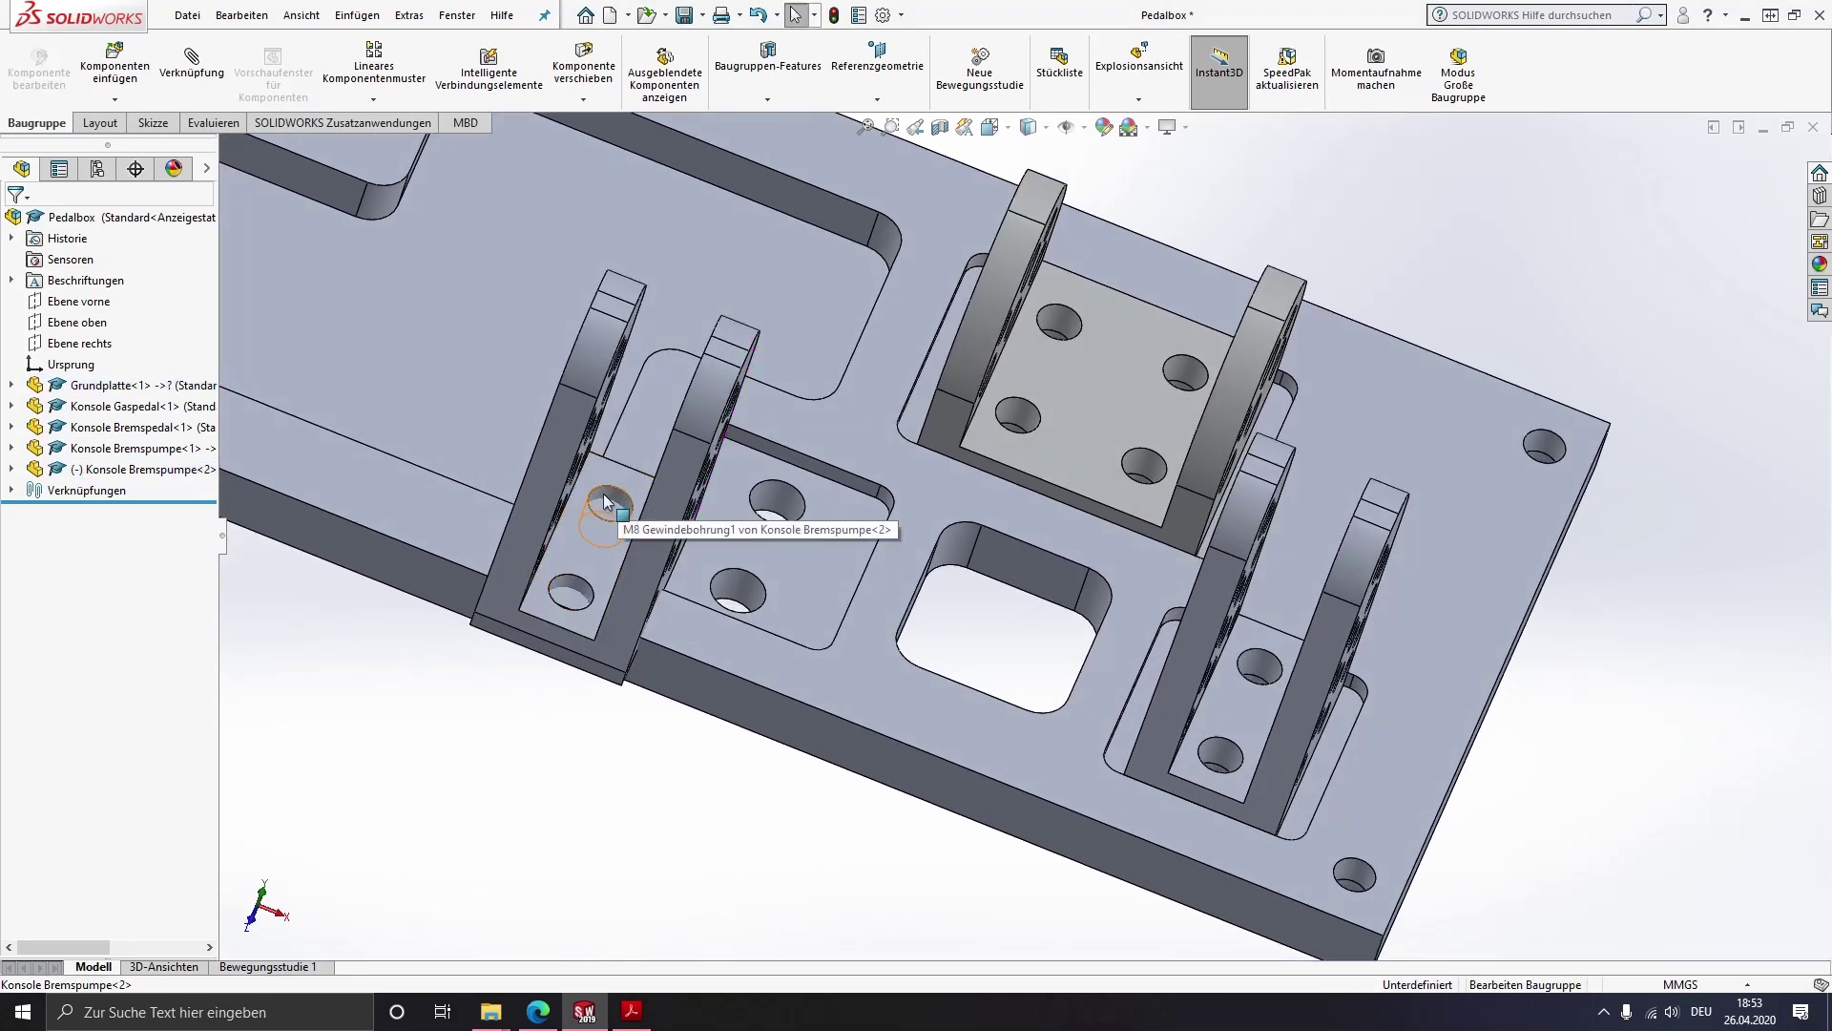
# Mate one of the new bracket's holes concentric with a base-plate hole
pyautogui.click(611, 501)
pyautogui.keyDown('ctrl'); pyautogui.click(772, 504); pyautogui.keyUp('ctrl')
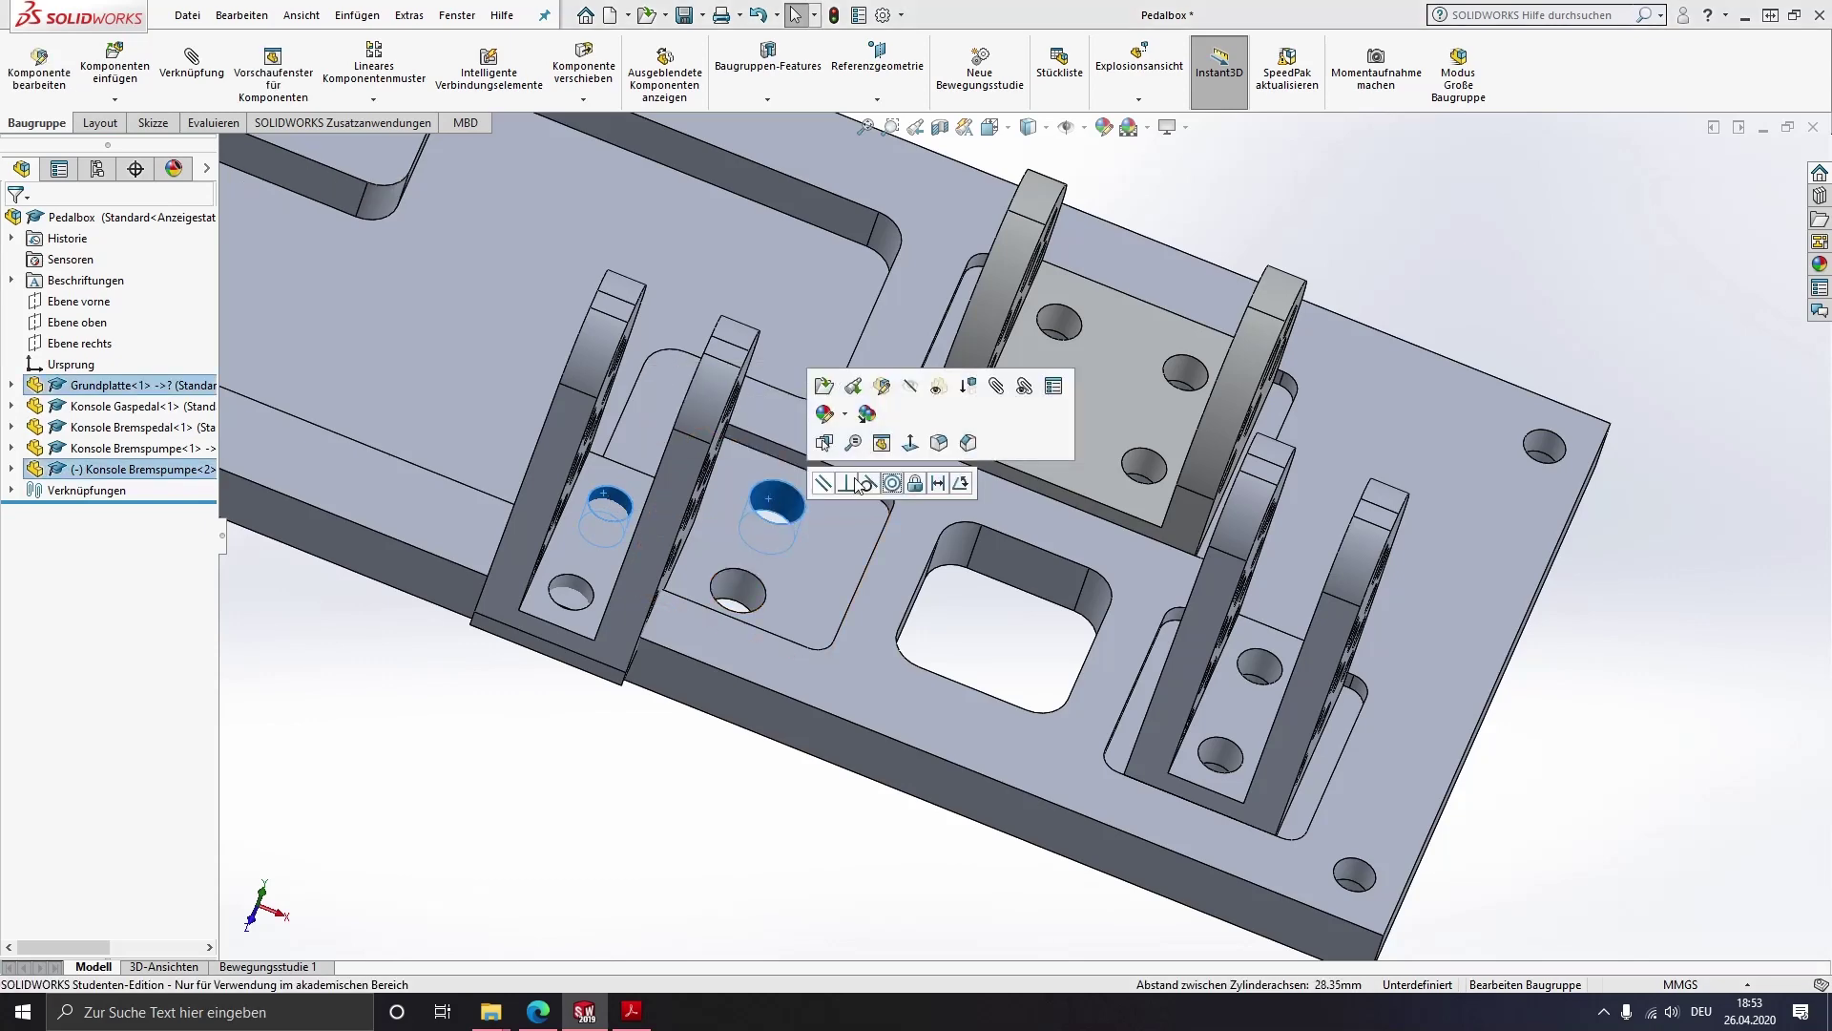
pyautogui.click(891, 483)
pyautogui.moveTo(782, 565); pyautogui.dragTo(747, 545)
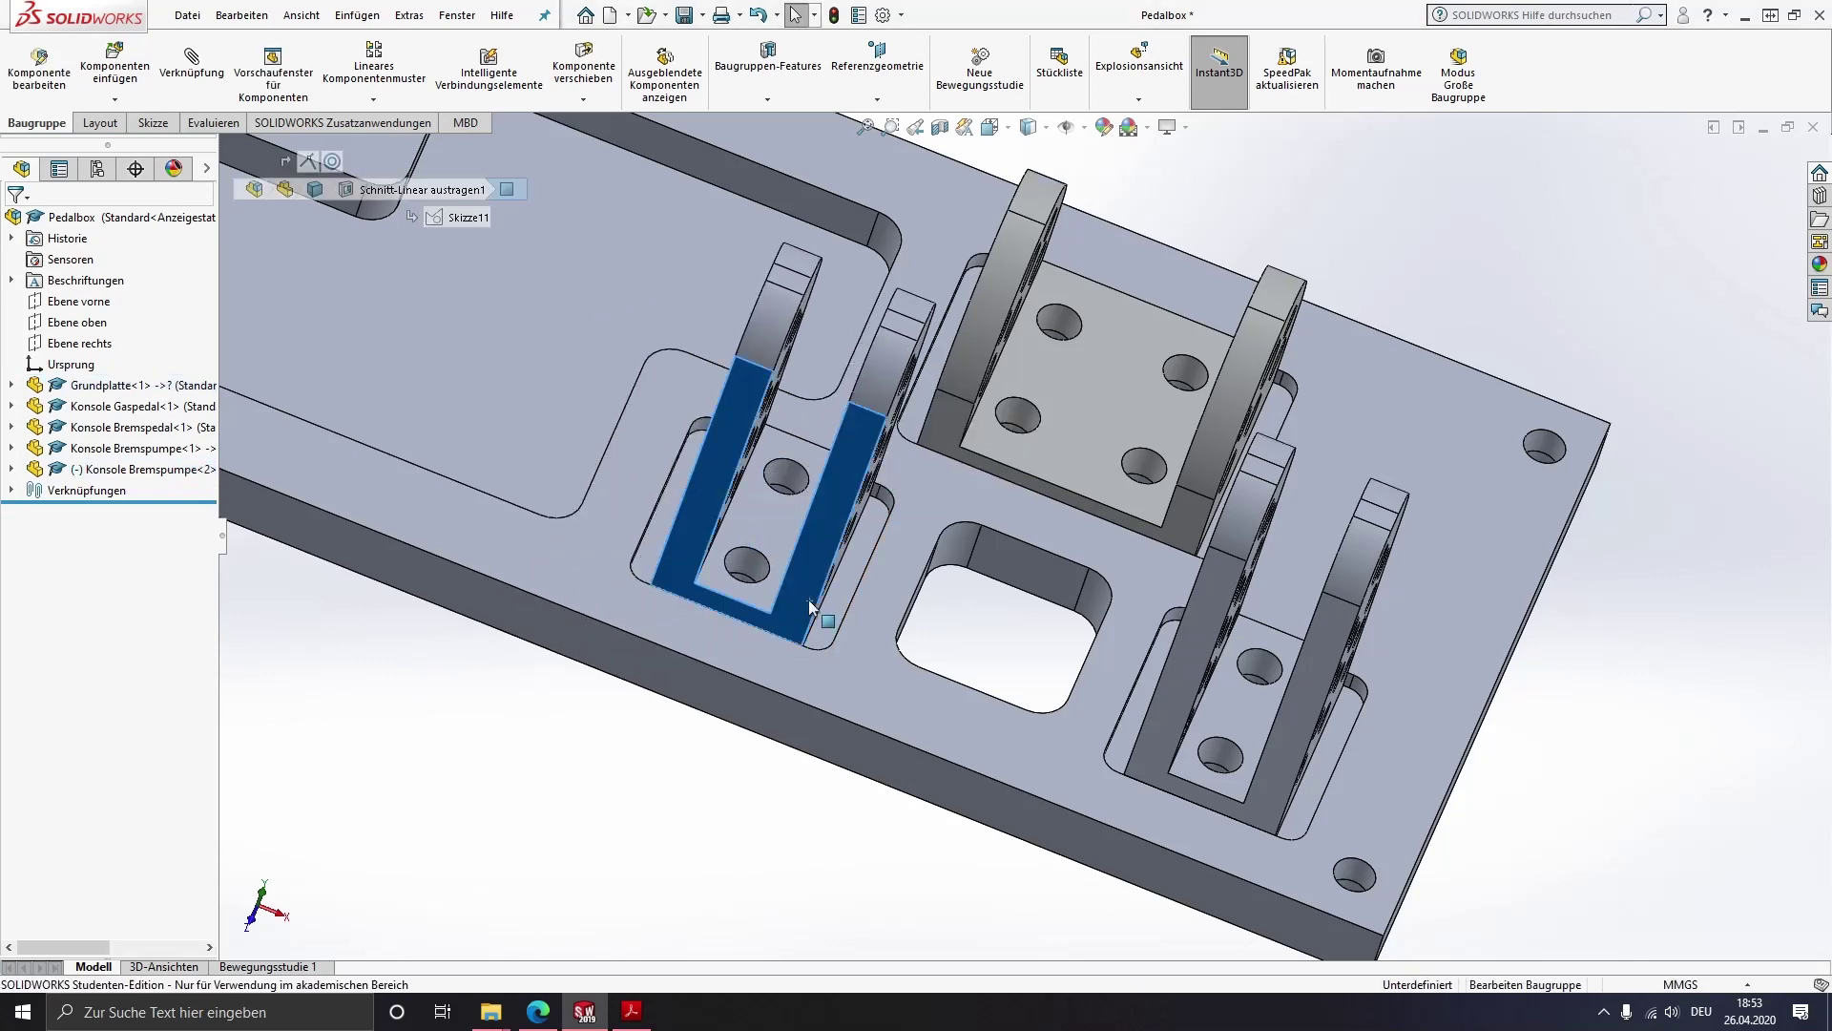
pyautogui.press('Escape')
pyautogui.scroll(-5, 747, 546)
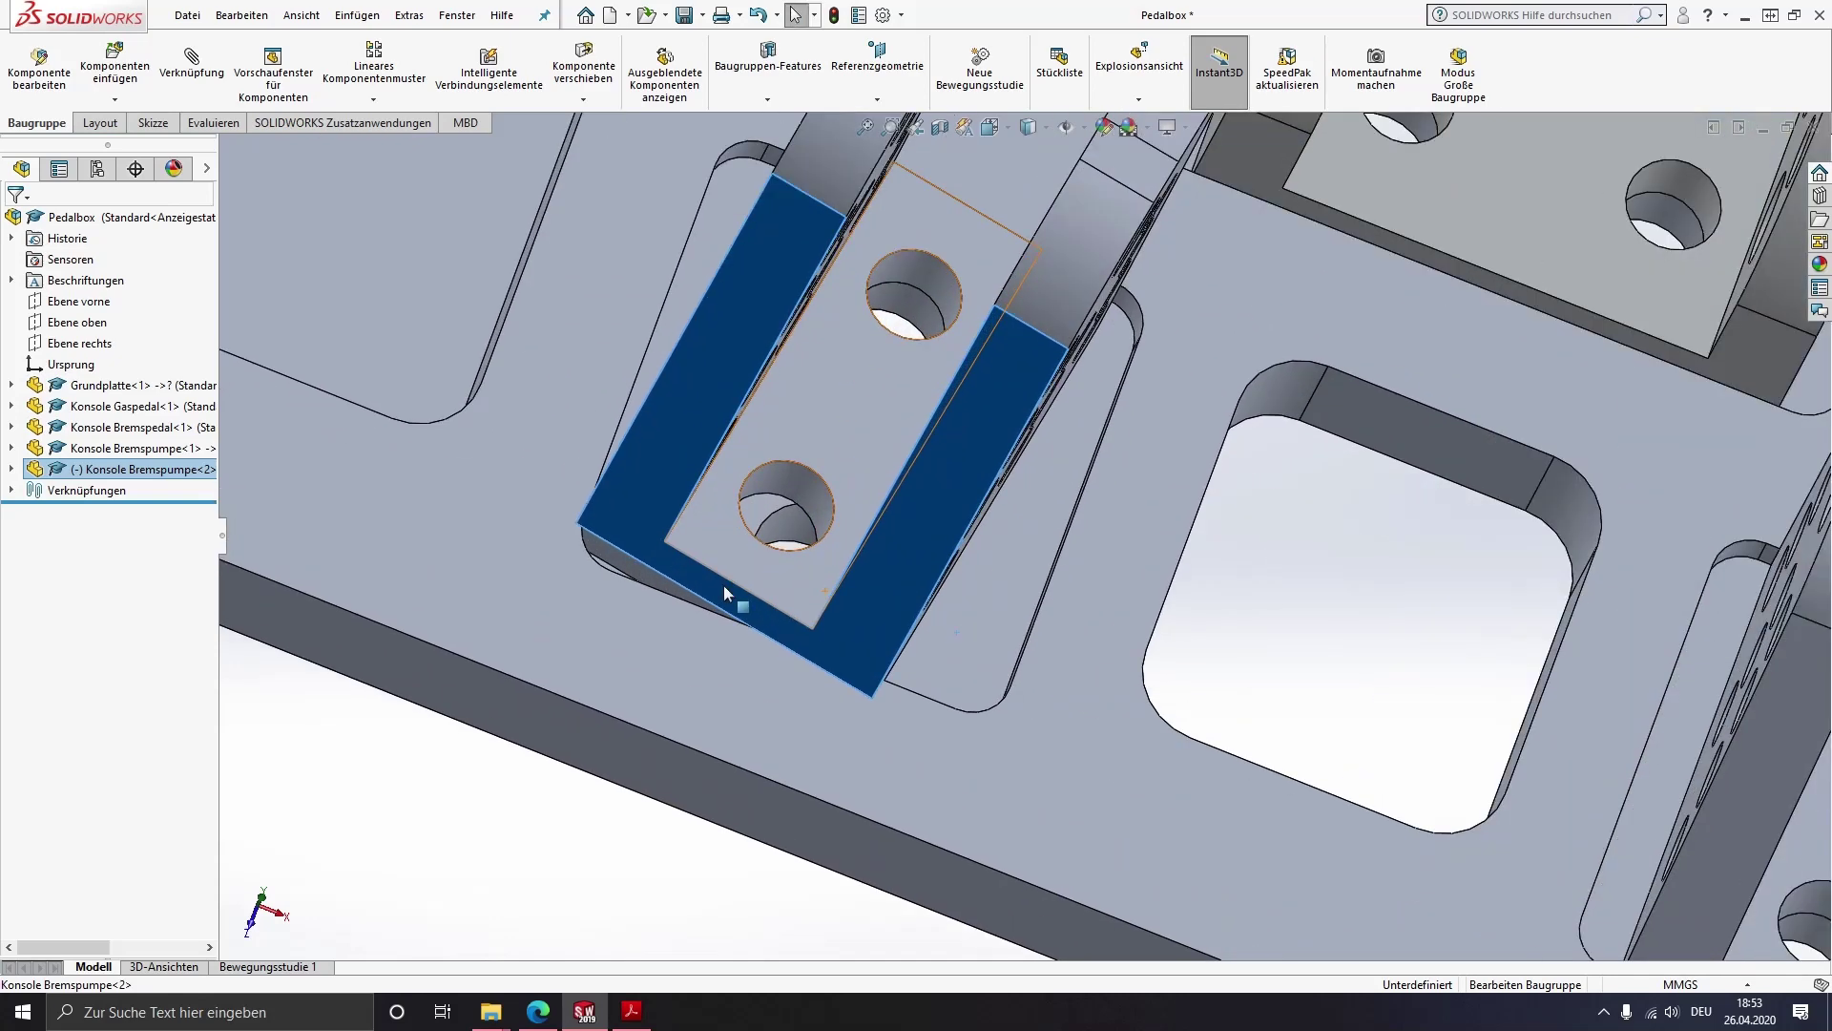
# Make the second hole pair concentric to fully define the bracket, then browse standard parts
pyautogui.click(788, 519)
pyautogui.keyDown('ctrl'); pyautogui.click(783, 477); pyautogui.keyUp('ctrl')
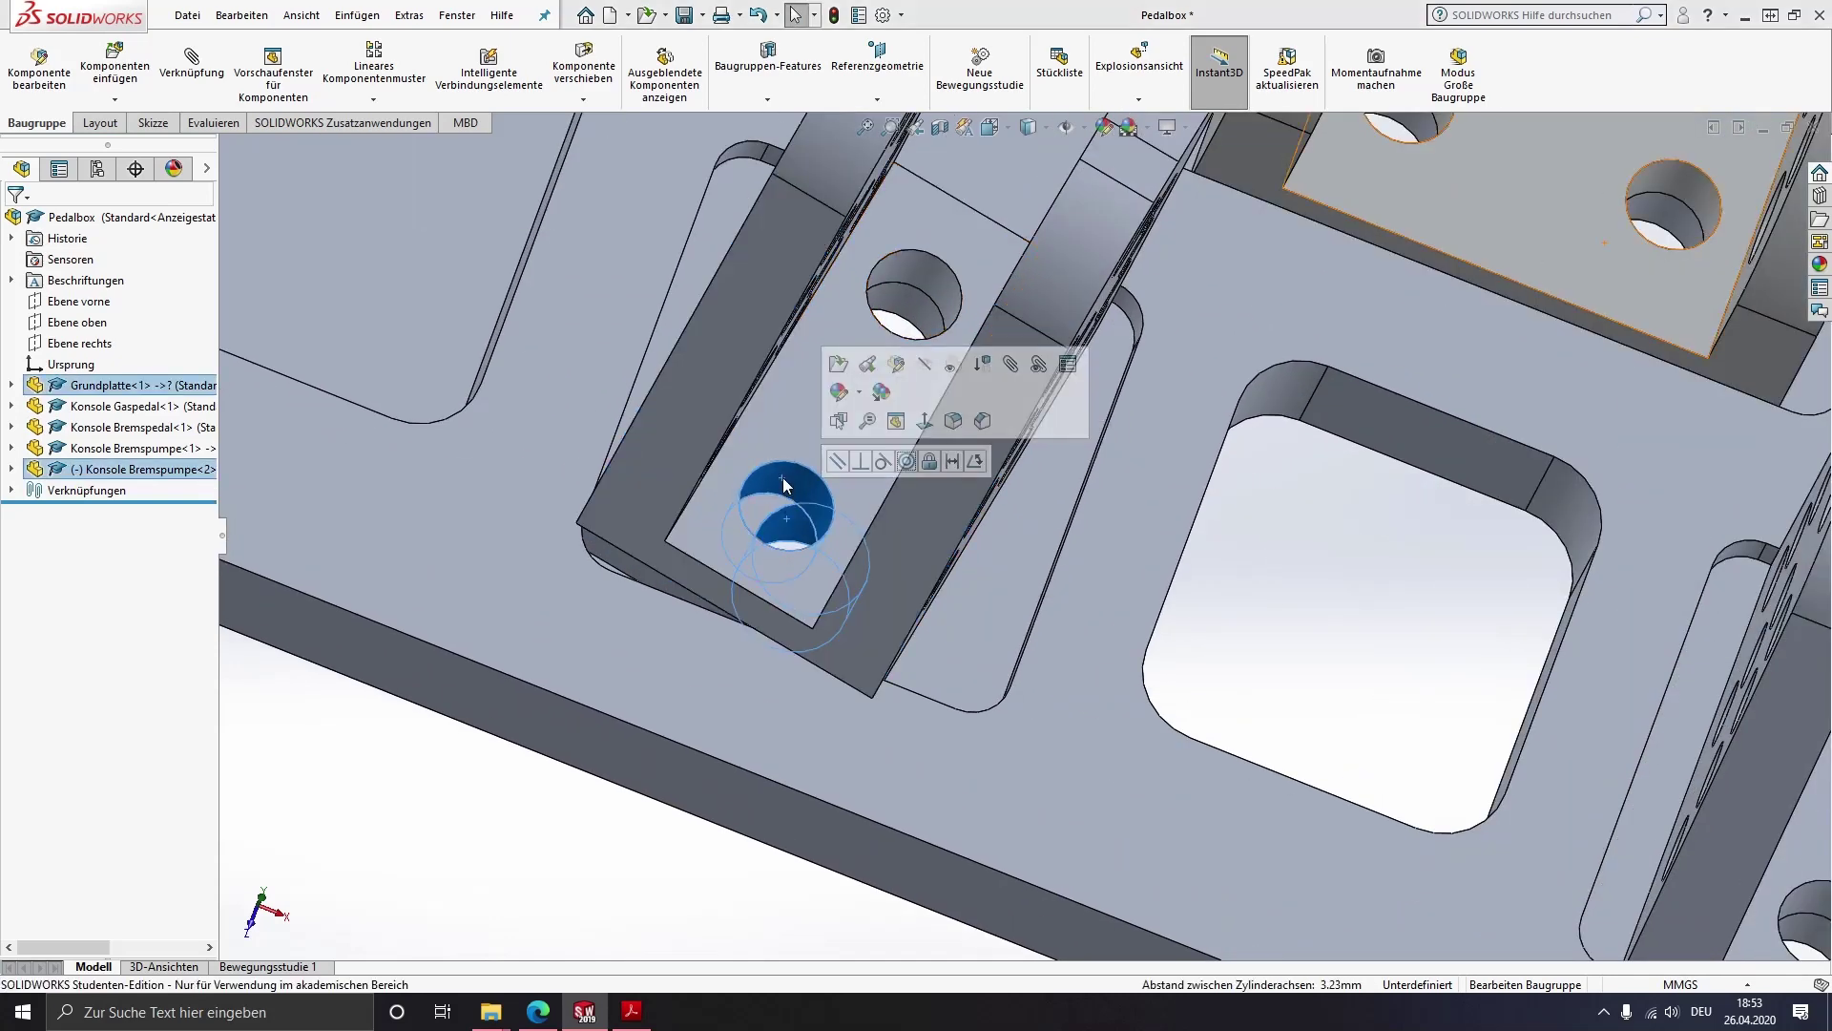
pyautogui.click(907, 462)
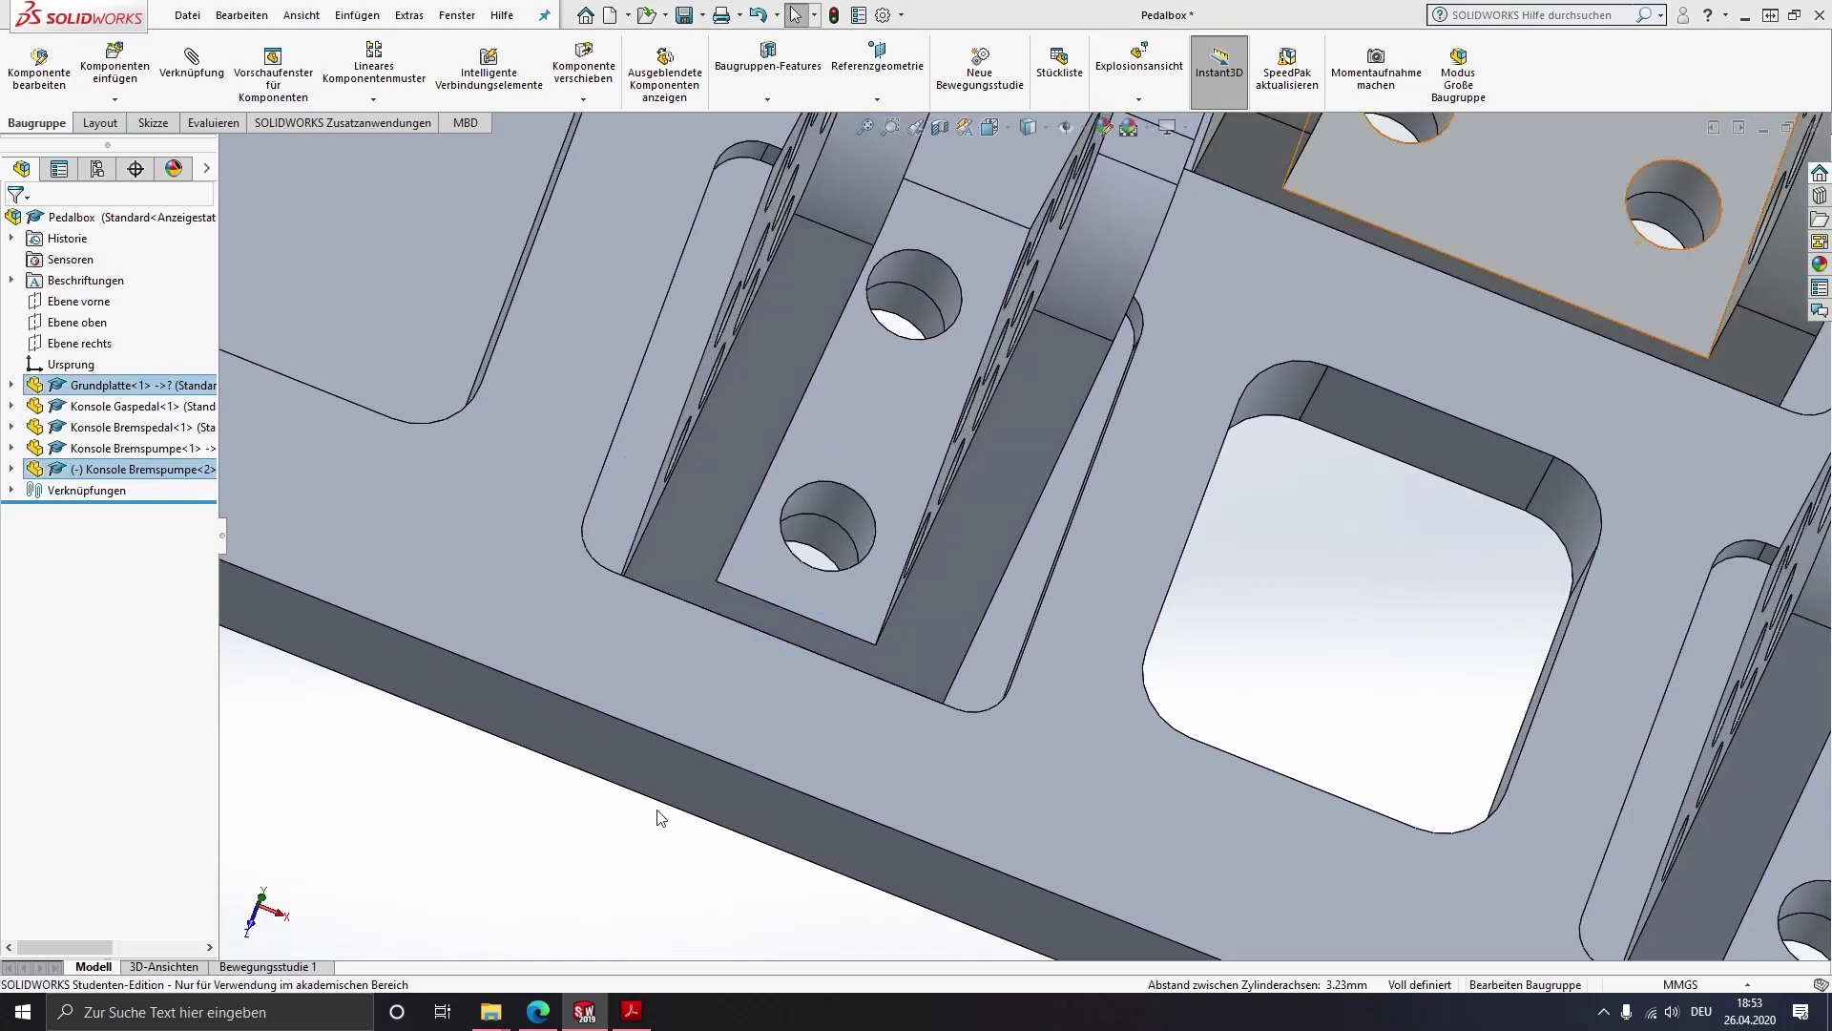
pyautogui.scroll(10, 954, 605)
pyautogui.moveTo(704, 535)
pyautogui.mouseDown(button='middle')
pyautogui.moveTo(1019, 552)
pyautogui.moveTo(1039, 644)
pyautogui.mouseUp(button='middle')
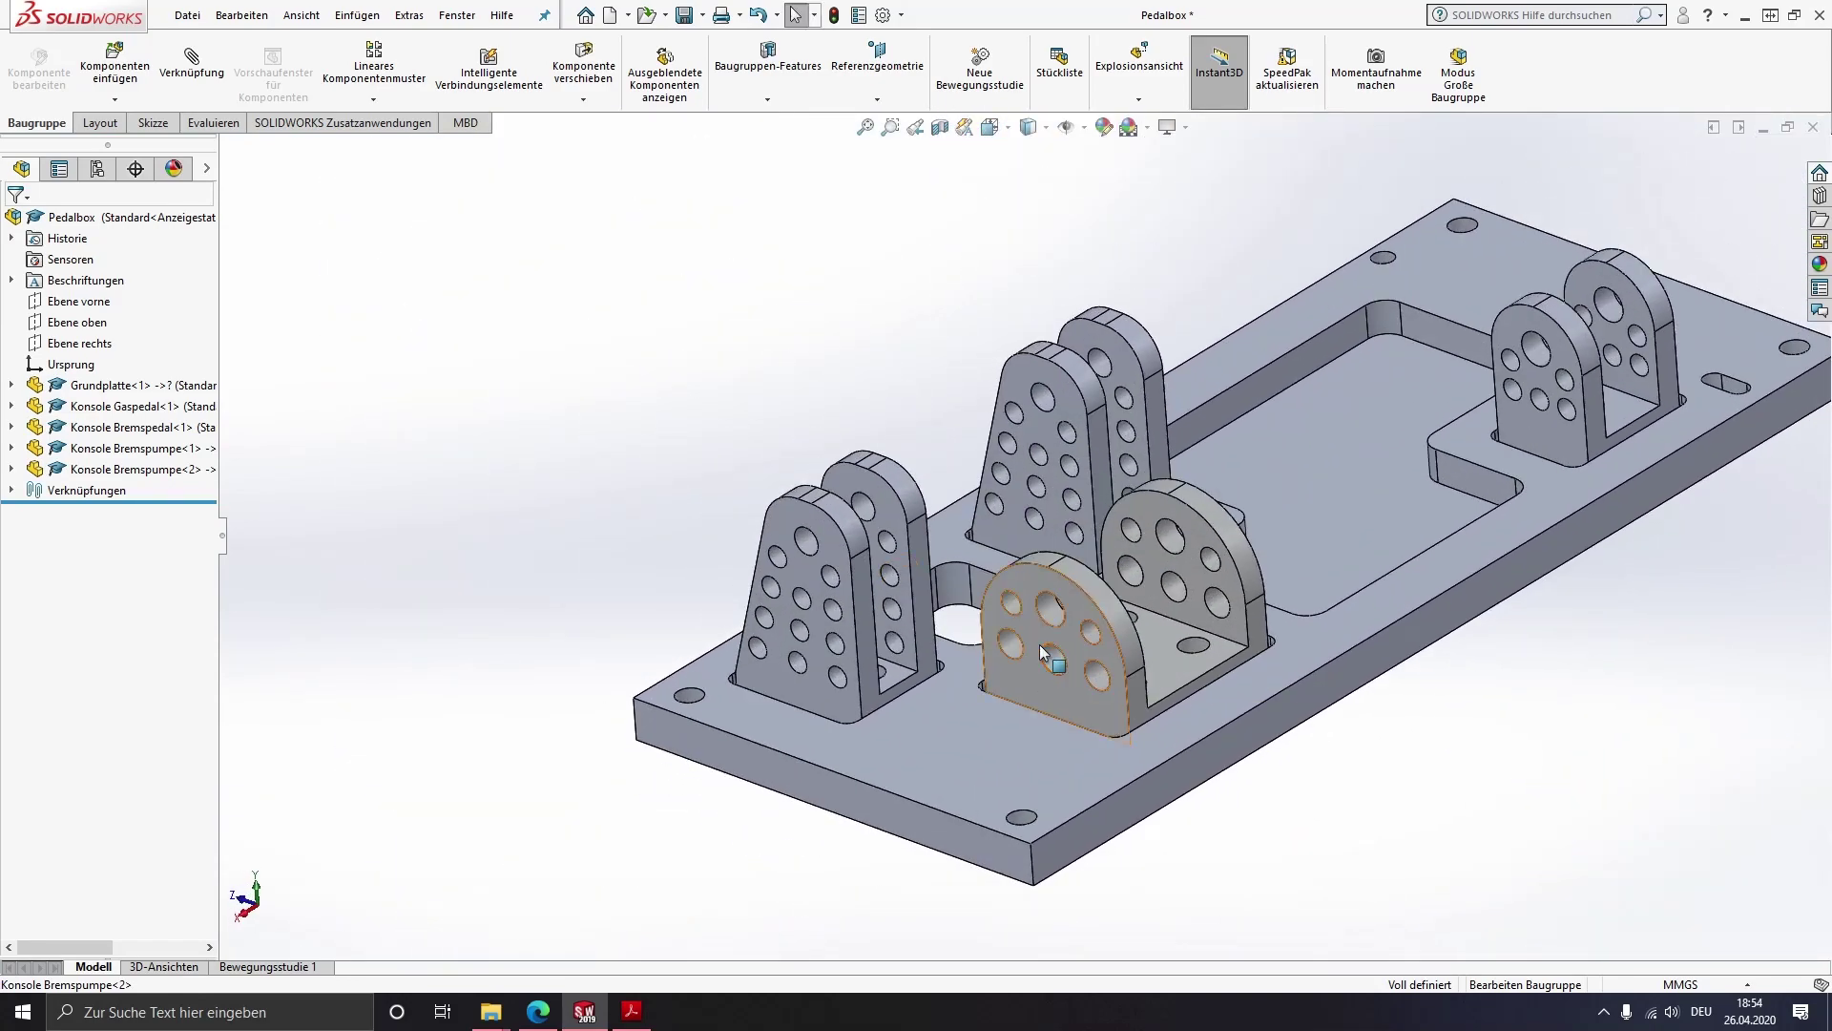
pyautogui.moveTo(1039, 644)
pyautogui.mouseDown(button='middle')
pyautogui.moveTo(1252, 539)
pyautogui.moveTo(1234, 455)
pyautogui.moveTo(1192, 451)
pyautogui.mouseUp(button='middle')
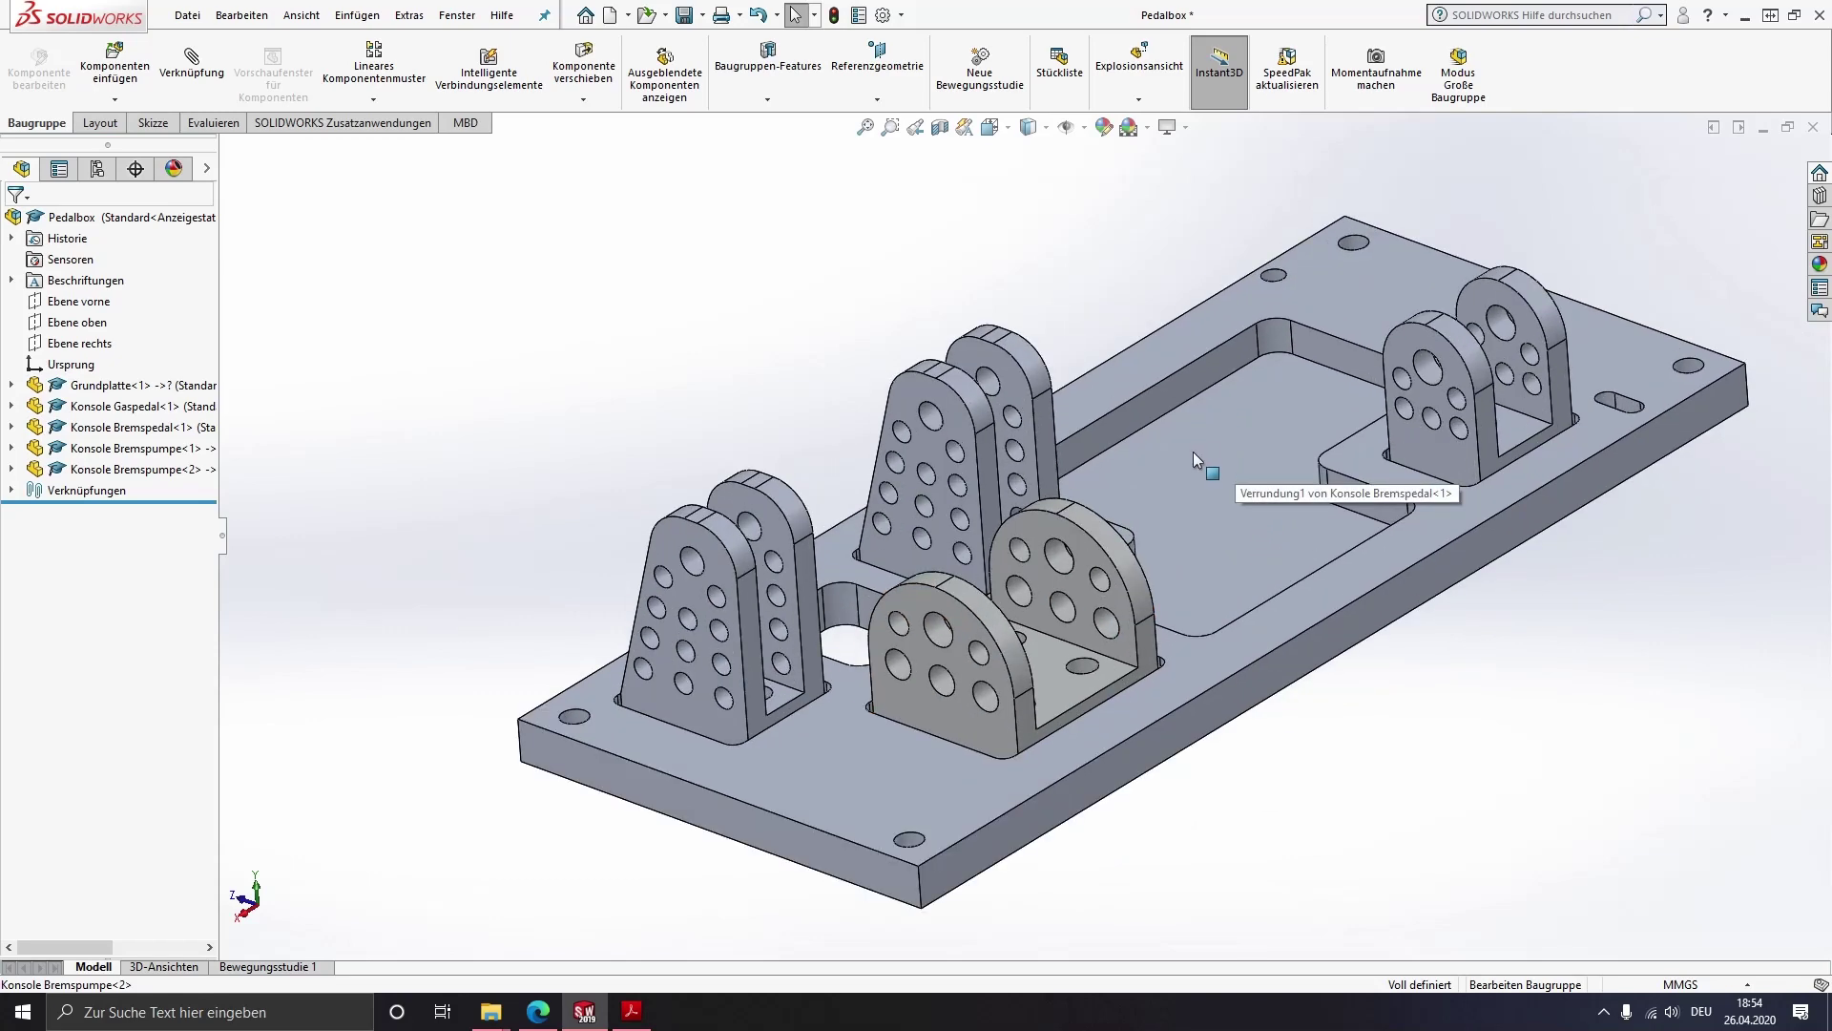
pyautogui.moveTo(1031, 701)
pyautogui.mouseDown(button='middle')
pyautogui.moveTo(1012, 607)
pyautogui.moveTo(1019, 385)
pyautogui.moveTo(1034, 742)
pyautogui.mouseUp(button='middle')
pyautogui.scroll(-3, 1095, 740)
pyautogui.scroll(-2, 993, 563)
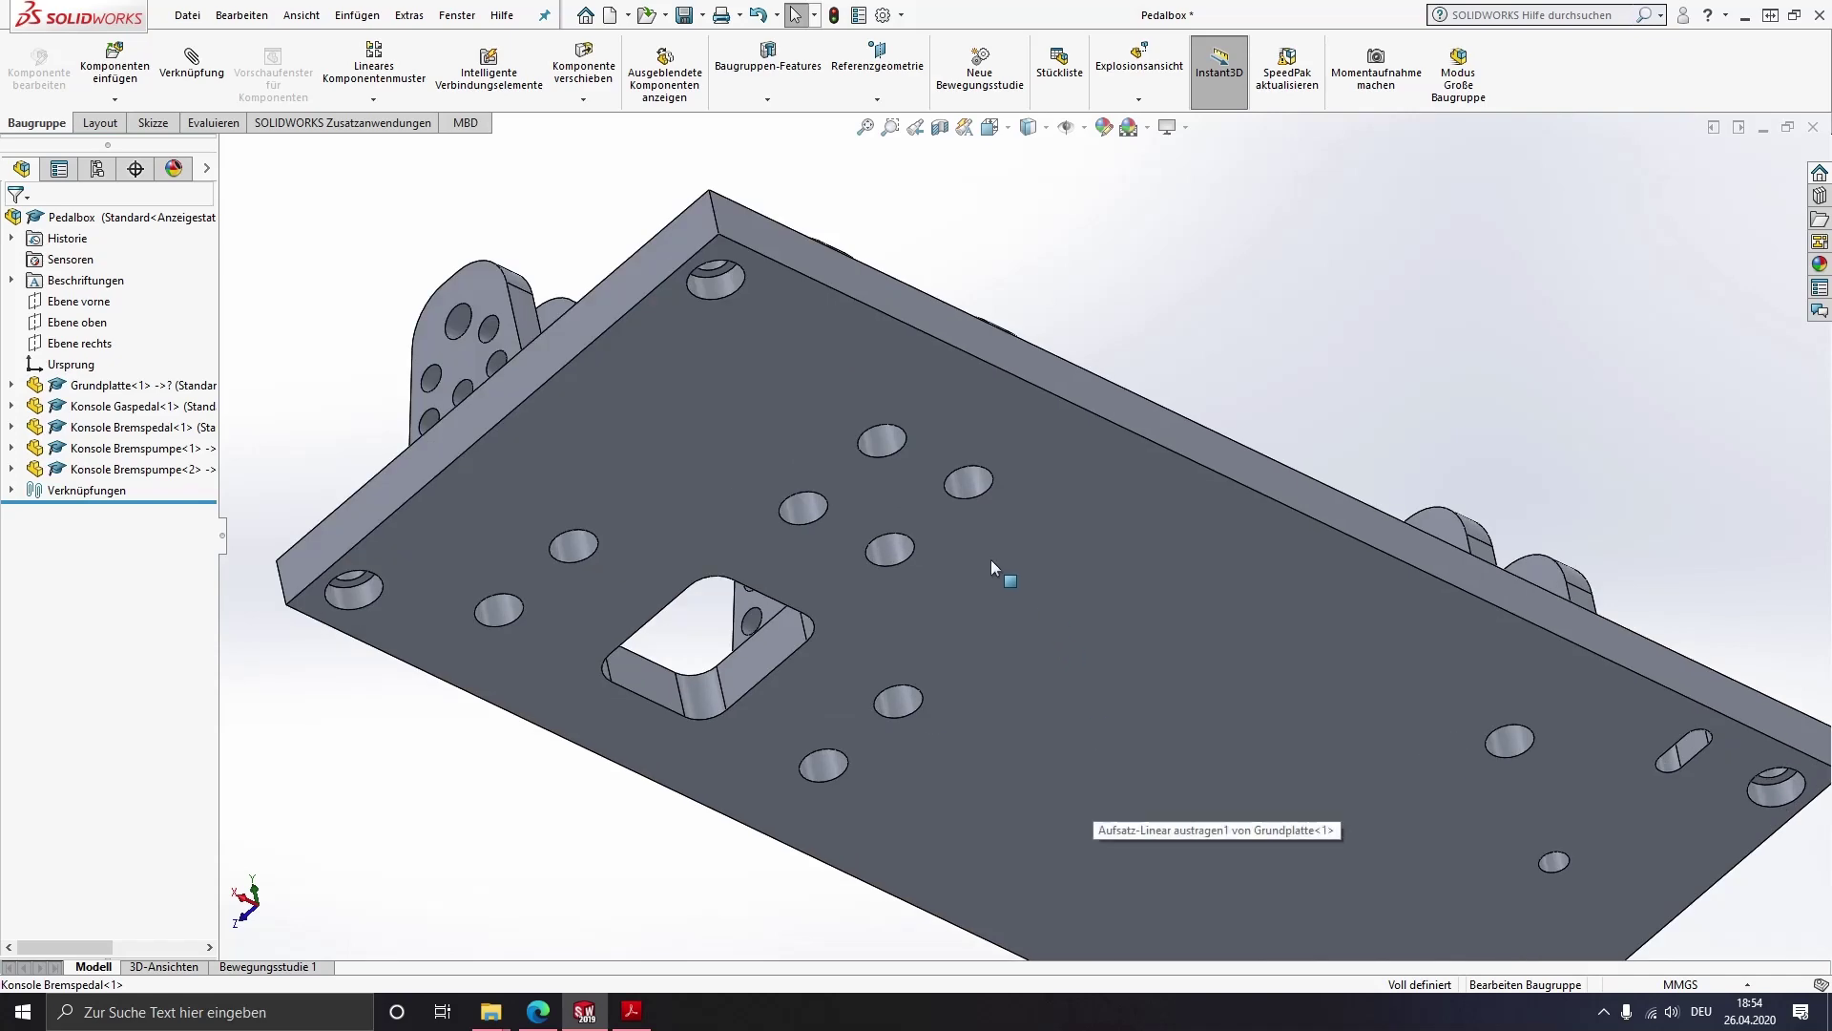
pyautogui.click(114, 65)
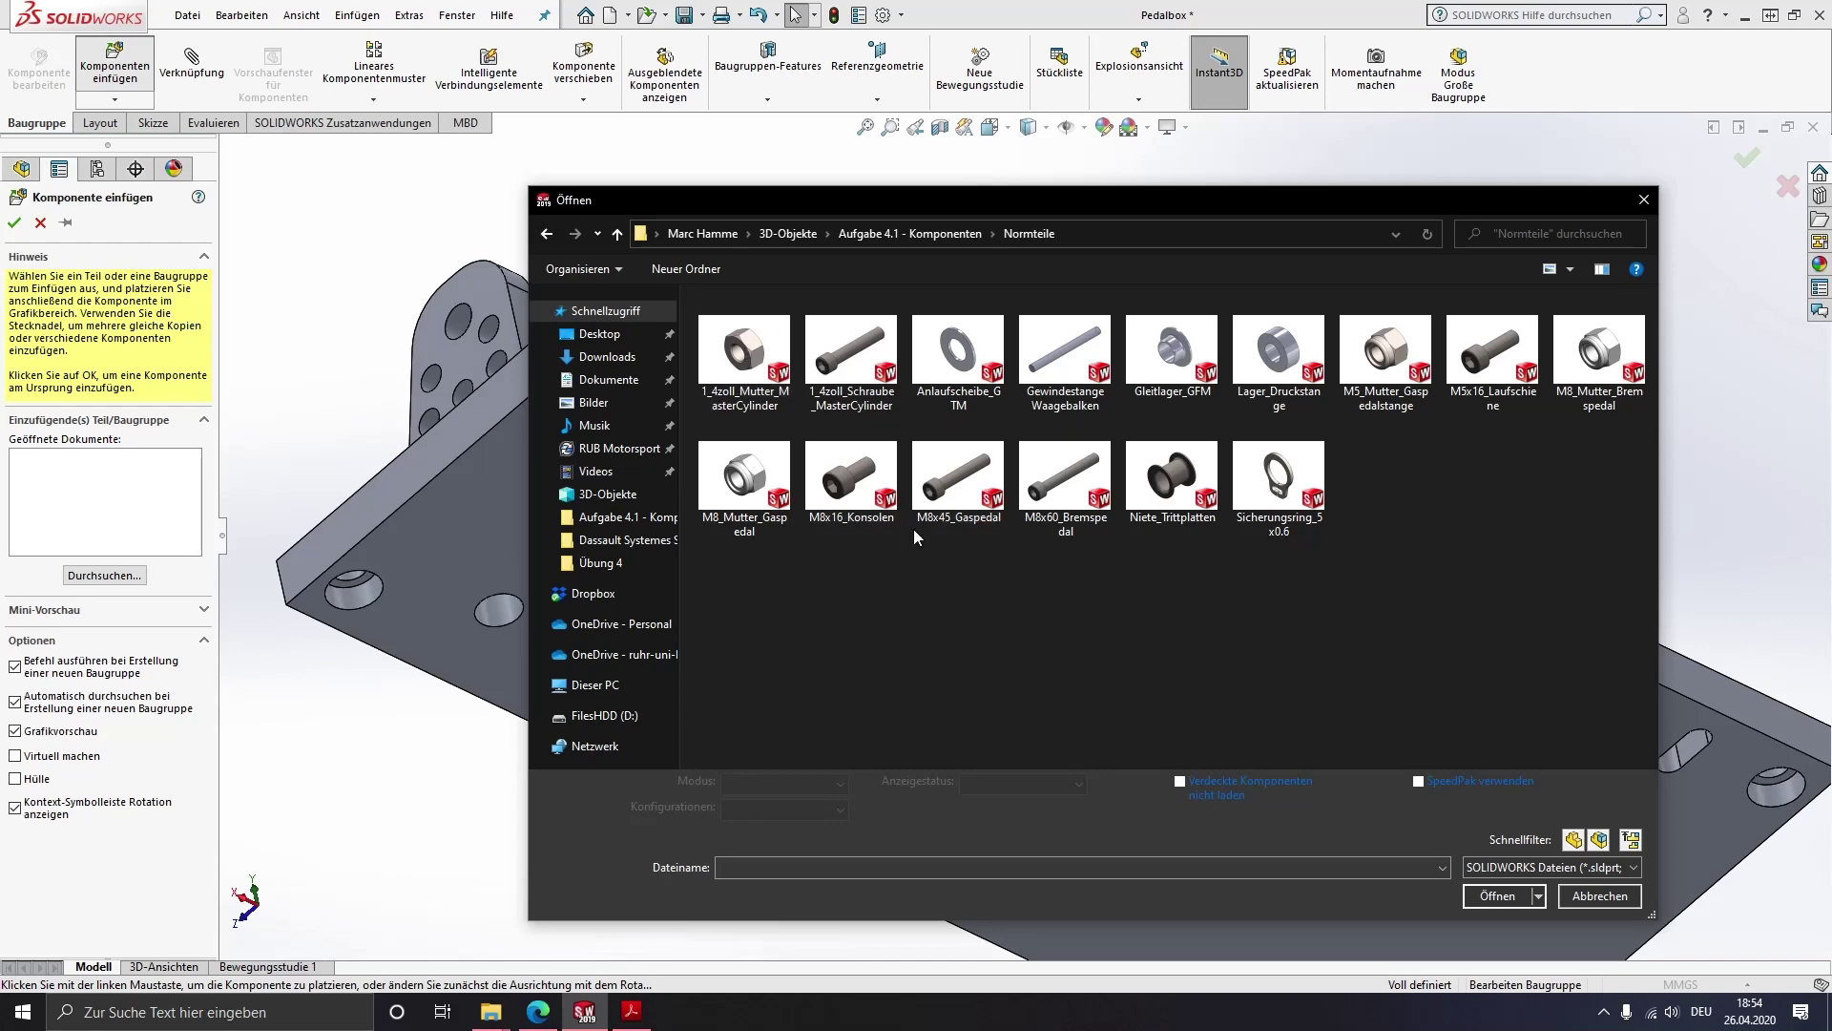
# Insert the M8x16_Konsolen bolt from Normteile, floating beside the base plate
pyautogui.doubleClick(859, 480)
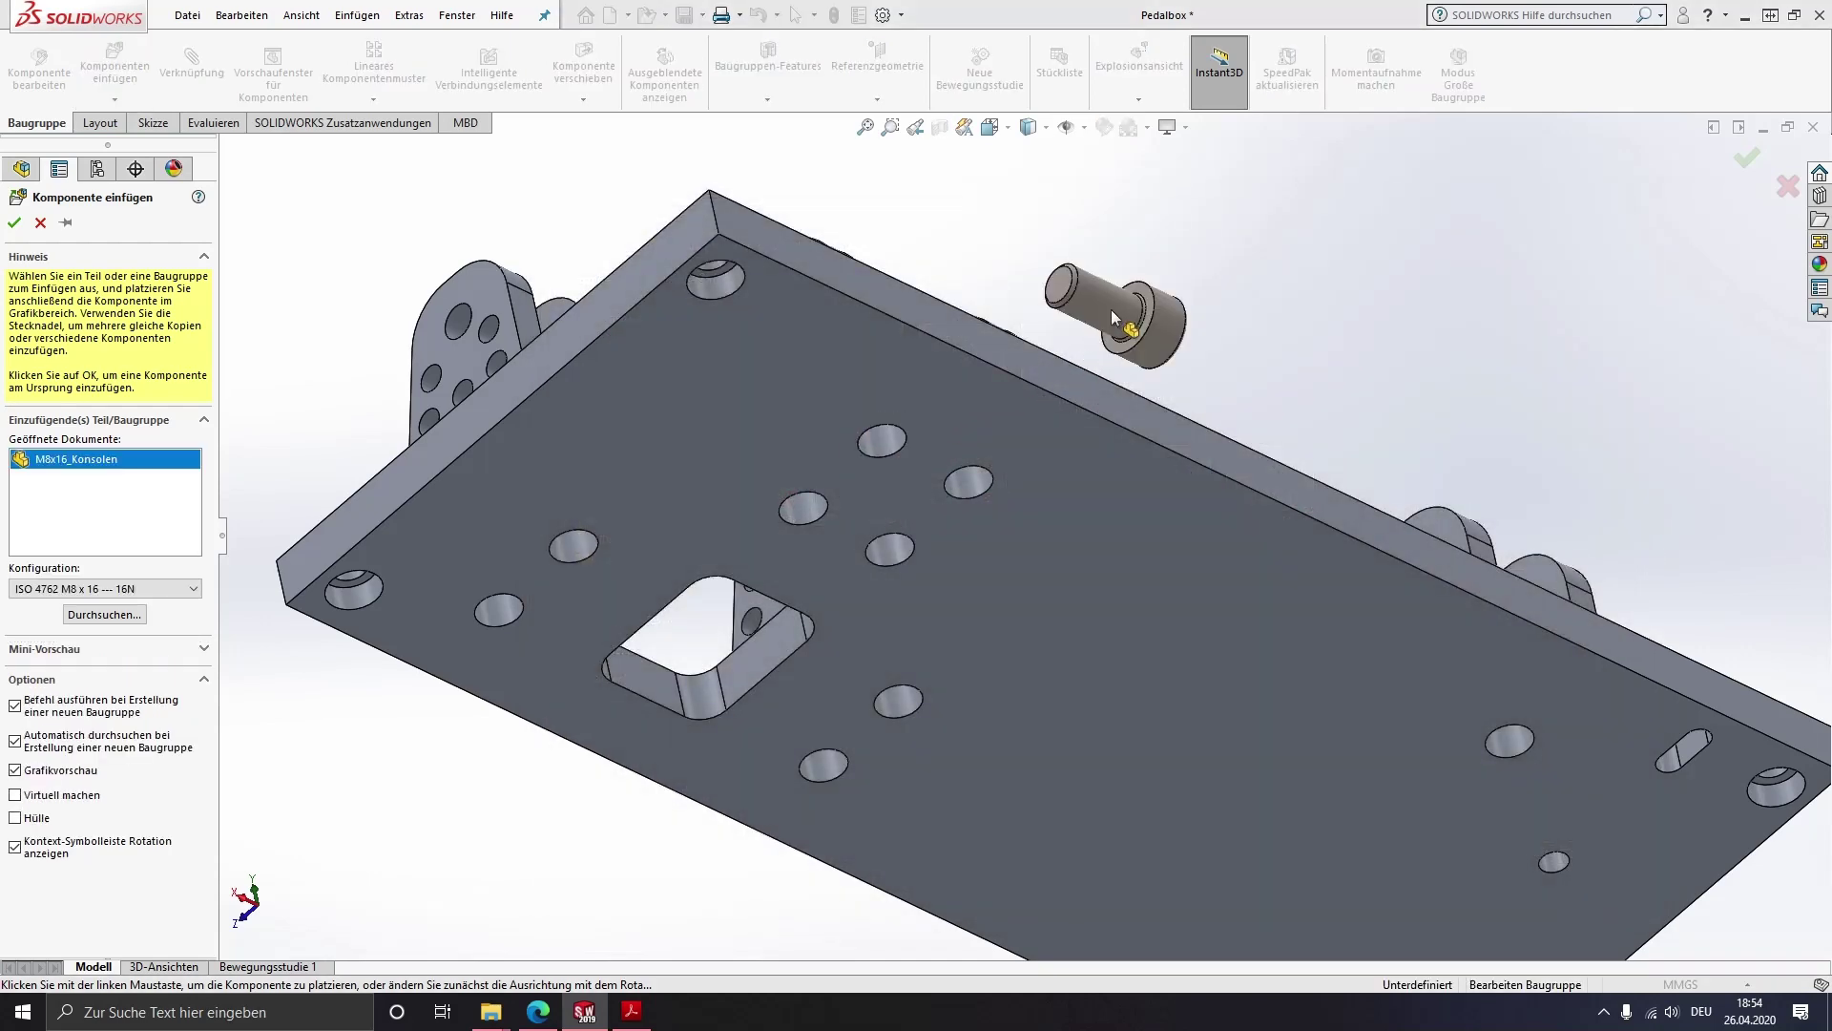
pyautogui.click(1109, 311)
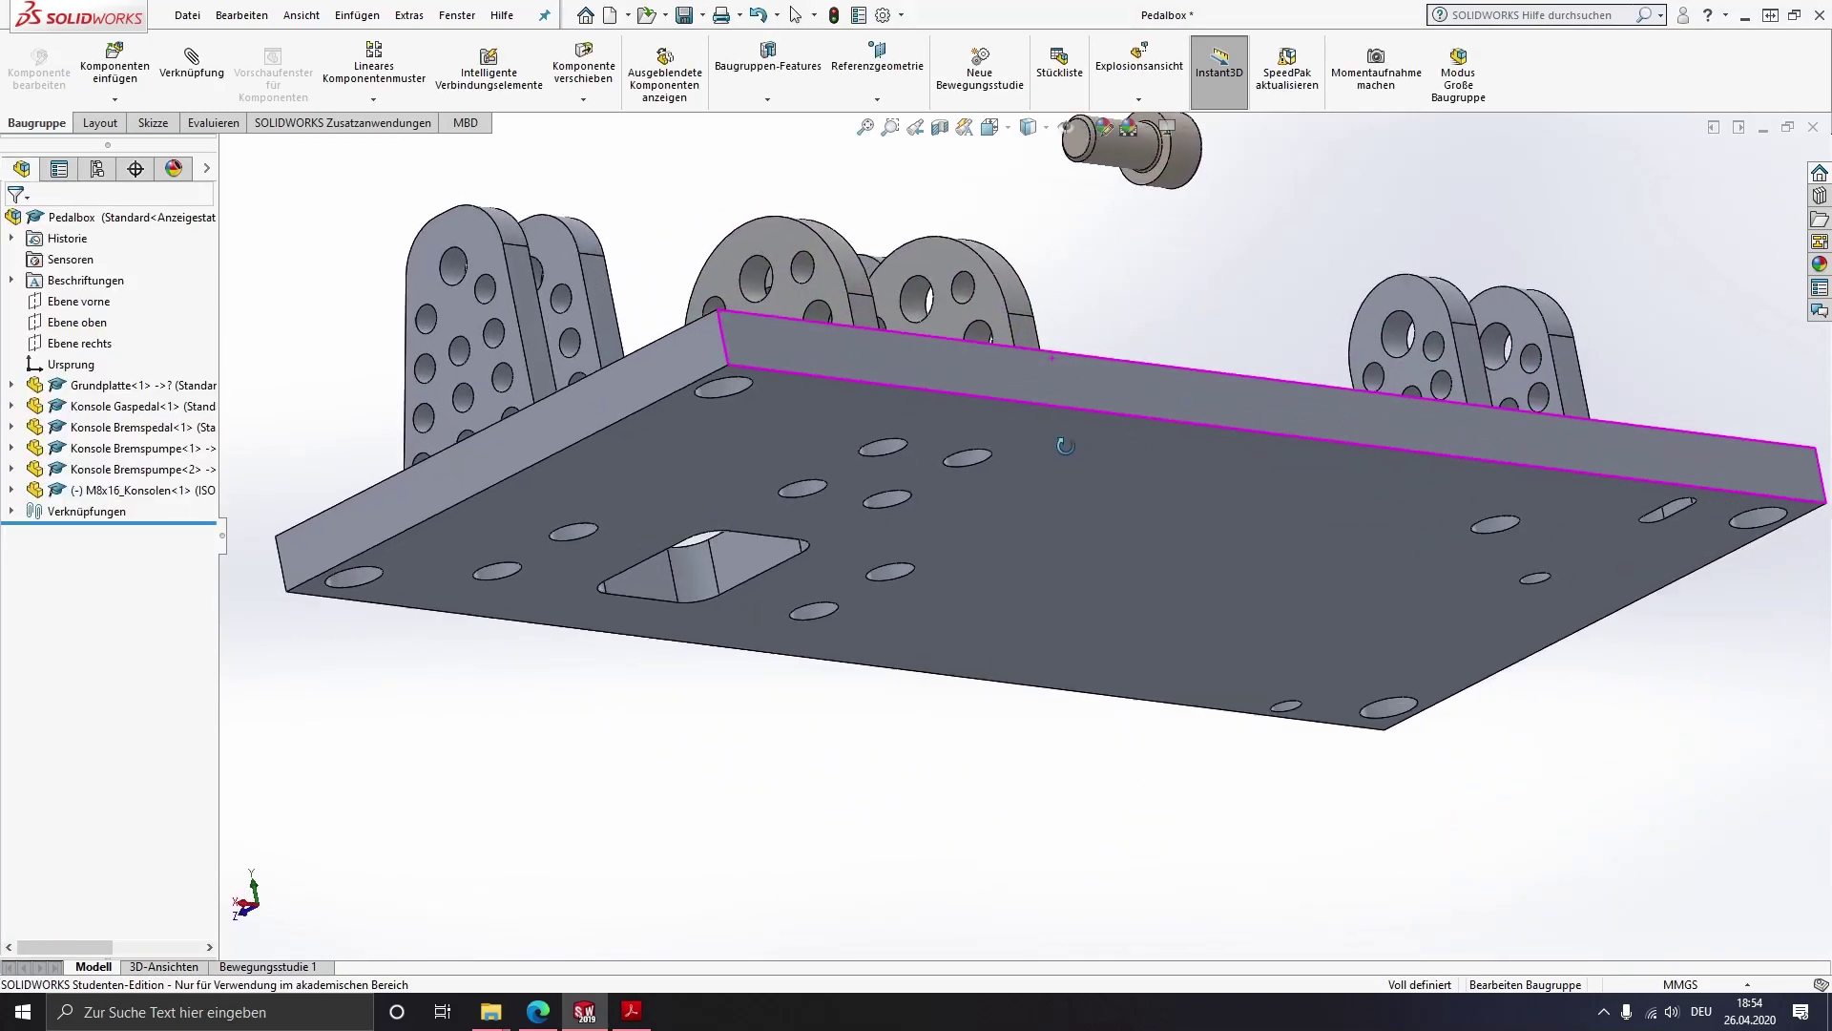
pyautogui.moveTo(1064, 352); pyautogui.dragTo(1124, 250, button='middle')
pyautogui.click(1126, 227)
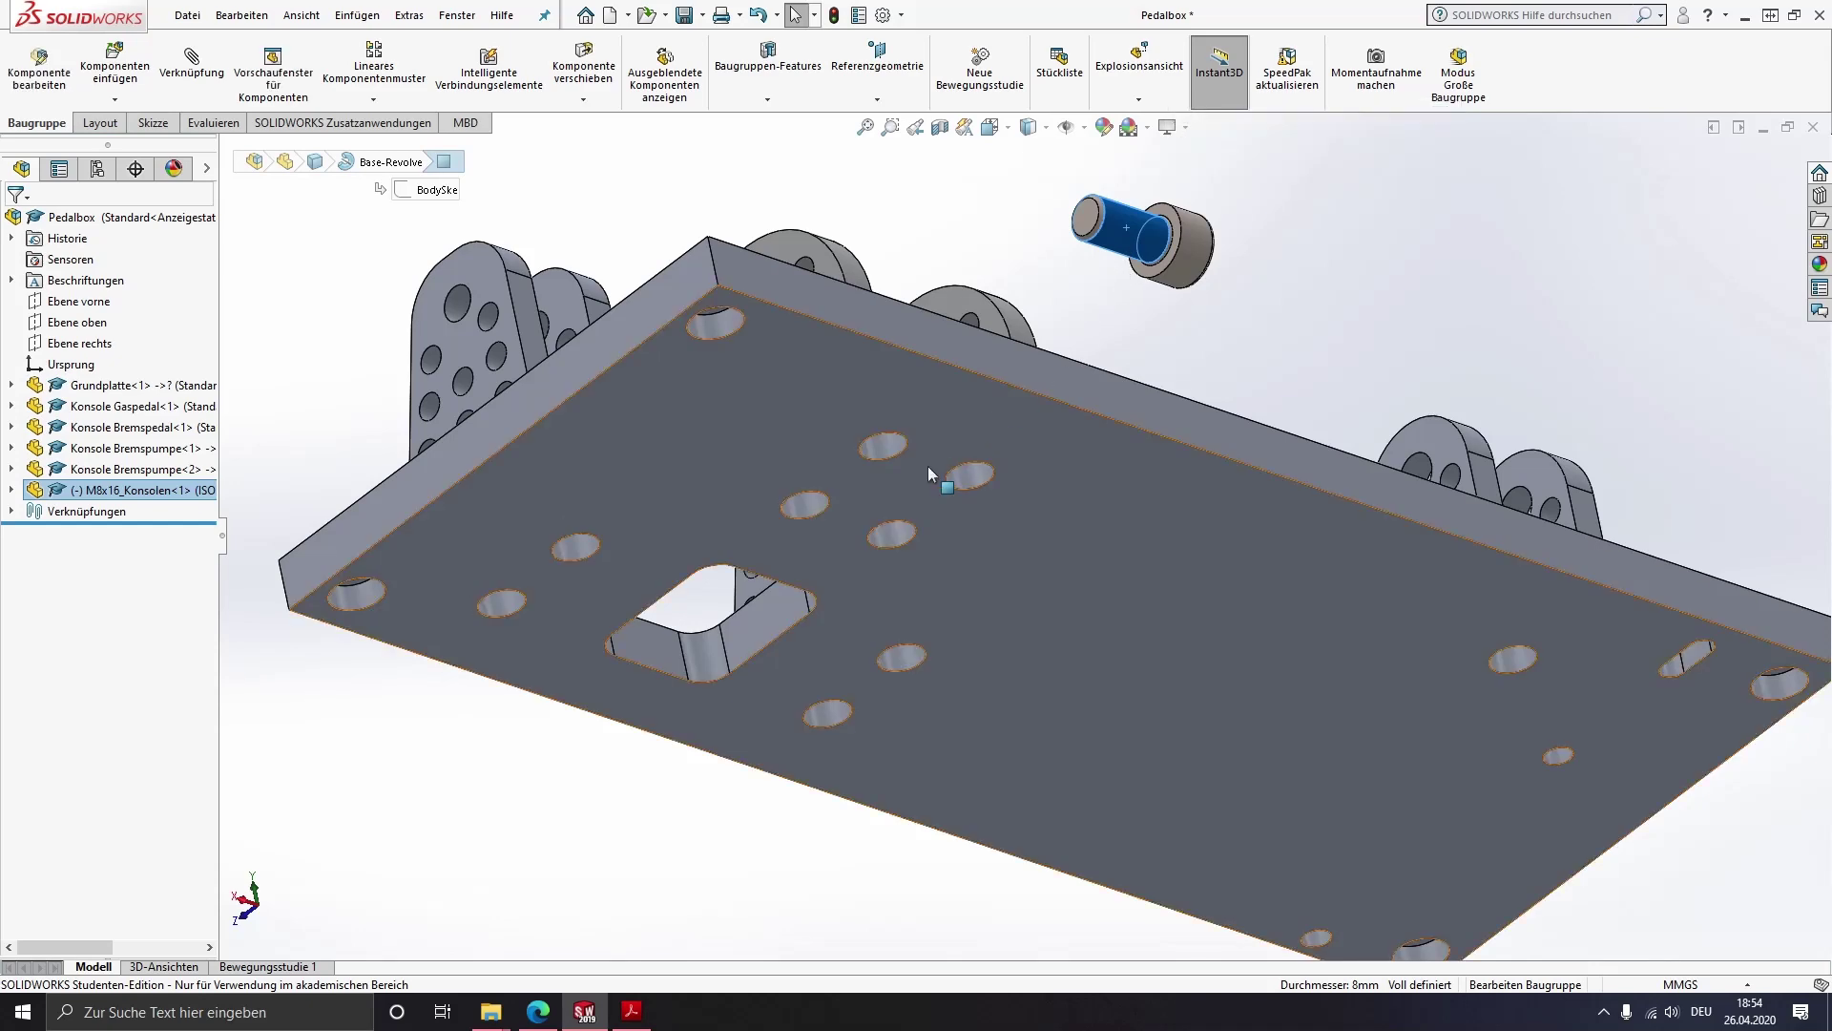
pyautogui.moveTo(1055, 408)
pyautogui.mouseDown(button='middle')
pyautogui.moveTo(1107, 367)
pyautogui.moveTo(1111, 325)
pyautogui.mouseUp(button='middle')
pyautogui.click(1097, 259)
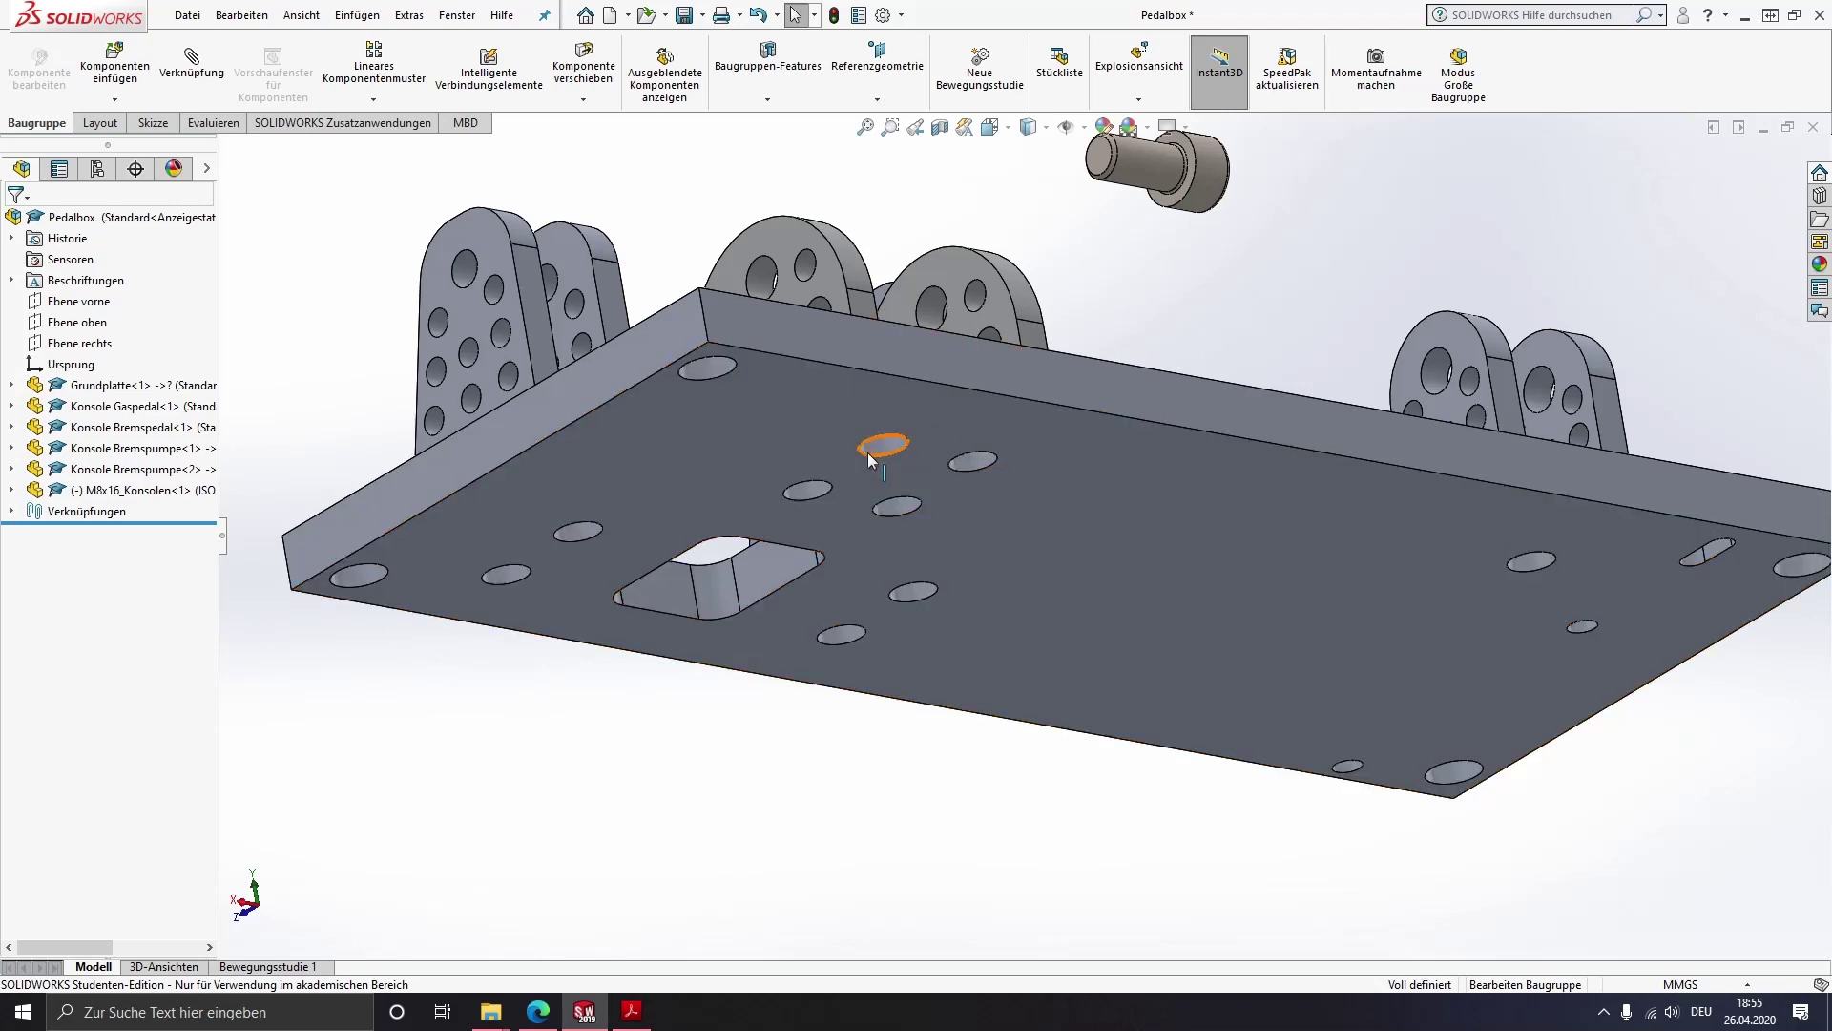
pyautogui.click(1143, 153)
pyautogui.click(1085, 264)
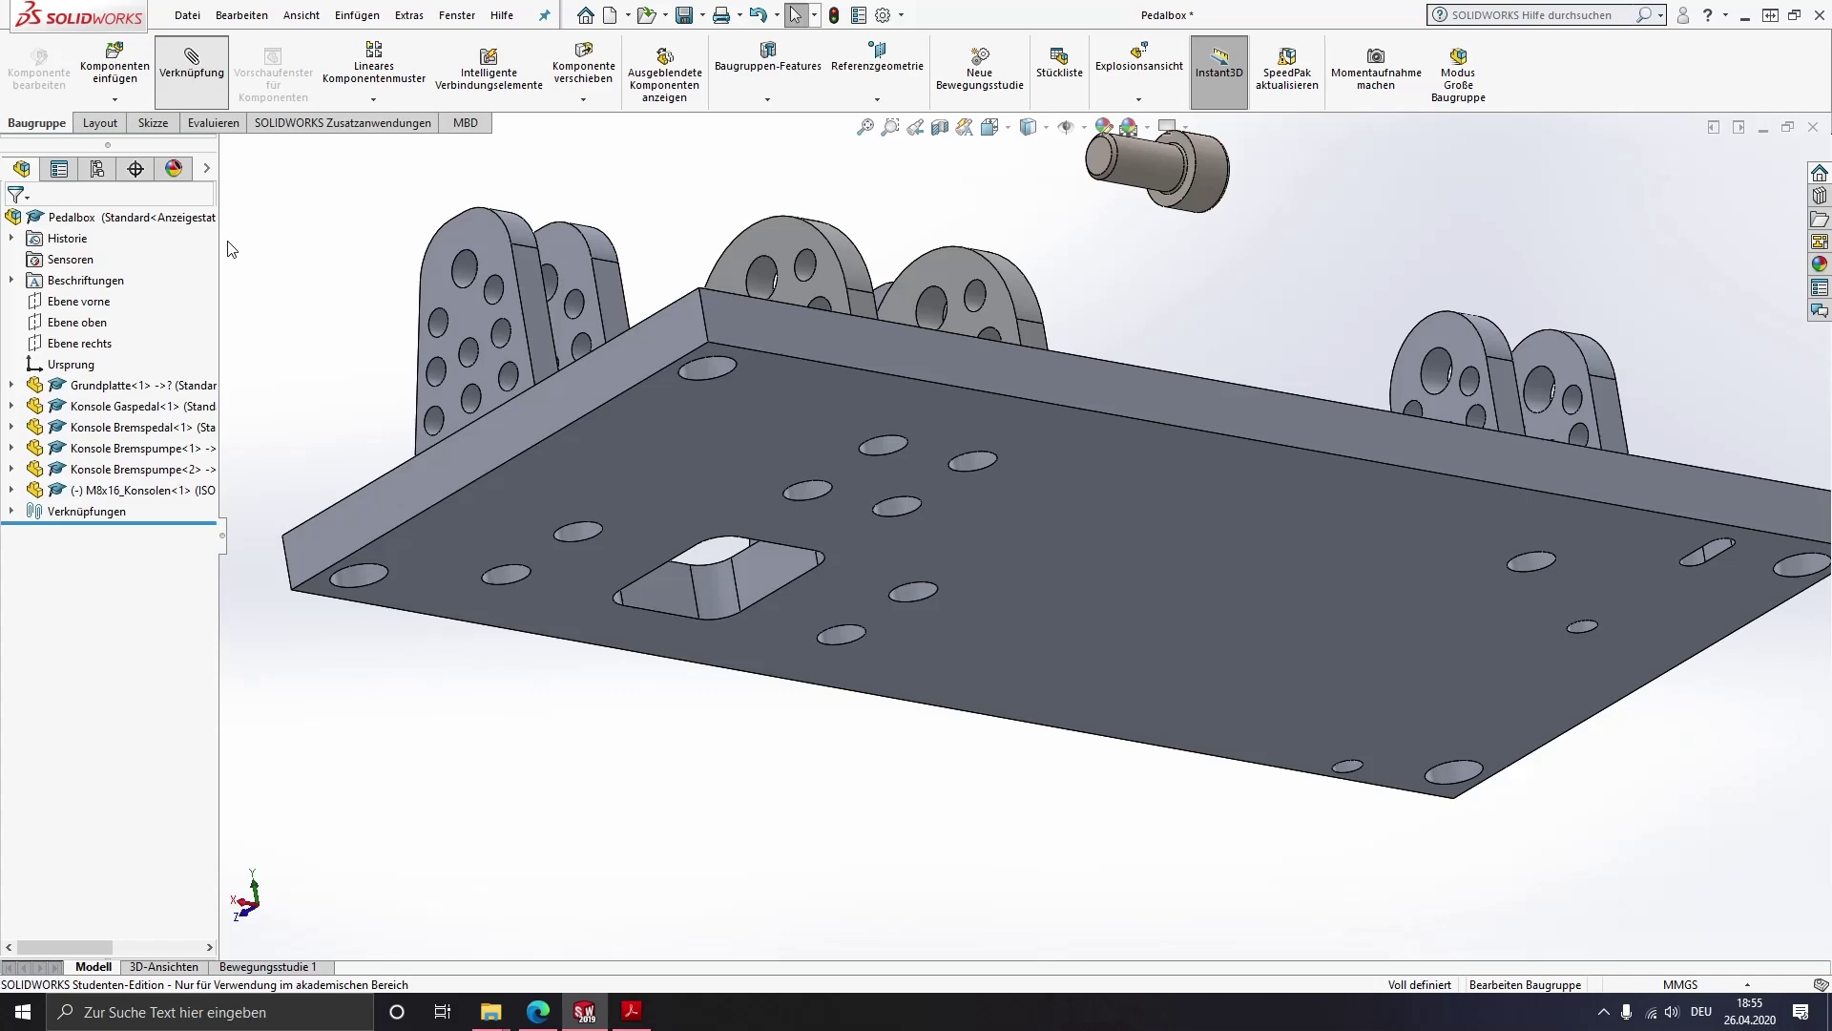
# Mate the bolt shaft Konzentrisch to a plate hole with Rotation sperren enabled
pyautogui.scroll(-3, 1000, 466)
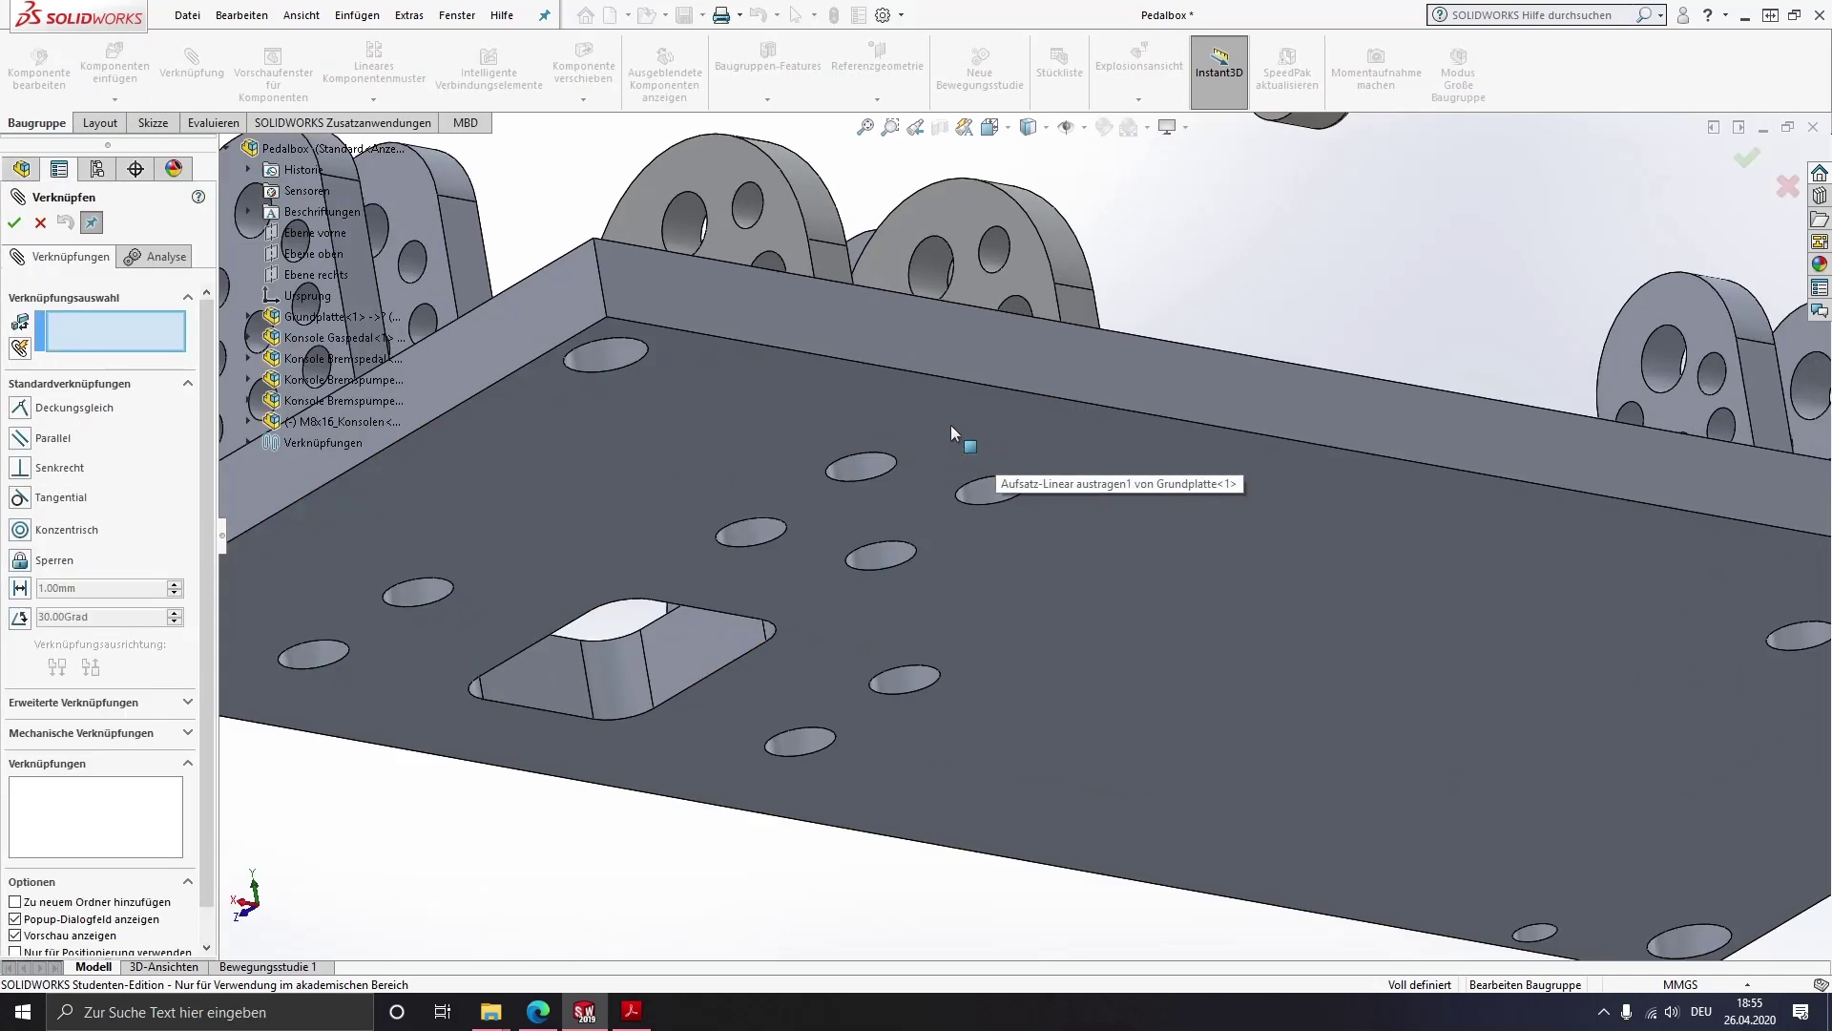
pyautogui.moveTo(901, 414); pyautogui.dragTo(883, 286, button='middle')
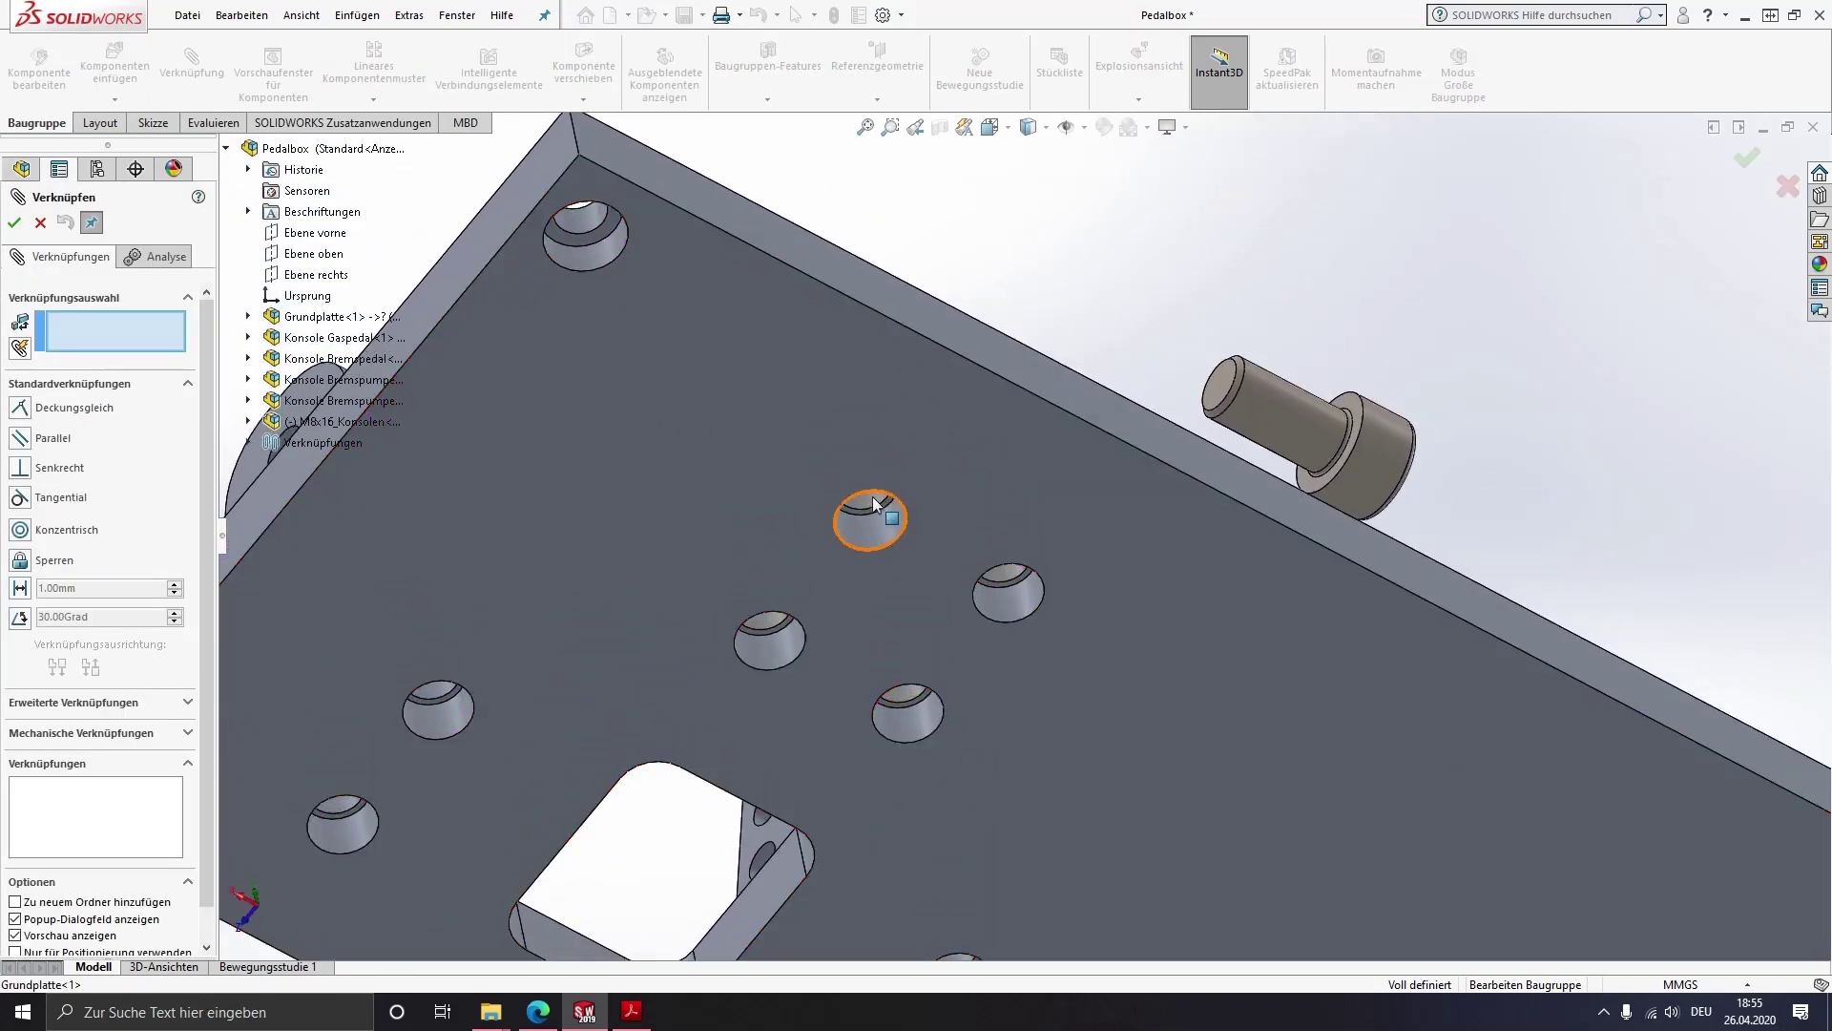
pyautogui.click(864, 534)
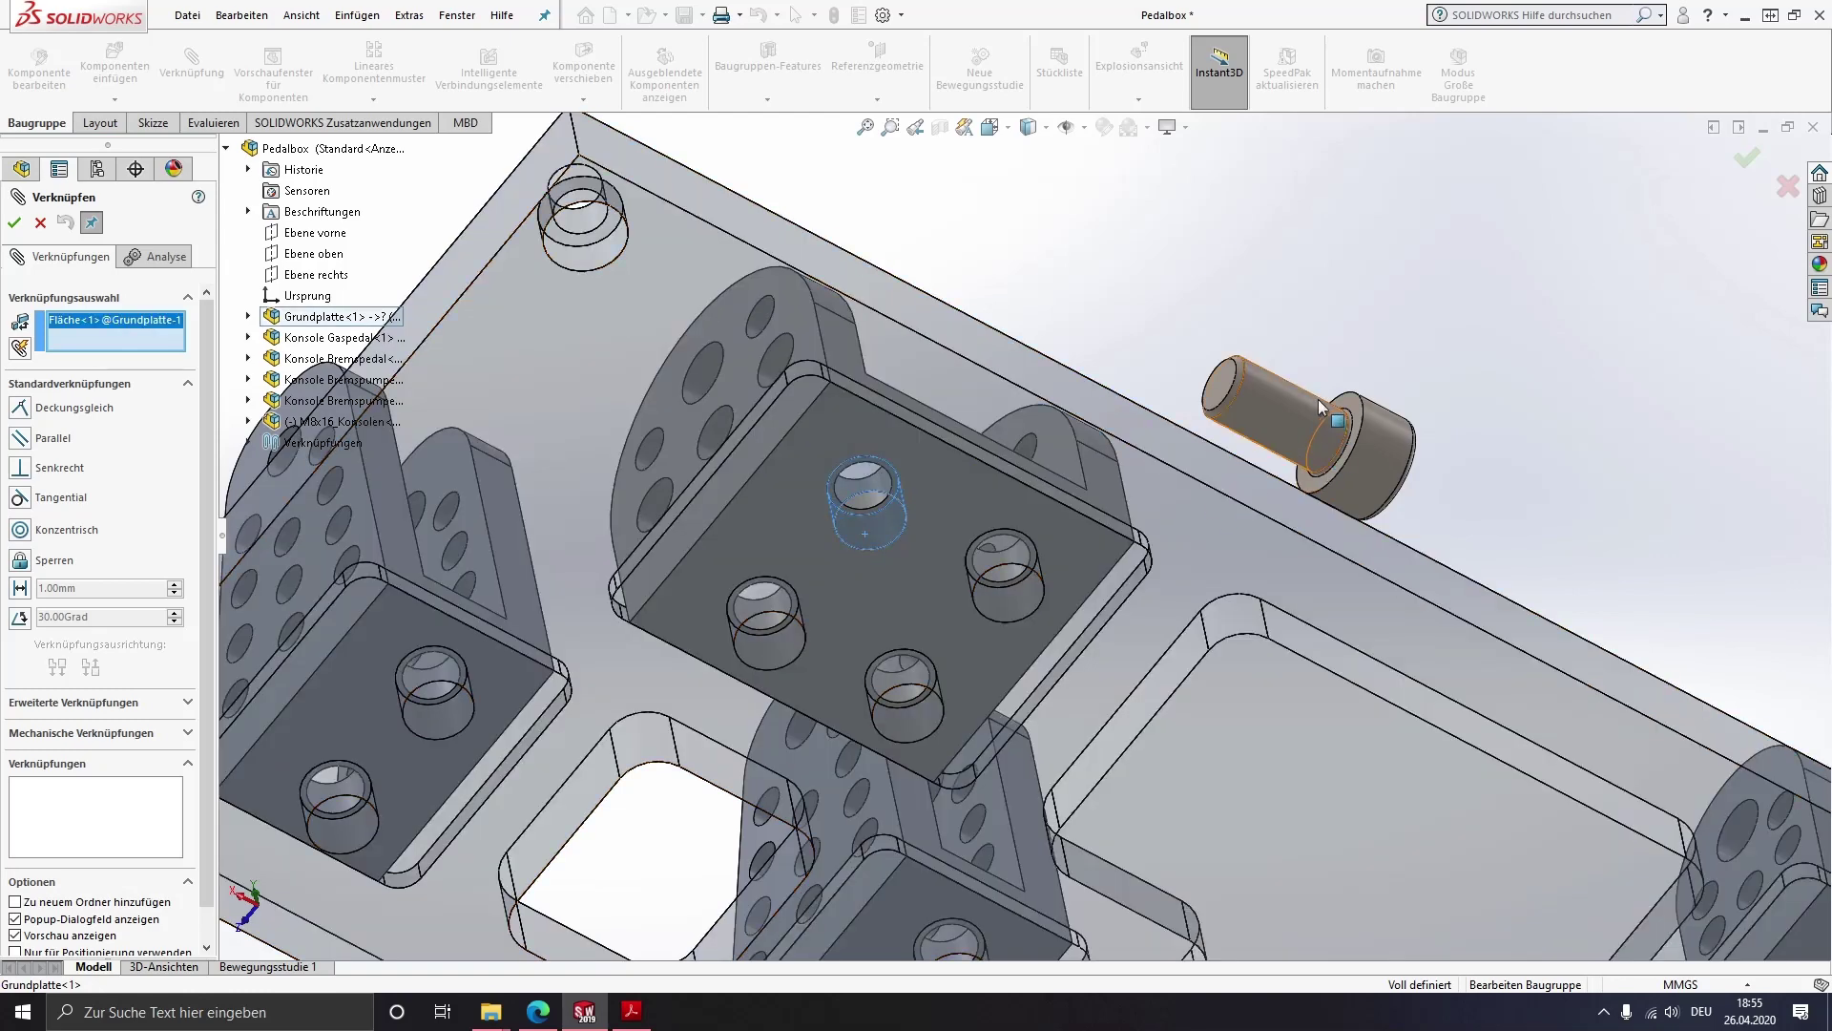
pyautogui.click(1246, 417)
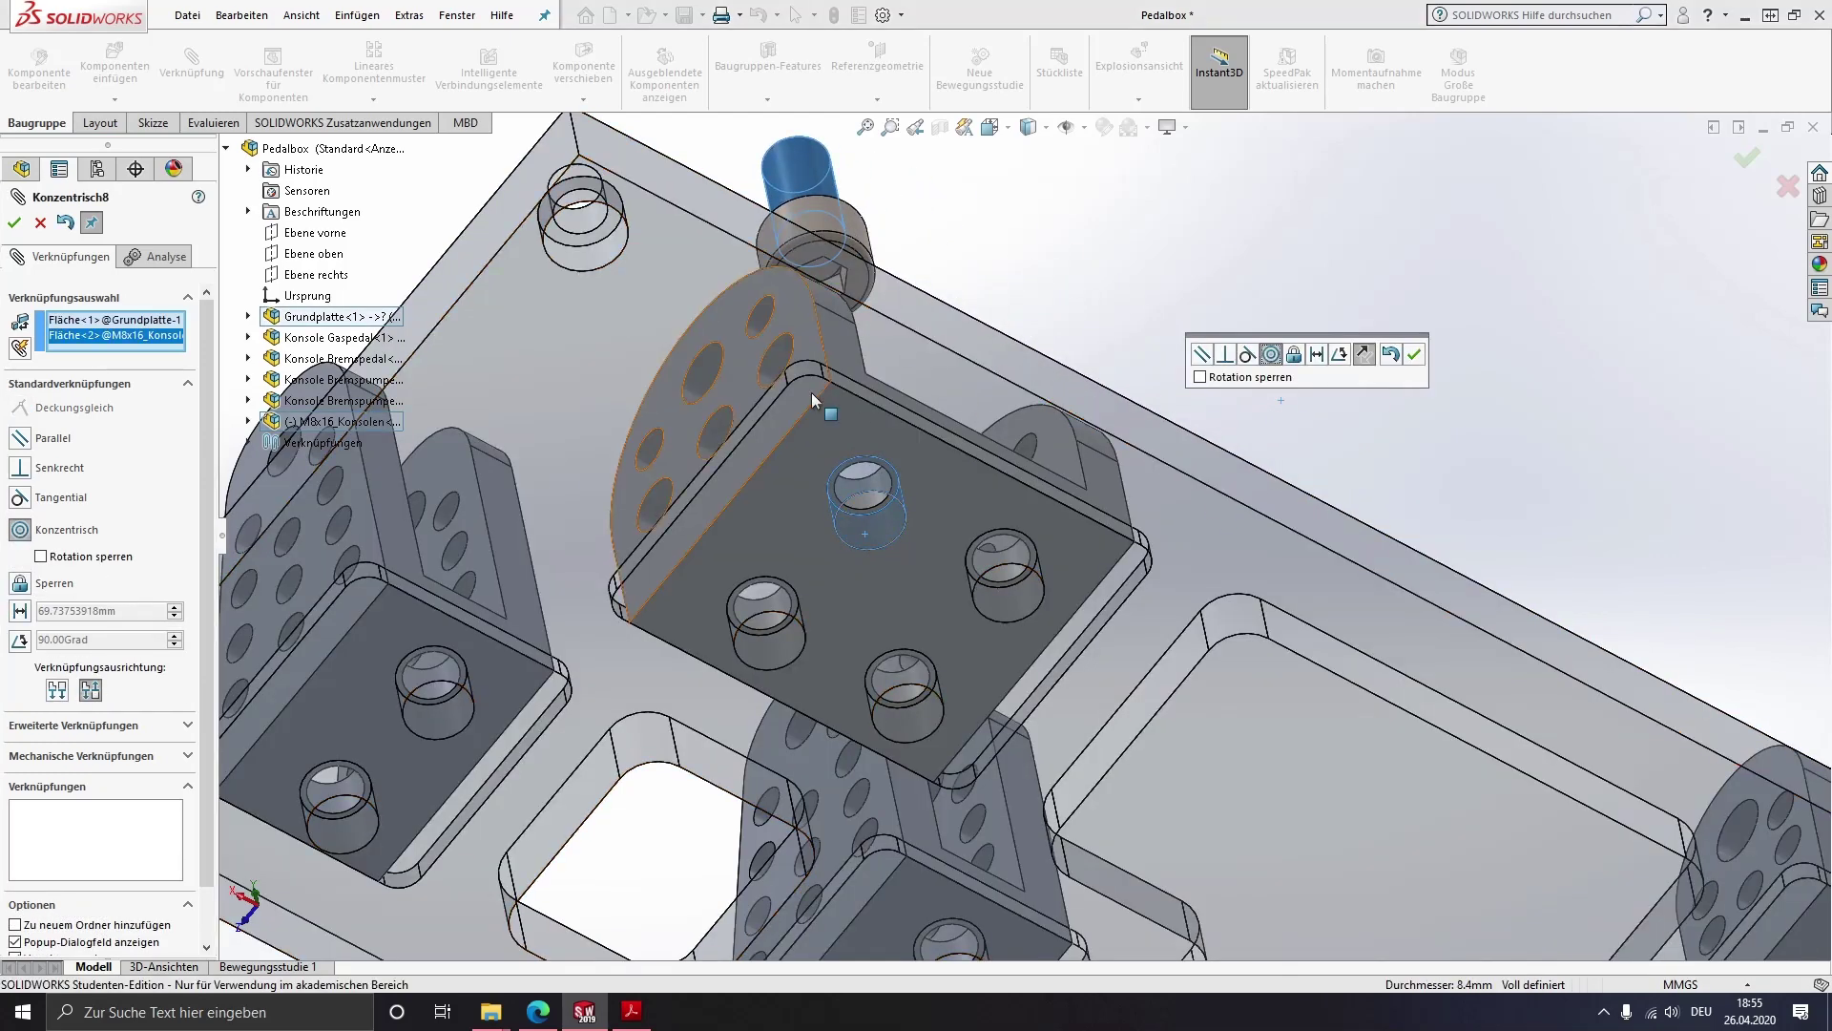
pyautogui.moveTo(741, 392); pyautogui.dragTo(707, 357, button='middle')
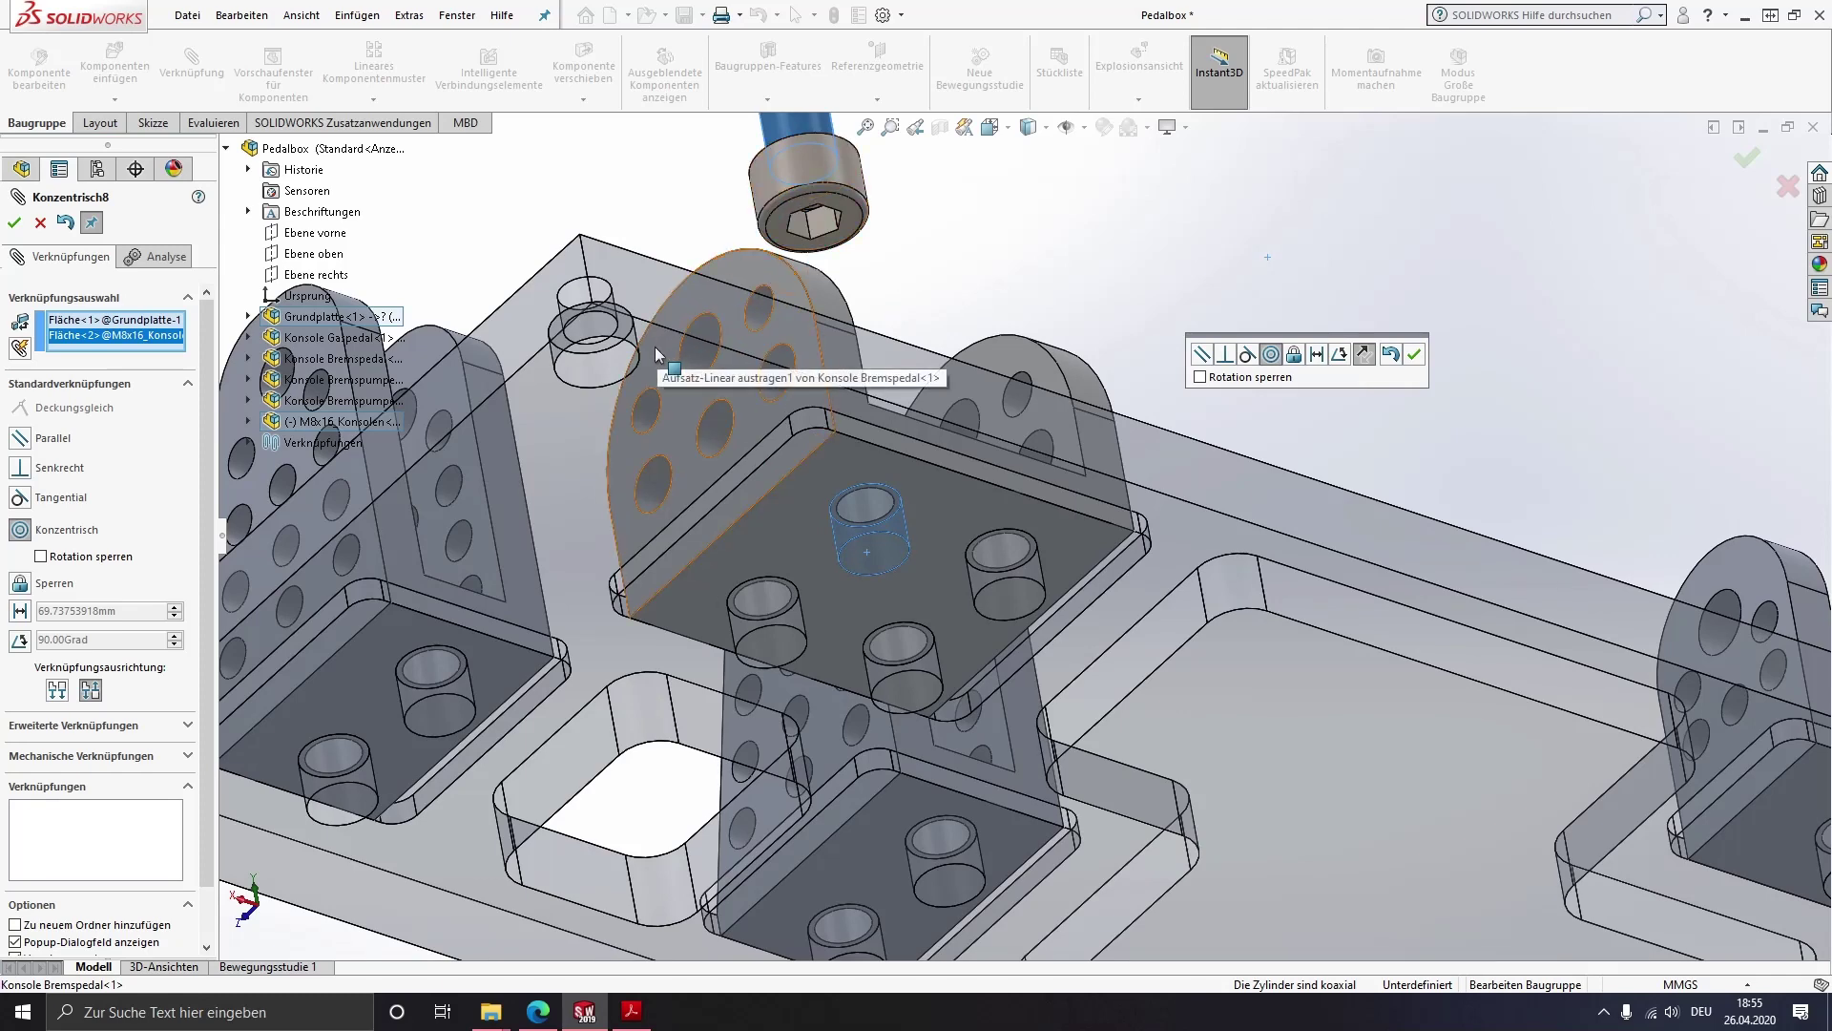
pyautogui.moveTo(655, 355); pyautogui.dragTo(743, 369, button='middle')
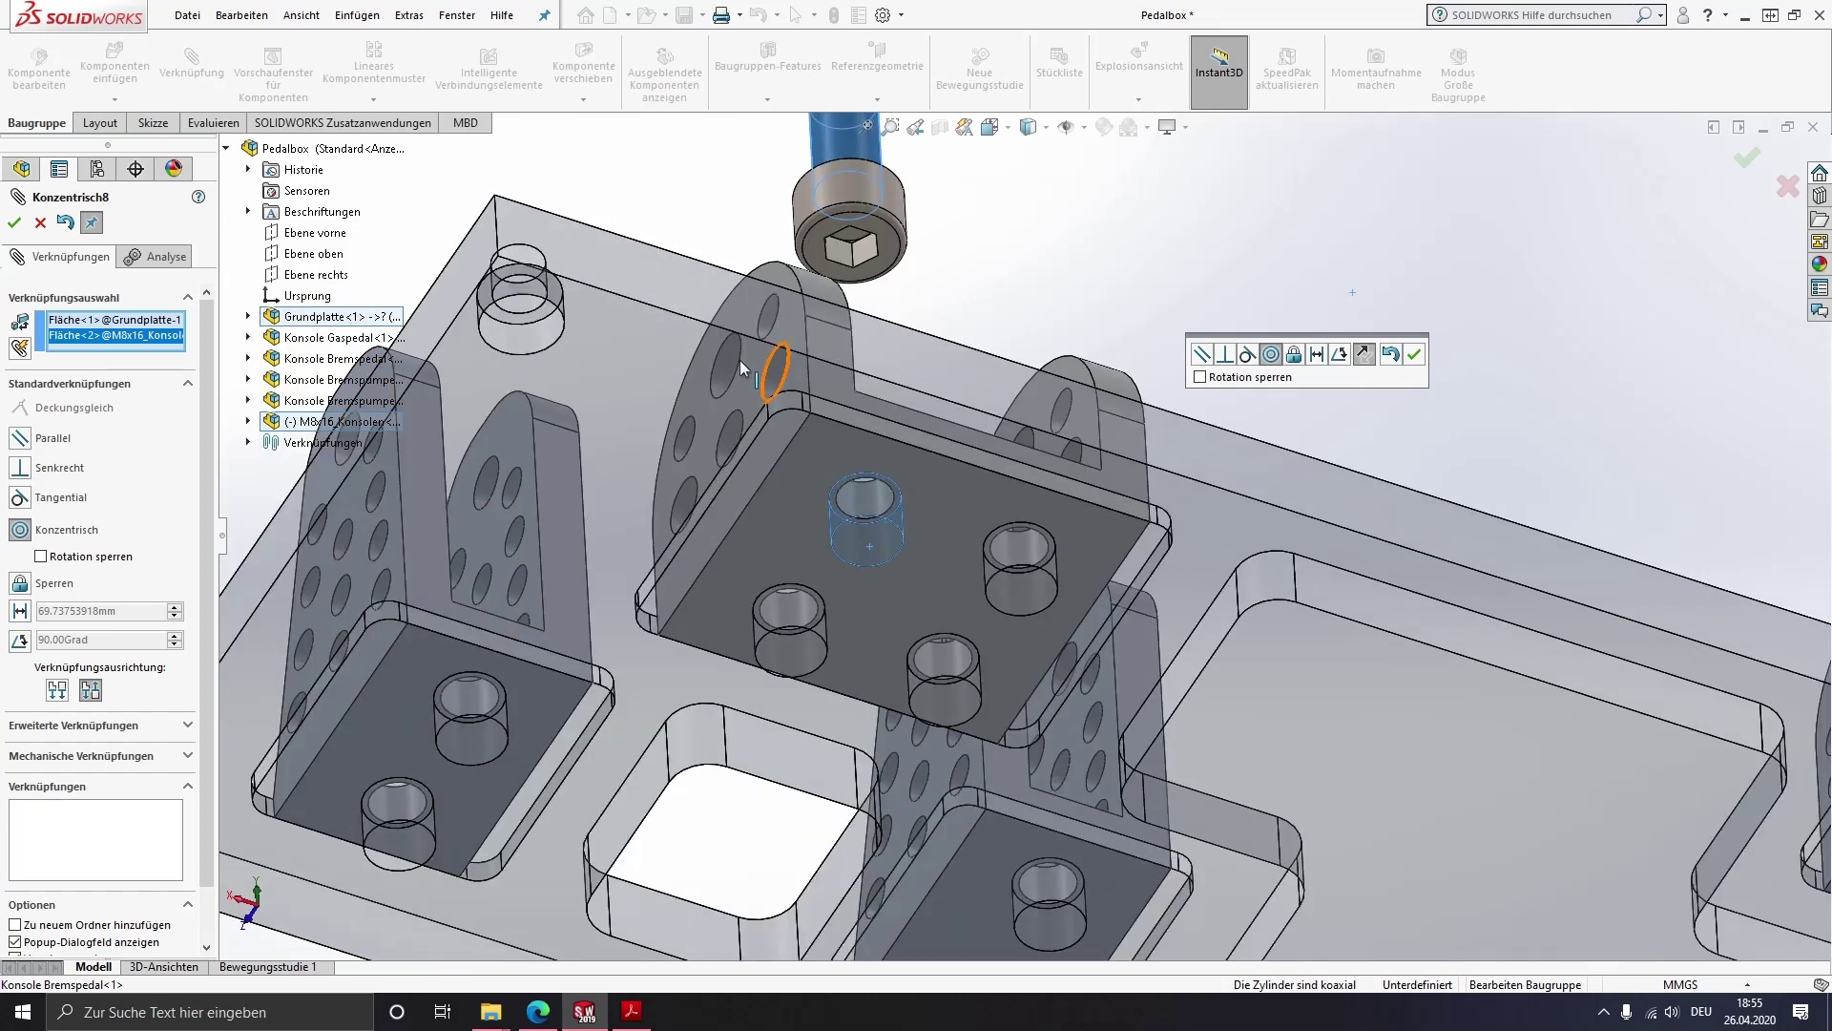
pyautogui.click(41, 556)
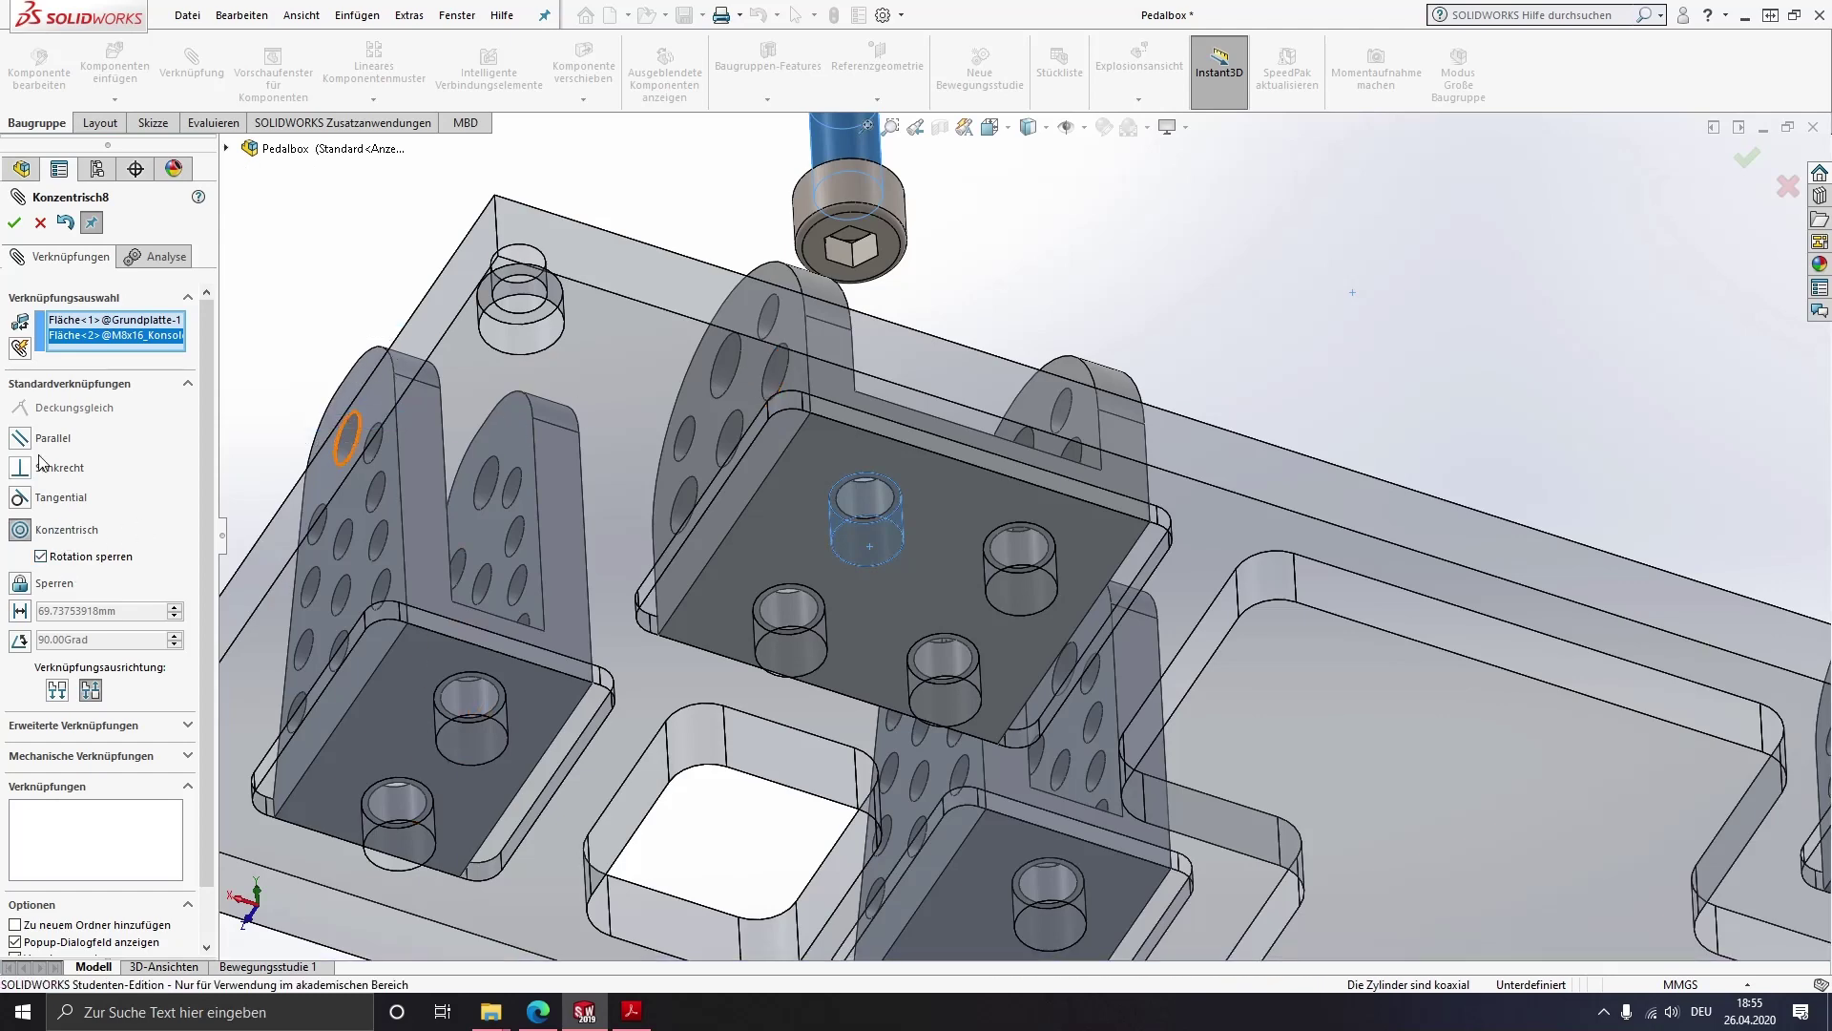
pyautogui.click(14, 223)
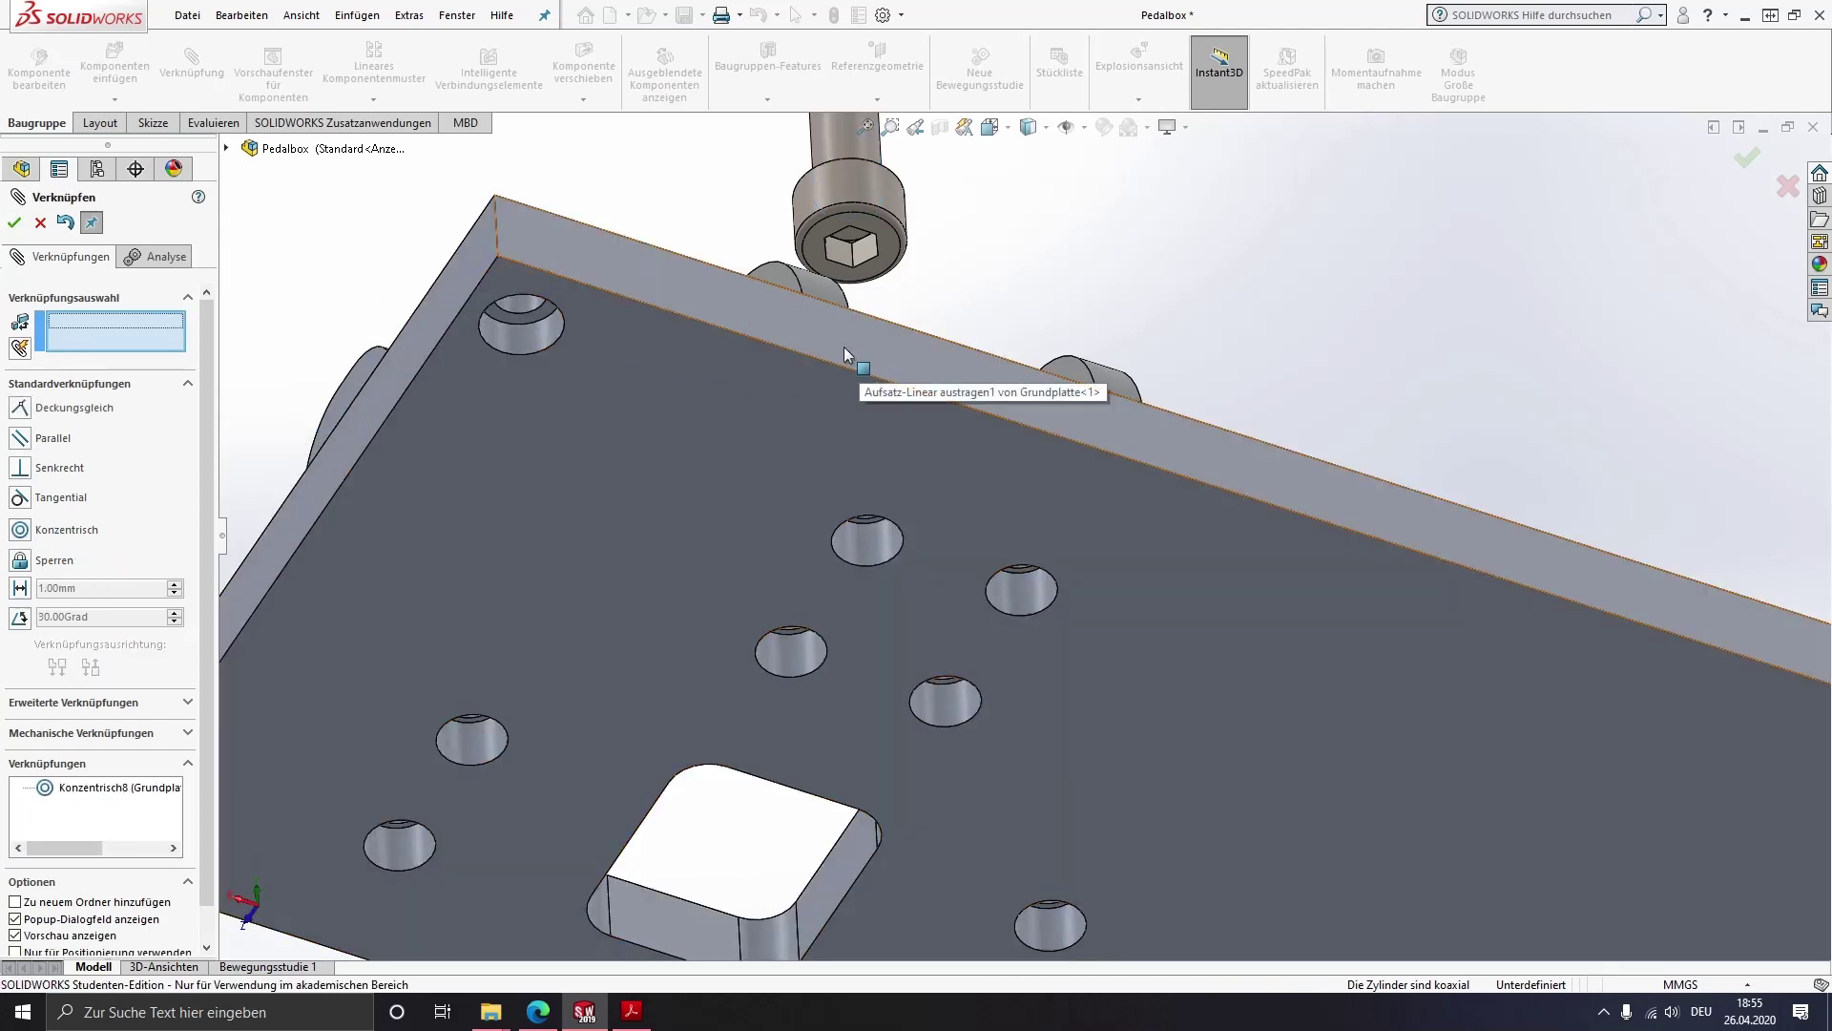
# Make the bolt head face Deckungsgleich with the plate's bottom face
pyautogui.scroll(-3, 843, 347)
pyautogui.moveTo(863, 436)
pyautogui.mouseDown(button='middle')
pyautogui.moveTo(871, 552)
pyautogui.moveTo(990, 472)
pyautogui.mouseUp(button='middle')
pyautogui.scroll(5, 871, 551)
pyautogui.scroll(-4, 988, 471)
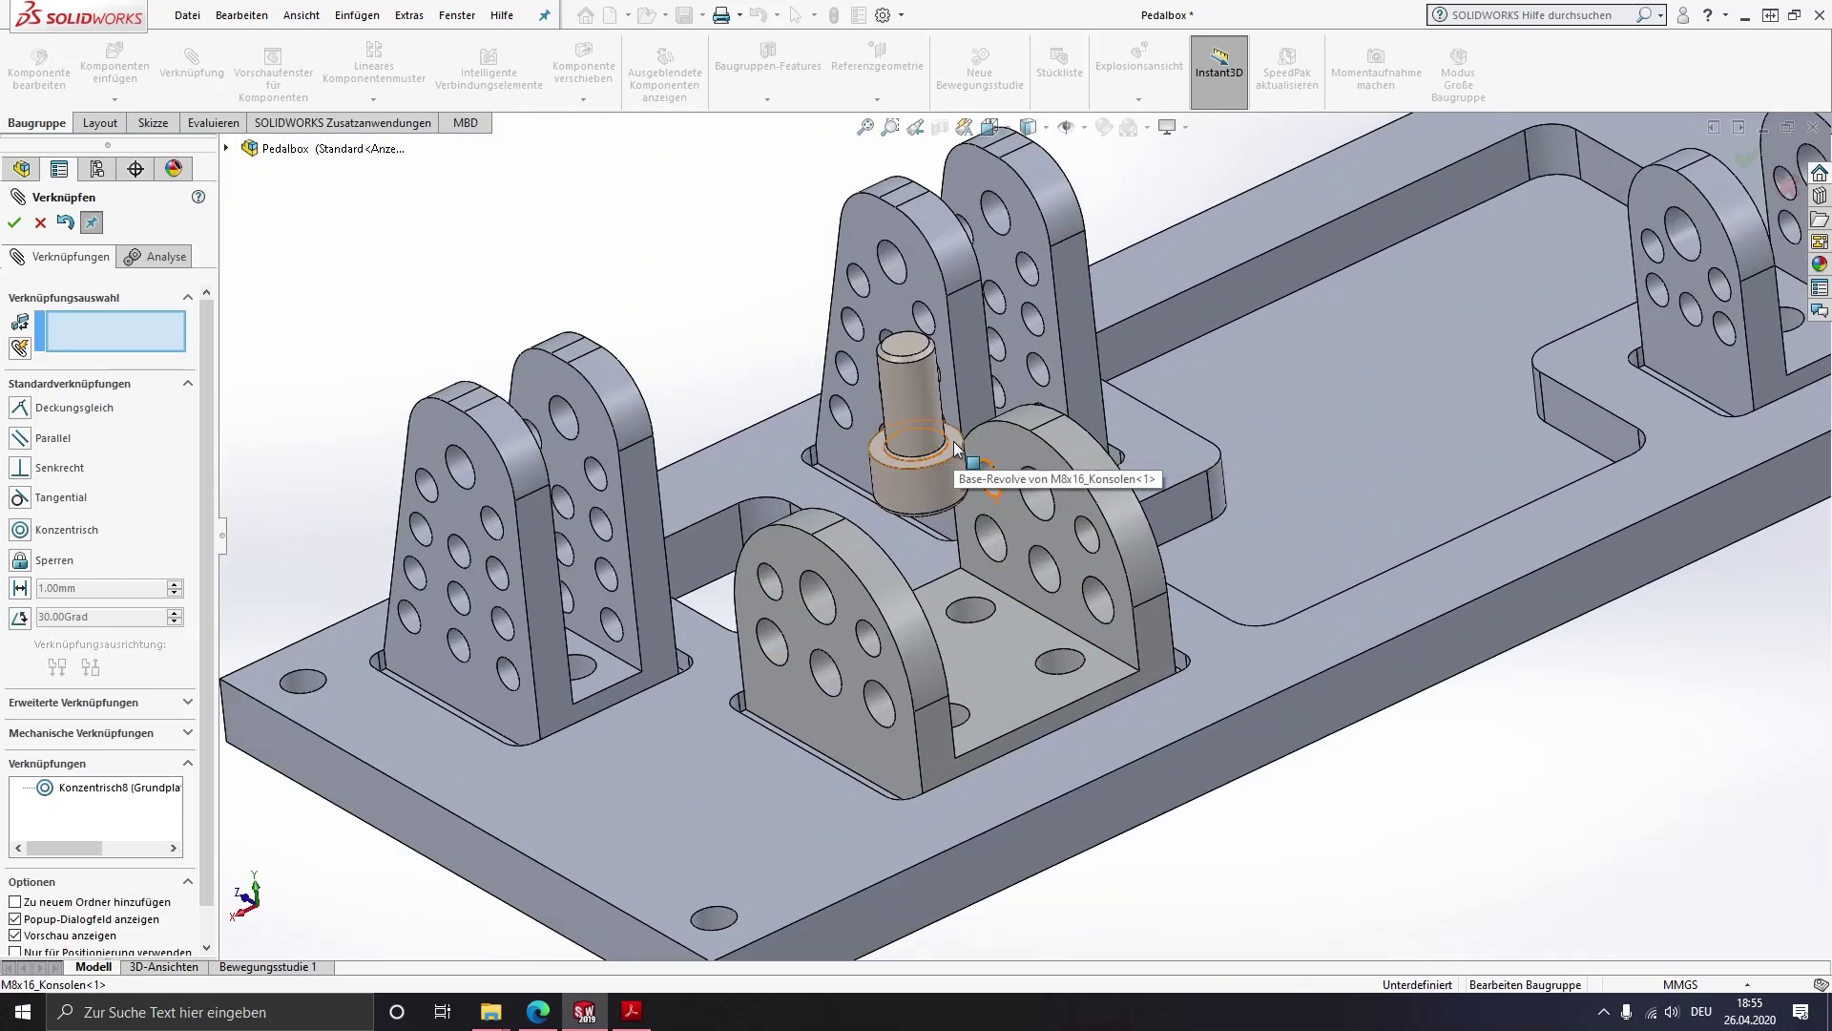
pyautogui.click(931, 456)
pyautogui.moveTo(1073, 776)
pyautogui.mouseDown(button='middle')
pyautogui.moveTo(1031, 851)
pyautogui.moveTo(1068, 741)
pyautogui.moveTo(1286, 861)
pyautogui.mouseUp(button='middle')
pyautogui.click(1023, 849)
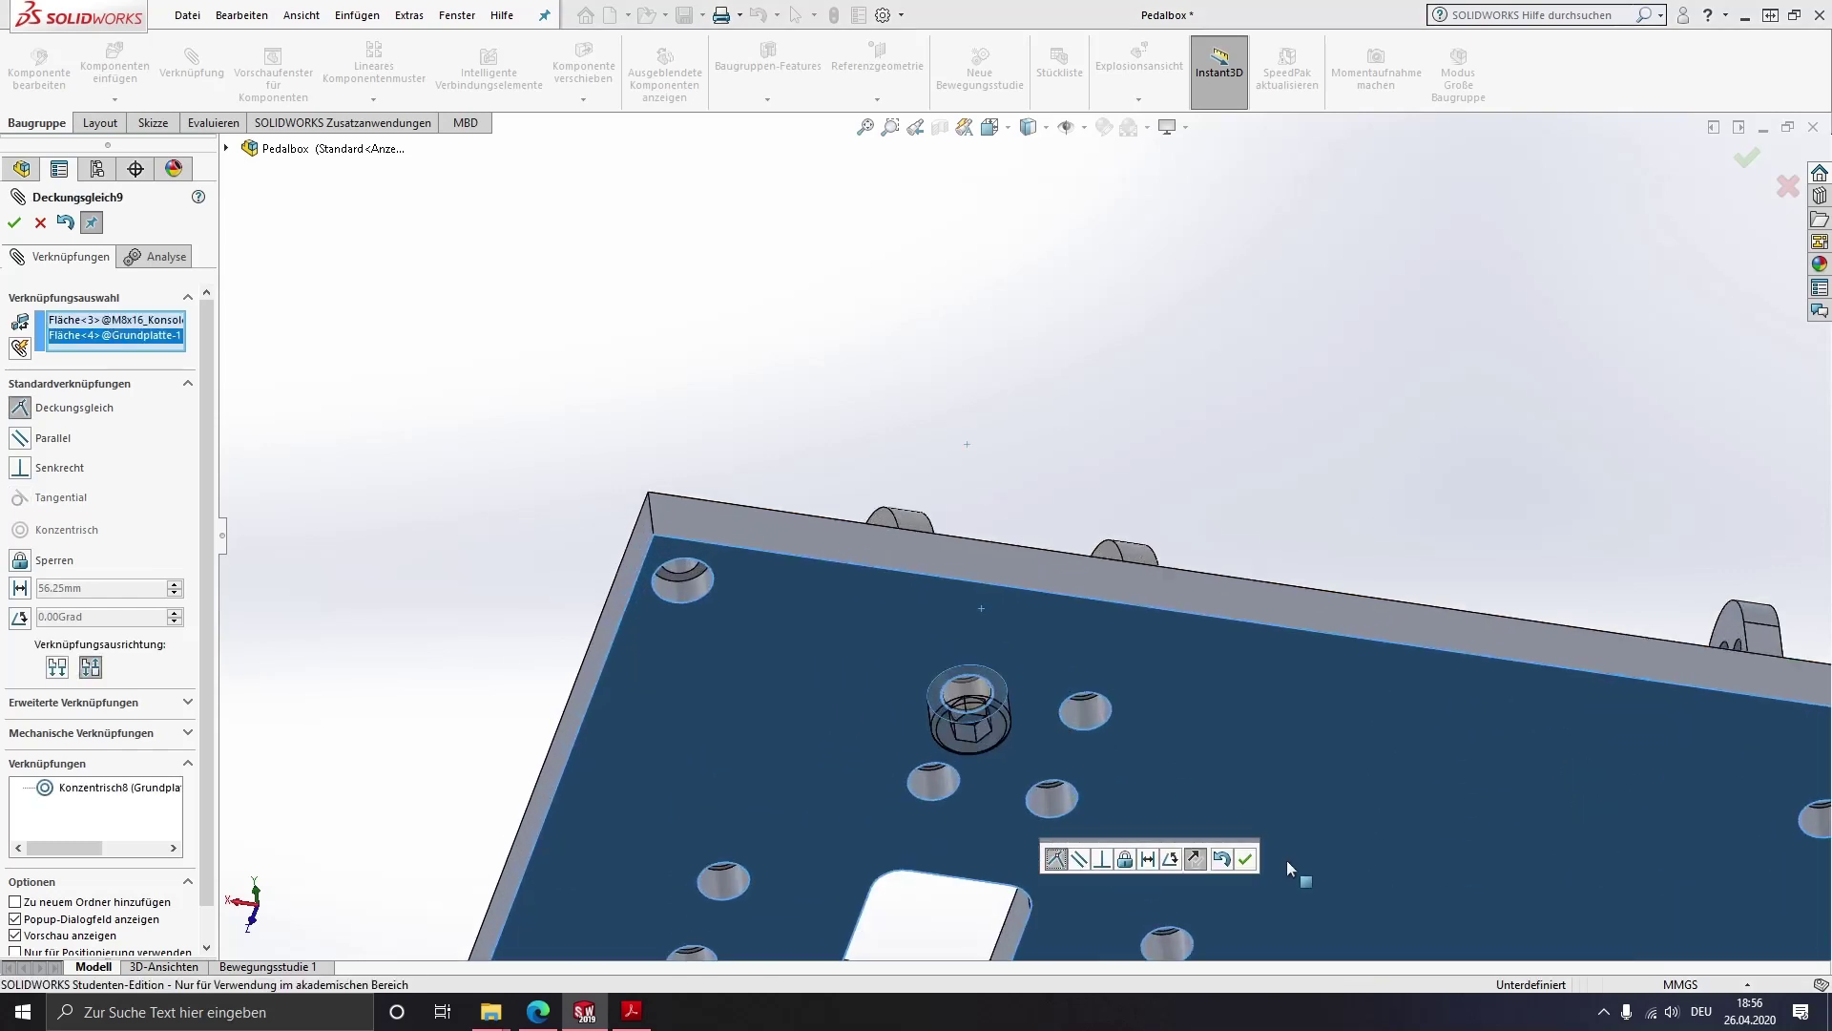
pyautogui.click(1246, 859)
pyautogui.moveTo(1046, 615); pyautogui.dragTo(1052, 665, button='middle')
pyautogui.press('Return')
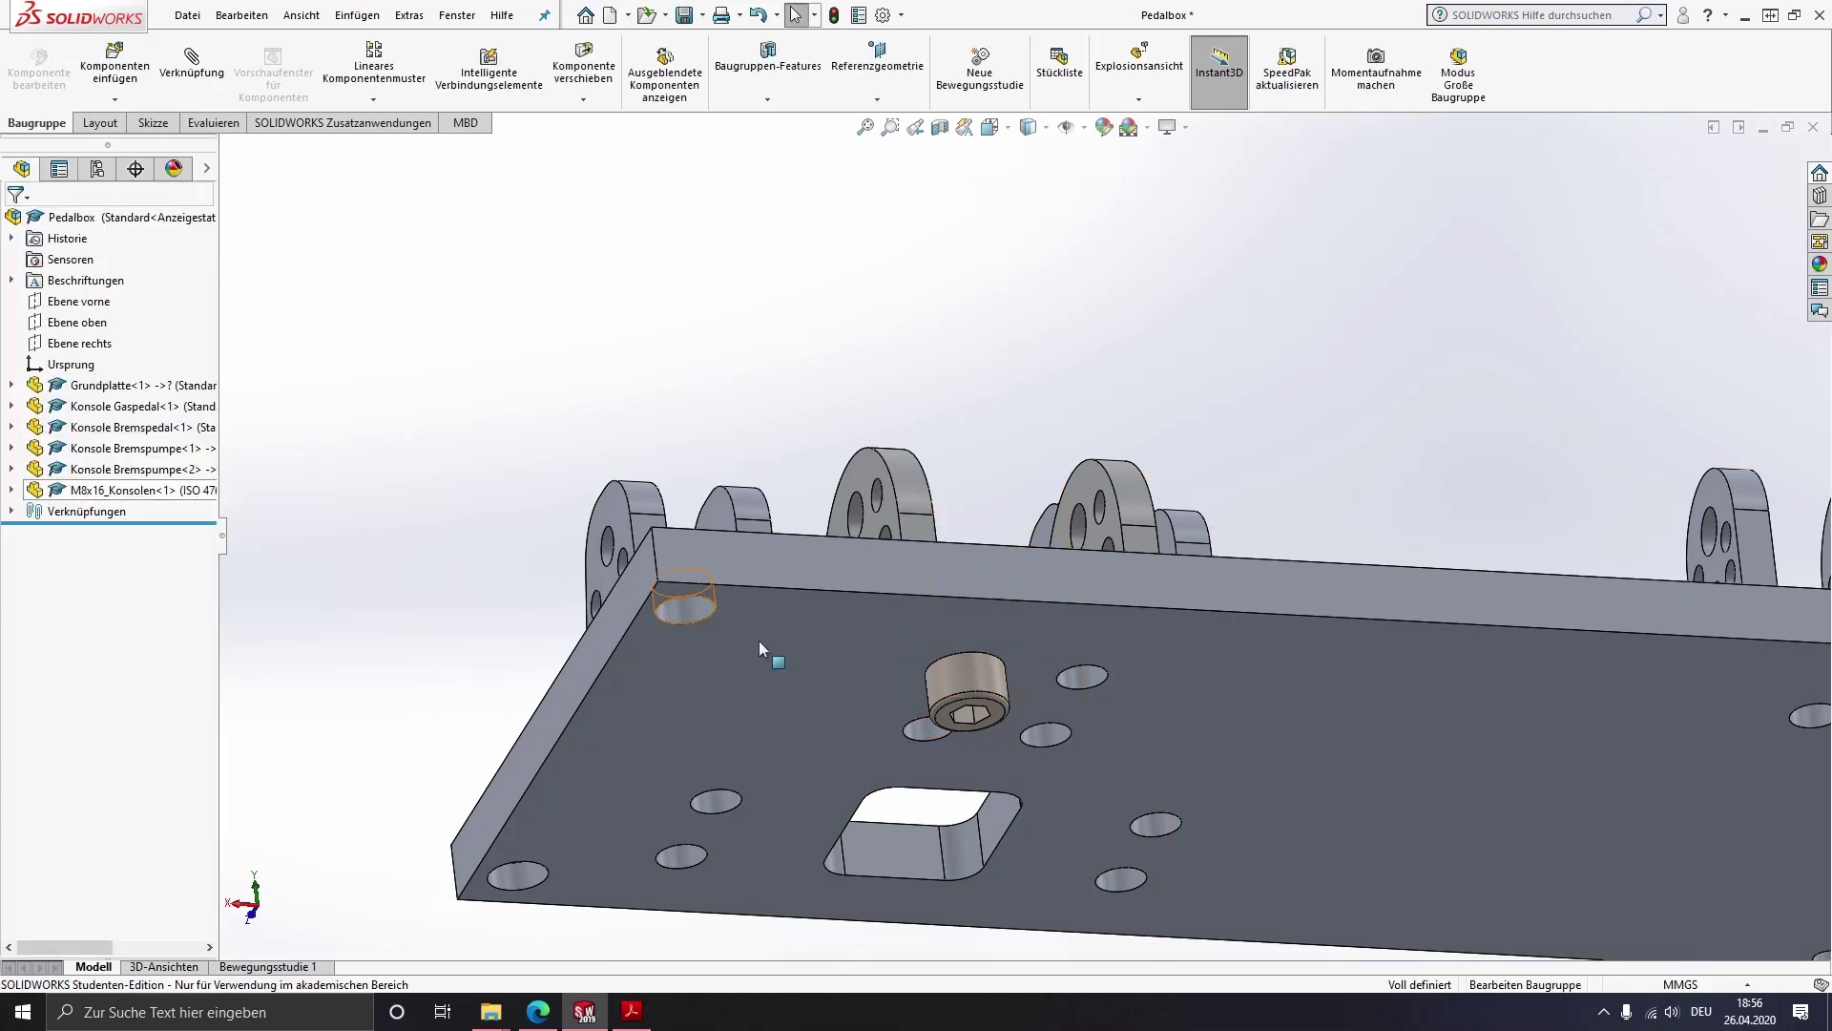
# Ctrl-drag an M8x16 screw copy into the hole beside the first screw on the underside
pyautogui.scroll(2, 1078, 743)
pyautogui.scroll(-2, 870, 549)
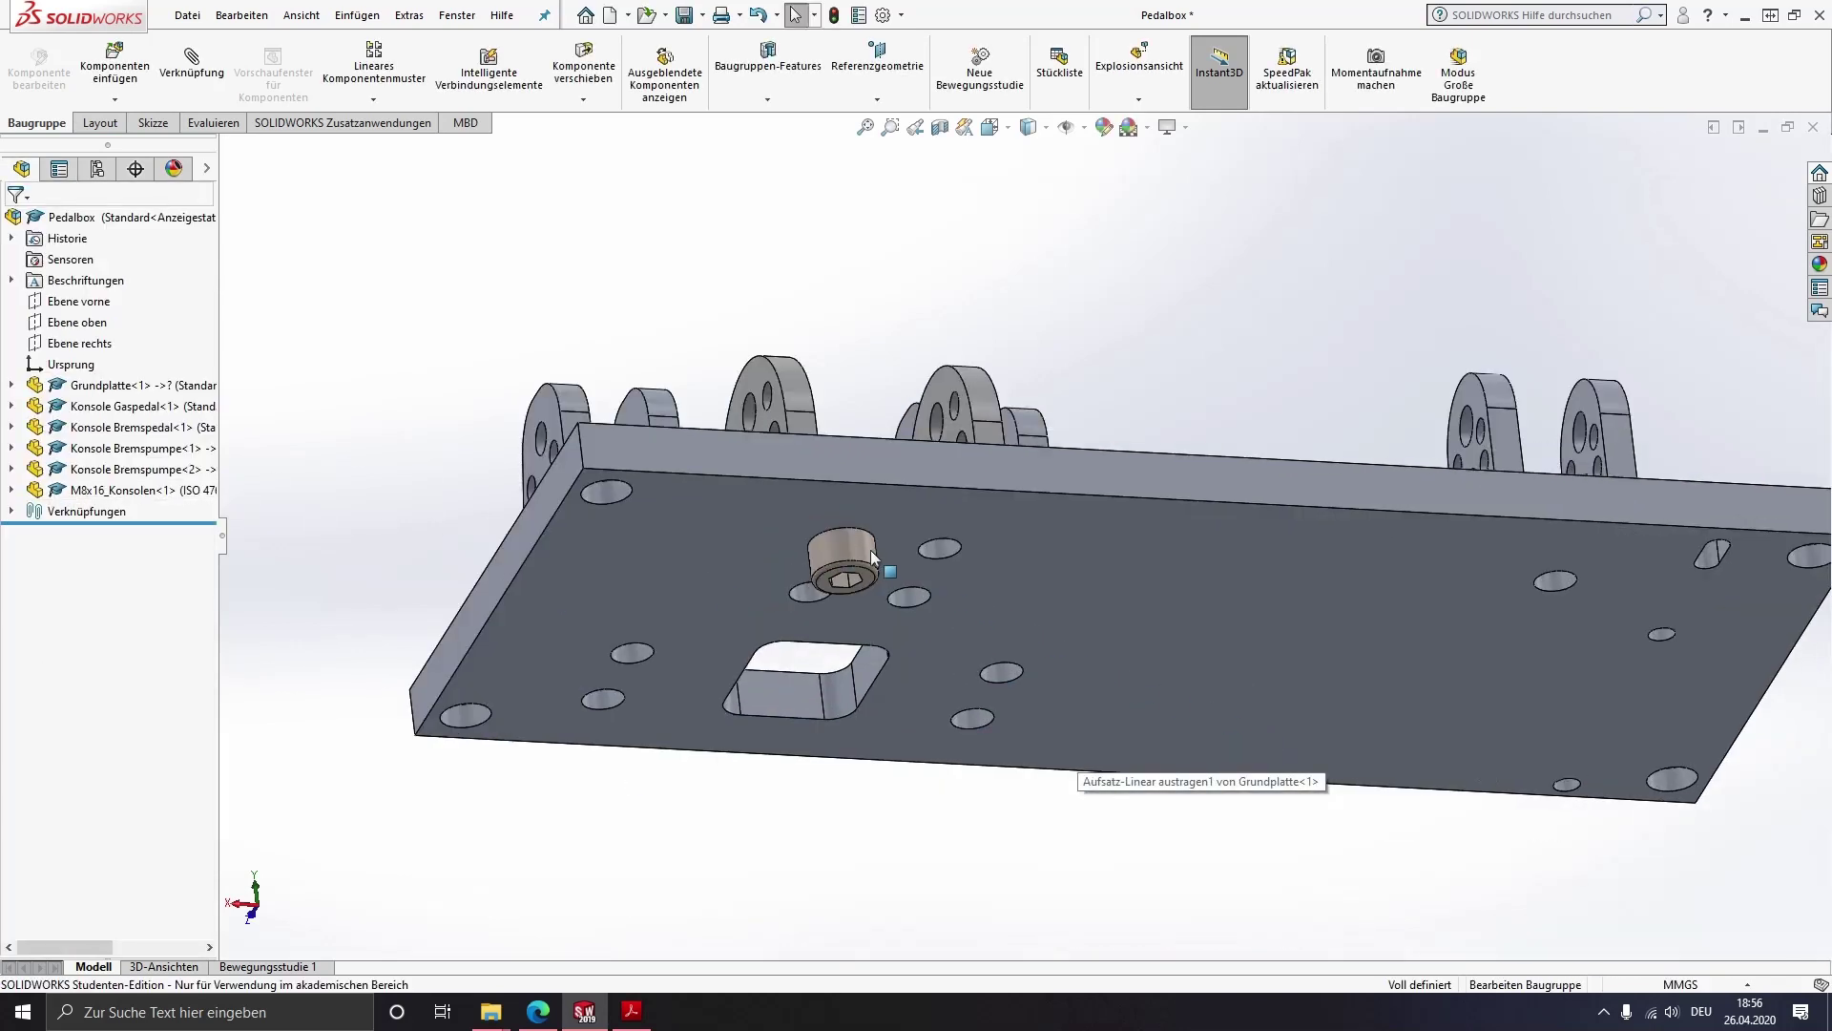
pyautogui.scroll(-2, 811, 541)
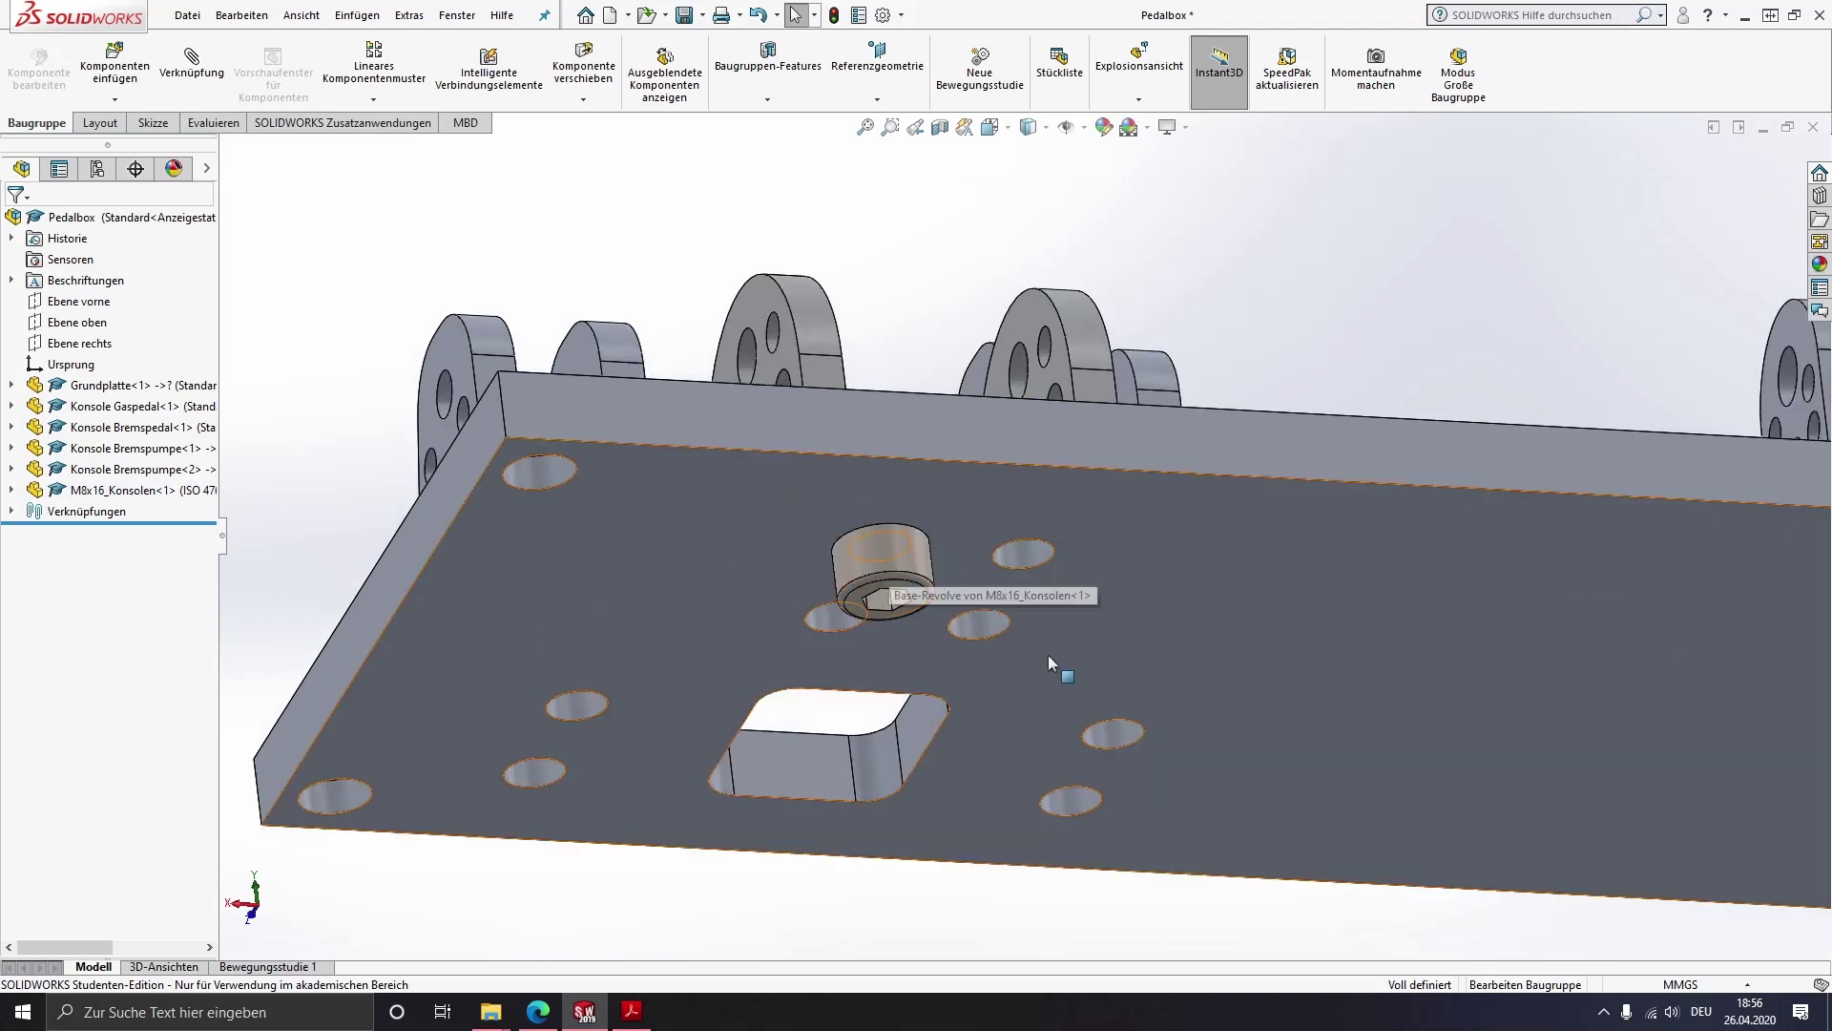
pyautogui.moveTo(1049, 656); pyautogui.dragTo(1032, 507, button='middle')
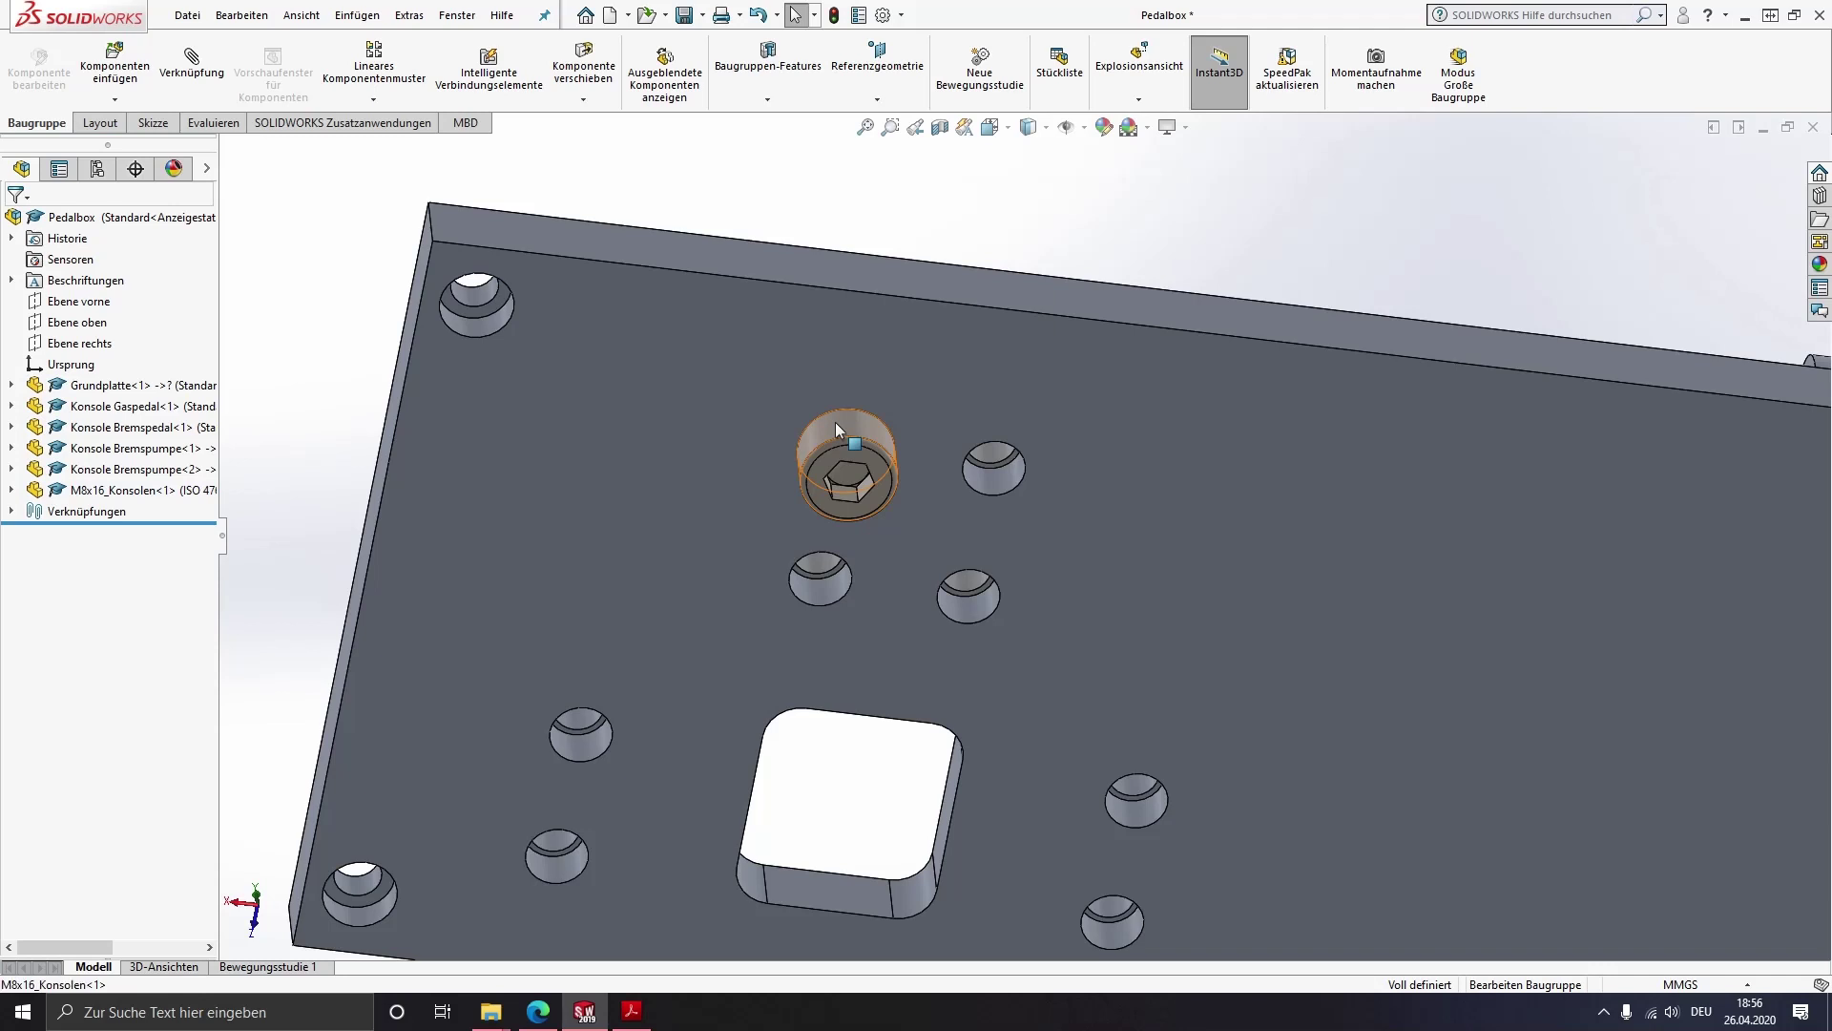
pyautogui.moveTo(834, 422); pyautogui.dragTo(889, 492)
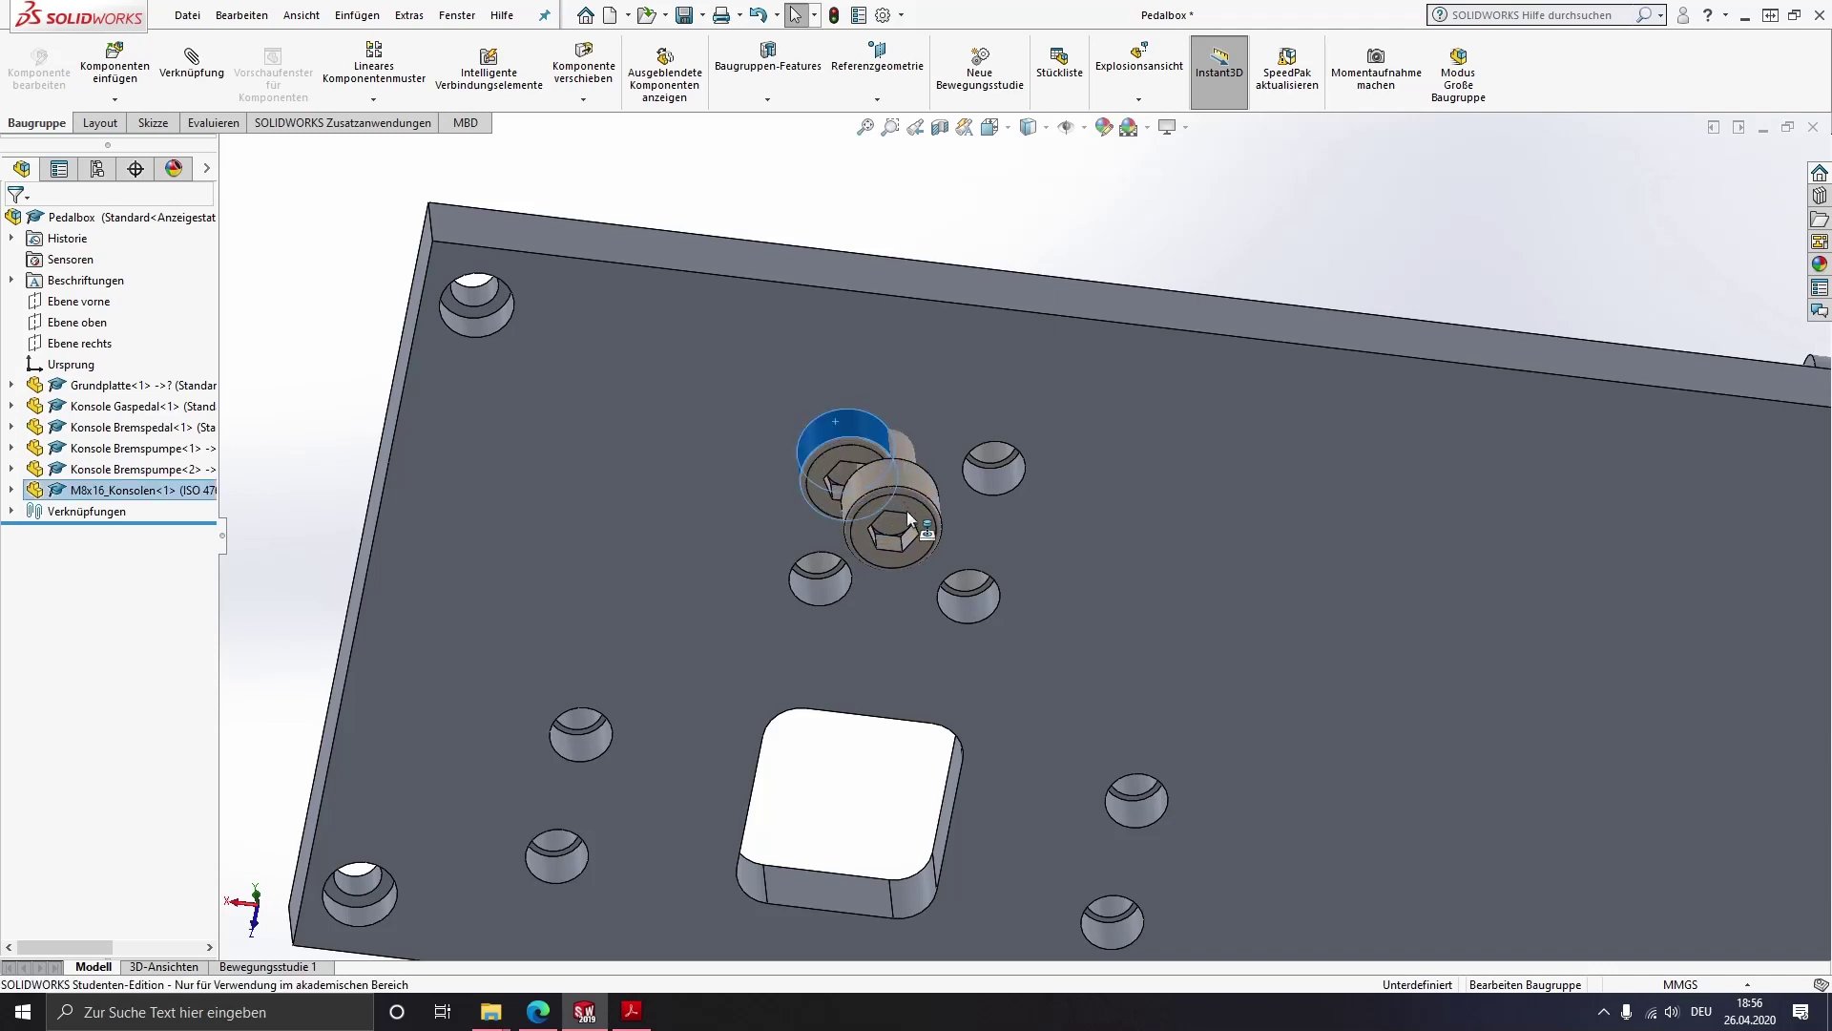
pyautogui.moveTo(1082, 557); pyautogui.dragTo(1084, 541)
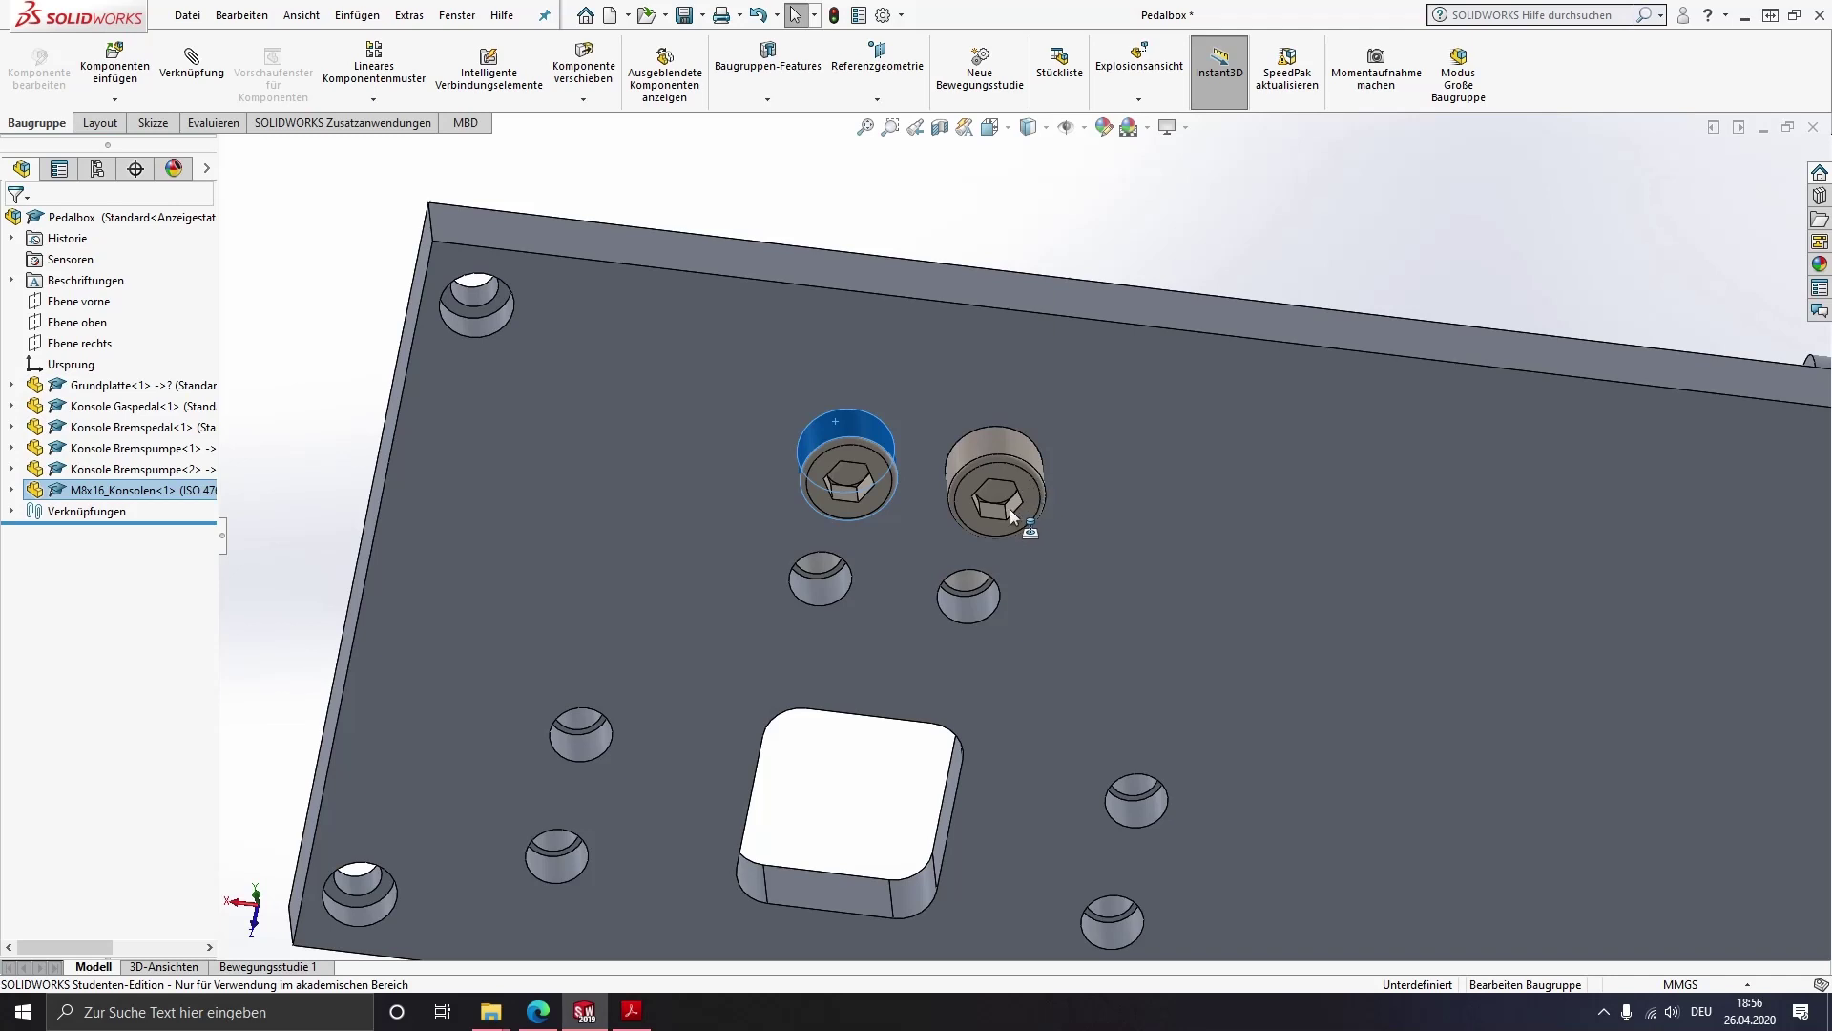
pyautogui.moveTo(992, 578); pyautogui.dragTo(973, 616)
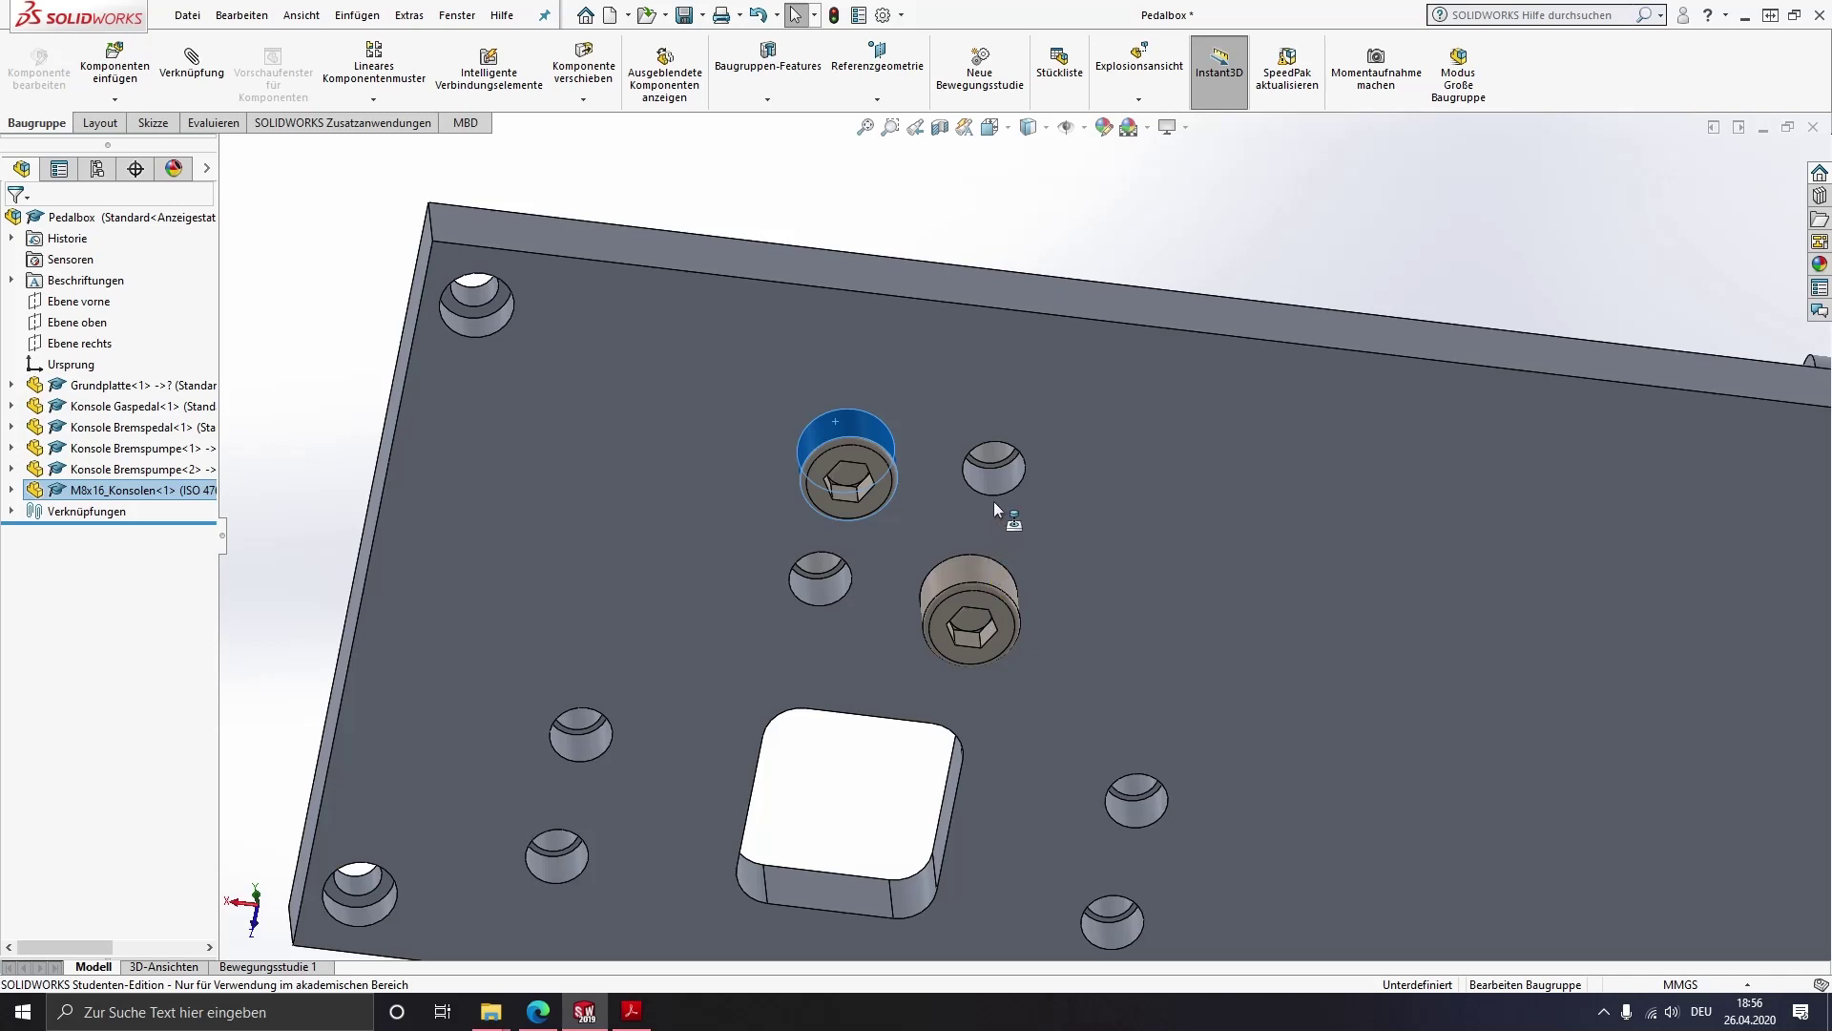
pyautogui.moveTo(993, 501); pyautogui.dragTo(994, 479)
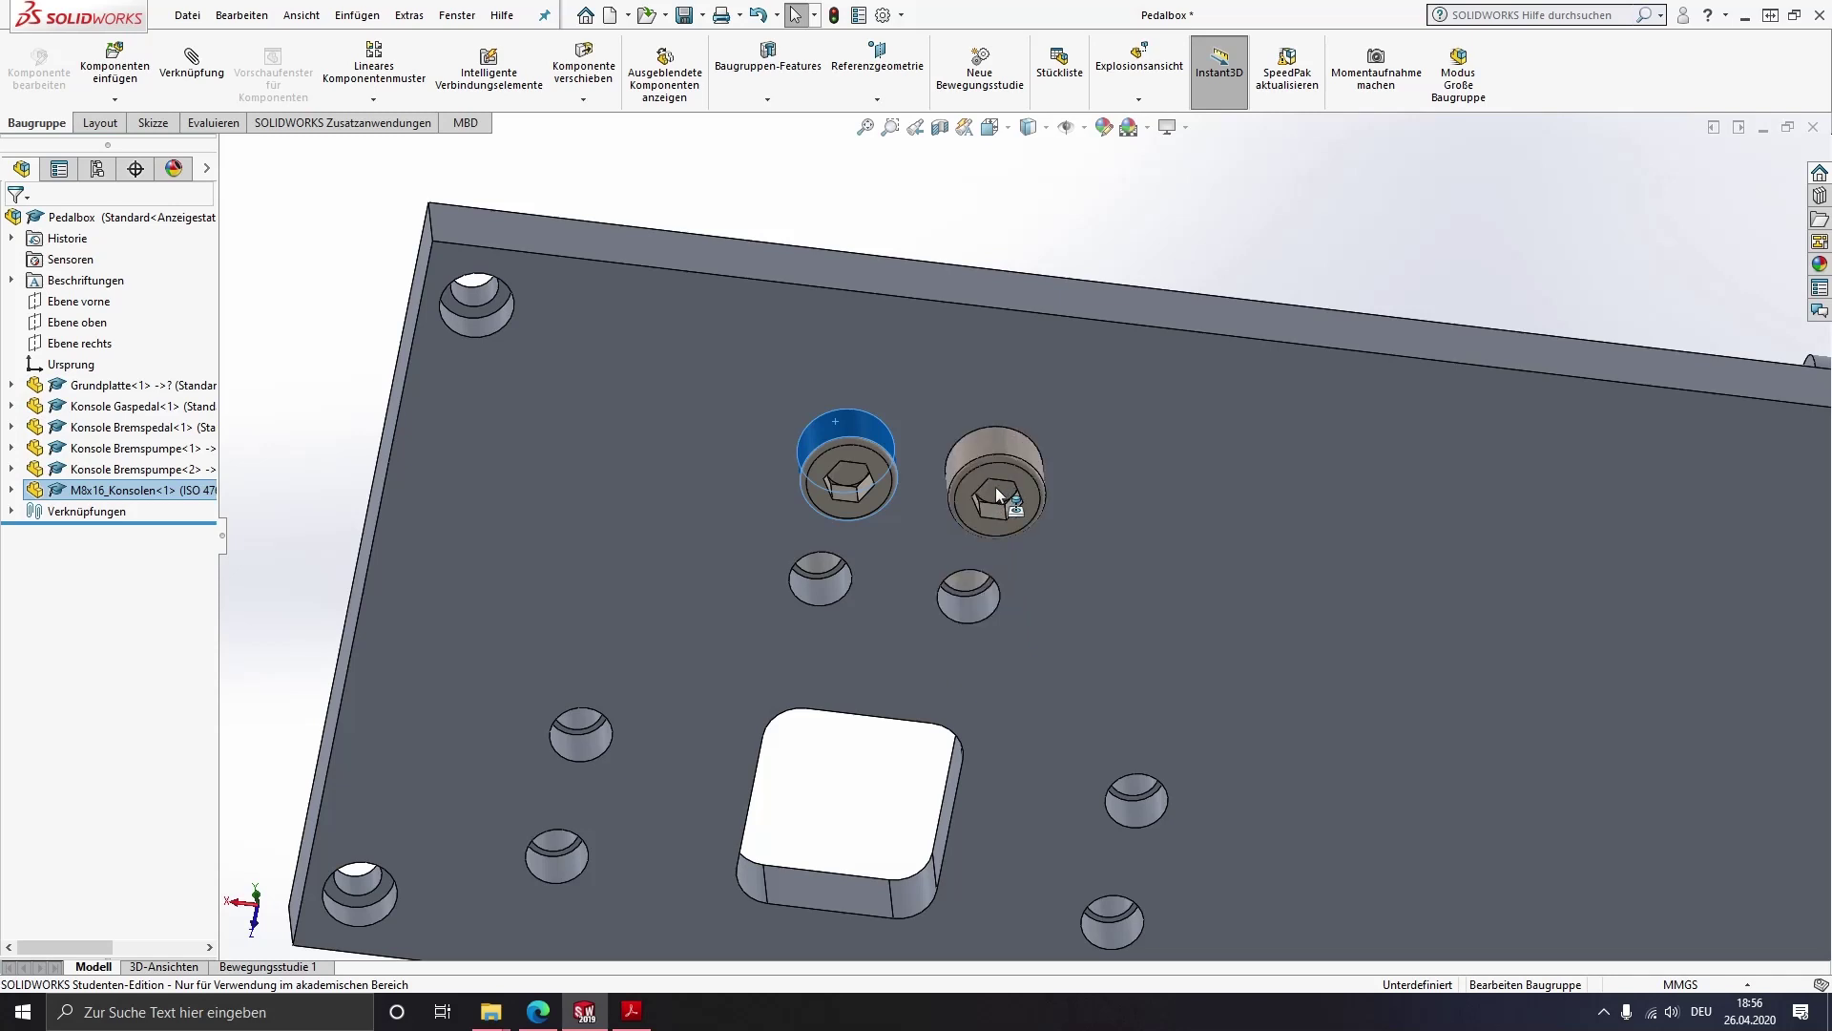
pyautogui.moveTo(995, 486); pyautogui.dragTo(994, 487)
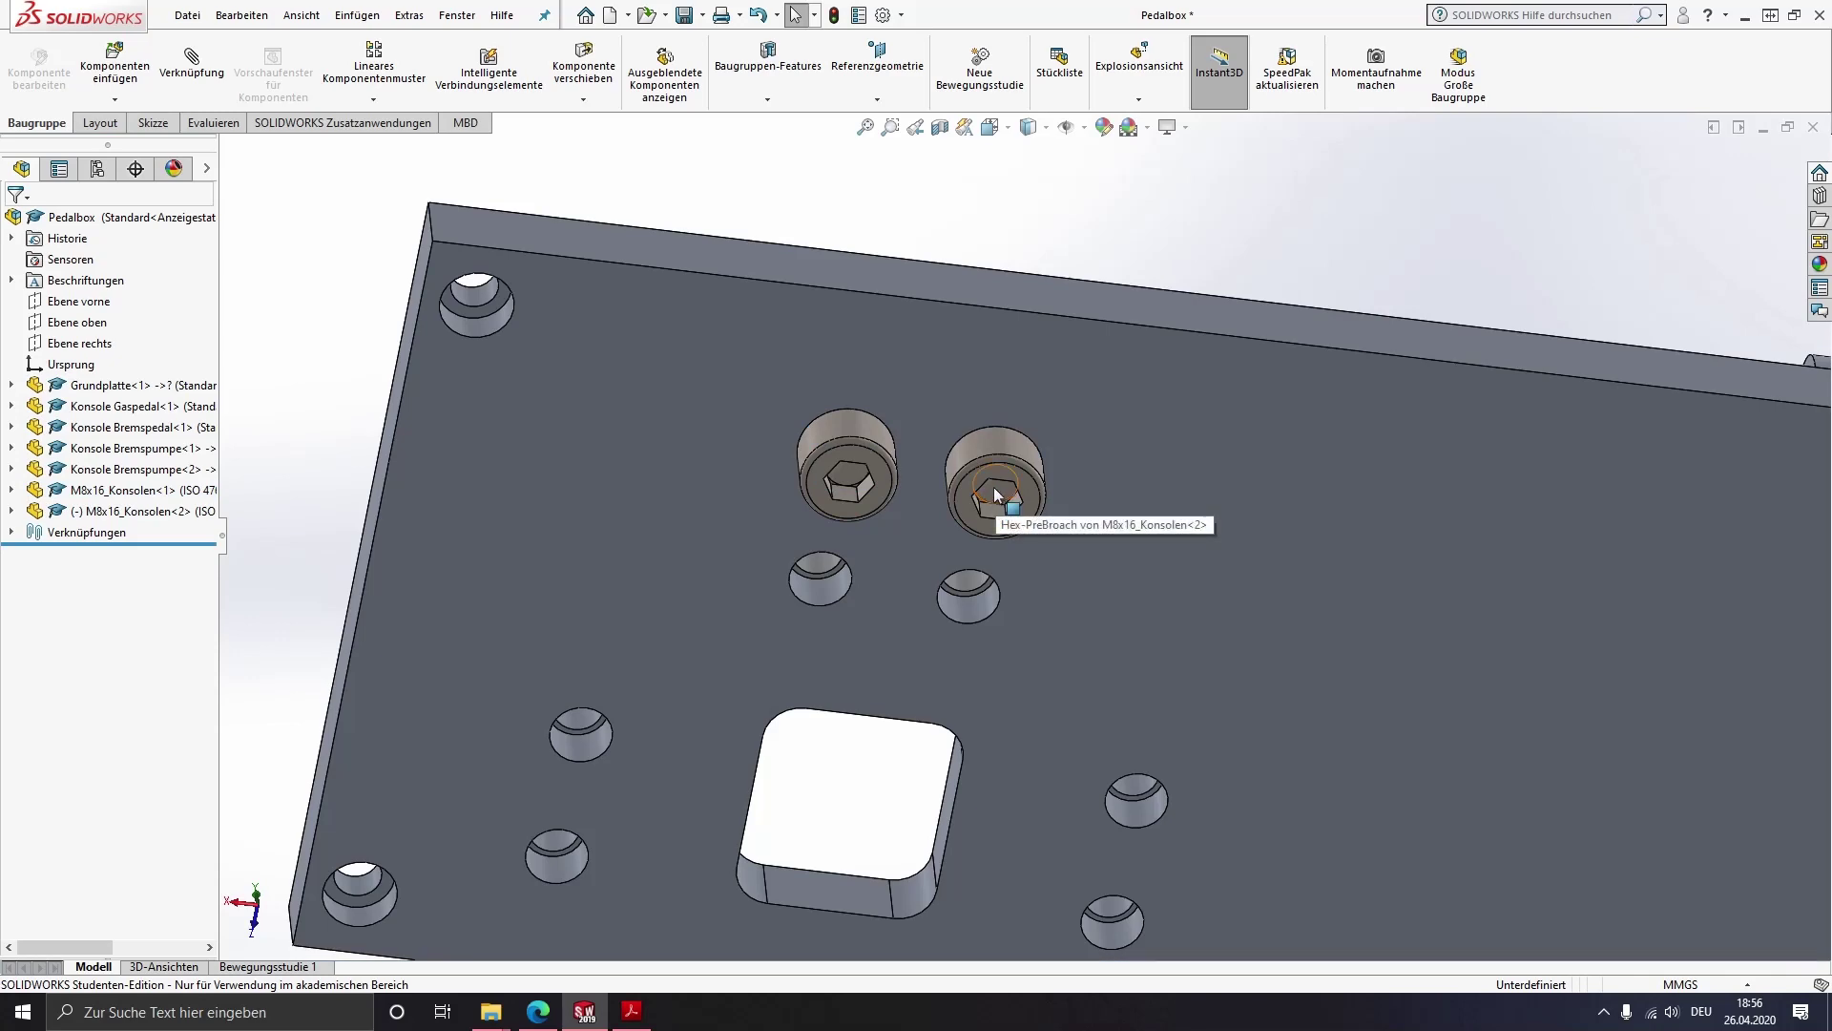
pyautogui.moveTo(1010, 401)
pyautogui.mouseDown(button='middle')
pyautogui.moveTo(1018, 709)
pyautogui.moveTo(909, 446)
pyautogui.mouseUp(button='middle')
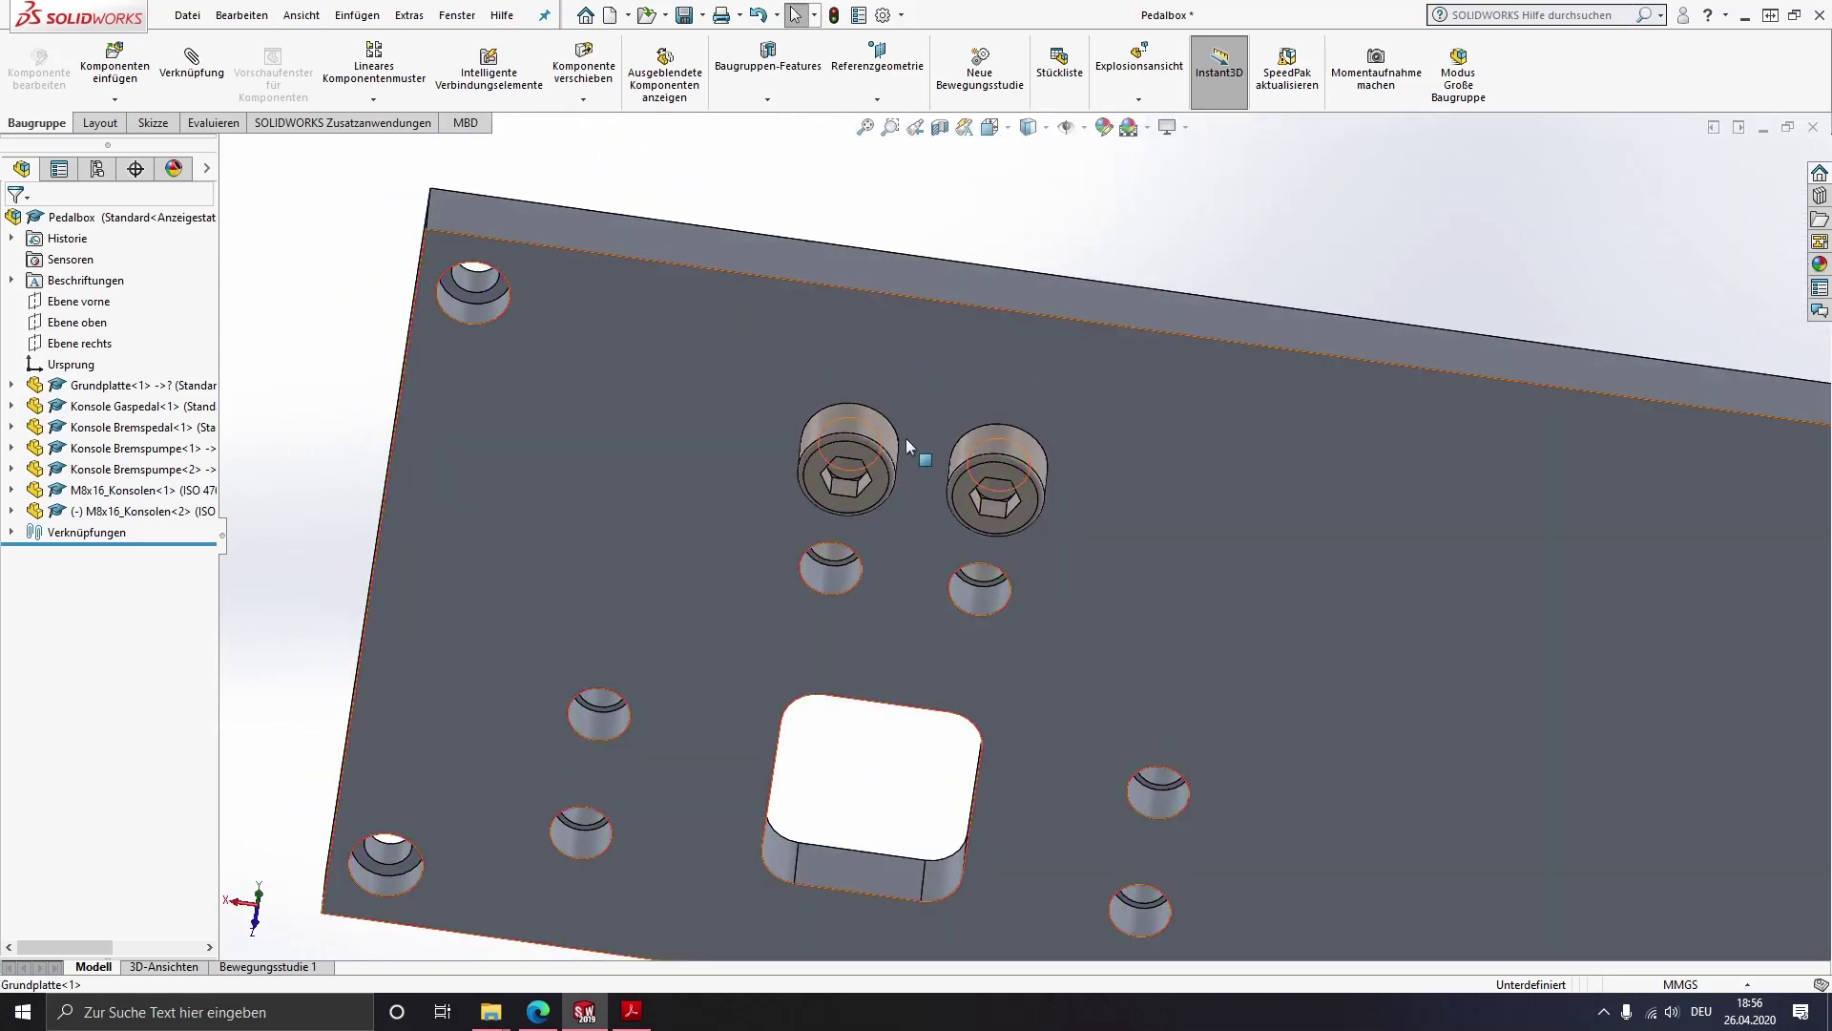
# Expand the M8x16 screws in the tree to locate the second screw's mates
pyautogui.click(13, 512)
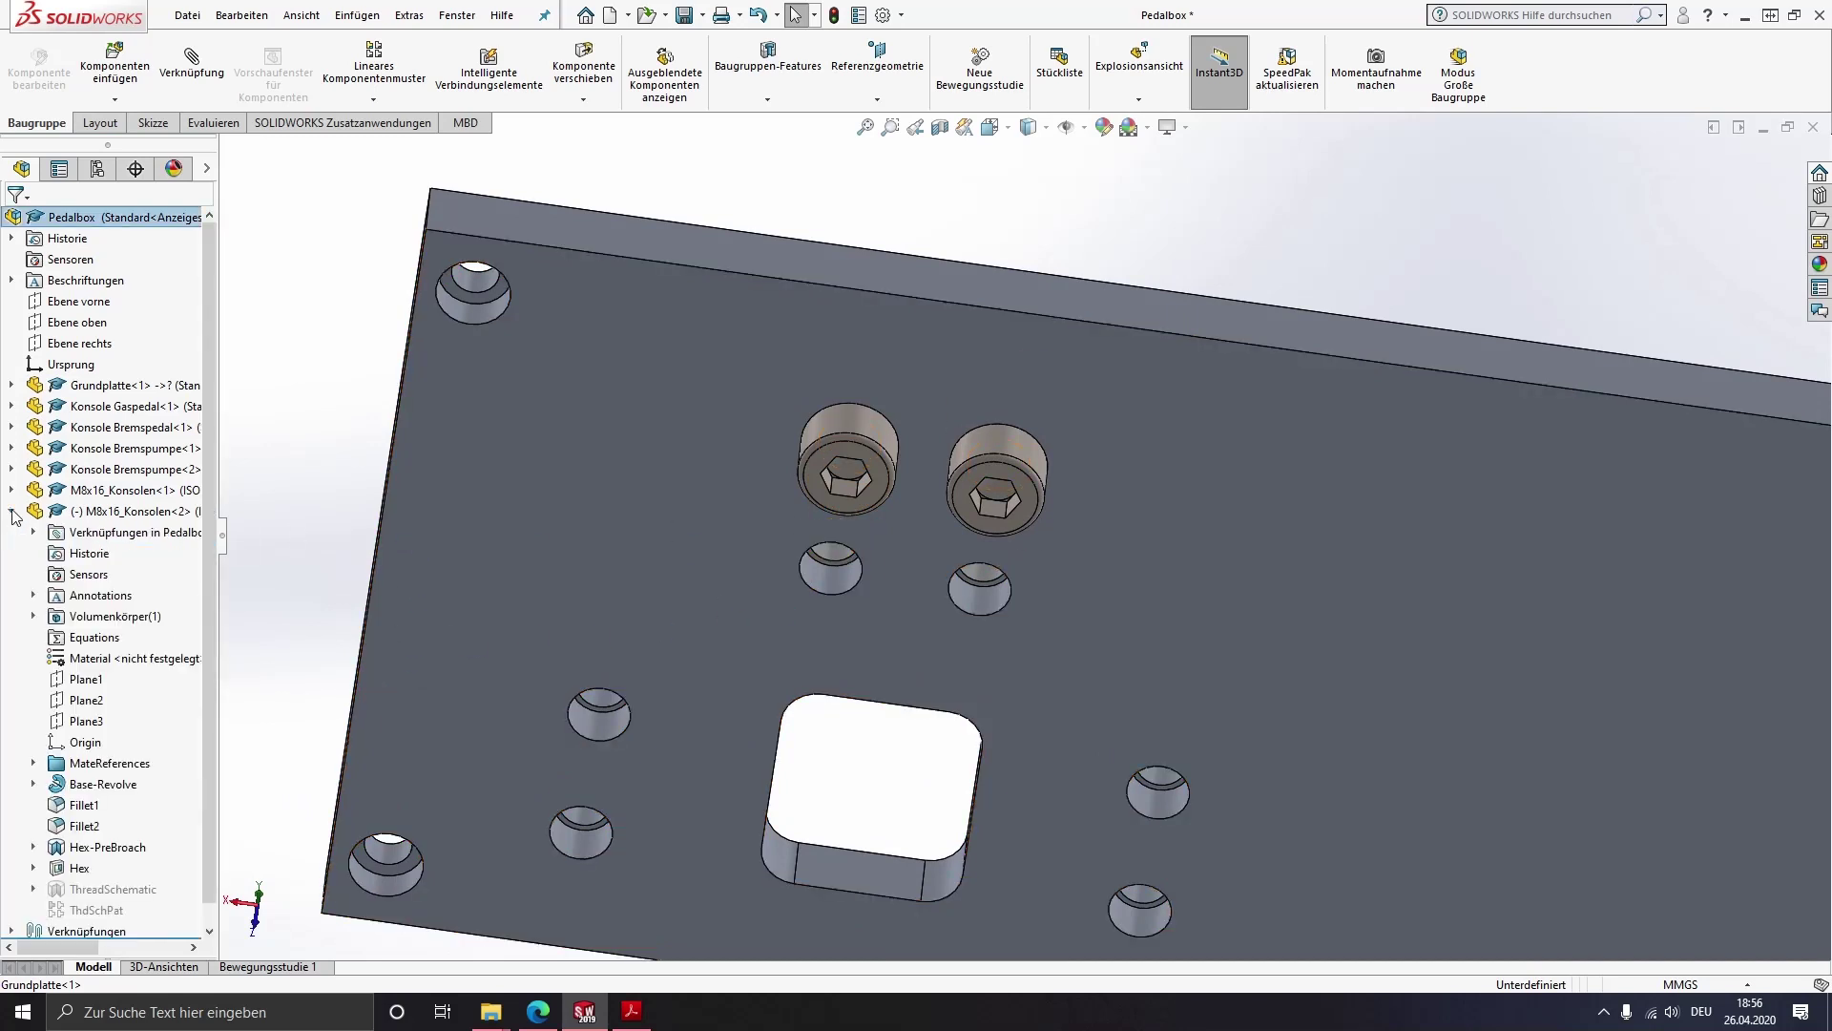
pyautogui.click(34, 532)
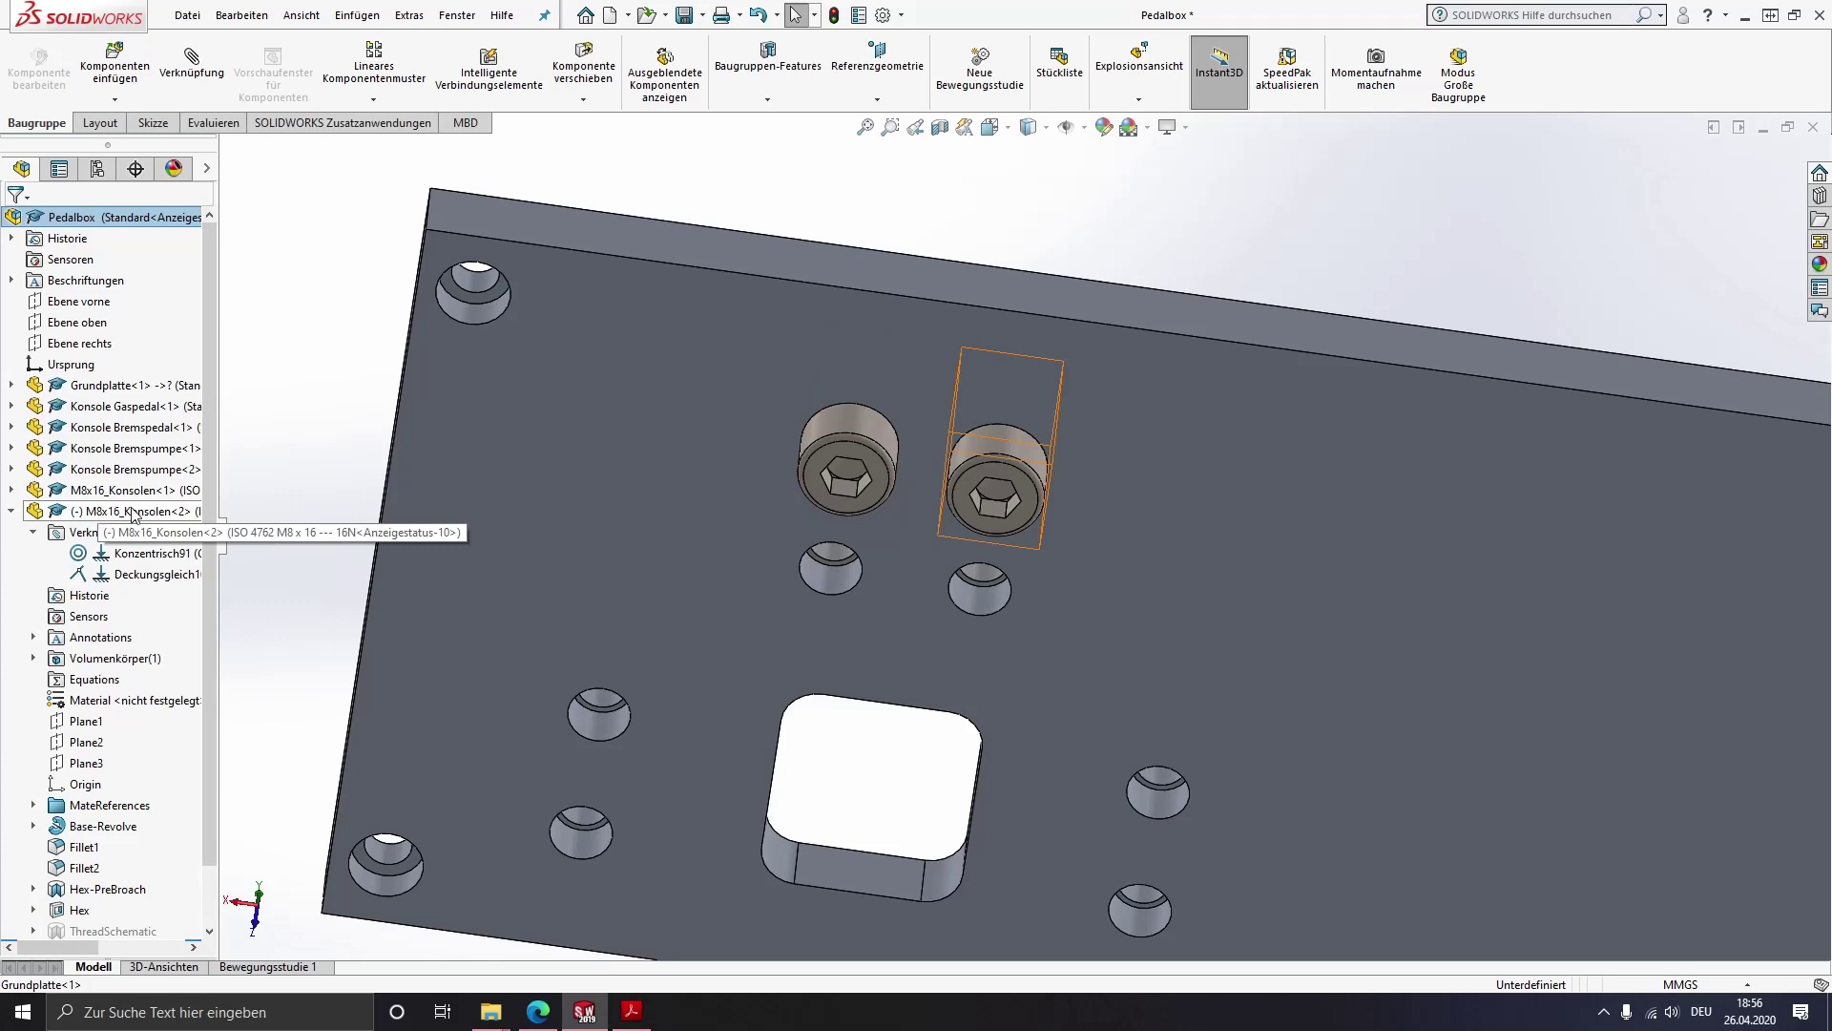
pyautogui.click(123, 578)
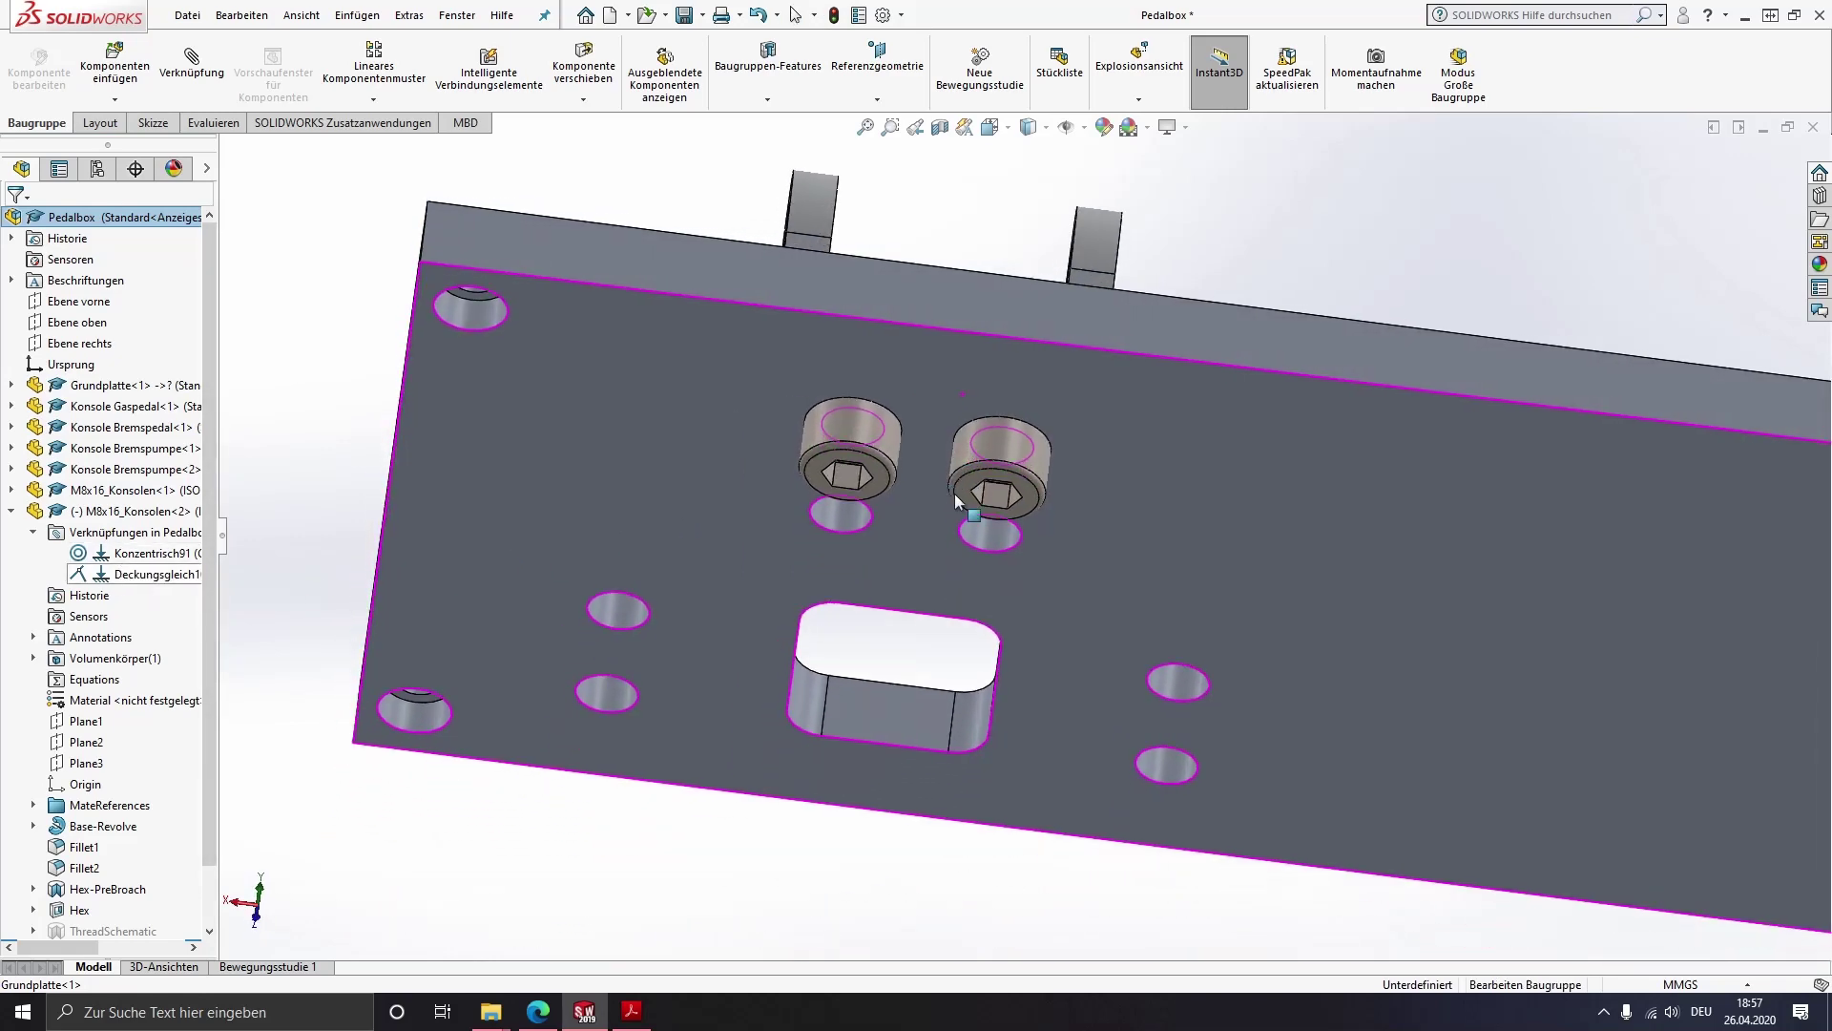
pyautogui.click(12, 511)
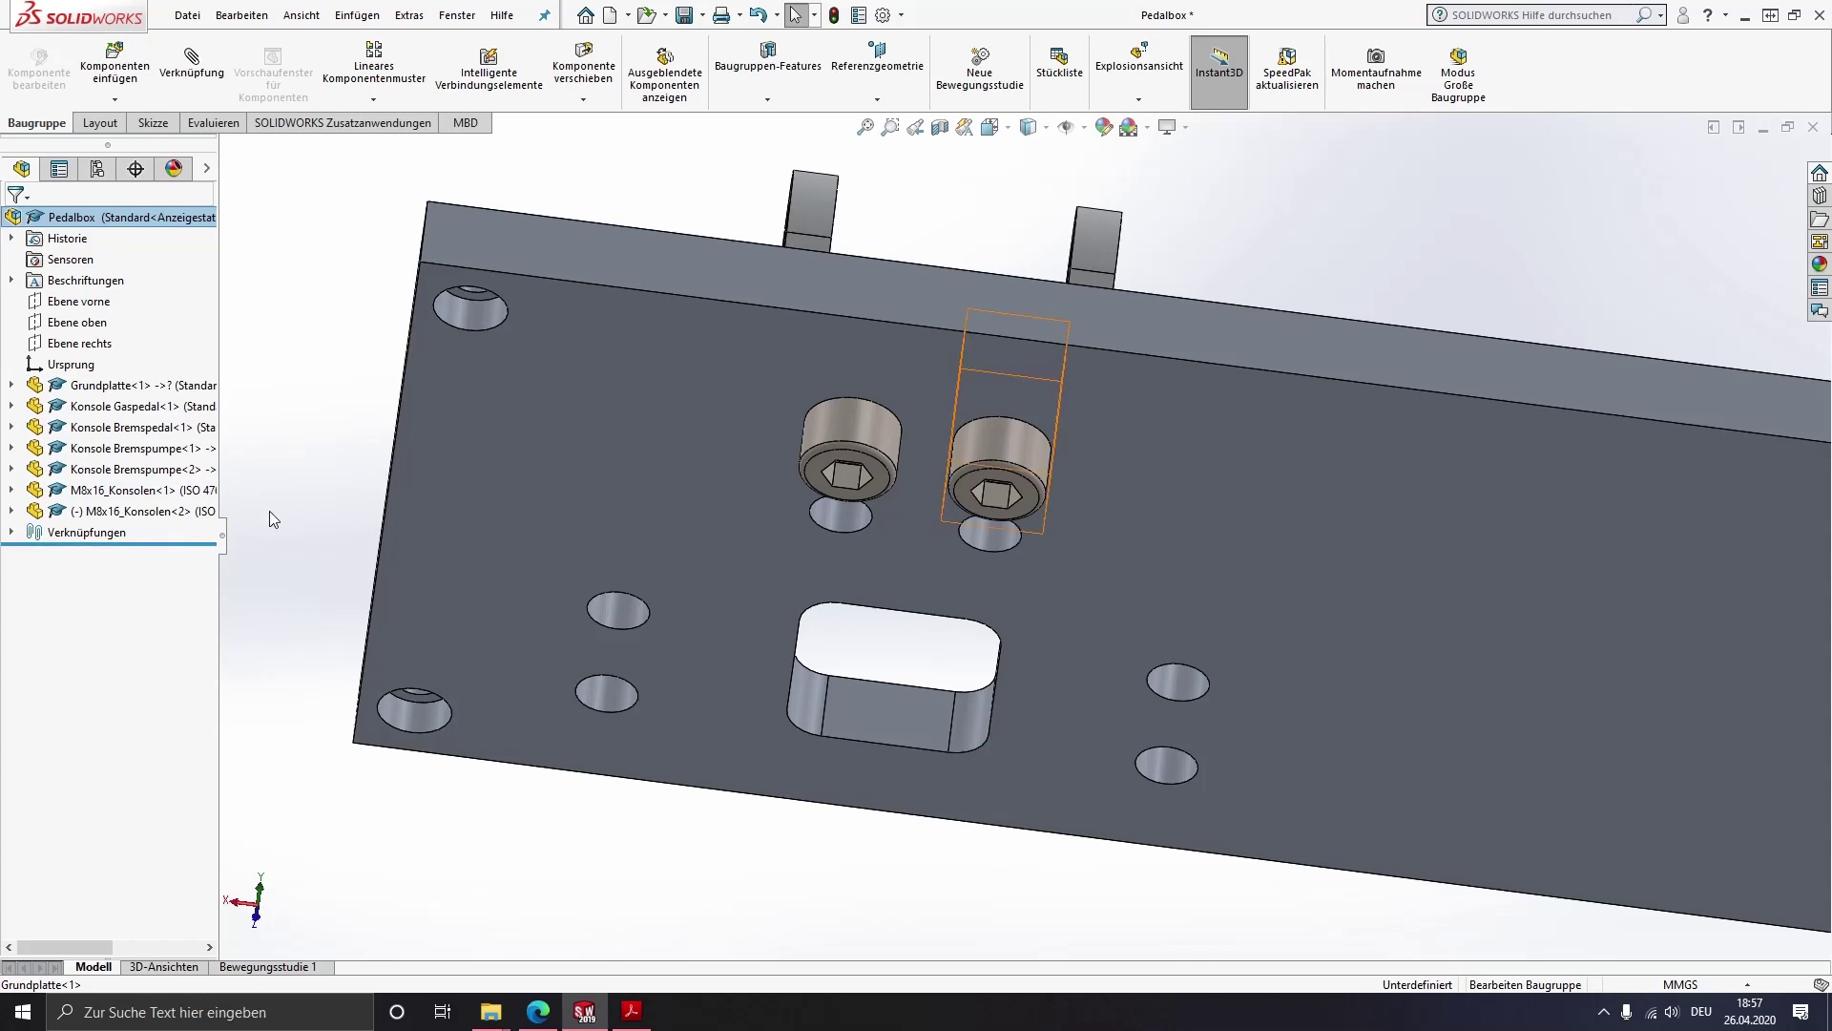
pyautogui.hotkey('ctrl', '8')
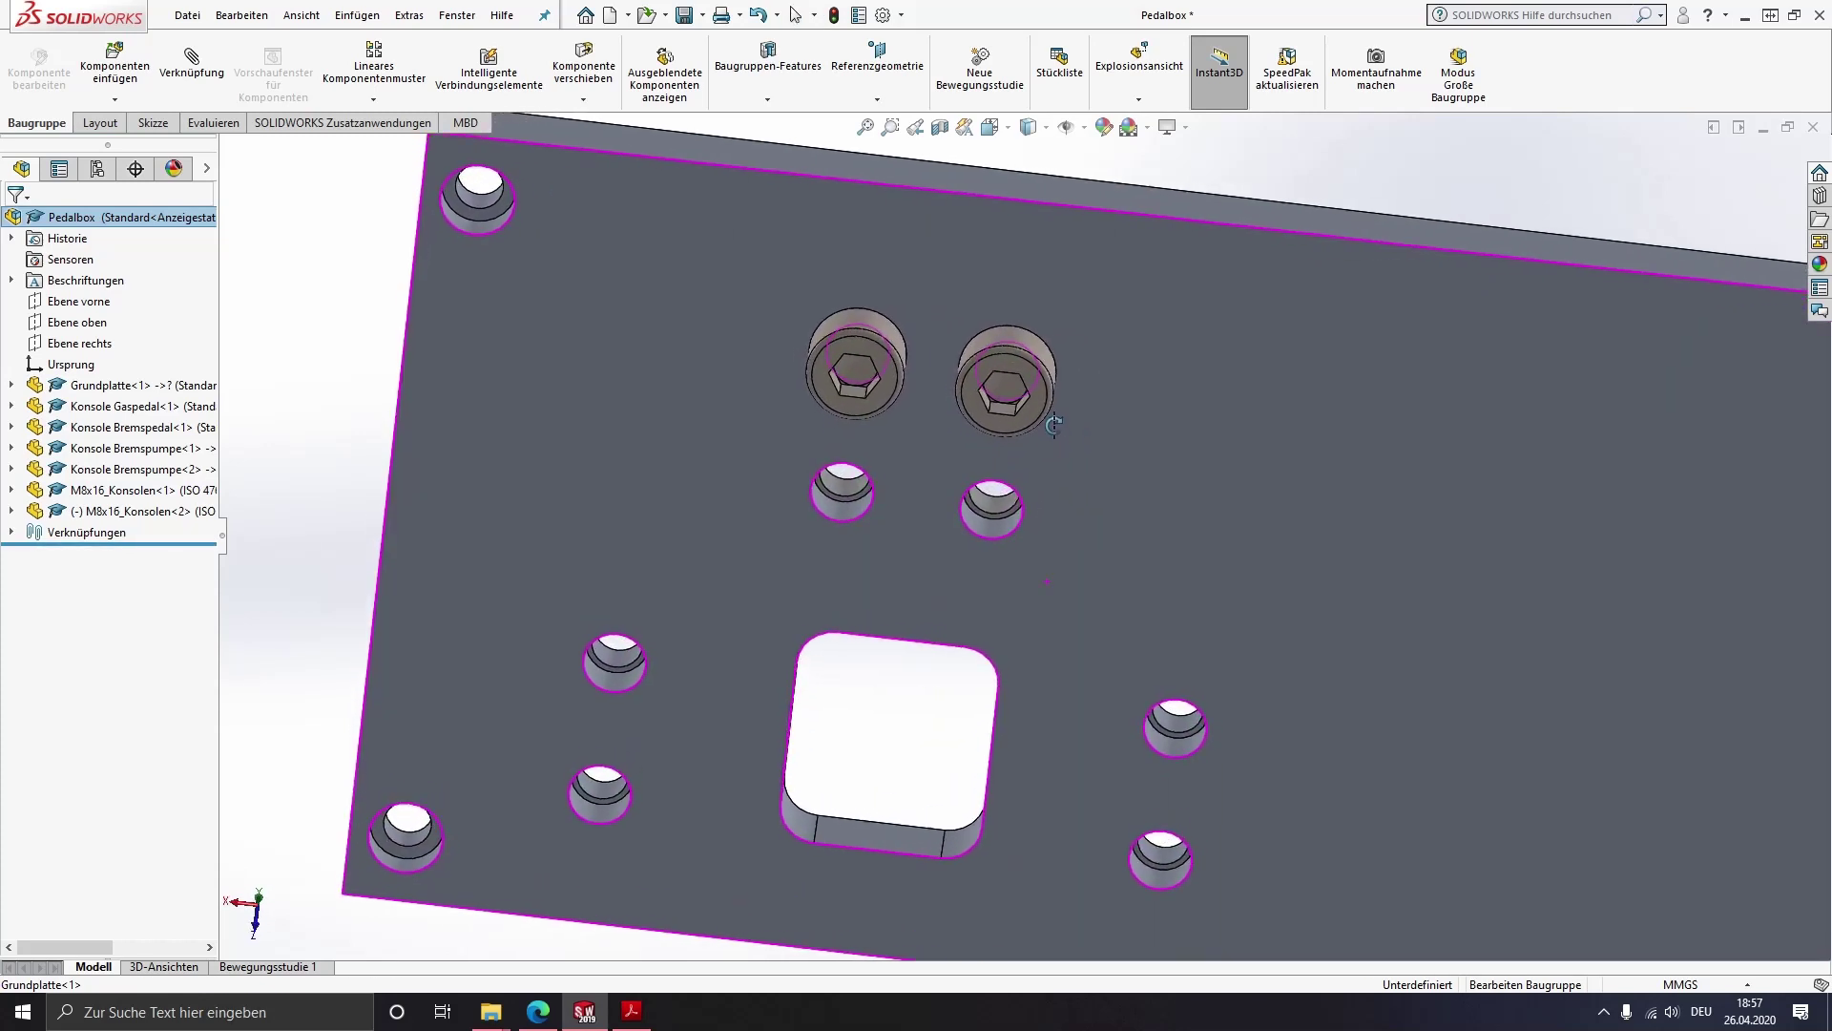
pyautogui.click(12, 490)
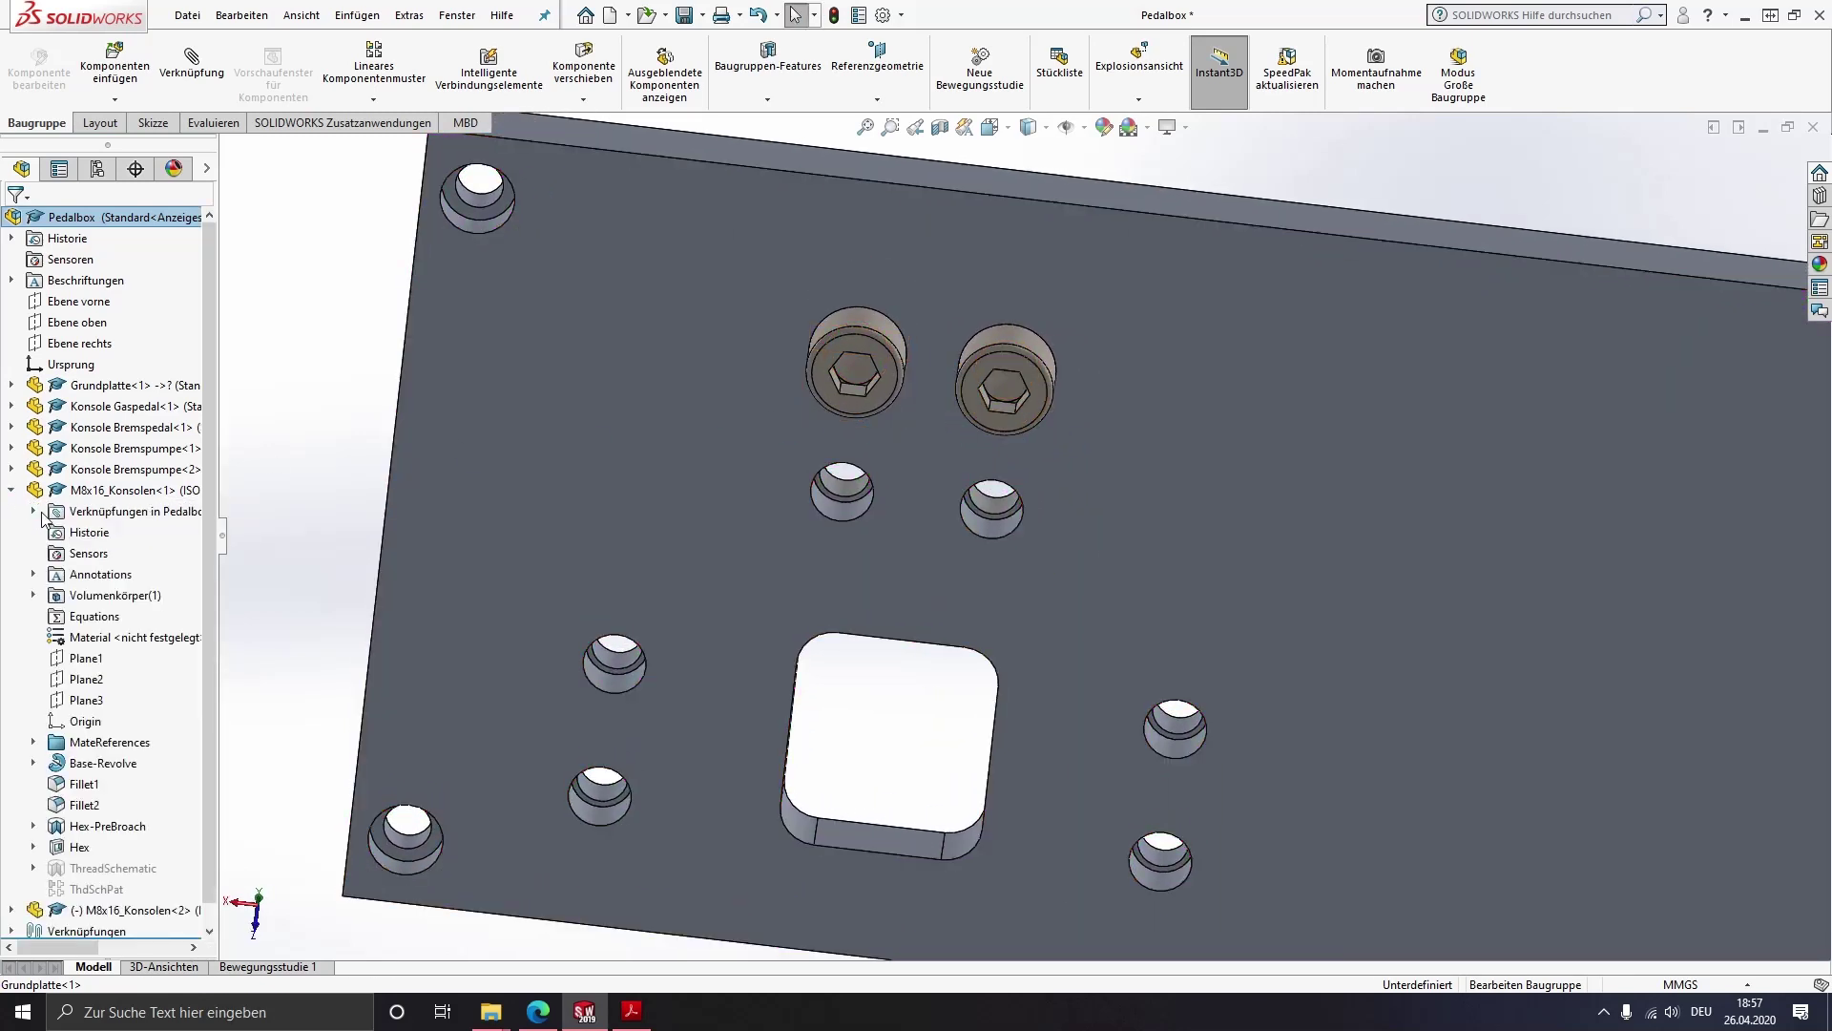
pyautogui.click(34, 513)
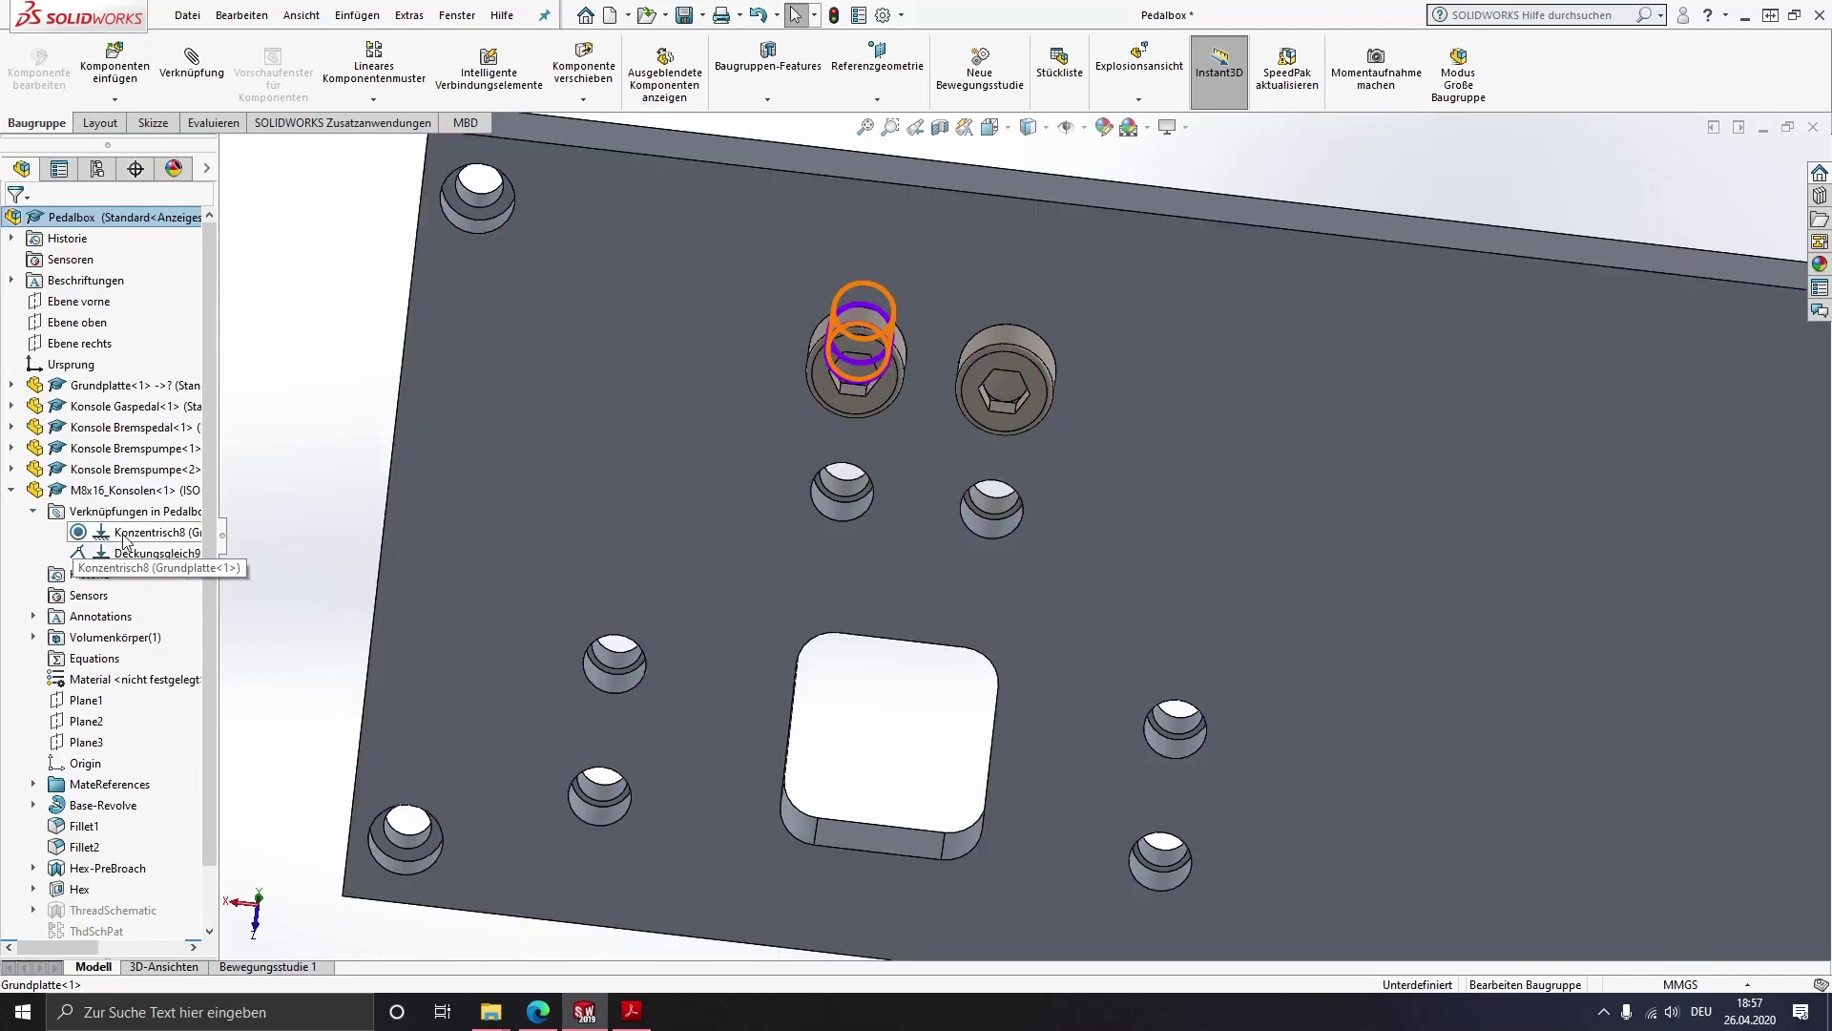
pyautogui.click(29, 512)
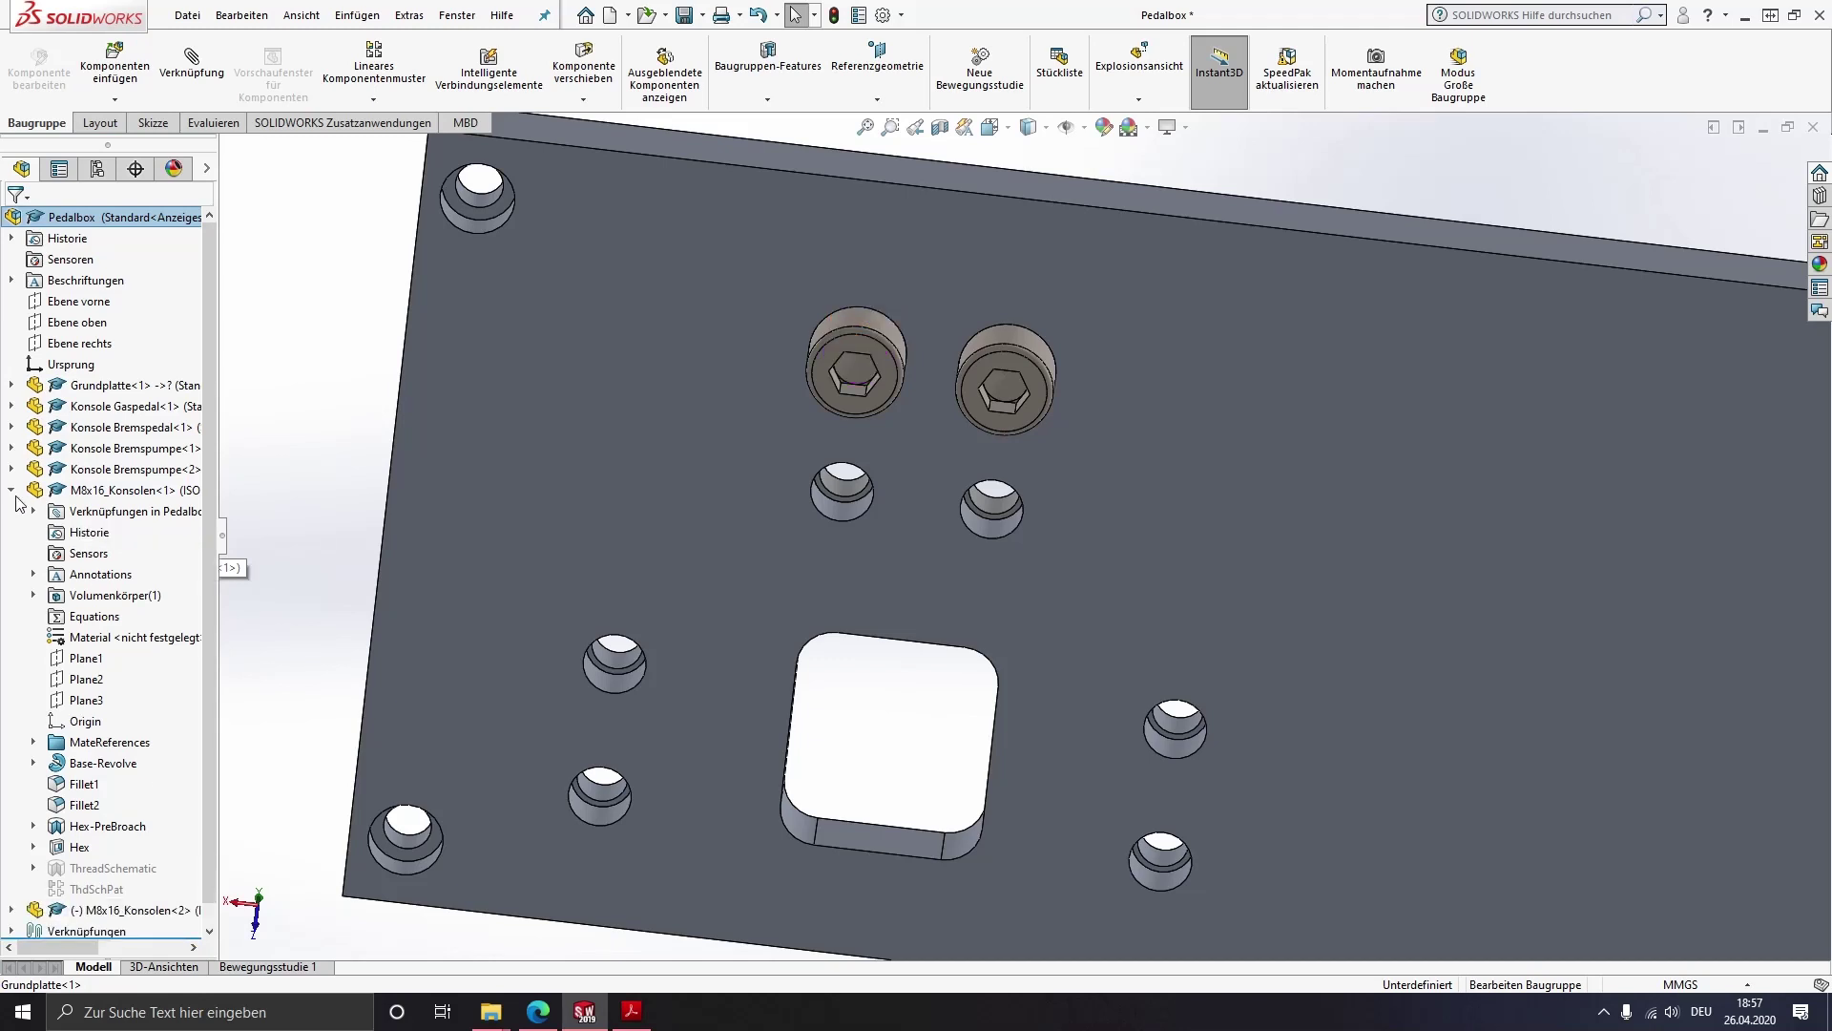
pyautogui.click(12, 490)
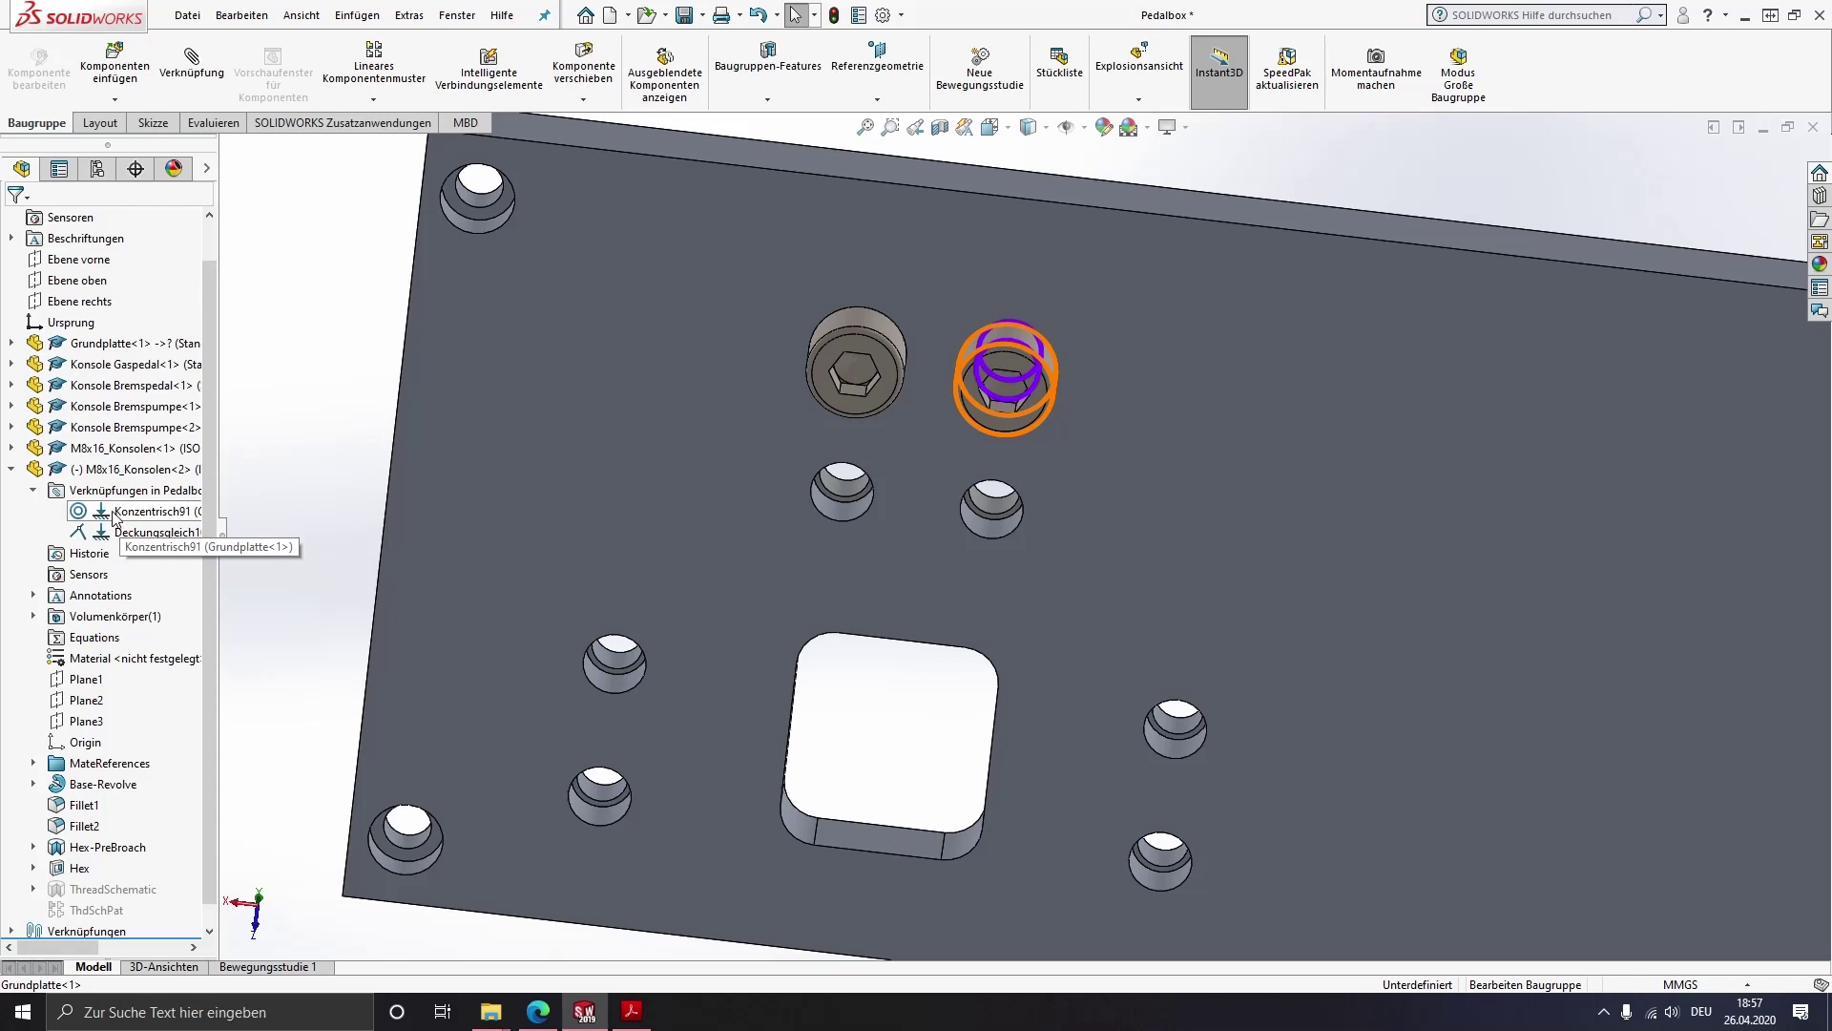
# Edit the Konzentrisch91 mate to enable Rotation sperren on the second screw
pyautogui.rightClick(115, 518)
pyautogui.click(131, 462)
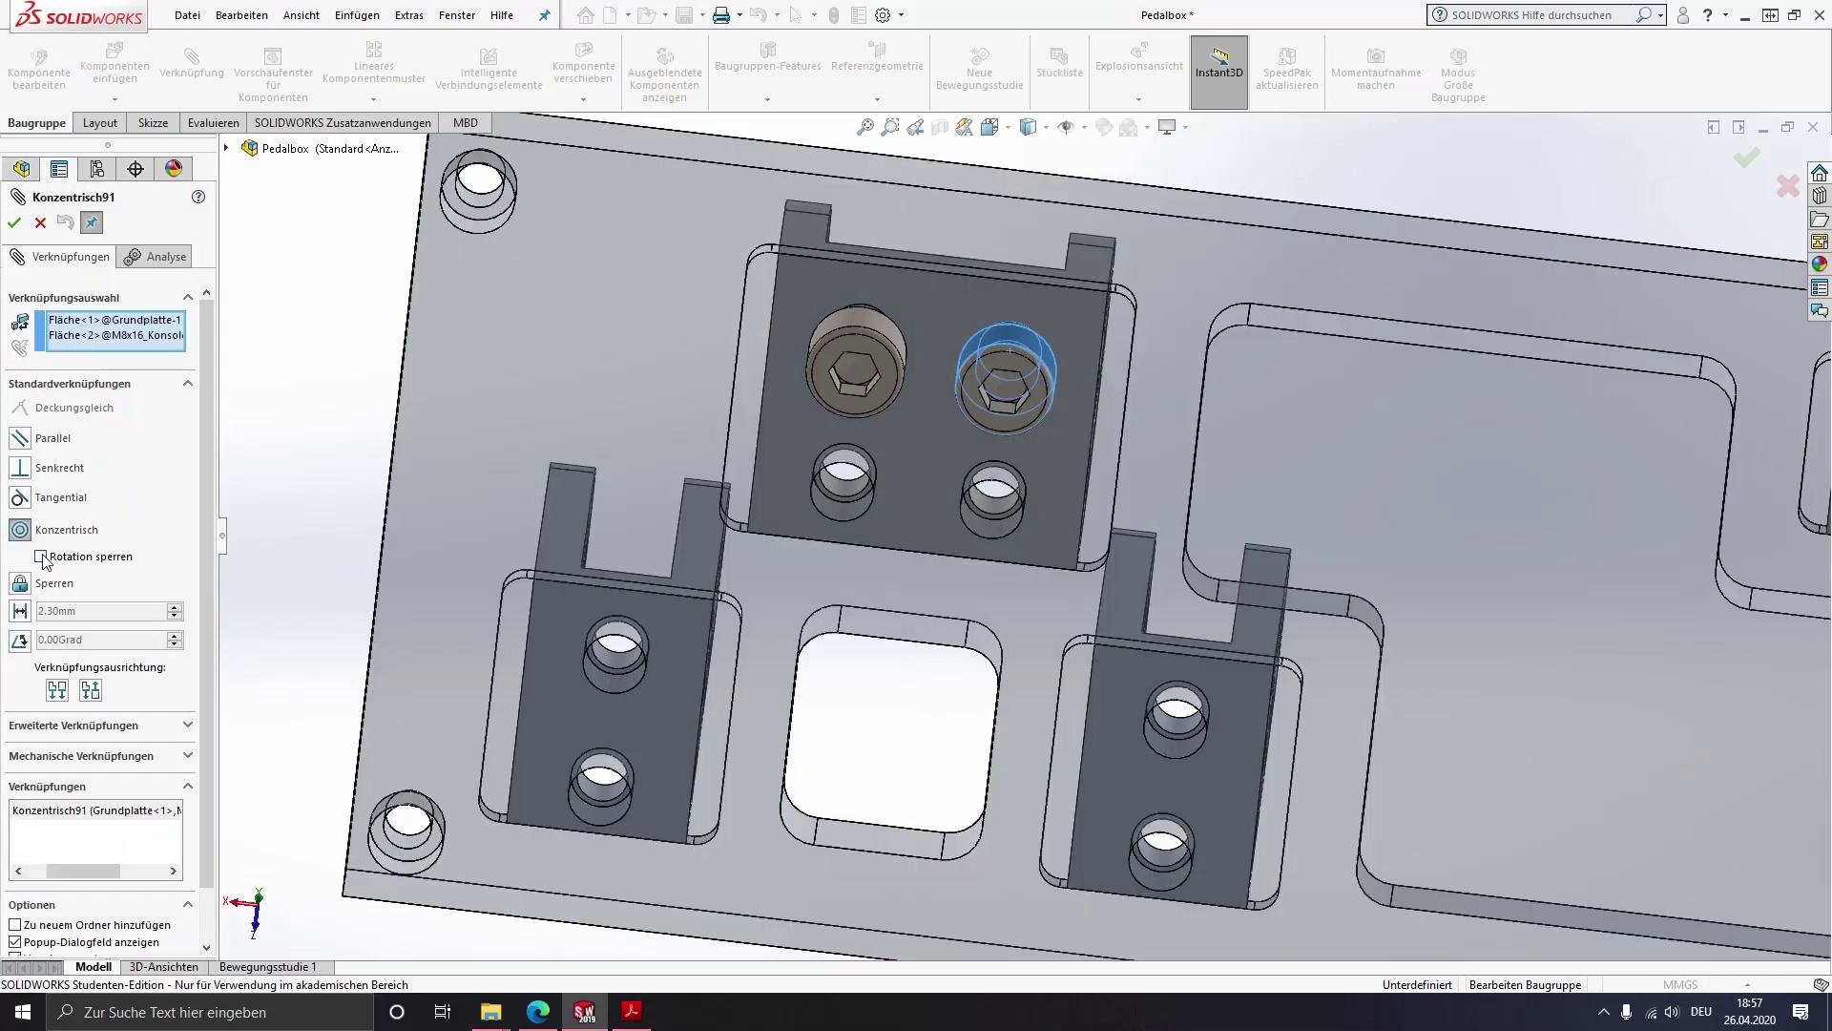
pyautogui.click(41, 556)
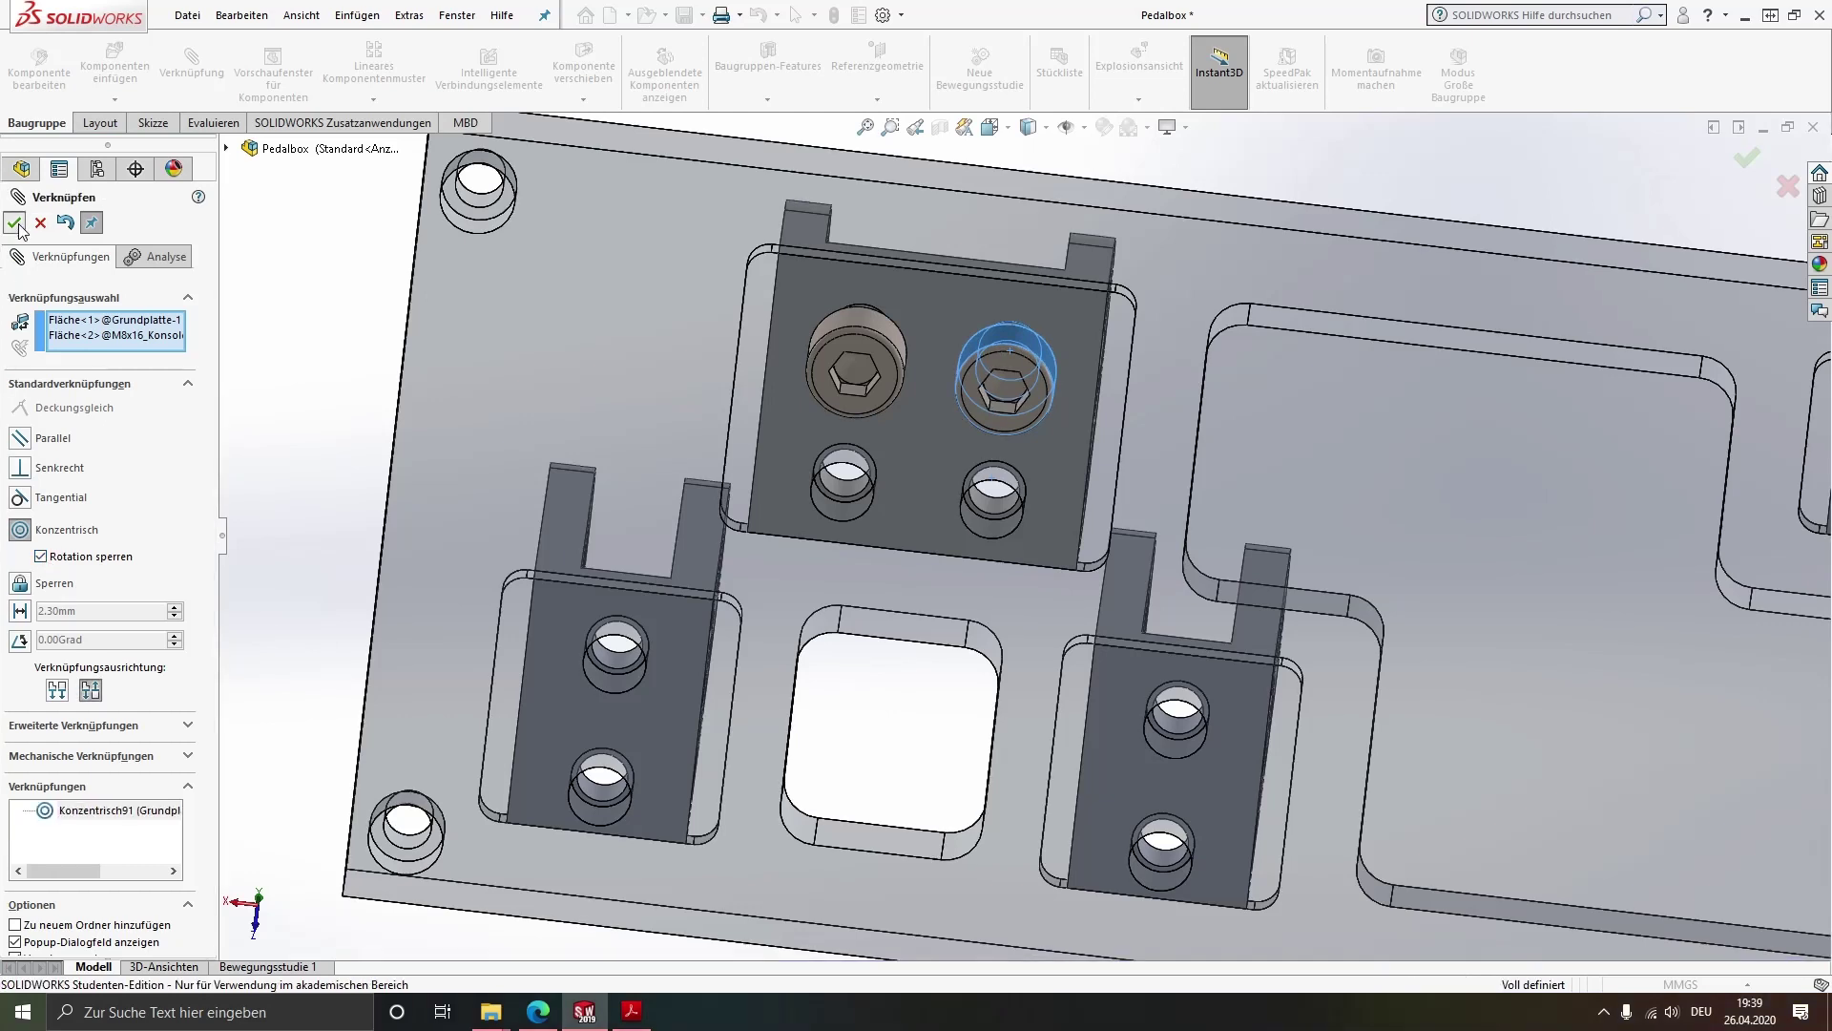
pyautogui.click(15, 223)
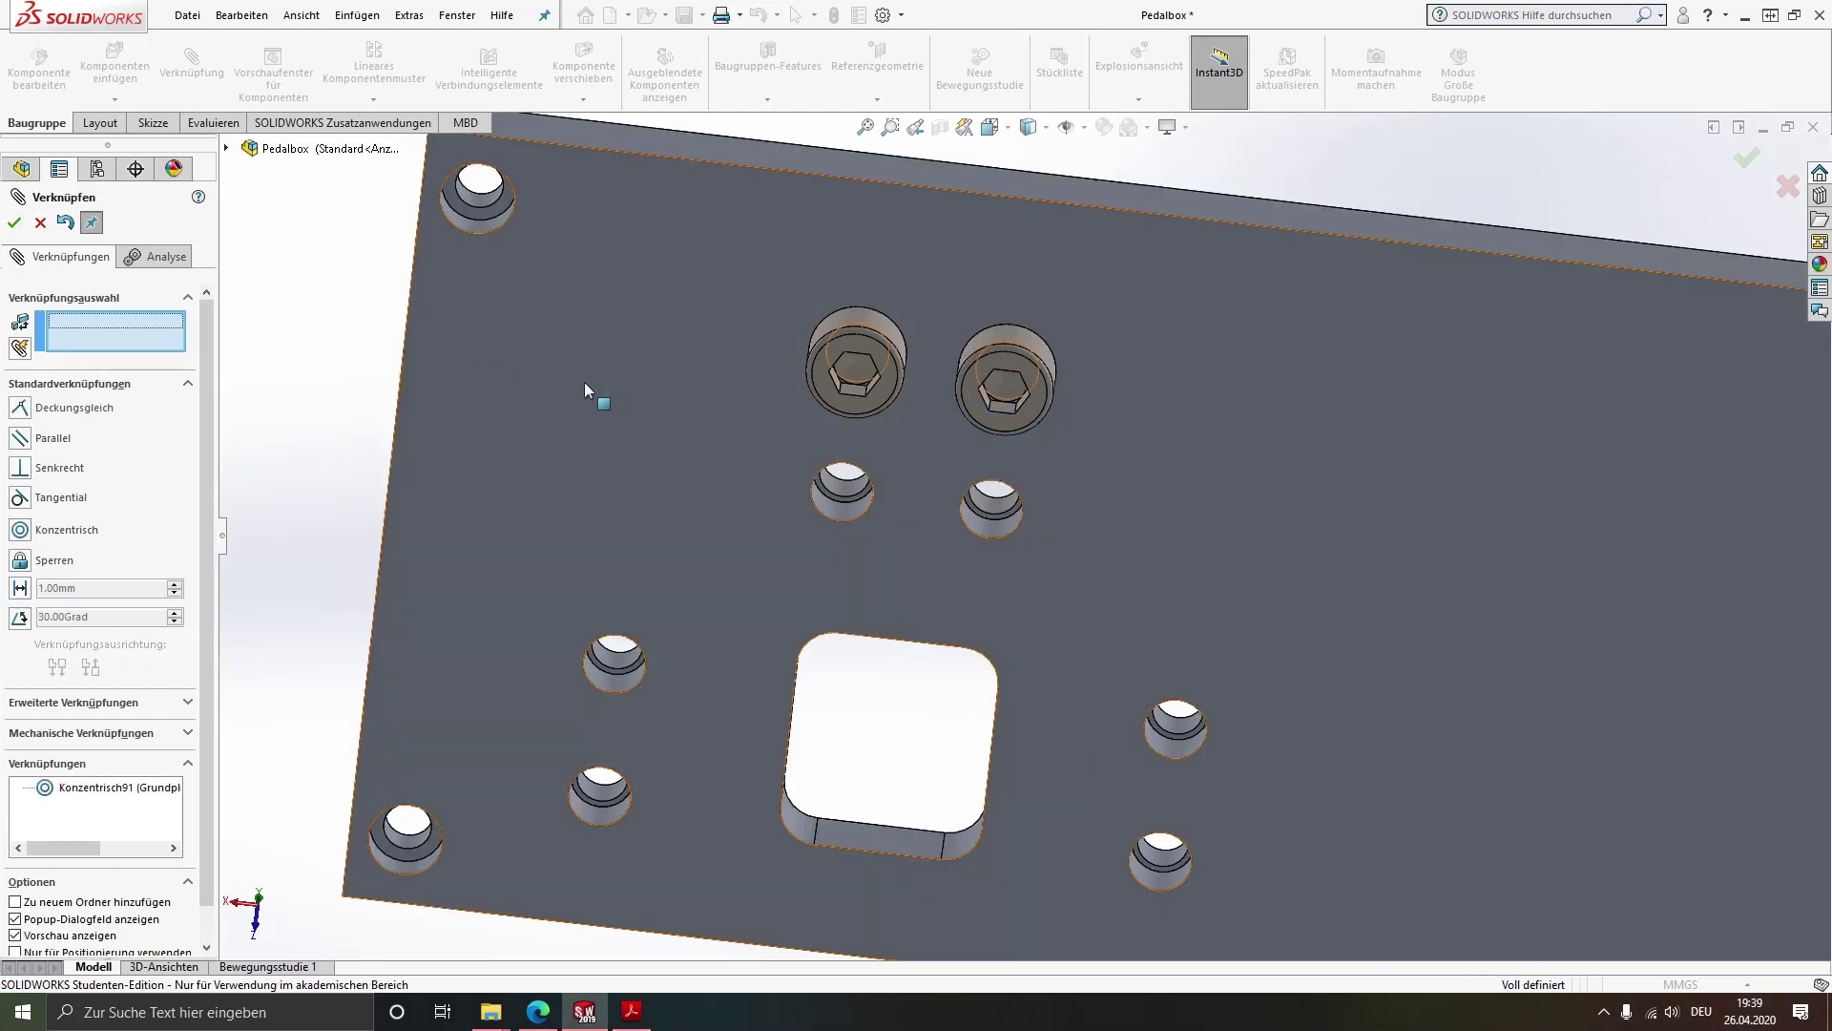
pyautogui.click(40, 224)
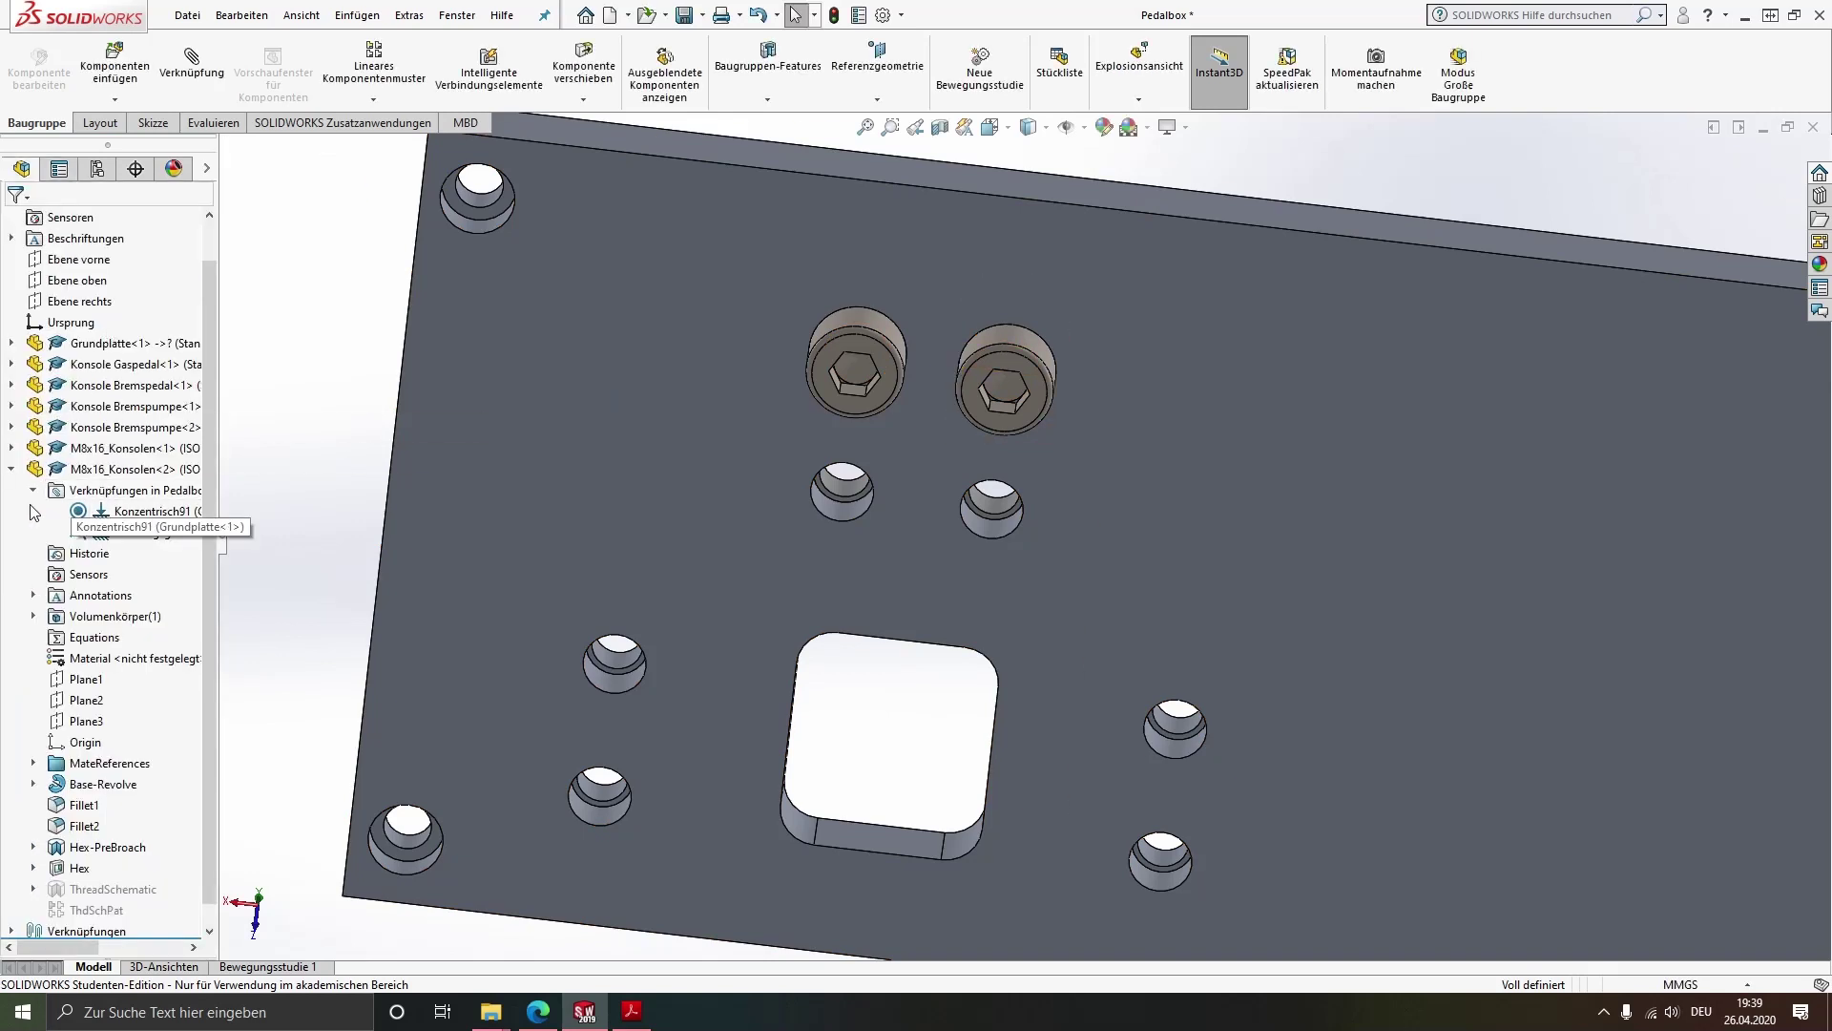
pyautogui.click(12, 468)
pyautogui.click(89, 513)
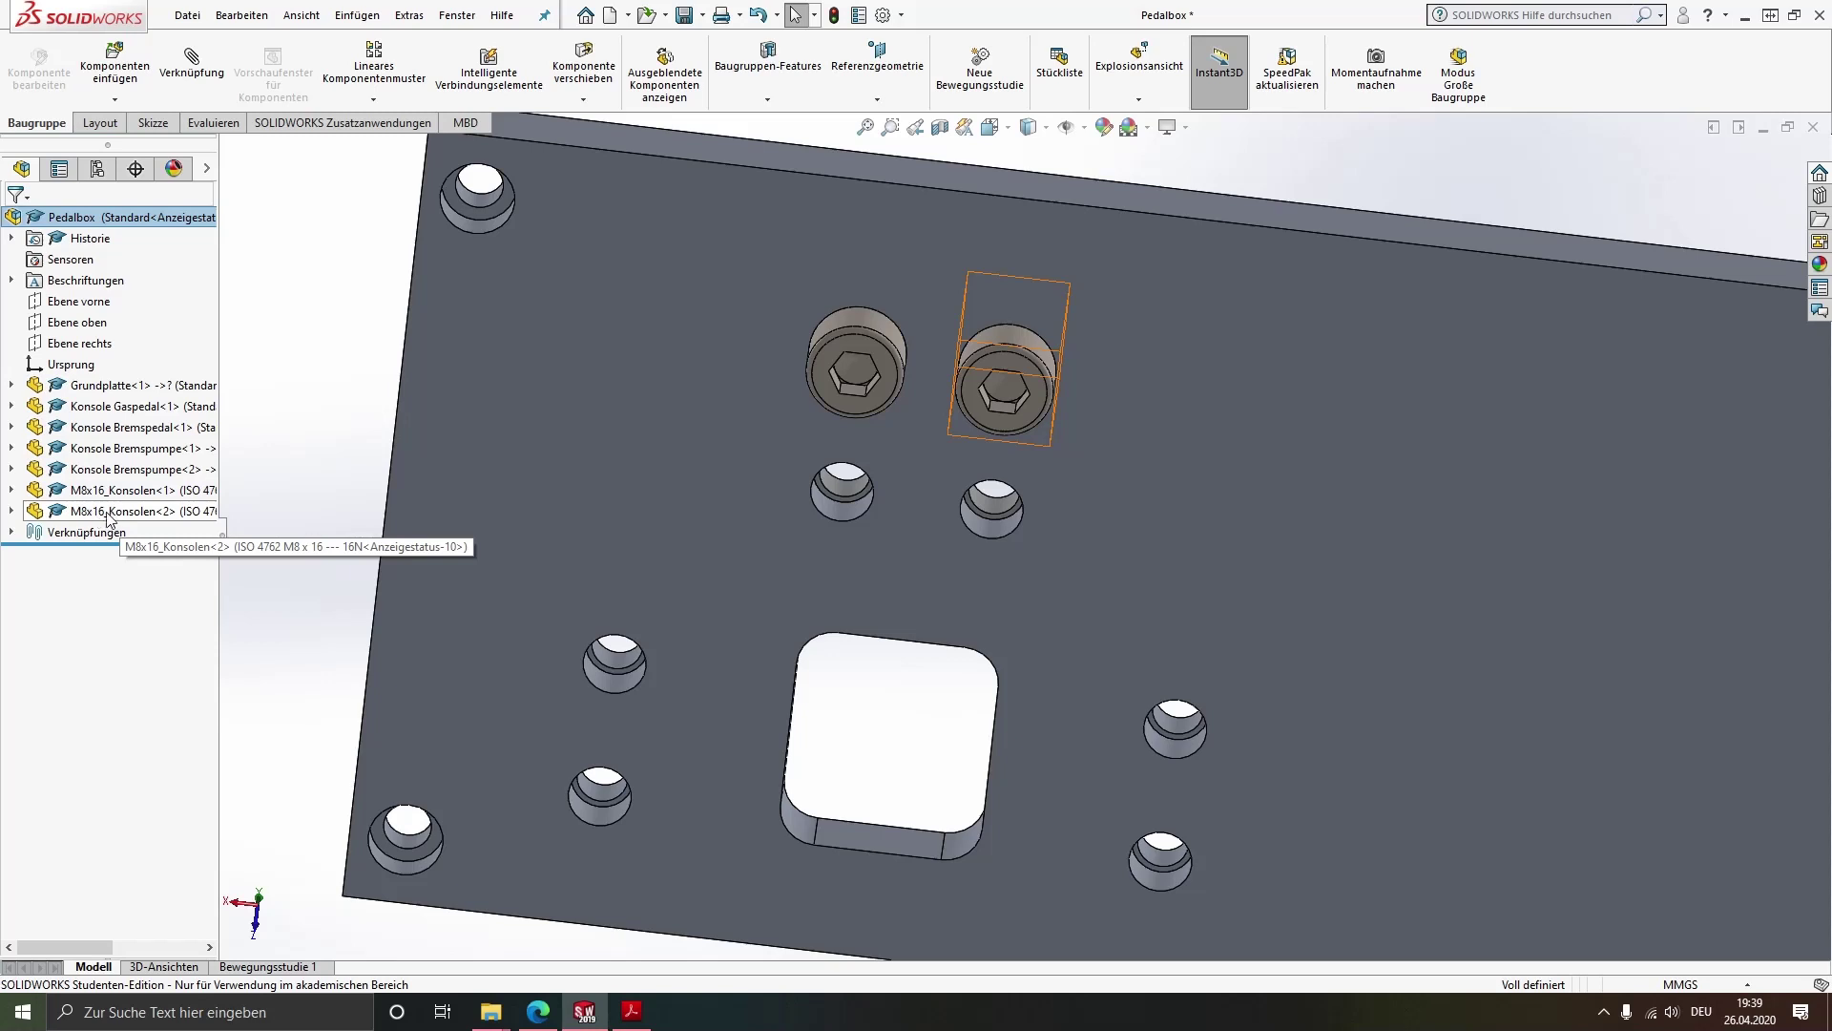
pyautogui.press('Escape')
pyautogui.scroll(1, 1079, 611)
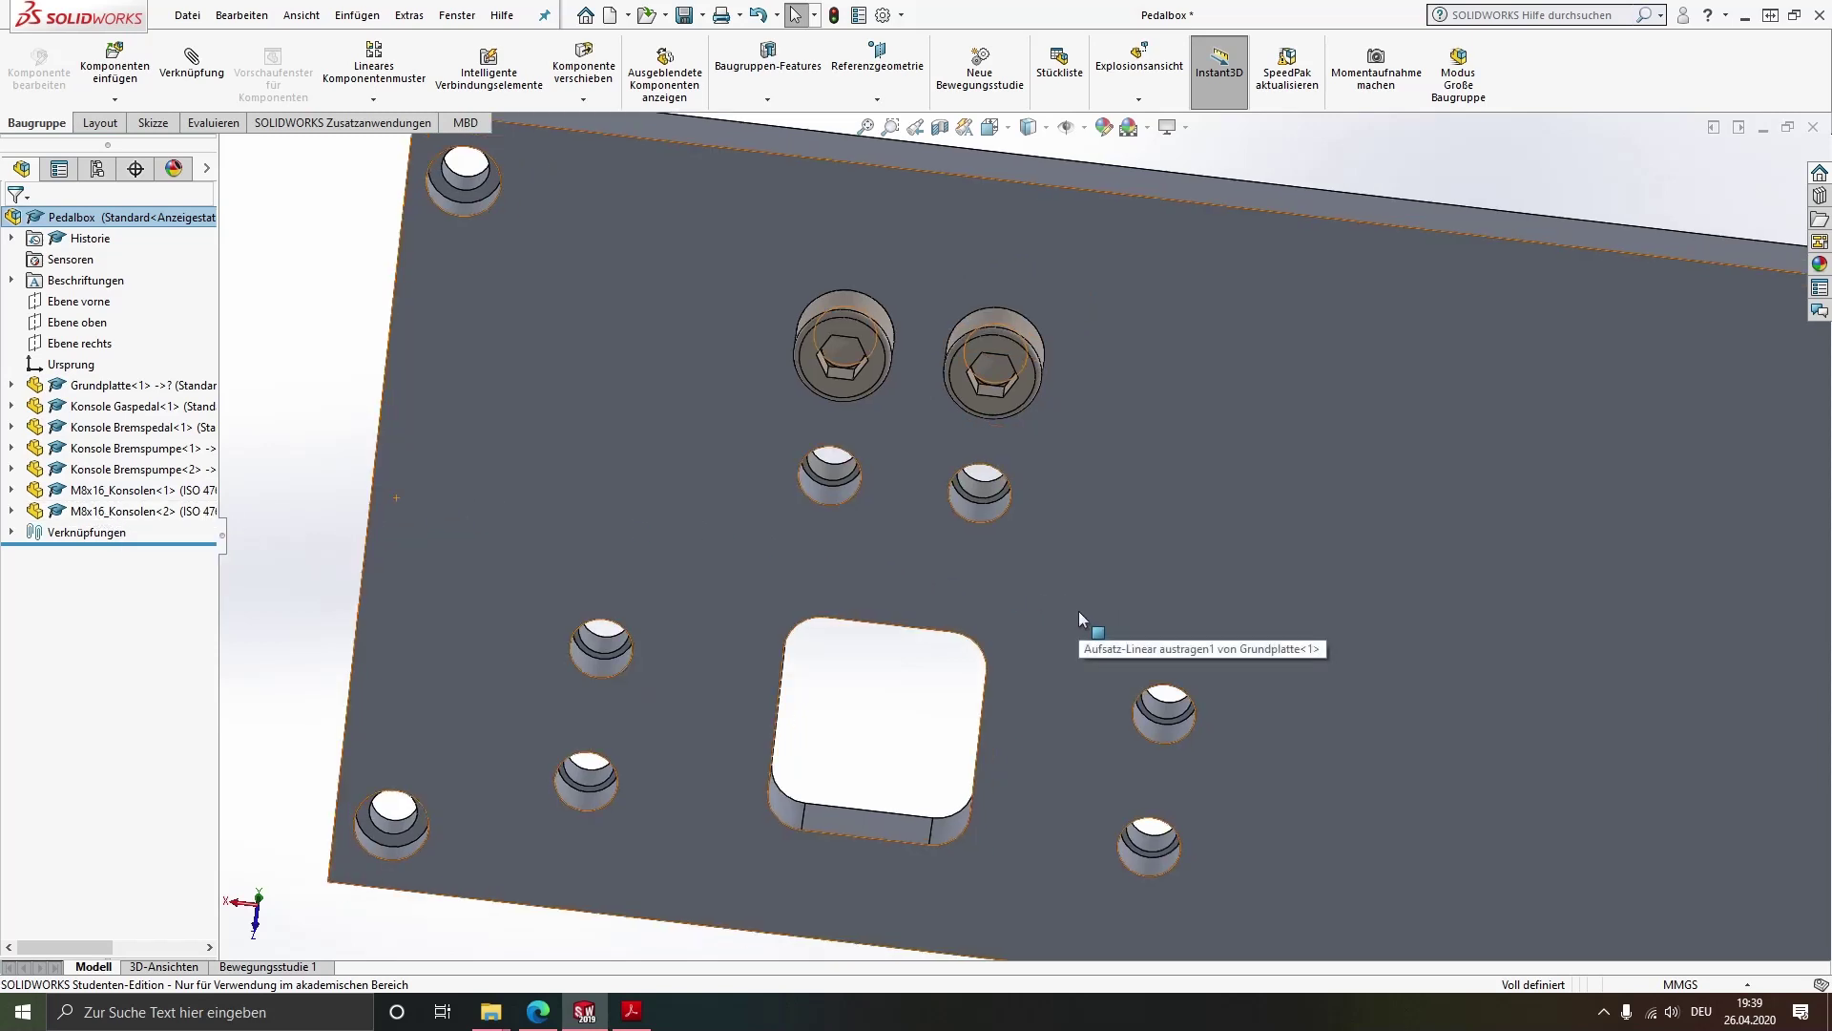
pyautogui.scroll(2, 1067, 584)
pyautogui.scroll(-2, 1002, 491)
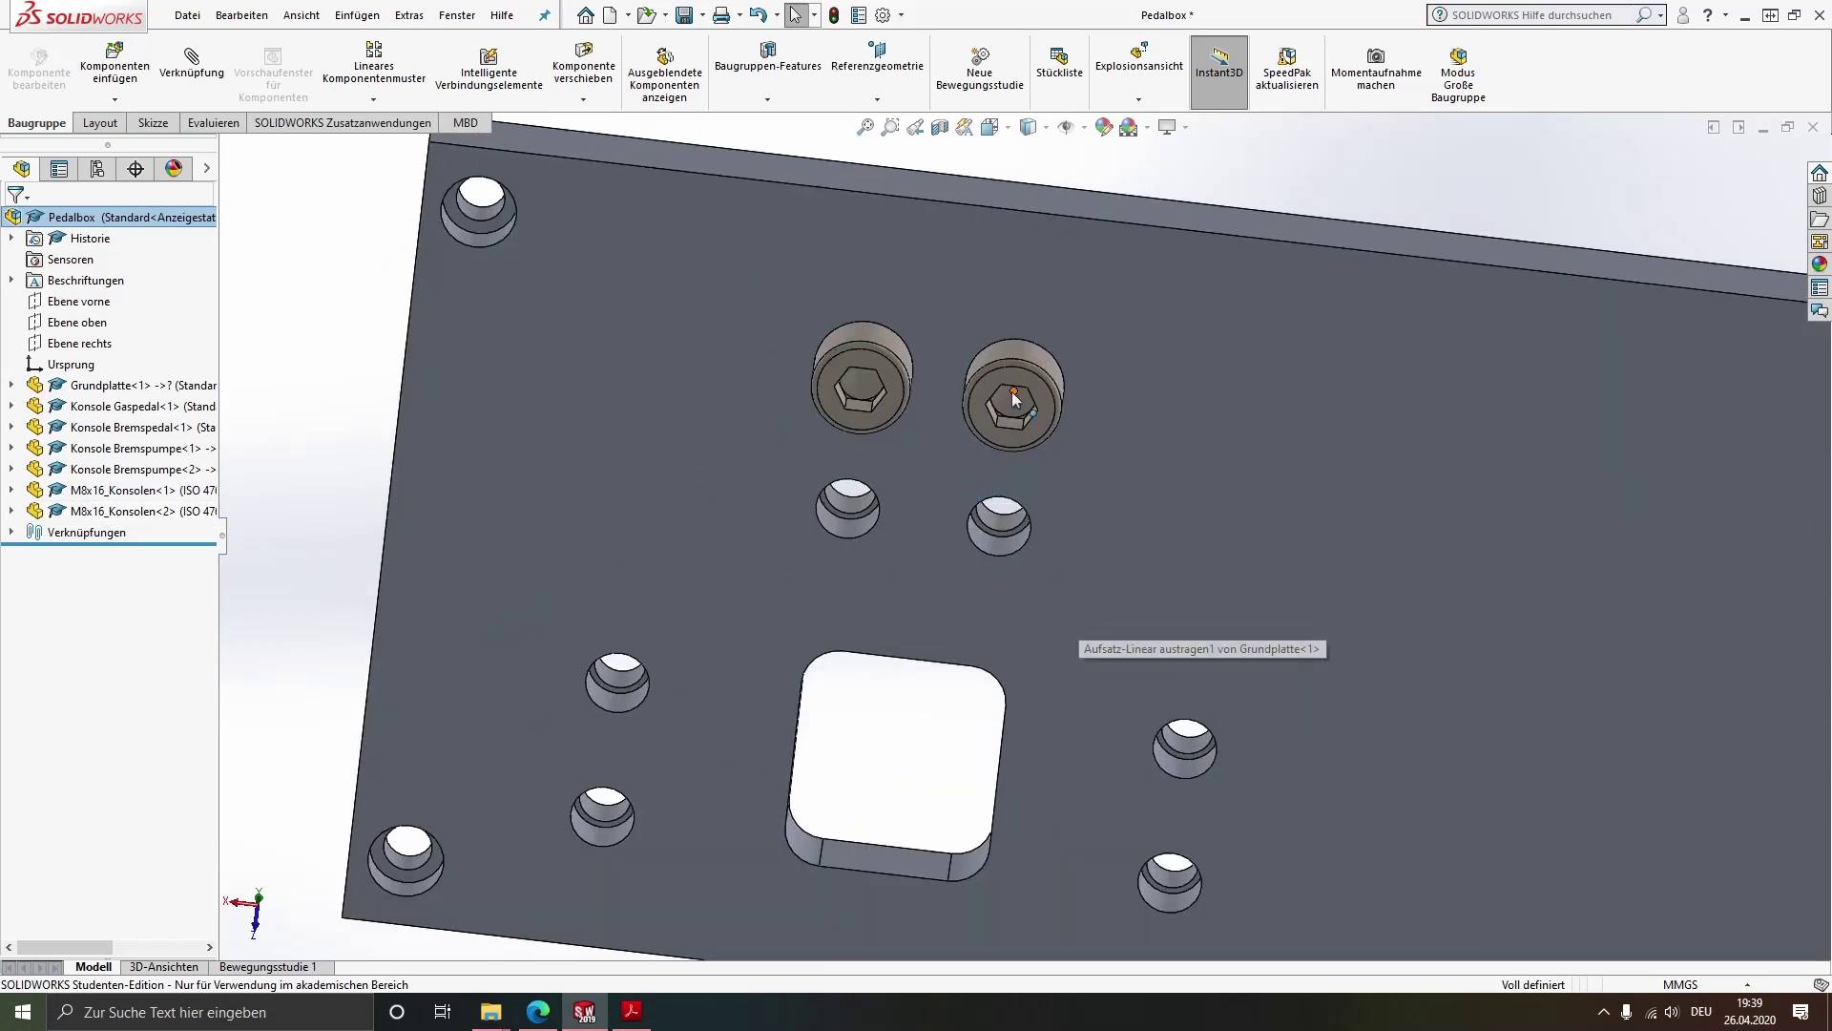
# Copy M8x16_Konsolen screws into the remaining empty holes, including the right-hand one, and expand Verknüpfungen
pyautogui.moveTo(1004, 433)
pyautogui.keyDown('ctrl'); pyautogui.mouseDown()
pyautogui.moveTo(1002, 548)
pyautogui.moveTo(842, 522)
pyautogui.moveTo(822, 542)
pyautogui.mouseUp(); pyautogui.keyUp('ctrl')
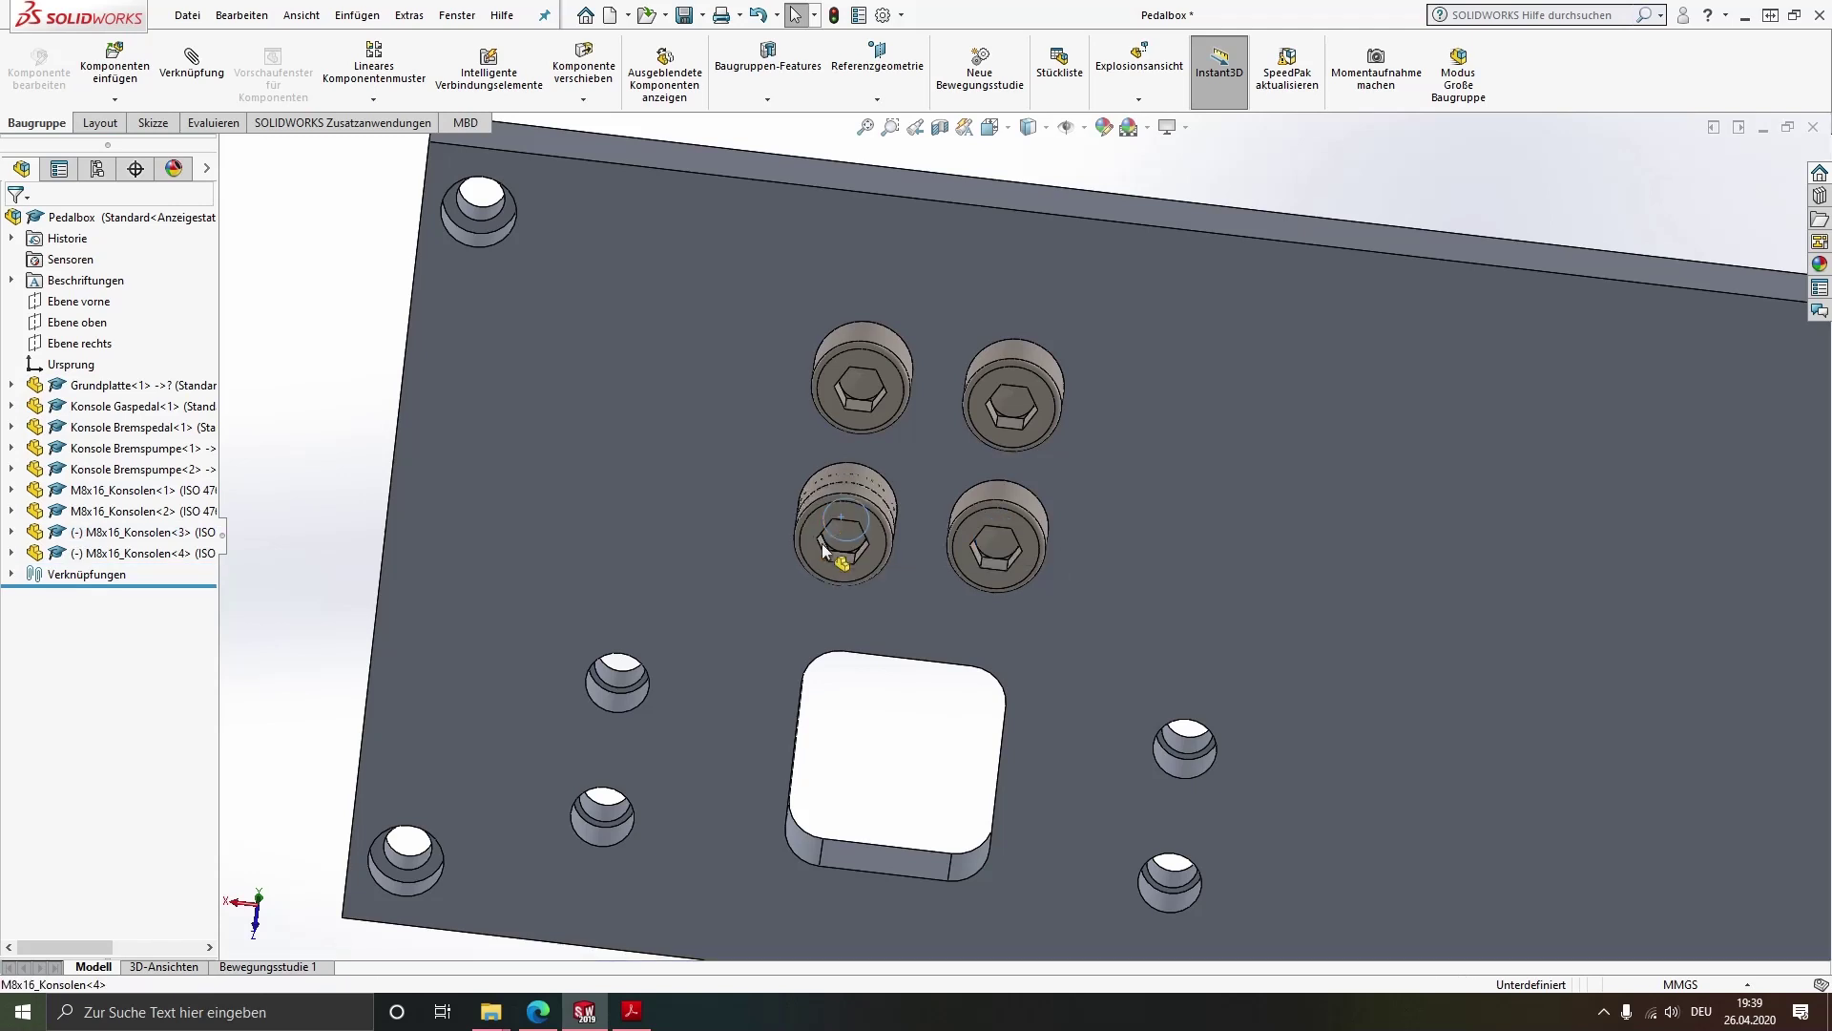
pyautogui.moveTo(661, 668)
pyautogui.keyDown('ctrl'); pyautogui.mouseDown()
pyautogui.moveTo(603, 694)
pyautogui.moveTo(591, 816)
pyautogui.mouseUp(); pyautogui.keyUp('ctrl')
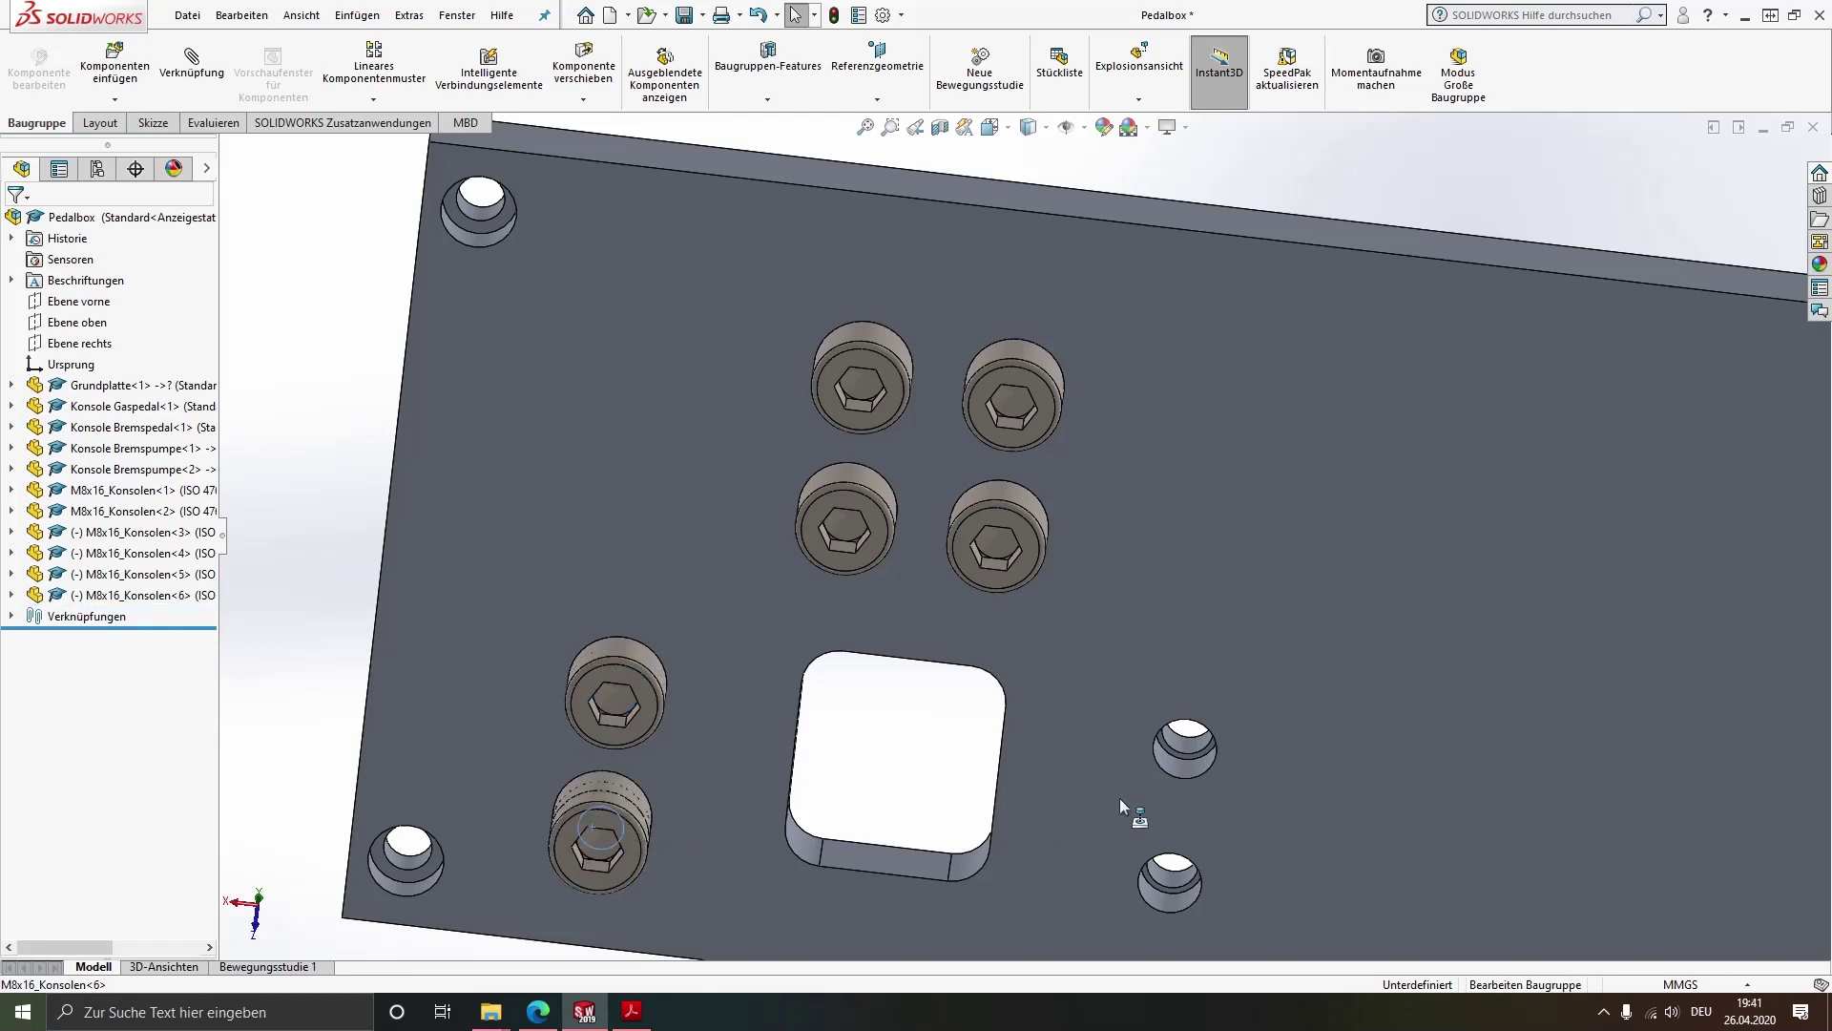
pyautogui.moveTo(1119, 798)
pyautogui.keyDown('ctrl'); pyautogui.mouseDown()
pyautogui.moveTo(1182, 770)
pyautogui.moveTo(1172, 912)
pyautogui.mouseUp(); pyautogui.keyUp('ctrl')
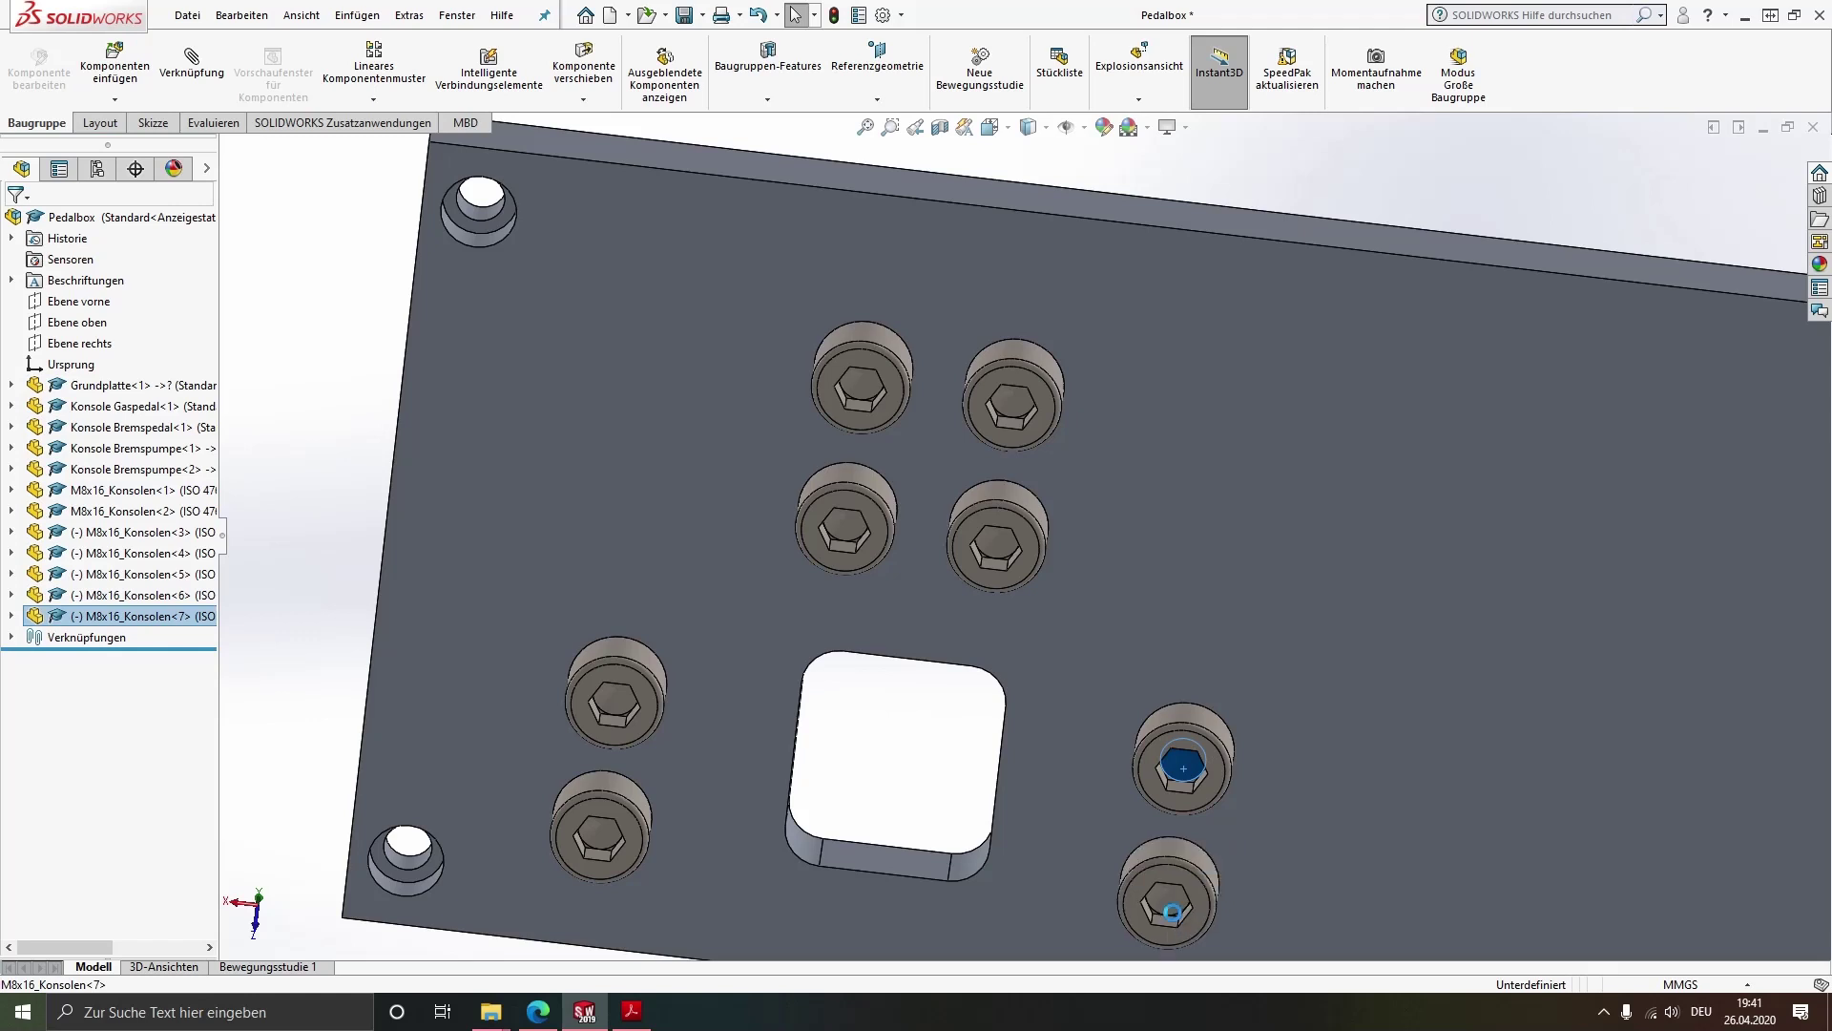
pyautogui.scroll(3, 1195, 781)
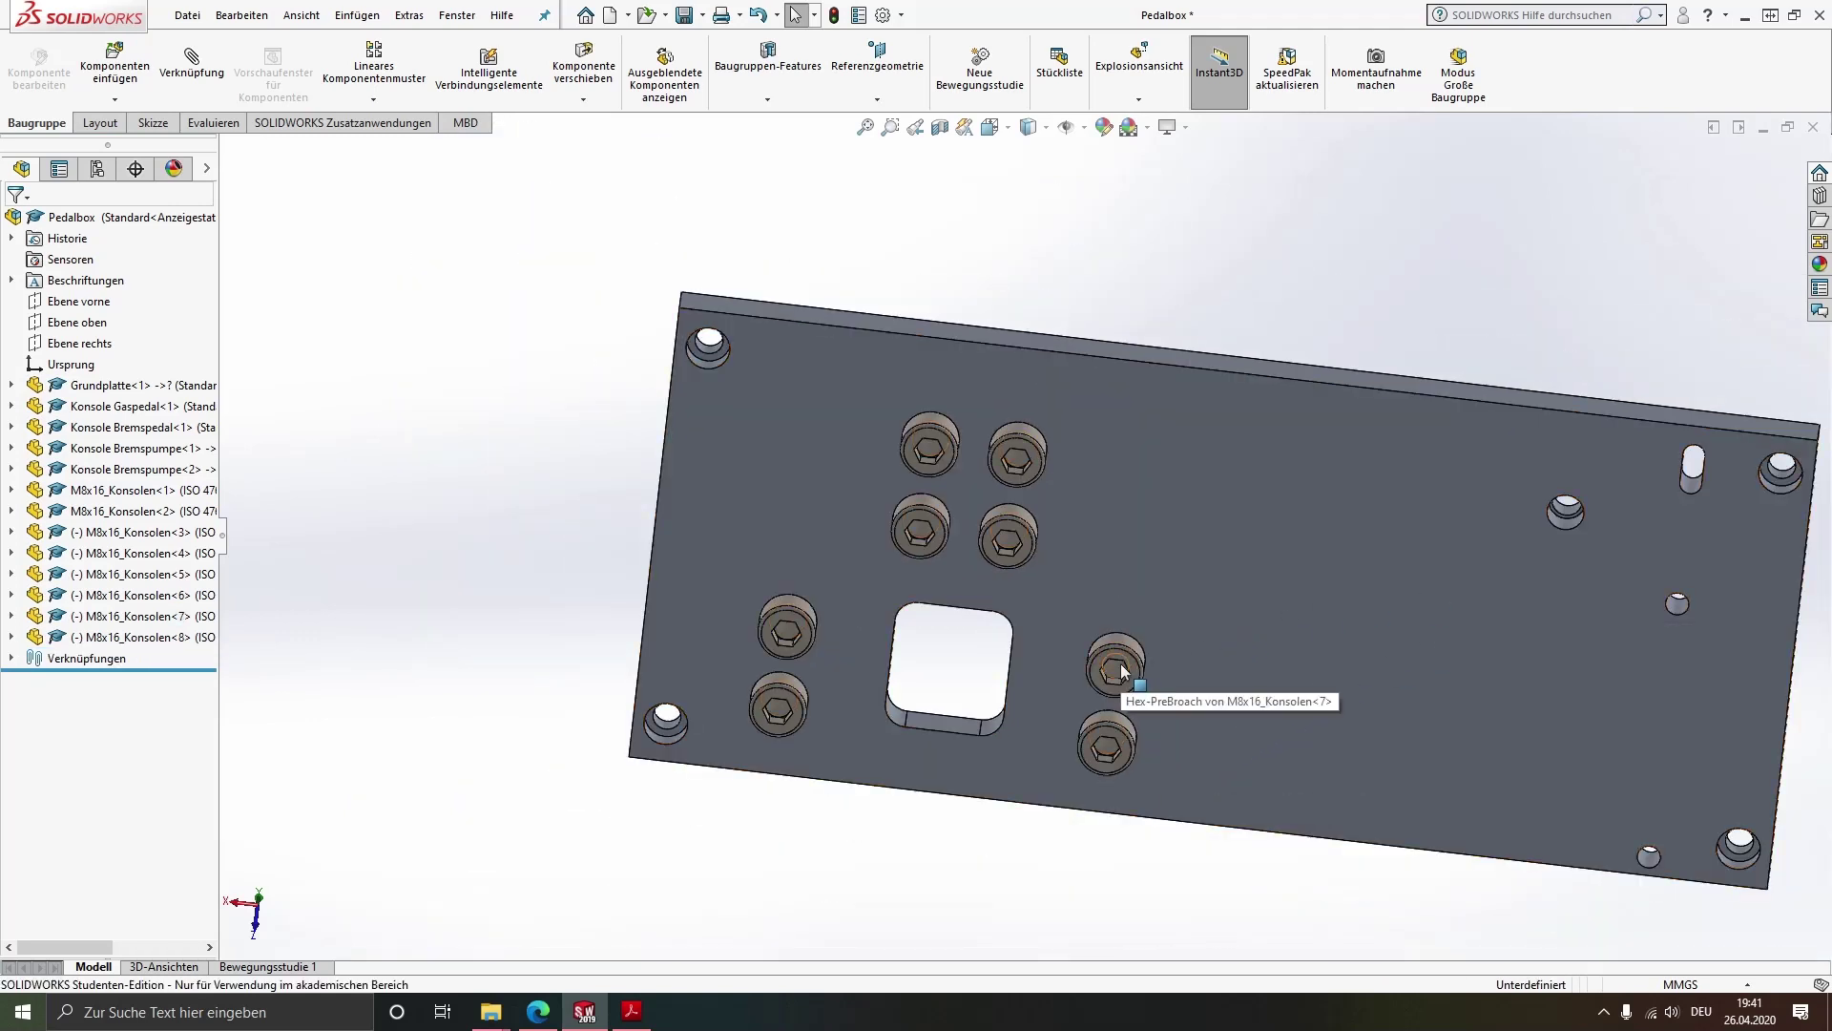
pyautogui.keyDown('ctrl'); pyautogui.moveTo(1117, 671); pyautogui.dragTo(1172, 657); pyautogui.keyUp('ctrl')
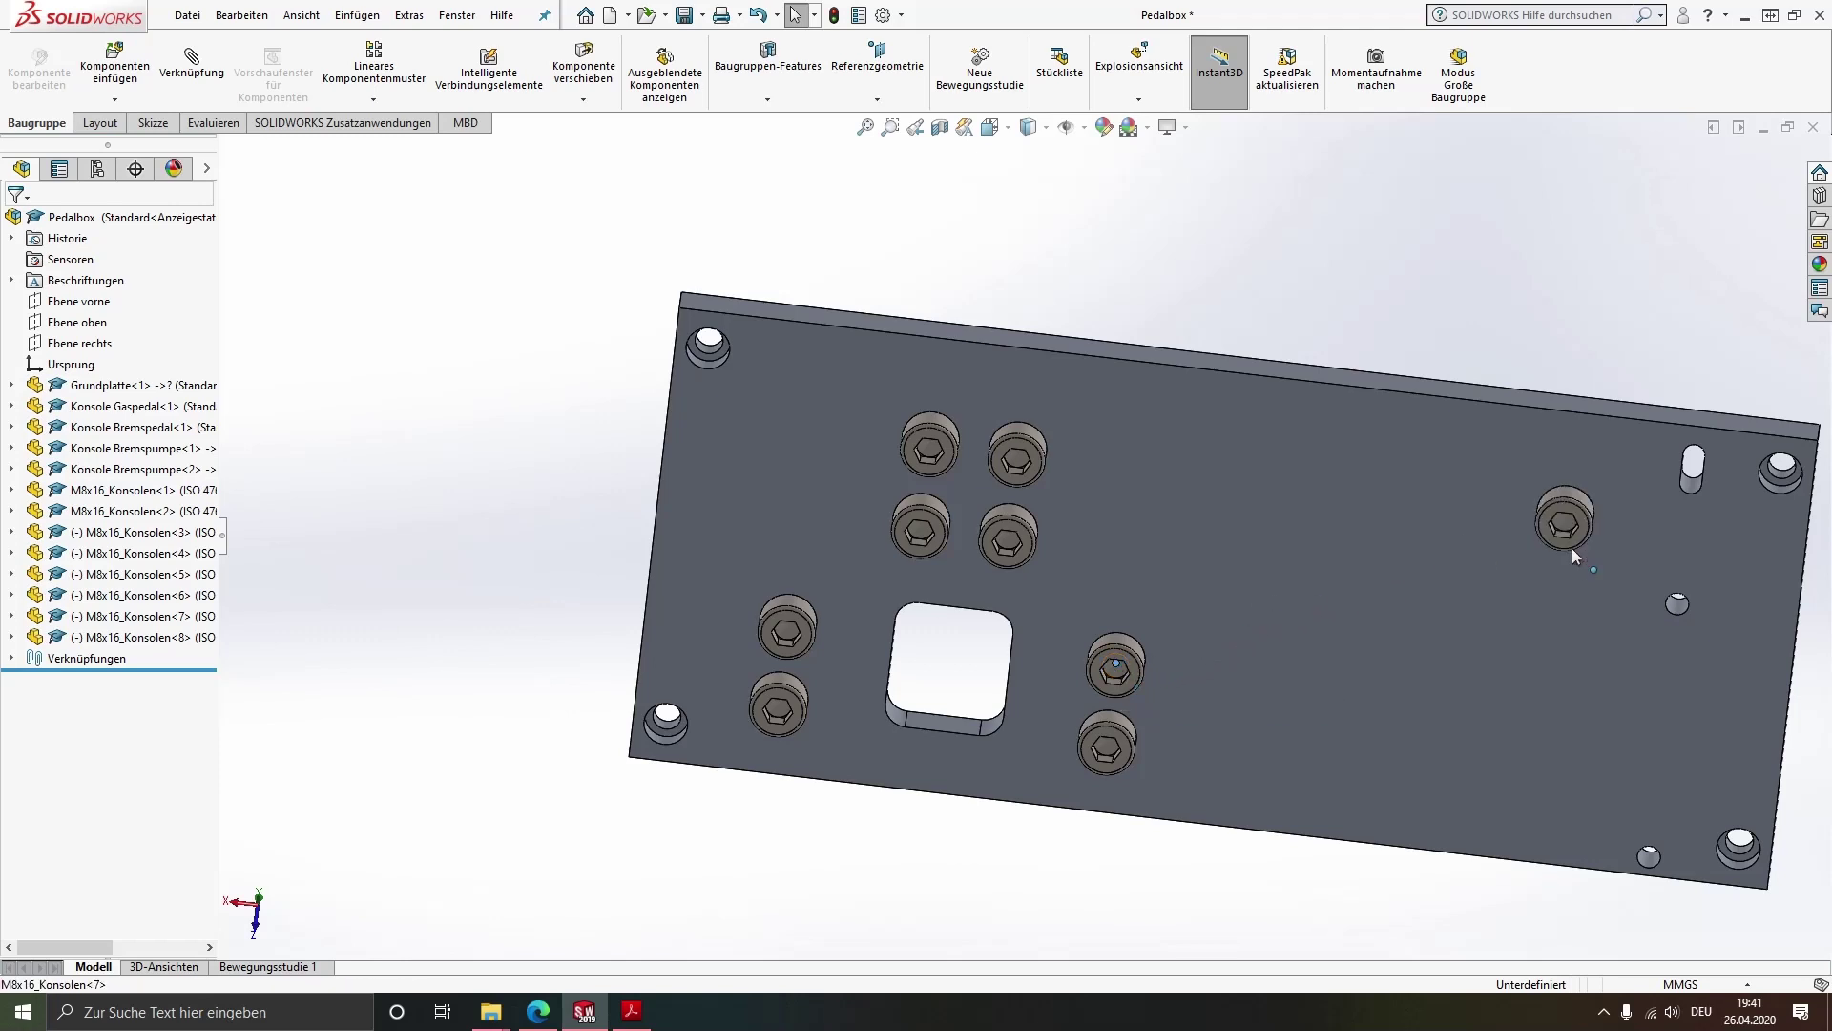
pyautogui.keyDown('ctrl'); pyautogui.moveTo(1571, 548); pyautogui.dragTo(1572, 548); pyautogui.keyUp('ctrl')
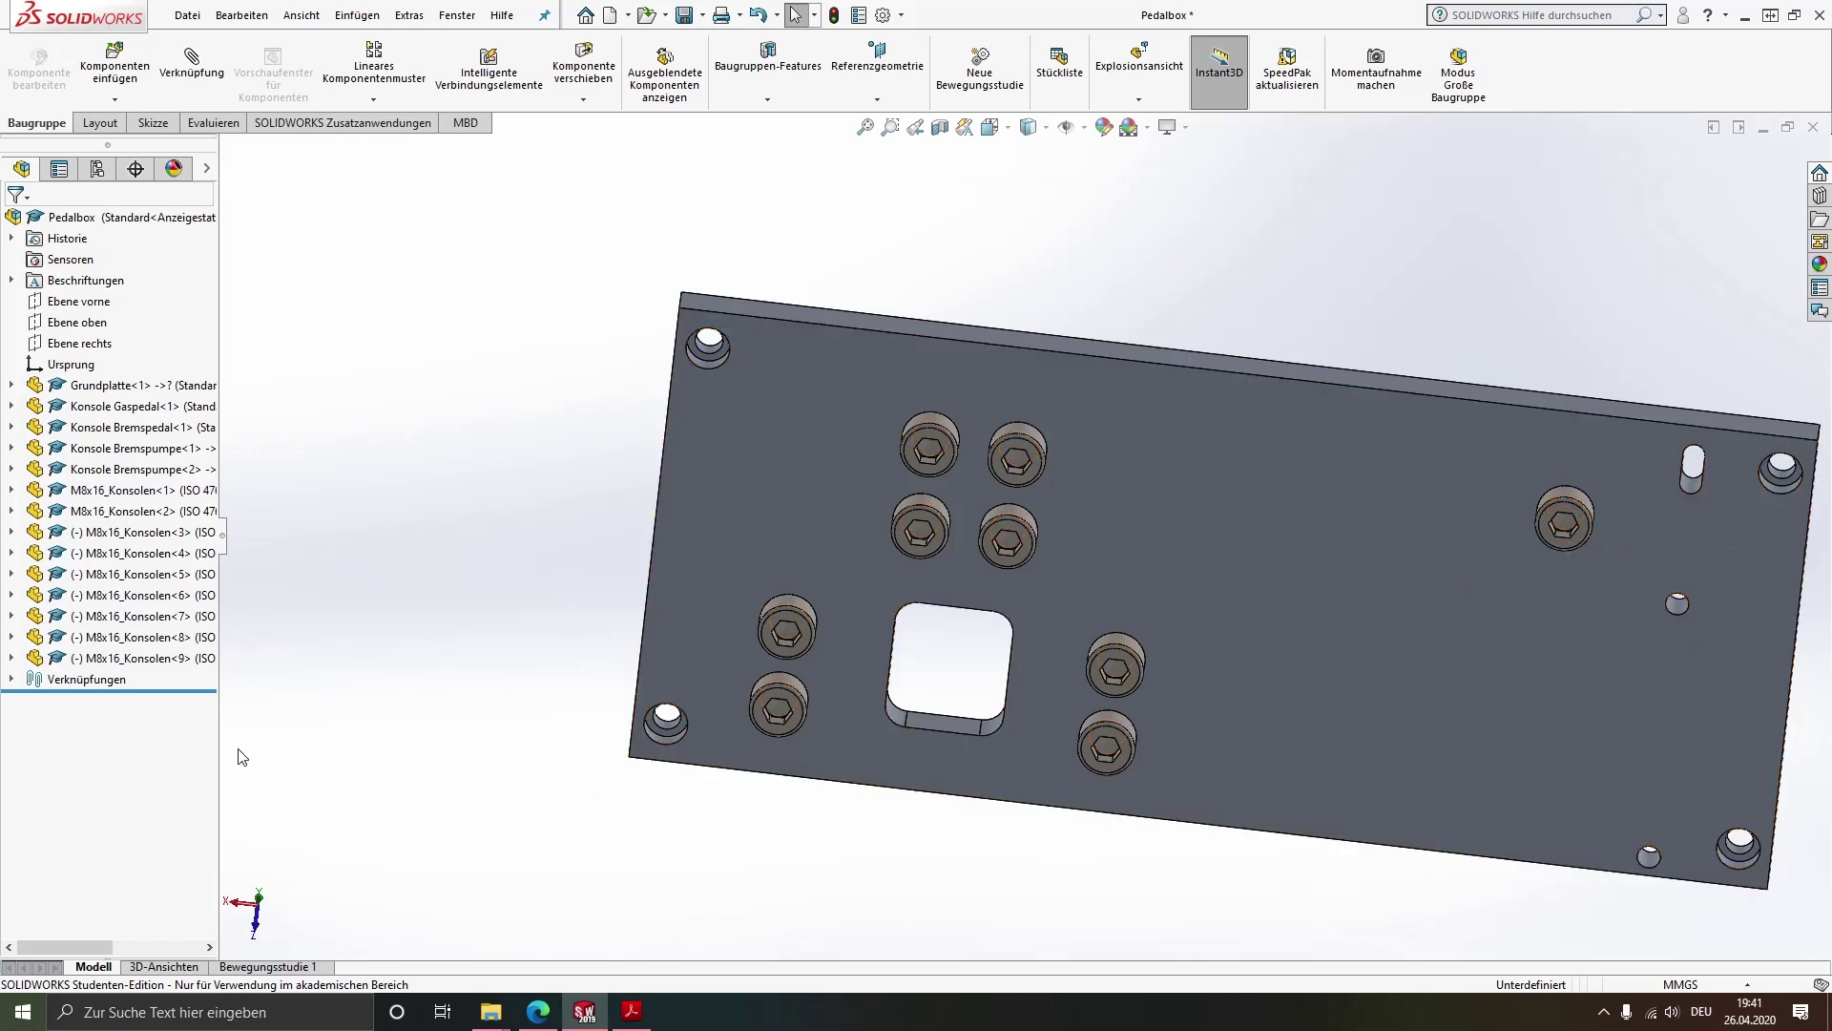
pyautogui.click(11, 680)
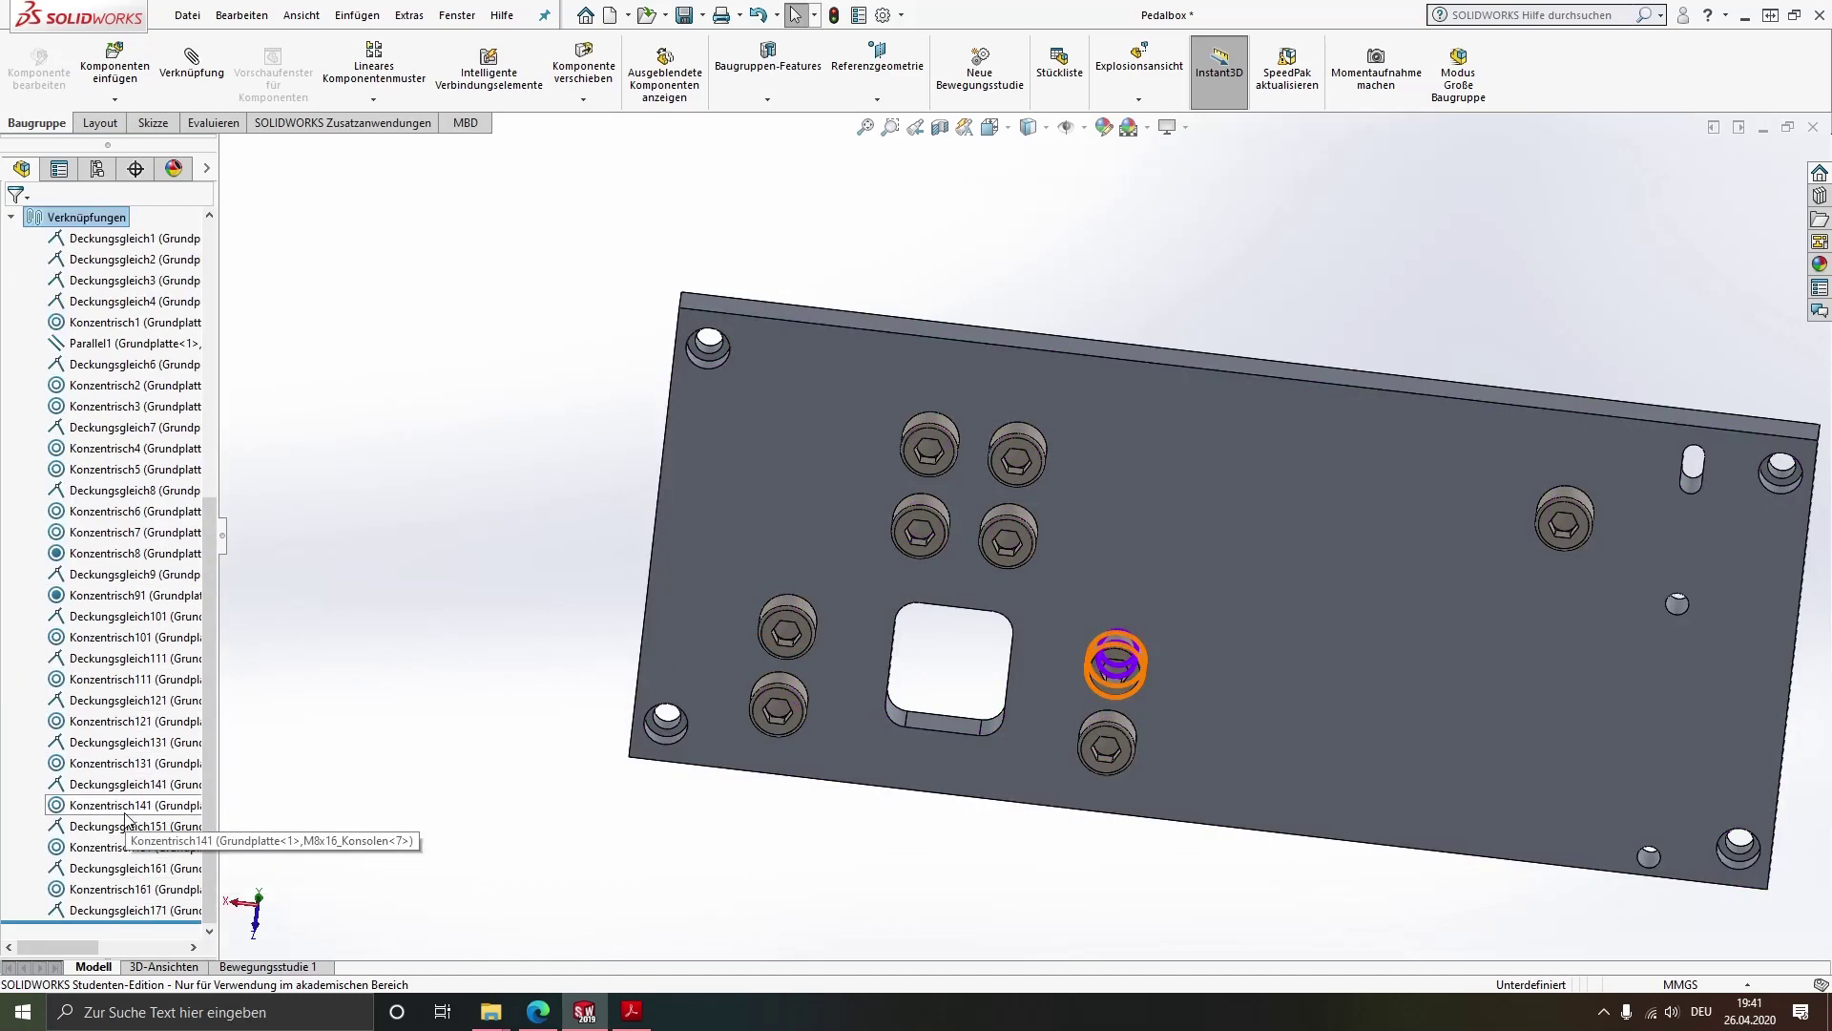
# Lock rotation on all seven new bolts' Konzentrisch mates at once
pyautogui.click(99, 637)
pyautogui.keyDown('ctrl'); pyautogui.click(95, 678); pyautogui.keyUp('ctrl')
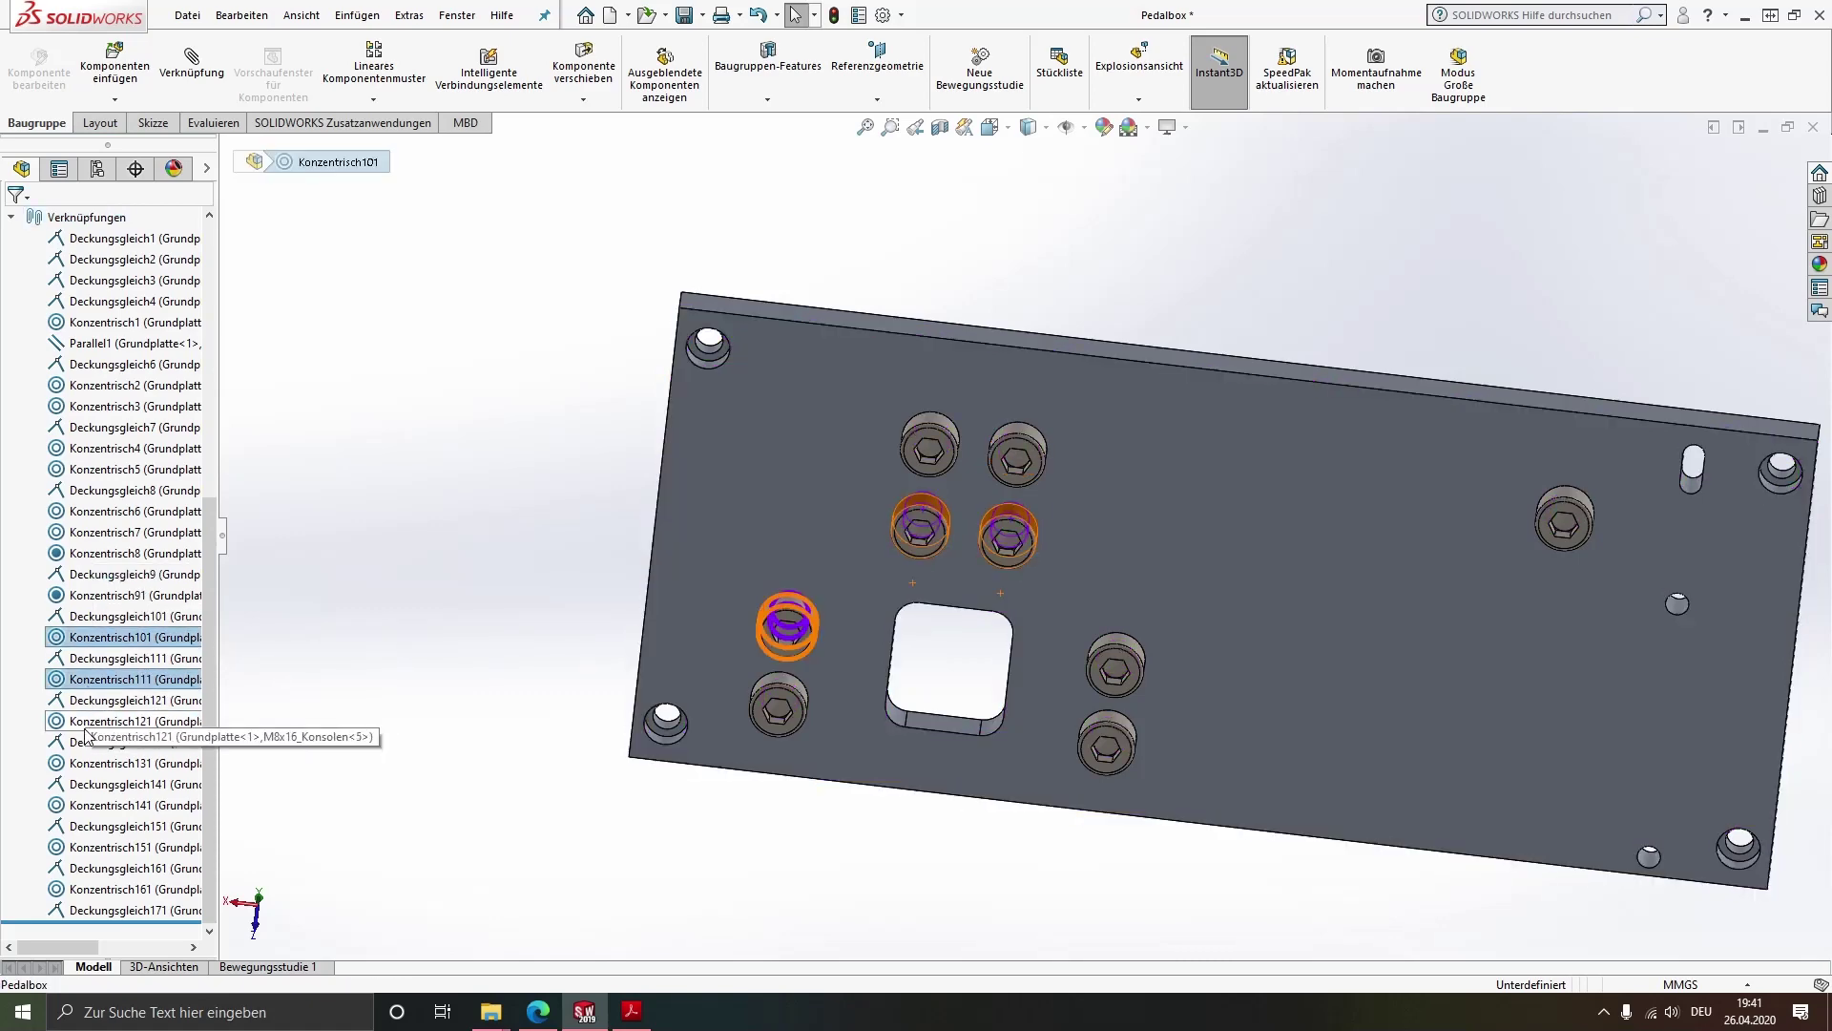
pyautogui.keyDown('ctrl'); pyautogui.click(85, 724); pyautogui.keyUp('ctrl')
pyautogui.keyDown('ctrl'); pyautogui.click(84, 763); pyautogui.keyUp('ctrl')
pyautogui.keyDown('ctrl'); pyautogui.click(80, 807); pyautogui.keyUp('ctrl')
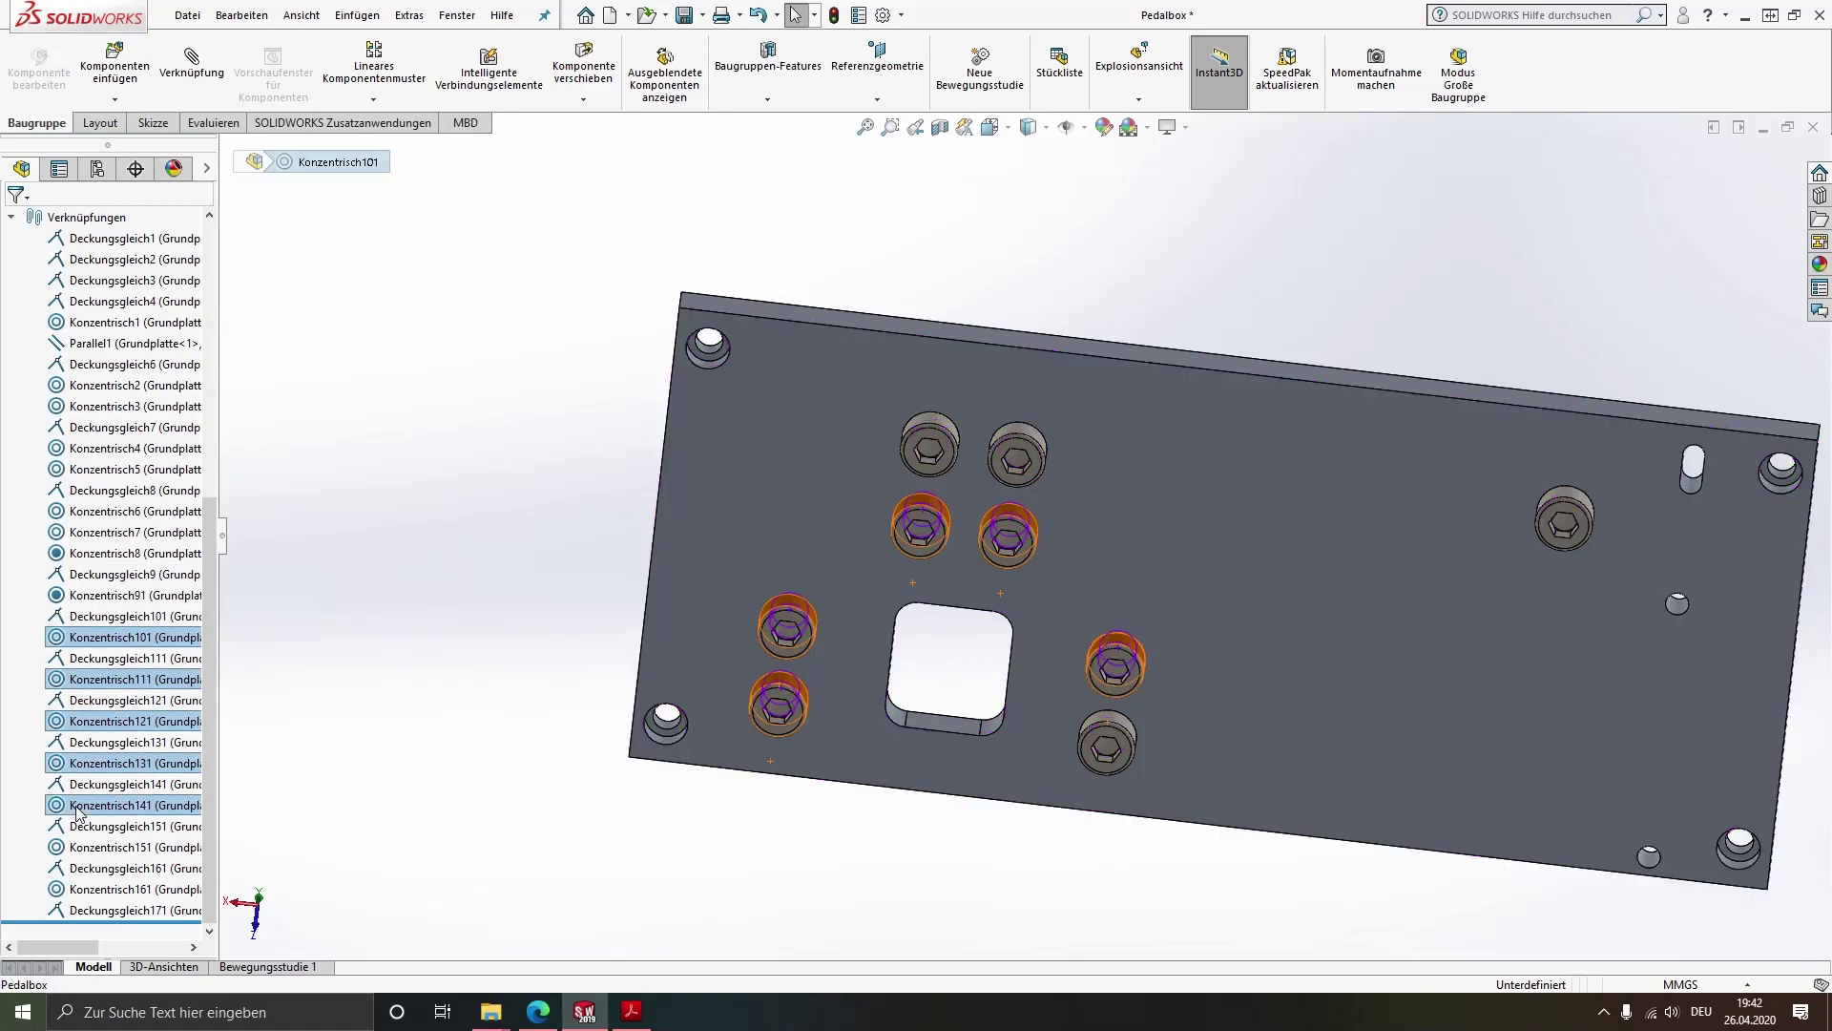
pyautogui.keyDown('ctrl'); pyautogui.click(82, 847); pyautogui.keyUp('ctrl')
pyautogui.keyDown('ctrl'); pyautogui.click(86, 890); pyautogui.keyUp('ctrl')
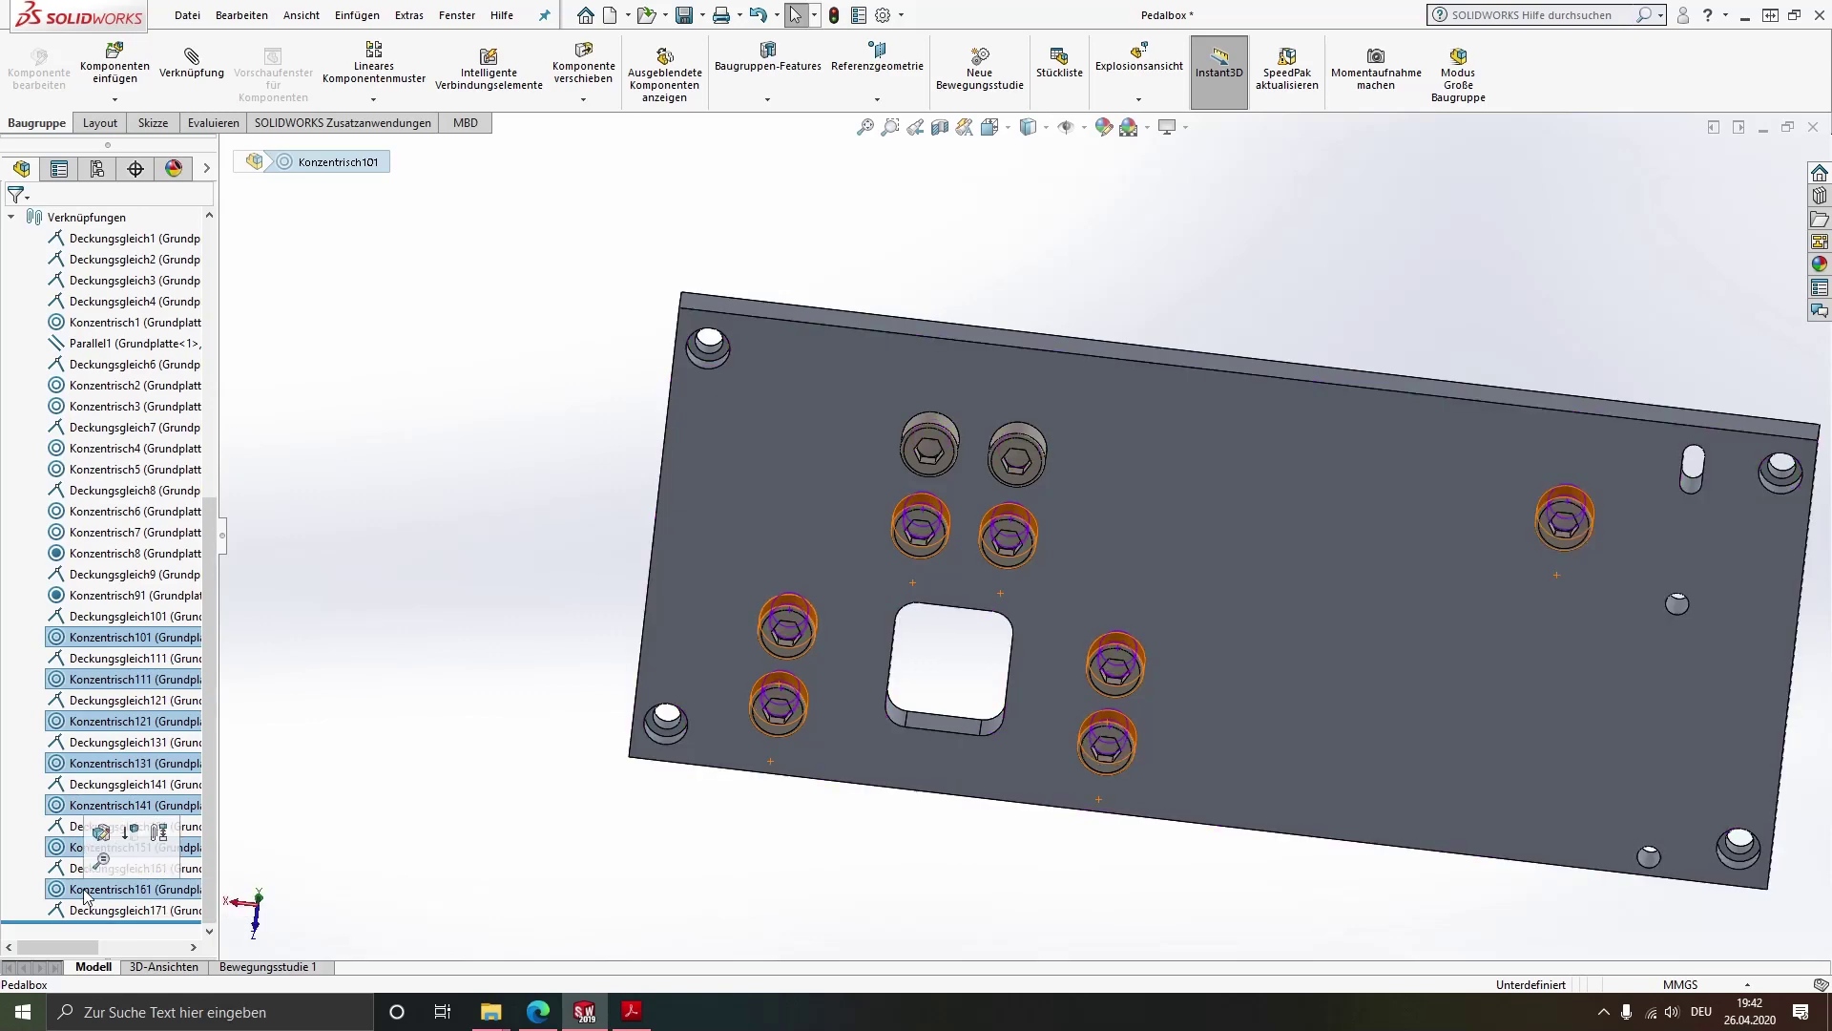
pyautogui.rightClick(86, 893)
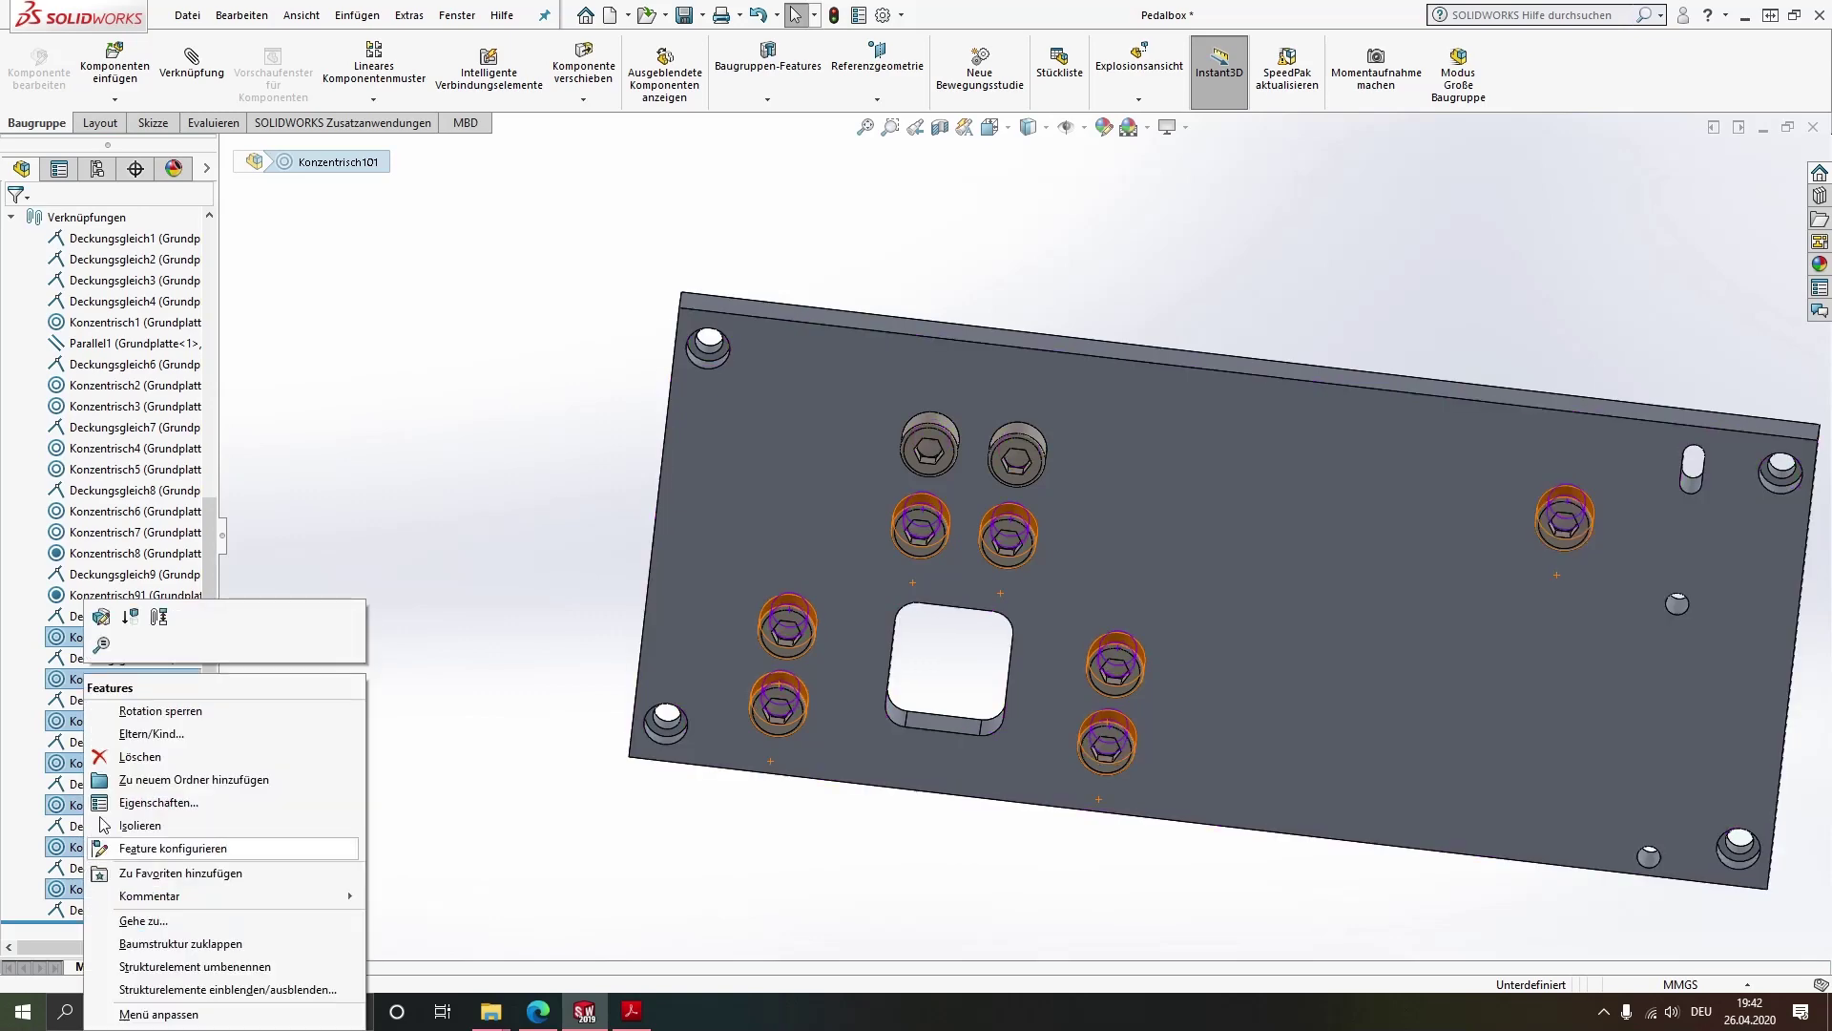
pyautogui.click(148, 712)
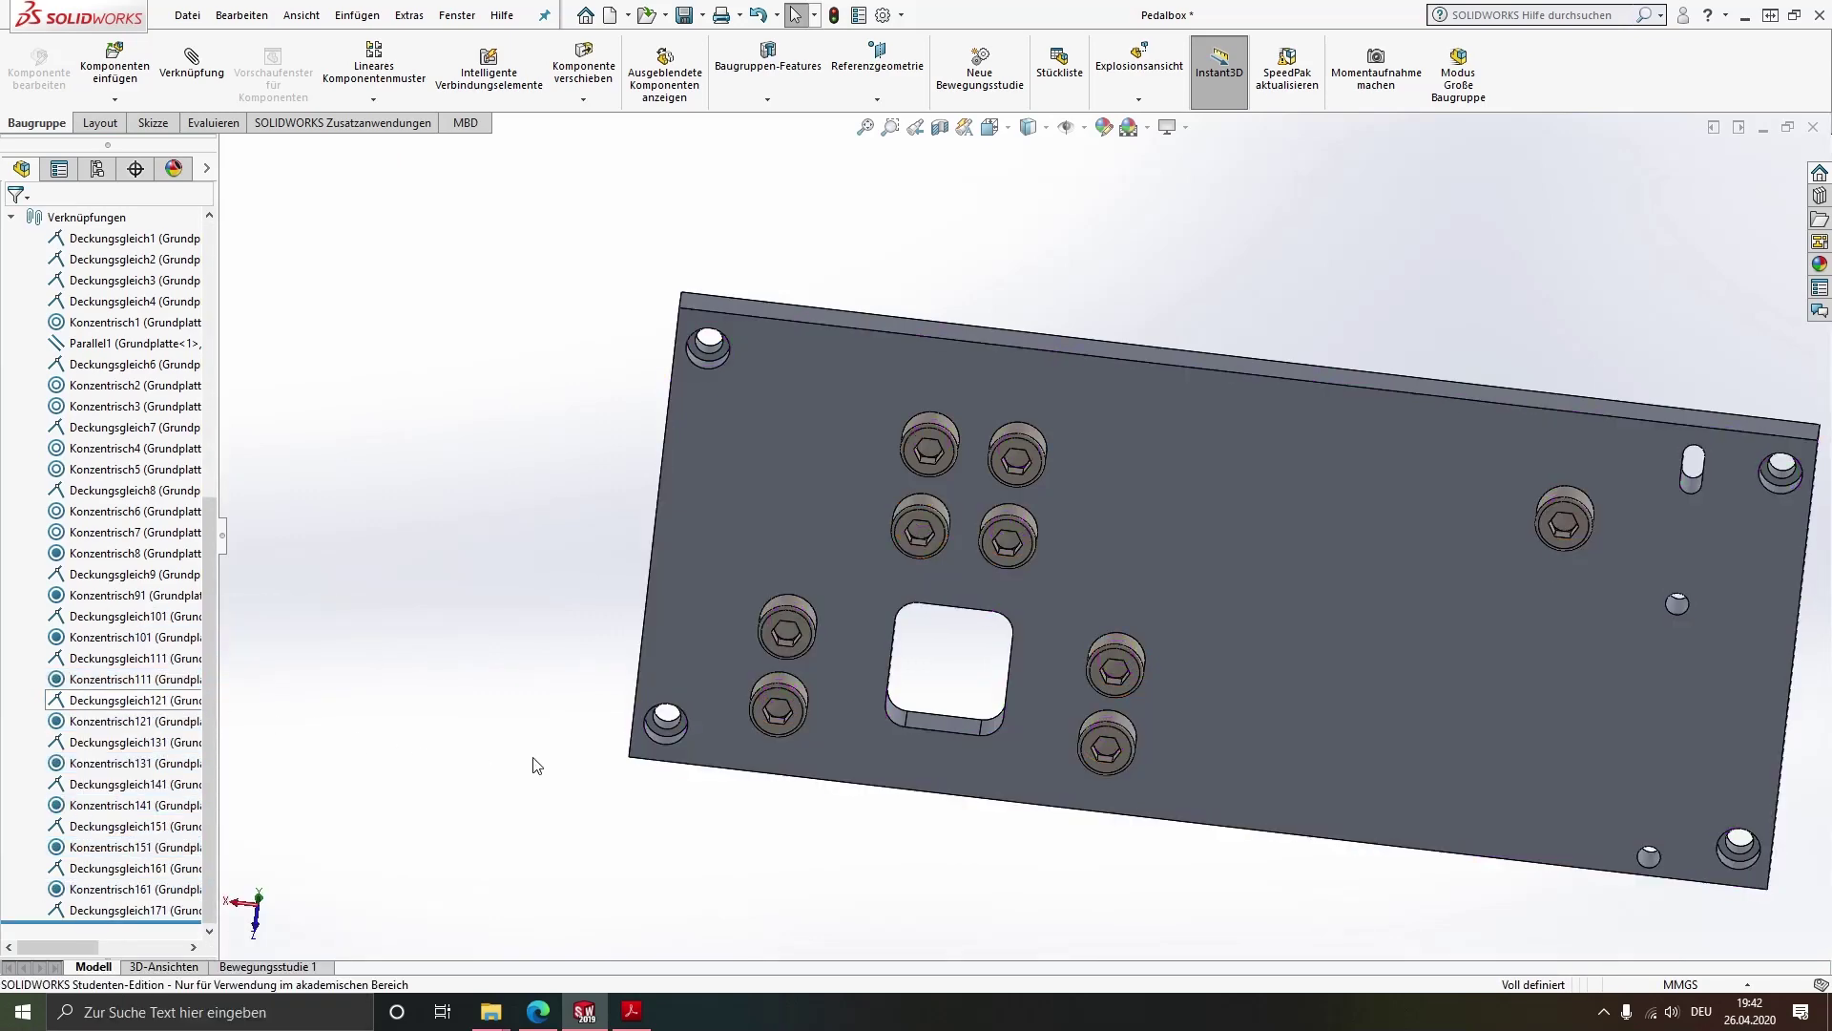
pyautogui.click(14, 219)
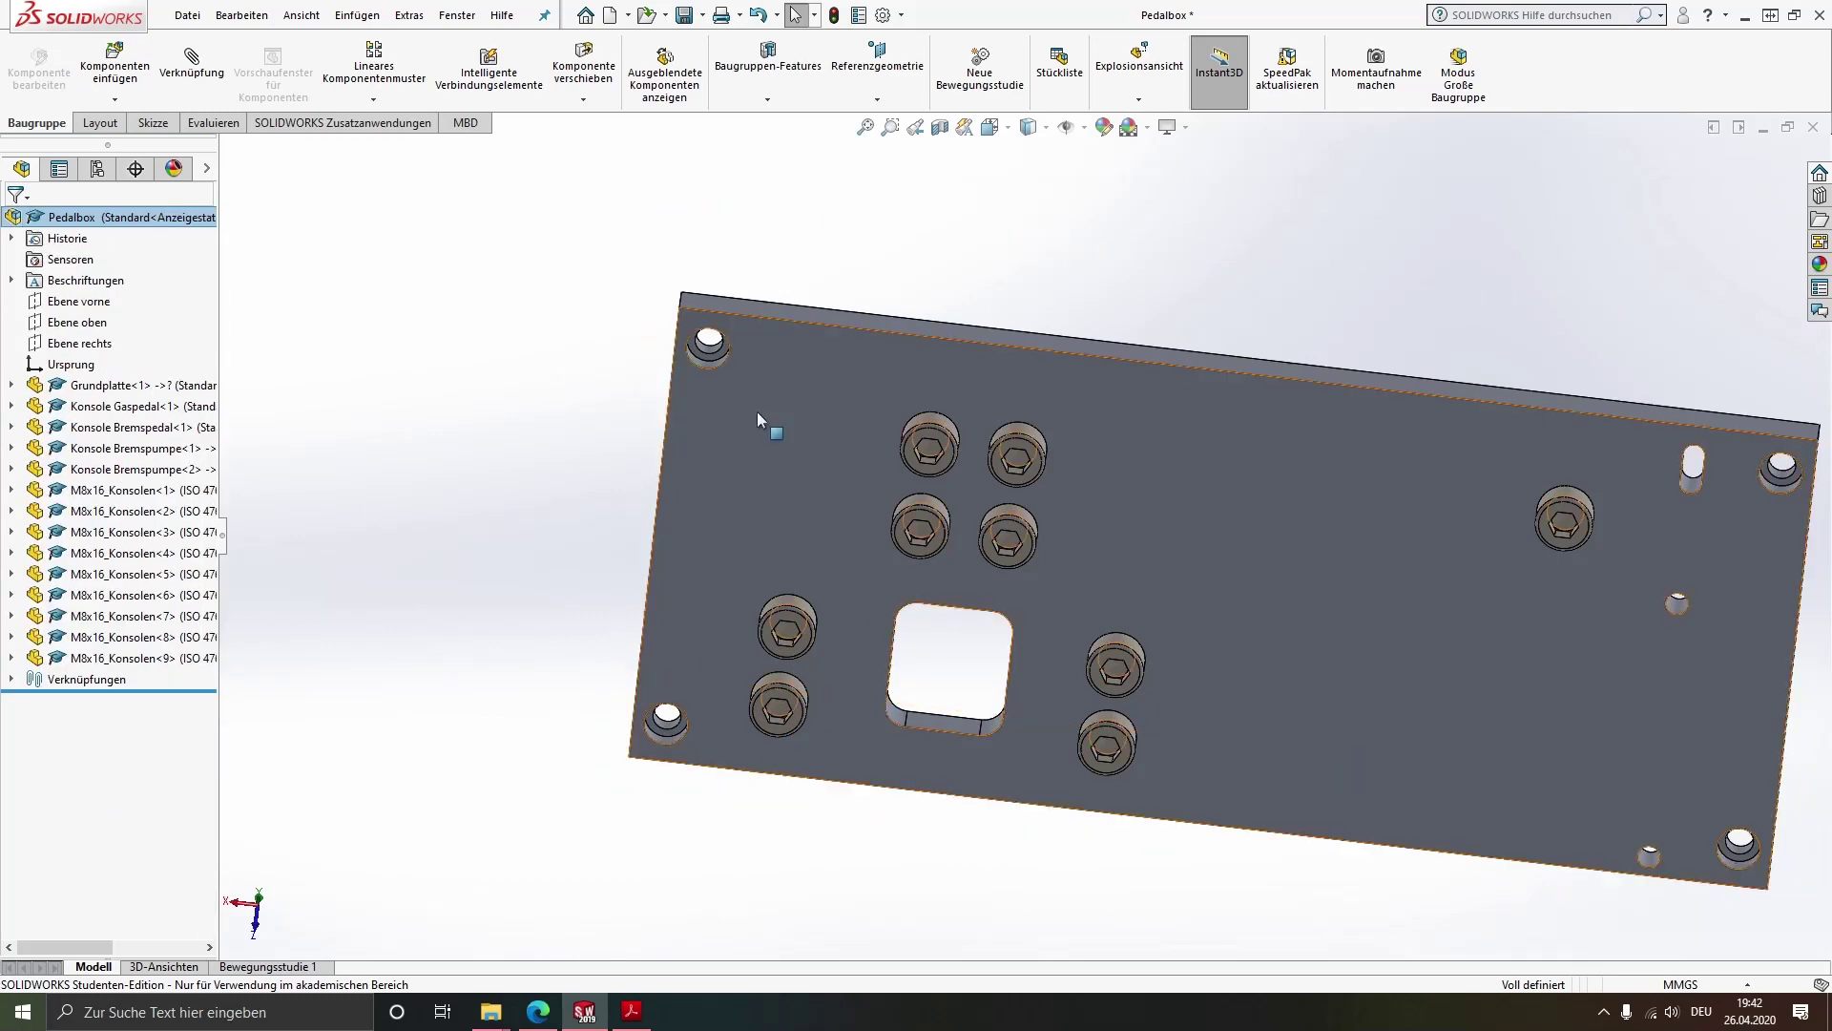
pyautogui.moveTo(1234, 564)
pyautogui.mouseDown(button='middle')
pyautogui.moveTo(1259, 935)
pyautogui.moveTo(962, 393)
pyautogui.mouseUp(button='middle')
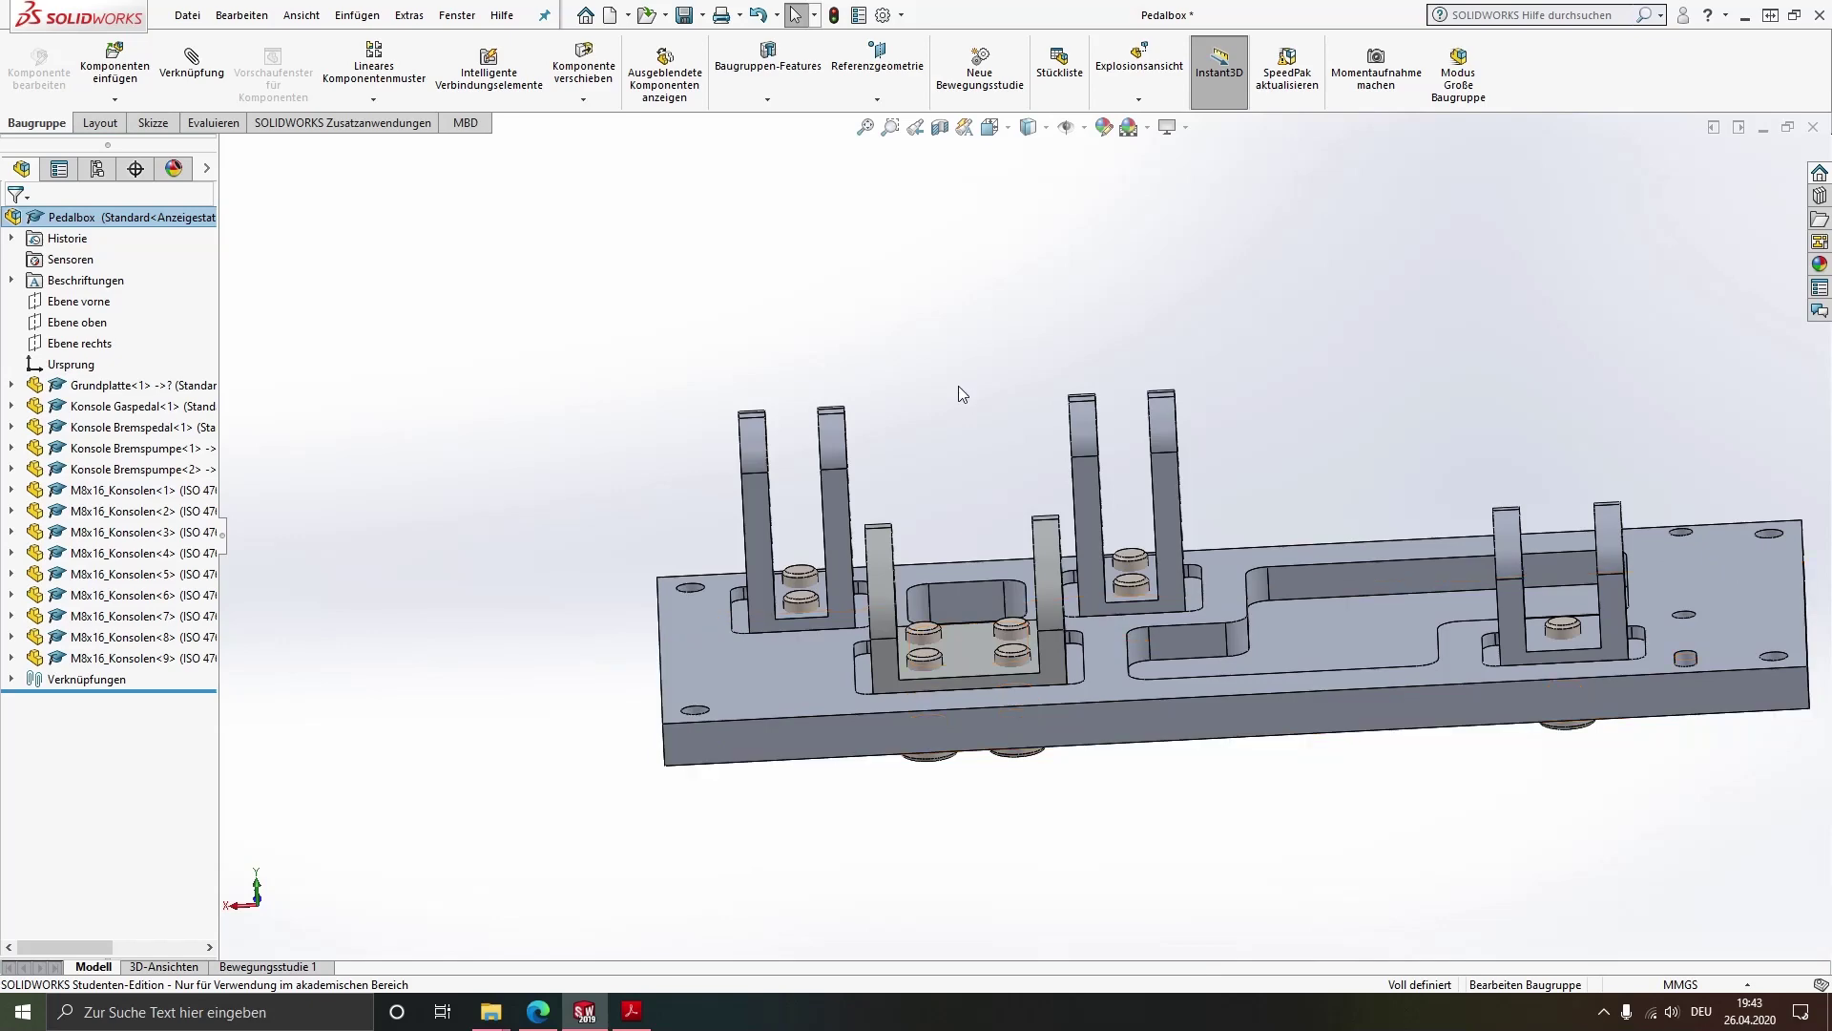
# Insert Bremspedal from the Aufgabe 4.1 - Komponenten folder above the base plate
pyautogui.click(132, 76)
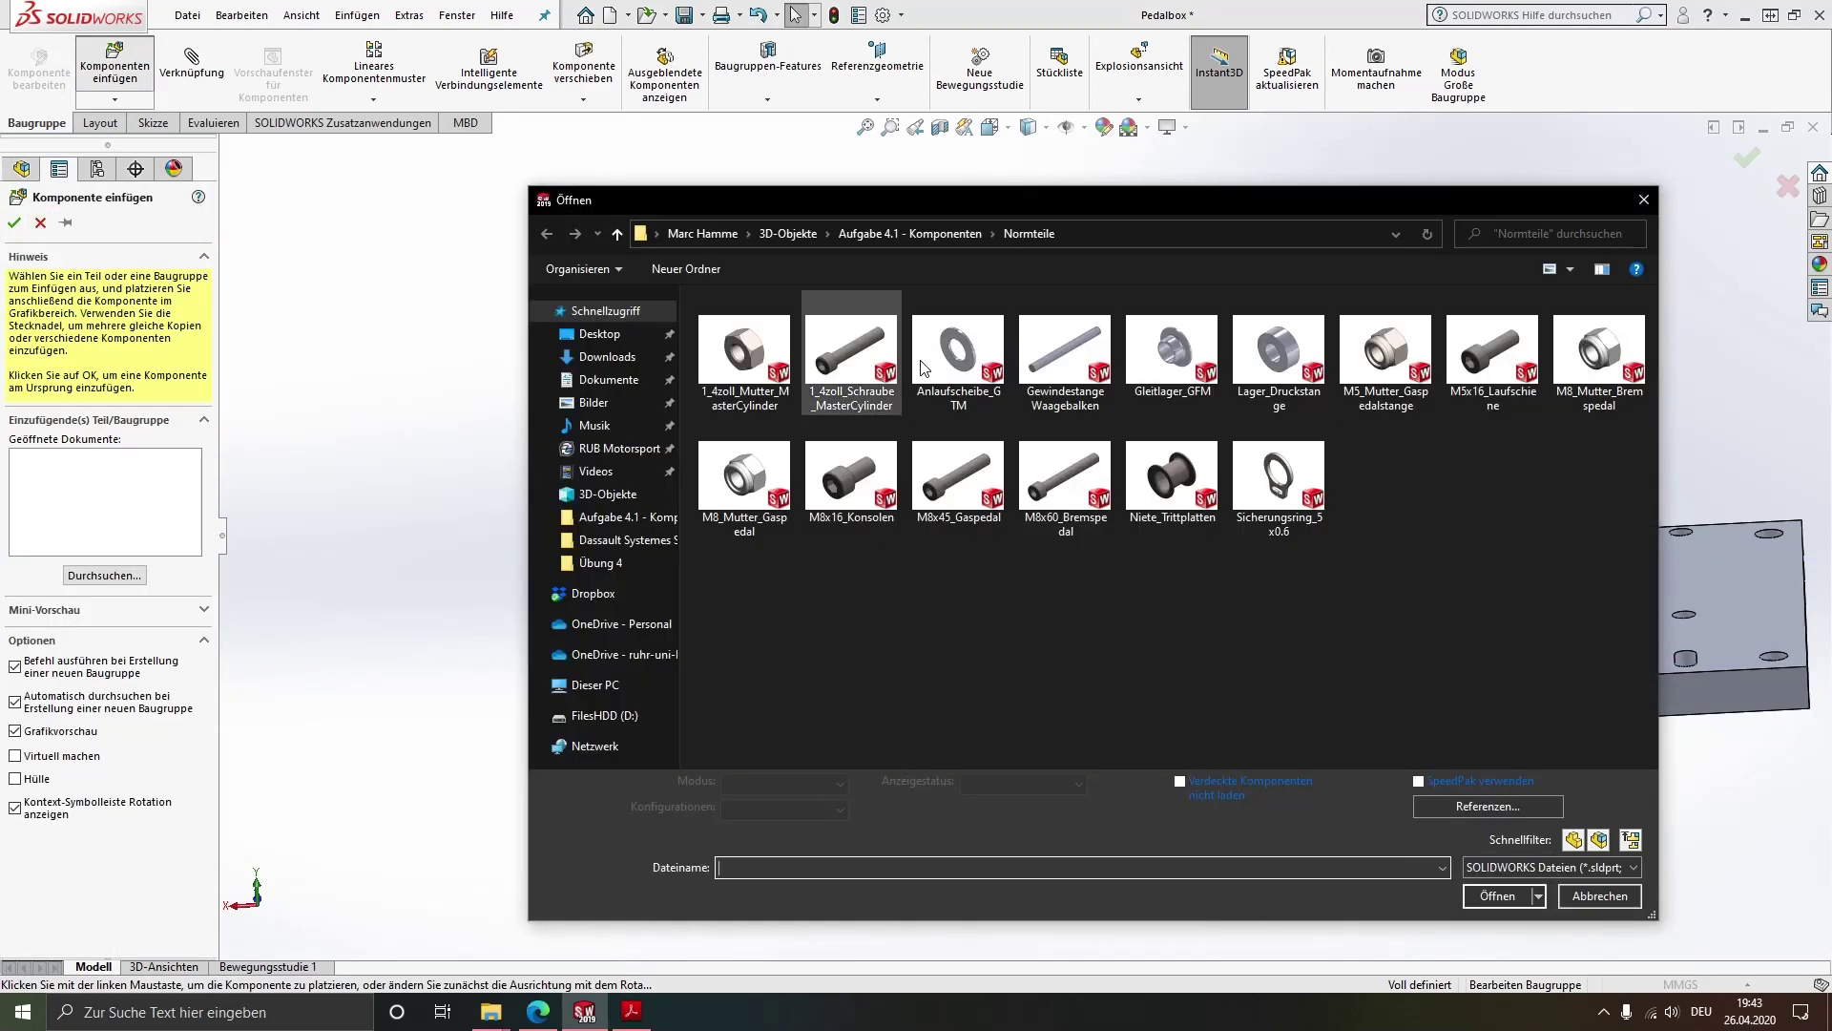
pyautogui.click(928, 243)
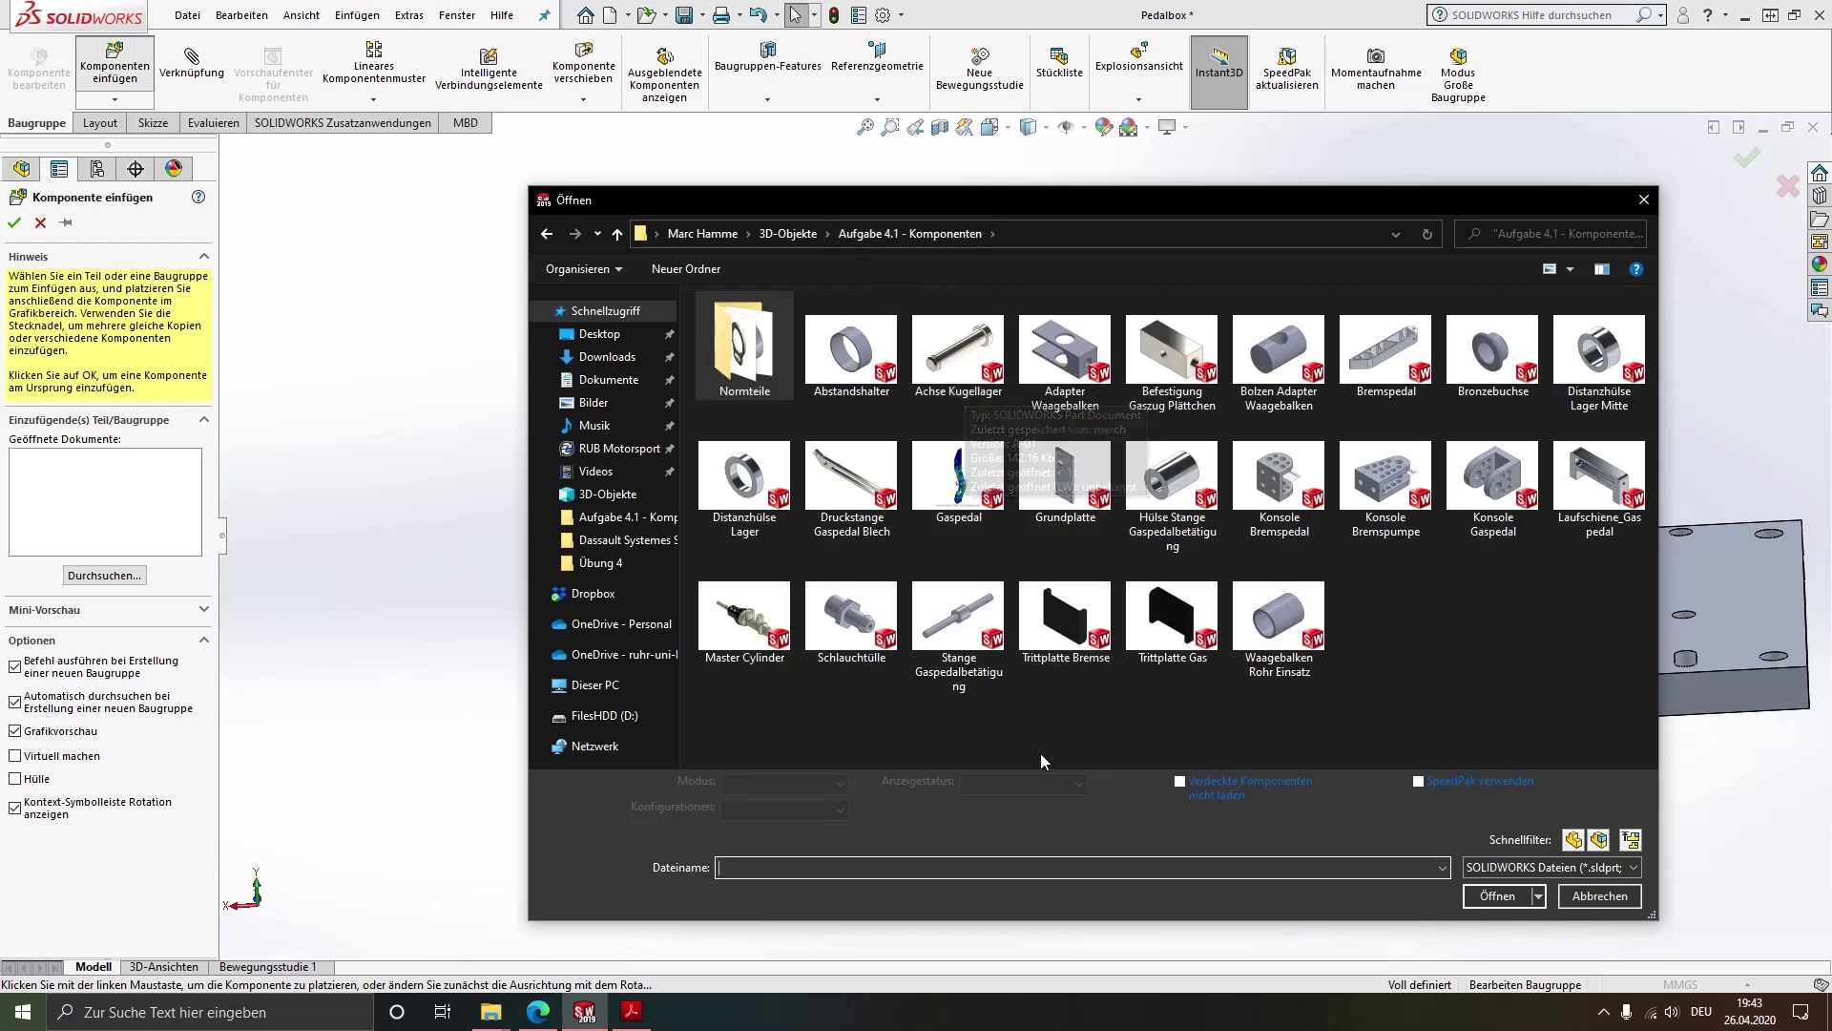
pyautogui.doubleClick(1386, 353)
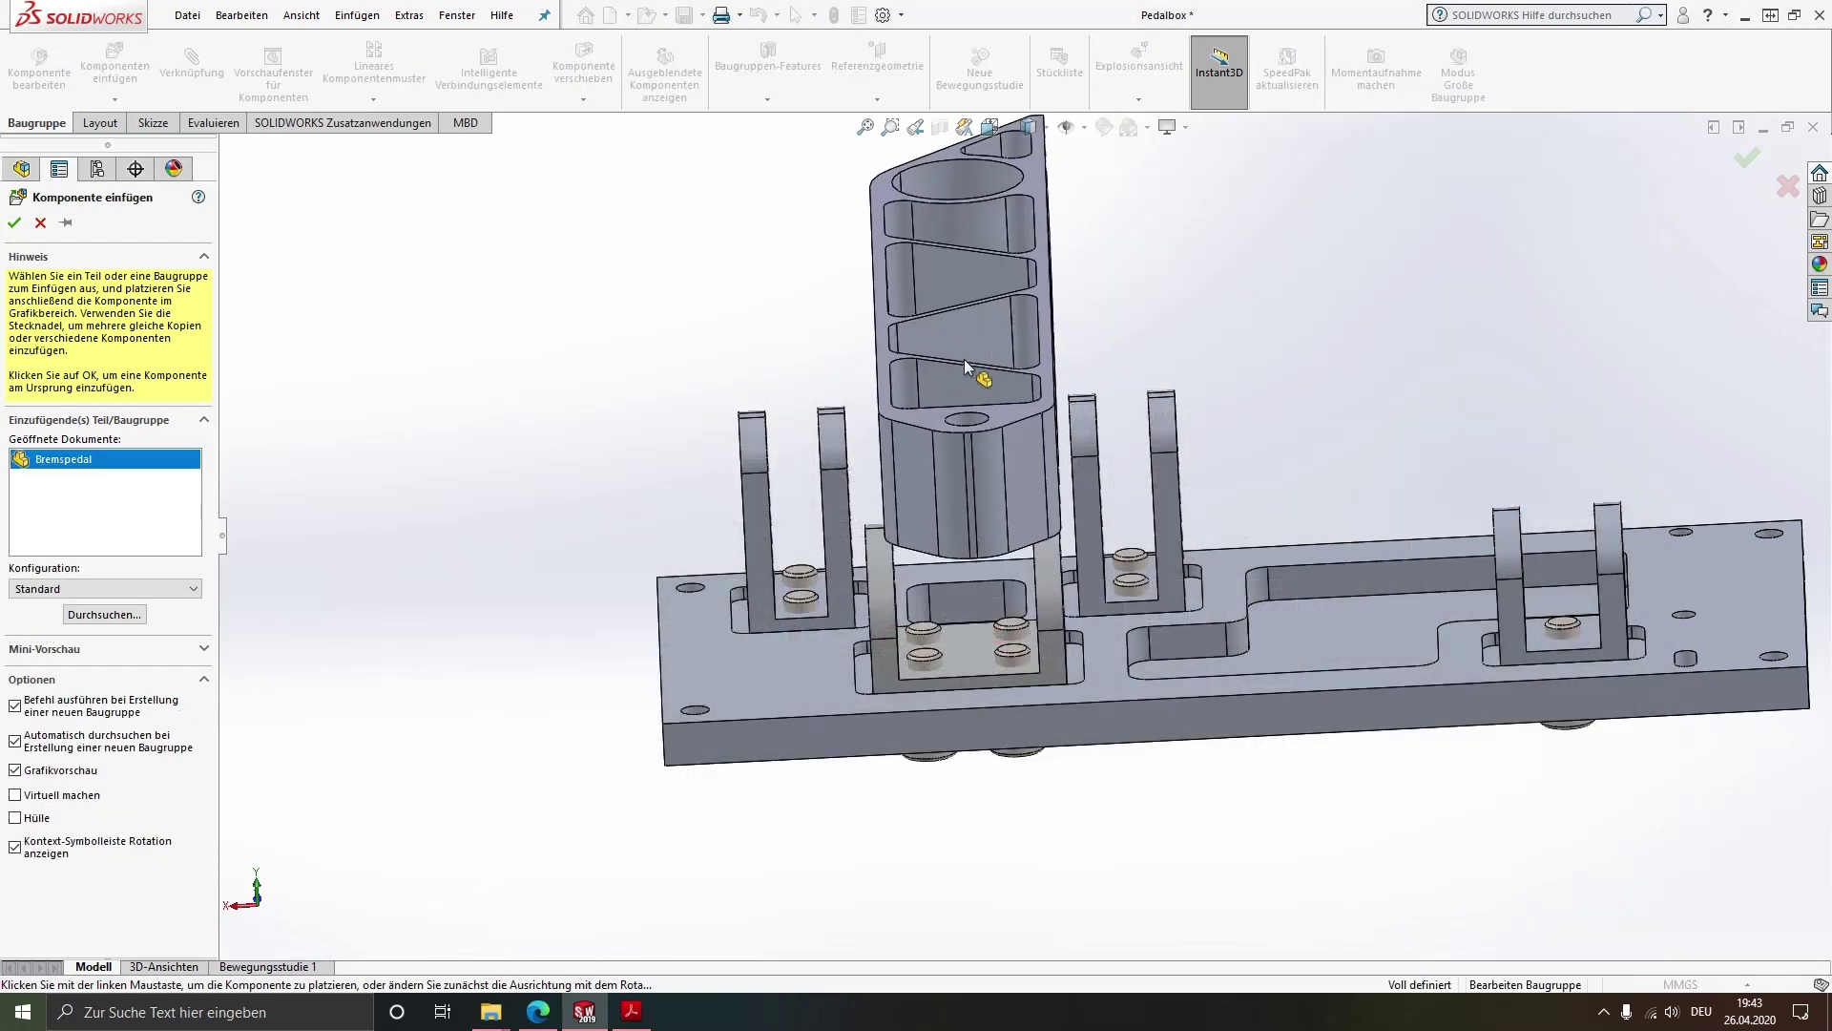
pyautogui.click(1068, 520)
pyautogui.moveTo(1026, 628)
pyautogui.mouseDown(button='middle')
pyautogui.moveTo(1038, 713)
pyautogui.moveTo(1019, 747)
pyautogui.mouseUp(button='middle')
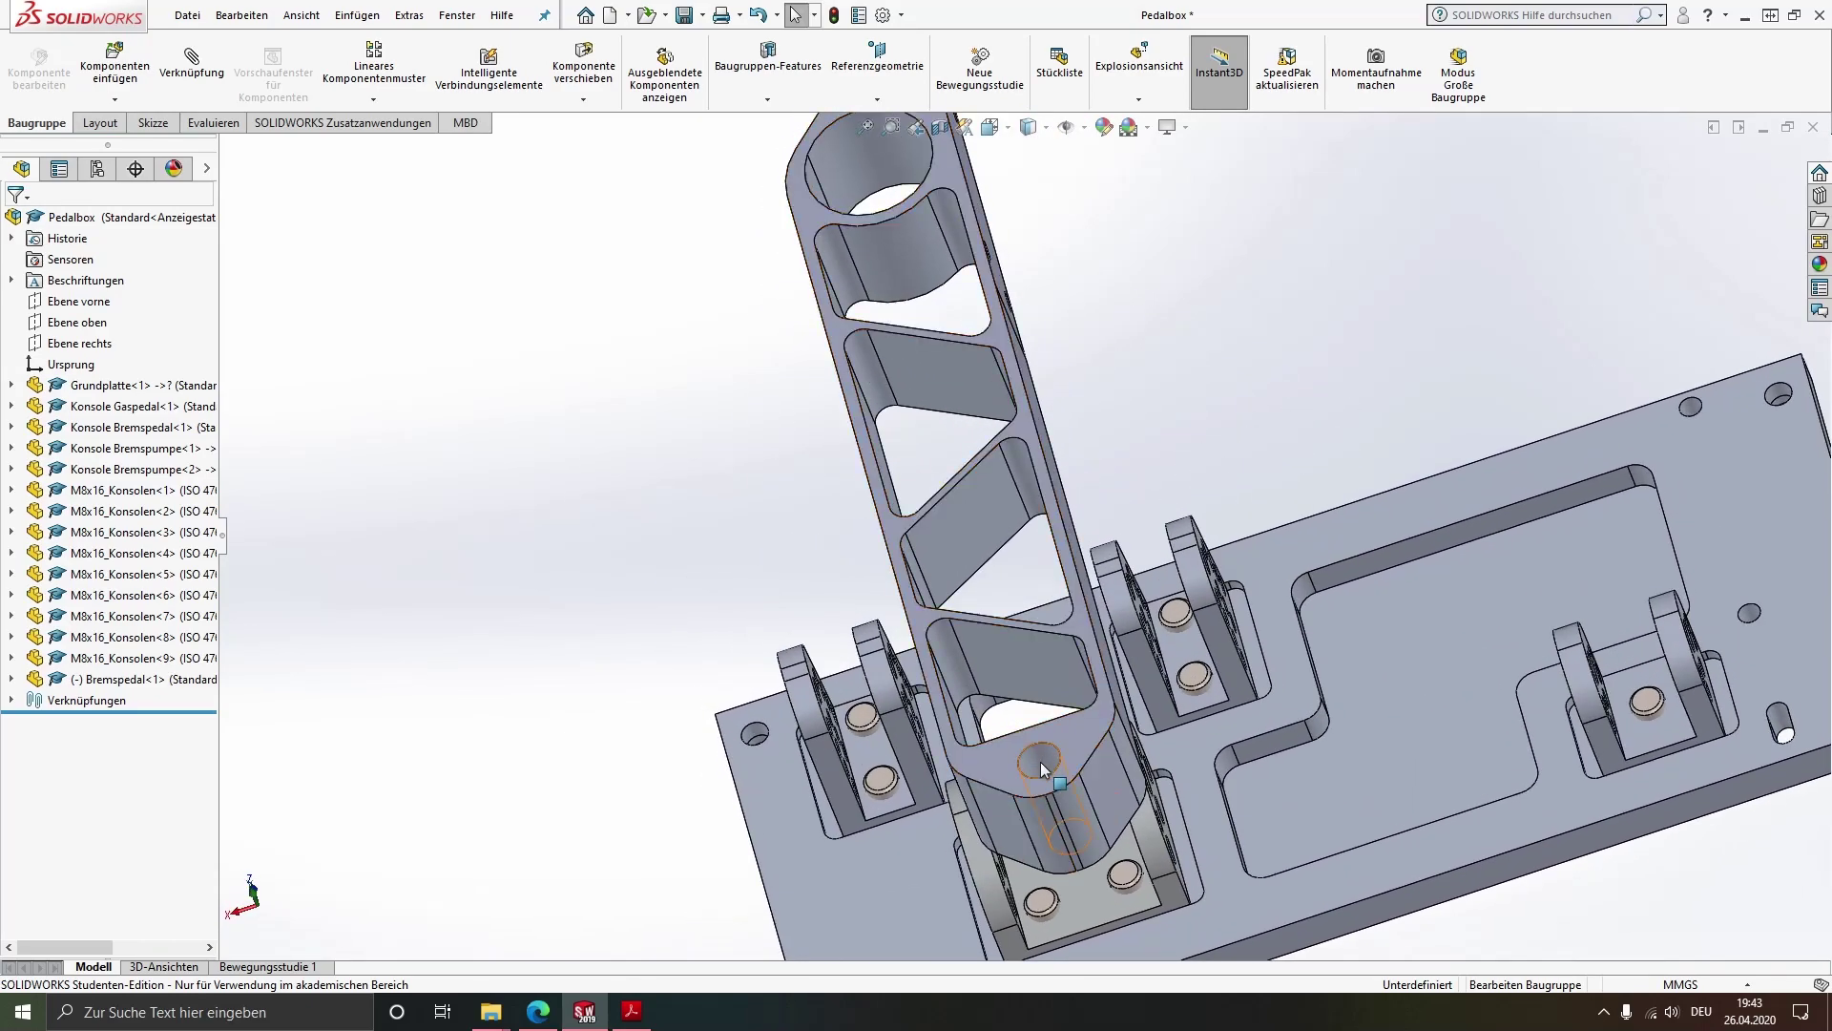
# Mate the pedal's pivot hole concentric with the brake pedal bracket hole
pyautogui.click(1036, 760)
pyautogui.moveTo(1204, 860); pyautogui.dragTo(1303, 716, button='middle')
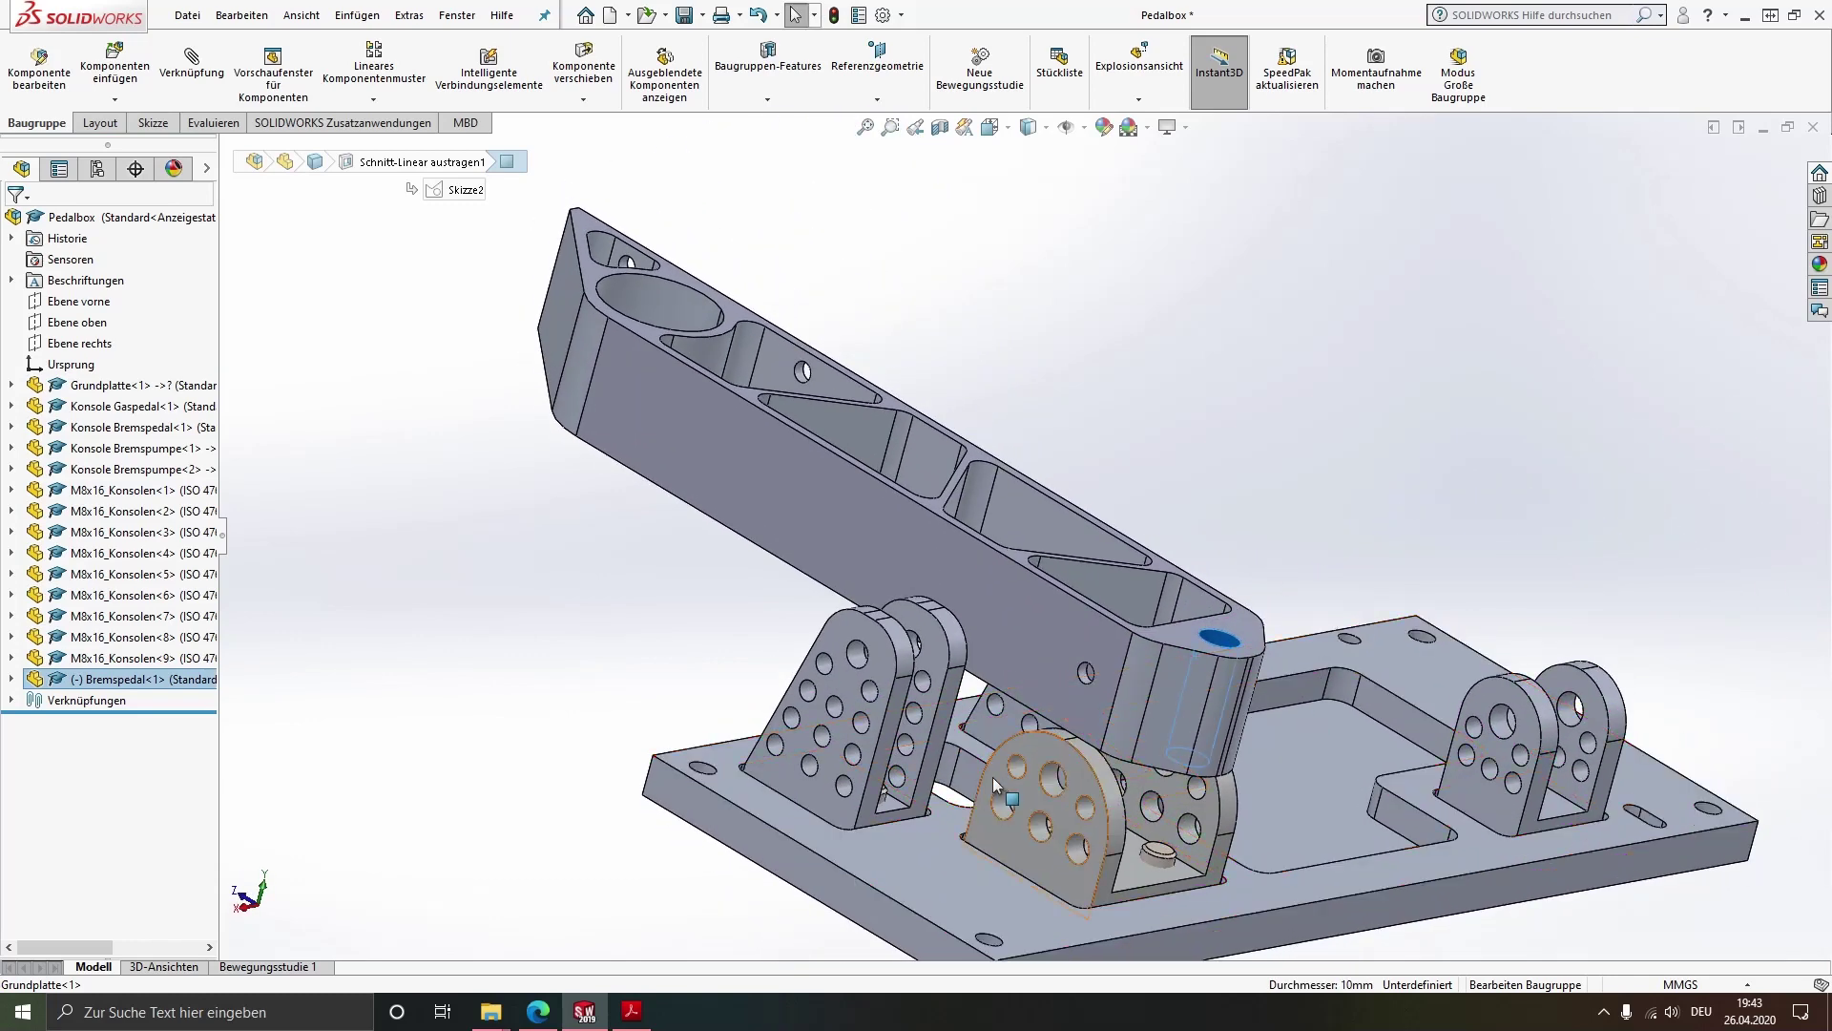
pyautogui.keyDown('ctrl'); pyautogui.click(1048, 779); pyautogui.keyUp('ctrl')
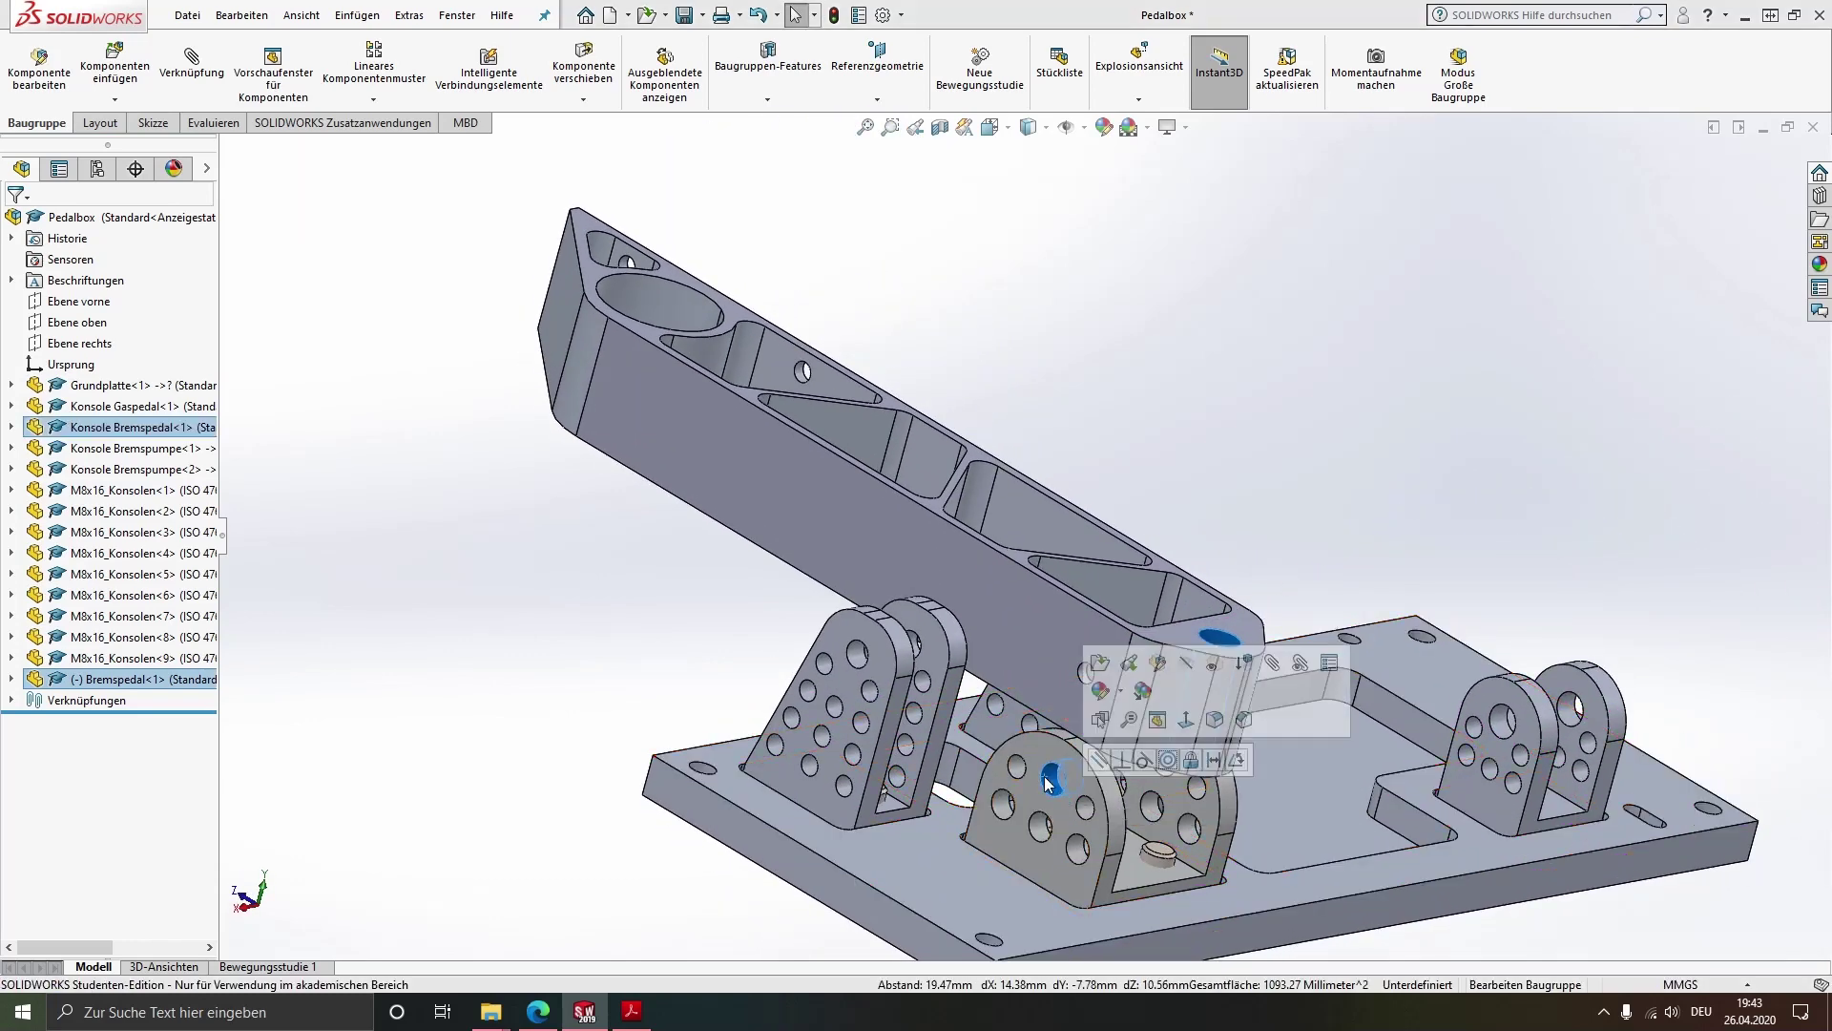
pyautogui.click(1168, 760)
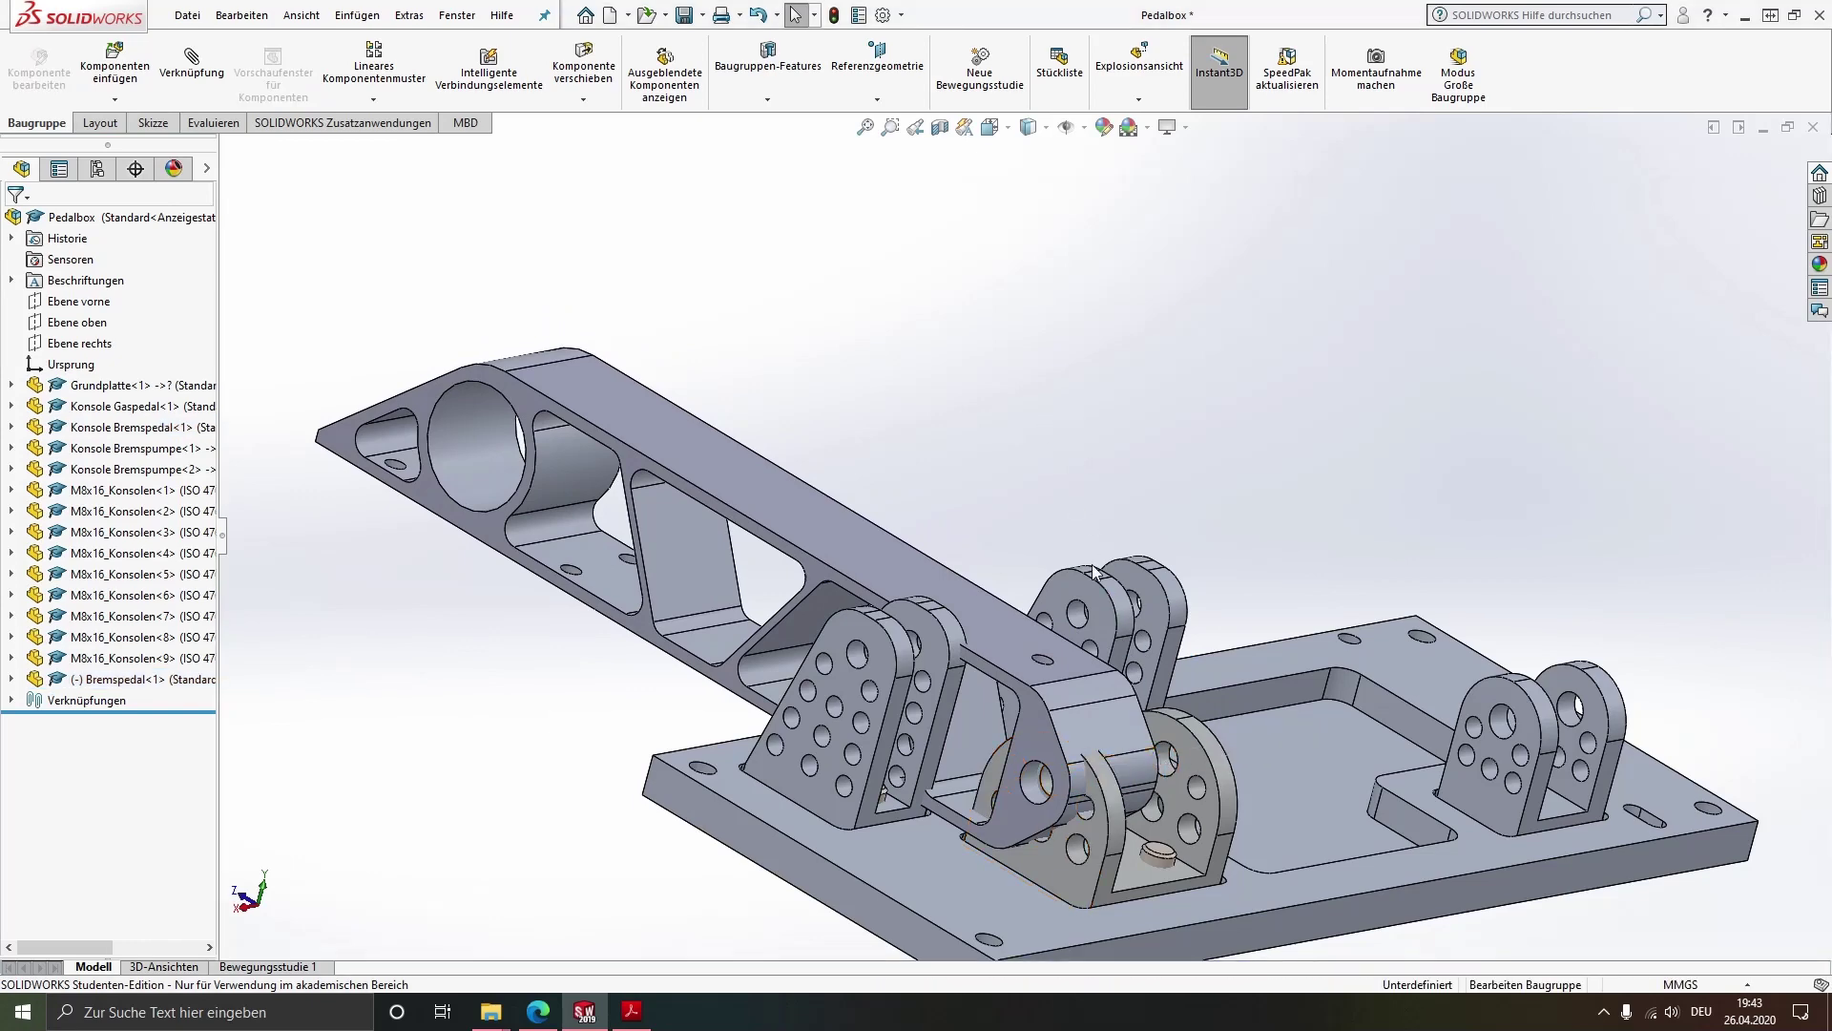
pyautogui.moveTo(1054, 840)
pyautogui.mouseDown(button='middle')
pyautogui.moveTo(1061, 854)
pyautogui.moveTo(998, 830)
pyautogui.mouseUp(button='middle')
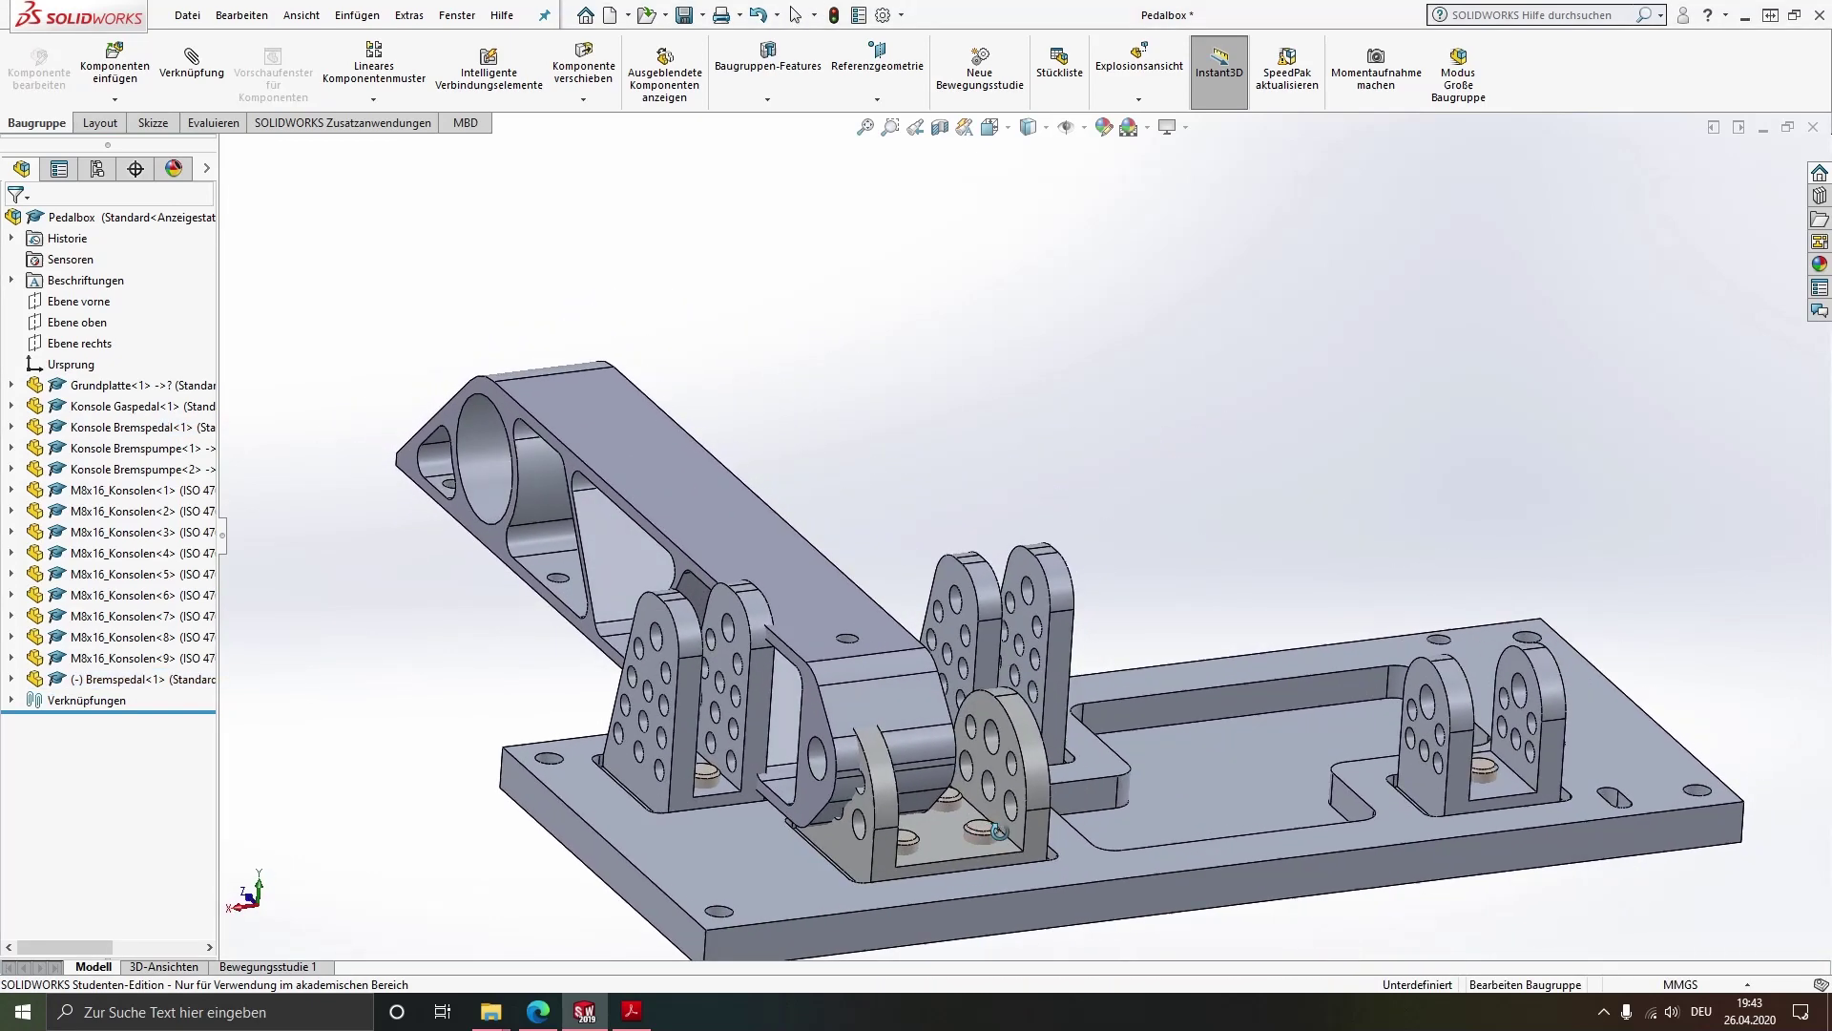
# Flip the alignment of mate Konzentrisch17 so the pedal hangs downward
pyautogui.click(10, 678)
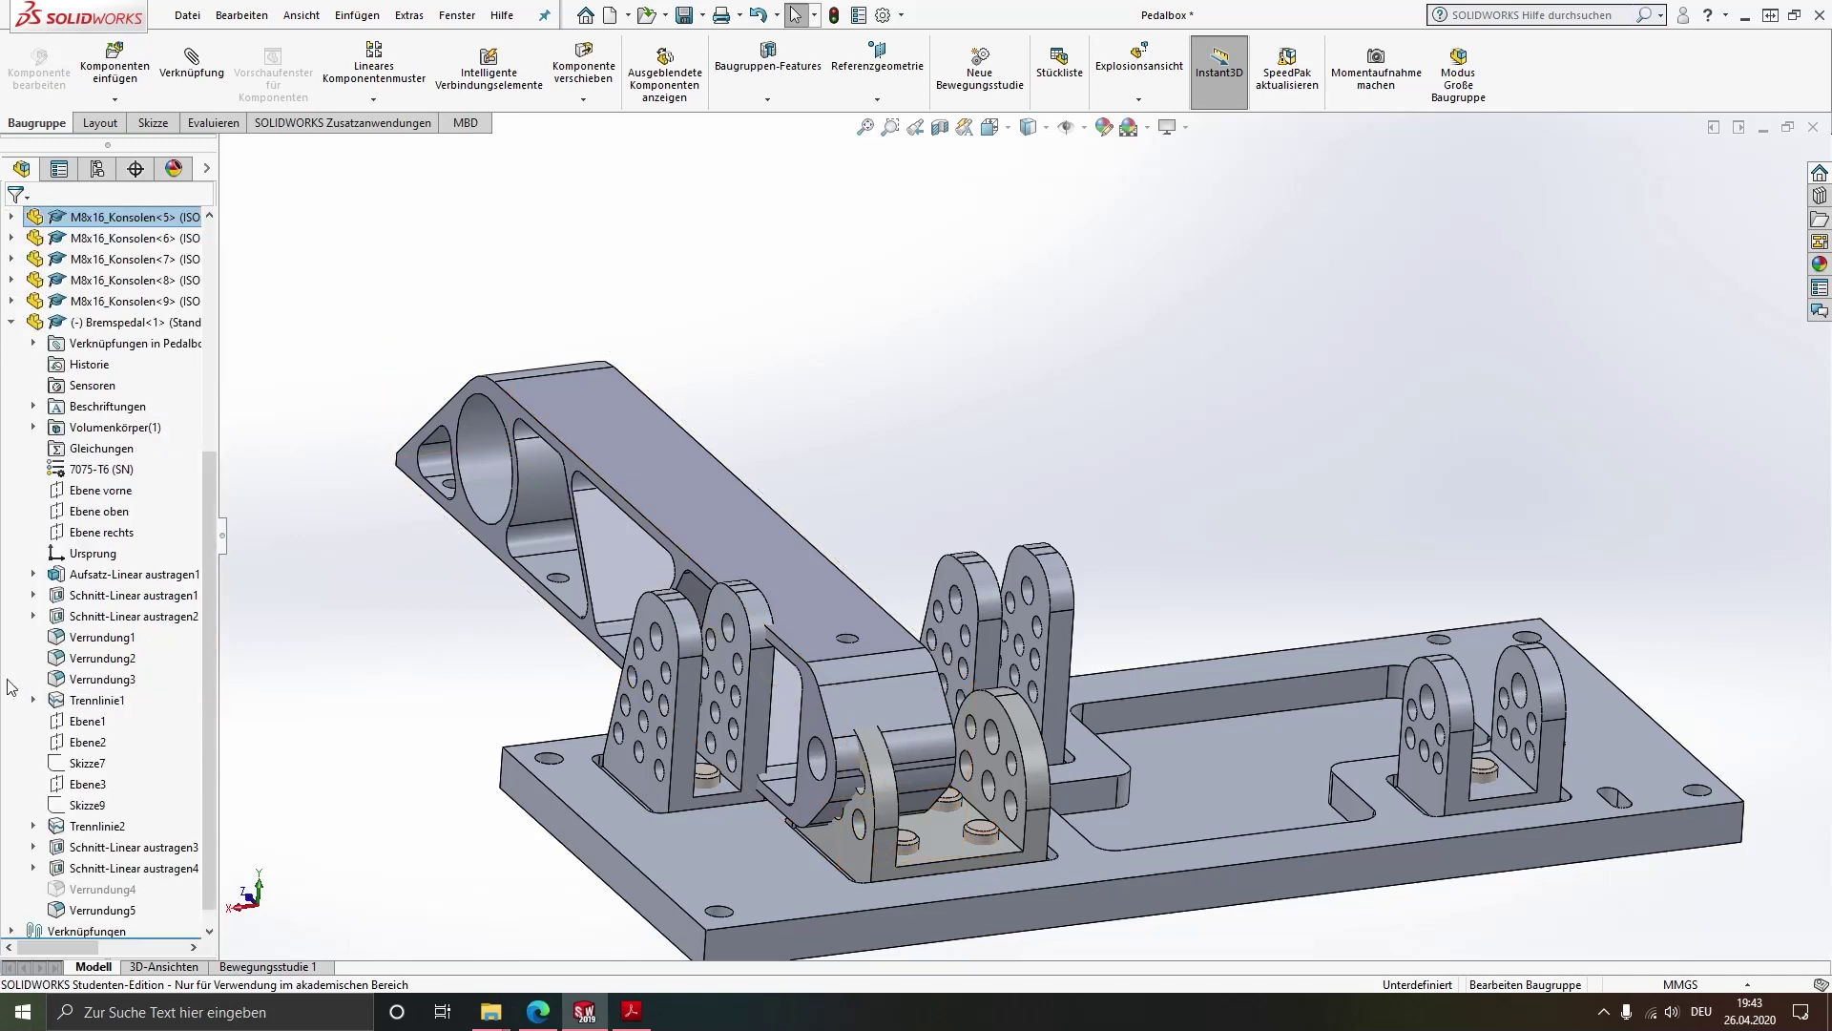
pyautogui.click(33, 342)
pyautogui.rightClick(112, 363)
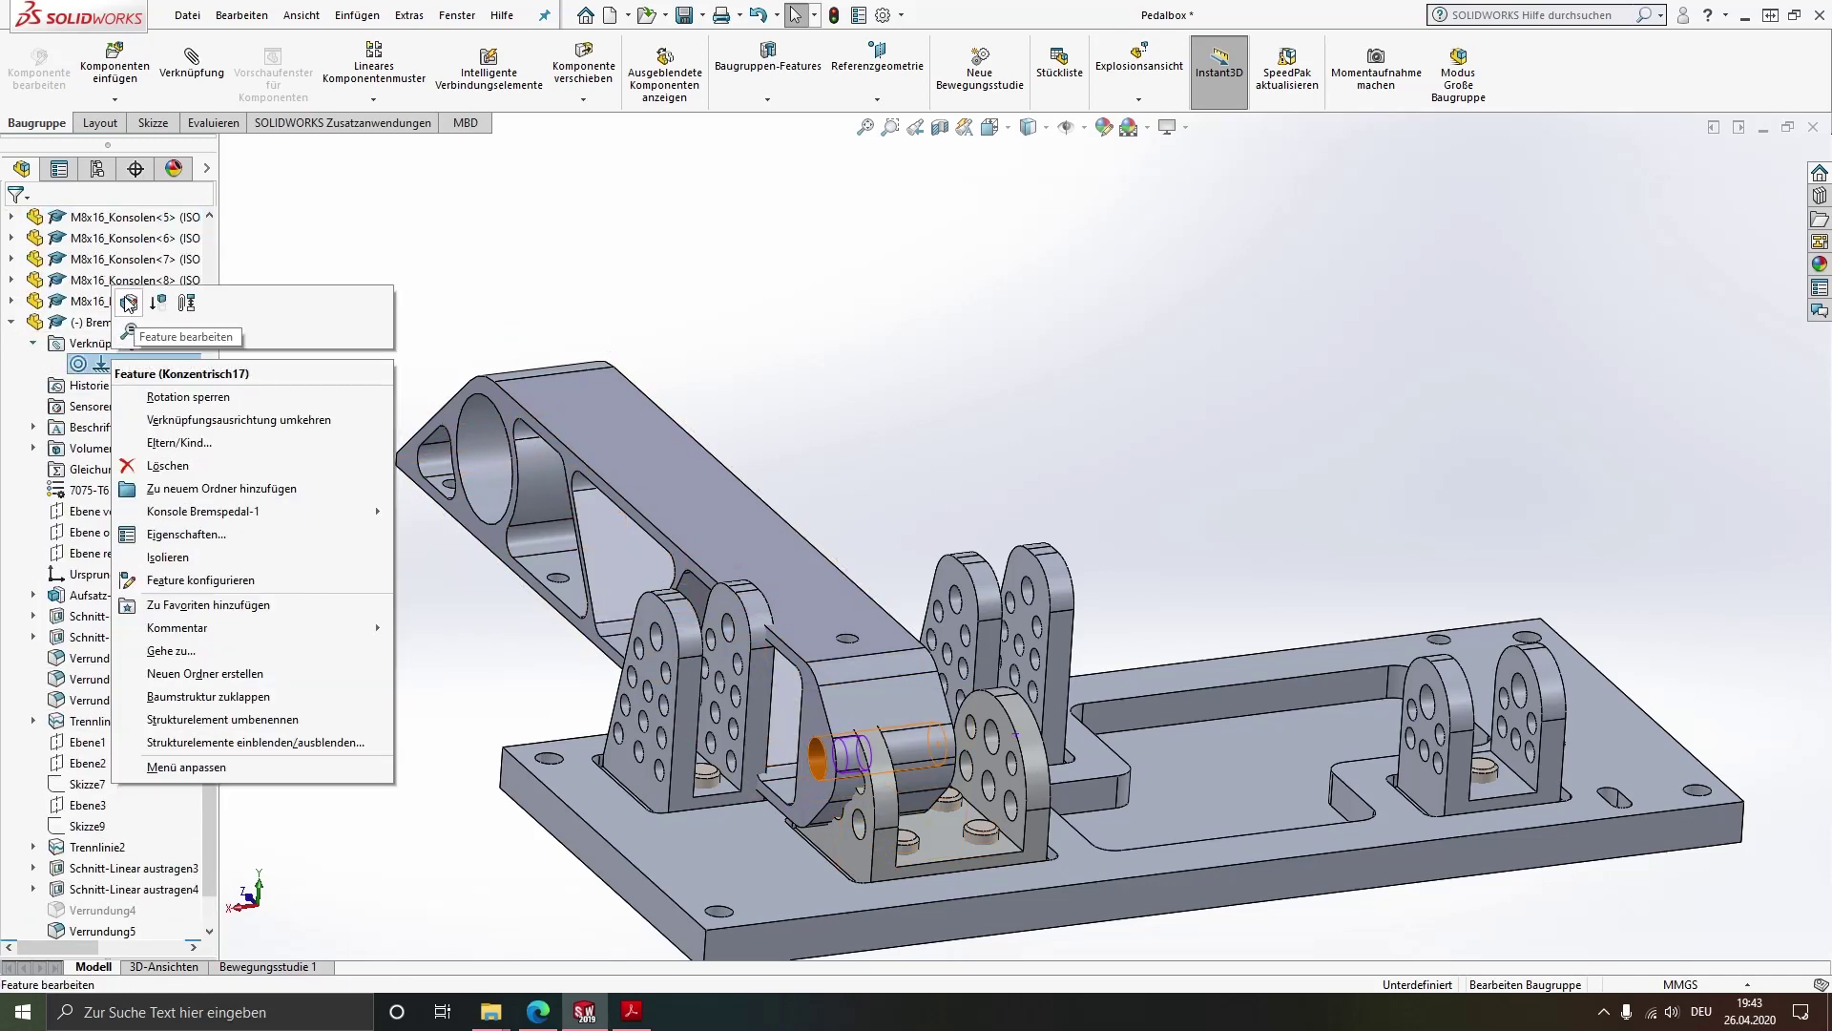
pyautogui.press('Escape')
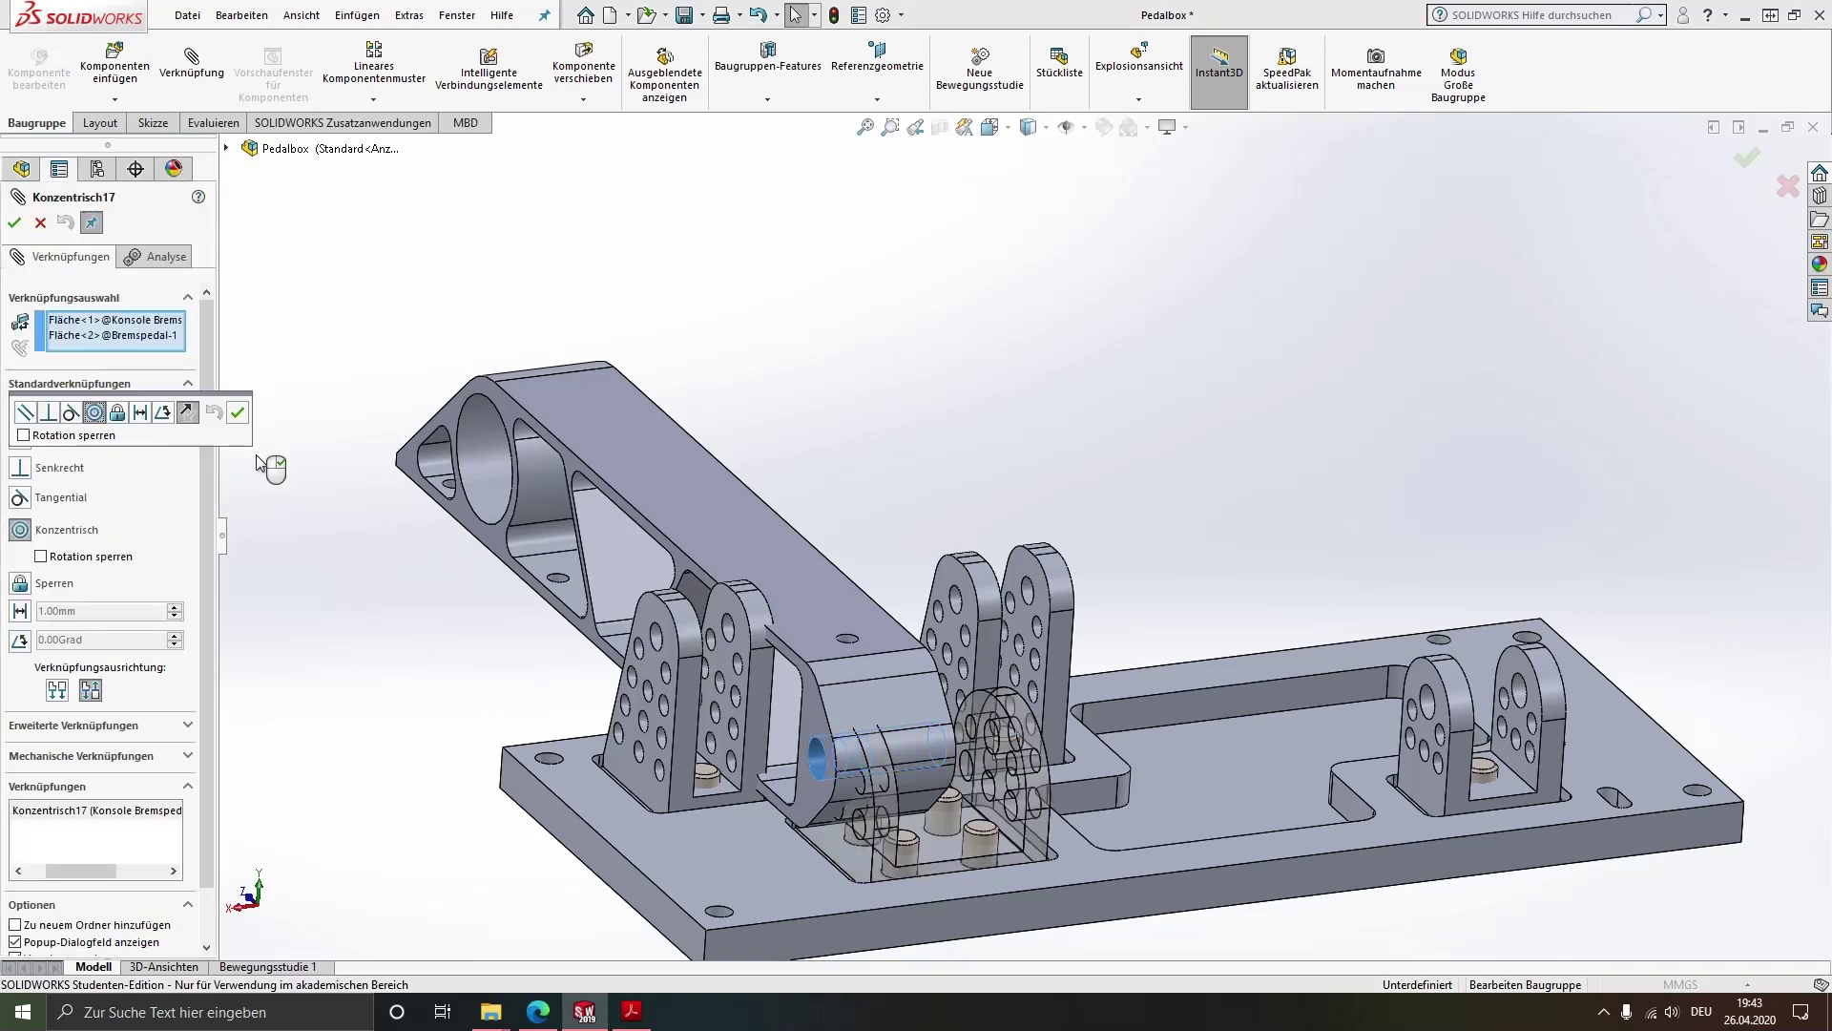
pyautogui.click(56, 690)
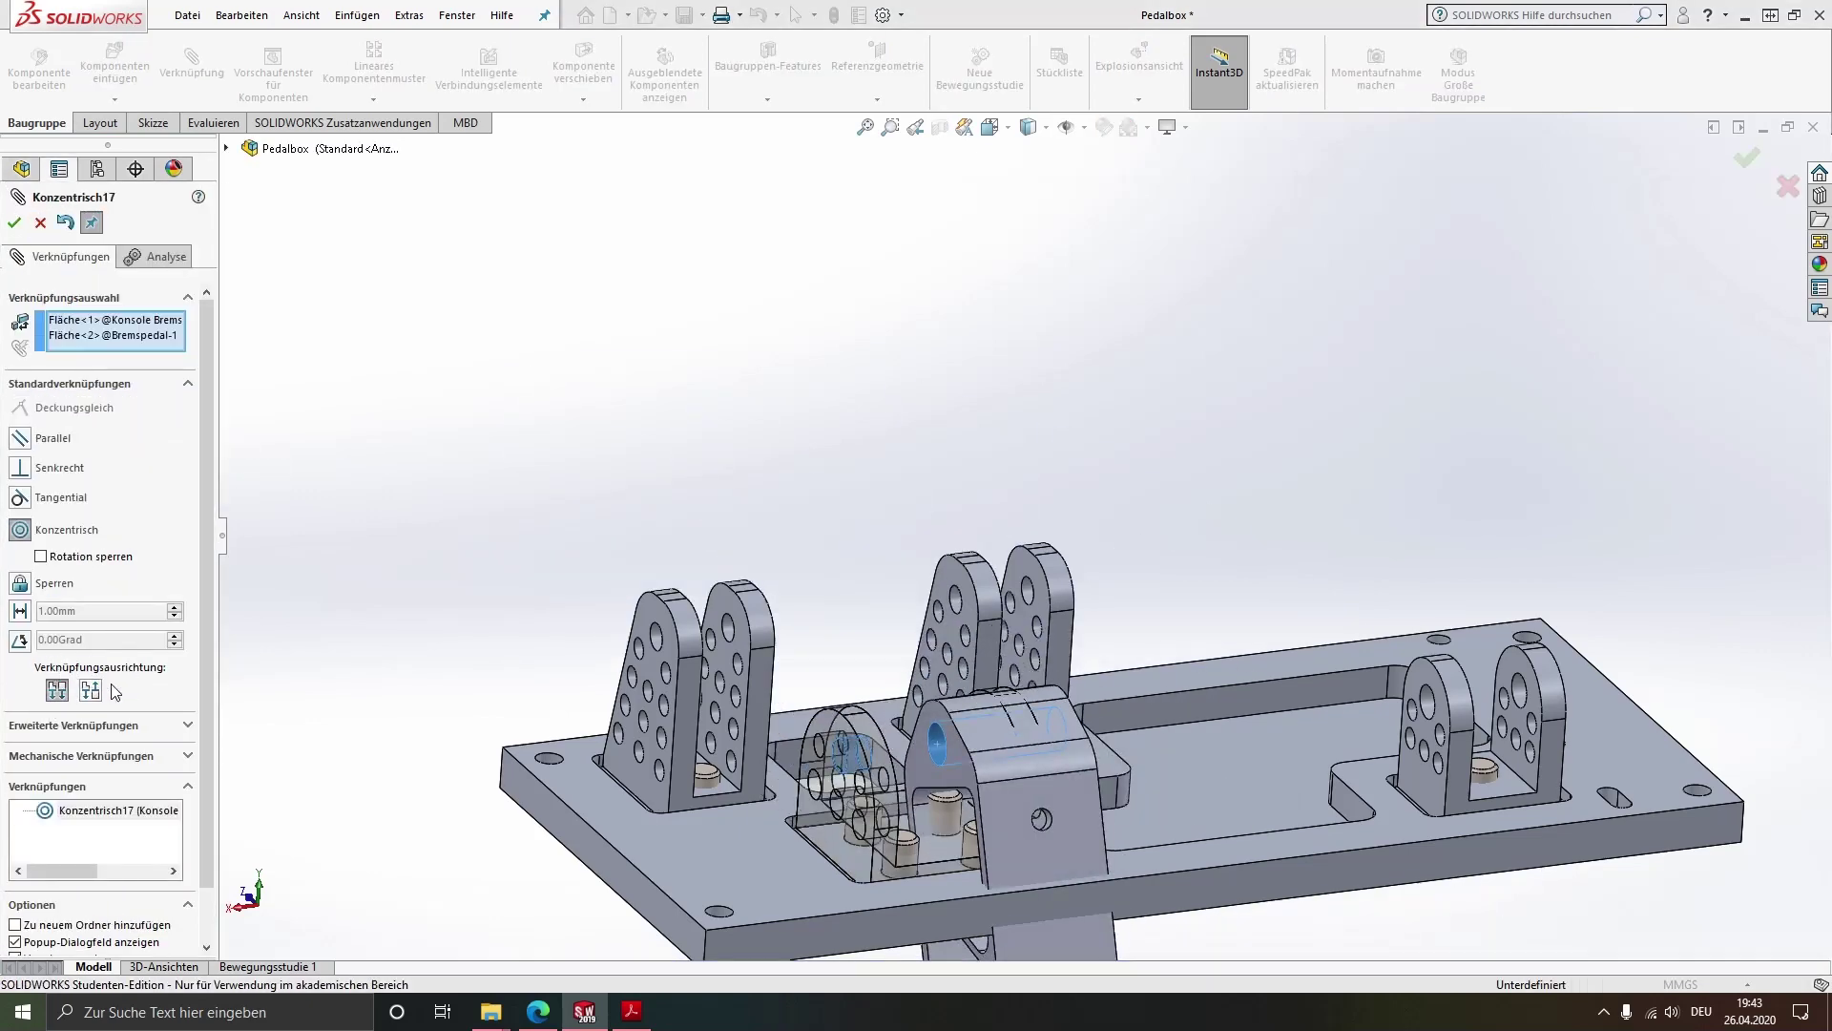
pyautogui.press('z')
pyautogui.click(14, 223)
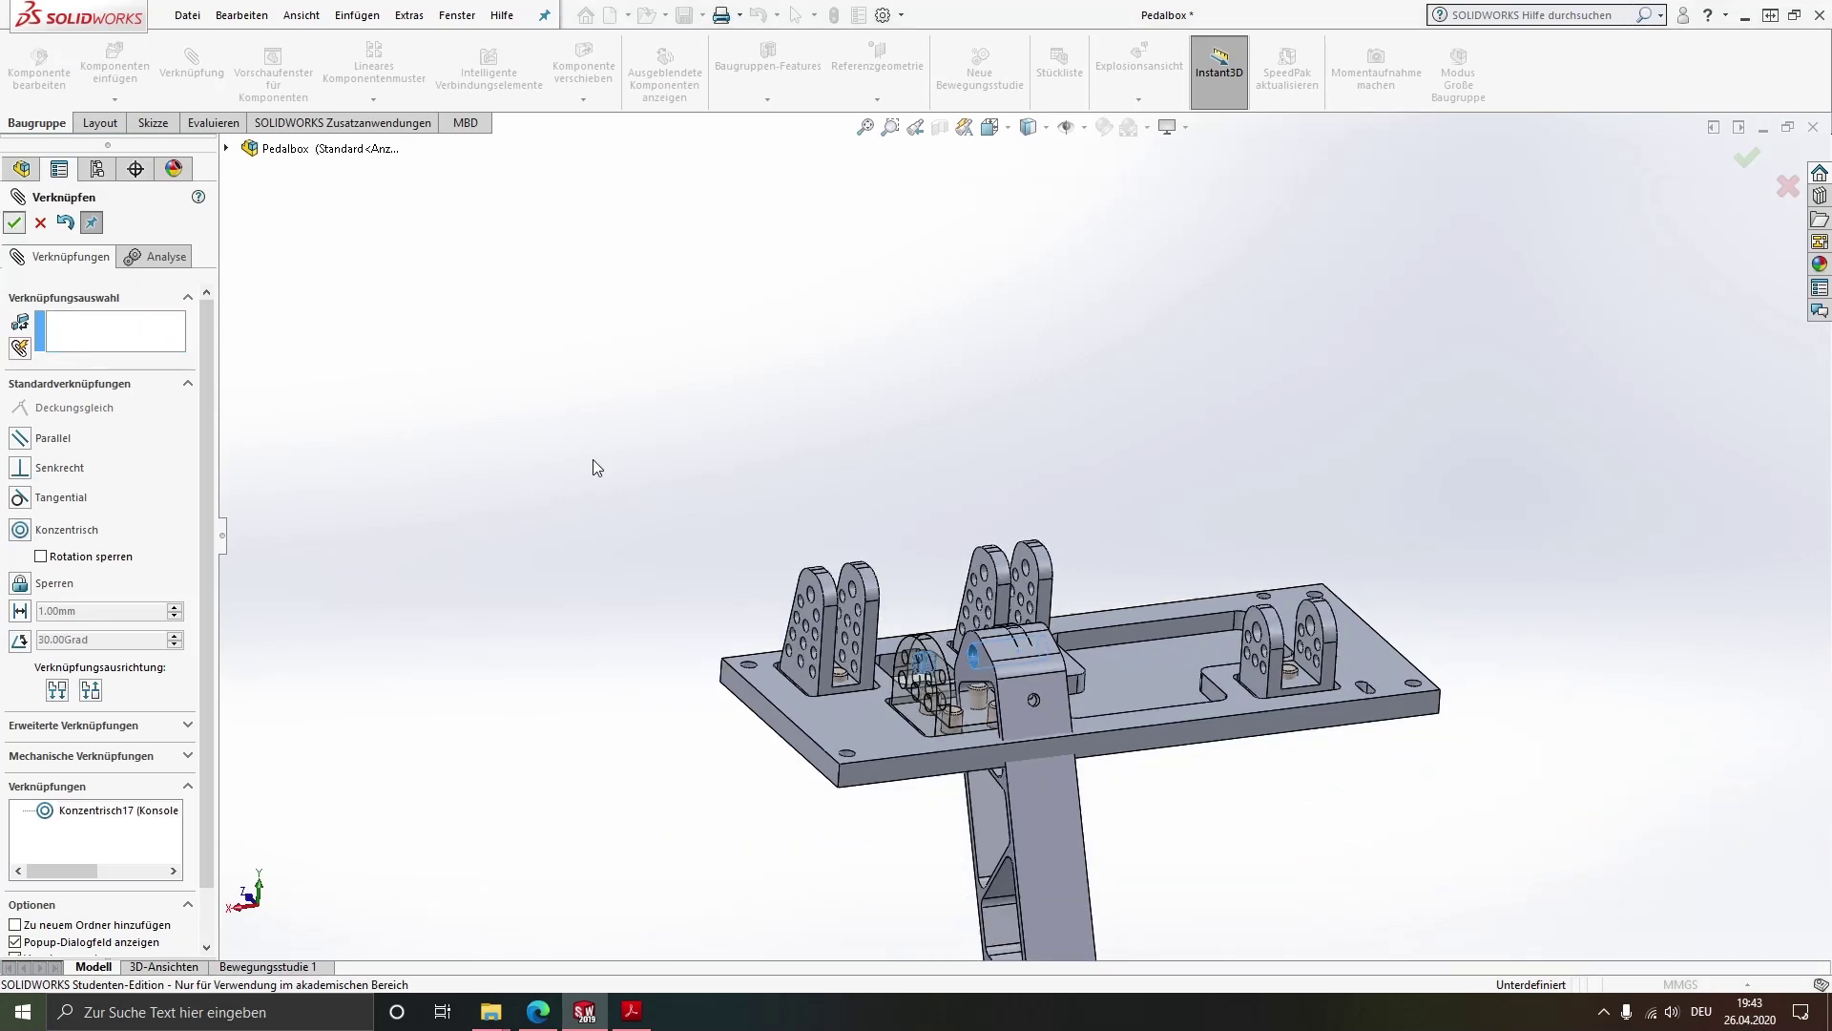
# Rotate the Bremspedal about its pivot until it stands upright between the Konsole Bremspedal plates
pyautogui.press('Escape')
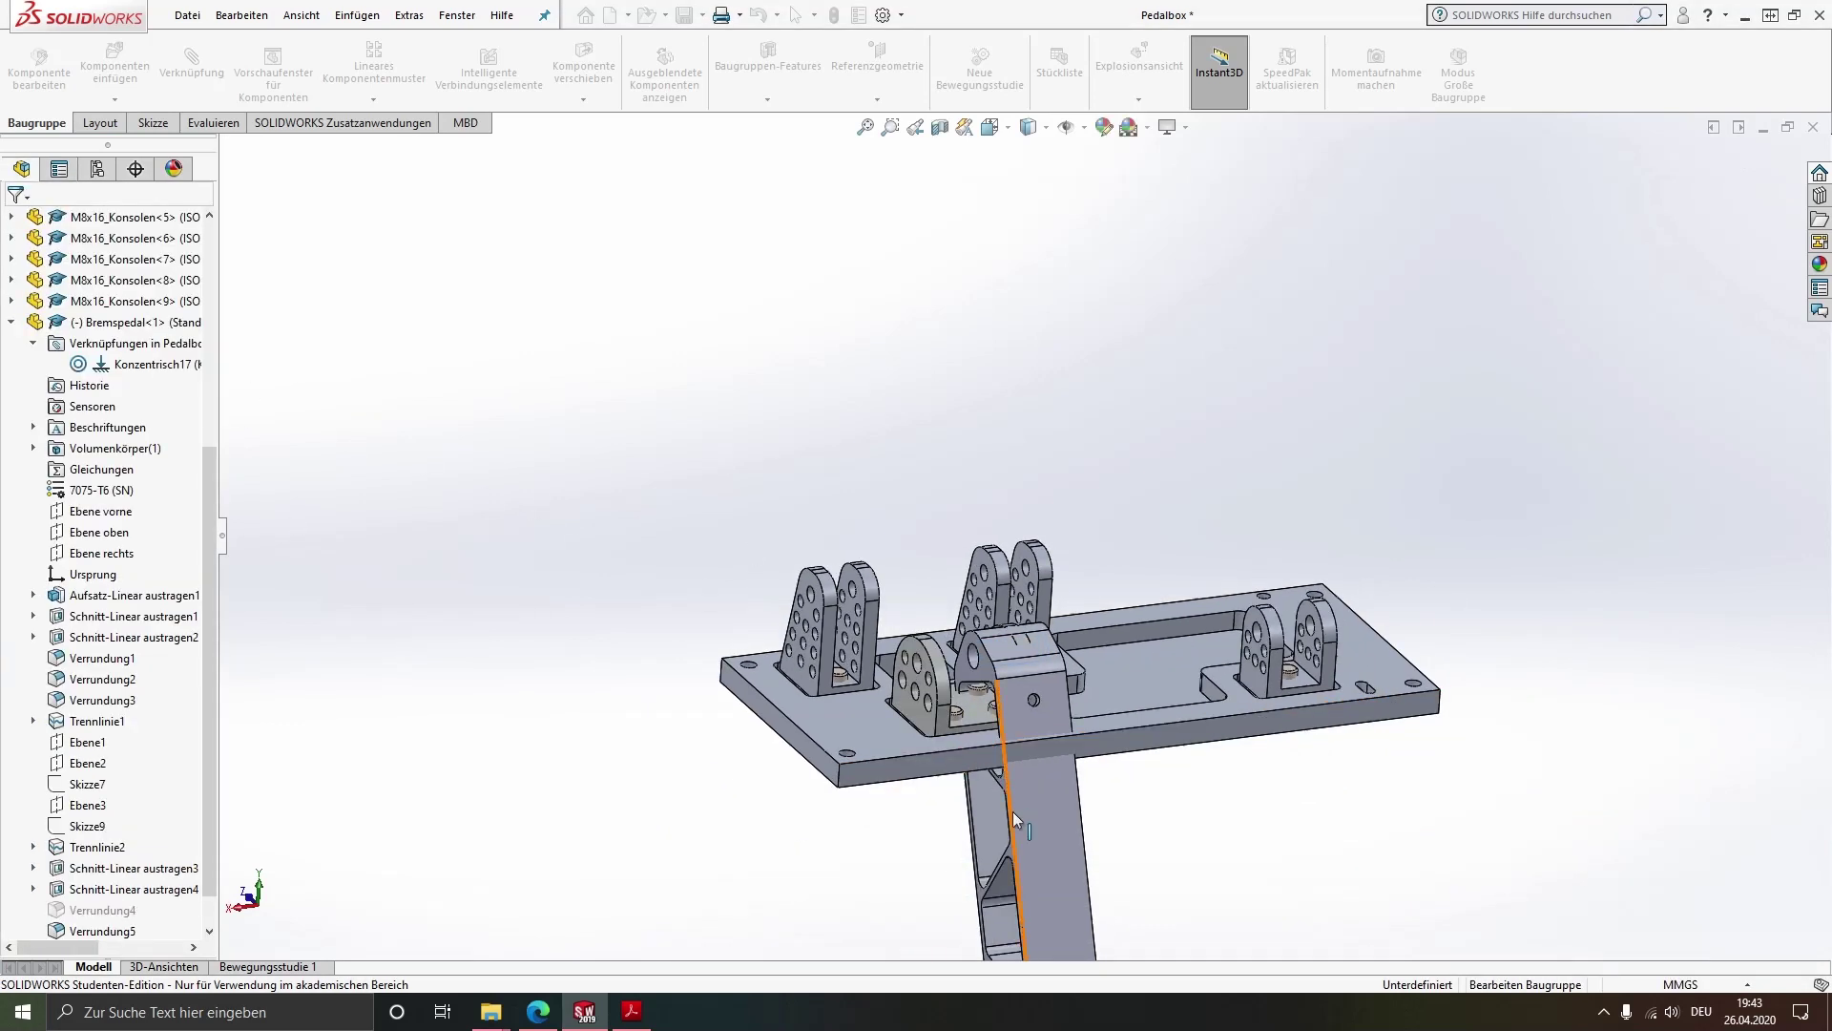
pyautogui.moveTo(1030, 895)
pyautogui.mouseDown()
pyautogui.moveTo(946, 781)
pyautogui.moveTo(870, 578)
pyautogui.moveTo(813, 319)
pyautogui.mouseUp()
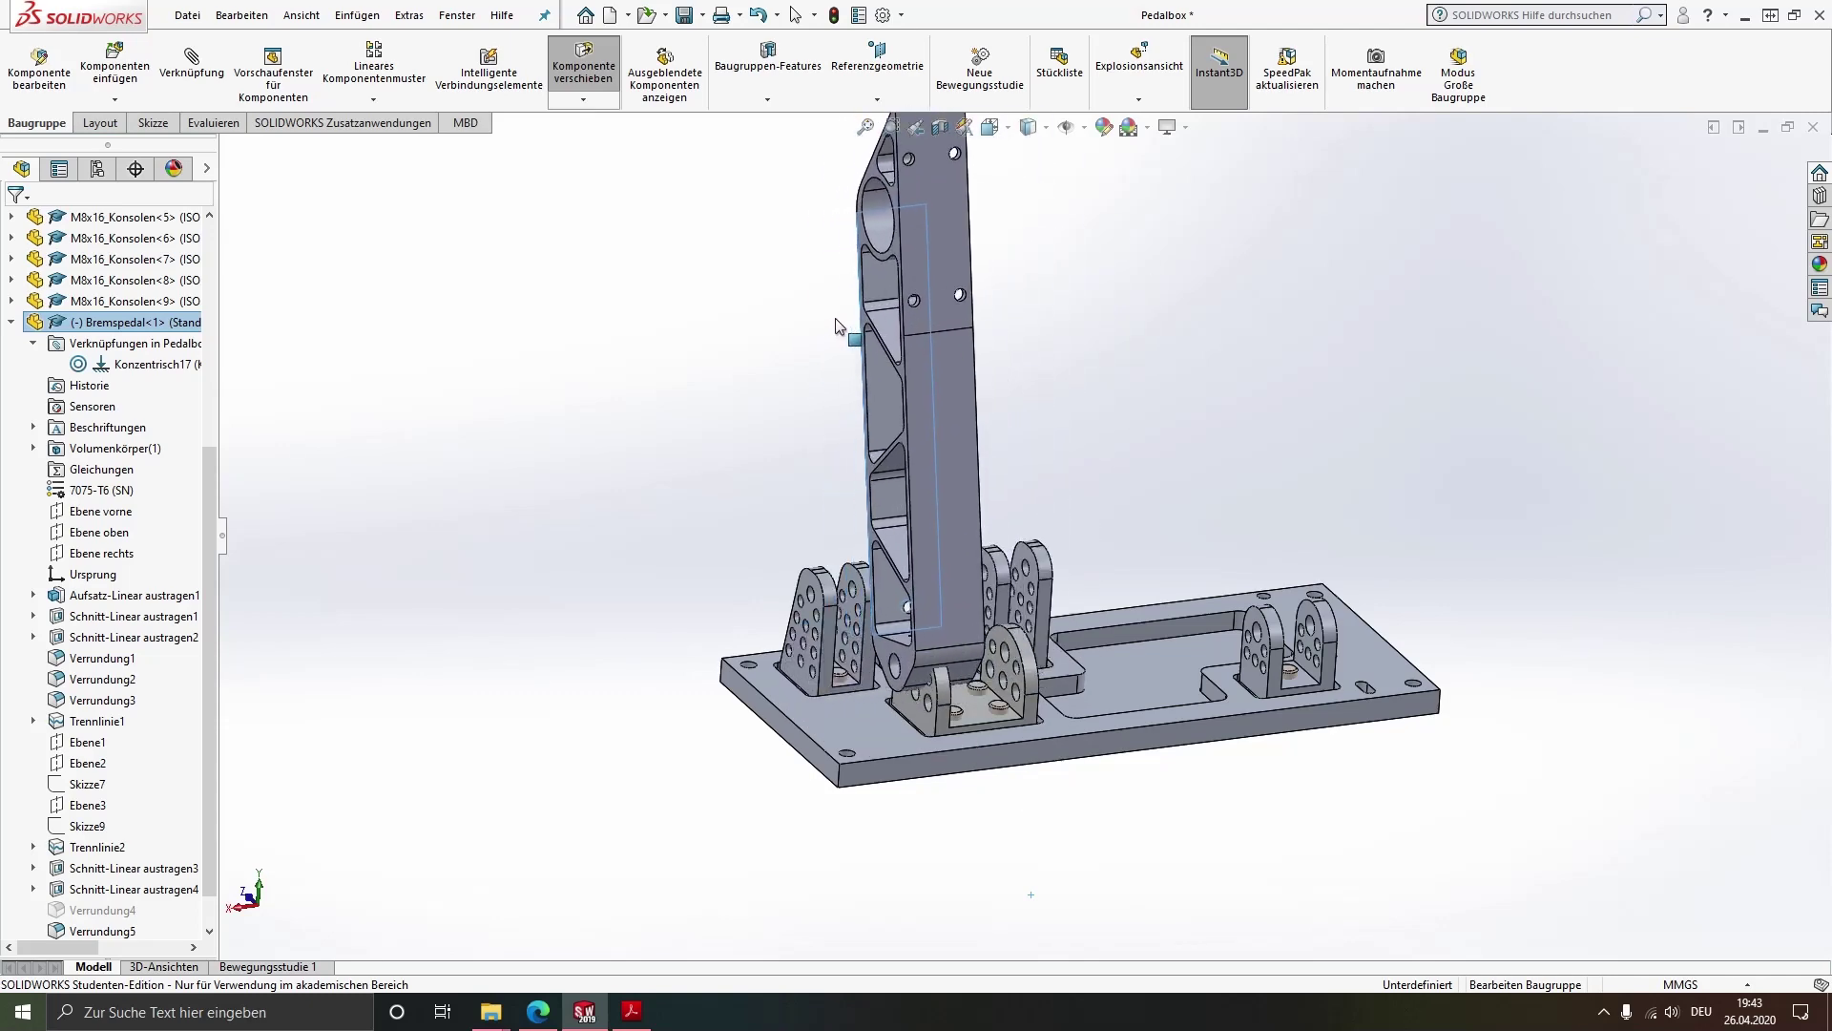
pyautogui.scroll(-1, 1086, 660)
pyautogui.scroll(-2, 1085, 660)
pyautogui.scroll(-2, 954, 668)
pyautogui.moveTo(747, 668); pyautogui.dragTo(696, 629, button='middle')
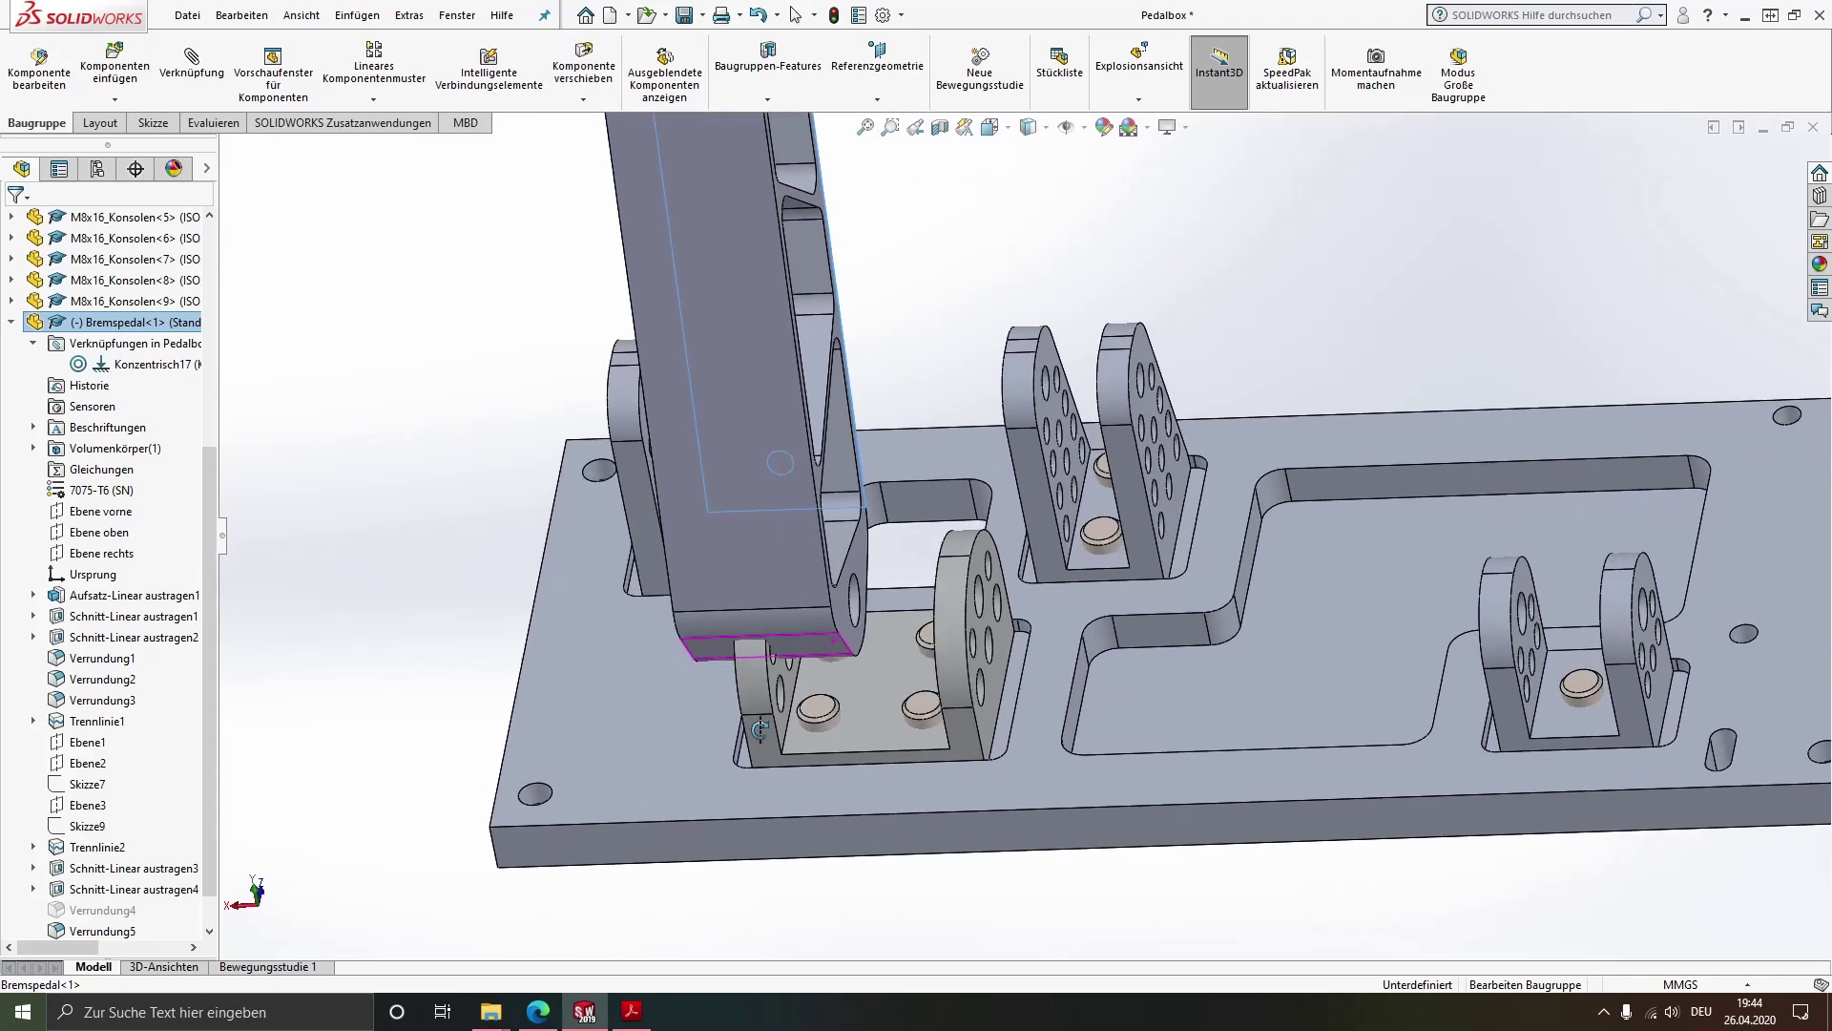
pyautogui.click(11, 322)
pyautogui.moveTo(738, 558)
pyautogui.mouseDown()
pyautogui.moveTo(897, 554)
pyautogui.moveTo(612, 558)
pyautogui.mouseUp()
pyautogui.press('Escape')
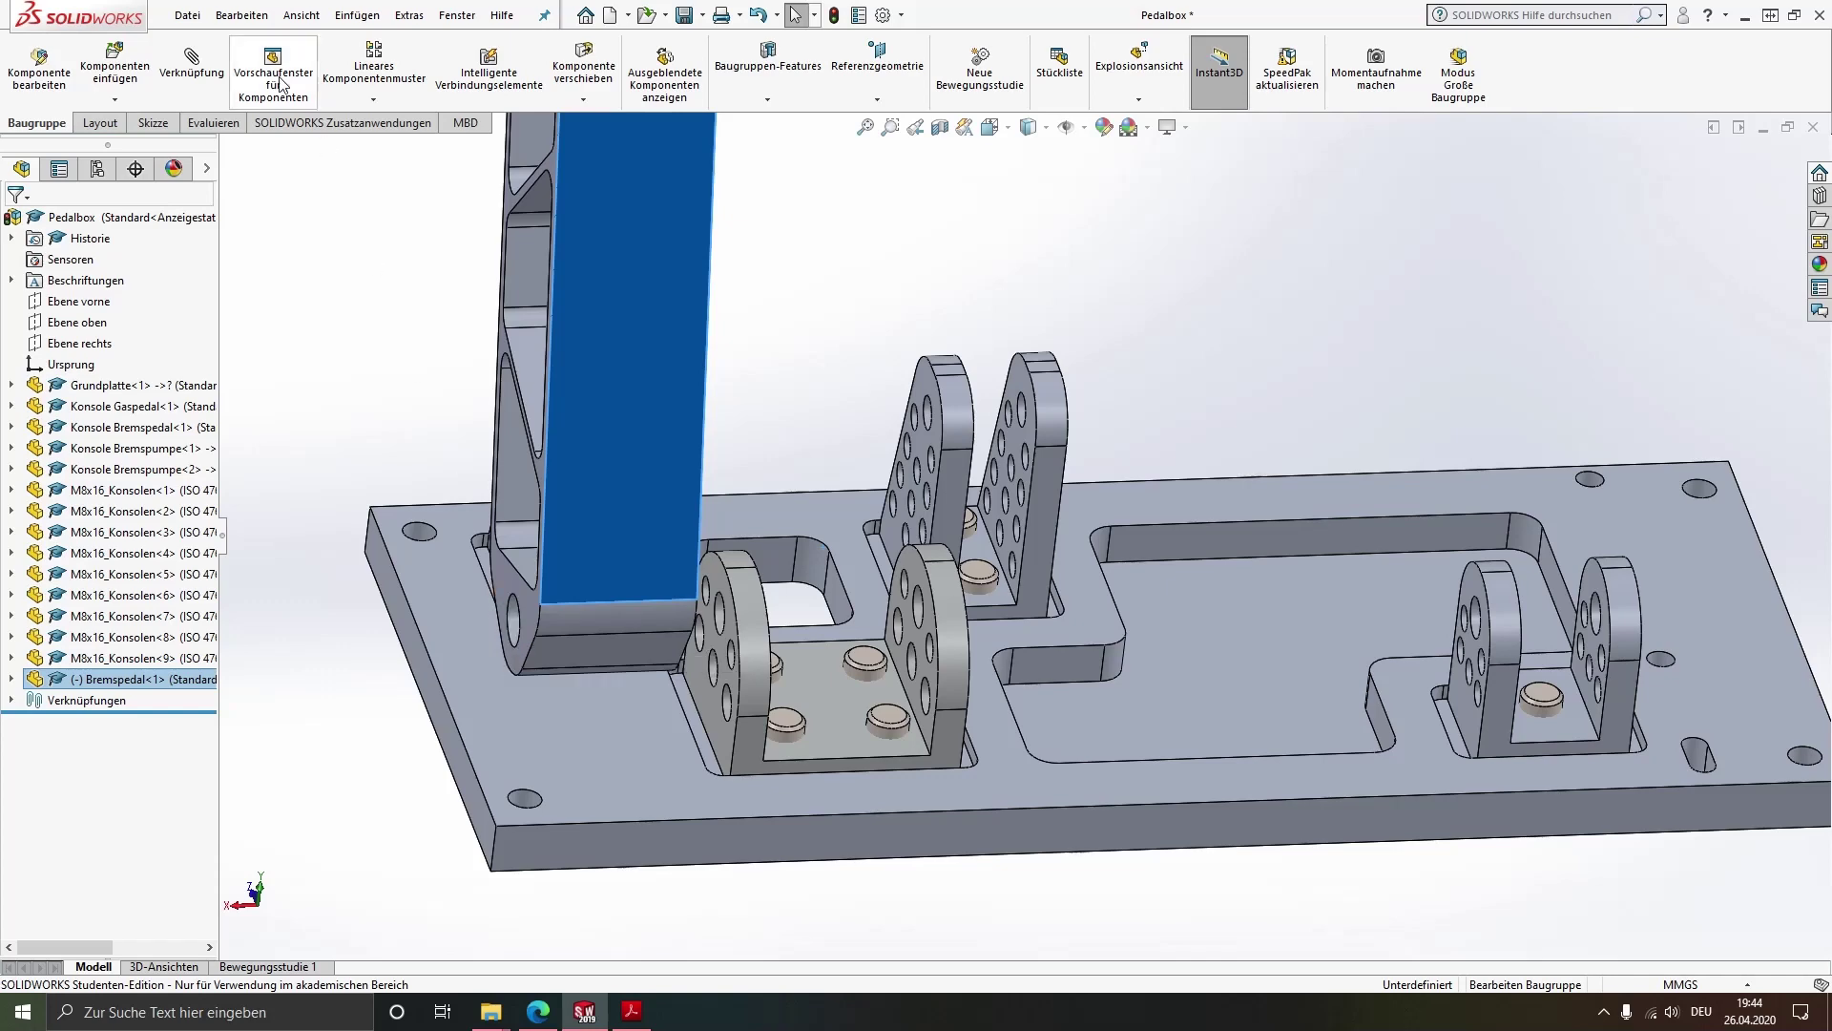
# Insert a Bronzebuchse bronze bushing next to the pedal pivot
pyautogui.click(115, 65)
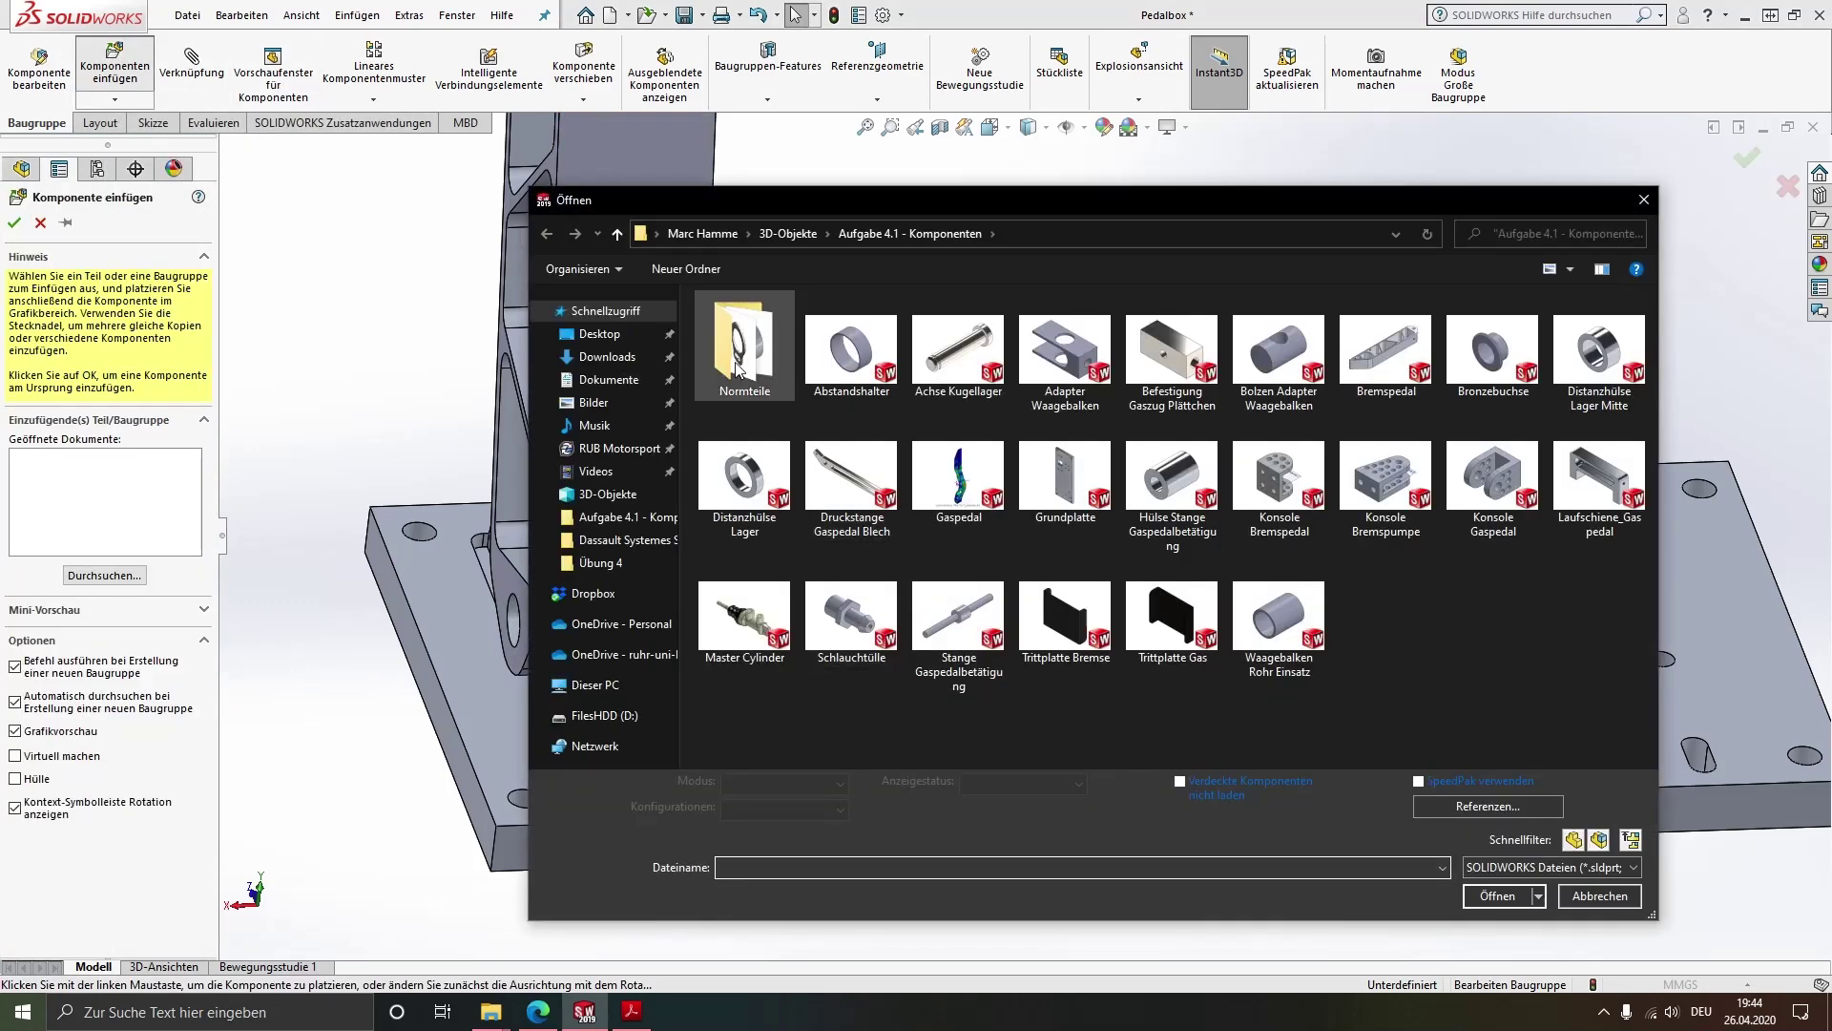
pyautogui.doubleClick(1491, 376)
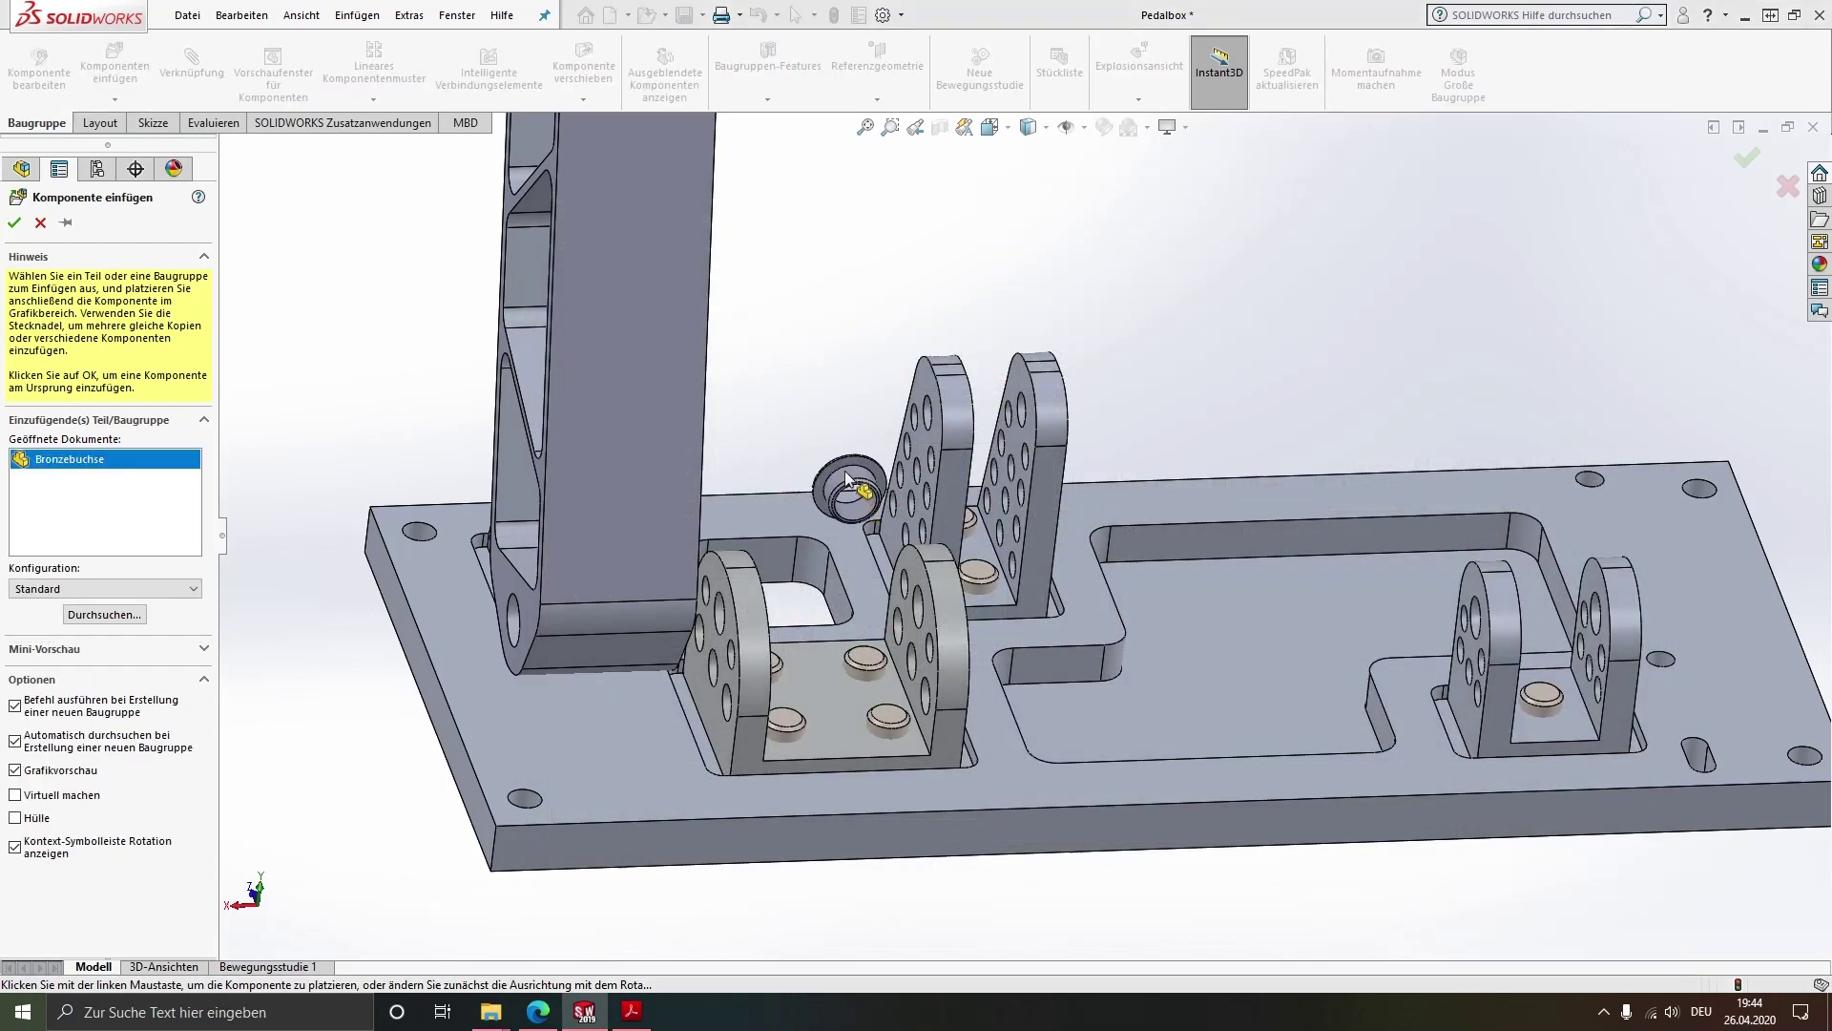
pyautogui.click(844, 467)
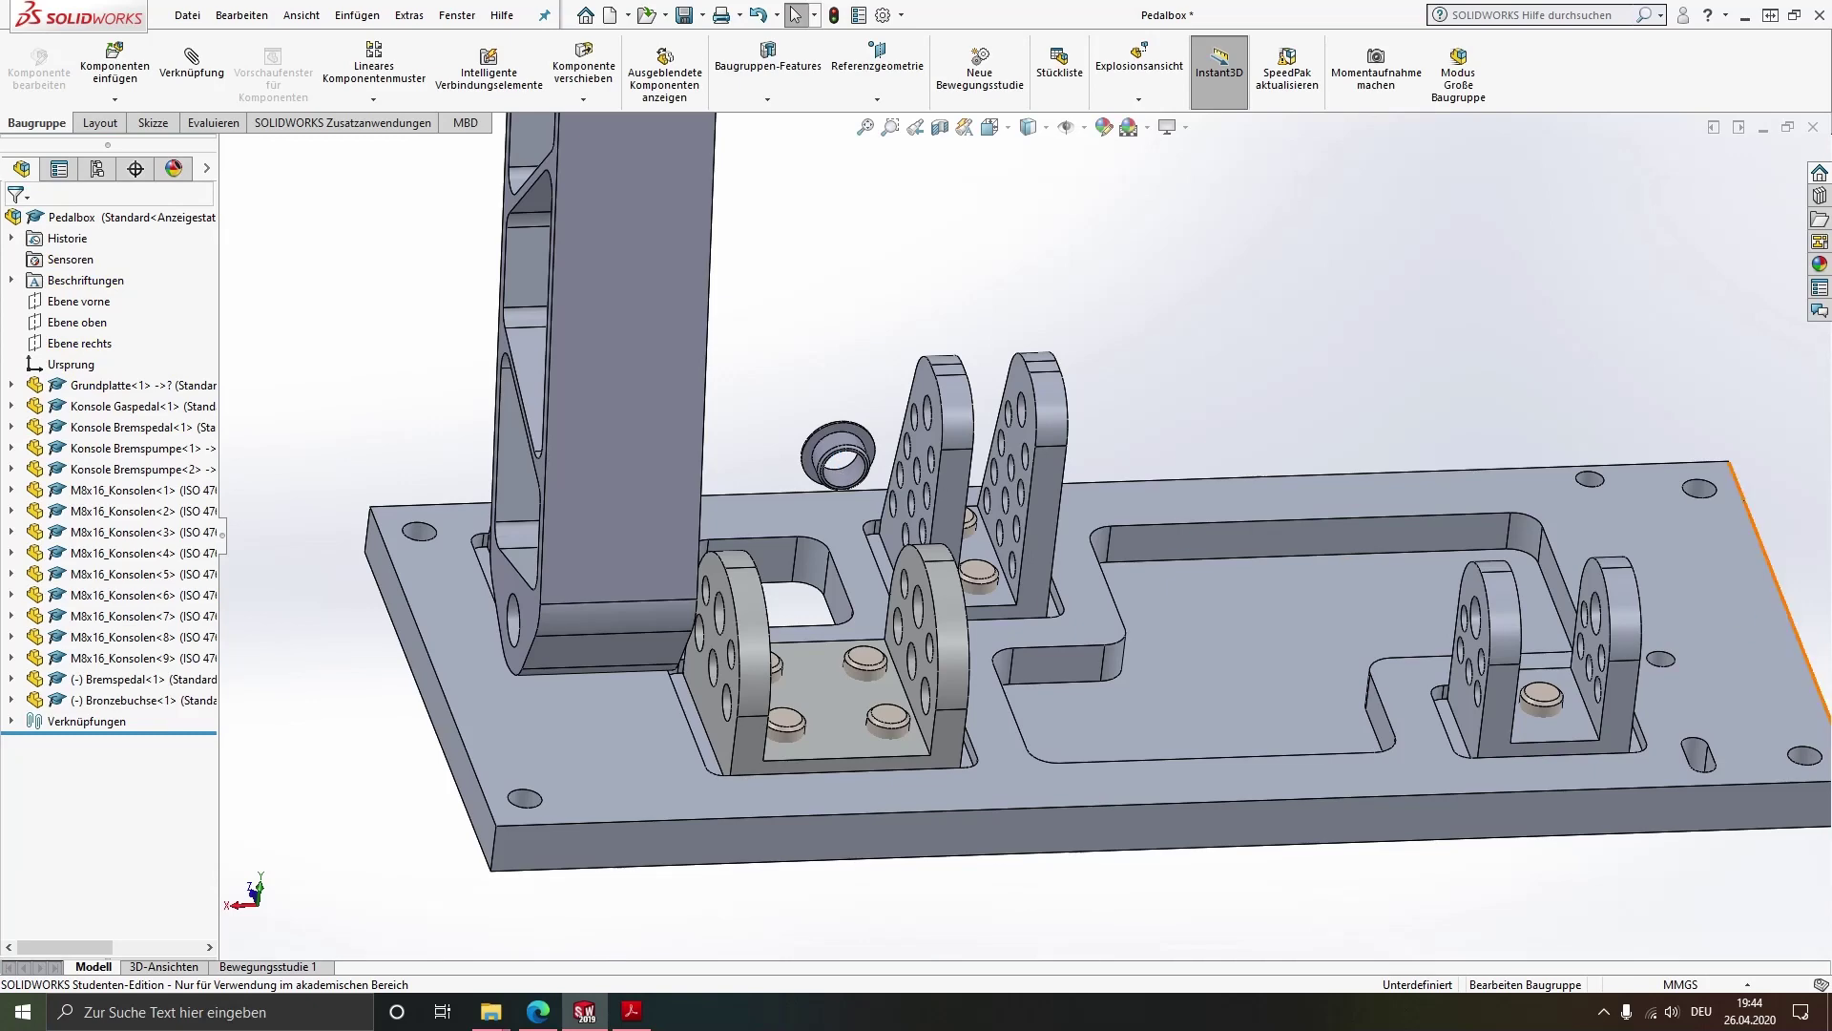
pyautogui.click(848, 474)
pyautogui.moveTo(848, 475)
pyautogui.mouseDown(button='middle')
pyautogui.moveTo(781, 607)
pyautogui.moveTo(798, 488)
pyautogui.mouseUp(button='middle')
pyautogui.scroll(-3, 781, 607)
# Mate the bushing concentric with the pedal's pivot bore, rotation locked
pyautogui.click(822, 469)
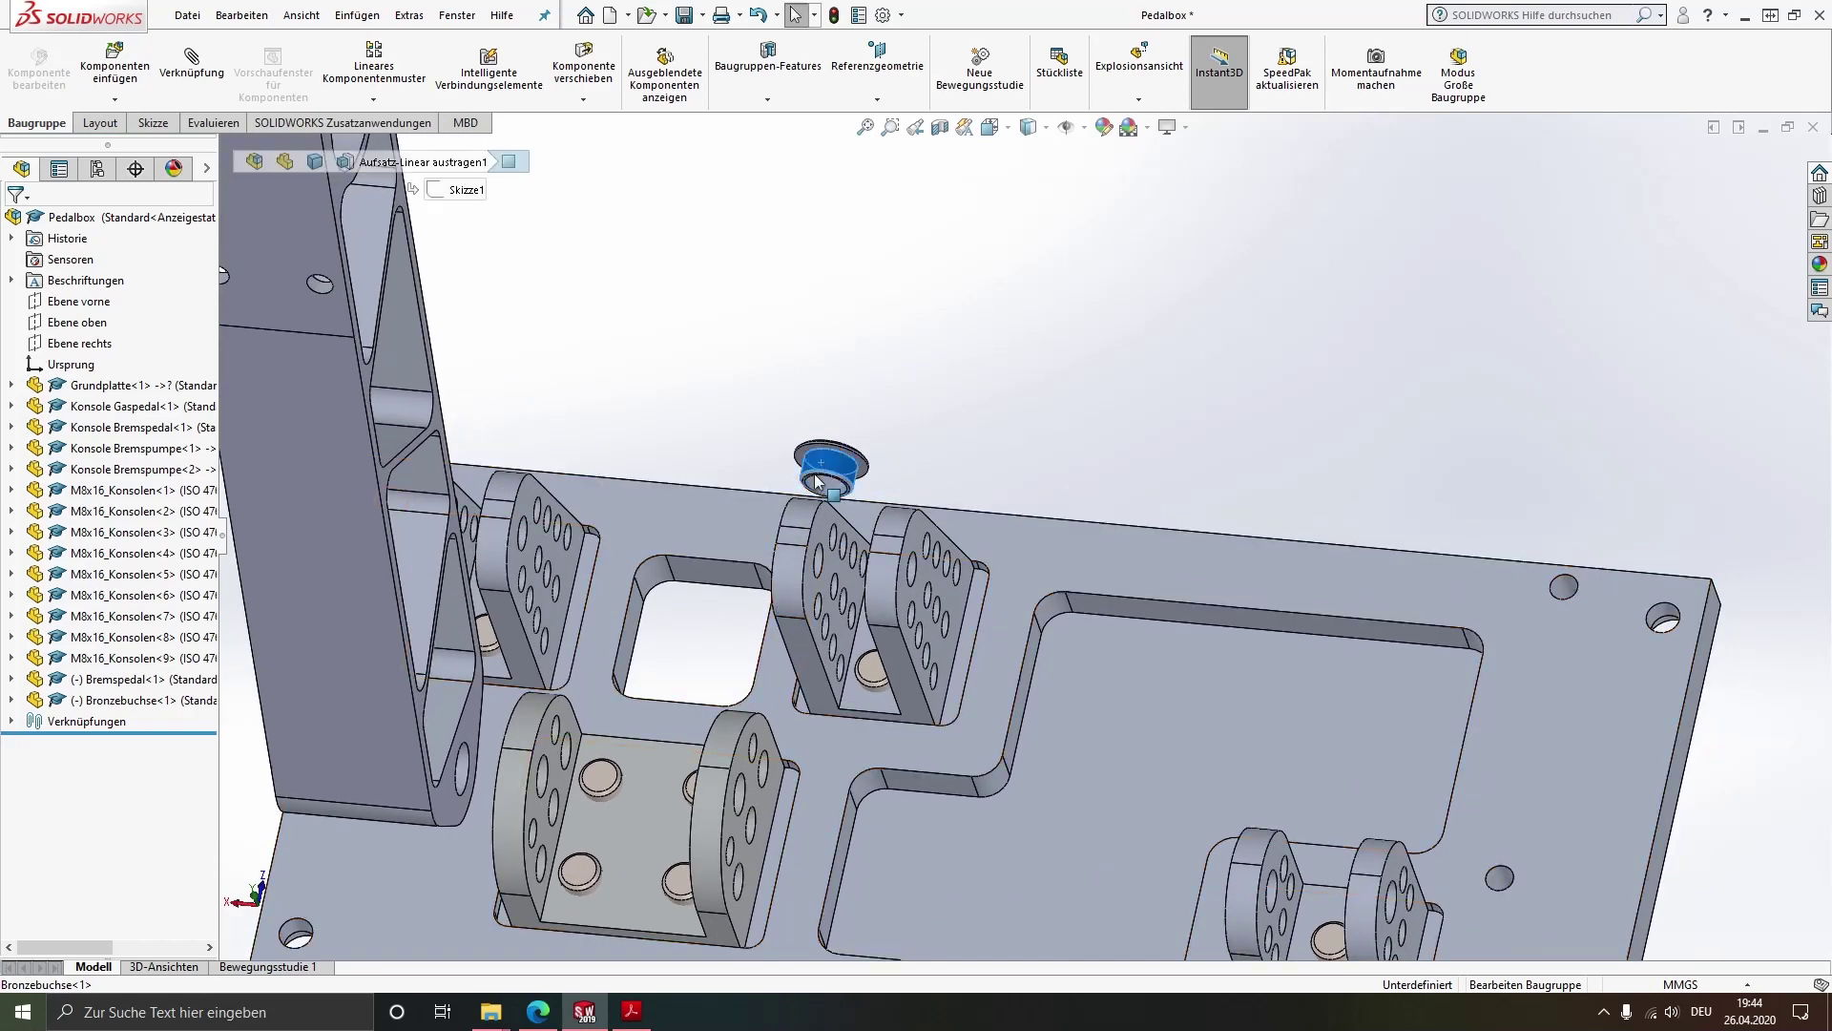
pyautogui.keyDown('ctrl'); pyautogui.click(461, 781); pyautogui.keyUp('ctrl')
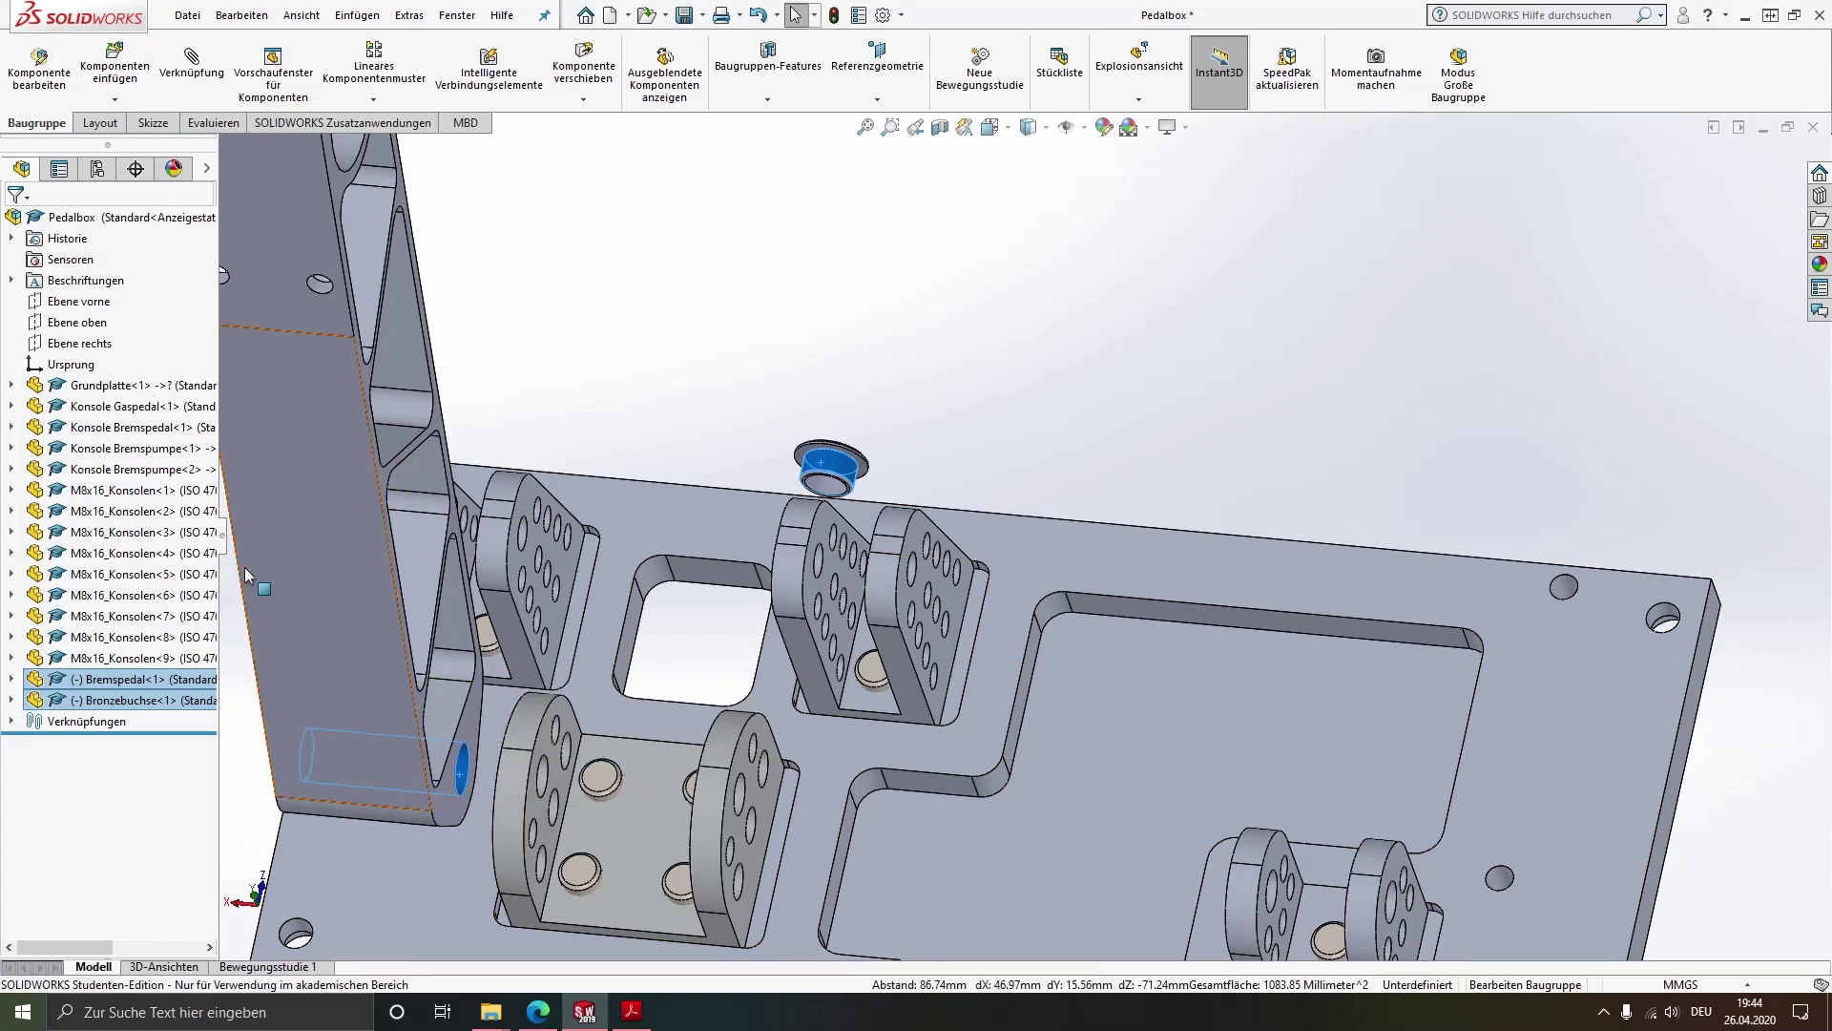
pyautogui.click(192, 62)
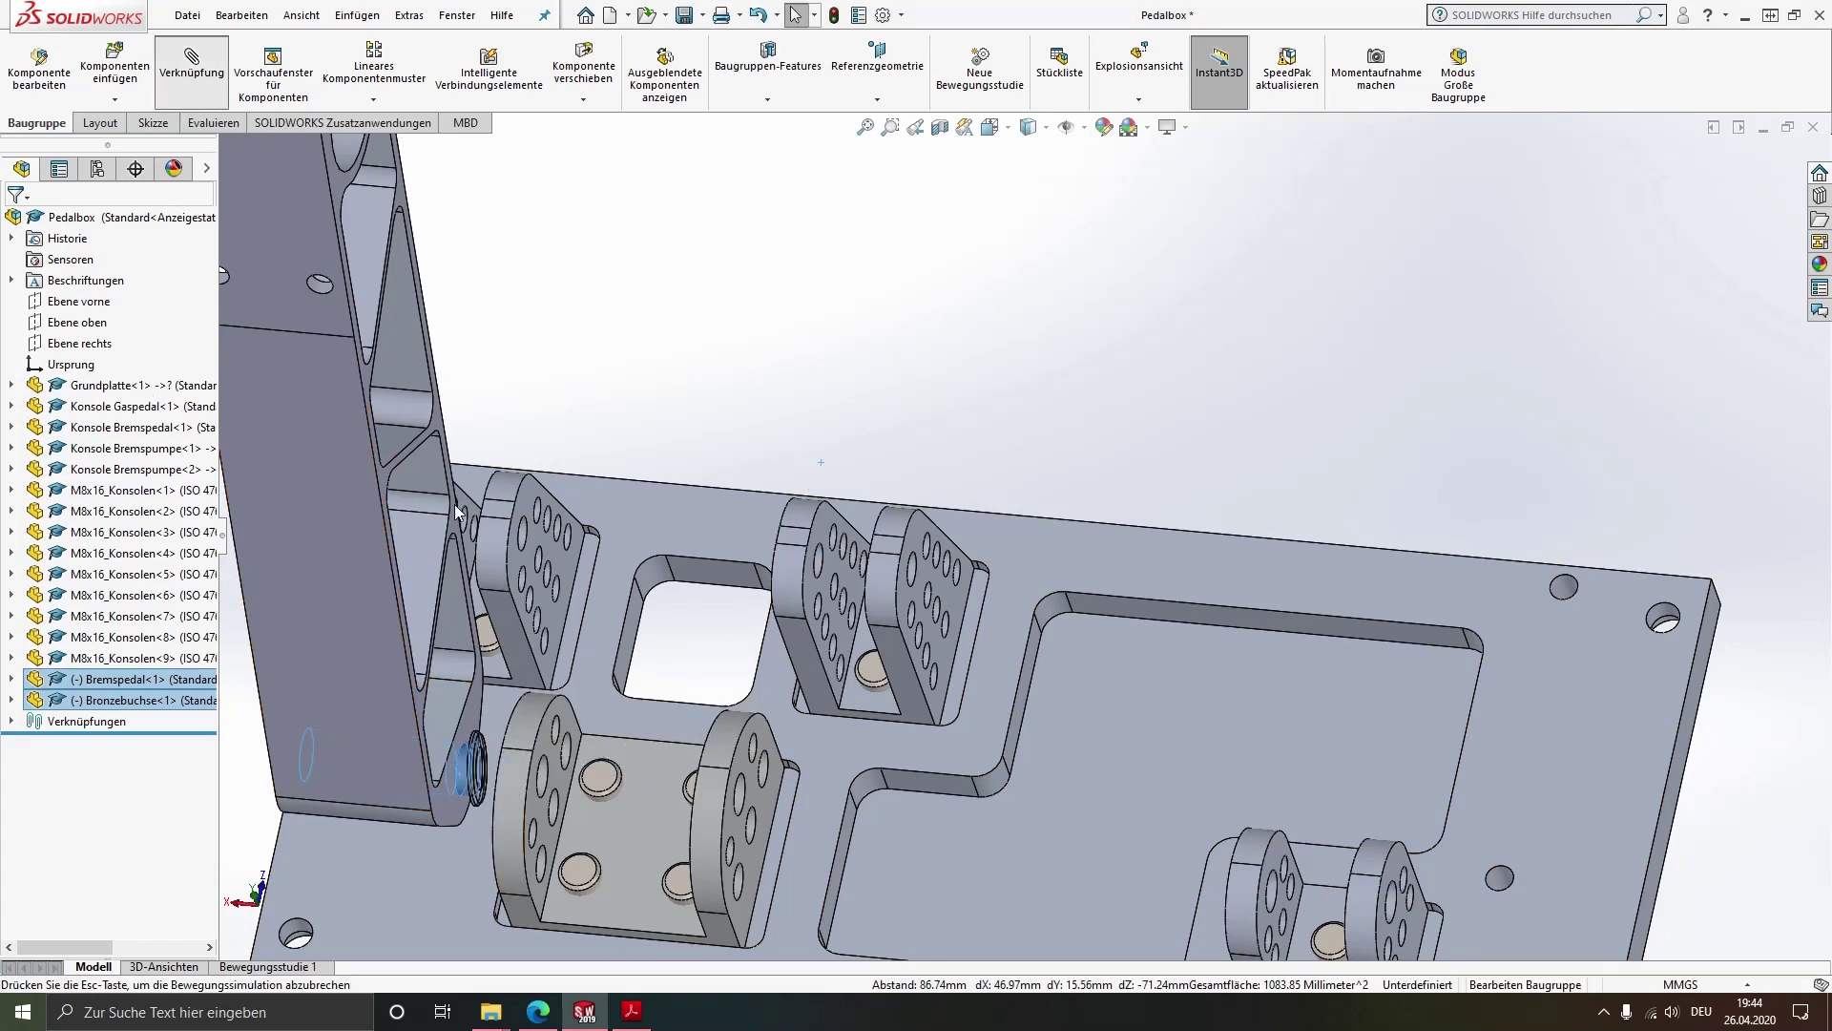
pyautogui.click(207, 617)
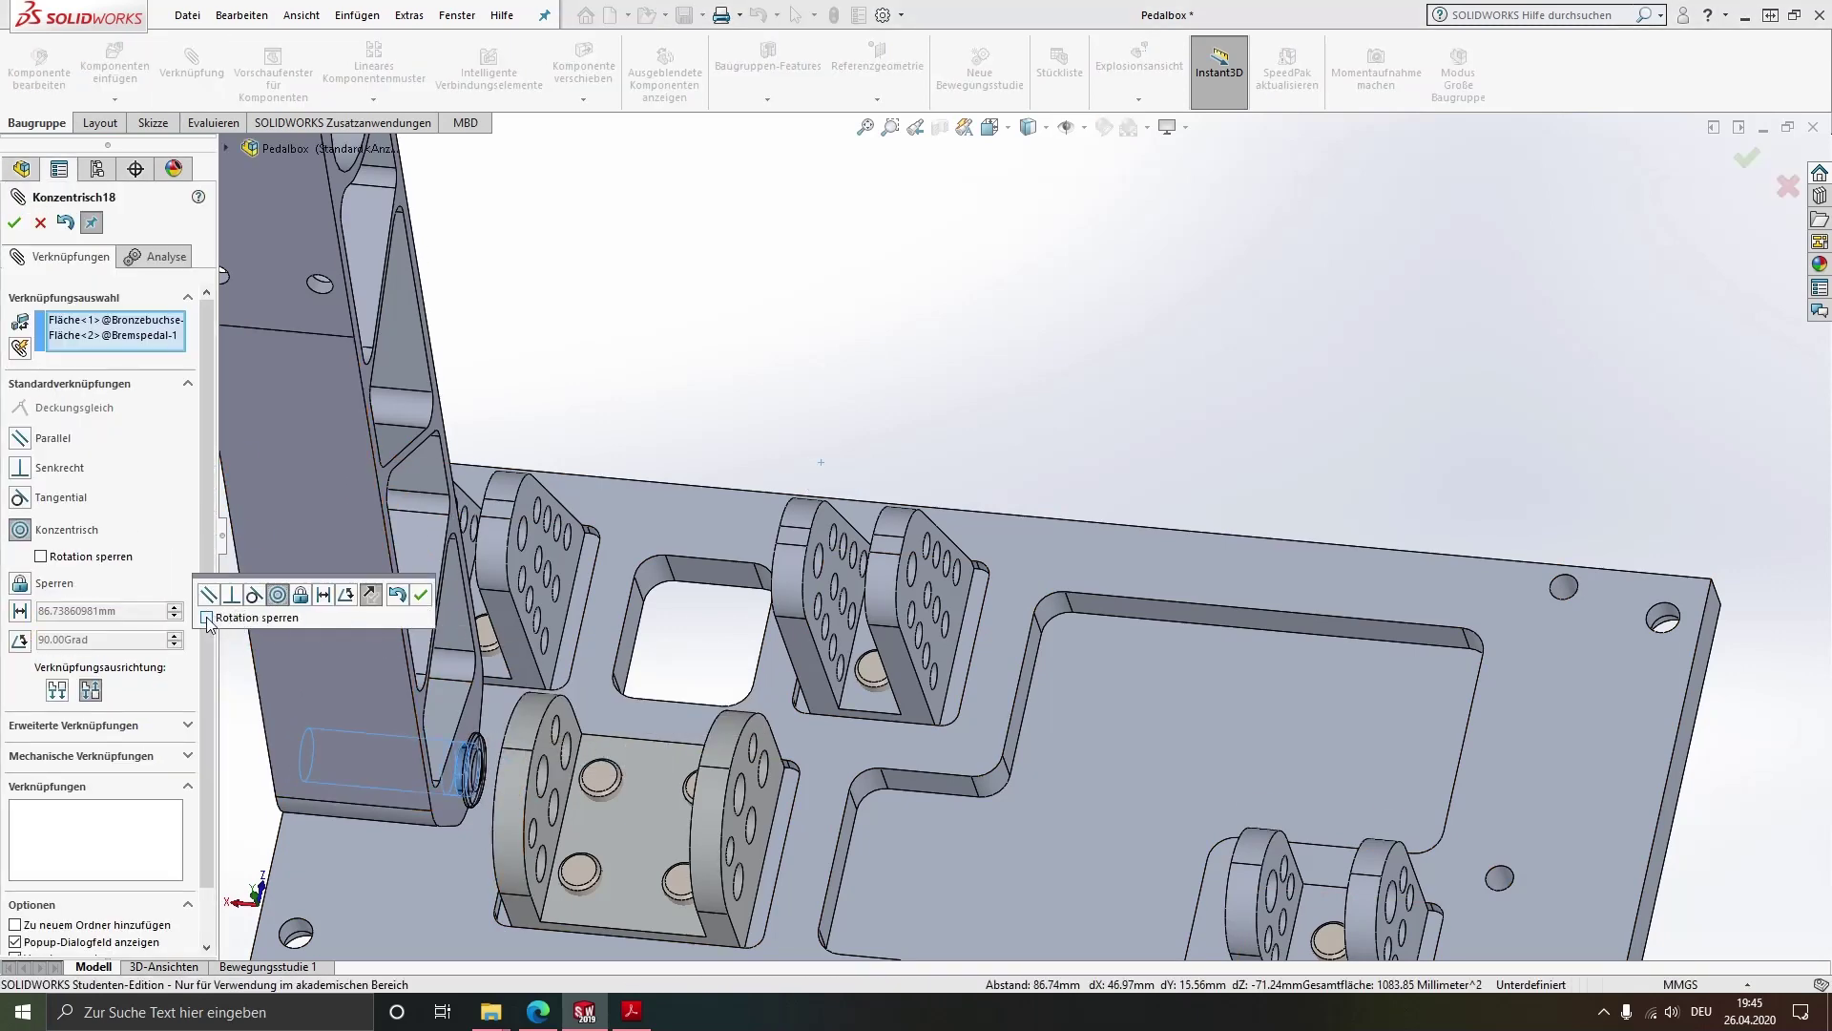
pyautogui.click(423, 598)
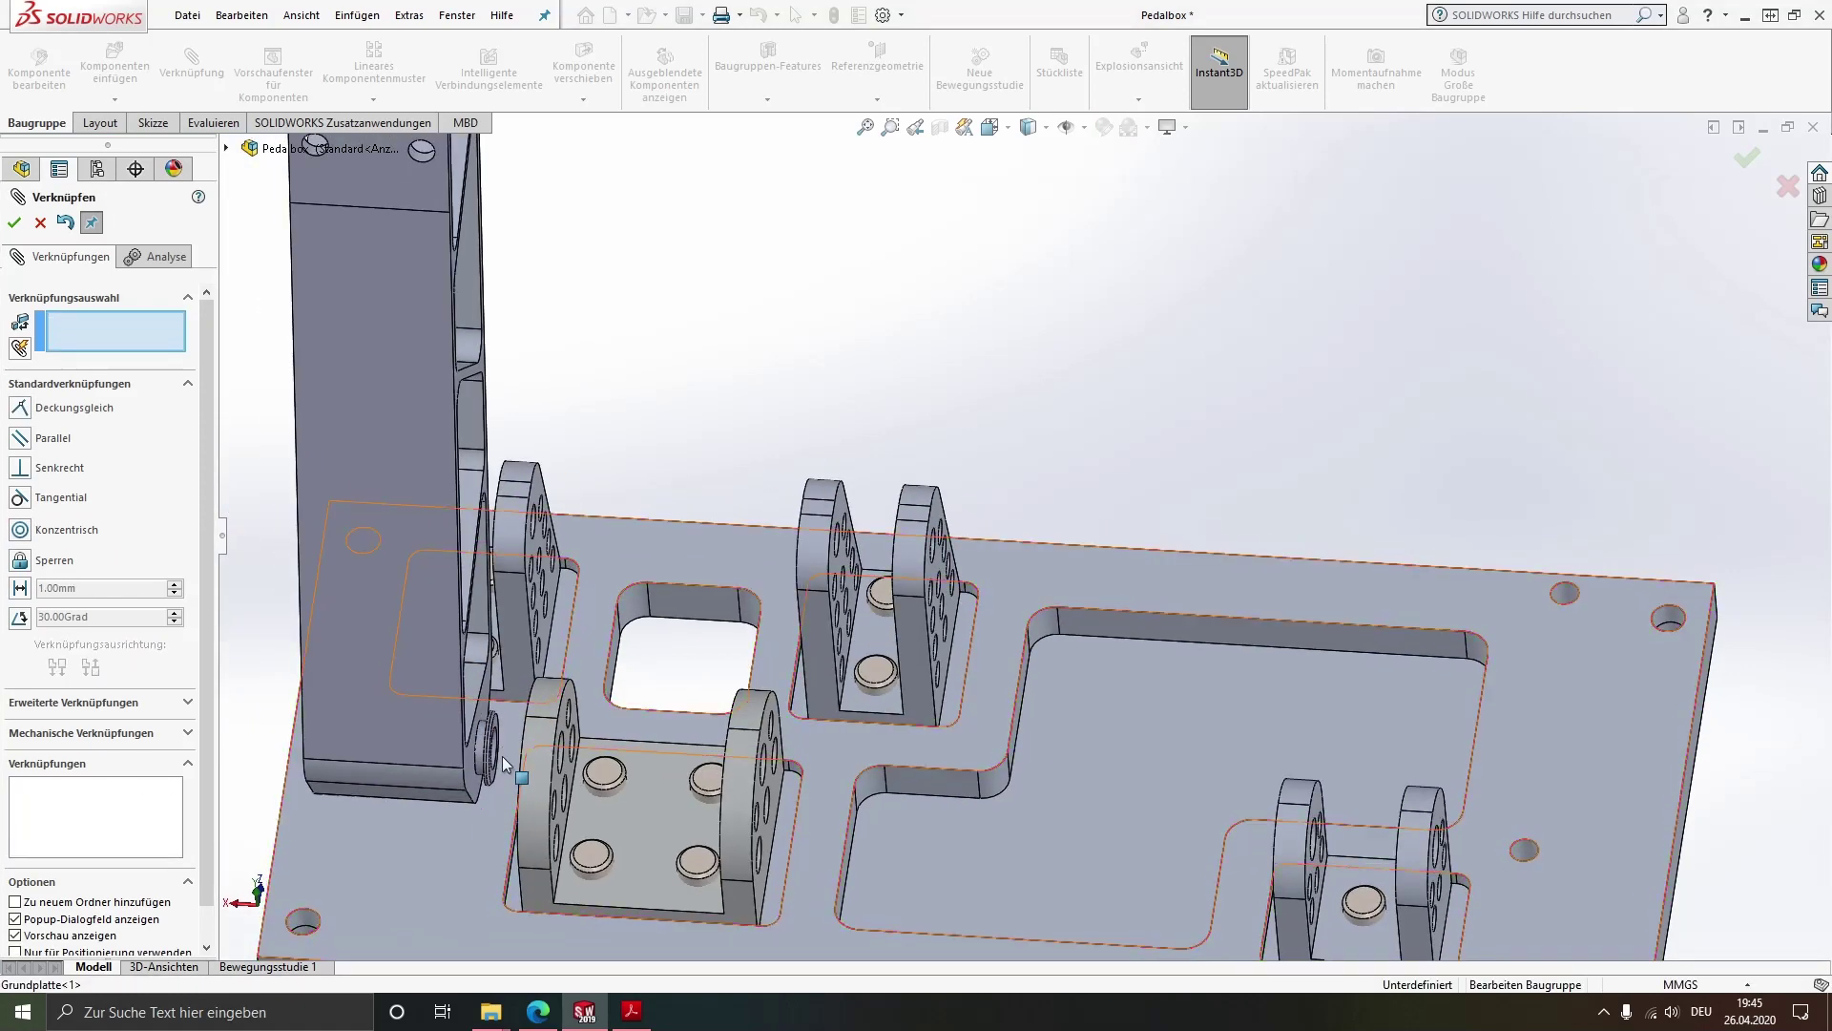
pyautogui.press('Escape')
# Copy a second bushing and mate it concentric in the bore, flipped with rotation locked
pyautogui.press('f')
pyautogui.scroll(-3, 689, 668)
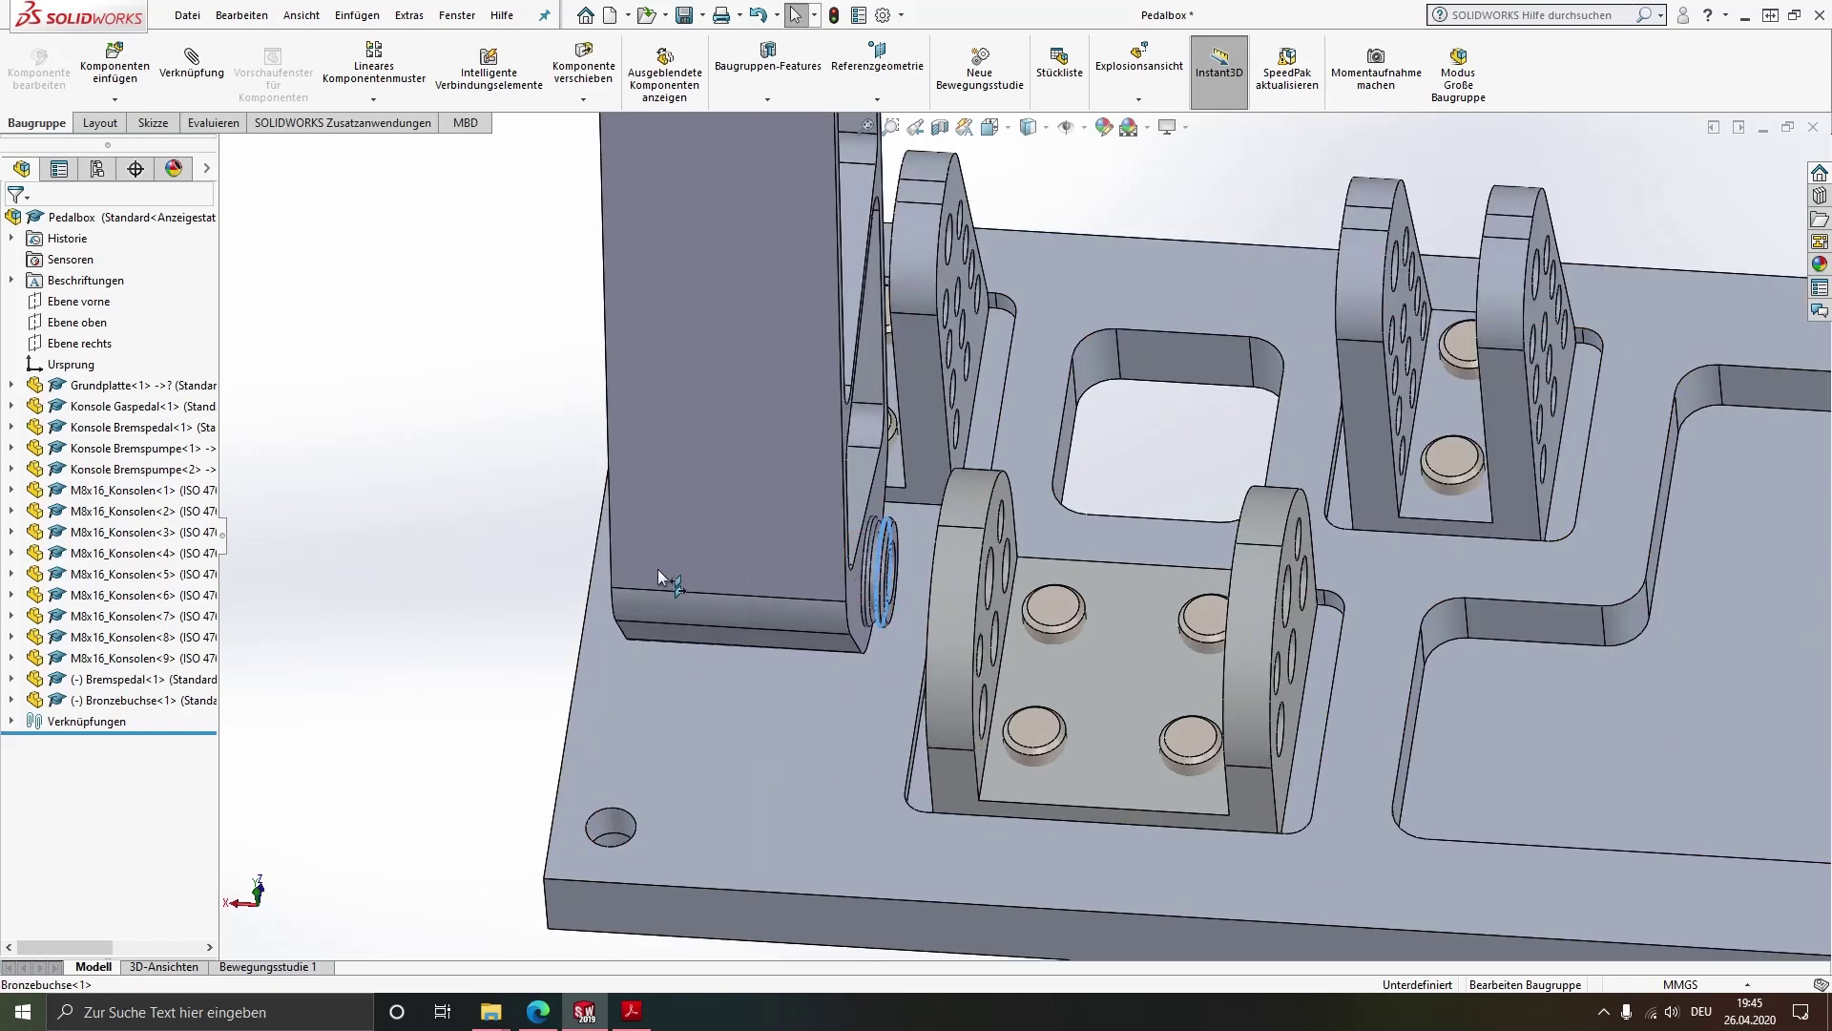
pyautogui.keyDown('ctrl'); pyautogui.moveTo(477, 564); pyautogui.dragTo(695, 615); pyautogui.keyUp('ctrl')
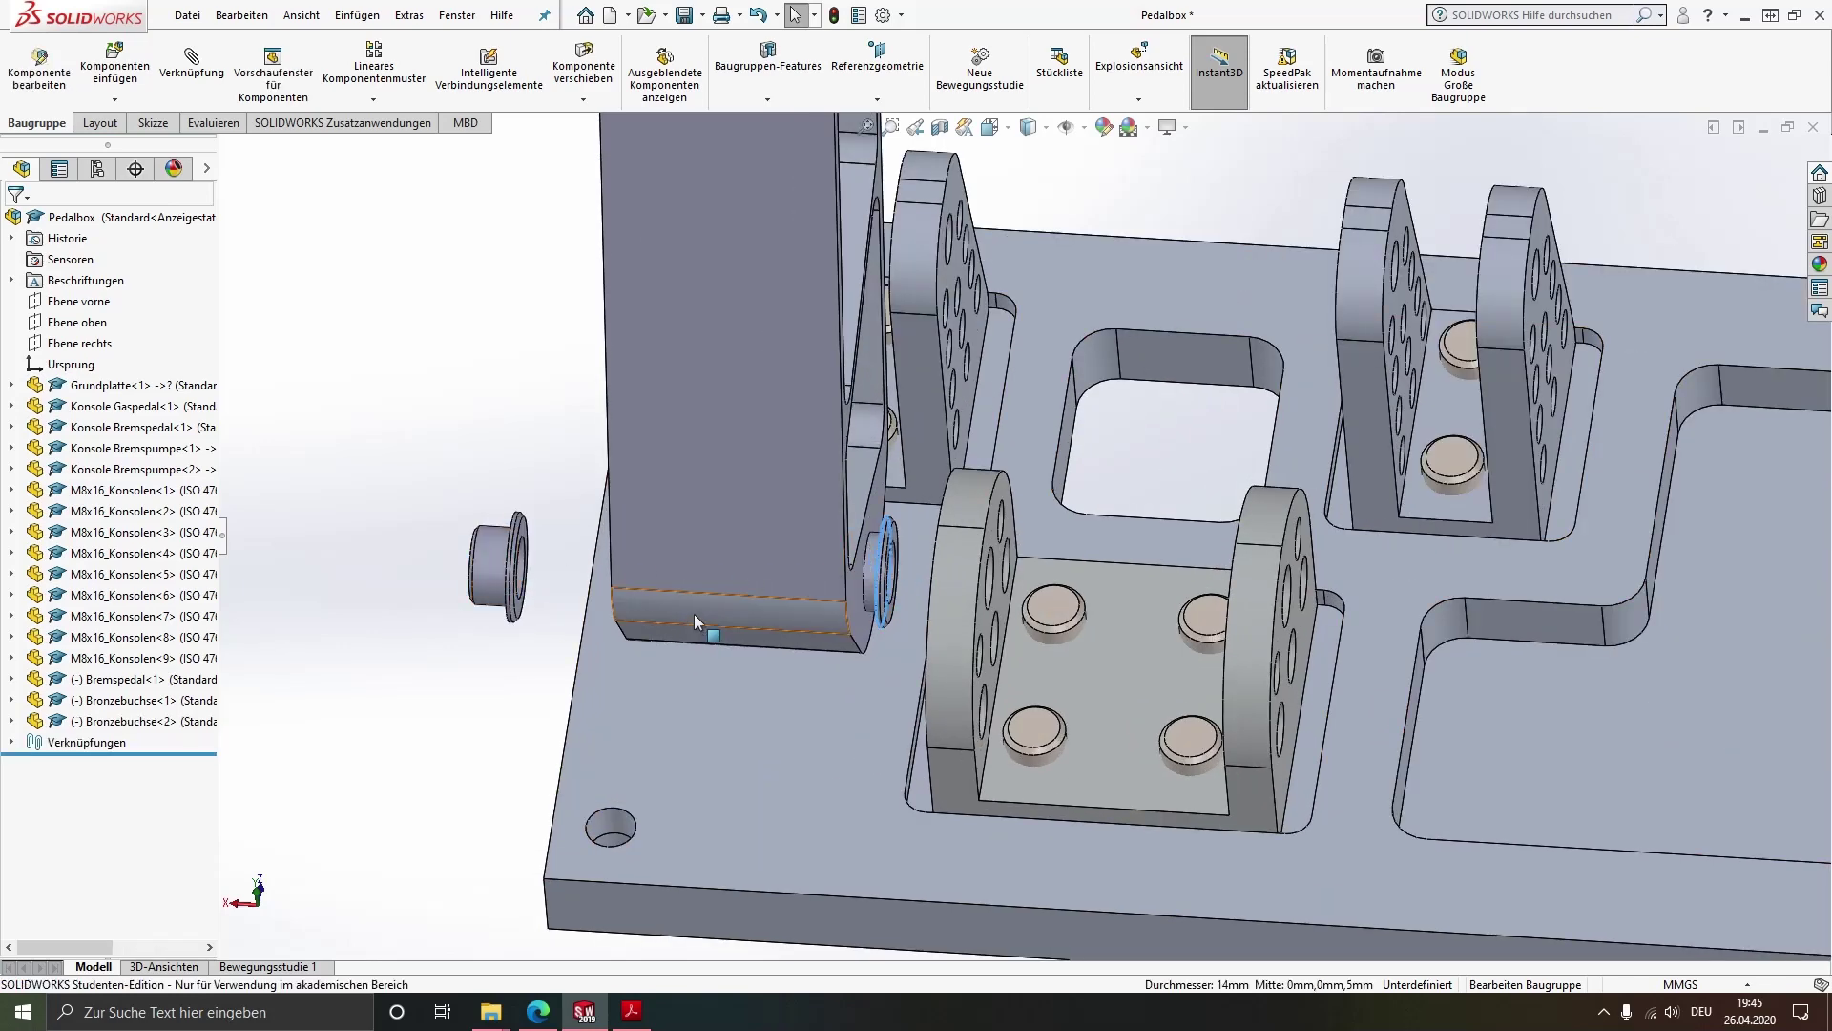
pyautogui.moveTo(694, 614); pyautogui.dragTo(585, 612, button='middle')
pyautogui.click(586, 612)
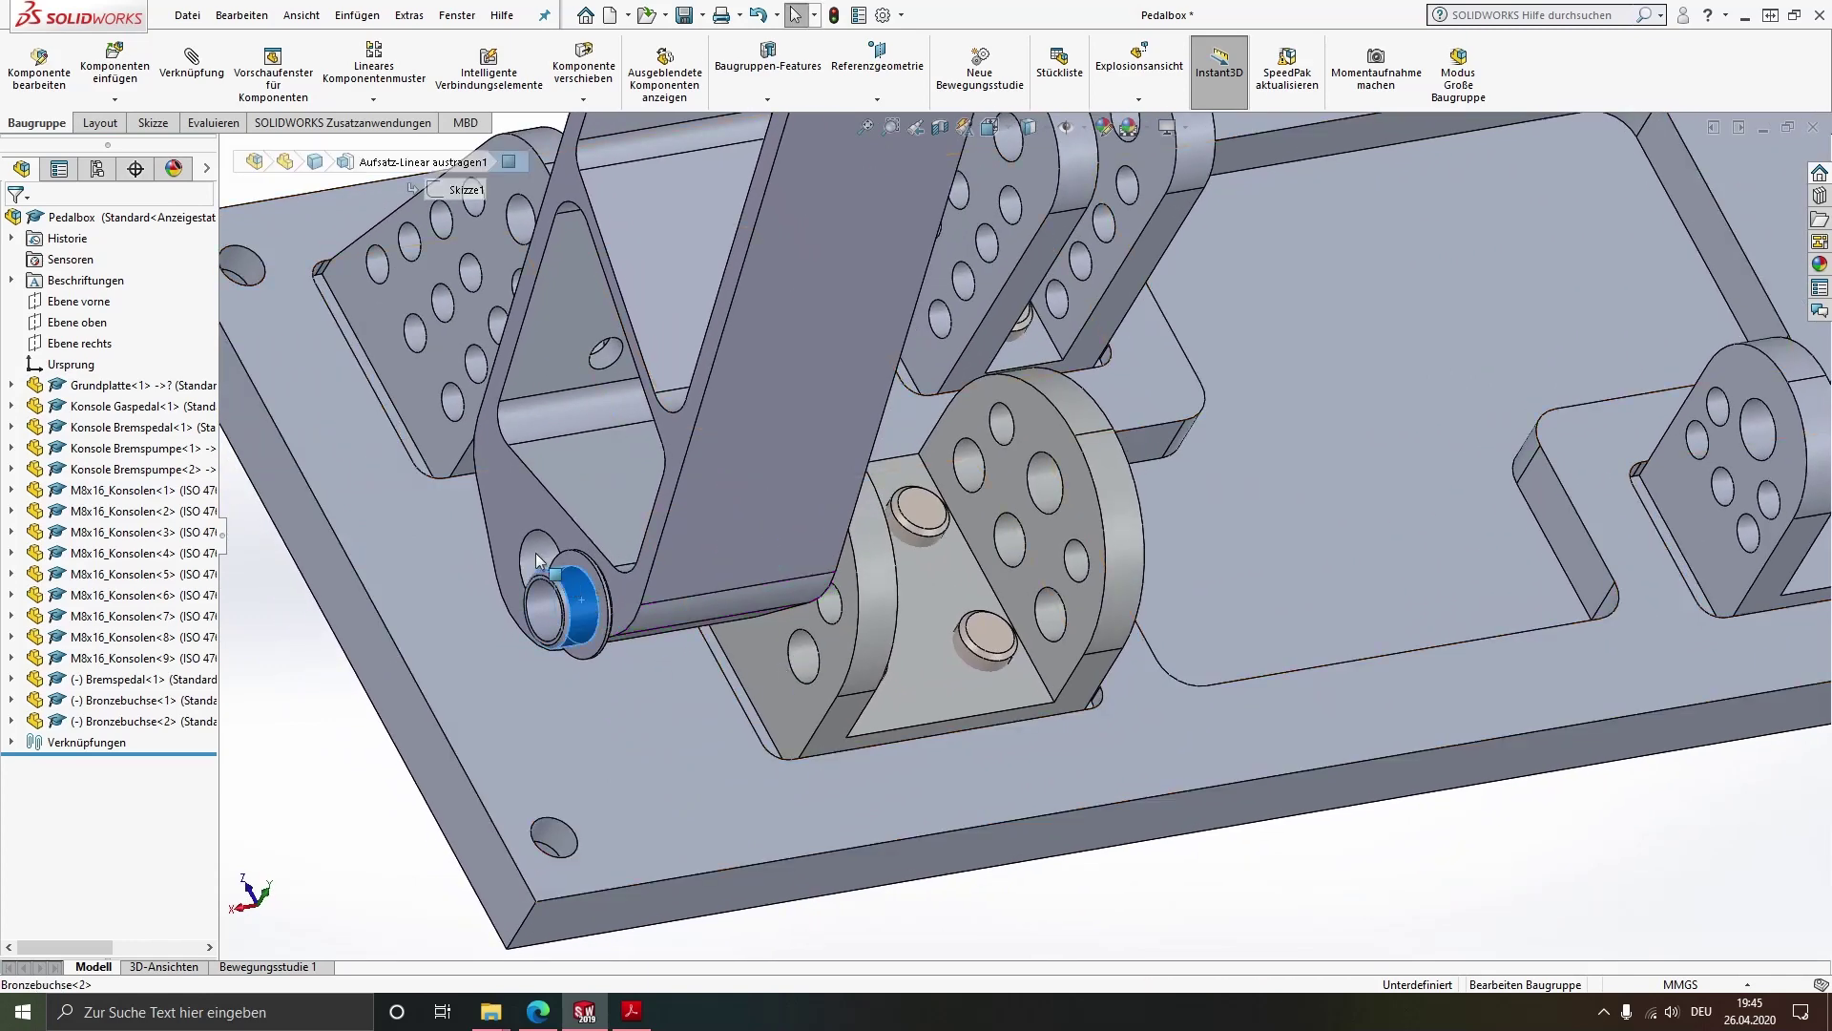
pyautogui.keyDown('ctrl'); pyautogui.click(530, 546); pyautogui.keyUp('ctrl')
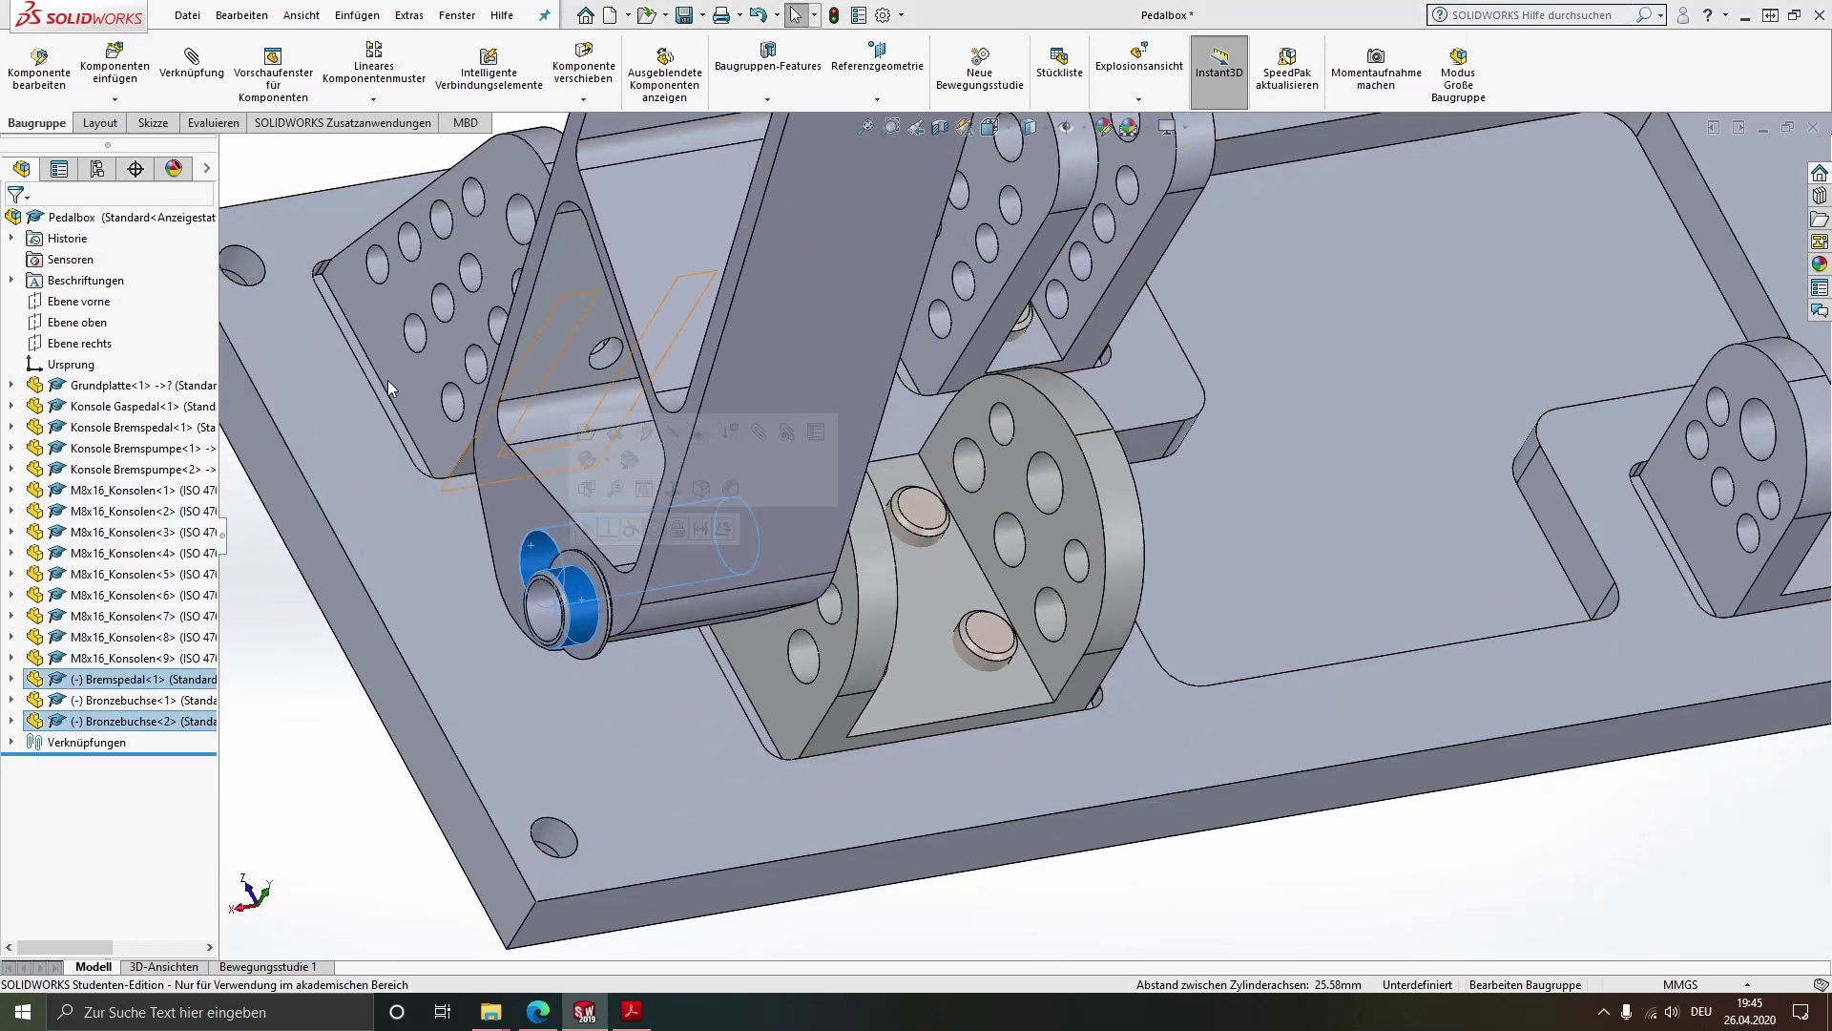
pyautogui.click(191, 62)
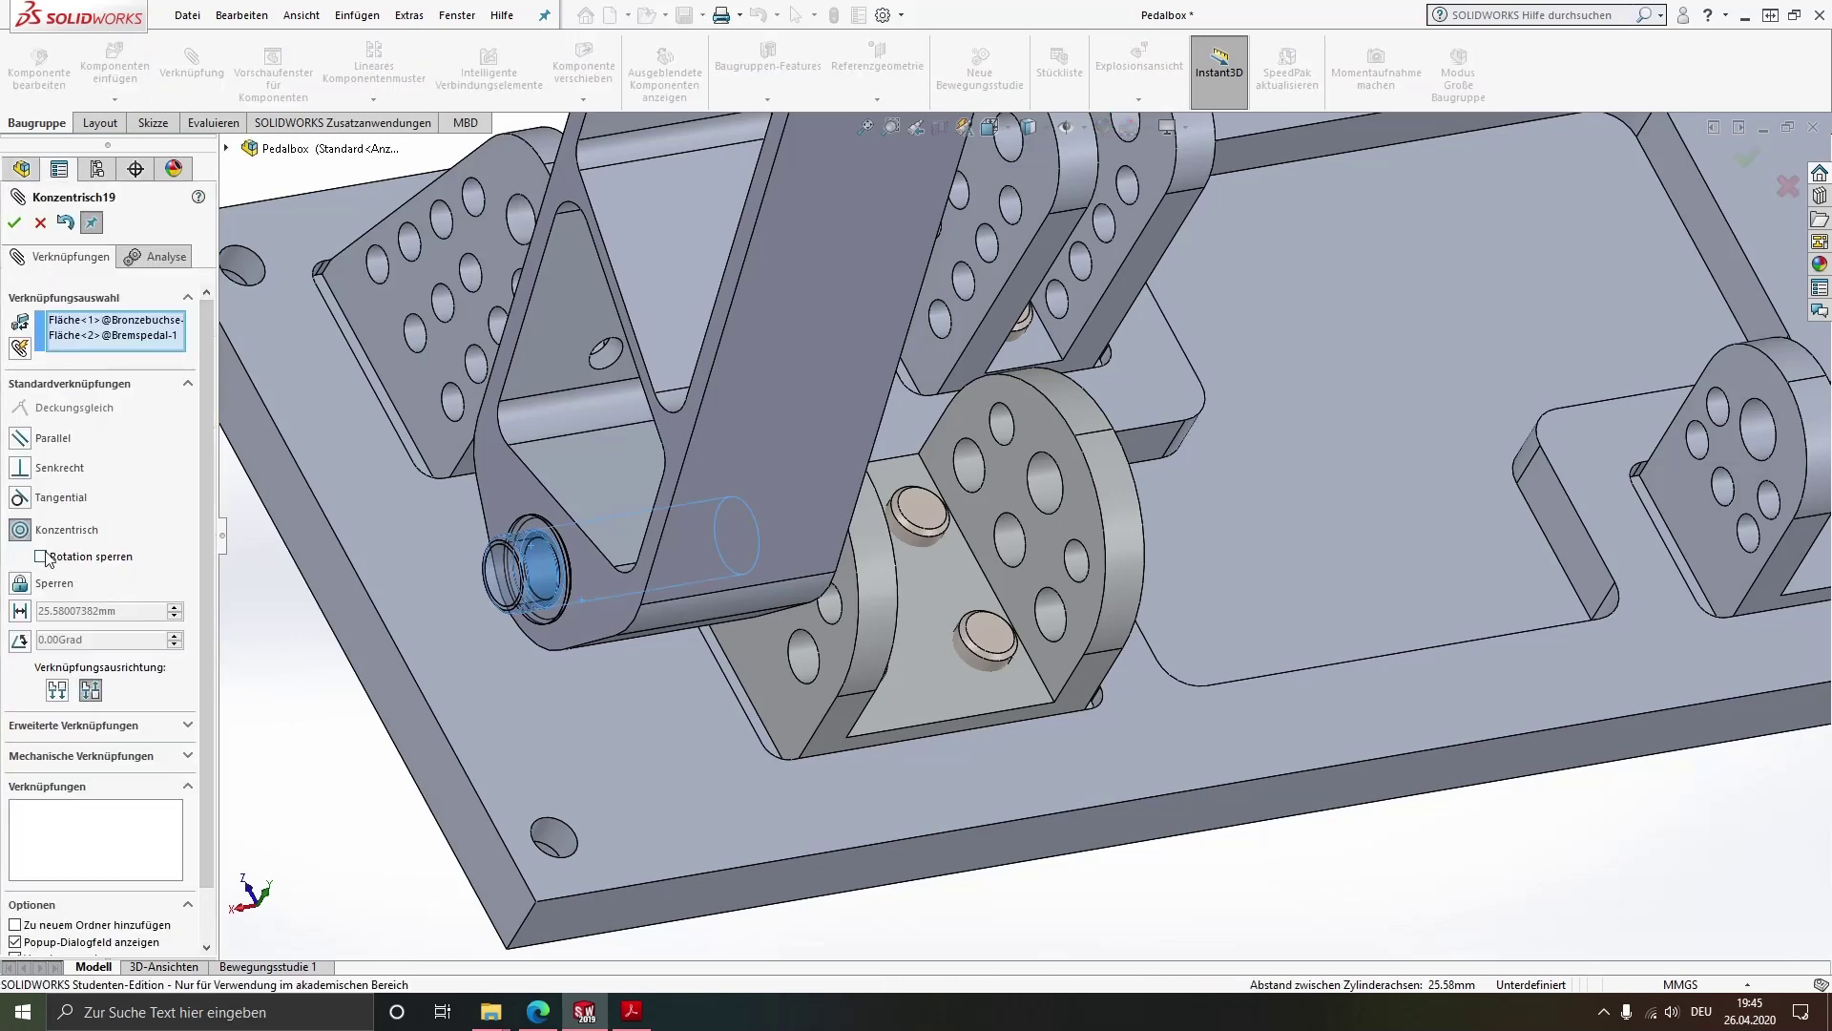
pyautogui.click(57, 691)
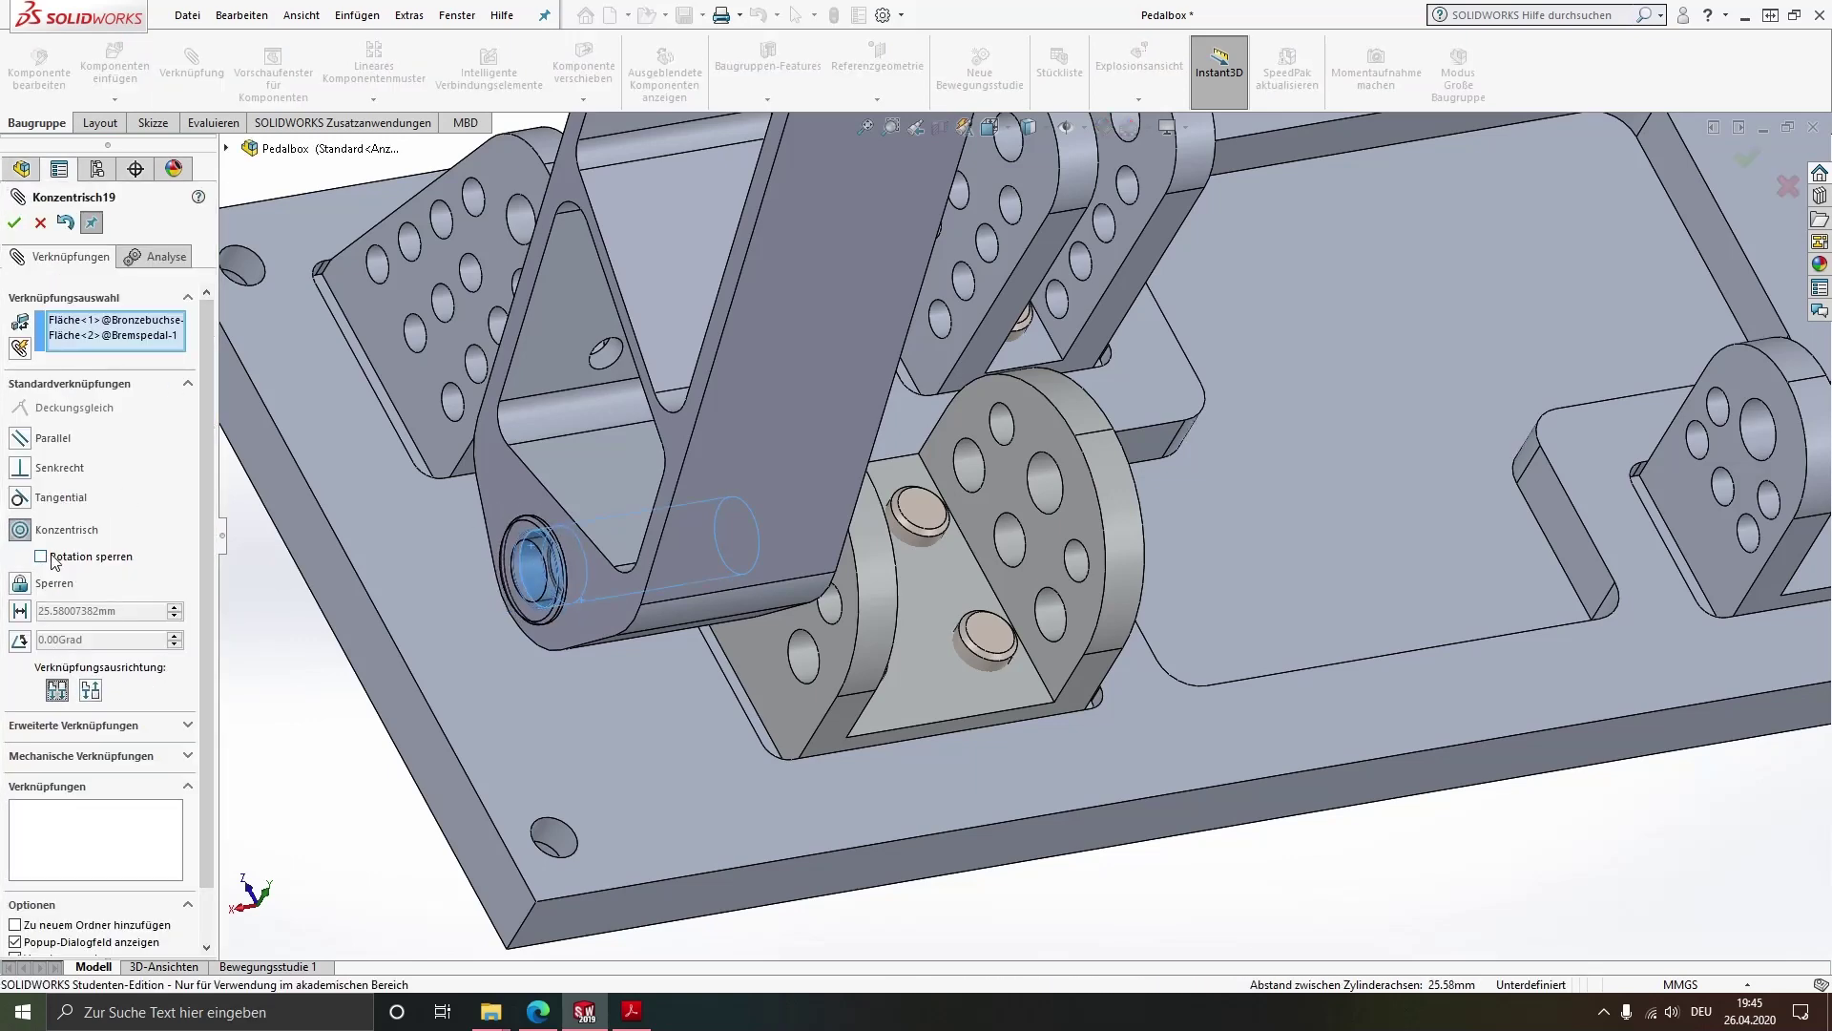
pyautogui.click(41, 557)
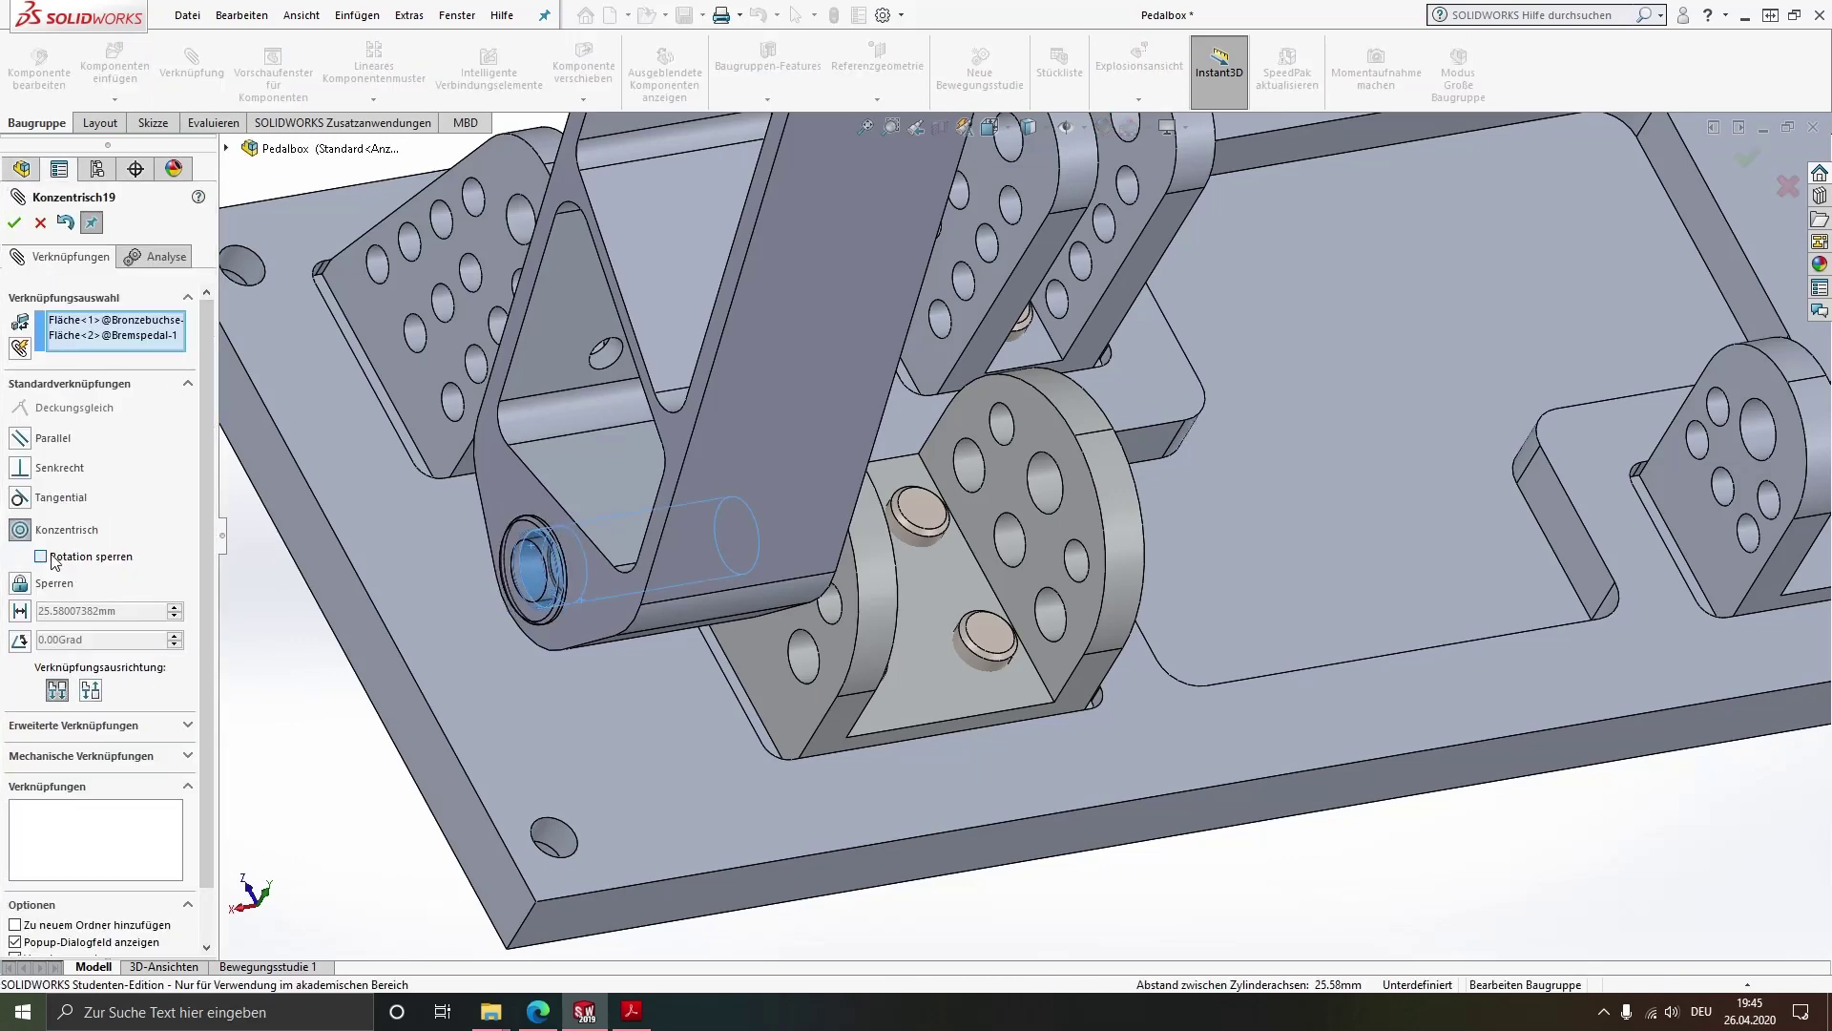
pyautogui.click(13, 226)
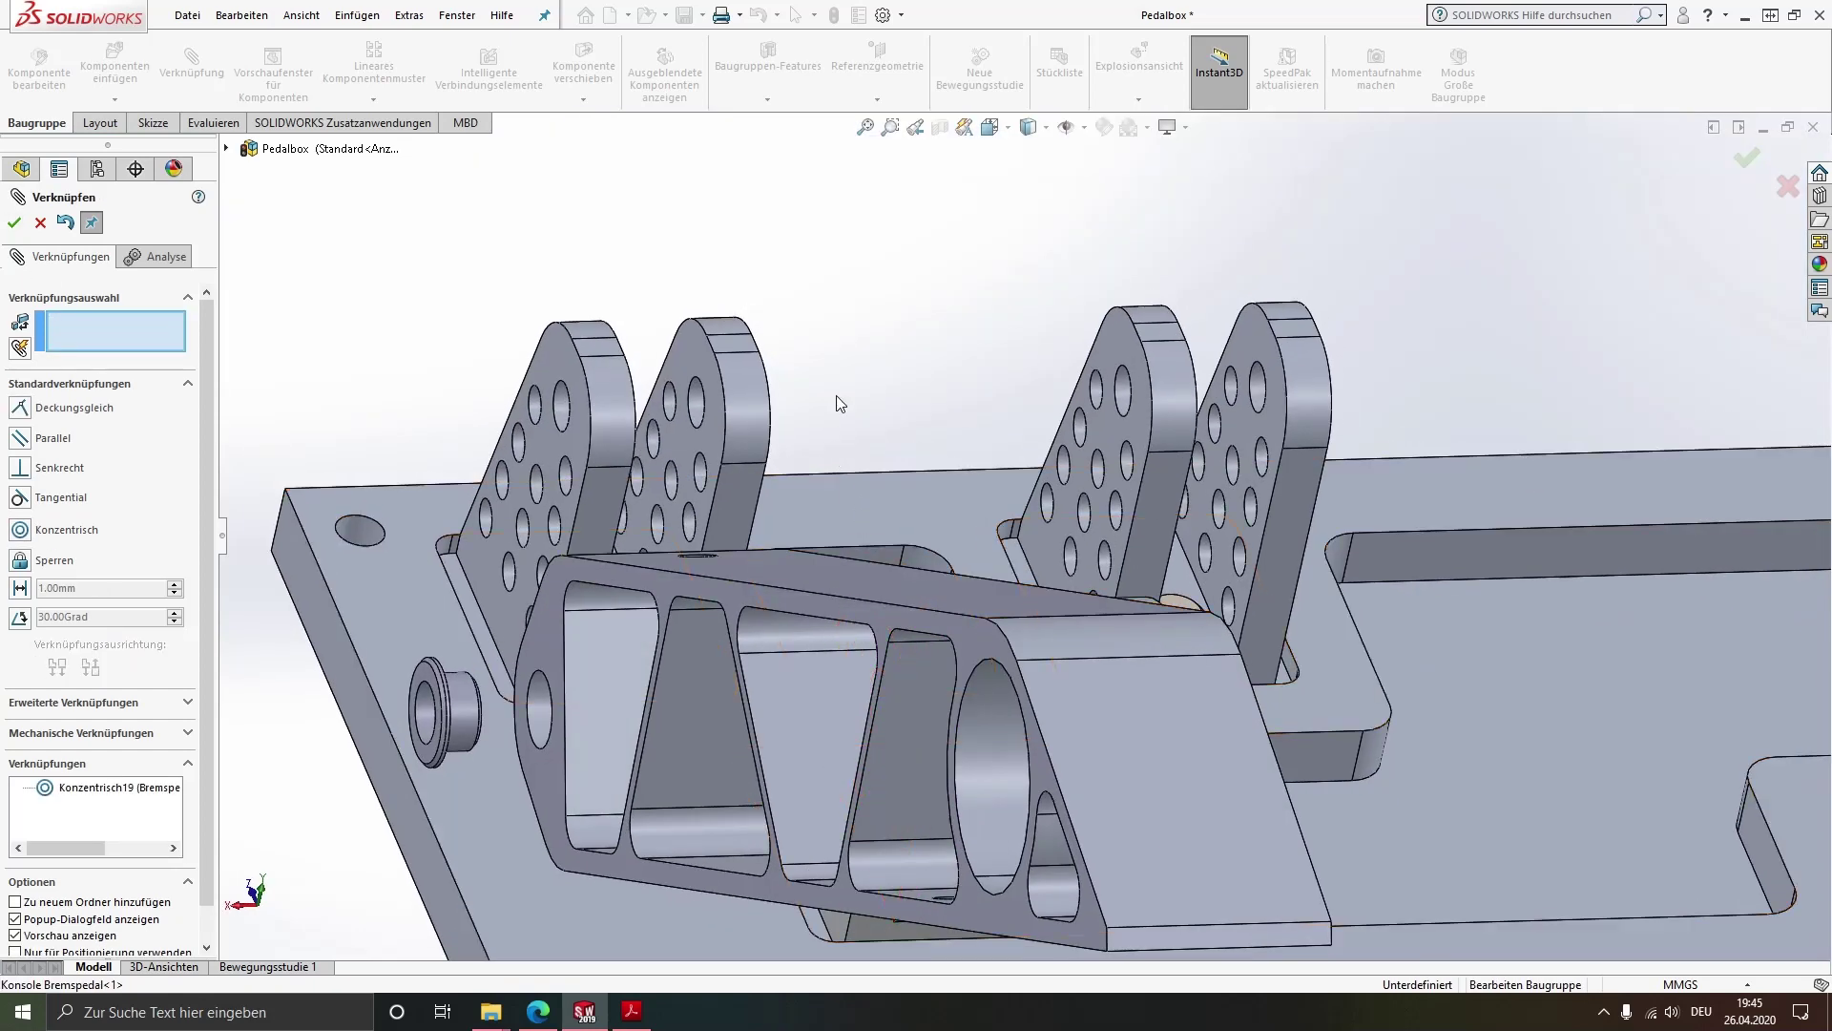
# Make the first bushing's collar coincident with the pedal's side face
pyautogui.moveTo(833, 449); pyautogui.dragTo(319, 626, button='middle')
pyautogui.scroll(-3, 637, 582)
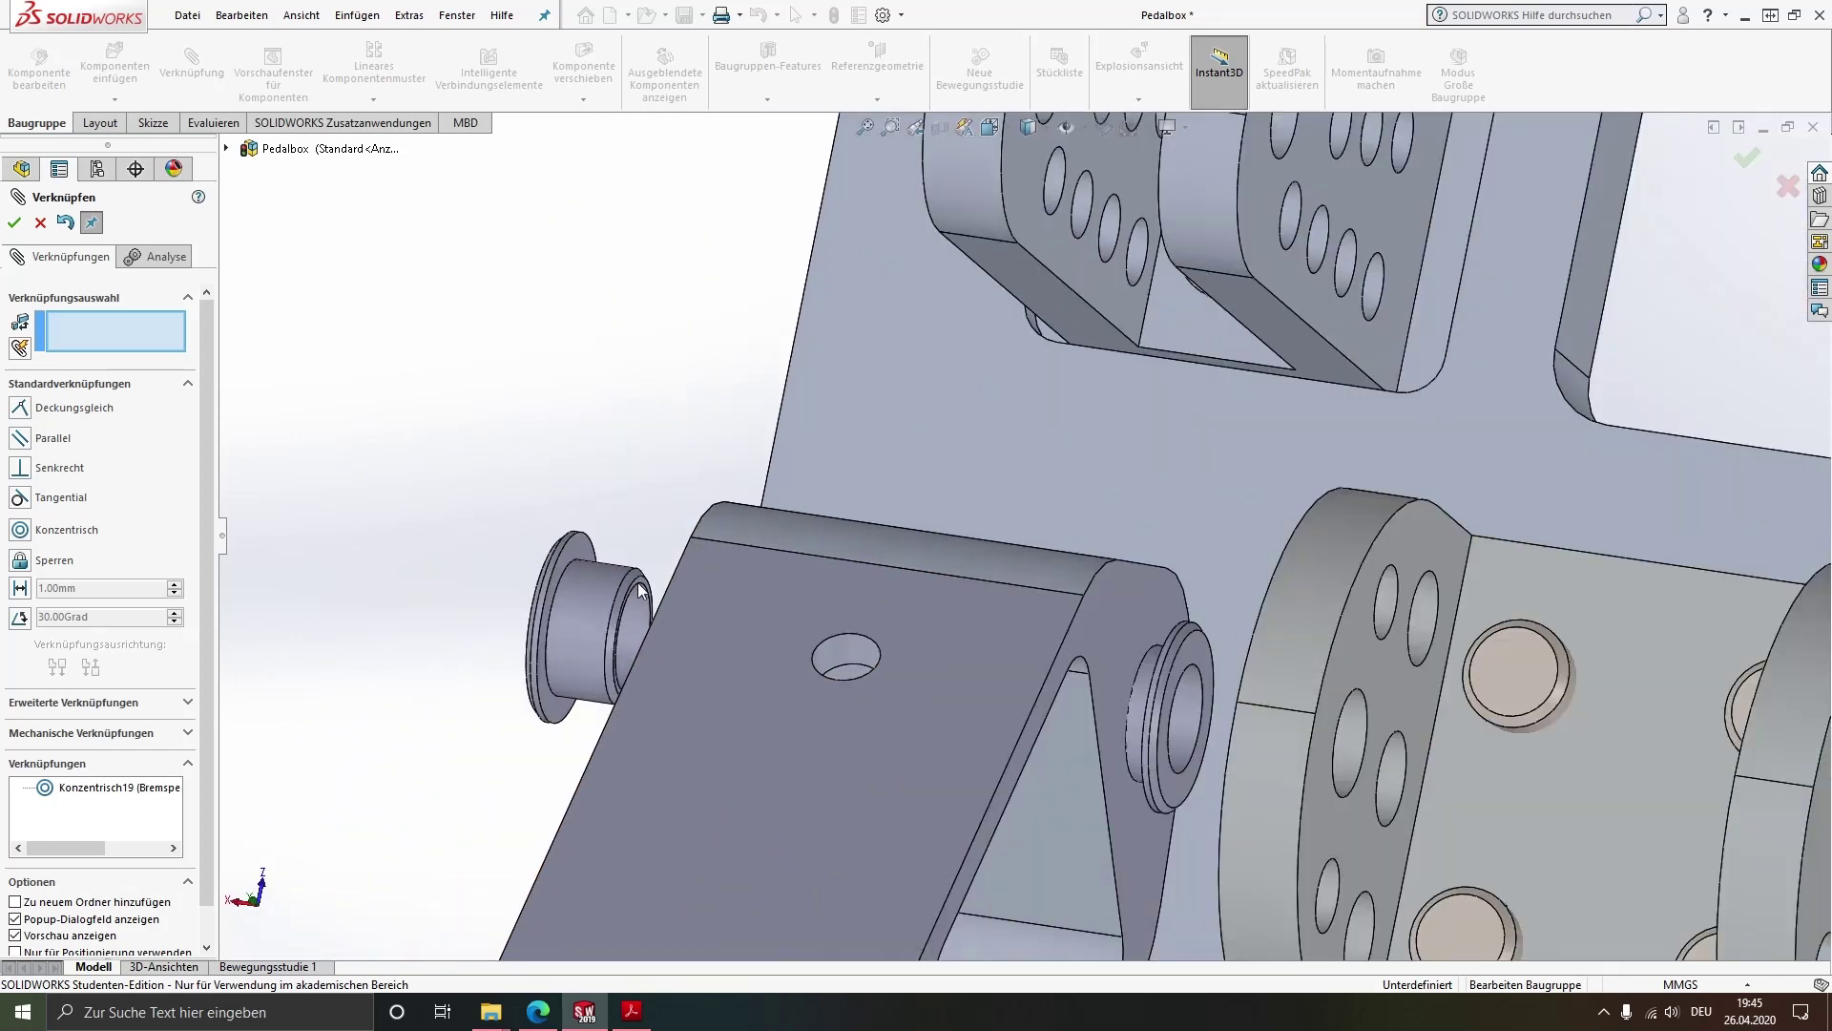
pyautogui.click(575, 552)
pyautogui.moveTo(896, 703); pyautogui.dragTo(550, 638, button='middle')
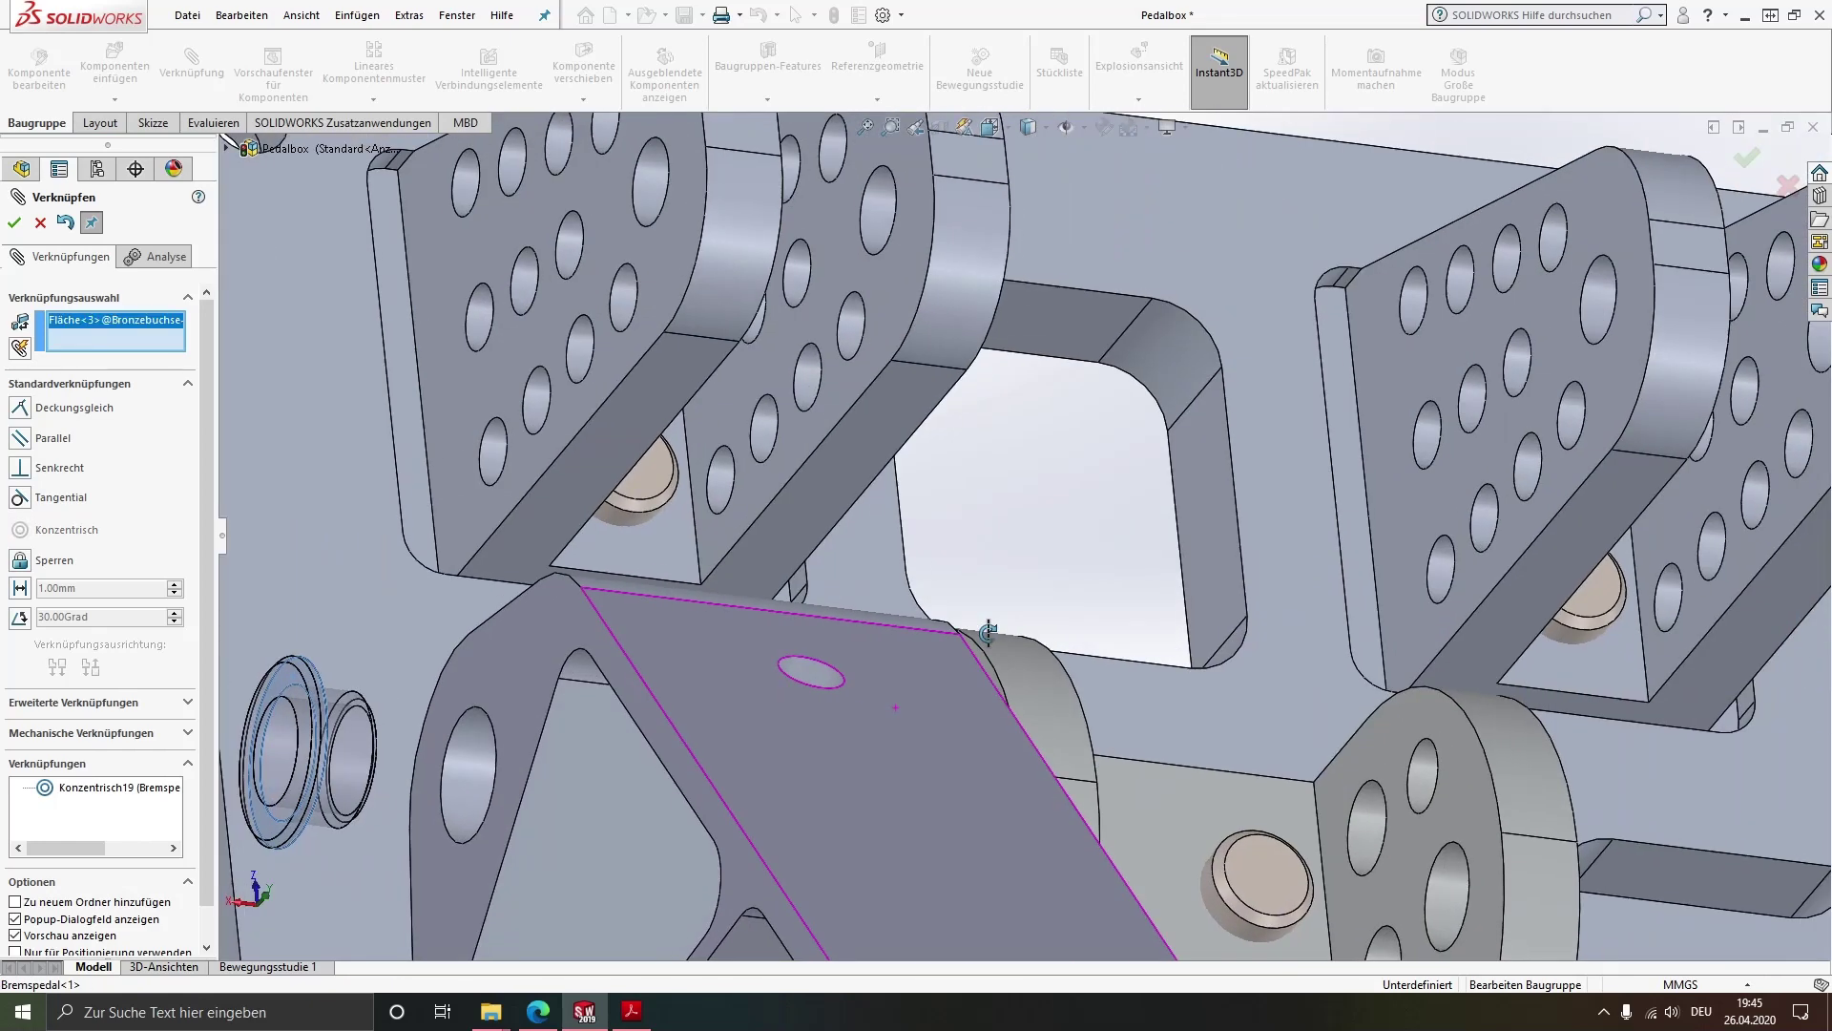
pyautogui.click(529, 649)
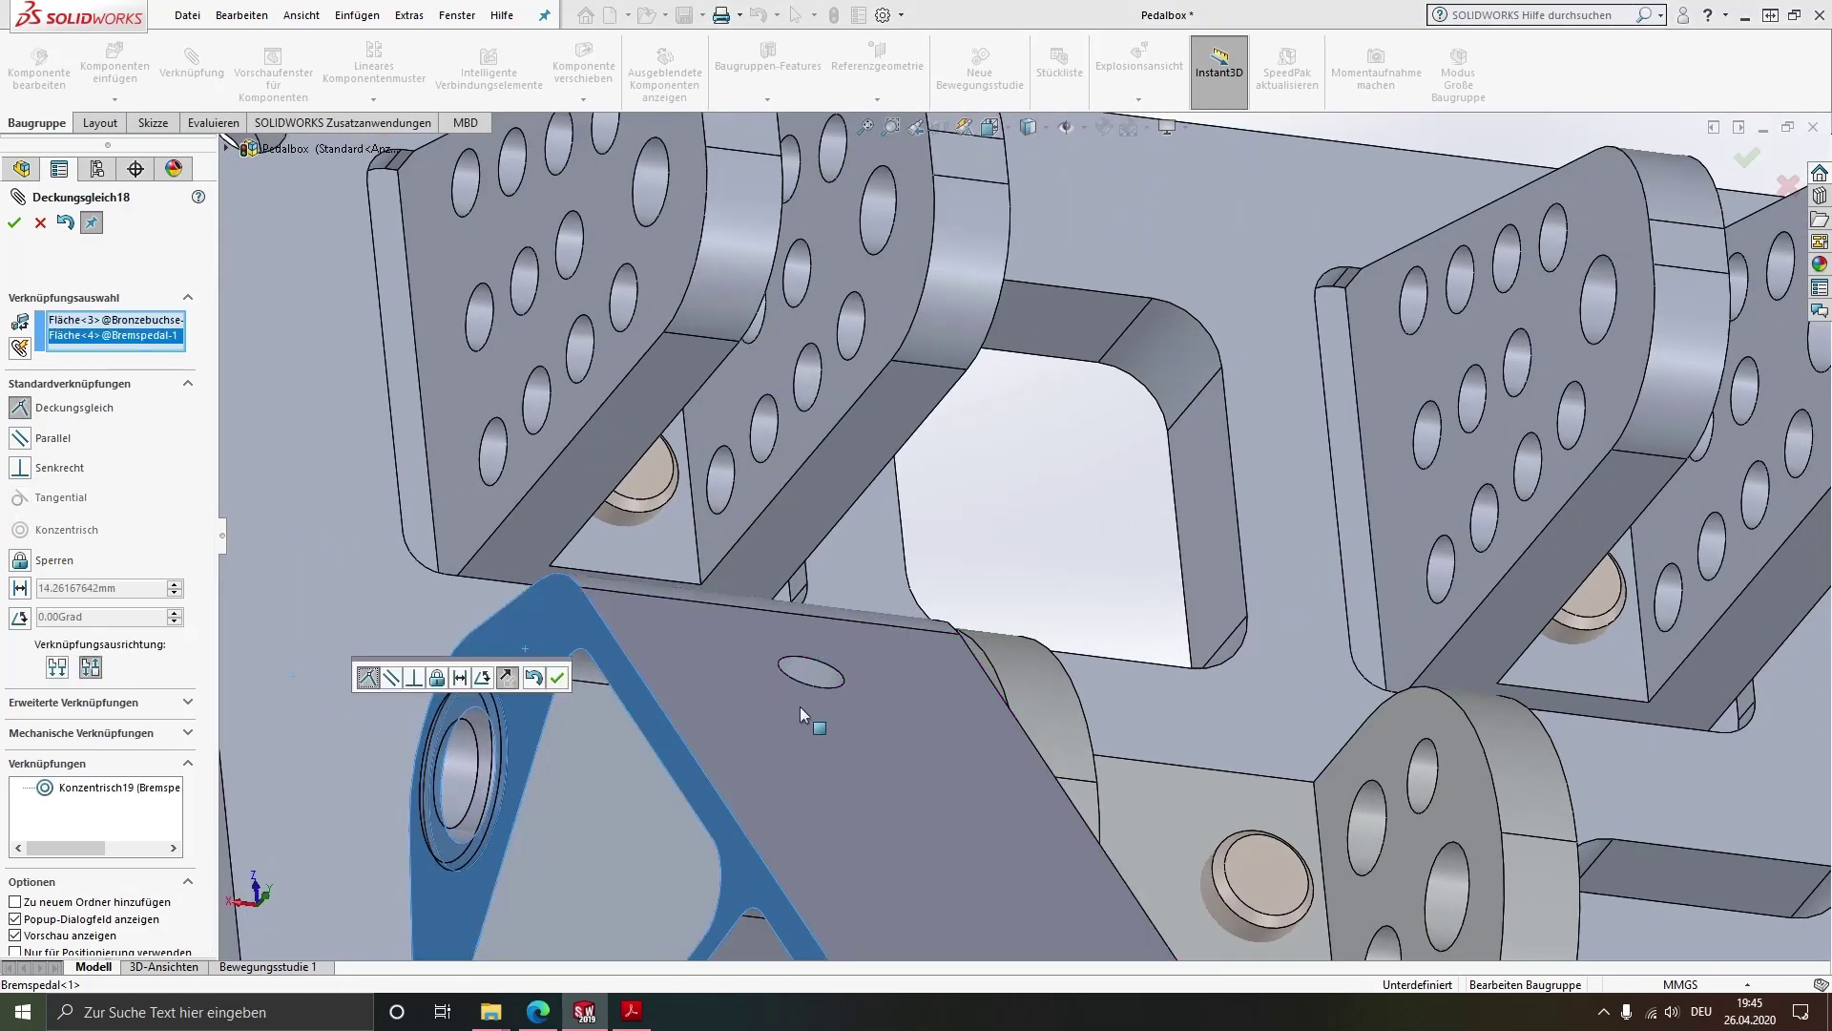
pyautogui.click(558, 679)
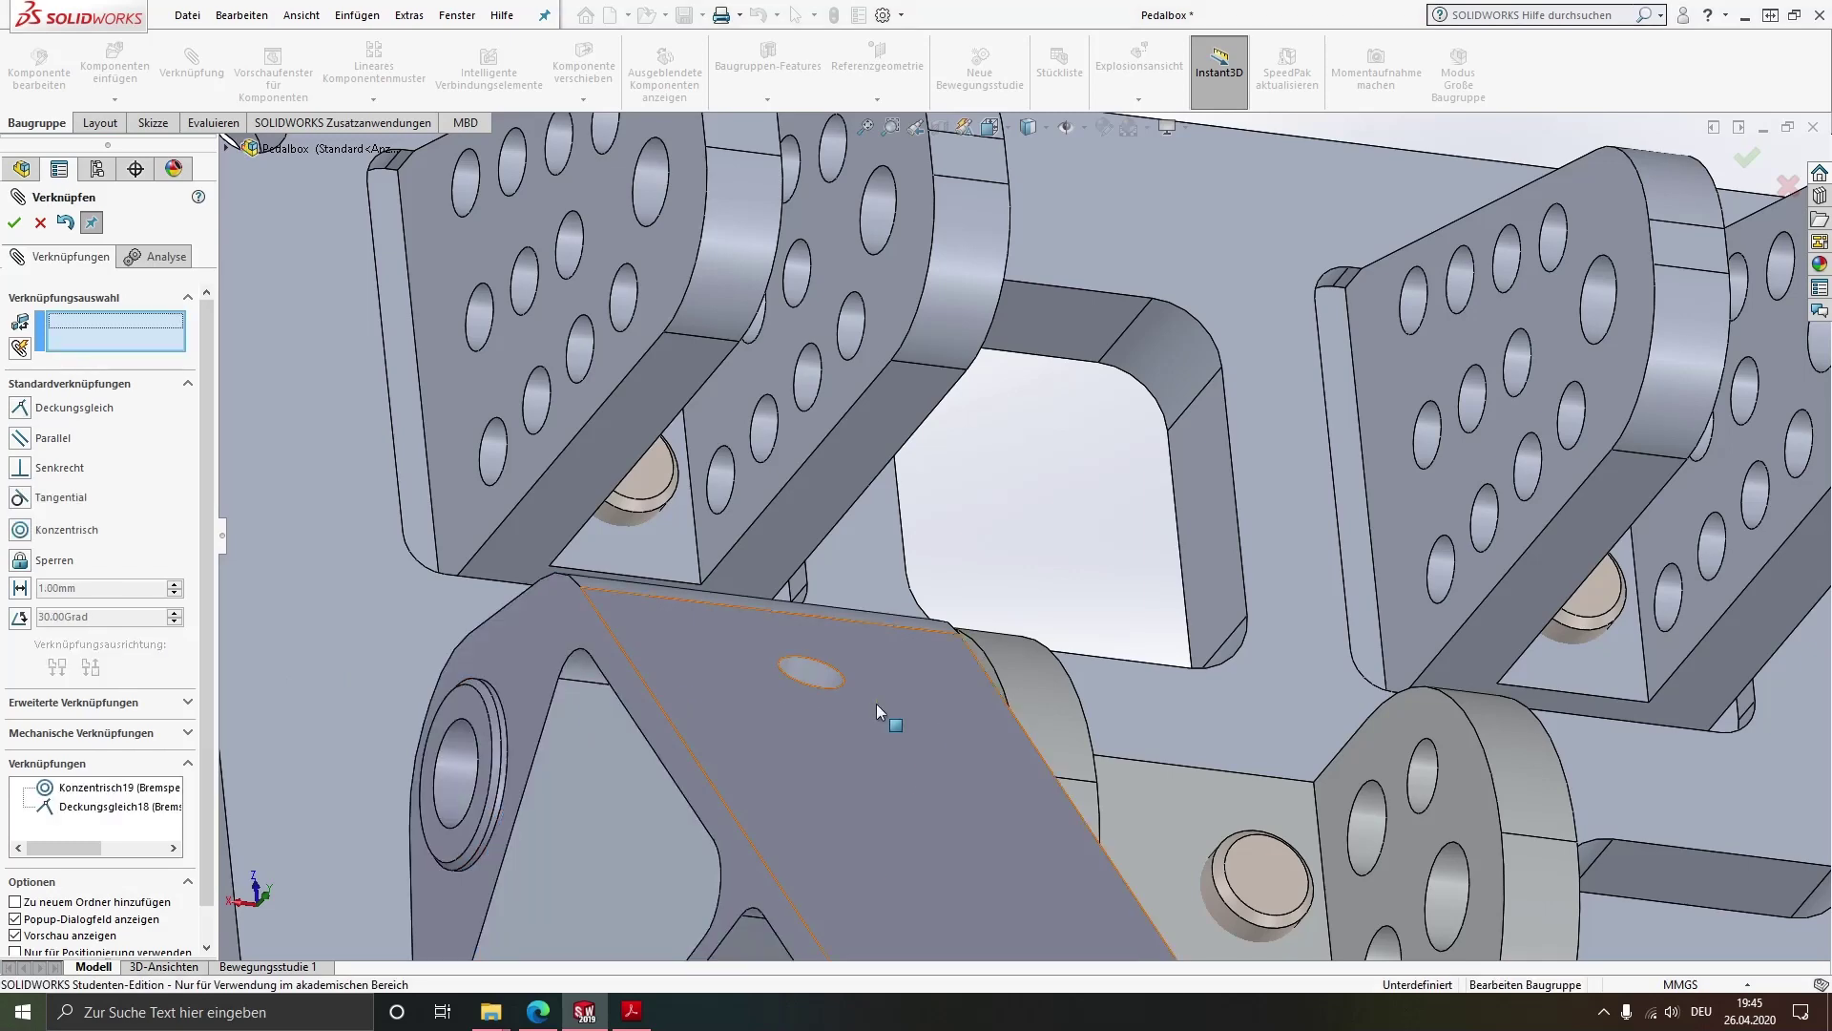
# Seat the second bushing's collar flush against the pedal's opposite side face
pyautogui.scroll(-3, 876, 703)
pyautogui.click(1135, 748)
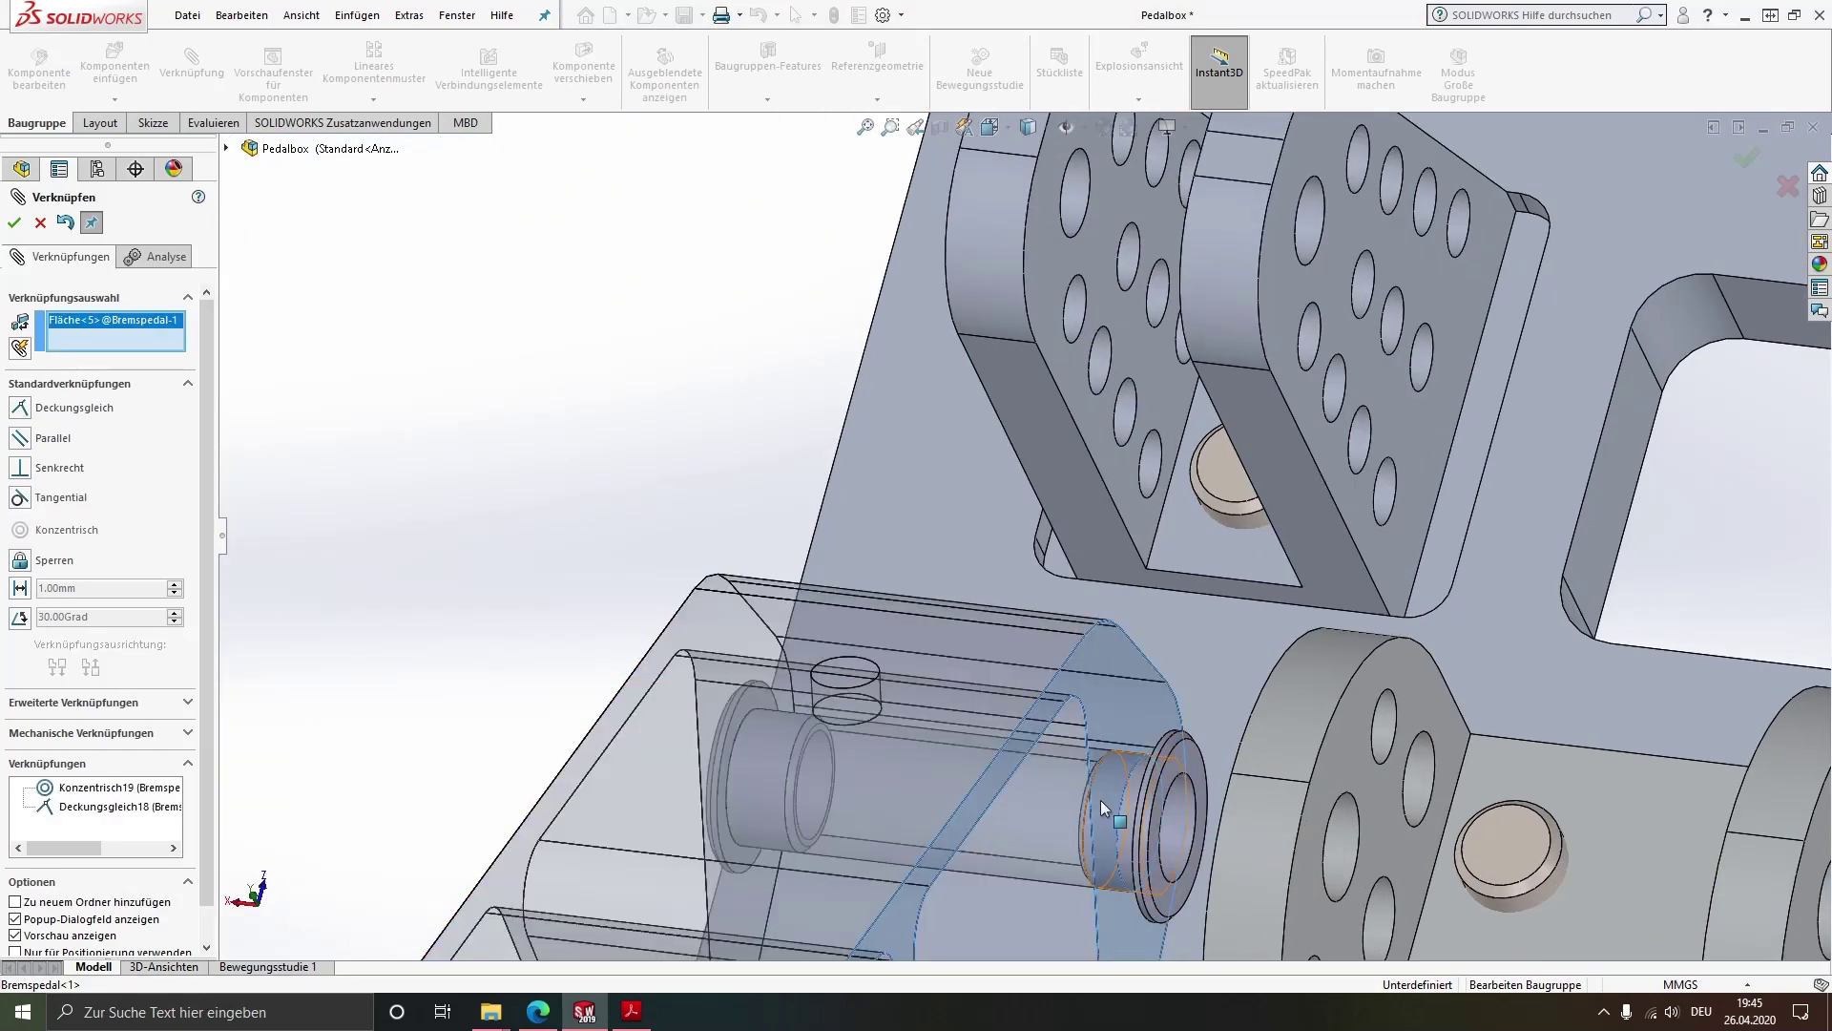
pyautogui.moveTo(1101, 799)
pyautogui.mouseDown(button='middle')
pyautogui.moveTo(1187, 819)
pyautogui.moveTo(1155, 788)
pyautogui.mouseUp(button='middle')
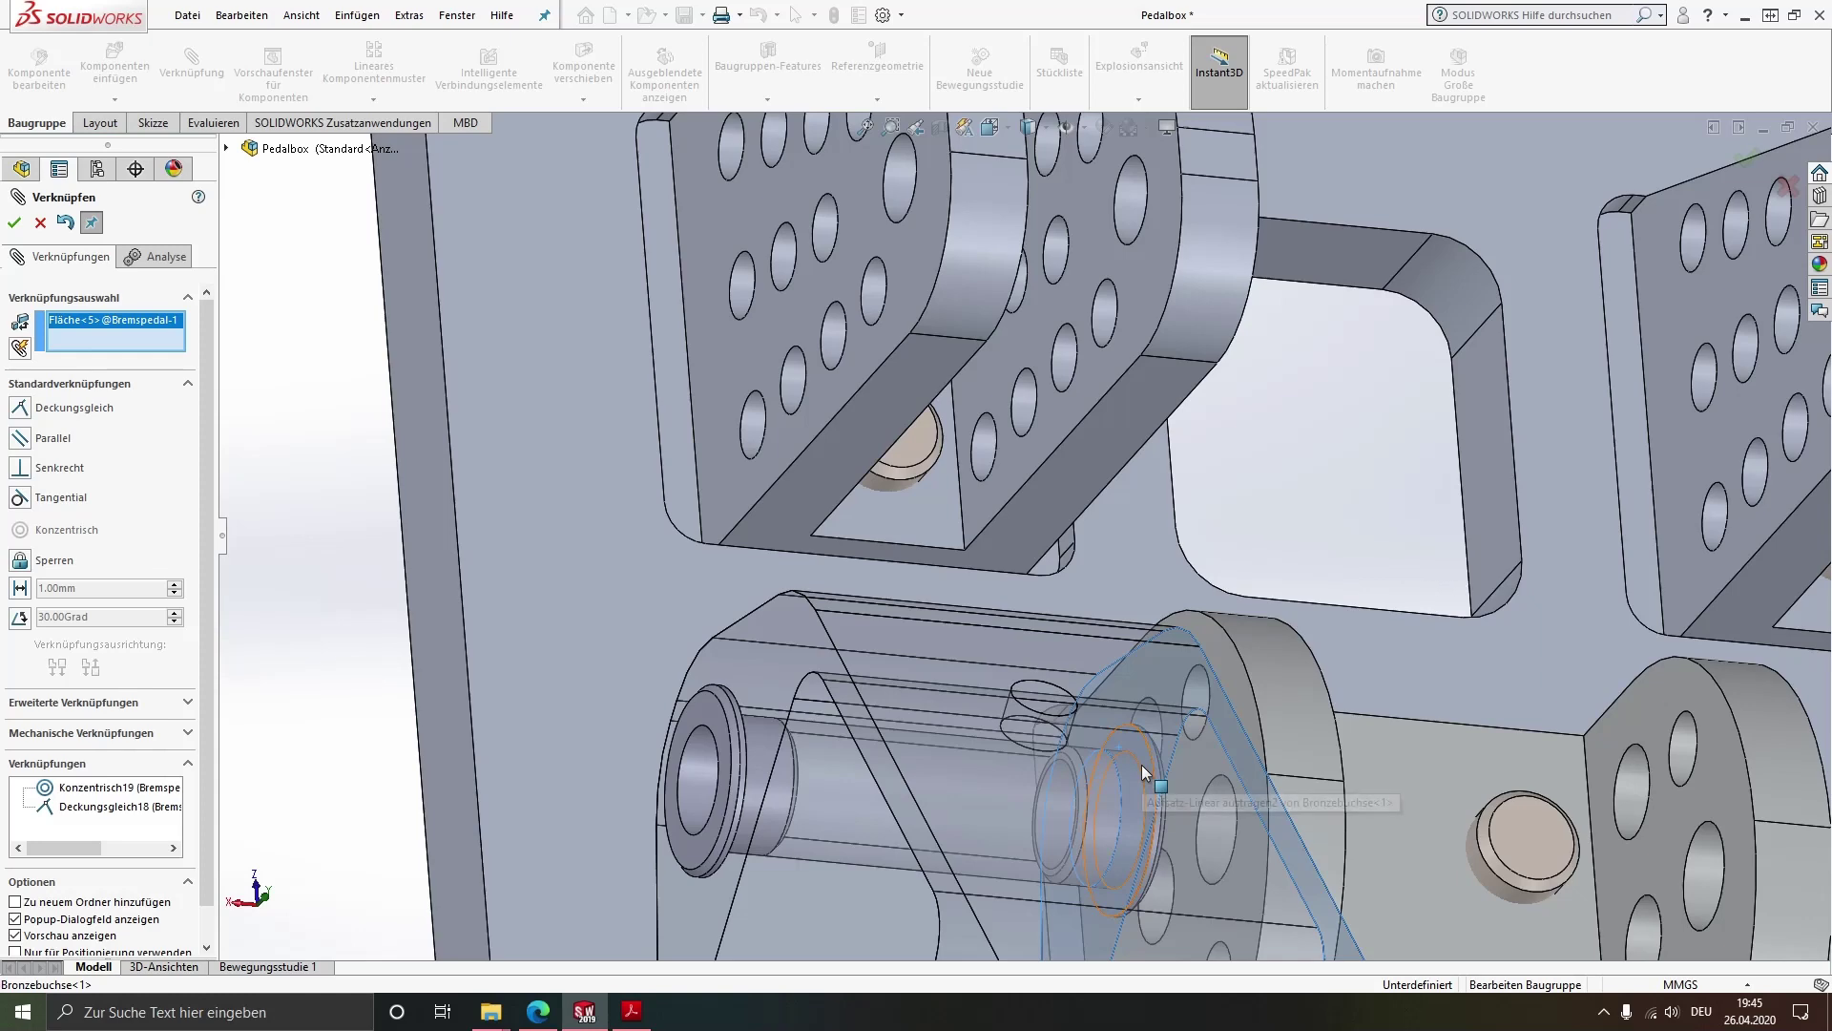
pyautogui.click(1141, 764)
pyautogui.scroll(4, 1145, 827)
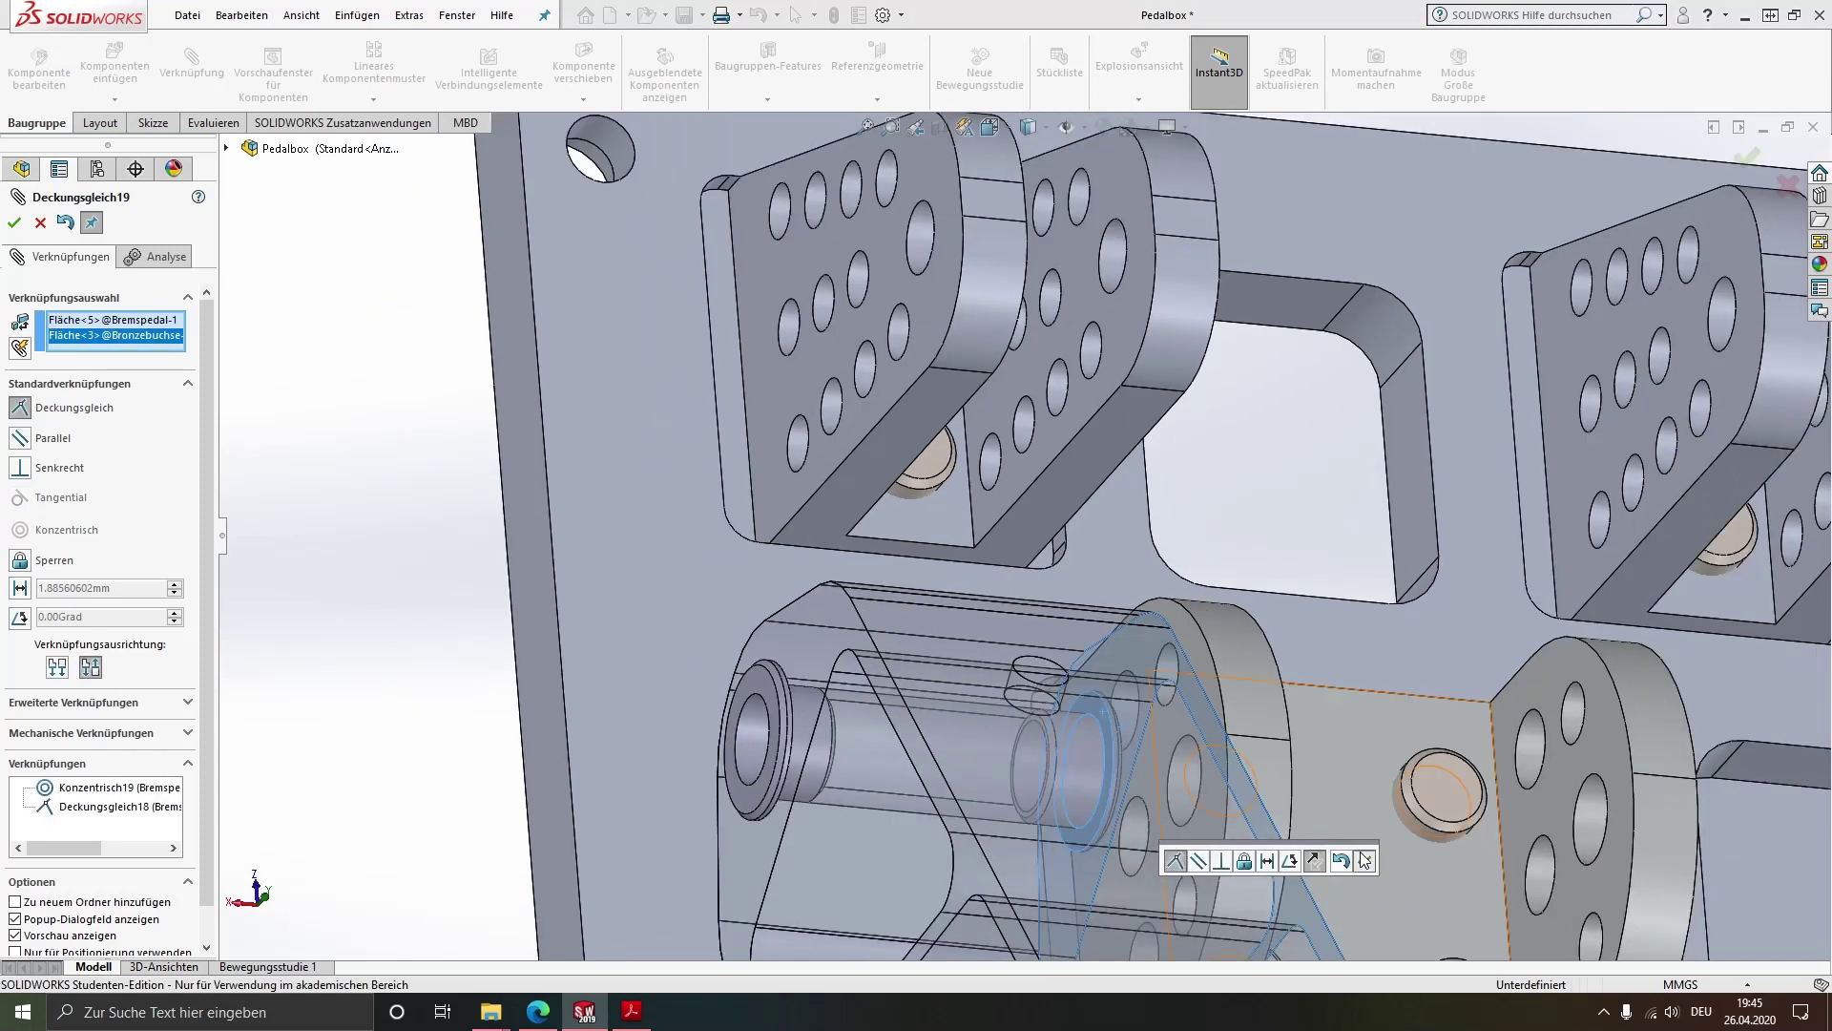
pyautogui.click(1364, 861)
pyautogui.scroll(-3, 1181, 793)
pyautogui.scroll(3, 1182, 793)
pyautogui.moveTo(1176, 775)
pyautogui.mouseDown(button='middle')
pyautogui.moveTo(1140, 781)
pyautogui.moveTo(1198, 701)
pyautogui.mouseUp(button='middle')
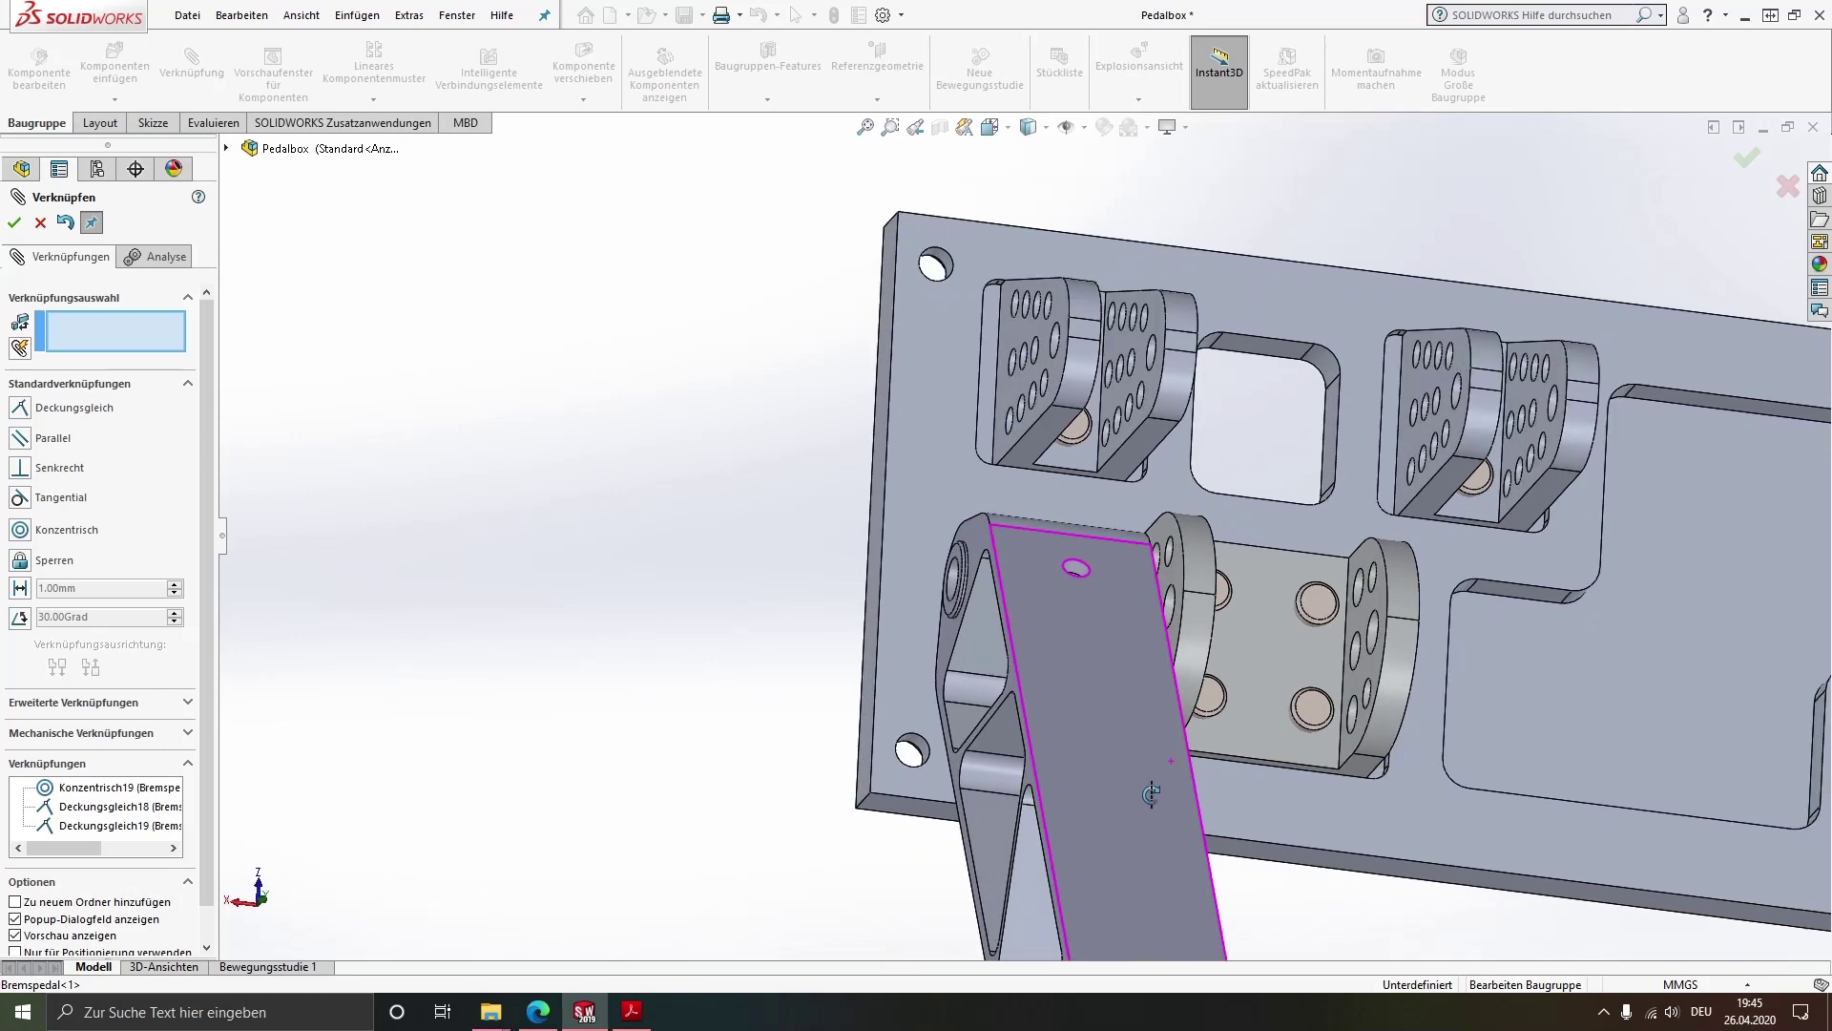
pyautogui.scroll(-2, 1205, 692)
pyautogui.scroll(-2, 1204, 693)
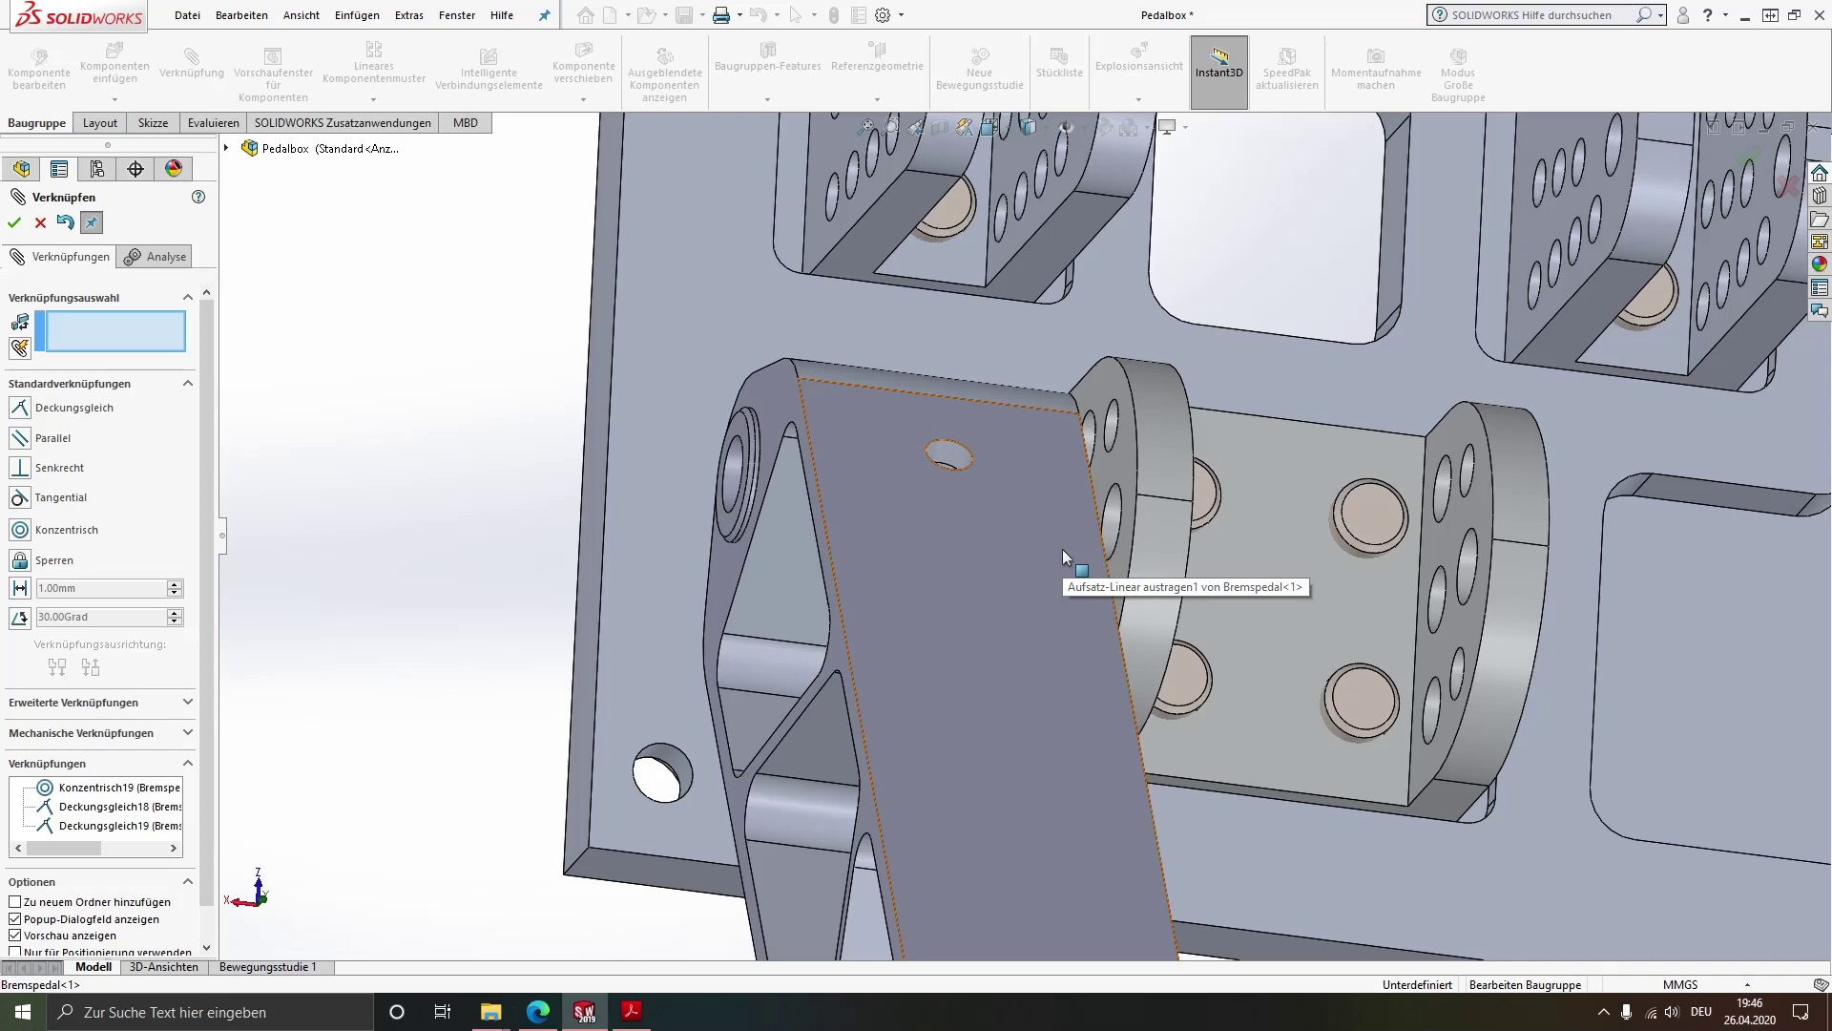
# Start a Breite width mate using the pedal's two side faces
pyautogui.click(136, 704)
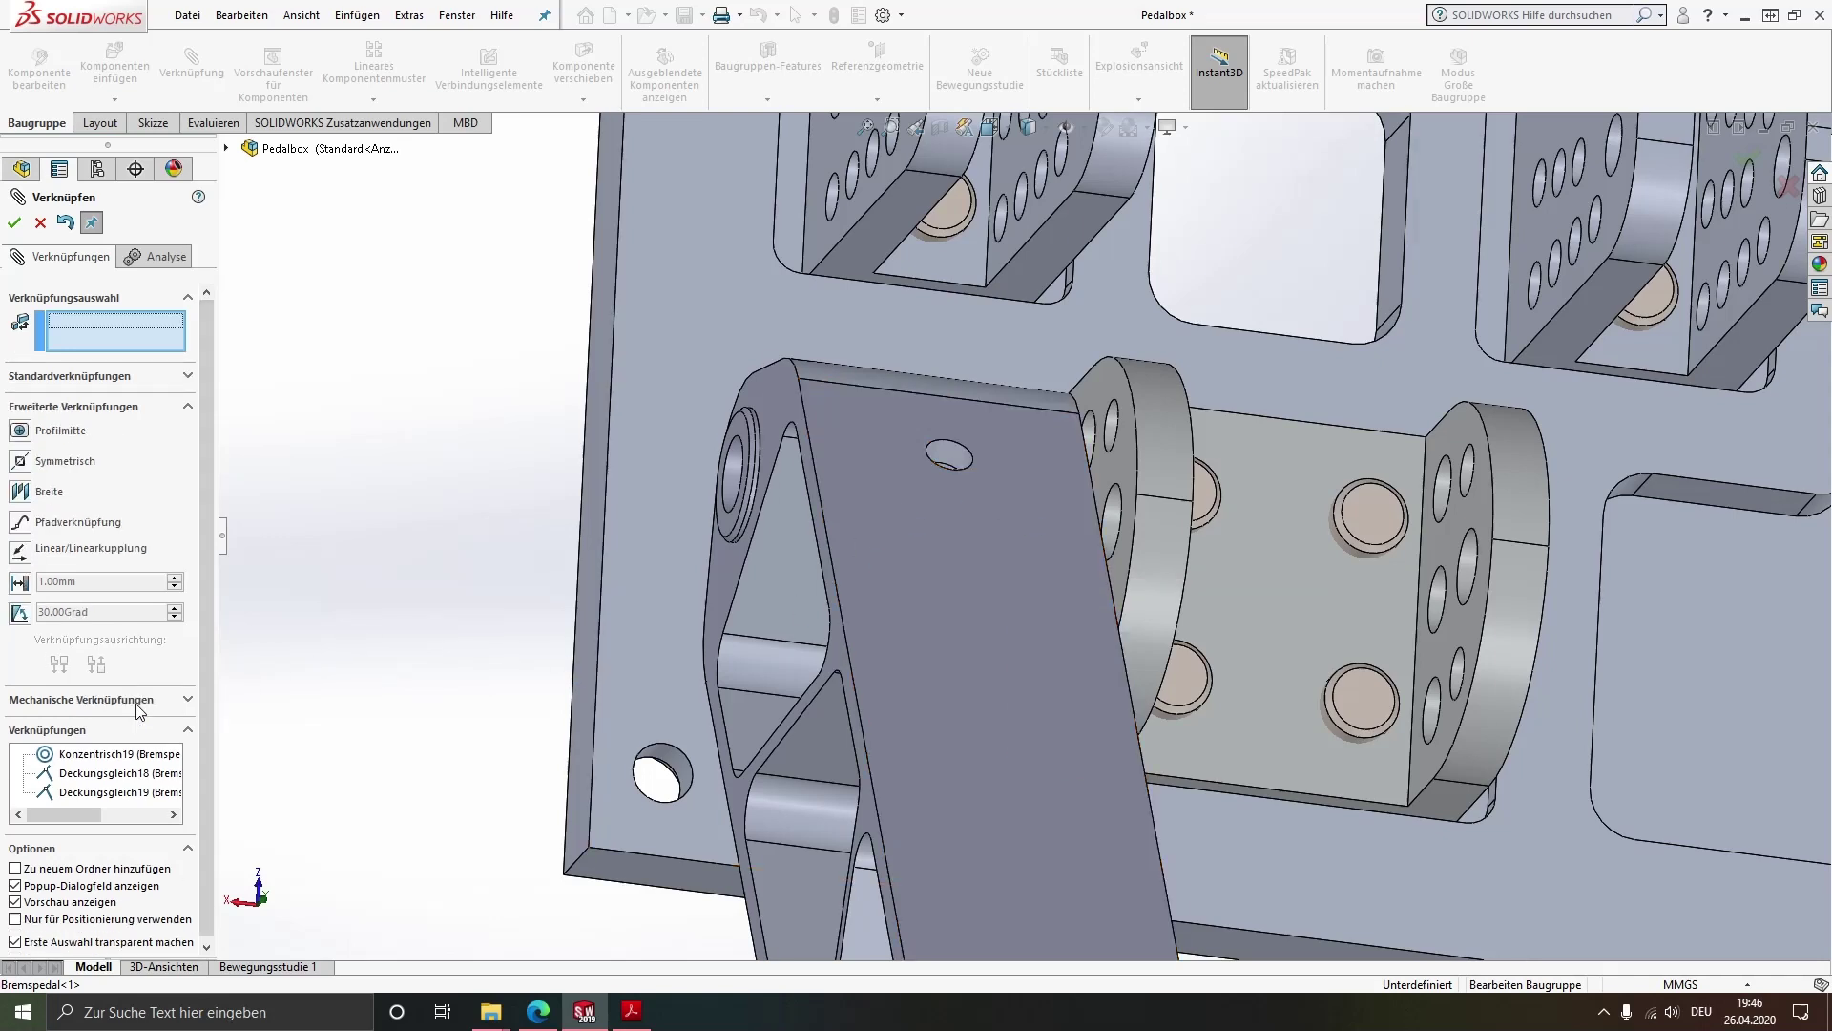
pyautogui.click(21, 491)
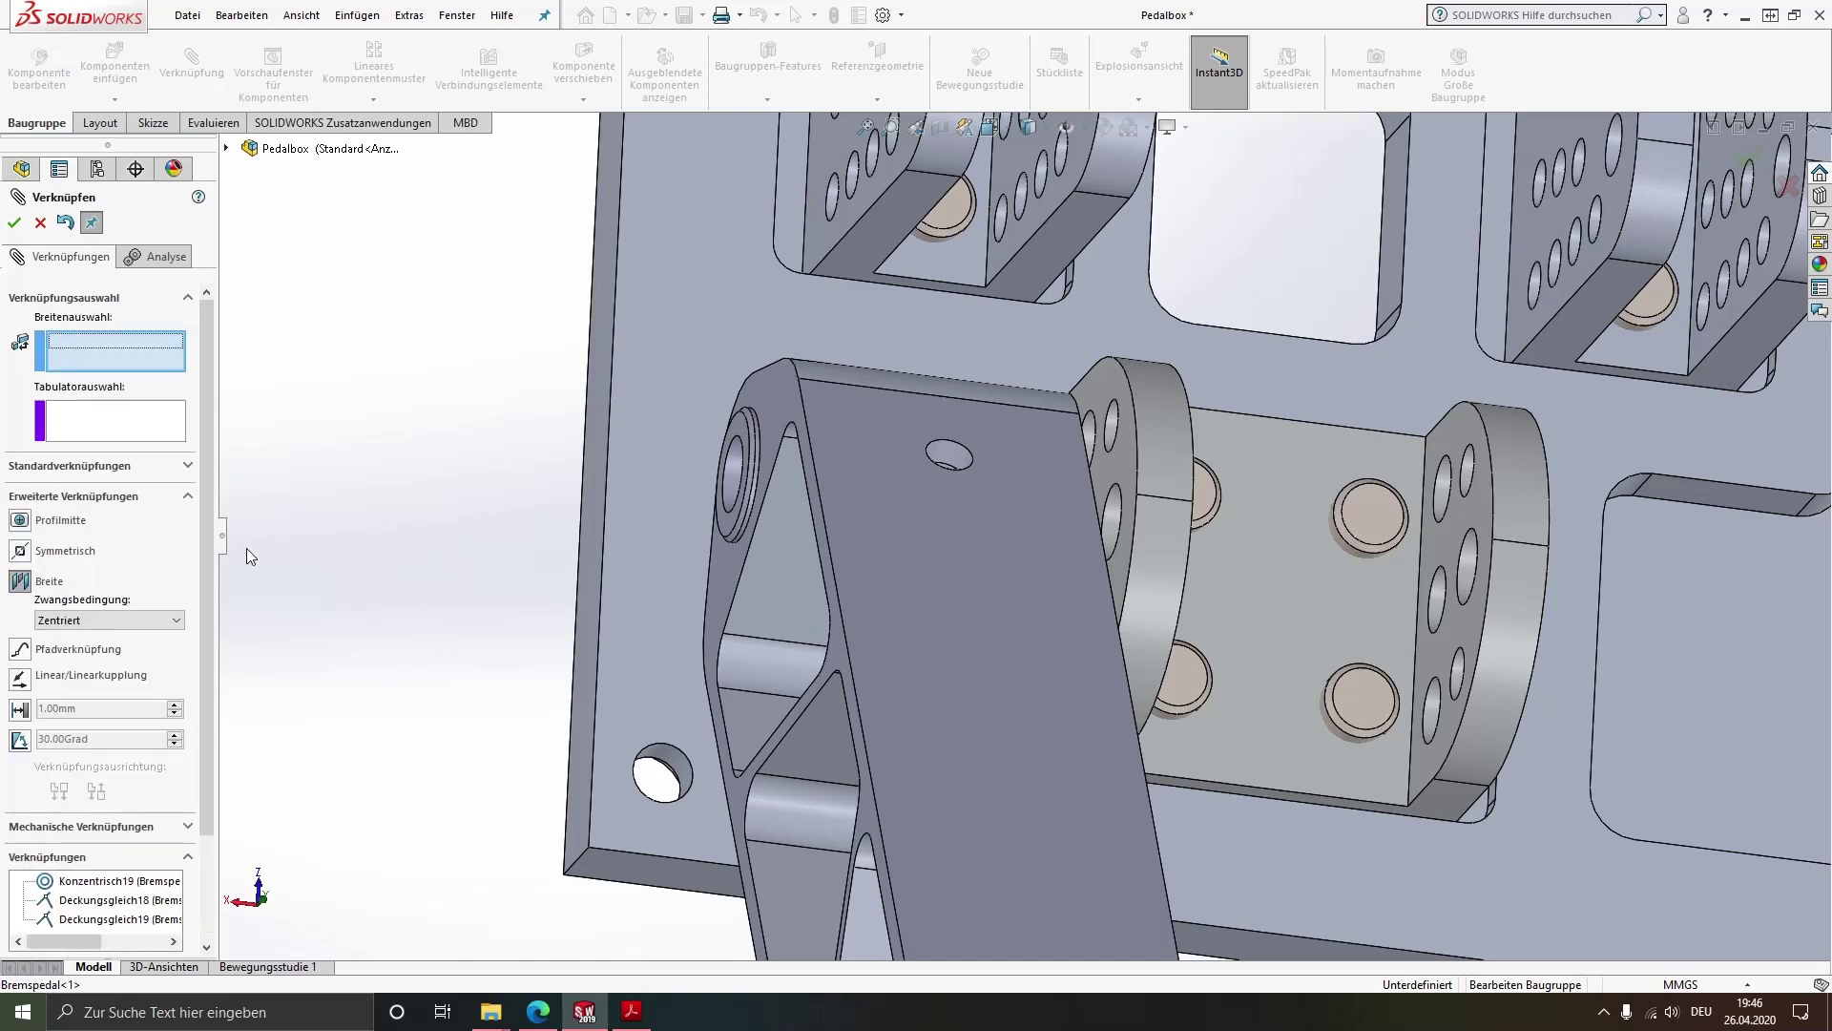
pyautogui.click(997, 515)
pyautogui.moveTo(1000, 517); pyautogui.dragTo(923, 416, button='middle')
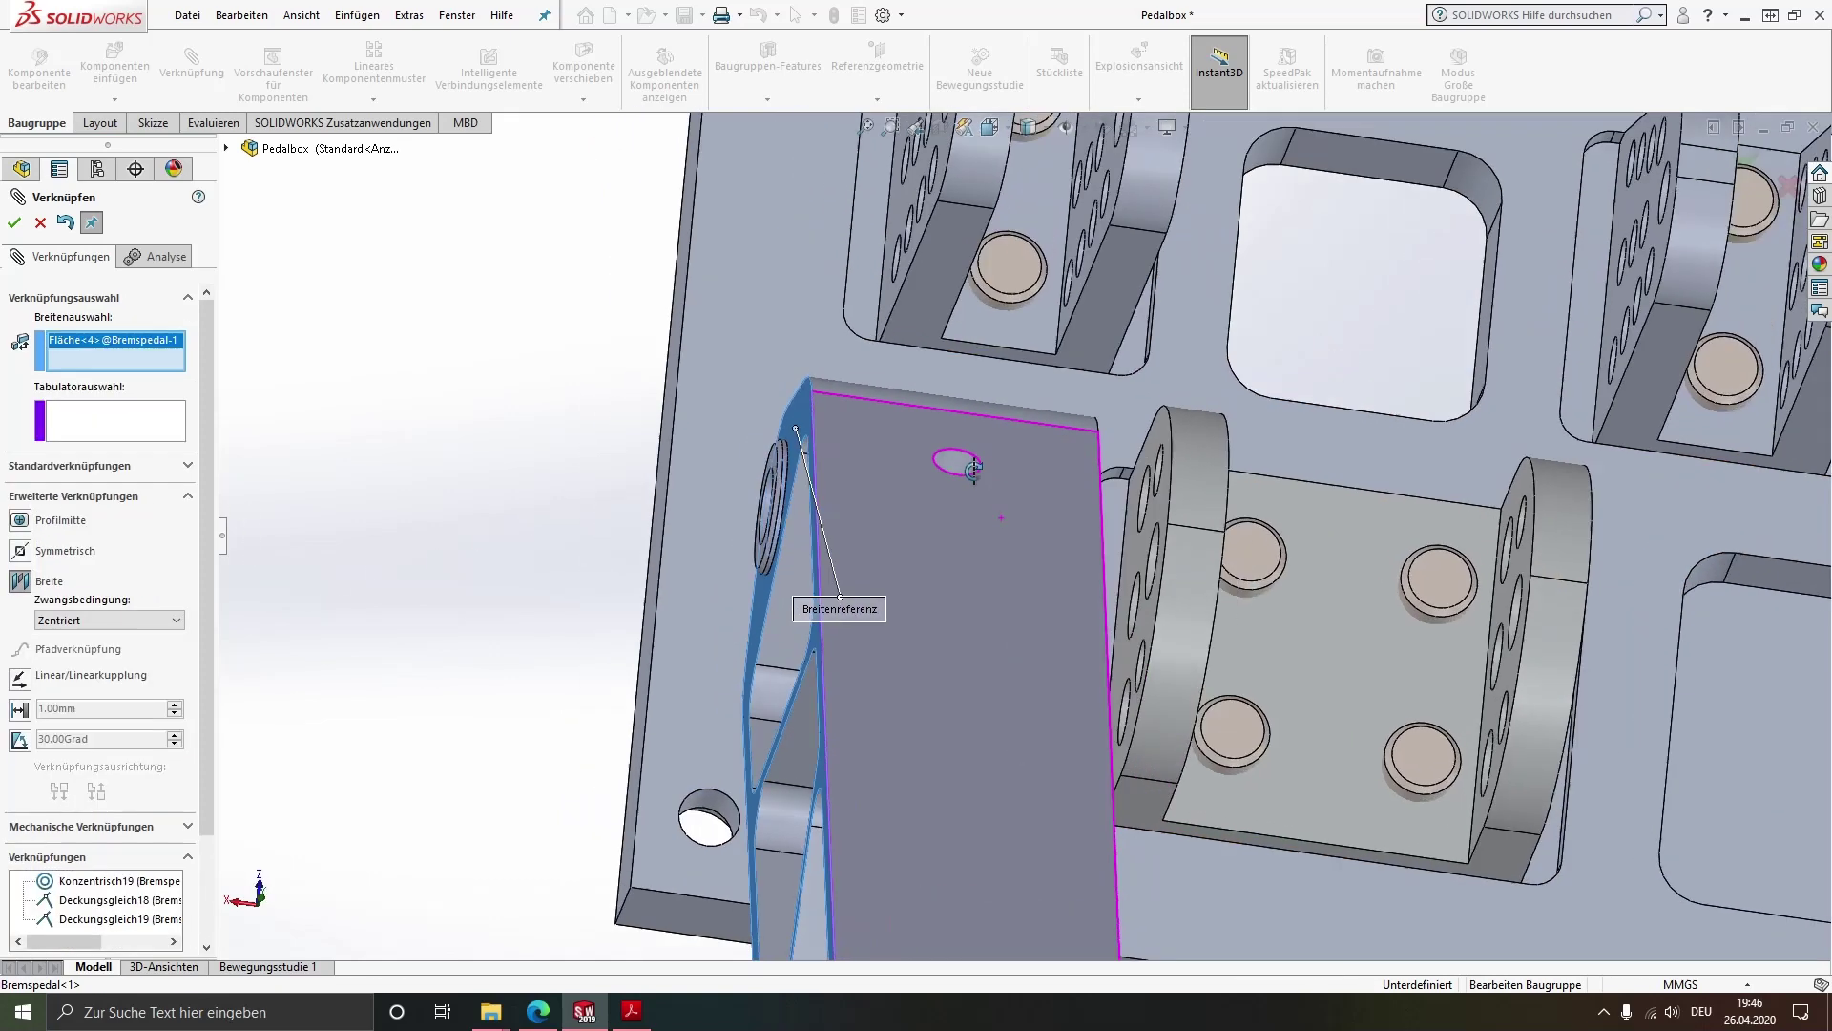
pyautogui.click(1199, 510)
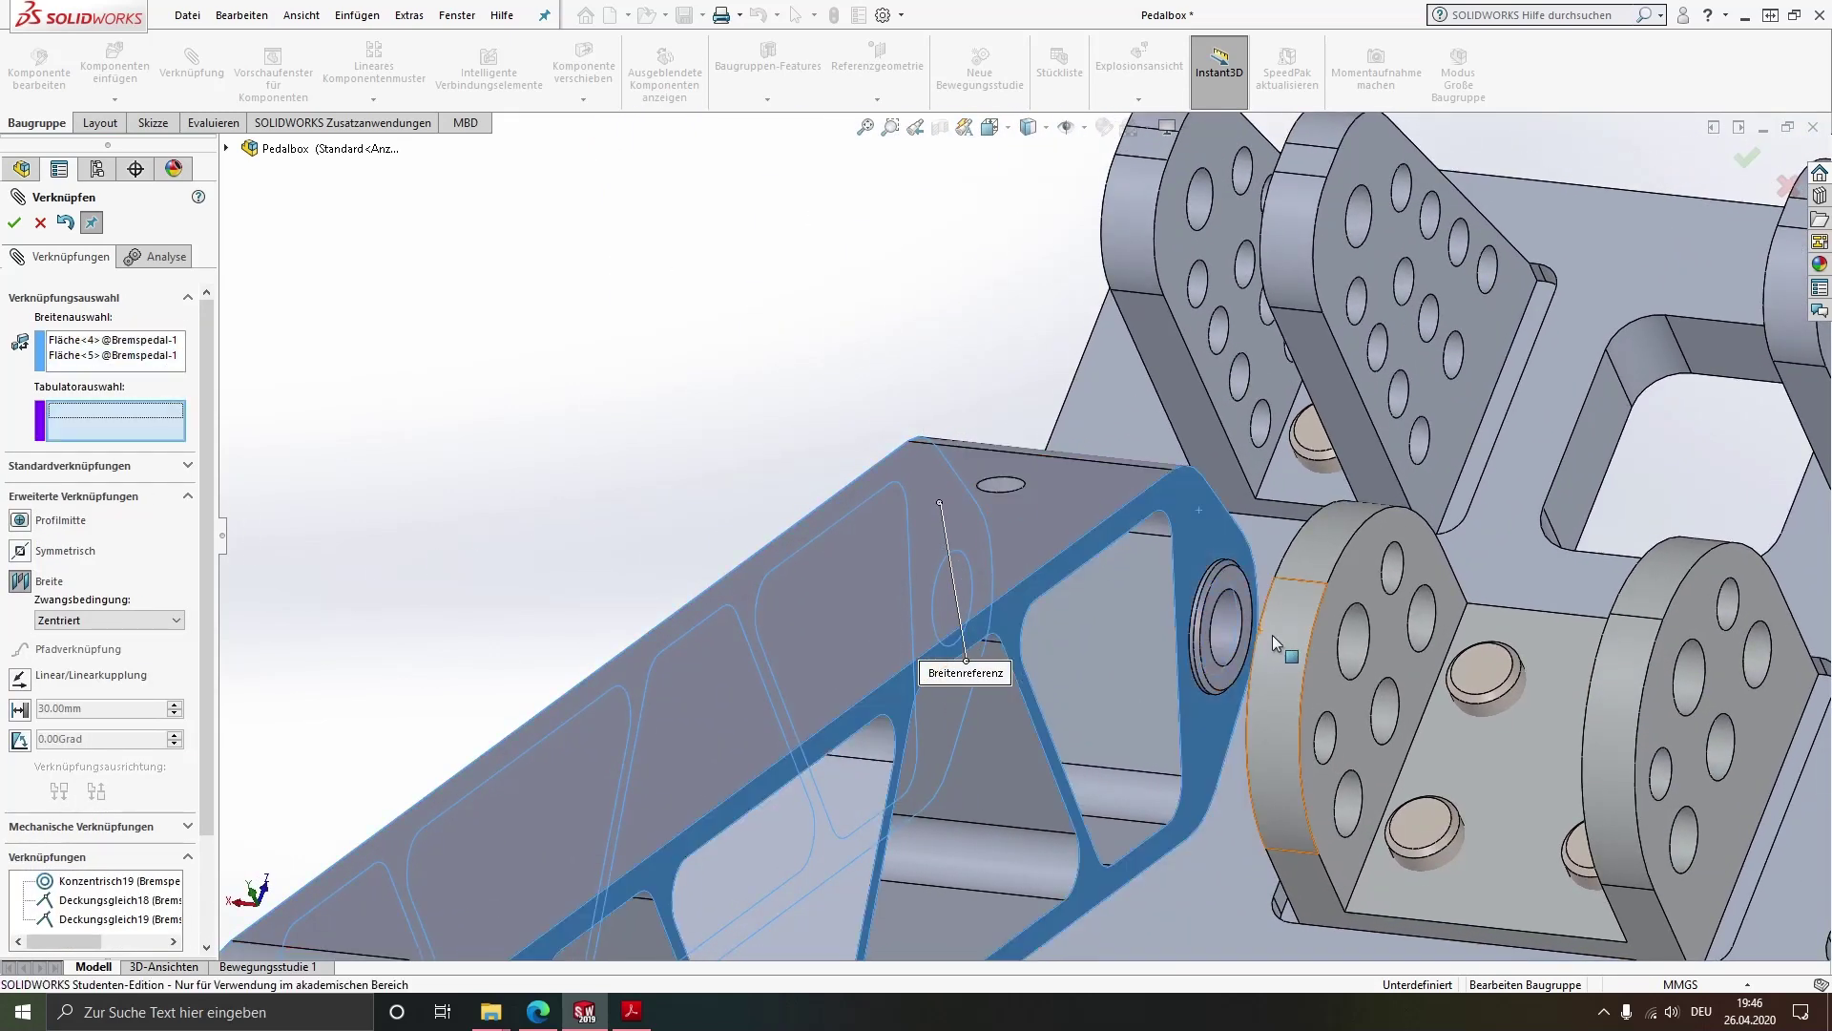
# Add both console bracket faces, confirm the centred Breite1 mate and exit mating
pyautogui.moveTo(1363, 642); pyautogui.dragTo(1370, 641, button='middle')
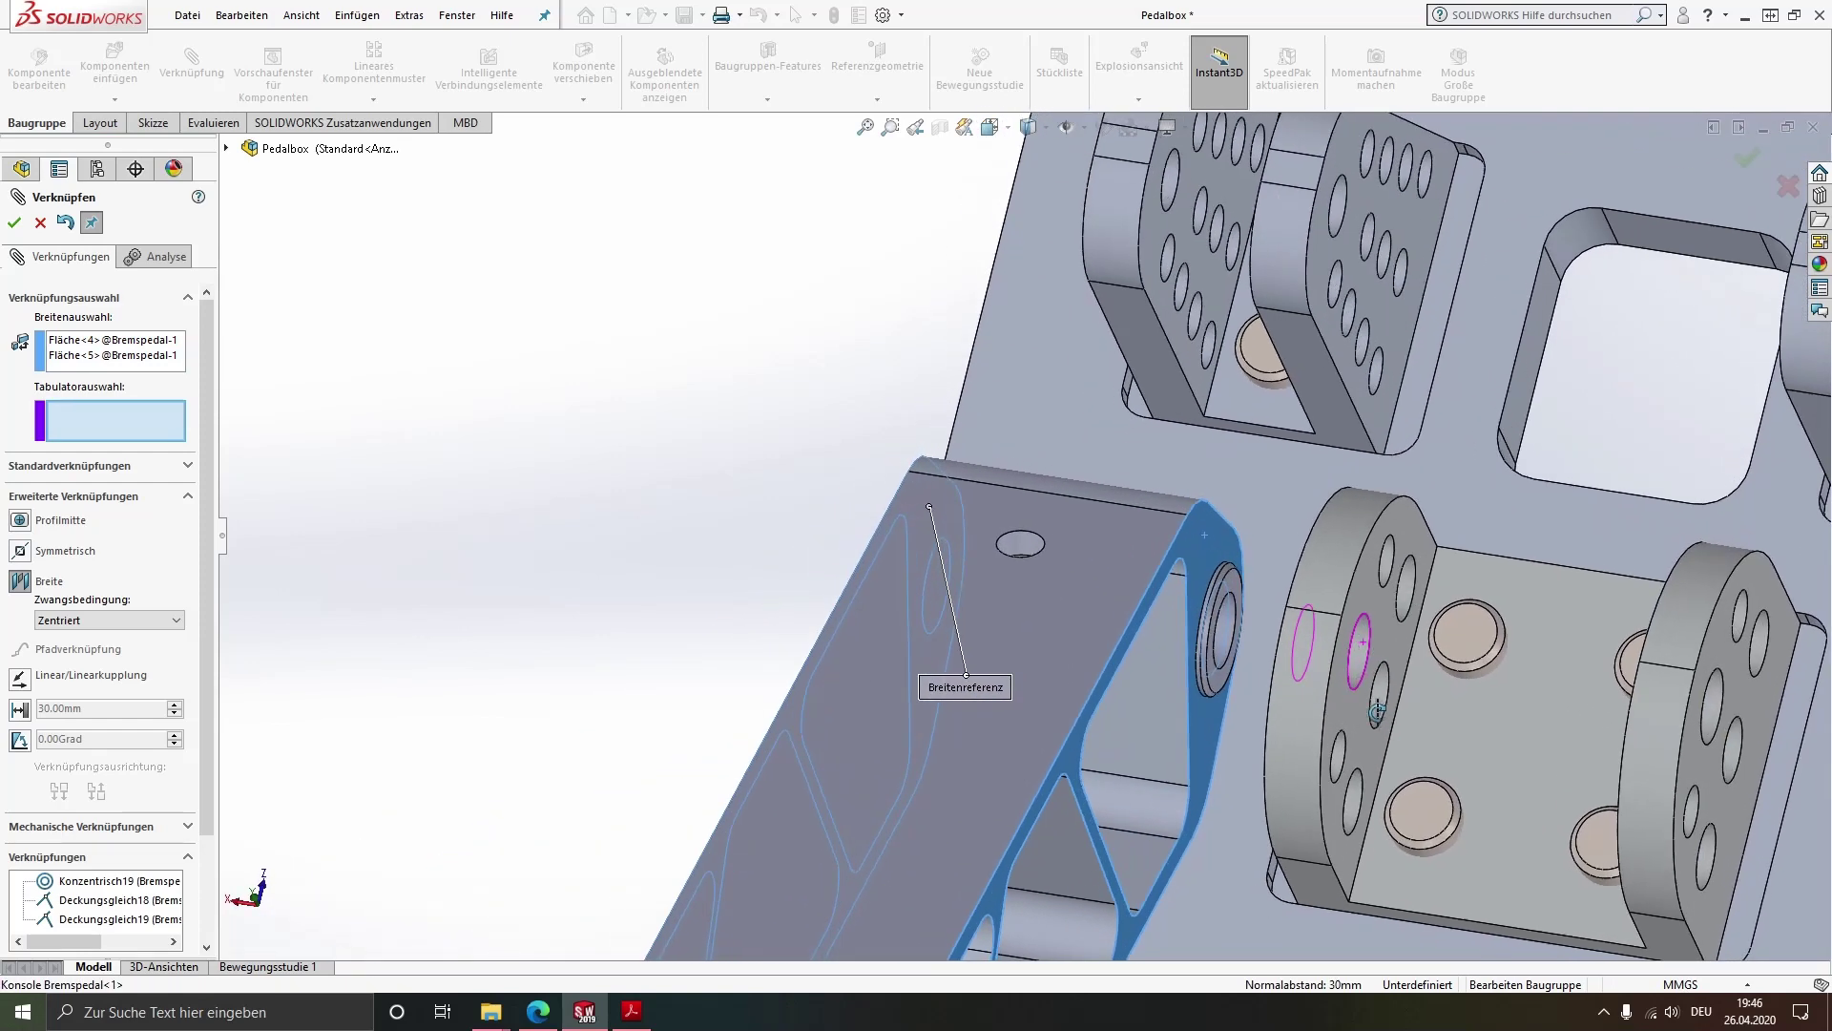
pyautogui.click(1393, 611)
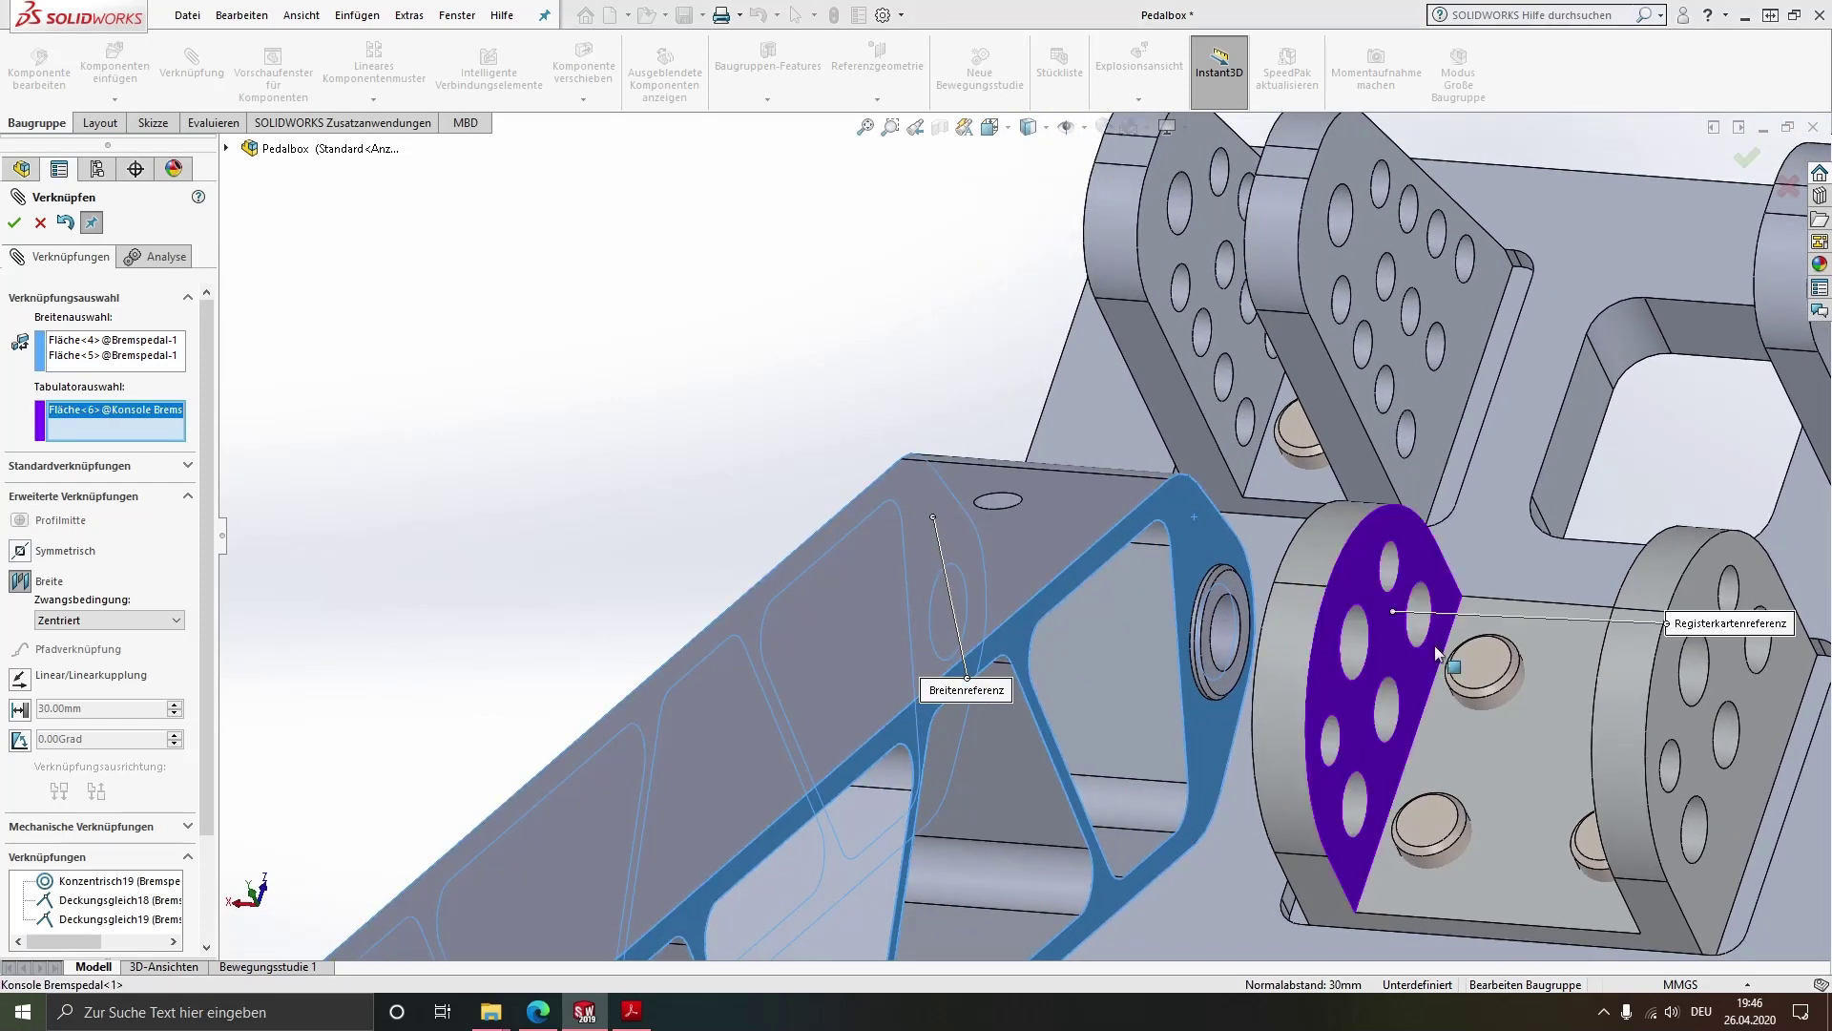
pyautogui.moveTo(1595, 706); pyautogui.dragTo(1766, 668, button='middle')
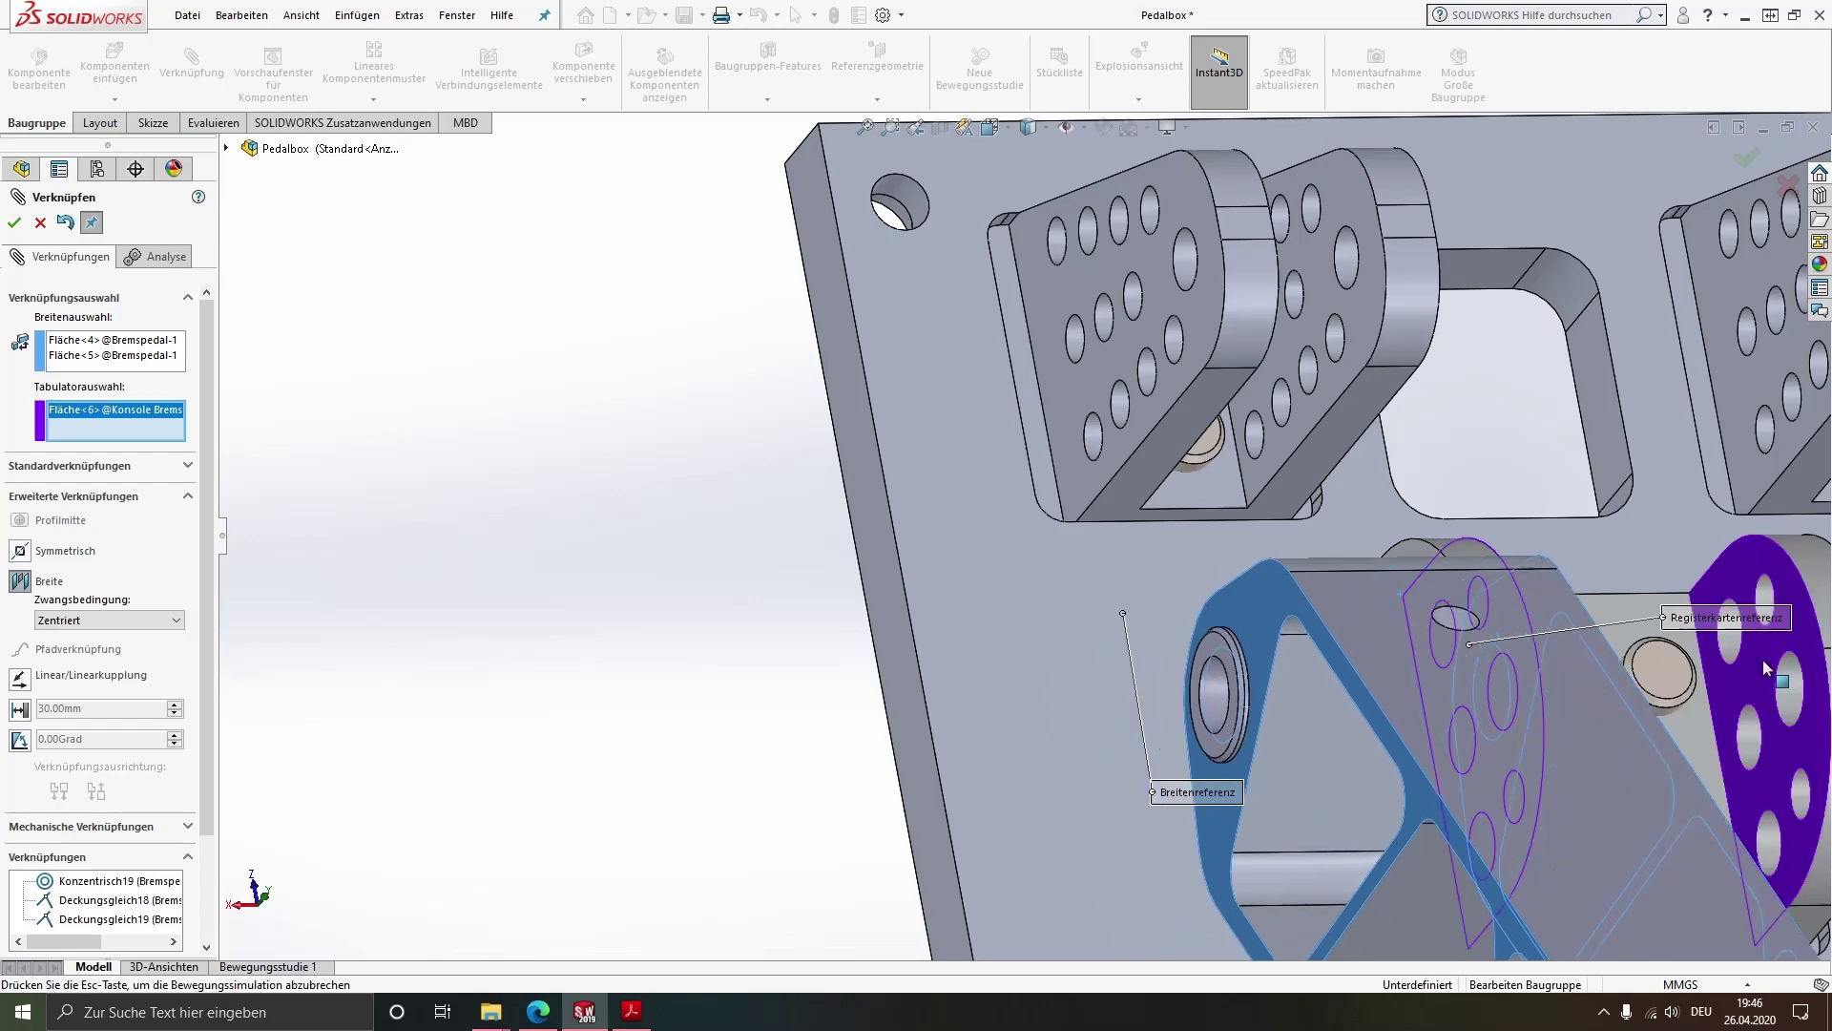
pyautogui.click(1758, 666)
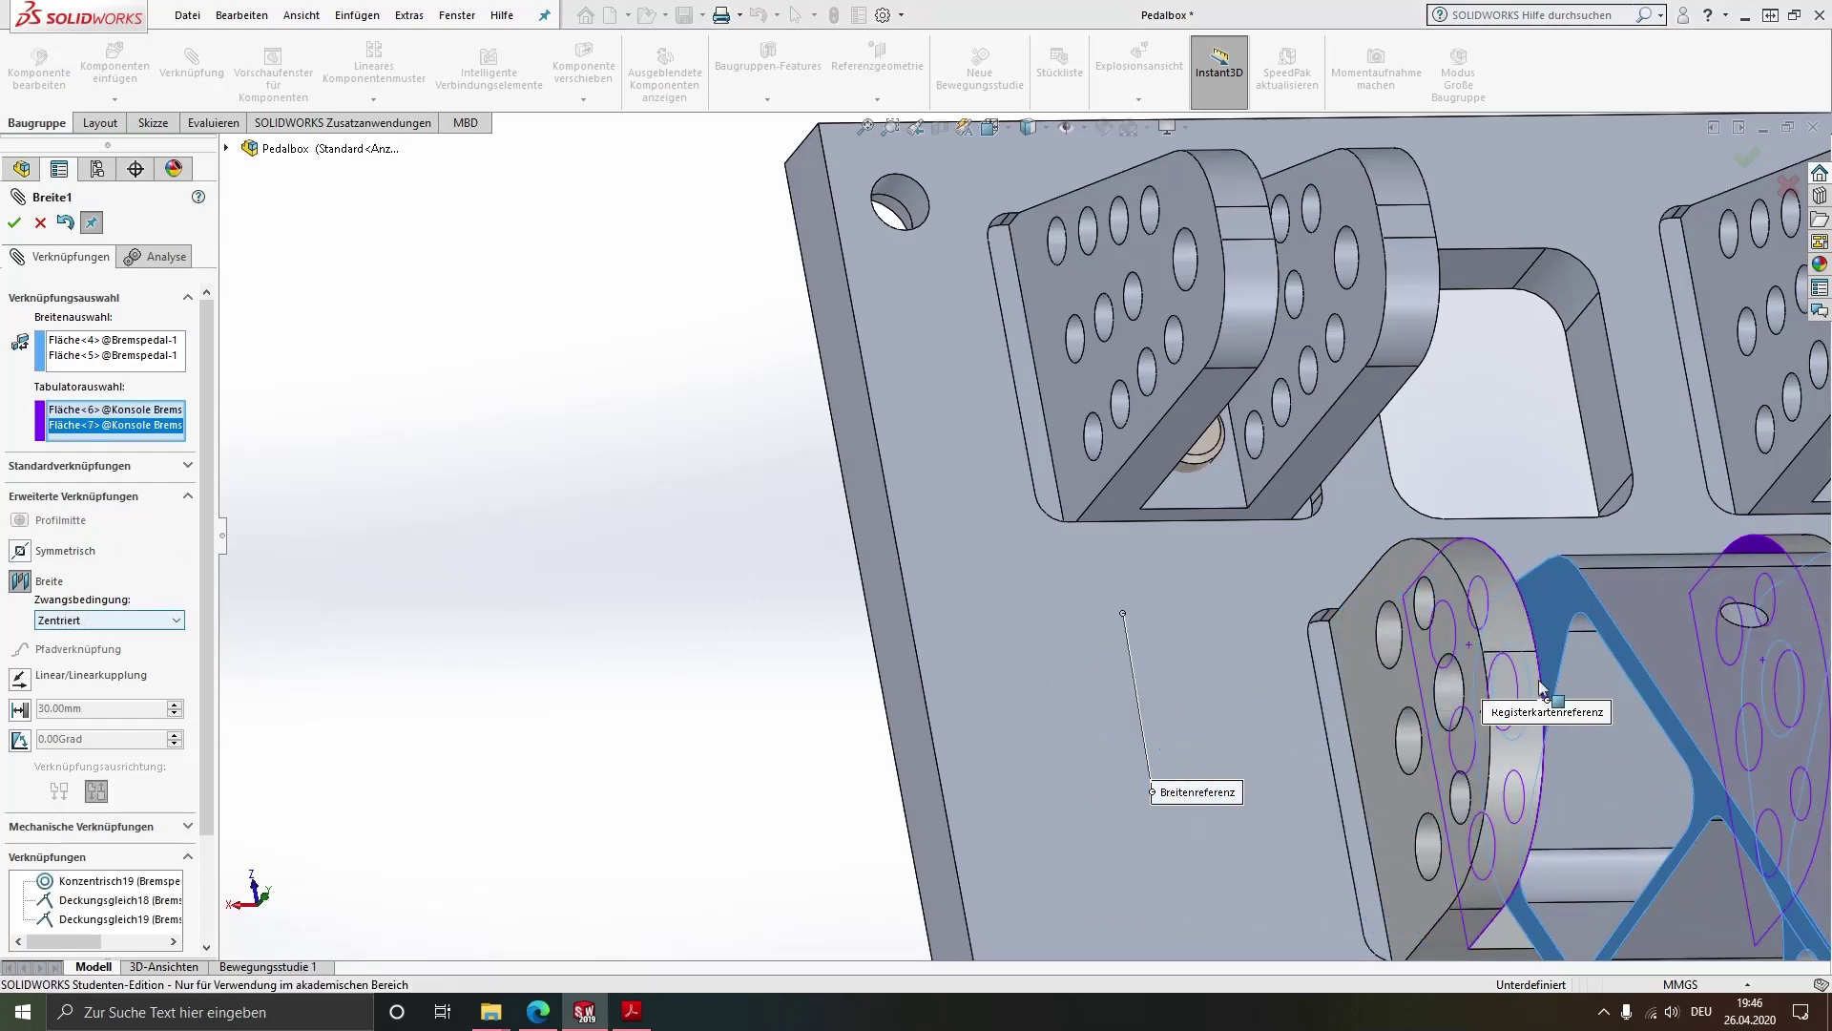
pyautogui.moveTo(1539, 687)
pyautogui.mouseDown(button='middle')
pyautogui.moveTo(1197, 577)
pyautogui.moveTo(903, 540)
pyautogui.mouseUp(button='middle')
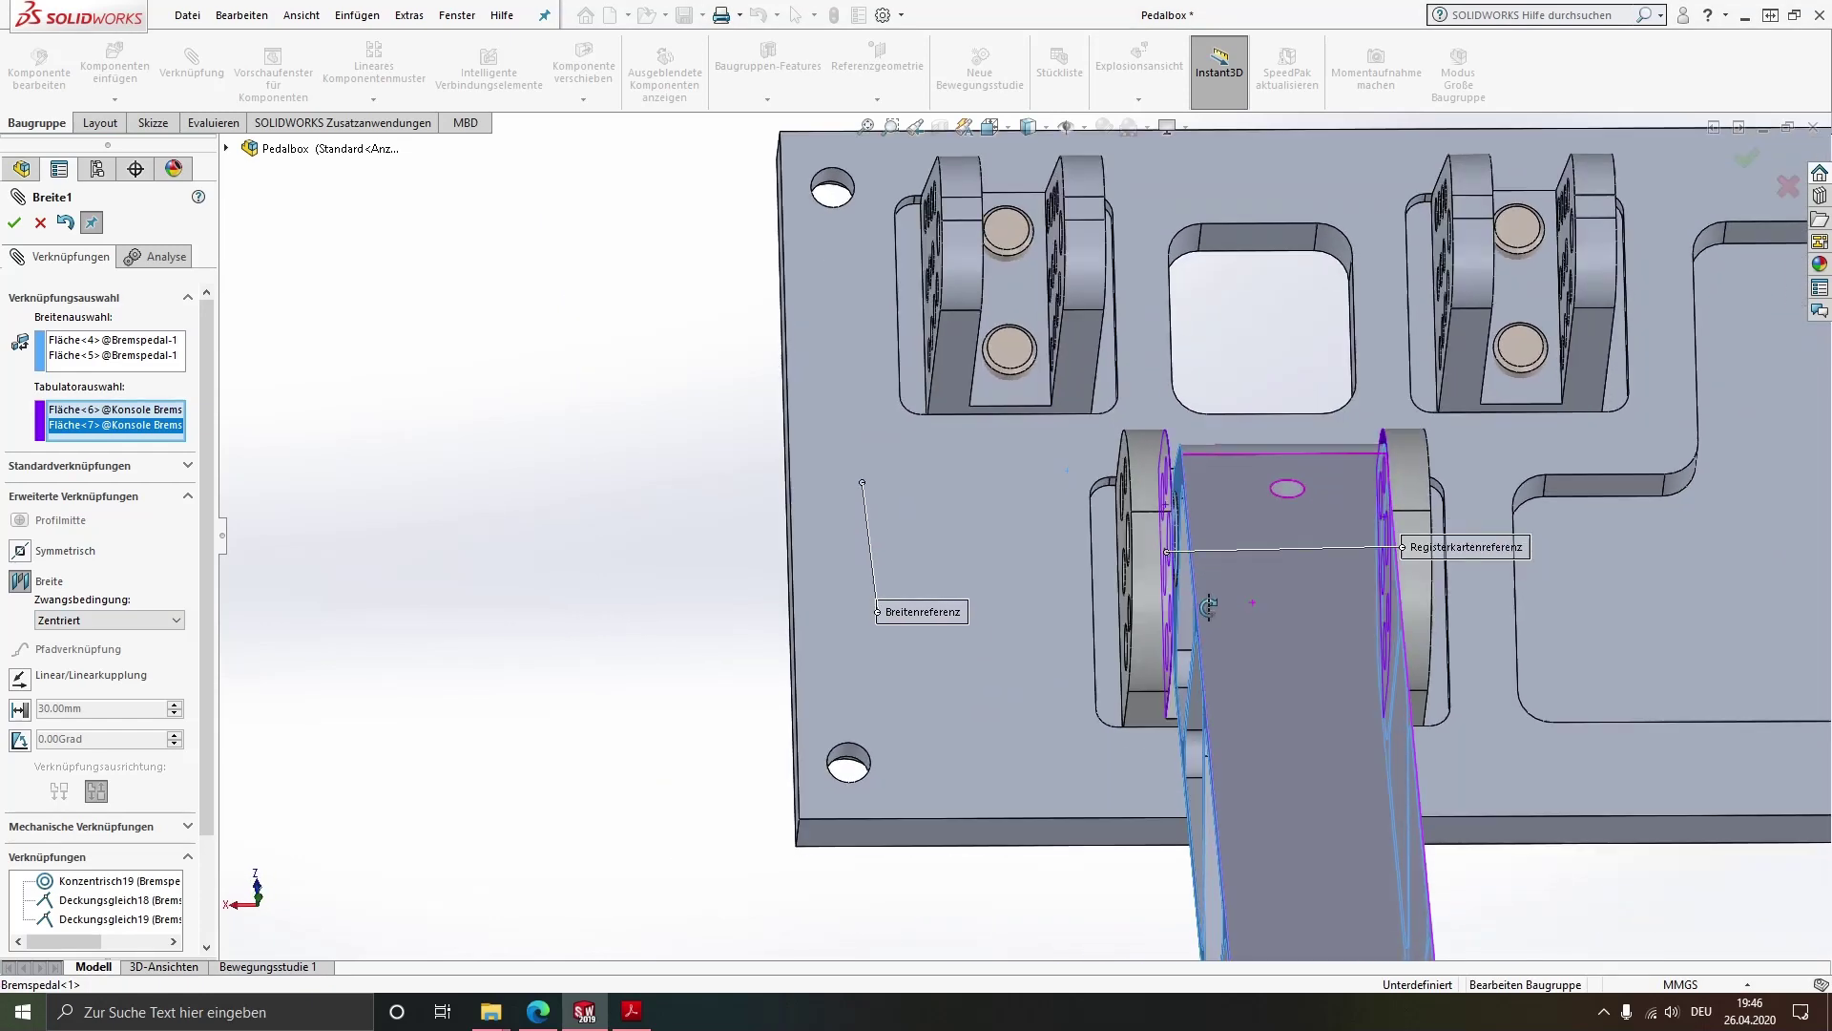
pyautogui.click(13, 223)
pyautogui.moveTo(1170, 542)
pyautogui.mouseDown(button='middle')
pyautogui.moveTo(1349, 425)
pyautogui.moveTo(1399, 474)
pyautogui.mouseUp(button='middle')
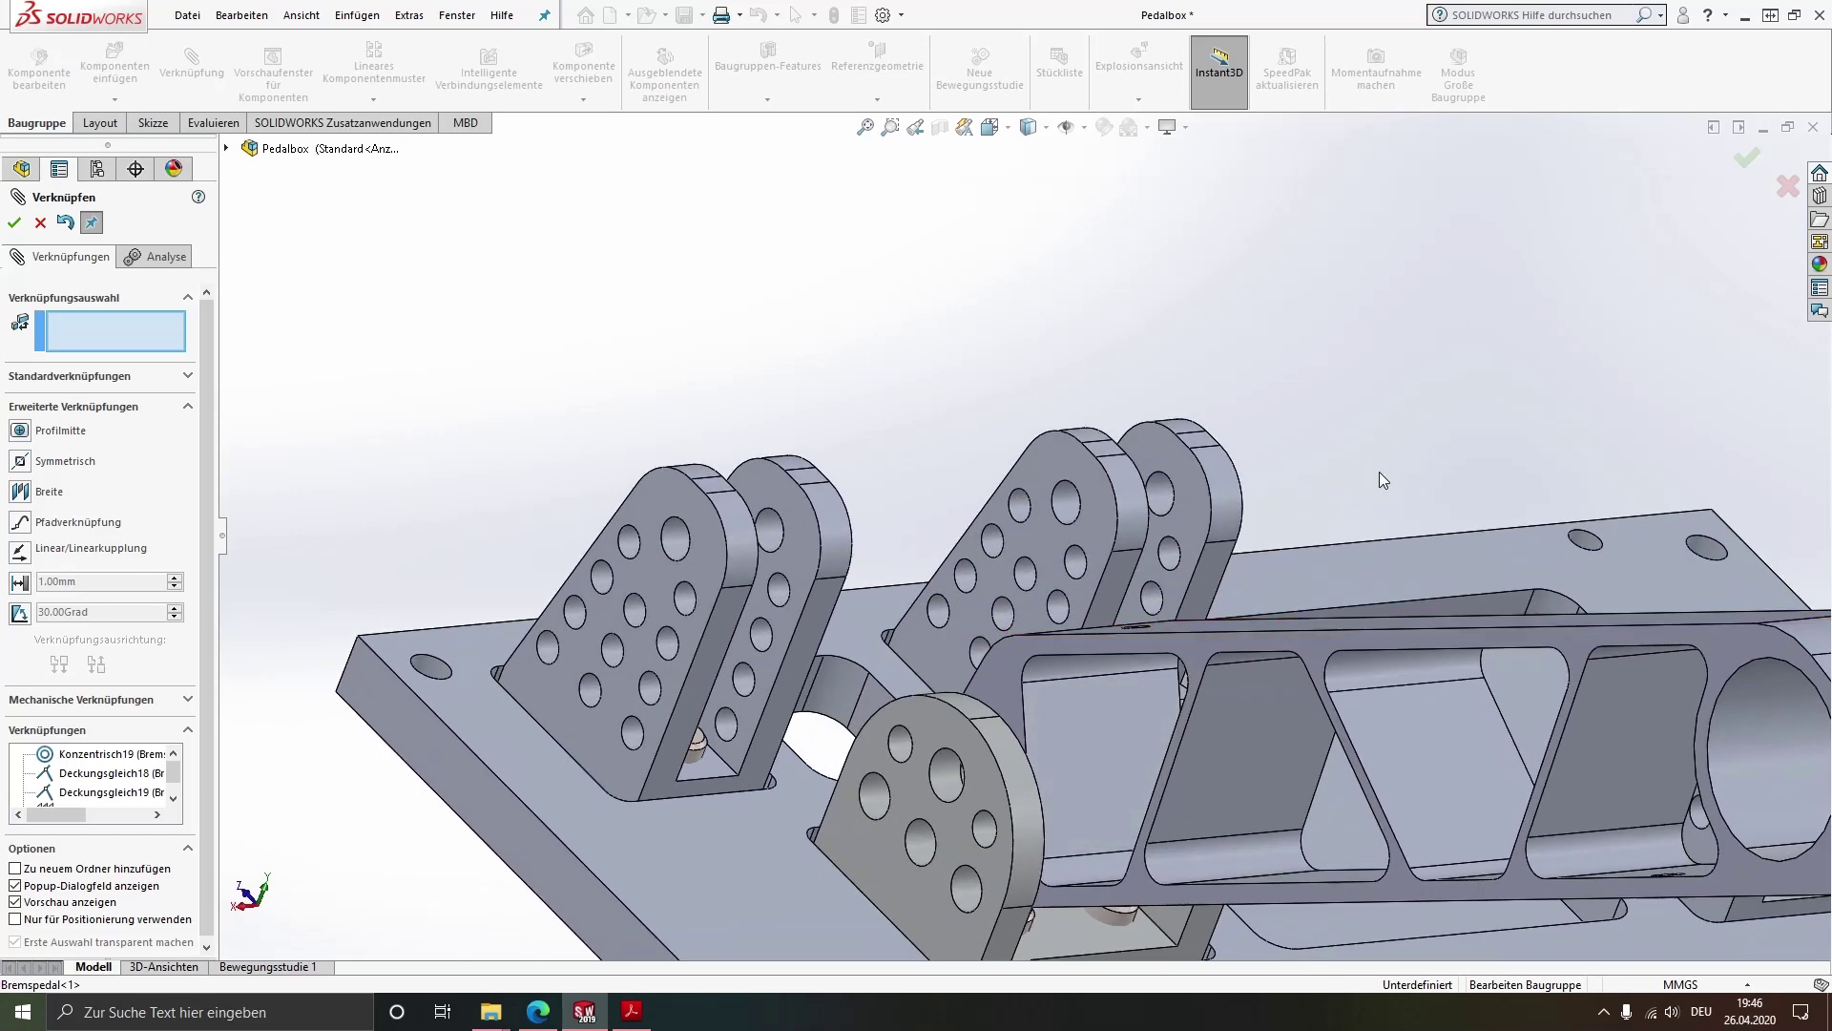
pyautogui.click(37, 226)
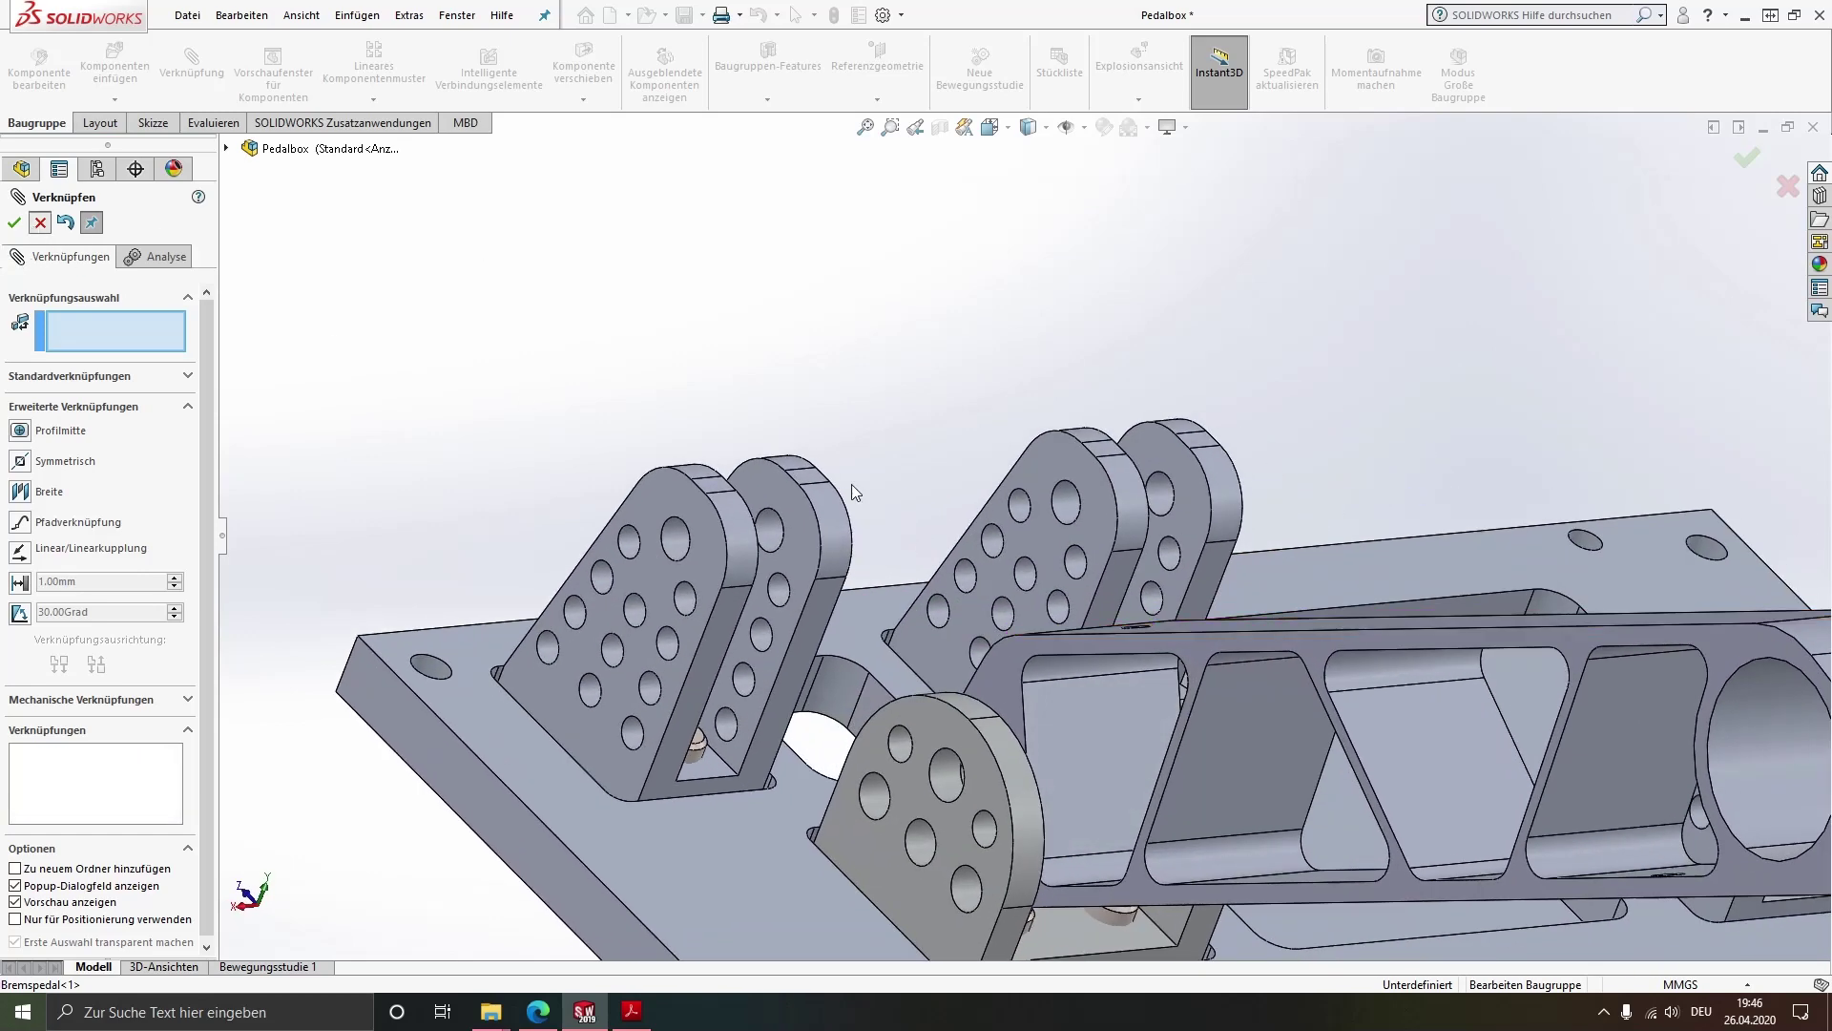
pyautogui.scroll(3, 1108, 517)
pyautogui.scroll(2, 1082, 632)
# Insert the M8x60_Bremspedal bolt from the Normteile folder above the pedal base
pyautogui.moveTo(1082, 631); pyautogui.dragTo(1078, 632)
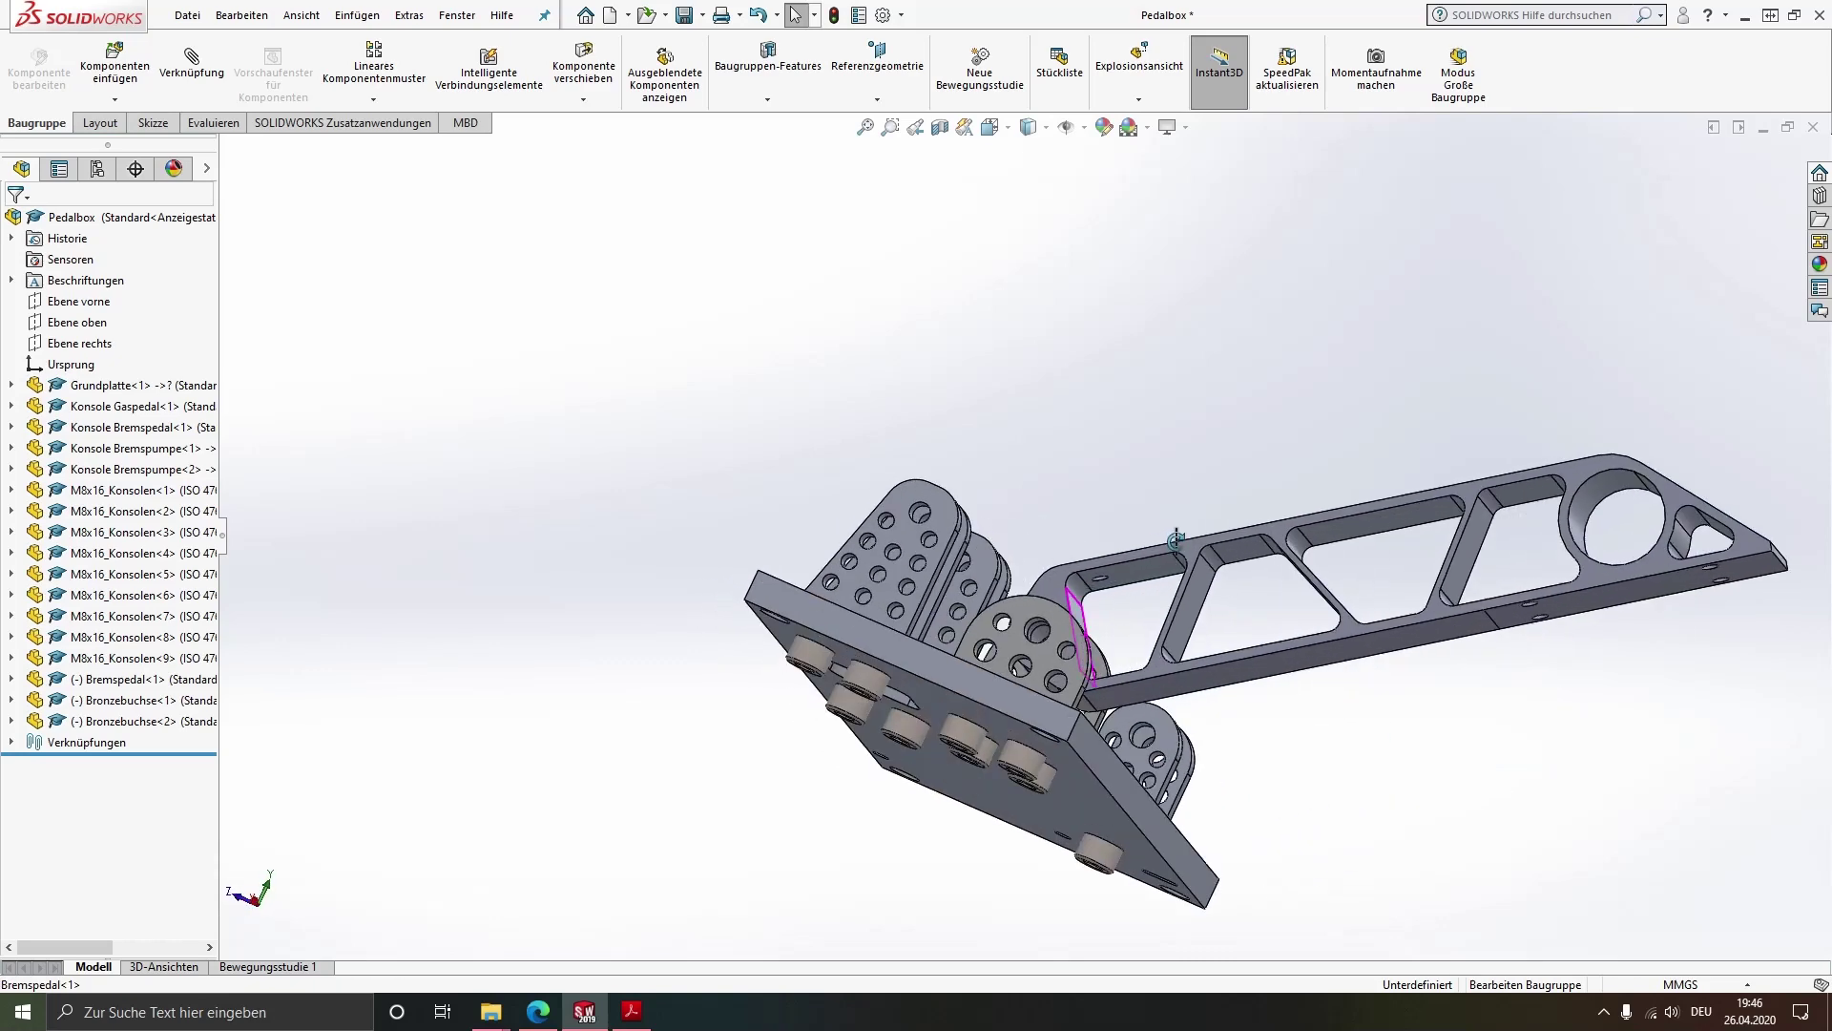
pyautogui.click(133, 72)
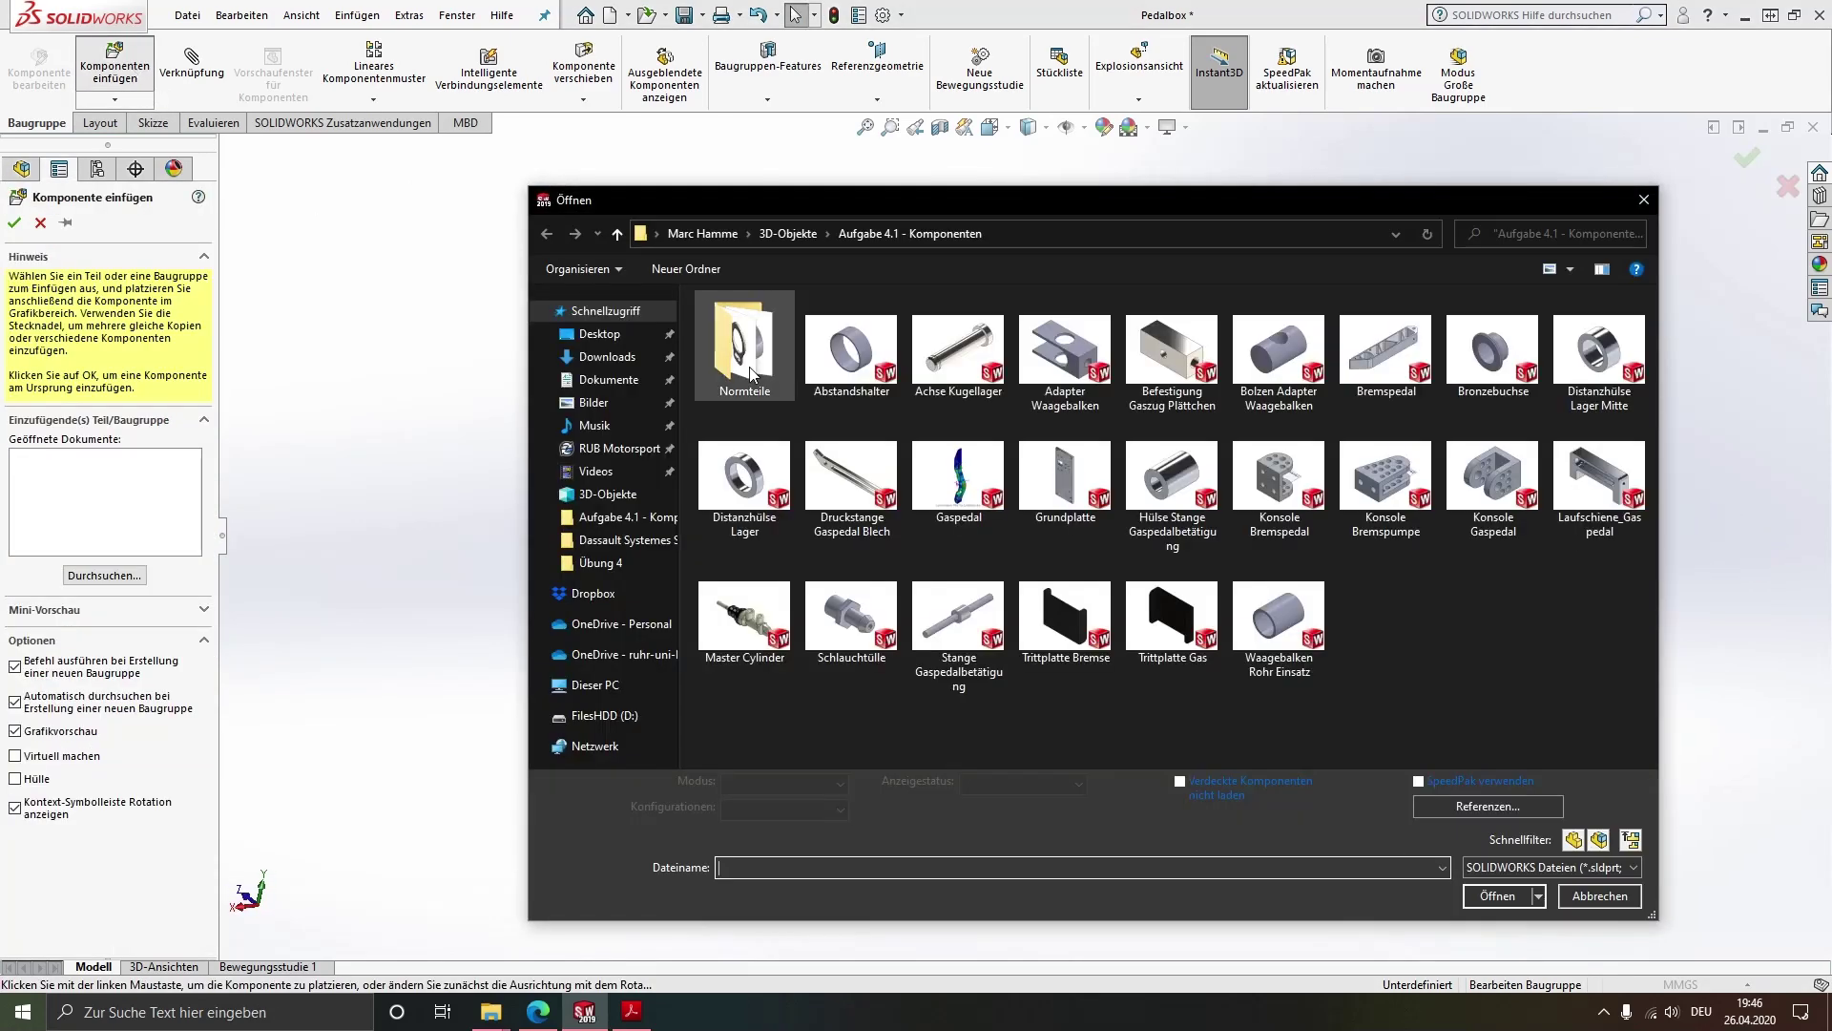
pyautogui.doubleClick(750, 373)
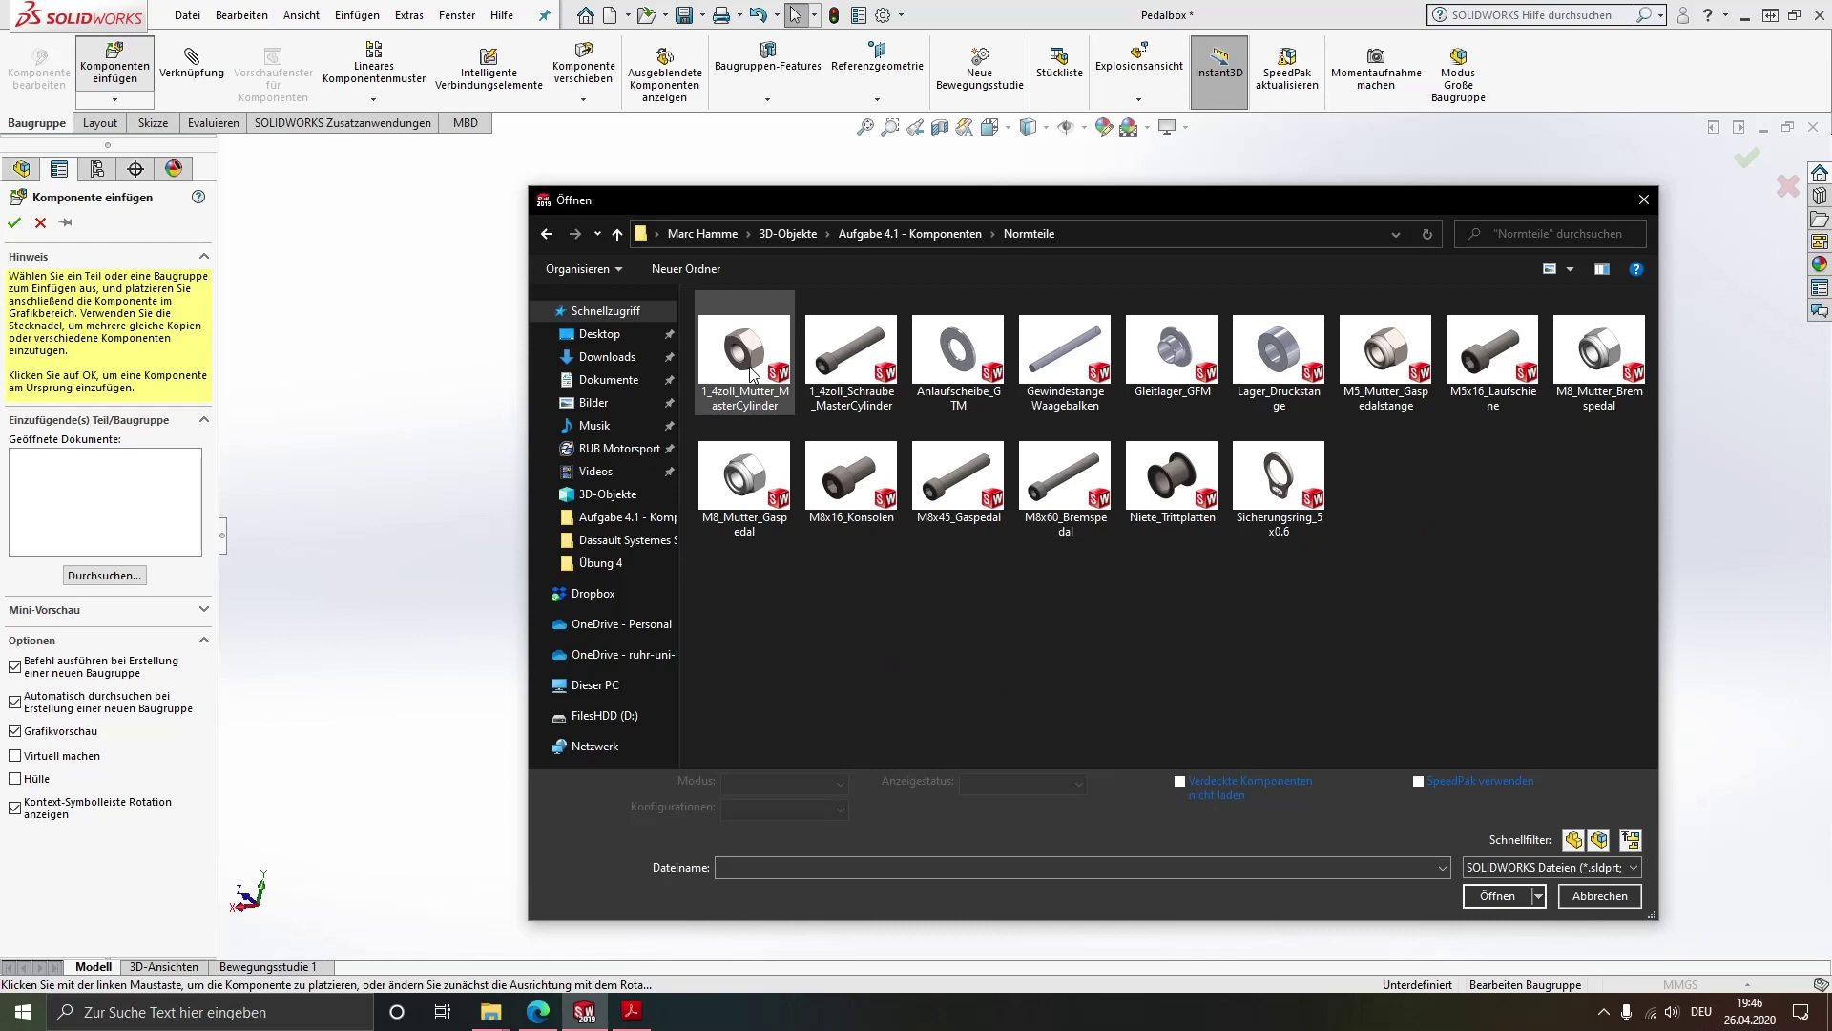
pyautogui.doubleClick(1049, 540)
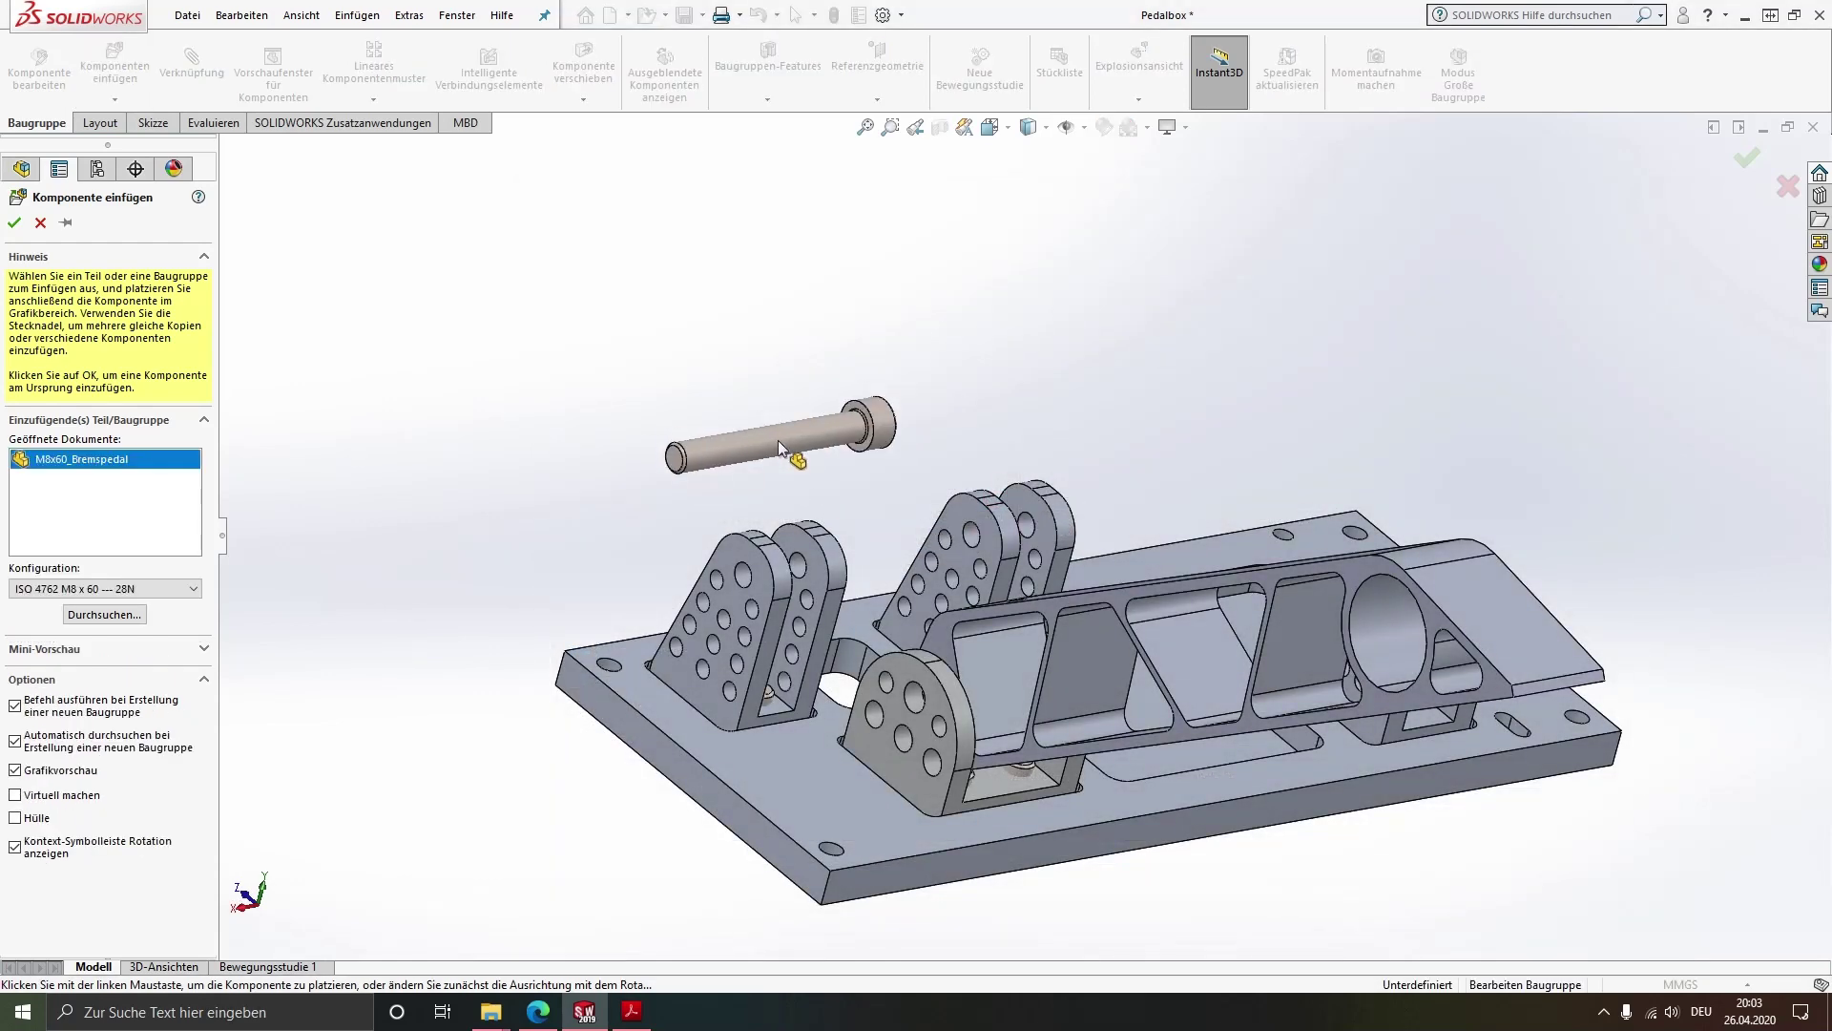
pyautogui.click(778, 442)
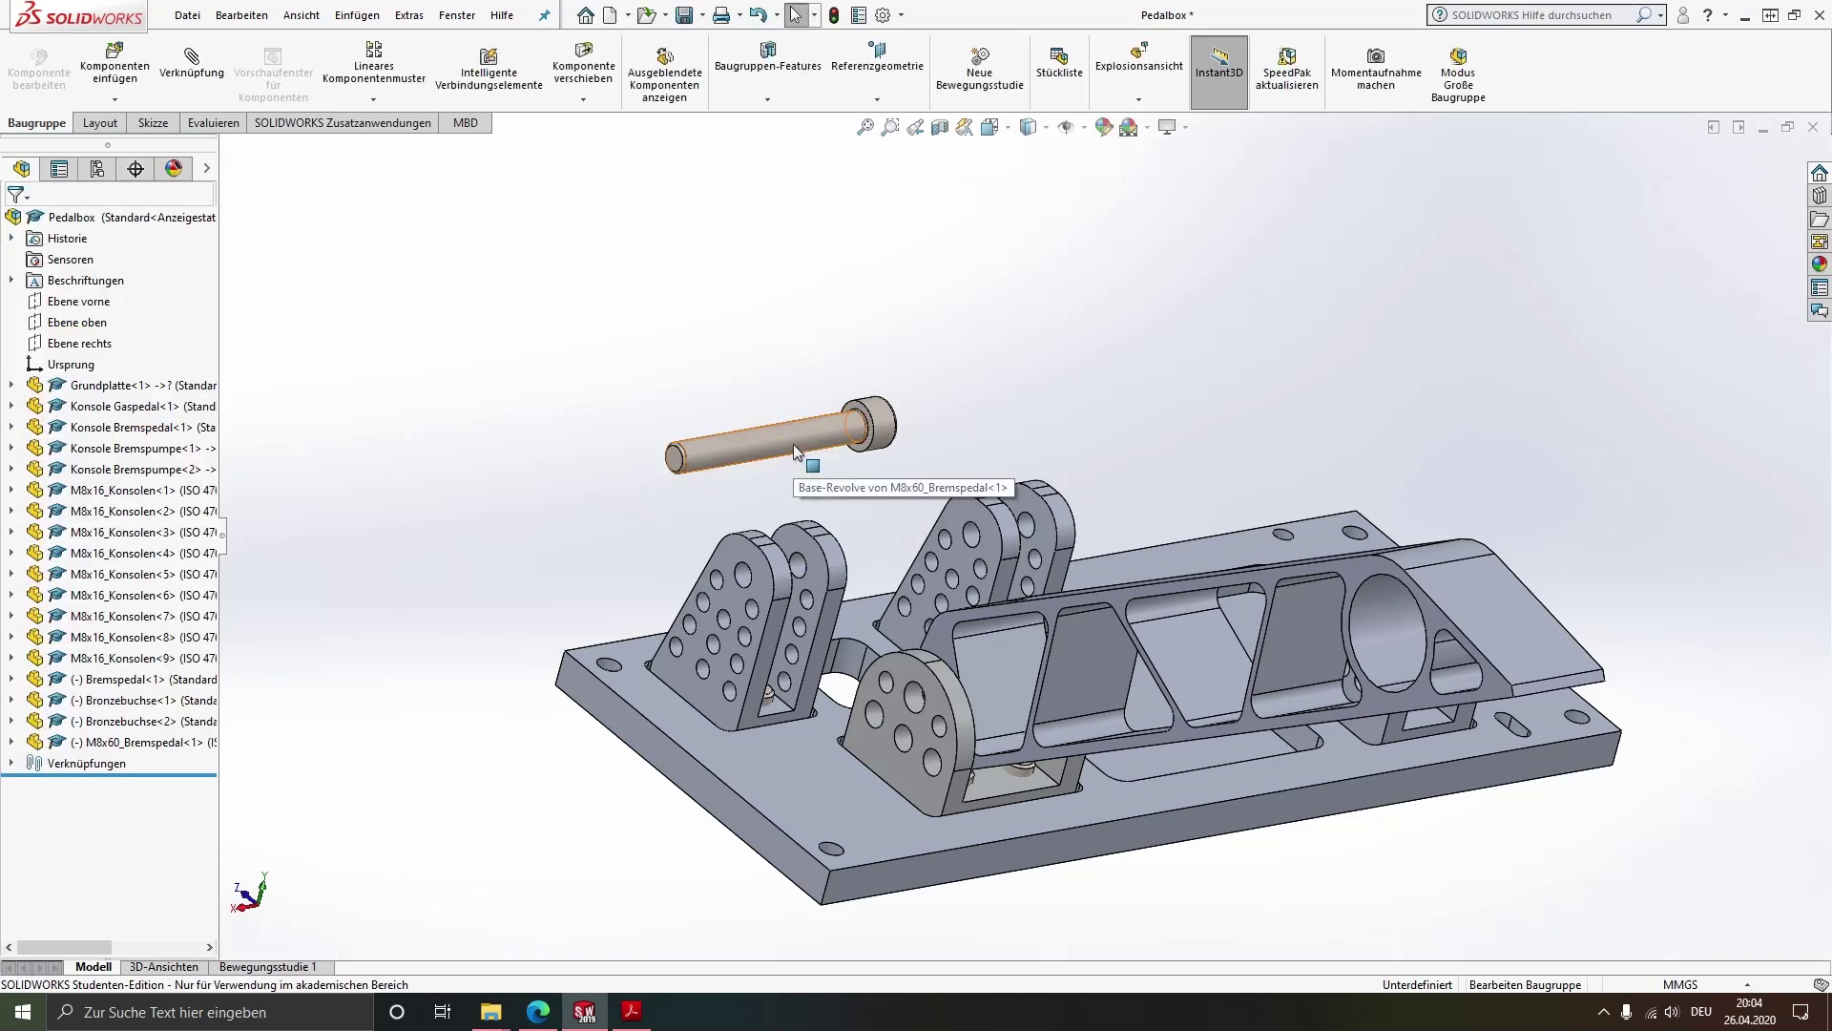
pyautogui.click(793, 444)
# Mate the bolt concentric with the console hole, rotation locked and alignment flipped
pyautogui.keyDown('ctrl'); pyautogui.click(913, 703); pyautogui.keyUp('ctrl')
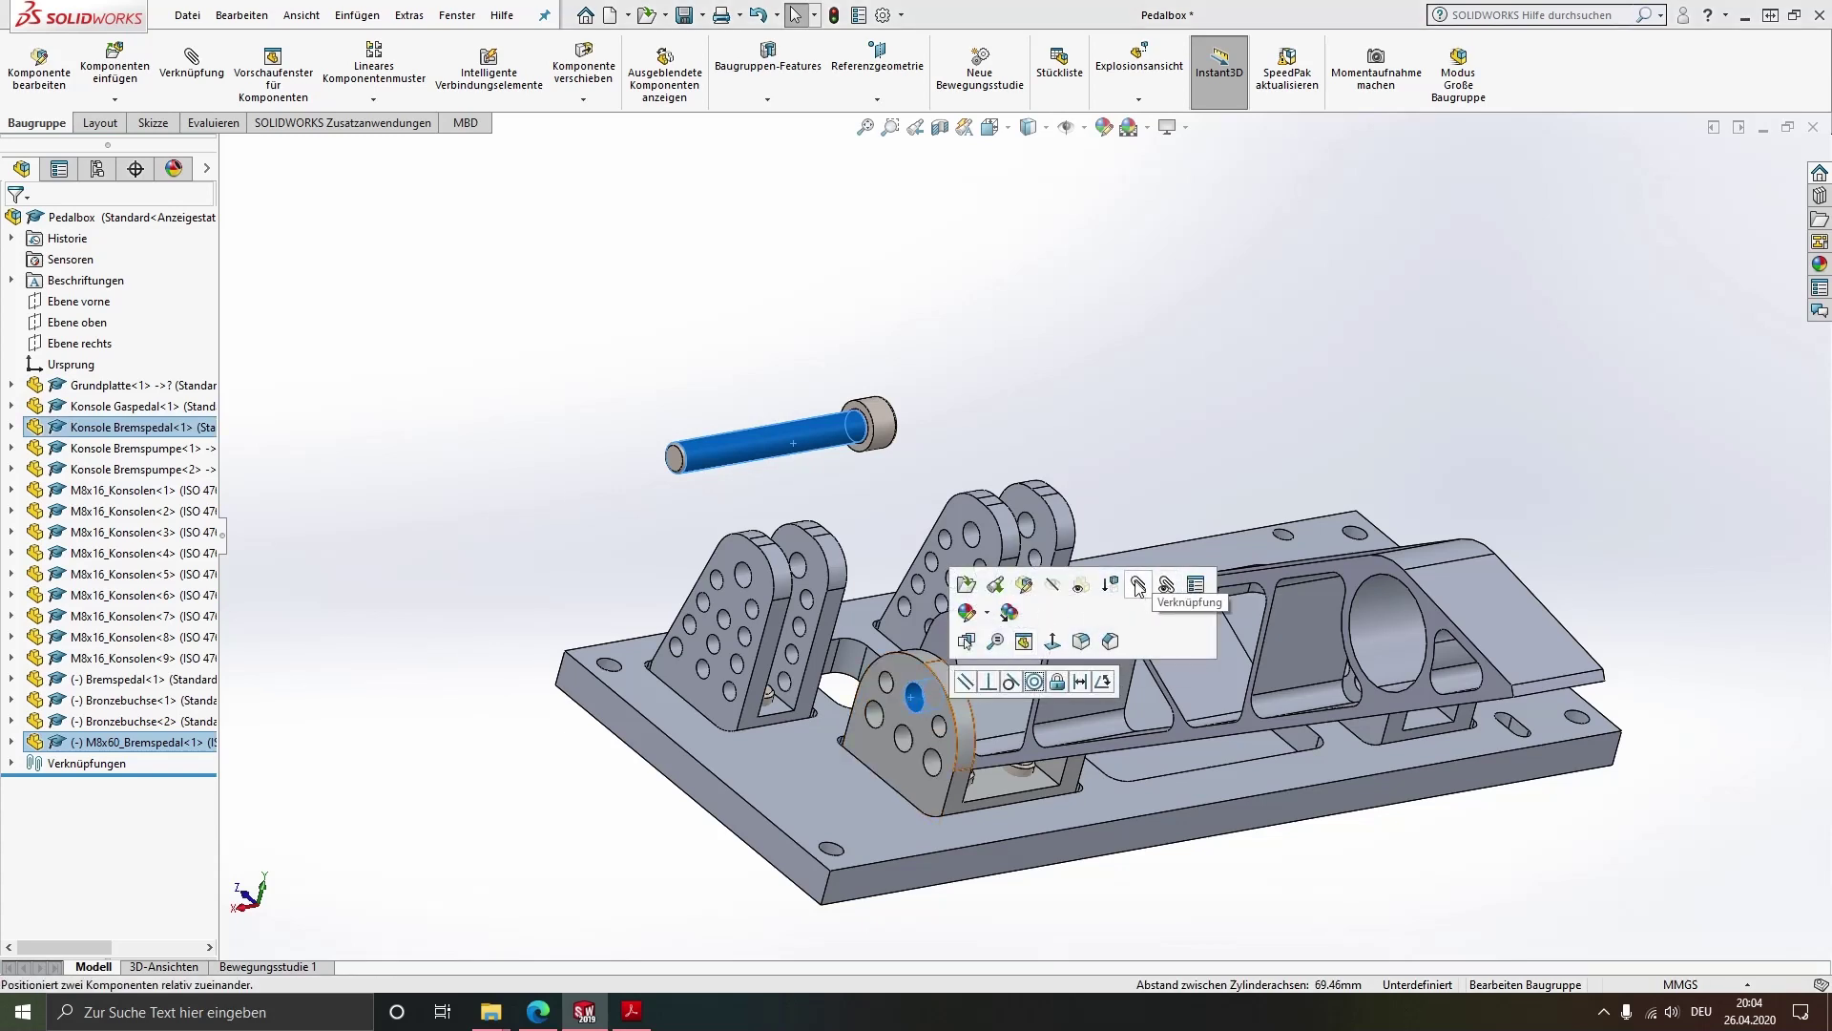
pyautogui.click(1139, 587)
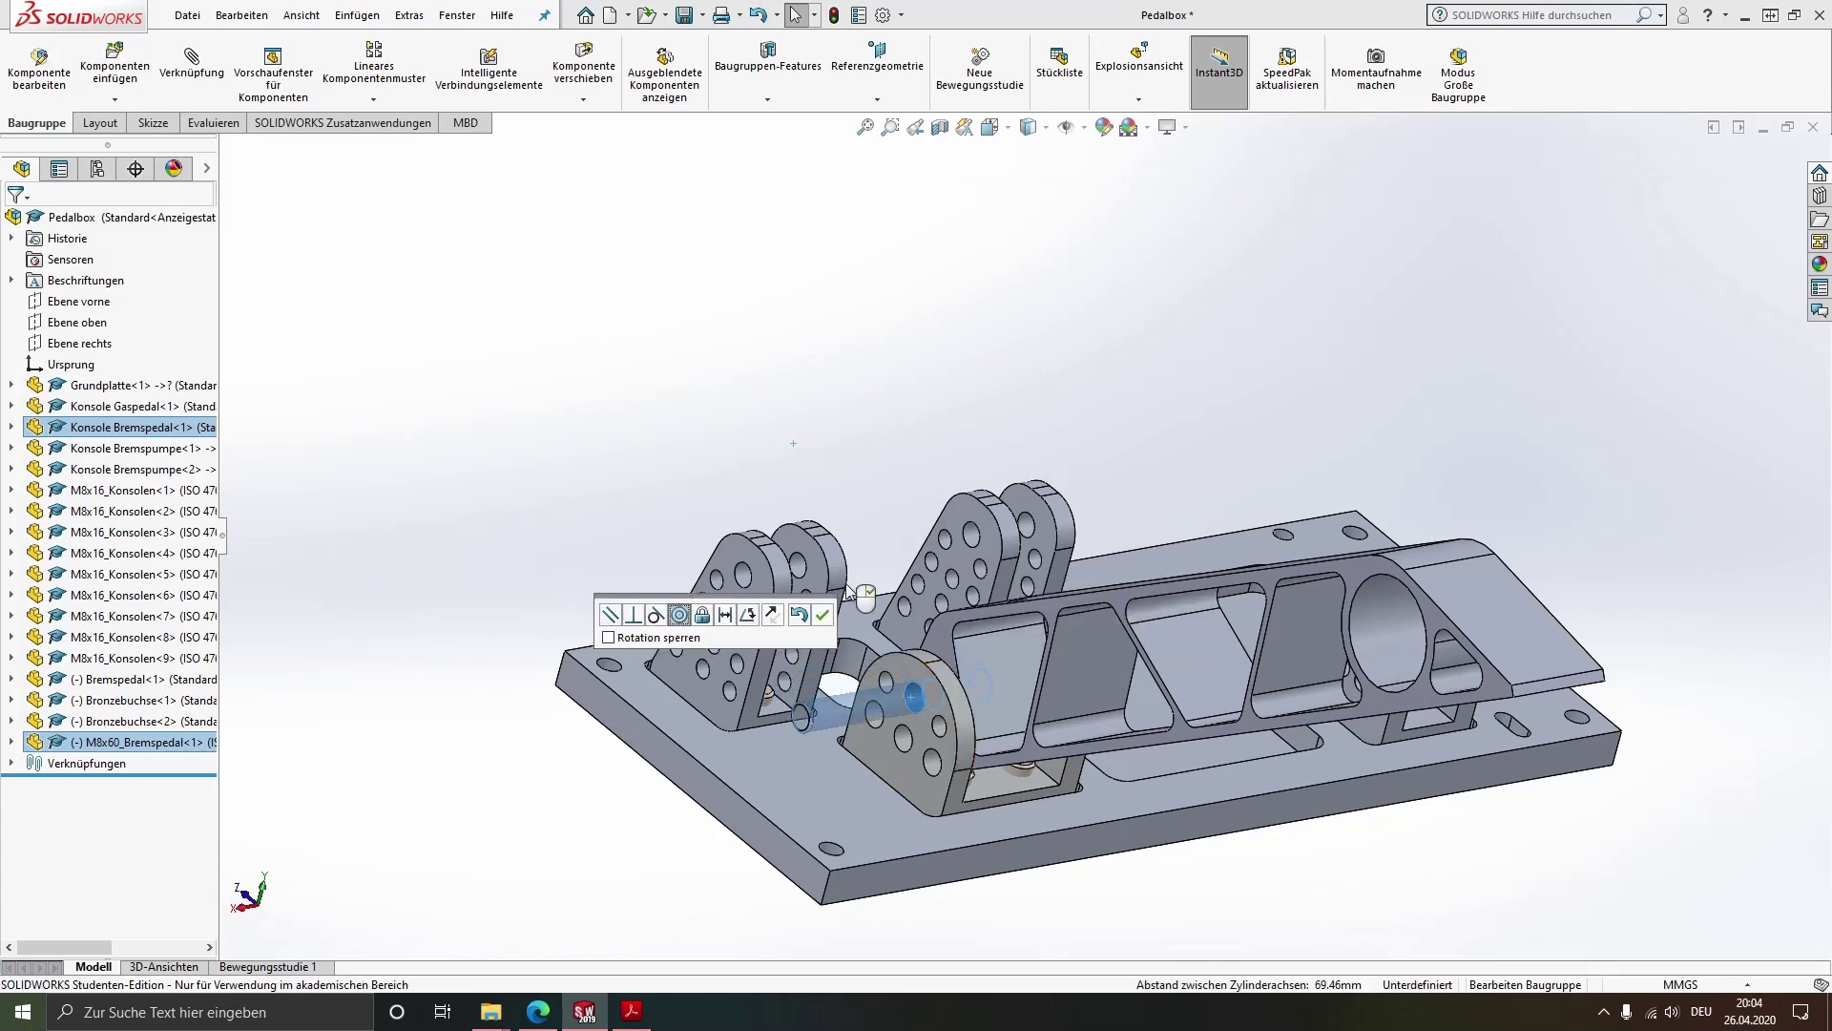
pyautogui.click(59, 561)
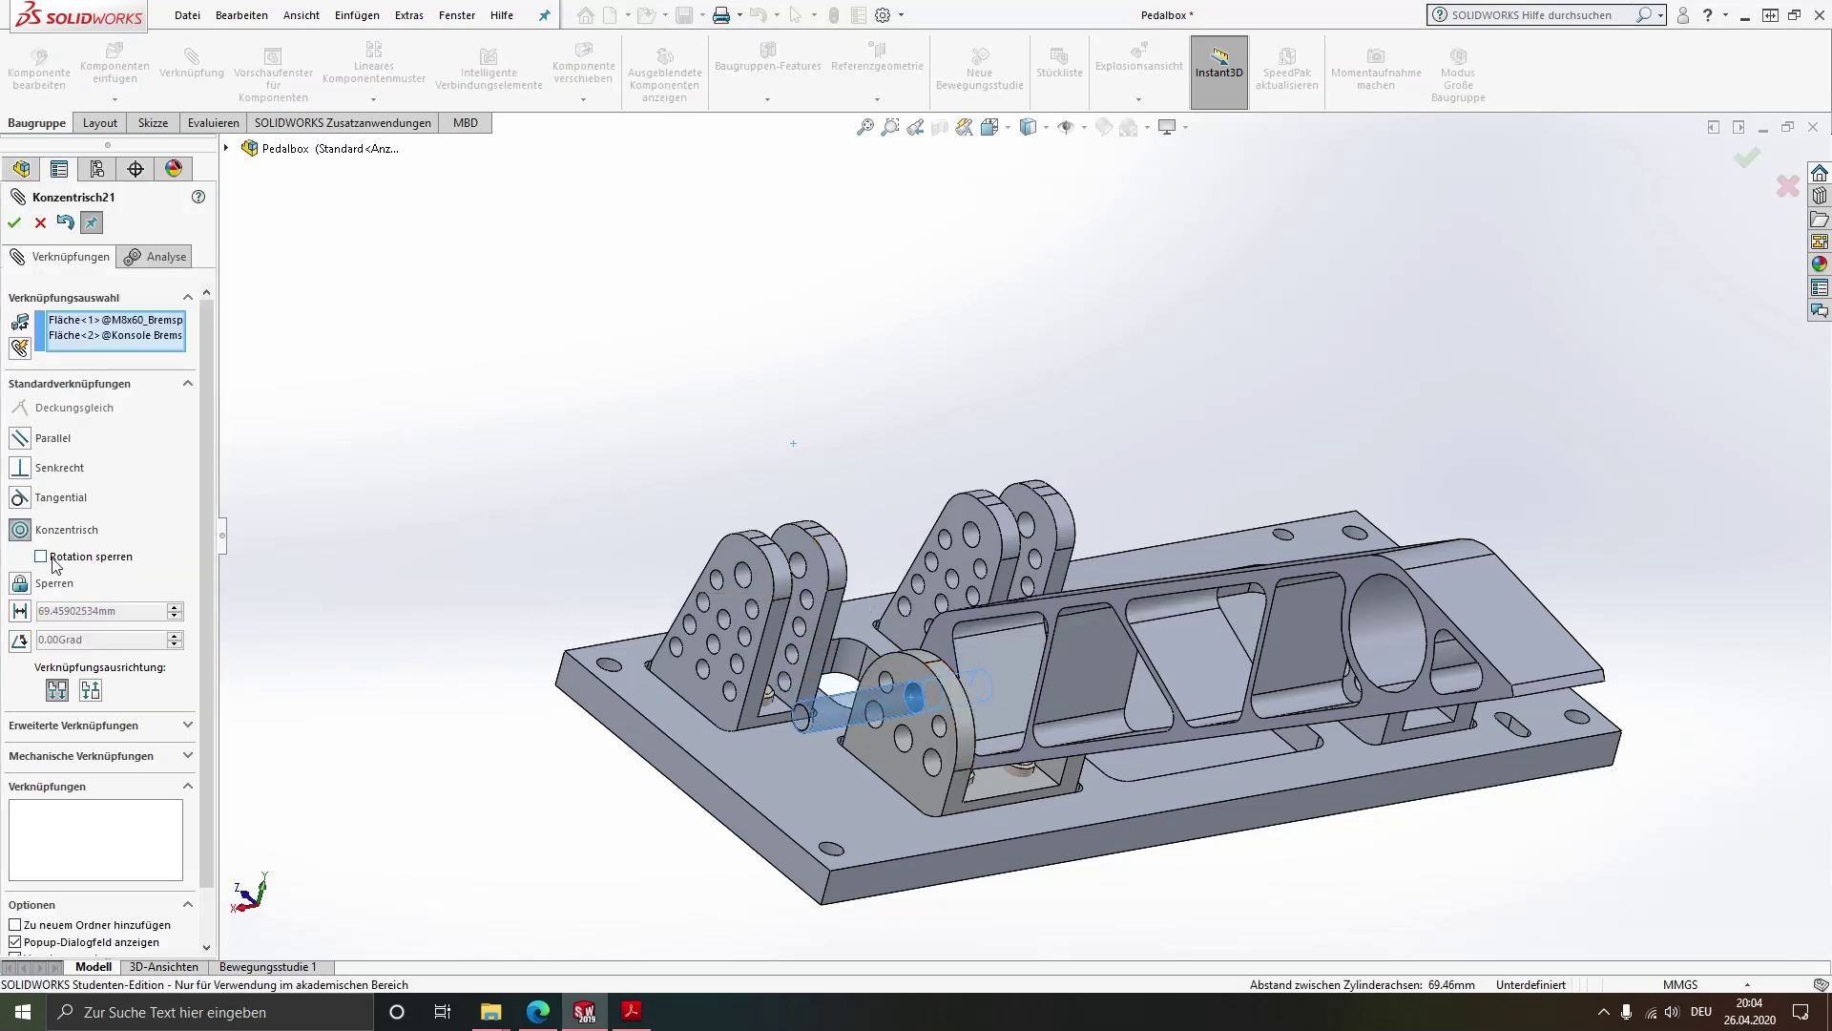
pyautogui.click(95, 687)
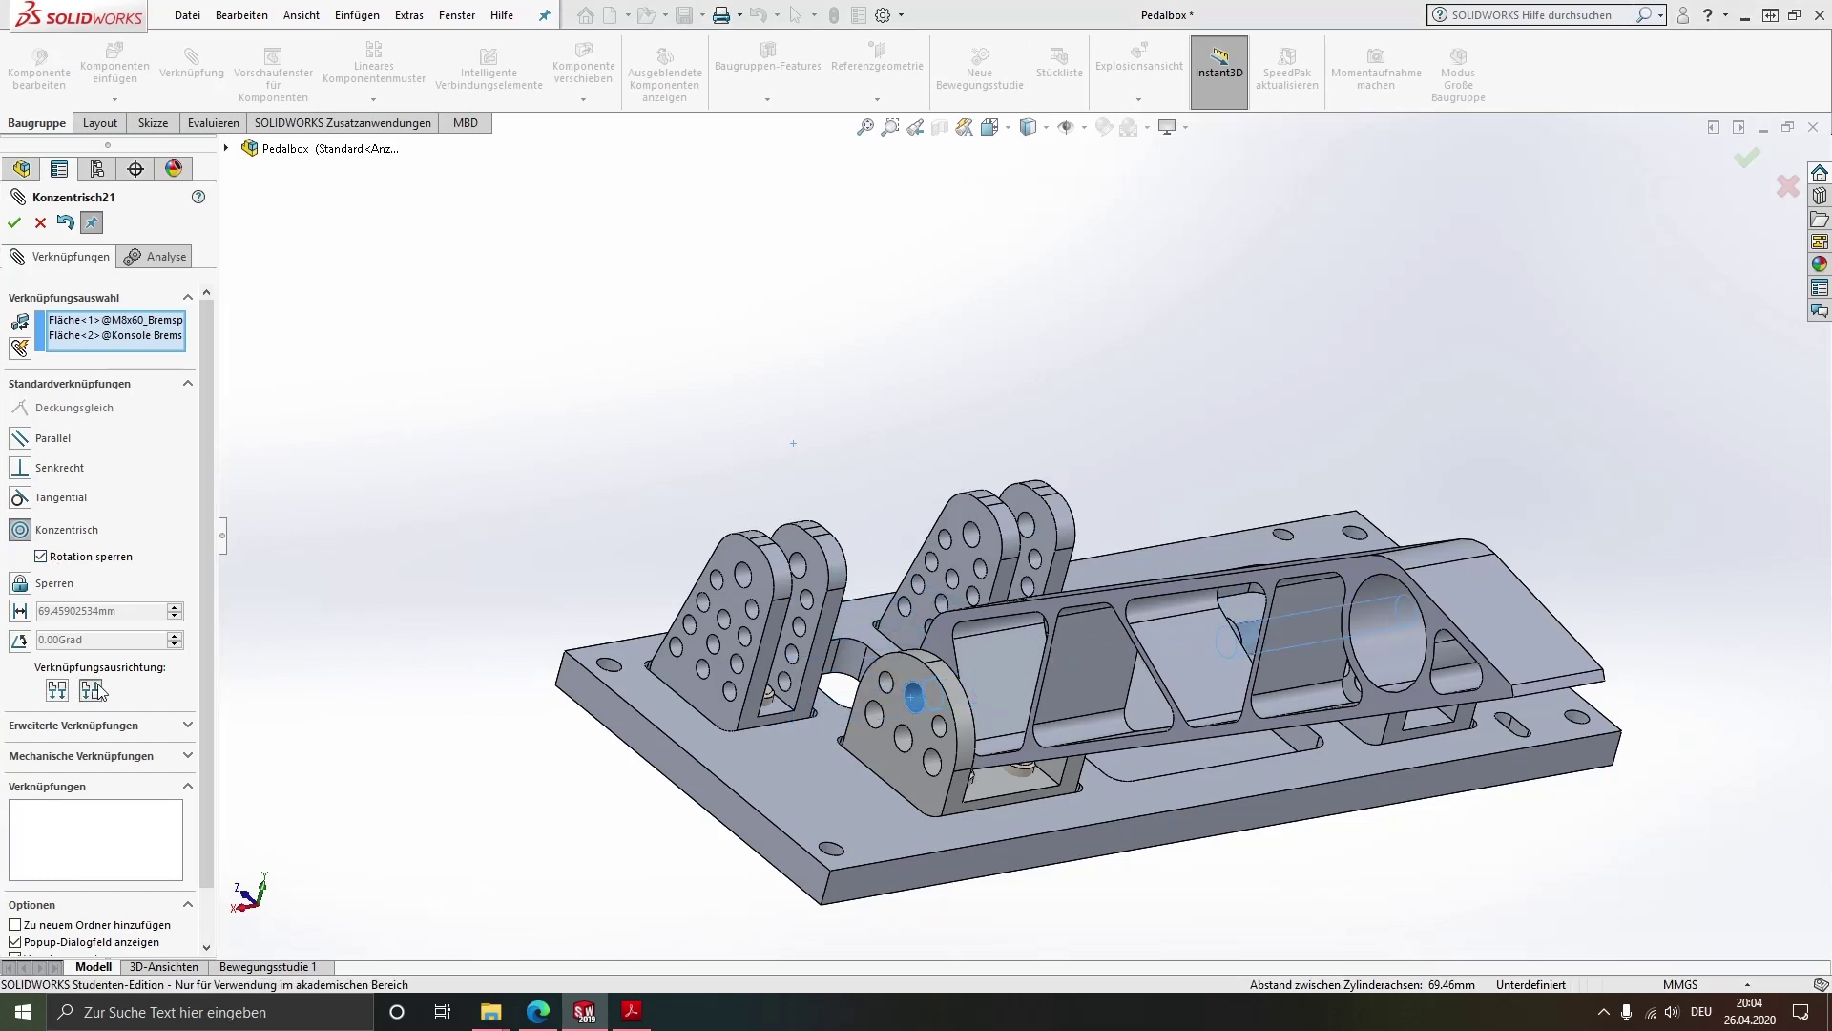
pyautogui.moveTo(1181, 779); pyautogui.dragTo(1162, 801, button='middle')
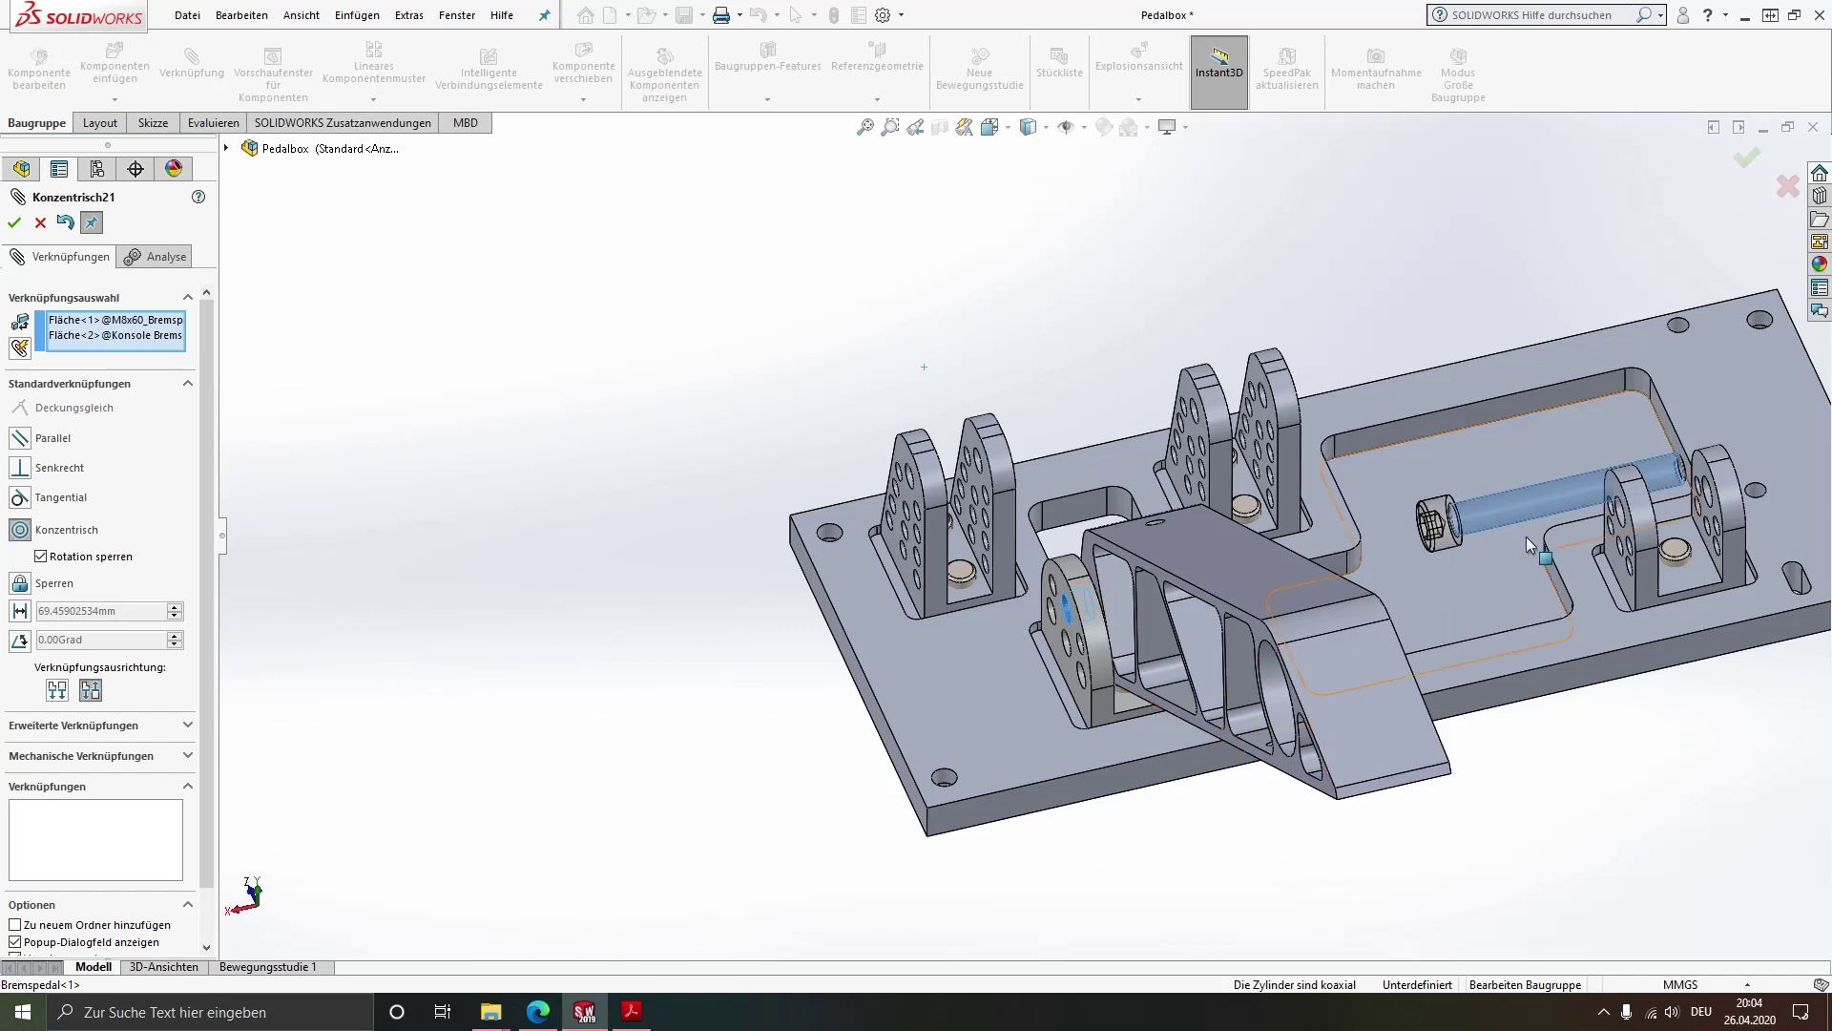
pyautogui.click(15, 226)
# Make the bolt head's shoulder coincident with the bracket face
pyautogui.moveTo(1533, 500); pyautogui.dragTo(1047, 666)
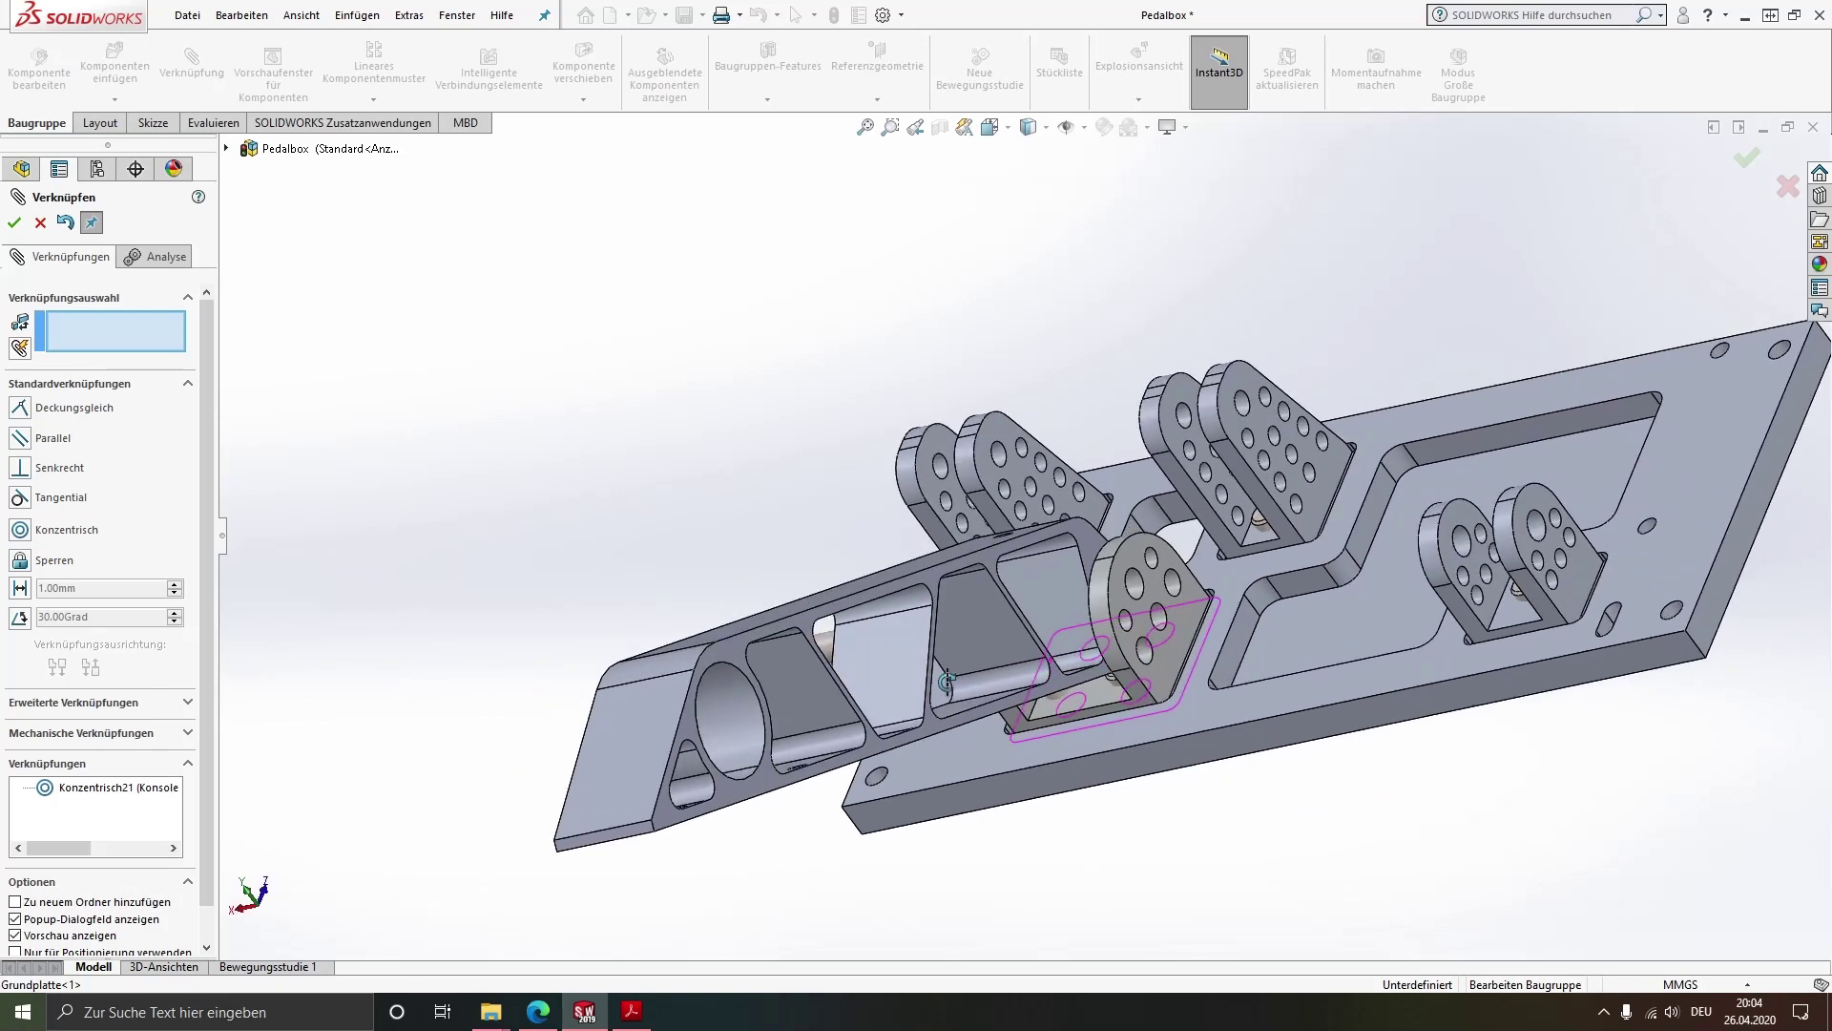
pyautogui.moveTo(1048, 666); pyautogui.dragTo(880, 629, button='middle')
pyautogui.scroll(-5, 879, 630)
pyautogui.scroll(-3, 1019, 495)
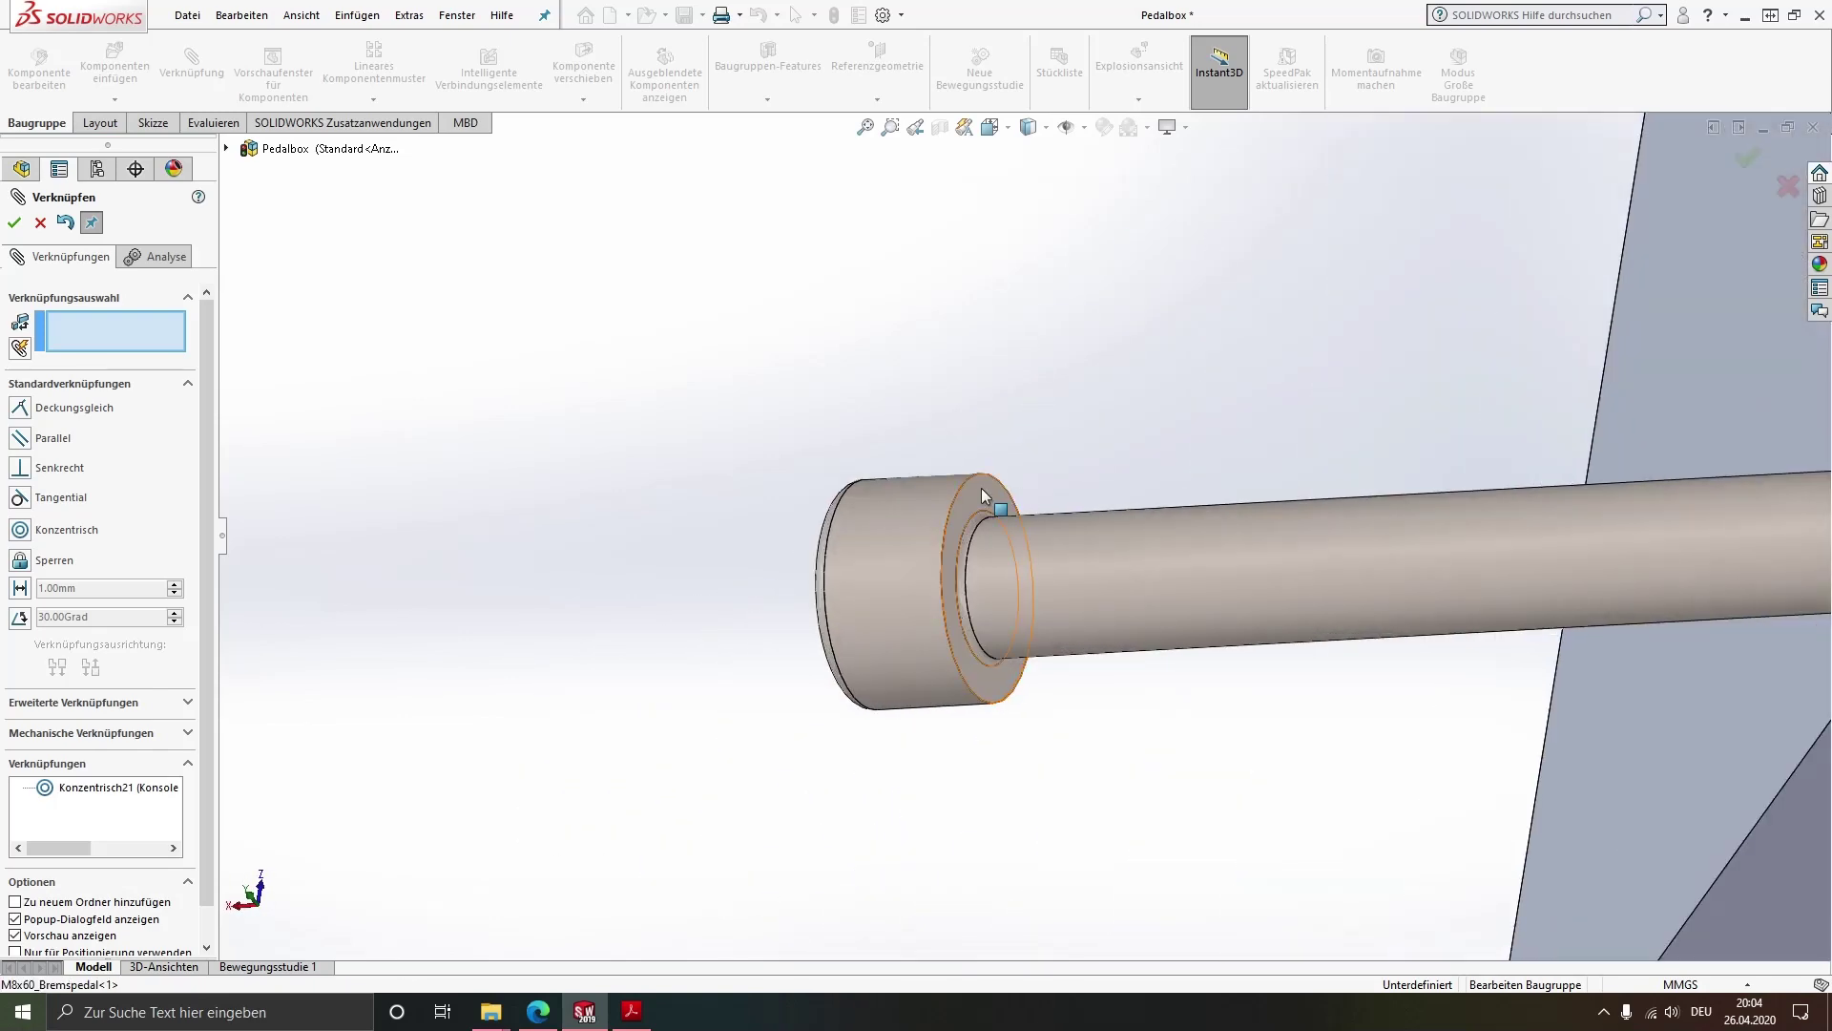
pyautogui.click(981, 488)
pyautogui.scroll(3, 1559, 747)
pyautogui.scroll(4, 1559, 747)
pyautogui.moveTo(1445, 695); pyautogui.dragTo(1232, 614, button='middle')
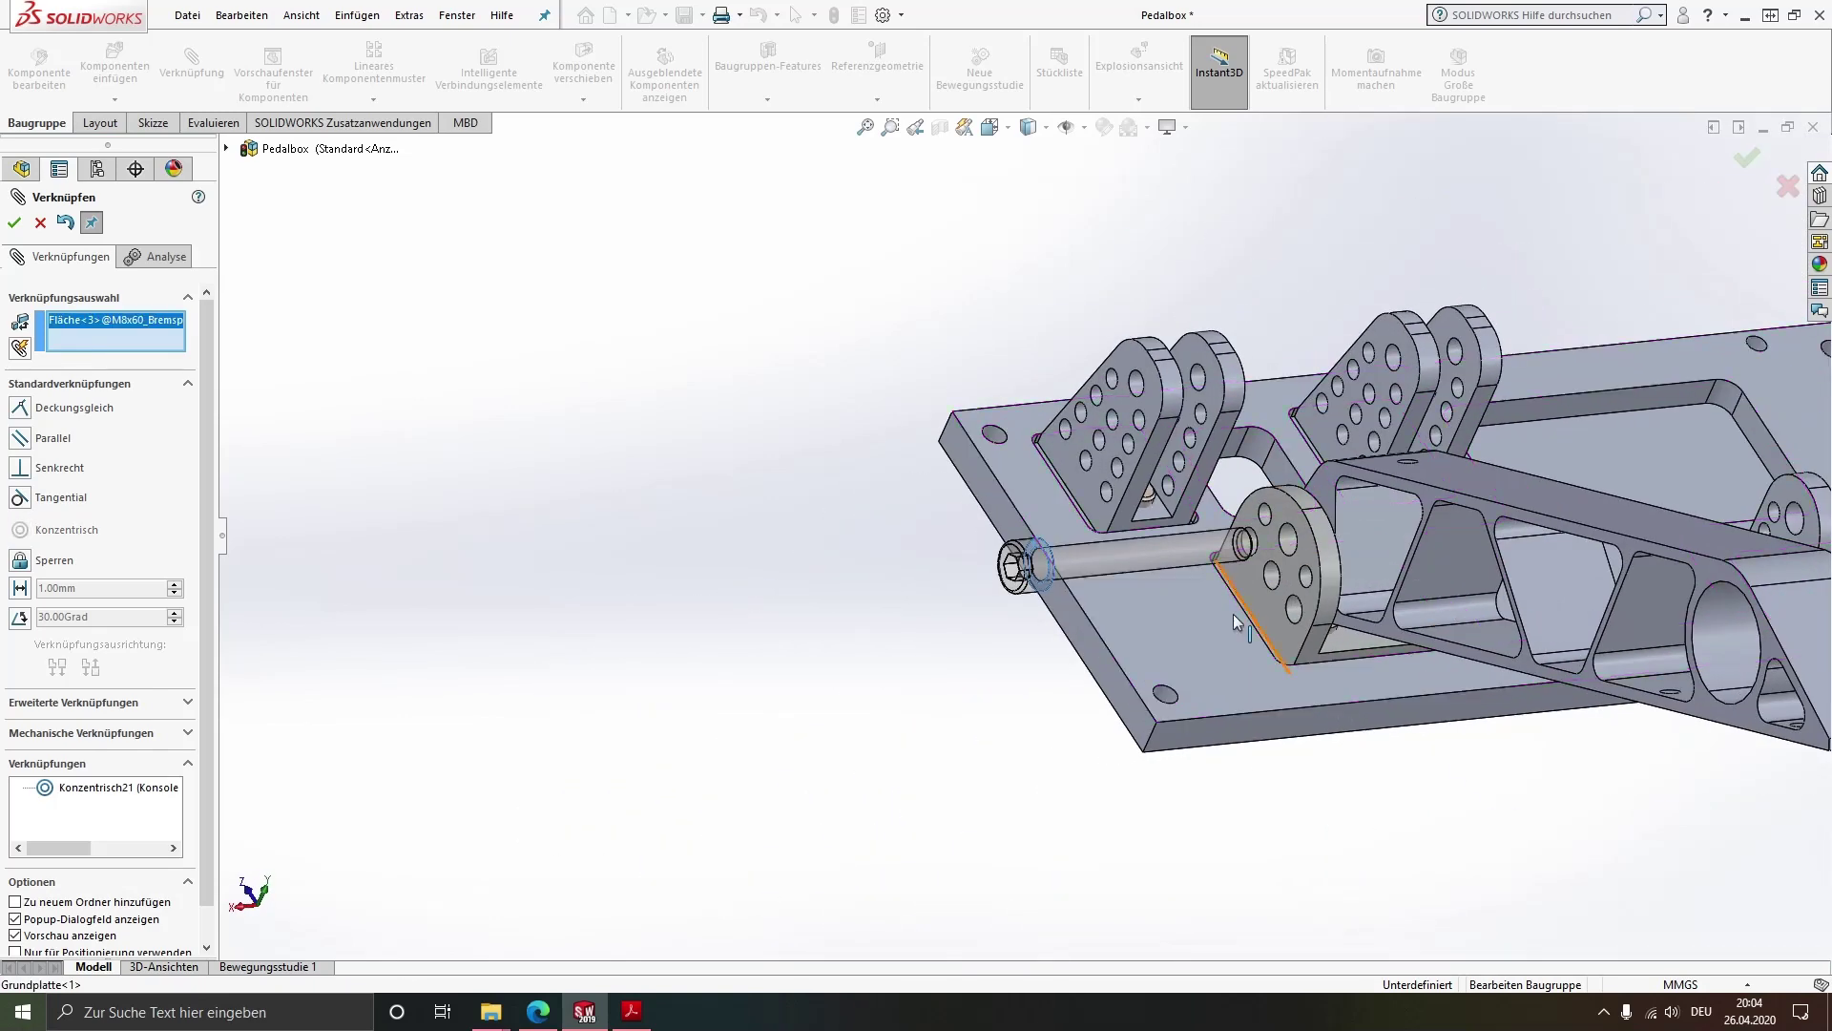
pyautogui.click(1247, 591)
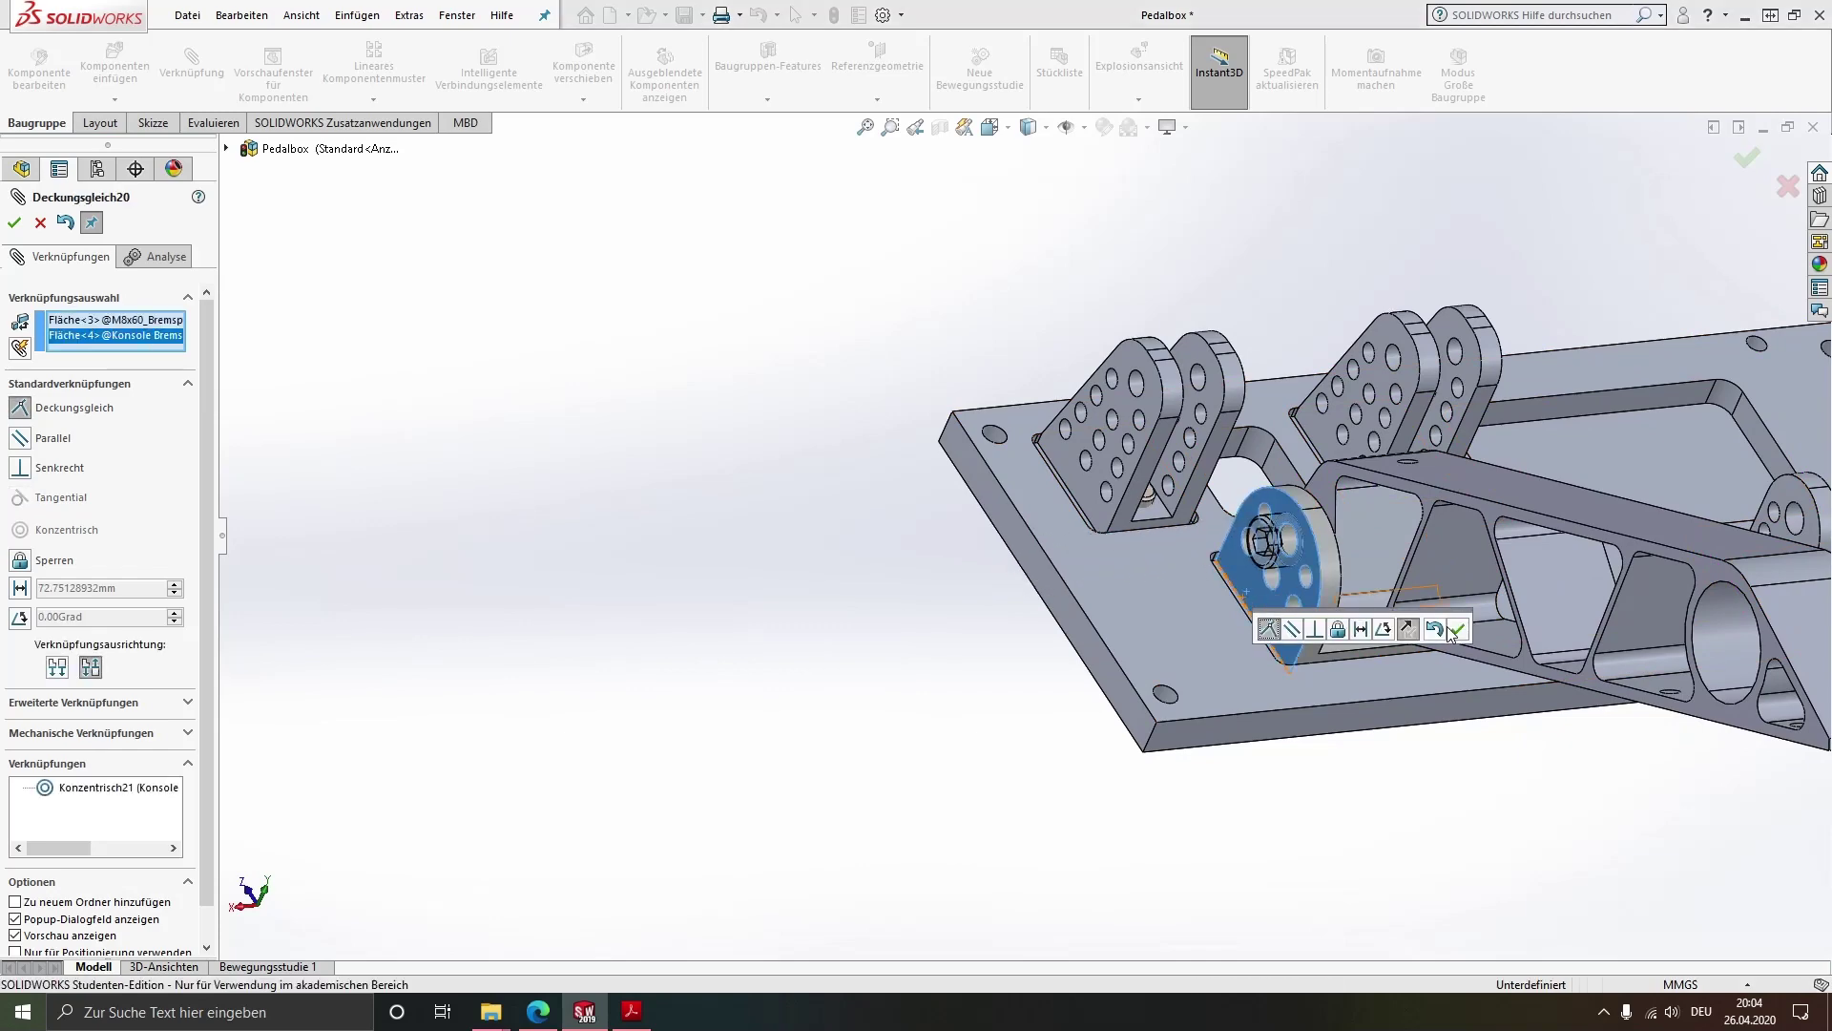
pyautogui.click(1457, 628)
pyautogui.scroll(3, 1440, 622)
pyautogui.moveTo(1441, 622)
pyautogui.mouseDown(button='middle')
pyautogui.moveTo(1164, 525)
pyautogui.moveTo(1107, 542)
pyautogui.mouseUp(button='middle')
pyautogui.scroll(-2, 1164, 525)
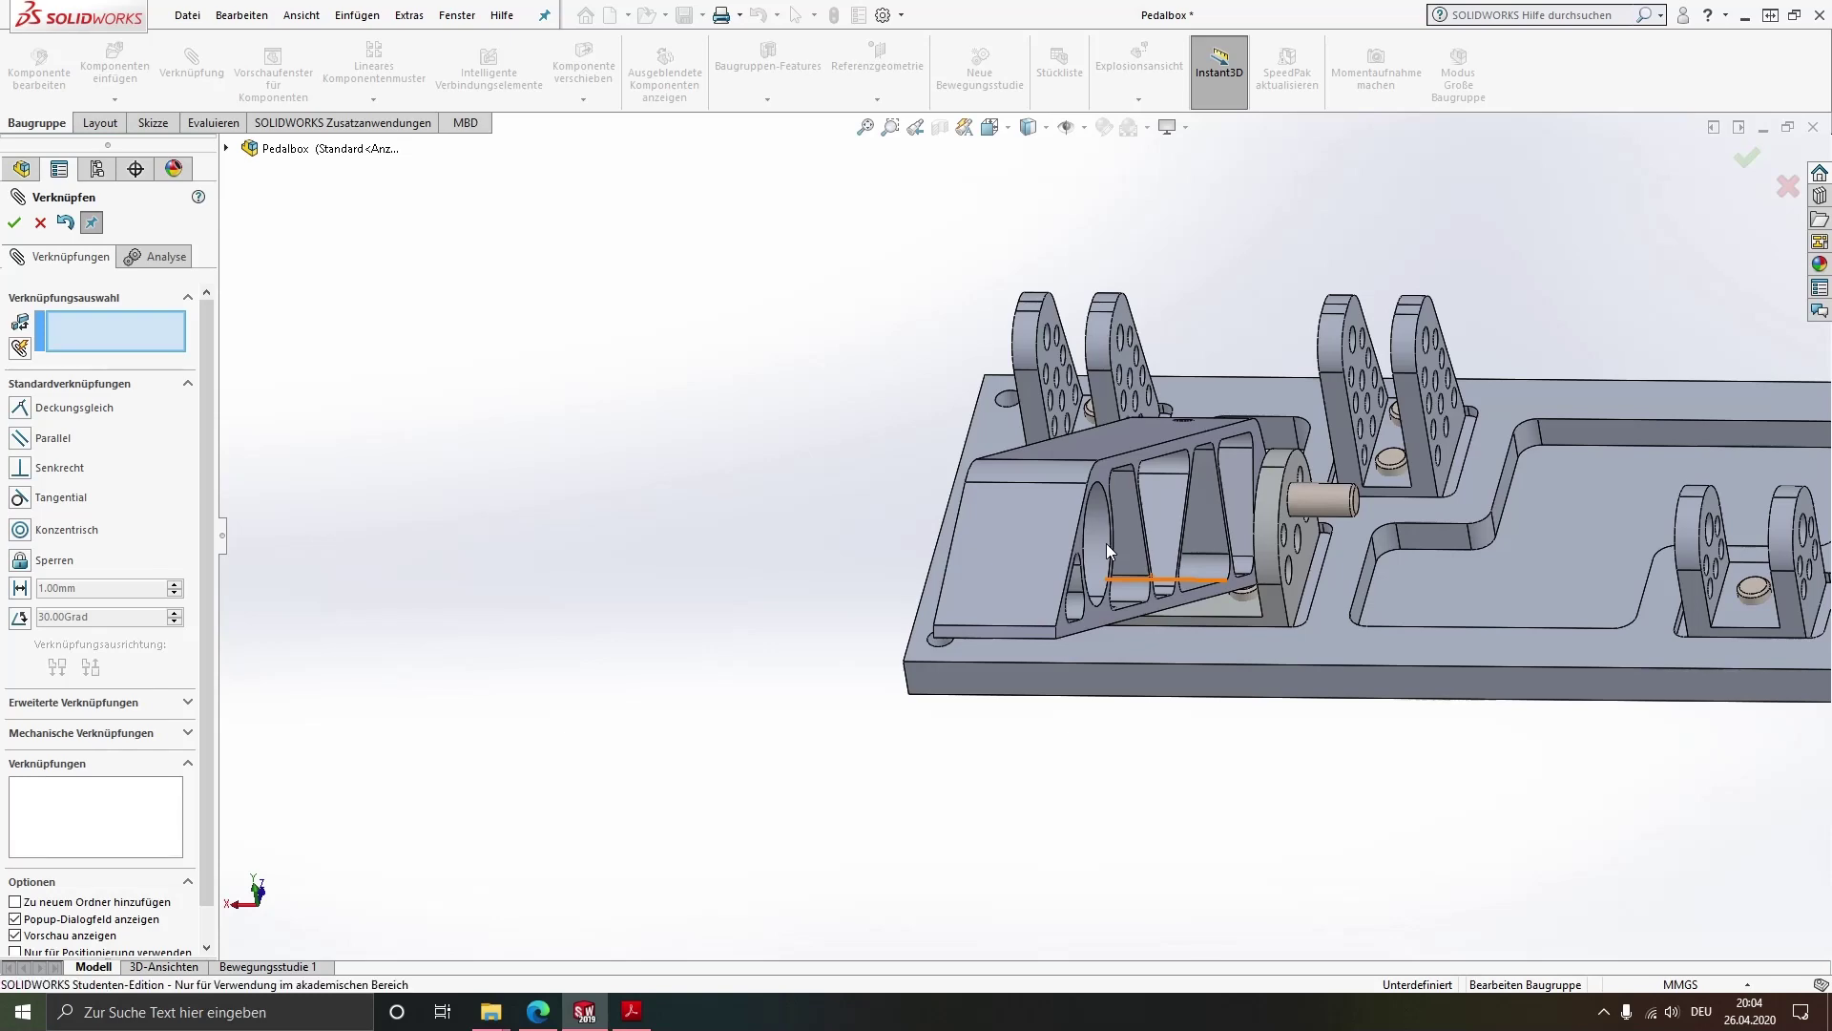
pyautogui.press('Return')
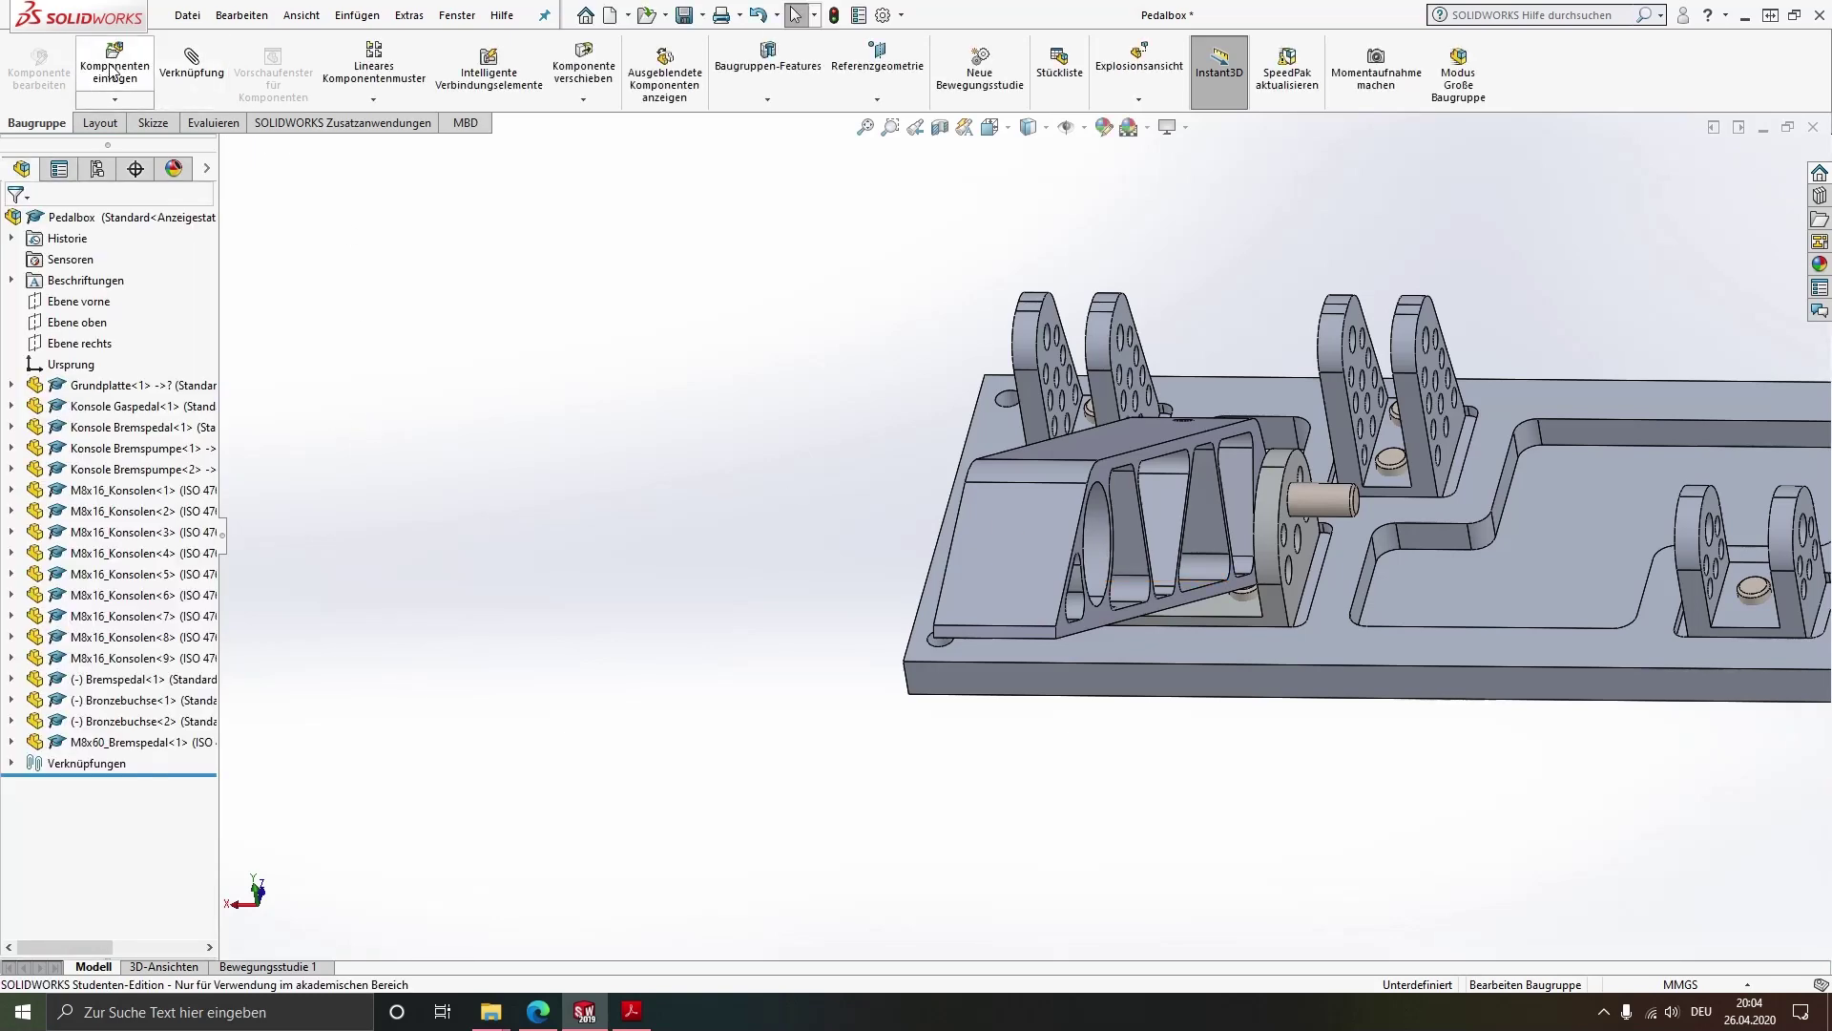
# Place the M8_Mutter_Bremspedal nut and select it together with the bolt end
pyautogui.click(115, 67)
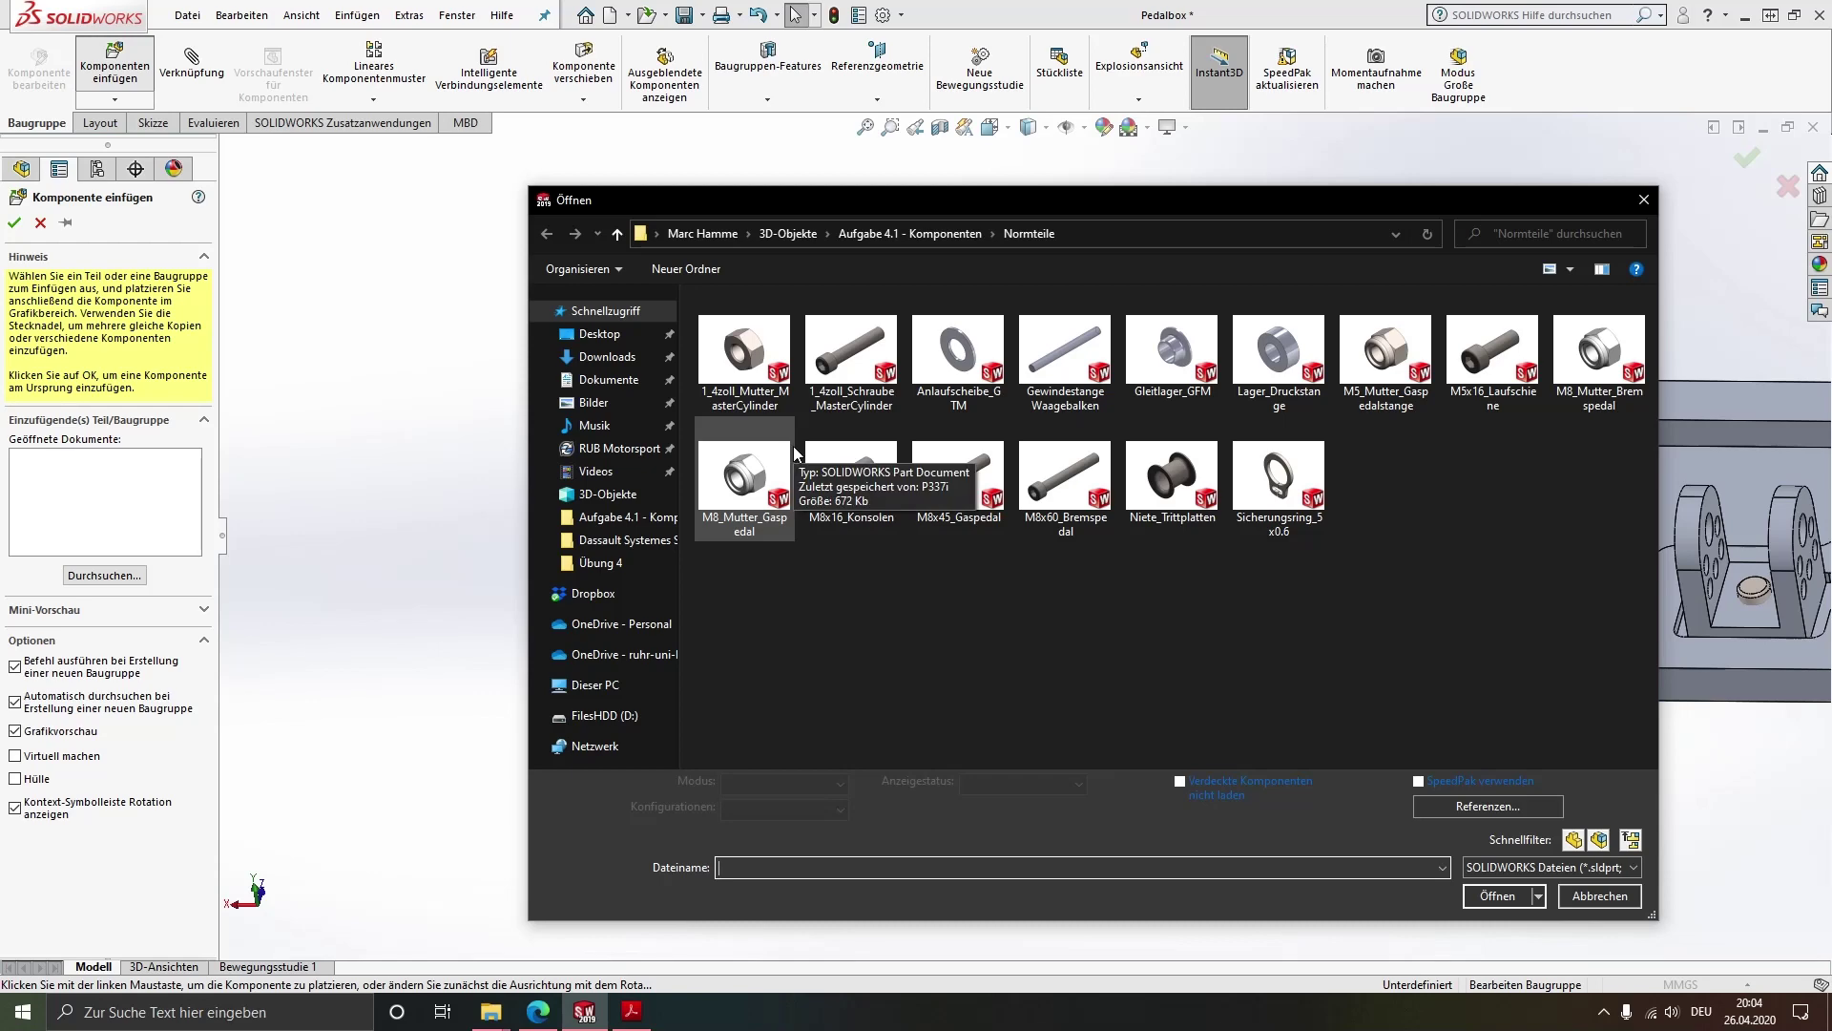
pyautogui.doubleClick(1596, 353)
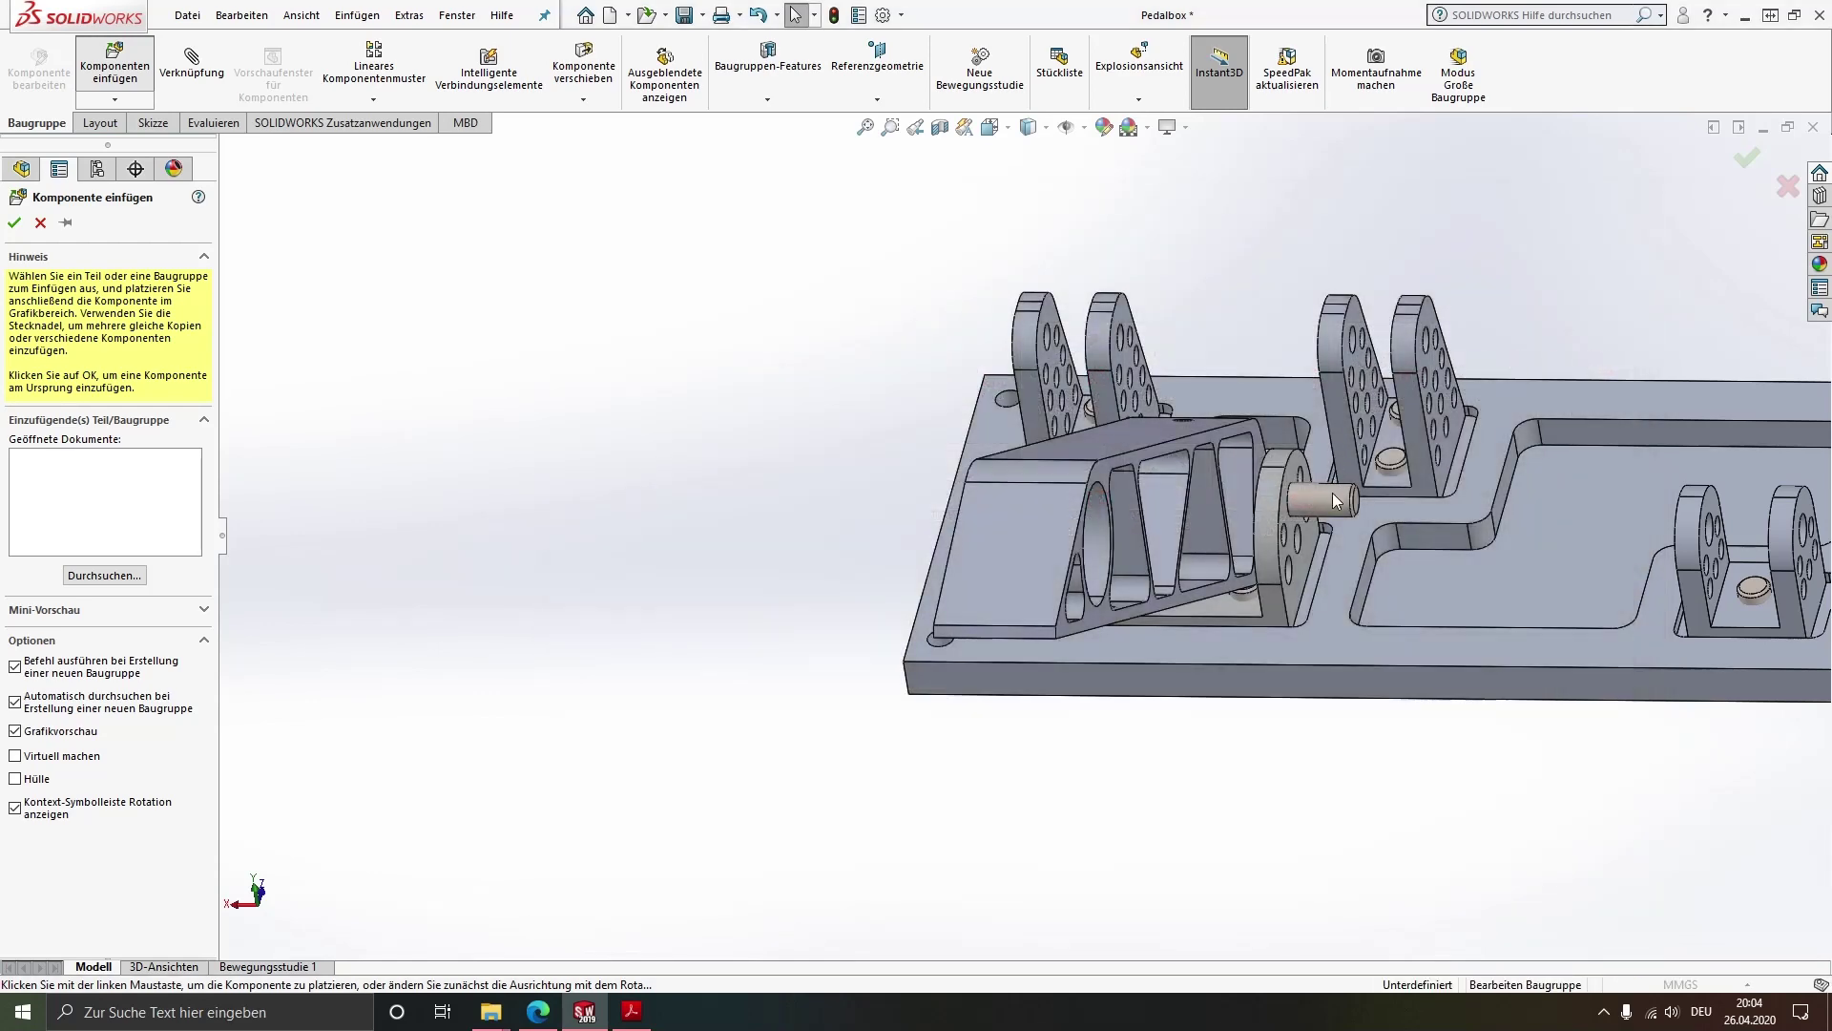
pyautogui.click(1353, 812)
pyautogui.scroll(-4, 1317, 773)
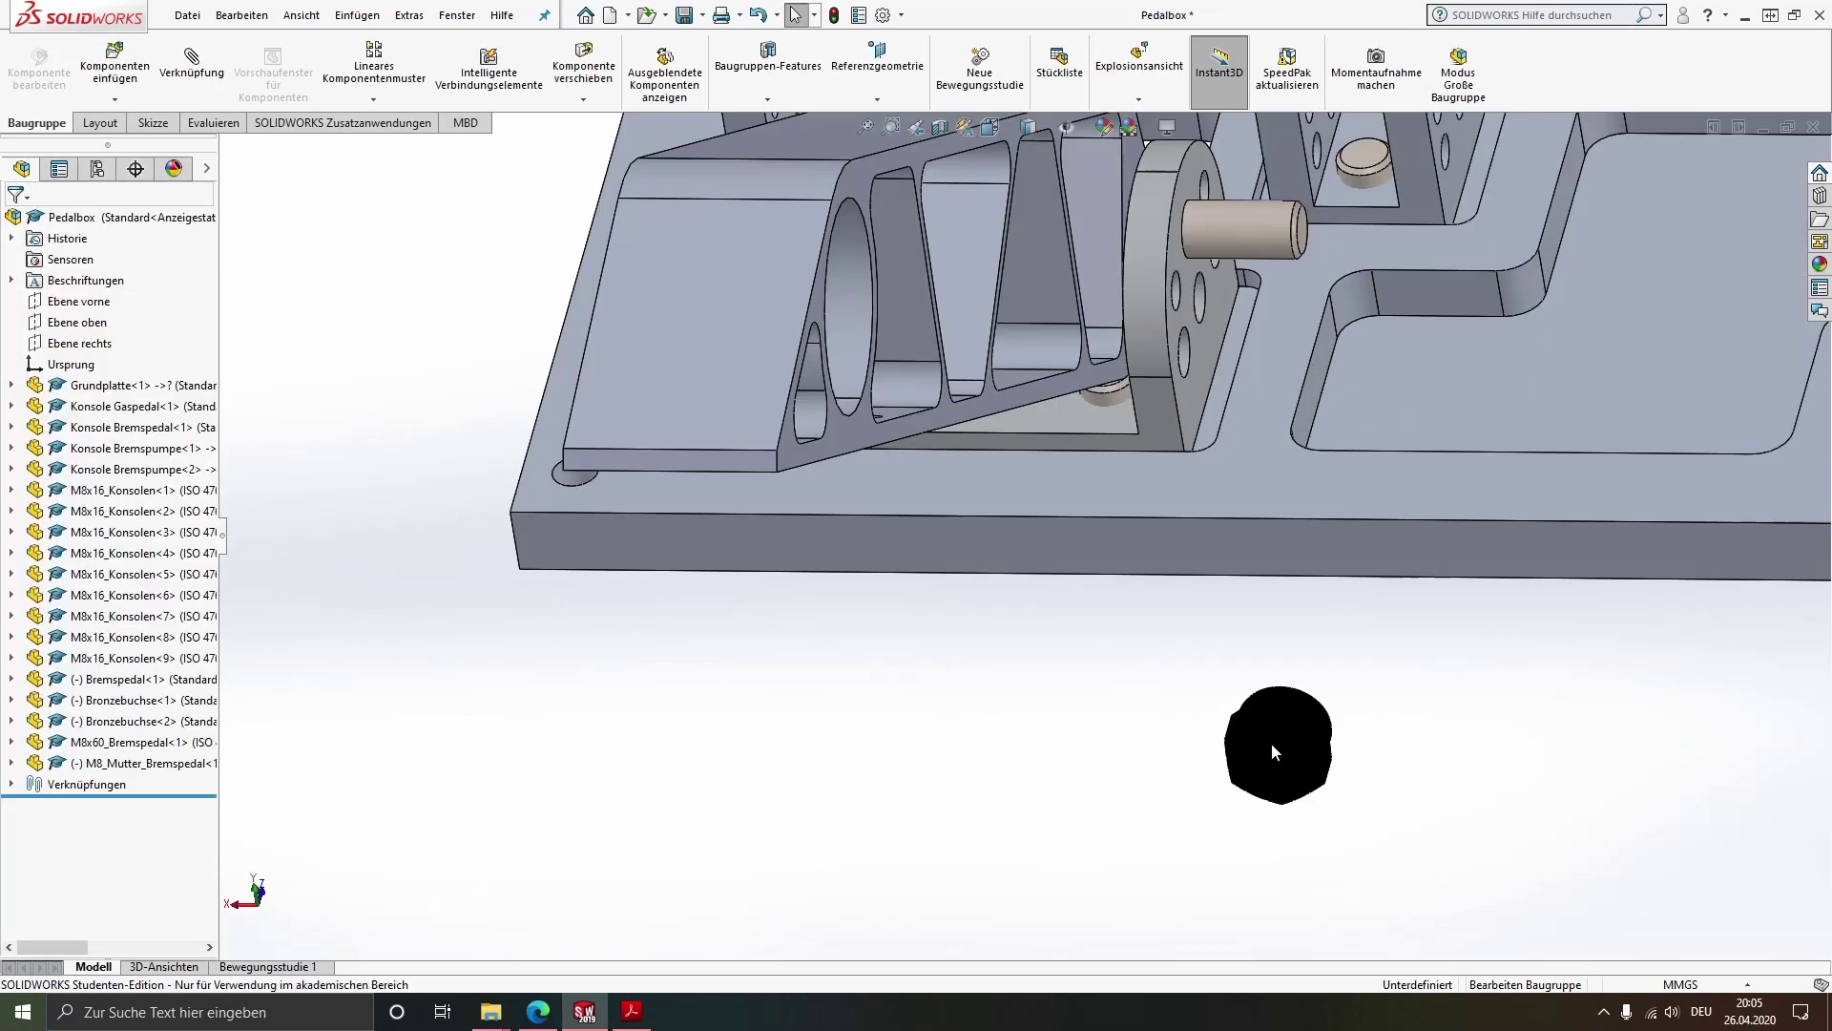
pyautogui.click(1277, 760)
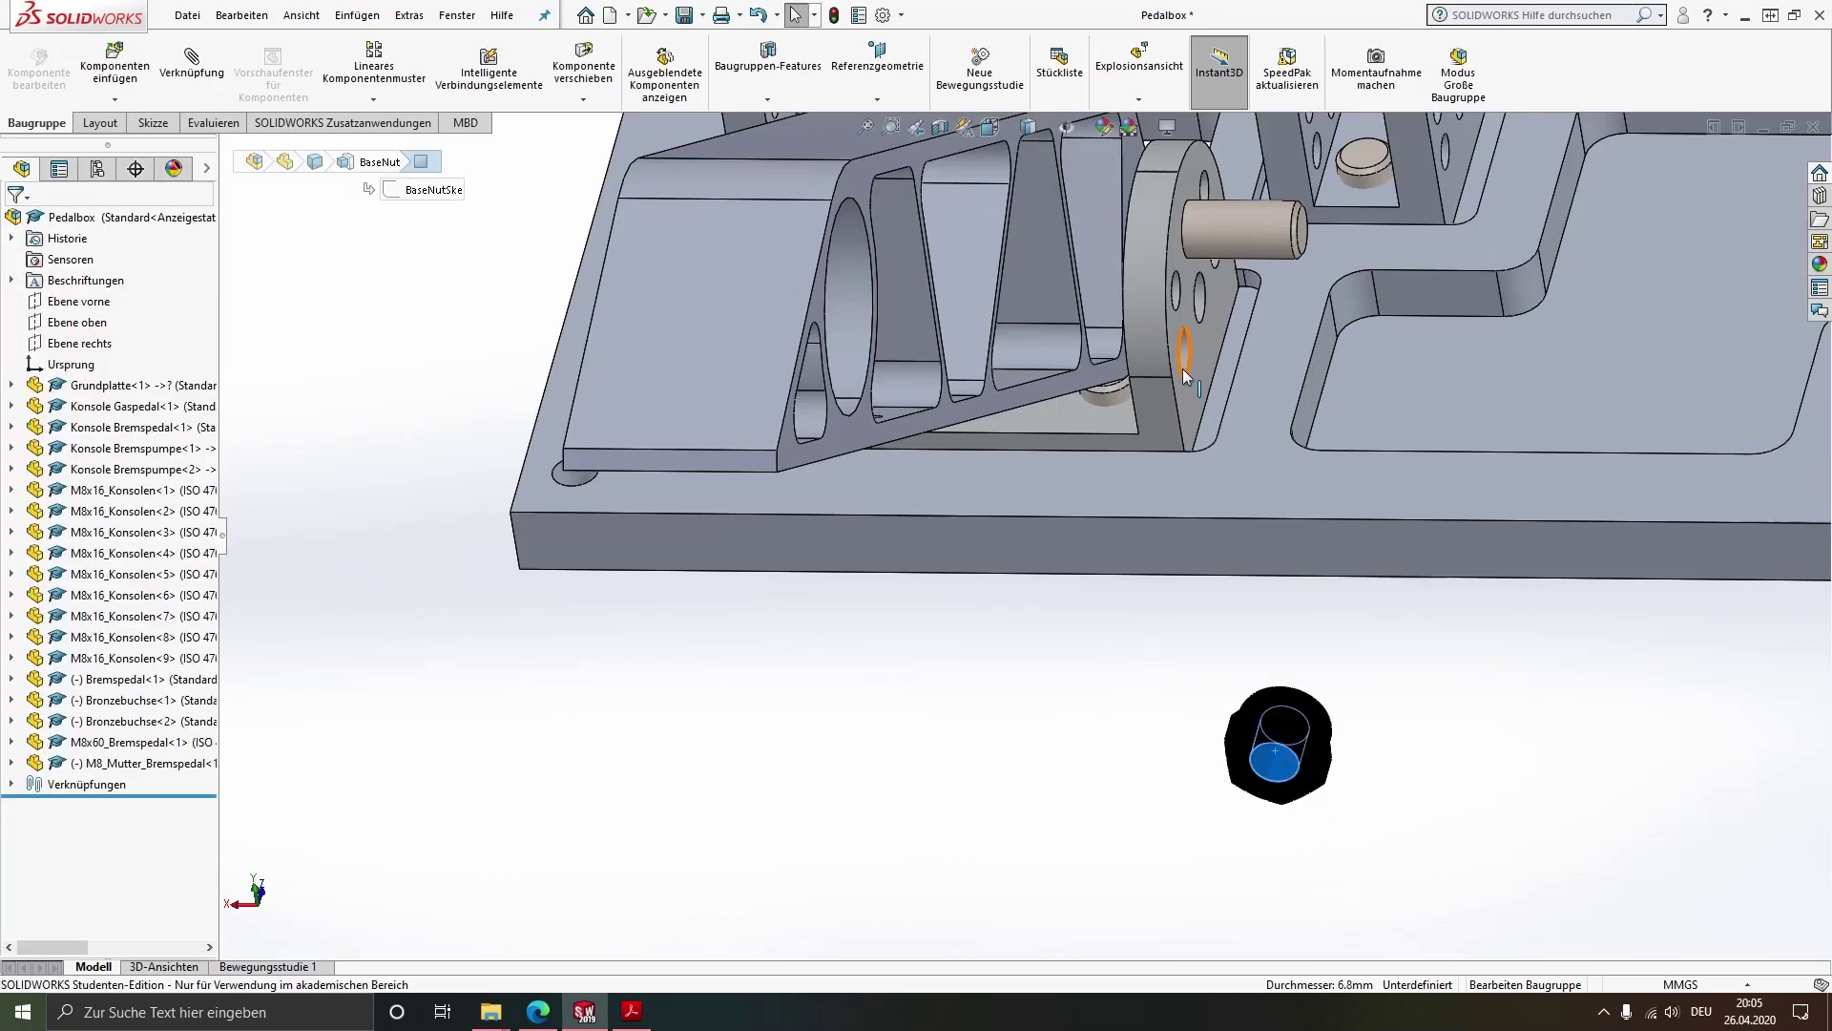
pyautogui.keyDown('ctrl'); pyautogui.click(1246, 238); pyautogui.keyUp('ctrl')
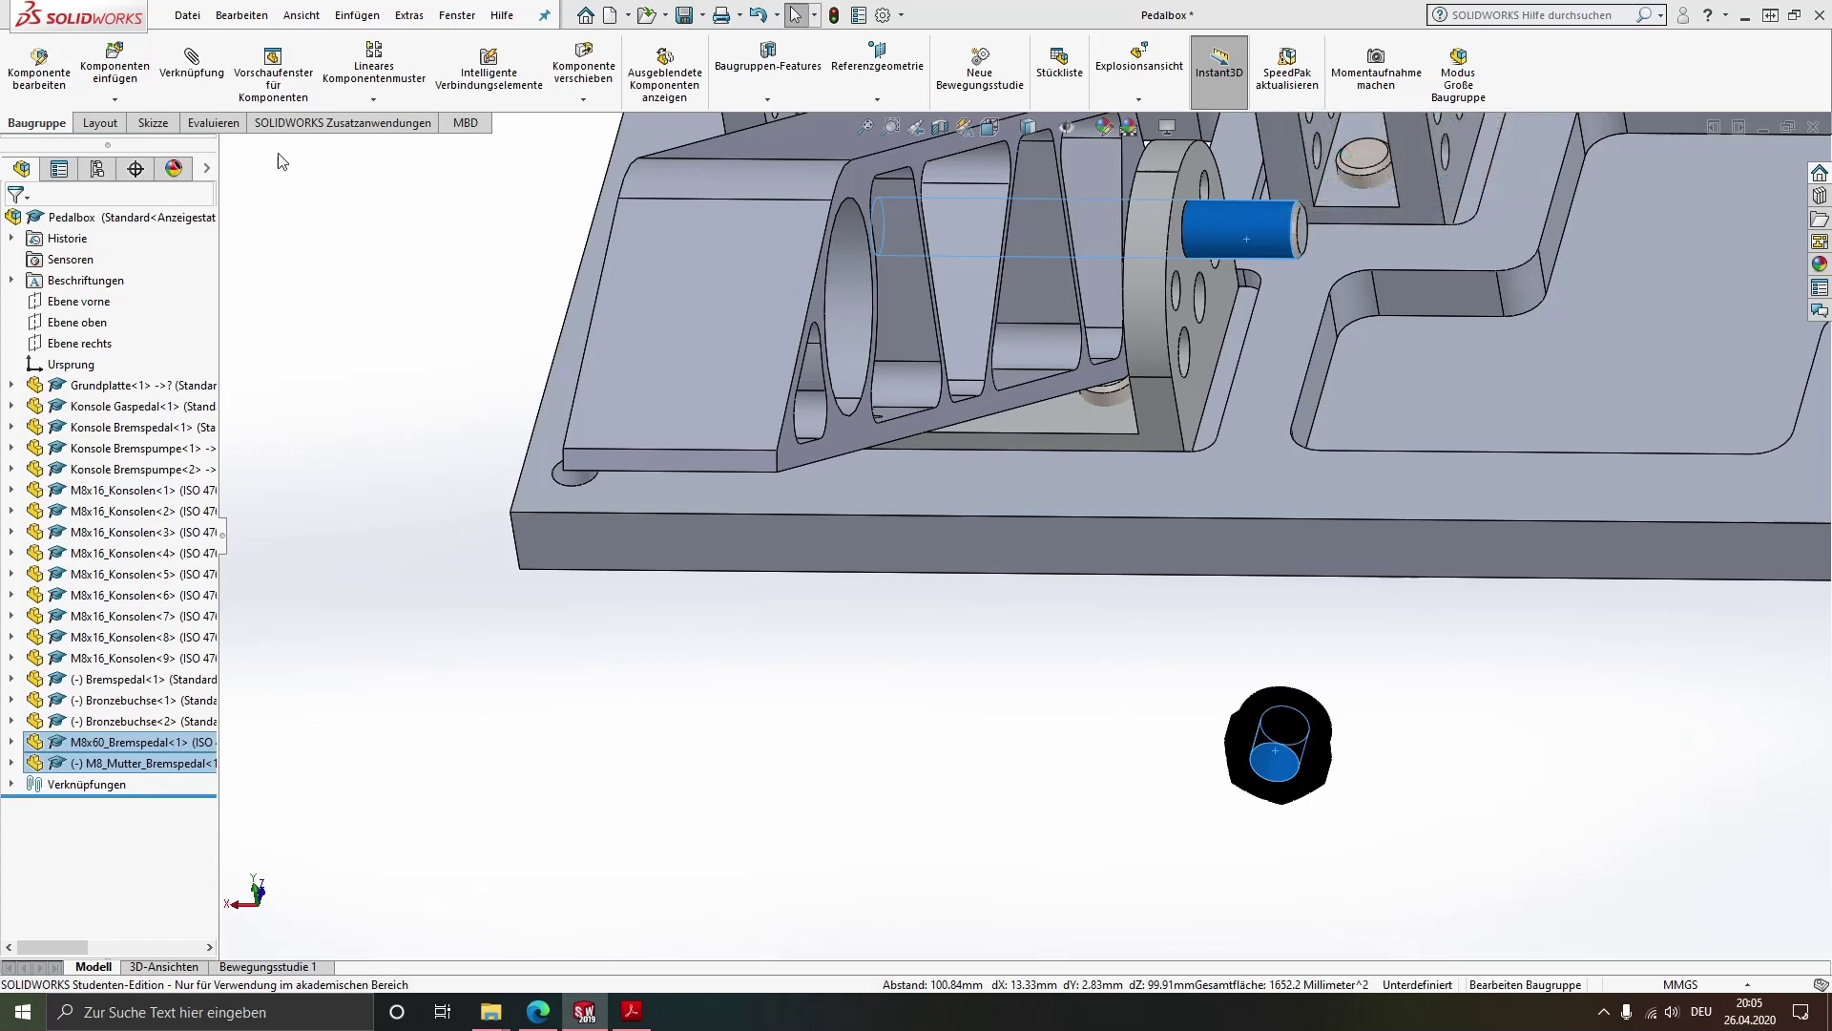
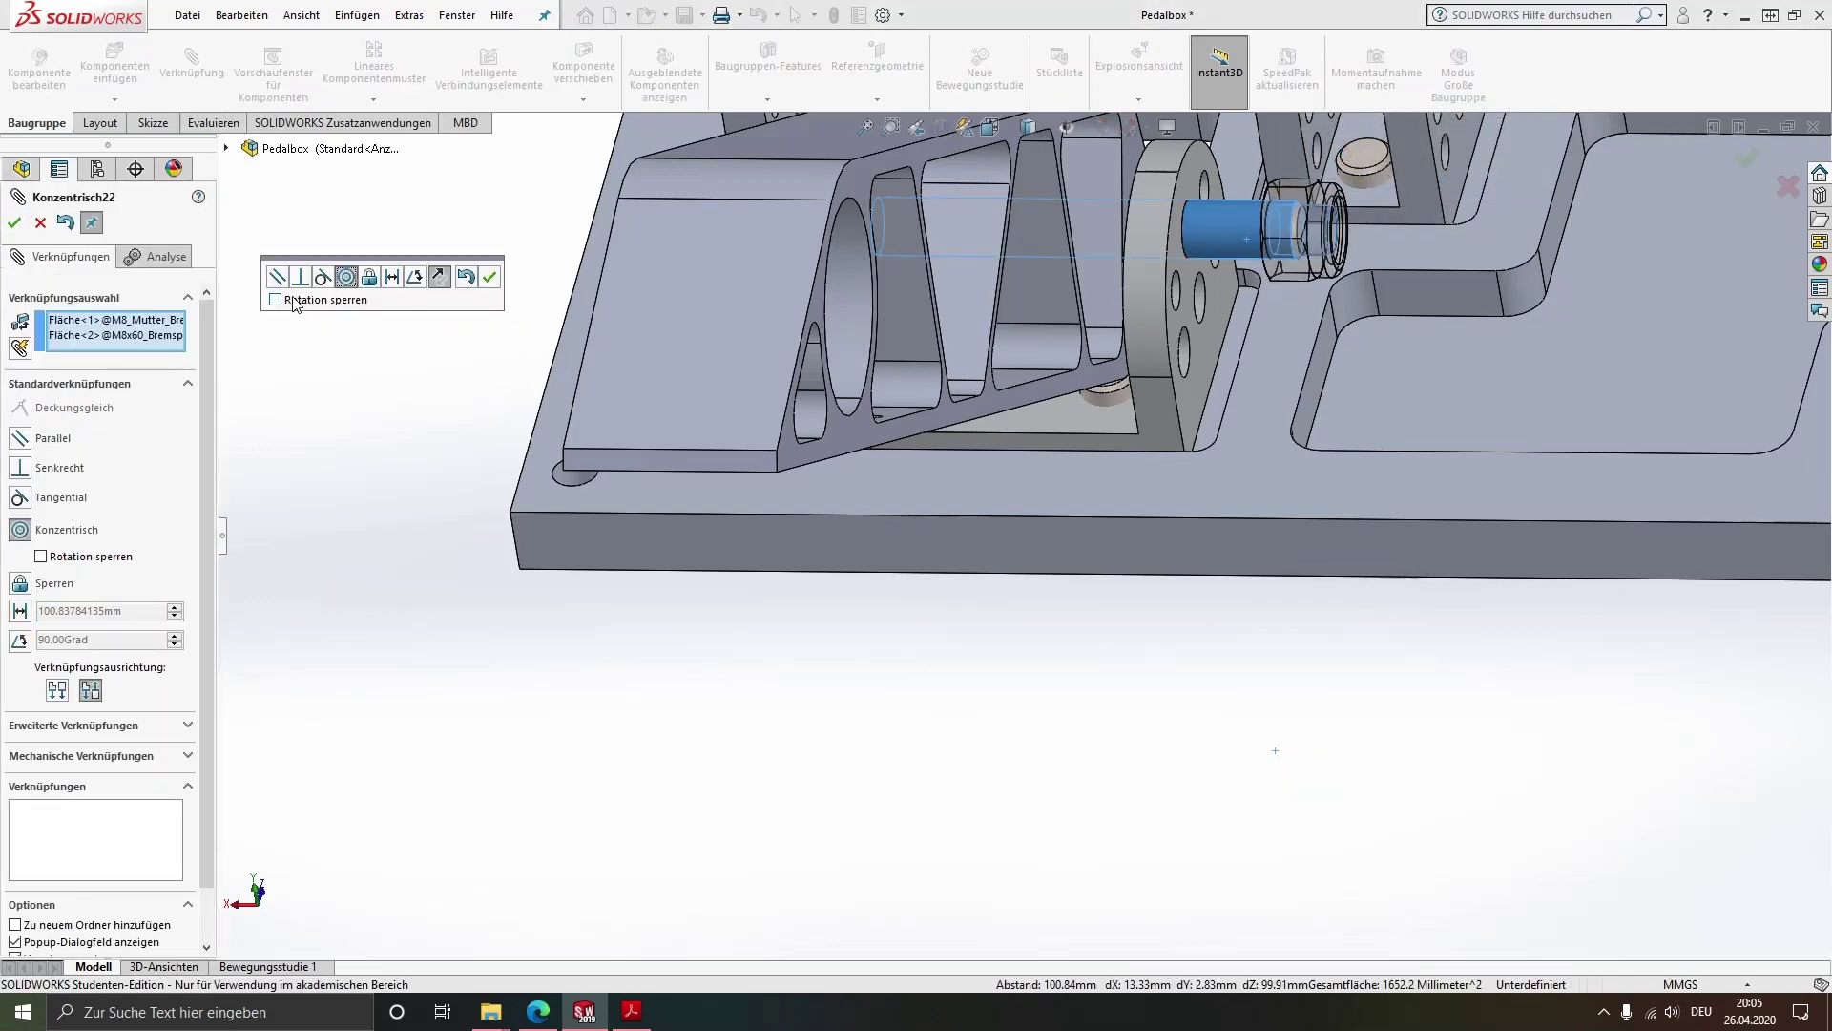
# Accept the concentric mate between the M8 nut and the M8x60 bolt
pyautogui.click(488, 277)
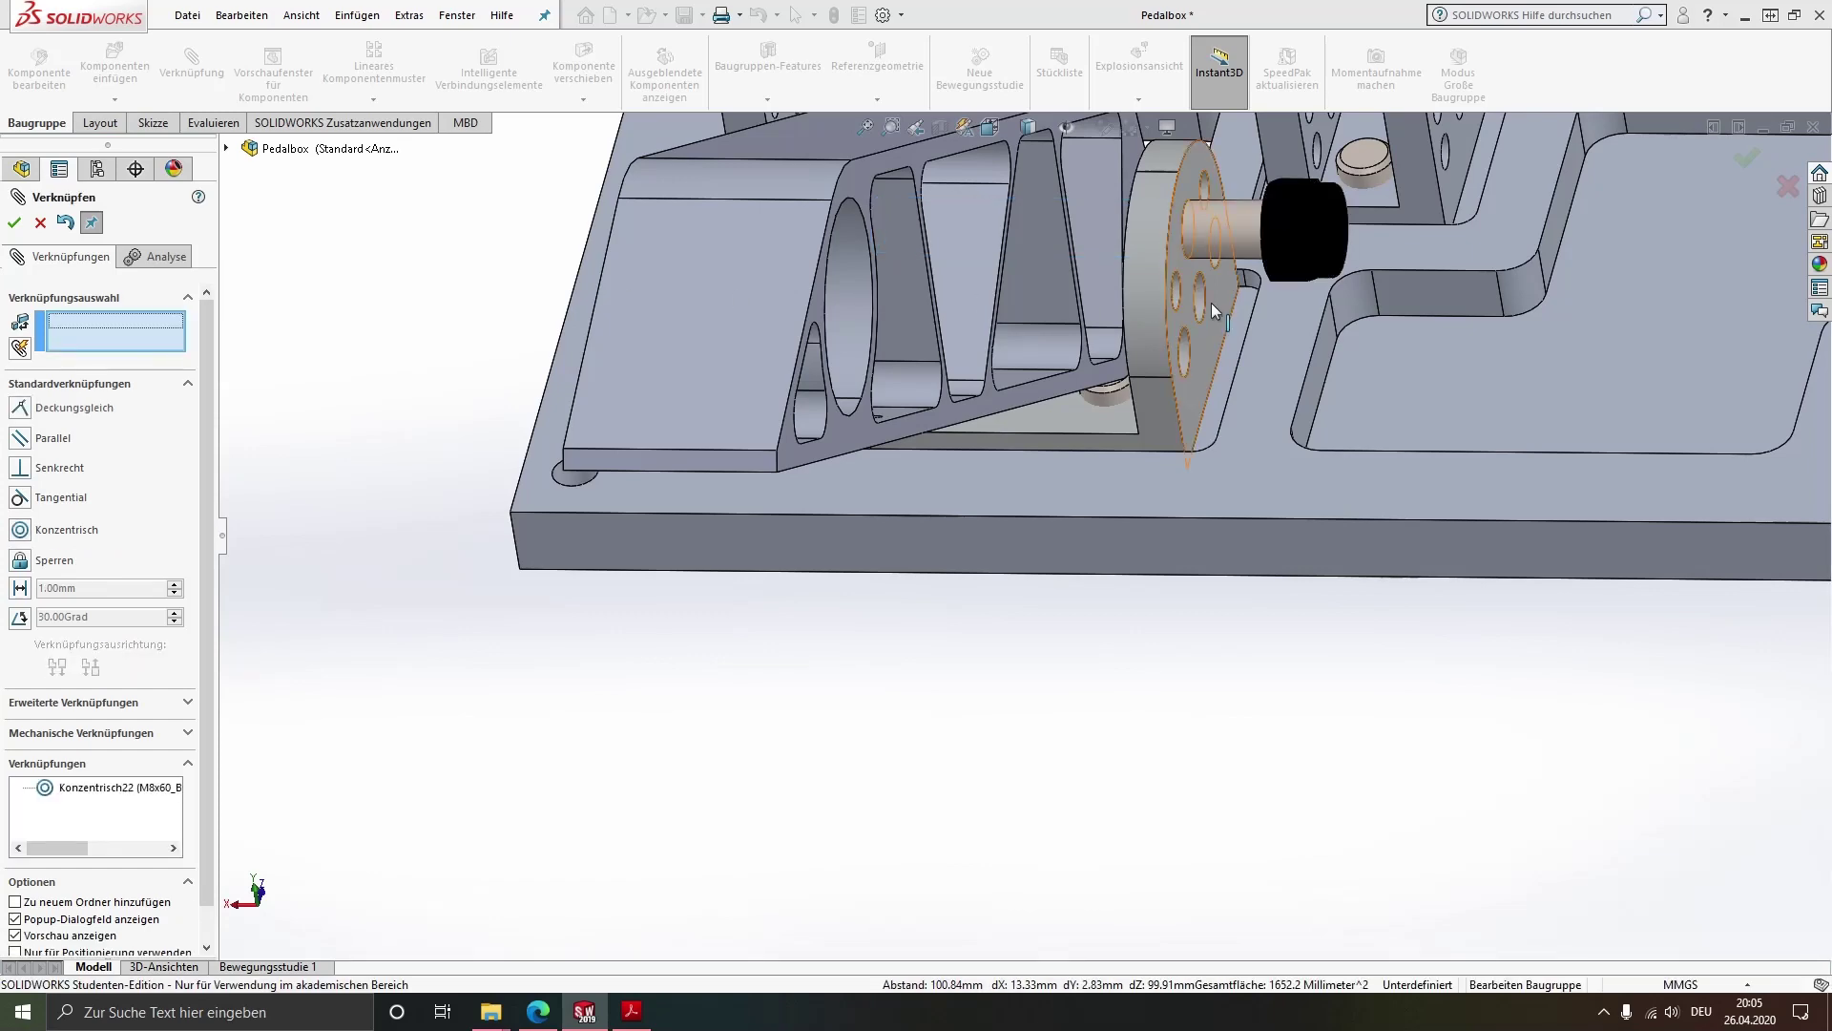
pyautogui.scroll(-2, 1214, 296)
pyautogui.scroll(-2, 1226, 279)
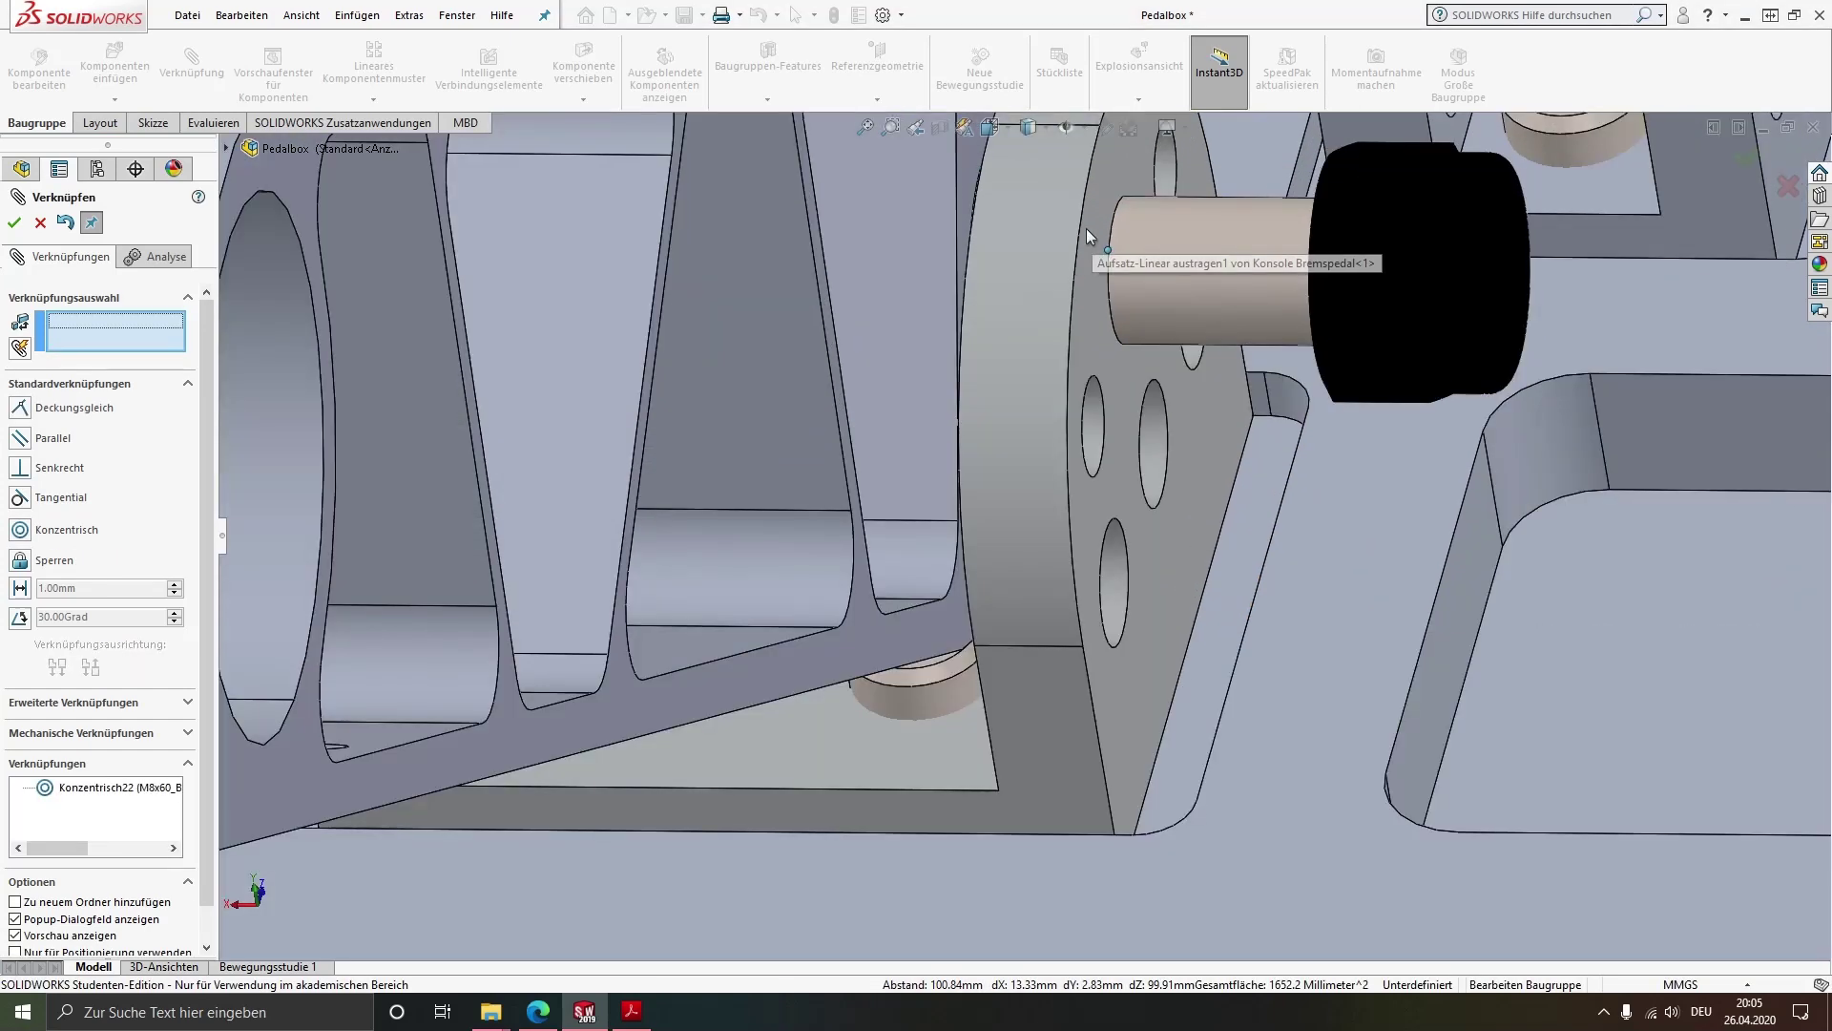
# Mate the nut's inner face coincident with the brake-pedal bracket flange face
pyautogui.click(1108, 294)
pyautogui.moveTo(1349, 274); pyautogui.dragTo(1284, 401, button='middle')
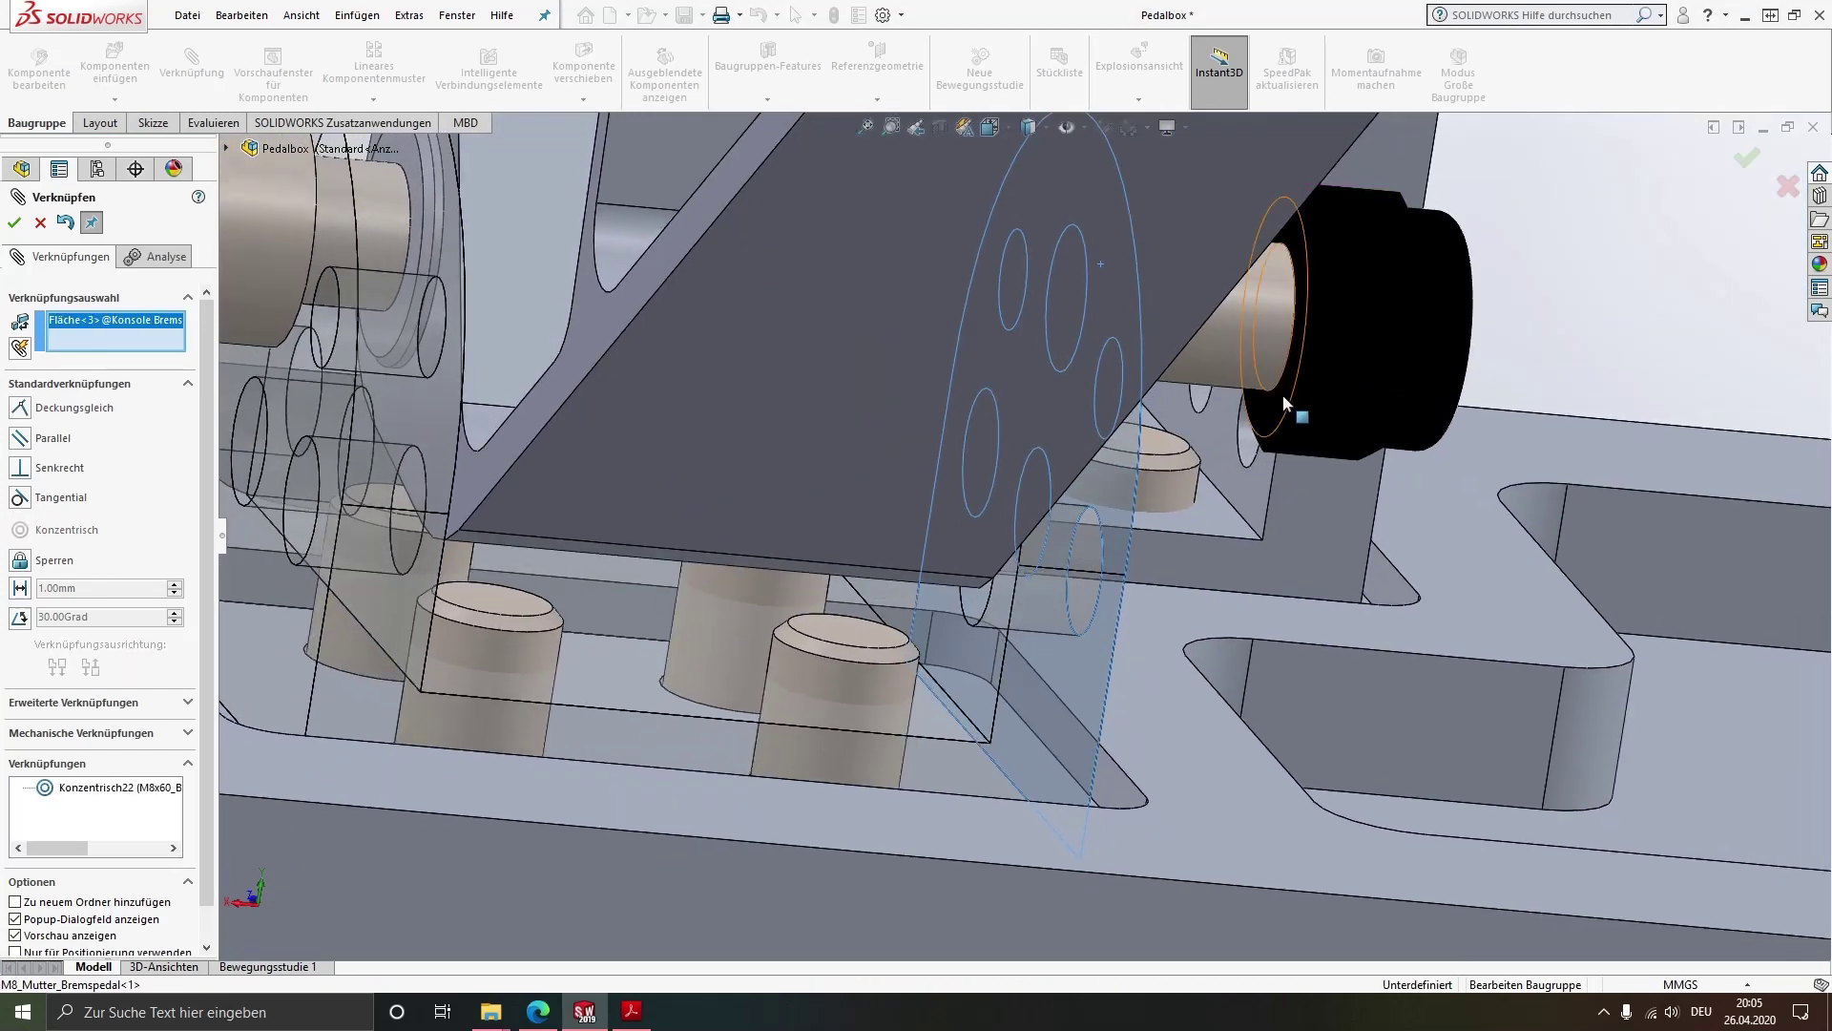
pyautogui.click(1276, 412)
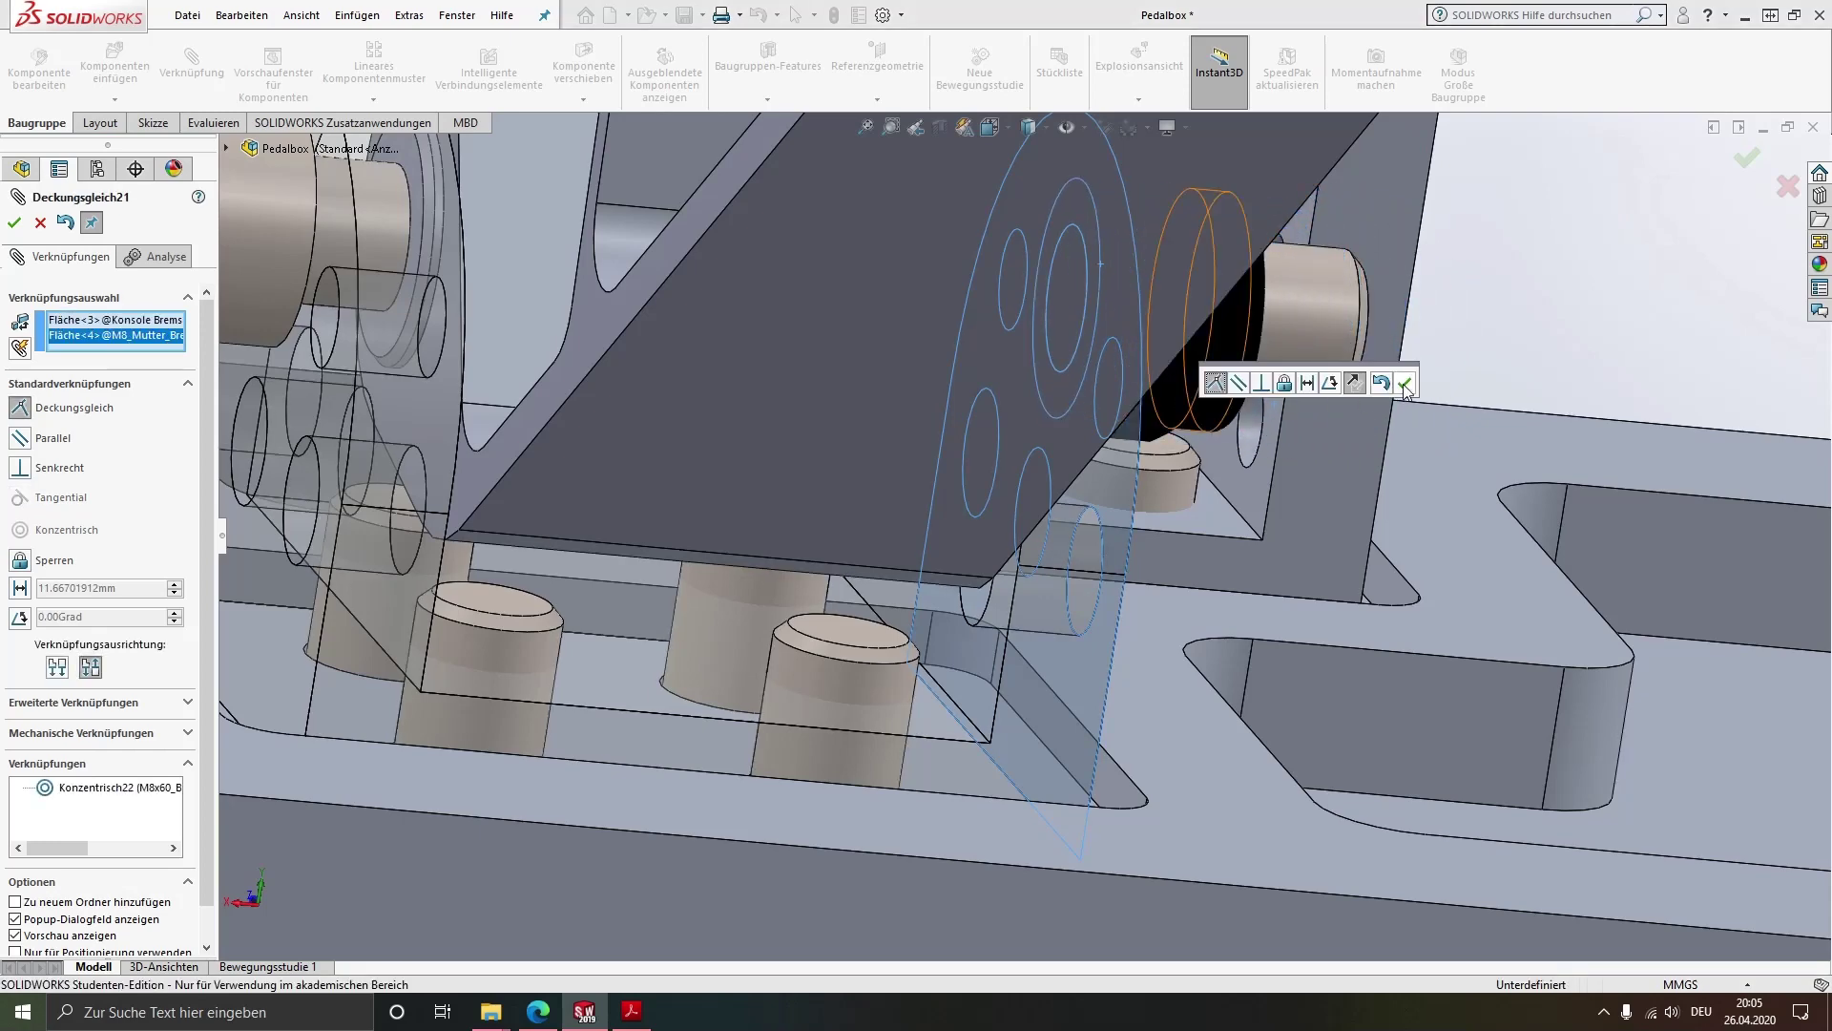
pyautogui.click(1403, 382)
pyautogui.scroll(3, 1370, 396)
pyautogui.scroll(2, 1193, 429)
pyautogui.moveTo(1164, 434); pyautogui.dragTo(1051, 485, button='middle')
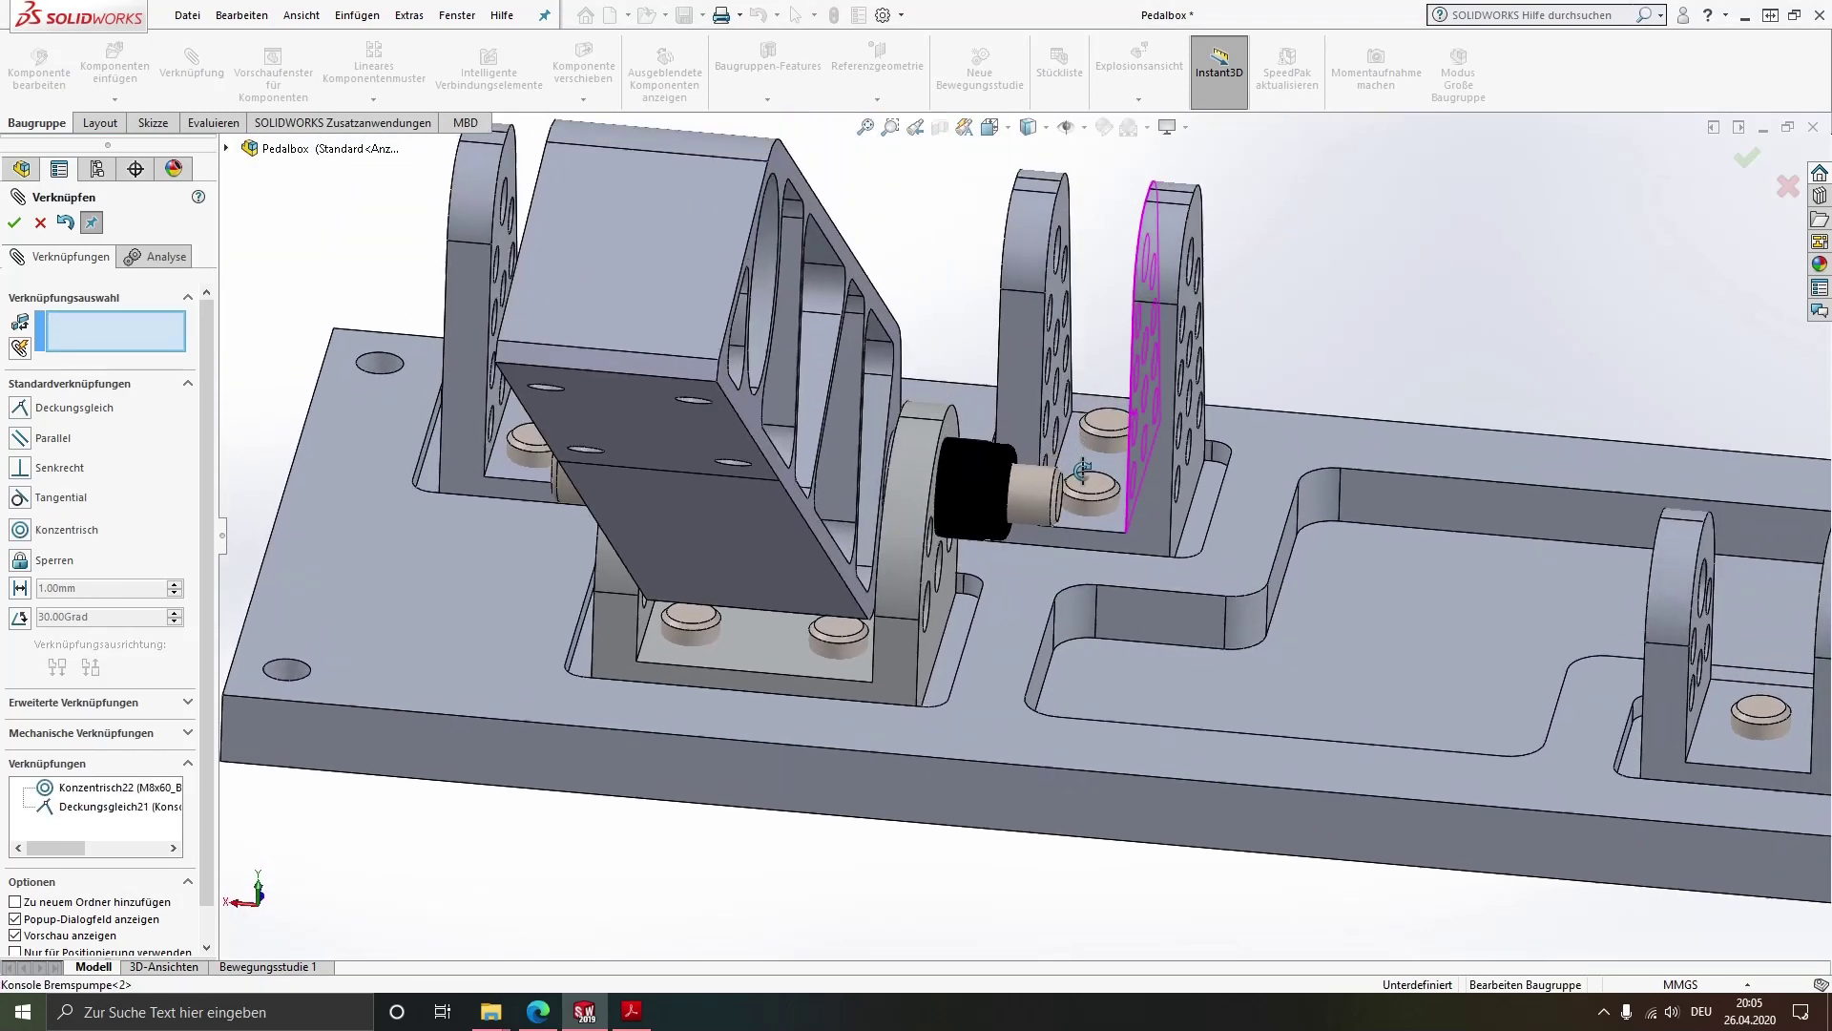
pyautogui.press('Escape')
# Insert Master Cylinder from Aufgabe 4.1 - Komponenten and place it above the base plate
pyautogui.scroll(2, 958, 483)
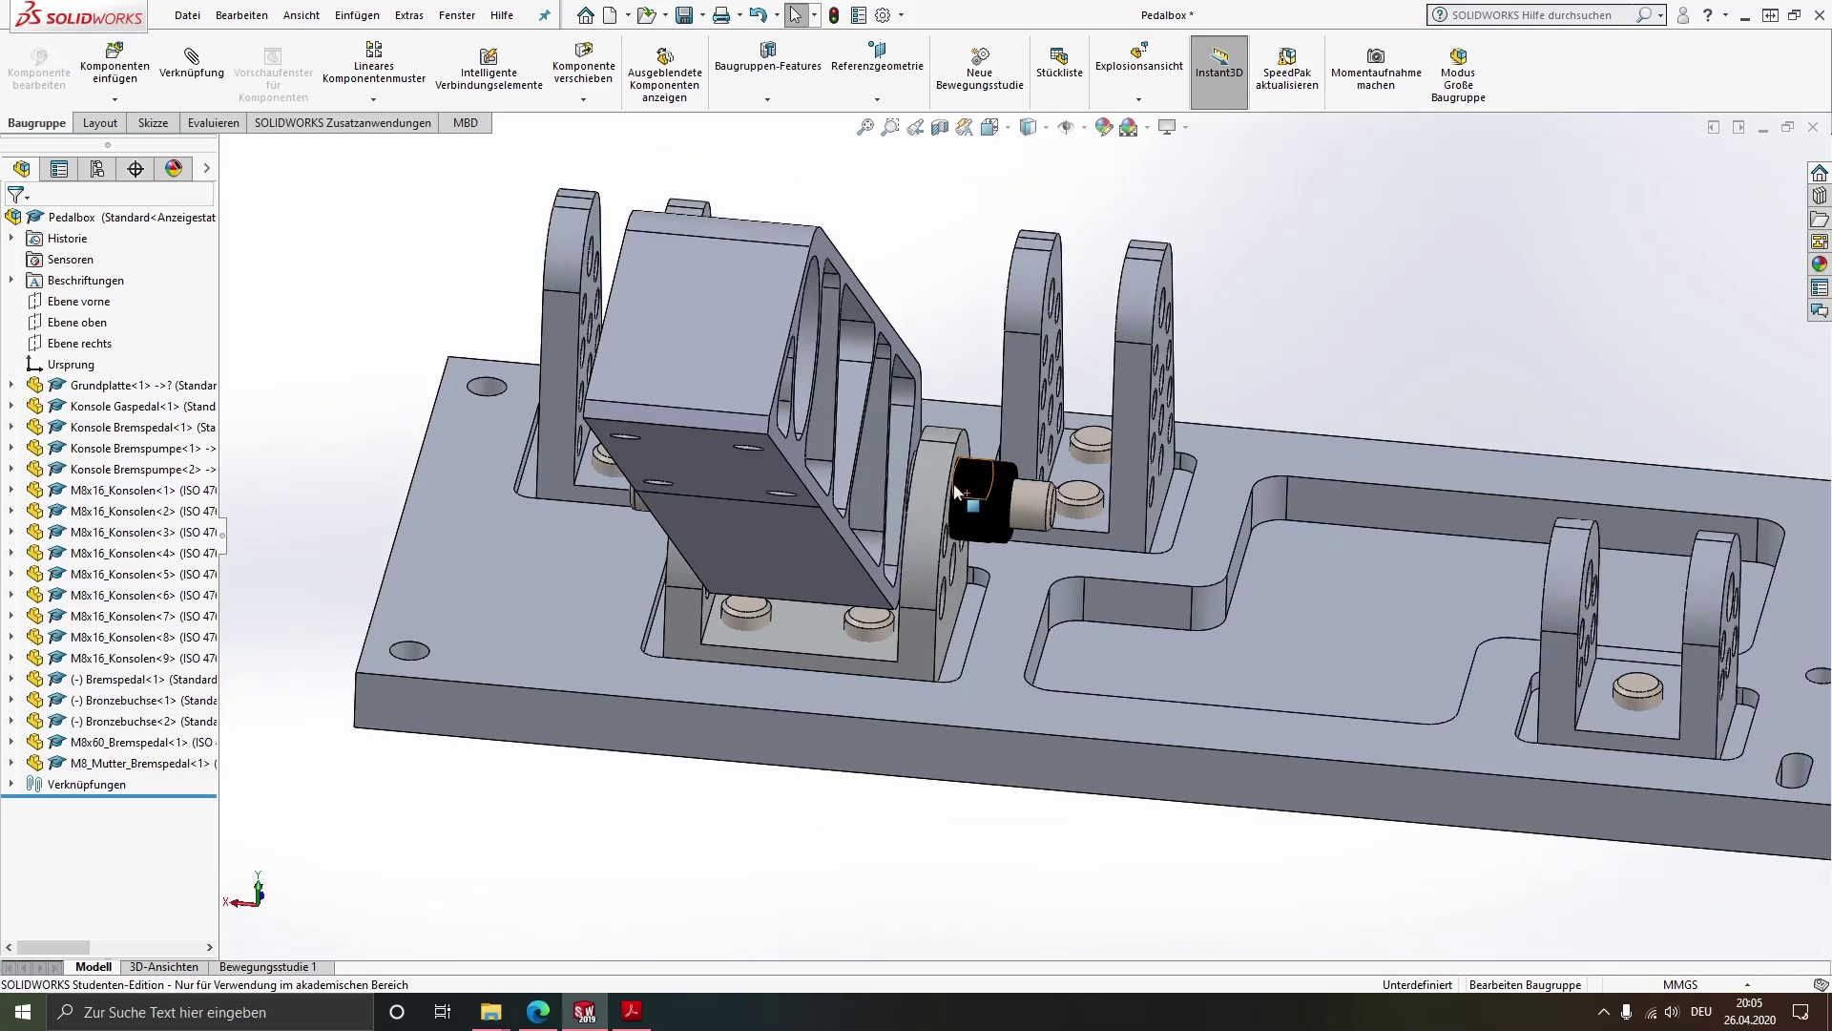
pyautogui.scroll(2, 1080, 472)
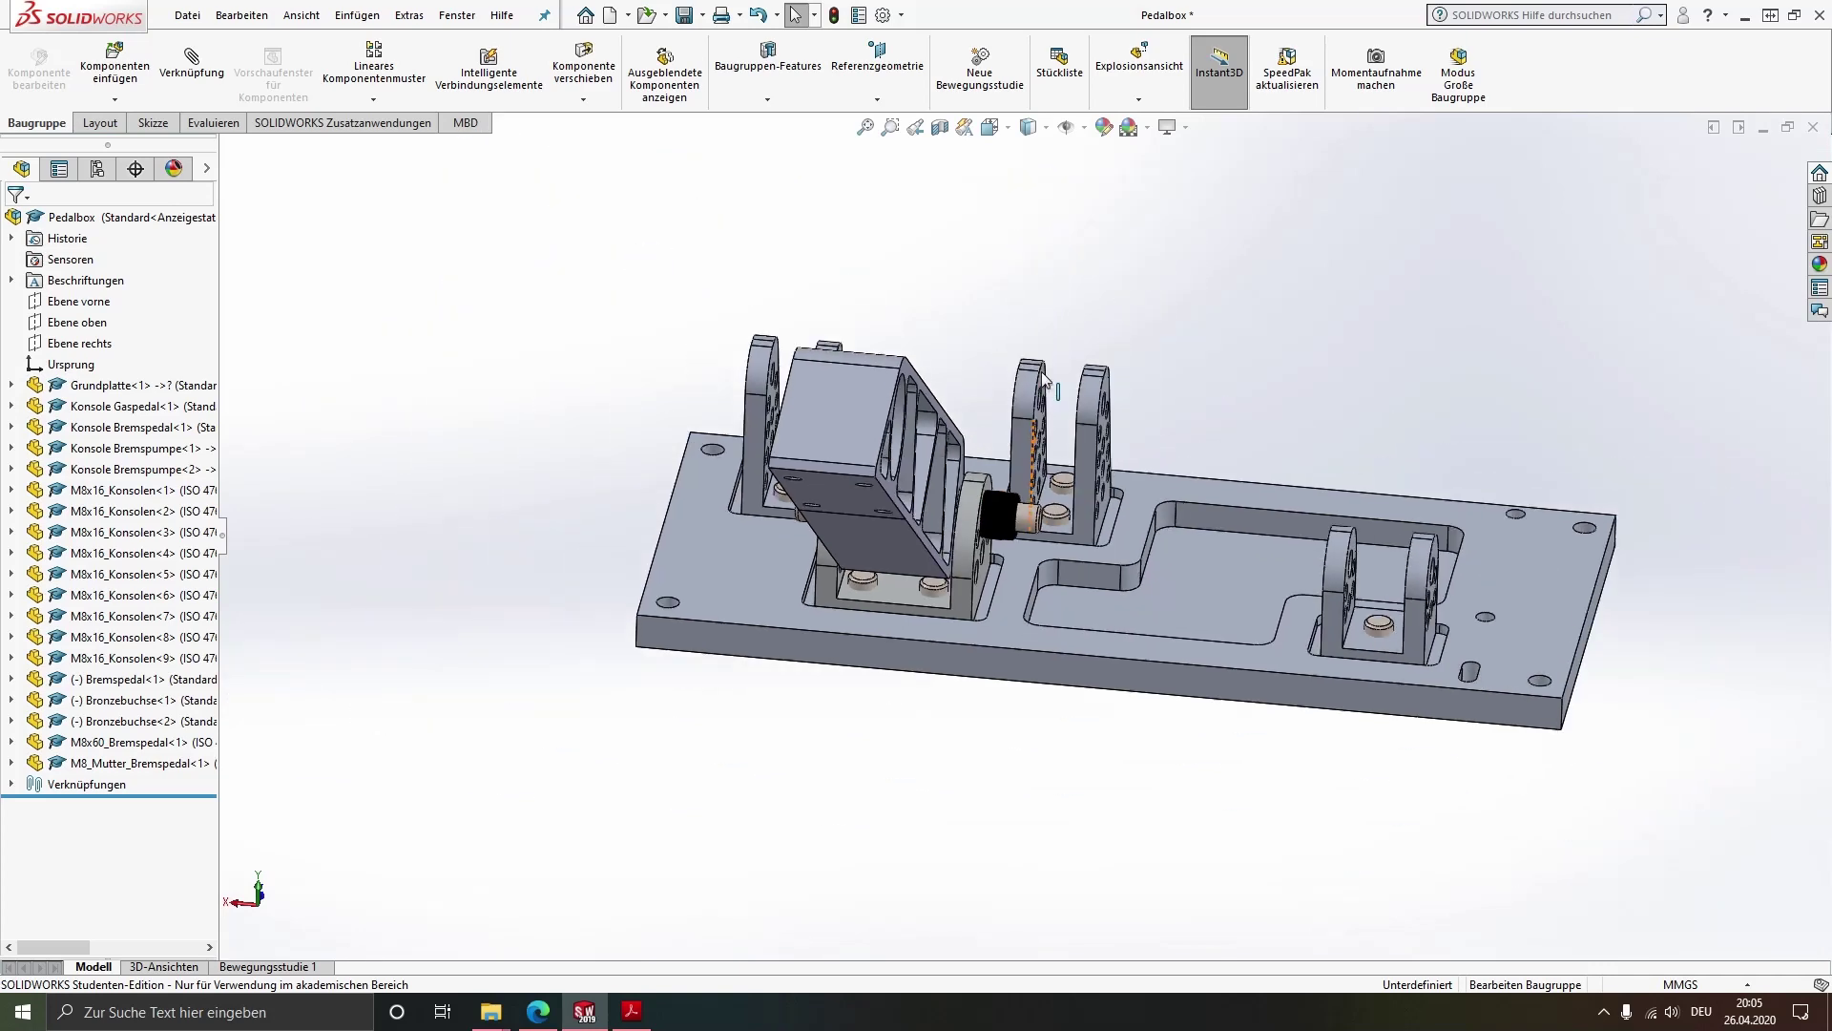
pyautogui.scroll(-3, 964, 284)
pyautogui.moveTo(964, 284); pyautogui.dragTo(977, 520, button='middle')
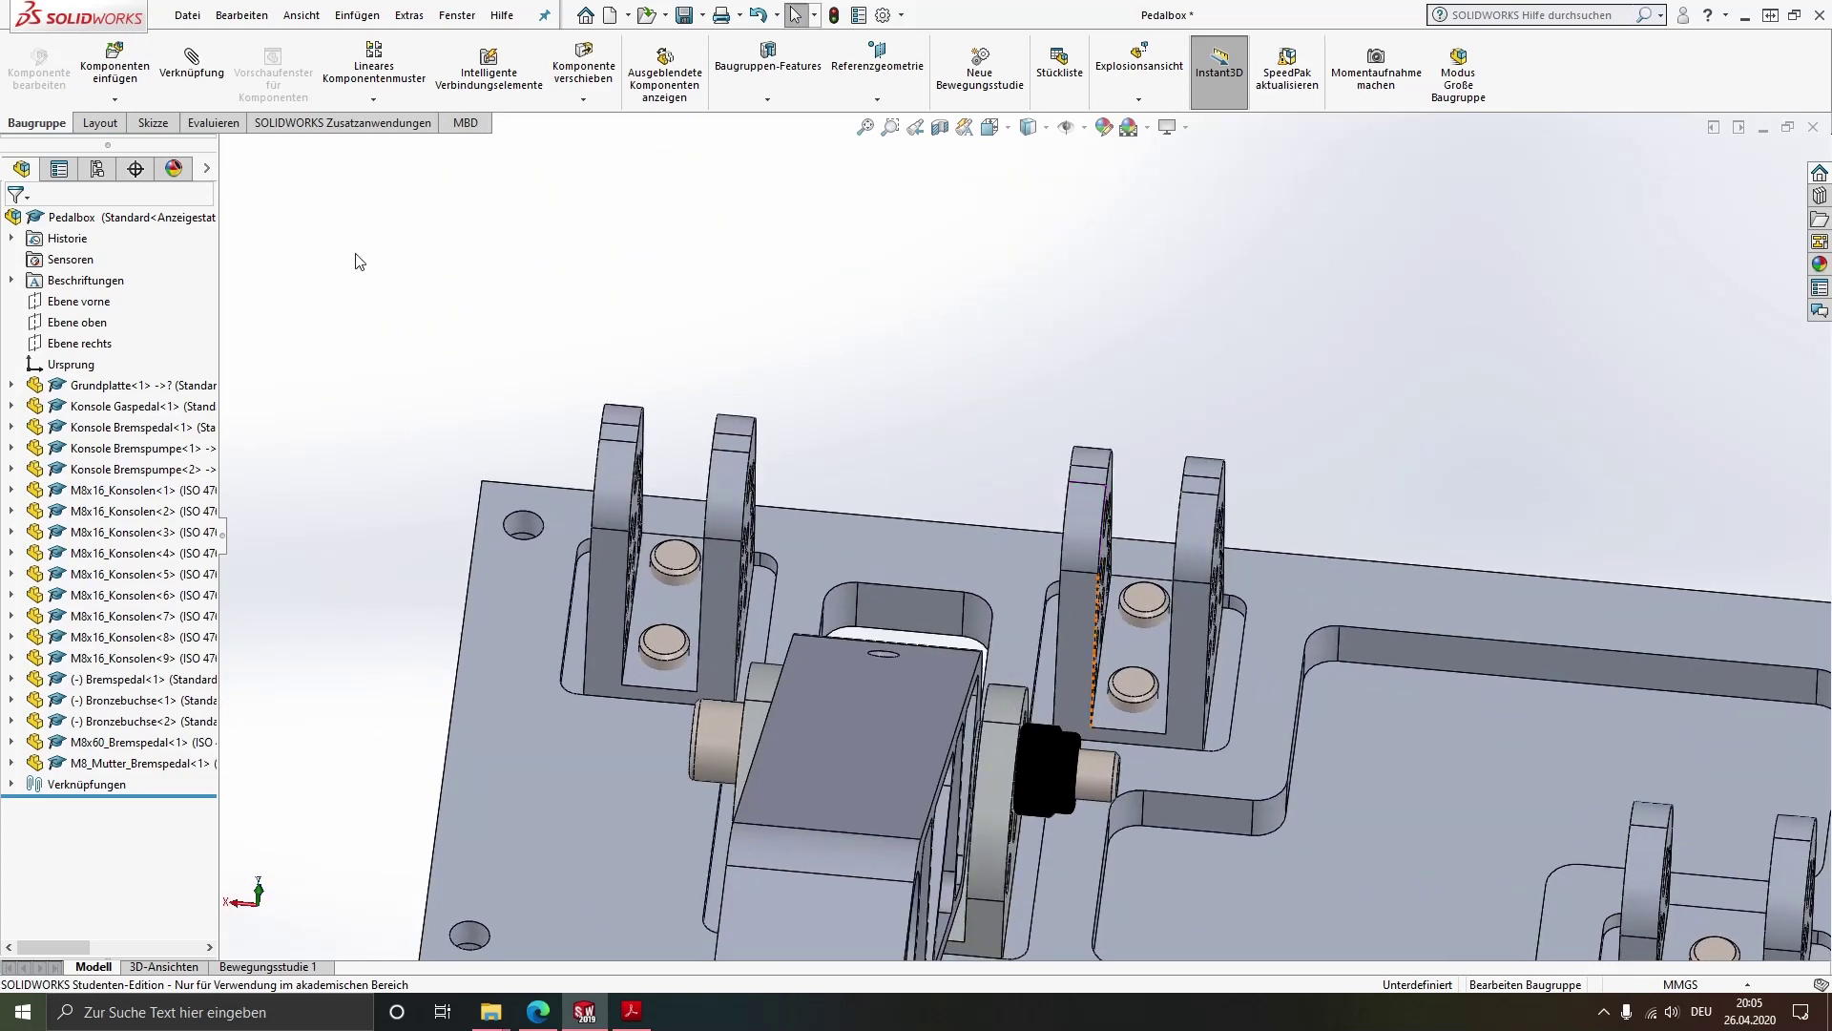
pyautogui.click(115, 60)
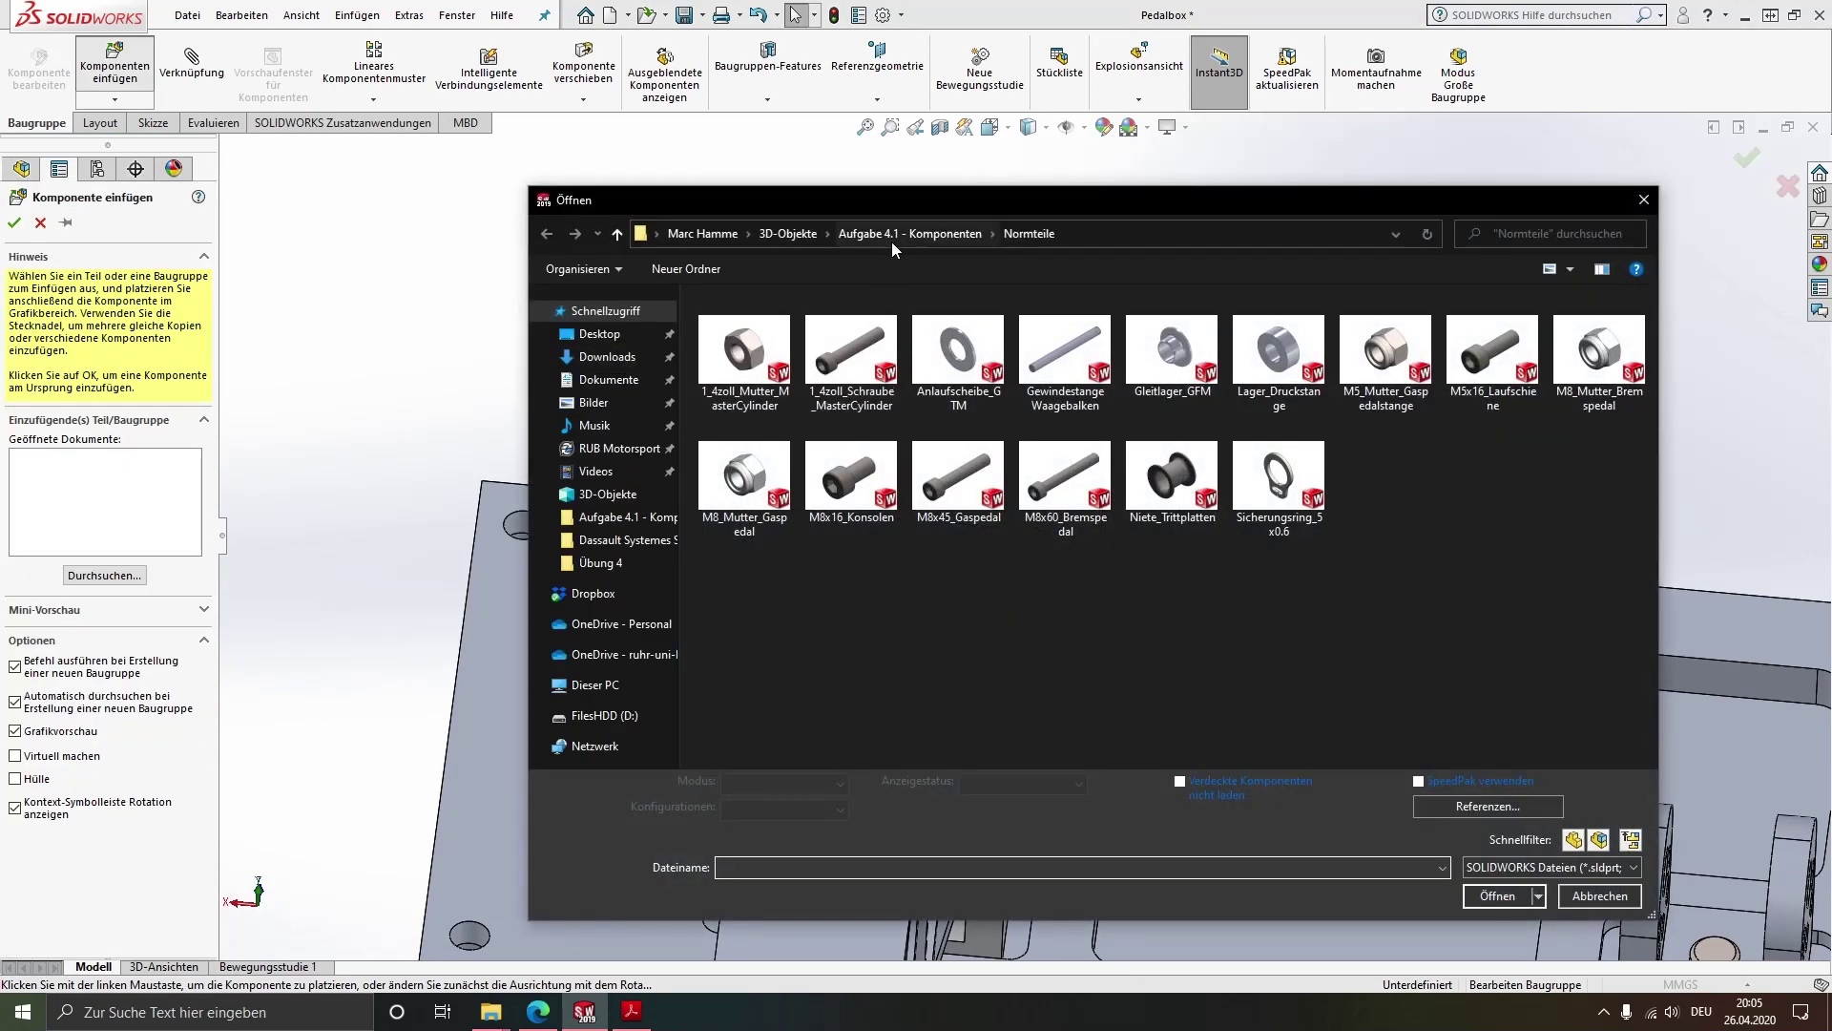
pyautogui.click(892, 238)
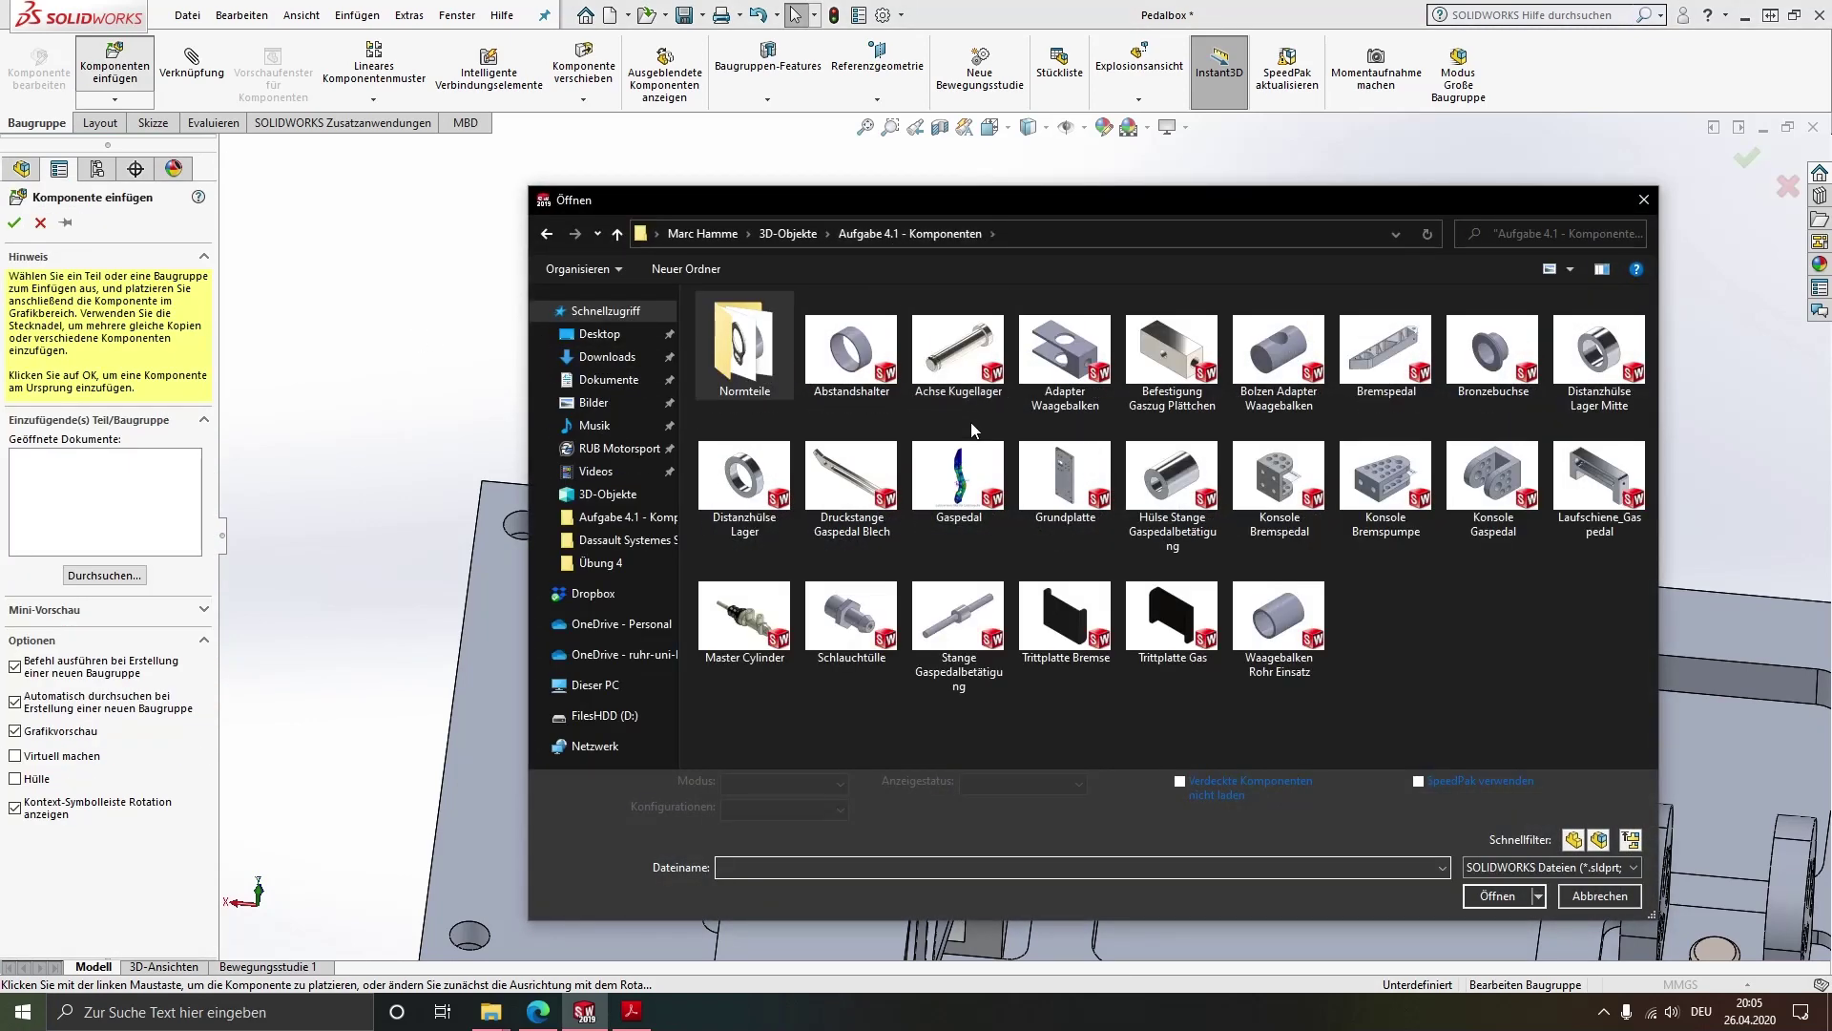
pyautogui.doubleClick(993, 477)
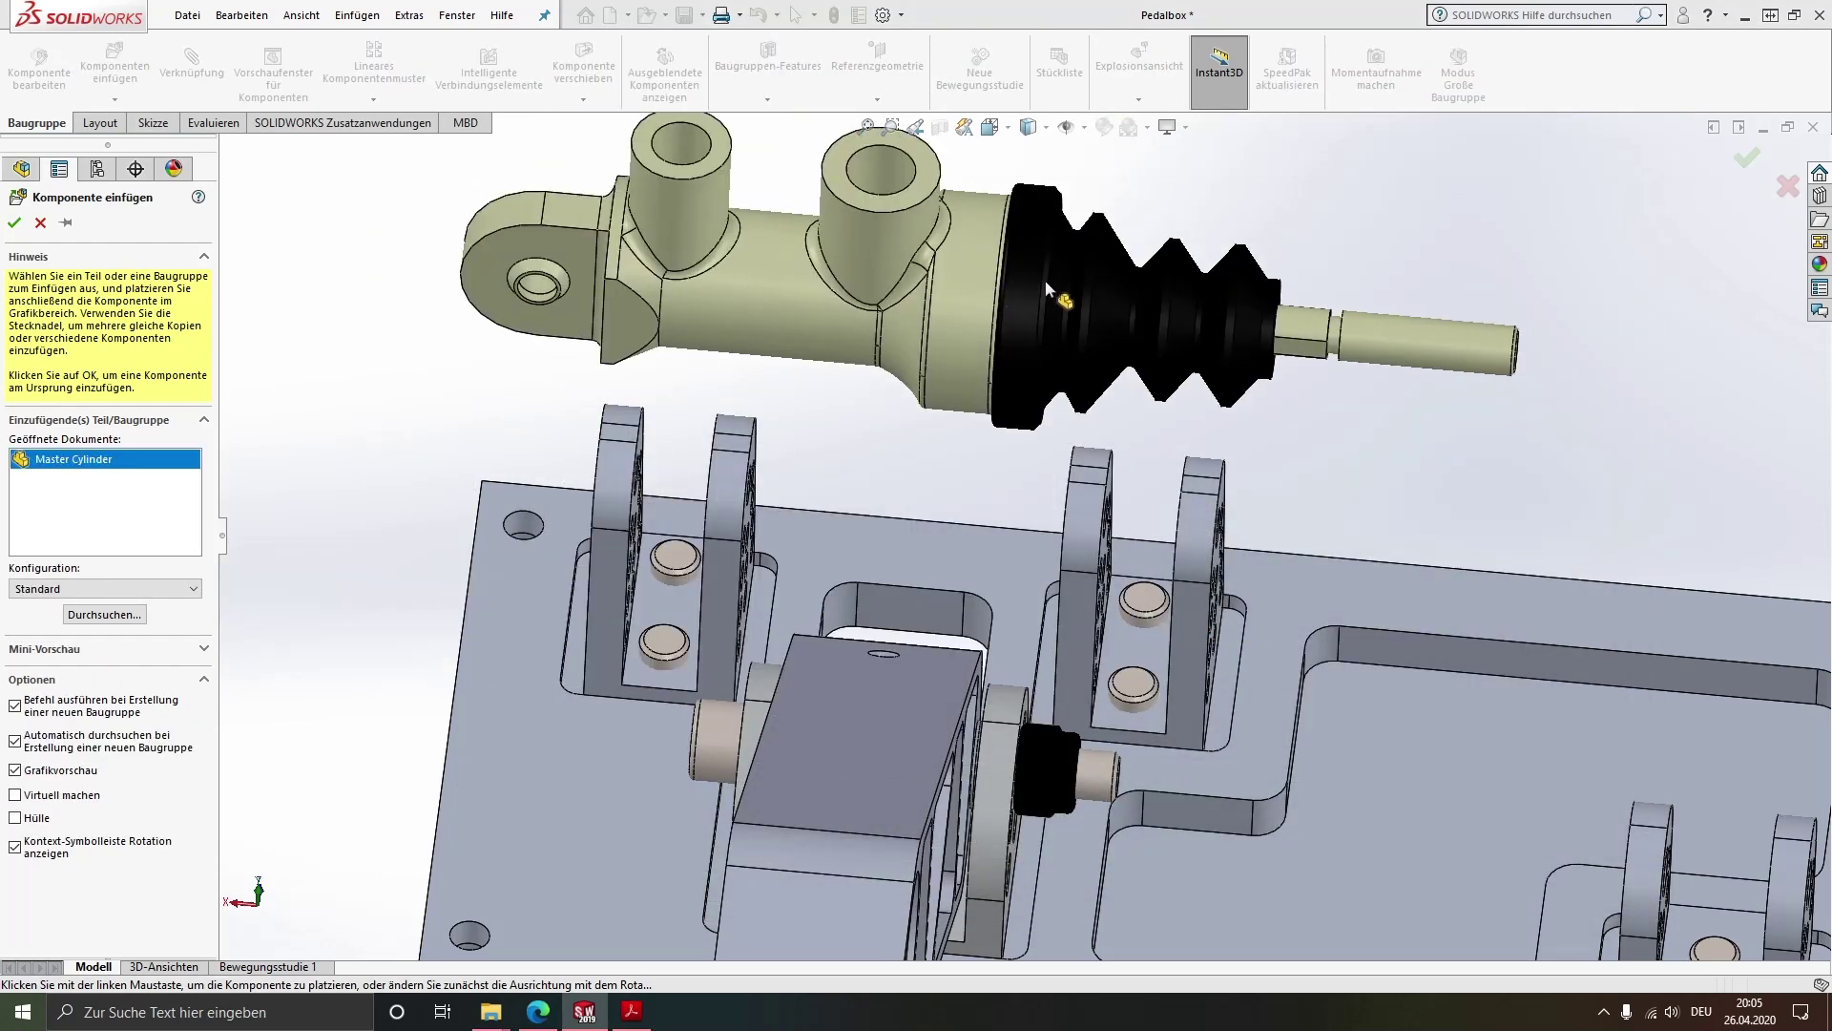
pyautogui.click(970, 318)
# Mate the master cylinder's eye concentric with the brake-pump bracket hole
pyautogui.press('f')
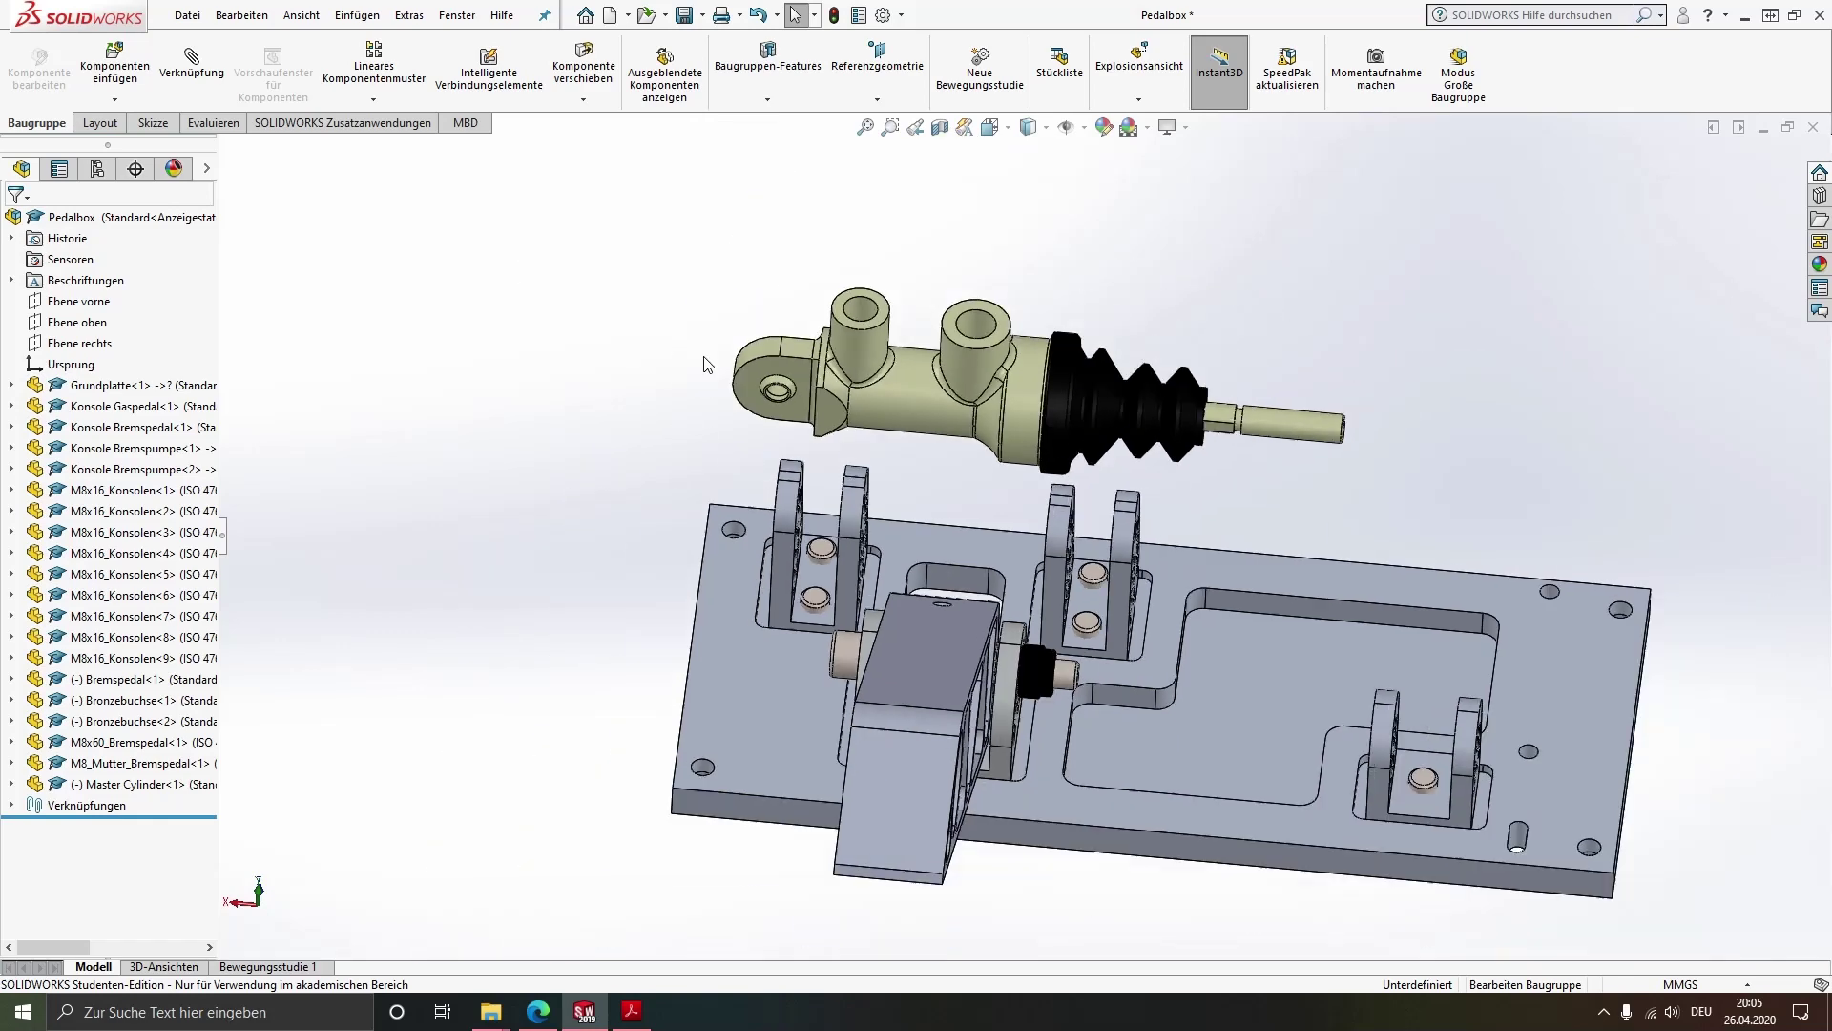
pyautogui.scroll(-4, 711, 364)
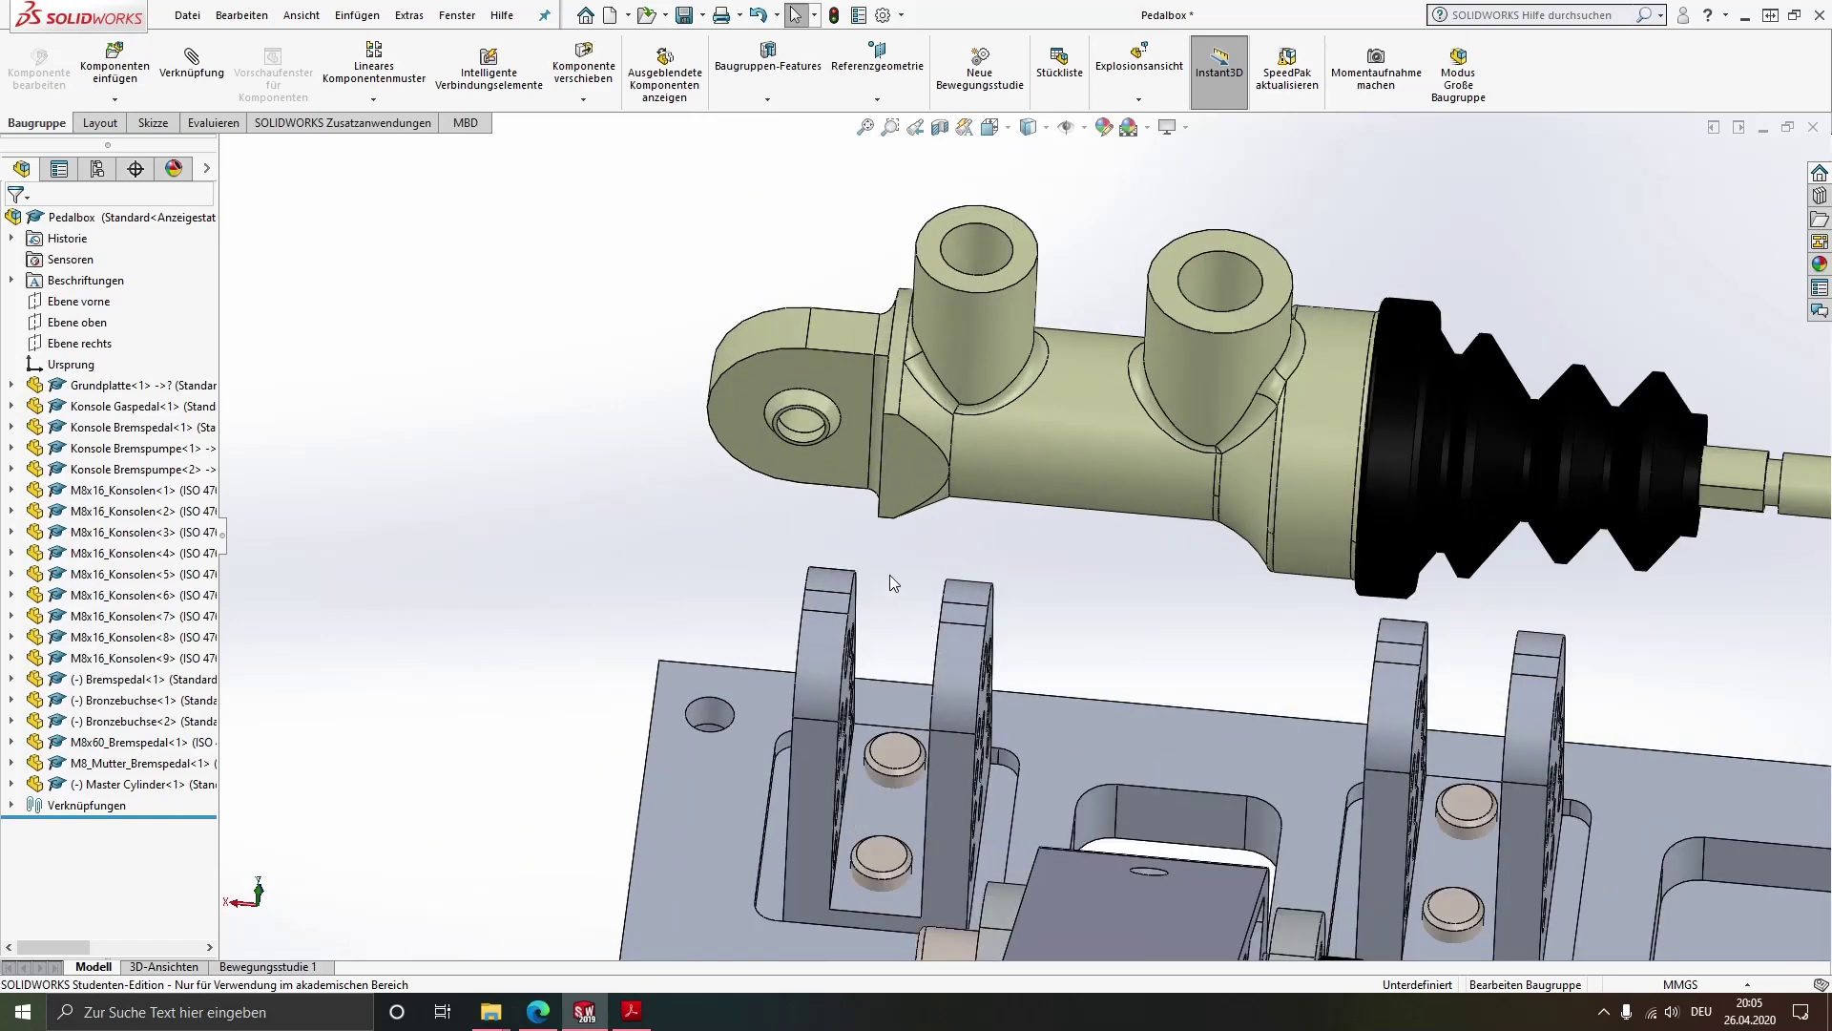
pyautogui.click(801, 420)
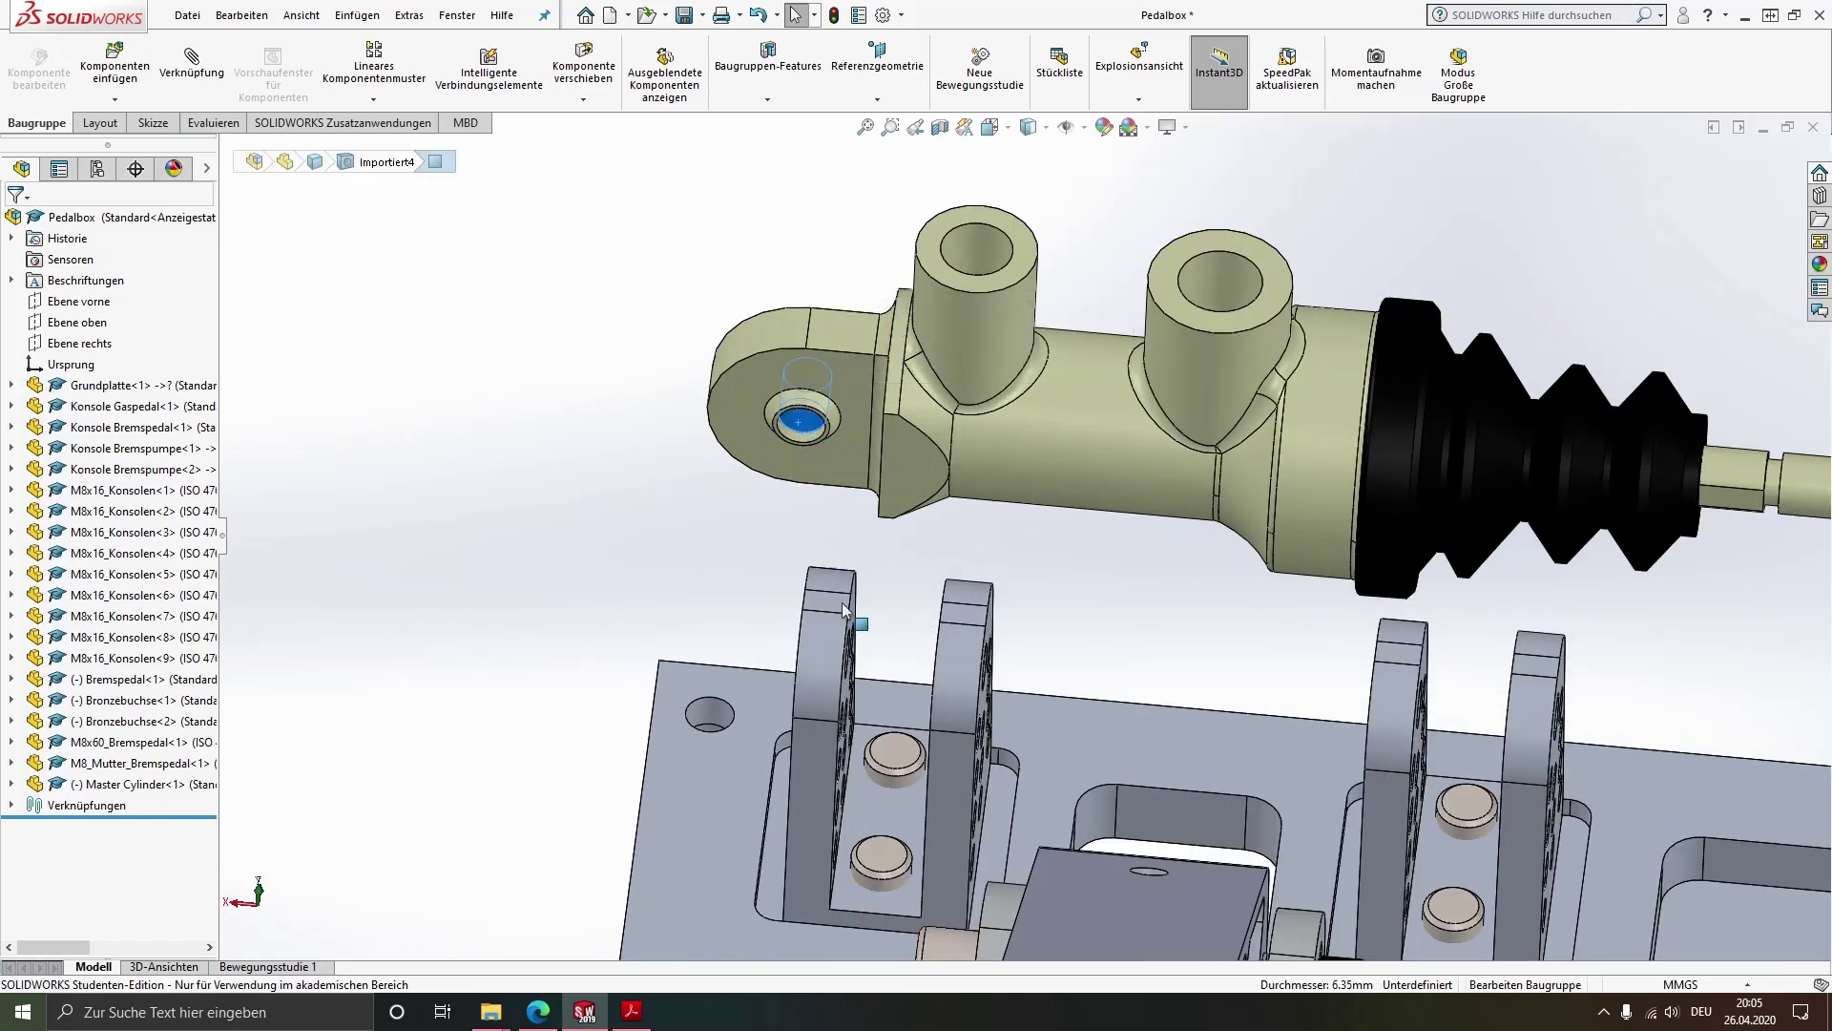
pyautogui.moveTo(950, 685); pyautogui.dragTo(766, 664, button='middle')
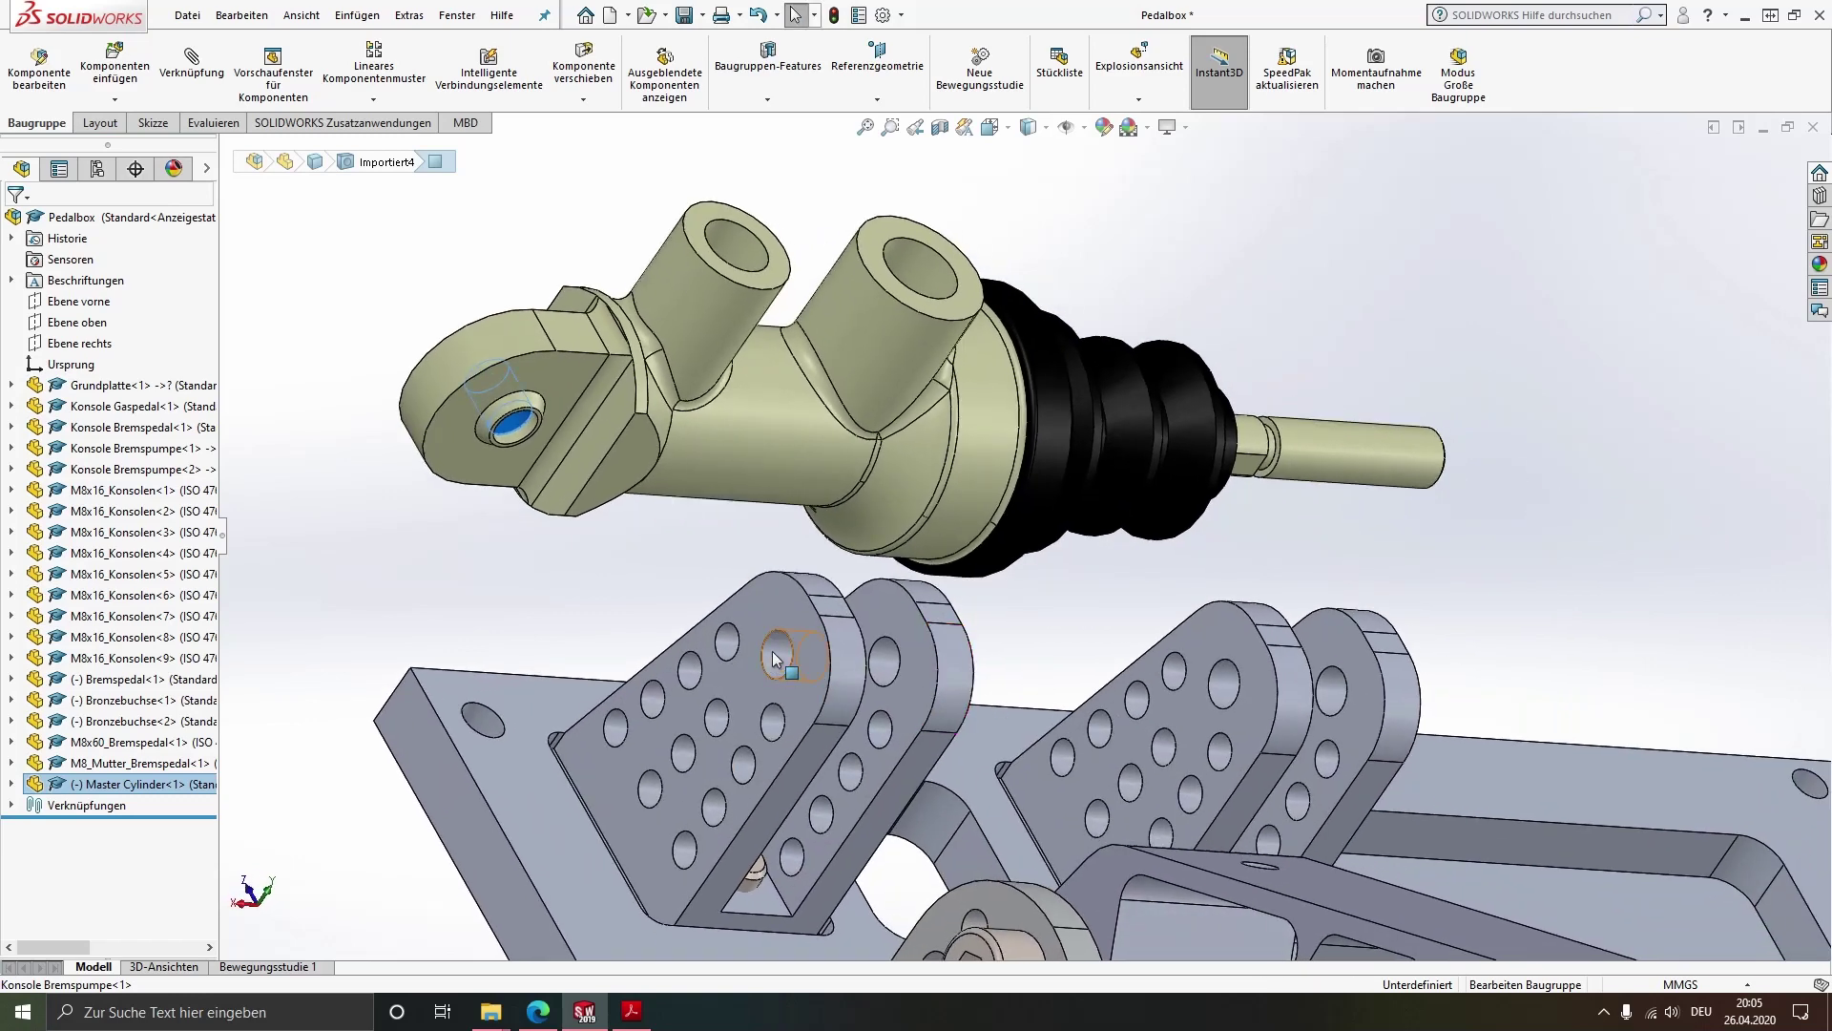
pyautogui.keyDown('ctrl'); pyautogui.click(775, 658); pyautogui.keyUp('ctrl')
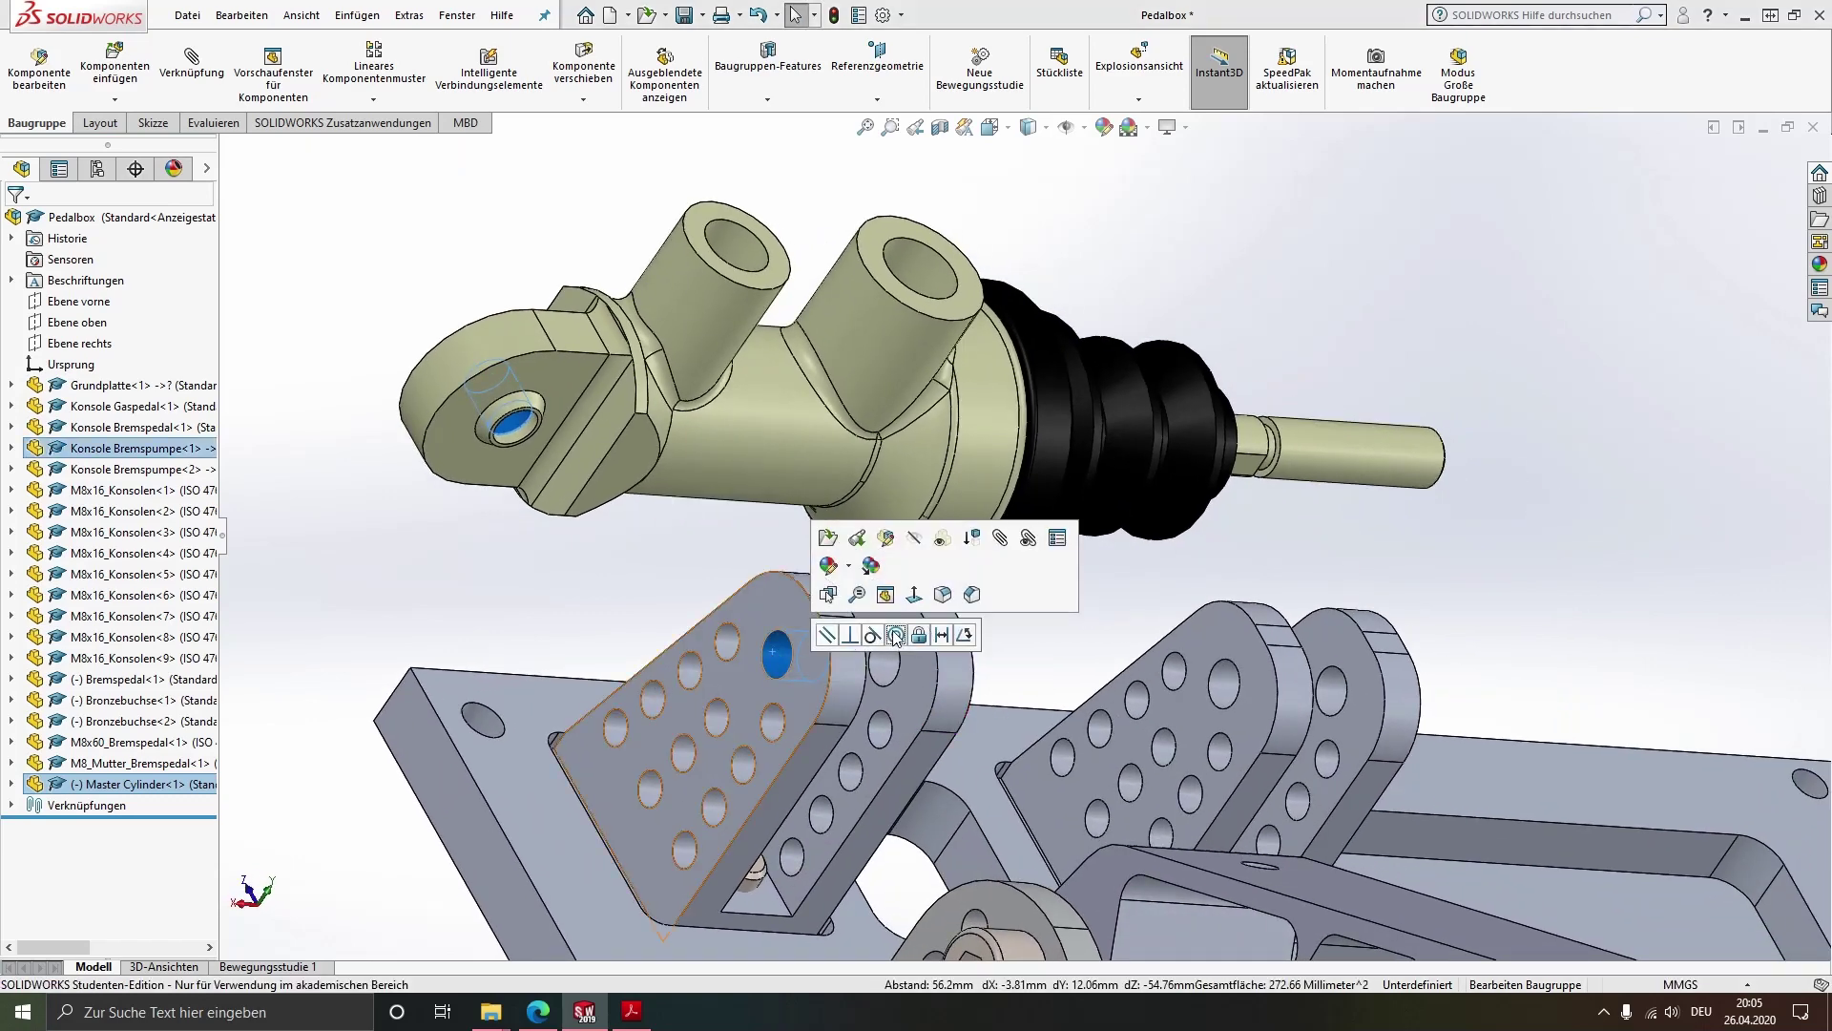
pyautogui.click(895, 634)
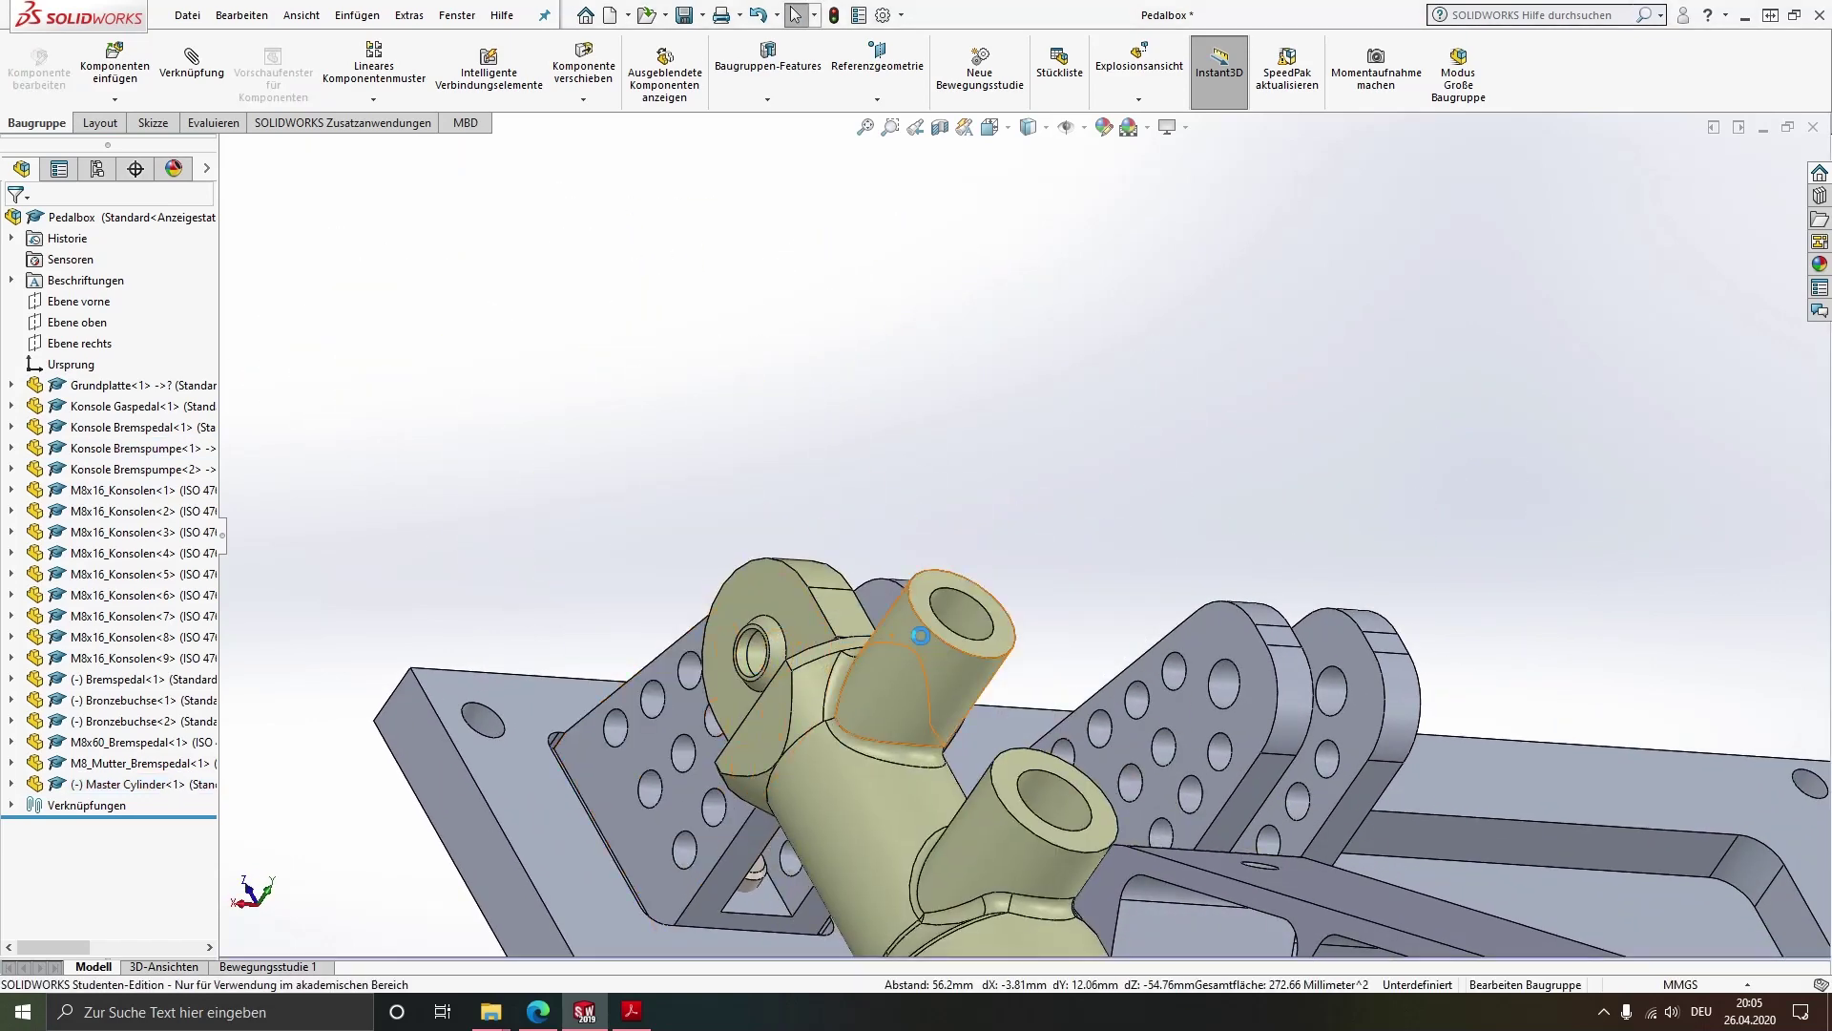
# Rotate the master cylinder upright into position with Move Component
pyautogui.moveTo(840, 673); pyautogui.dragTo(713, 682, button='middle')
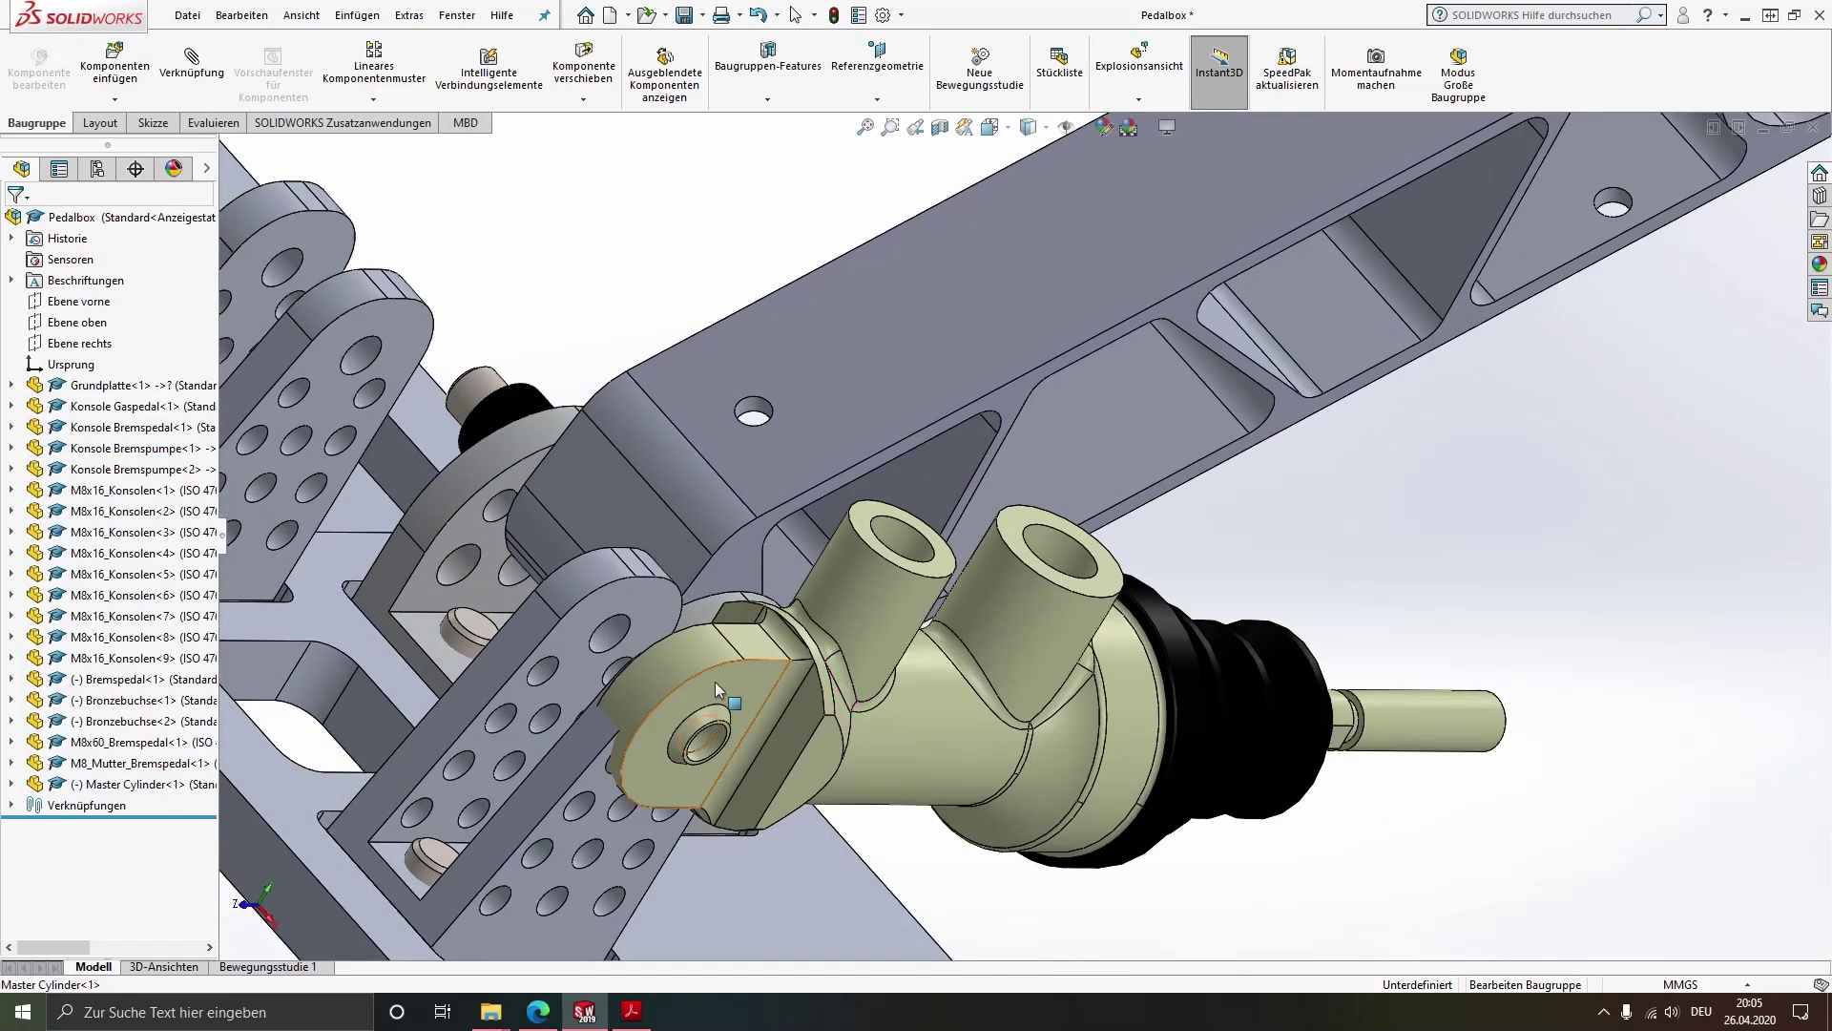
pyautogui.scroll(5, 714, 681)
pyautogui.moveTo(788, 621)
pyautogui.mouseDown(button='middle')
pyautogui.moveTo(933, 741)
pyautogui.moveTo(841, 654)
pyautogui.mouseUp(button='middle')
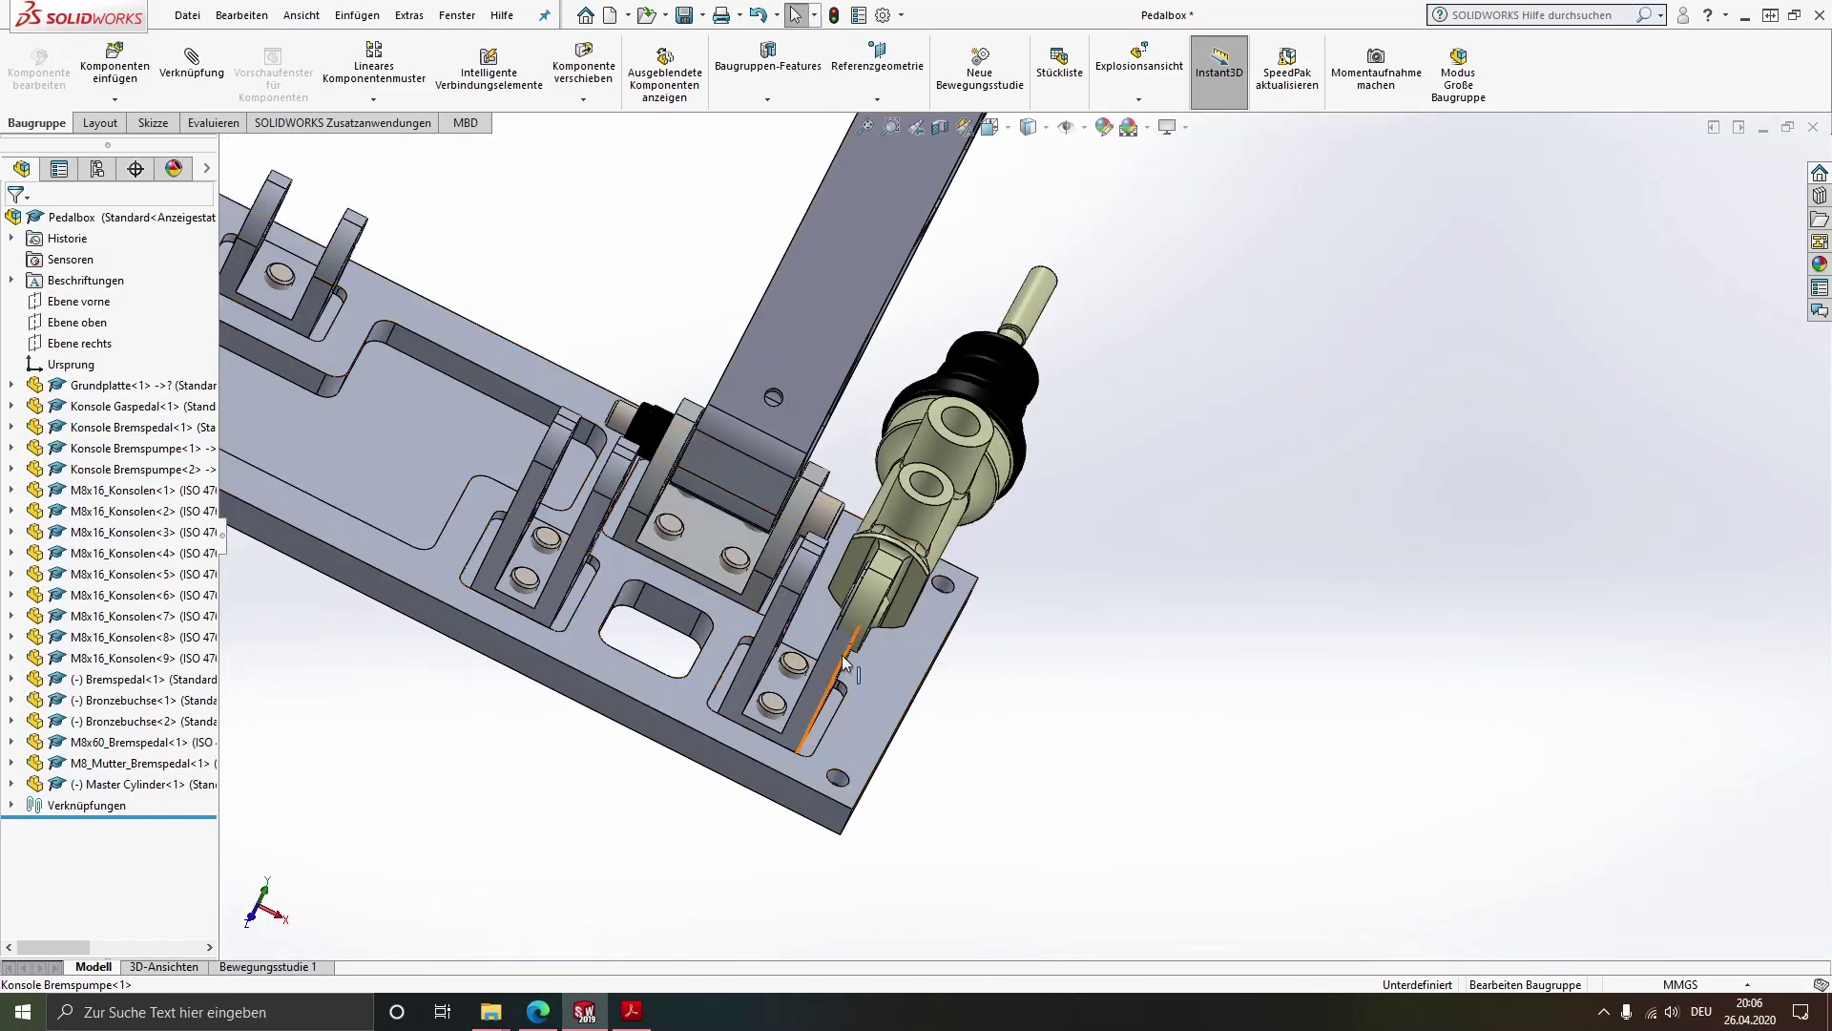
pyautogui.scroll(-4, 841, 654)
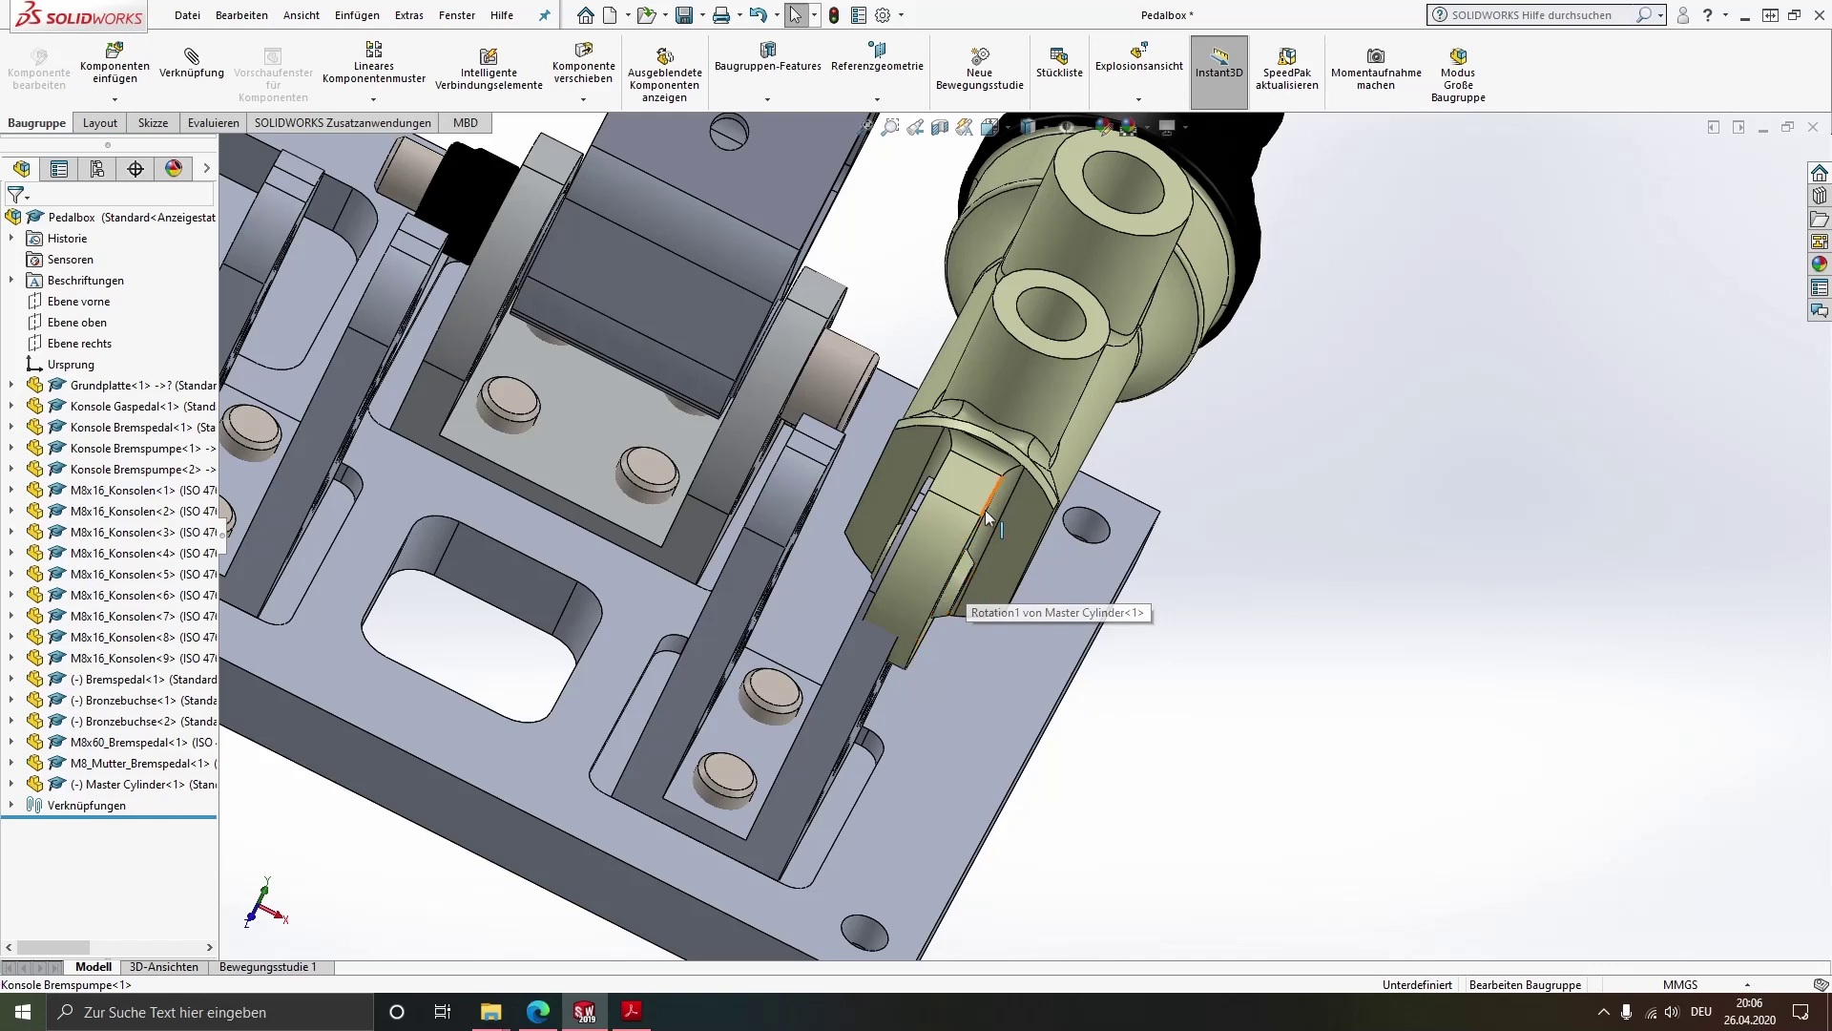
pyautogui.moveTo(953, 466); pyautogui.dragTo(1057, 534)
pyautogui.press('Escape')
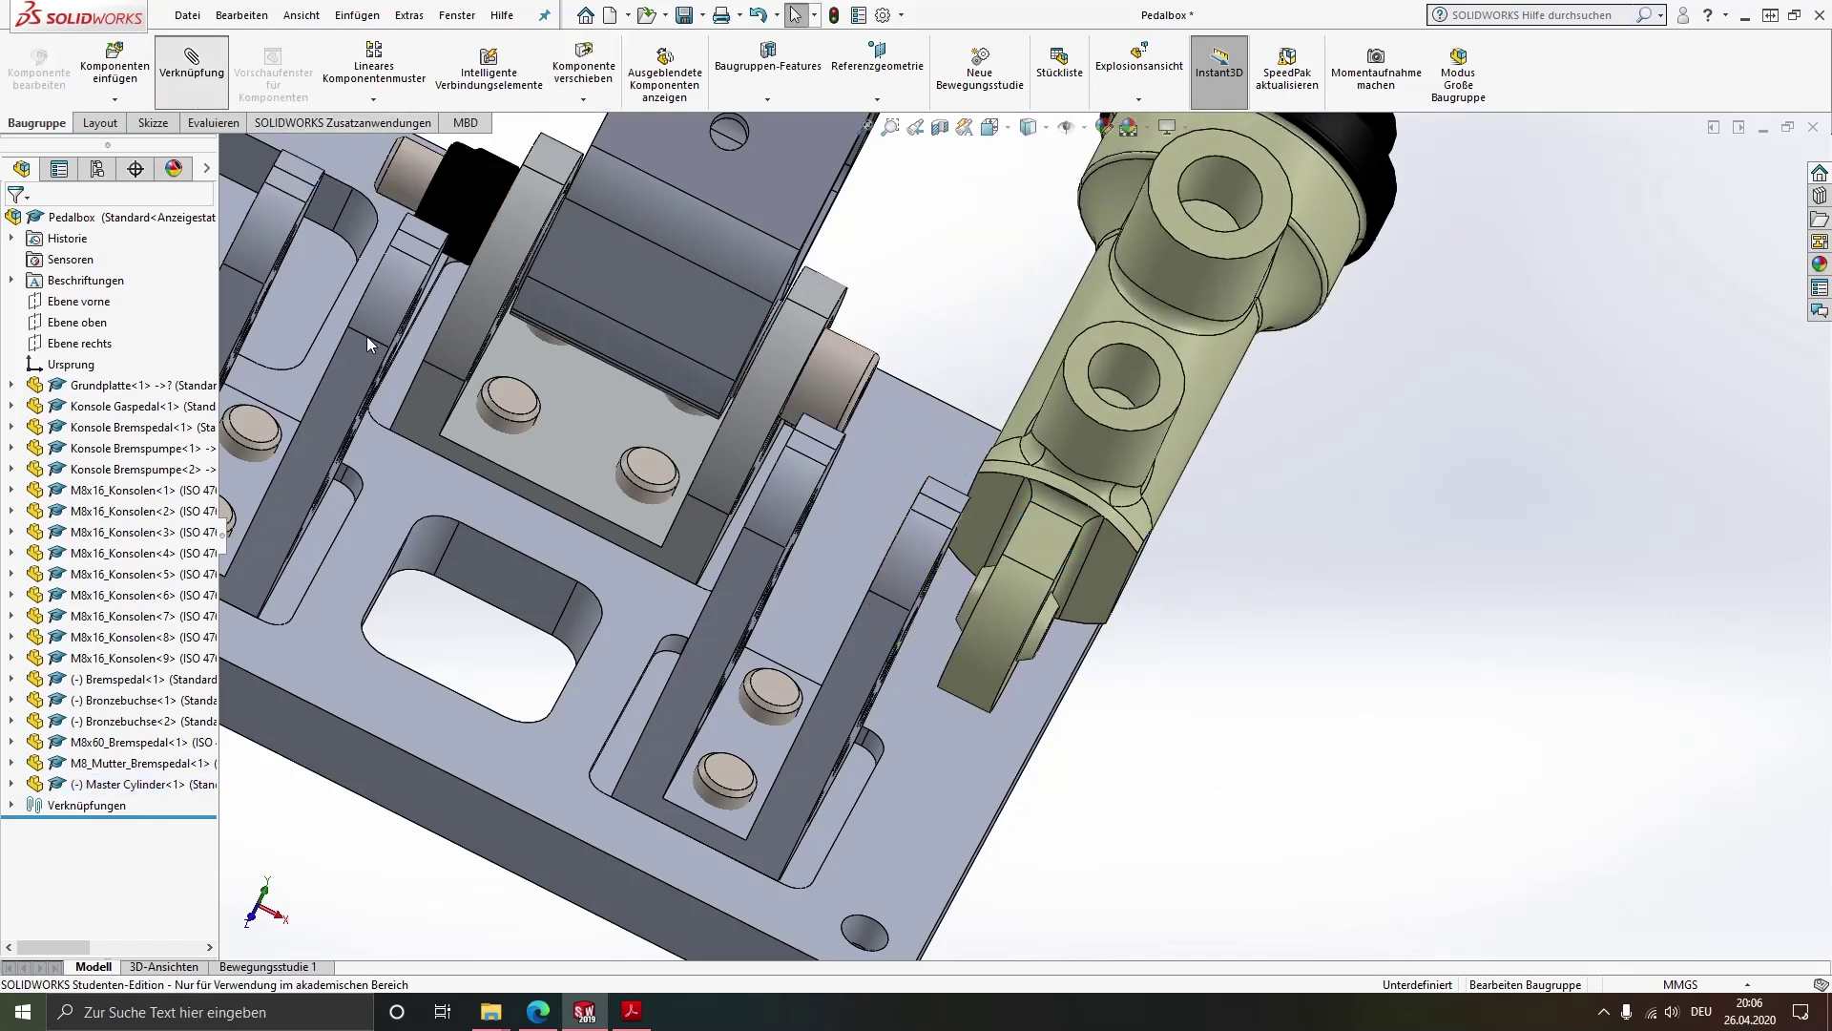
# Start an advanced Width mate and select both side faces of the cylinder's clevis
pyautogui.click(64, 703)
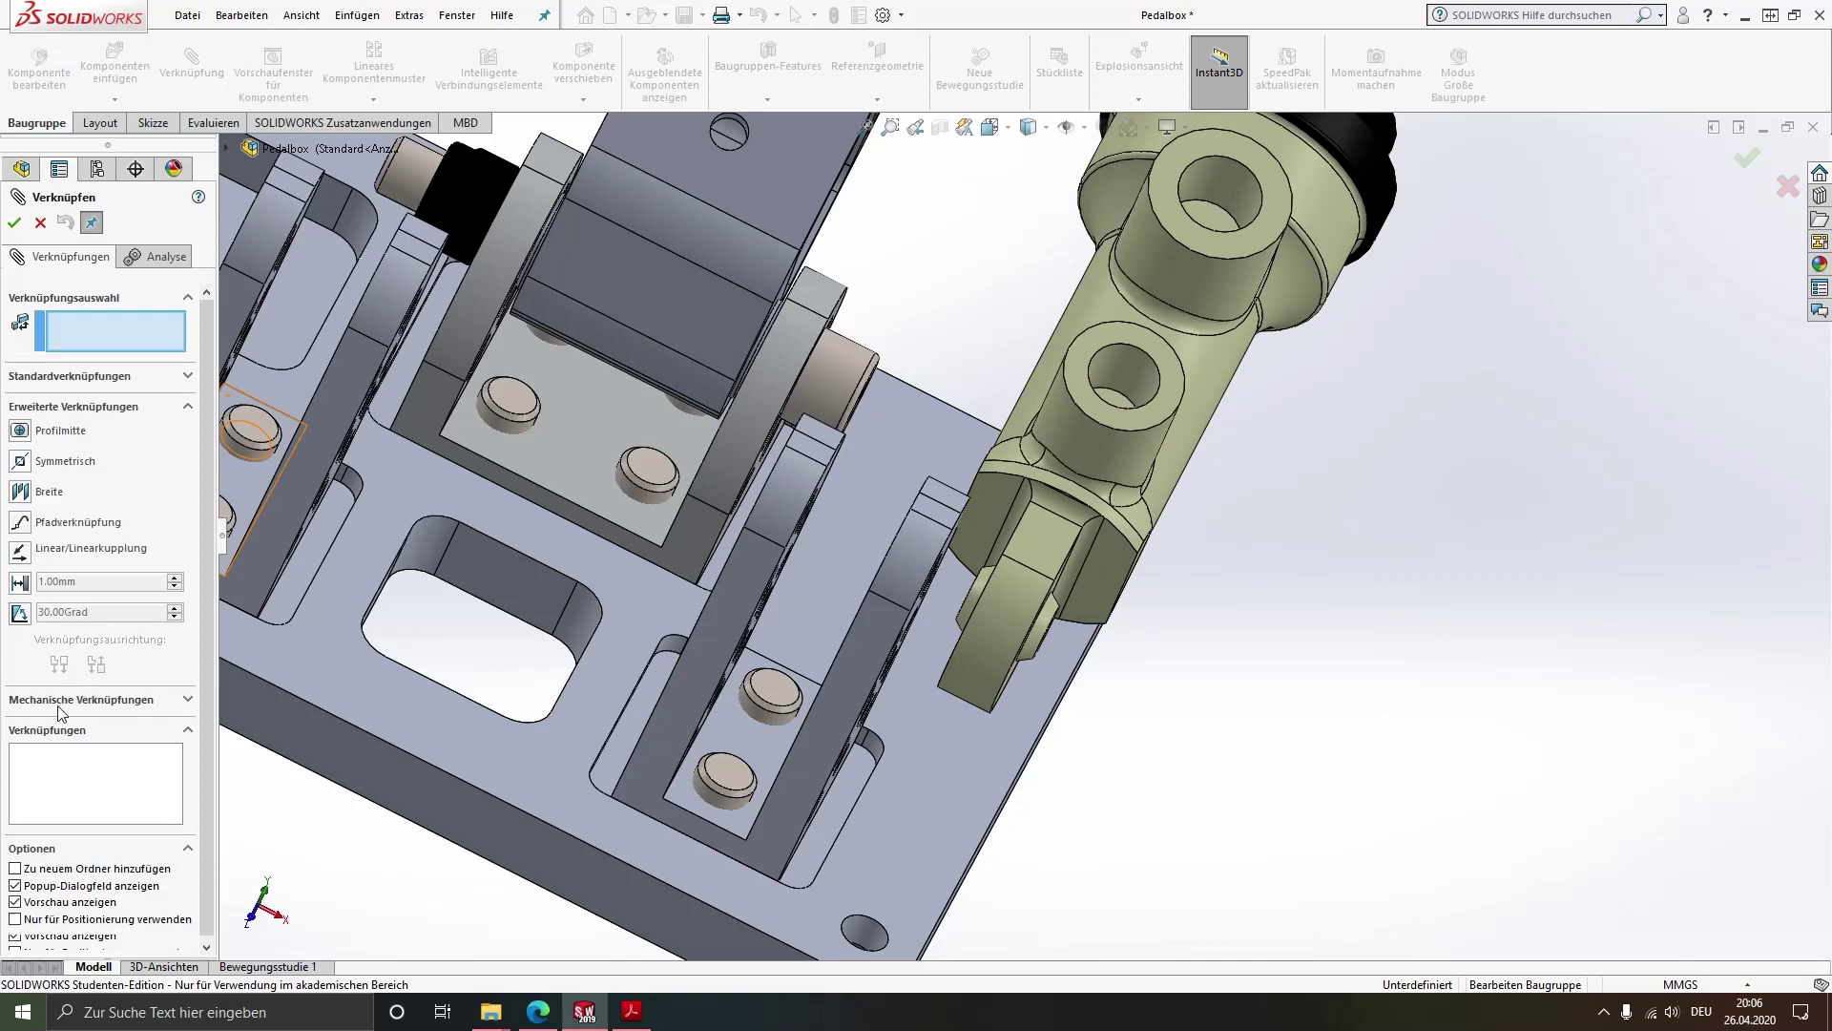
pyautogui.moveTo(815, 635); pyautogui.dragTo(904, 670, button='middle')
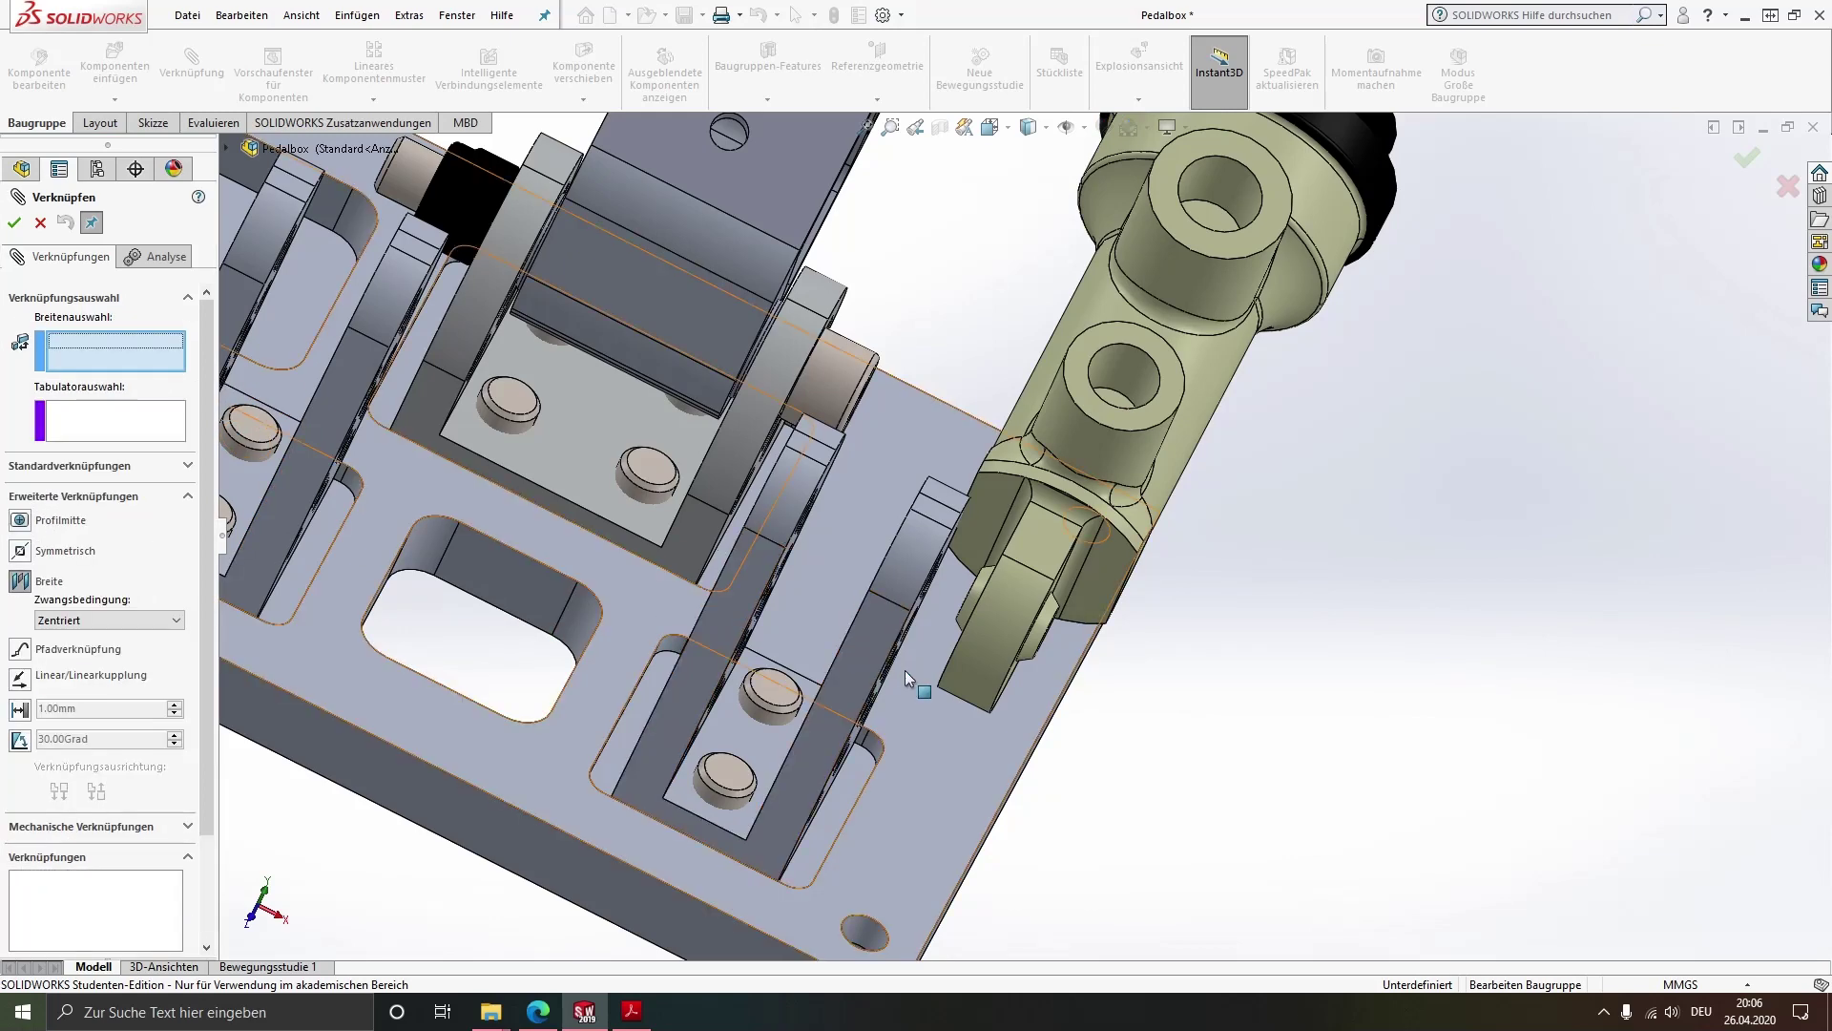
pyautogui.scroll(-3, 904, 670)
pyautogui.scroll(-2, 960, 580)
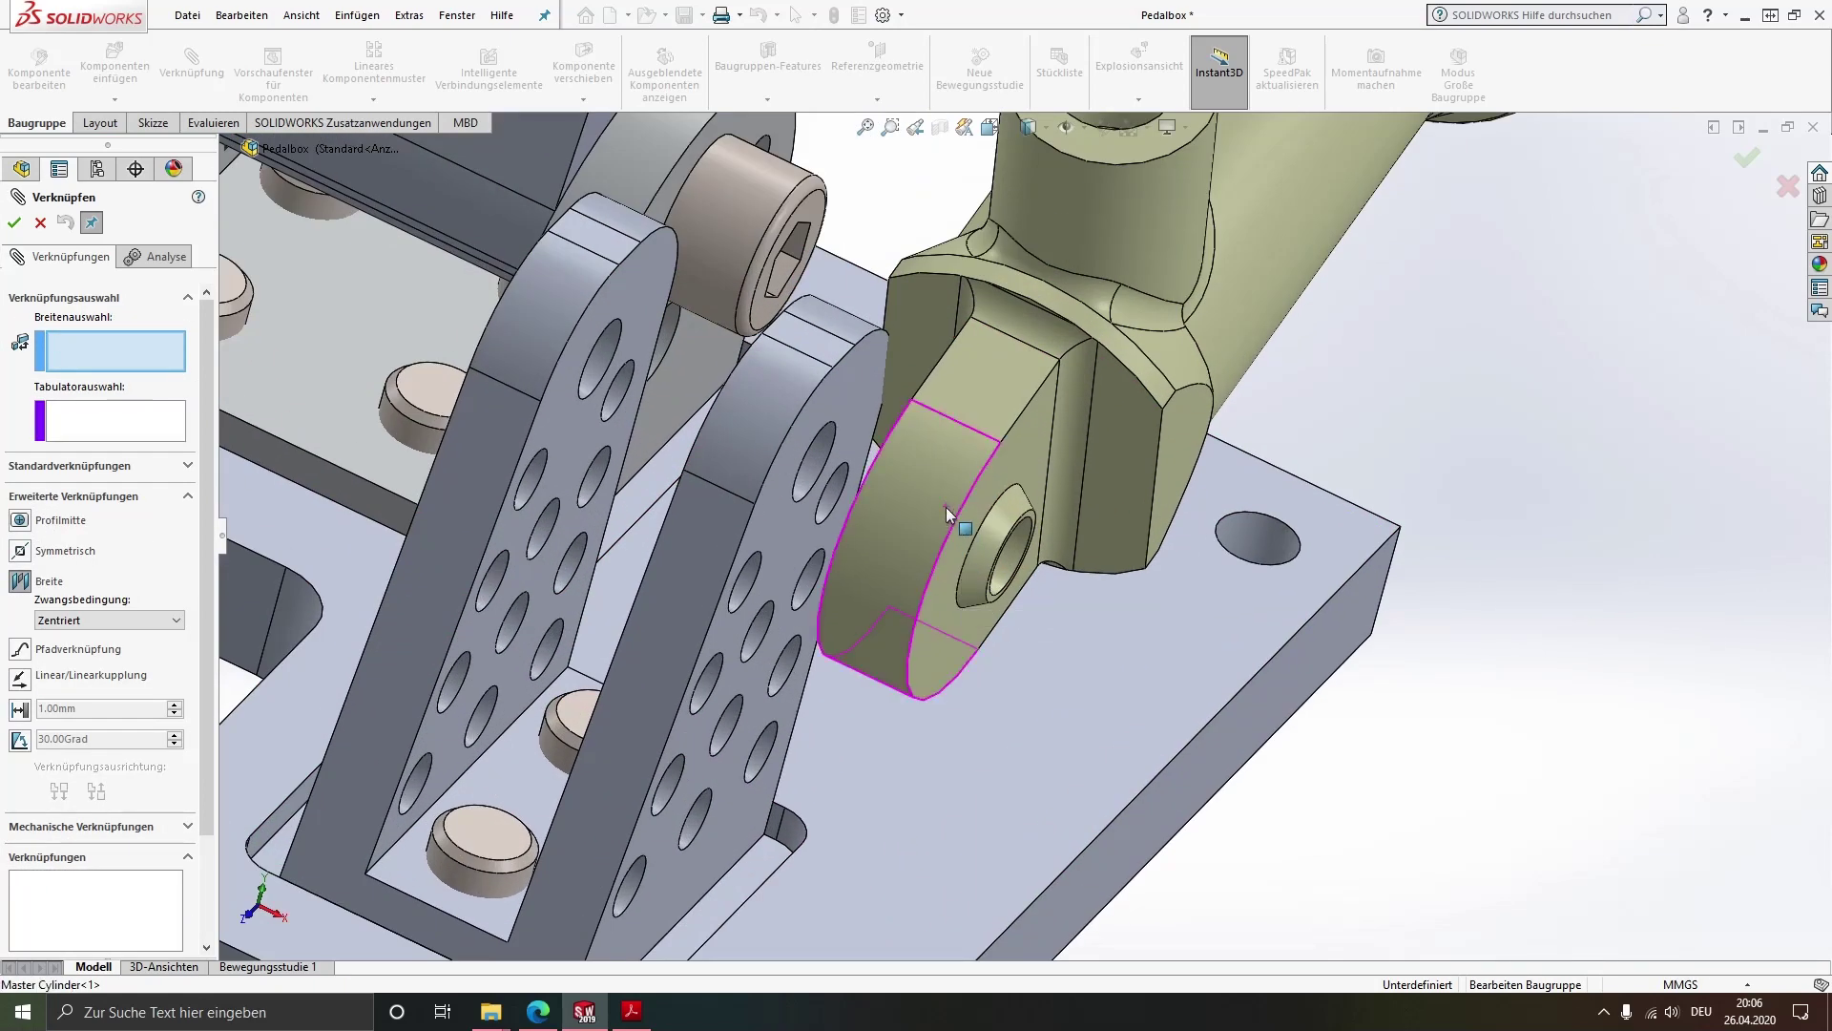
pyautogui.click(1013, 463)
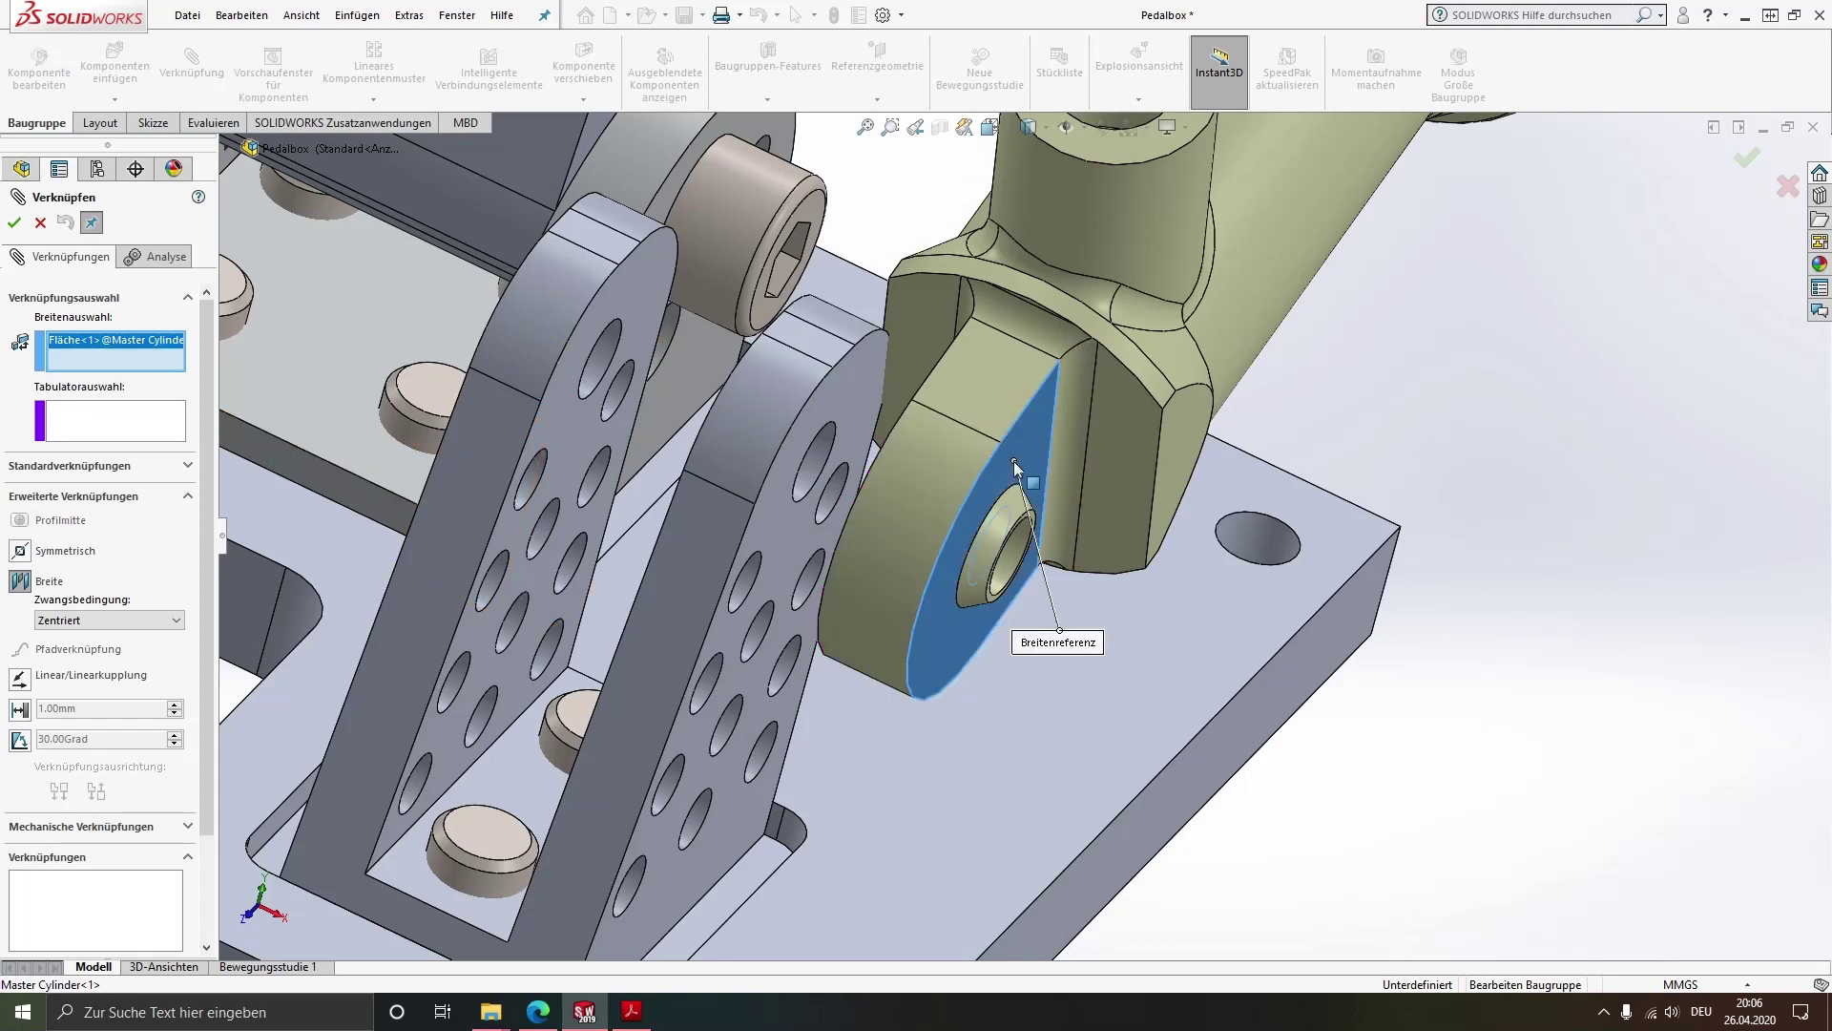
pyautogui.moveTo(886, 471); pyautogui.dragTo(952, 584, button='middle')
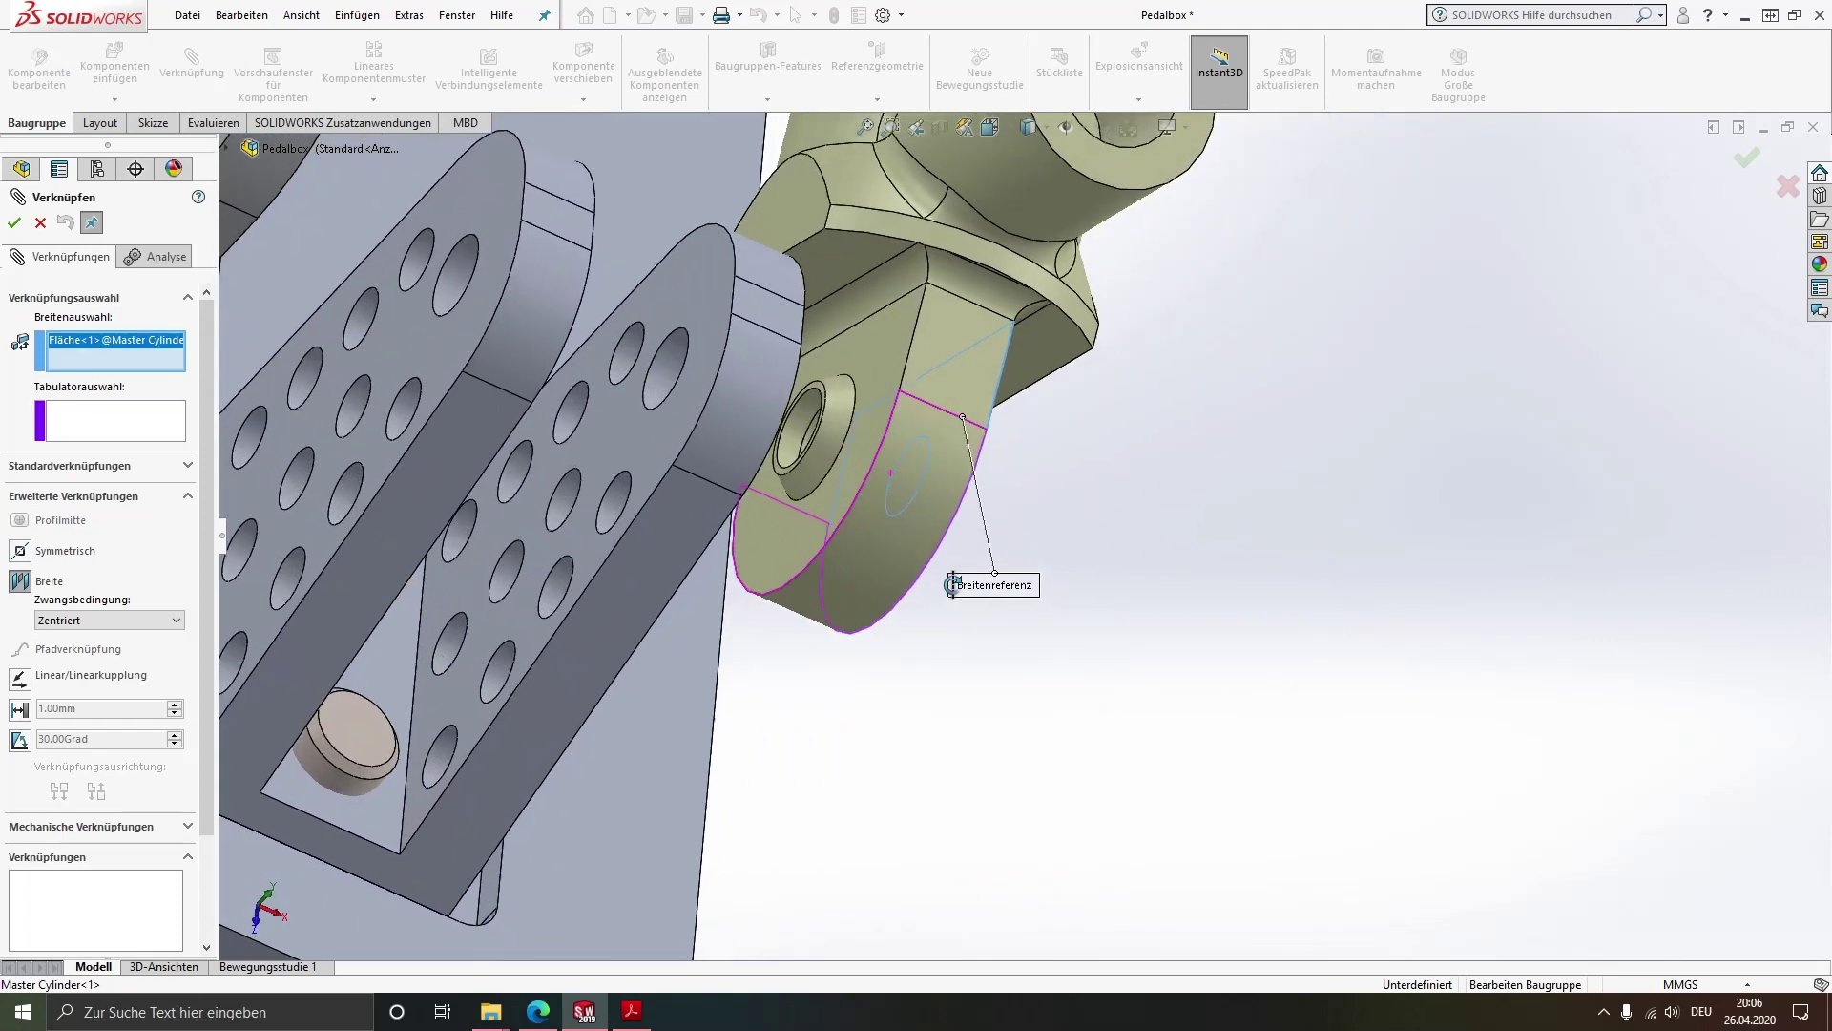
pyautogui.click(878, 365)
# Select both bracket plate faces as width limits and accept the centred width mate
pyautogui.click(638, 555)
pyautogui.moveTo(638, 555)
pyautogui.mouseDown(button='middle')
pyautogui.moveTo(534, 491)
pyautogui.moveTo(542, 382)
pyautogui.mouseUp(button='middle')
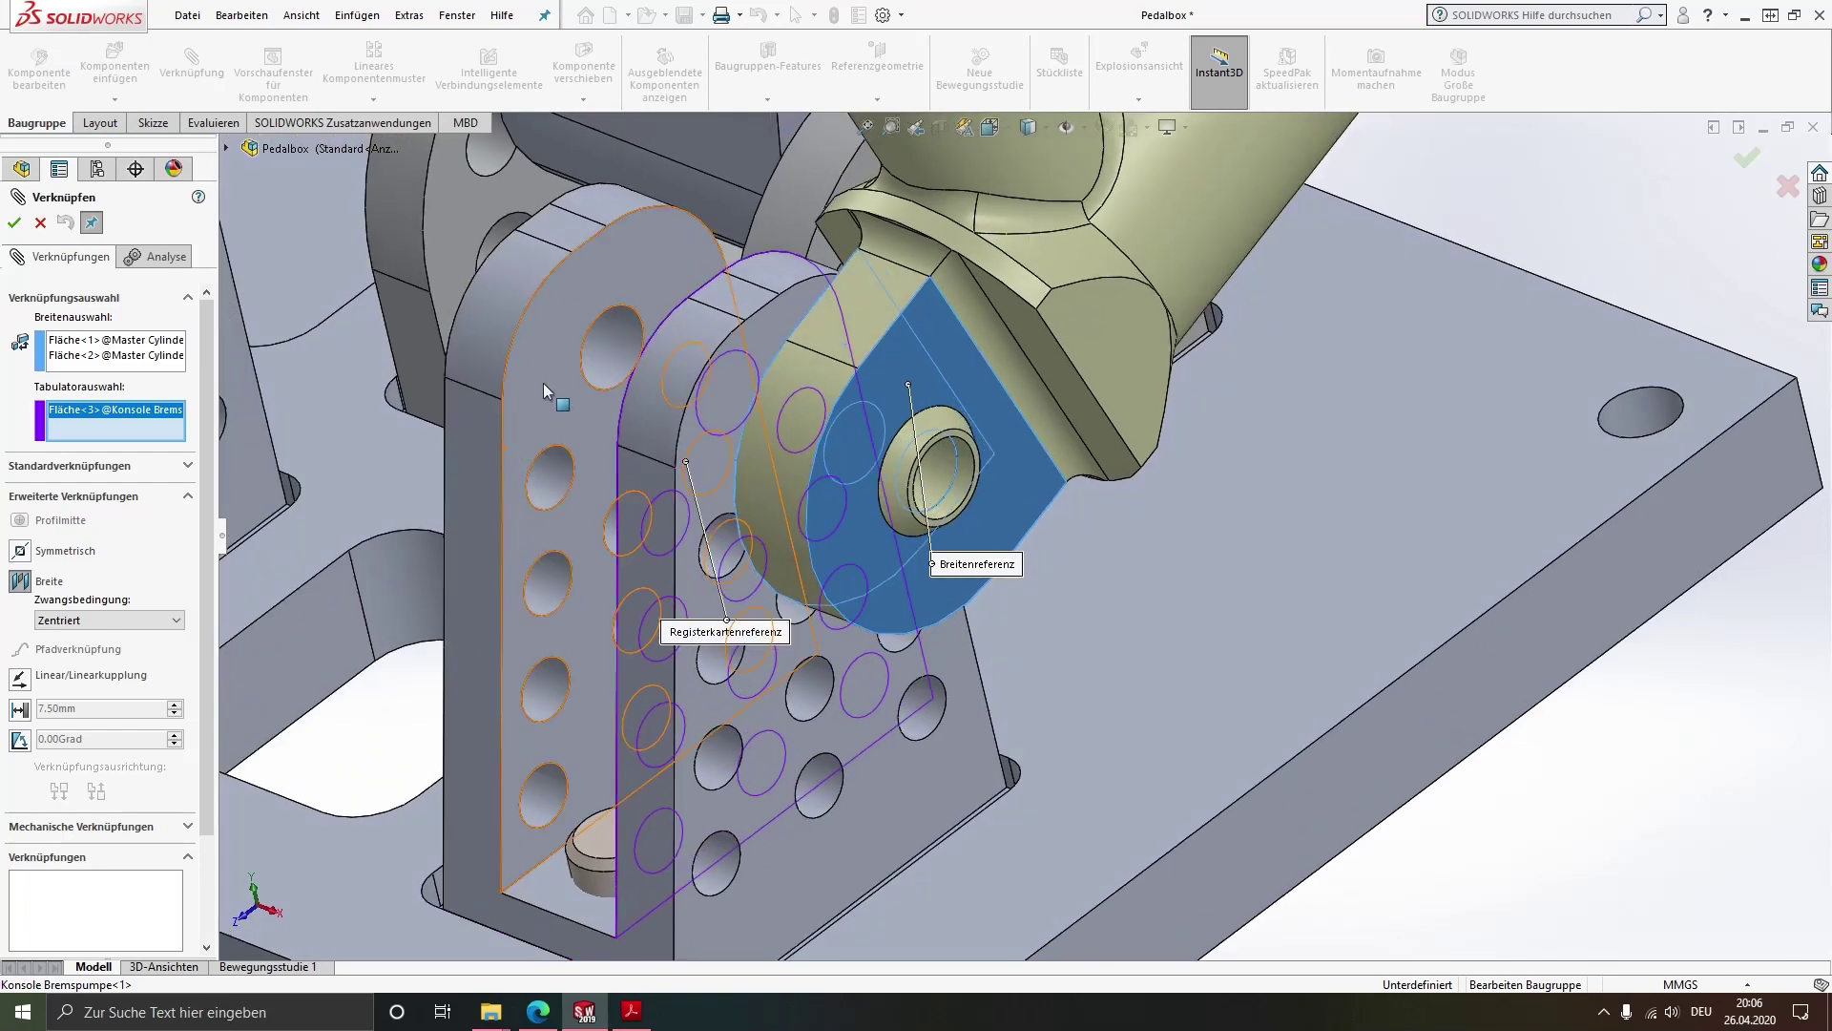
pyautogui.click(542, 382)
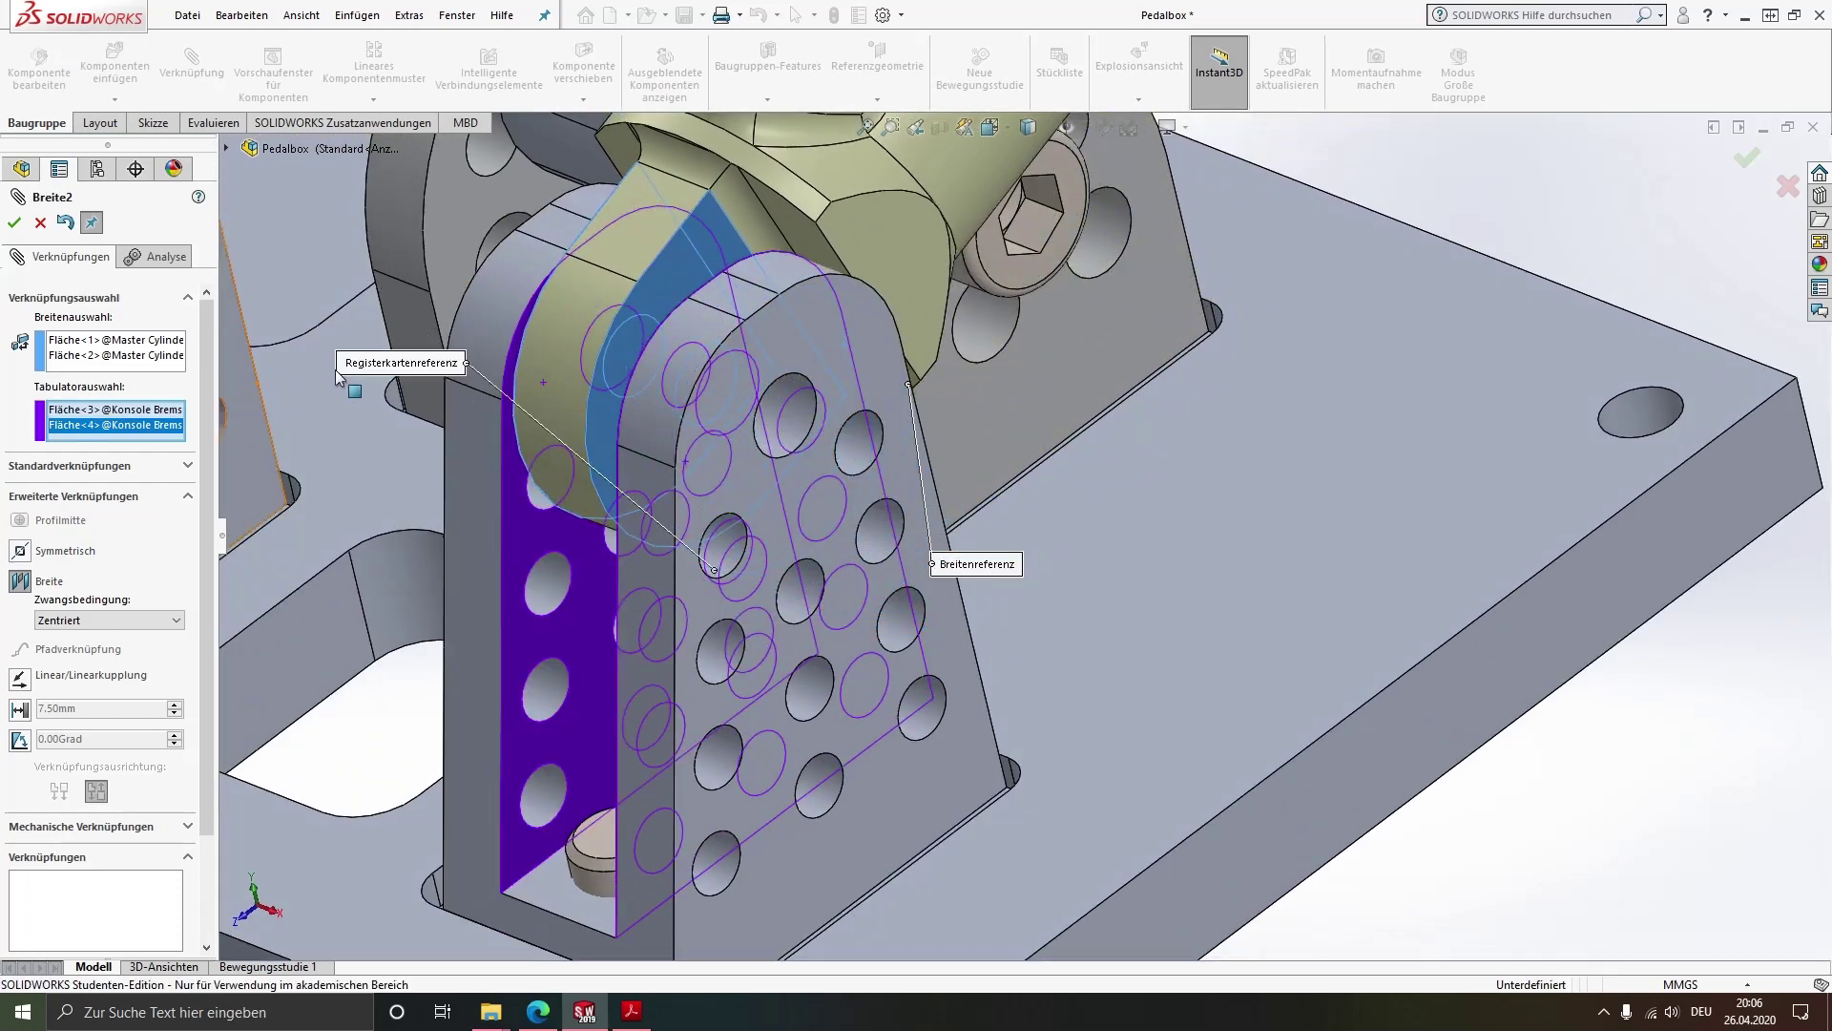
pyautogui.press('Return')
pyautogui.scroll(3, 706, 465)
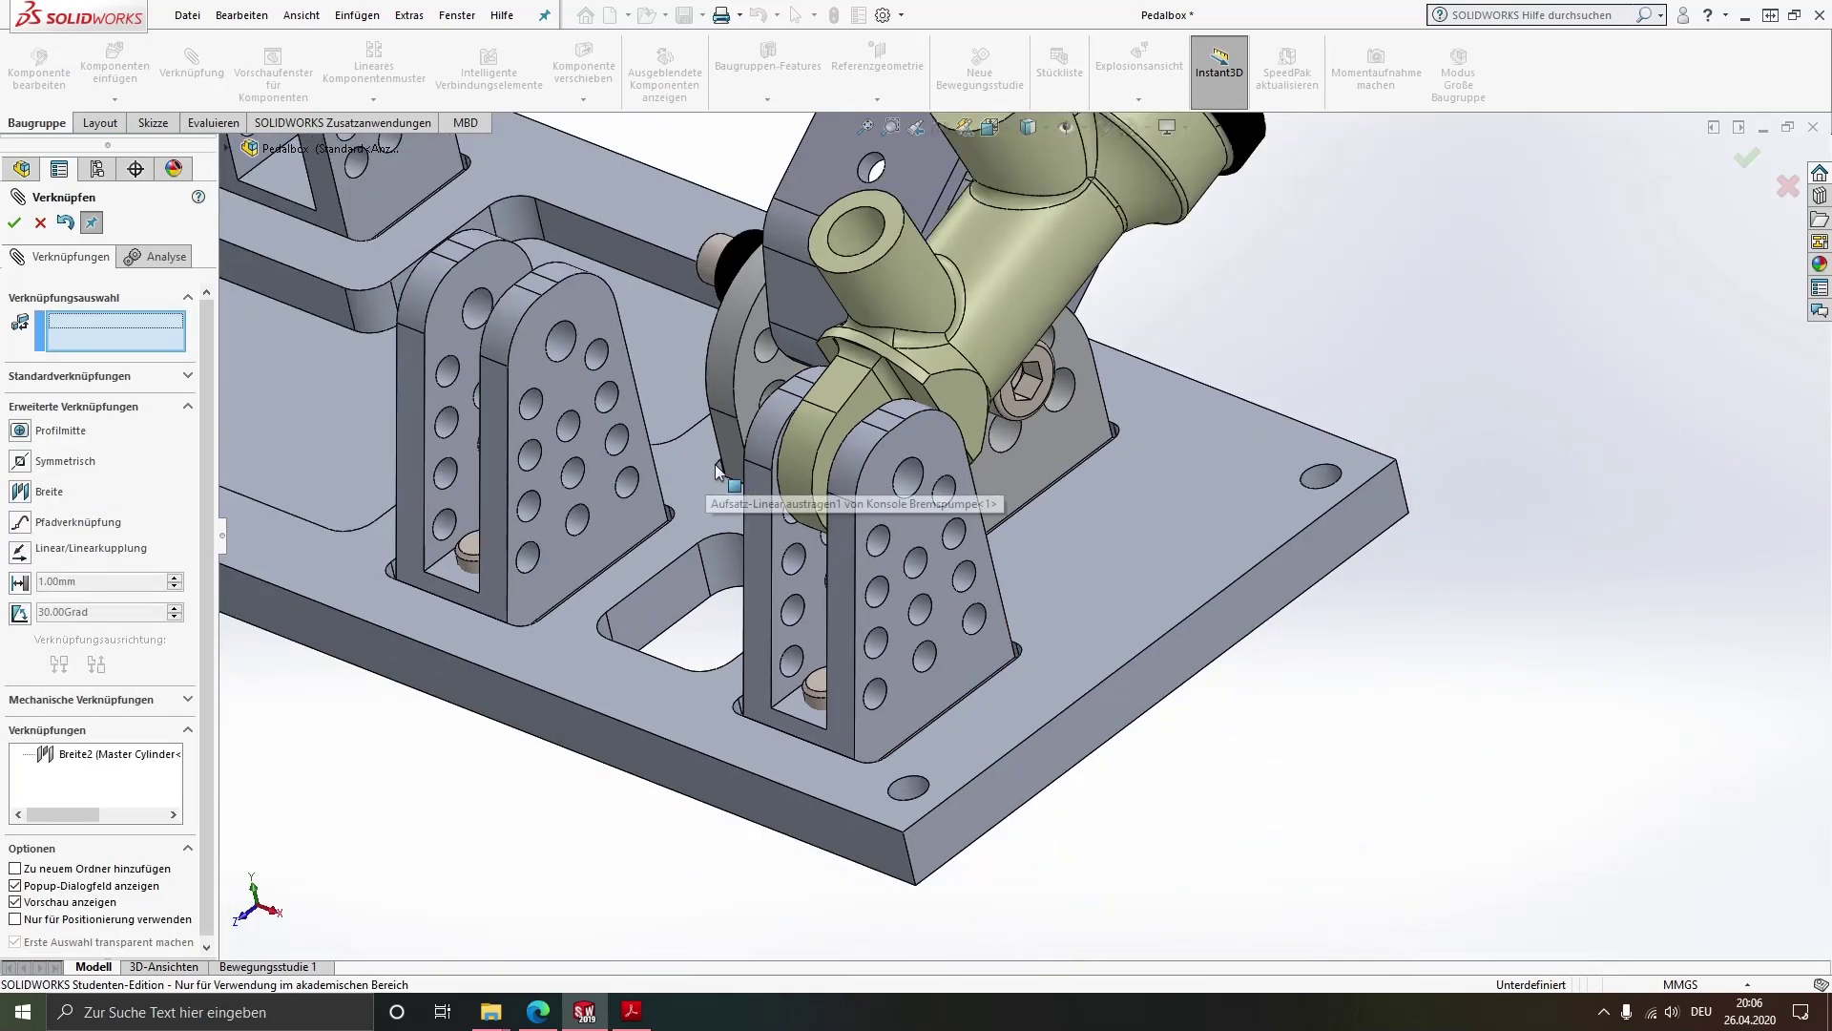
pyautogui.scroll(2, 713, 464)
pyautogui.press('Escape')
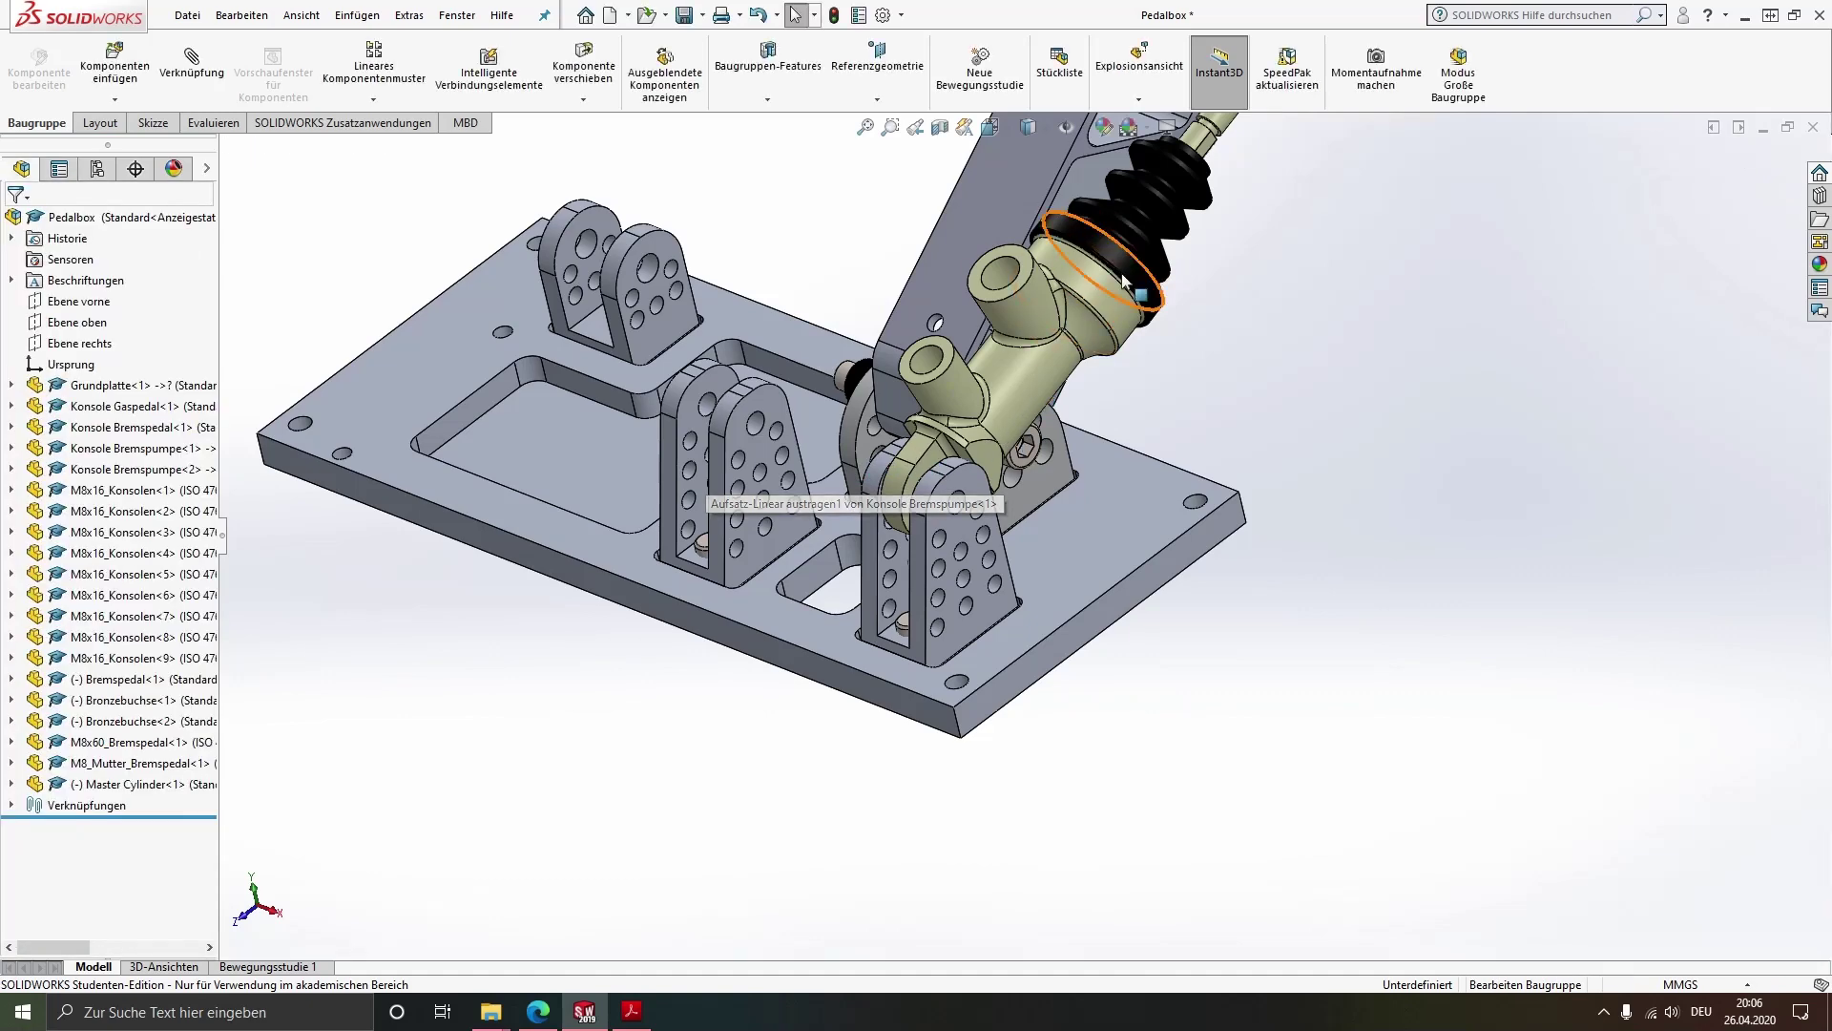
# Swing the master cylinder and brake pedal upright about their pivots
pyautogui.moveTo(1029, 381)
pyautogui.mouseDown()
pyautogui.moveTo(1074, 257)
pyautogui.moveTo(863, 246)
pyautogui.moveTo(913, 261)
pyautogui.mouseUp()
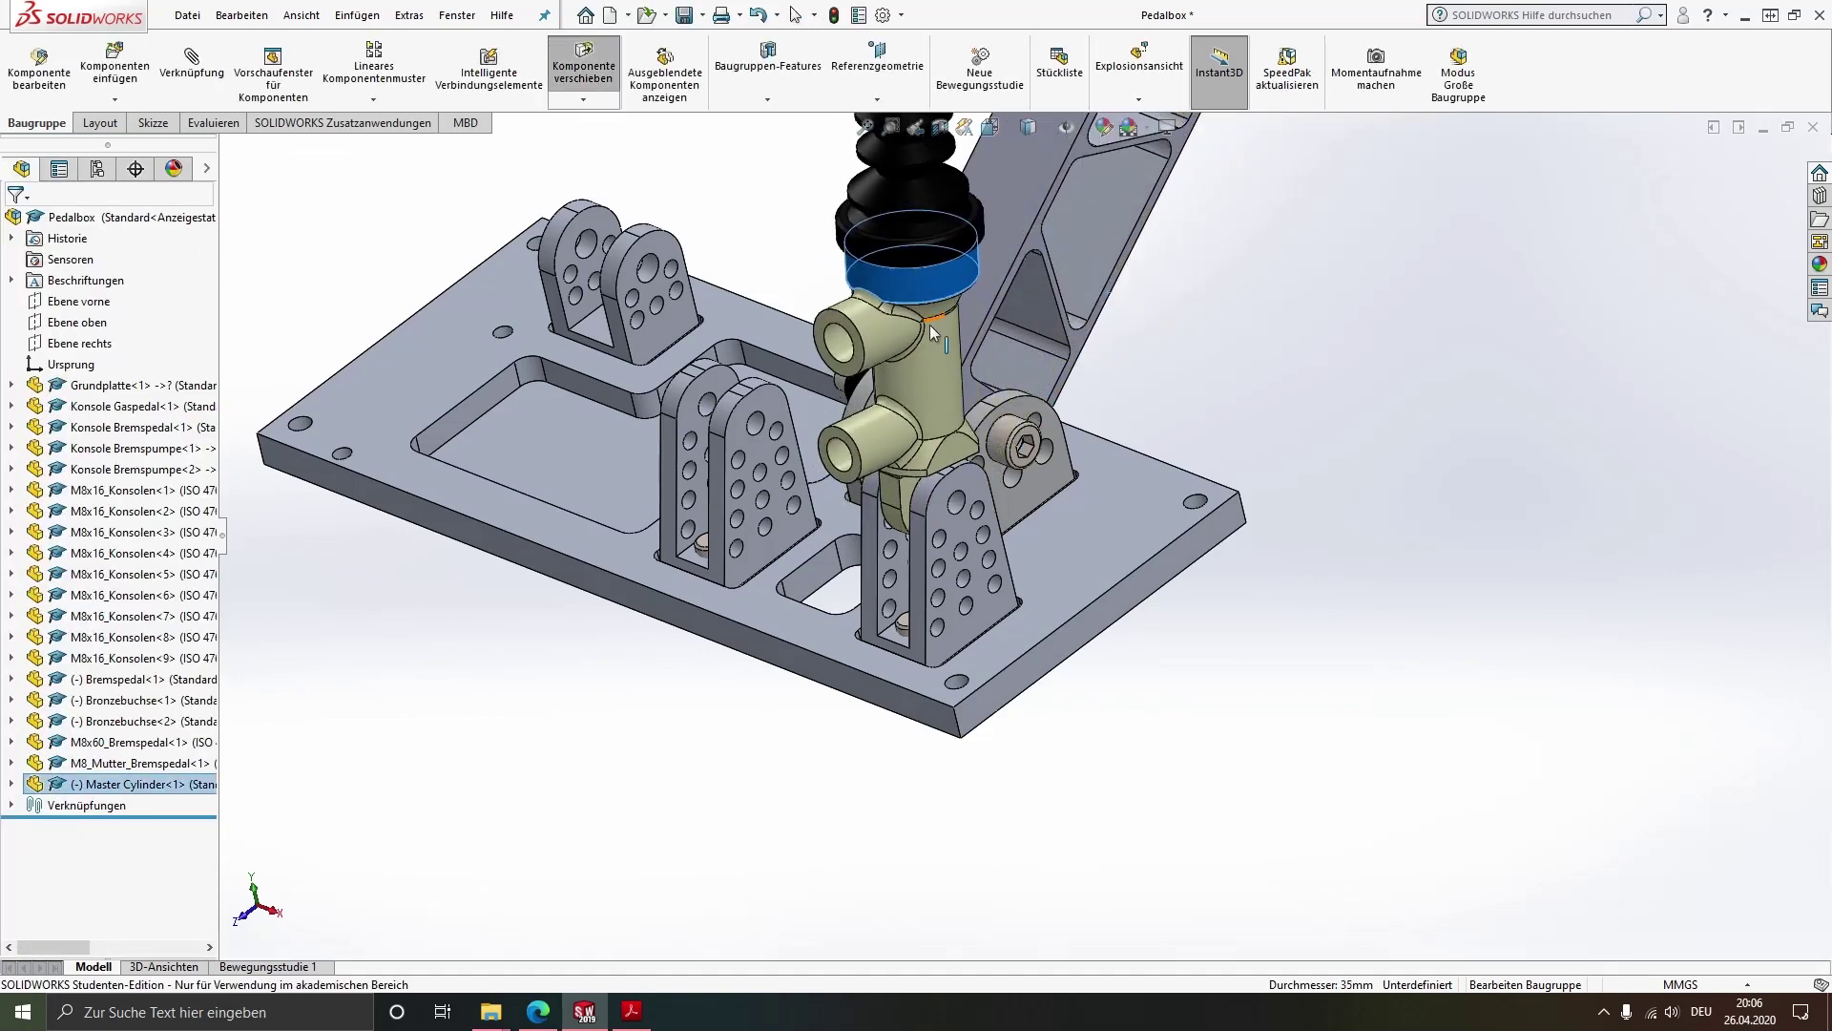
pyautogui.scroll(3, 929, 324)
pyautogui.scroll(-4, 1092, 539)
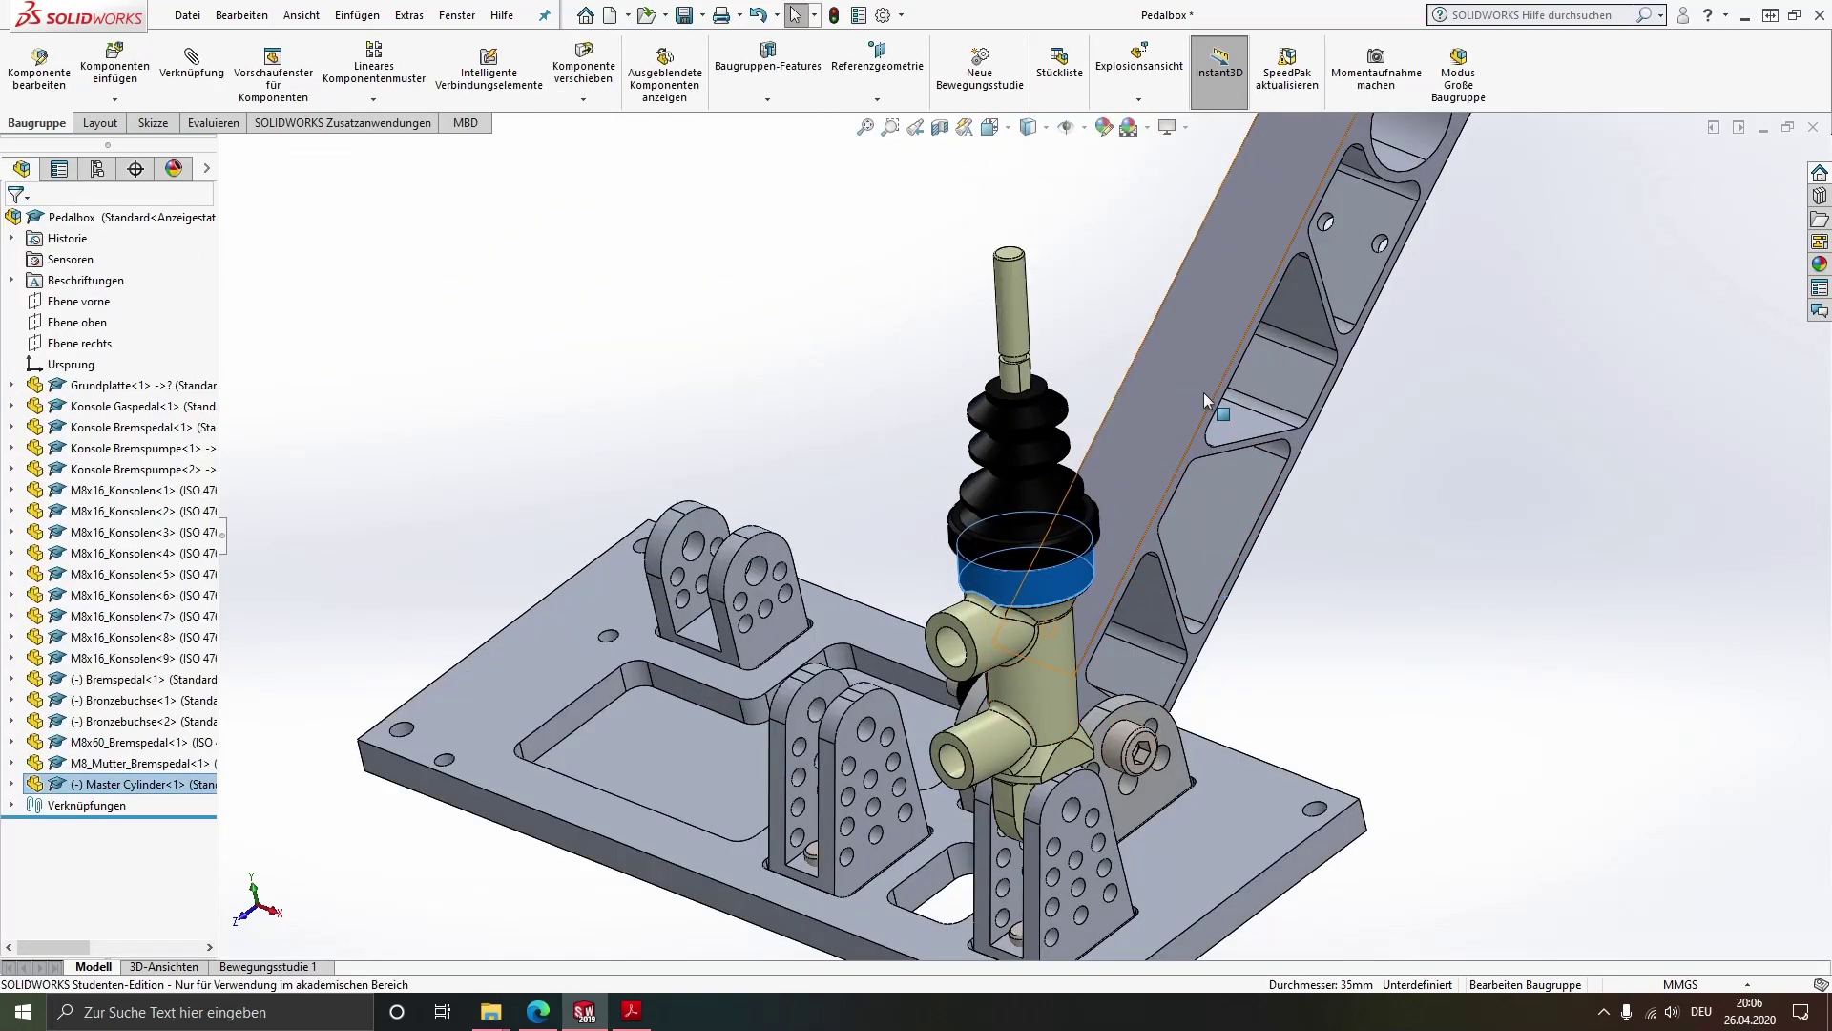
pyautogui.moveTo(1204, 392); pyautogui.dragTo(954, 393)
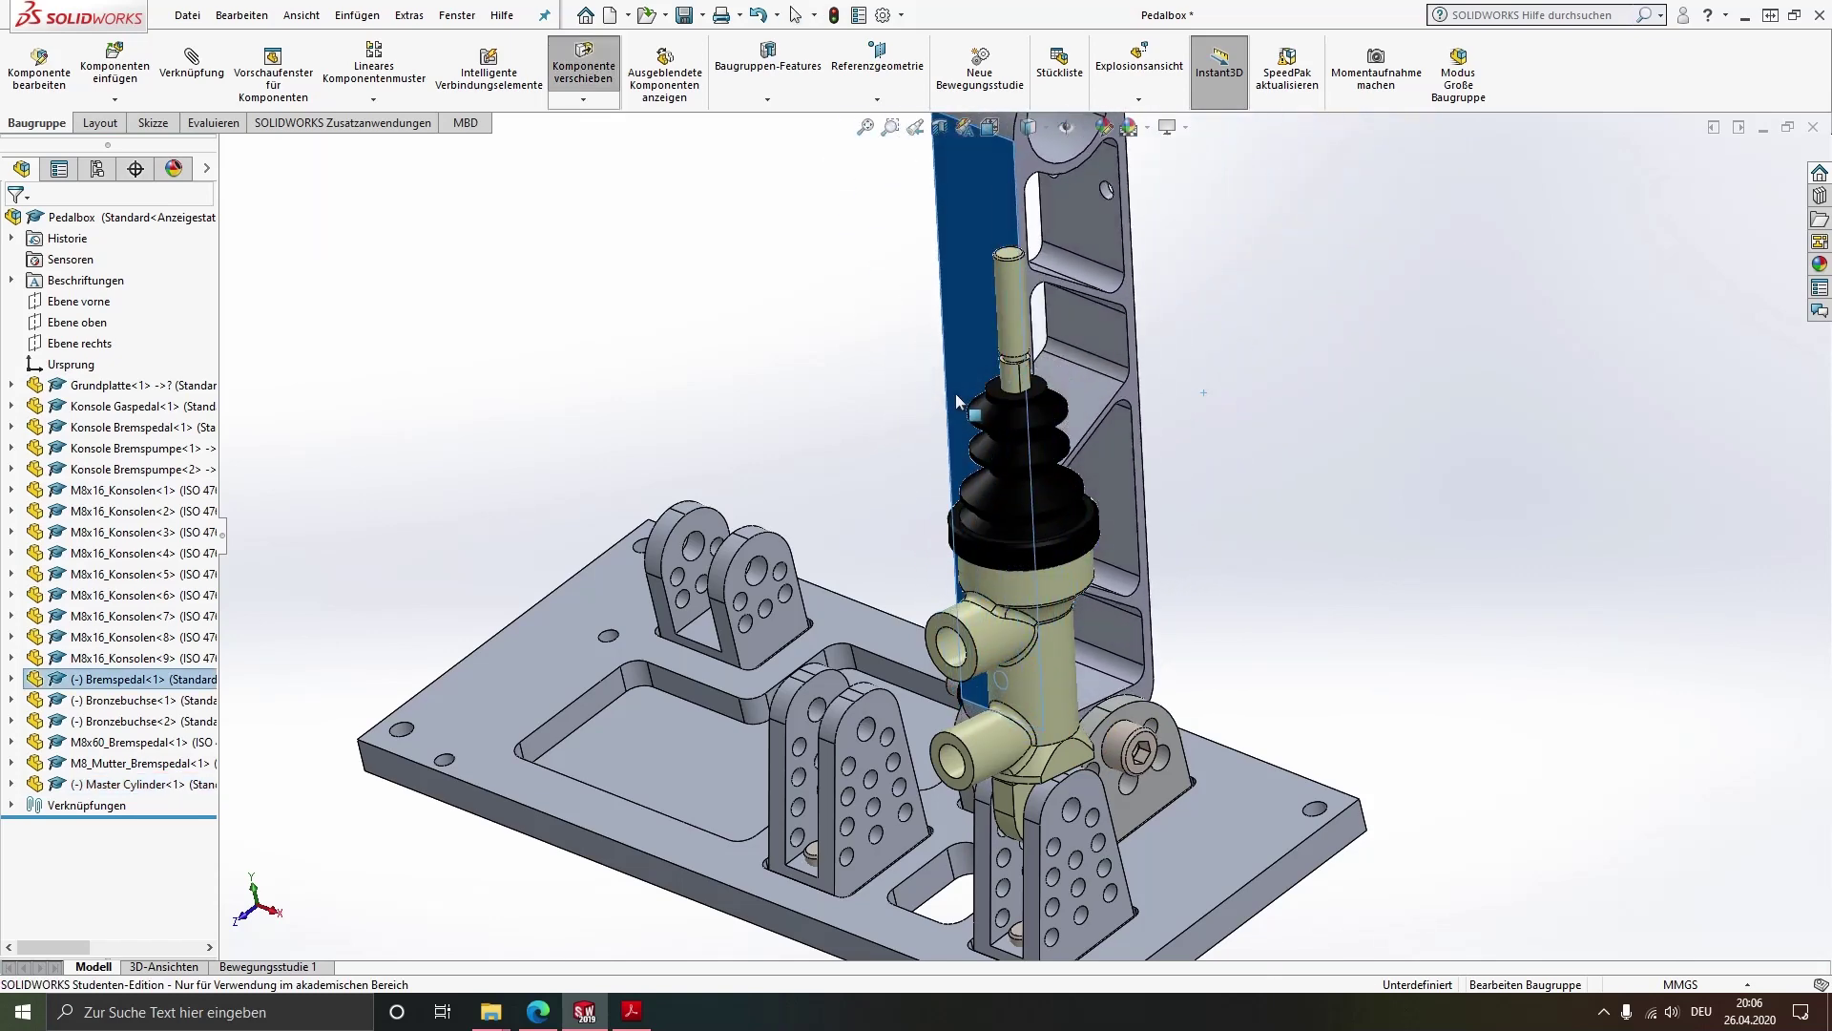
pyautogui.press('Escape')
pyautogui.scroll(3, 954, 393)
pyautogui.moveTo(954, 393); pyautogui.dragTo(1048, 599, button='middle')
pyautogui.scroll(-4, 1047, 598)
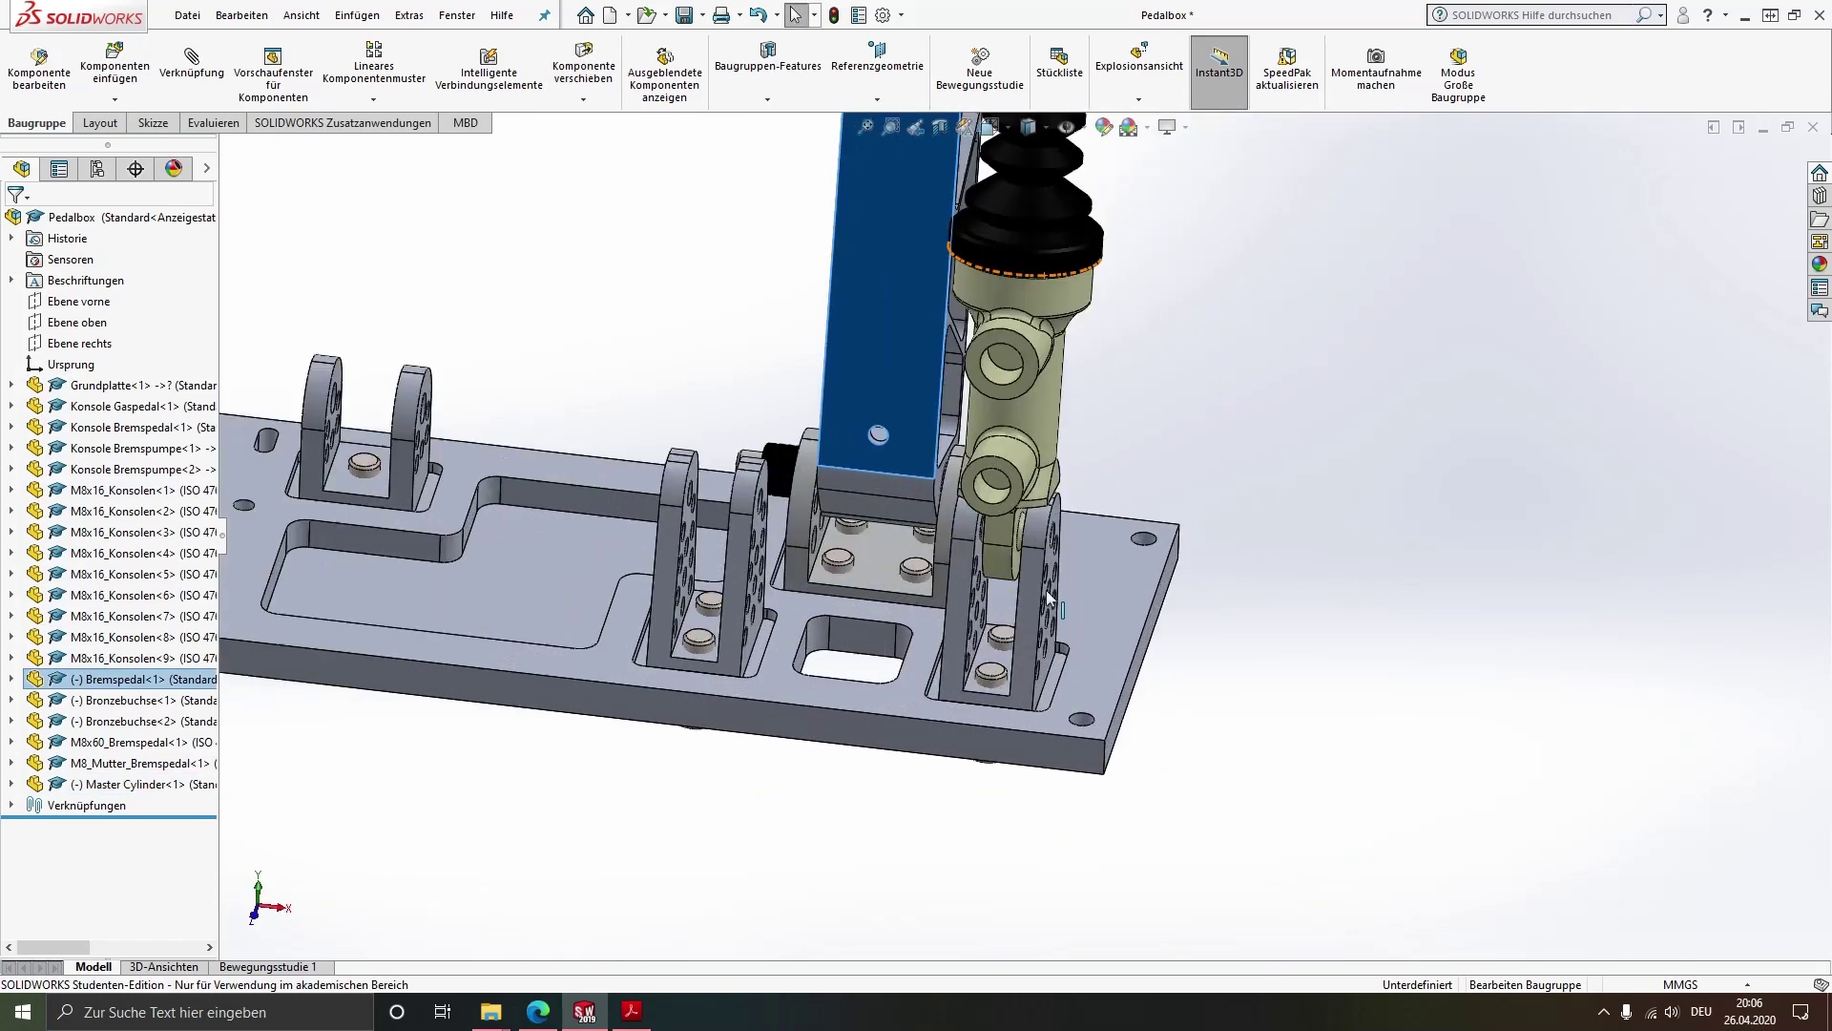
pyautogui.click(1199, 421)
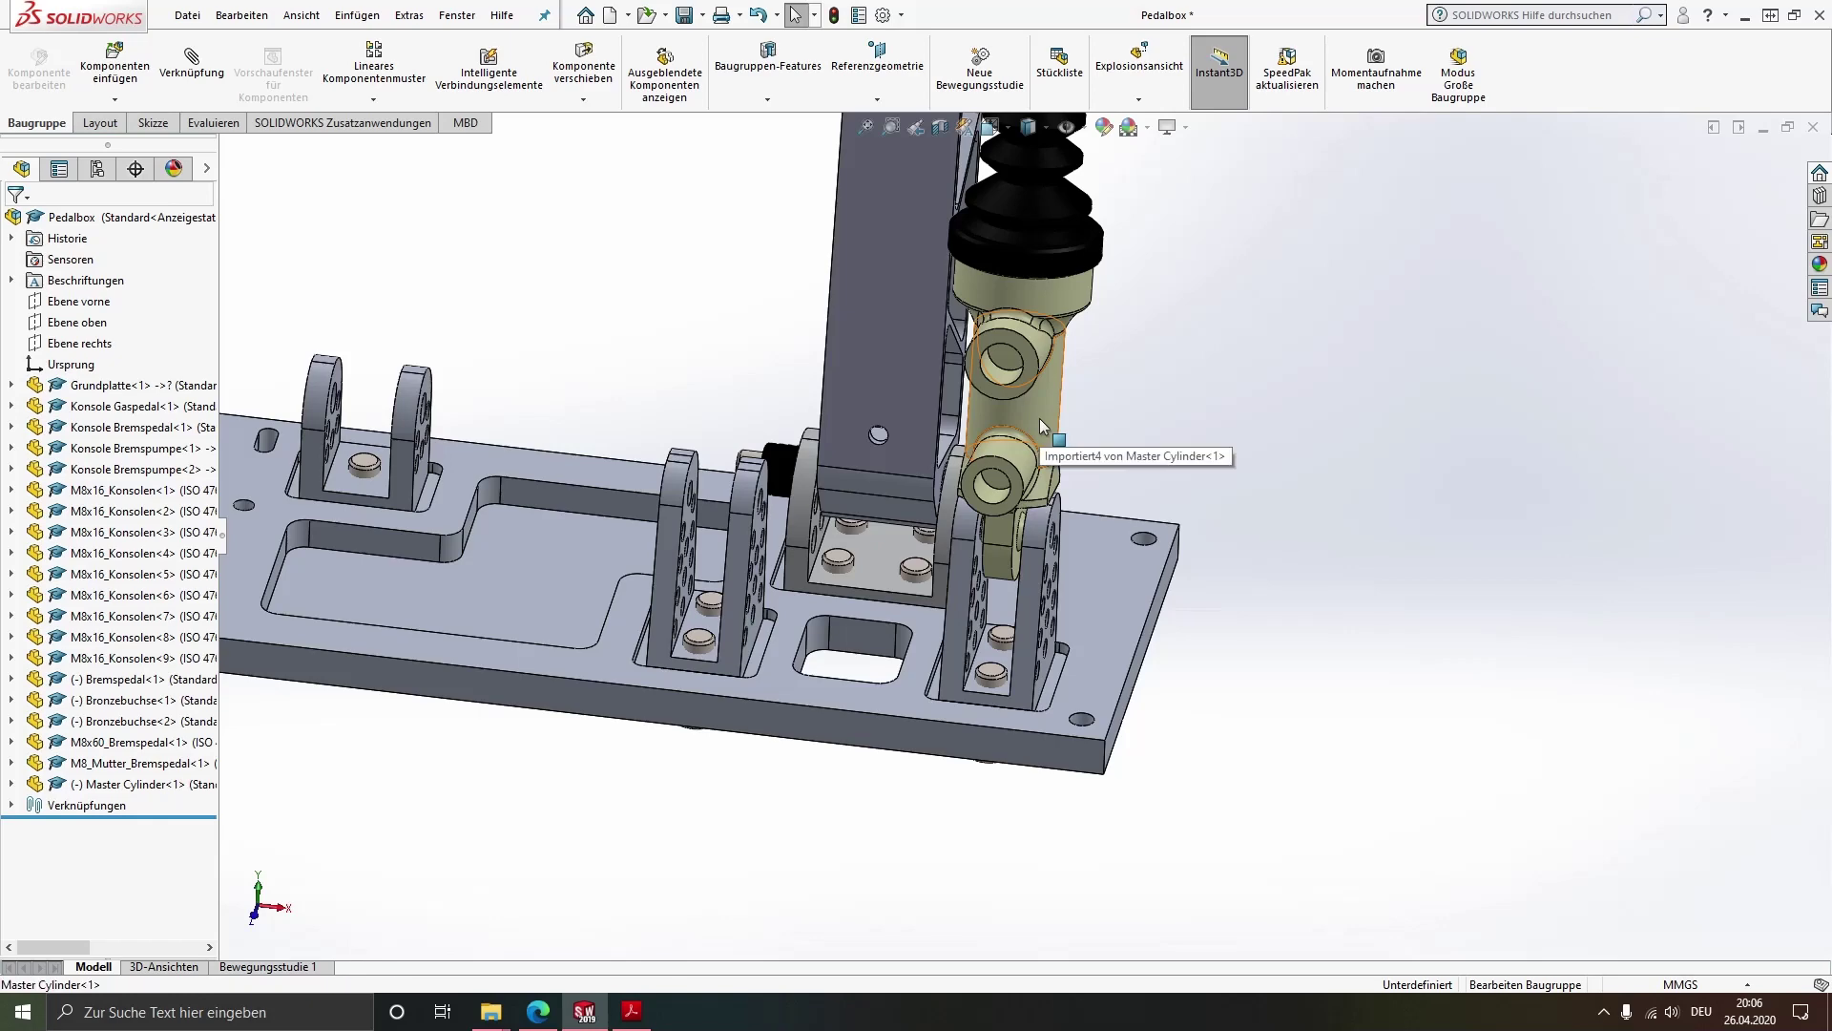
# Ctrl-drag a copy of the Master Cylinder over to the left bracket
pyautogui.moveTo(1043, 427)
pyautogui.keyDown('ctrl'); pyautogui.mouseDown()
pyautogui.moveTo(694, 351)
pyautogui.moveTo(721, 299)
pyautogui.moveTo(727, 410)
pyautogui.mouseUp(); pyautogui.keyUp('ctrl')
pyautogui.scroll(-2, 754, 535)
pyautogui.scroll(-2, 763, 573)
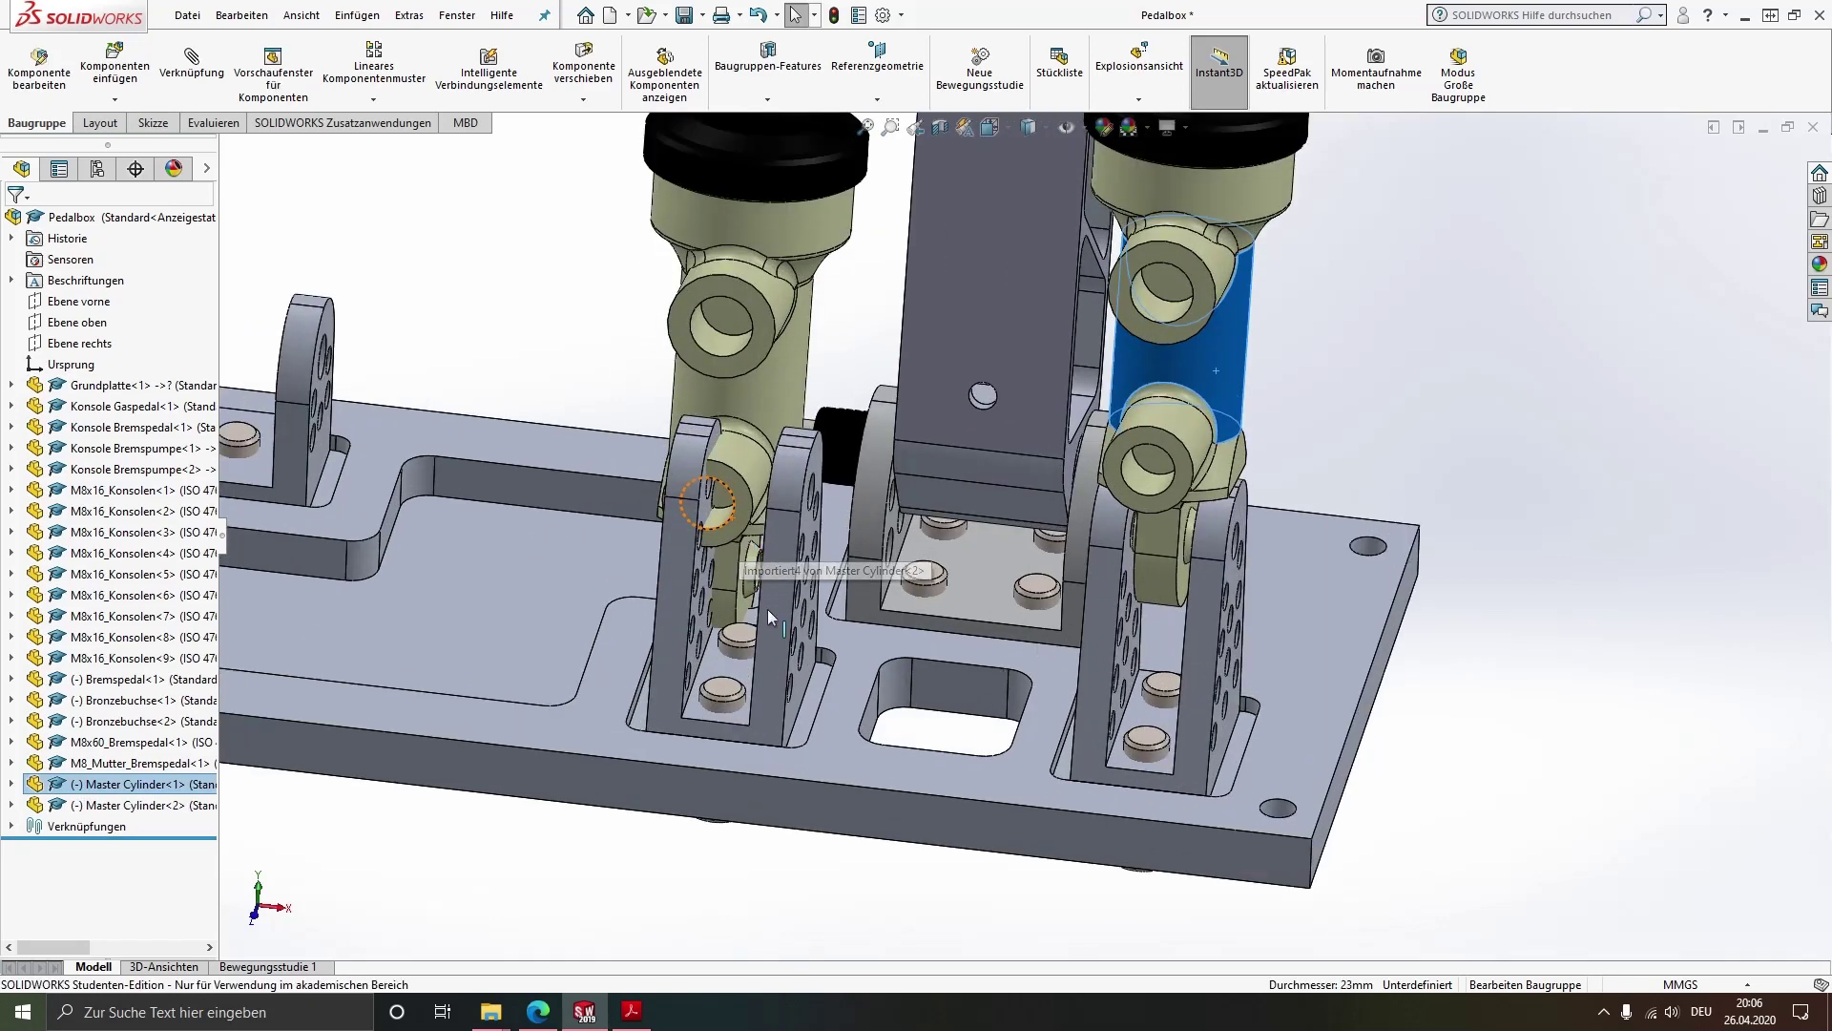
pyautogui.scroll(-2, 763, 573)
pyautogui.moveTo(759, 546); pyautogui.dragTo(620, 523, button='middle')
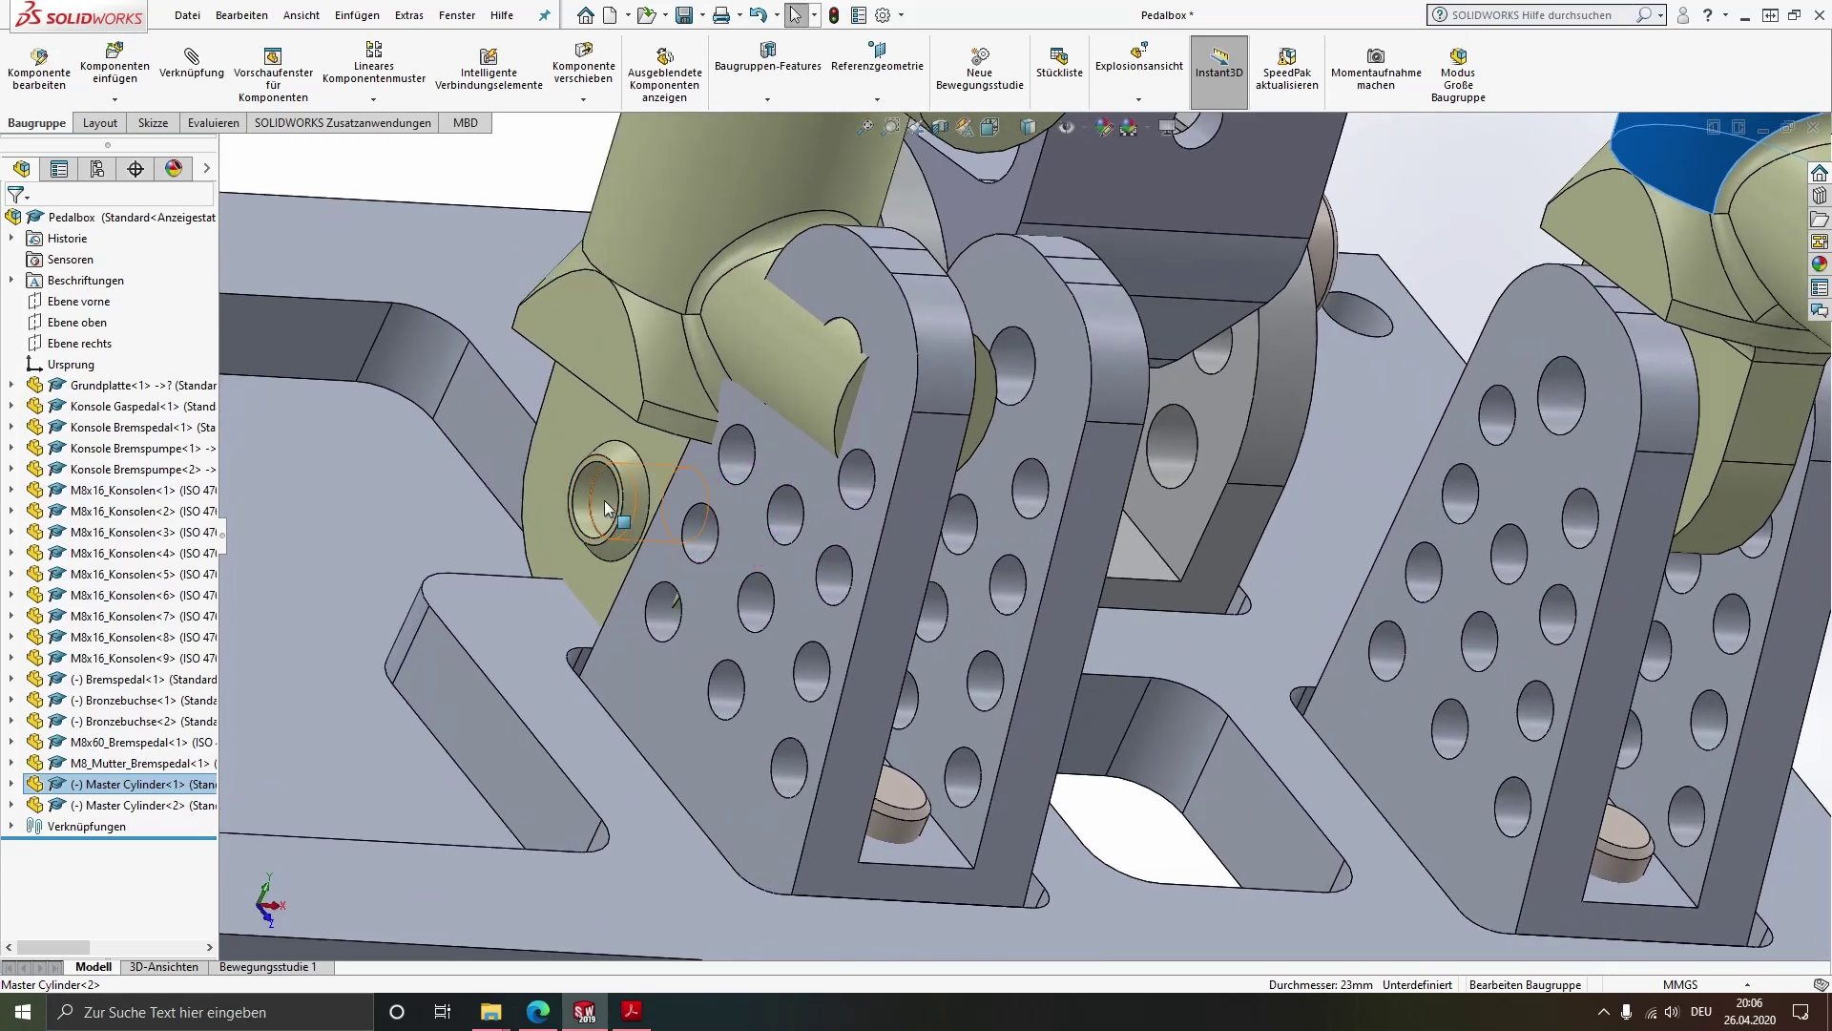
# Mate the copied cylinder's bore concentric with the left bracket hole
pyautogui.click(607, 505)
pyautogui.keyDown('ctrl'); pyautogui.click(1017, 361); pyautogui.keyUp('ctrl')
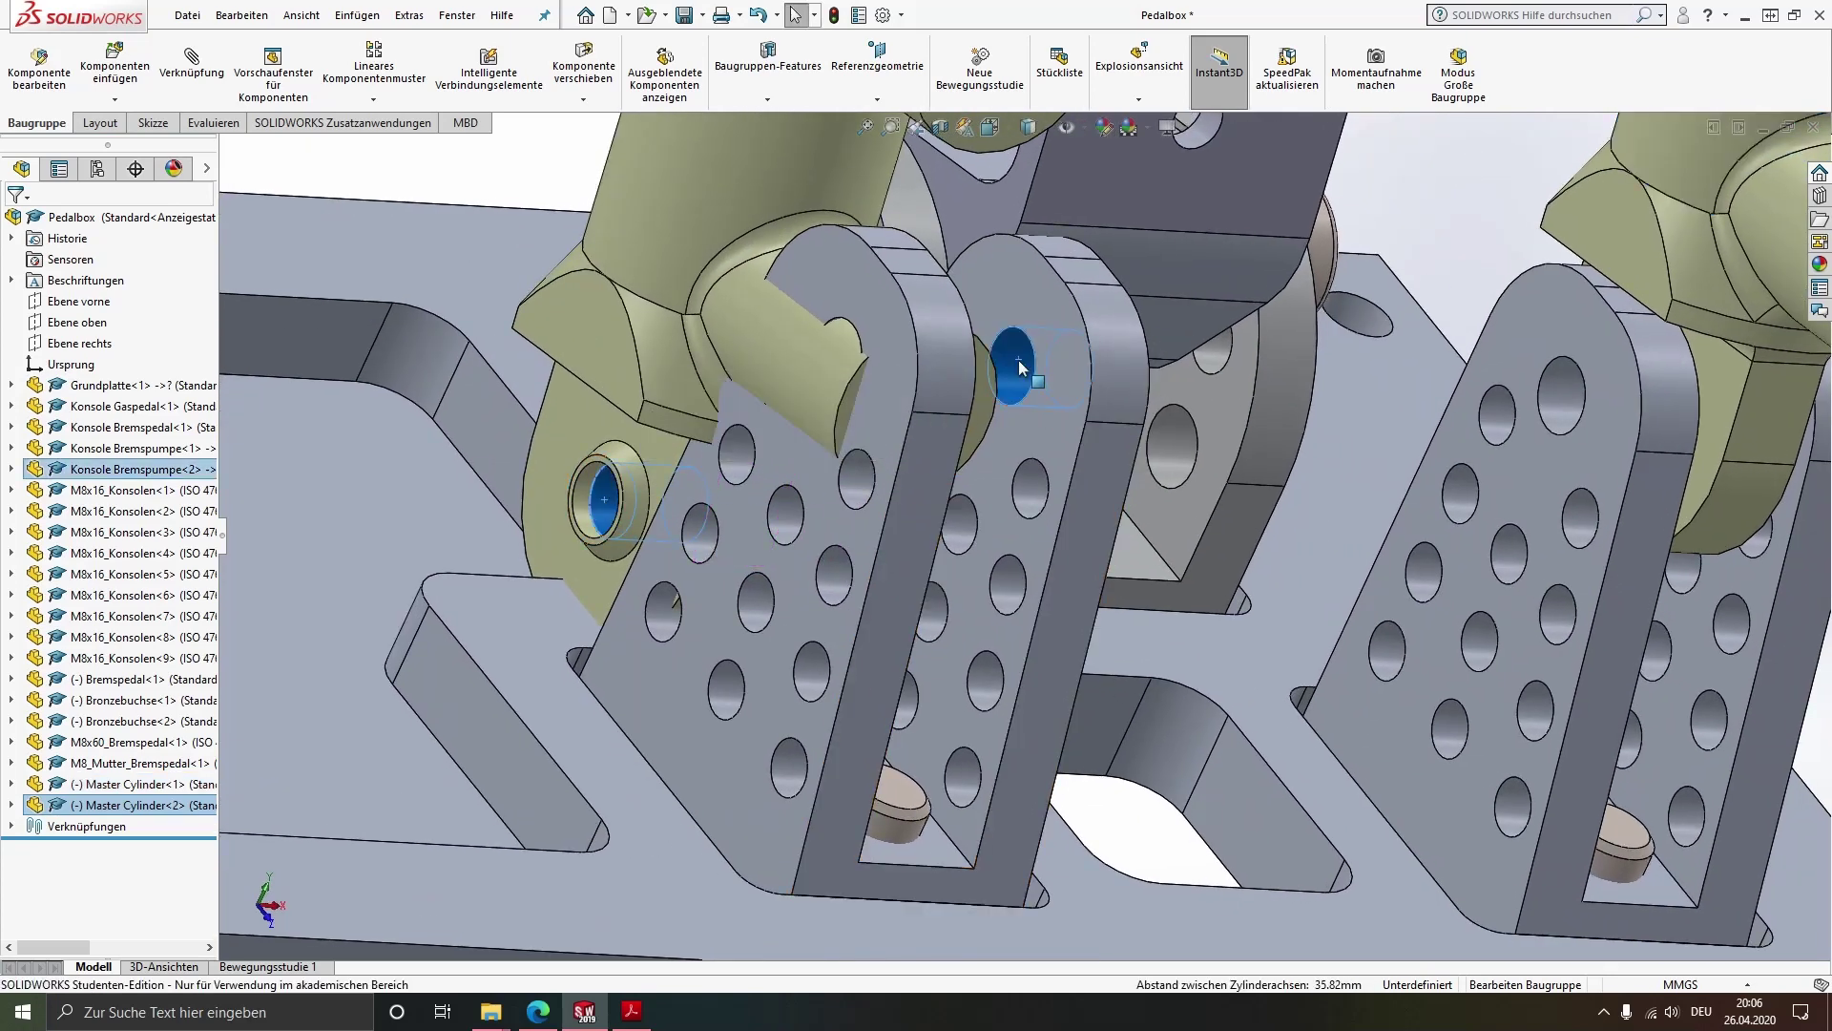
pyautogui.click(1142, 343)
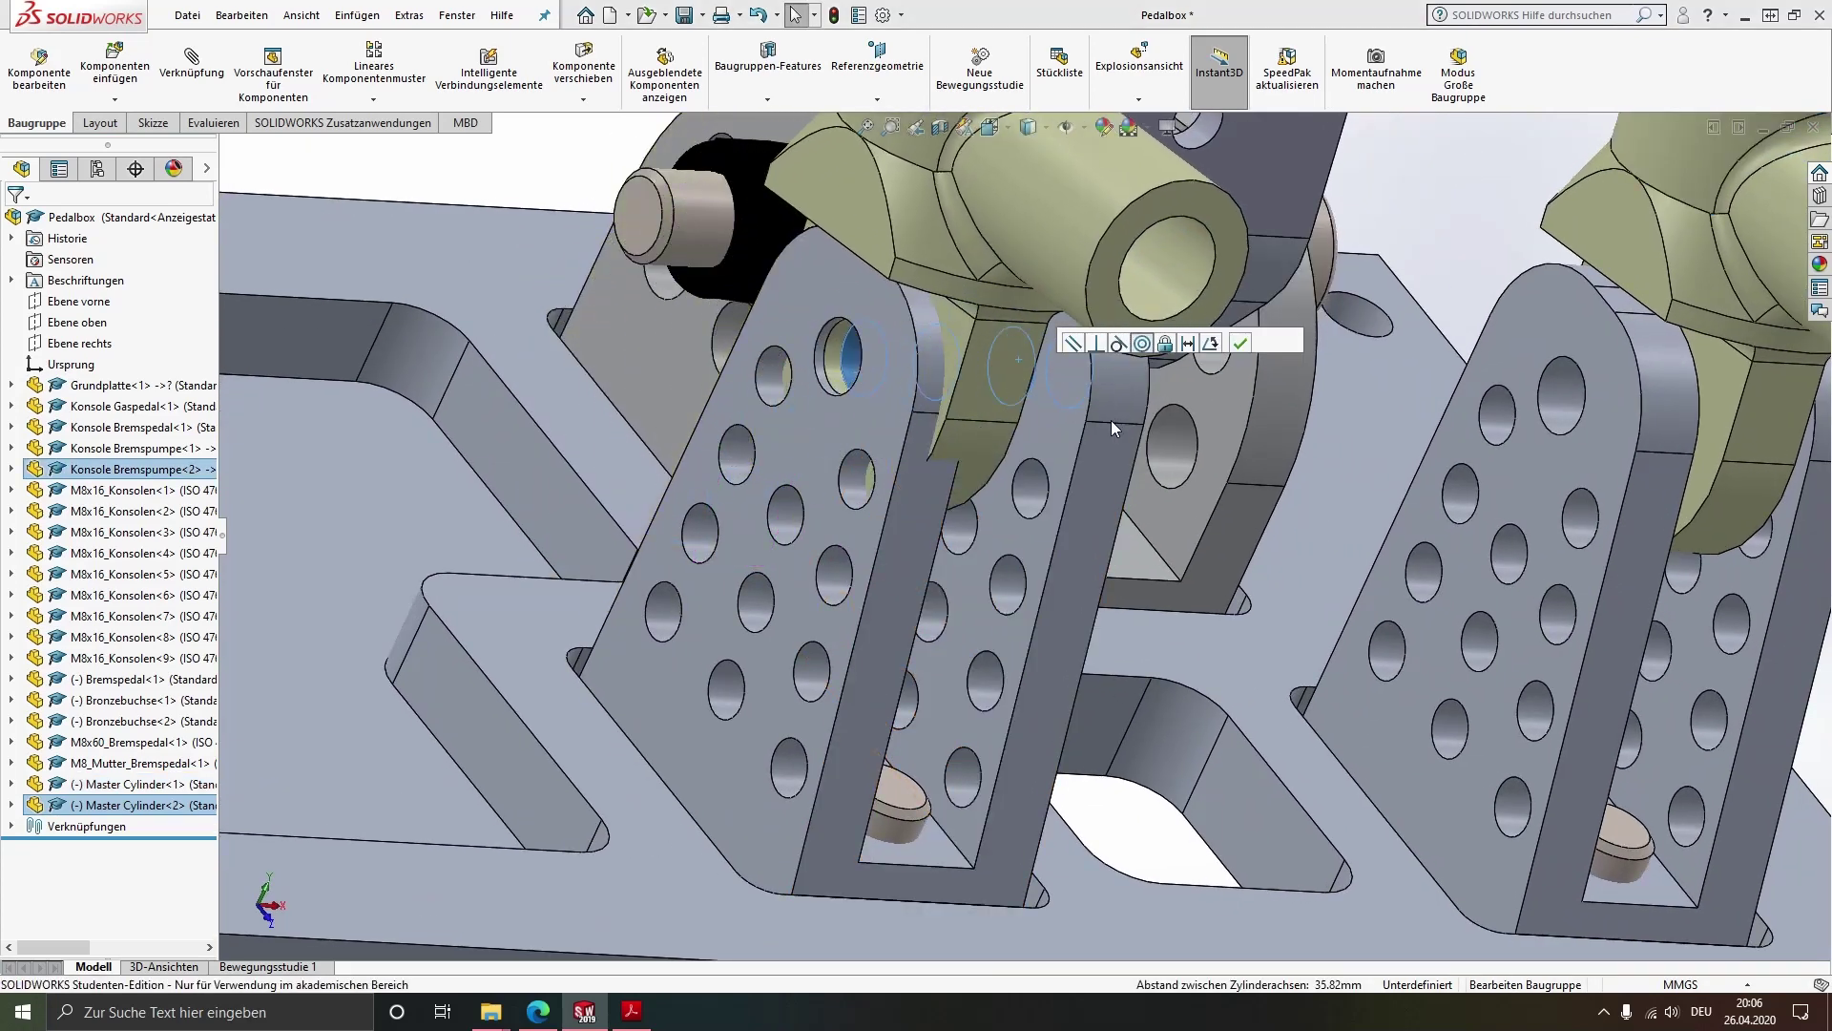
pyautogui.press('Return')
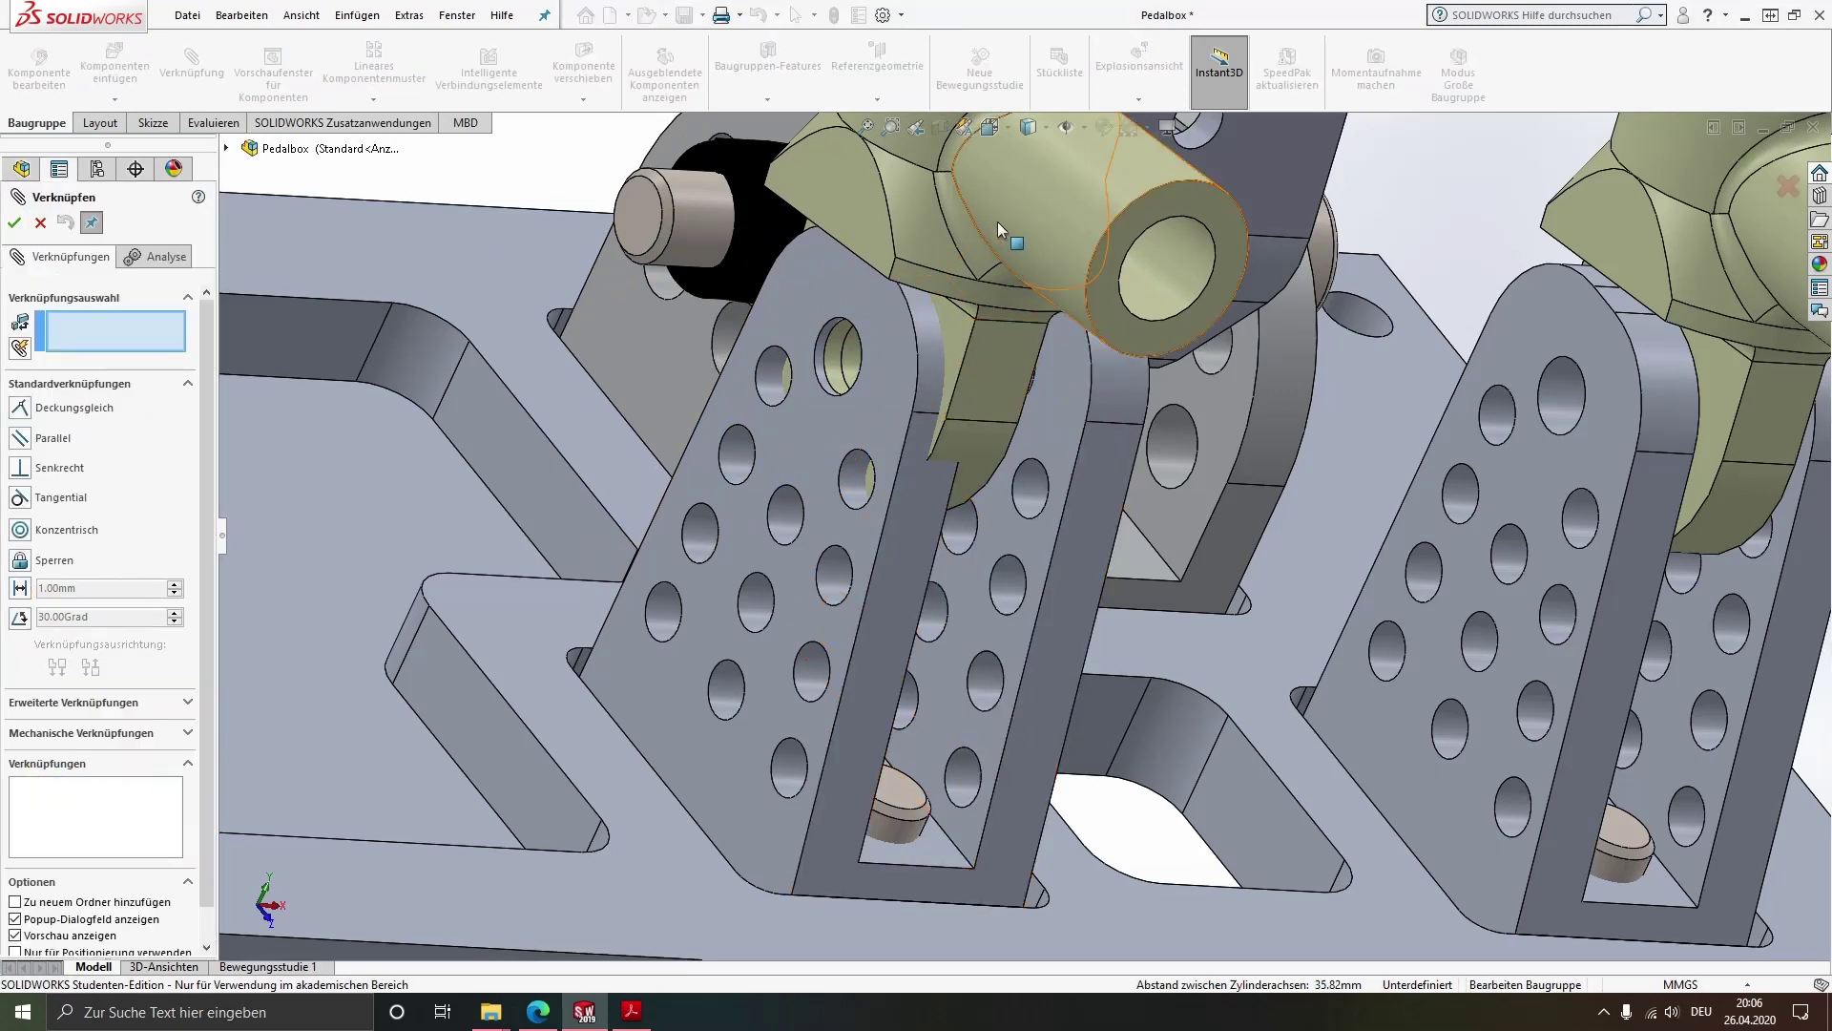
pyautogui.moveTo(998, 221)
pyautogui.mouseDown()
pyautogui.moveTo(846, 208)
pyautogui.moveTo(677, 246)
pyautogui.mouseUp()
# Add a Width mate centring the copied cylinder's lug between the left bracket plates
pyautogui.click(712, 423)
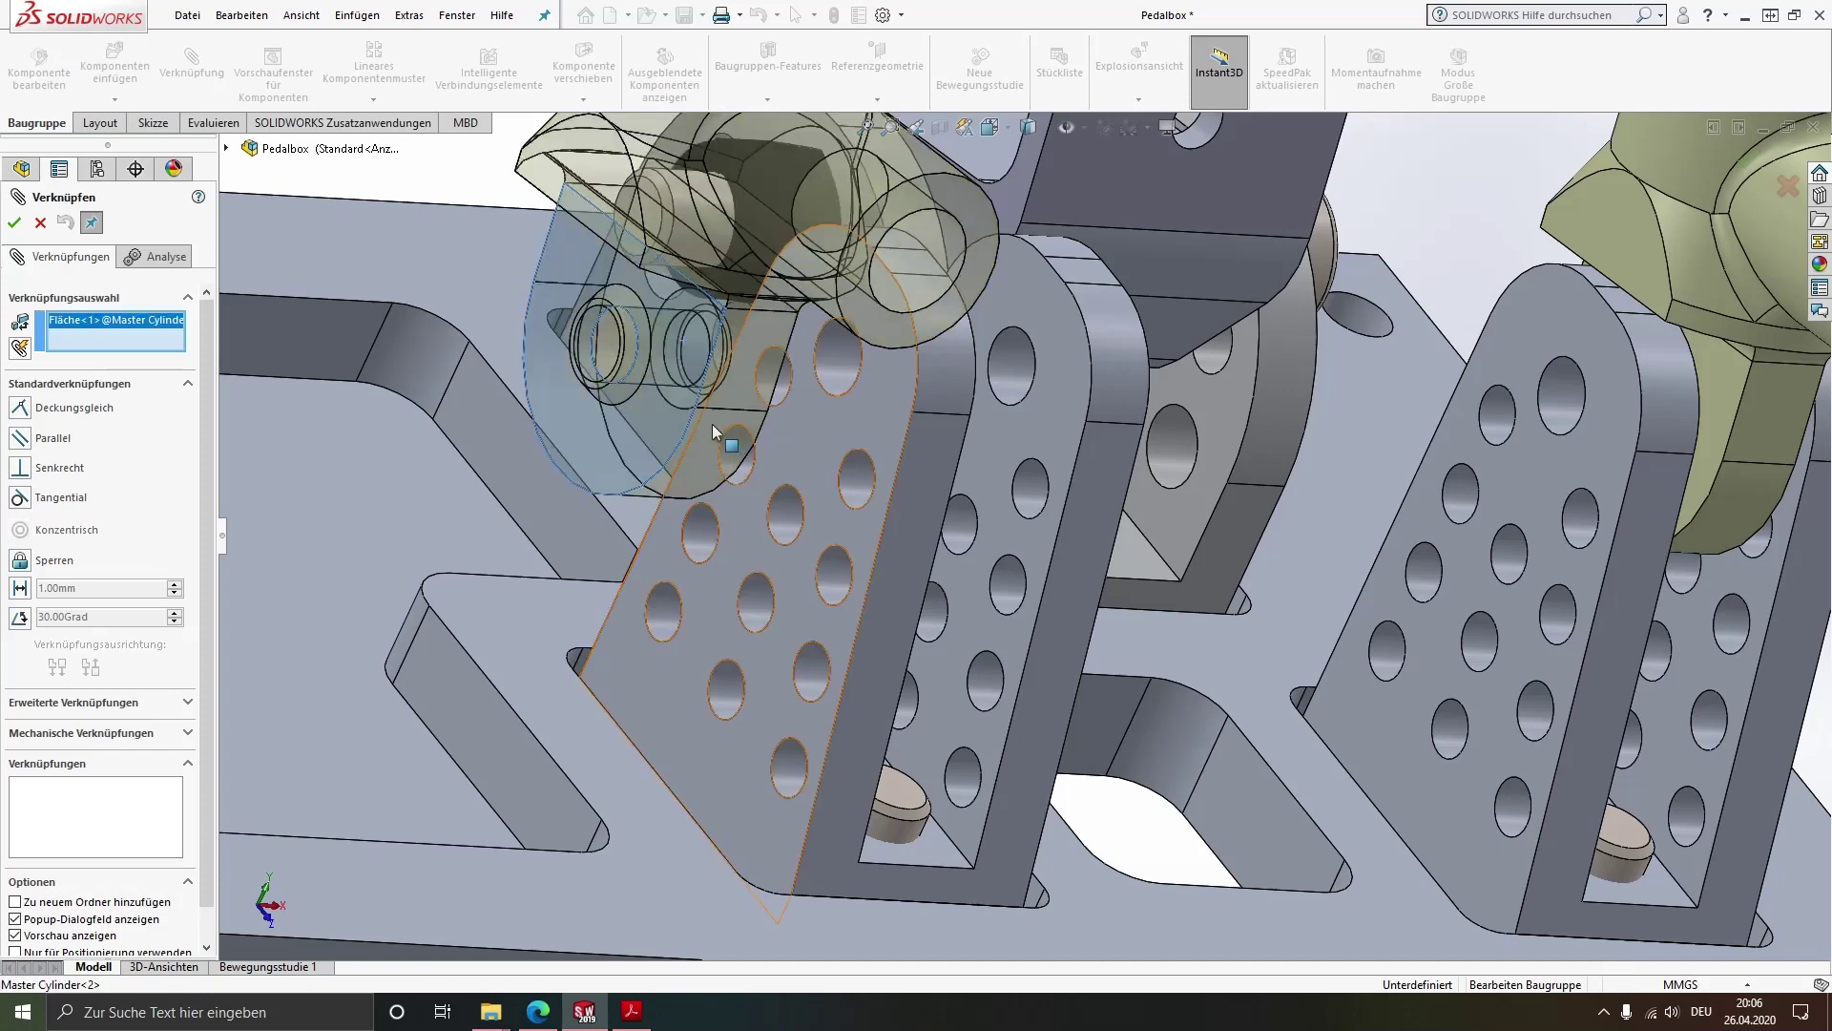
pyautogui.moveTo(712, 424); pyautogui.dragTo(414, 370, button='middle')
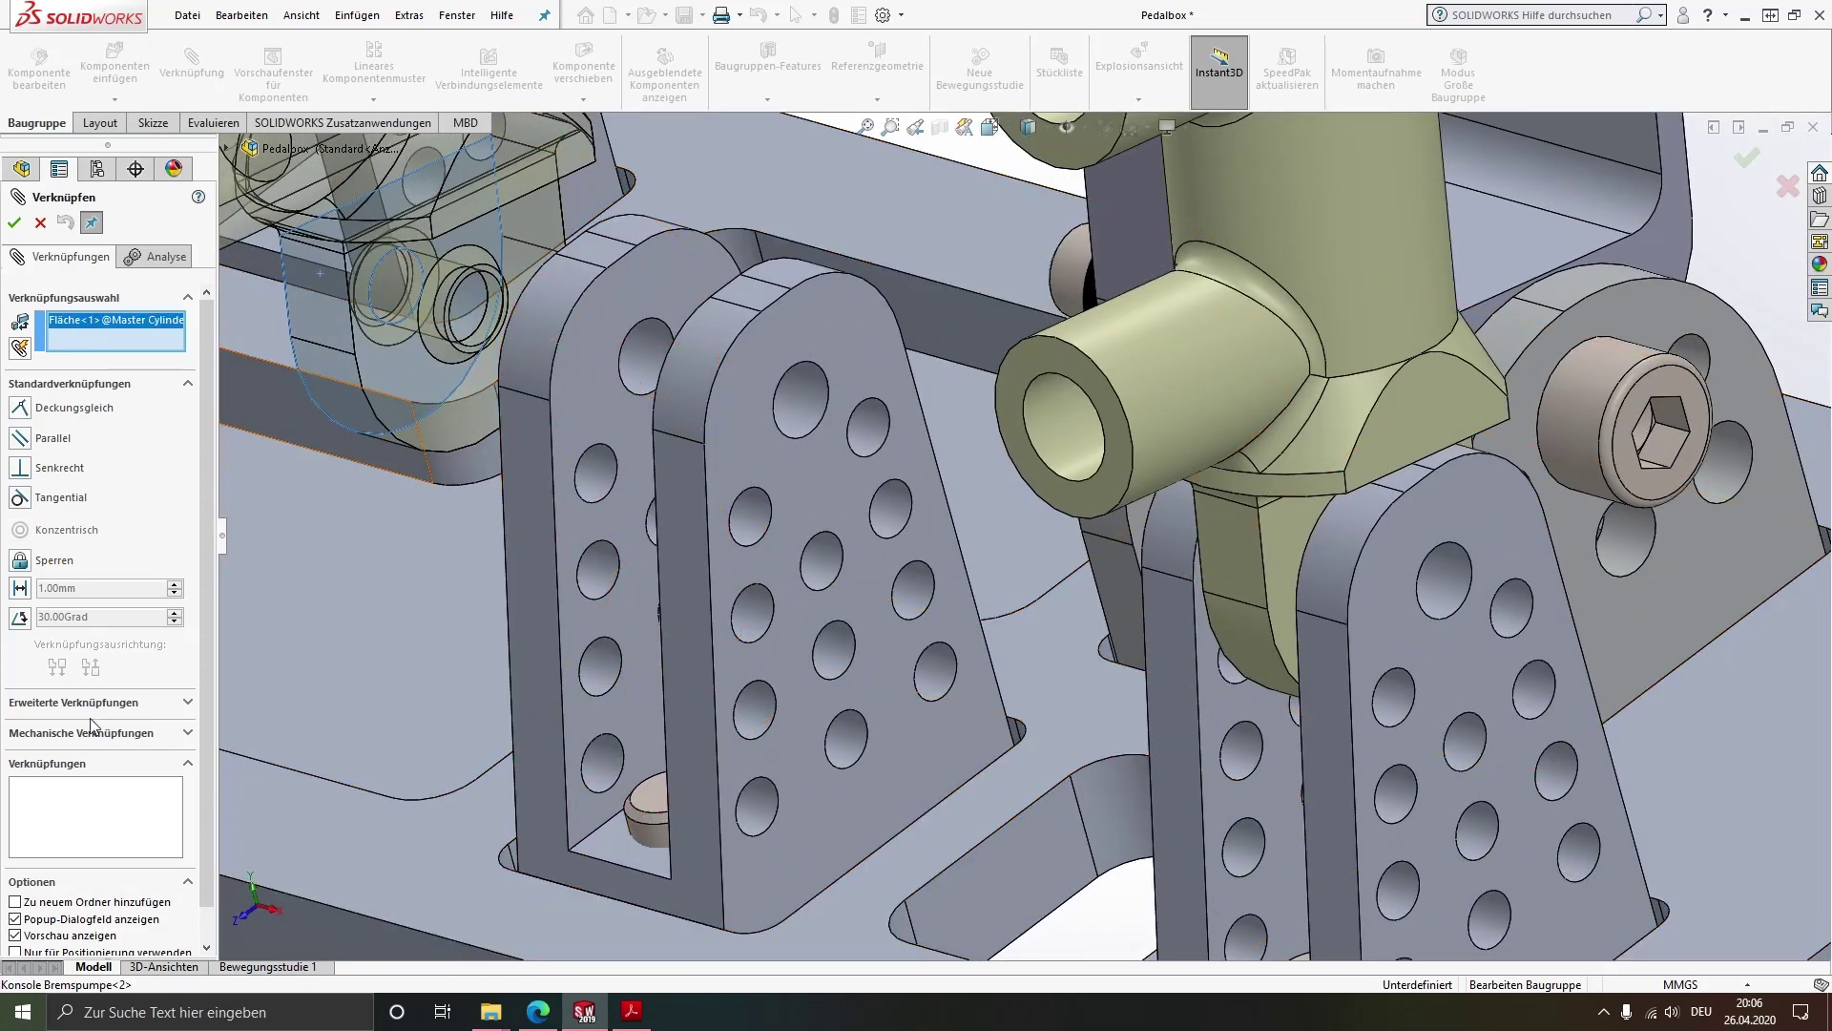
pyautogui.click(92, 703)
pyautogui.click(46, 491)
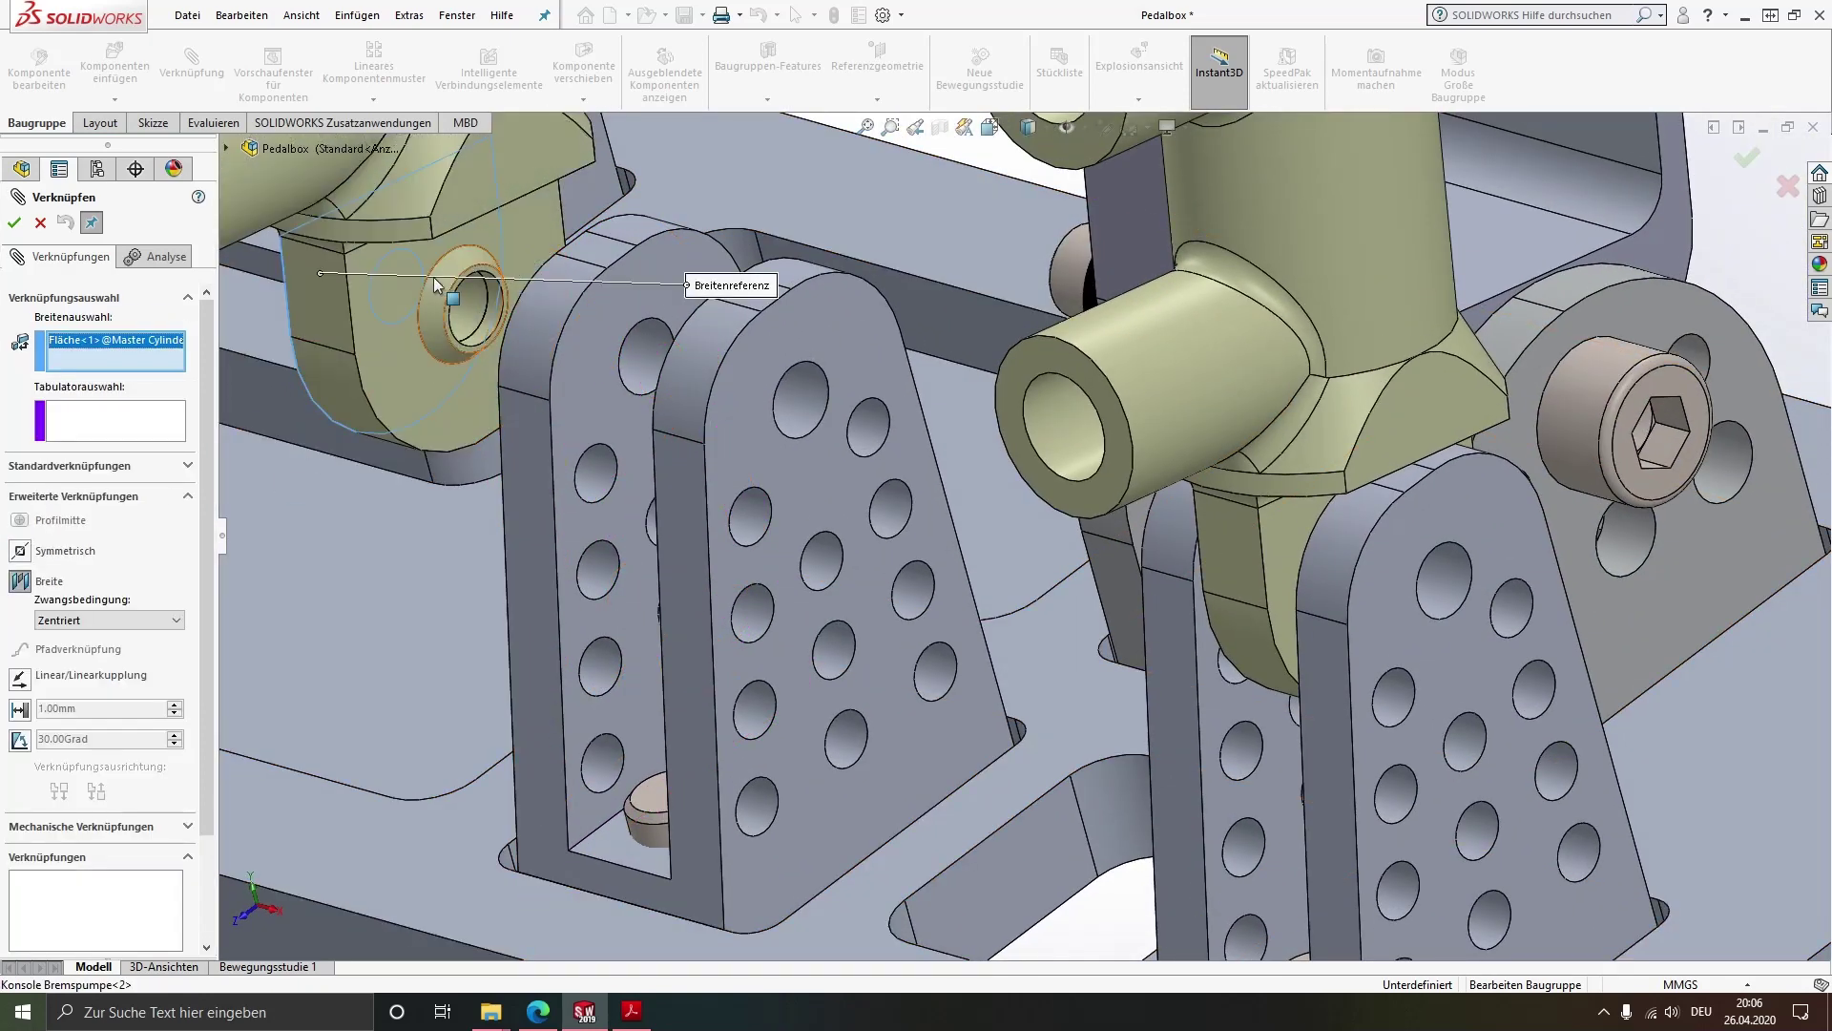
pyautogui.click(403, 313)
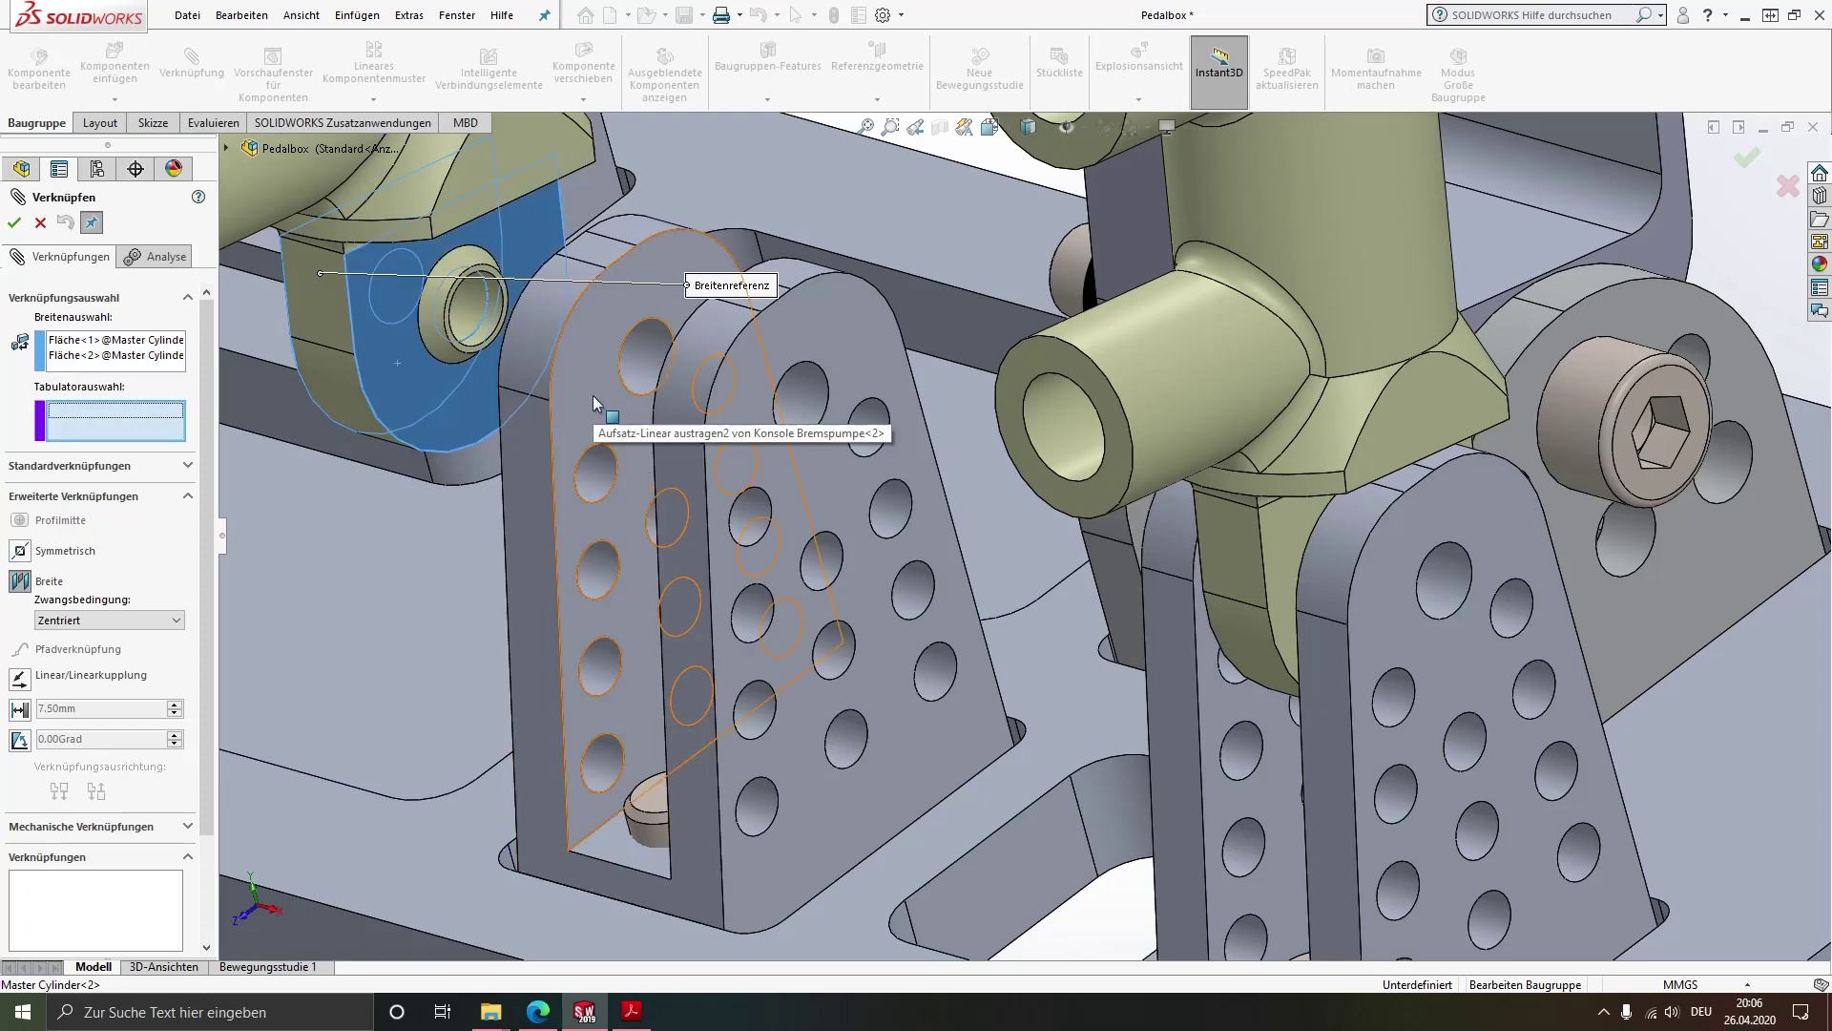
pyautogui.moveTo(593, 395); pyautogui.dragTo(999, 530, button='middle')
pyautogui.click(821, 456)
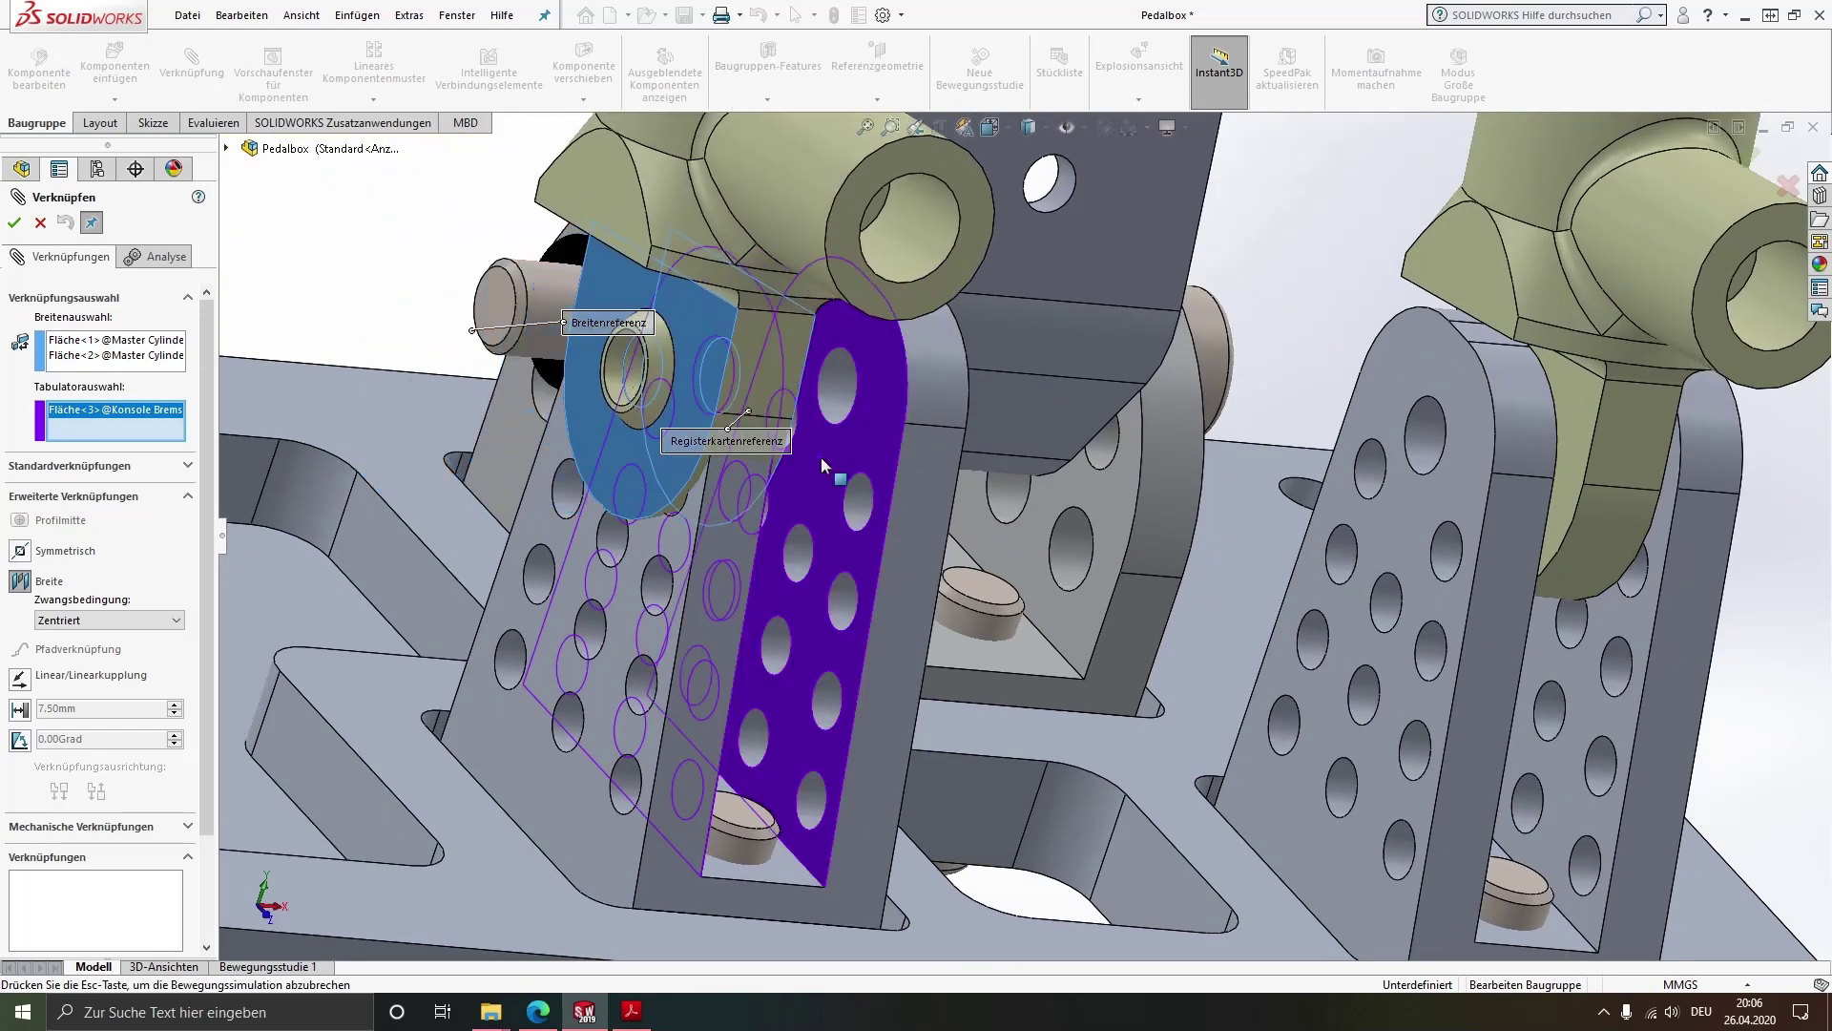
pyautogui.click(14, 223)
pyautogui.scroll(3, 884, 485)
pyautogui.scroll(5, 897, 461)
pyautogui.scroll(5, 958, 449)
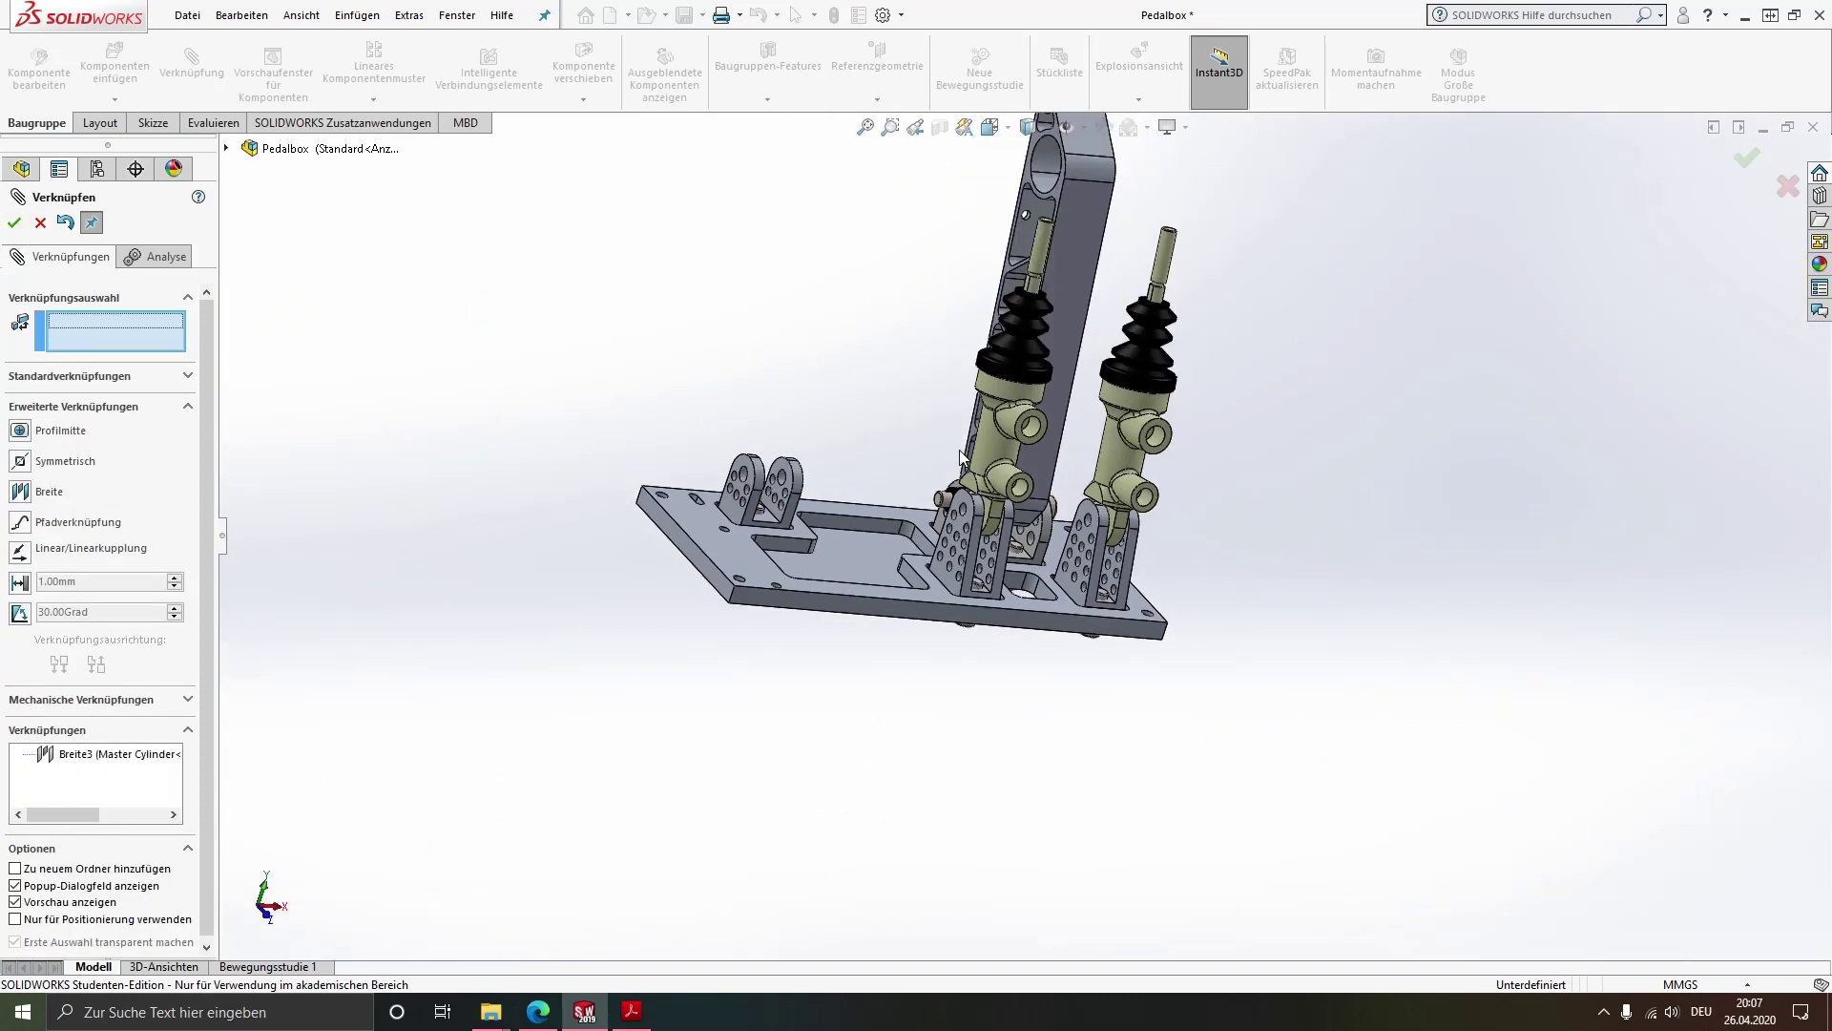
pyautogui.press('Escape')
# Reorient the assembly view and launch Insert Components
pyautogui.moveTo(1046, 517); pyautogui.dragTo(1068, 638, button='middle')
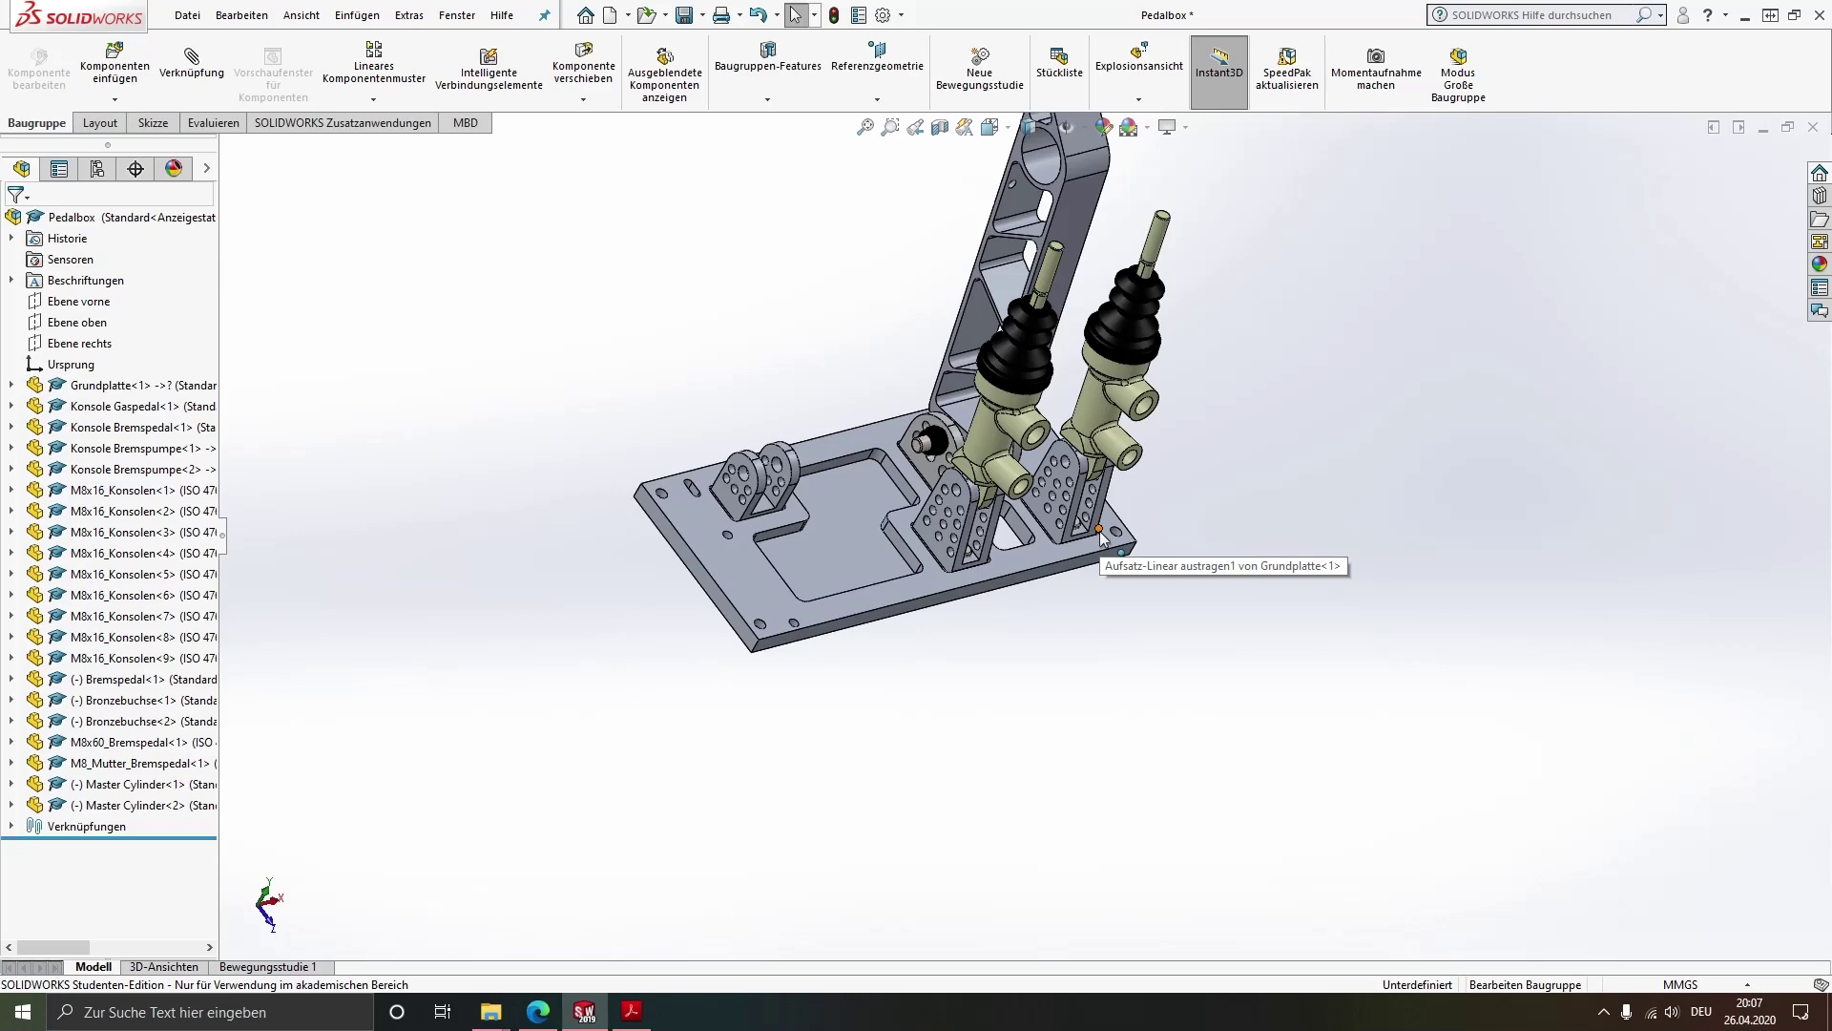
pyautogui.scroll(2, 1049, 506)
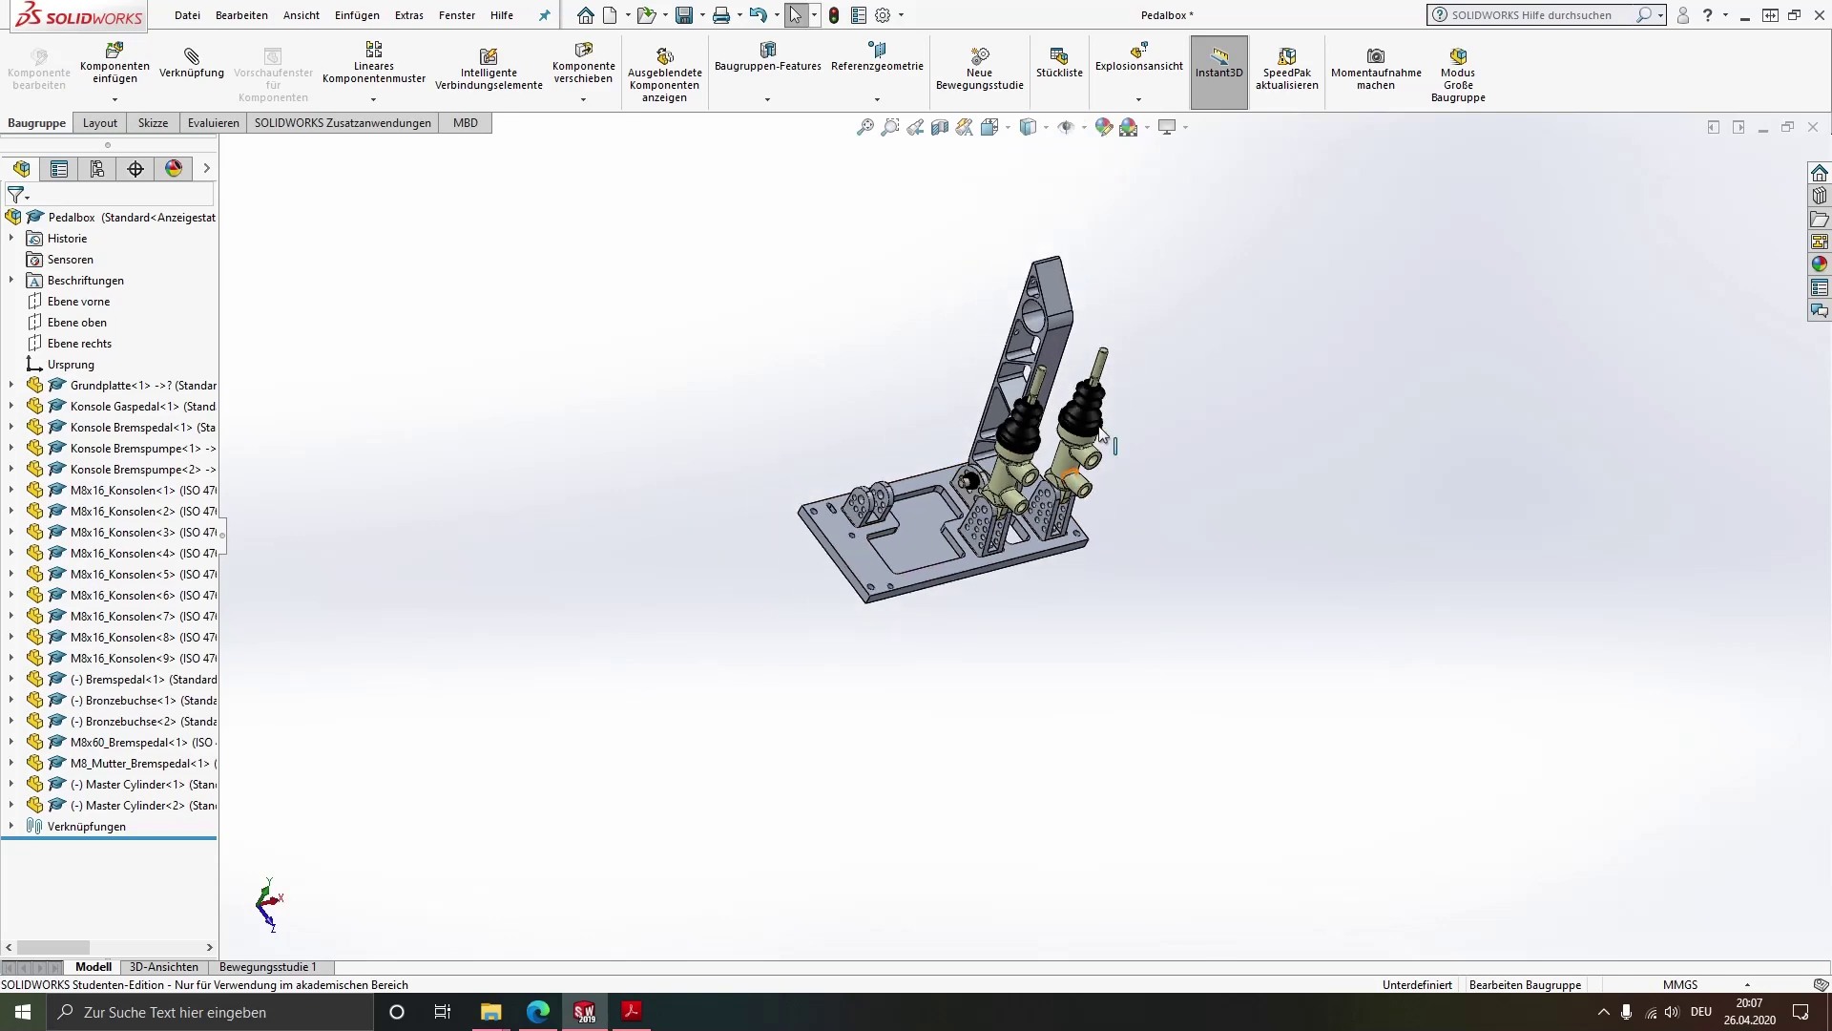
pyautogui.scroll(-5, 982, 484)
pyautogui.scroll(-2, 981, 636)
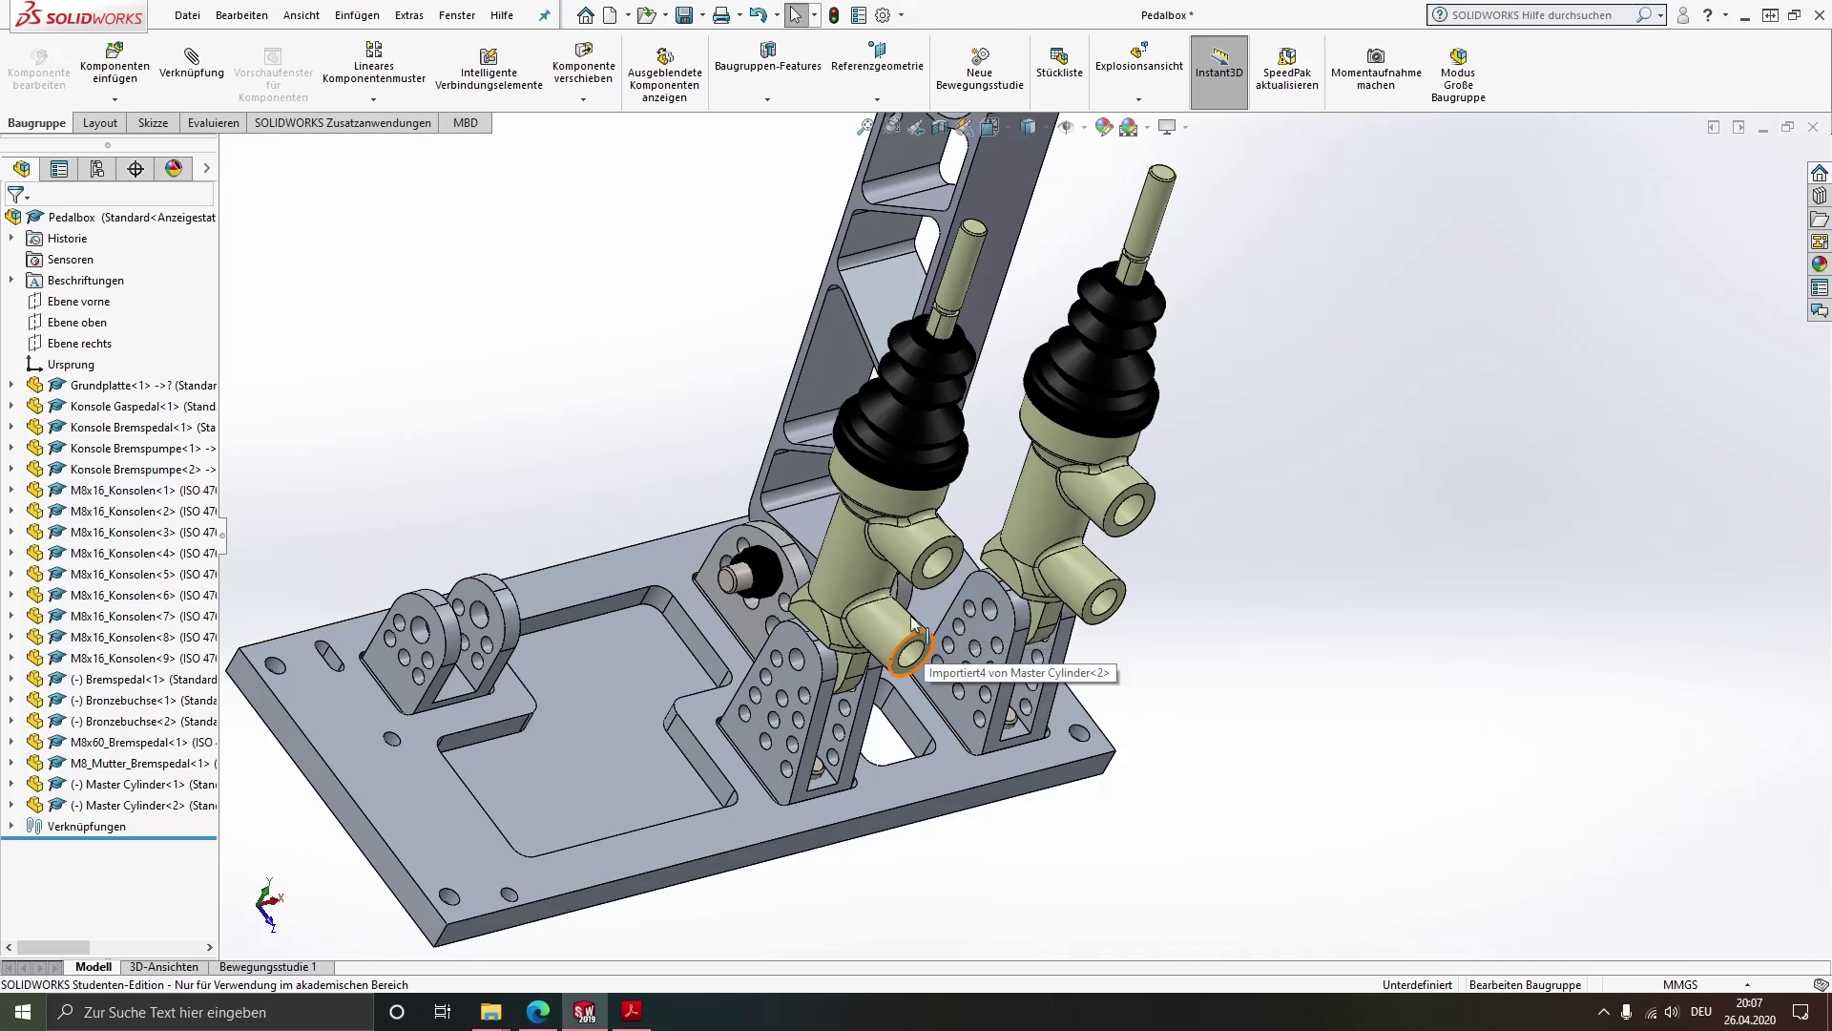
pyautogui.click(112, 69)
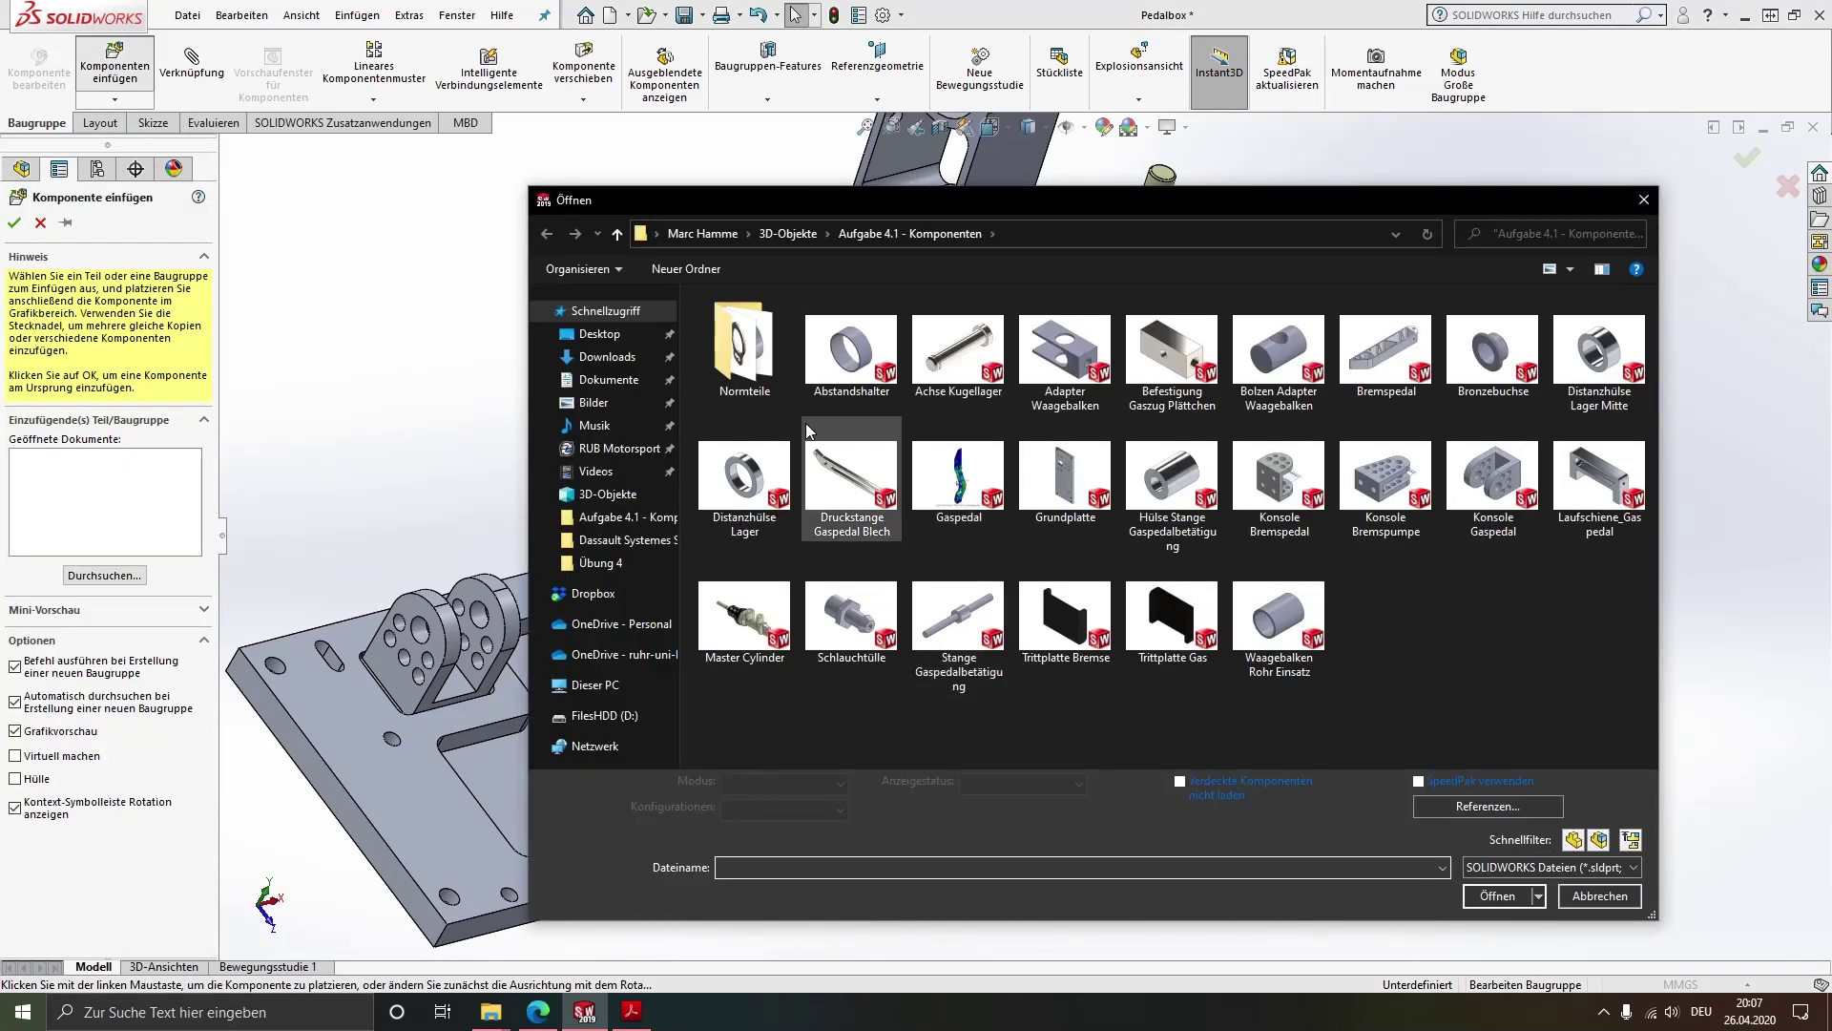
# Insert the 1_4zoll_Schraube_MasterCylinder screw from the Normteile folder
pyautogui.doubleClick(744, 348)
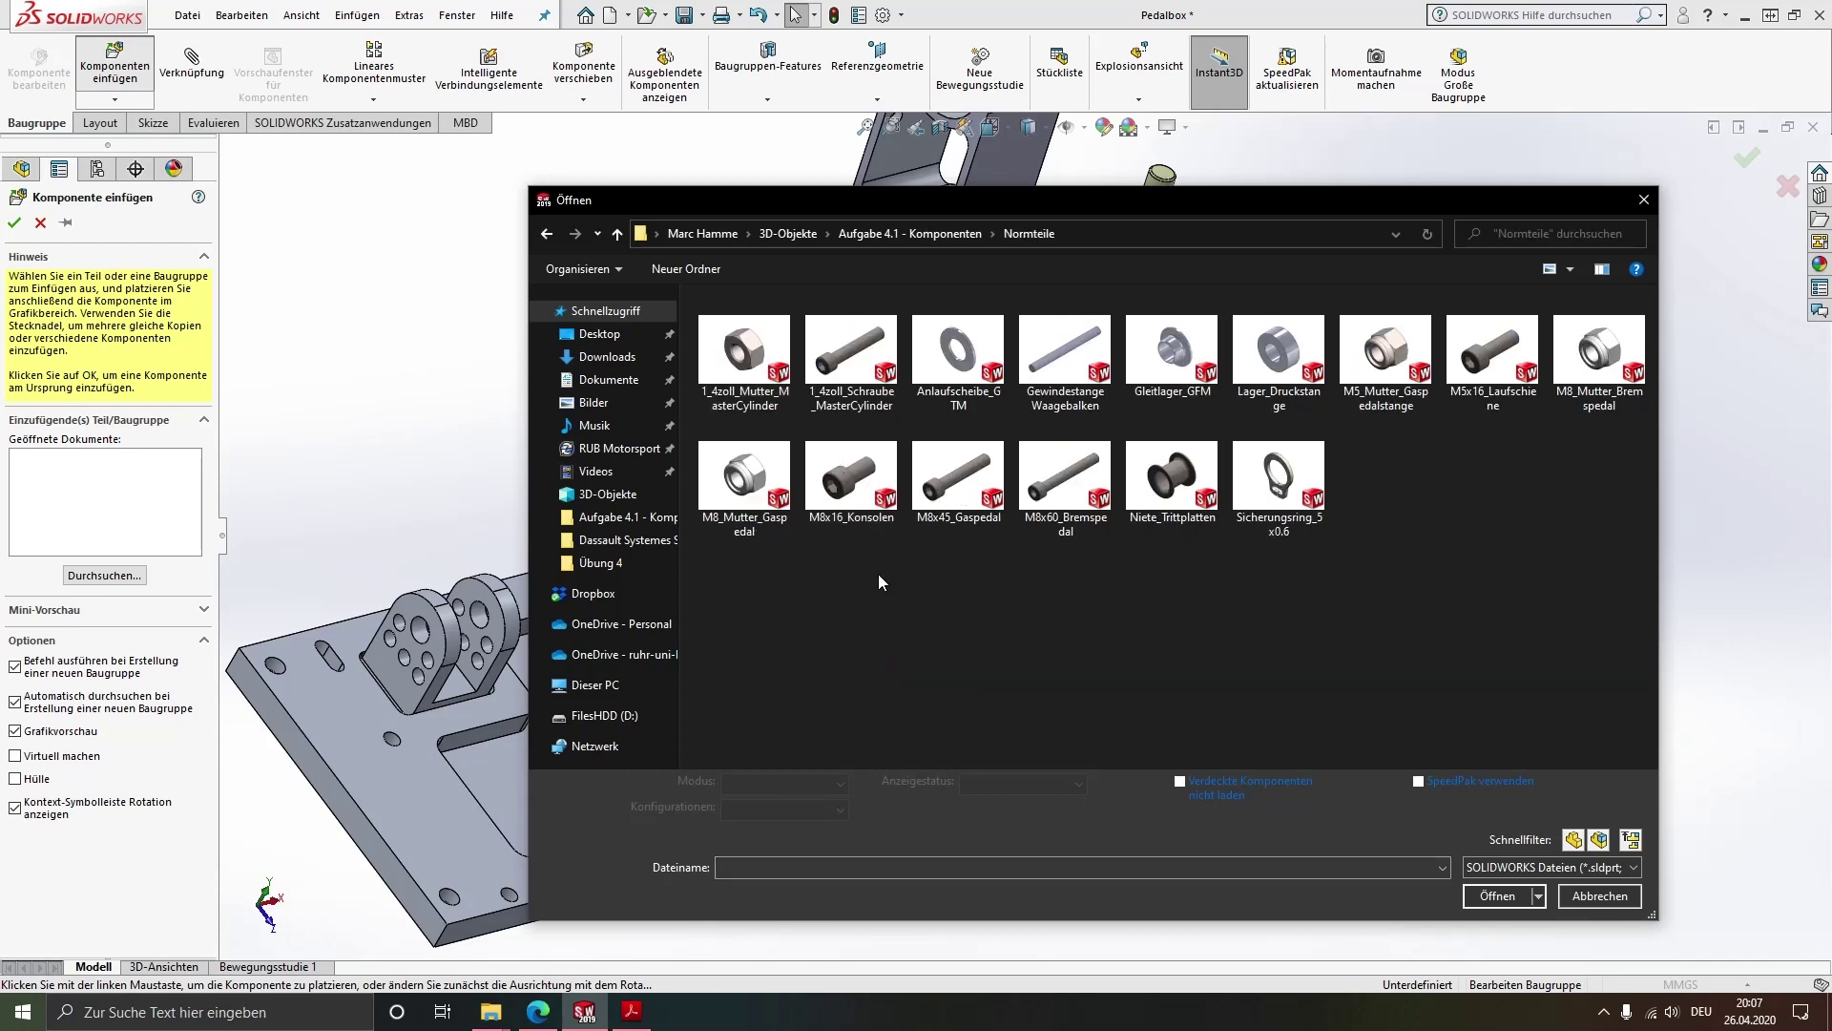
pyautogui.doubleClick(842, 352)
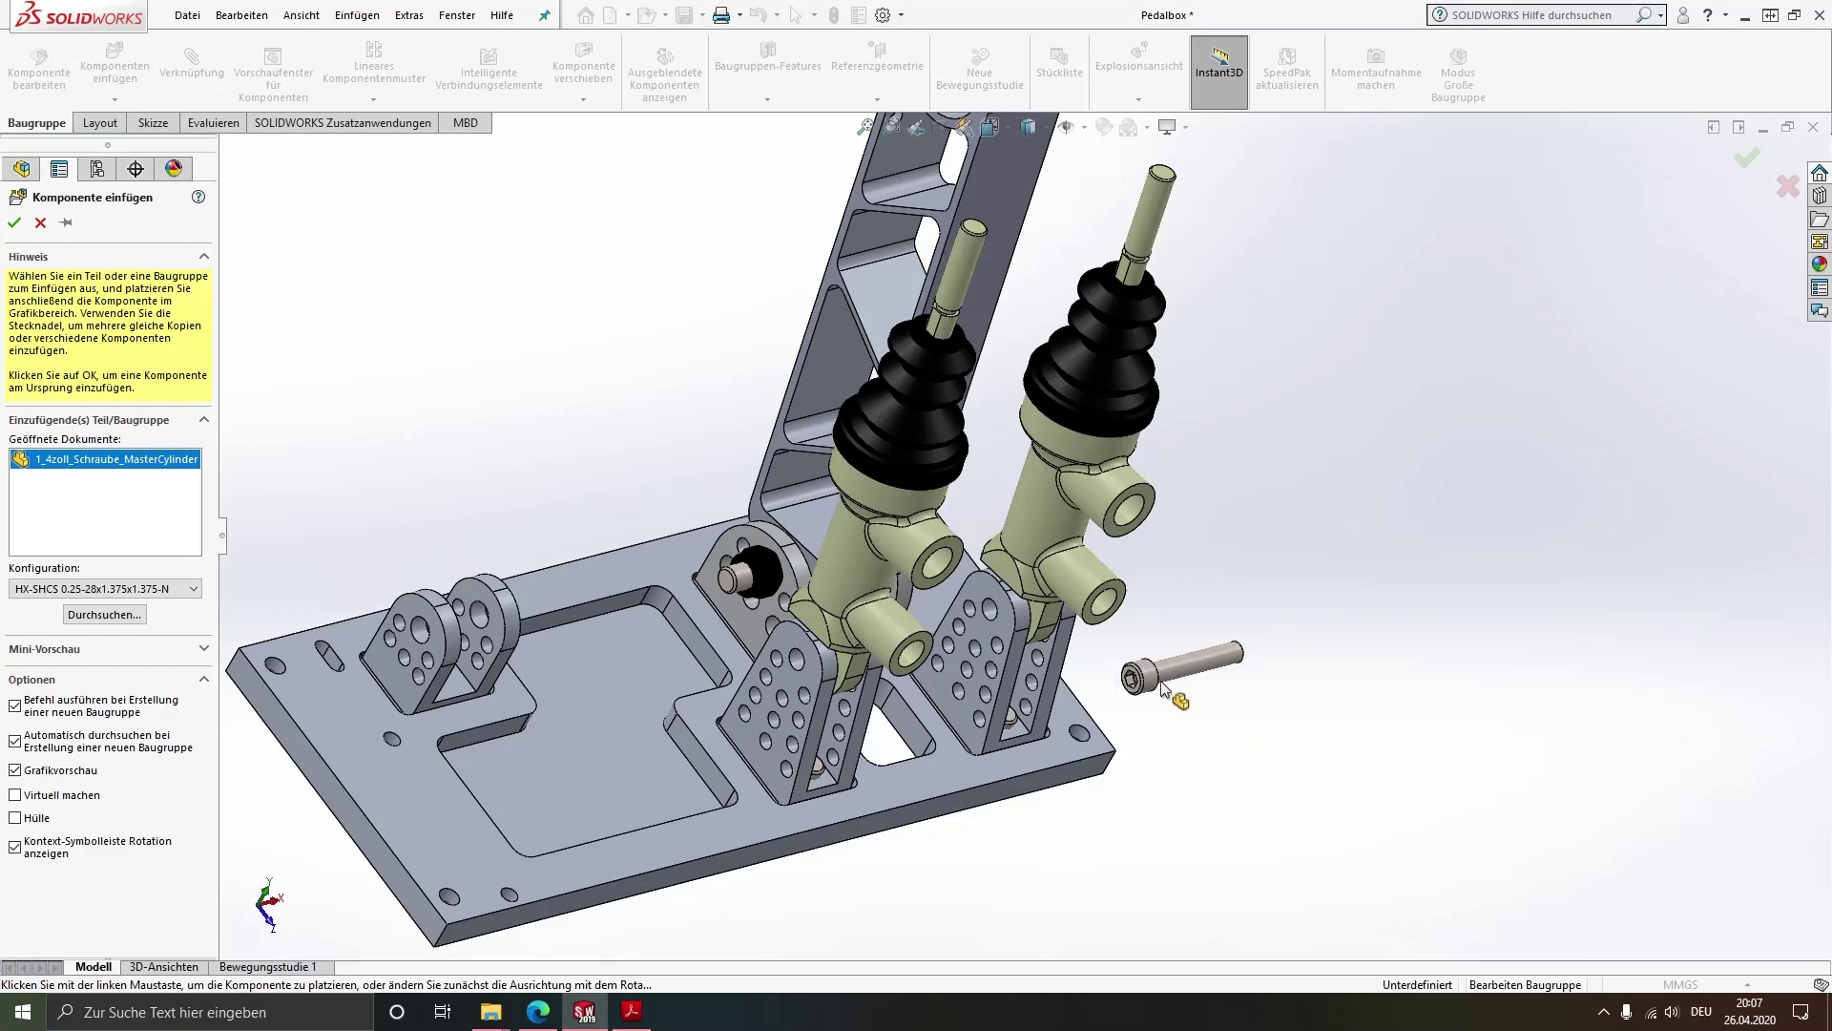
pyautogui.click(1183, 666)
pyautogui.moveTo(1052, 690)
pyautogui.mouseDown(button='middle')
pyautogui.moveTo(951, 655)
pyautogui.moveTo(938, 710)
pyautogui.moveTo(1062, 608)
pyautogui.mouseUp(button='middle')
# Mate the screw concentric with the bracket hole, rotation locked and alignment flipped
pyautogui.click(872, 667)
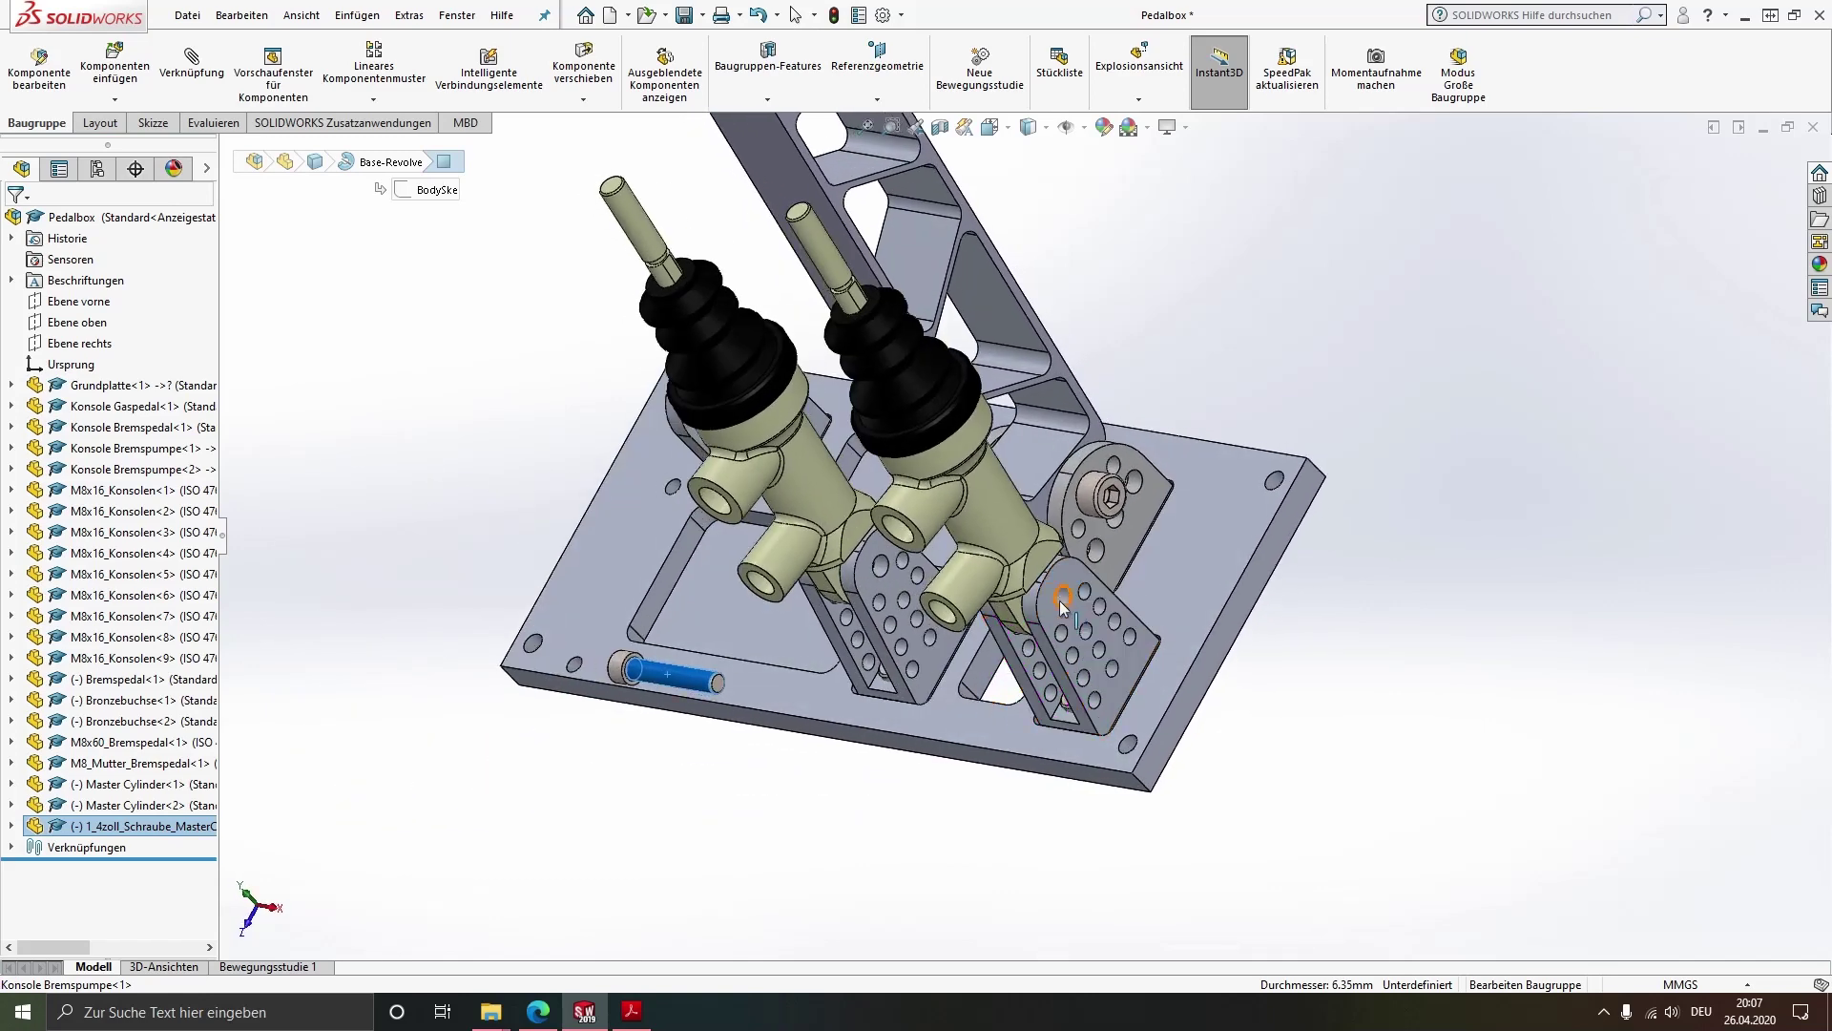
pyautogui.keyDown('ctrl'); pyautogui.click(1062, 596); pyautogui.keyUp('ctrl')
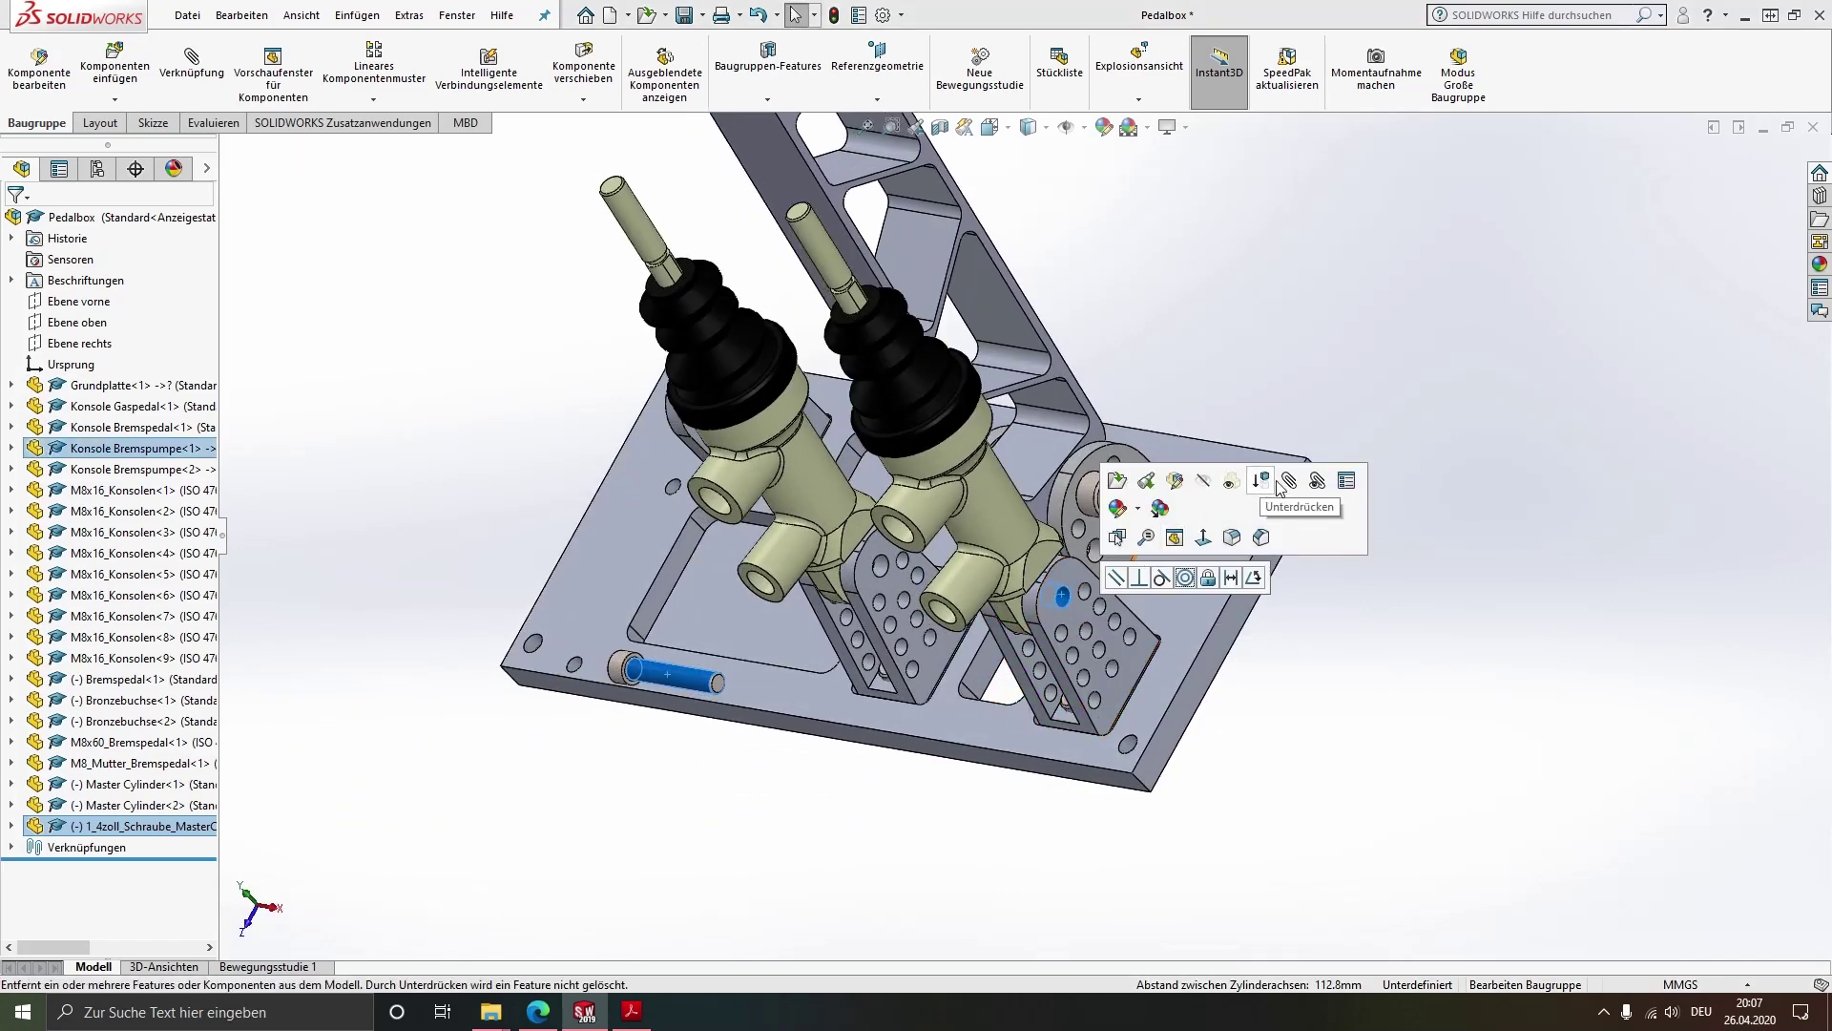
pyautogui.moveTo(519, 540); pyautogui.dragTo(242, 502, button='right')
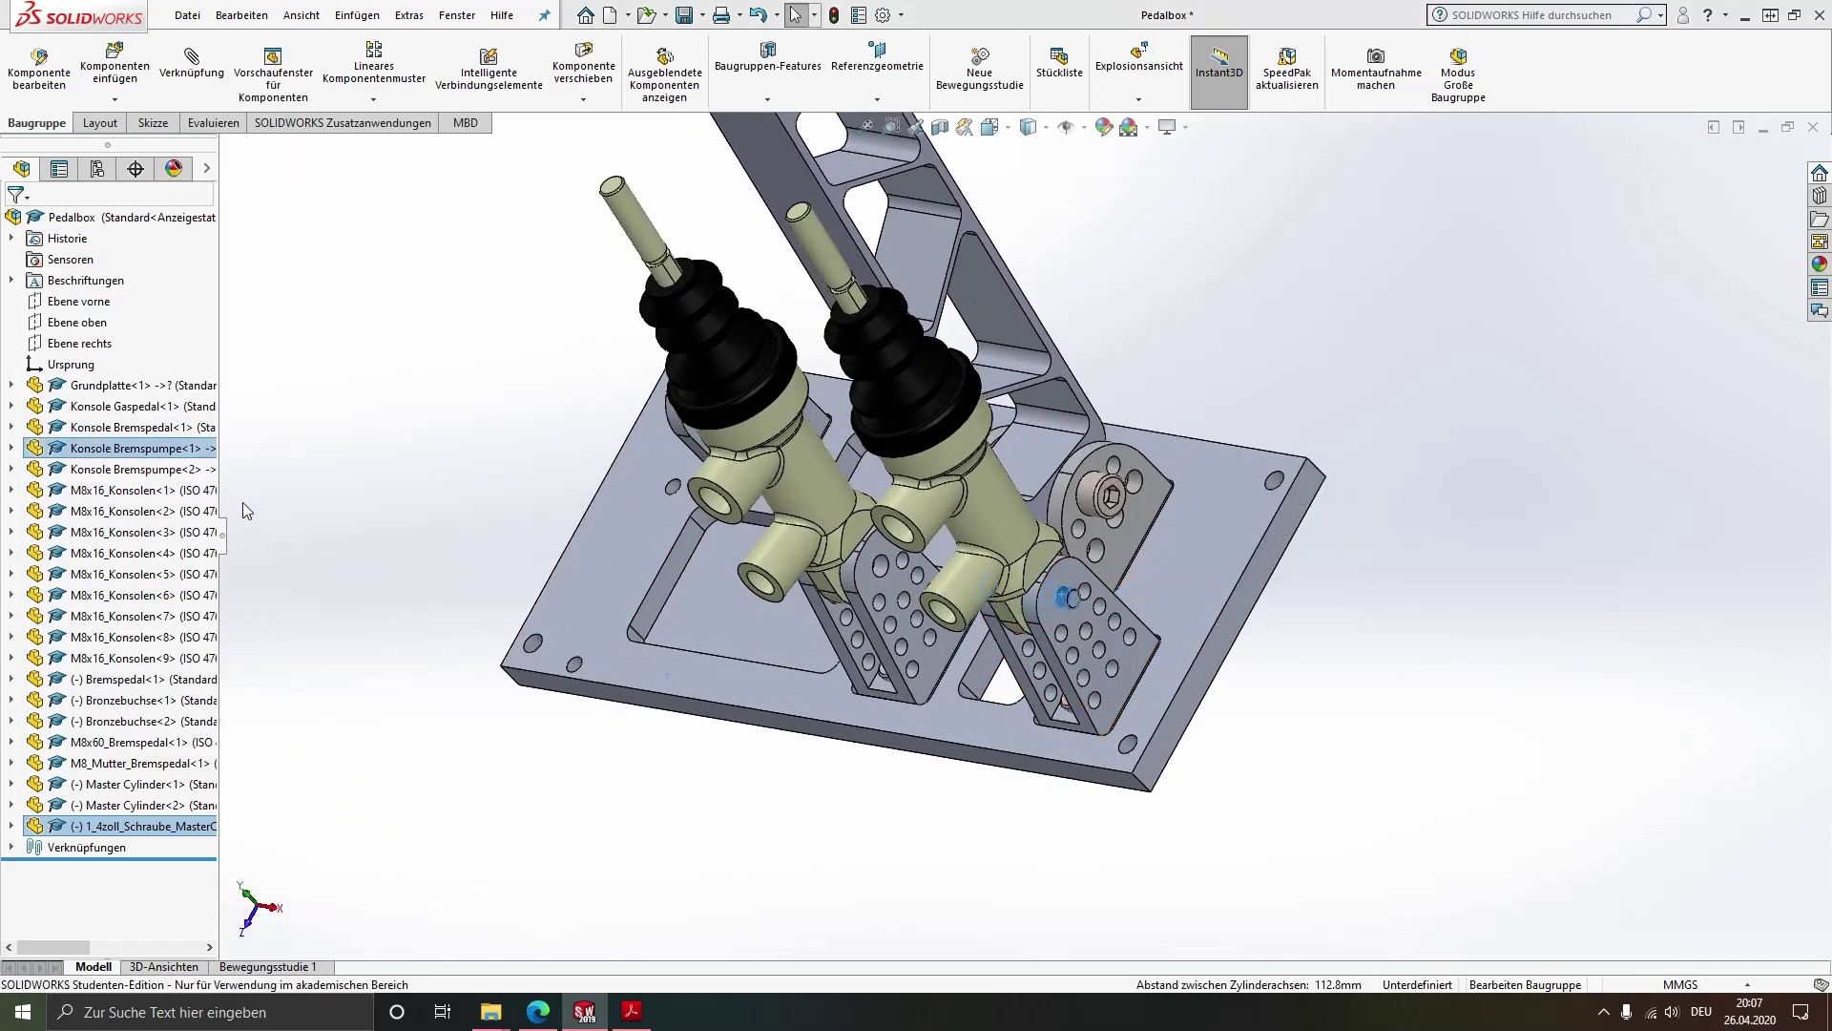
pyautogui.click(40, 556)
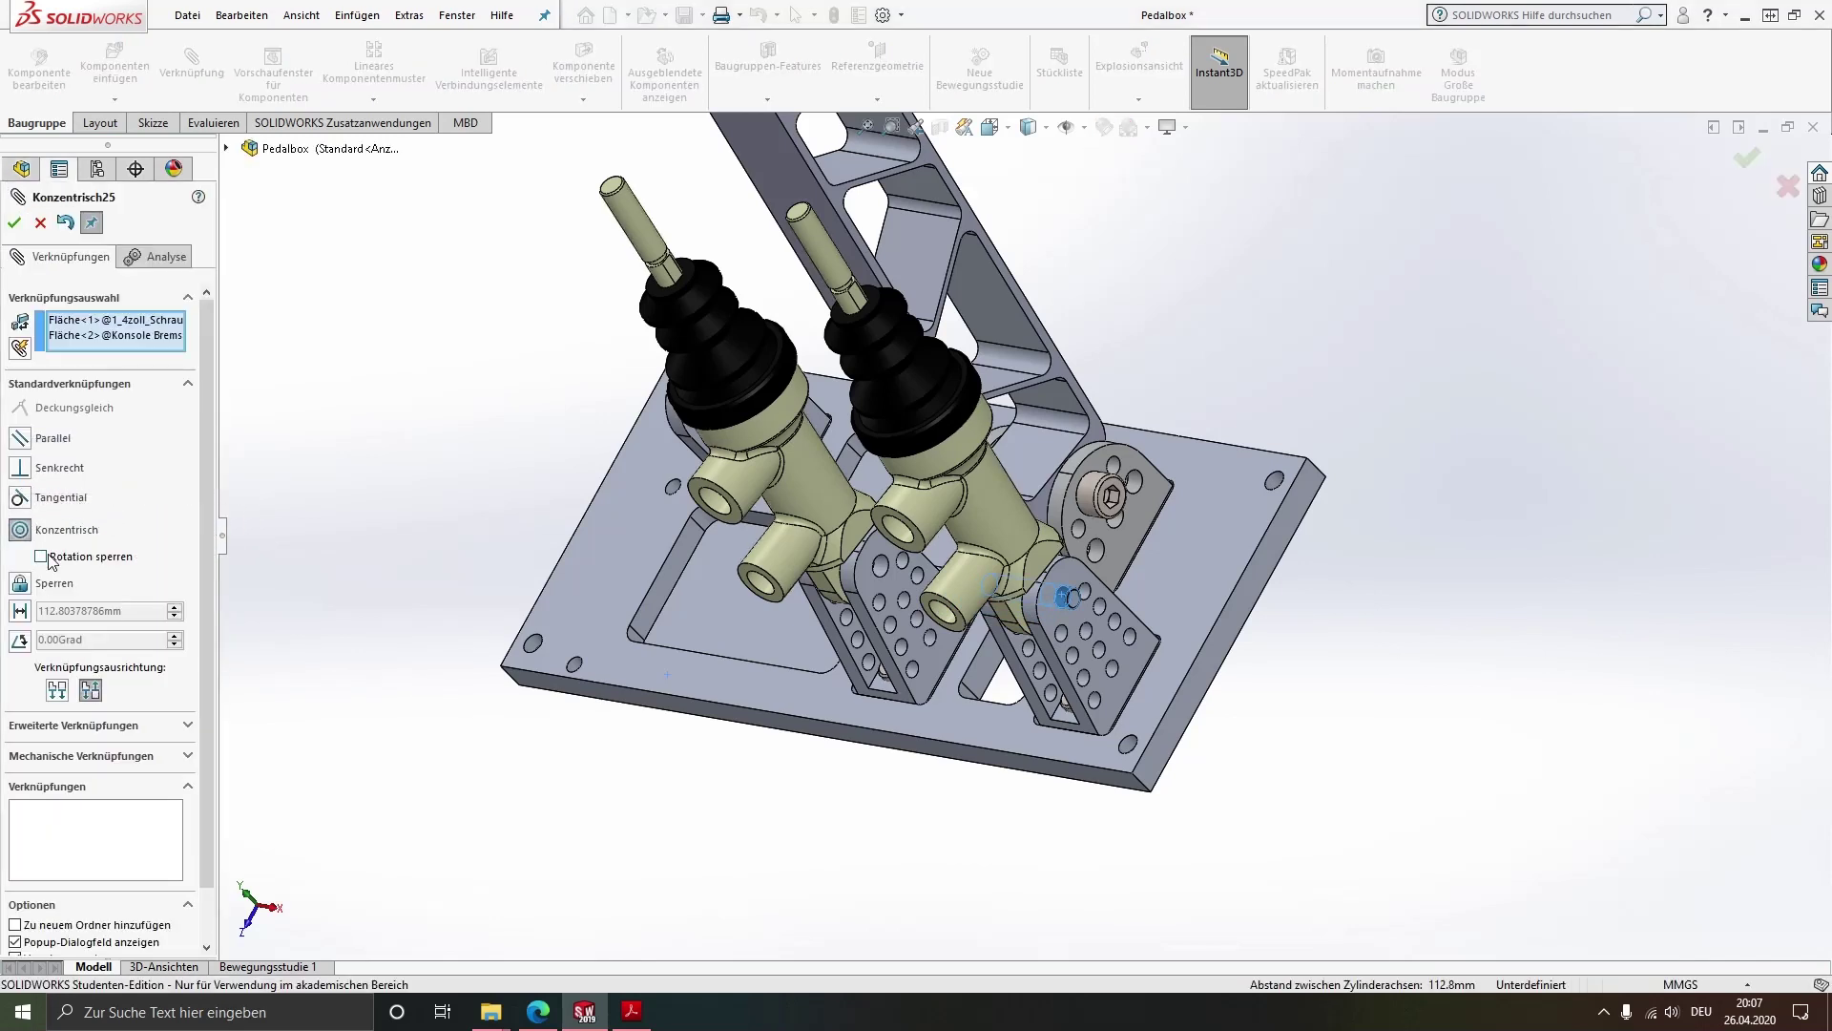
pyautogui.click(59, 688)
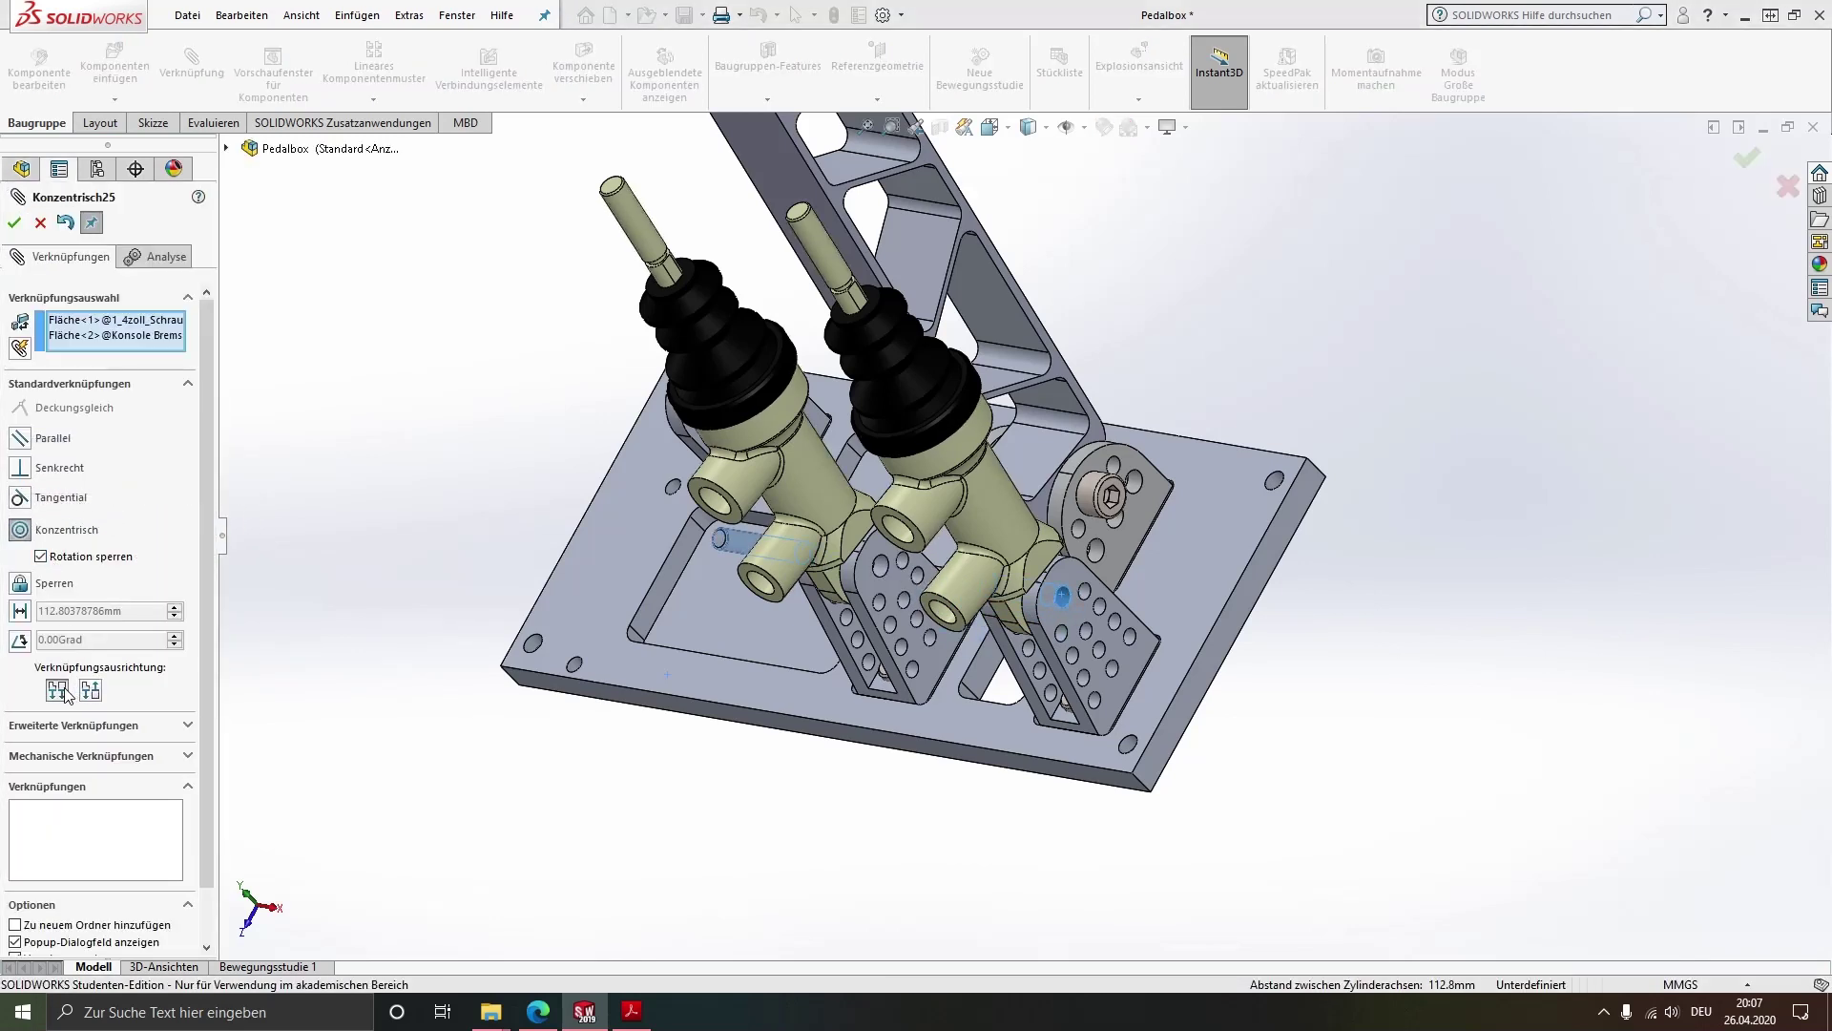
pyautogui.click(12, 225)
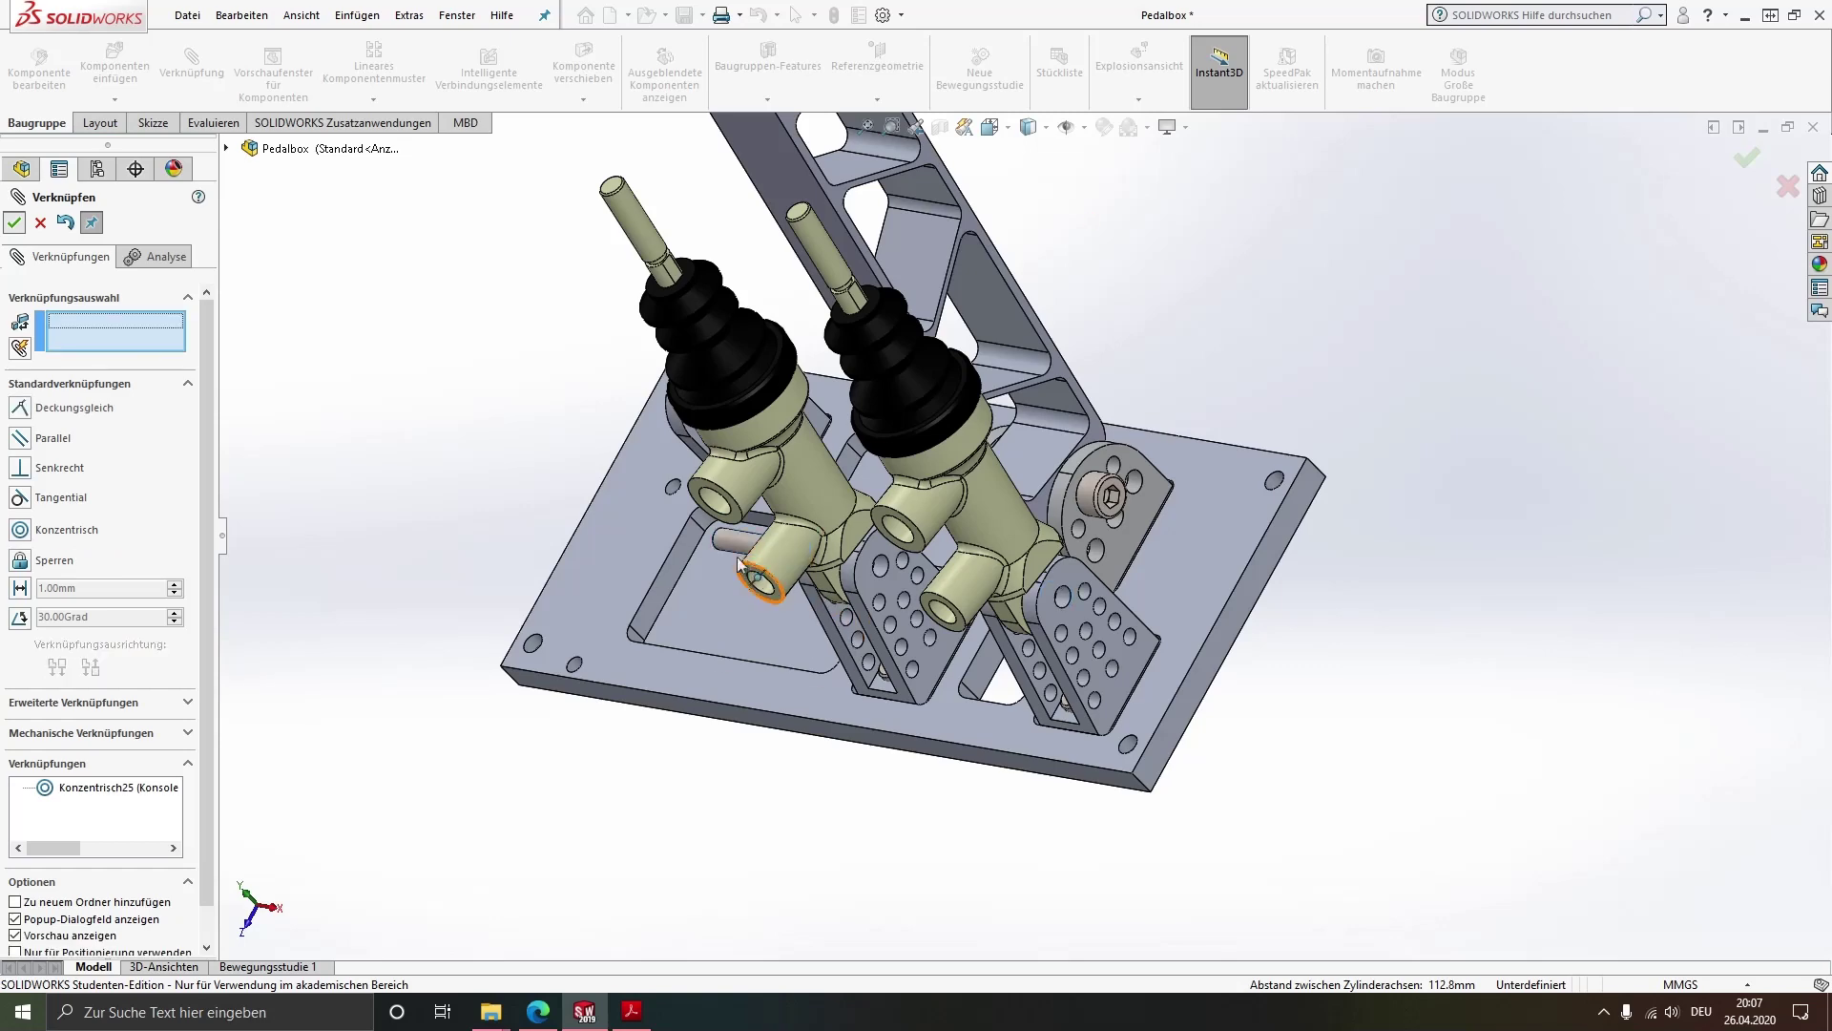
# Mate the bolt head coincident with the brake-pump bracket face (Deckungsgleich22)
pyautogui.moveTo(1022, 603); pyautogui.dragTo(1269, 610, button='middle')
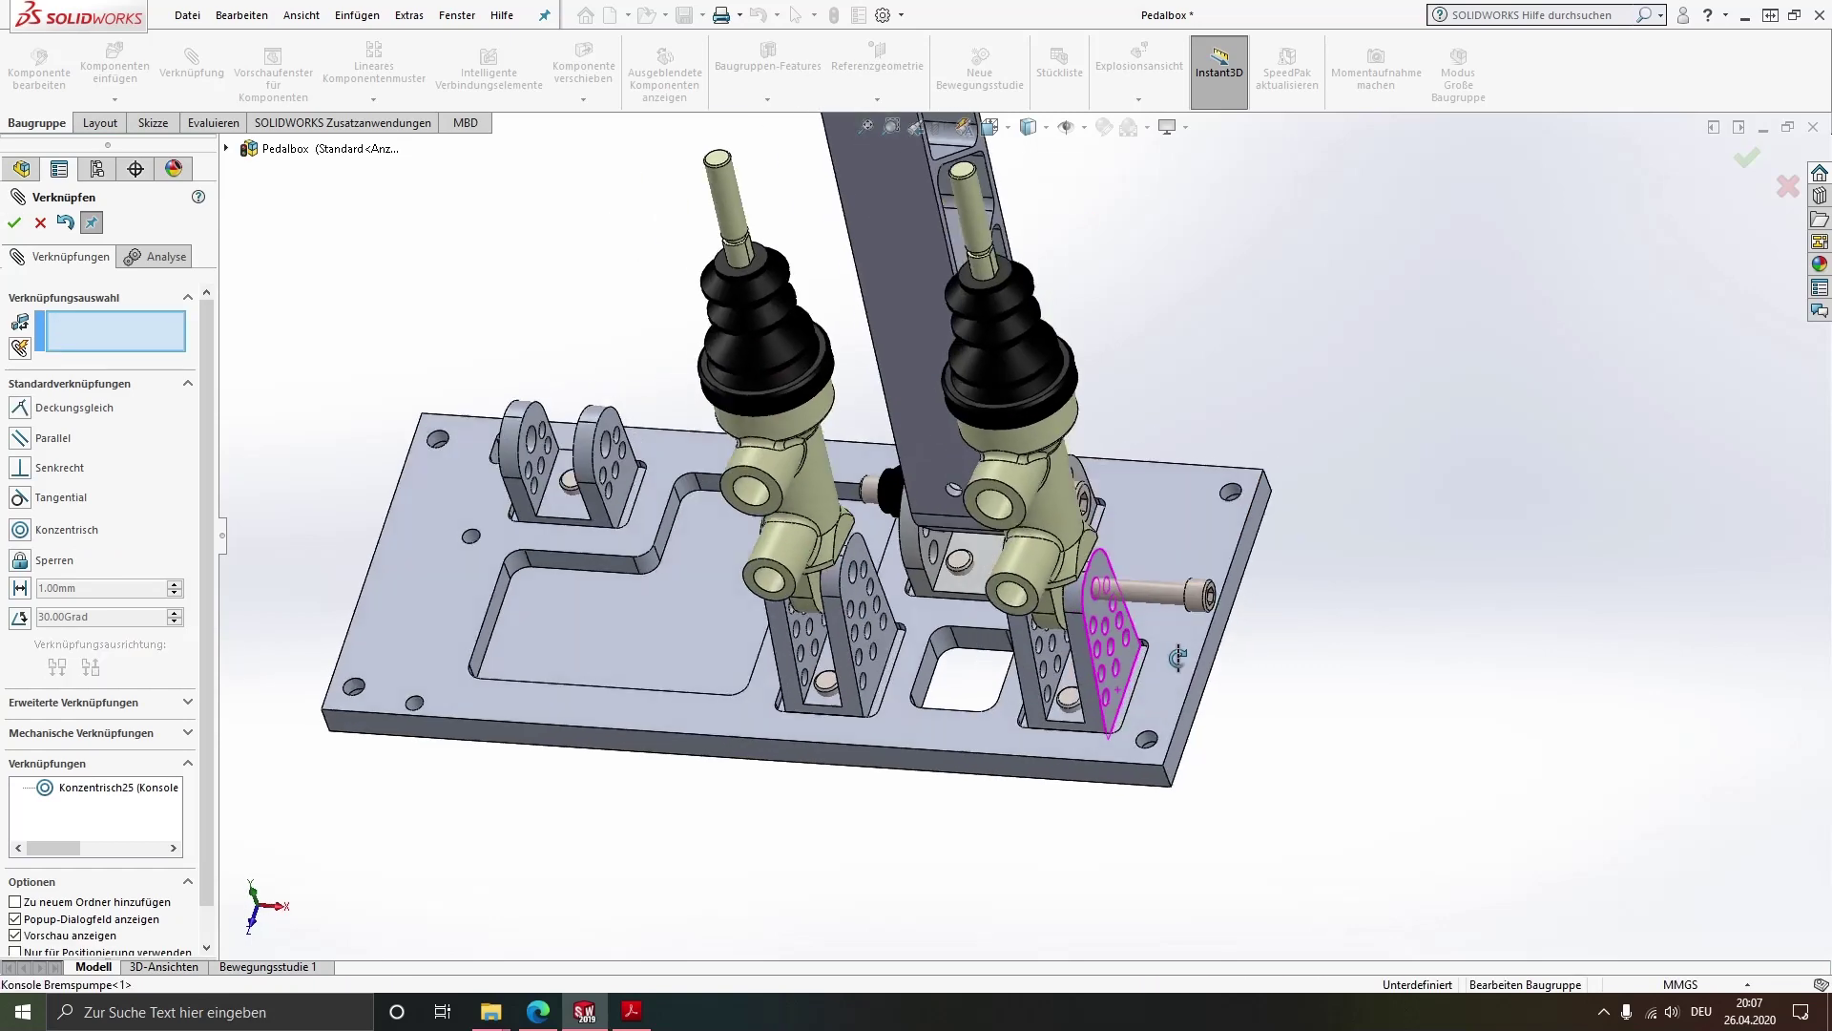
pyautogui.scroll(5, 1172, 599)
pyautogui.scroll(-3, 1168, 593)
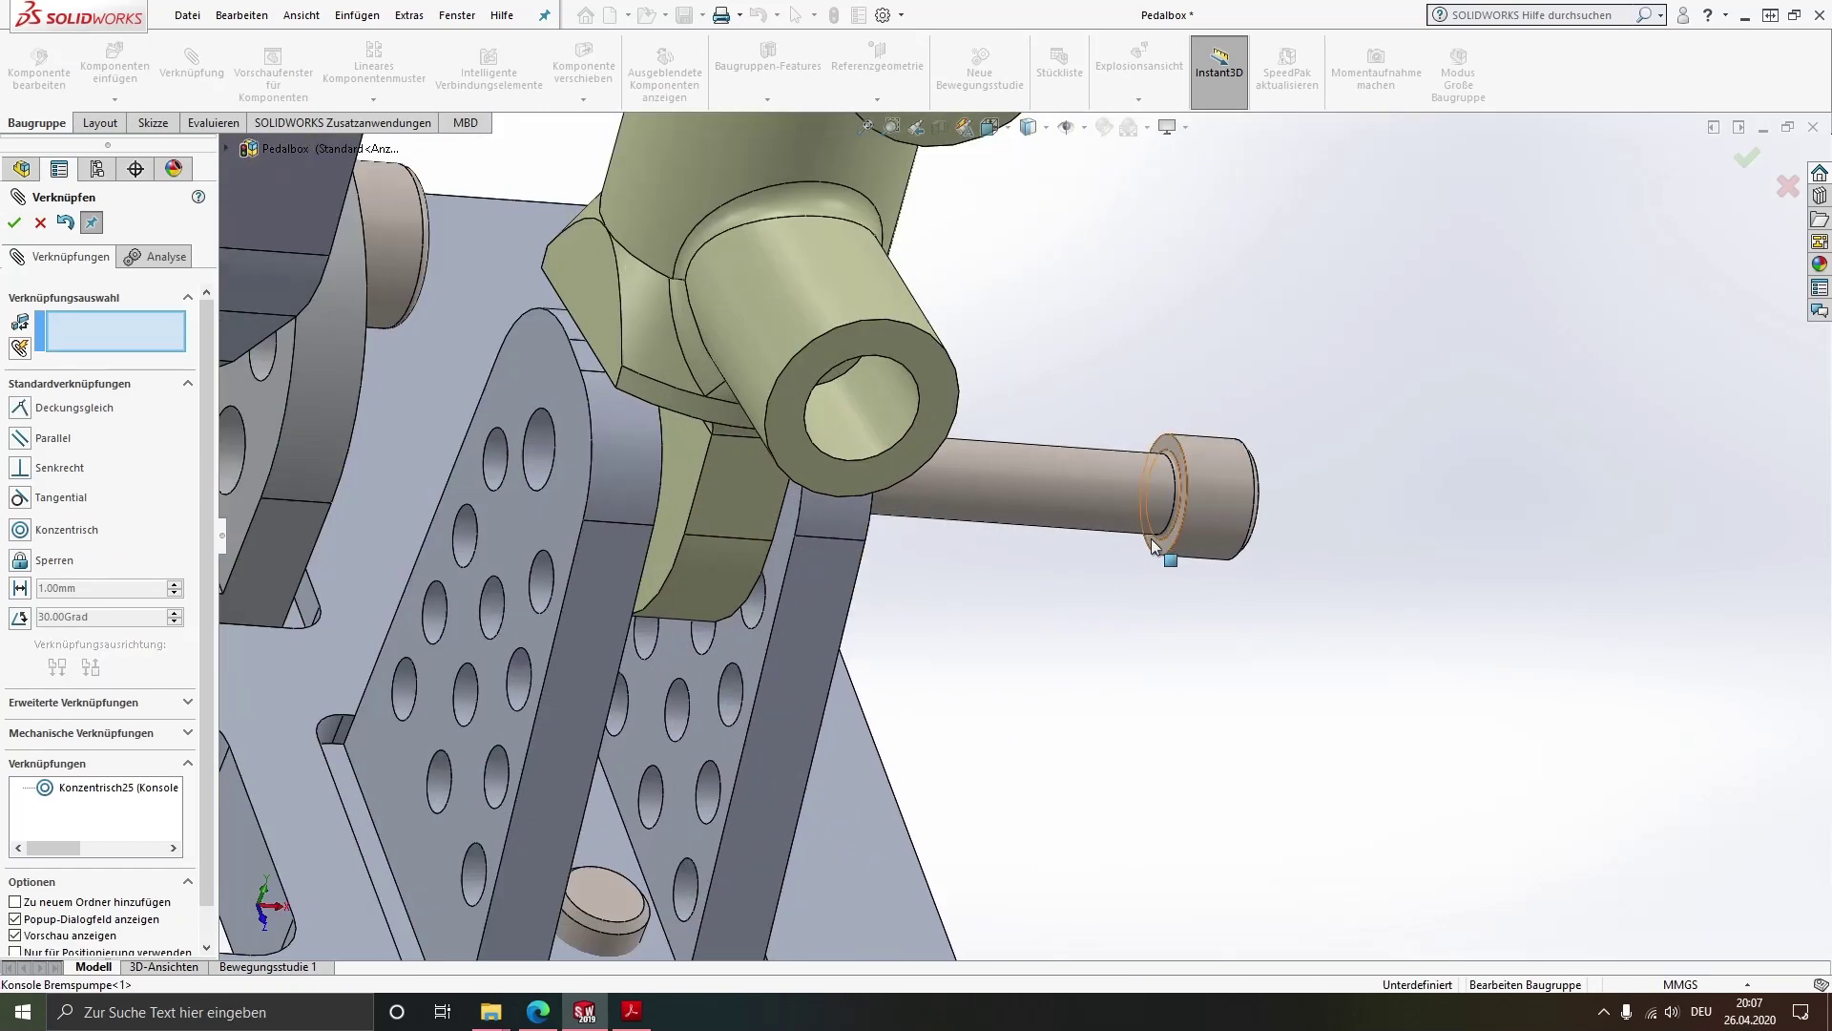
pyautogui.scroll(3, 914, 596)
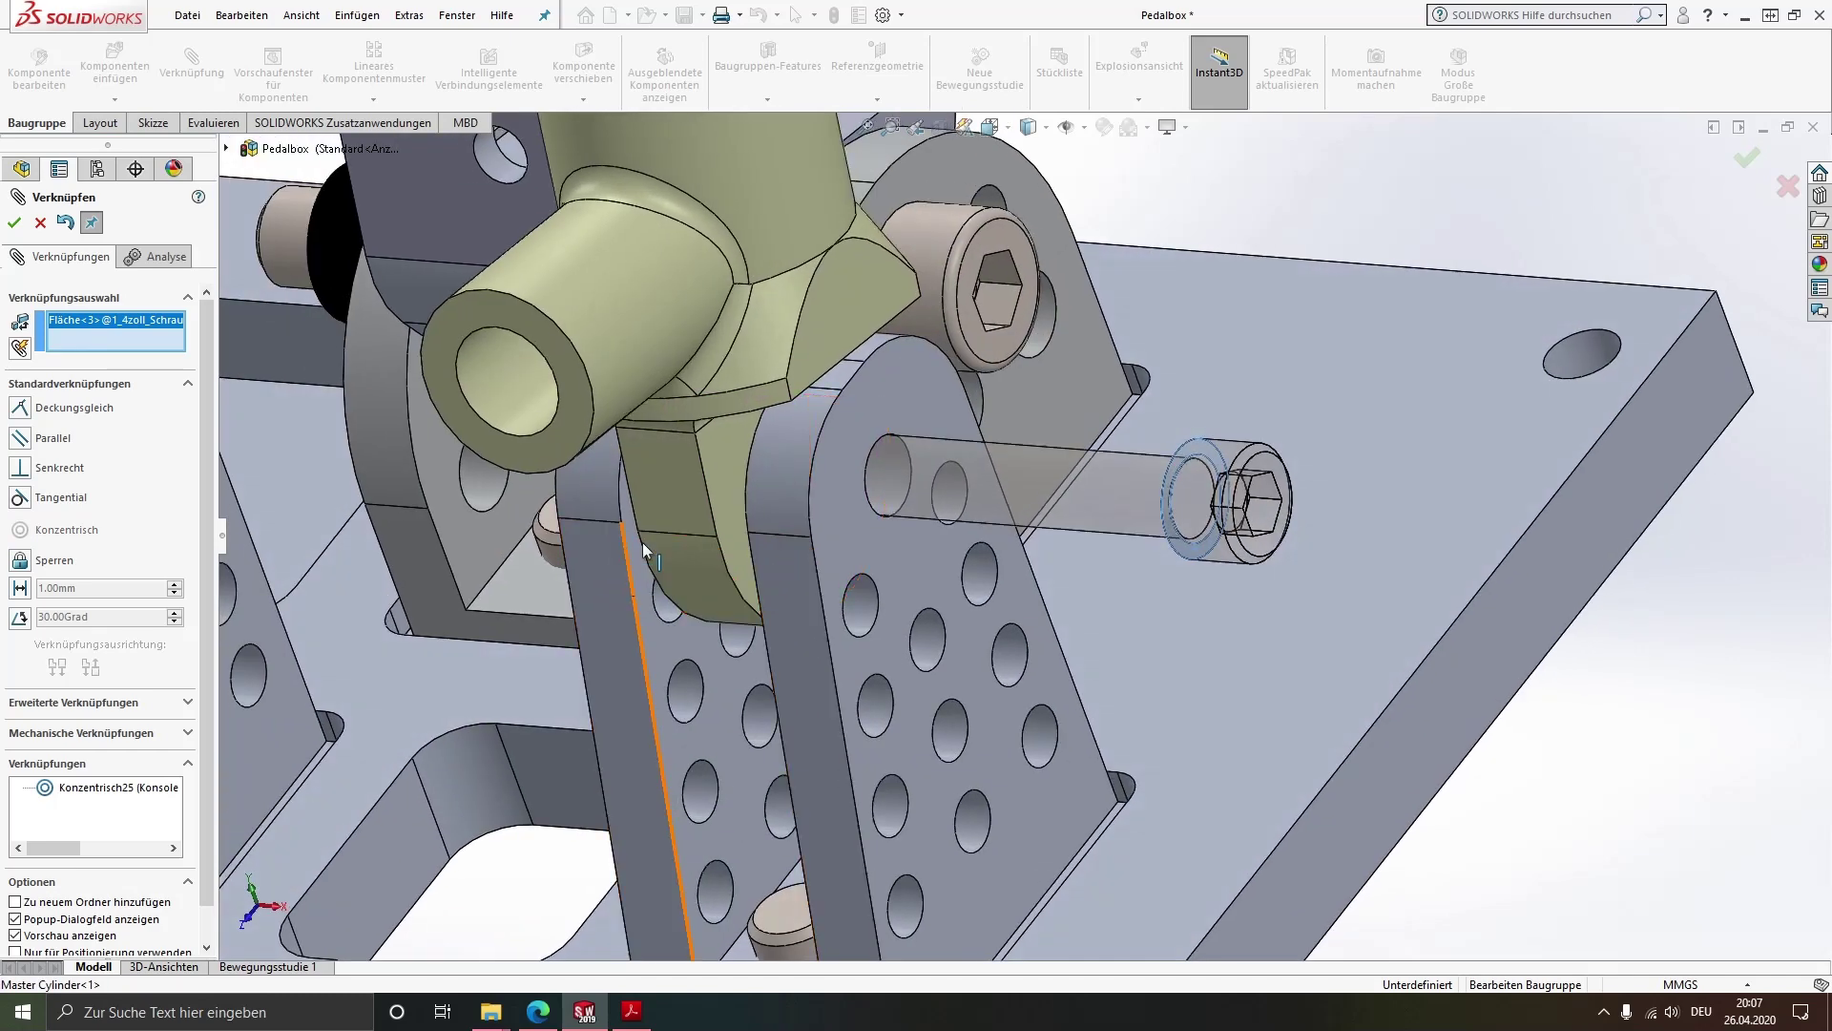
pyautogui.click(826, 528)
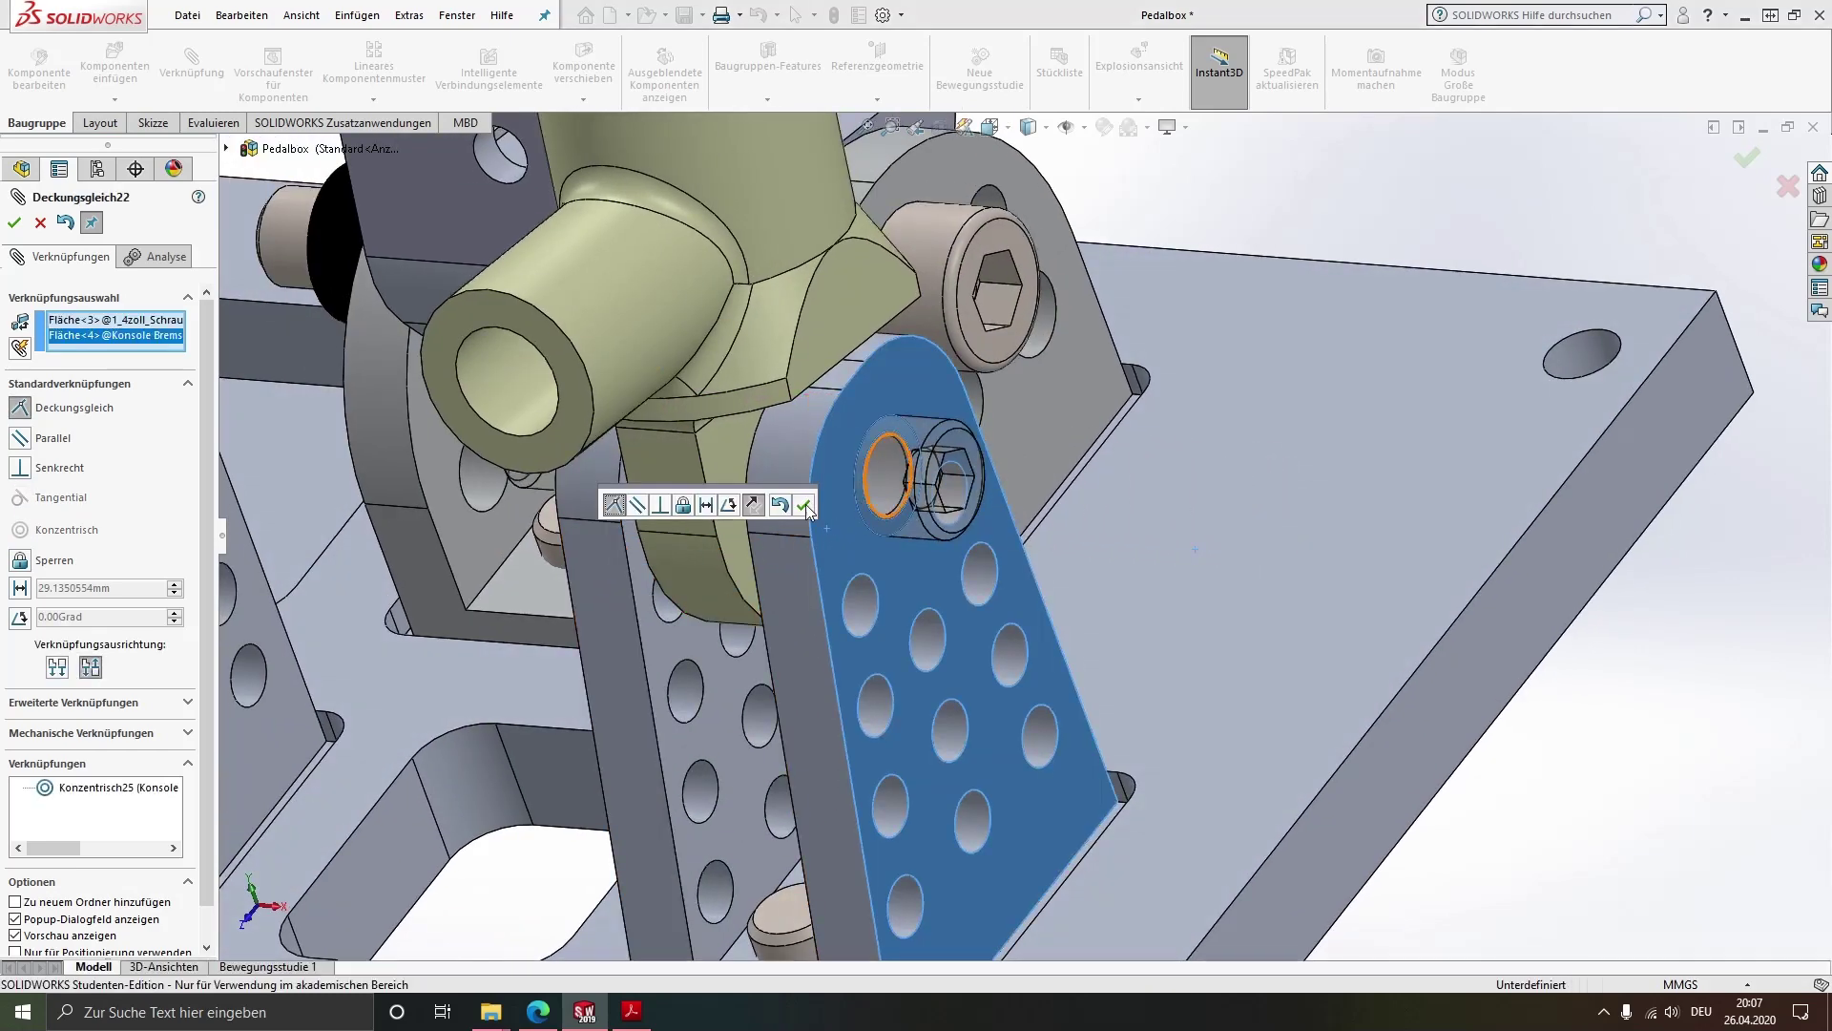
pyautogui.click(803, 504)
pyautogui.scroll(5, 849, 597)
pyautogui.scroll(-3, 868, 552)
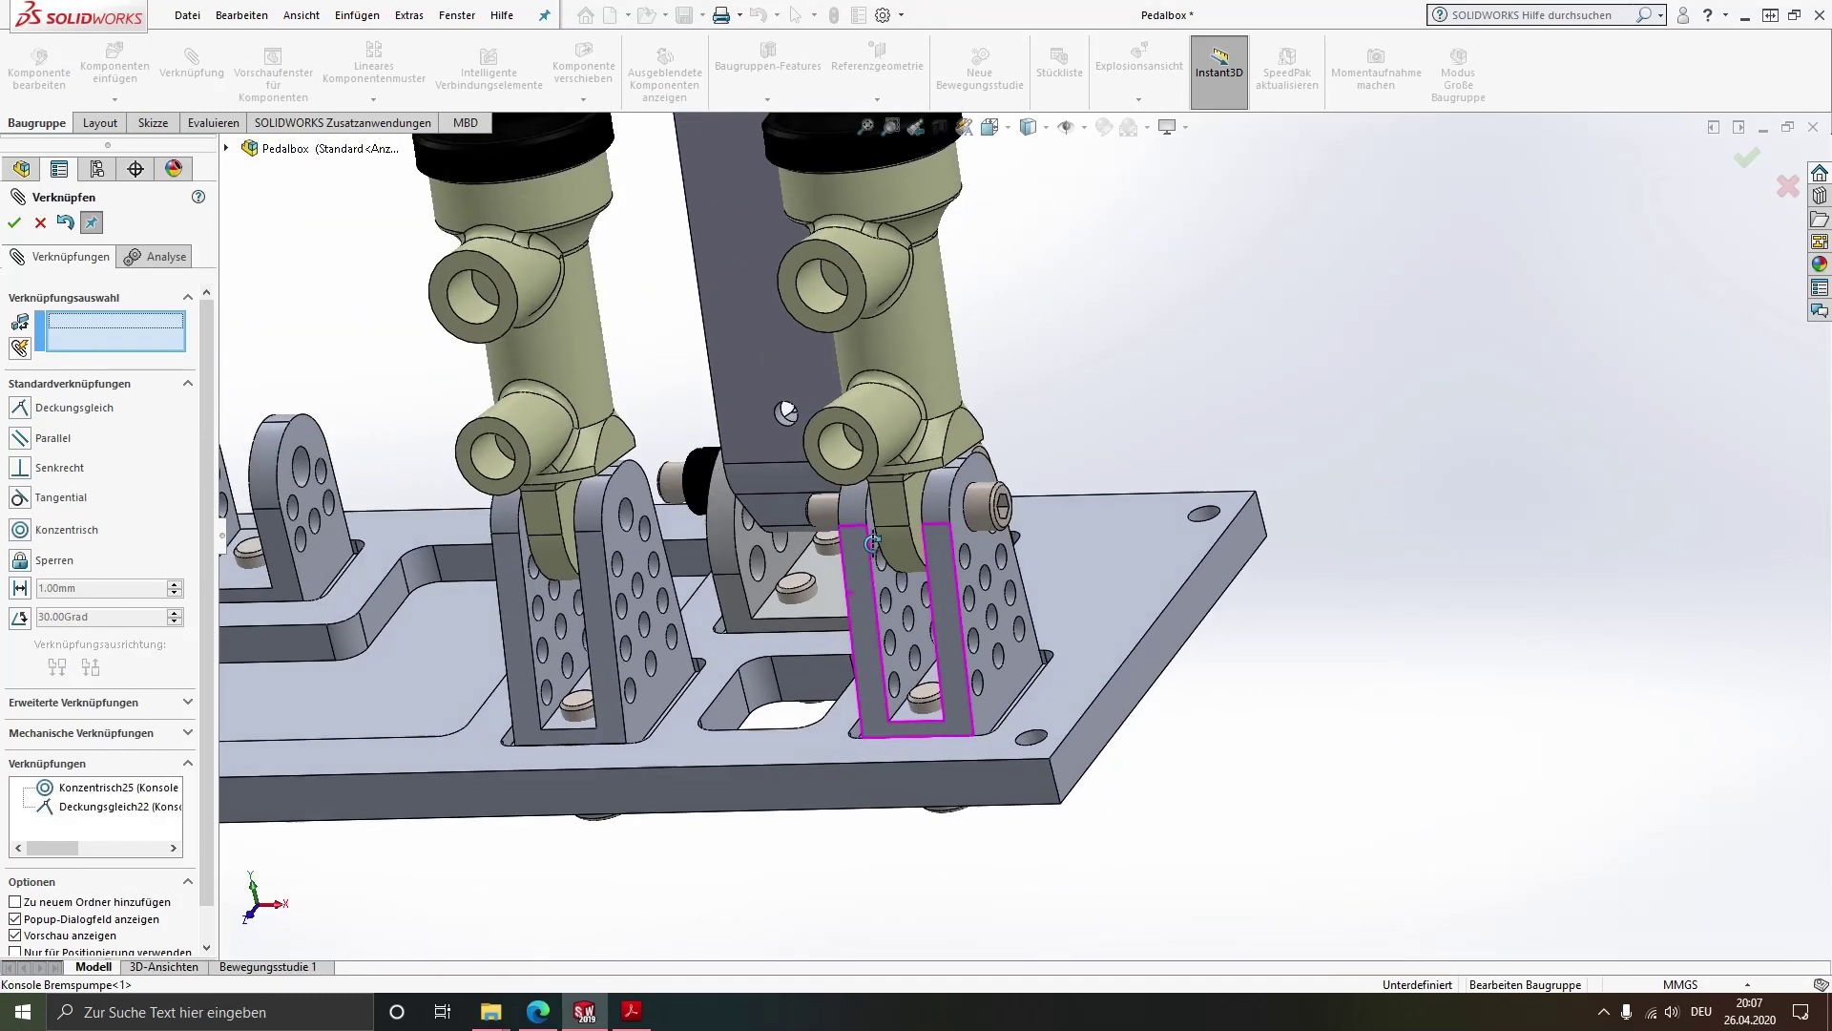
pyautogui.press('Escape')
# Ctrl-drag a second copy of the 1/4-inch bolt
pyautogui.scroll(3, 827, 518)
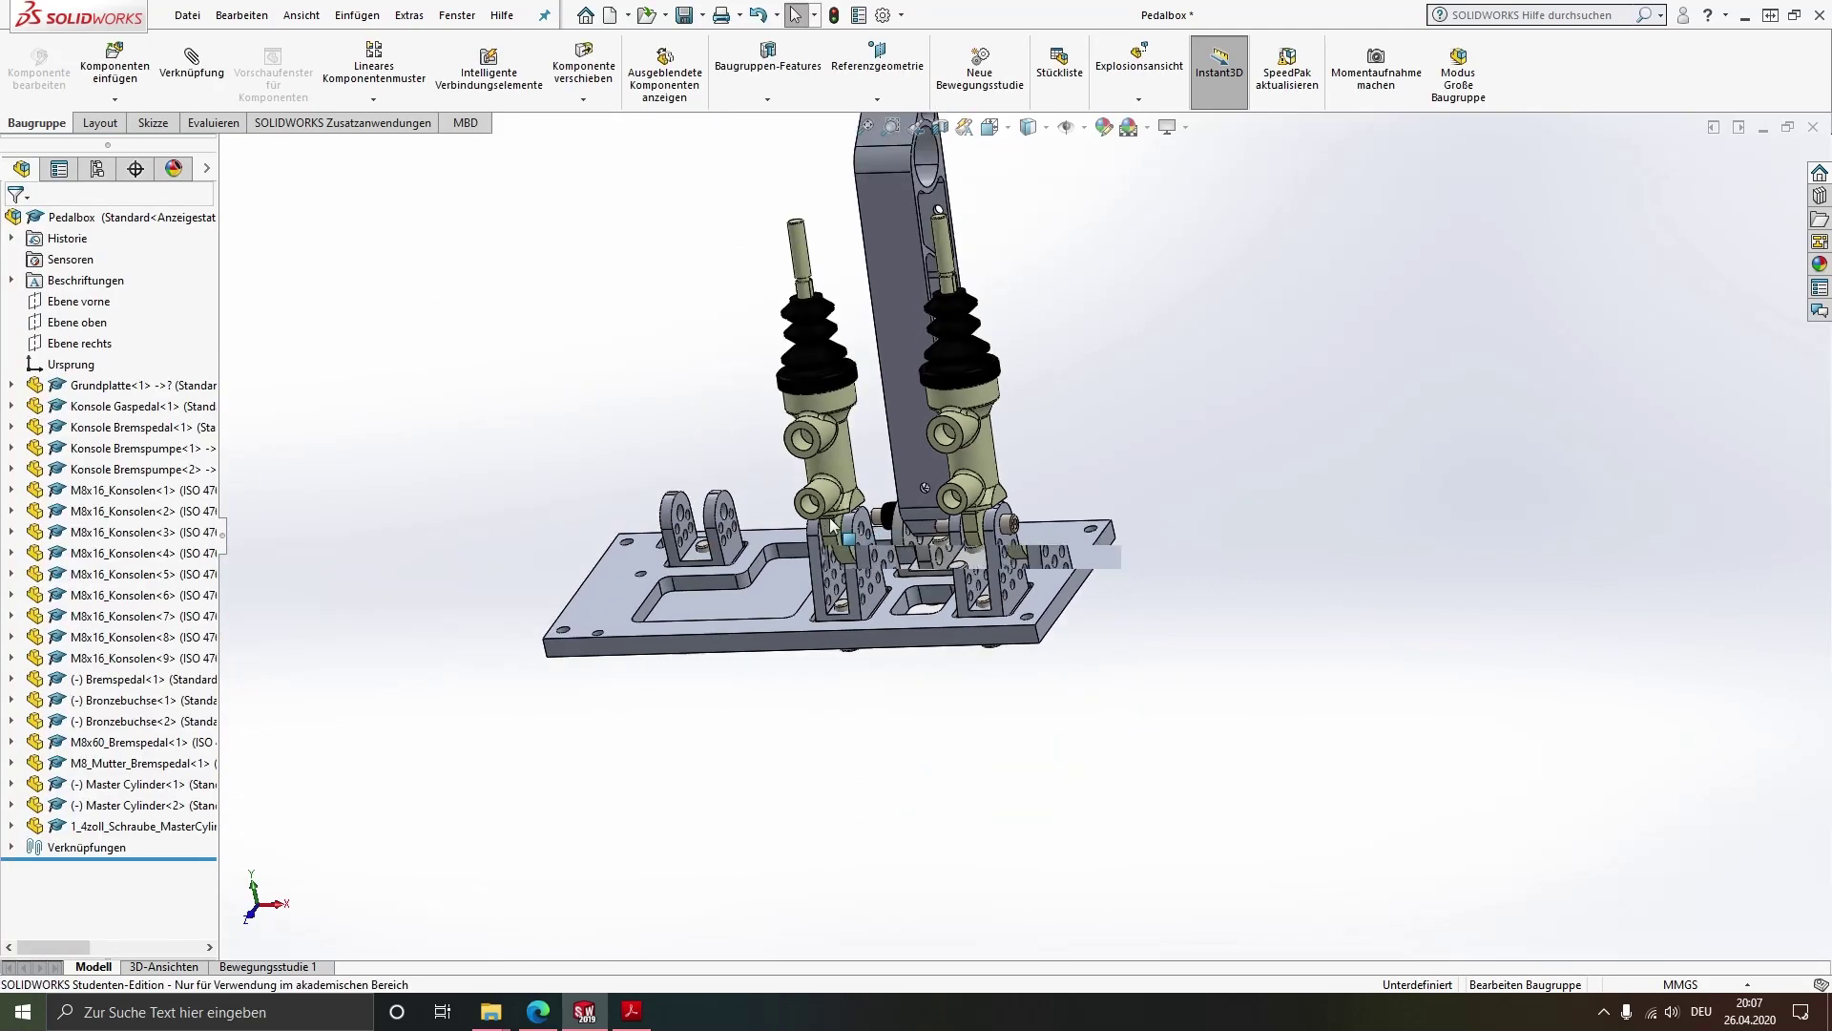
pyautogui.scroll(-3, 1182, 569)
pyautogui.moveTo(1180, 546); pyautogui.dragTo(735, 541)
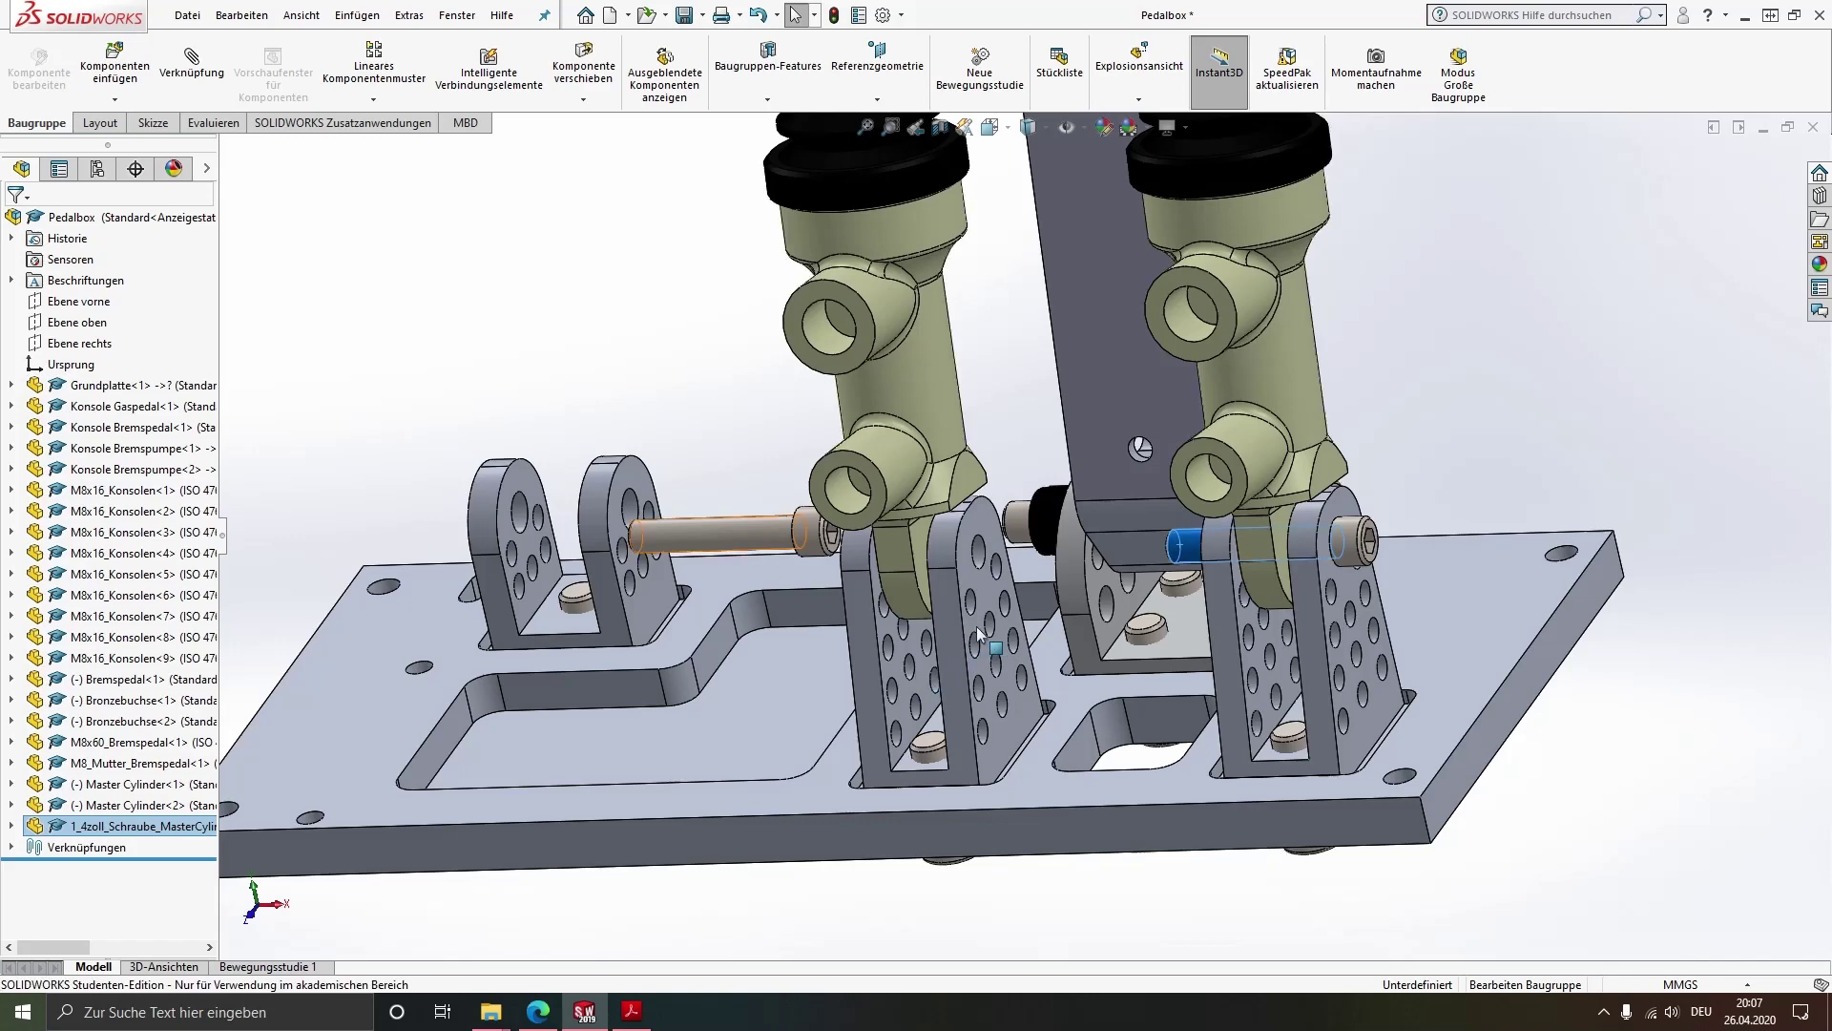
# Mate the new bolt concentric with the other bracket hole, rotation locked and flipped
pyautogui.moveTo(735, 541); pyautogui.dragTo(859, 611, button='middle')
pyautogui.scroll(-3, 889, 639)
pyautogui.scroll(-2, 890, 639)
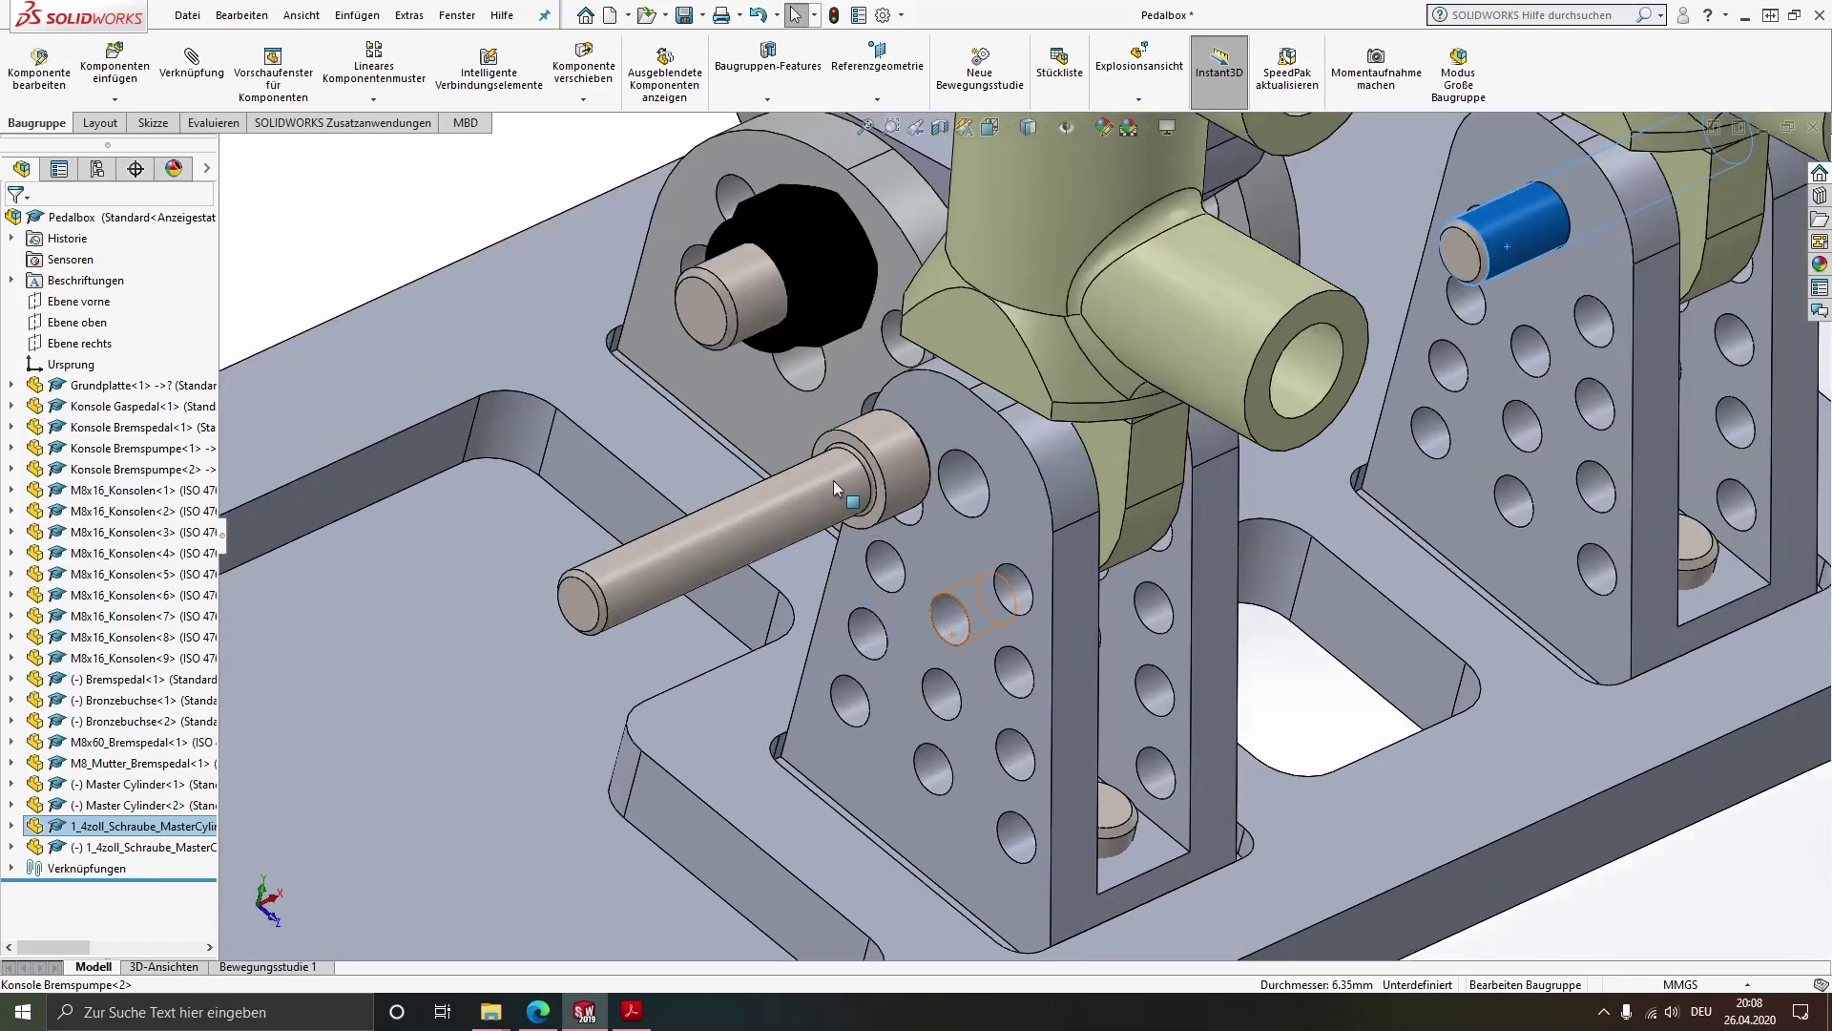
pyautogui.click(819, 485)
pyautogui.keyDown('ctrl'); pyautogui.click(960, 489); pyautogui.keyUp('ctrl')
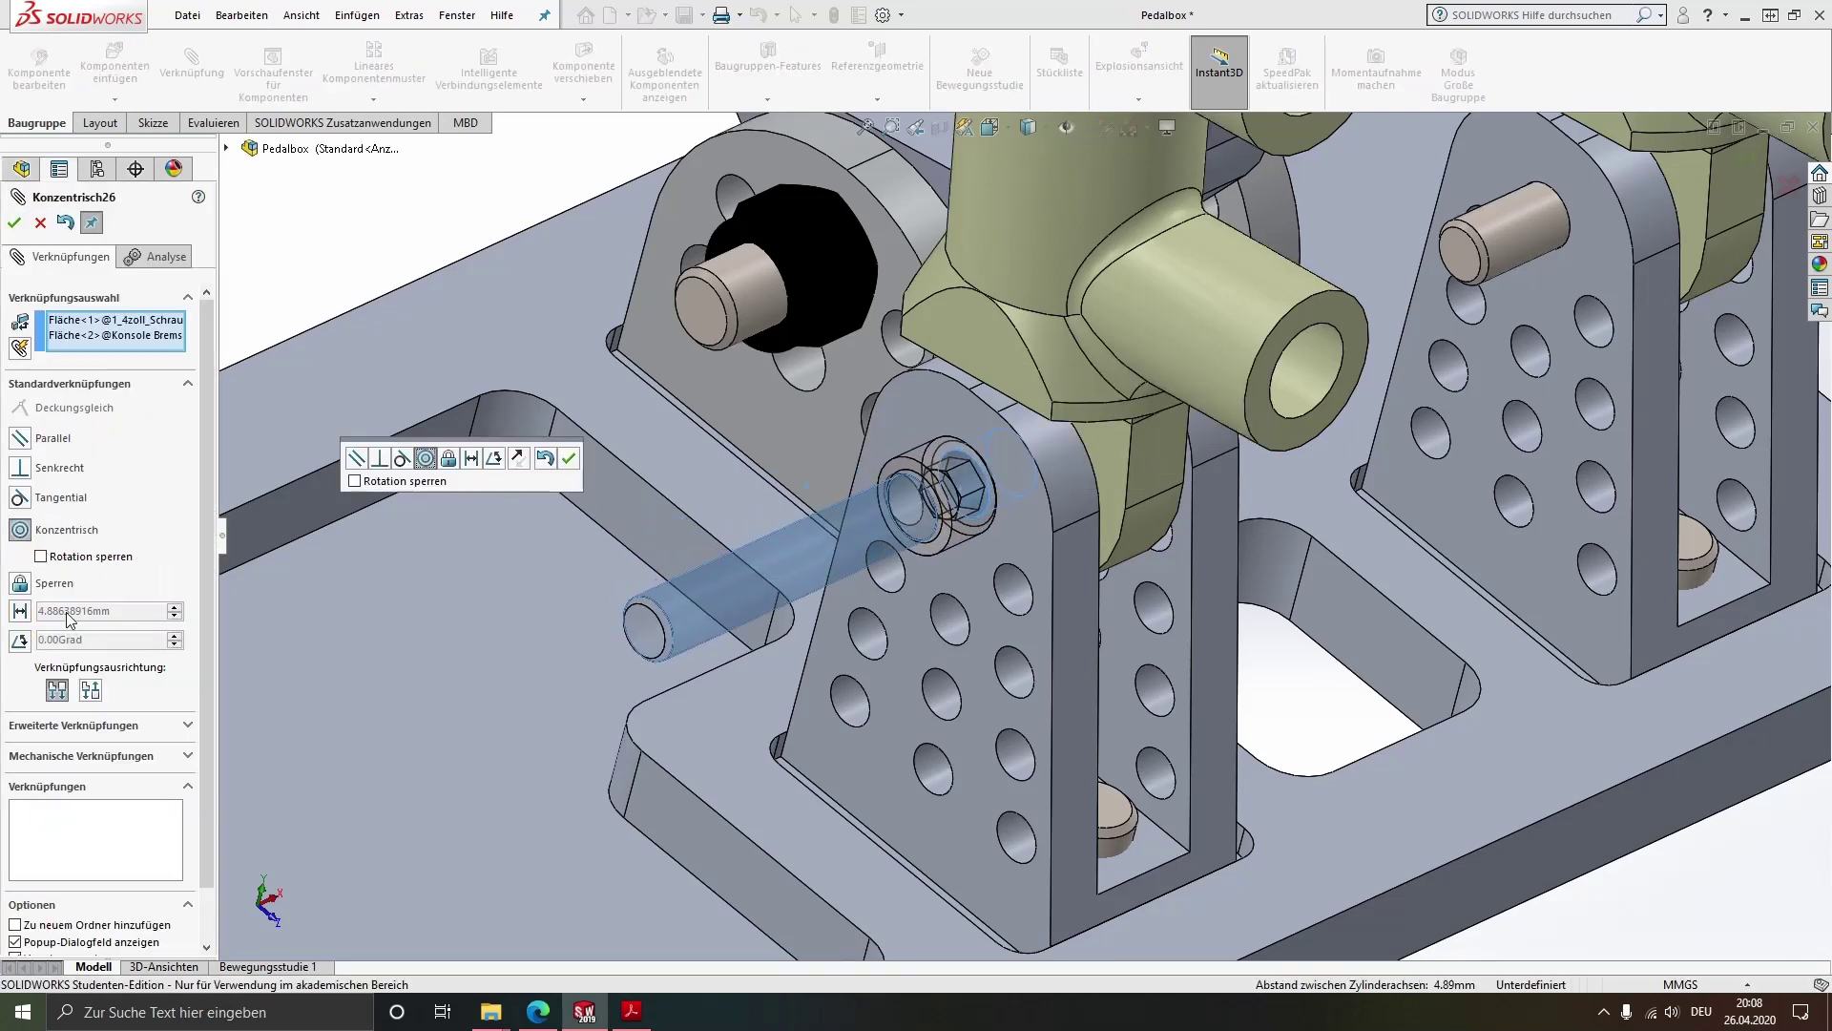
pyautogui.click(52, 557)
pyautogui.click(90, 689)
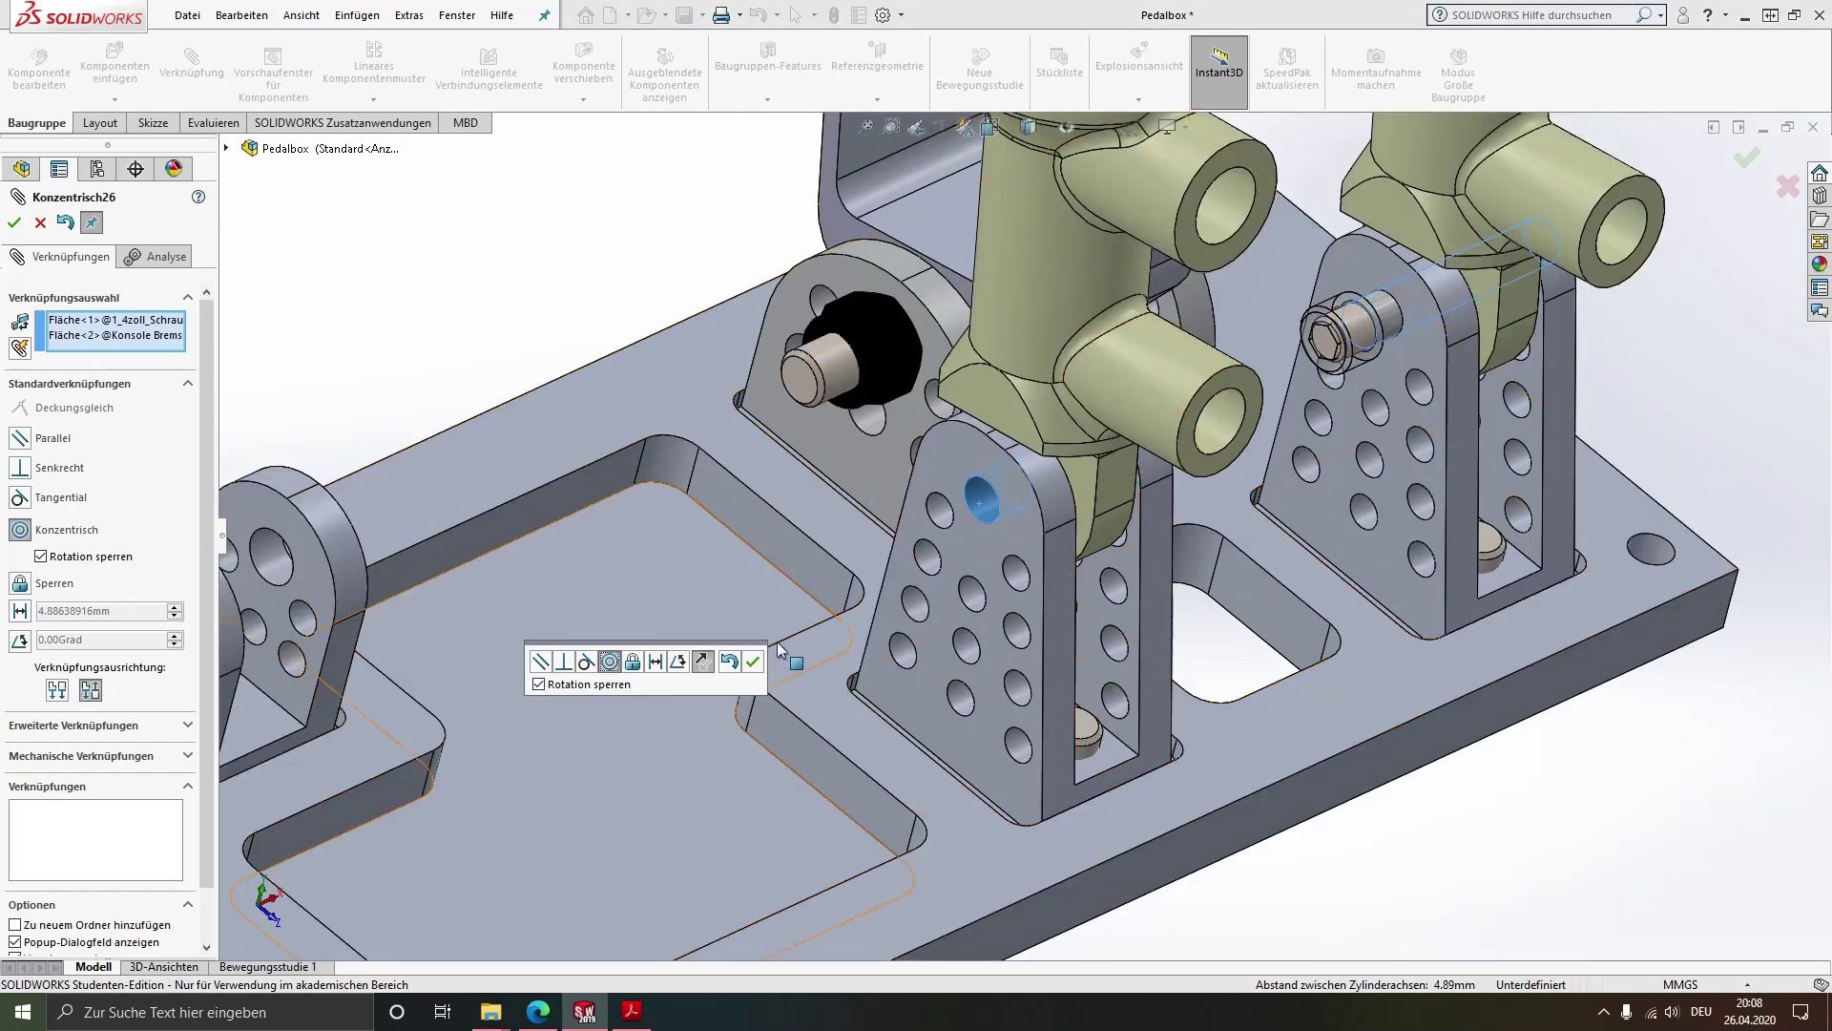
pyautogui.click(753, 663)
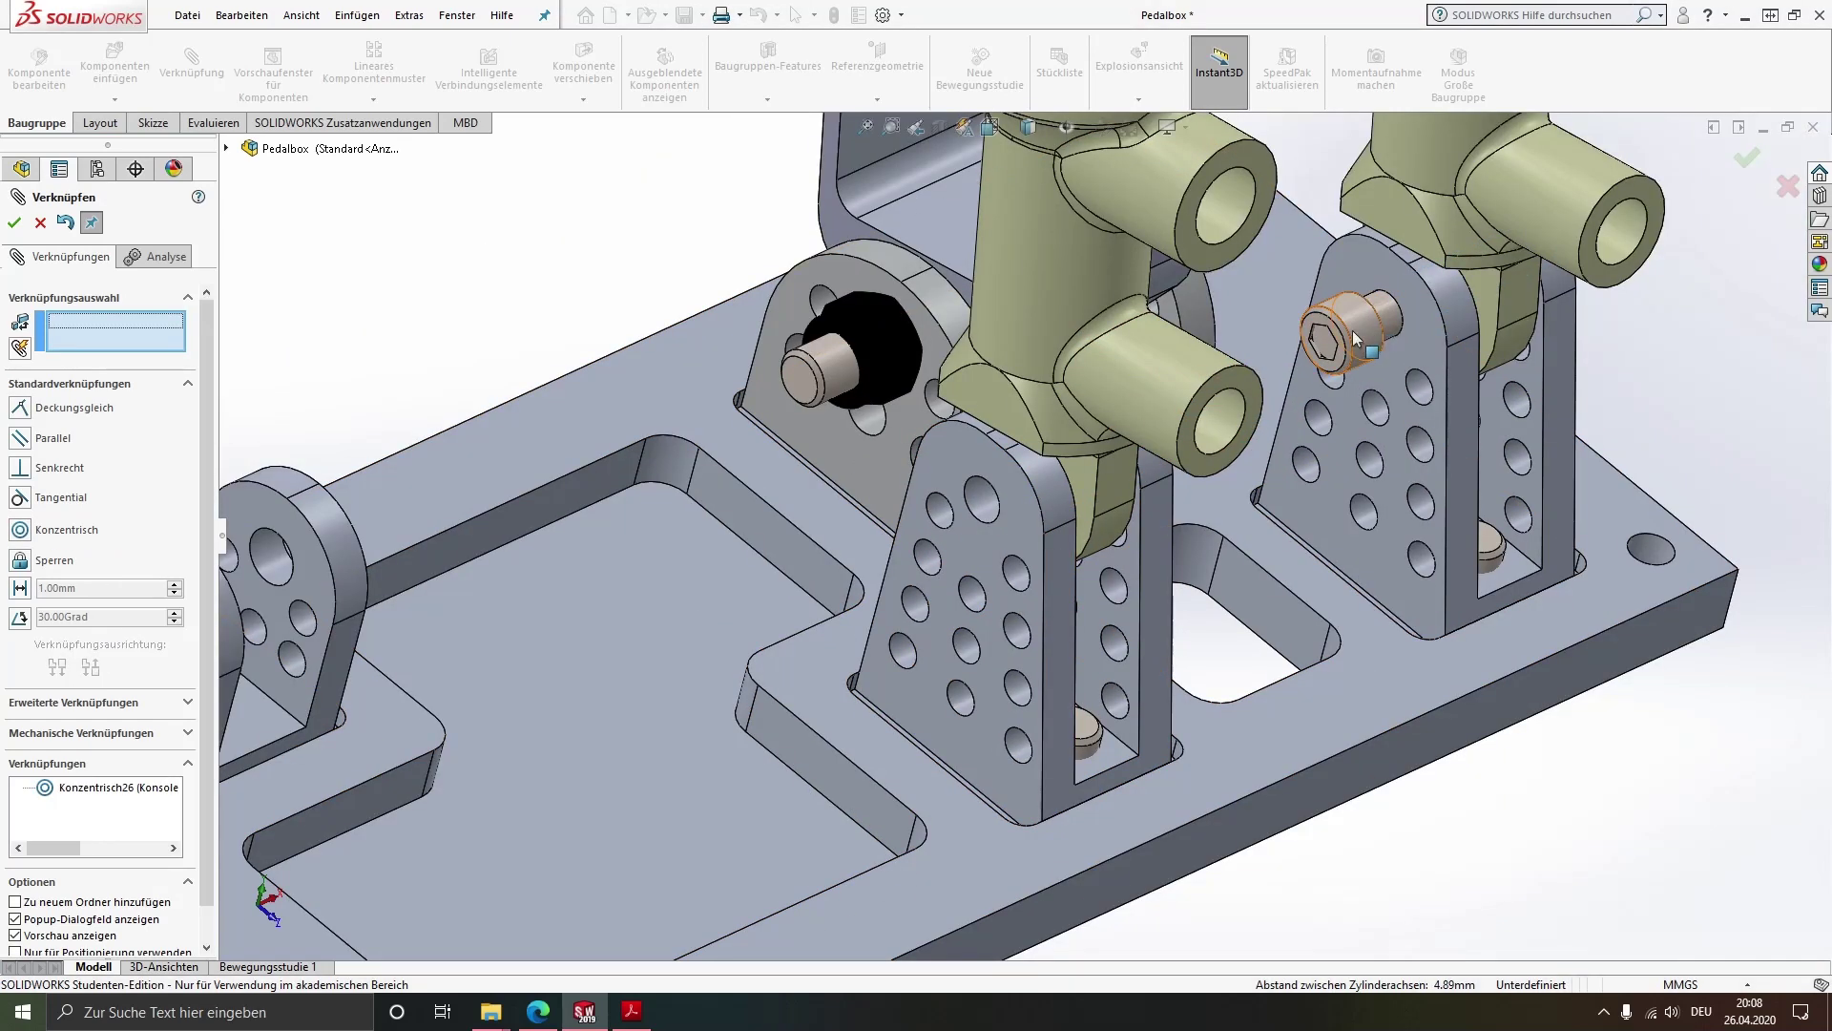
pyautogui.moveTo(1217, 384); pyautogui.dragTo(645, 632)
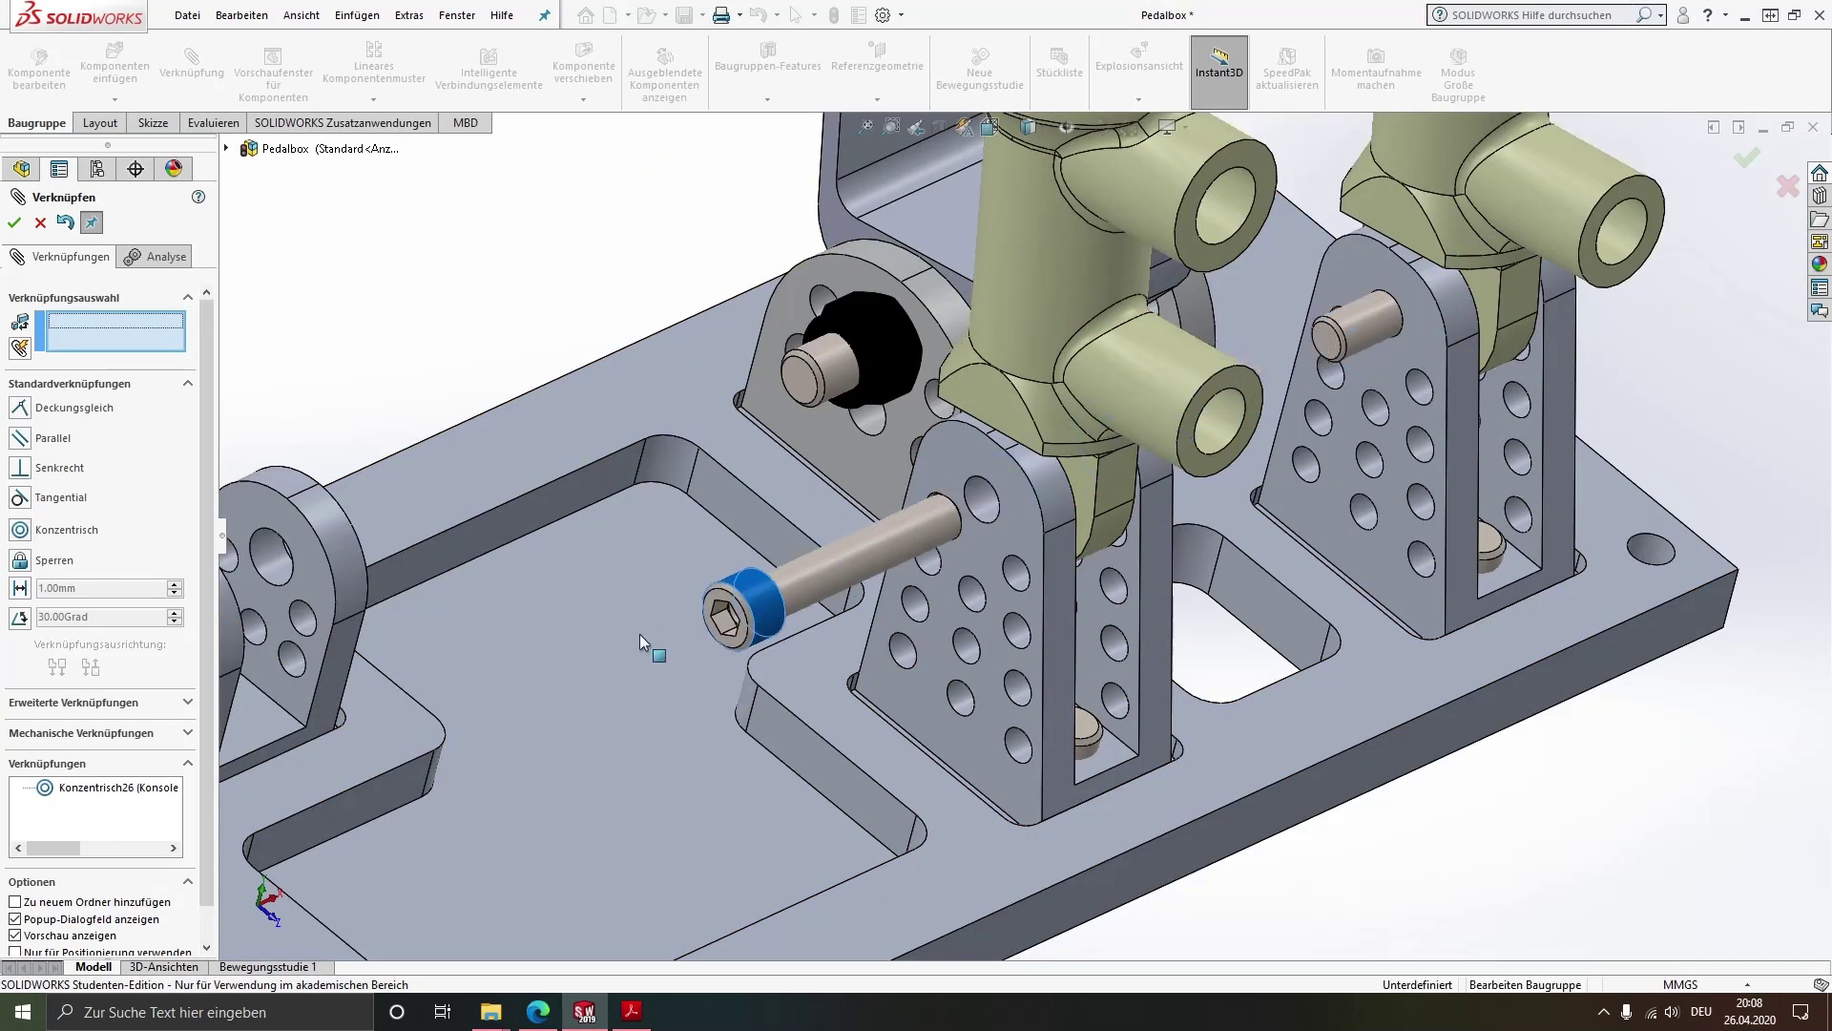
# Mate the bolt head's underside flush against the bracket's outer face
pyautogui.click(915, 477)
pyautogui.moveTo(914, 477); pyautogui.dragTo(698, 563, button='middle')
pyautogui.scroll(-5, 699, 563)
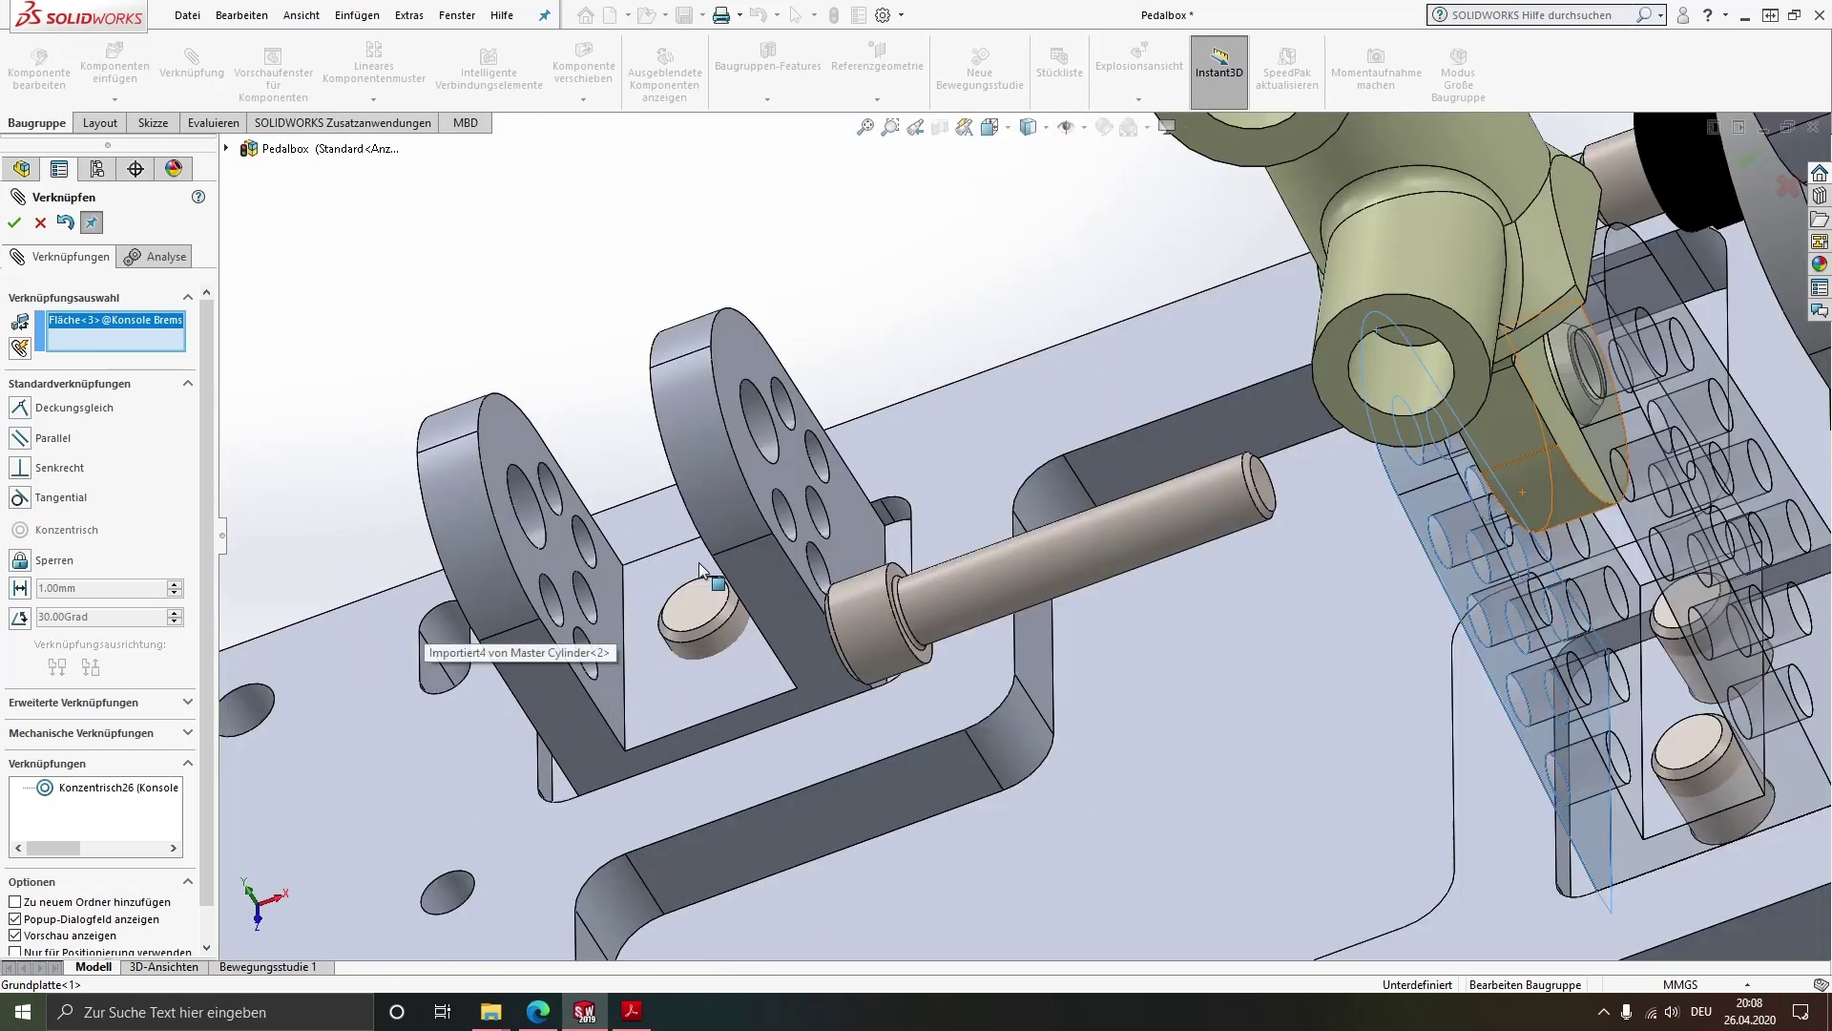
pyautogui.scroll(-3, 811, 571)
pyautogui.click(944, 544)
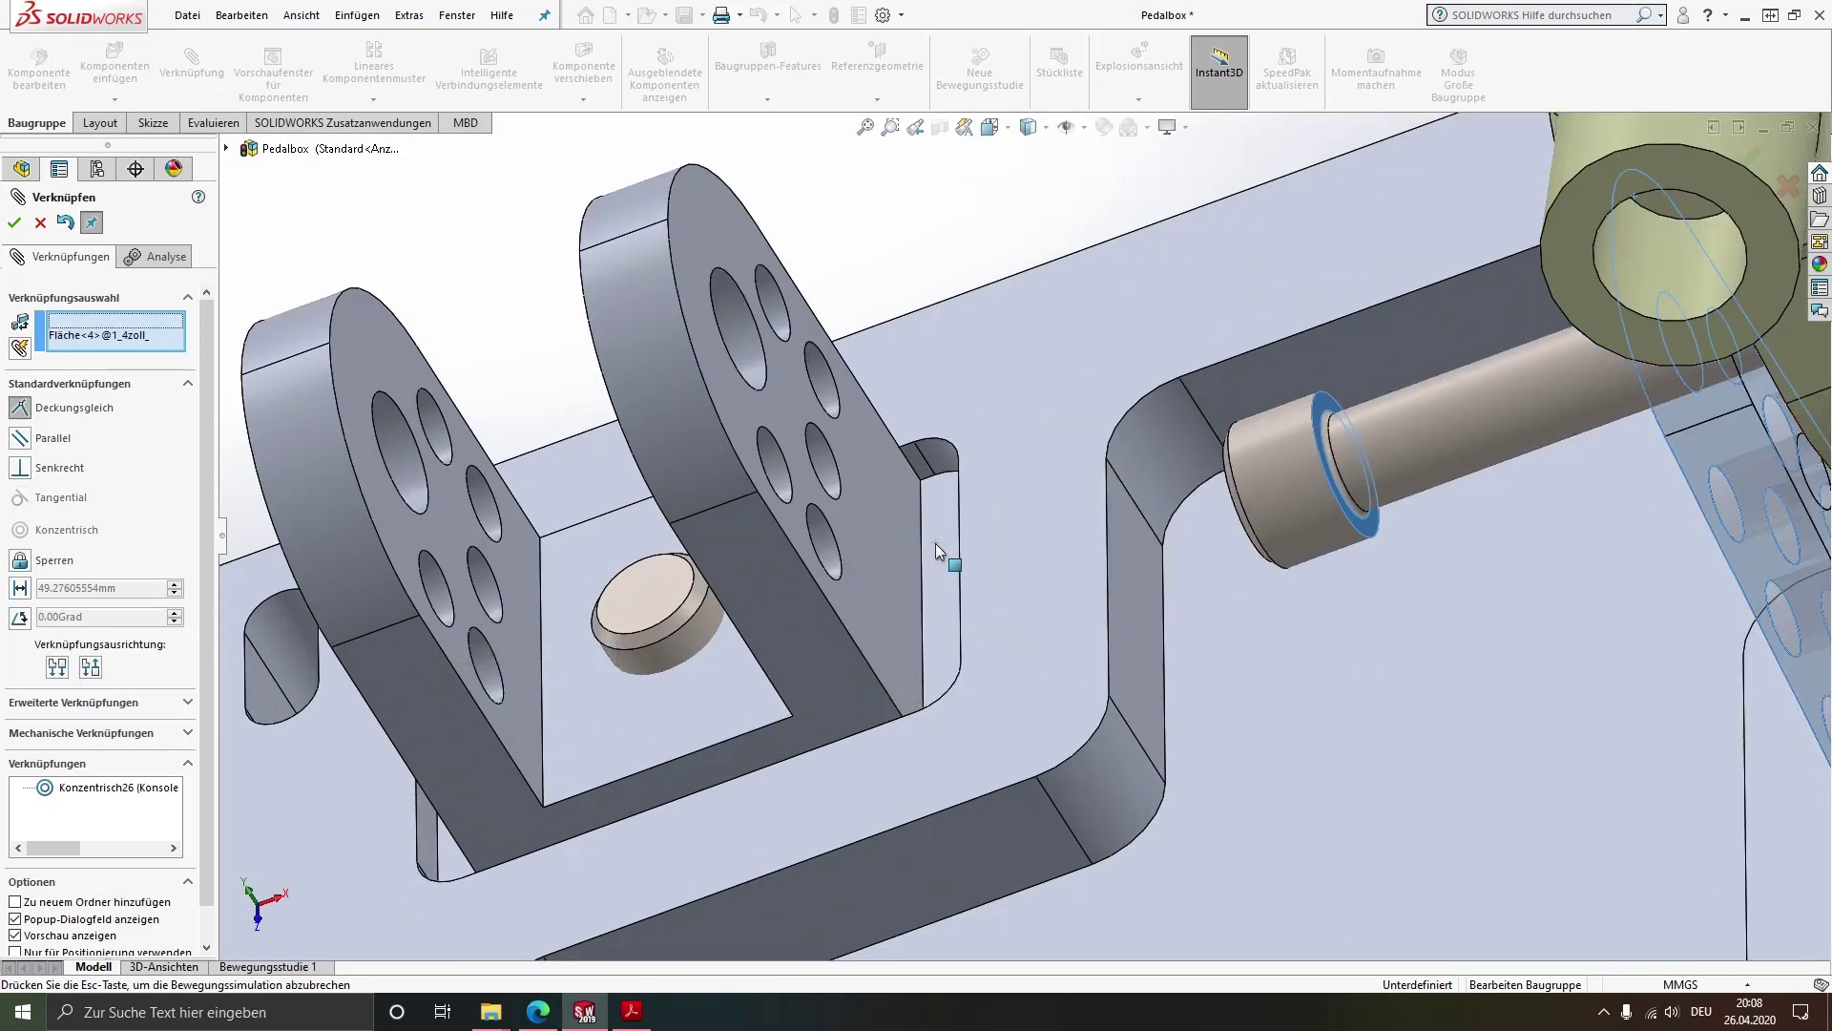
pyautogui.scroll(4, 1181, 517)
pyautogui.click(1181, 516)
pyautogui.scroll(2, 1317, 563)
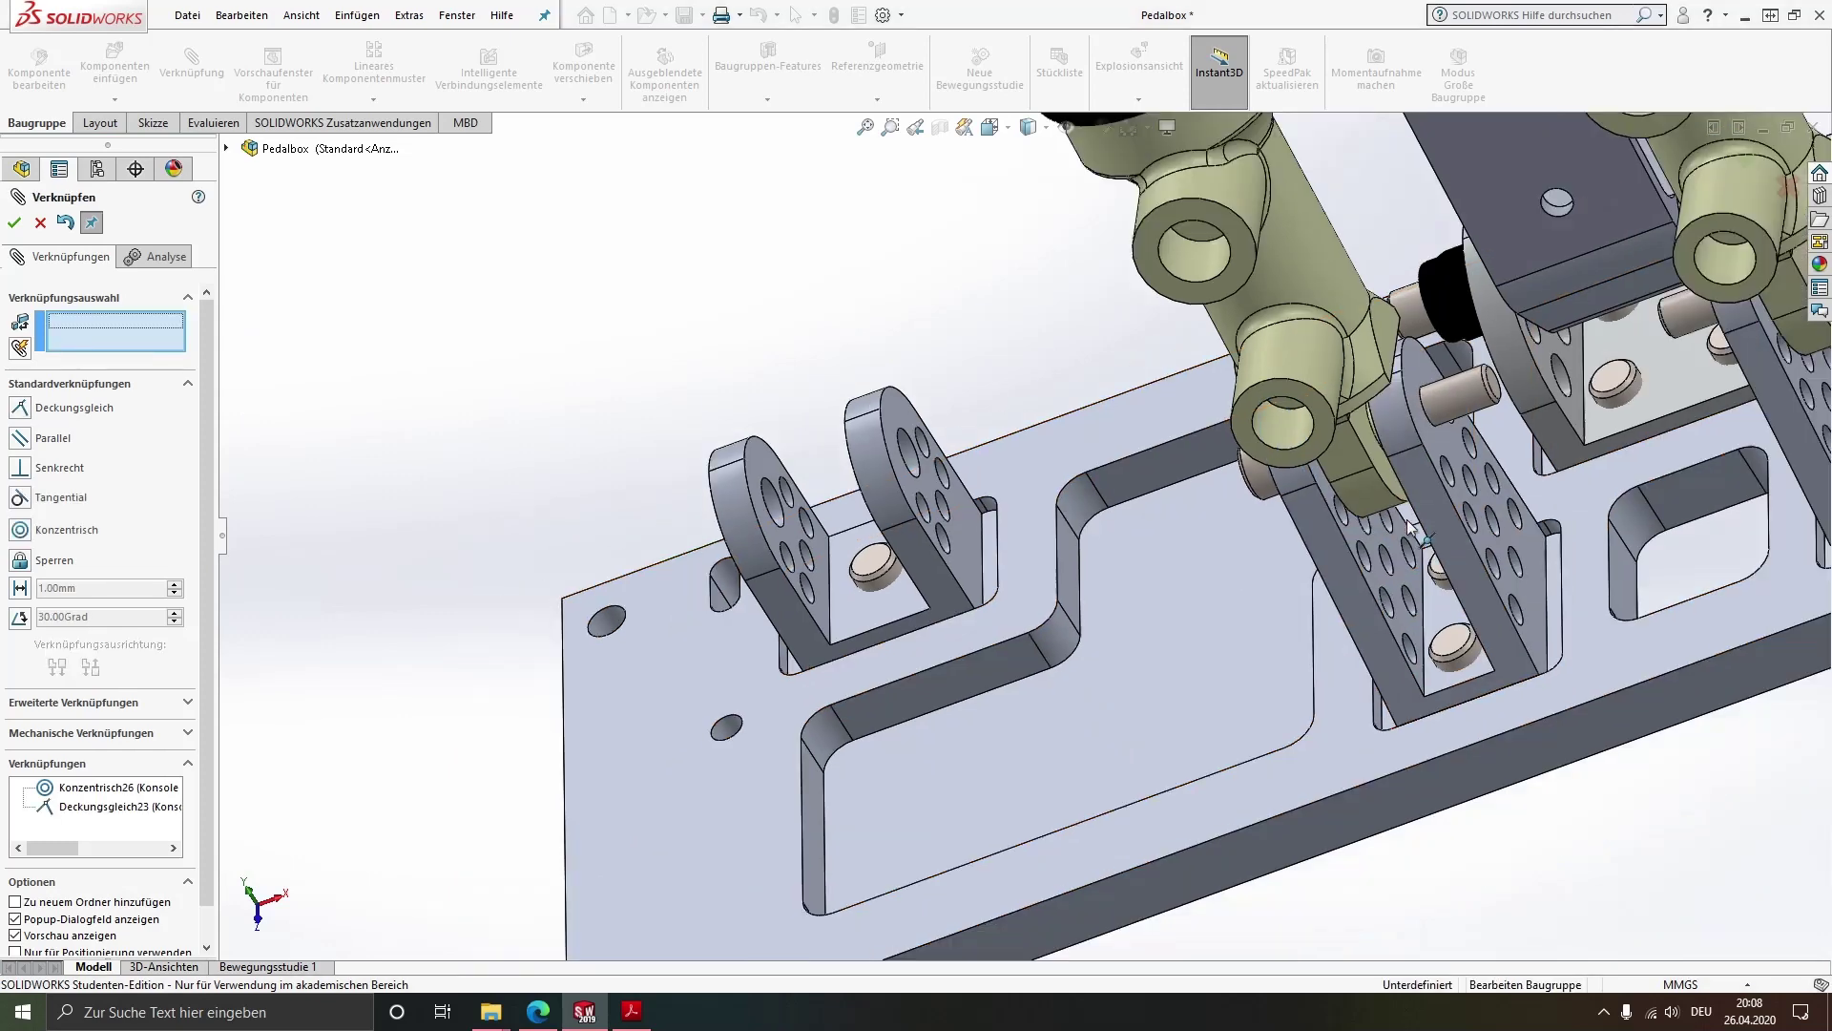
pyautogui.scroll(2, 1384, 524)
pyautogui.scroll(2, 1426, 501)
pyautogui.scroll(-2, 1426, 498)
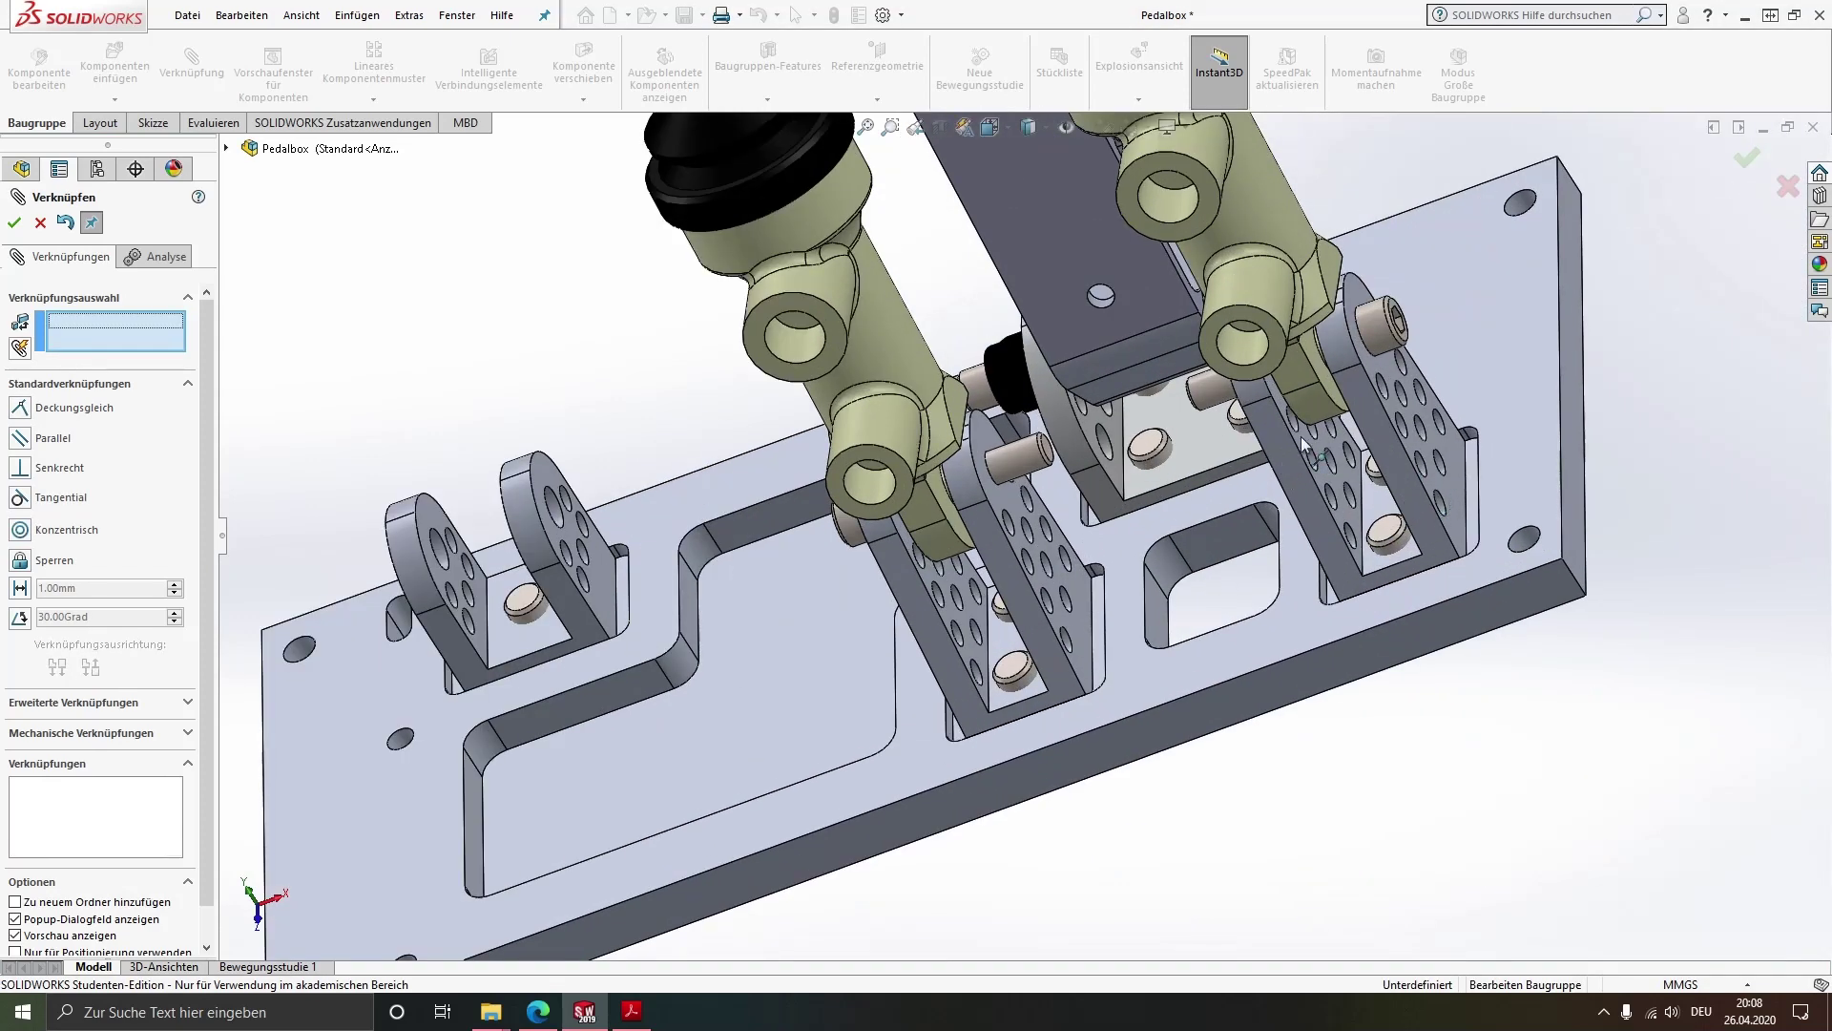
pyautogui.press('Escape')
pyautogui.moveTo(1301, 437); pyautogui.dragTo(1076, 367, button='middle')
# Insert the 1_4zoll_Mutter_MasterCylinder nut and mate it concentric with the bolt shank
pyautogui.click(114, 67)
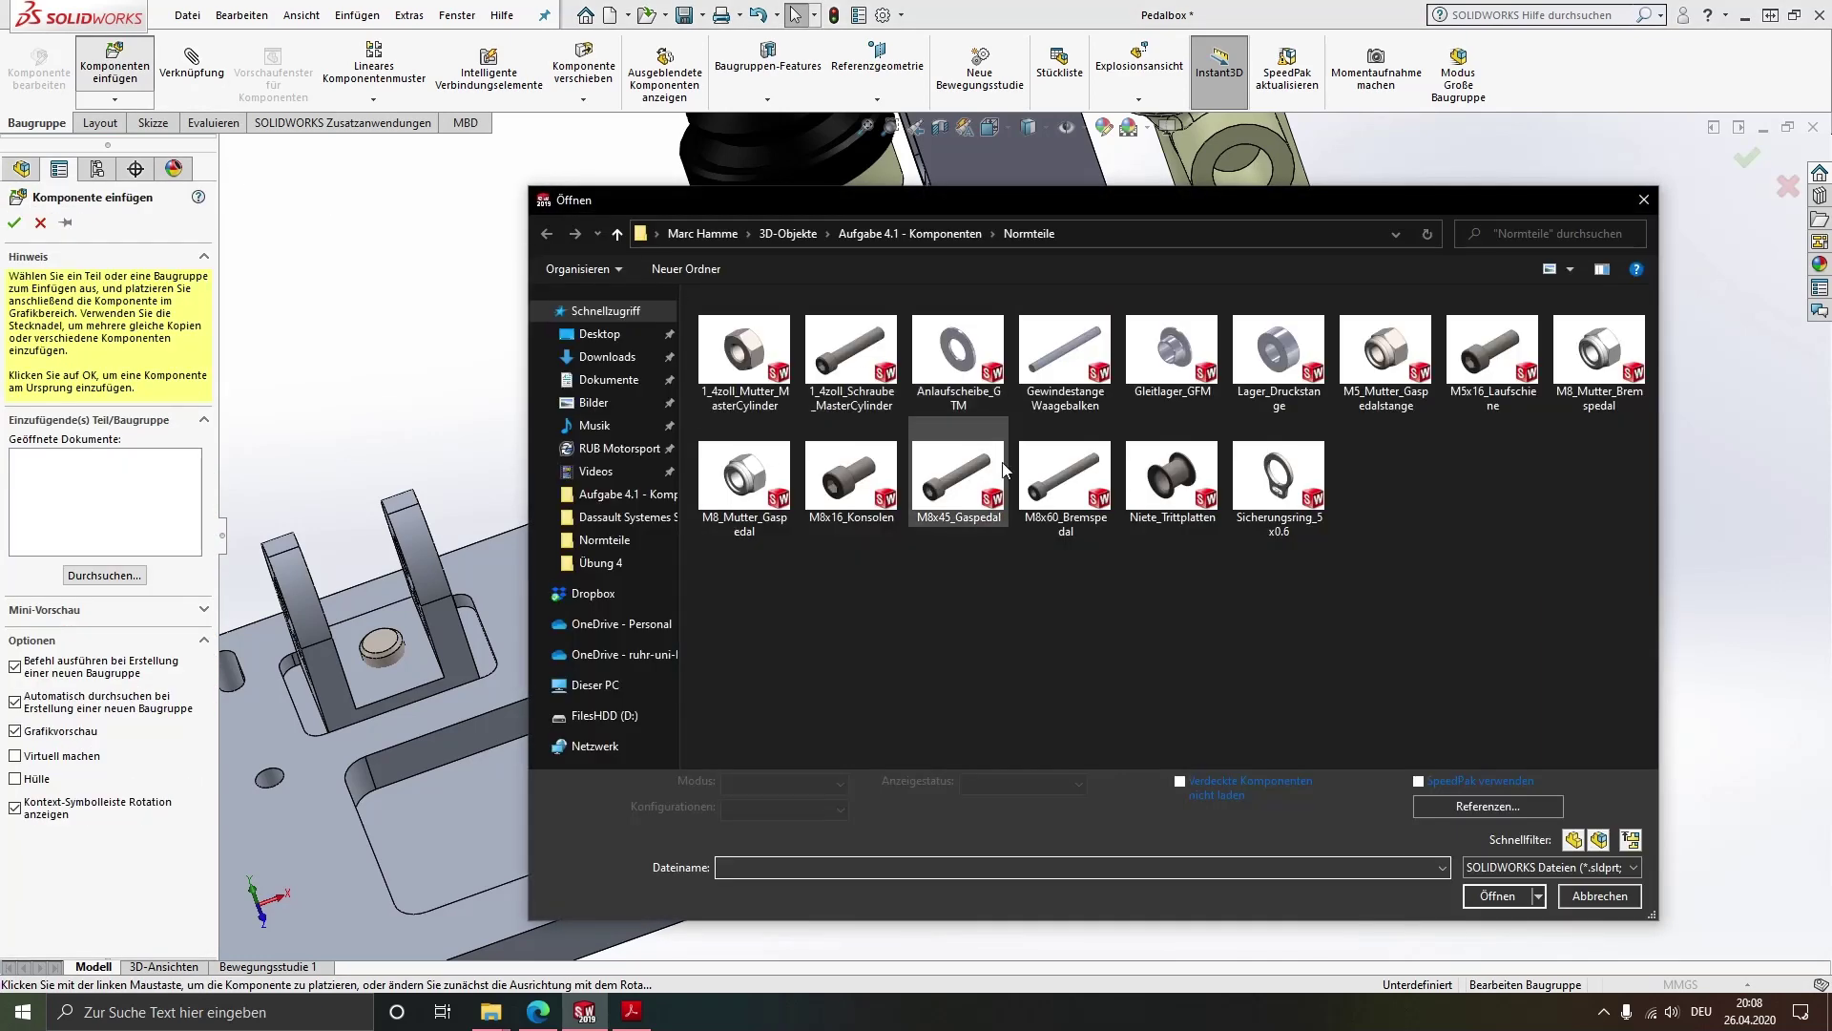
pyautogui.doubleClick(745, 358)
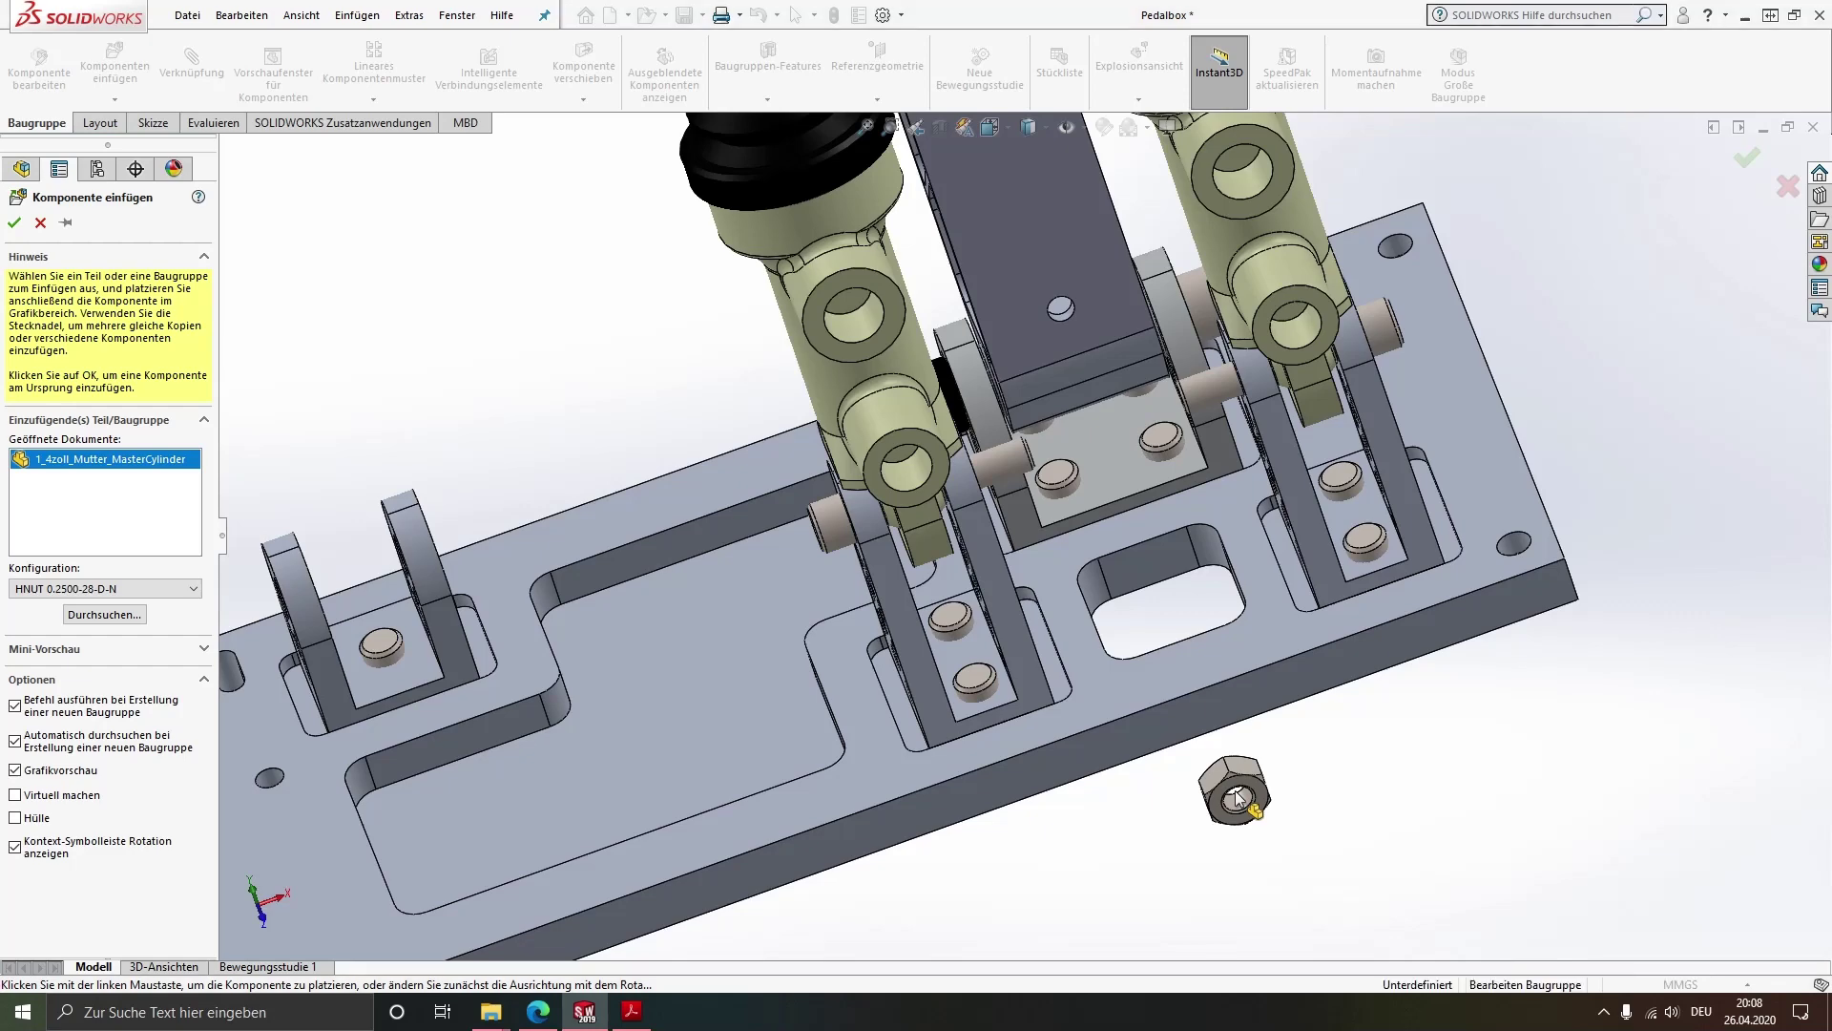
pyautogui.click(1238, 806)
pyautogui.click(1238, 799)
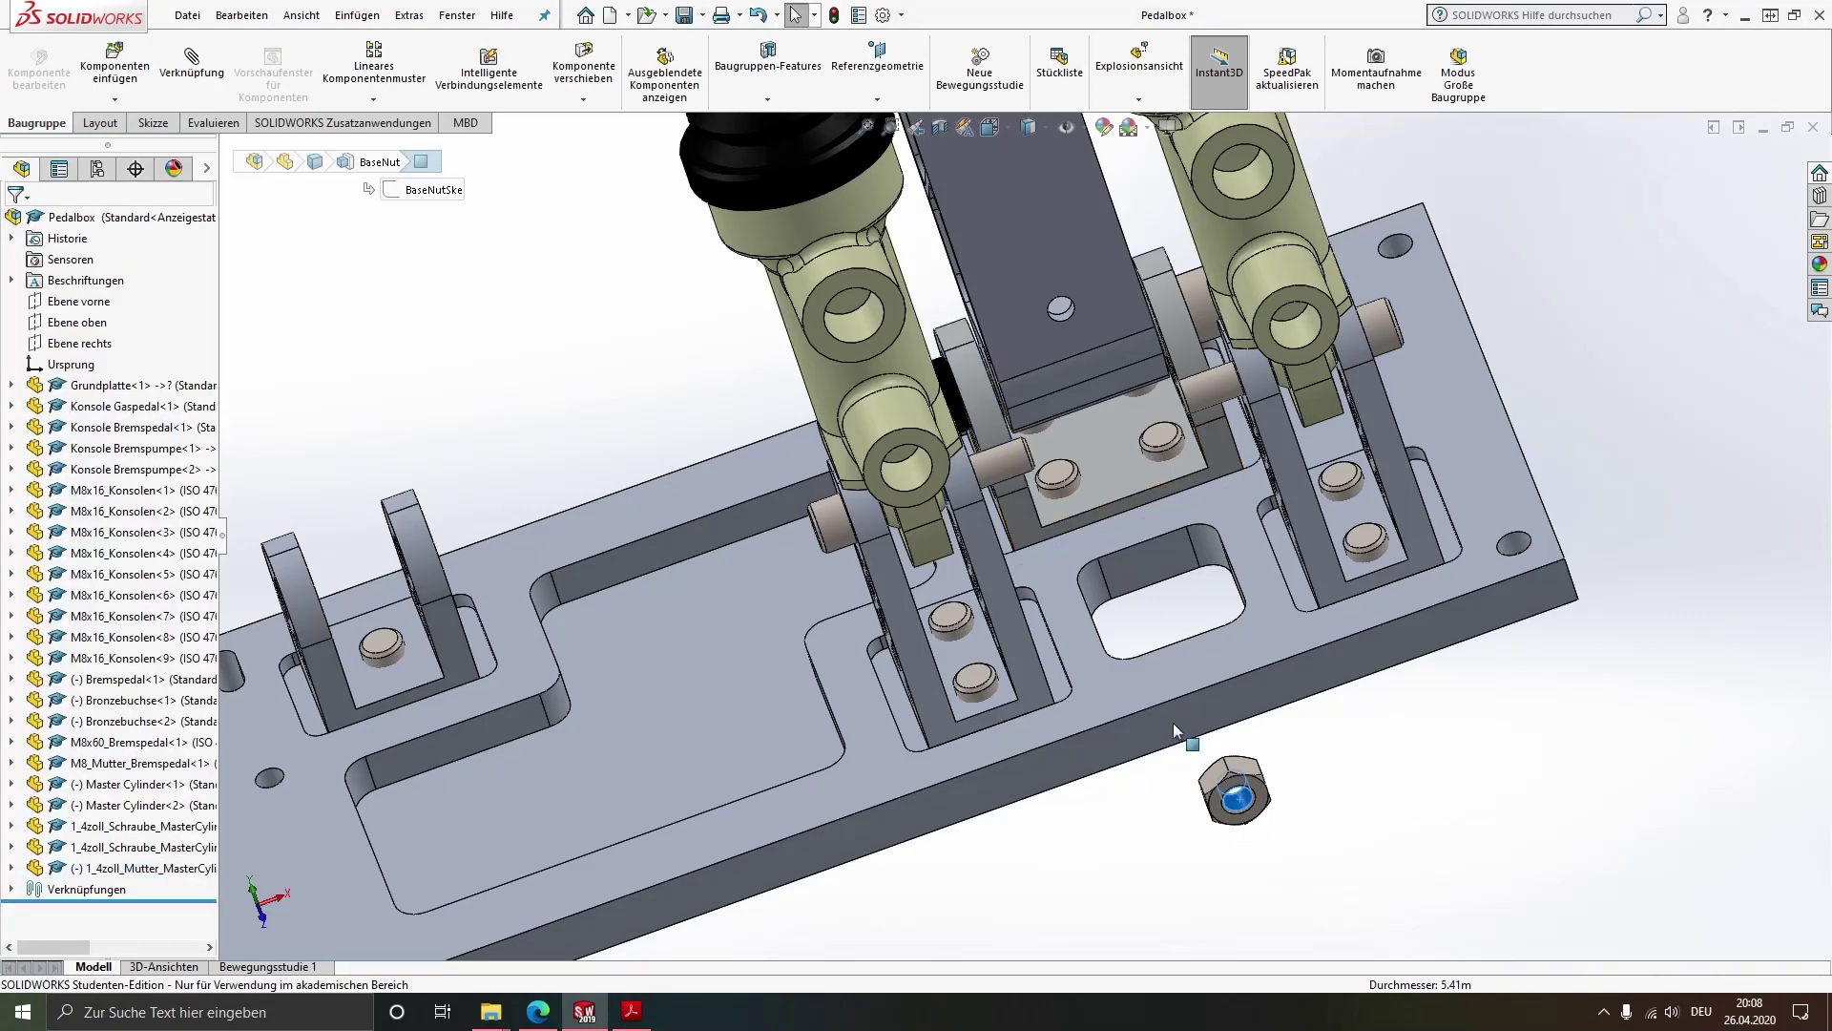
pyautogui.keyDown('ctrl'); pyautogui.click(1000, 451); pyautogui.keyUp('ctrl')
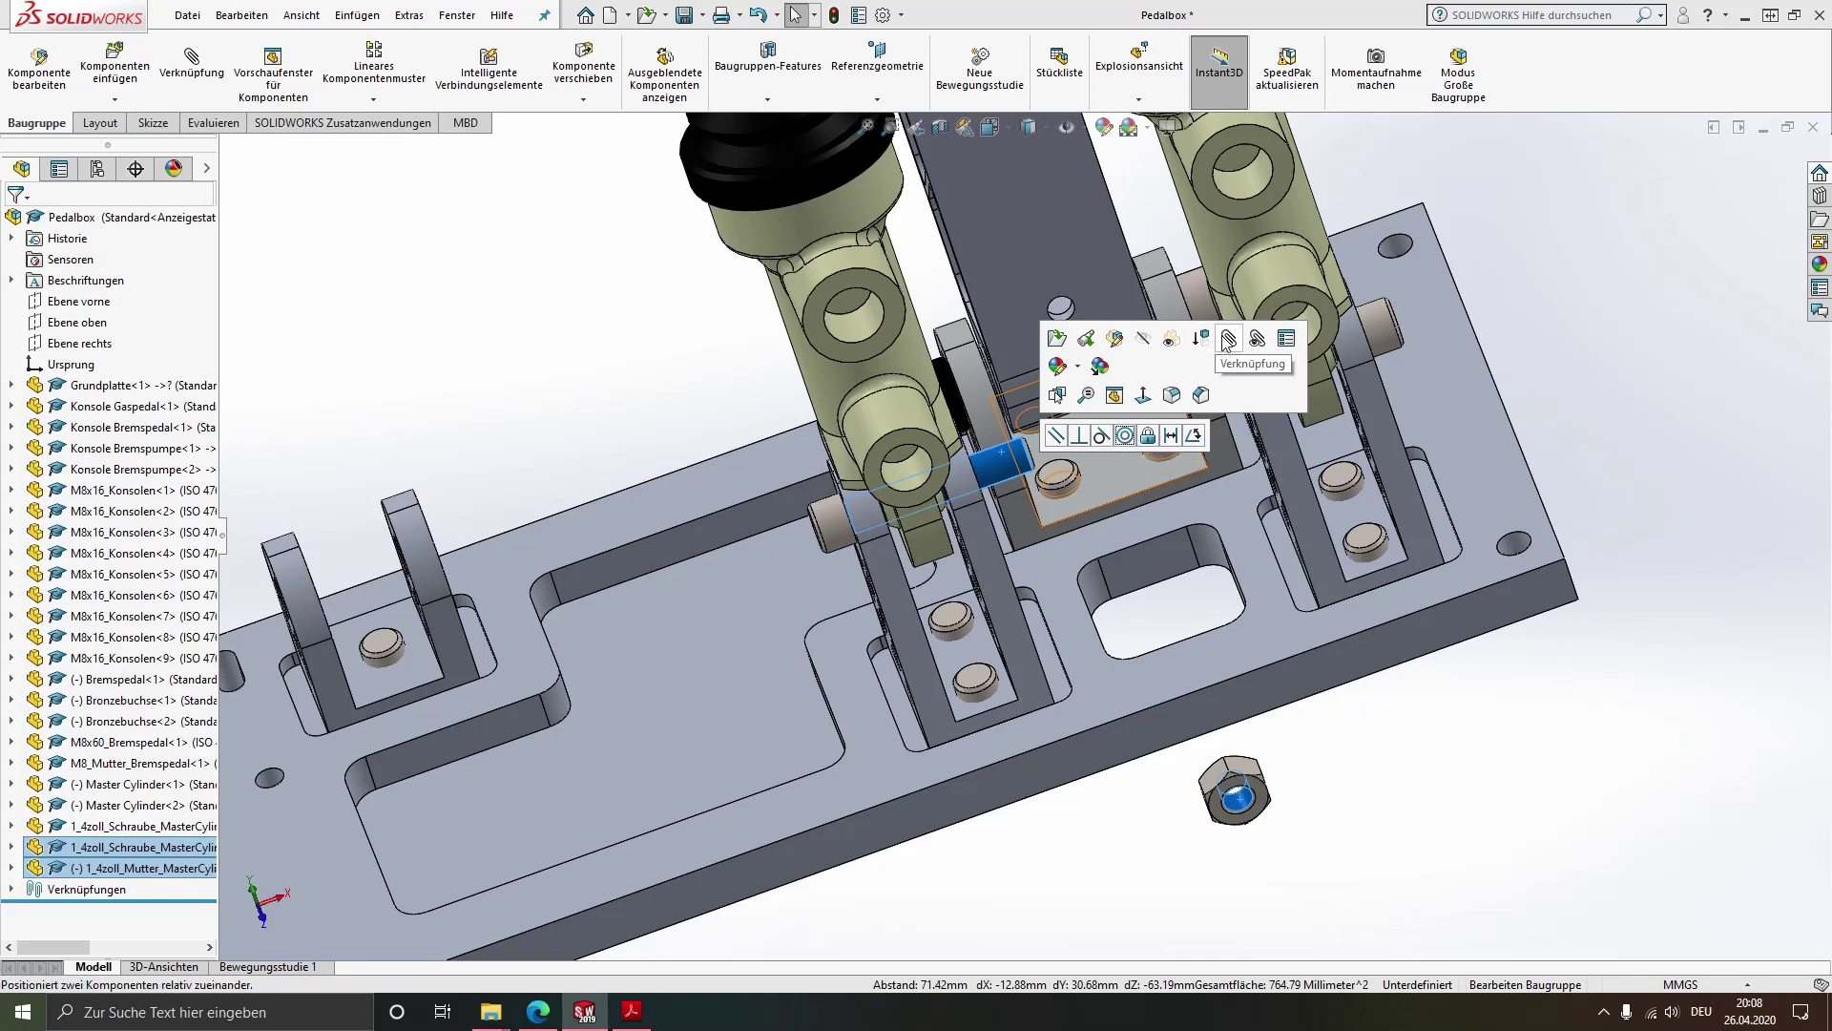
pyautogui.click(1044, 449)
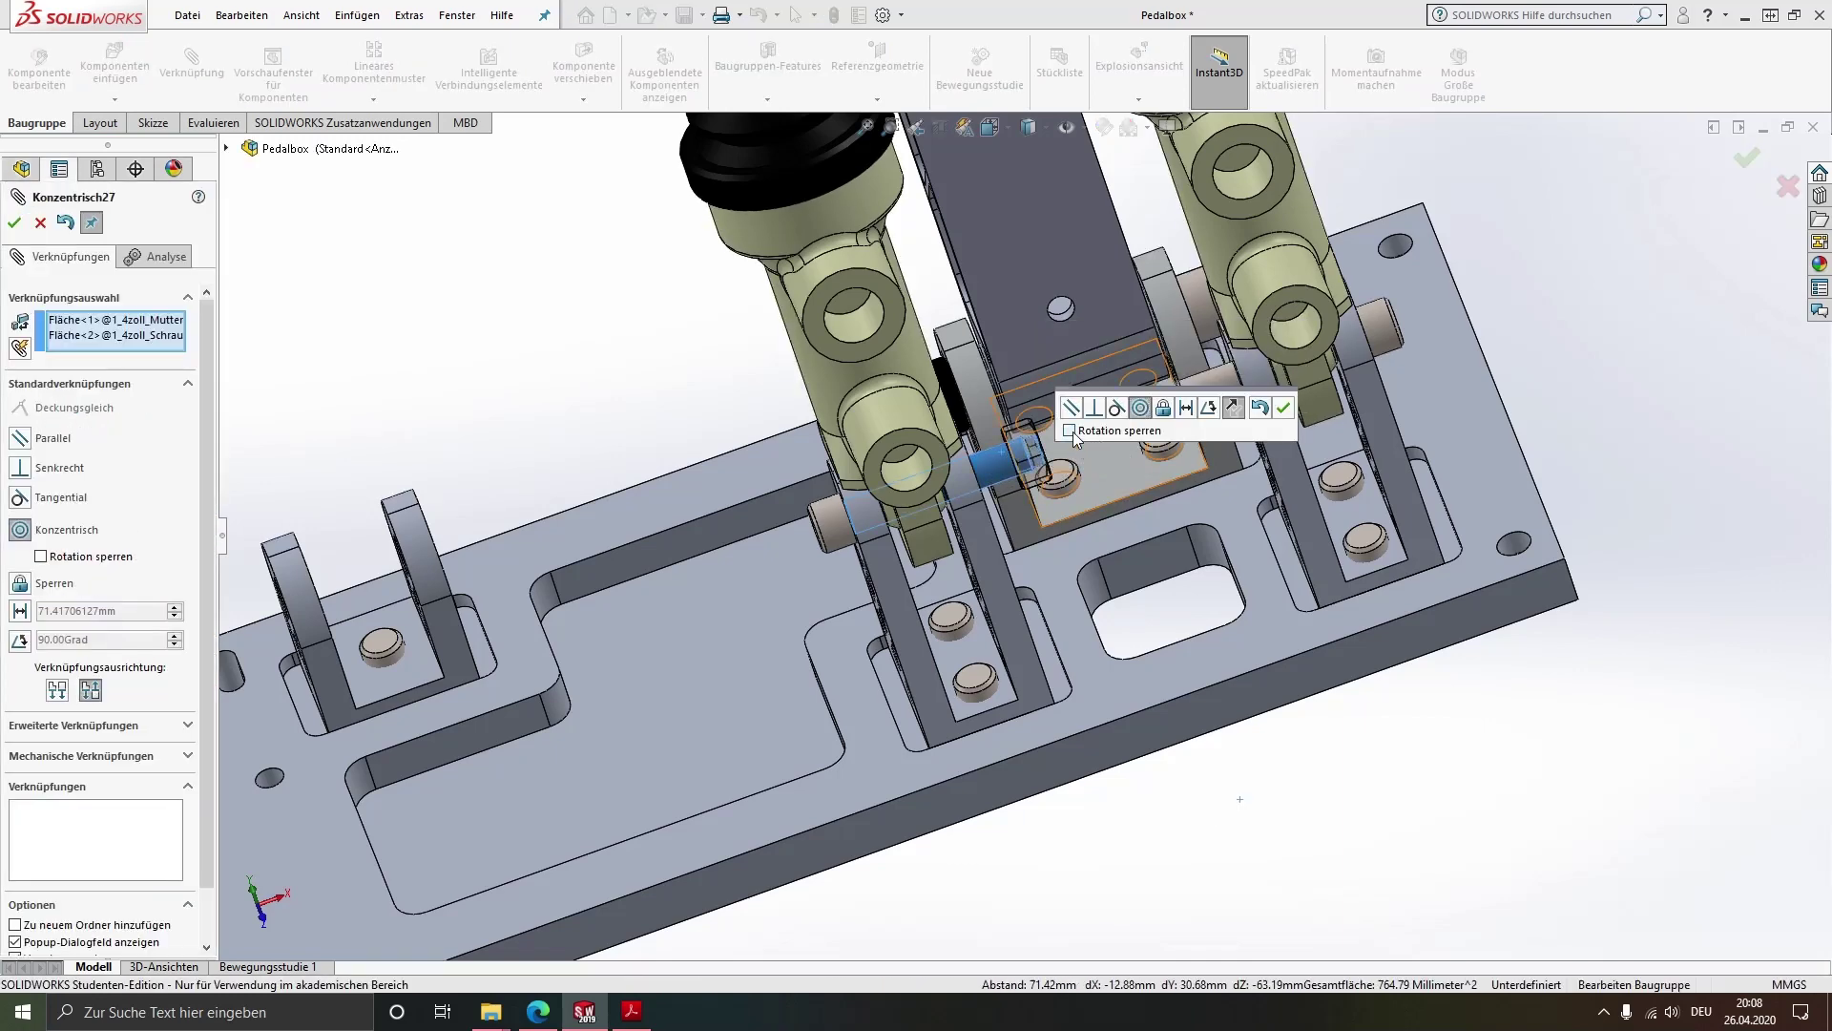
pyautogui.click(1283, 408)
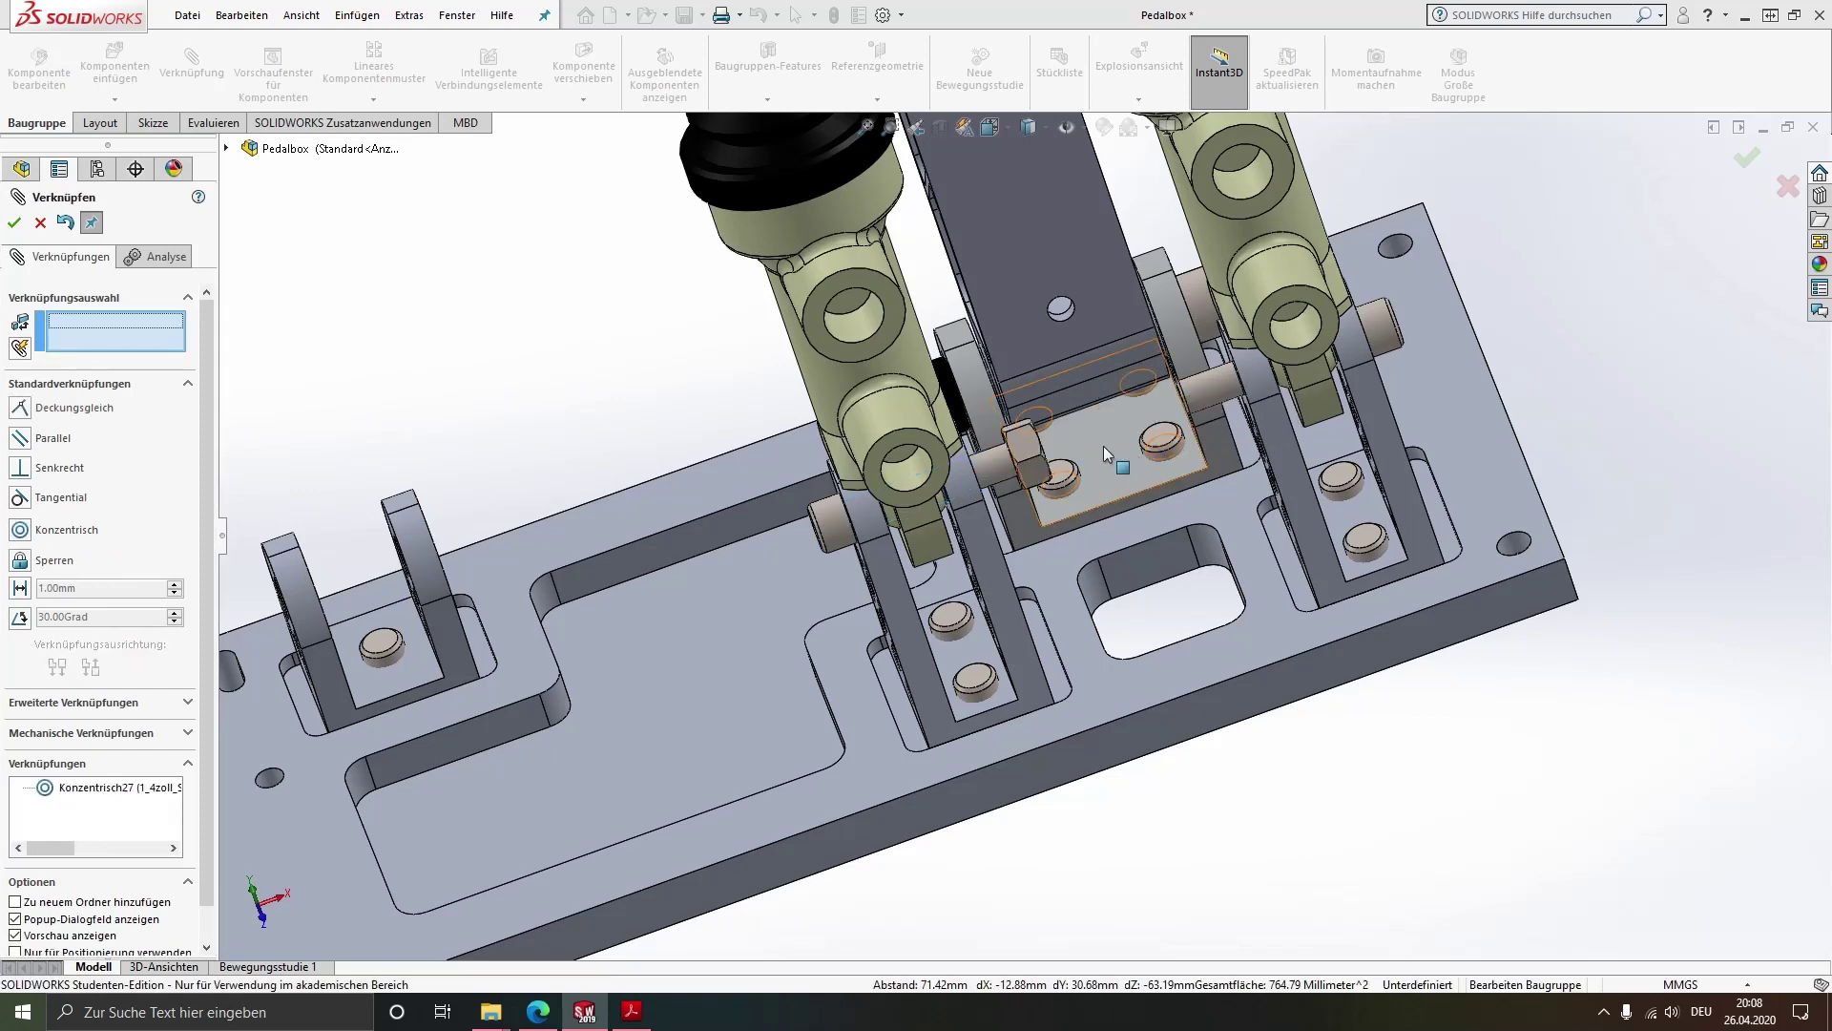
# Seat the nut's inner face flush against the bracket with a coincident mate
pyautogui.scroll(-5, 1014, 484)
pyautogui.scroll(-3, 1014, 482)
pyautogui.moveTo(1048, 473); pyautogui.dragTo(859, 524, button='middle')
pyautogui.click(1014, 470)
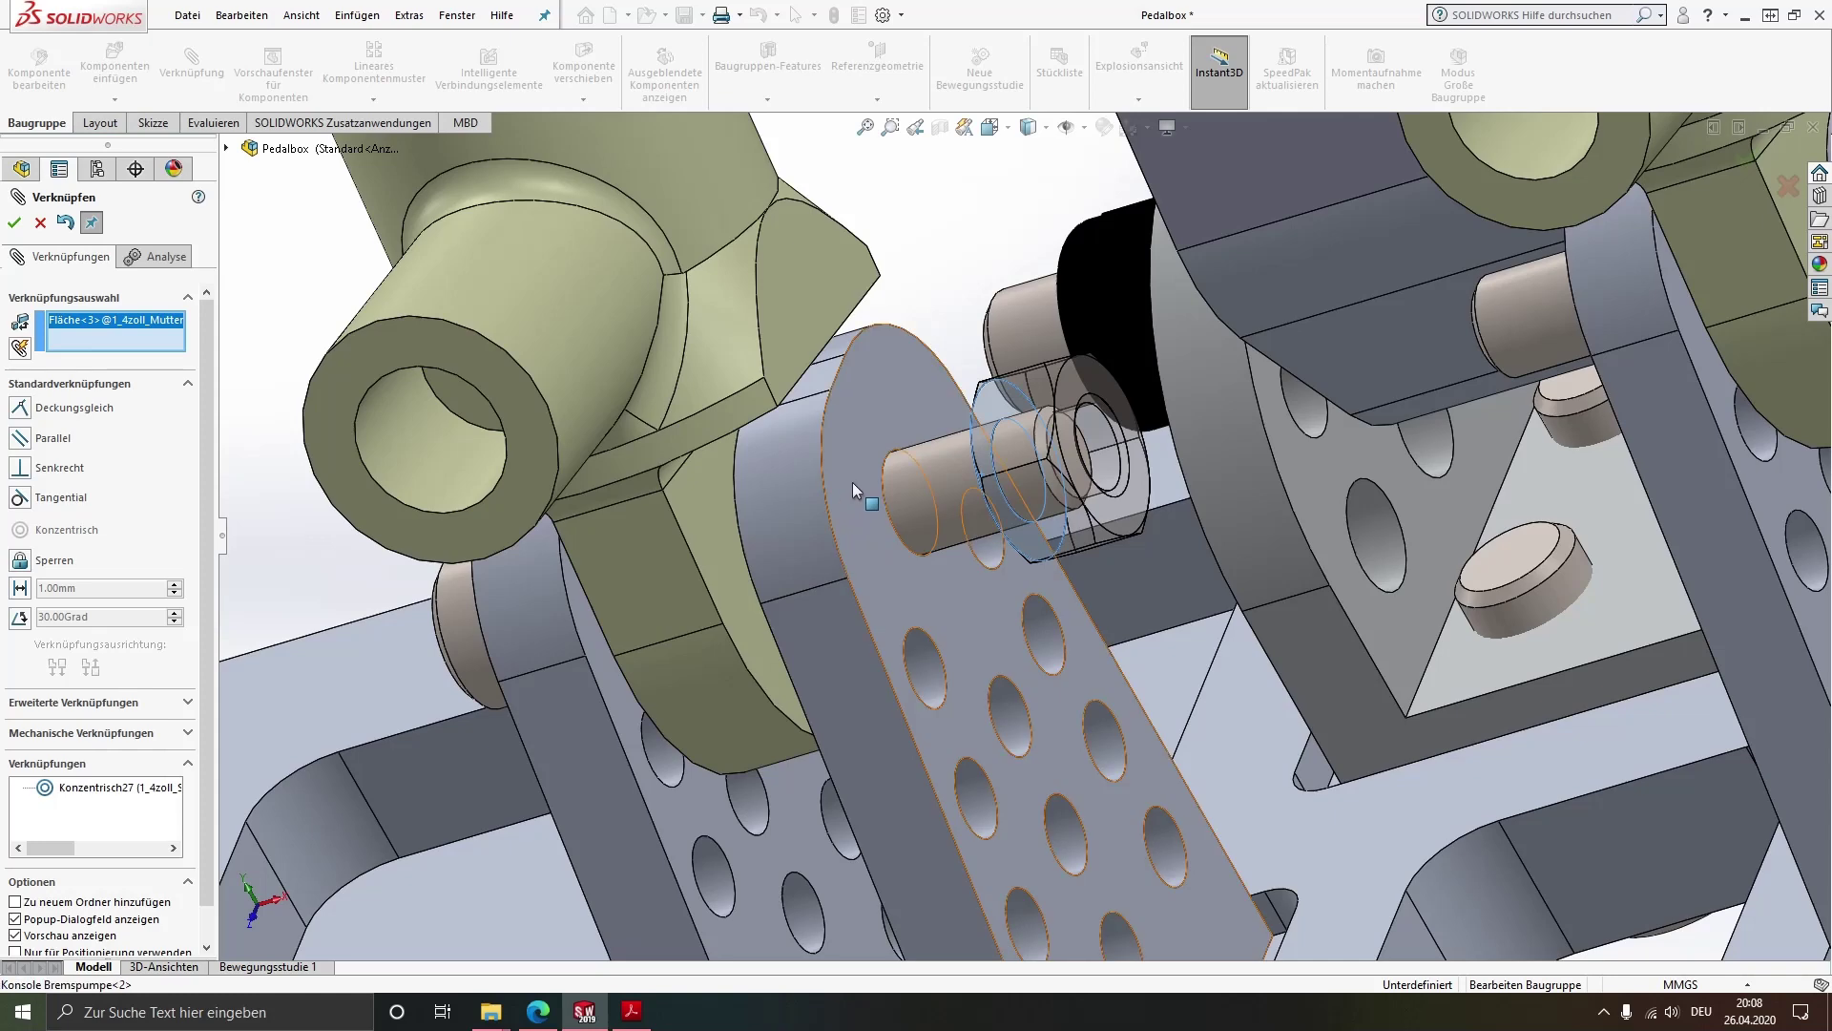
pyautogui.click(851, 483)
pyautogui.click(893, 462)
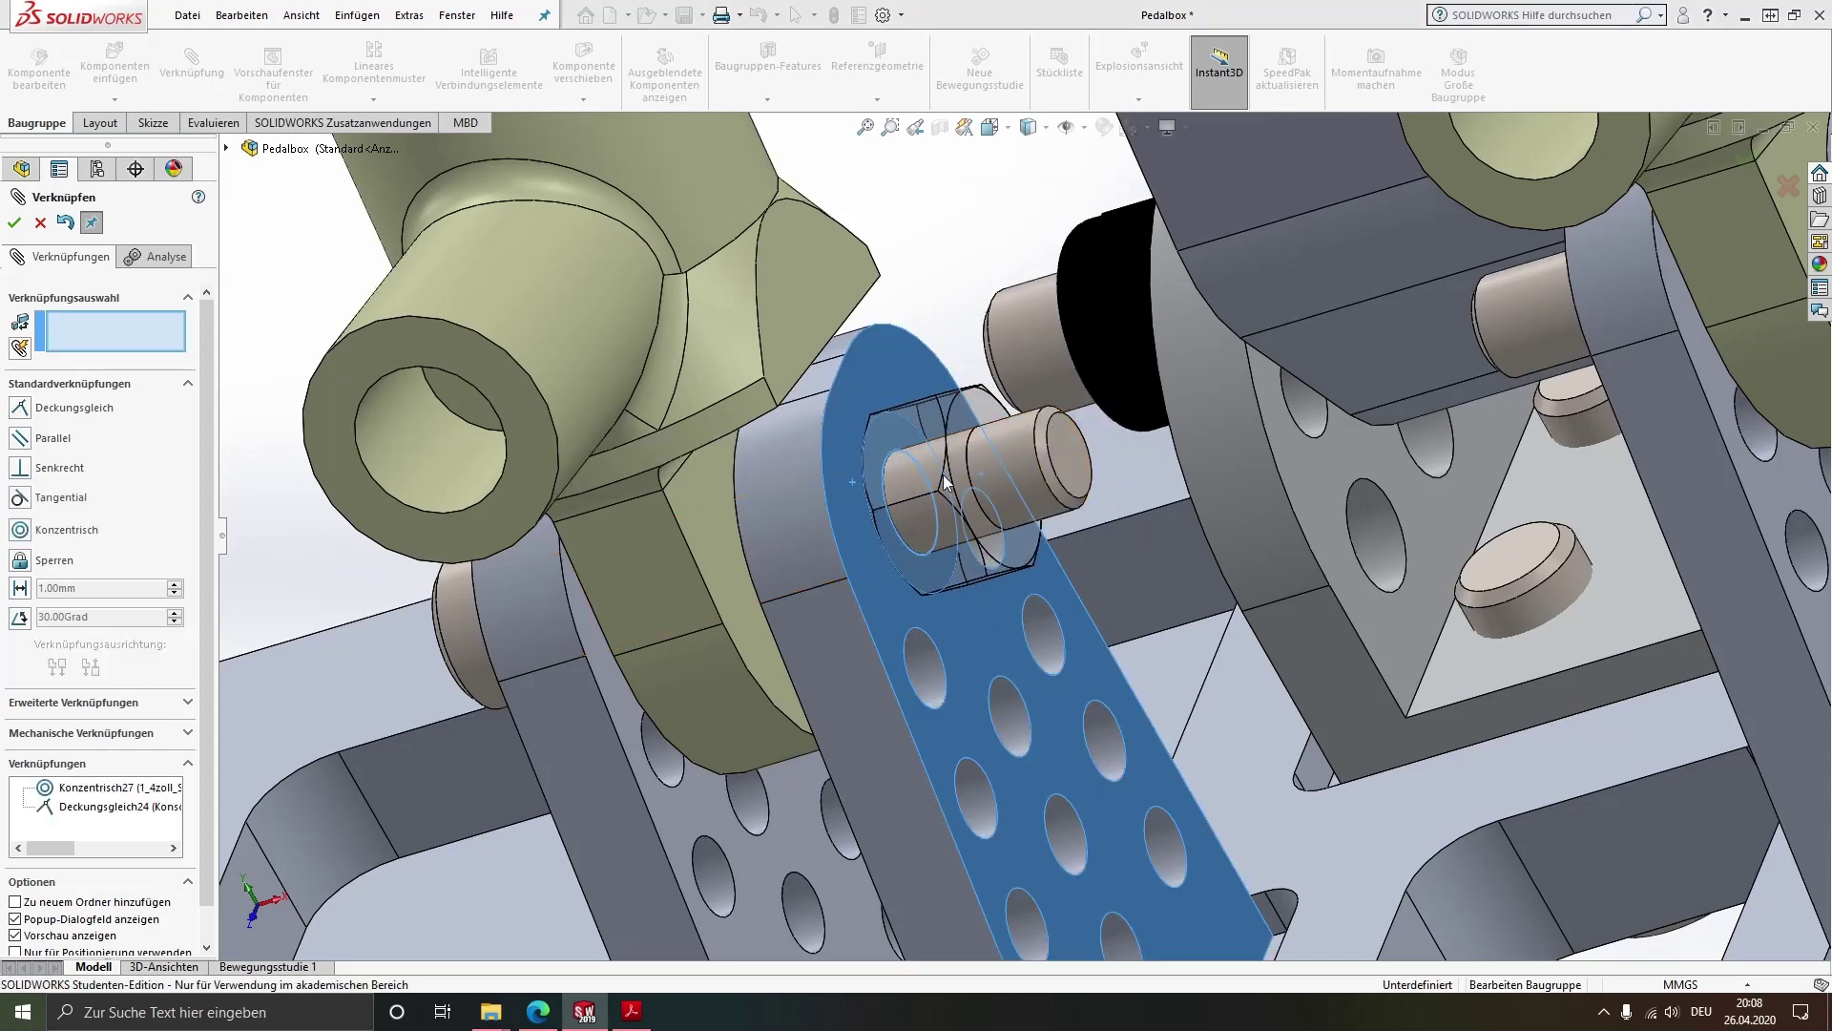
pyautogui.press('Escape')
# Ctrl-drag a copy of the nut onto the other bolt and show its mates
pyautogui.scroll(3, 983, 515)
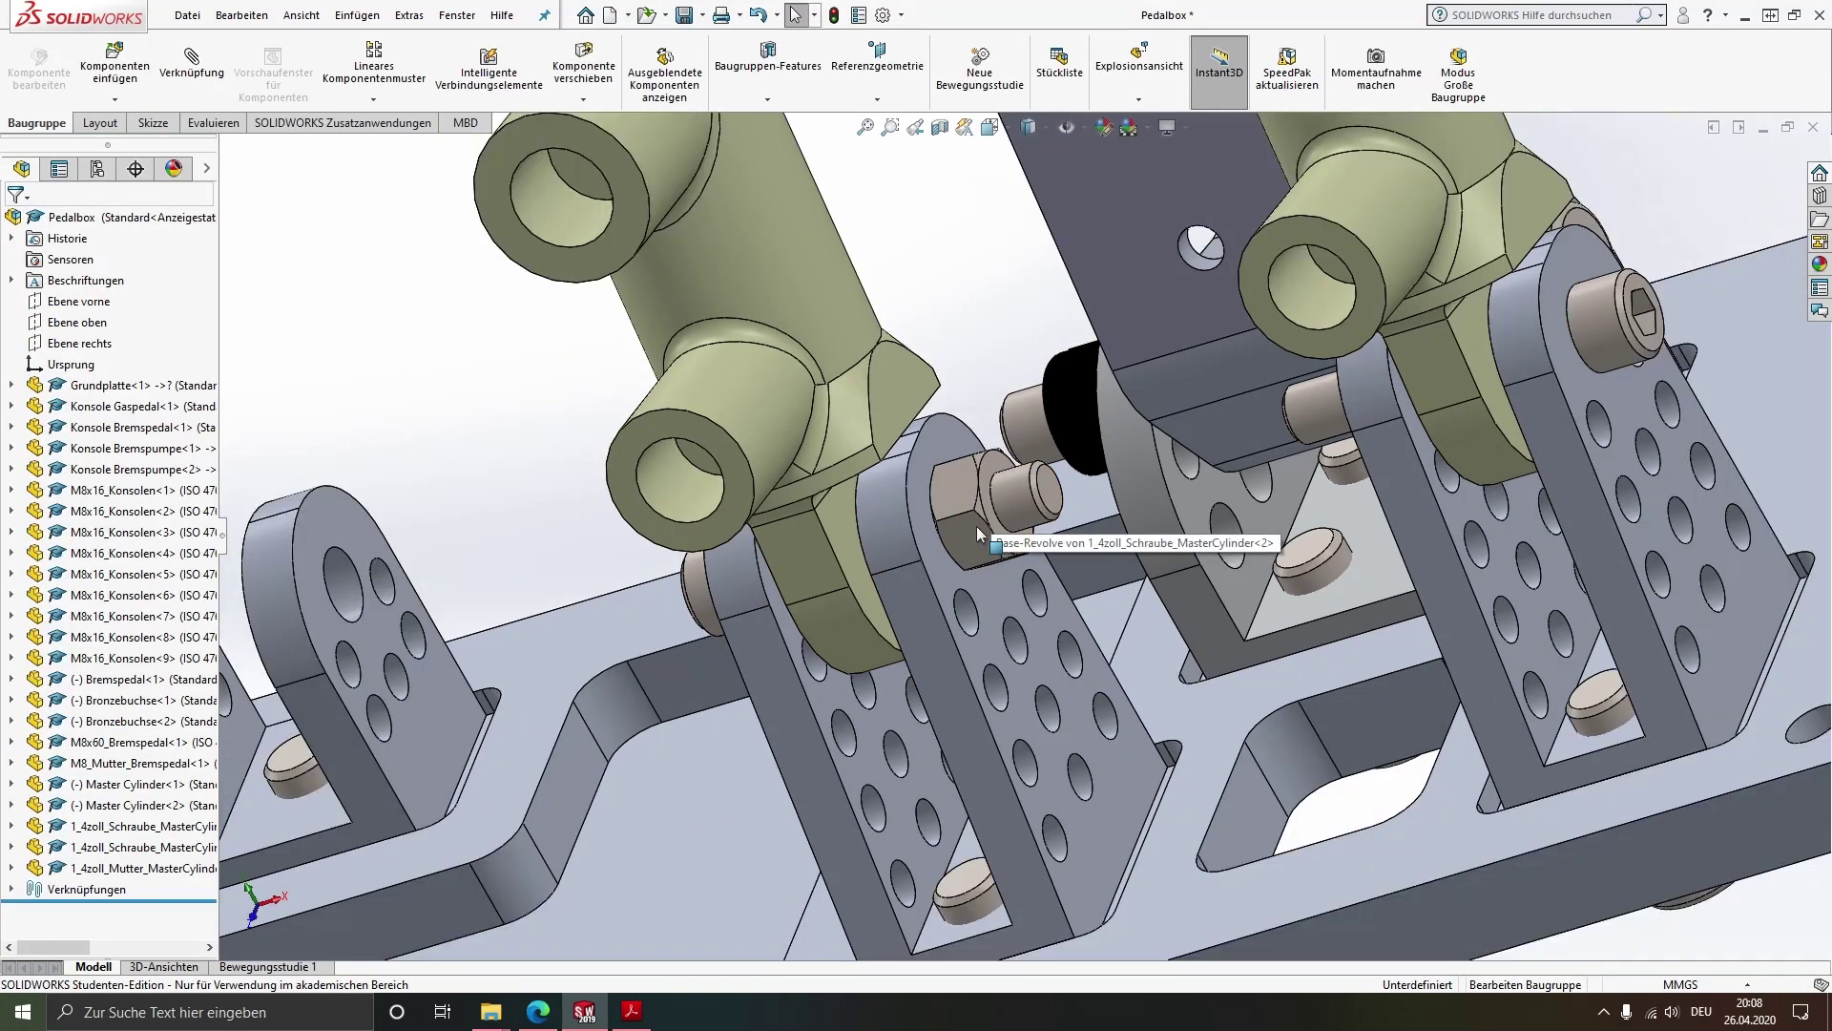
pyautogui.moveTo(975, 532); pyautogui.dragTo(1072, 506)
pyautogui.moveTo(1297, 429); pyautogui.dragTo(1355, 403)
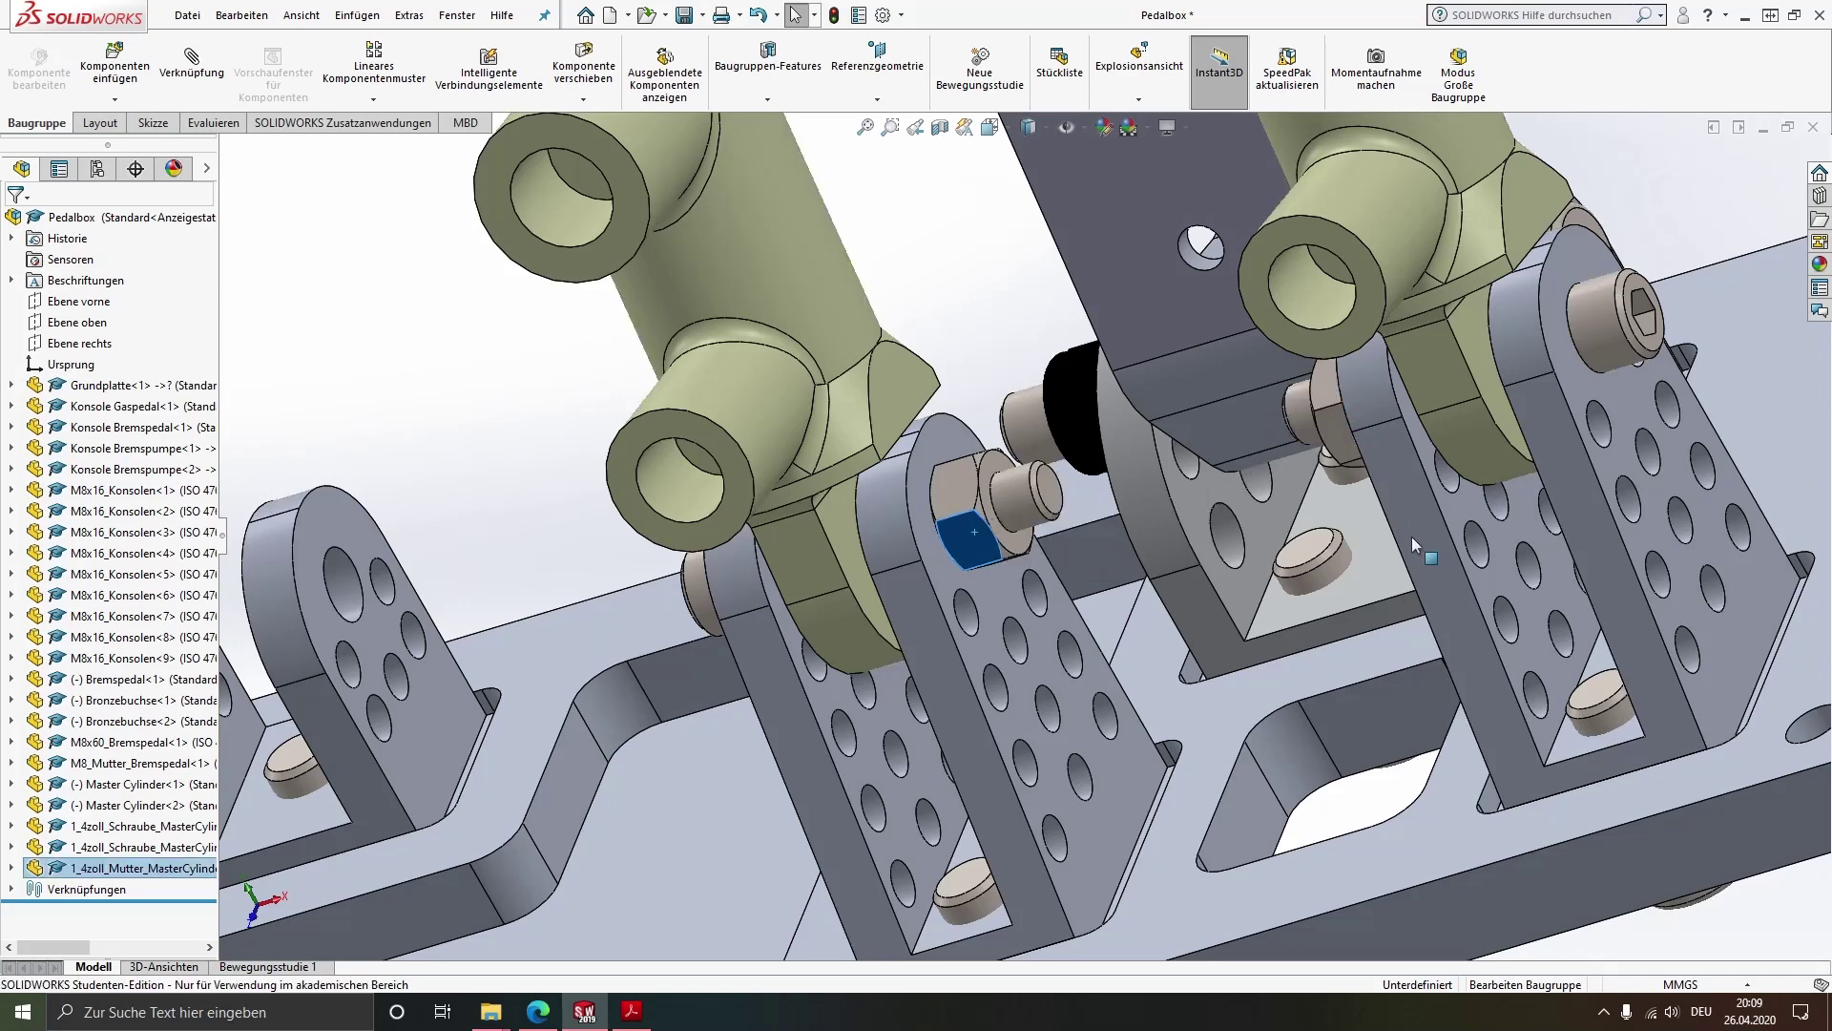
pyautogui.moveTo(1411, 536); pyautogui.dragTo(1537, 477, button='middle')
pyautogui.scroll(3, 1418, 419)
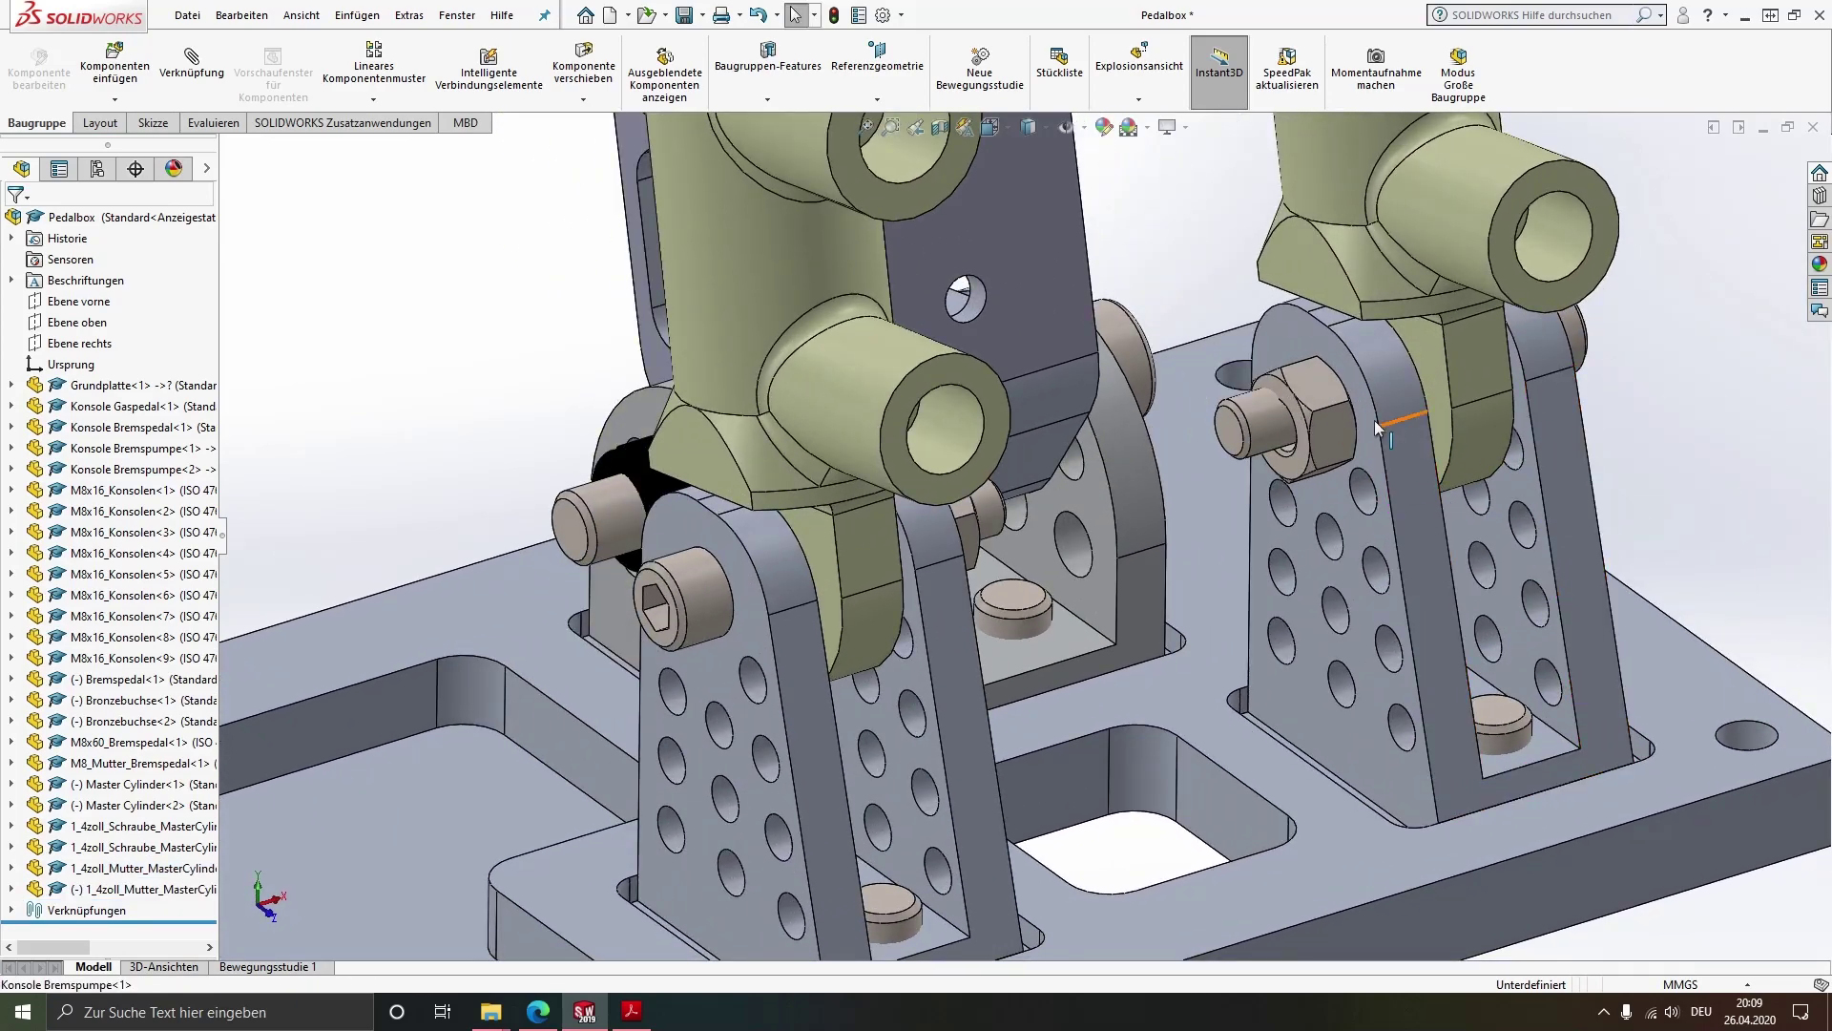
pyautogui.scroll(3, 1250, 410)
pyautogui.scroll(-8, 1183, 496)
pyautogui.moveTo(1199, 583)
pyautogui.mouseDown()
pyautogui.moveTo(1206, 502)
pyautogui.moveTo(1195, 540)
pyautogui.mouseUp()
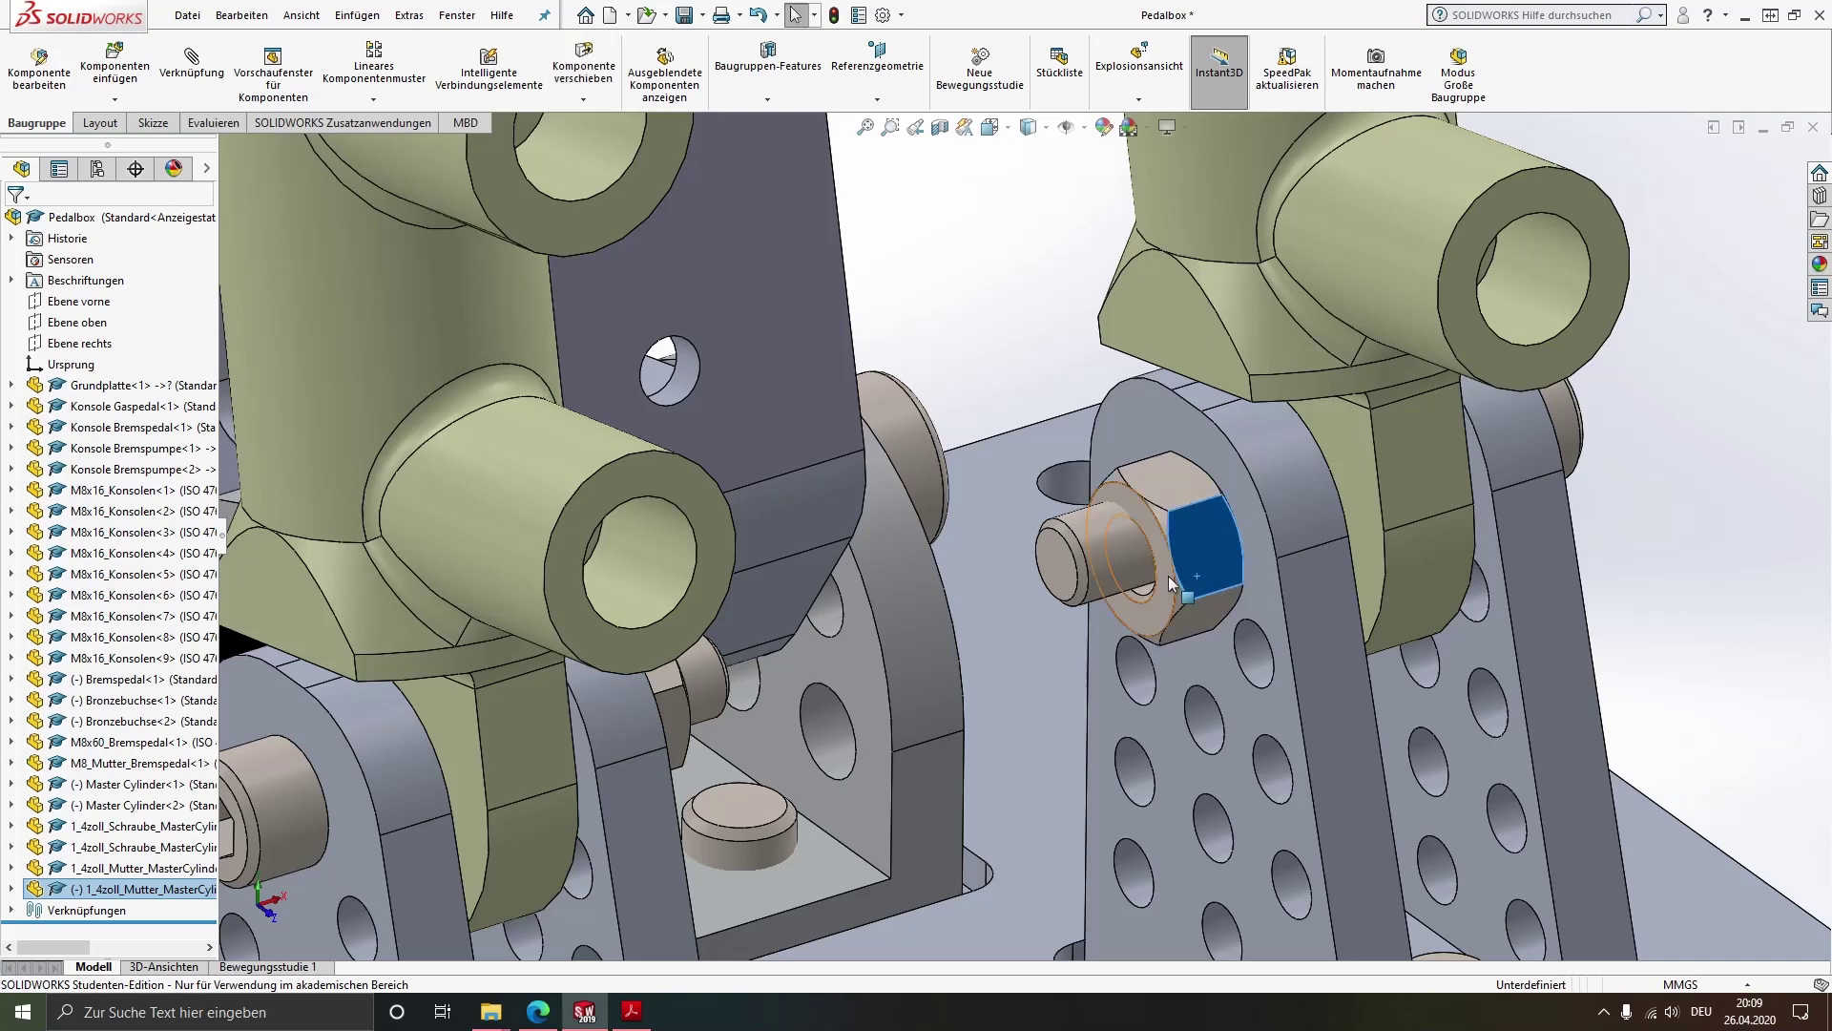
pyautogui.click(12, 888)
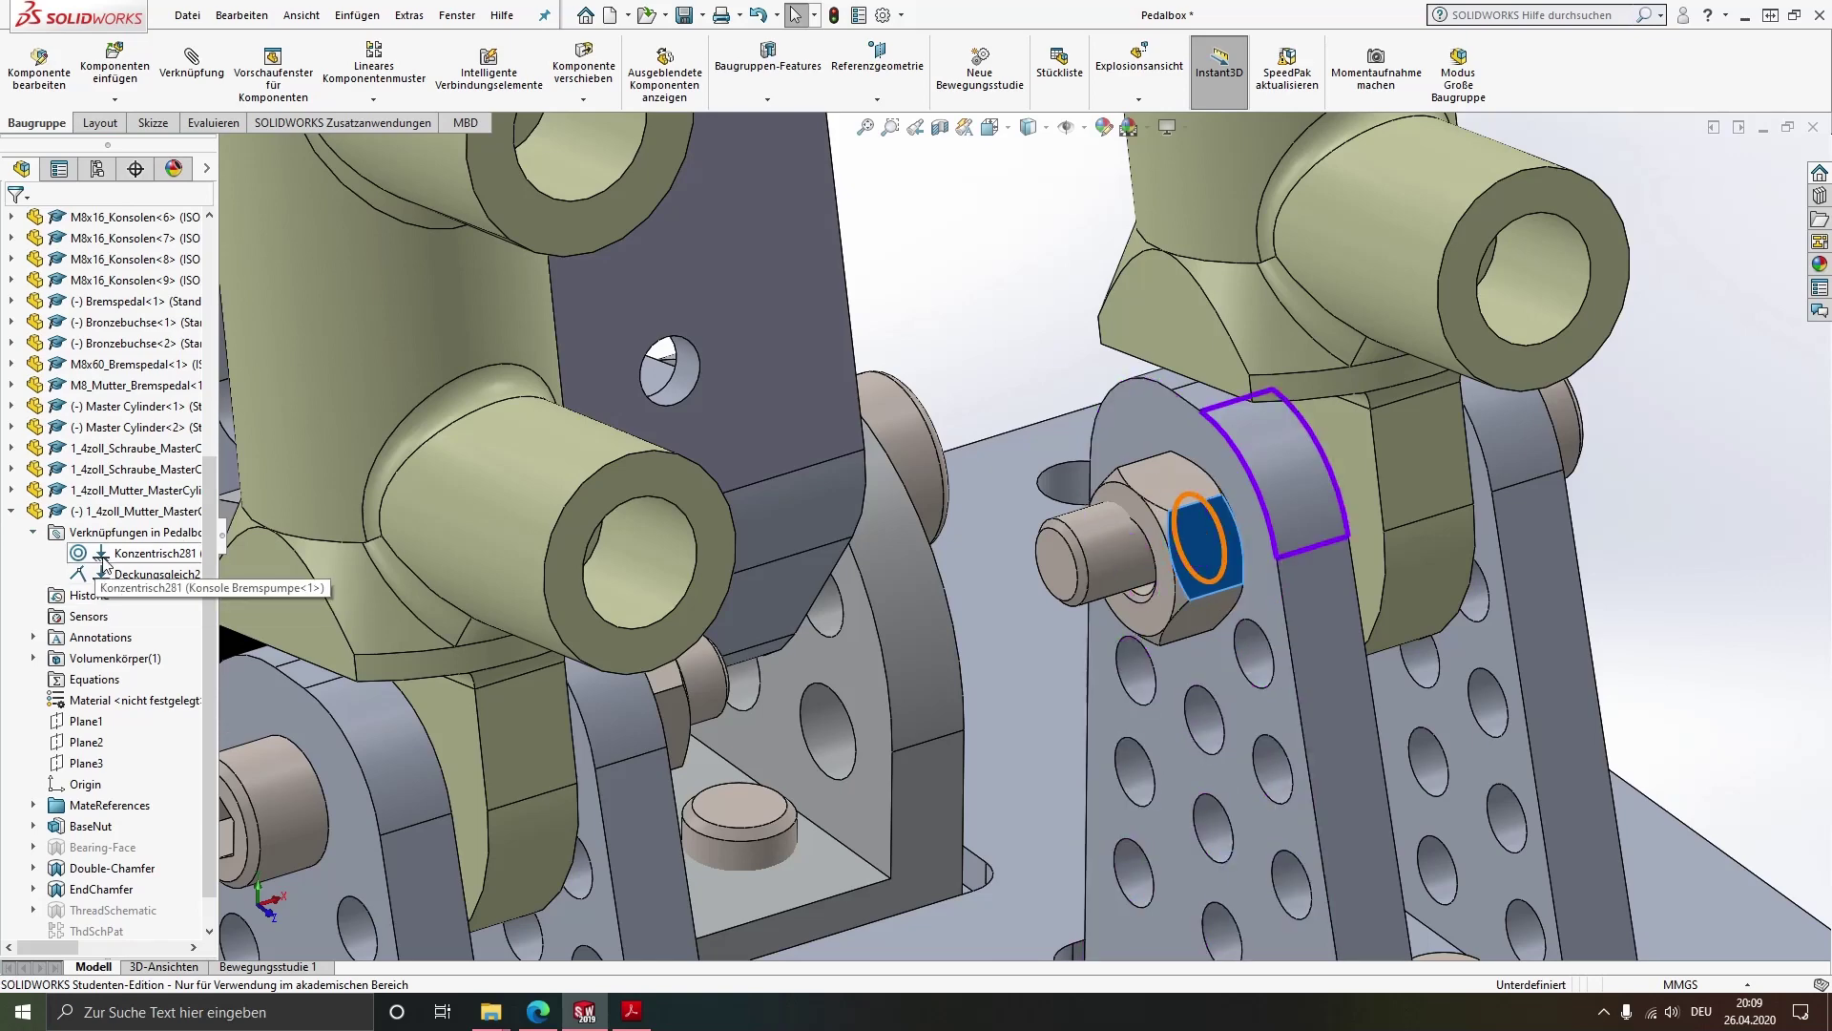
# Delete the copied nut's wrong concentric mate
pyautogui.click(102, 556)
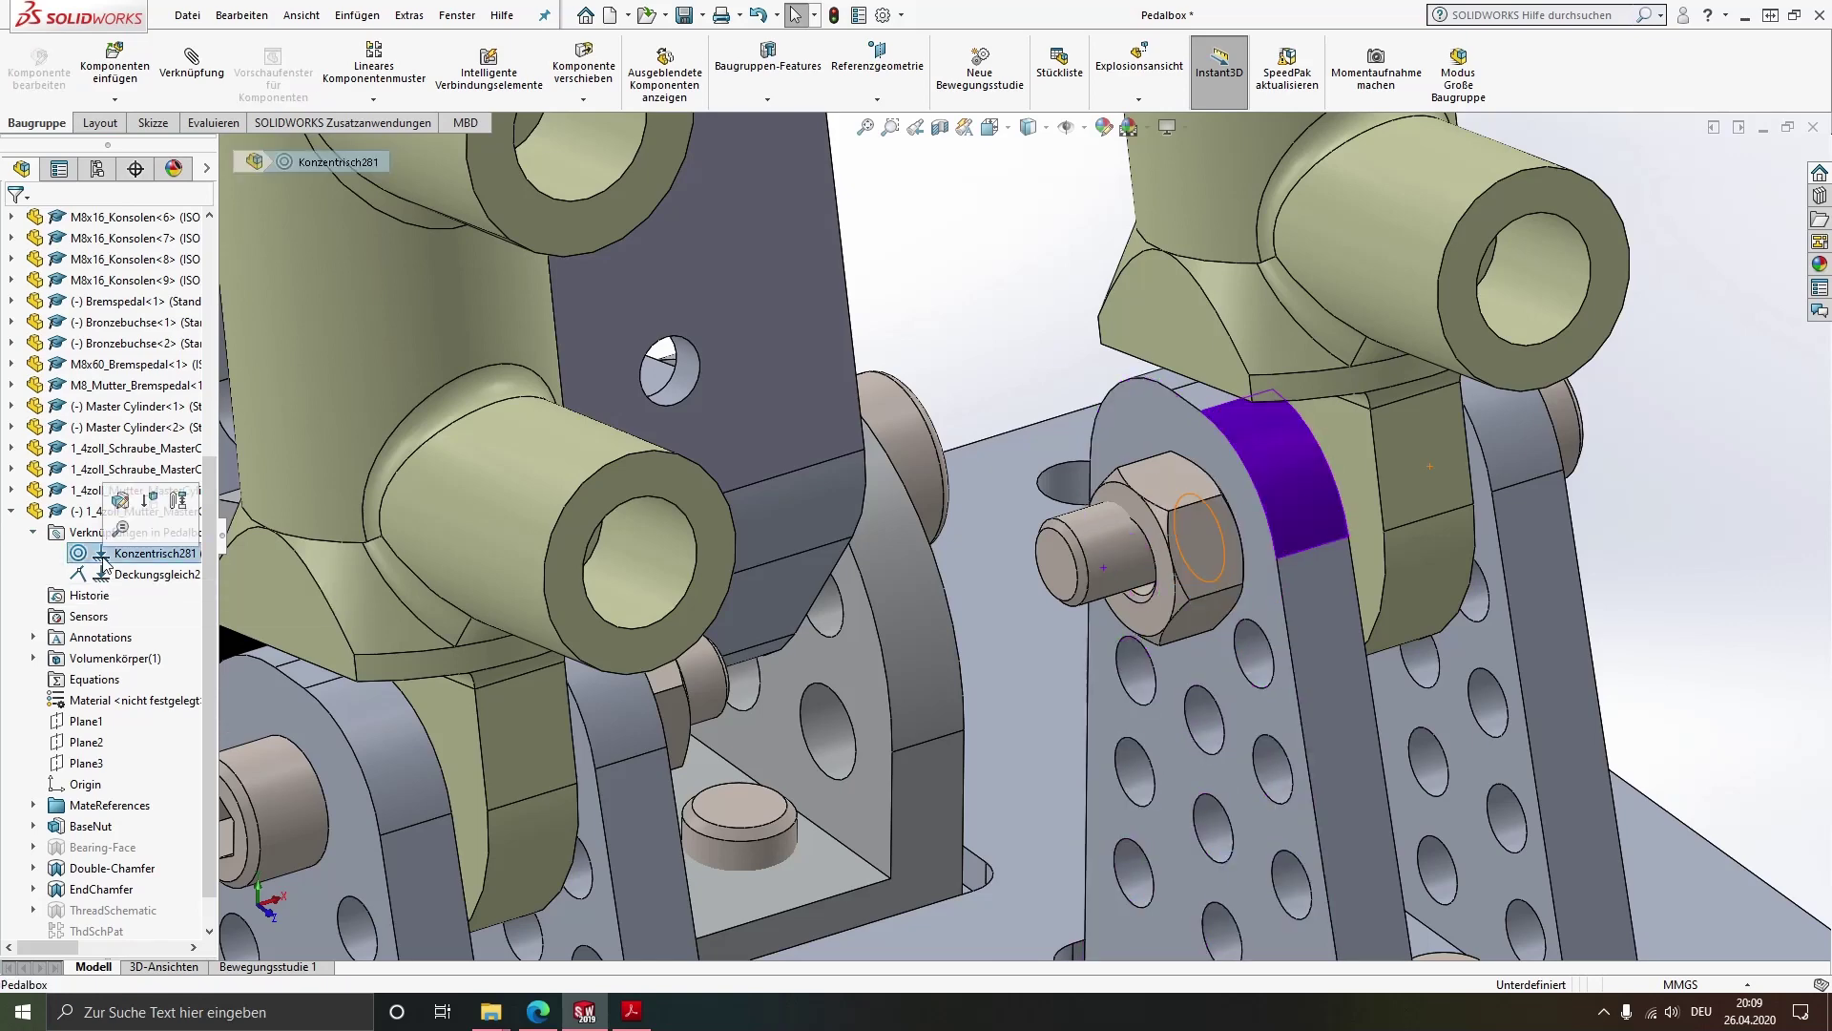
pyautogui.press('Delete')
pyautogui.press('Return')
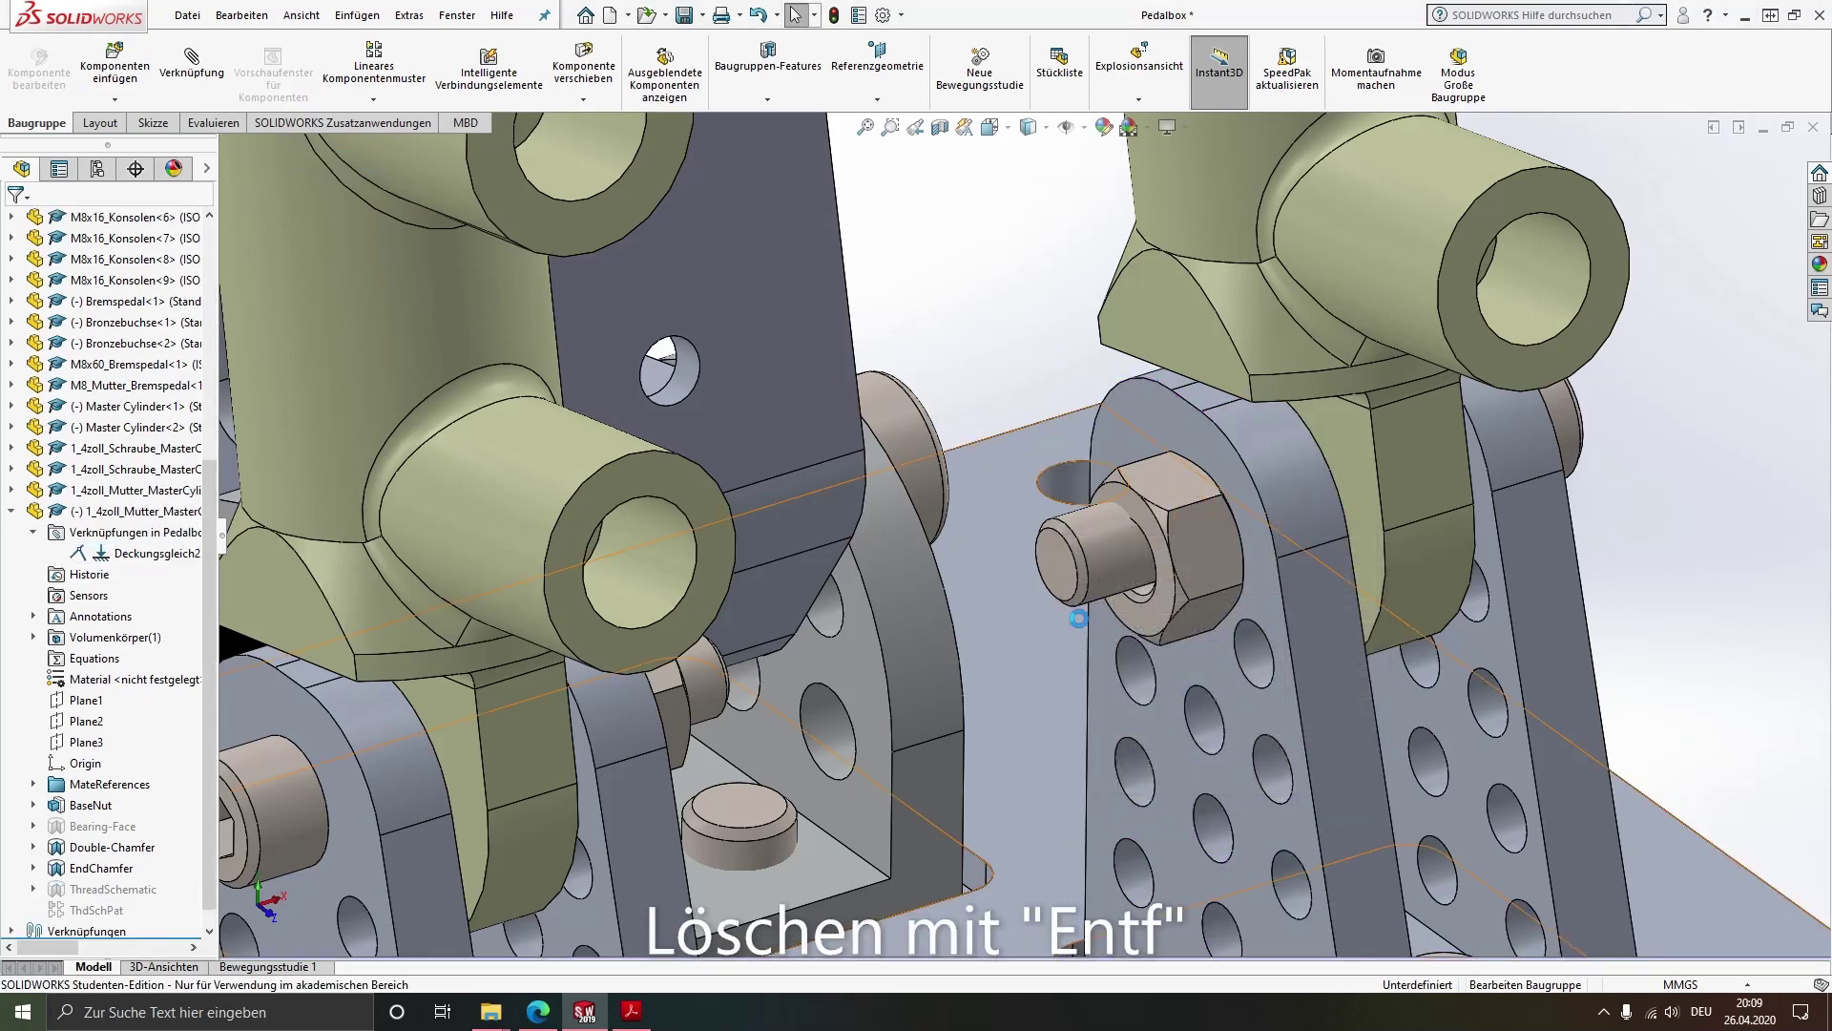
pyautogui.scroll(-3, 1078, 618)
pyautogui.scroll(-3, 1099, 593)
# Mate the second nut's bore concentric with the second bolt, rotation locked (Konzentrisch29)
pyautogui.click(1097, 579)
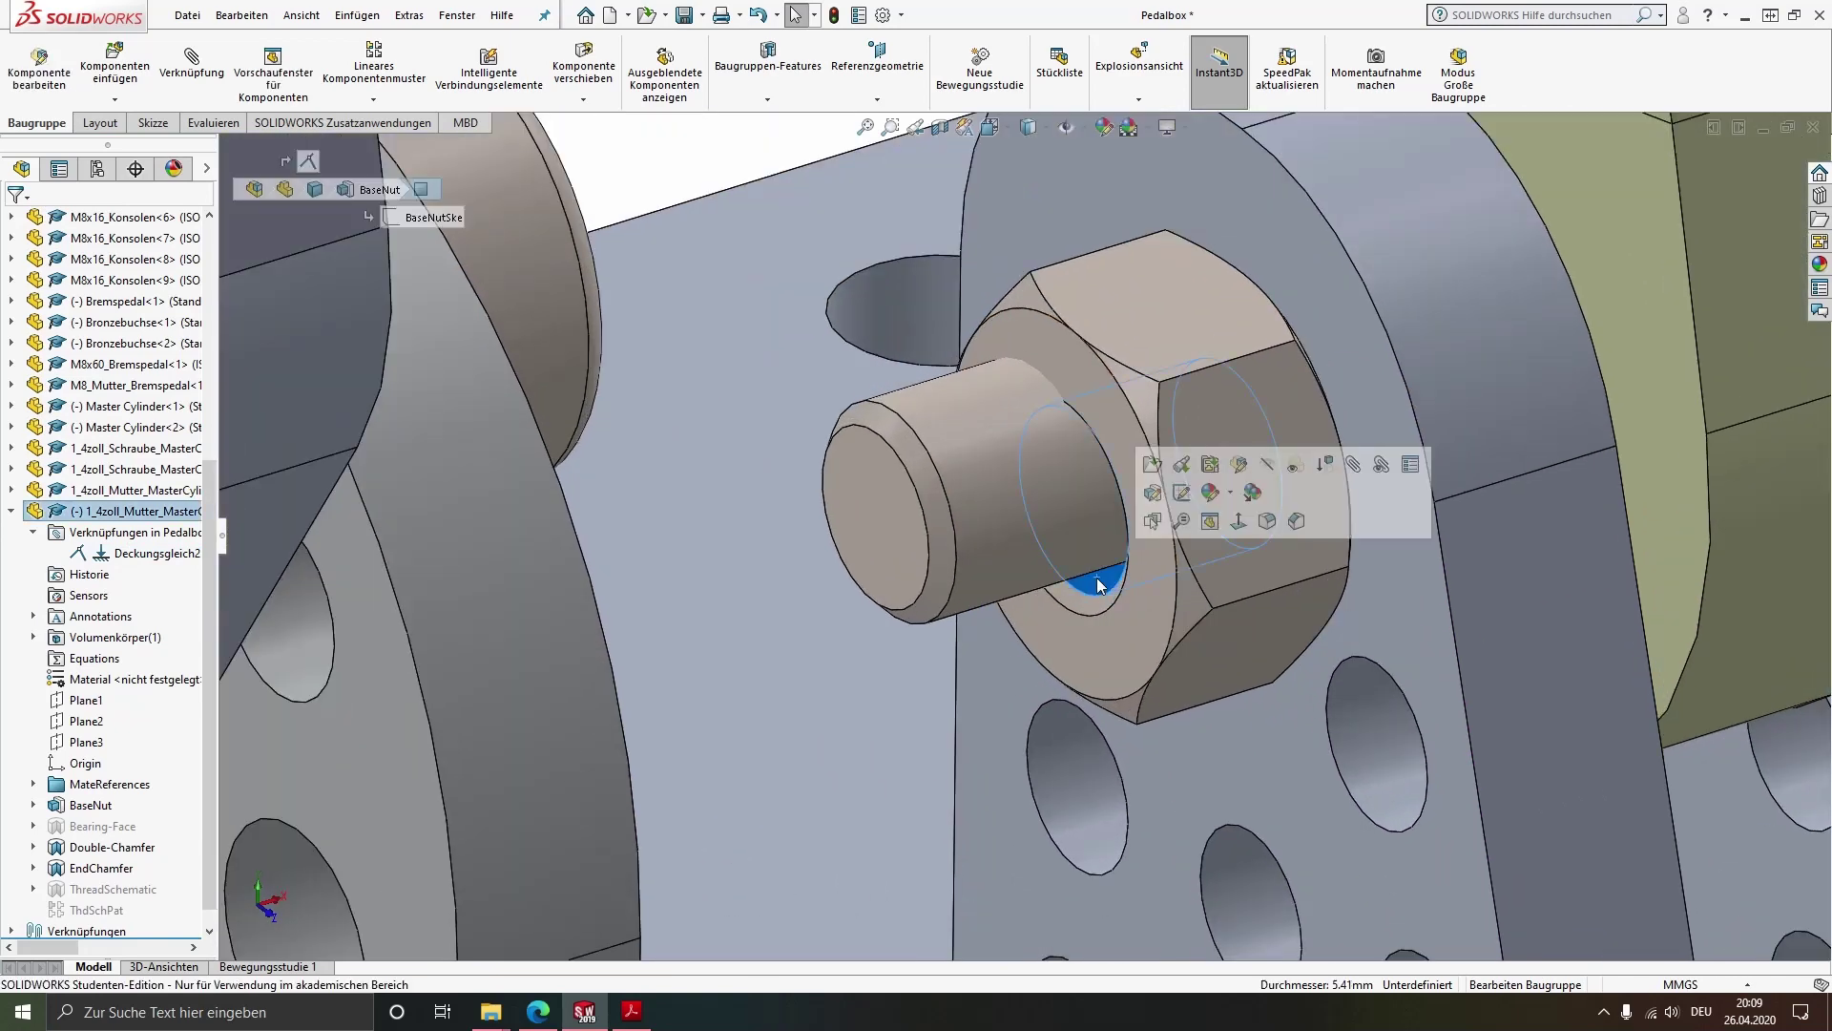
pyautogui.keyDown('ctrl'); pyautogui.click(999, 489); pyautogui.keyUp('ctrl')
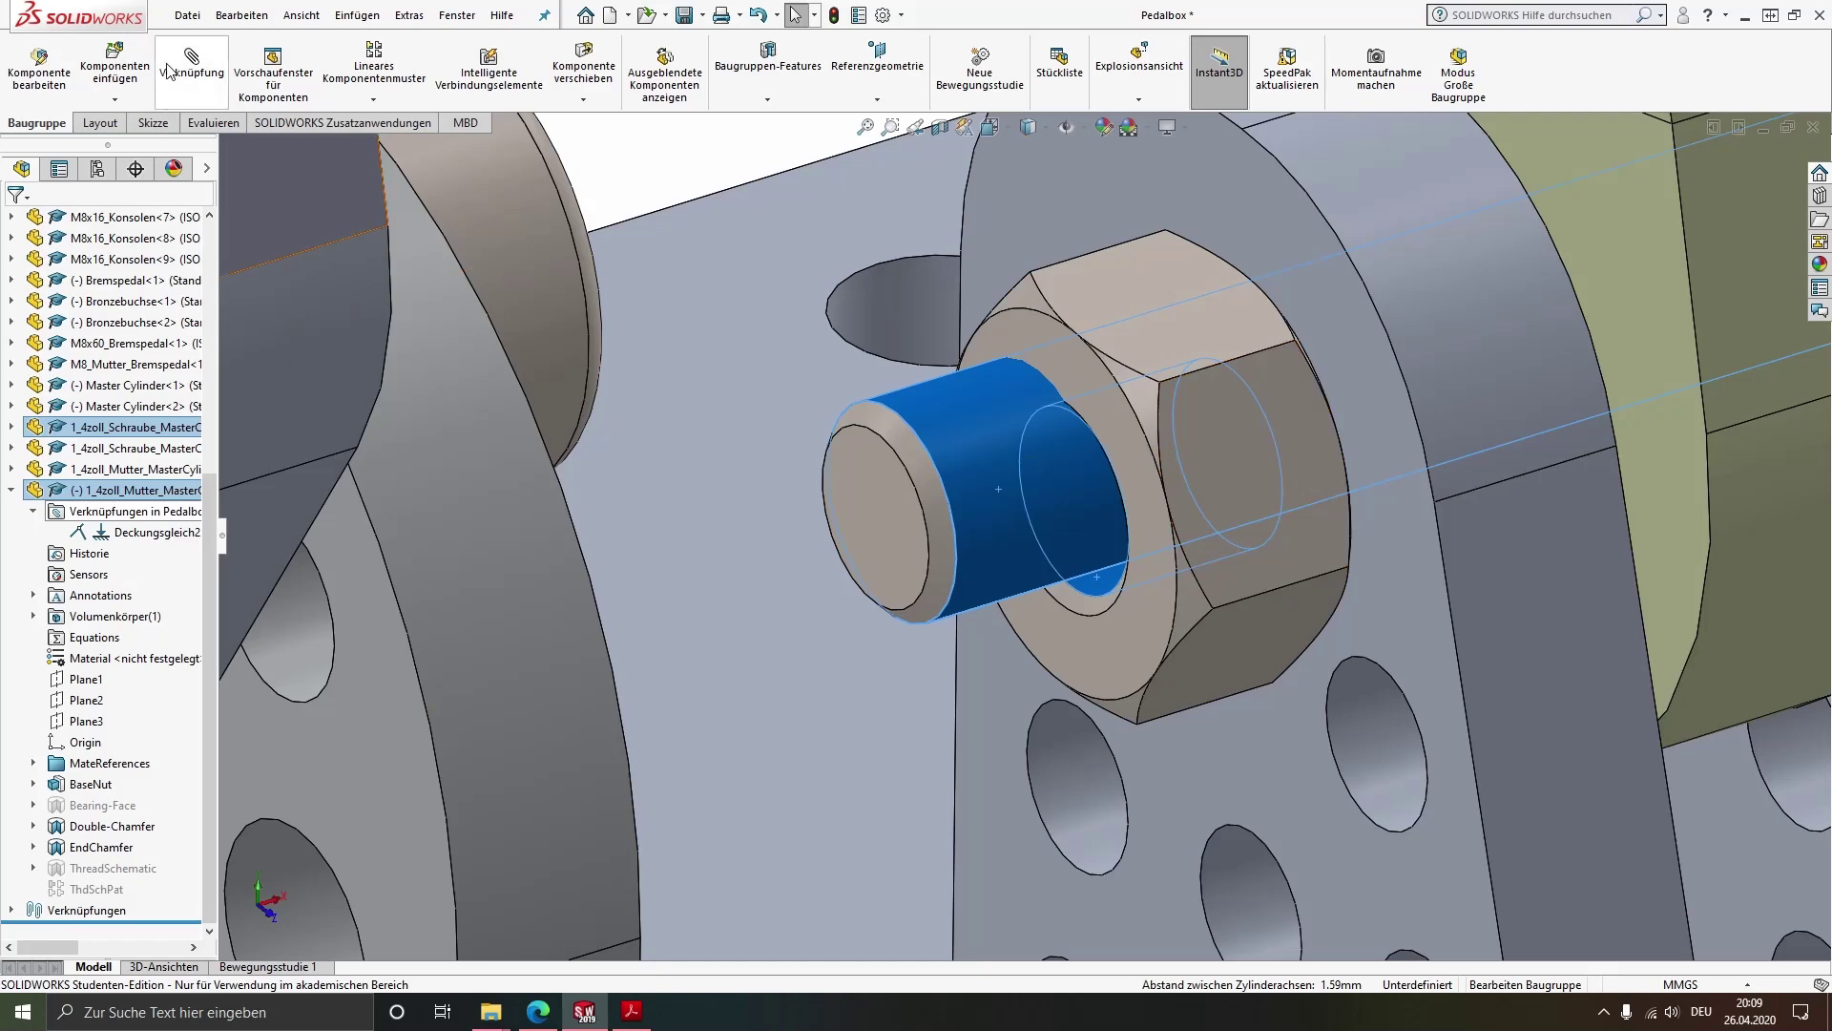
pyautogui.click(191, 67)
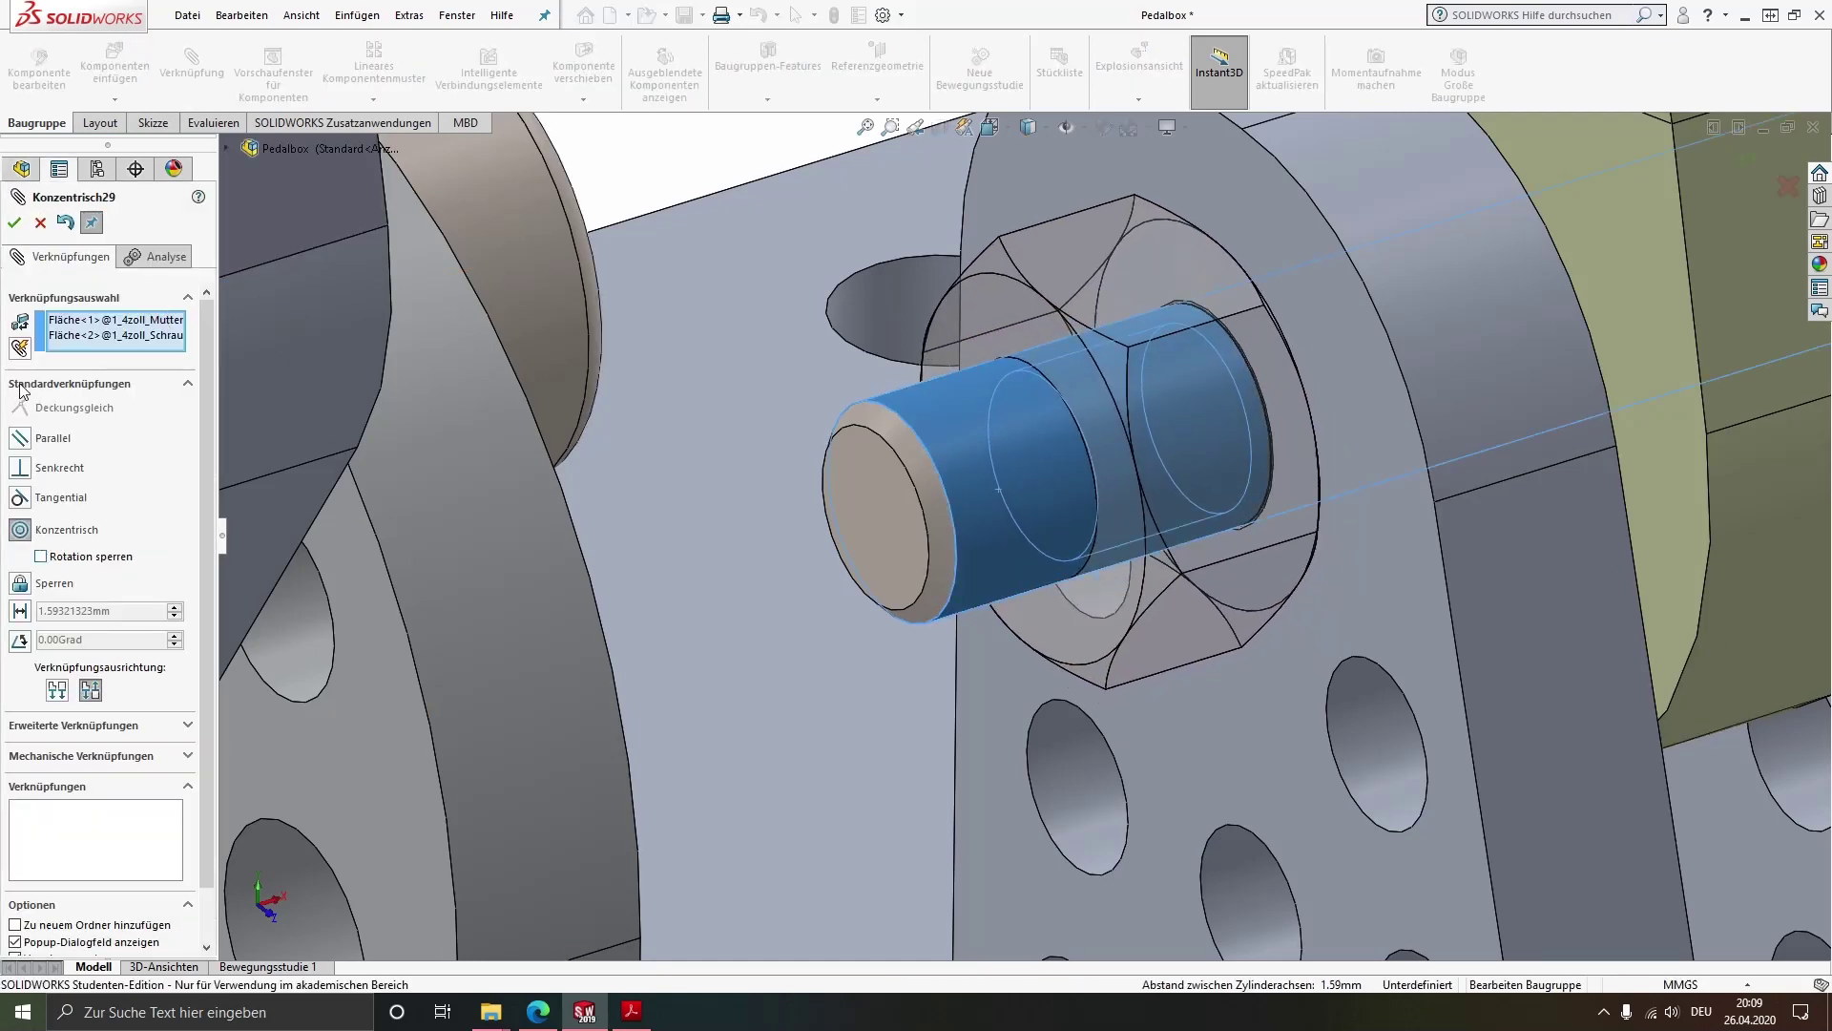
pyautogui.press('space')
pyautogui.click(13, 223)
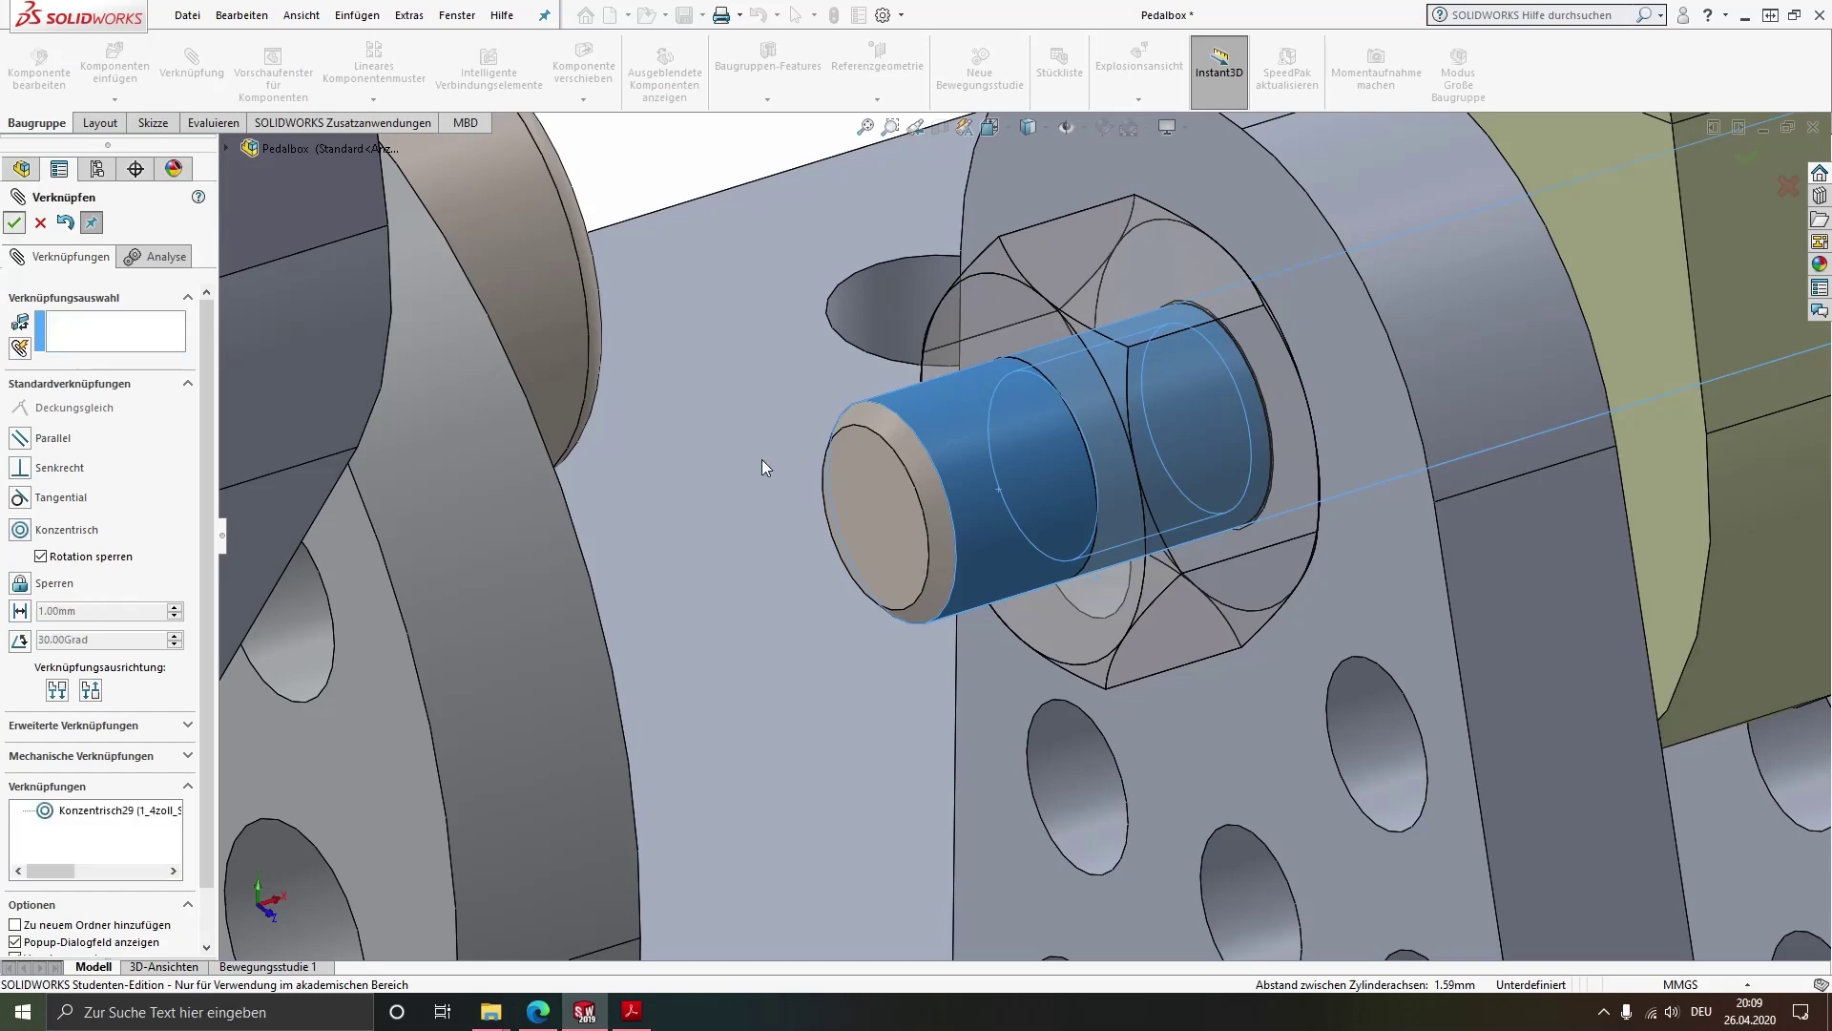
pyautogui.scroll(3, 763, 466)
pyautogui.press('Escape')
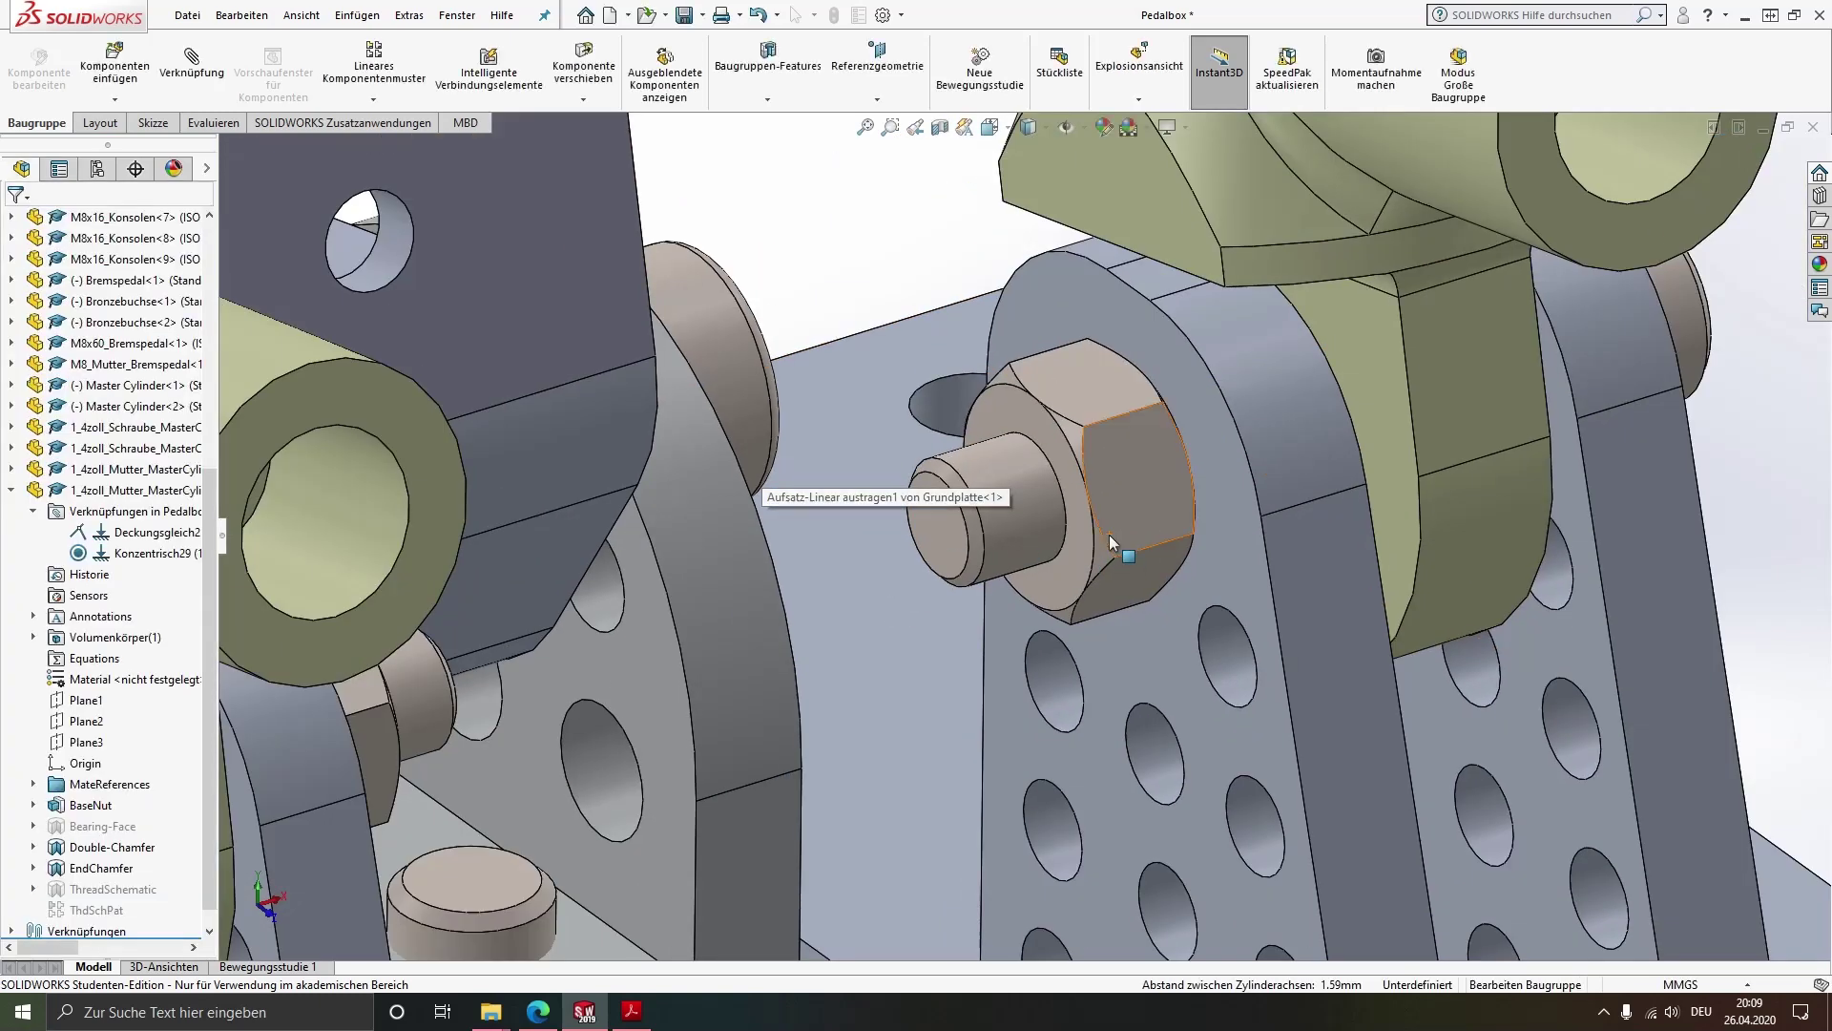
pyautogui.click(1114, 501)
pyautogui.scroll(3, 1010, 488)
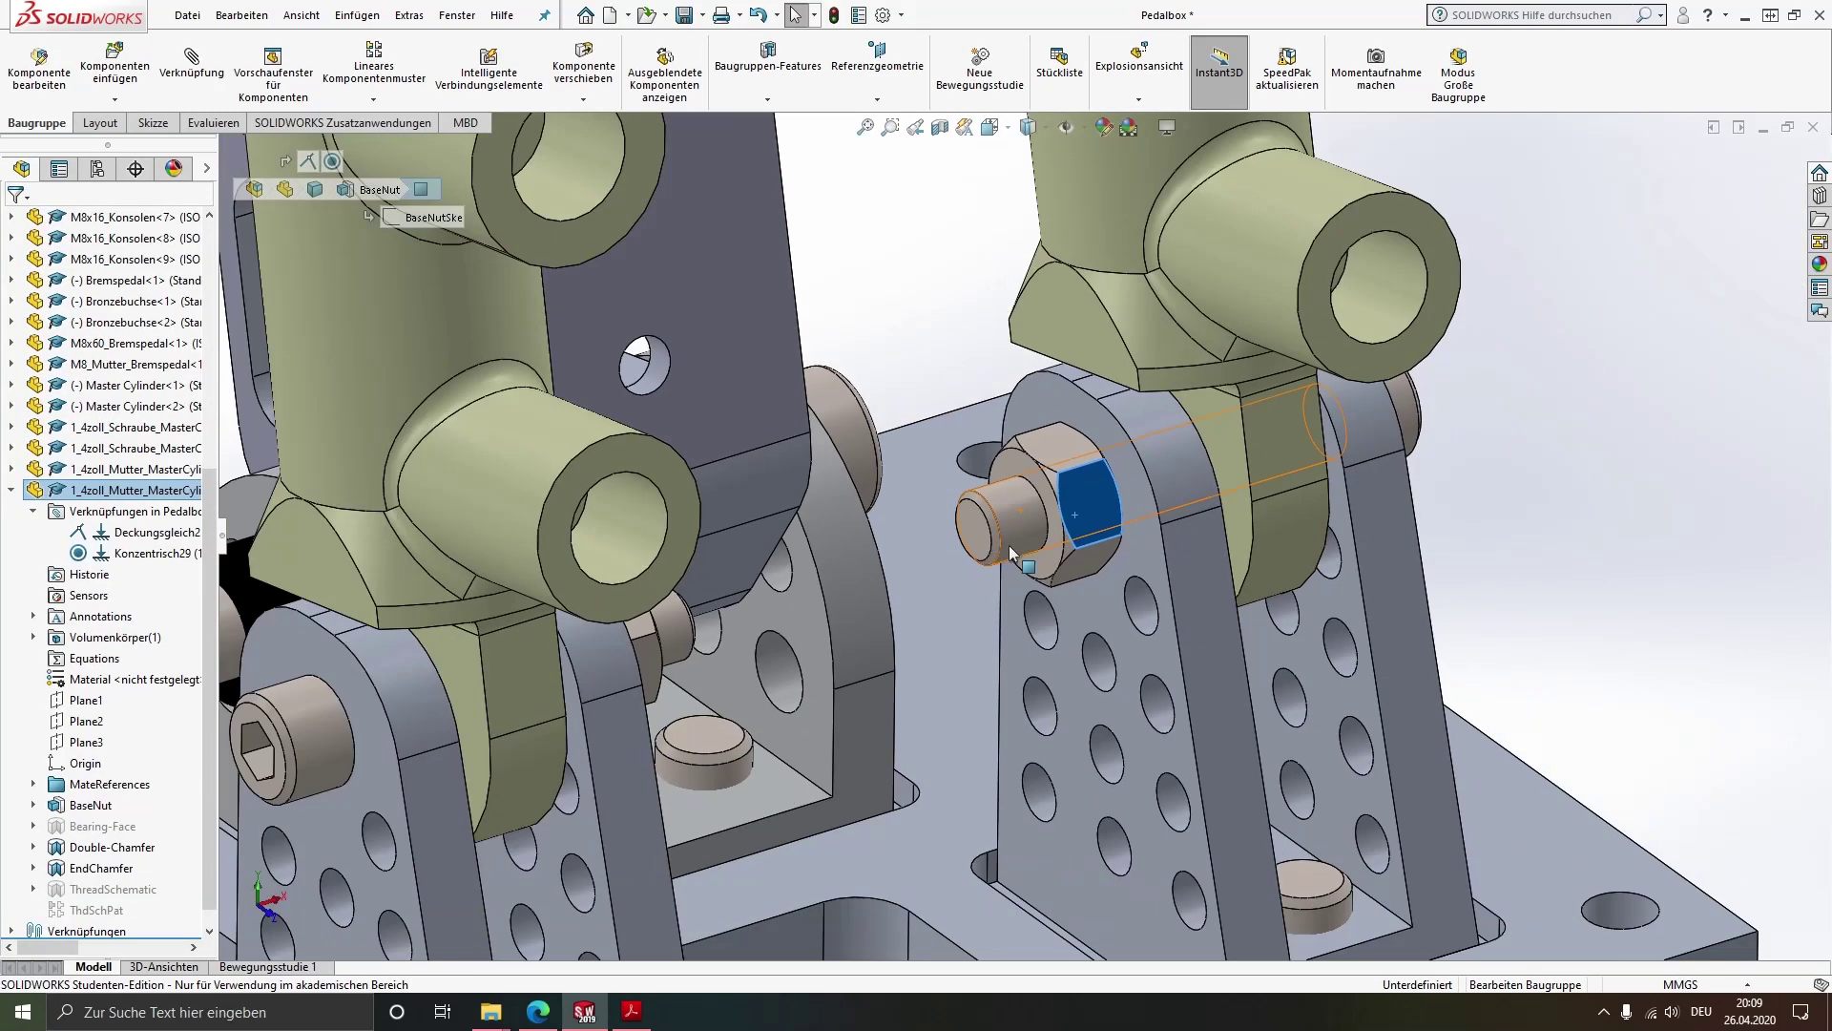
pyautogui.scroll(2, 1009, 546)
pyautogui.moveTo(1009, 573)
pyautogui.mouseDown(button='middle')
pyautogui.moveTo(1066, 700)
pyautogui.moveTo(1088, 687)
pyautogui.mouseUp(button='middle')
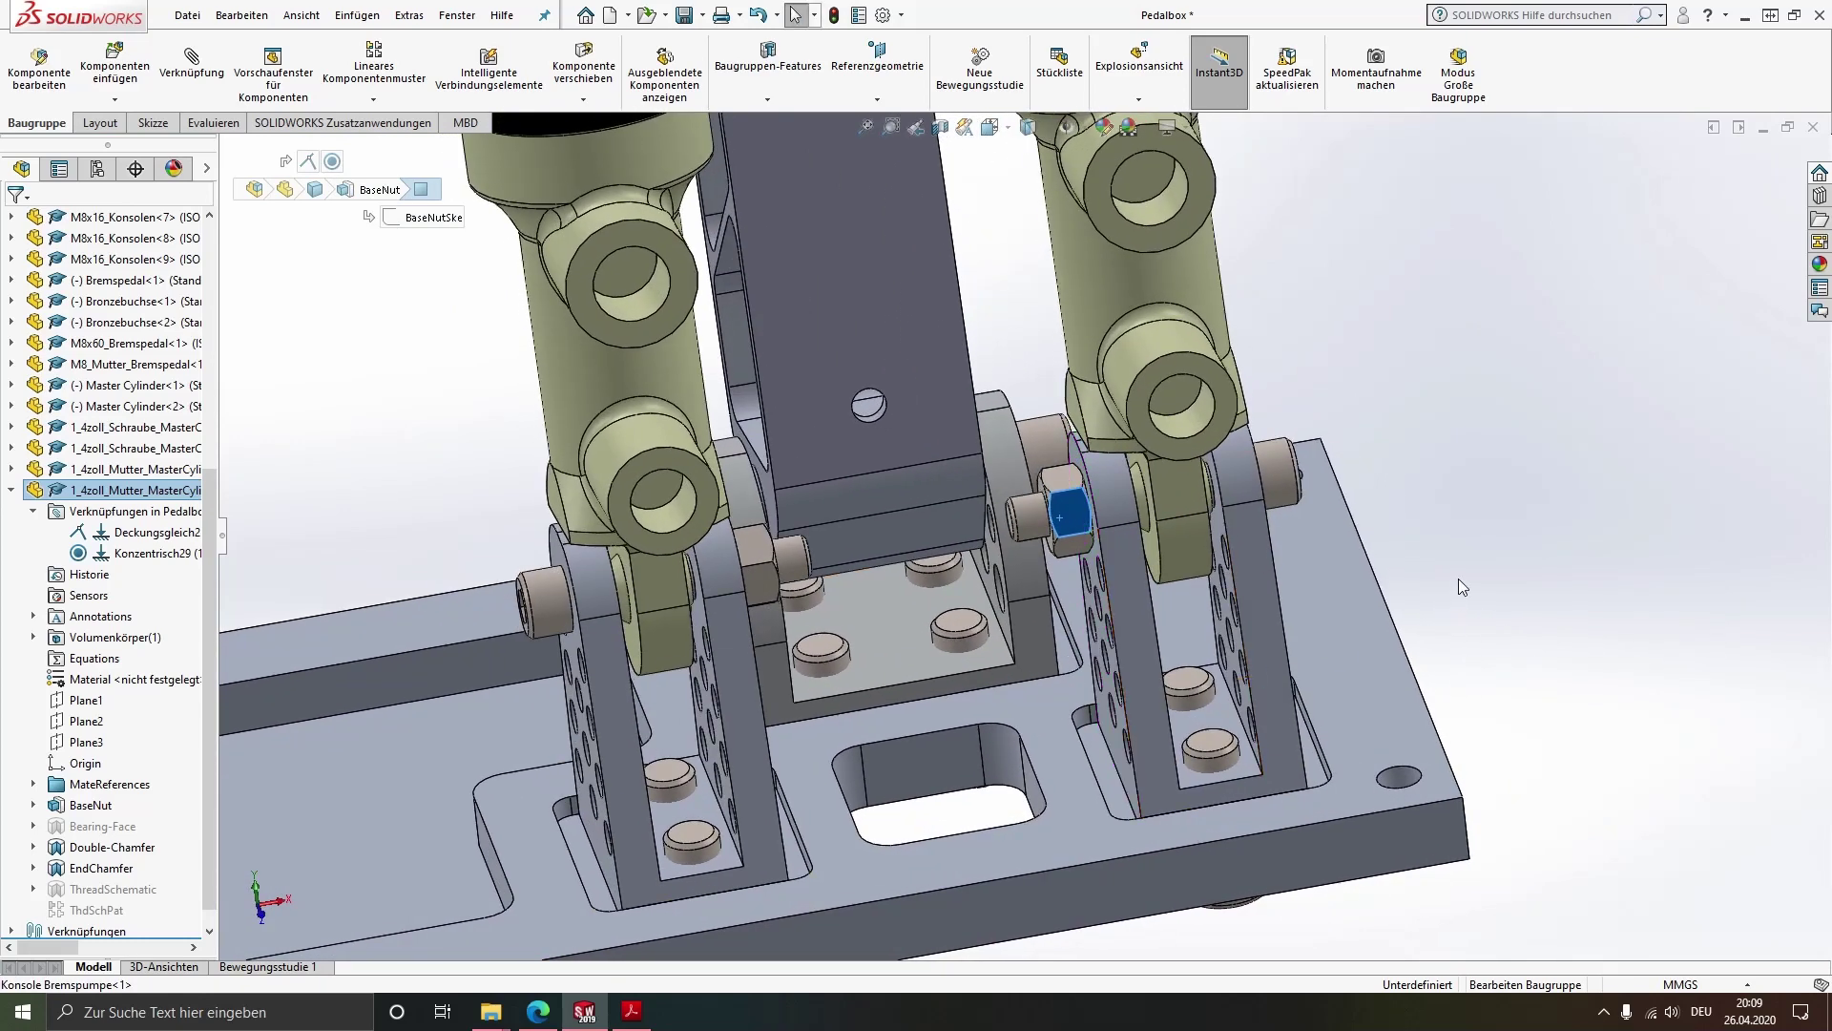
pyautogui.click(1458, 579)
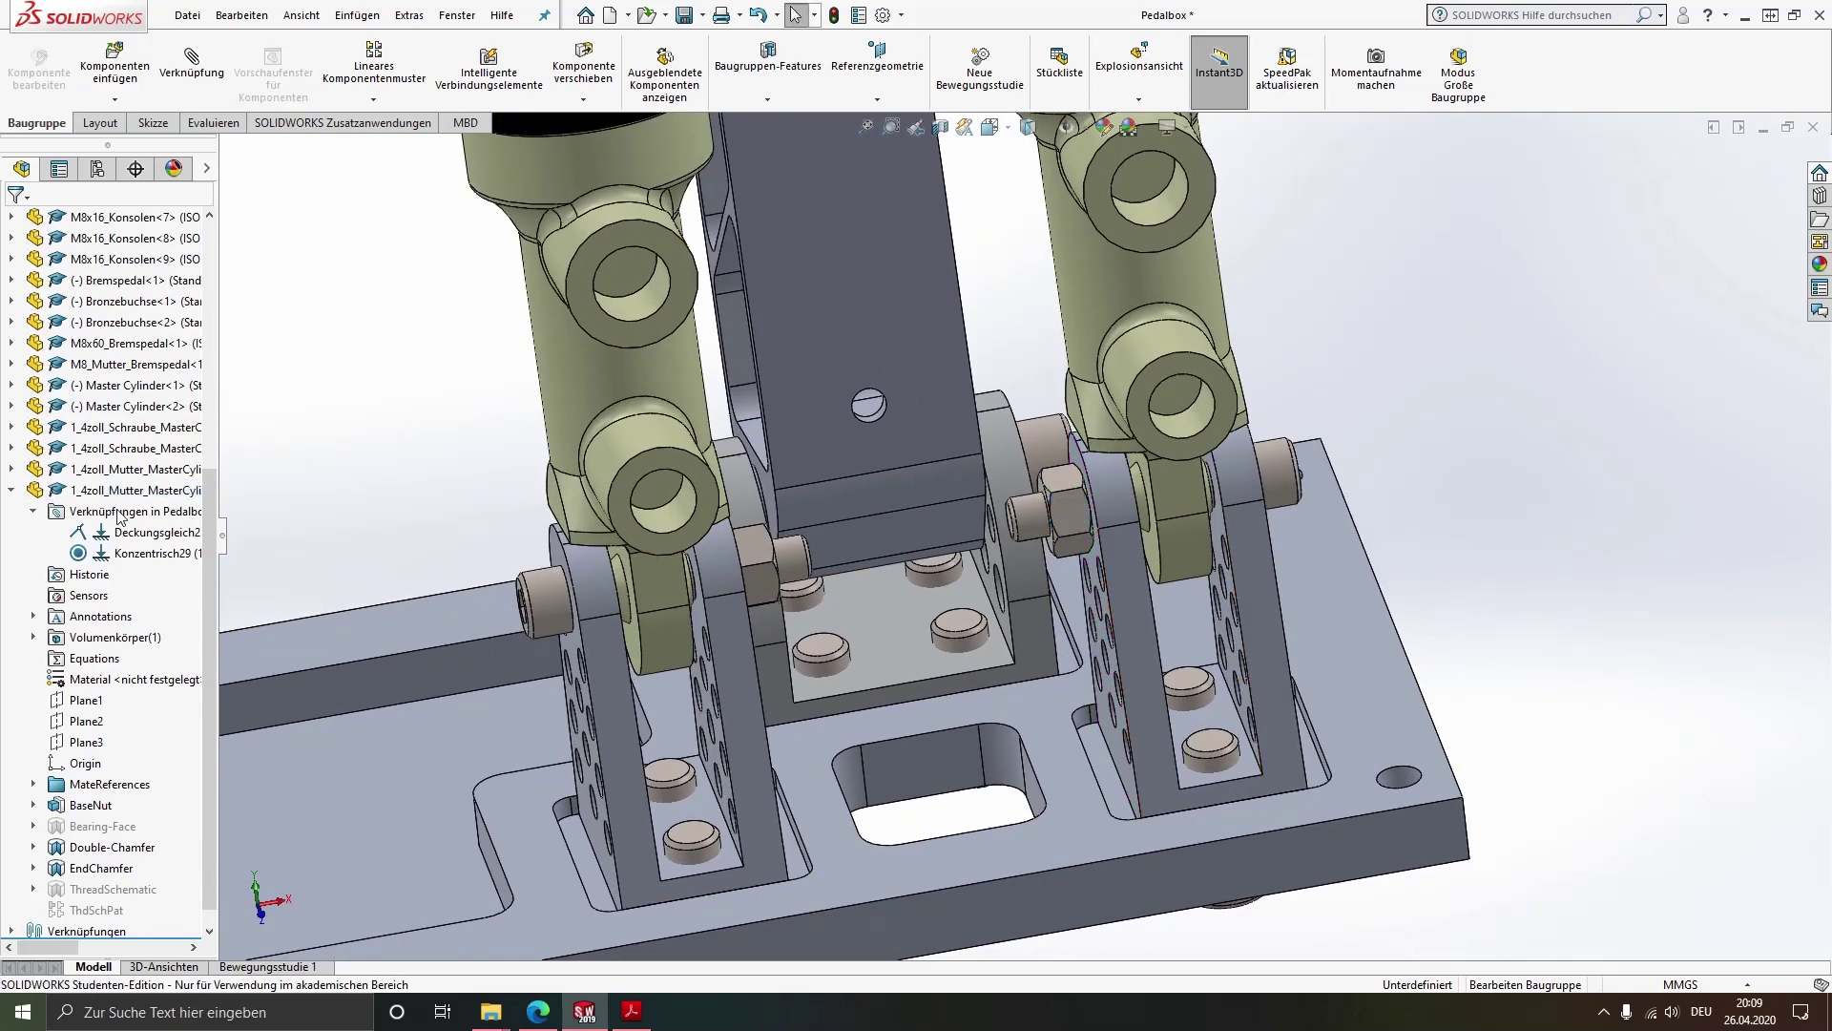
pyautogui.click(11, 489)
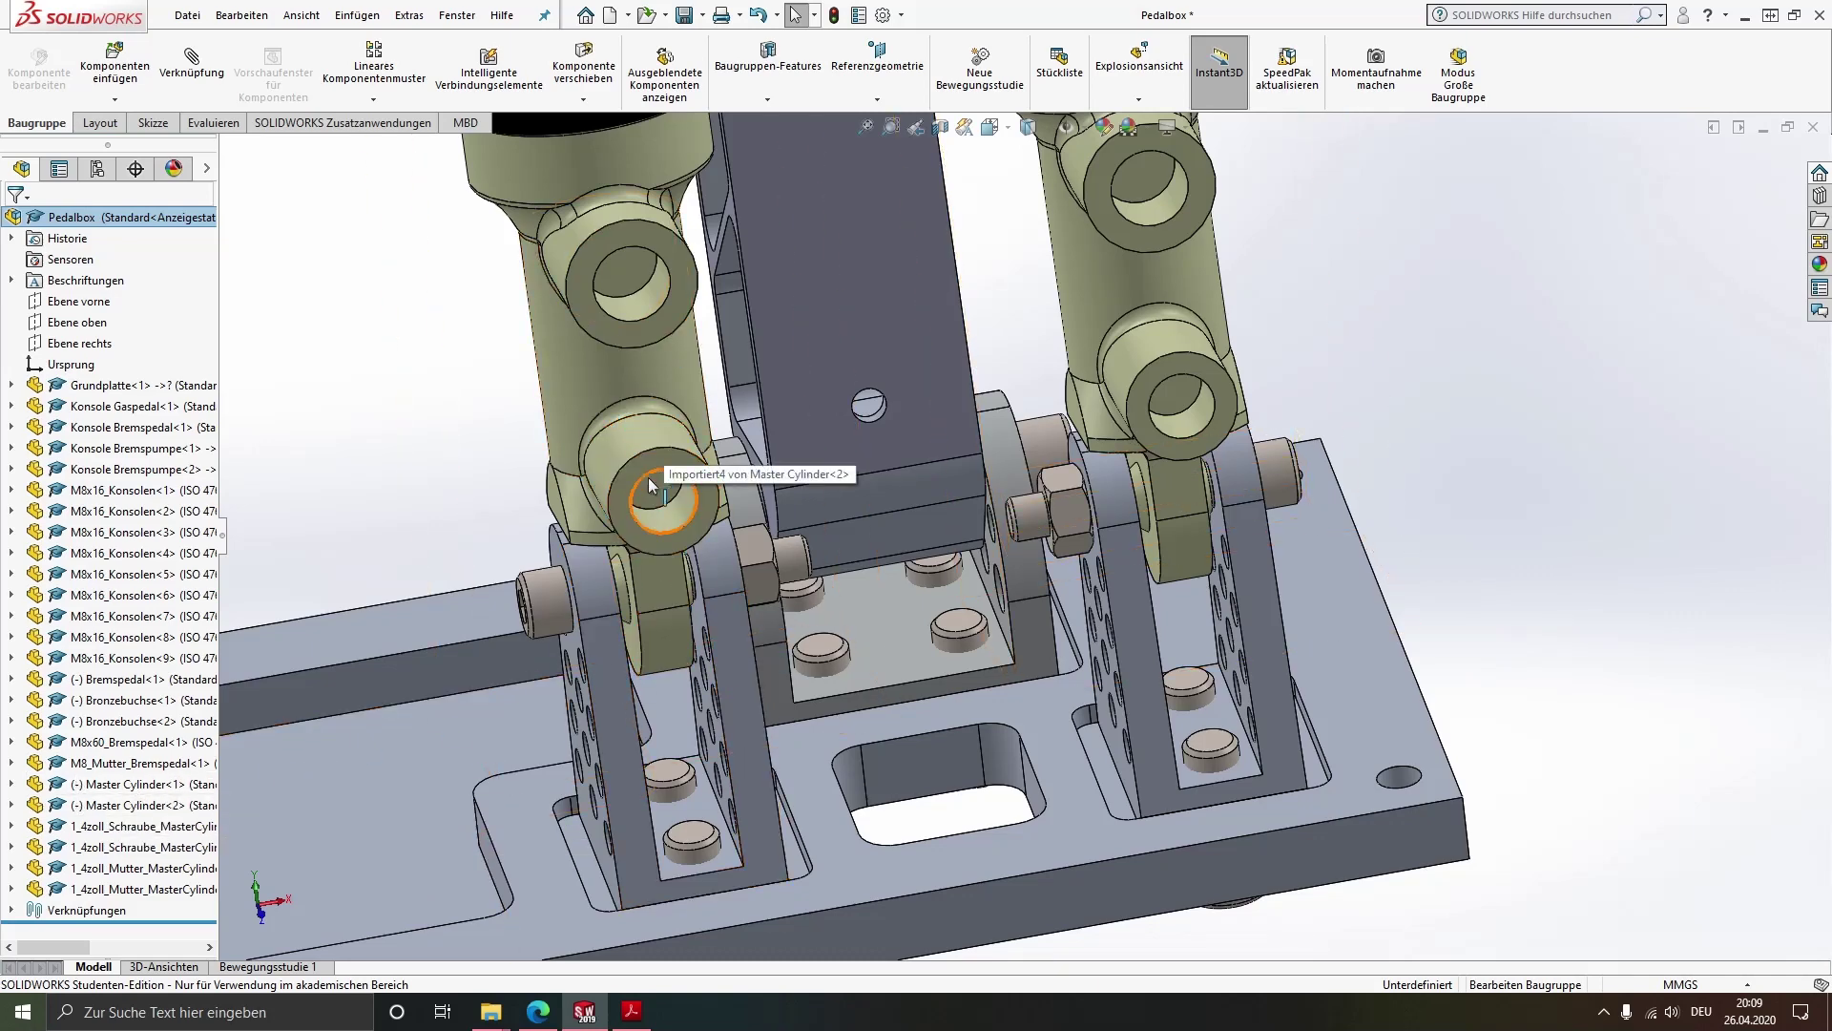
pyautogui.moveTo(775, 678); pyautogui.dragTo(623, 427, button='middle')
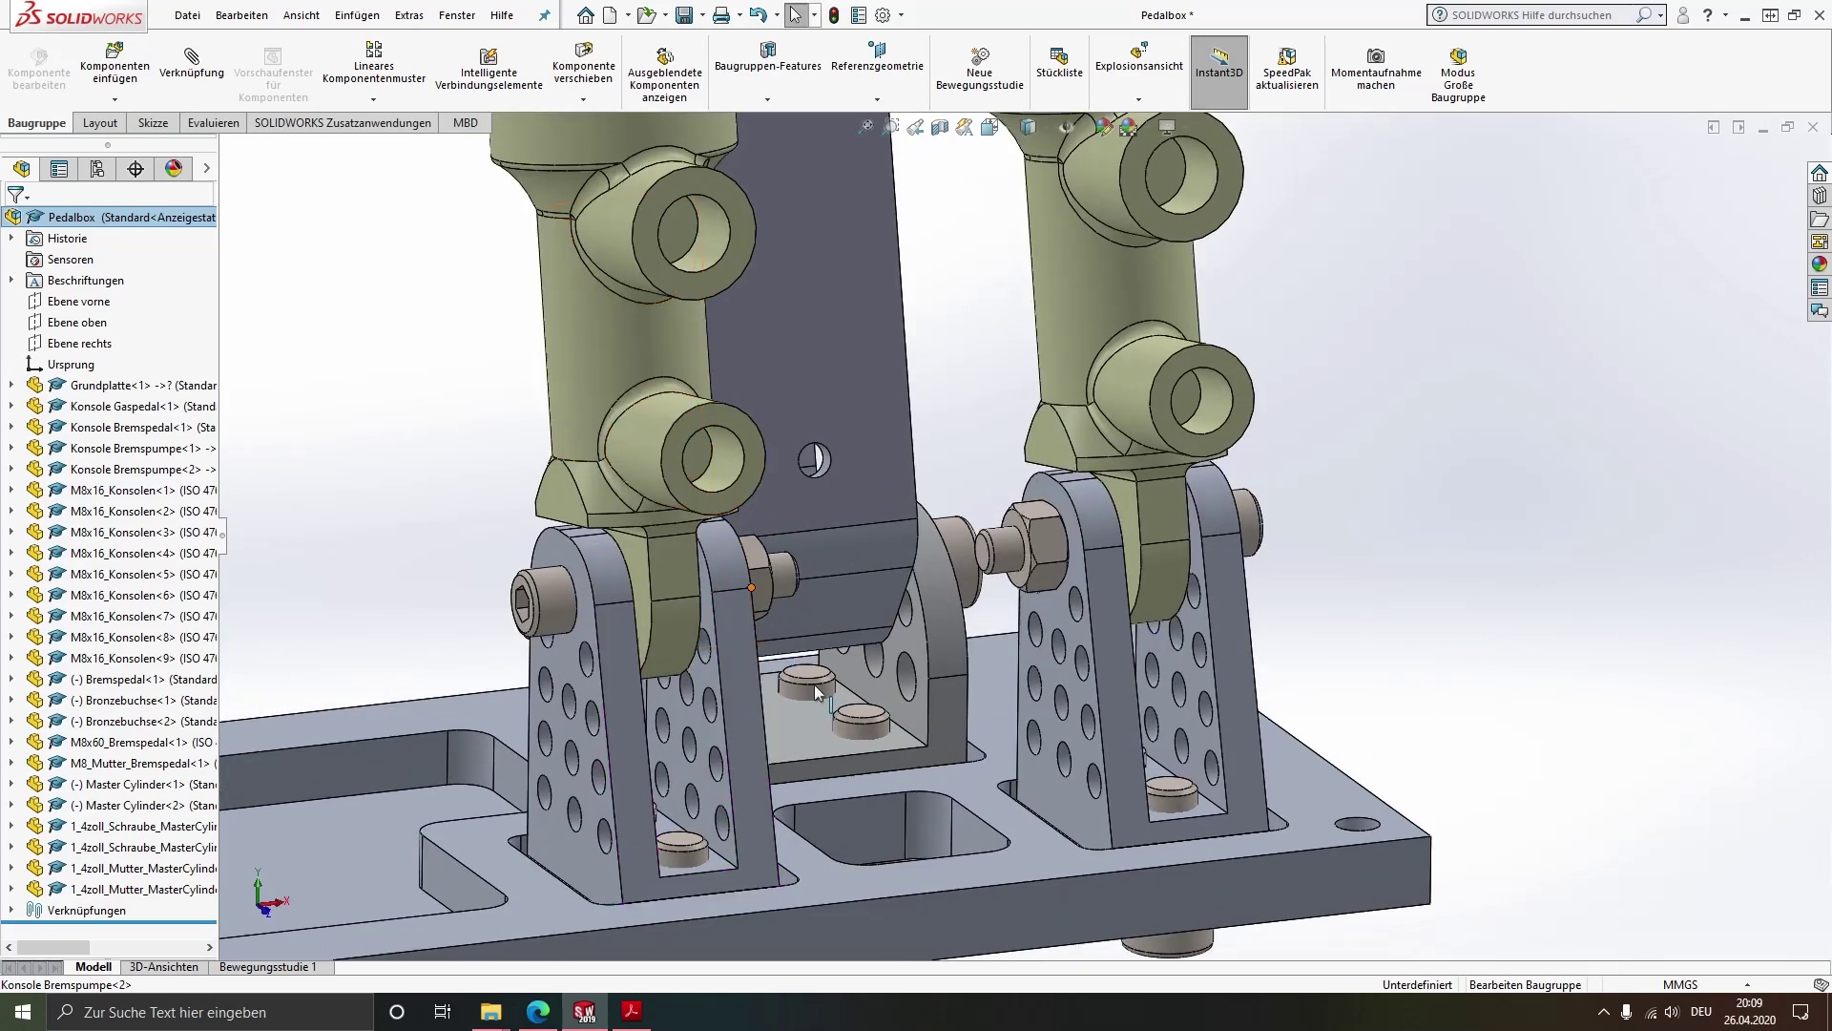
pyautogui.scroll(2, 917, 677)
pyautogui.scroll(1, 832, 787)
pyautogui.scroll(3, 832, 787)
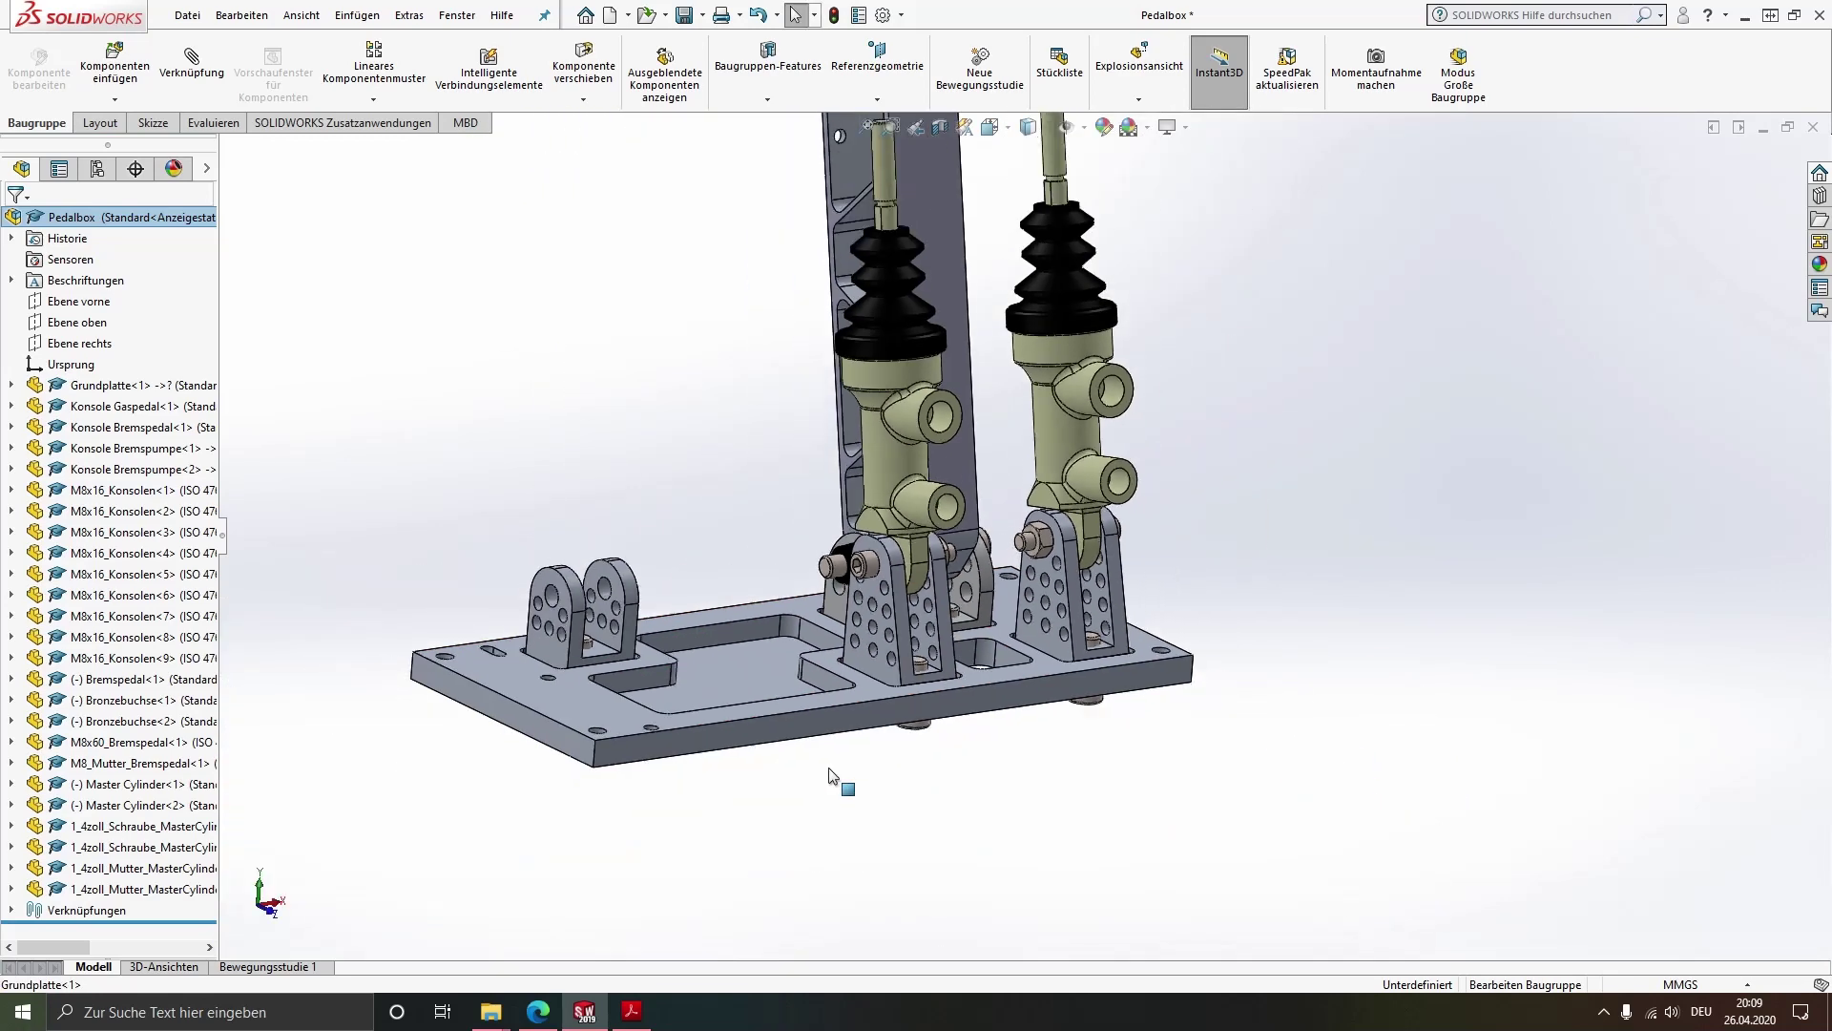
pyautogui.moveTo(957, 655); pyautogui.dragTo(981, 739, button='middle')
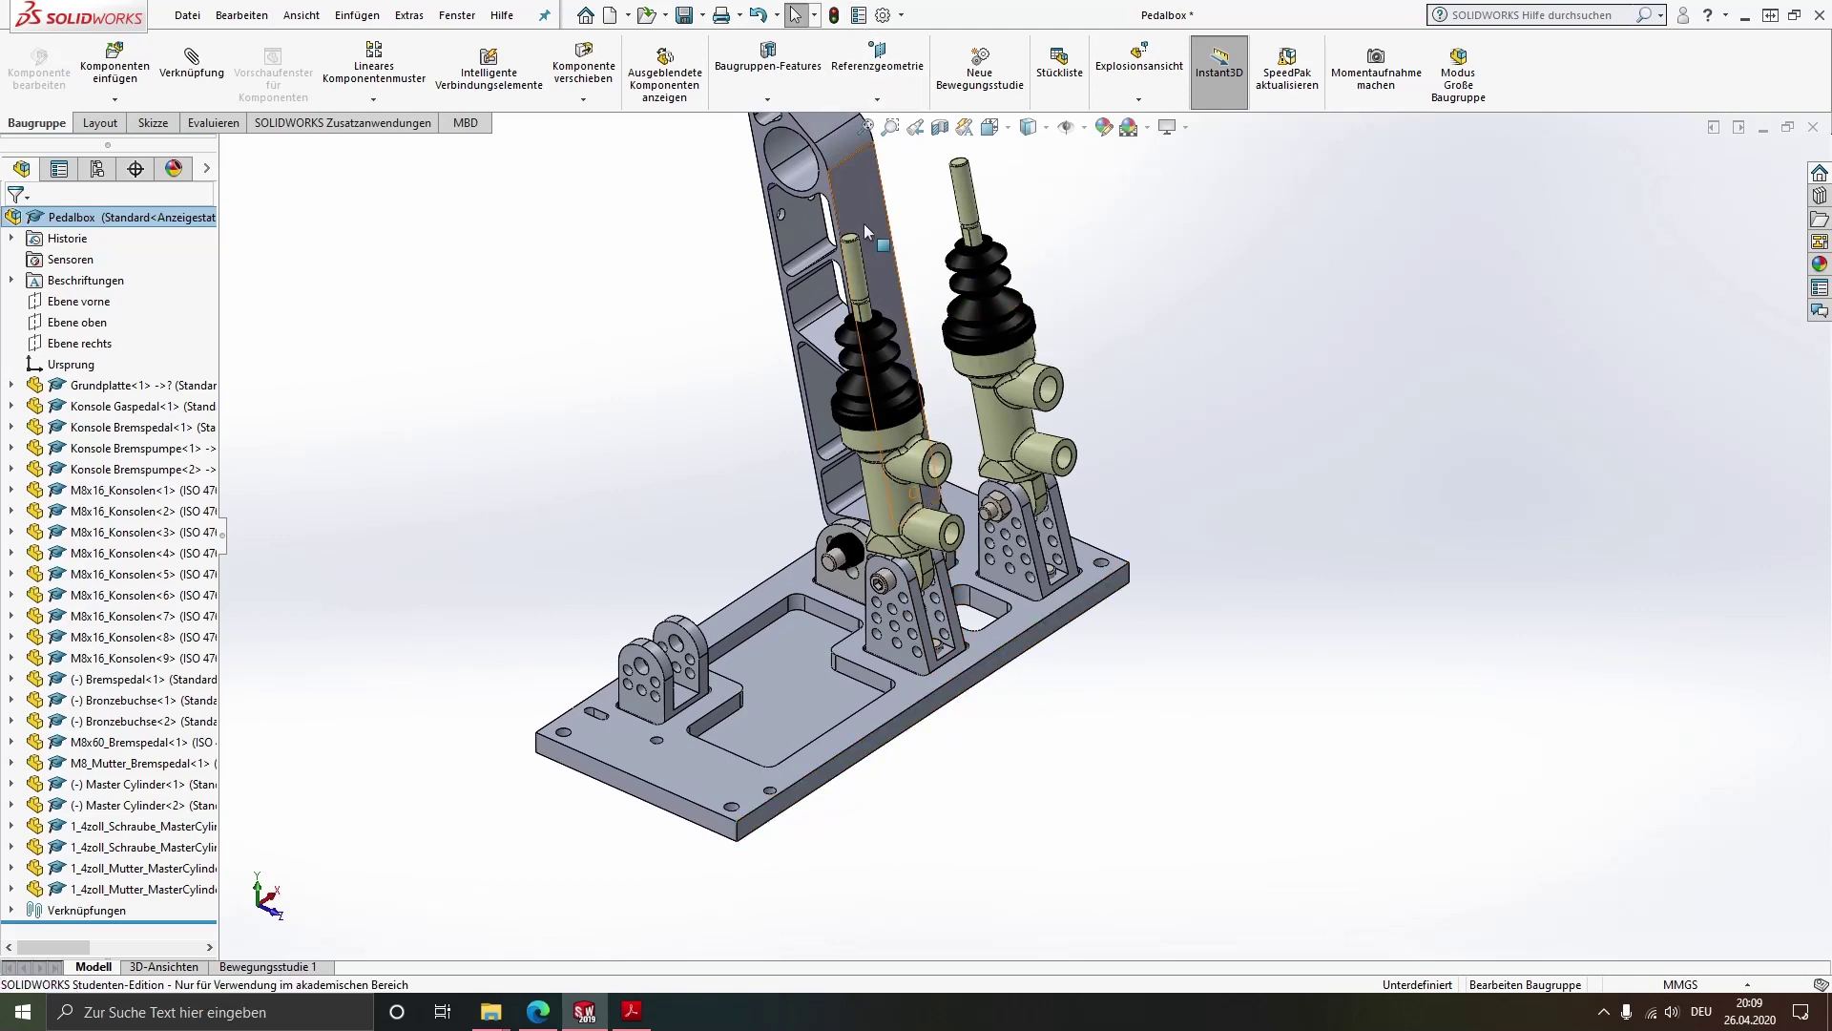
pyautogui.scroll(-2, 1044, 540)
pyautogui.scroll(-2, 1045, 540)
pyautogui.scroll(1, 840, 458)
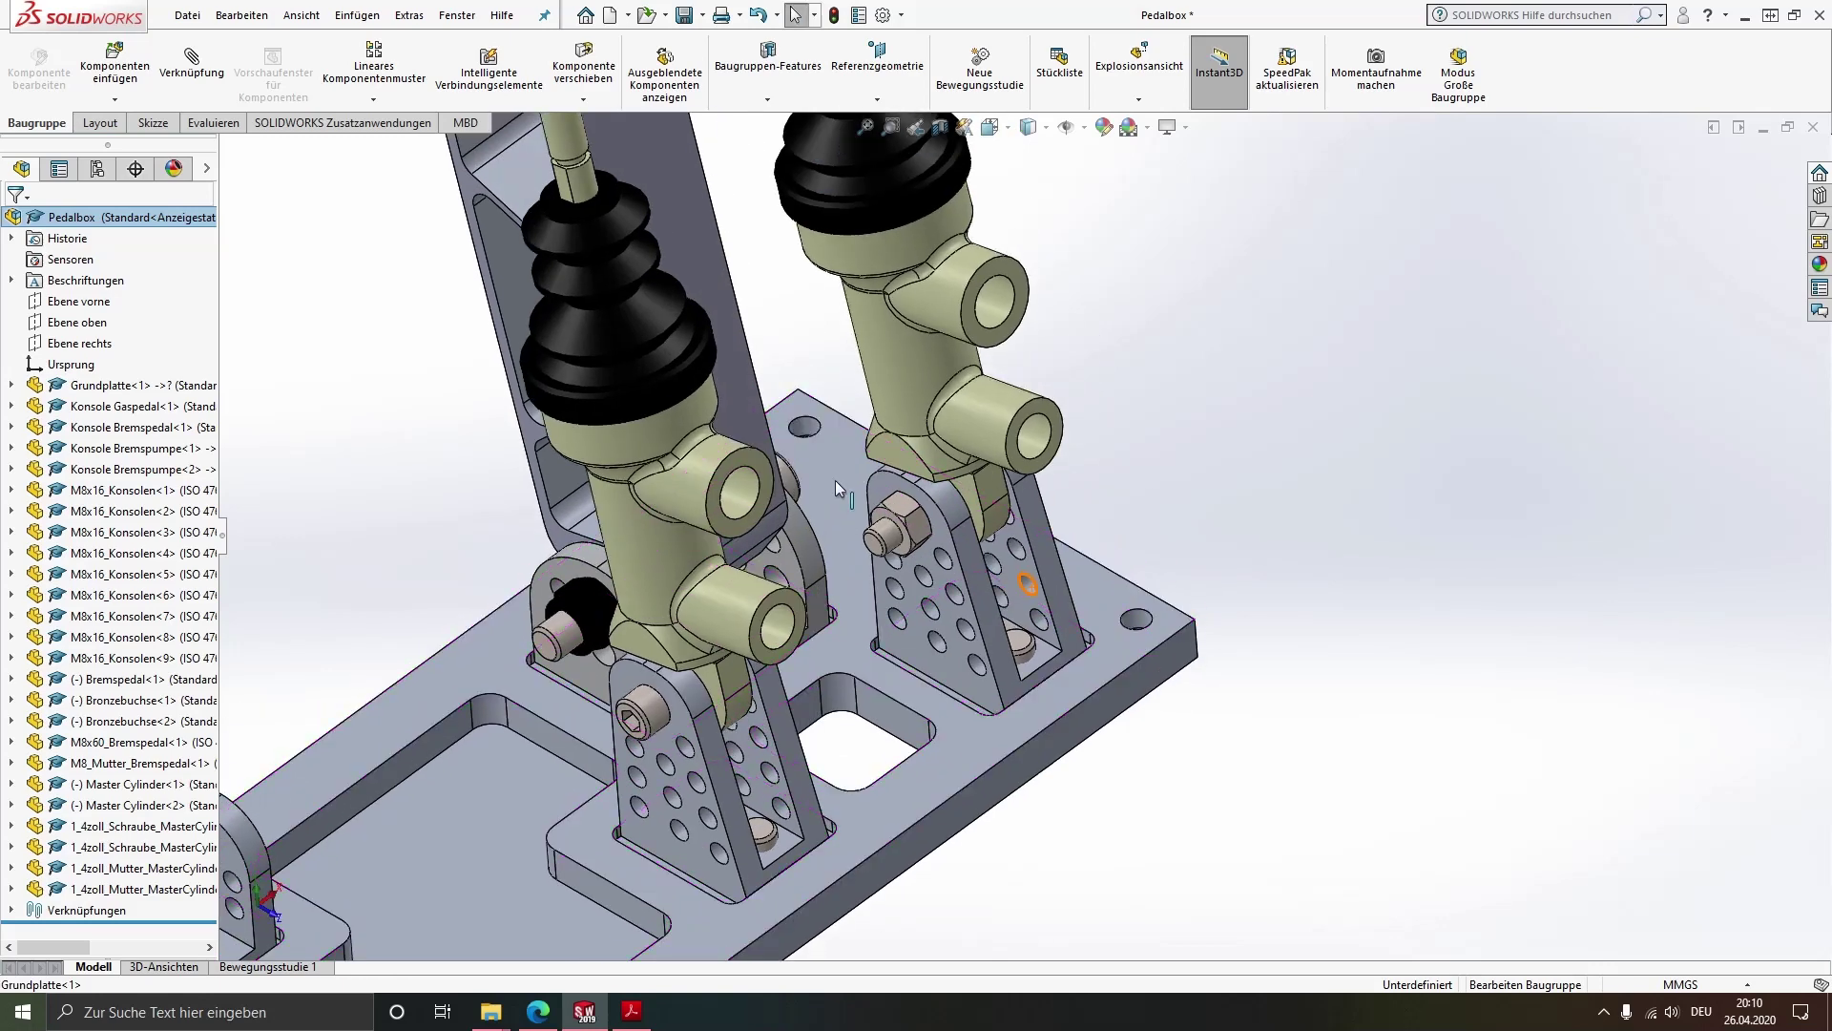
pyautogui.scroll(3, 735, 421)
pyautogui.scroll(-3, 916, 387)
# Insert the Schlauchtülle hose fitting from Aufgabe 4.1 - Komponenten beside the pedal box
pyautogui.click(115, 62)
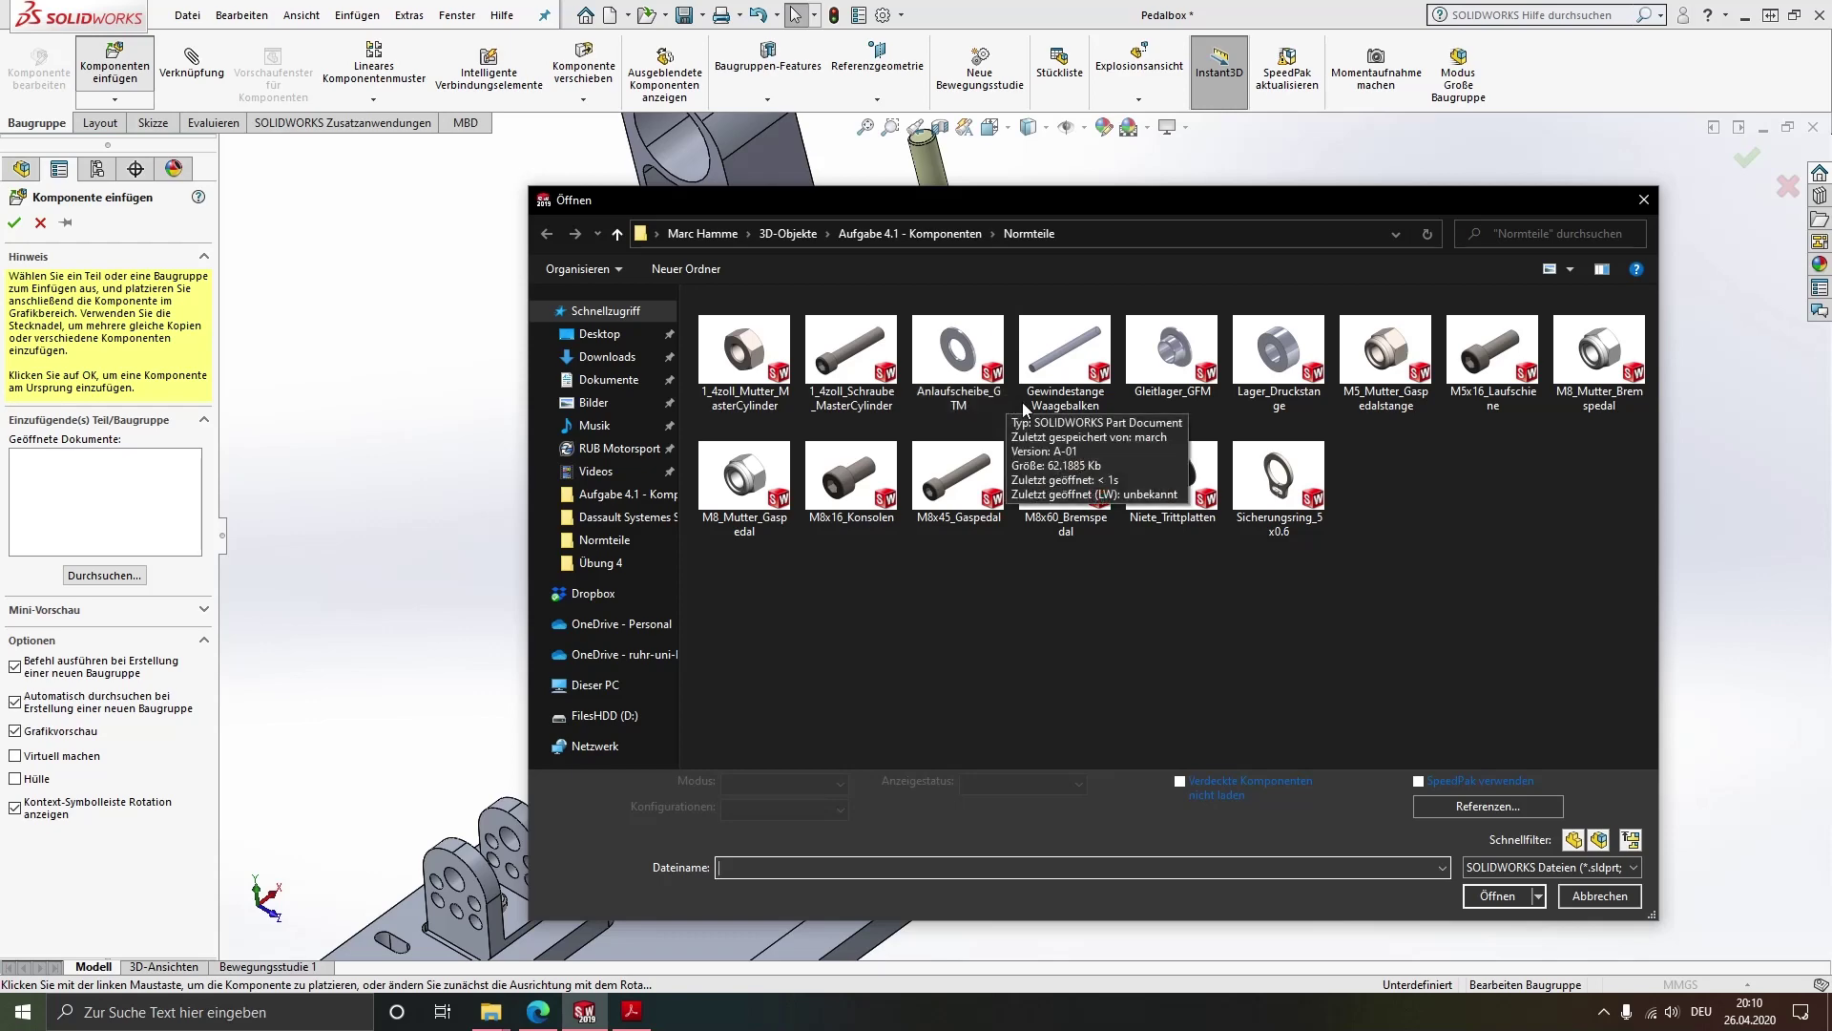
pyautogui.hotkey('alt', 'Up')
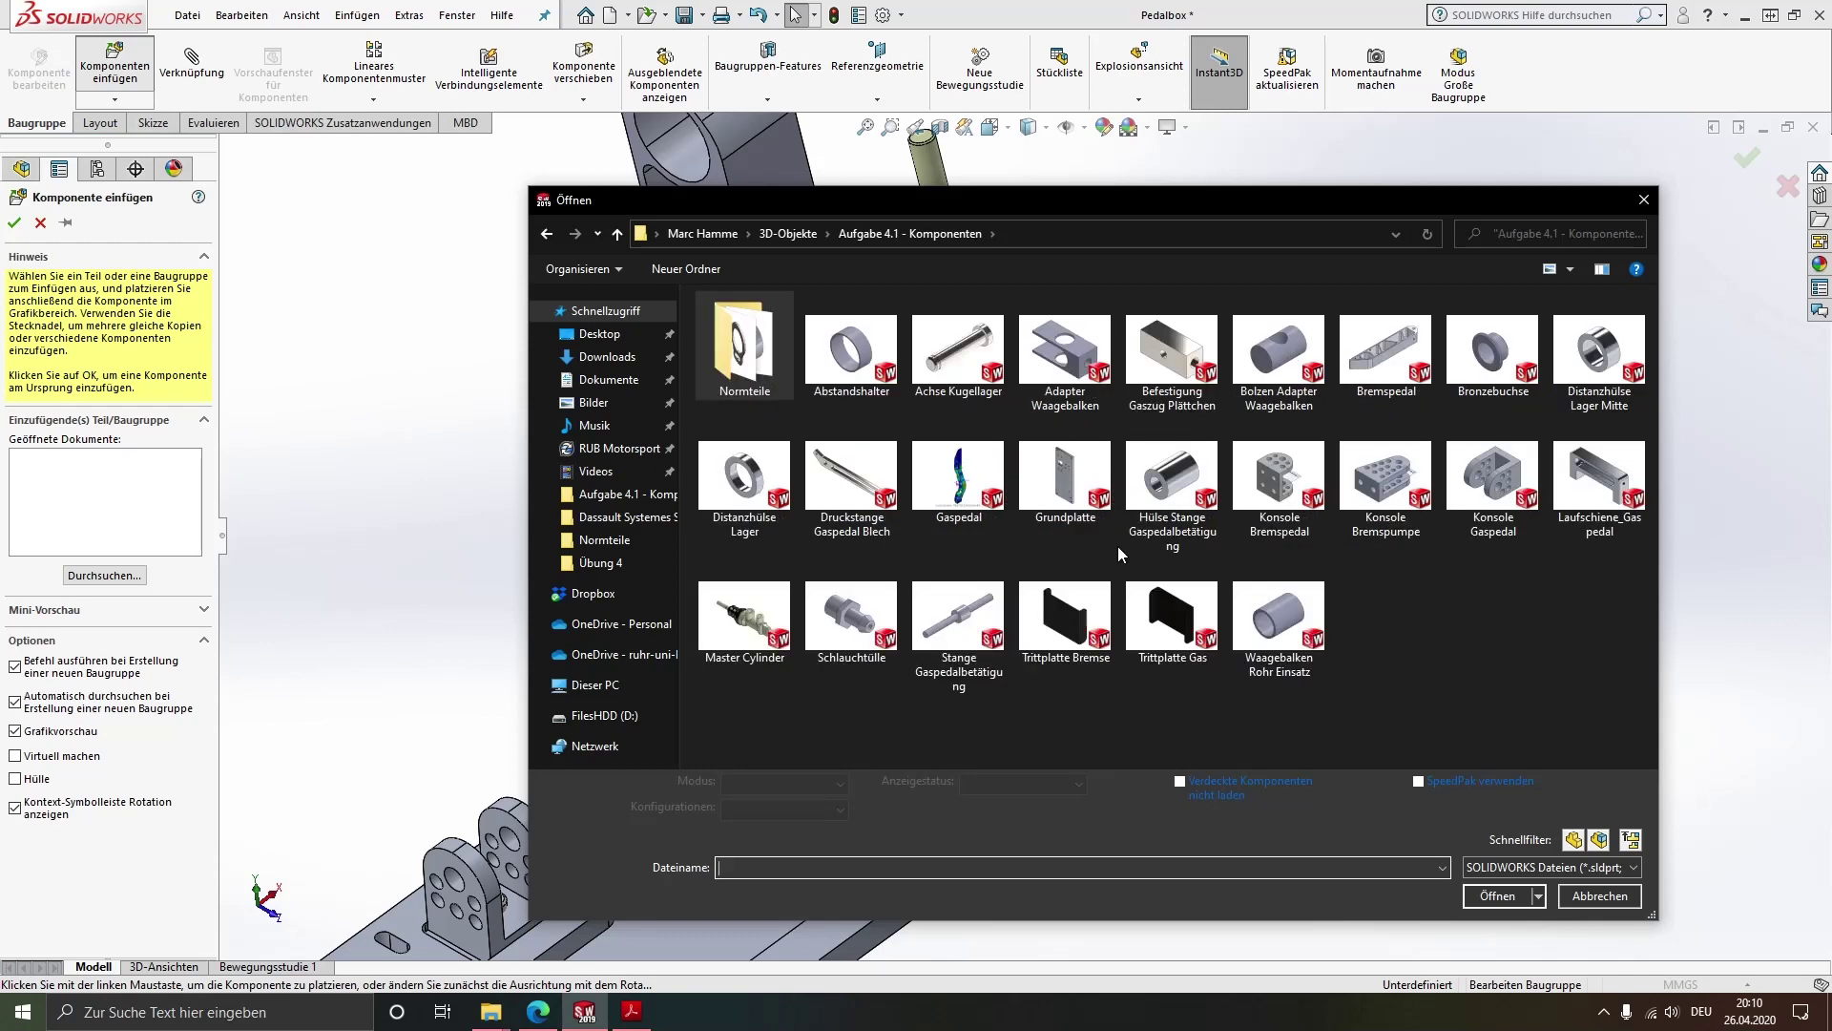
pyautogui.doubleClick(856, 630)
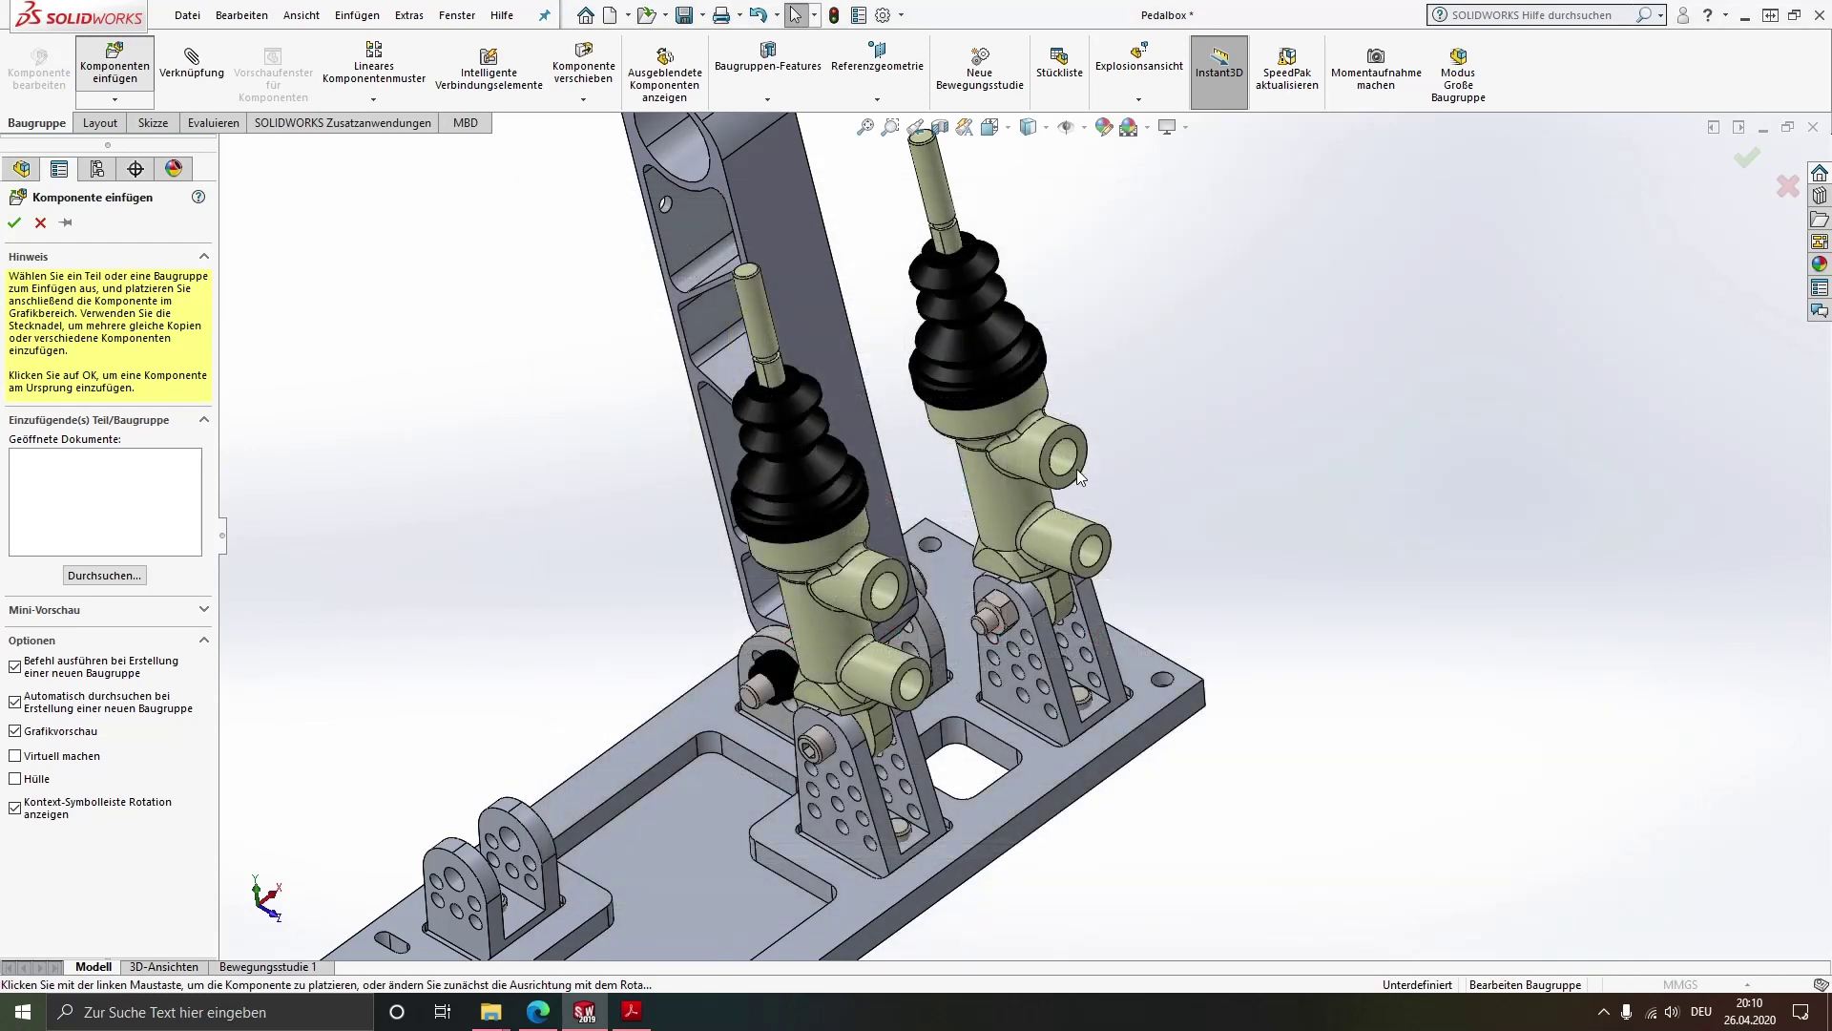
pyautogui.click(1334, 586)
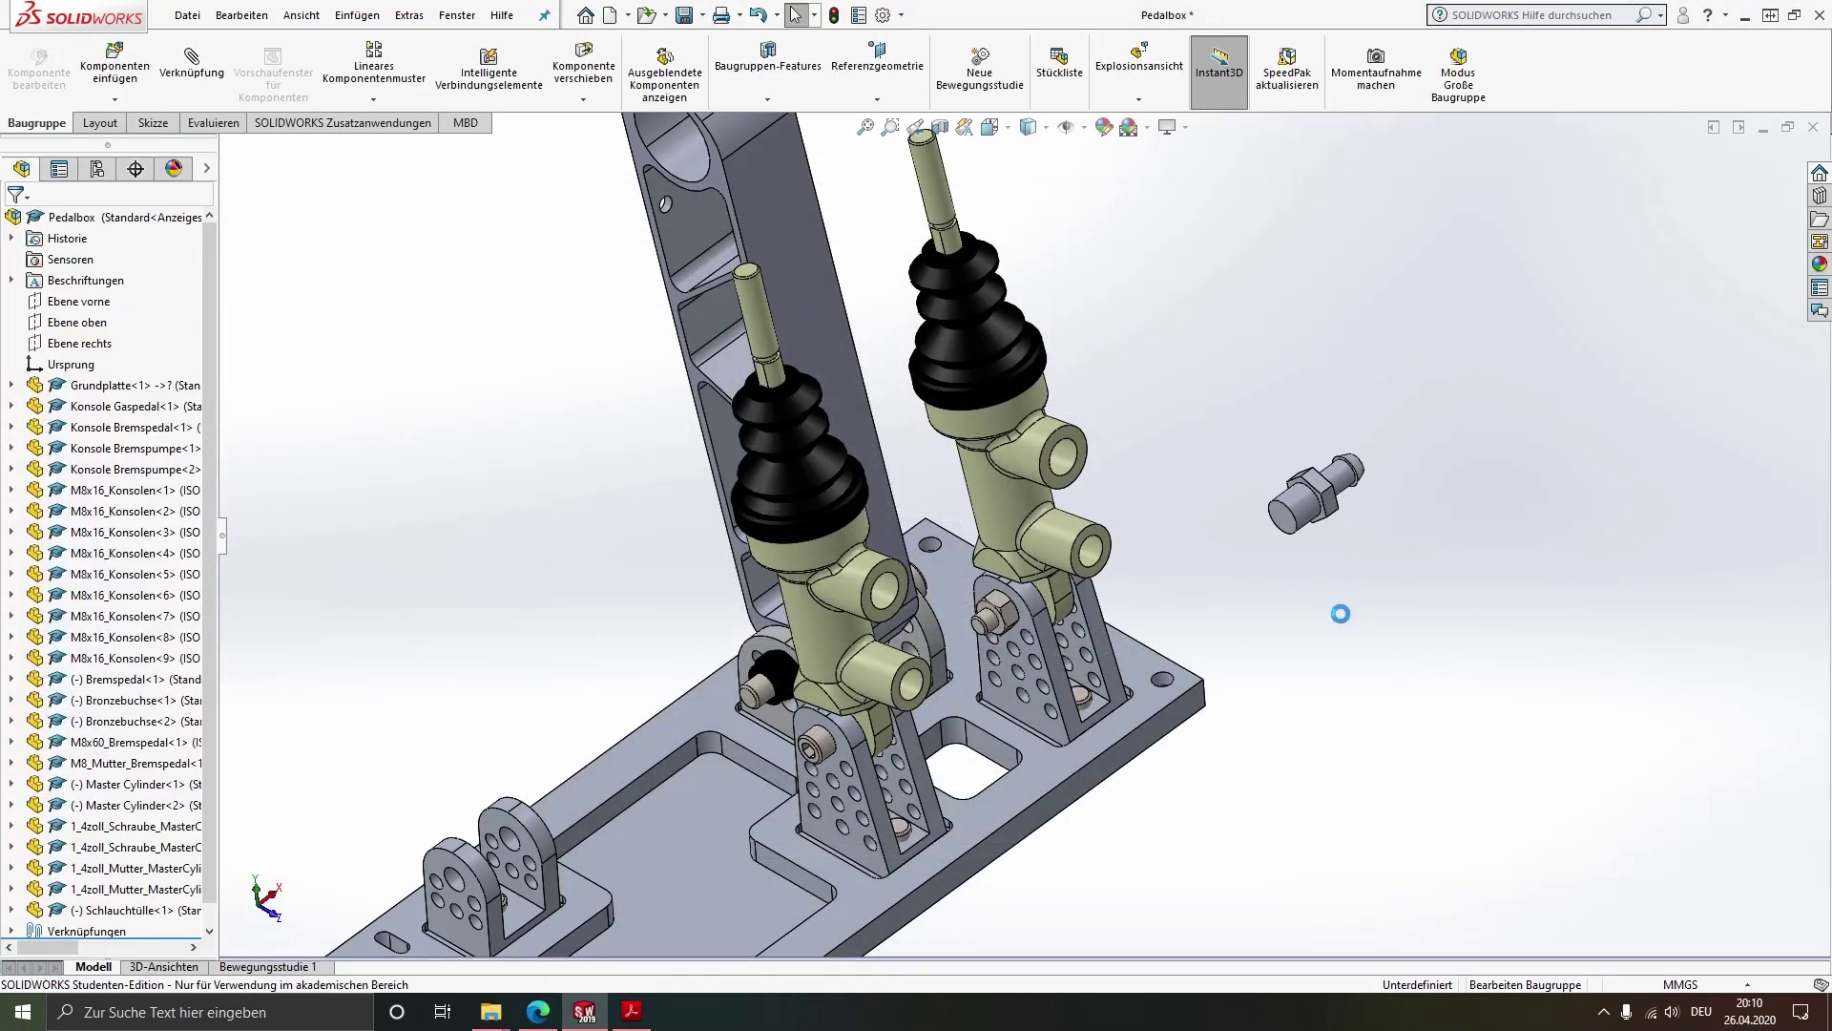
# Copy and paste the Schlauchtülle fitting to add a second one
pyautogui.click(1294, 498)
pyautogui.hotkey('ctrl', 'c')
pyautogui.hotkey('ctrl', 'v')
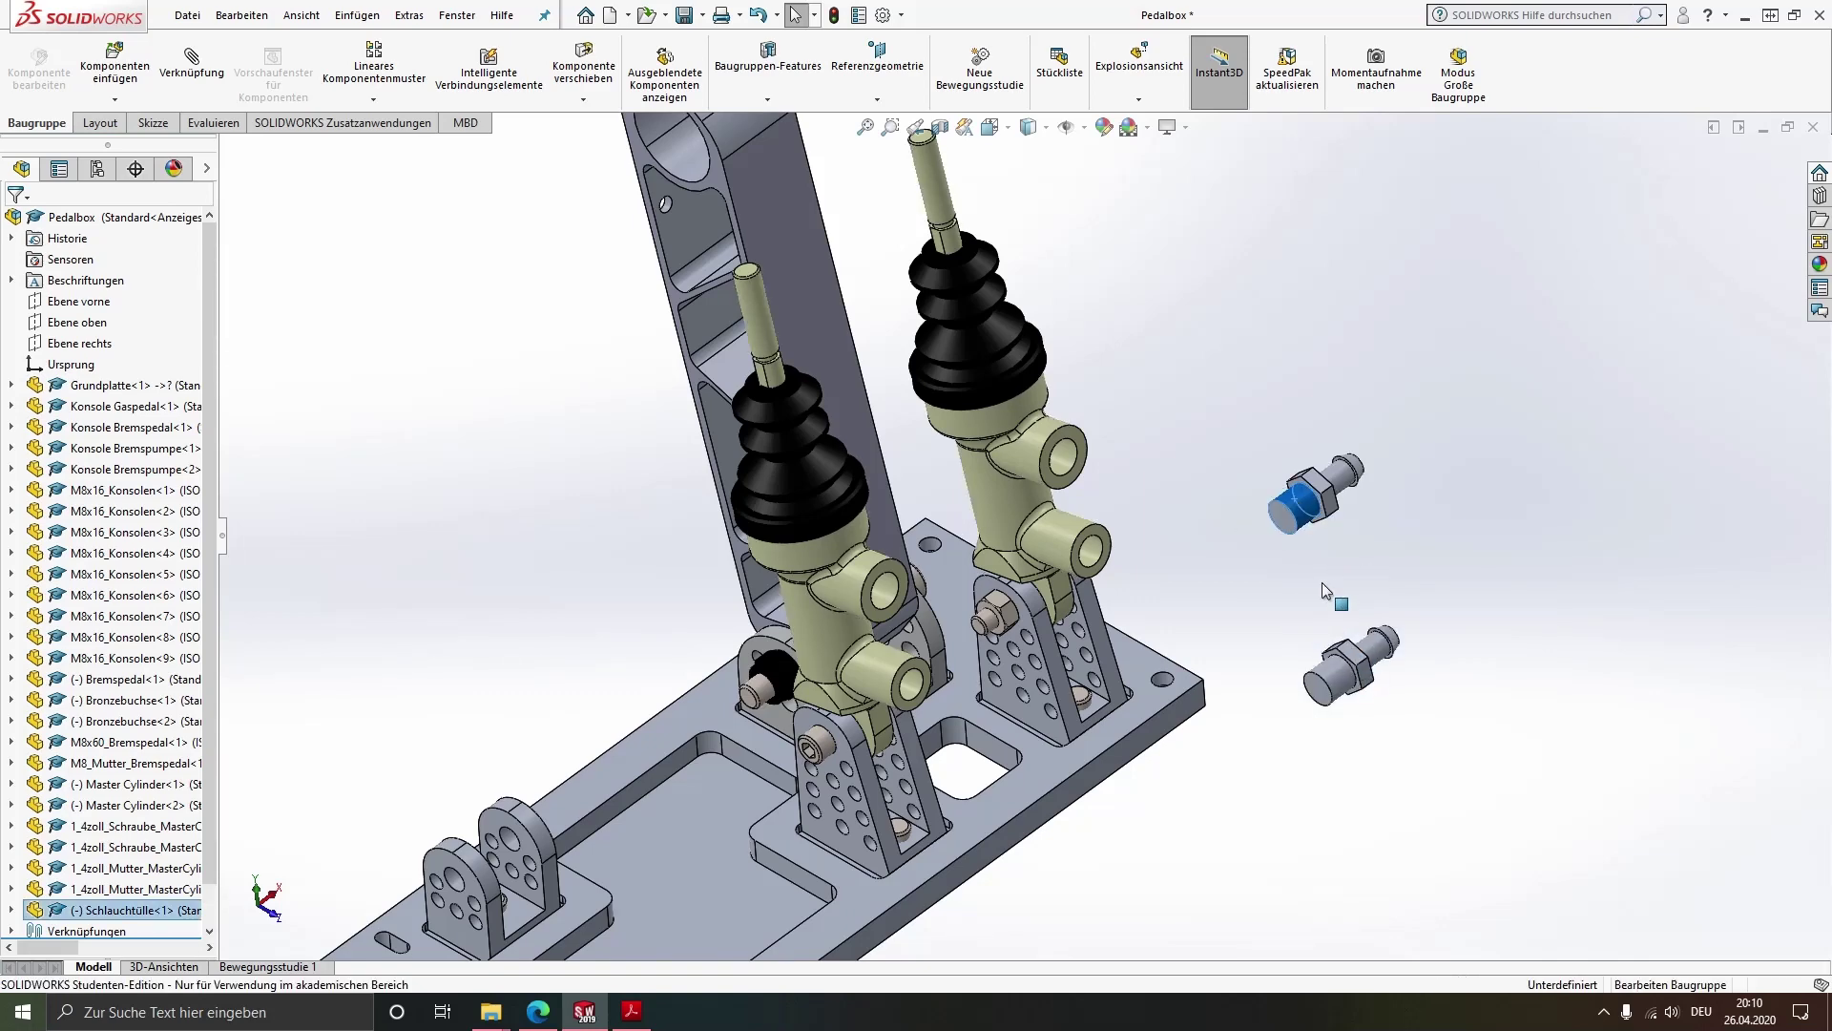
pyautogui.scroll(-2, 1320, 582)
# Mate the fitting concentric with the port bore, alignment flipped and rotation locked
pyautogui.click(1252, 519)
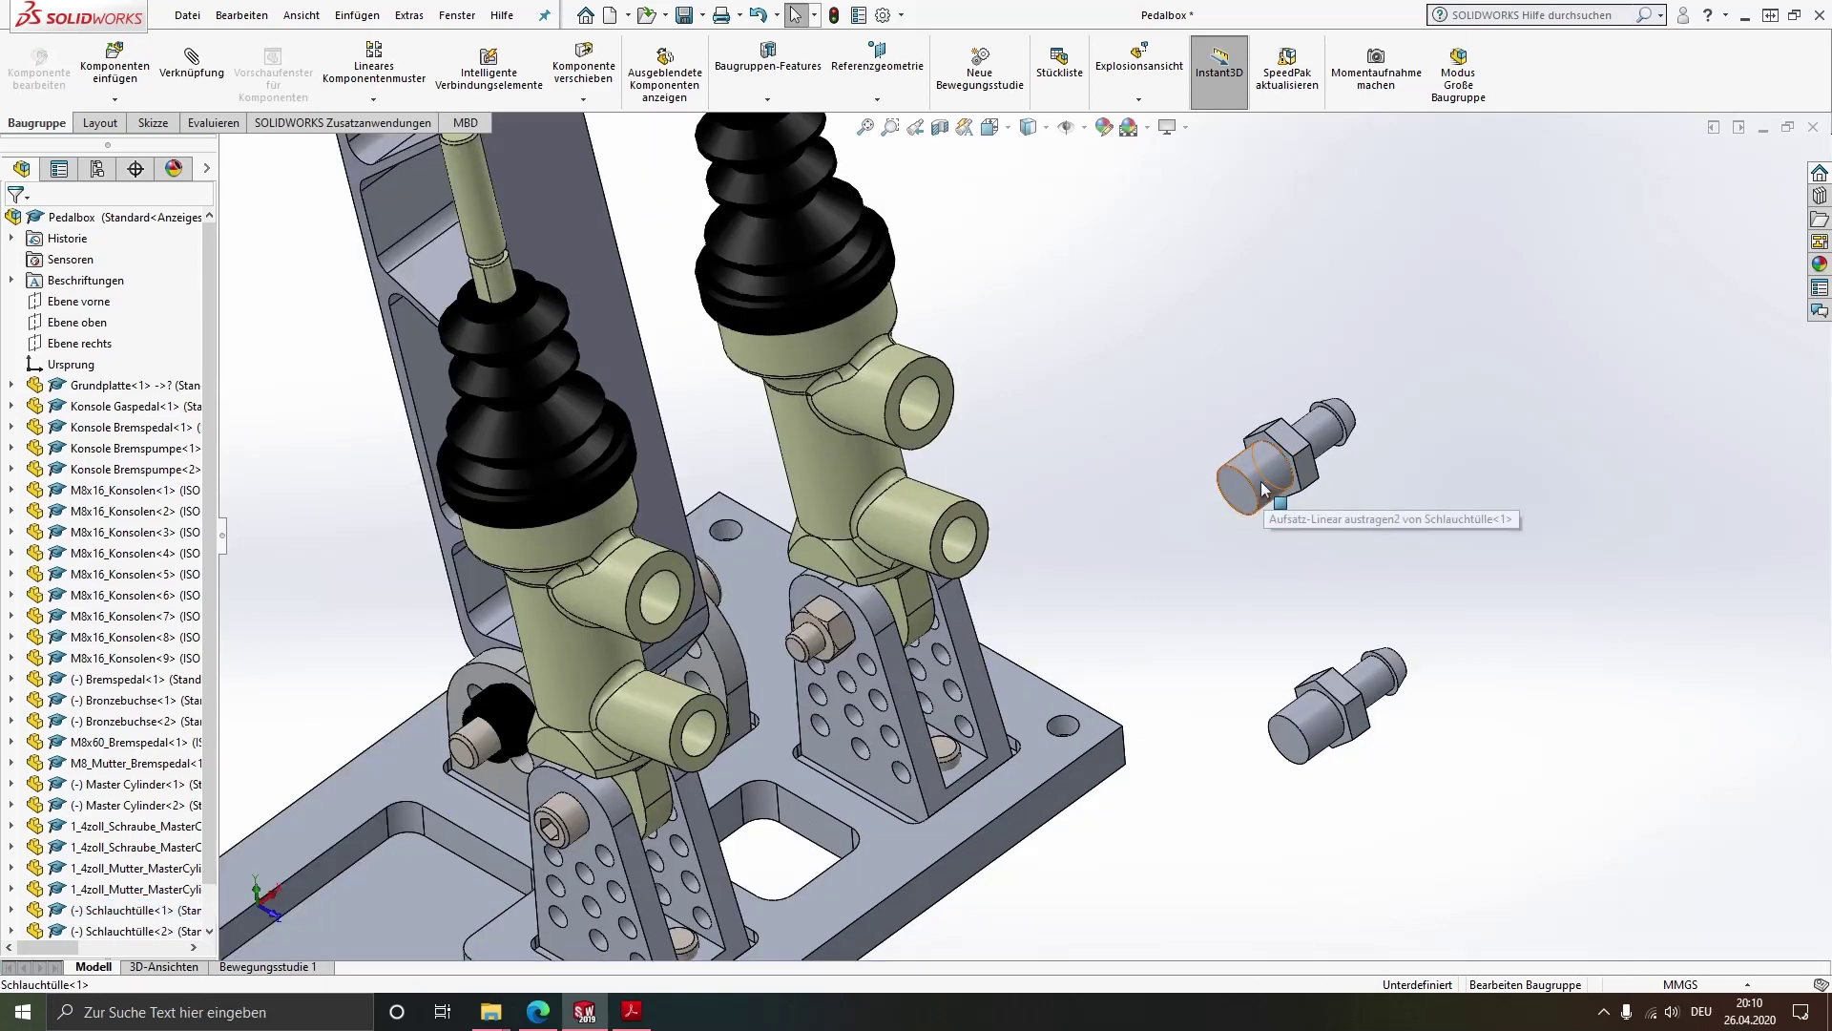
pyautogui.click(1262, 488)
pyautogui.keyDown('ctrl'); pyautogui.click(918, 408); pyautogui.keyUp('ctrl')
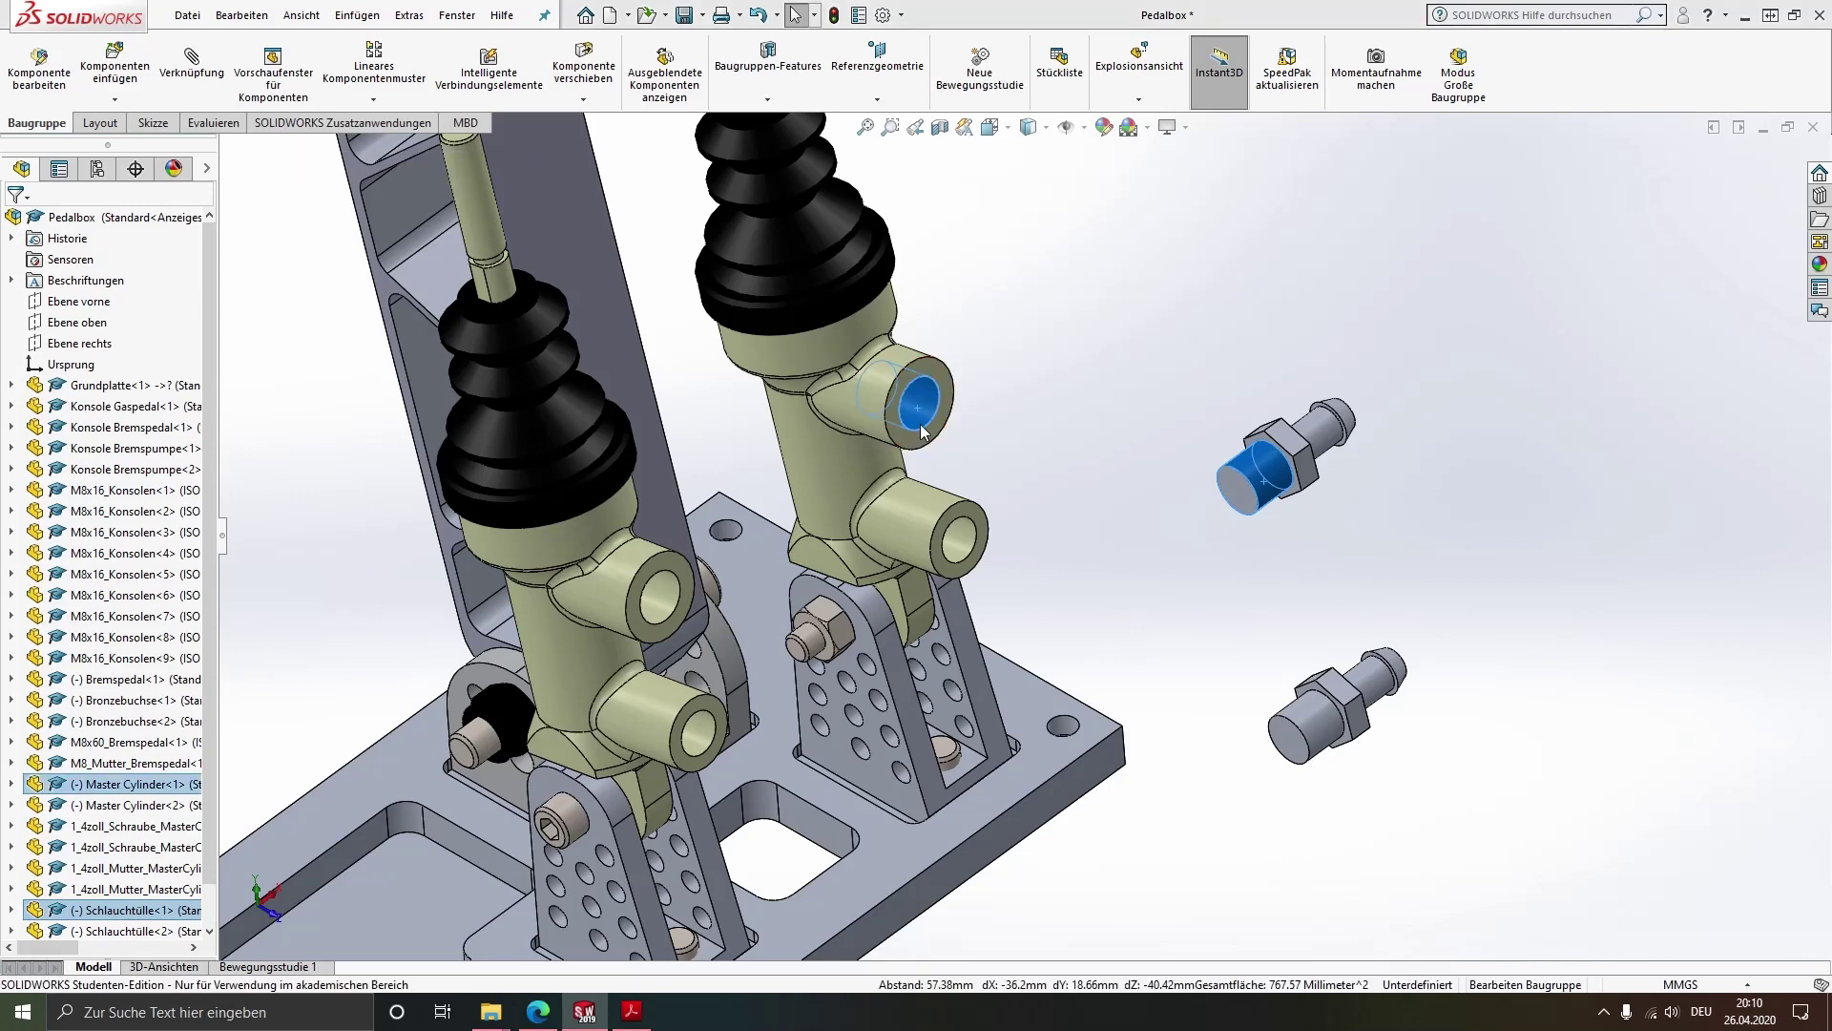
pyautogui.moveTo(782, 426); pyautogui.dragTo(443, 426, button='right')
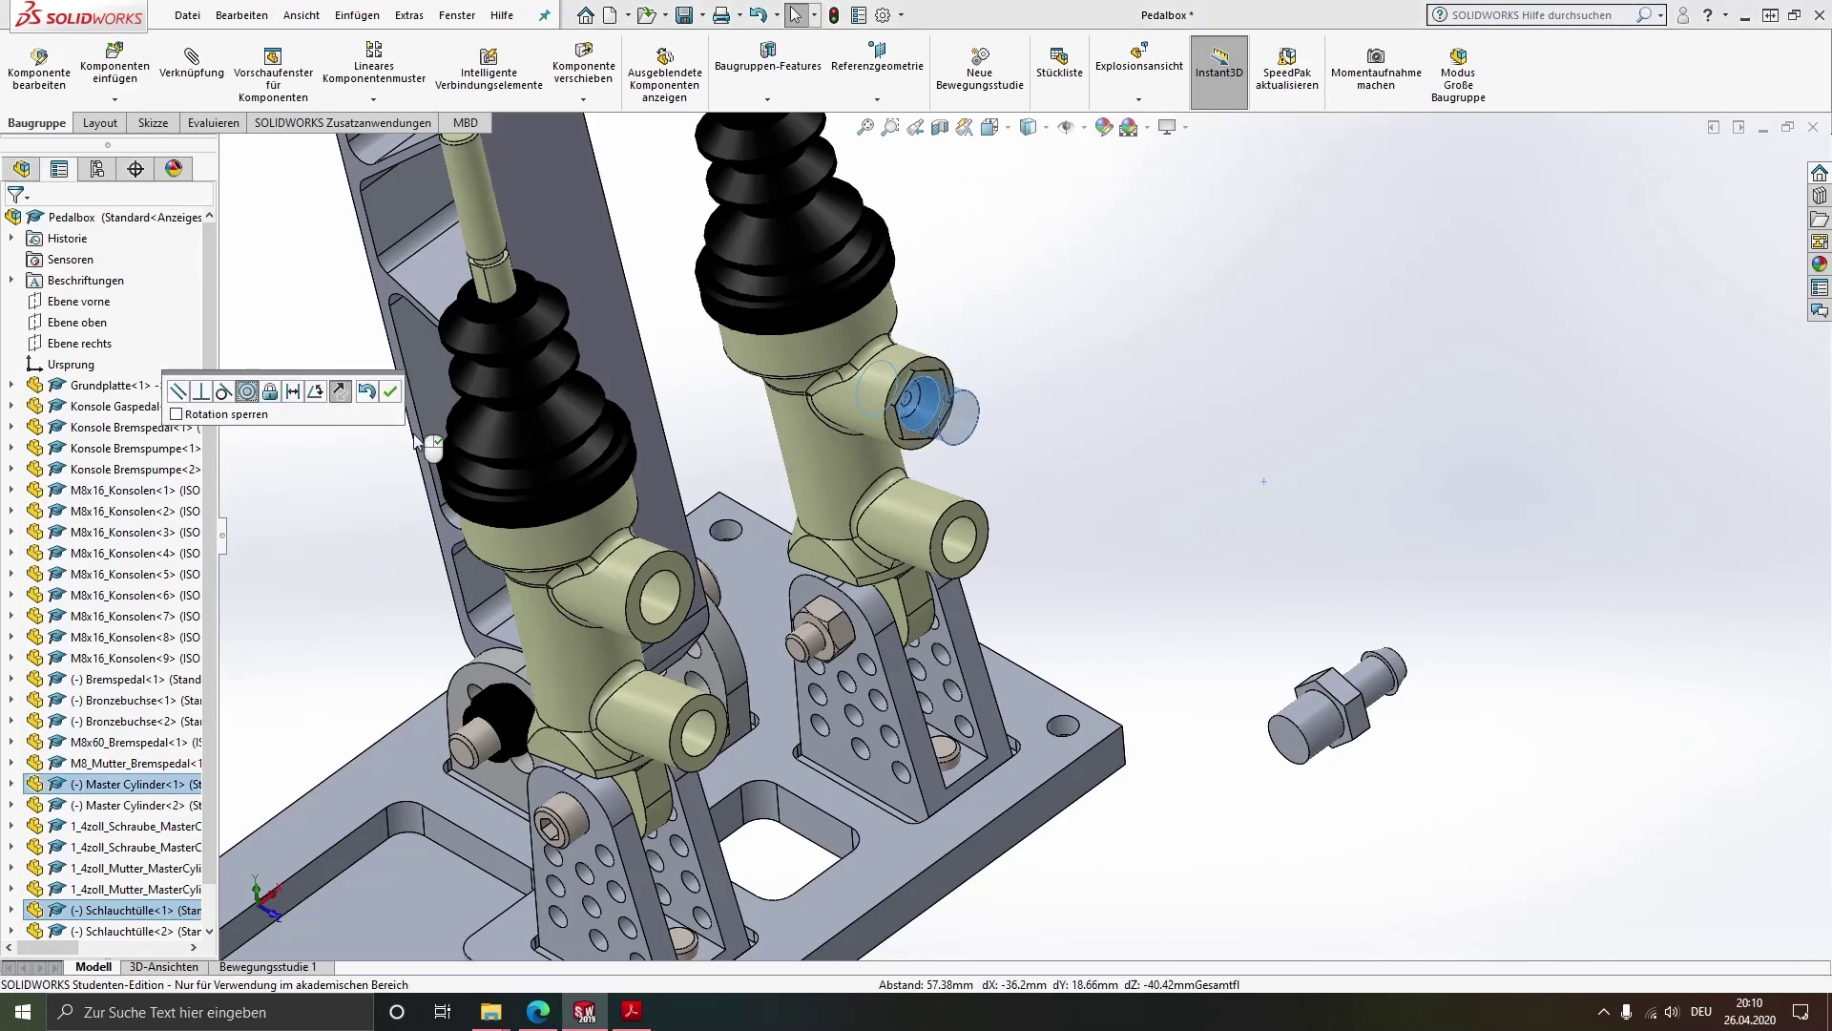
pyautogui.click(57, 689)
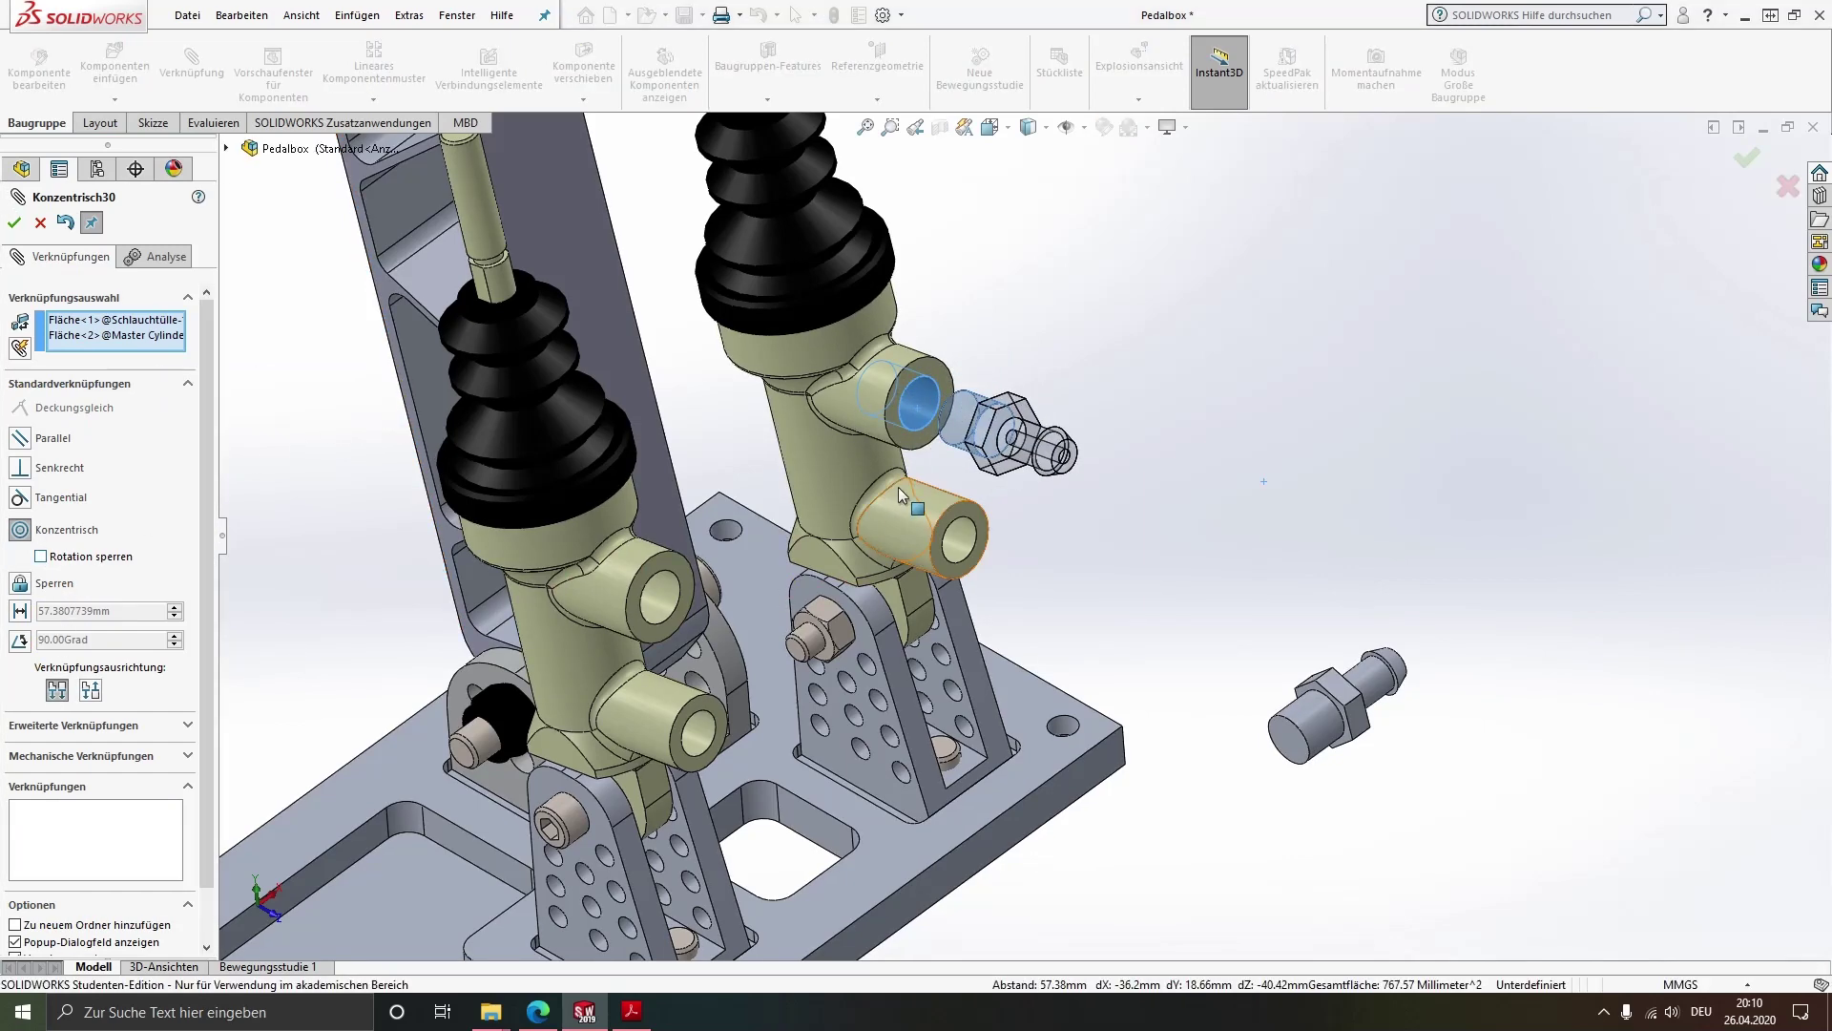
pyautogui.click(40, 556)
pyautogui.click(14, 225)
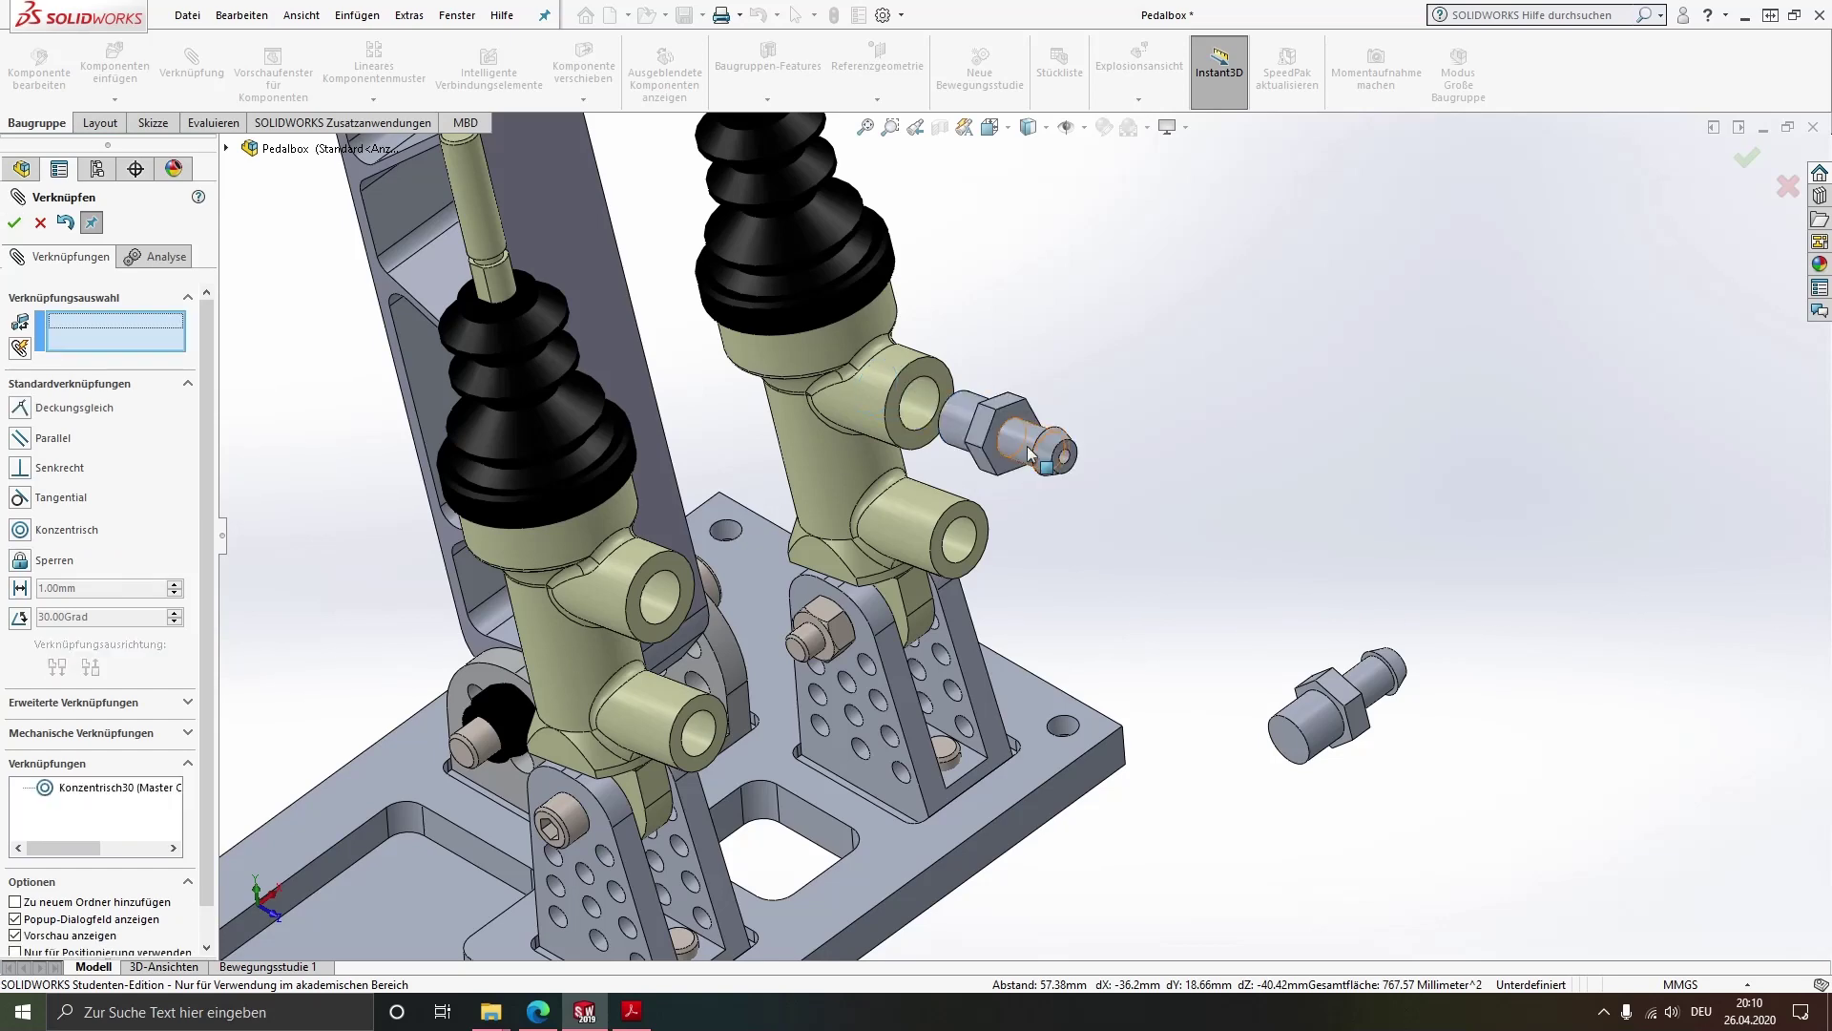
# Seat the fitting's nut face against the port edge with a coincident mate
pyautogui.moveTo(1178, 439)
pyautogui.mouseDown(button='middle')
pyautogui.moveTo(1177, 495)
pyautogui.moveTo(932, 408)
pyautogui.mouseUp(button='middle')
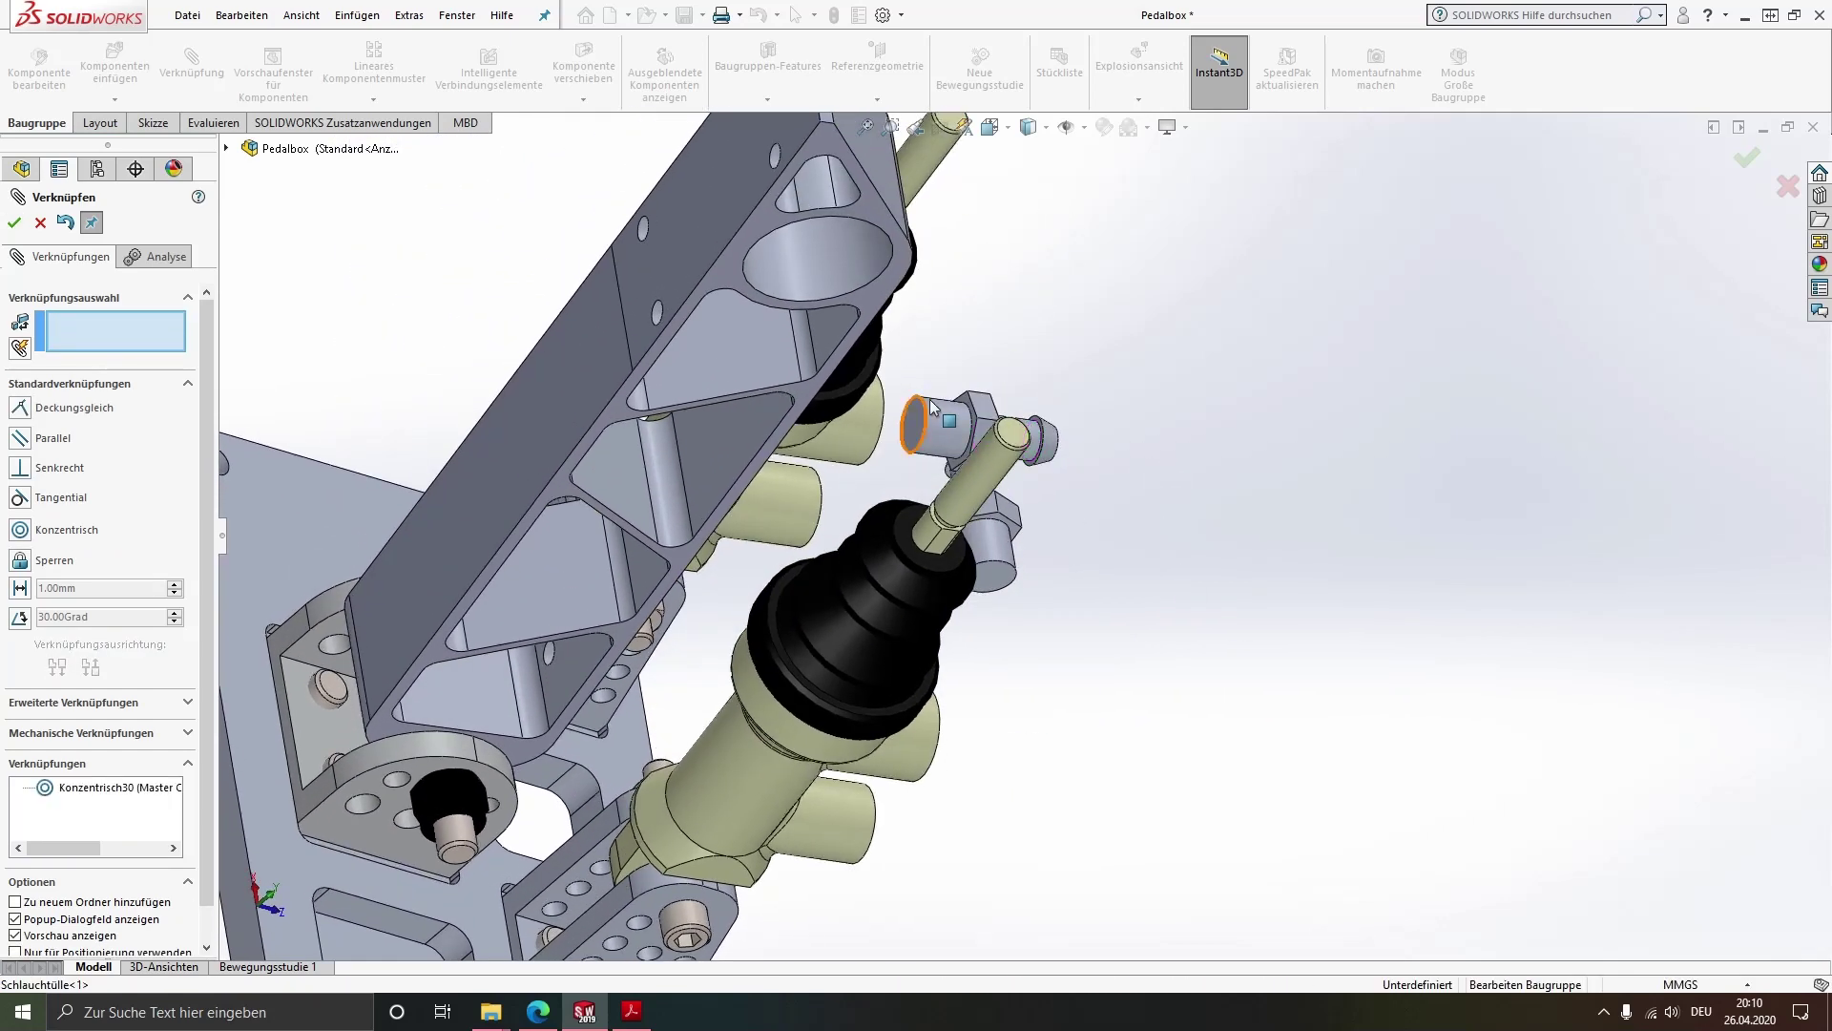
pyautogui.scroll(-3, 962, 401)
pyautogui.click(1002, 460)
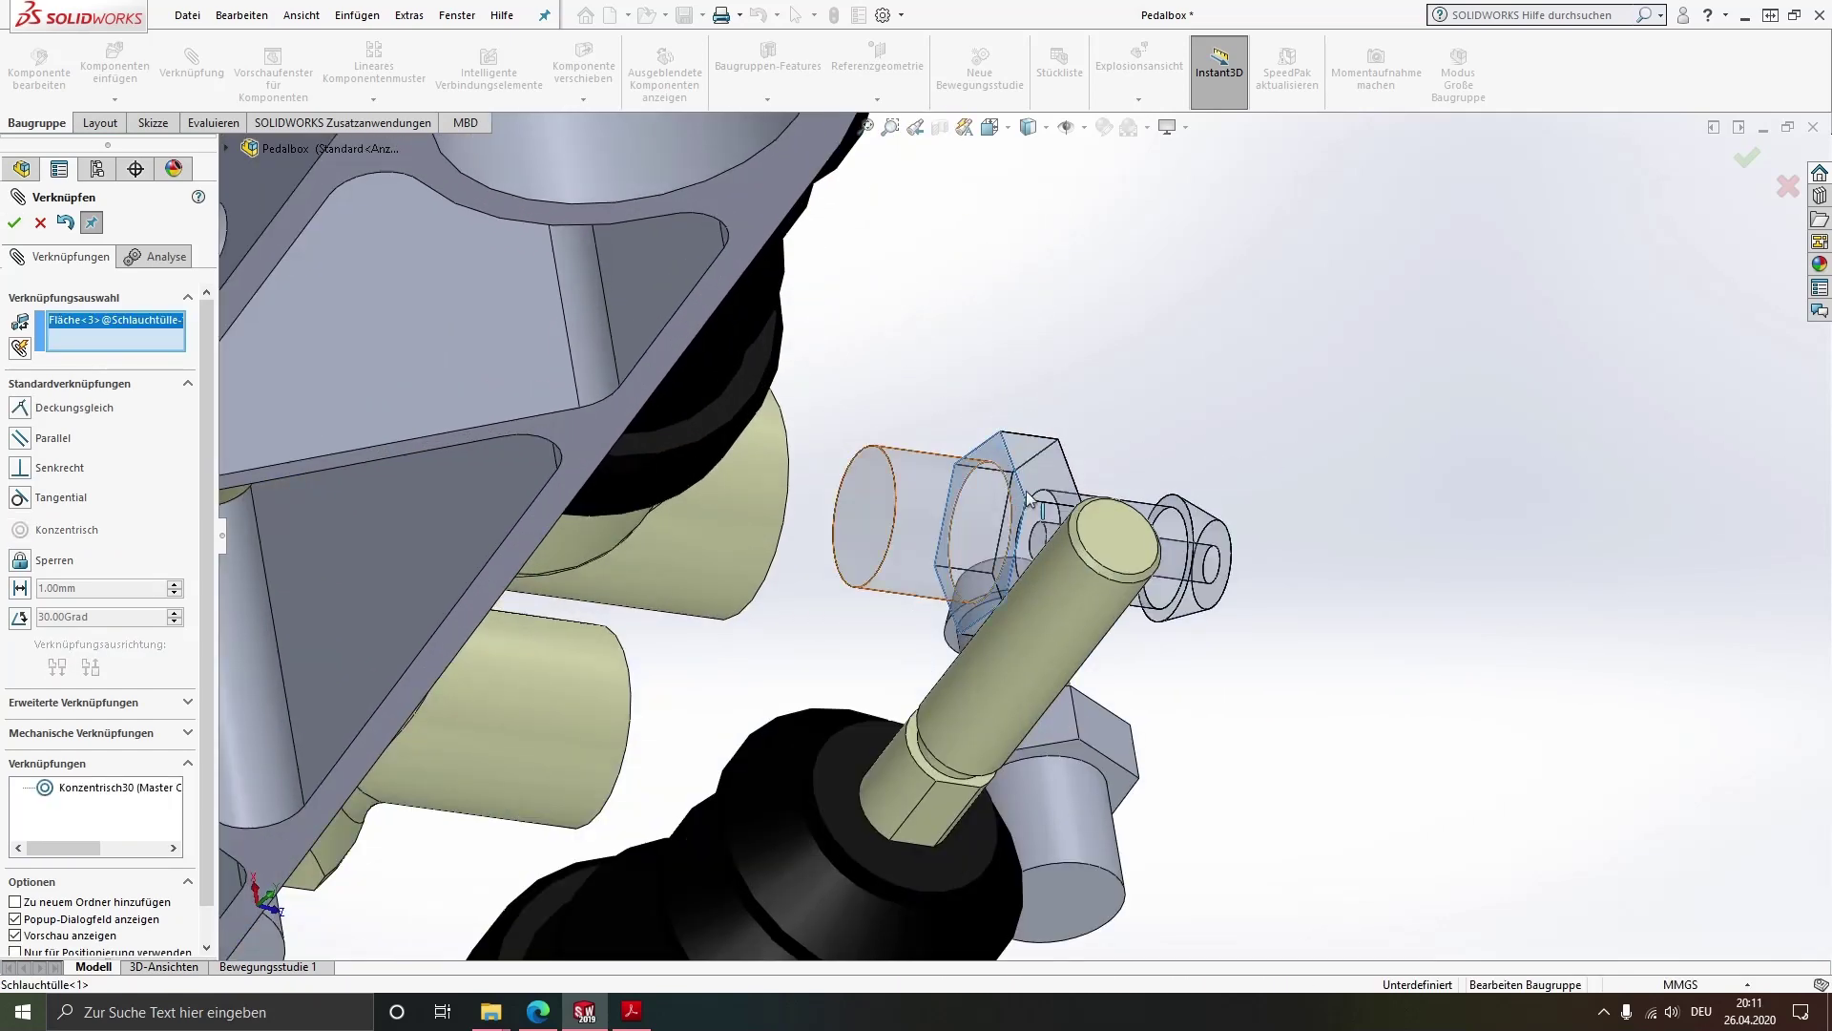
pyautogui.moveTo(1002, 460); pyautogui.dragTo(908, 438, button='middle')
pyautogui.click(908, 438)
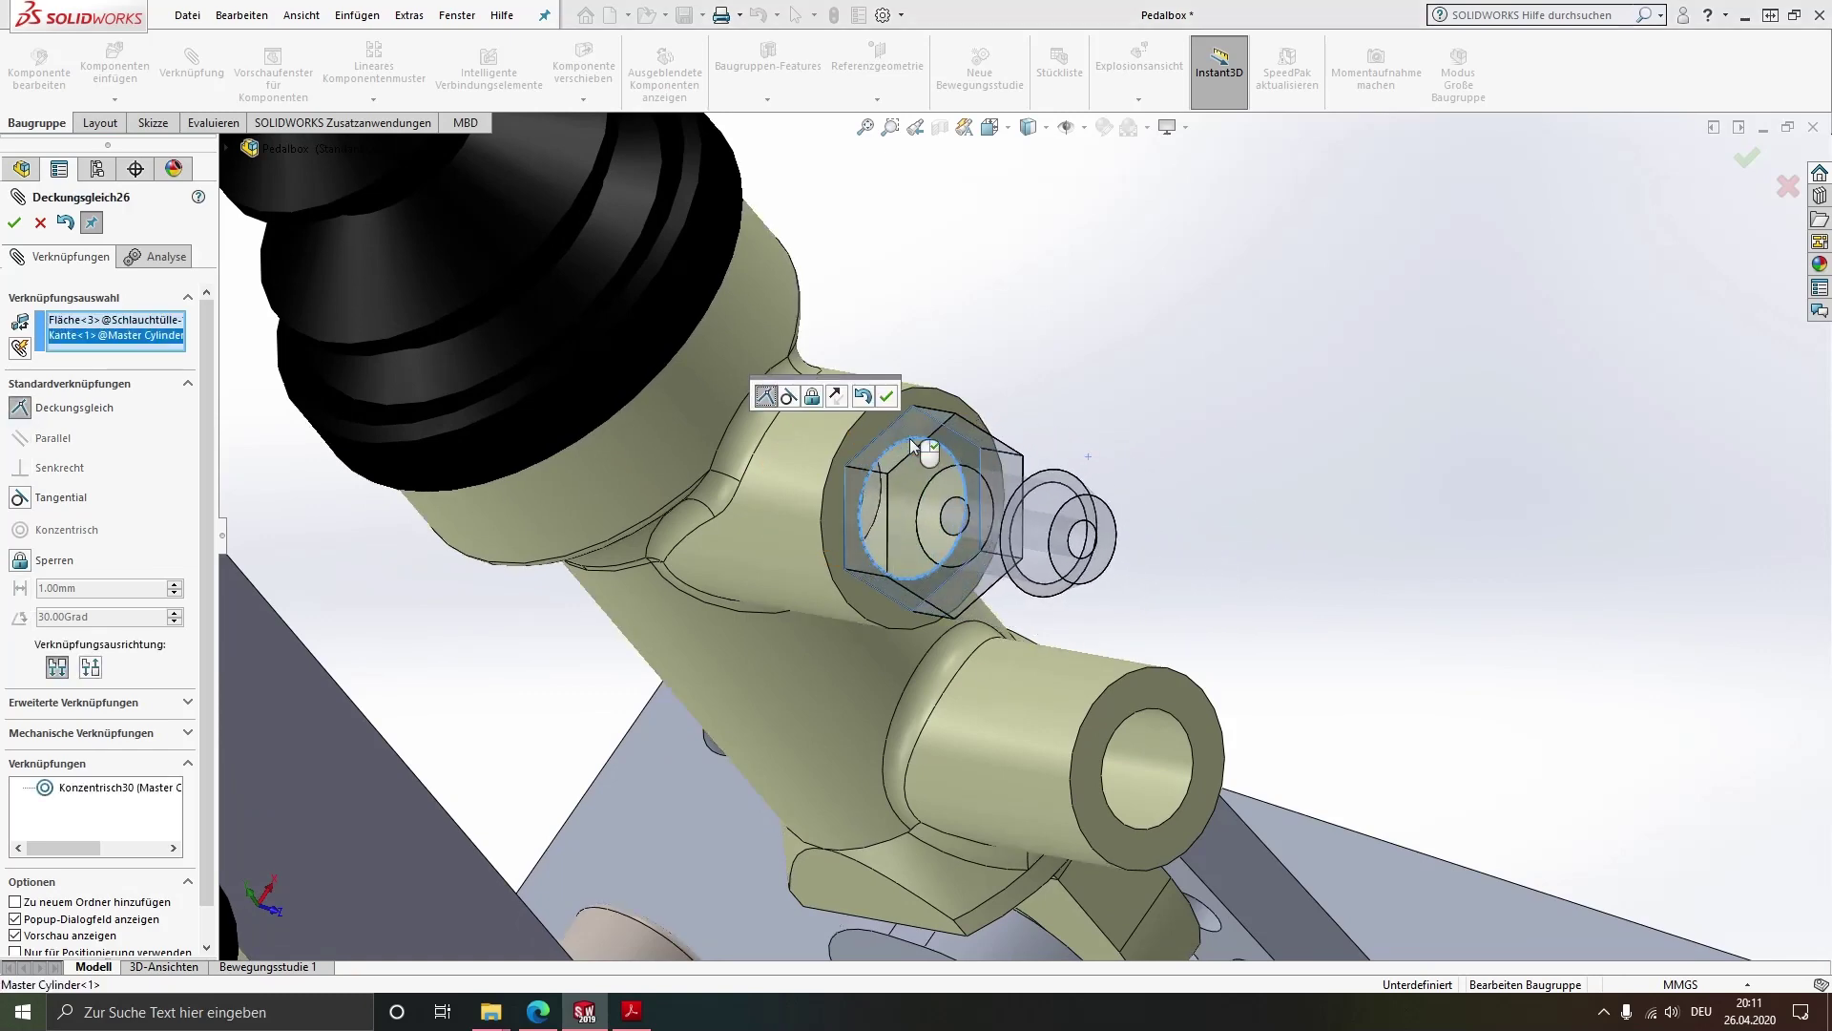
pyautogui.click(897, 399)
pyautogui.scroll(5, 981, 517)
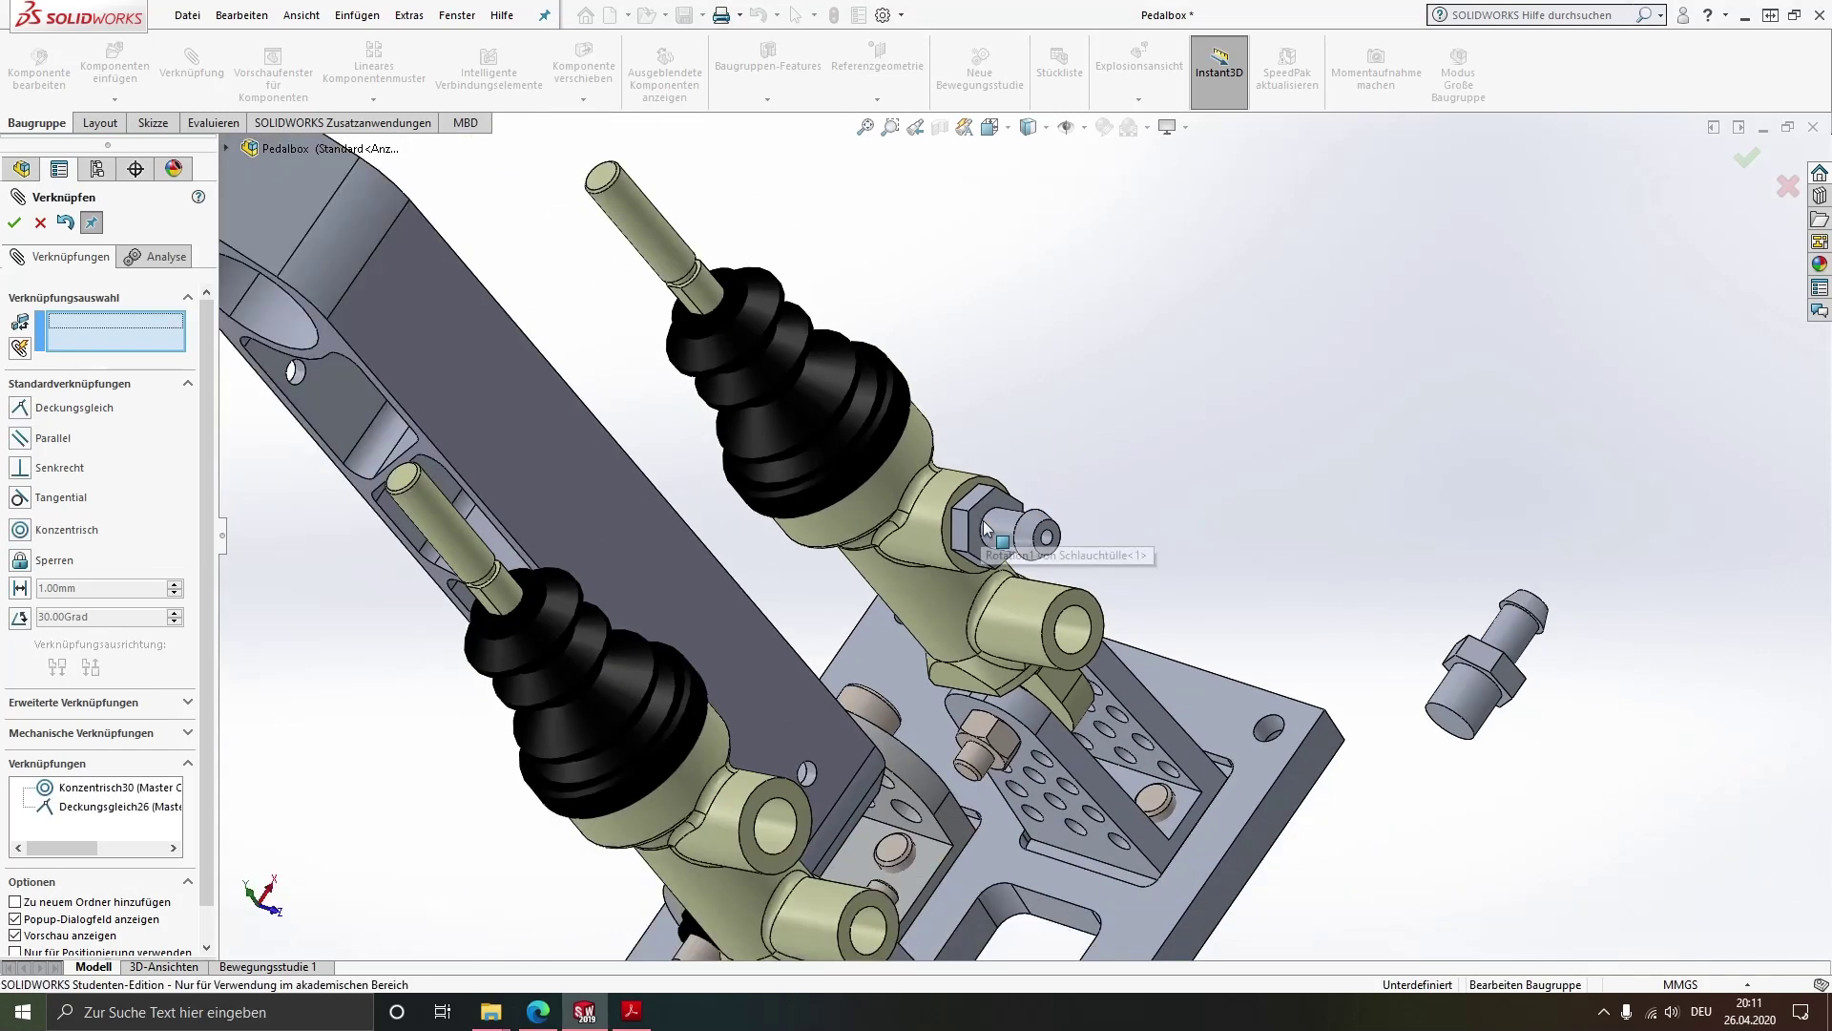
pyautogui.scroll(-1, 1432, 685)
# Mate the second fitting concentric with the other master cylinder's port, flipped and rotation-locked
pyautogui.click(1441, 679)
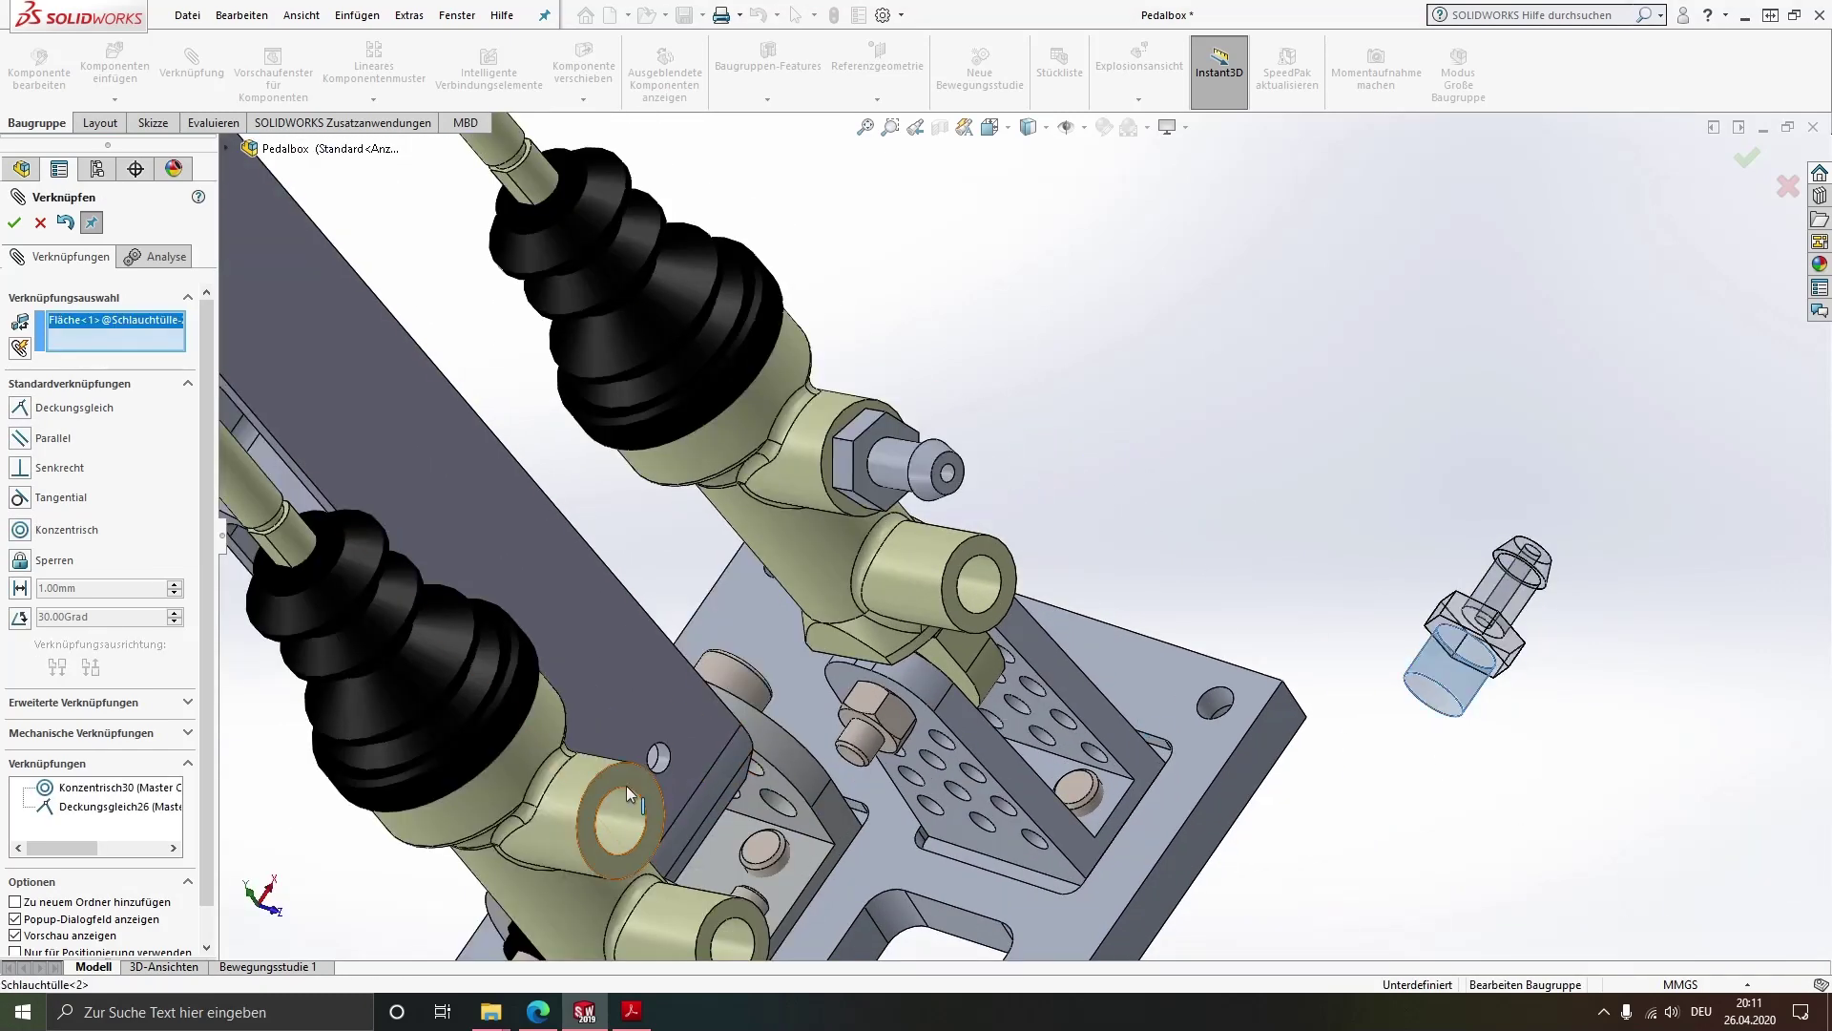
pyautogui.click(618, 809)
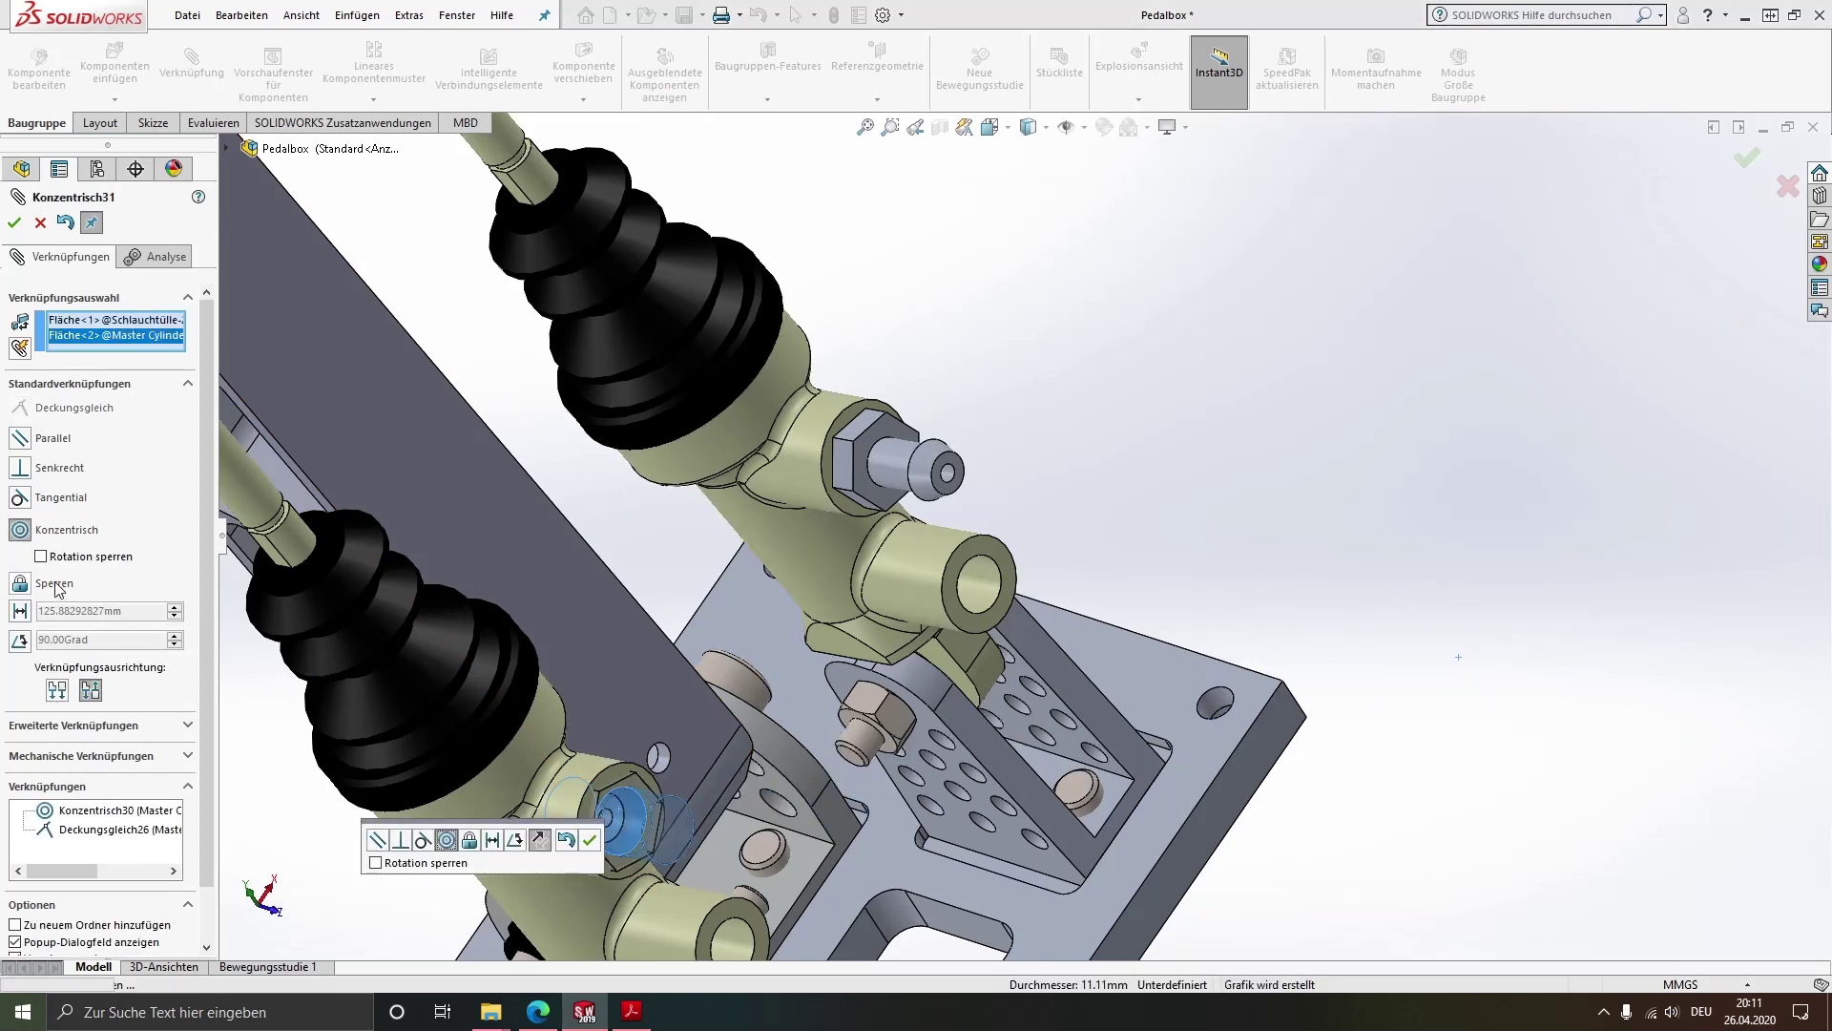
pyautogui.click(57, 689)
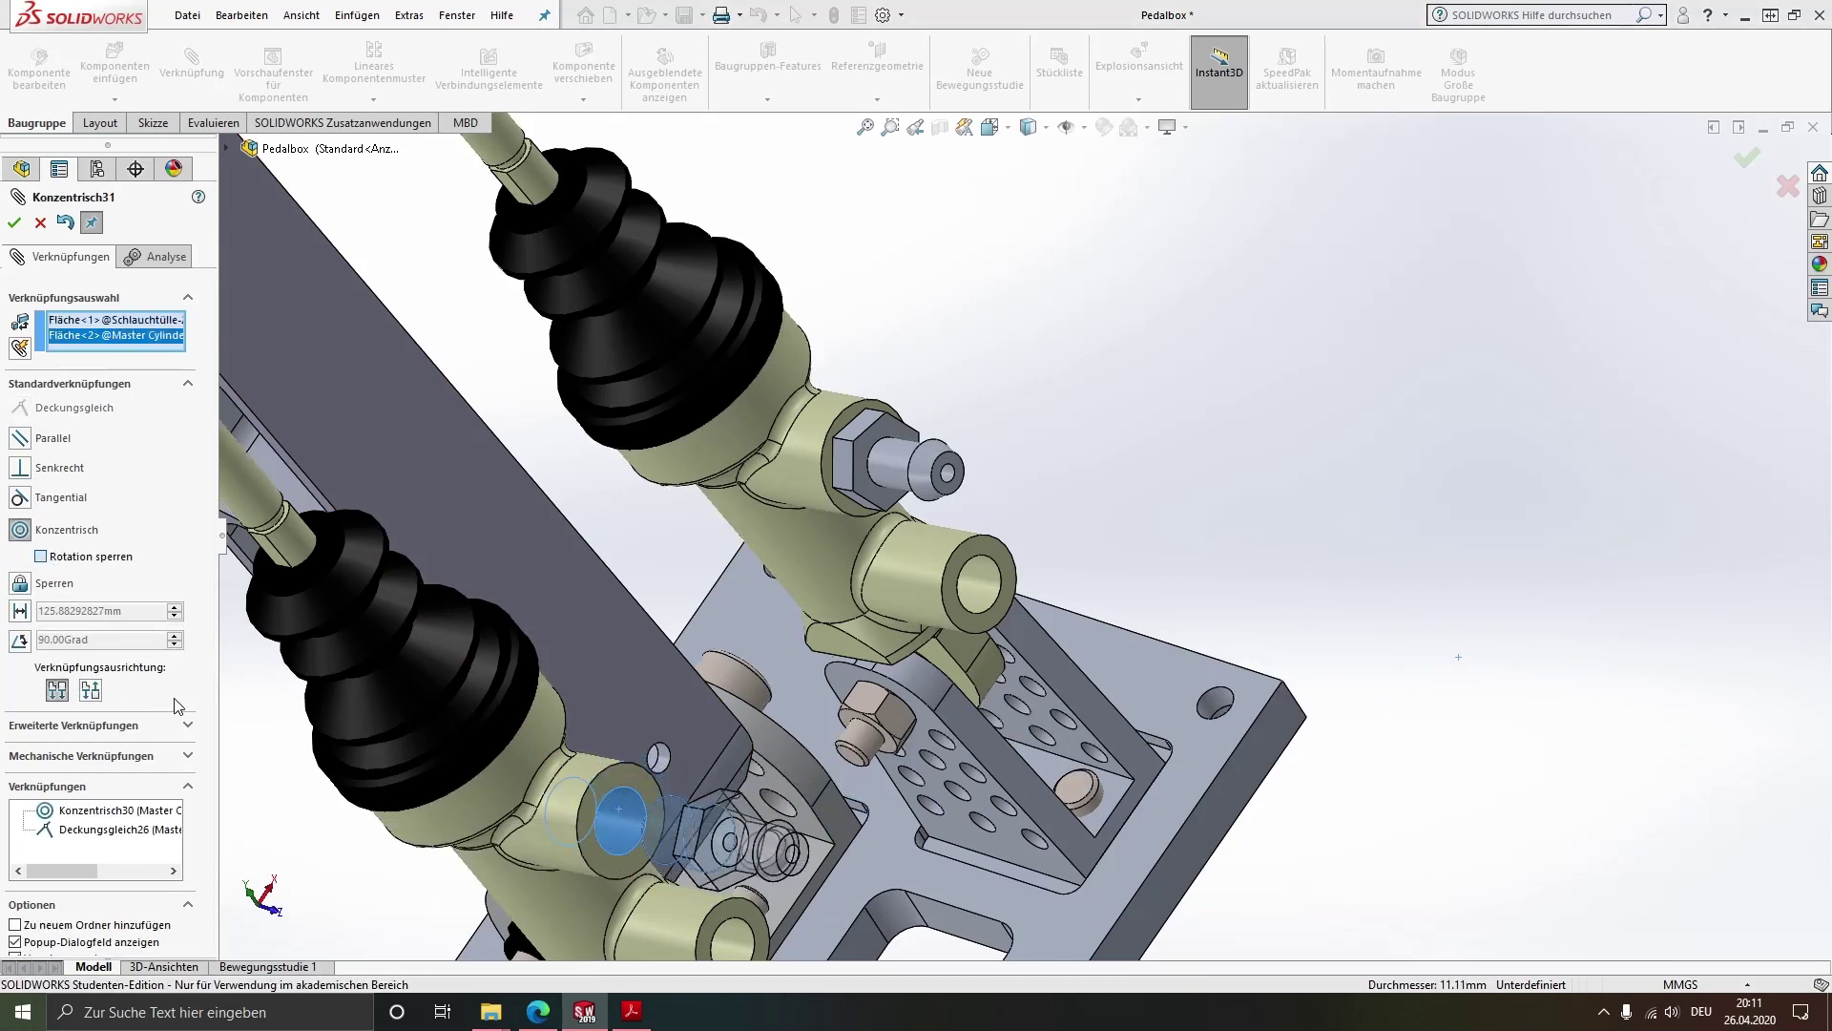
pyautogui.click(13, 222)
pyautogui.scroll(3, 710, 788)
pyautogui.scroll(-3, 874, 672)
pyautogui.scroll(-5, 925, 574)
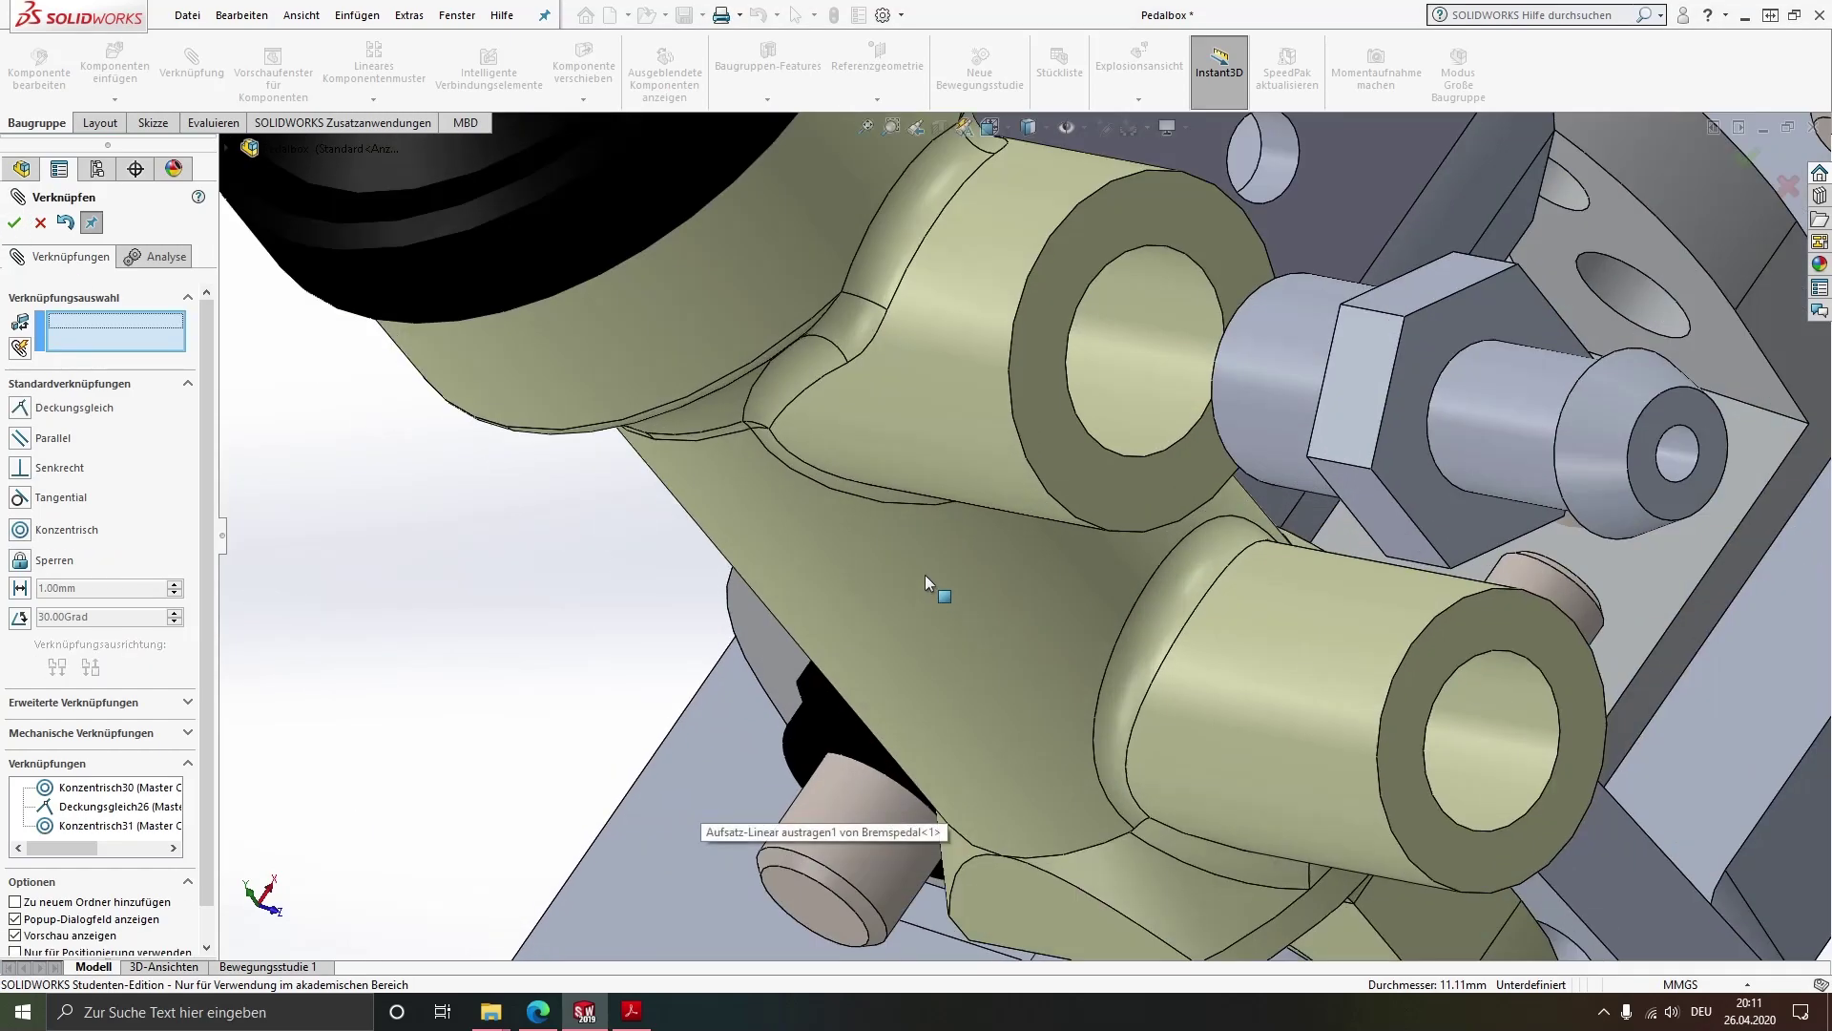
# Seat the second fitting's hex face on the port face with a coincident mate
pyautogui.click(1042, 402)
pyautogui.moveTo(1141, 506)
pyautogui.mouseDown(button='middle')
pyautogui.moveTo(1566, 398)
pyautogui.moveTo(1280, 340)
pyautogui.mouseUp(button='middle')
pyautogui.click(1285, 351)
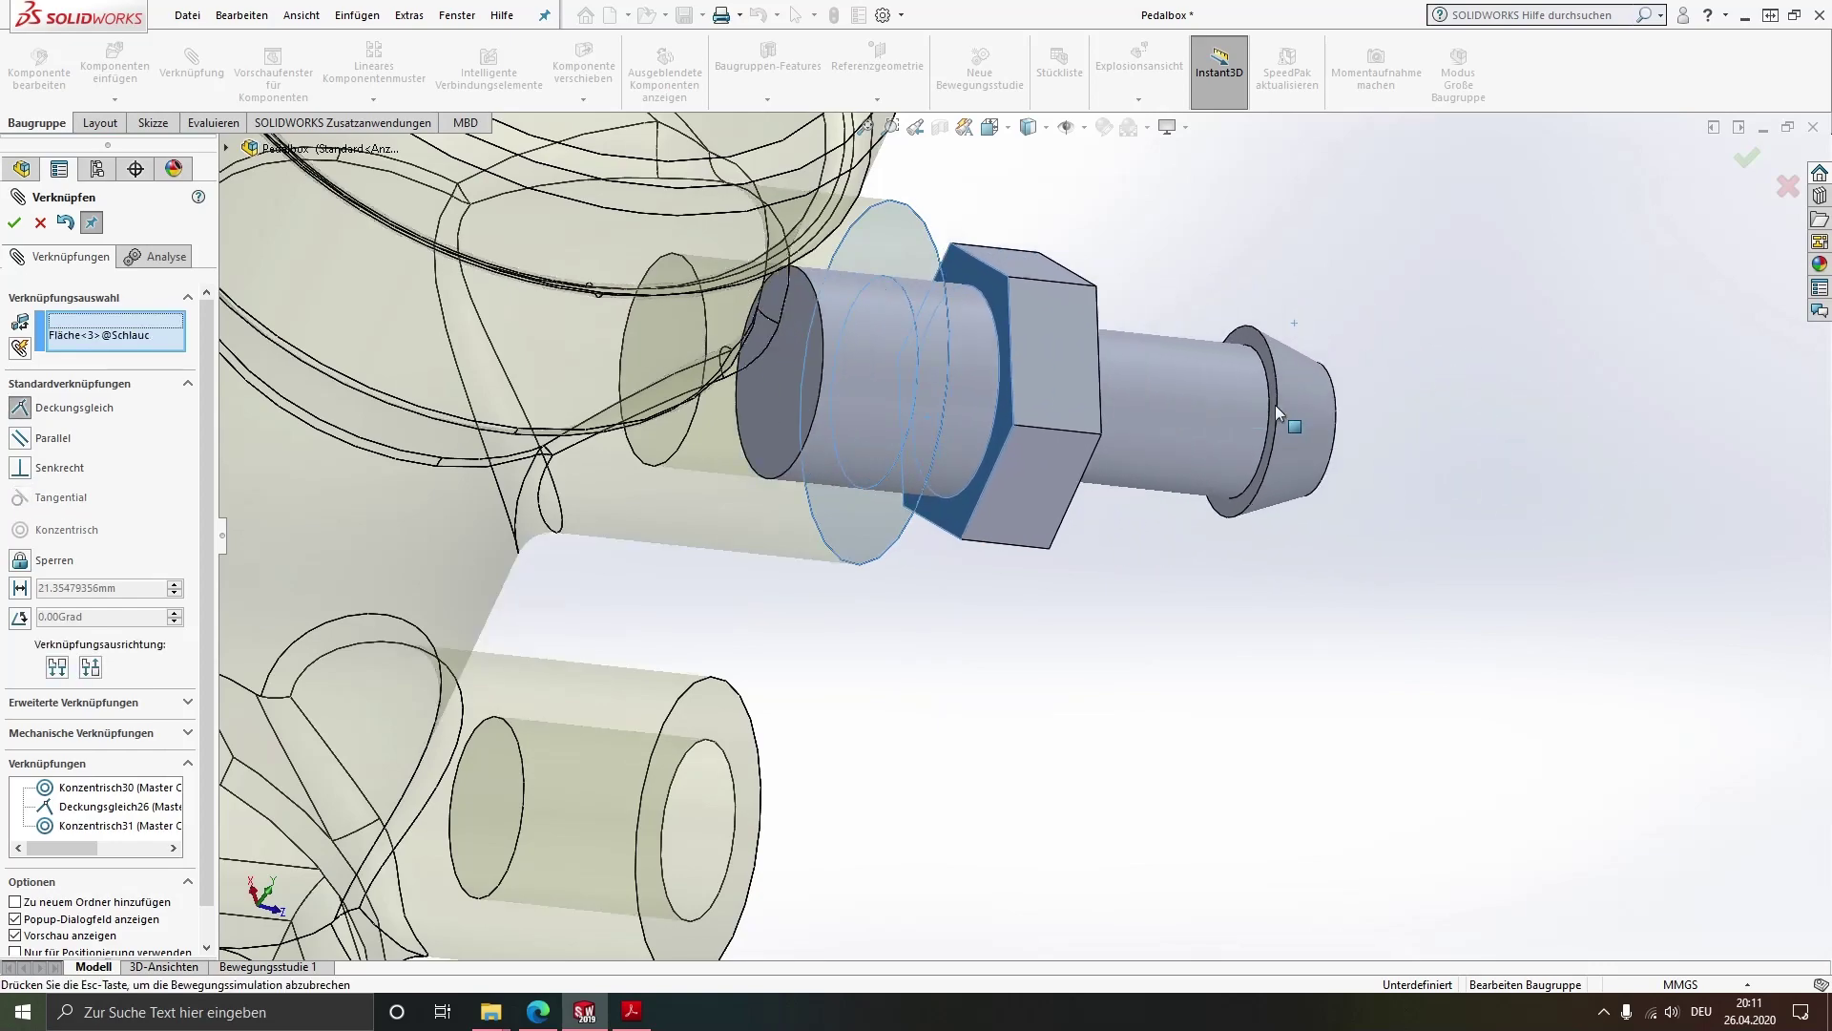
pyautogui.click(1491, 364)
pyautogui.scroll(-3, 1011, 404)
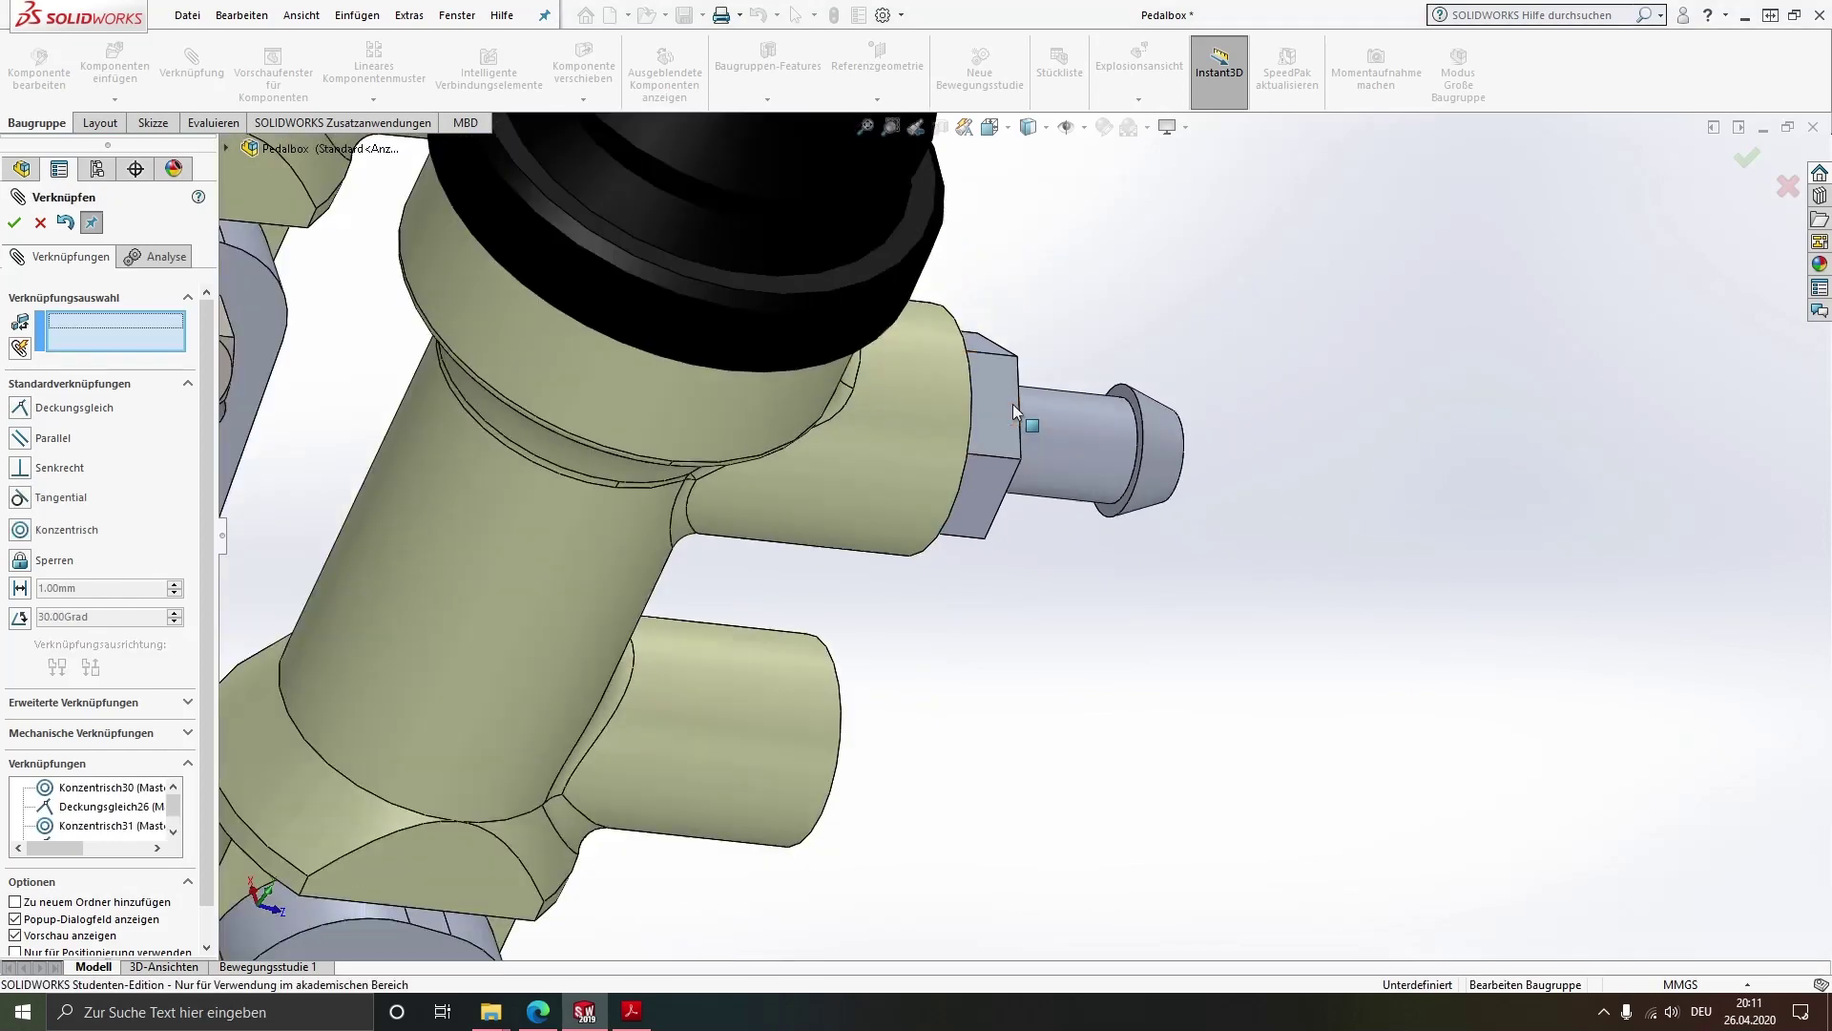
pyautogui.moveTo(1012, 403)
pyautogui.mouseDown(button='middle')
pyautogui.moveTo(821, 386)
pyautogui.moveTo(923, 412)
pyautogui.mouseUp(button='middle')
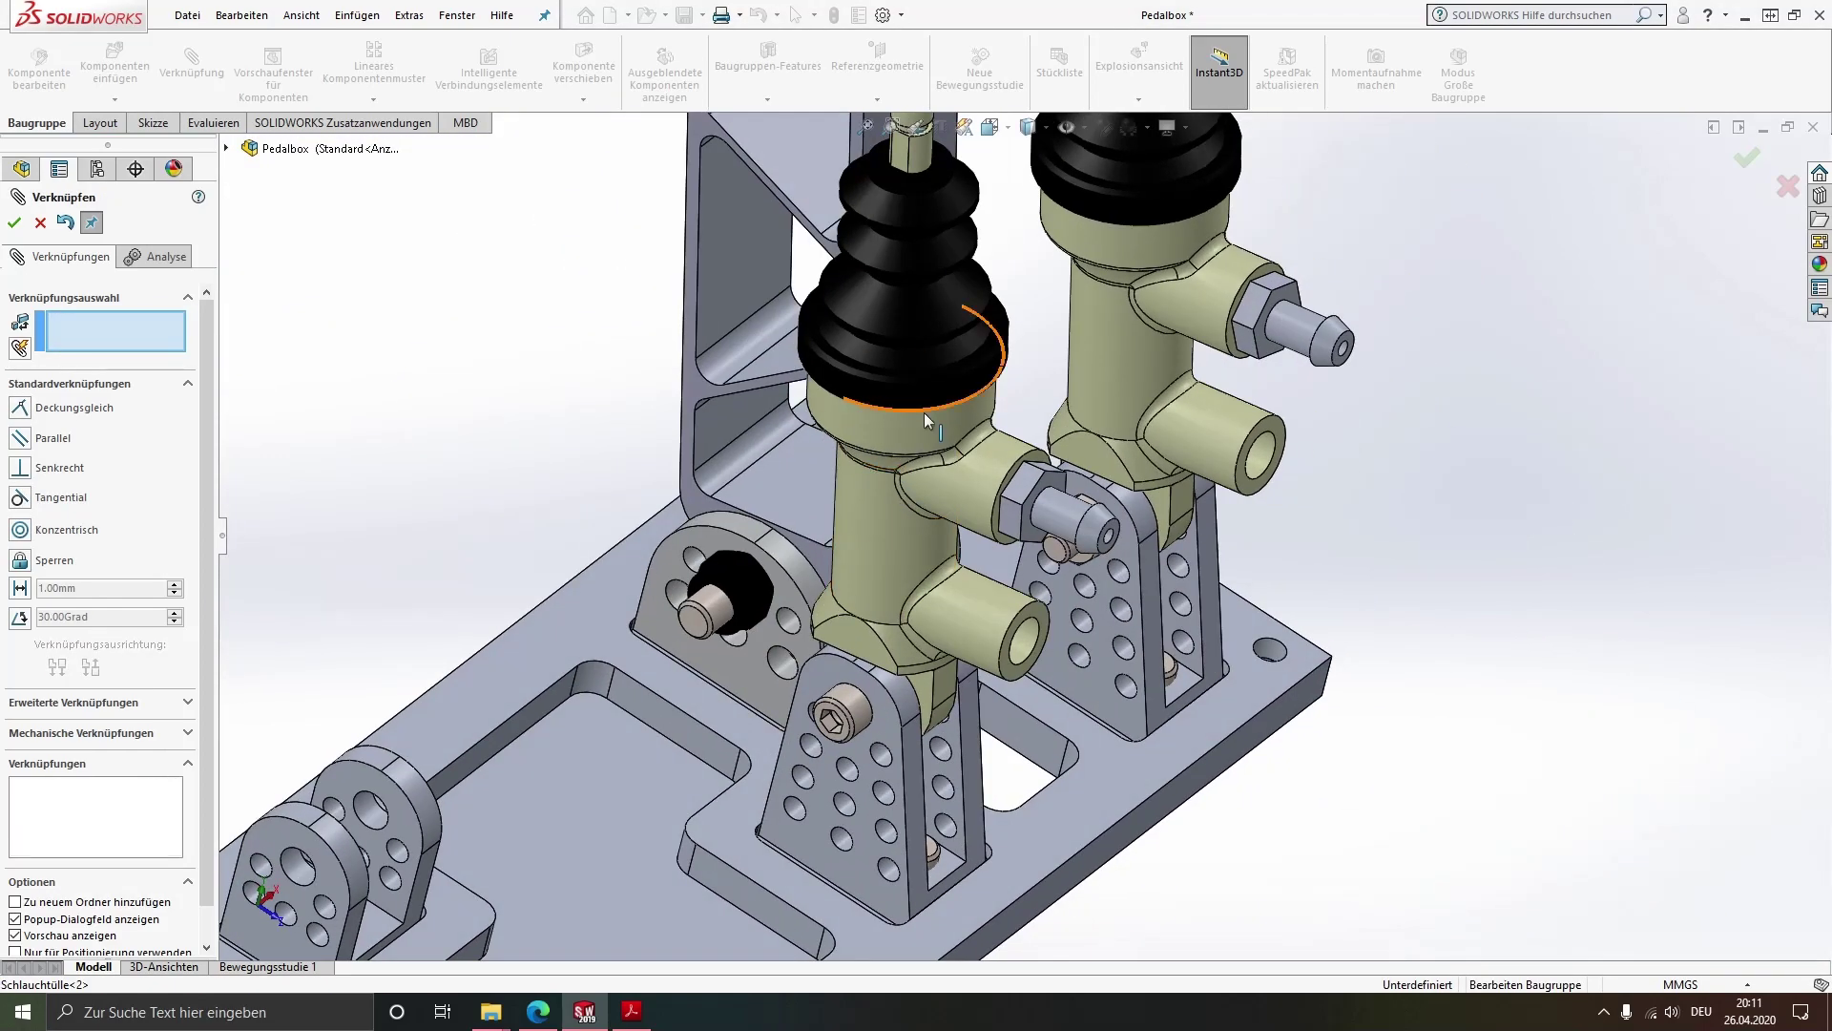
pyautogui.press('Escape')
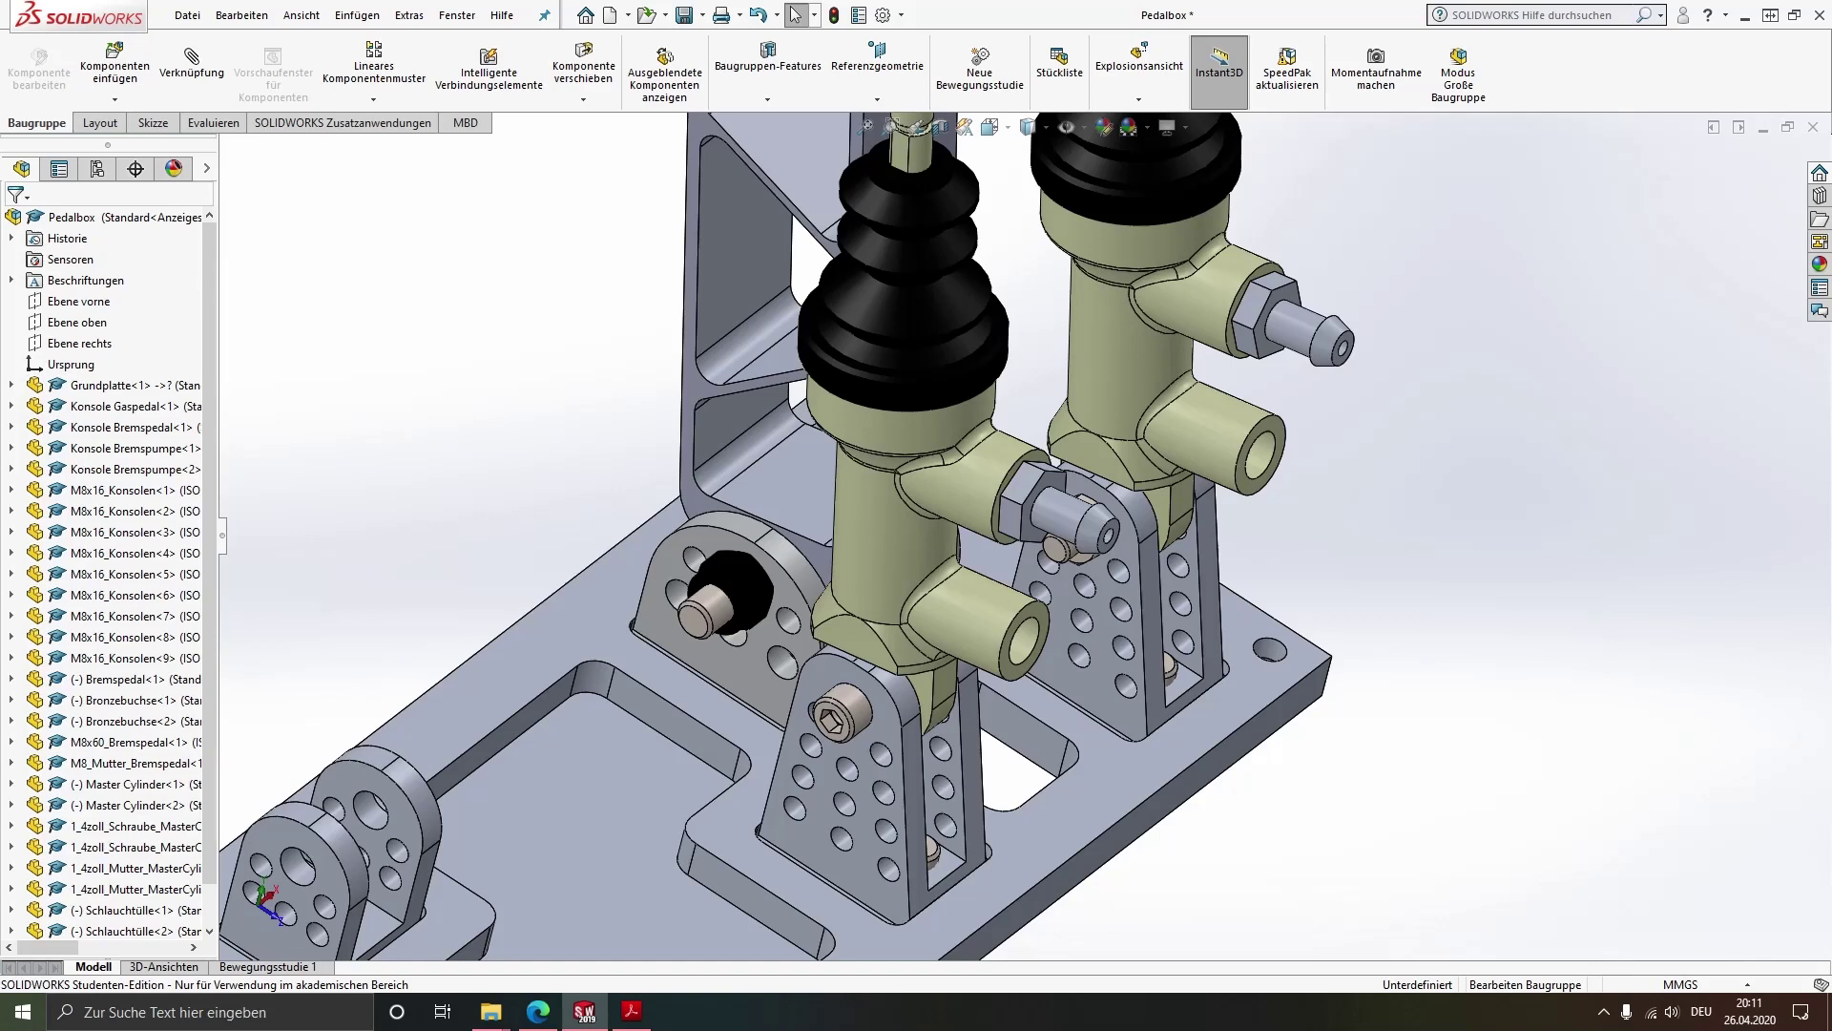
# Orbit and zoom the view onto the top of the brake pedal
pyautogui.scroll(3, 1530, 477)
pyautogui.moveTo(1530, 477); pyautogui.dragTo(989, 358, button='middle')
pyautogui.scroll(-4, 989, 359)
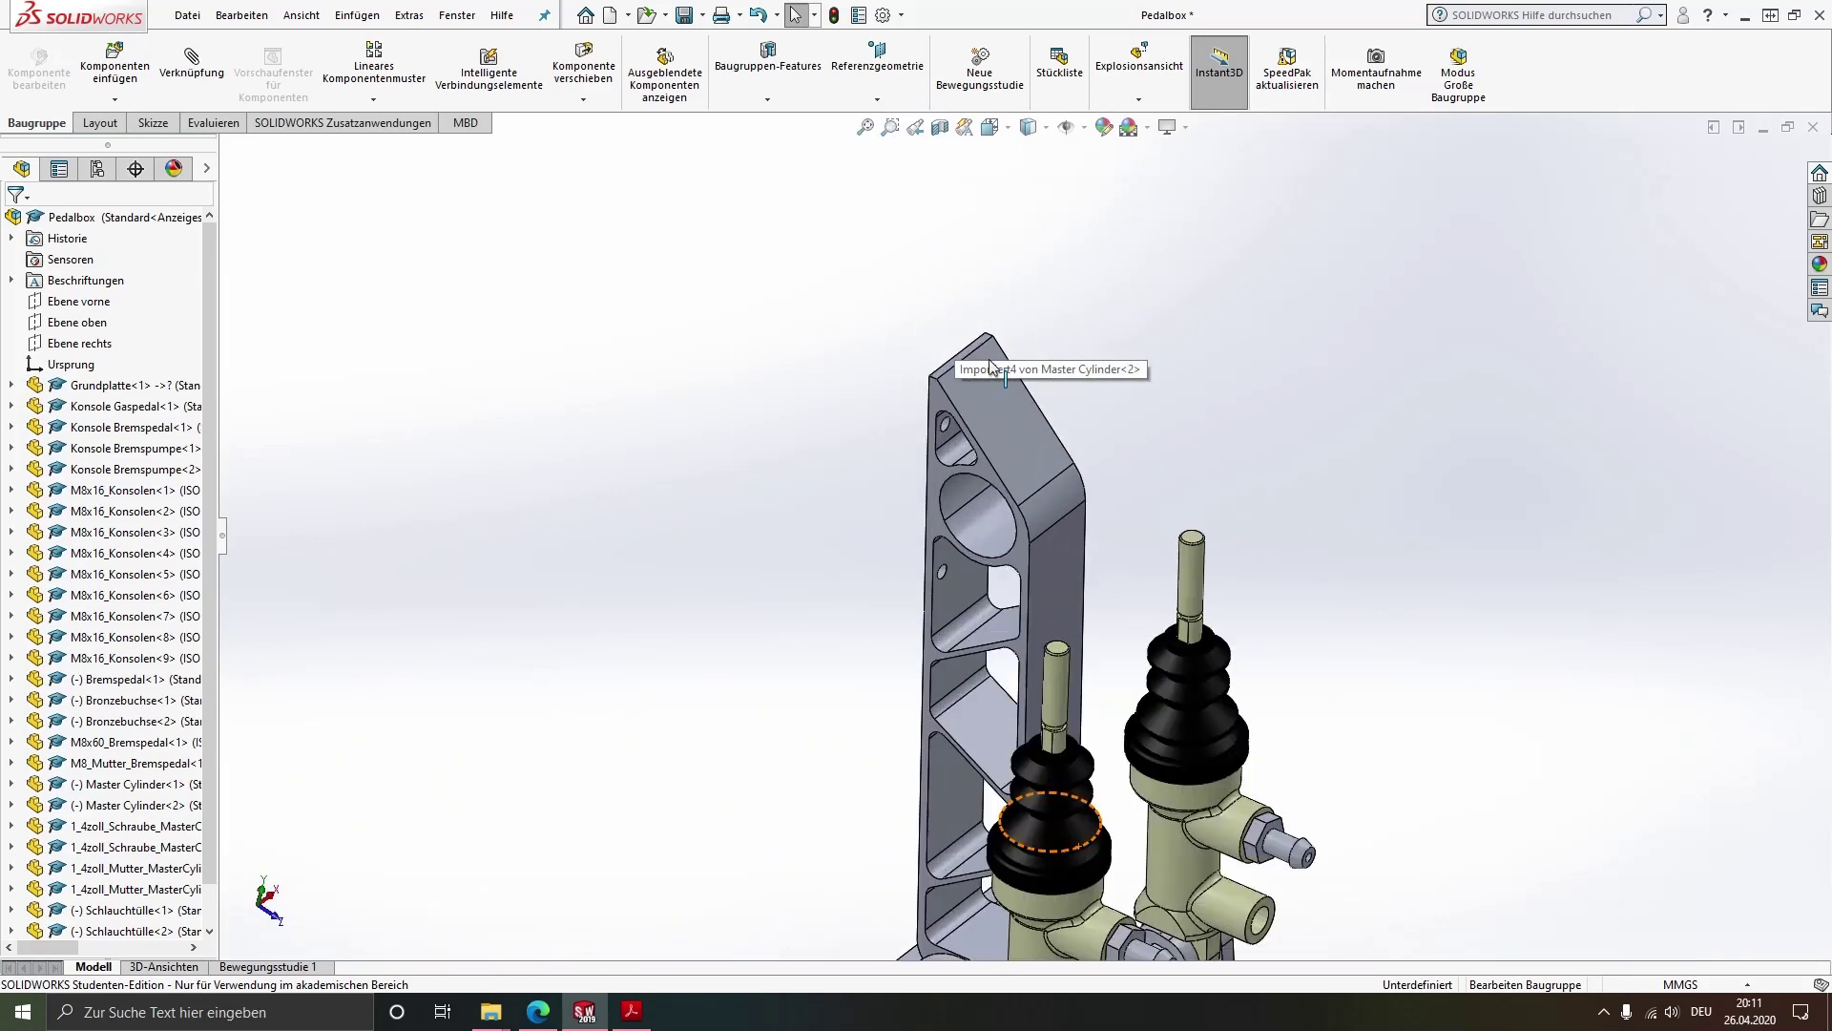
# Insert the Waagebalken Rohr Einsatz tube insert beside the pedal
pyautogui.click(108, 67)
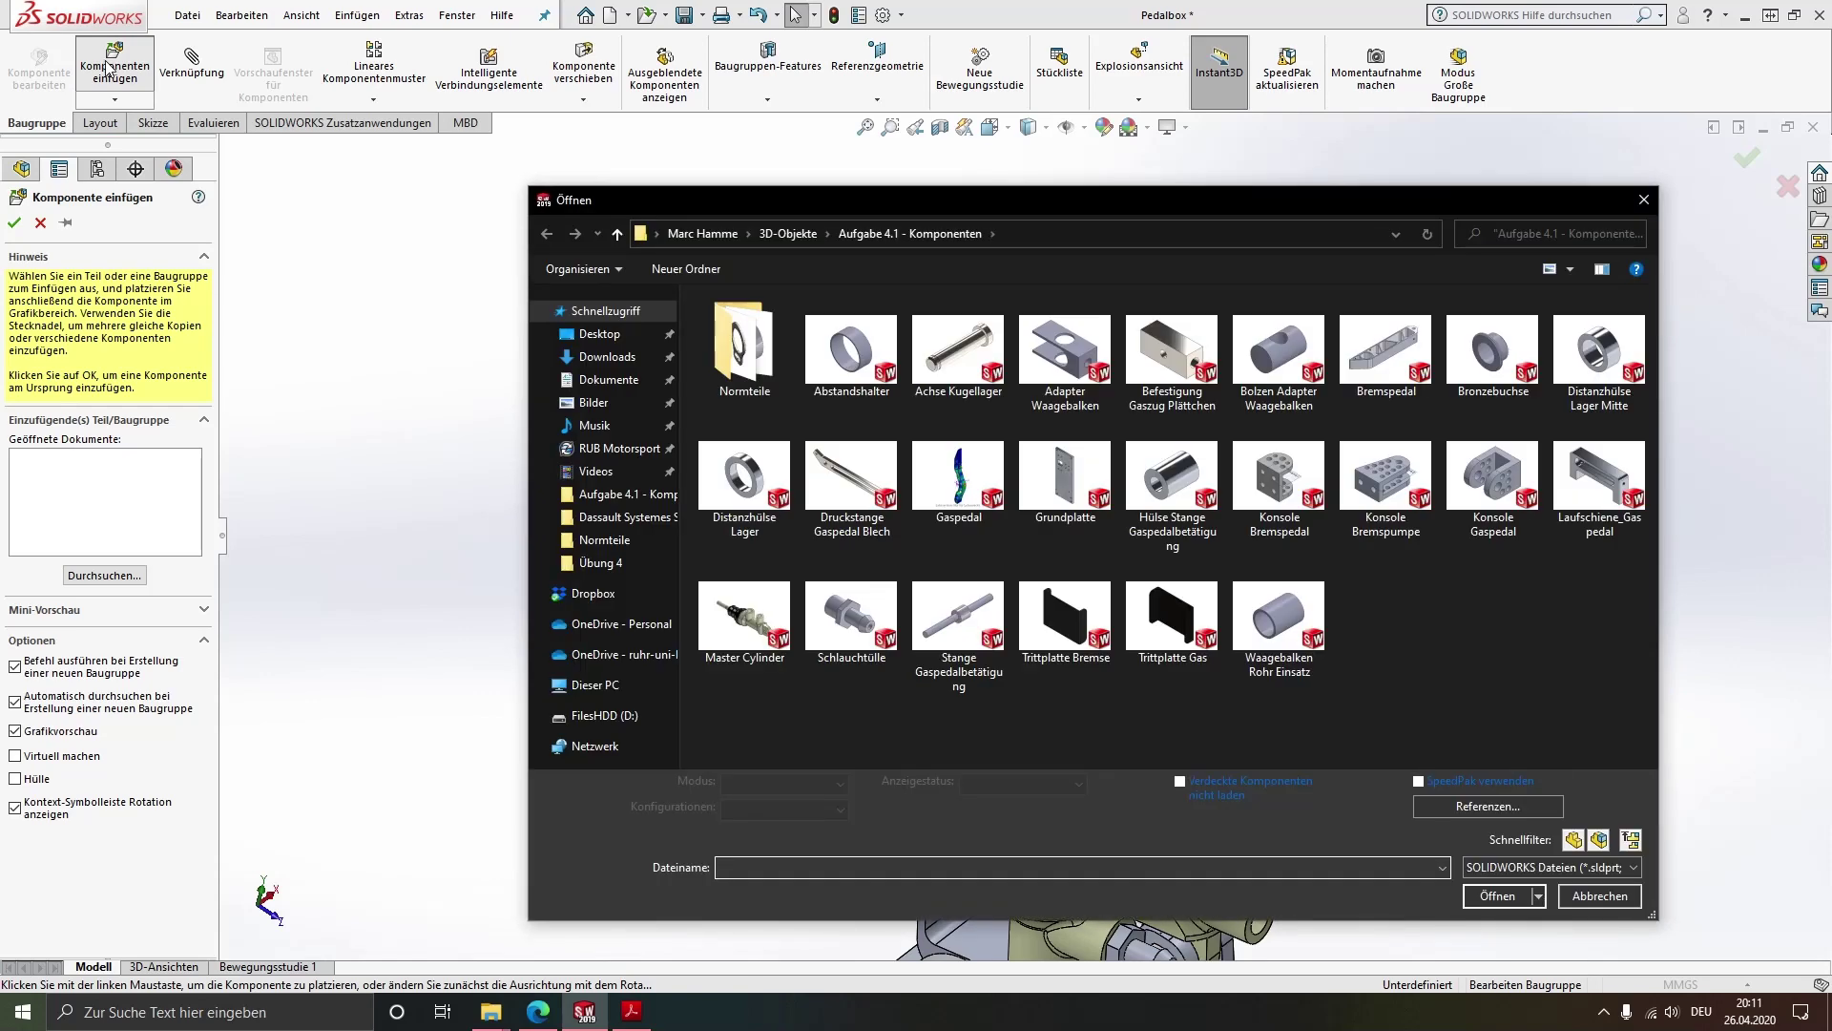
pyautogui.doubleClick(1297, 613)
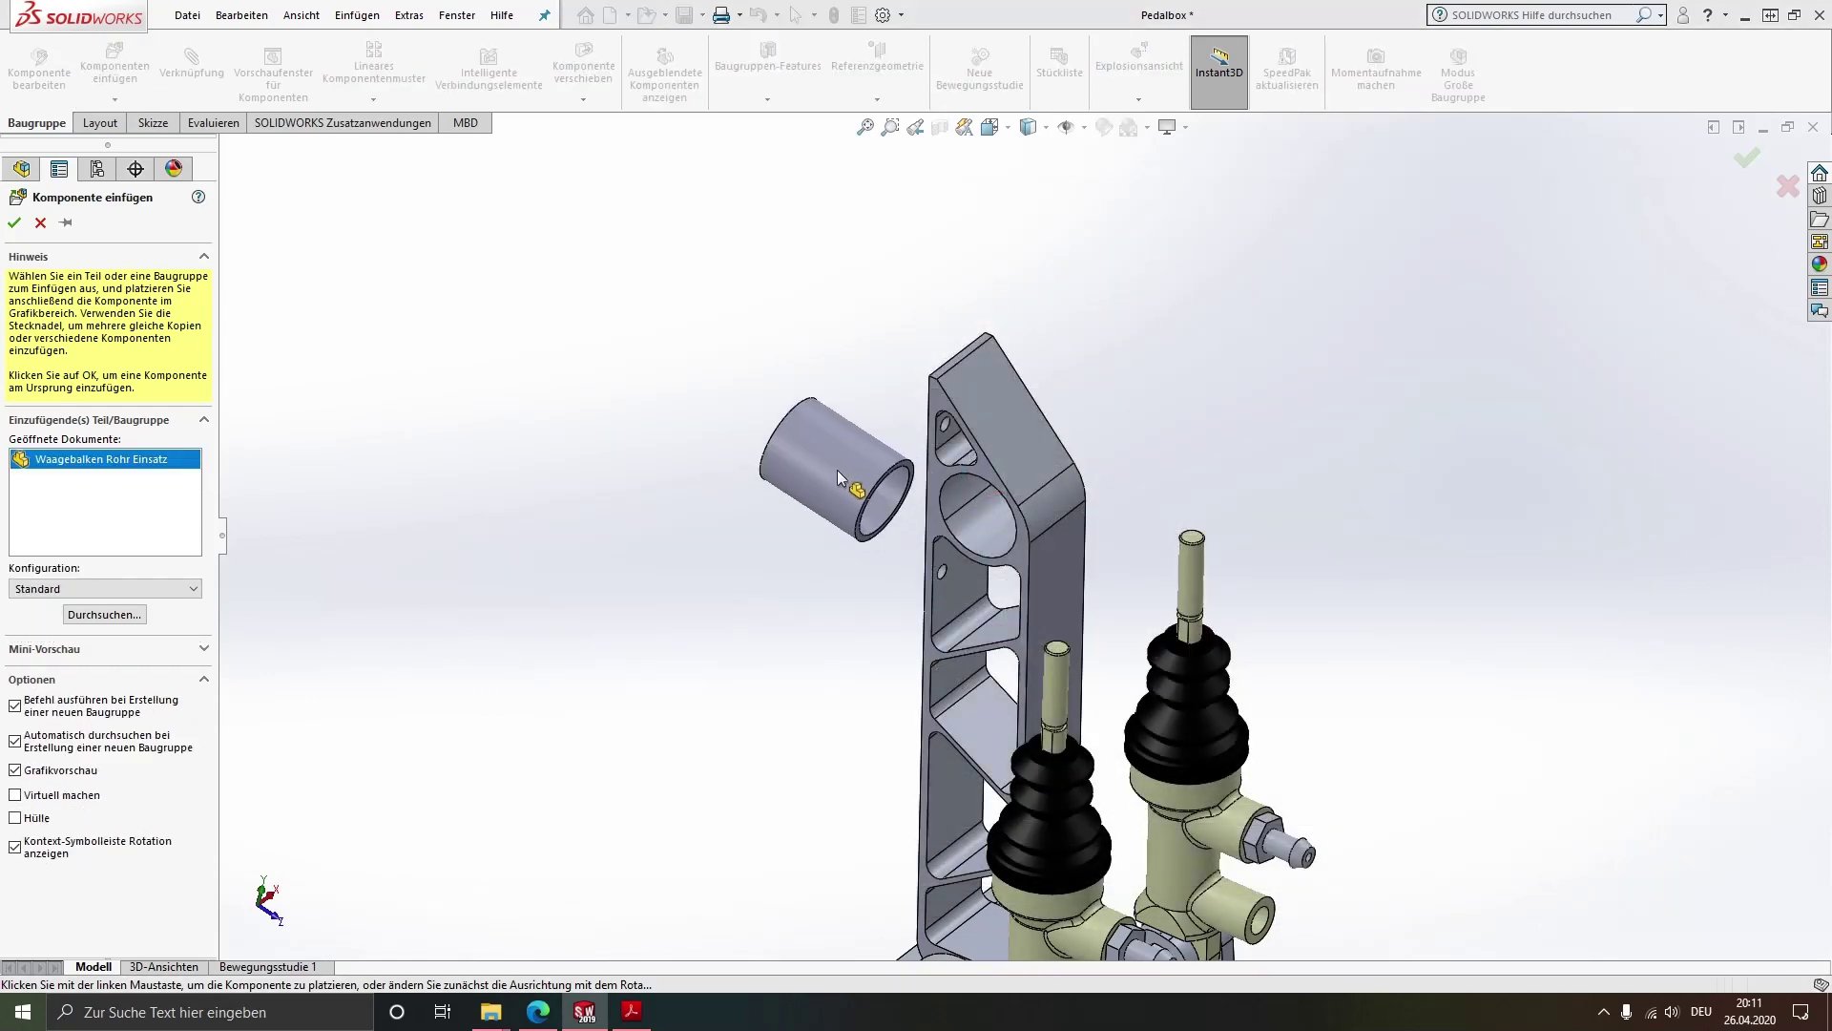
pyautogui.click(838, 470)
pyautogui.scroll(-2, 816, 466)
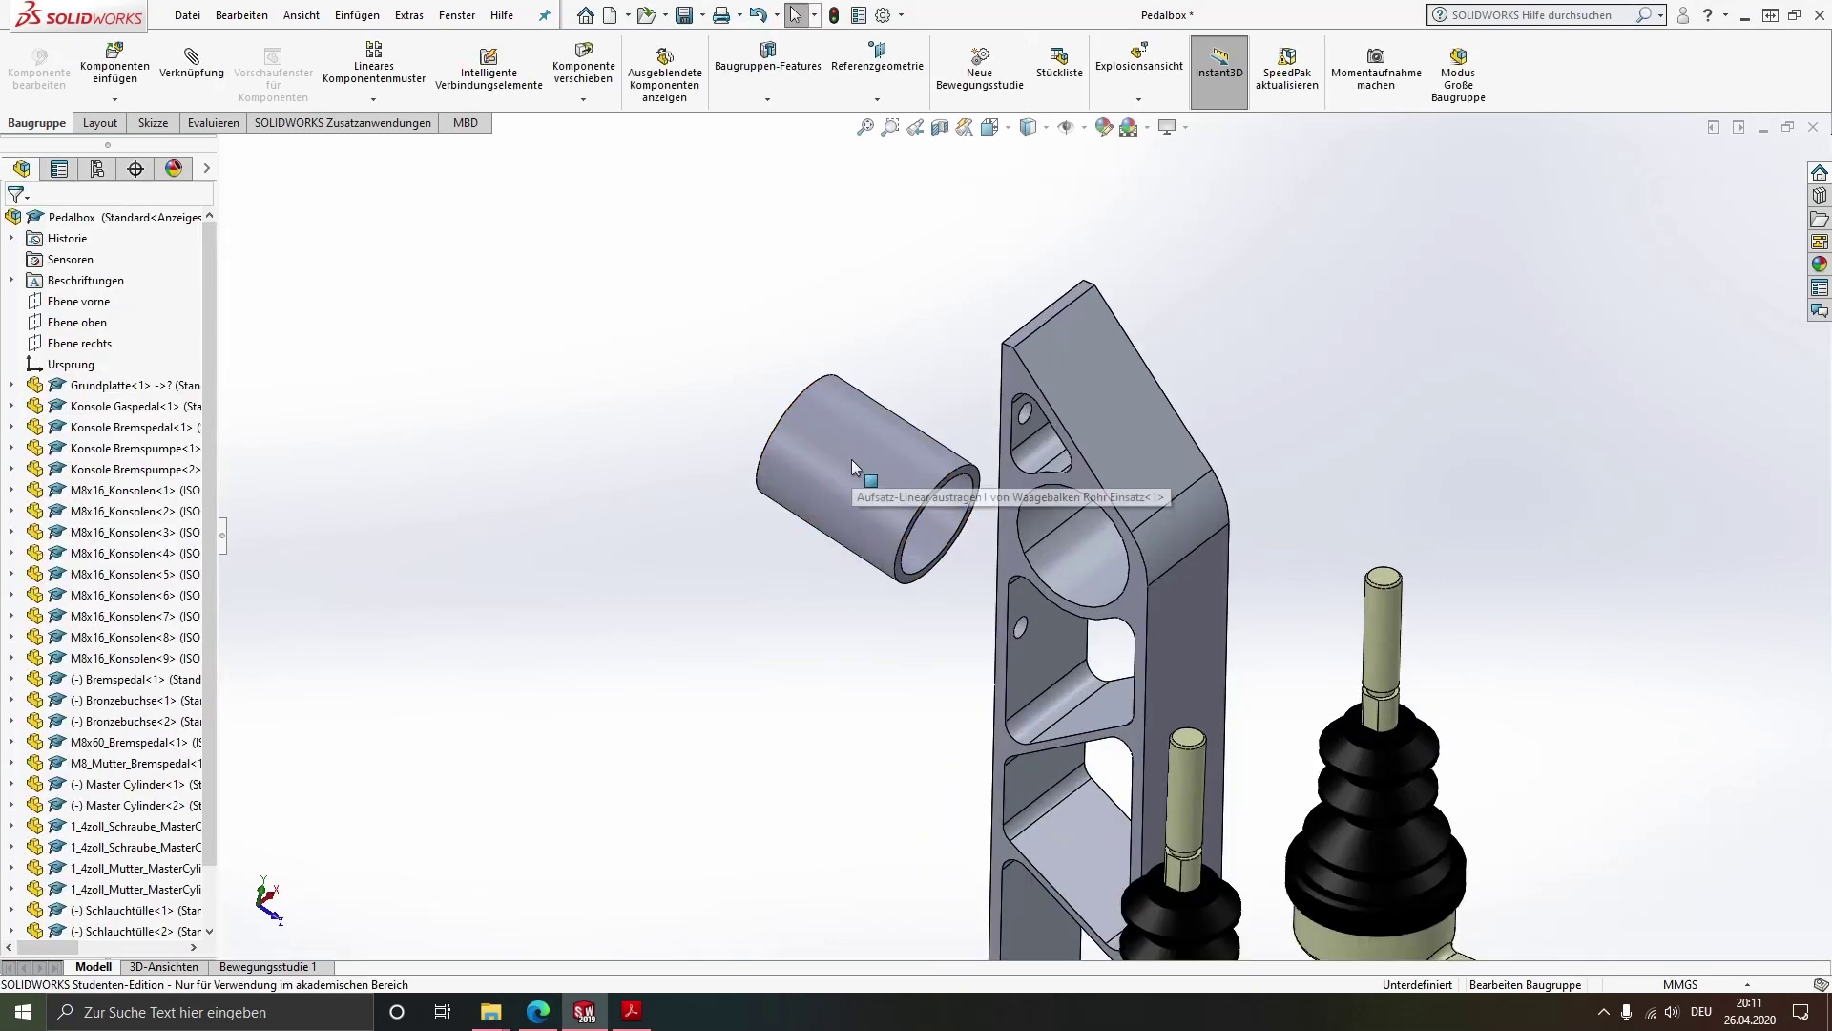
# Mate the tube insert concentric with the pedal's upper bore, rotation locked
pyautogui.click(855, 473)
pyautogui.keyDown('ctrl'); pyautogui.click(1079, 567); pyautogui.keyUp('ctrl')
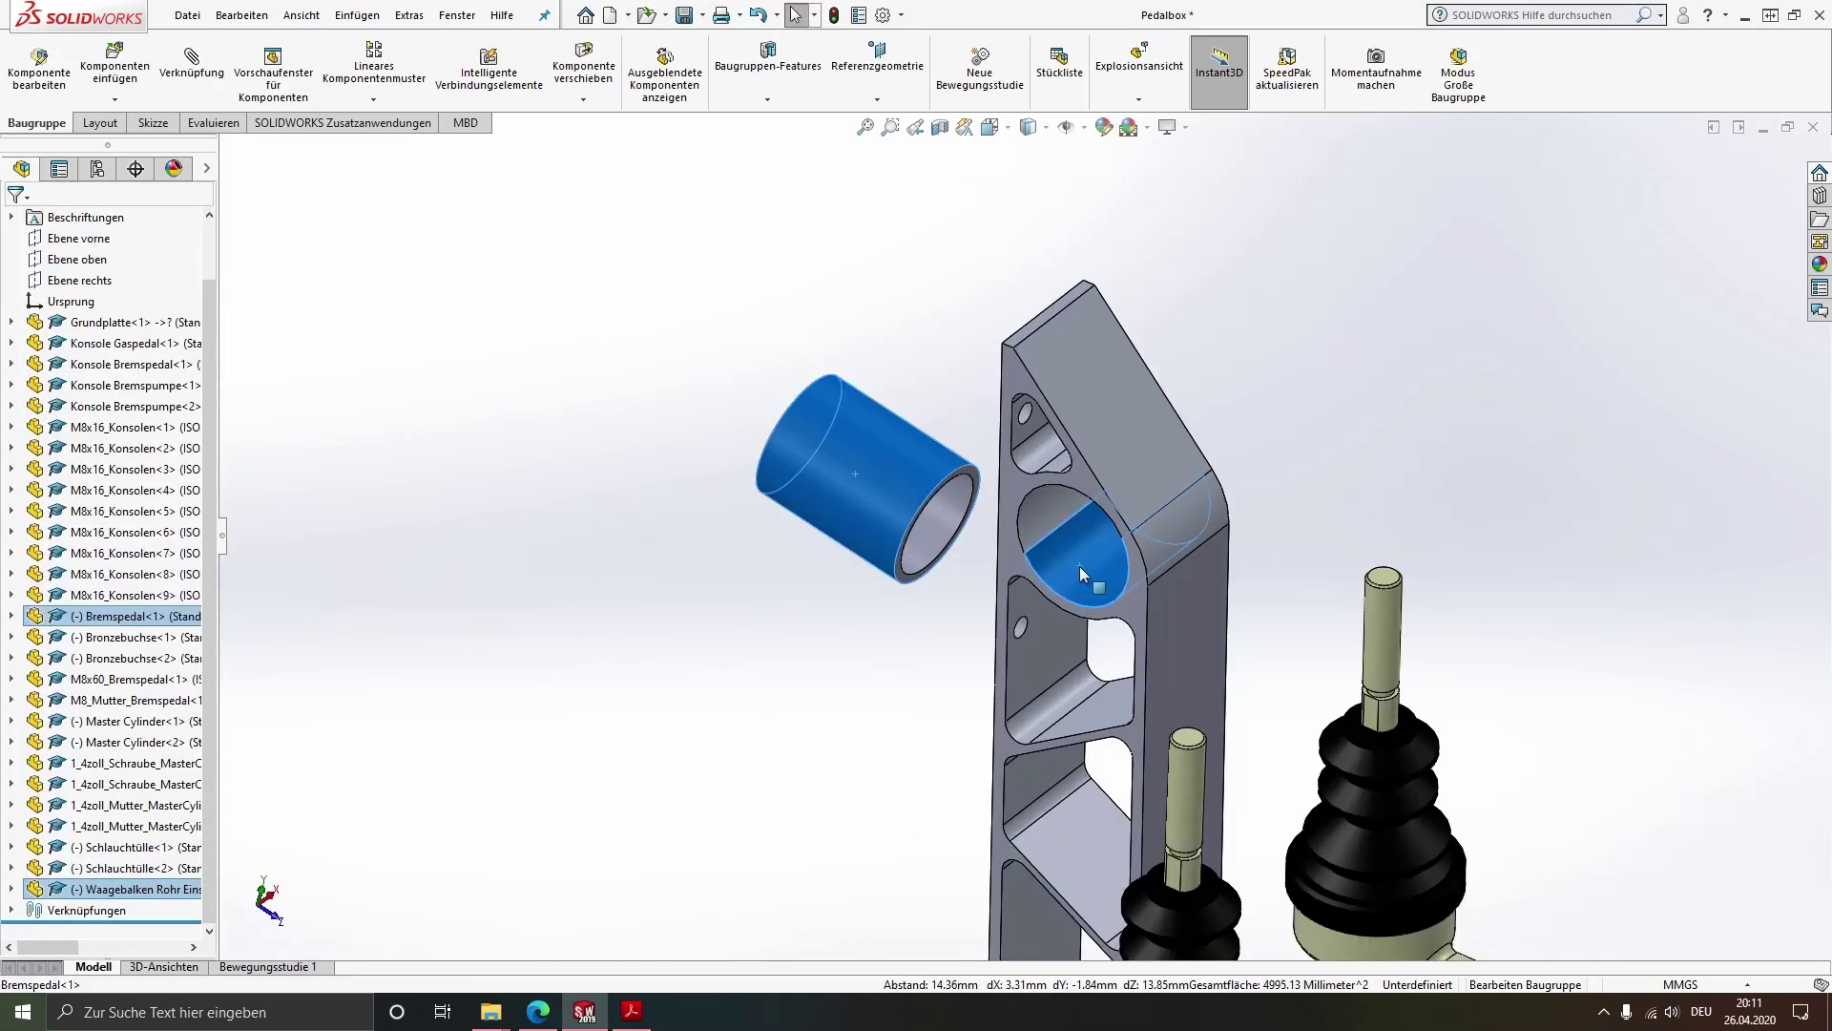
pyautogui.press('m')
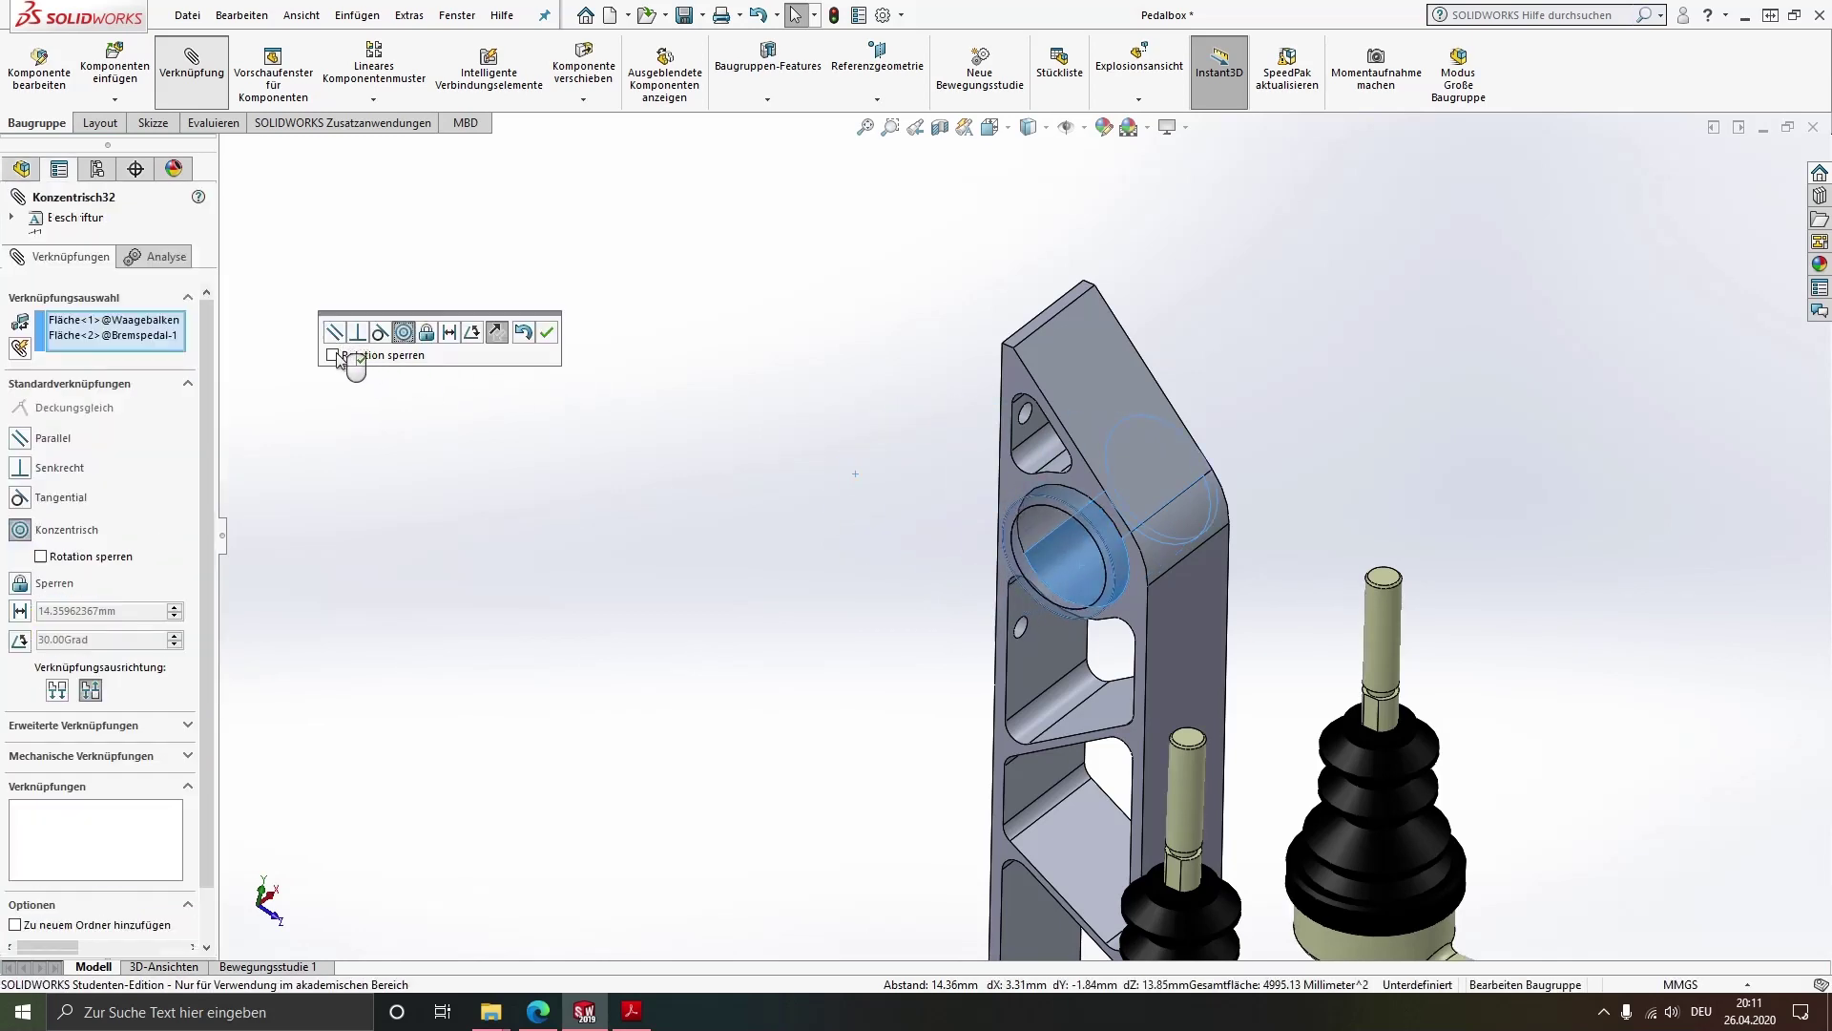
pyautogui.click(333, 354)
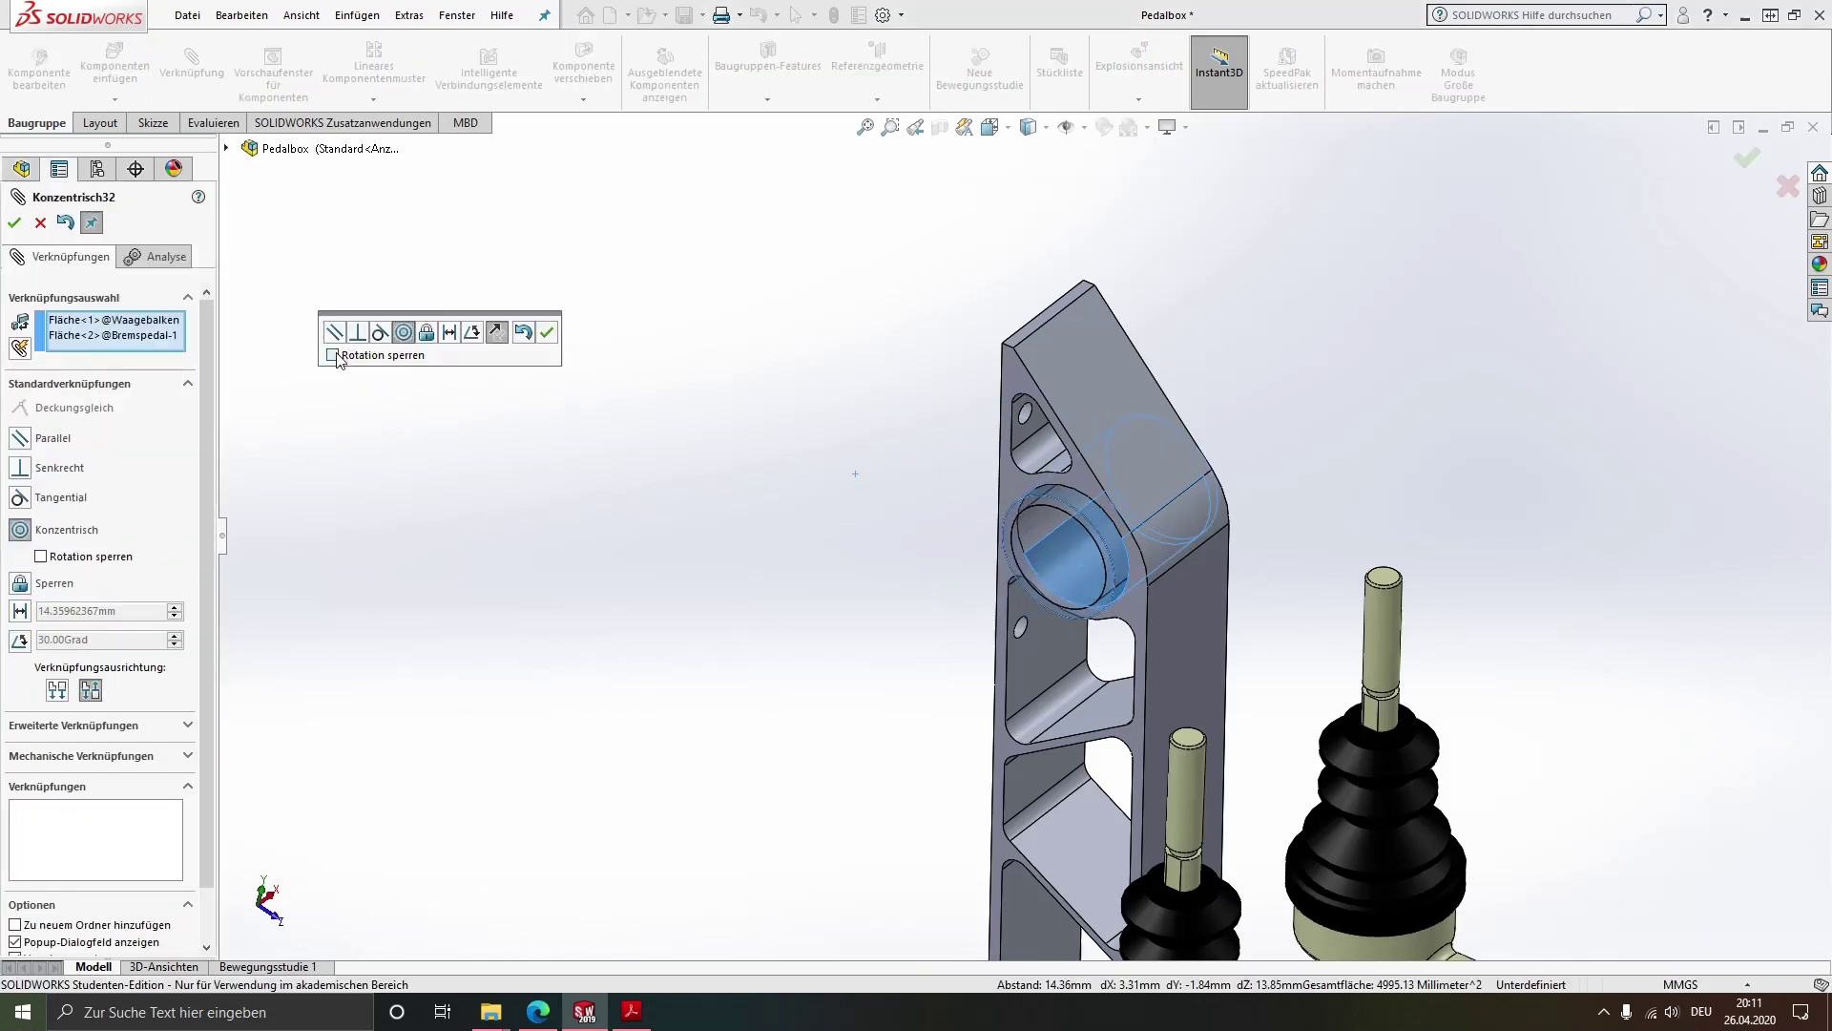
pyautogui.click(546, 331)
pyautogui.scroll(2, 1153, 526)
pyautogui.scroll(-3, 1154, 527)
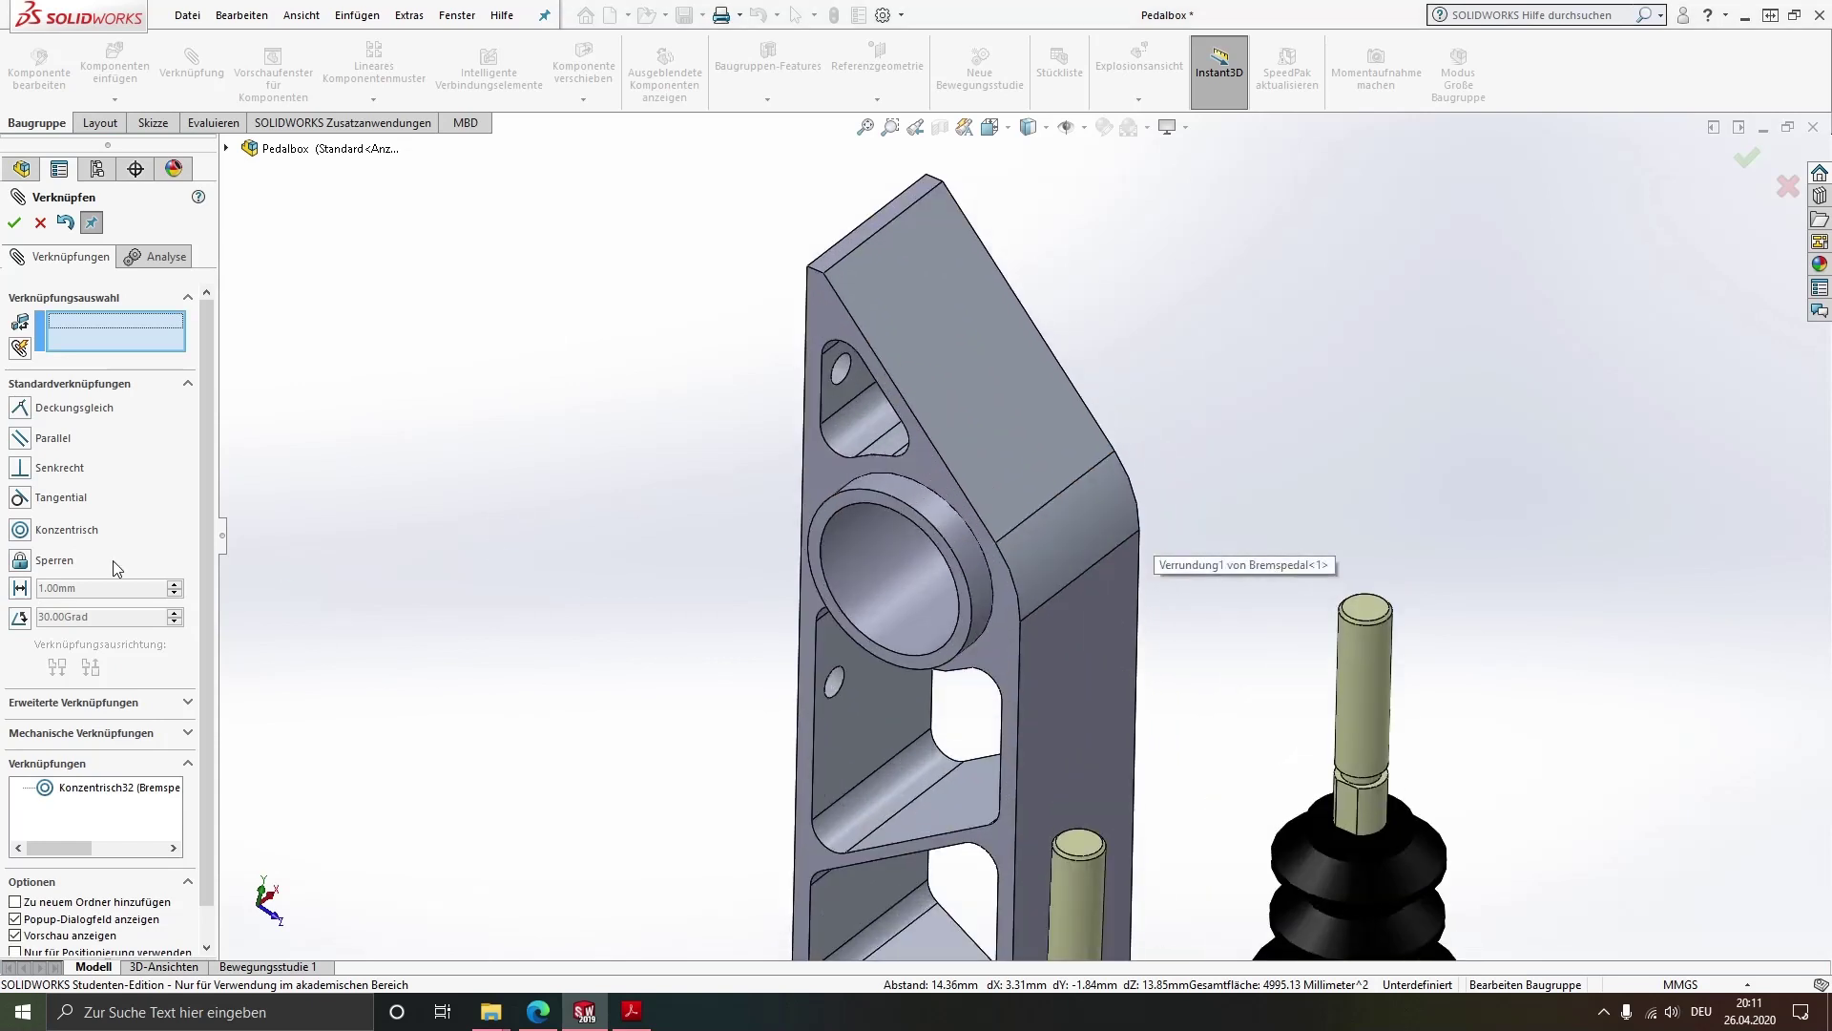
# Centre the tube with a width mate between its end faces and the pedal's side faces
pyautogui.click(167, 711)
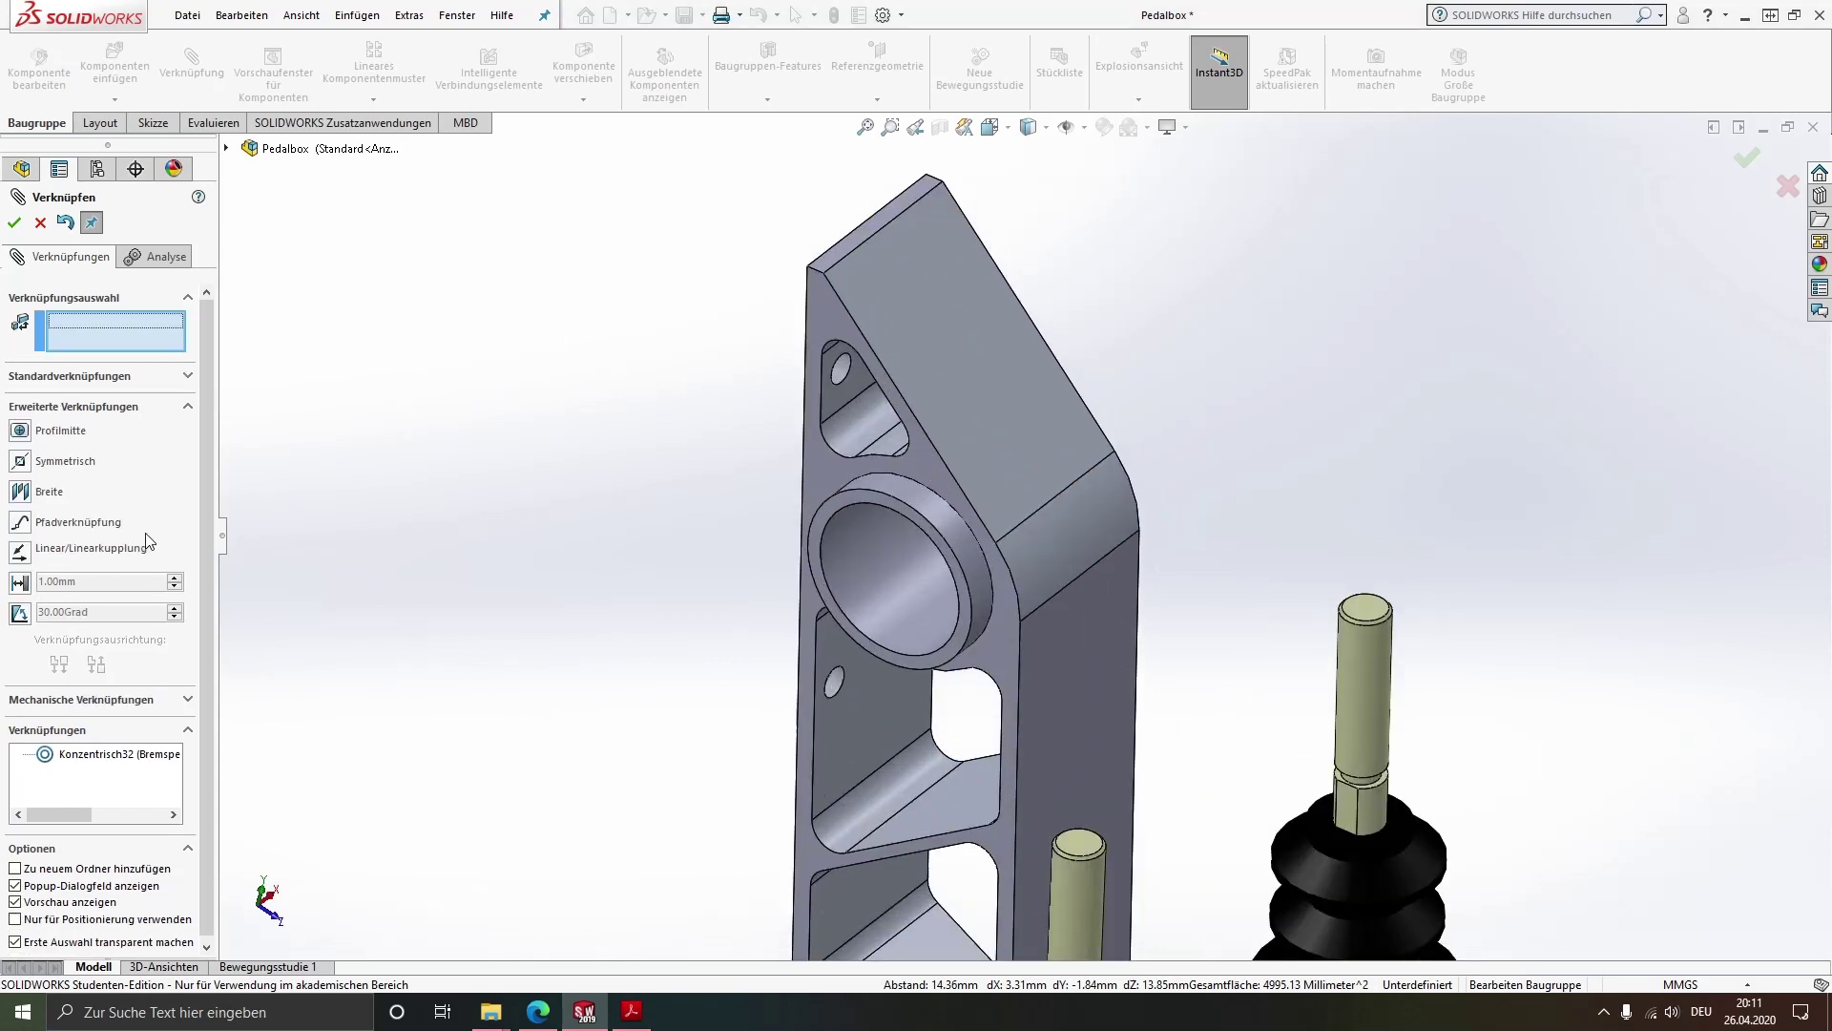
pyautogui.click(19, 490)
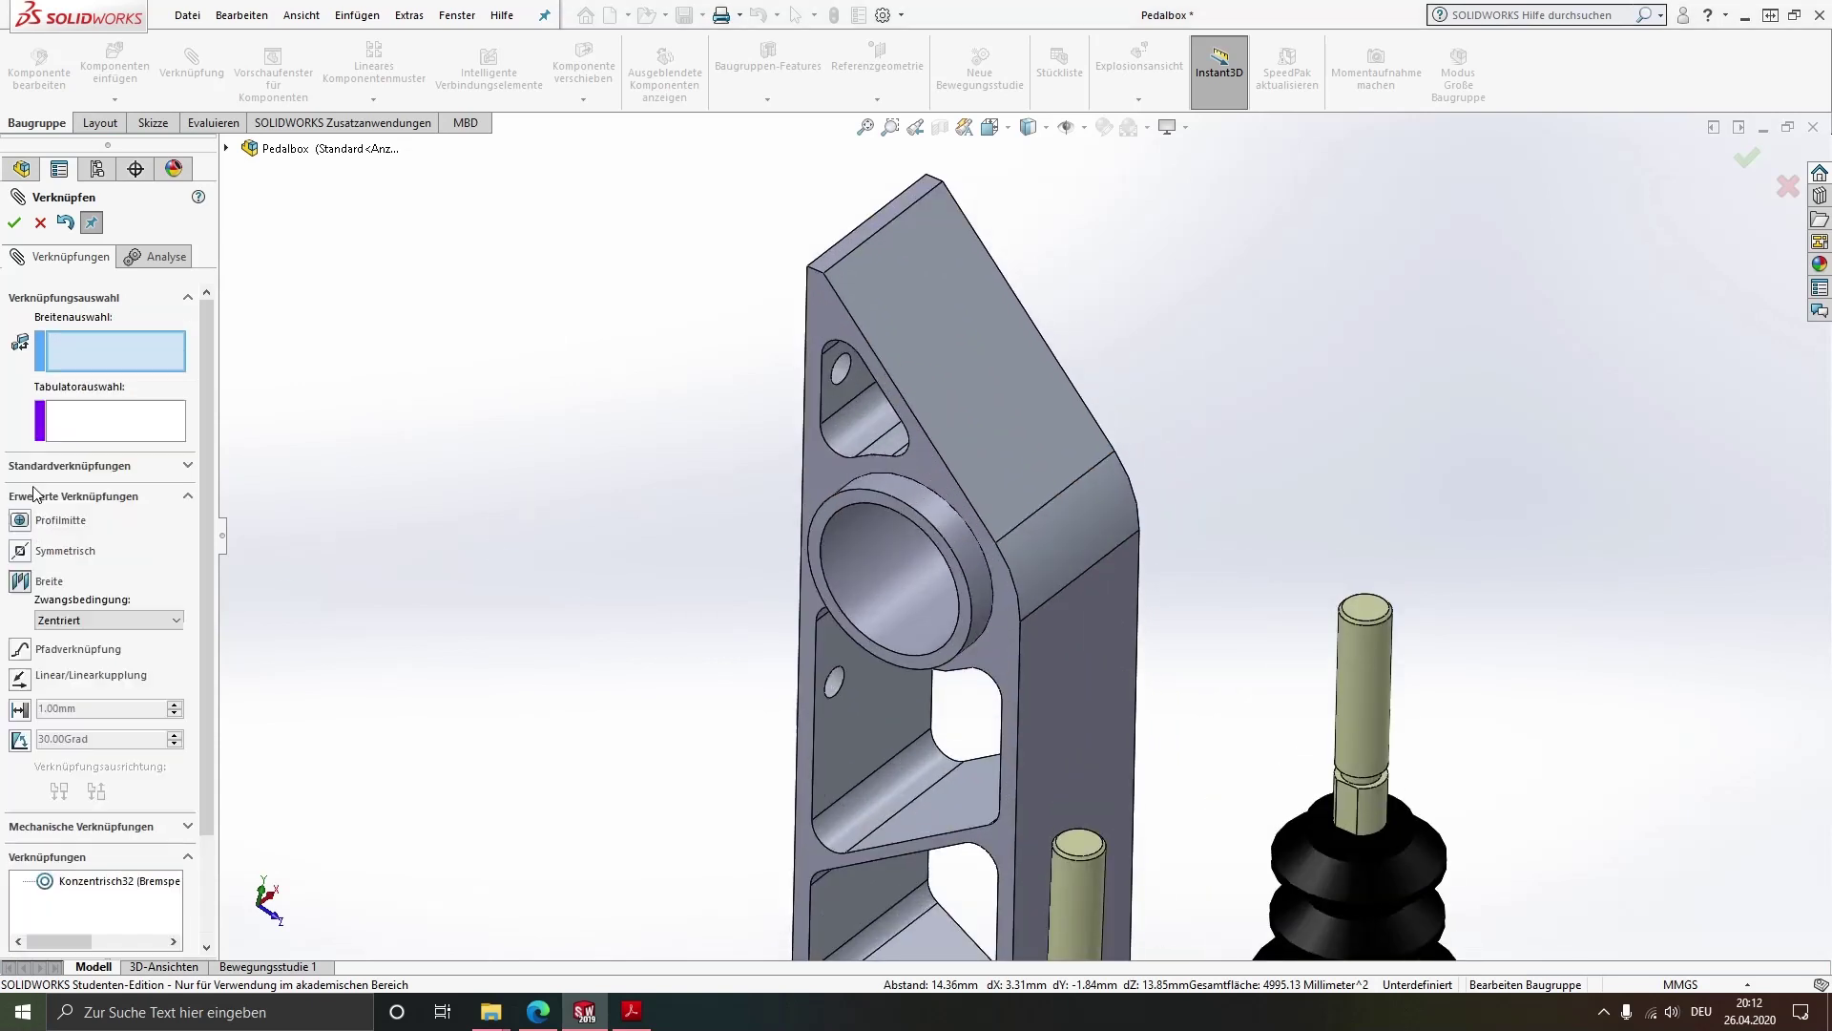
pyautogui.click(964, 621)
pyautogui.moveTo(964, 621)
pyautogui.mouseDown(button='middle')
pyautogui.moveTo(906, 535)
pyautogui.moveTo(1040, 557)
pyautogui.mouseUp(button='middle')
pyautogui.click(1234, 513)
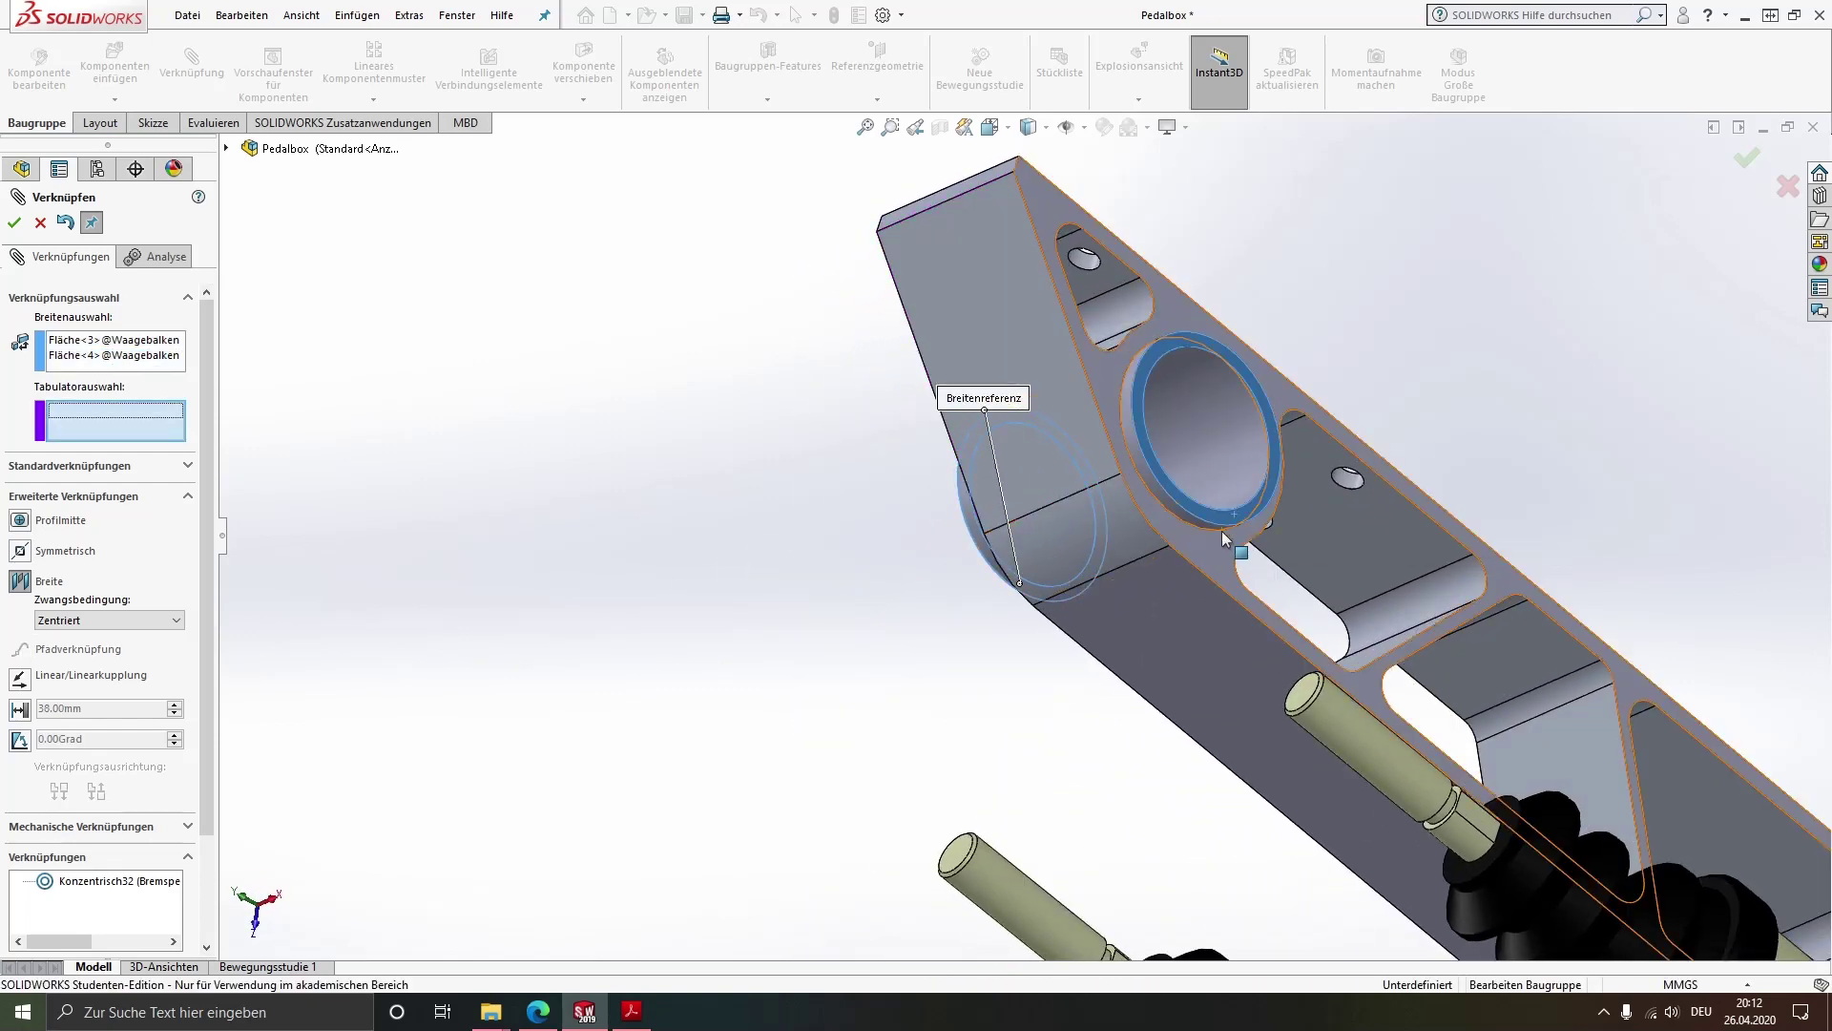
pyautogui.click(1176, 564)
pyautogui.moveTo(1177, 564); pyautogui.dragTo(1002, 636, button='middle')
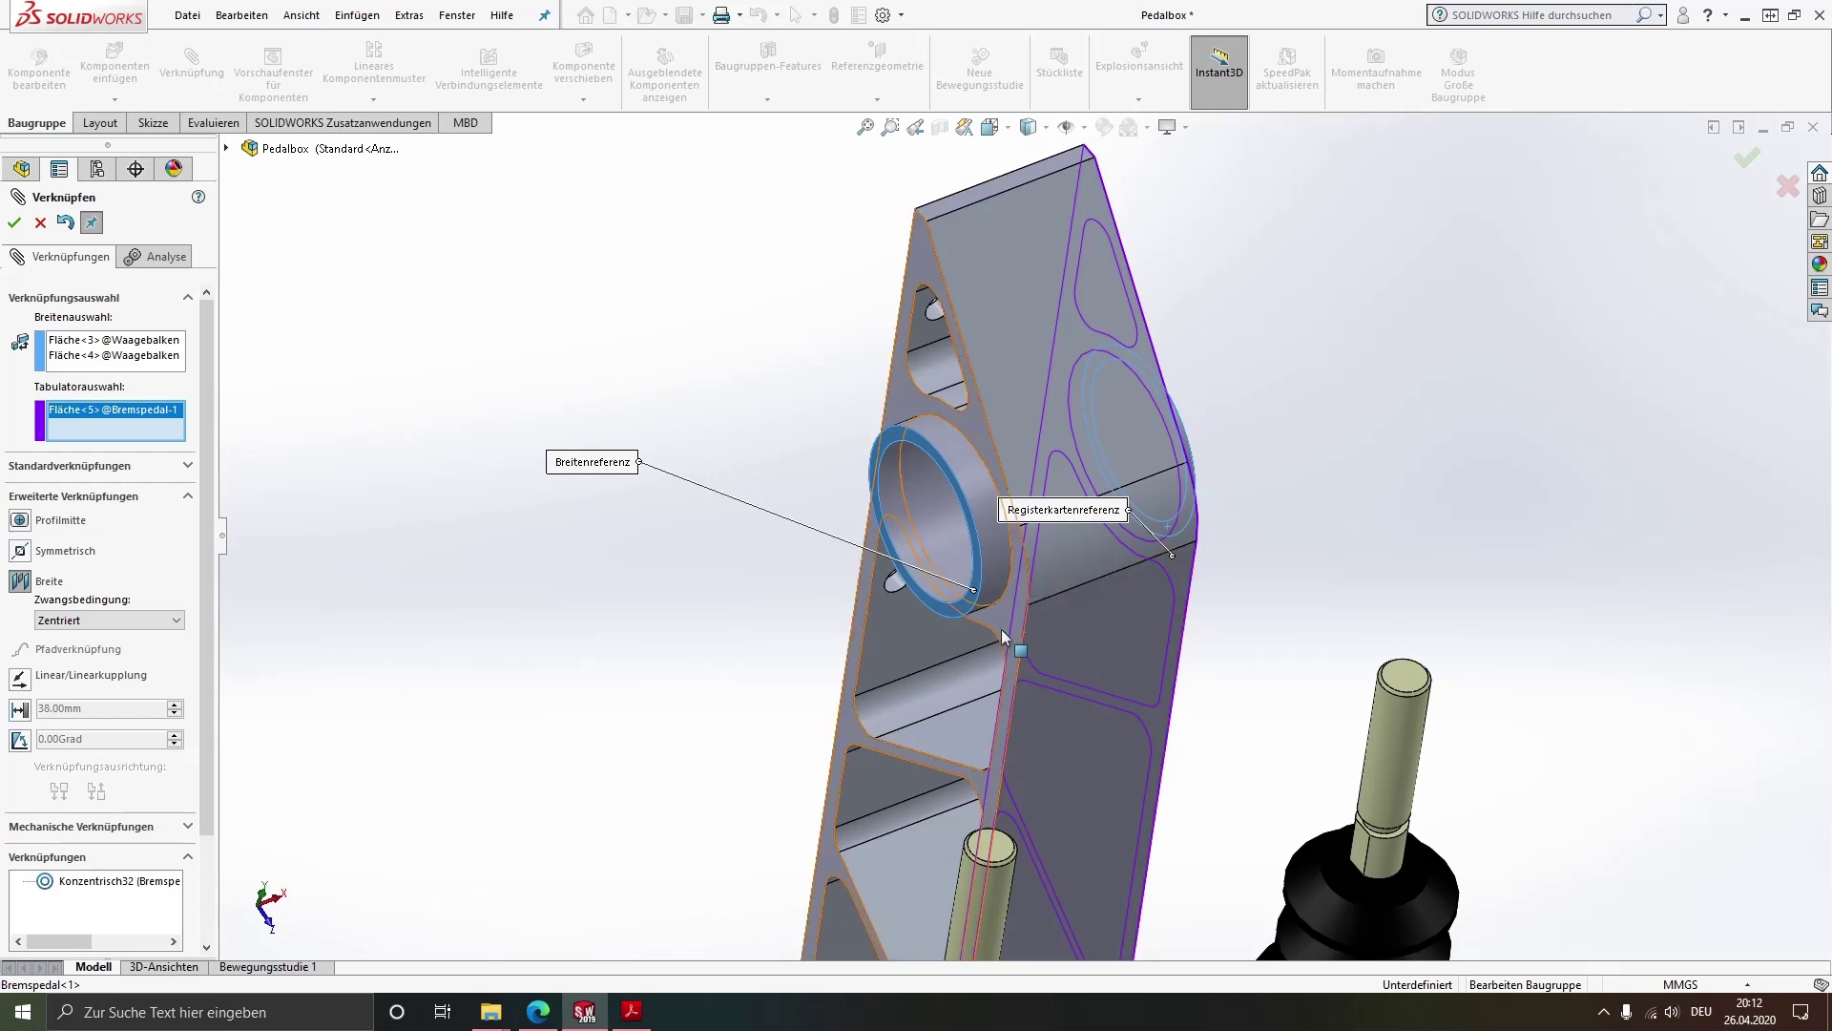
pyautogui.click(999, 622)
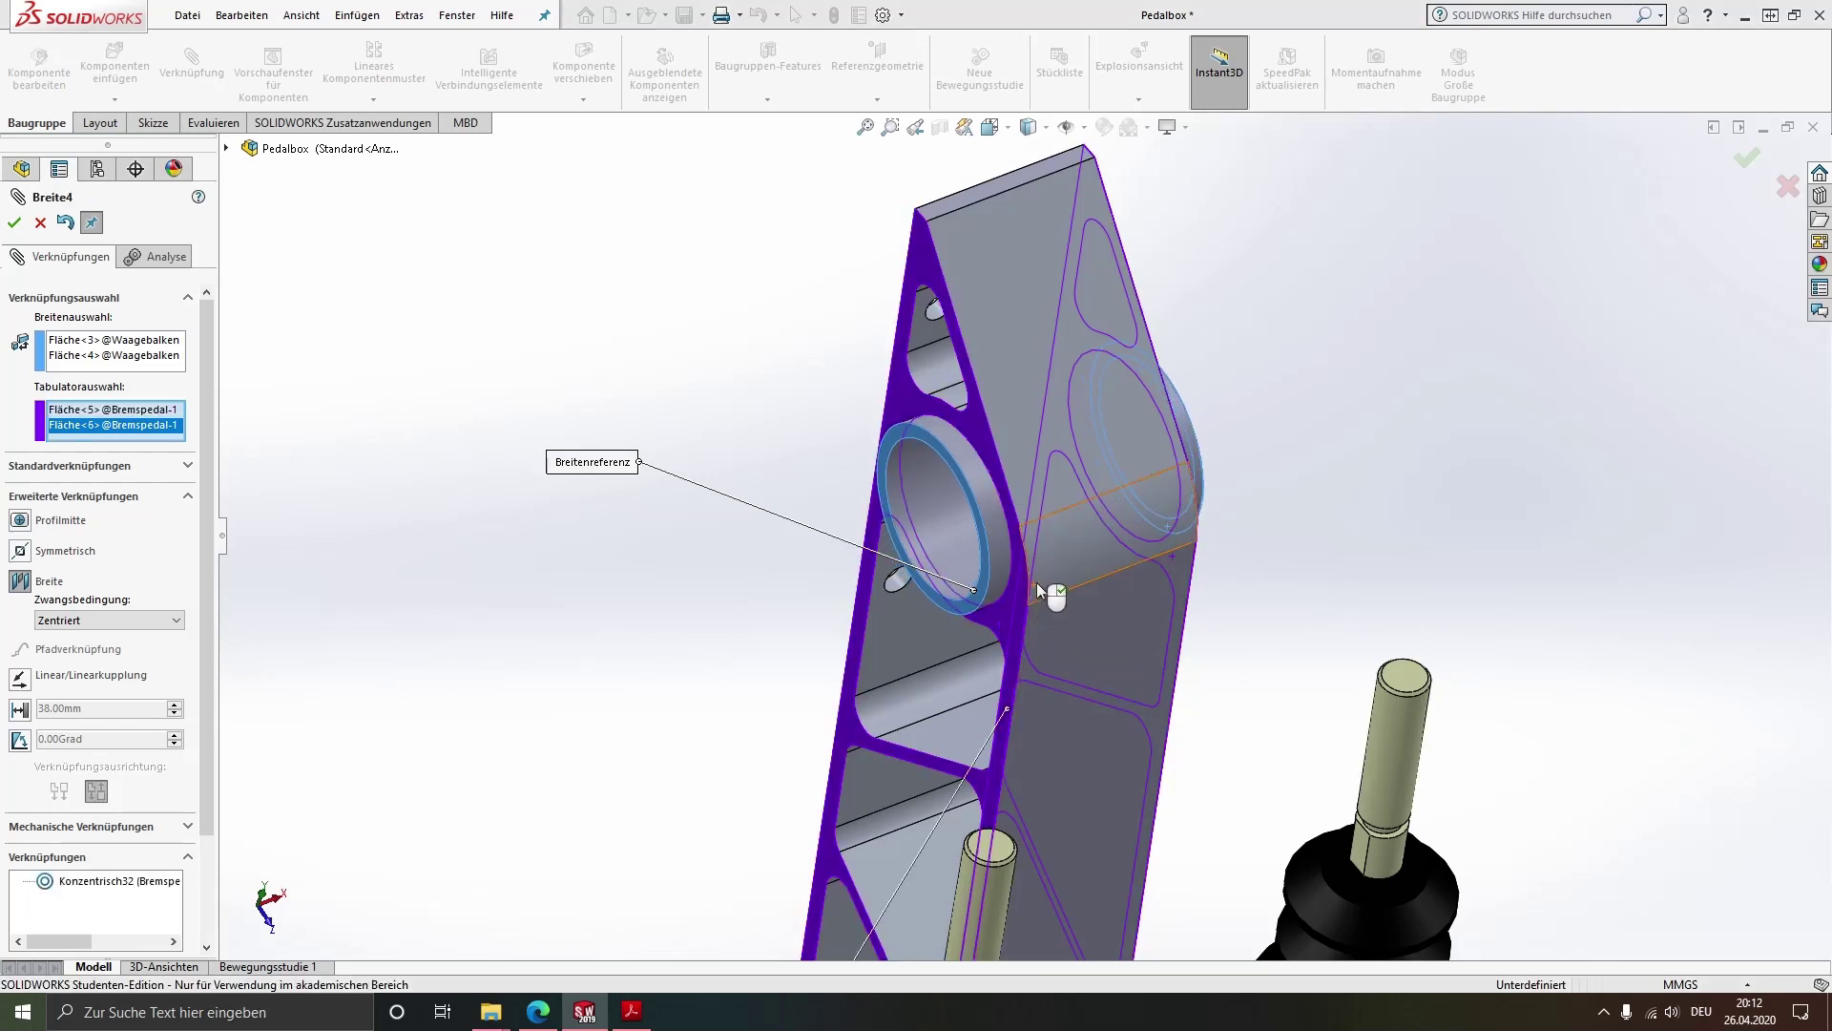
pyautogui.click(19, 221)
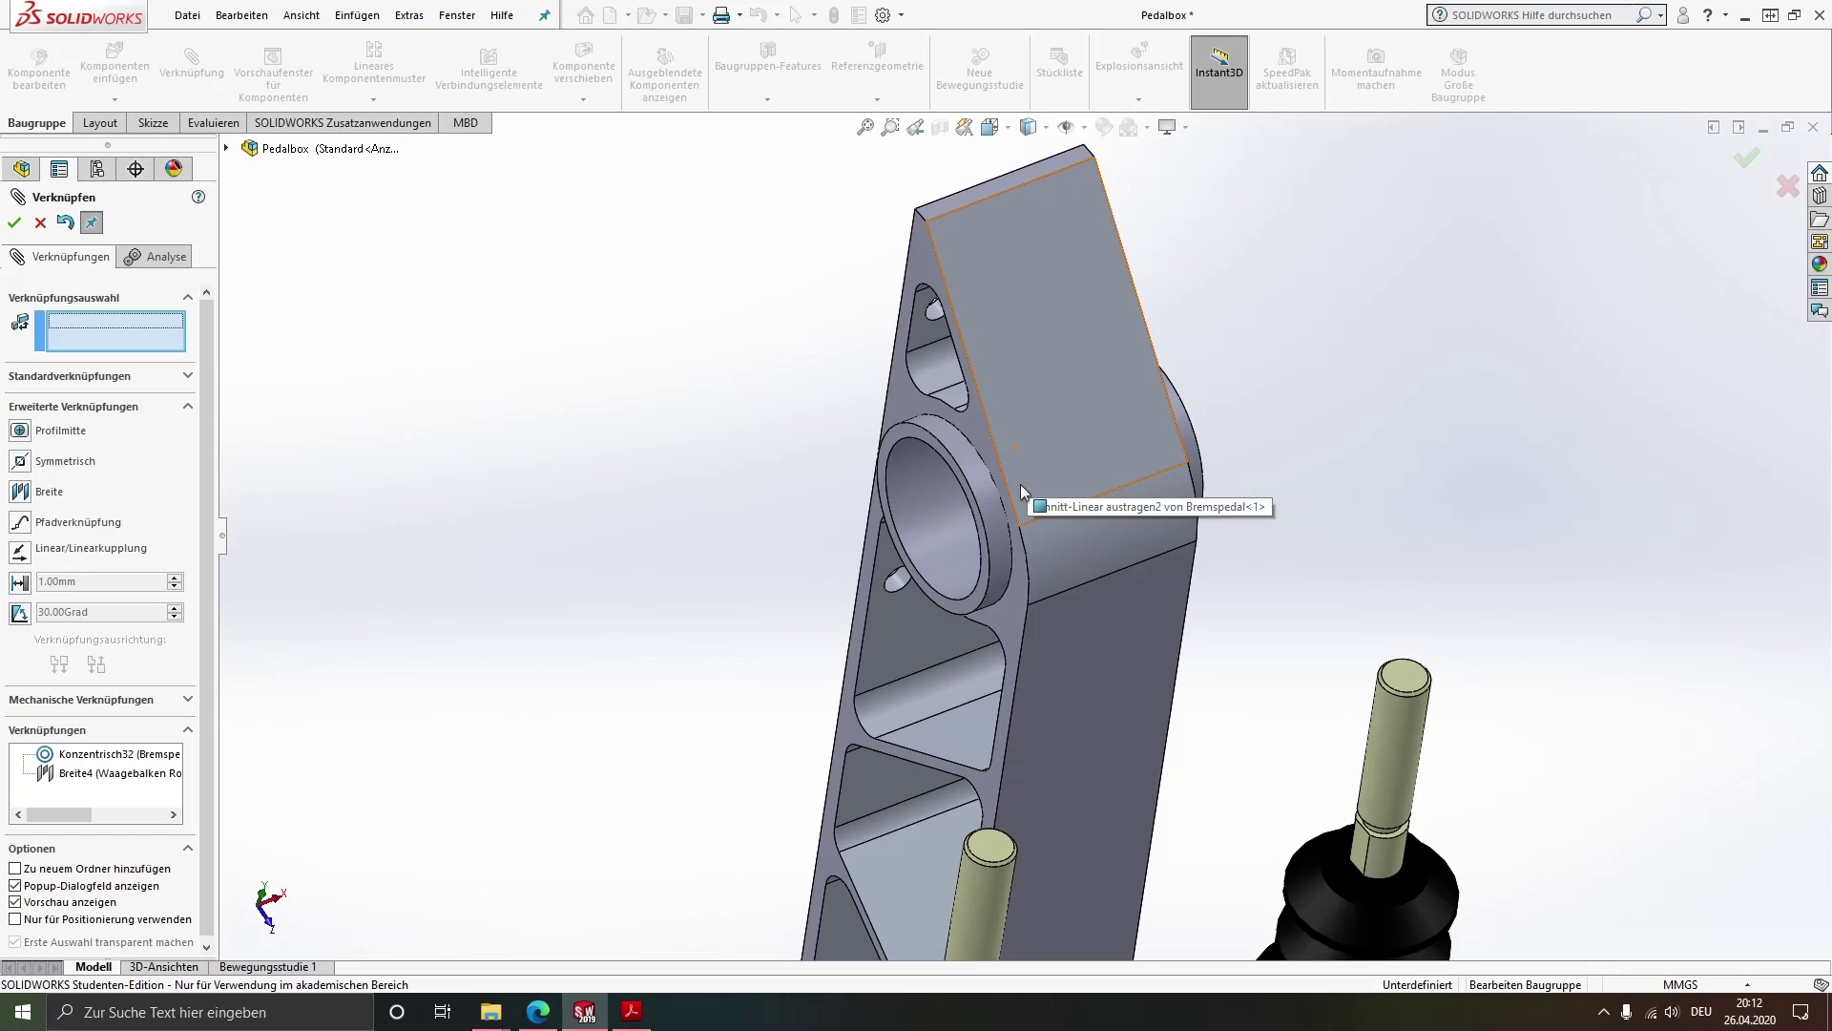
pyautogui.press('Escape')
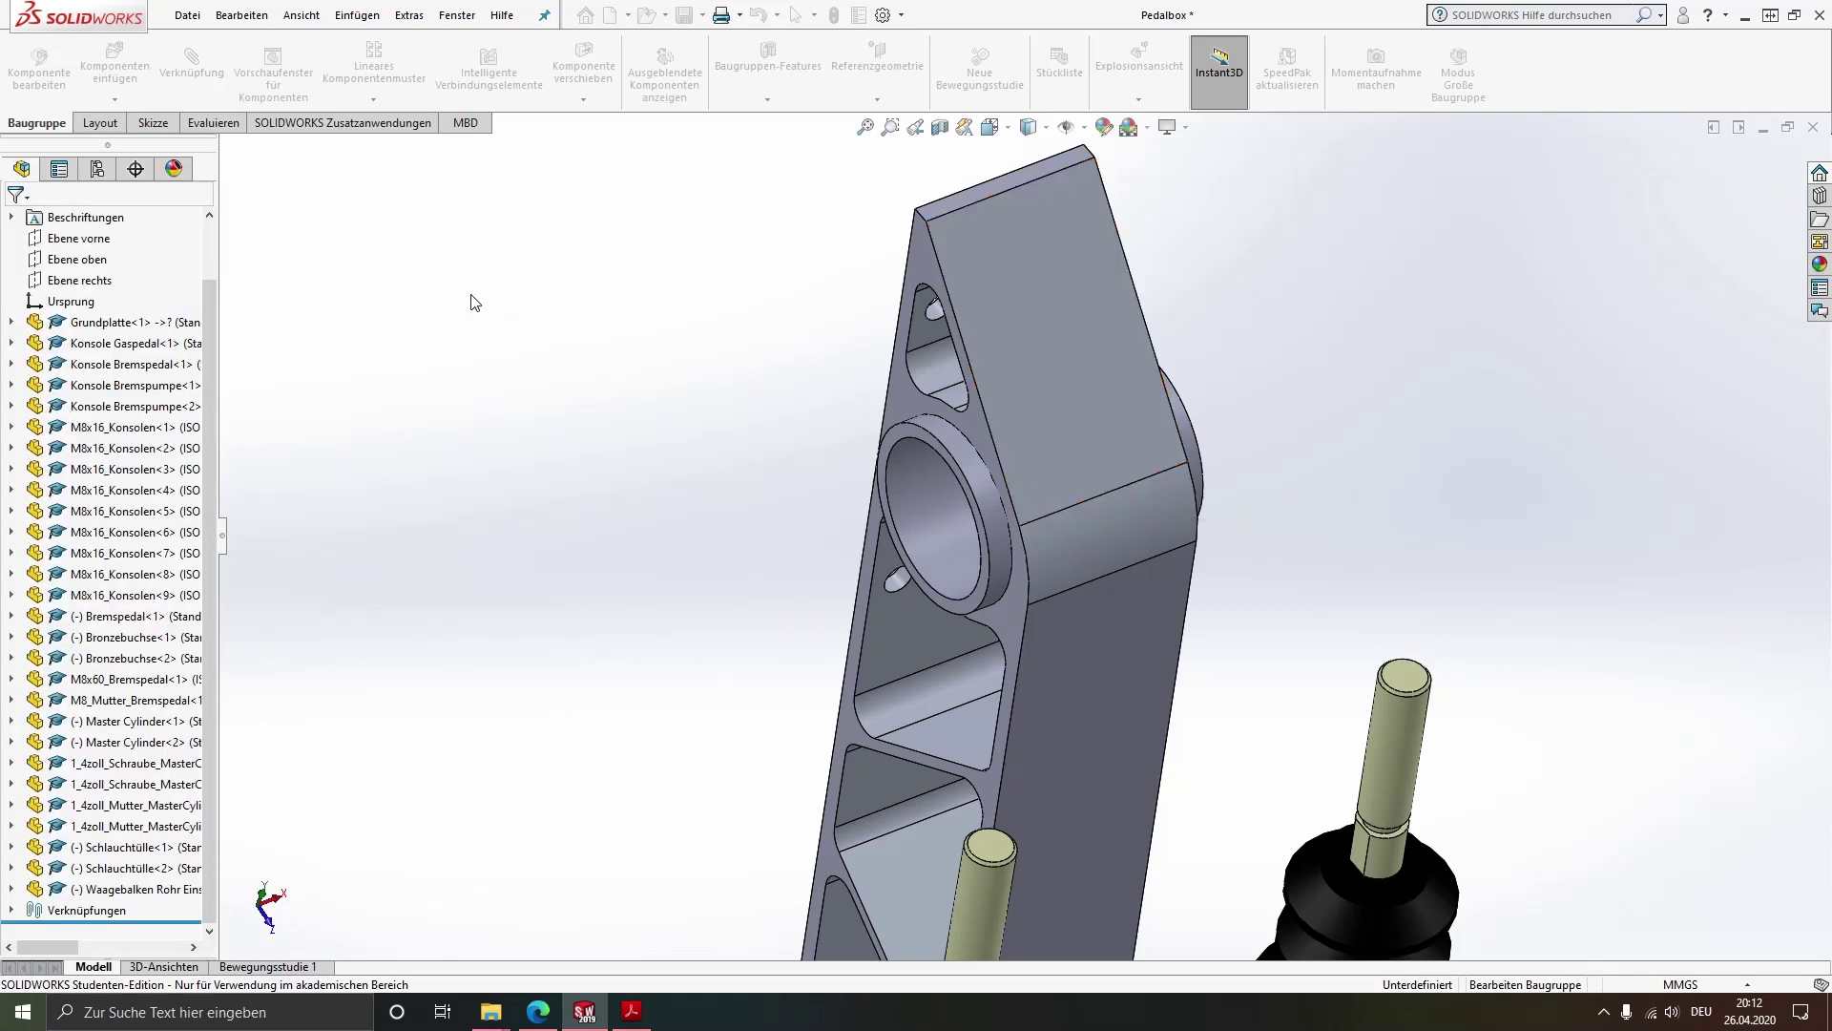
pyautogui.click(95, 49)
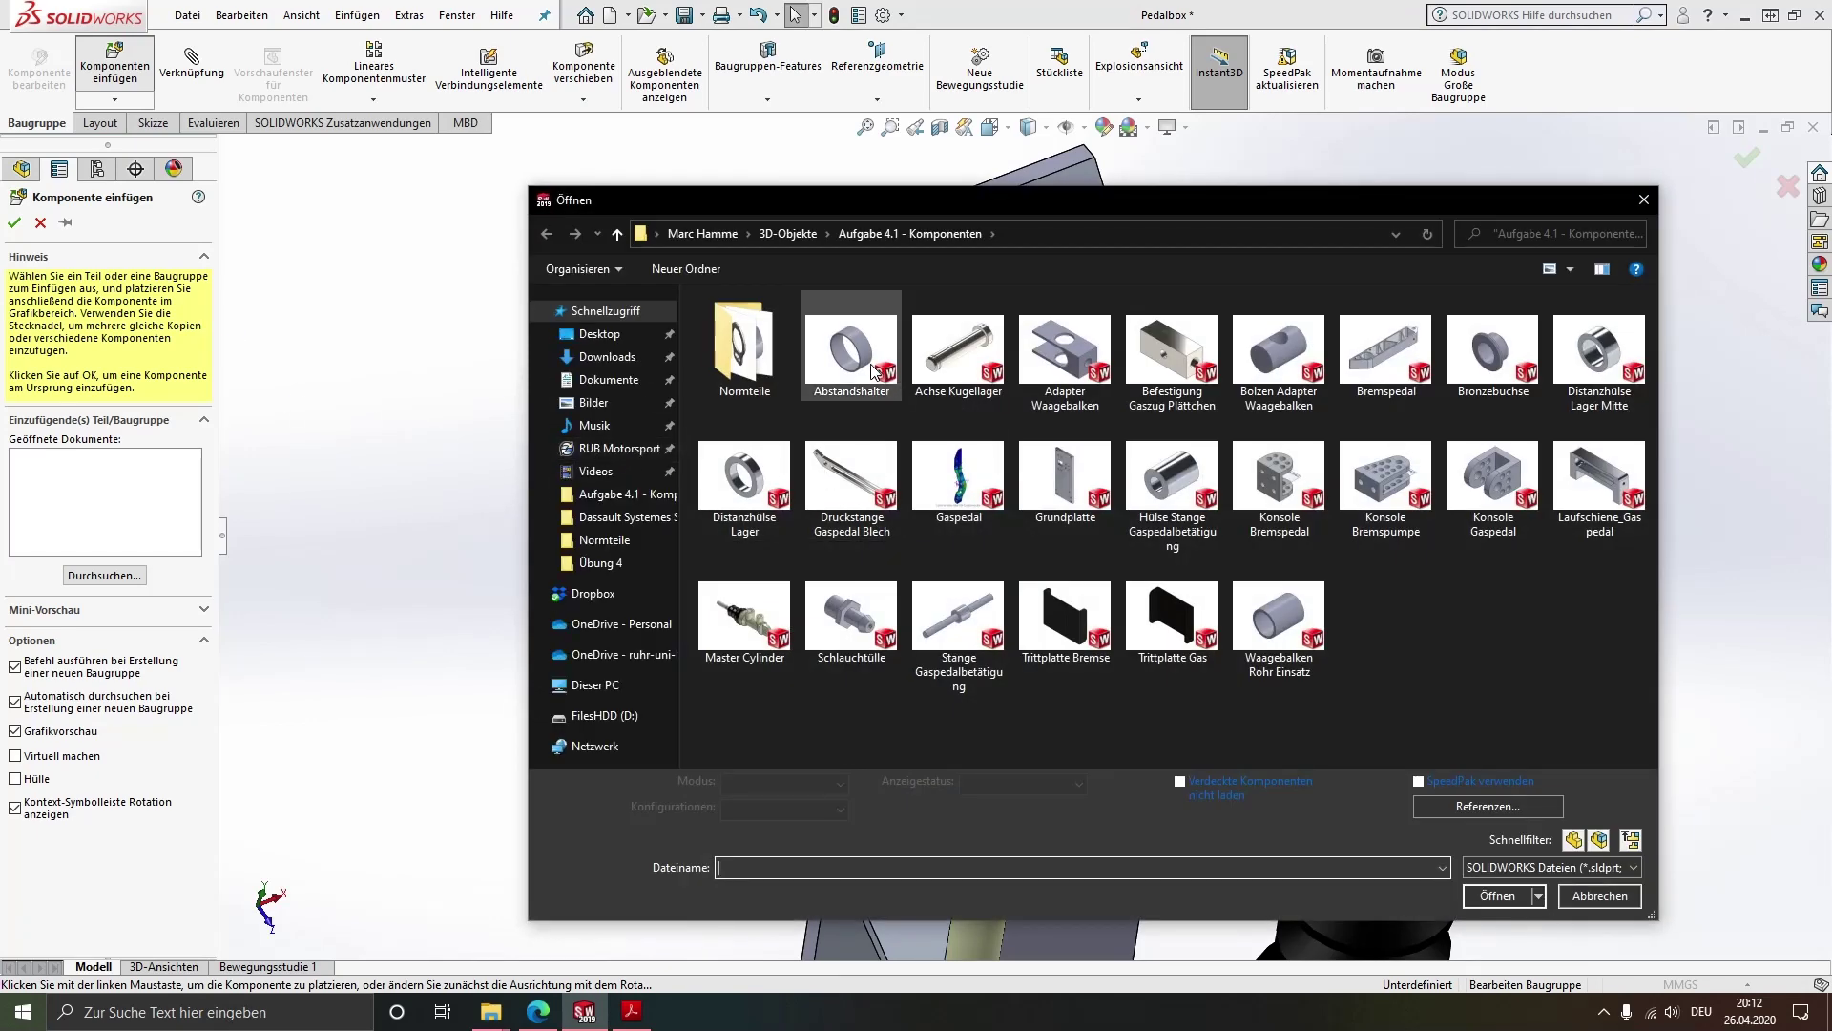
# Insert two Abstandshalter spacers, one on each side of the pedal
pyautogui.click(854, 358)
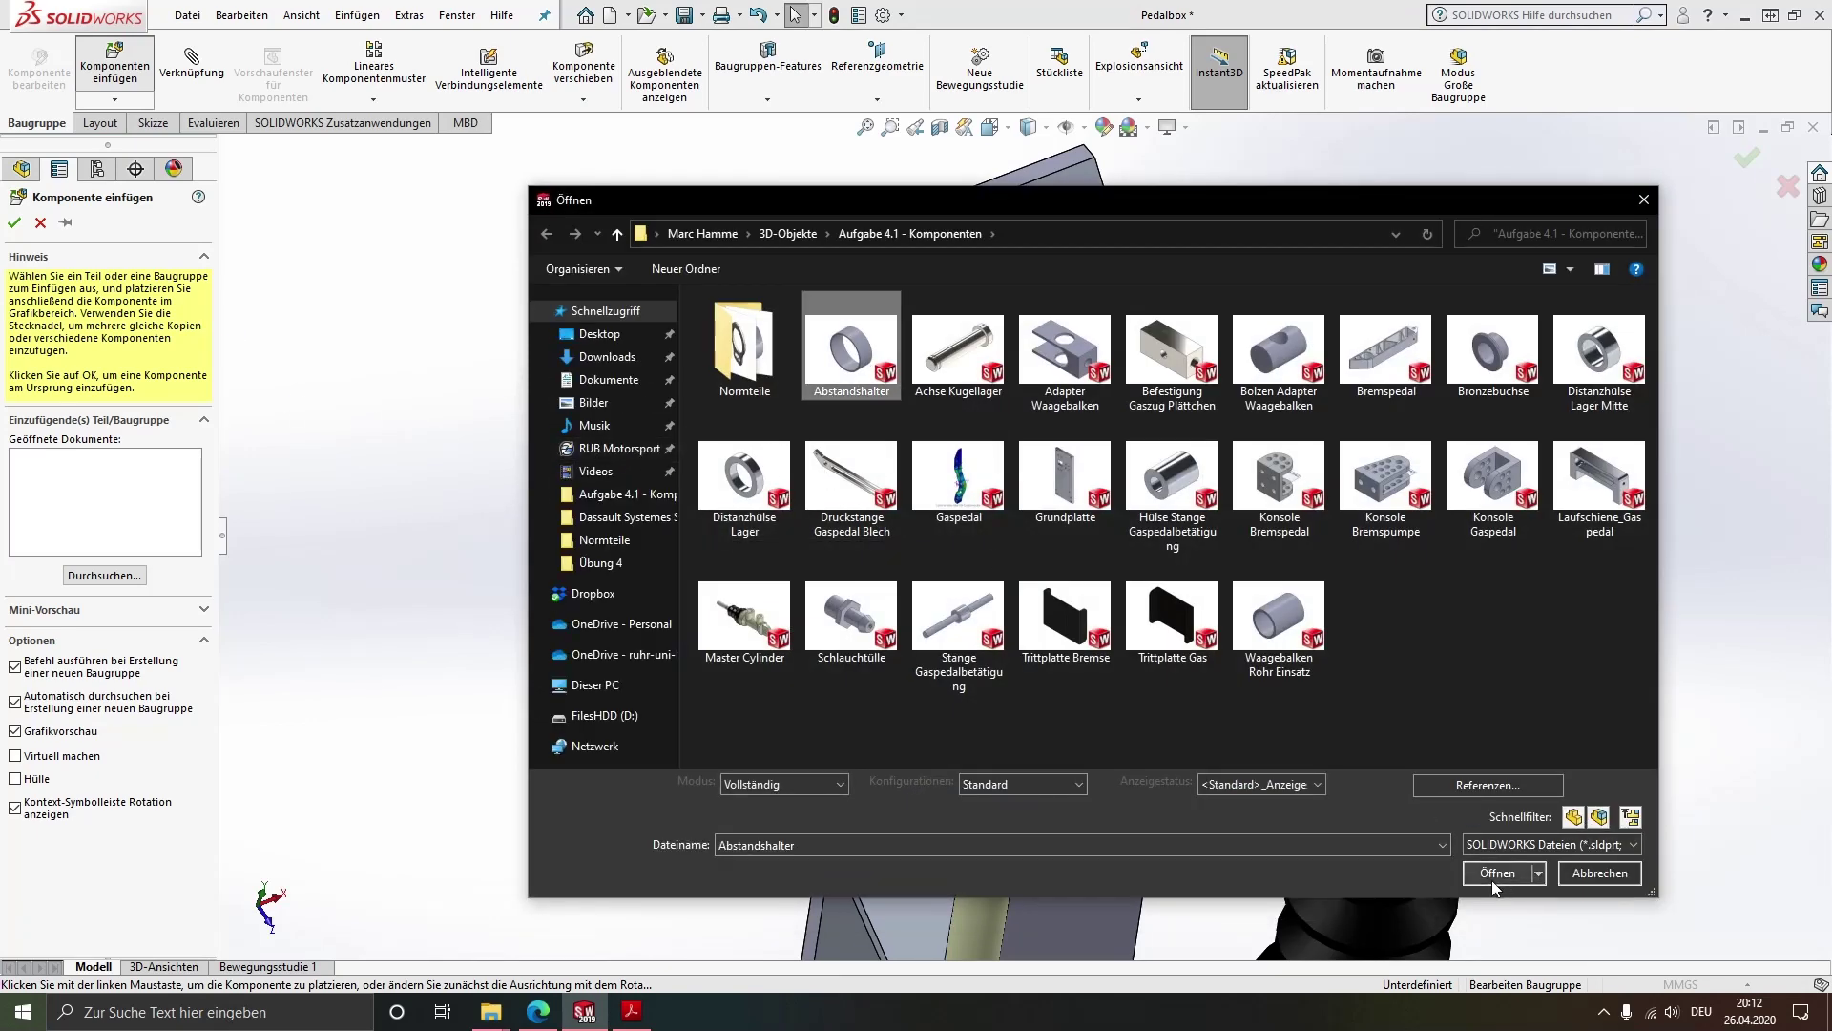
pyautogui.click(1494, 879)
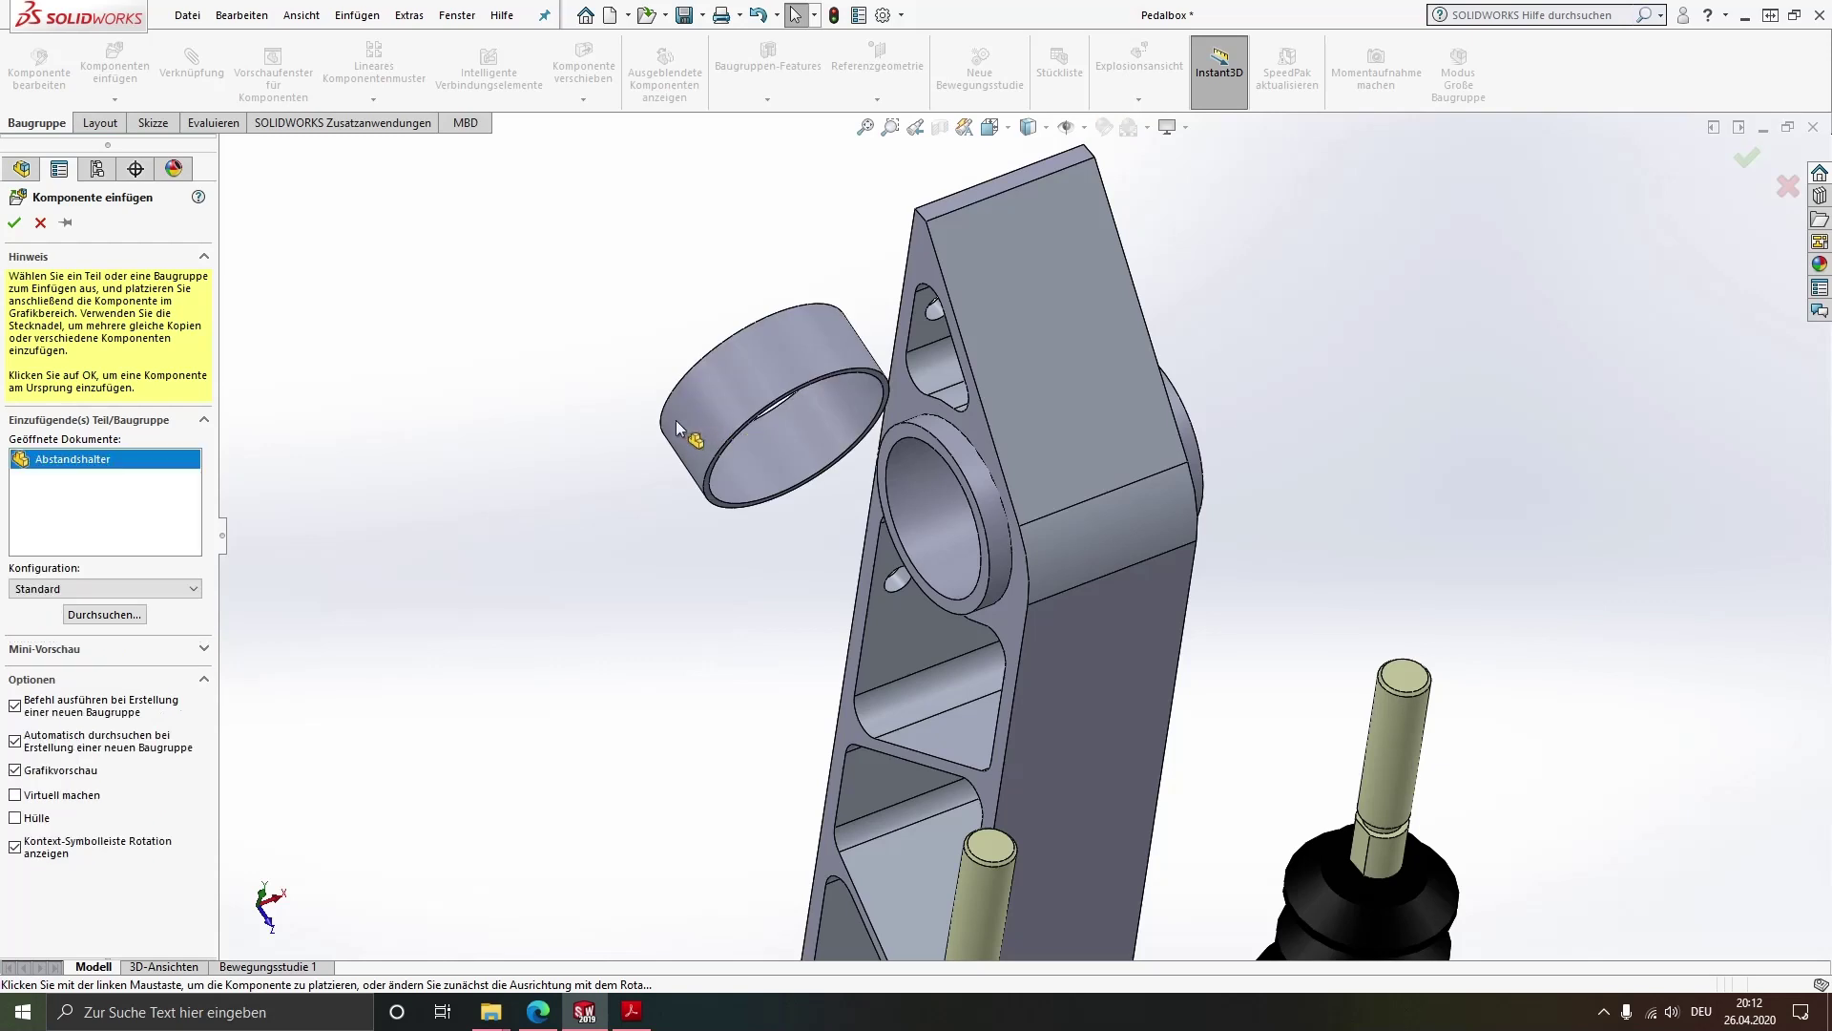
pyautogui.click(665, 422)
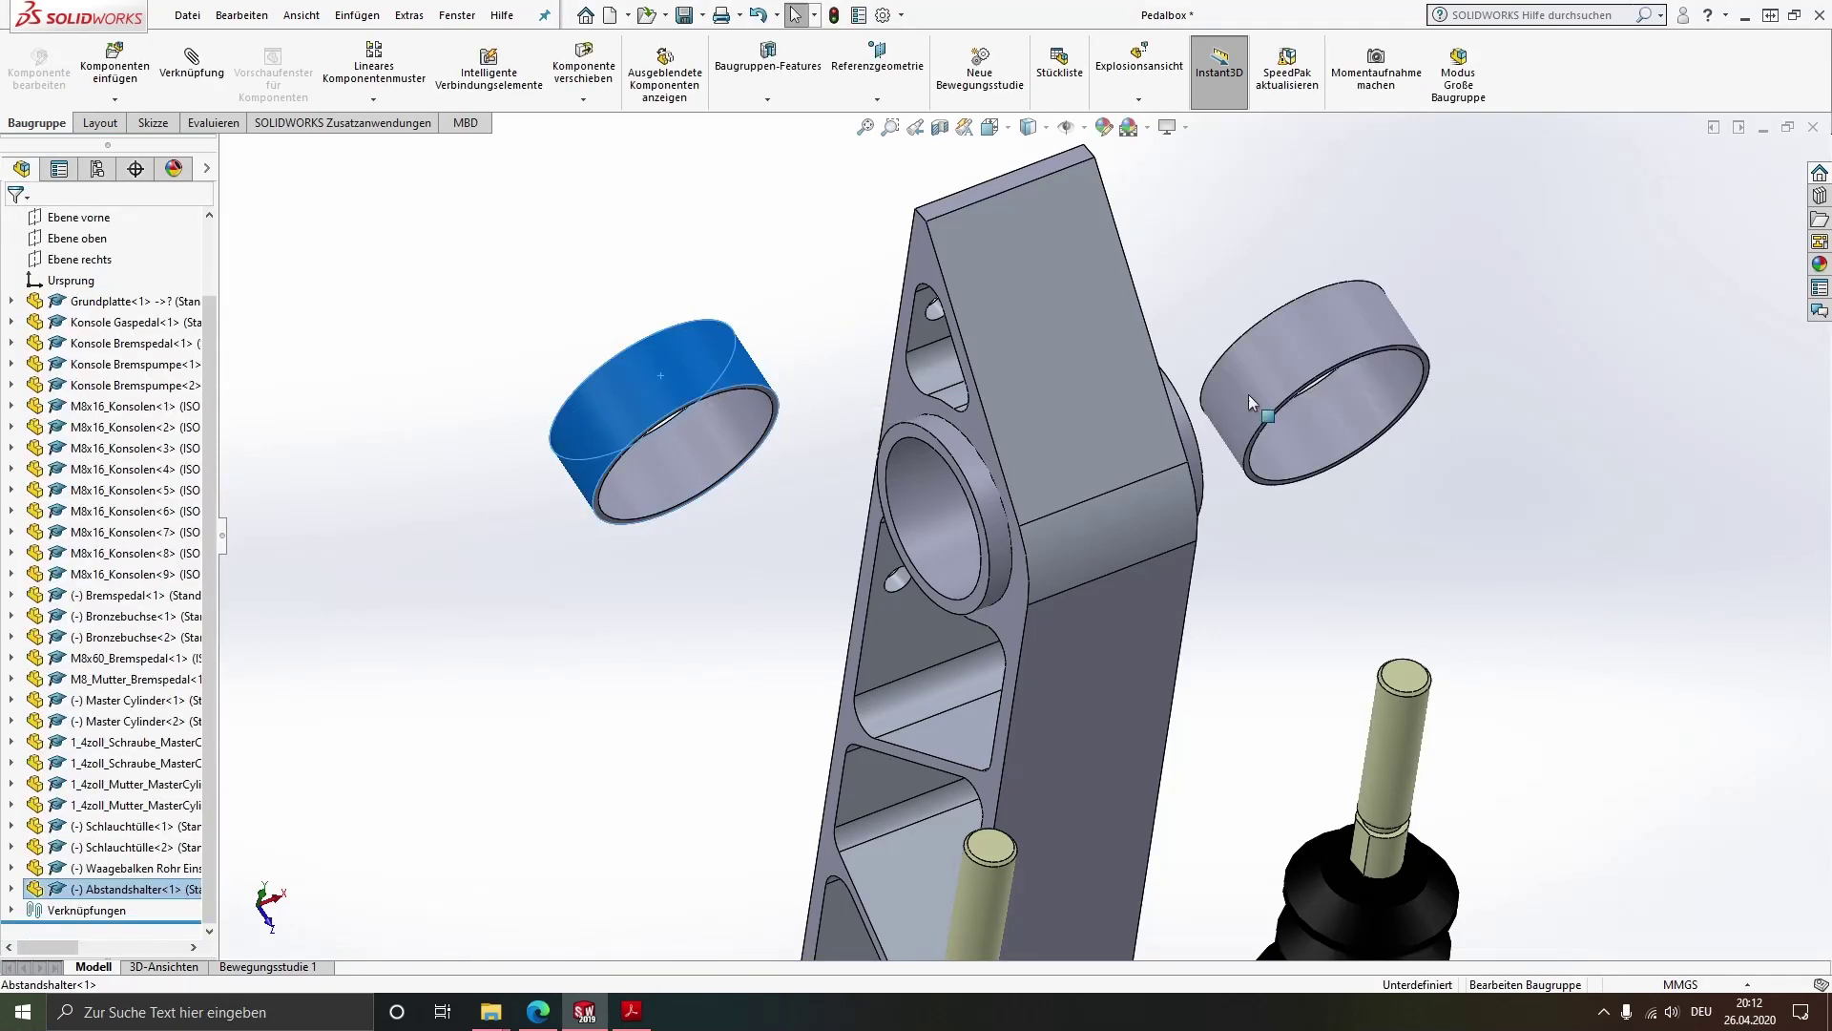
pyautogui.click(1250, 401)
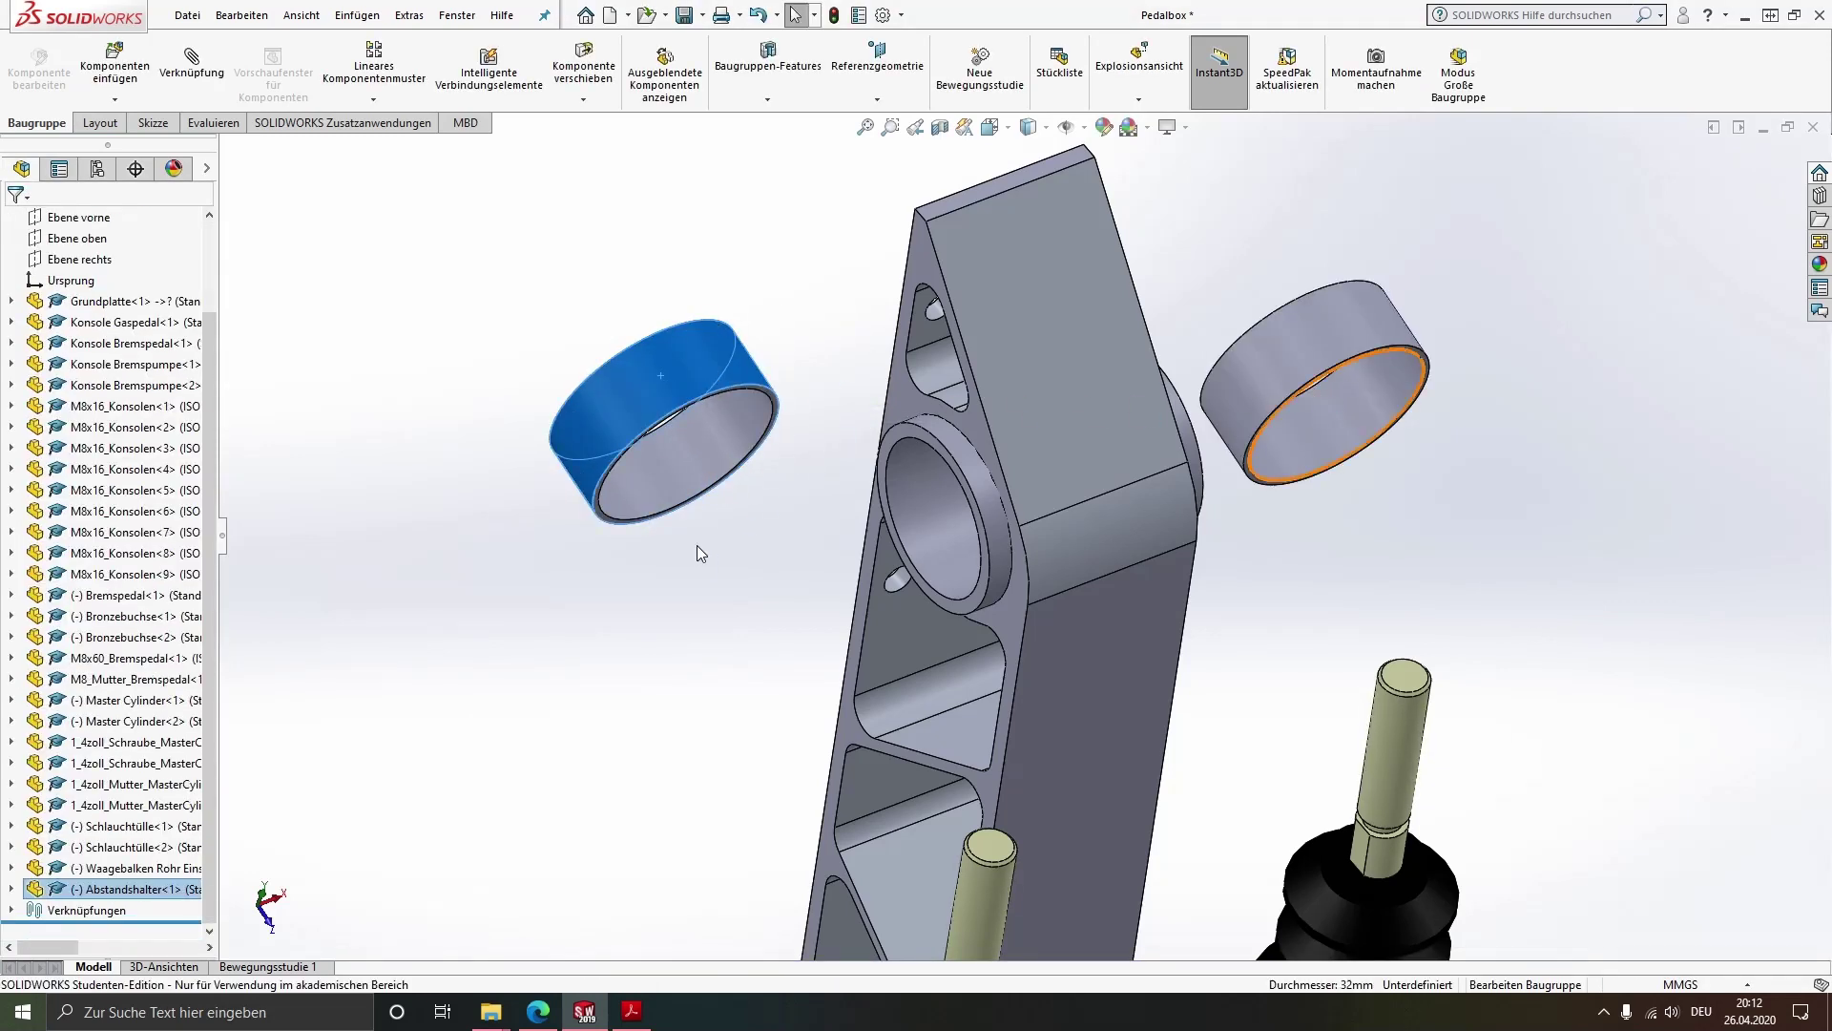
# Mate both spacers concentric with the pedal's upper bore
pyautogui.click(191, 65)
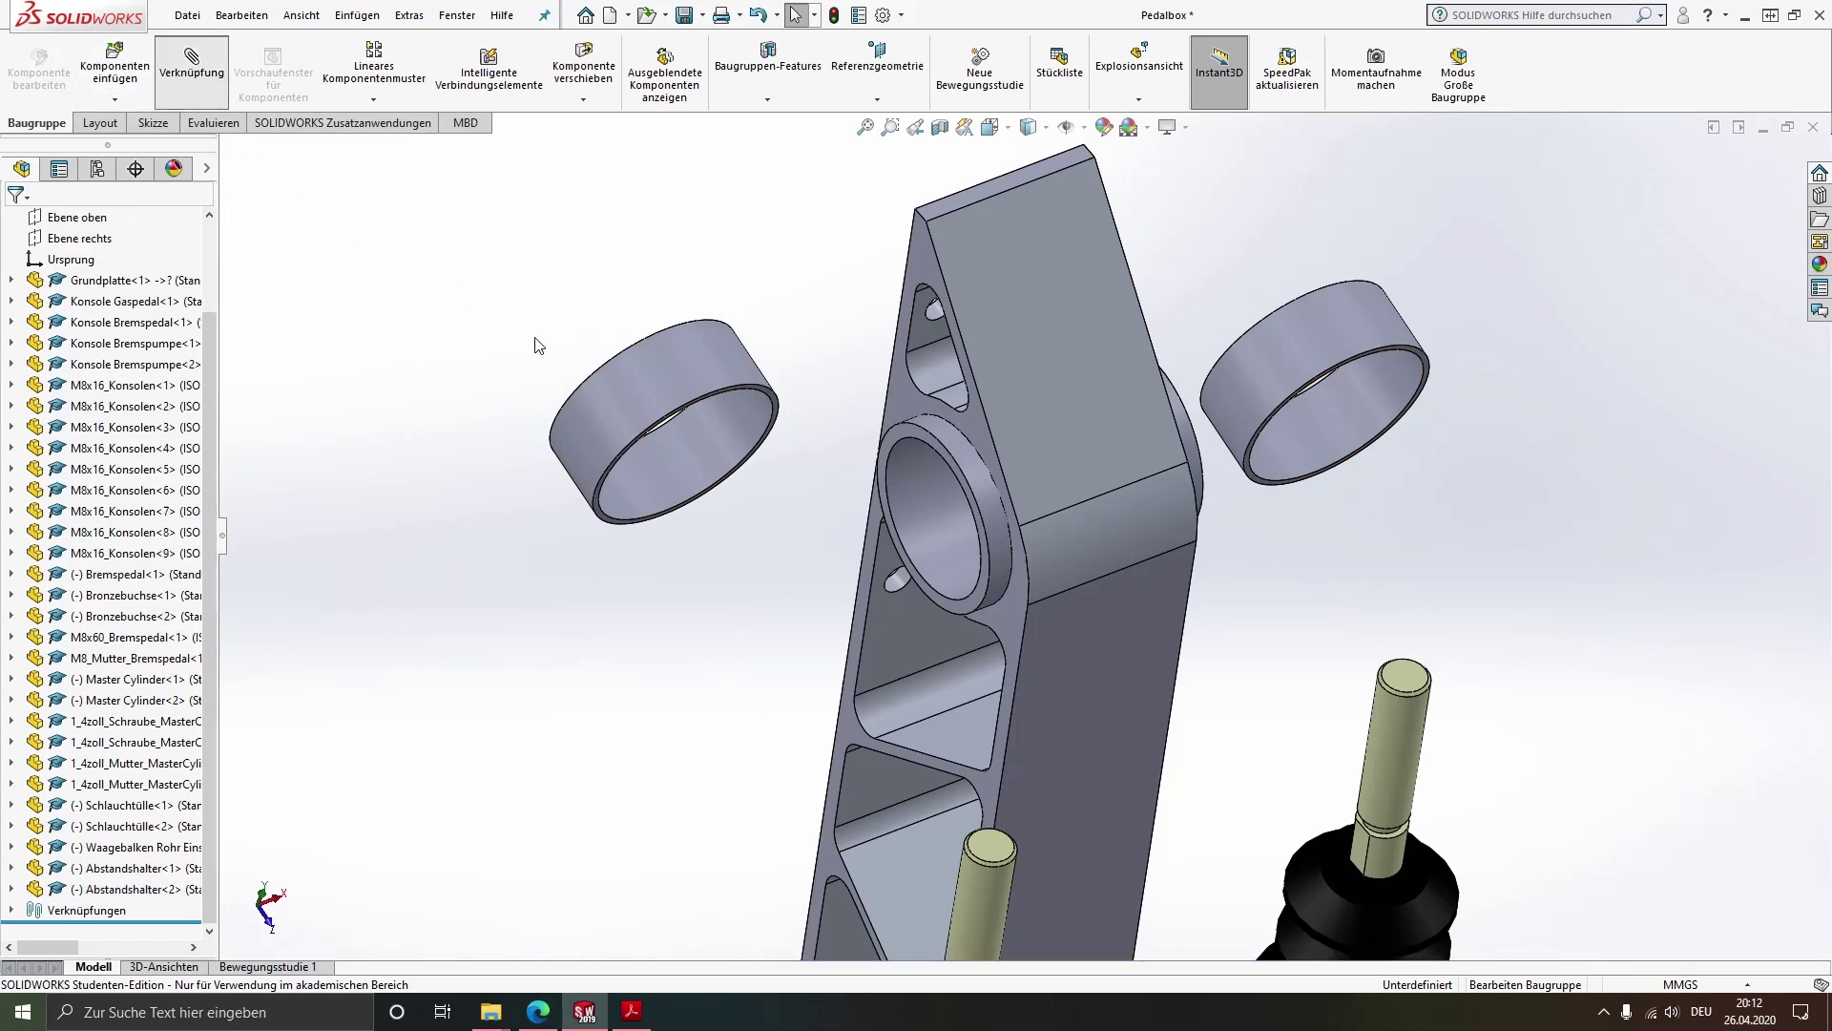
pyautogui.click(706, 462)
pyautogui.click(951, 439)
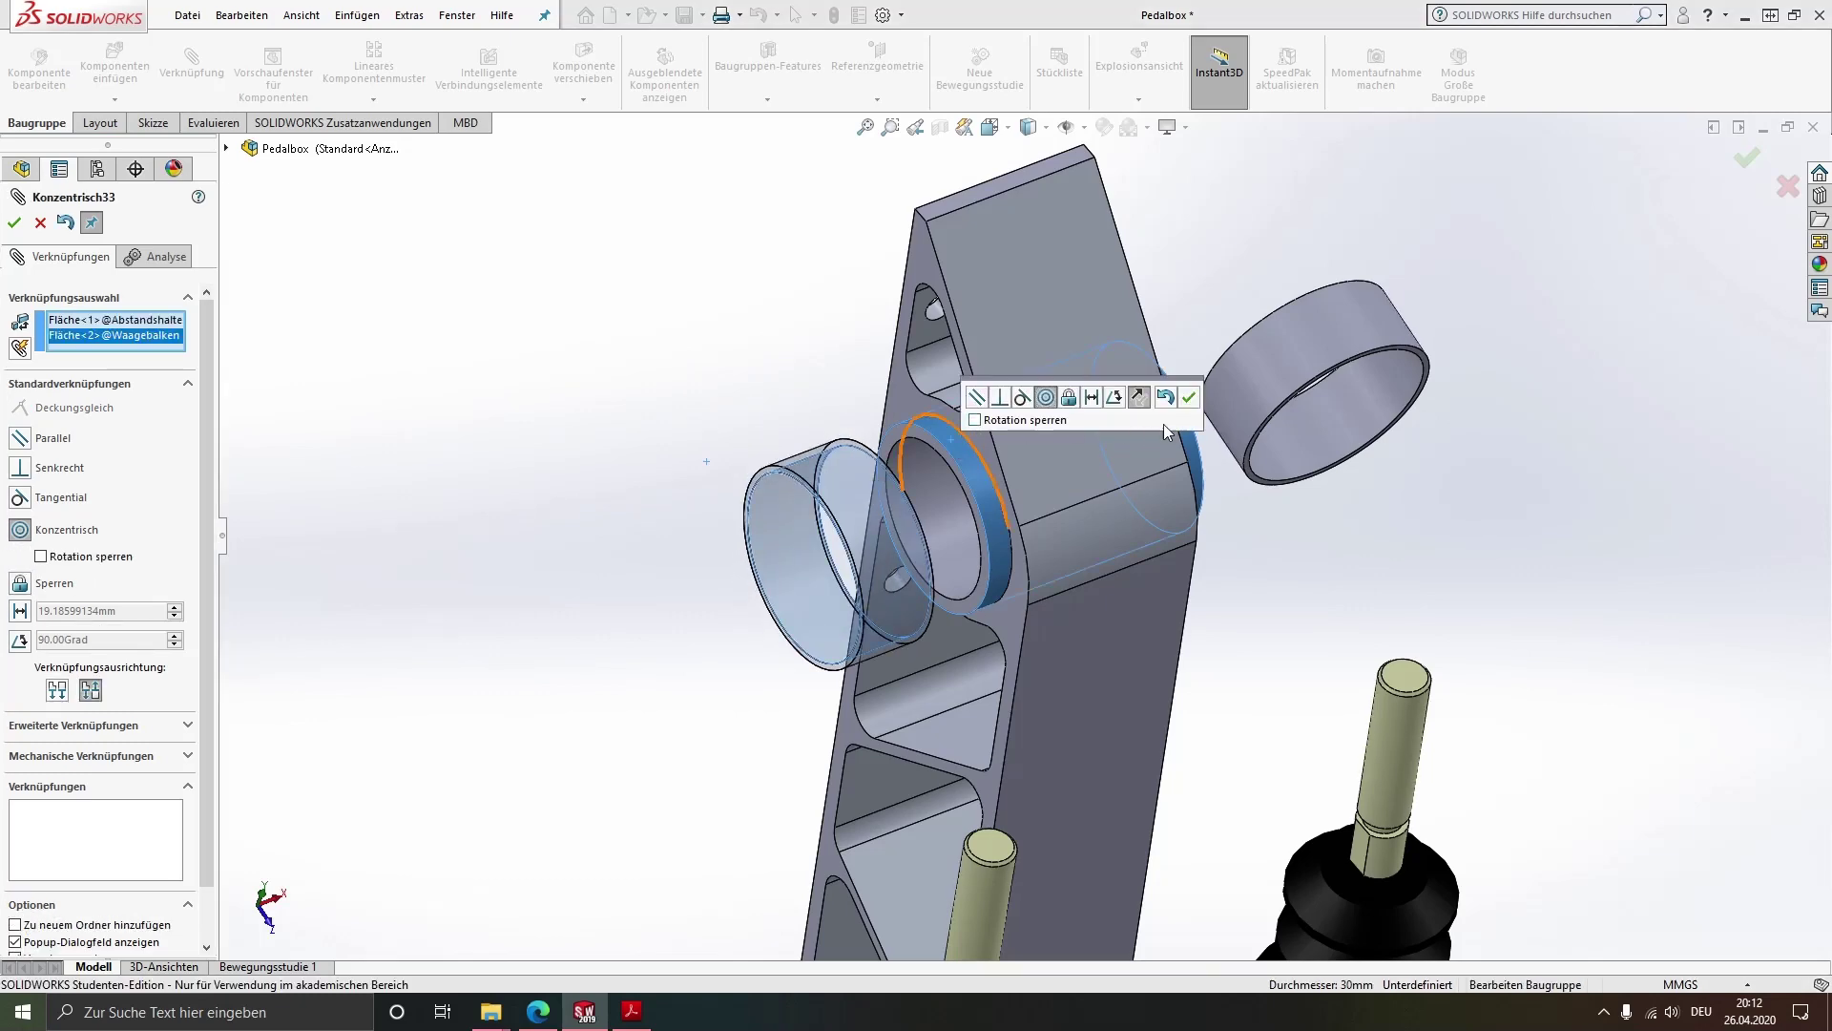
pyautogui.click(1190, 397)
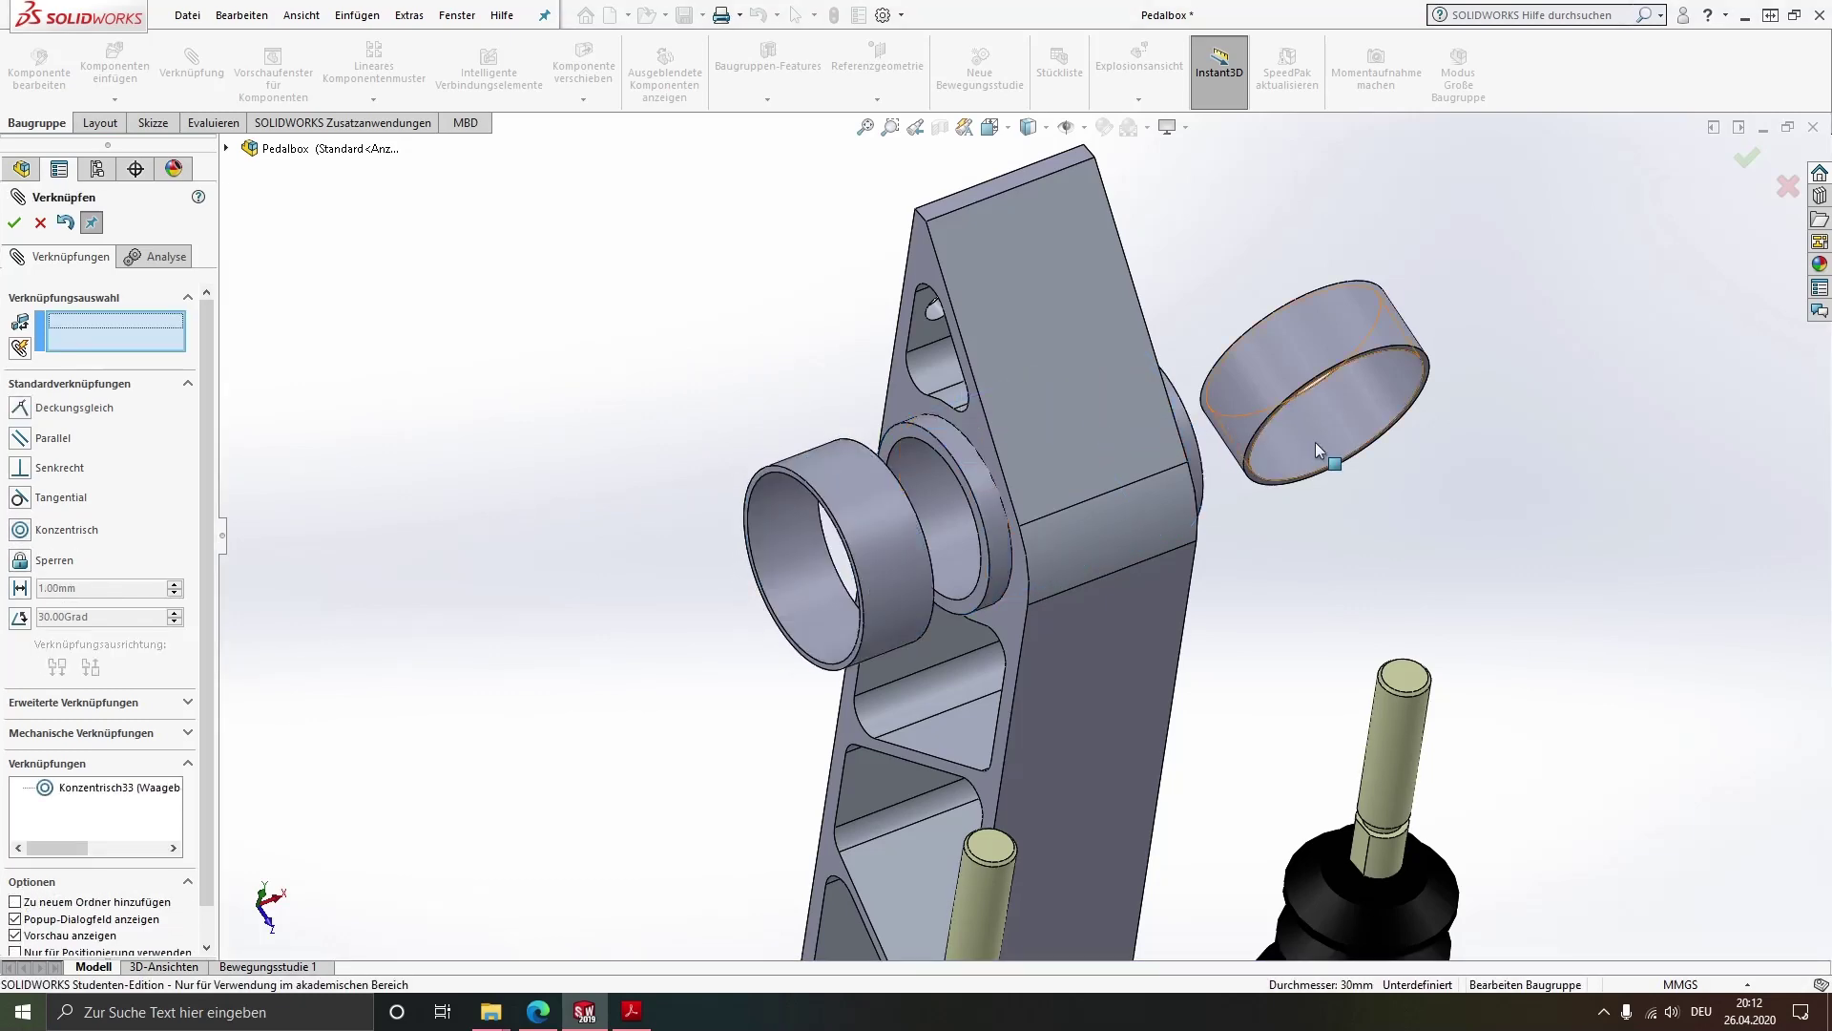
pyautogui.click(1315, 448)
pyautogui.moveTo(1161, 465); pyautogui.dragTo(1101, 433, button='middle')
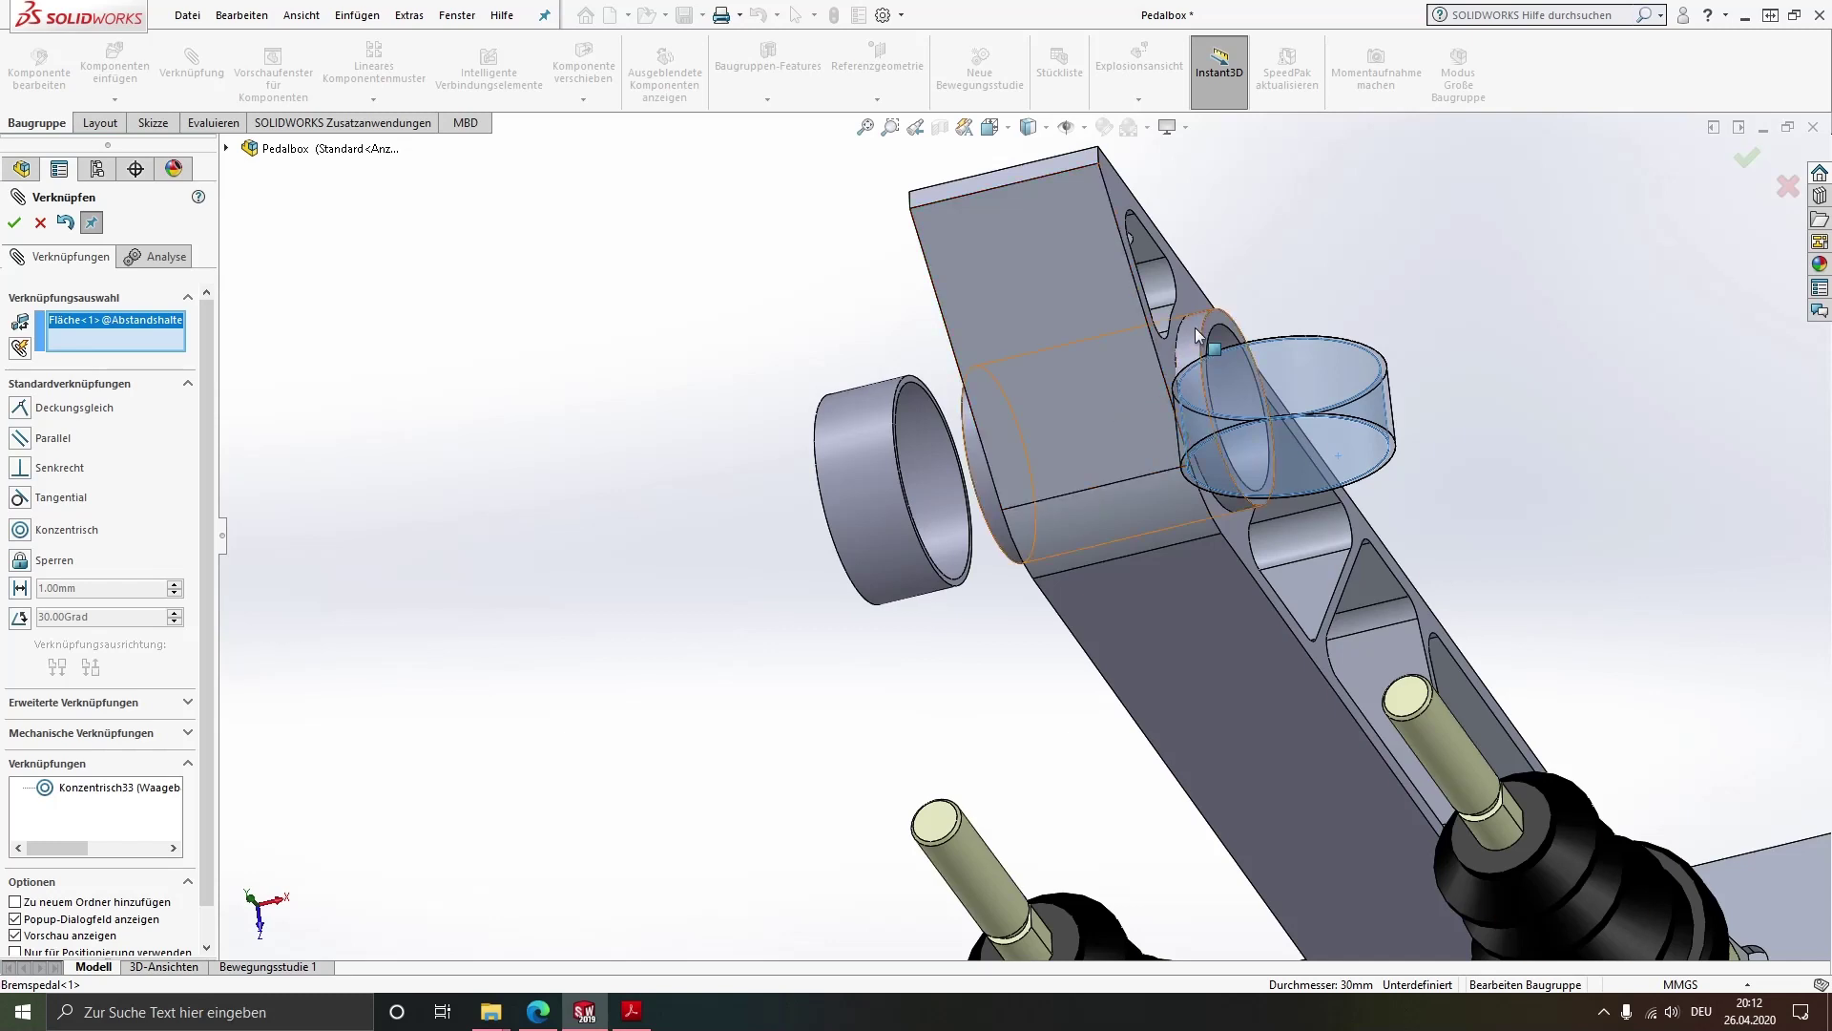
pyautogui.click(1194, 328)
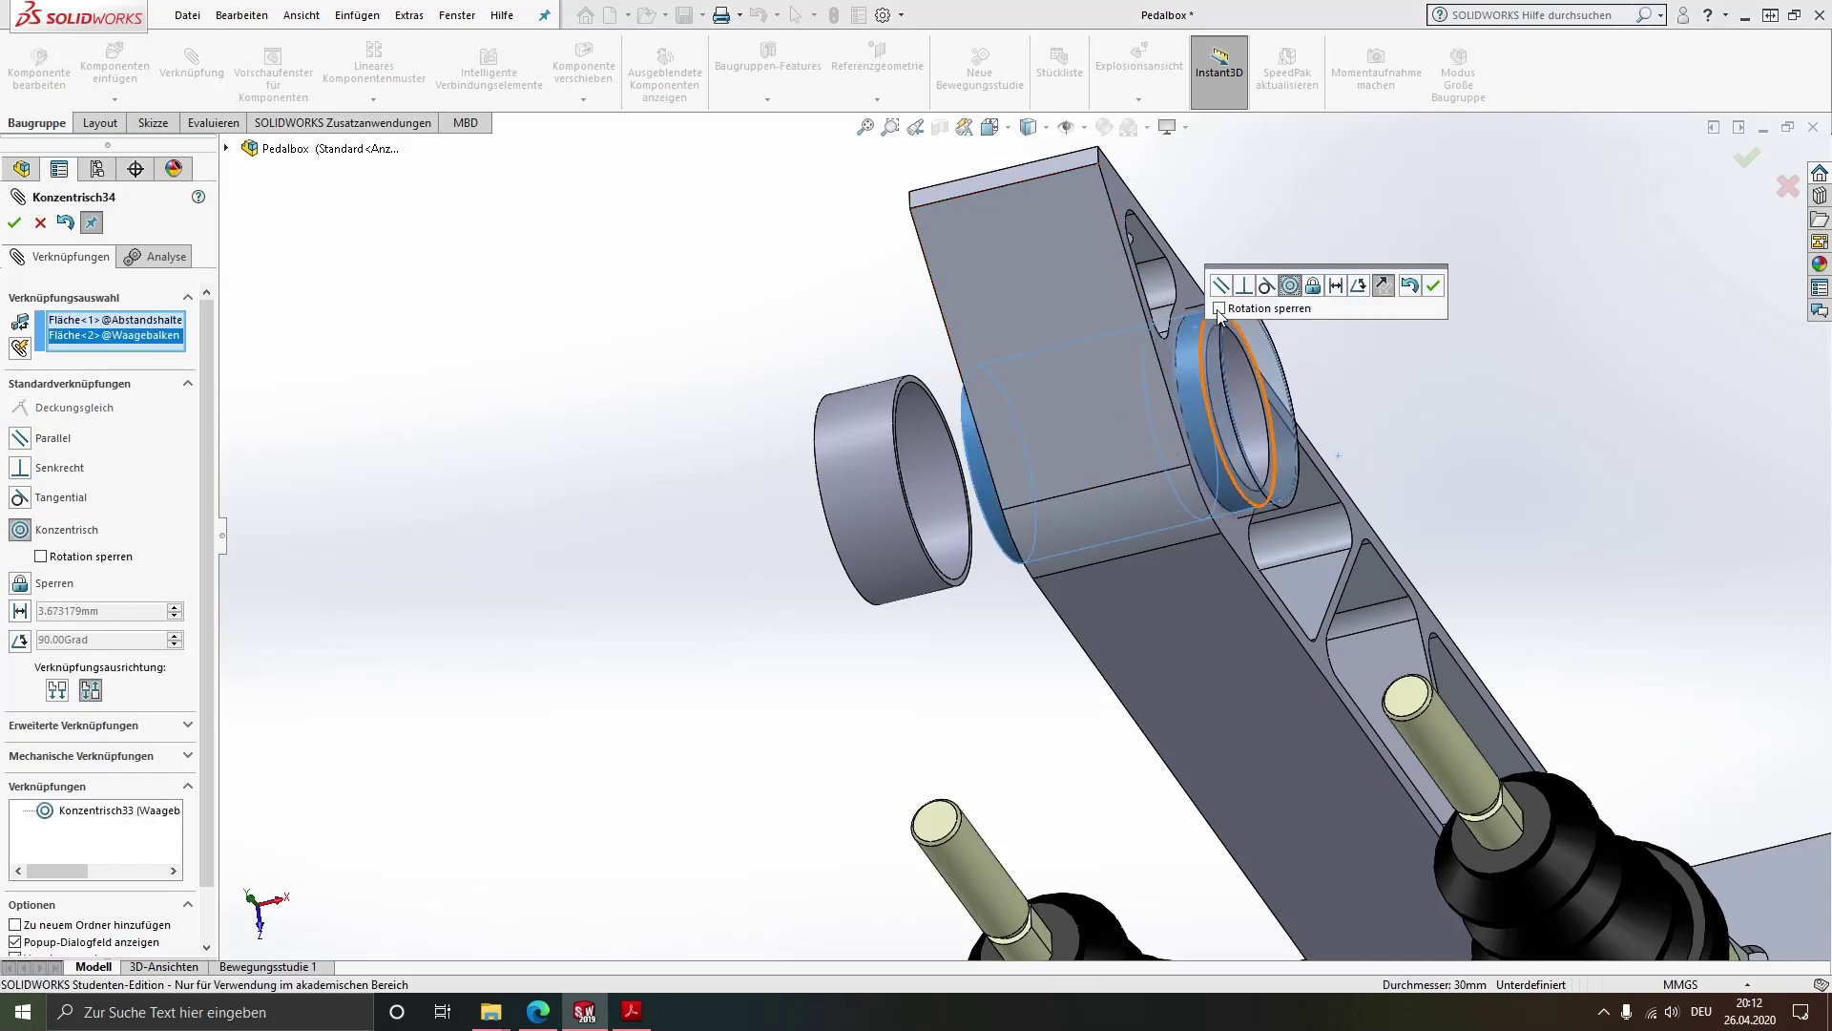
pyautogui.click(1434, 285)
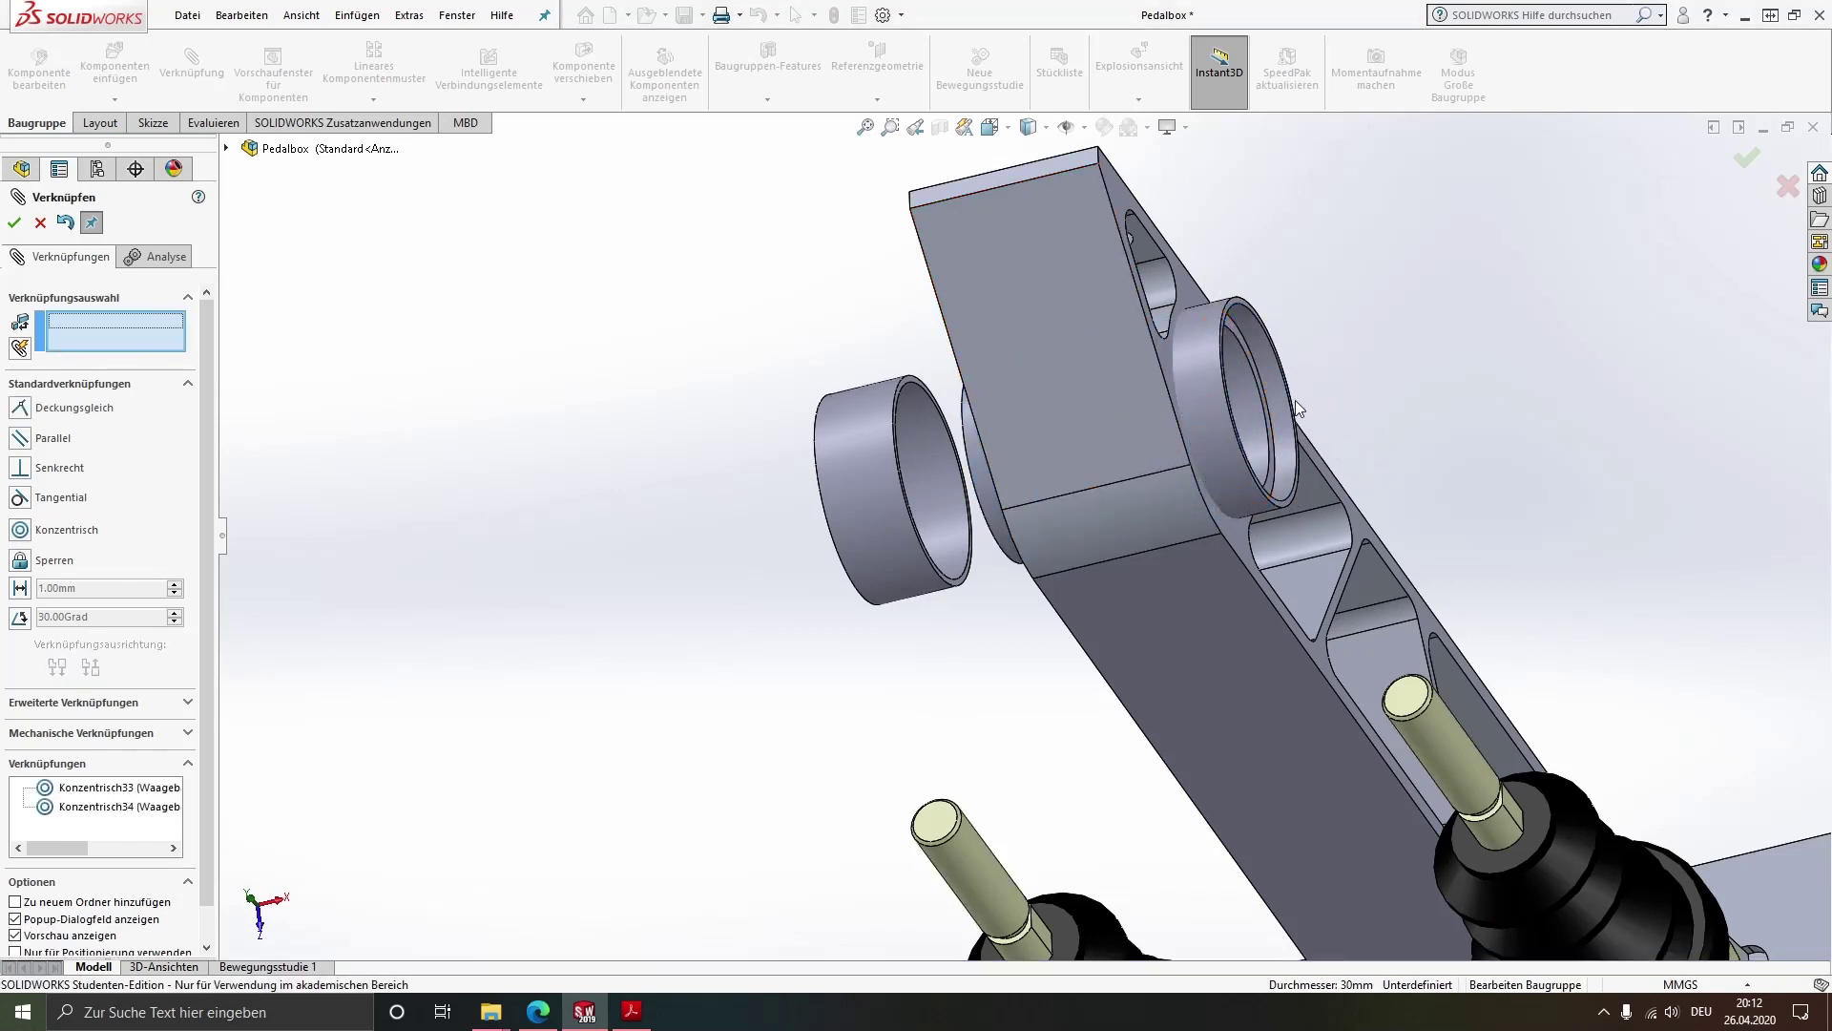
# Seat the right spacer's end face flush against the pedal side face
pyautogui.moveTo(1201, 410); pyautogui.dragTo(1371, 362)
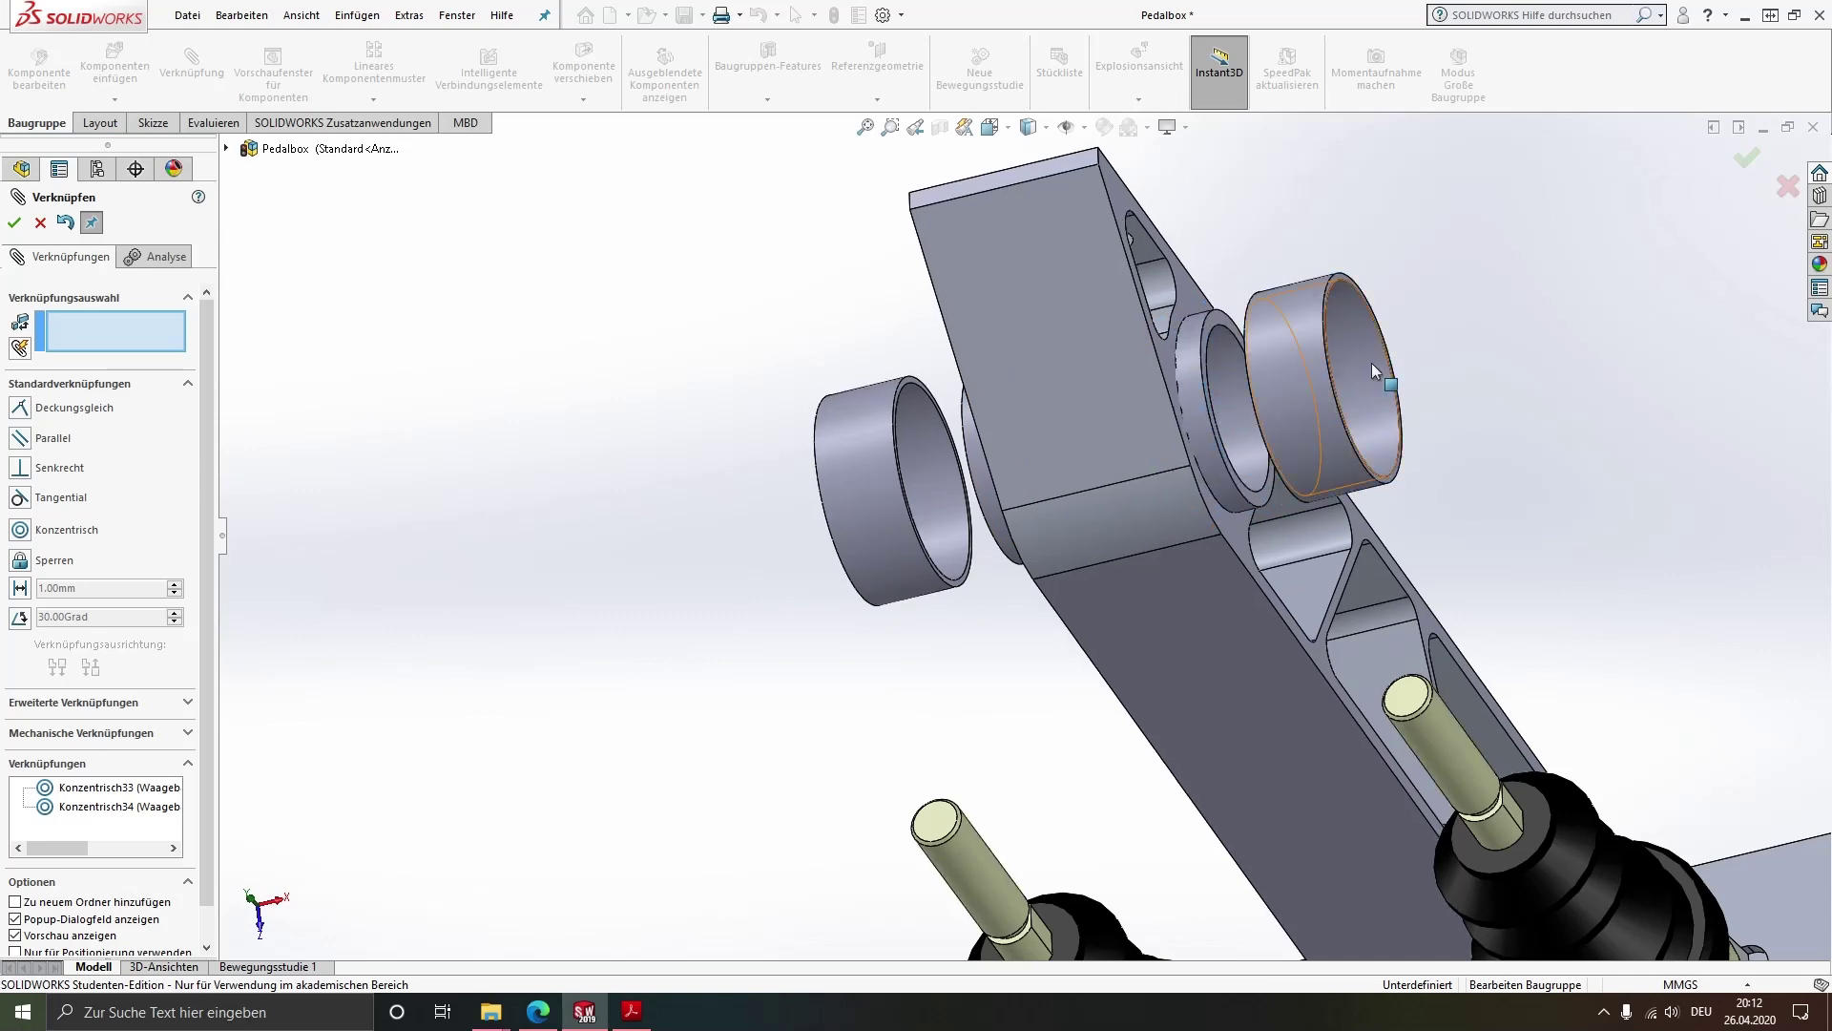
pyautogui.moveTo(1231, 441); pyautogui.dragTo(1310, 614, button='middle')
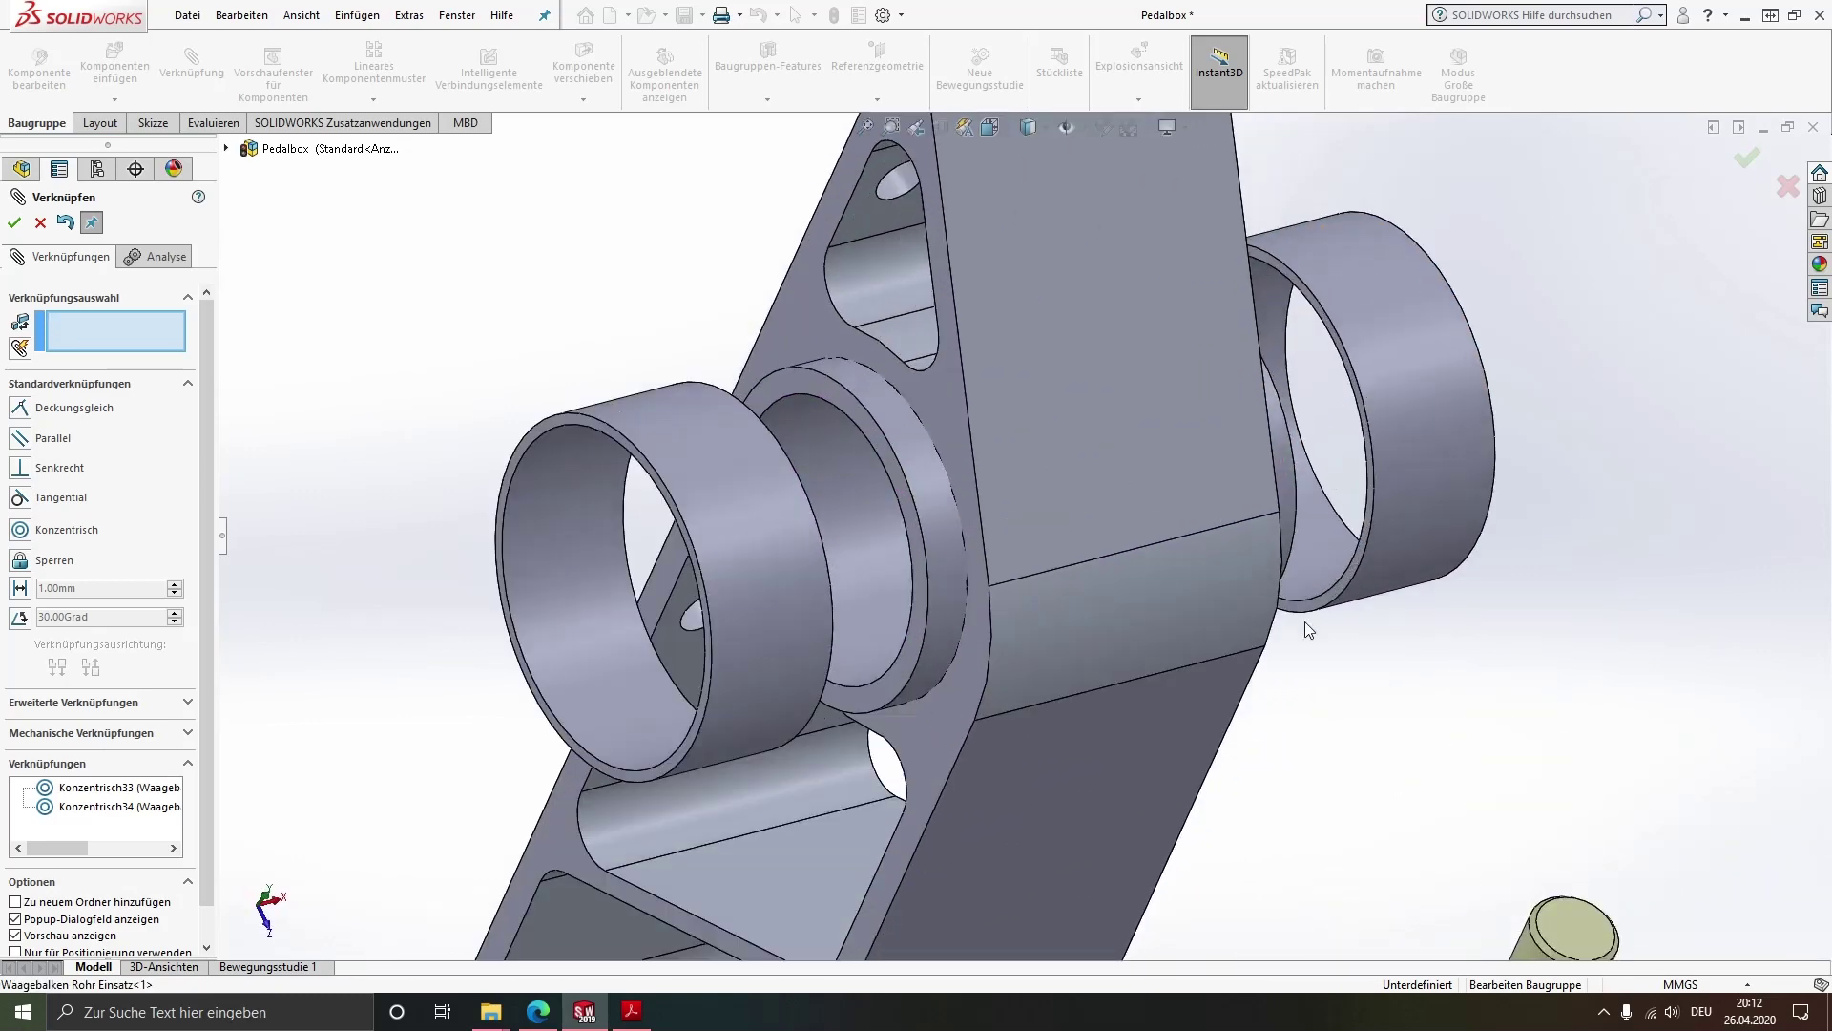
pyautogui.click(1307, 605)
pyautogui.moveTo(1189, 570); pyautogui.dragTo(1221, 340, button='middle')
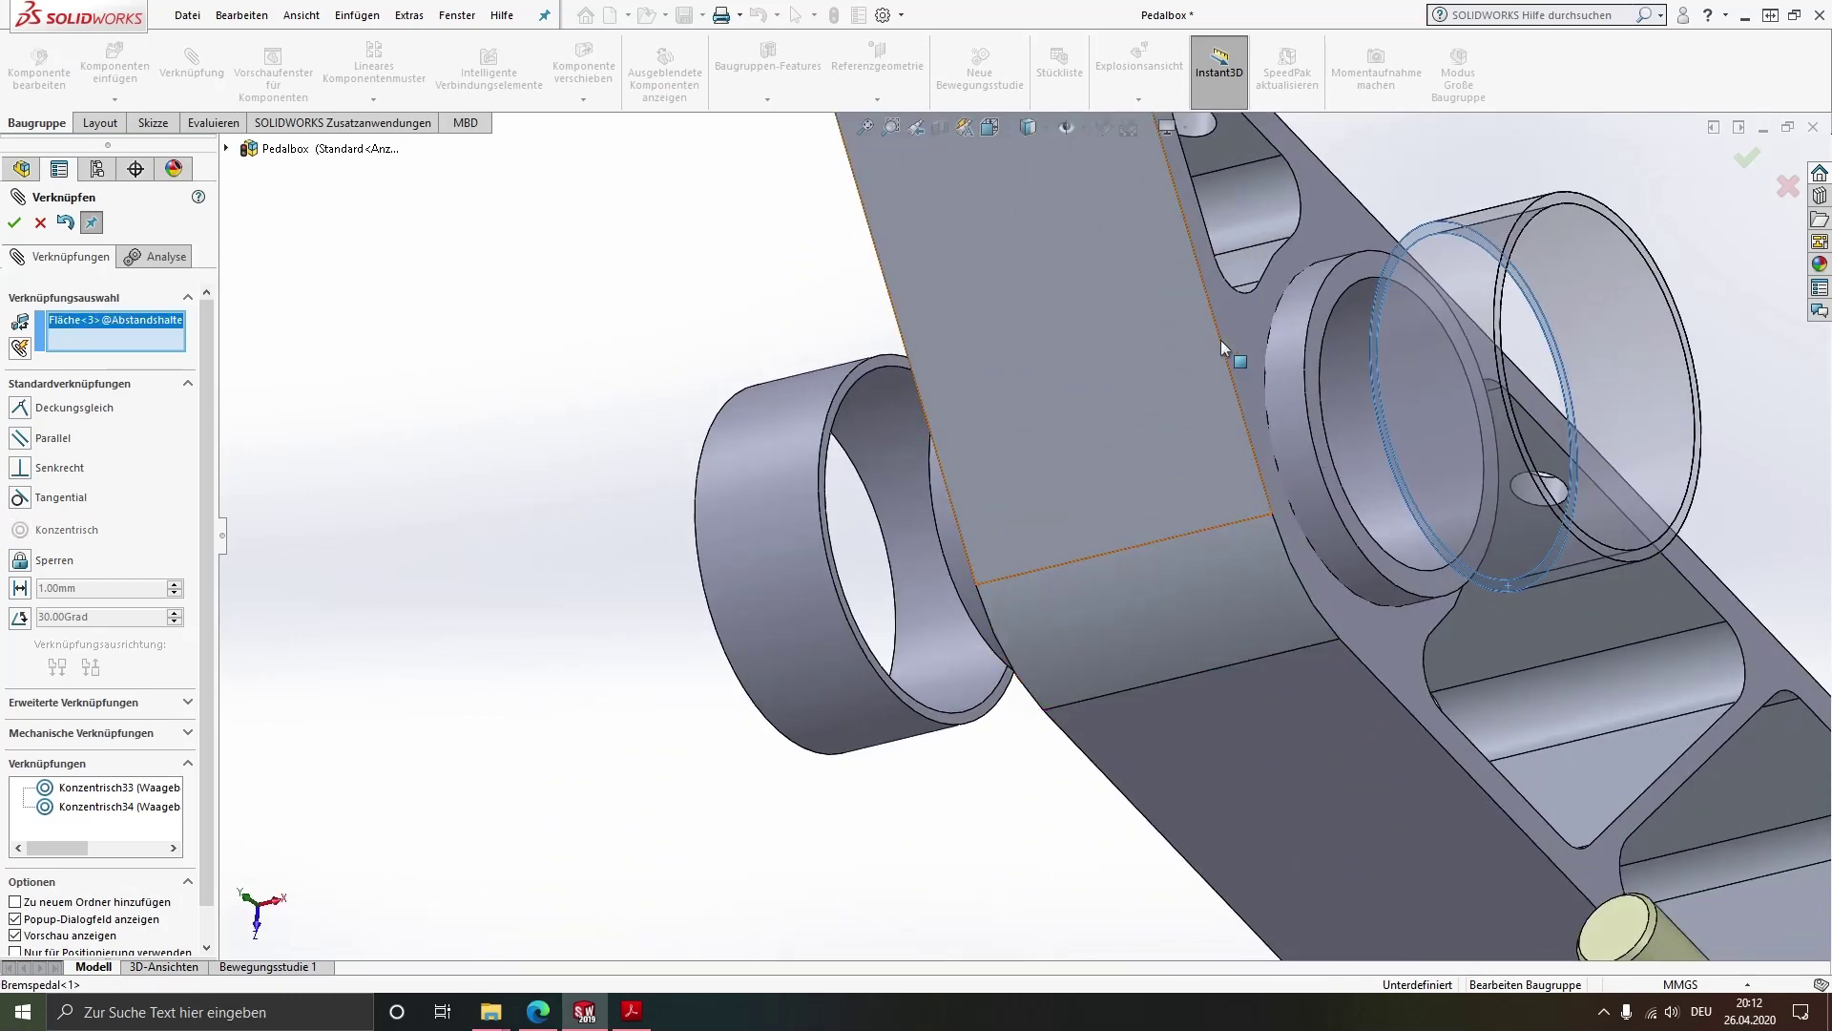
pyautogui.click(1239, 322)
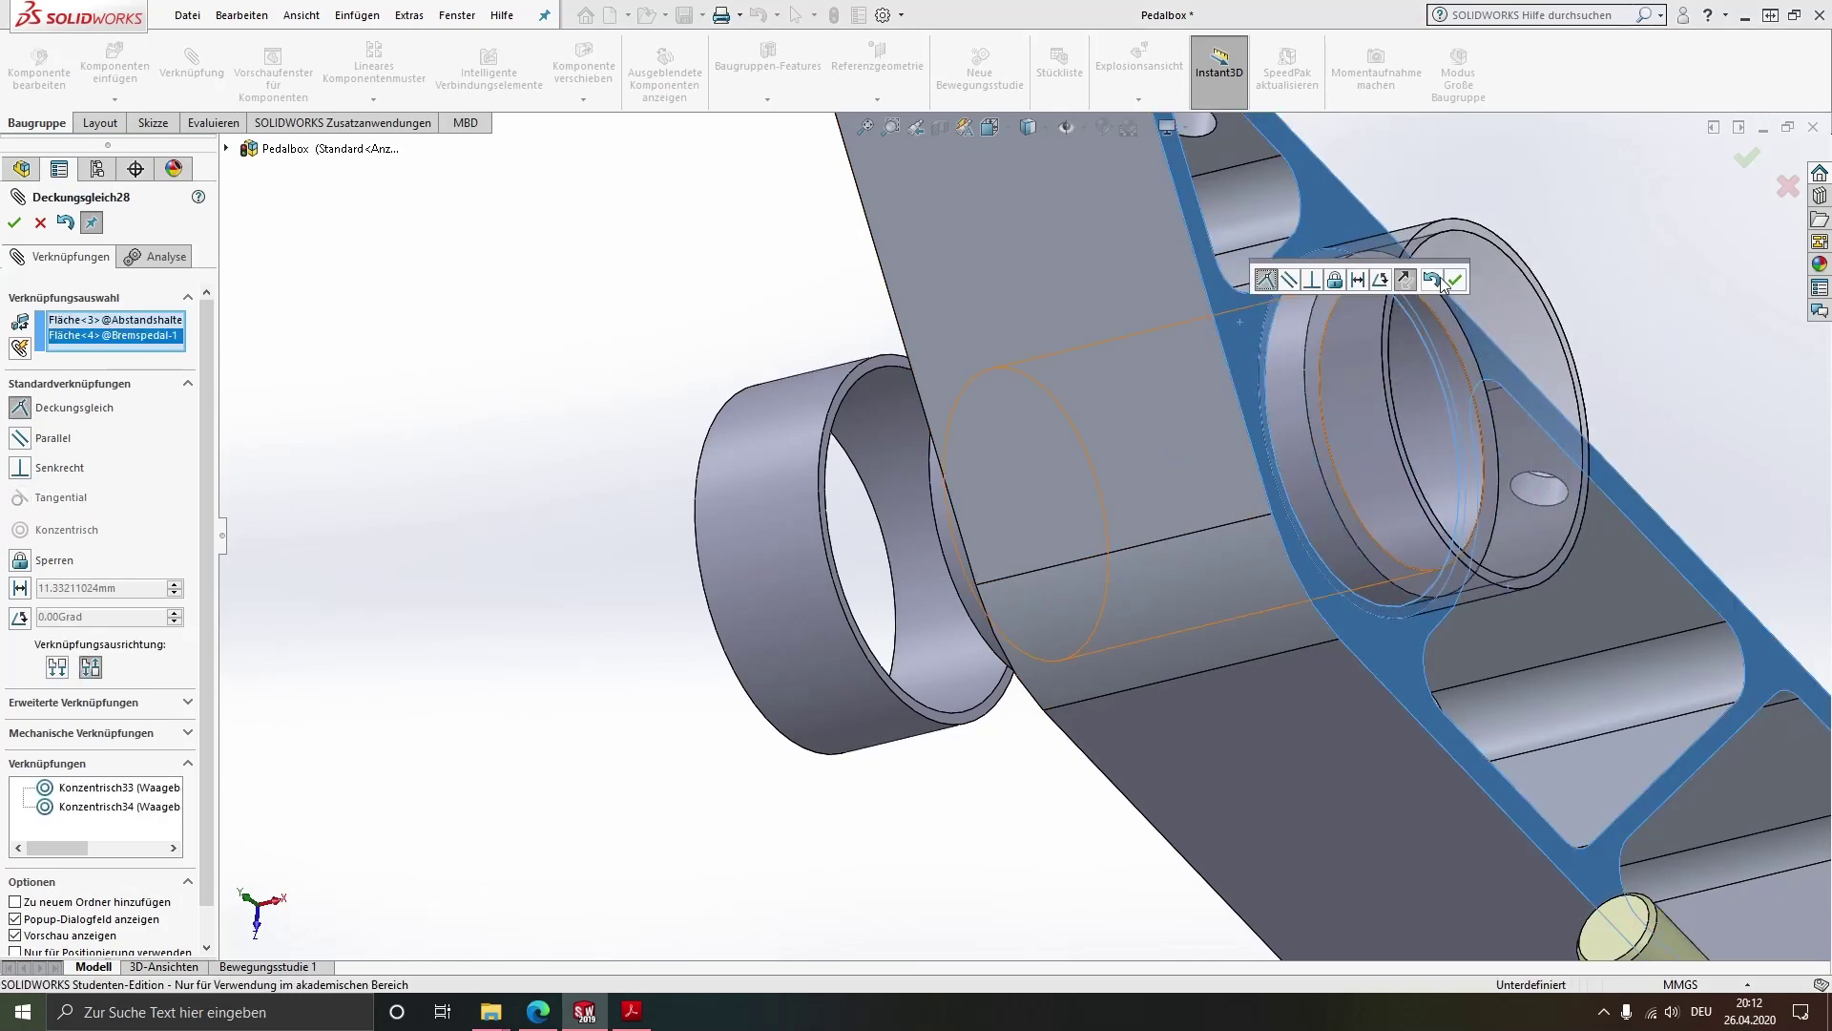
pyautogui.click(1265, 279)
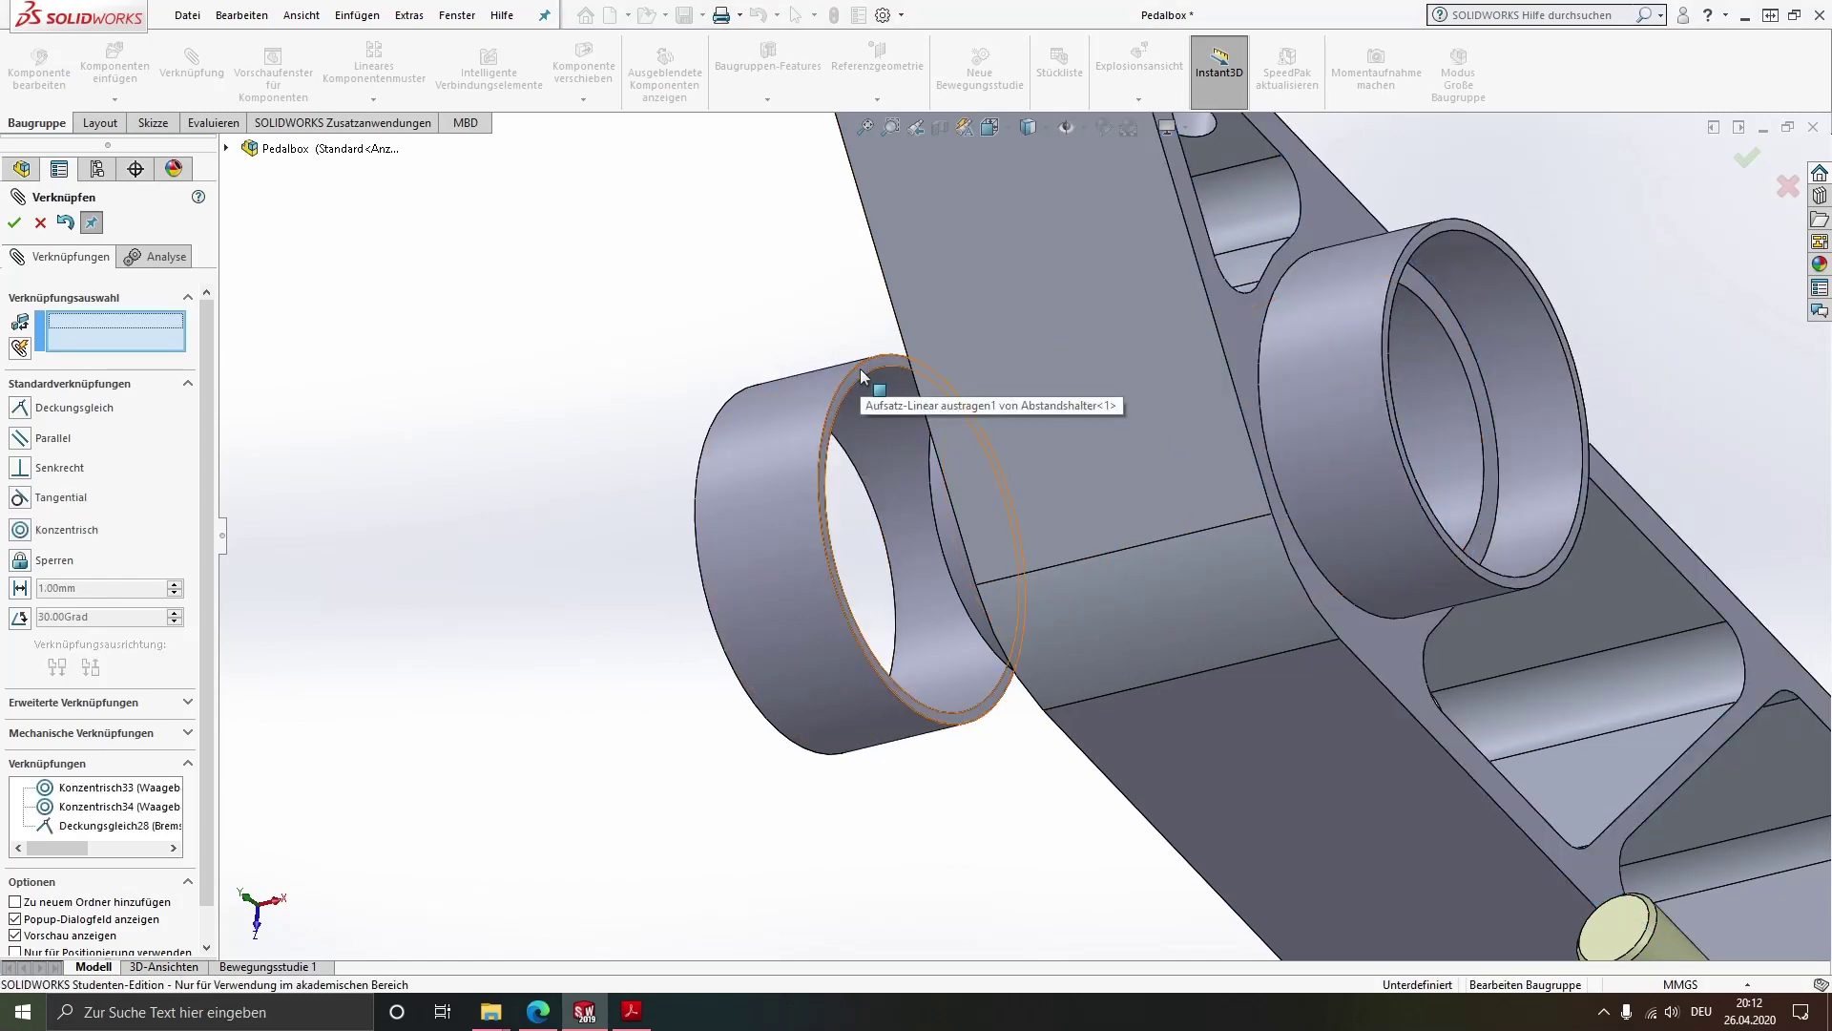
# Seat the left spacer flush against the bracket face with a coincident mate
pyautogui.click(860, 368)
pyautogui.moveTo(987, 530); pyautogui.dragTo(1002, 620, button='middle')
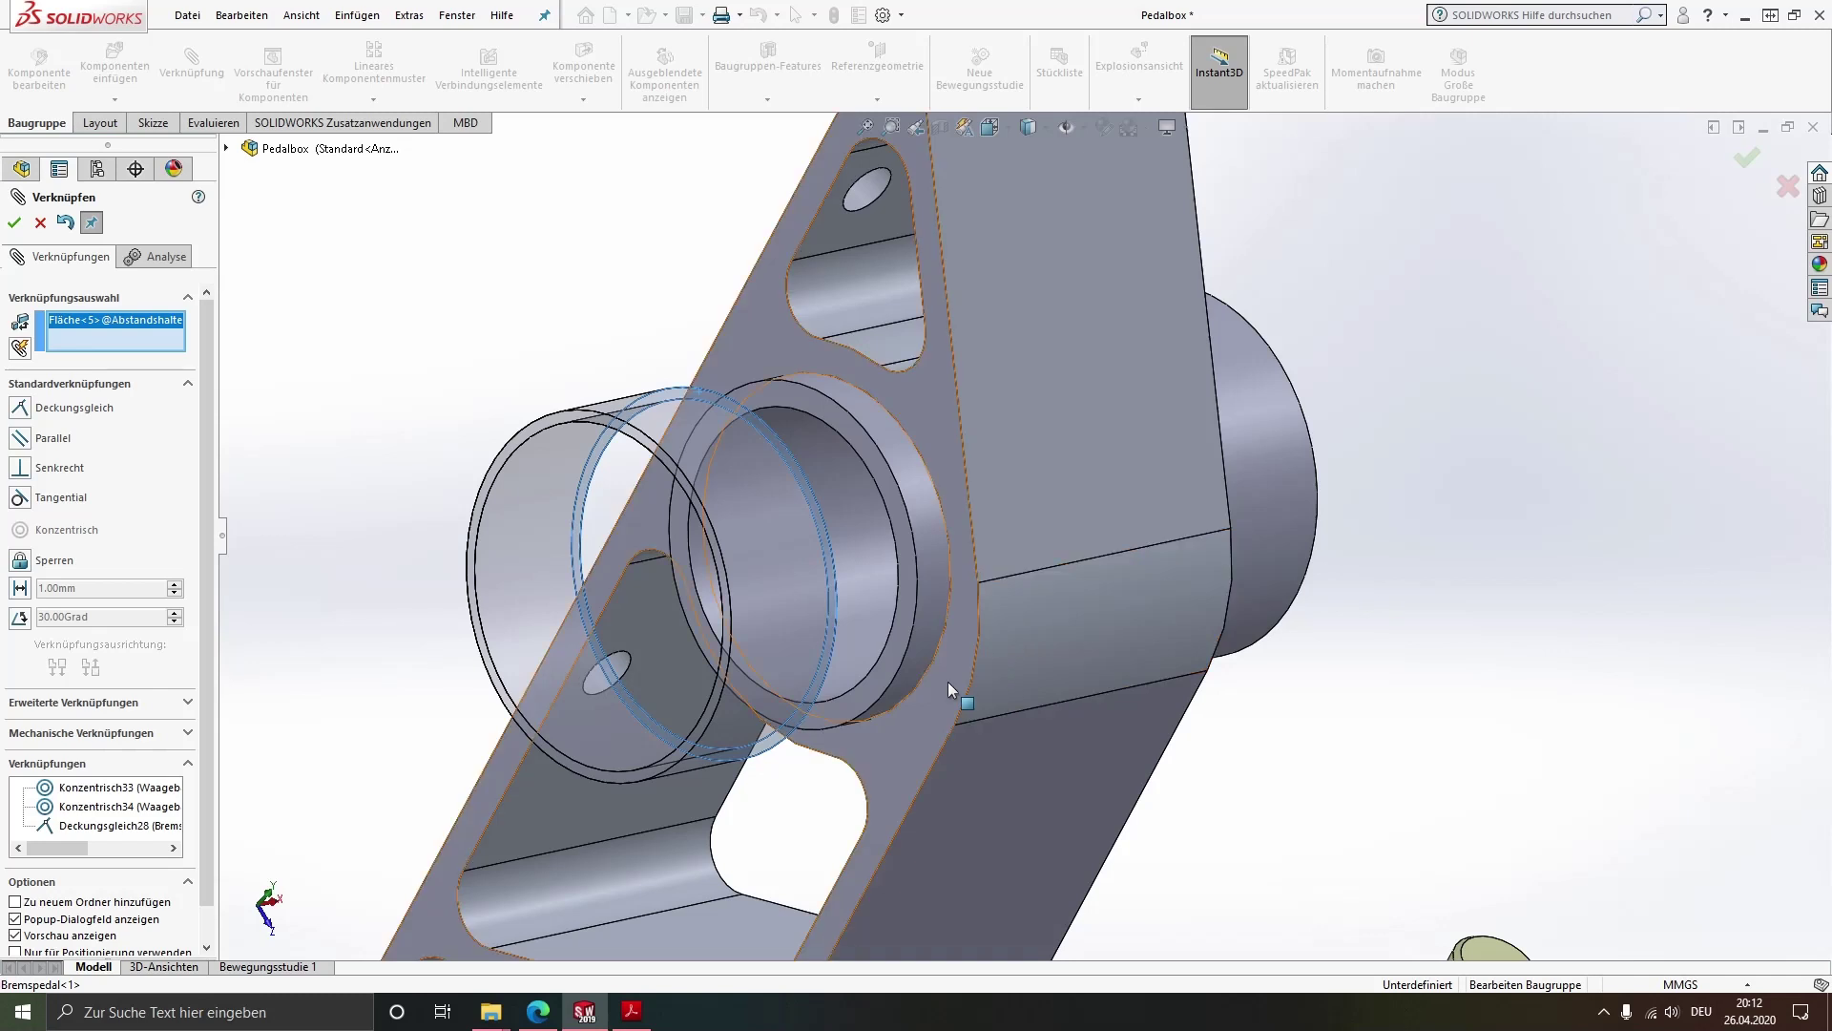
pyautogui.click(947, 682)
pyautogui.click(1152, 718)
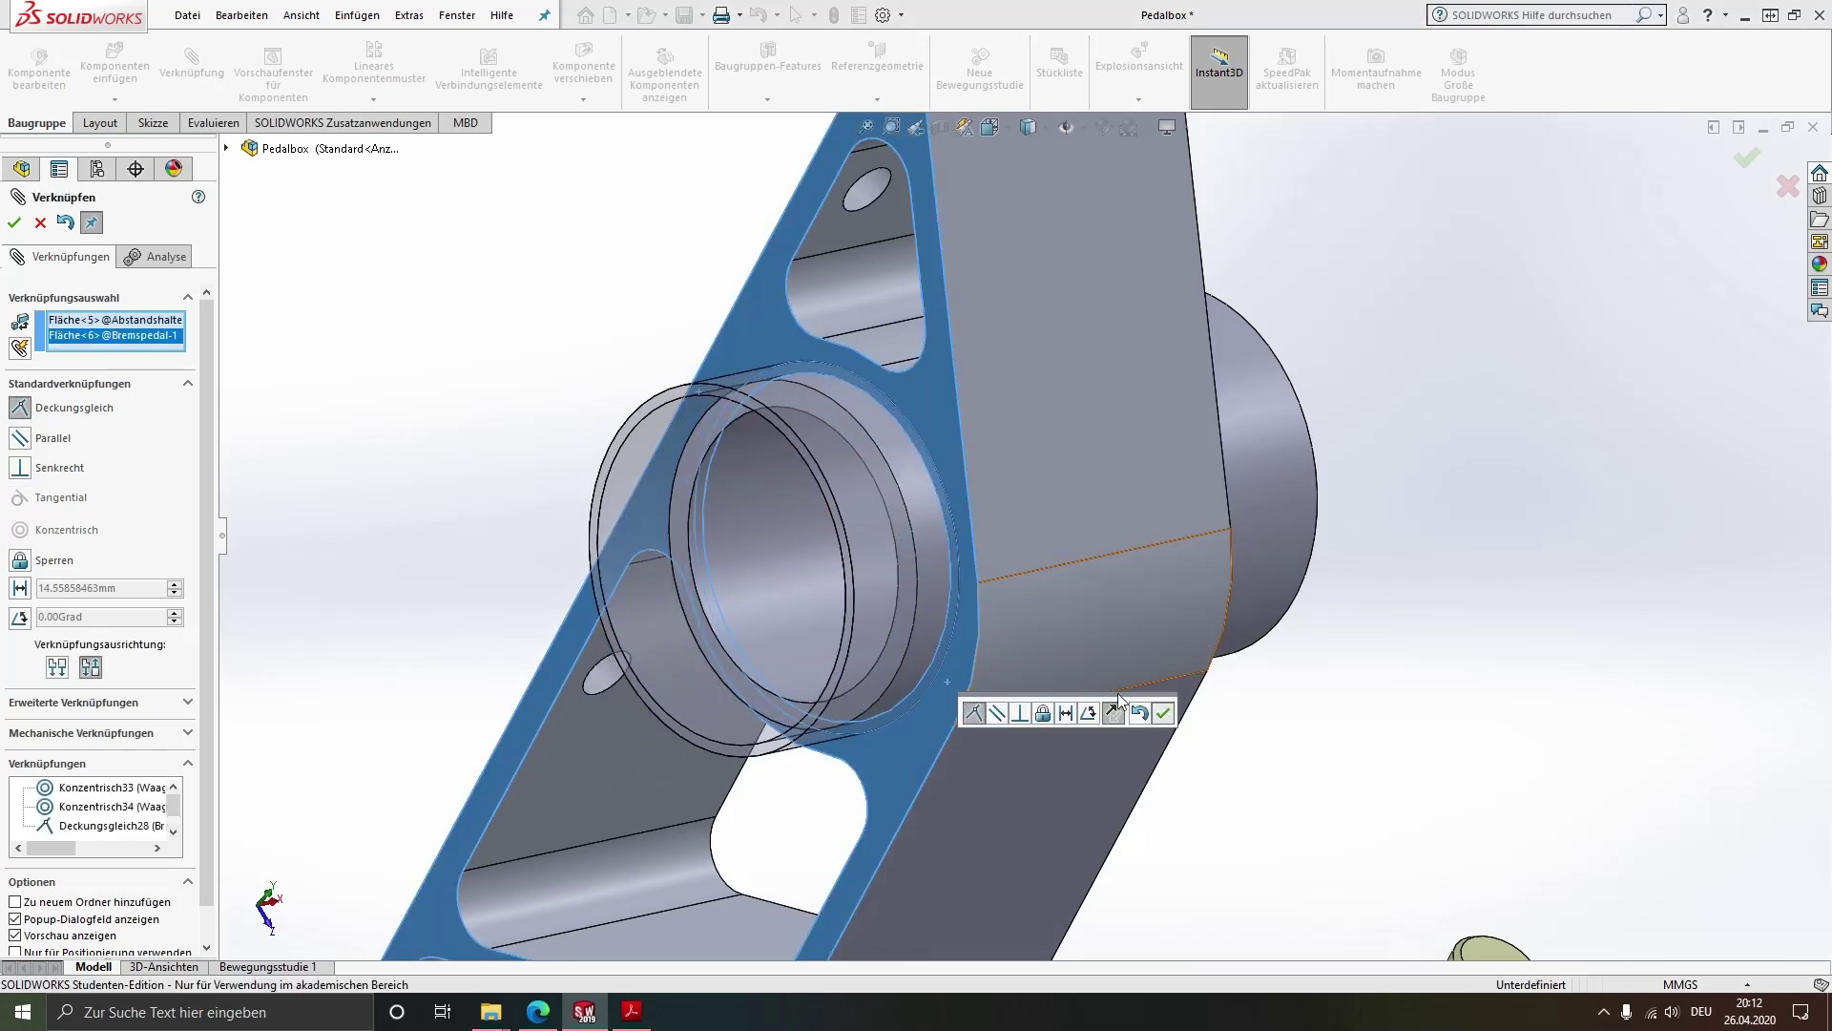
pyautogui.scroll(5, 834, 547)
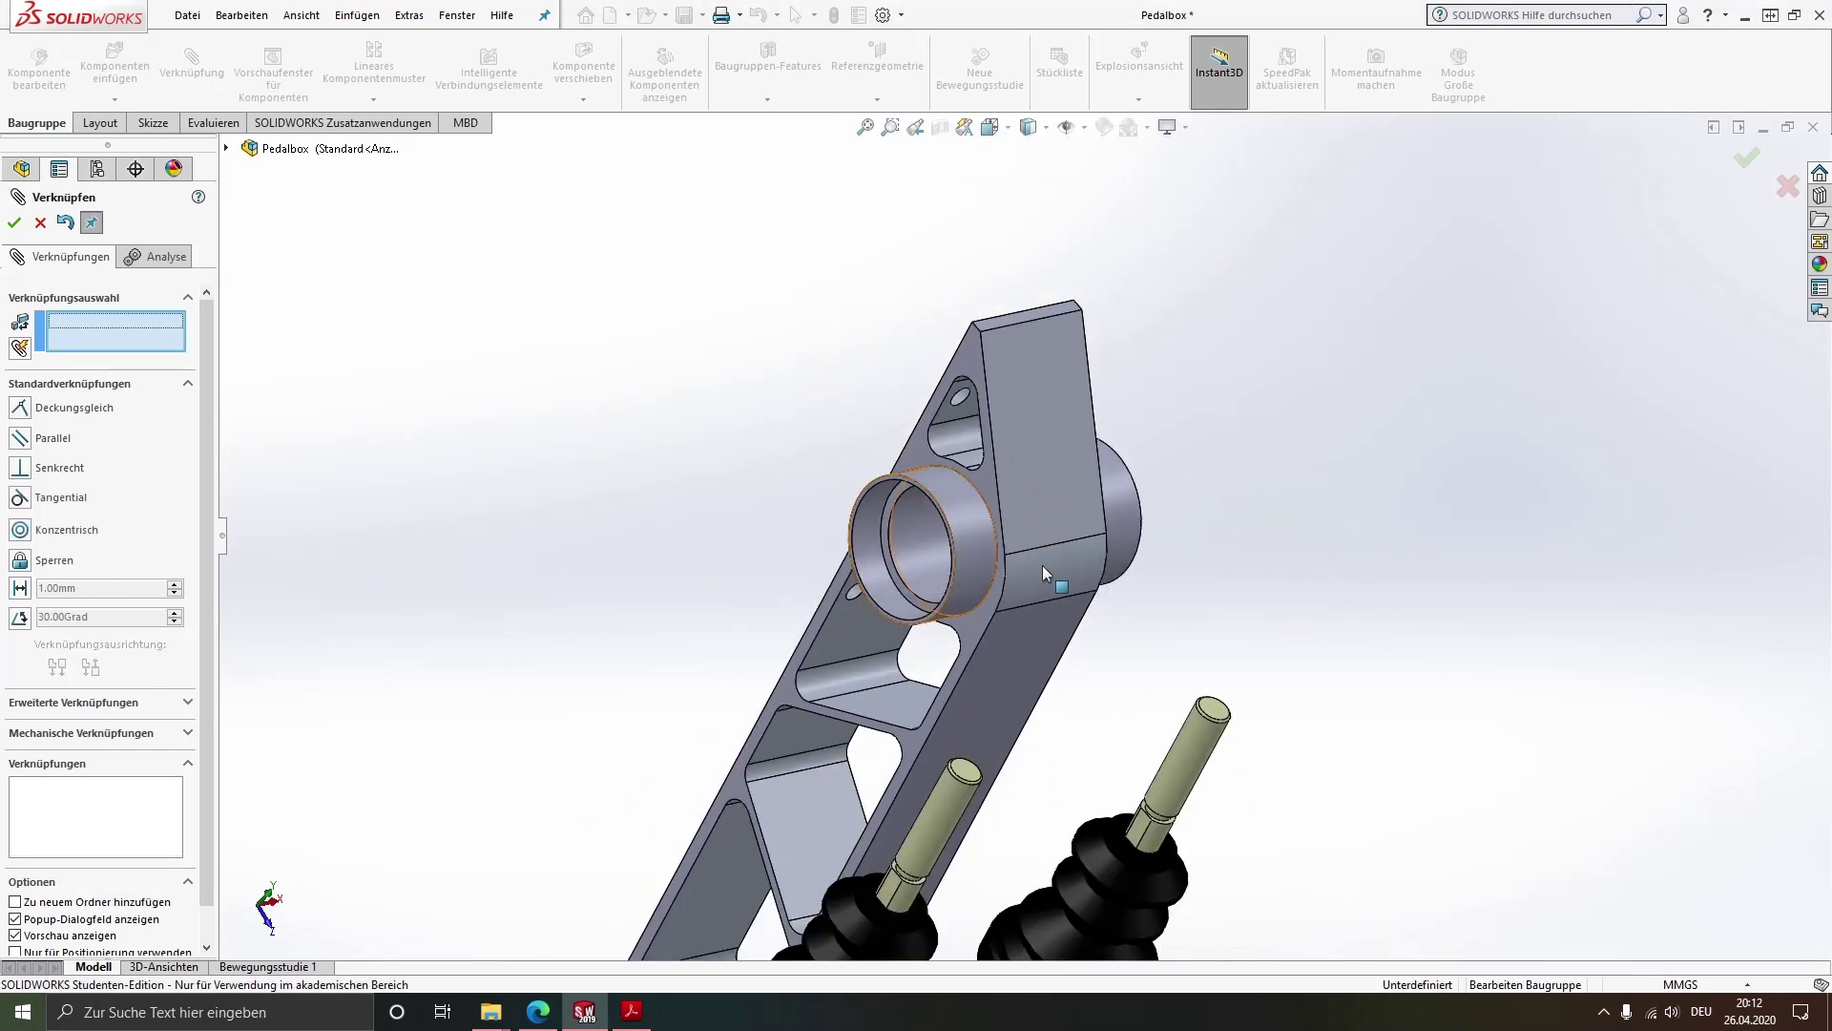
pyautogui.press('Escape')
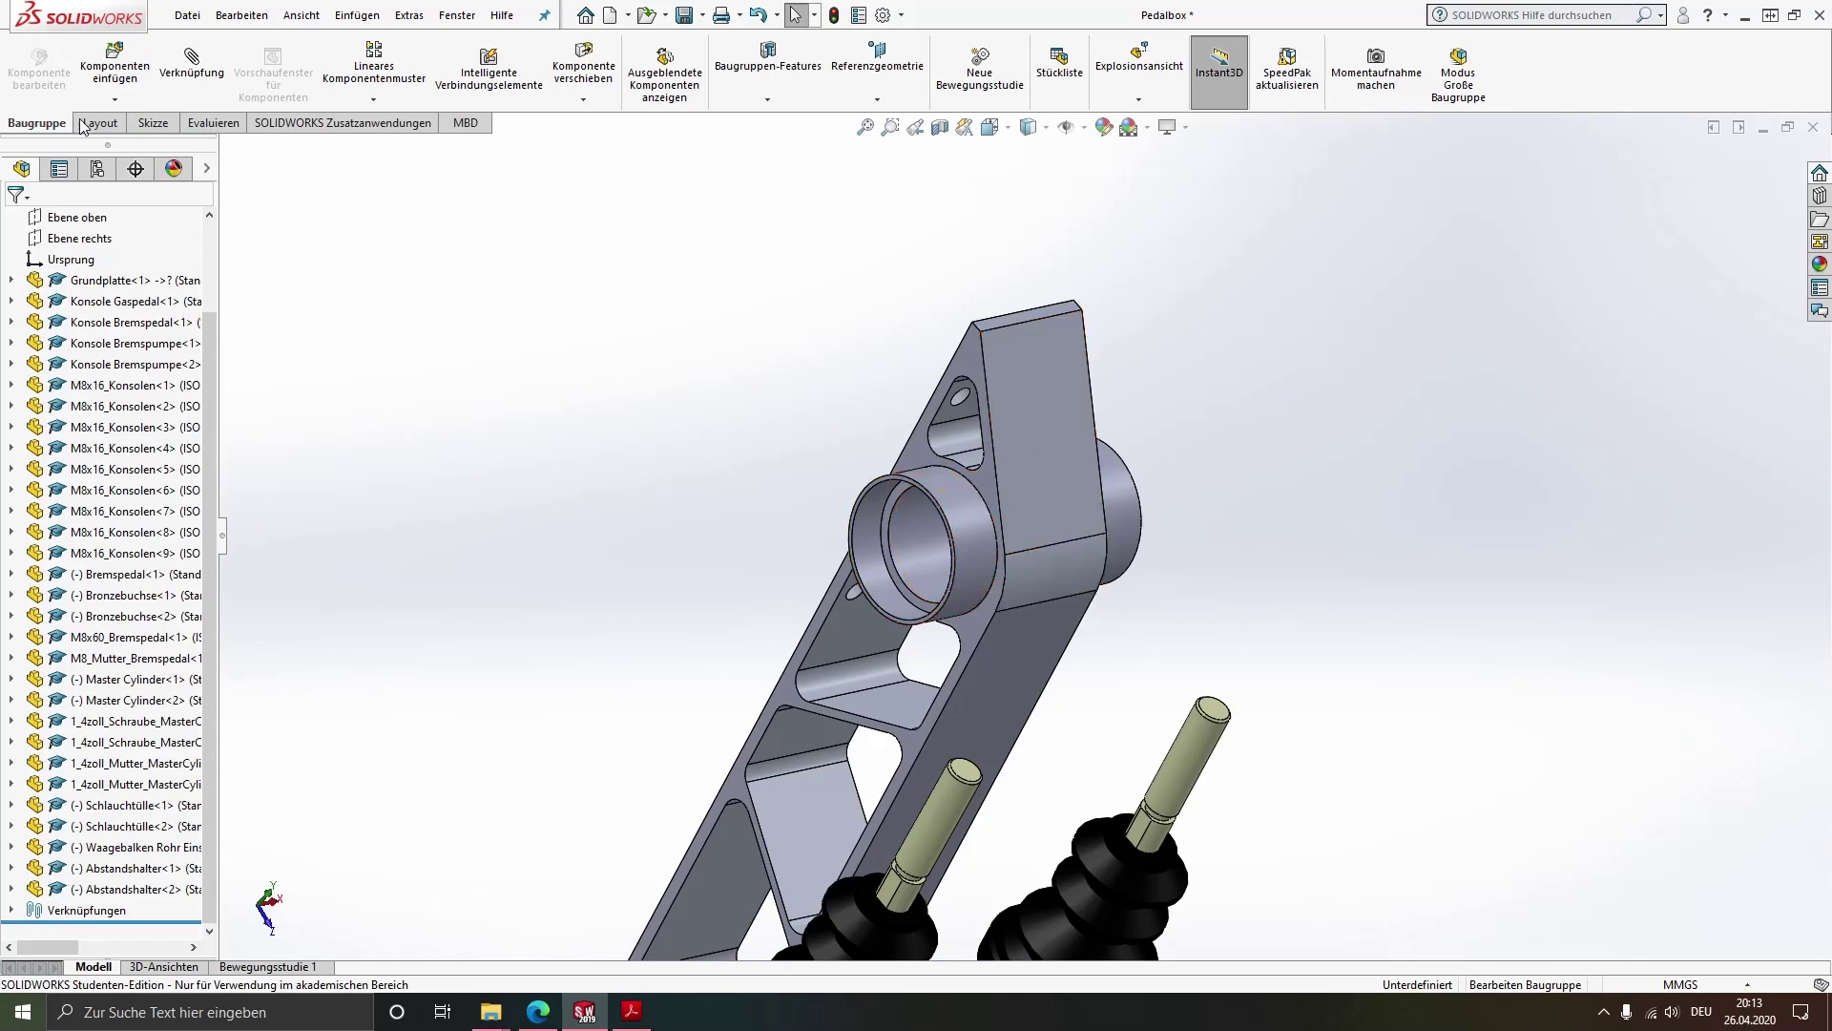
# Insert the Gewindestange_Waagebalken threaded rod from the standard parts folder
pyautogui.click(122, 67)
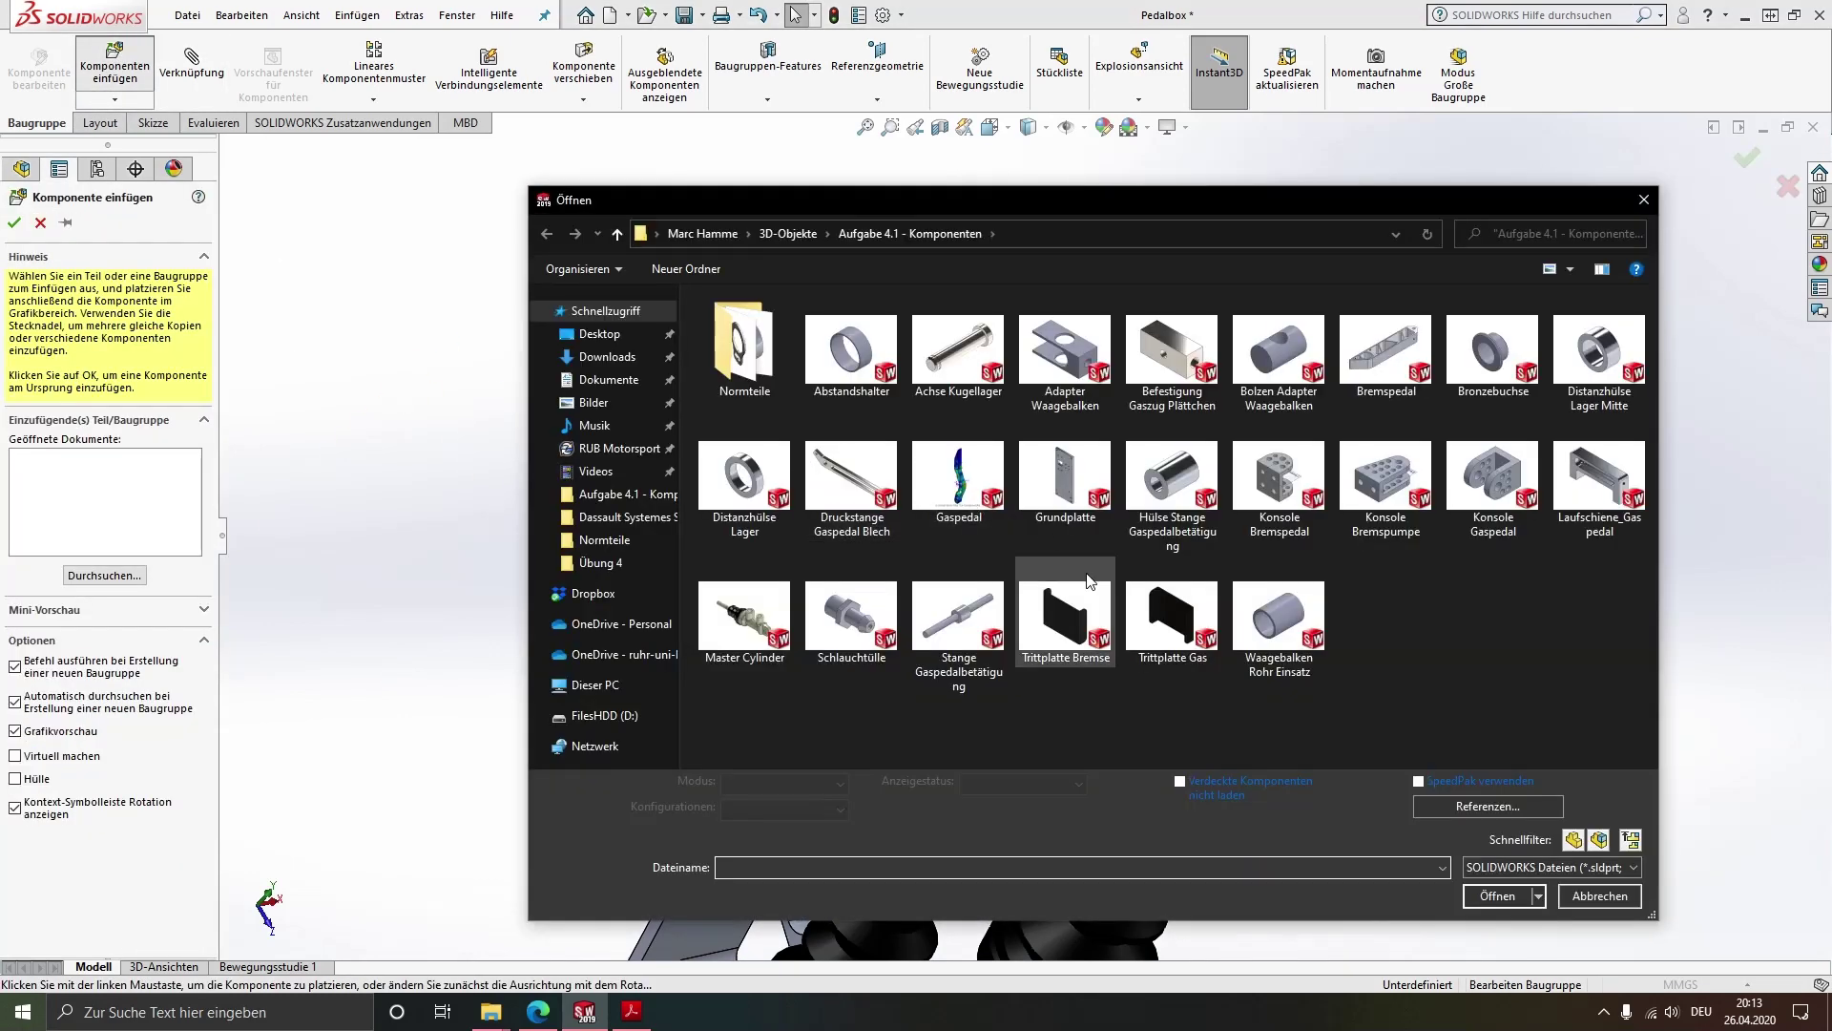
pyautogui.doubleClick(743, 348)
pyautogui.doubleClick(1057, 346)
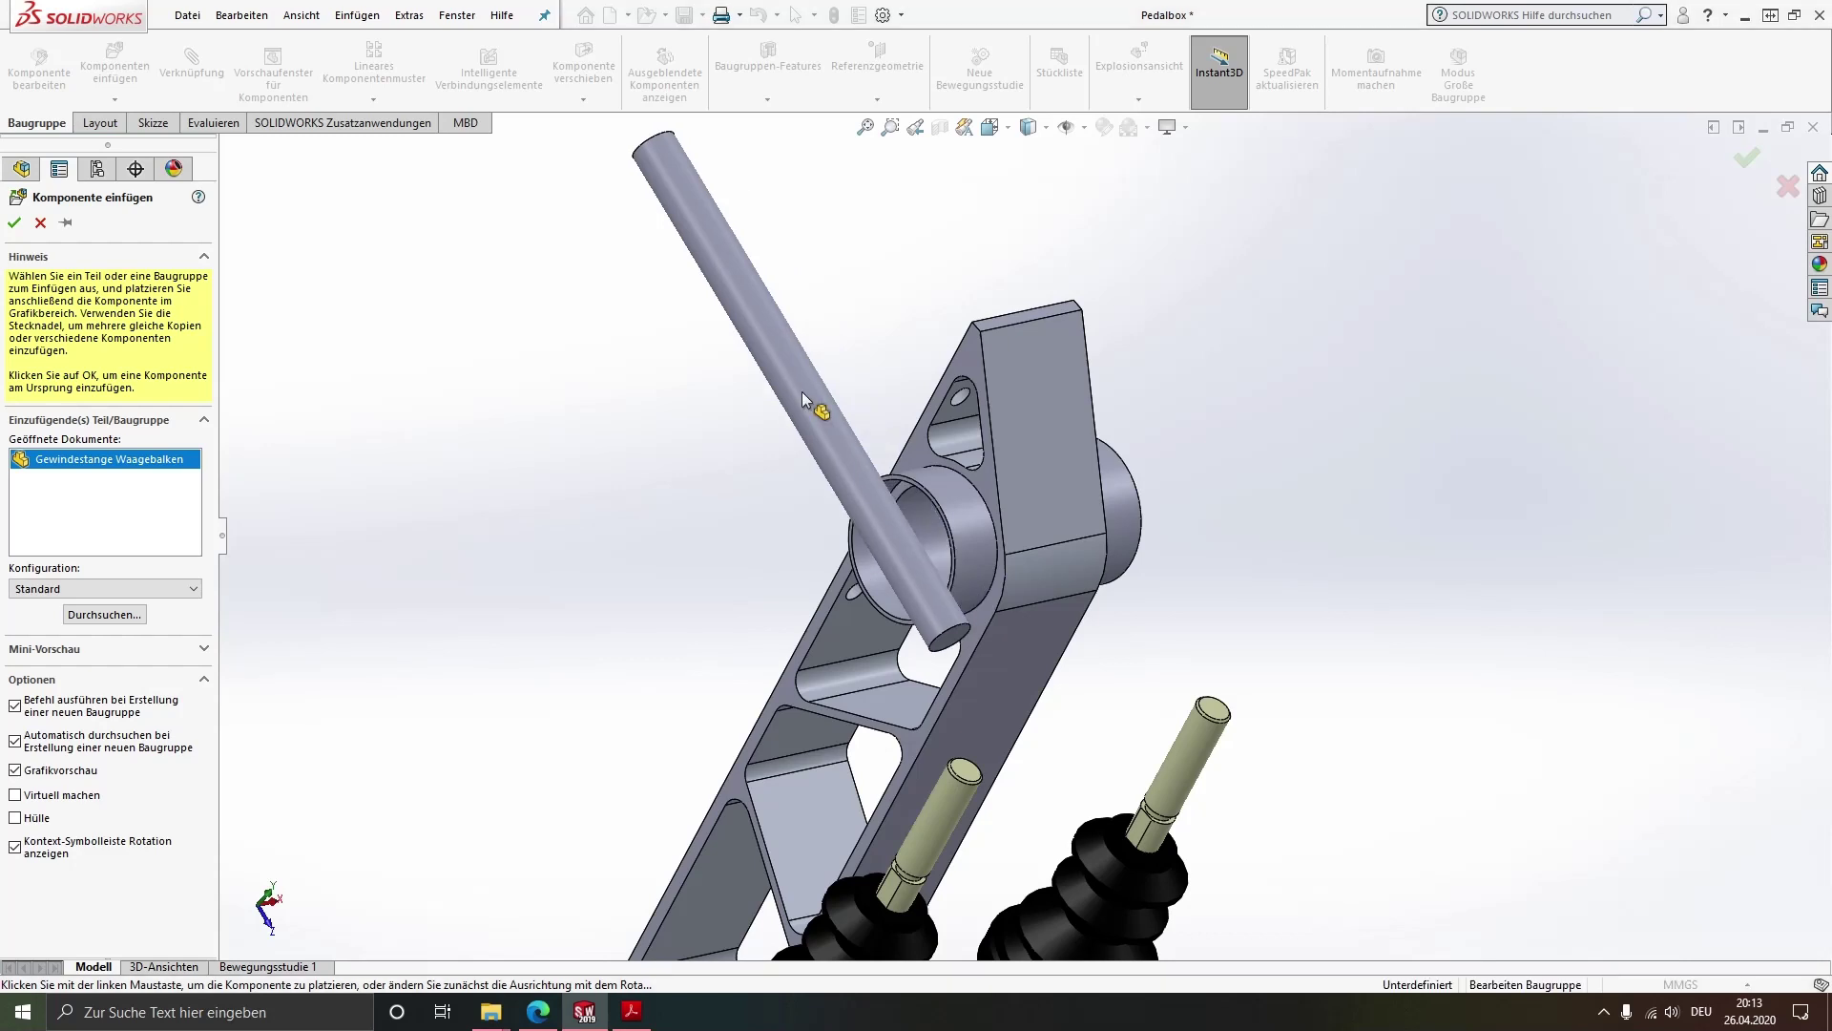
pyautogui.click(800, 391)
# Mate the threaded rod concentric with the Waagebalken Rohr Einsatz beam tube
pyautogui.click(832, 450)
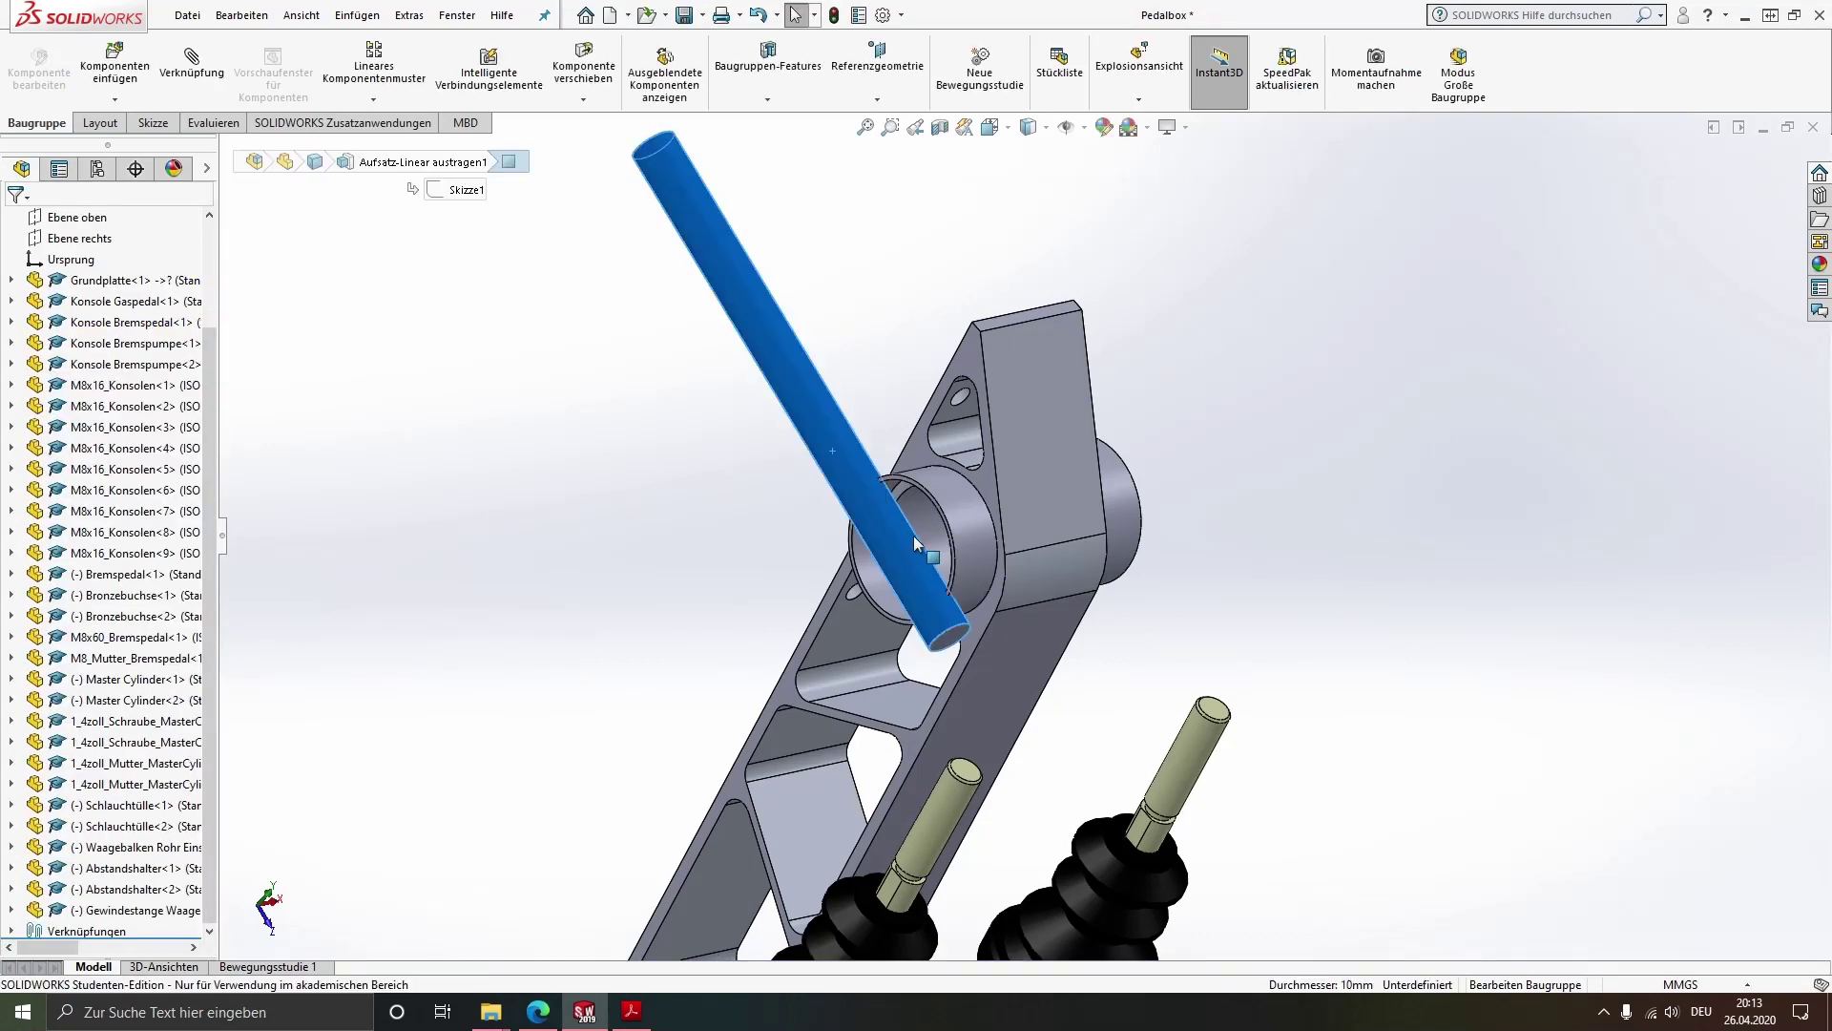
pyautogui.moveTo(941, 536); pyautogui.dragTo(1095, 486, button='middle')
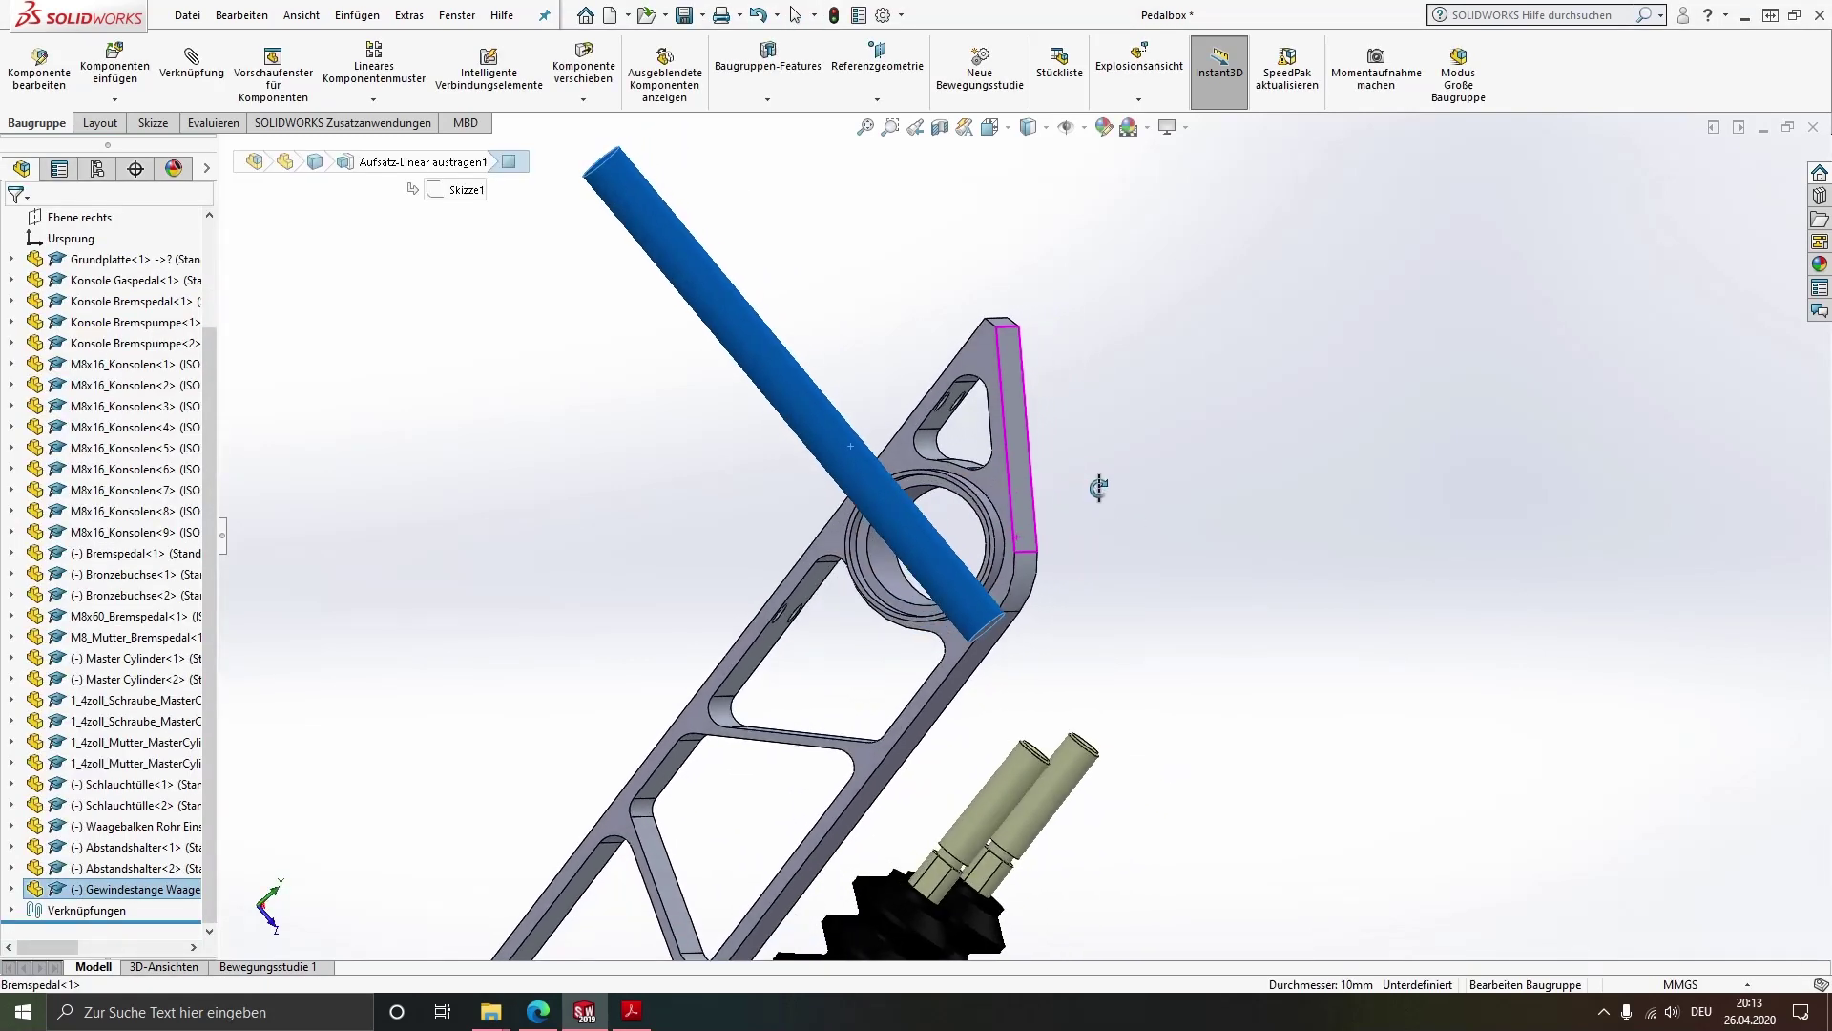
pyautogui.keyDown('ctrl'); pyautogui.click(877, 573); pyautogui.keyUp('ctrl')
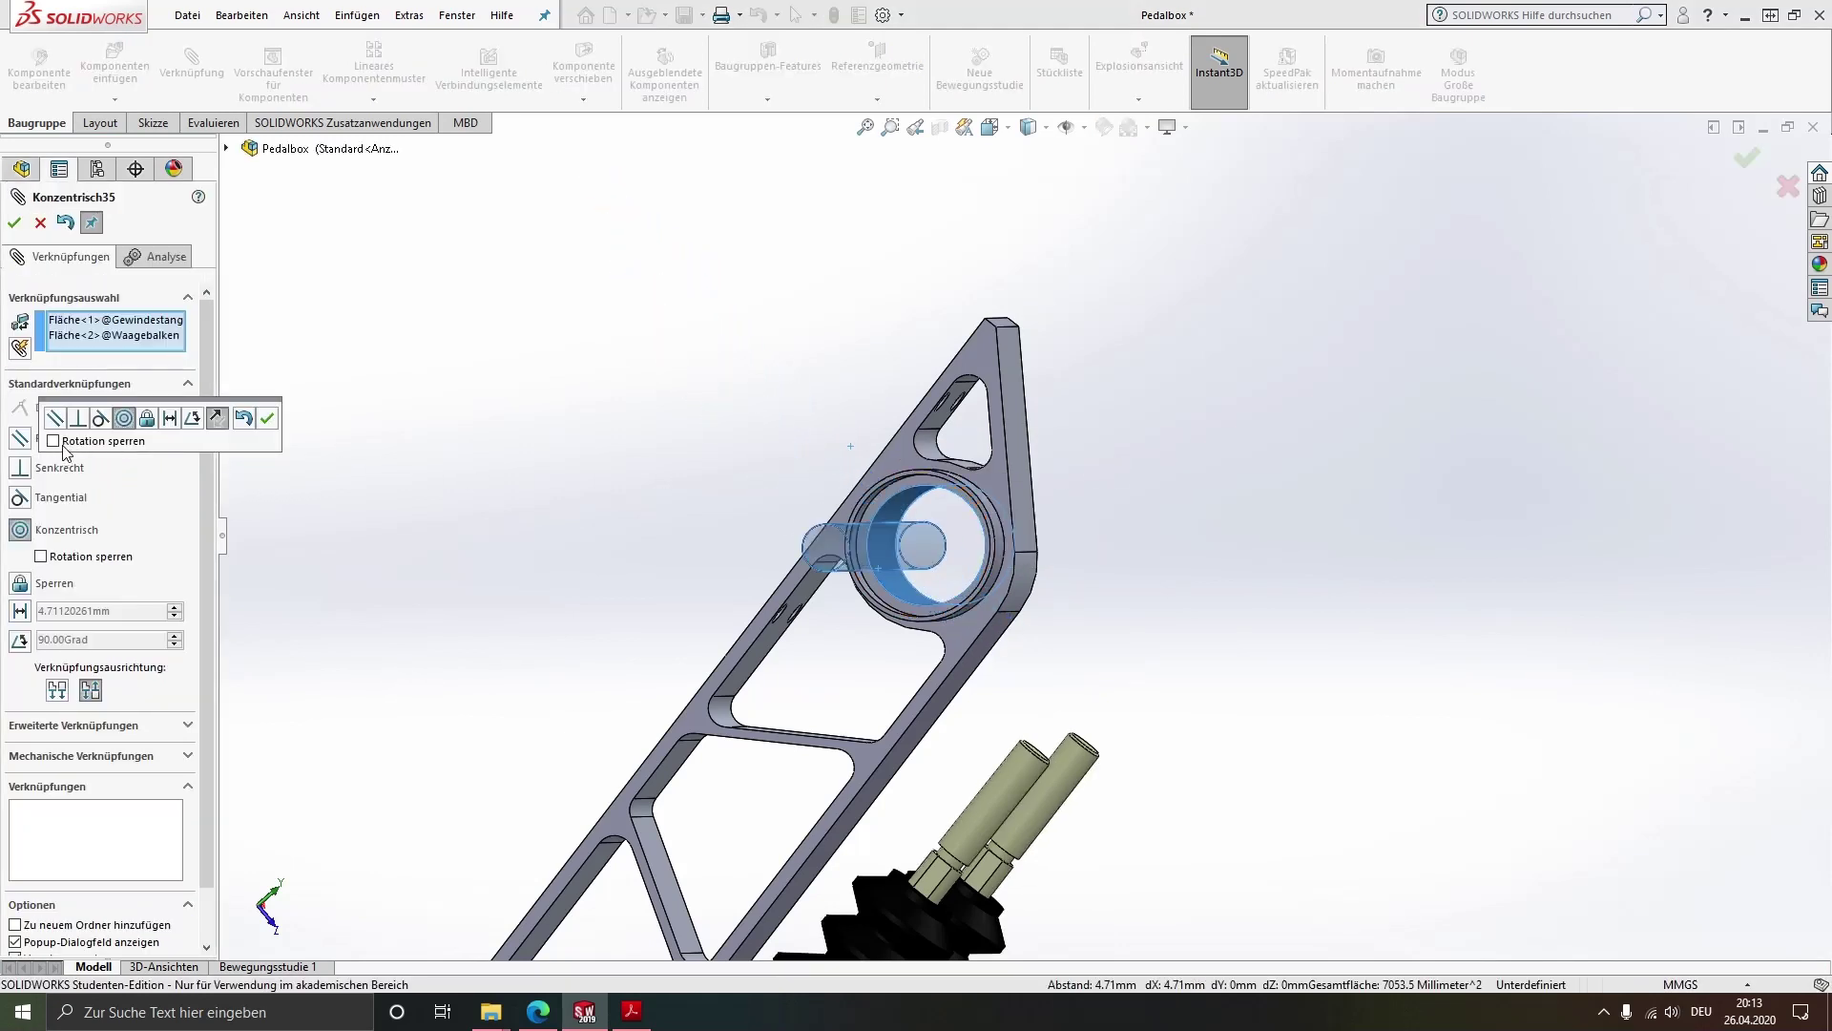
pyautogui.click(268, 418)
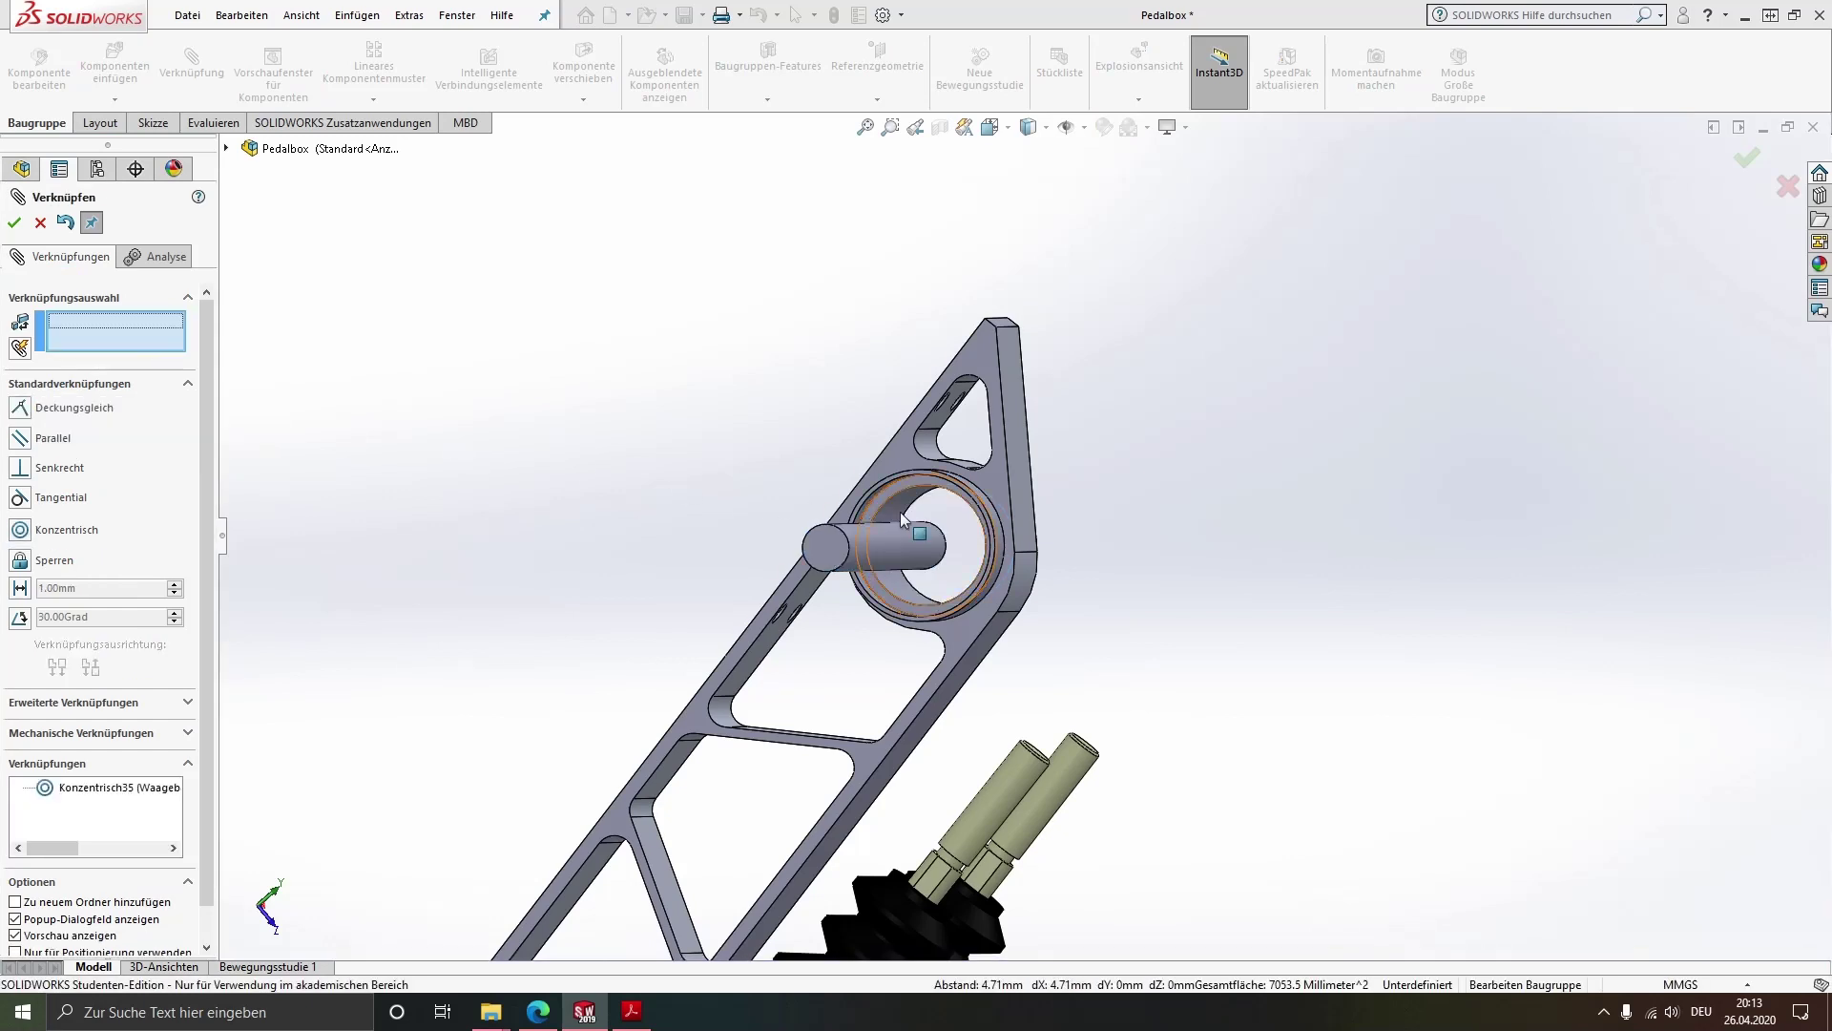
# Centre the rod between the brake pedal bracket faces with a width mate on its end faces
pyautogui.moveTo(901, 512); pyautogui.dragTo(407, 540, button='middle')
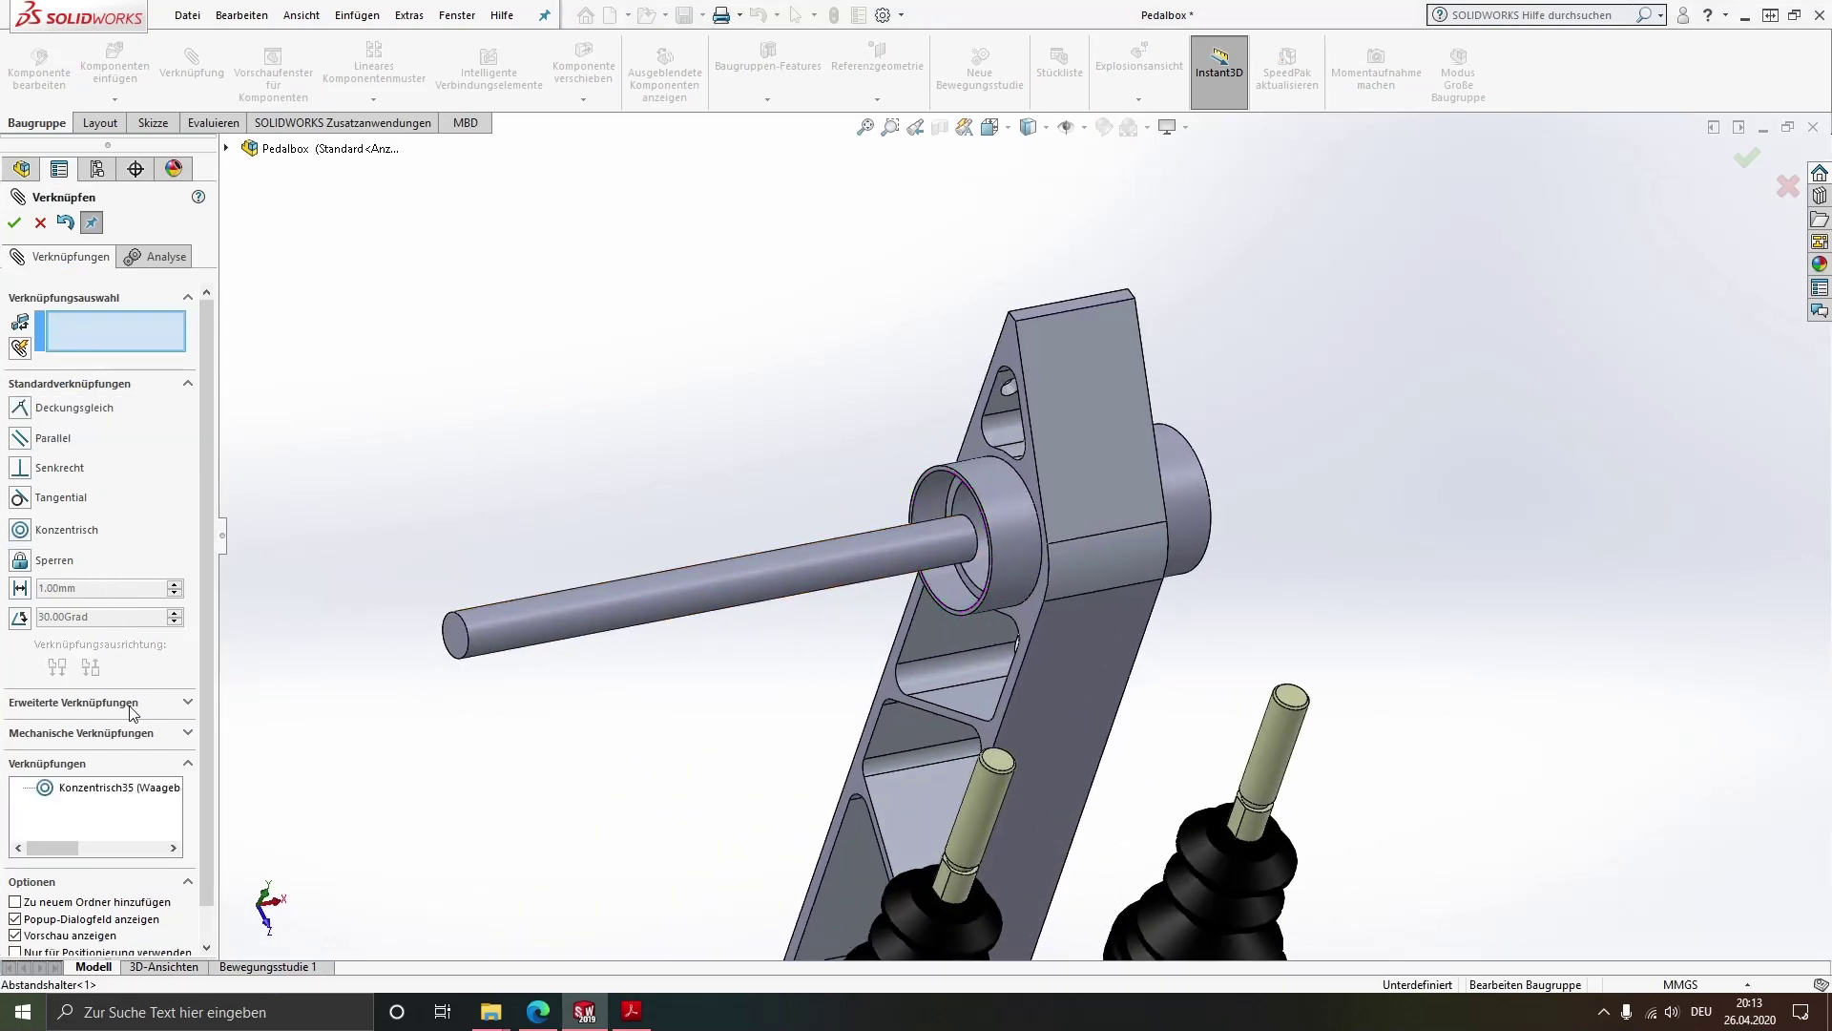
pyautogui.click(133, 712)
pyautogui.click(14, 492)
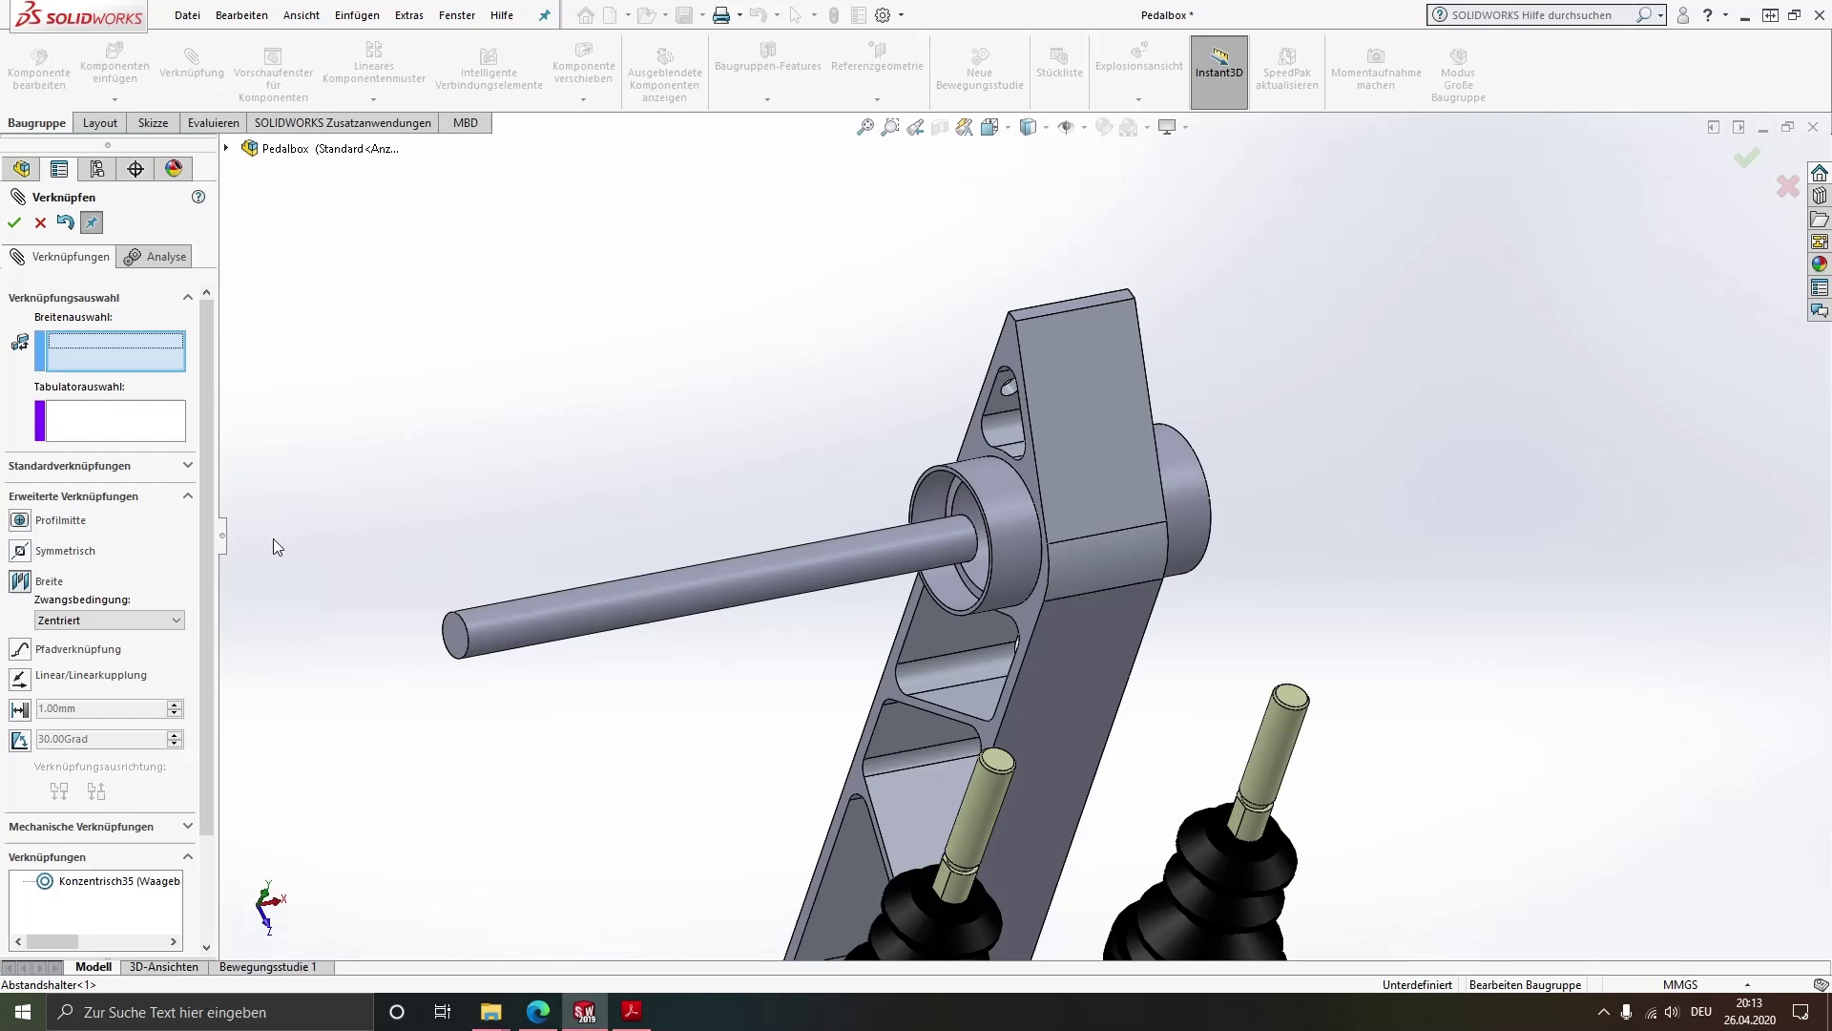
pyautogui.click(467, 632)
pyautogui.moveTo(1145, 571)
pyautogui.mouseDown(button='middle')
pyautogui.moveTo(897, 614)
pyautogui.moveTo(1168, 536)
pyautogui.moveTo(1172, 603)
pyautogui.moveTo(1148, 584)
pyautogui.moveTo(1229, 591)
pyautogui.mouseUp(button='middle')
pyautogui.click(1182, 527)
pyautogui.click(1097, 608)
pyautogui.click(1230, 599)
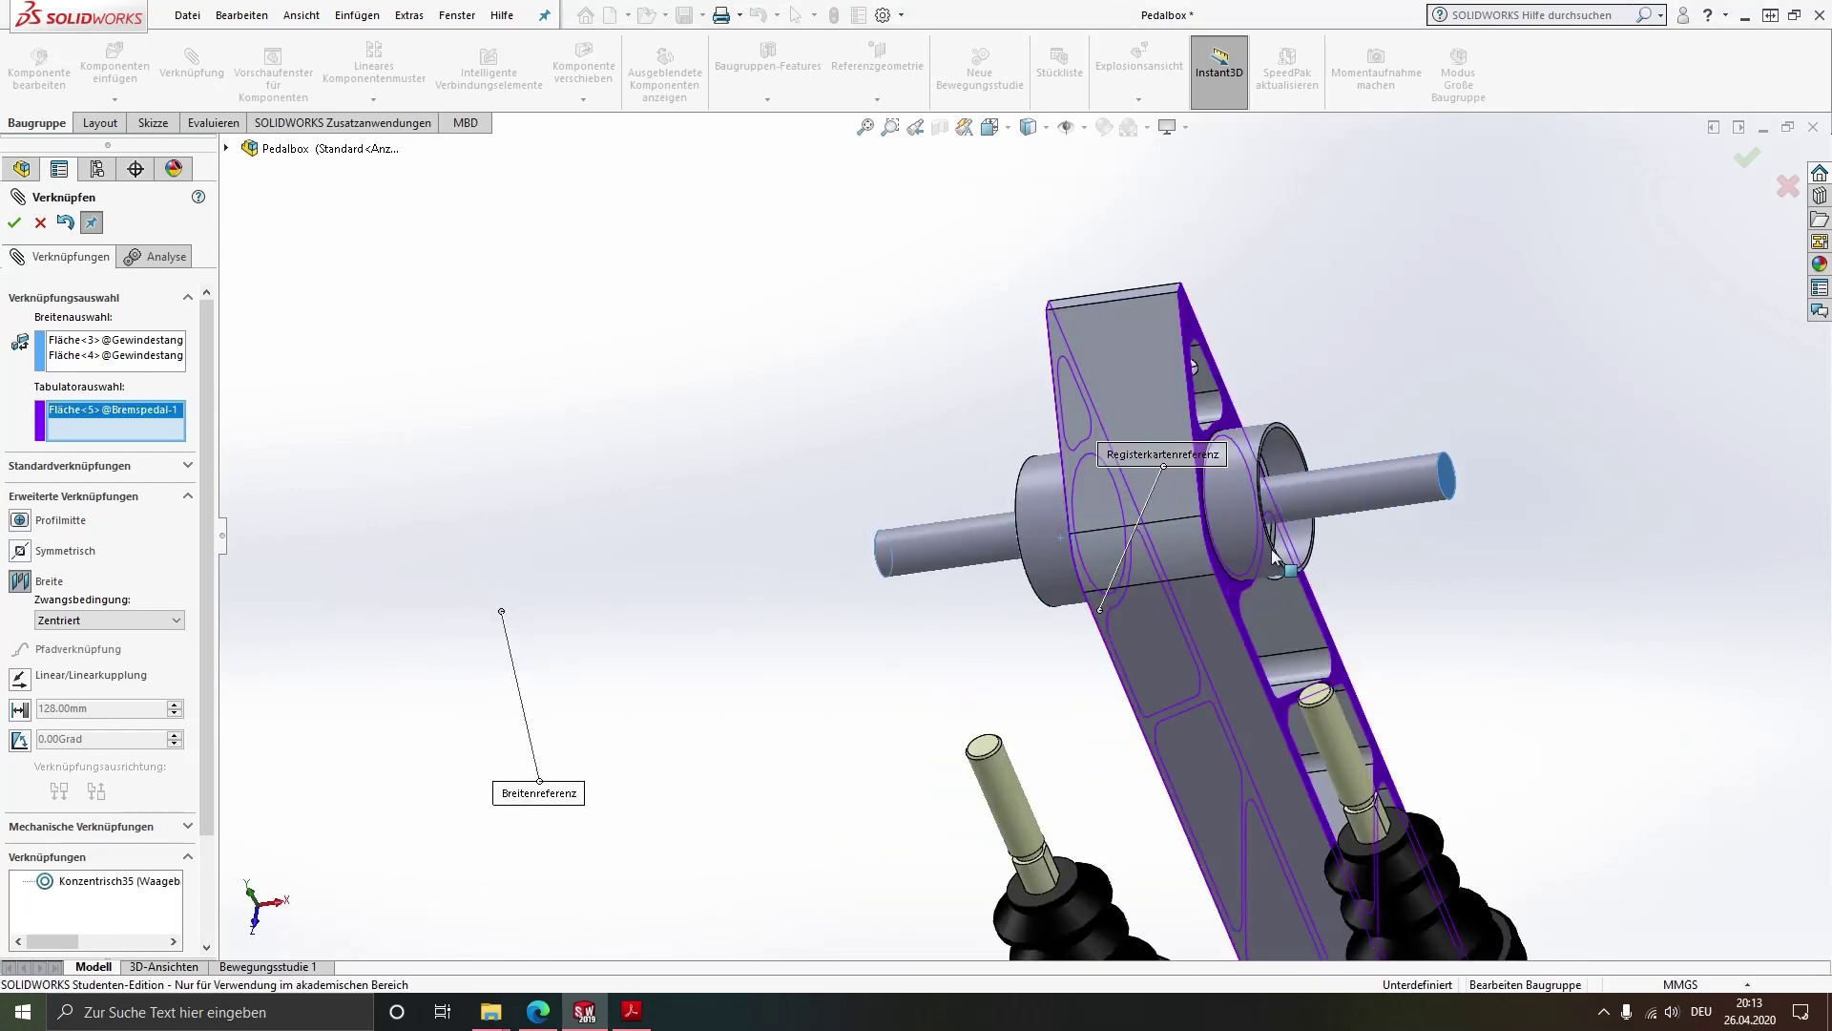
pyautogui.click(14, 222)
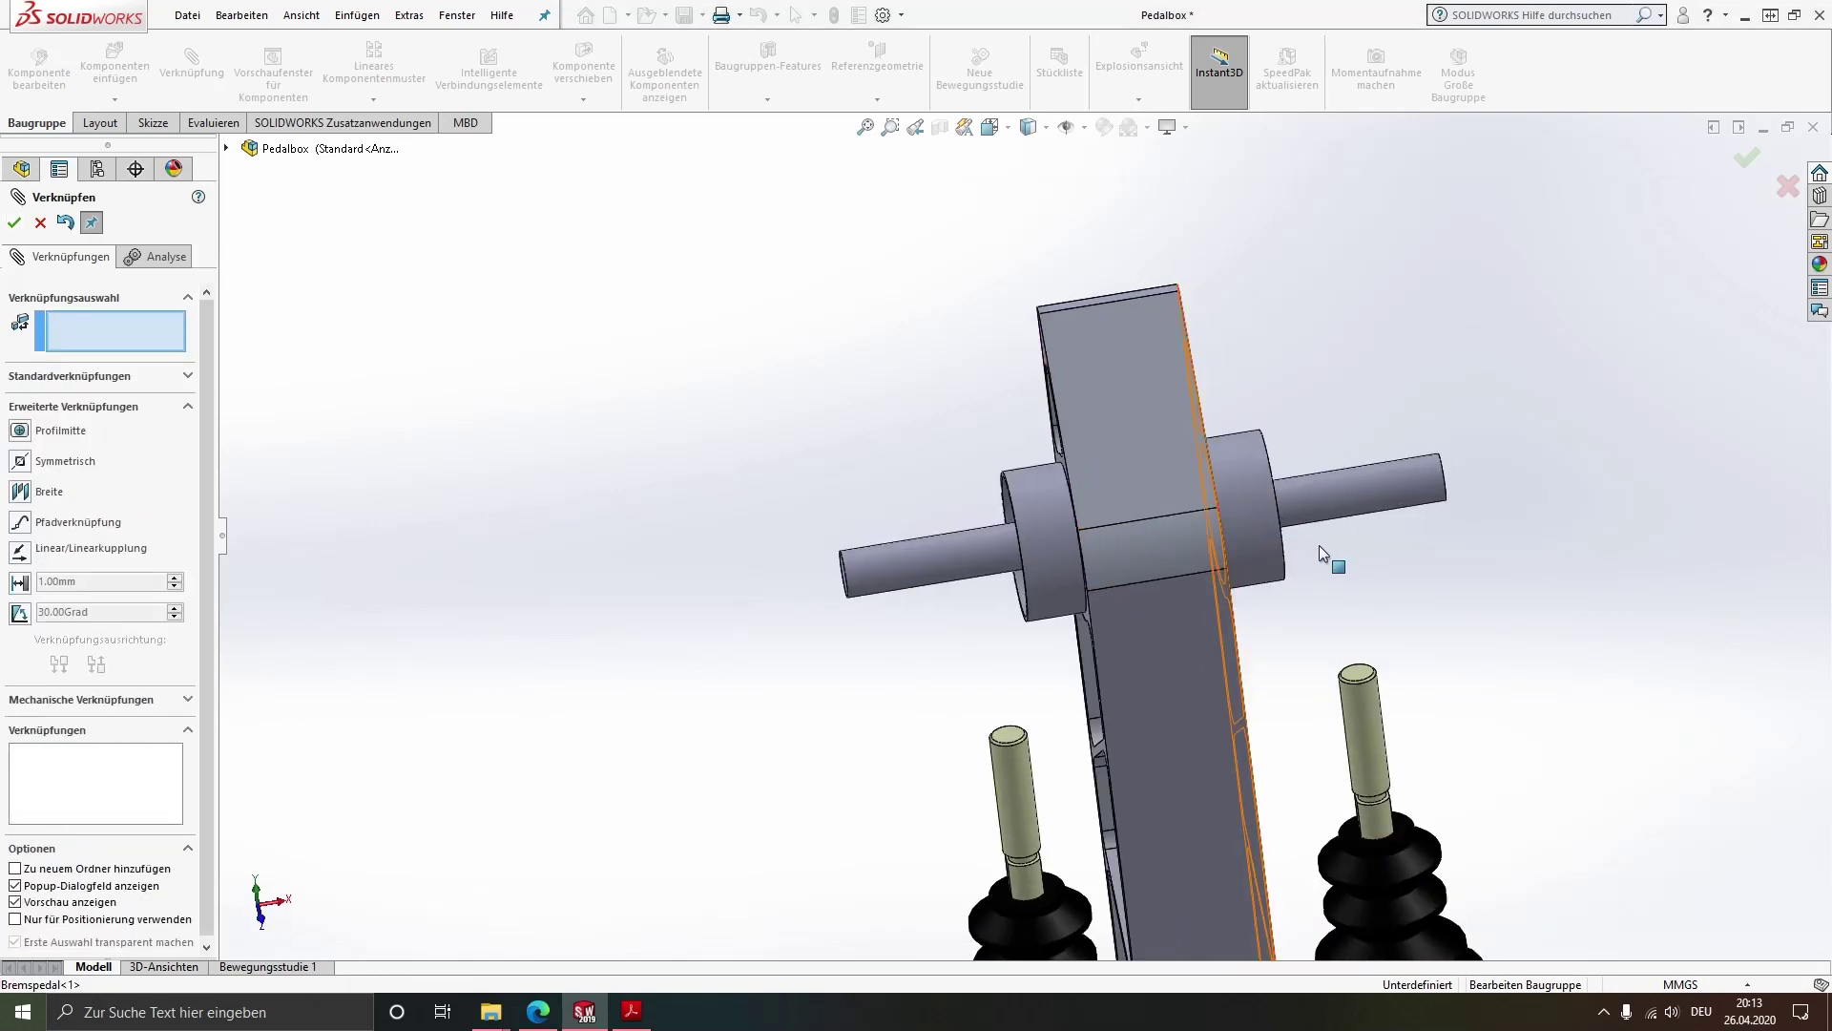
pyautogui.press('Escape')
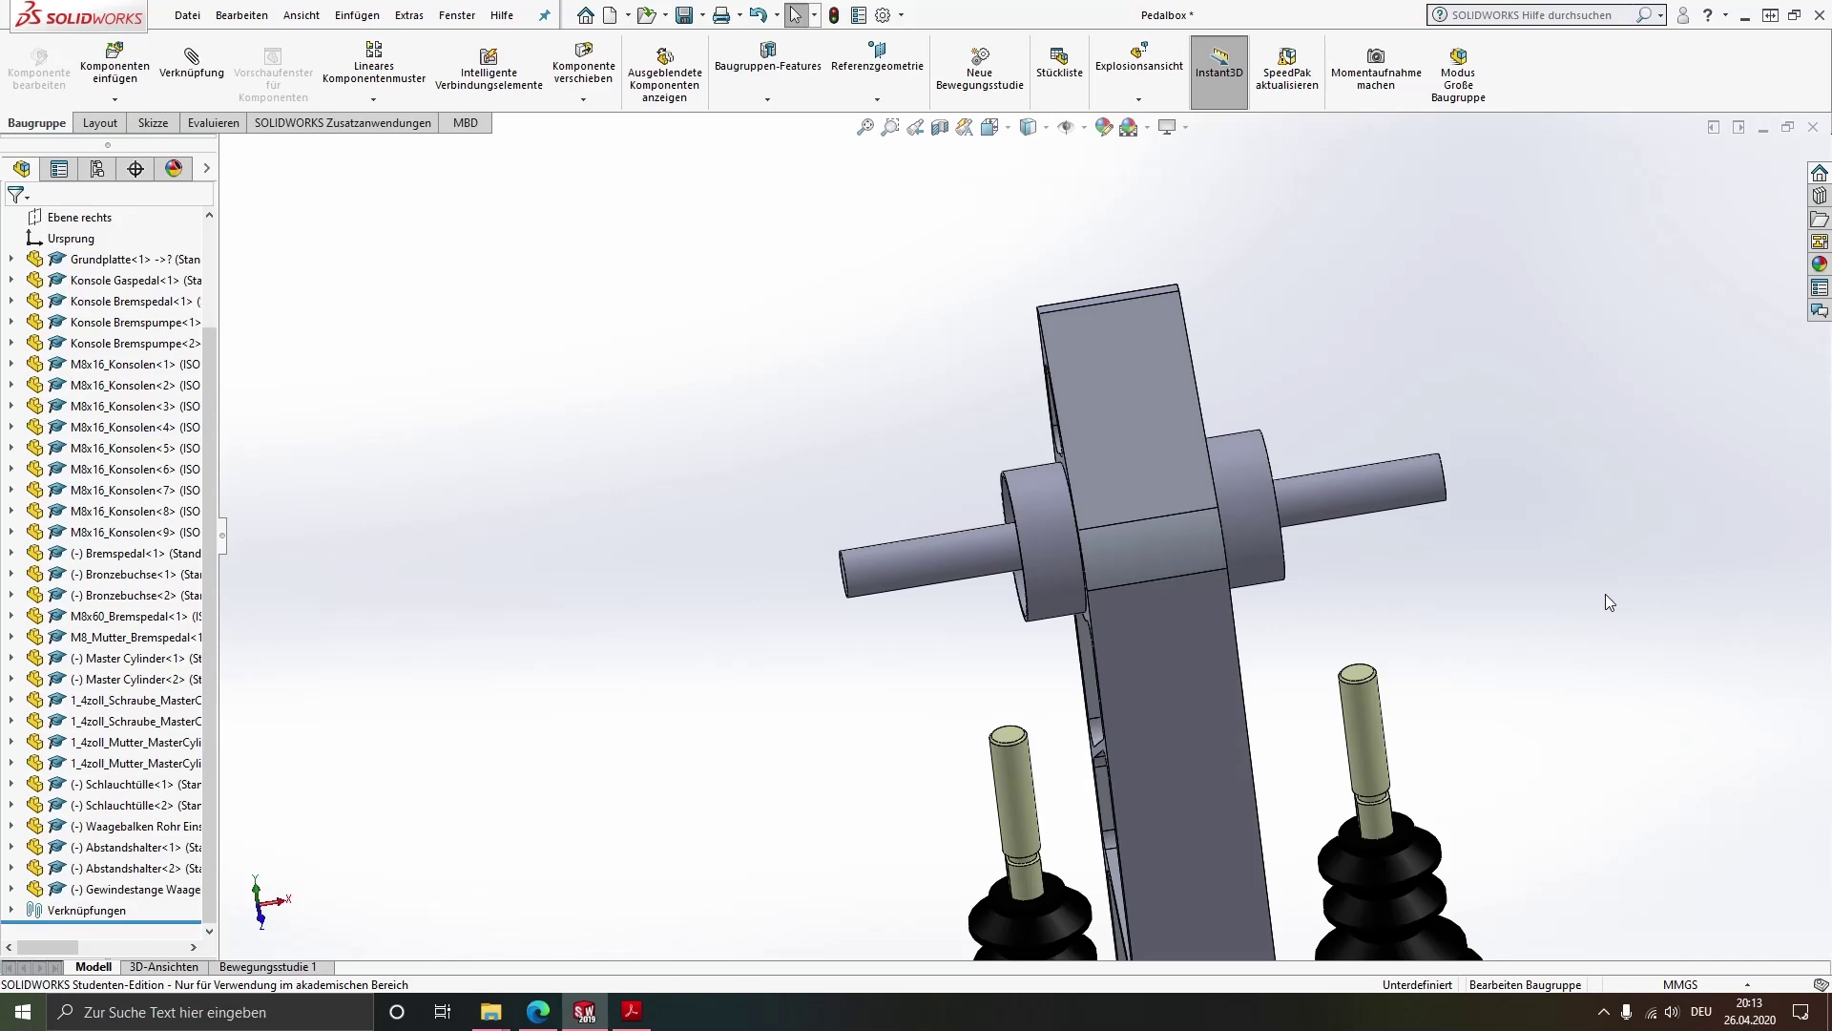
pyautogui.scroll(2, 1355, 632)
pyautogui.scroll(3, 1328, 630)
pyautogui.scroll(-5, 1030, 552)
pyautogui.scroll(-2, 1029, 552)
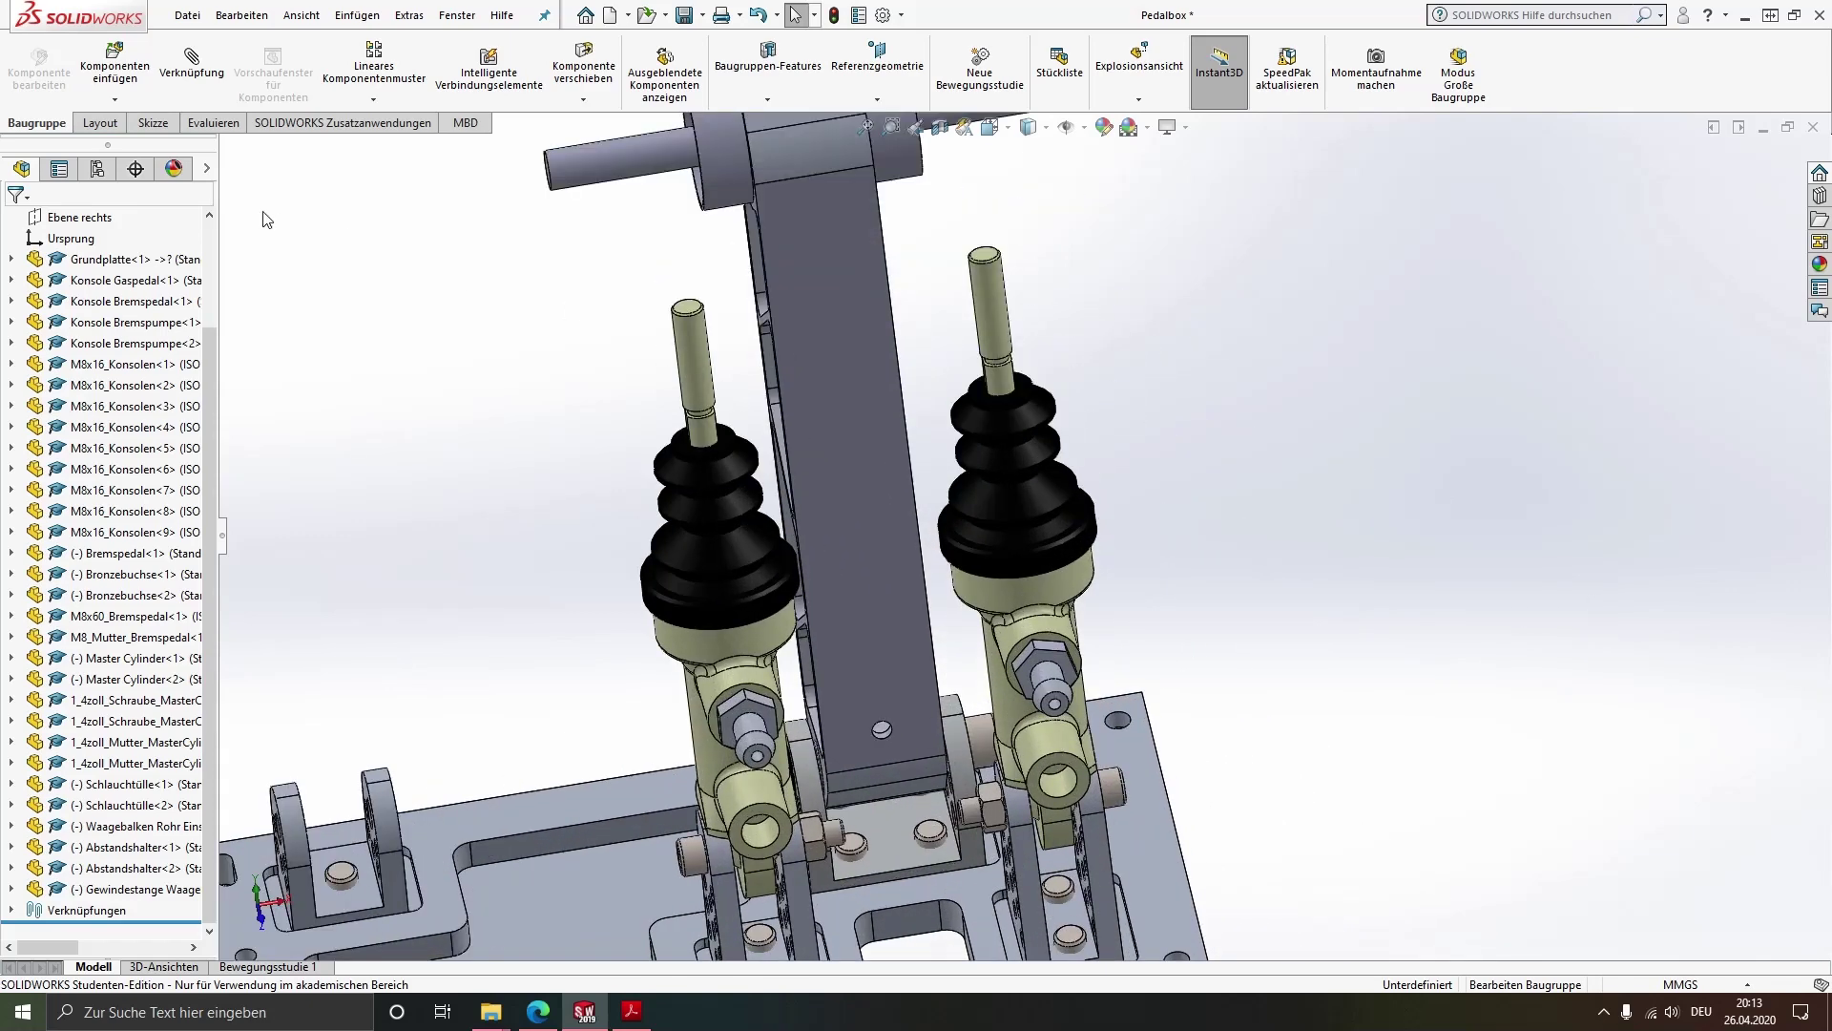
# Insert two Adapter Waagebalken copies on either side of the brake pedal top
pyautogui.click(114, 67)
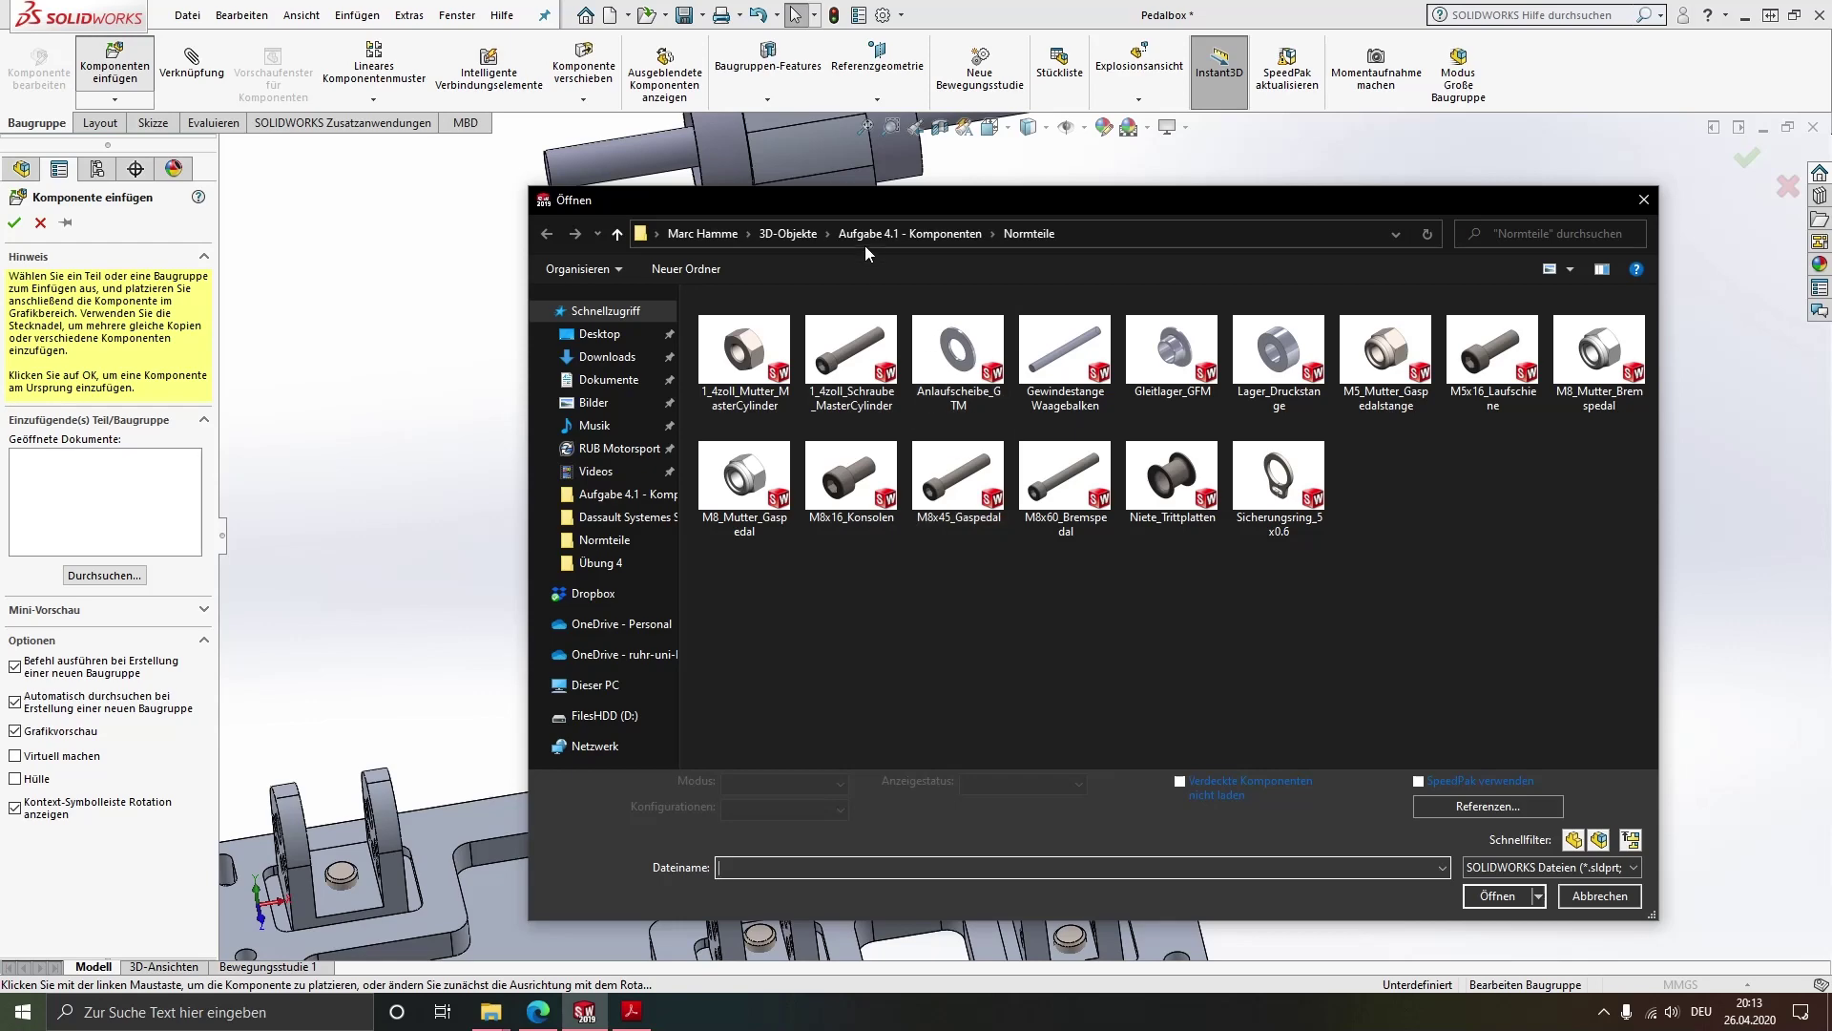
pyautogui.click(909, 234)
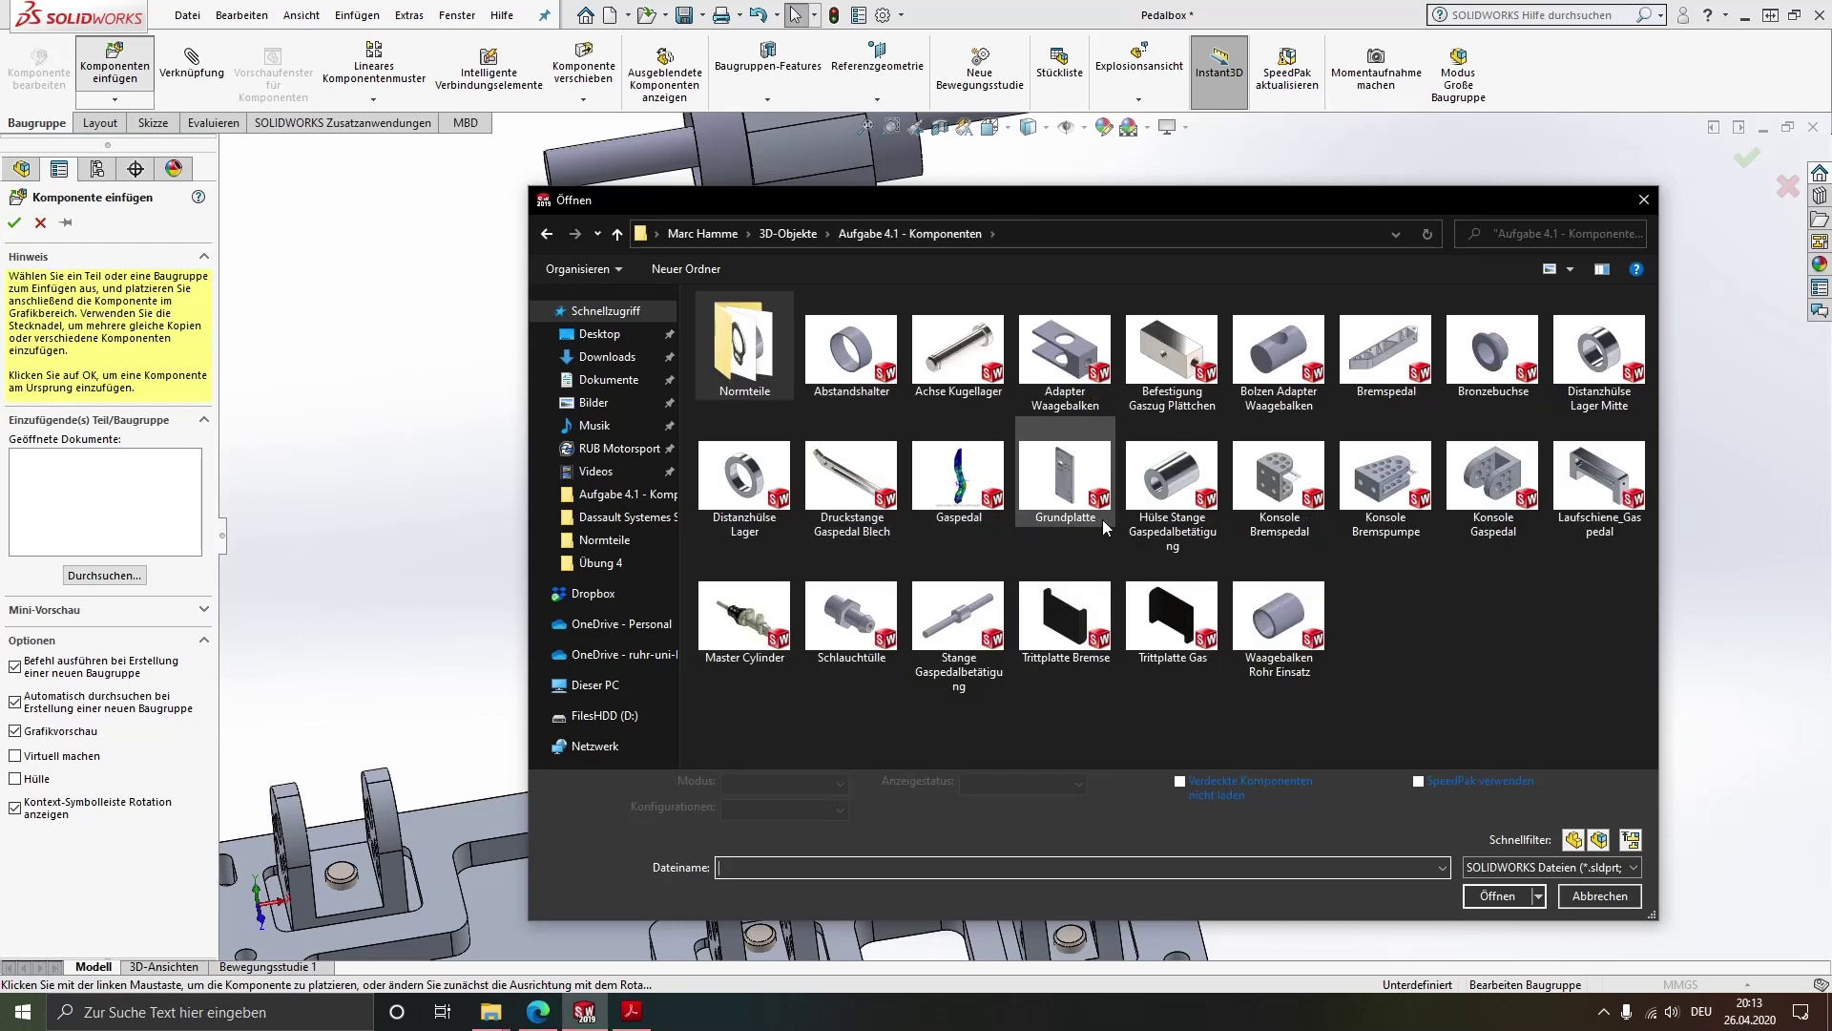
pyautogui.doubleClick(1048, 343)
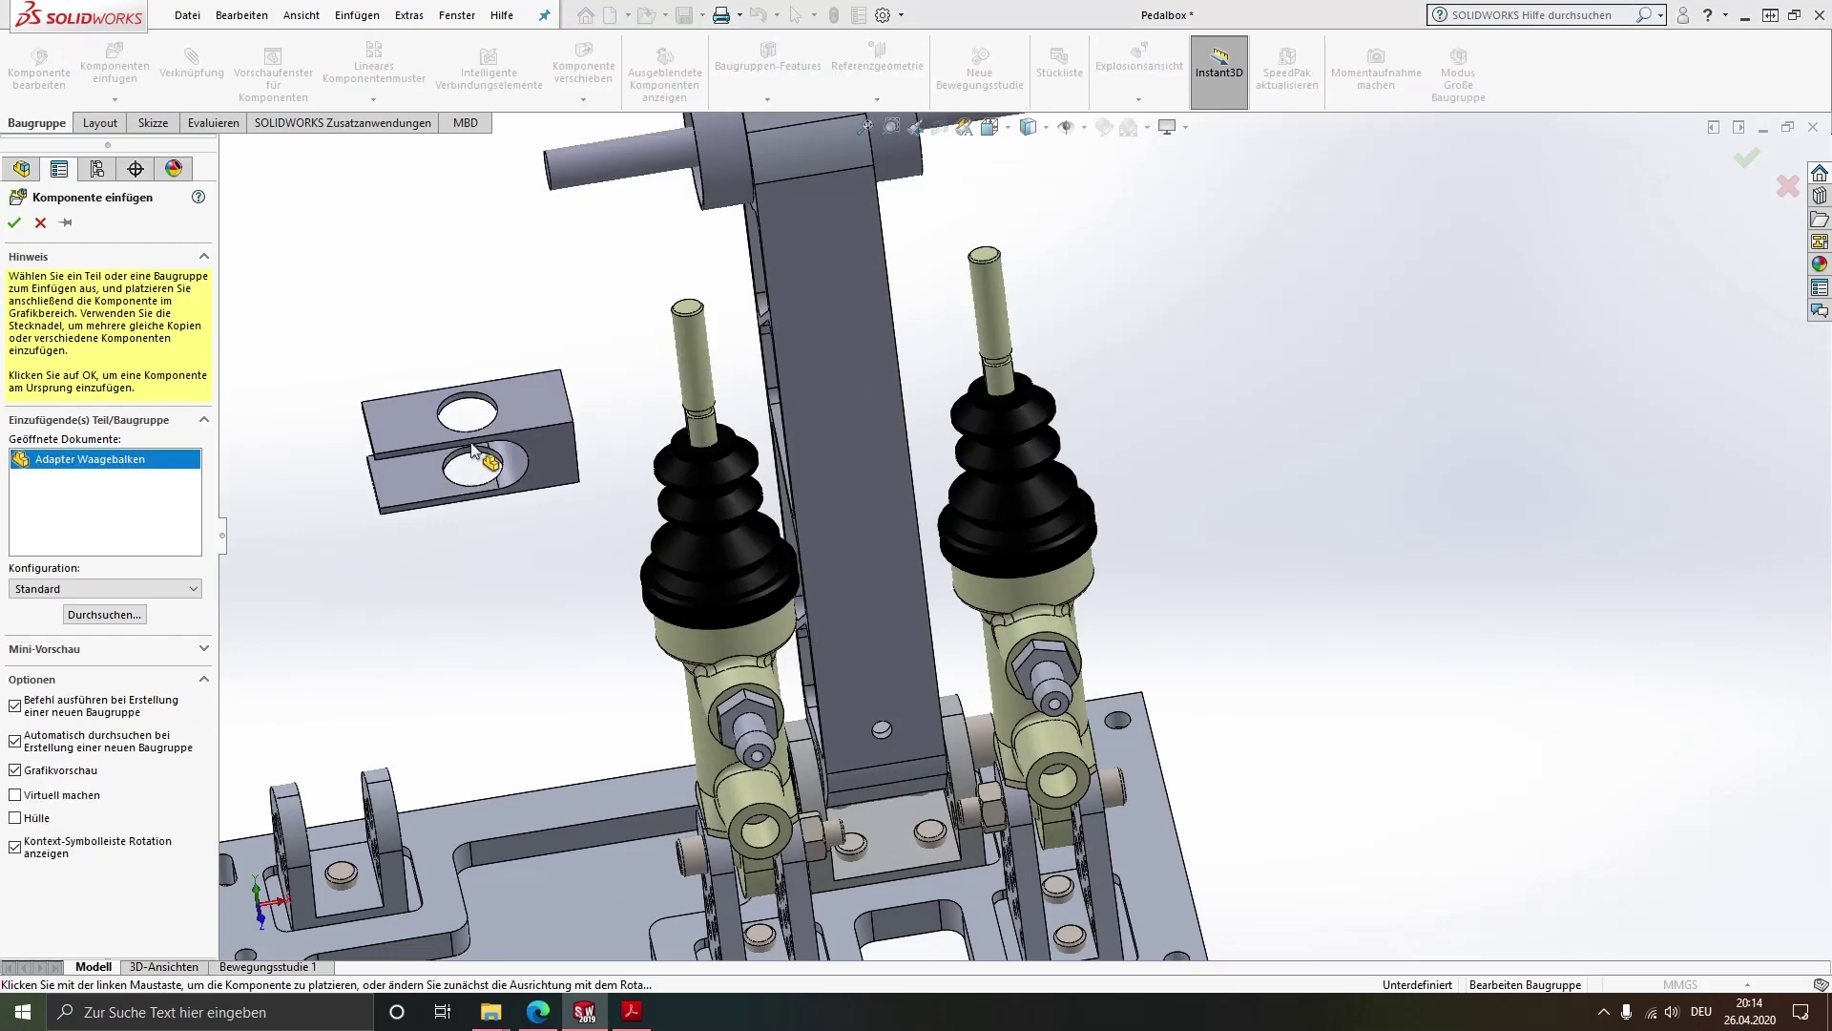
pyautogui.click(474, 450)
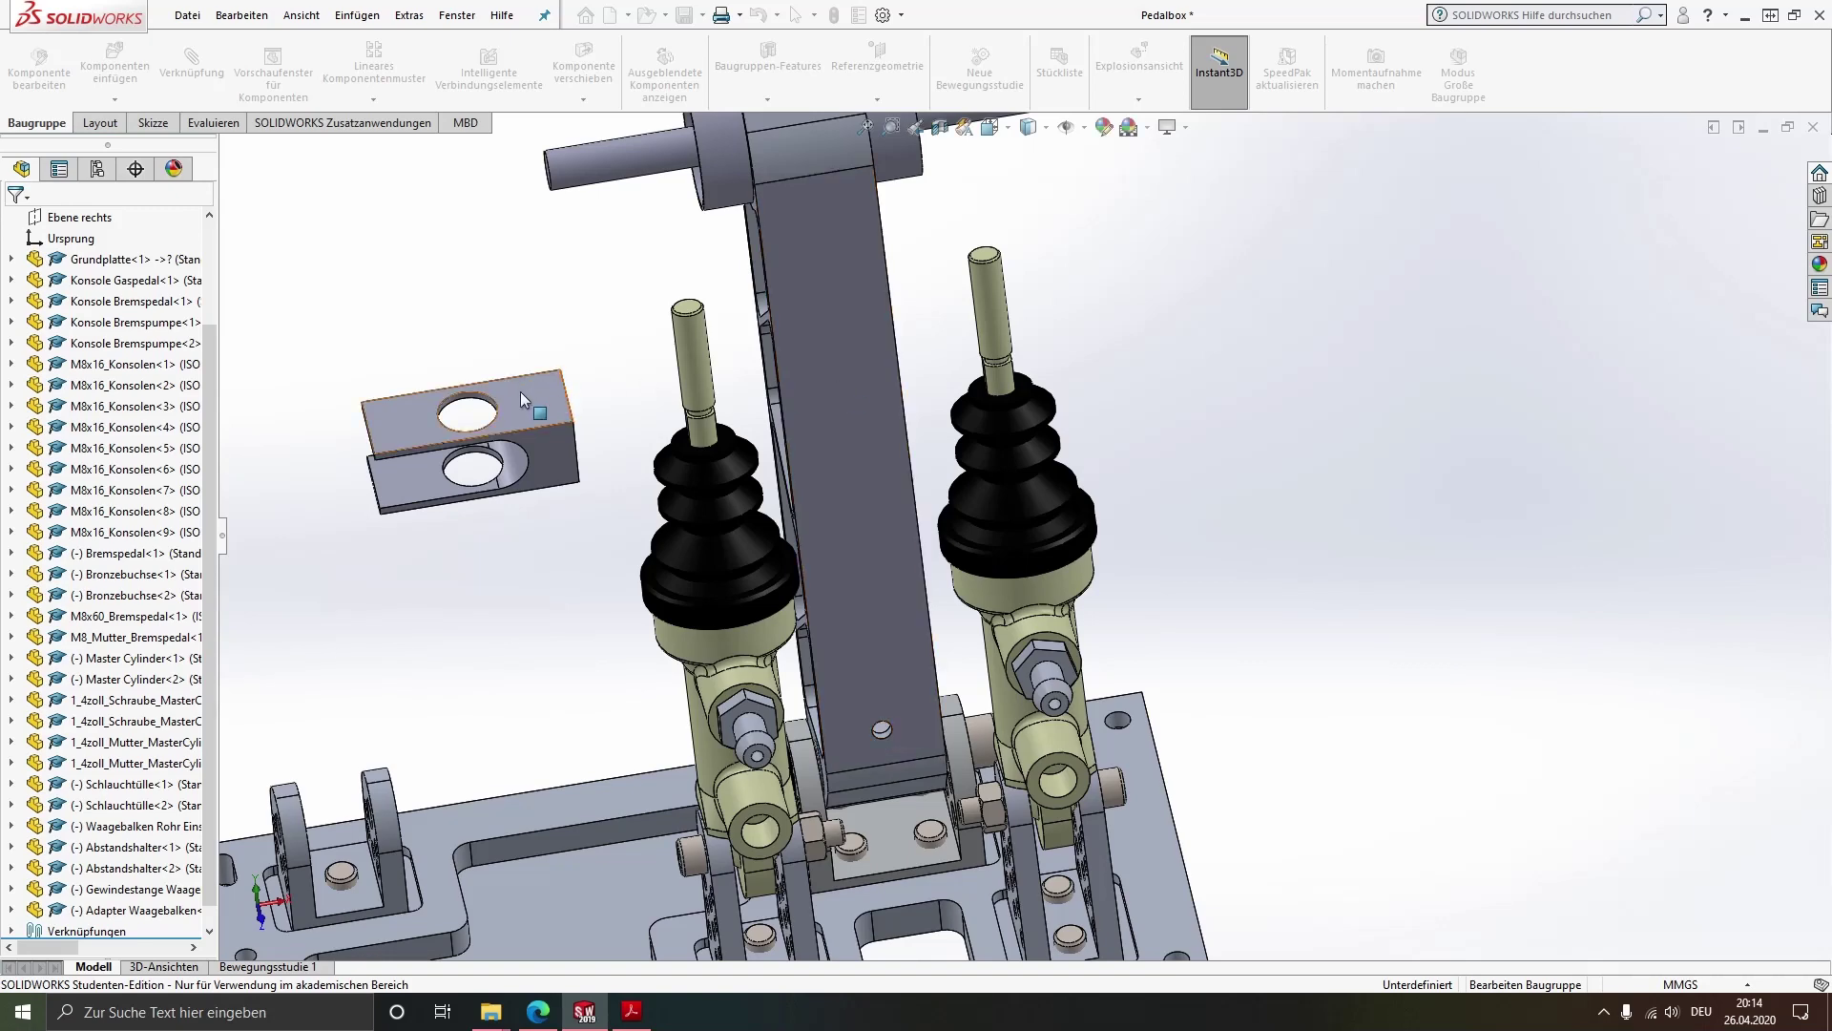
pyautogui.keyDown('ctrl'); pyautogui.moveTo(521, 399); pyautogui.dragTo(1341, 374); pyautogui.keyUp('ctrl')
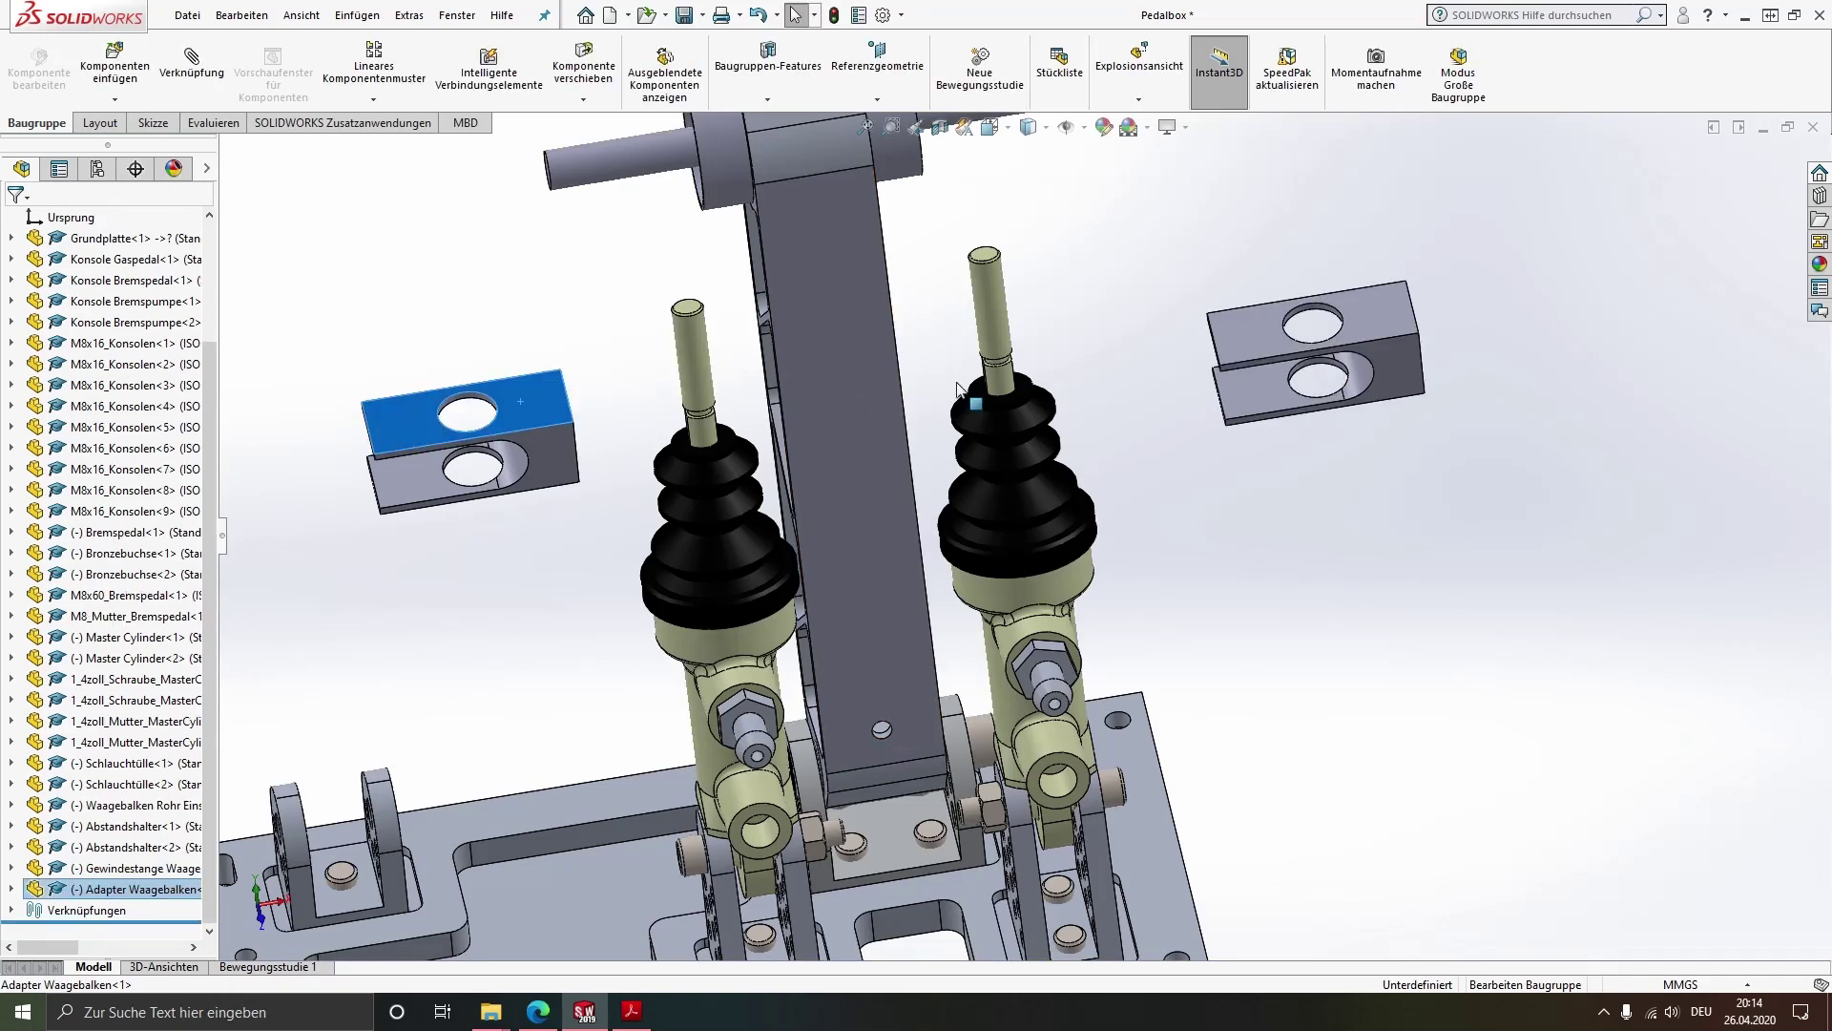
pyautogui.moveTo(523, 391); pyautogui.dragTo(527, 427, button='middle')
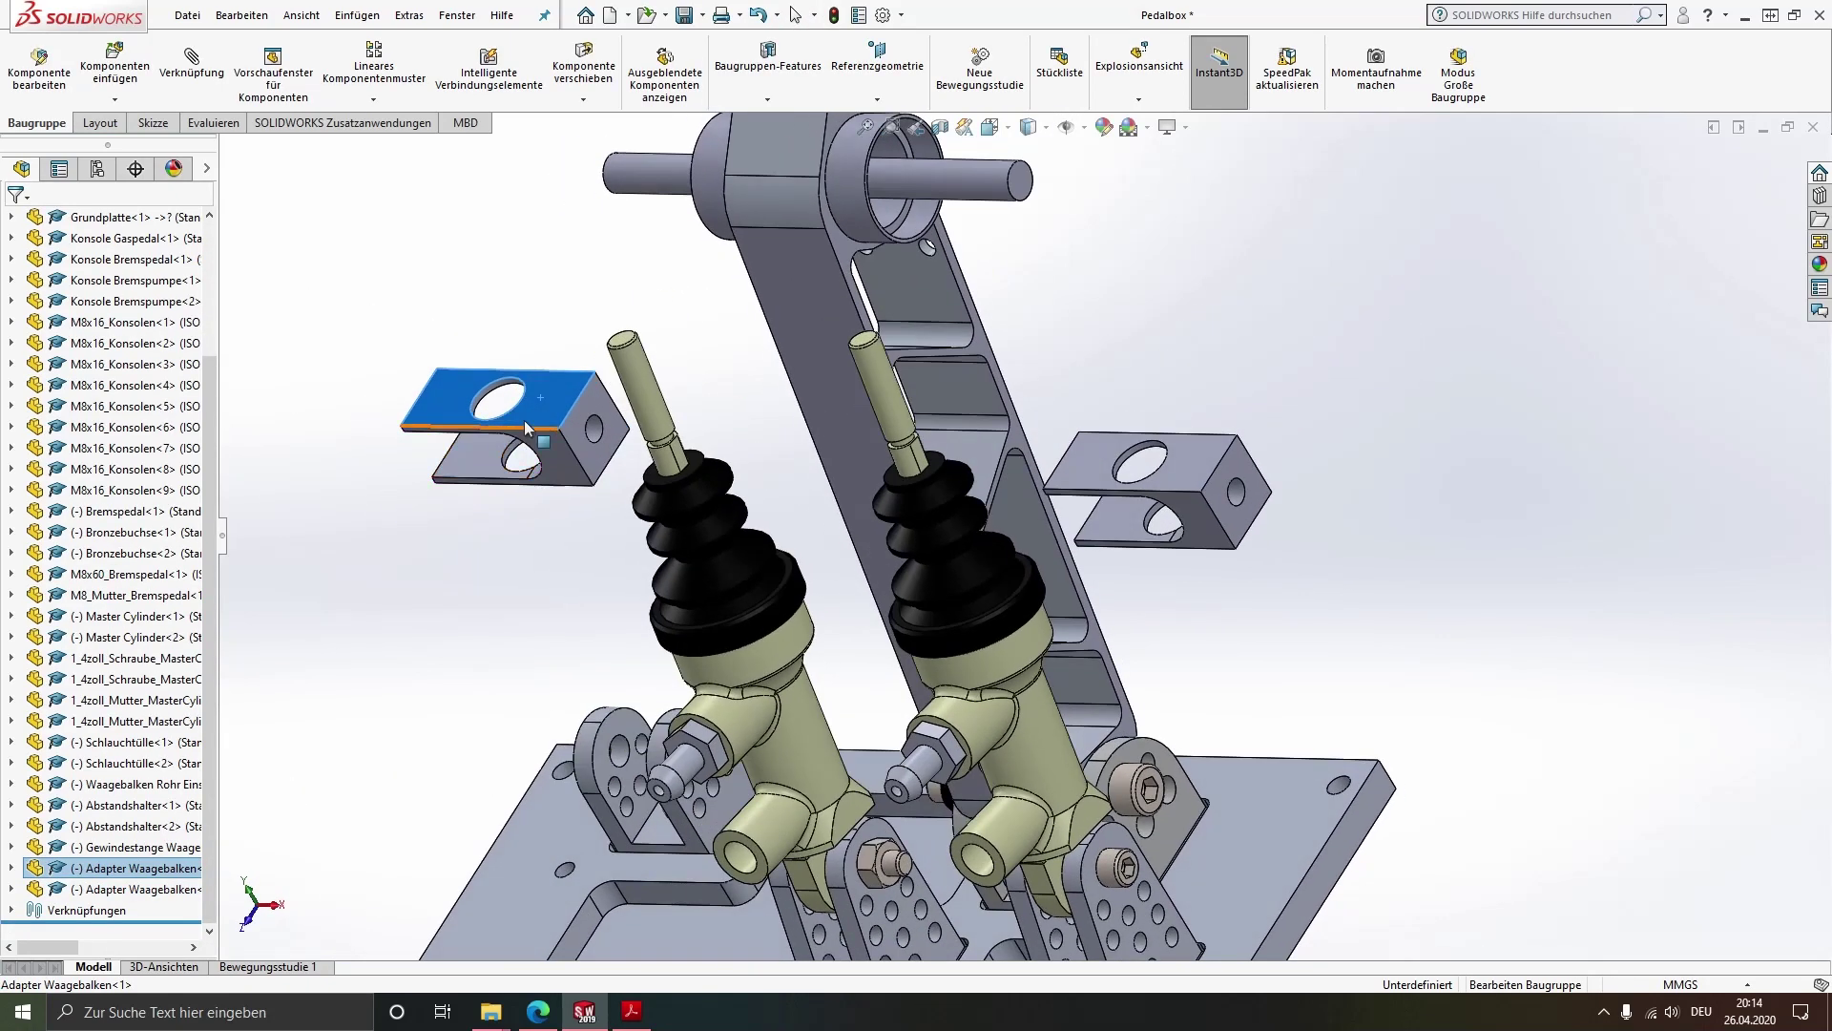
pyautogui.scroll(-2, 526, 428)
pyautogui.scroll(-3, 744, 468)
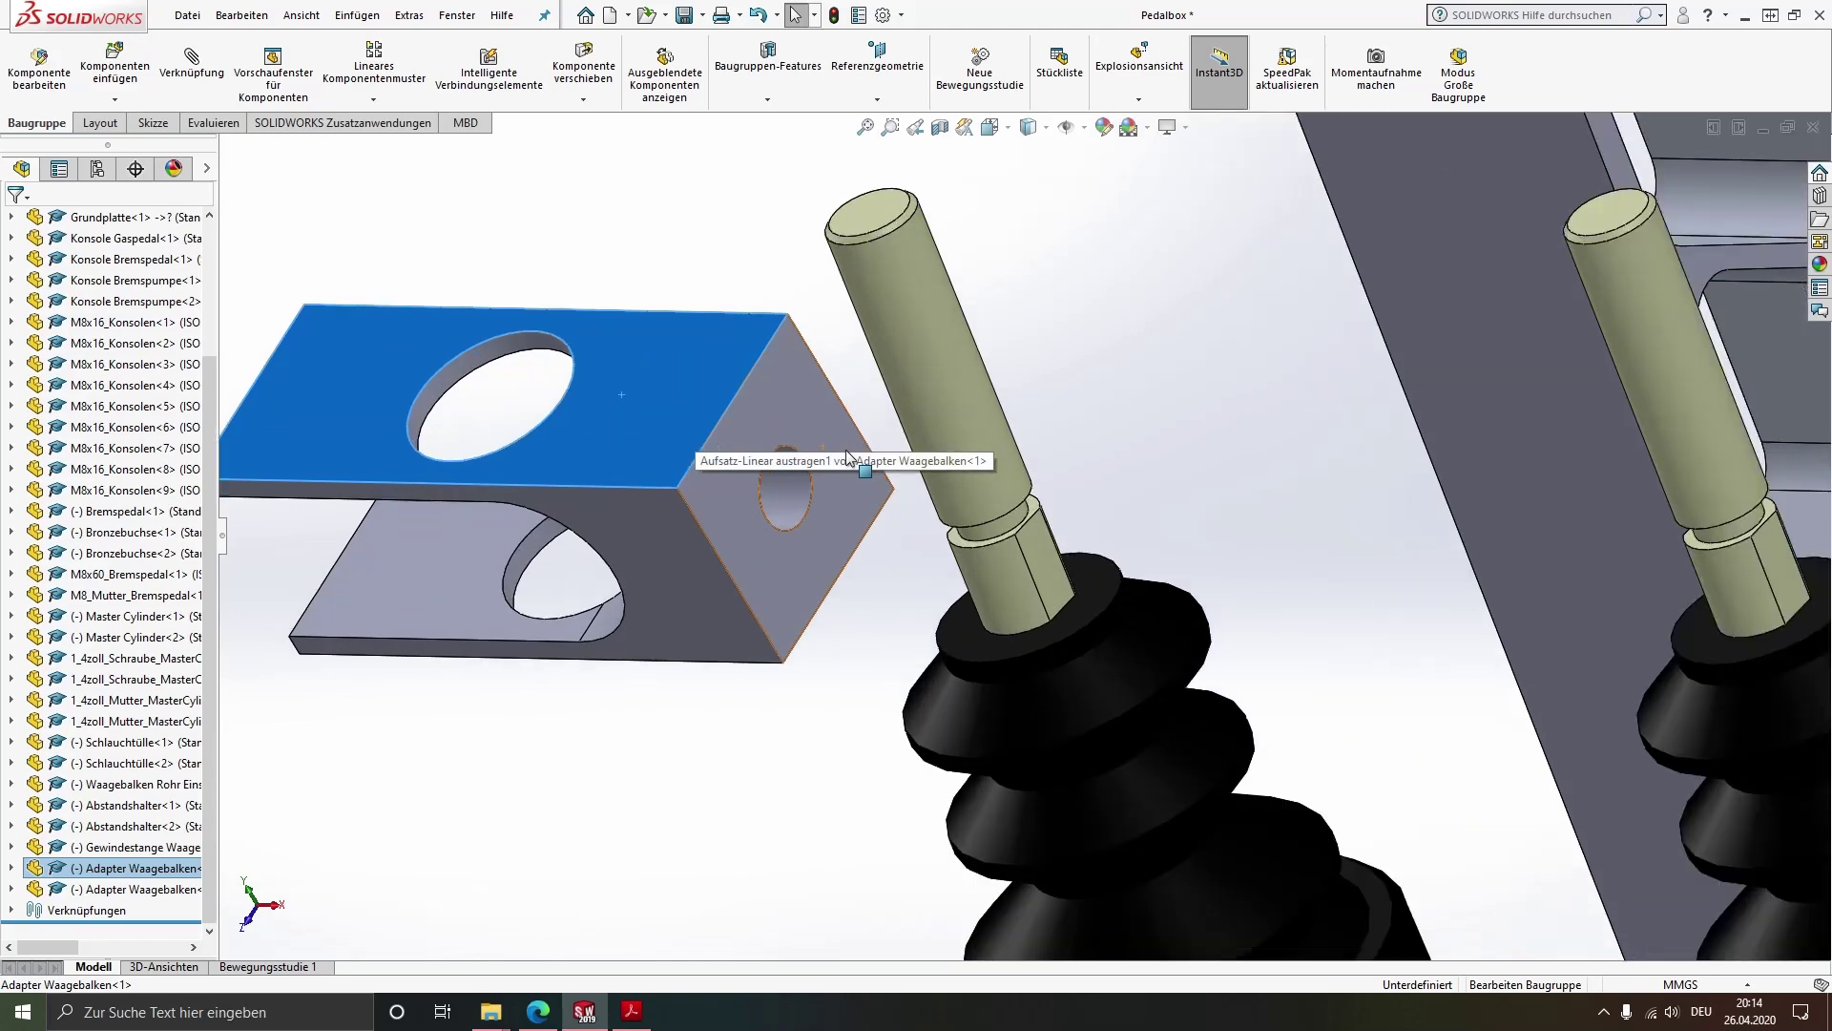
# Make the first adapter's threaded hole concentric with its master cylinder pushrod
pyautogui.click(771, 487)
pyautogui.keyDown('ctrl'); pyautogui.click(906, 290); pyautogui.keyUp('ctrl')
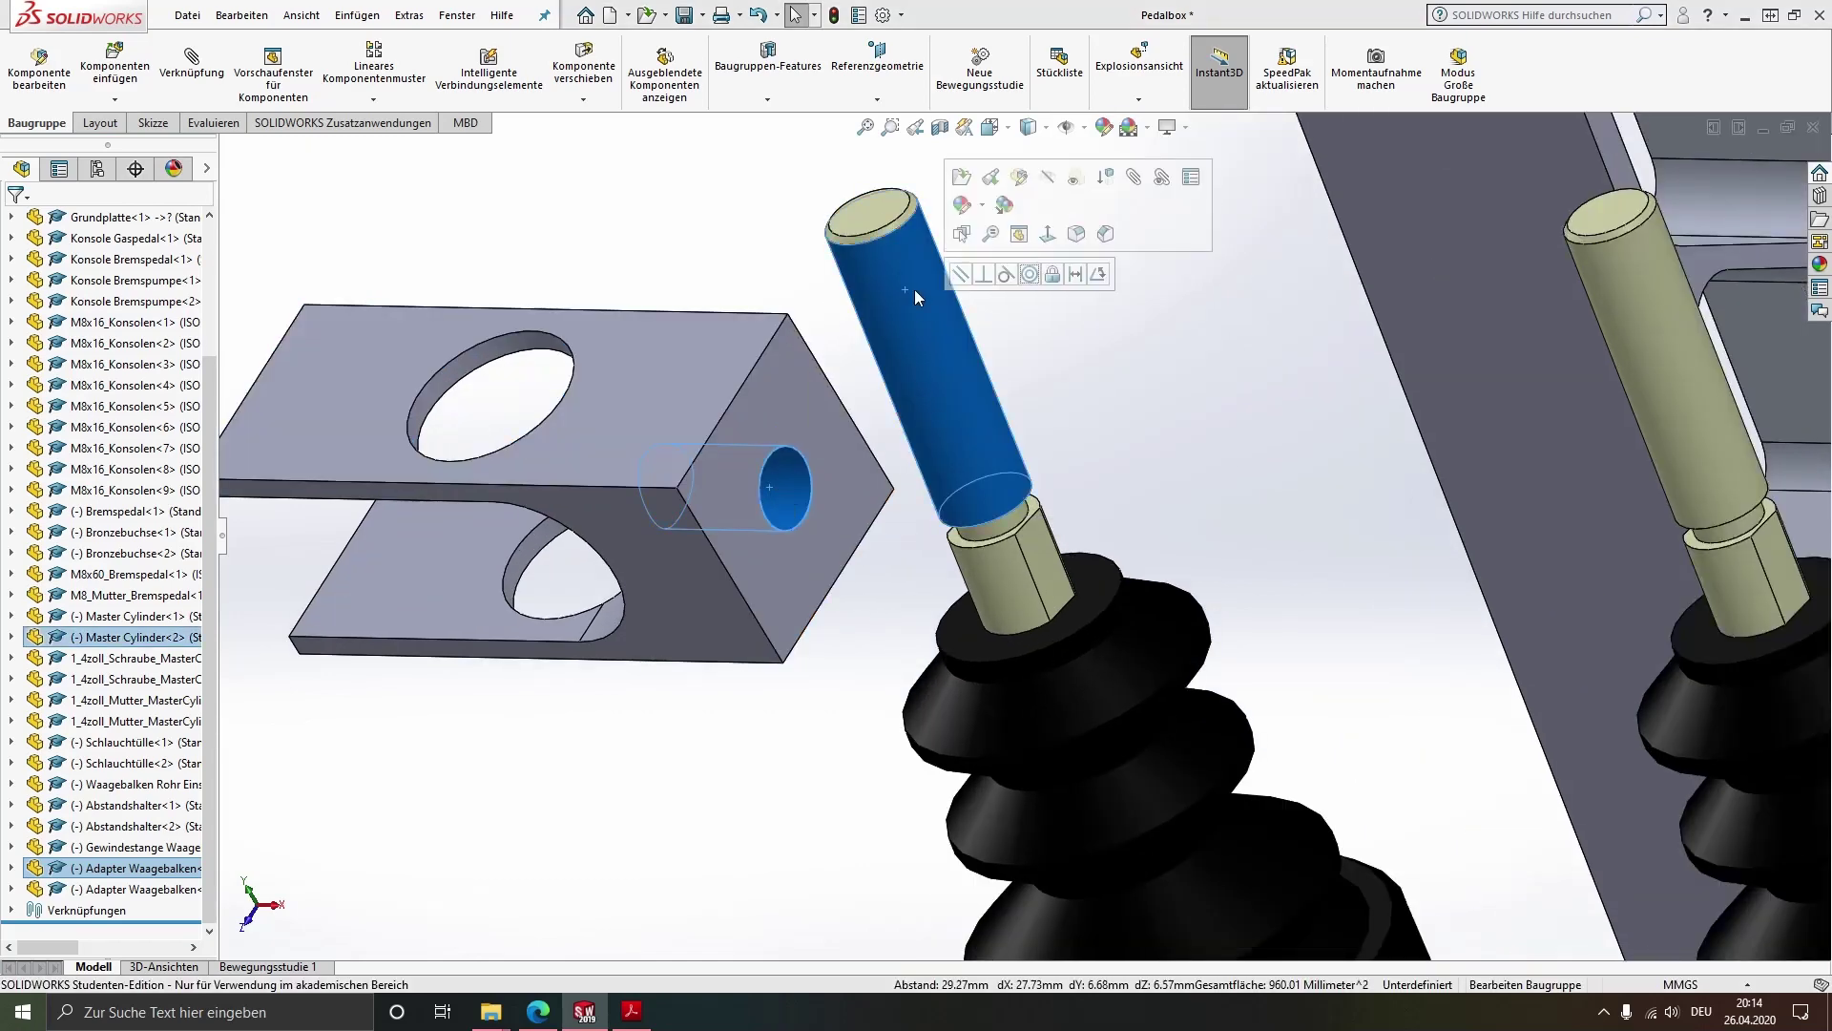
pyautogui.click(1029, 275)
pyautogui.click(1114, 294)
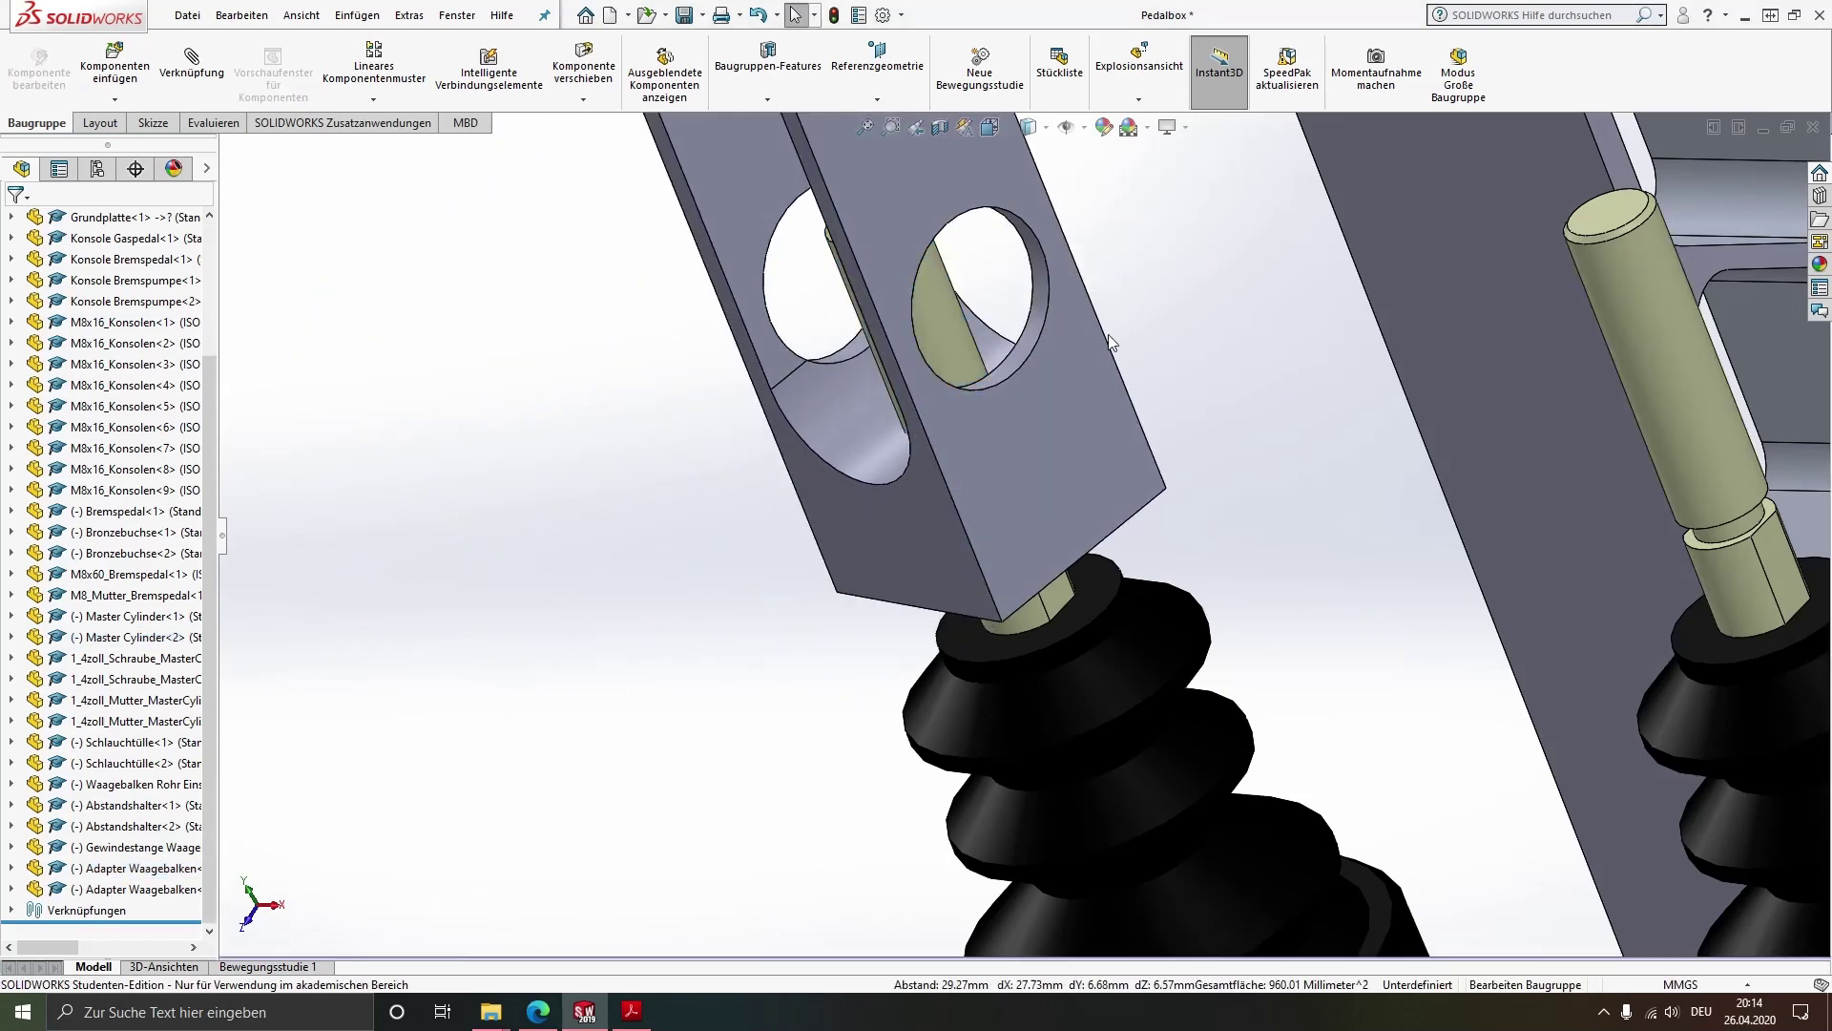
pyautogui.scroll(10, 1115, 294)
pyautogui.scroll(-3, 1497, 585)
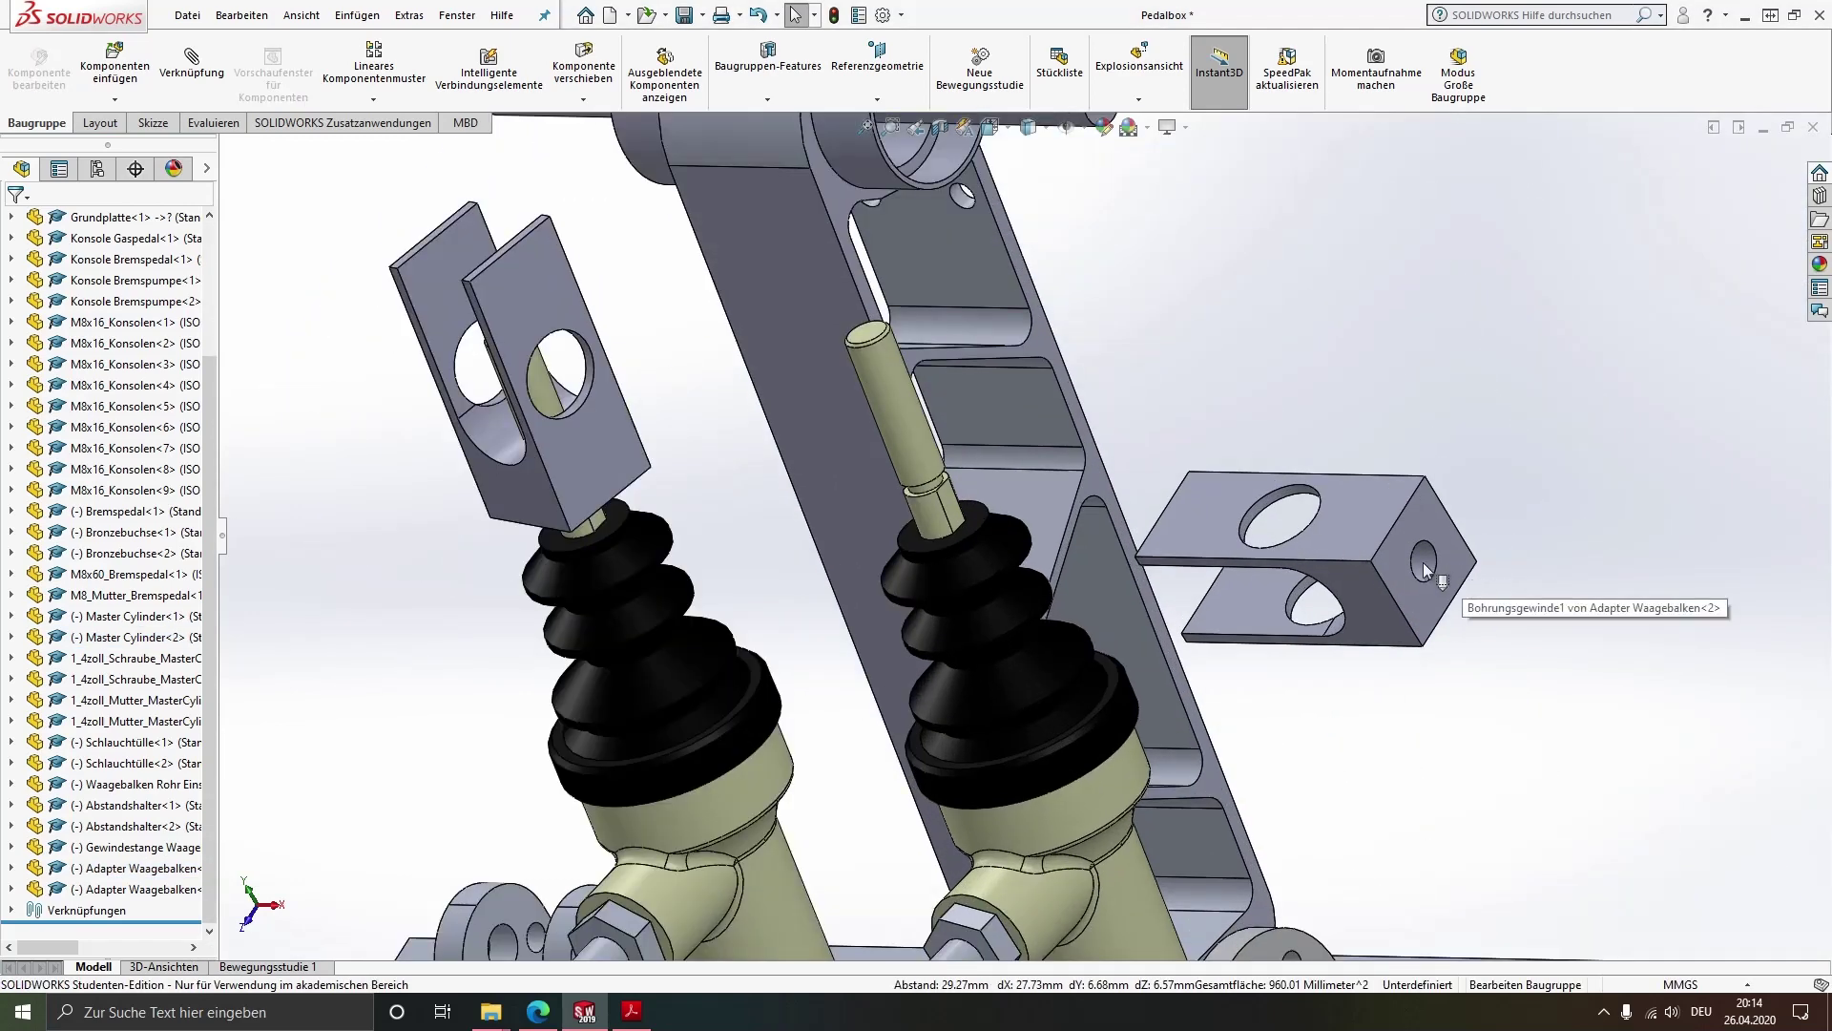
pyautogui.scroll(-4, 1422, 563)
# Make the second adapter concentric with the other pushrod and slide it up
pyautogui.click(1342, 544)
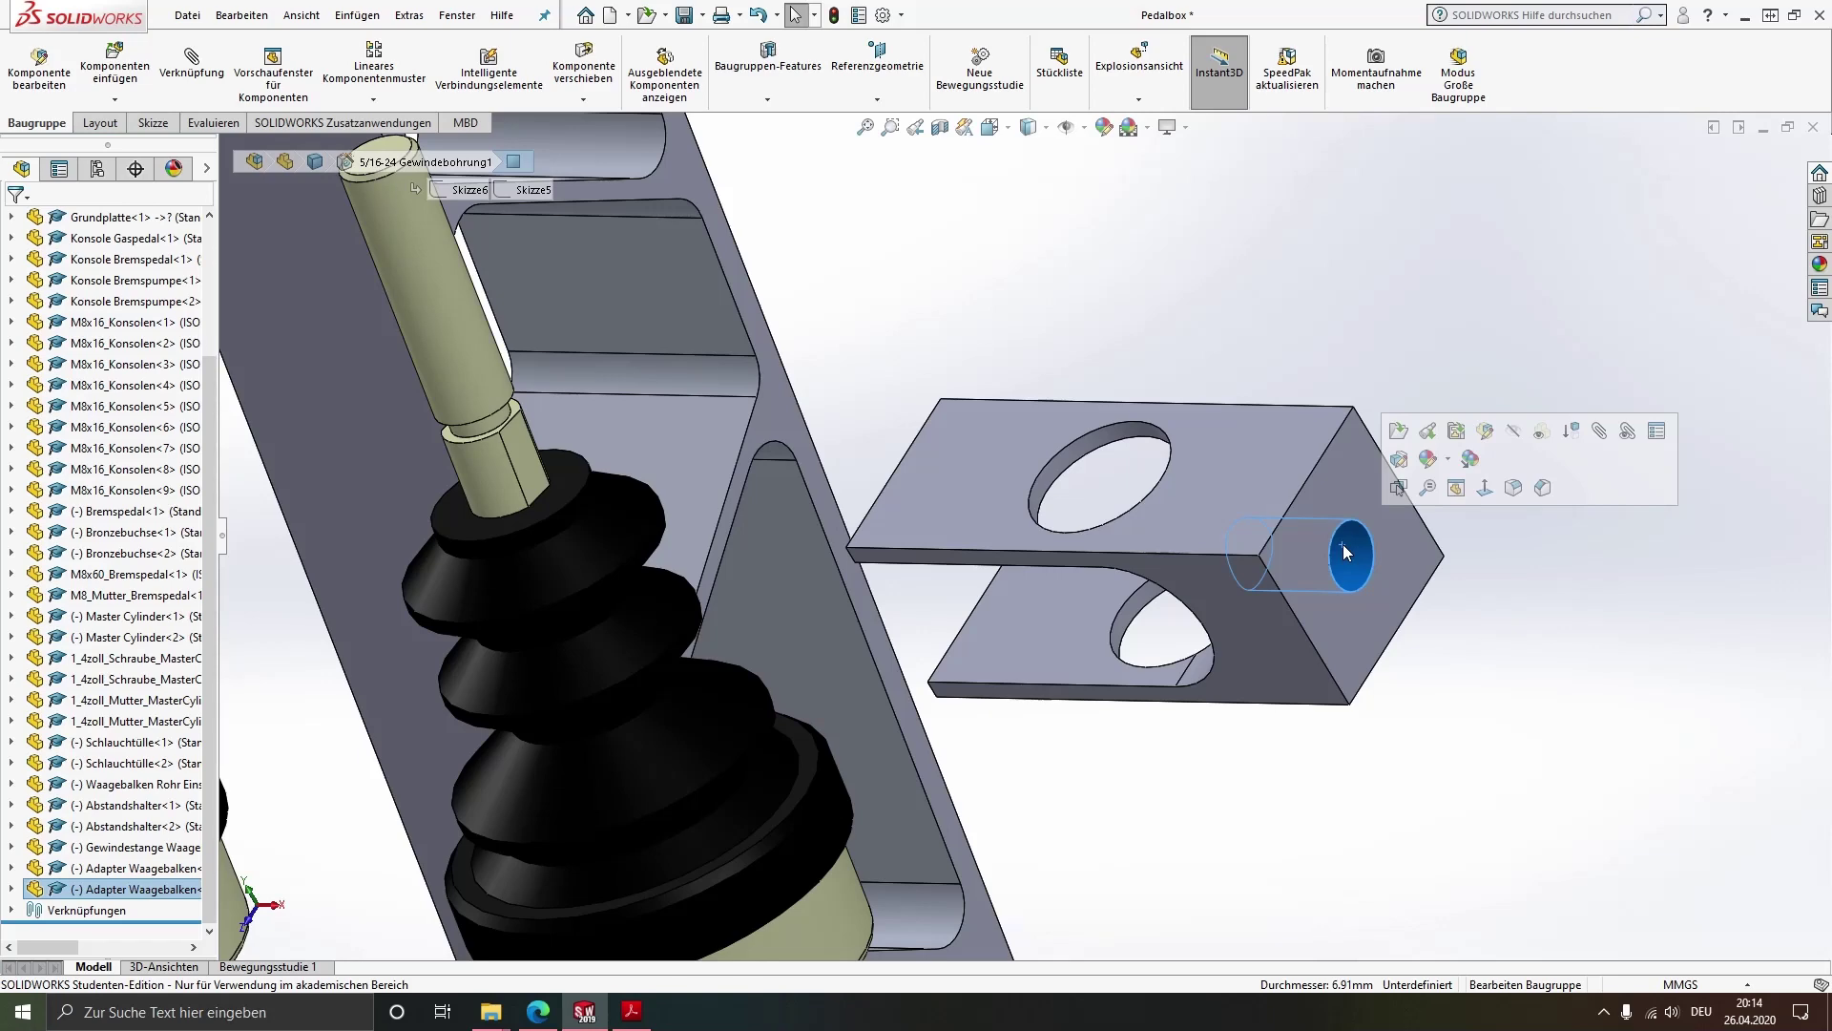
pyautogui.scroll(3, 1343, 544)
pyautogui.scroll(3, 660, 359)
pyautogui.scroll(-3, 794, 409)
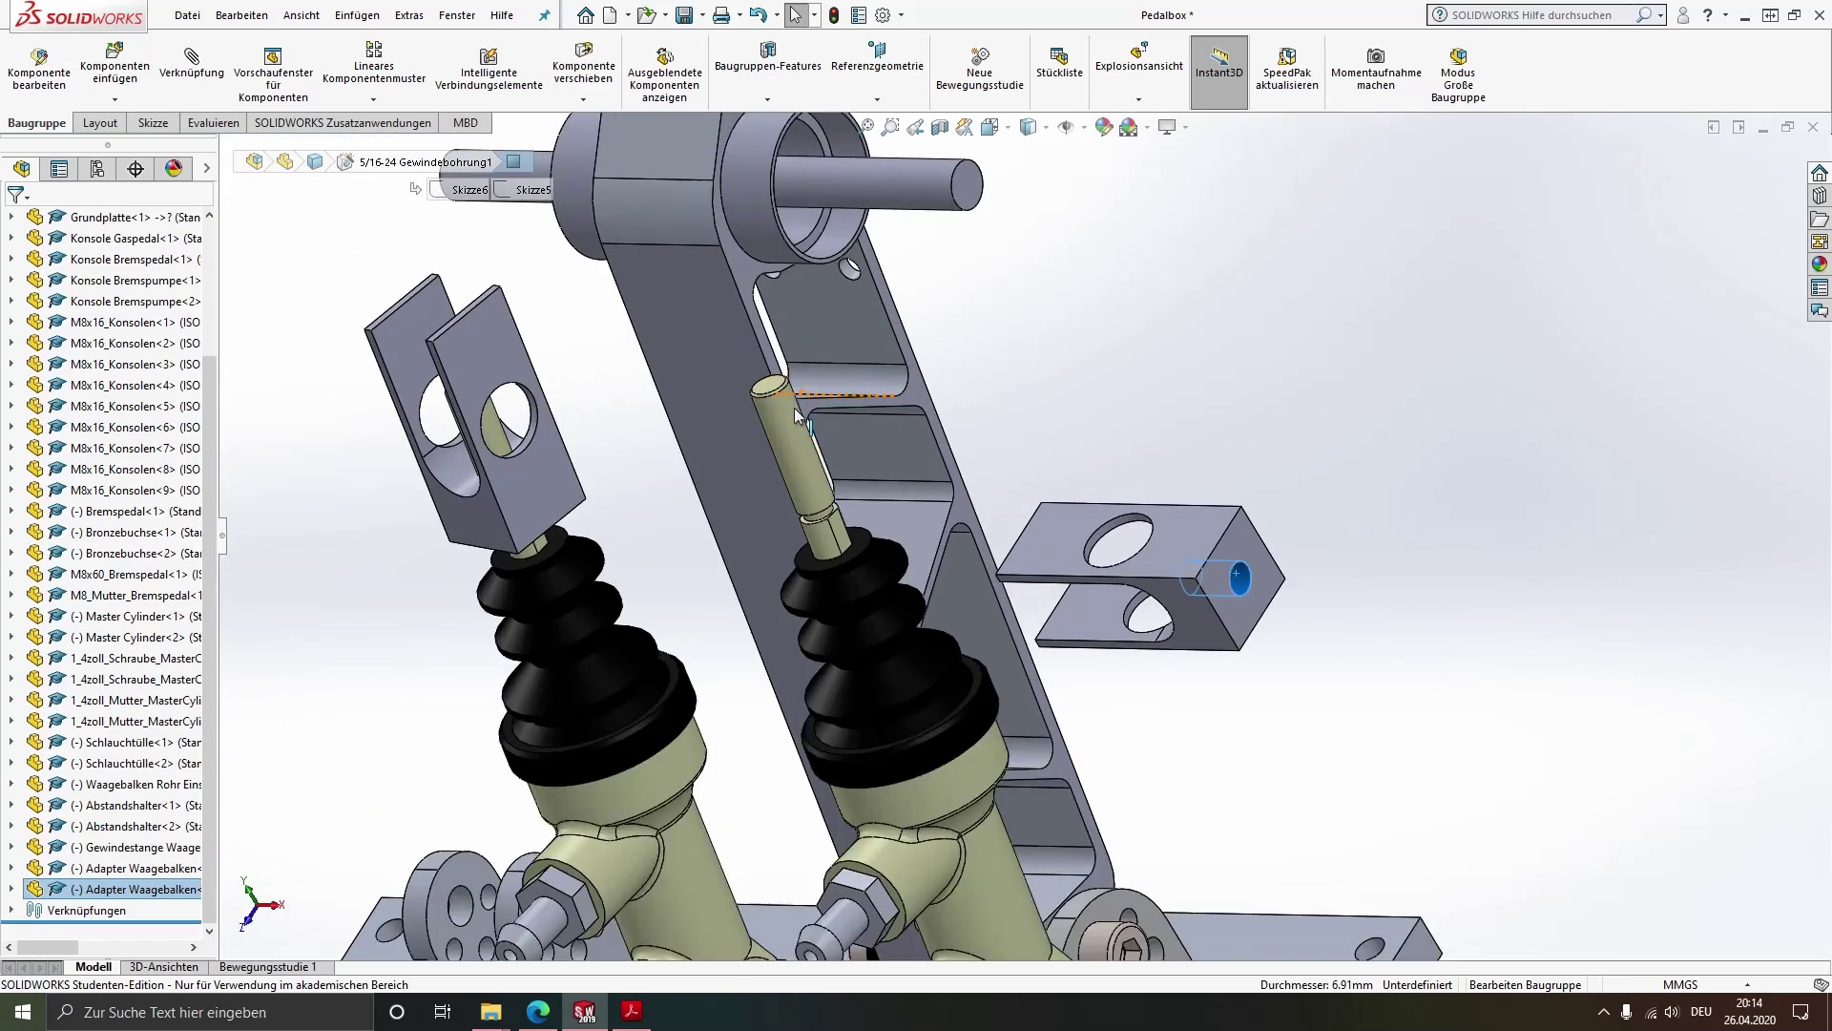
pyautogui.keyDown('ctrl'); pyautogui.click(794, 454); pyautogui.keyUp('ctrl')
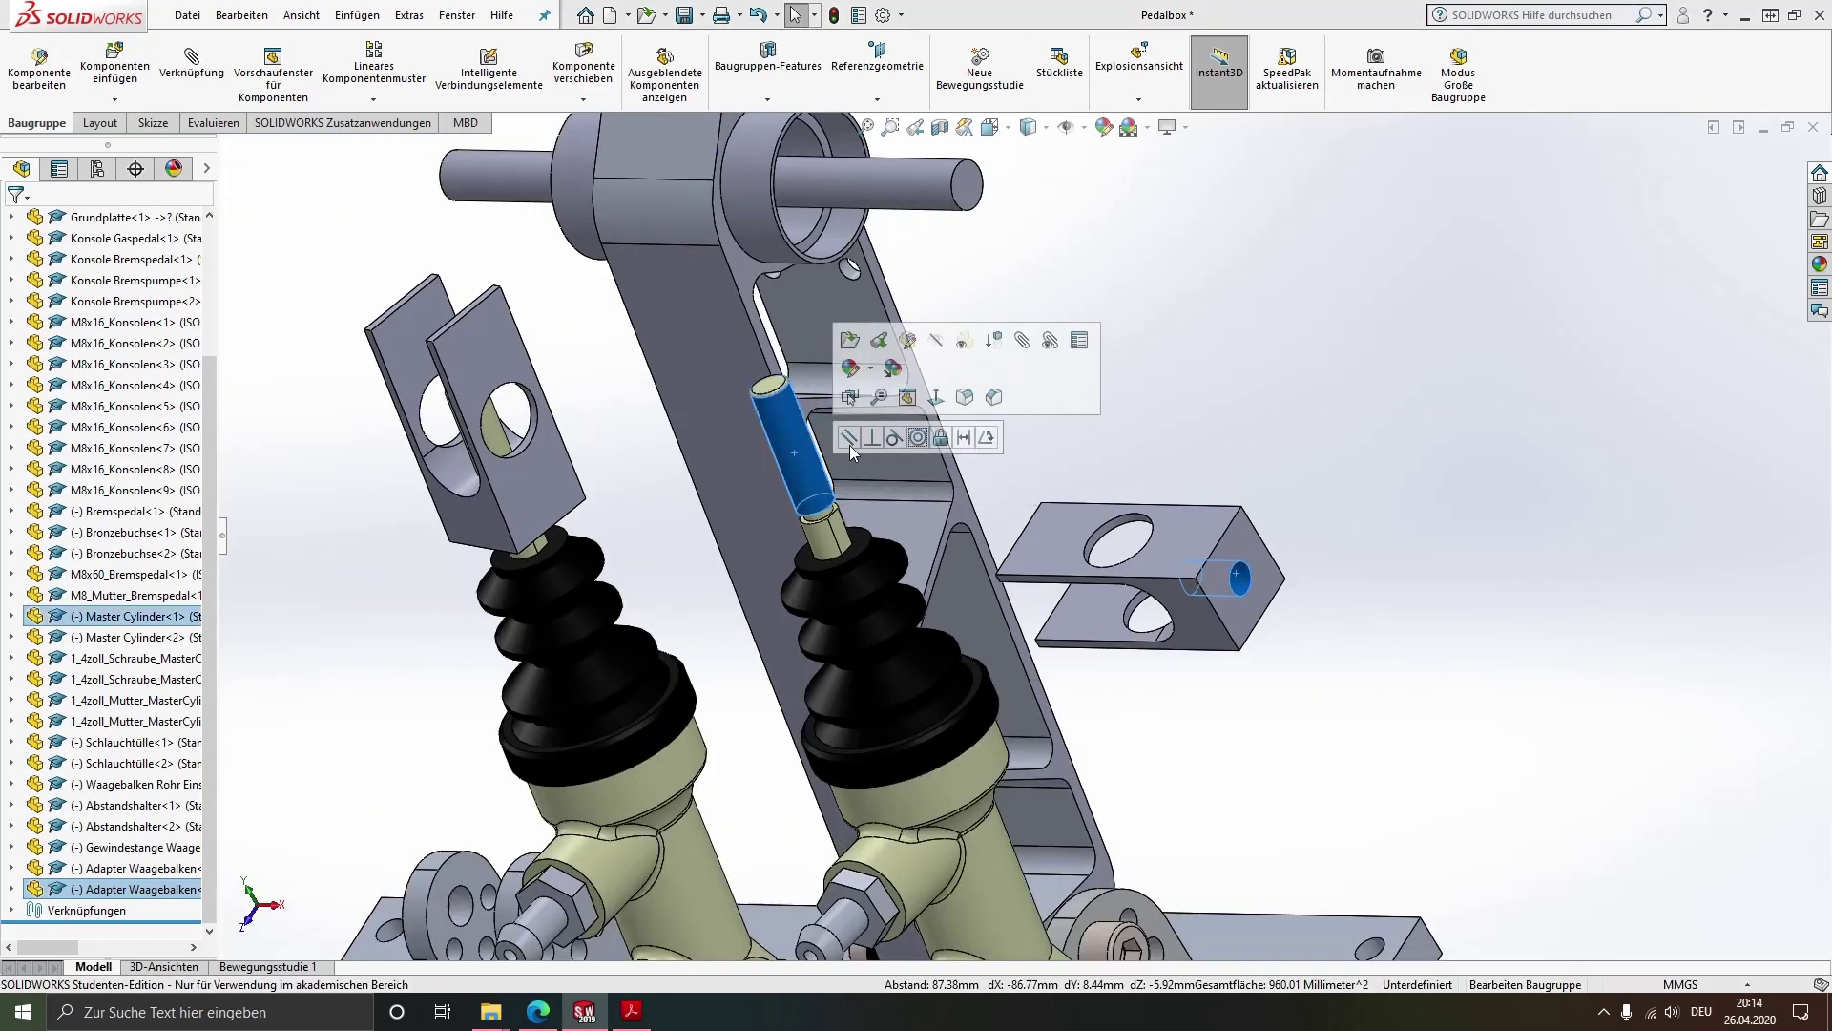
pyautogui.click(918, 436)
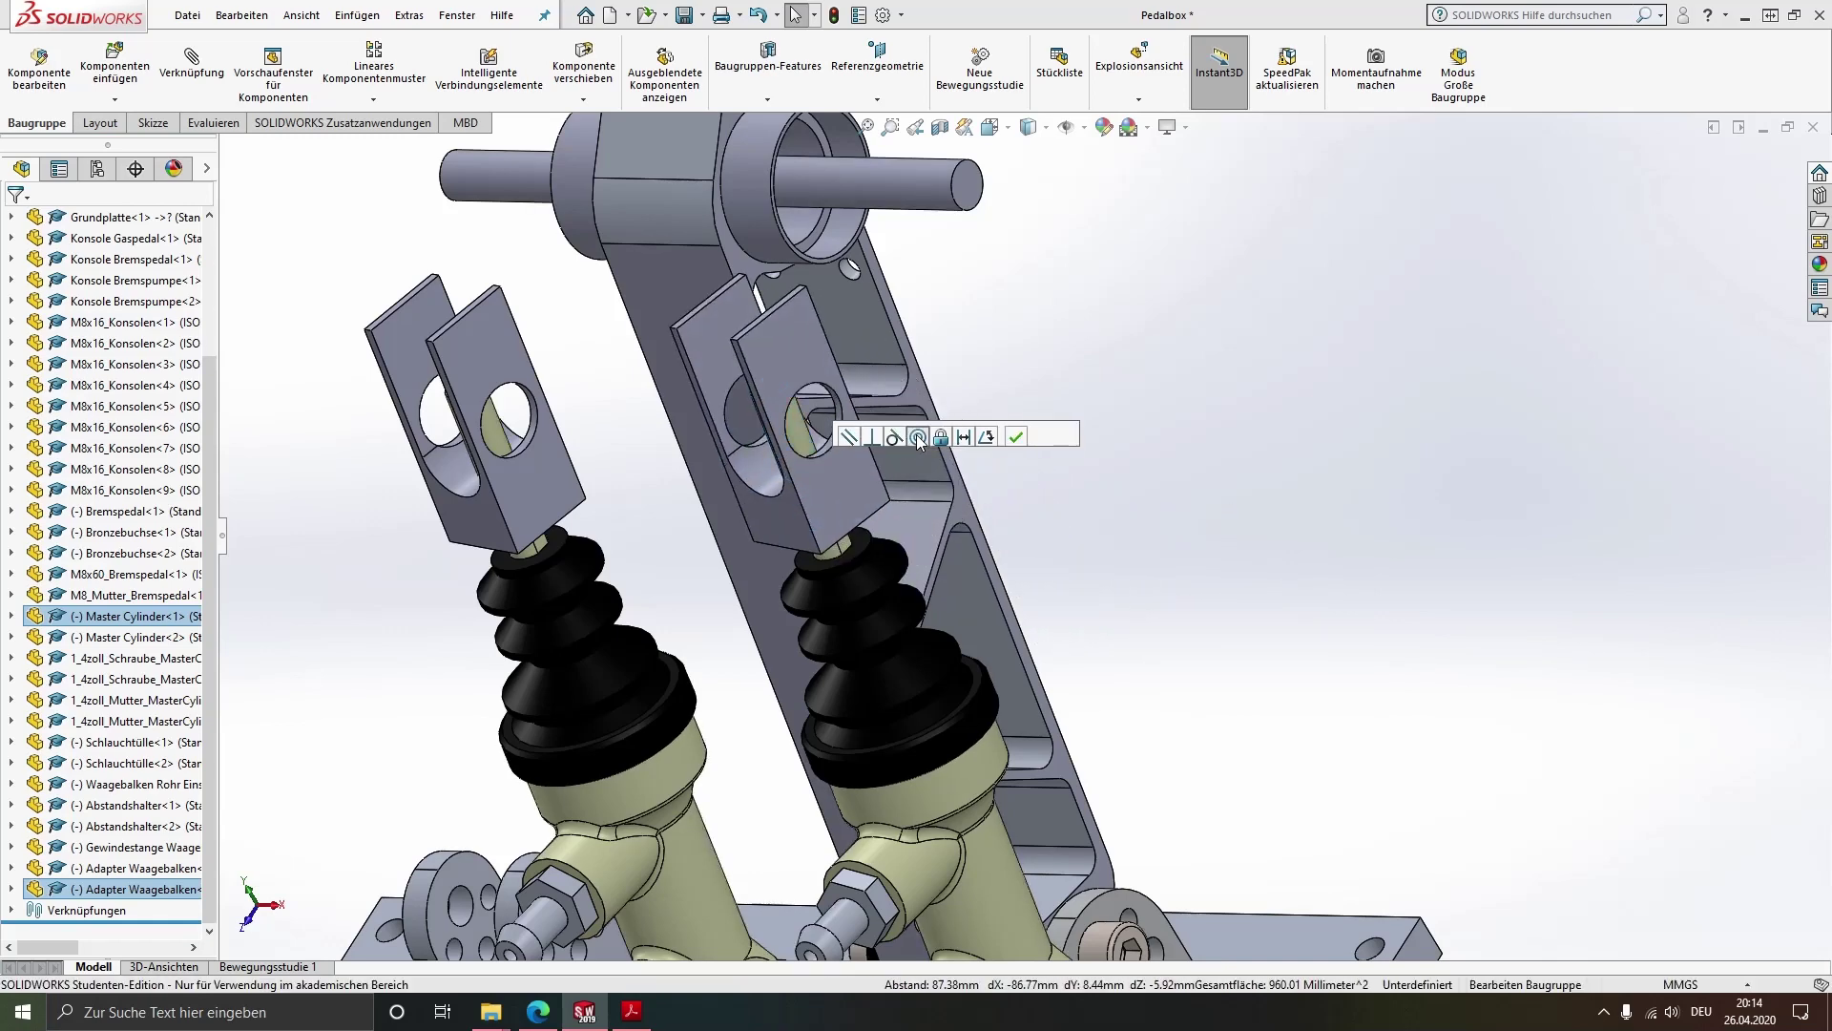
pyautogui.moveTo(788, 352)
pyautogui.mouseDown()
pyautogui.moveTo(752, 283)
pyautogui.moveTo(712, 289)
pyautogui.mouseUp()
pyautogui.press('Escape')
# Slide the left adapter plate up its pushrod, clear of the pedal, and fit the view
pyautogui.click(440, 331)
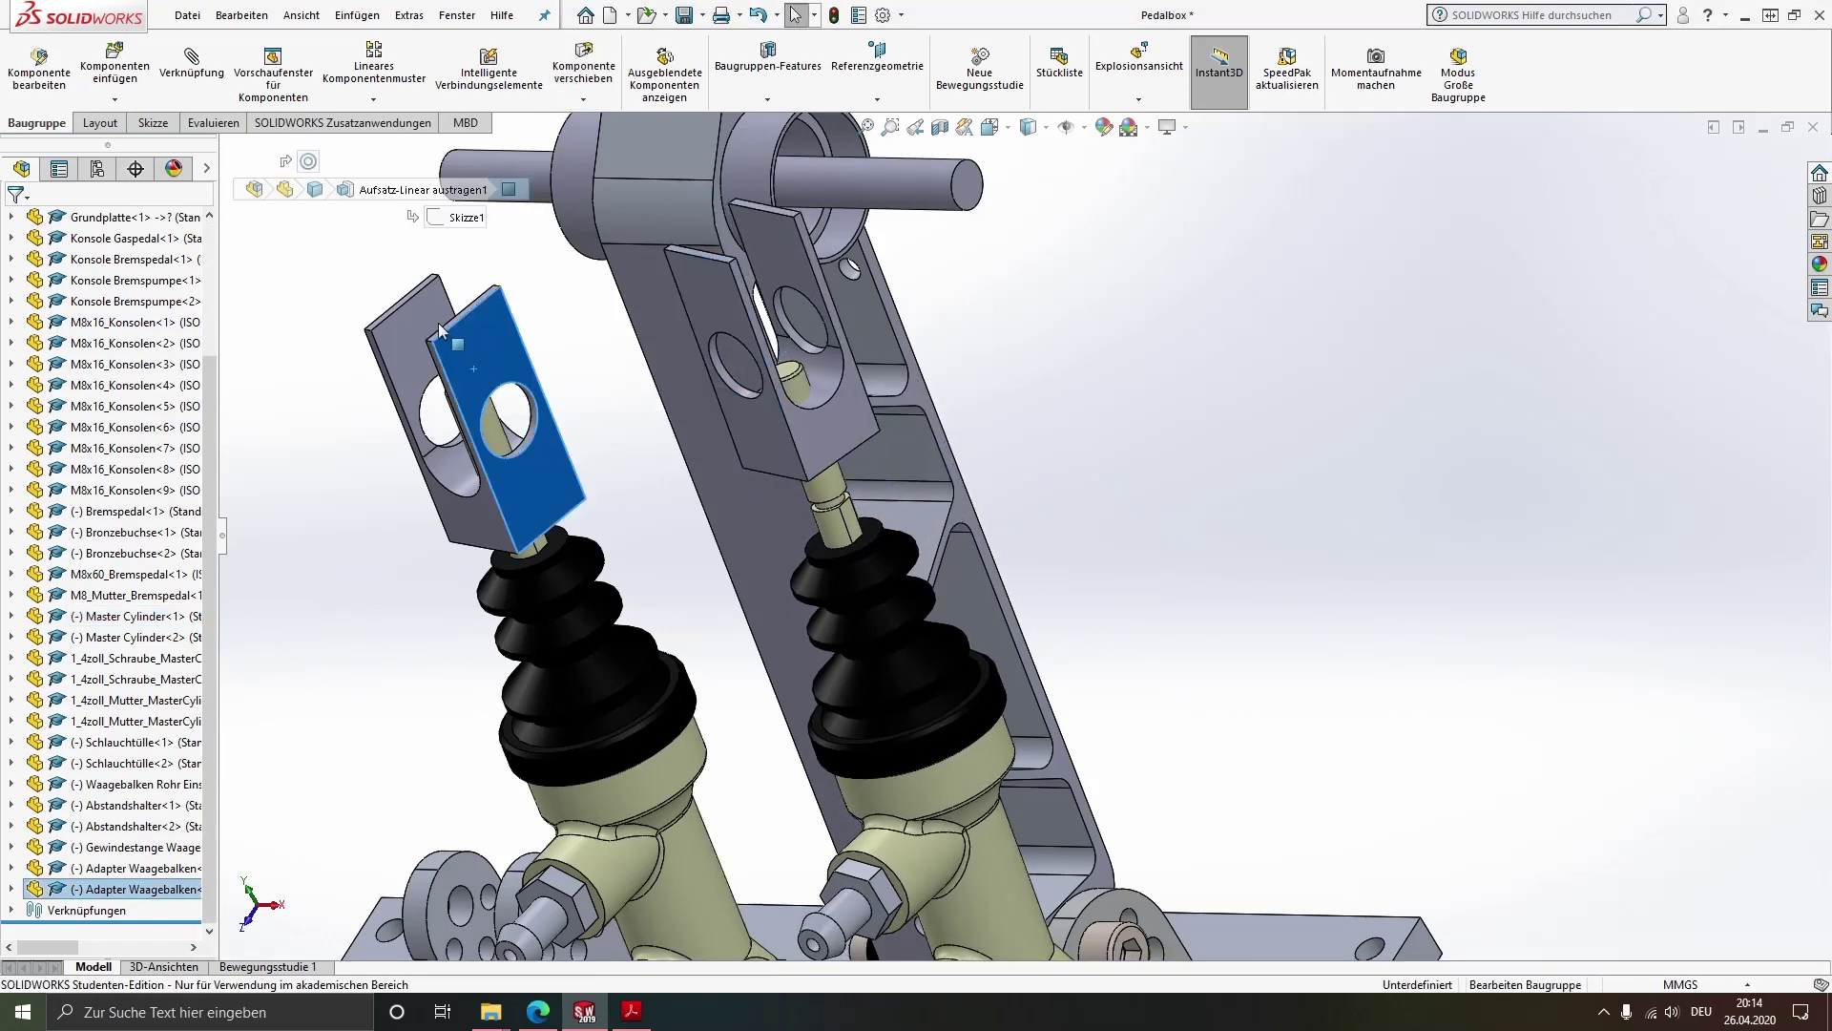
pyautogui.moveTo(440, 330); pyautogui.dragTo(962, 436)
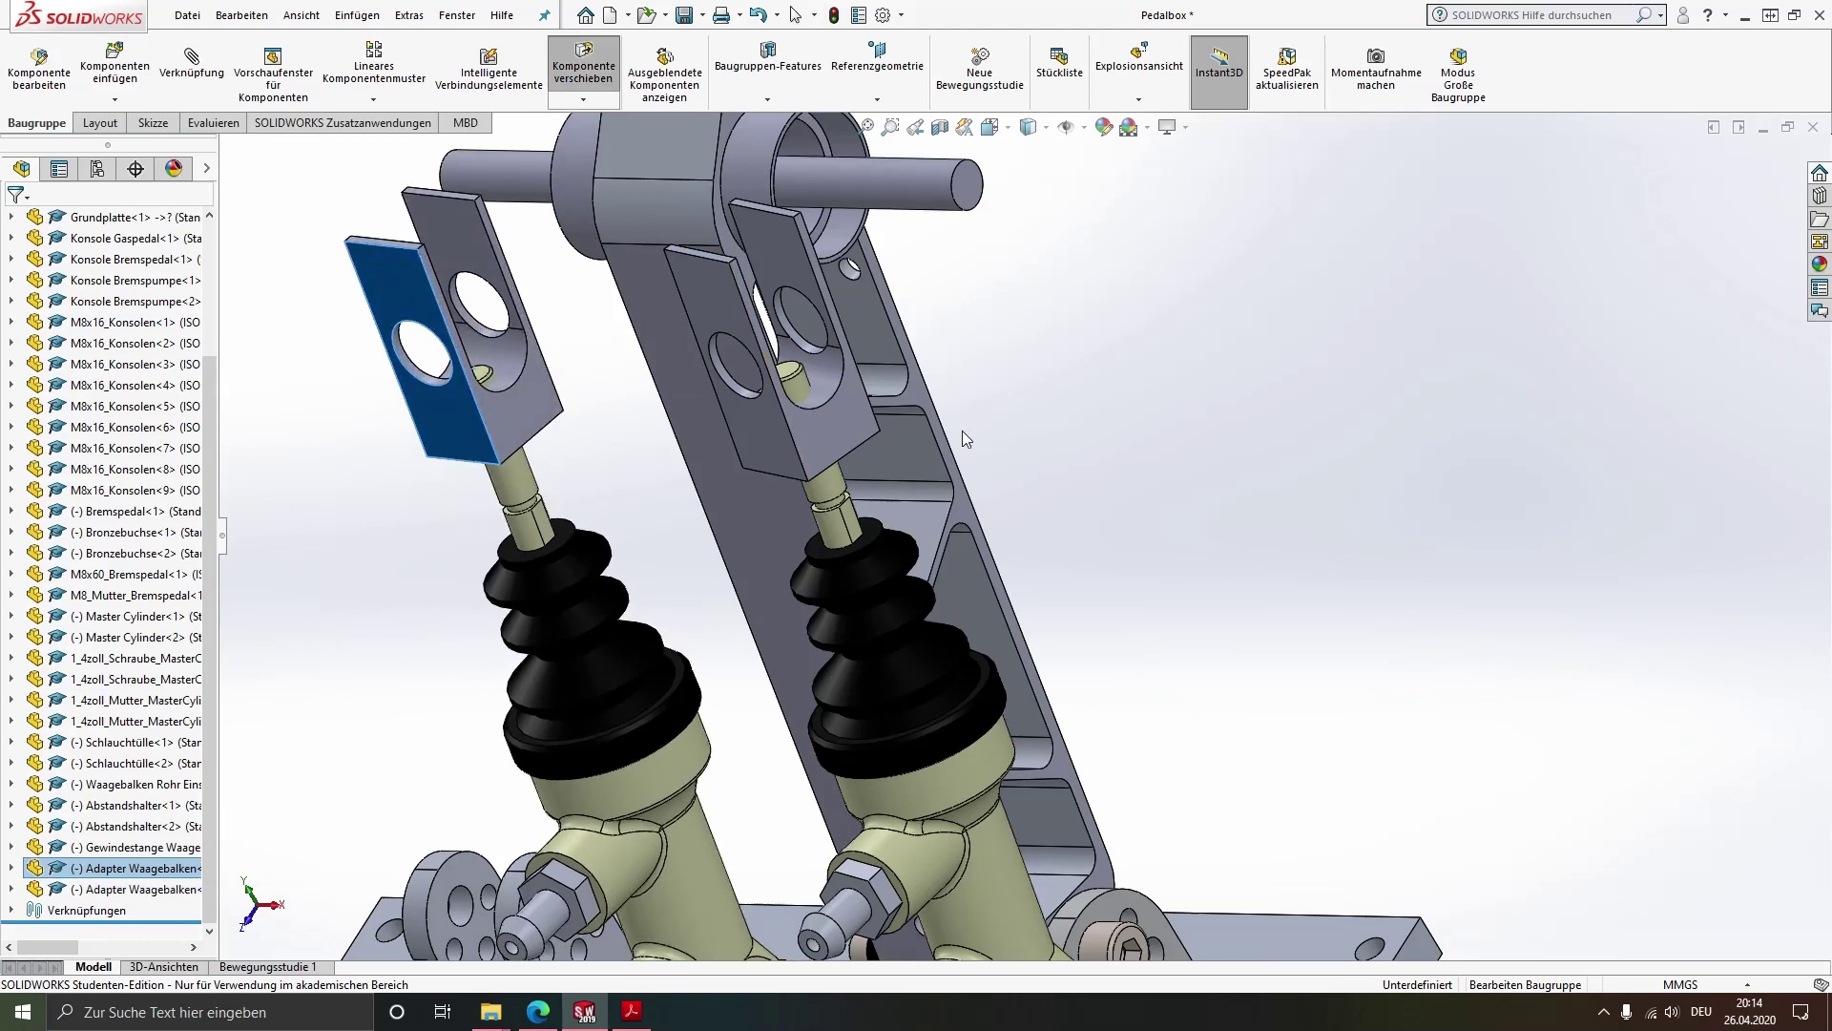
pyautogui.press('f')
pyautogui.press('Escape')
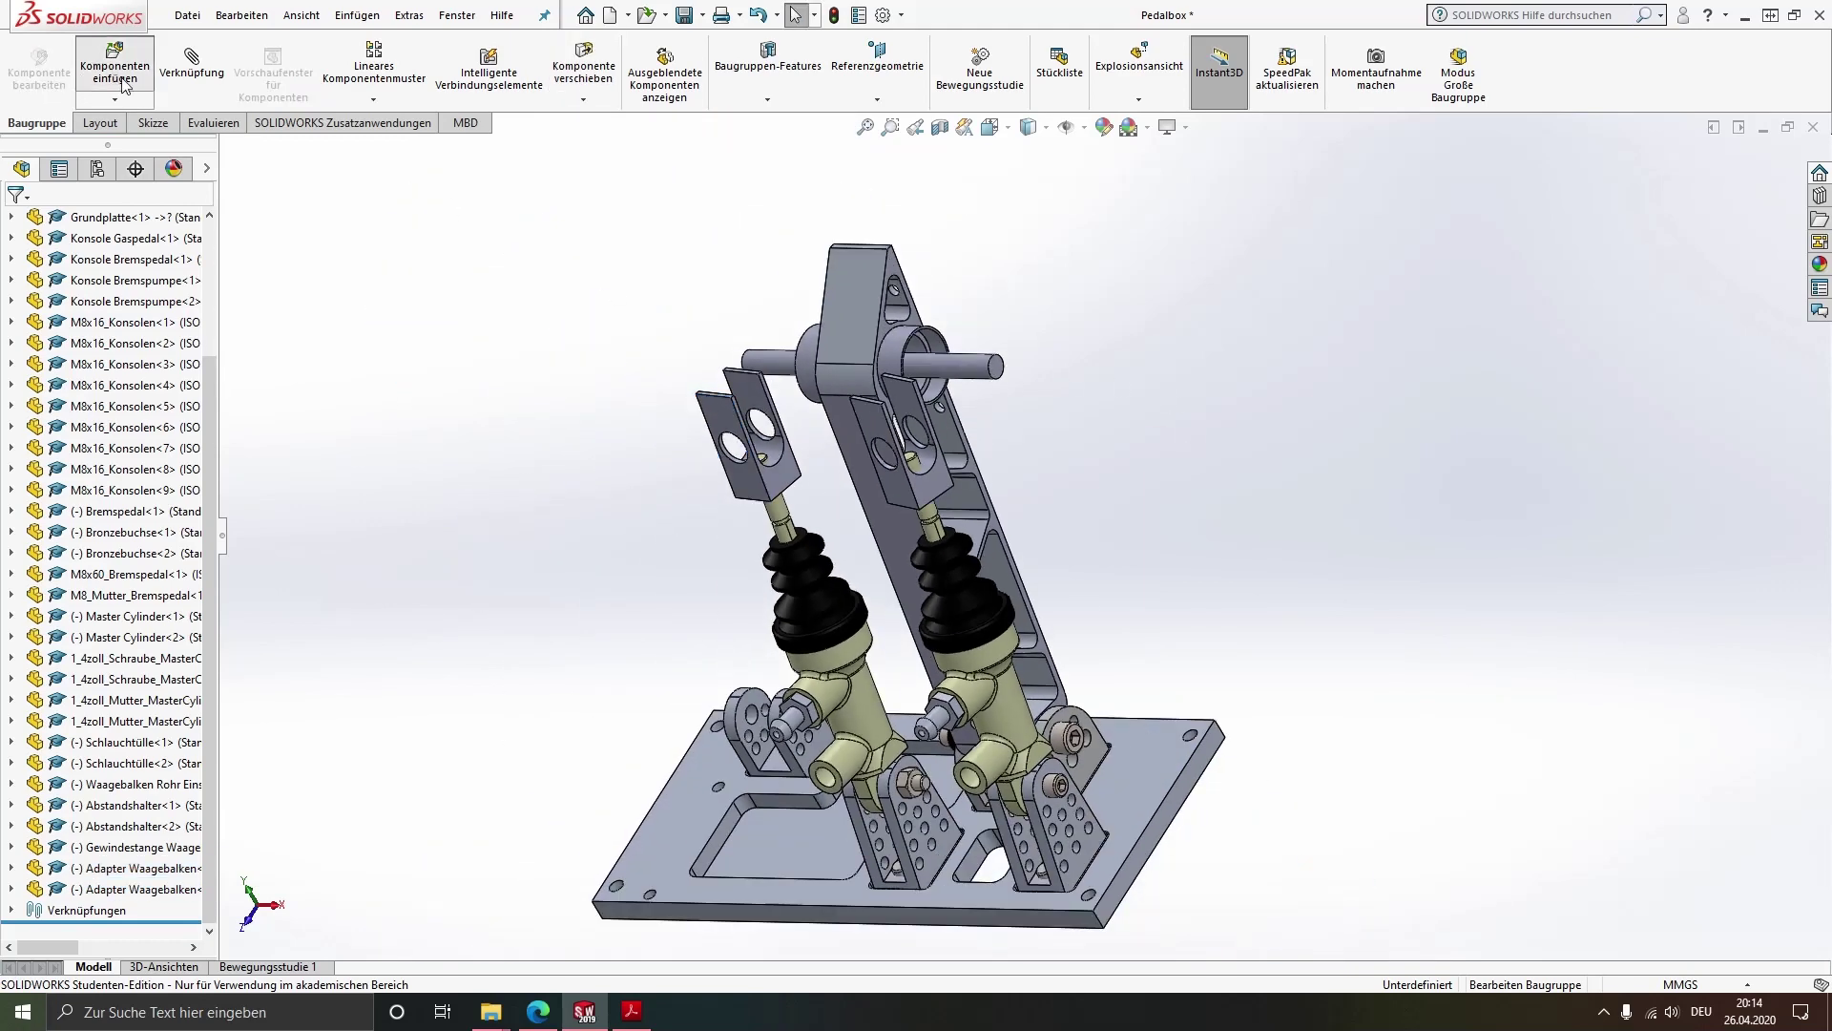
# Insert two Bolzen Adapter Waagebalken pins beside the assembly
pyautogui.click(124, 82)
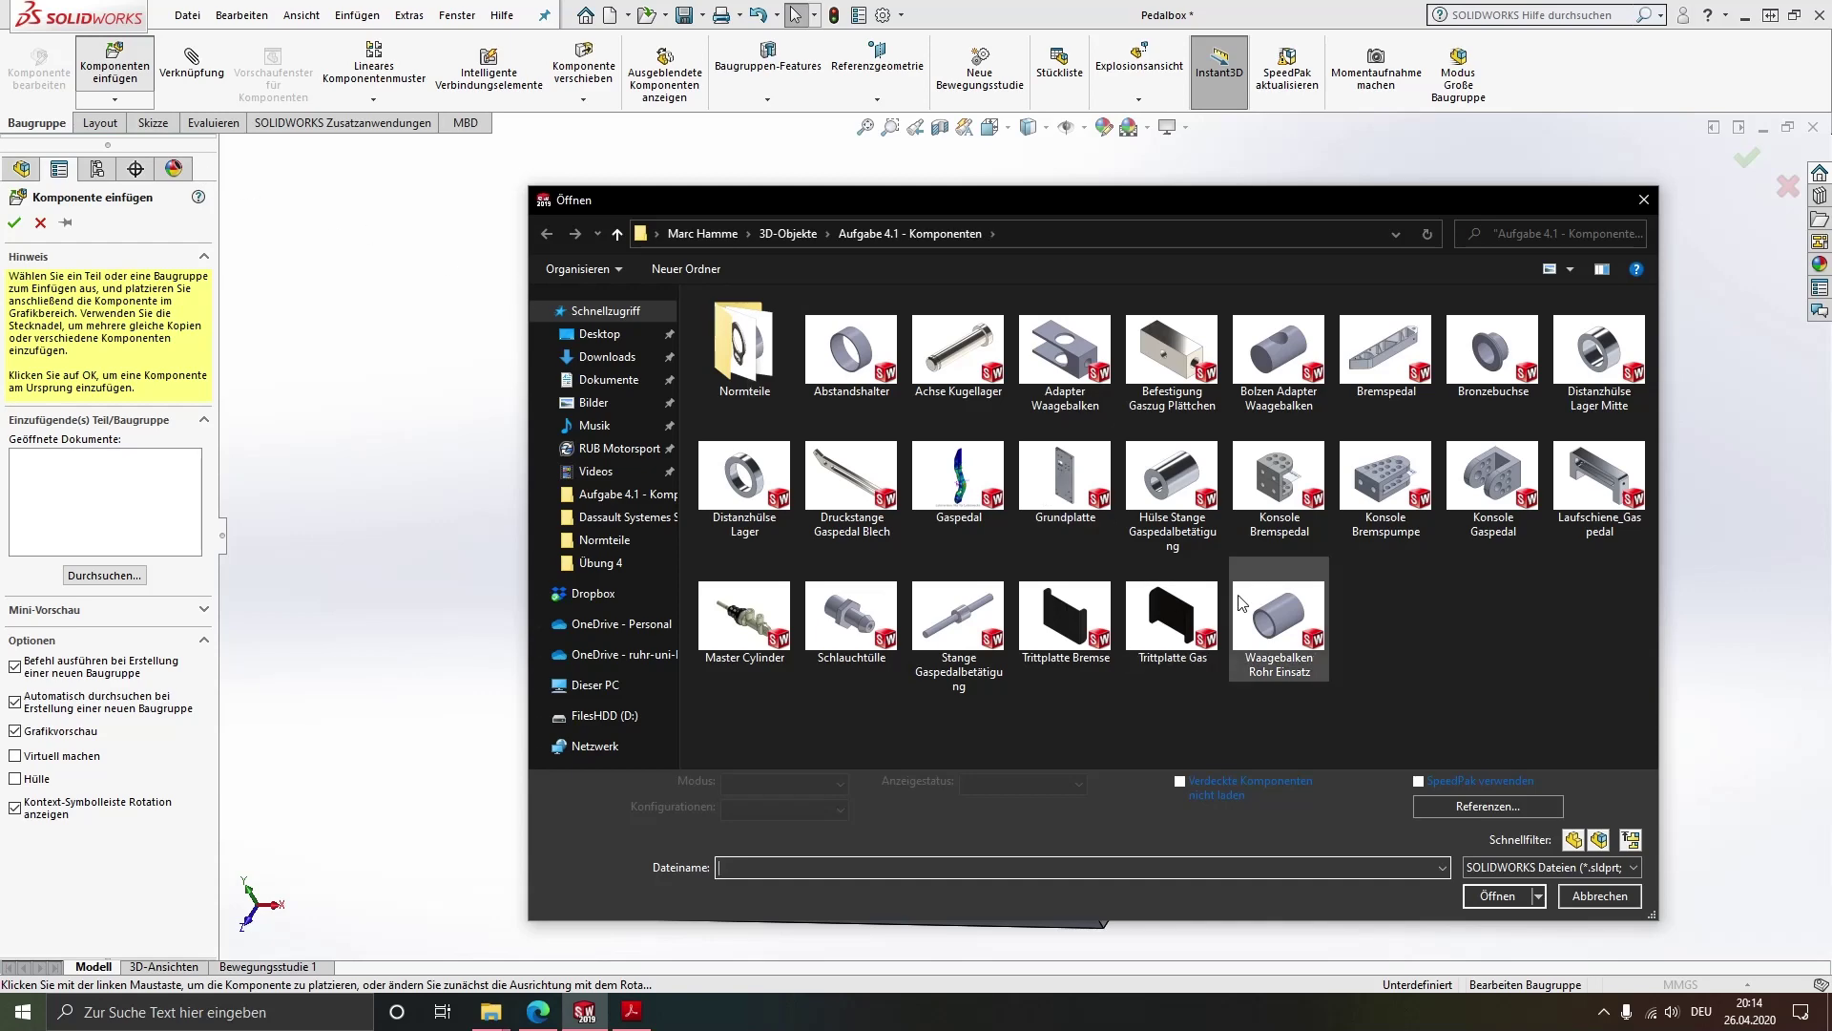
pyautogui.doubleClick(1290, 375)
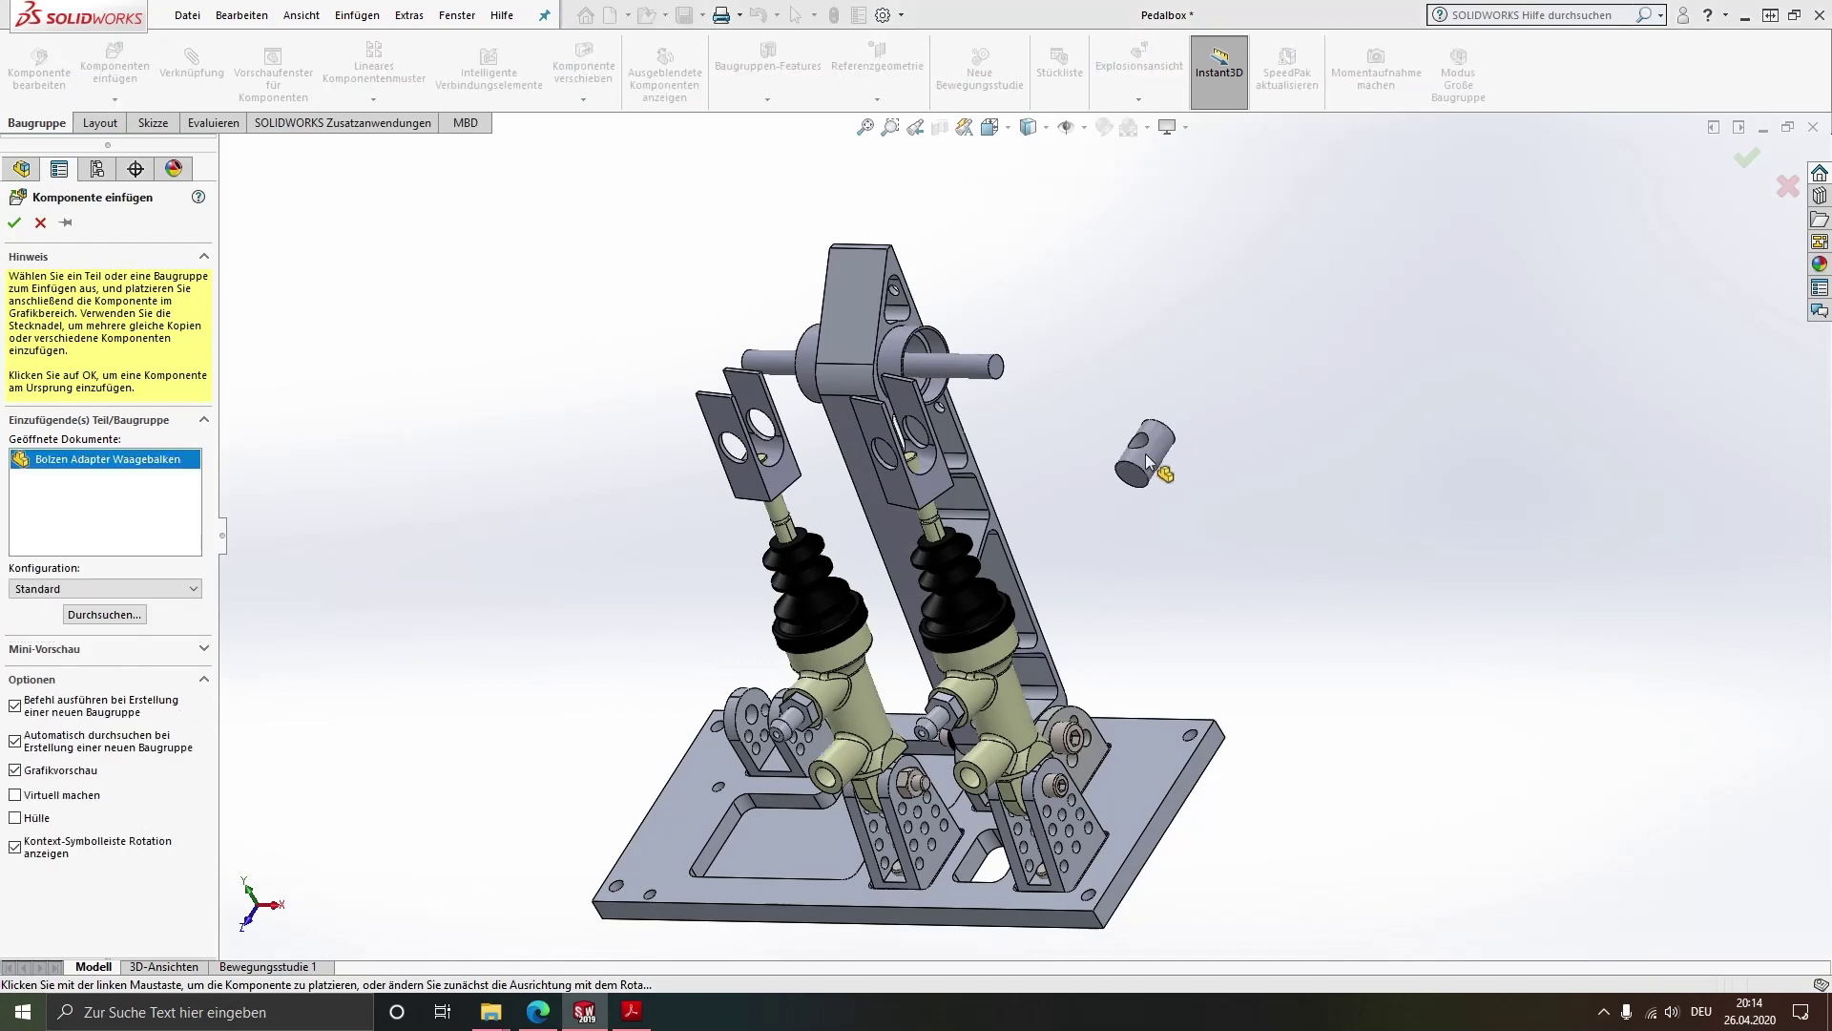
pyautogui.click(1131, 498)
pyautogui.scroll(-2, 1087, 468)
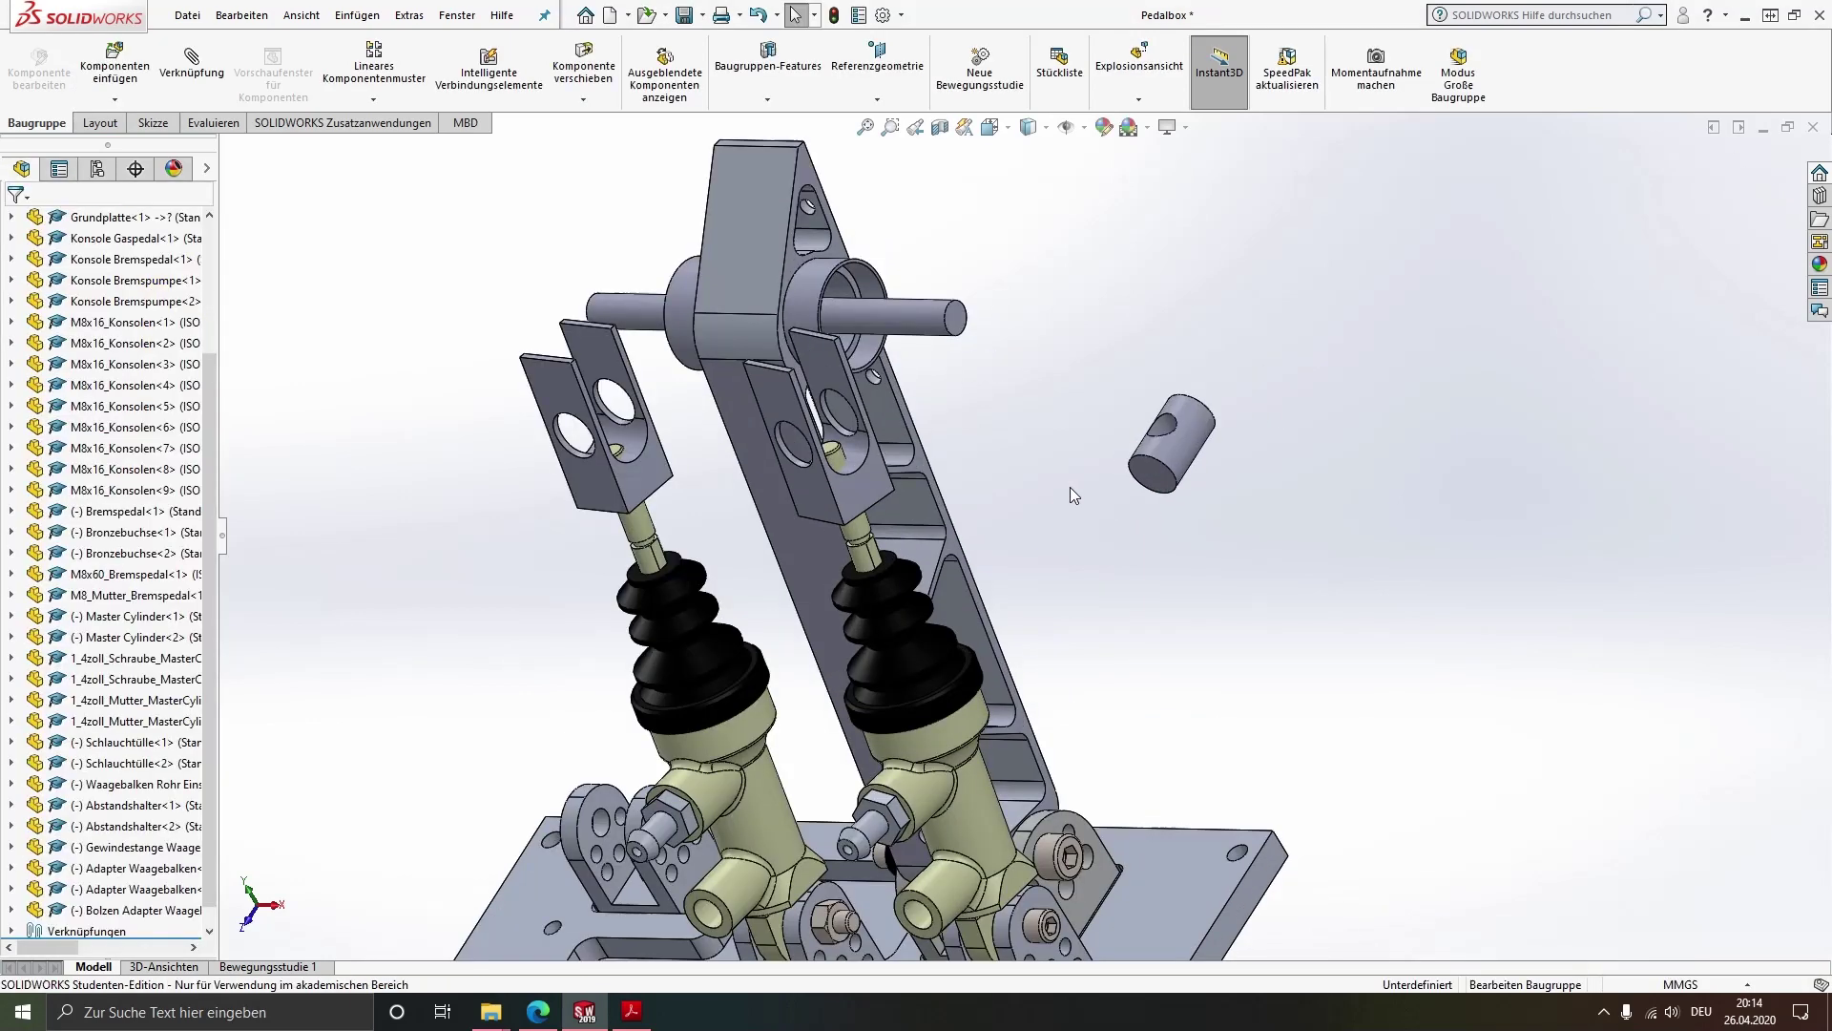
pyautogui.click(1182, 456)
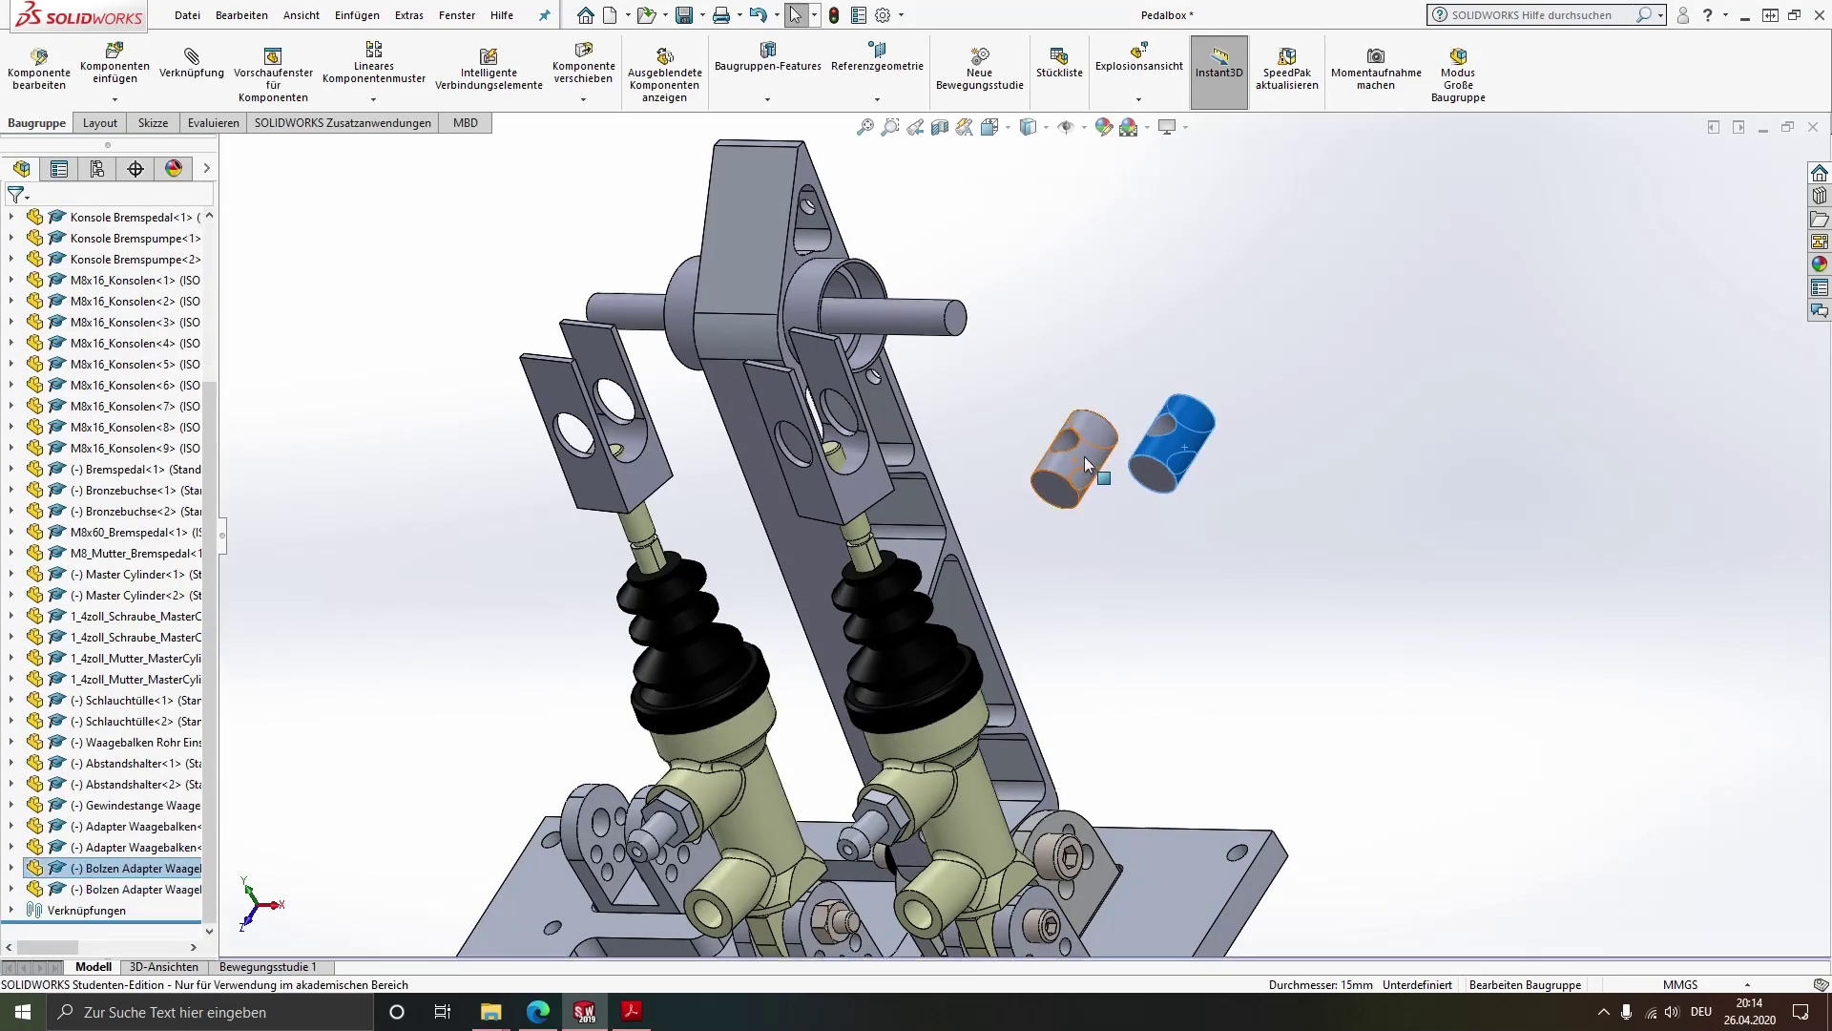
# Mate the first pin concentric with its adapter's hole
pyautogui.click(1081, 459)
pyautogui.scroll(-3, 895, 458)
pyautogui.scroll(-3, 895, 458)
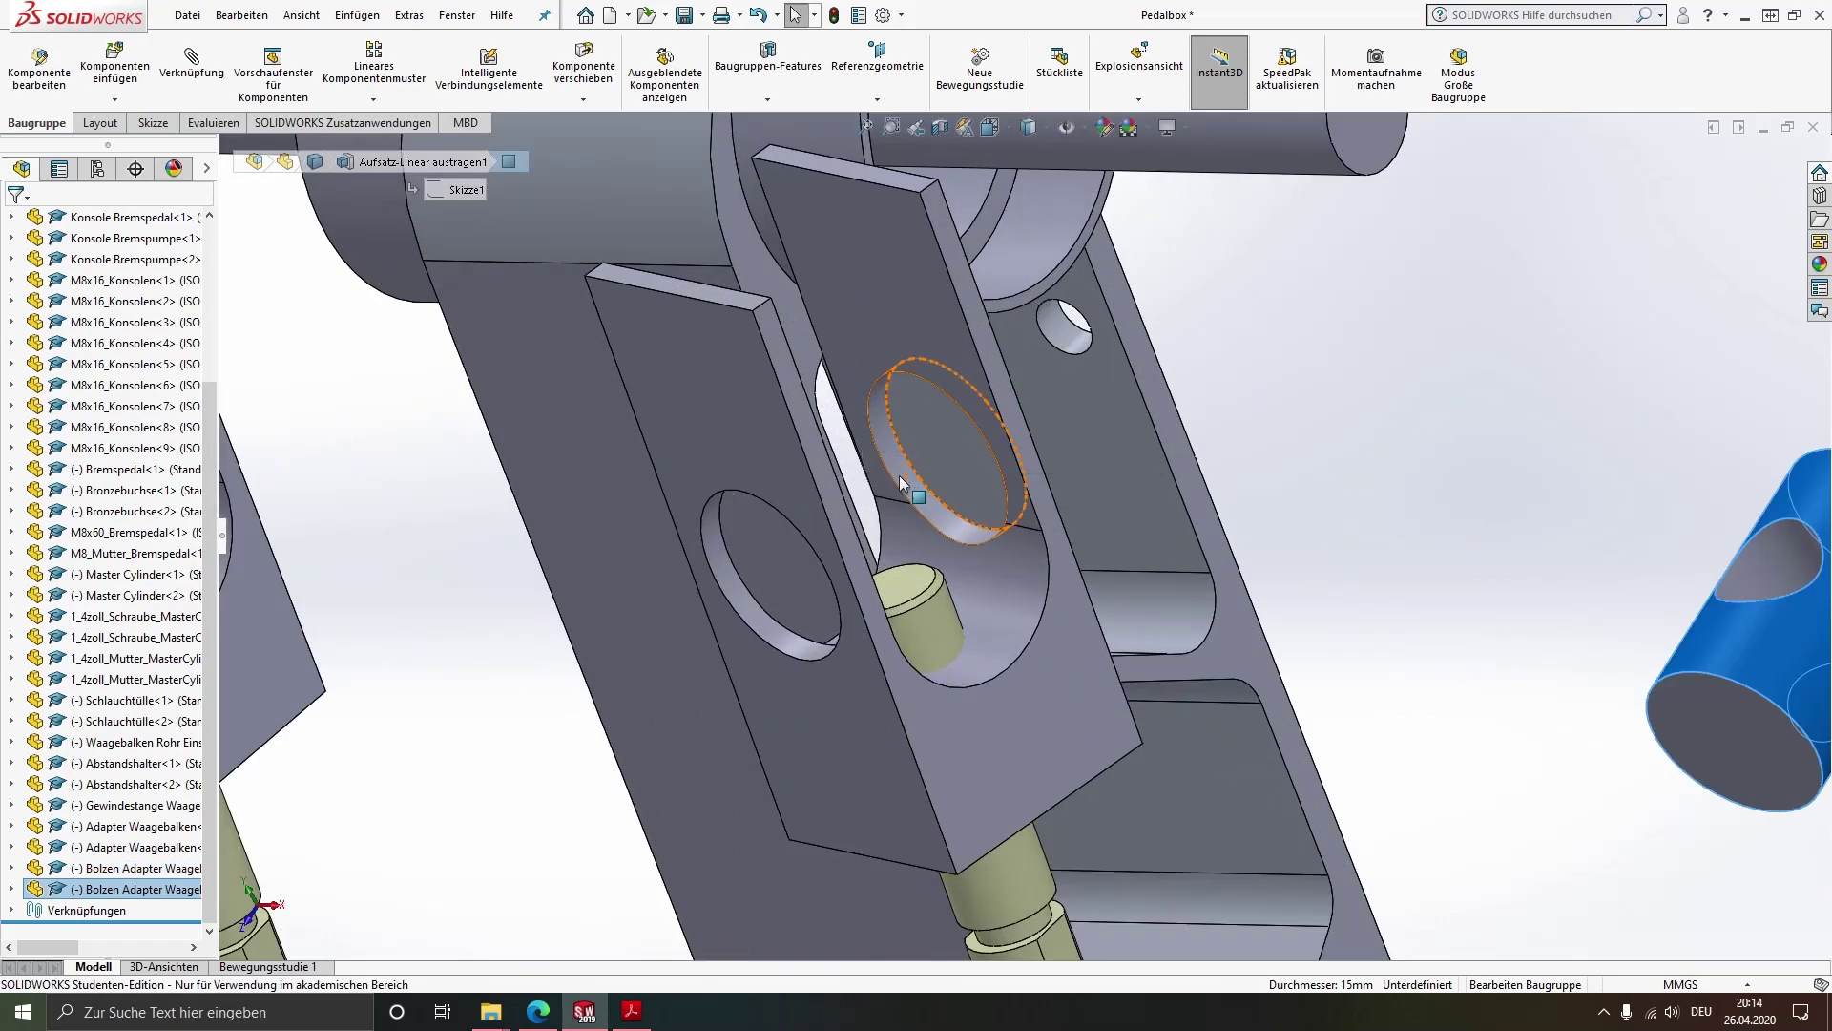
pyautogui.click(901, 483)
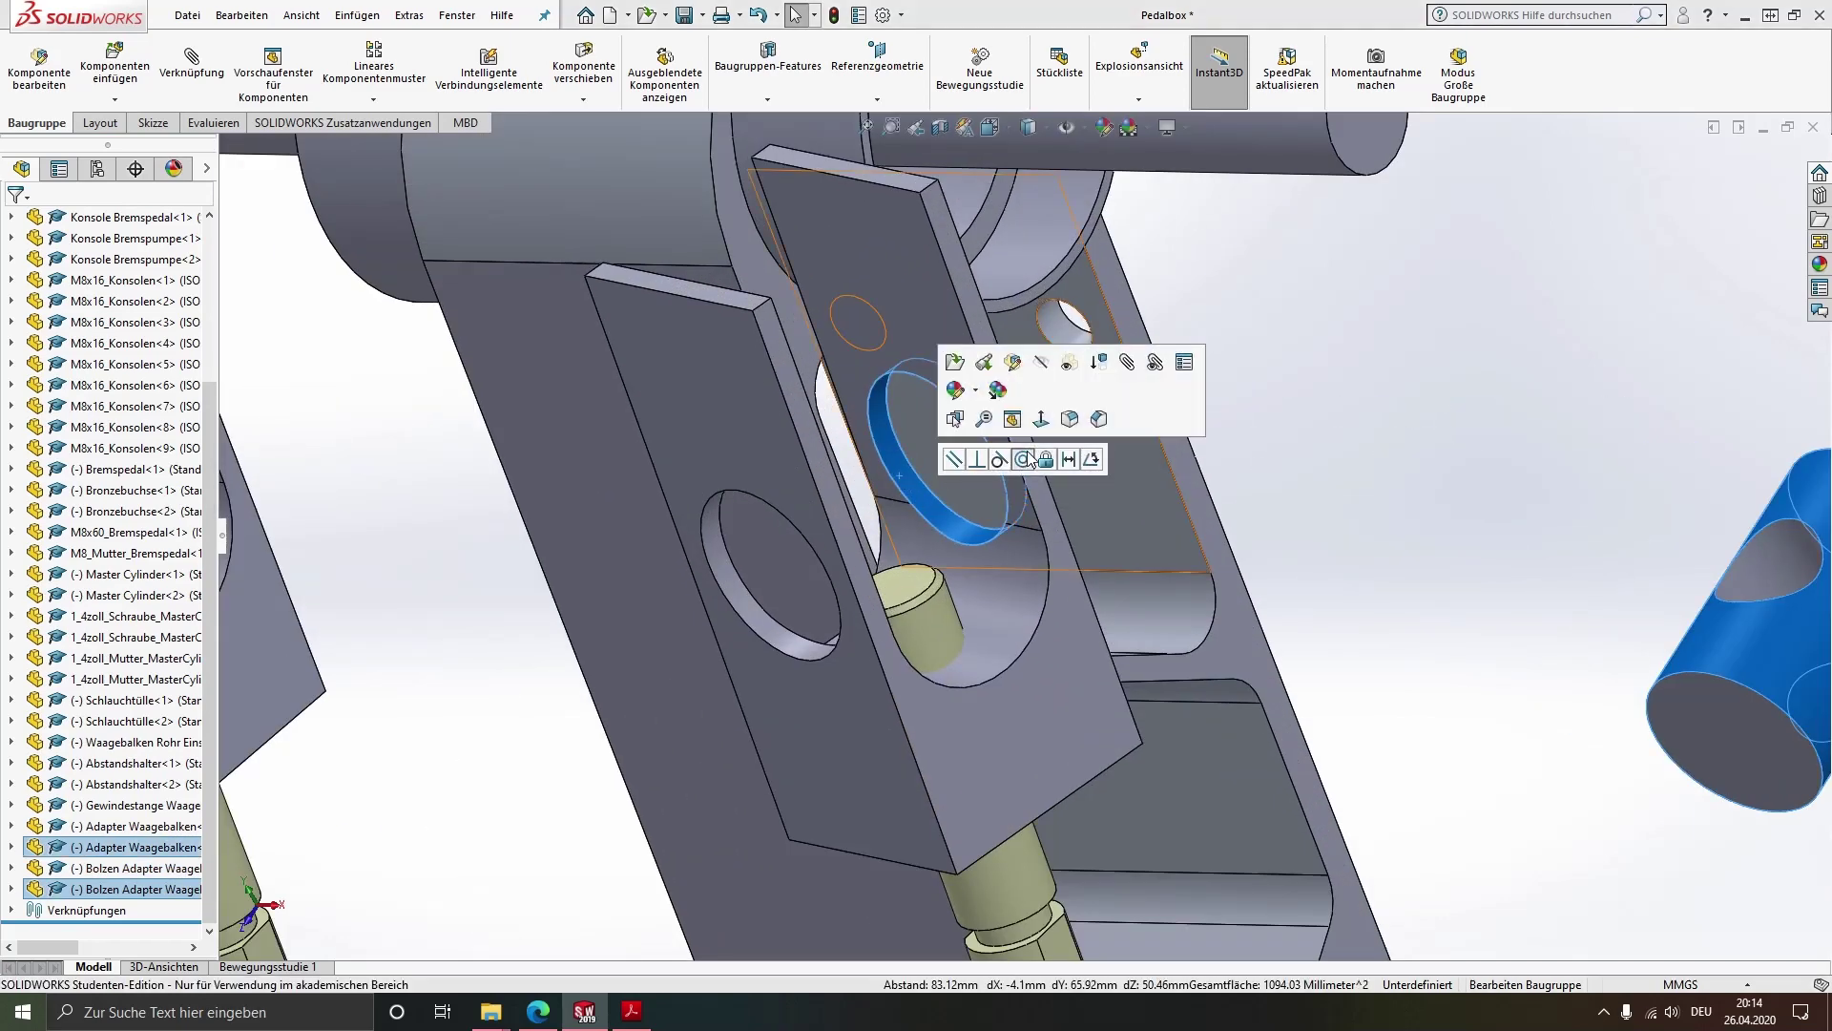
pyautogui.click(1025, 459)
# Select the second pin and the left adapter's hole to mate them
pyautogui.click(1120, 465)
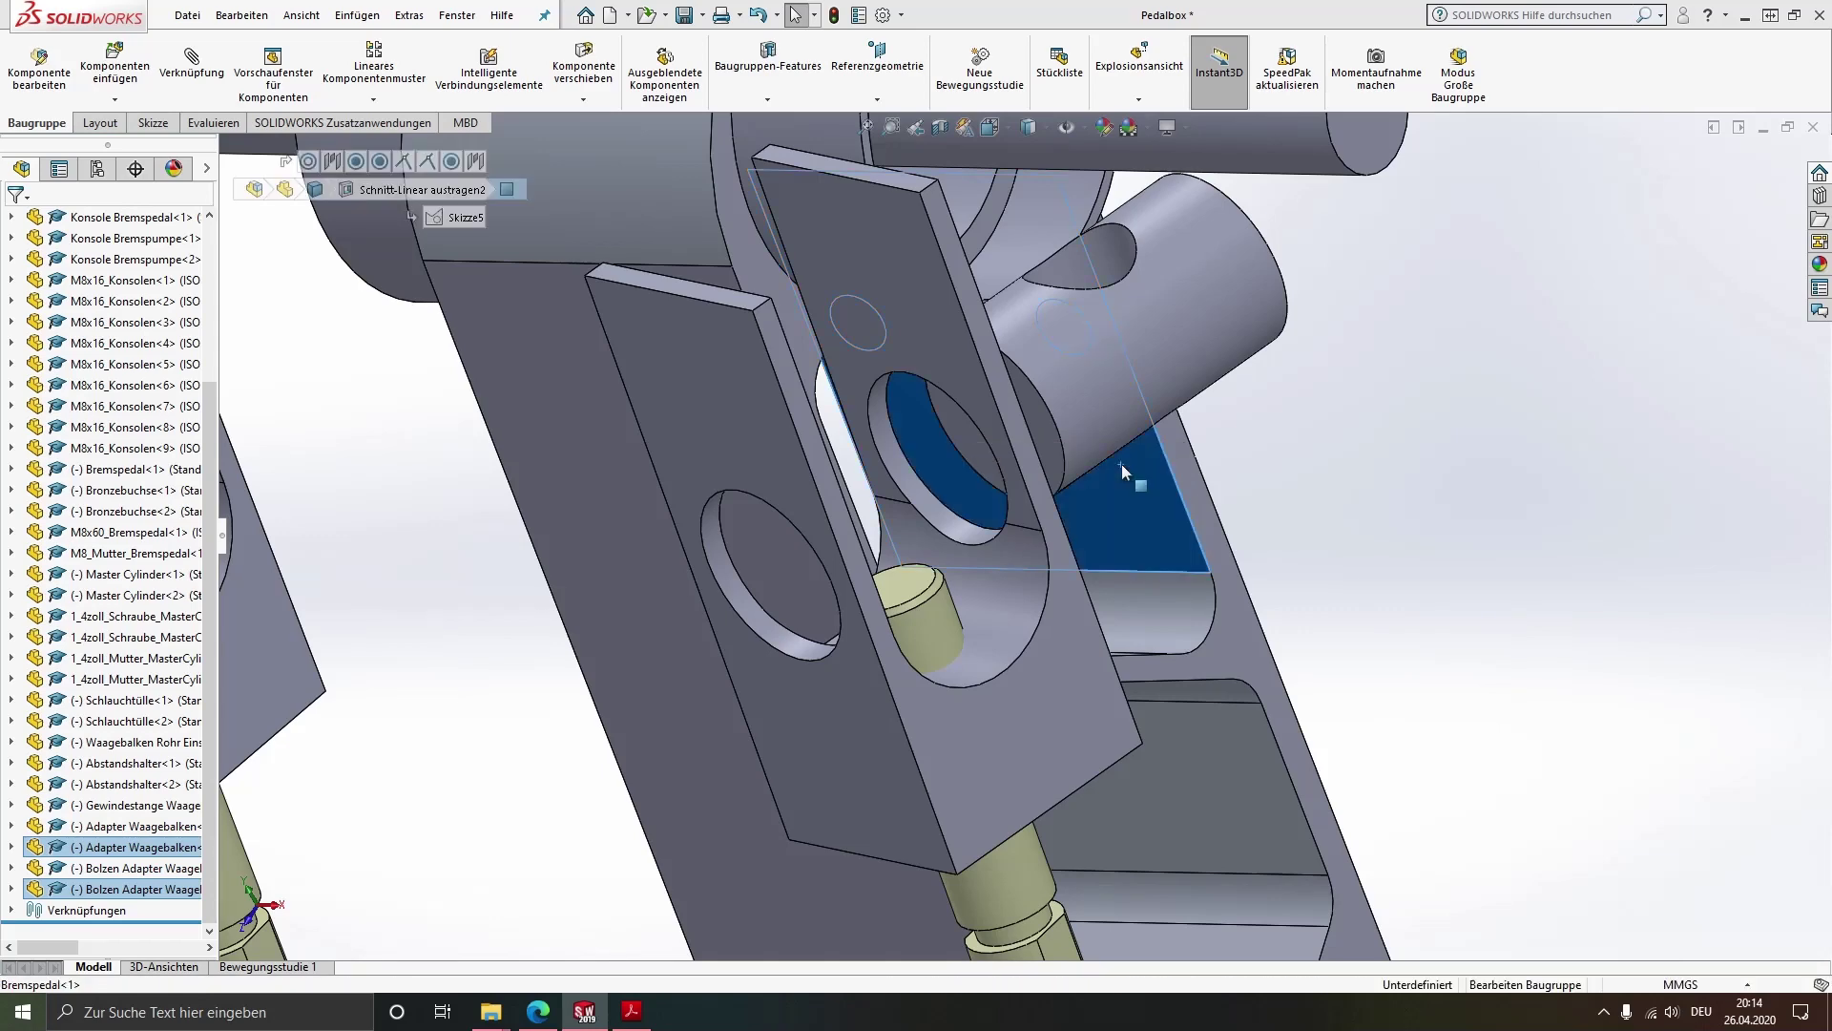
pyautogui.scroll(3, 1173, 467)
pyautogui.scroll(3, 1491, 594)
pyautogui.scroll(2, 1420, 551)
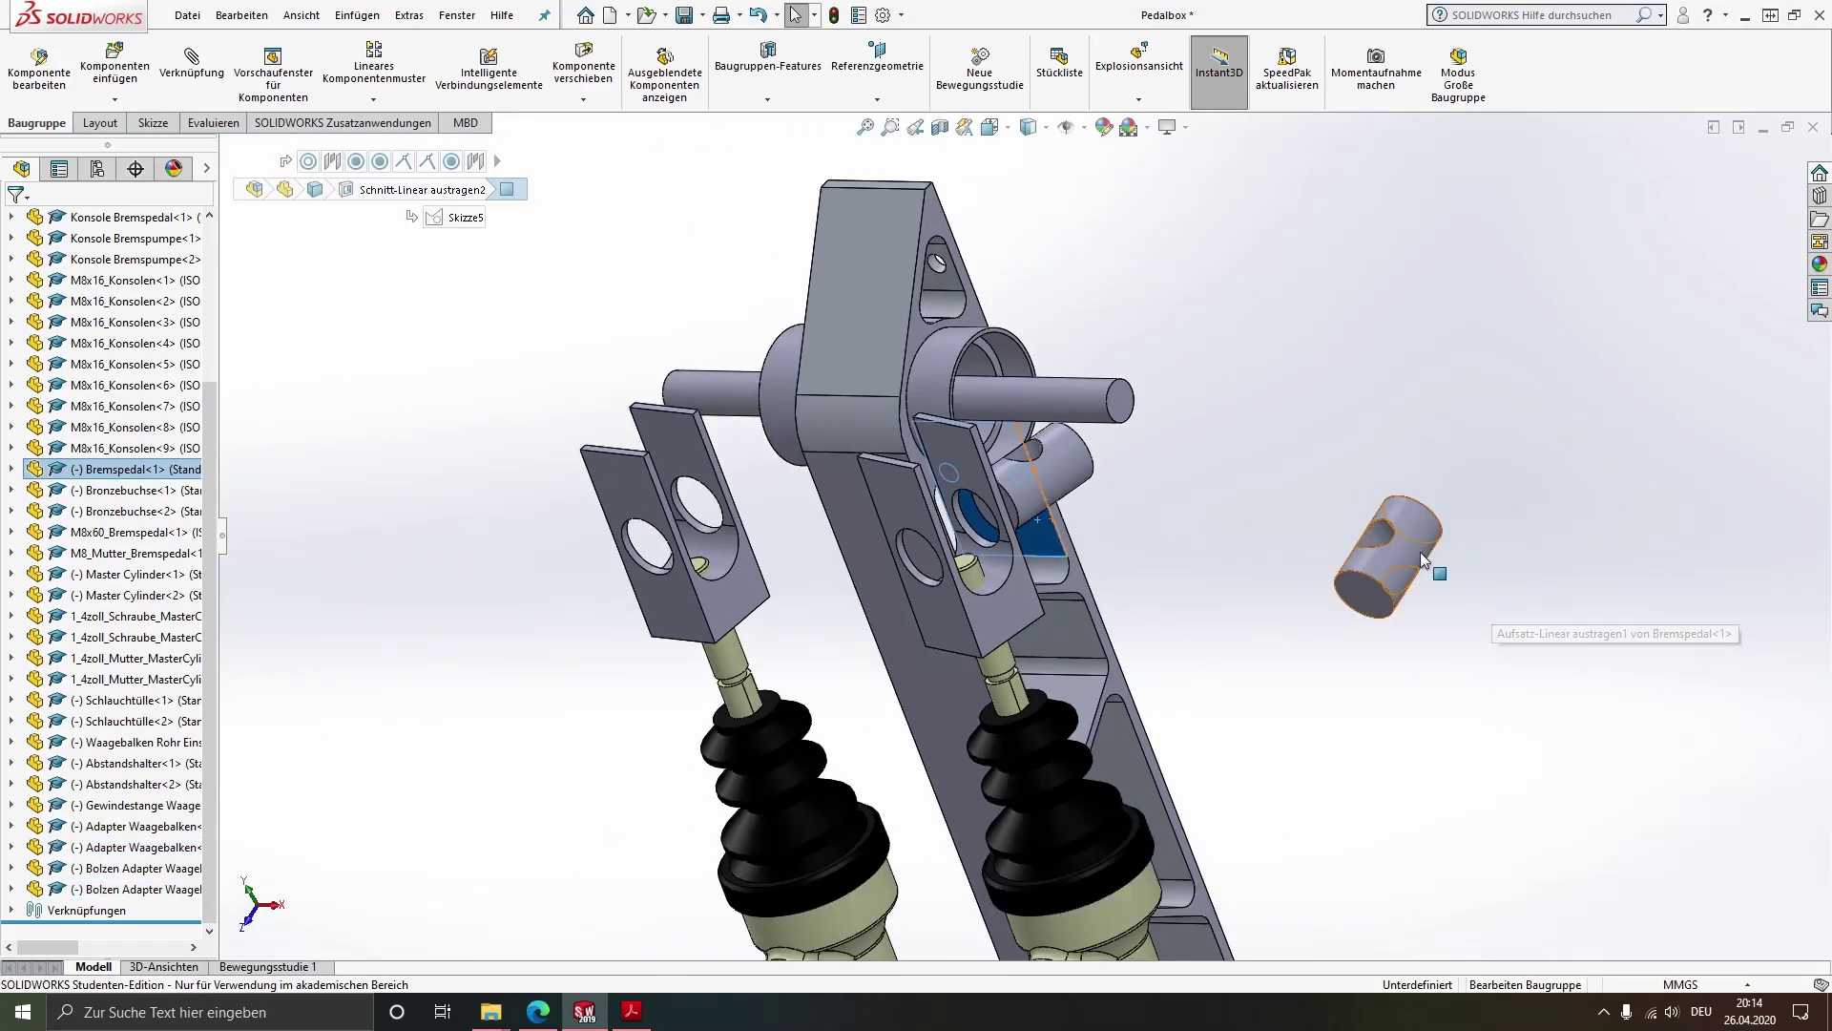
pyautogui.click(1421, 552)
pyautogui.scroll(-3, 725, 547)
pyautogui.scroll(-2, 731, 509)
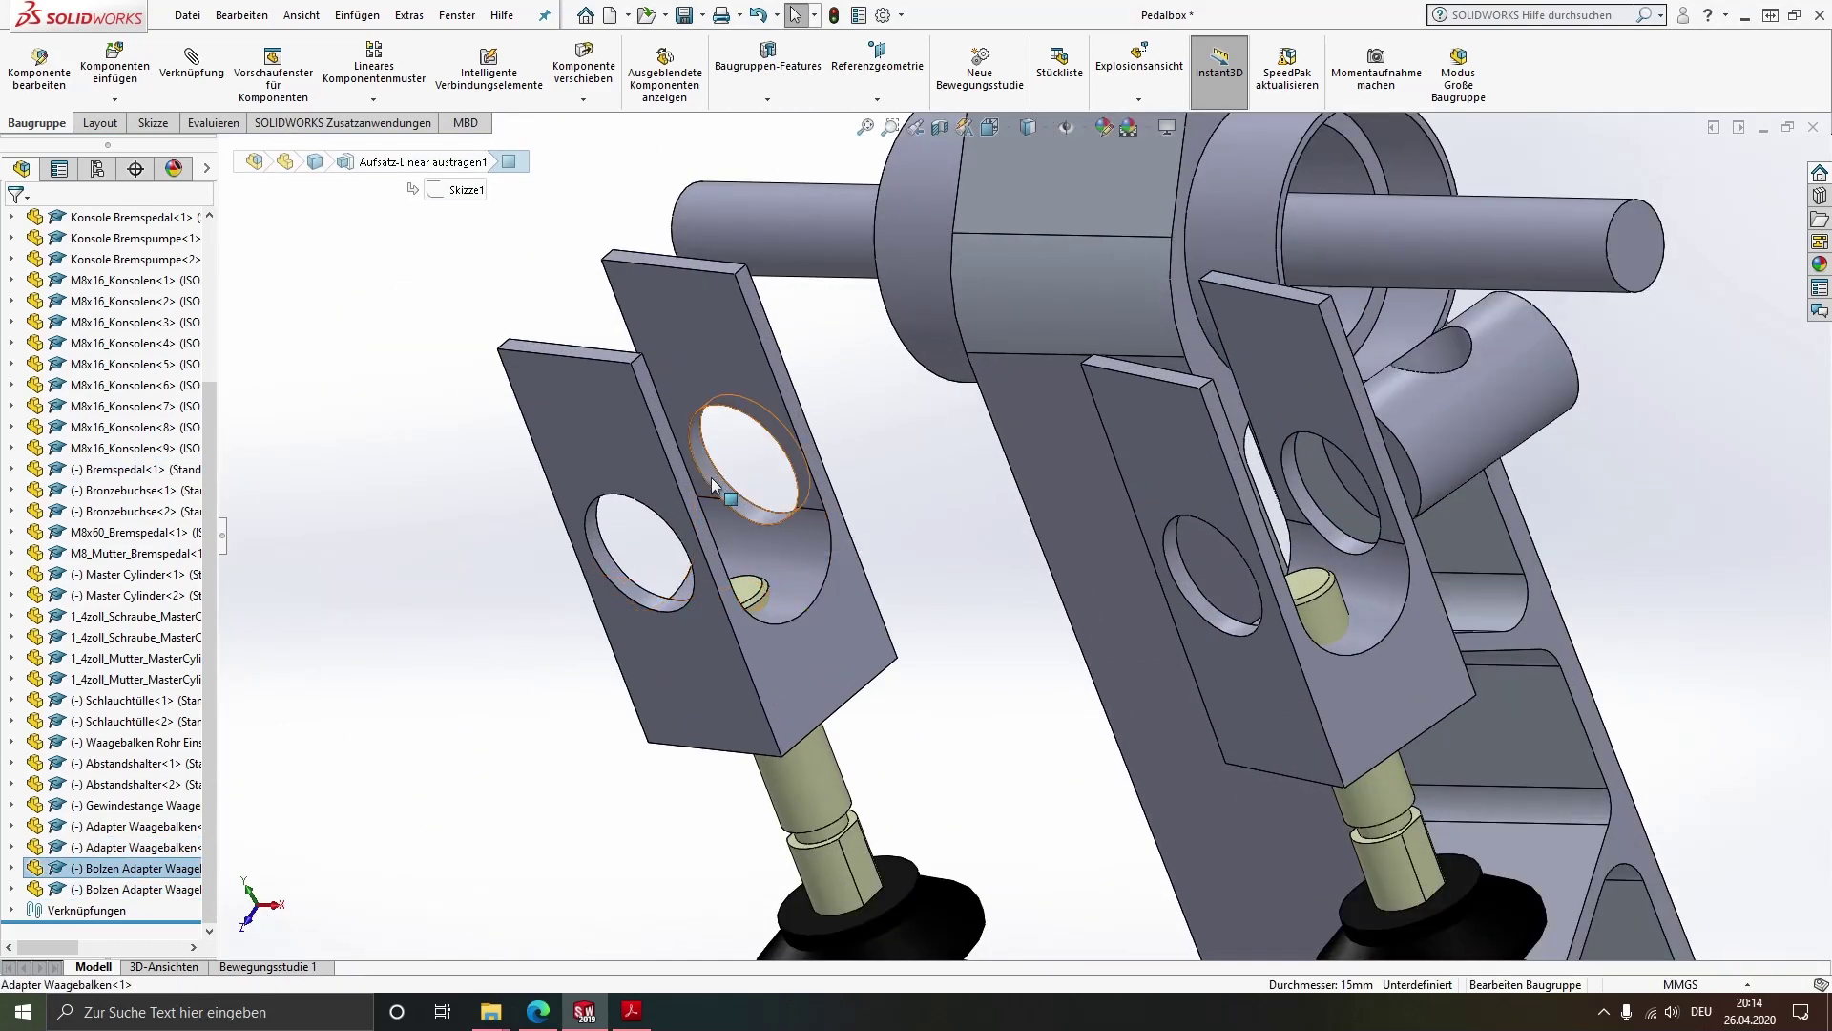
pyautogui.keyDown('ctrl'); pyautogui.click(712, 477); pyautogui.keyUp('ctrl')
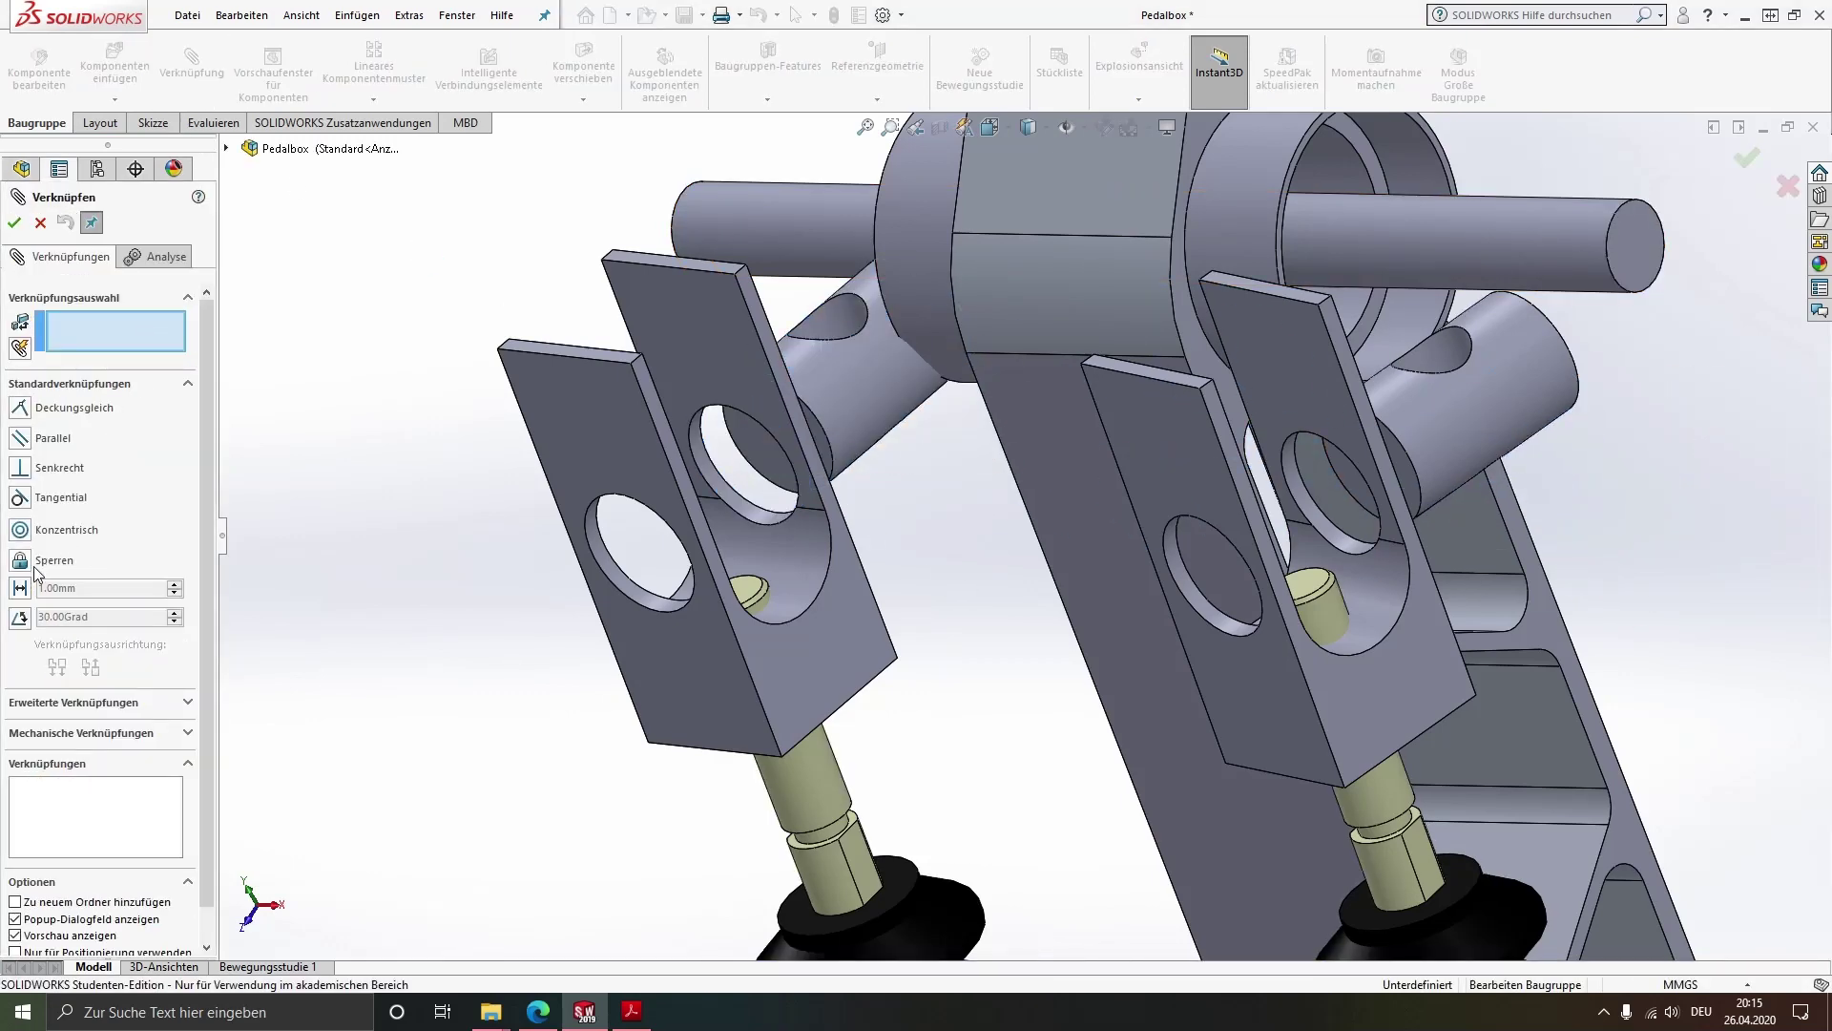
# Centre the first pin between its adapter plates with width mate Breite6
pyautogui.click(28, 704)
pyautogui.click(26, 496)
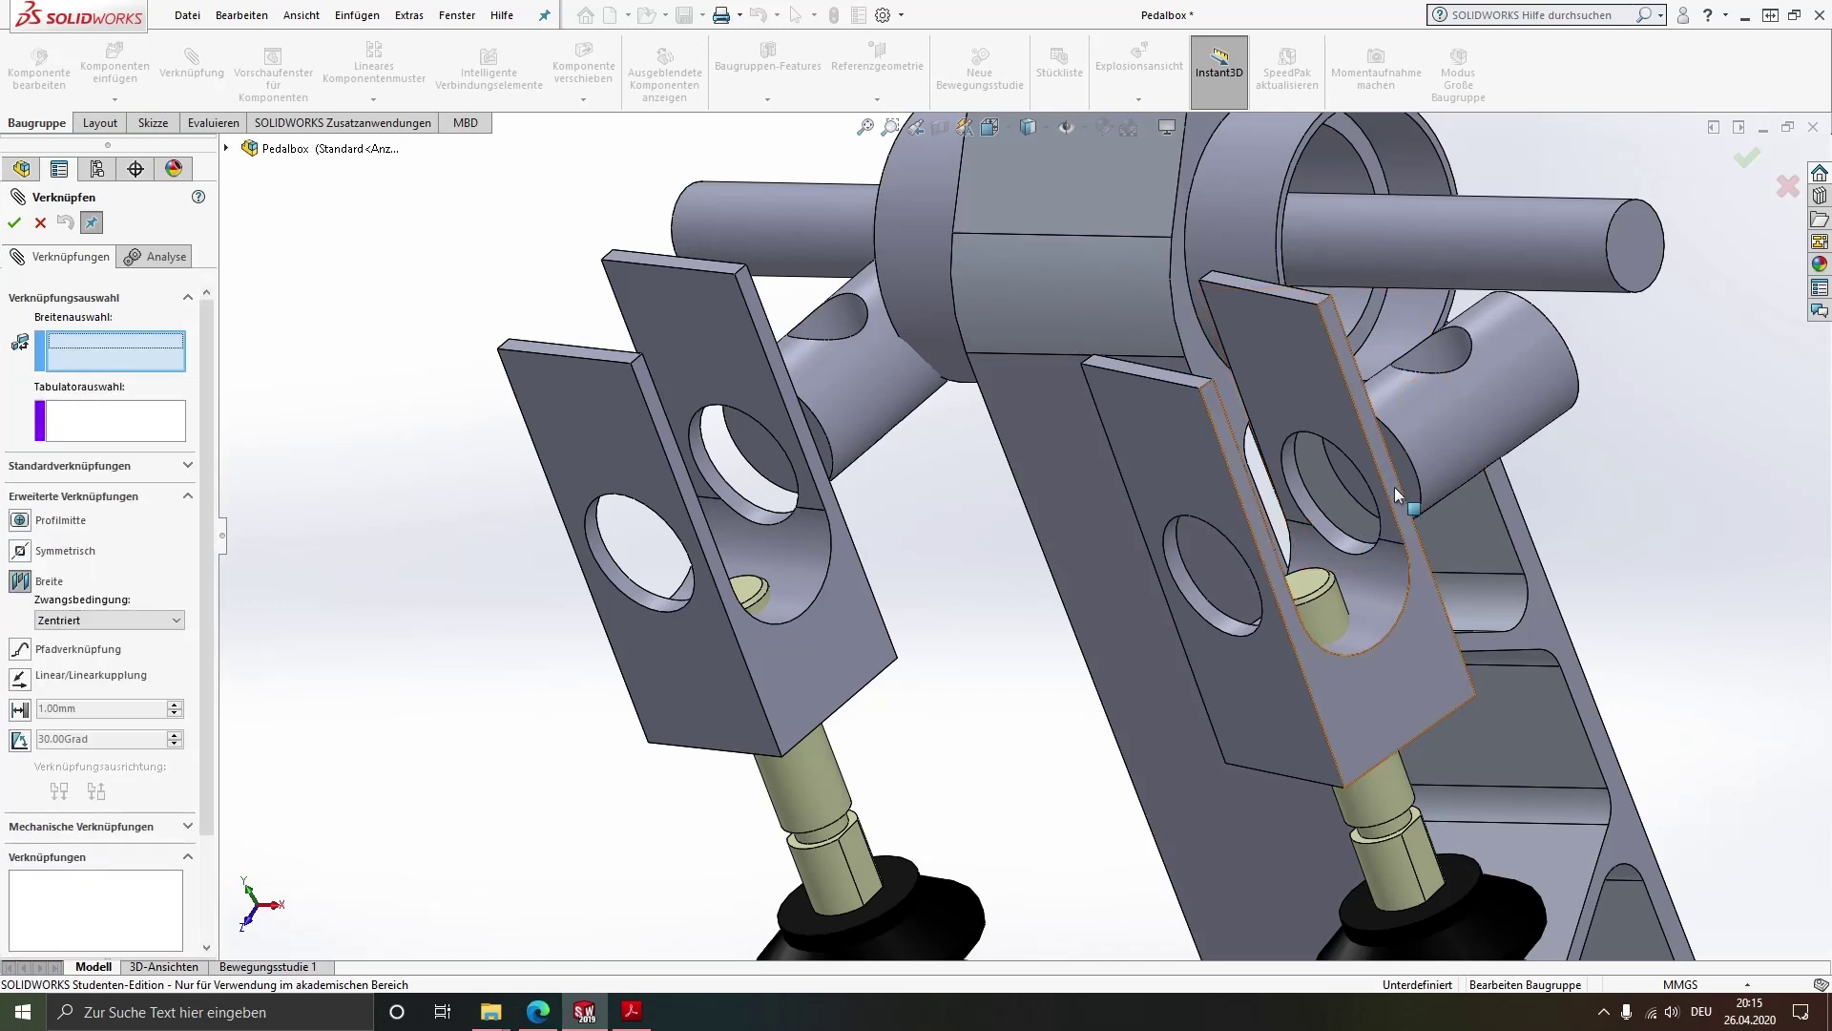
pyautogui.scroll(1, 1374, 482)
pyautogui.moveTo(1366, 487); pyautogui.dragTo(1248, 483, button='middle')
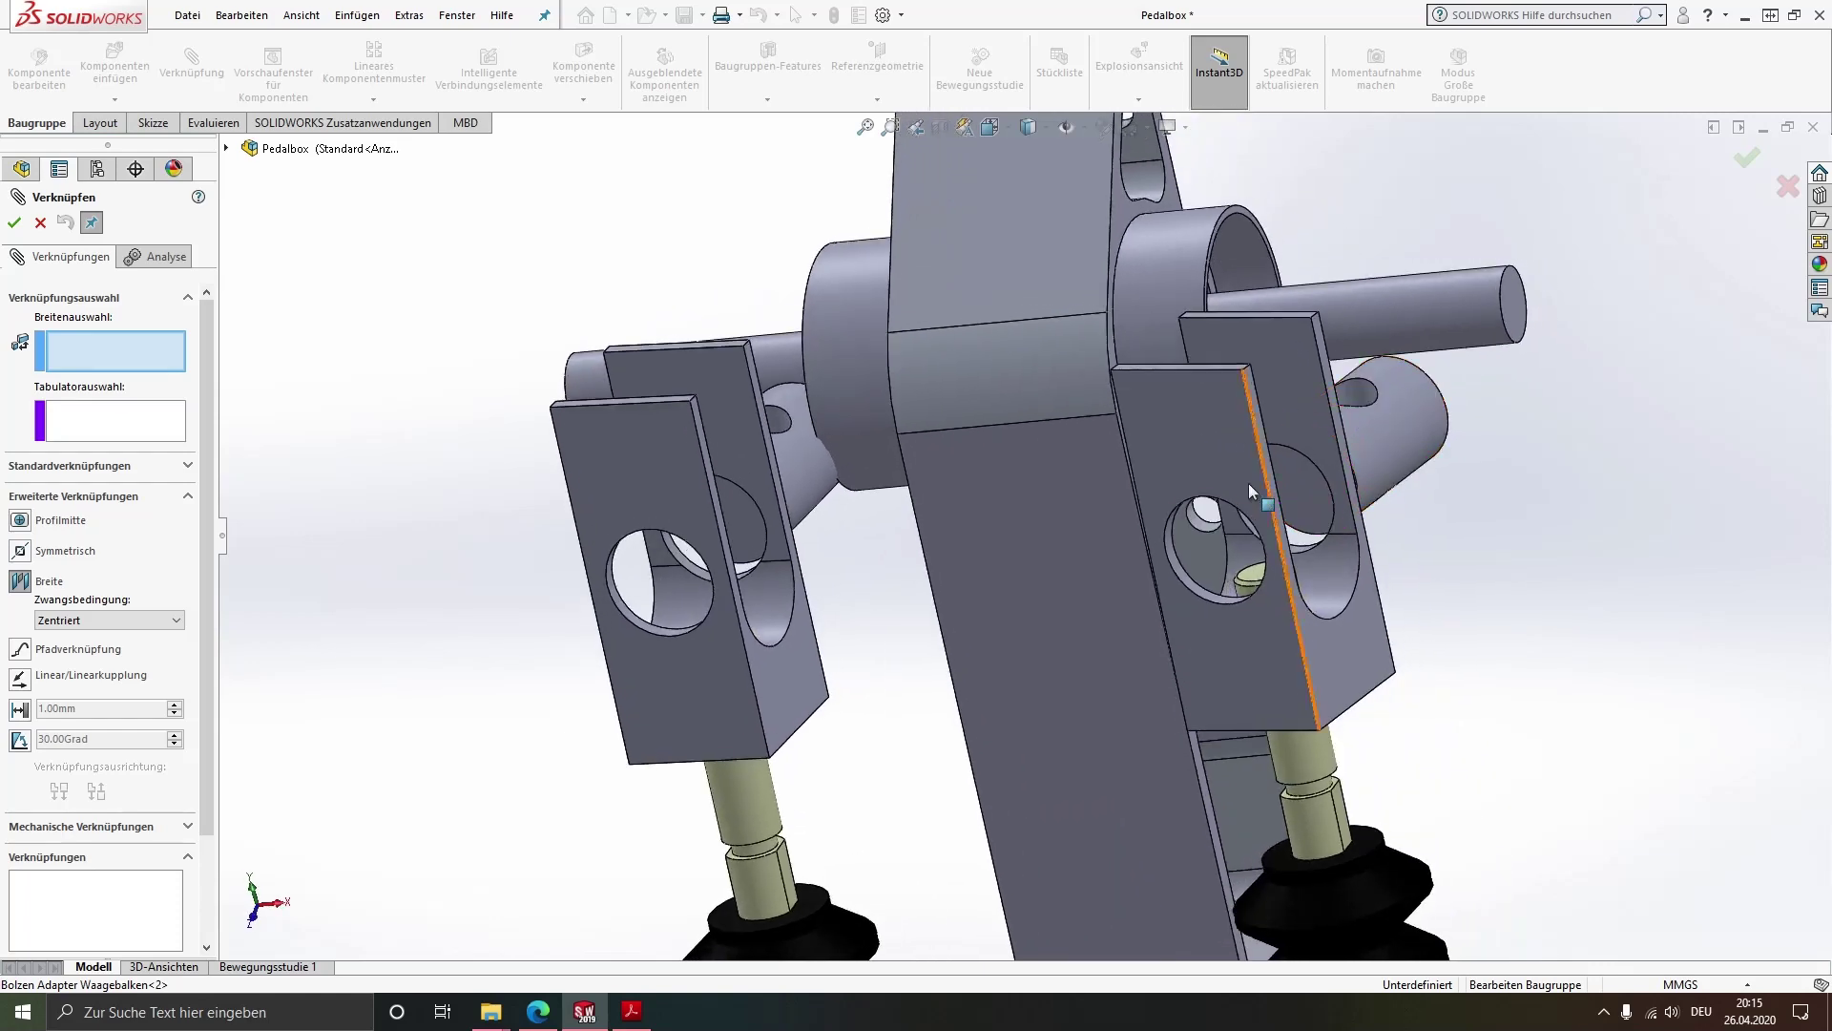
pyautogui.click(1297, 480)
pyautogui.moveTo(1384, 458); pyautogui.dragTo(1487, 437, button='middle')
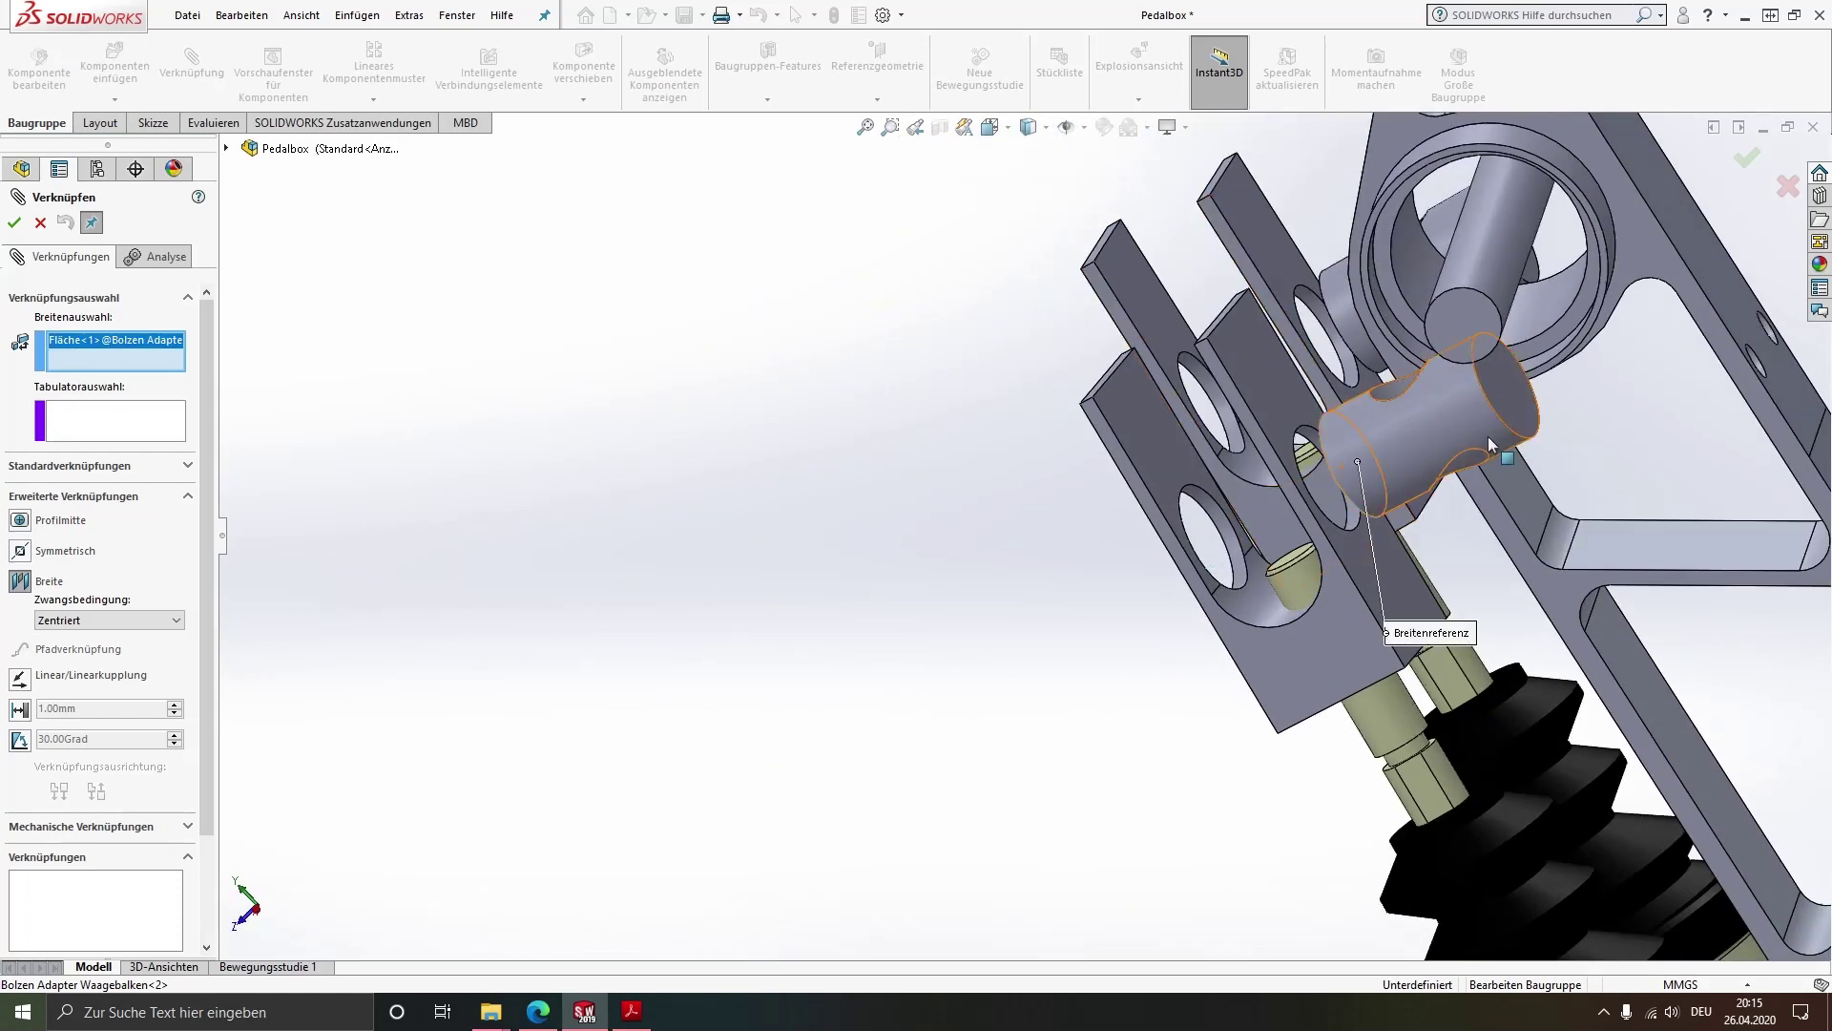
pyautogui.click(1499, 391)
pyautogui.click(1397, 563)
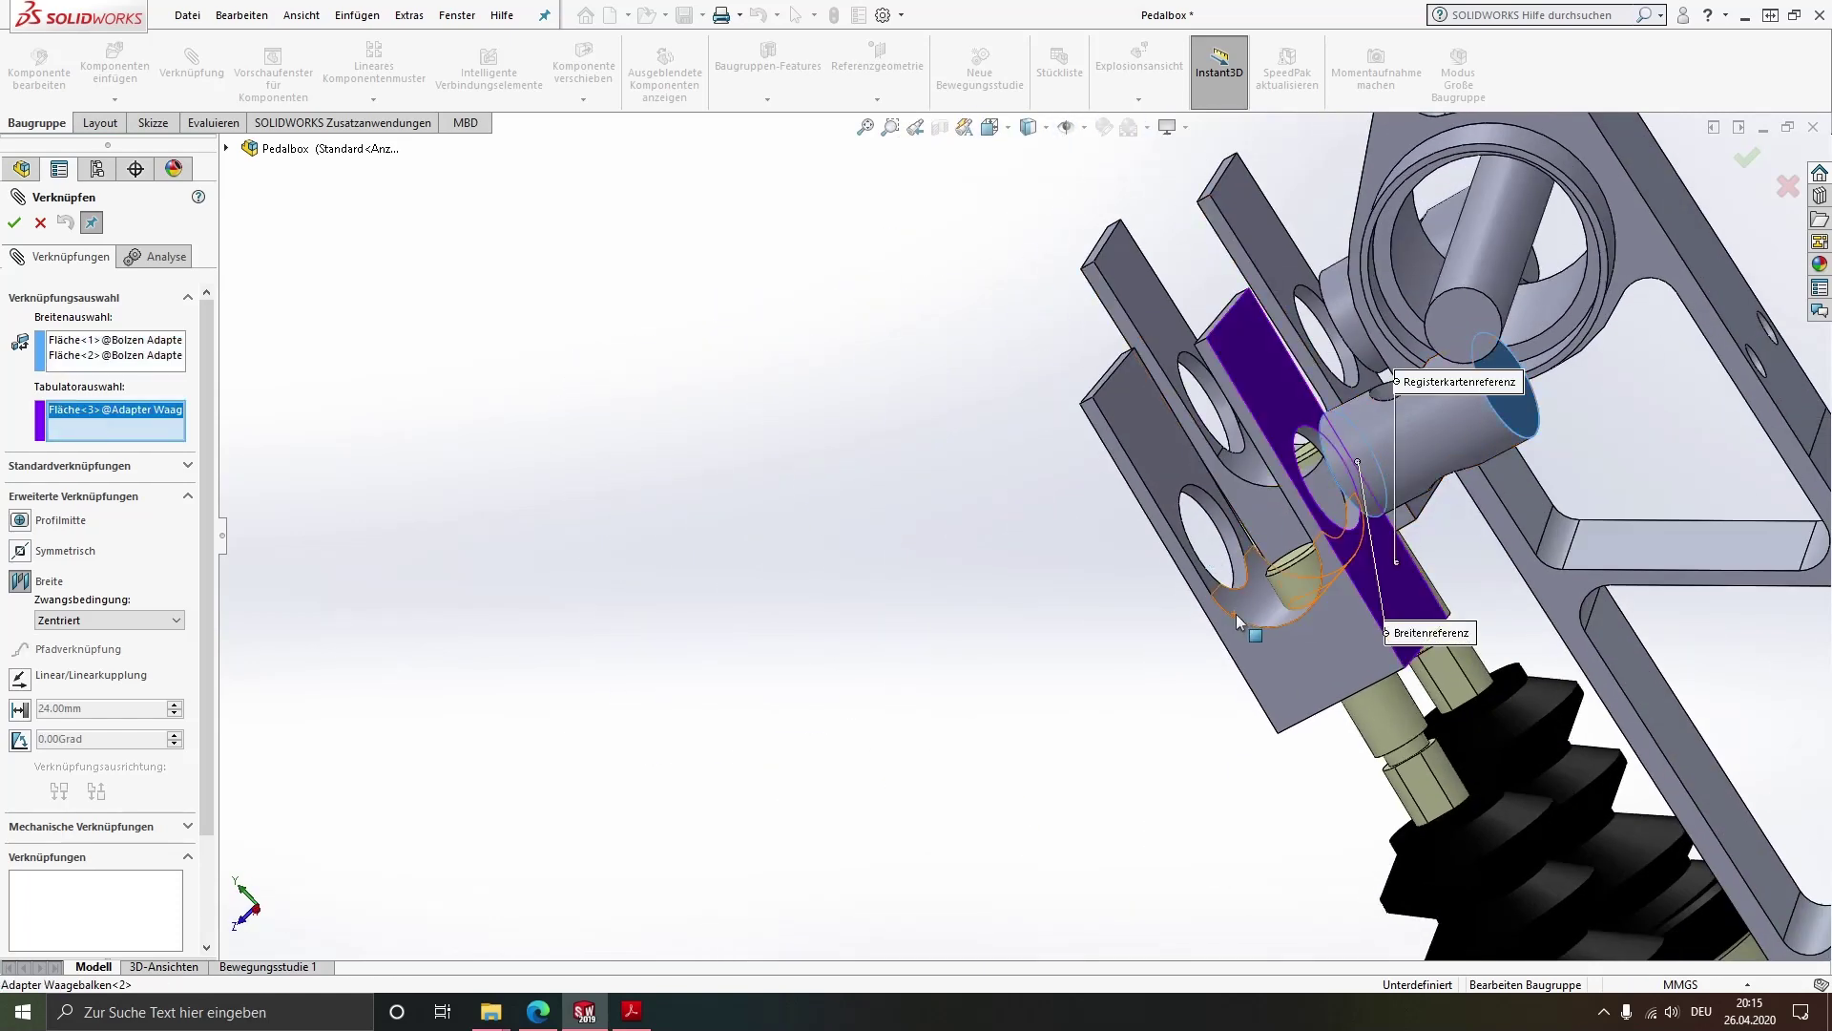
pyautogui.moveTo(1235, 614); pyautogui.dragTo(1240, 666, button='middle')
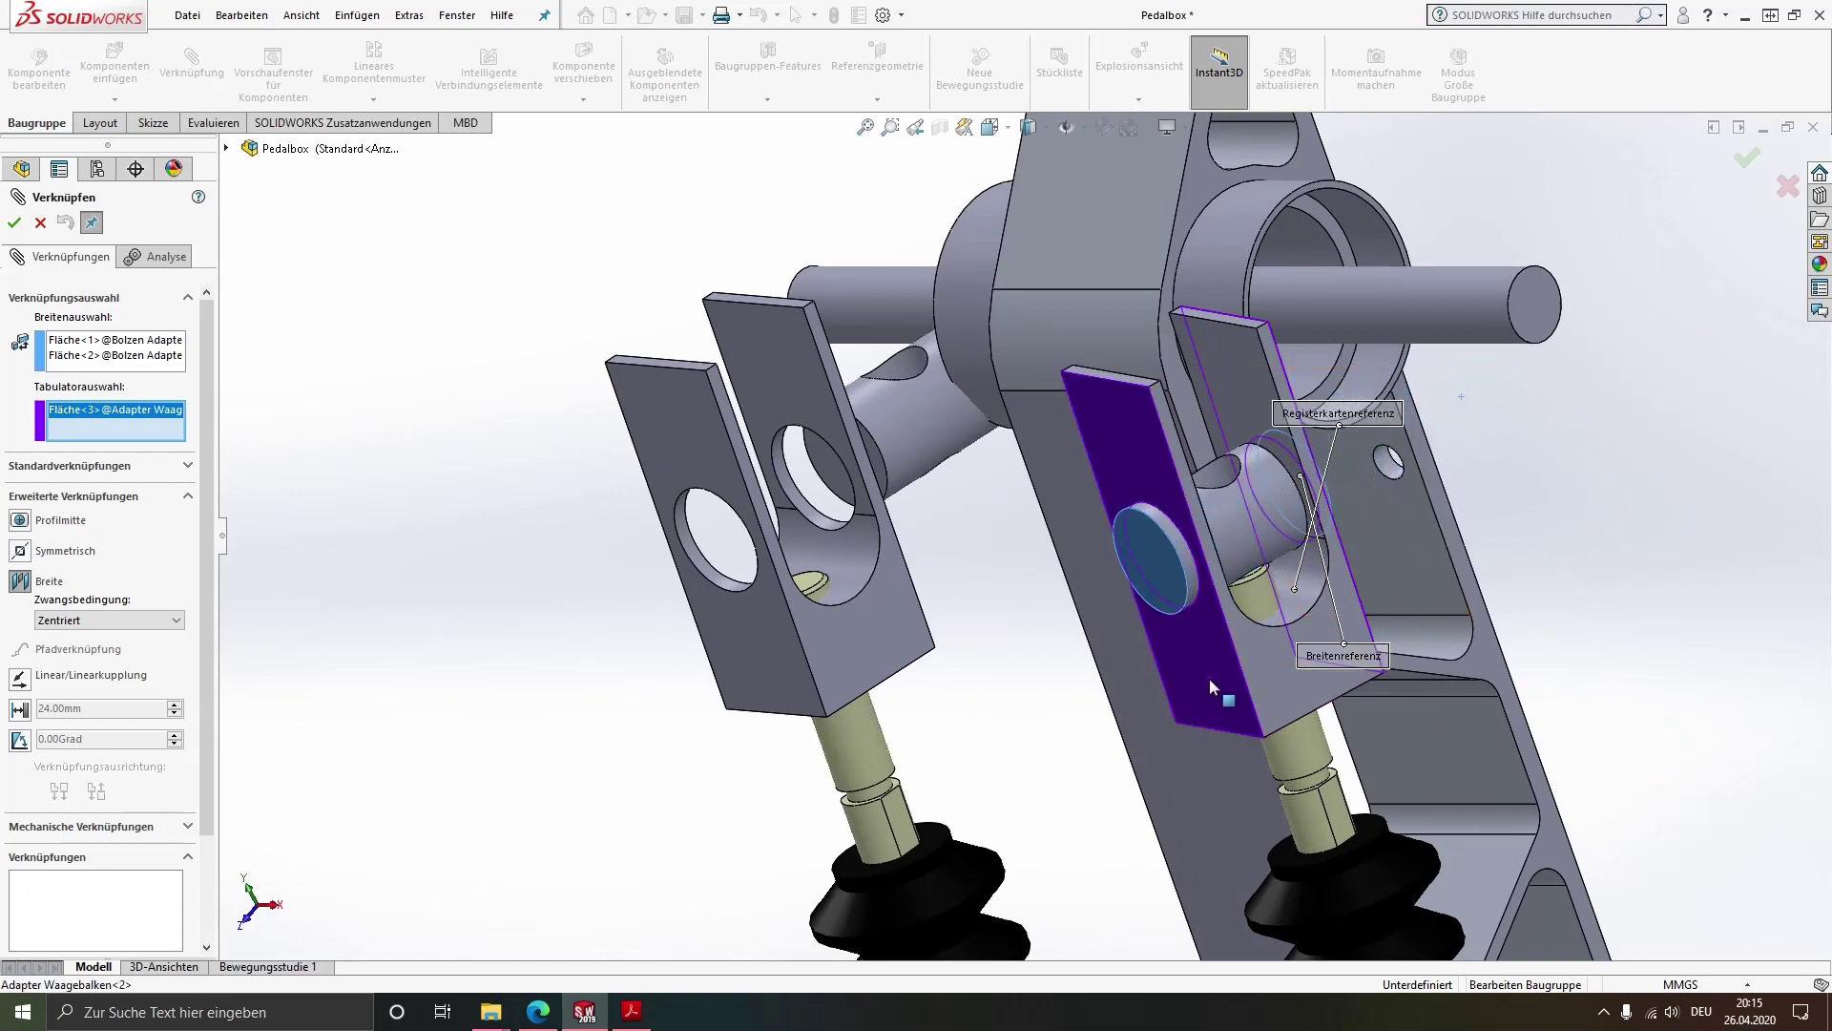
pyautogui.click(1262, 604)
pyautogui.click(12, 227)
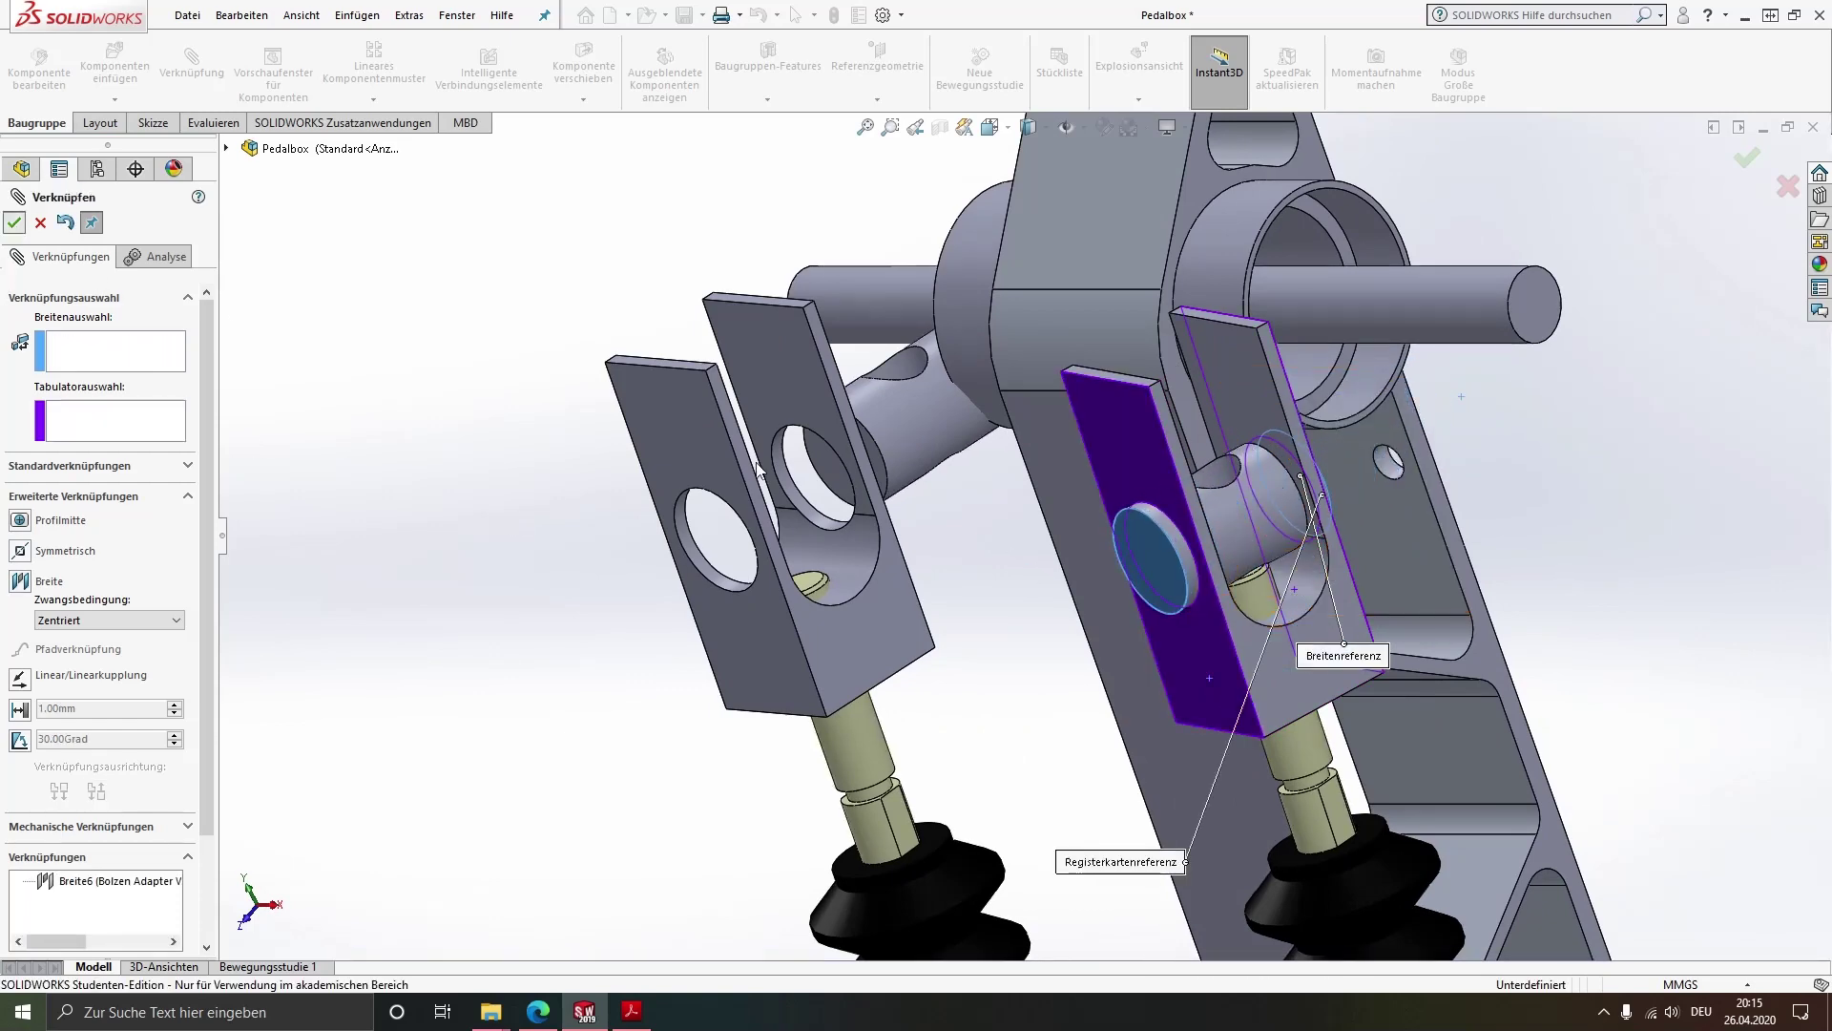
# Centre the second pin between the left adapter's plates with width mate Breite7
pyautogui.moveTo(794, 598)
pyautogui.mouseDown(button='middle')
pyautogui.moveTo(1076, 569)
pyautogui.moveTo(1141, 644)
pyautogui.mouseUp(button='middle')
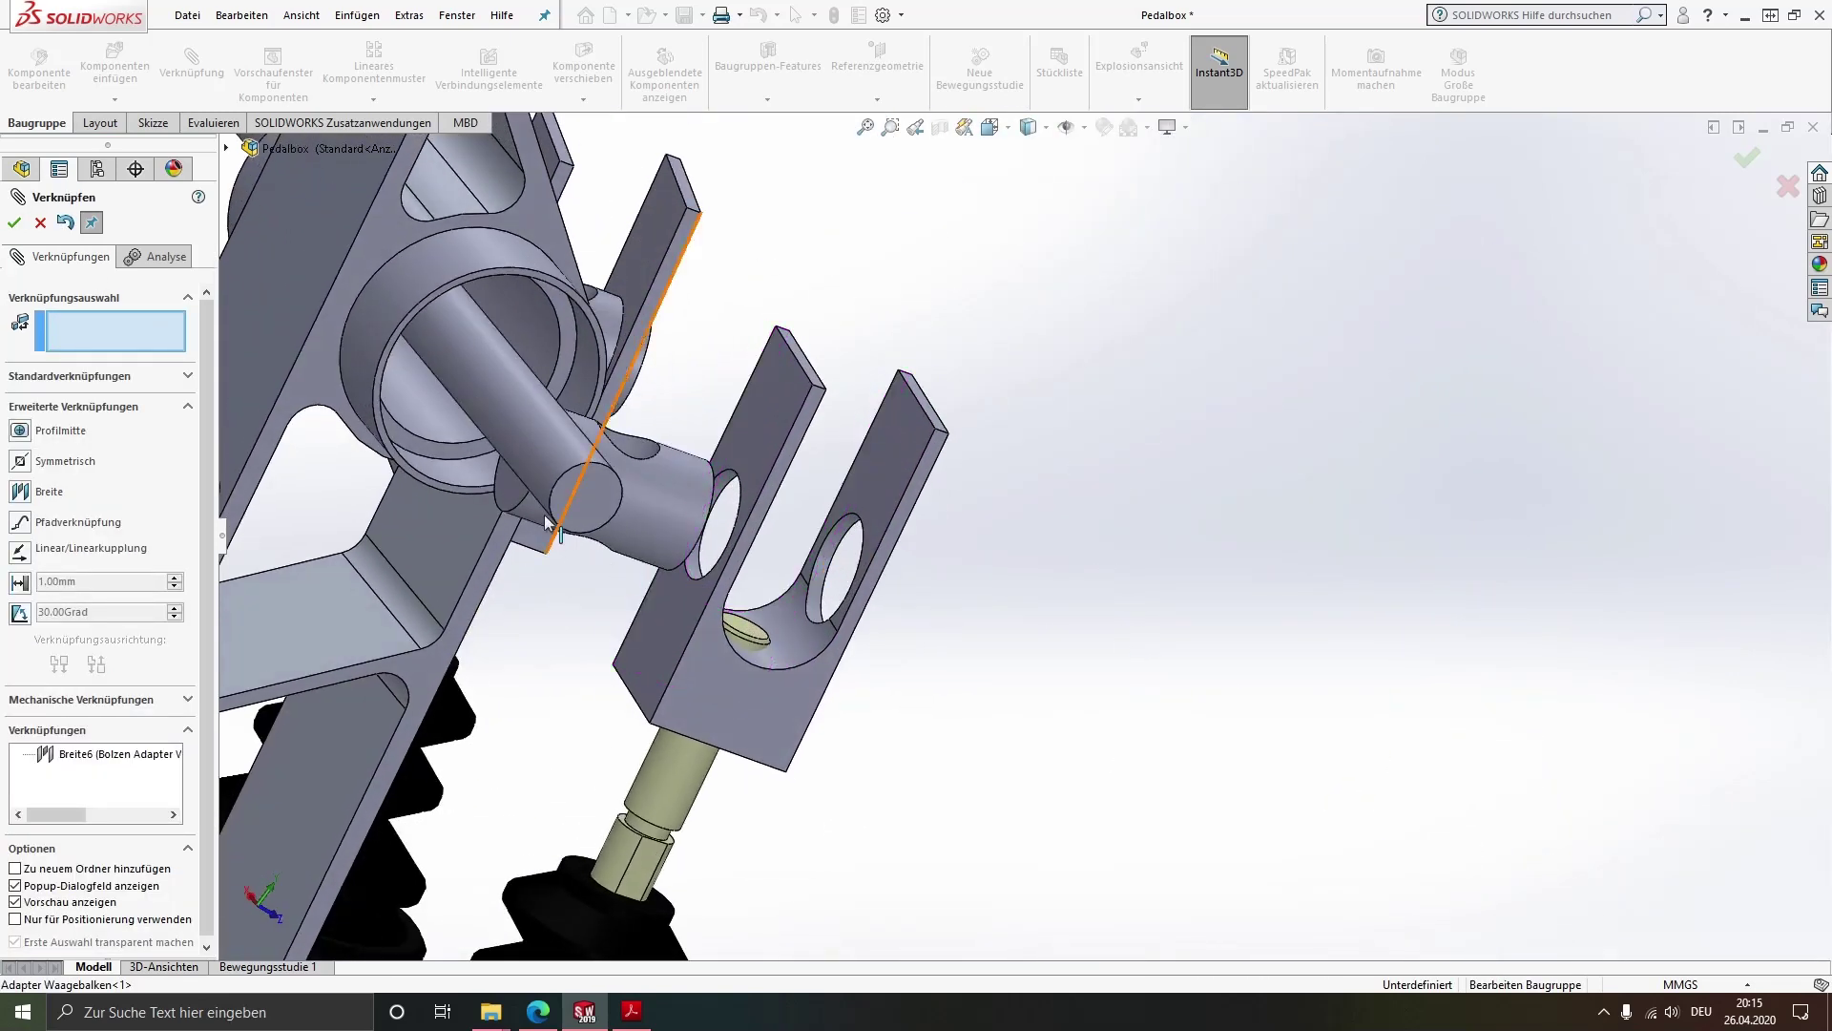
pyautogui.click(501, 489)
pyautogui.moveTo(679, 543); pyautogui.dragTo(646, 501, button='middle')
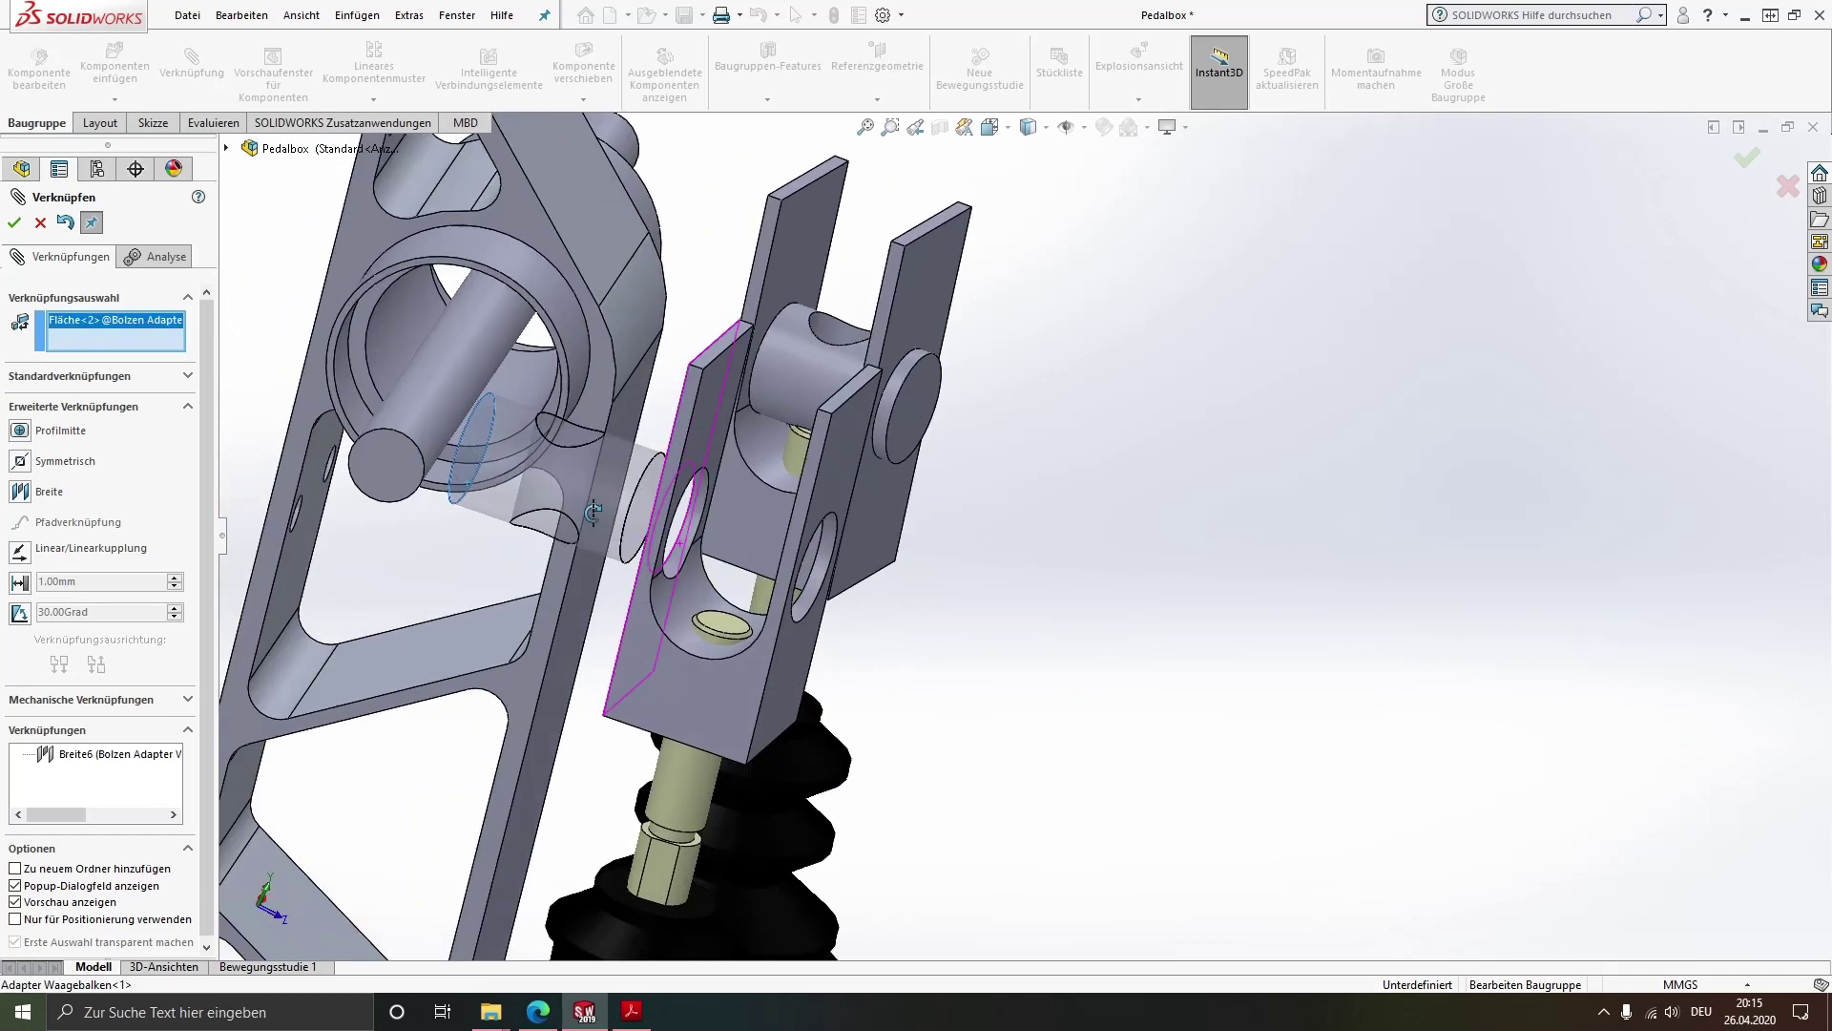
pyautogui.click(21, 492)
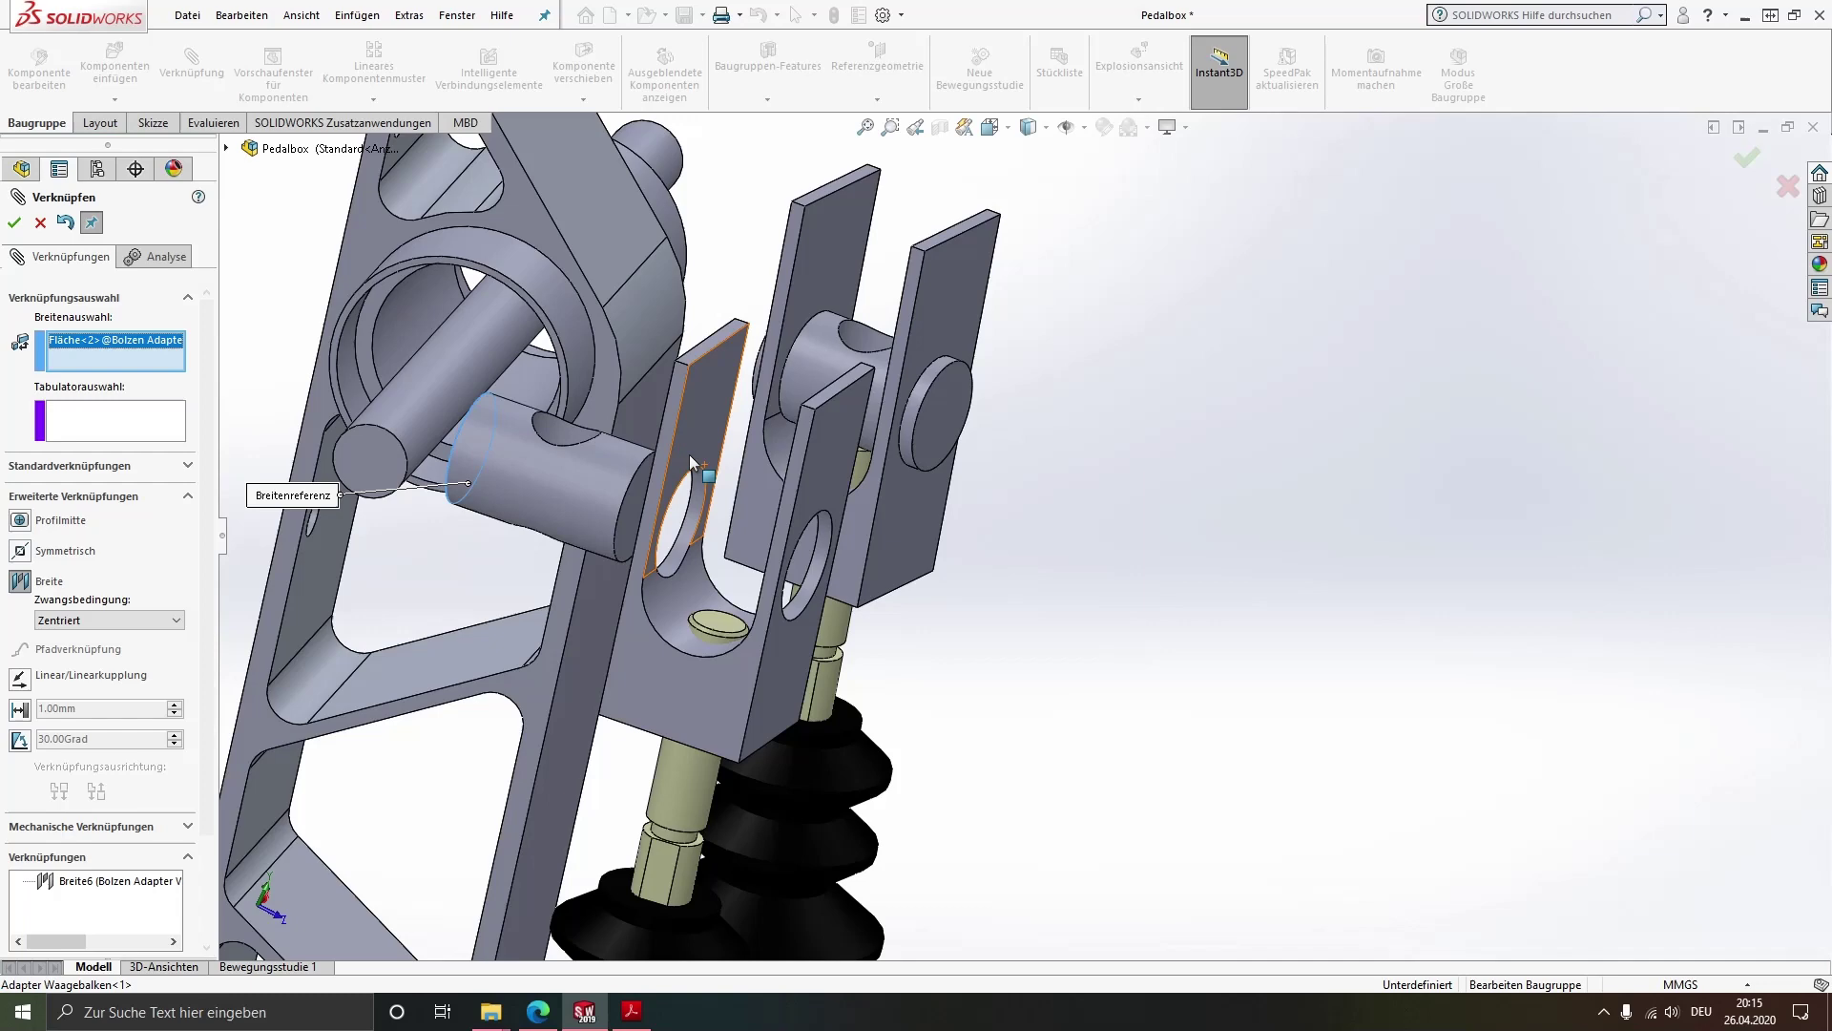
pyautogui.click(635, 501)
pyautogui.moveTo(671, 650); pyautogui.dragTo(550, 625, button='middle')
pyautogui.click(592, 645)
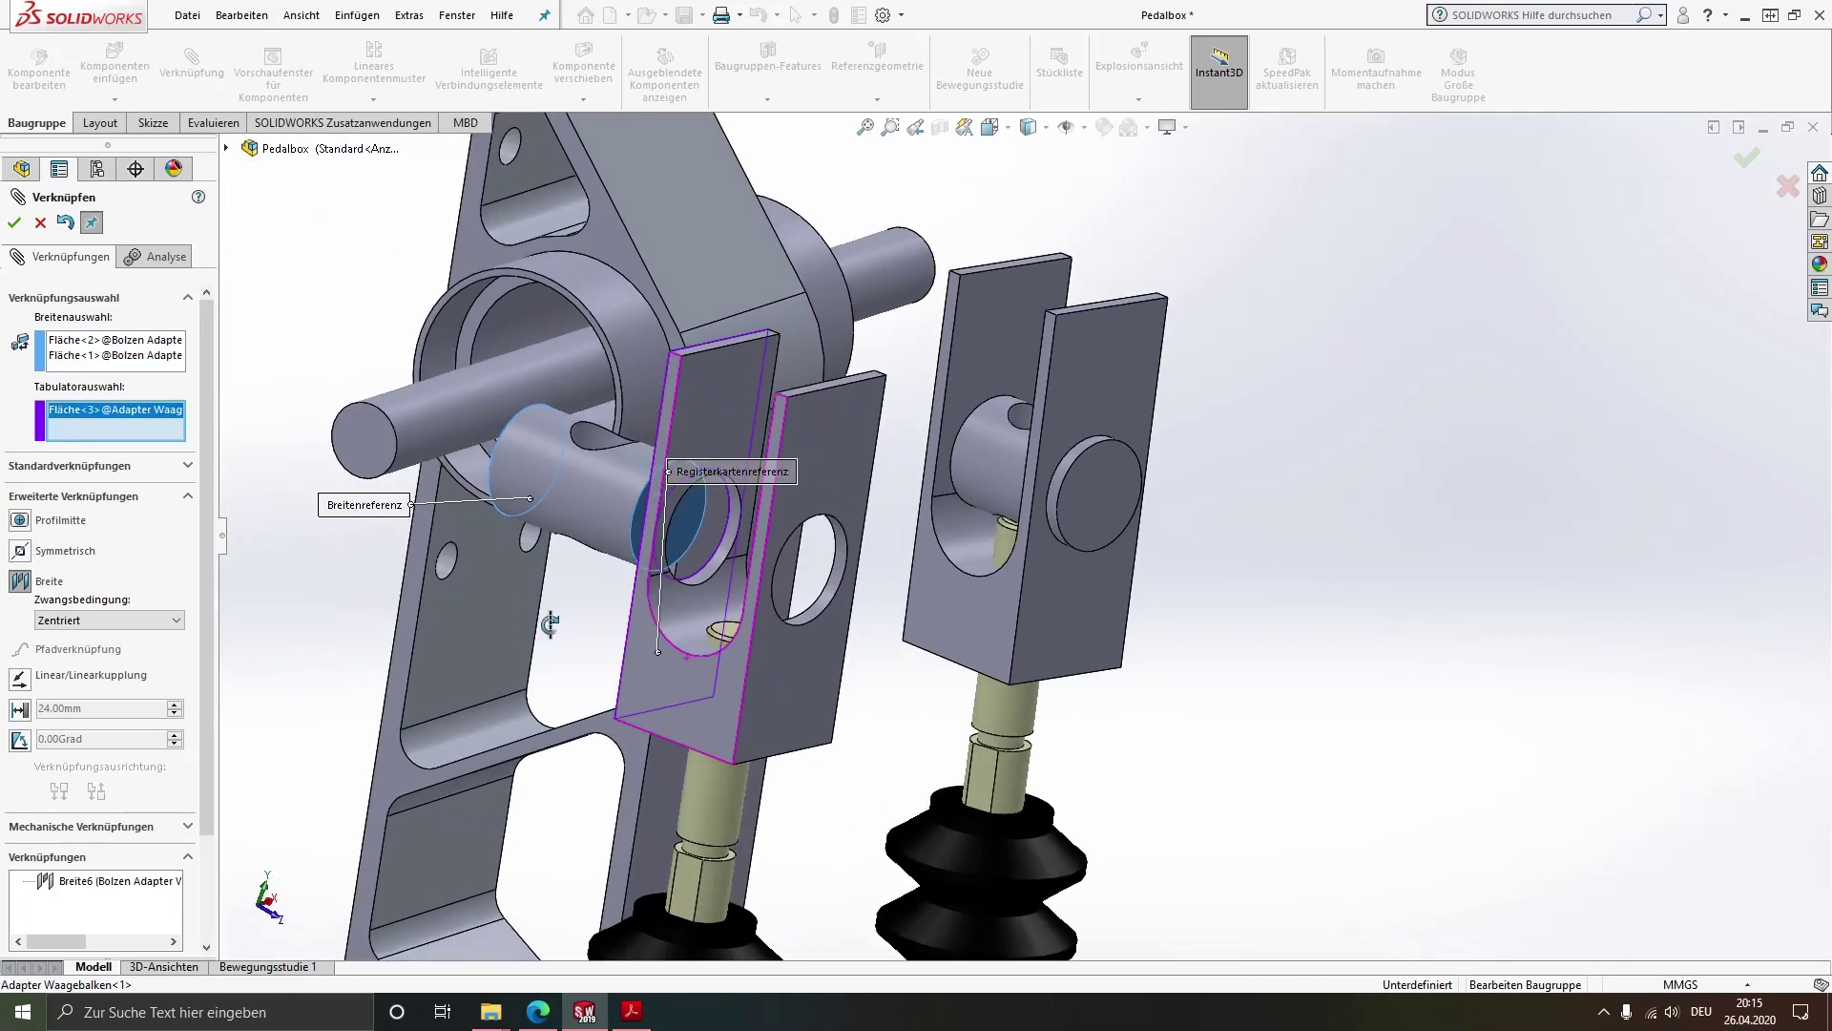
pyautogui.click(772, 673)
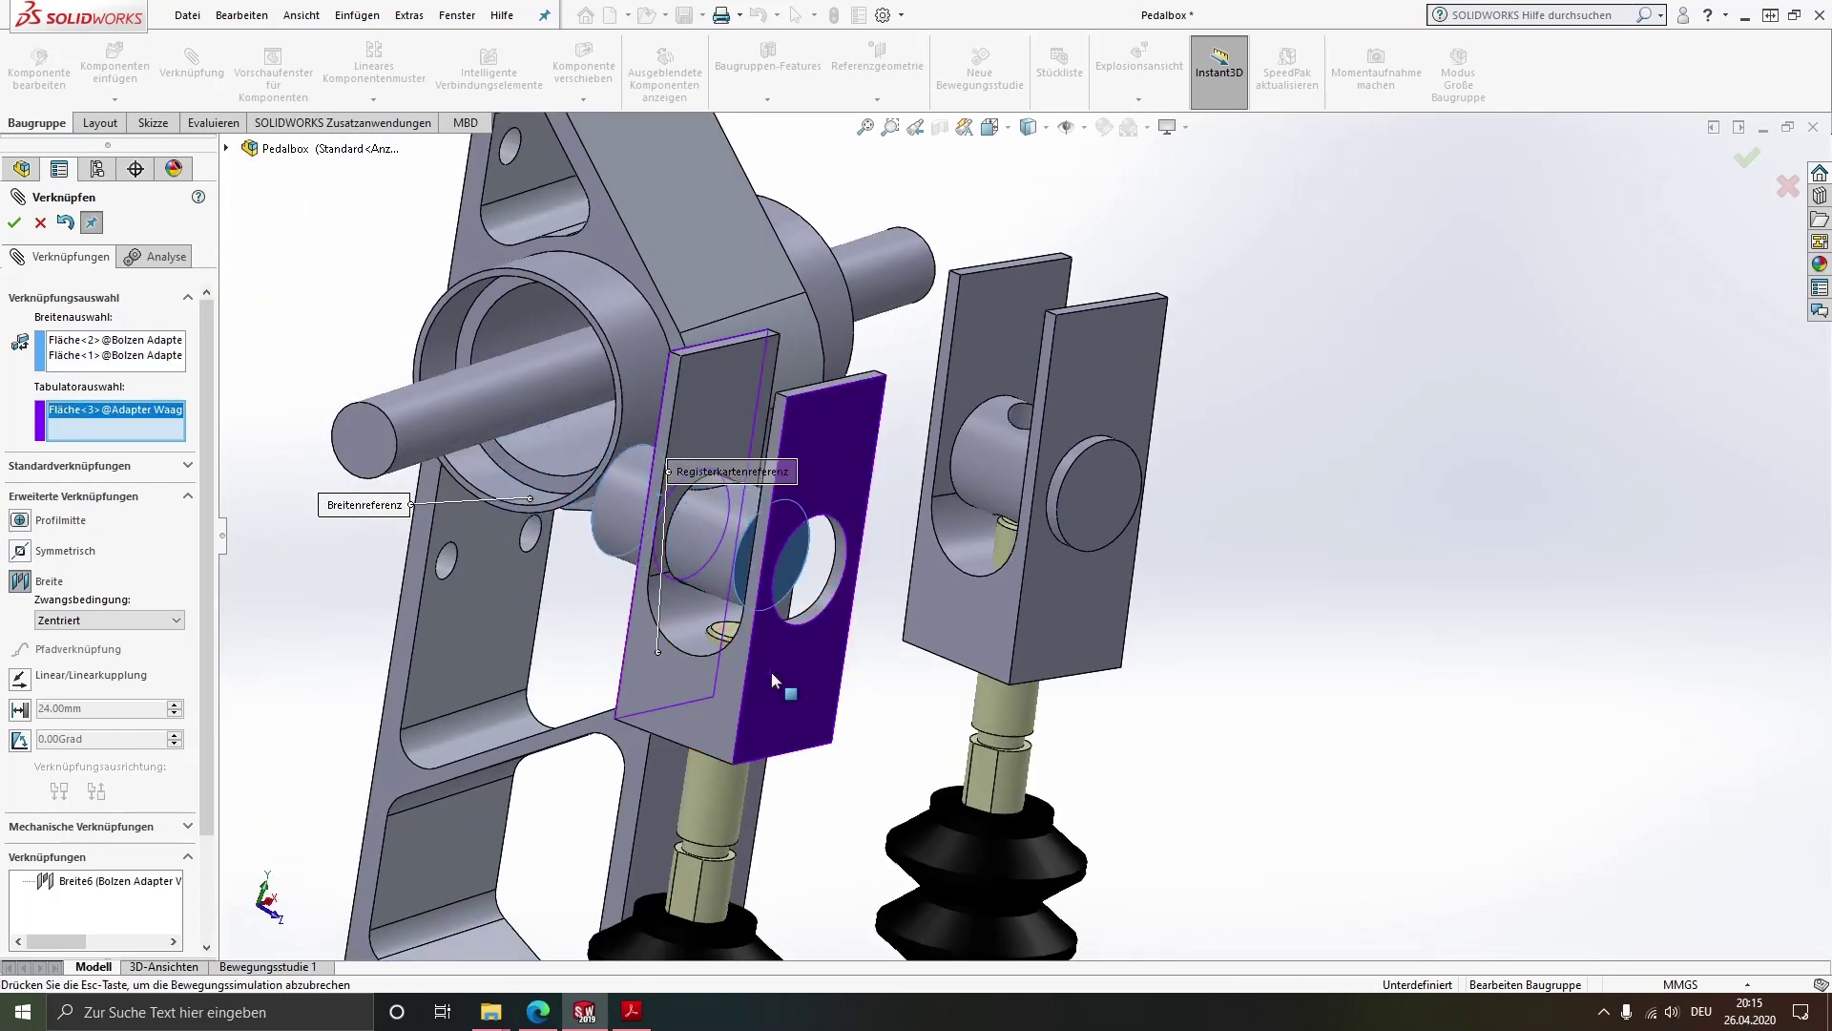
pyautogui.click(14, 222)
pyautogui.press('Escape')
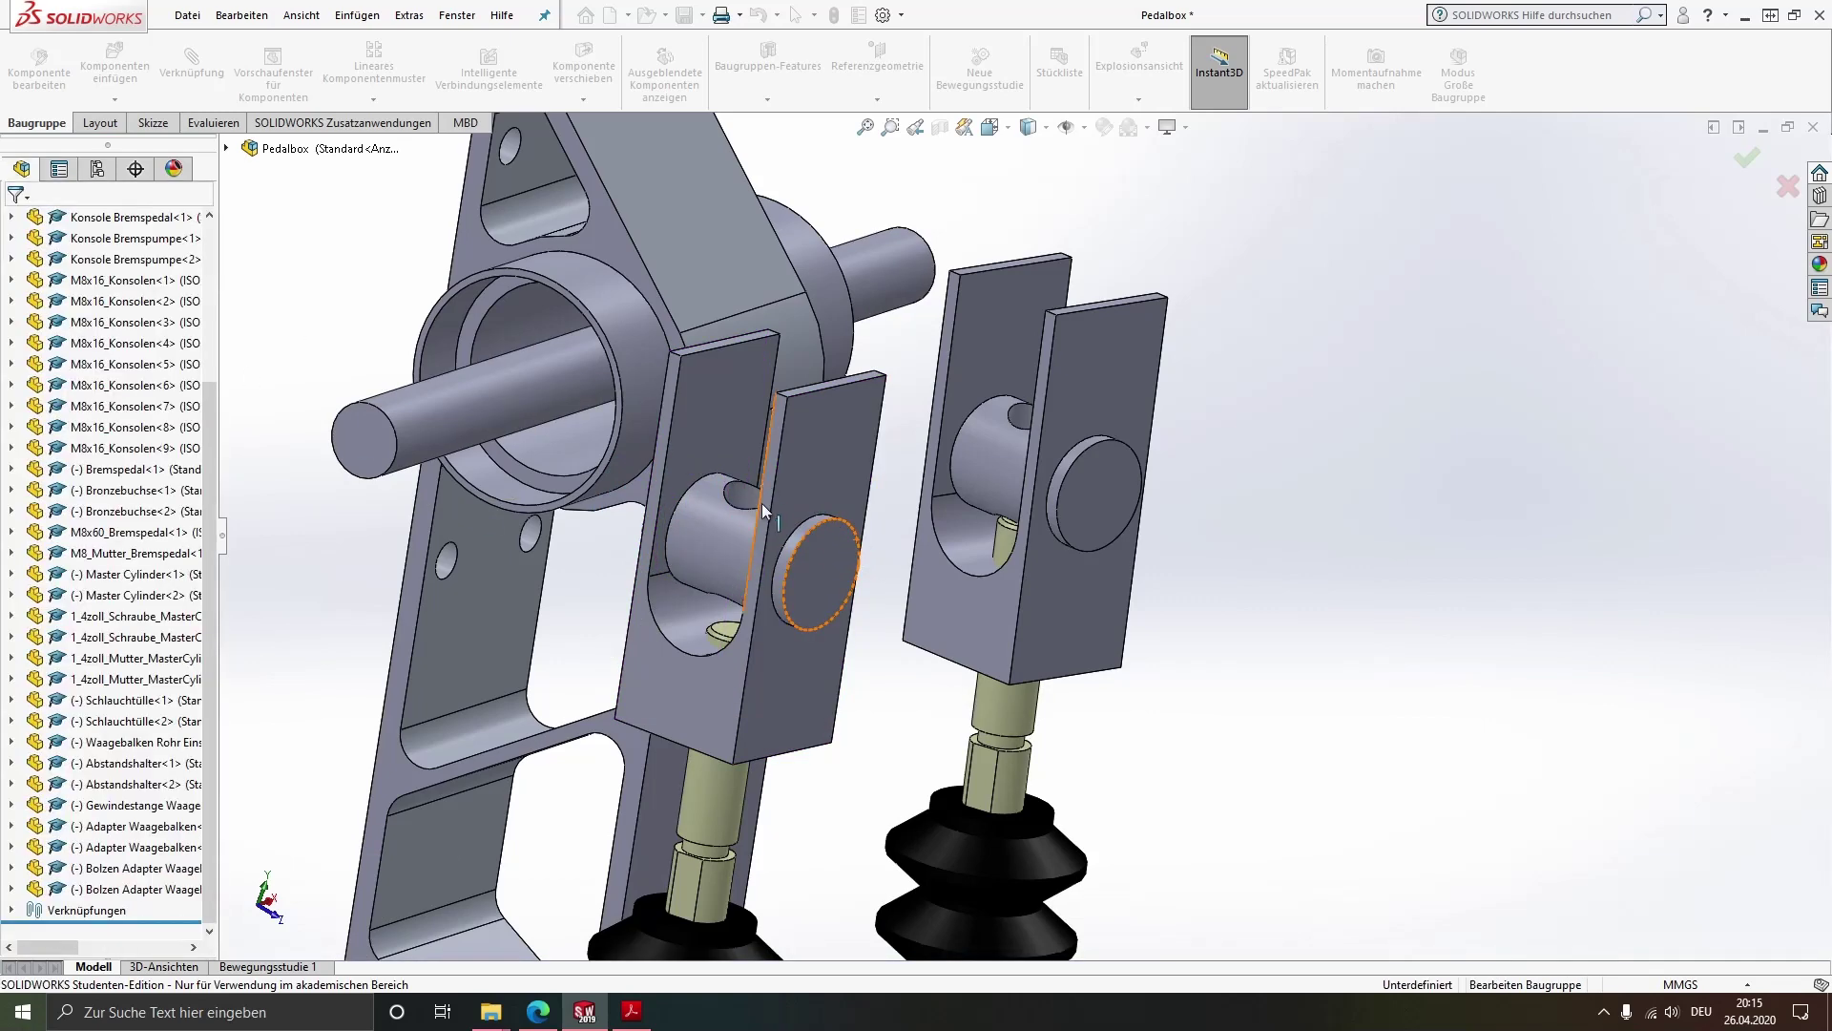
pyautogui.moveTo(761, 502); pyautogui.dragTo(790, 572, button='middle')
pyautogui.scroll(5, 790, 573)
pyautogui.scroll(-3, 784, 359)
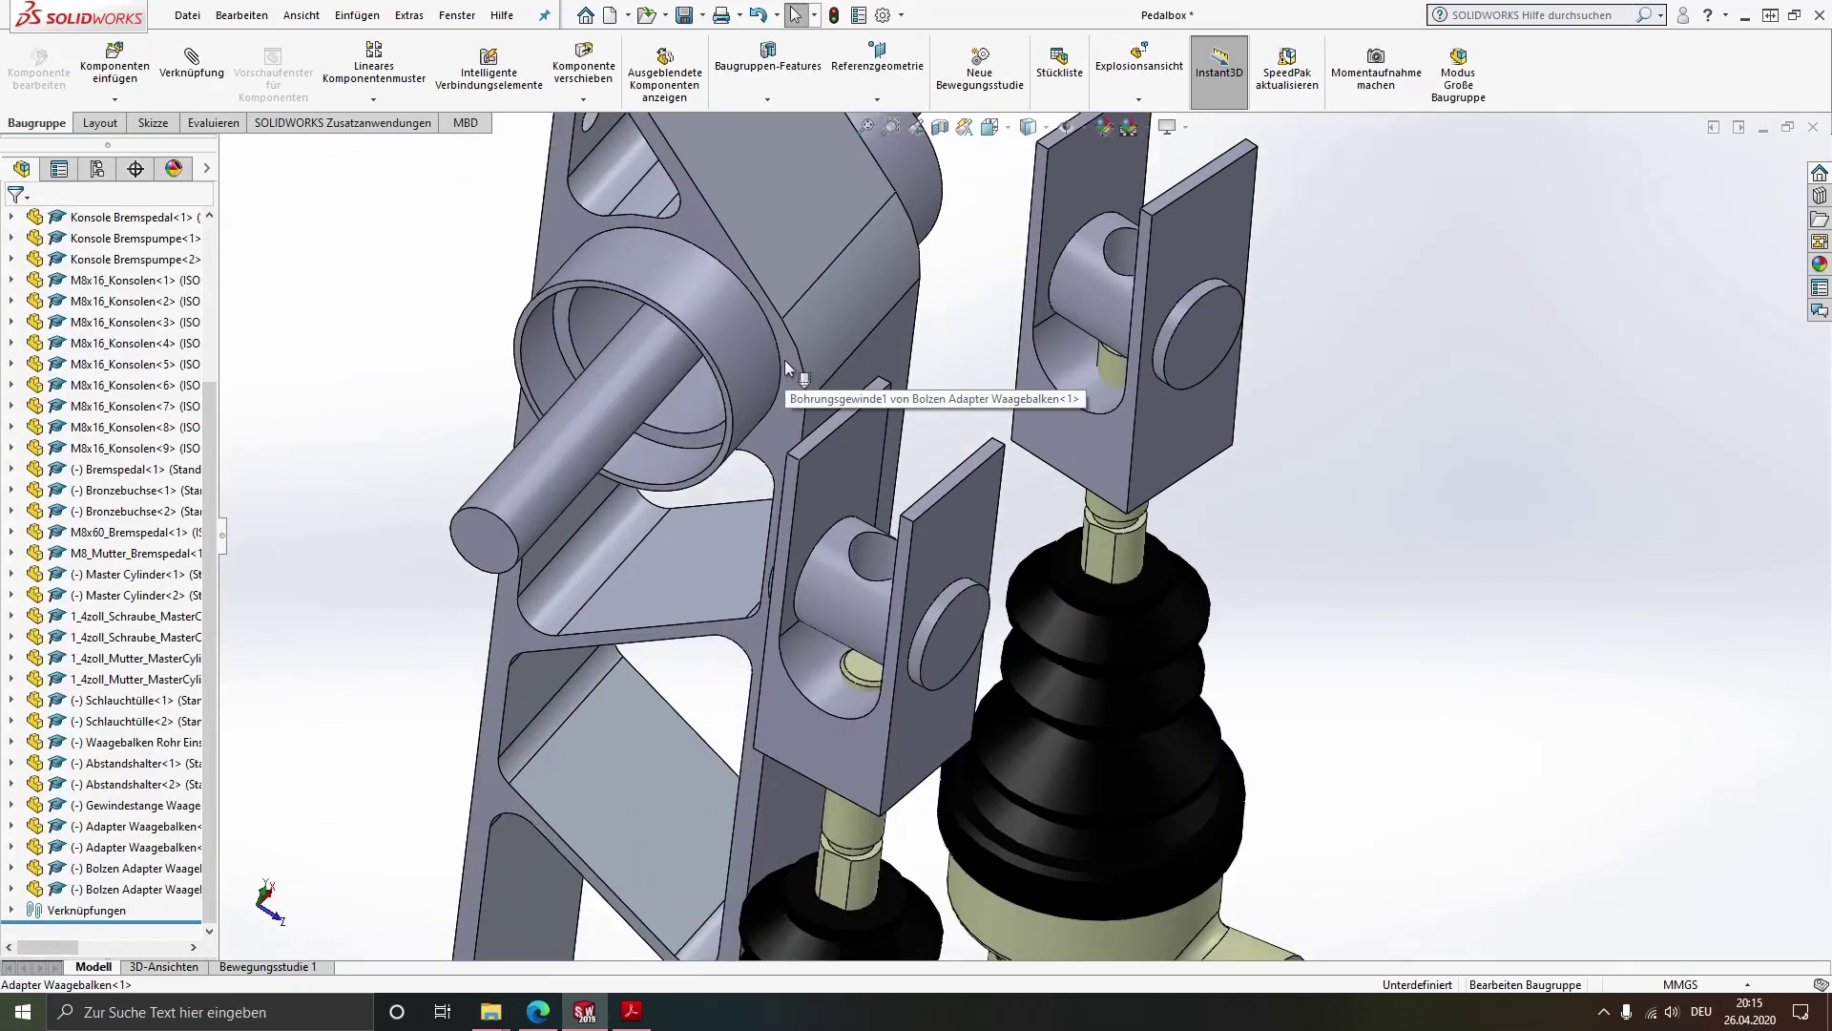
pyautogui.scroll(3, 785, 359)
pyautogui.scroll(-2, 764, 479)
pyautogui.scroll(-3, 855, 473)
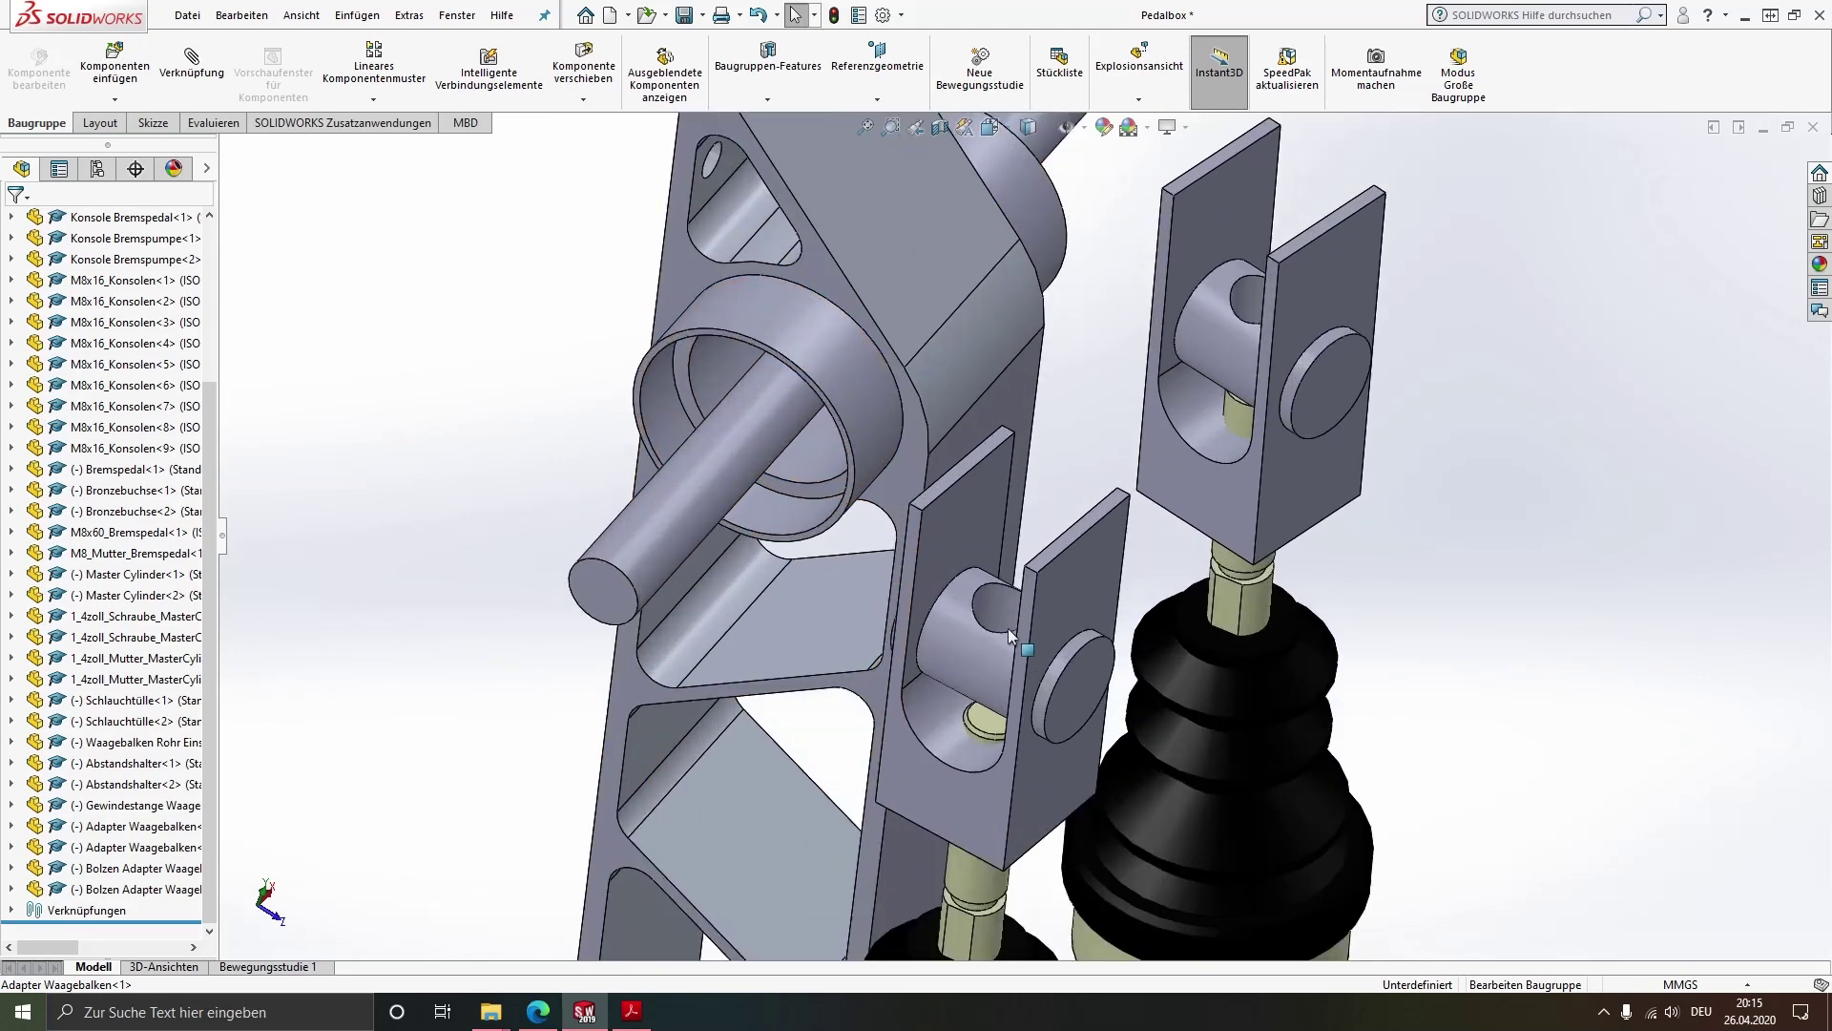
pyautogui.click(996, 611)
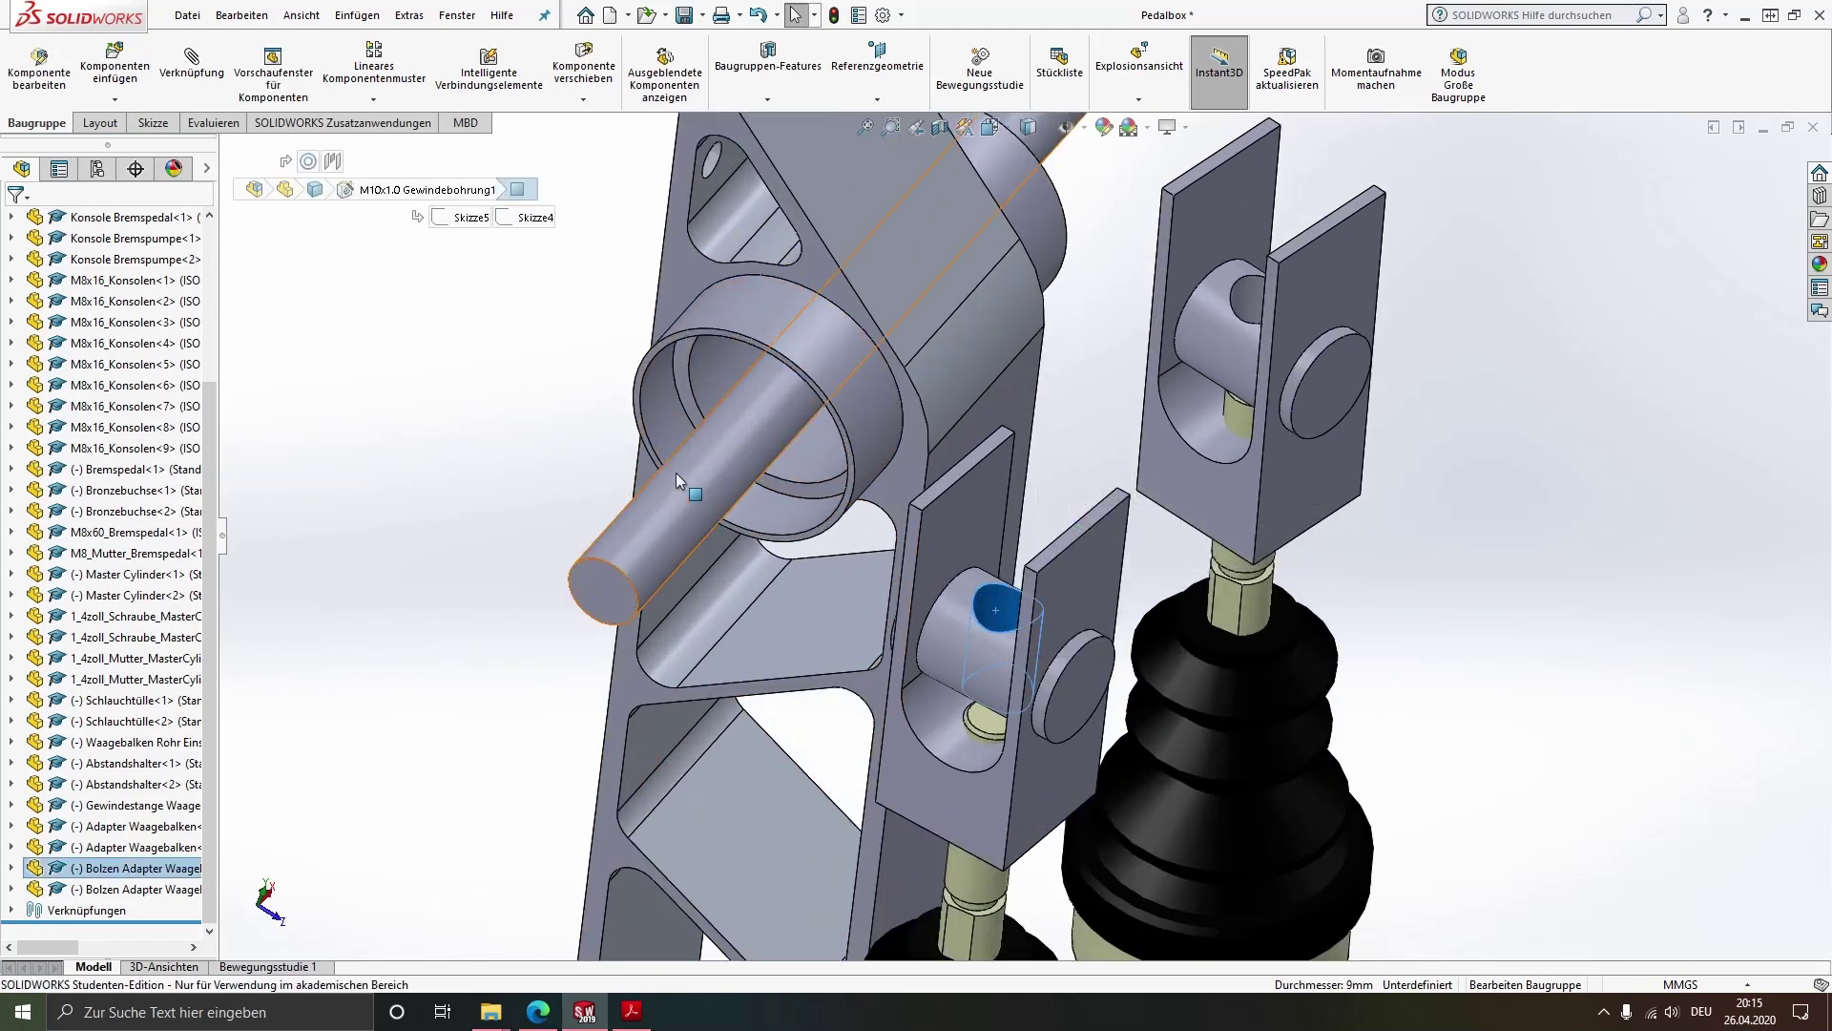
pyautogui.keyDown('ctrl'); pyautogui.click(676, 472); pyautogui.keyUp('ctrl')
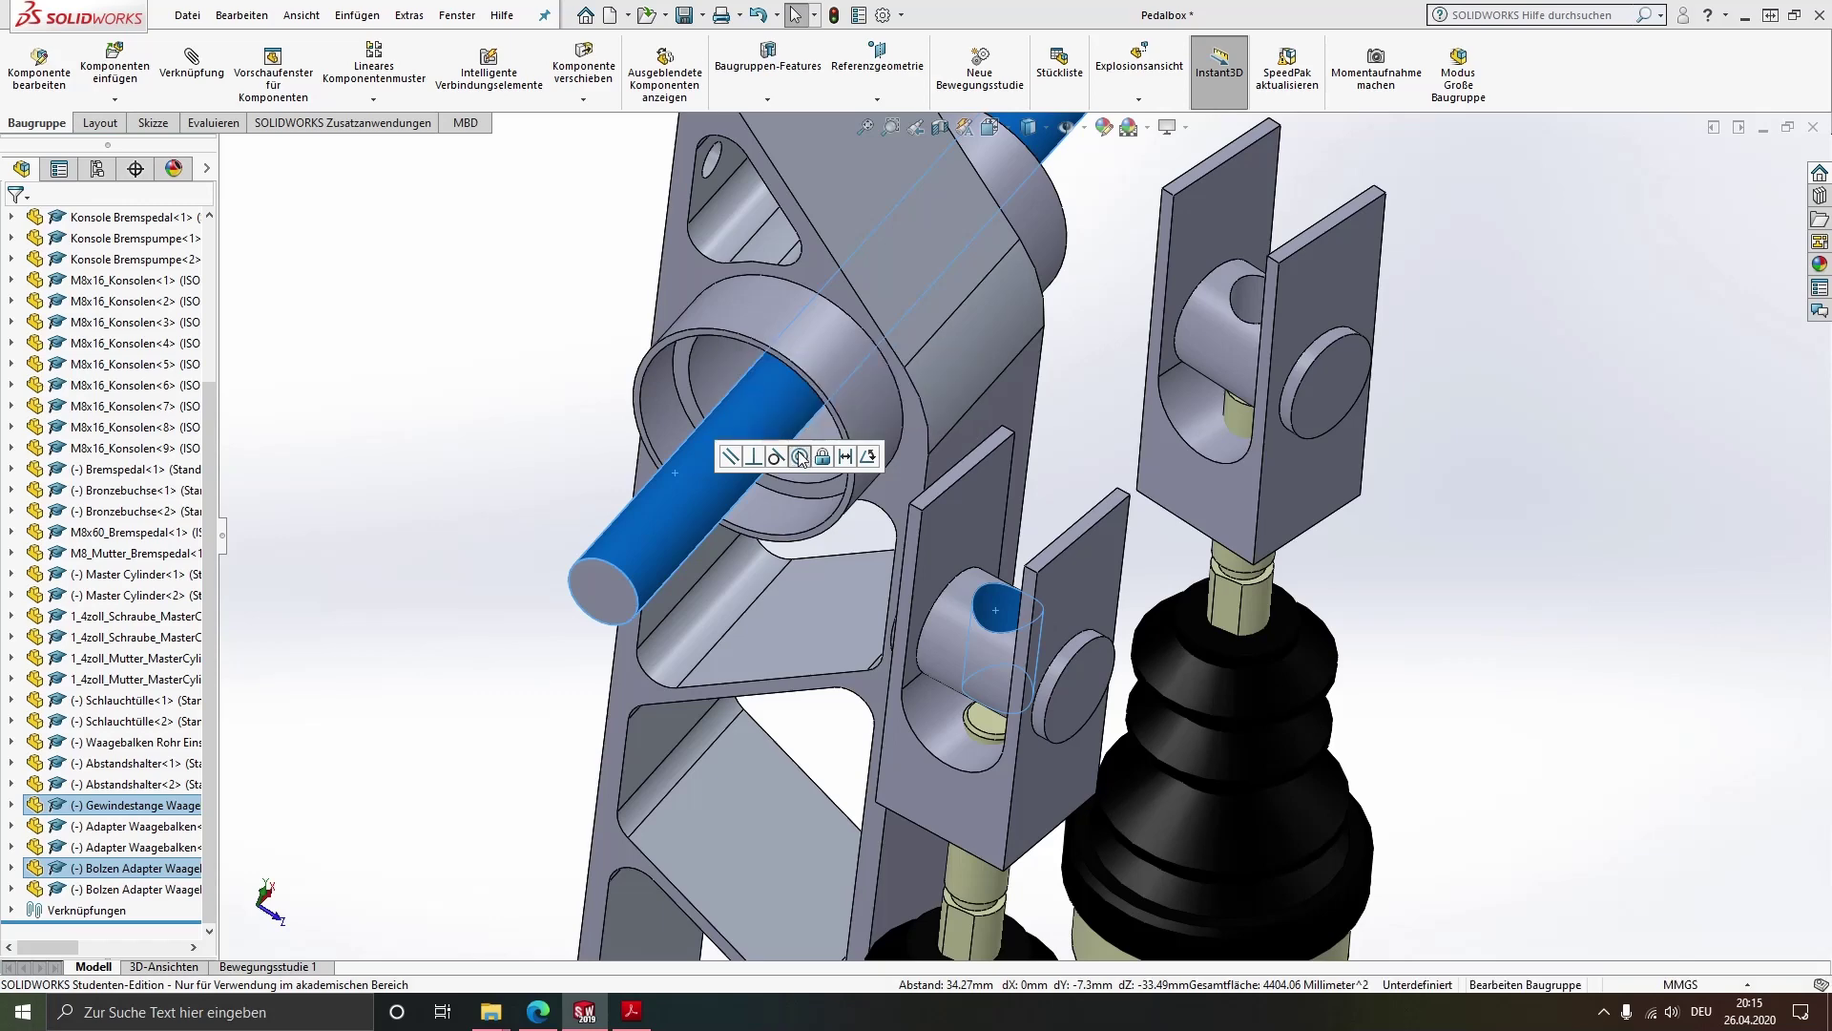
pyautogui.click(800, 456)
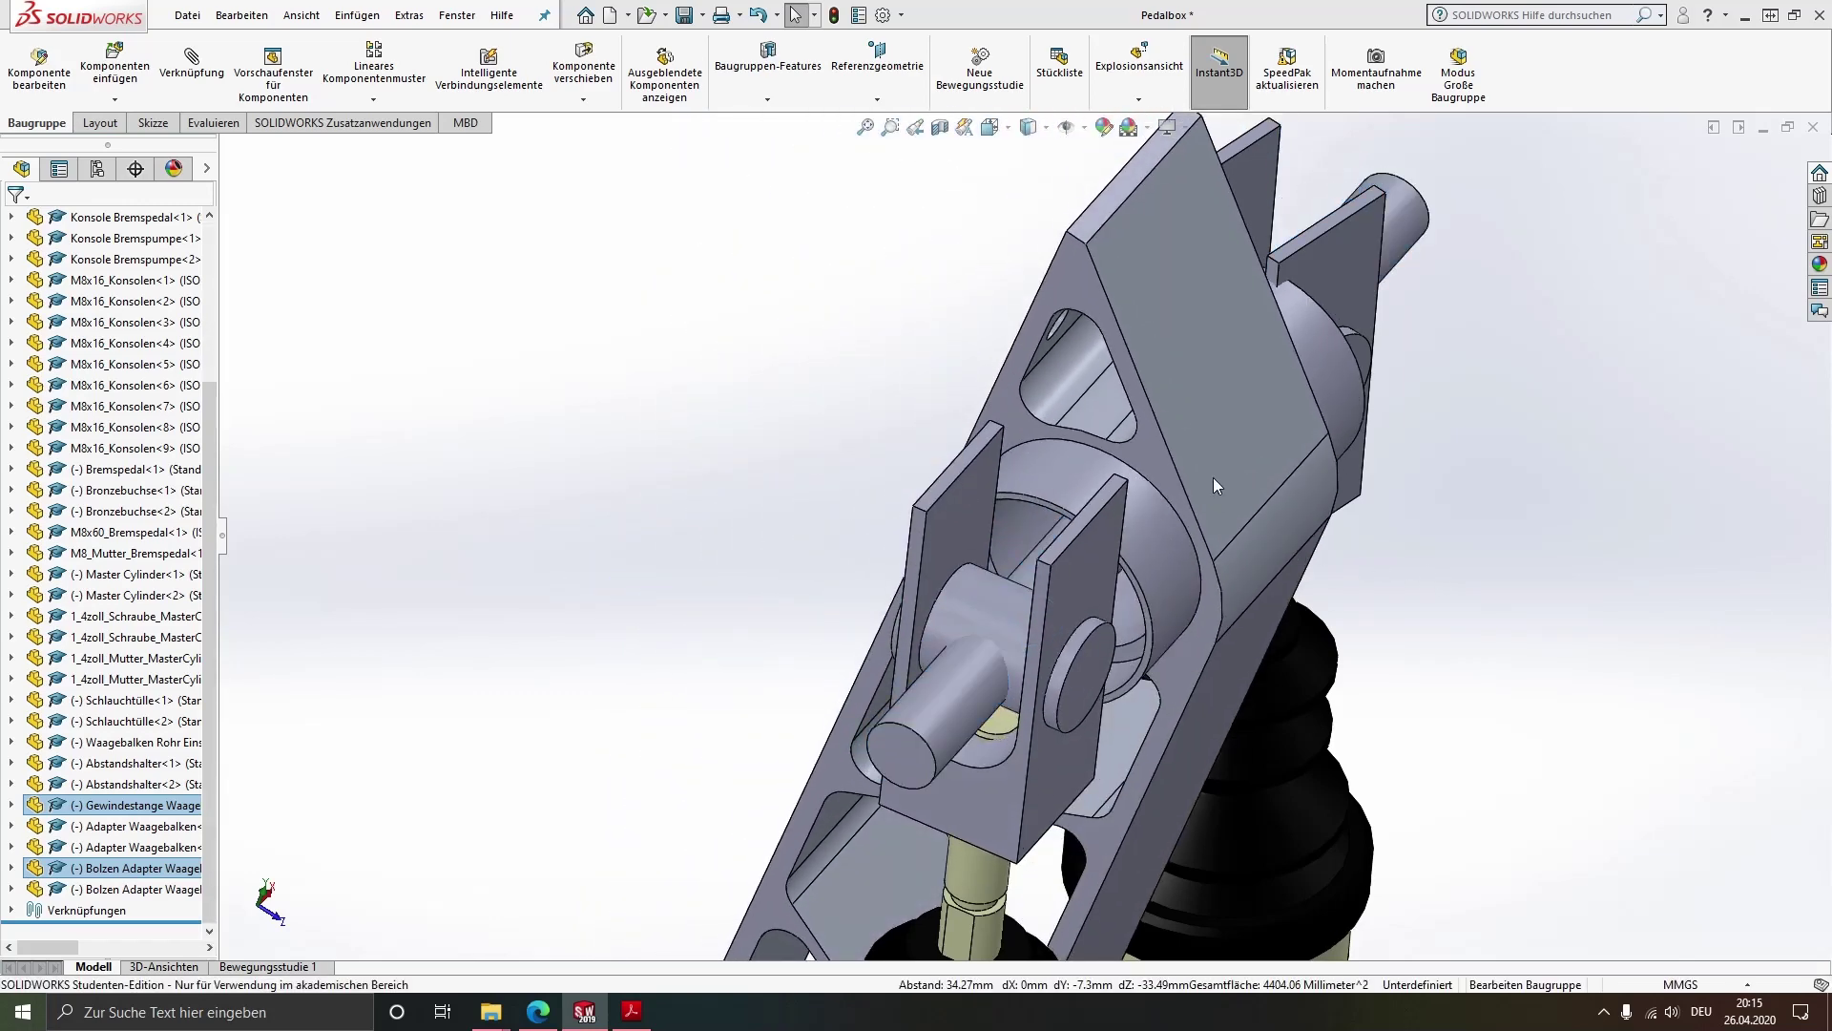
pyautogui.moveTo(1266, 503)
pyautogui.mouseDown(button='middle')
pyautogui.moveTo(1125, 667)
pyautogui.moveTo(1174, 830)
pyautogui.moveTo(1154, 780)
pyautogui.mouseUp(button='middle')
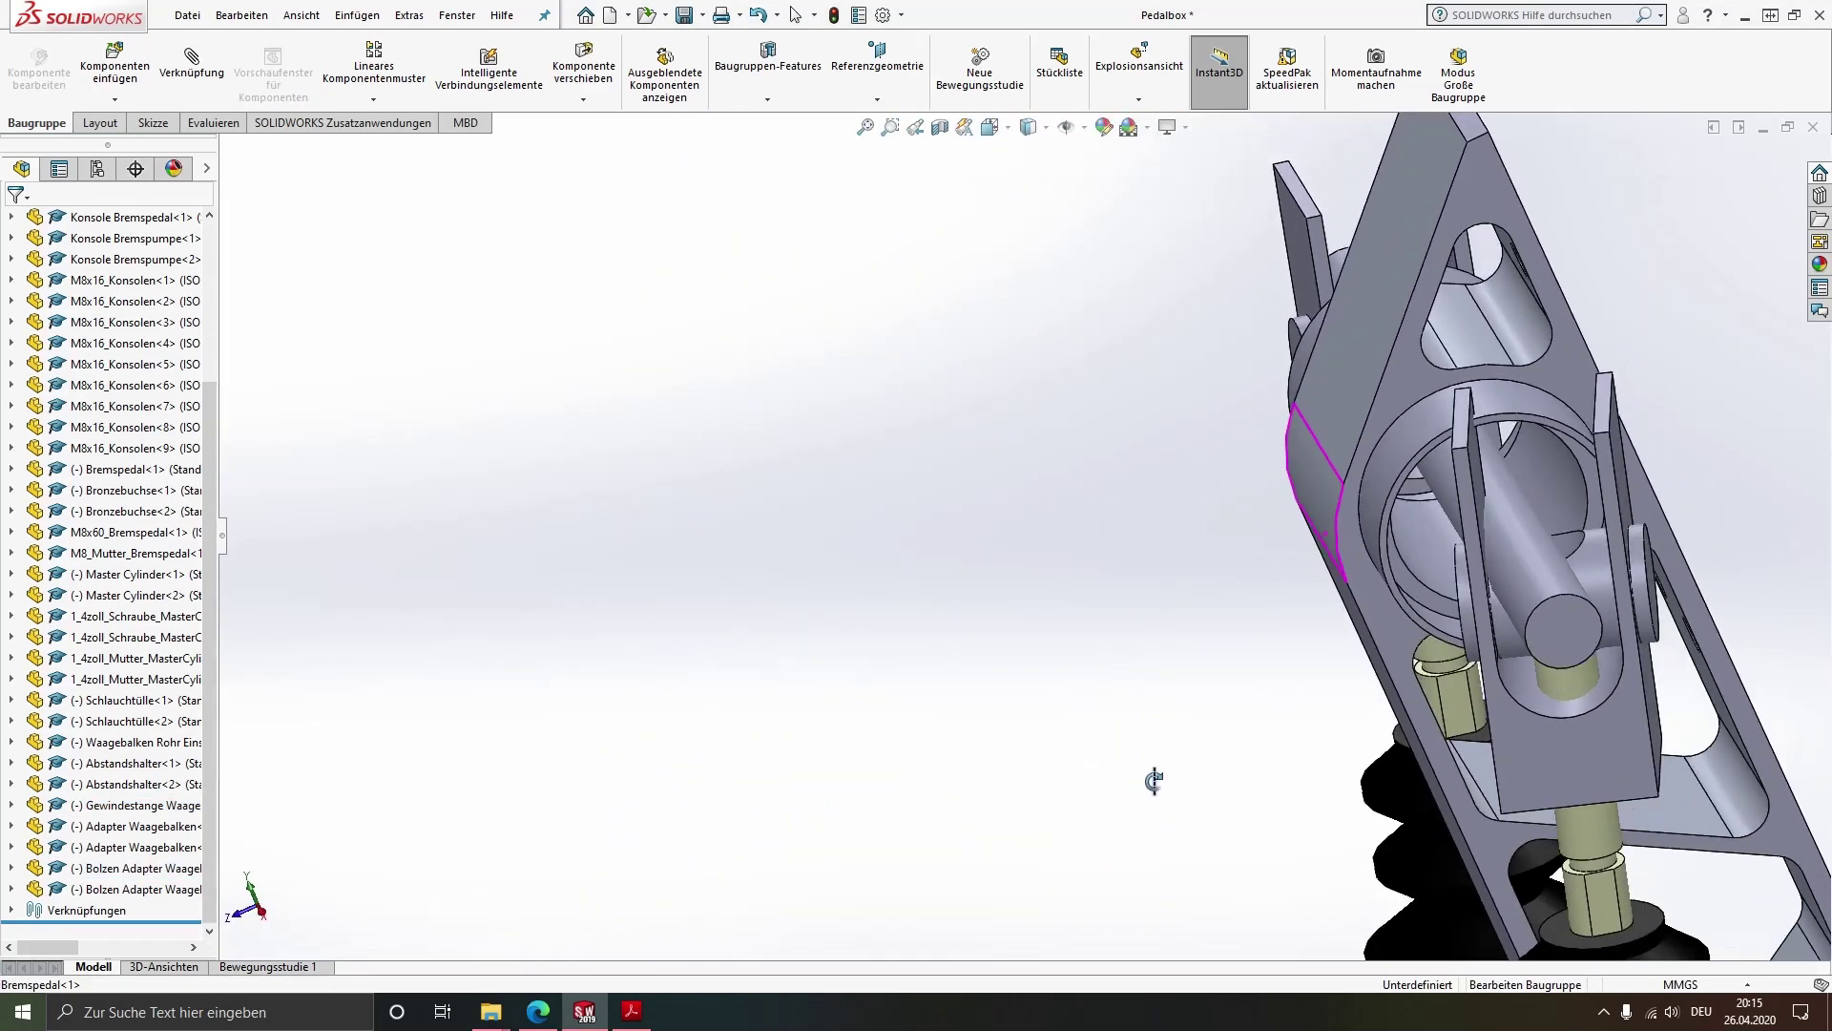
pyautogui.moveTo(1532, 607); pyautogui.dragTo(1525, 758, button='middle')
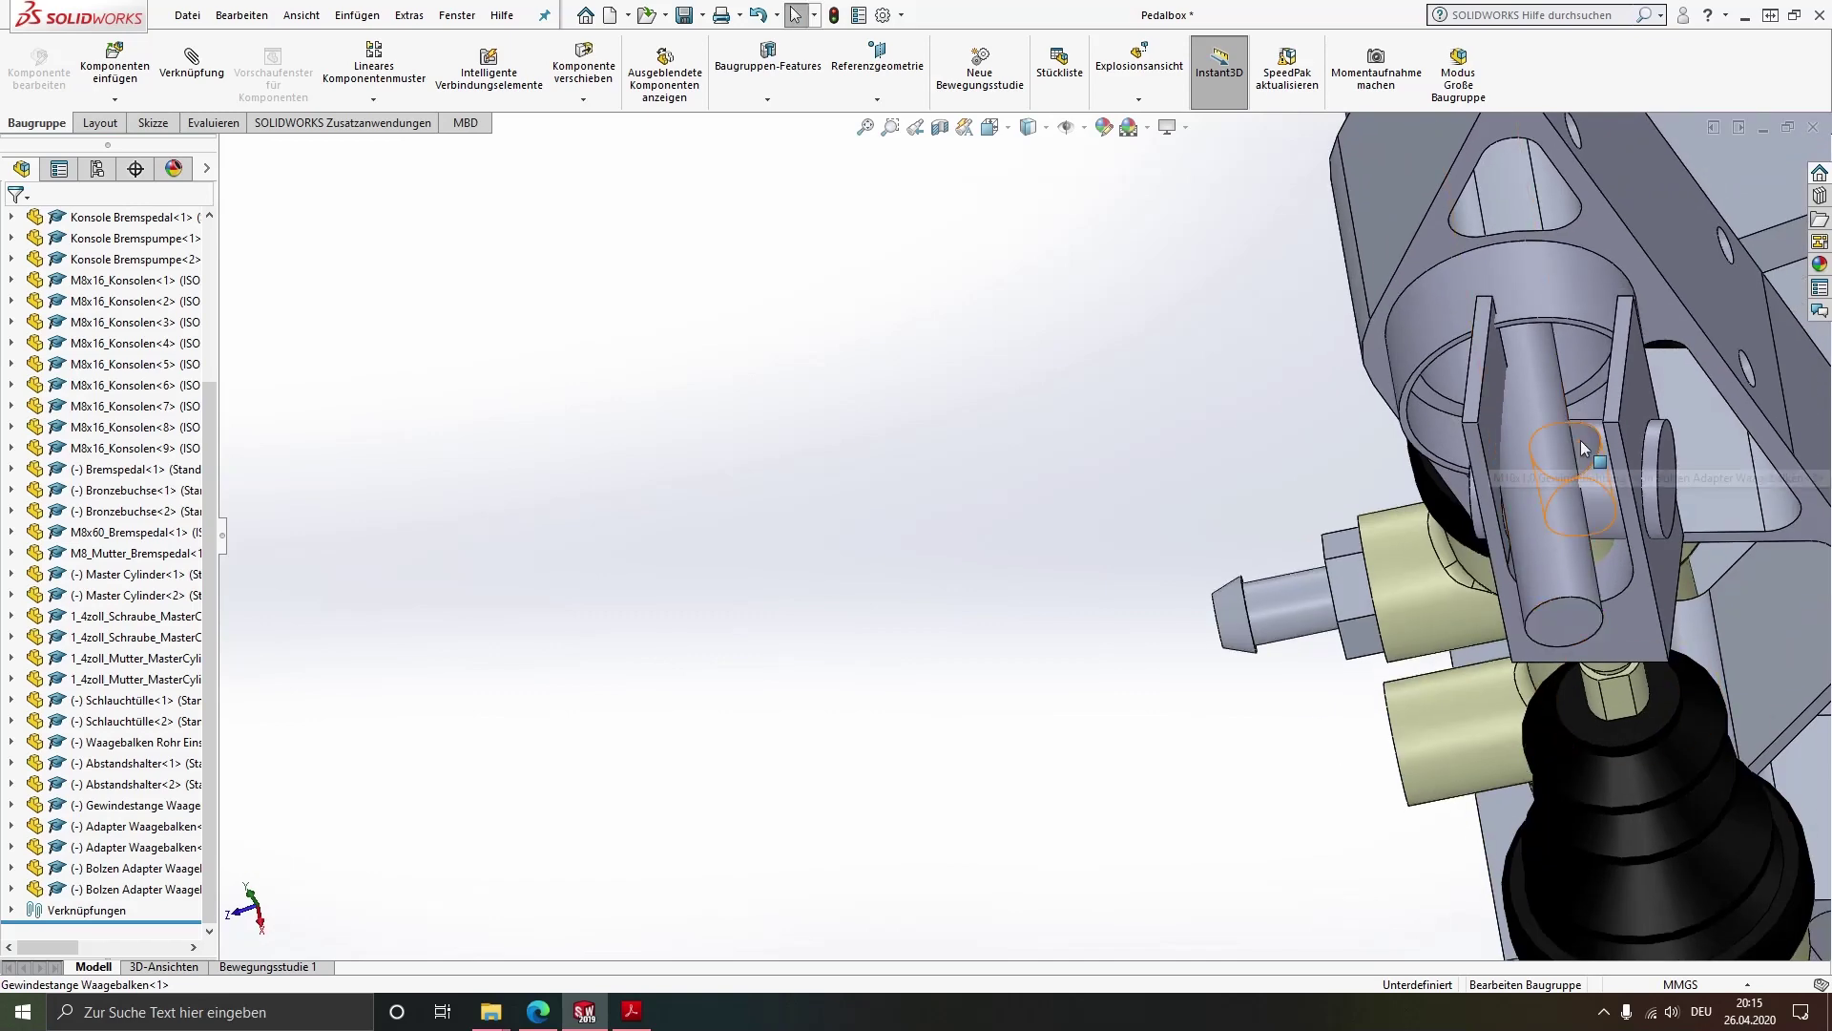
pyautogui.keyDown('ctrl'); pyautogui.moveTo(1447, 433); pyautogui.dragTo(900, 448, button='middle'); pyautogui.keyUp('ctrl')
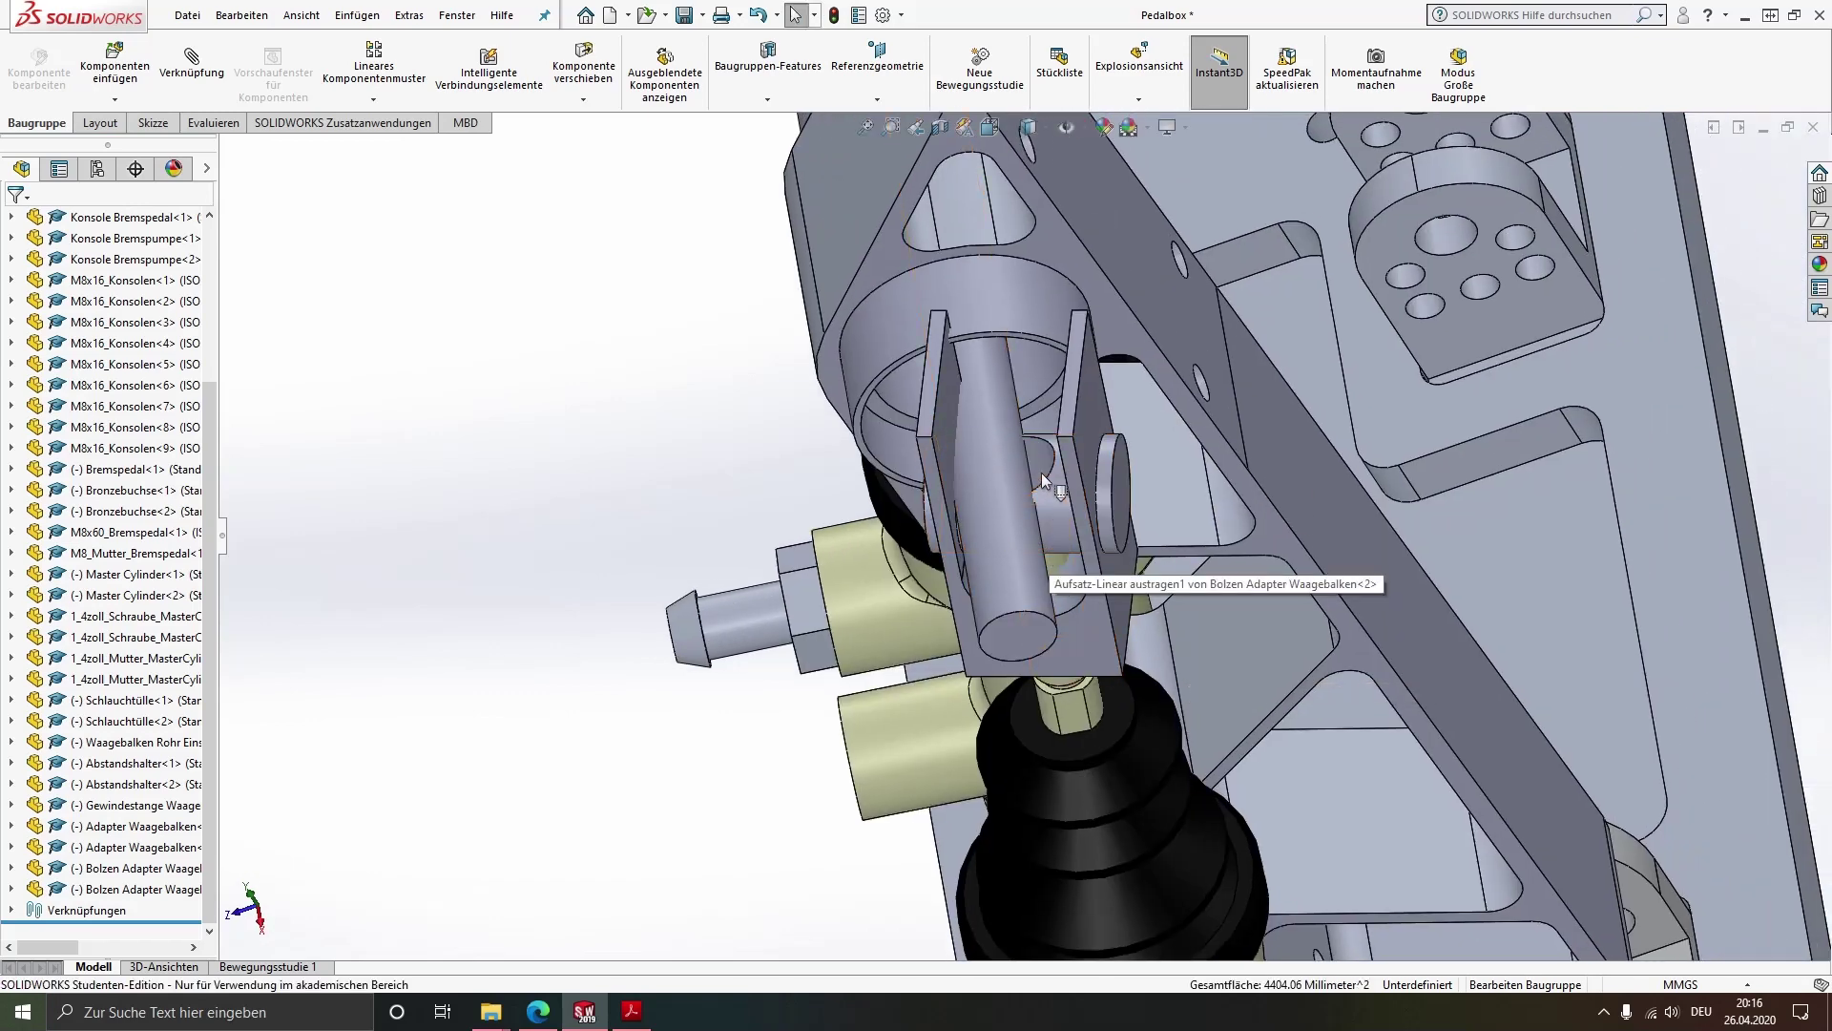
# Pull the clevis aside and mate the Gewindestange rod concentric with the adapter bolt's threaded hole
pyautogui.moveTo(1080, 502)
pyautogui.mouseDown()
pyautogui.moveTo(810, 533)
pyautogui.moveTo(833, 633)
pyautogui.mouseUp()
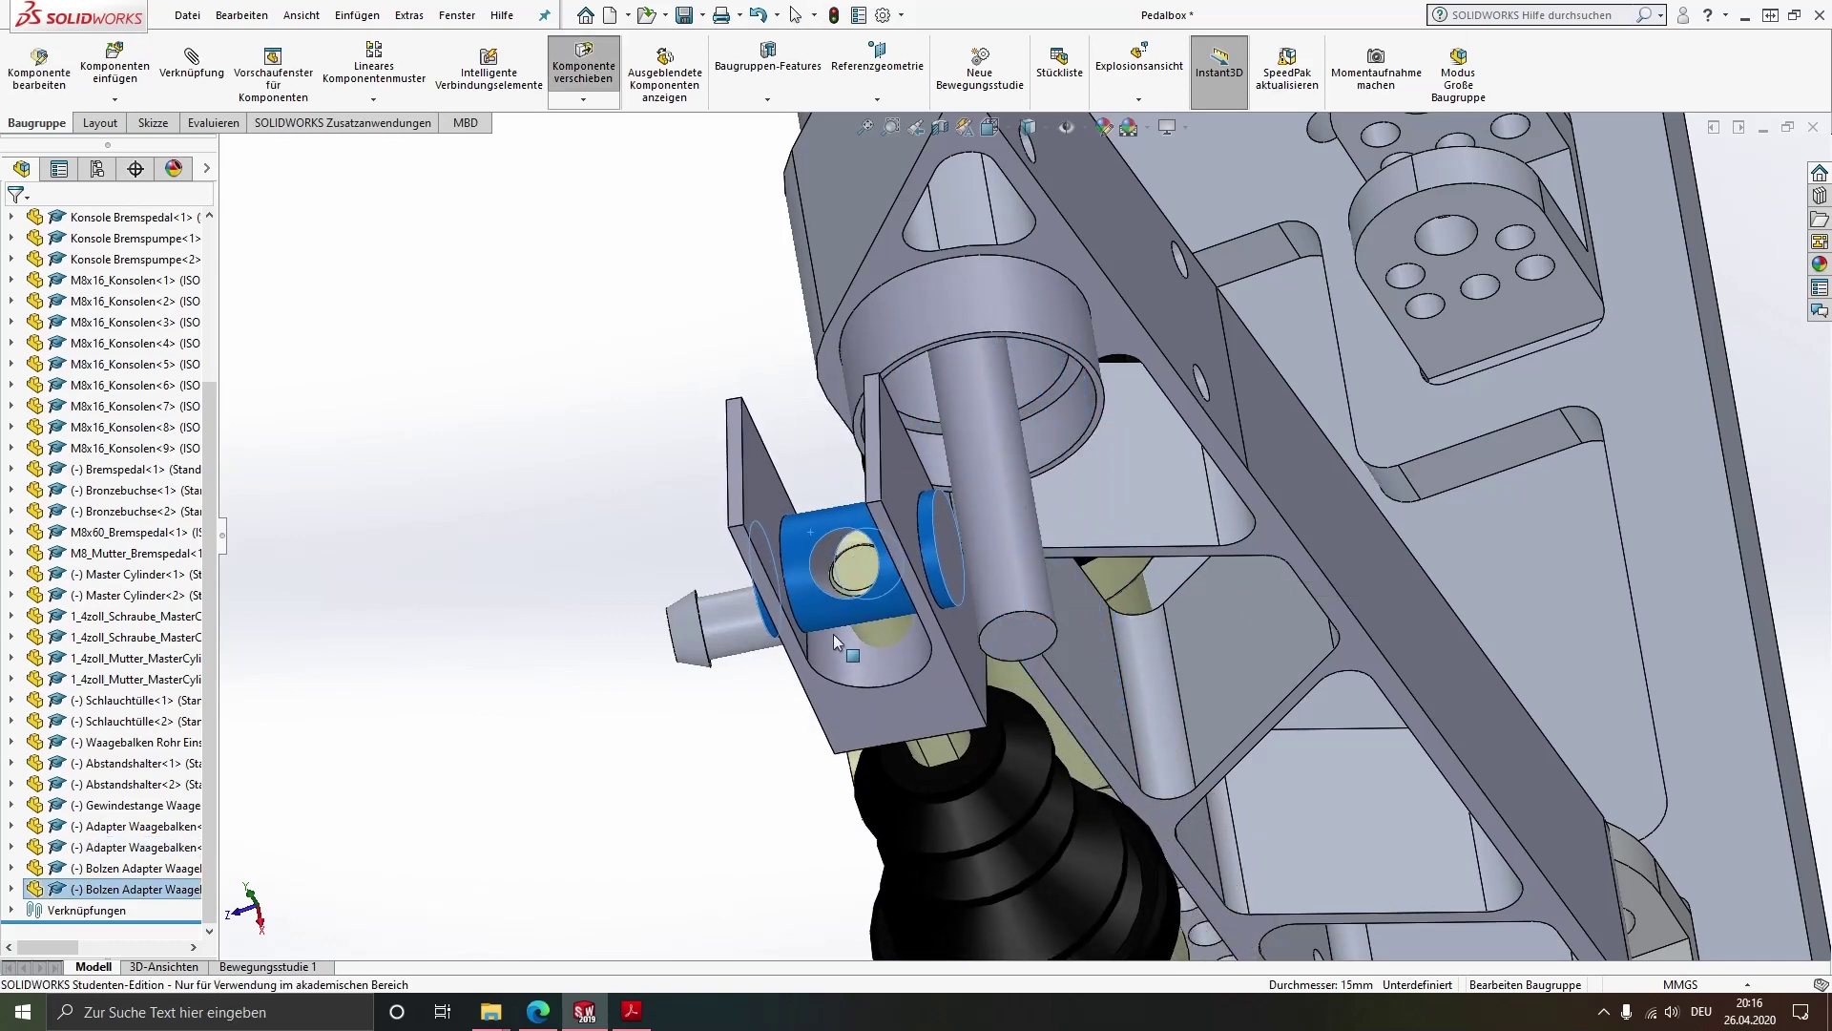
pyautogui.press('Escape')
pyautogui.click(822, 563)
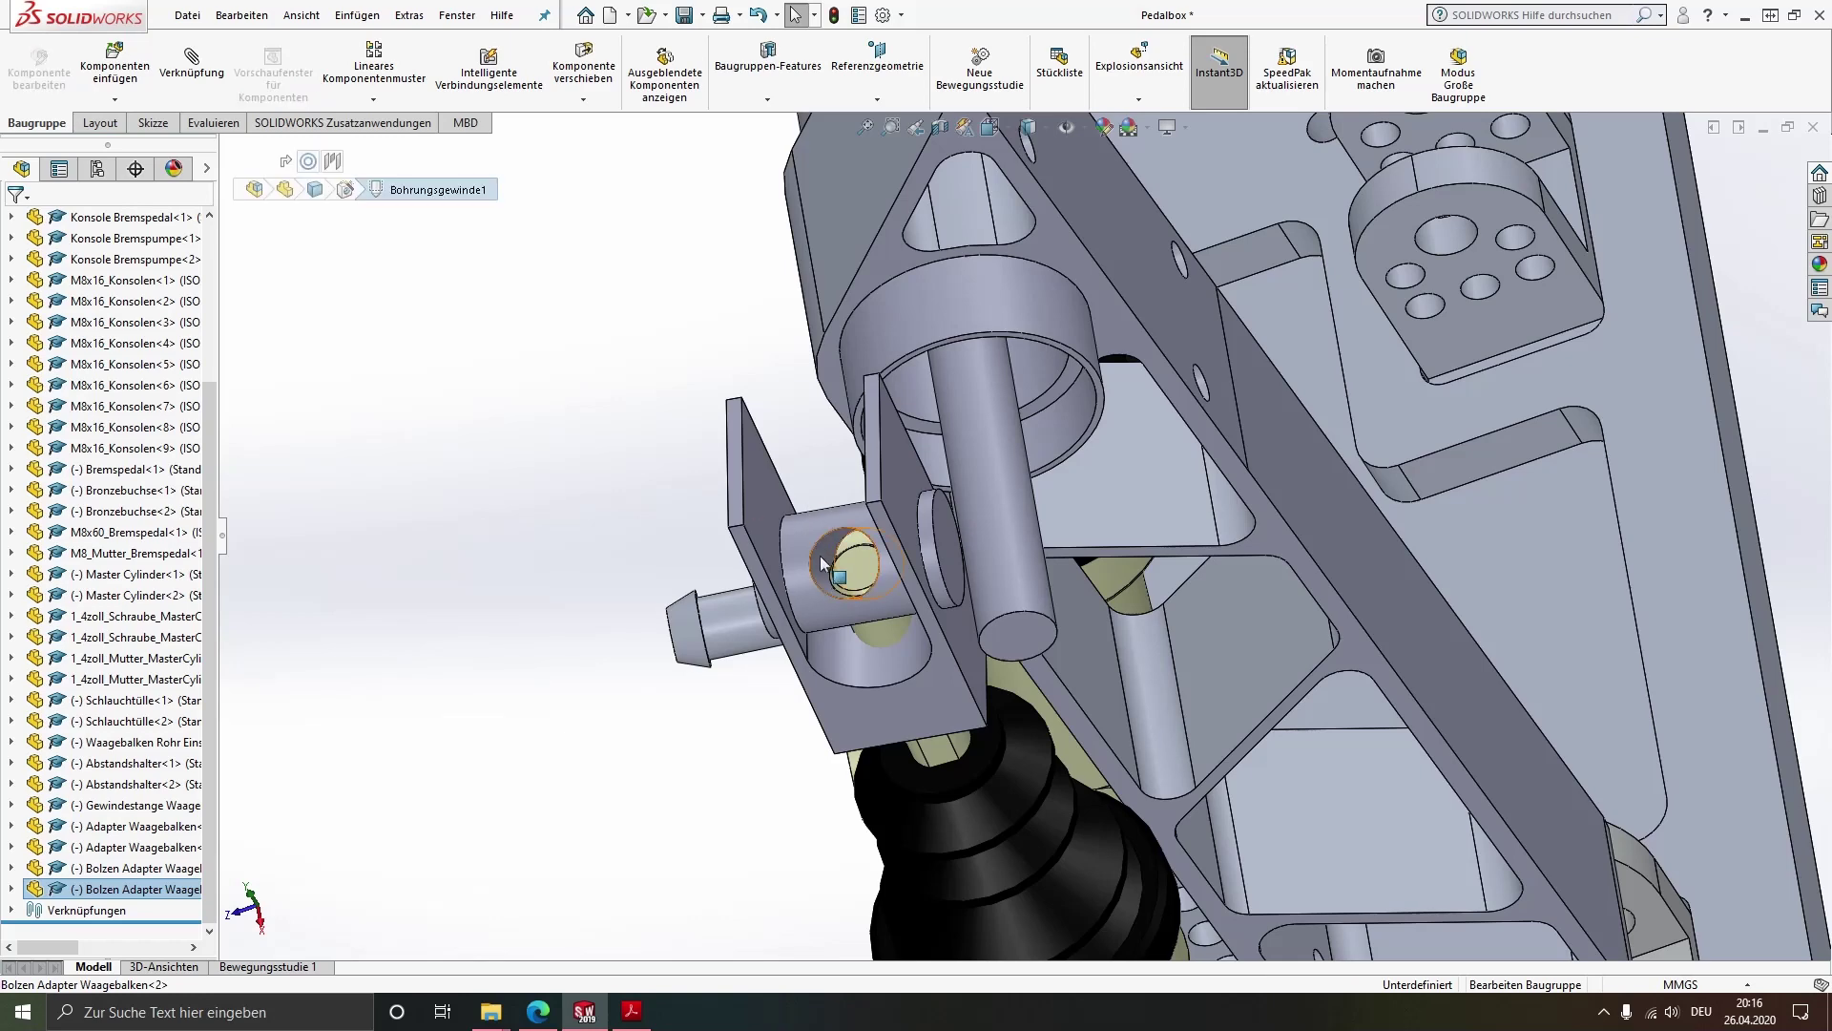
pyautogui.keyDown('ctrl'); pyautogui.click(1009, 483); pyautogui.keyUp('ctrl')
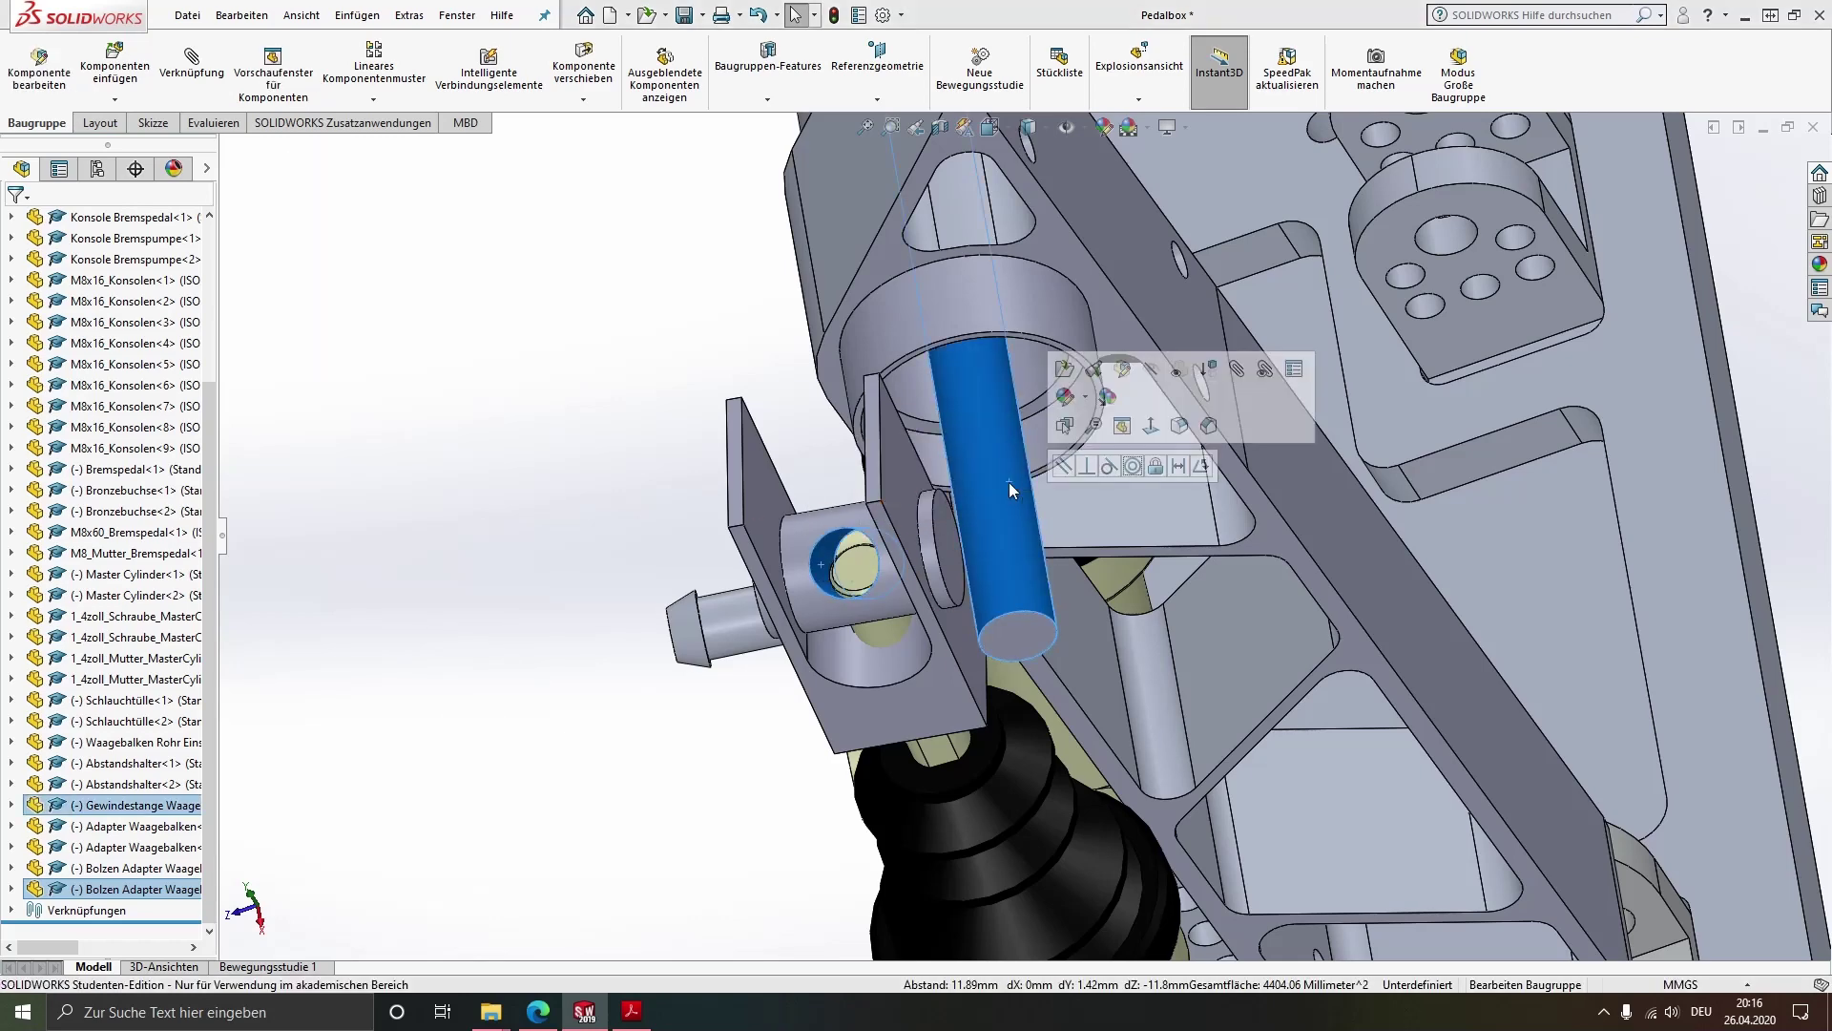
pyautogui.click(1130, 469)
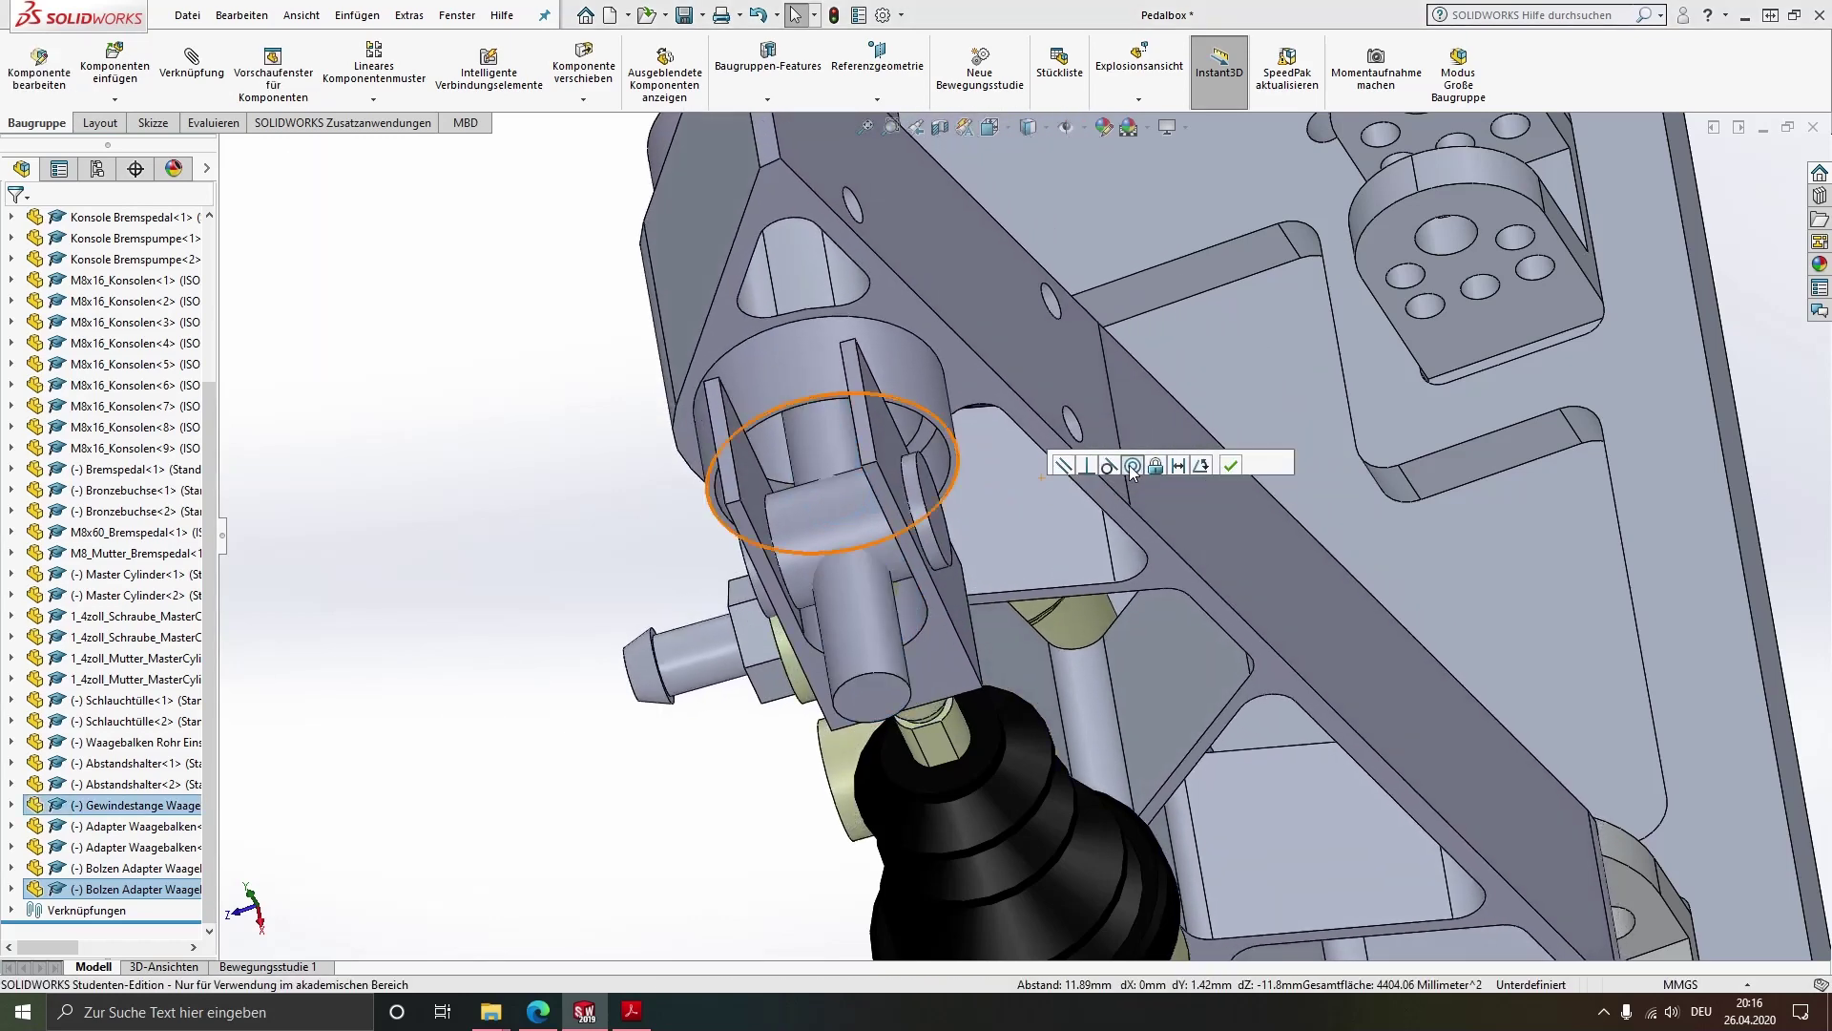
pyautogui.click(1230, 465)
pyautogui.moveTo(1143, 544)
pyautogui.mouseDown(button='middle')
pyautogui.moveTo(1216, 534)
pyautogui.moveTo(1215, 472)
pyautogui.moveTo(971, 623)
pyautogui.mouseUp(button='middle')
pyautogui.scroll(5, 1216, 471)
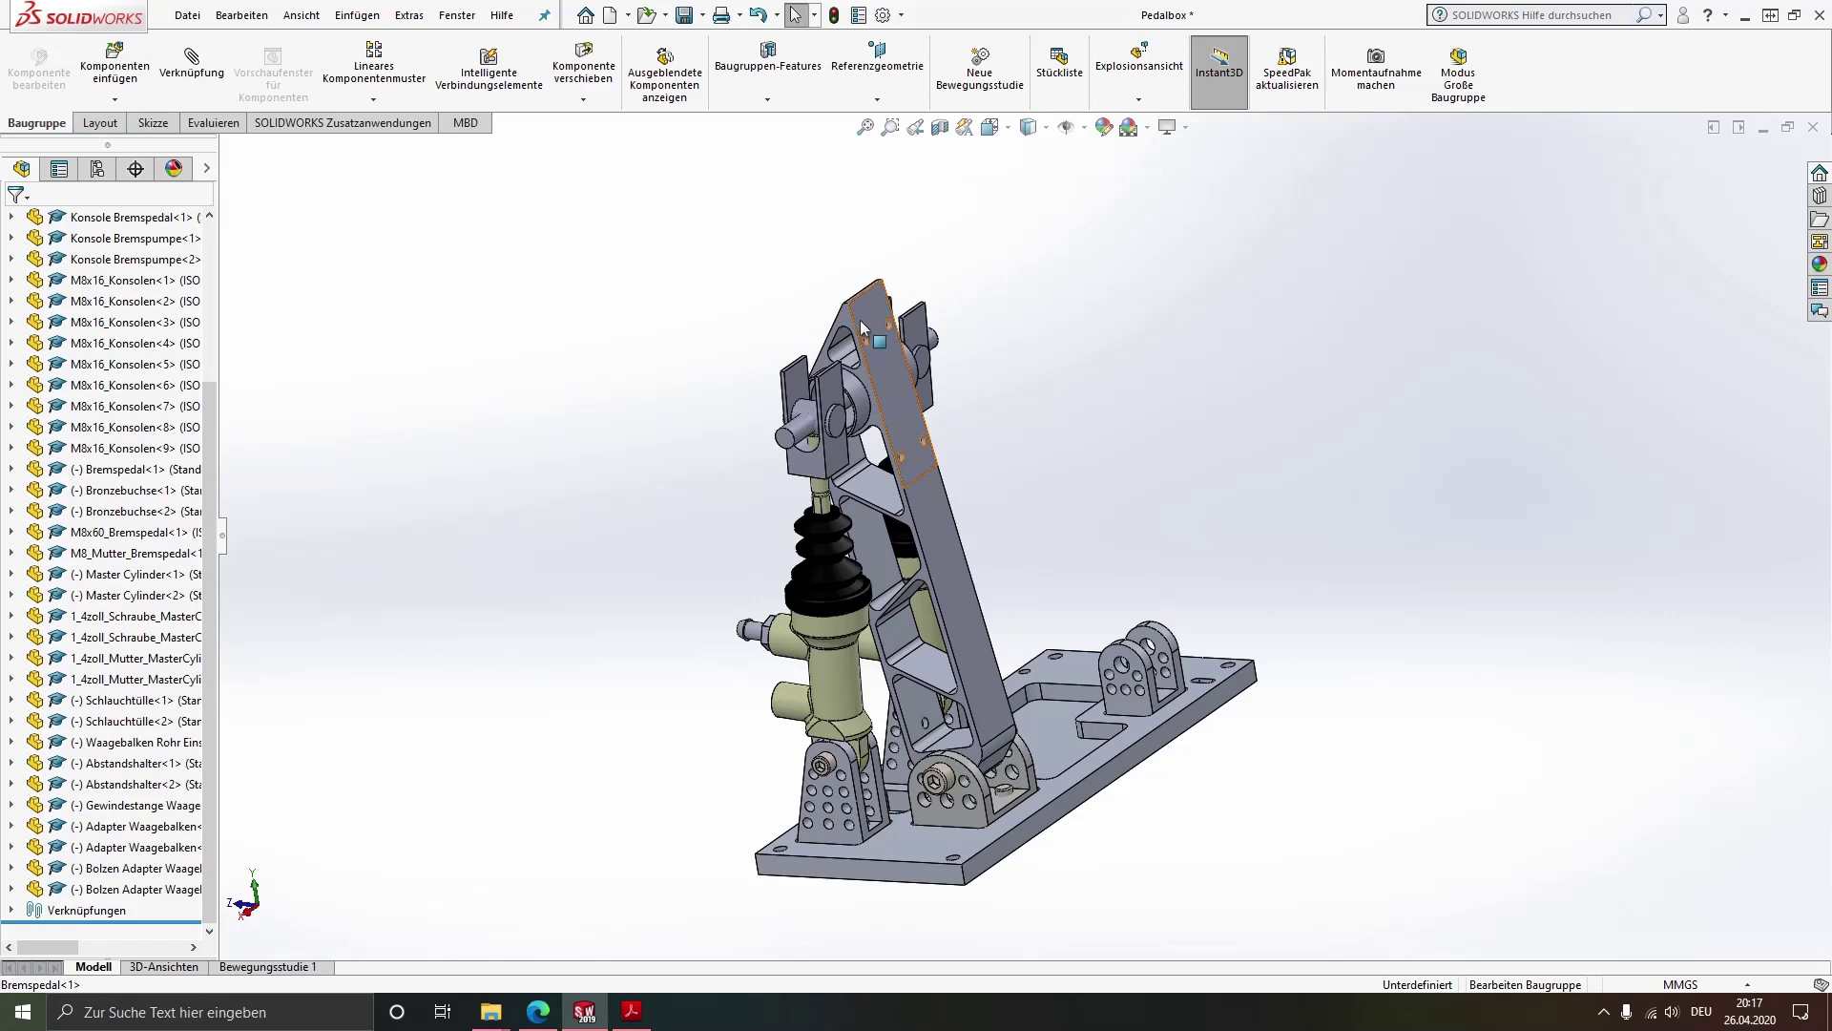
# Swing the brake pedal with Move Component to test its remaining freedom
pyautogui.scroll(-3, 885, 382)
pyautogui.scroll(2, 930, 535)
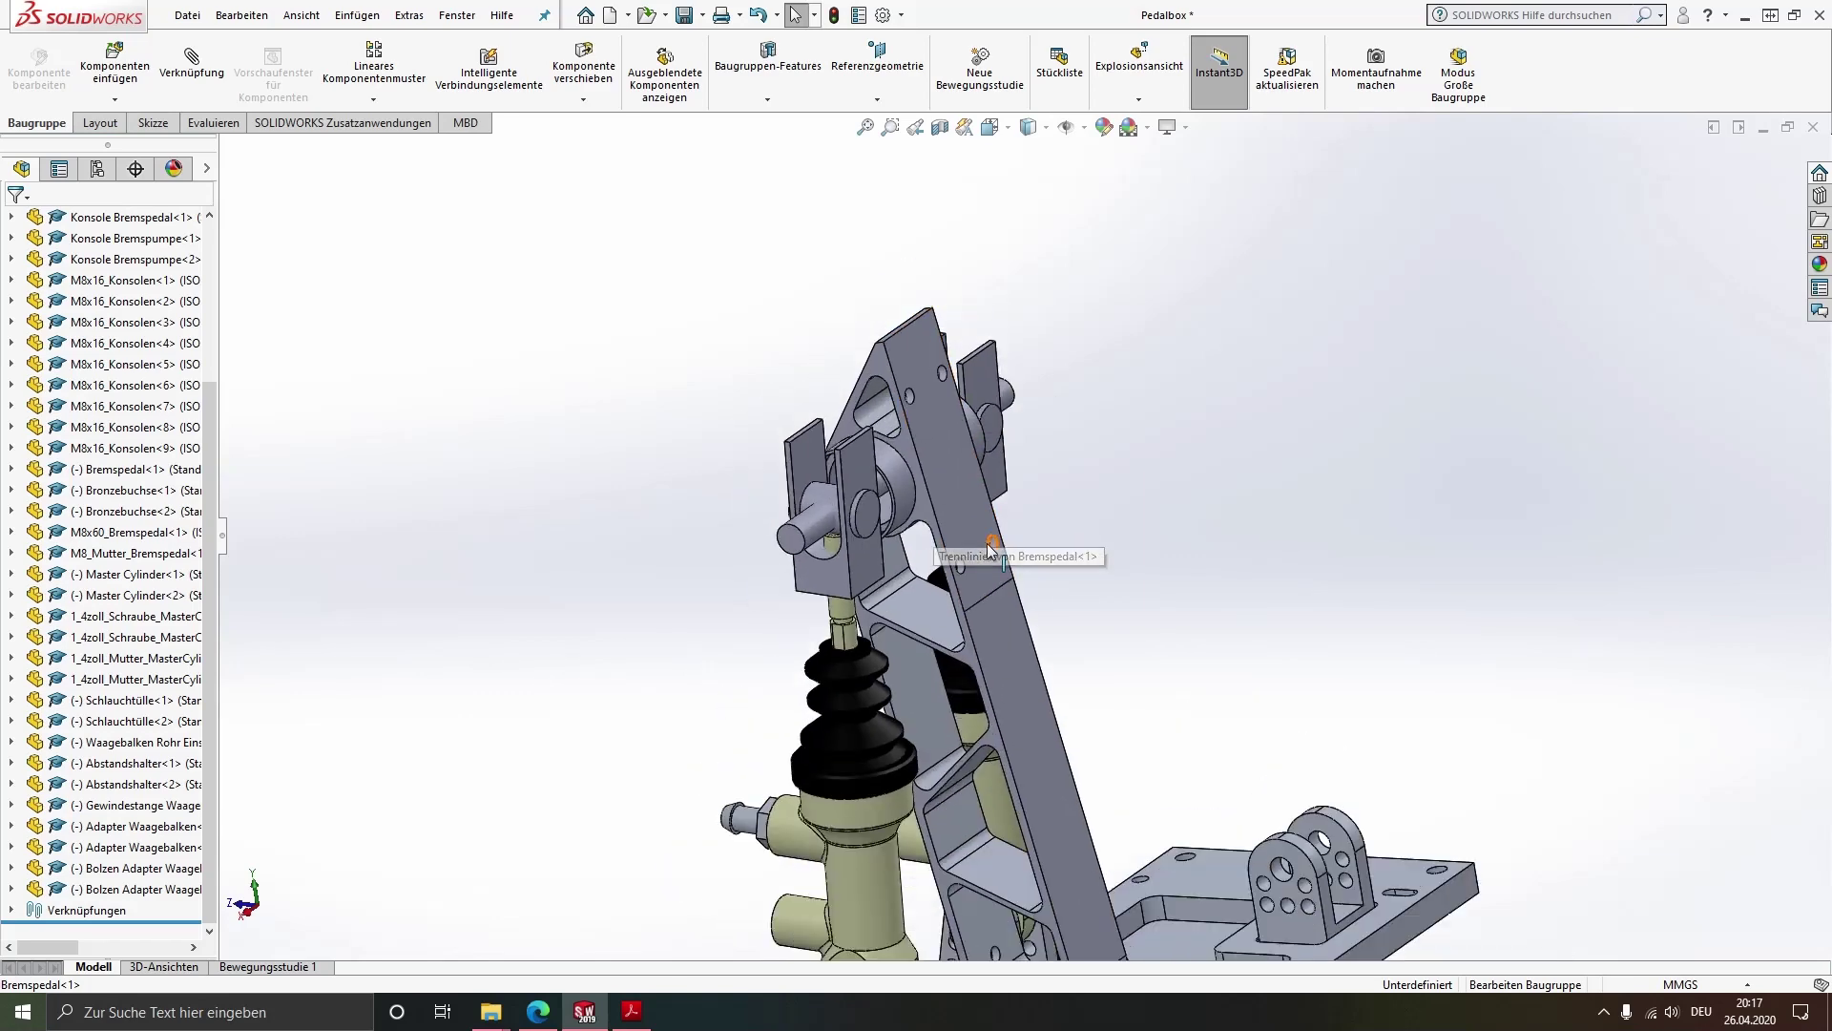
pyautogui.scroll(3, 1004, 534)
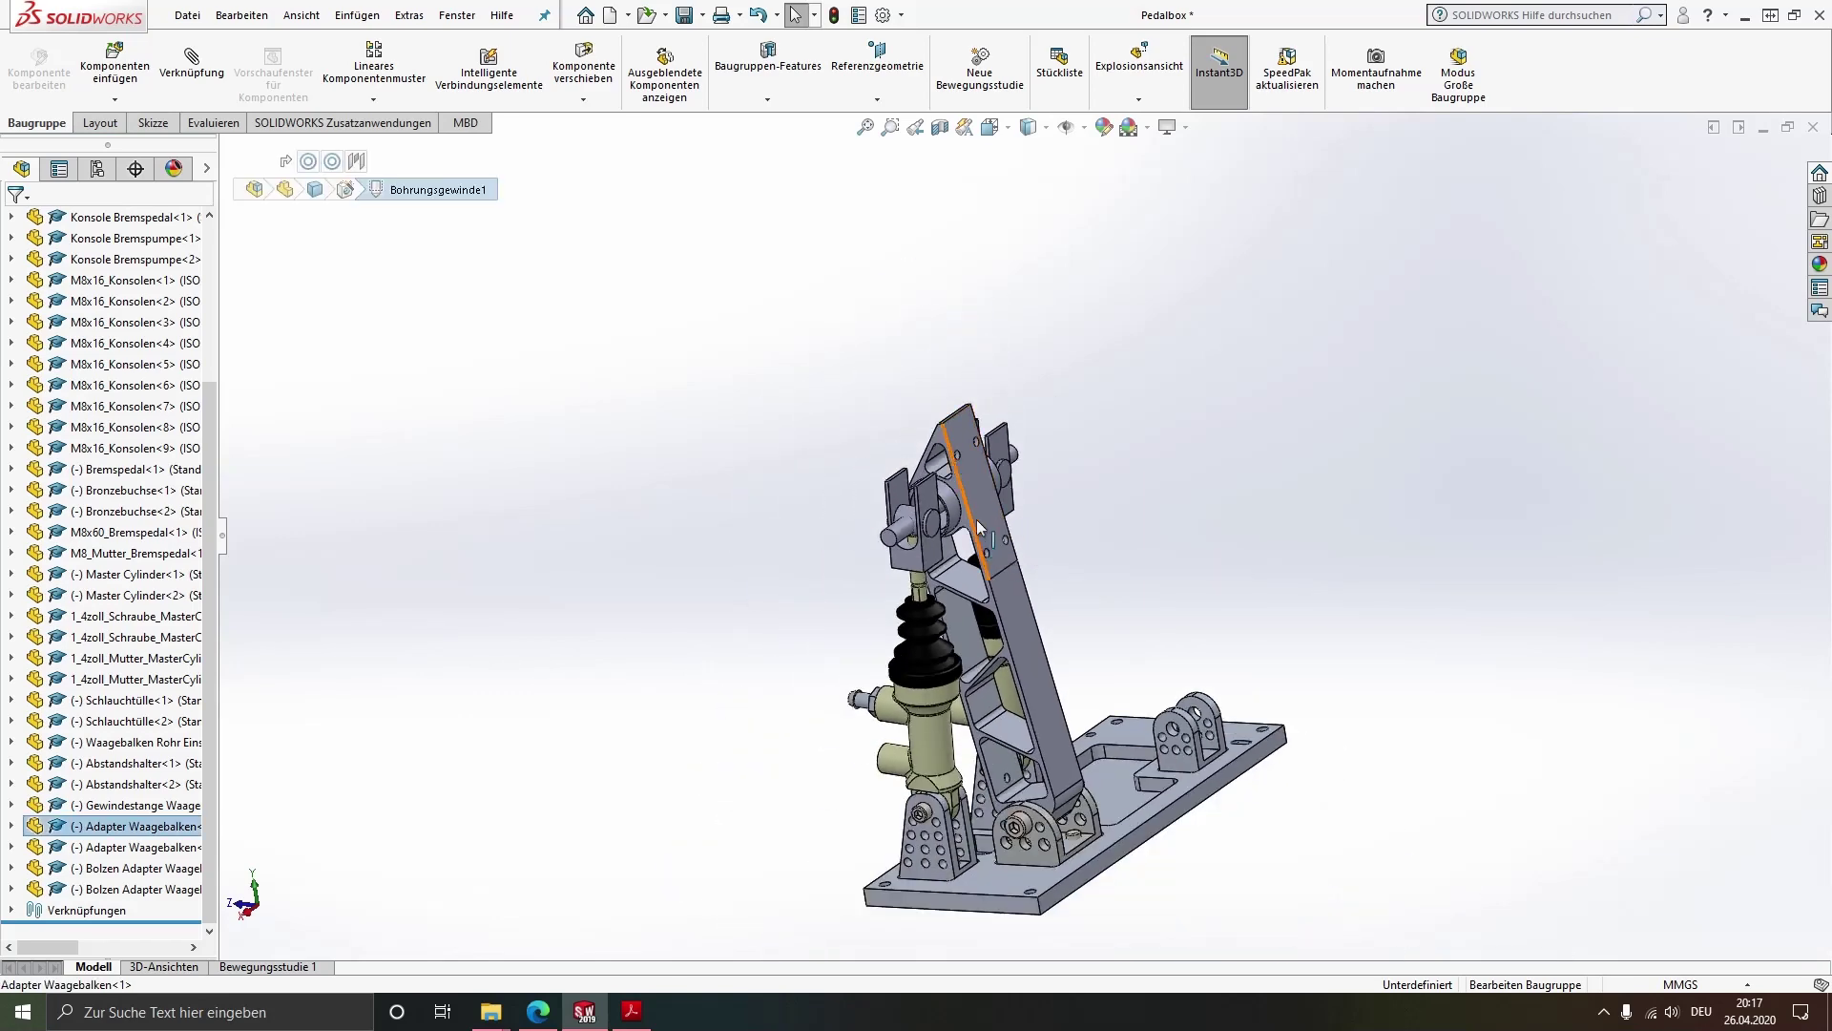
pyautogui.moveTo(983, 519); pyautogui.dragTo(935, 563)
pyautogui.press('Escape')
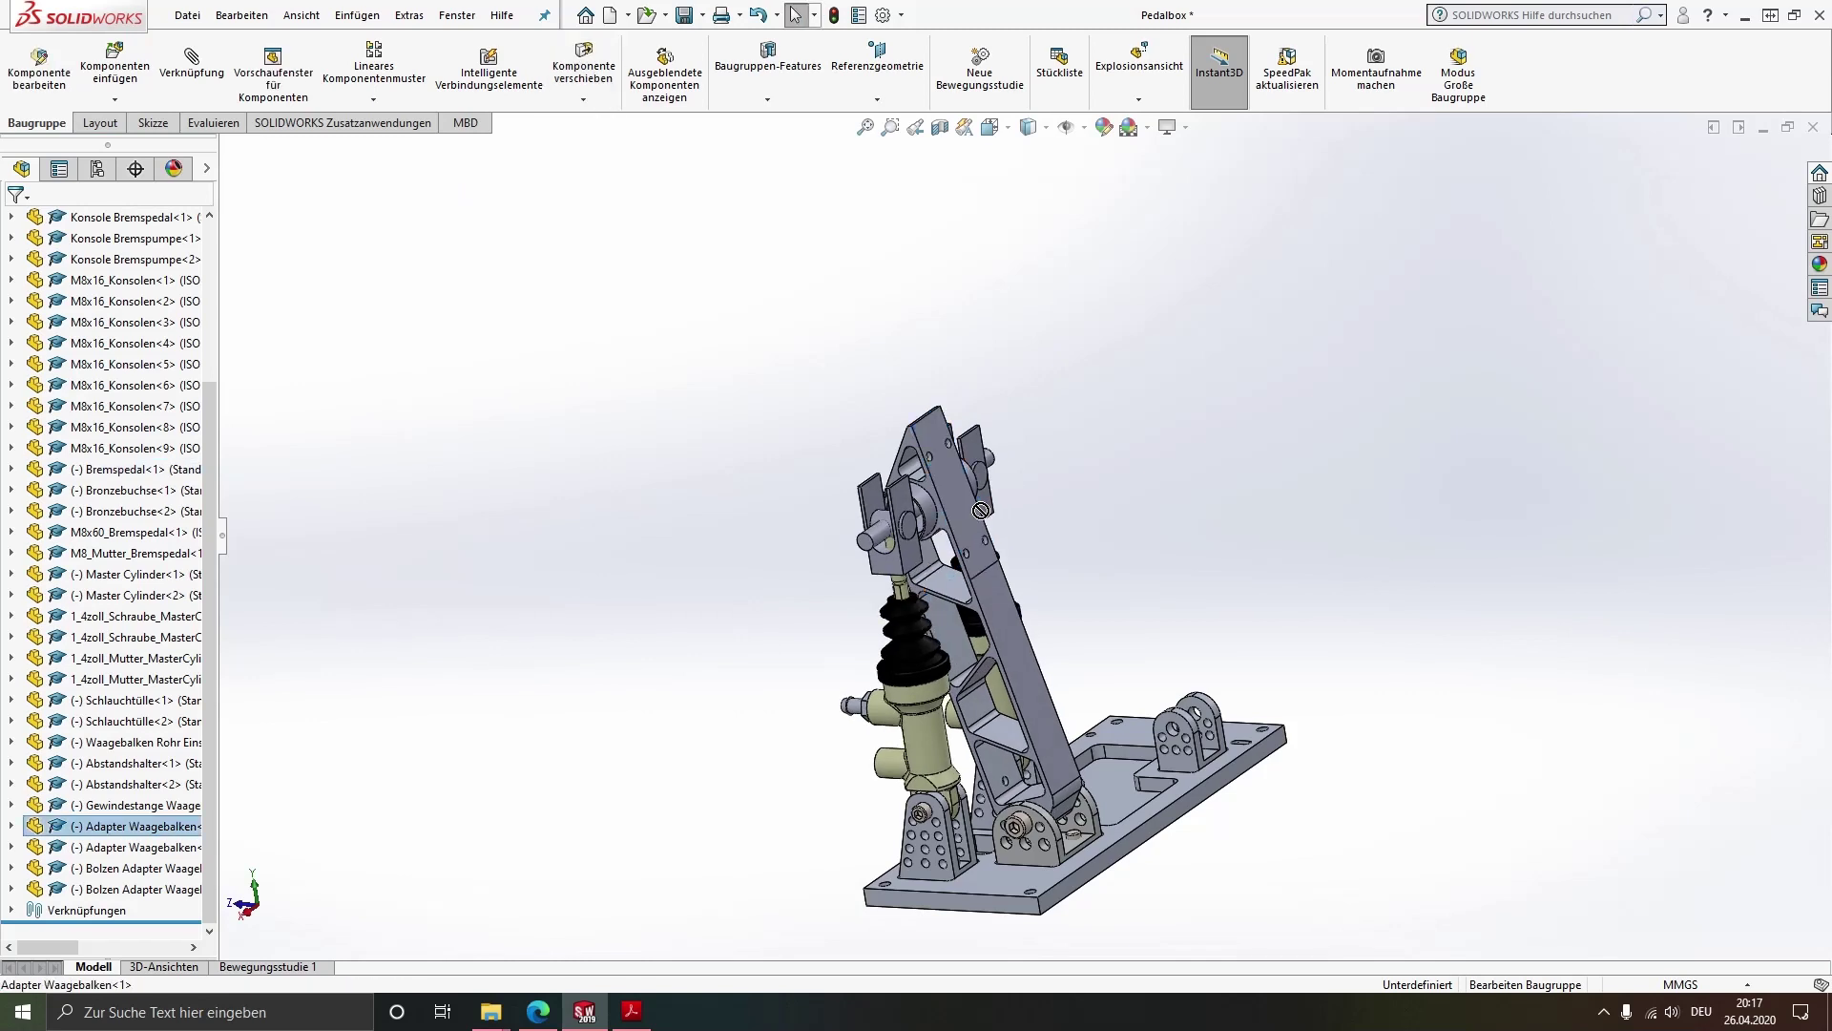
pyautogui.moveTo(956, 510); pyautogui.dragTo(993, 520)
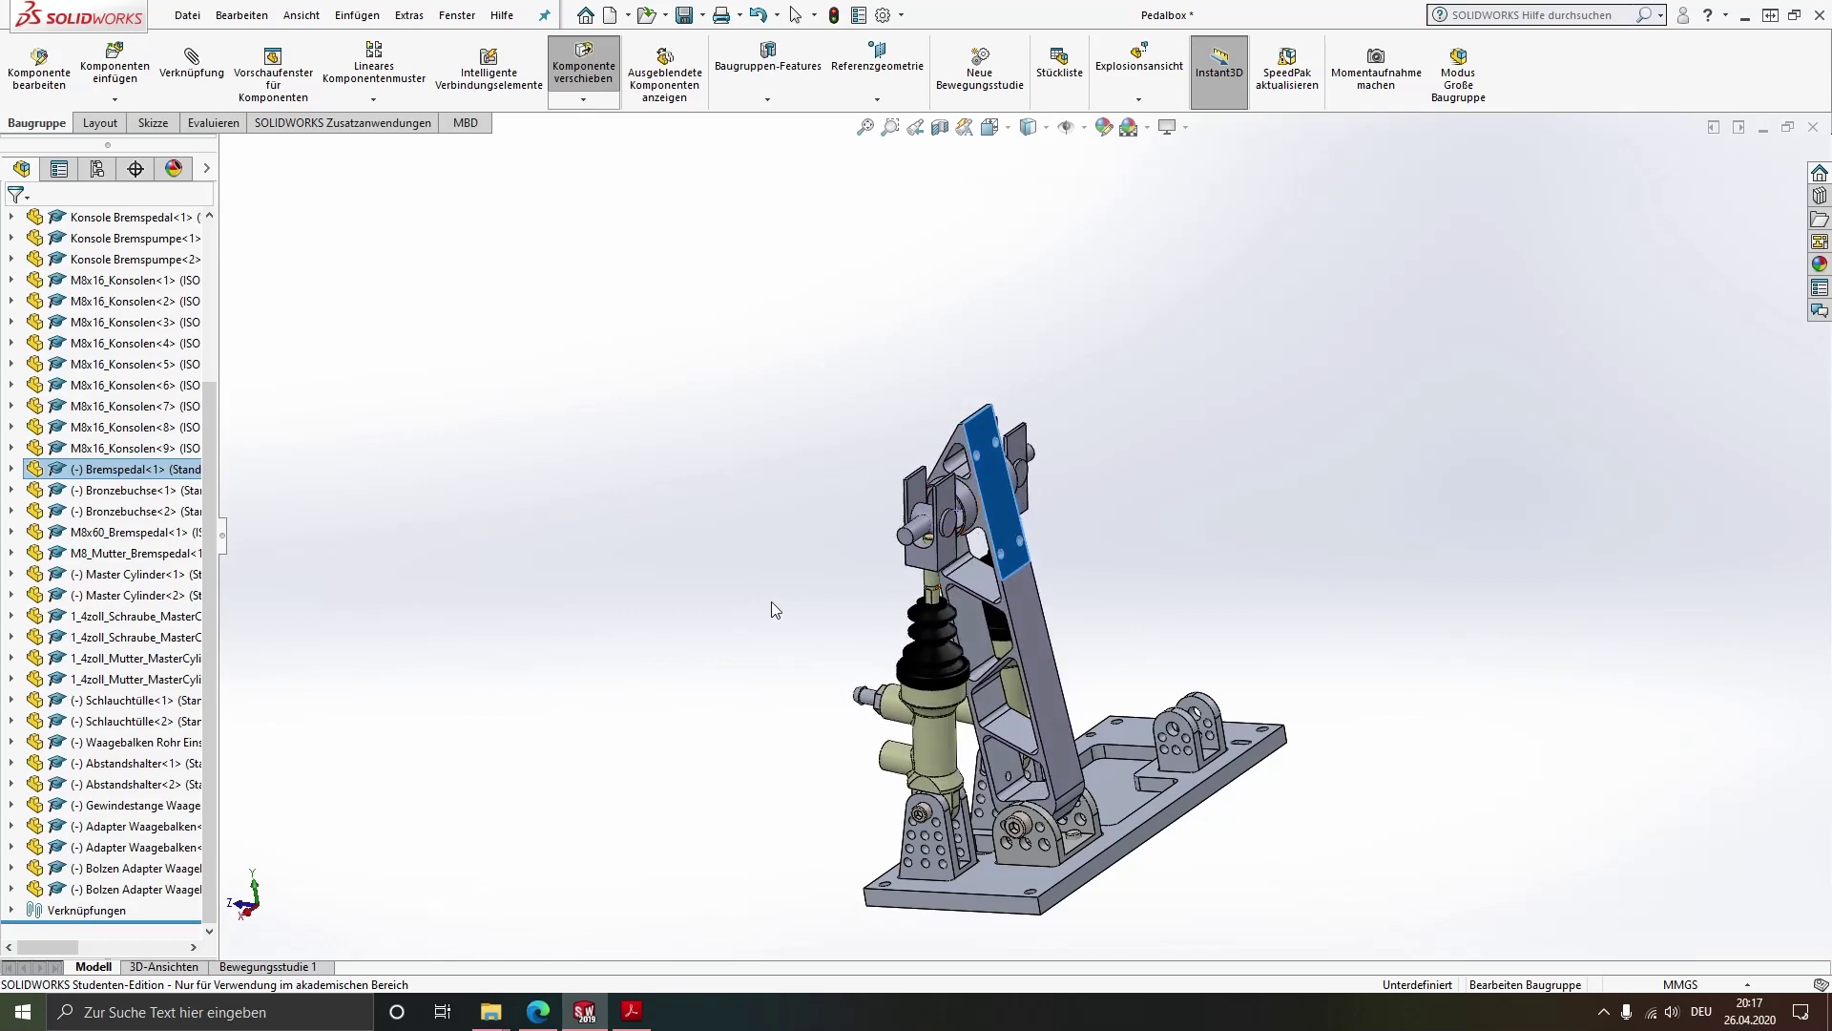
pyautogui.press('Escape')
pyautogui.scroll(-3, 1004, 561)
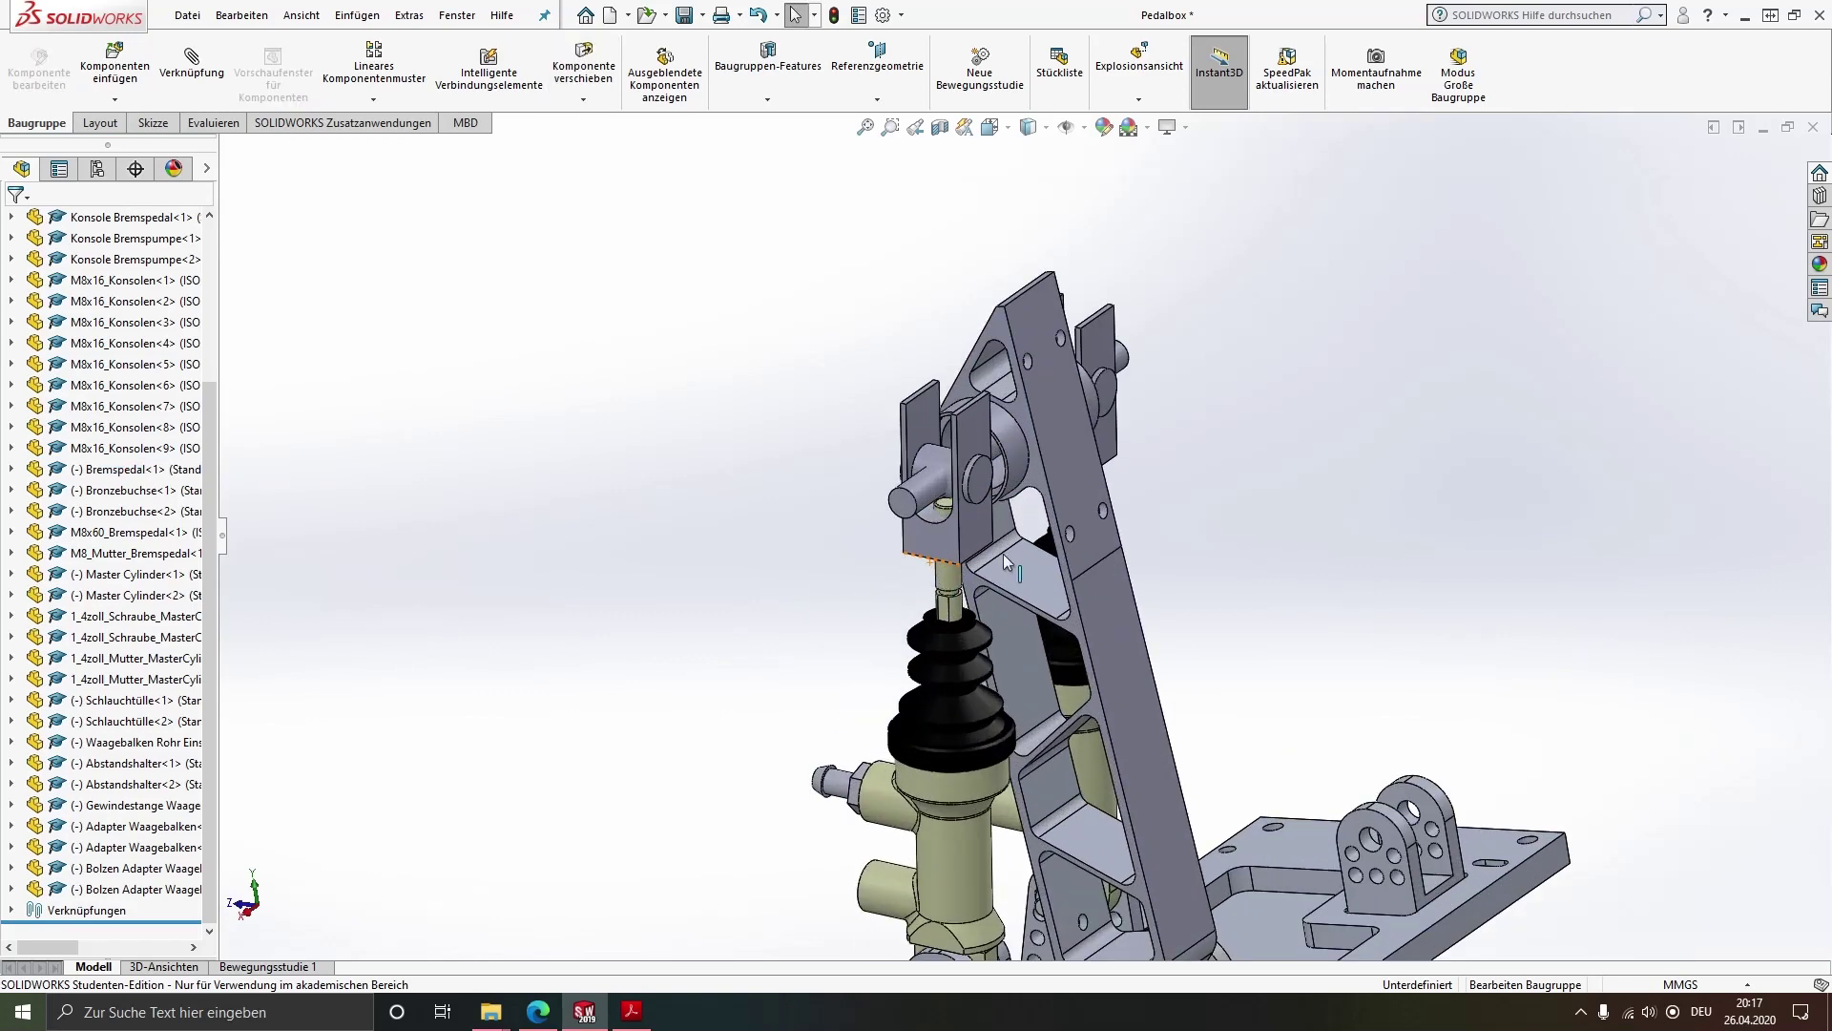
pyautogui.click(1055, 444)
pyautogui.moveTo(1038, 470)
pyautogui.mouseDown()
pyautogui.moveTo(974, 527)
pyautogui.moveTo(1059, 456)
pyautogui.moveTo(967, 544)
pyautogui.mouseUp()
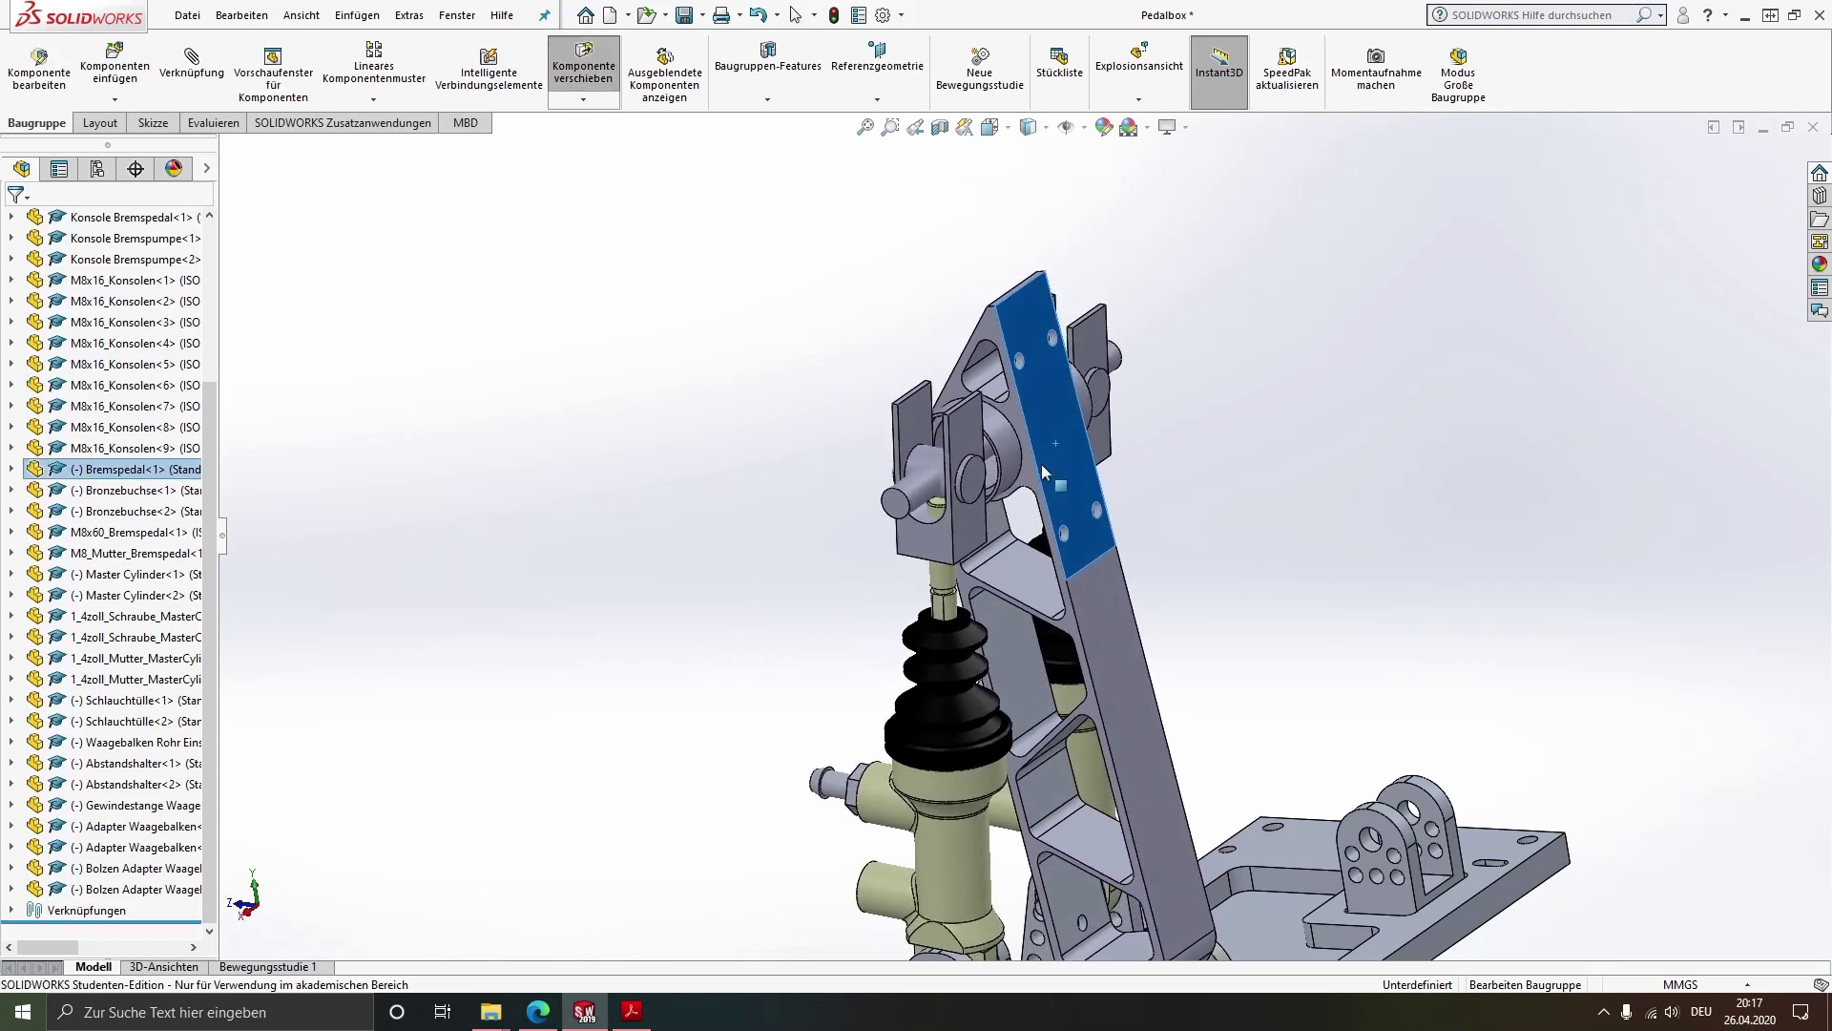
pyautogui.press('Escape')
pyautogui.click(799, 536)
pyautogui.scroll(-2, 920, 541)
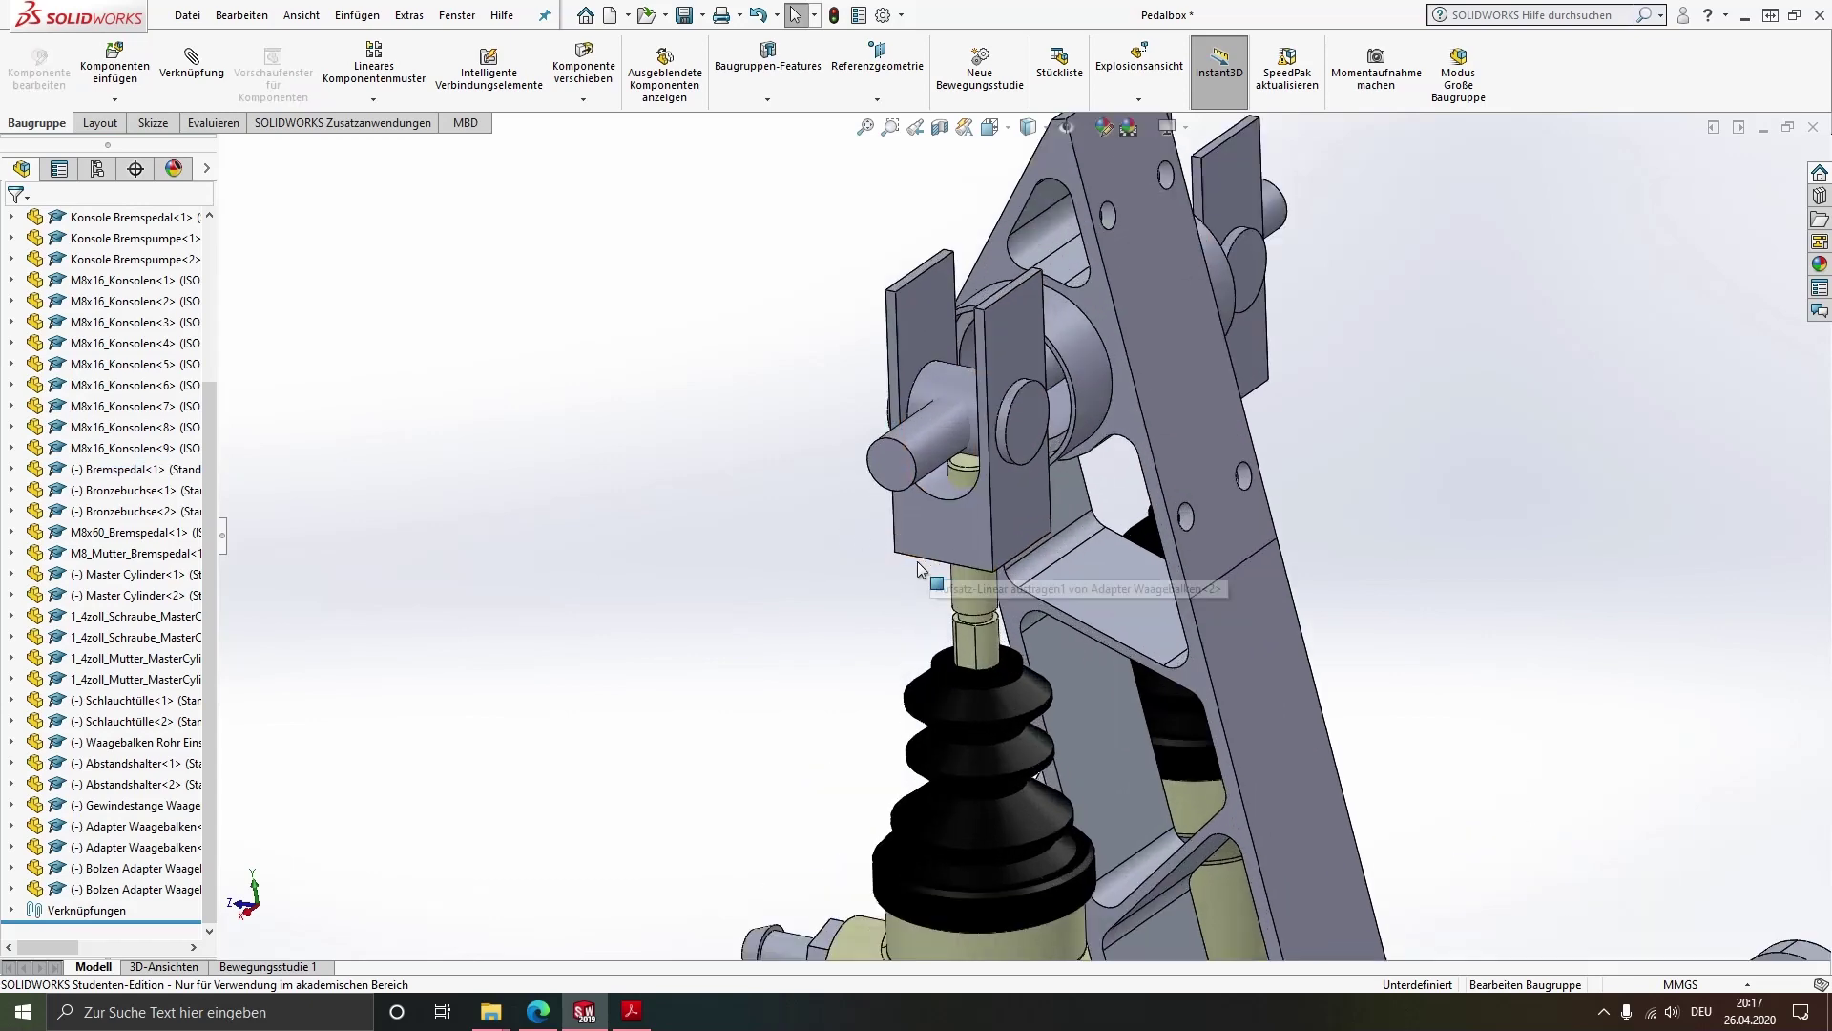
pyautogui.scroll(-2, 954, 563)
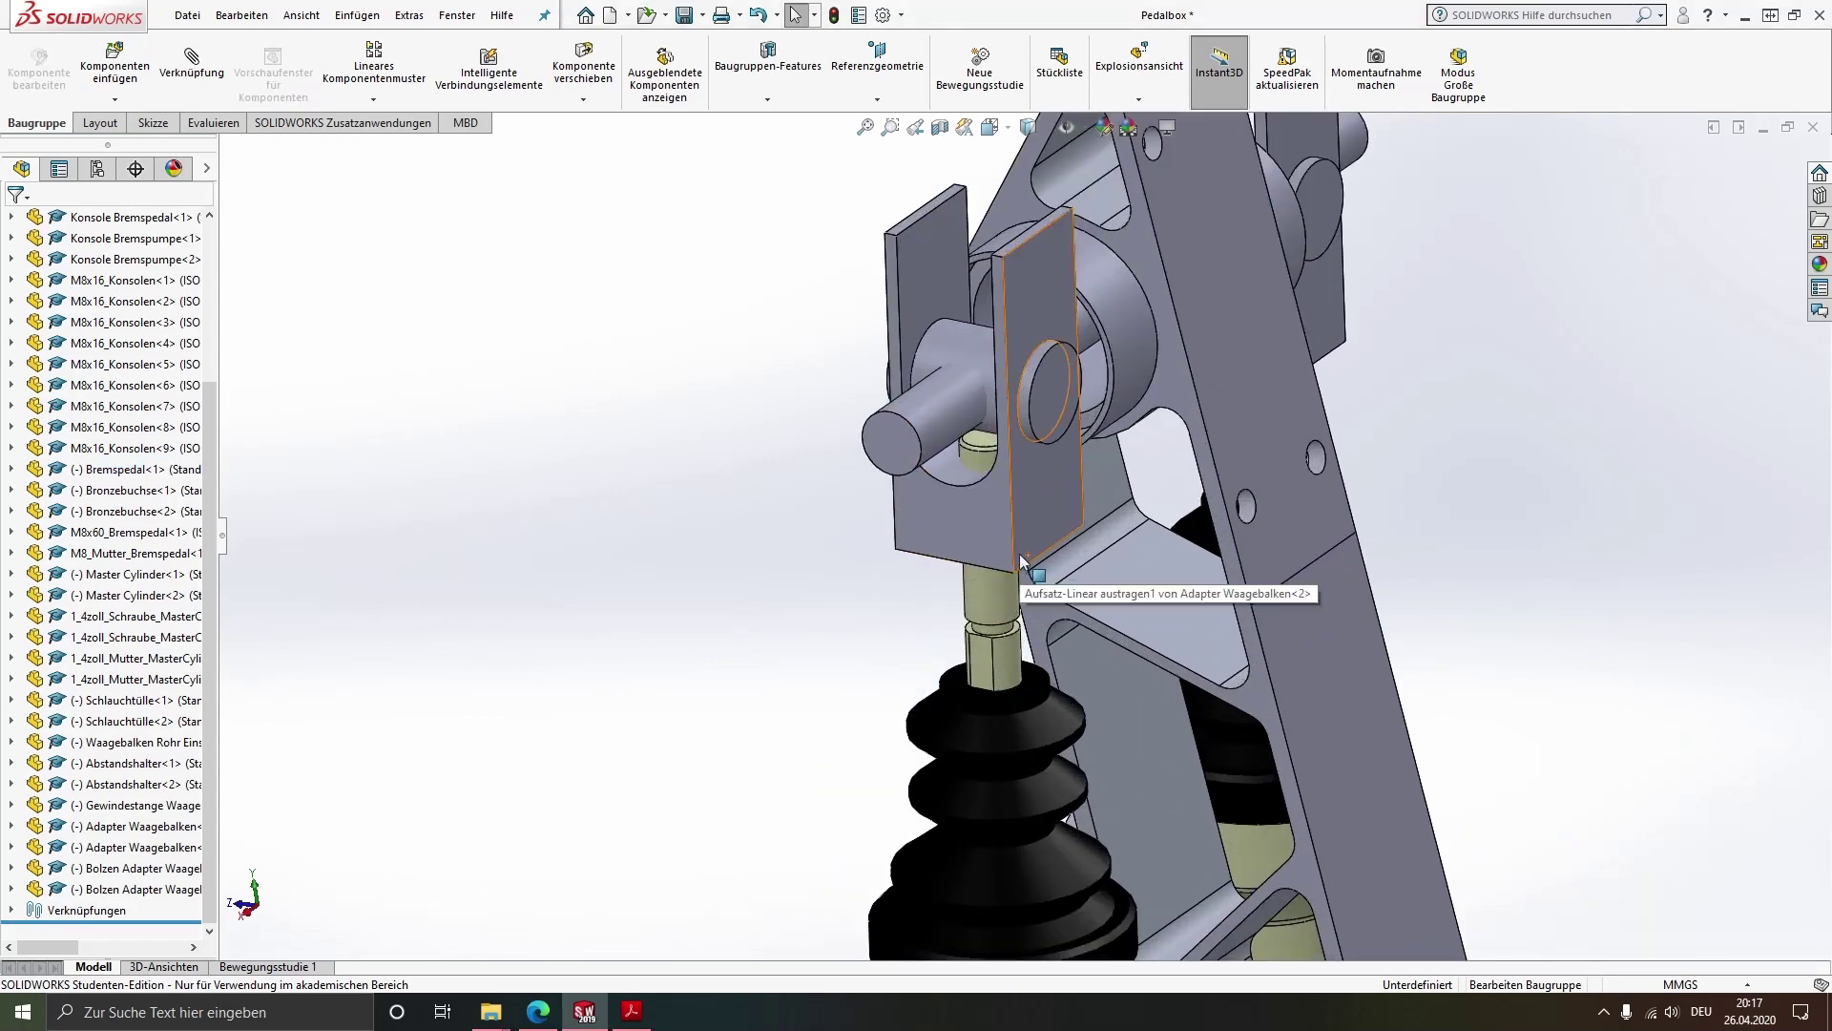
# Constrain Bolzen Adapter Waagebalken<2> and confirm the brake pedal no longer moves
pyautogui.moveTo(983, 548)
pyautogui.mouseDown(button='middle')
pyautogui.moveTo(1032, 494)
pyautogui.moveTo(1127, 544)
pyautogui.mouseUp(button='middle')
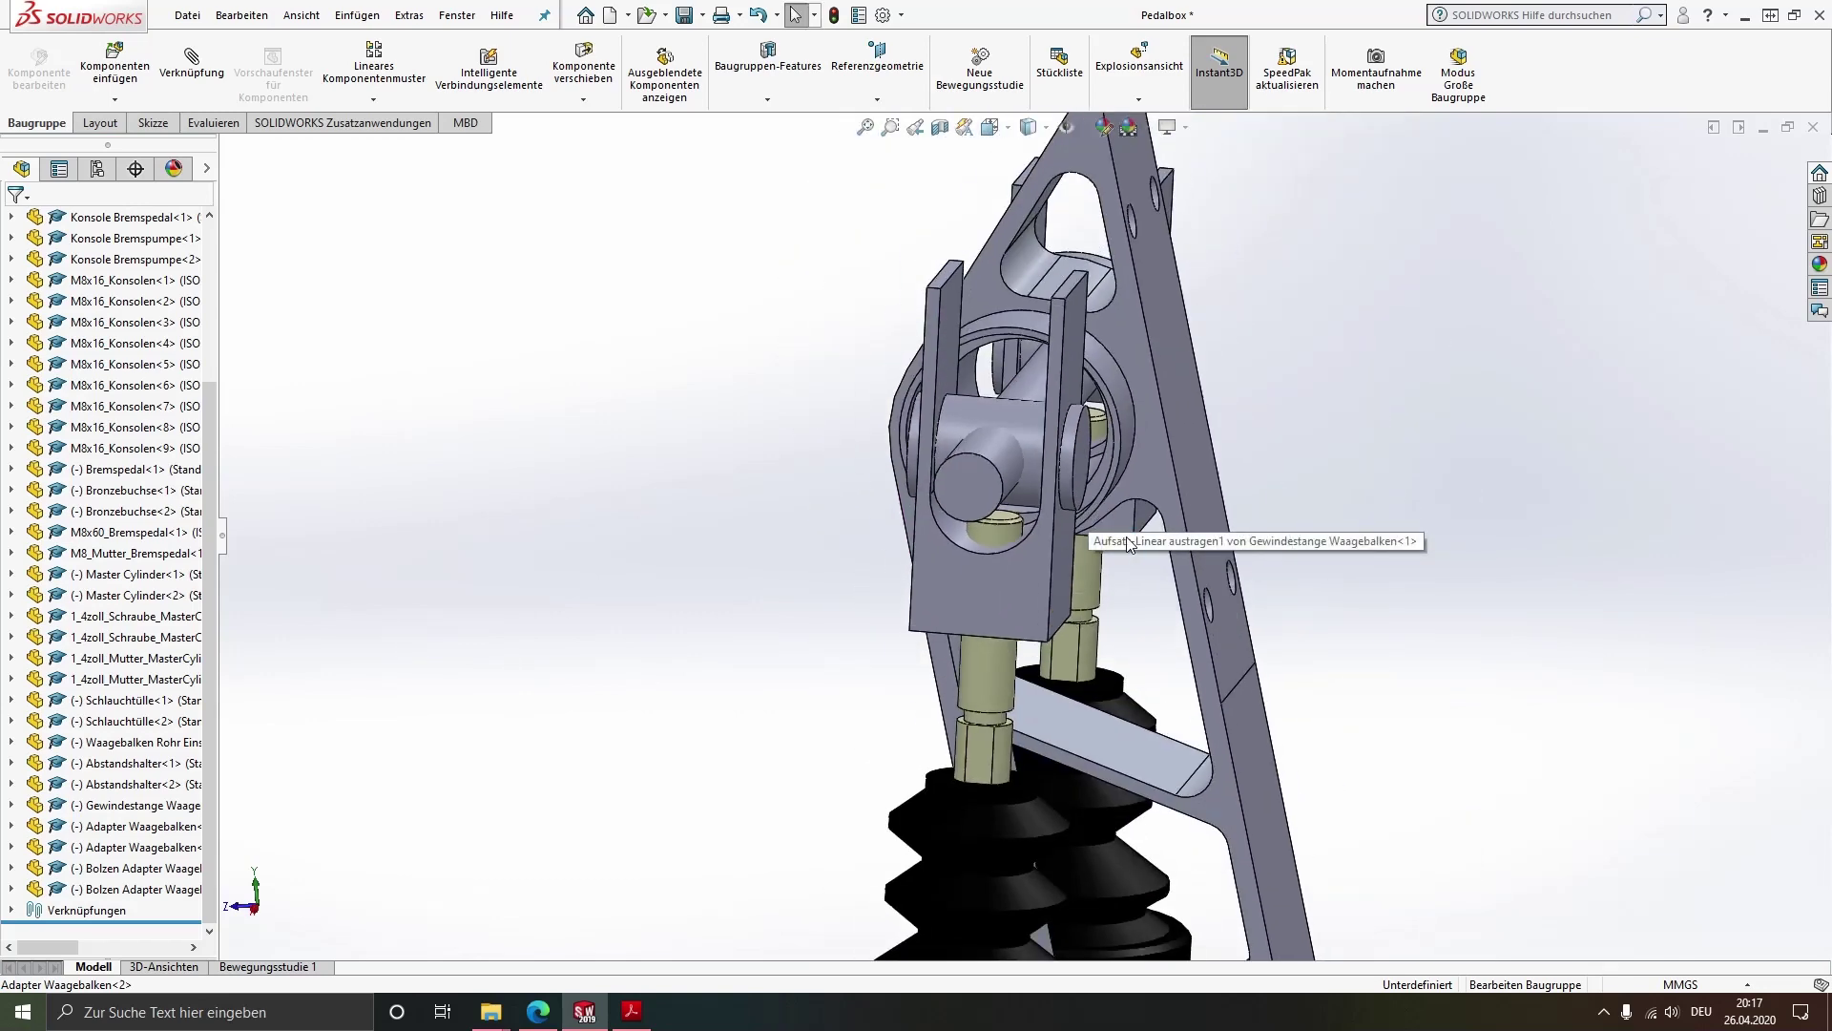
pyautogui.click(1187, 422)
pyautogui.moveTo(1187, 421)
pyautogui.mouseDown(button='middle')
pyautogui.moveTo(1138, 448)
pyautogui.moveTo(1187, 437)
pyautogui.mouseUp(button='middle')
pyautogui.scroll(-3, 1137, 468)
pyautogui.scroll(-5, 1015, 549)
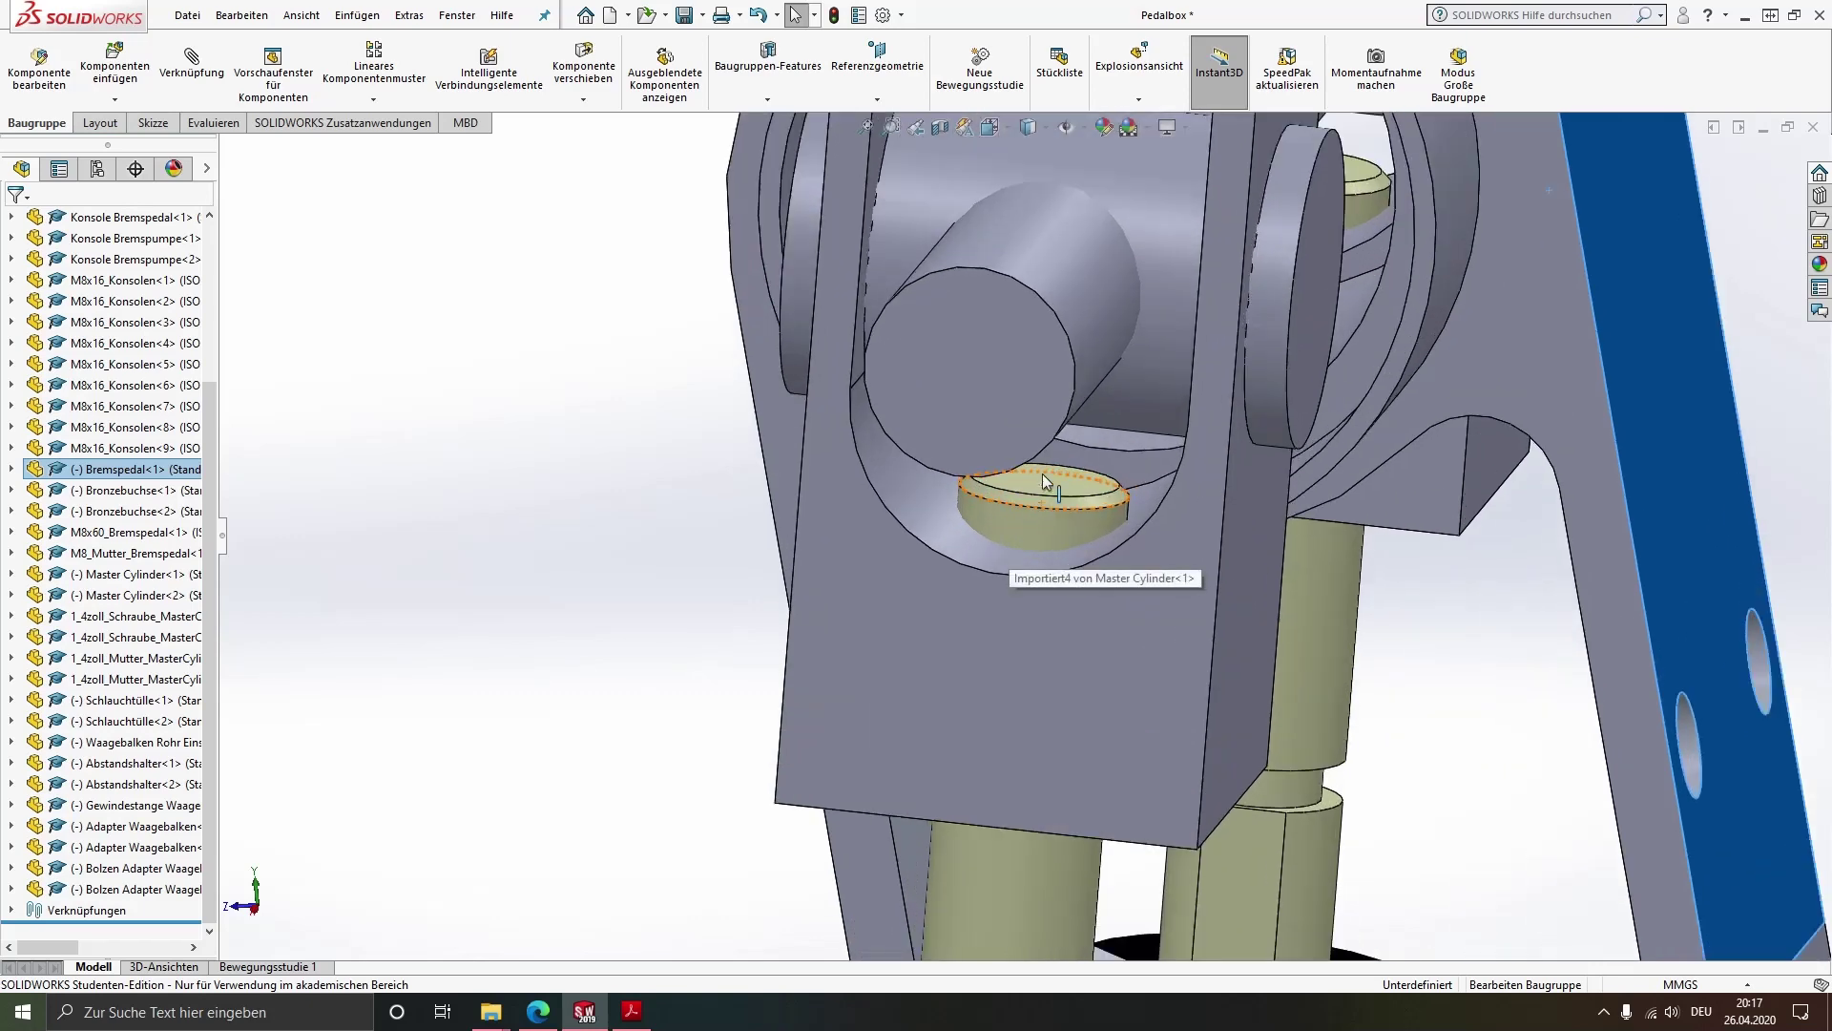
pyautogui.click(1056, 473)
pyautogui.moveTo(1080, 538); pyautogui.dragTo(1034, 426, button='middle')
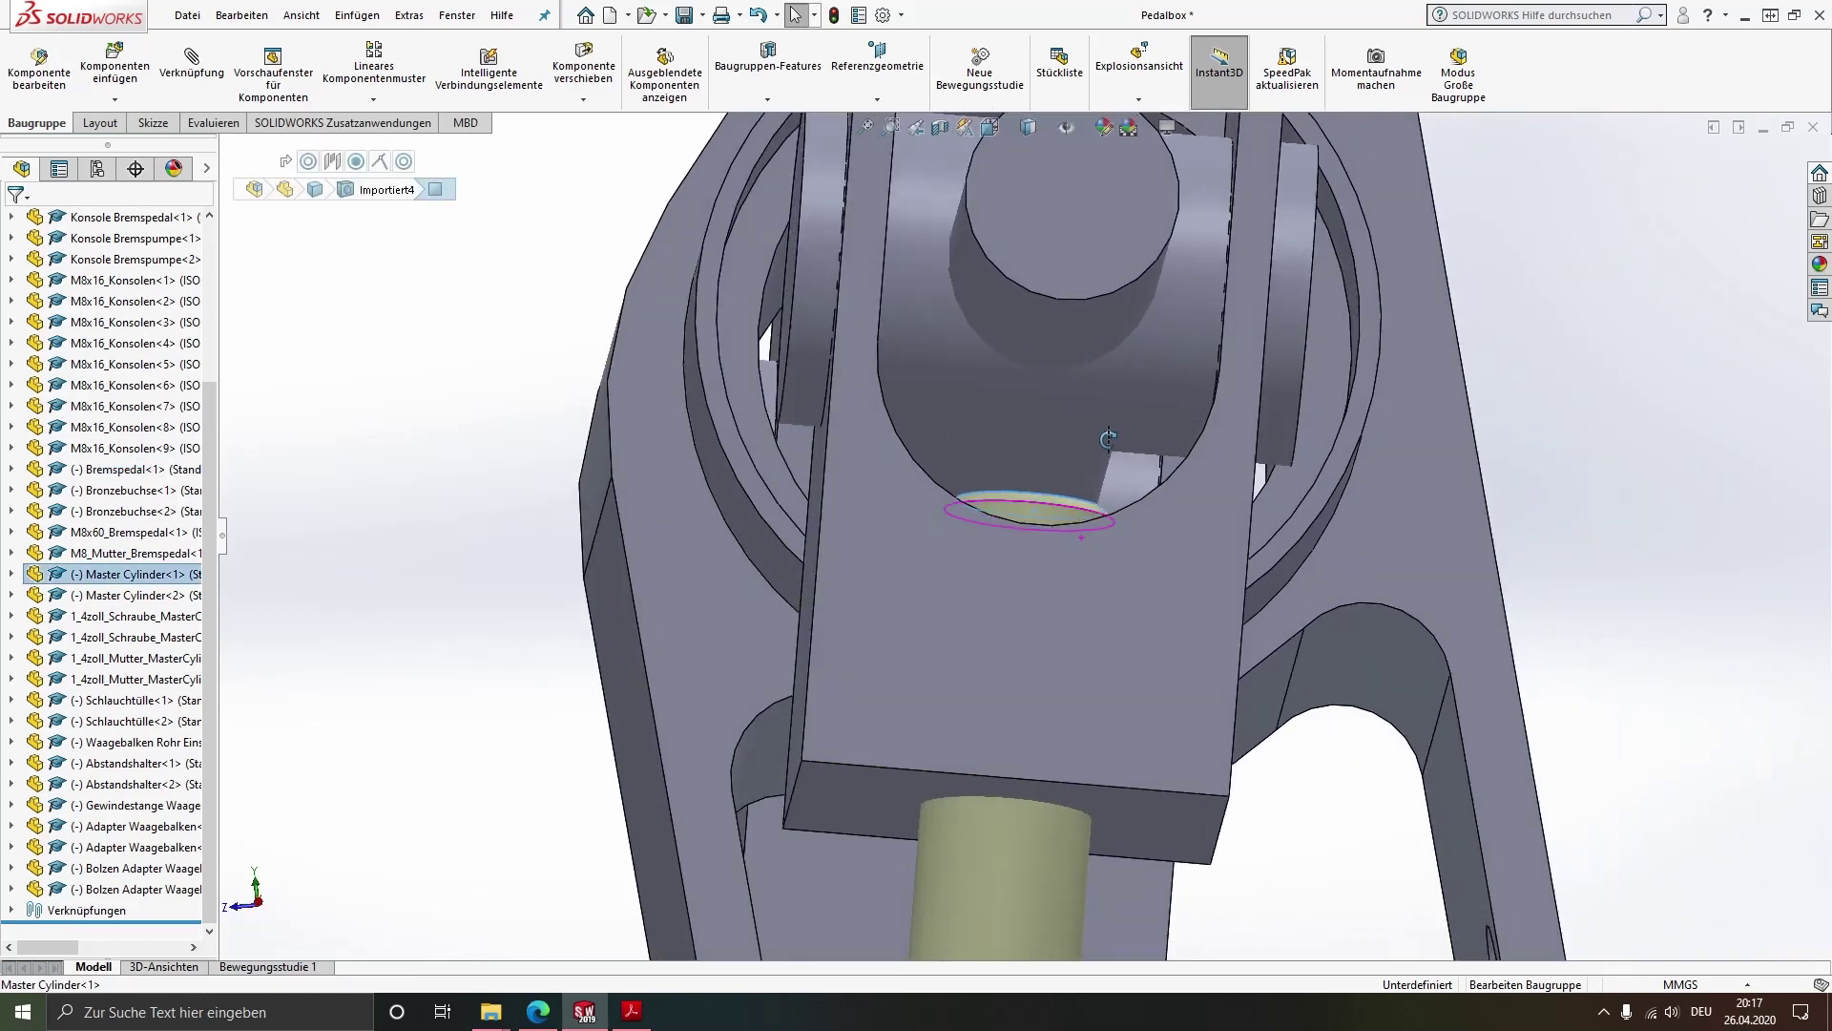
pyautogui.keyDown('ctrl'); pyautogui.click(941, 386); pyautogui.keyUp('ctrl')
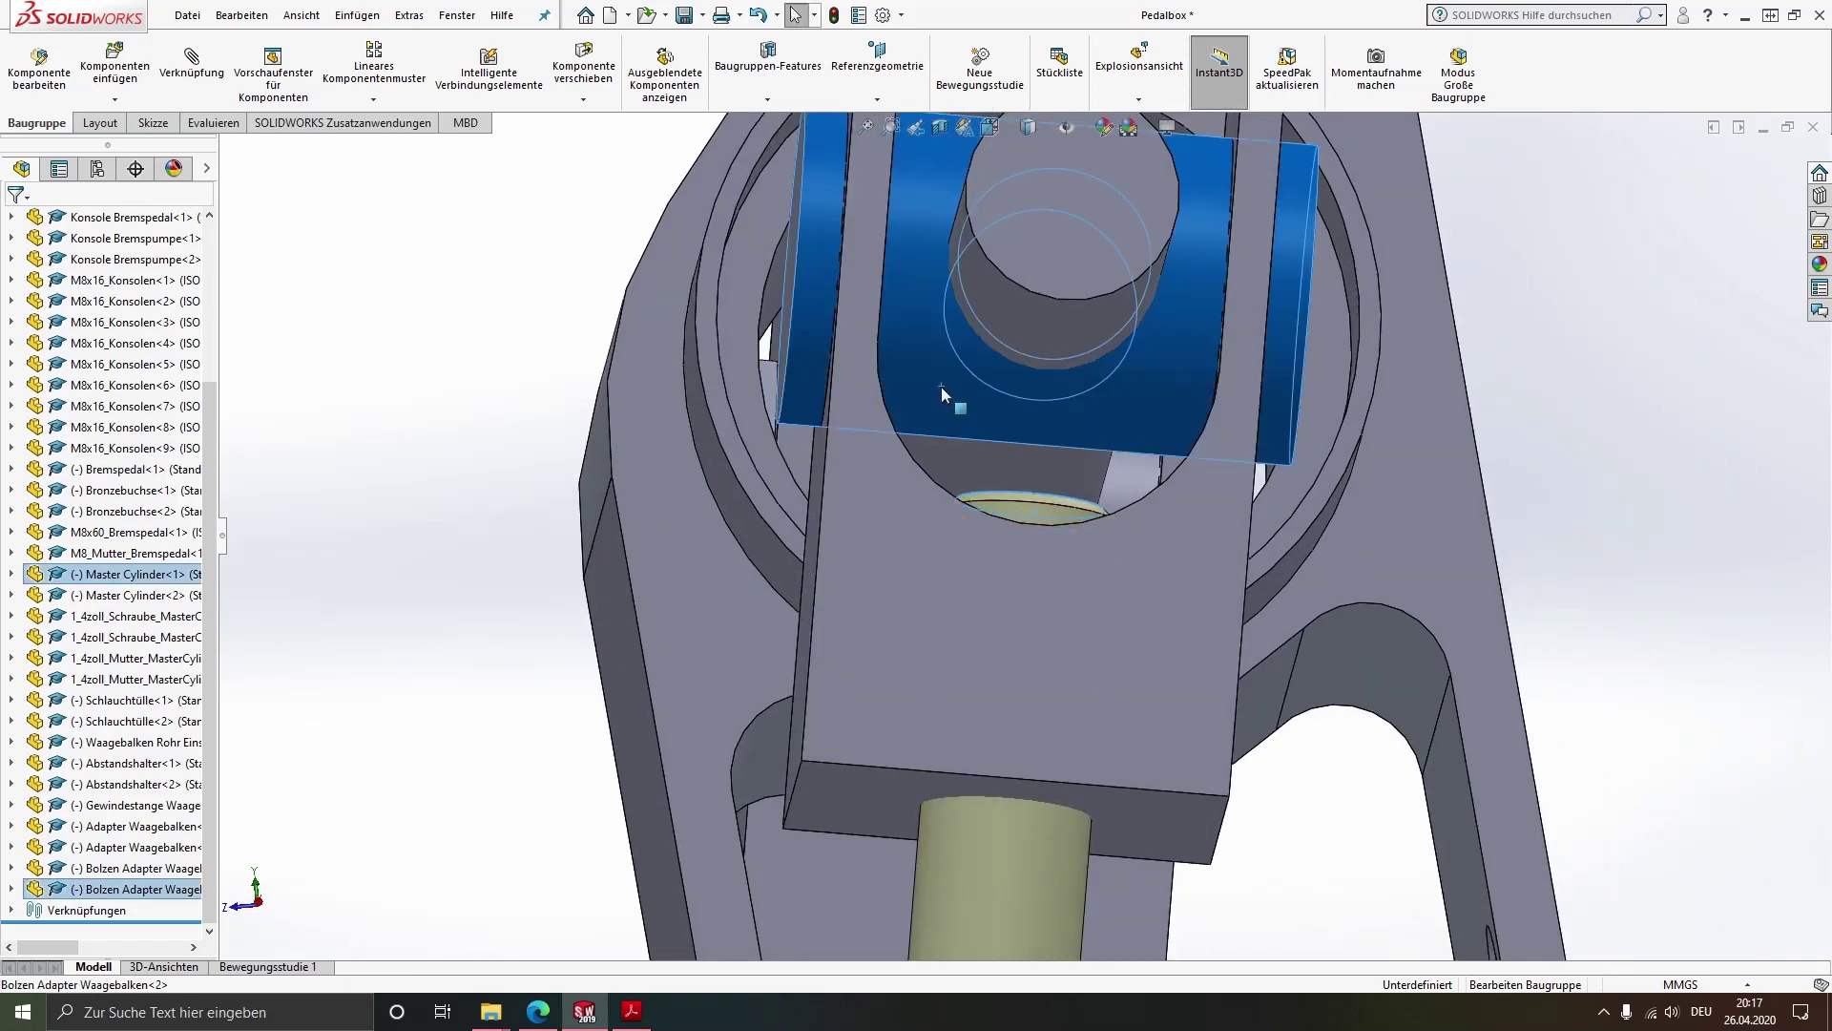
pyautogui.click(992, 376)
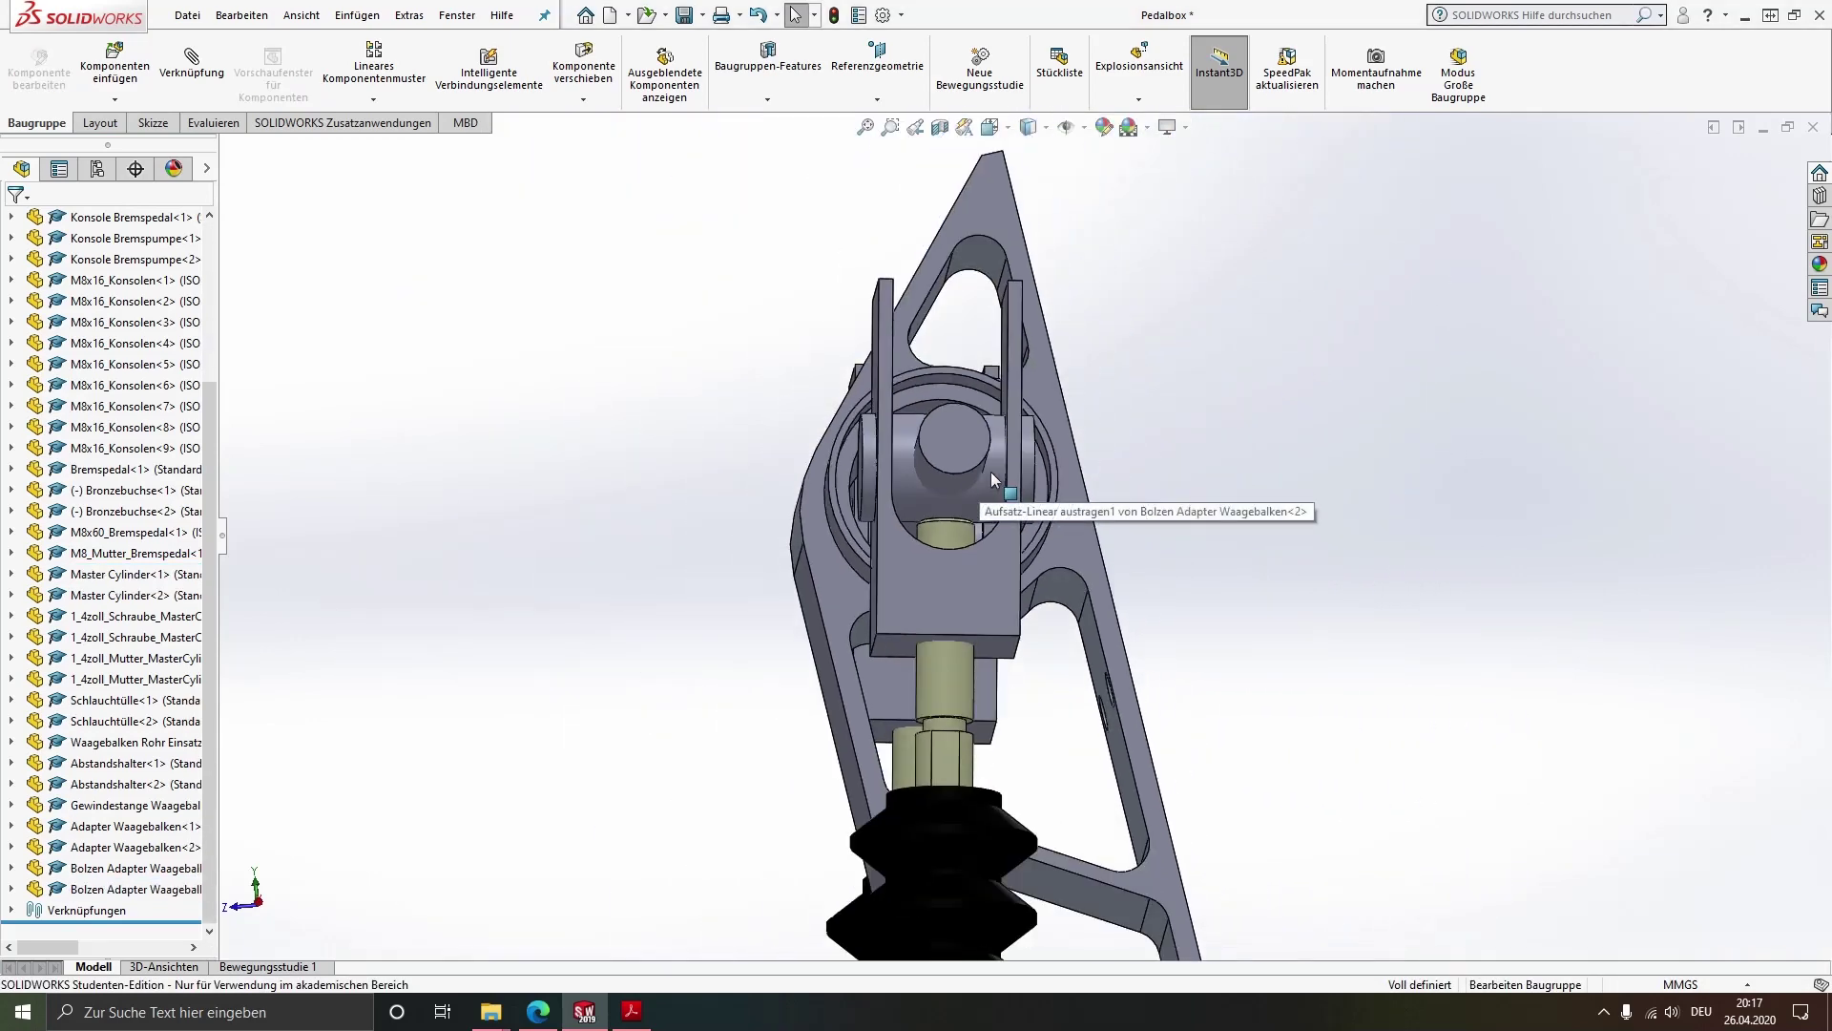
pyautogui.moveTo(965, 510); pyautogui.dragTo(1073, 555, button='middle')
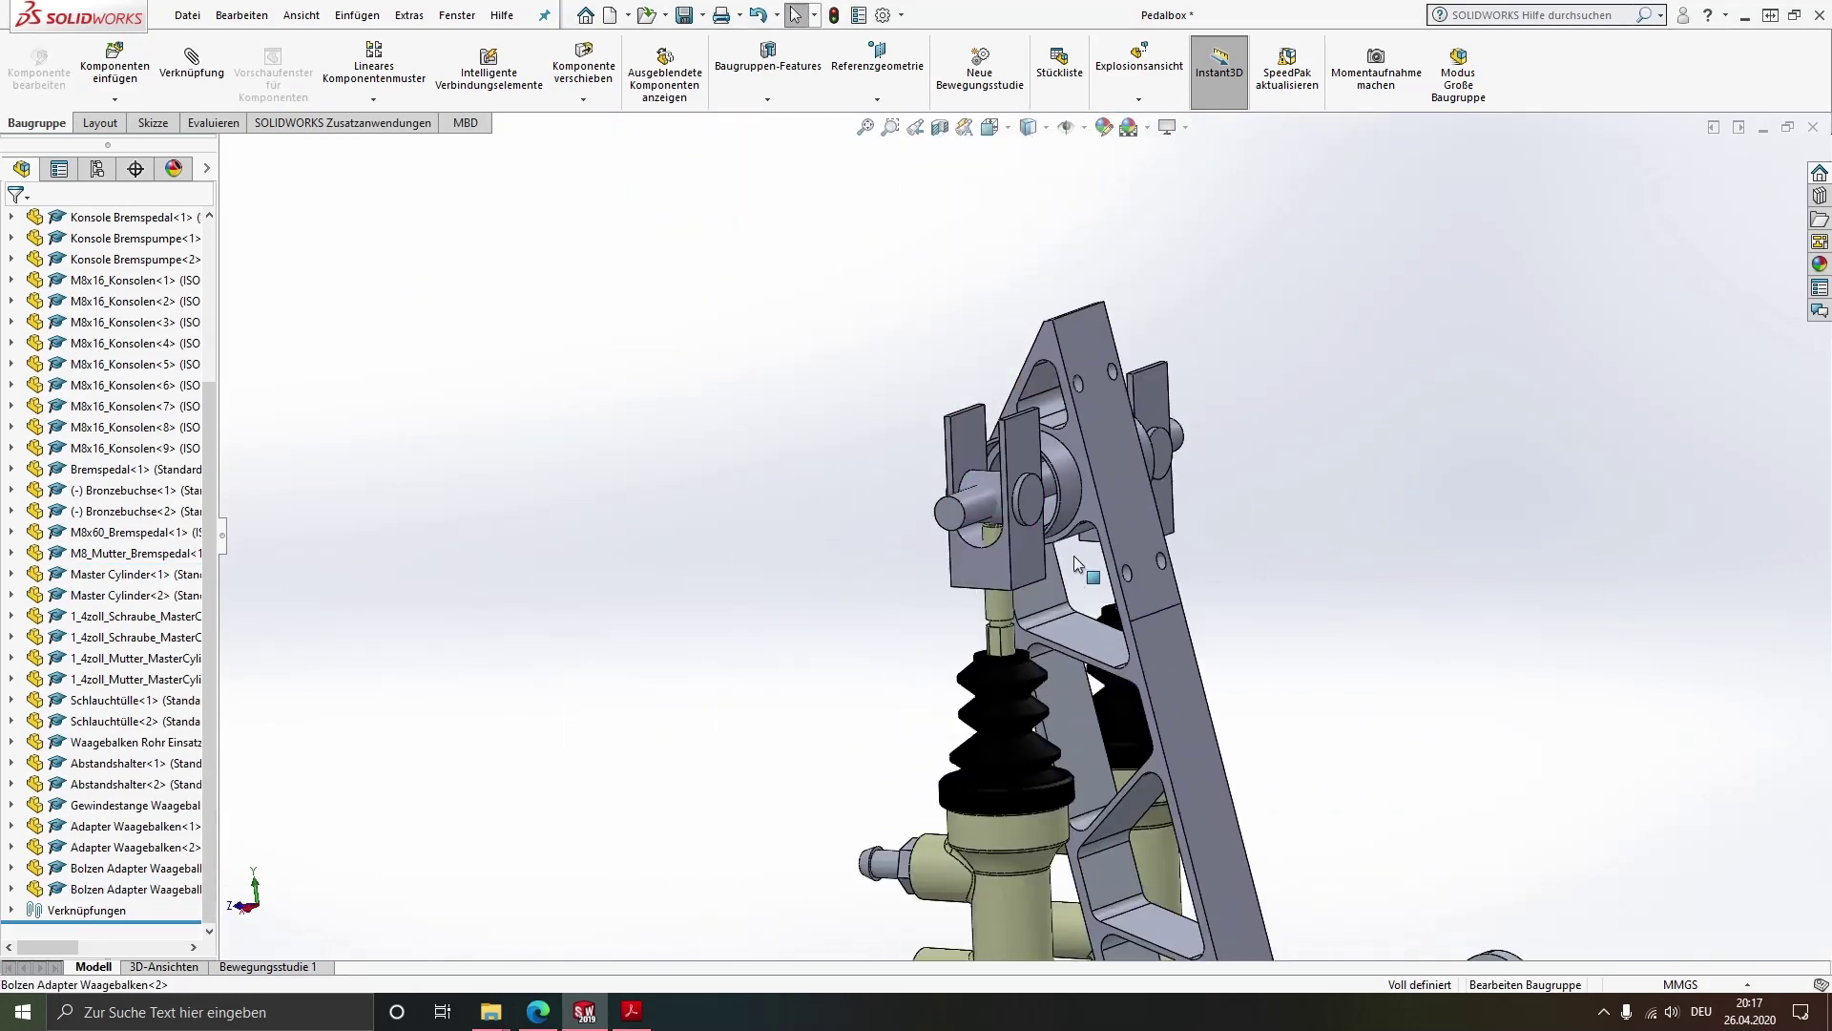
pyautogui.moveTo(1128, 508); pyautogui.dragTo(1148, 518)
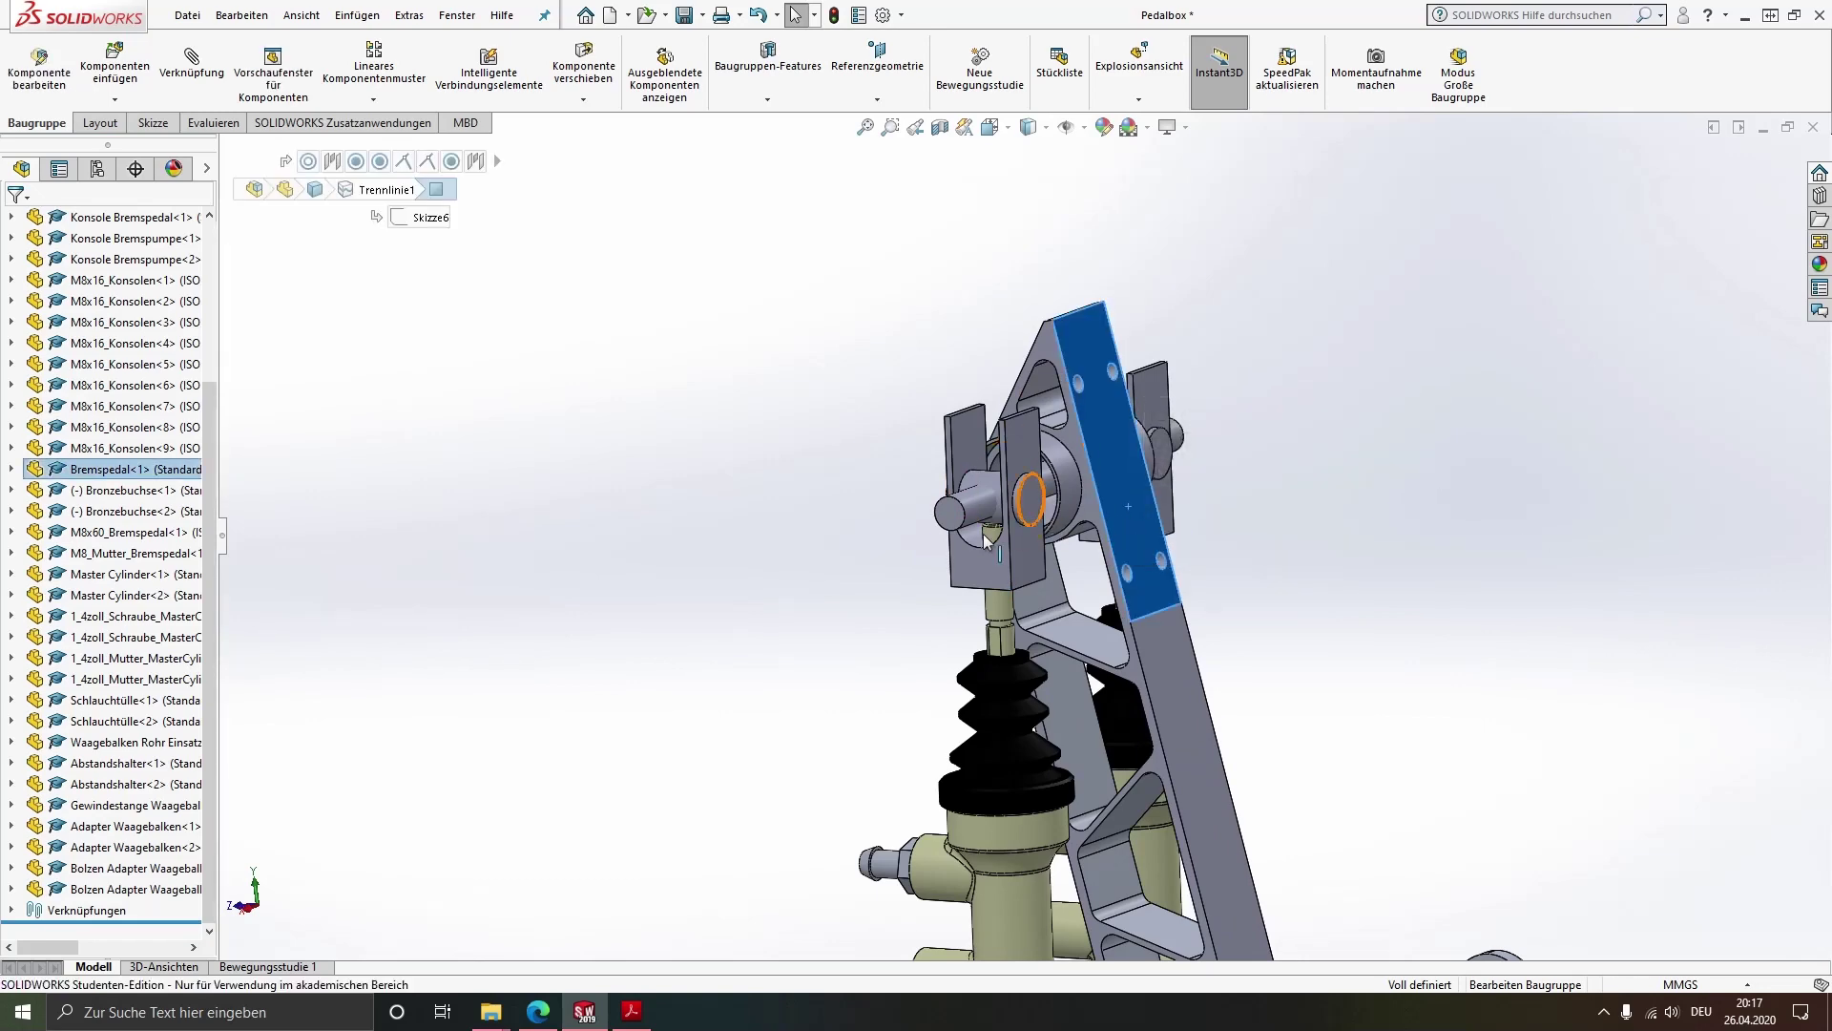
# Review Bronzebuchse<1>'s concentric and coincident mates in the FeatureManager tree
pyautogui.press('f')
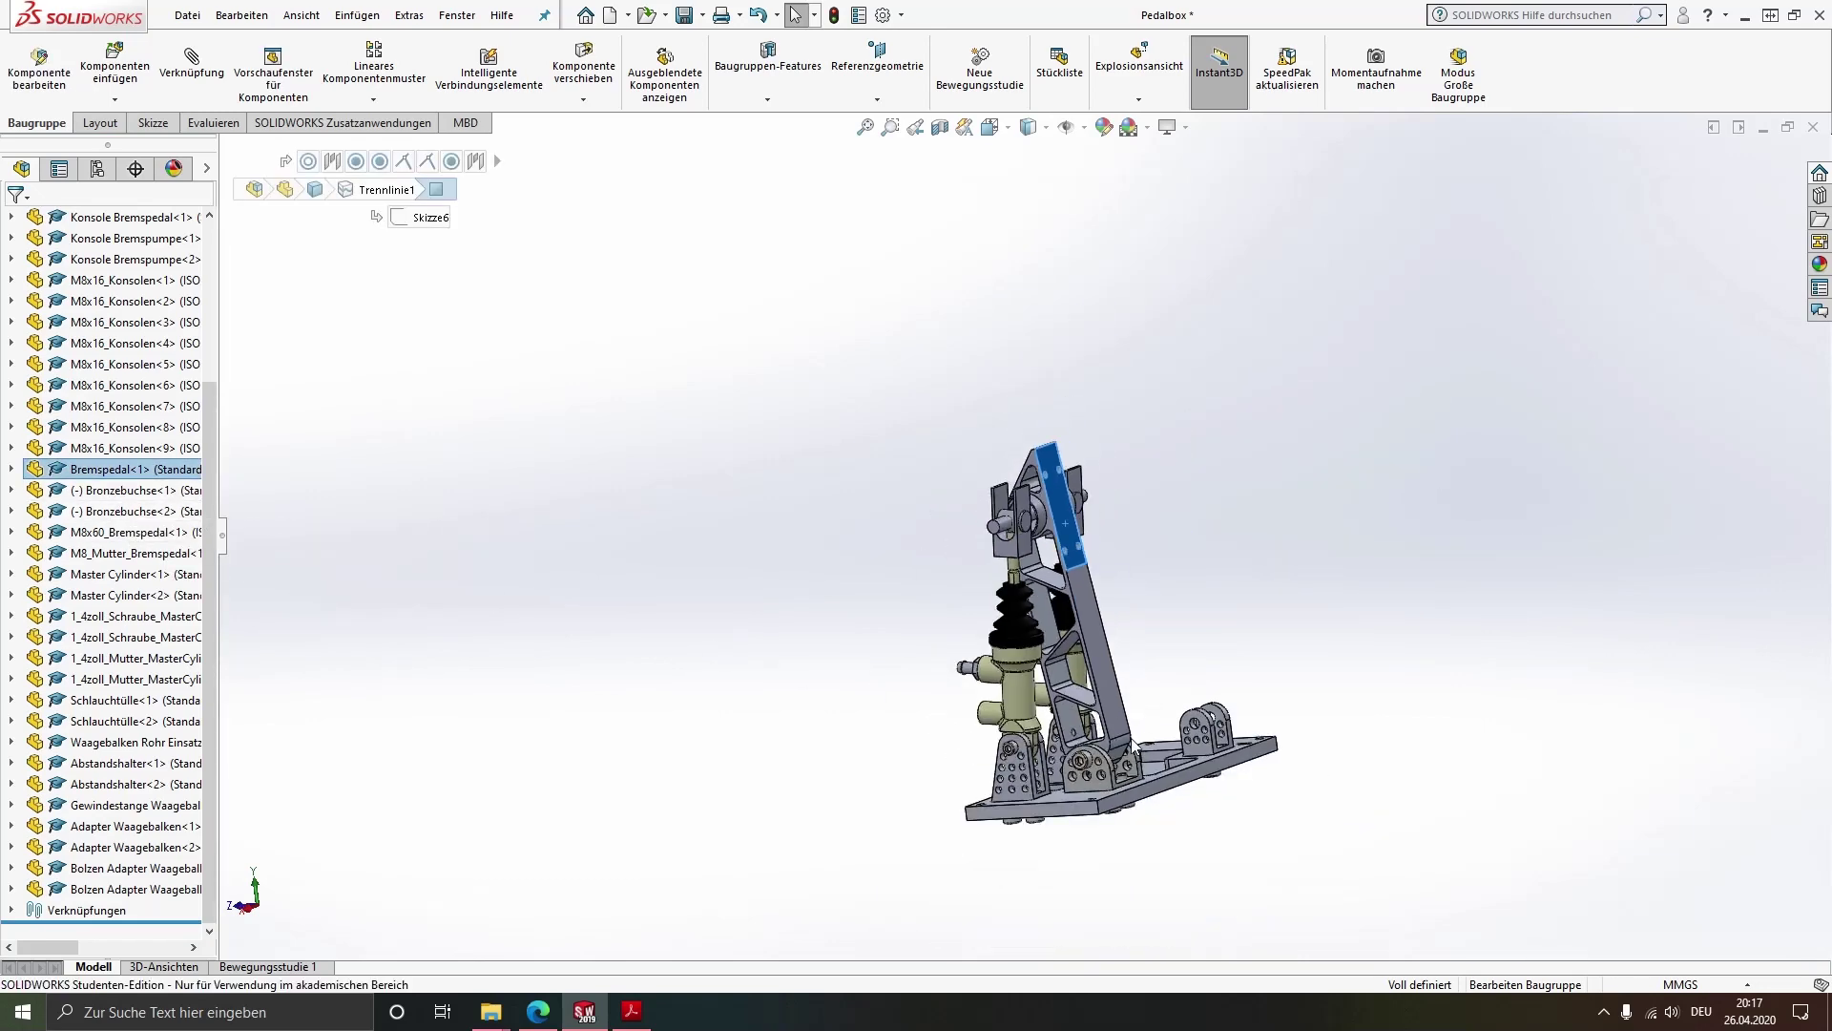
pyautogui.scroll(3, 135, 527)
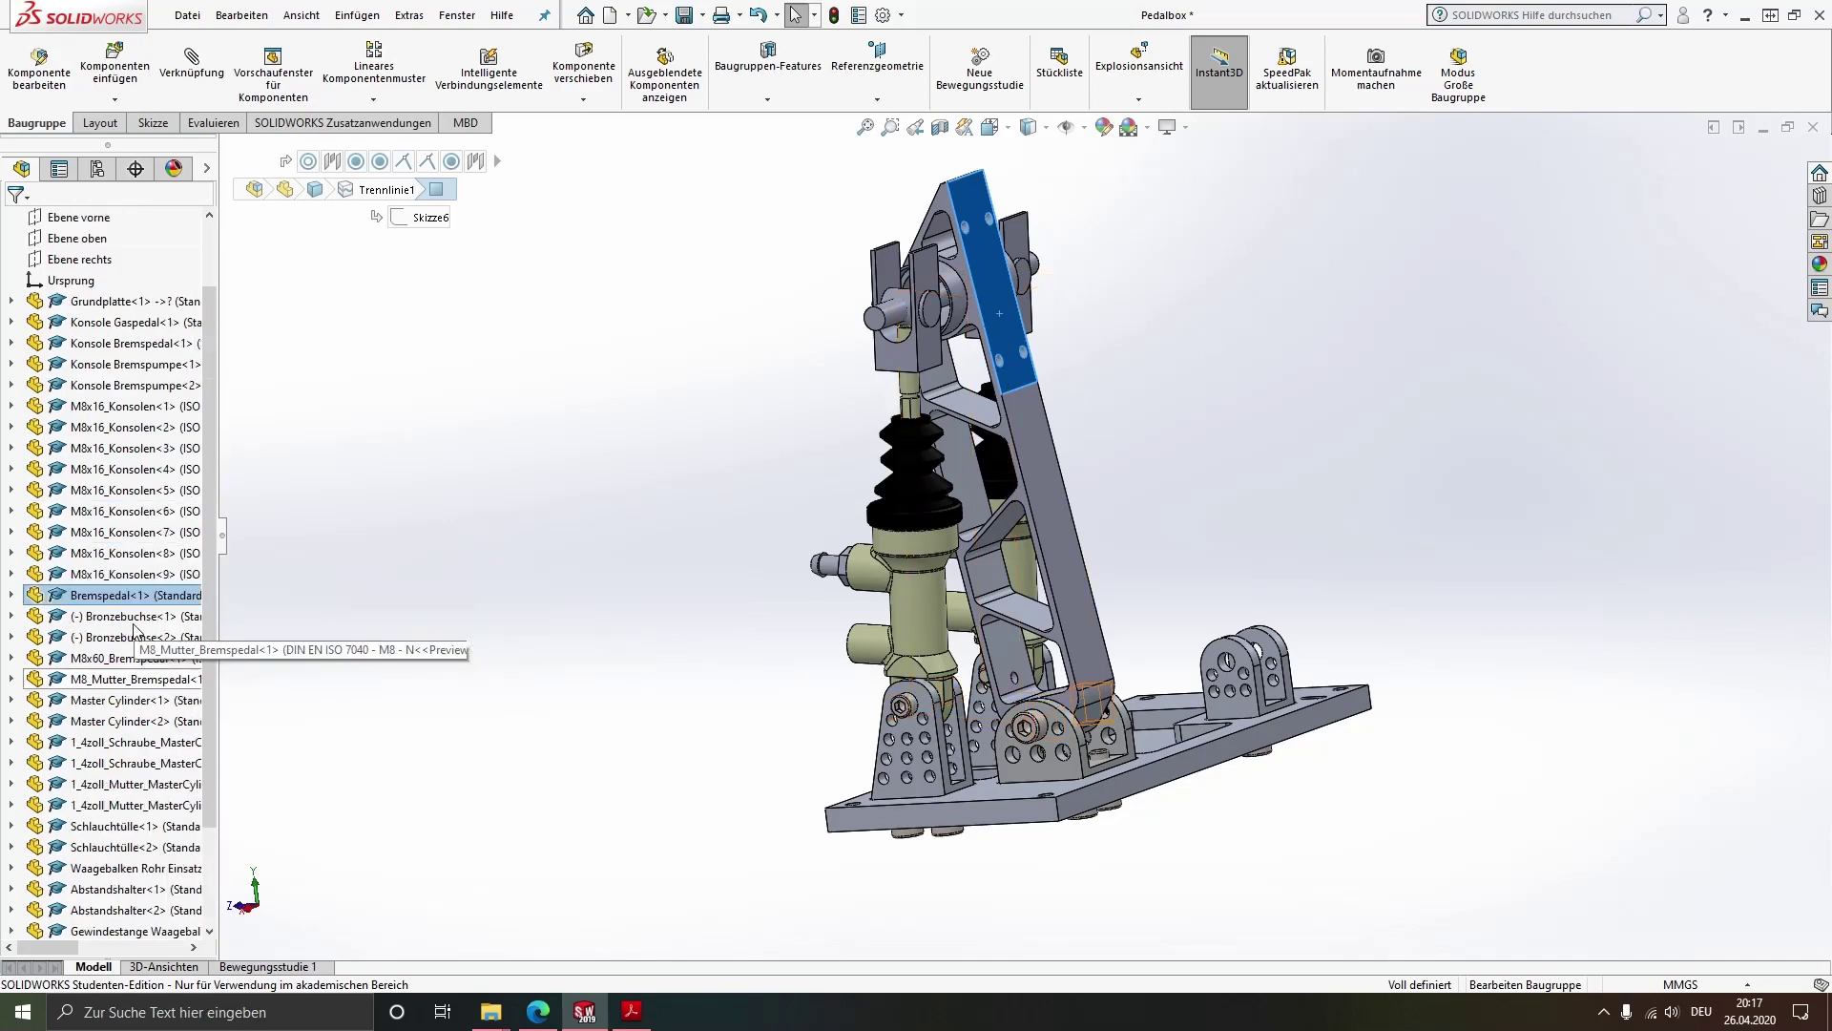
pyautogui.scroll(-3, 1078, 755)
pyautogui.scroll(-2, 1078, 755)
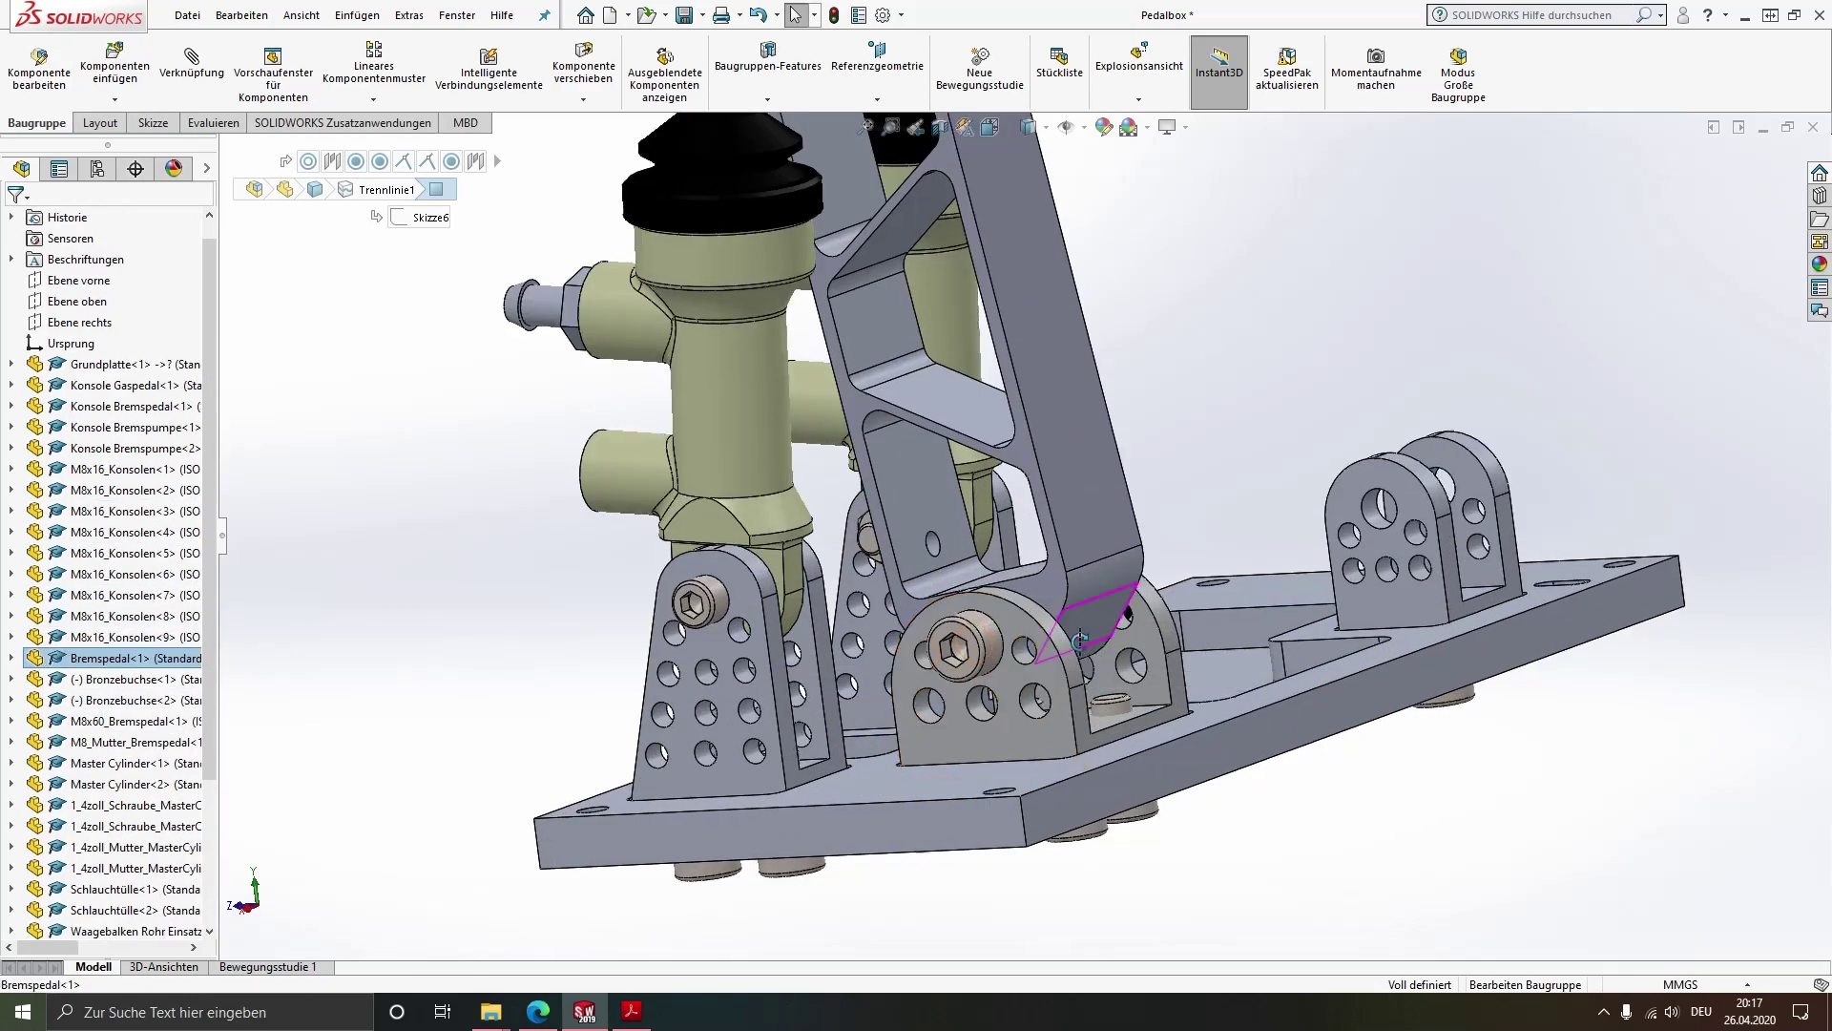
pyautogui.scroll(-3, 1059, 706)
pyautogui.scroll(-3, 1040, 649)
pyautogui.scroll(-3, 1016, 583)
pyautogui.moveTo(1016, 584); pyautogui.dragTo(1011, 687, button='middle')
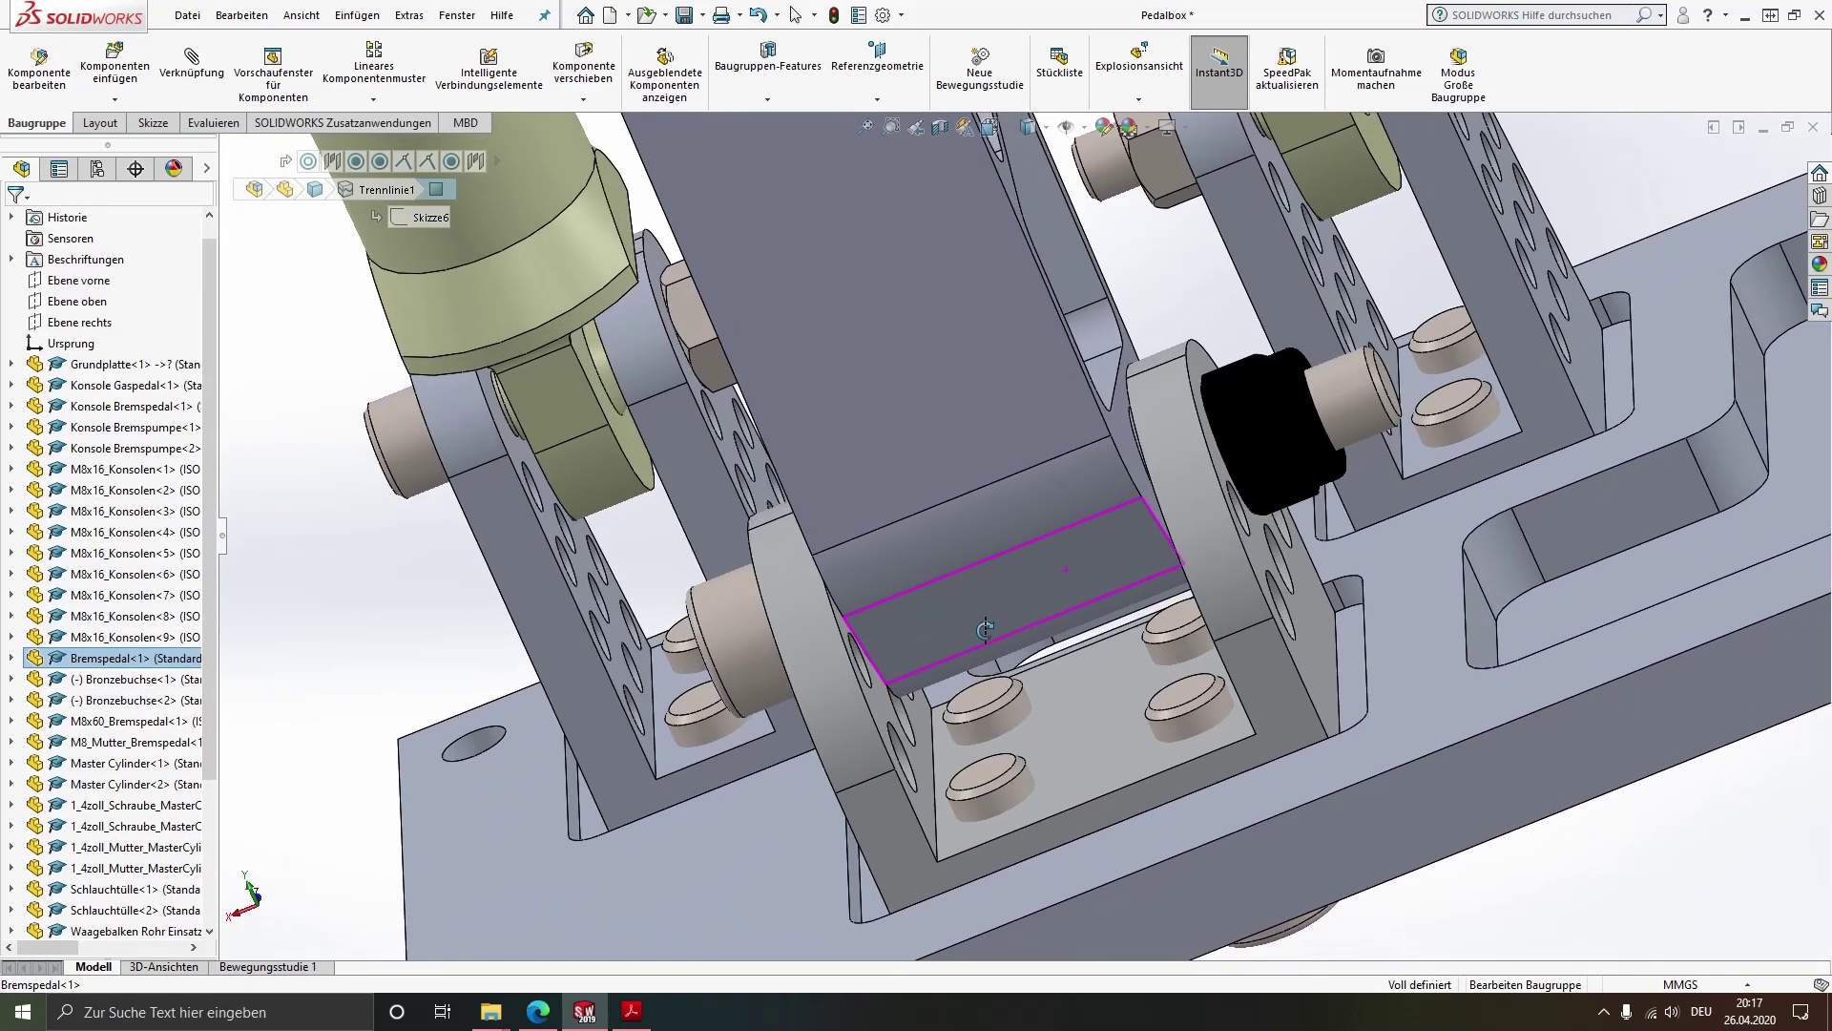
pyautogui.click(13, 680)
pyautogui.click(34, 512)
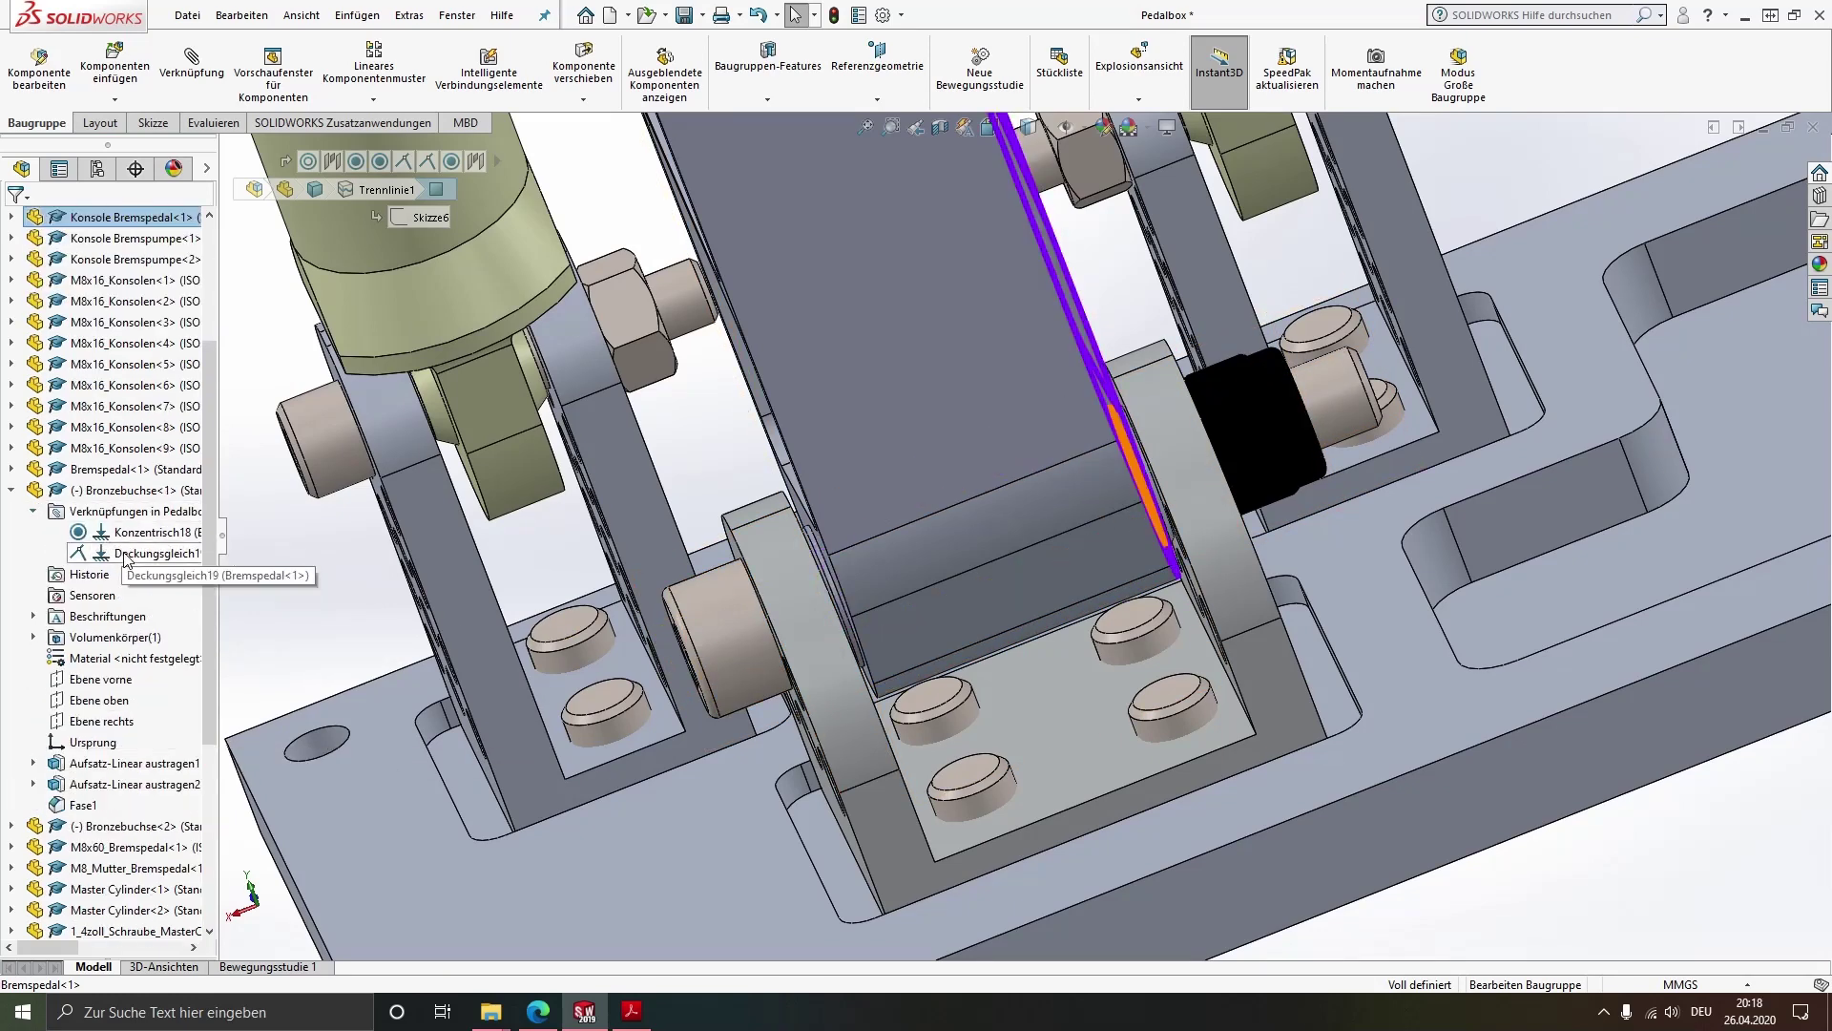
pyautogui.click(10, 490)
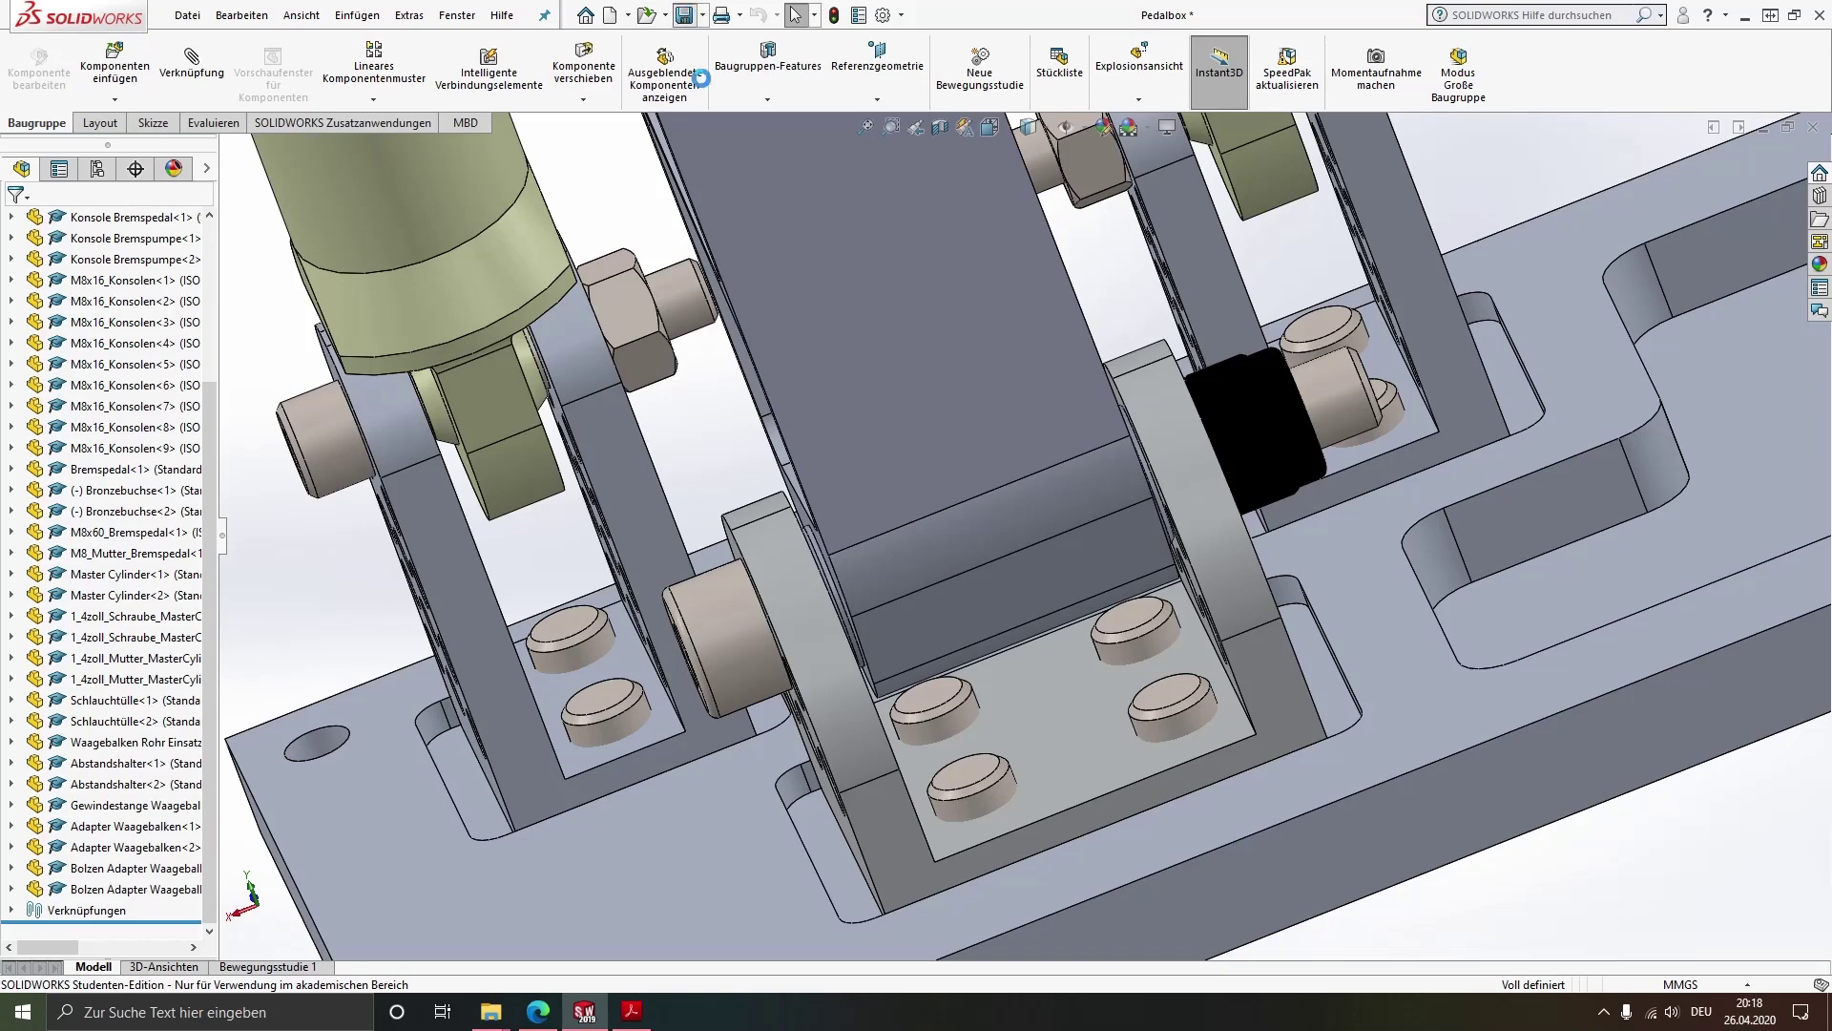
# Drag Bronzebuchse<2> along the pivot to test whether it still slides
pyautogui.scroll(-3, 818, 564)
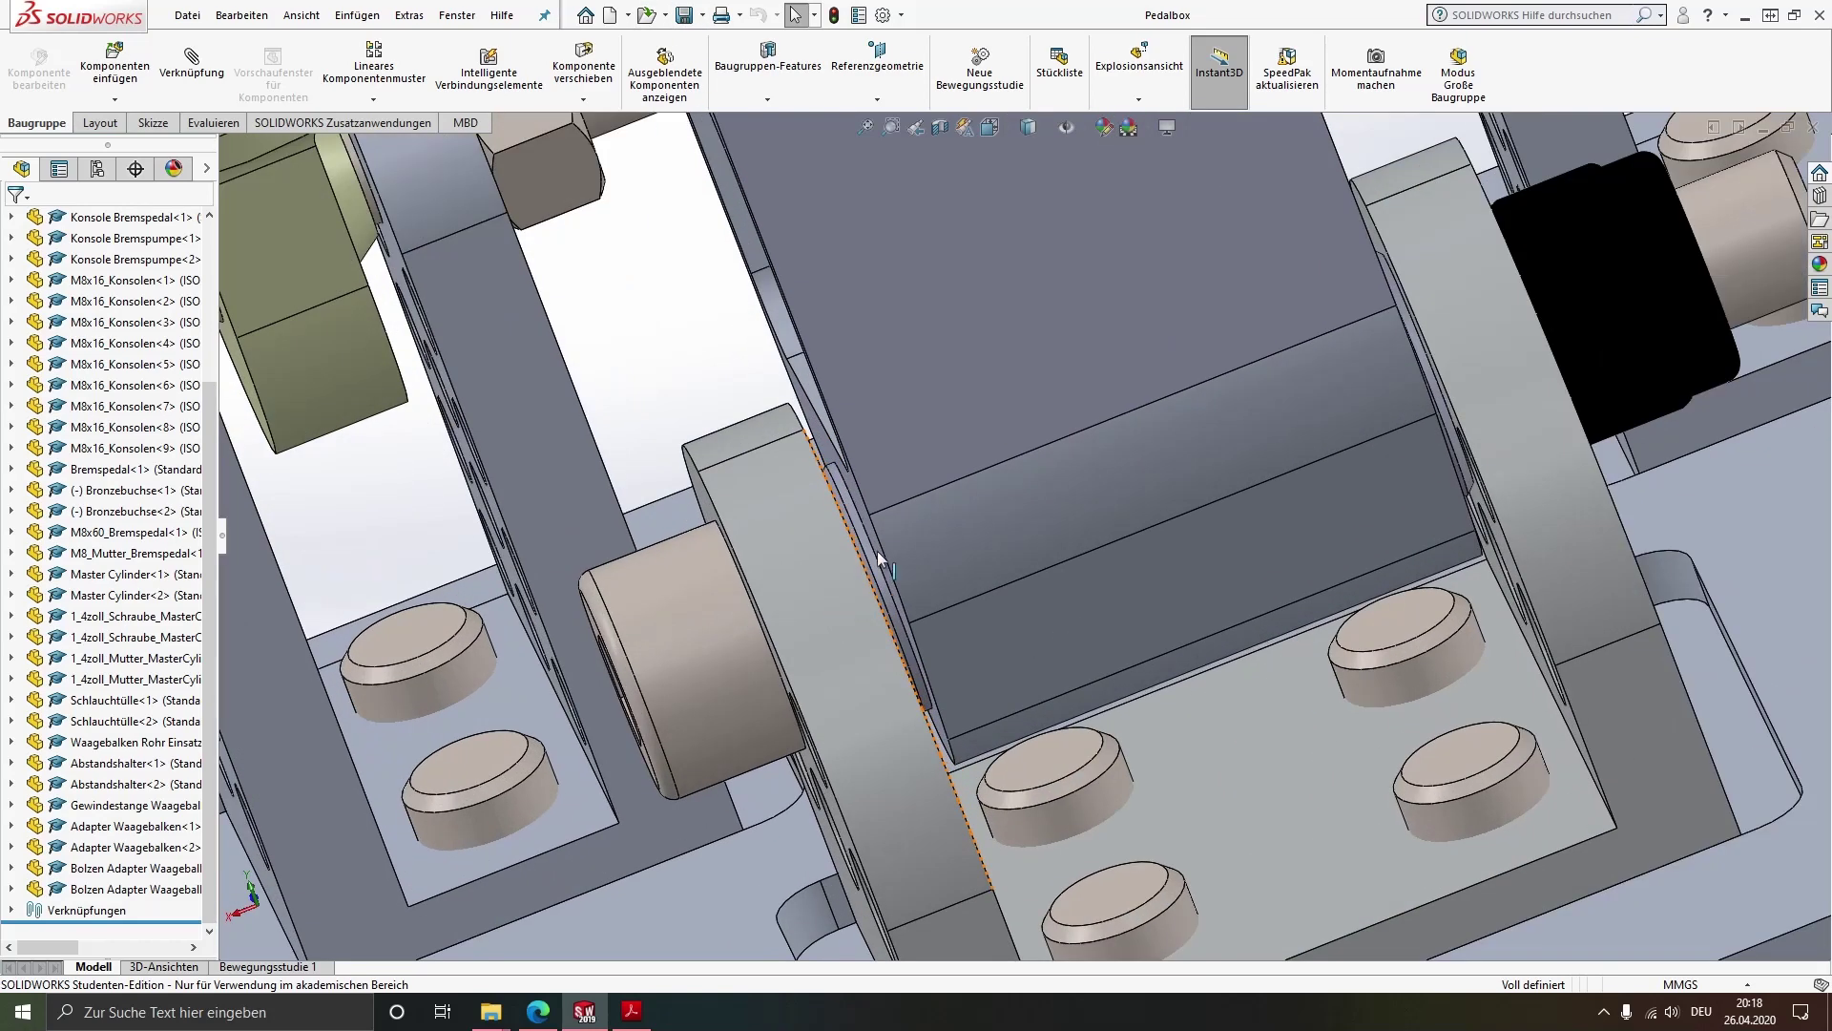
pyautogui.scroll(-3, 859, 534)
pyautogui.moveTo(869, 465); pyautogui.dragTo(841, 420)
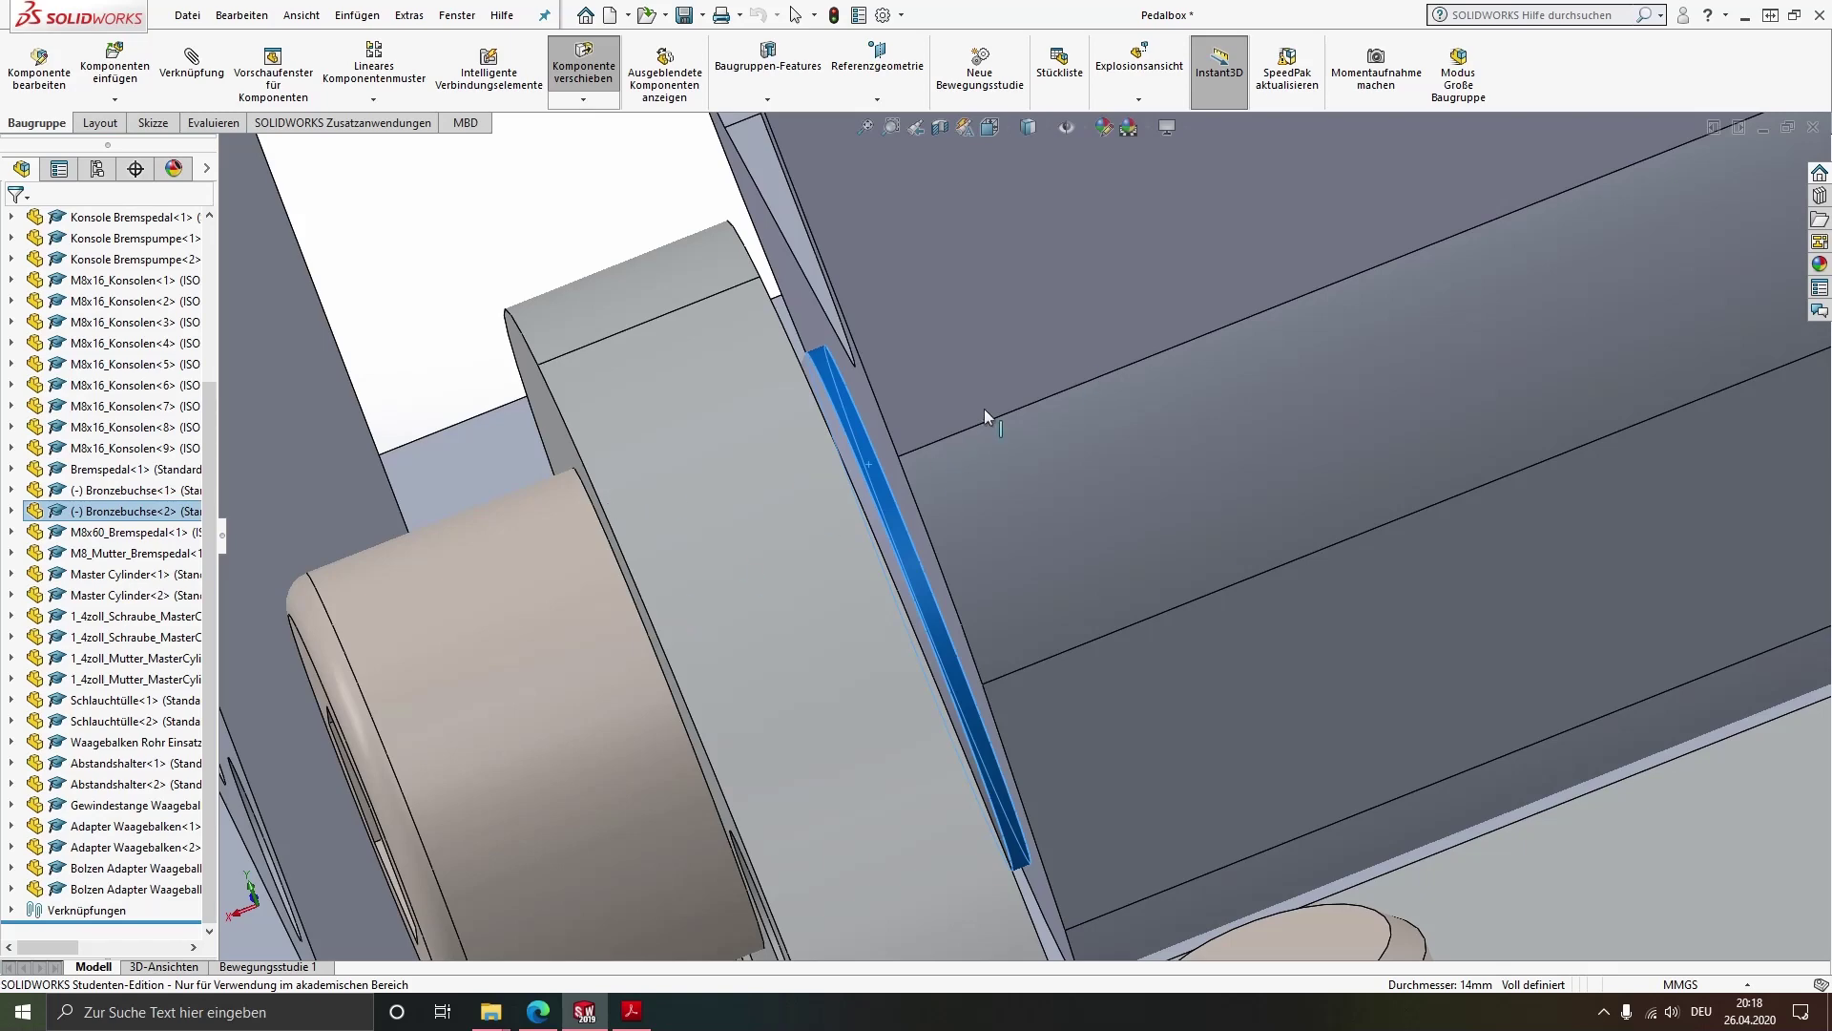
pyautogui.moveTo(665, 607); pyautogui.dragTo(983, 409)
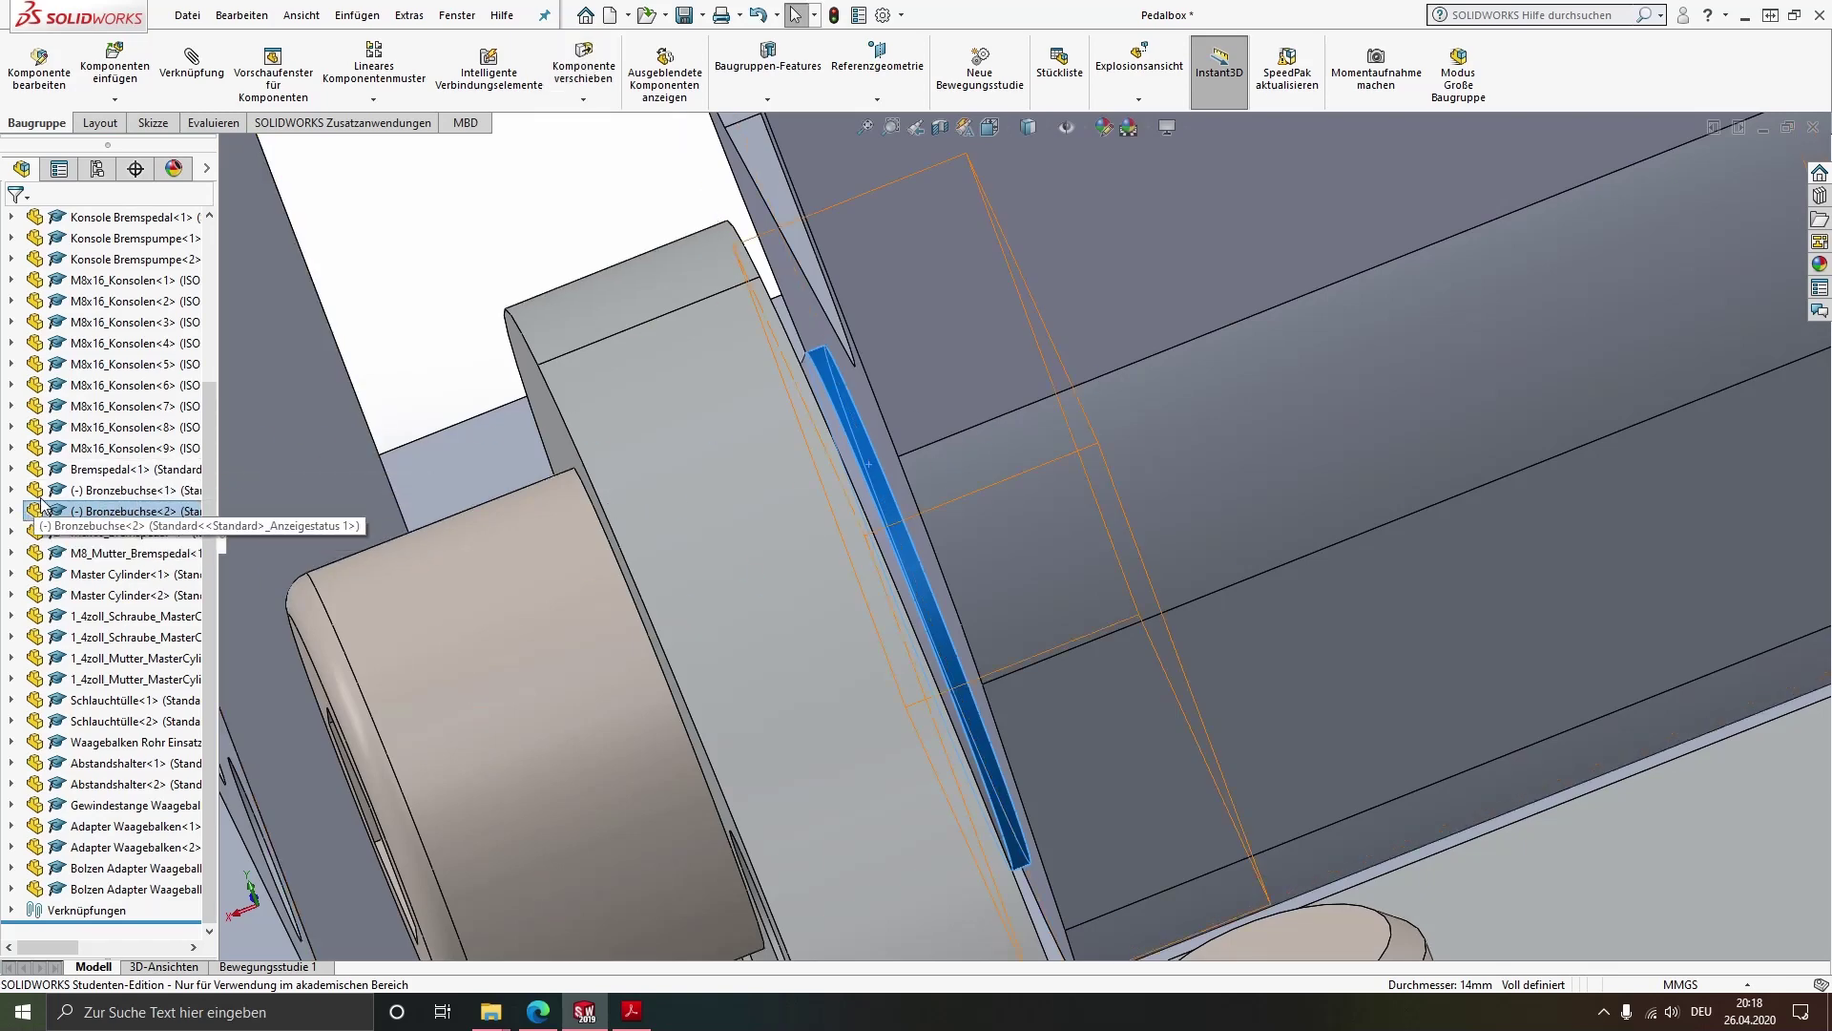
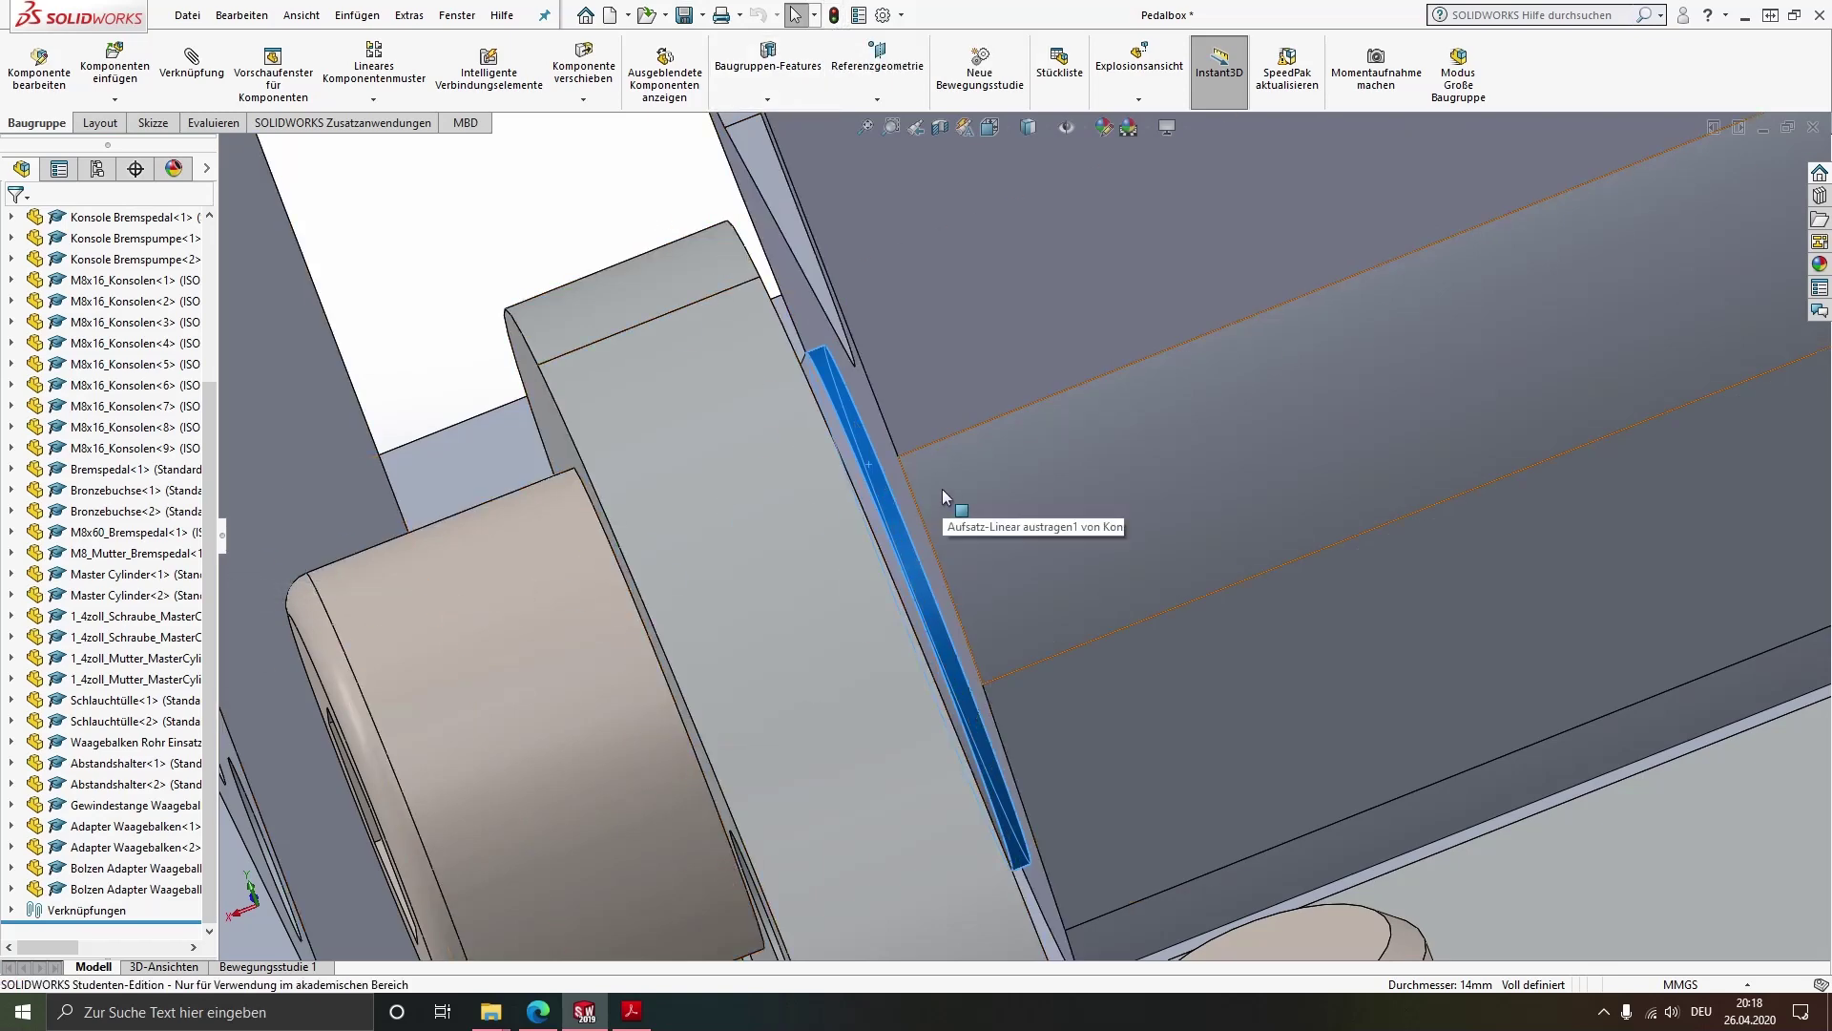
# Orbit and zoom to a front-left view of the pedal box and gas pedal console
pyautogui.scroll(3, 942, 488)
pyautogui.scroll(3, 975, 467)
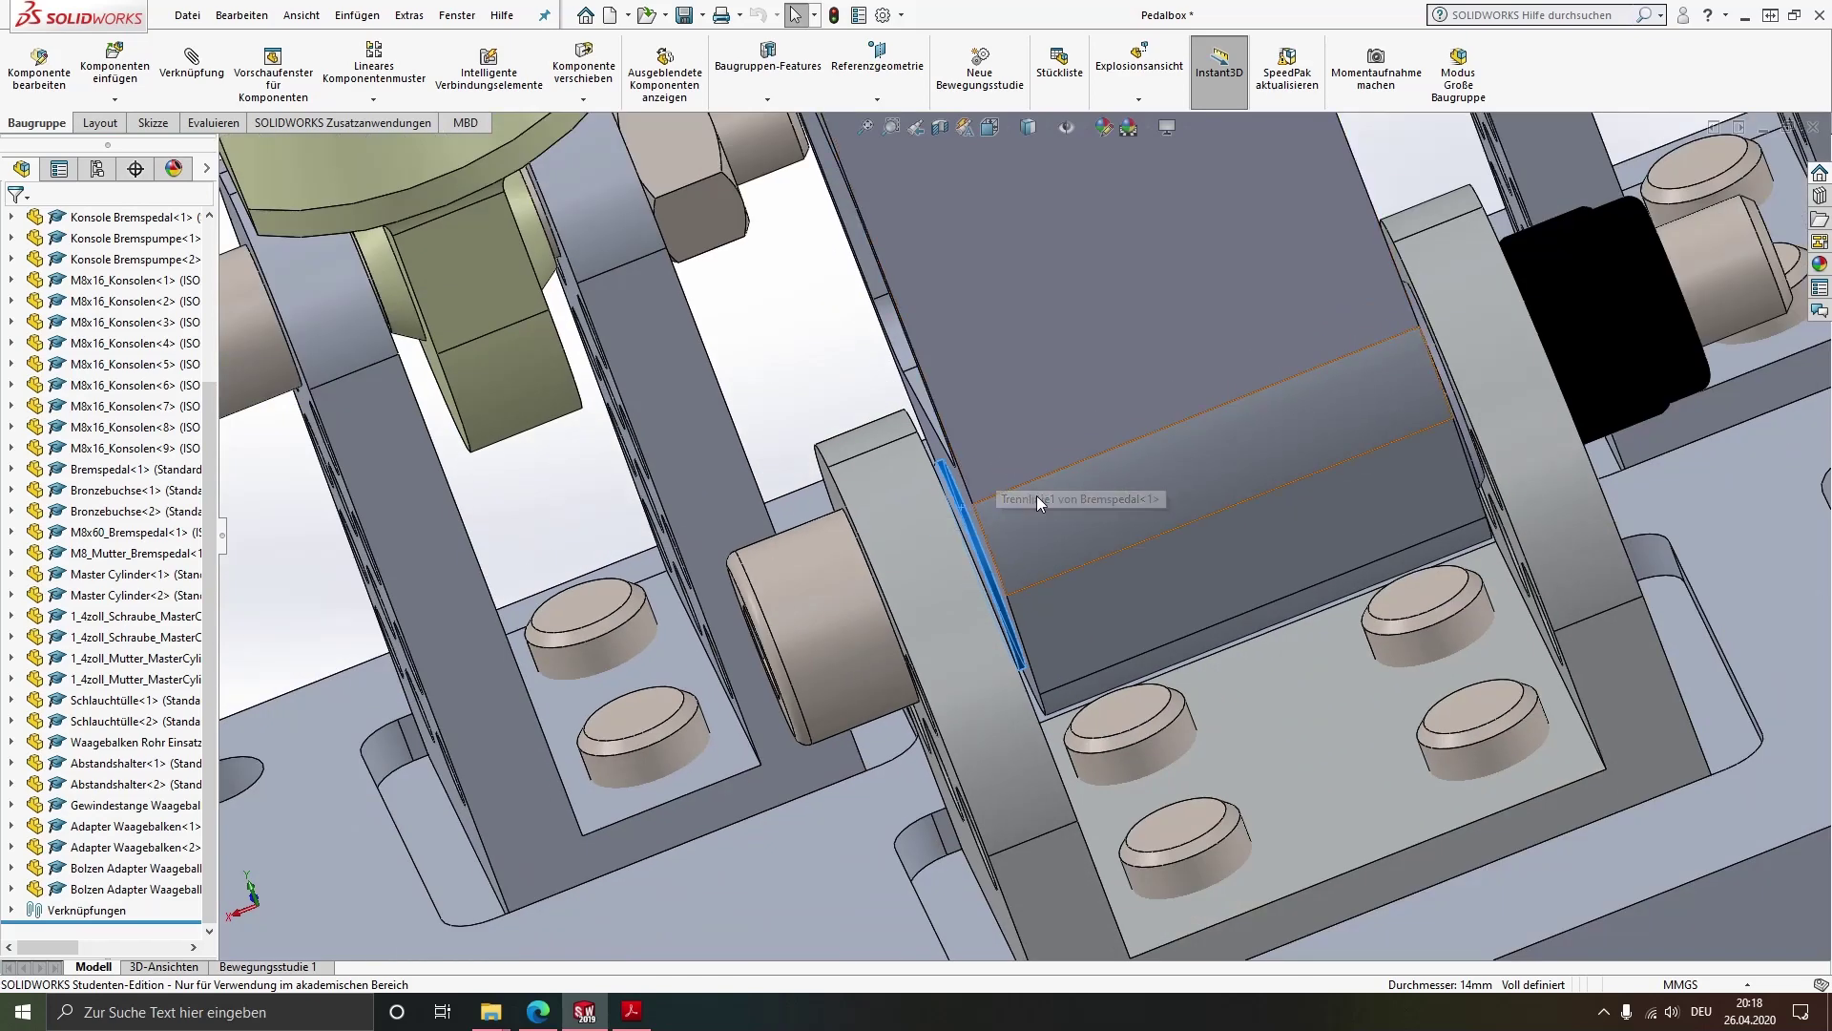
pyautogui.moveTo(1036, 497); pyautogui.dragTo(1126, 477, button='middle')
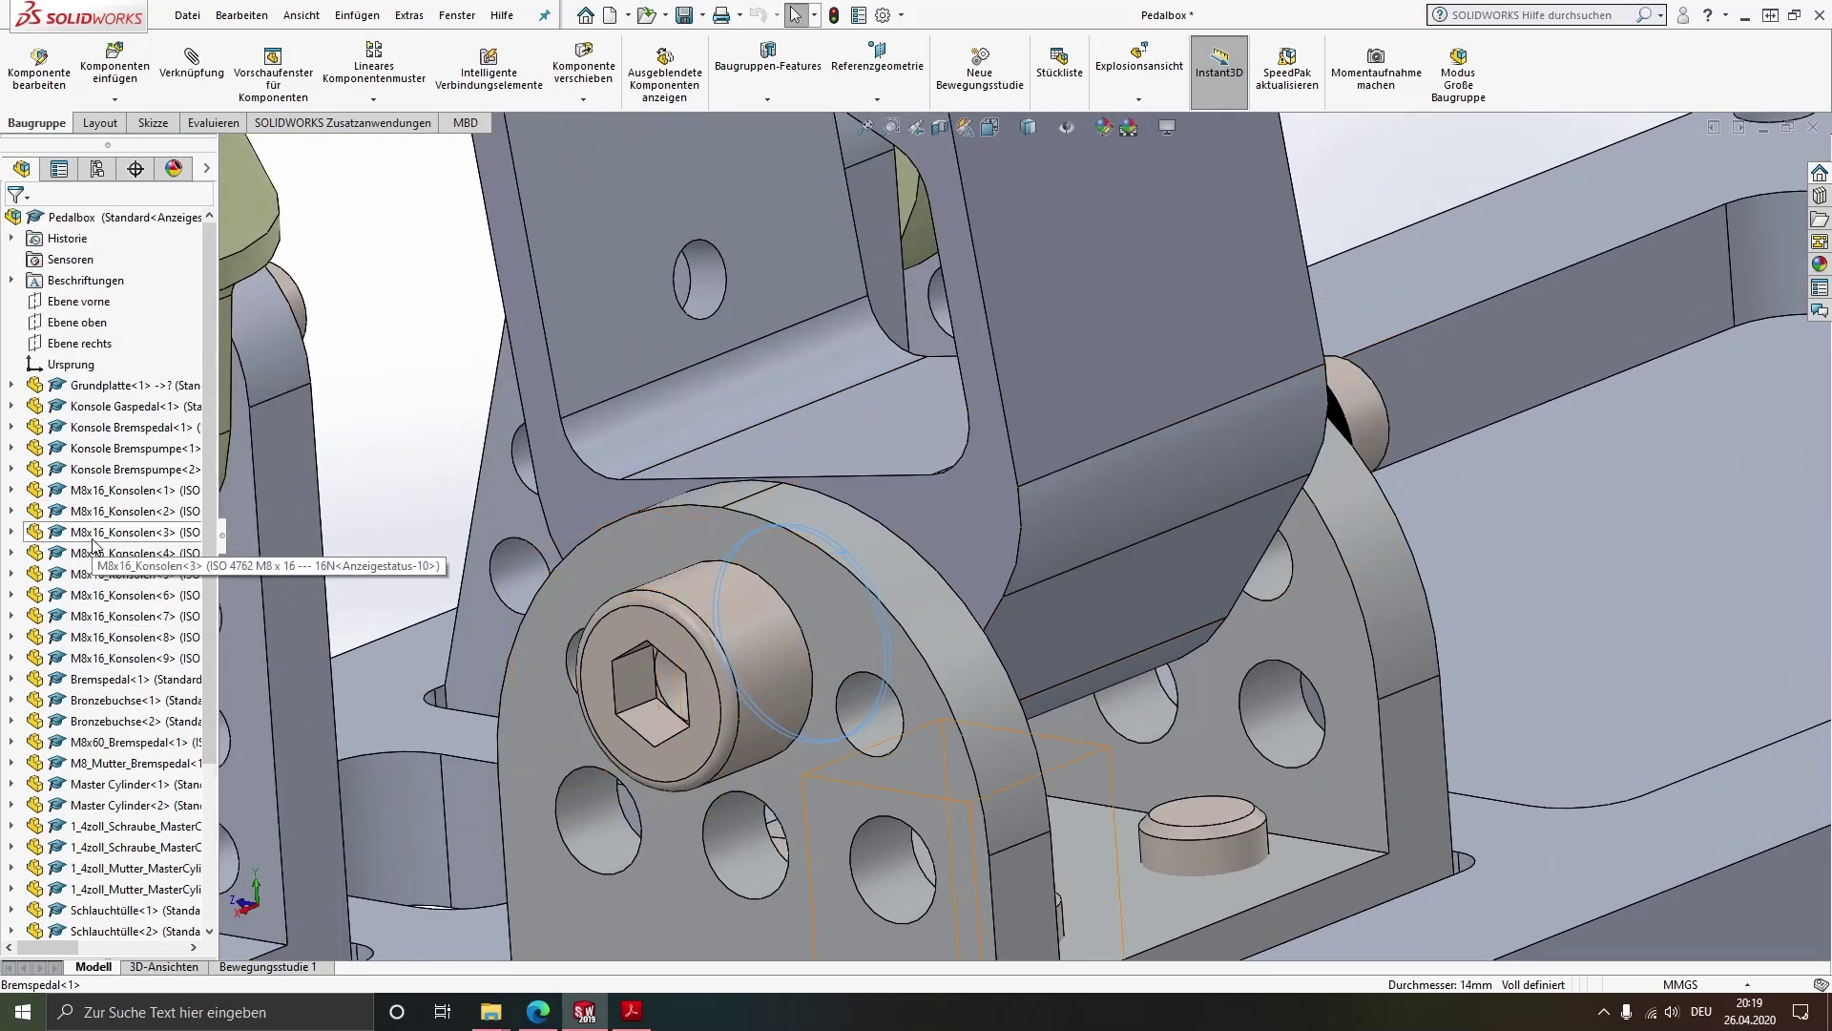
pyautogui.scroll(5, 1108, 416)
pyautogui.scroll(3, 1107, 416)
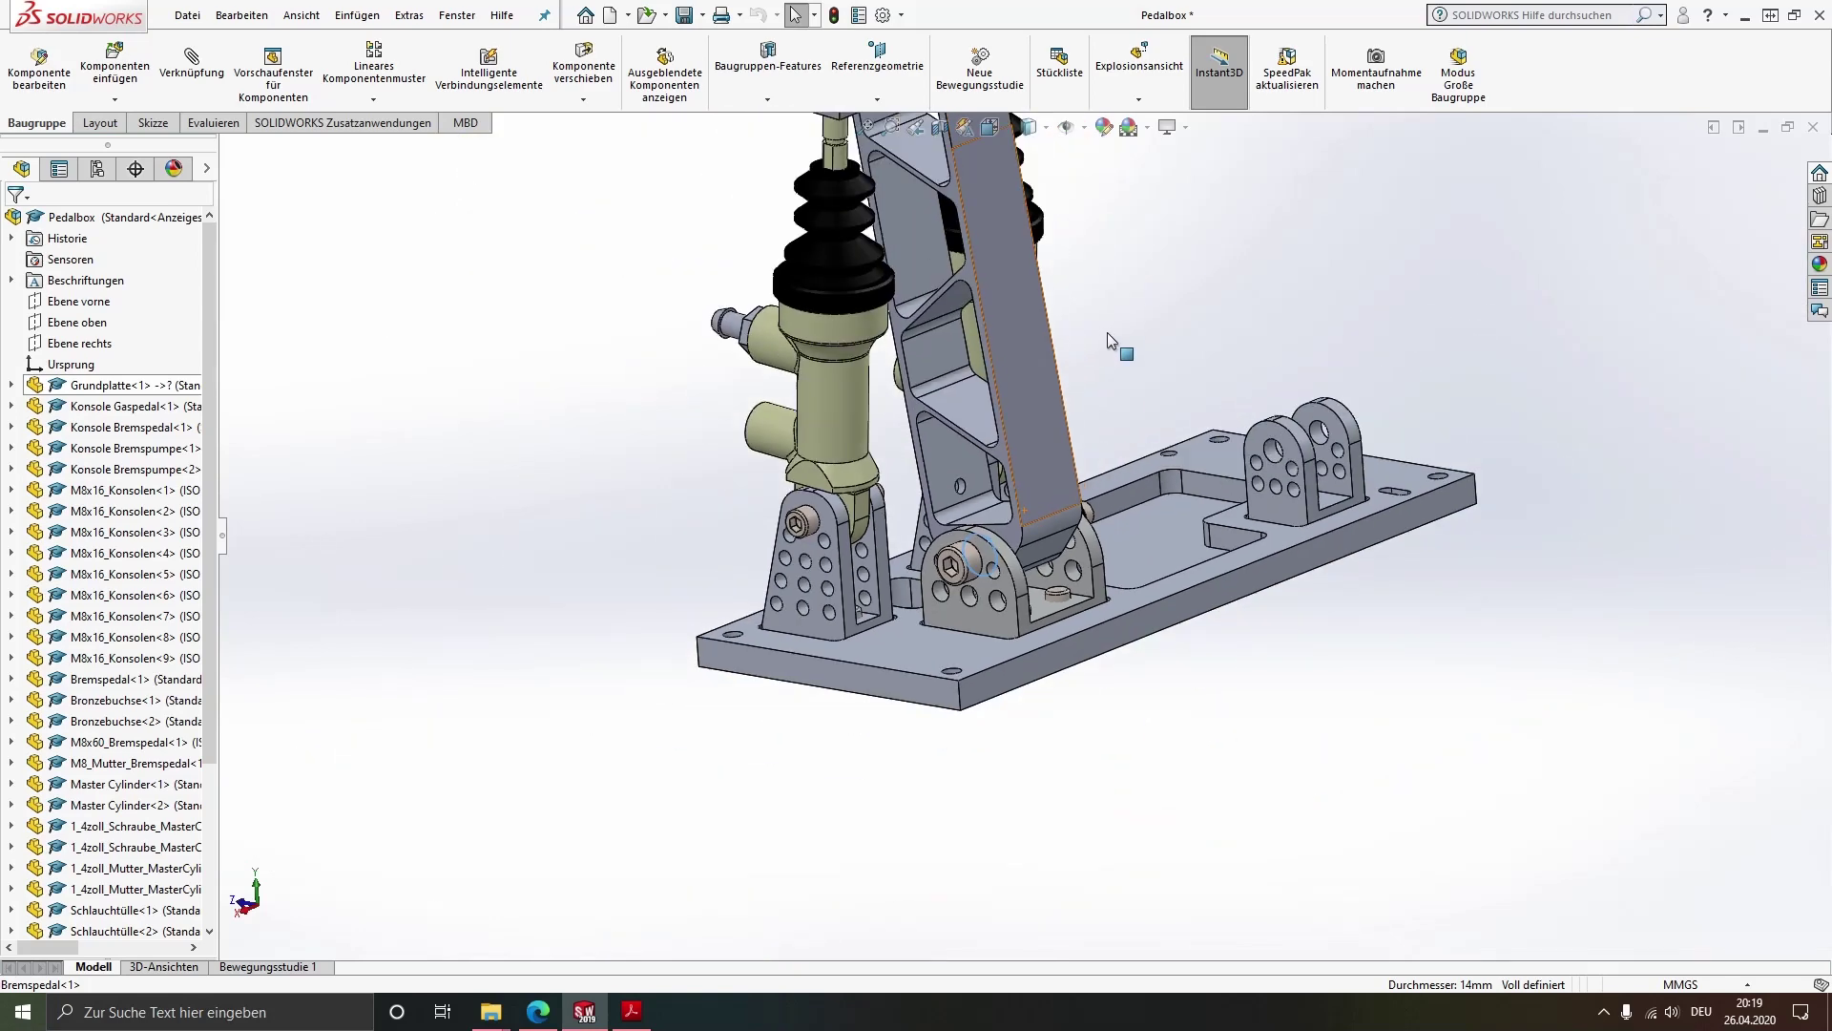
pyautogui.scroll(3, 1176, 329)
pyautogui.scroll(-3, 1212, 431)
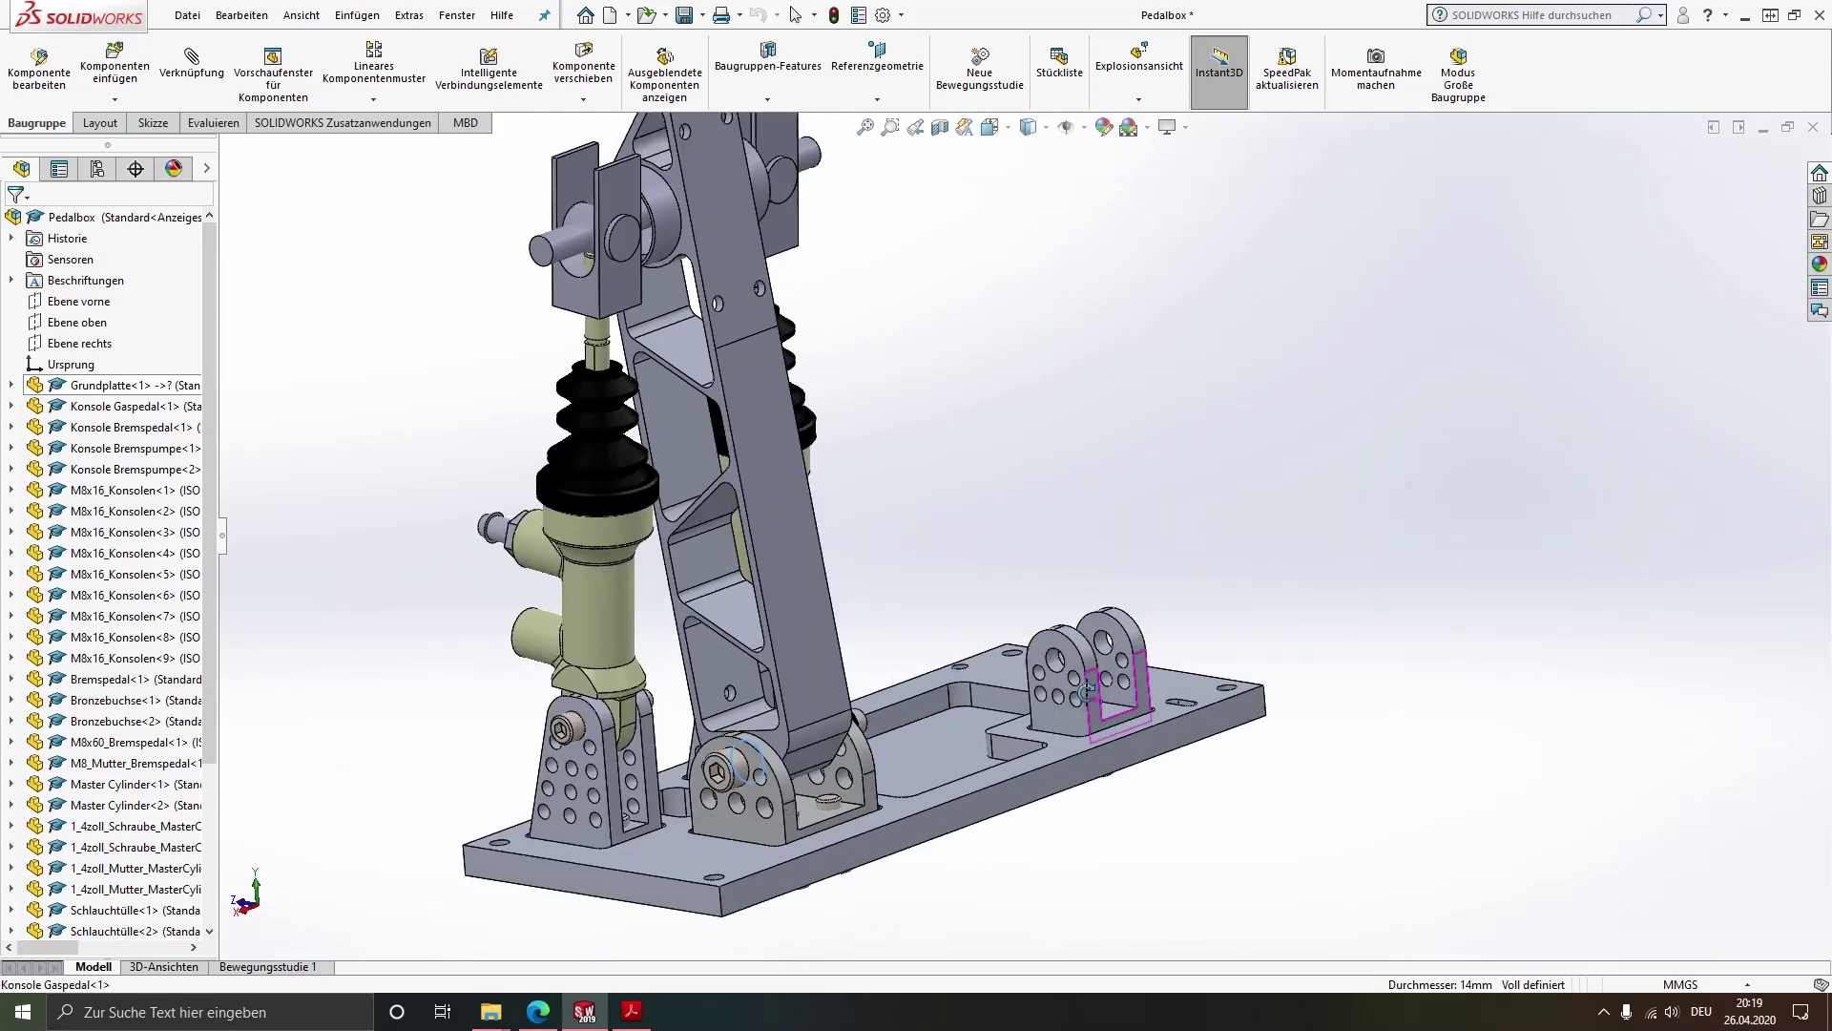
pyautogui.moveTo(1212, 431); pyautogui.dragTo(282, 133, button='middle')
# Insert the Gaspedal part and place it beside the gas pedal console
pyautogui.click(92, 56)
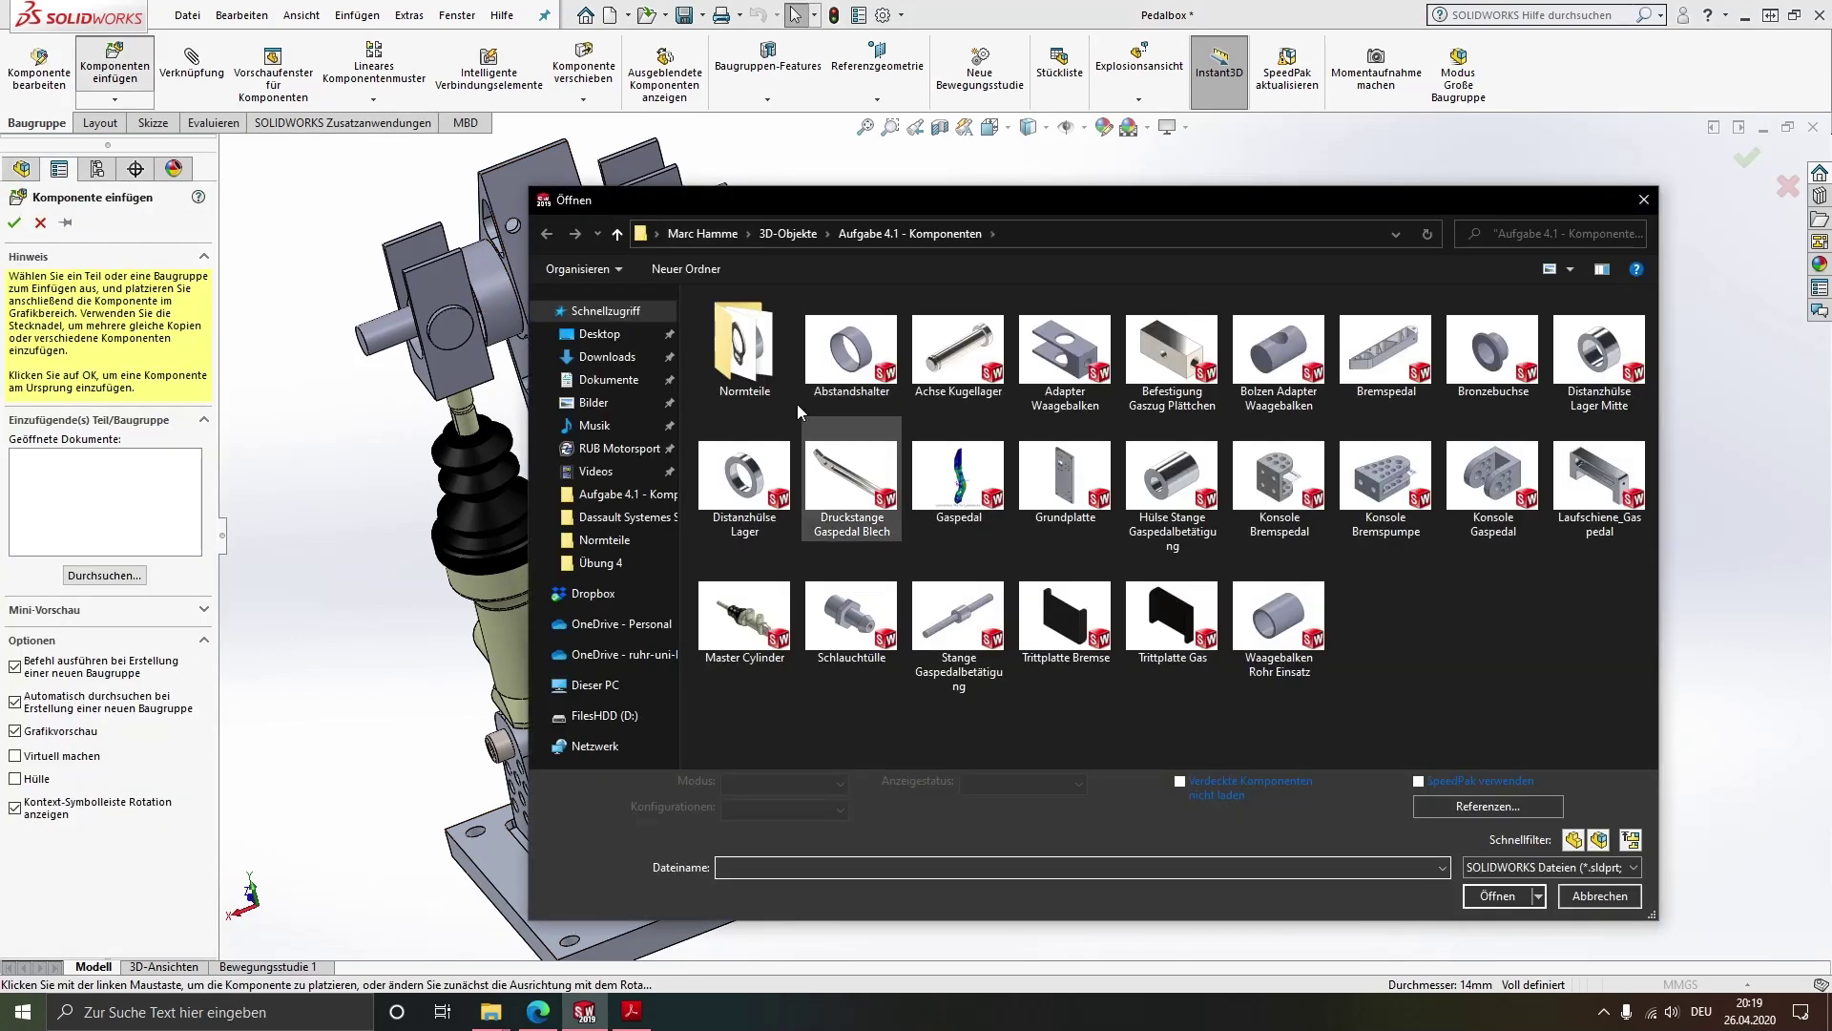
pyautogui.doubleClick(961, 515)
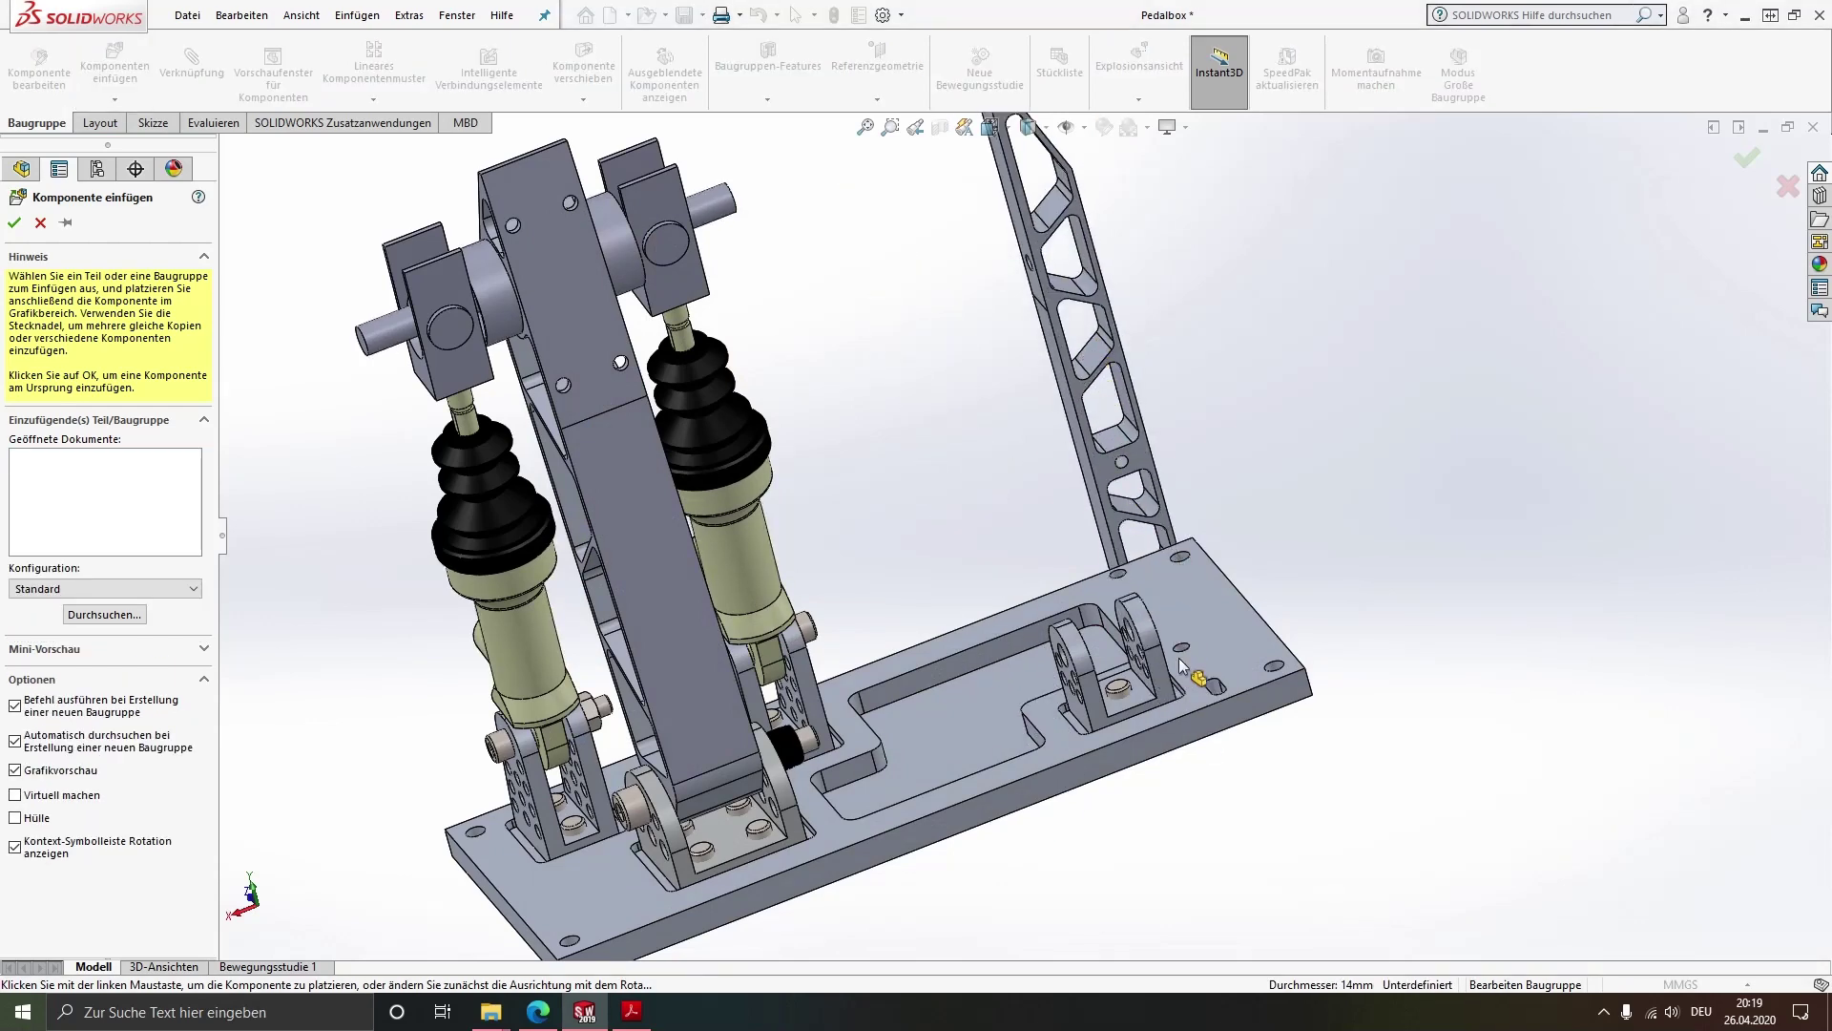
pyautogui.click(1173, 592)
pyautogui.scroll(-3, 1171, 593)
pyautogui.moveTo(1171, 592)
pyautogui.mouseDown(button='middle')
pyautogui.moveTo(1104, 591)
pyautogui.moveTo(1311, 674)
pyautogui.mouseUp(button='middle')
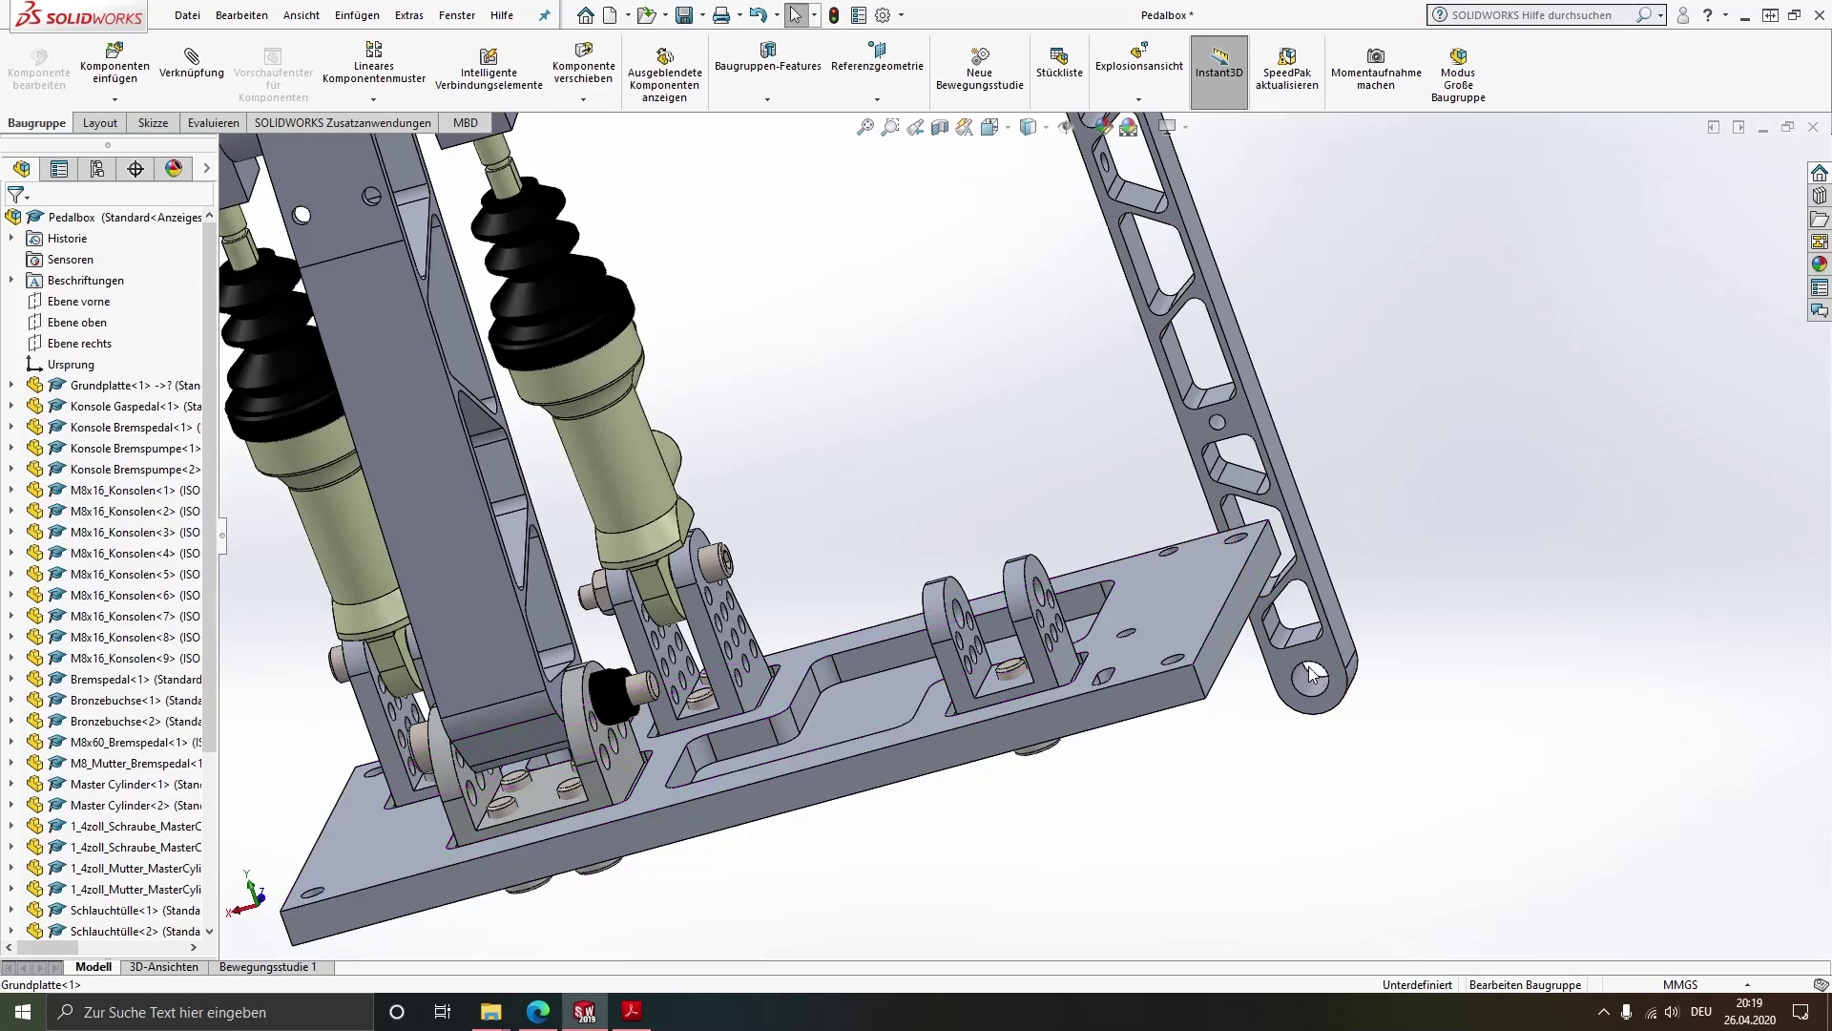
# Mate the gas pedal's pivot hole concentric with the console's hole
pyautogui.click(1315, 684)
pyautogui.scroll(-2, 1103, 616)
pyautogui.scroll(-3, 1103, 617)
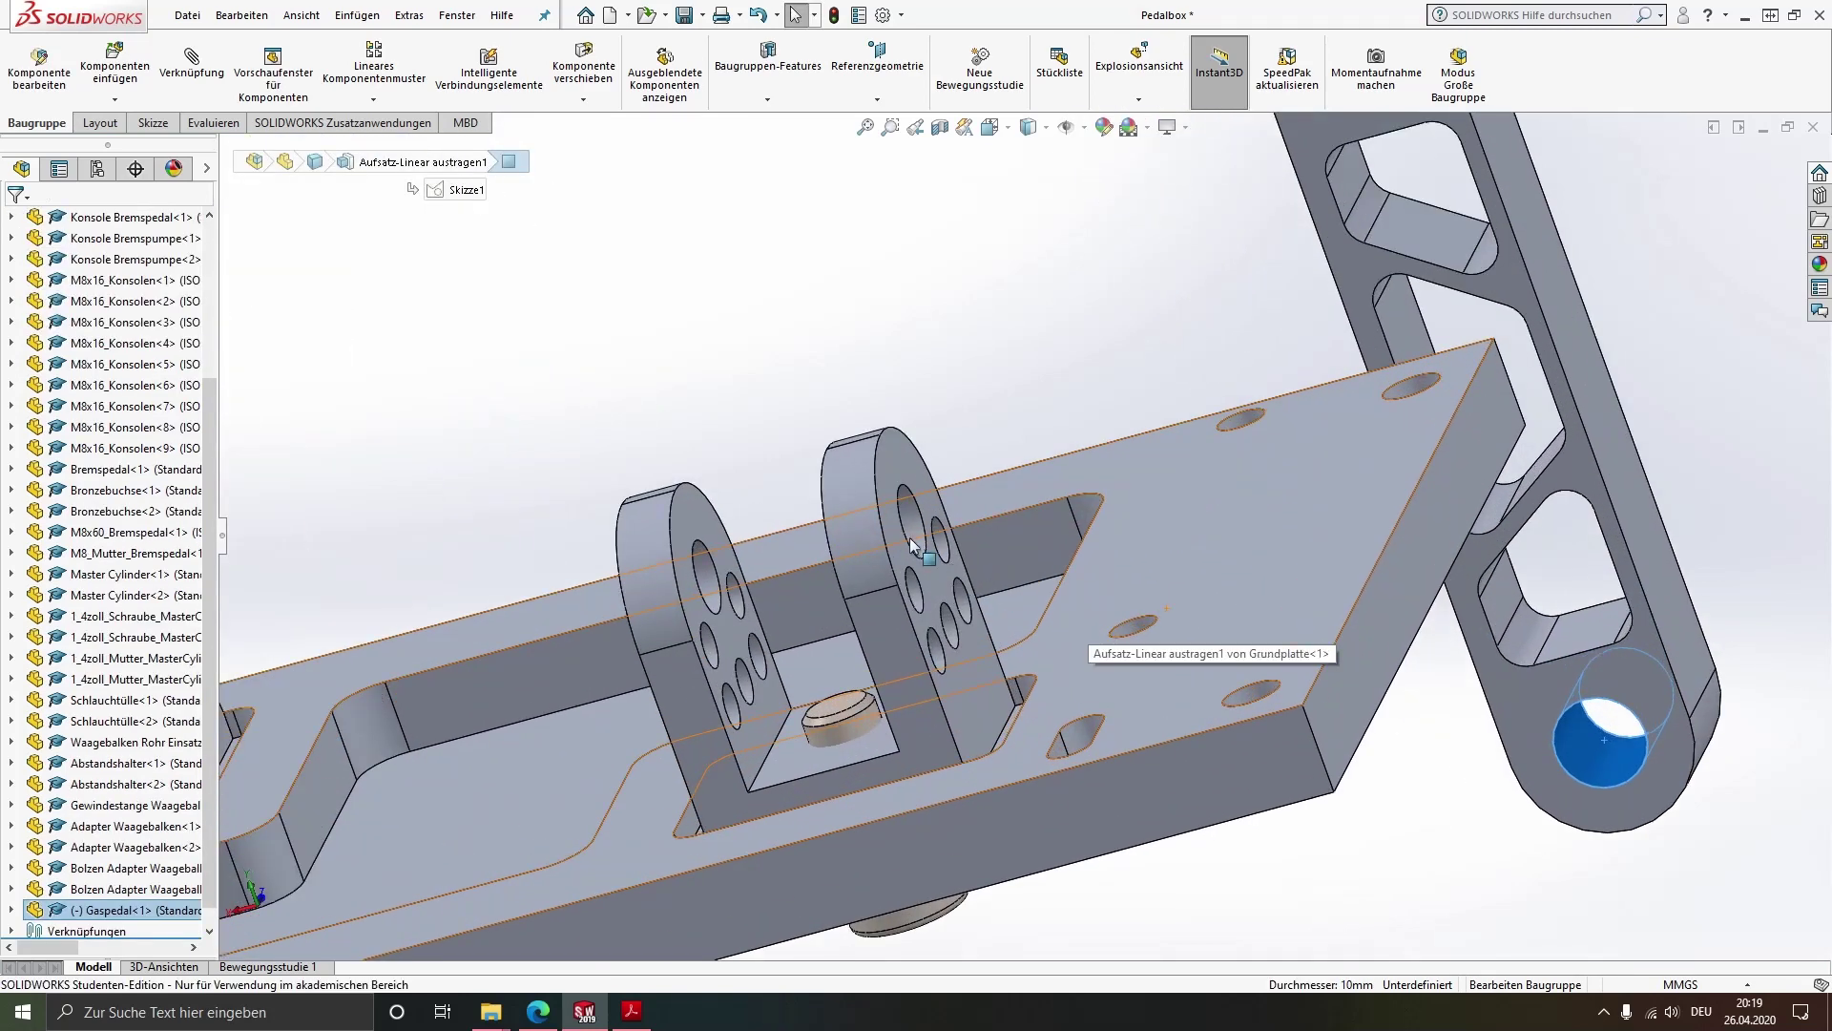
pyautogui.keyDown('ctrl'); pyautogui.click(911, 515); pyautogui.keyUp('ctrl')
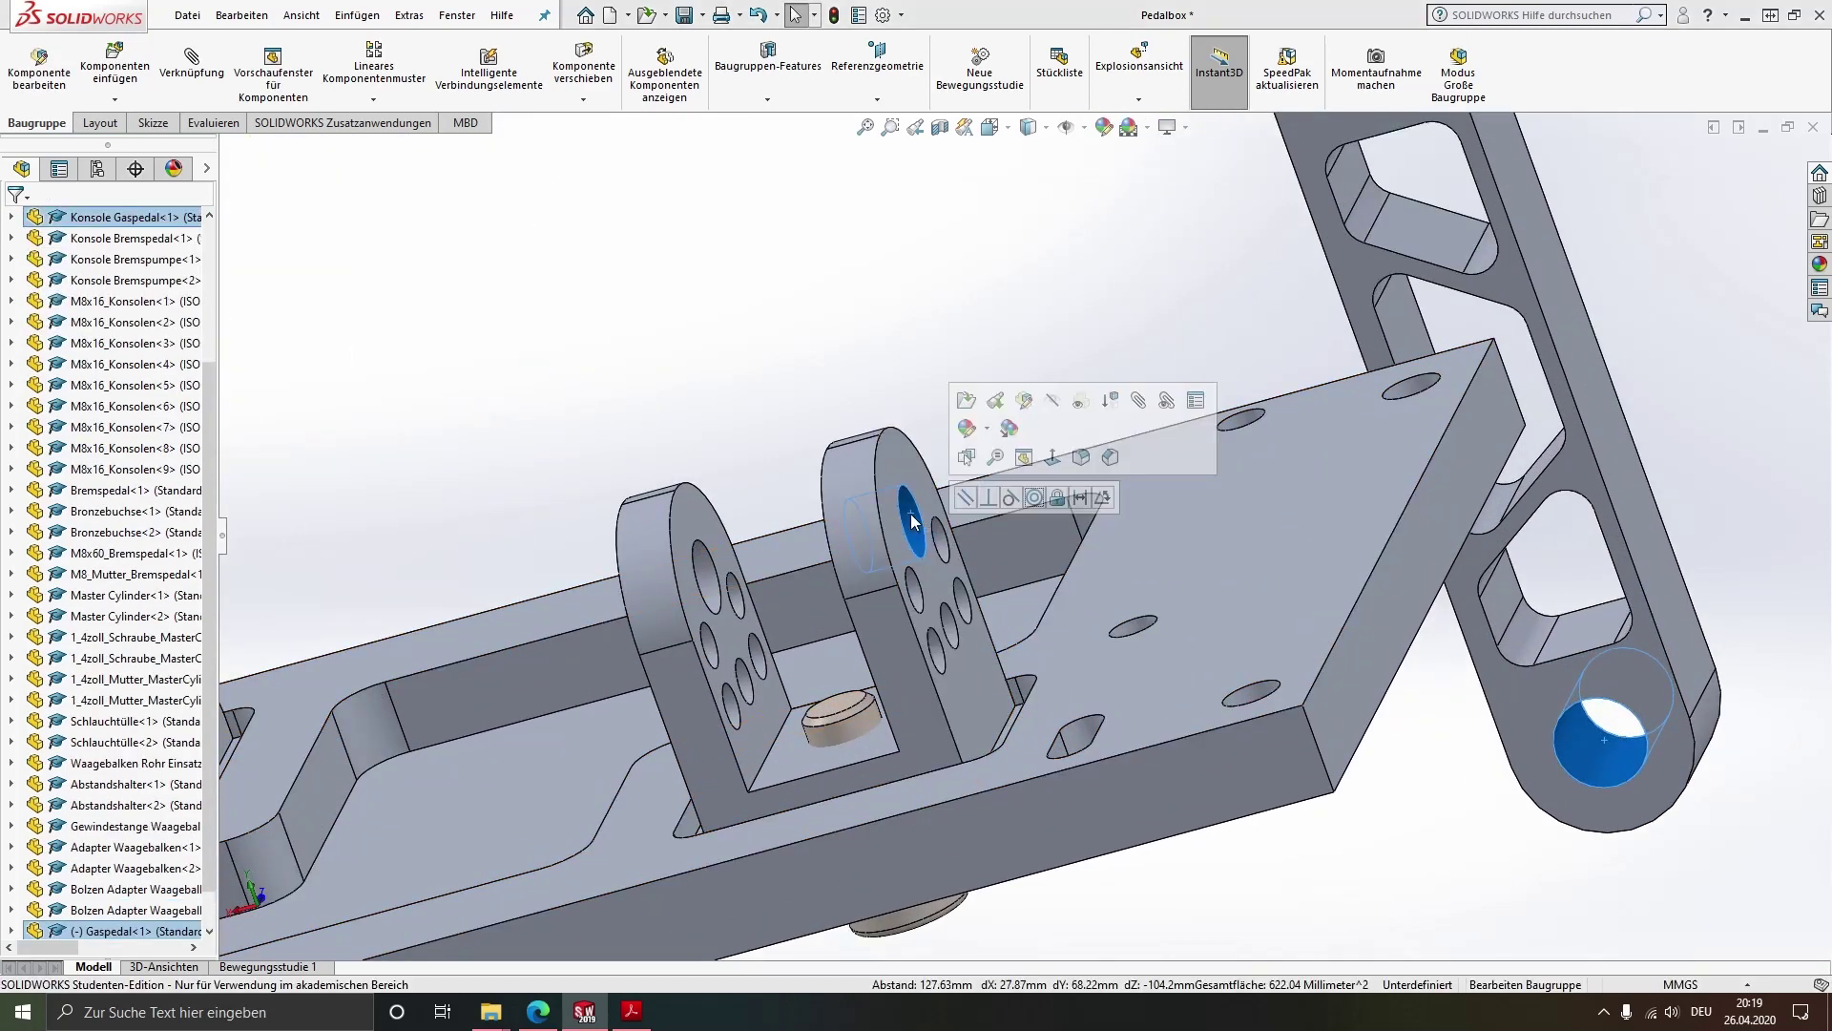
pyautogui.click(1033, 497)
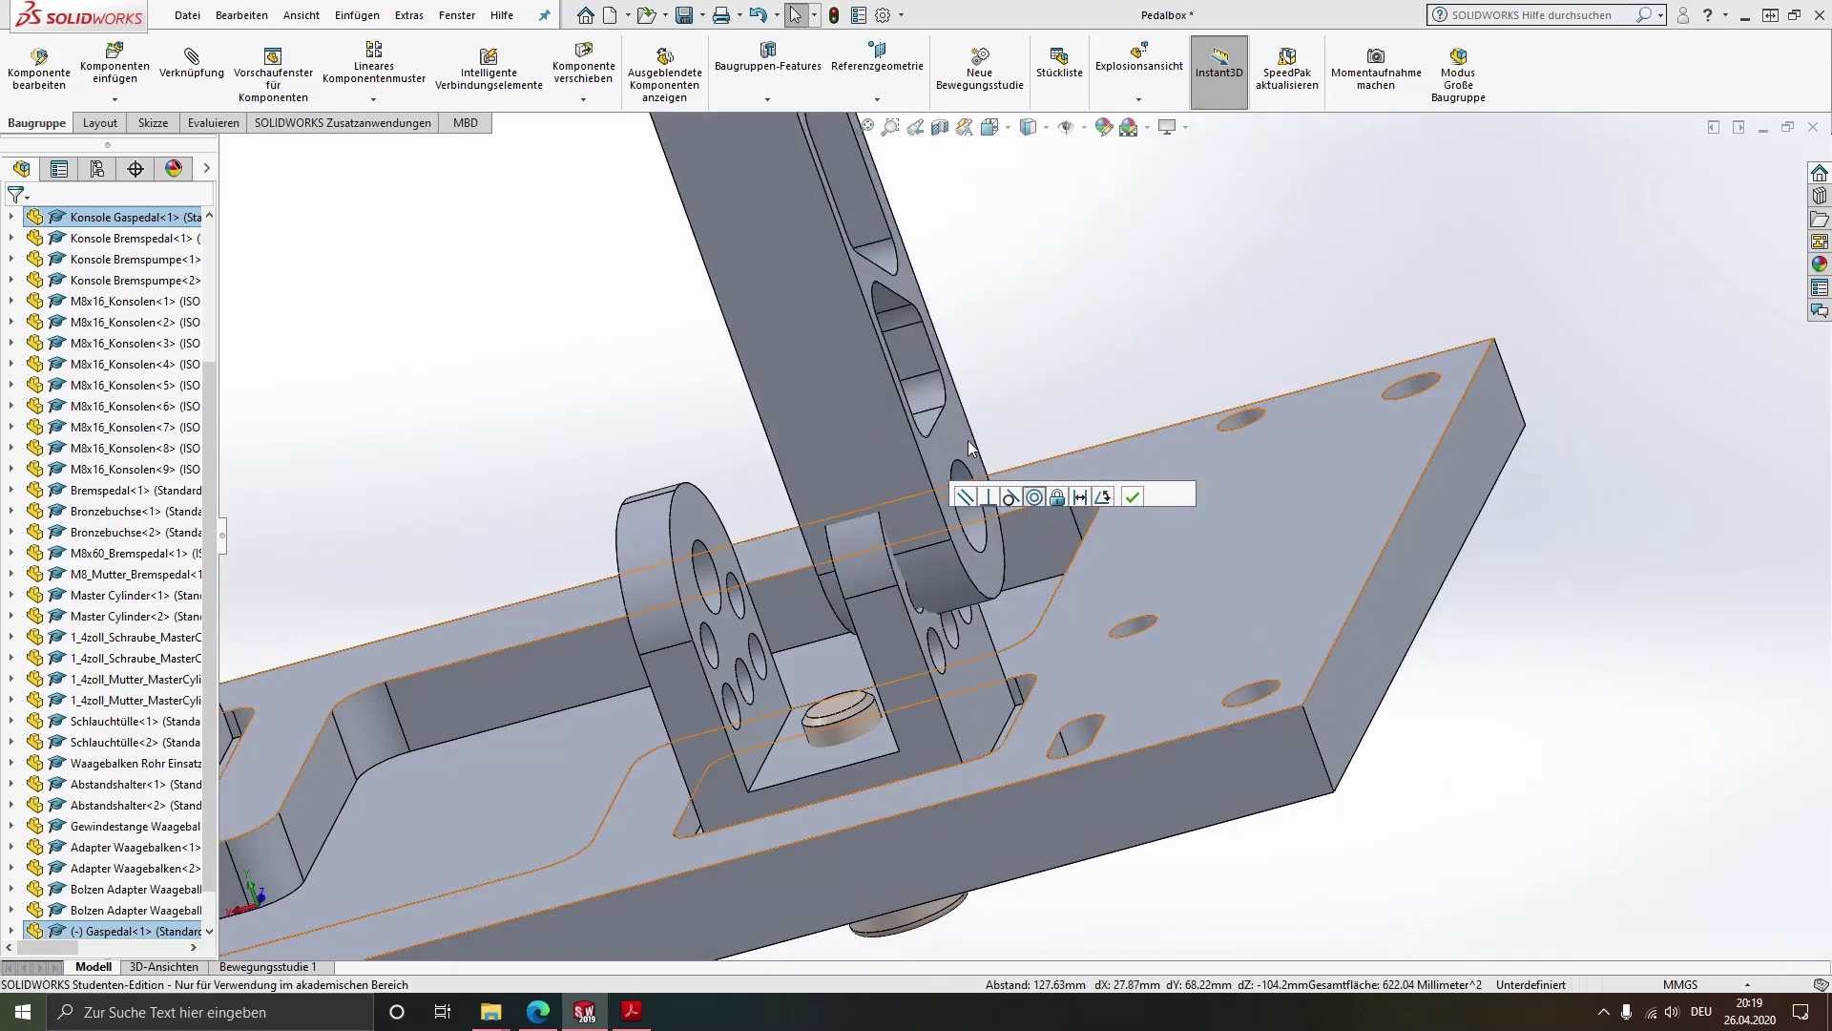
# Edit mate Konzentrisch43 to flip its alignment so the pedal sits at the console brackets
pyautogui.scroll(3, 869, 284)
pyautogui.scroll(2, 868, 284)
pyautogui.scroll(2, 868, 284)
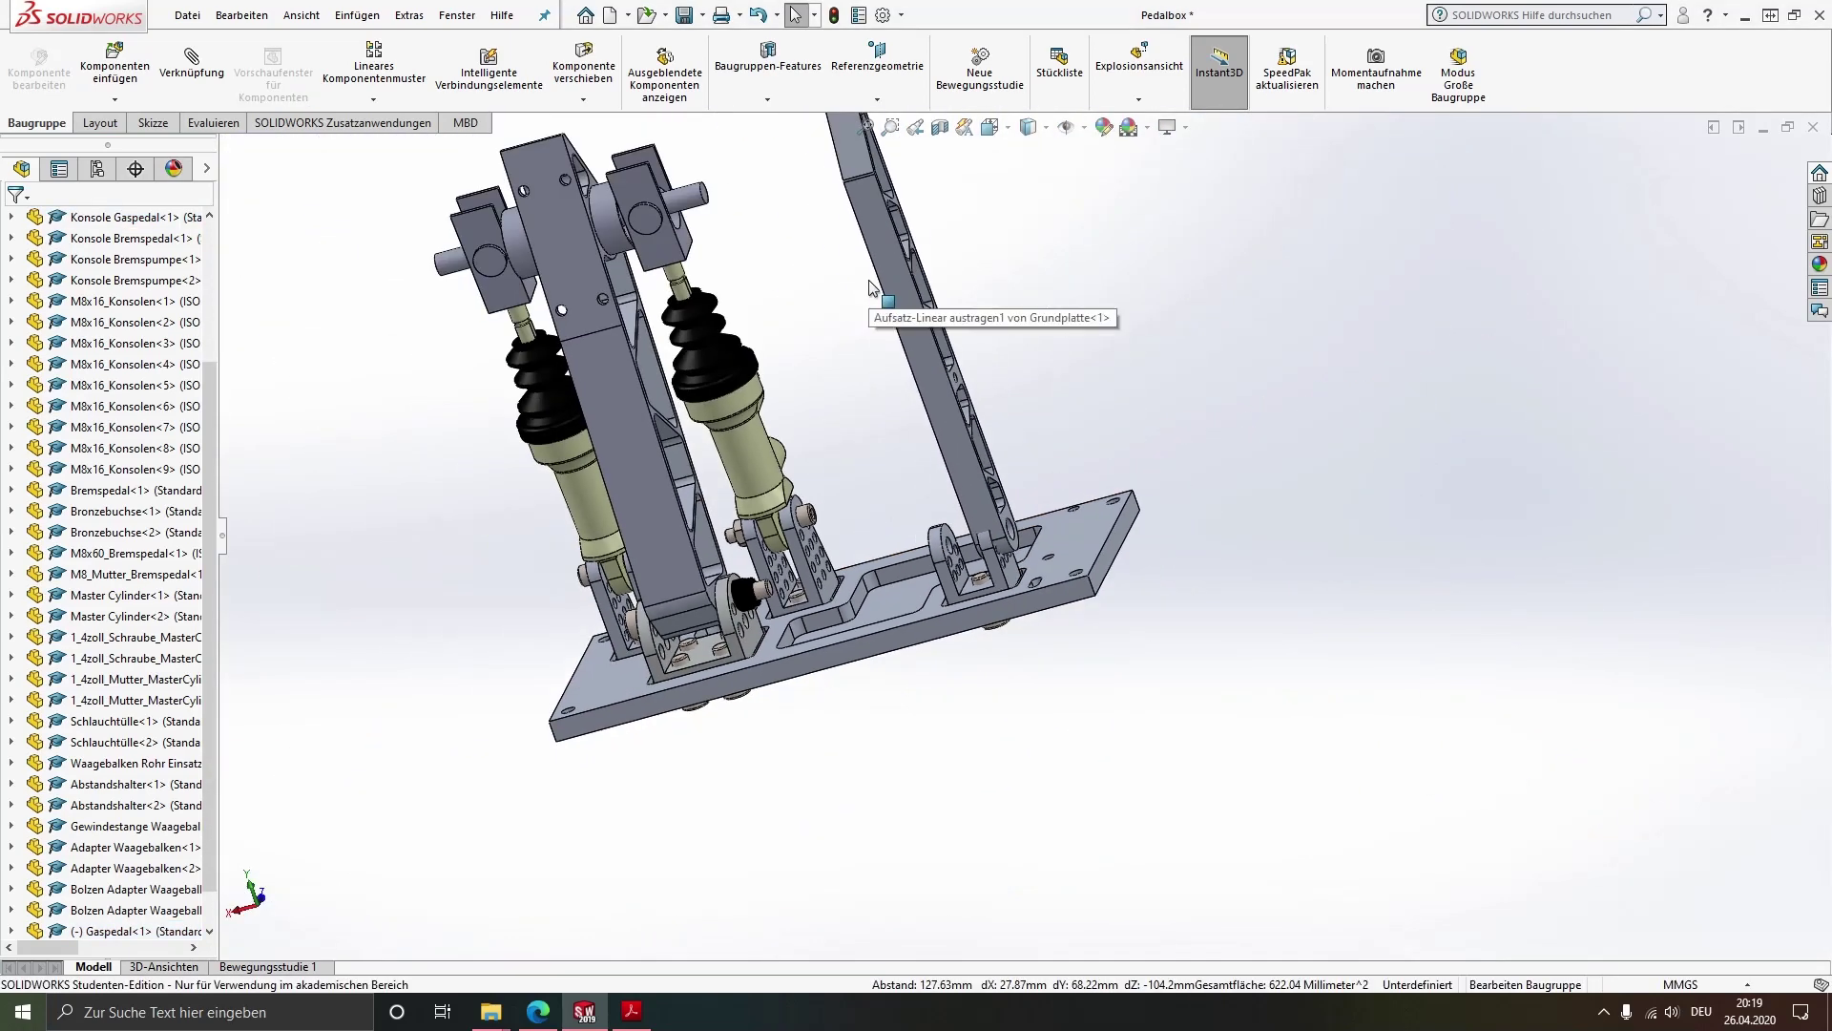
pyautogui.scroll(1, 900, 277)
pyautogui.hotkey('ctrl', '2')
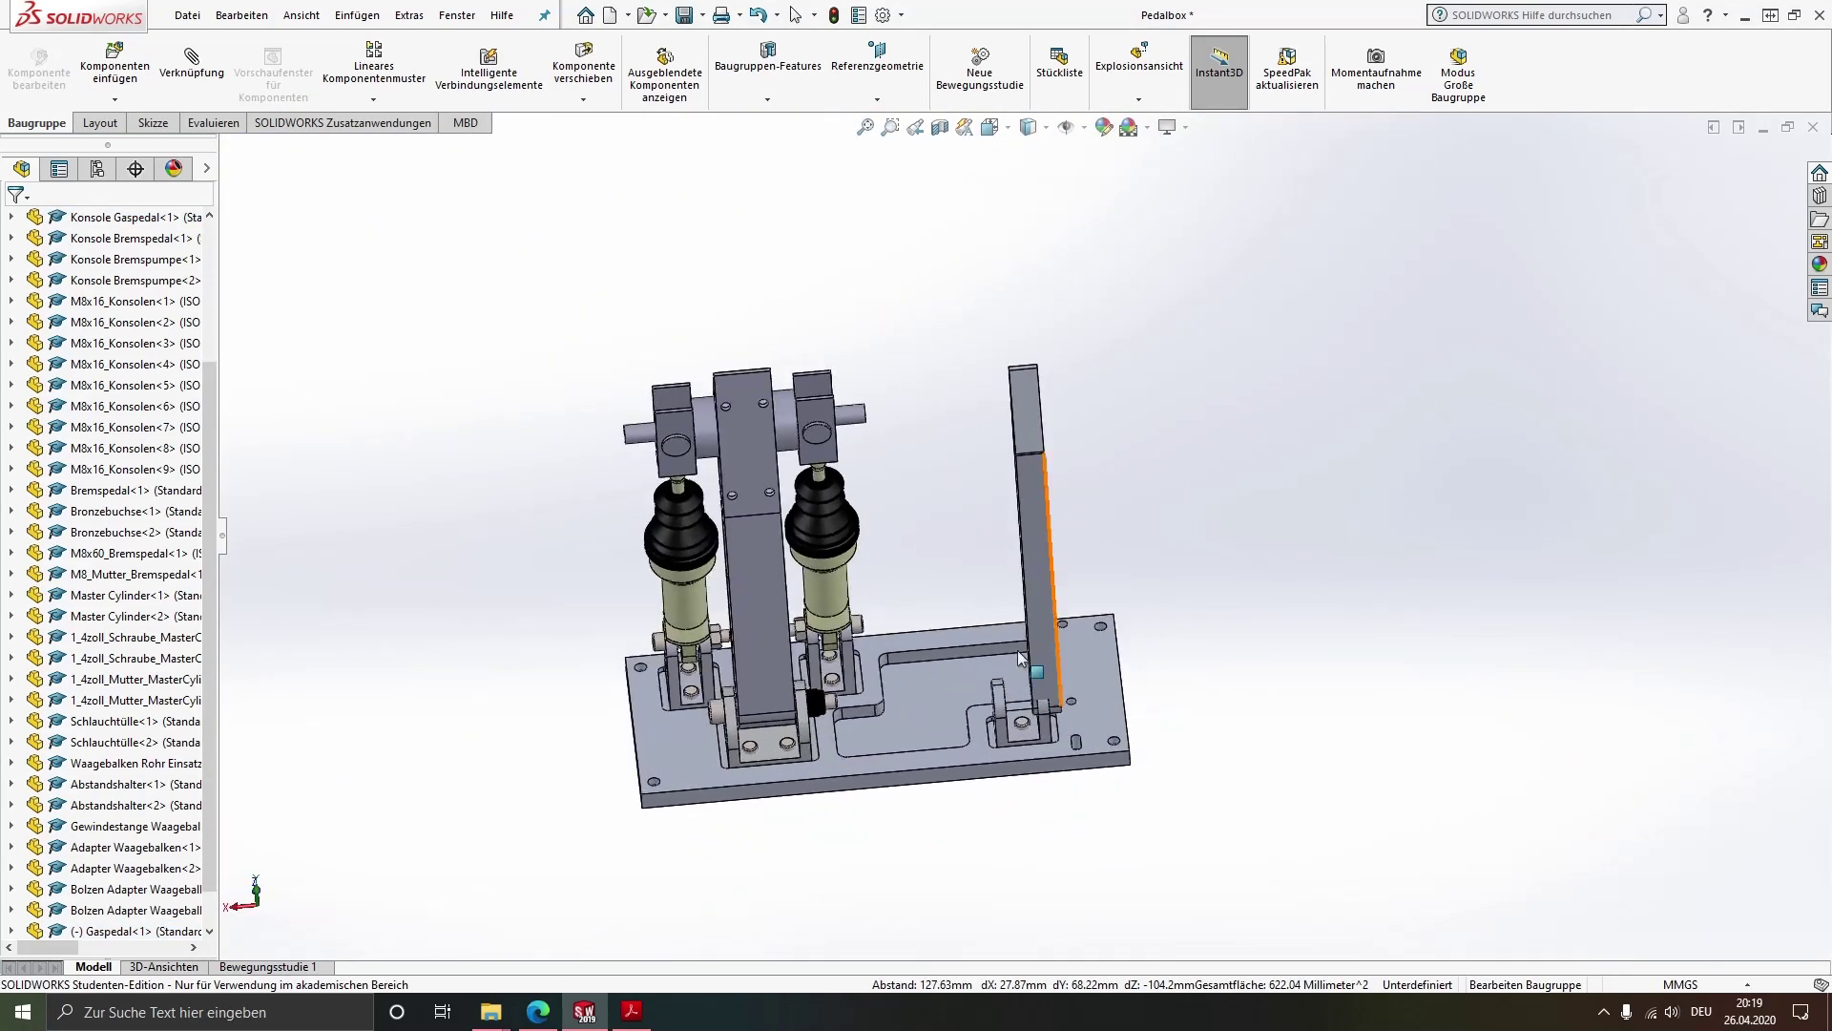
pyautogui.scroll(-1, 149, 735)
pyautogui.click(11, 888)
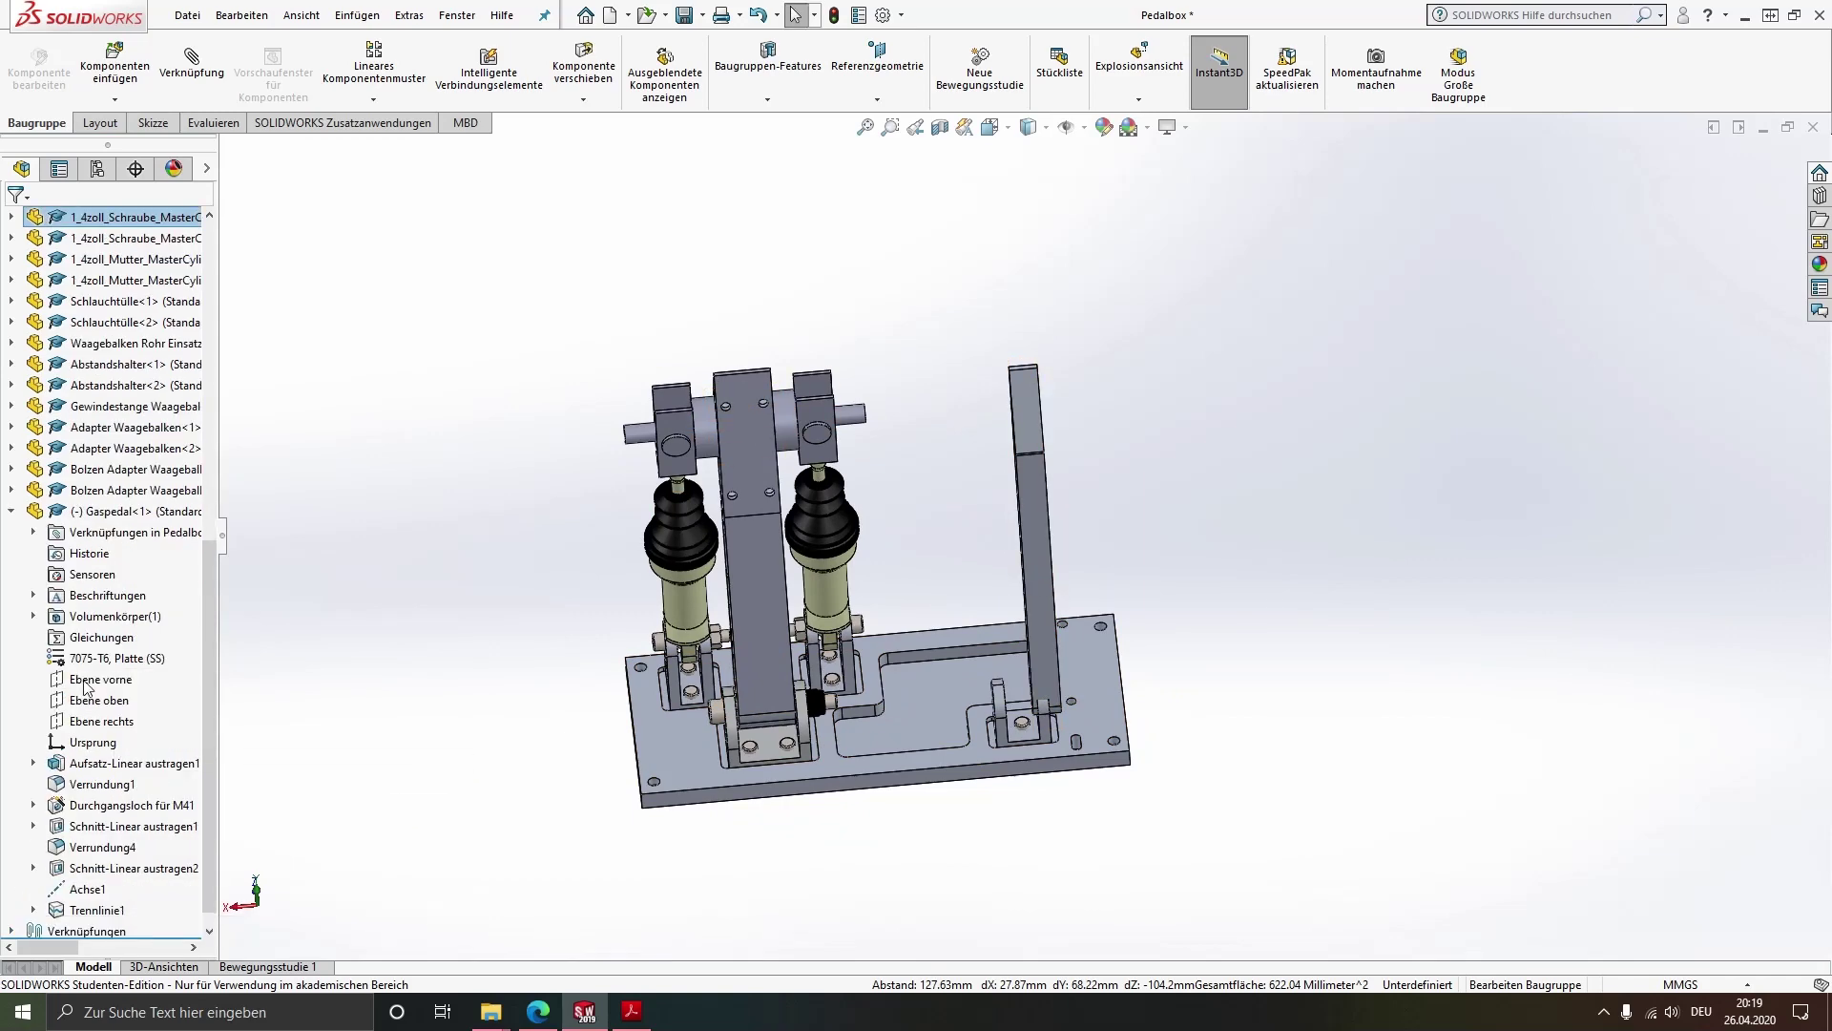
pyautogui.click(34, 532)
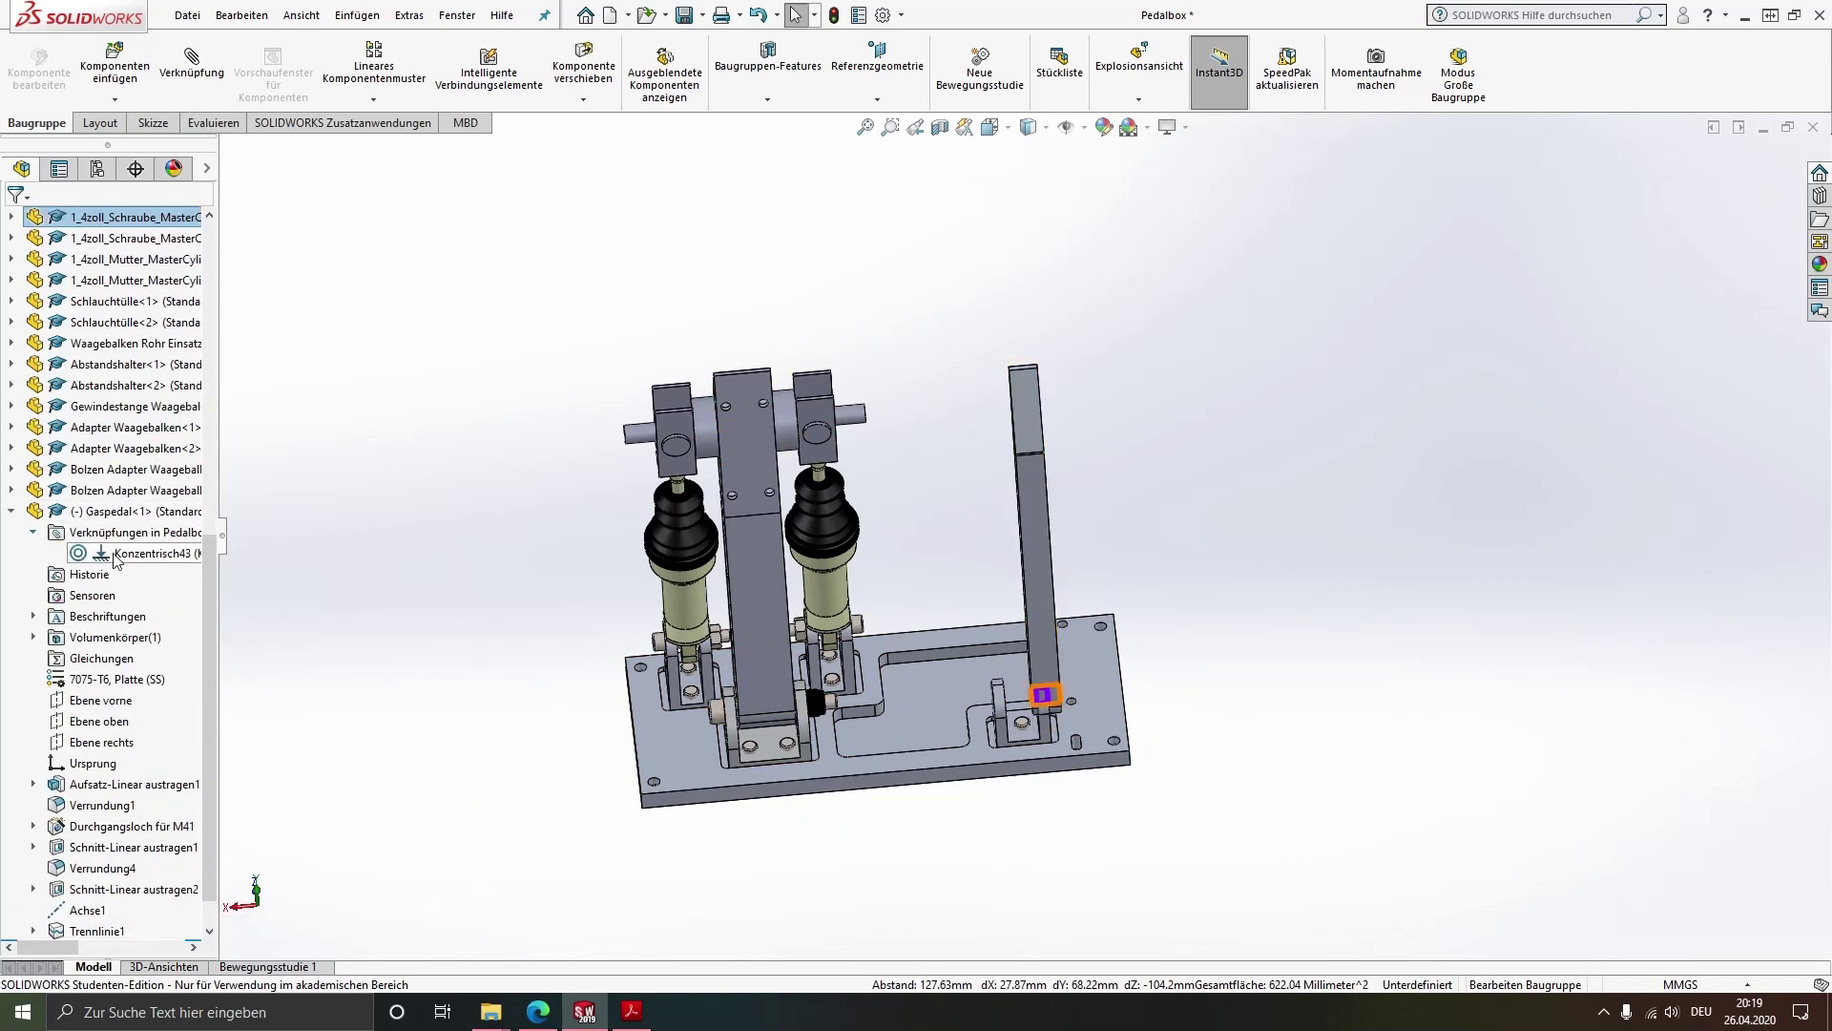
pyautogui.rightClick(115, 557)
pyautogui.press('Escape')
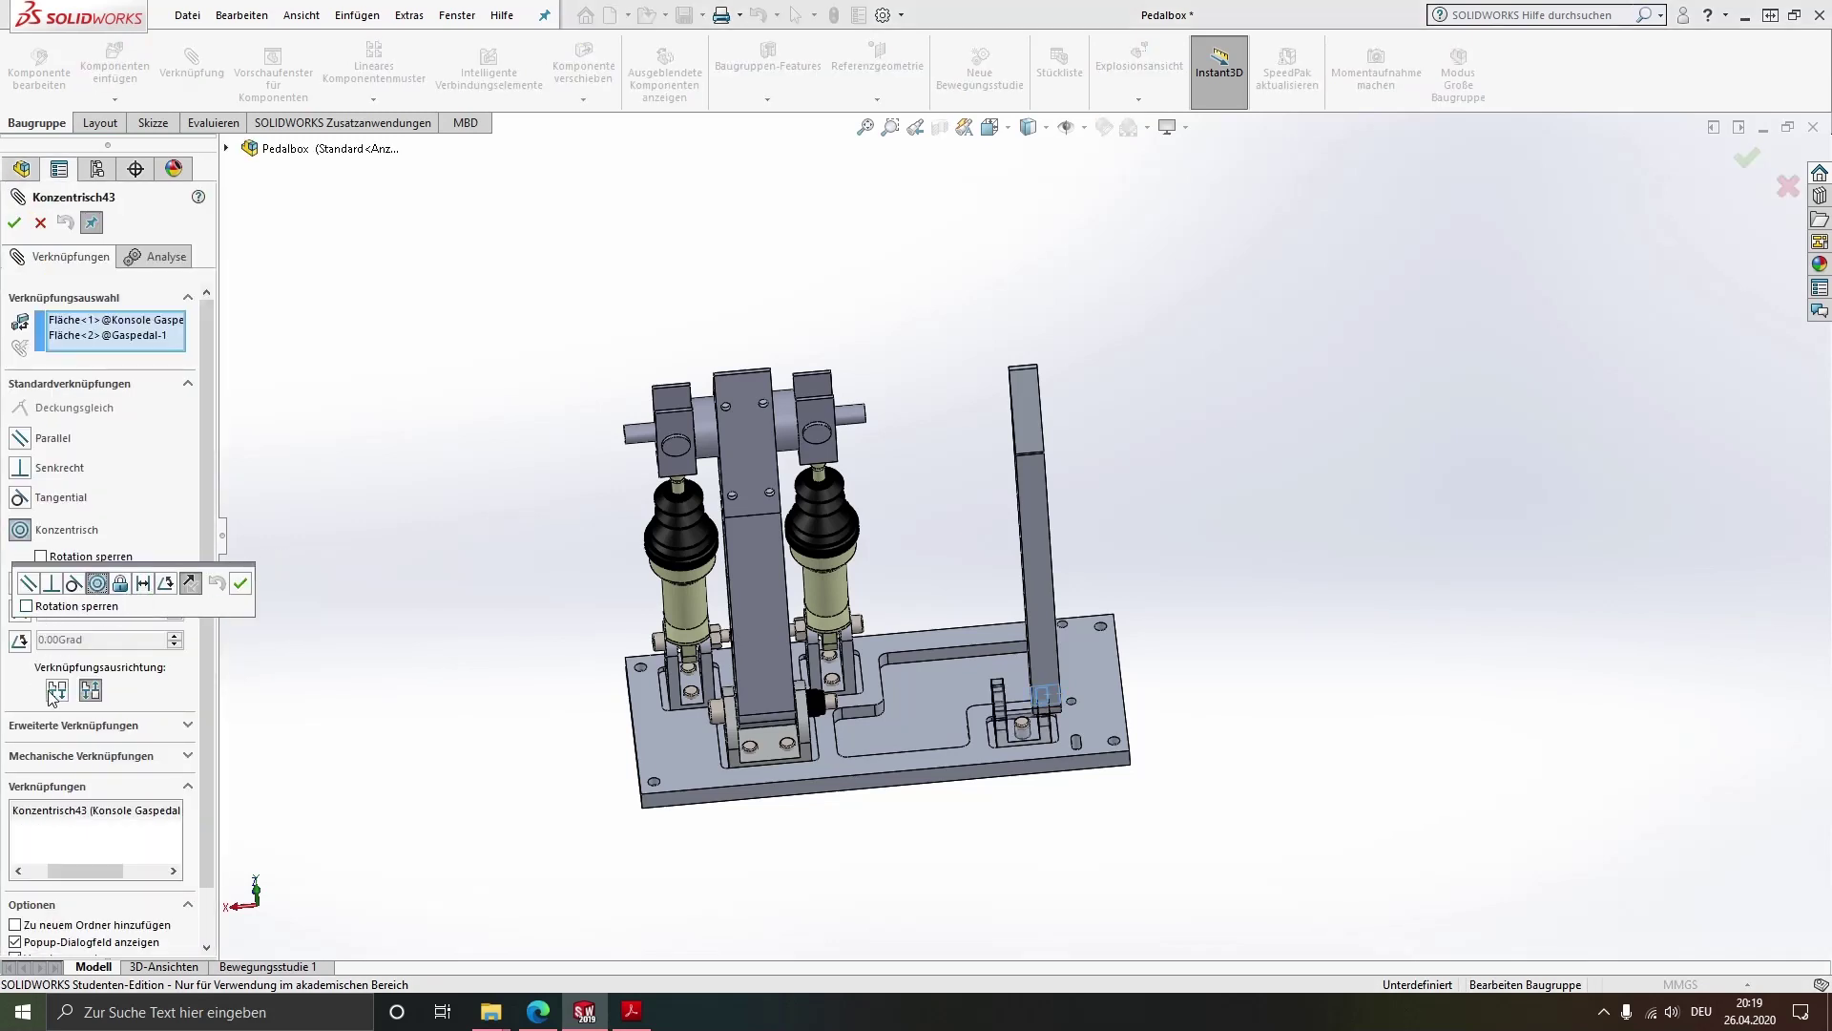
pyautogui.click(50, 692)
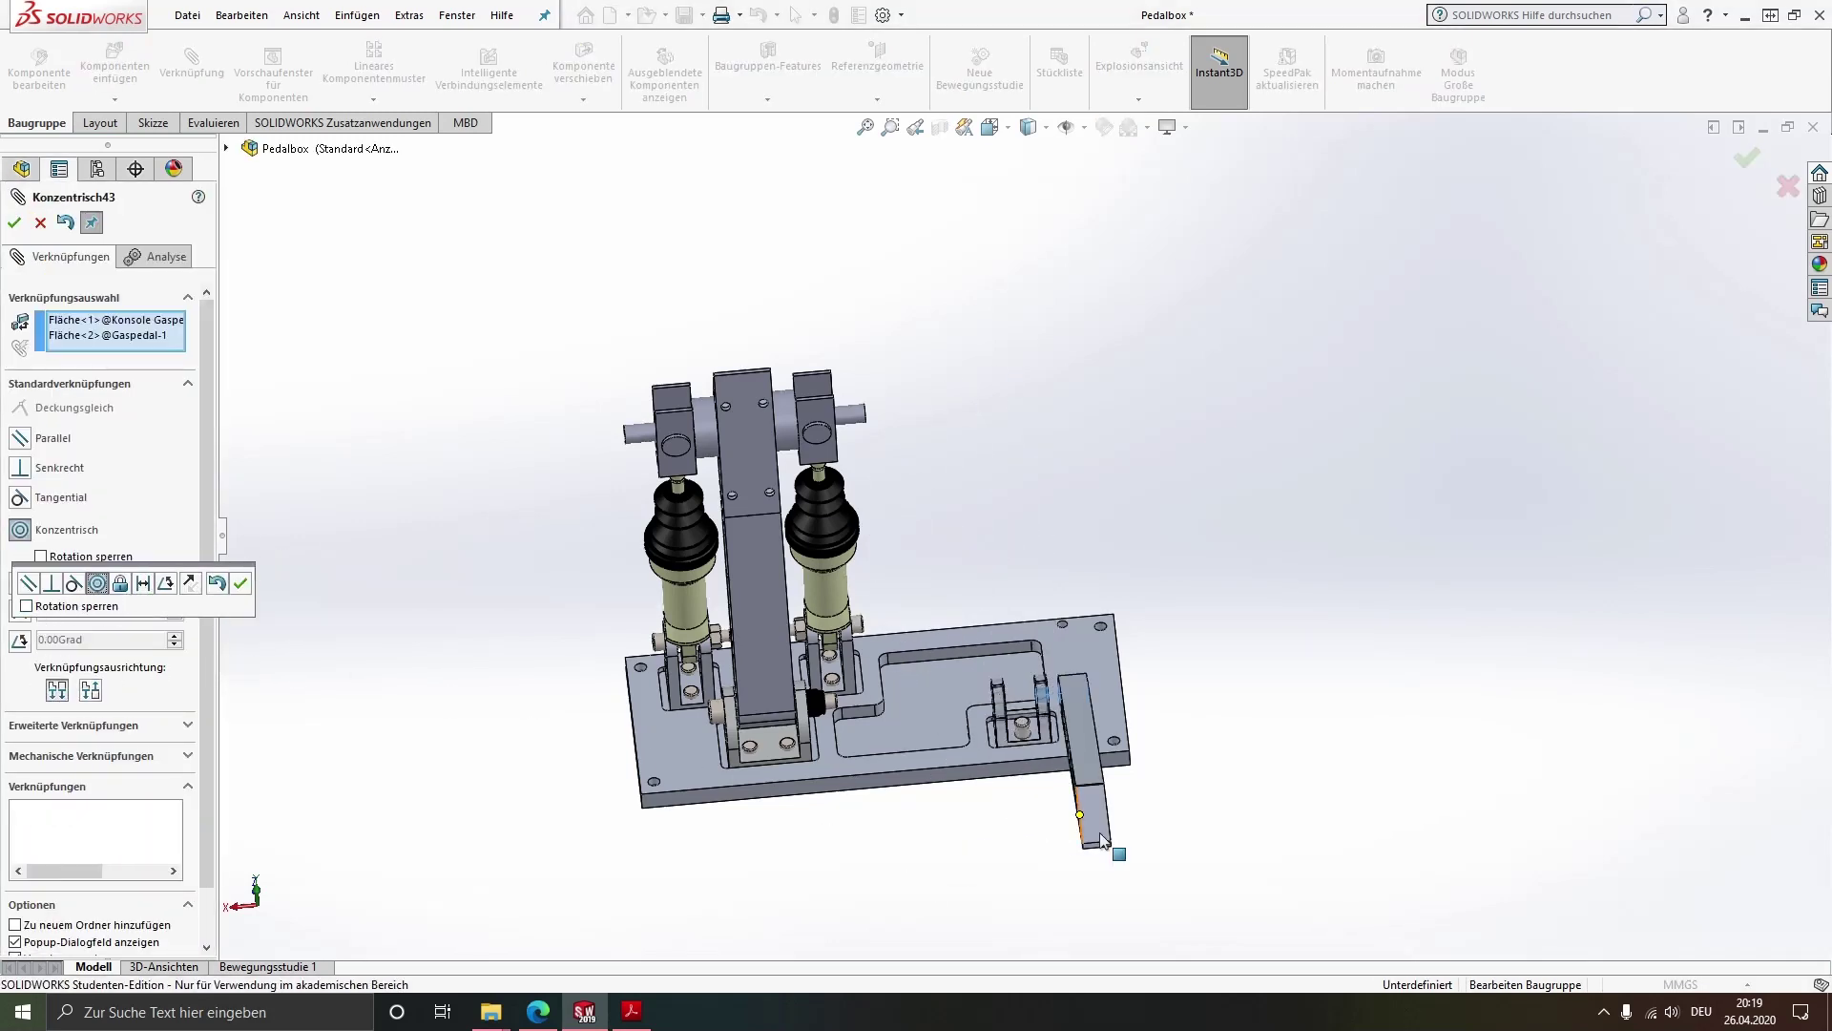
pyautogui.click(240, 582)
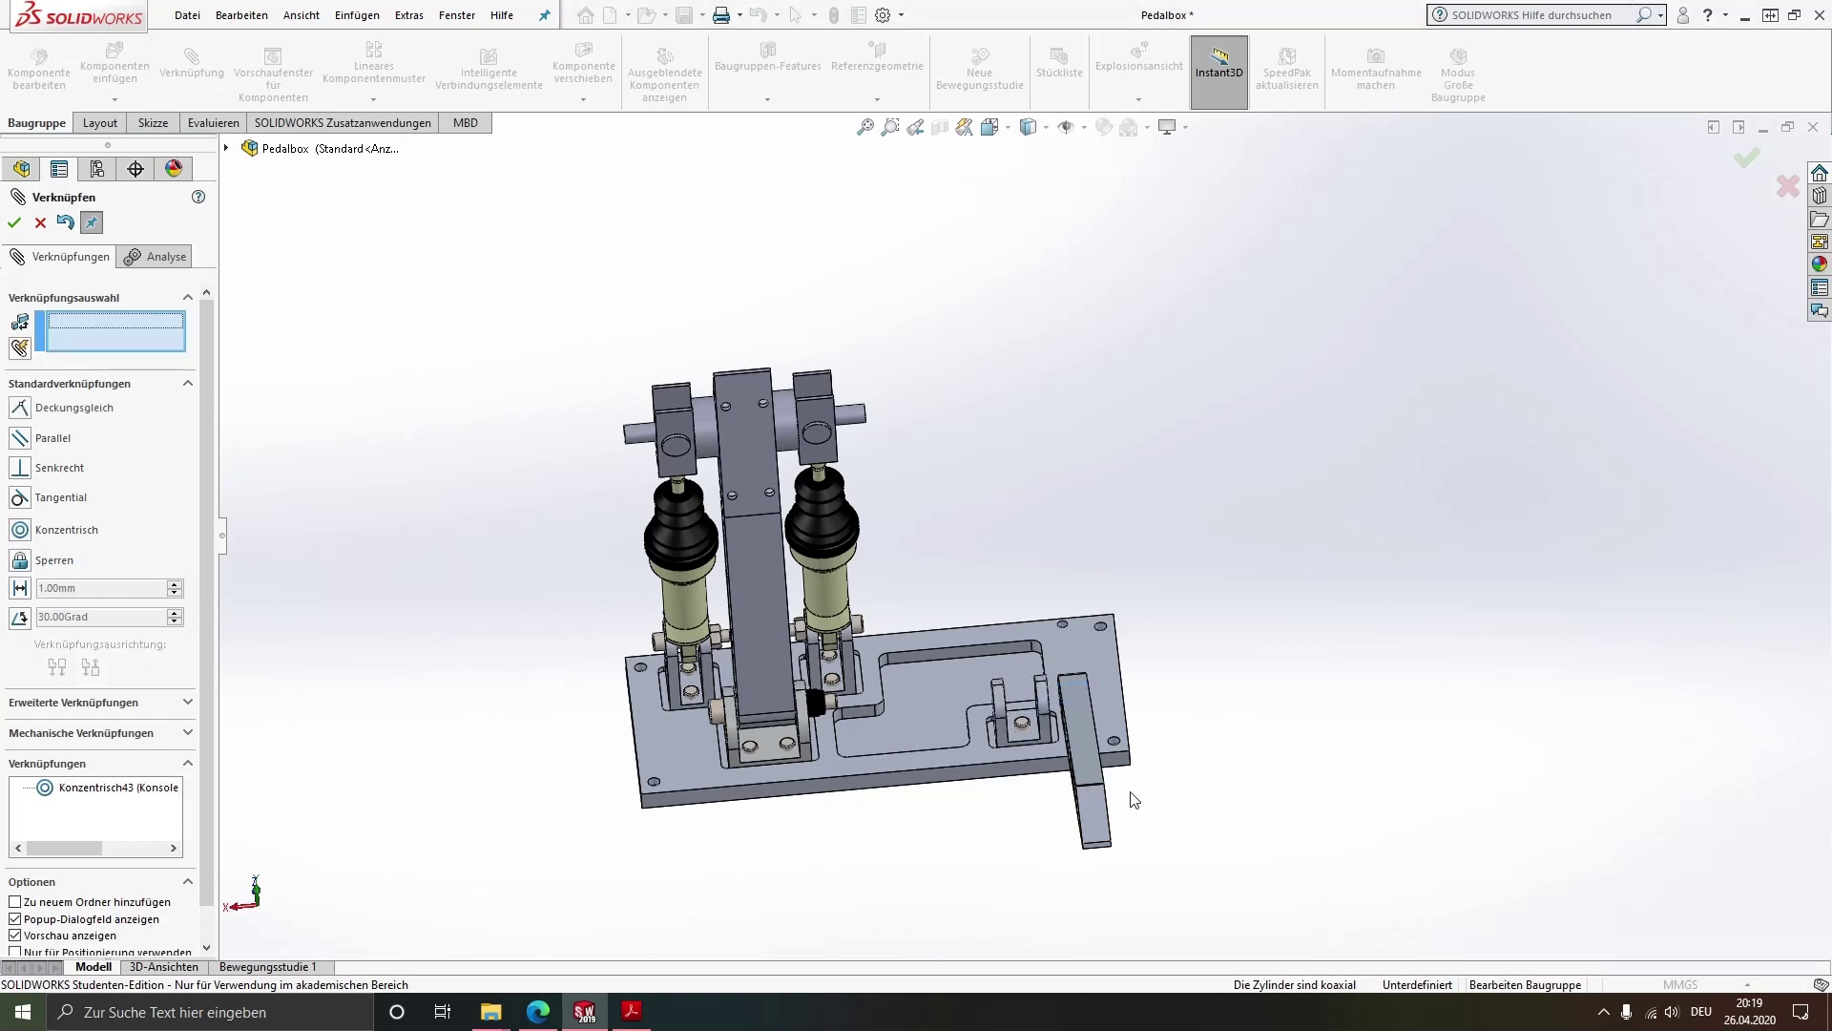
pyautogui.scroll(-3, 1040, 701)
pyautogui.moveTo(1041, 700)
pyautogui.mouseDown(button='middle')
pyautogui.moveTo(1090, 619)
pyautogui.moveTo(1092, 659)
pyautogui.mouseUp(button='middle')
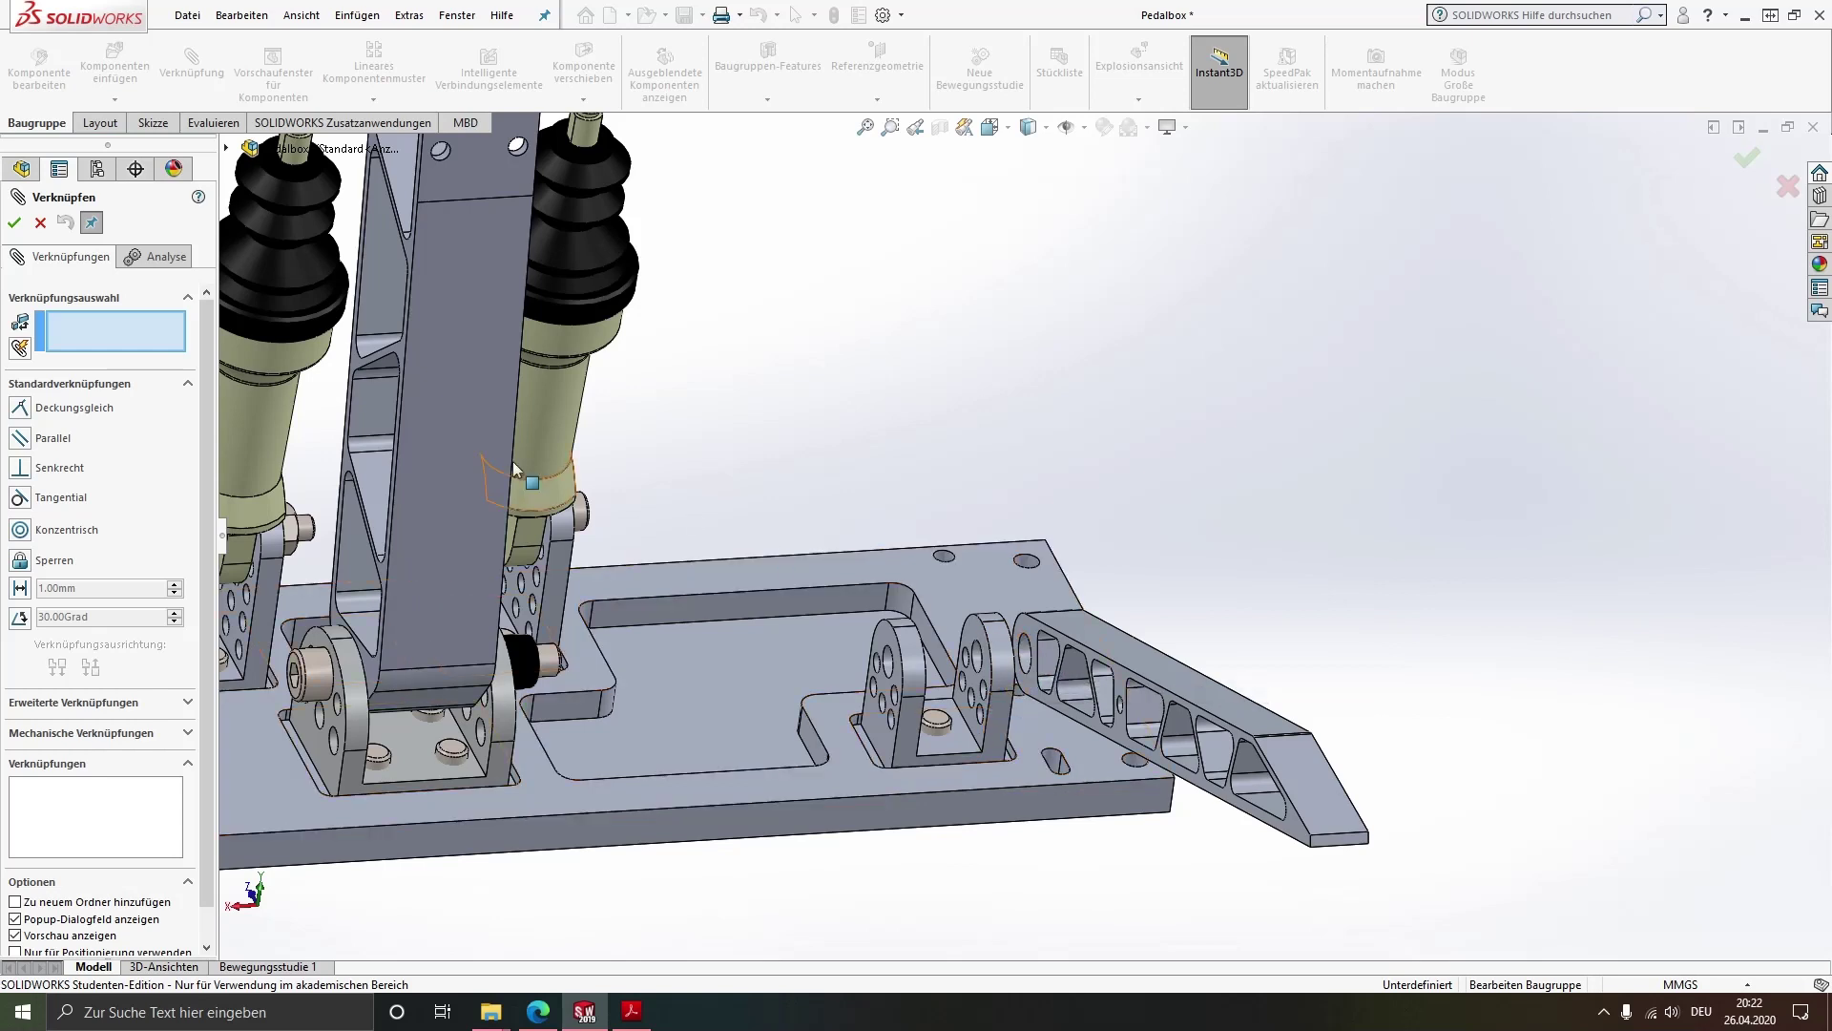
# Copy Bronzebuchse<1> and <2> into the model as new bronze bushings
pyautogui.click(39, 222)
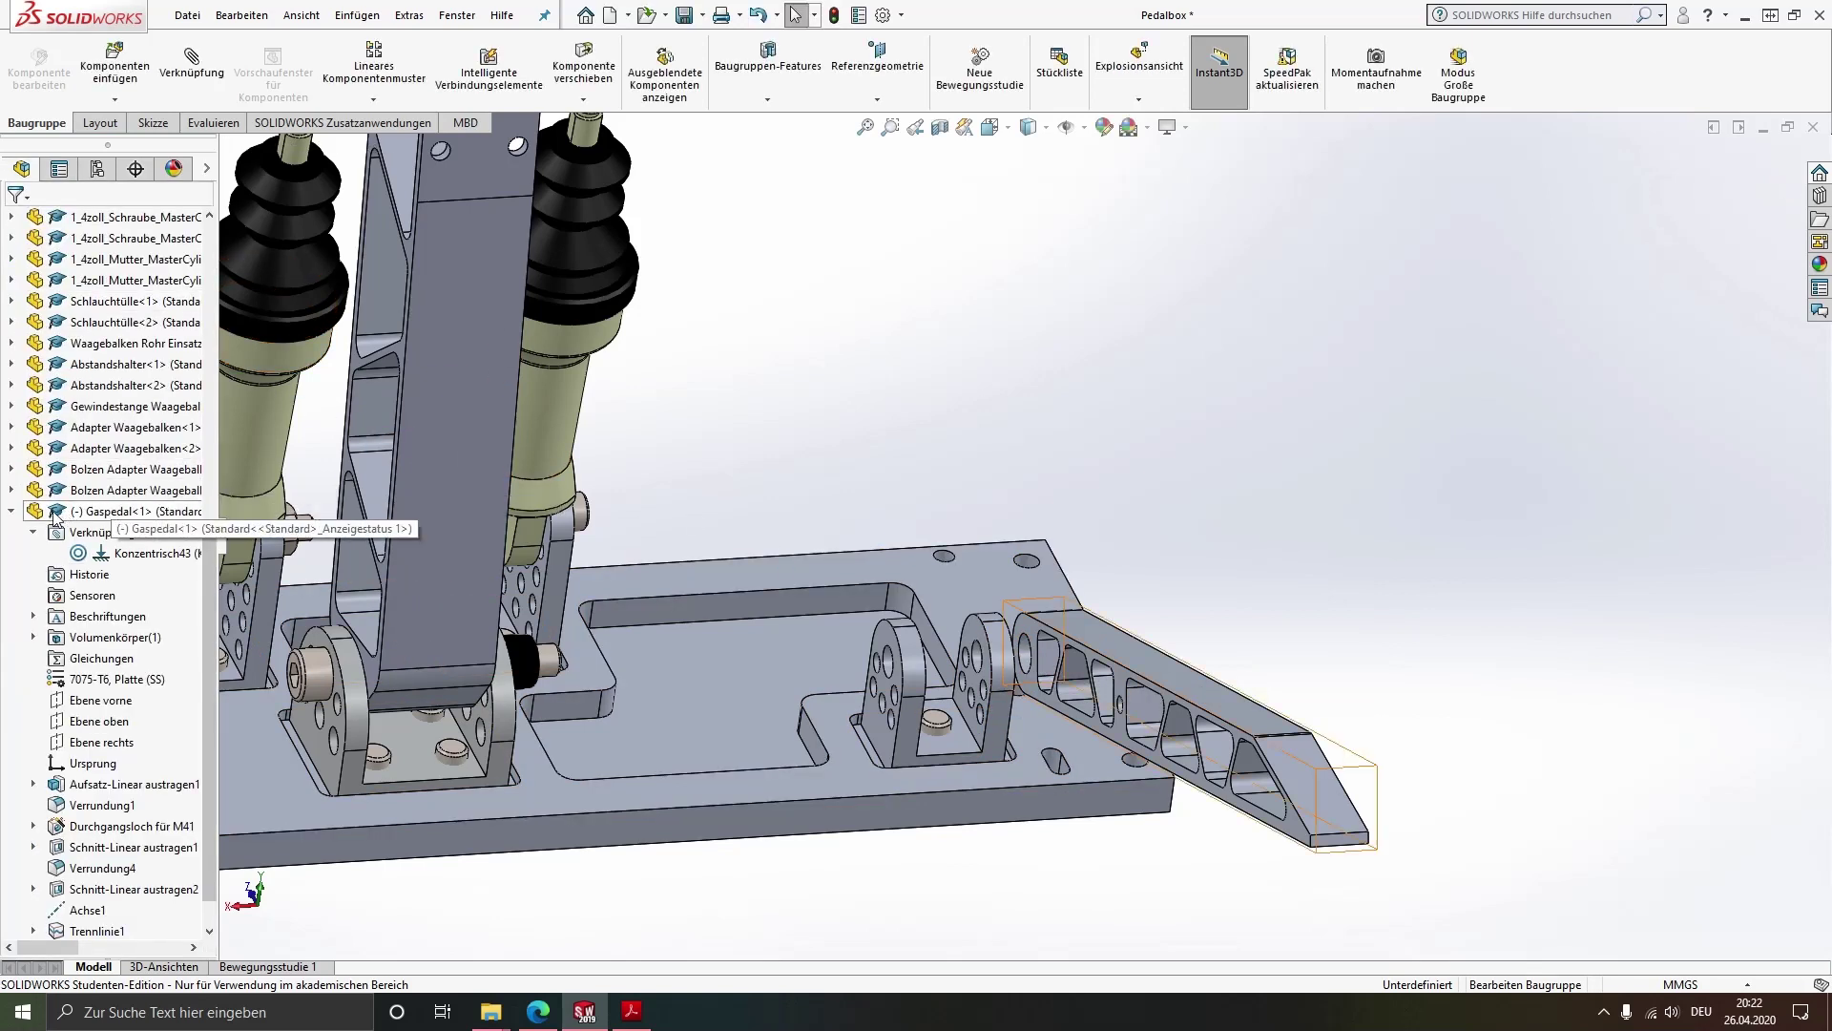
pyautogui.click(11, 515)
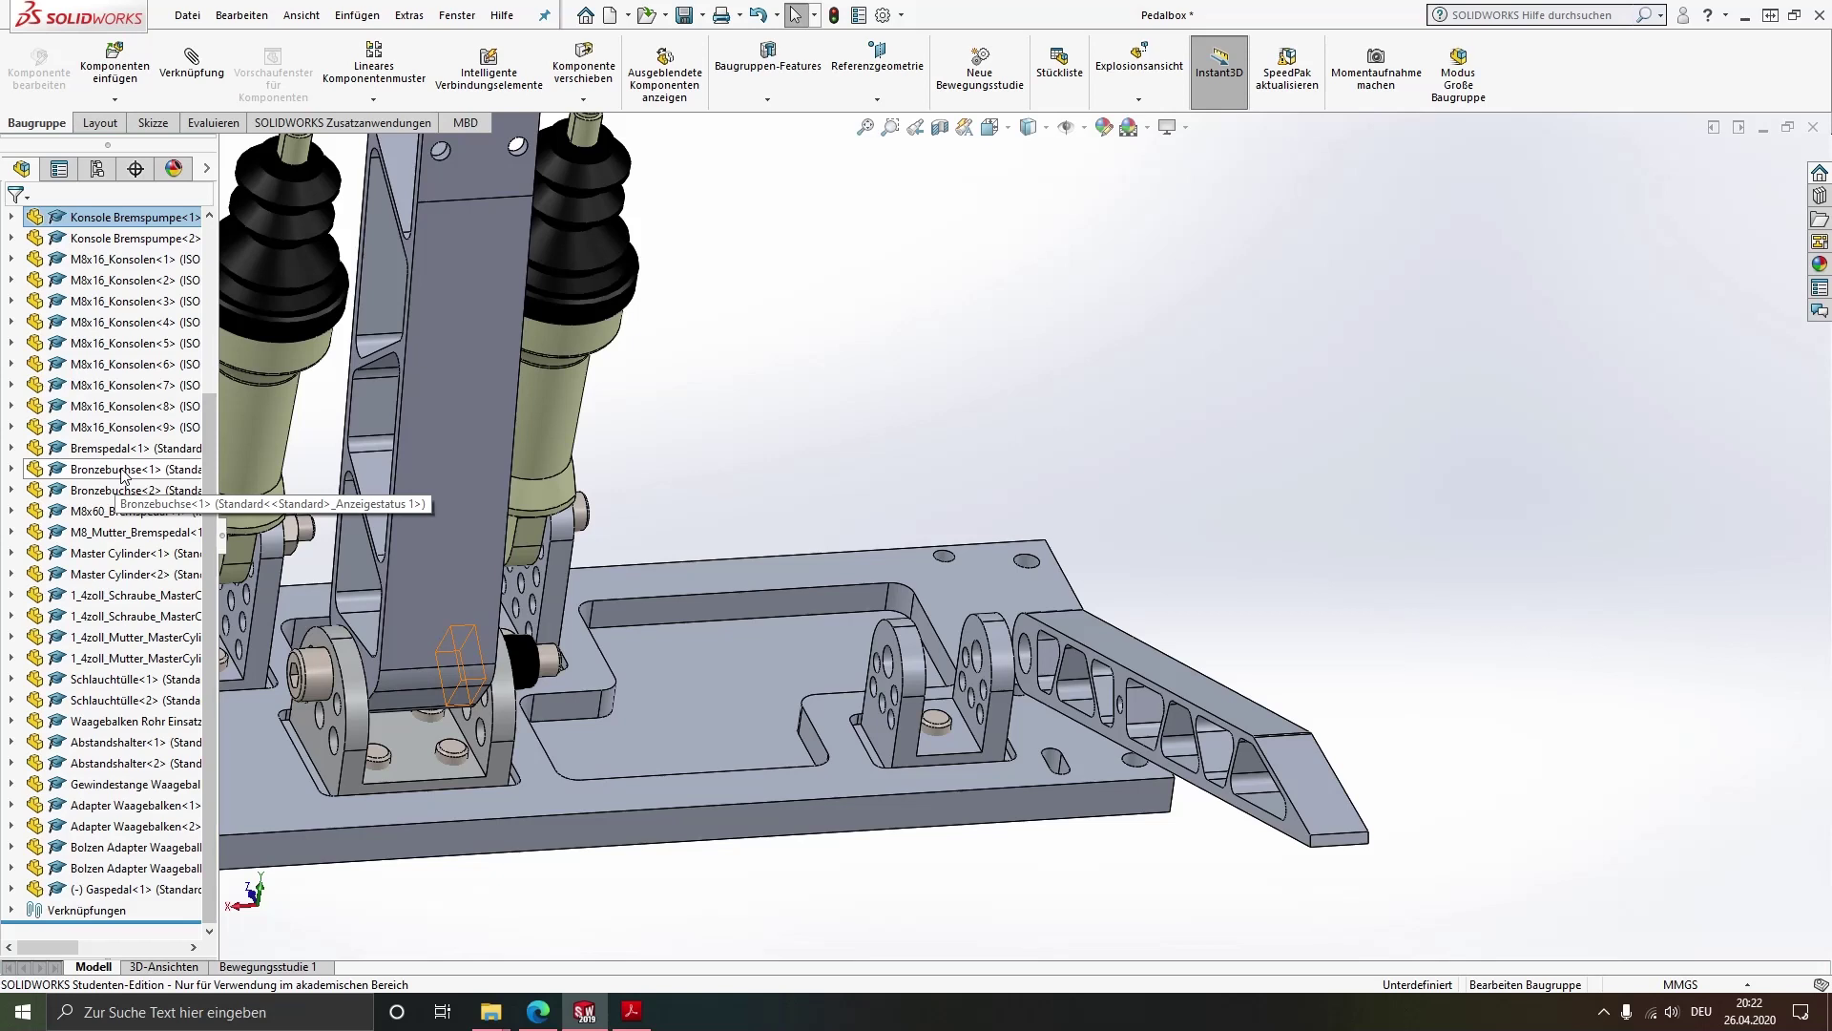
pyautogui.moveTo(122, 474); pyautogui.dragTo(227, 470)
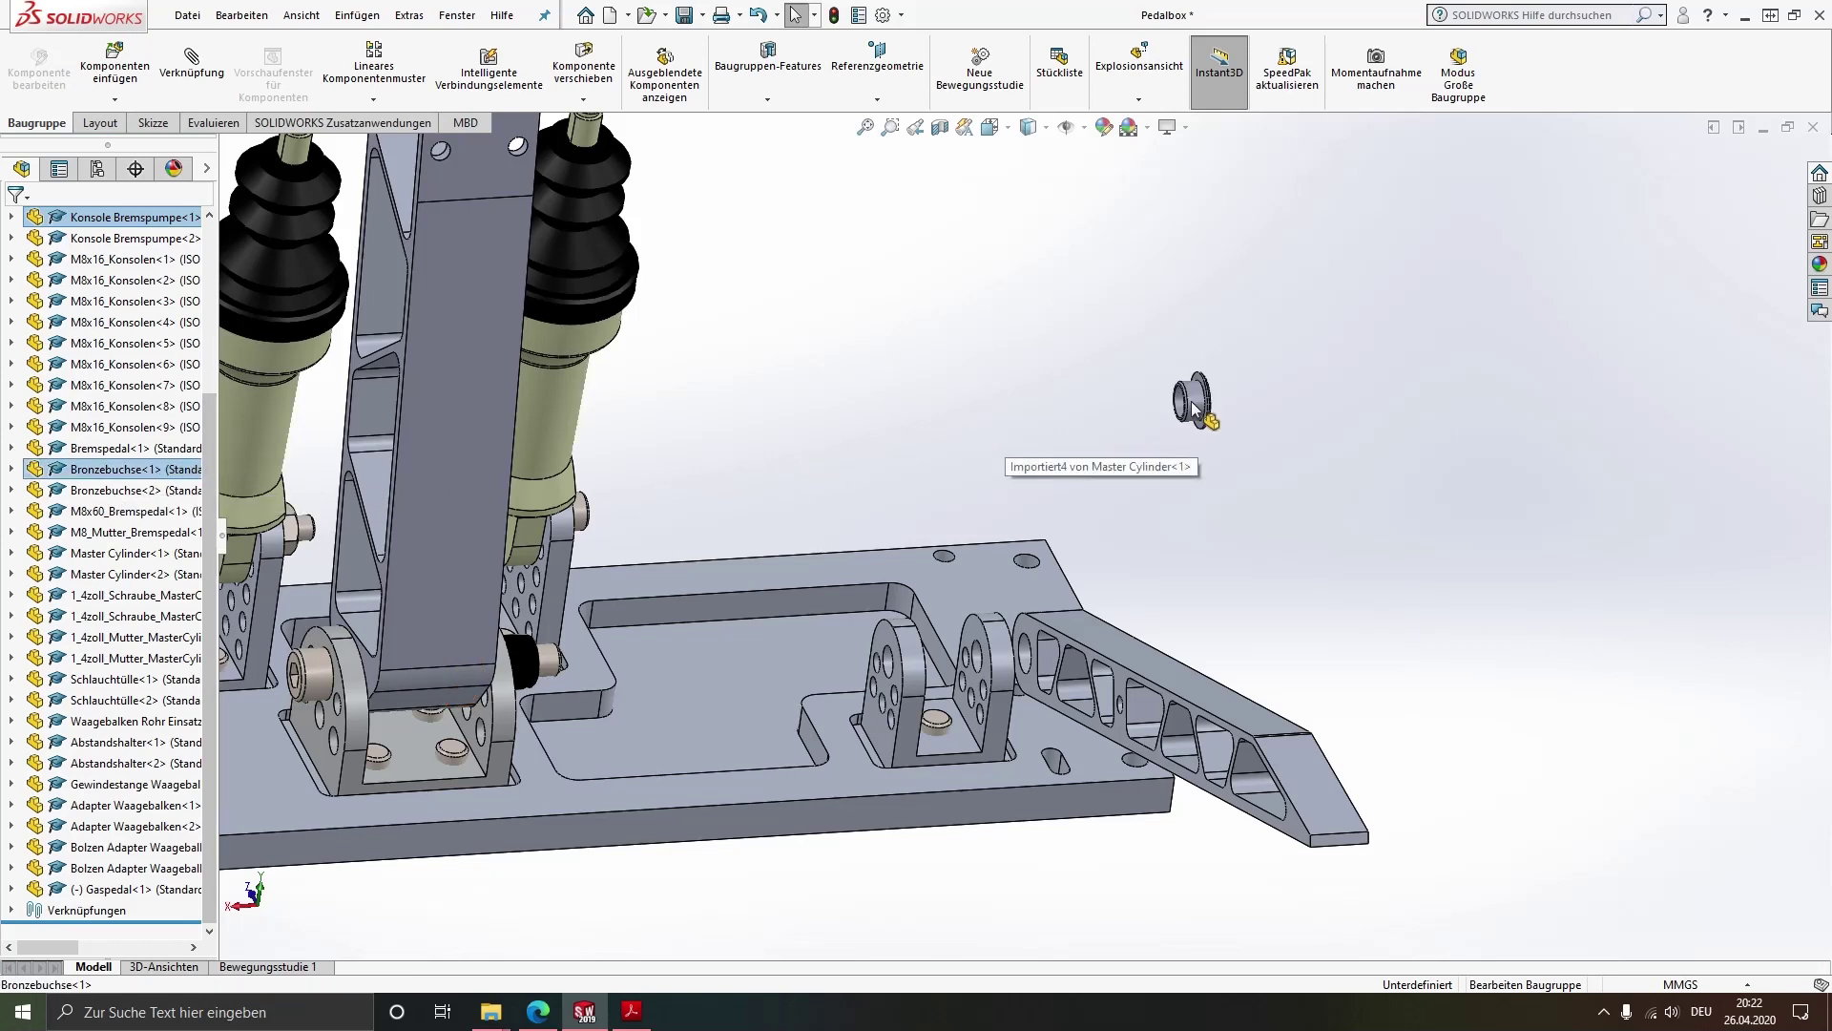
pyautogui.moveTo(893, 446); pyautogui.dragTo(1191, 401)
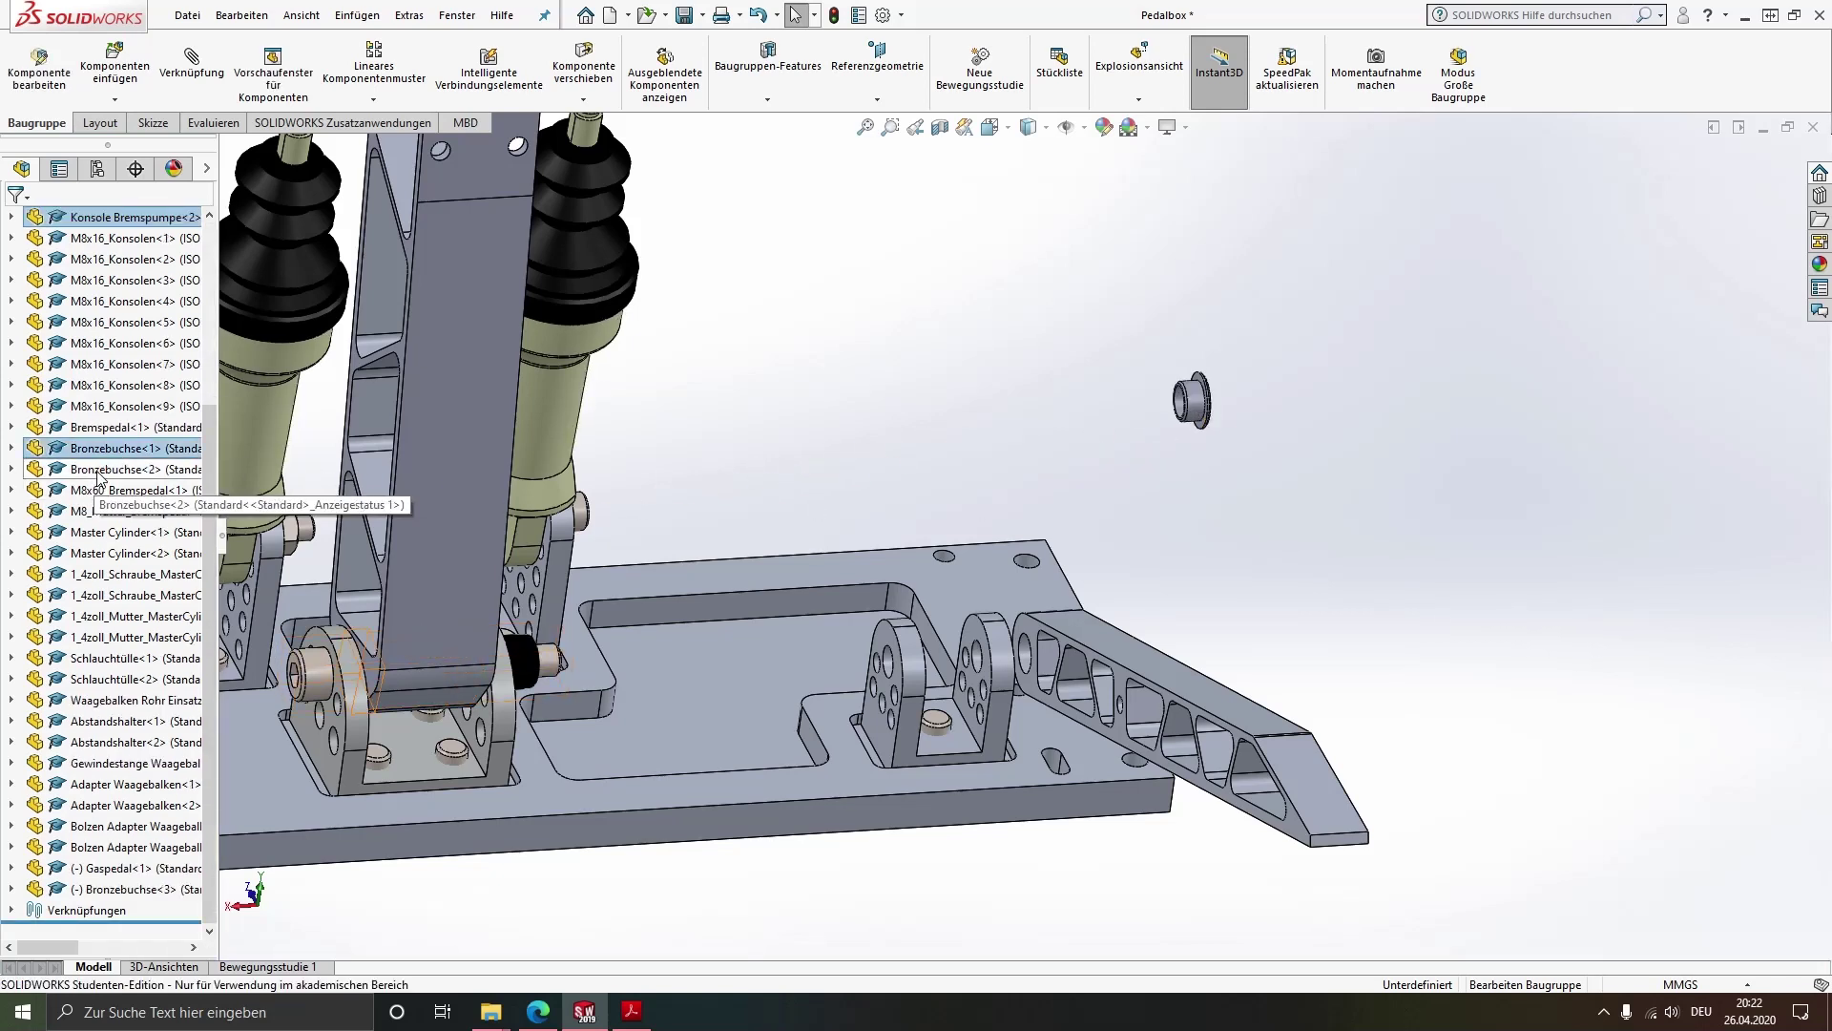
pyautogui.moveTo(115, 482)
pyautogui.keyDown('ctrl'); pyautogui.mouseDown()
pyautogui.moveTo(894, 458)
pyautogui.moveTo(1019, 416)
pyautogui.mouseUp(); pyautogui.keyUp('ctrl')
pyautogui.scroll(-2, 1019, 416)
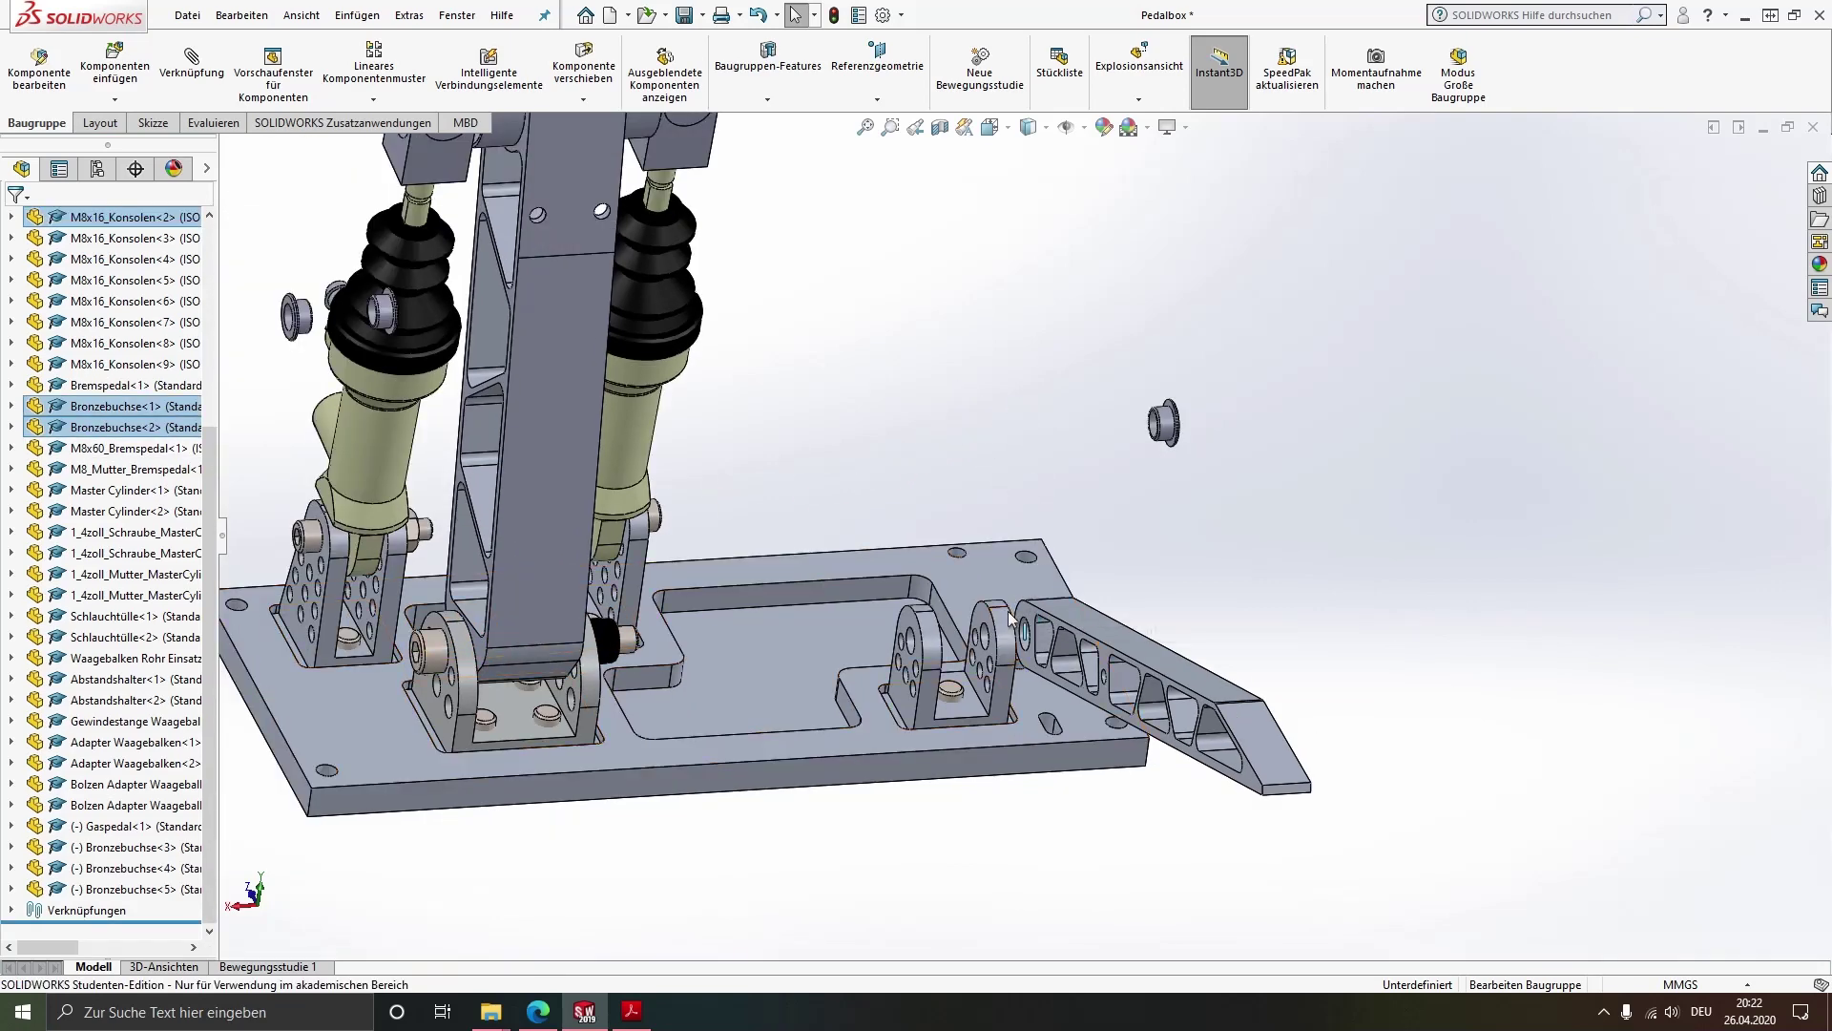
pyautogui.scroll(-2, 1136, 637)
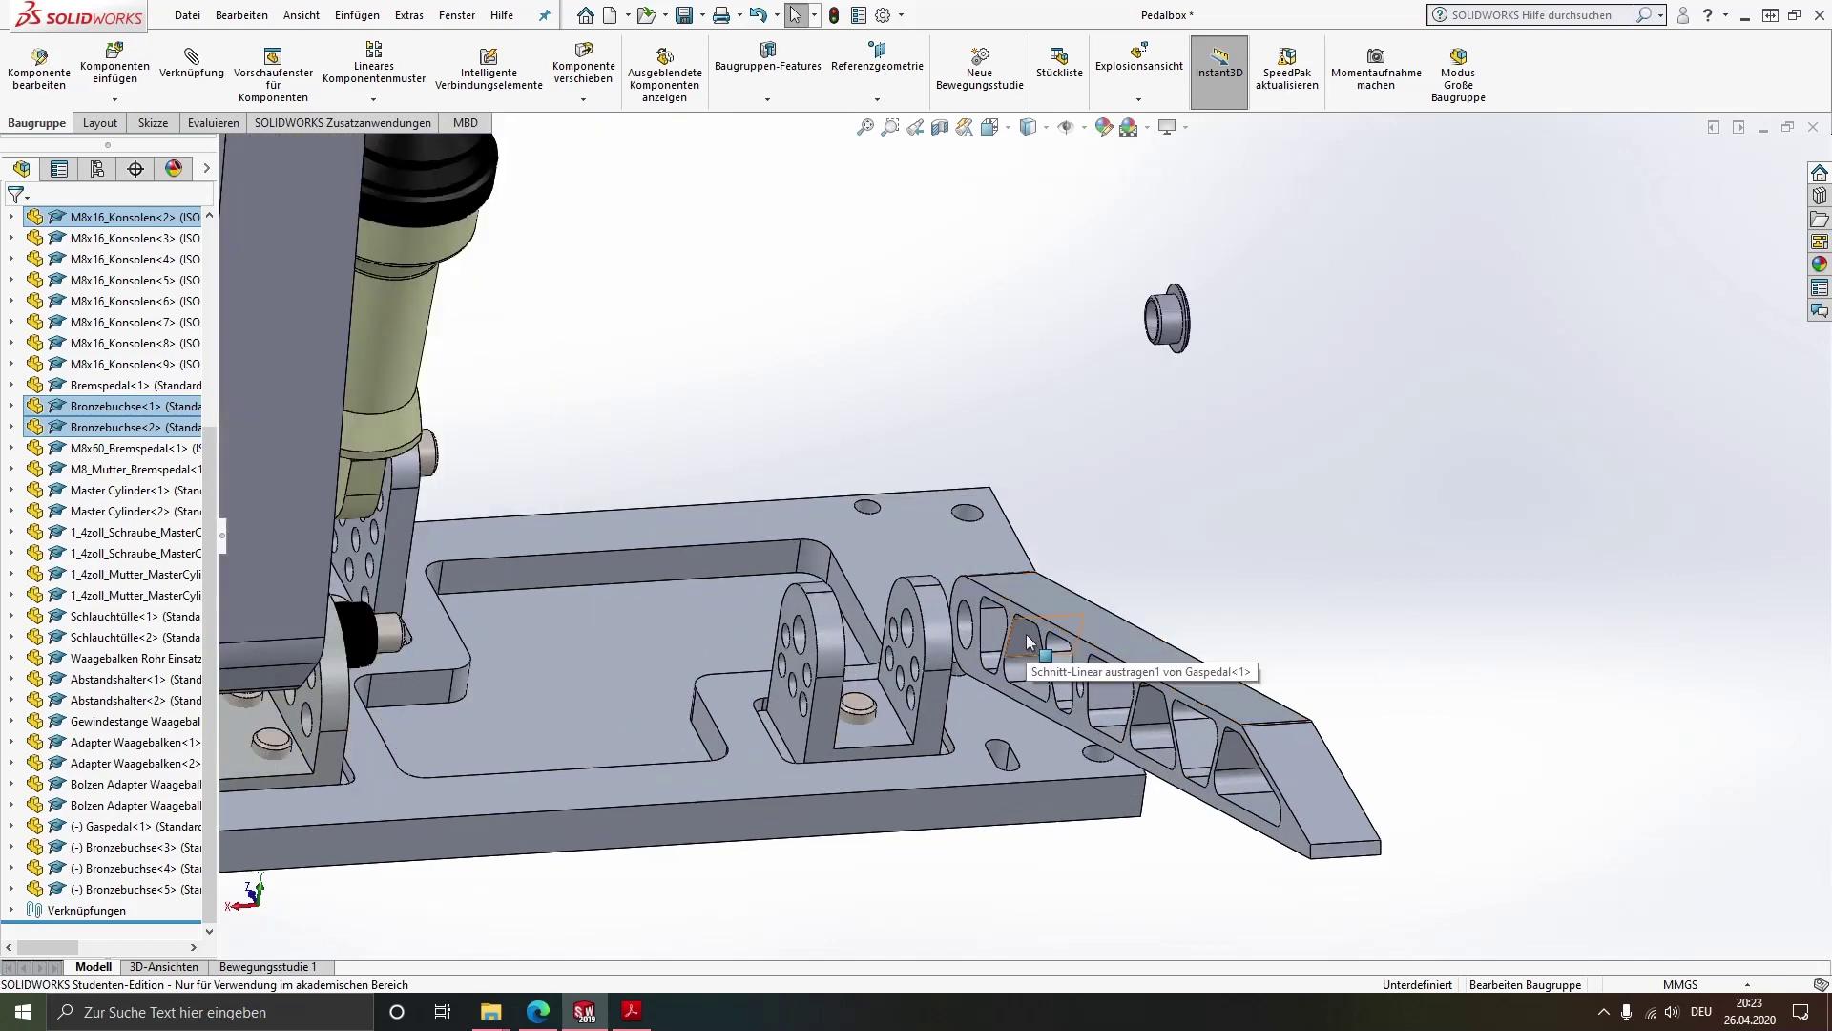
pyautogui.scroll(1, 1130, 379)
pyautogui.scroll(2, 1093, 460)
pyautogui.scroll(1, 888, 563)
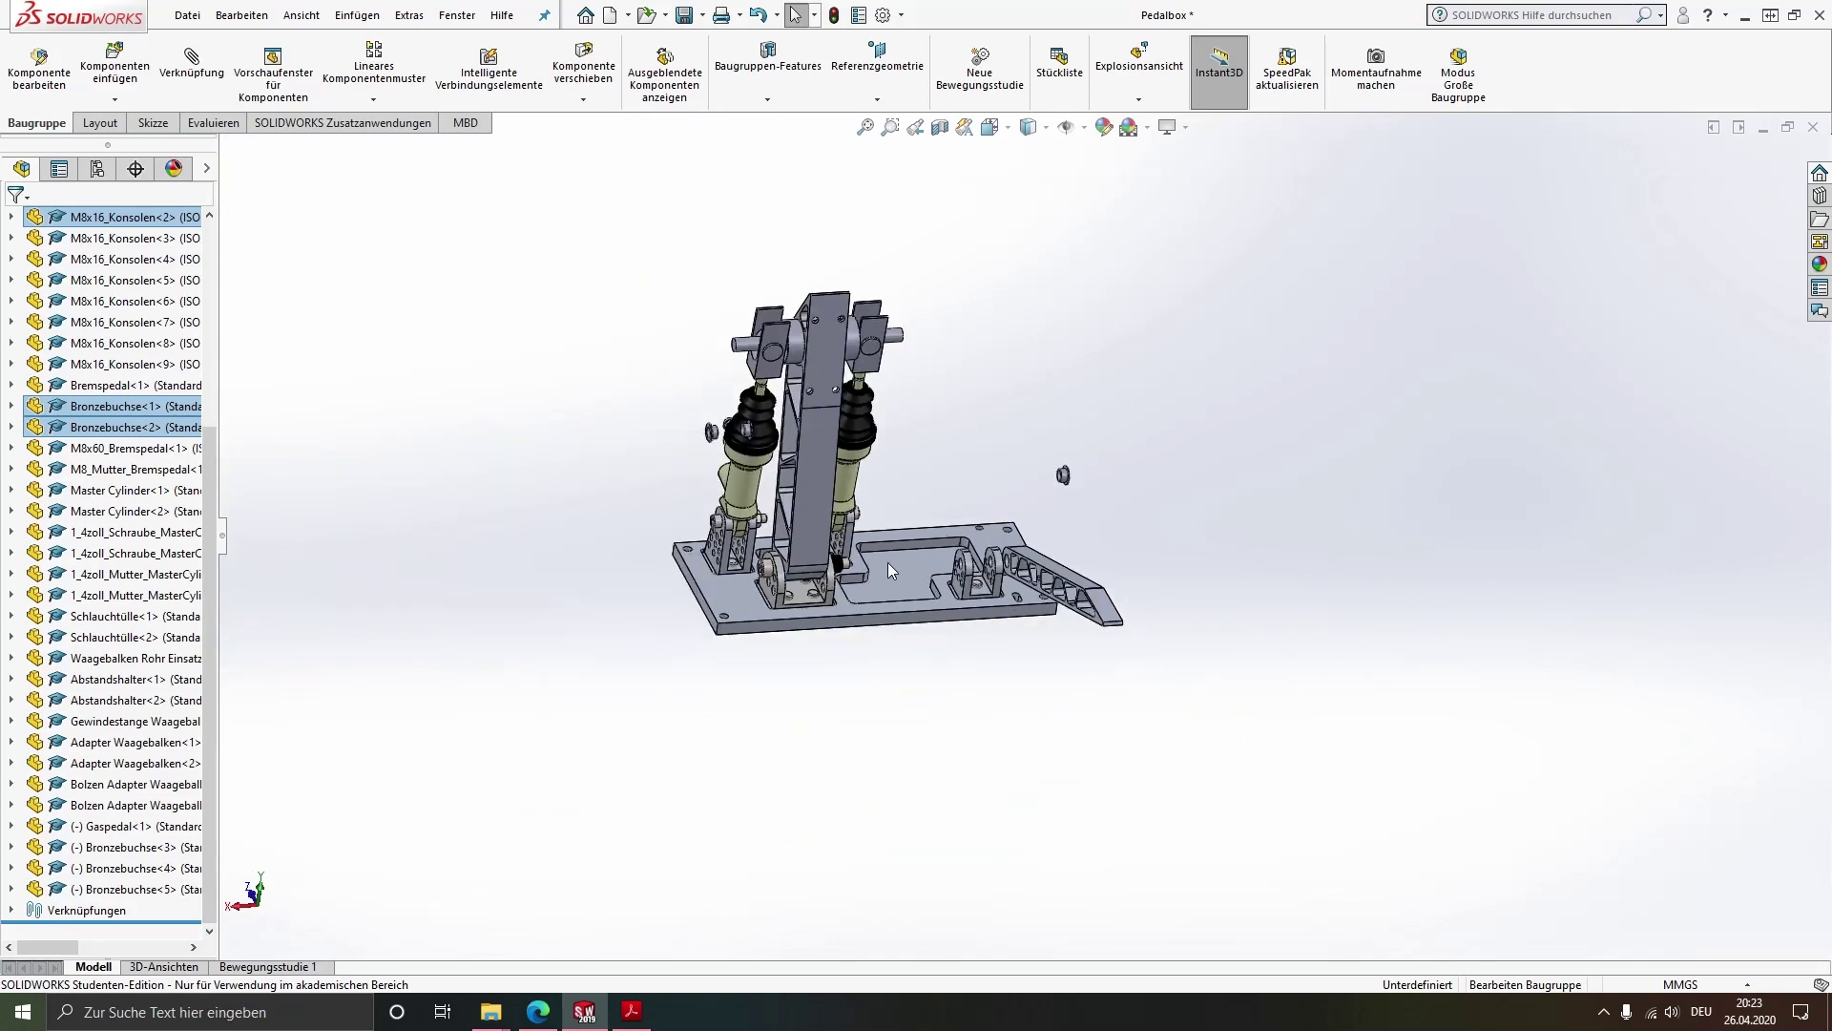
# Delete the extra Bronzebuchse<5> copy, keeping bushings <3> and <4>
pyautogui.click(133, 868)
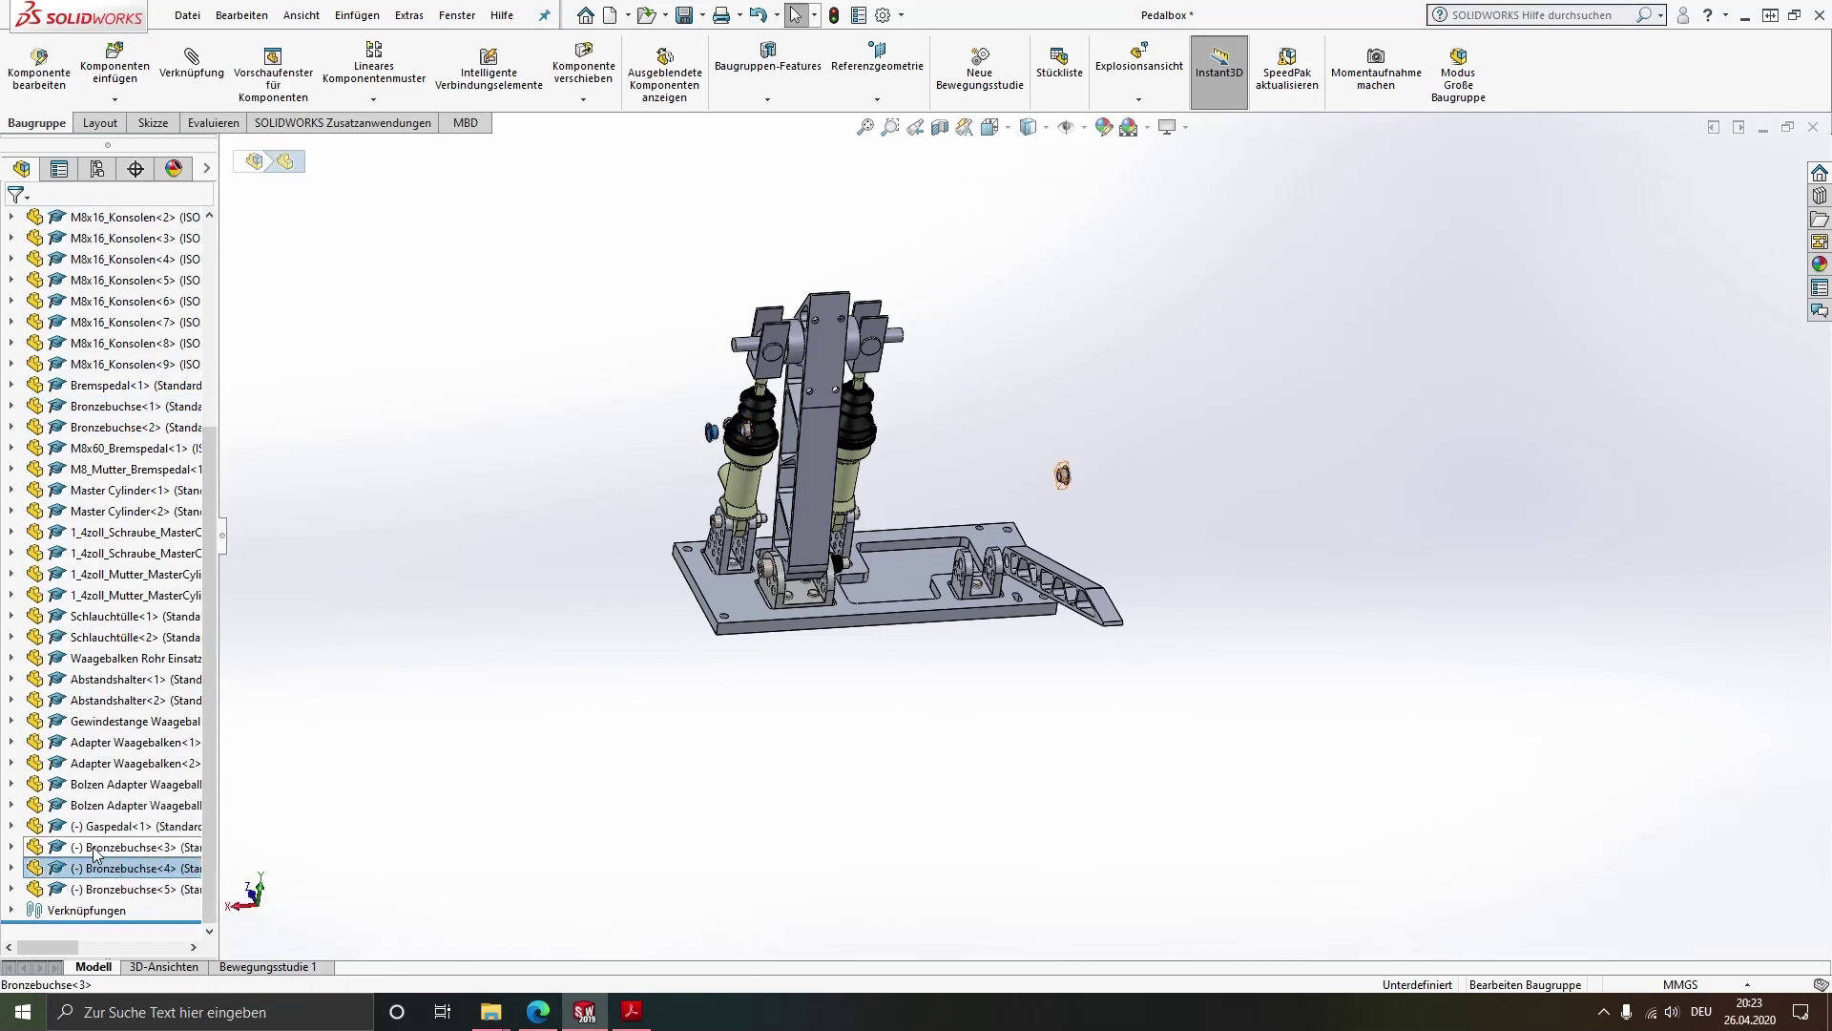
pyautogui.click(96, 848)
pyautogui.click(94, 890)
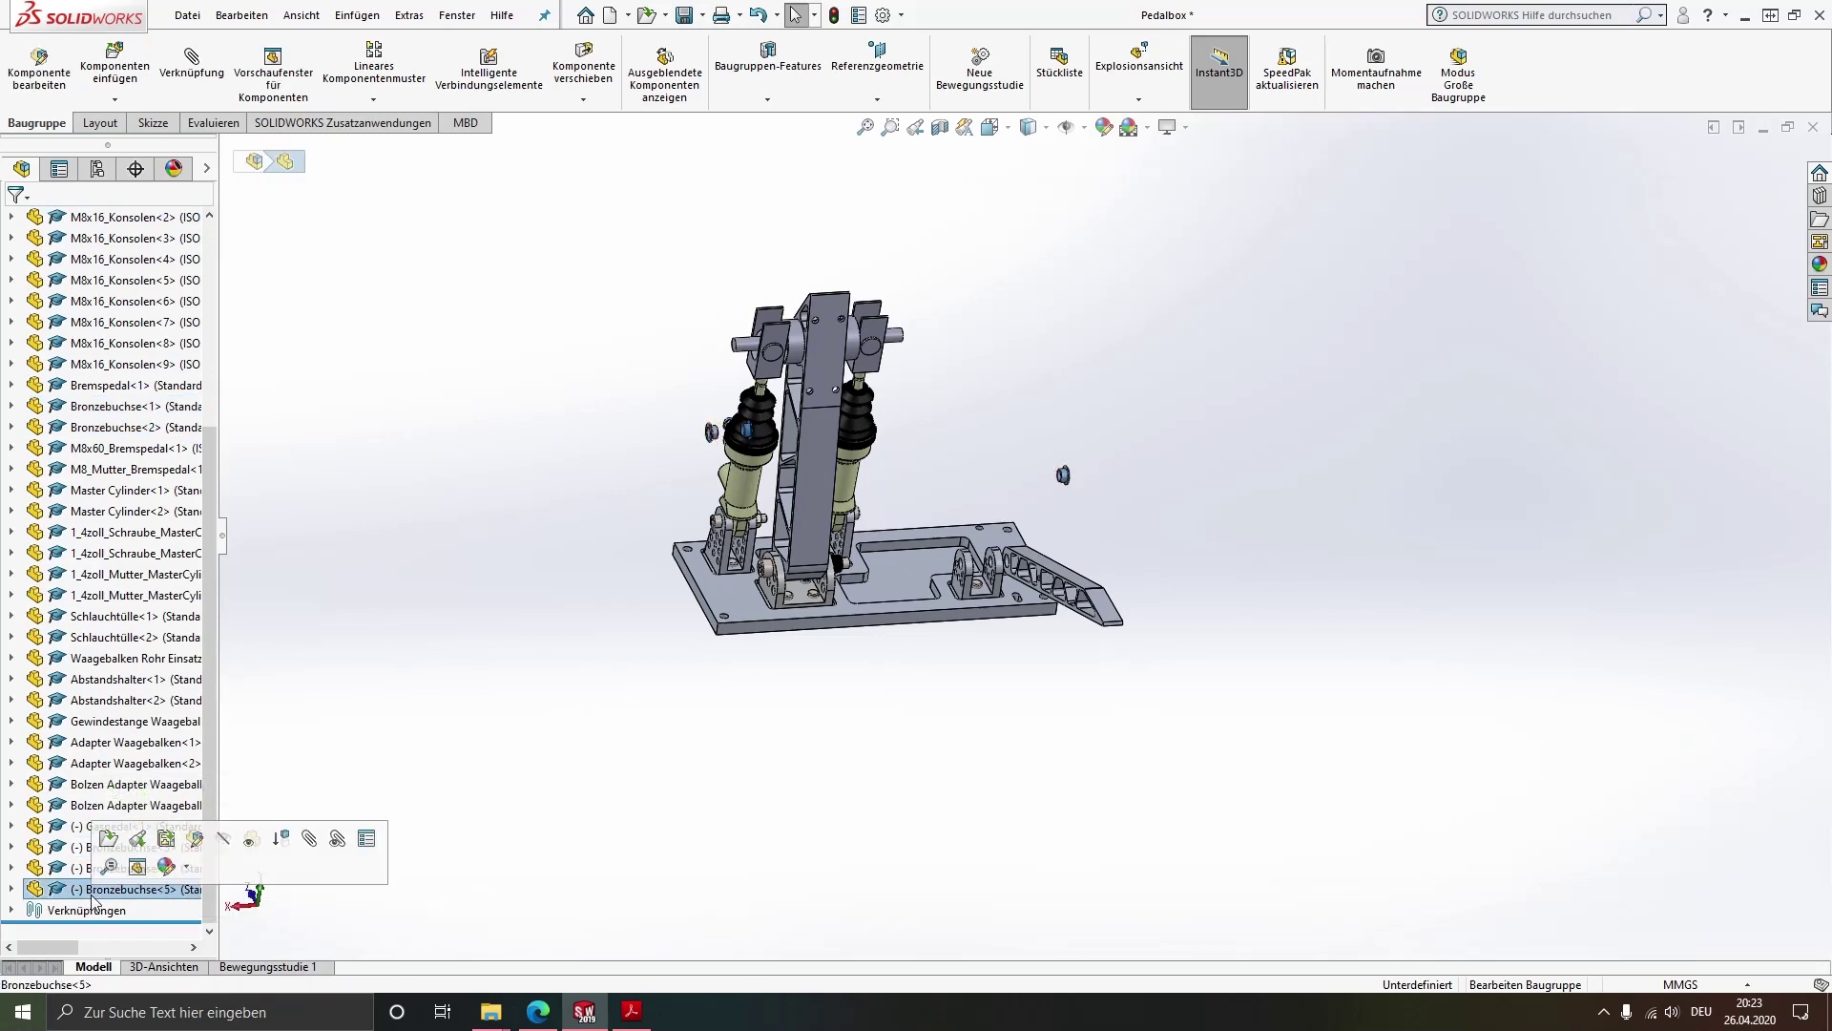
pyautogui.press('Delete')
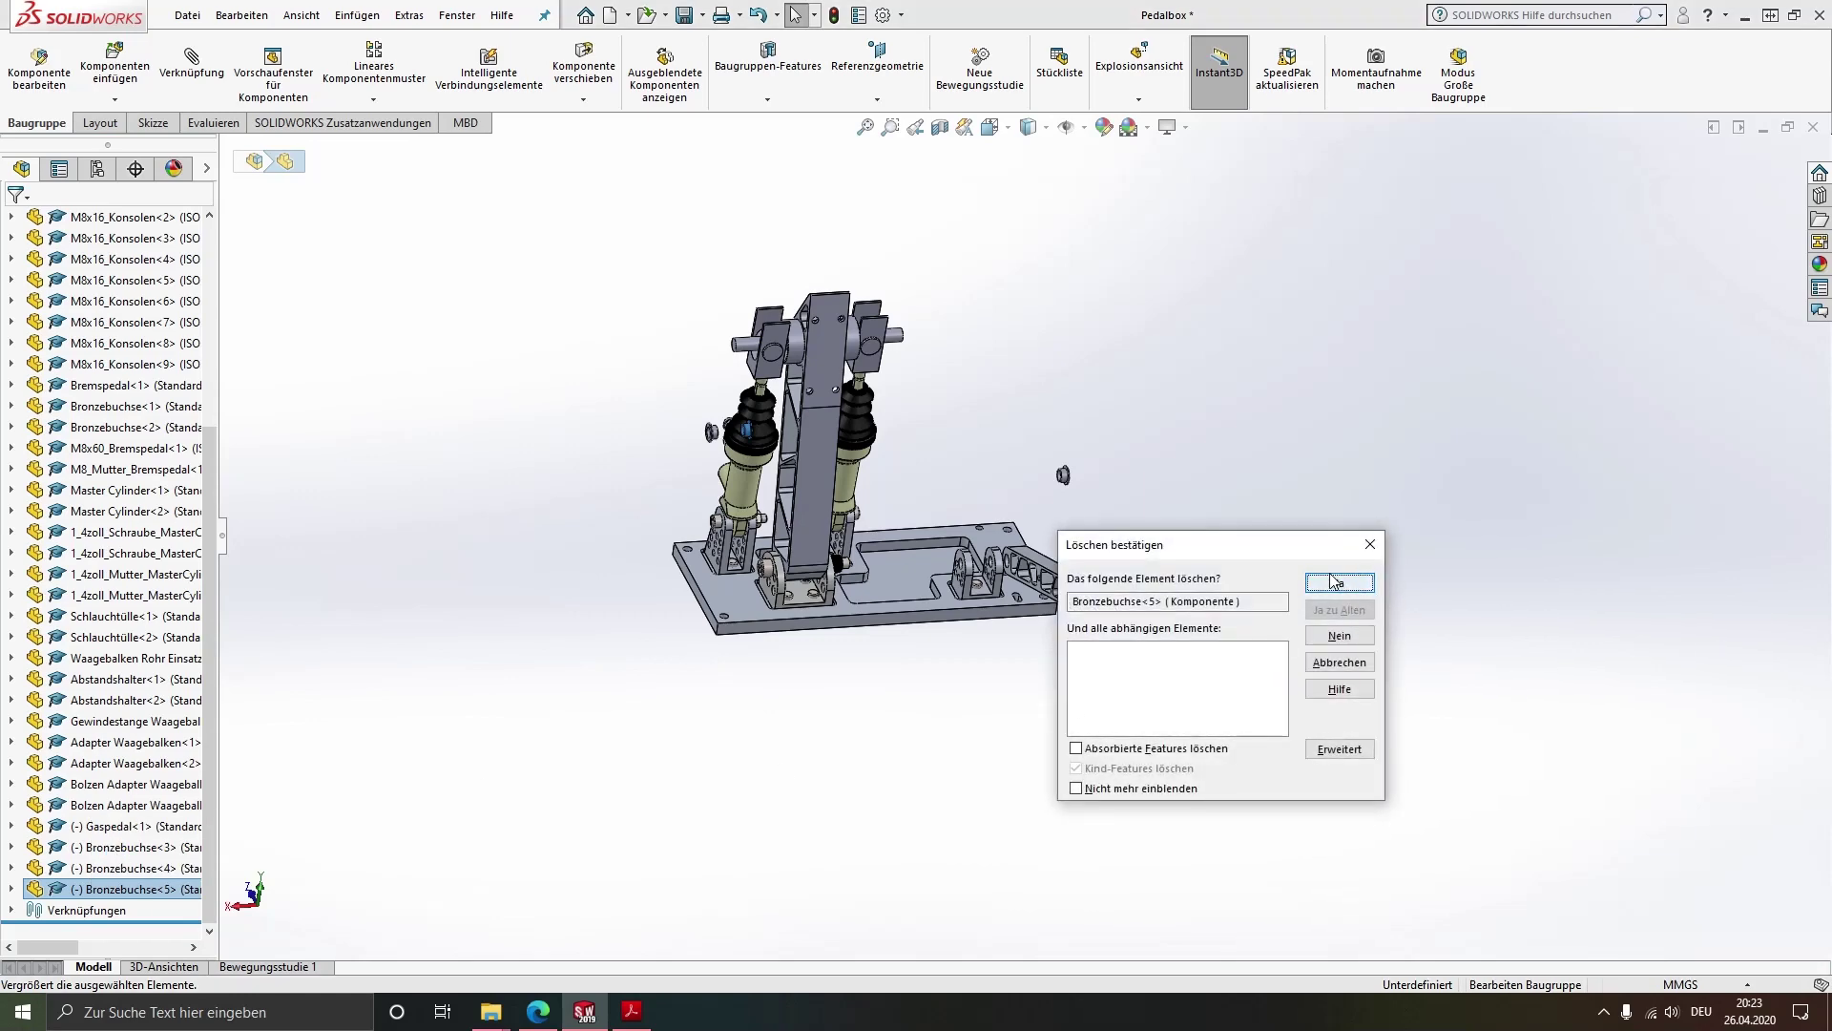
pyautogui.click(1339, 581)
pyautogui.scroll(-2, 920, 471)
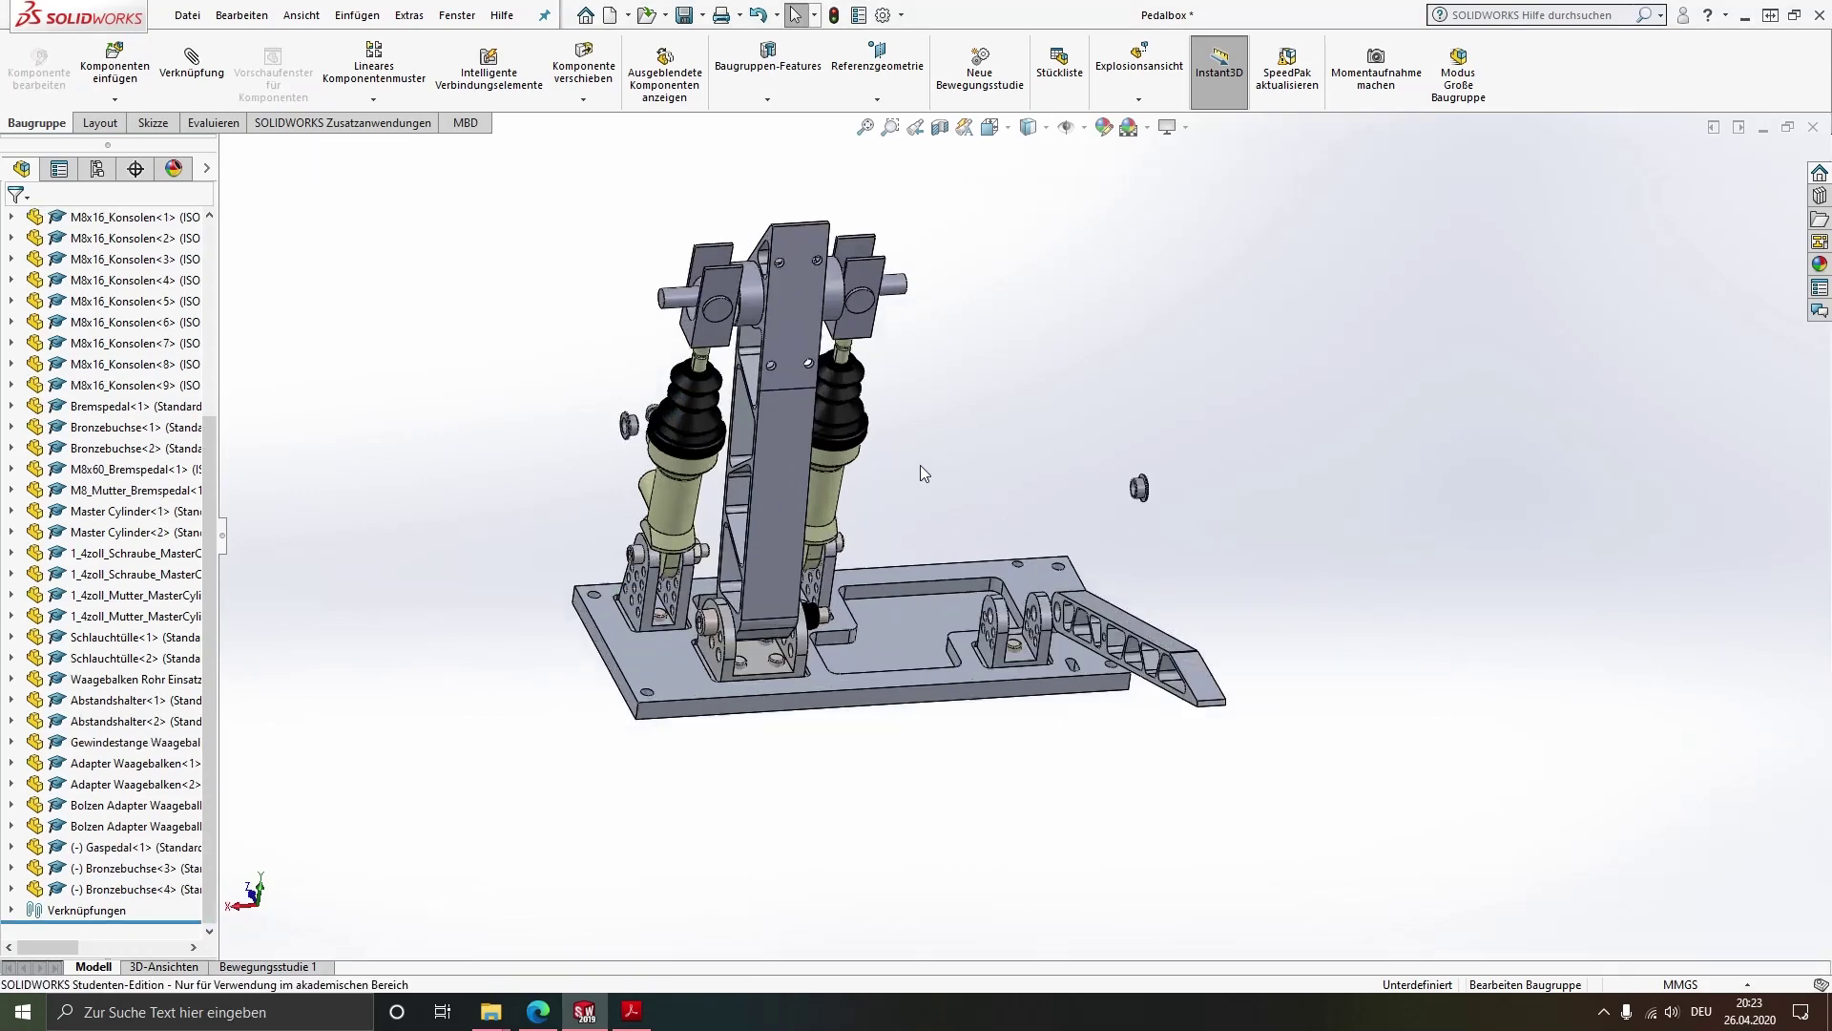
pyautogui.scroll(-1, 920, 468)
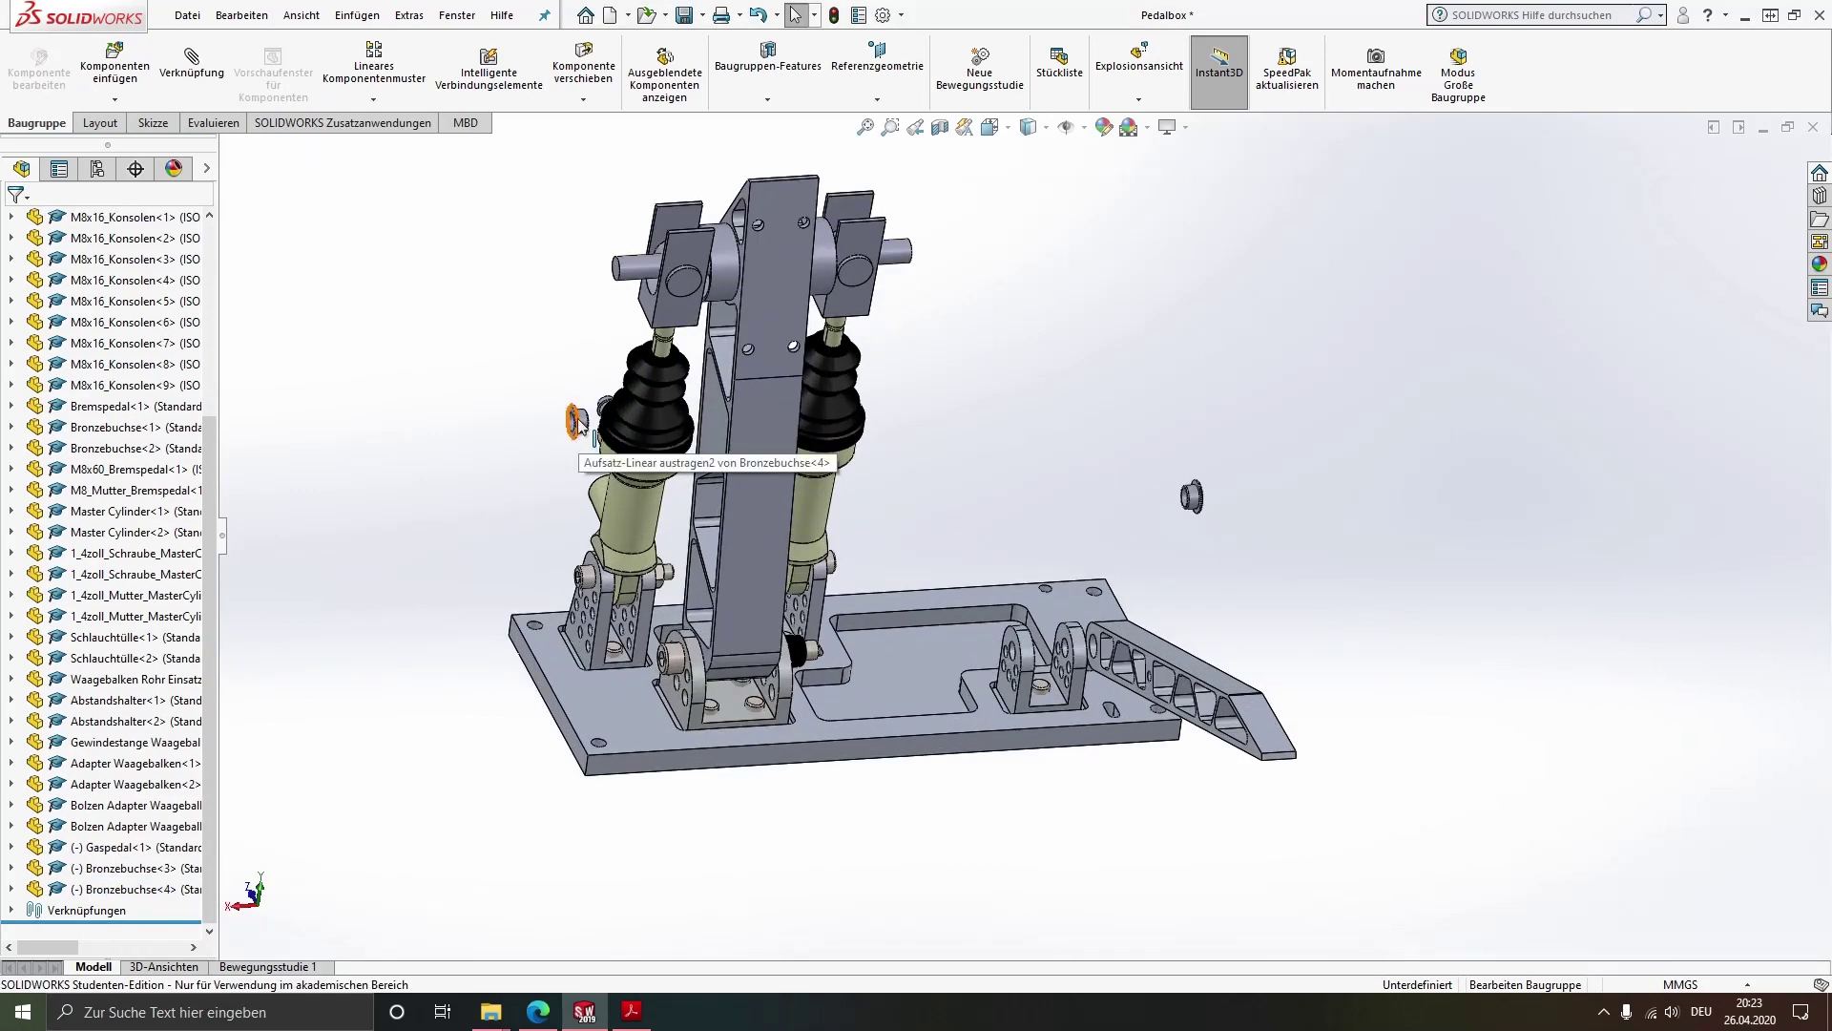
# Mate the first bronze bushing concentric with the pedal's pivot hole, rotation locked (Konzentrisch44)
pyautogui.moveTo(579, 423); pyautogui.dragTo(581, 420)
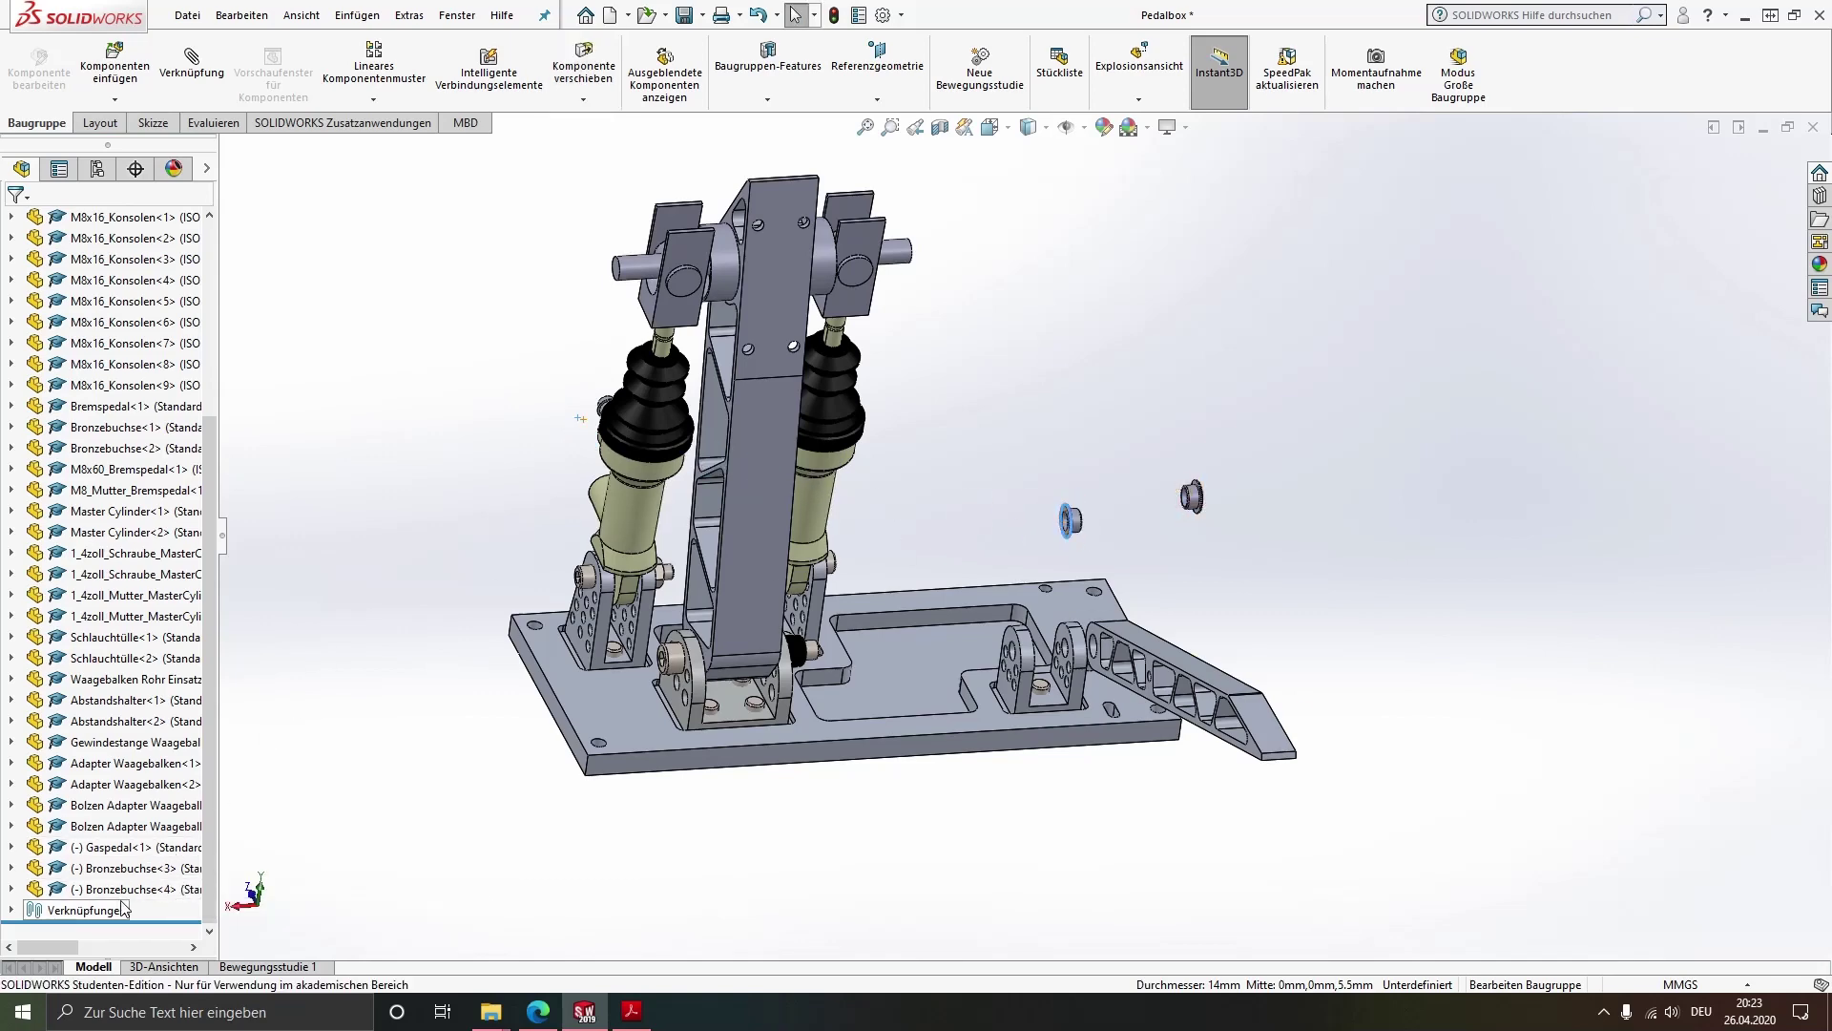
pyautogui.click(165, 887)
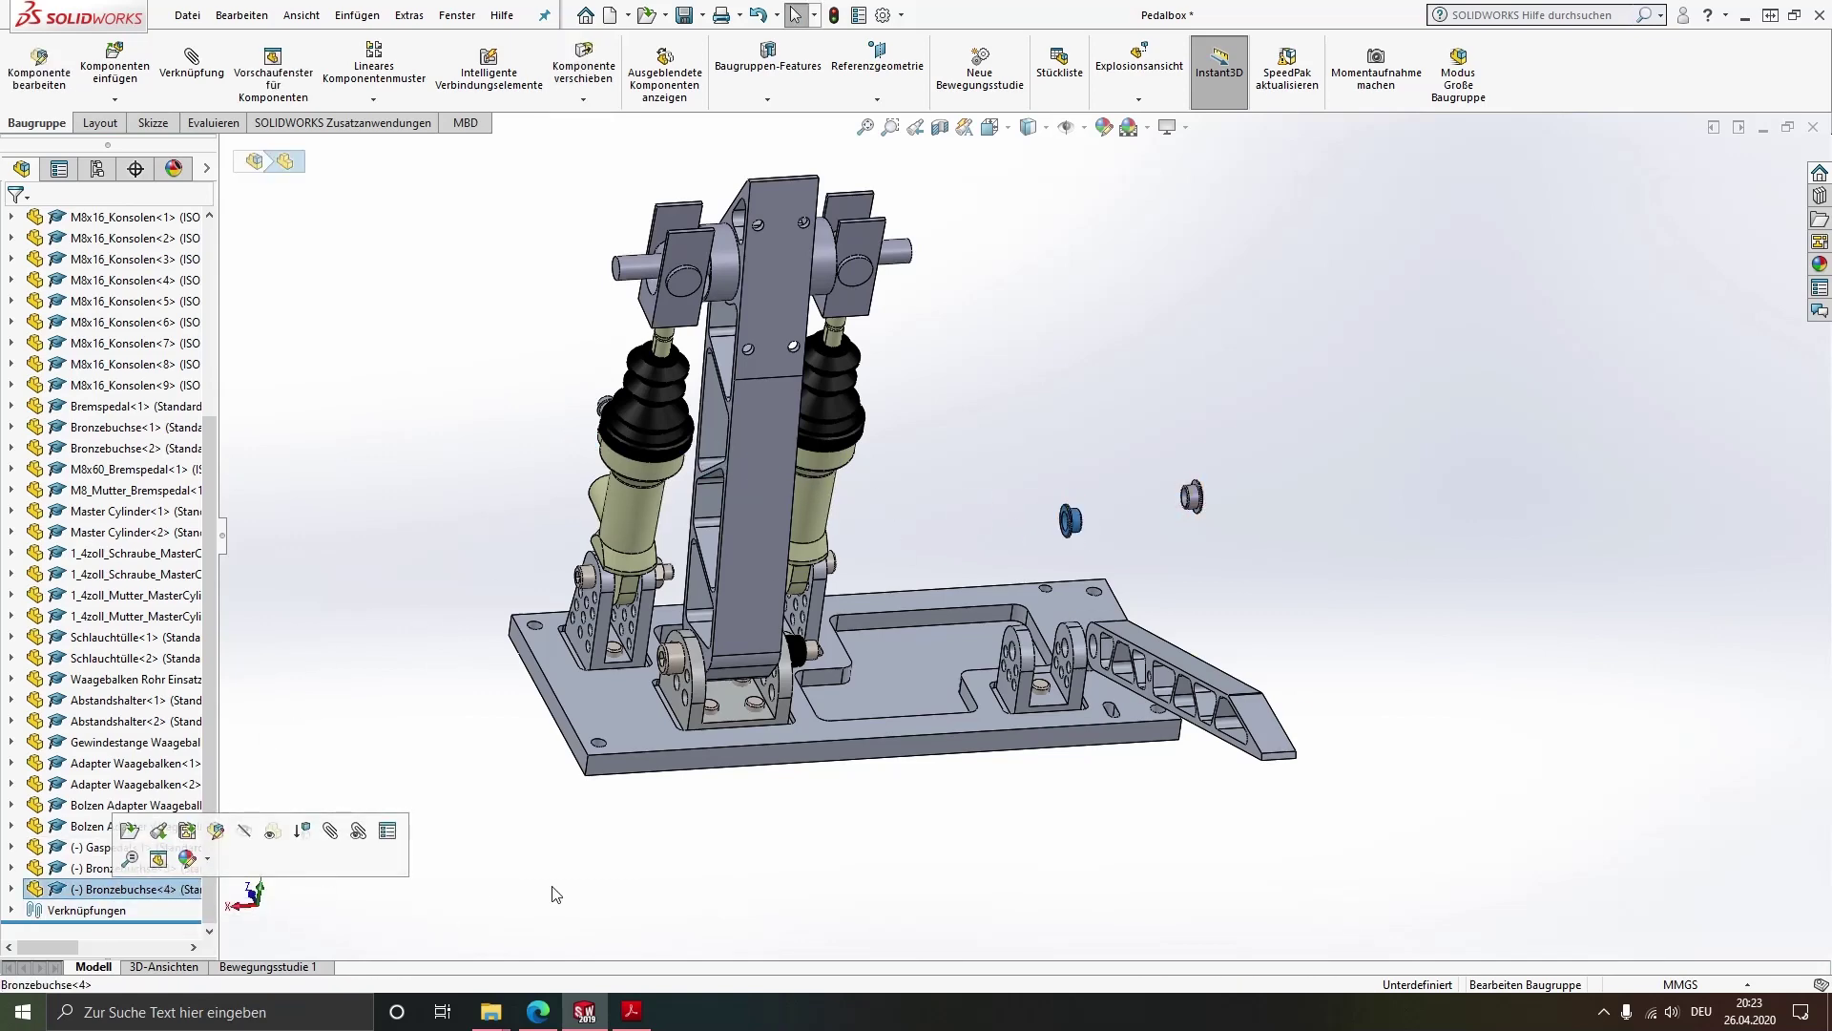
pyautogui.click(1208, 609)
pyautogui.scroll(-4, 1208, 608)
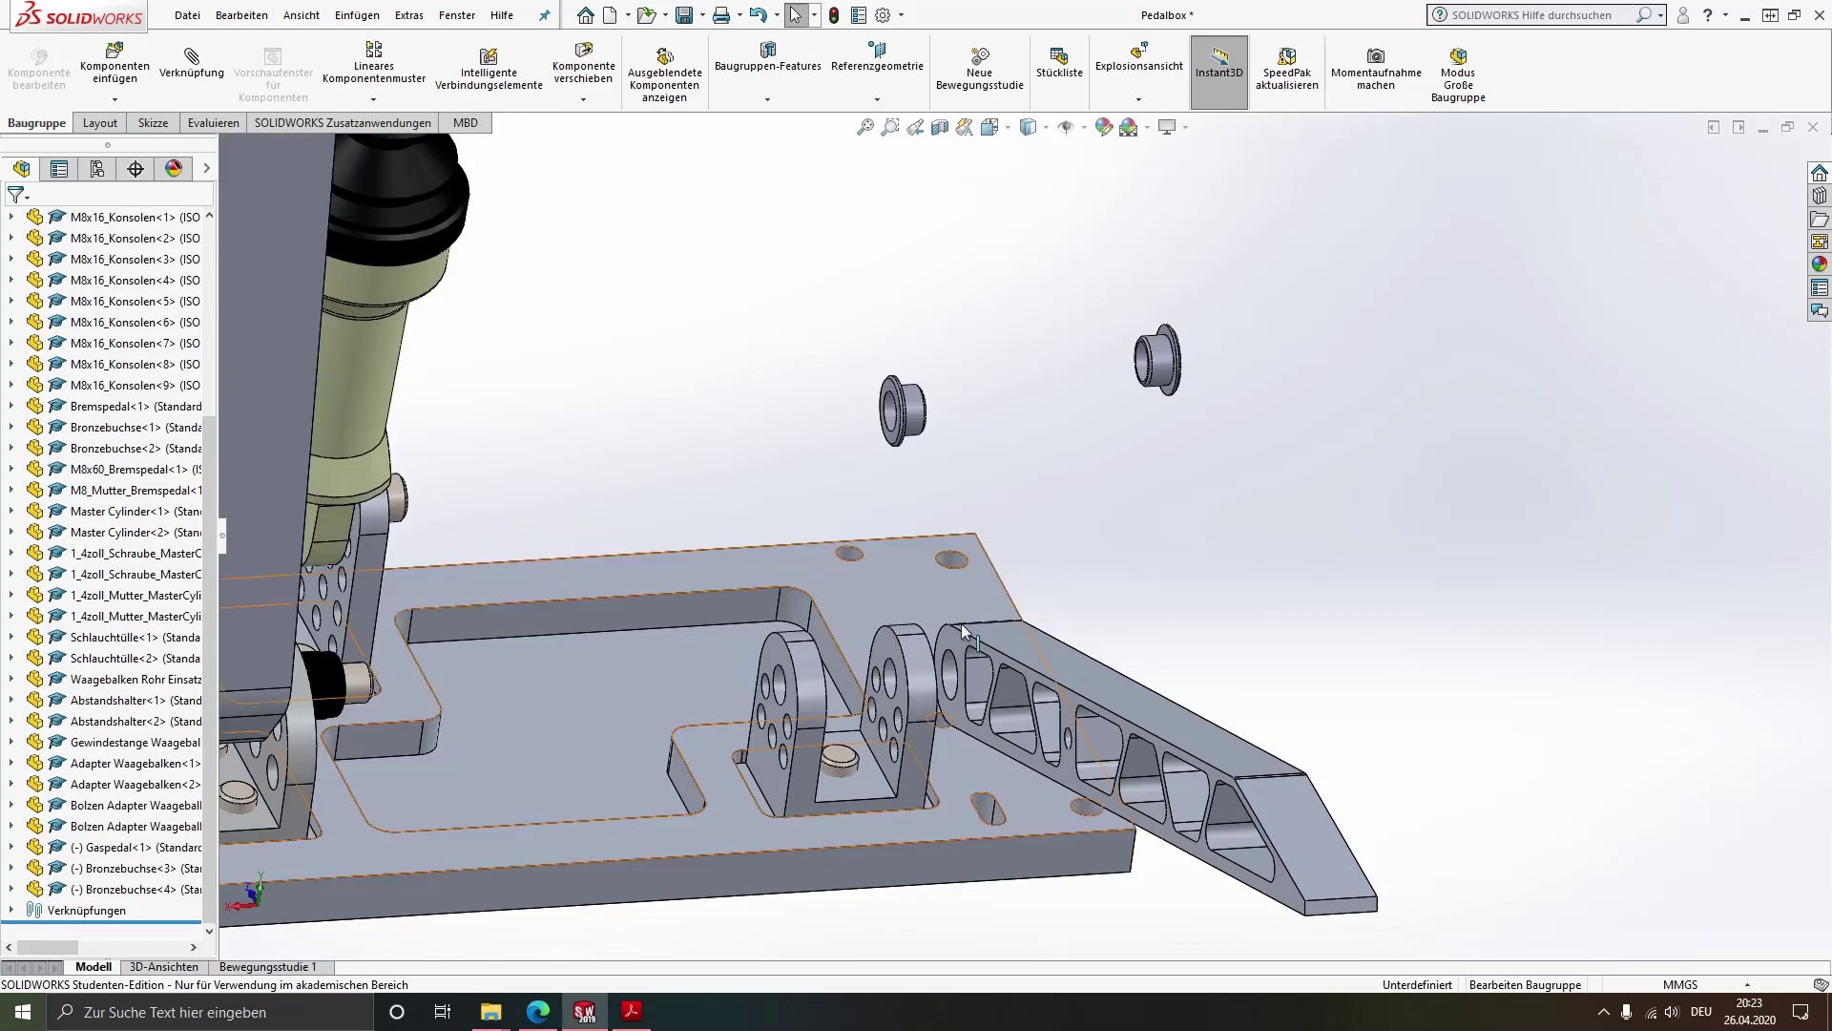
pyautogui.click(957, 679)
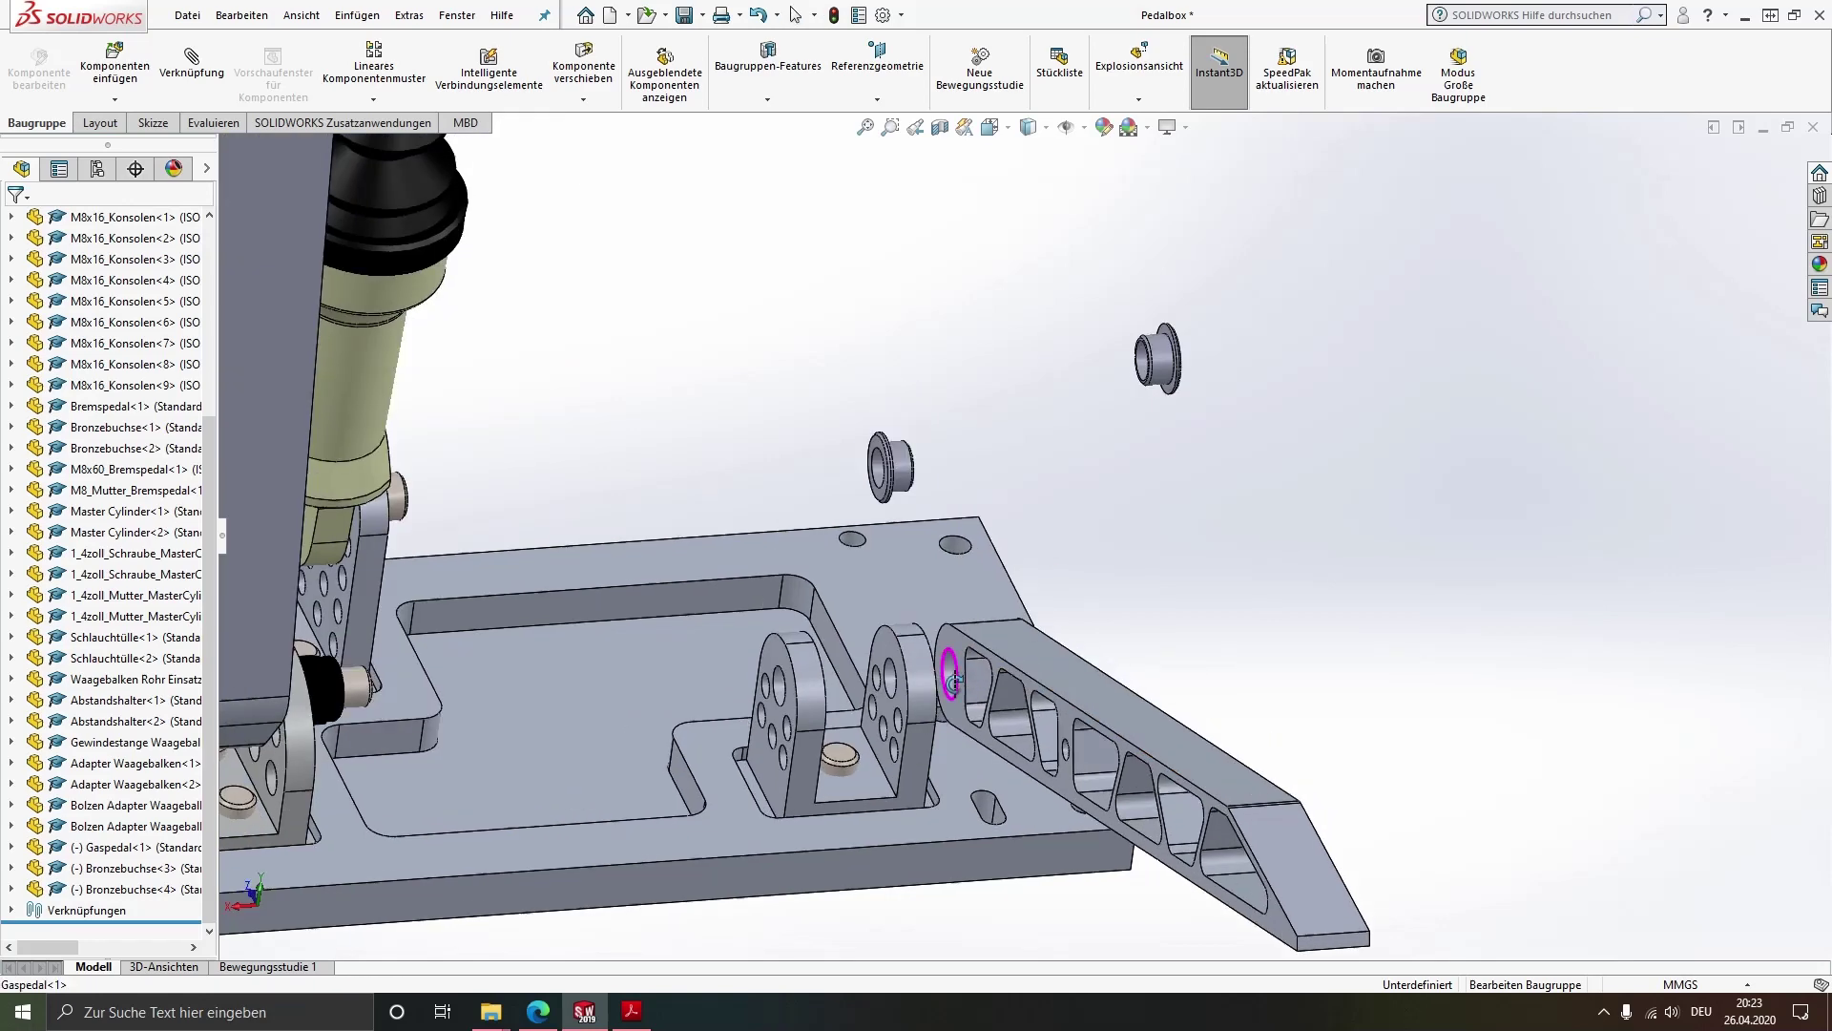
pyautogui.scroll(-2, 898, 484)
pyautogui.scroll(-2, 906, 477)
pyautogui.click(922, 471)
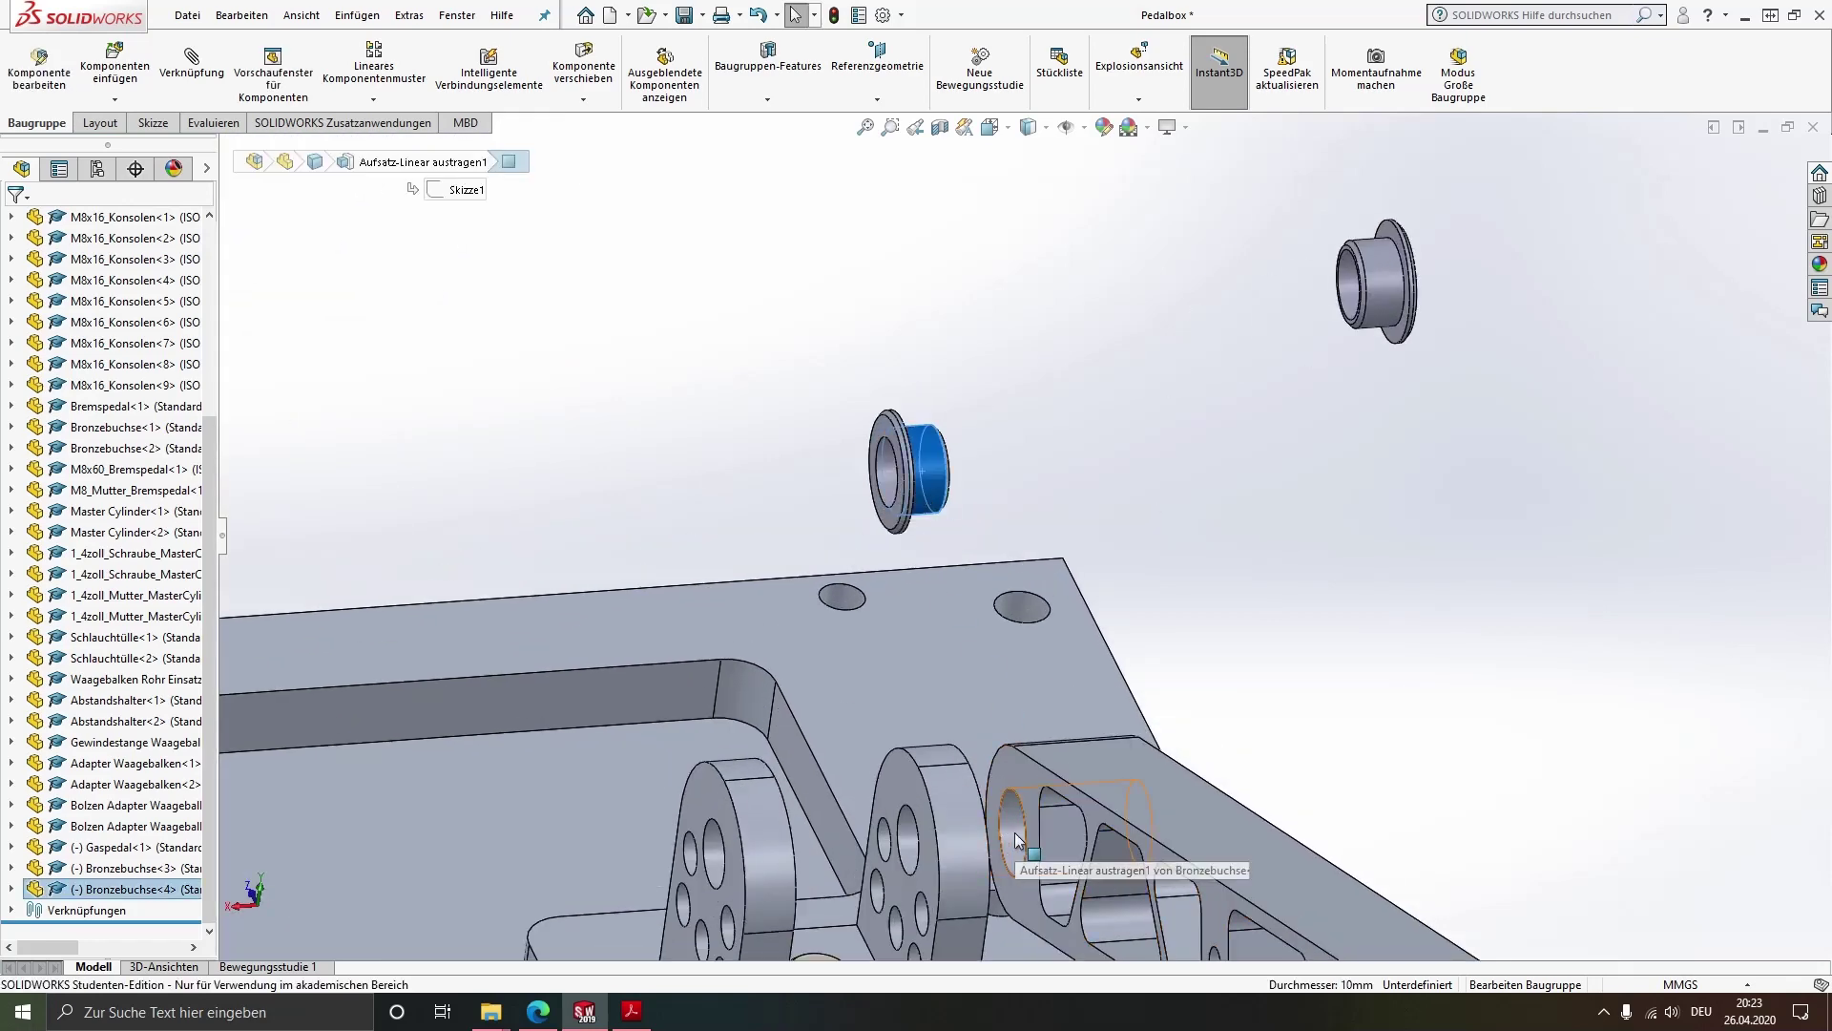
pyautogui.click(1015, 832)
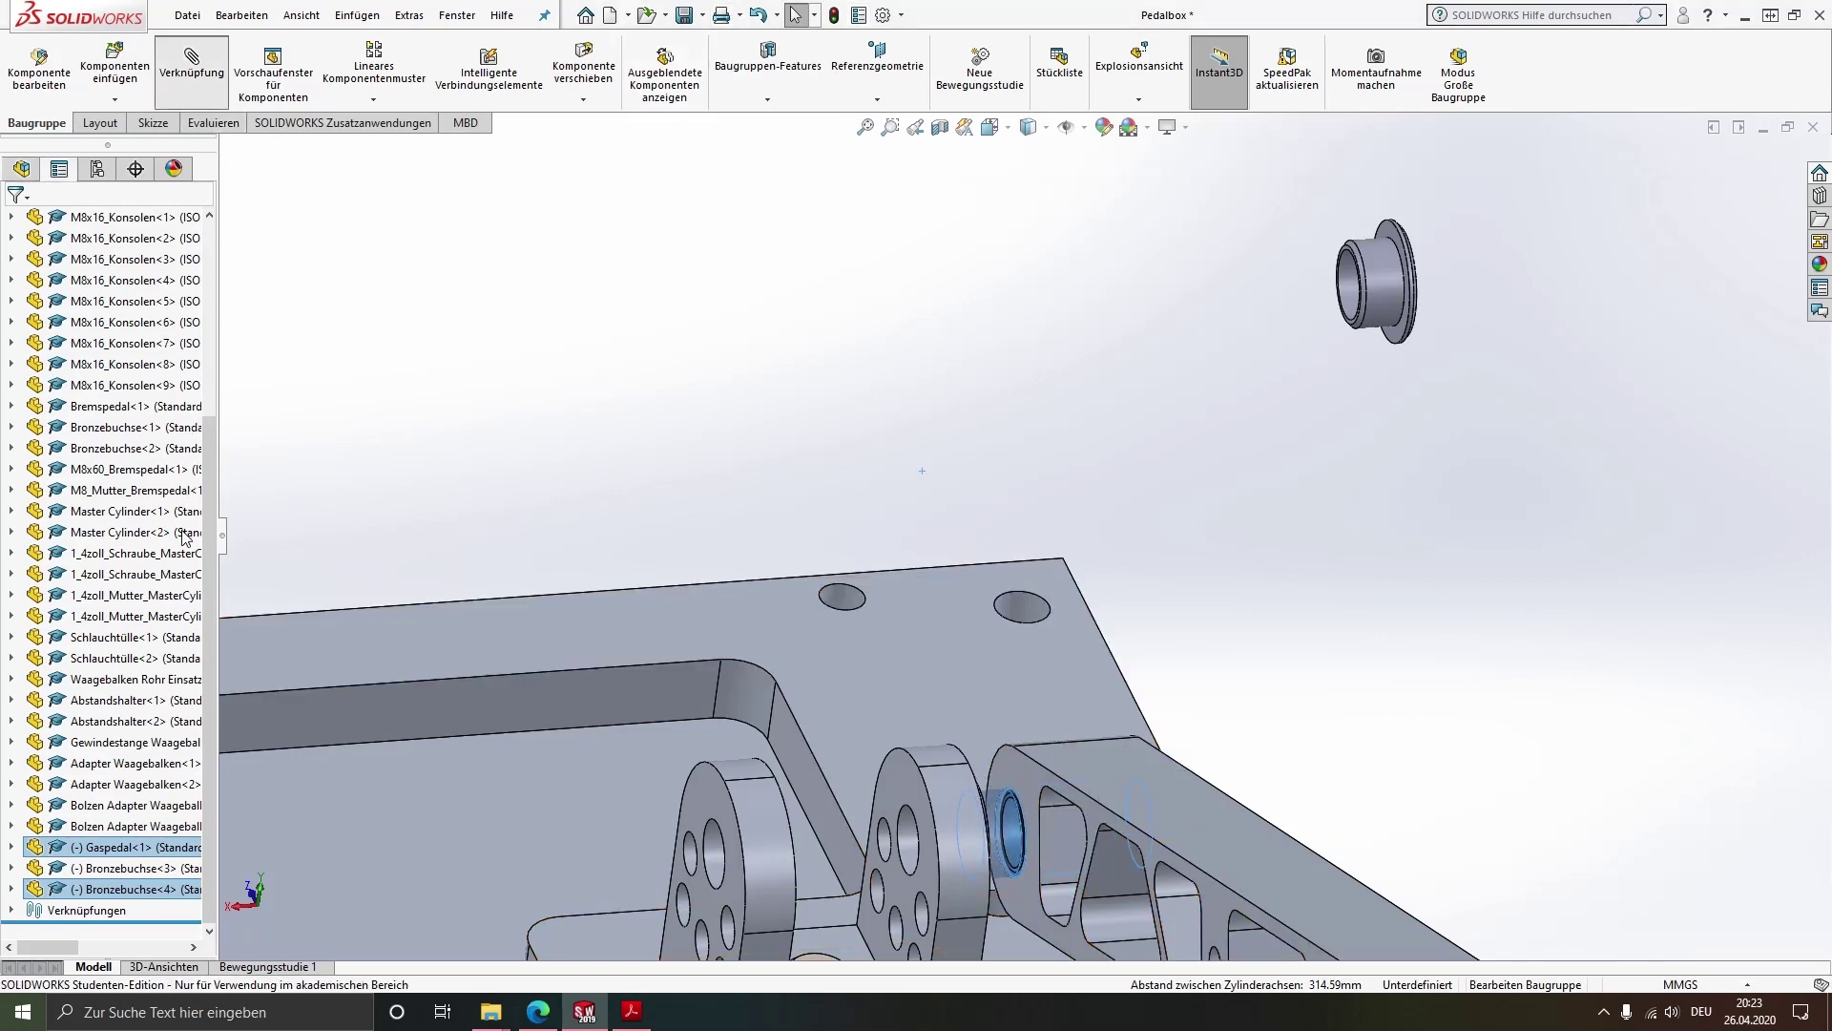
pyautogui.click(55, 562)
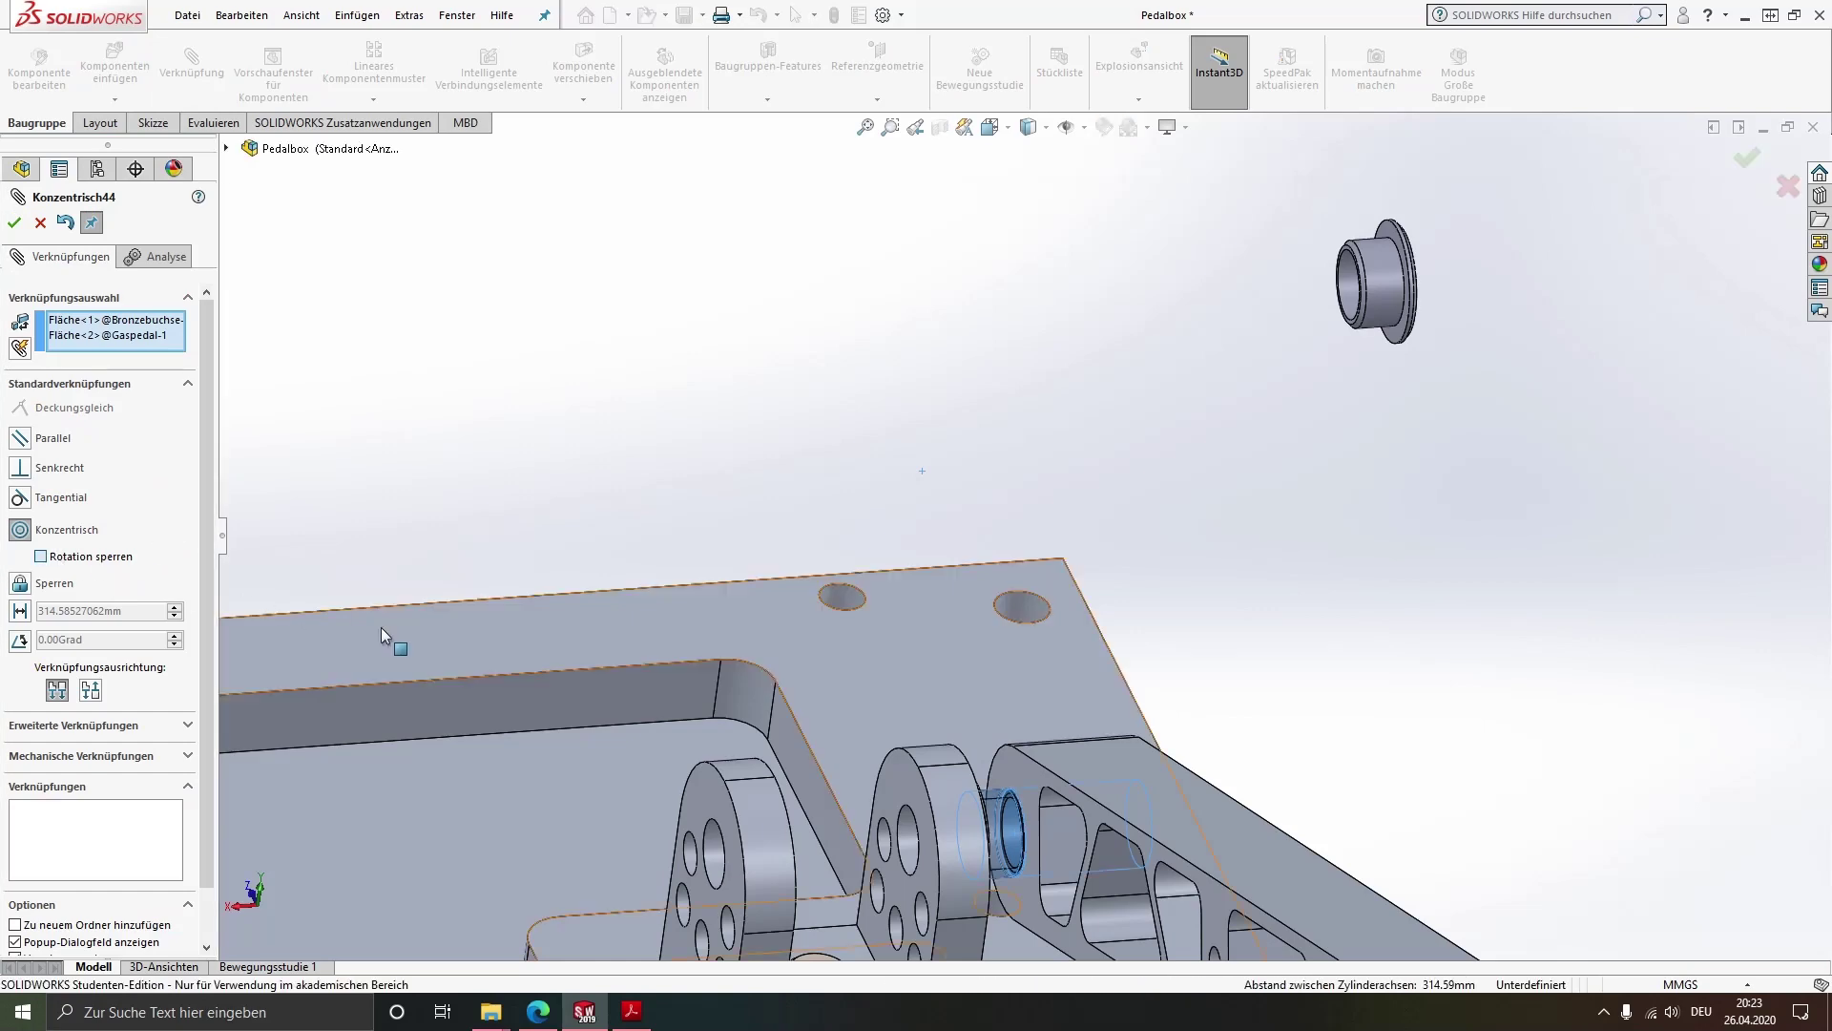
pyautogui.scroll(3, 1126, 768)
pyautogui.moveTo(1079, 752); pyautogui.dragTo(1037, 830, button='middle')
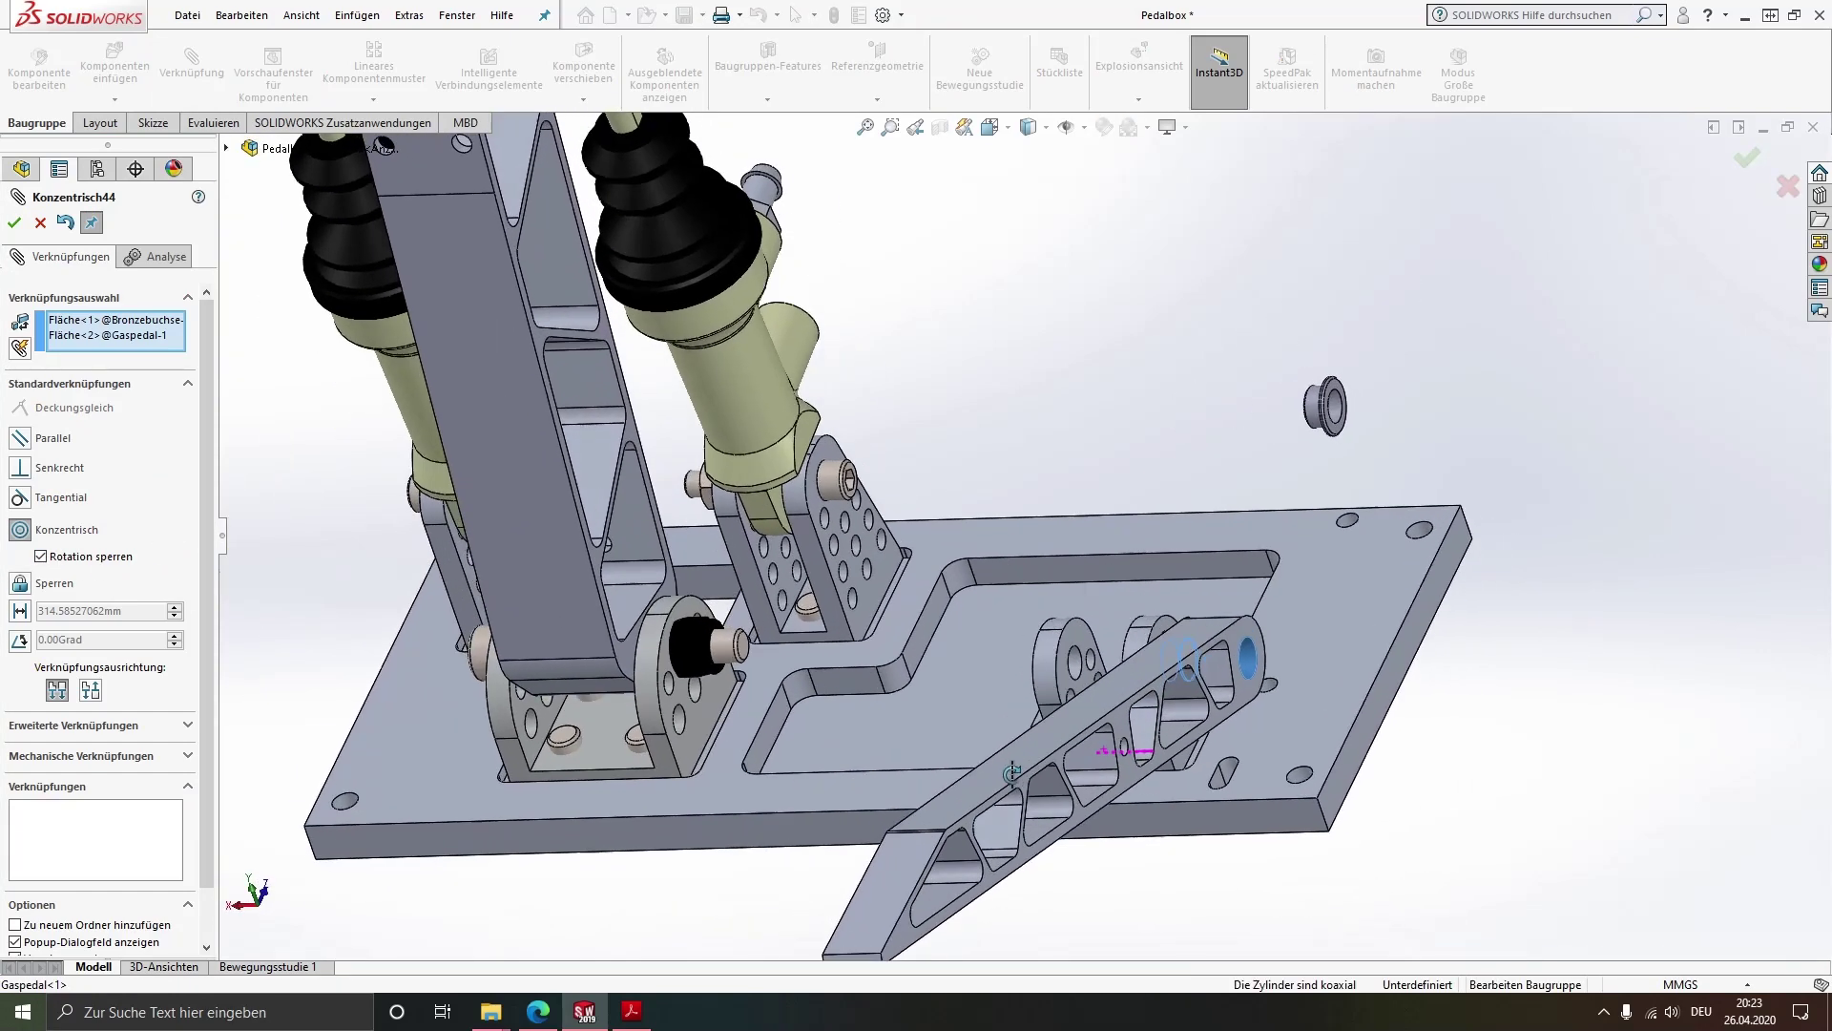
pyautogui.click(14, 223)
# Mate the second bronze bushing concentric with the pedal hole (Konzentrisch45)
pyautogui.scroll(-2, 1183, 610)
pyautogui.scroll(-2, 1183, 611)
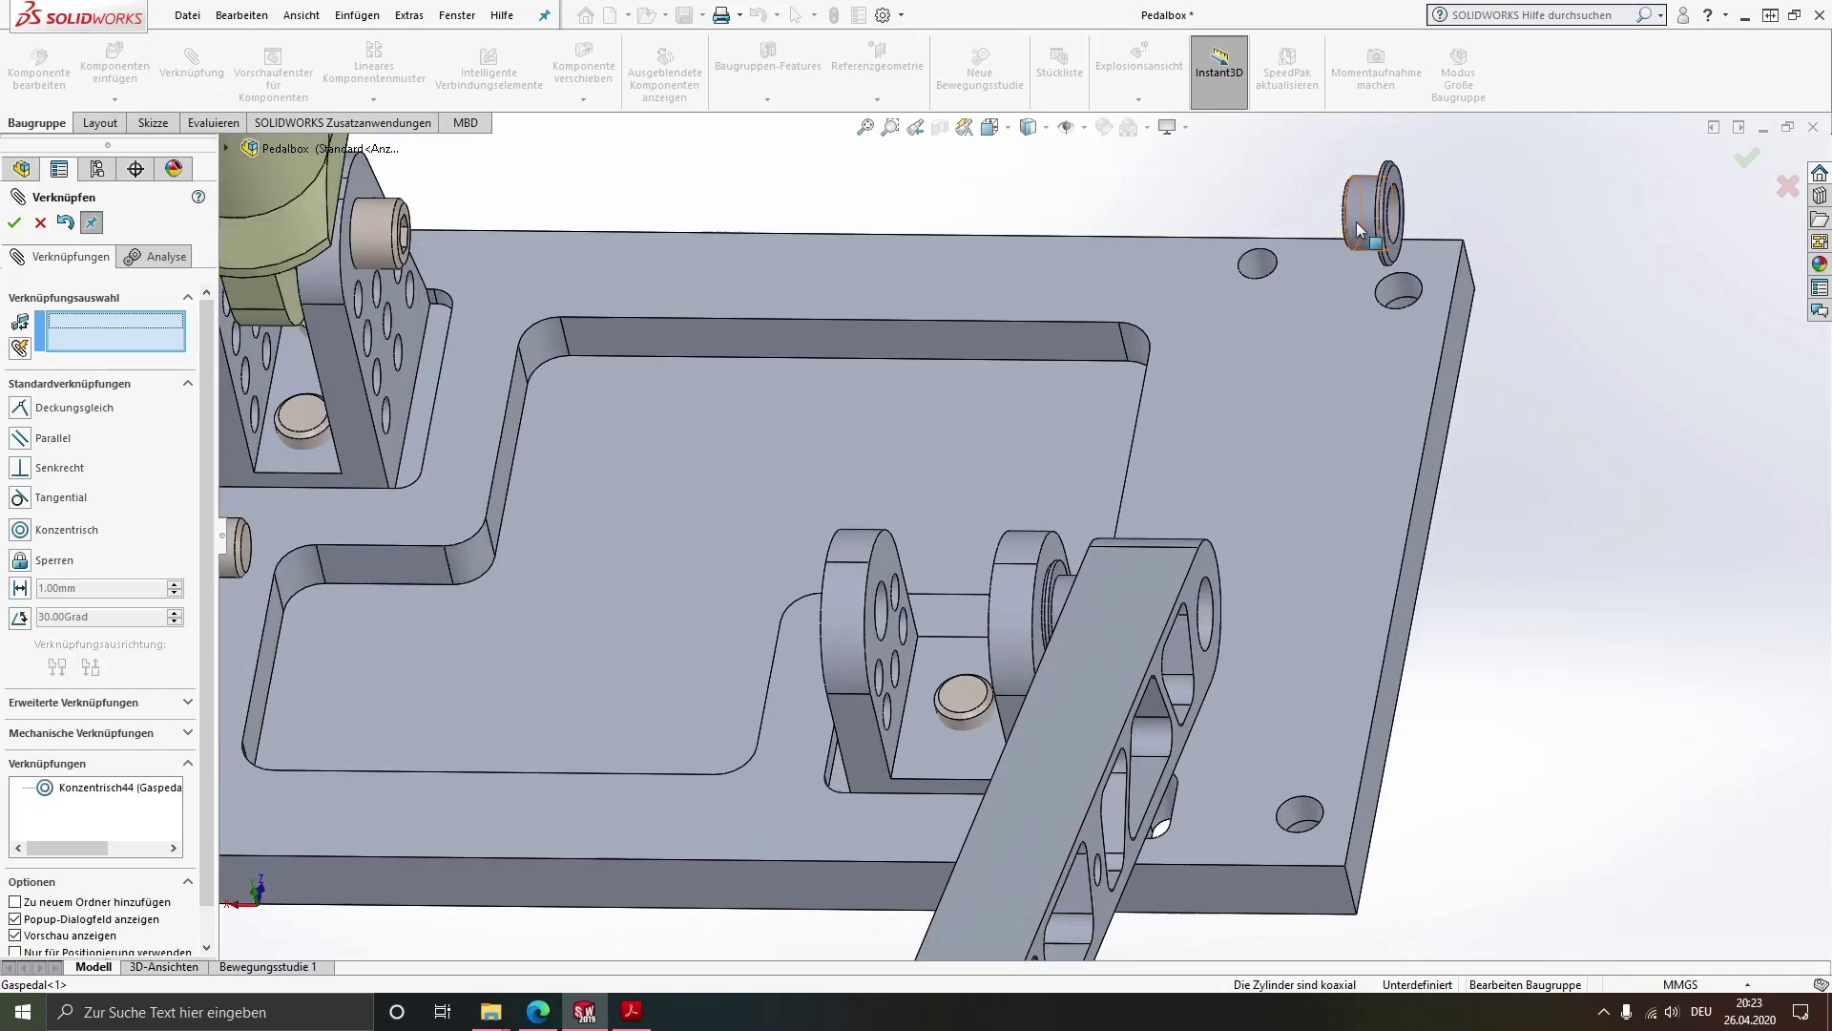
pyautogui.click(1205, 605)
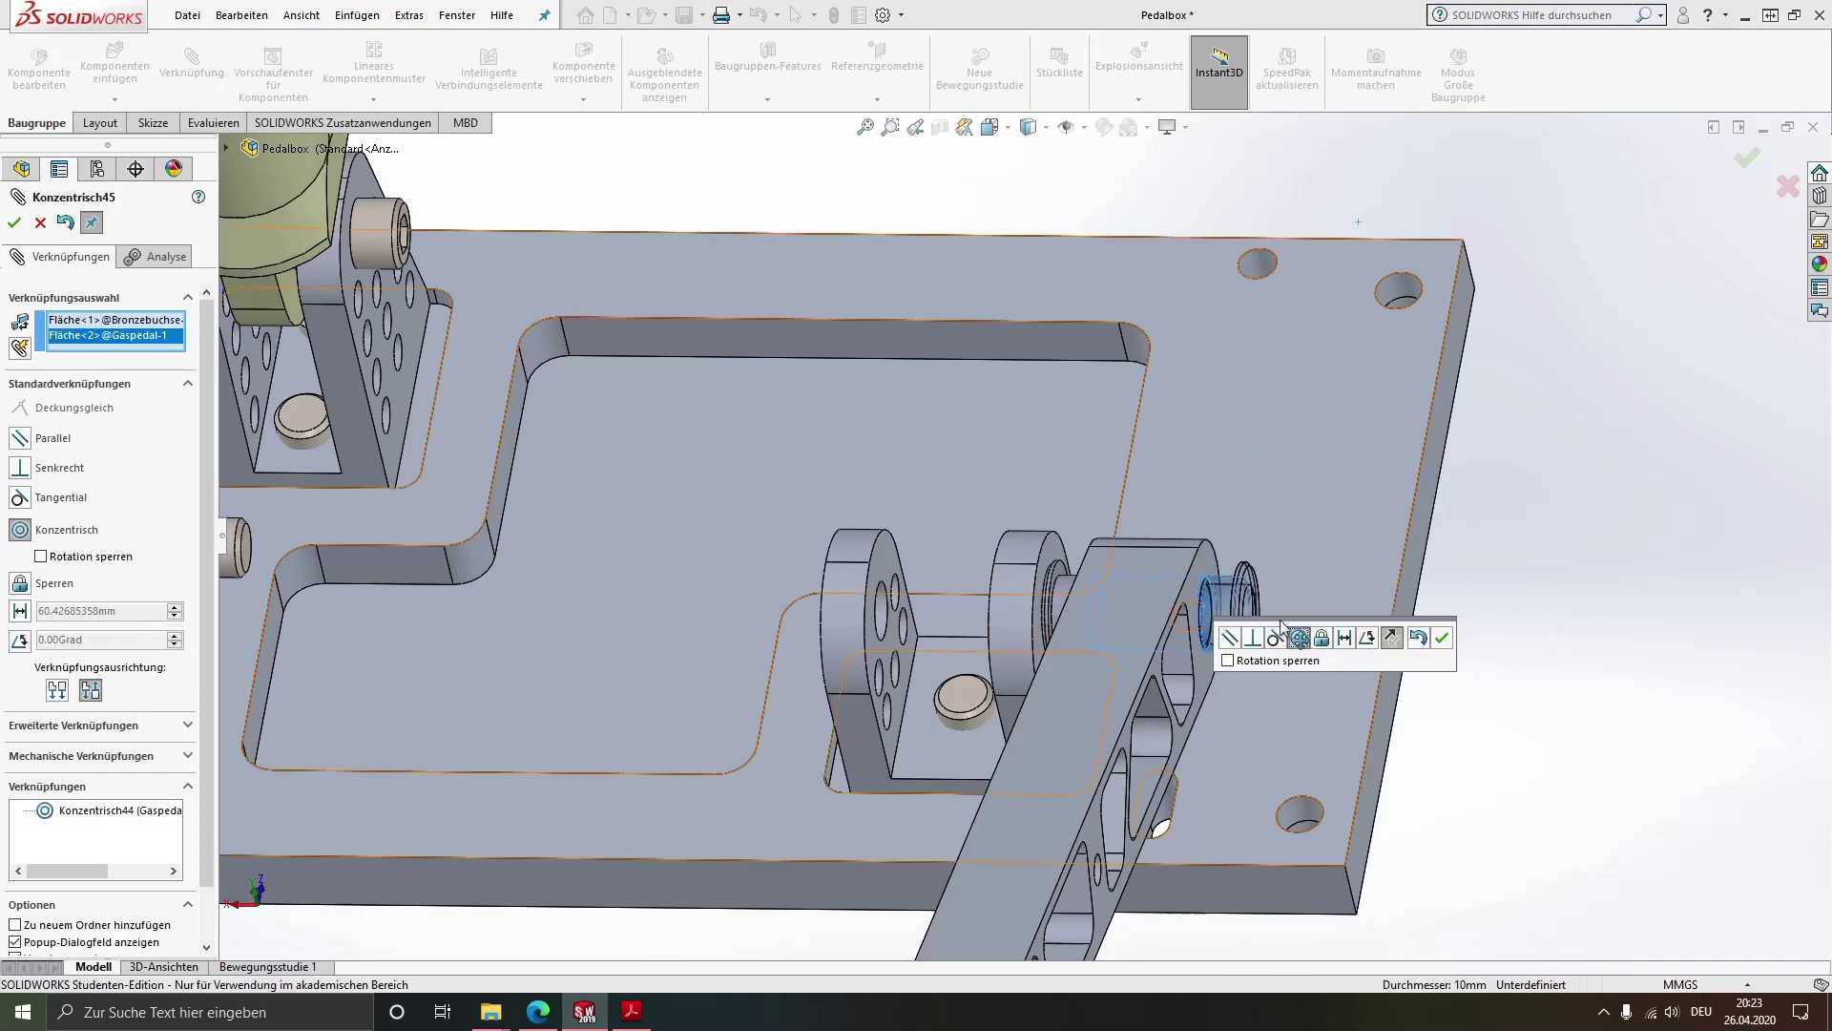
pyautogui.click(1447, 646)
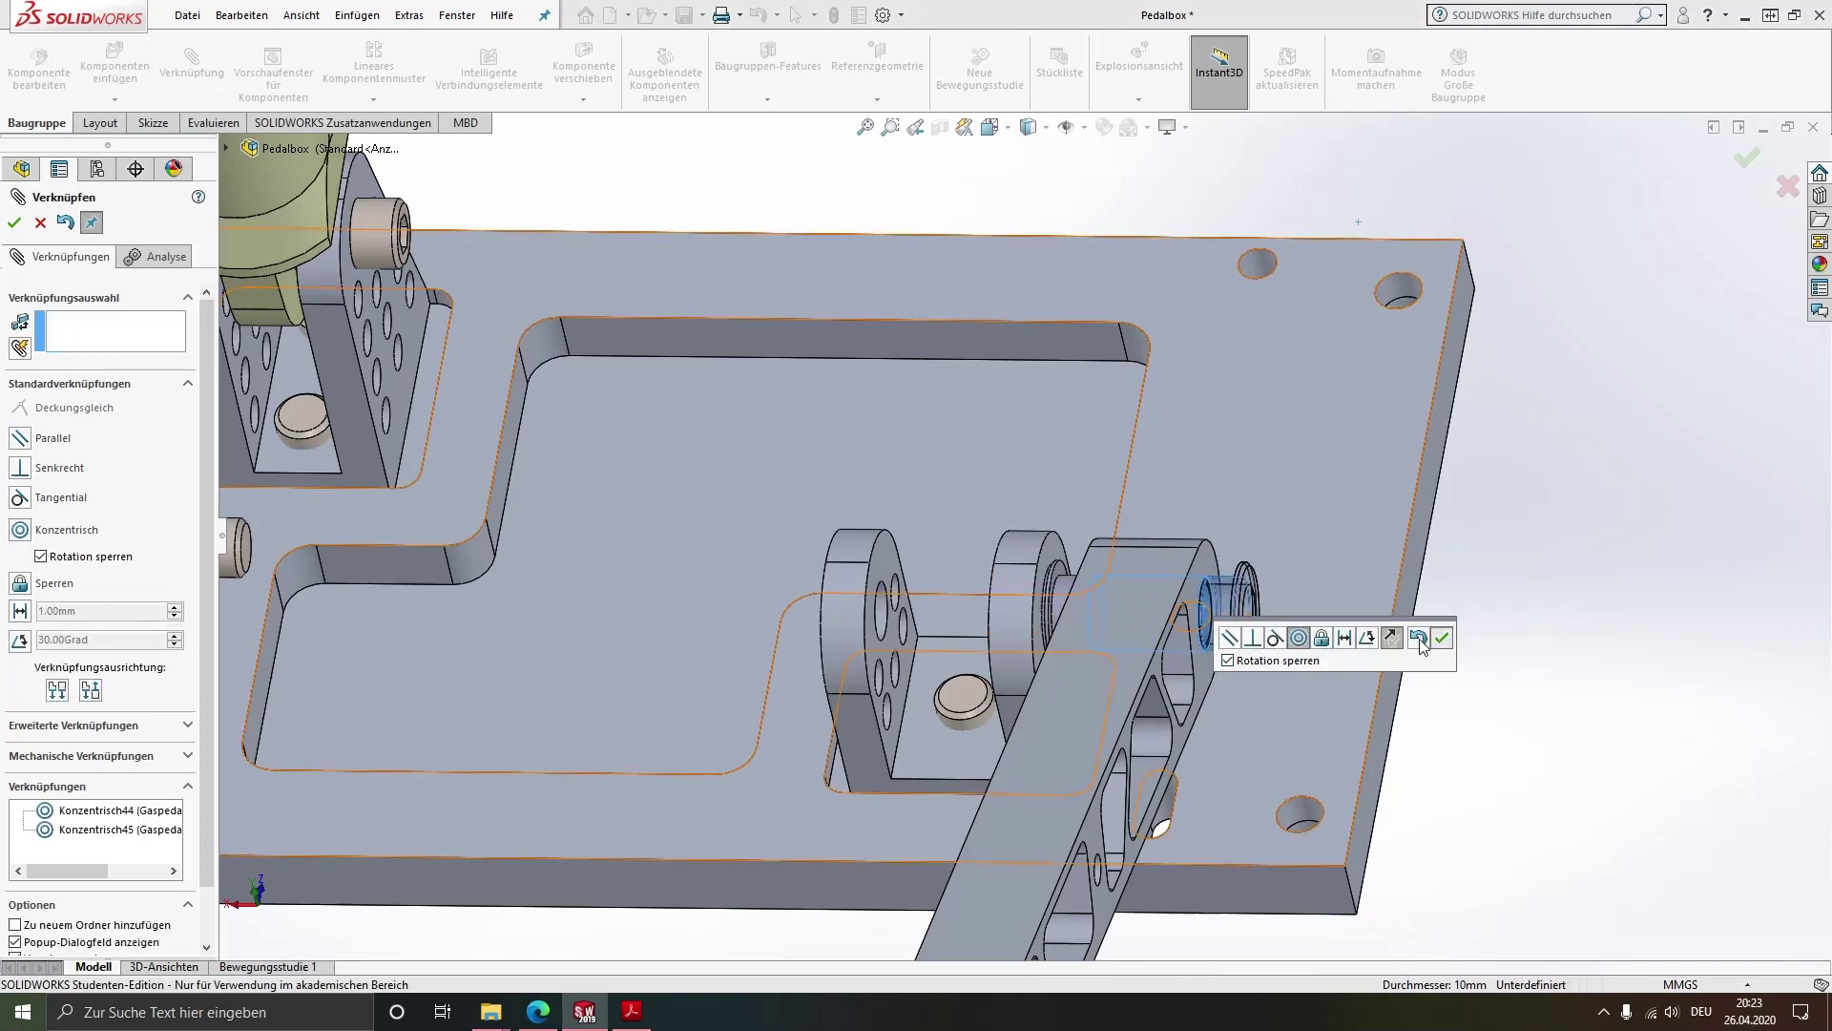
pyautogui.scroll(-3, 1090, 592)
pyautogui.scroll(-3, 985, 528)
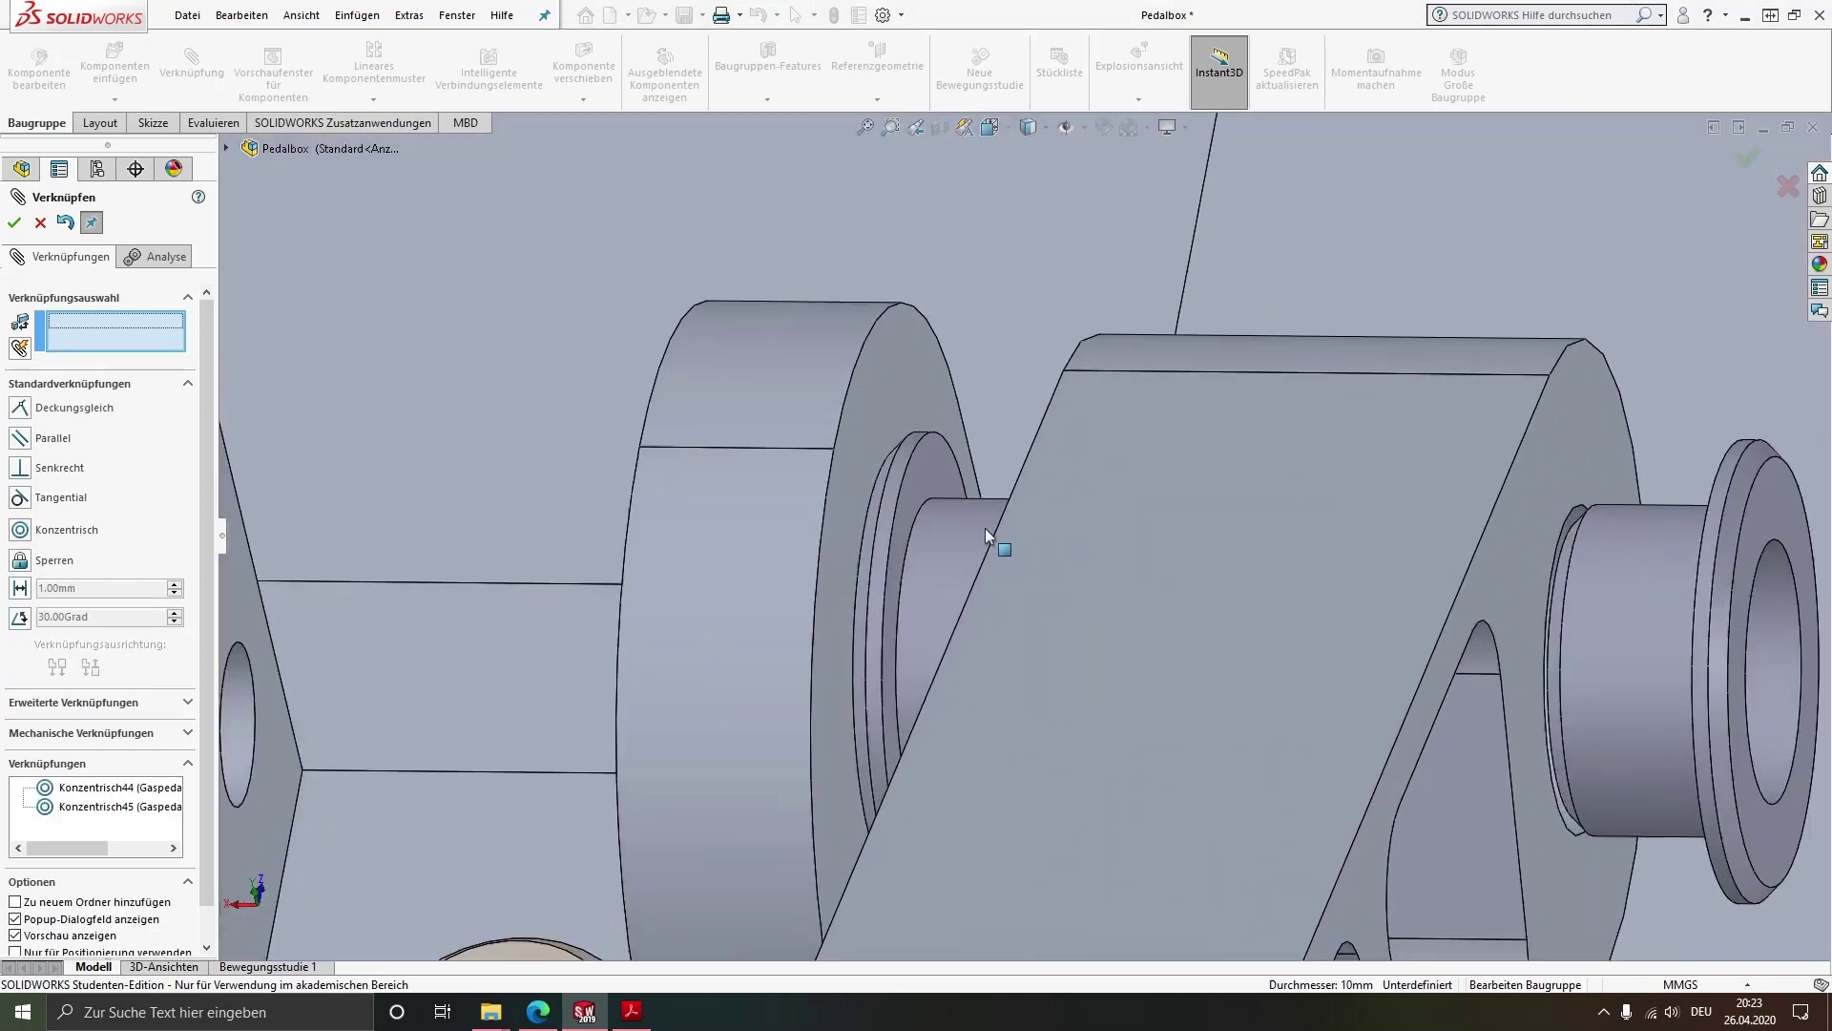
# Make both bushing flanges coincident with the gas pedal's two side faces
pyautogui.click(918, 477)
pyautogui.moveTo(1015, 552); pyautogui.dragTo(866, 535, button='middle')
pyautogui.click(859, 535)
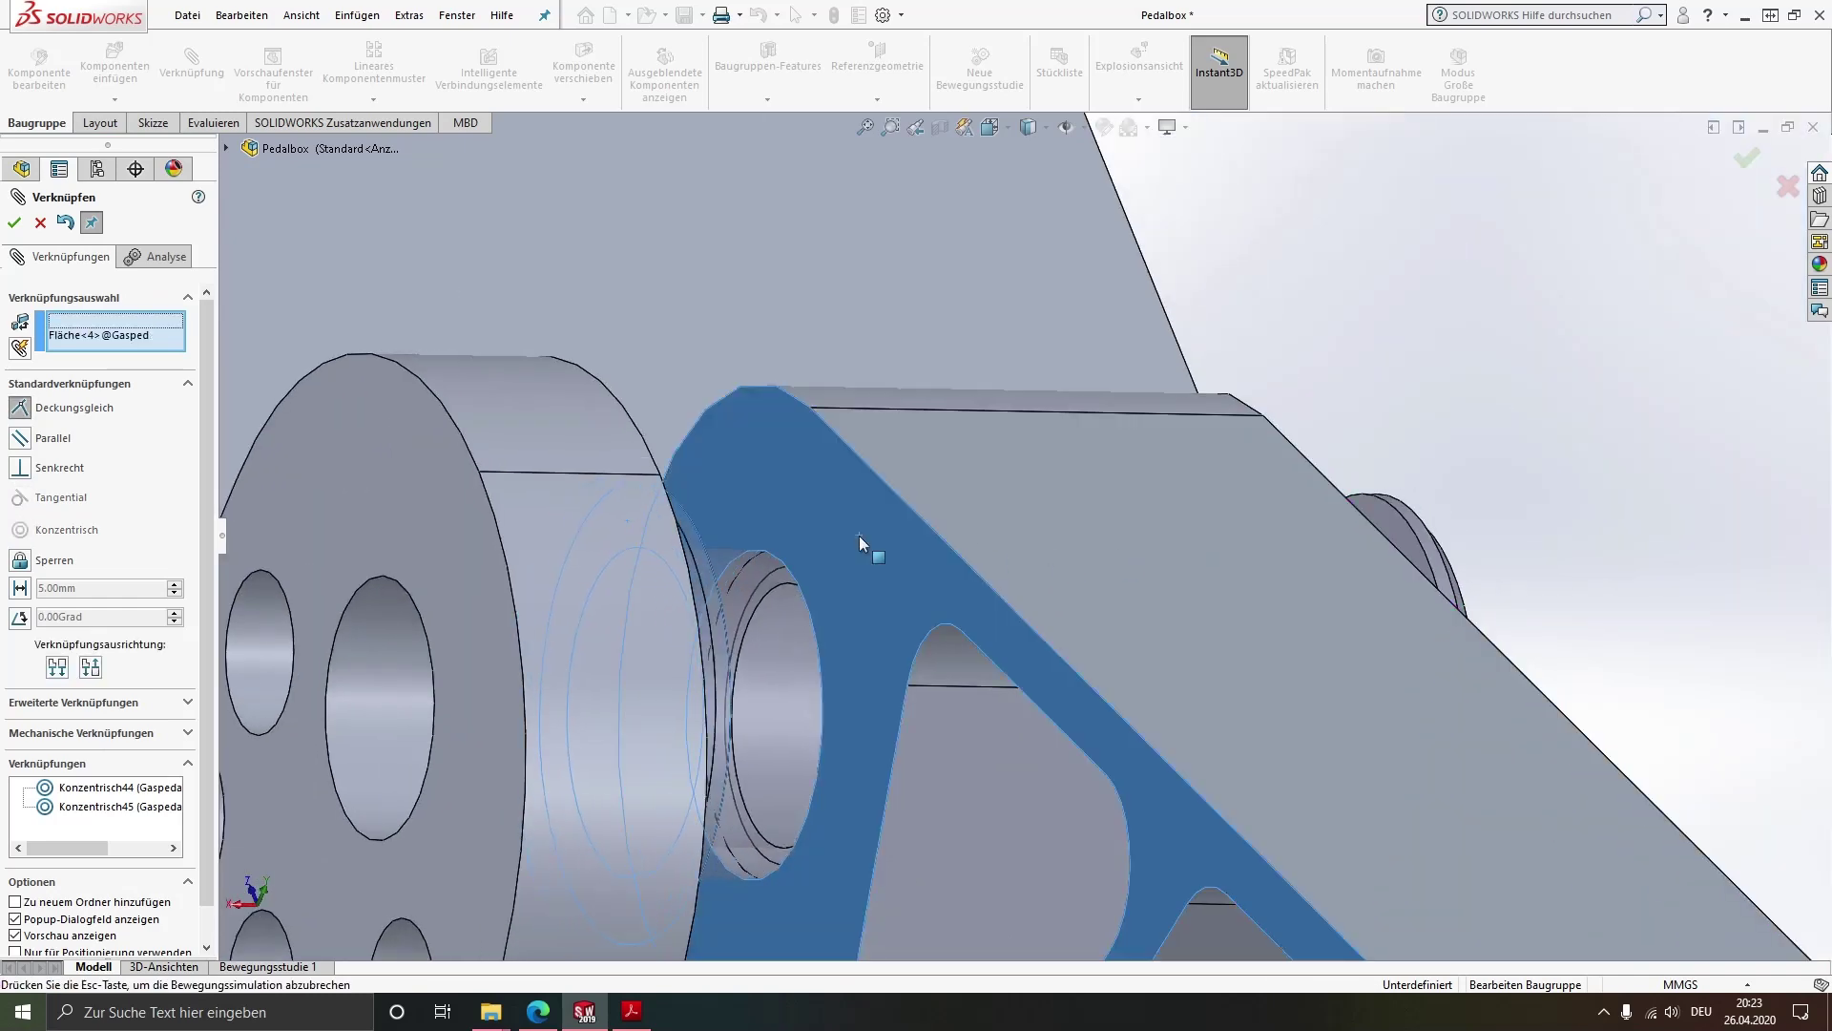
pyautogui.click(840, 502)
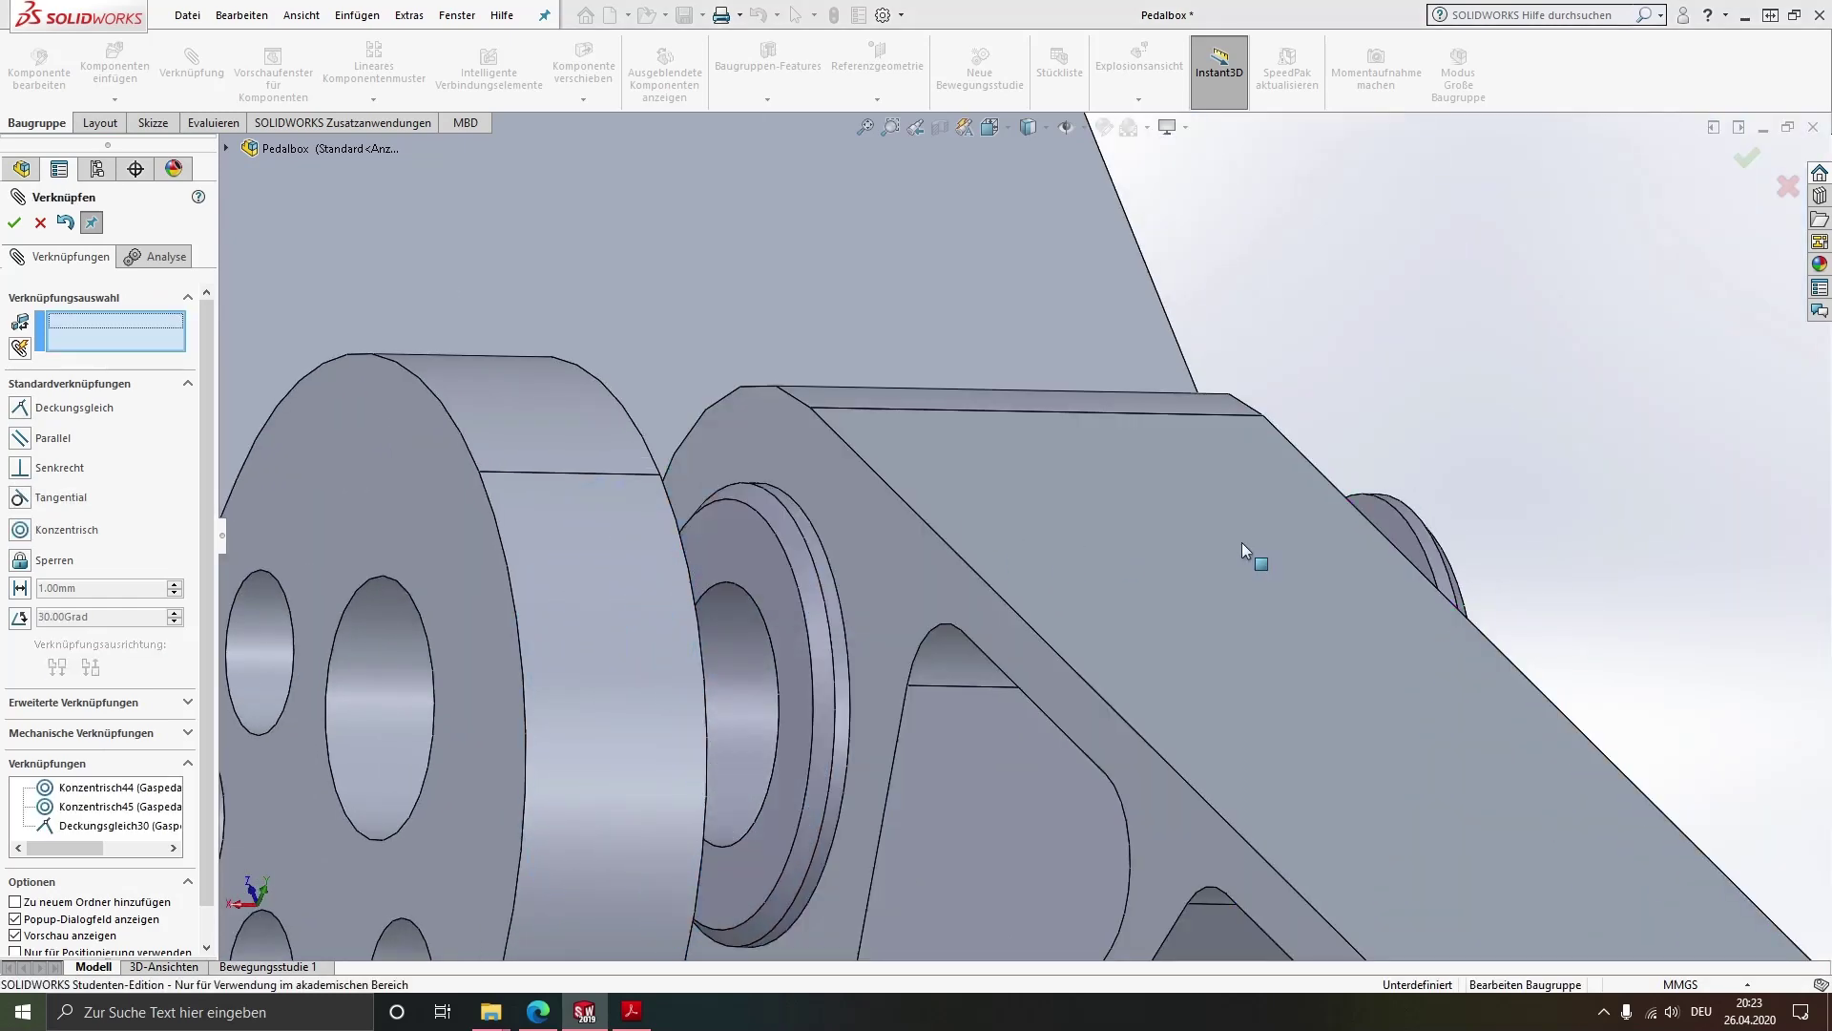
pyautogui.click(1324, 574)
pyautogui.moveTo(1324, 575)
pyautogui.mouseDown(button='middle')
pyautogui.moveTo(1240, 580)
pyautogui.moveTo(1486, 548)
pyautogui.mouseUp(button='middle')
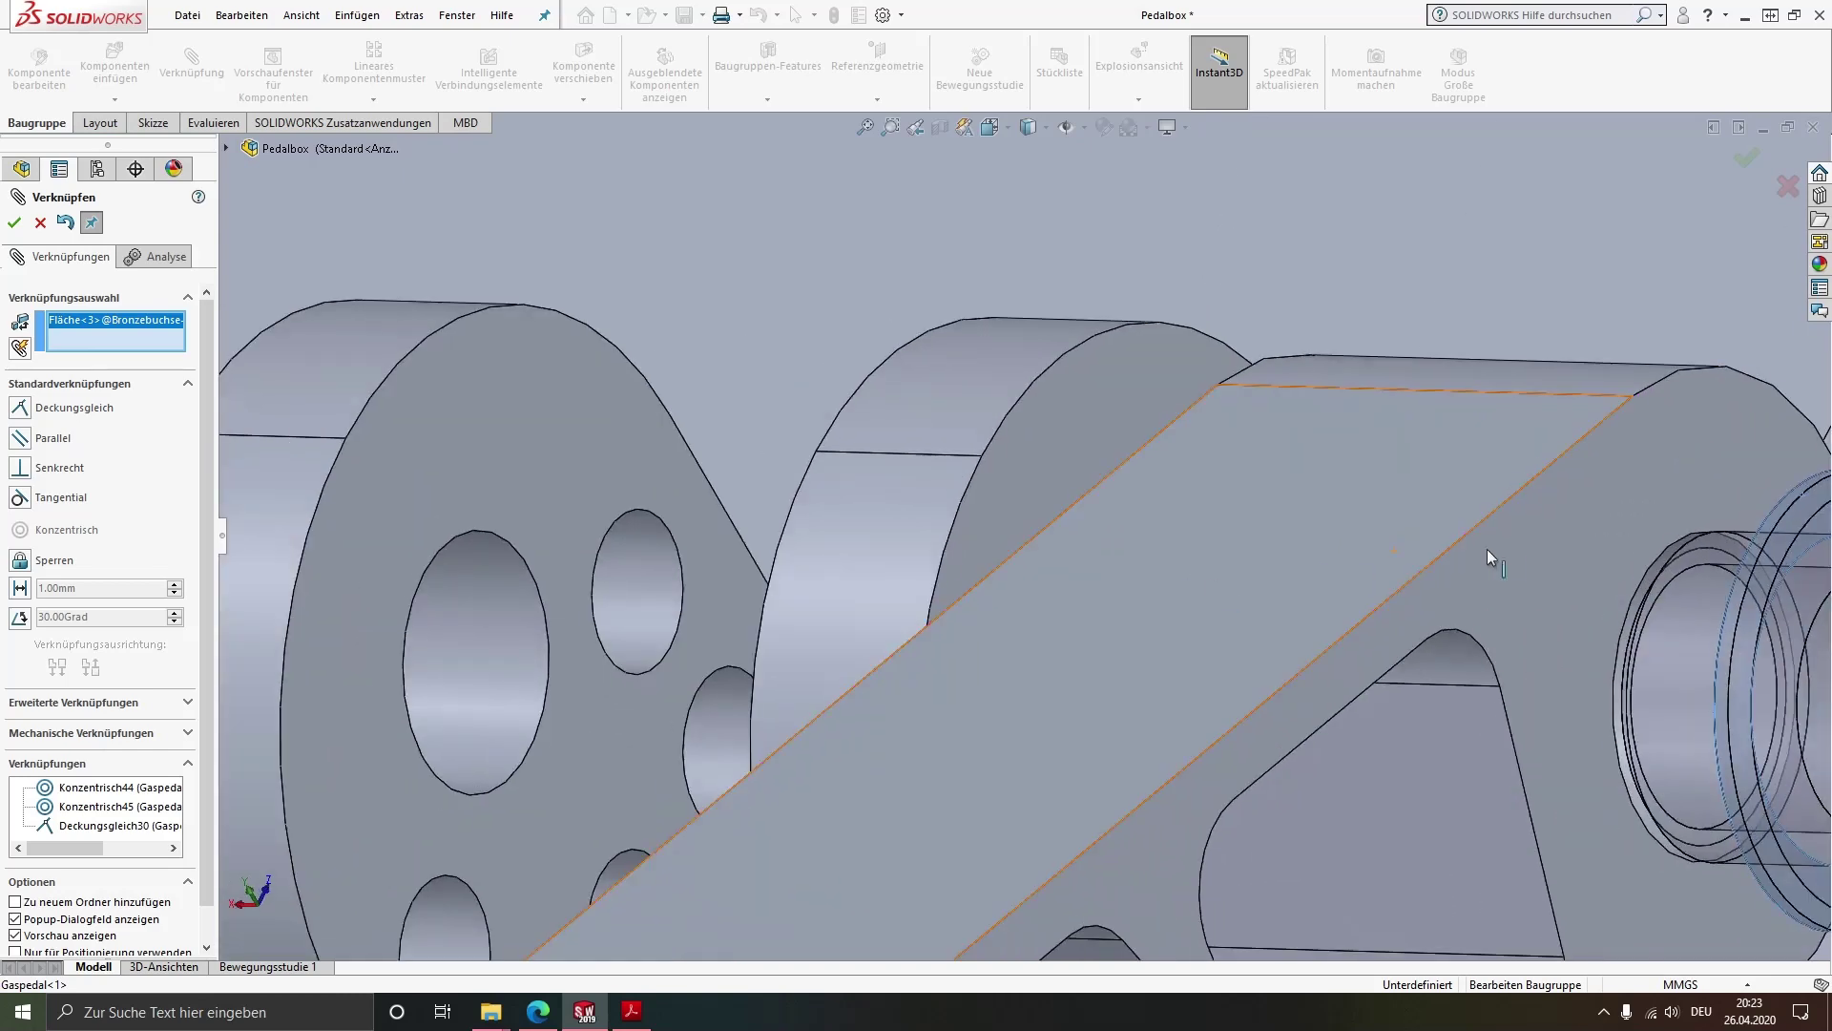
pyautogui.click(1496, 547)
pyautogui.click(1713, 580)
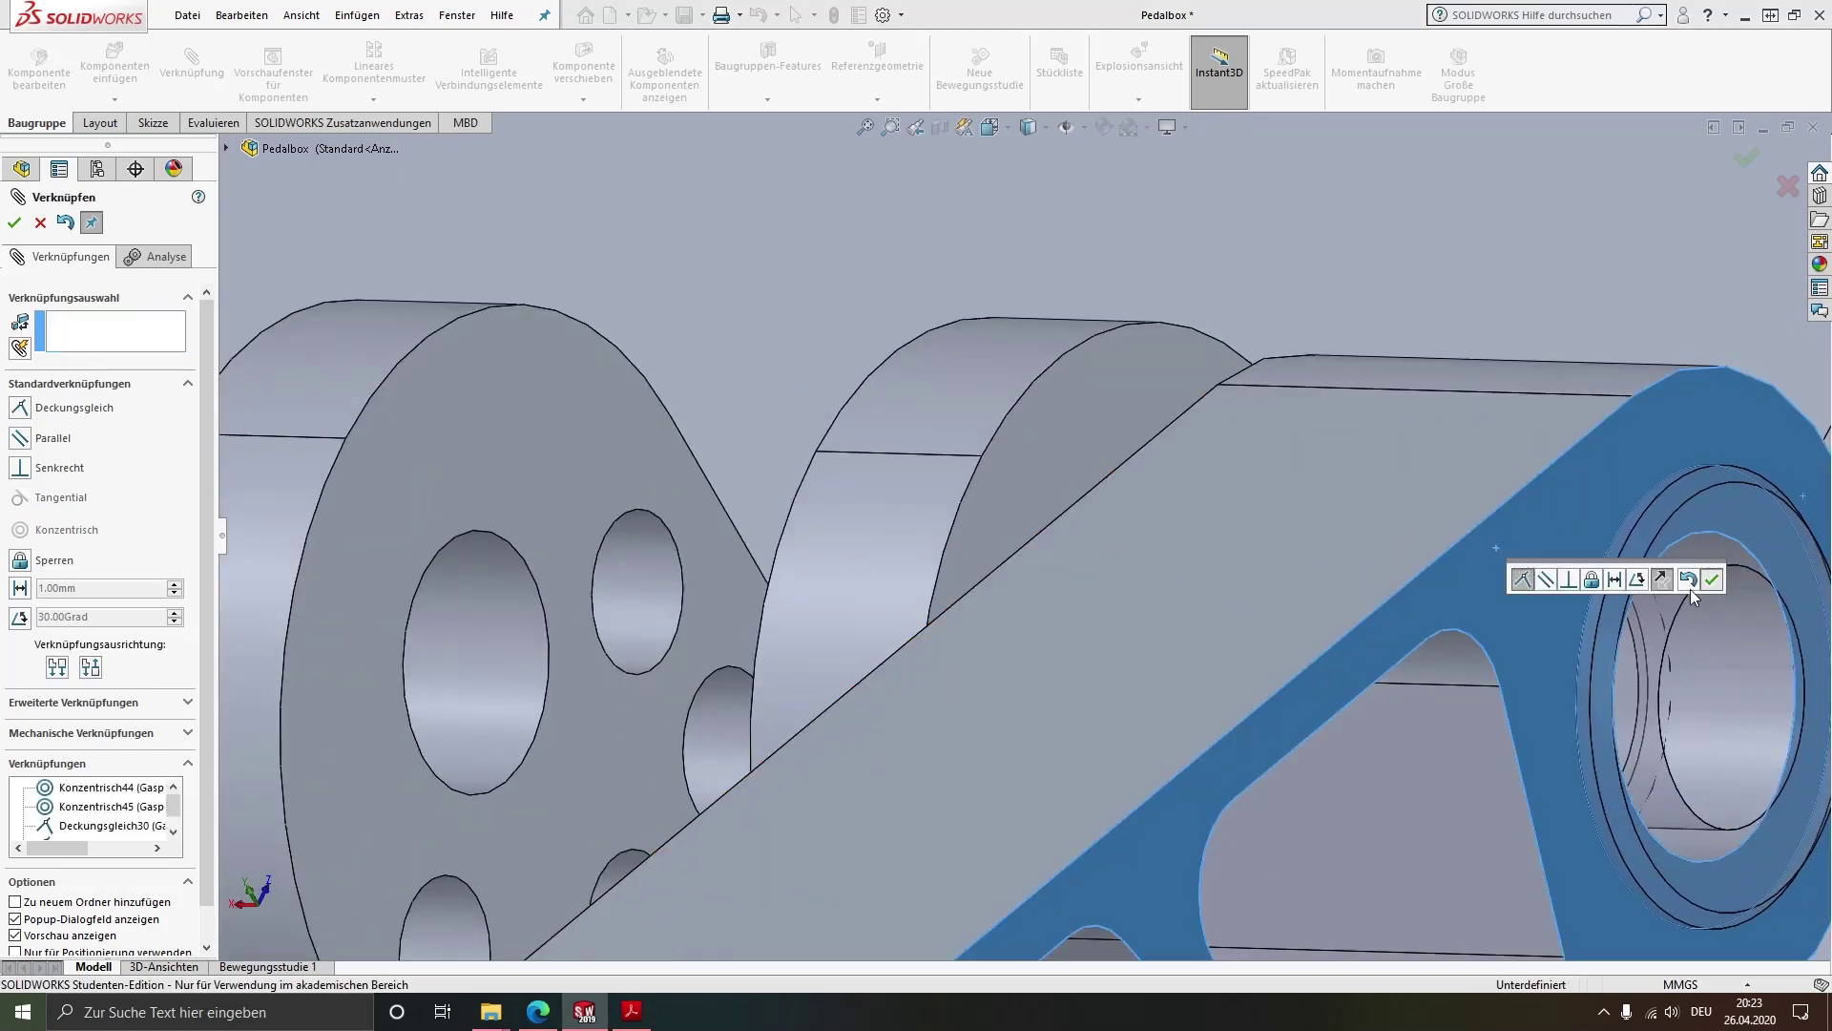
pyautogui.scroll(5, 1292, 630)
pyautogui.moveTo(1187, 618); pyautogui.dragTo(1123, 625, button='middle')
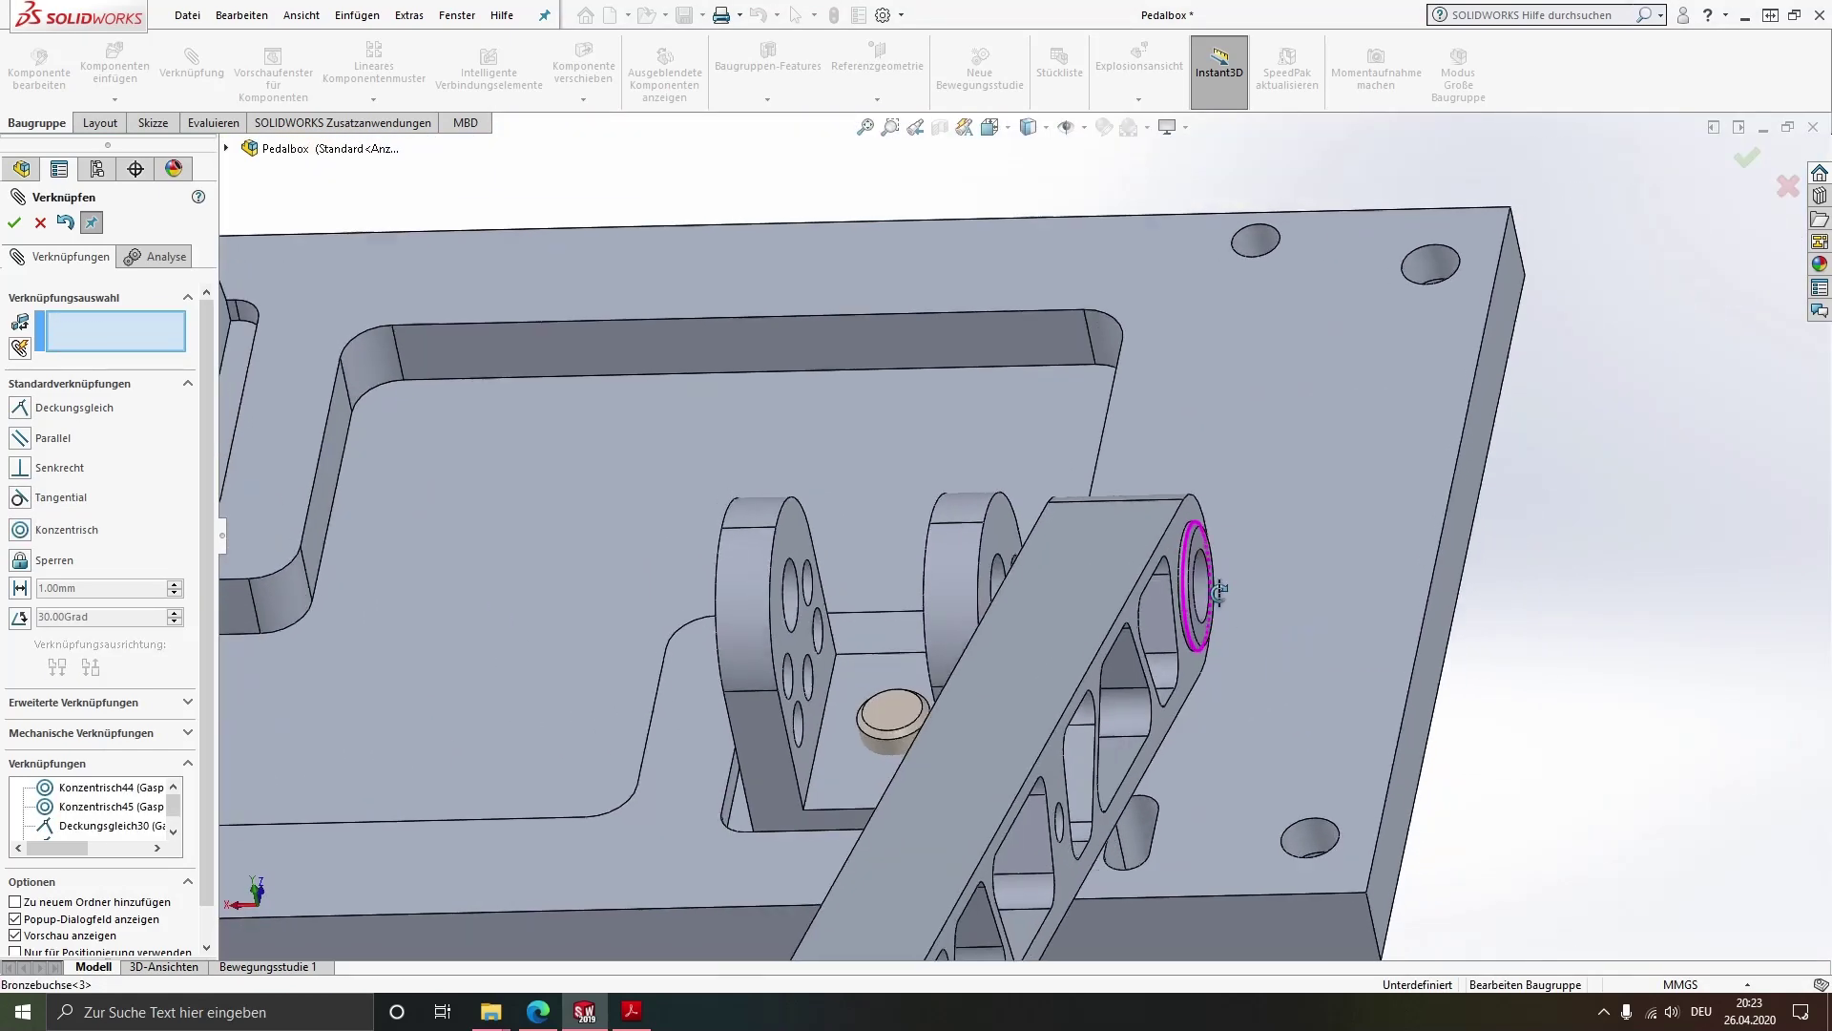
pyautogui.click(1122, 625)
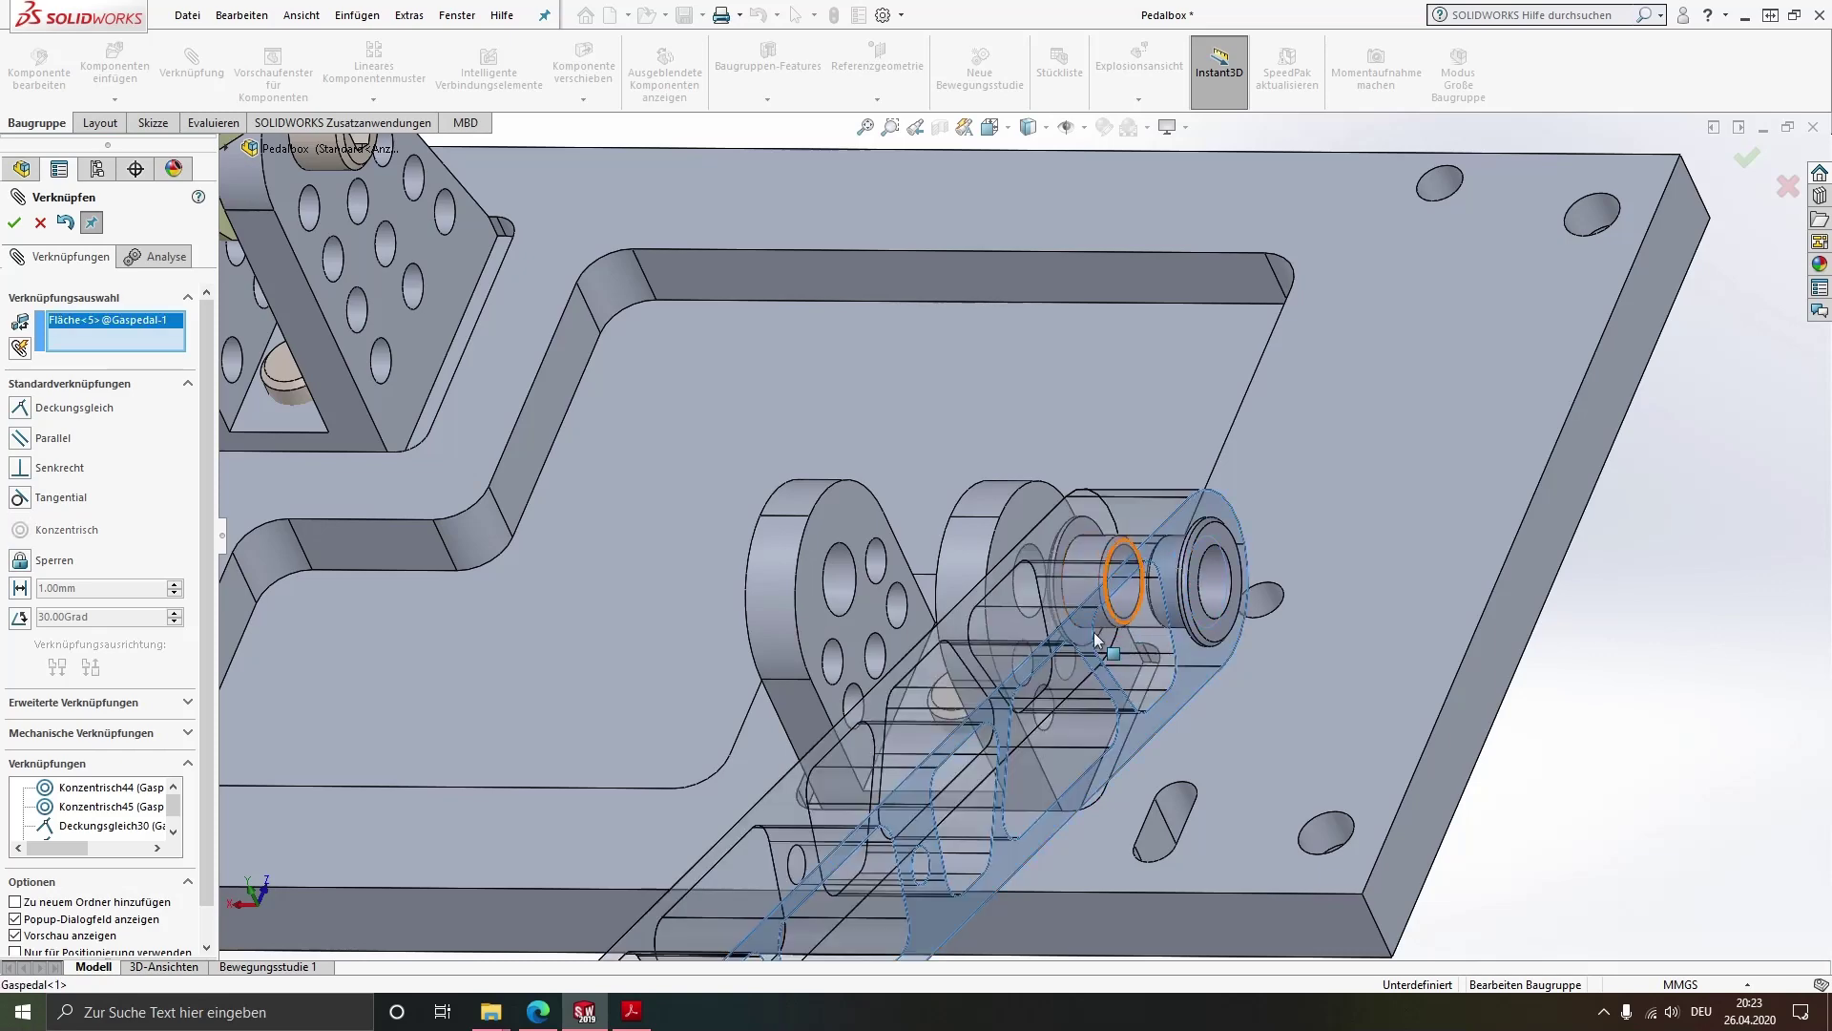
# Add width mate Breite8 centering the gas pedal between the two bracket plates
pyautogui.click(53, 704)
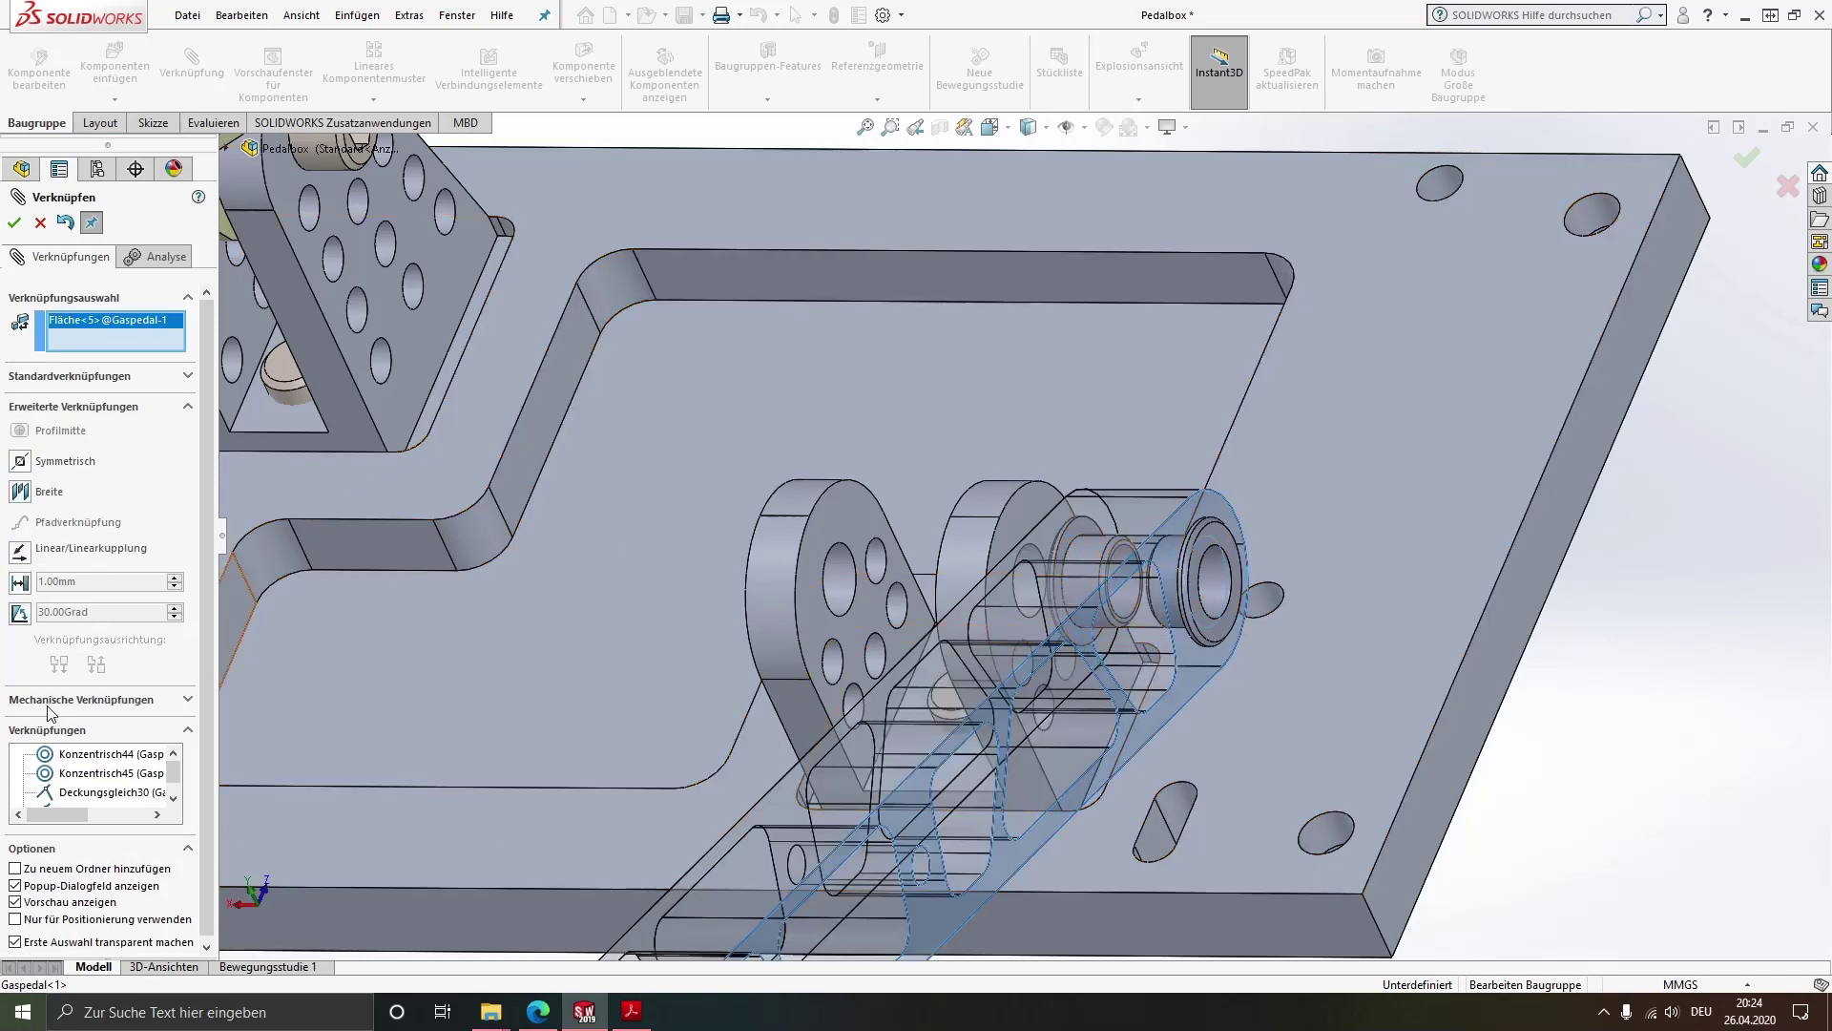
pyautogui.click(20, 492)
pyautogui.moveTo(1014, 634); pyautogui.dragTo(1108, 605, button='middle')
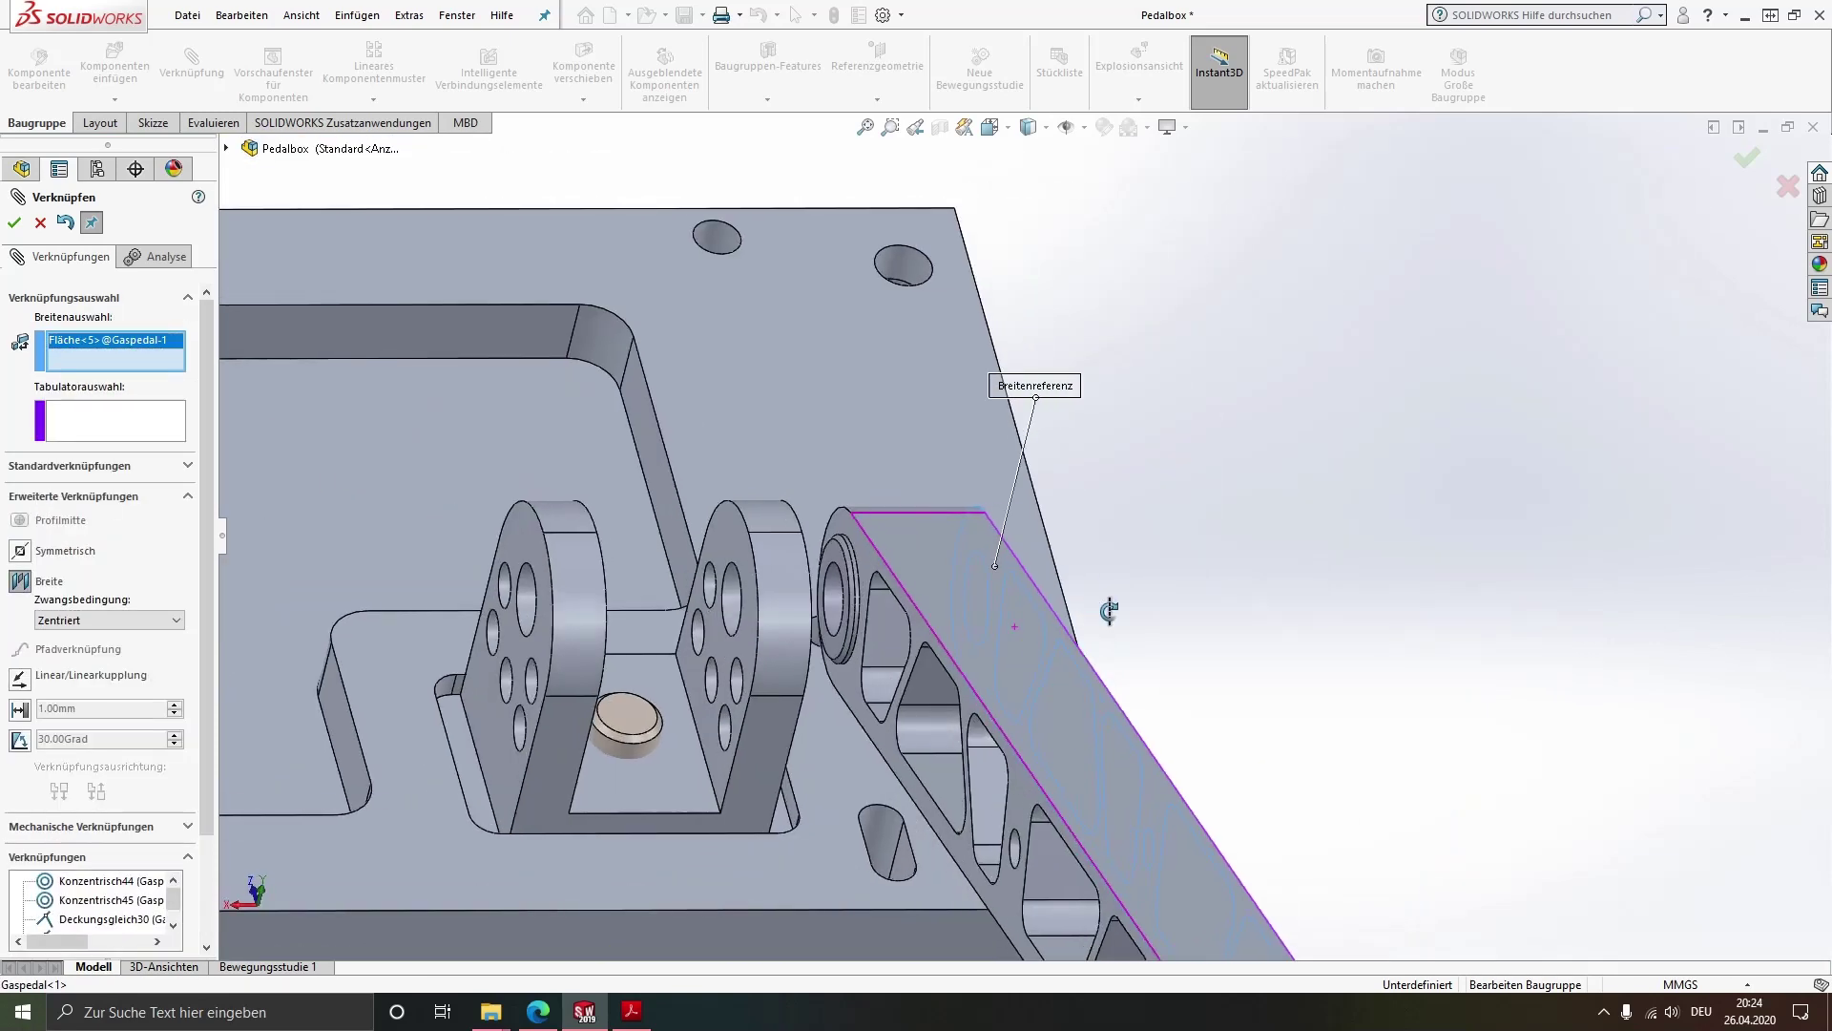
pyautogui.click(876, 559)
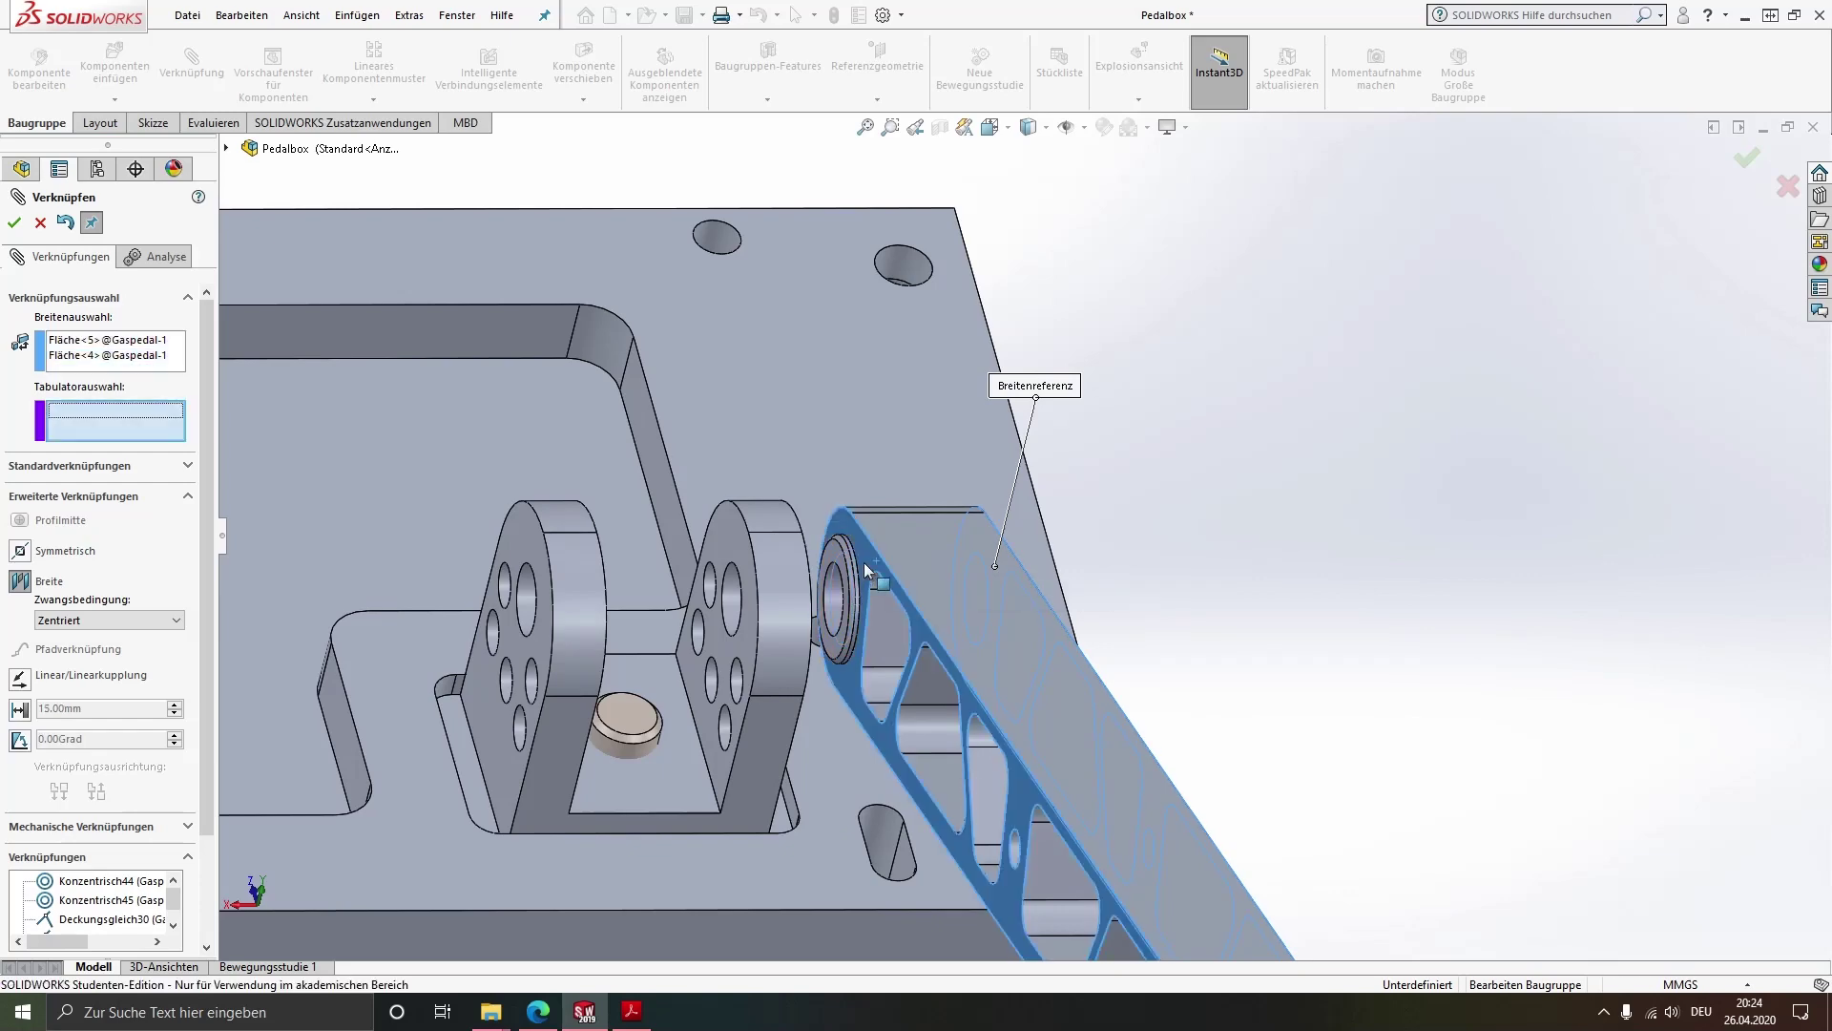
pyautogui.click(714, 545)
pyautogui.moveTo(713, 546); pyautogui.dragTo(601, 581, button='middle')
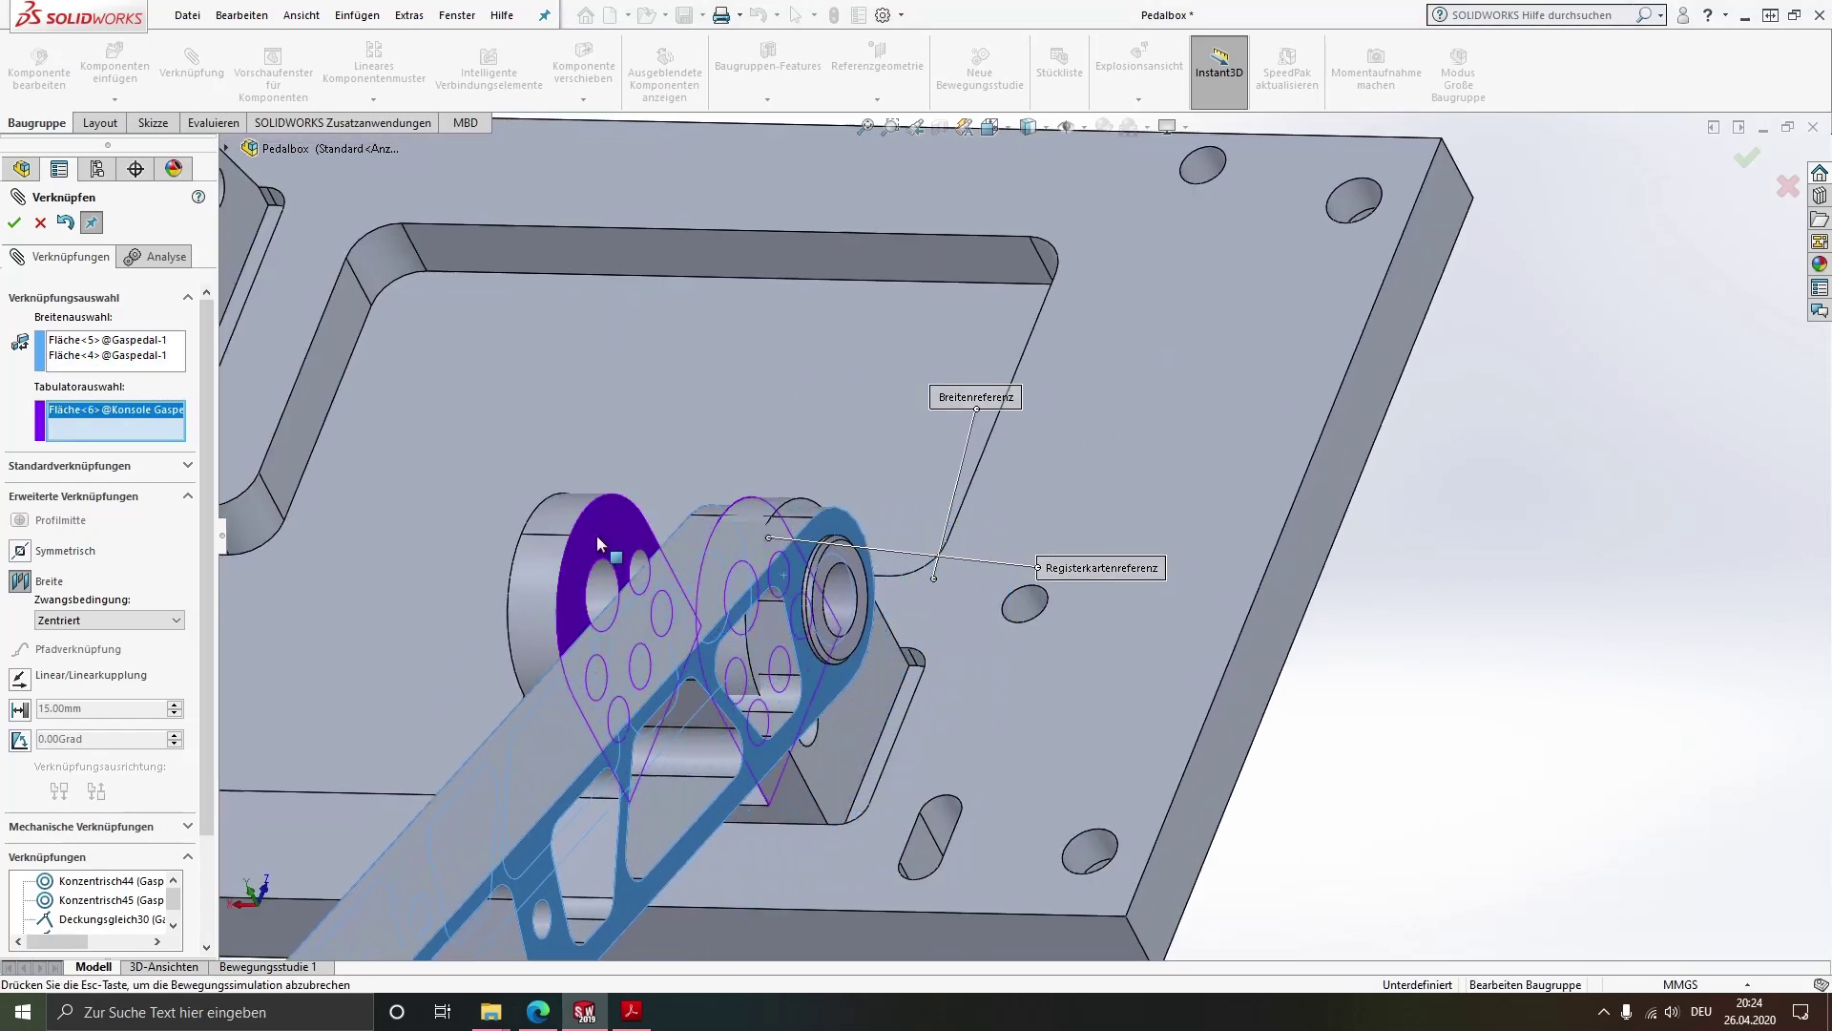
pyautogui.click(597, 538)
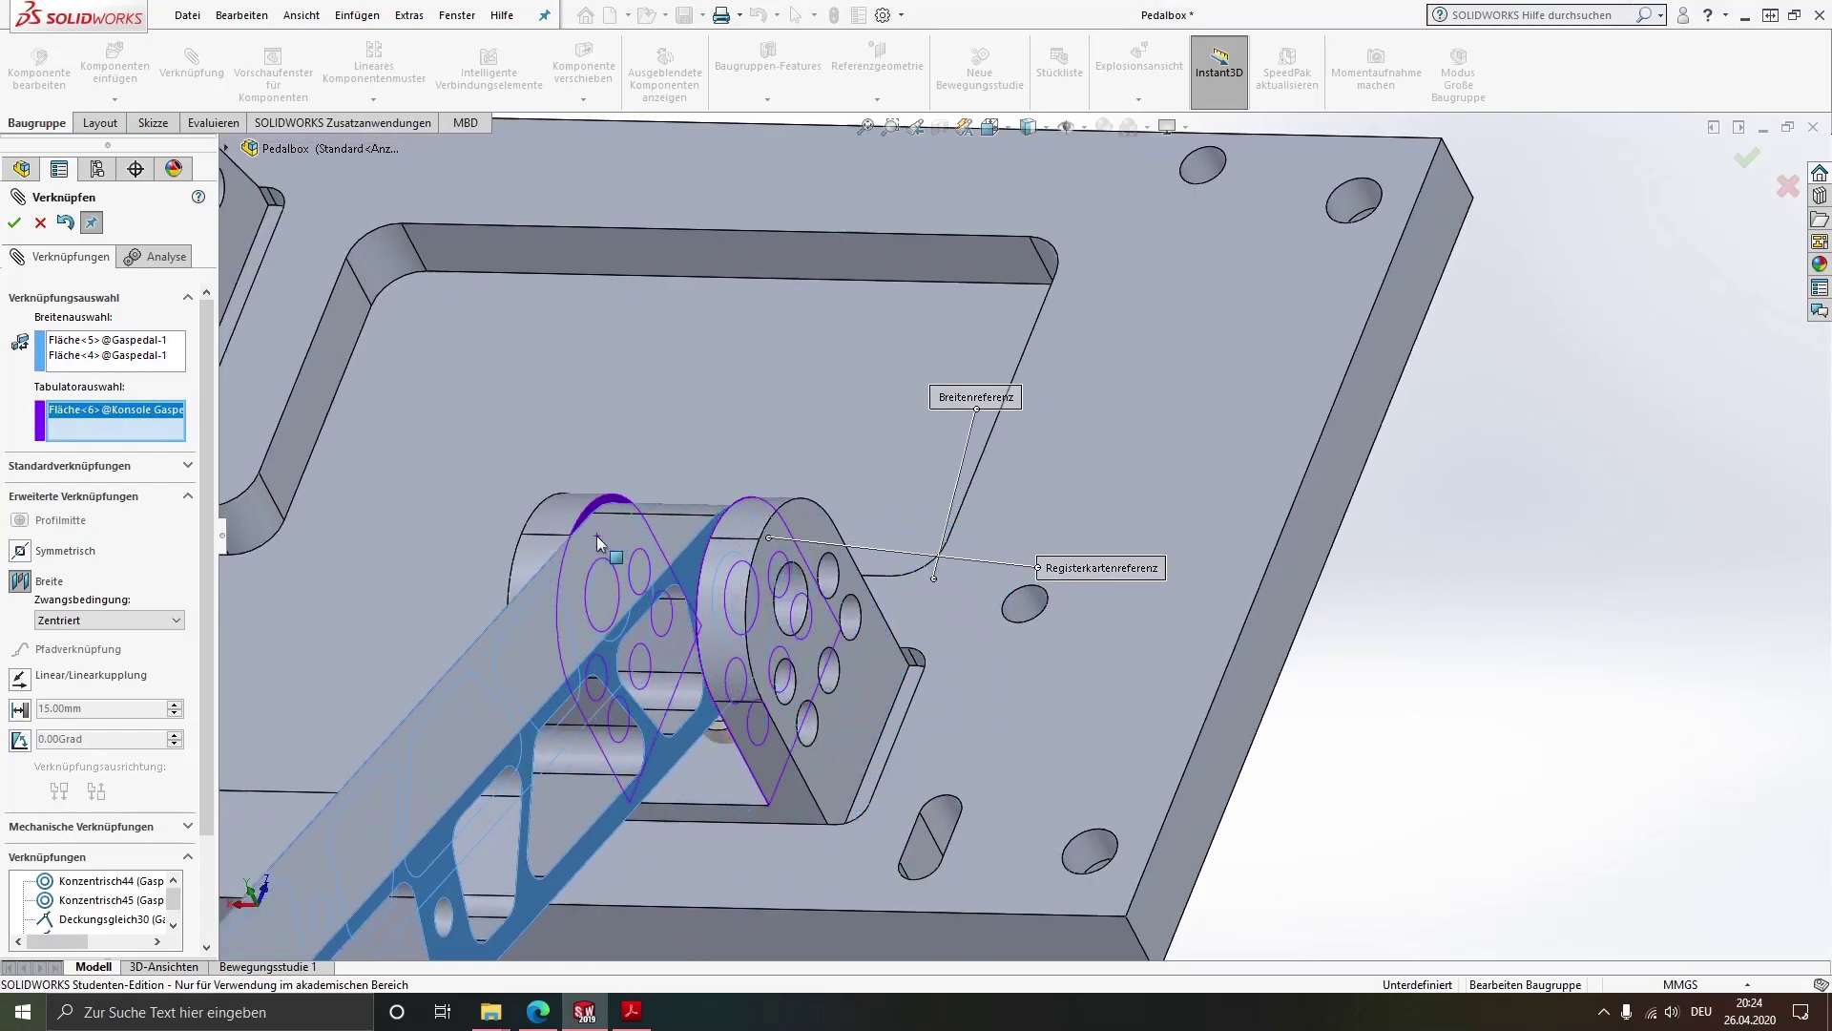
pyautogui.click(13, 222)
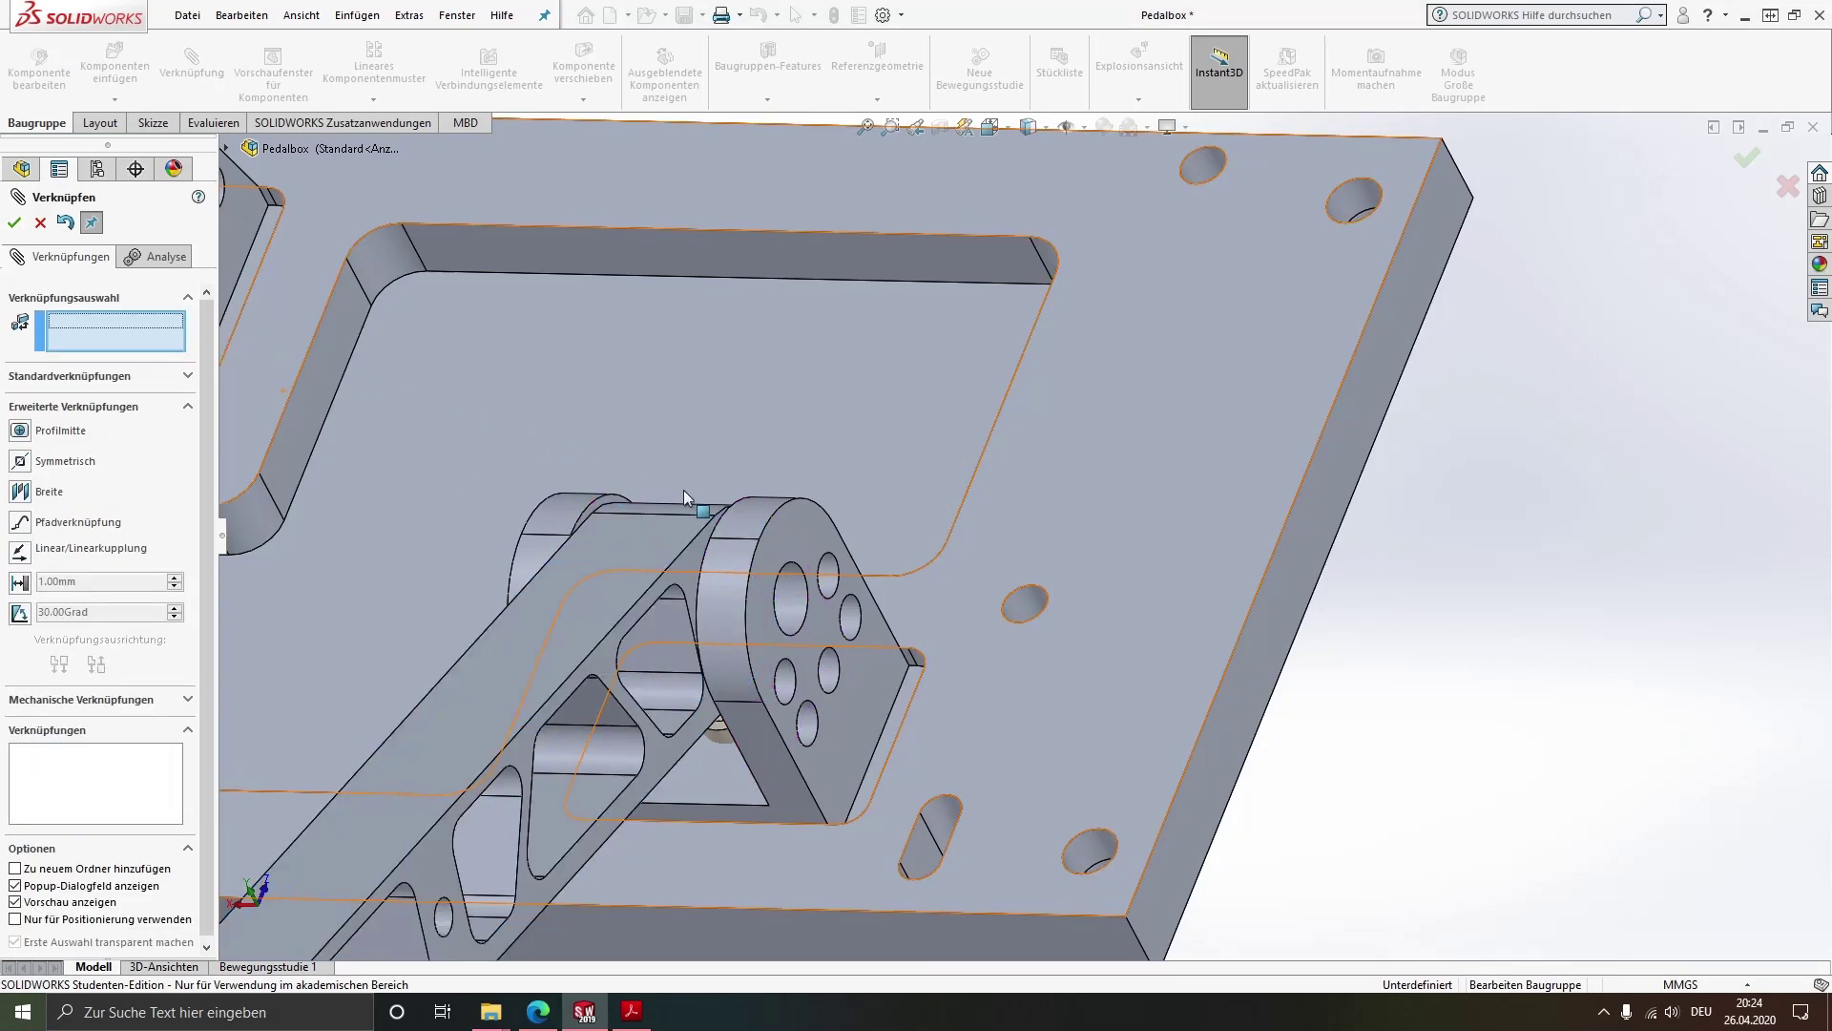
pyautogui.press('Escape')
# Insert M8x45_Gaspedal from the Normteile folder and place it beside the pedal pivot
pyautogui.moveTo(897, 628); pyautogui.dragTo(971, 644, button='middle')
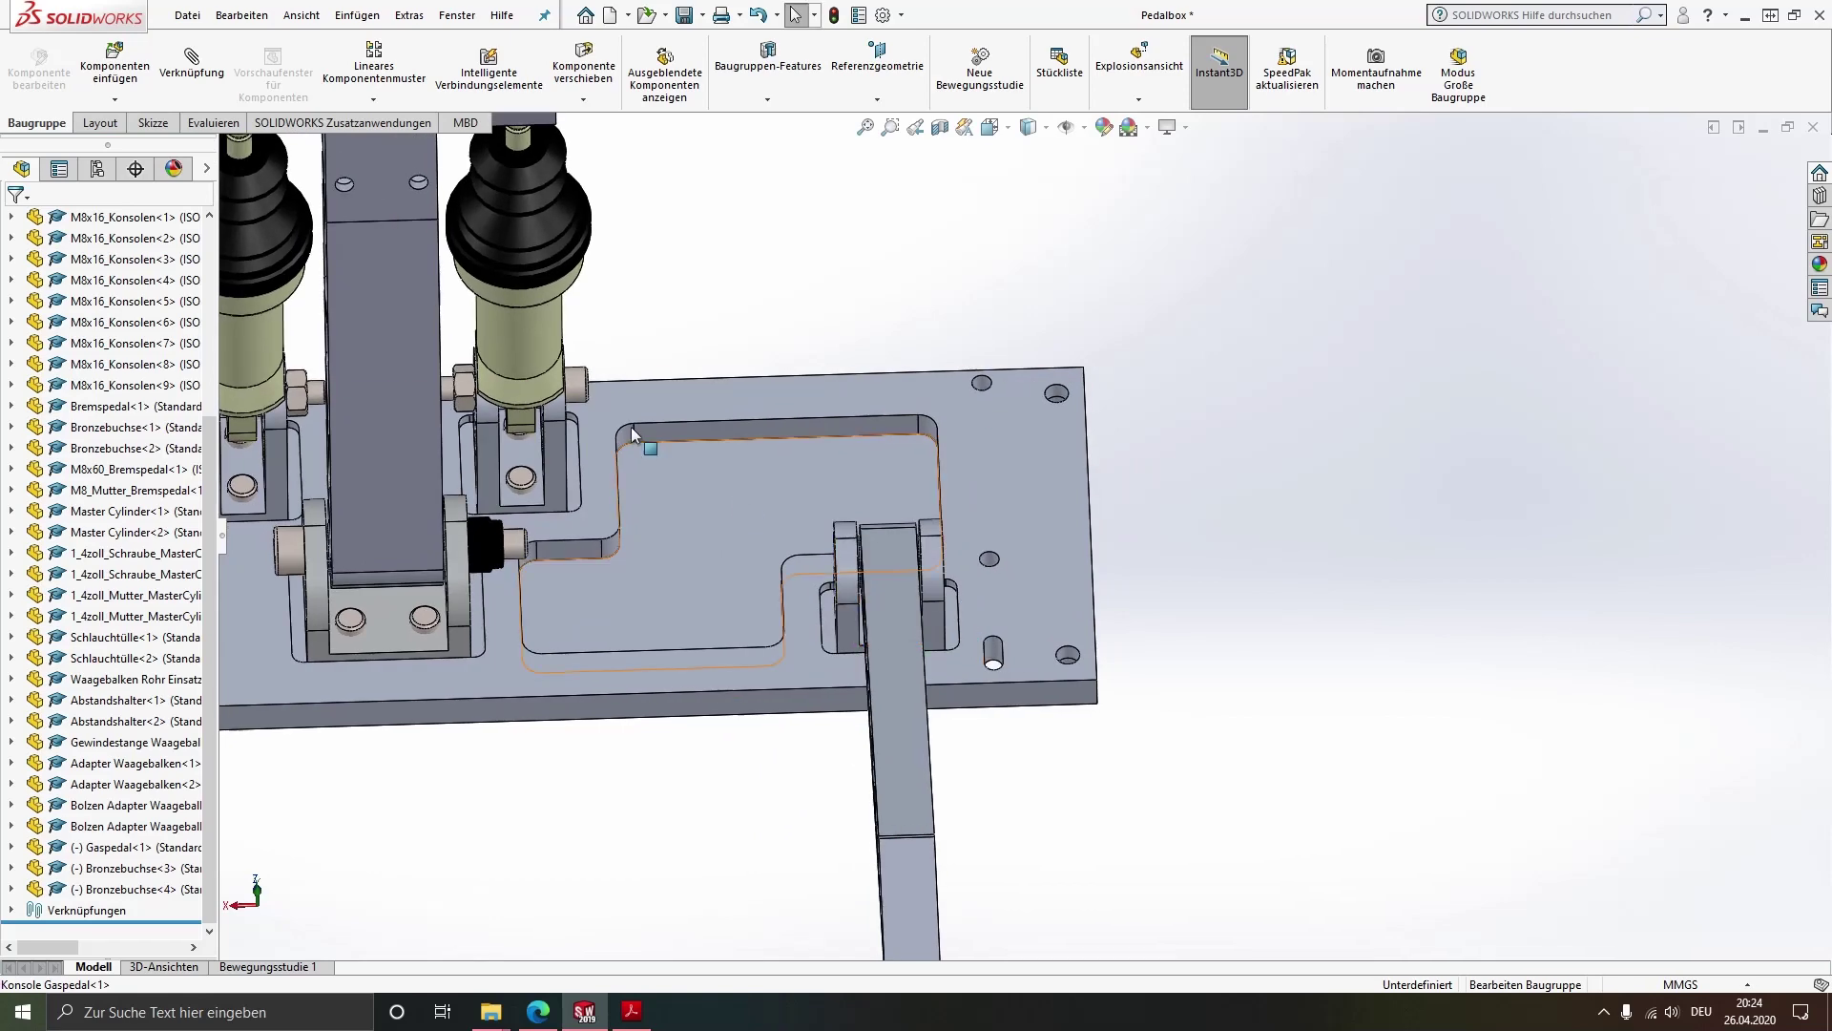
pyautogui.click(115, 67)
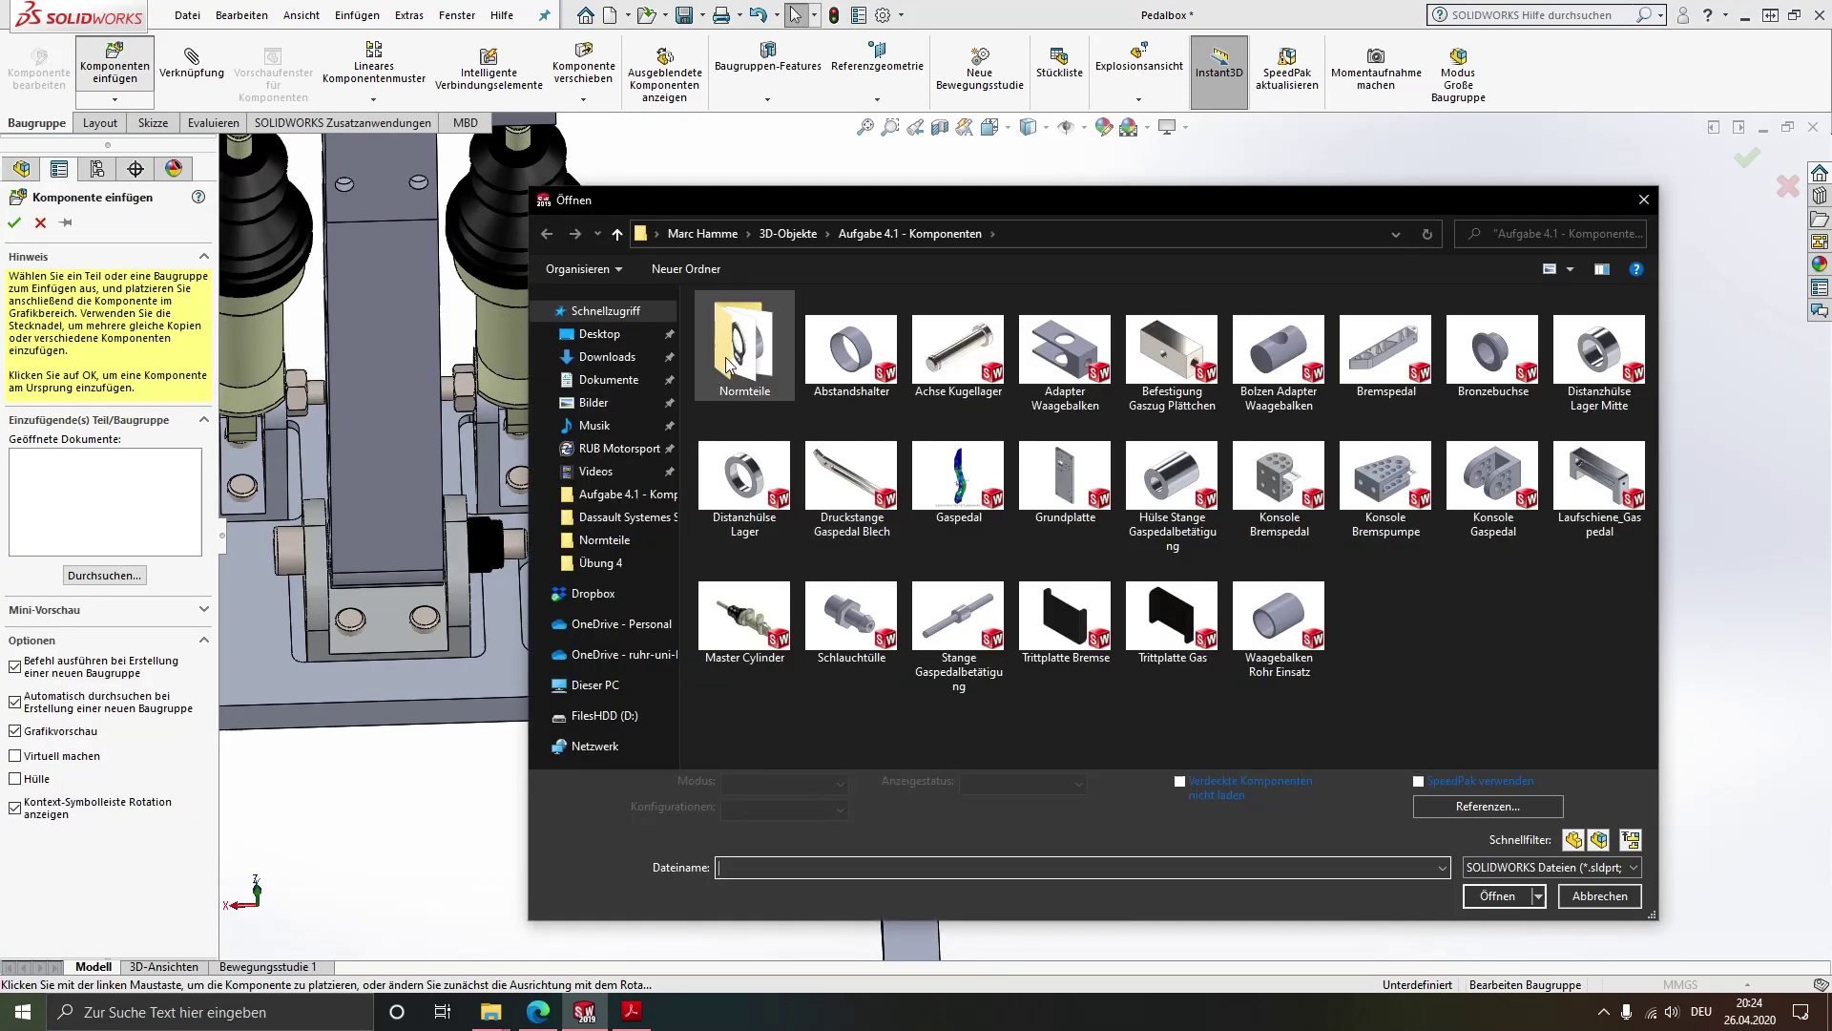
pyautogui.doubleClick(727, 364)
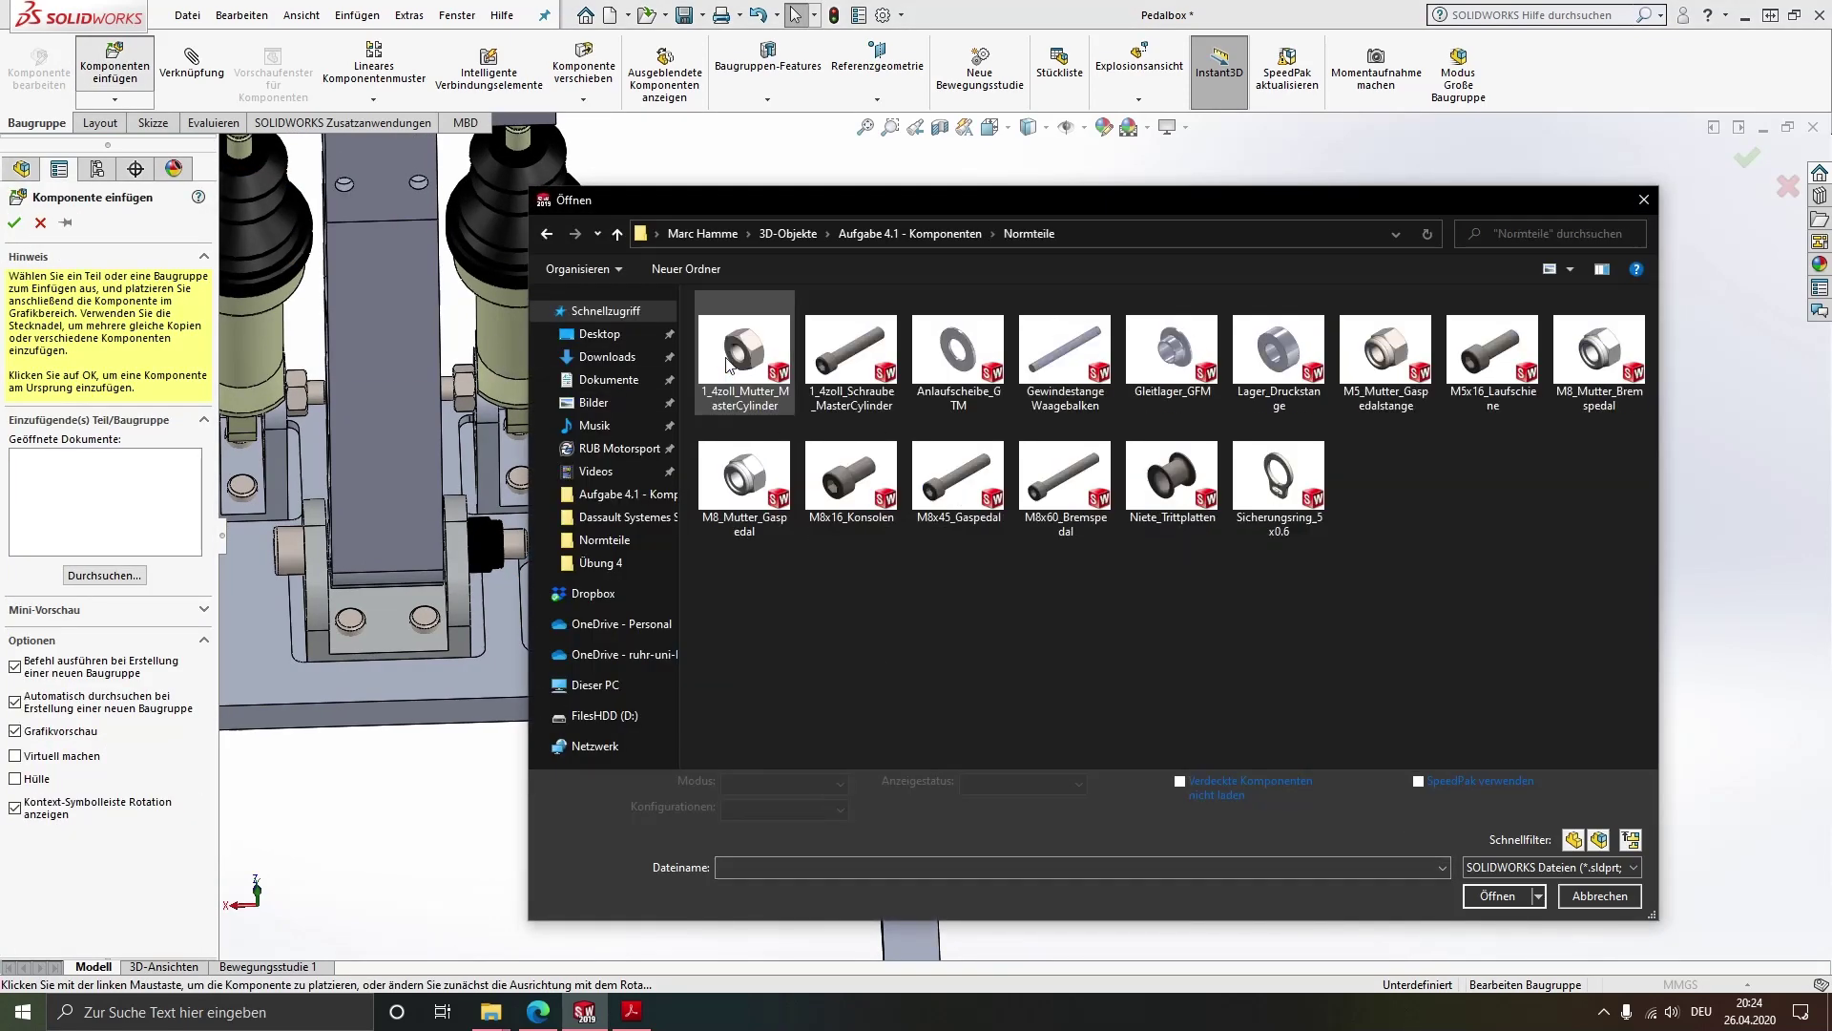
pyautogui.doubleClick(958, 481)
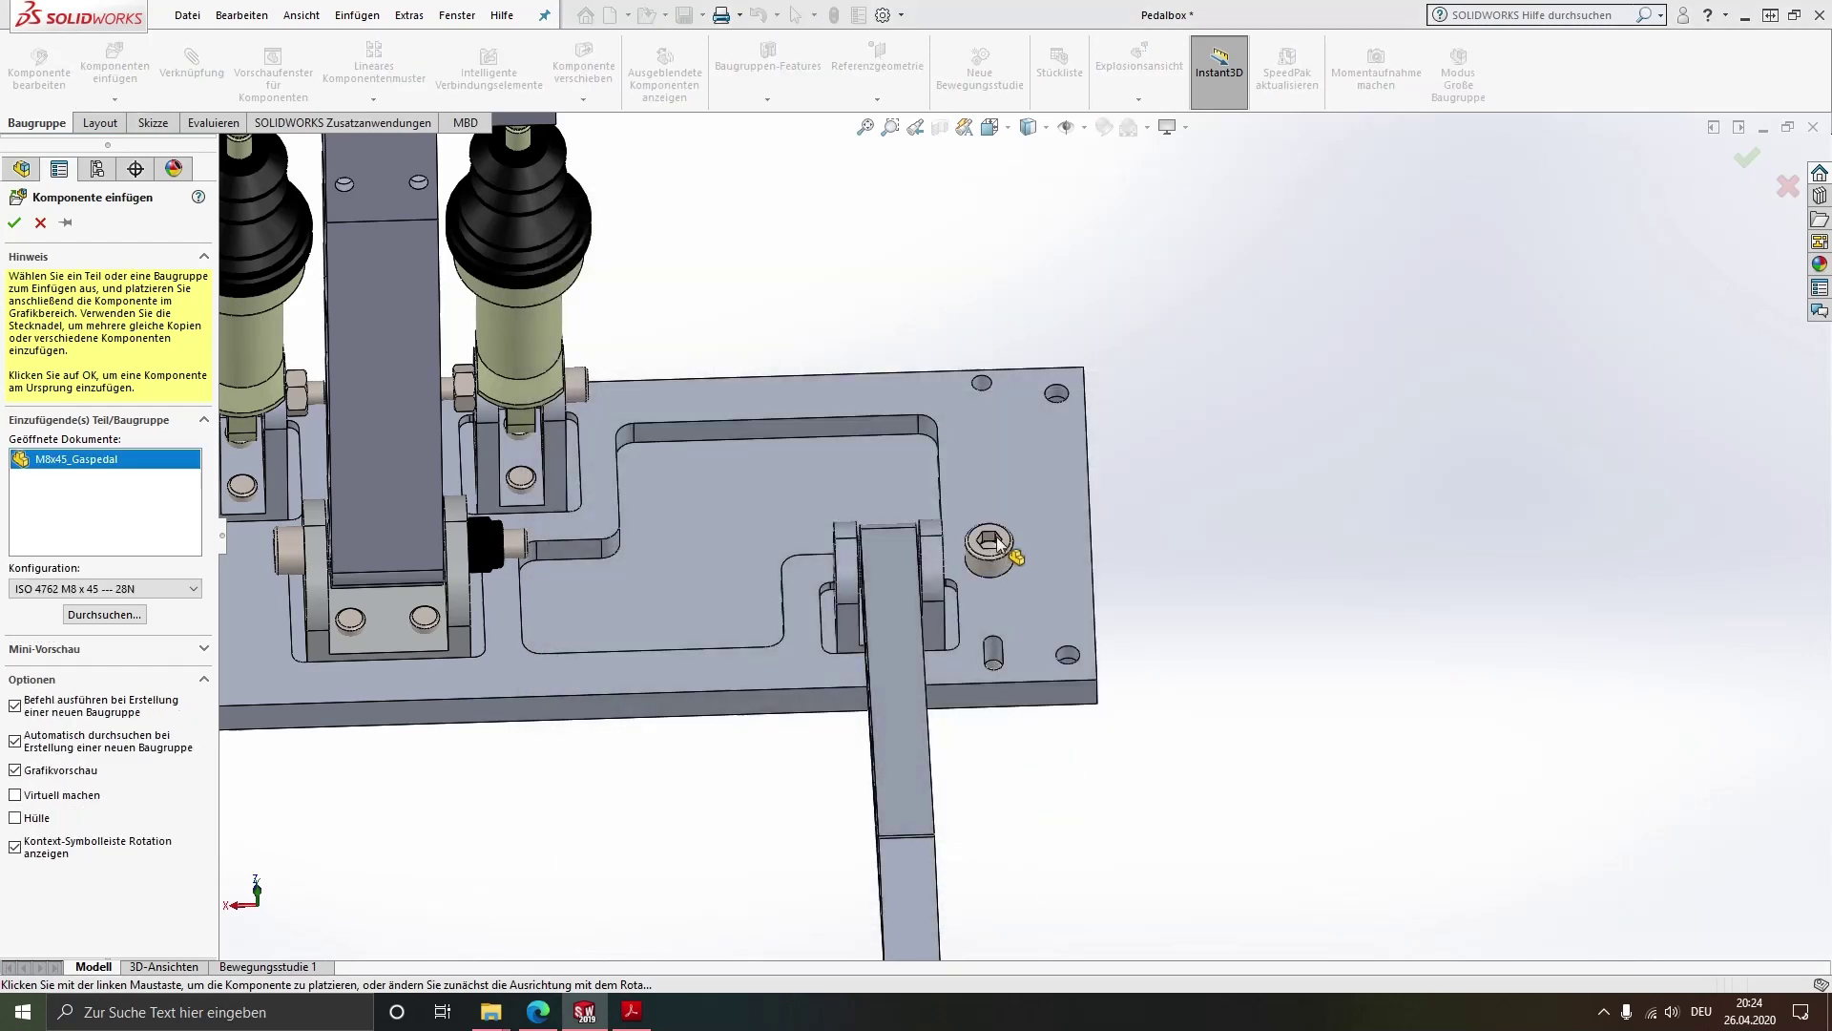
pyautogui.click(1212, 609)
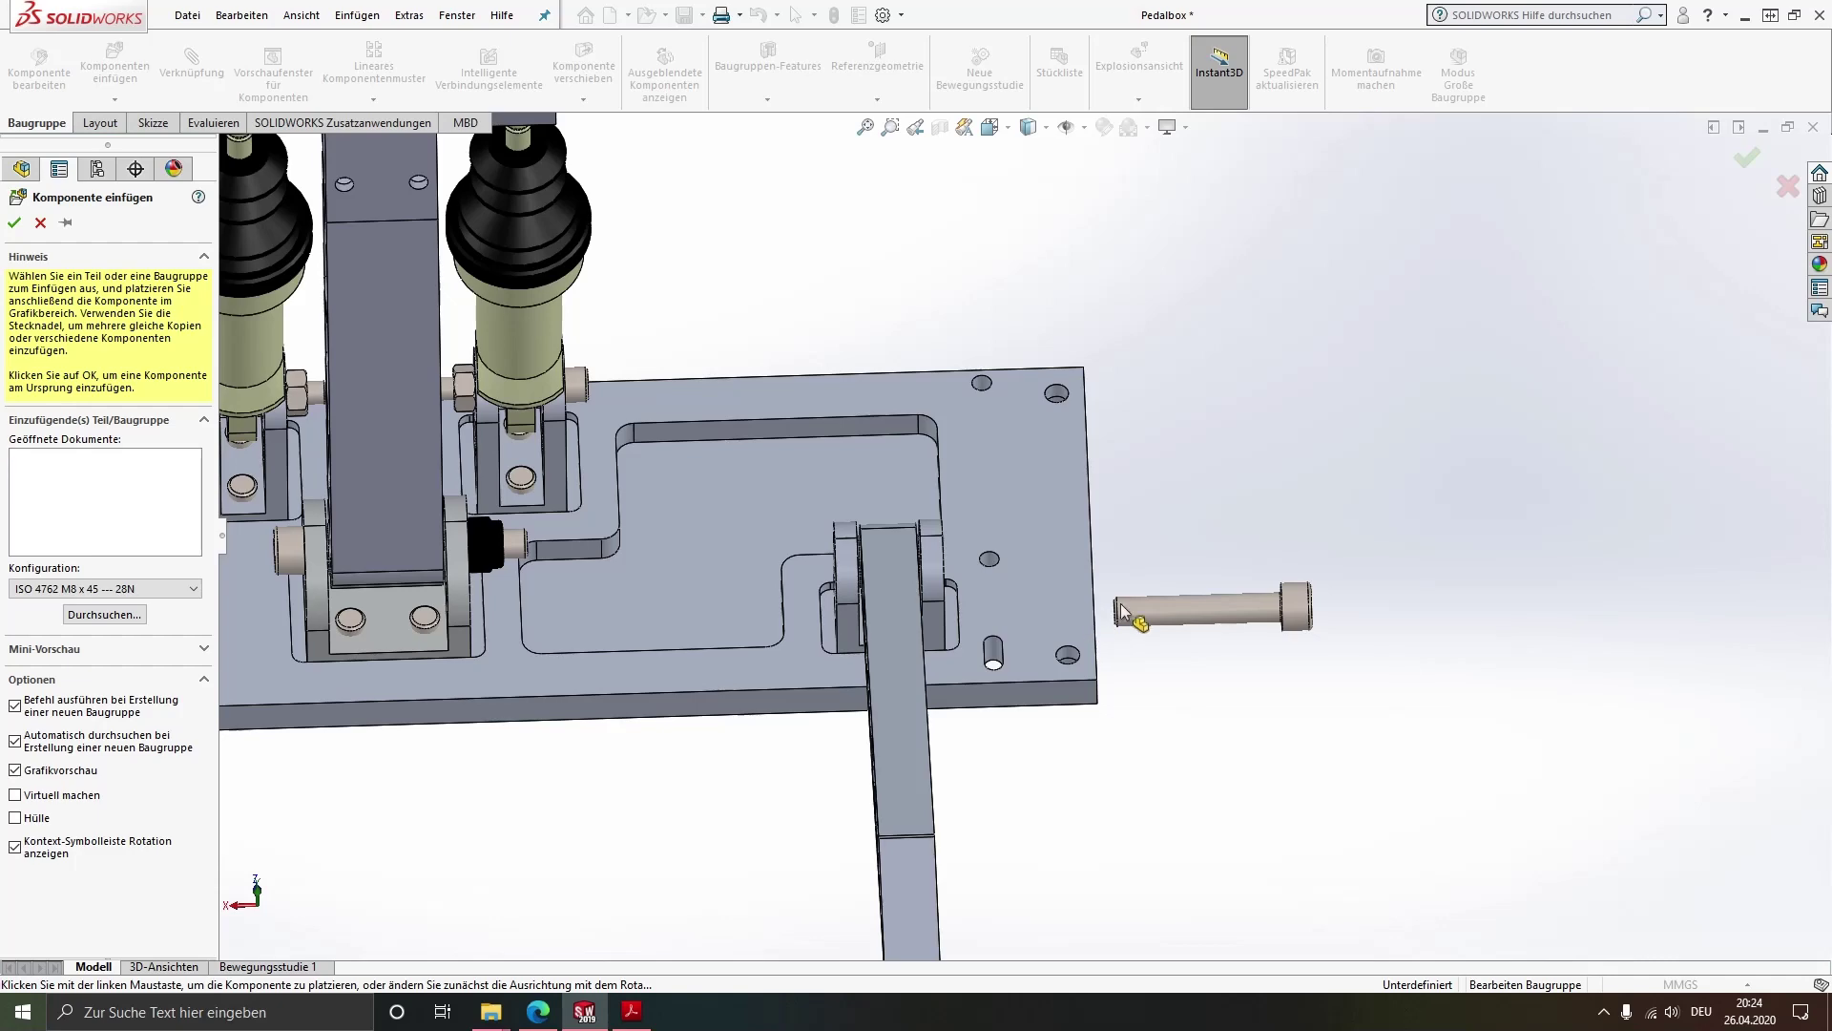
pyautogui.scroll(-3, 1164, 601)
# Mate the M8x45 bolt concentric with the bracket's bolt hole, rotation locked
pyautogui.moveTo(1158, 601); pyautogui.dragTo(747, 660, button='middle')
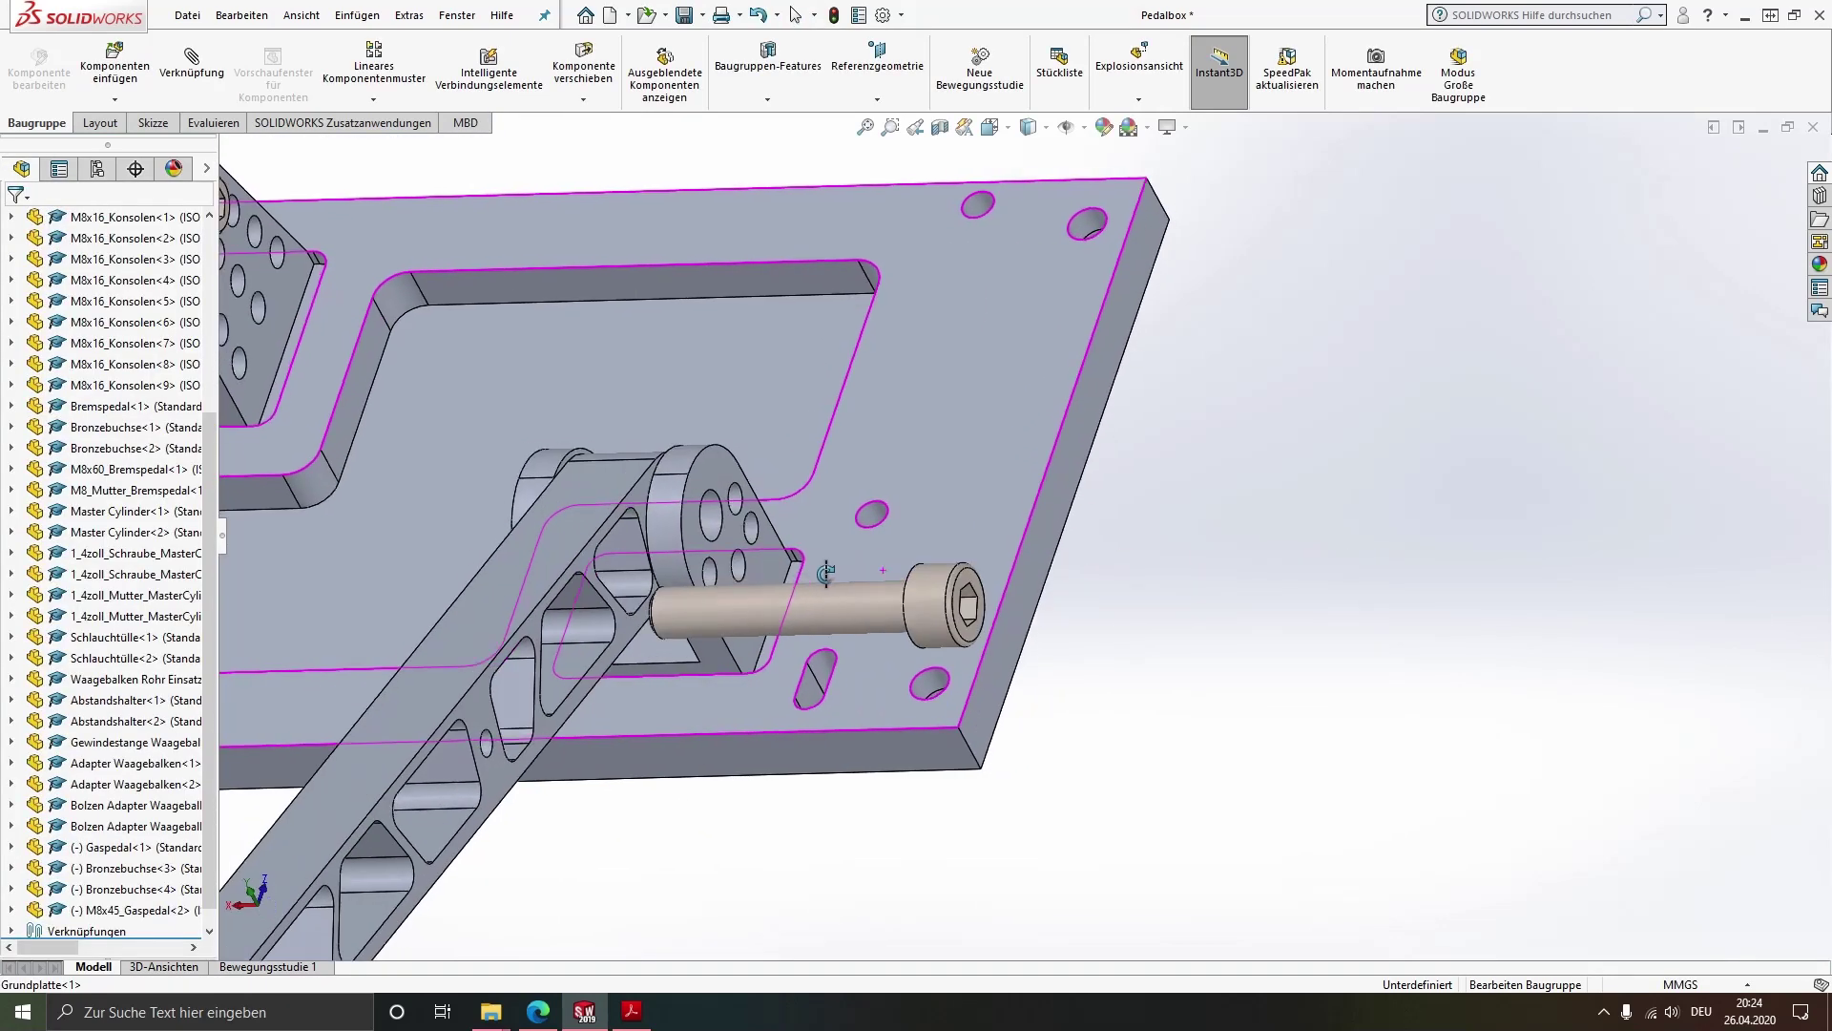
pyautogui.click(747, 660)
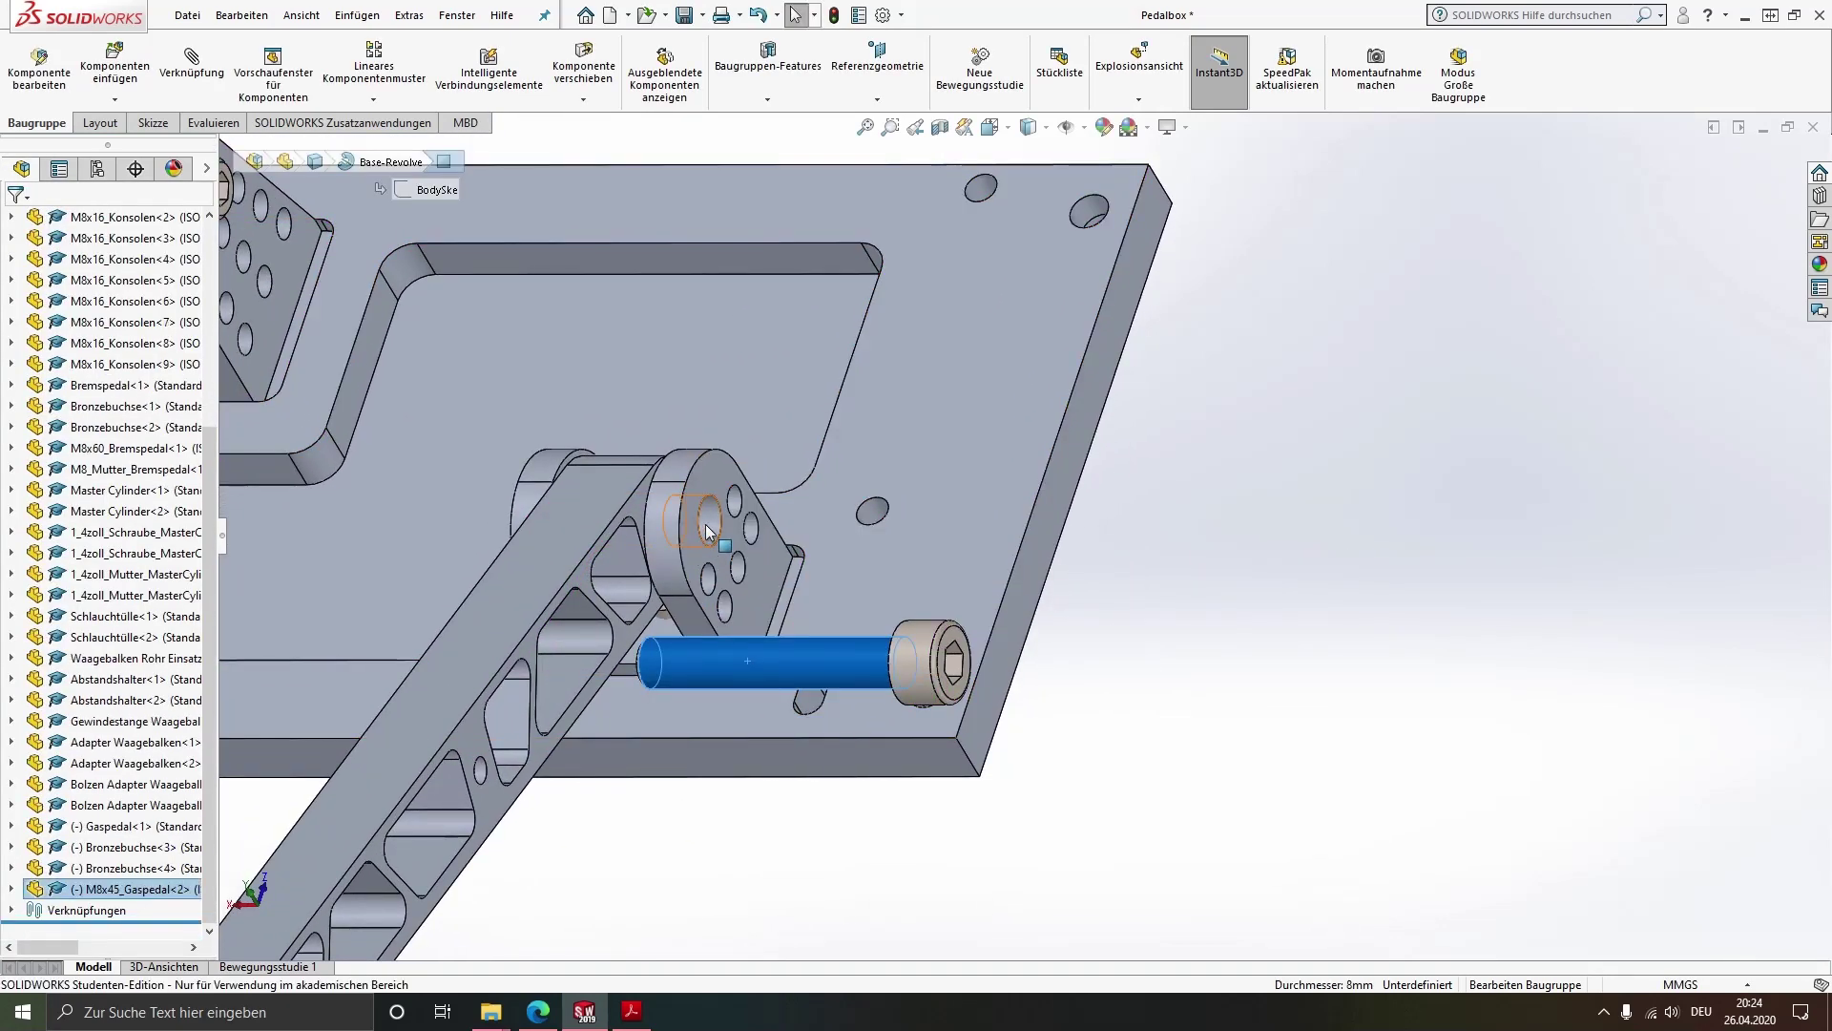
pyautogui.keyDown('ctrl'); pyautogui.click(718, 525); pyautogui.keyUp('ctrl')
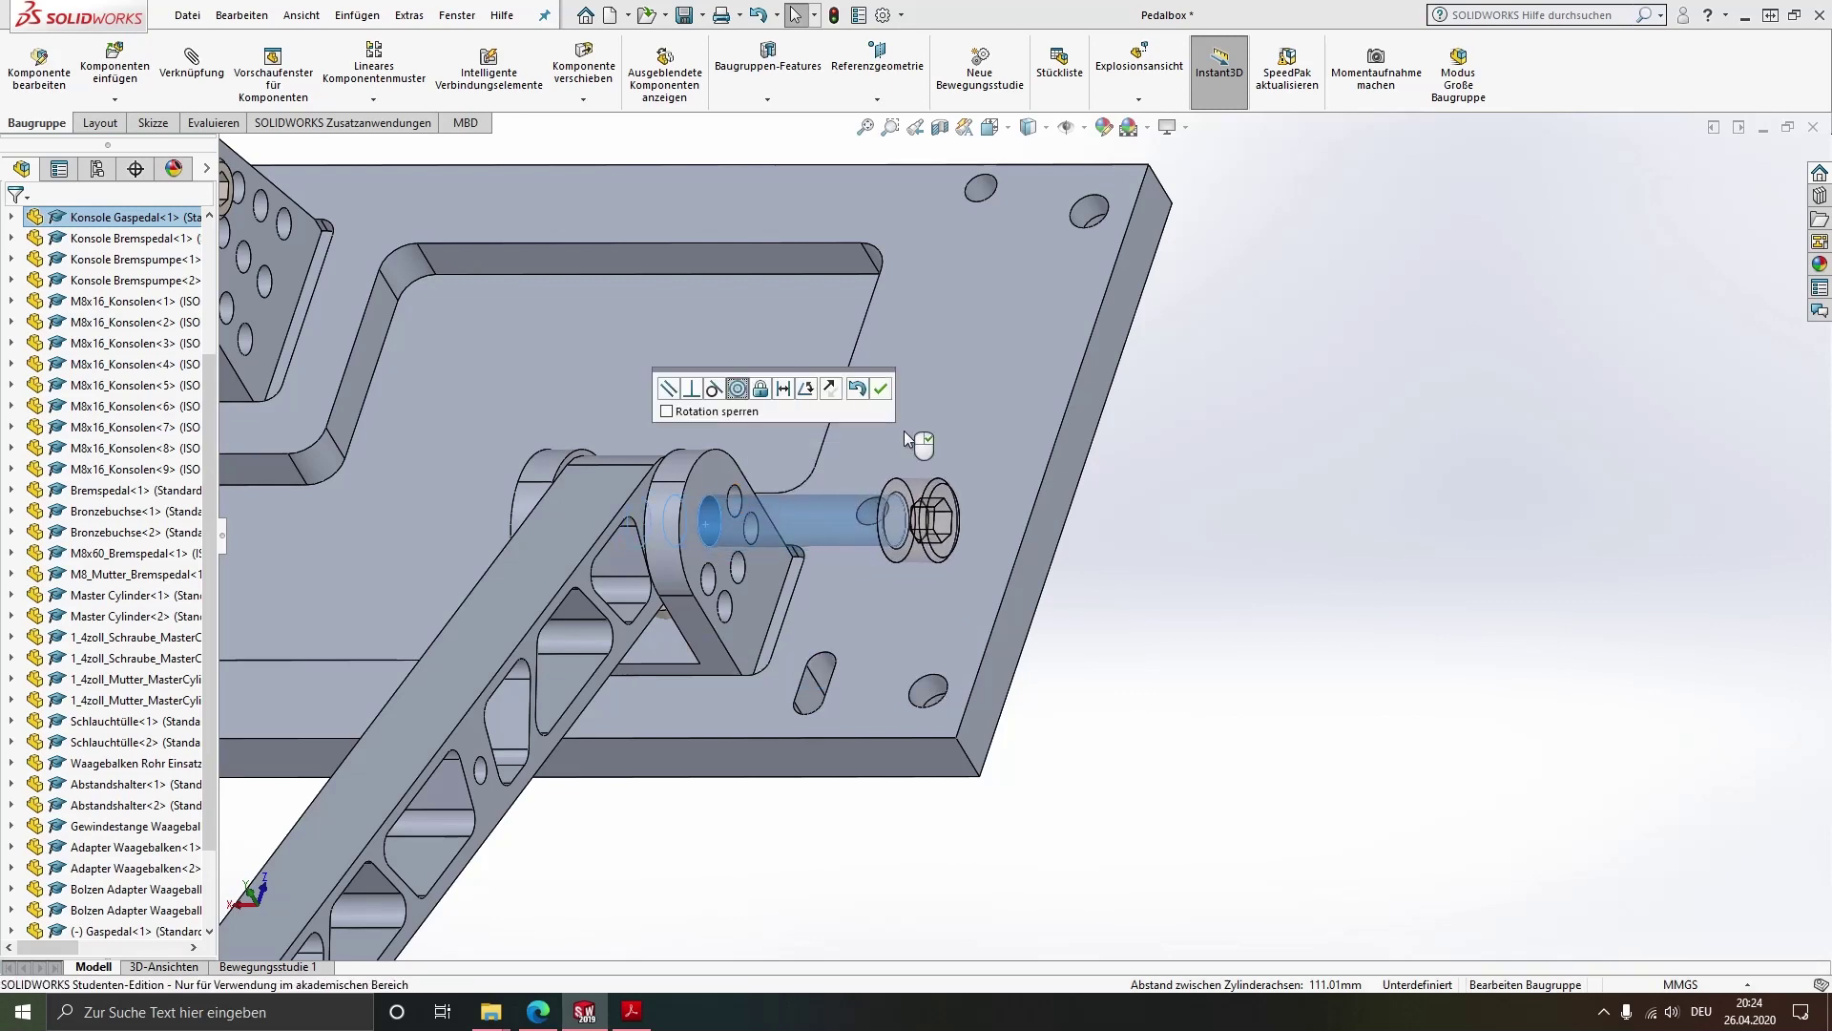
pyautogui.click(864, 417)
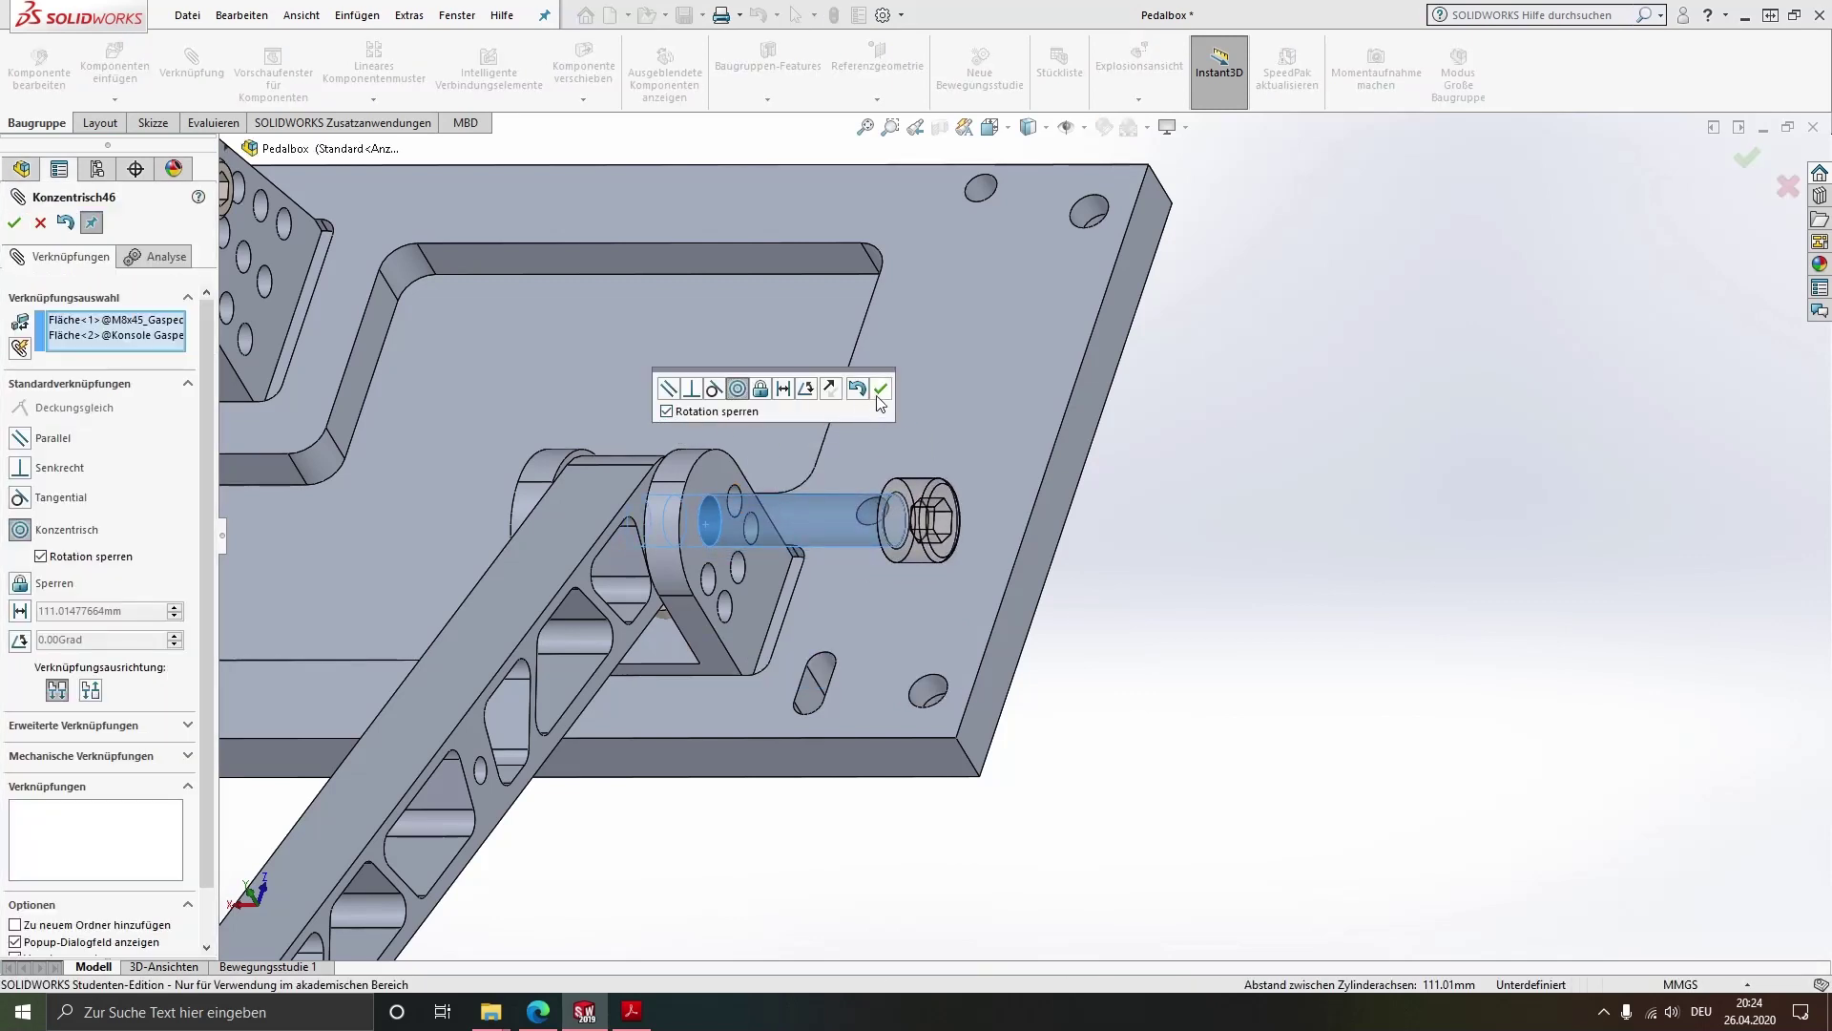
pyautogui.click(879, 388)
# Make the bolt face coincident with the gas pedal console face
pyautogui.moveTo(880, 410)
pyautogui.mouseDown(button='middle')
pyautogui.moveTo(1054, 539)
pyautogui.moveTo(880, 487)
pyautogui.moveTo(735, 478)
pyautogui.mouseUp(button='middle')
pyautogui.click(860, 495)
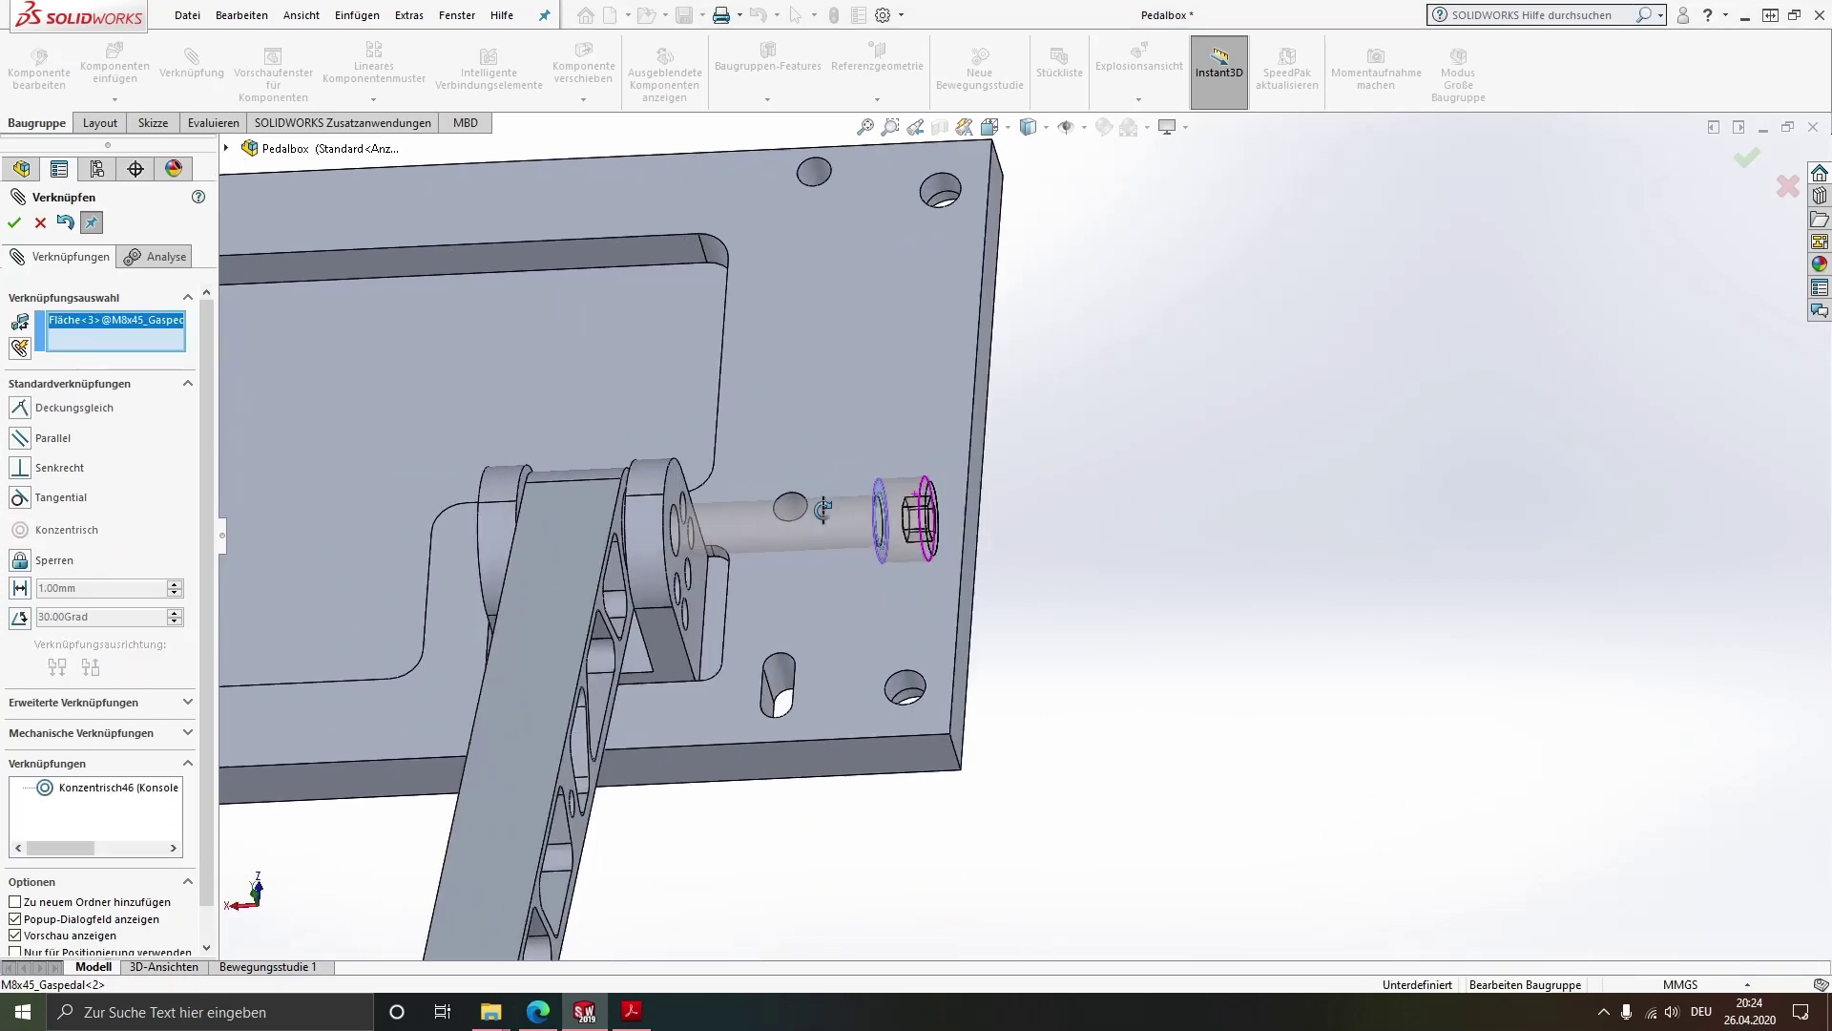
pyautogui.click(735, 477)
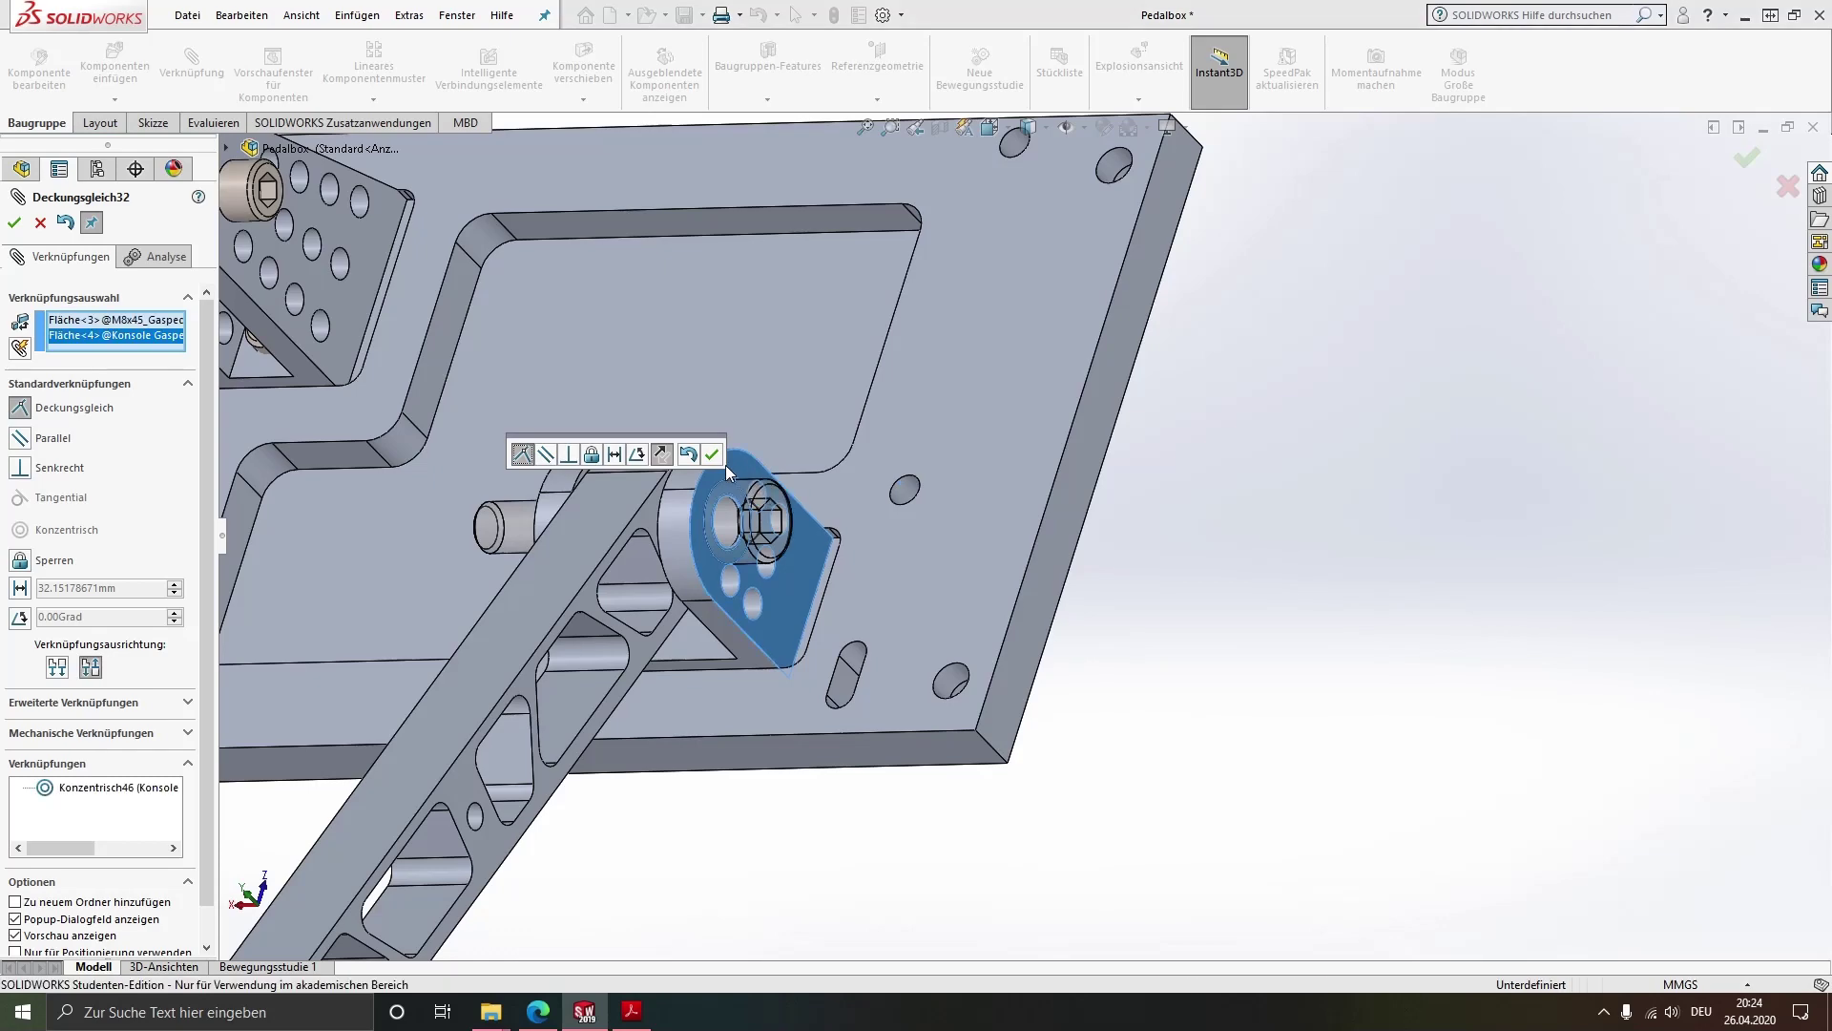
pyautogui.click(723, 464)
pyautogui.scroll(3, 741, 517)
pyautogui.scroll(2, 741, 515)
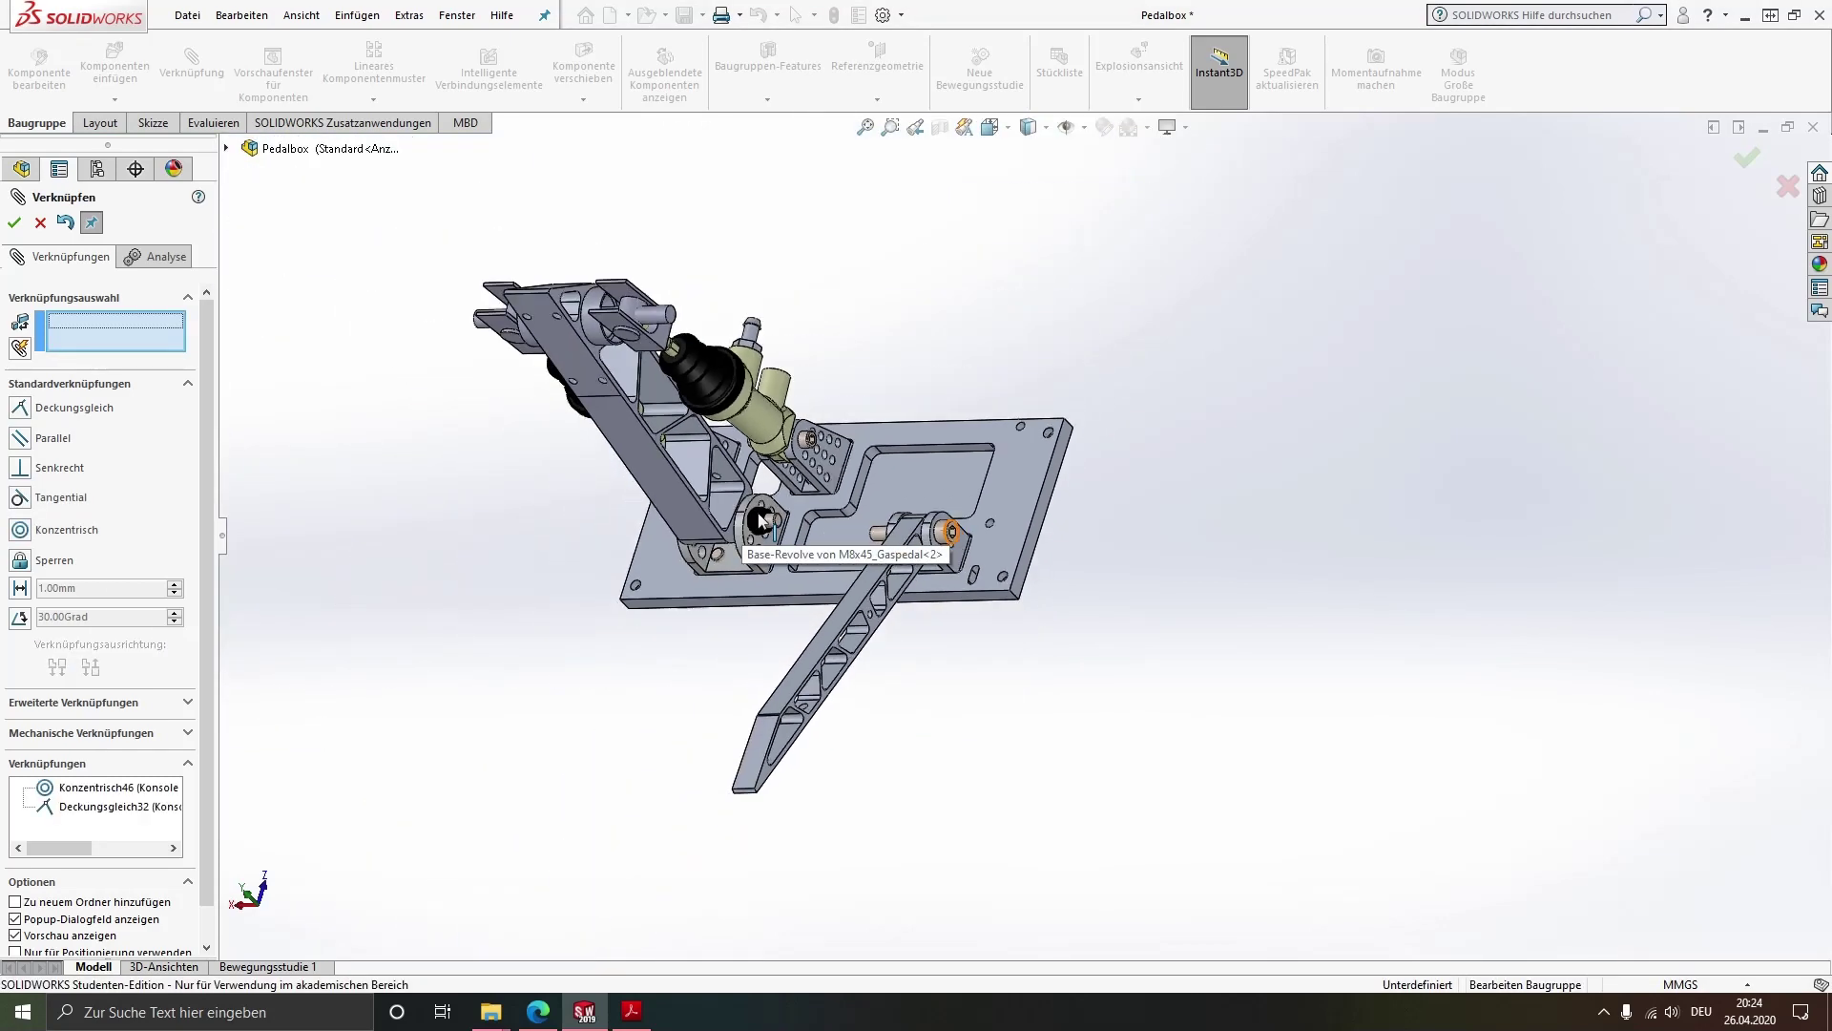
# Add a copy of the M8_Mutter_Bremspedal nut to the assembly
pyautogui.press('Escape')
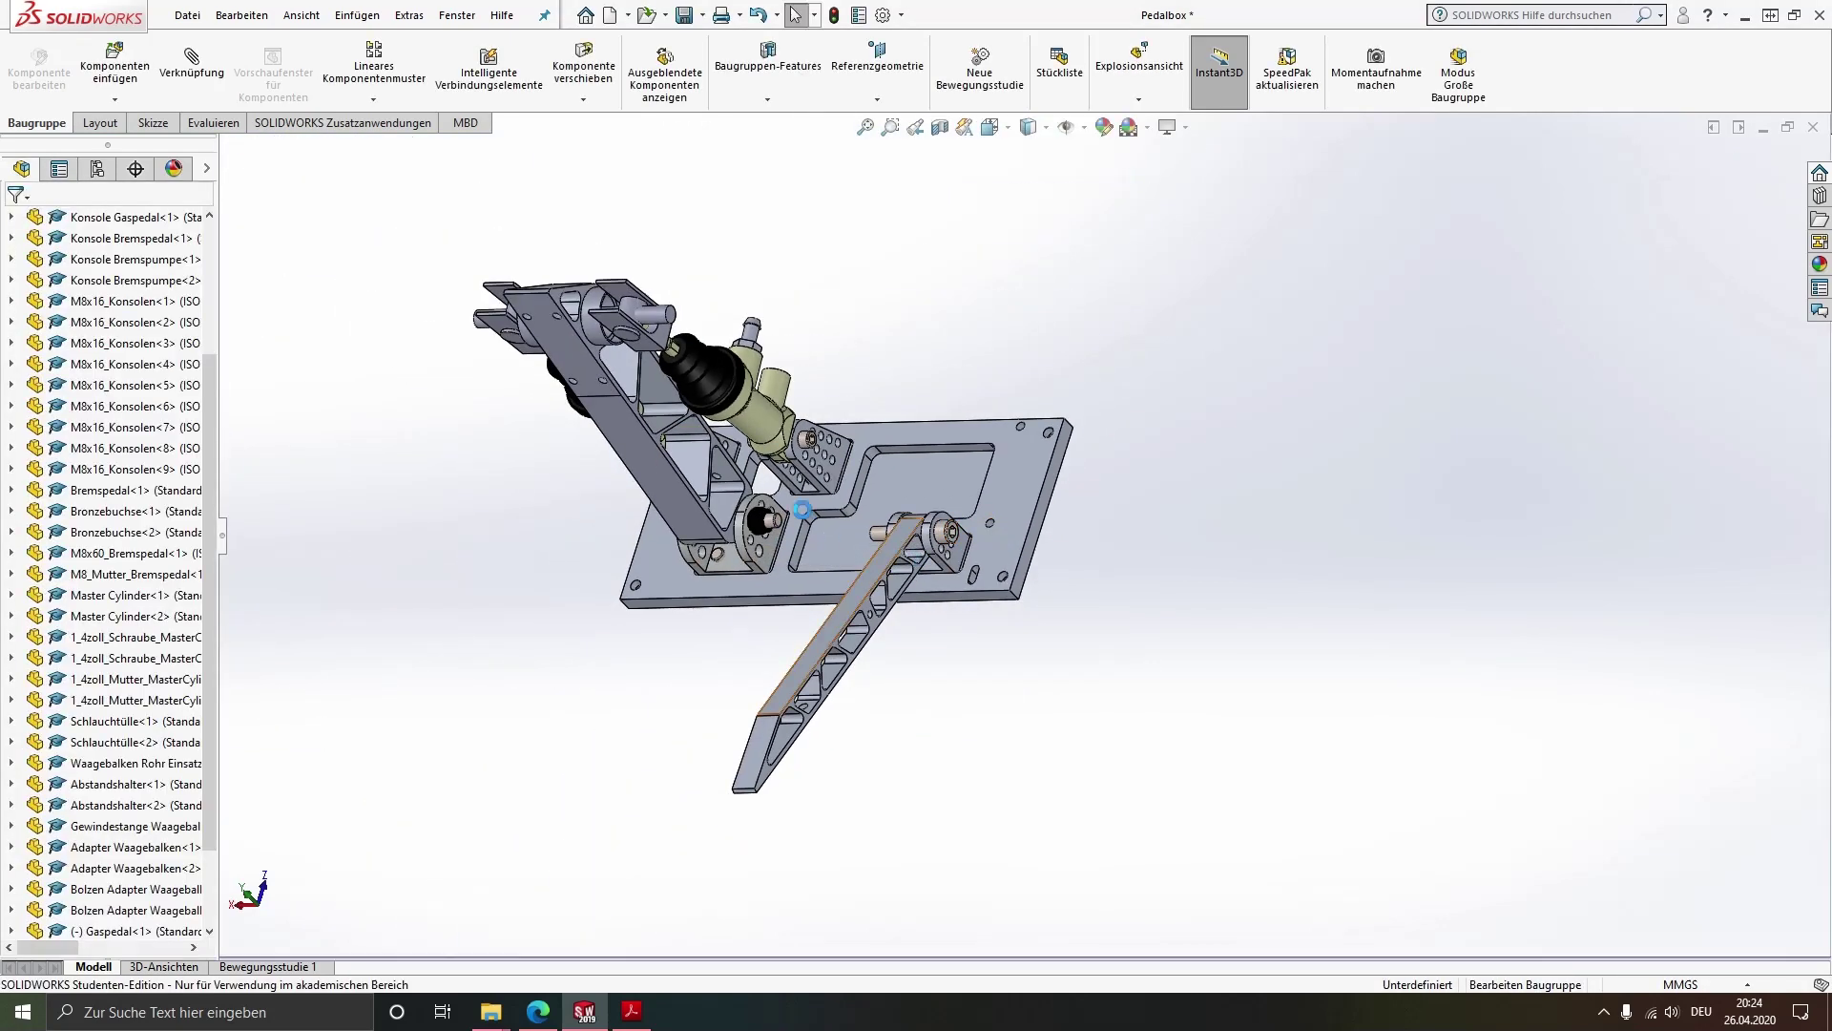
pyautogui.scroll(-2, 935, 531)
pyautogui.scroll(-2, 935, 531)
pyautogui.scroll(-2, 954, 537)
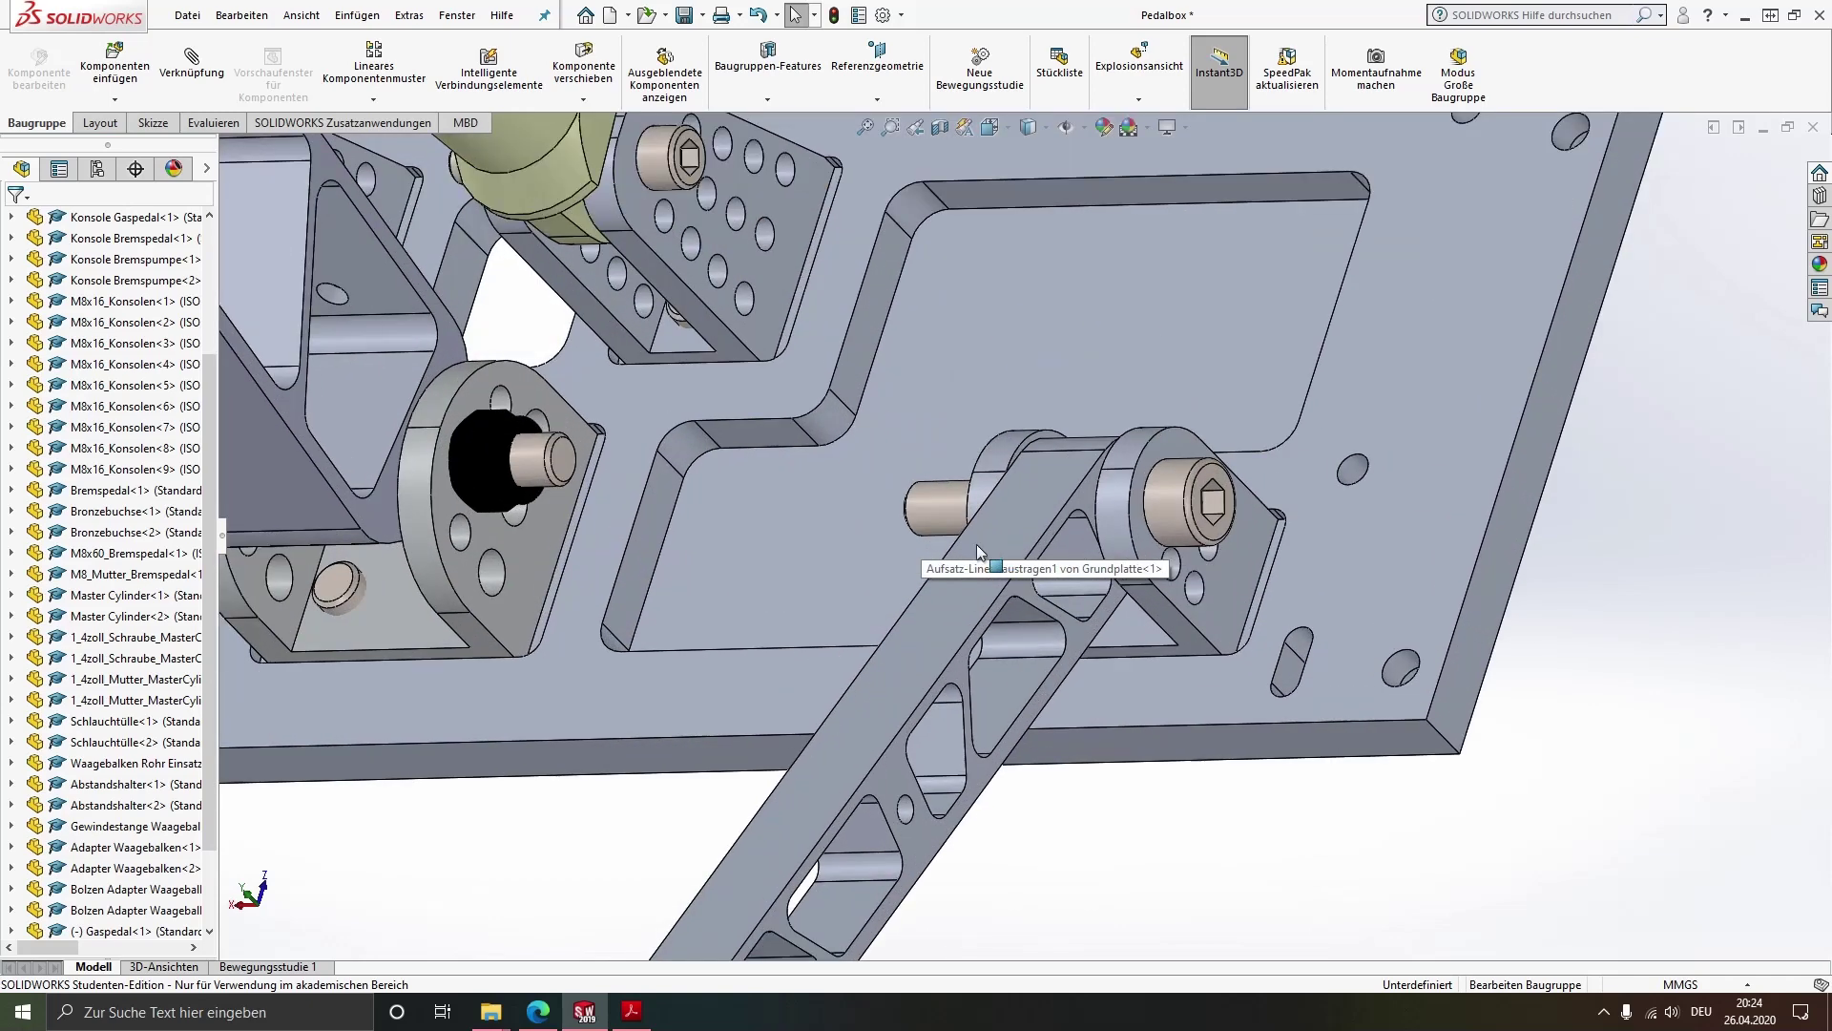
pyautogui.scroll(-2, 976, 543)
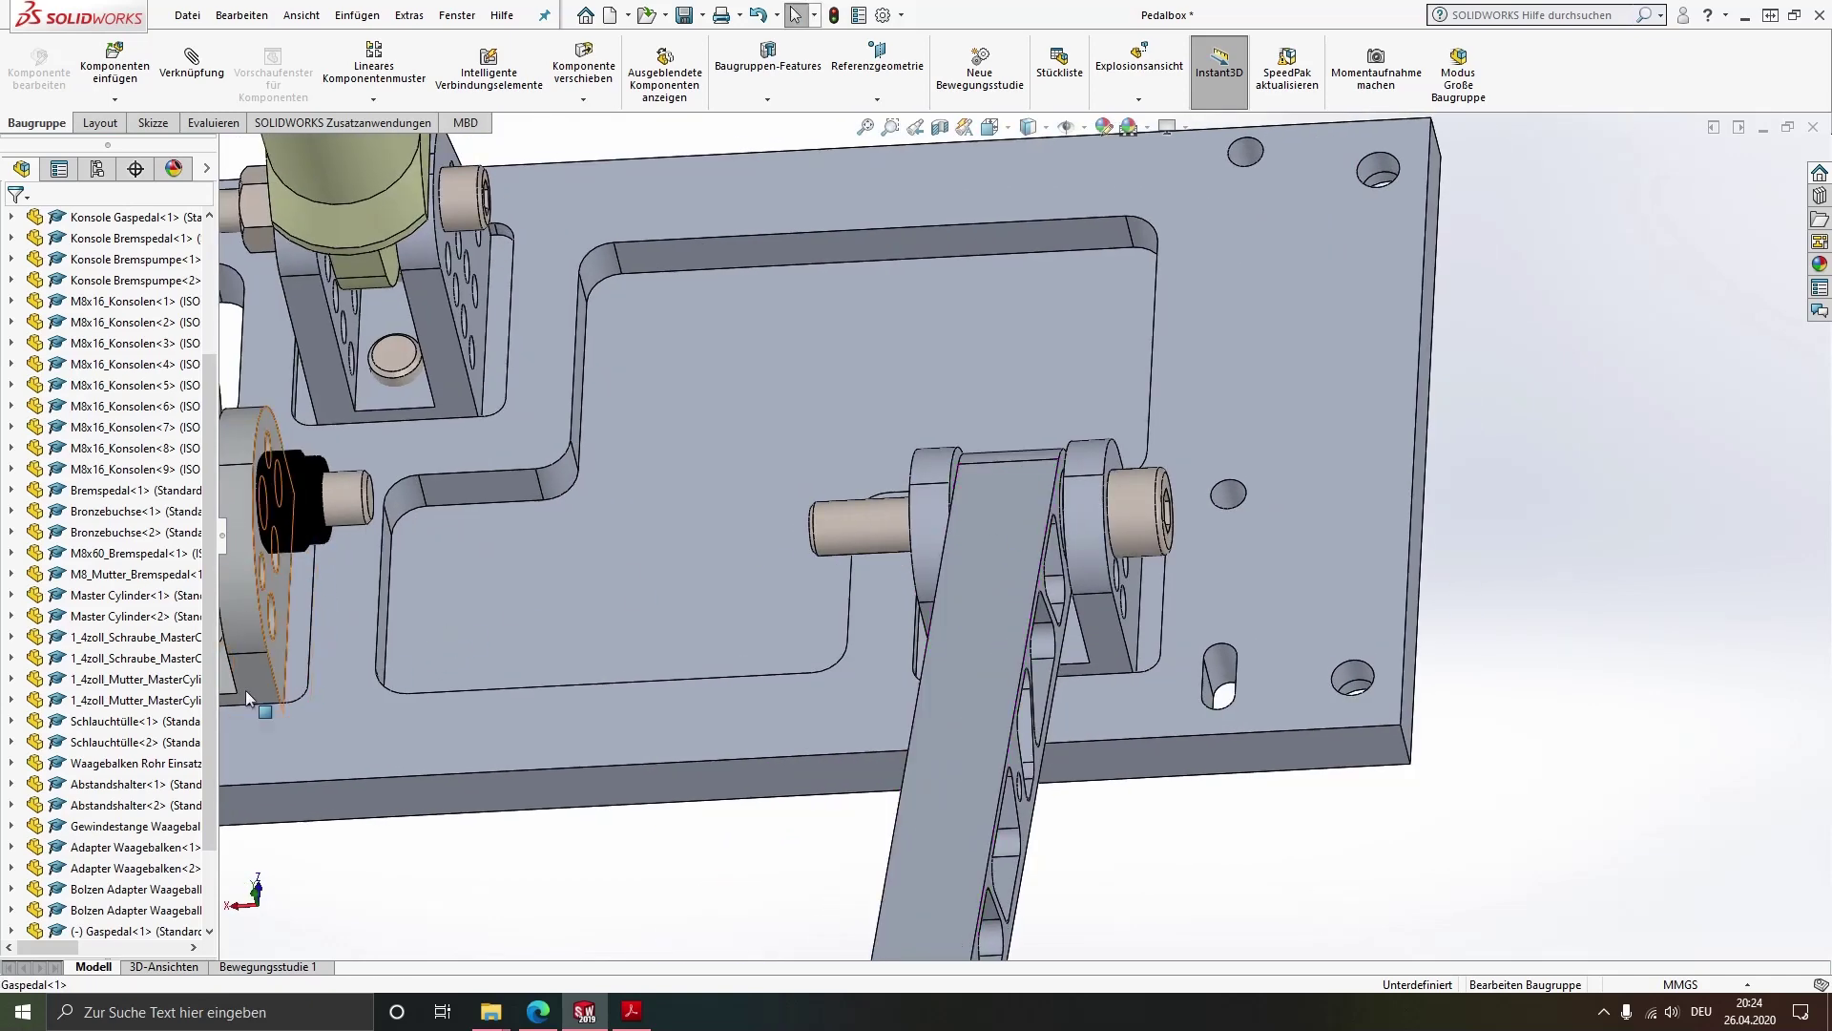
pyautogui.scroll(-2, 172, 735)
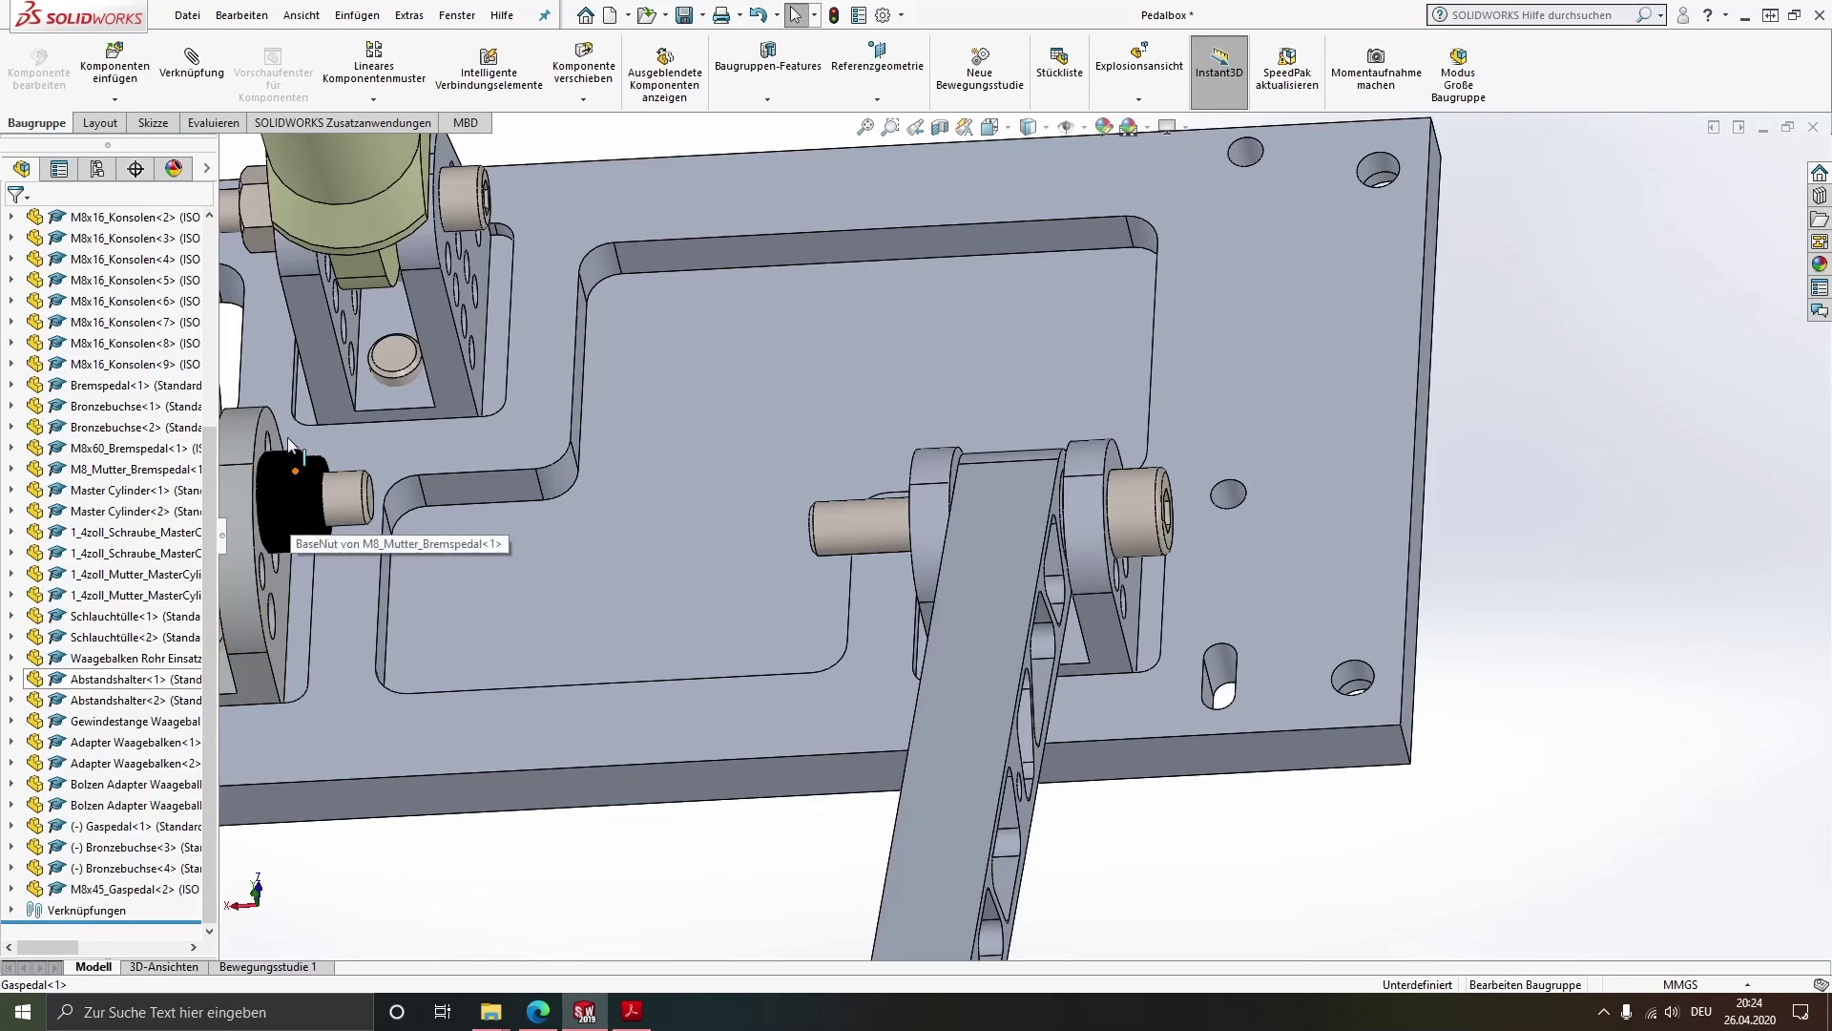
pyautogui.press('z')
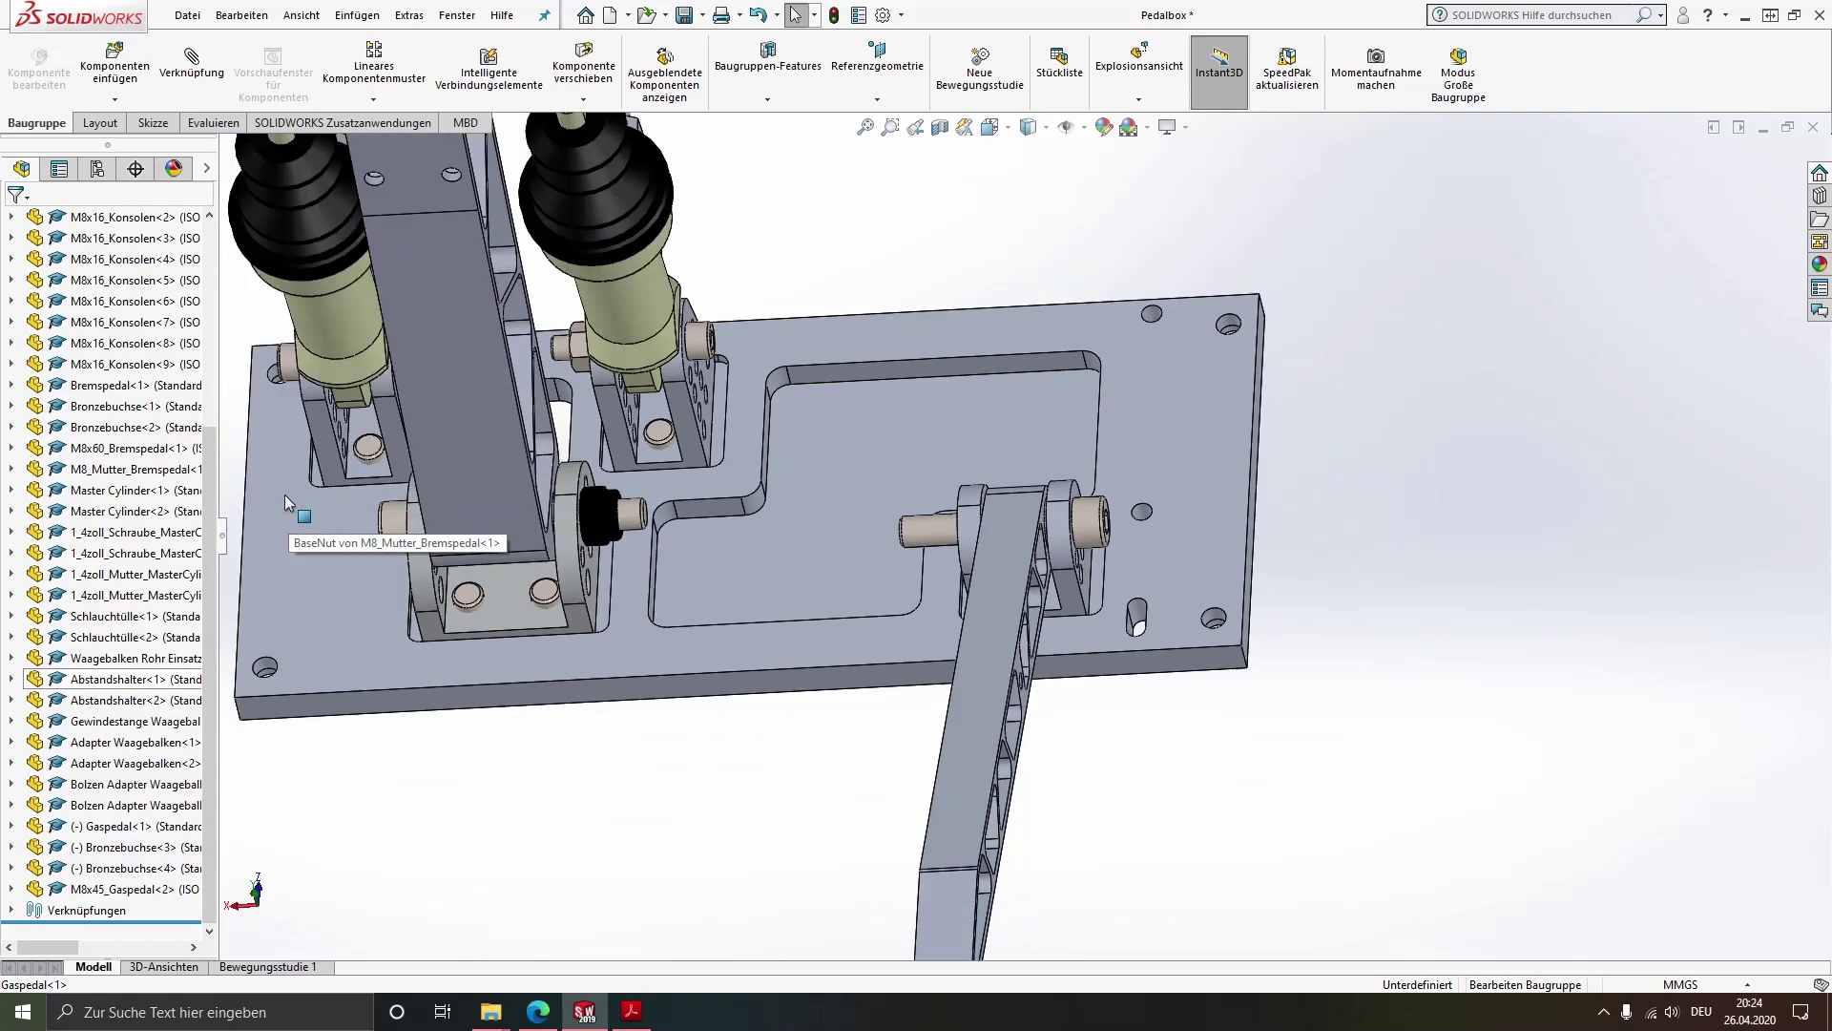
pyautogui.moveTo(685, 613)
pyautogui.keyDown('ctrl'); pyautogui.mouseDown()
pyautogui.moveTo(785, 749)
pyautogui.moveTo(786, 730)
pyautogui.mouseUp(); pyautogui.keyUp('ctrl')
pyautogui.scroll(-3, 787, 730)
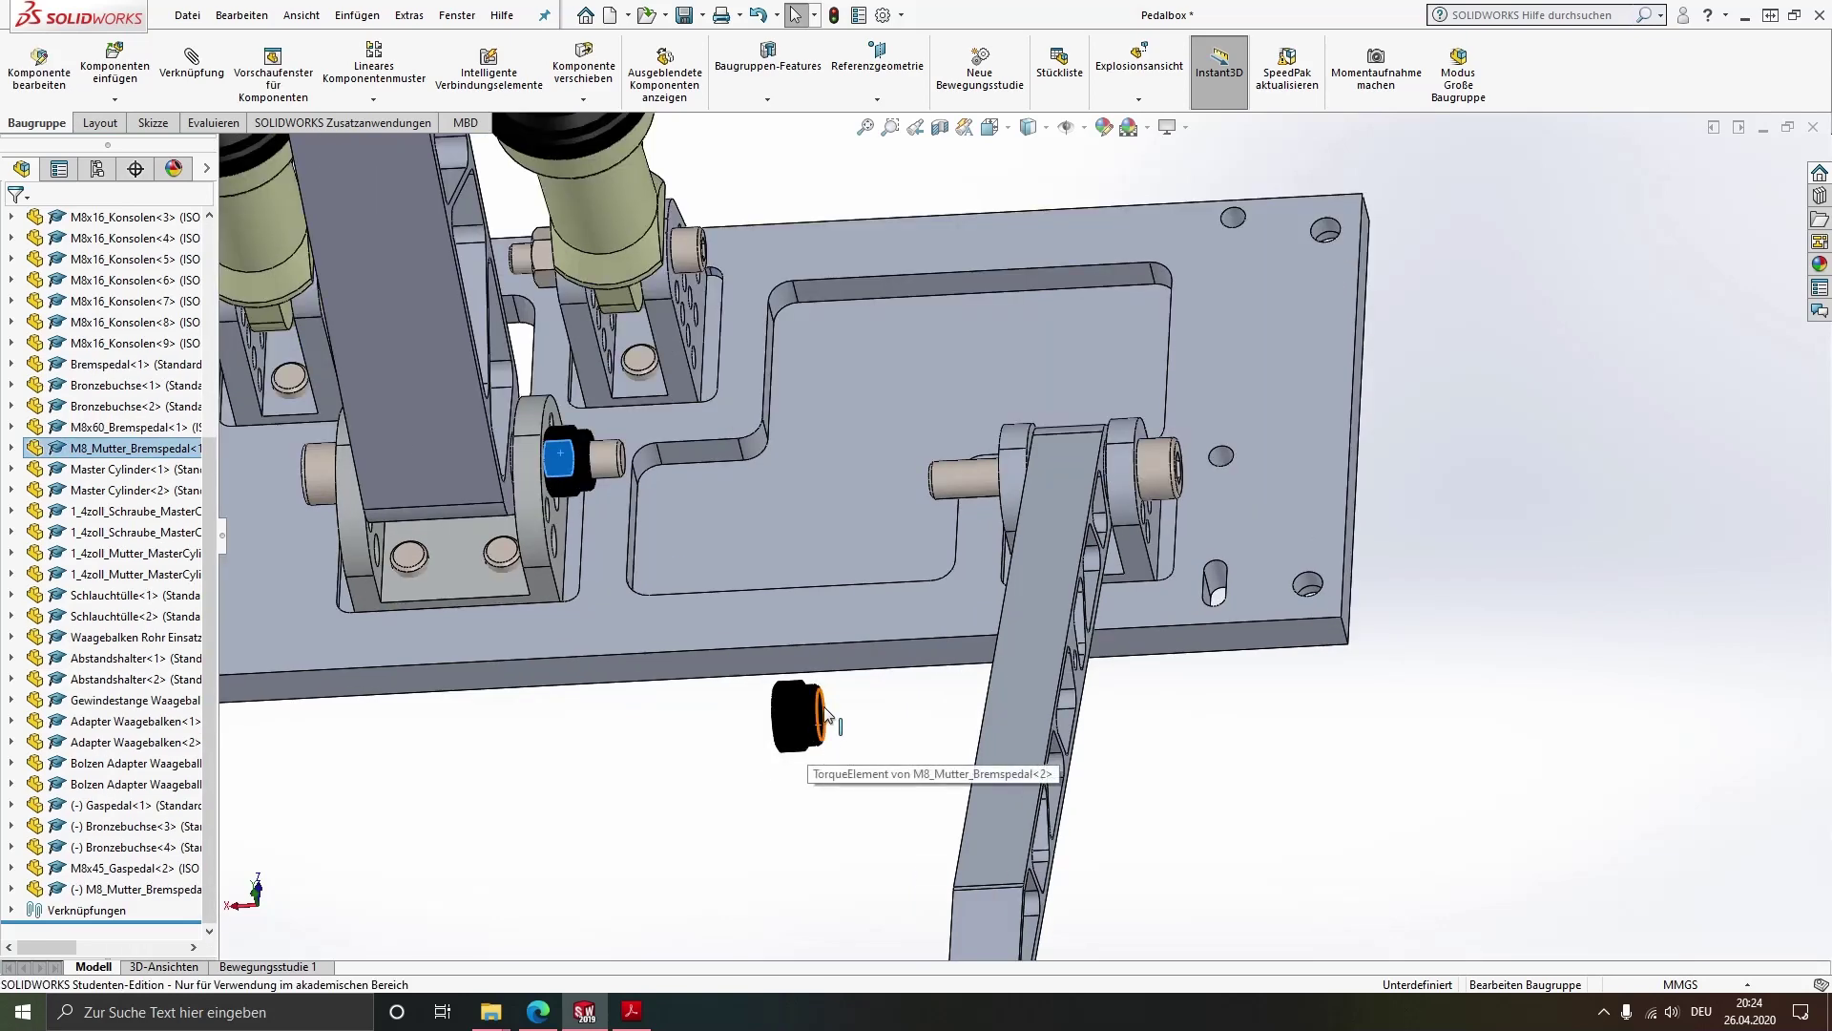
pyautogui.moveTo(787, 730)
pyautogui.mouseDown(button='middle')
pyautogui.moveTo(886, 646)
pyautogui.moveTo(792, 707)
pyautogui.mouseUp(button='middle')
pyautogui.scroll(-3, 792, 707)
pyautogui.scroll(-2, 859, 687)
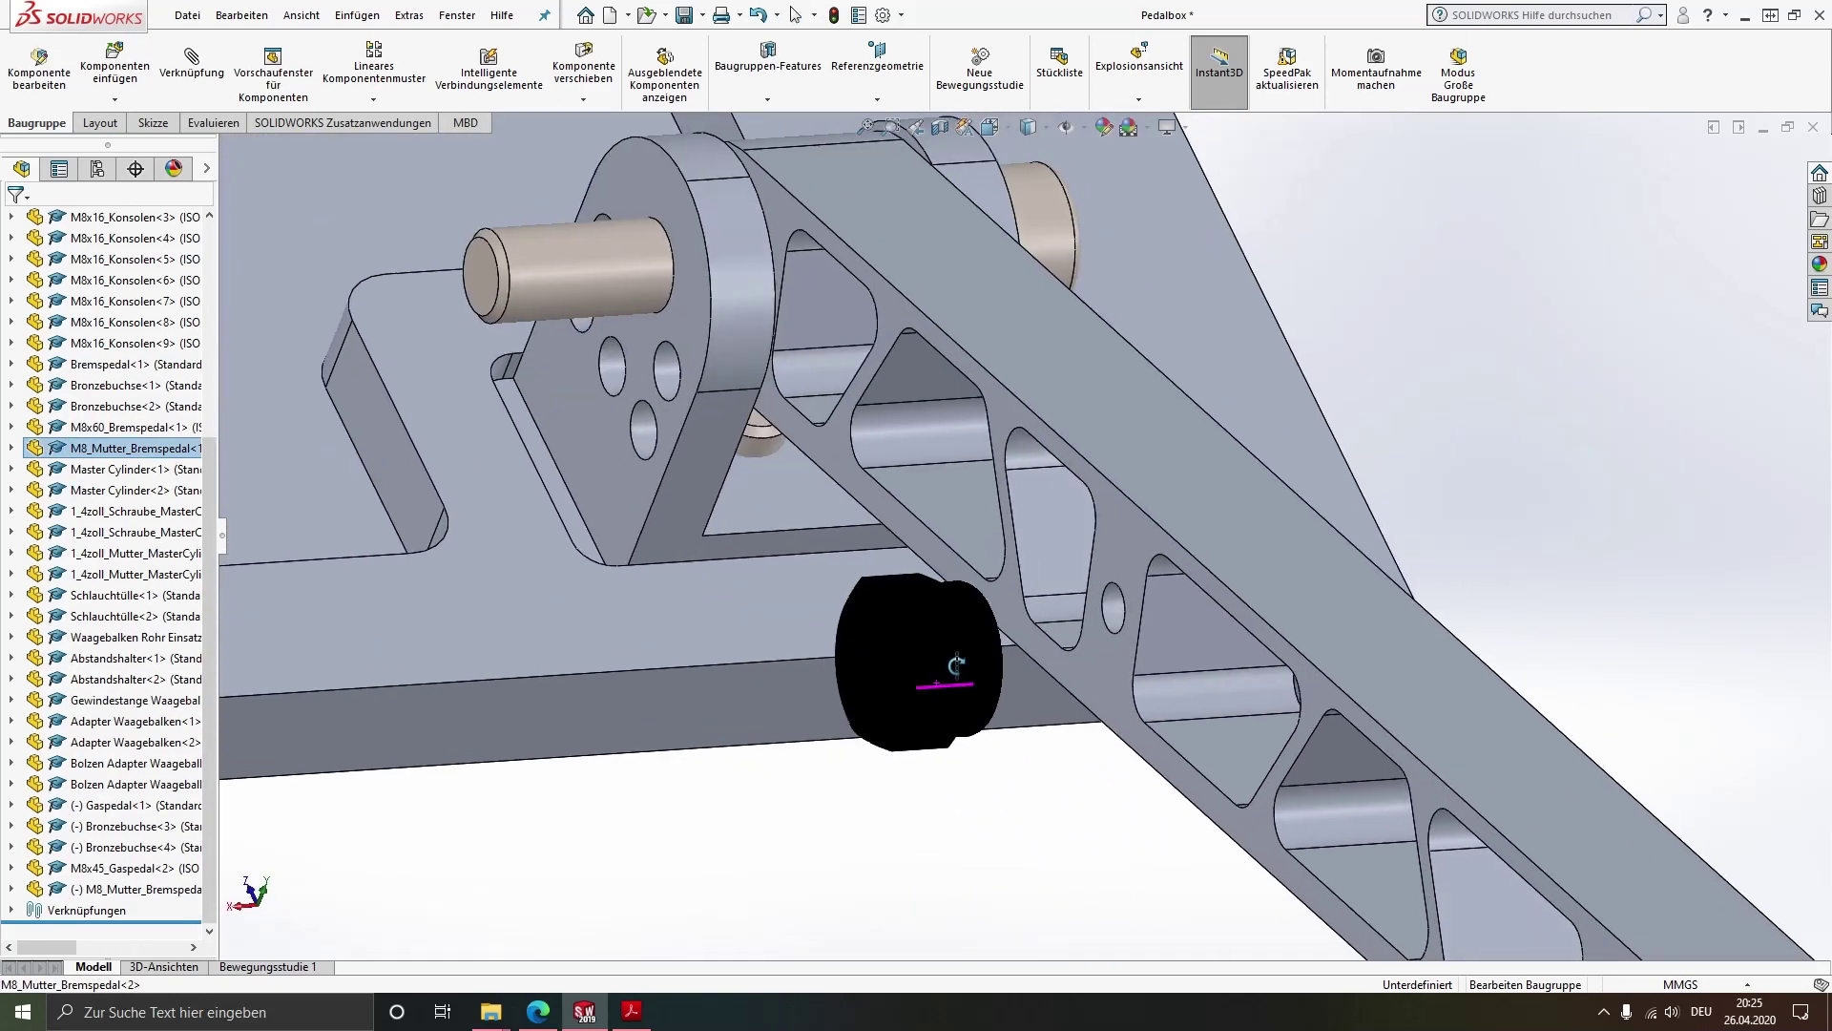
pyautogui.scroll(-2, 894, 680)
# Mate the nut concentric with the M8x45 bolt, alignment flipped and rotation locked
pyautogui.click(873, 663)
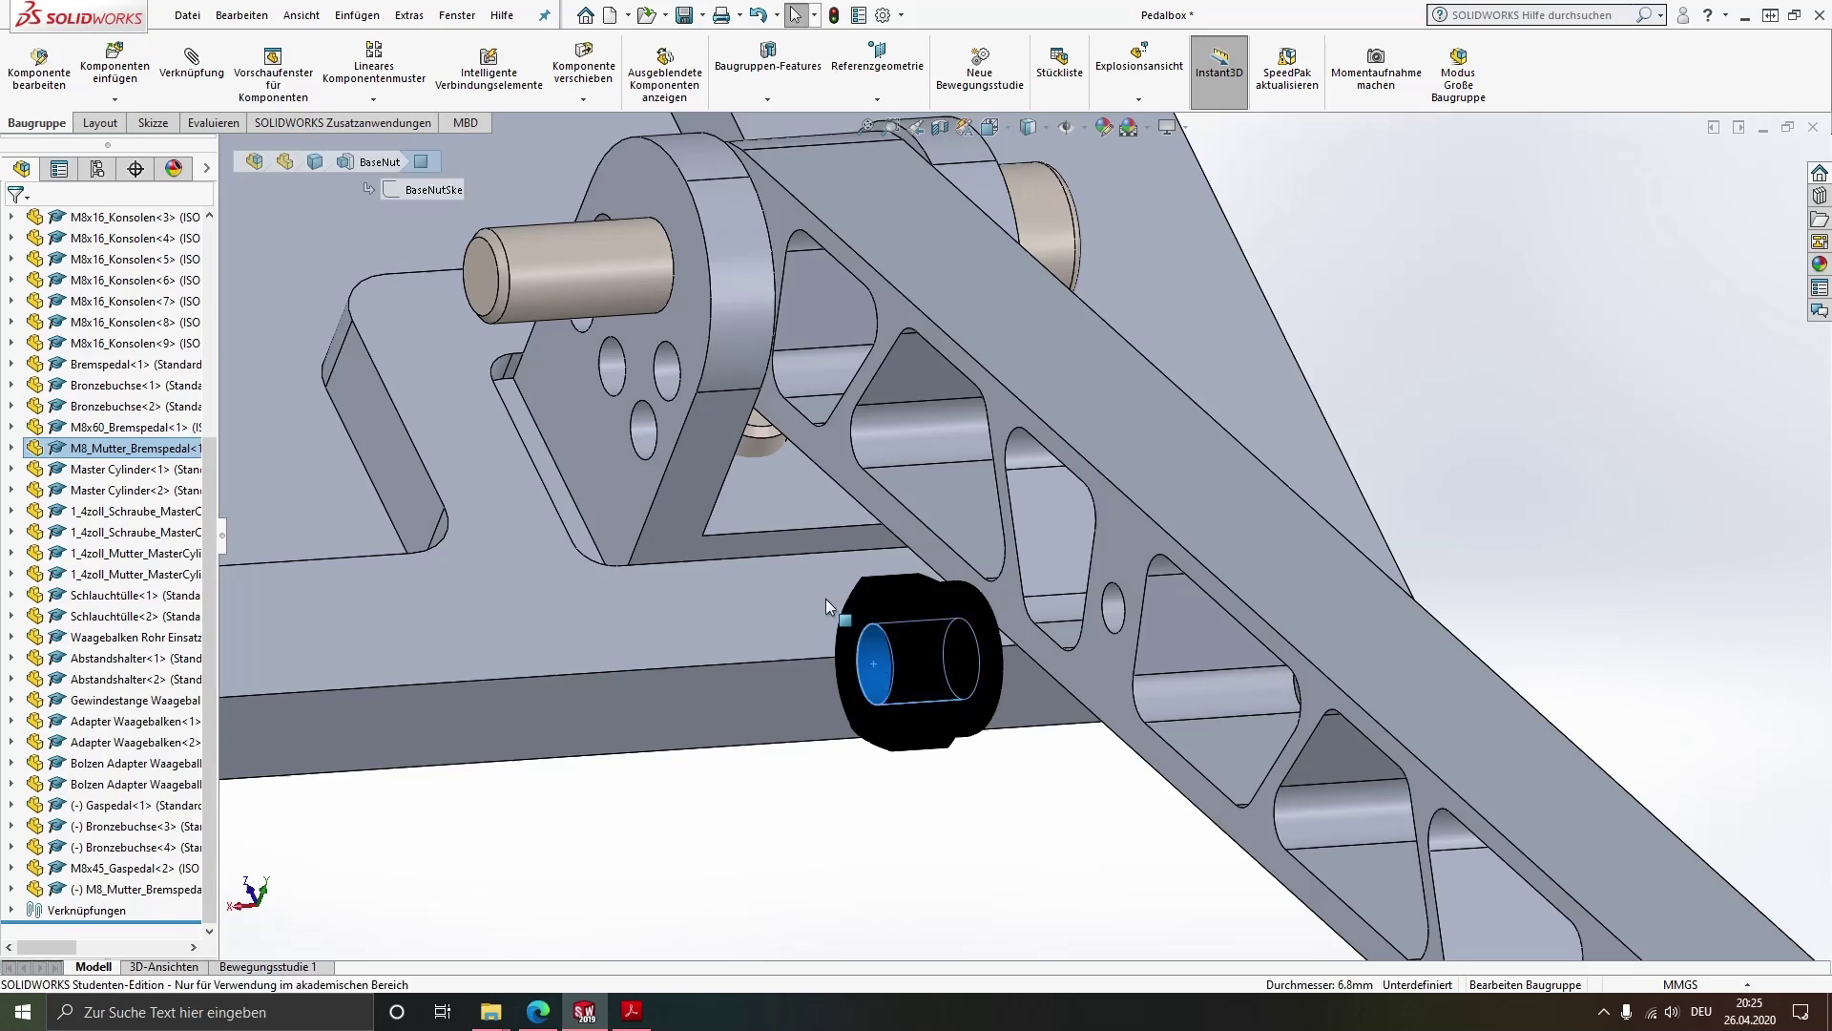
pyautogui.keyDown('ctrl'); pyautogui.click(607, 299); pyautogui.keyUp('ctrl')
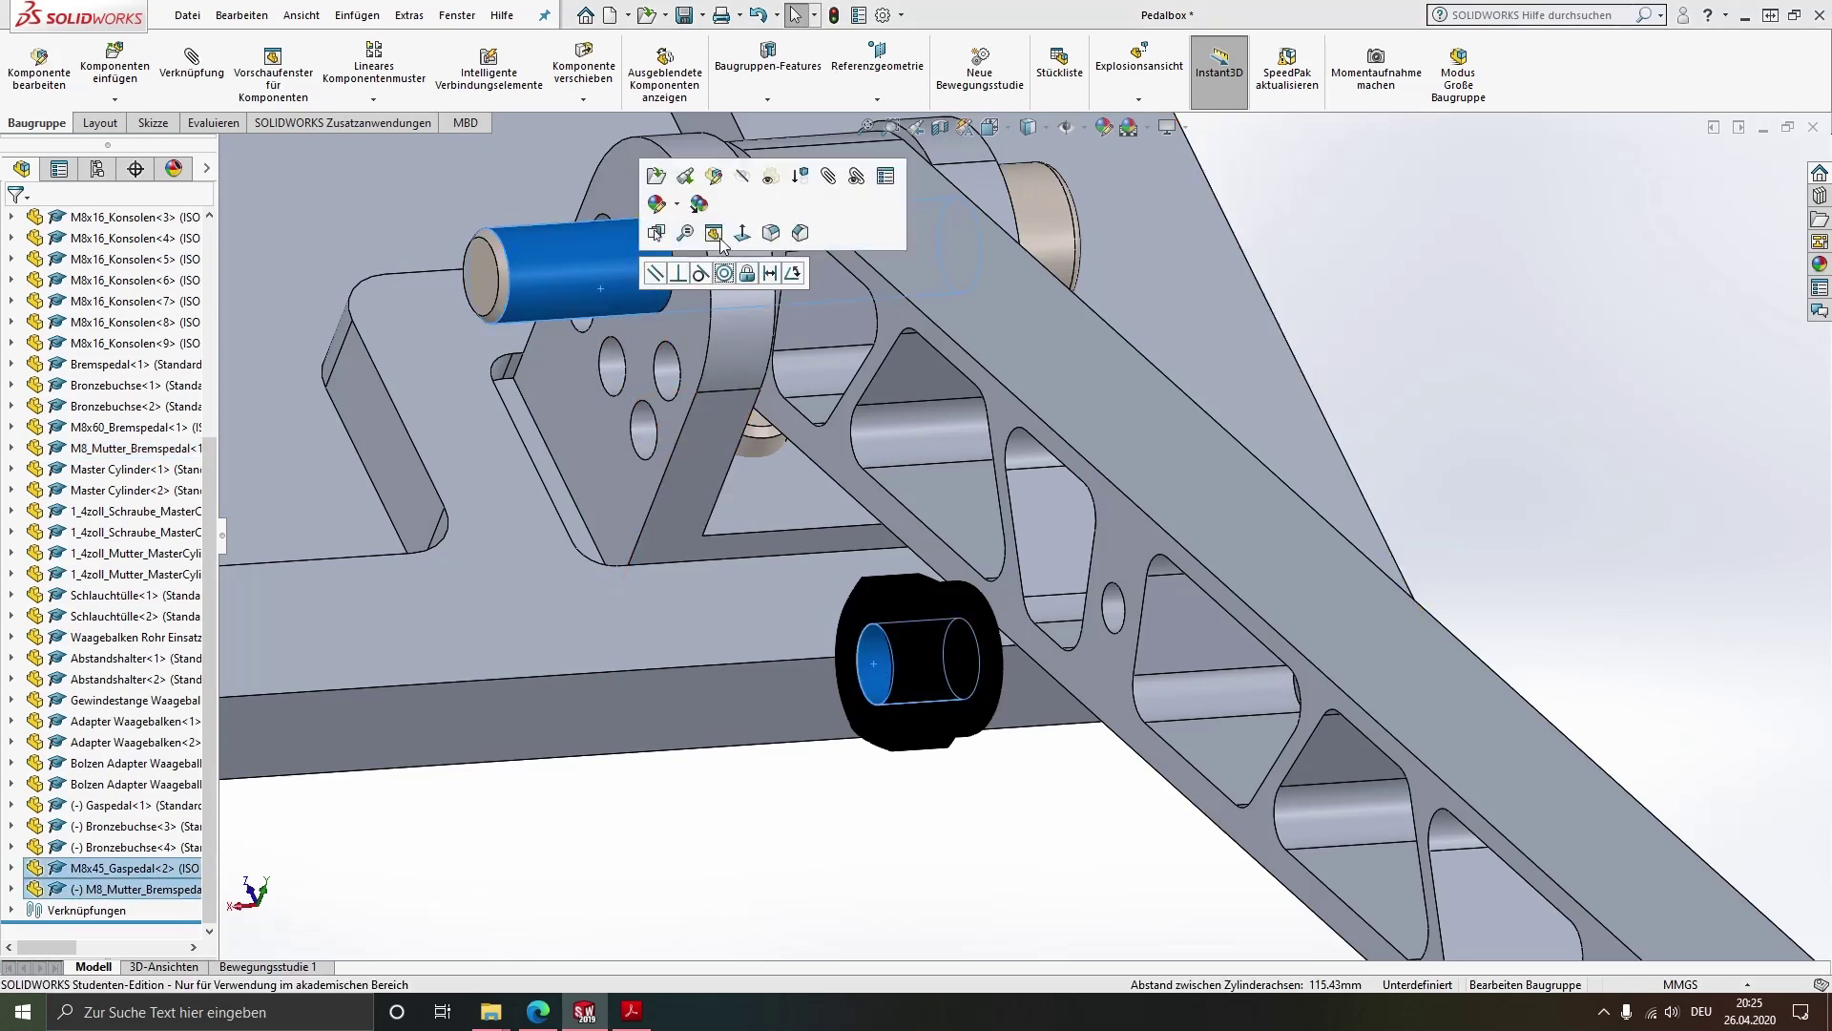
pyautogui.click(519, 334)
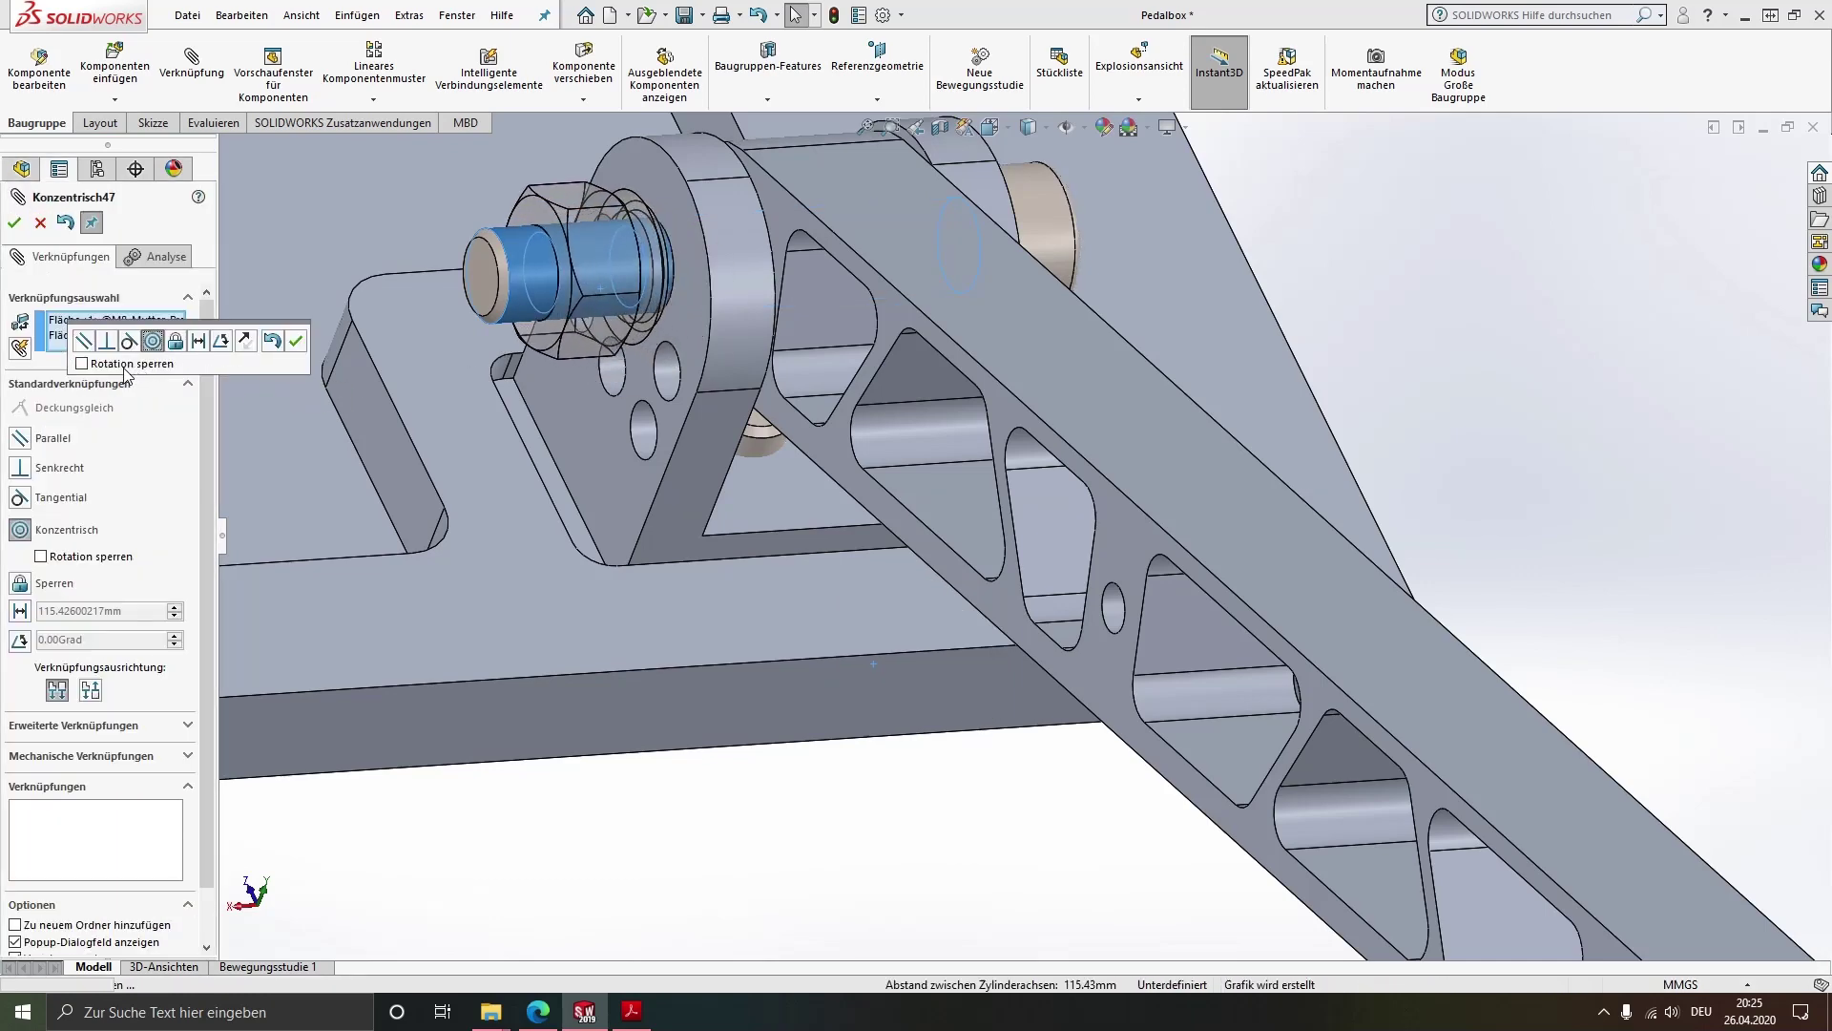
pyautogui.click(90, 689)
pyautogui.click(41, 555)
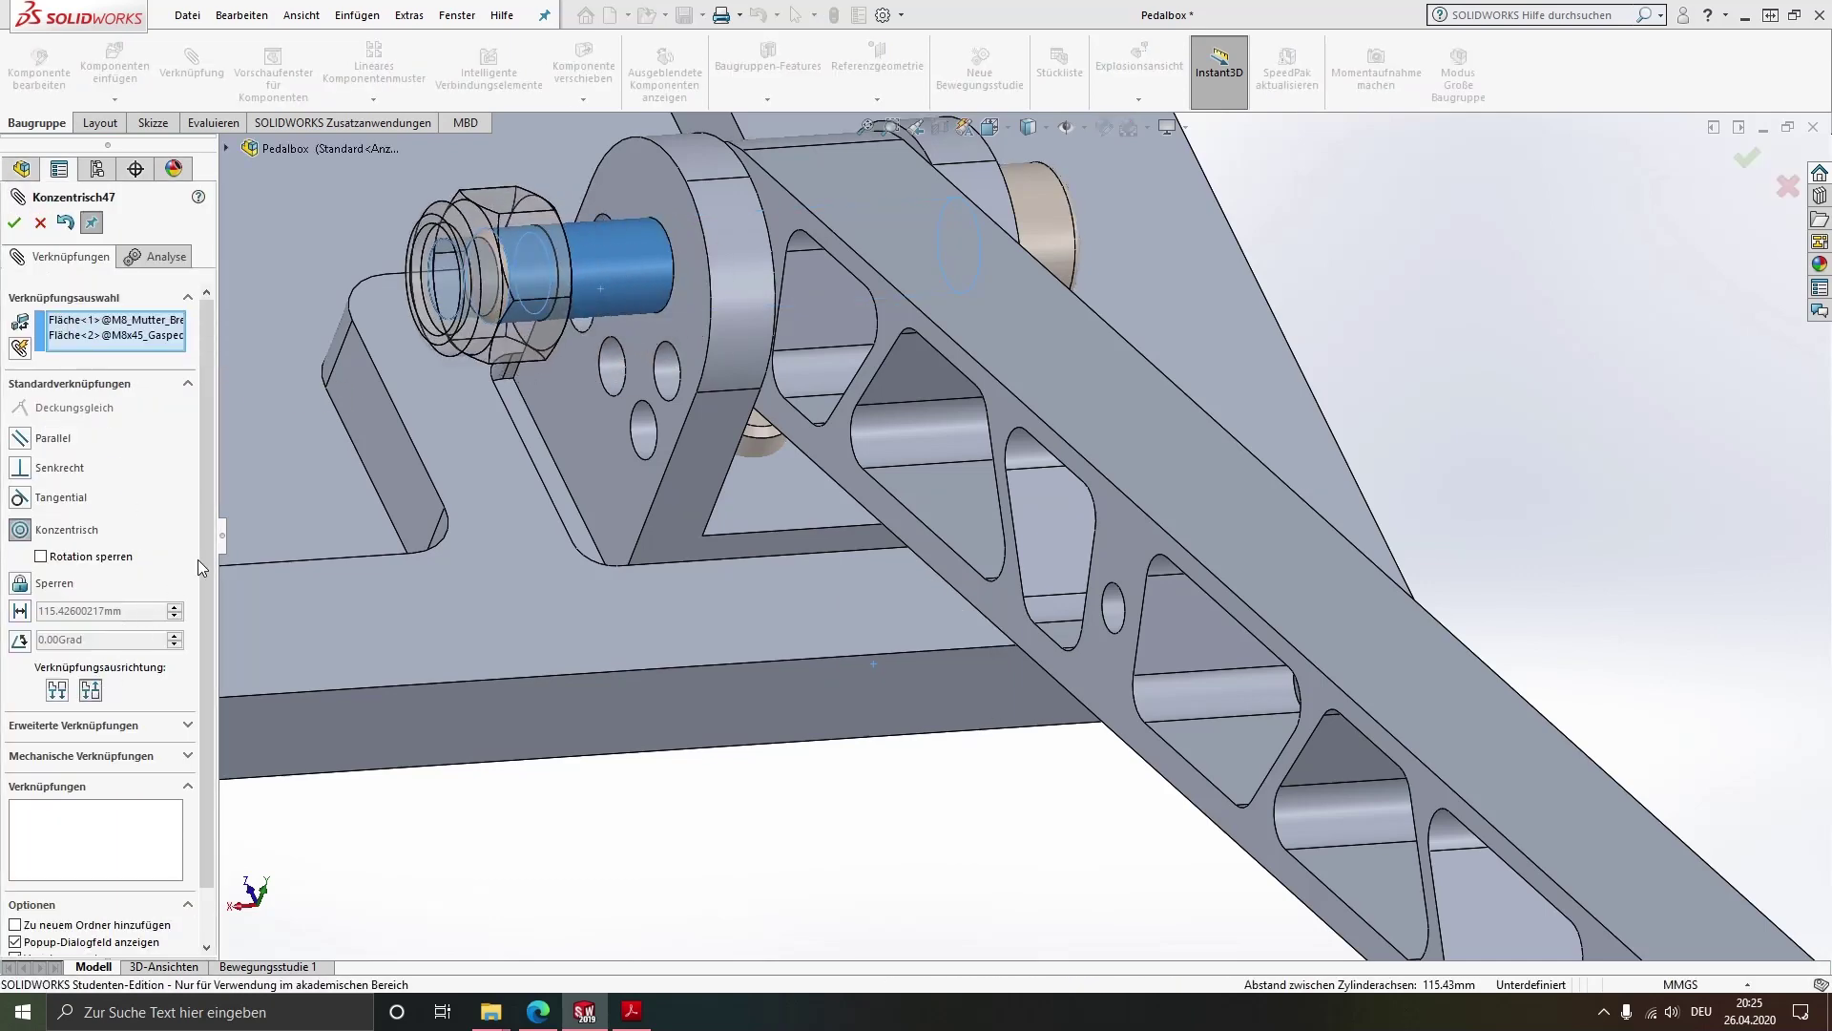
pyautogui.click(14, 223)
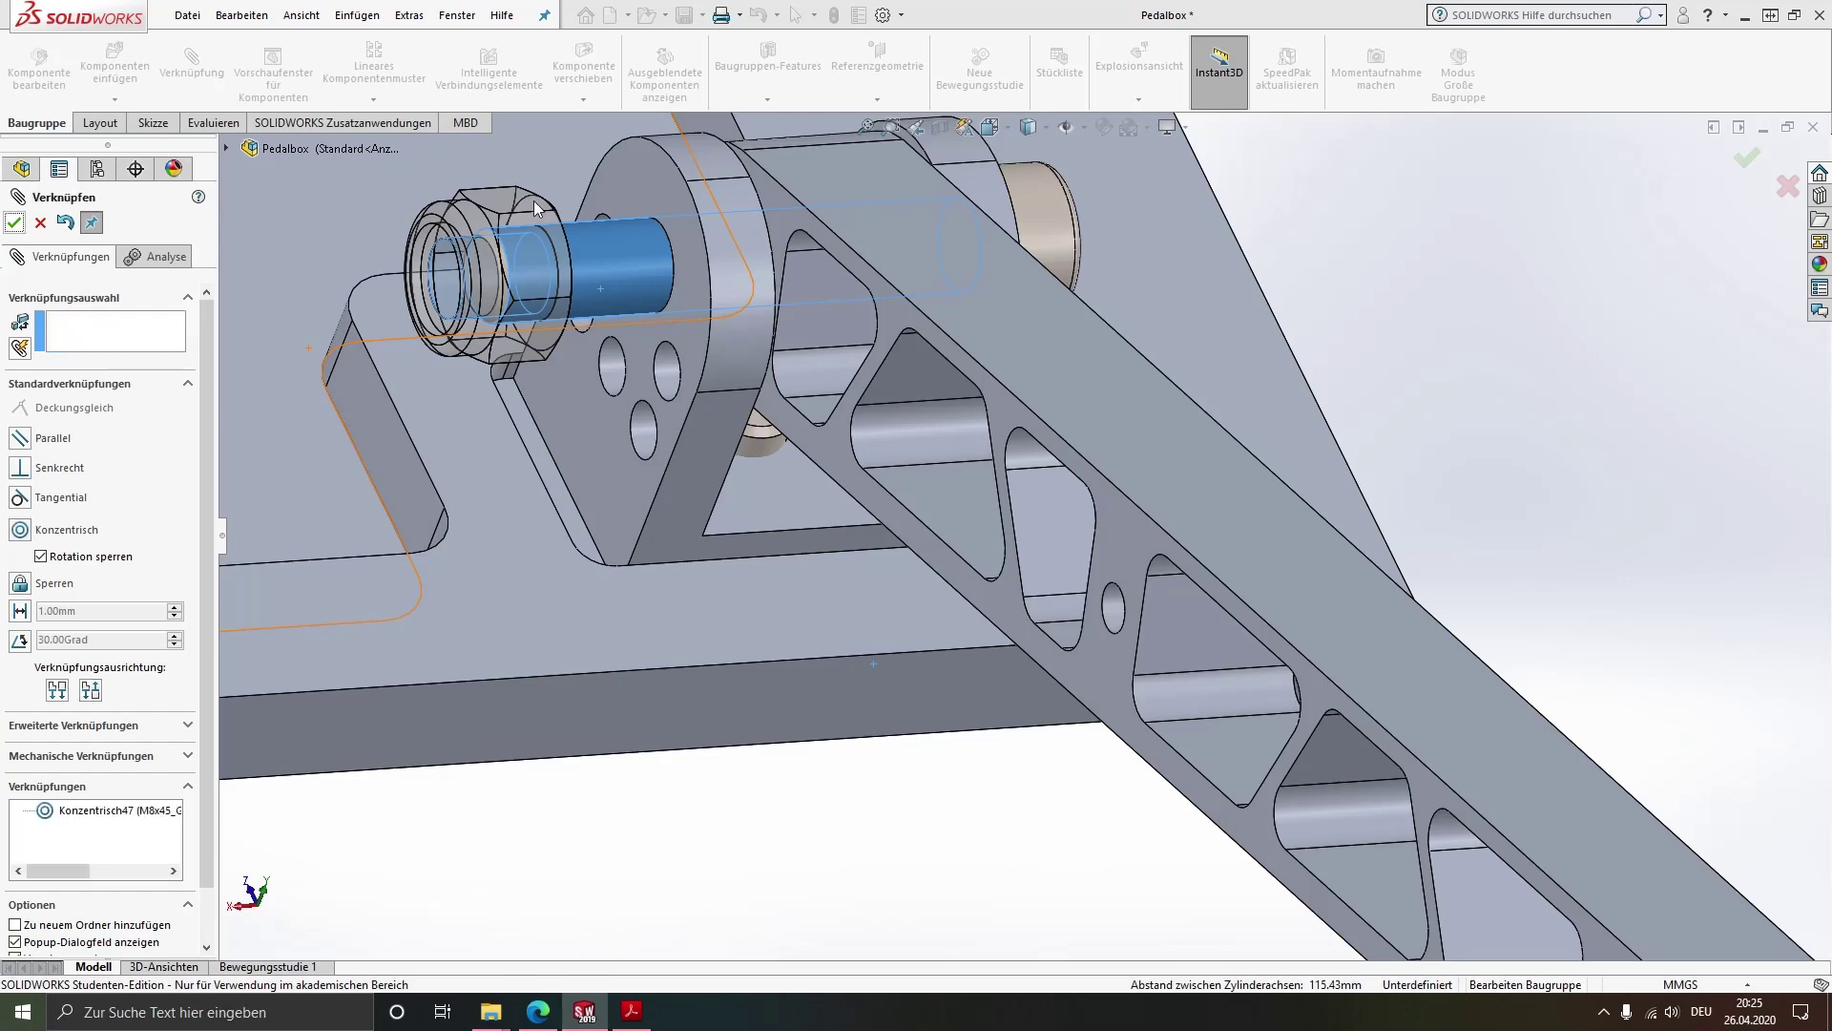
# Seat the nut flush against the gas pedal console with a coincident mate
pyautogui.click(693, 254)
pyautogui.moveTo(694, 253); pyautogui.dragTo(563, 219, button='middle')
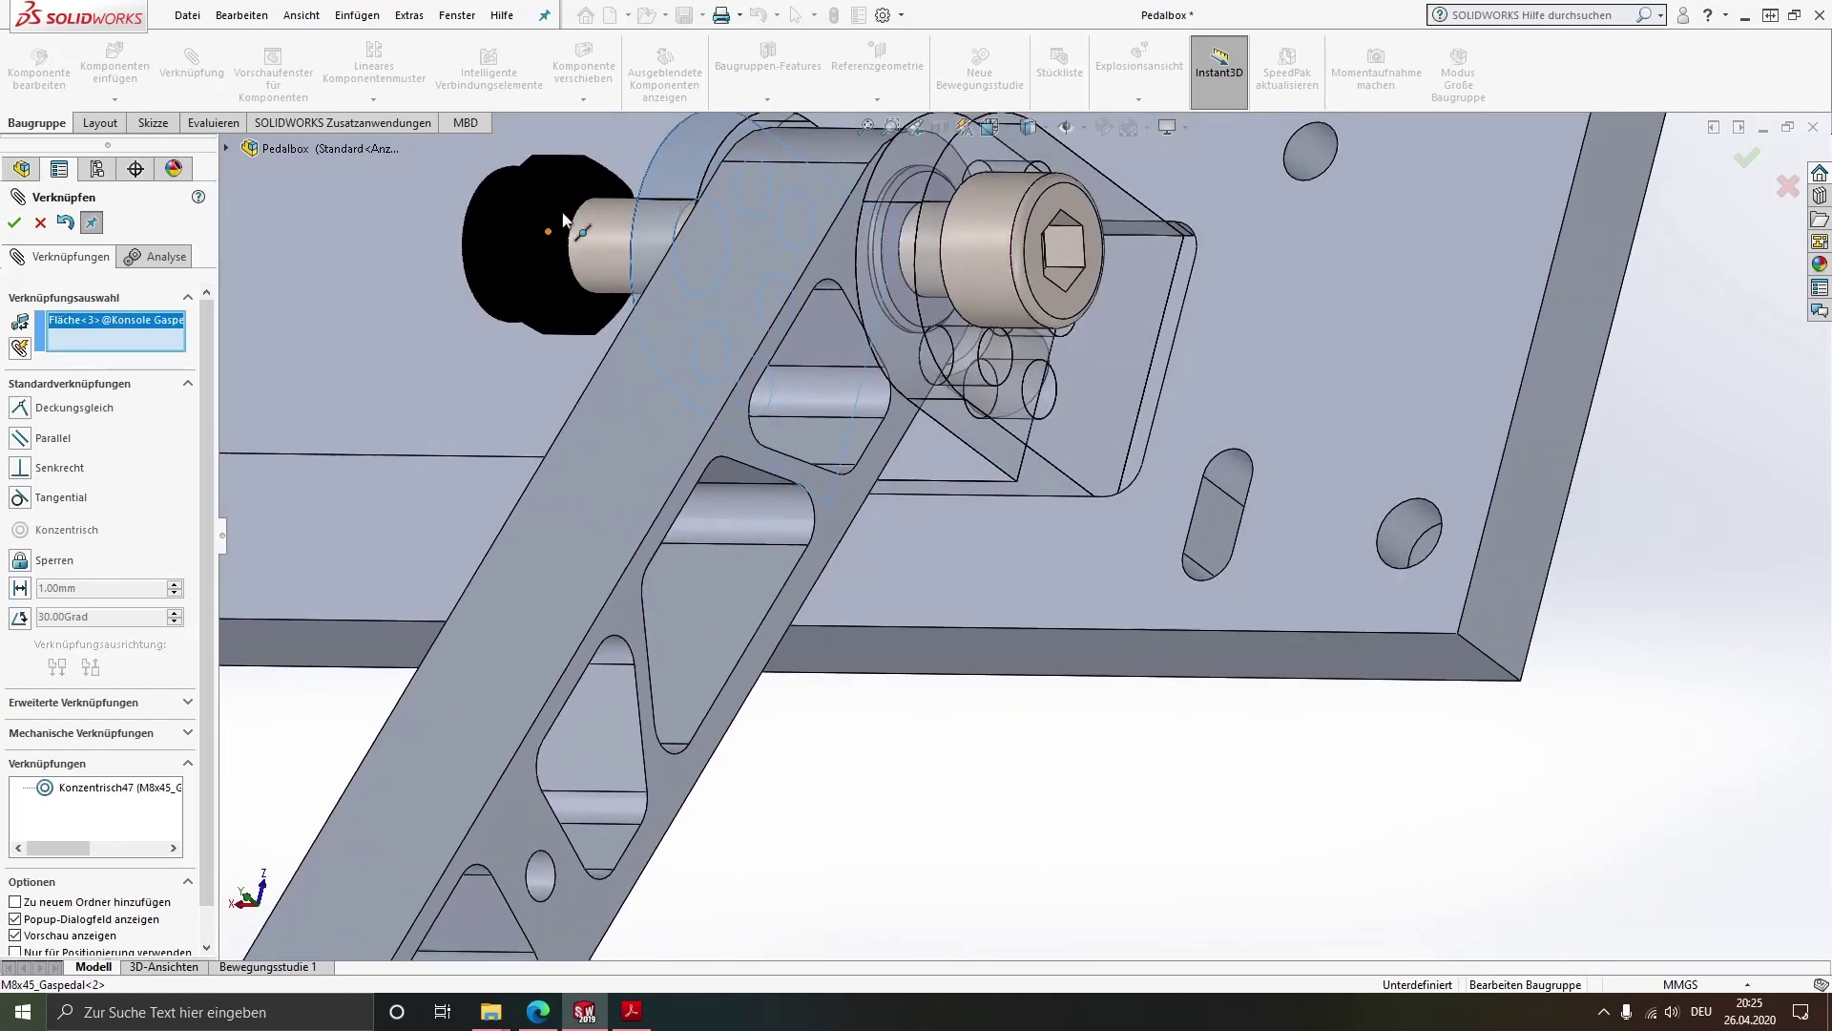
pyautogui.click(588, 191)
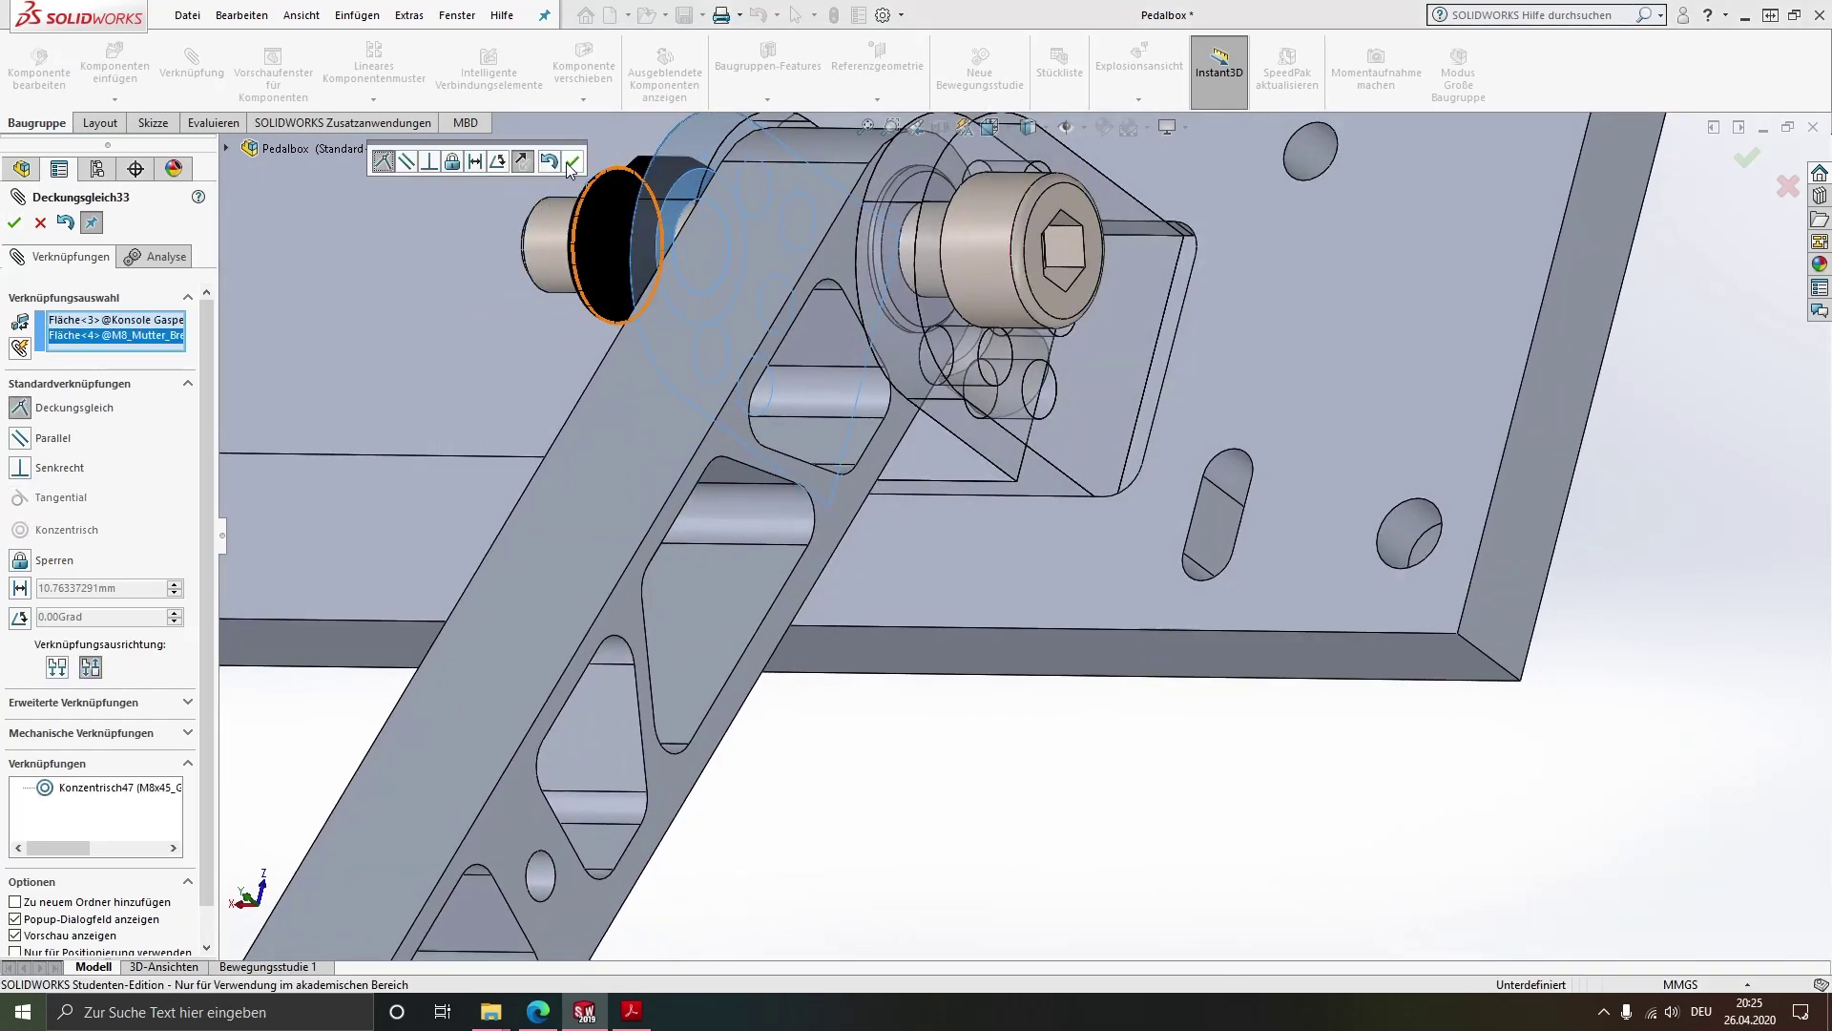
pyautogui.click(571, 162)
pyautogui.scroll(3, 578, 311)
pyautogui.press('Escape')
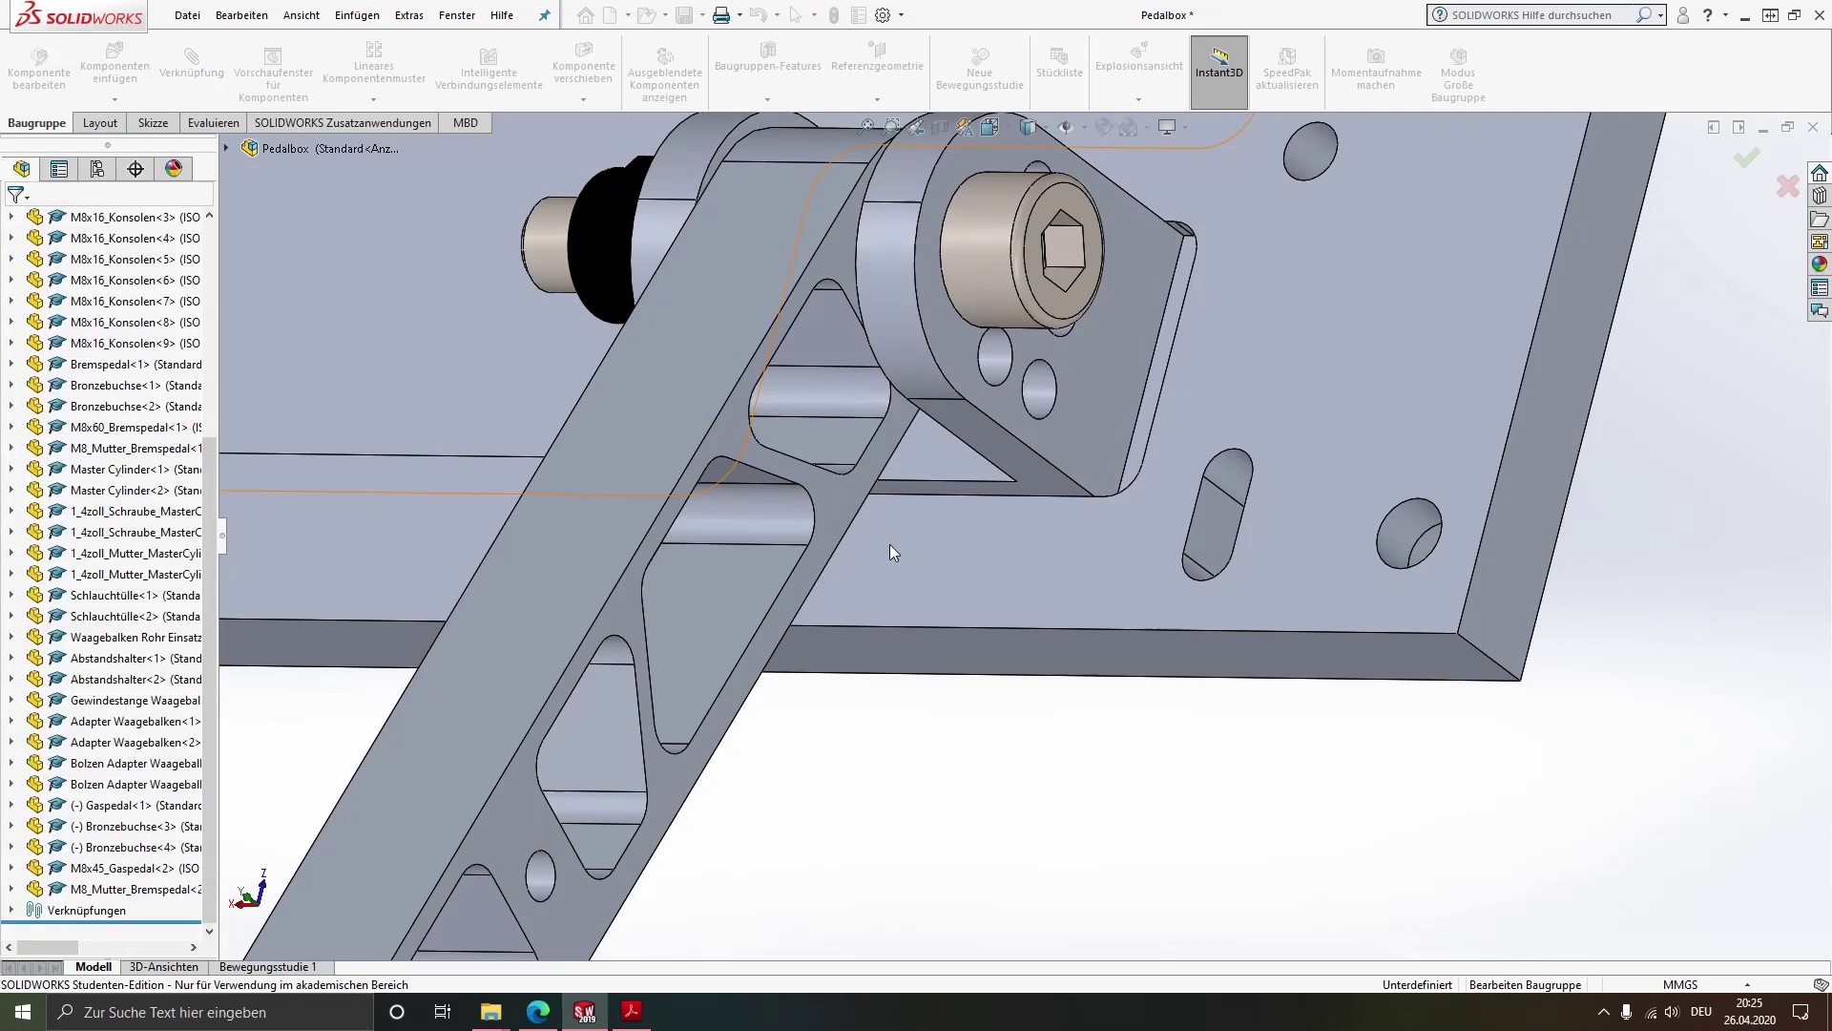
pyautogui.moveTo(890, 544)
pyautogui.mouseDown(button='middle')
pyautogui.moveTo(943, 502)
pyautogui.moveTo(1032, 311)
pyautogui.mouseUp(button='middle')
pyautogui.scroll(3, 943, 502)
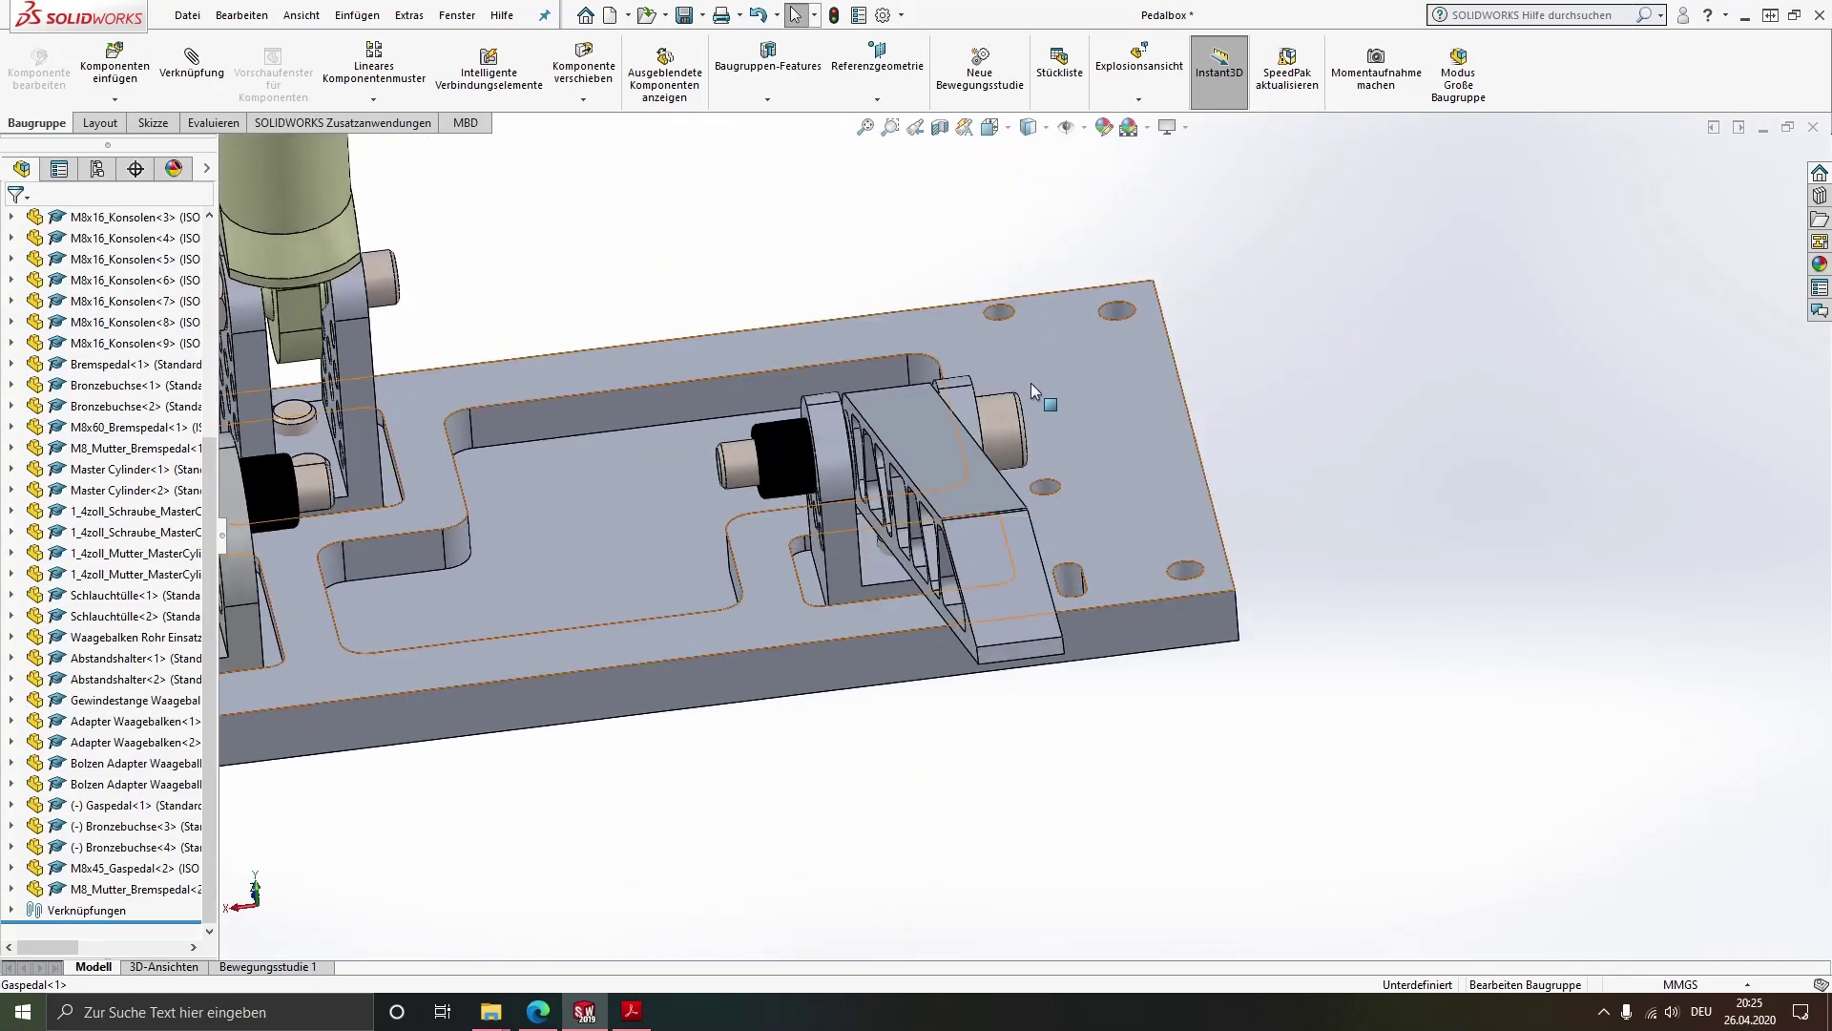
pyautogui.moveTo(1031, 381); pyautogui.dragTo(964, 534, button='middle')
pyautogui.scroll(-3, 965, 534)
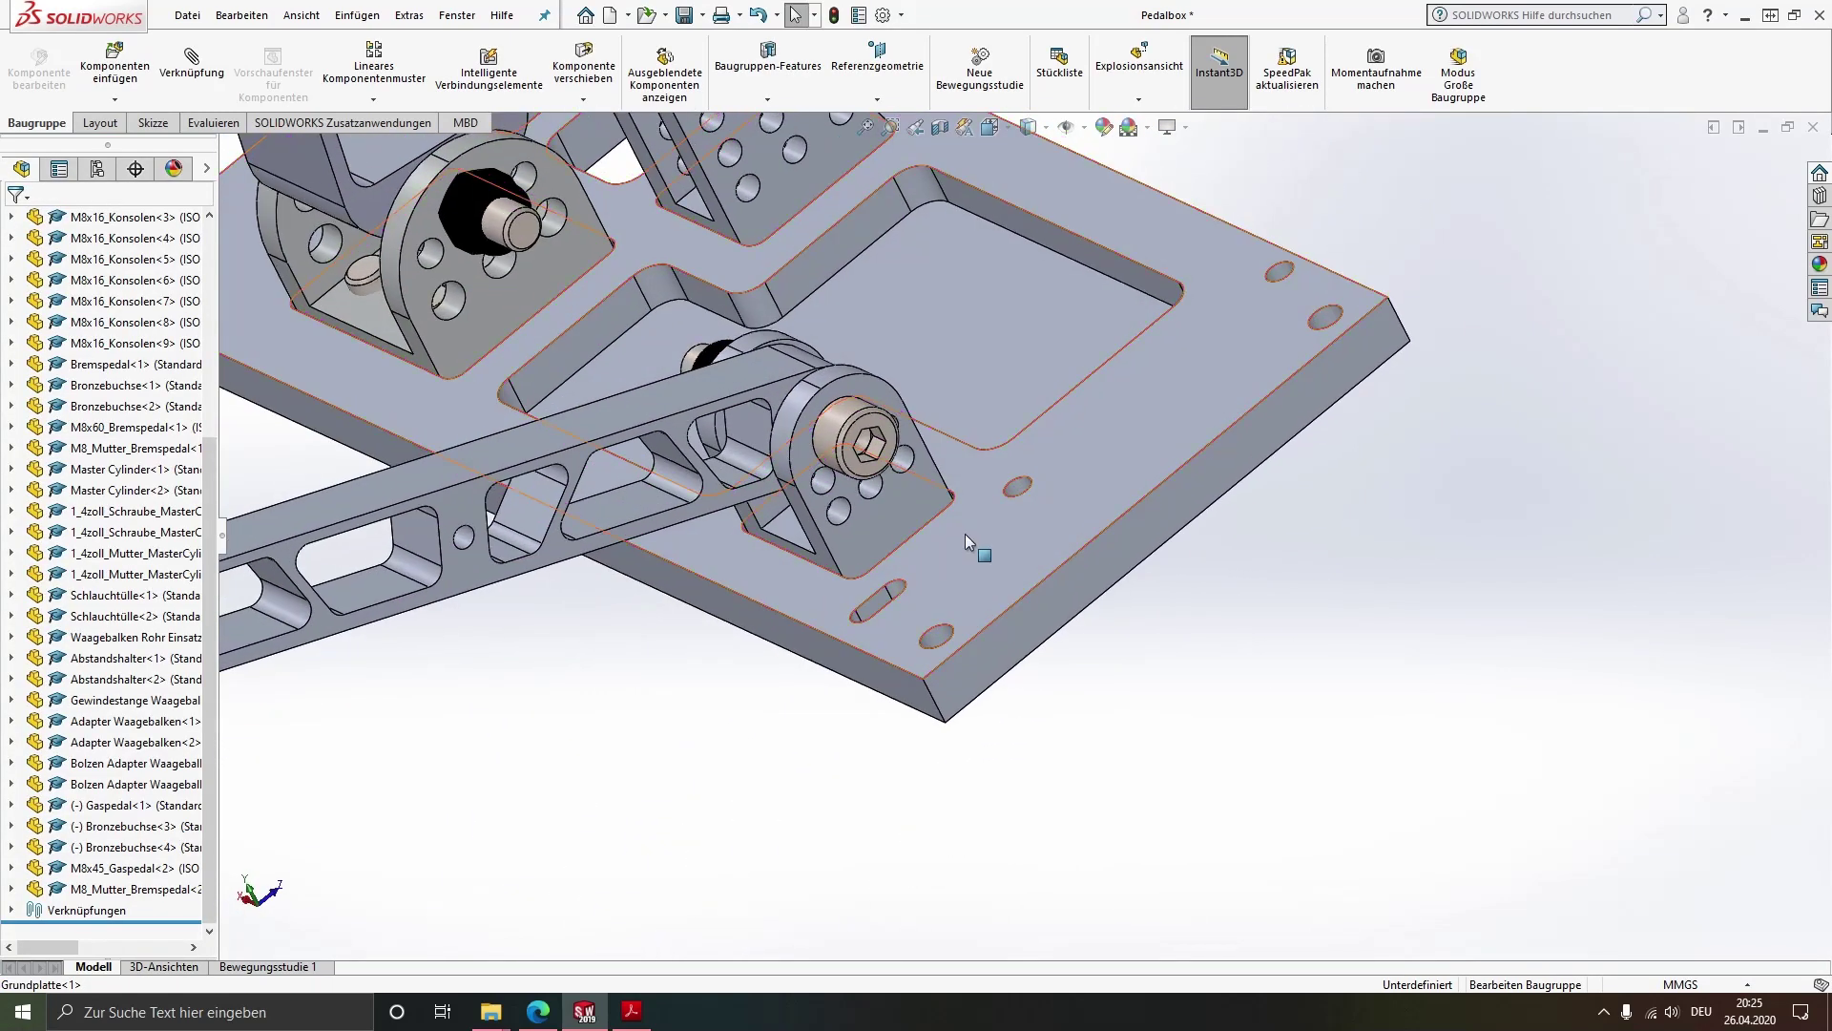
pyautogui.scroll(3, 1023, 431)
pyautogui.moveTo(1023, 431)
pyautogui.mouseDown(button='middle')
pyautogui.moveTo(1053, 374)
pyautogui.moveTo(1165, 376)
pyautogui.mouseUp(button='middle')
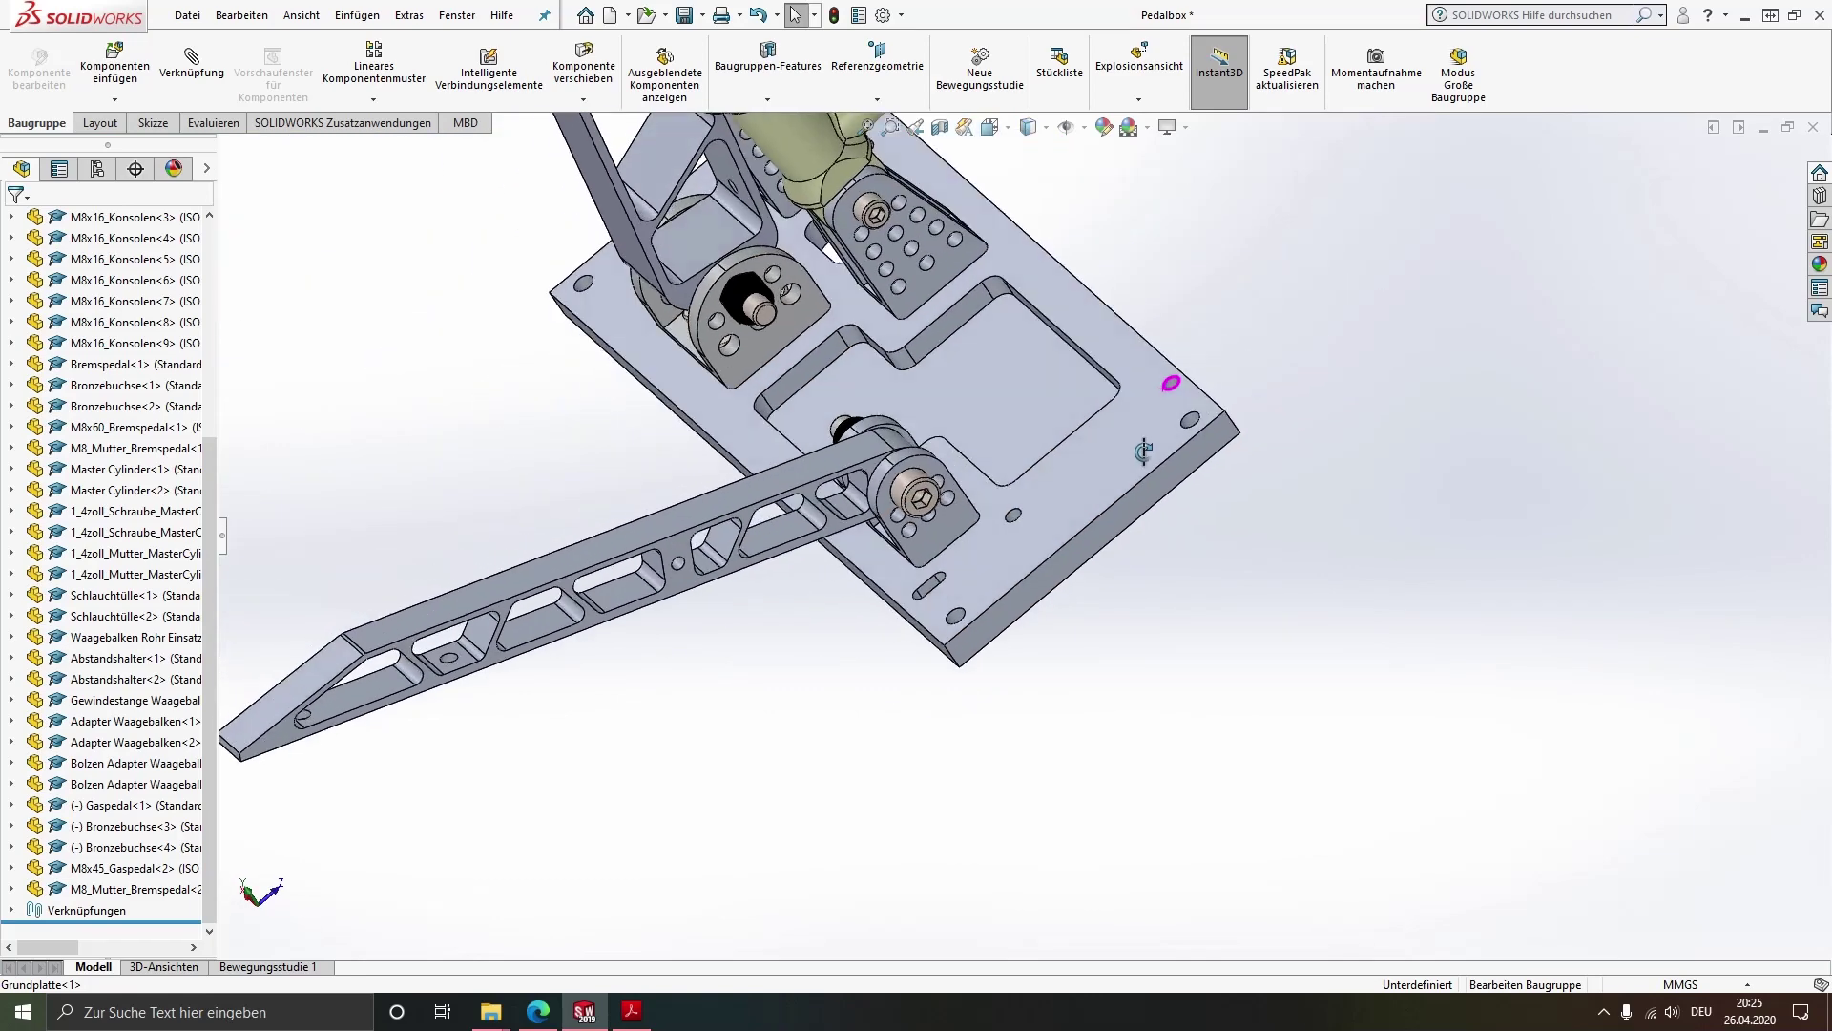
# Insert the Laufschiene_Gaspedal rail from the Aufgabe 4.1 - Komponenten folder beside the base plate
pyautogui.scroll(-3, 1194, 536)
pyautogui.scroll(3, 1194, 536)
pyautogui.scroll(-3, 1073, 405)
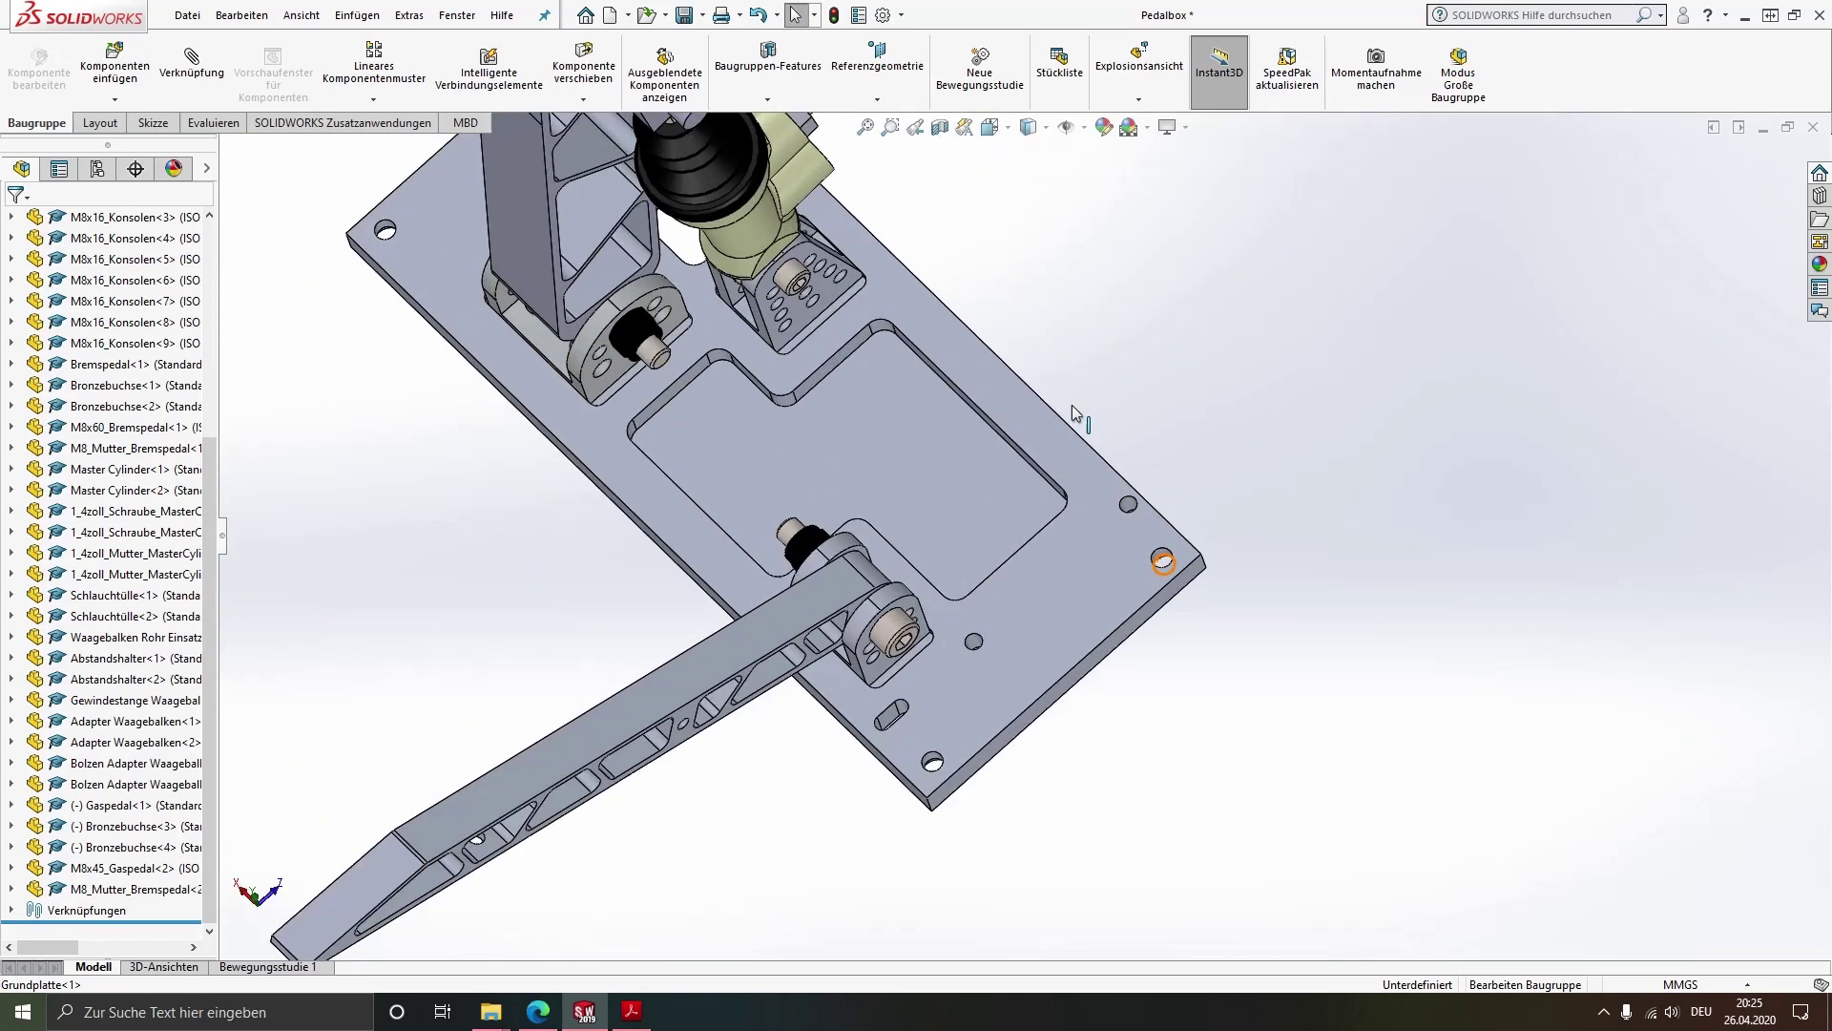
pyautogui.click(86, 72)
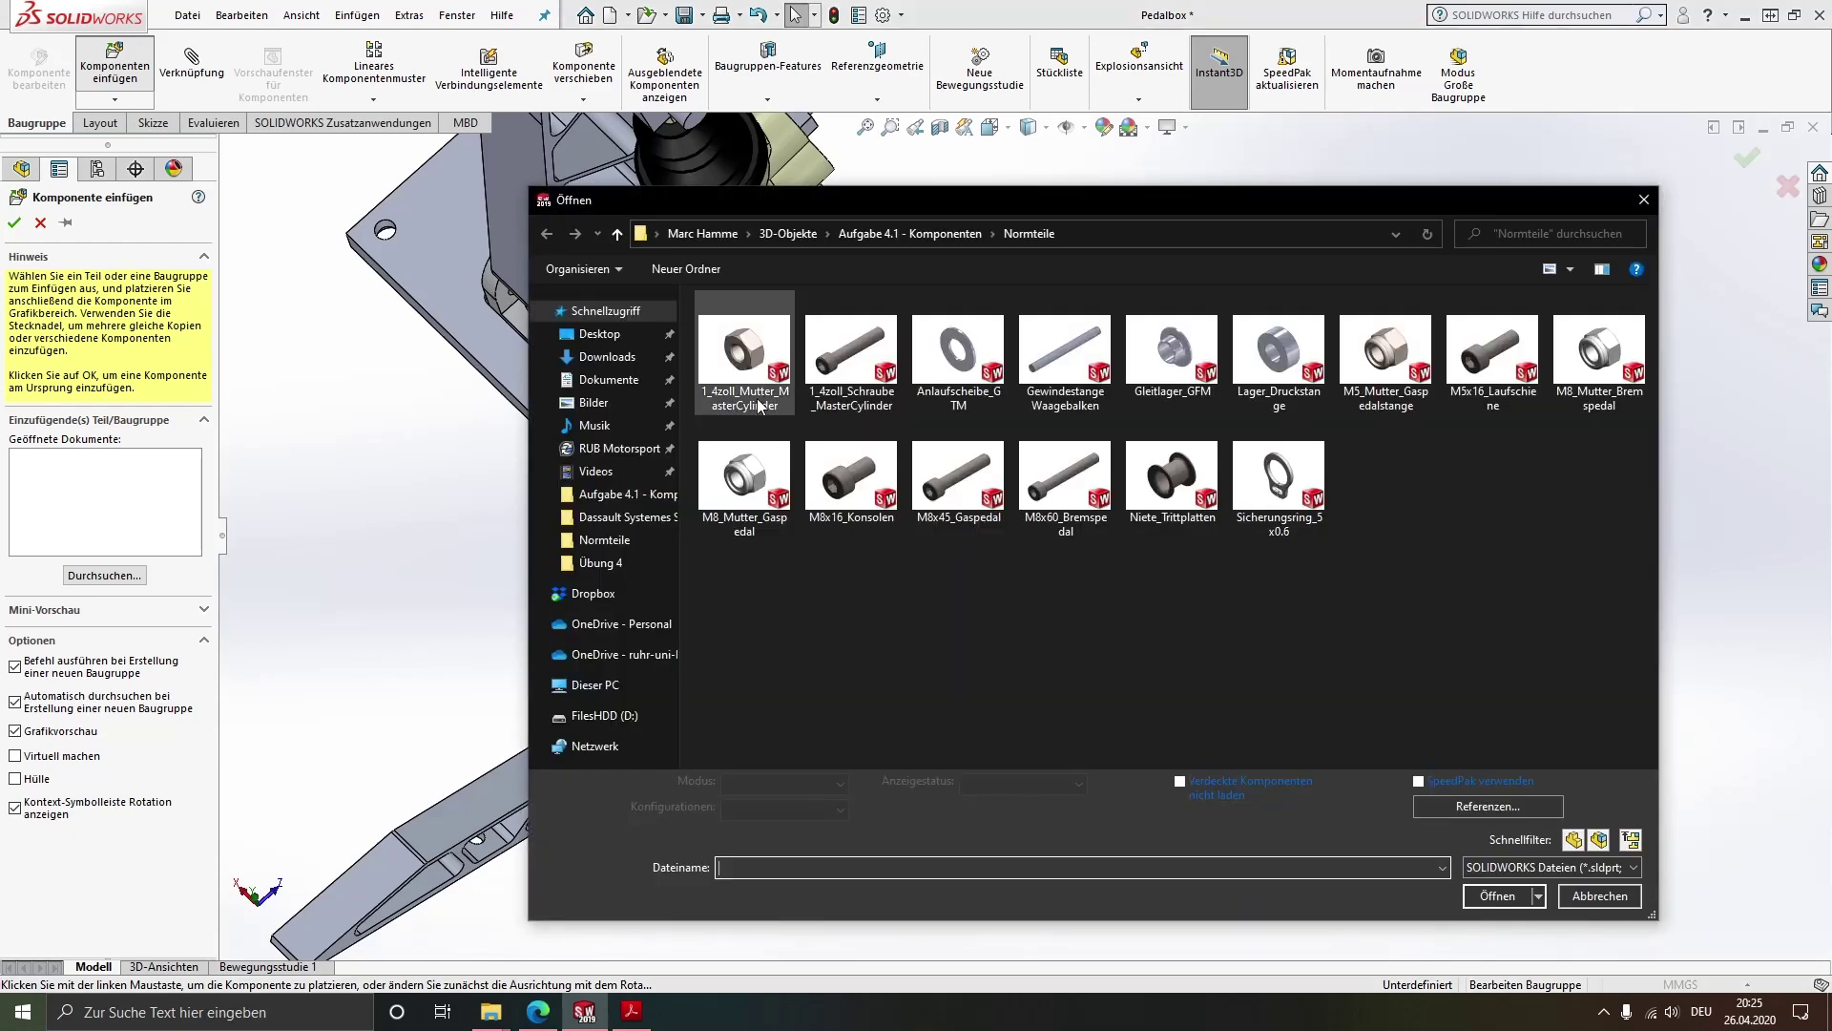
pyautogui.click(879, 234)
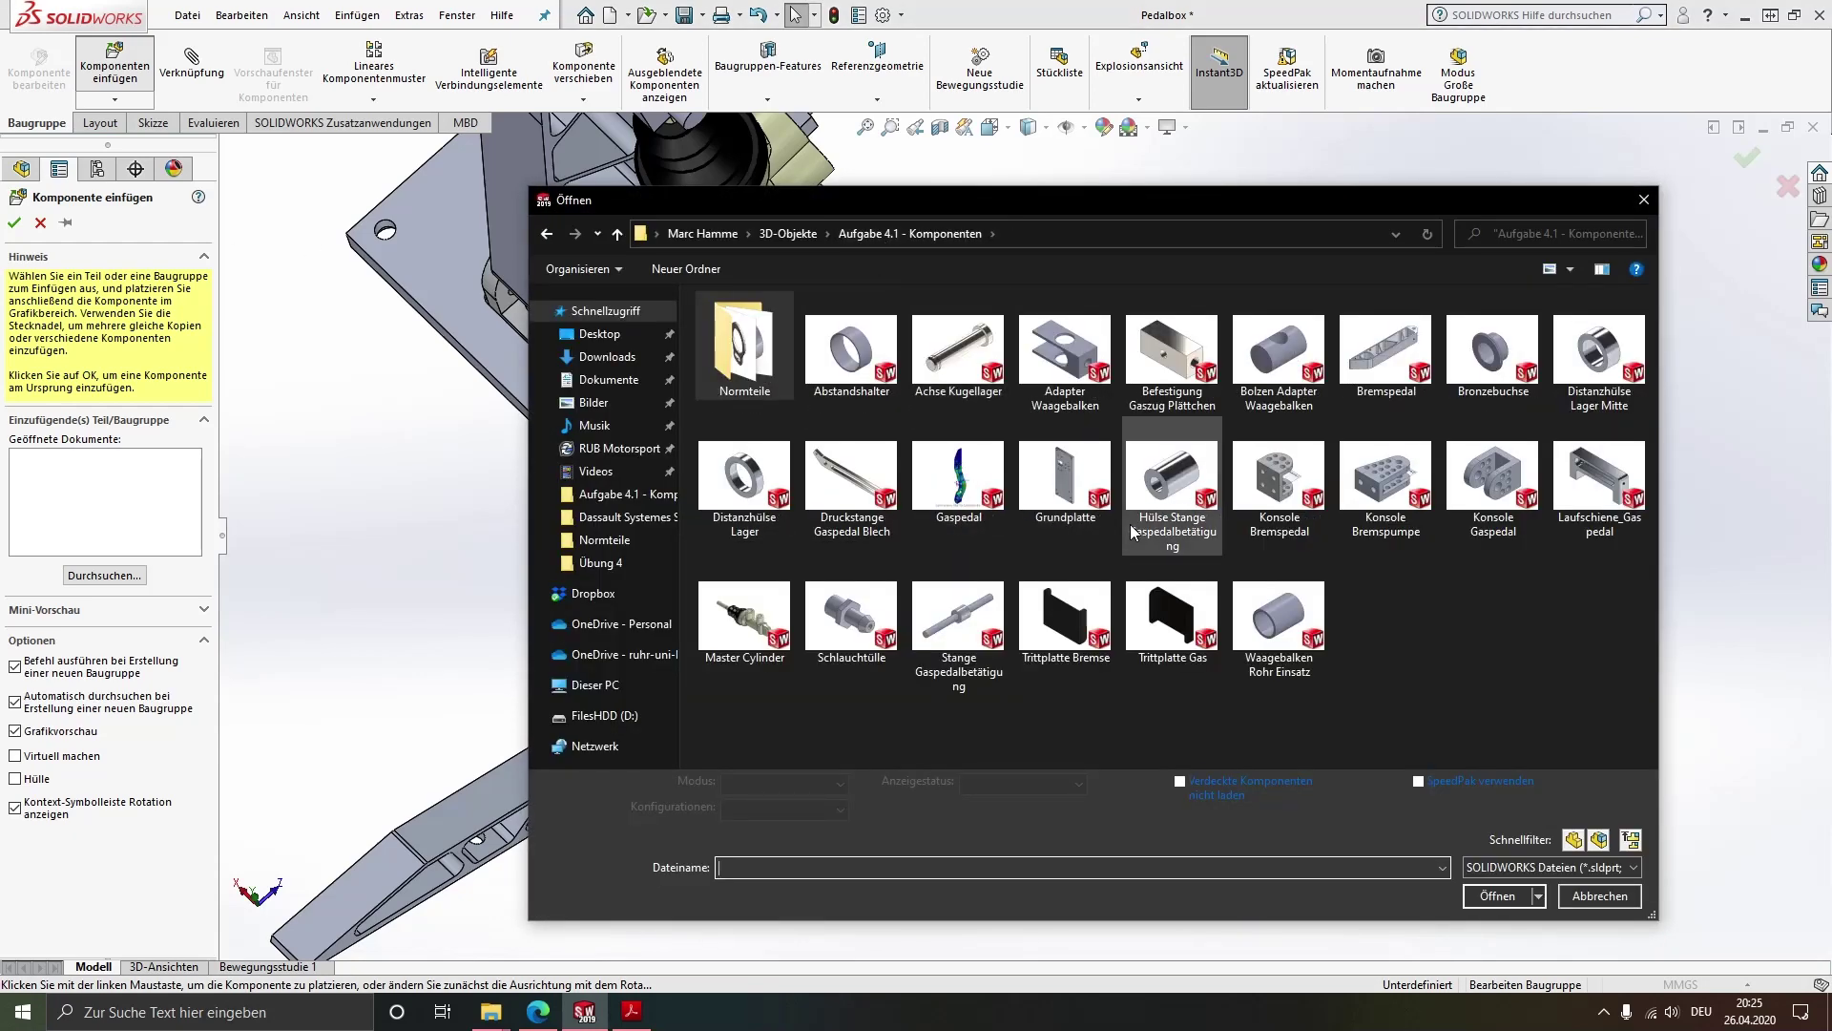
pyautogui.doubleClick(1600, 474)
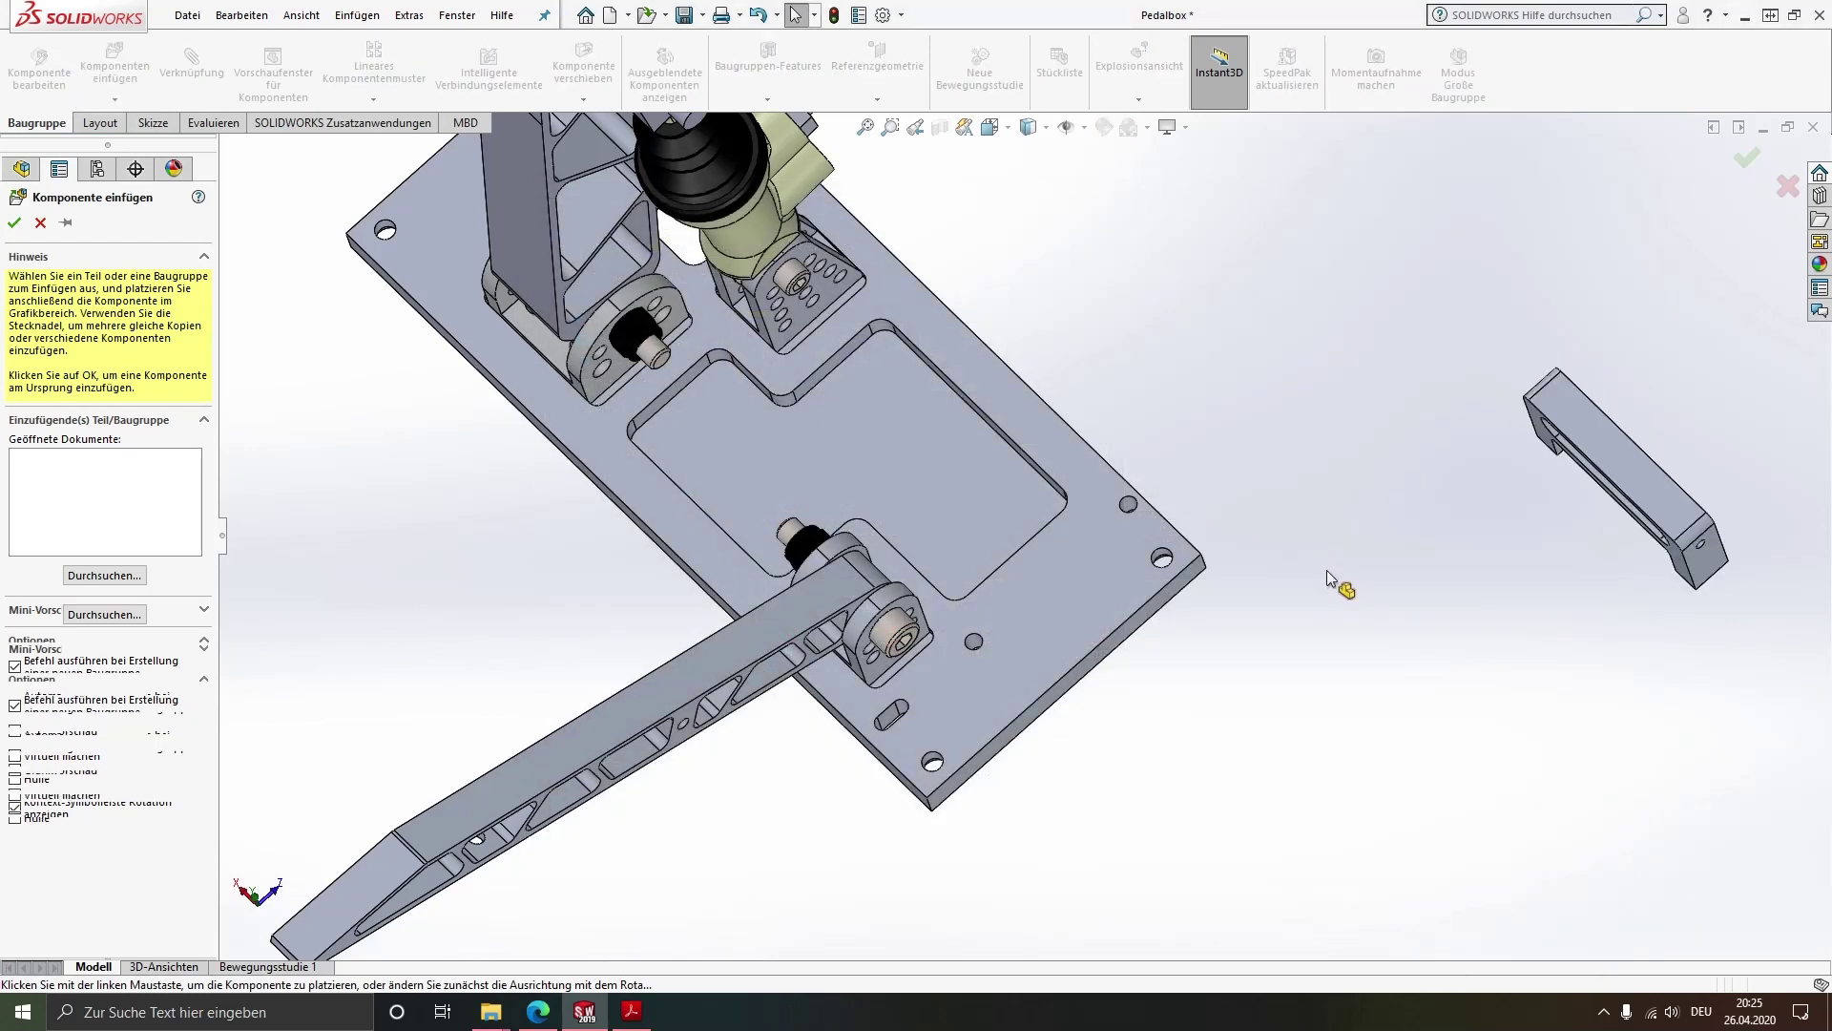
pyautogui.click(1302, 645)
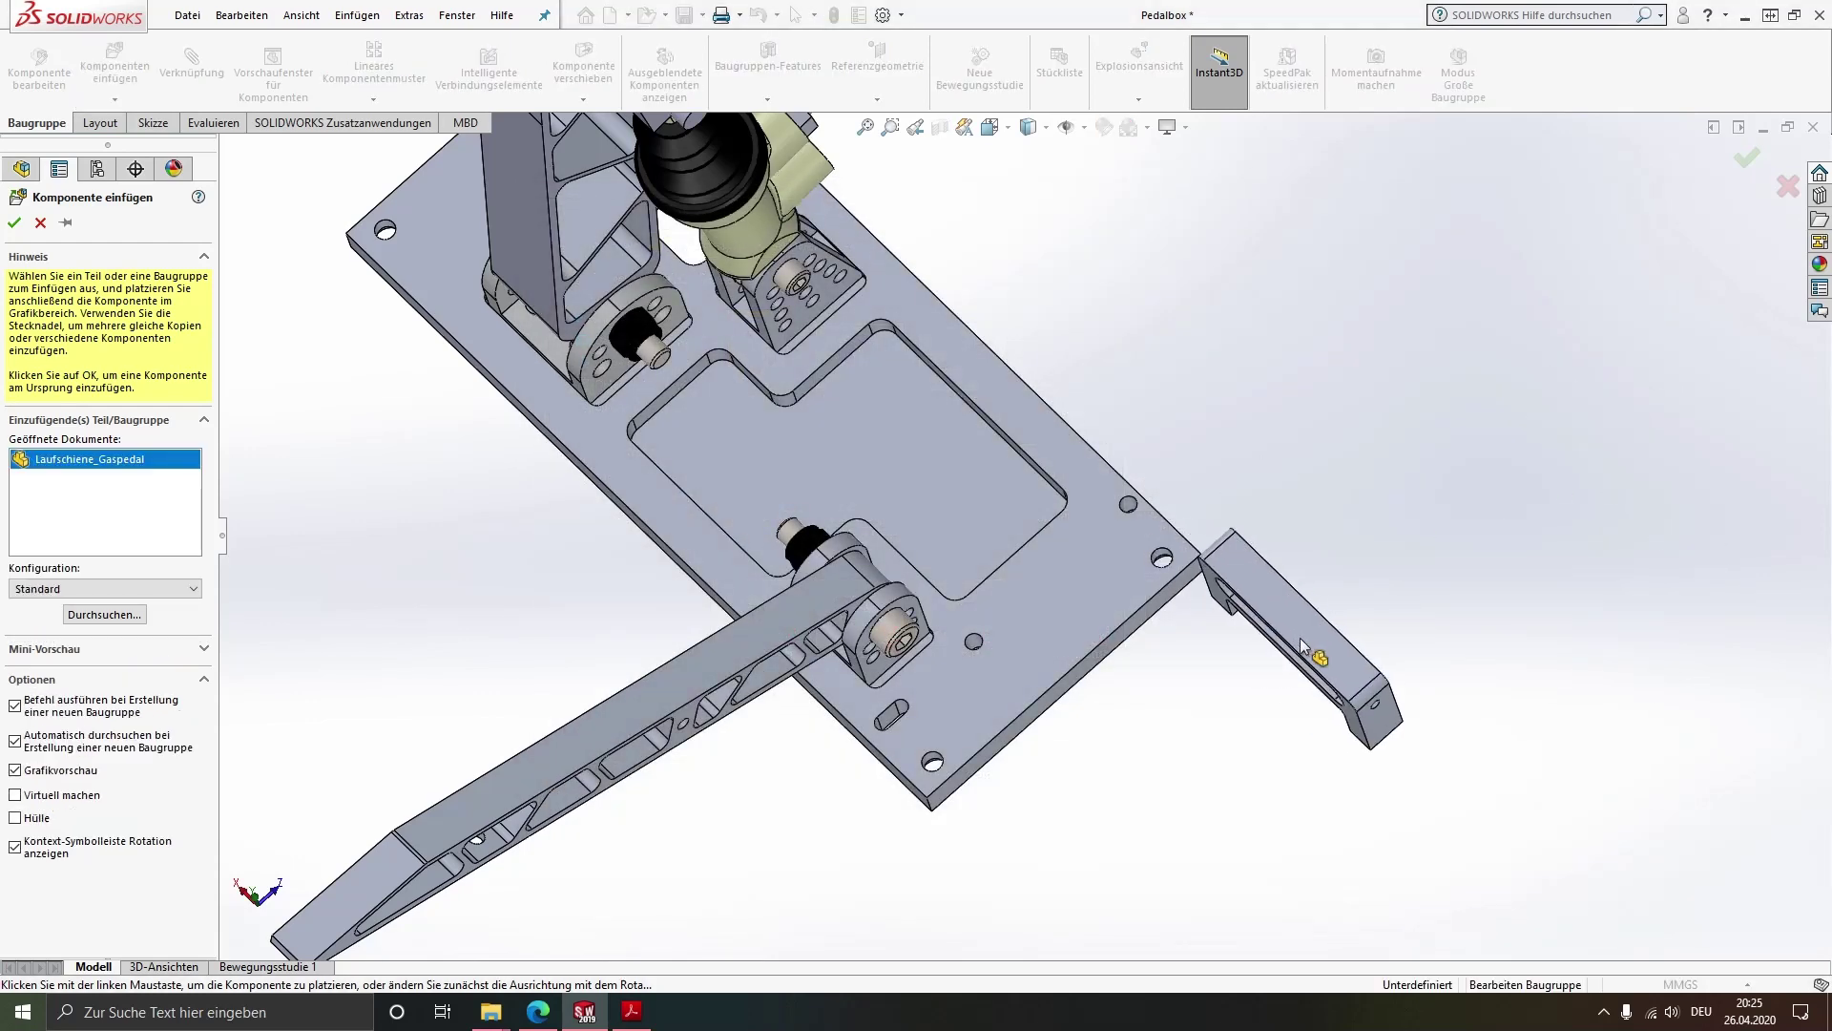
pyautogui.moveTo(1300, 658)
pyautogui.mouseDown(button='middle')
pyautogui.moveTo(1372, 266)
pyautogui.moveTo(1370, 462)
pyautogui.moveTo(1393, 251)
pyautogui.mouseUp(button='middle')
# Select the rail leg's bottom face and the base plate's top face
pyautogui.scroll(-3, 1316, 703)
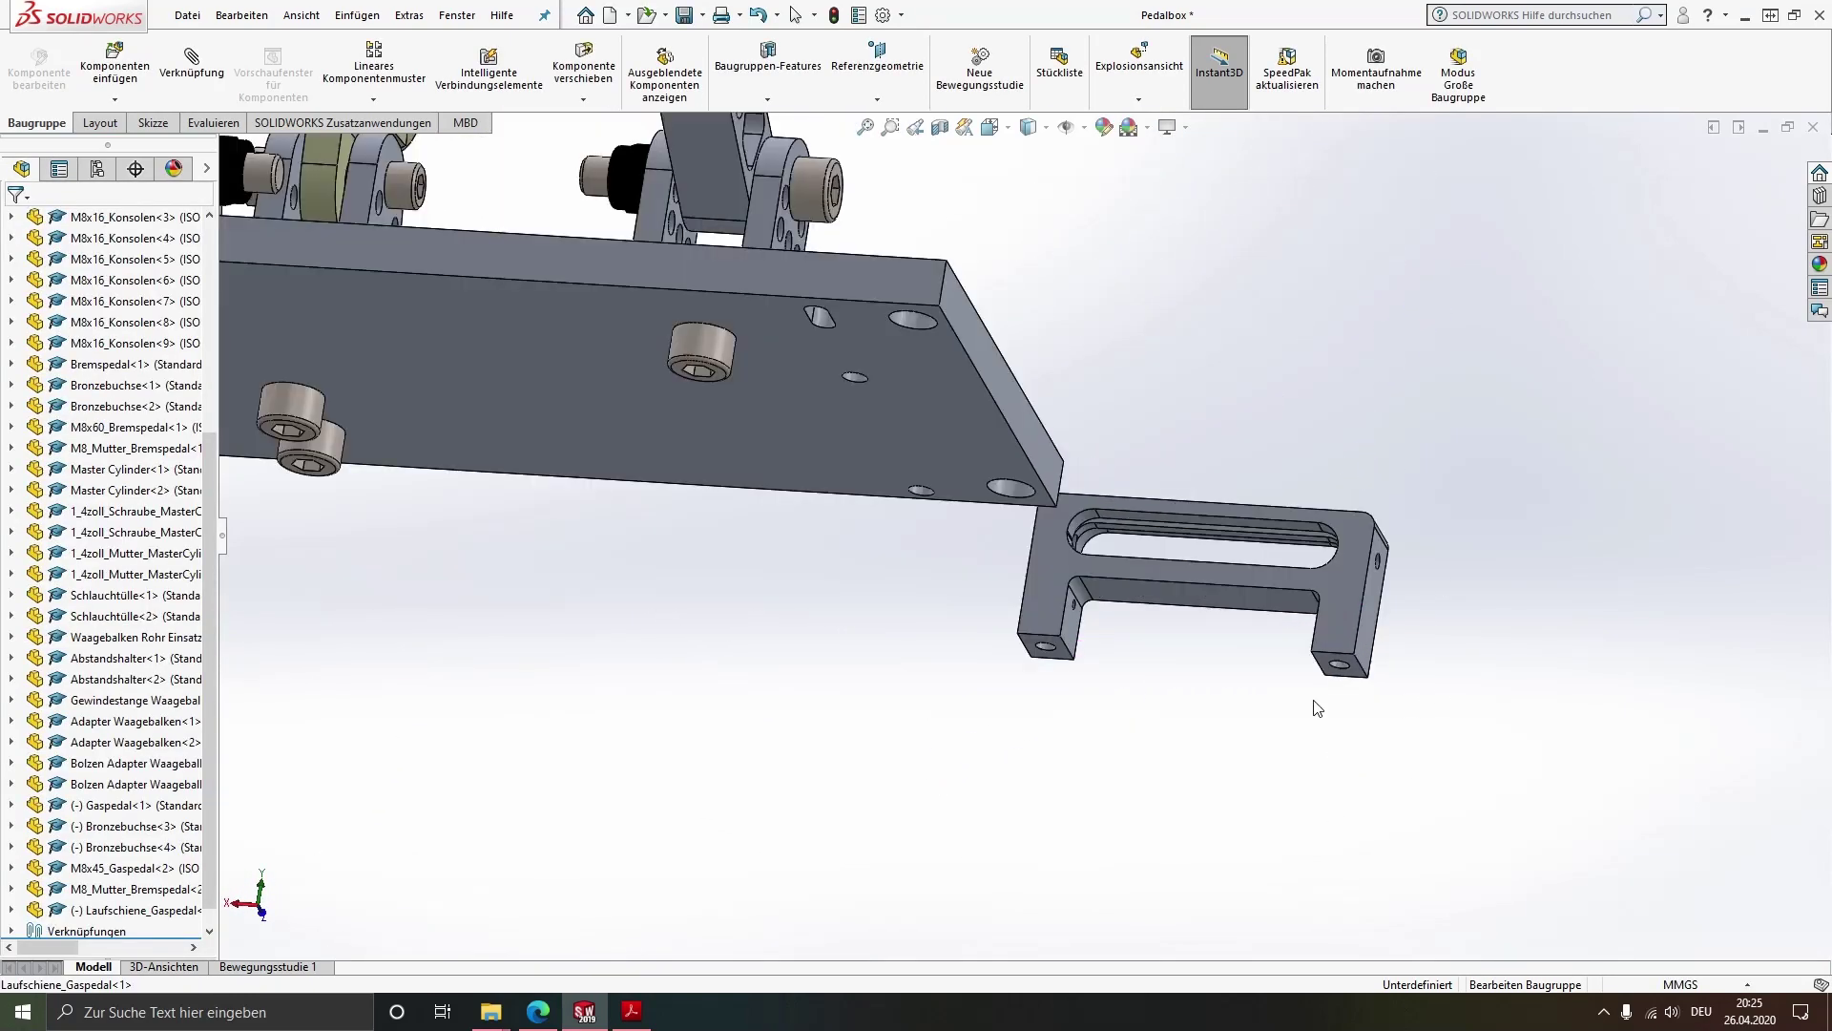
pyautogui.scroll(-5, 1281, 597)
pyautogui.click(1240, 621)
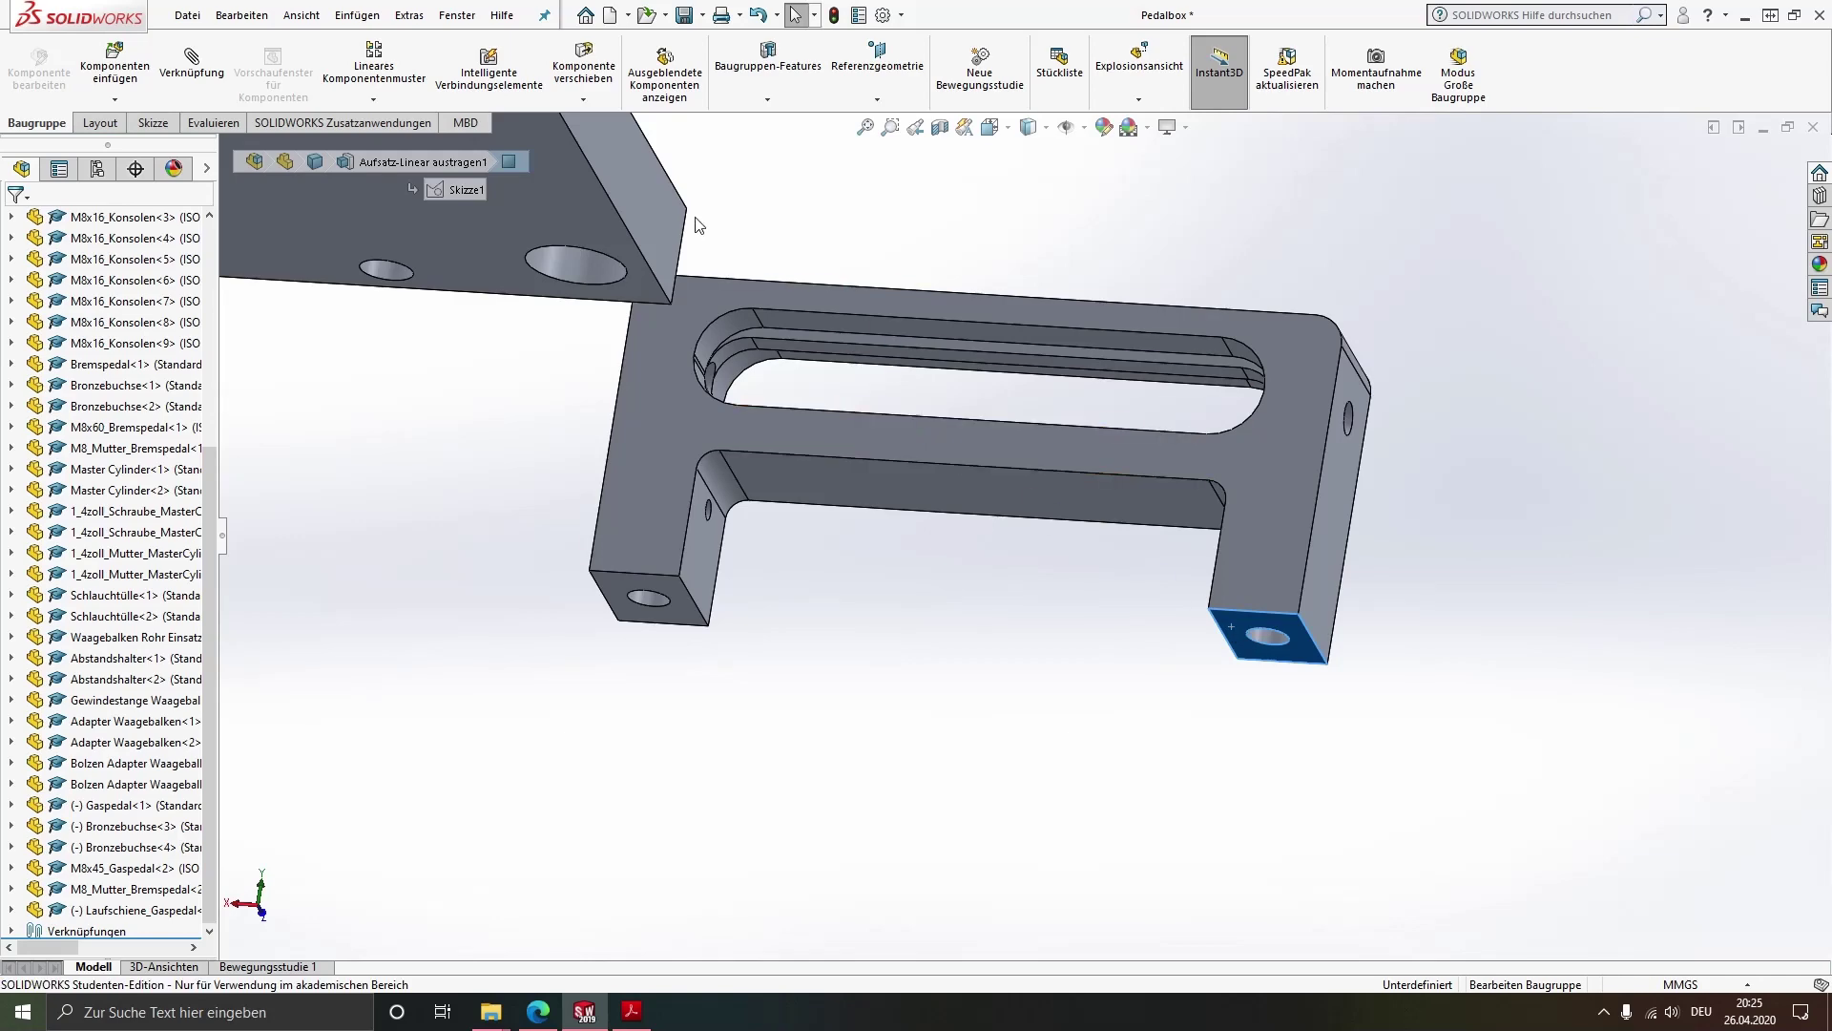
pyautogui.moveTo(1241, 621); pyautogui.dragTo(627, 365, button='middle')
pyautogui.scroll(4, 816, 418)
pyautogui.scroll(-2, 816, 418)
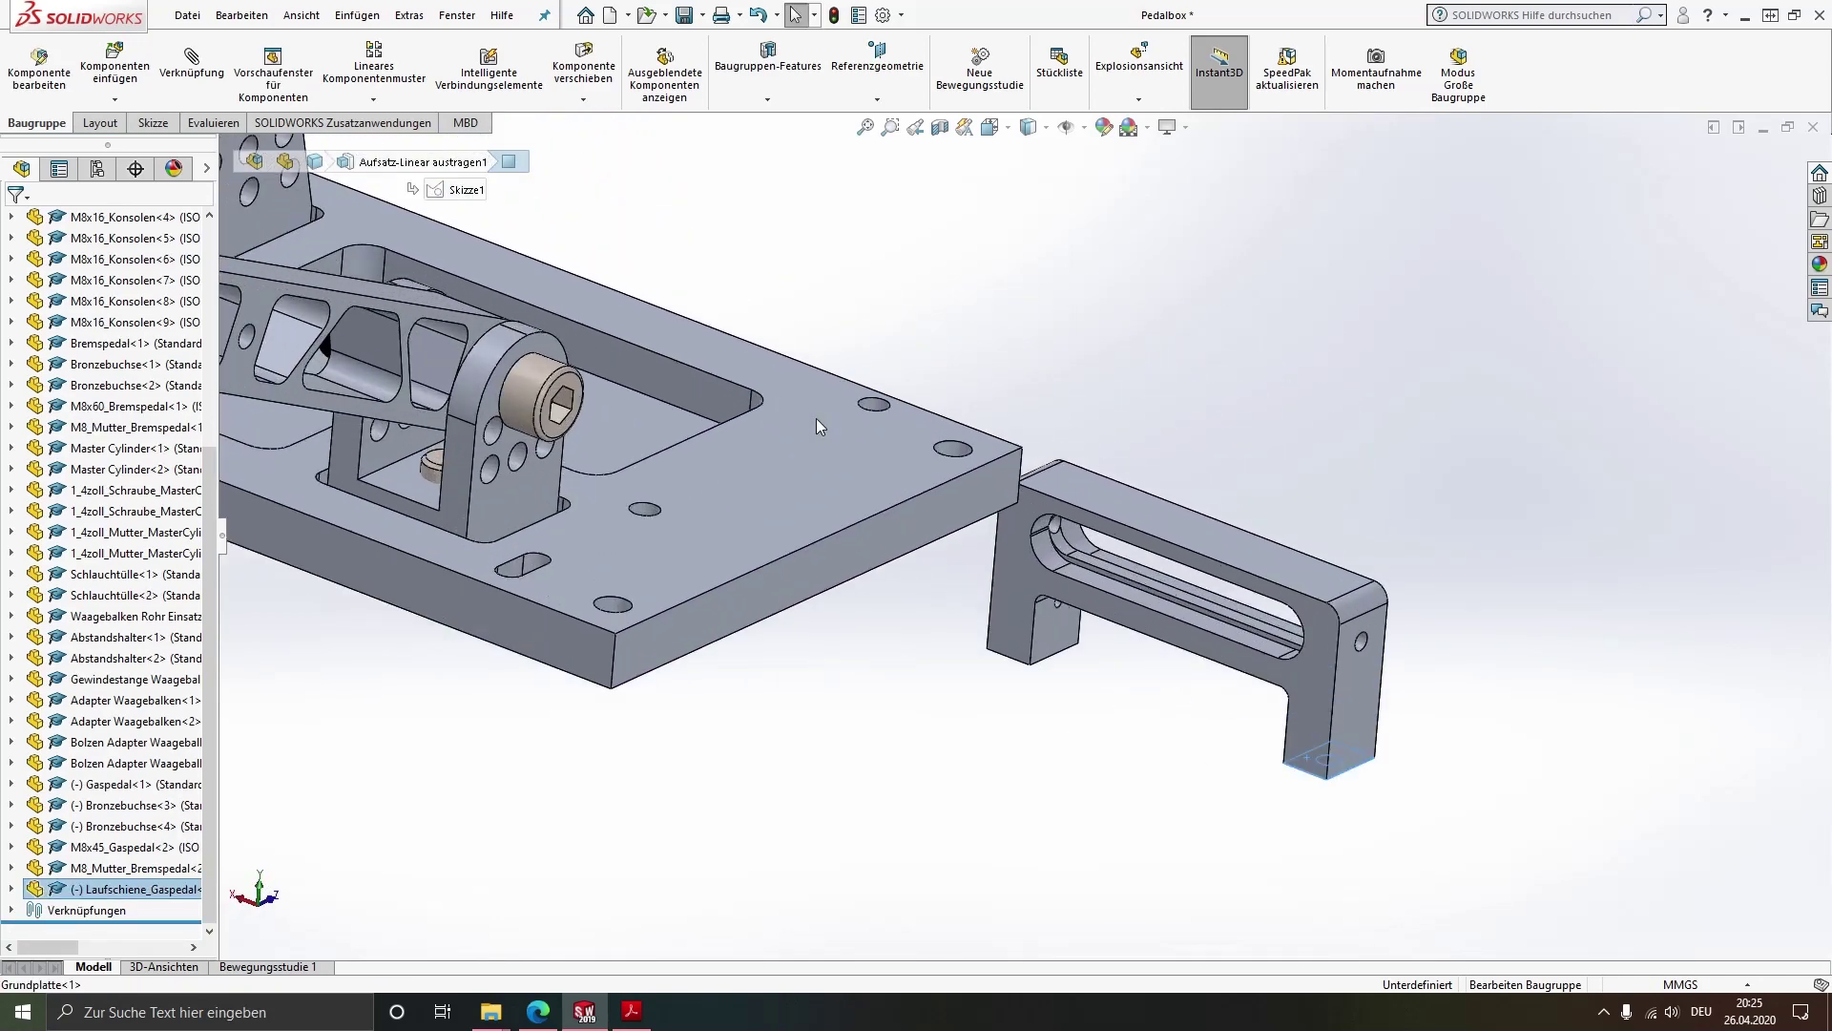
pyautogui.click(891, 429)
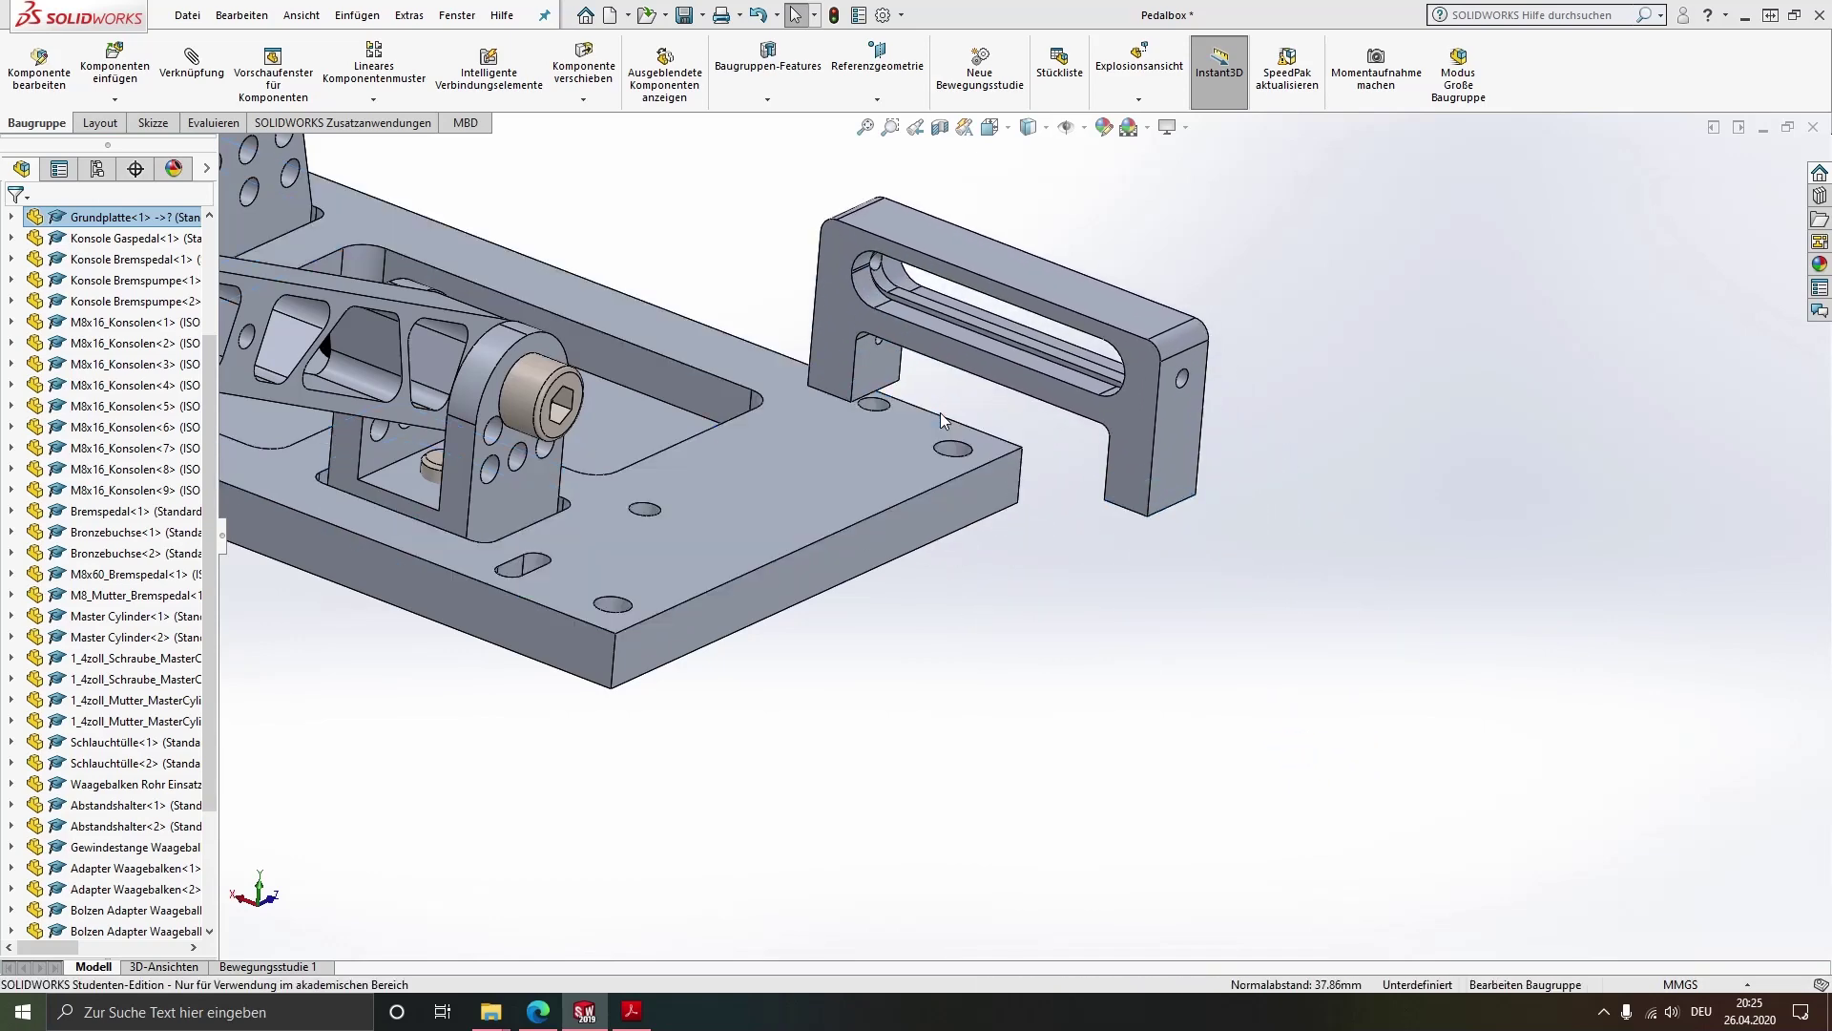
# Make the rail leg's hole concentric with a hole in the base plate
pyautogui.moveTo(1024, 434); pyautogui.dragTo(1174, 433, button='middle')
pyautogui.scroll(-2, 1173, 434)
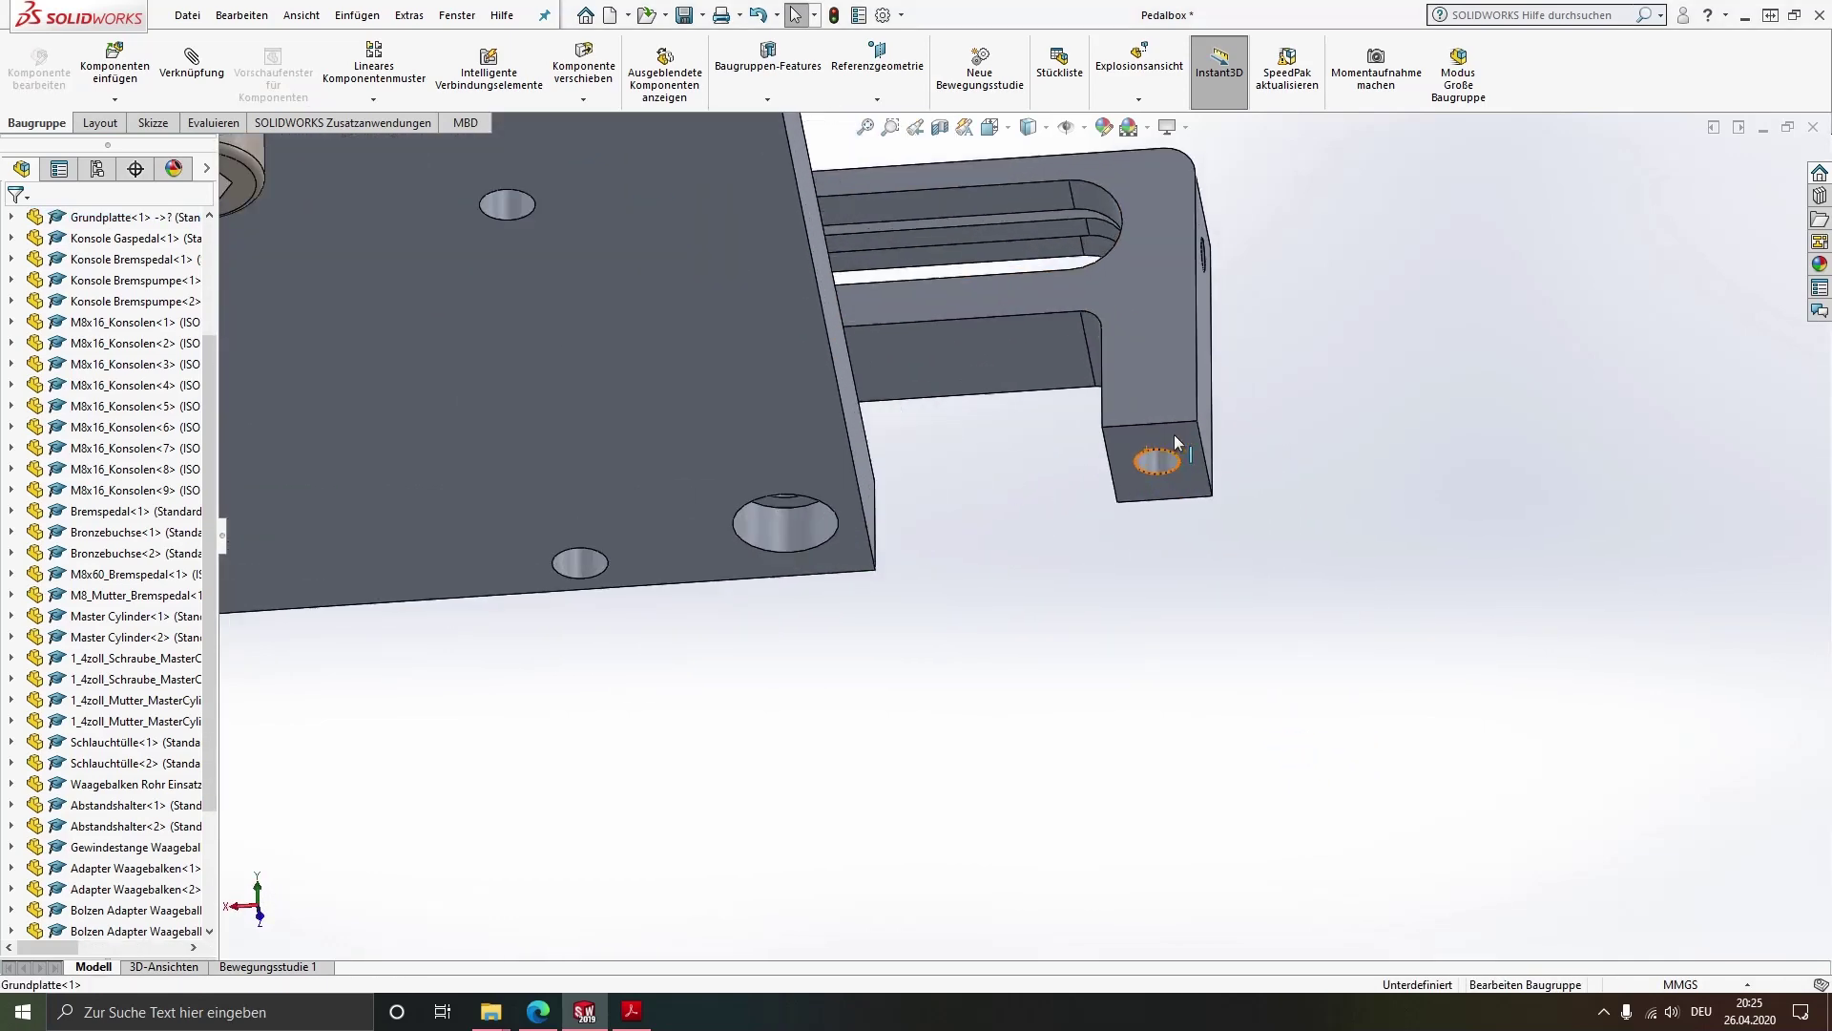
pyautogui.click(1152, 465)
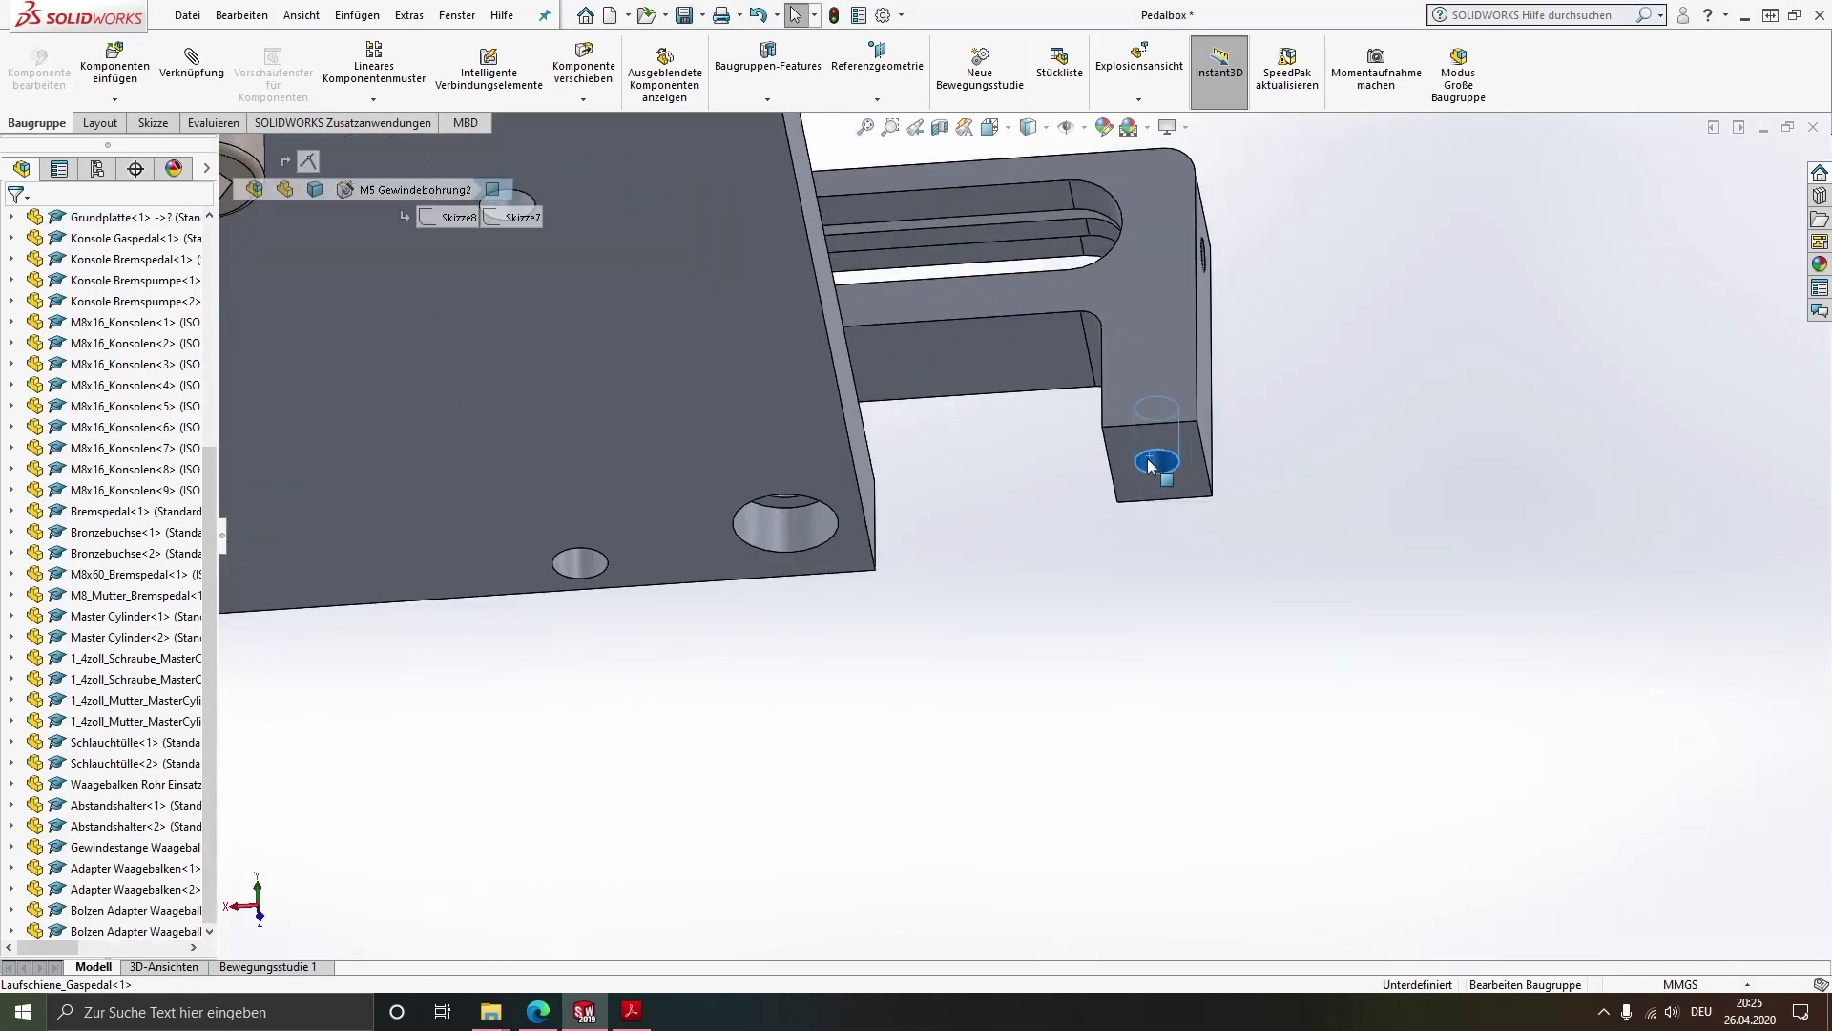
pyautogui.moveTo(718, 380)
pyautogui.mouseDown(button='middle')
pyautogui.moveTo(736, 263)
pyautogui.moveTo(706, 358)
pyautogui.mouseUp(button='middle')
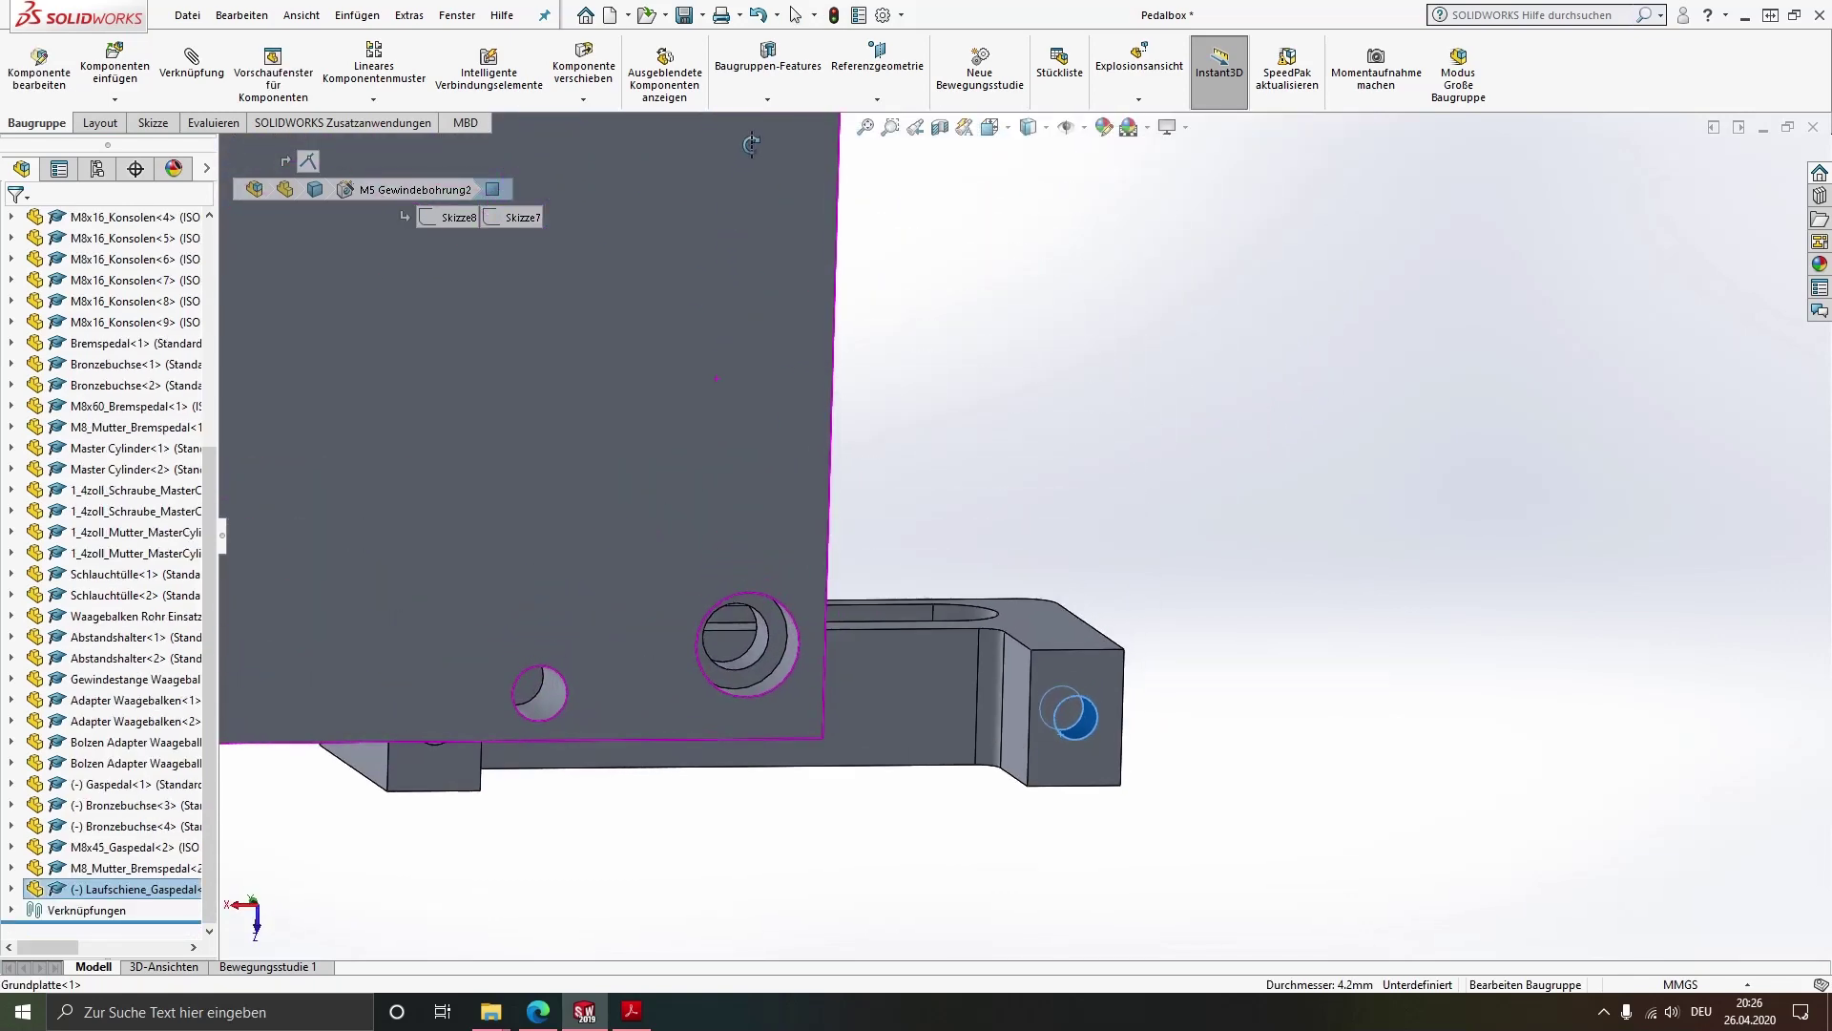
pyautogui.click(552, 689)
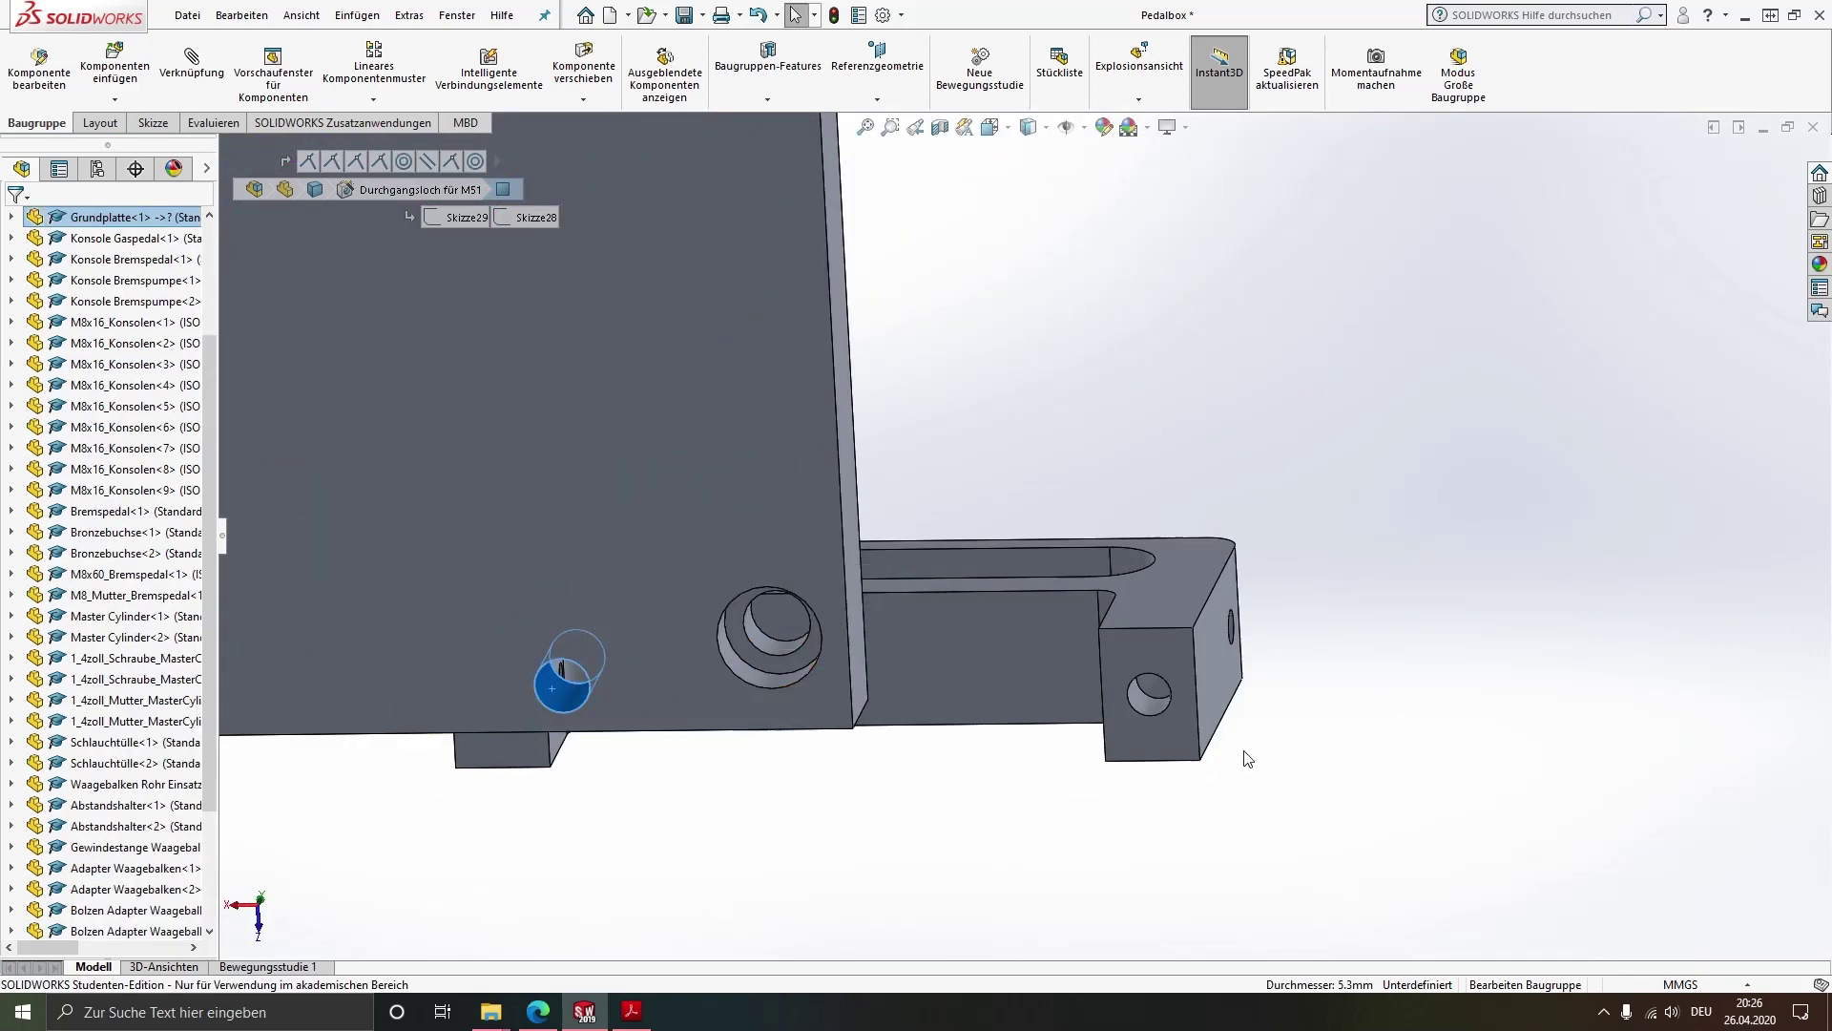
pyautogui.keyDown('ctrl'); pyautogui.click(1136, 703); pyautogui.keyUp('ctrl')
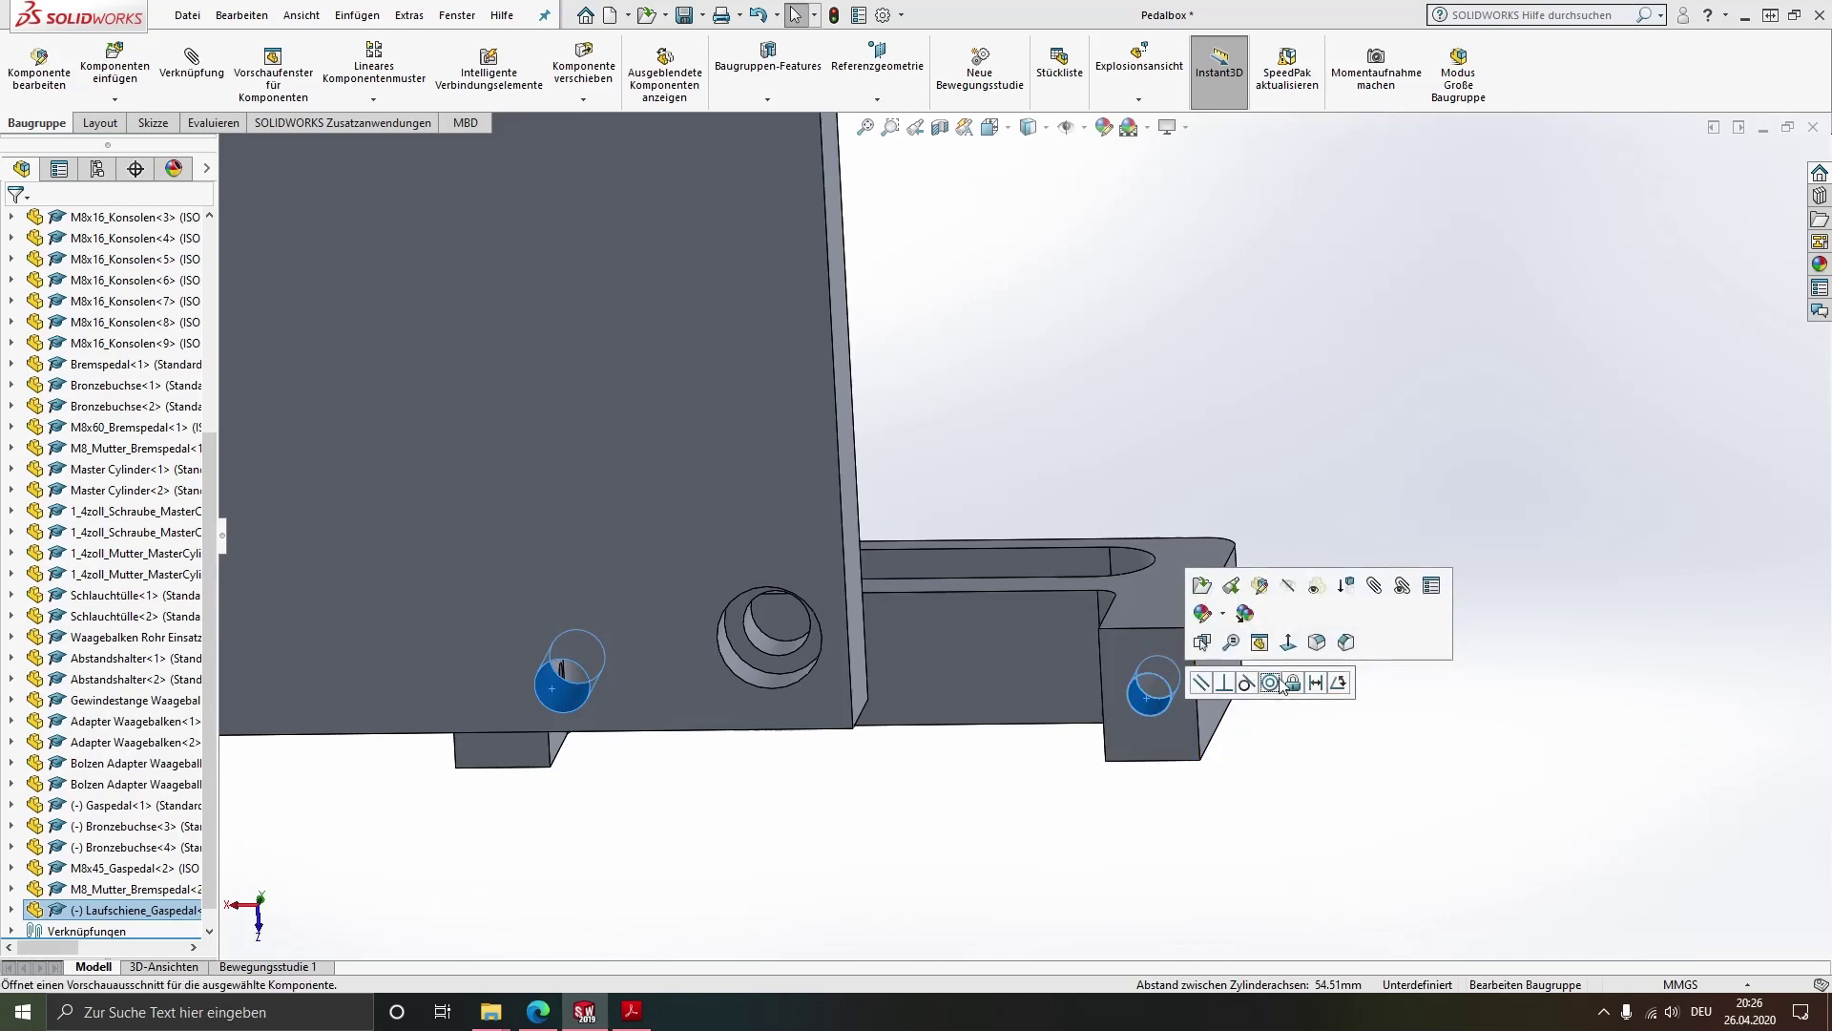
pyautogui.click(1270, 682)
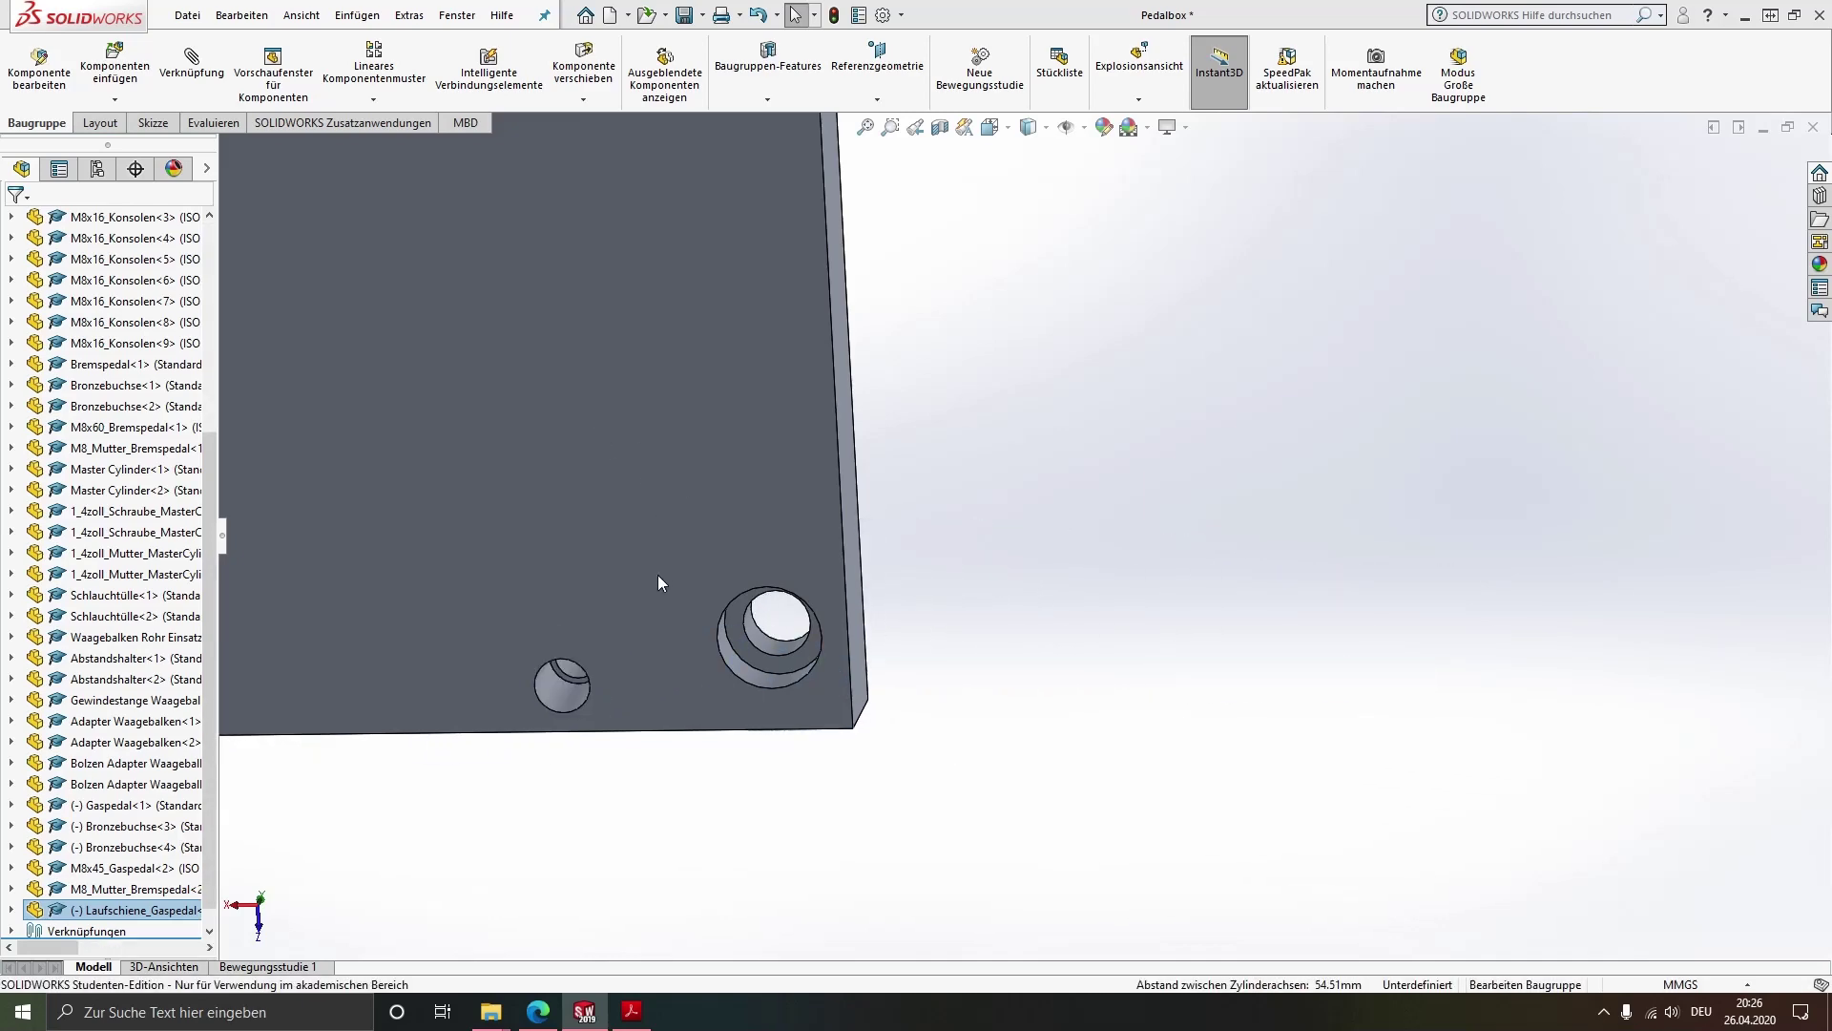
pyautogui.moveTo(656, 574)
pyautogui.mouseDown(button='middle')
pyautogui.moveTo(656, 670)
pyautogui.moveTo(634, 634)
pyautogui.moveTo(674, 472)
pyautogui.moveTo(769, 519)
pyautogui.moveTo(699, 706)
pyautogui.moveTo(774, 393)
pyautogui.moveTo(843, 317)
pyautogui.mouseUp(button='middle')
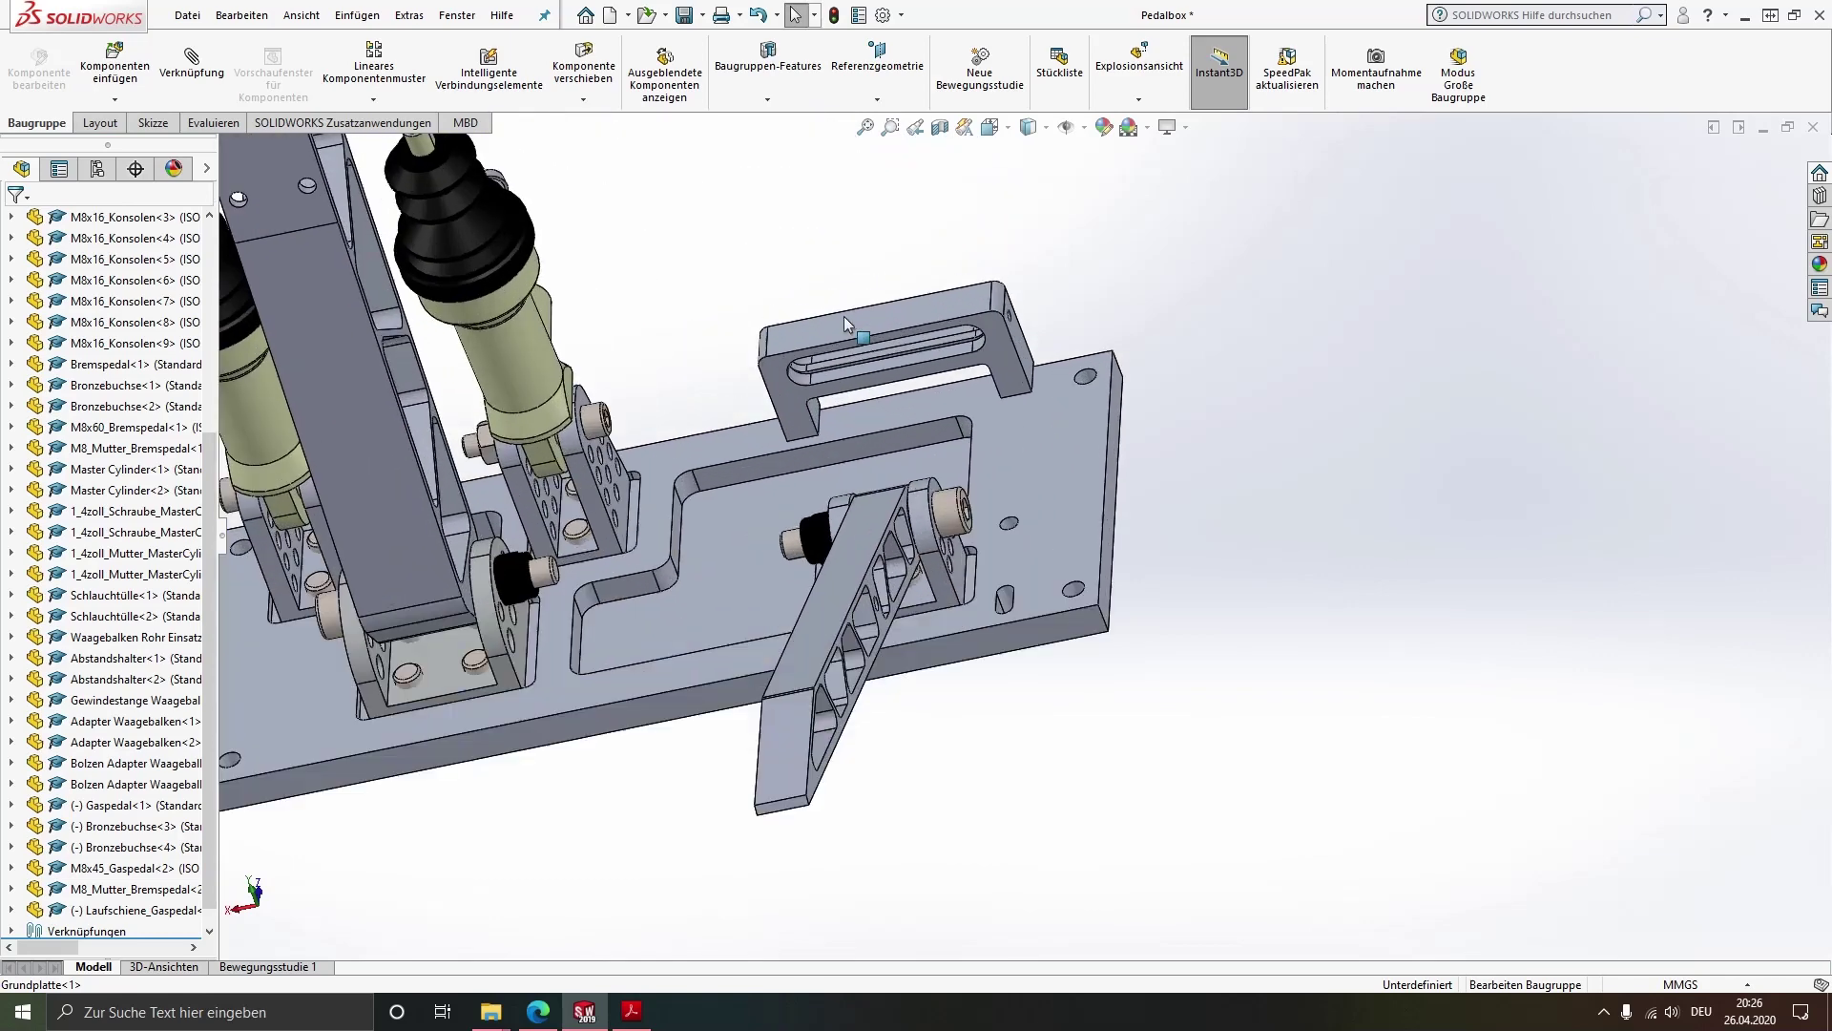
# Rotate the Laufschiene_Gaspedal bracket on the base plate to line up its holes
pyautogui.click(796, 415)
pyautogui.moveTo(796, 415)
pyautogui.mouseDown()
pyautogui.moveTo(1188, 530)
pyautogui.moveTo(1263, 497)
pyautogui.mouseUp()
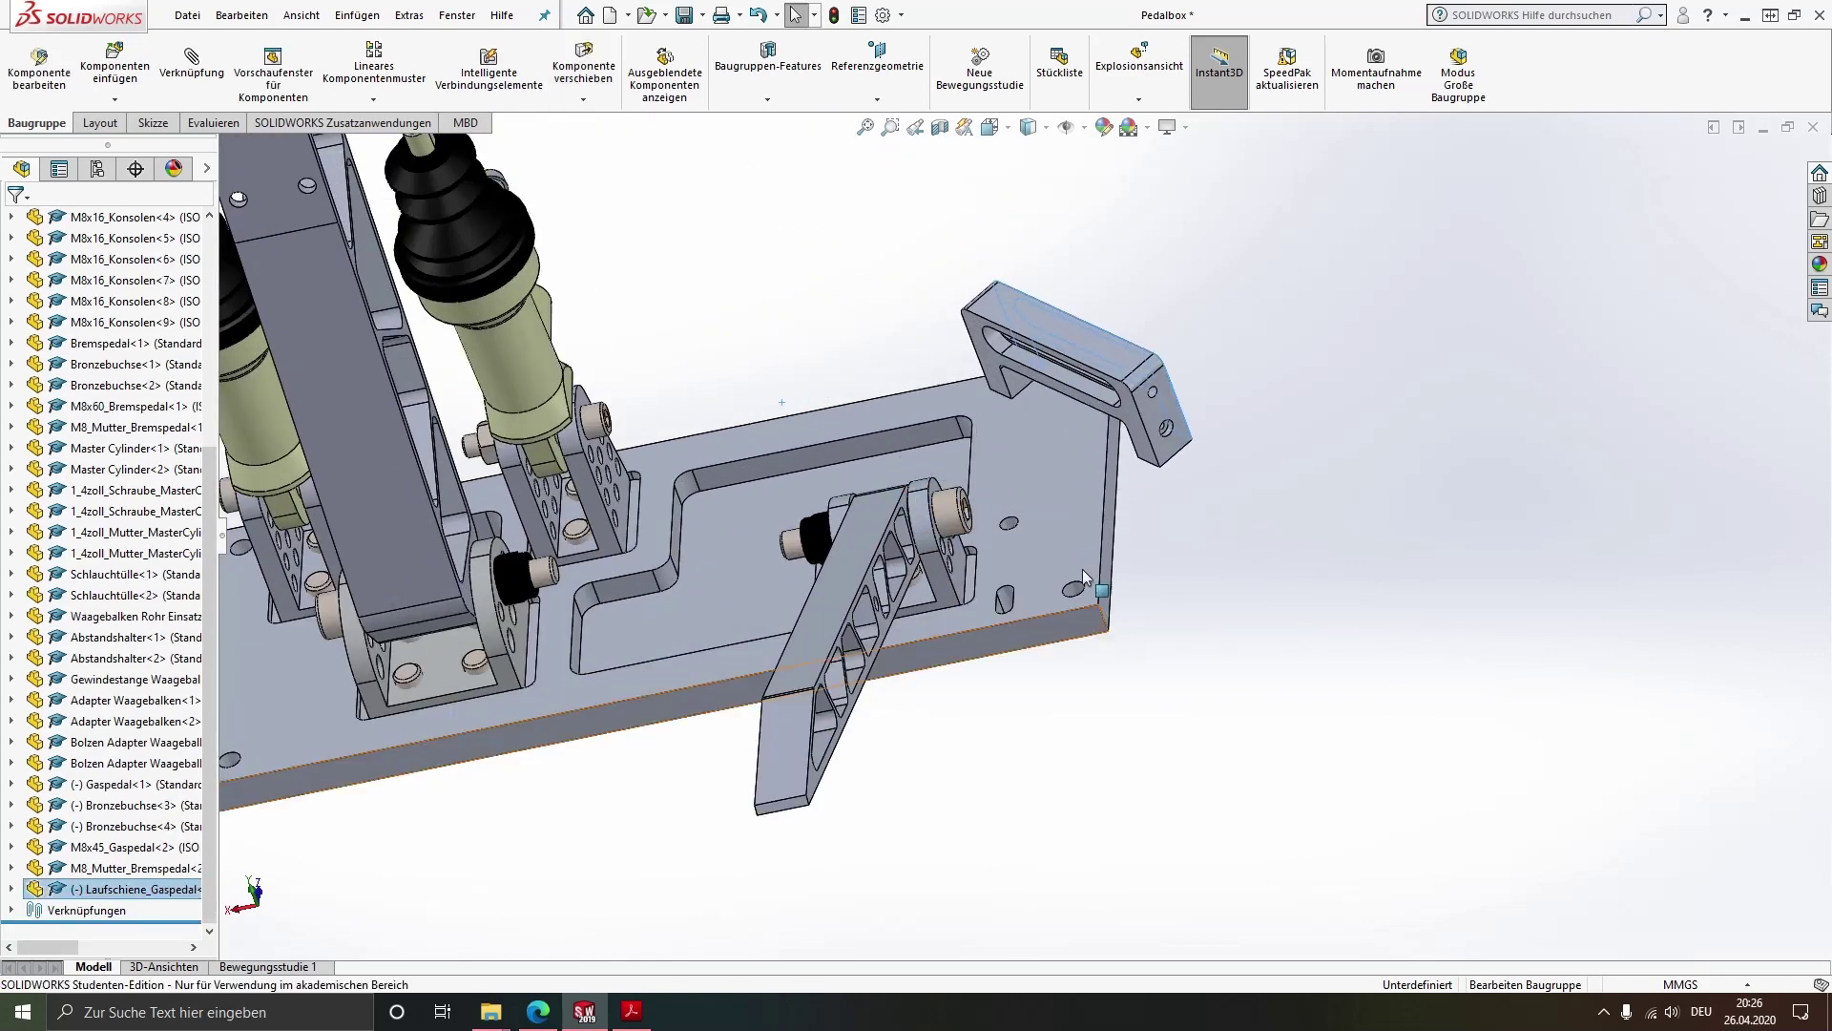
pyautogui.moveTo(1262, 496)
pyautogui.mouseDown(button='middle')
pyautogui.moveTo(969, 370)
pyautogui.moveTo(1280, 593)
pyautogui.mouseUp(button='middle')
pyautogui.scroll(-3, 1278, 539)
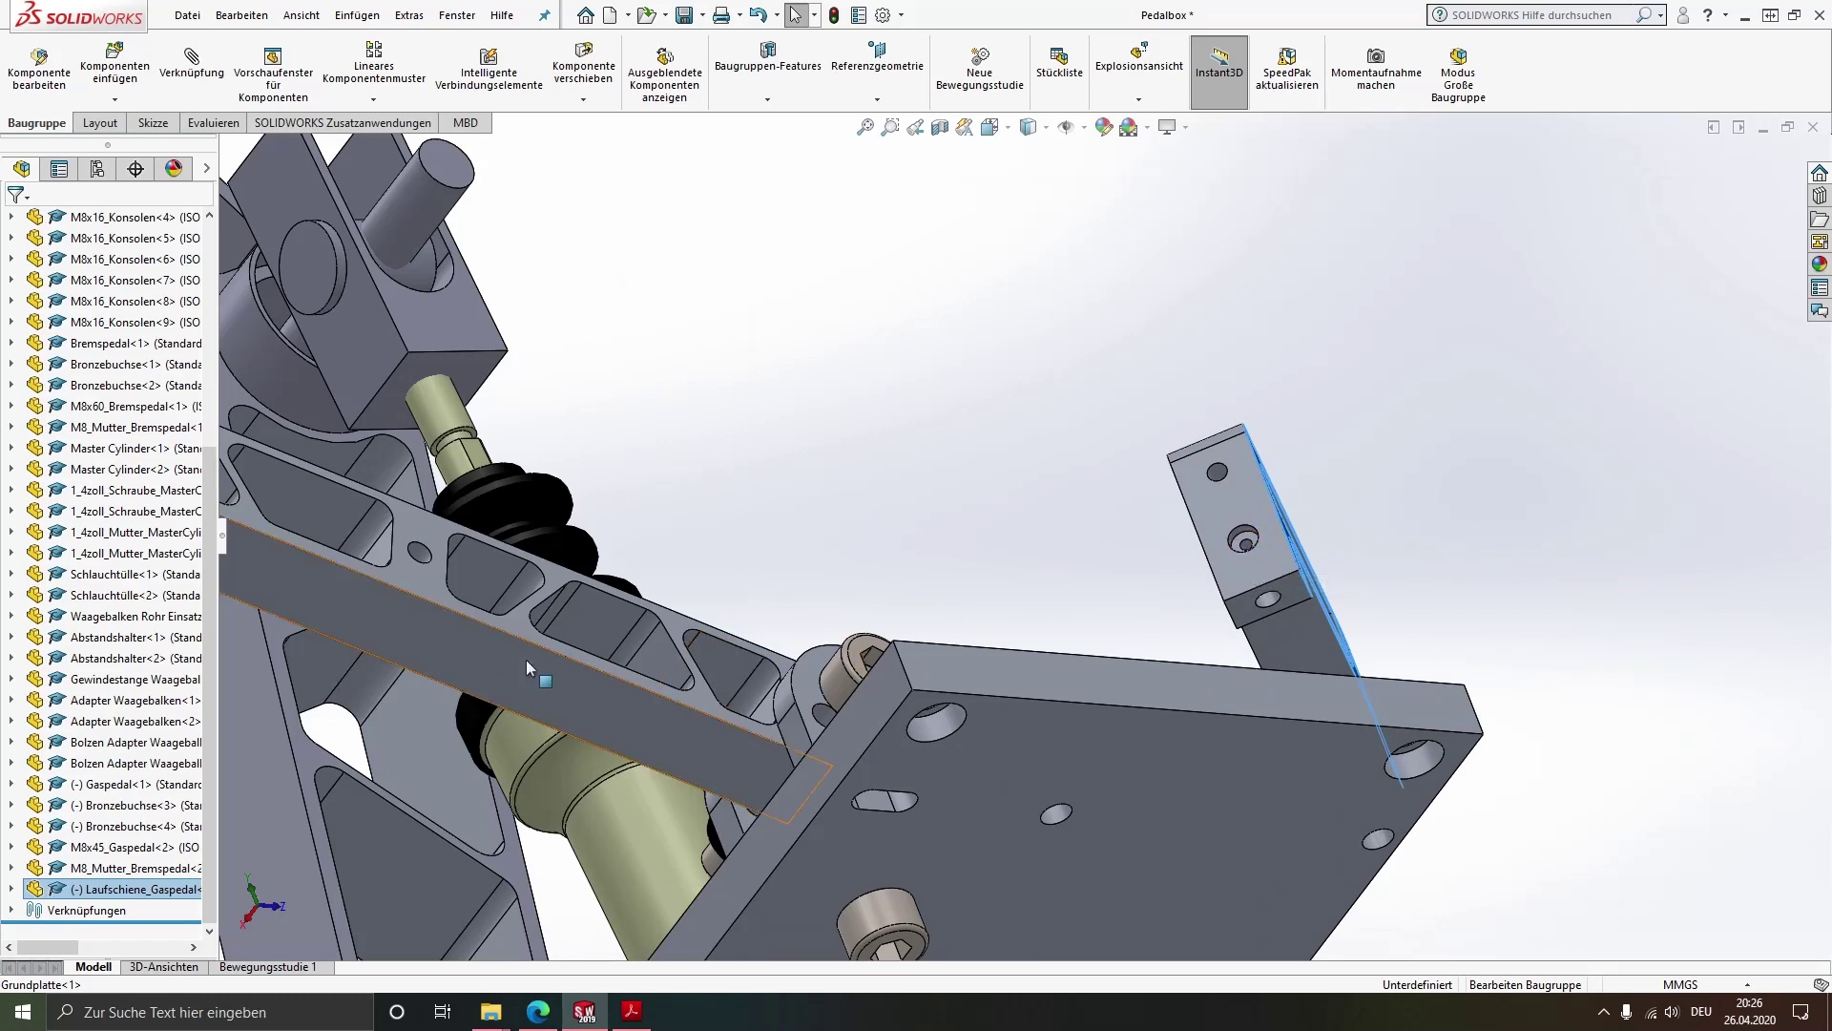
# Make the bracket's M5 threaded hole concentric with the matching base plate hole
pyautogui.click(1269, 595)
pyautogui.scroll(2, 1097, 737)
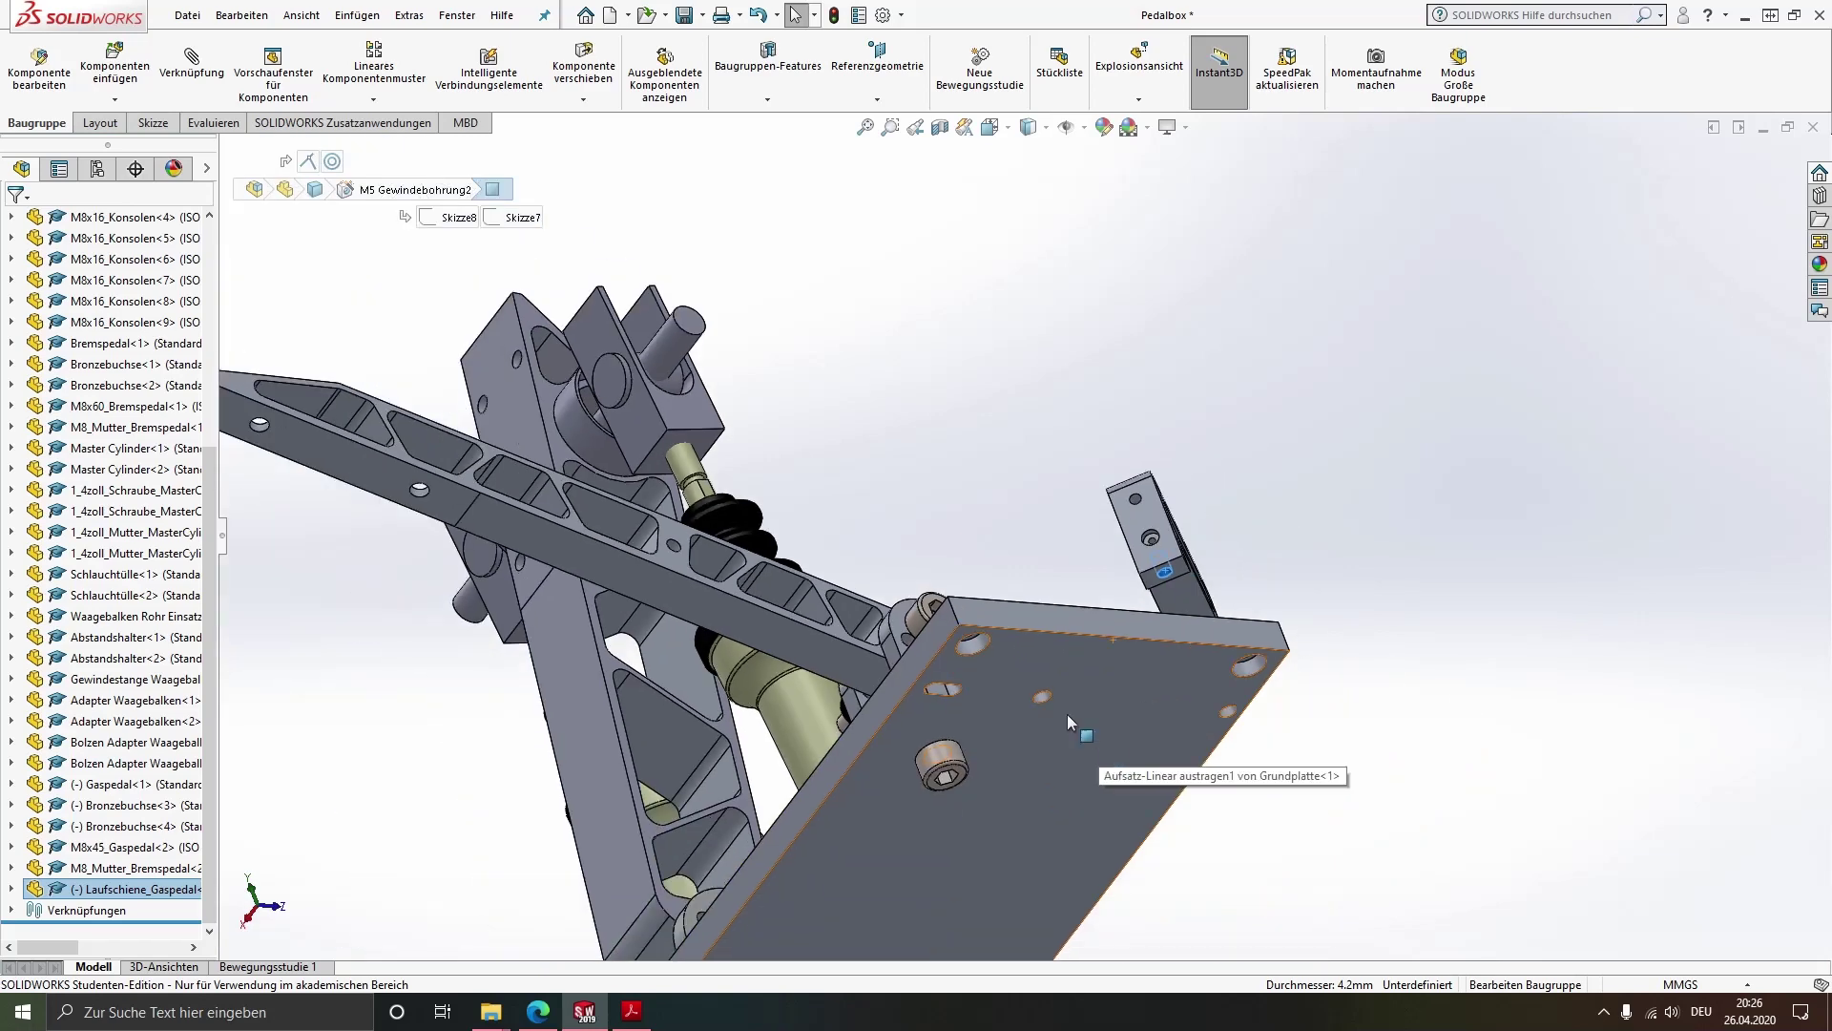
pyautogui.scroll(-2, 1051, 685)
pyautogui.scroll(-1, 1056, 678)
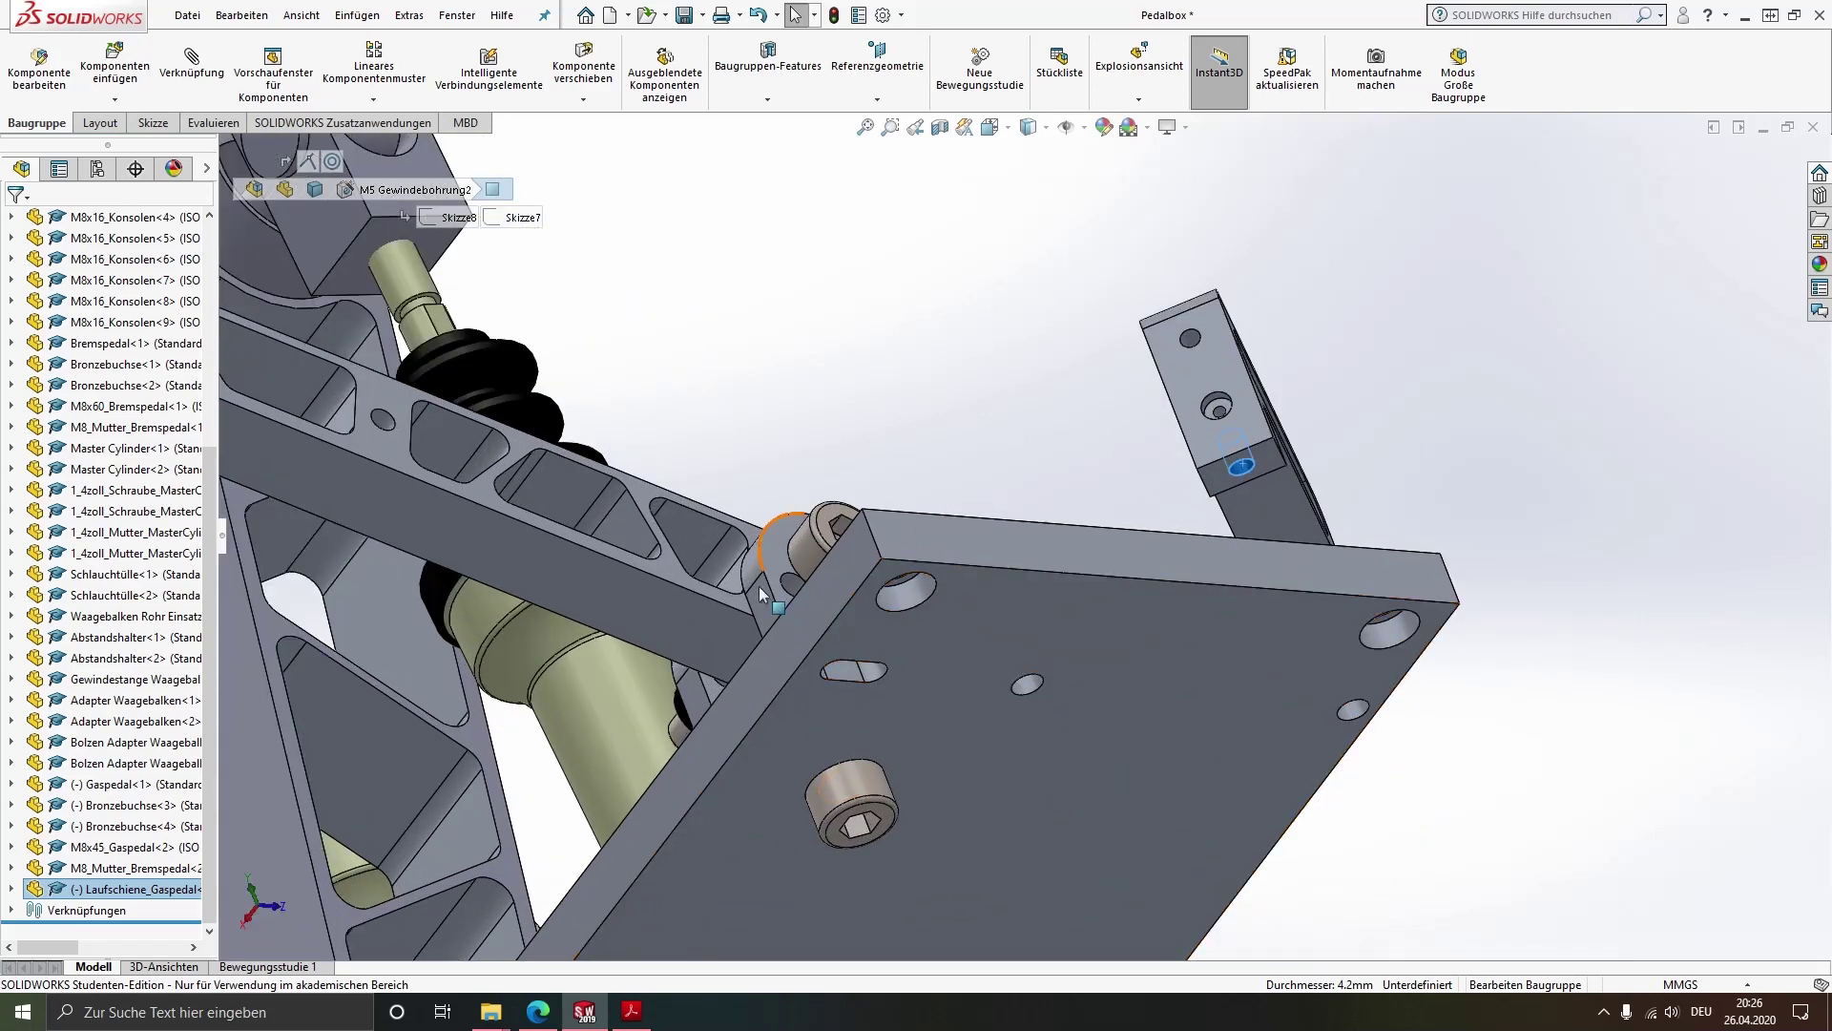
pyautogui.scroll(2, 1042, 610)
pyautogui.scroll(1, 1041, 577)
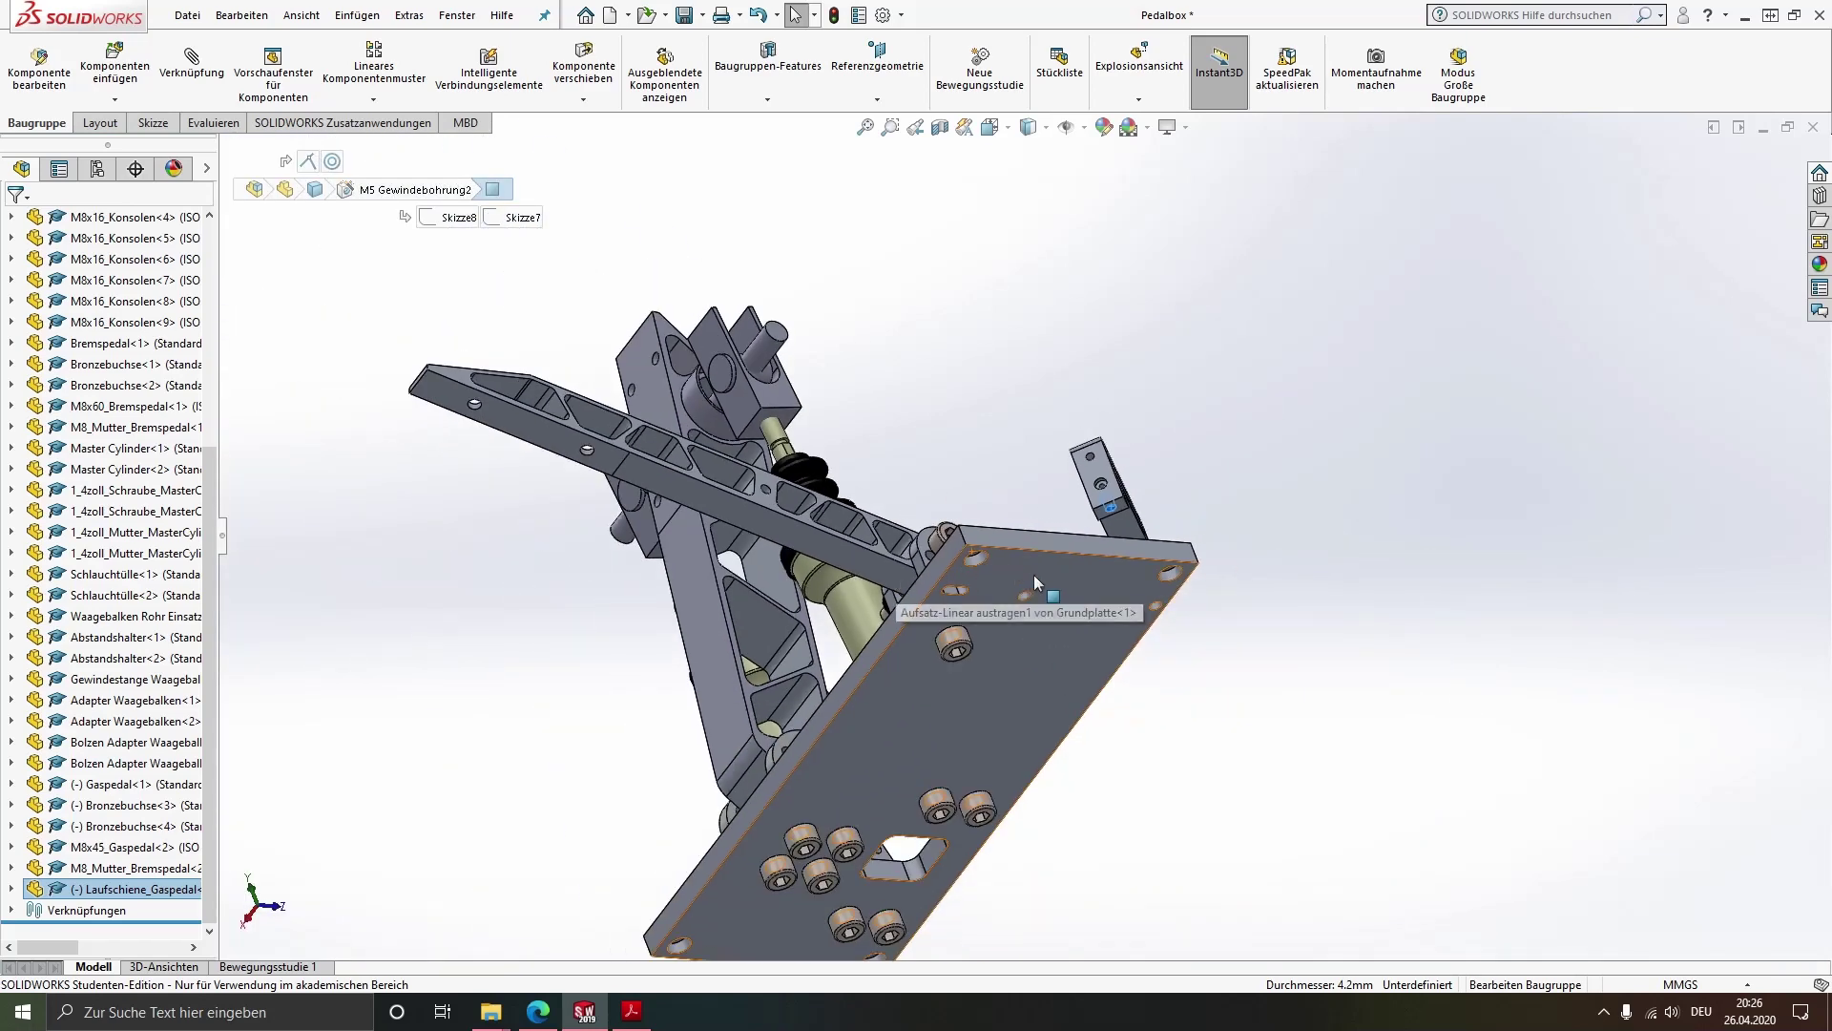
pyautogui.scroll(-2, 1040, 565)
pyautogui.scroll(-2, 1025, 666)
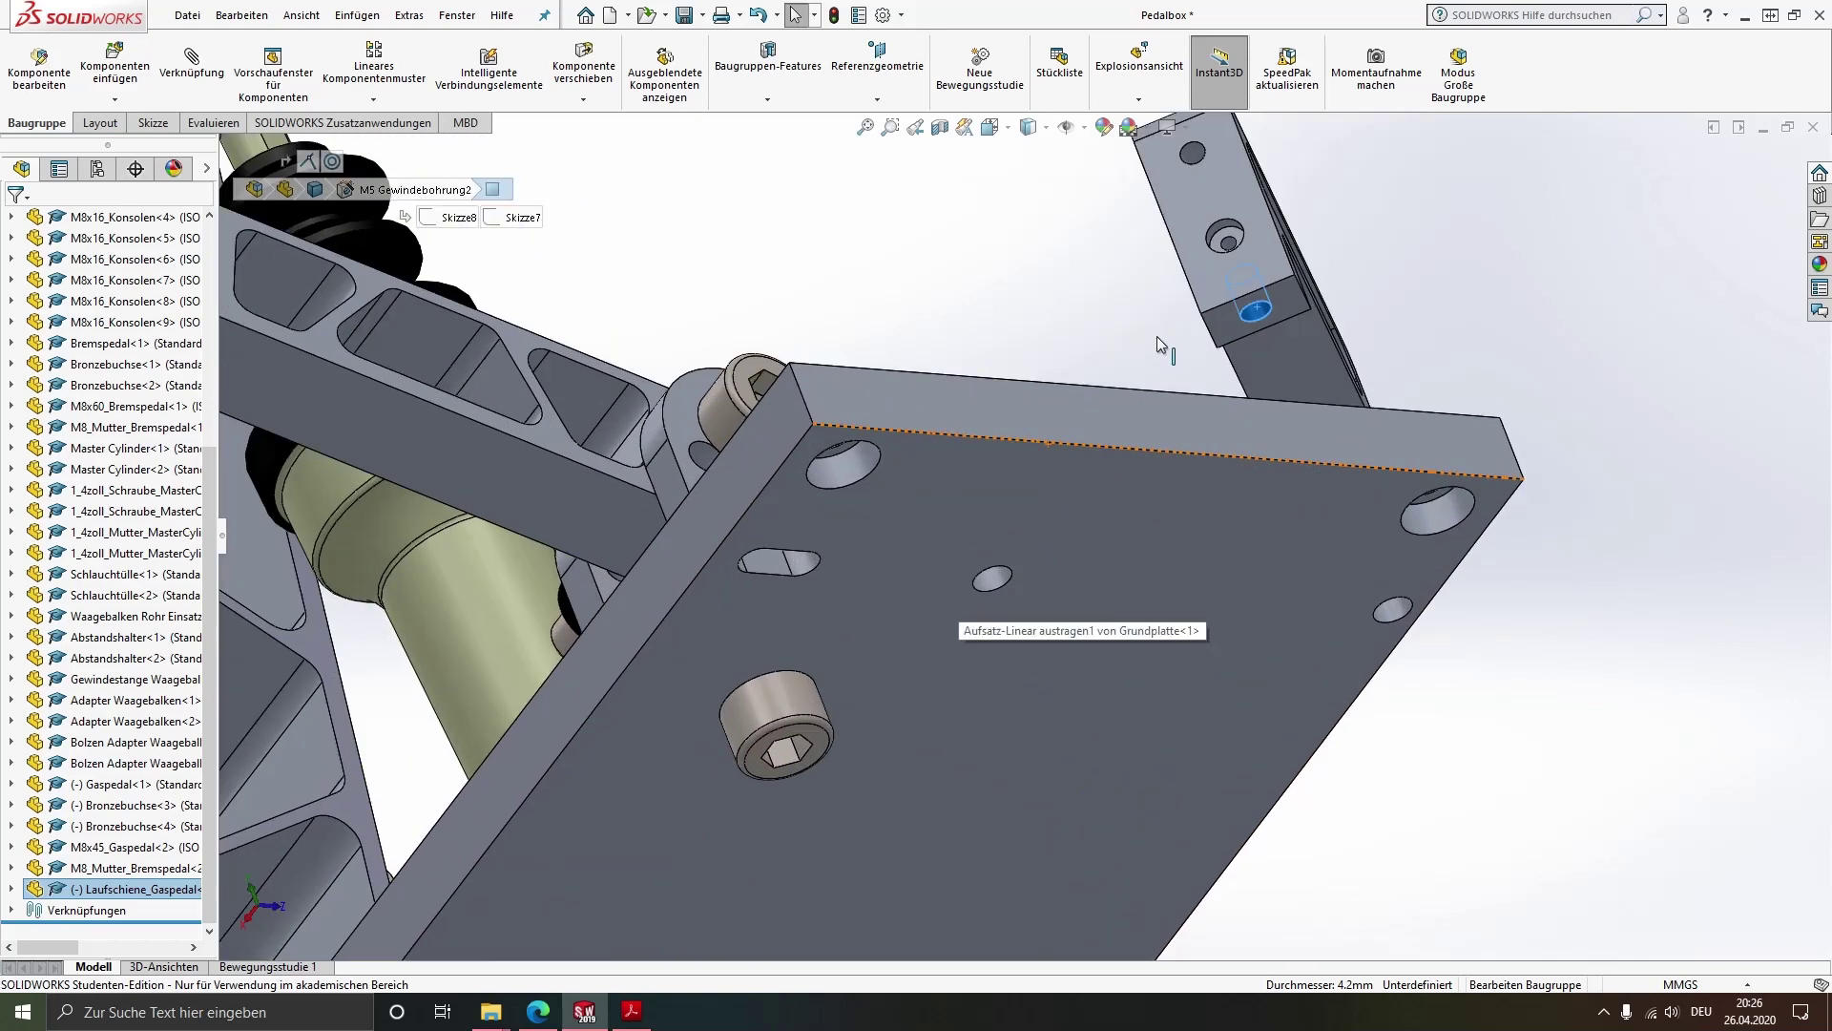
pyautogui.scroll(-2, 1030, 554)
pyautogui.keyDown('ctrl'); pyautogui.click(947, 631); pyautogui.keyUp('ctrl')
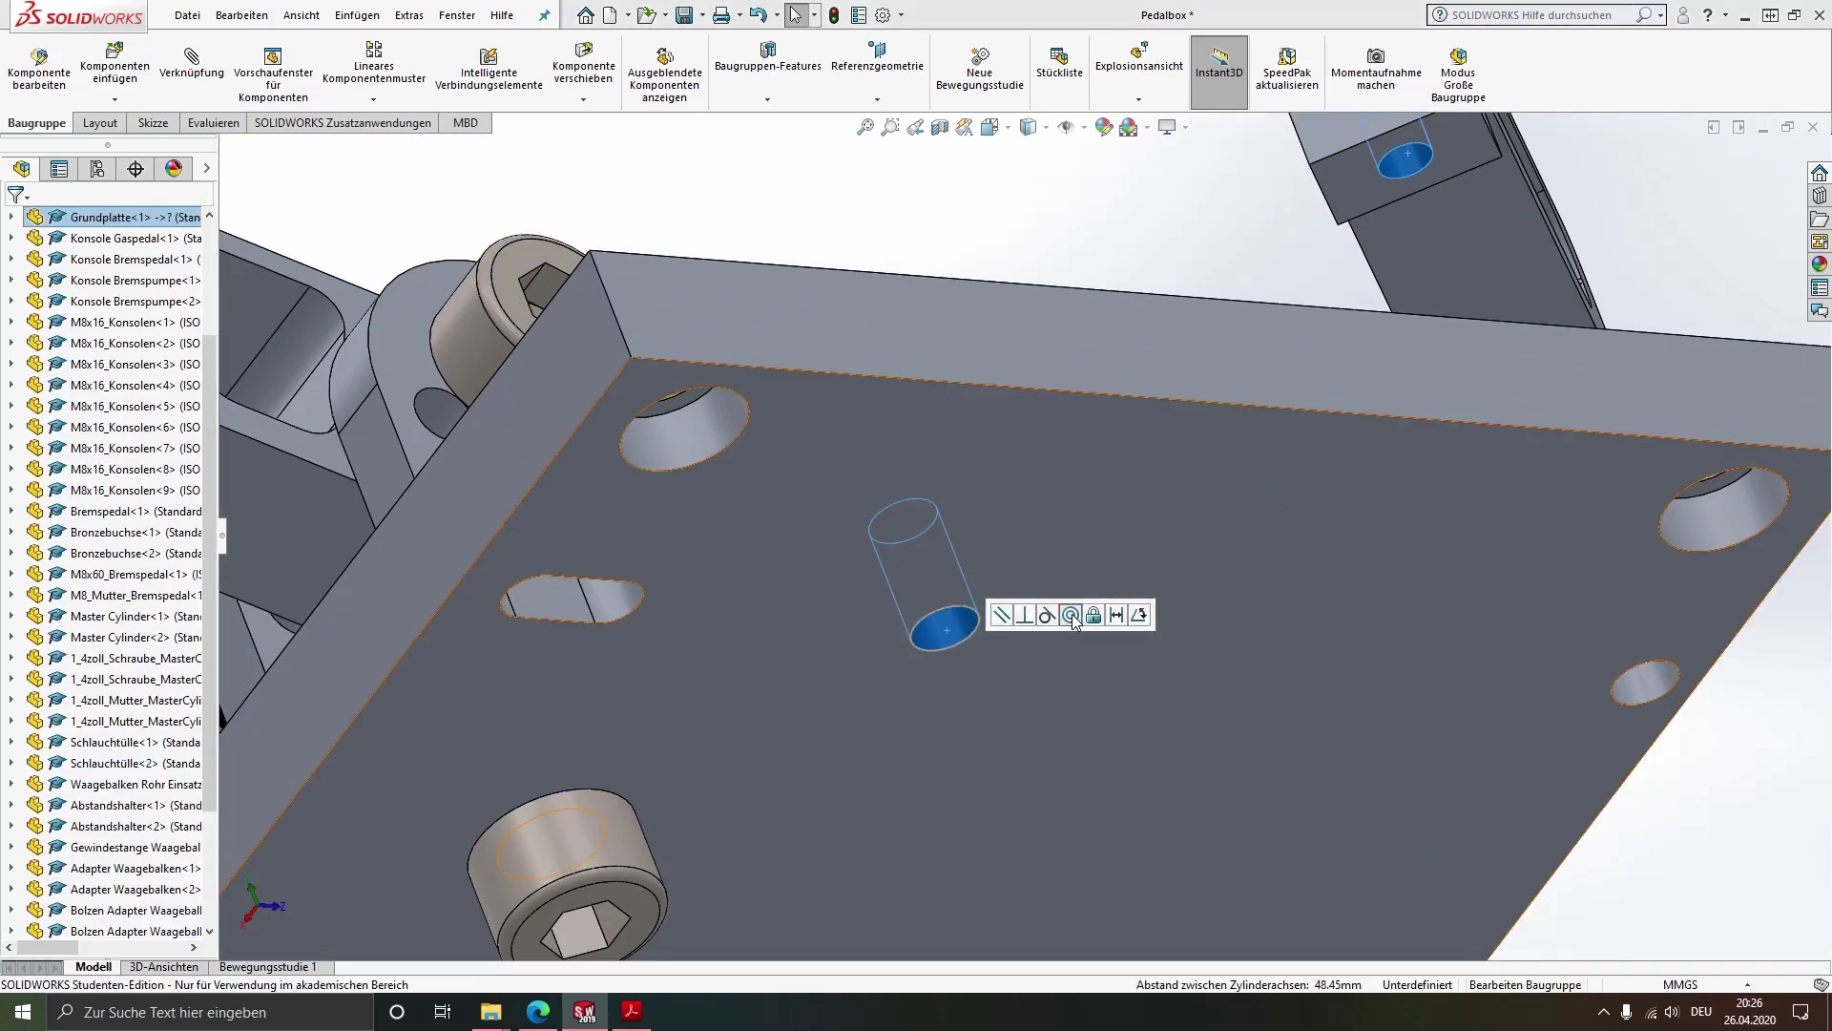
pyautogui.click(1072, 620)
# Orbit to lower side views of the pedal box to check the mounted rail
pyautogui.scroll(2, 1081, 501)
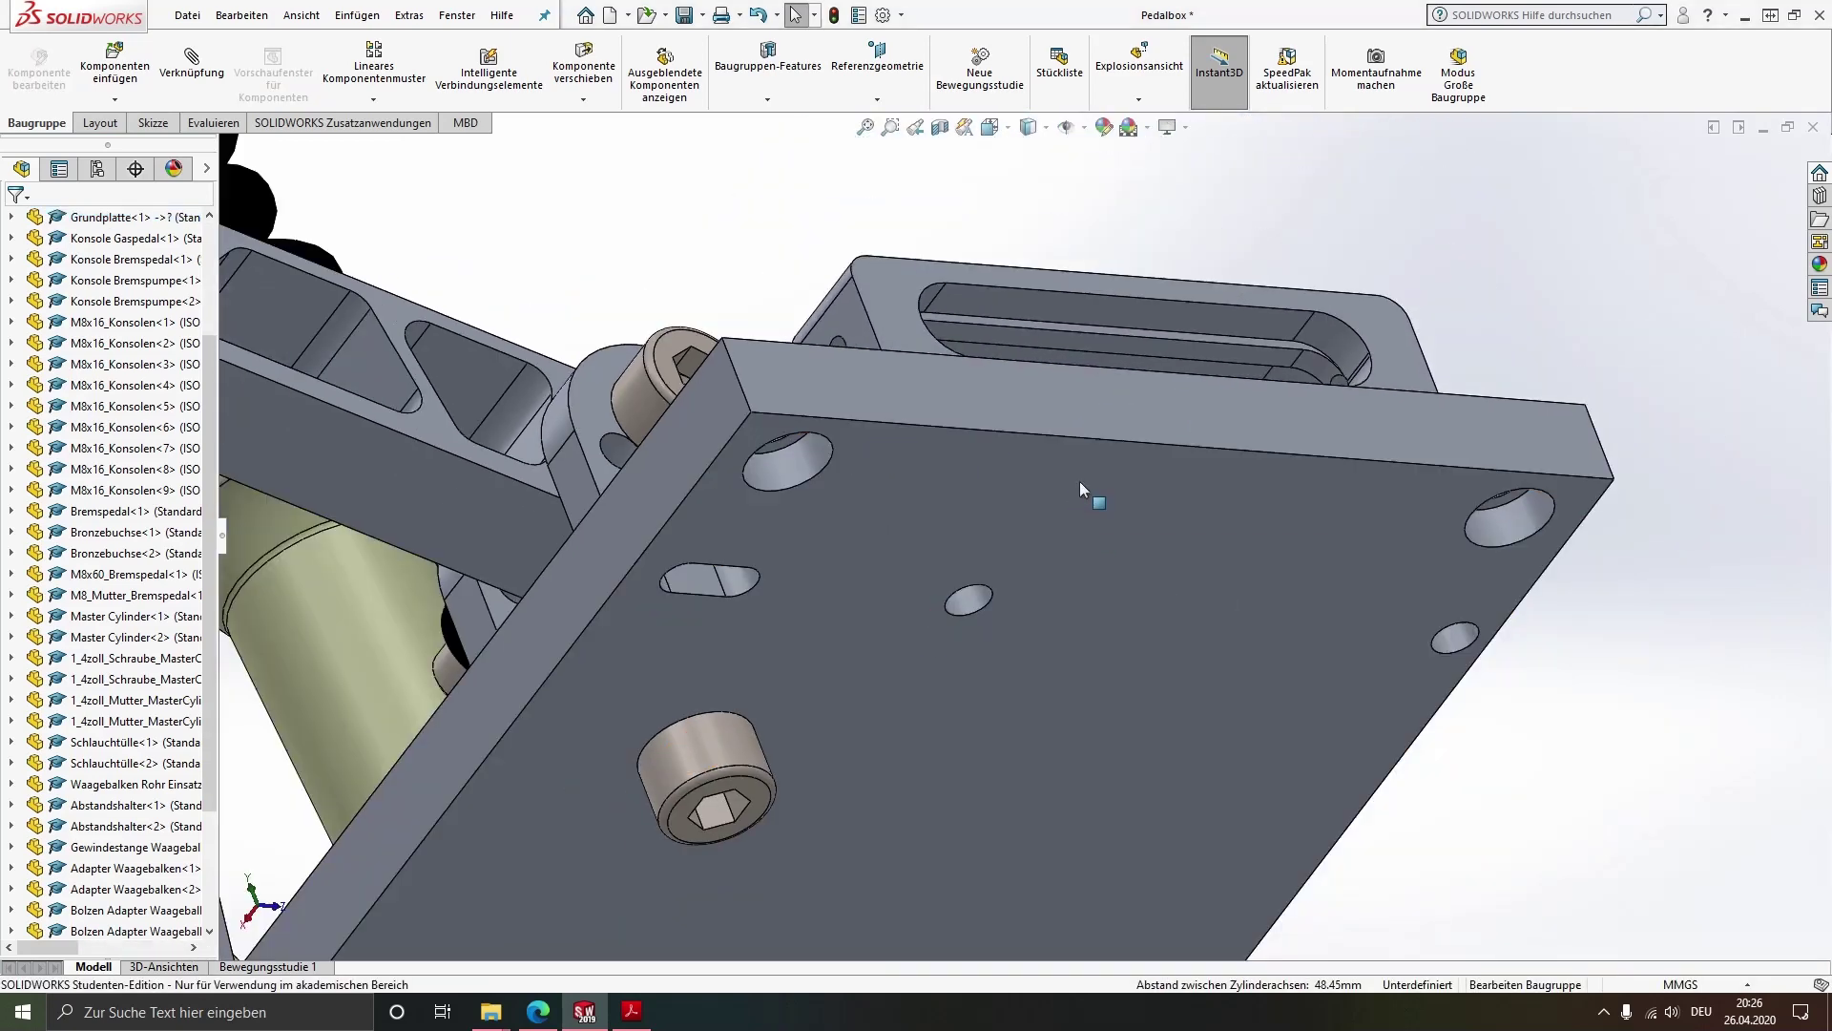
pyautogui.scroll(2, 1036, 359)
pyautogui.scroll(2, 998, 420)
pyautogui.scroll(2, 986, 396)
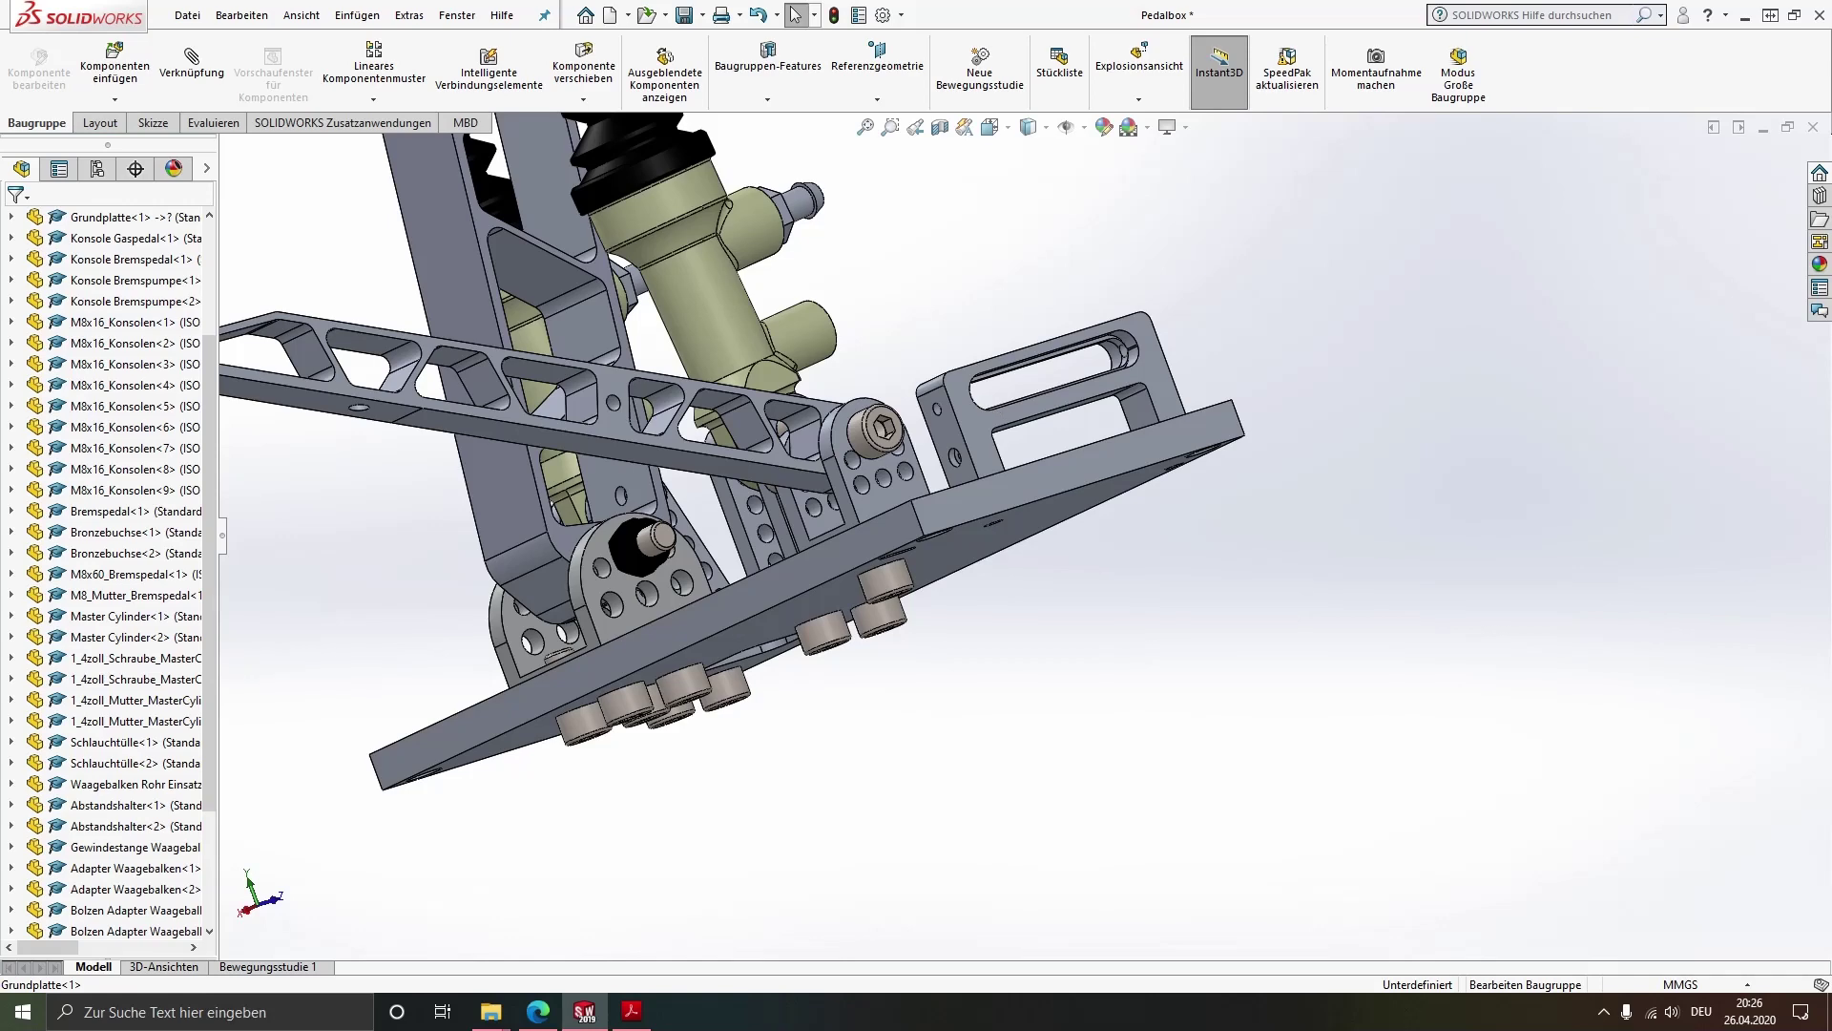
pyautogui.moveTo(809, 445)
pyautogui.mouseDown(button='middle')
pyautogui.moveTo(1064, 517)
pyautogui.moveTo(1055, 478)
pyautogui.moveTo(988, 520)
pyautogui.mouseUp(button='middle')
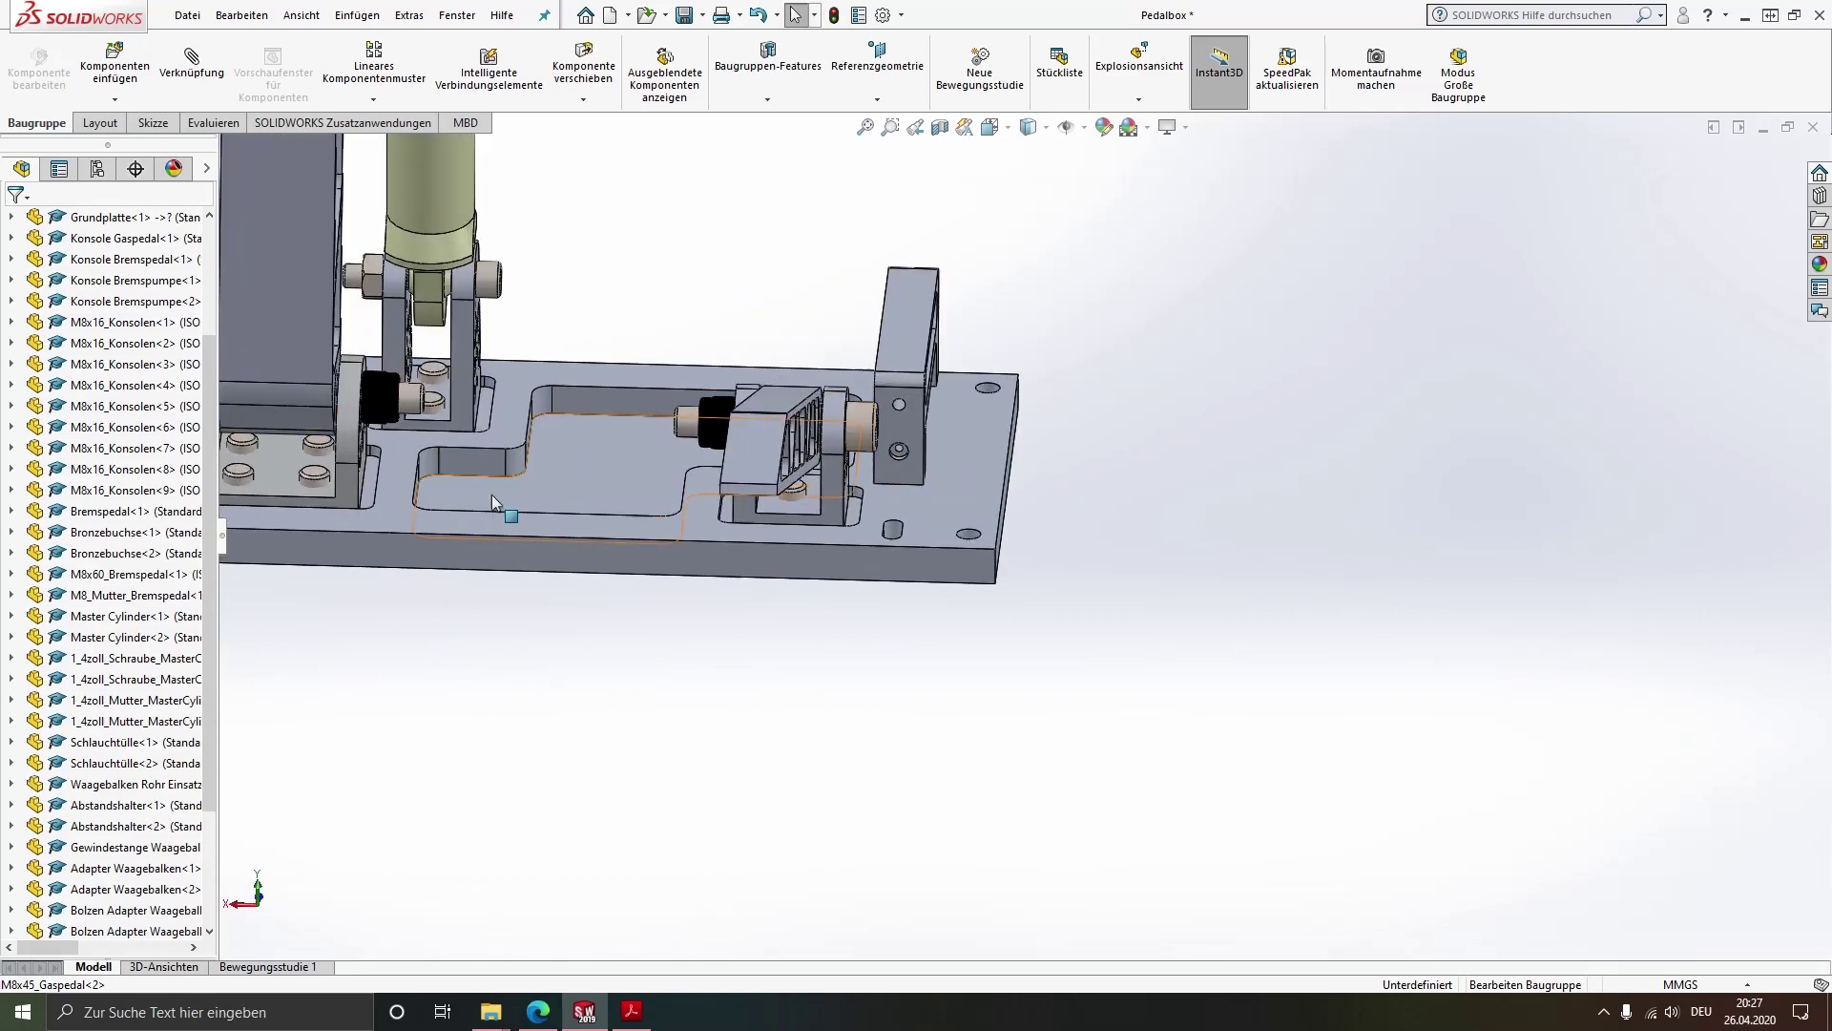
pyautogui.moveTo(491, 494); pyautogui.dragTo(761, 448, button='middle')
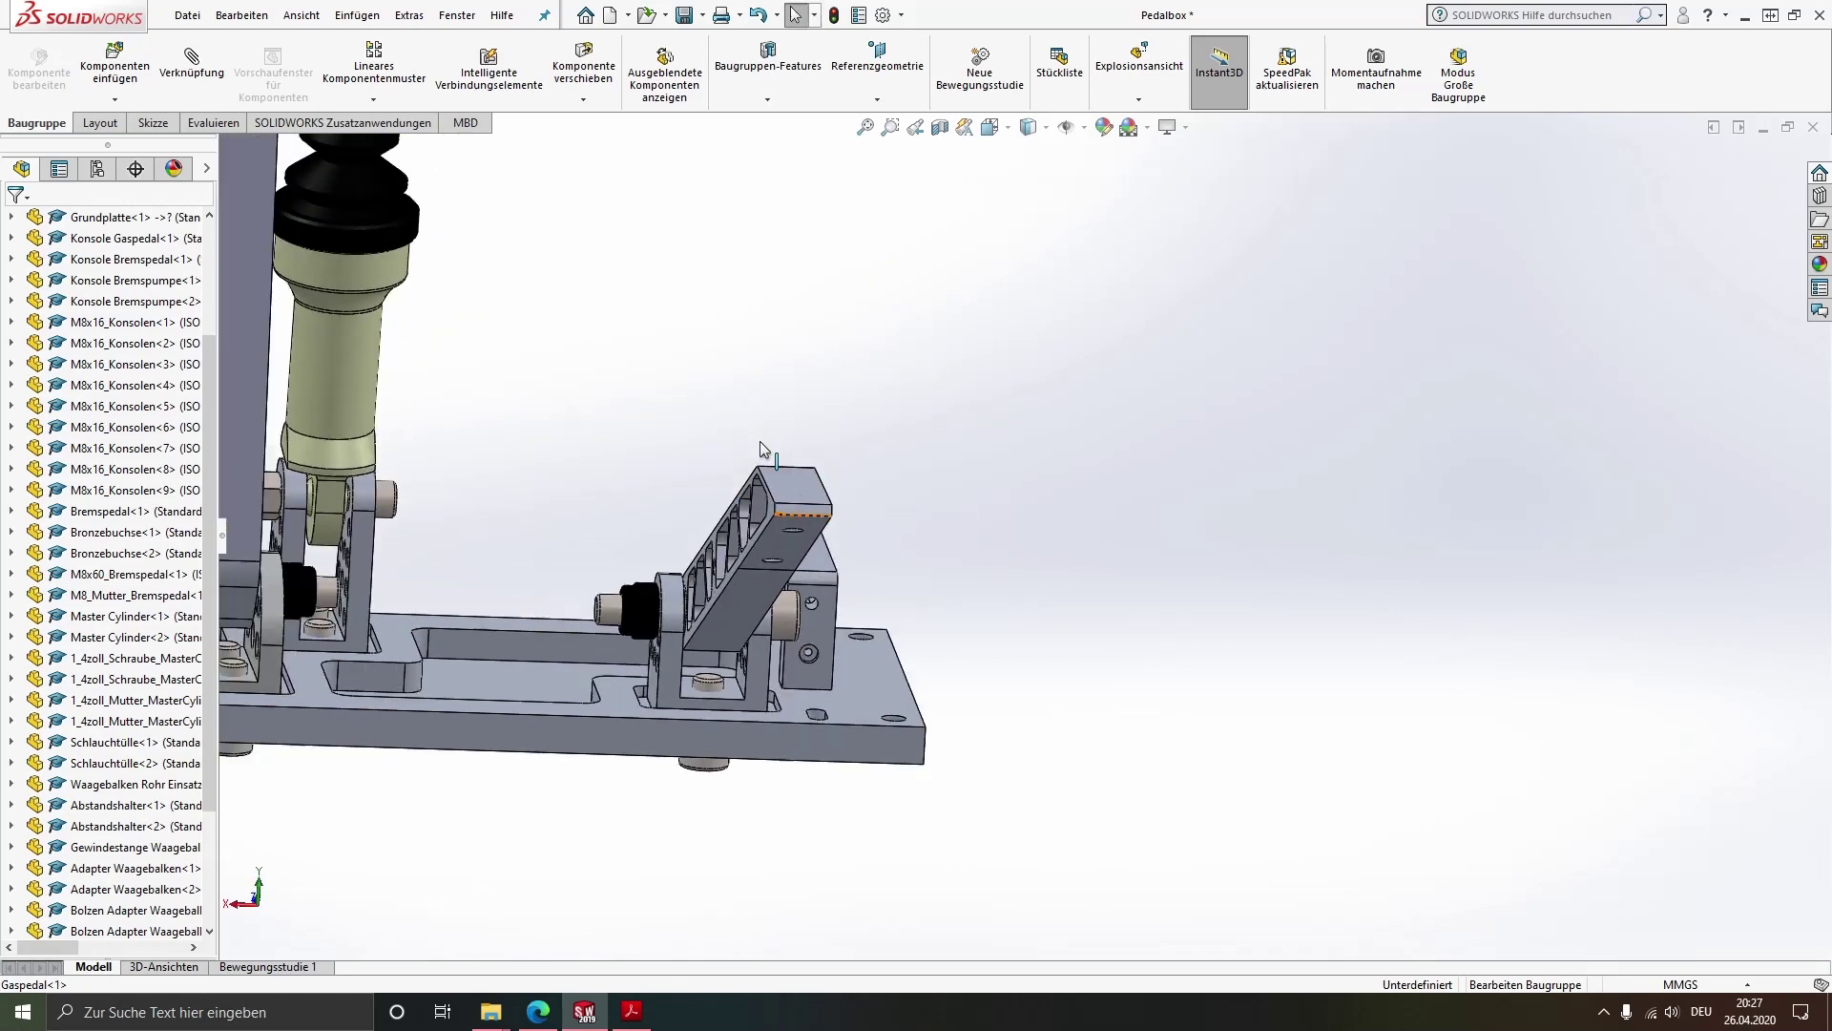
# Insert the Stange Gaspedalbetätigung rod into the assembly next to the gas pedal lever
pyautogui.click(134, 52)
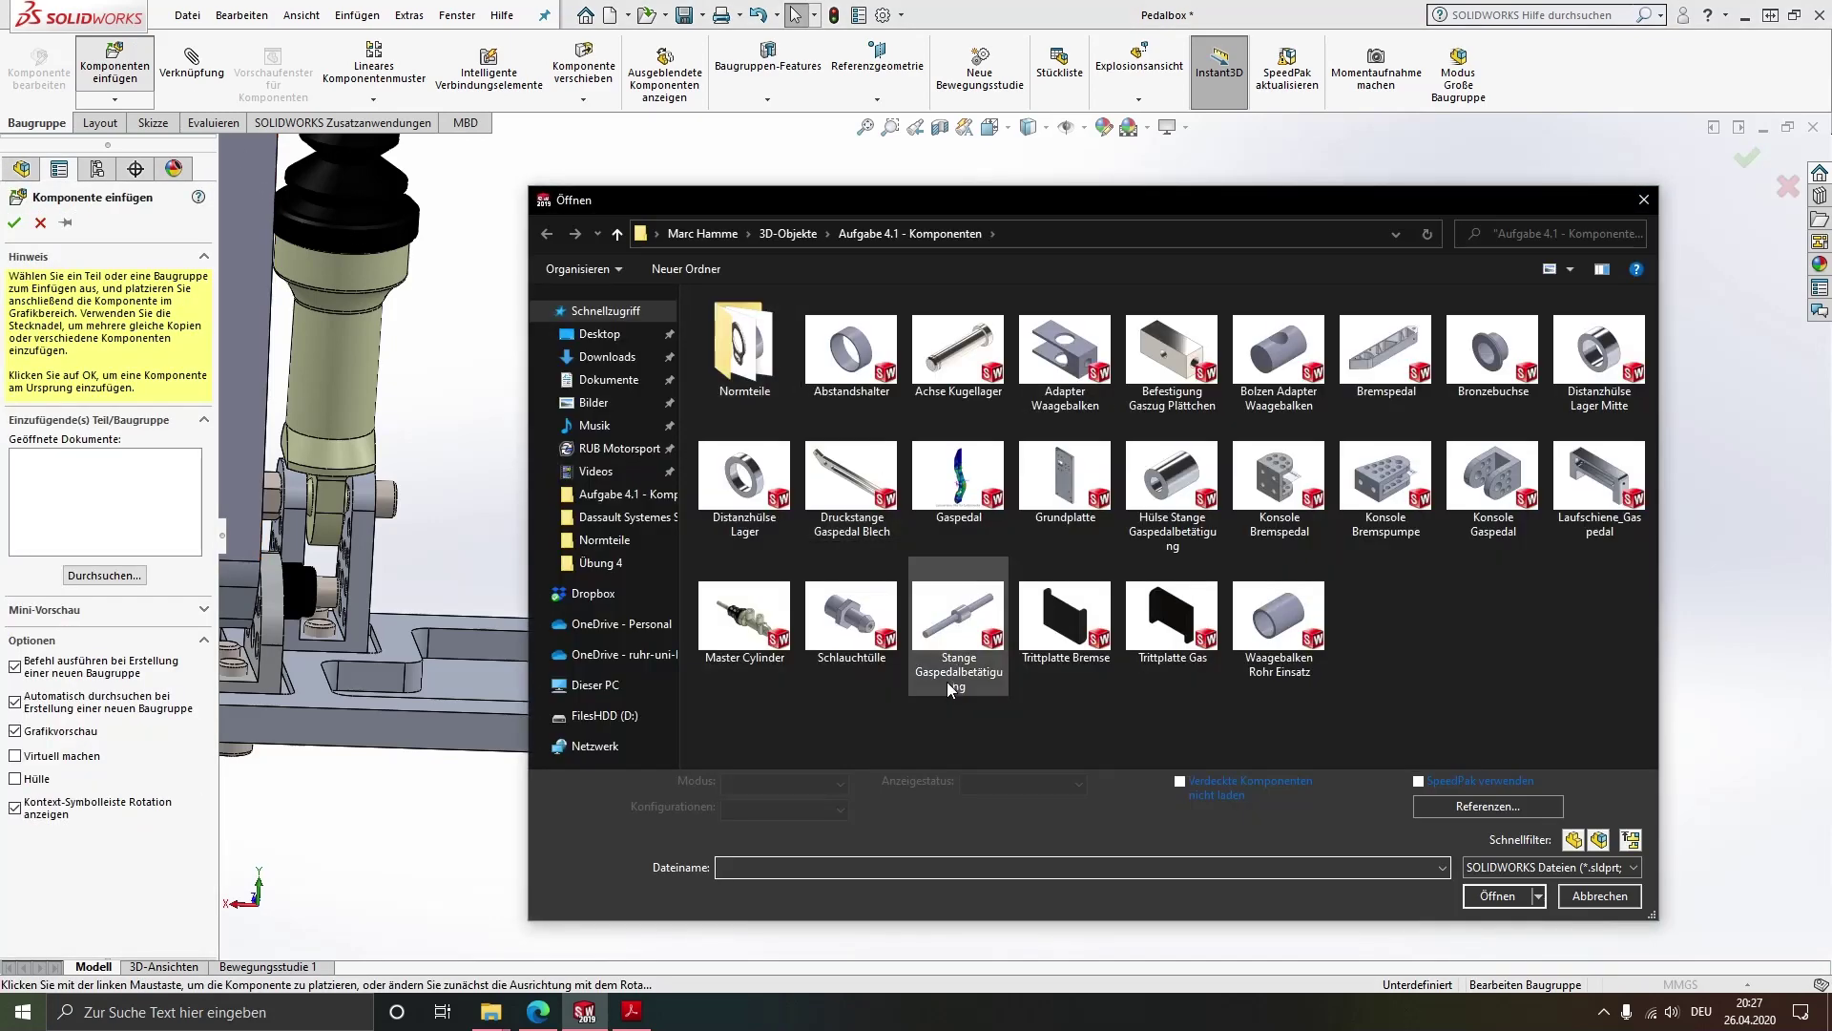
pyautogui.doubleClick(950, 668)
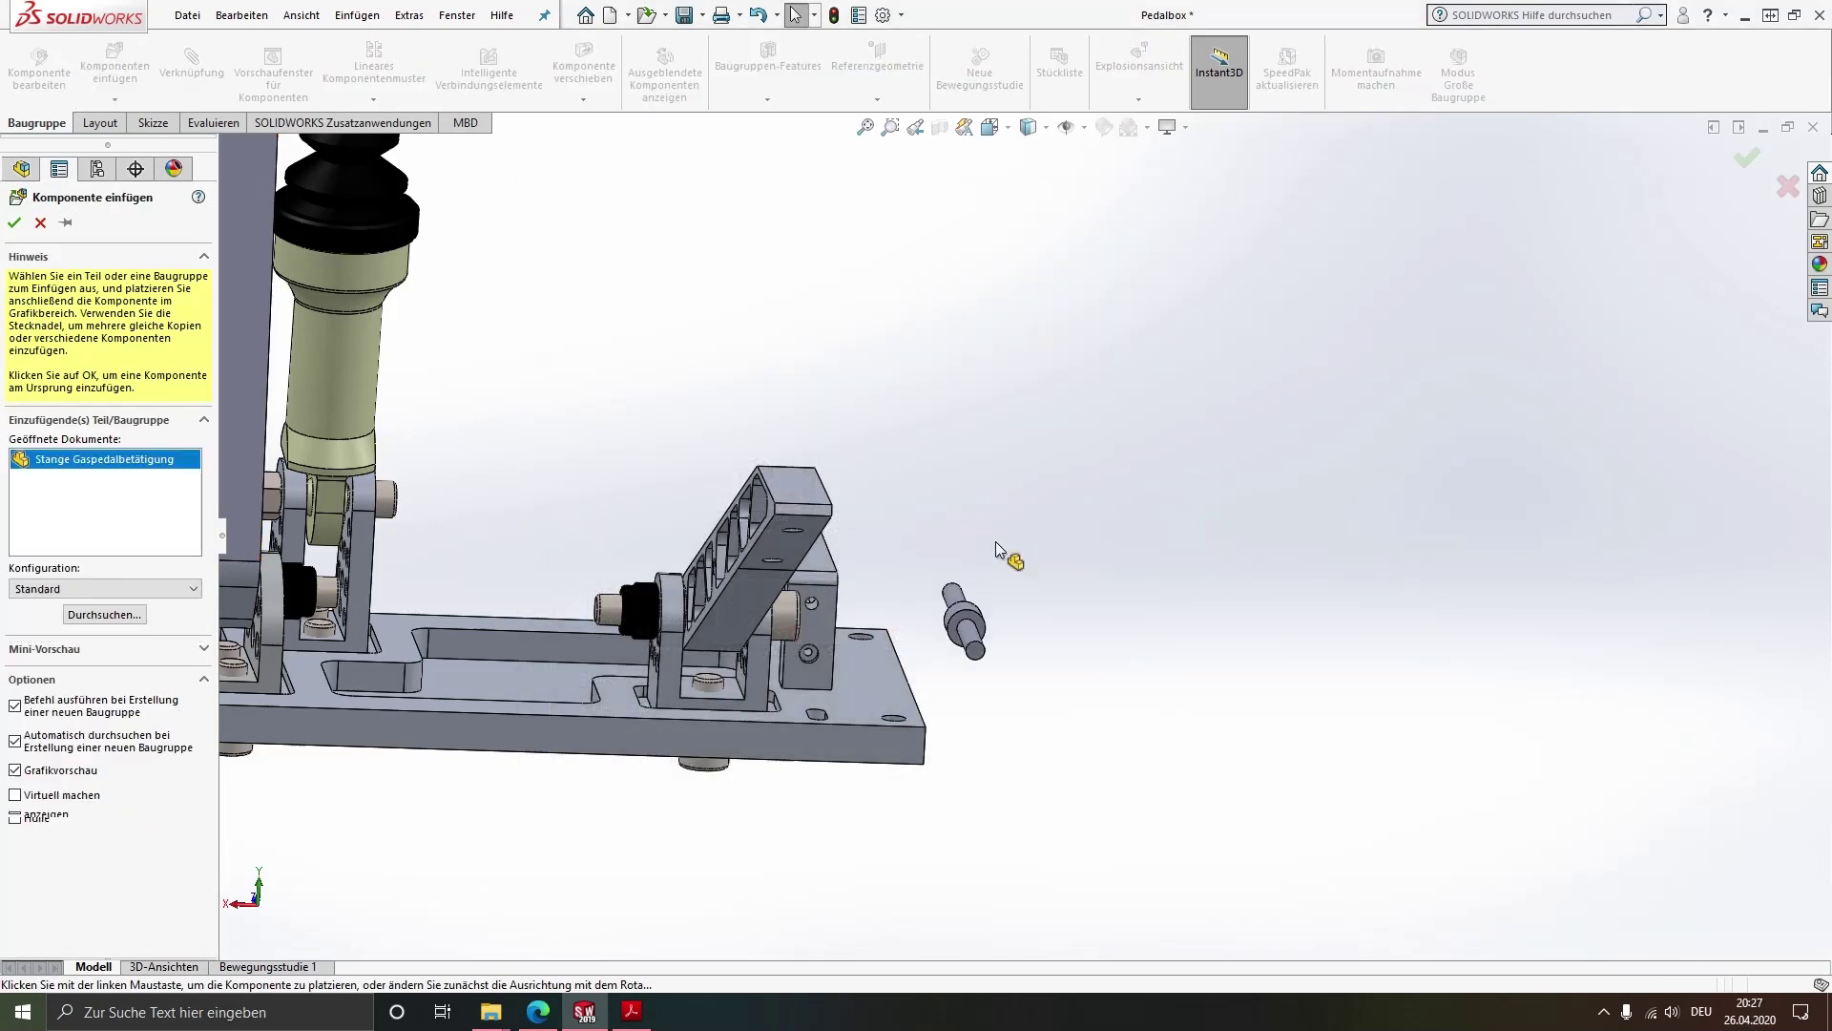
pyautogui.click(989, 569)
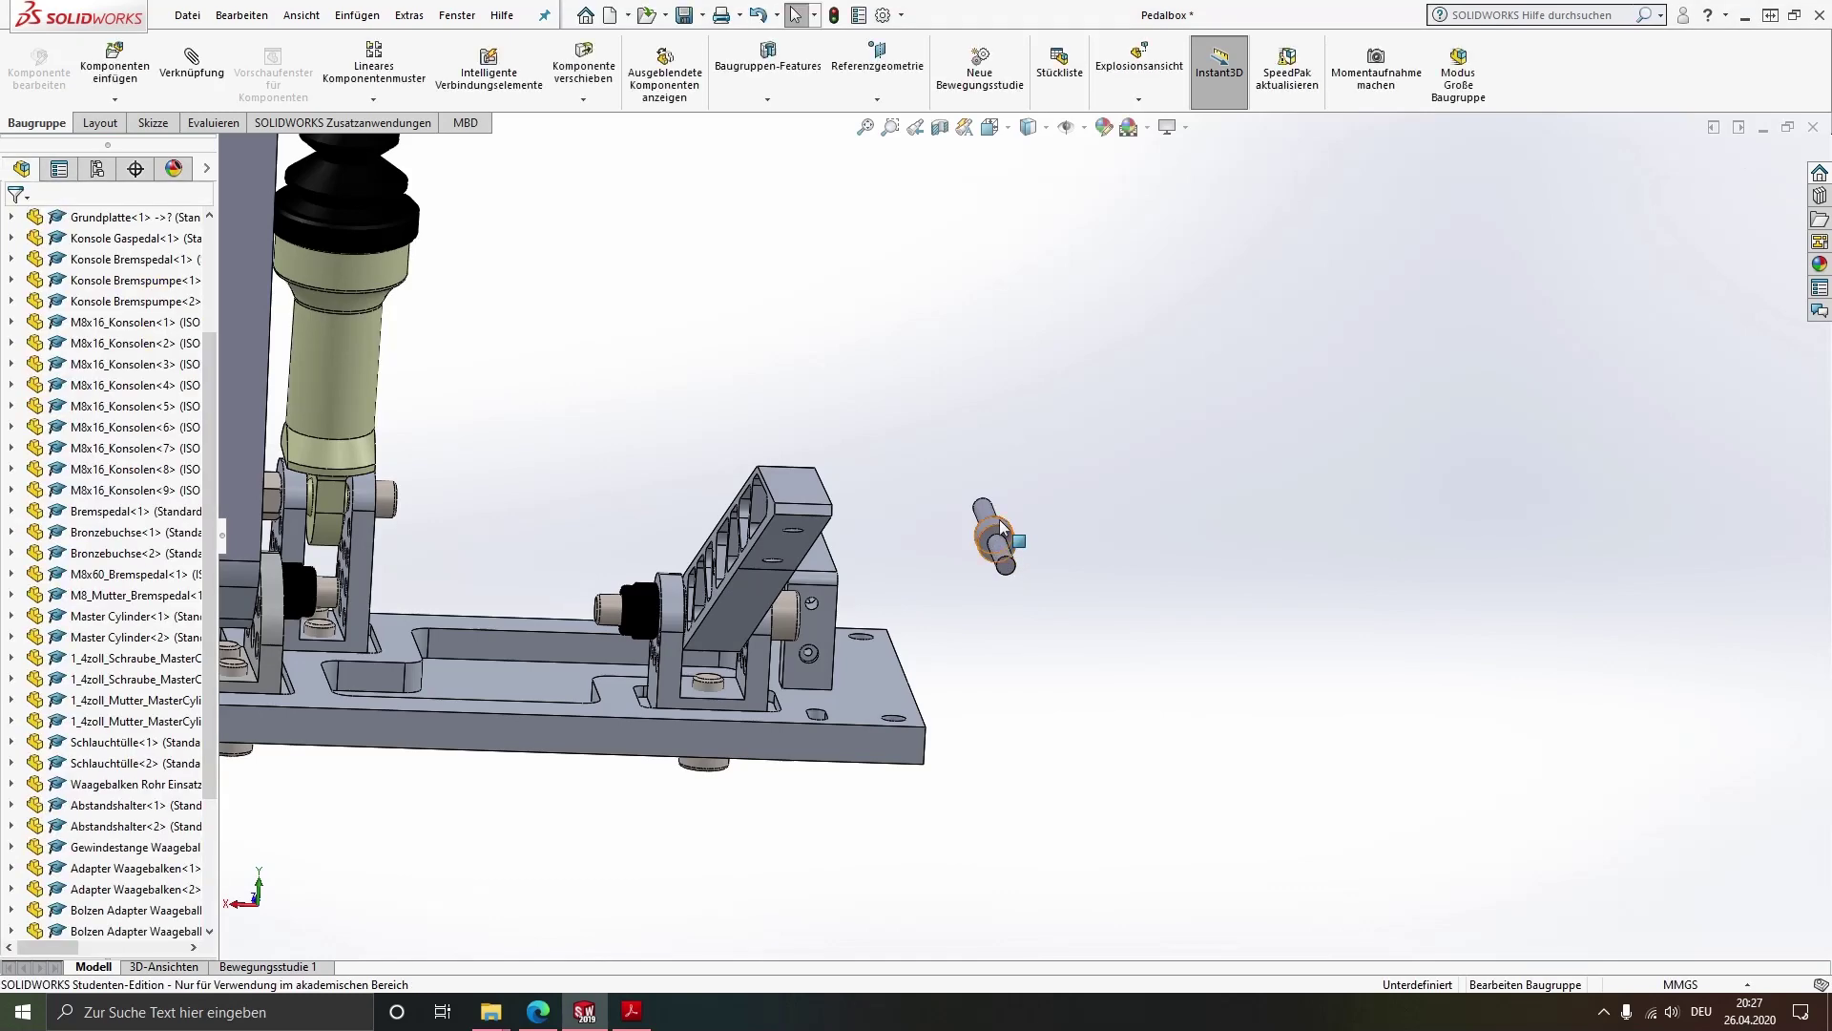
pyautogui.moveTo(992, 573); pyautogui.dragTo(1138, 657, button='middle')
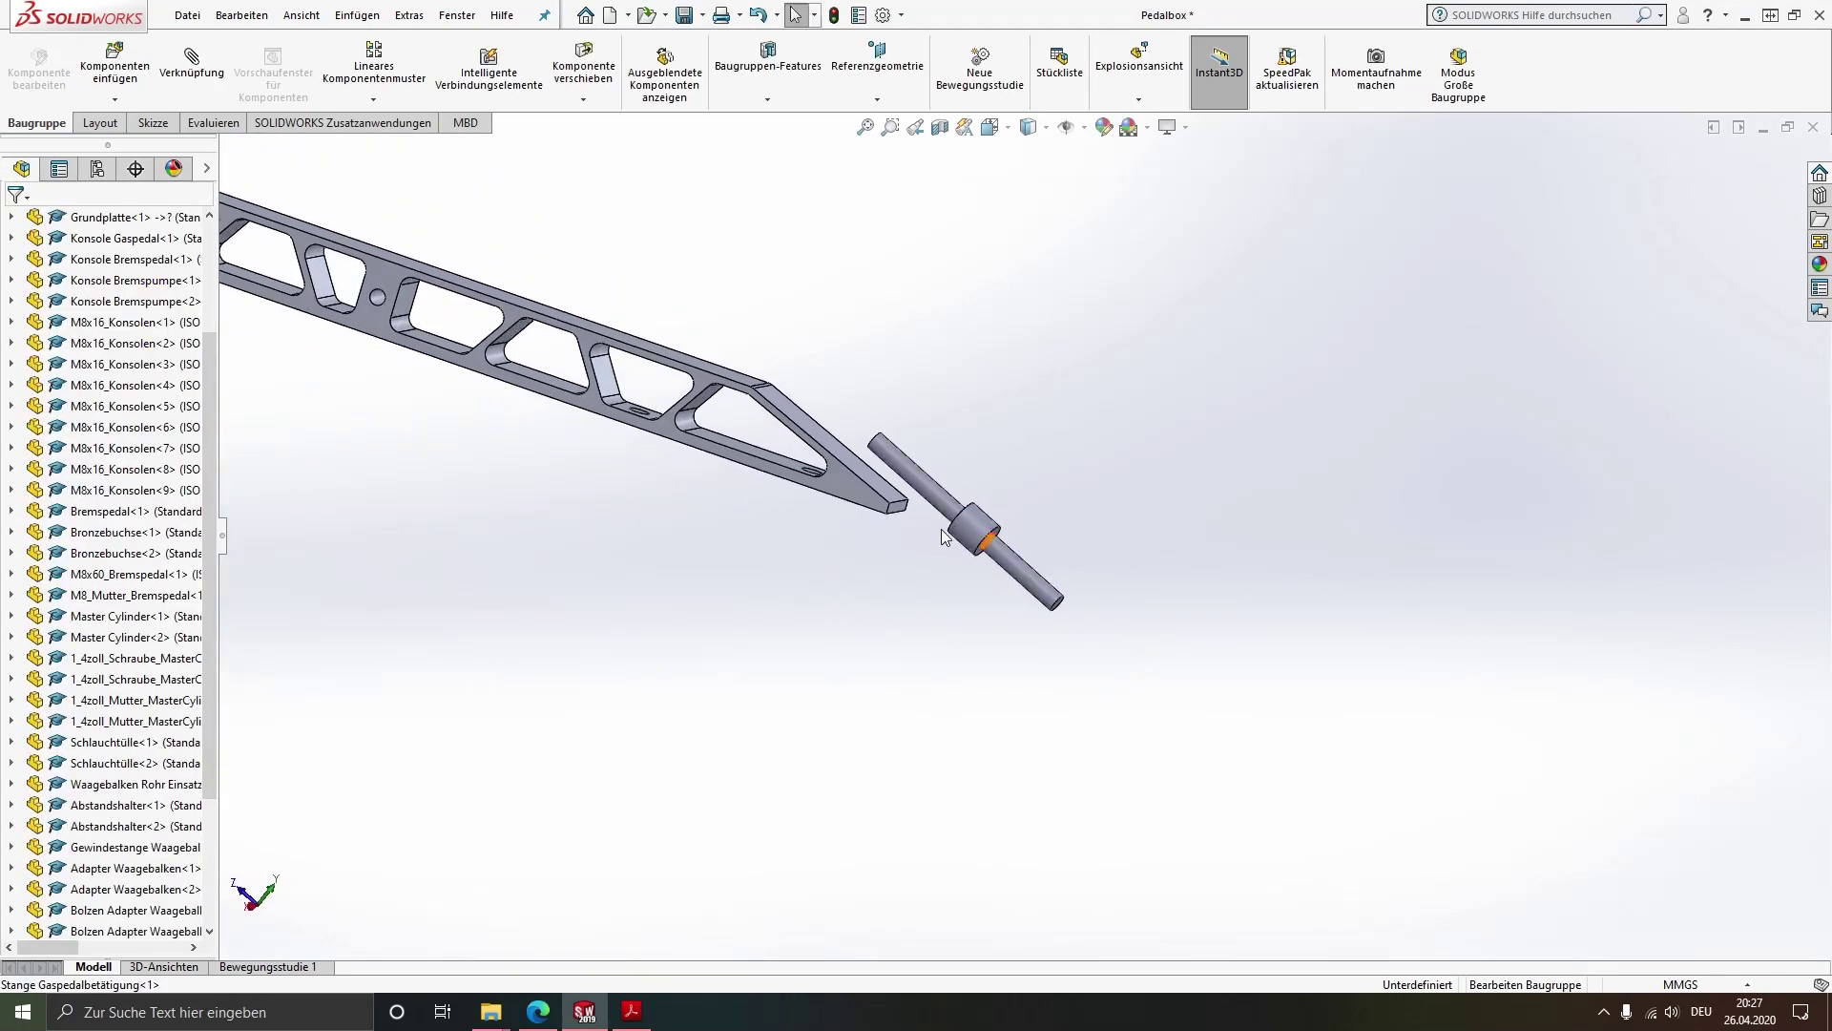
pyautogui.scroll(-3, 956, 506)
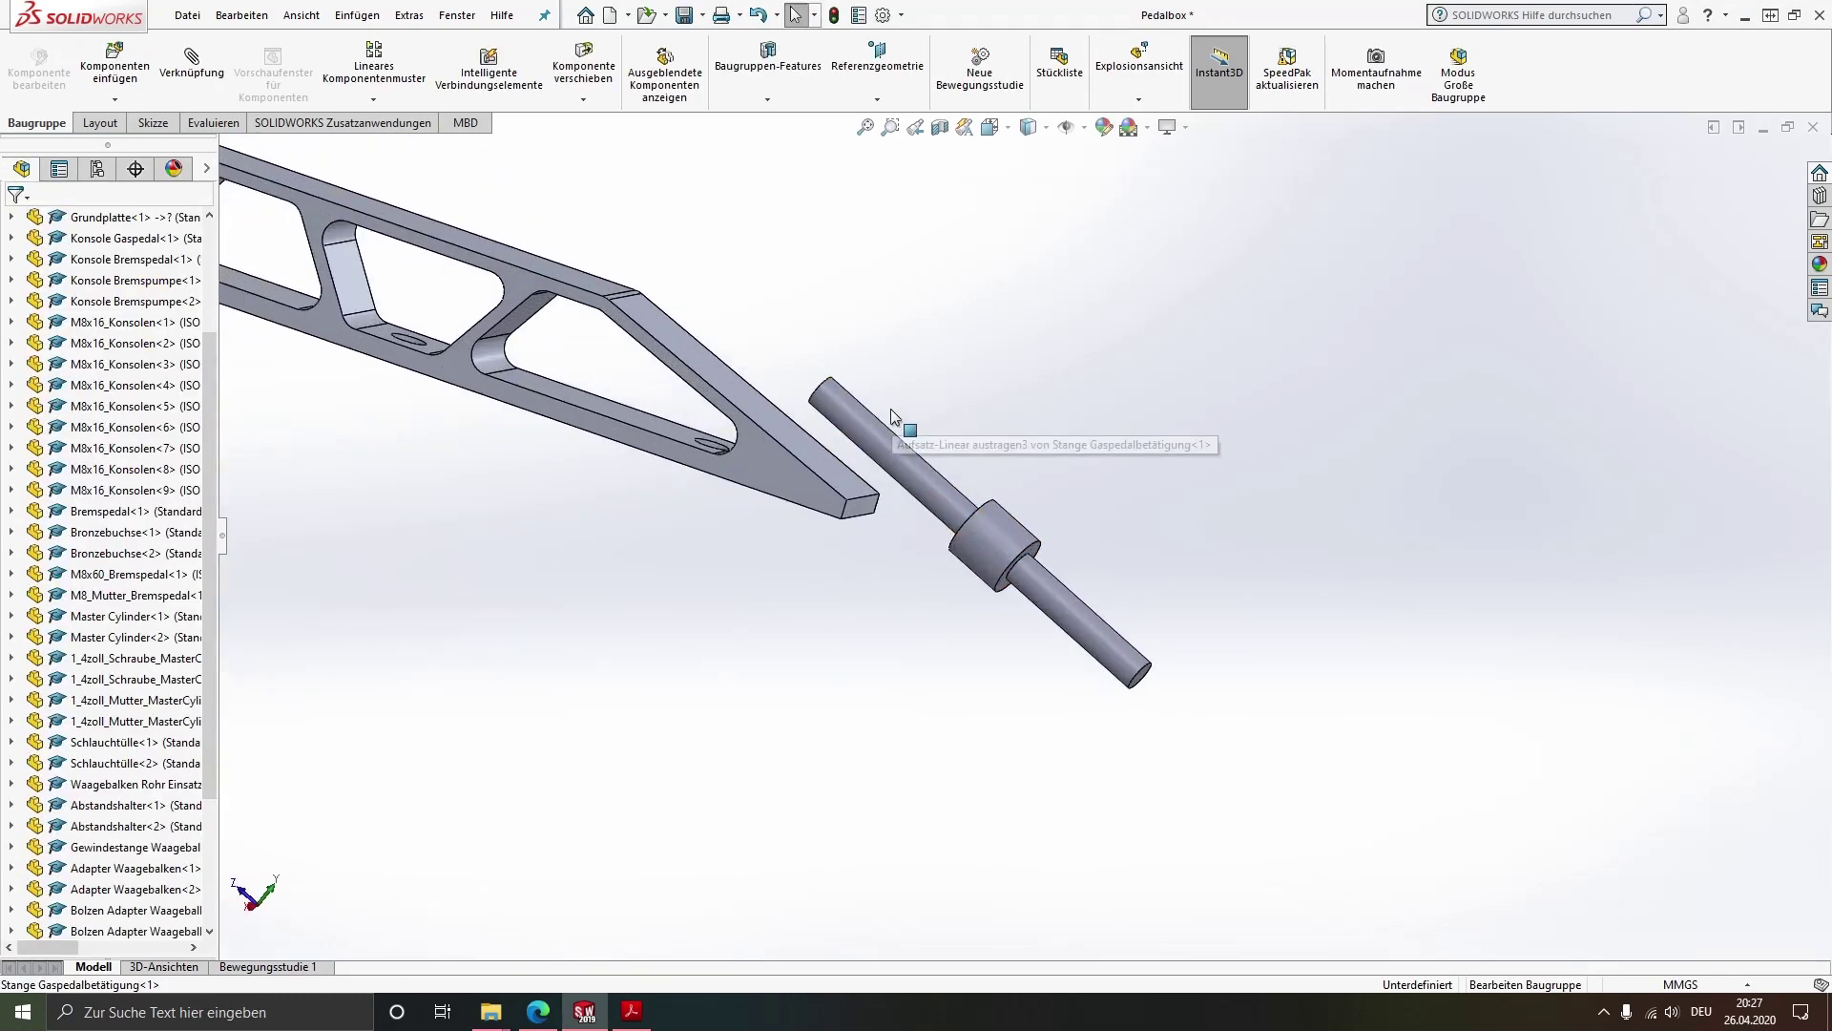
pyautogui.scroll(3, 1030, 589)
pyautogui.moveTo(904, 520)
pyautogui.mouseDown(button='middle')
pyautogui.moveTo(863, 486)
pyautogui.moveTo(973, 462)
pyautogui.mouseUp(button='middle')
pyautogui.scroll(-3, 863, 487)
pyautogui.scroll(-3, 973, 462)
pyautogui.click(1056, 594)
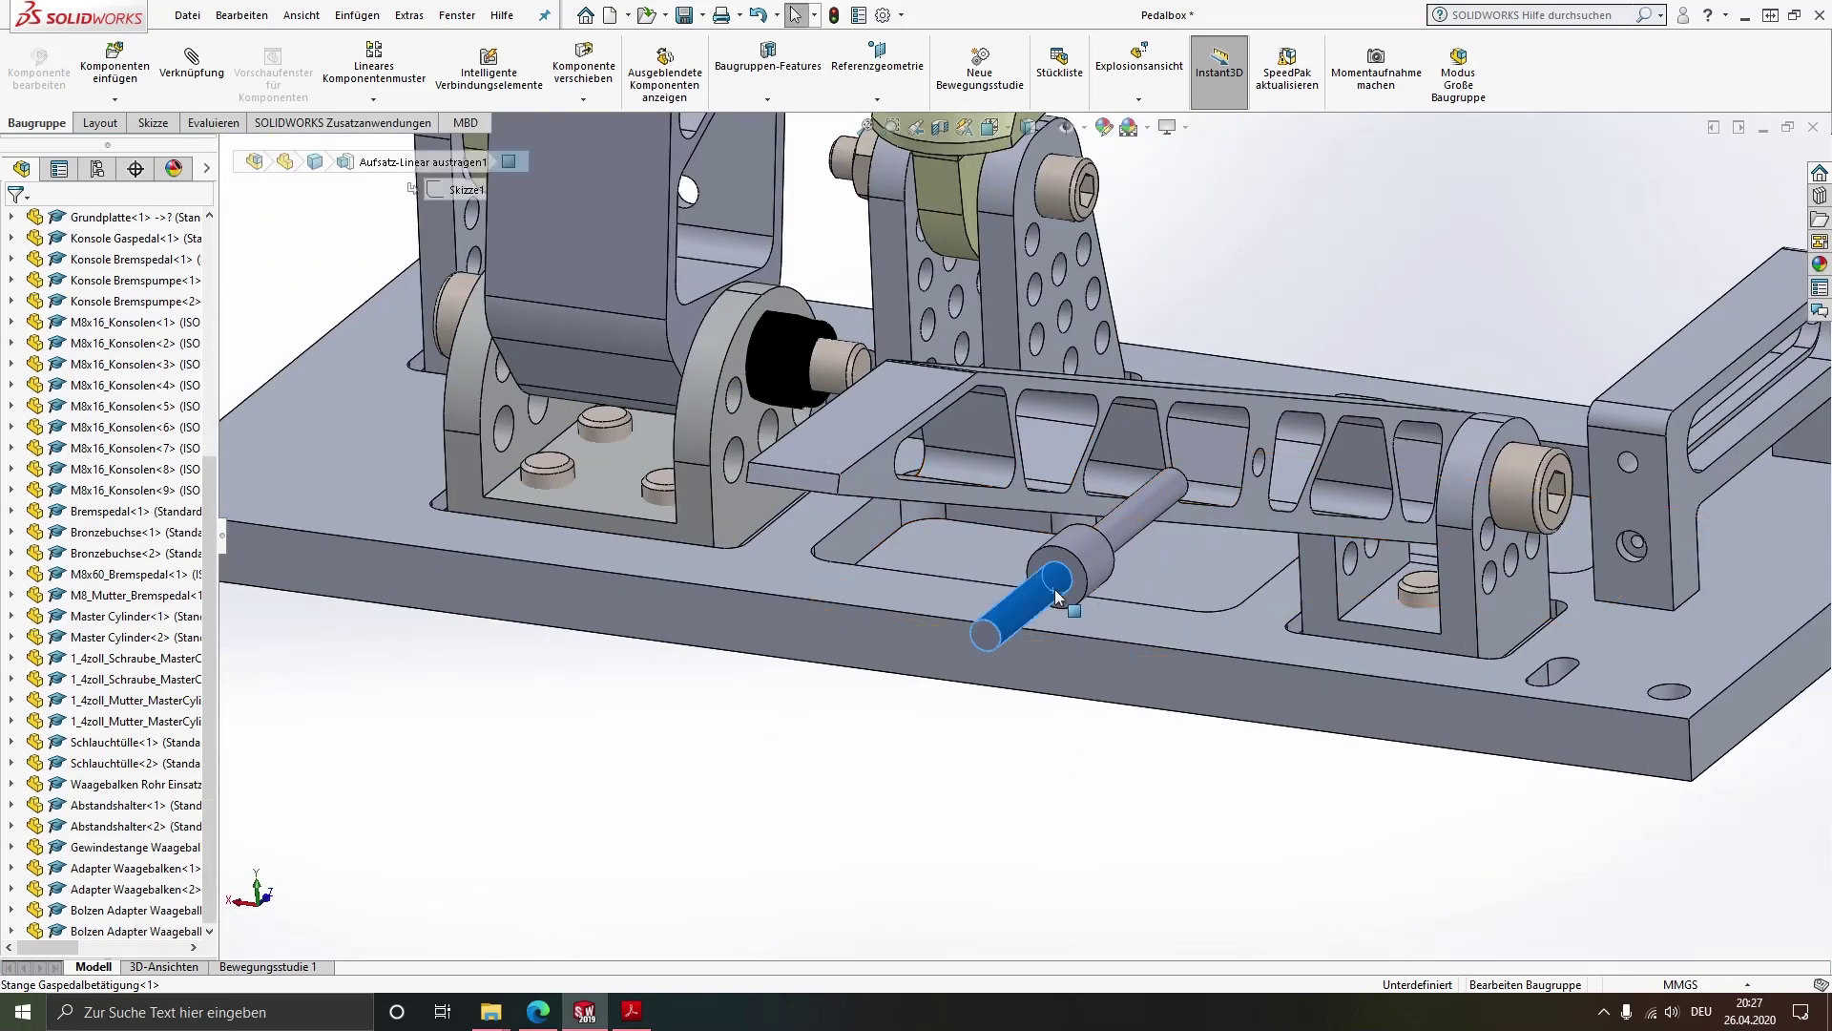
# Mate the rod concentric with the gas pedal hole, flipped, with rotation locked
pyautogui.keyDown('ctrl'); pyautogui.click(1259, 465); pyautogui.keyUp('ctrl')
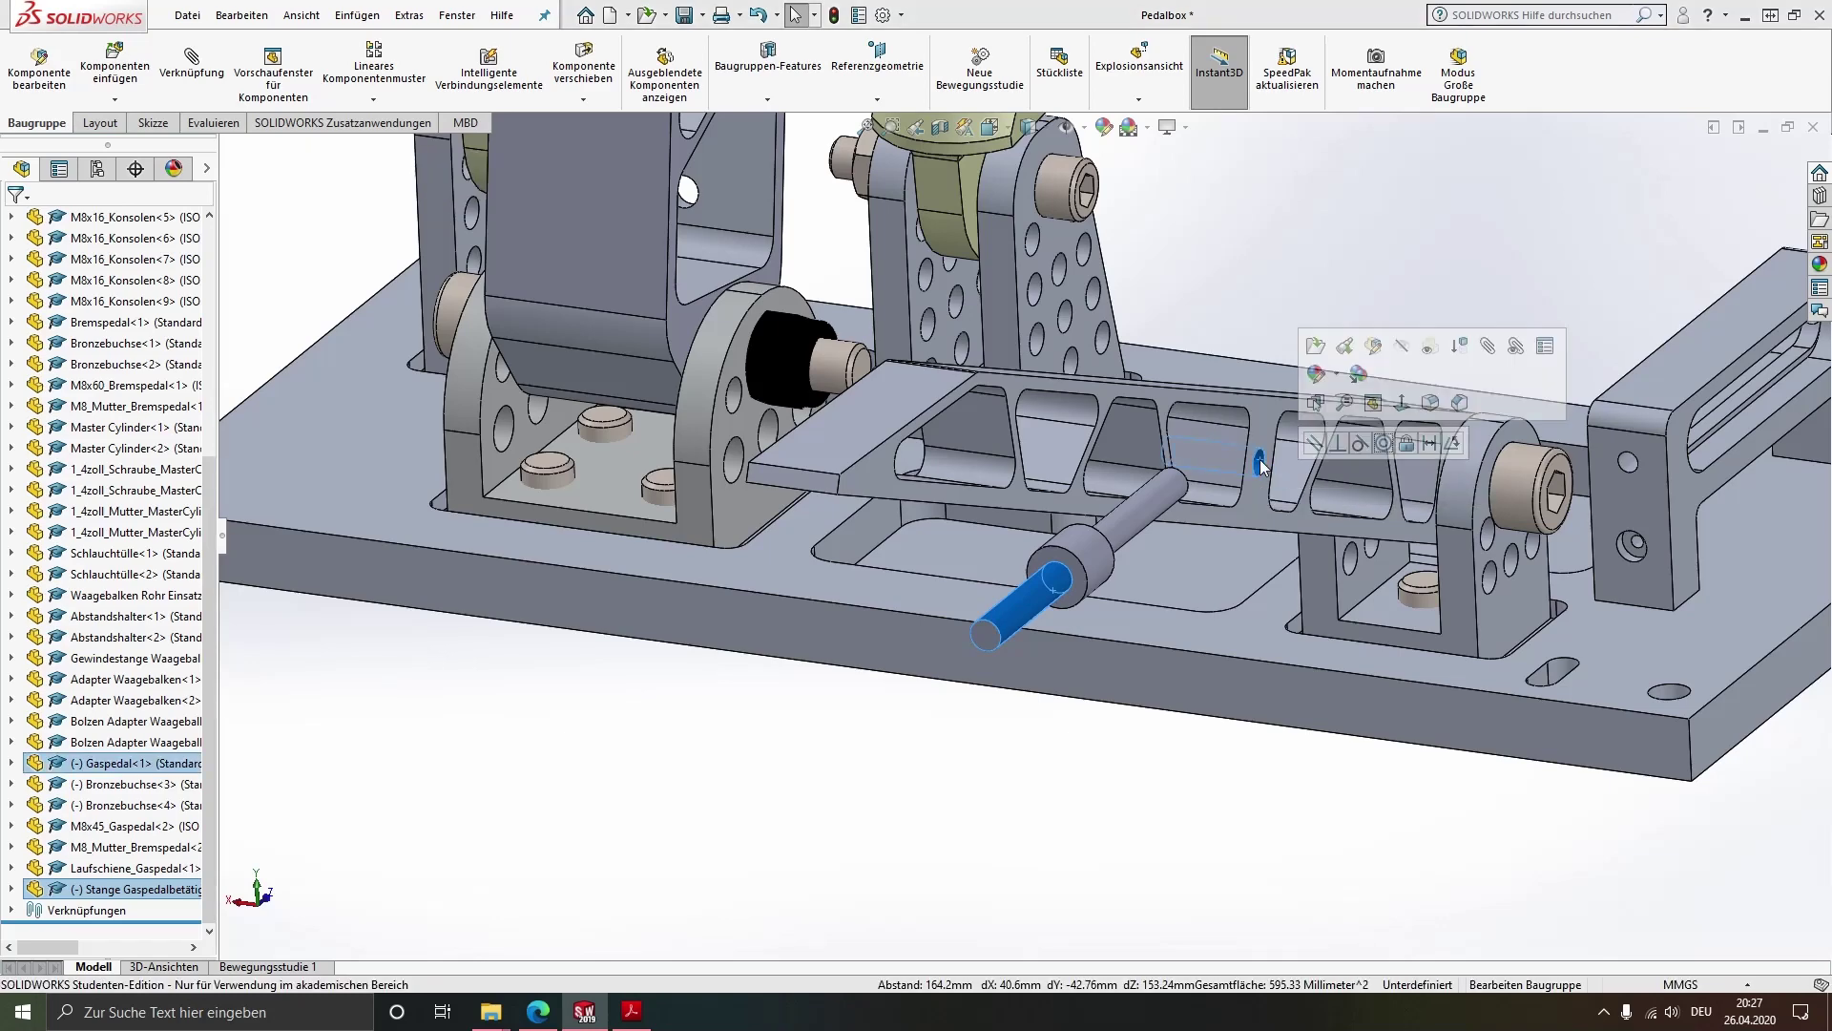
pyautogui.click(1088, 484)
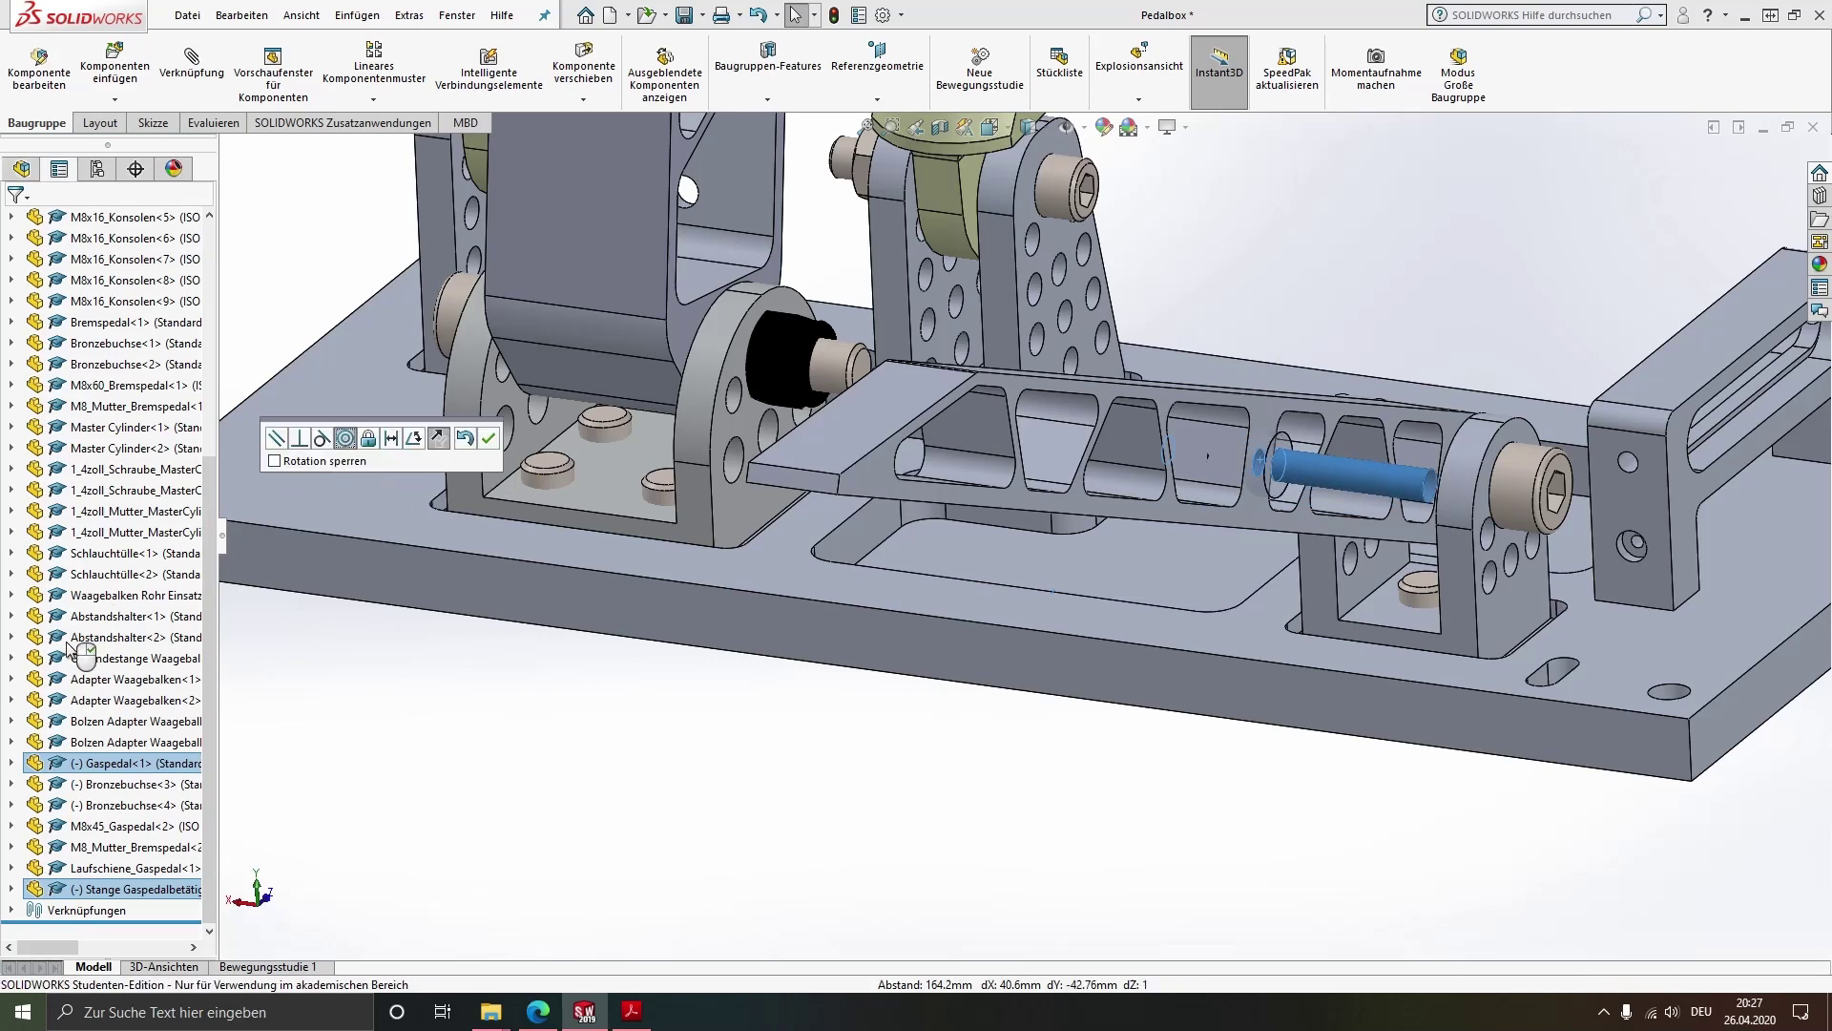
pyautogui.click(57, 689)
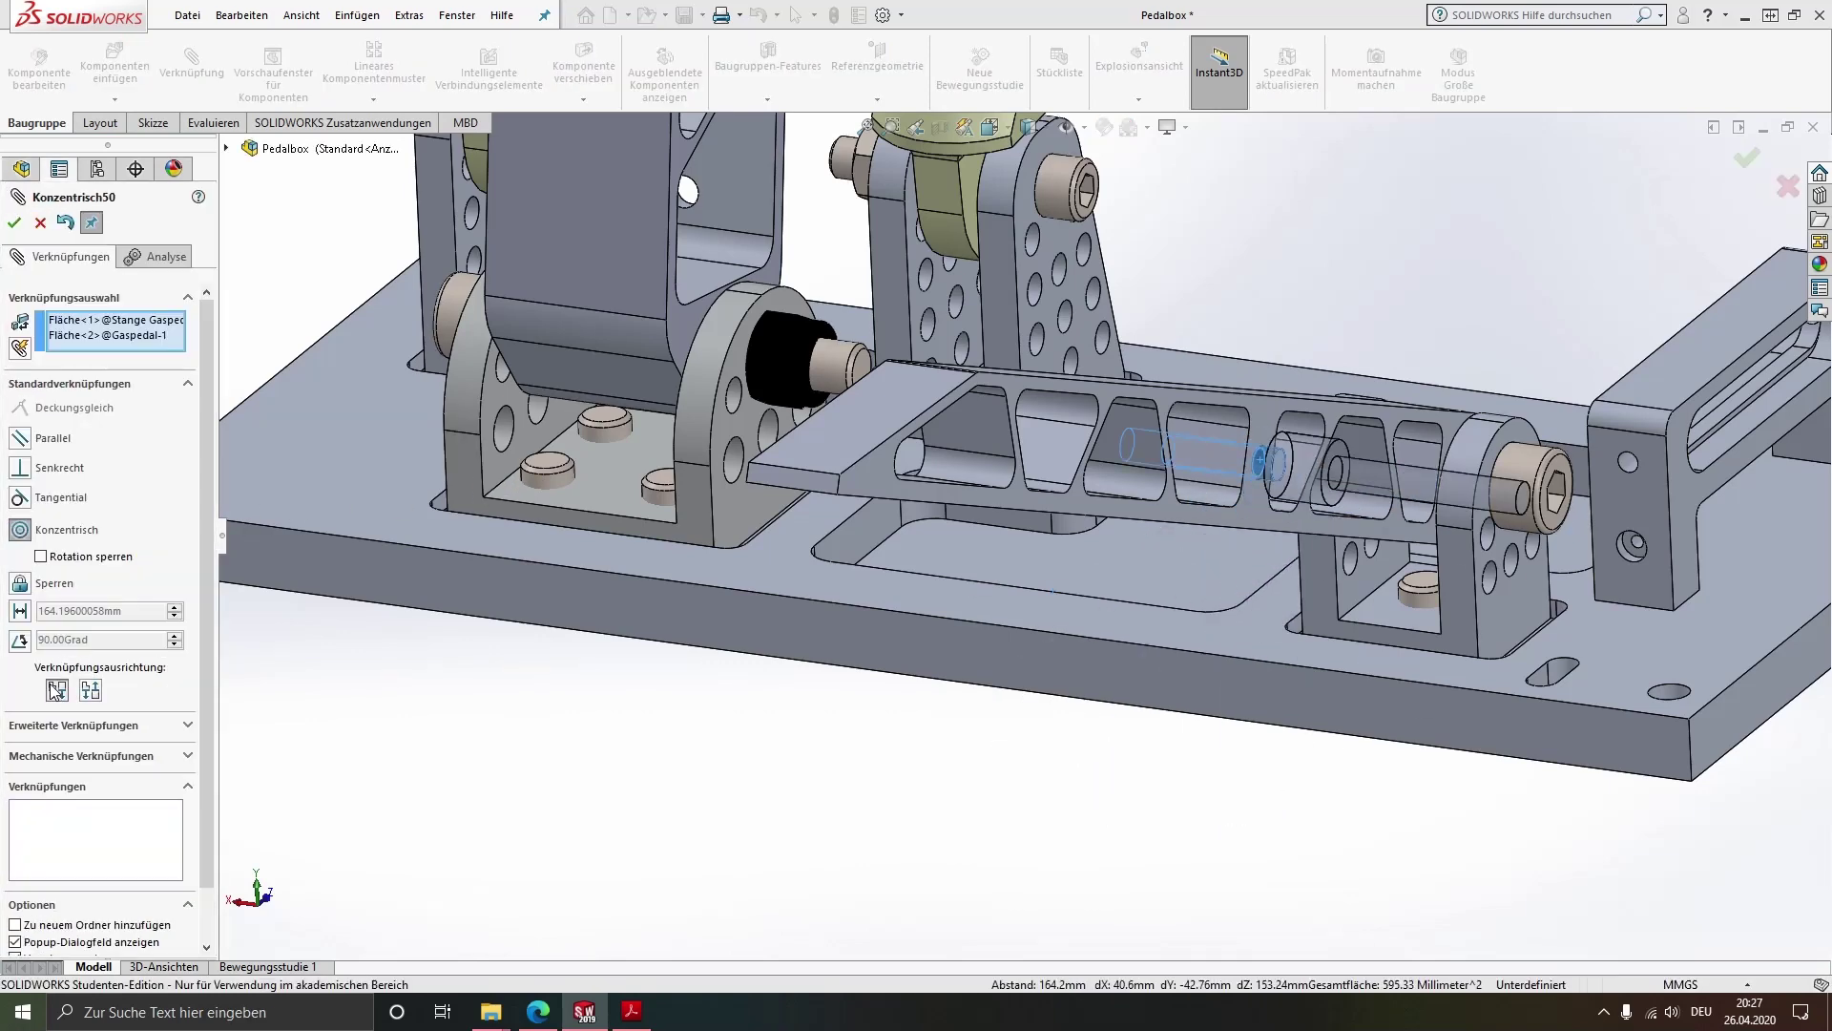
pyautogui.click(40, 555)
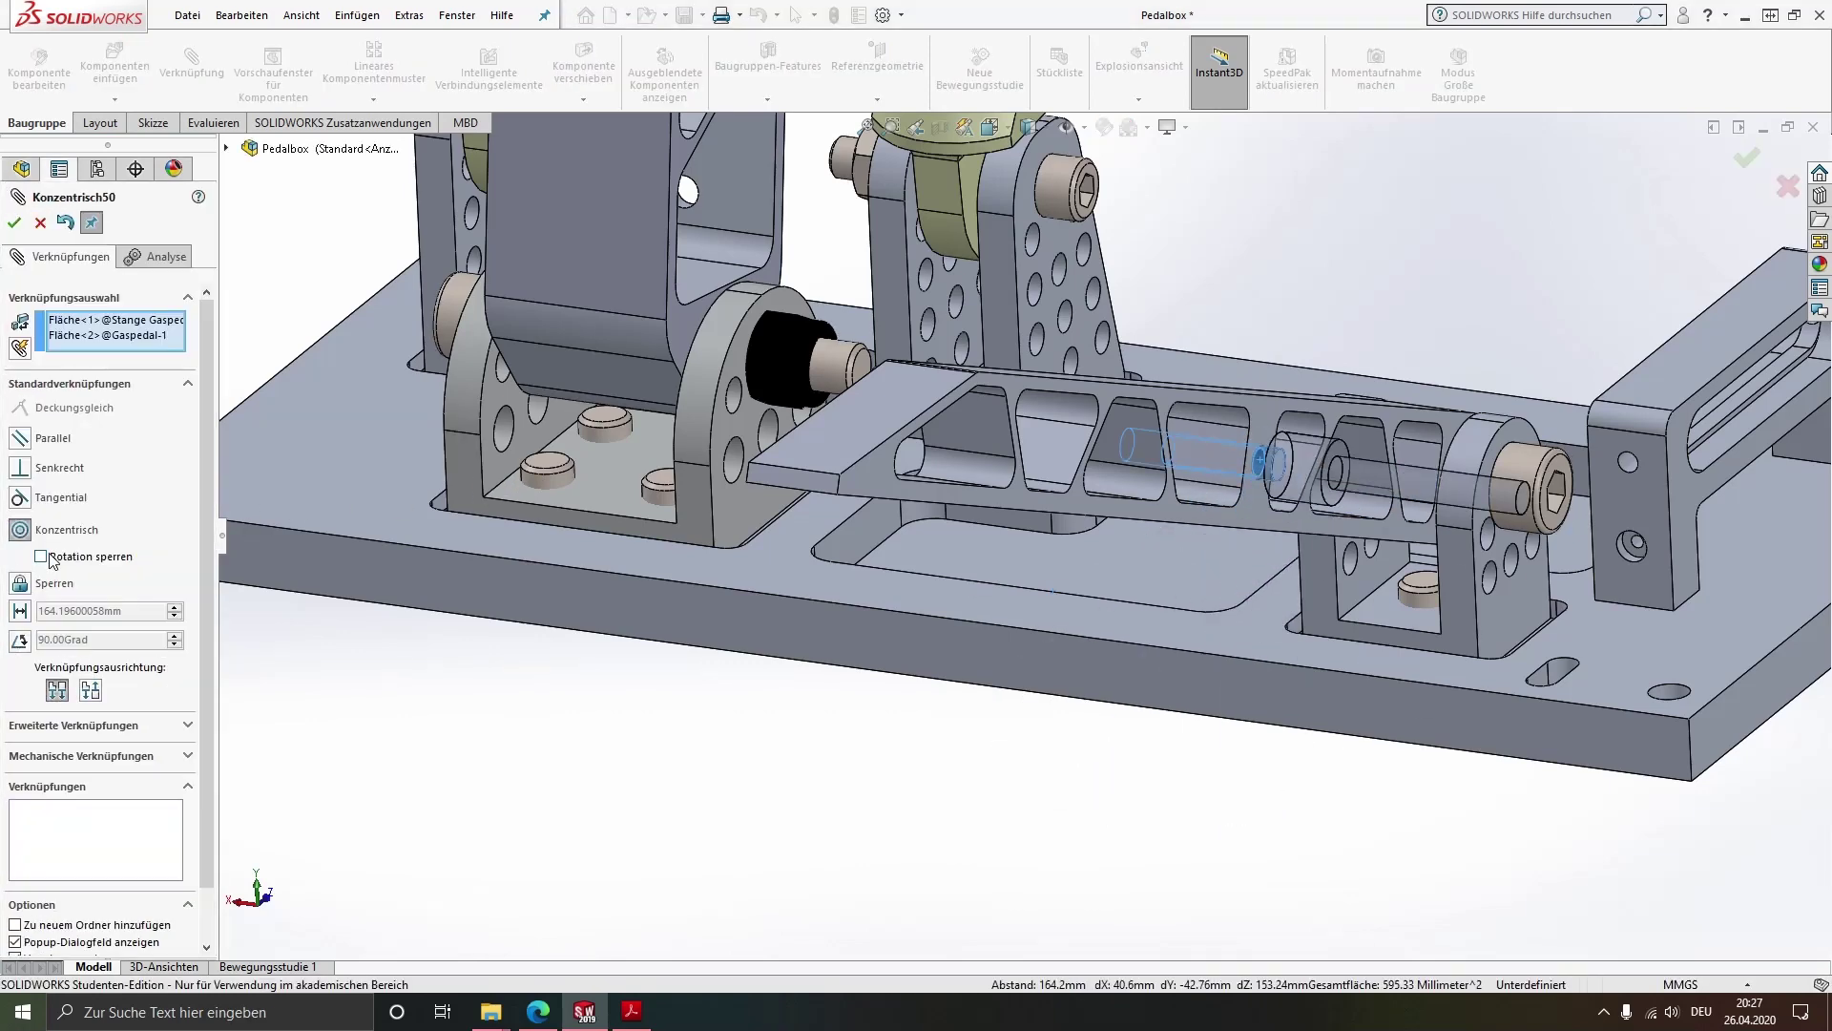
pyautogui.click(14, 222)
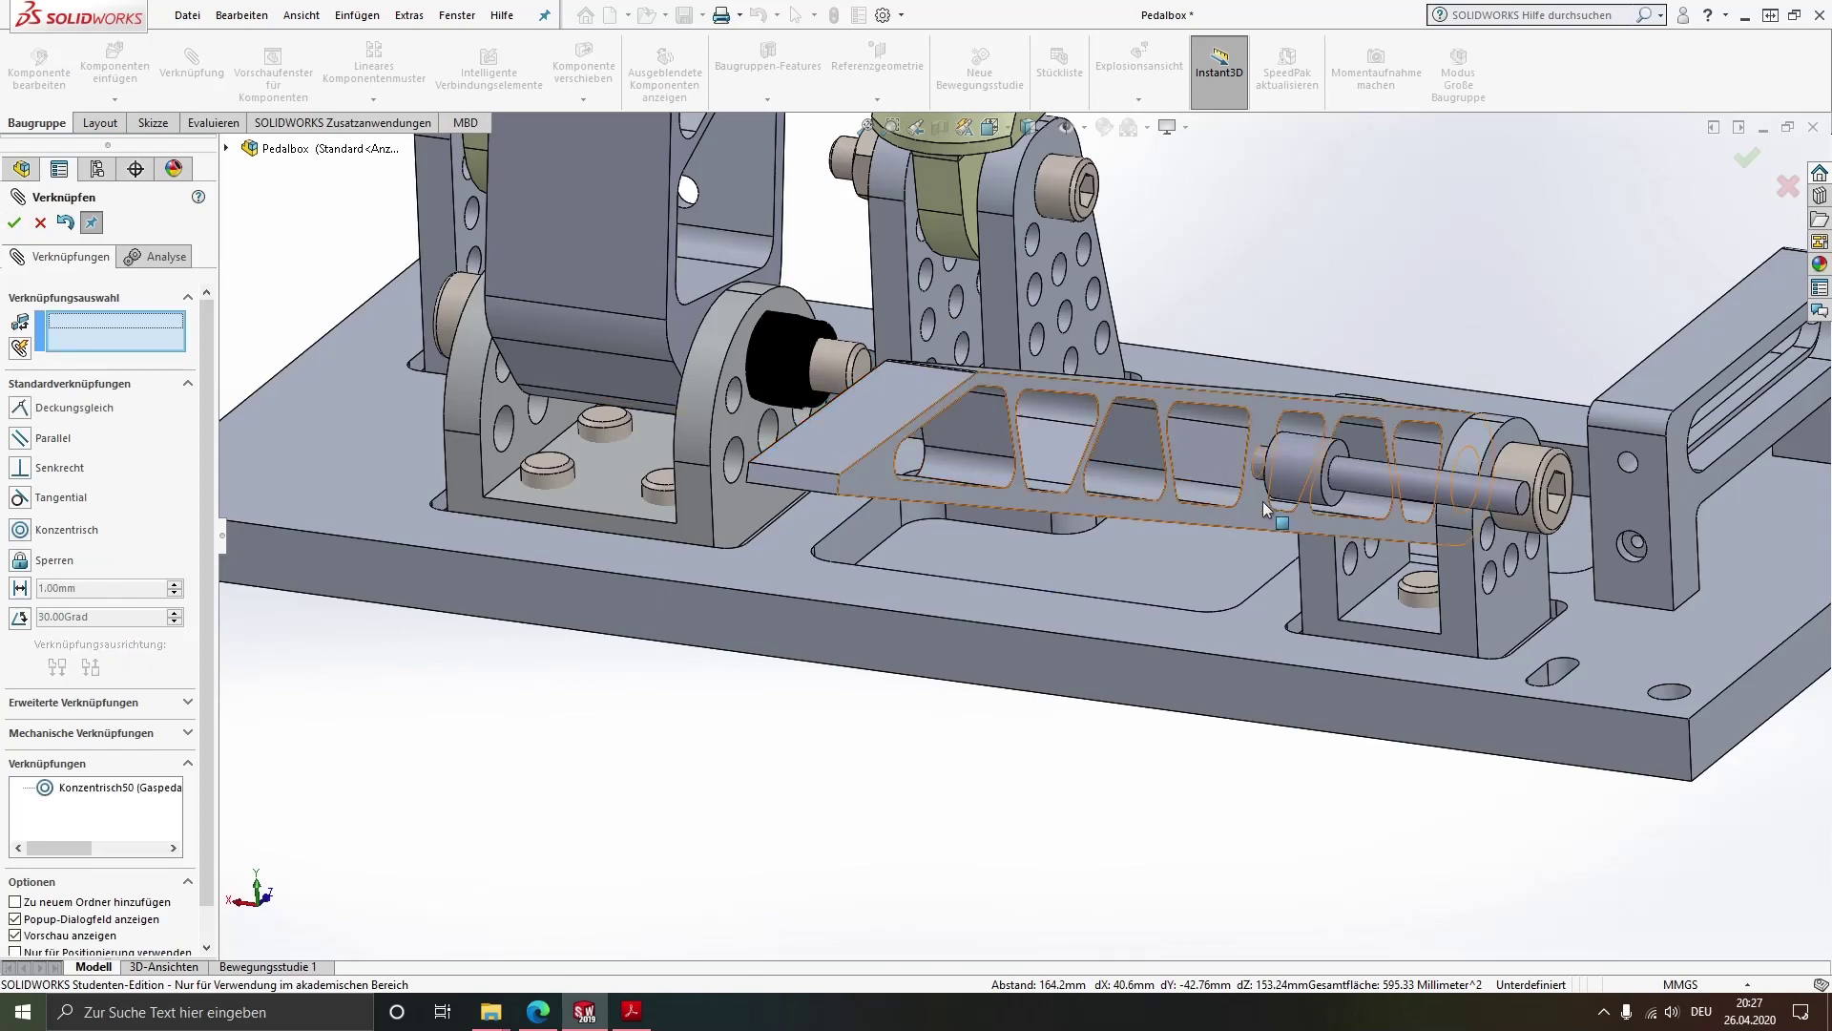
# Make the rod collar coincident with the gas pedal's side face and finish mating
pyautogui.scroll(-5, 1267, 448)
pyautogui.click(1143, 393)
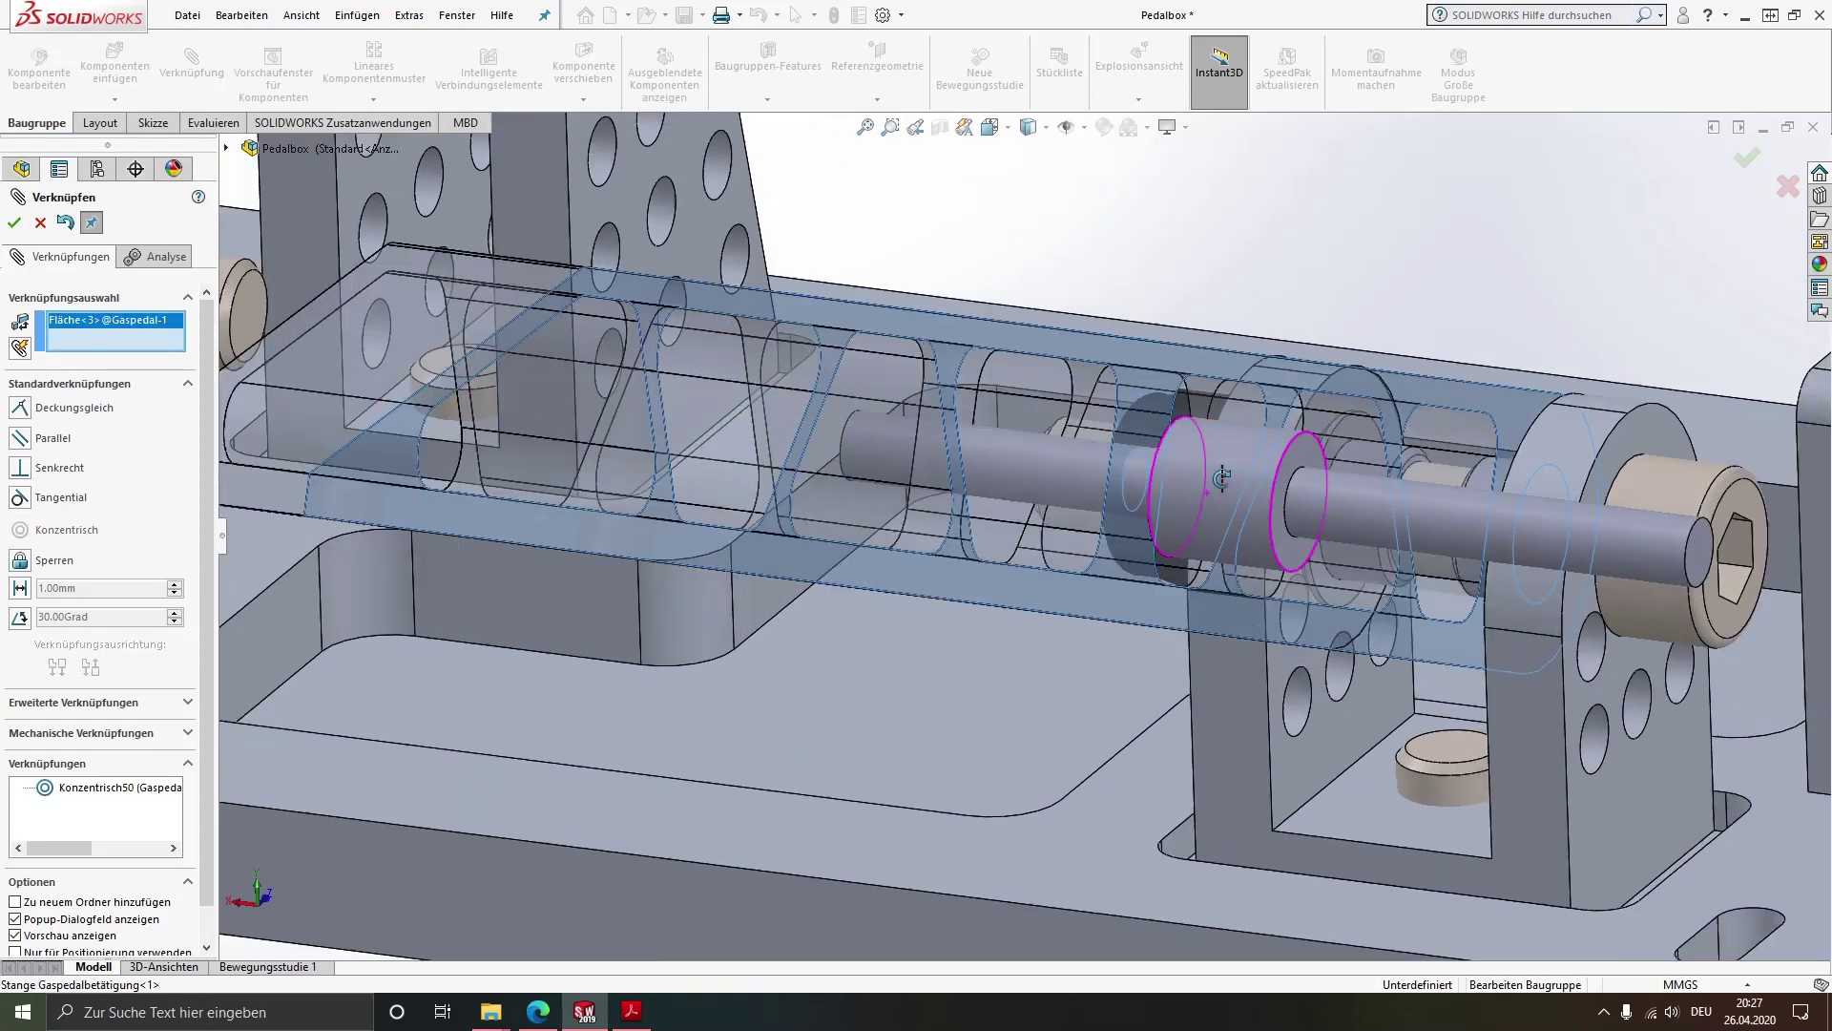
pyautogui.moveTo(1143, 393)
pyautogui.mouseDown(button='middle')
pyautogui.moveTo(1308, 415)
pyautogui.moveTo(1104, 555)
pyautogui.mouseUp(button='middle')
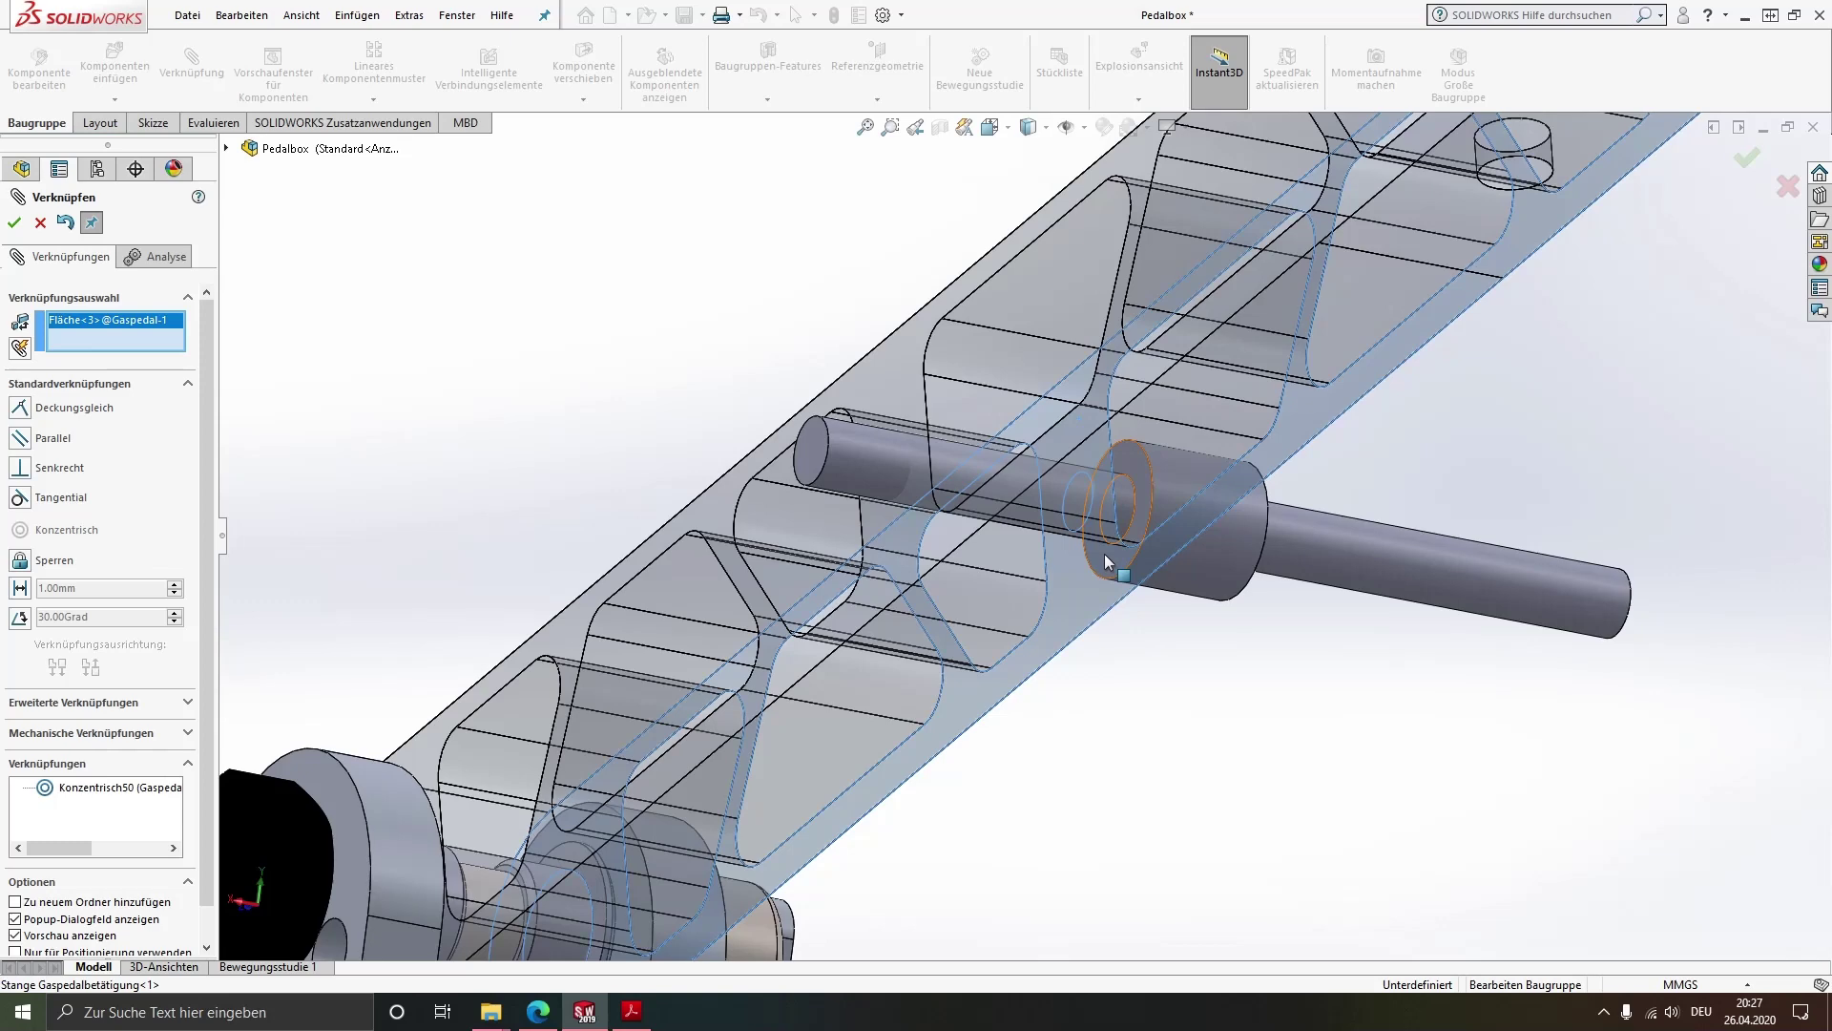
pyautogui.click(1104, 555)
pyautogui.click(1315, 587)
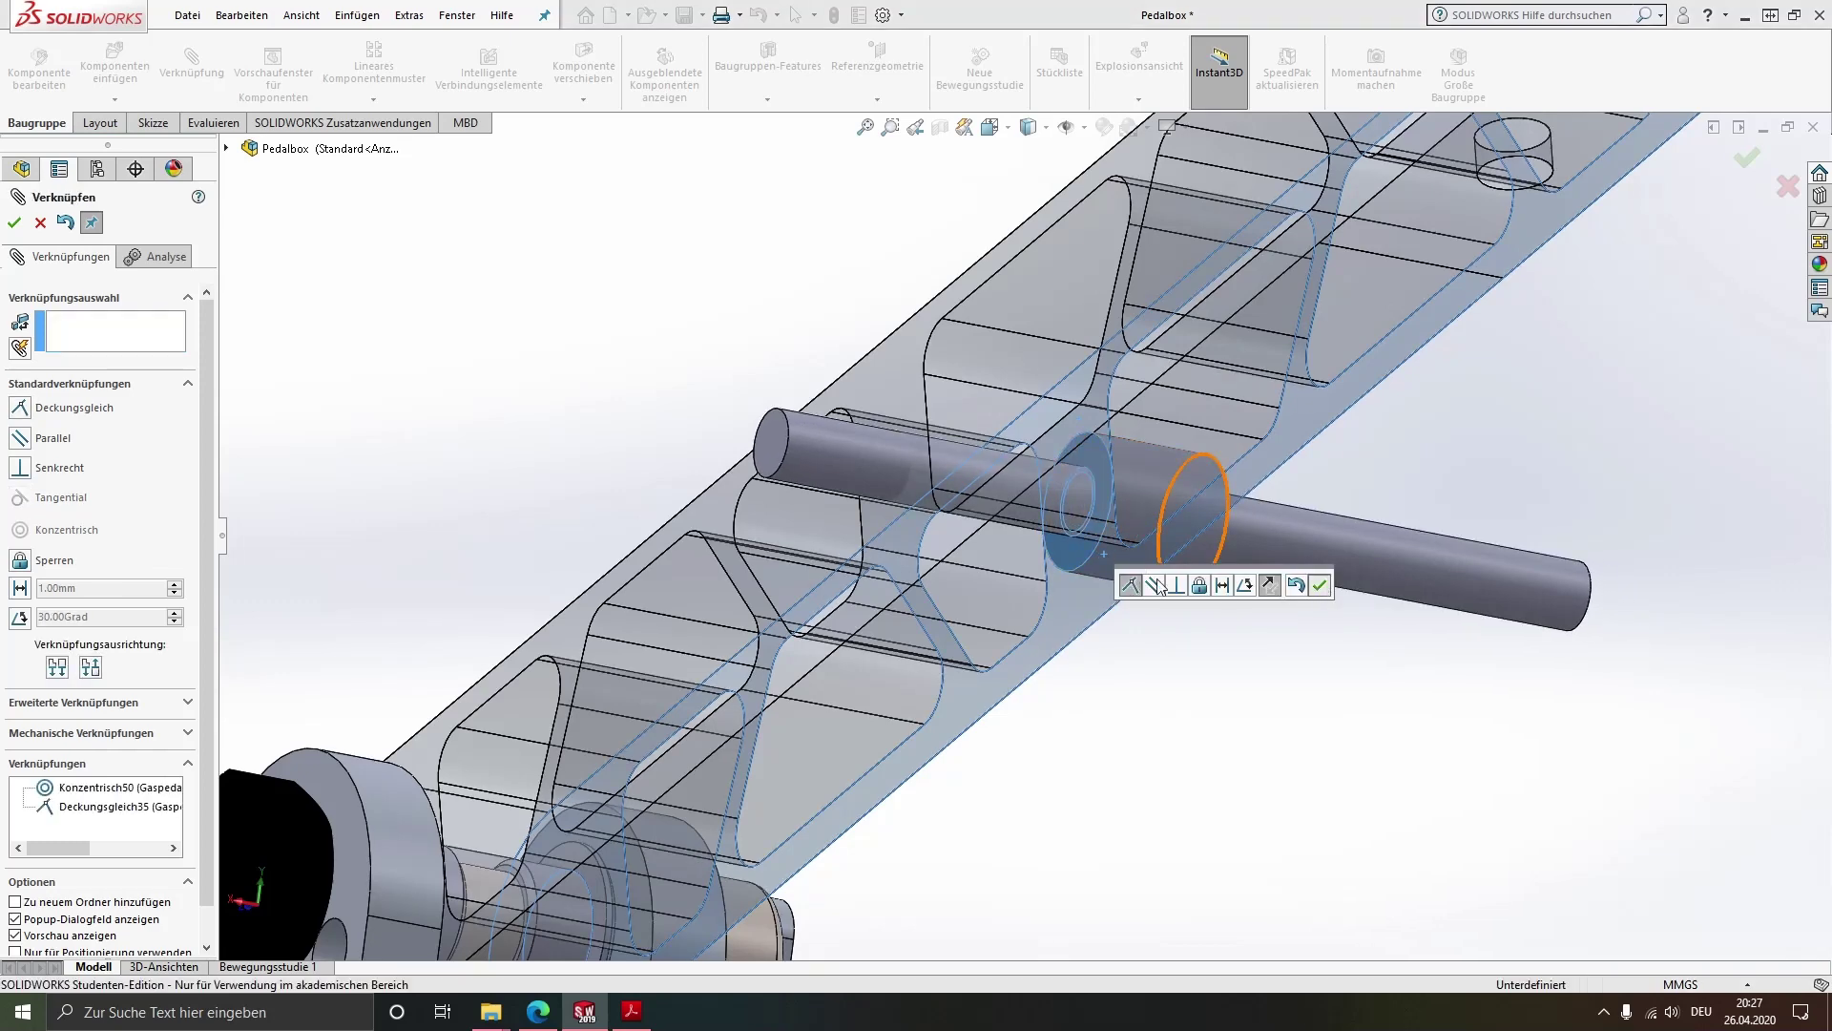
pyautogui.scroll(5, 1056, 553)
pyautogui.press('Escape')
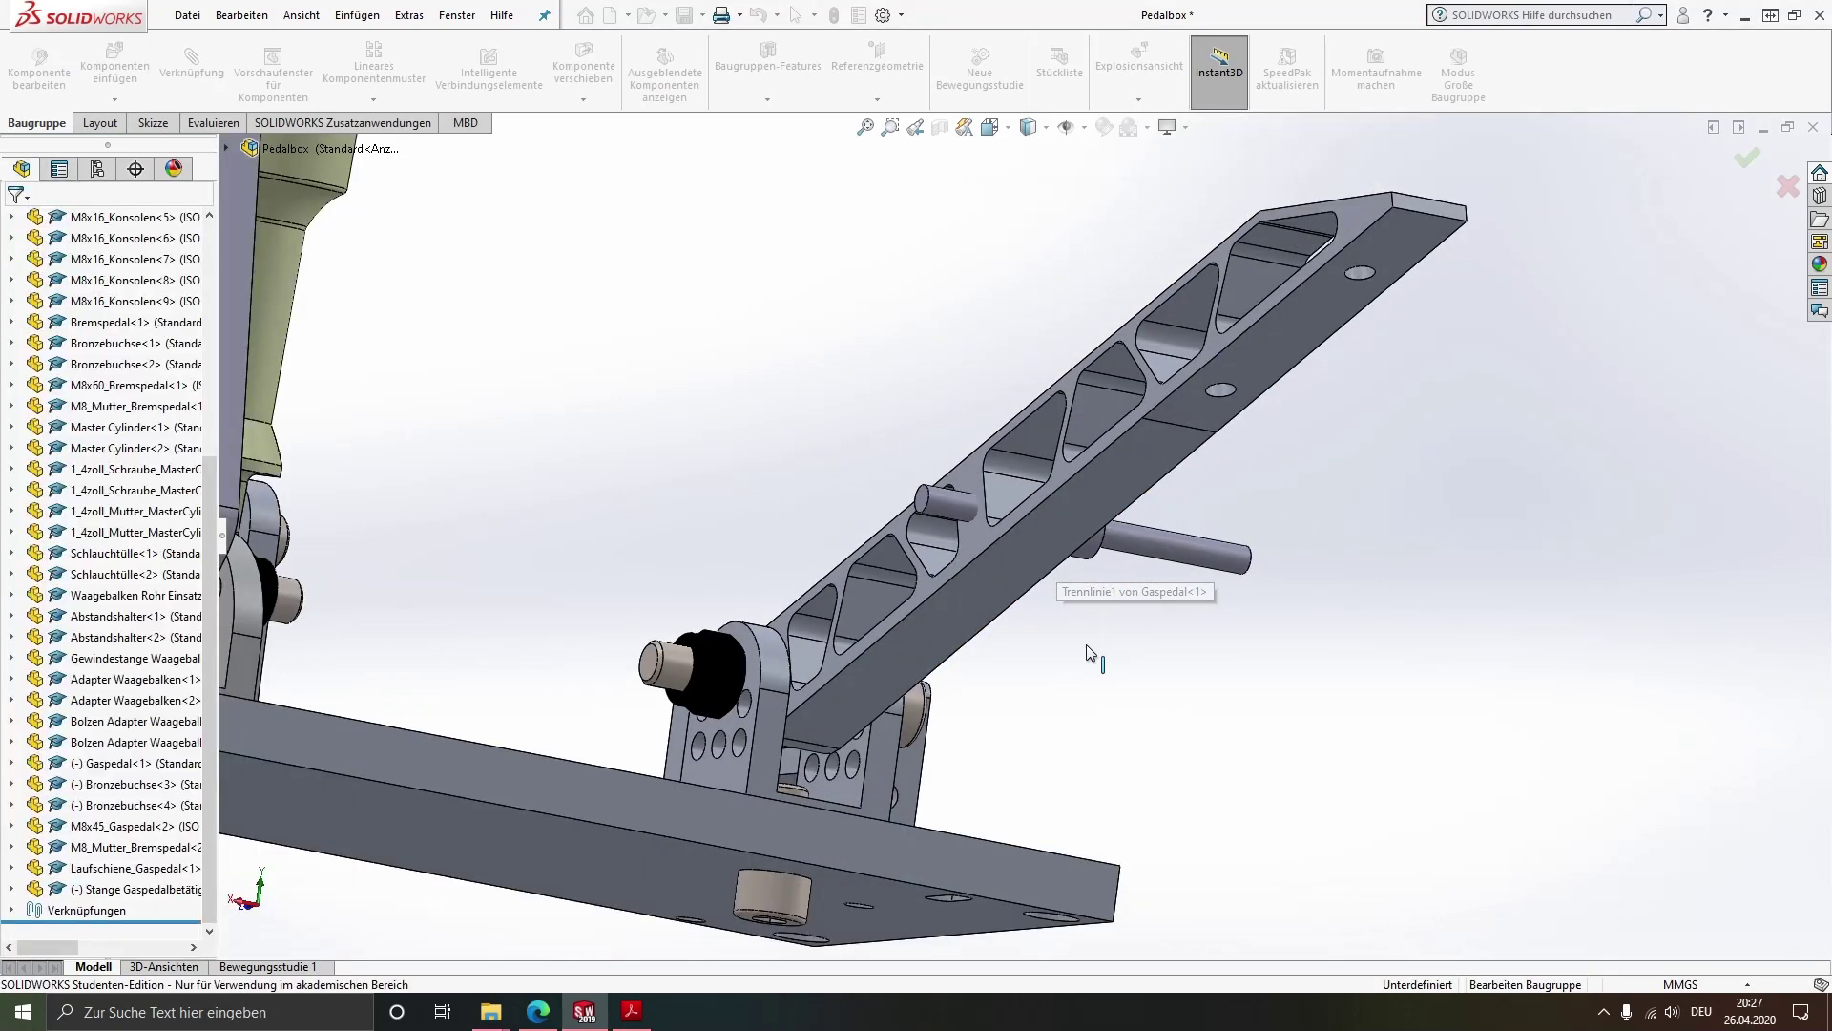
# Insert the M5_Mutter_Gaspedalstange nut from the Normteile folder
pyautogui.click(127, 63)
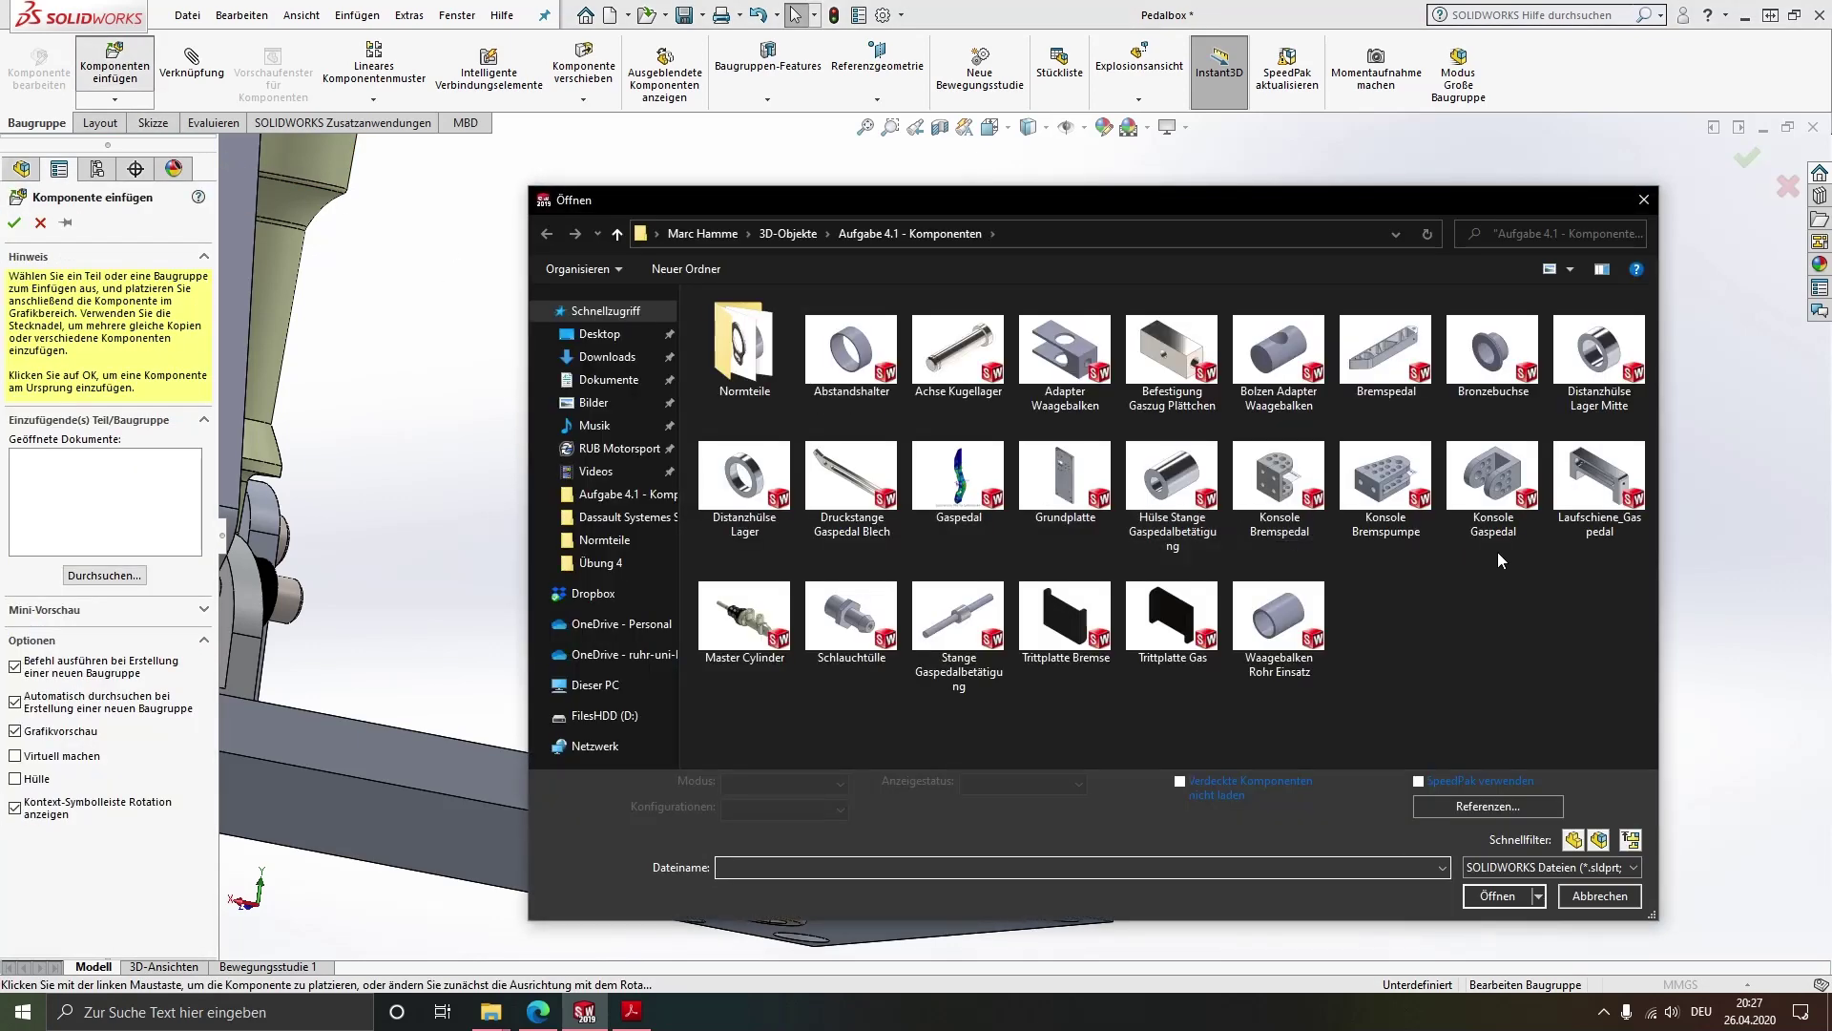
pyautogui.doubleClick(742, 345)
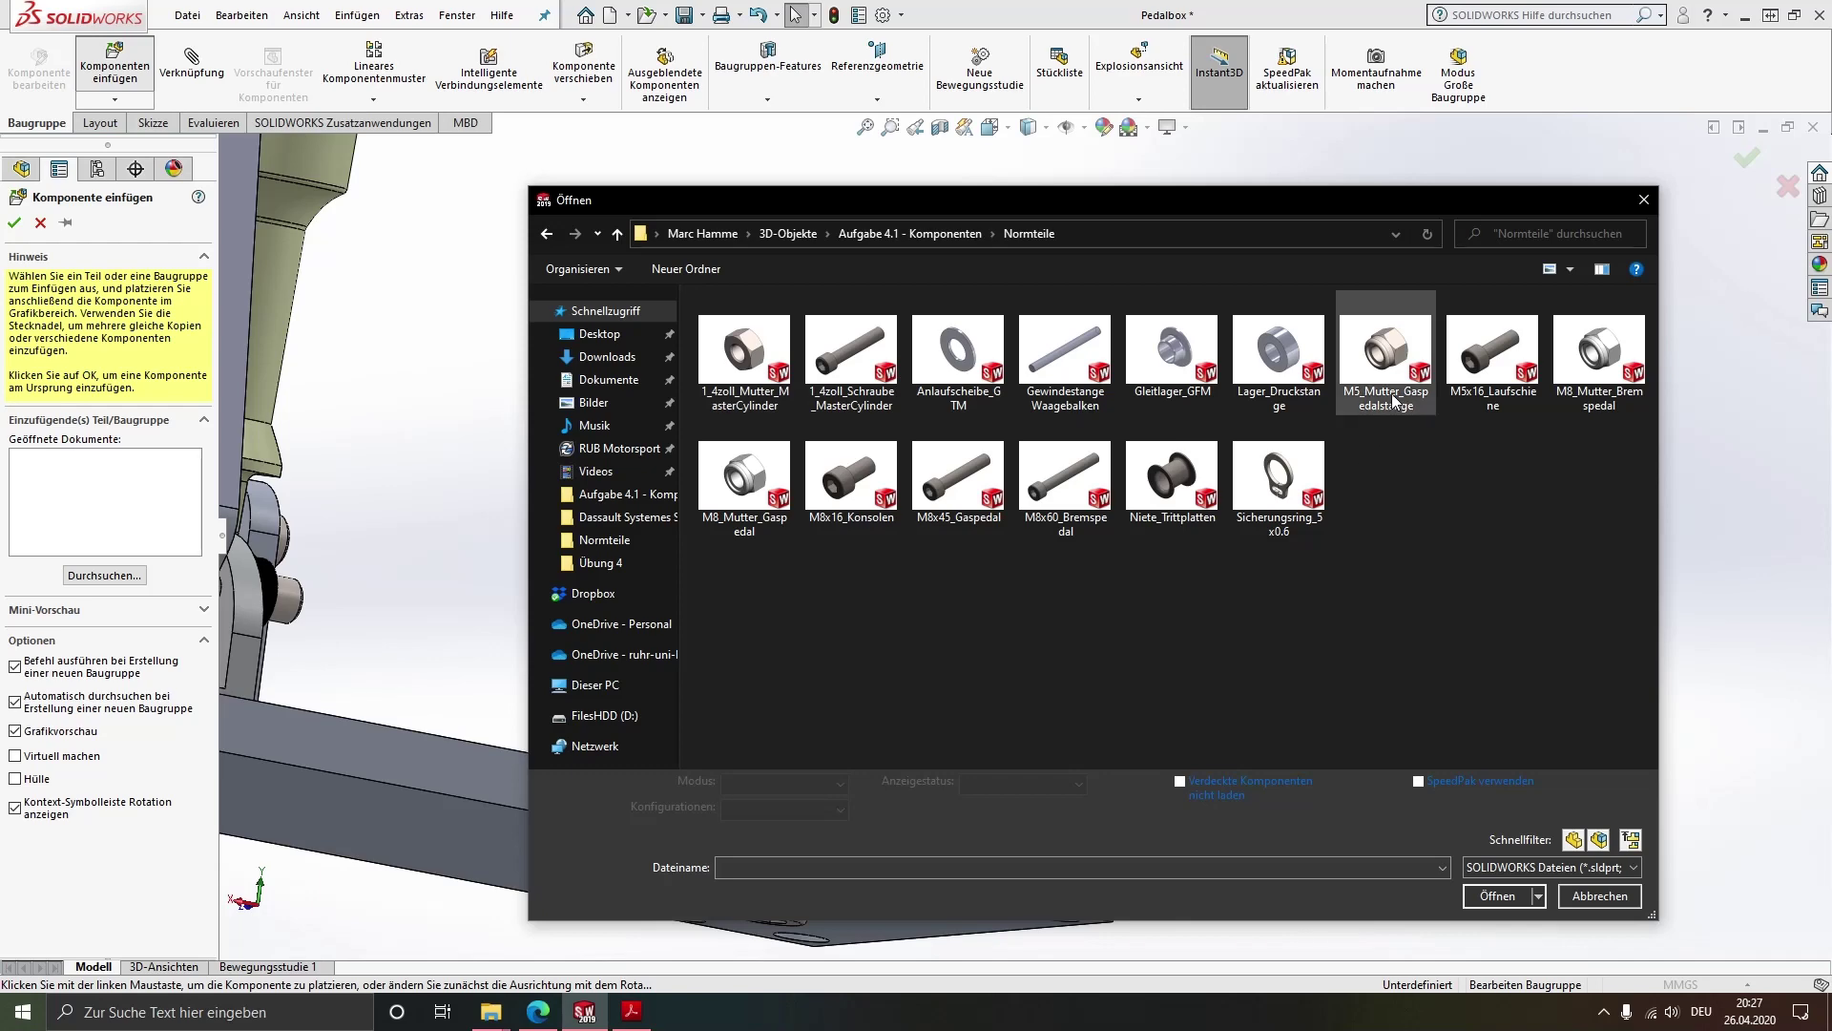
pyautogui.doubleClick(1386, 355)
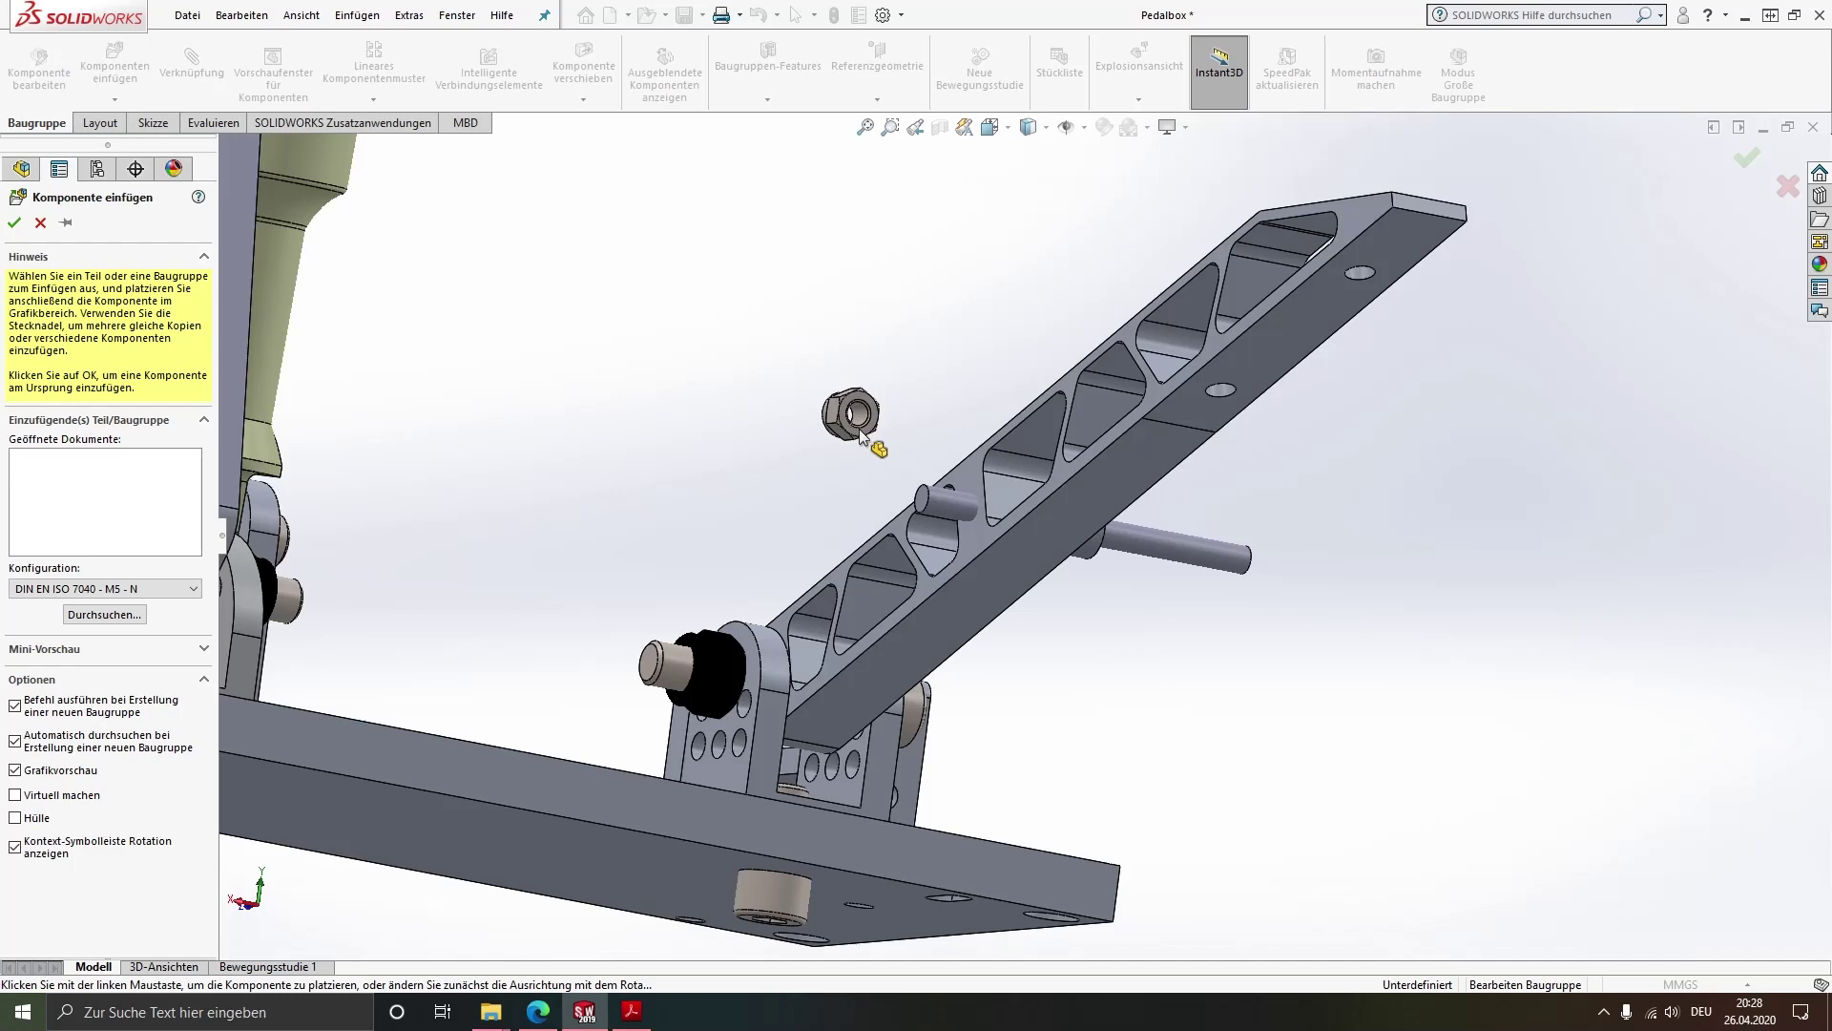
pyautogui.click(861, 435)
# Mate the nut bore concentric with the rod, flipped, with rotation locked
pyautogui.scroll(-3, 911, 430)
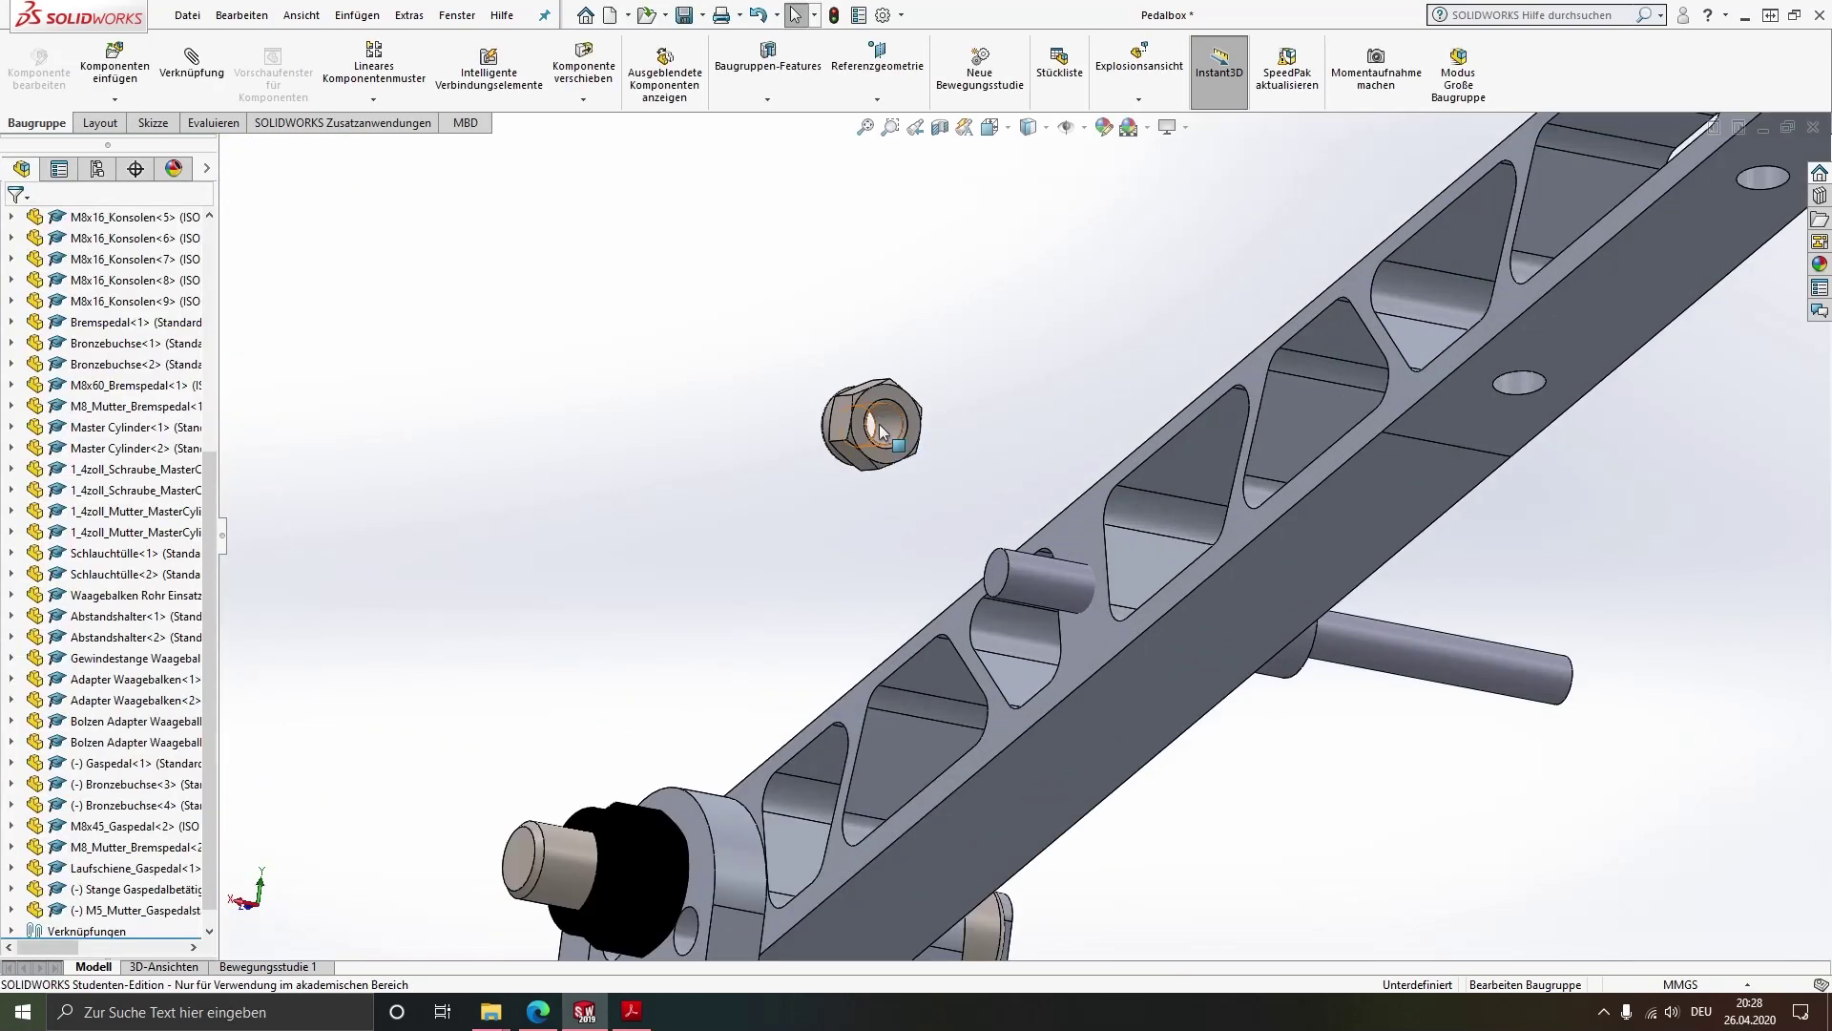
pyautogui.click(880, 430)
pyautogui.keyDown('ctrl'); pyautogui.click(1028, 578); pyautogui.keyUp('ctrl')
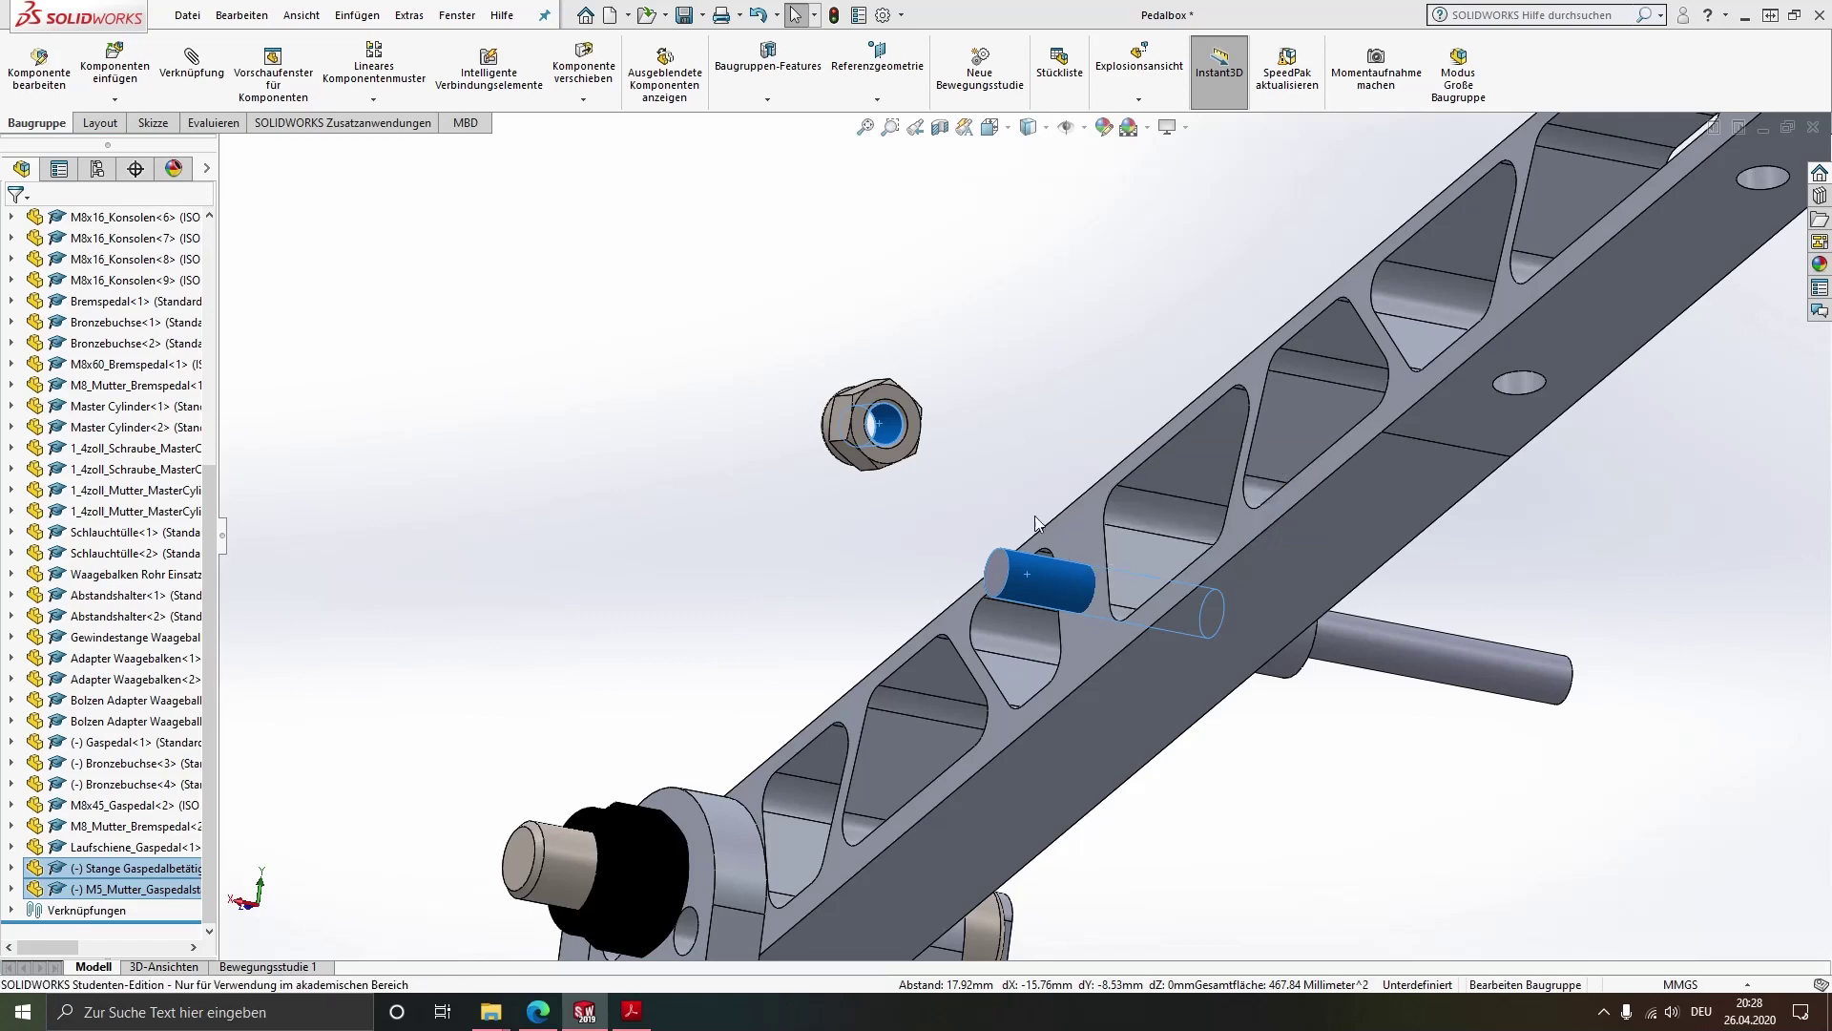
pyautogui.press('m')
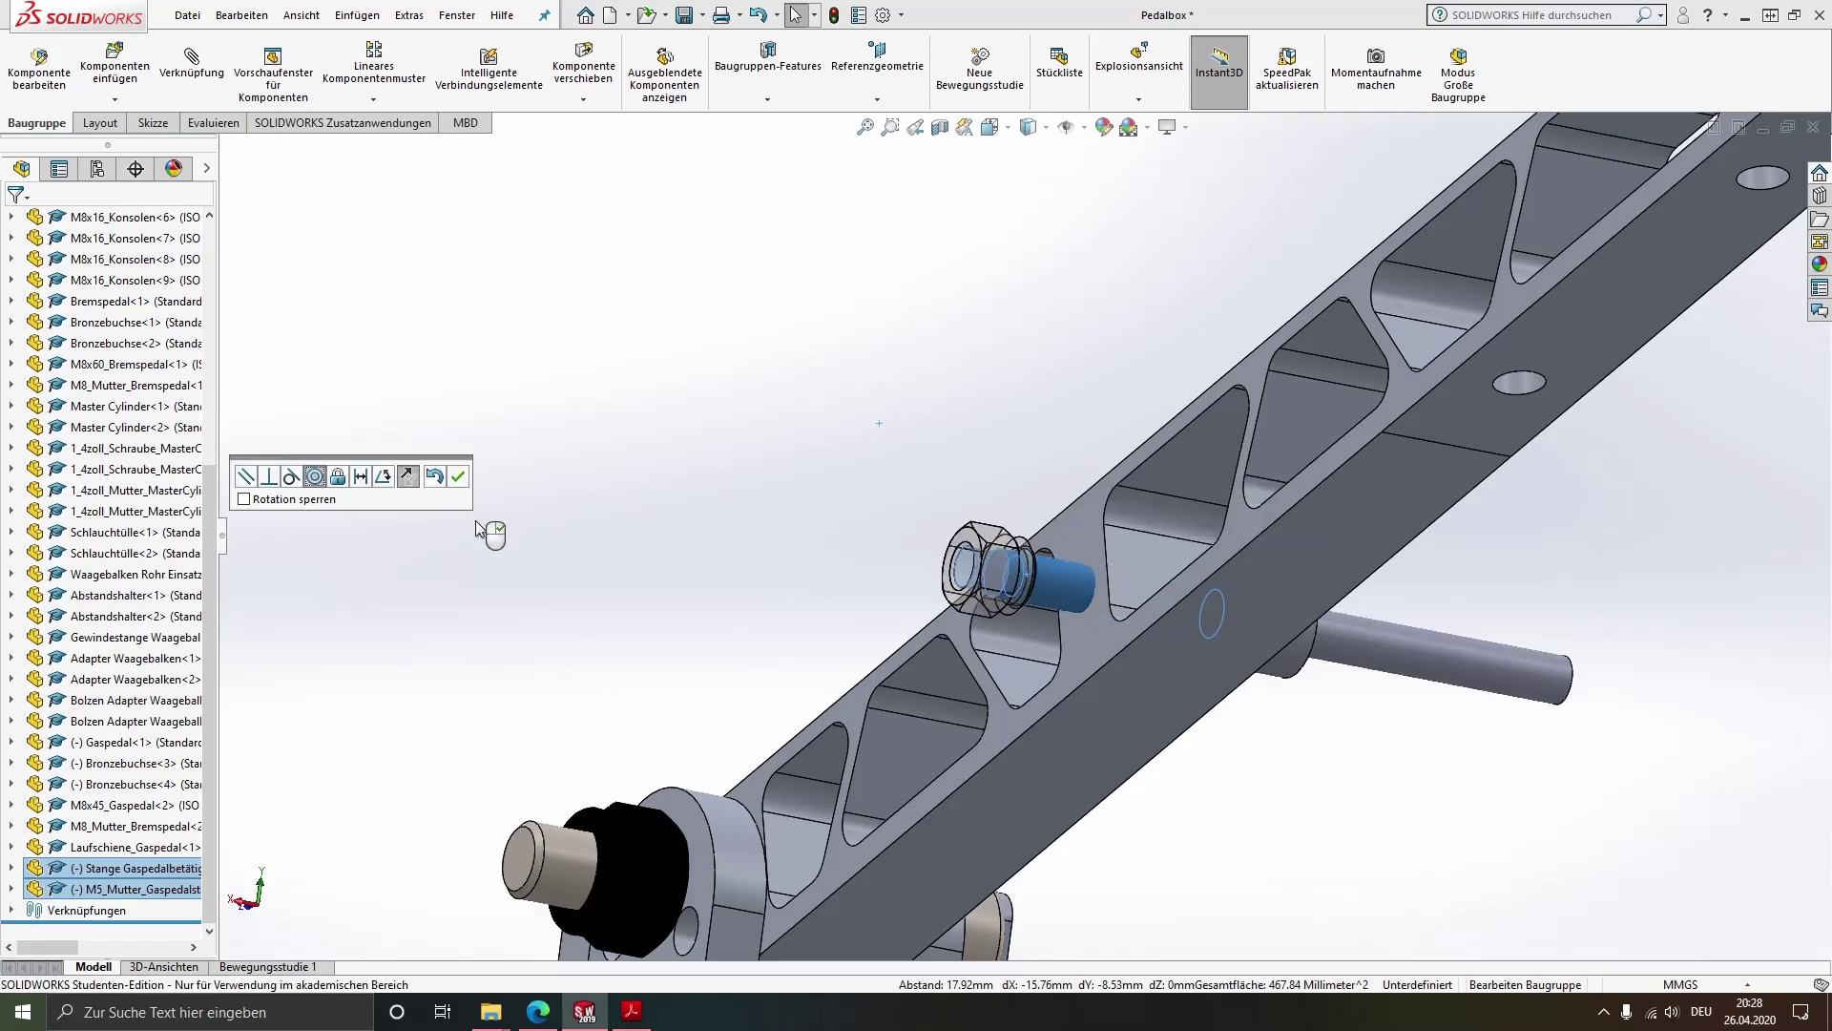
pyautogui.click(57, 691)
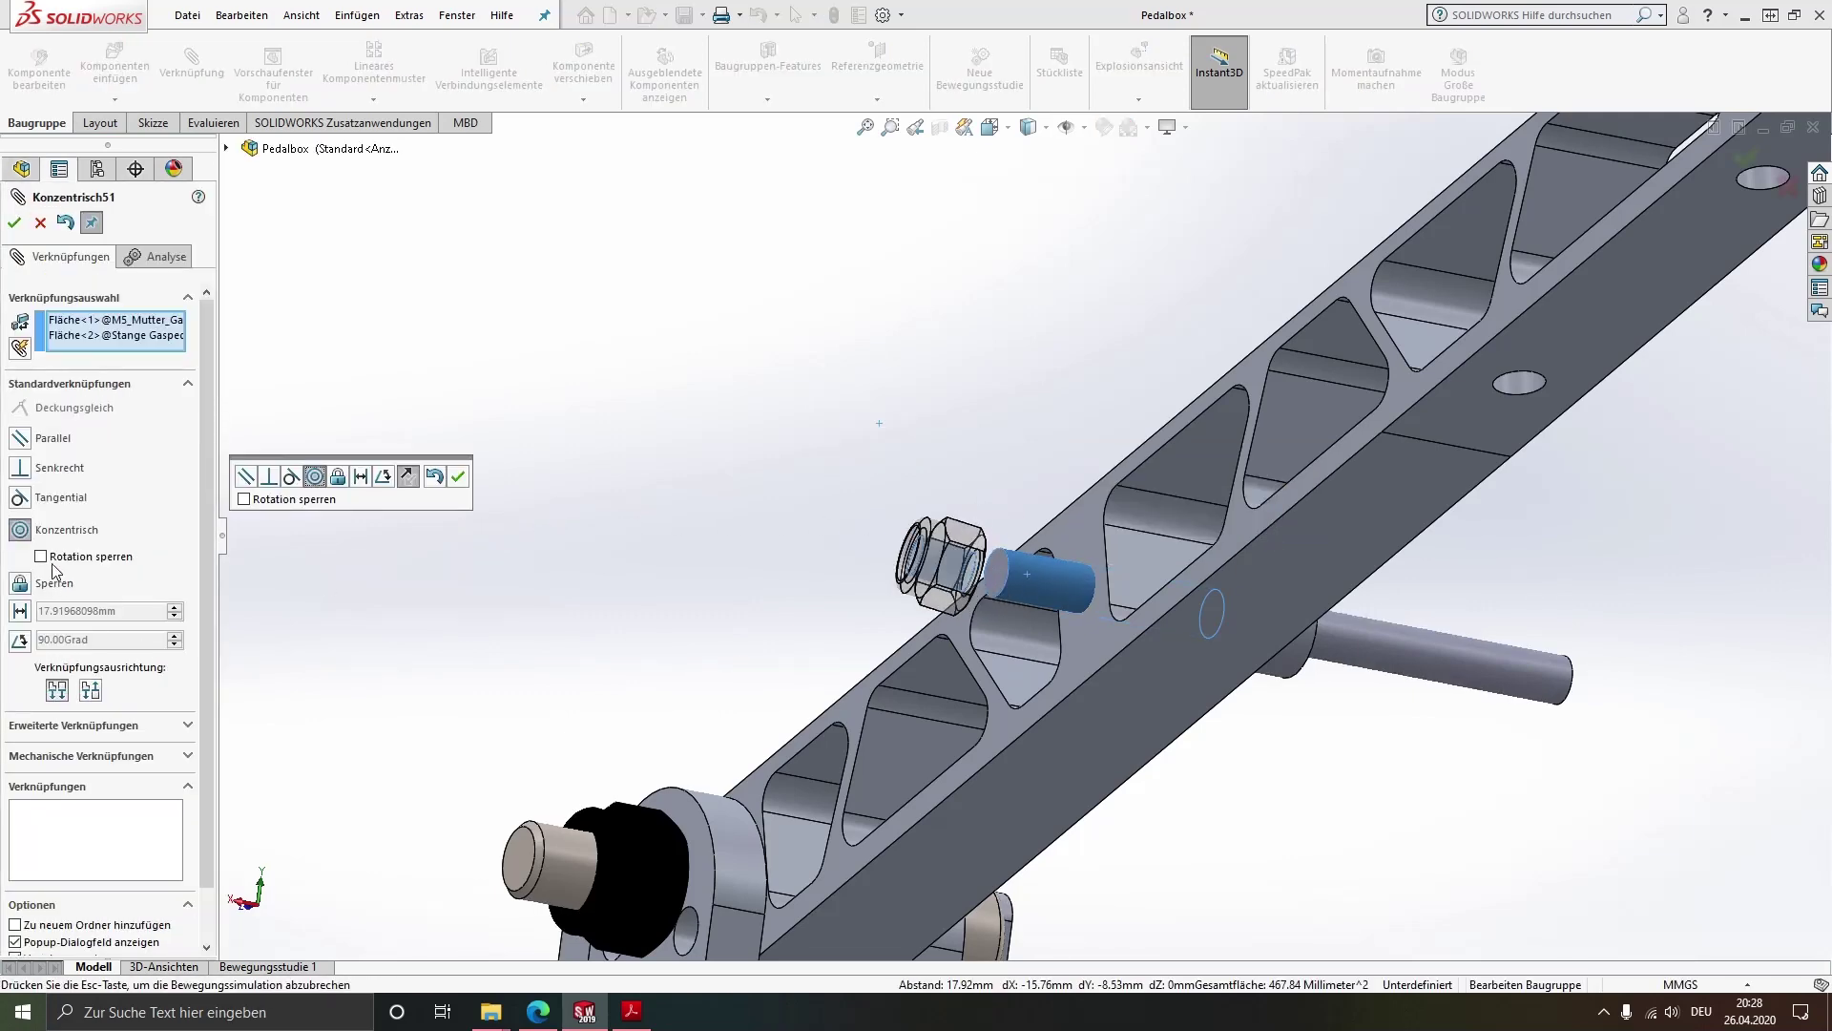
pyautogui.click(52, 557)
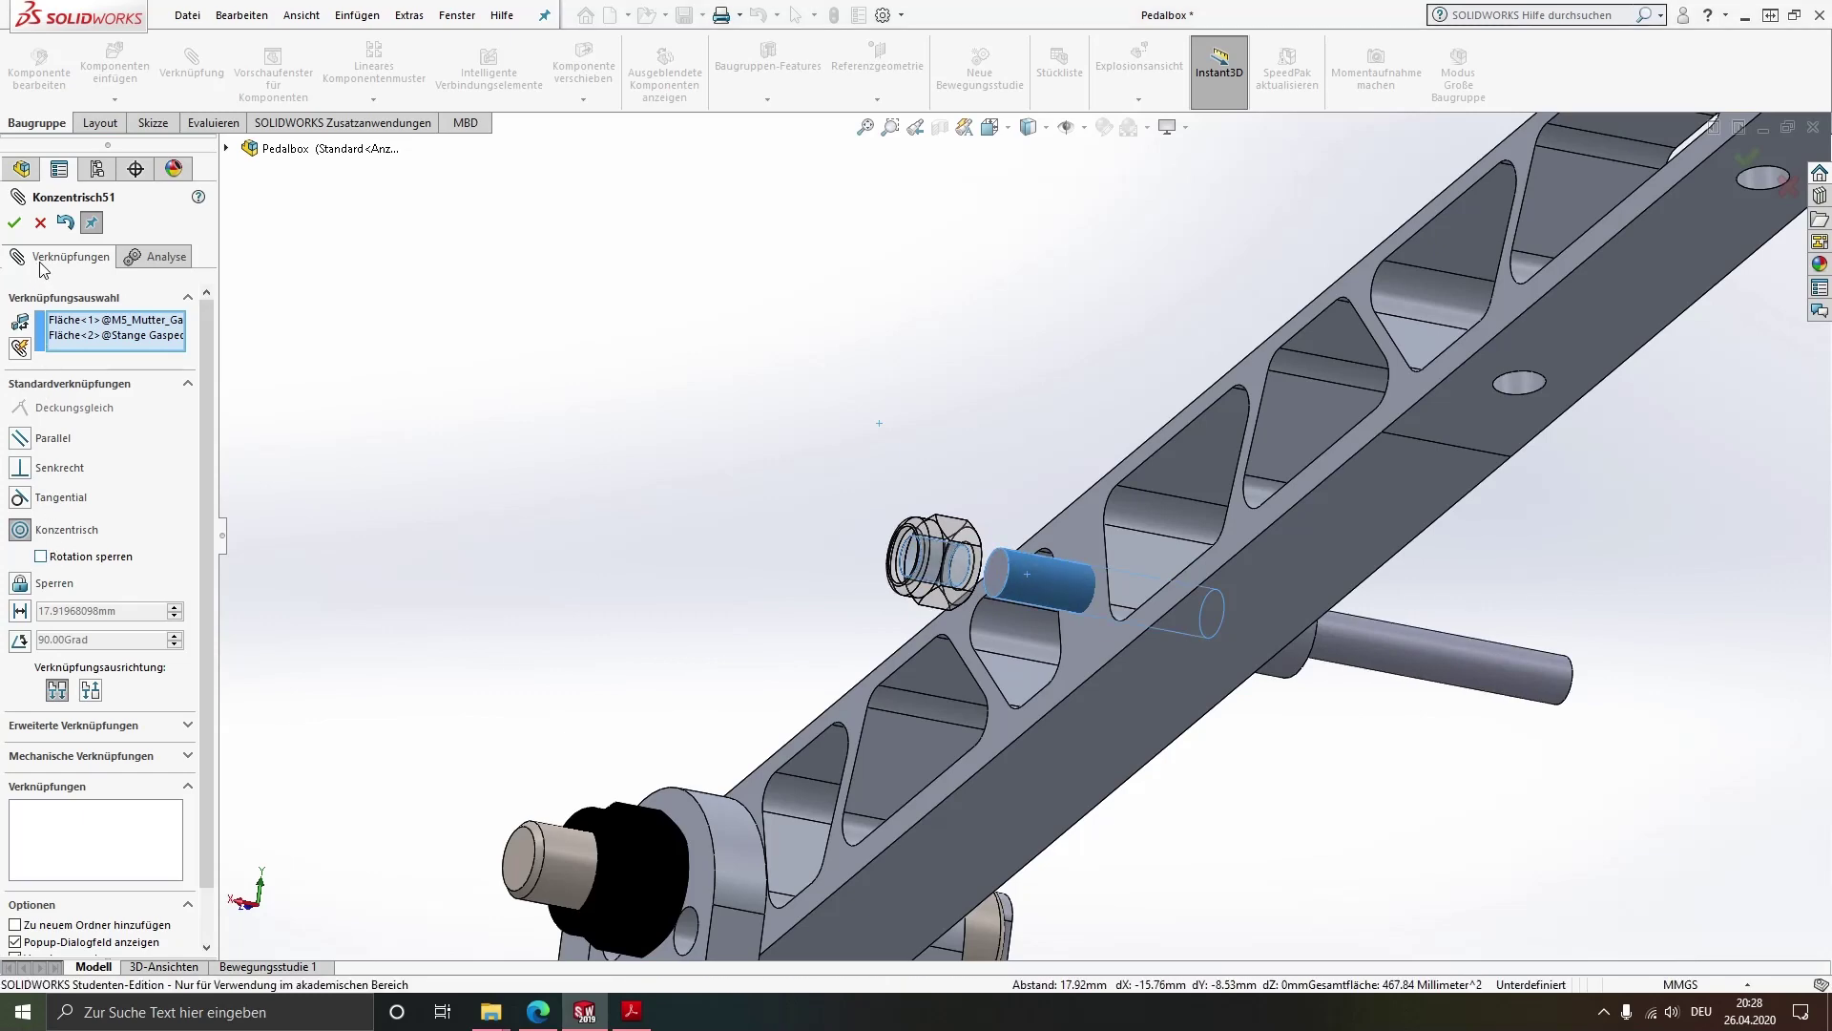
pyautogui.press('Return')
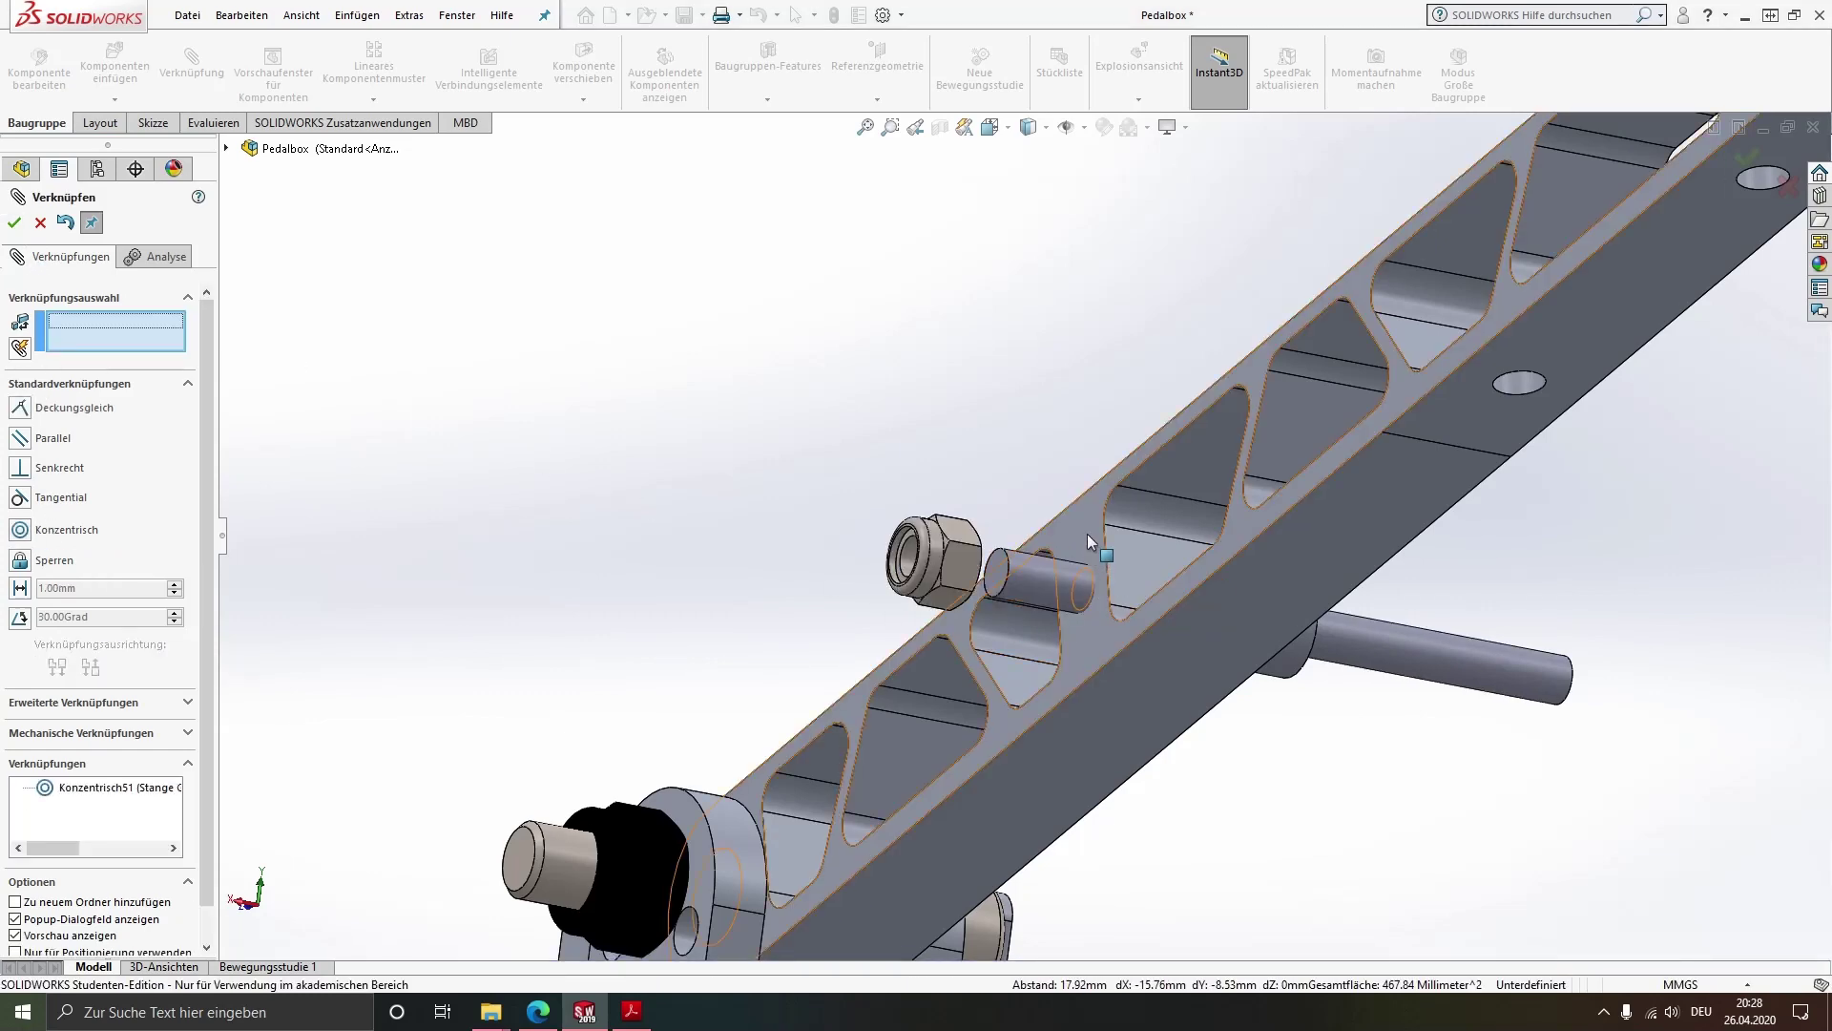
# Make the nut face coincident with the gas pedal face and finish mating
pyautogui.click(1086, 535)
pyautogui.moveTo(954, 552); pyautogui.dragTo(810, 529, button='middle')
pyautogui.scroll(-2, 961, 641)
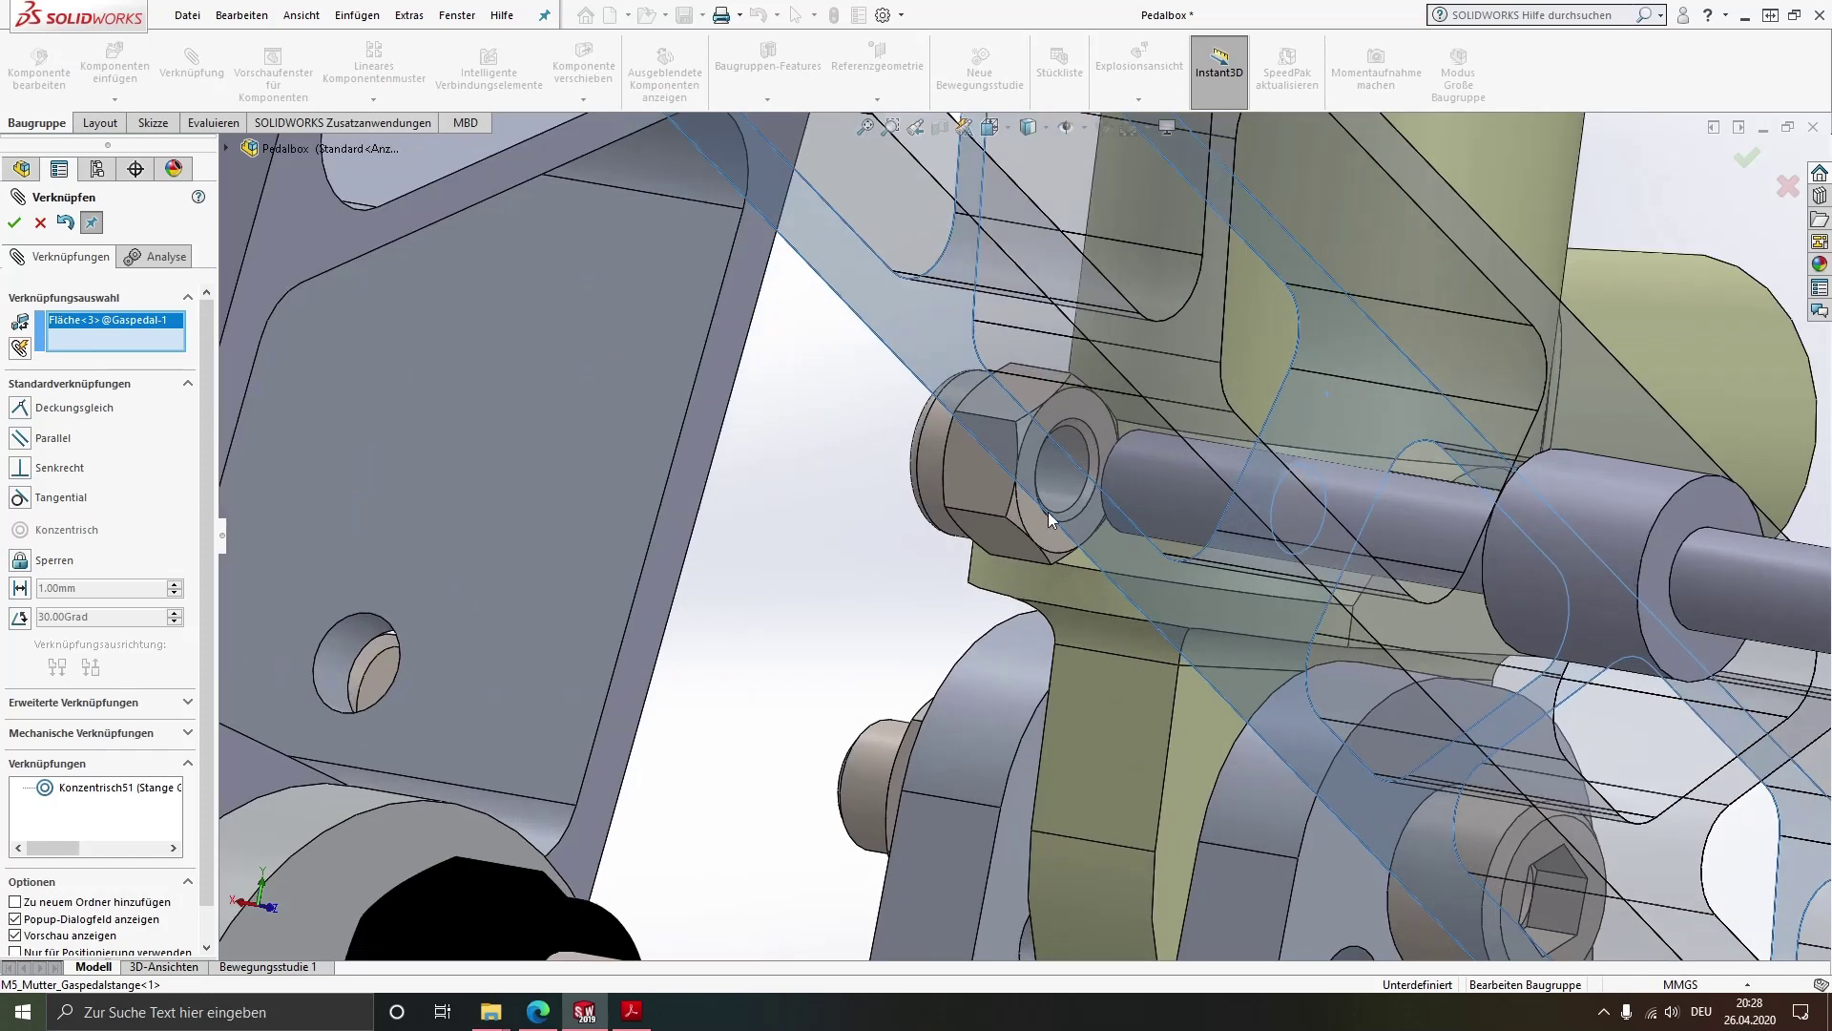
pyautogui.click(1033, 529)
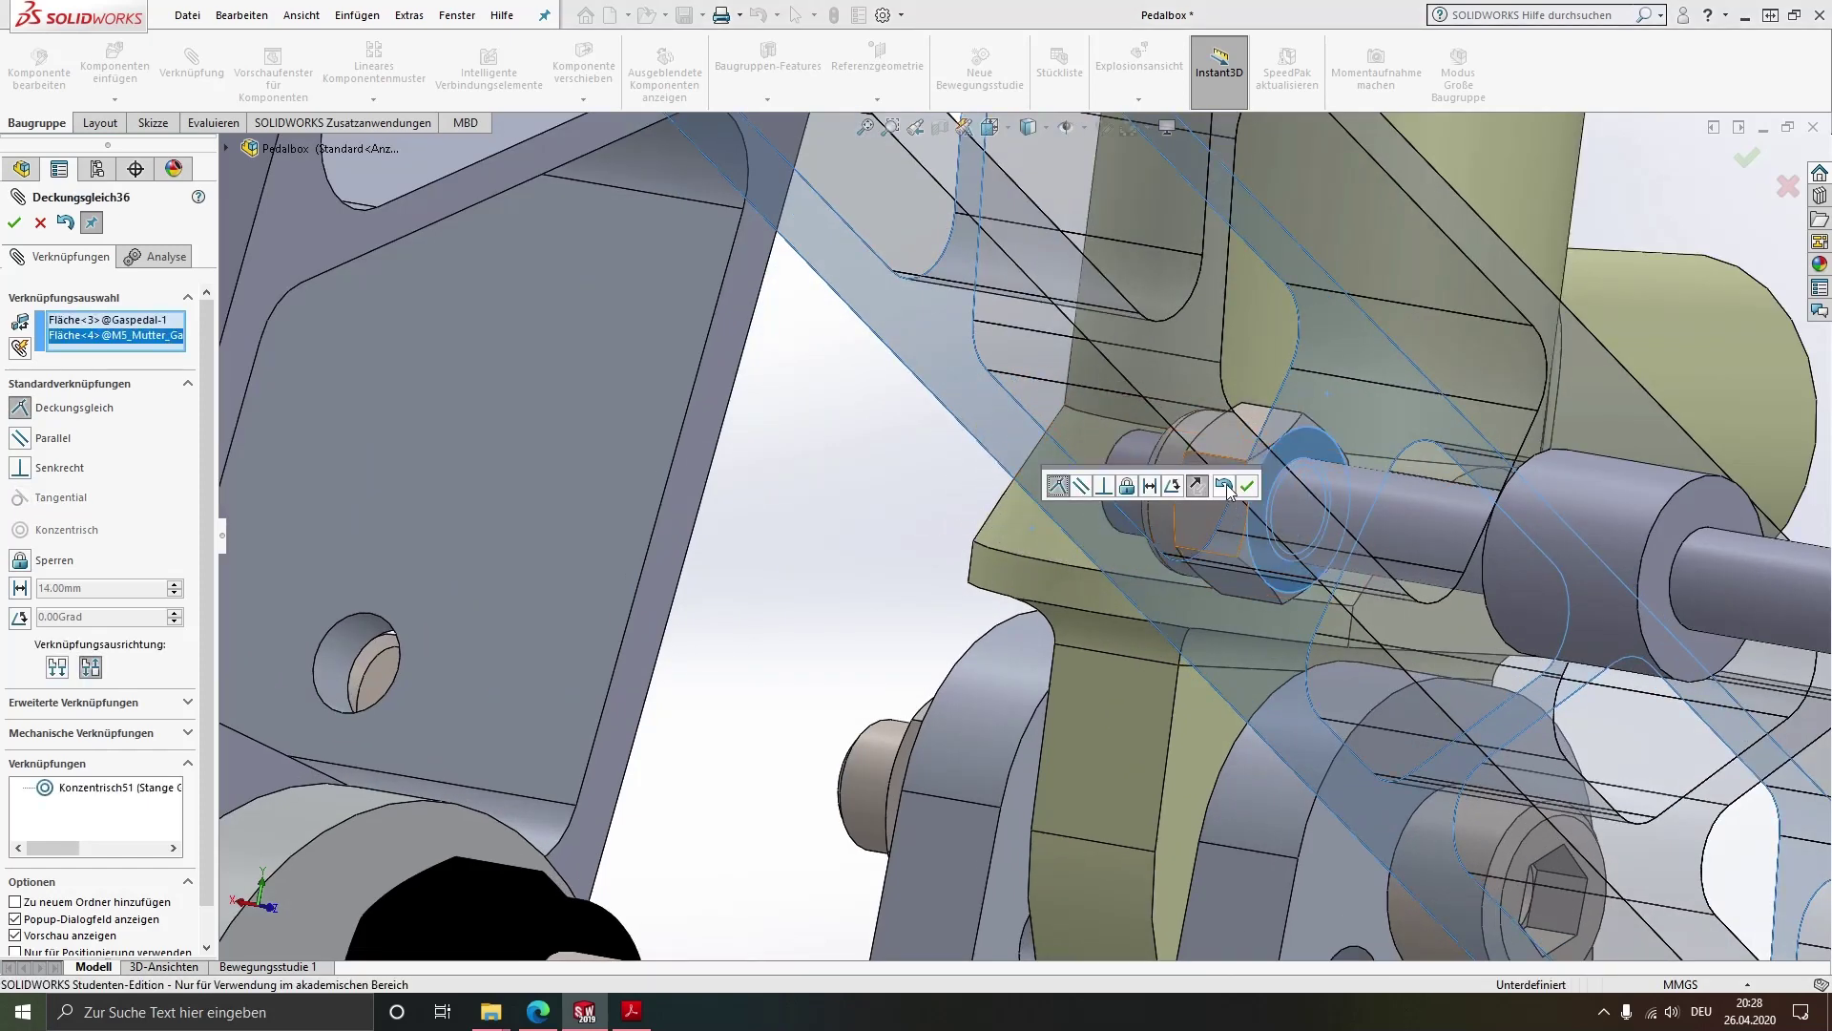
pyautogui.click(1247, 486)
pyautogui.scroll(3, 1295, 593)
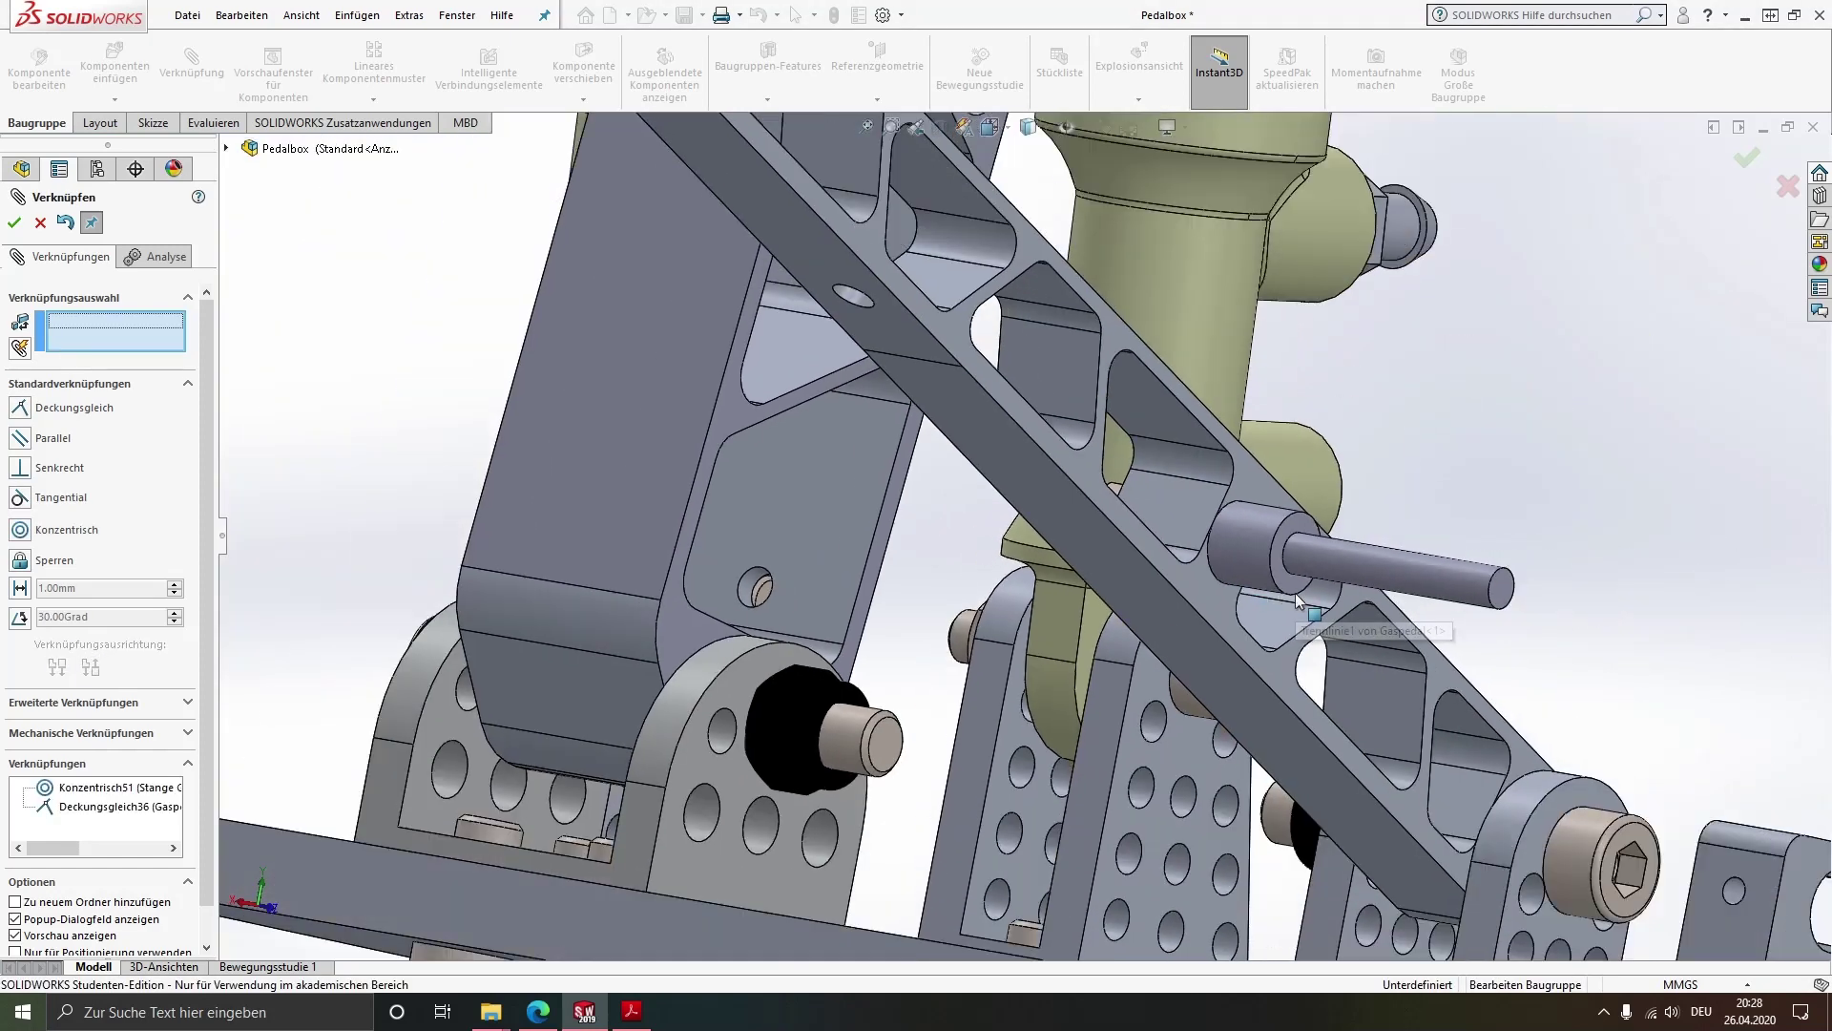
pyautogui.scroll(-1, 1296, 593)
pyautogui.scroll(-4, 1336, 596)
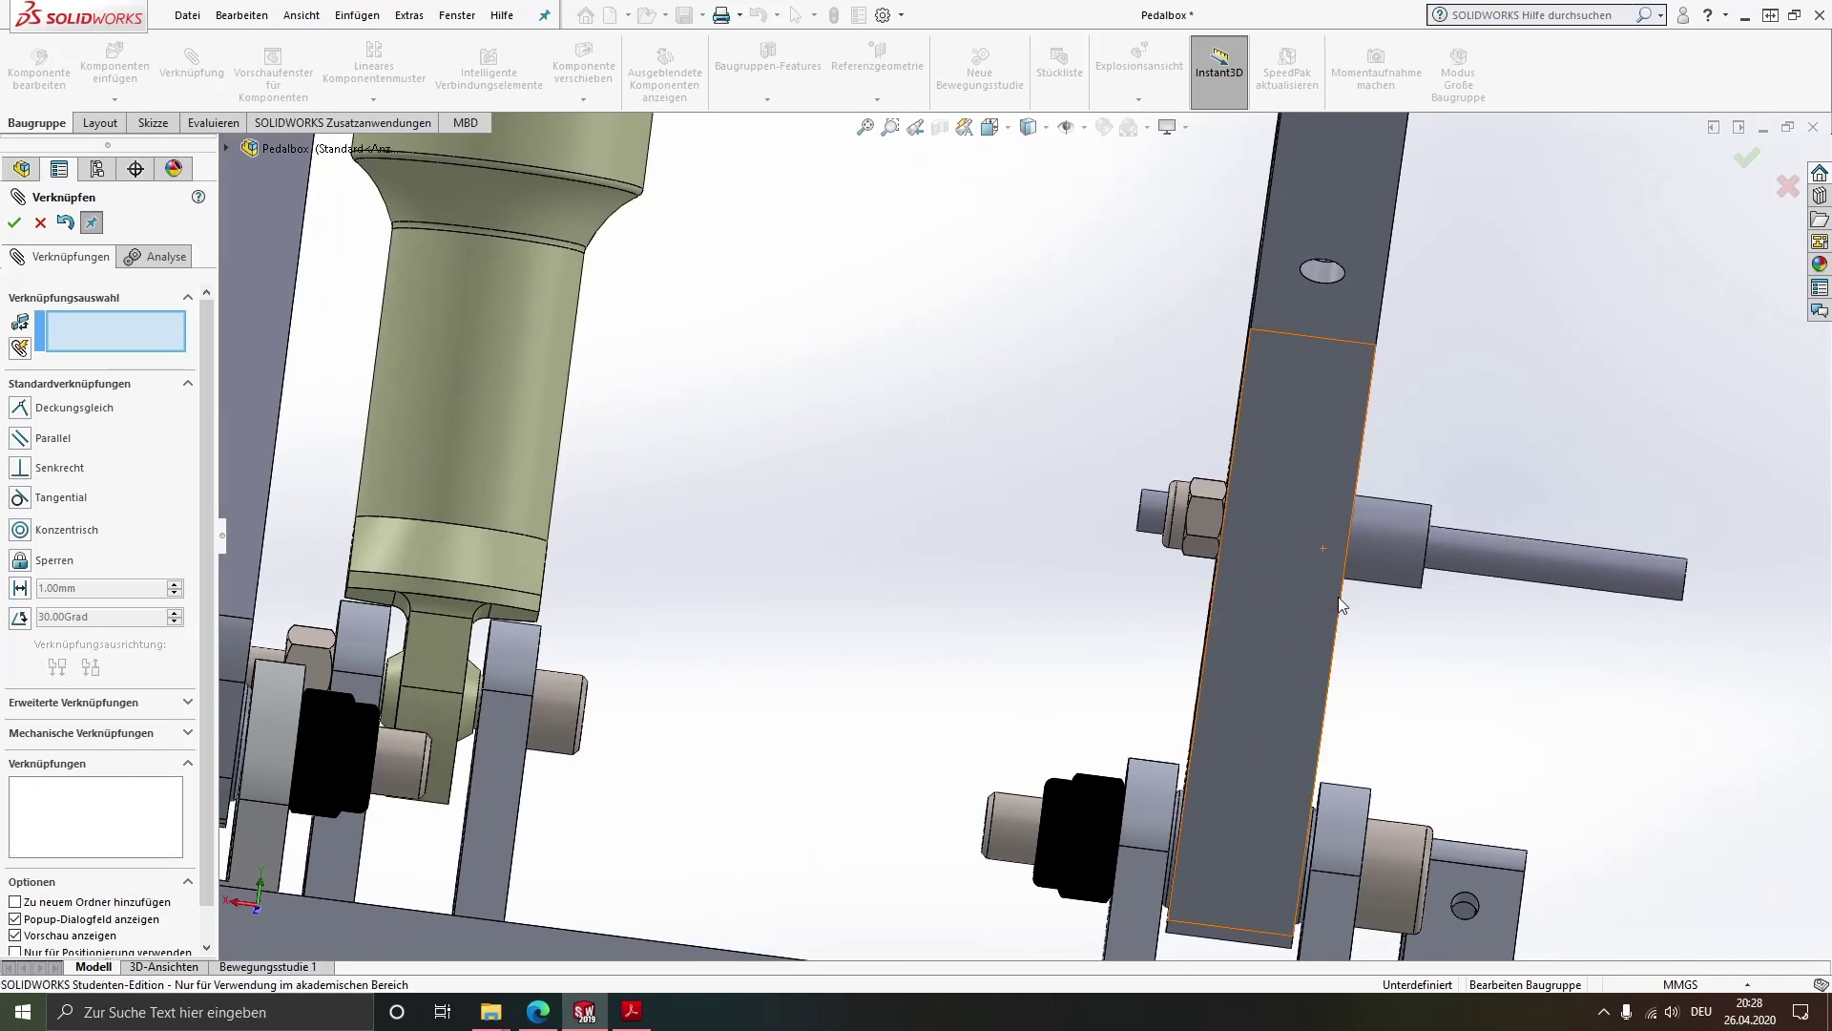
pyautogui.press('Escape')
pyautogui.scroll(-1, 1372, 584)
pyautogui.scroll(-1, 1372, 584)
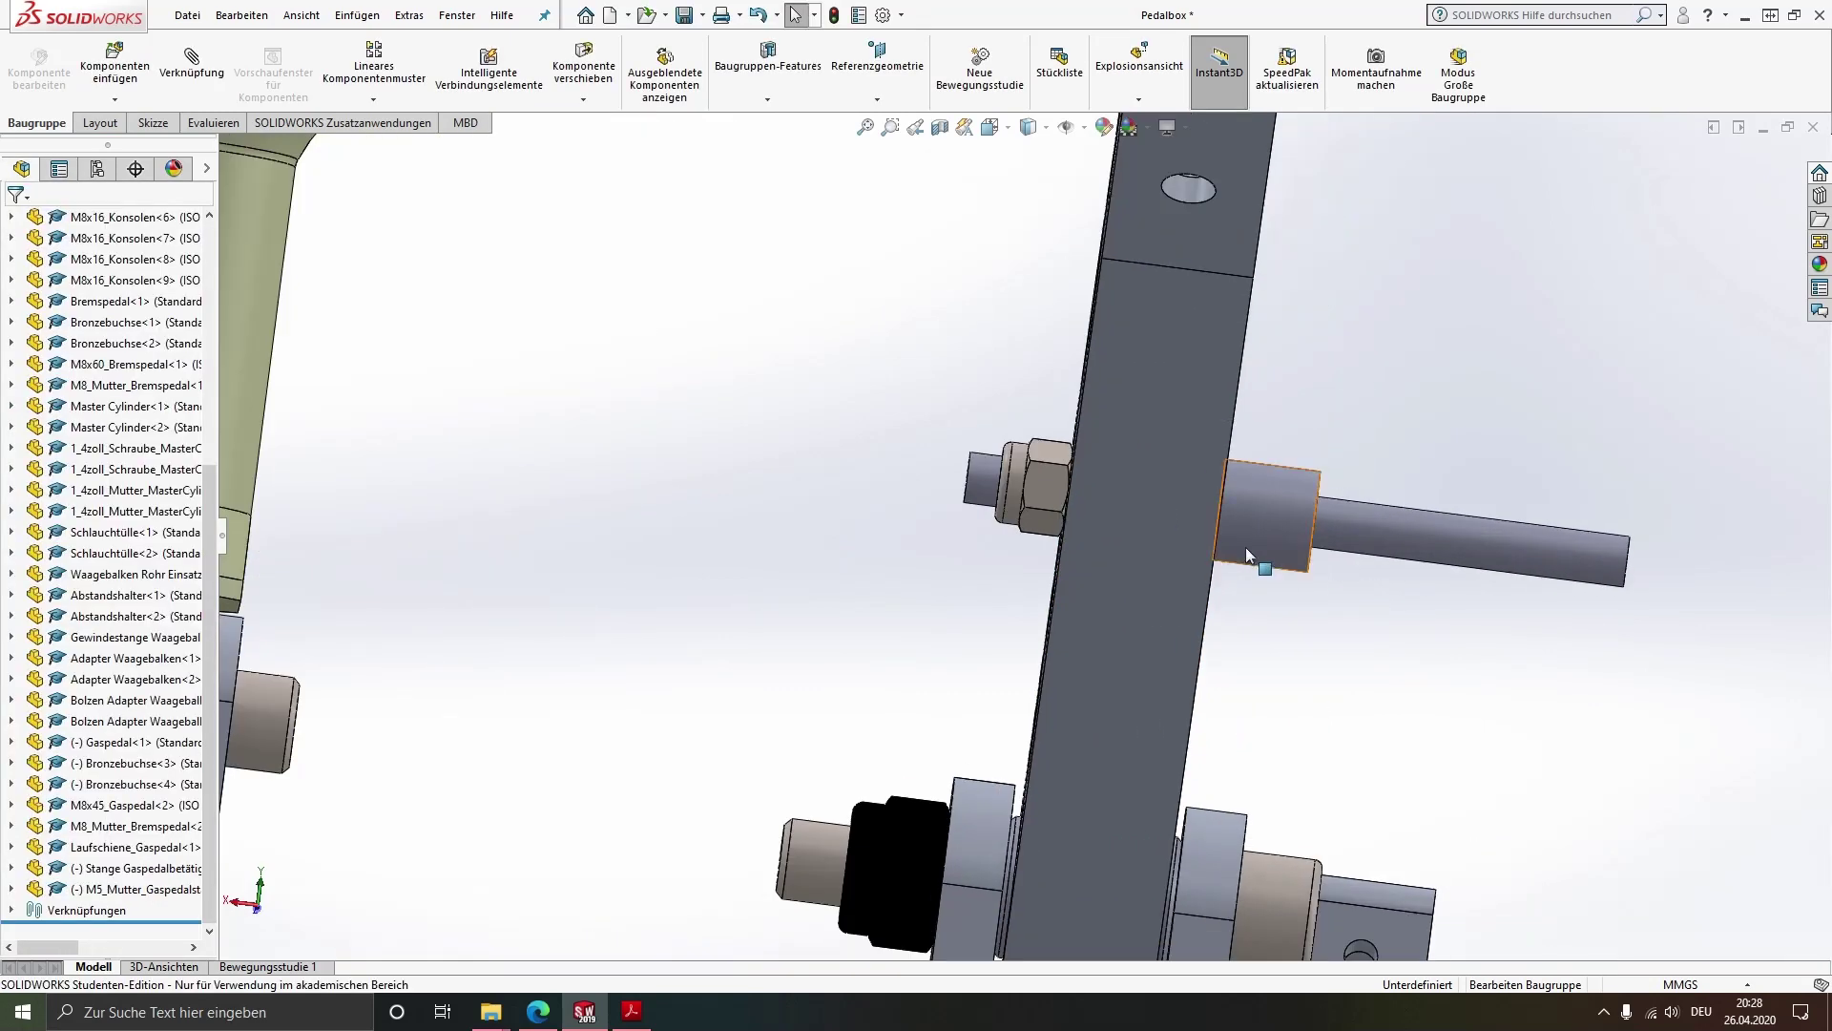
pyautogui.scroll(1, 1245, 547)
pyautogui.scroll(2, 1242, 523)
pyautogui.scroll(-2, 1191, 525)
pyautogui.scroll(-2, 1191, 525)
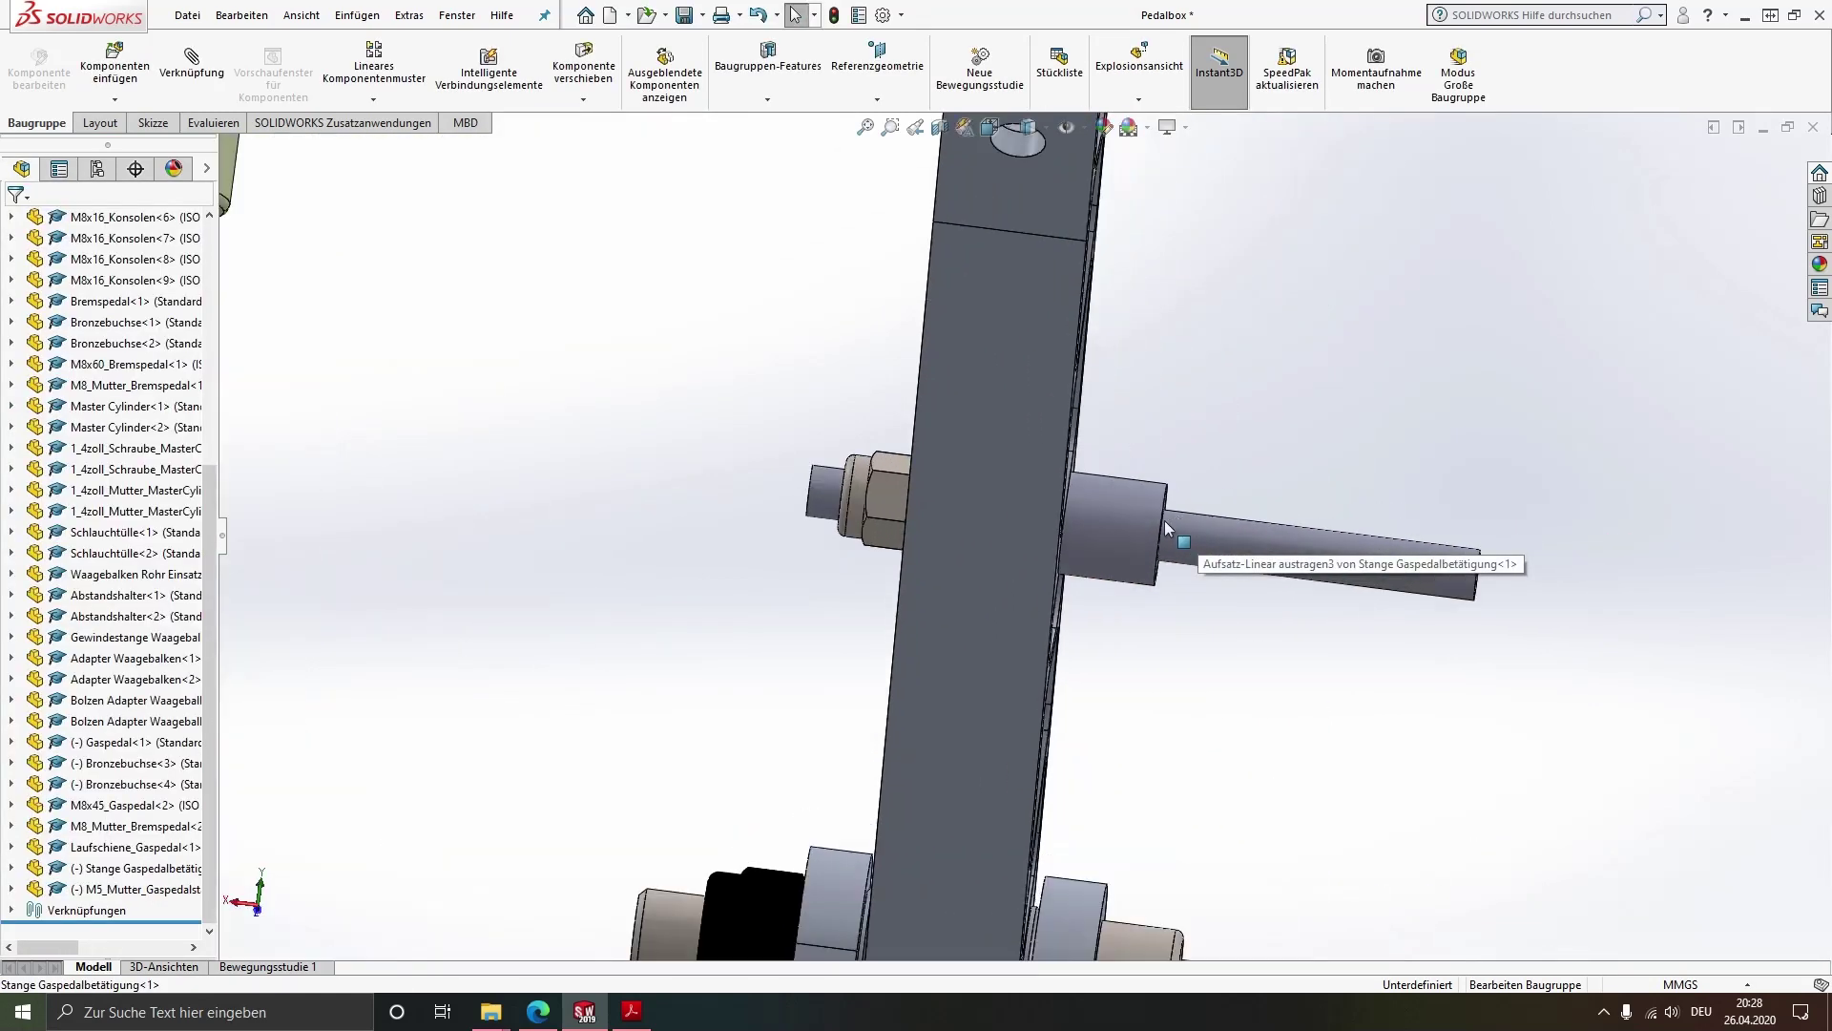
pyautogui.scroll(-1, 1164, 519)
# Insert the Anlaufscheibe_GTM washer into the assembly
pyautogui.click(129, 81)
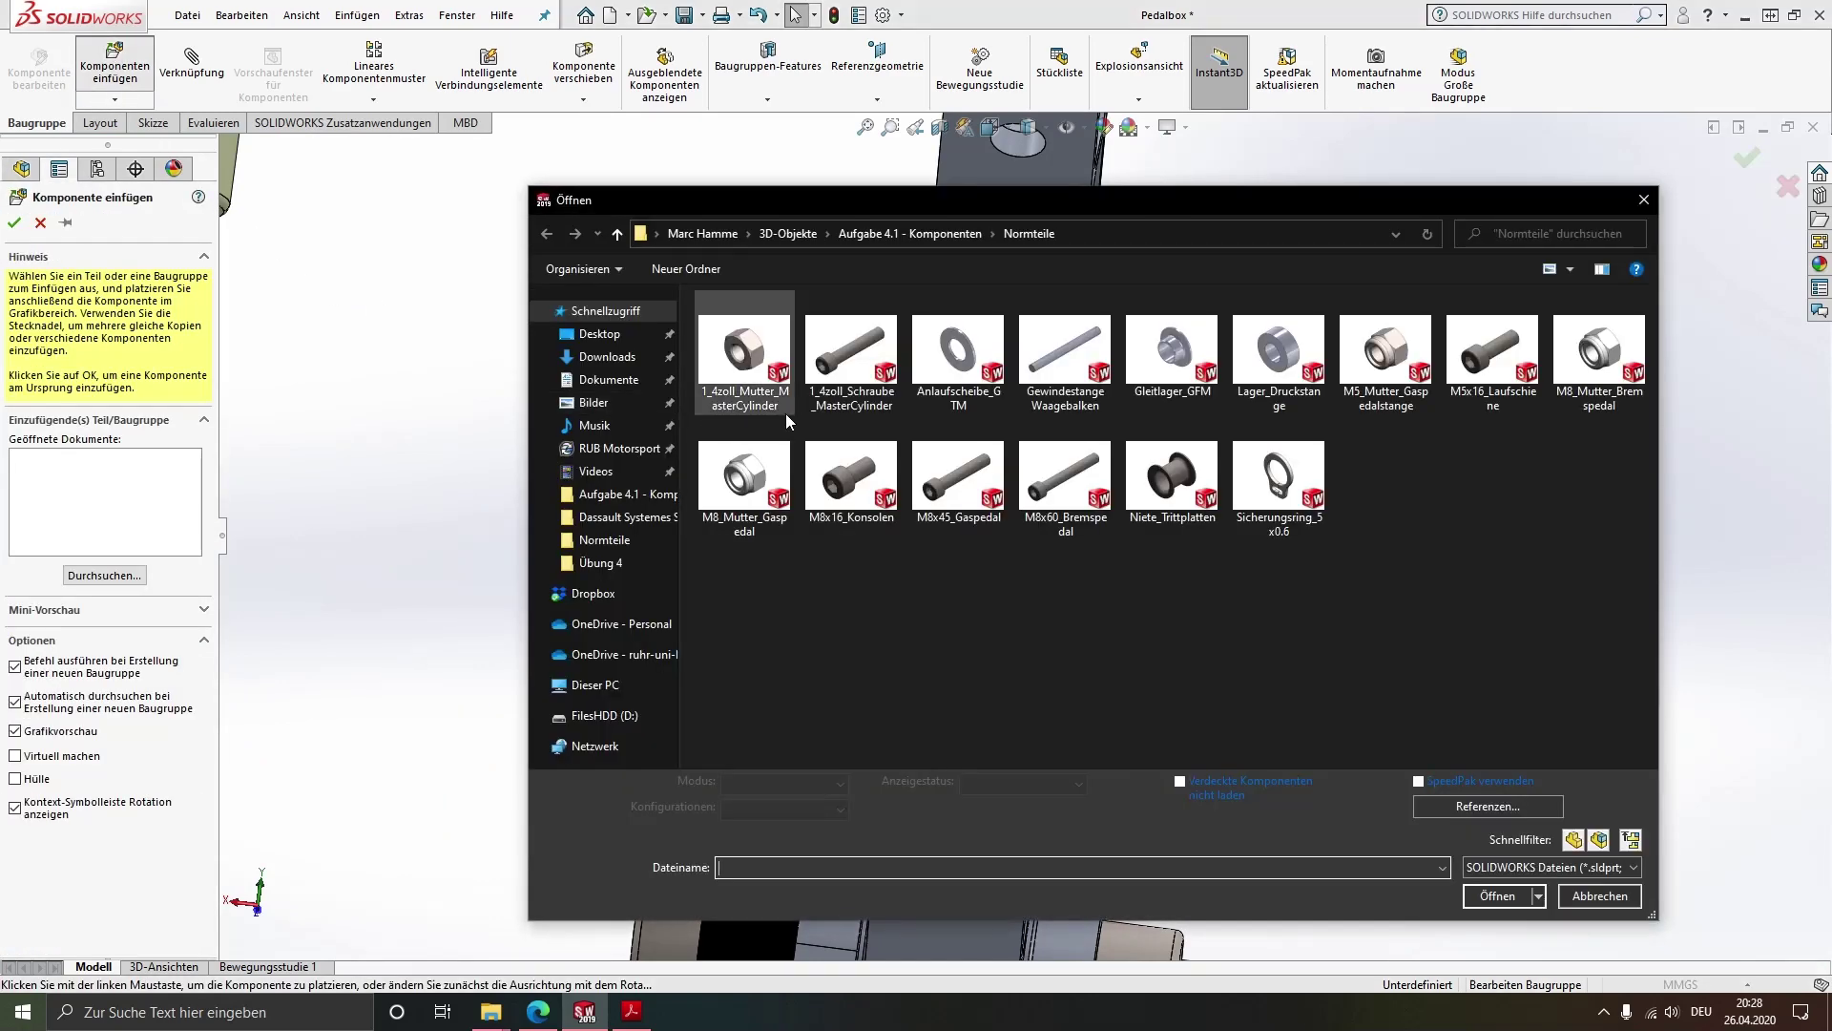
pyautogui.doubleClick(958, 358)
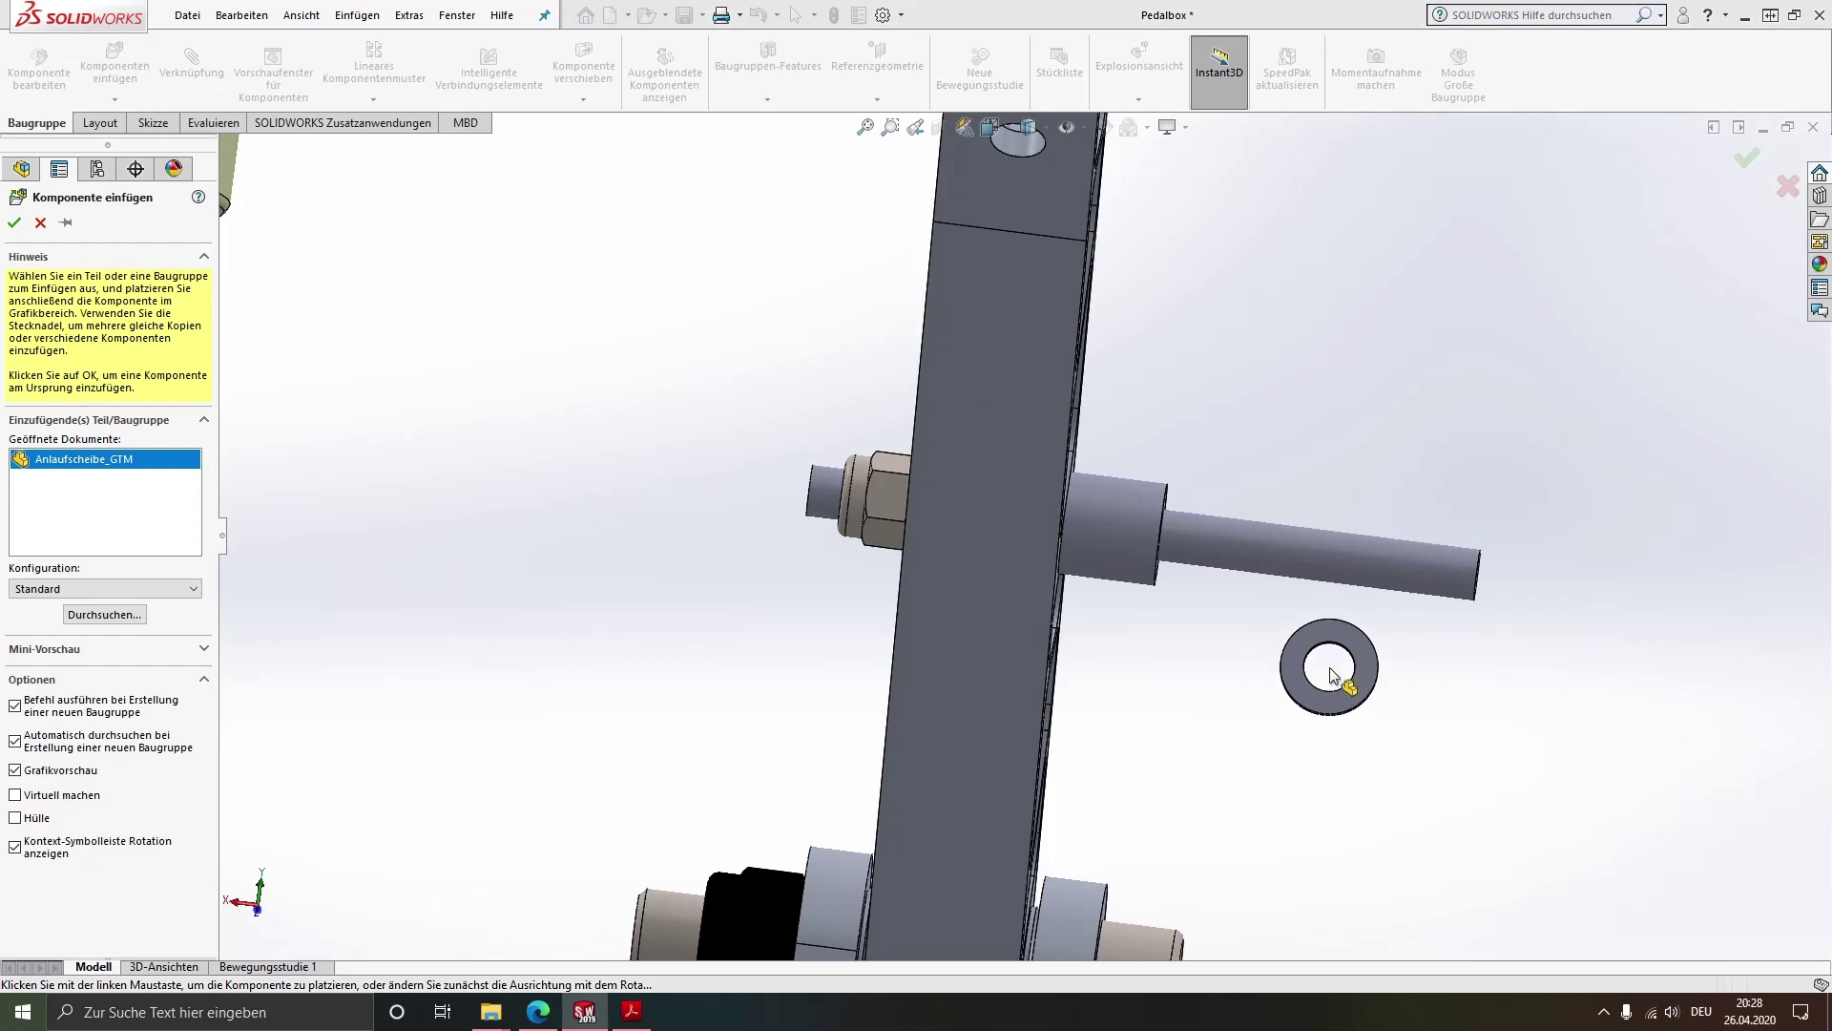
pyautogui.click(1370, 690)
pyautogui.scroll(-3, 1298, 646)
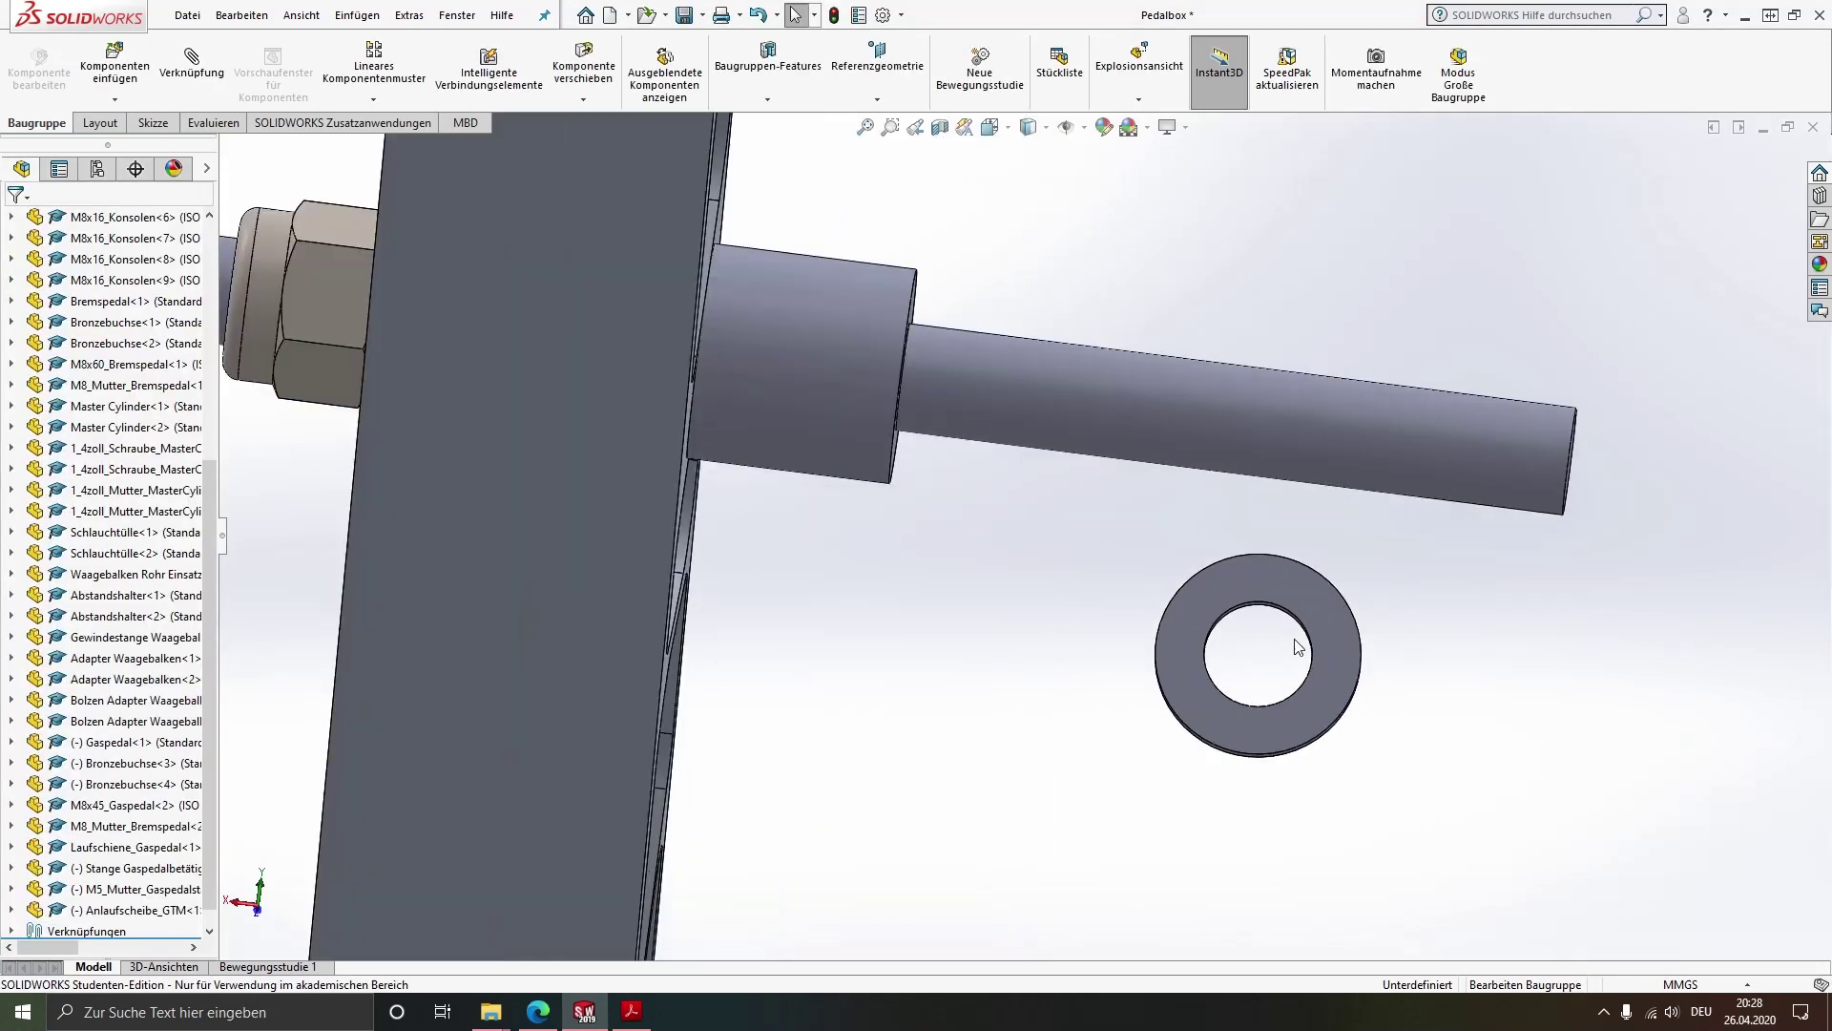
pyautogui.scroll(-3, 1215, 624)
pyautogui.scroll(-2, 1215, 624)
pyautogui.moveTo(1126, 590); pyautogui.dragTo(1231, 586, button='middle')
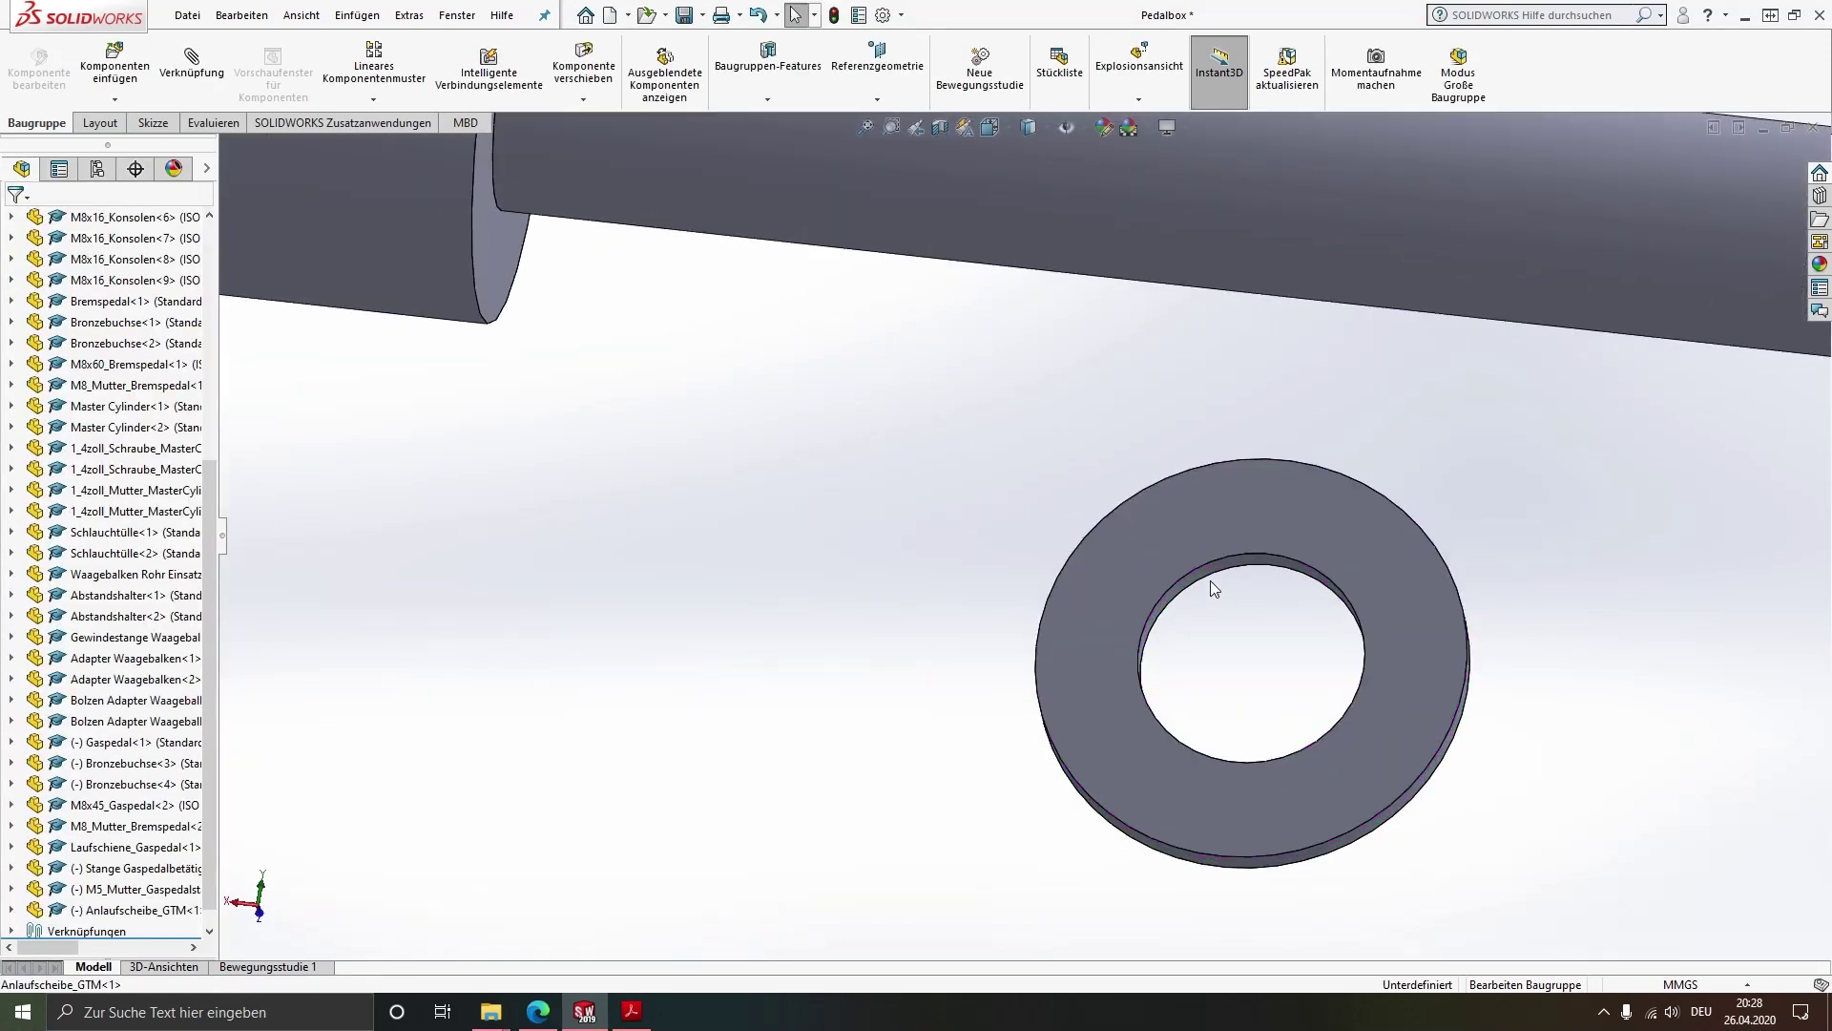
# Make the washer bore concentric with the shaft
pyautogui.click(1199, 572)
pyautogui.scroll(3, 1208, 509)
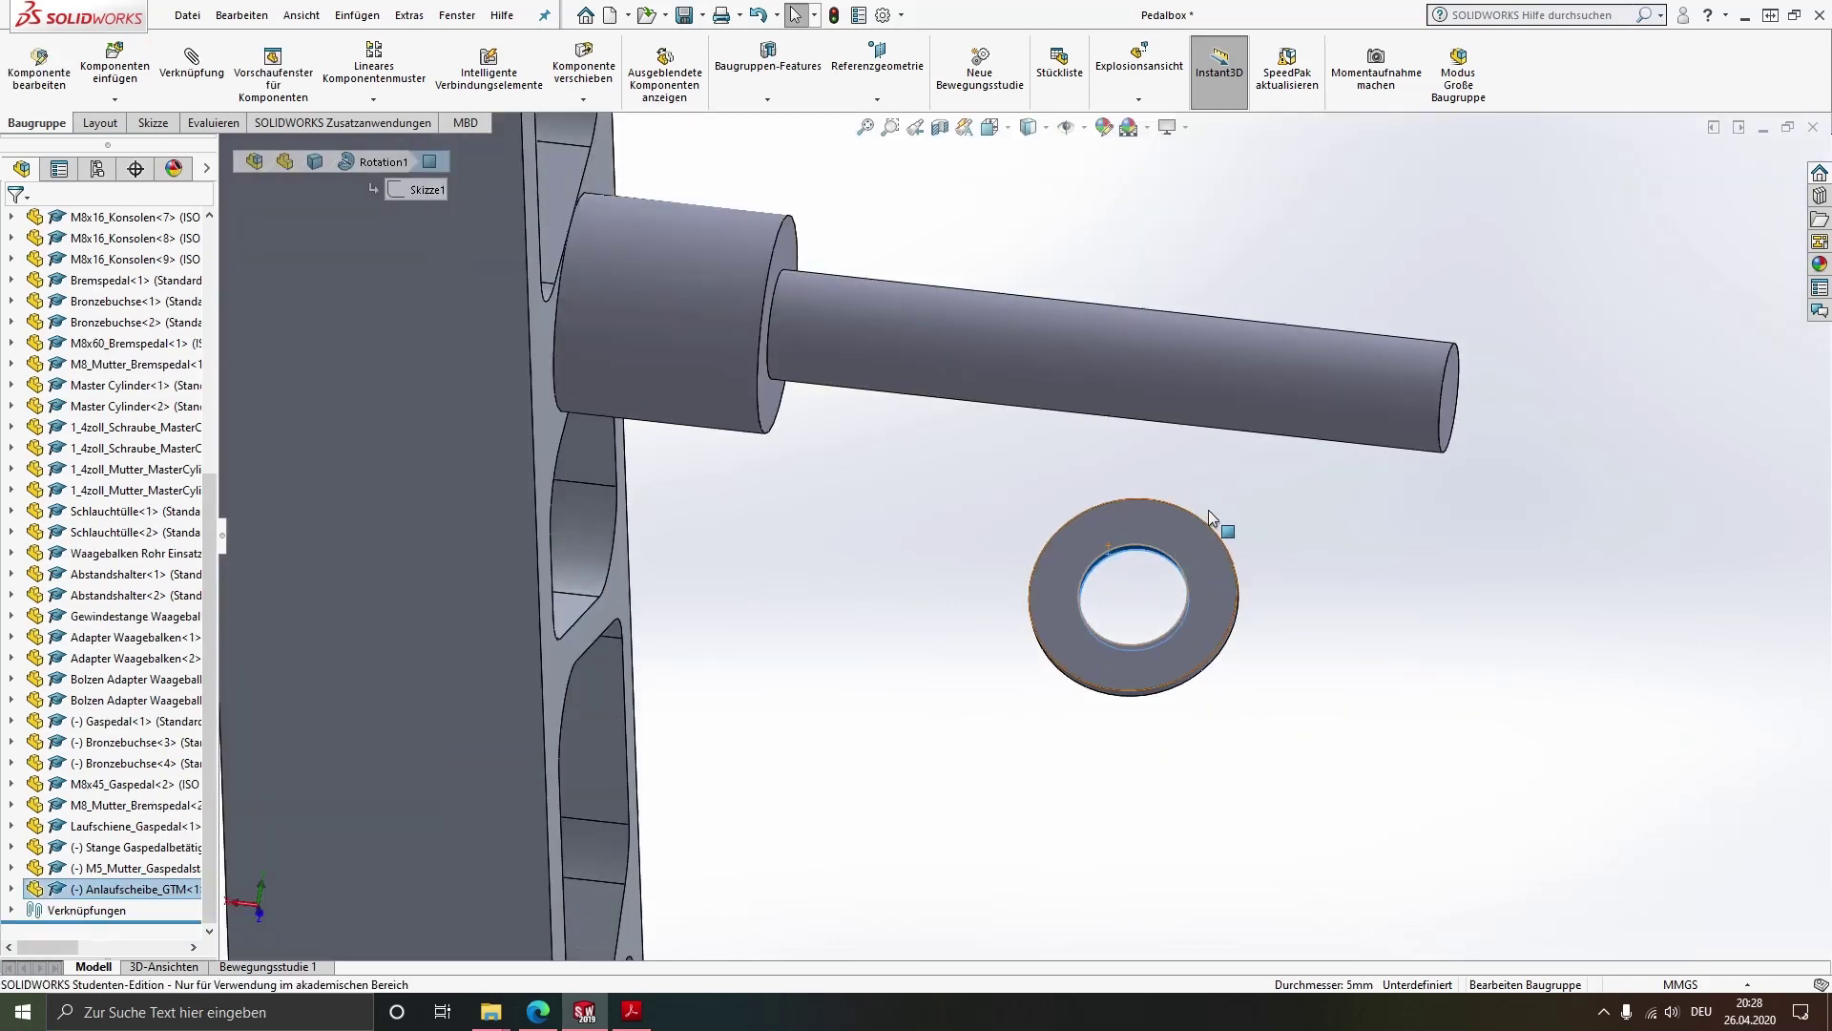
pyautogui.keyDown('ctrl'); pyautogui.click(1111, 358); pyautogui.keyUp('ctrl')
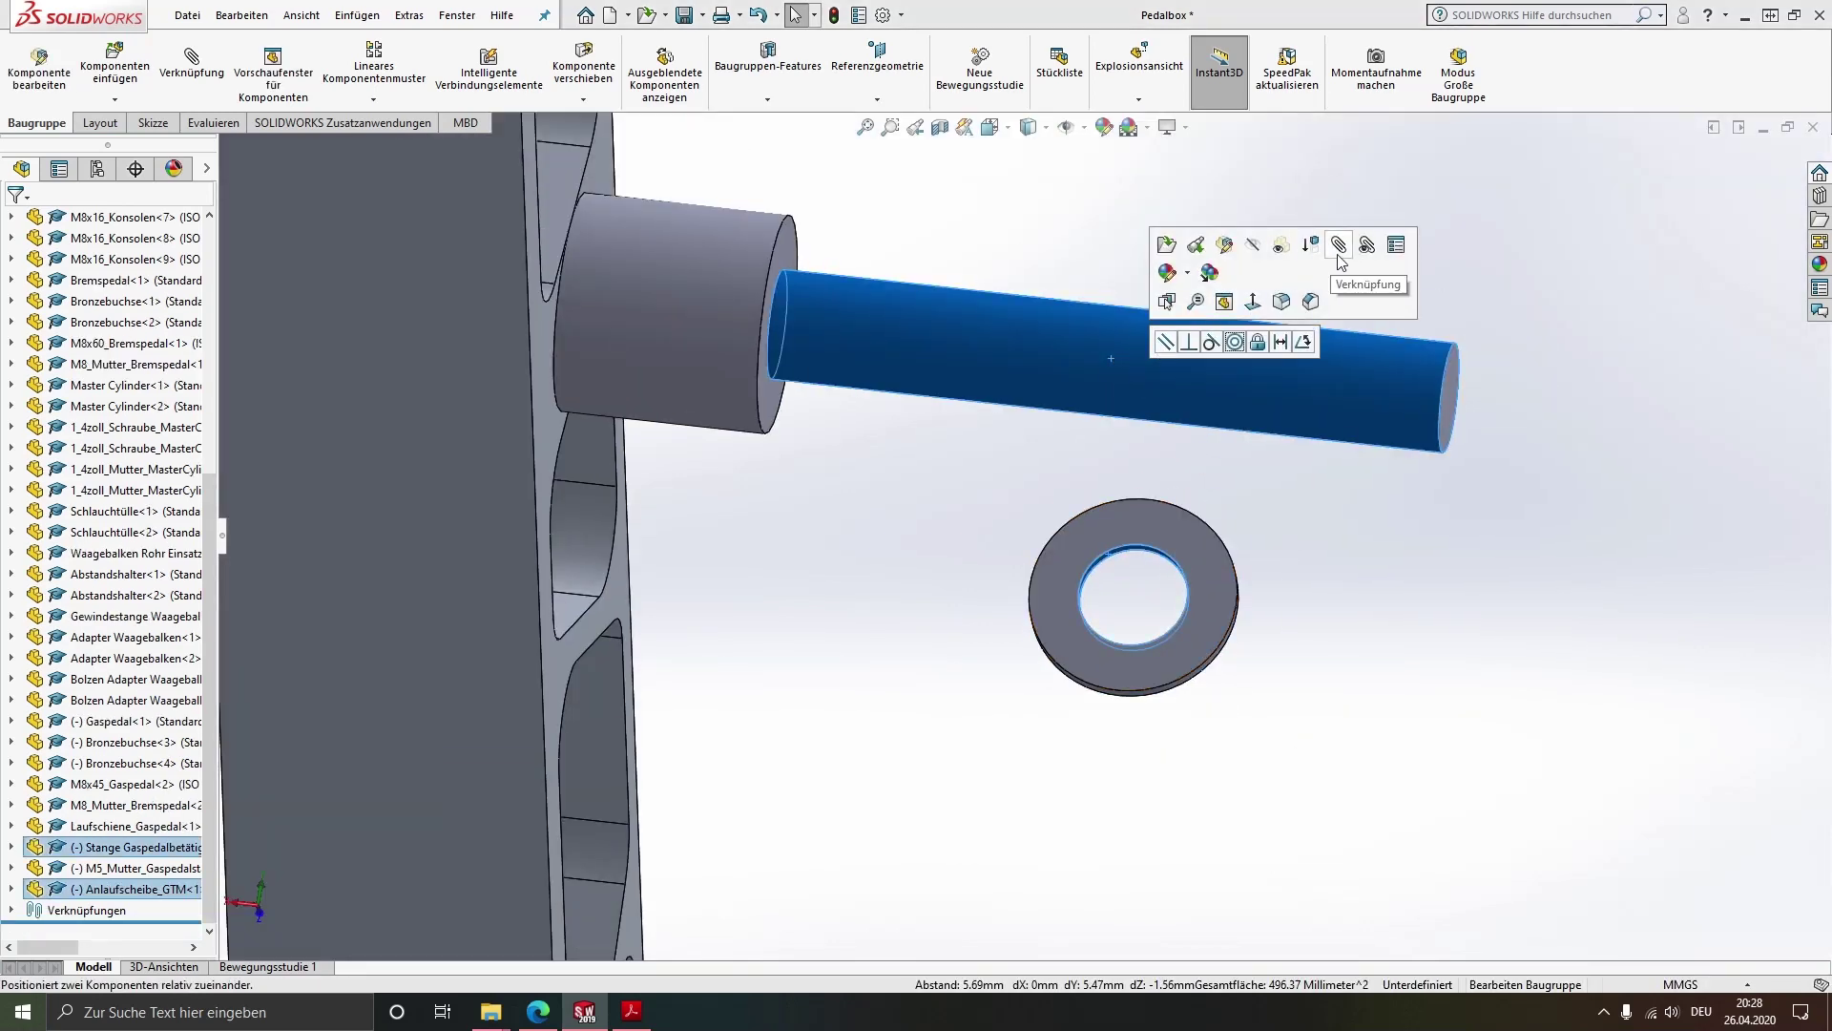
pyautogui.click(192, 59)
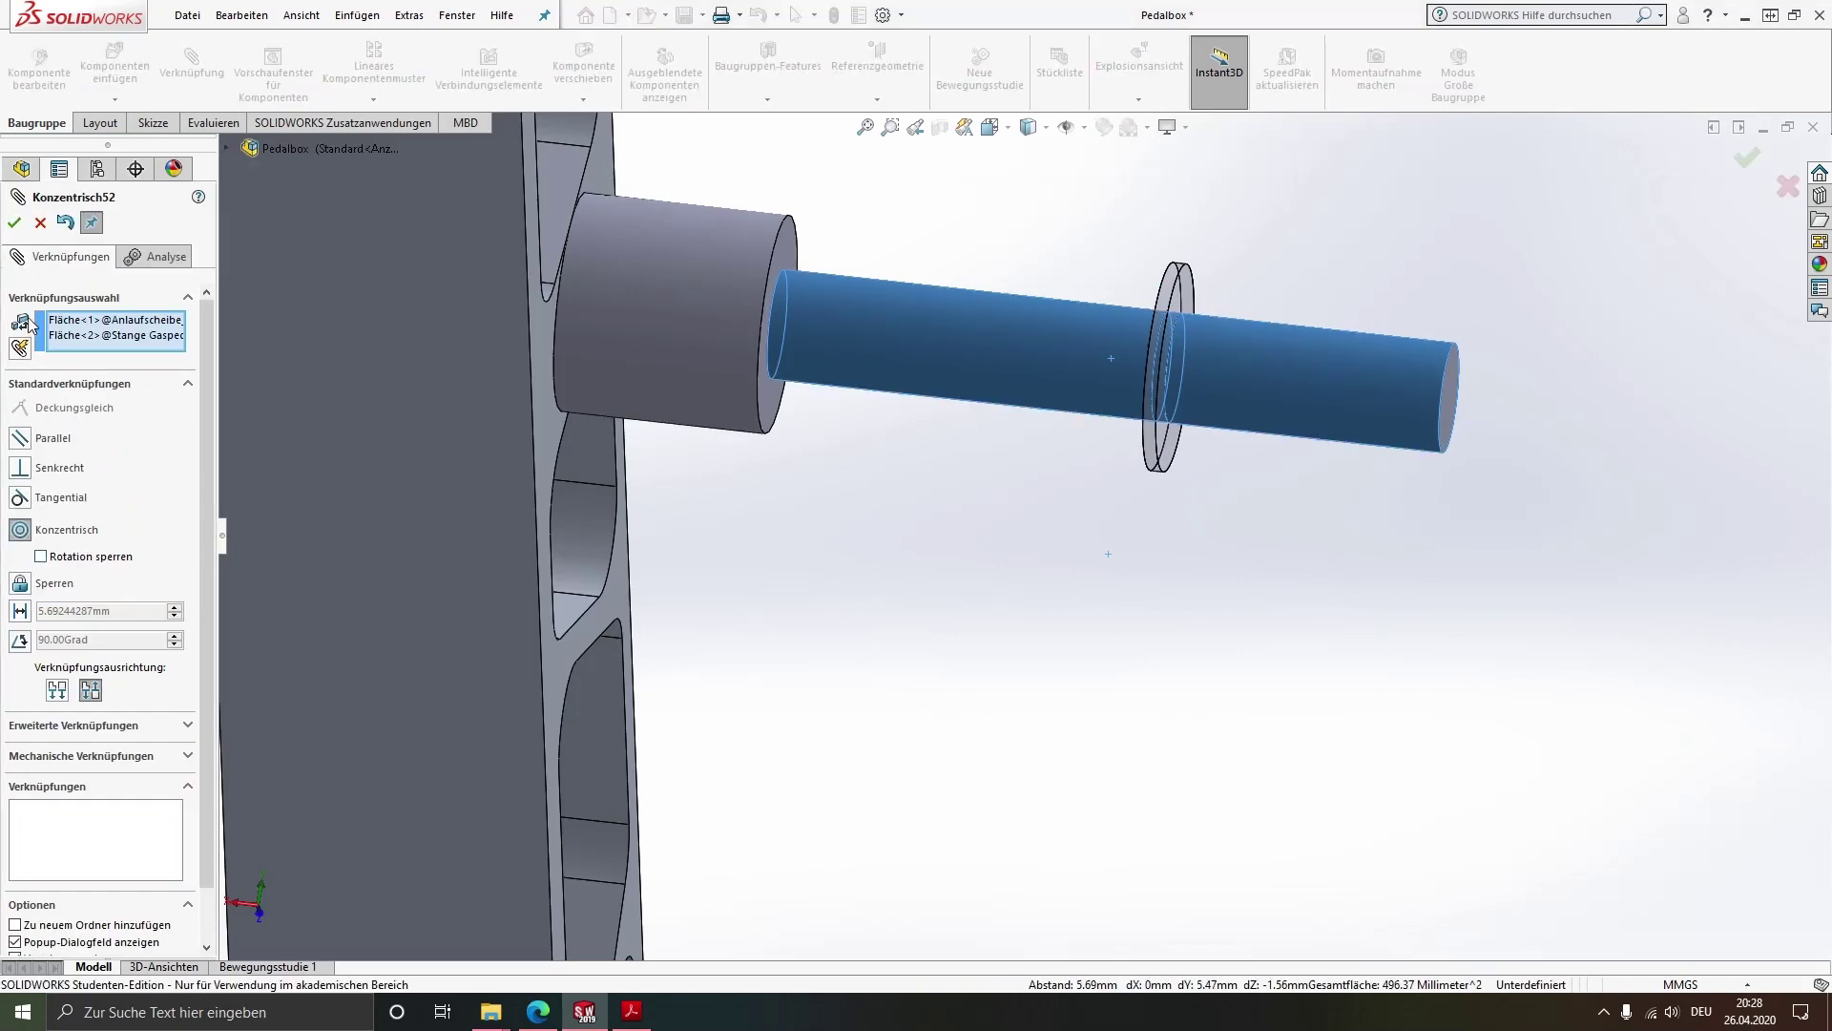
pyautogui.click(13, 222)
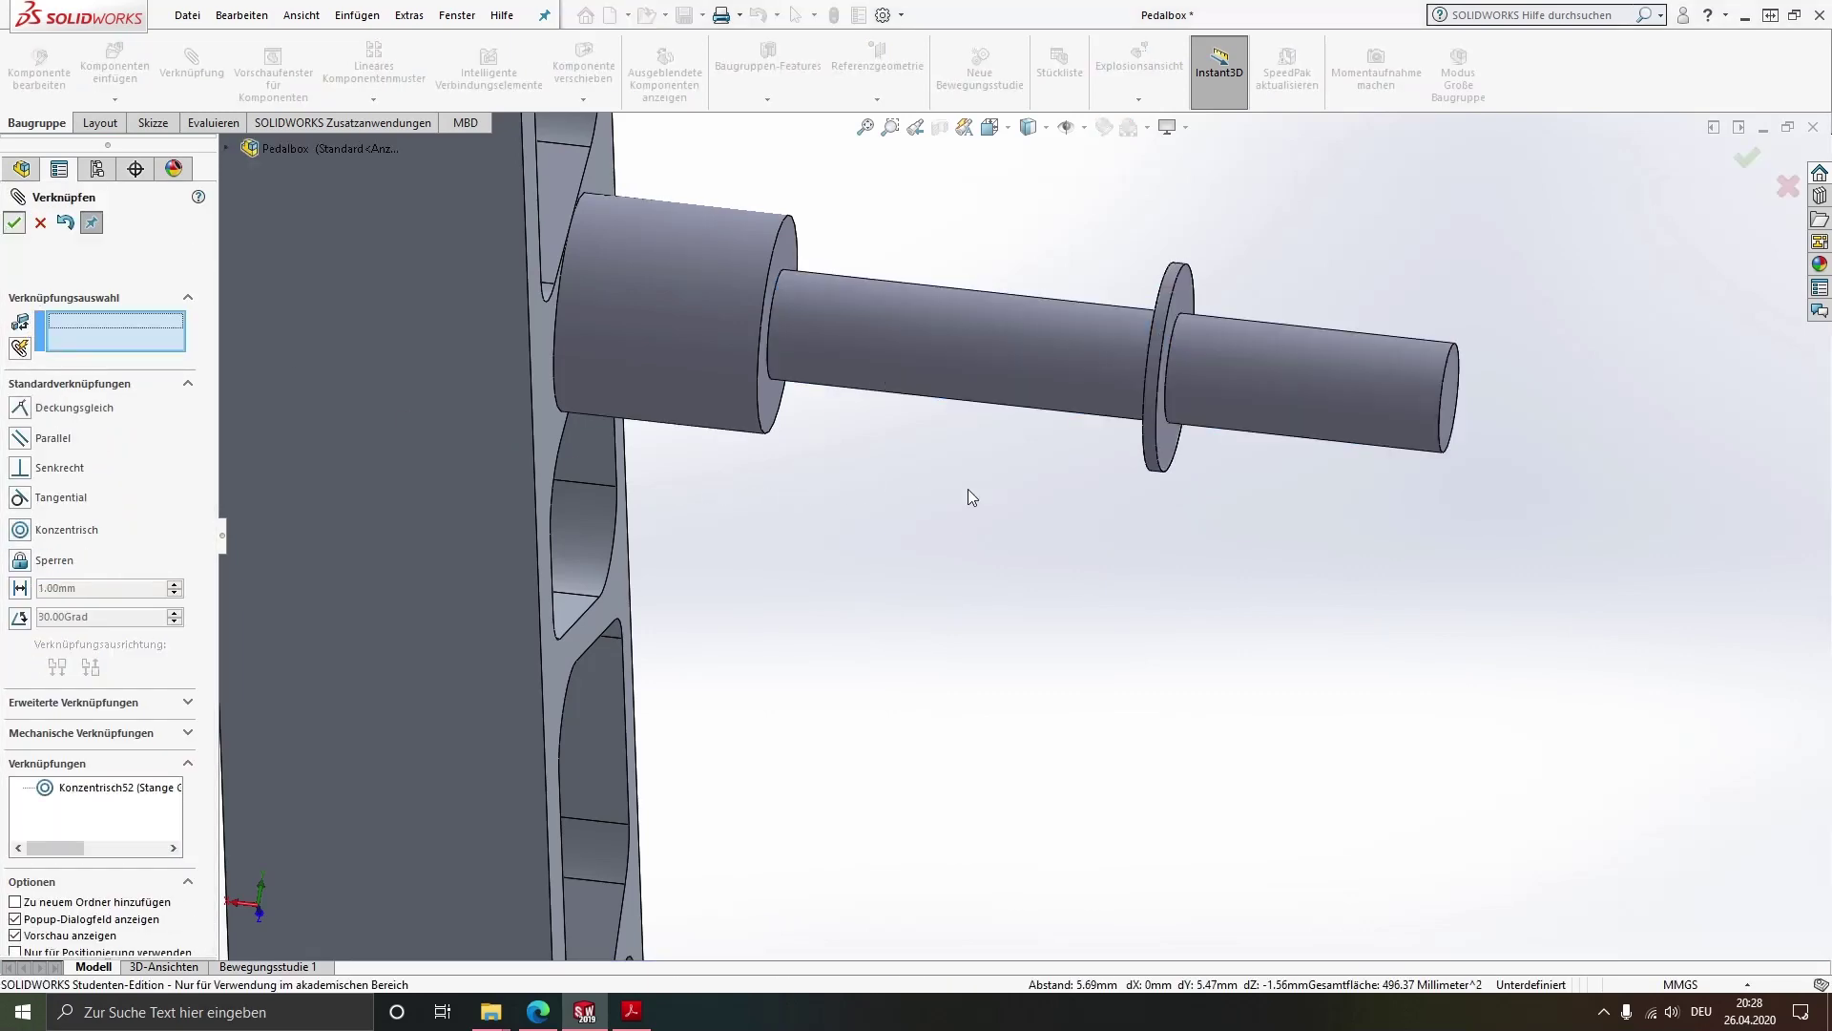
# Seat the washer face flush against the shaft shoulder with a coincident mate
pyautogui.moveTo(968, 489)
pyautogui.mouseDown(button='middle')
pyautogui.moveTo(1100, 414)
pyautogui.moveTo(906, 334)
pyautogui.mouseUp(button='middle')
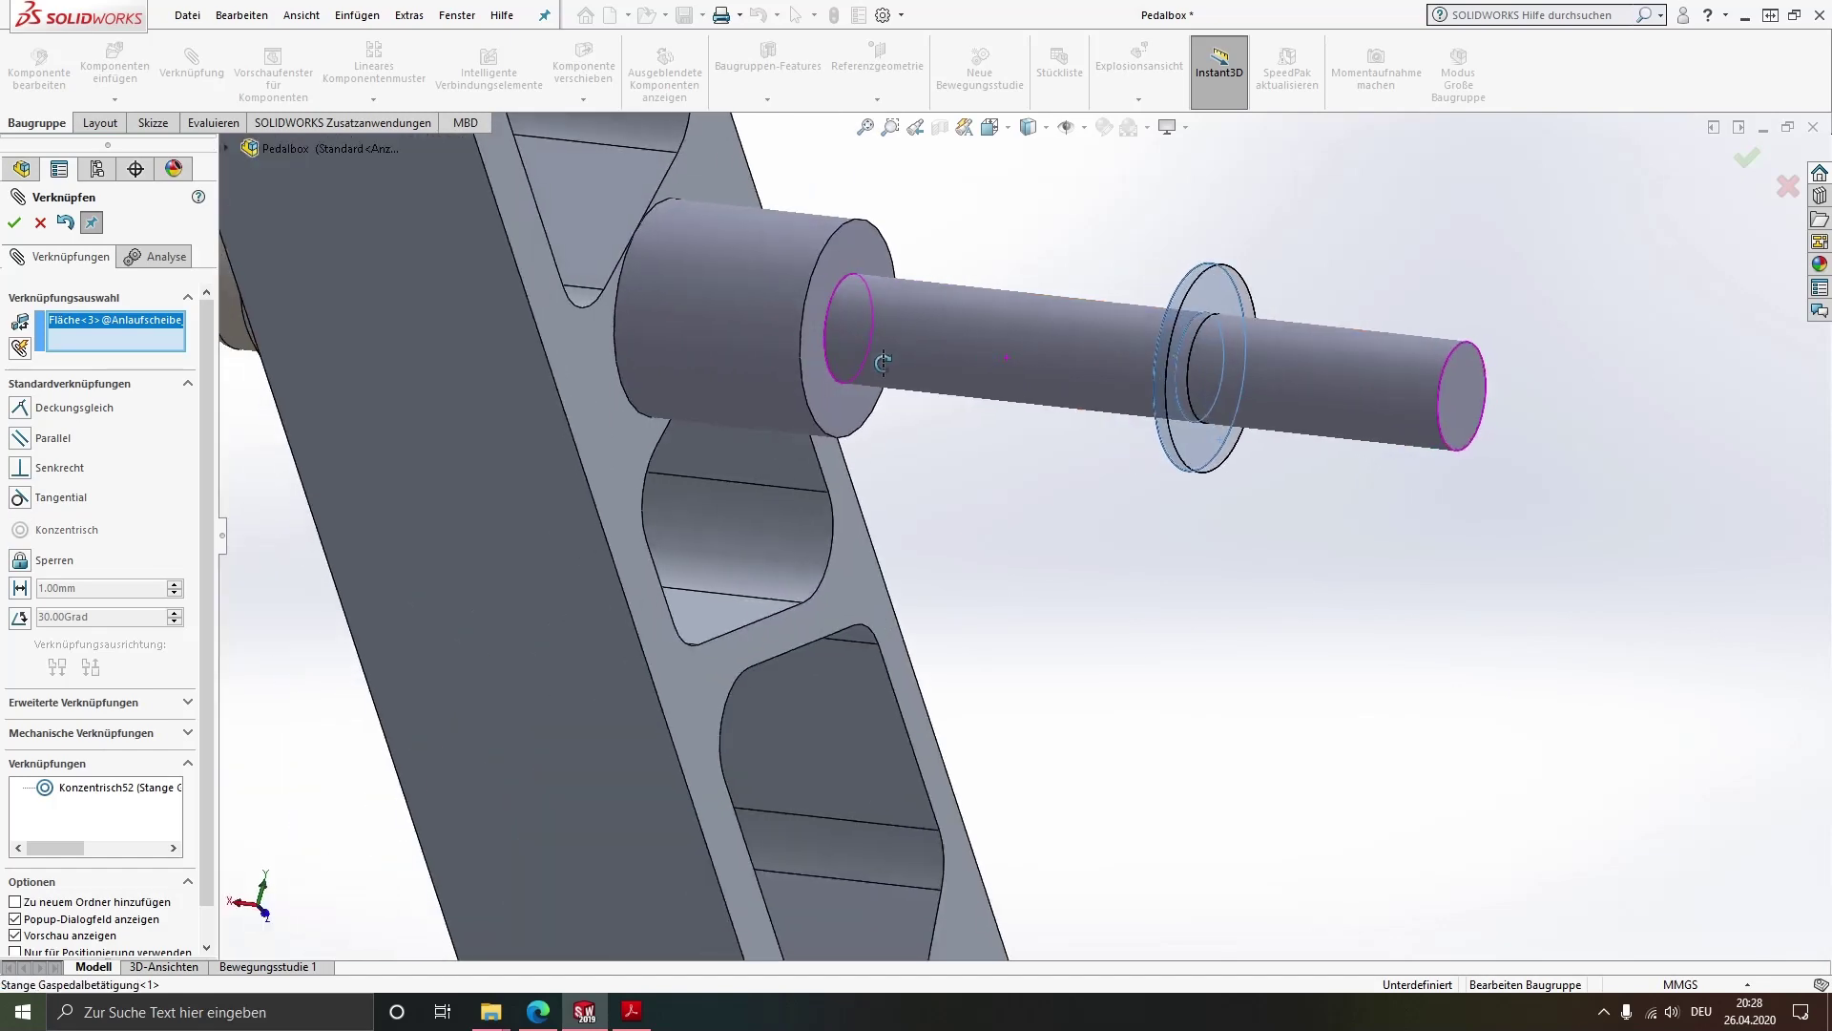
pyautogui.scroll(-3, 845, 302)
pyautogui.click(845, 301)
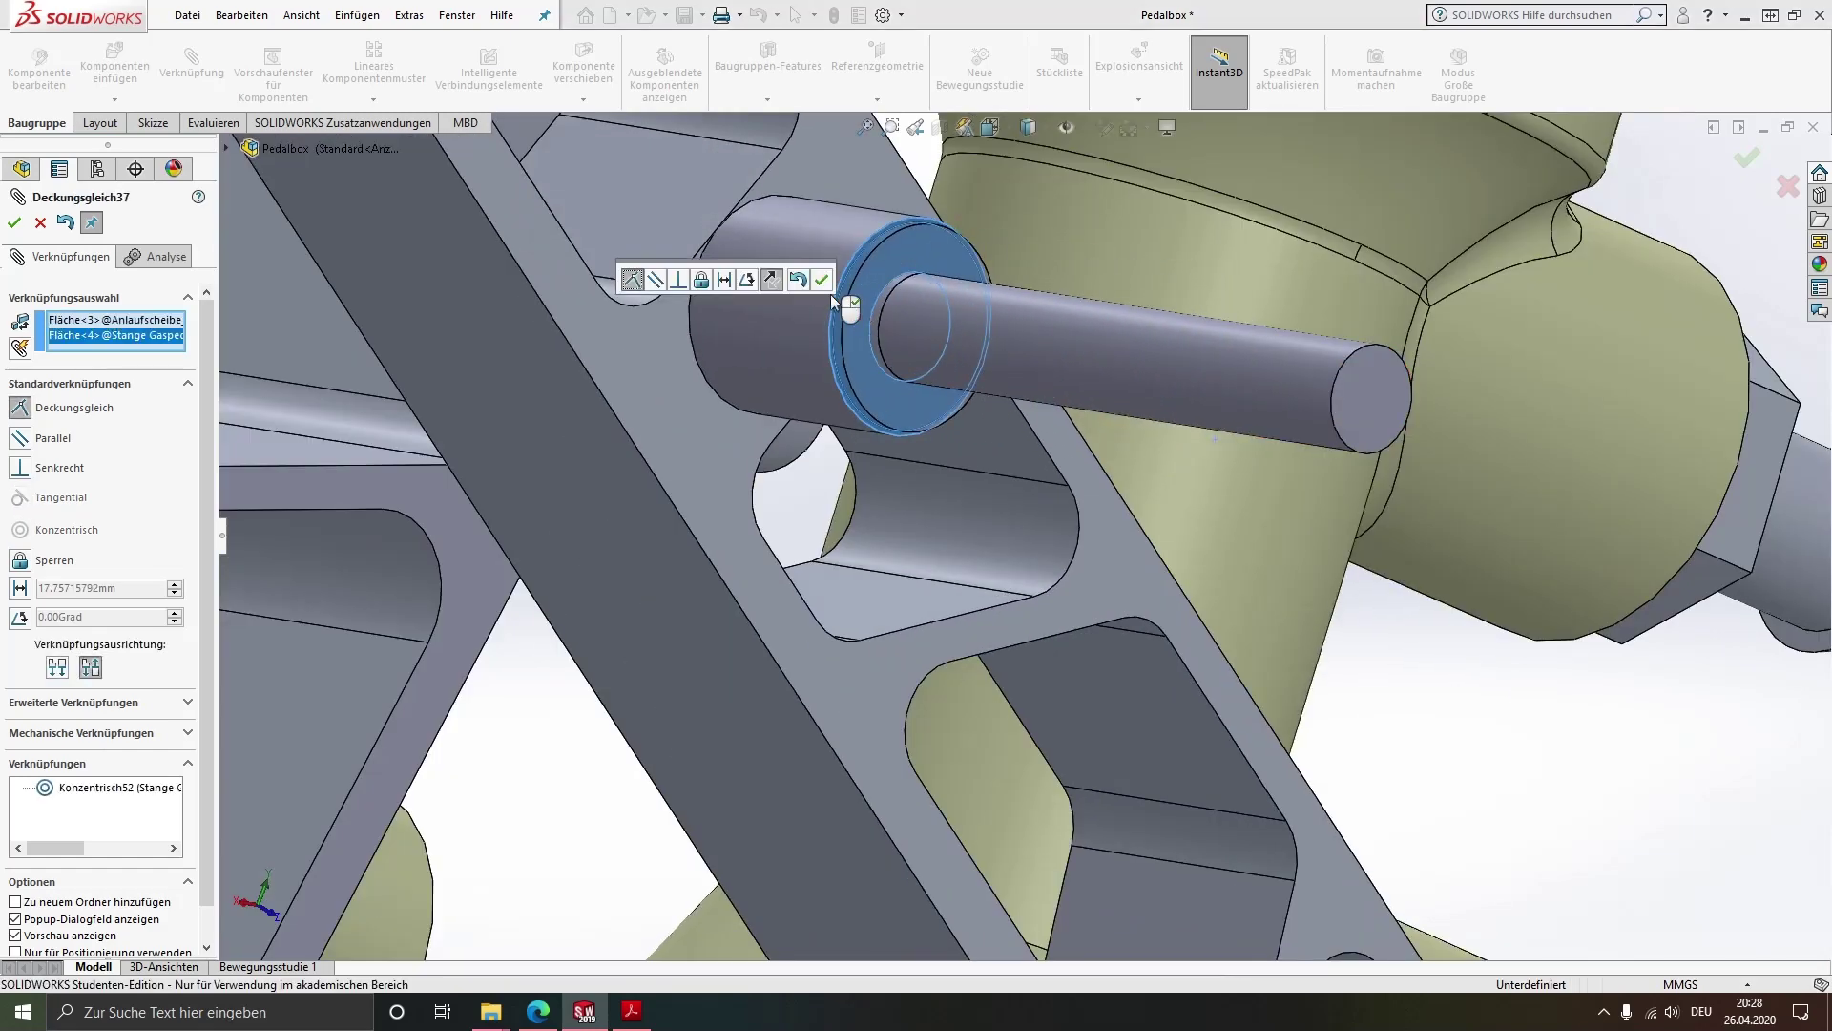
pyautogui.click(819, 288)
pyautogui.scroll(2, 1004, 448)
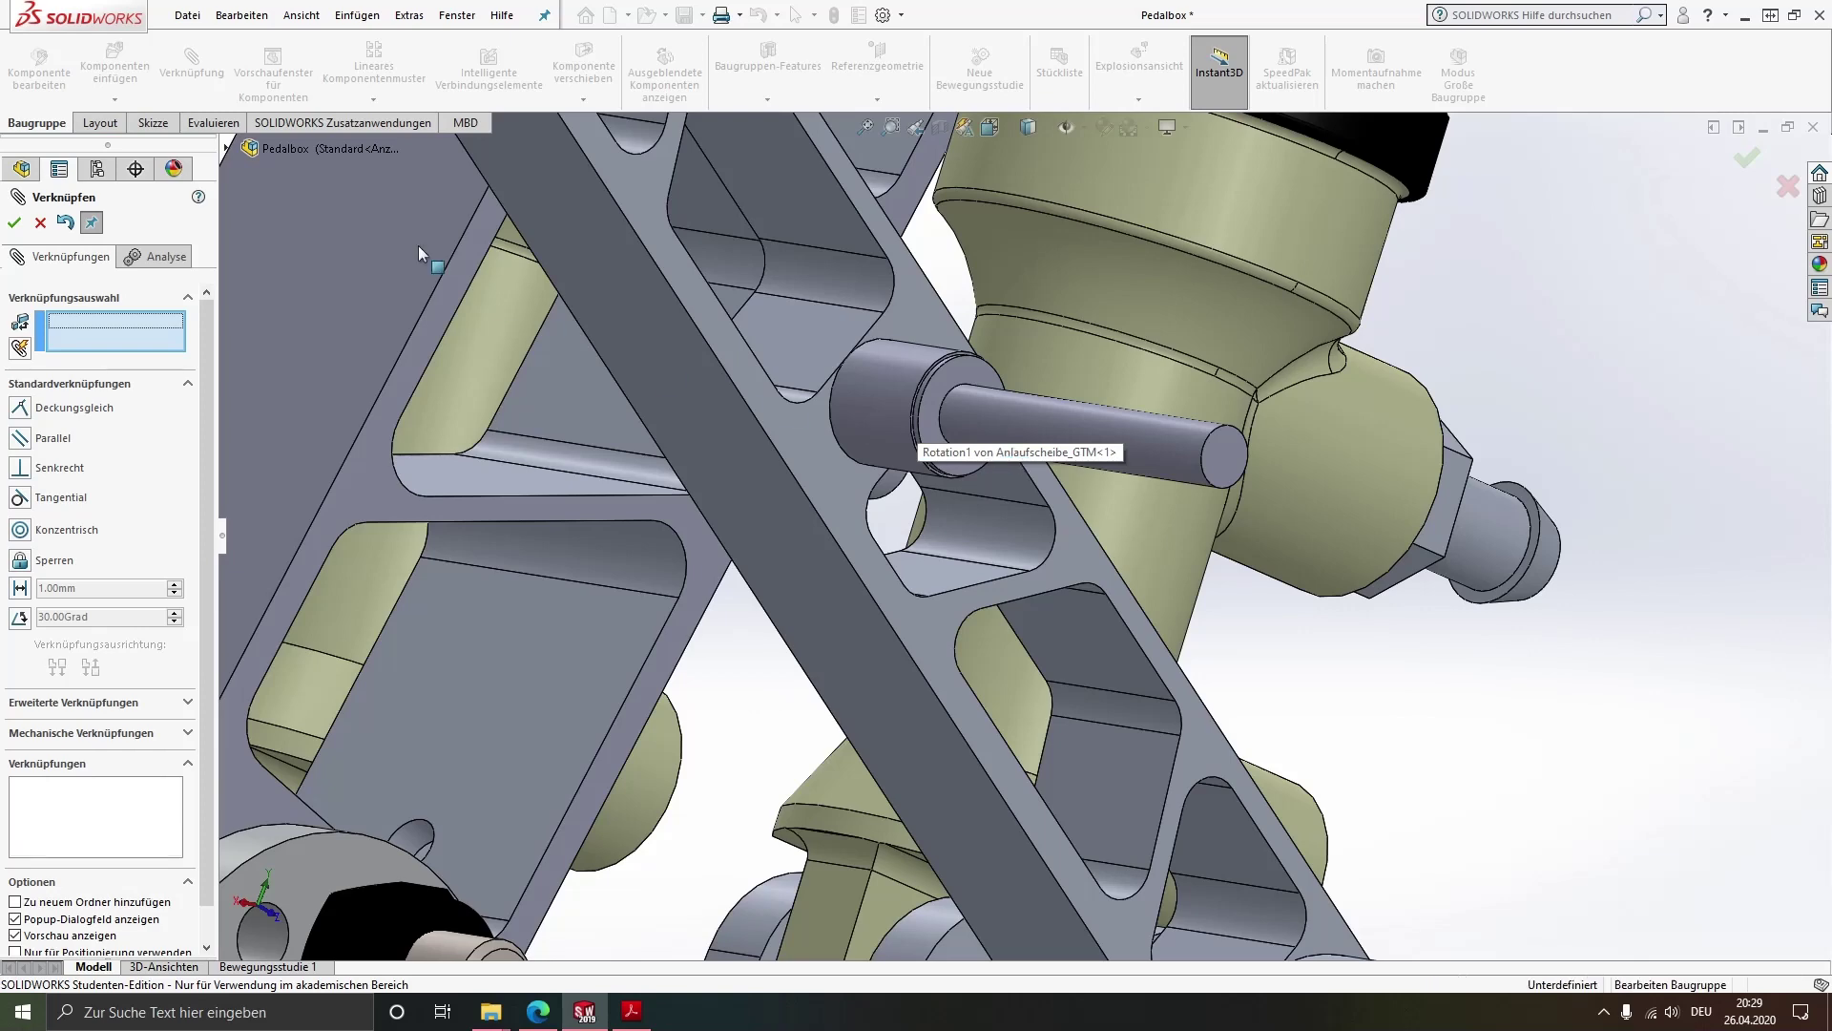
pyautogui.click(14, 222)
pyautogui.click(115, 69)
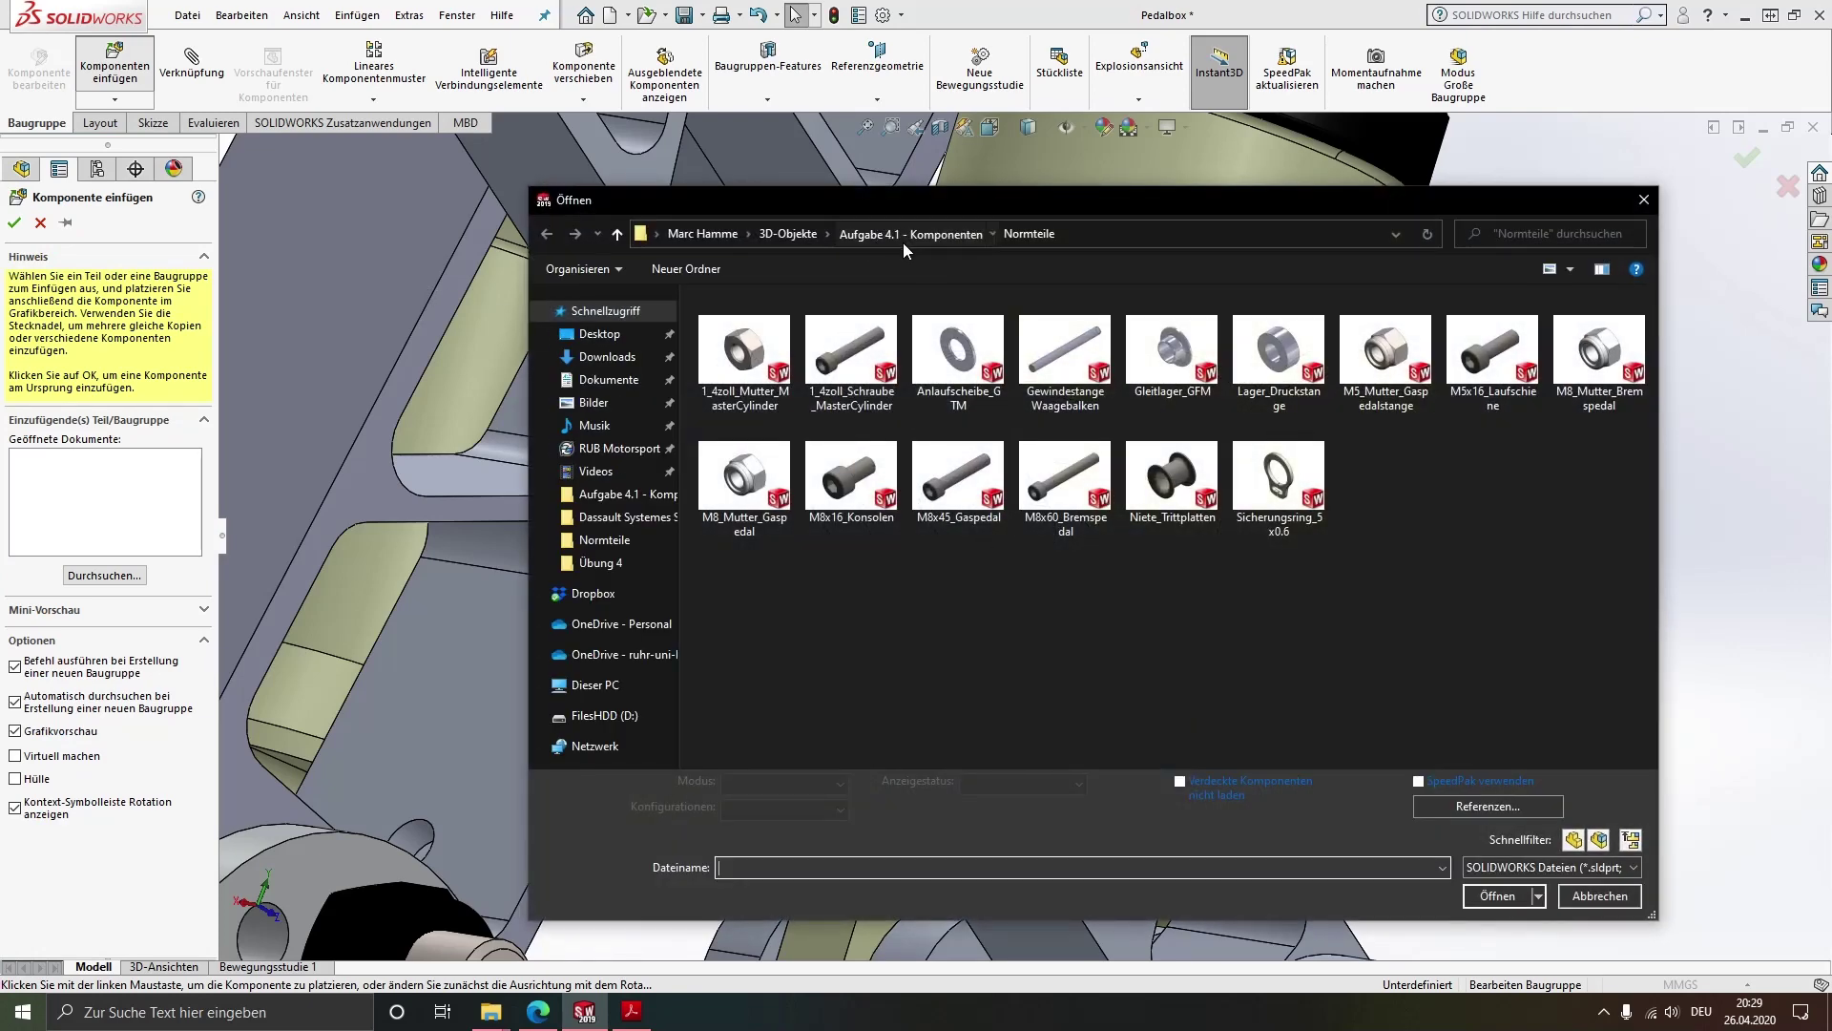
# Insert the Druckstange Gaspedal Blech part from the Aufgabe 4.1 - Komponenten folder
pyautogui.click(904, 242)
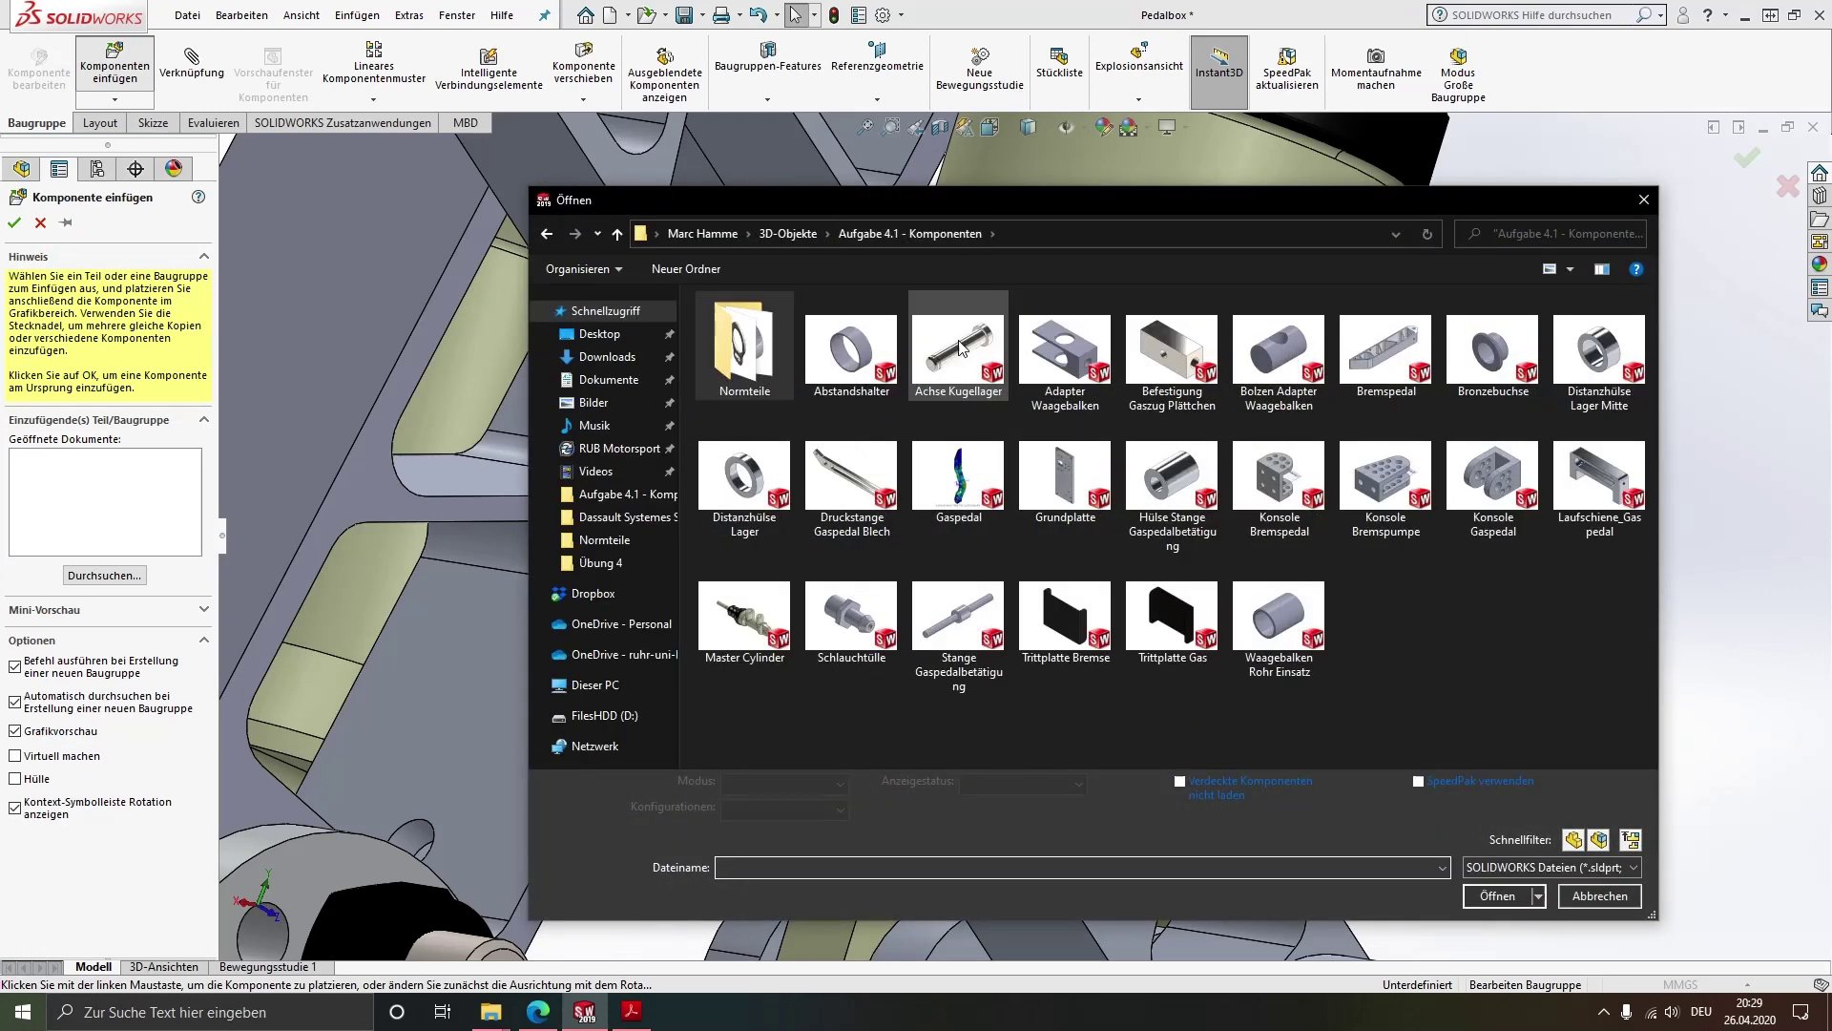
pyautogui.doubleClick(843, 490)
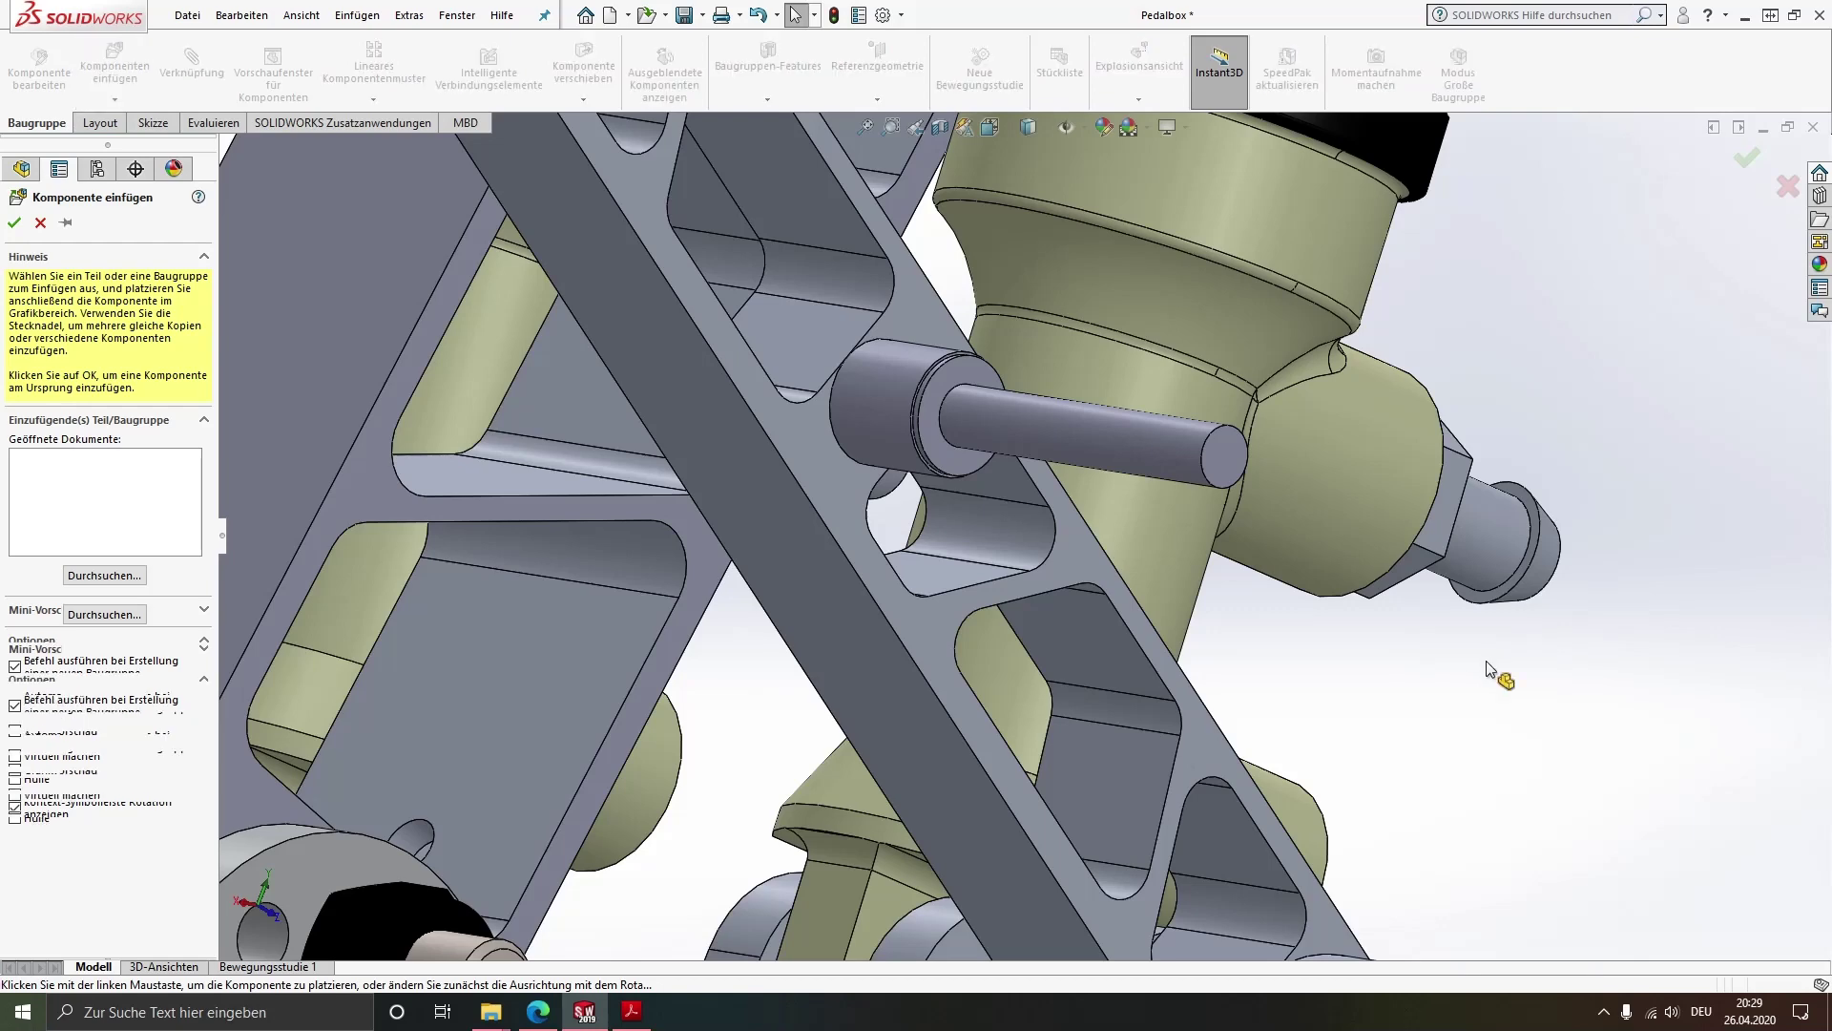
pyautogui.scroll(3, 1506, 667)
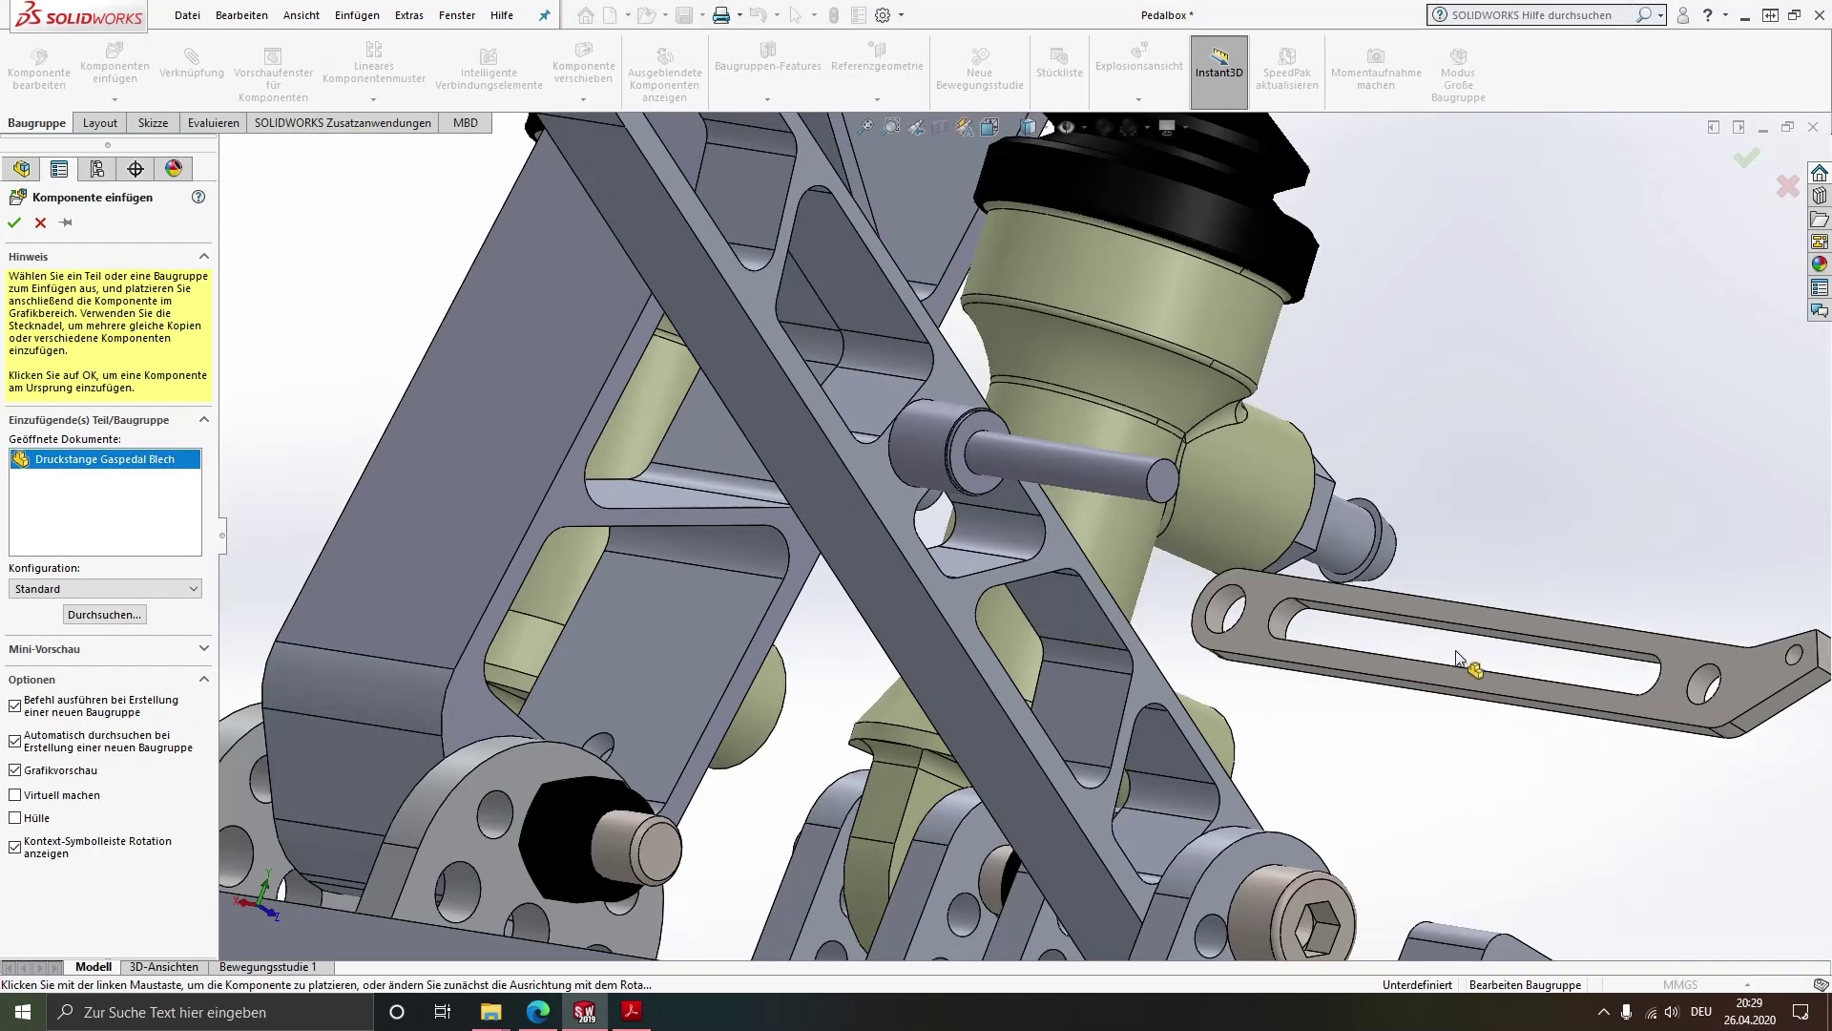
pyautogui.click(1474, 656)
pyautogui.scroll(-2, 1295, 719)
pyautogui.scroll(-2, 1295, 718)
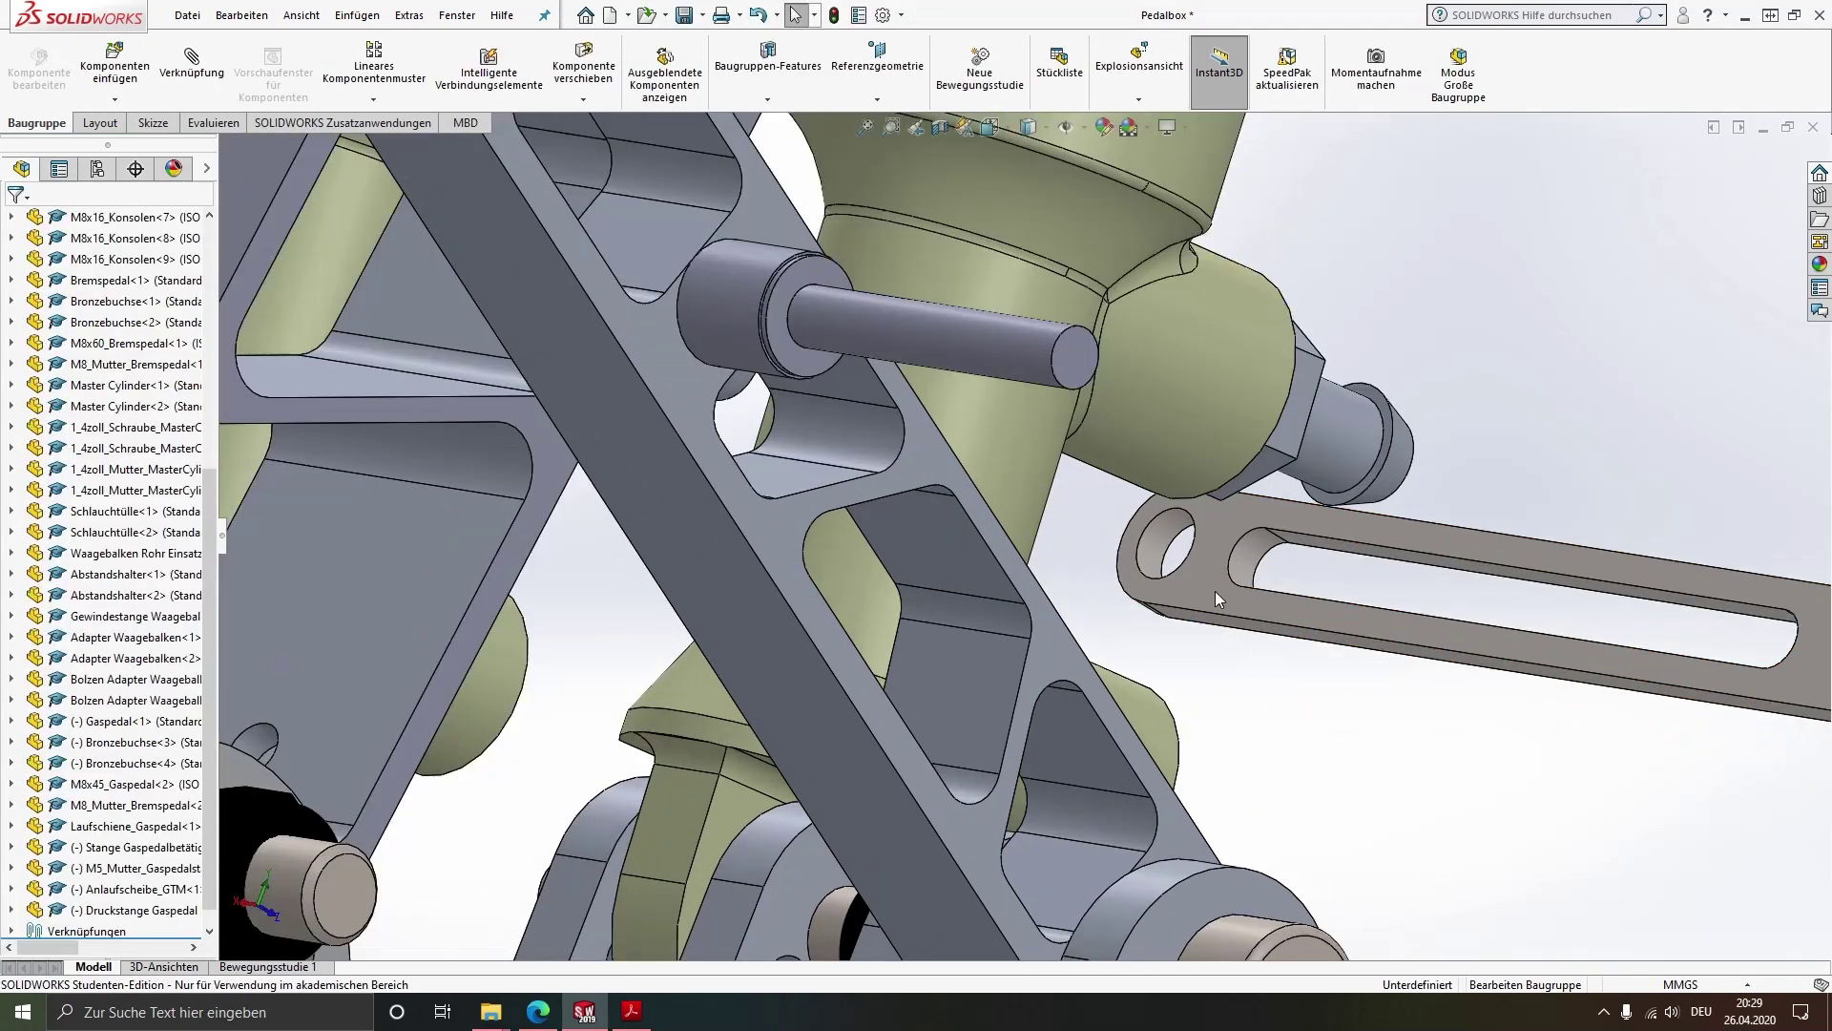
# Make the pushrod plate's end hole concentric with the actuation rod's pin
pyautogui.click(1159, 544)
pyautogui.keyDown('ctrl'); pyautogui.click(856, 319); pyautogui.keyUp('ctrl')
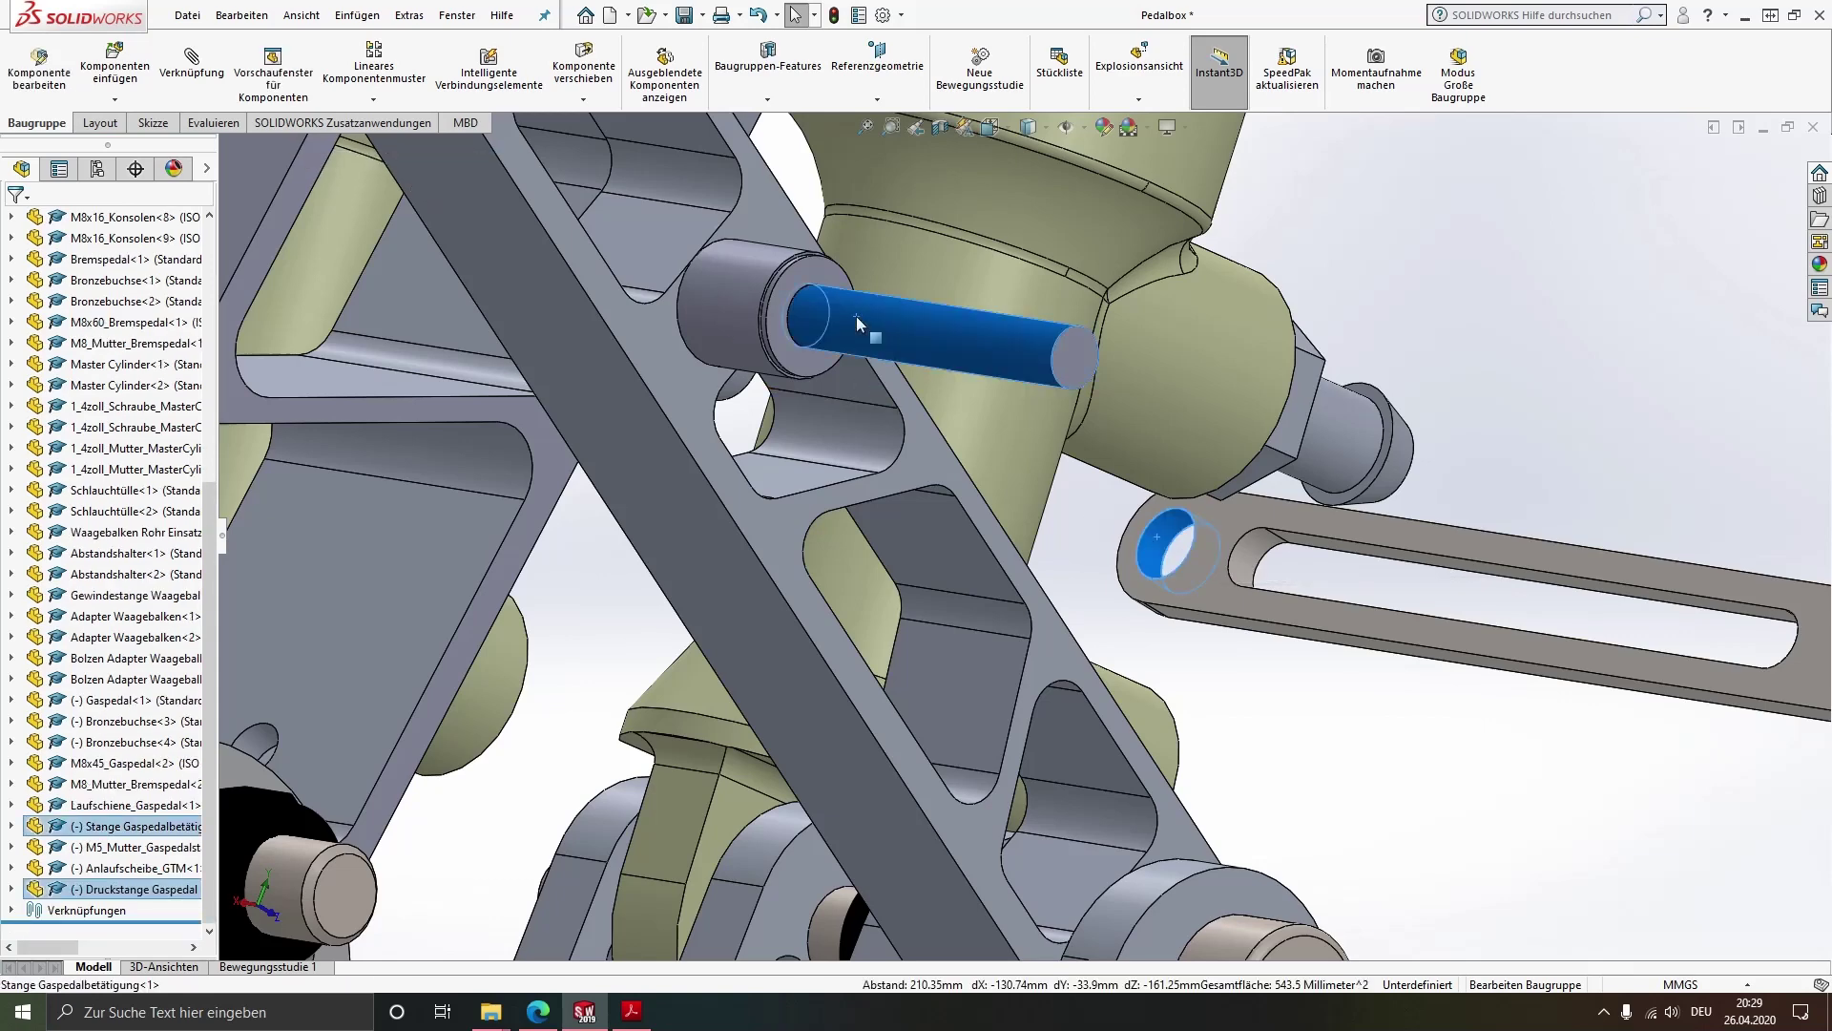
pyautogui.click(980, 300)
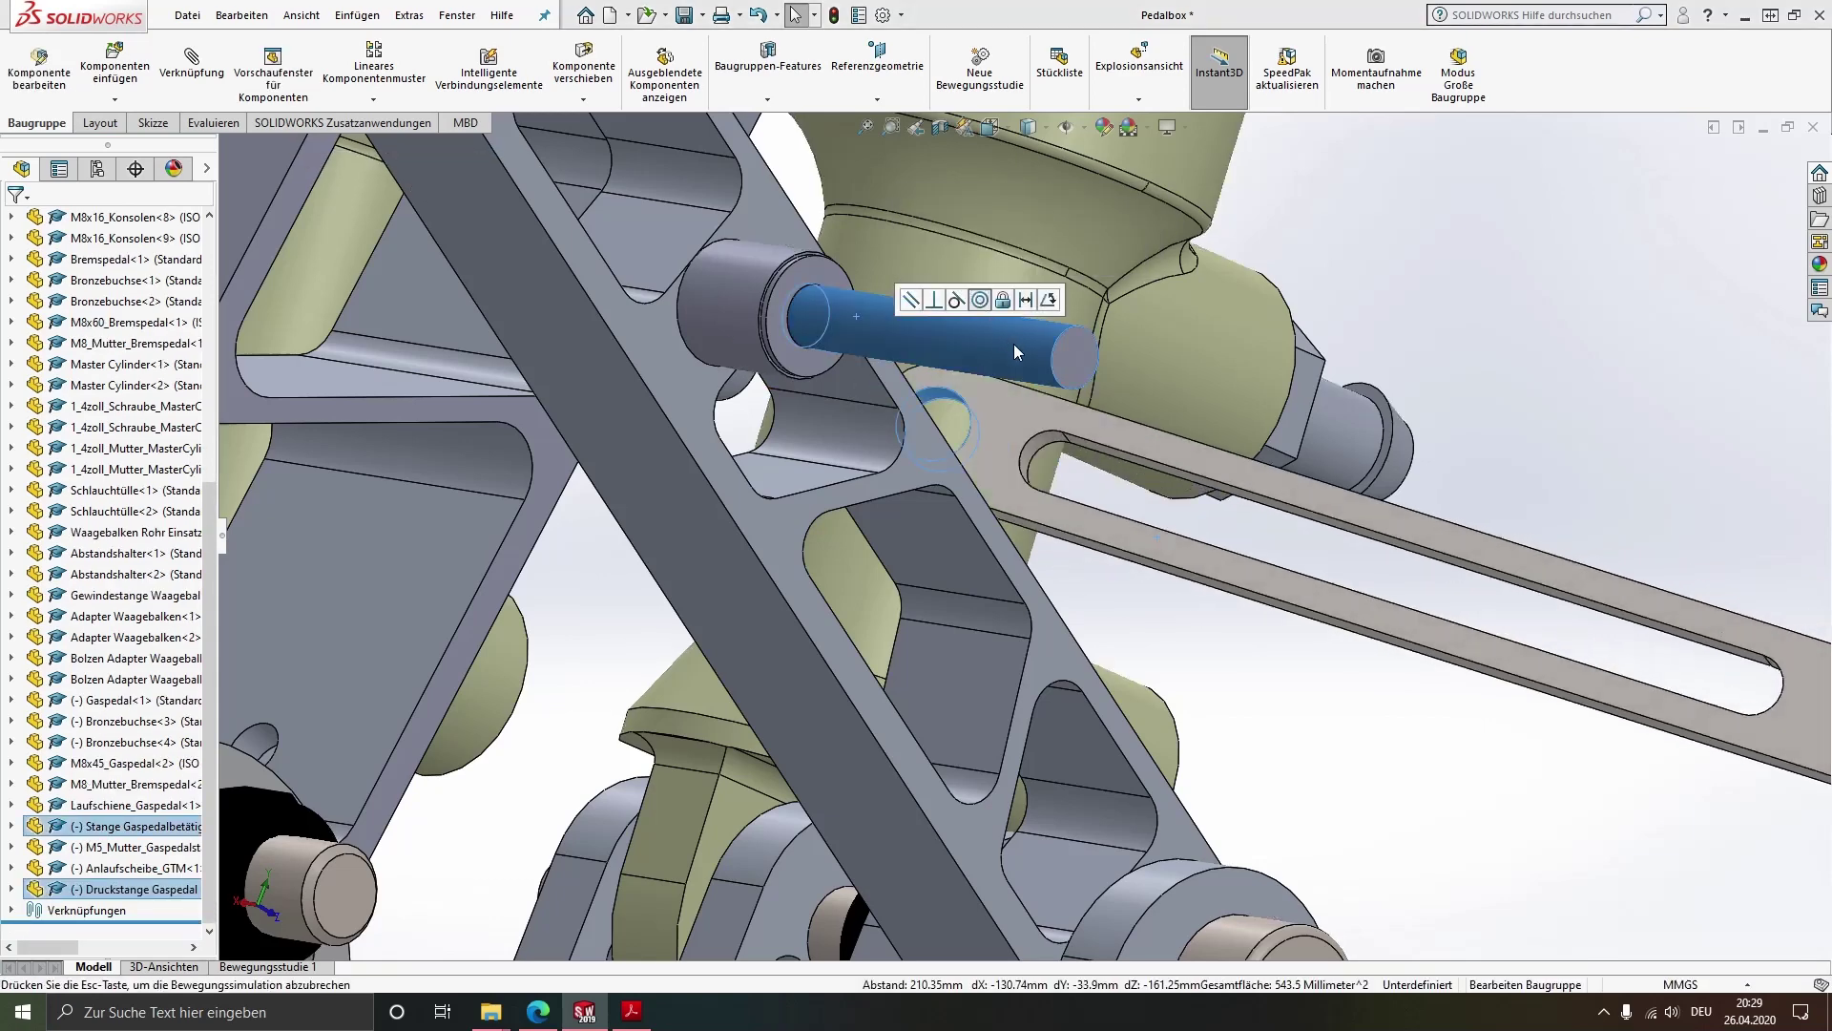
pyautogui.scroll(3, 1181, 473)
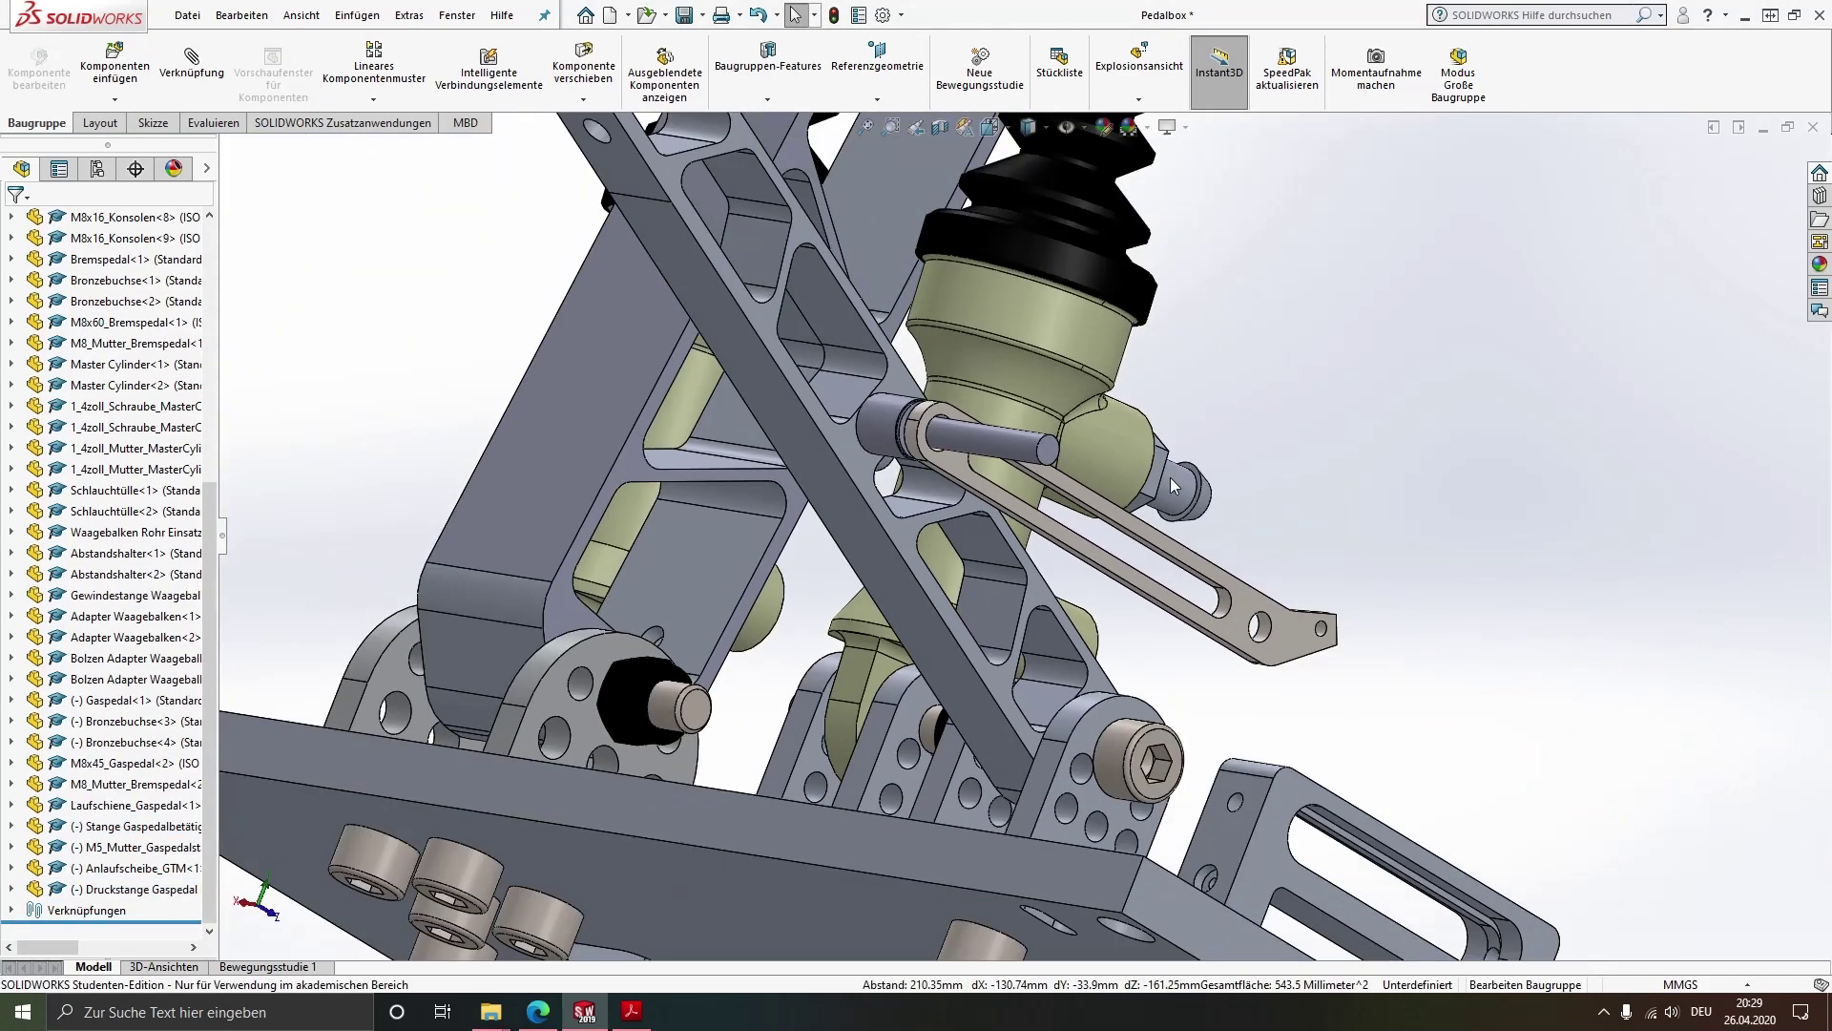
pyautogui.moveTo(1217, 597); pyautogui.dragTo(1140, 632, button='middle')
pyautogui.scroll(2, 1204, 599)
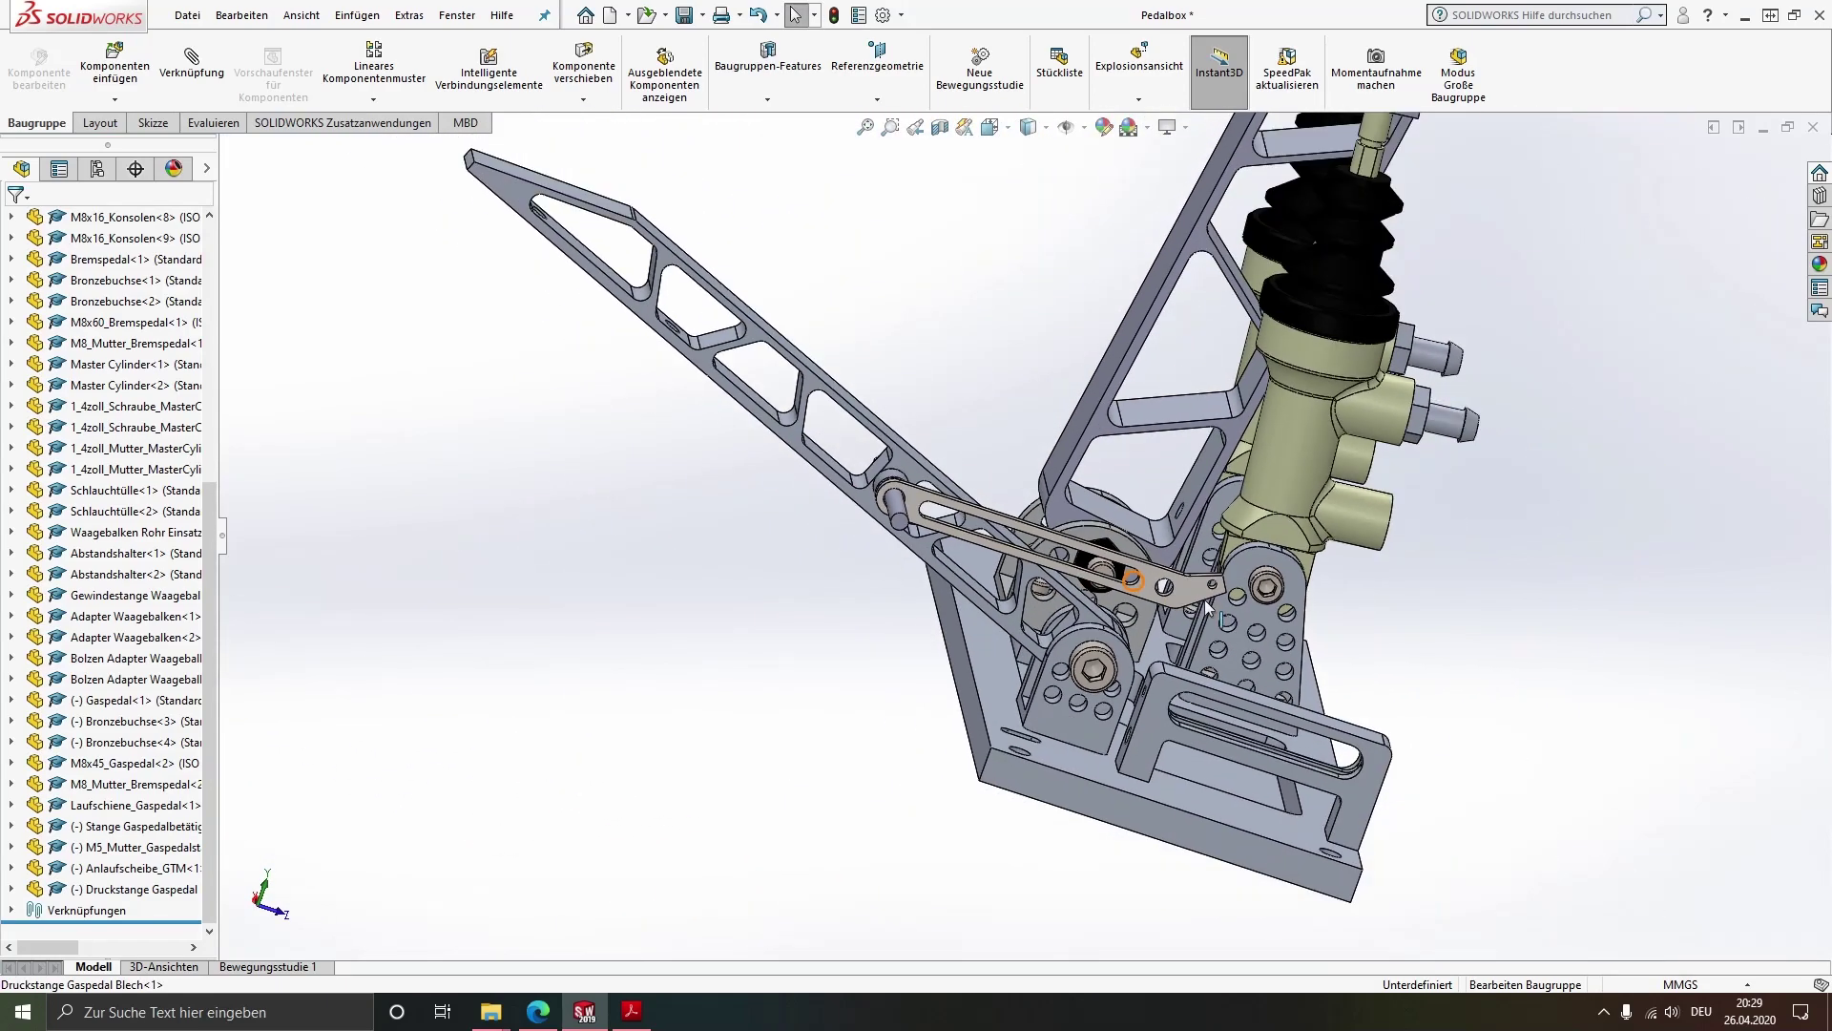
pyautogui.scroll(-3, 1204, 600)
pyautogui.moveTo(1050, 563); pyautogui.dragTo(954, 589, button='middle')
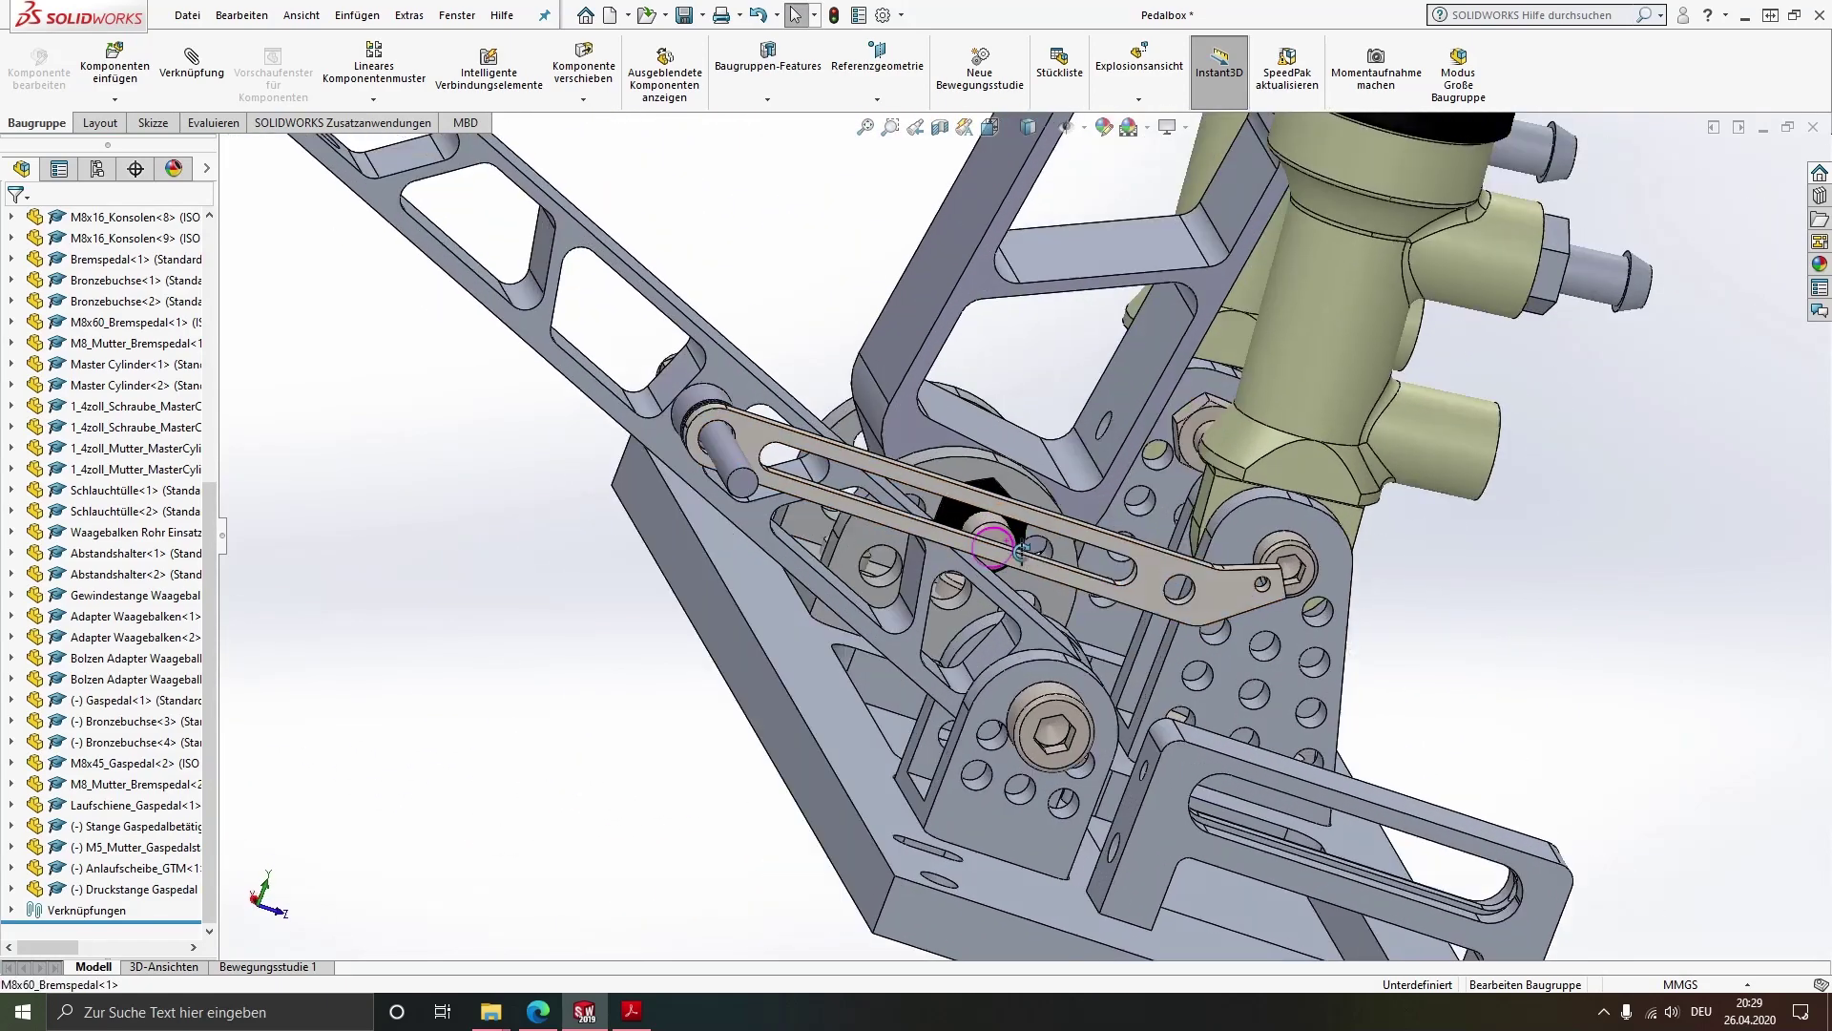
# Edit the Konzentrisch53 mate to flip the pushrod's alignment
pyautogui.click(11, 888)
pyautogui.click(33, 615)
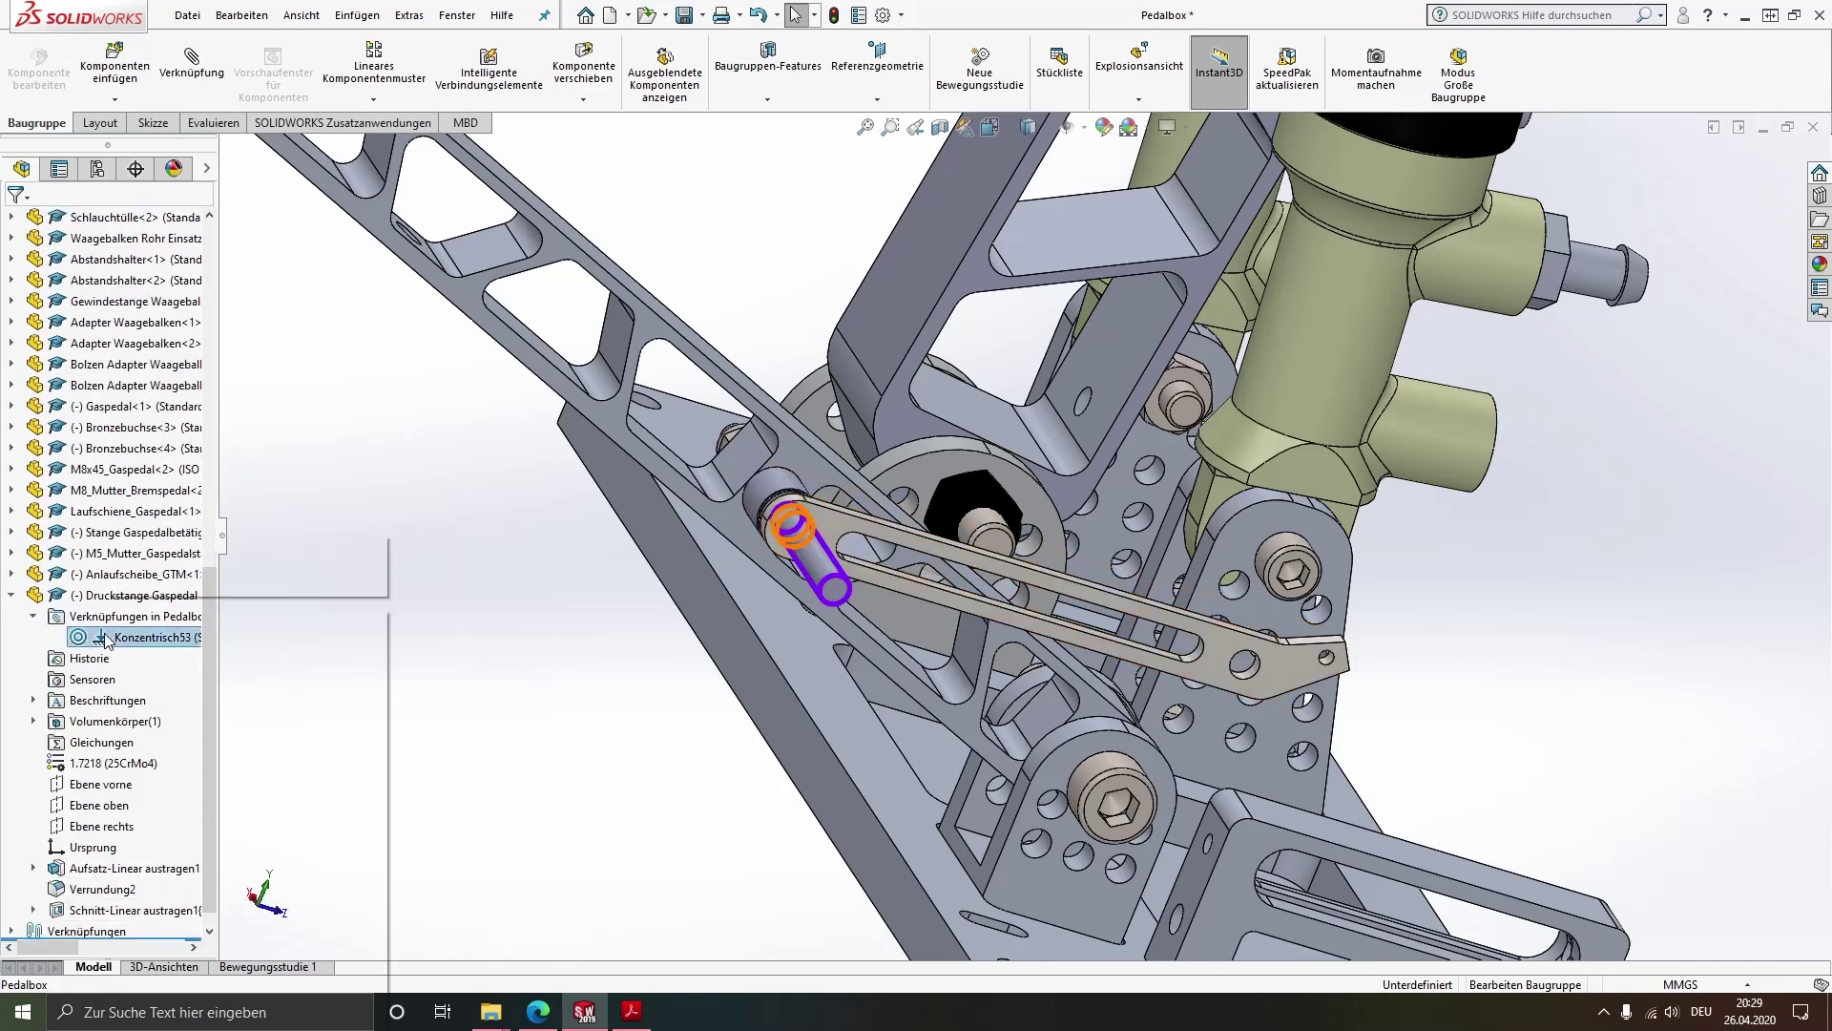
pyautogui.rightClick(98, 636)
pyautogui.press('Escape')
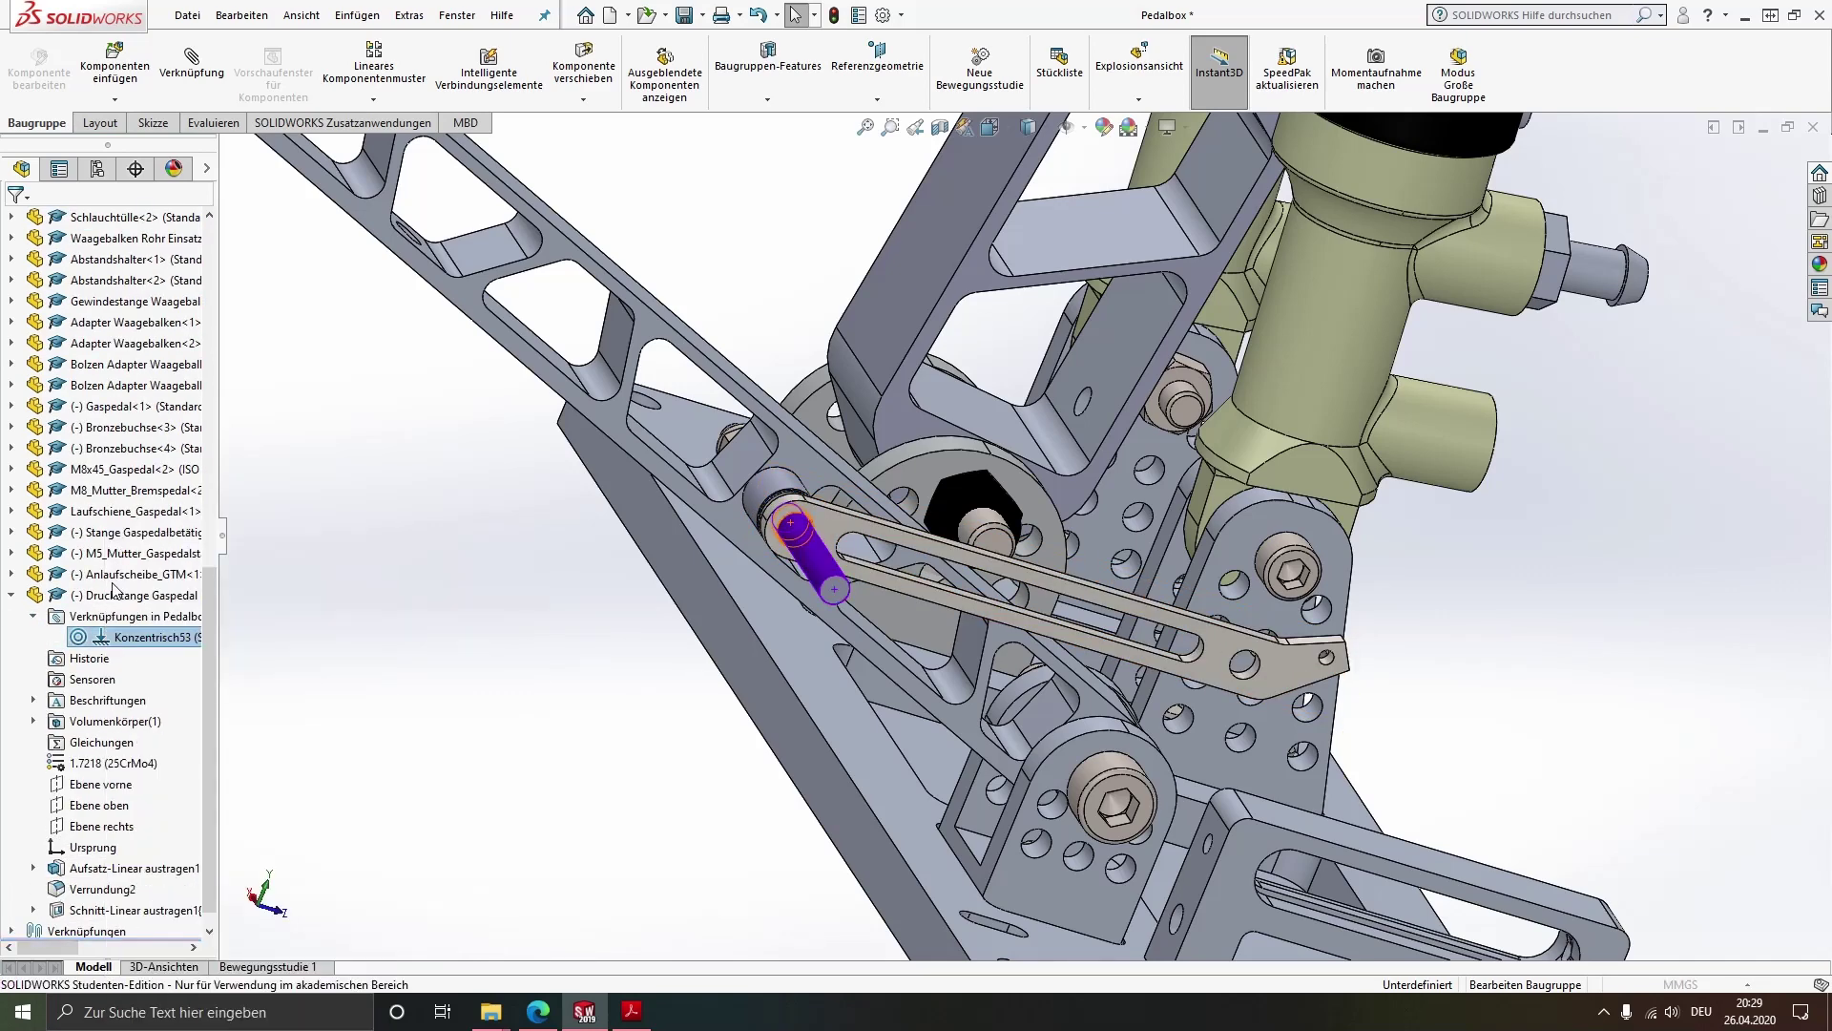
pyautogui.click(57, 691)
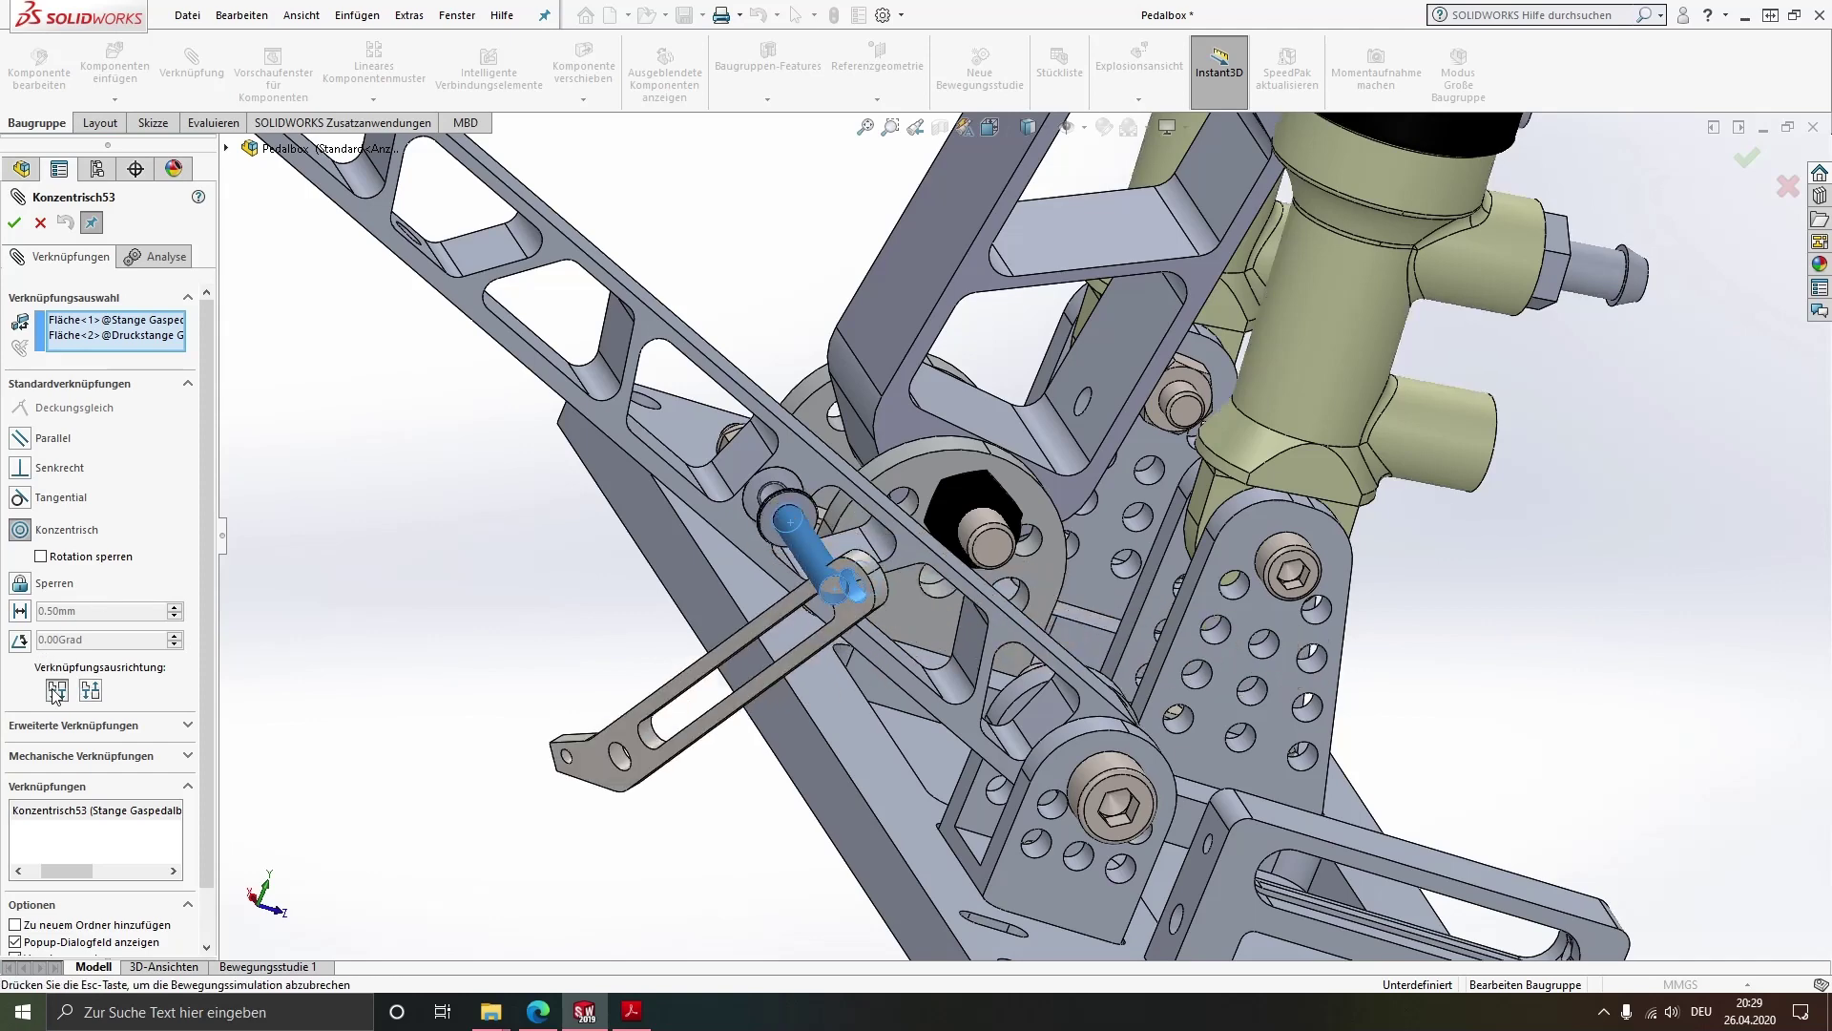
pyautogui.click(15, 222)
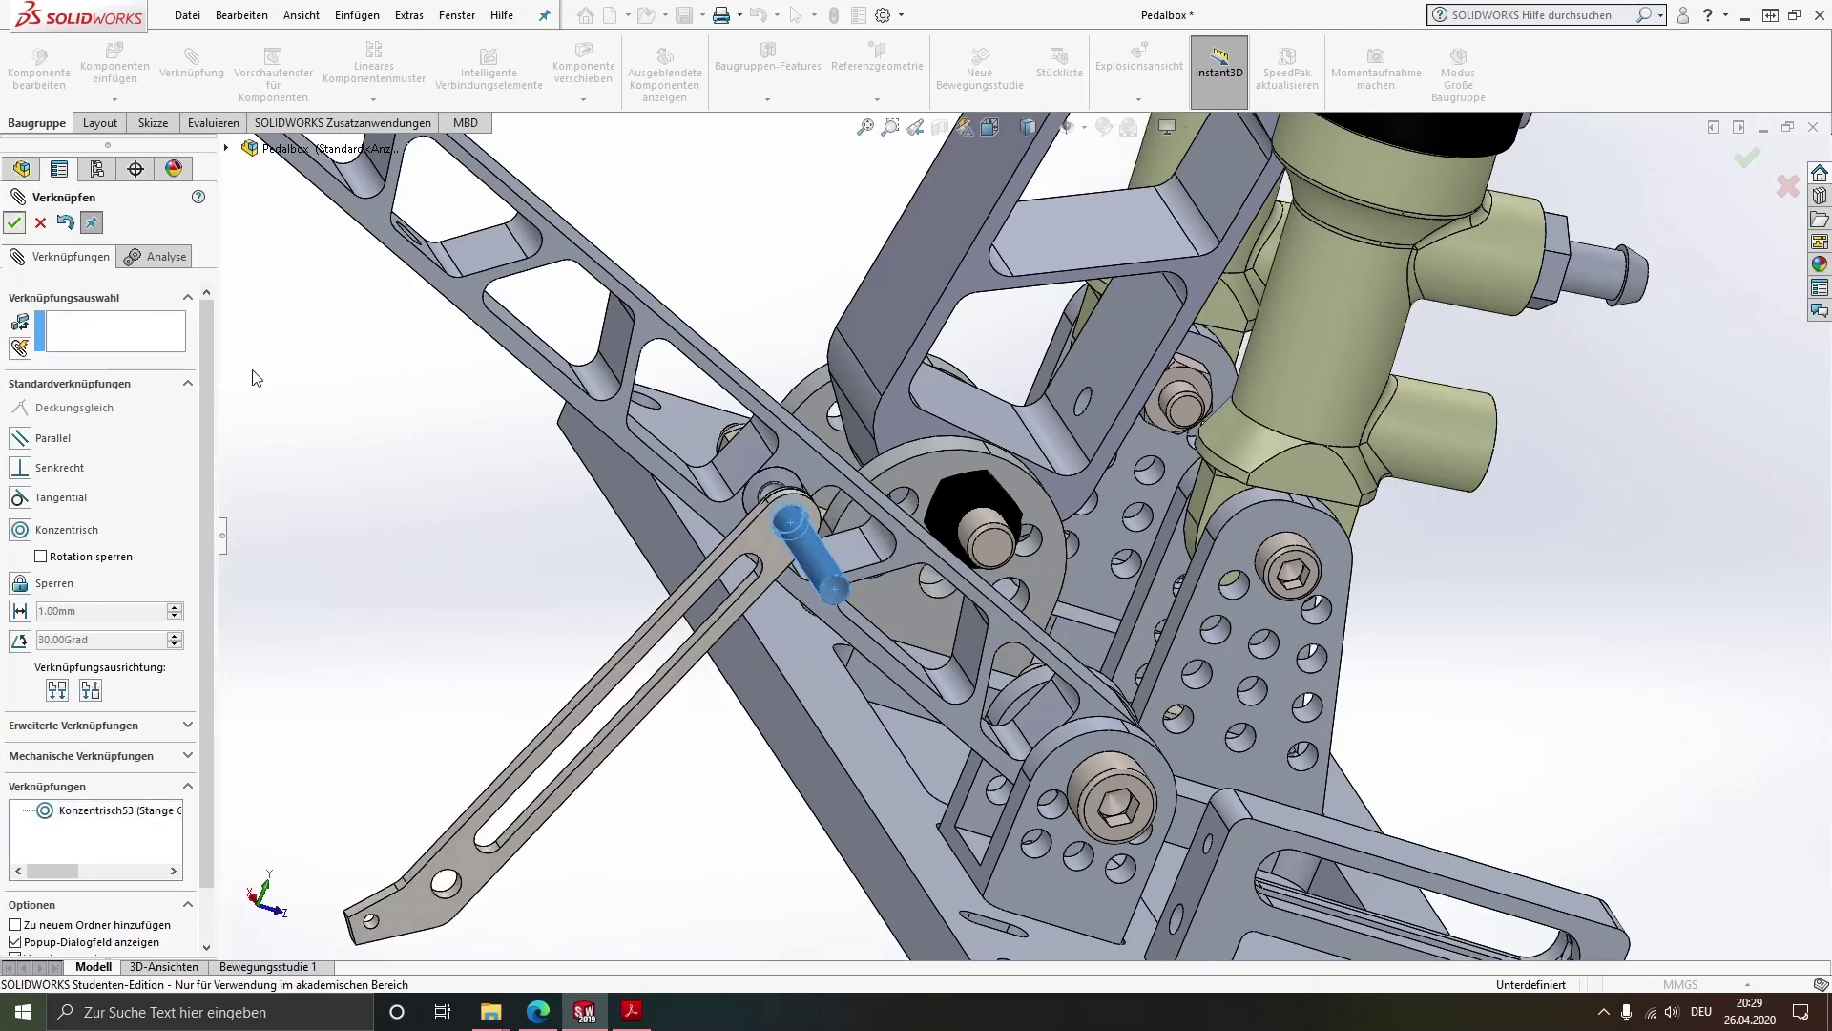
# Drag the pushrod to test its free motion and inspect the linkage from below
pyautogui.moveTo(788, 664); pyautogui.dragTo(1549, 546, button='middle')
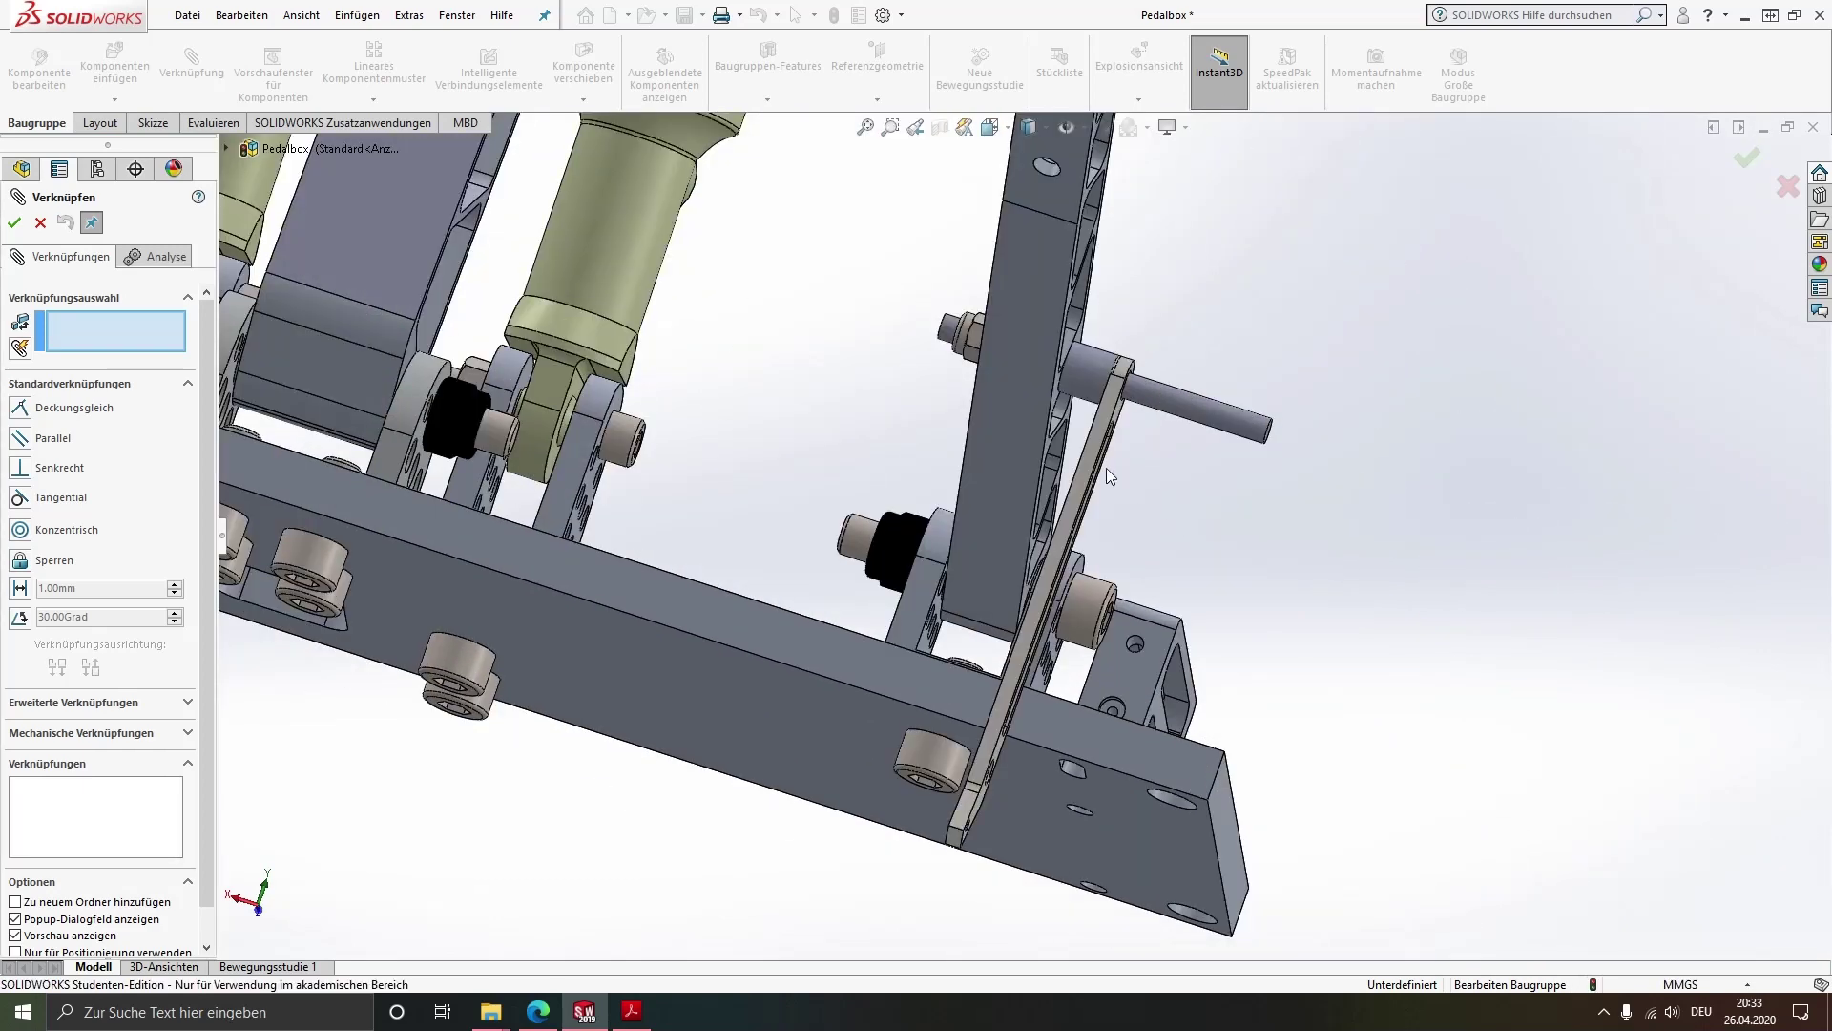
pyautogui.moveTo(1124, 455); pyautogui.dragTo(1280, 556)
pyautogui.press('Escape')
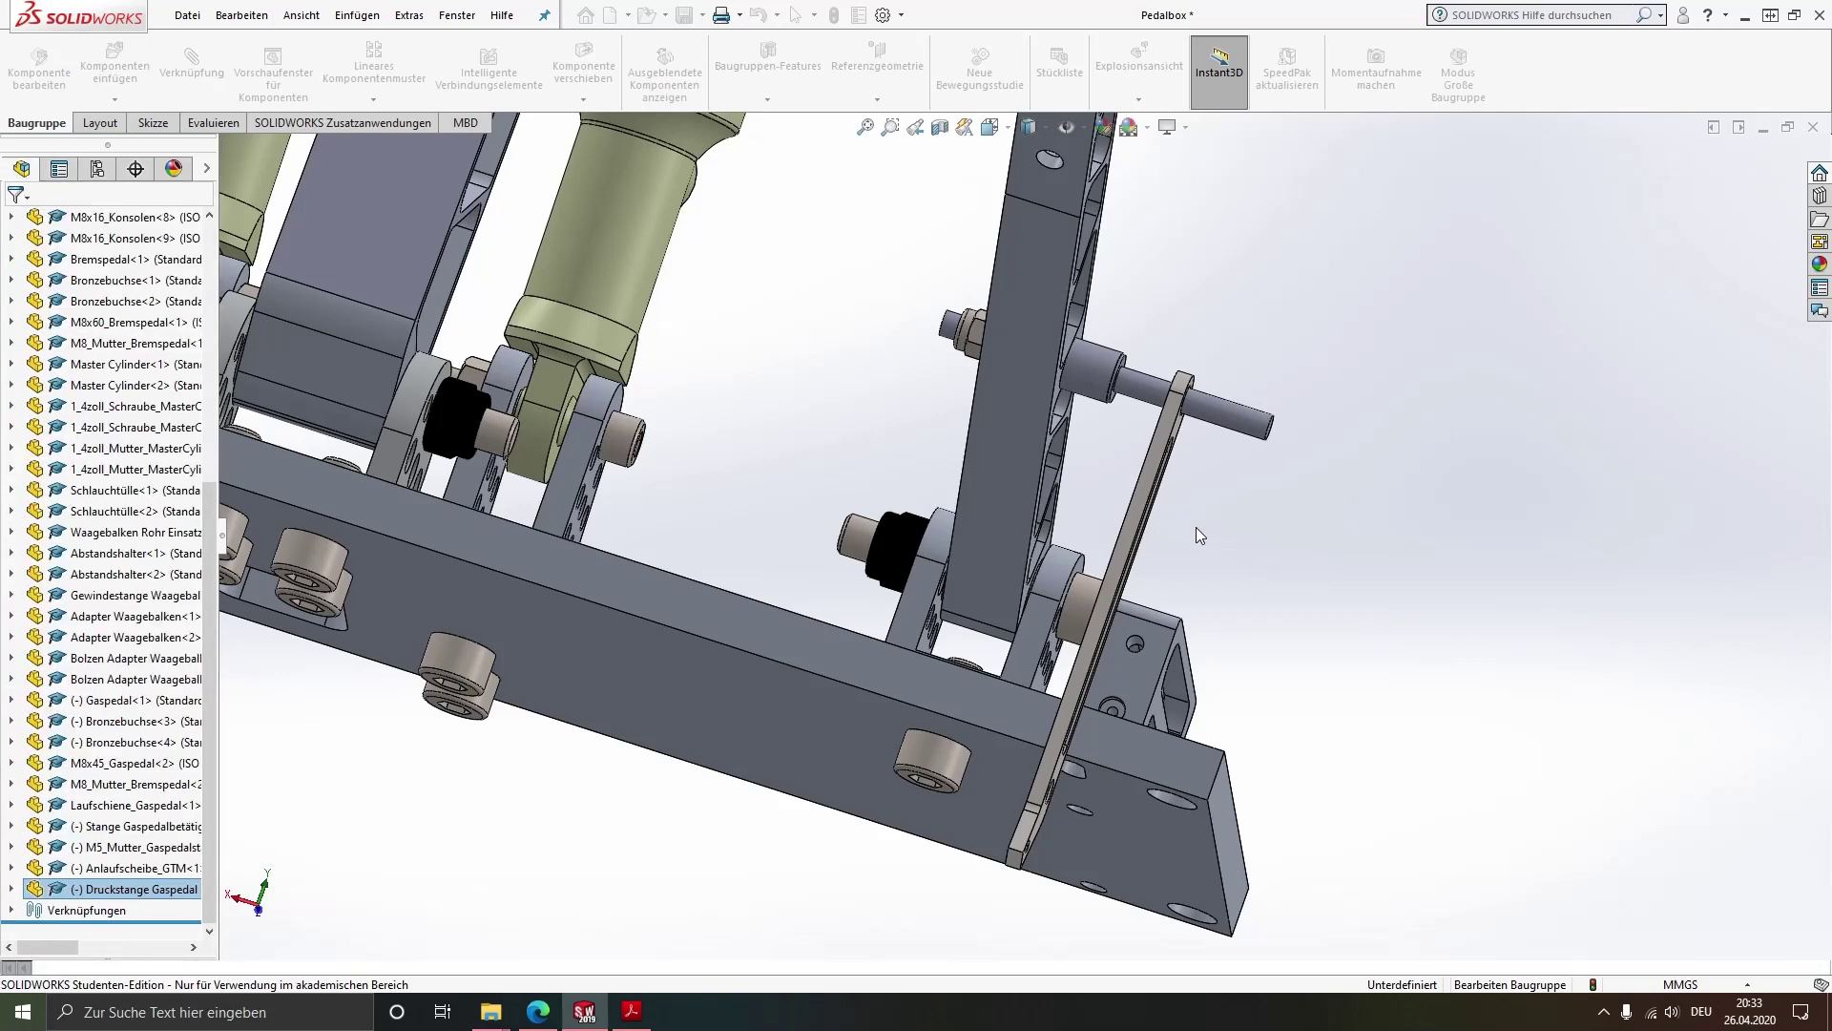
pyautogui.moveTo(1195, 527); pyautogui.dragTo(1230, 497, button='middle')
pyautogui.scroll(-3, 1187, 420)
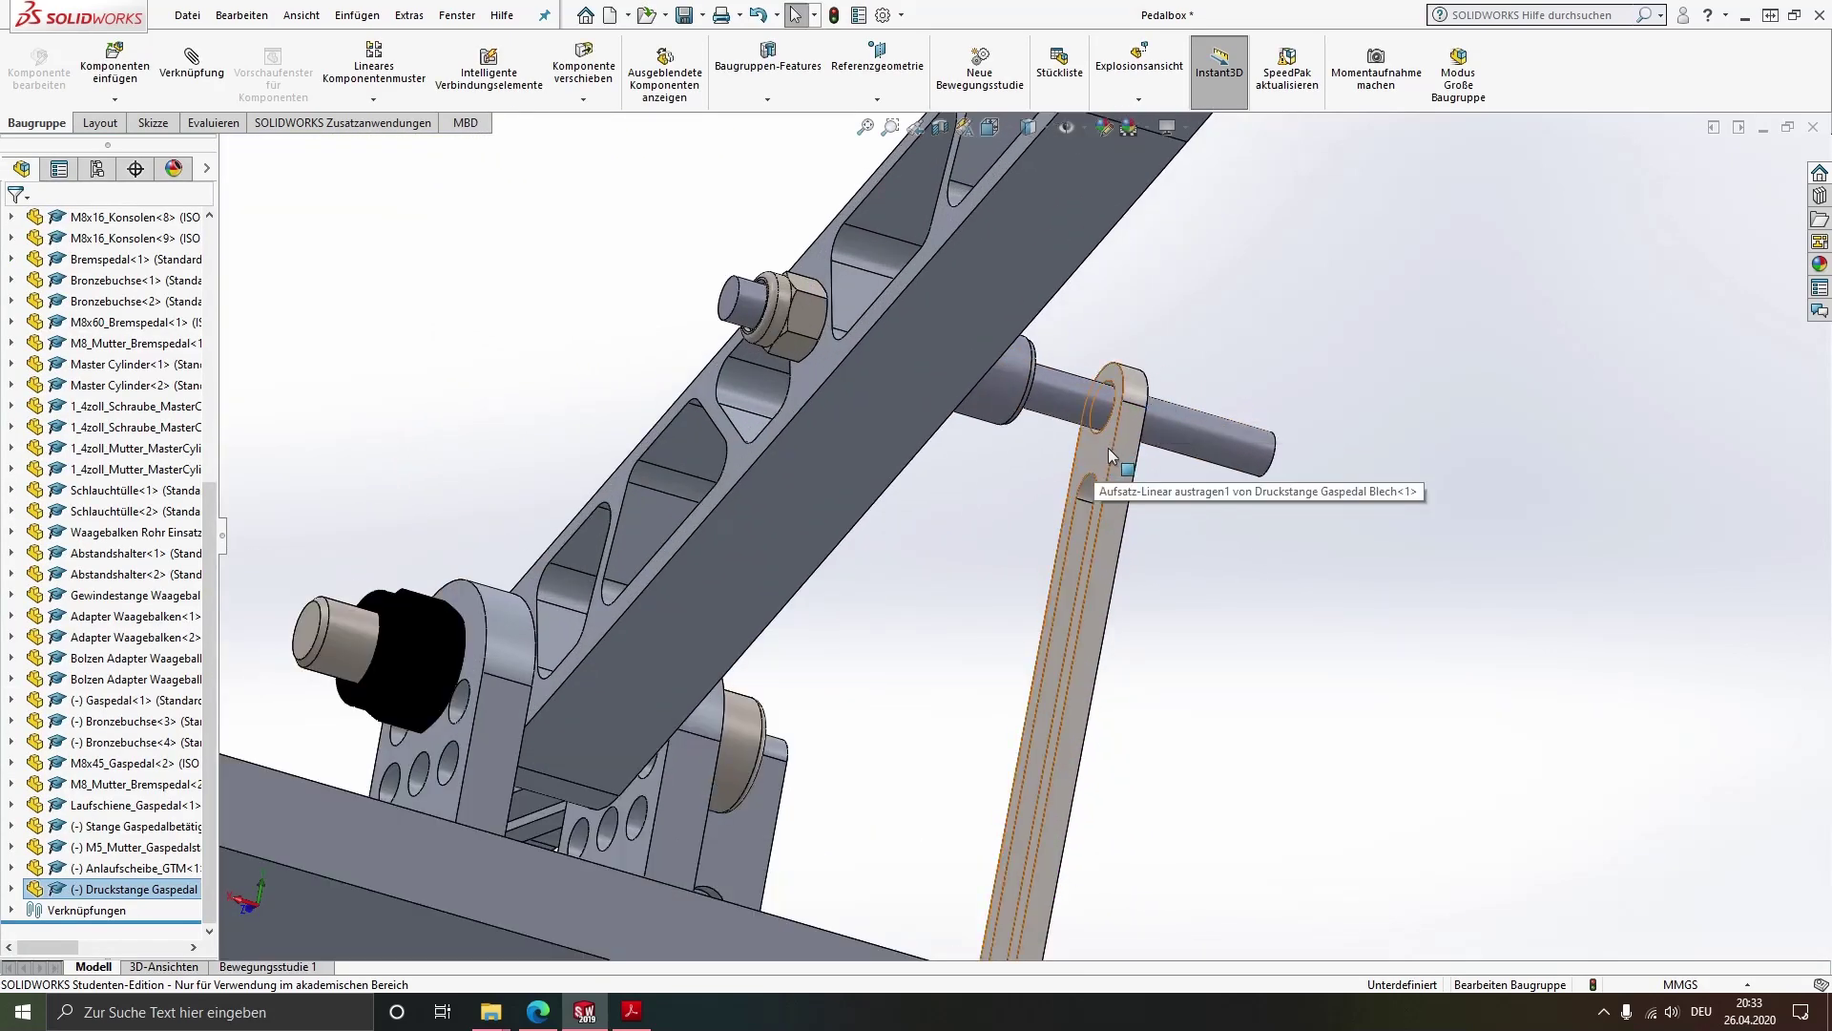
pyautogui.moveTo(1095, 452); pyautogui.dragTo(1040, 414, button='middle')
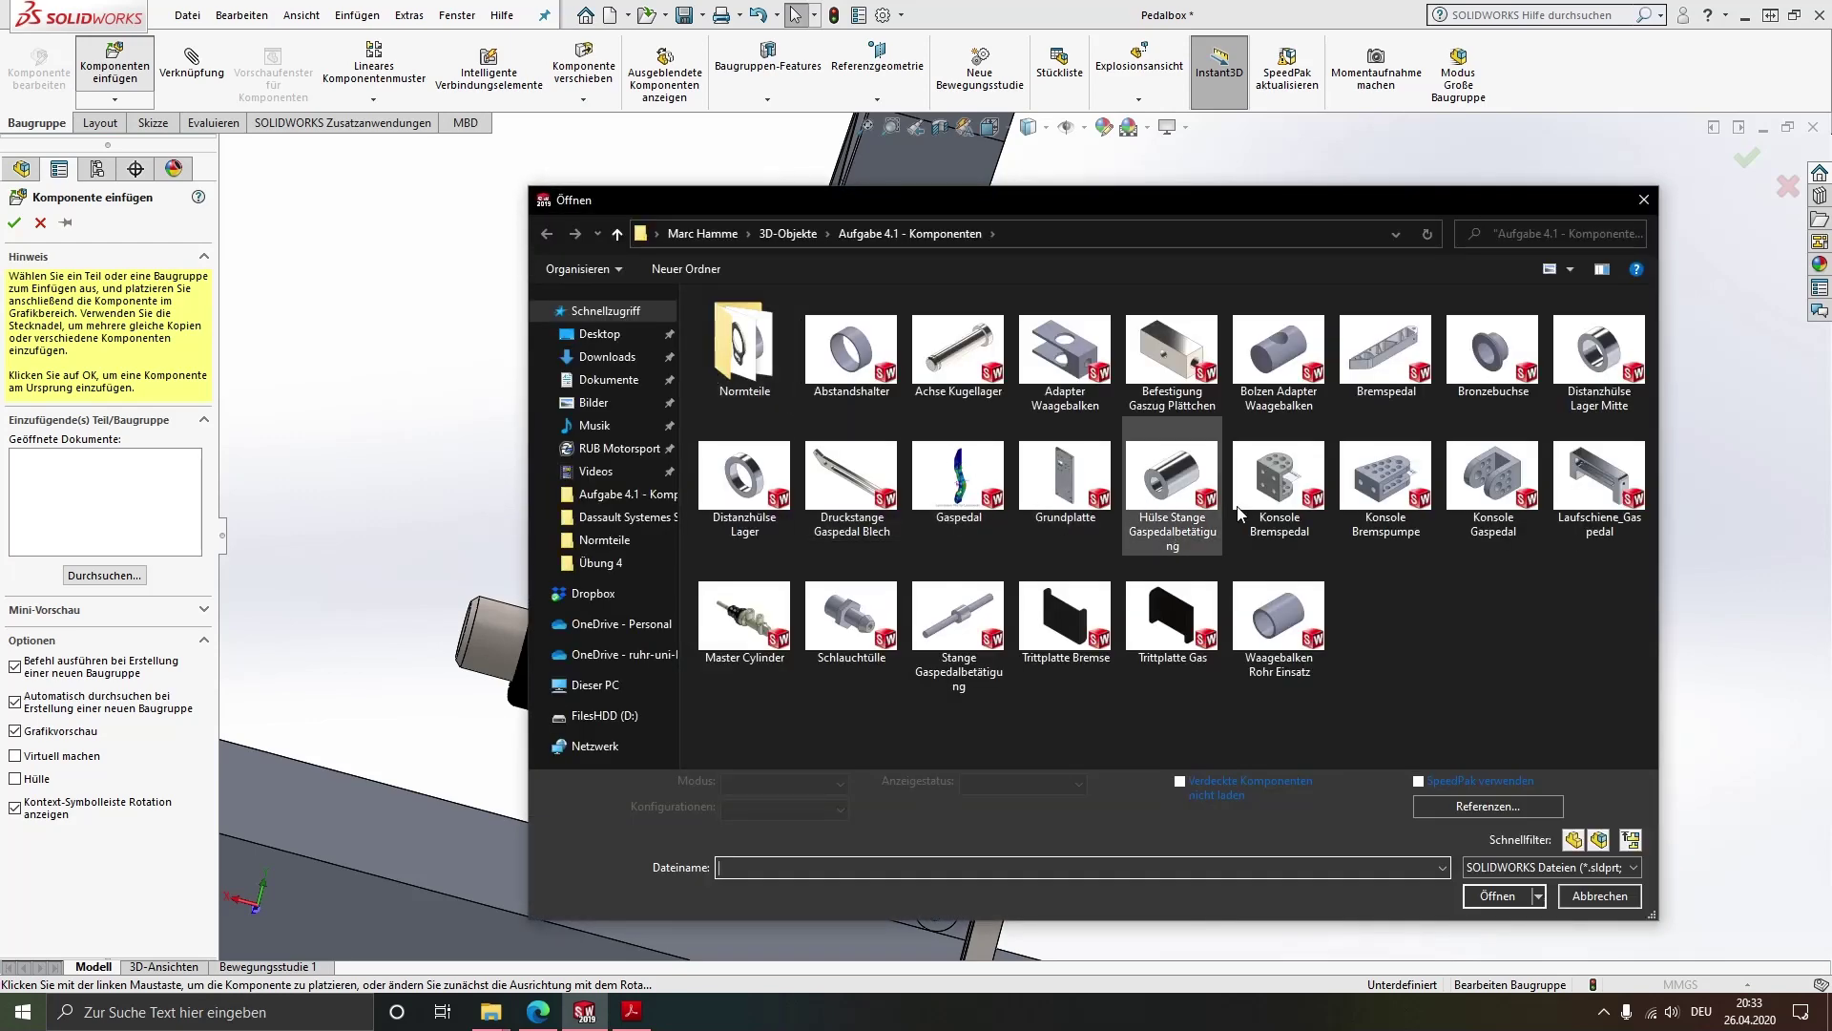
# Insert the Gleitlager_GFM bushing from the Normteile folder into the assembly
pyautogui.doubleClick(744, 344)
pyautogui.doubleClick(1176, 359)
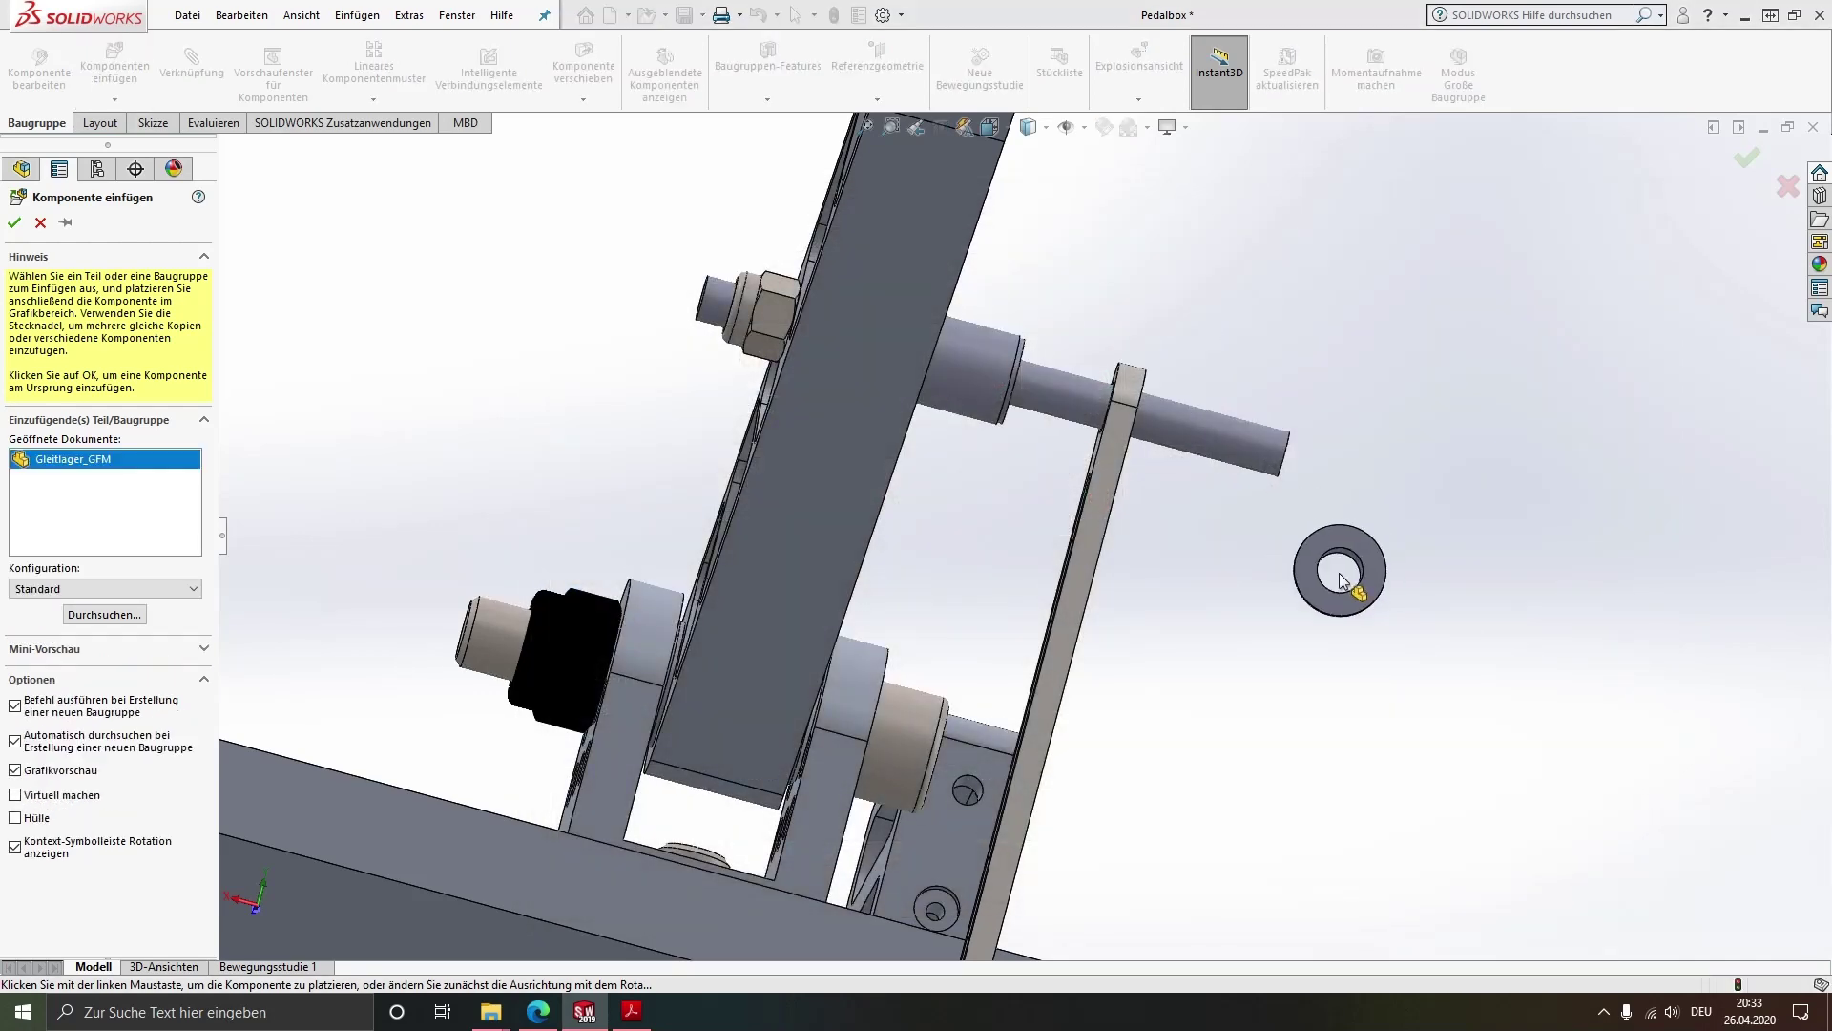
pyautogui.click(1319, 523)
pyautogui.scroll(-3, 1319, 522)
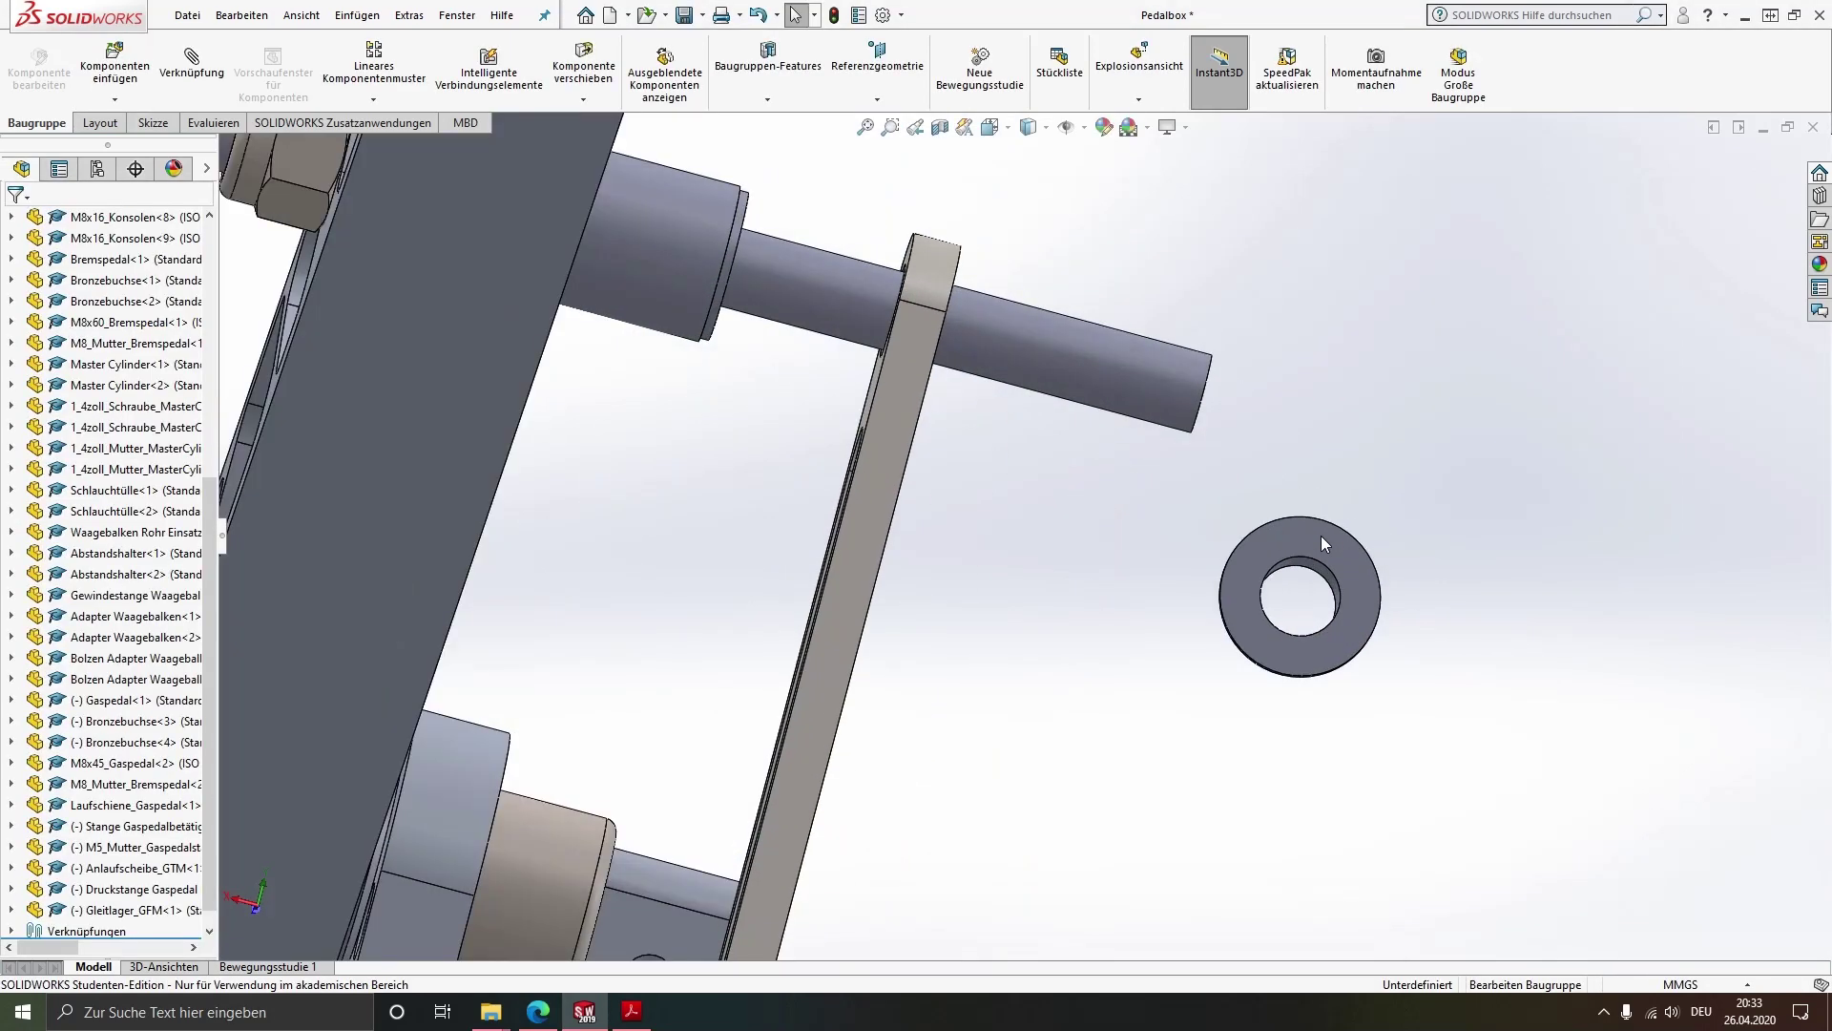
pyautogui.moveTo(1321, 536)
pyautogui.mouseDown(button='middle')
pyautogui.moveTo(1374, 570)
pyautogui.moveTo(1358, 610)
pyautogui.mouseUp(button='middle')
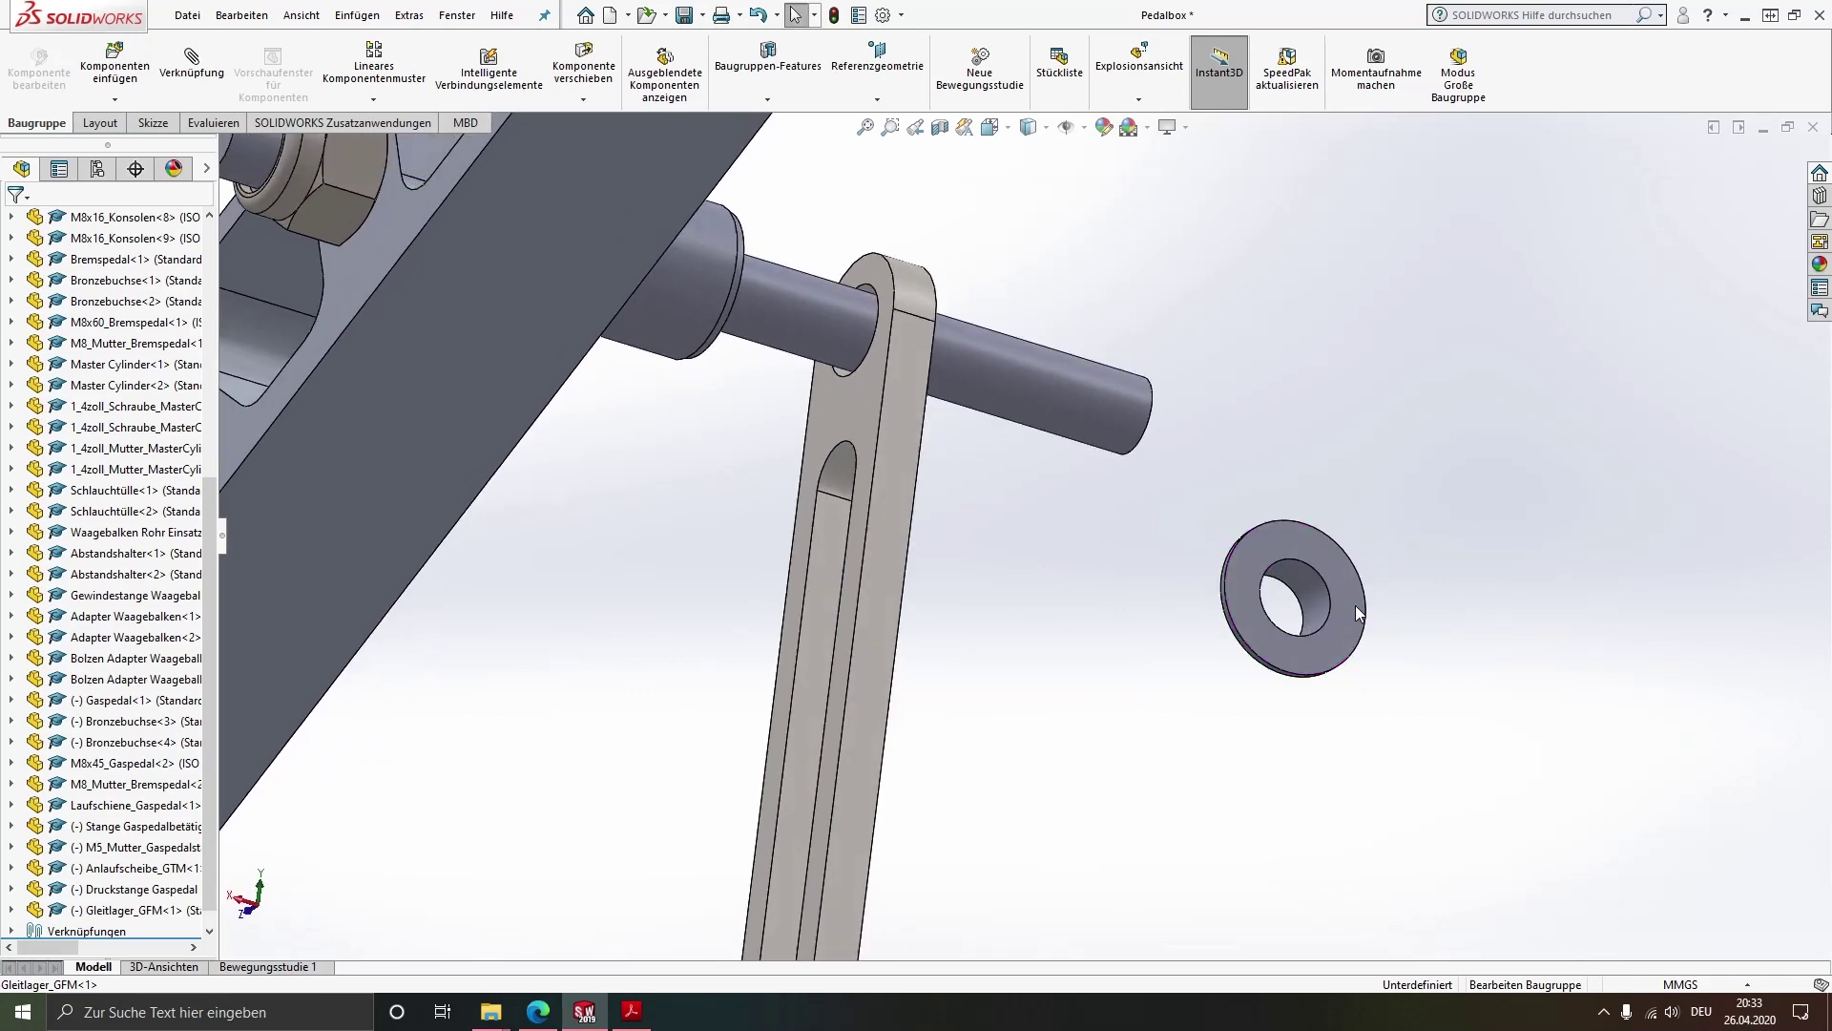
# Mate the bushing bore concentric to the actuation rod with rotation locked
pyautogui.click(1300, 593)
pyautogui.keyDown('ctrl'); pyautogui.click(1069, 380); pyautogui.keyUp('ctrl')
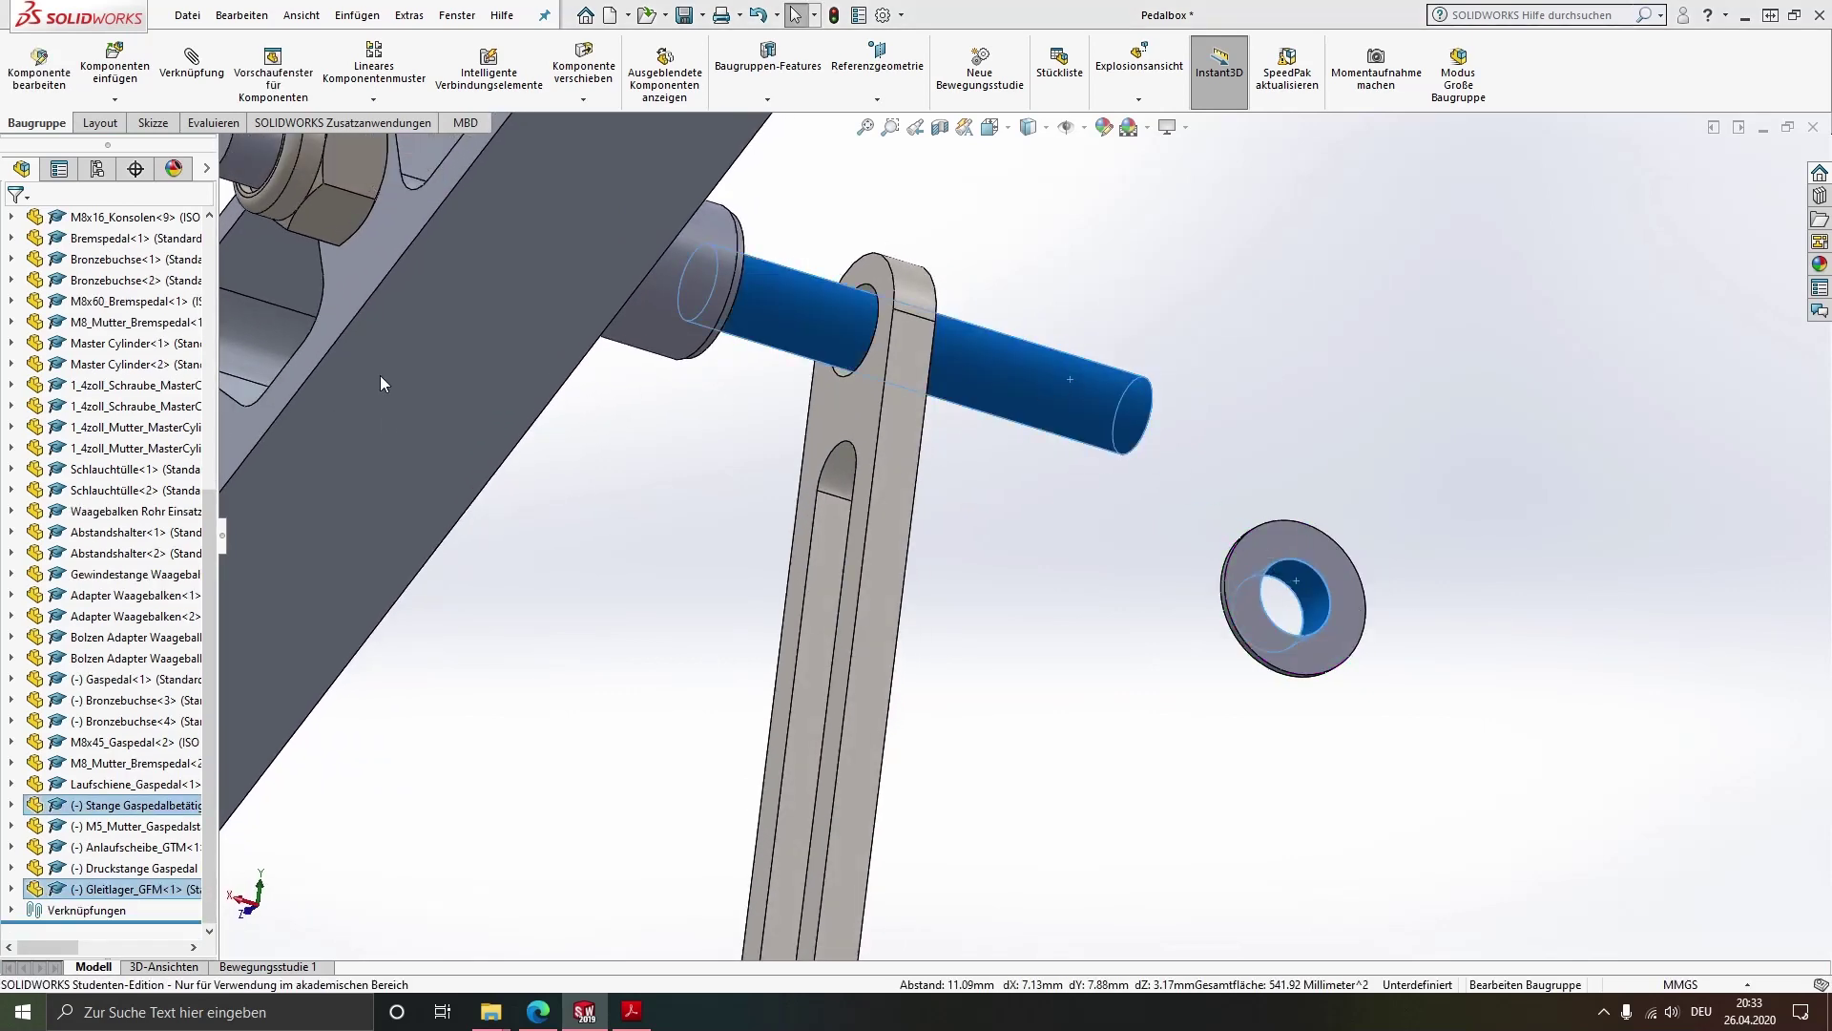
pyautogui.click(192, 62)
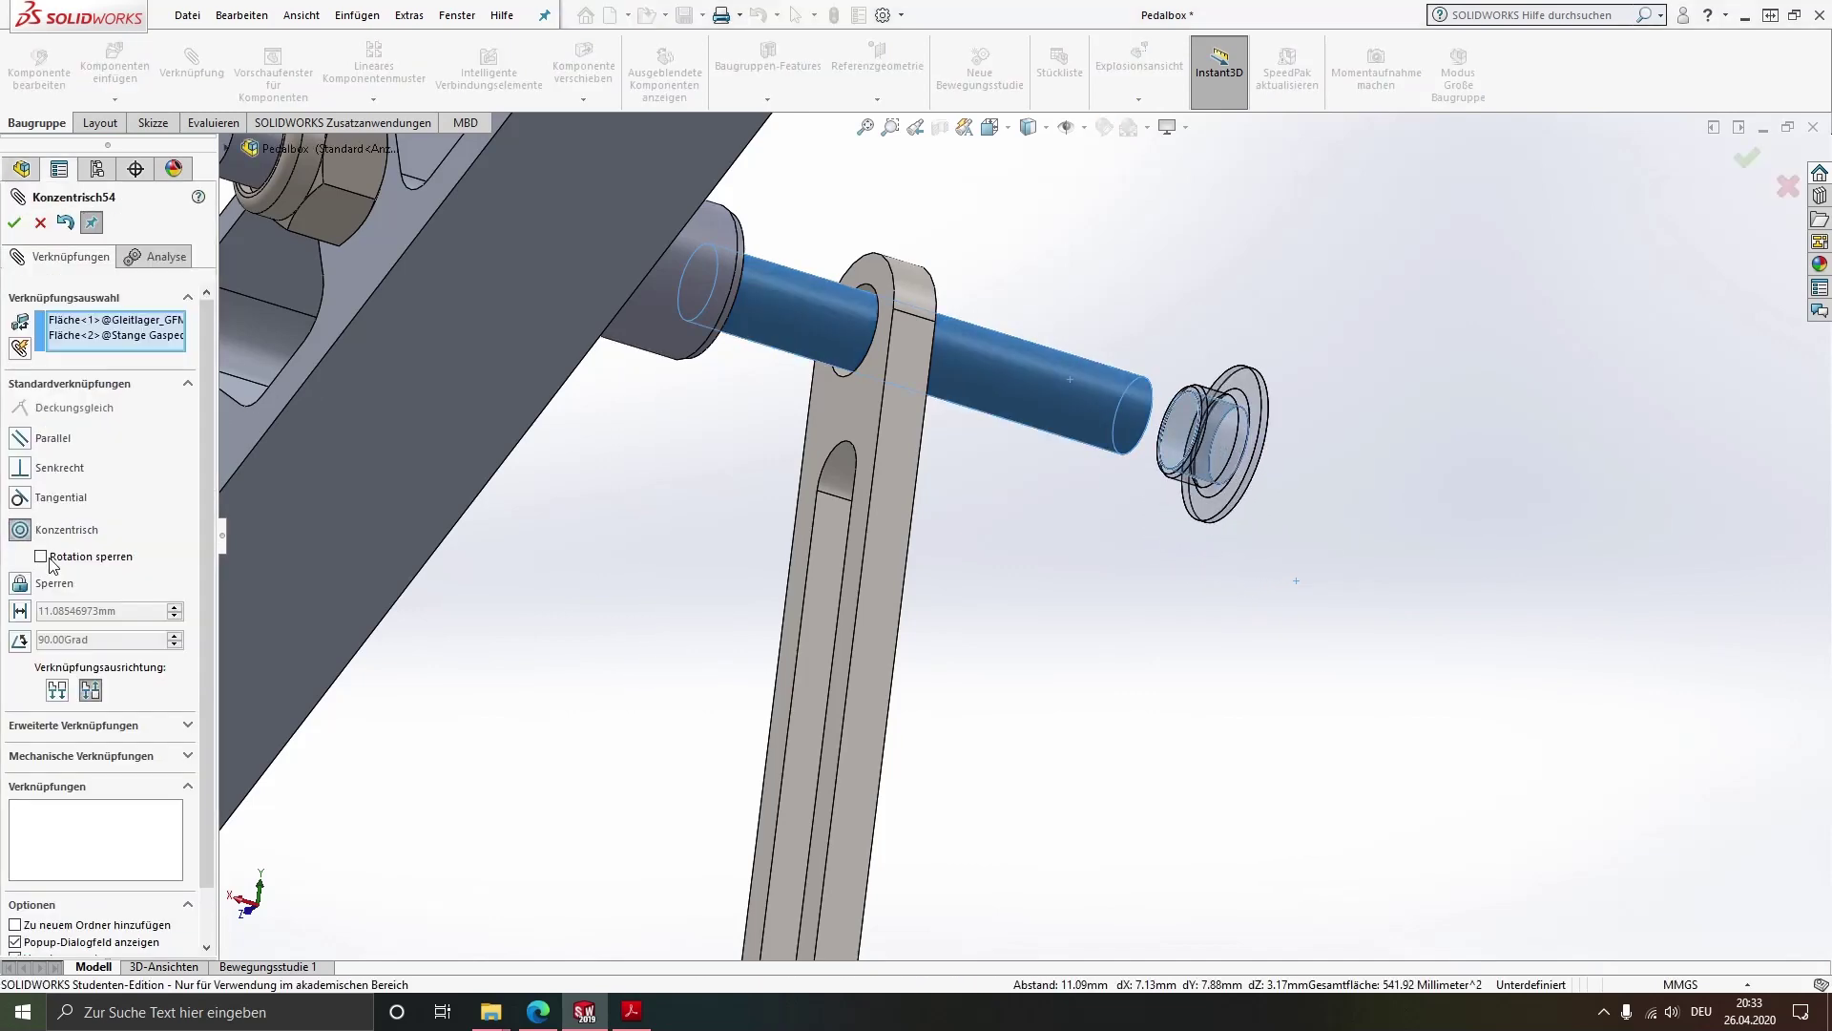
pyautogui.click(41, 556)
pyautogui.click(14, 222)
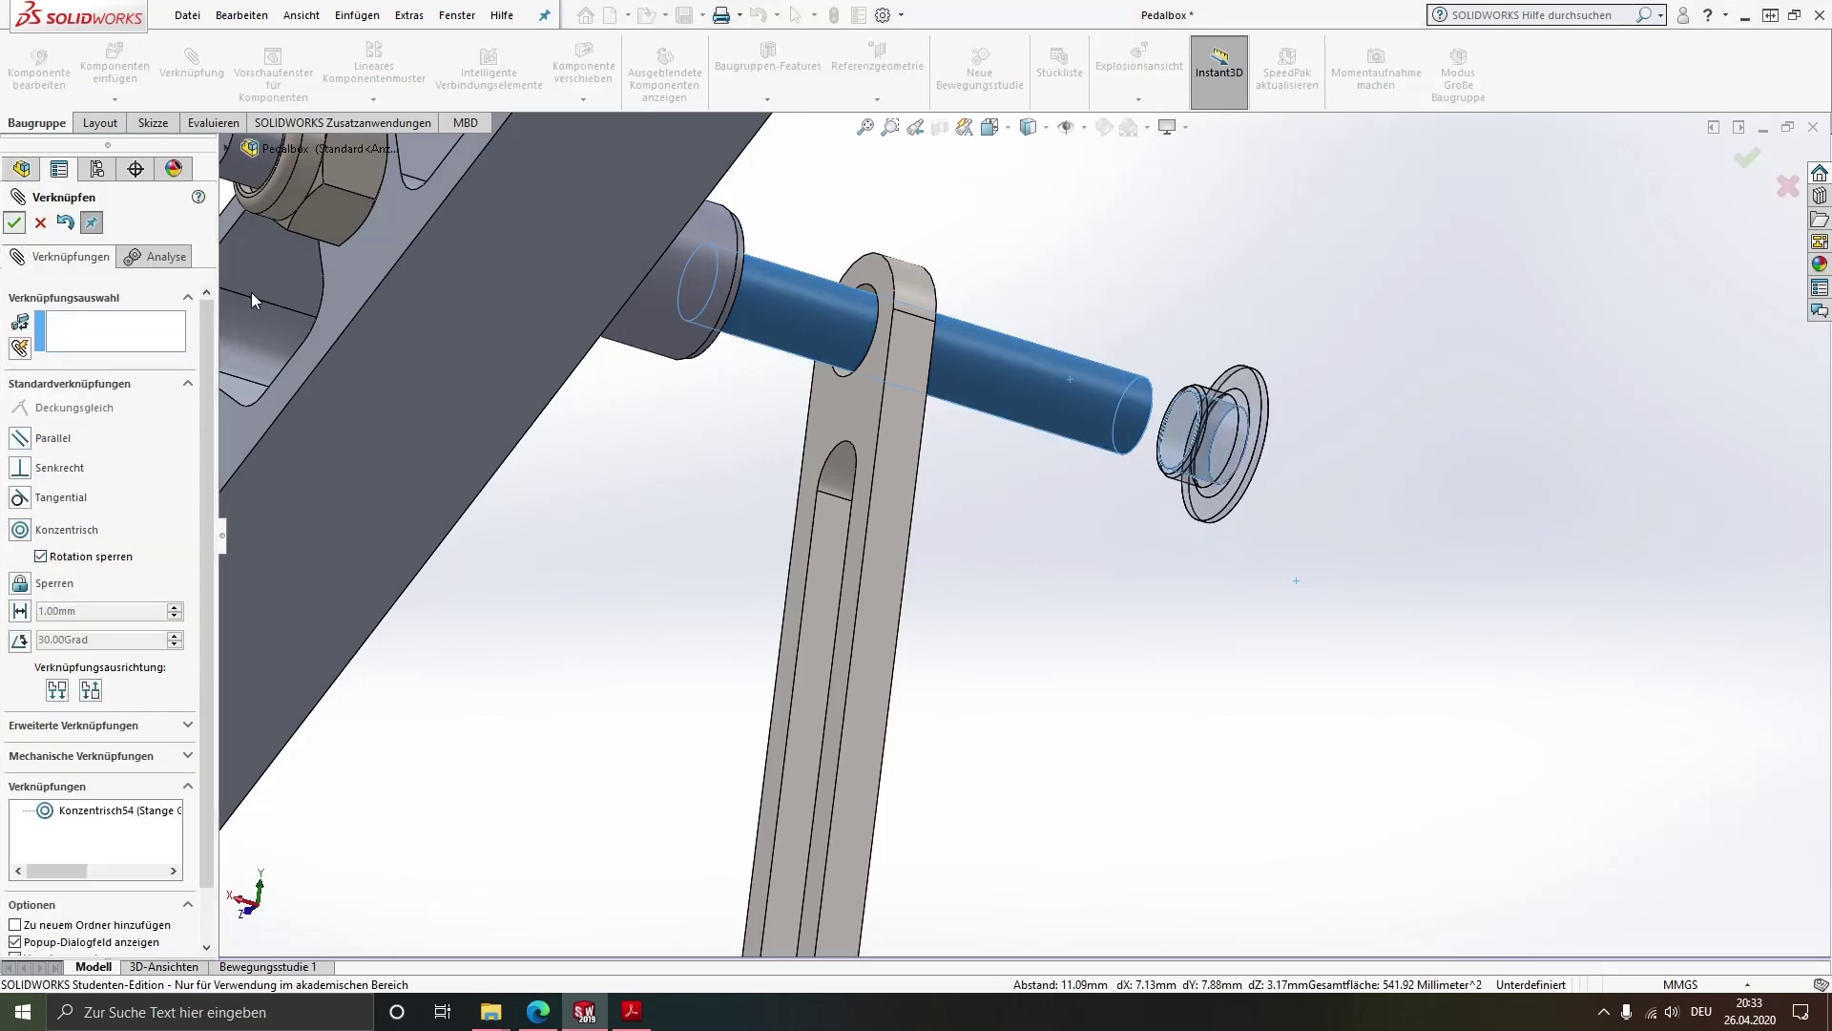
# Seat the bushing's end face coincident against the Anlaufscheibe thrust washer
pyautogui.scroll(-3, 1124, 429)
pyautogui.scroll(-2, 1126, 491)
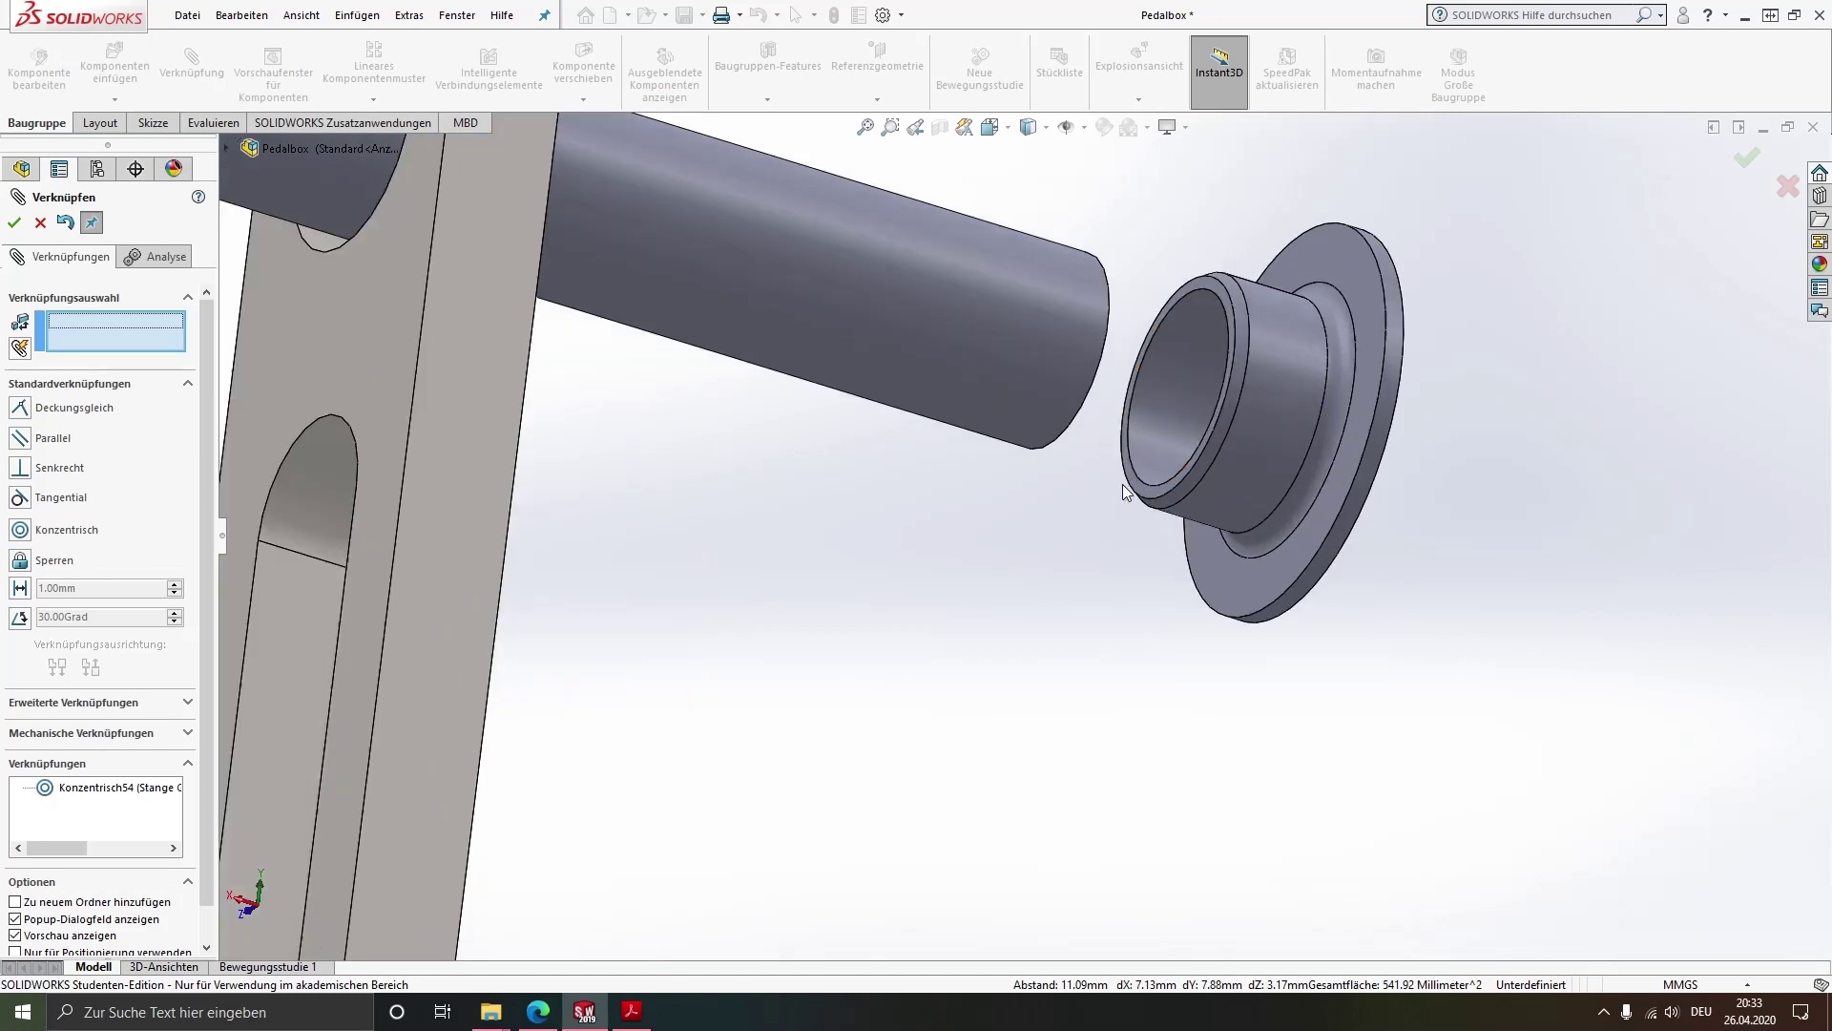
pyautogui.click(1141, 493)
pyautogui.scroll(3, 901, 424)
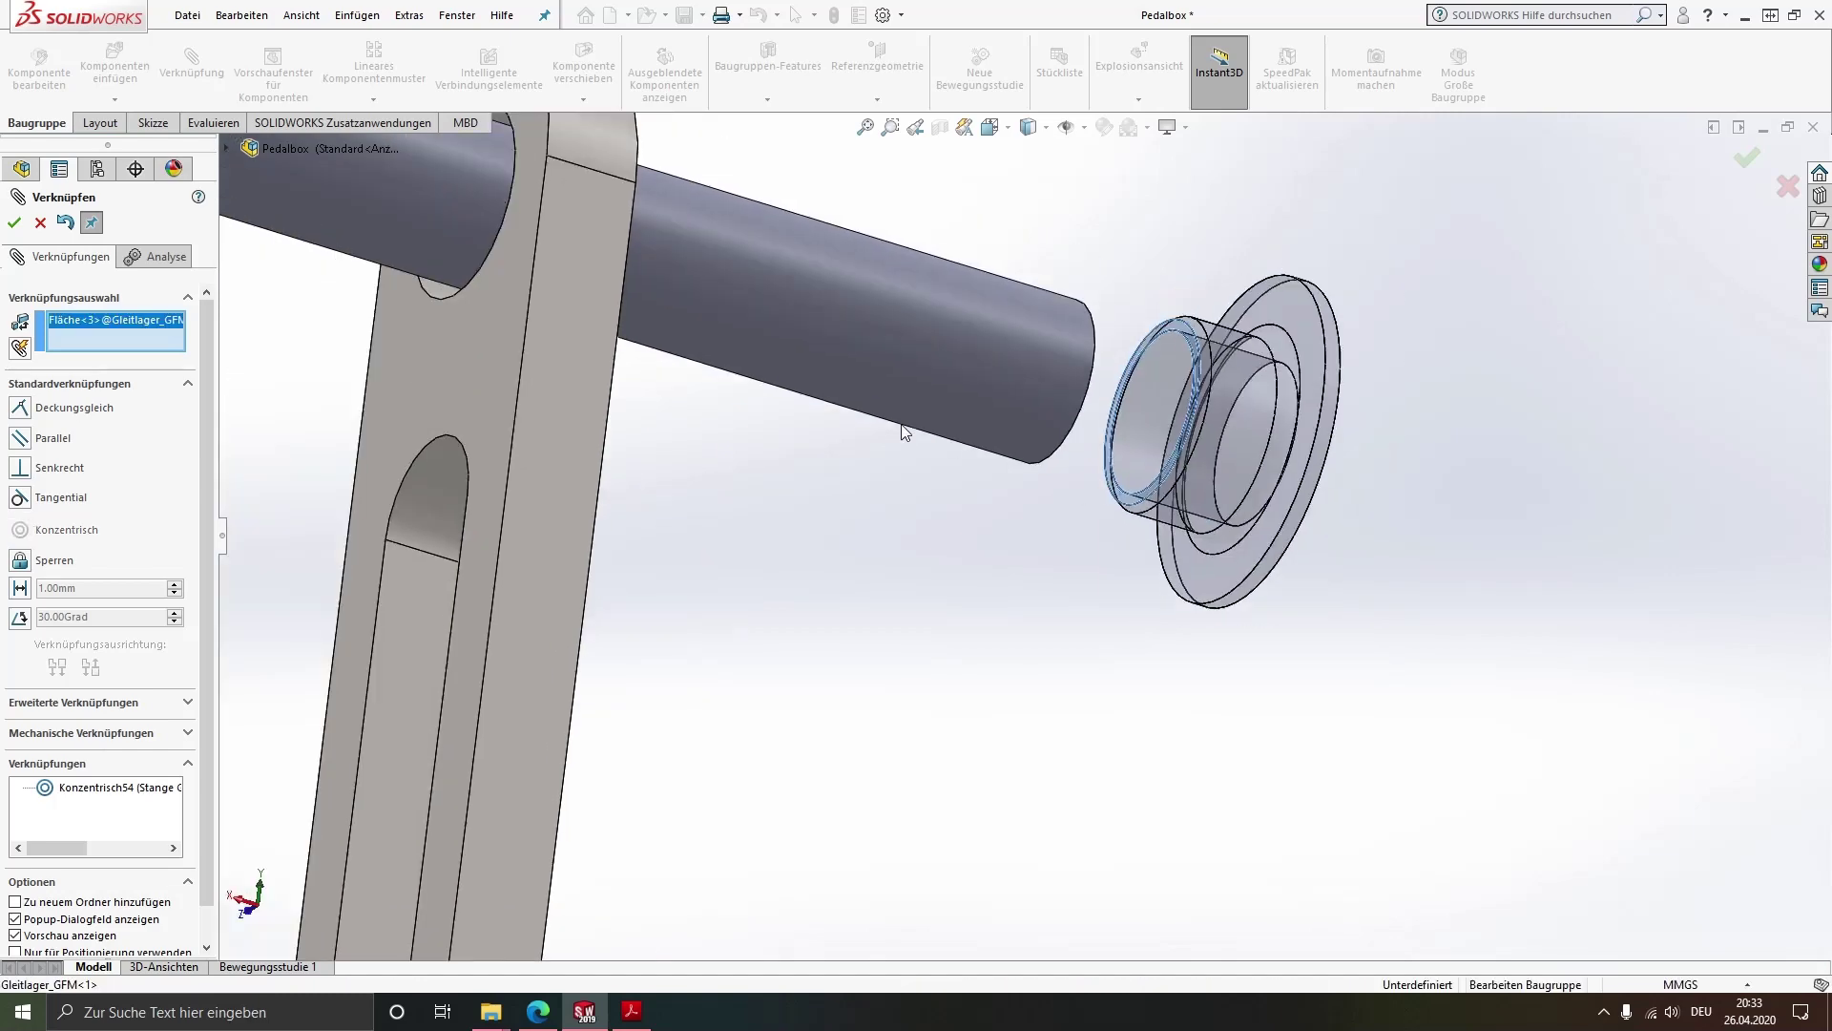
pyautogui.scroll(2, 901, 424)
pyautogui.scroll(1, 843, 370)
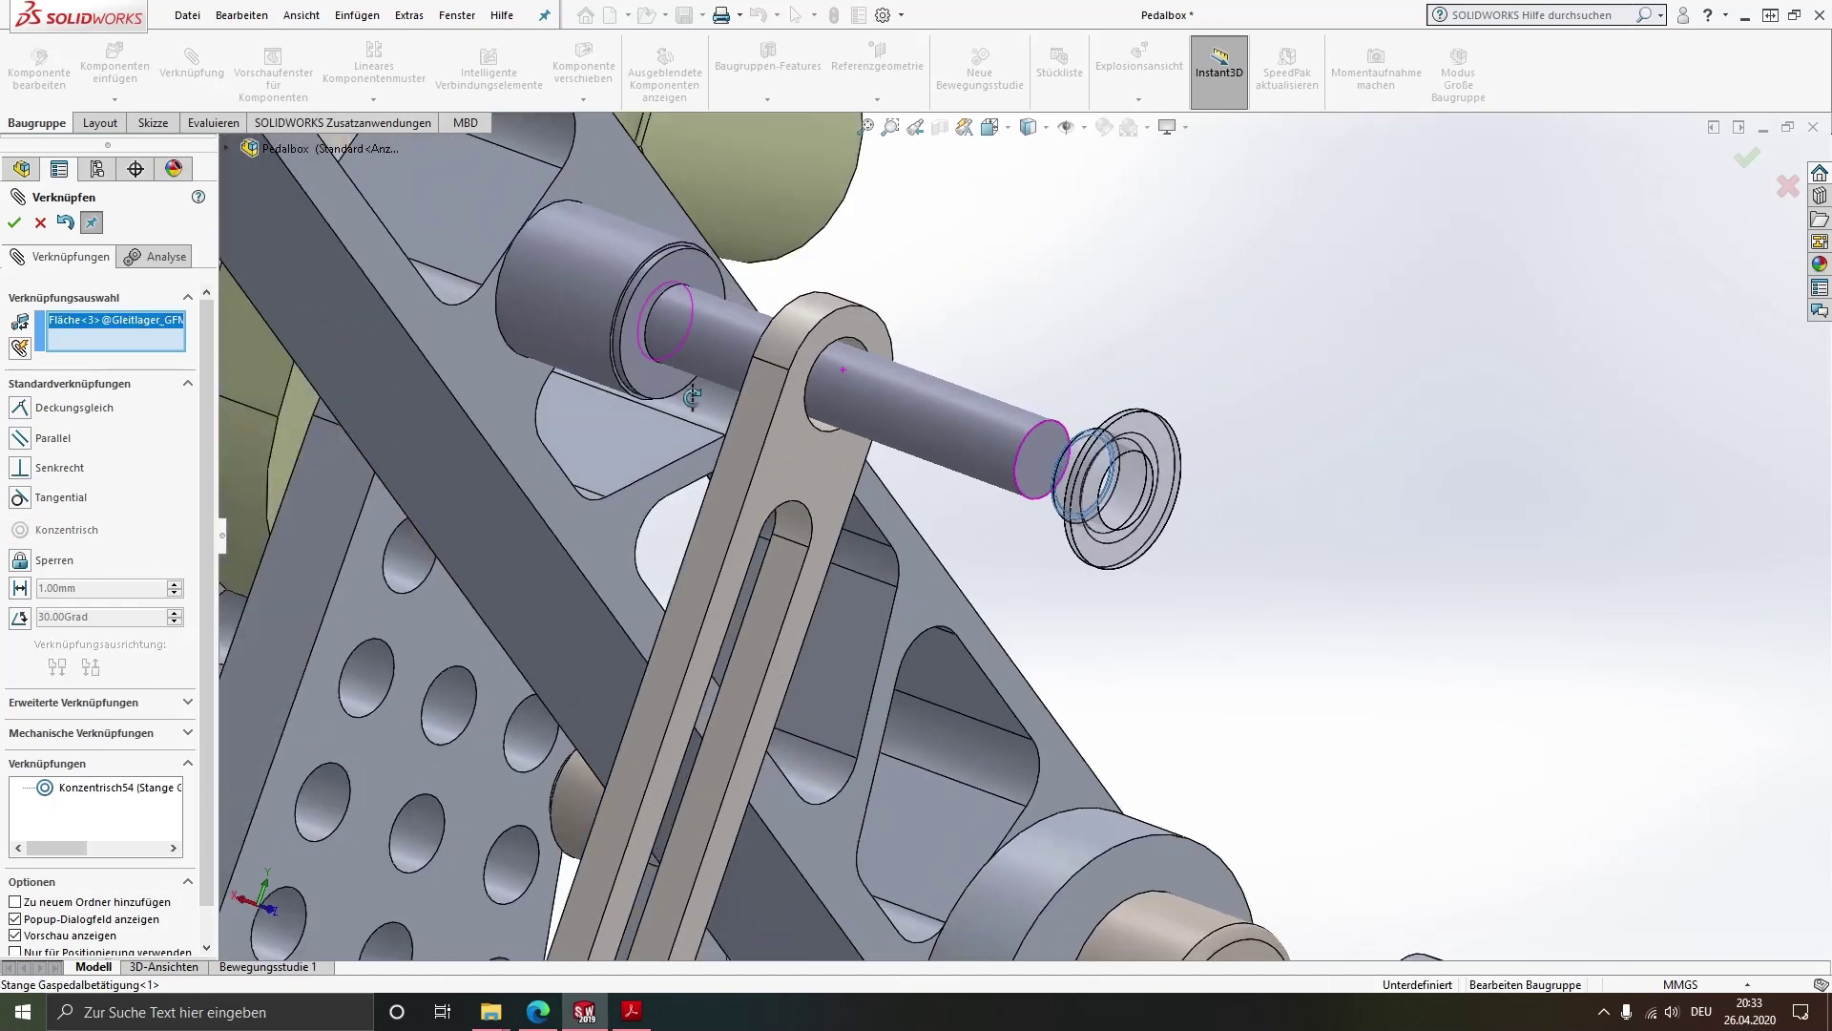
pyautogui.click(643, 282)
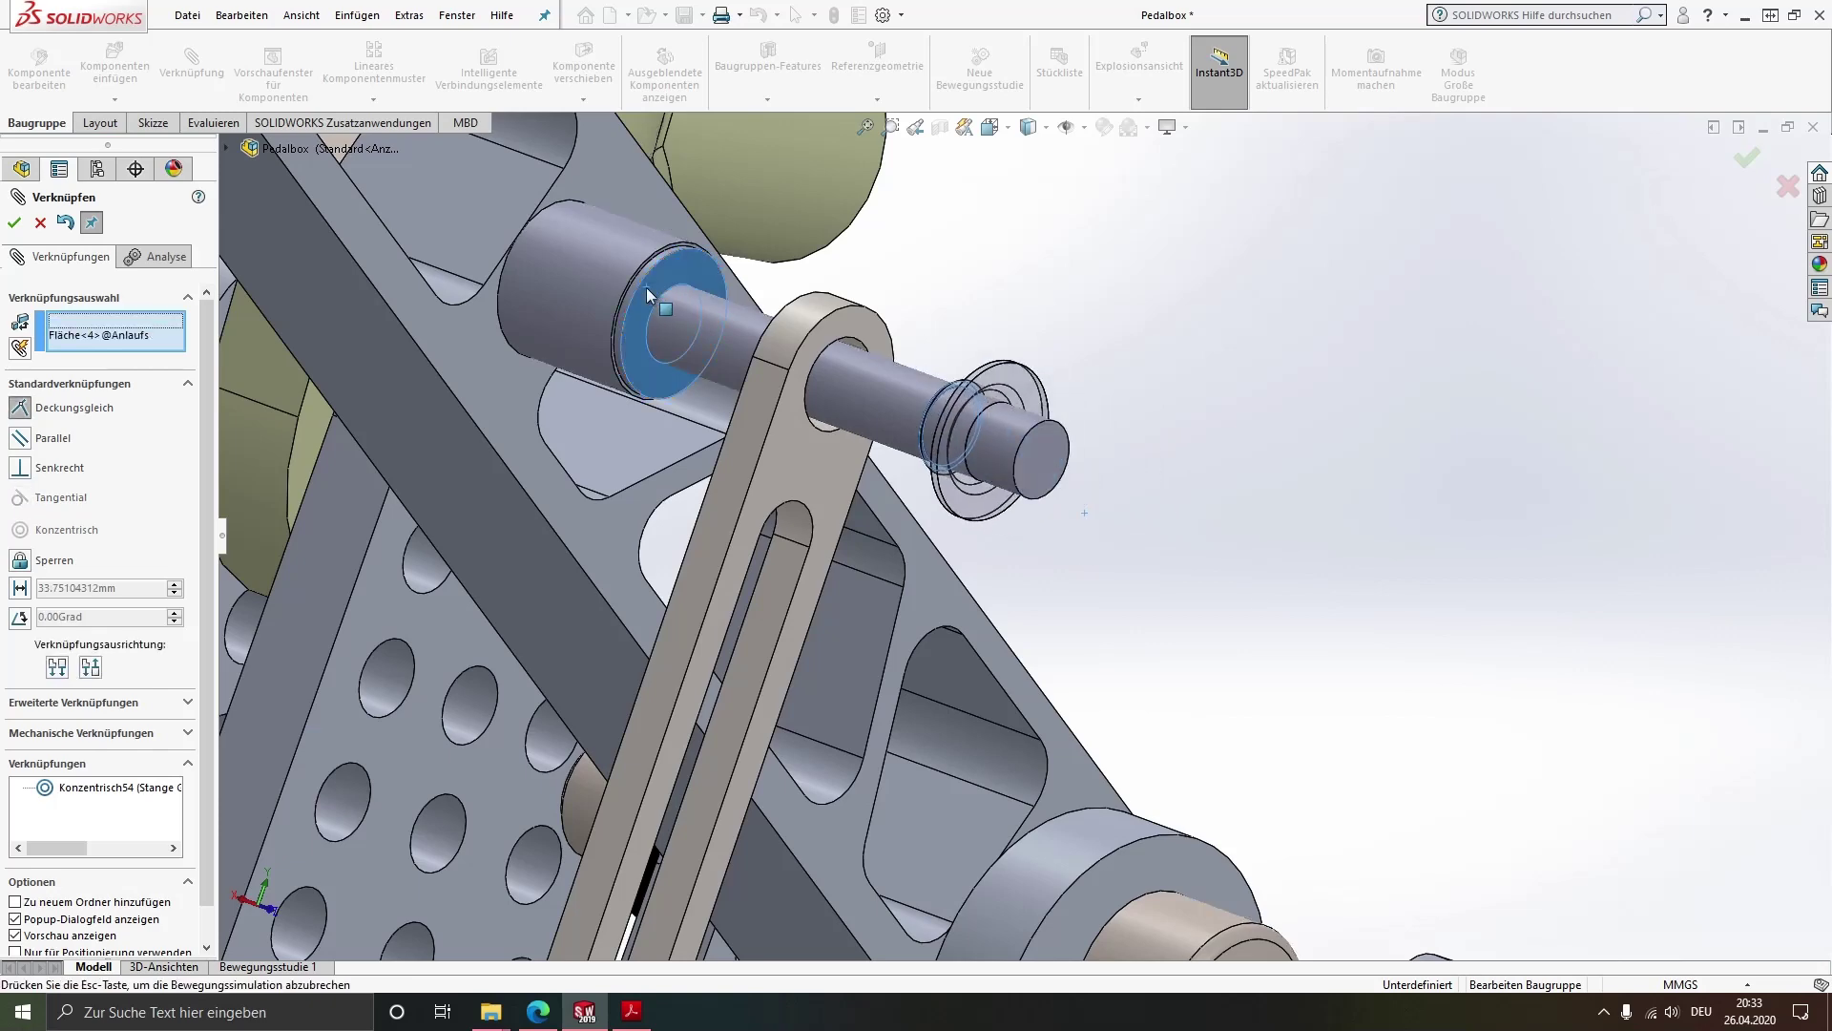
pyautogui.click(622, 263)
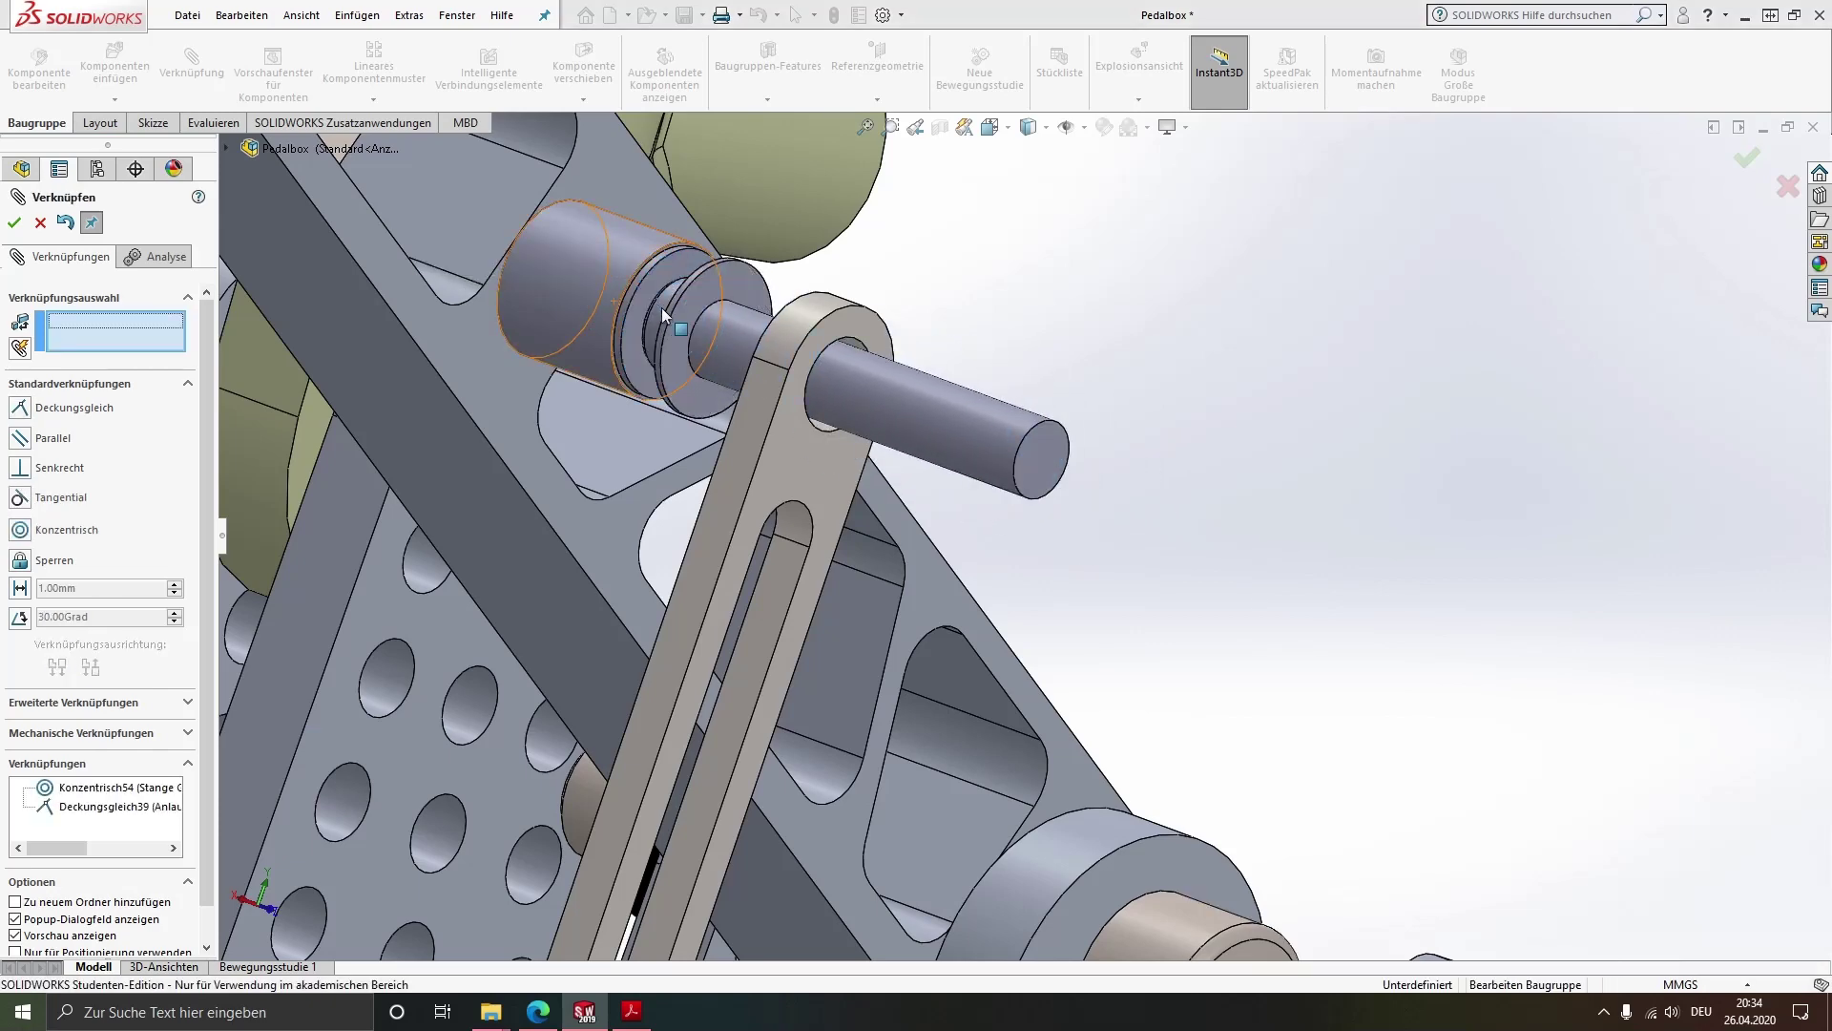
# Mate the bushing's other face coincident with the Druckstange pushrod lever
pyautogui.scroll(3, 673, 321)
pyautogui.scroll(-2, 816, 420)
pyautogui.scroll(-4, 1000, 525)
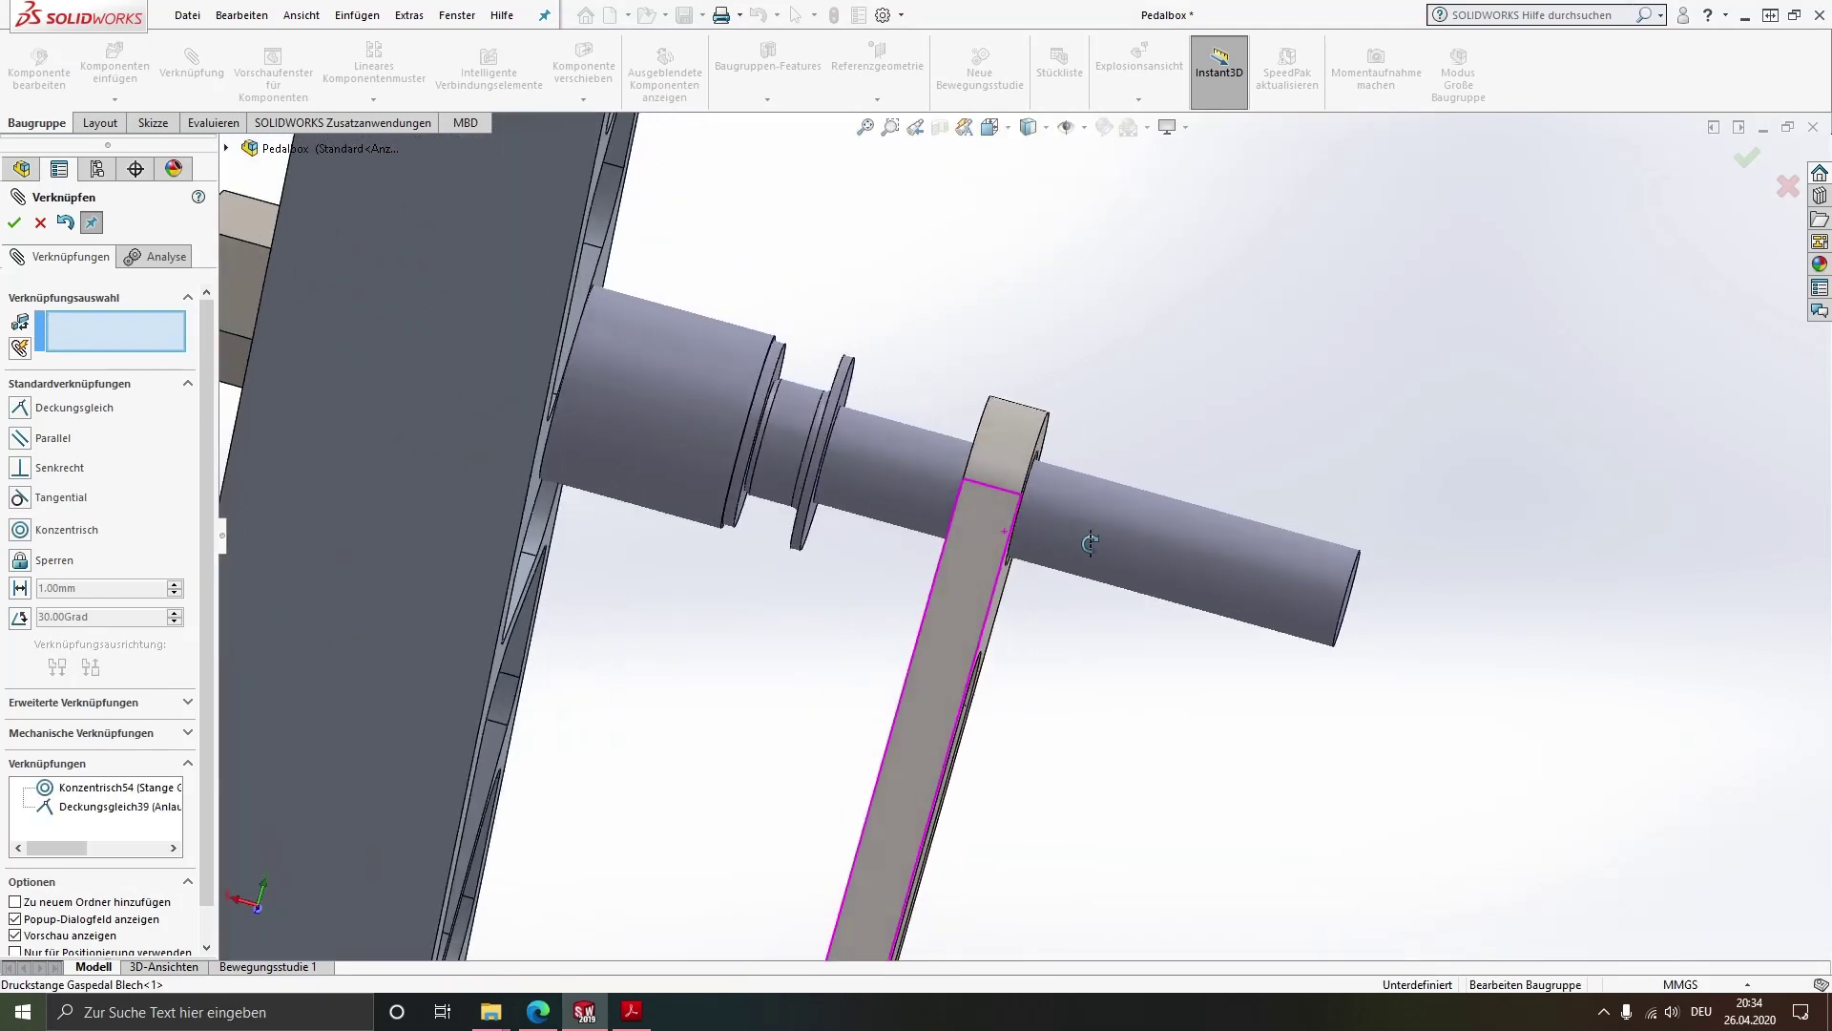
pyautogui.scroll(-1, 804, 452)
pyautogui.scroll(1, 804, 453)
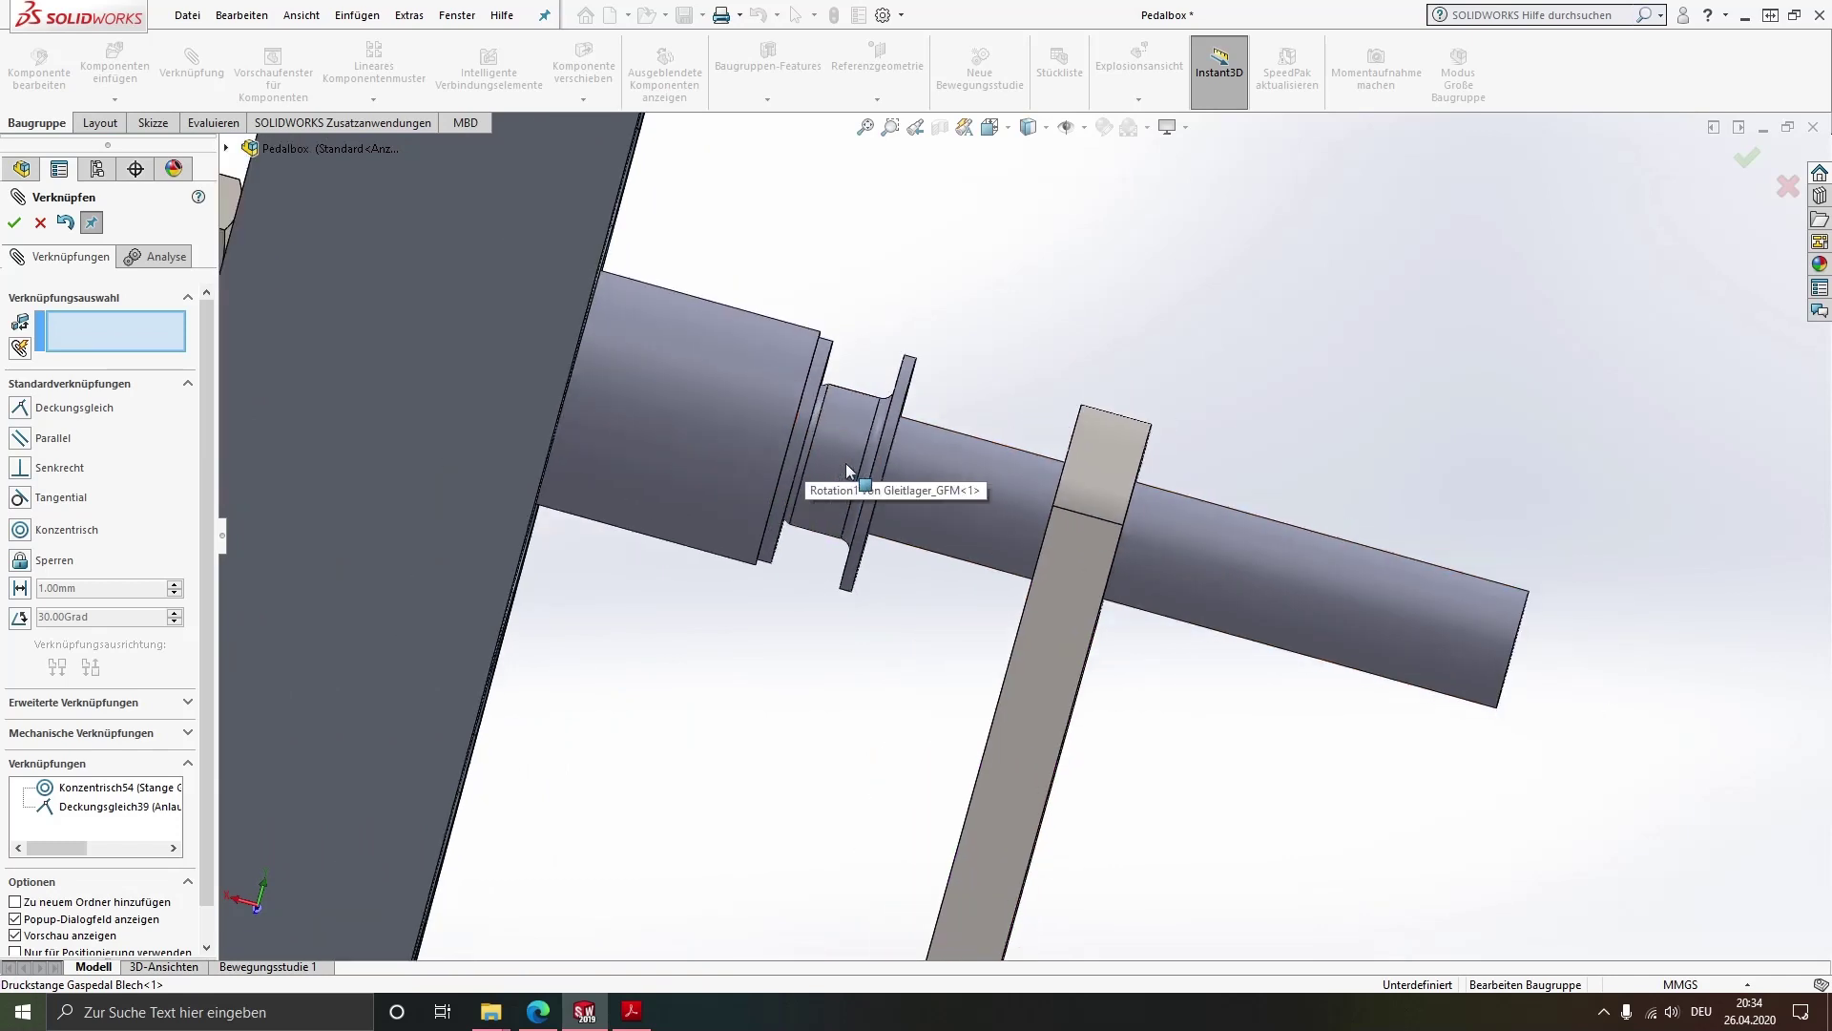
pyautogui.scroll(1, 935, 492)
pyautogui.scroll(-1, 1058, 527)
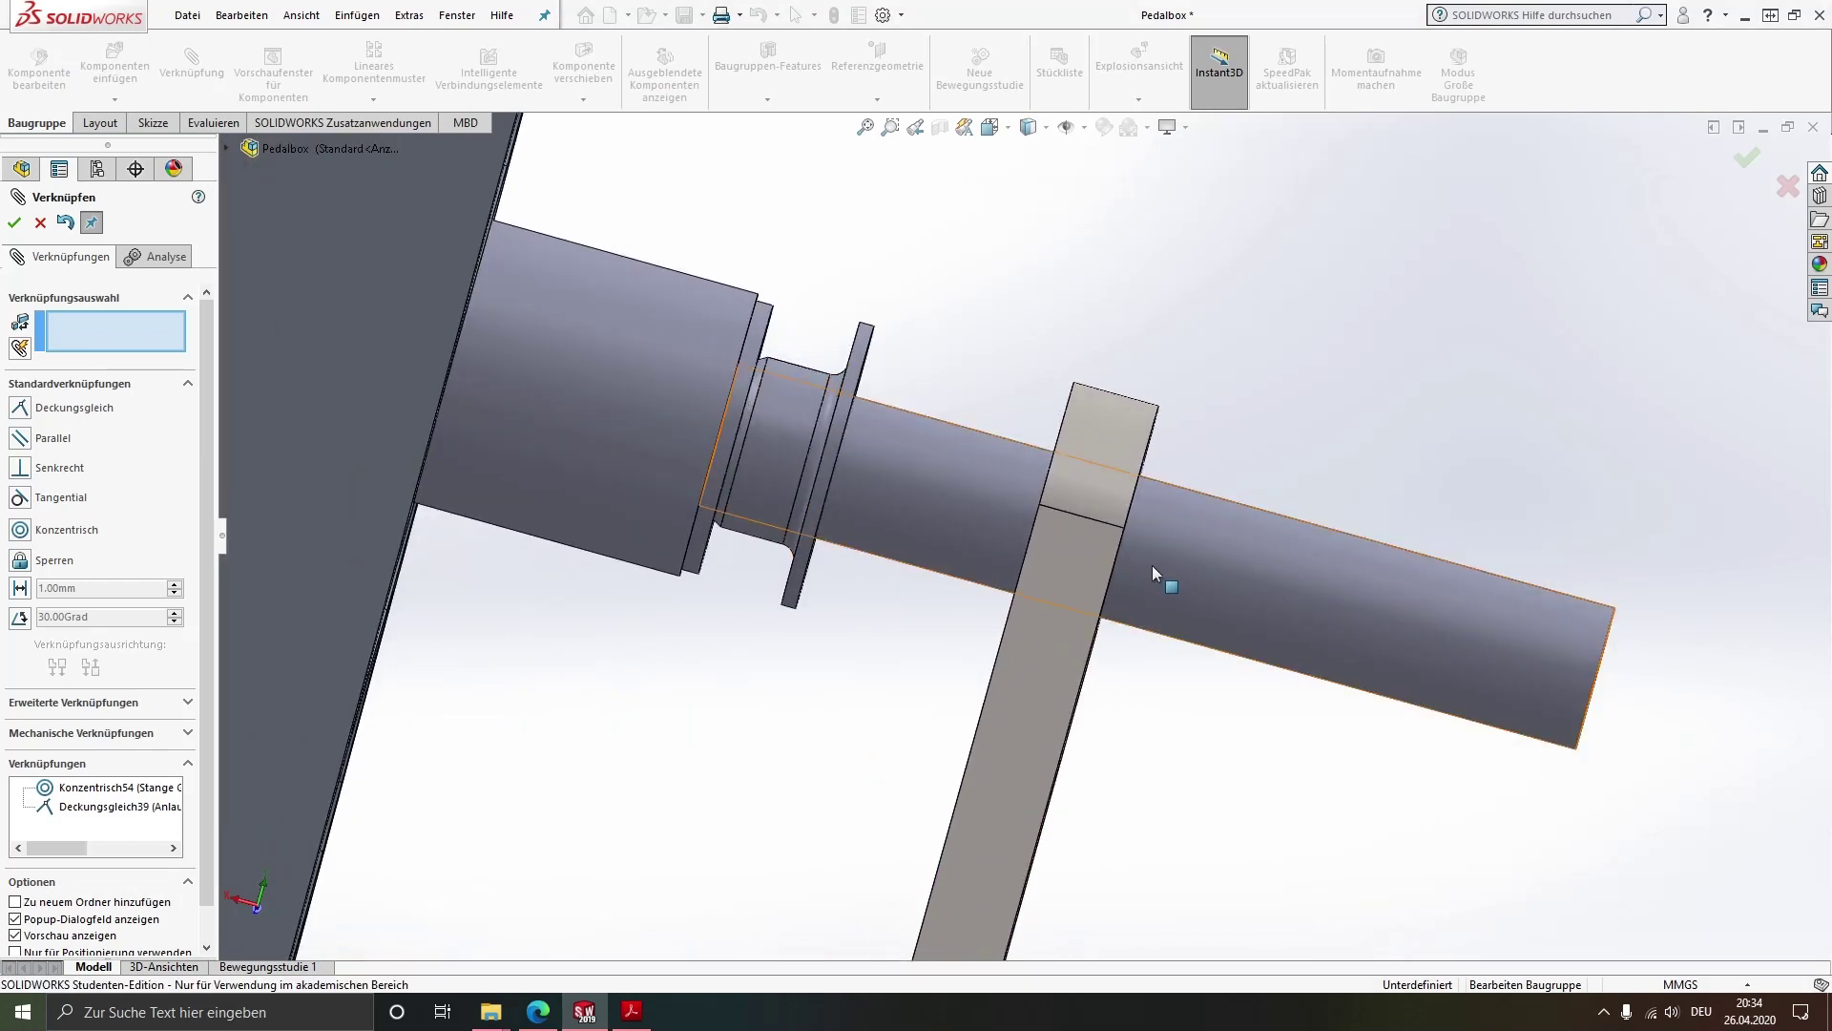
pyautogui.moveTo(1023, 547); pyautogui.dragTo(959, 536, button='middle')
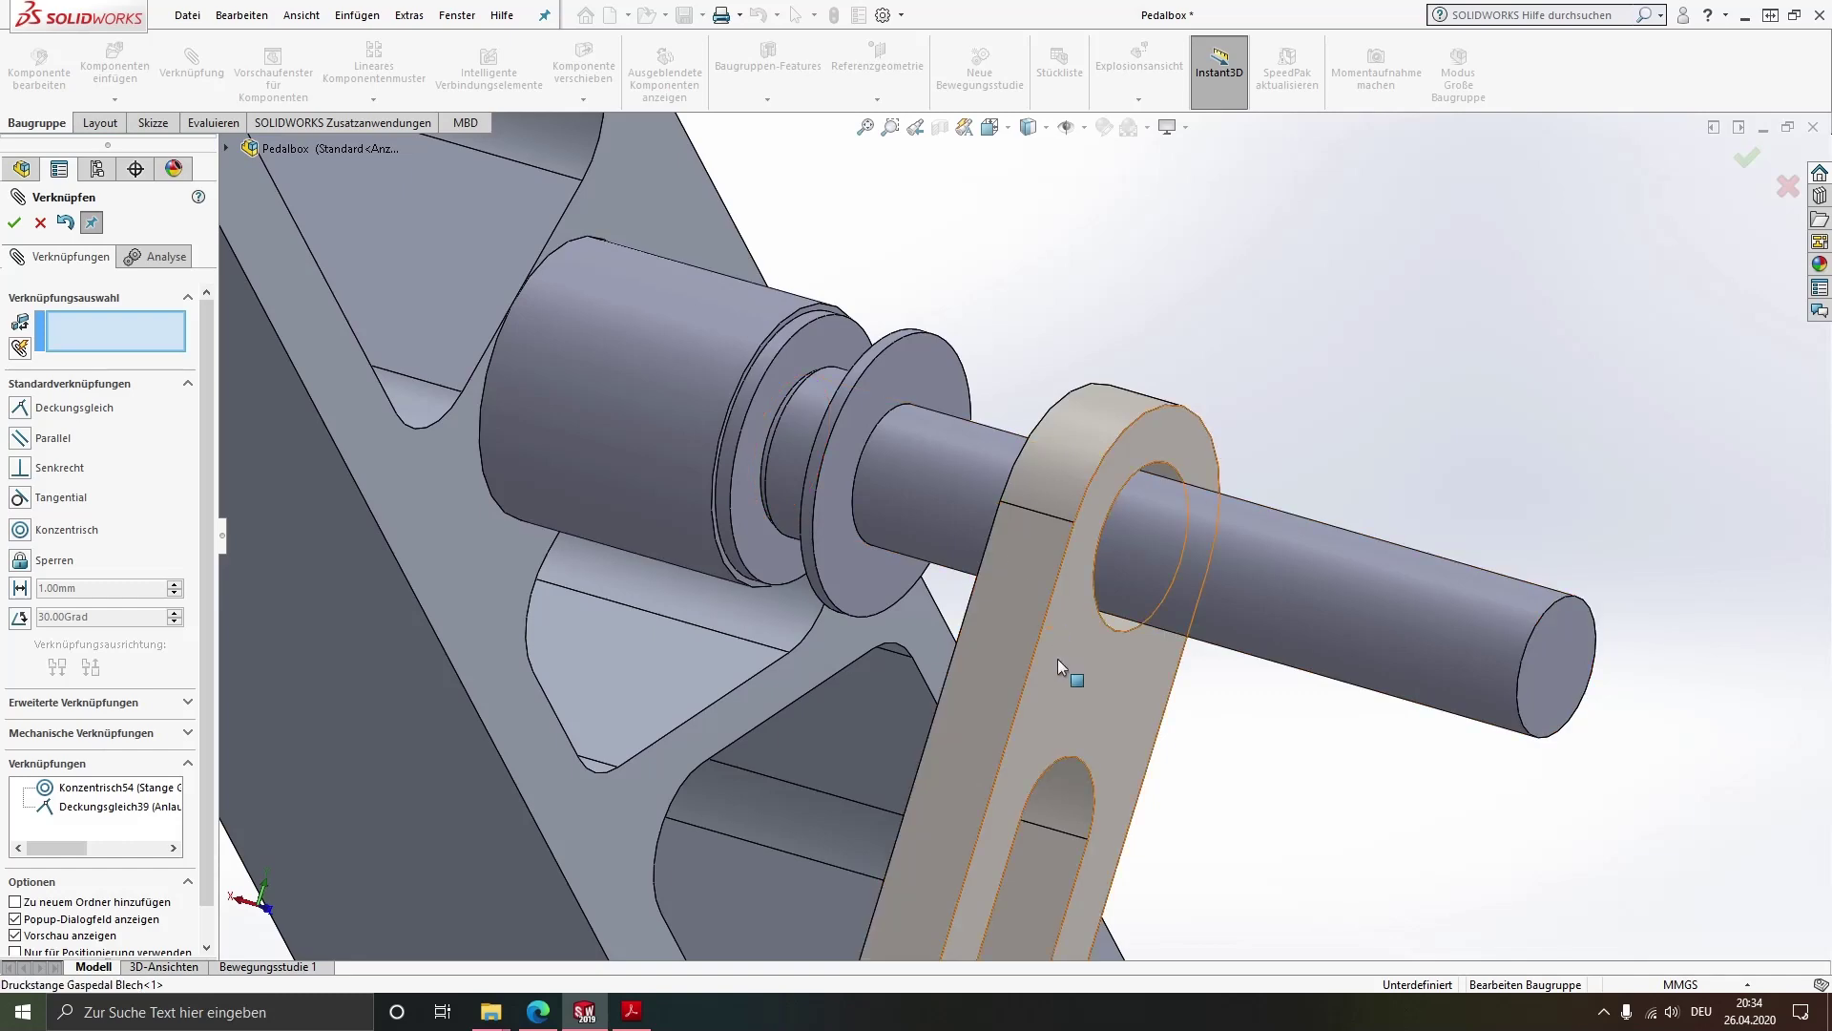
pyautogui.click(1057, 659)
pyautogui.click(834, 517)
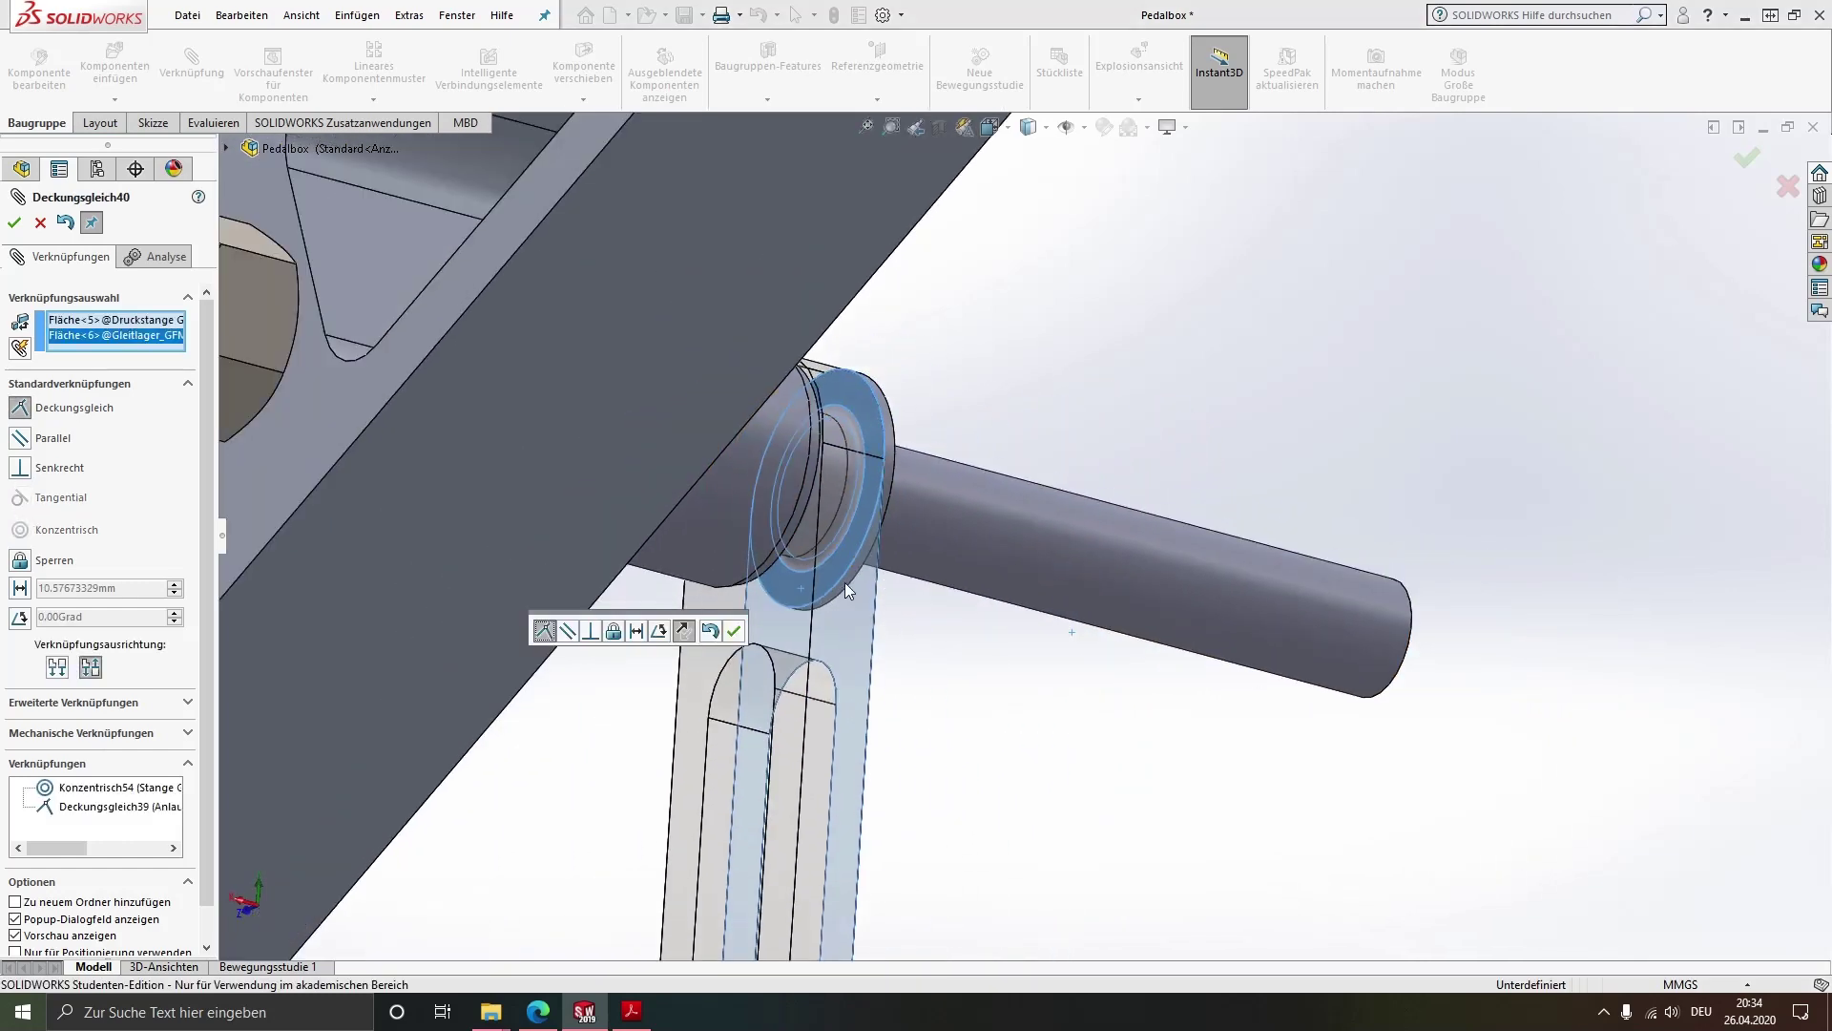
pyautogui.moveTo(839, 515); pyautogui.dragTo(752, 572, button='middle')
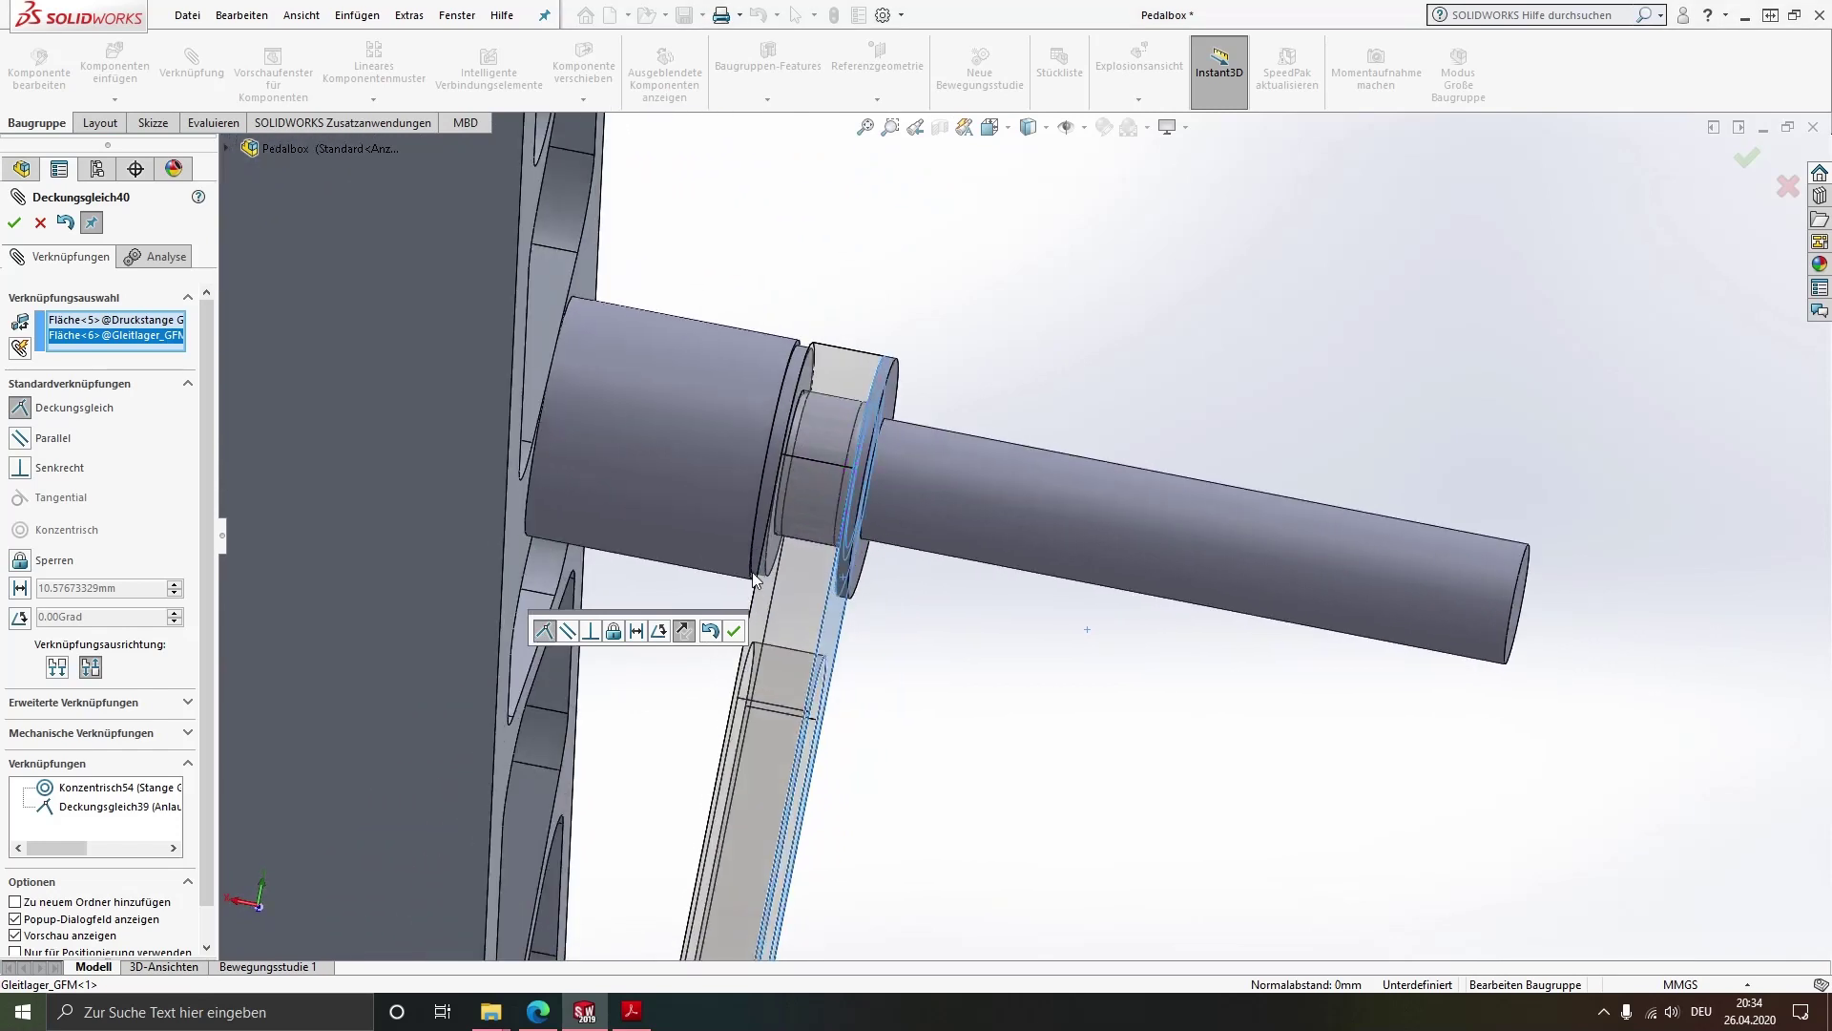
pyautogui.click(731, 631)
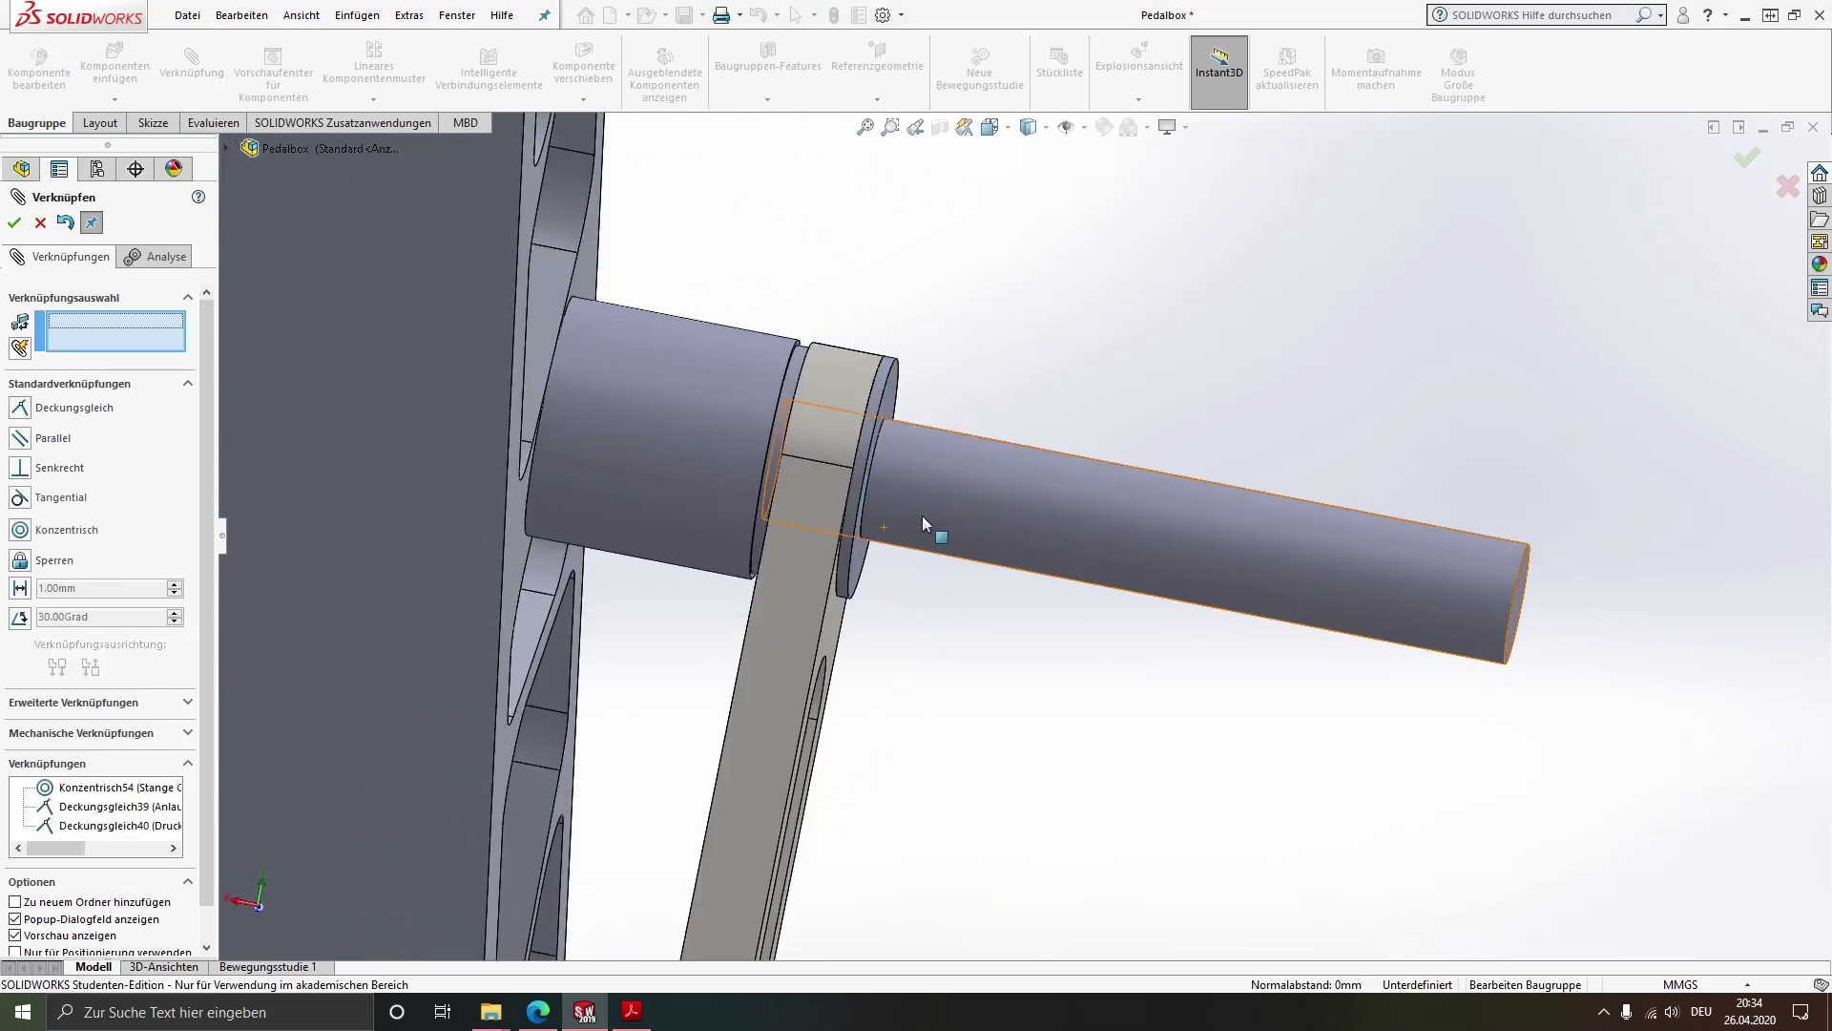
pyautogui.moveTo(922, 515); pyautogui.dragTo(1033, 531, button='middle')
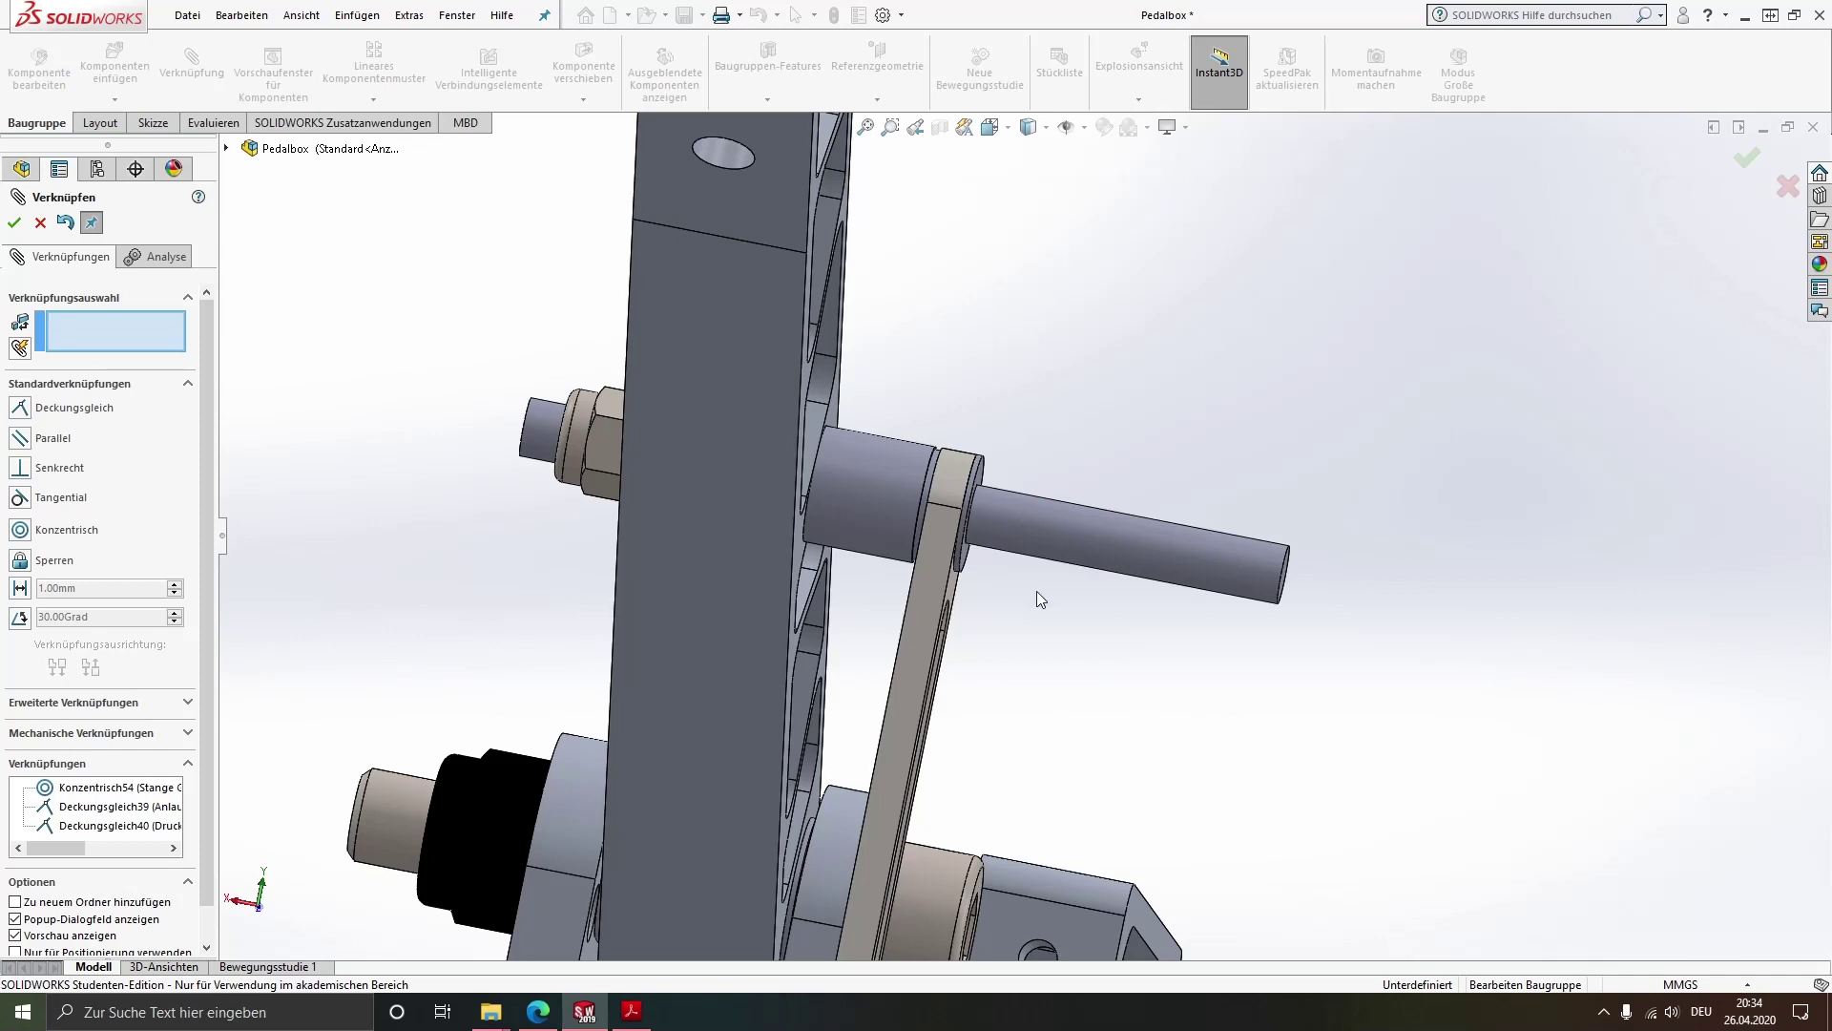
# Insert the Hülse Stange Gaspedalbetätigung sleeve and mate it concentric to the rod, rotation locked
pyautogui.click(113, 69)
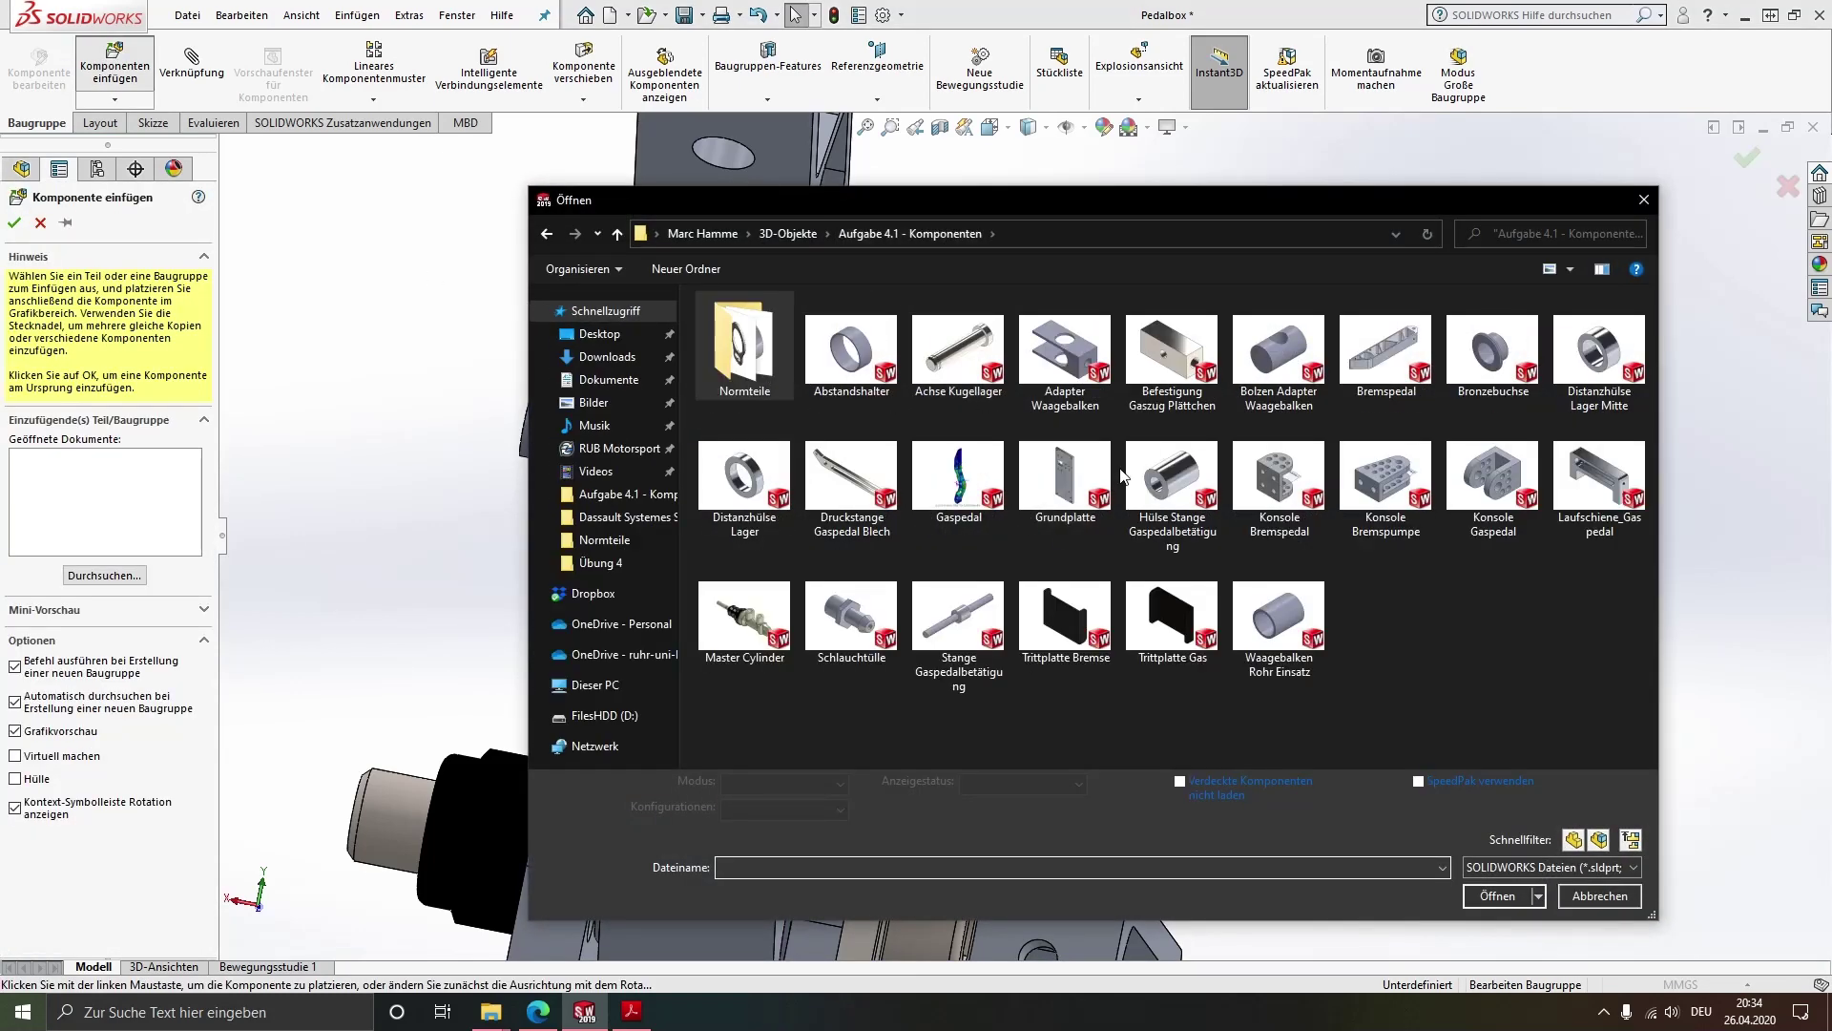
pyautogui.doubleClick(1176, 474)
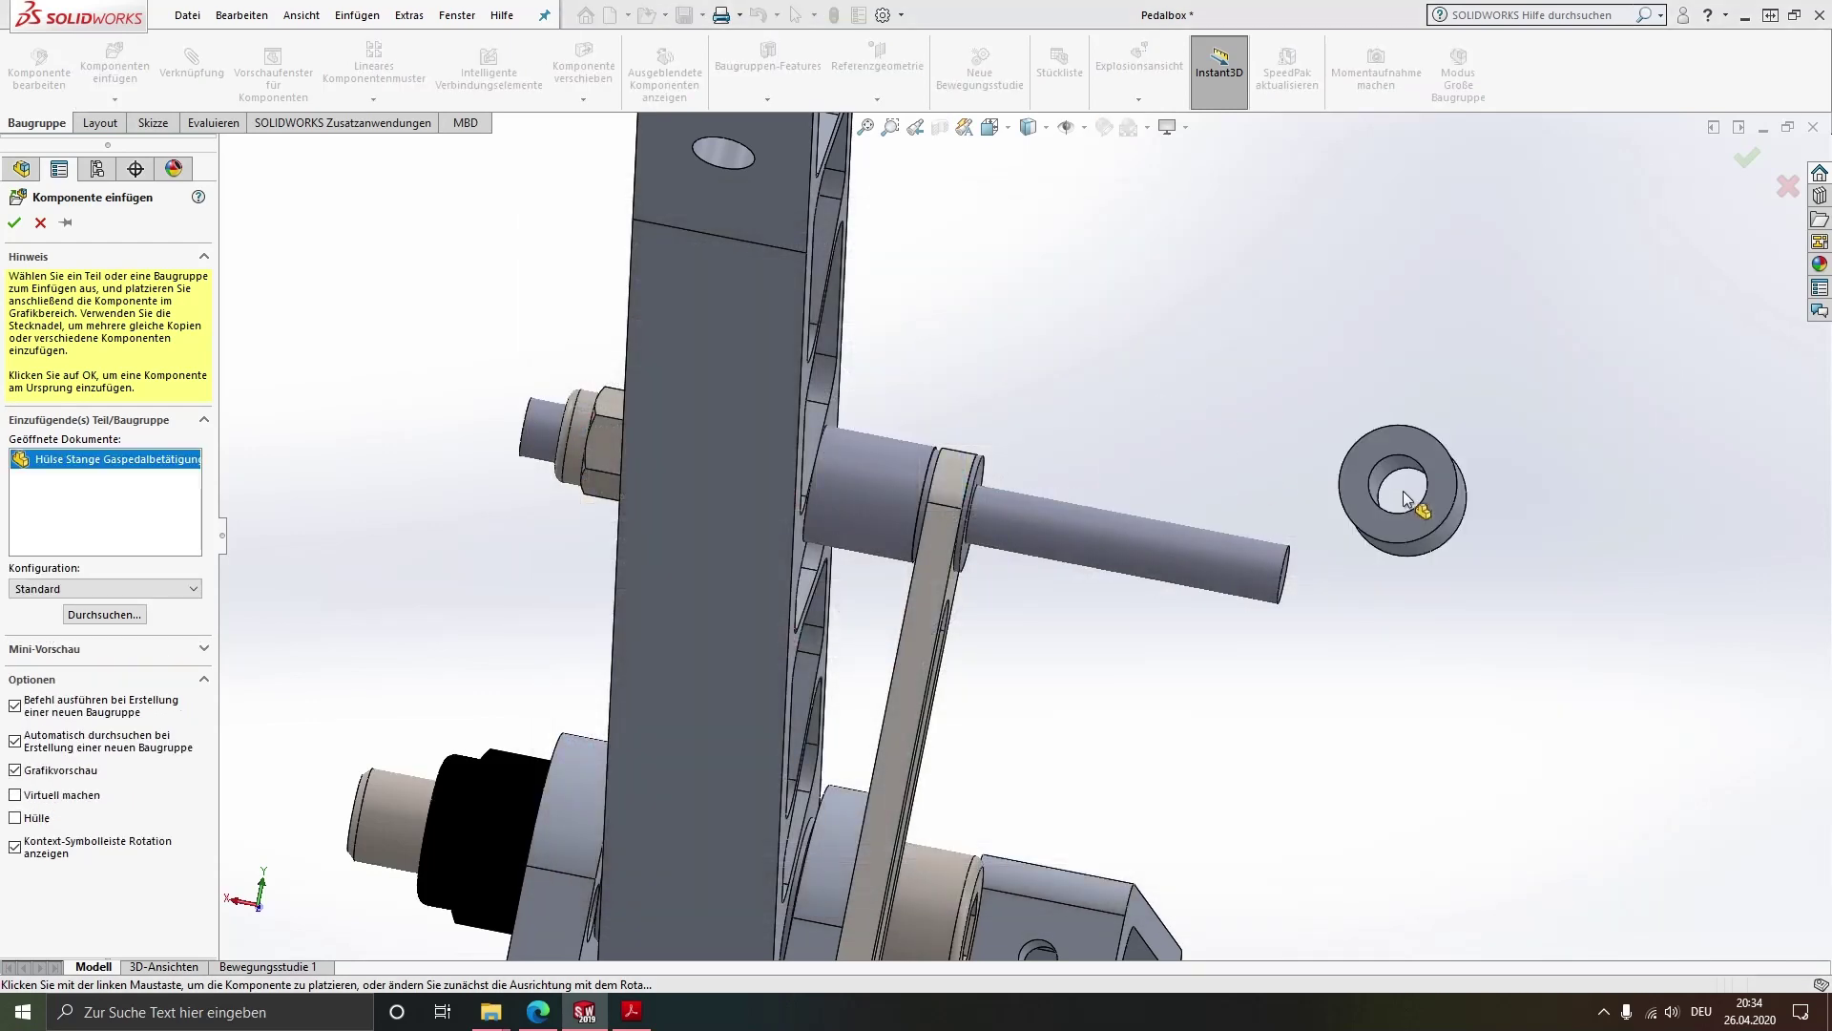
pyautogui.click(1403, 497)
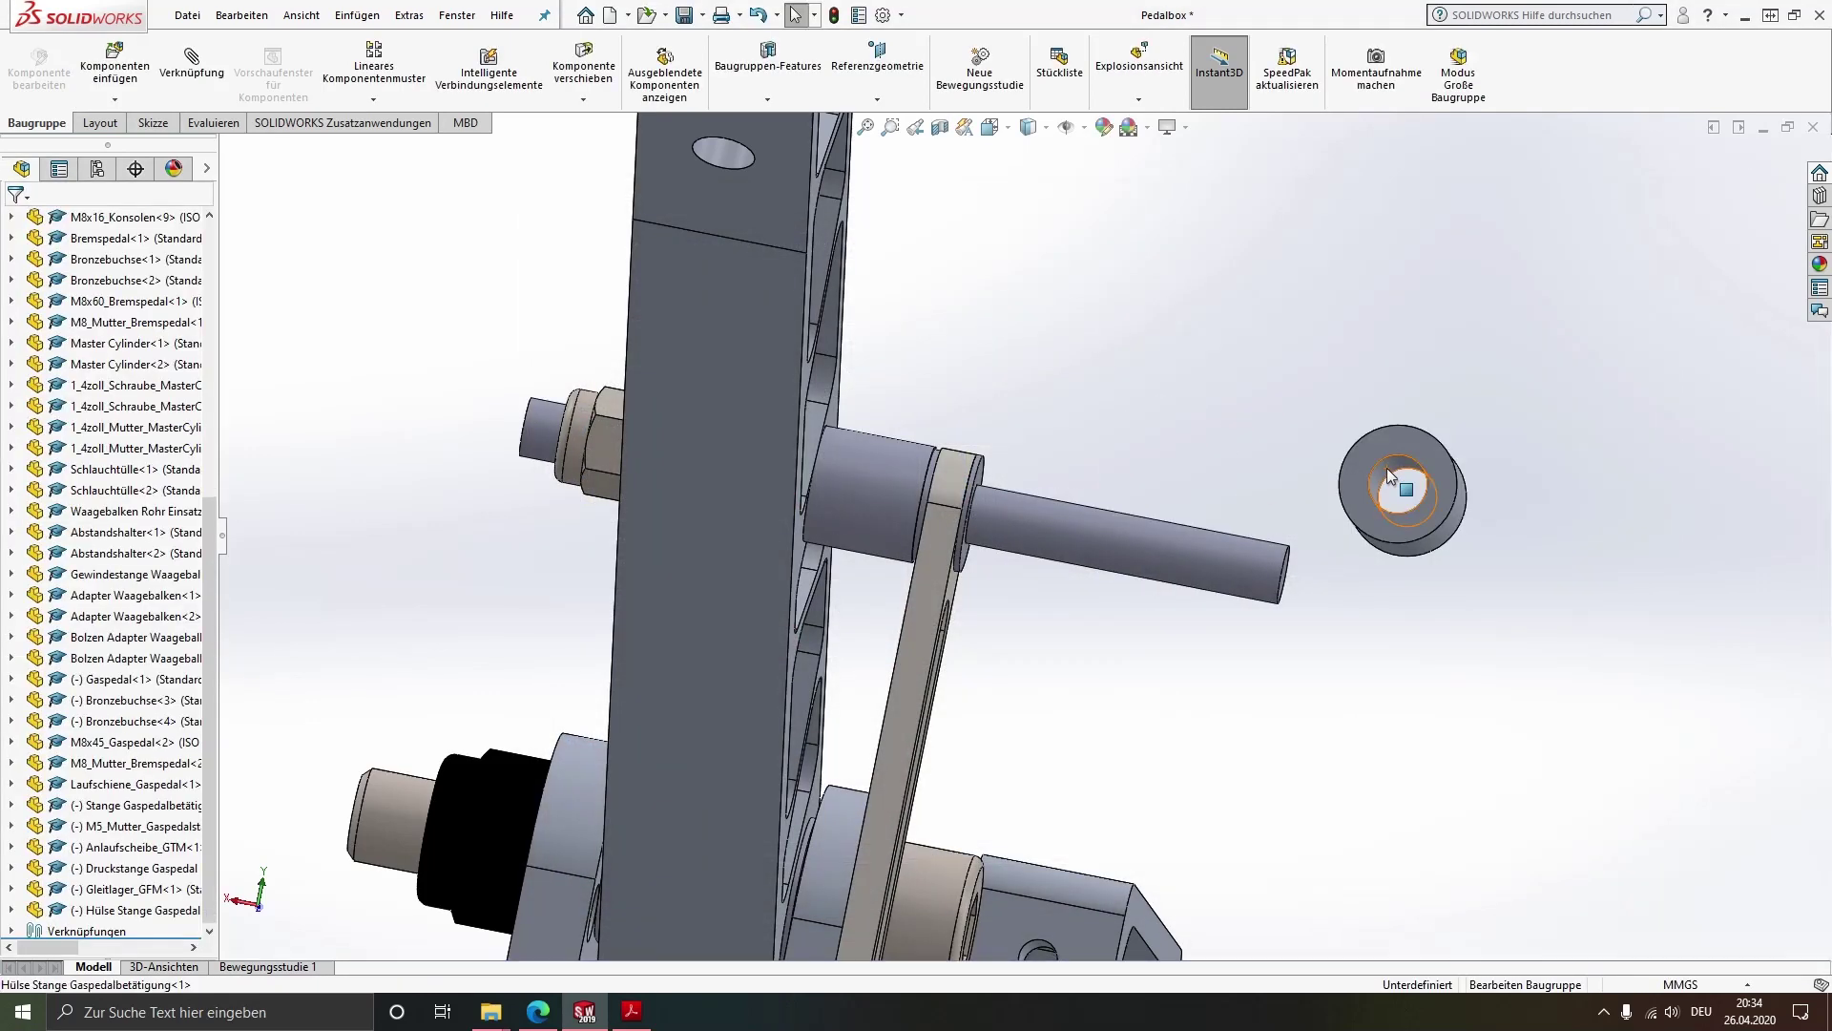
pyautogui.keyDown('ctrl'); pyautogui.click(1215, 556); pyautogui.keyUp('ctrl')
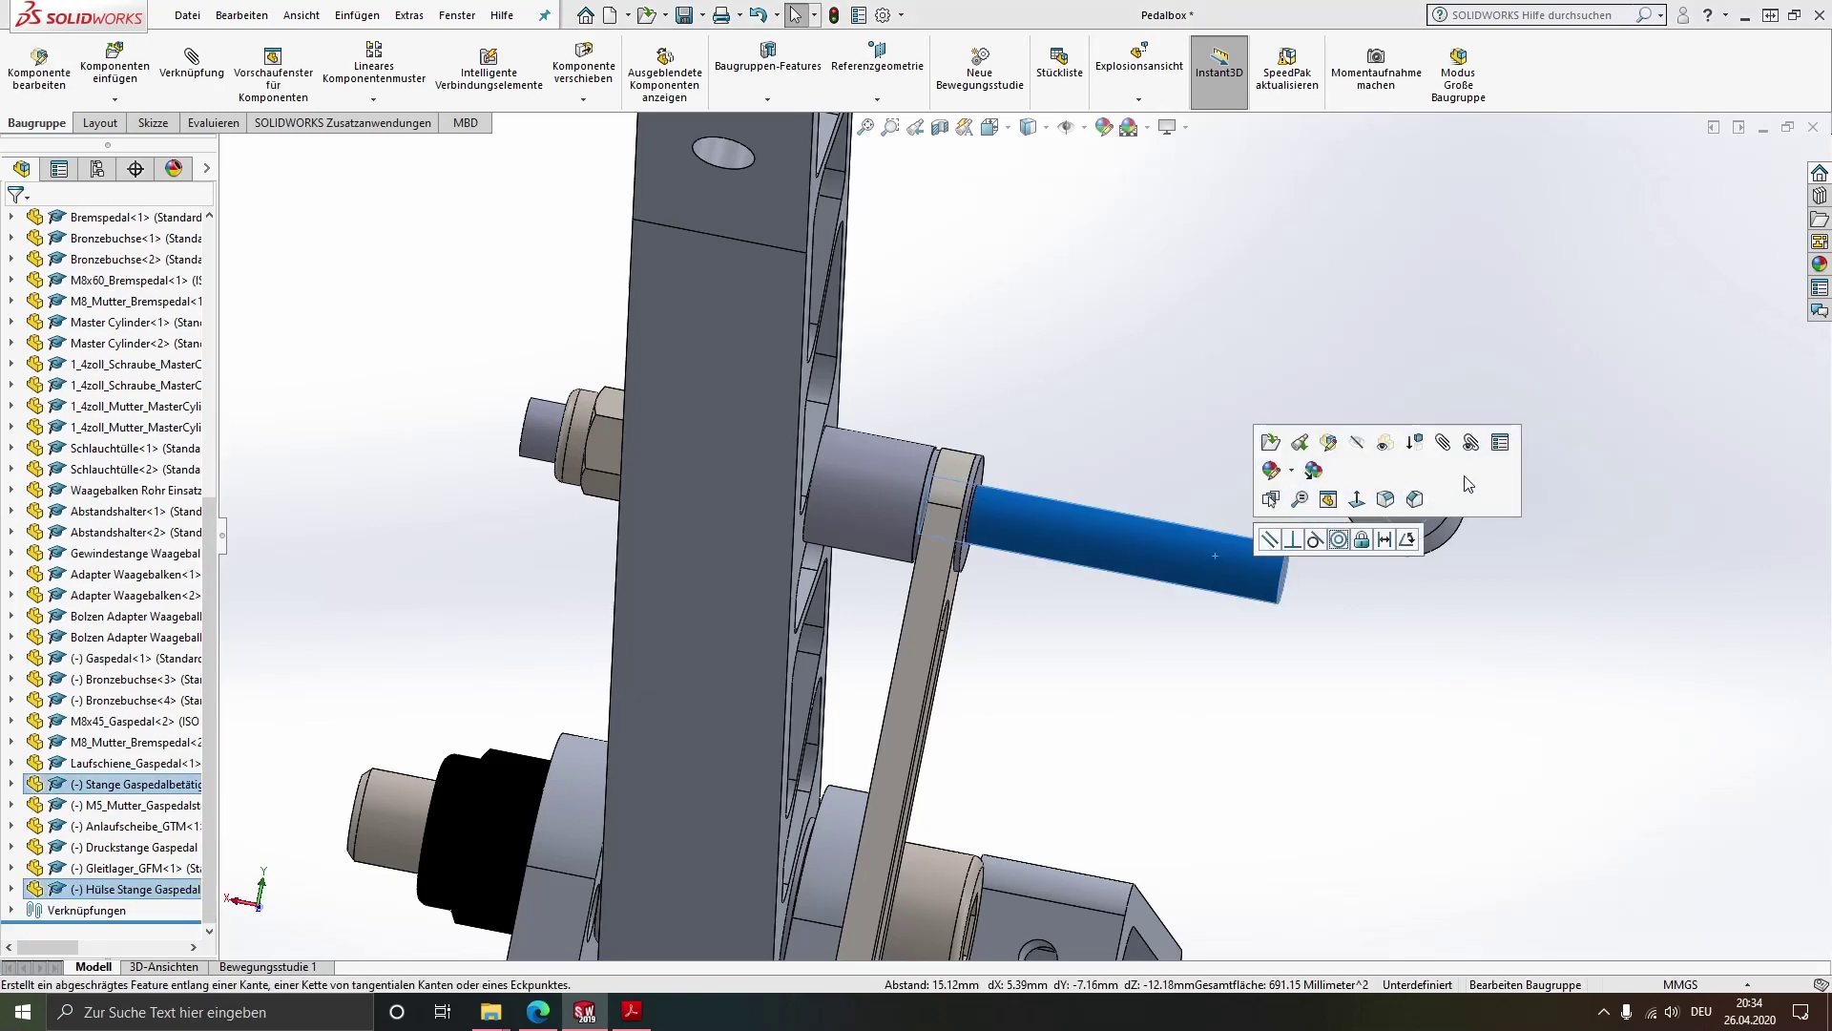
pyautogui.press('m')
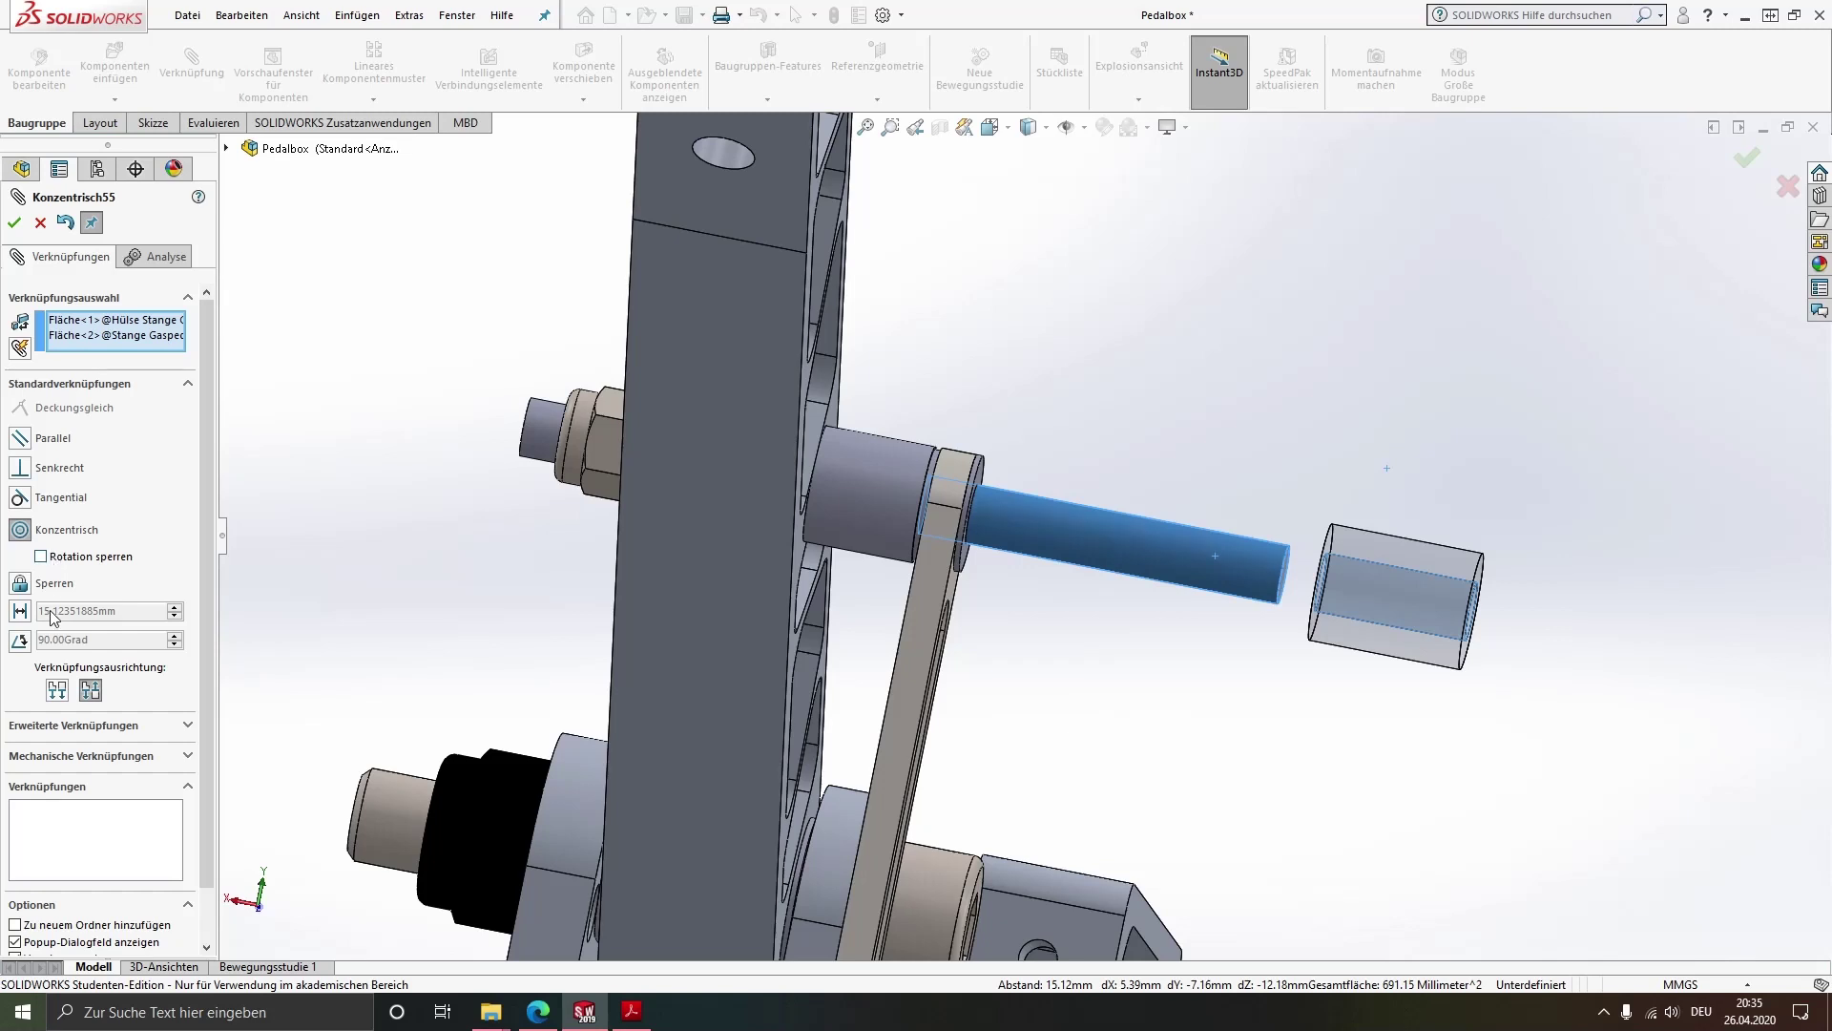
pyautogui.click(40, 555)
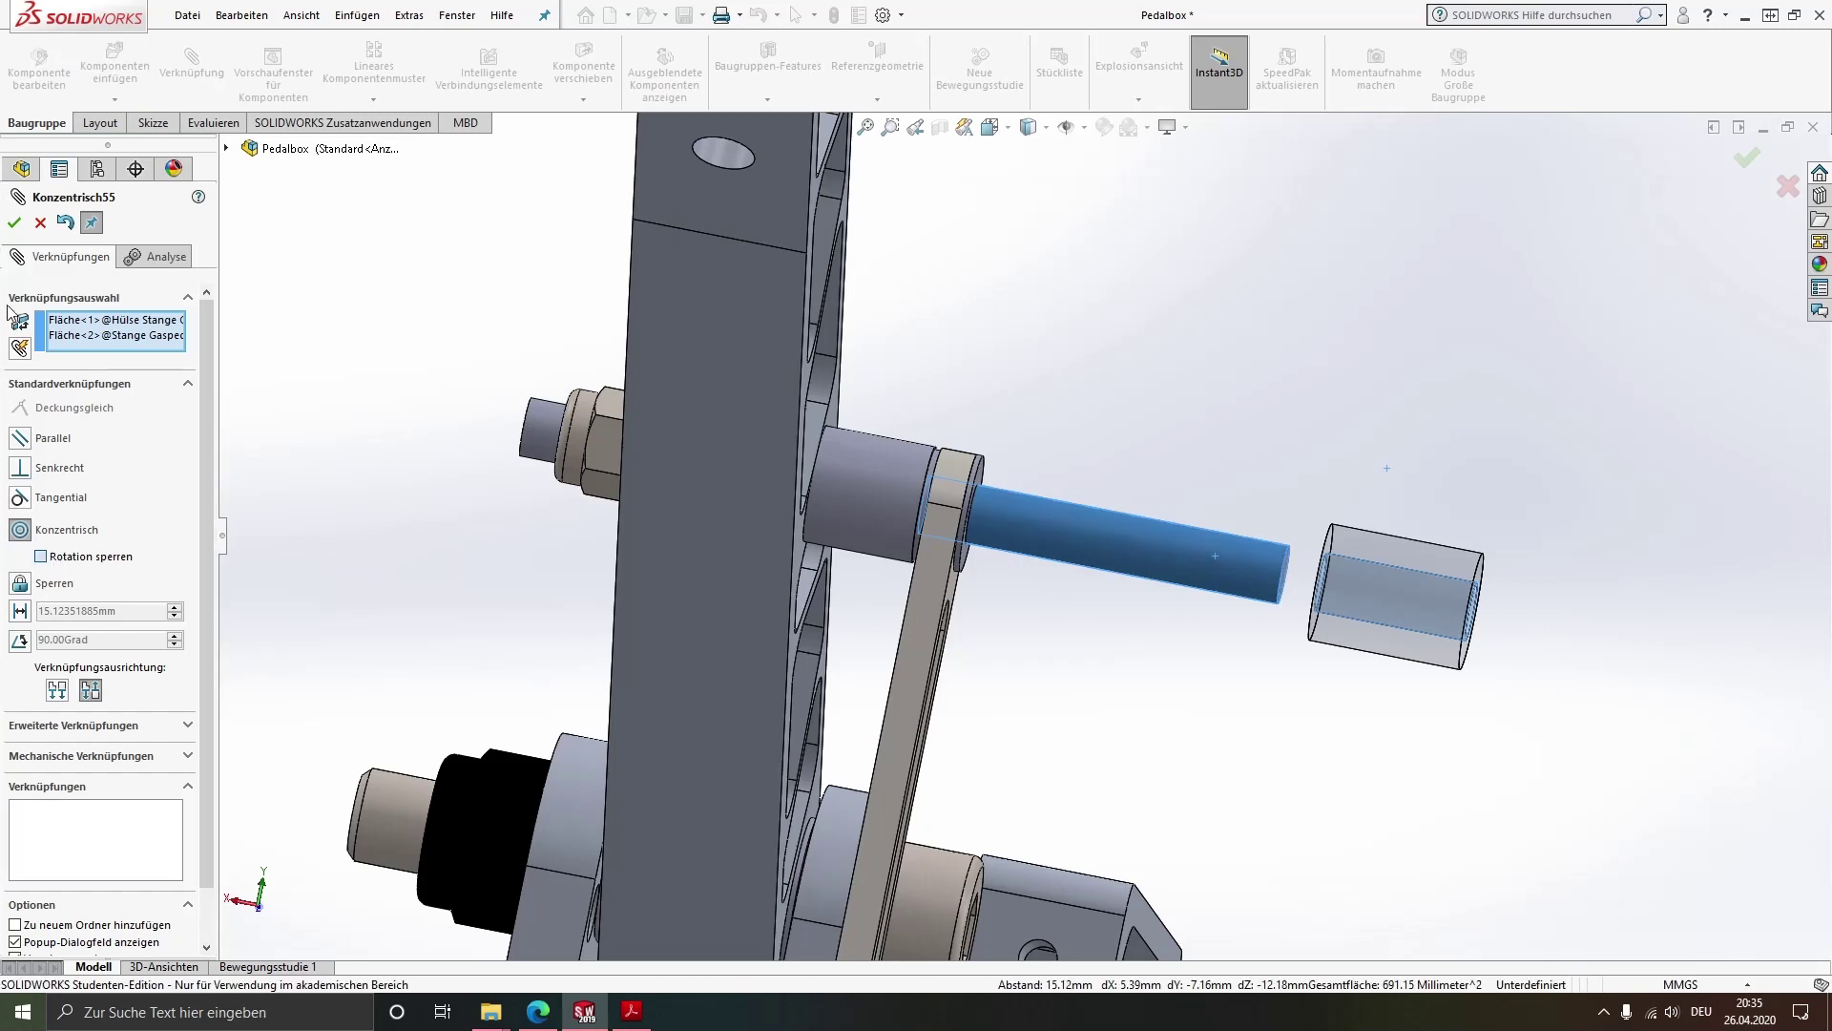
pyautogui.click(13, 223)
# Seat the sleeve's inner end edge coincident with the Gleitlager face
pyautogui.moveTo(1374, 605); pyautogui.dragTo(1428, 615, button='middle')
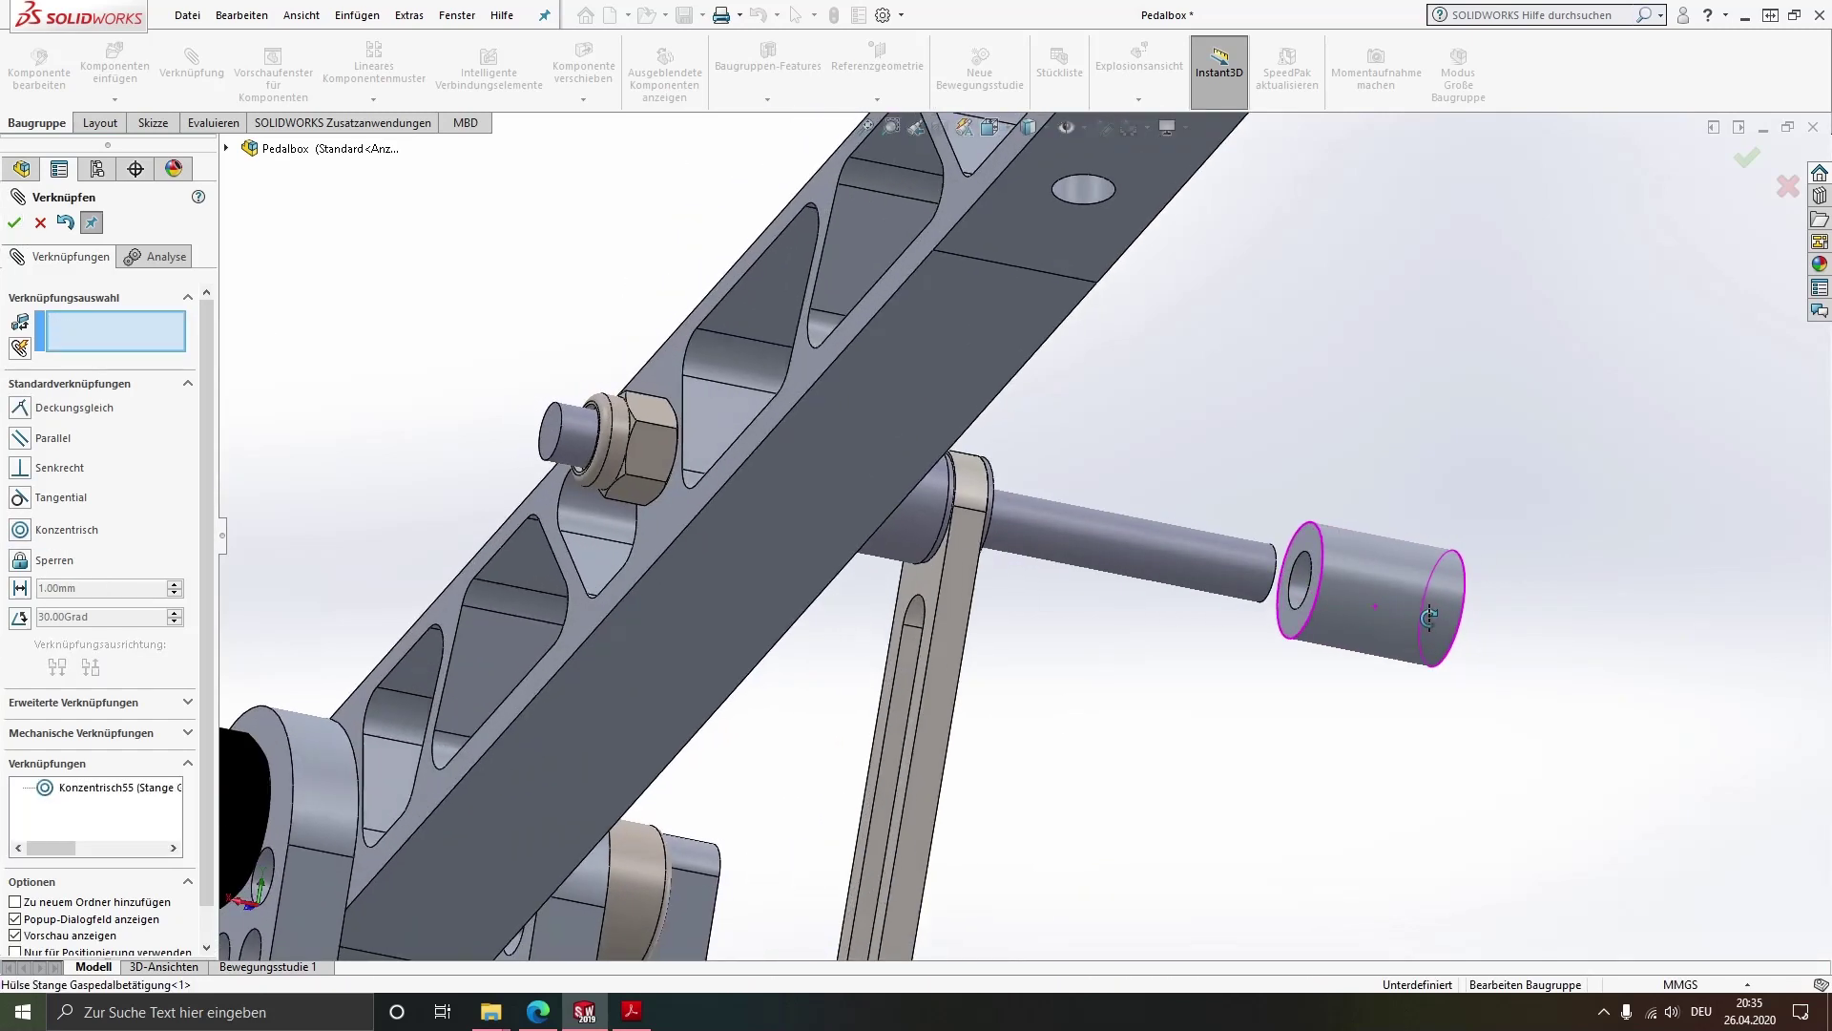
pyautogui.click(1294, 615)
pyautogui.moveTo(1203, 589); pyautogui.dragTo(998, 509, button='middle')
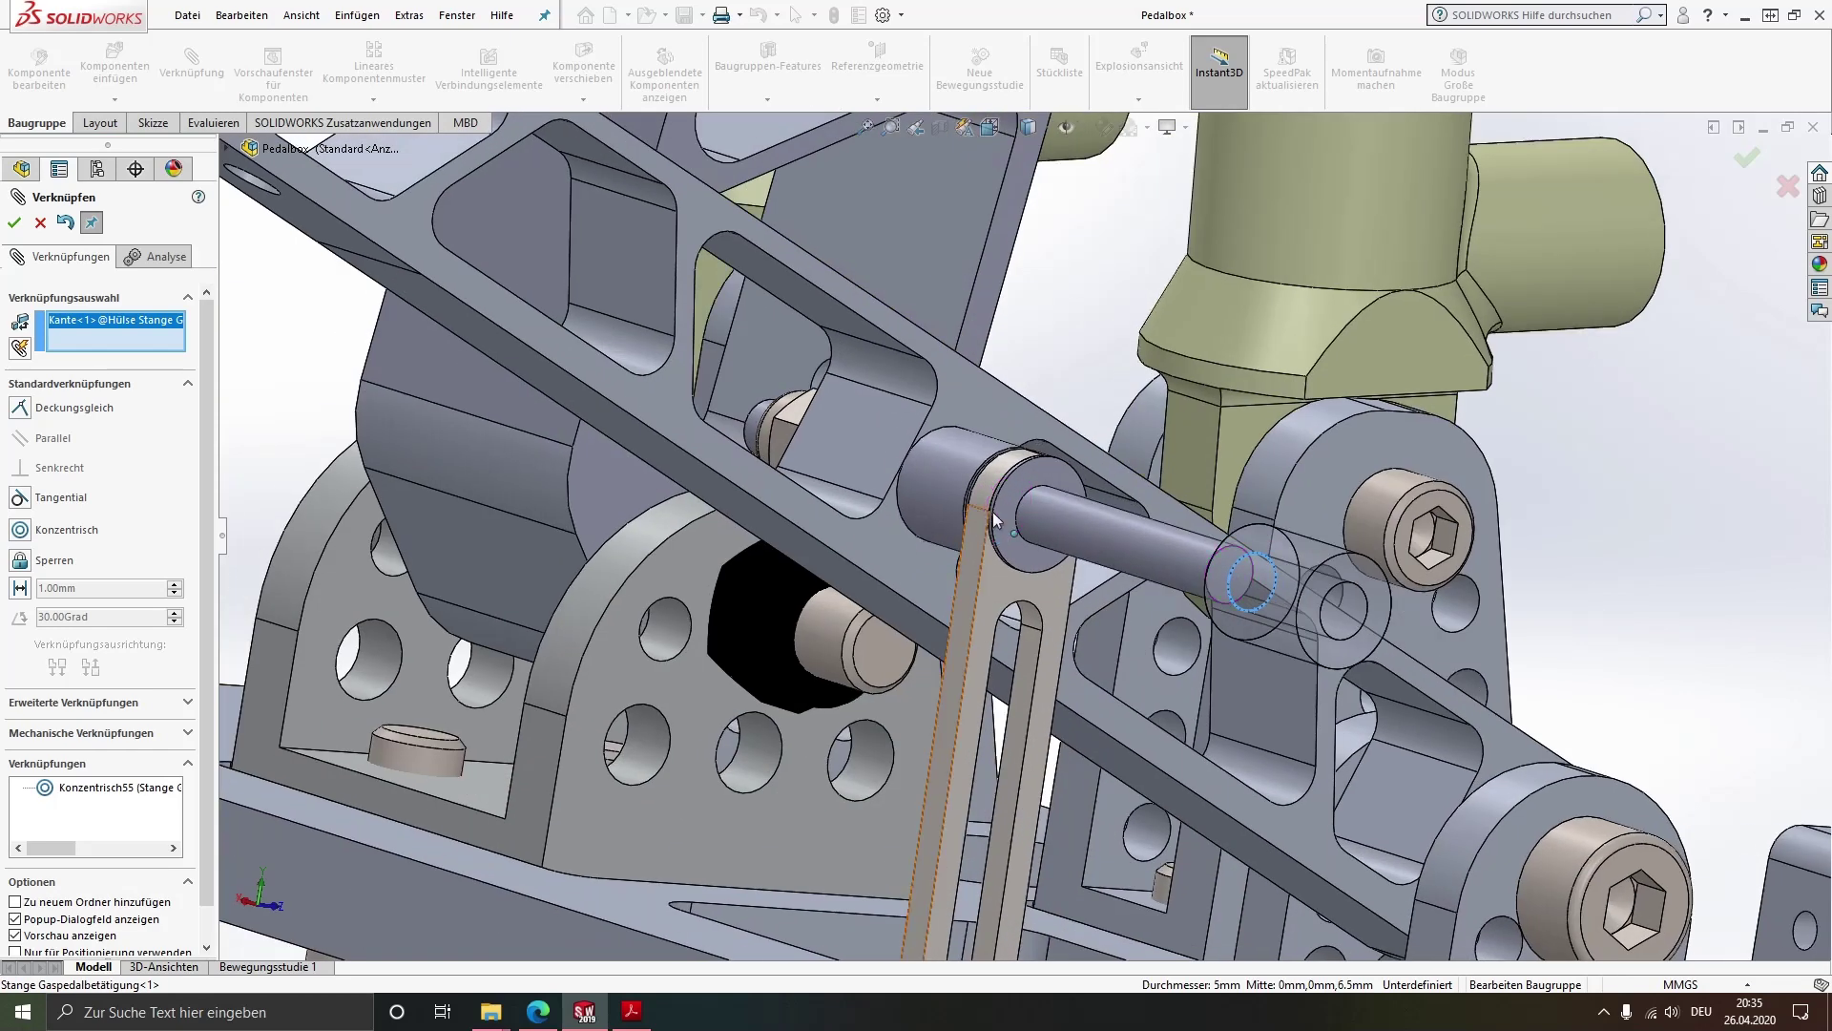
pyautogui.click(998, 510)
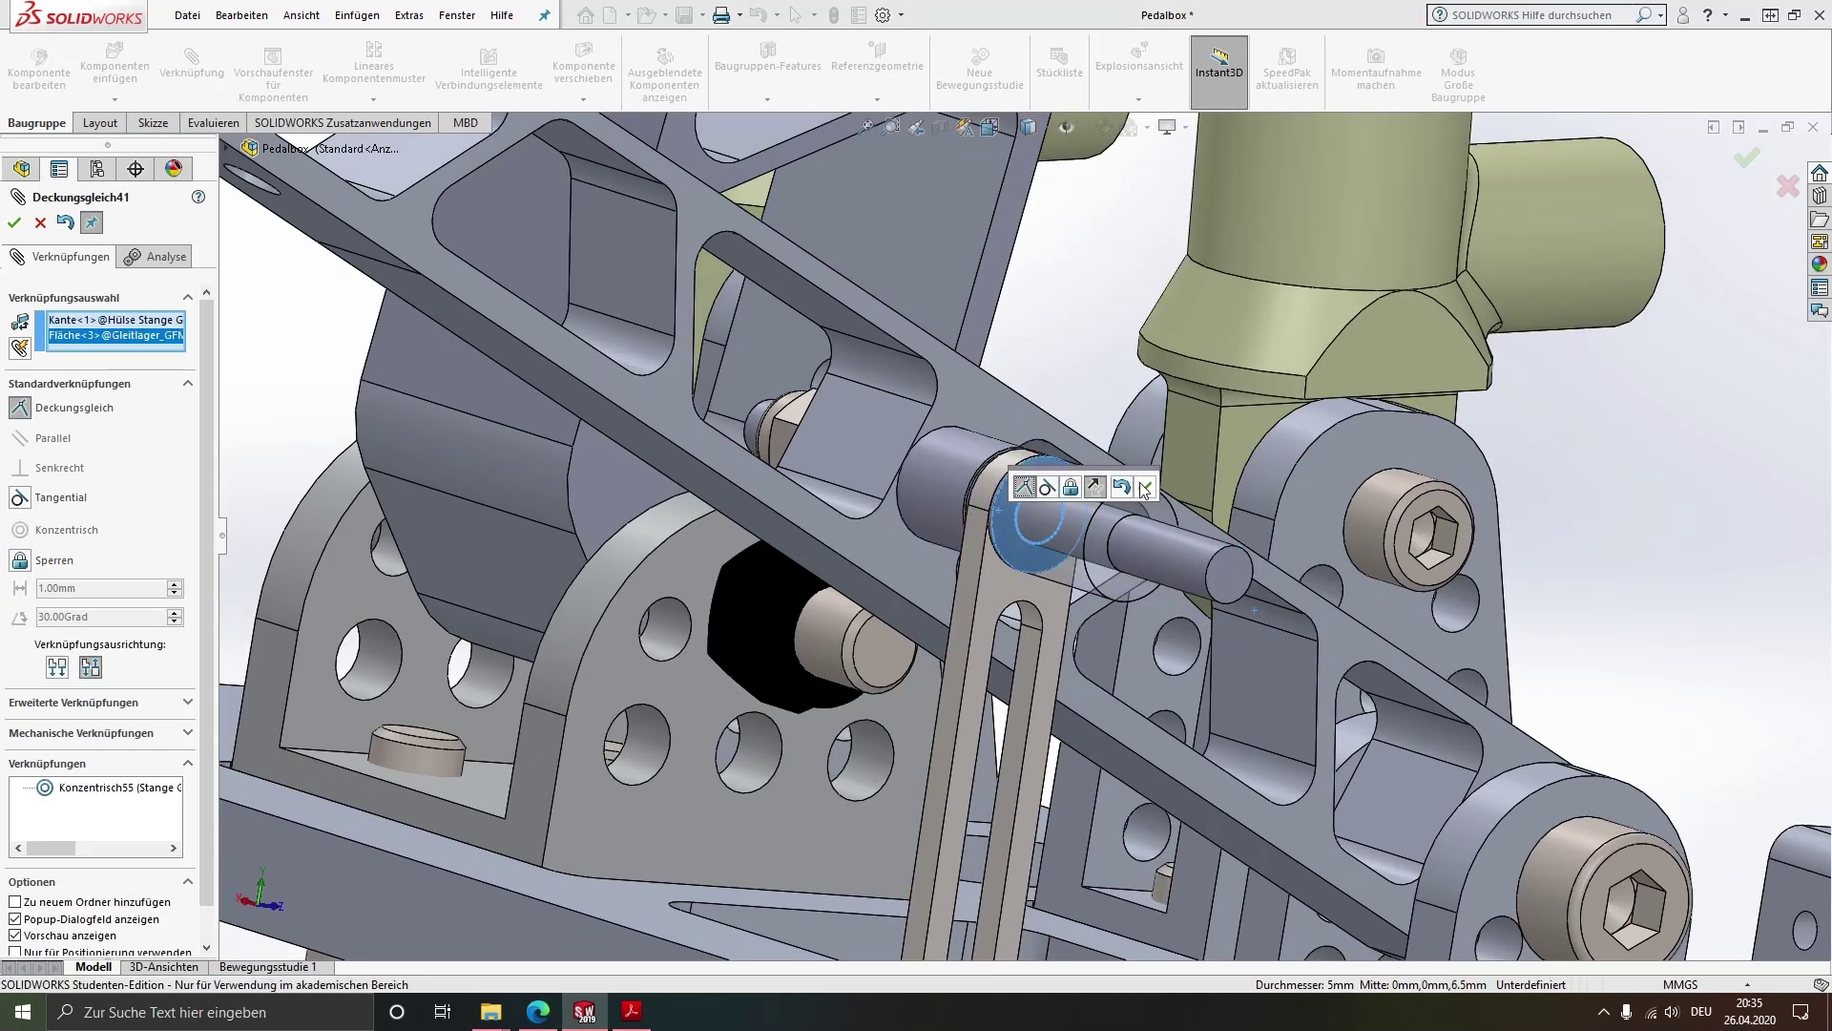
pyautogui.click(1146, 490)
# Close the mate settings and select the existing Gleitlager_GFM bushing
pyautogui.moveTo(1123, 537); pyautogui.dragTo(1125, 591, button='middle')
pyautogui.scroll(-2, 1125, 592)
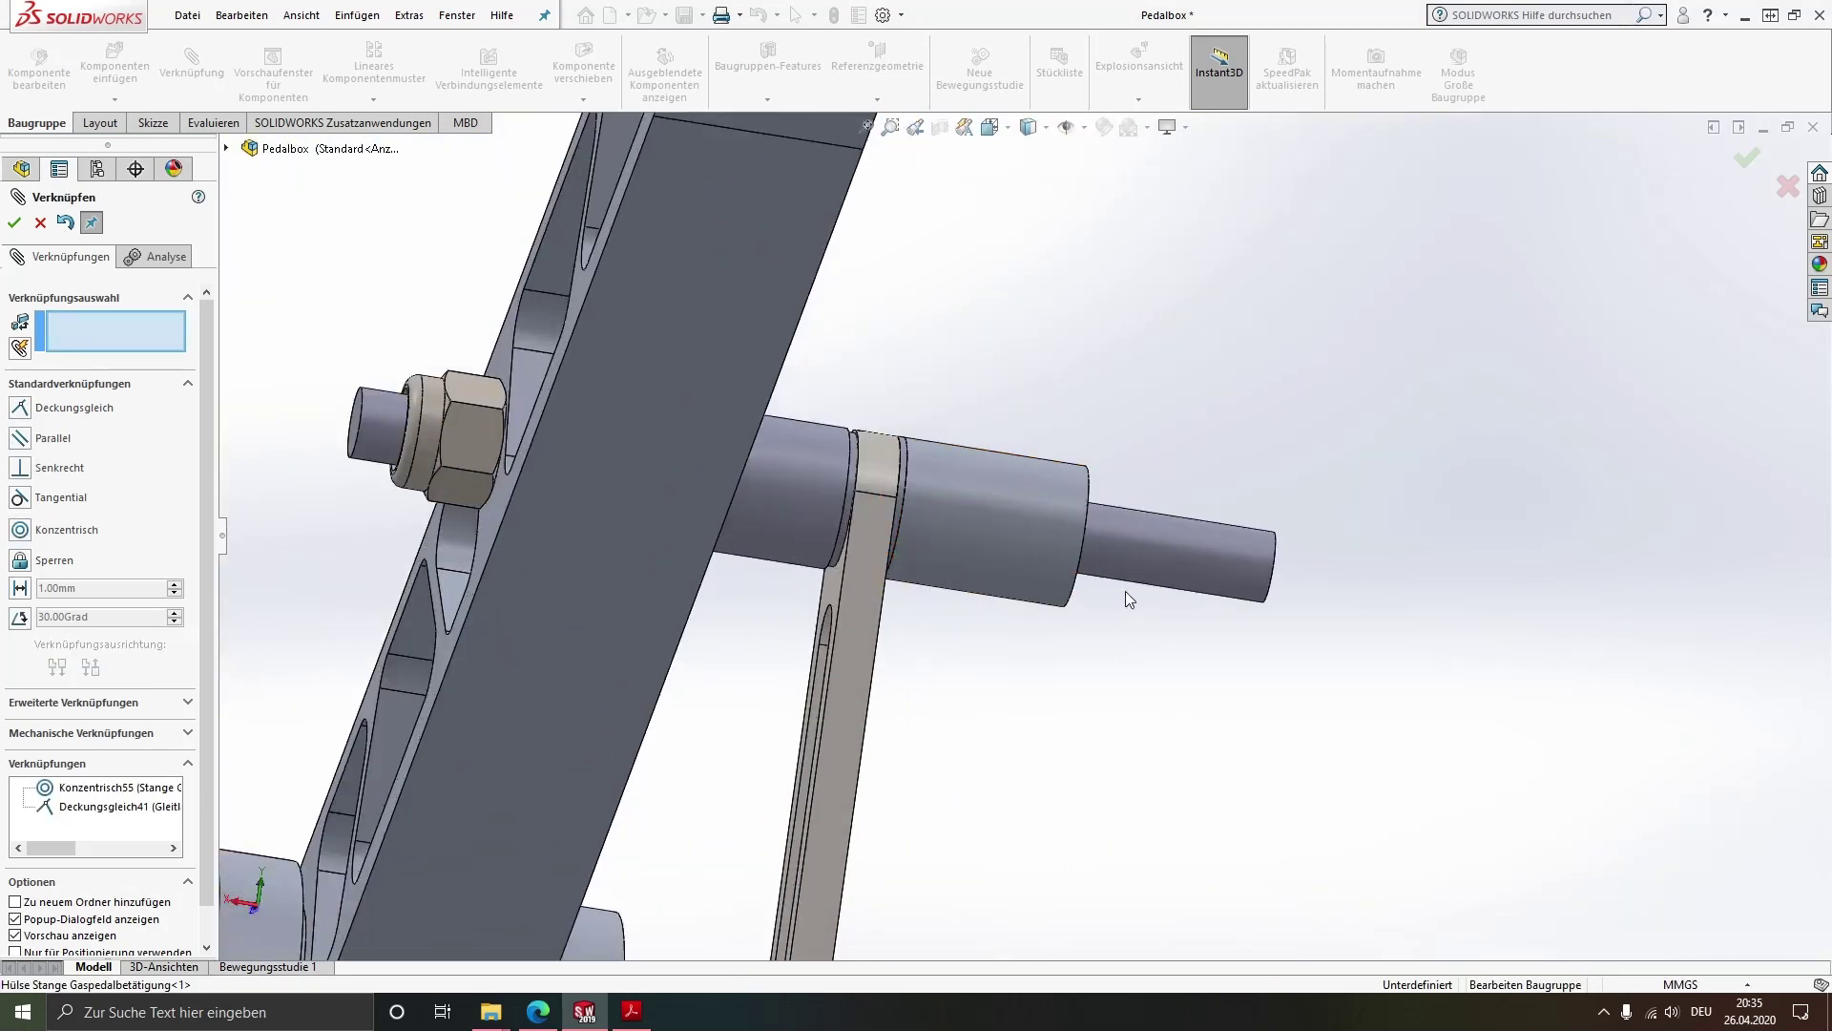
pyautogui.scroll(-3, 1021, 525)
pyautogui.scroll(-2, 1006, 542)
pyautogui.scroll(3, 1005, 542)
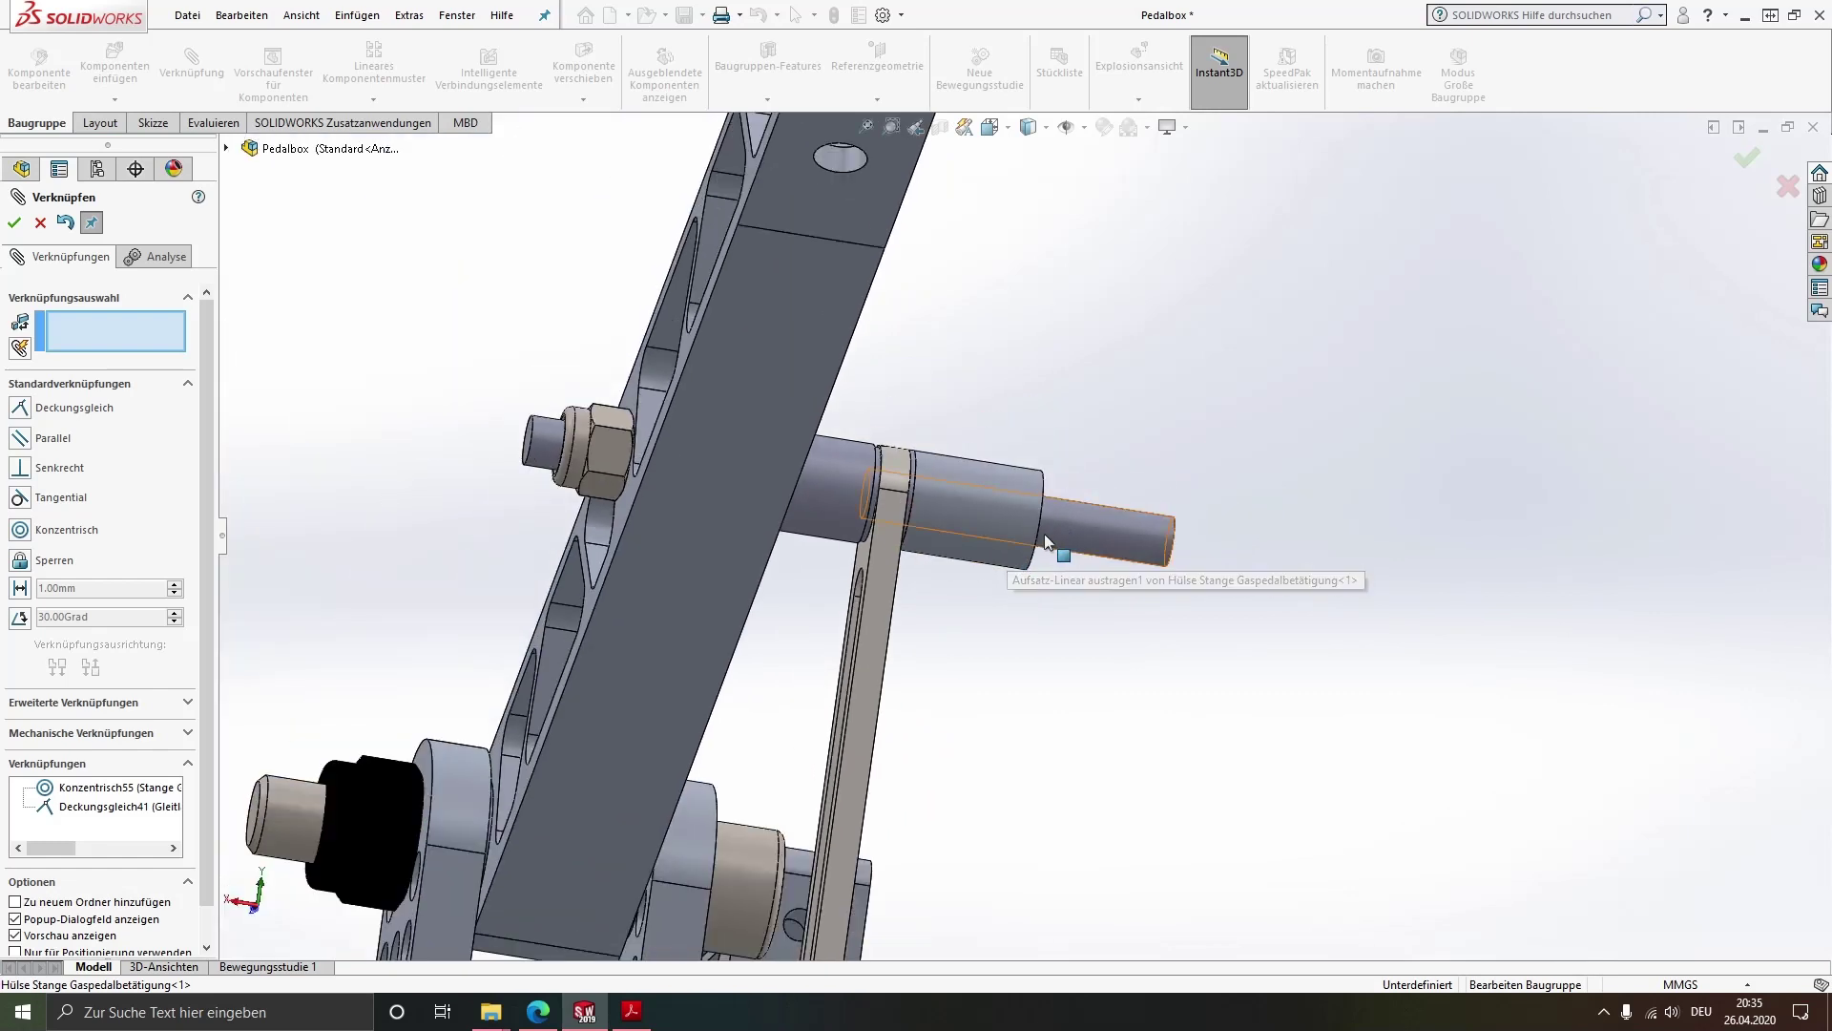
pyautogui.press('Escape')
pyautogui.scroll(1, 1079, 529)
pyautogui.scroll(-3, 1039, 526)
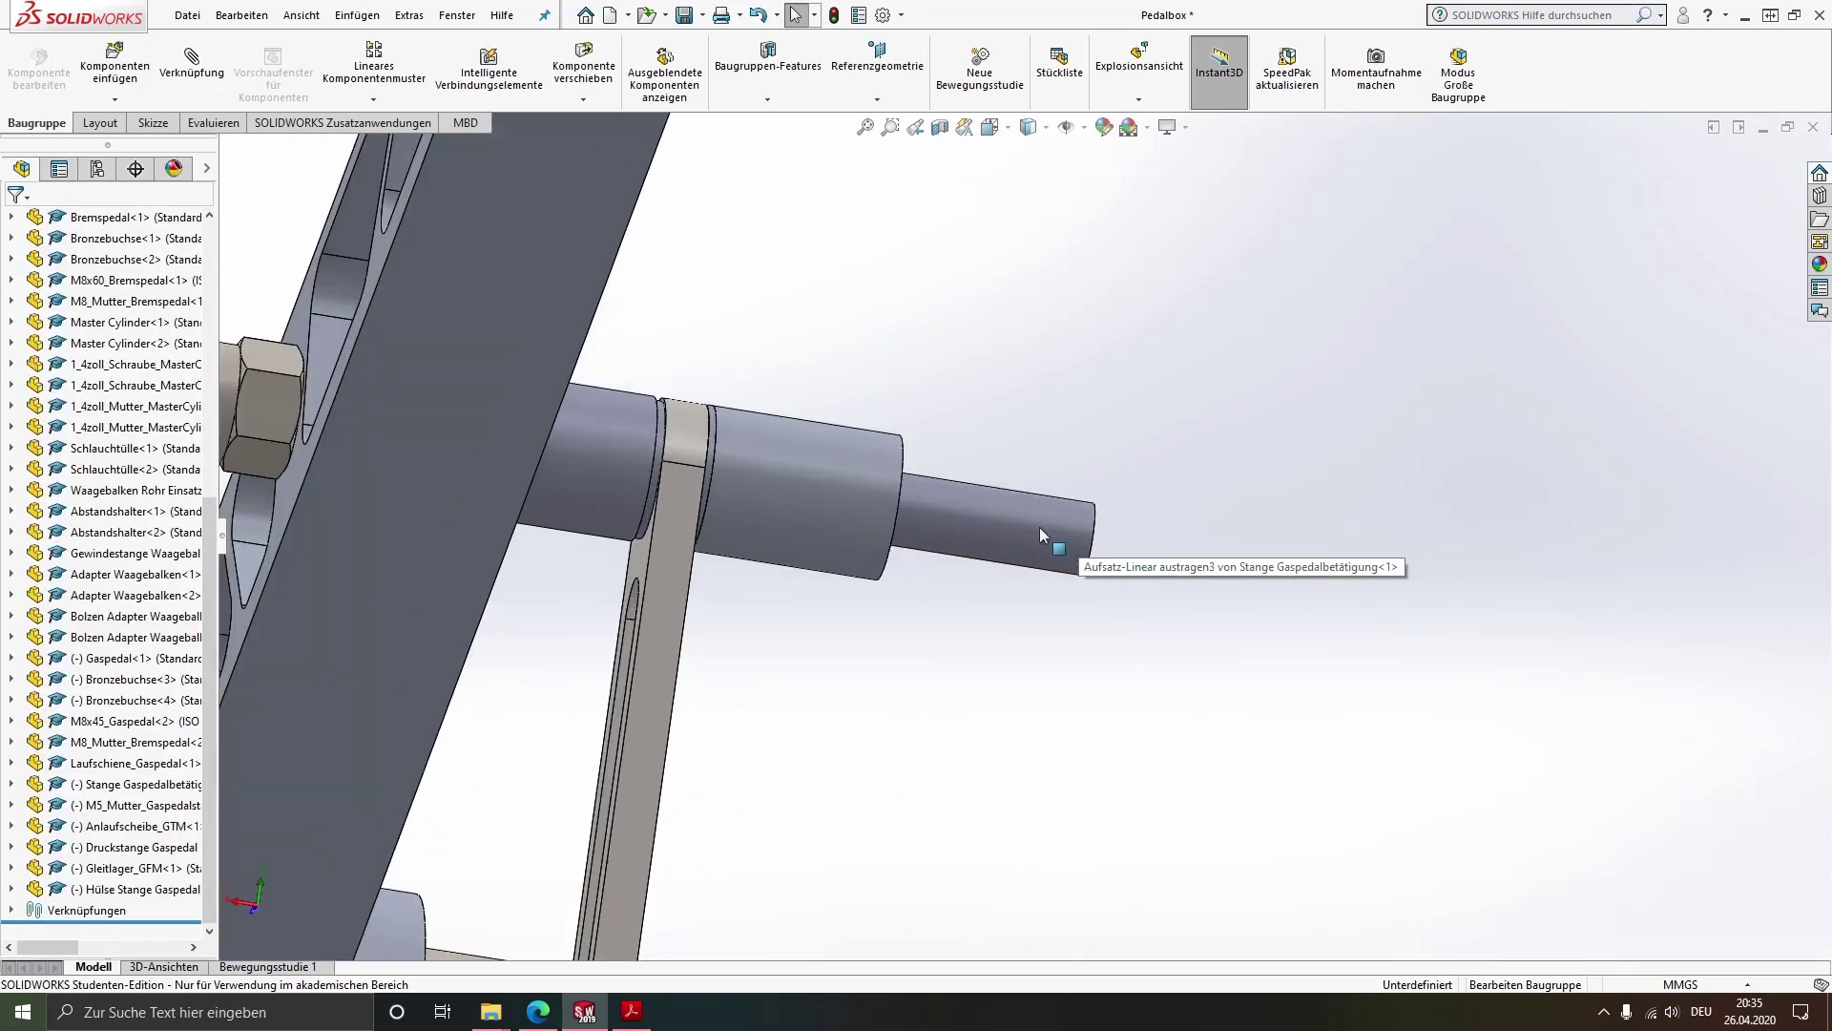
pyautogui.scroll(-2, 791, 536)
pyautogui.scroll(-2, 598, 466)
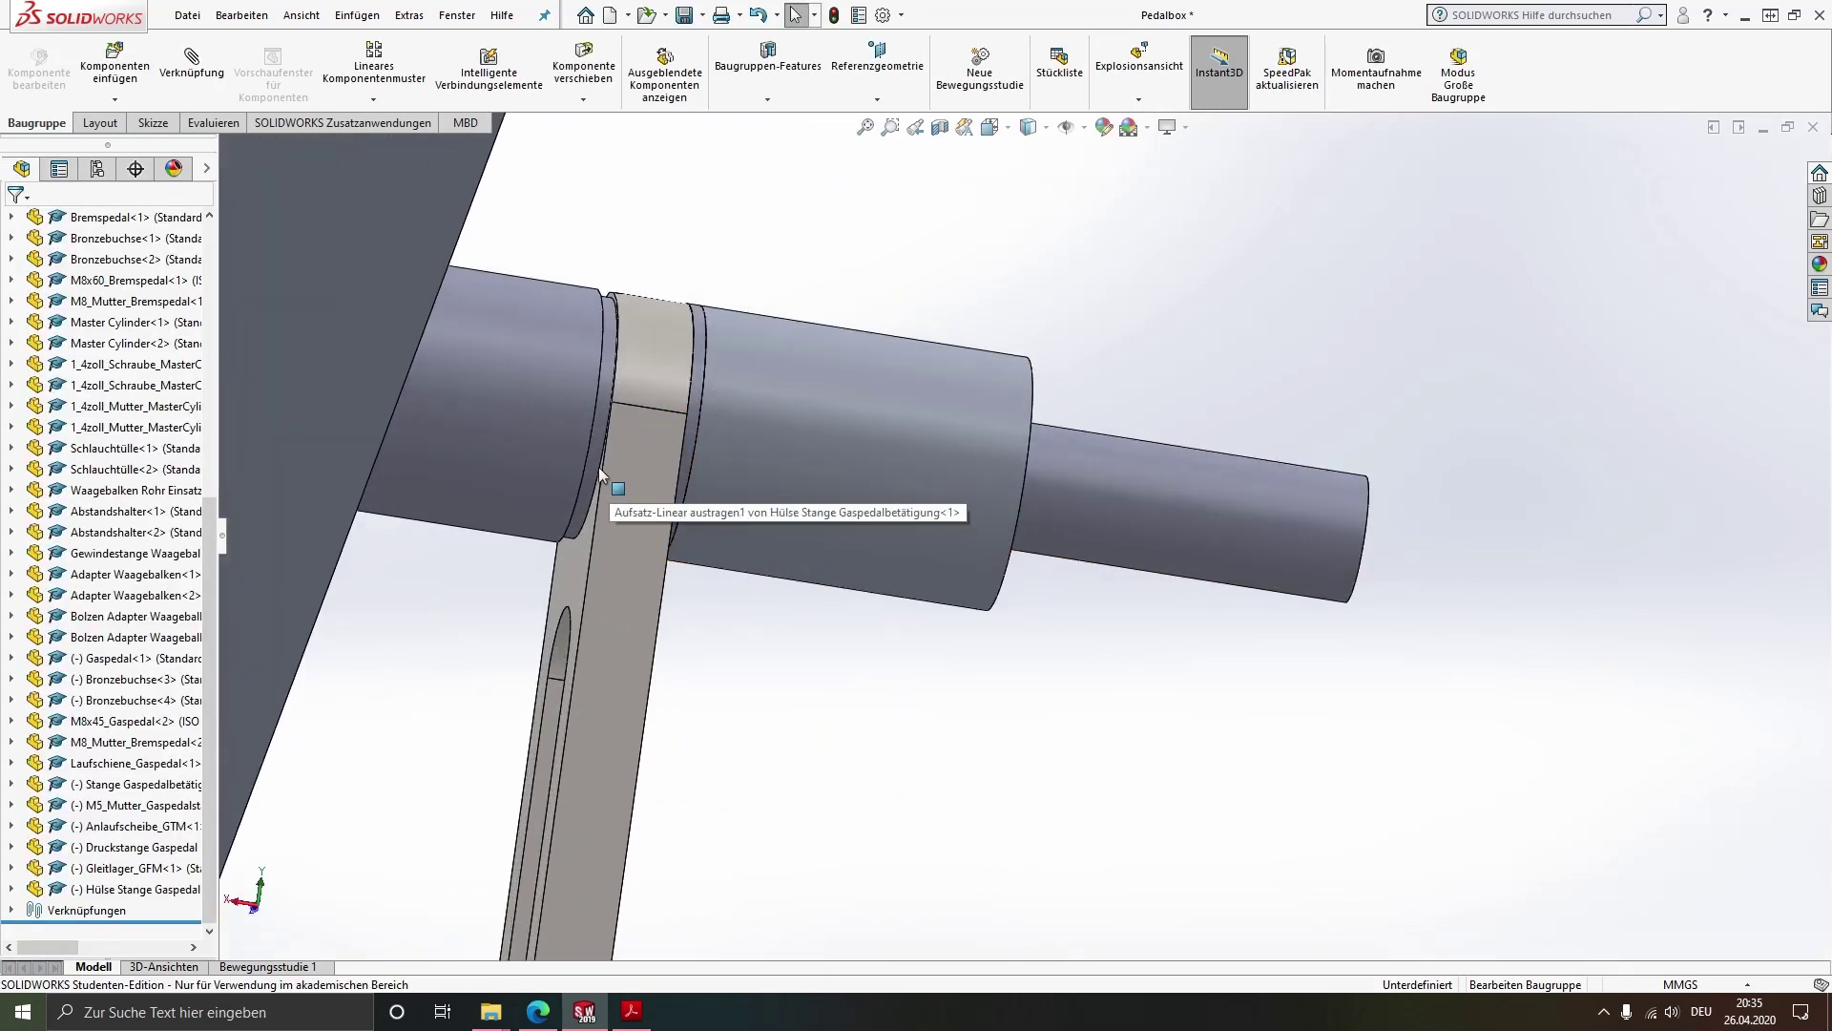
pyautogui.click(696, 400)
# Copy the Gleitlager bushing and mate it concentric to the rod, flipped, rotation locked
pyautogui.moveTo(1399, 473); pyautogui.dragTo(1401, 475)
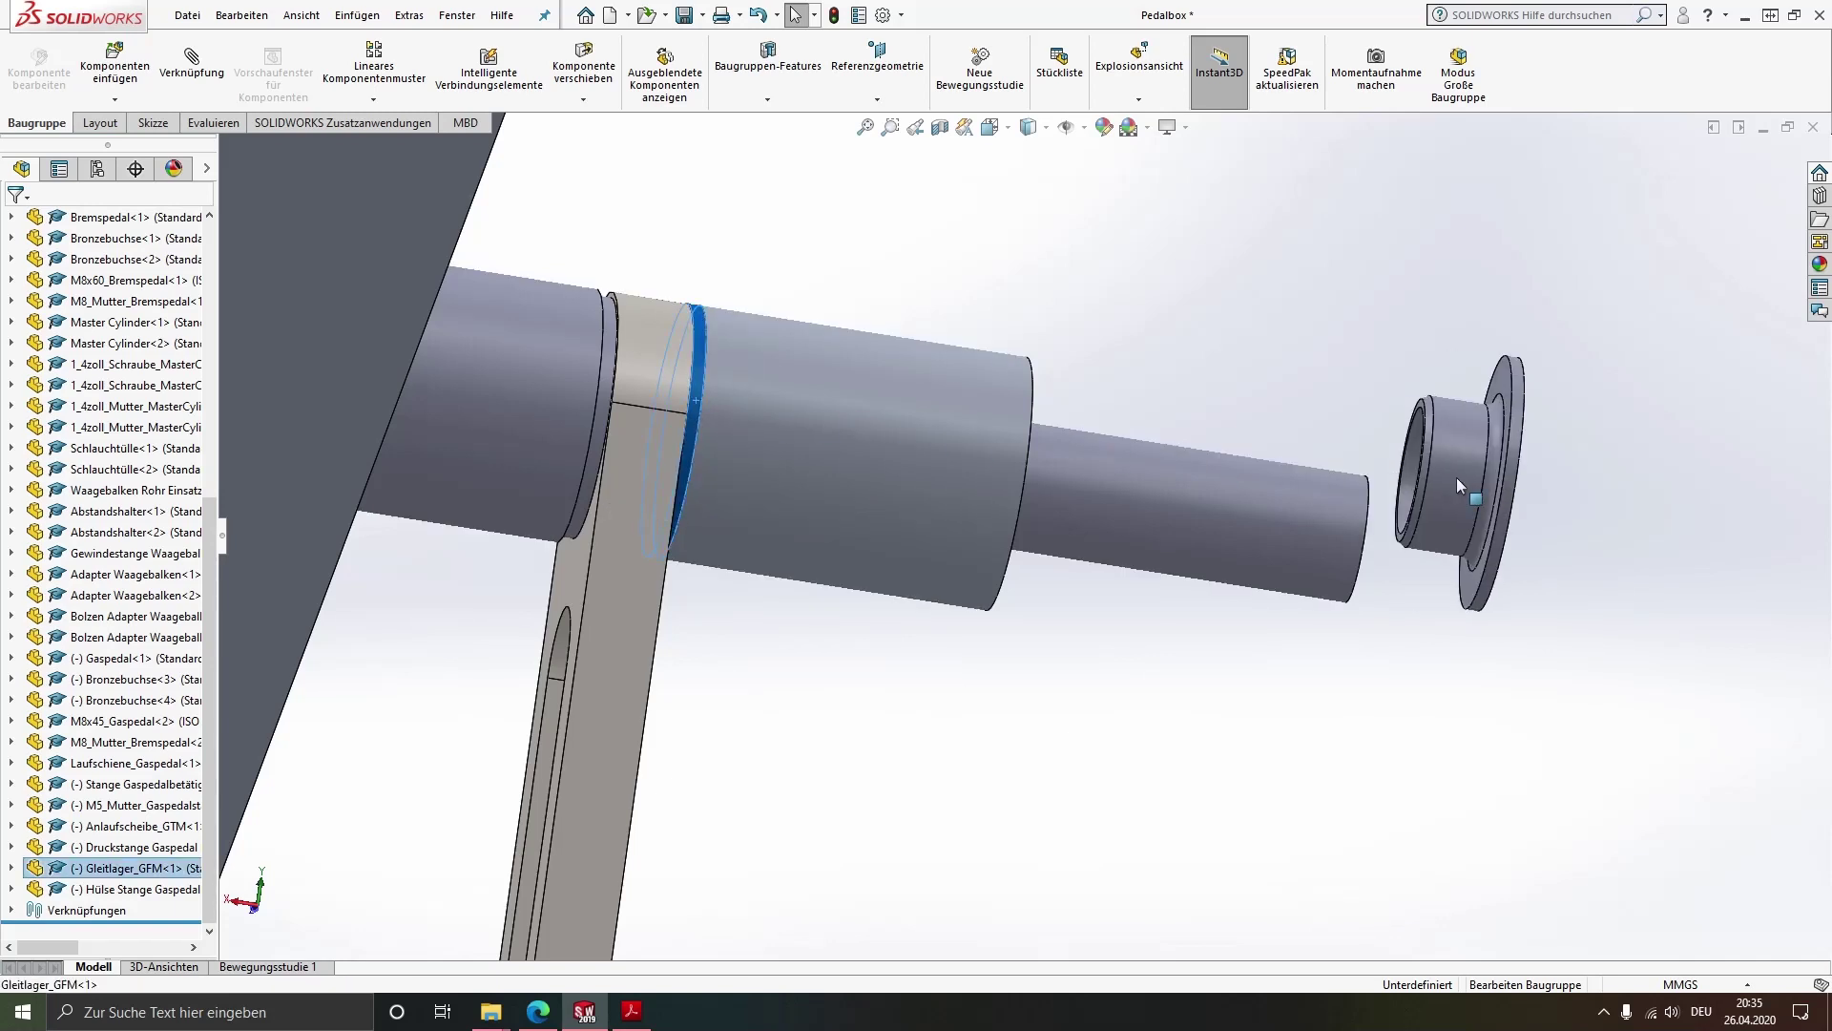
pyautogui.scroll(1, 1452, 490)
pyautogui.click(1390, 462)
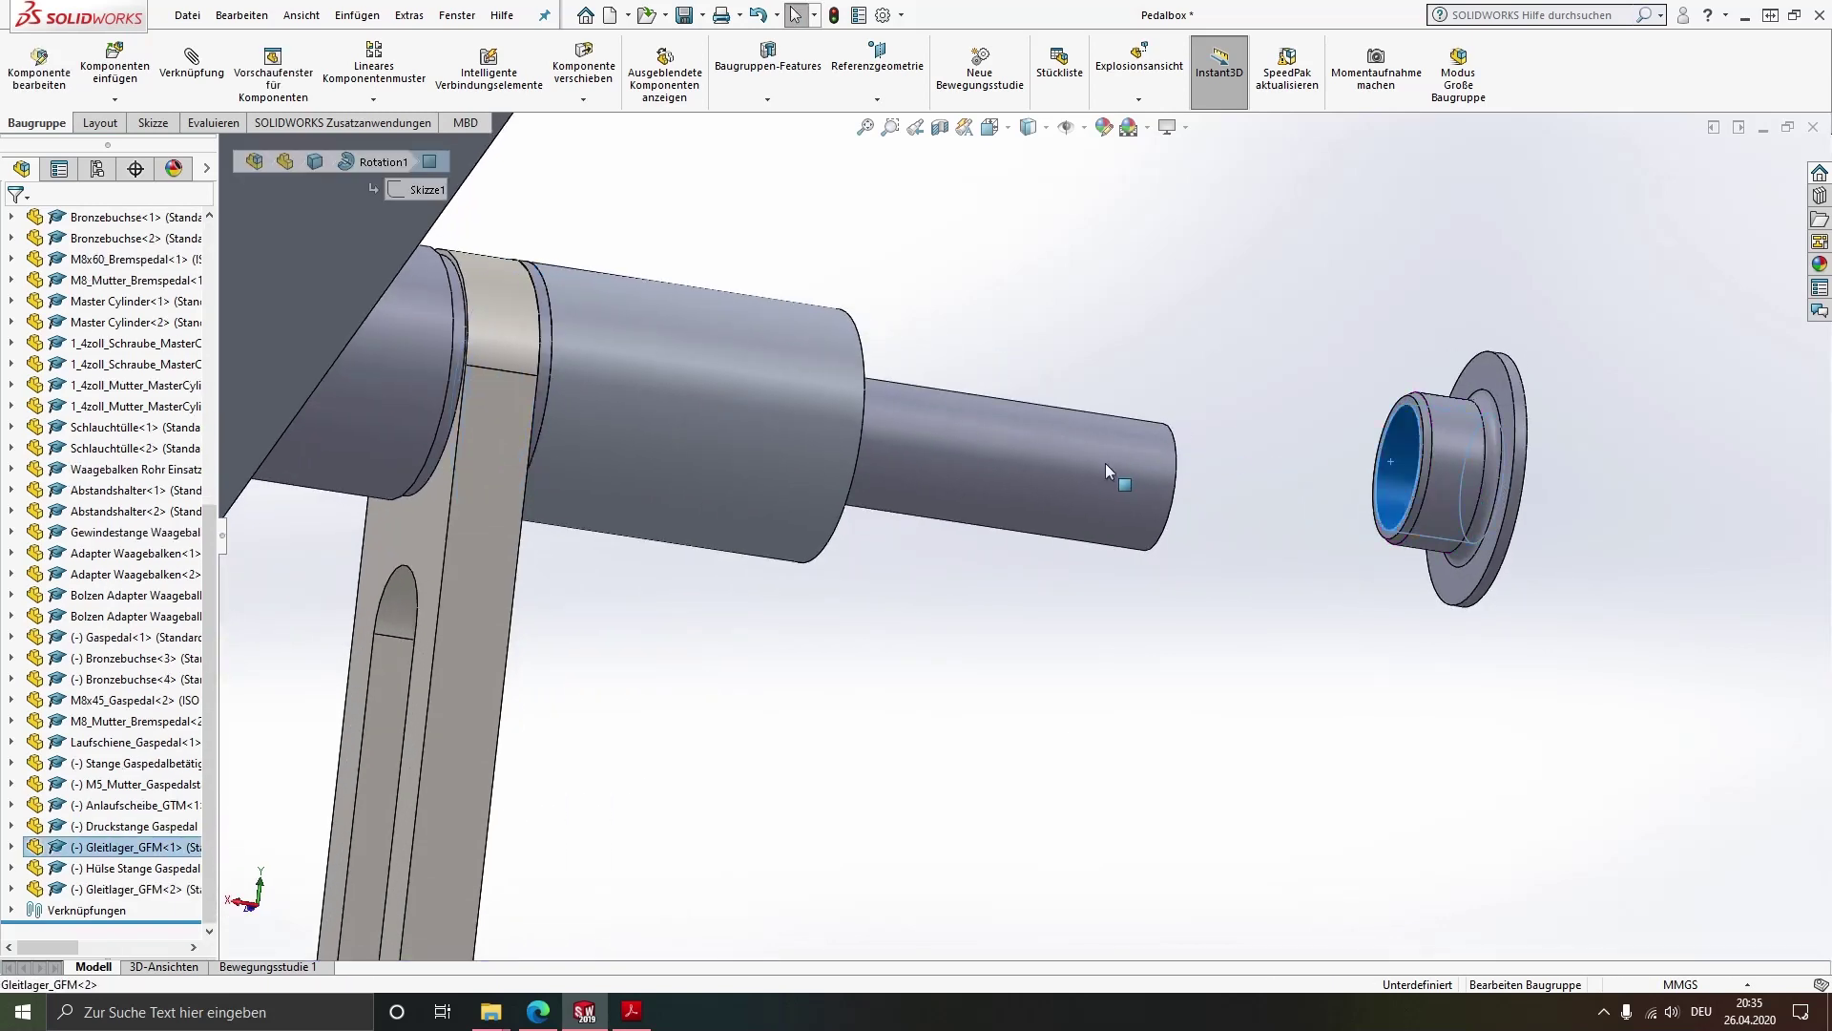
pyautogui.keyDown('ctrl'); pyautogui.click(1093, 466); pyautogui.keyUp('ctrl')
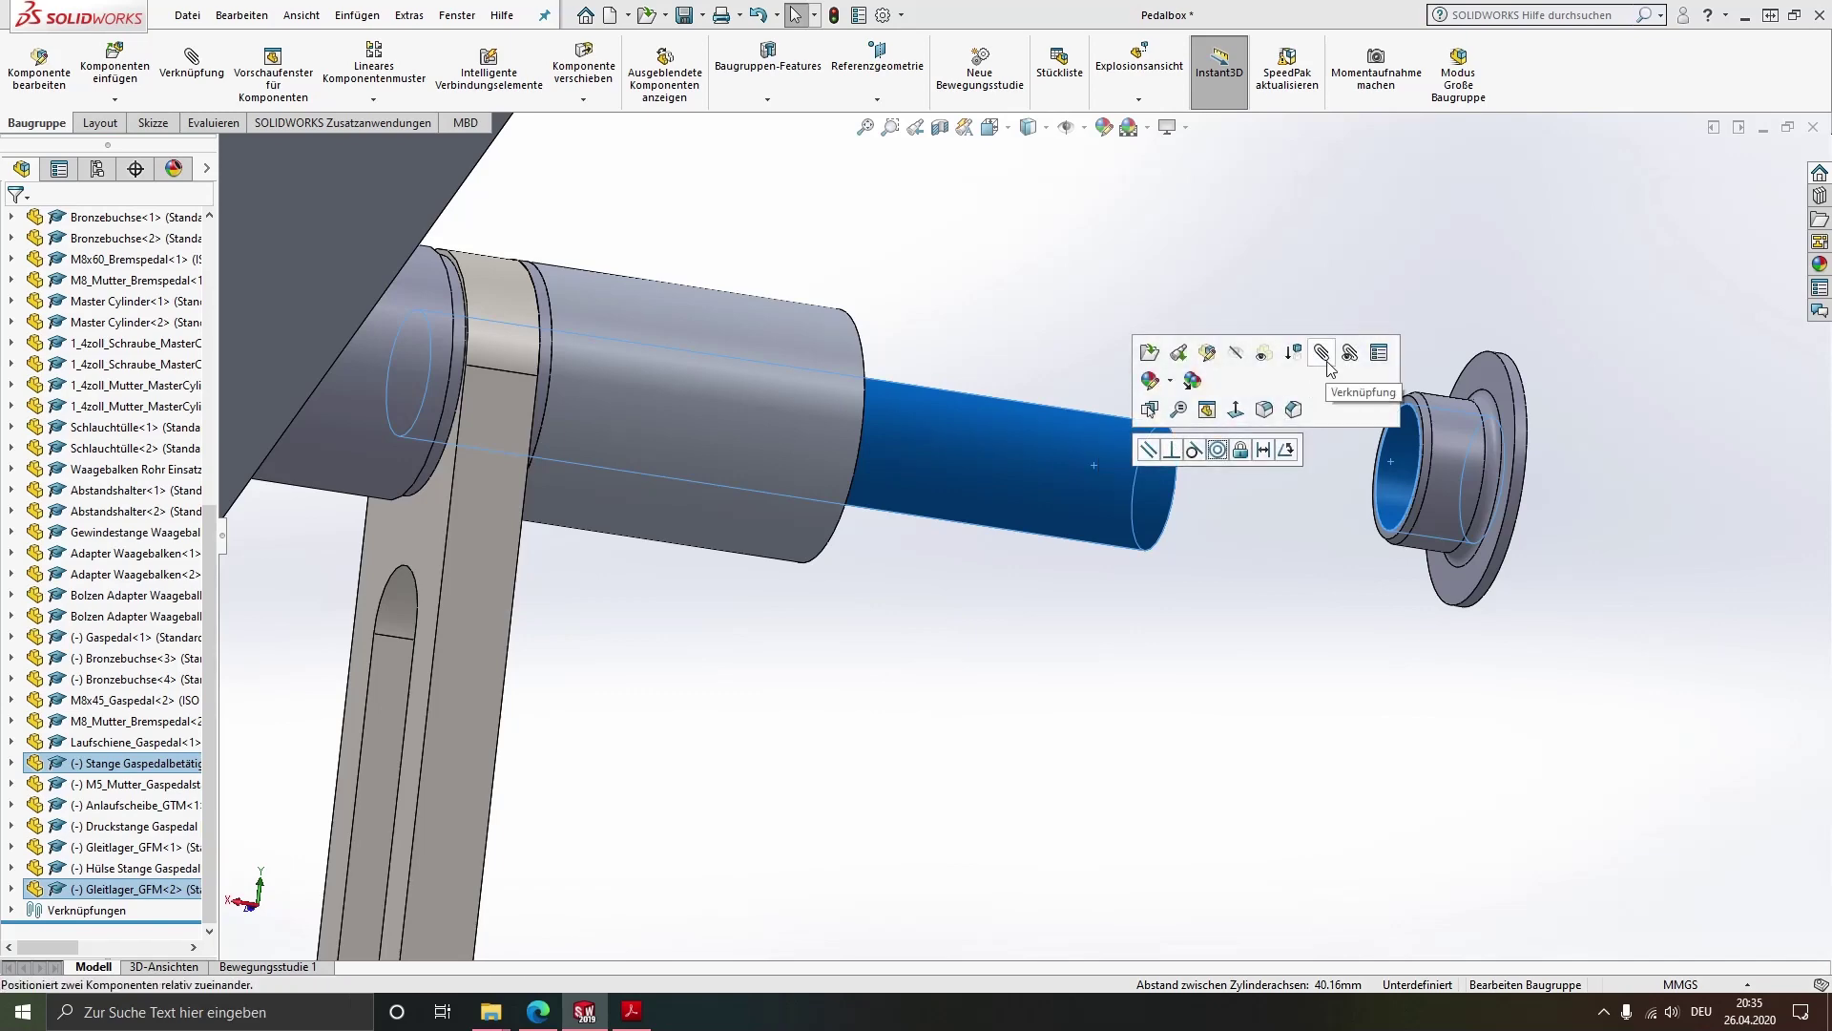
pyautogui.click(1217, 449)
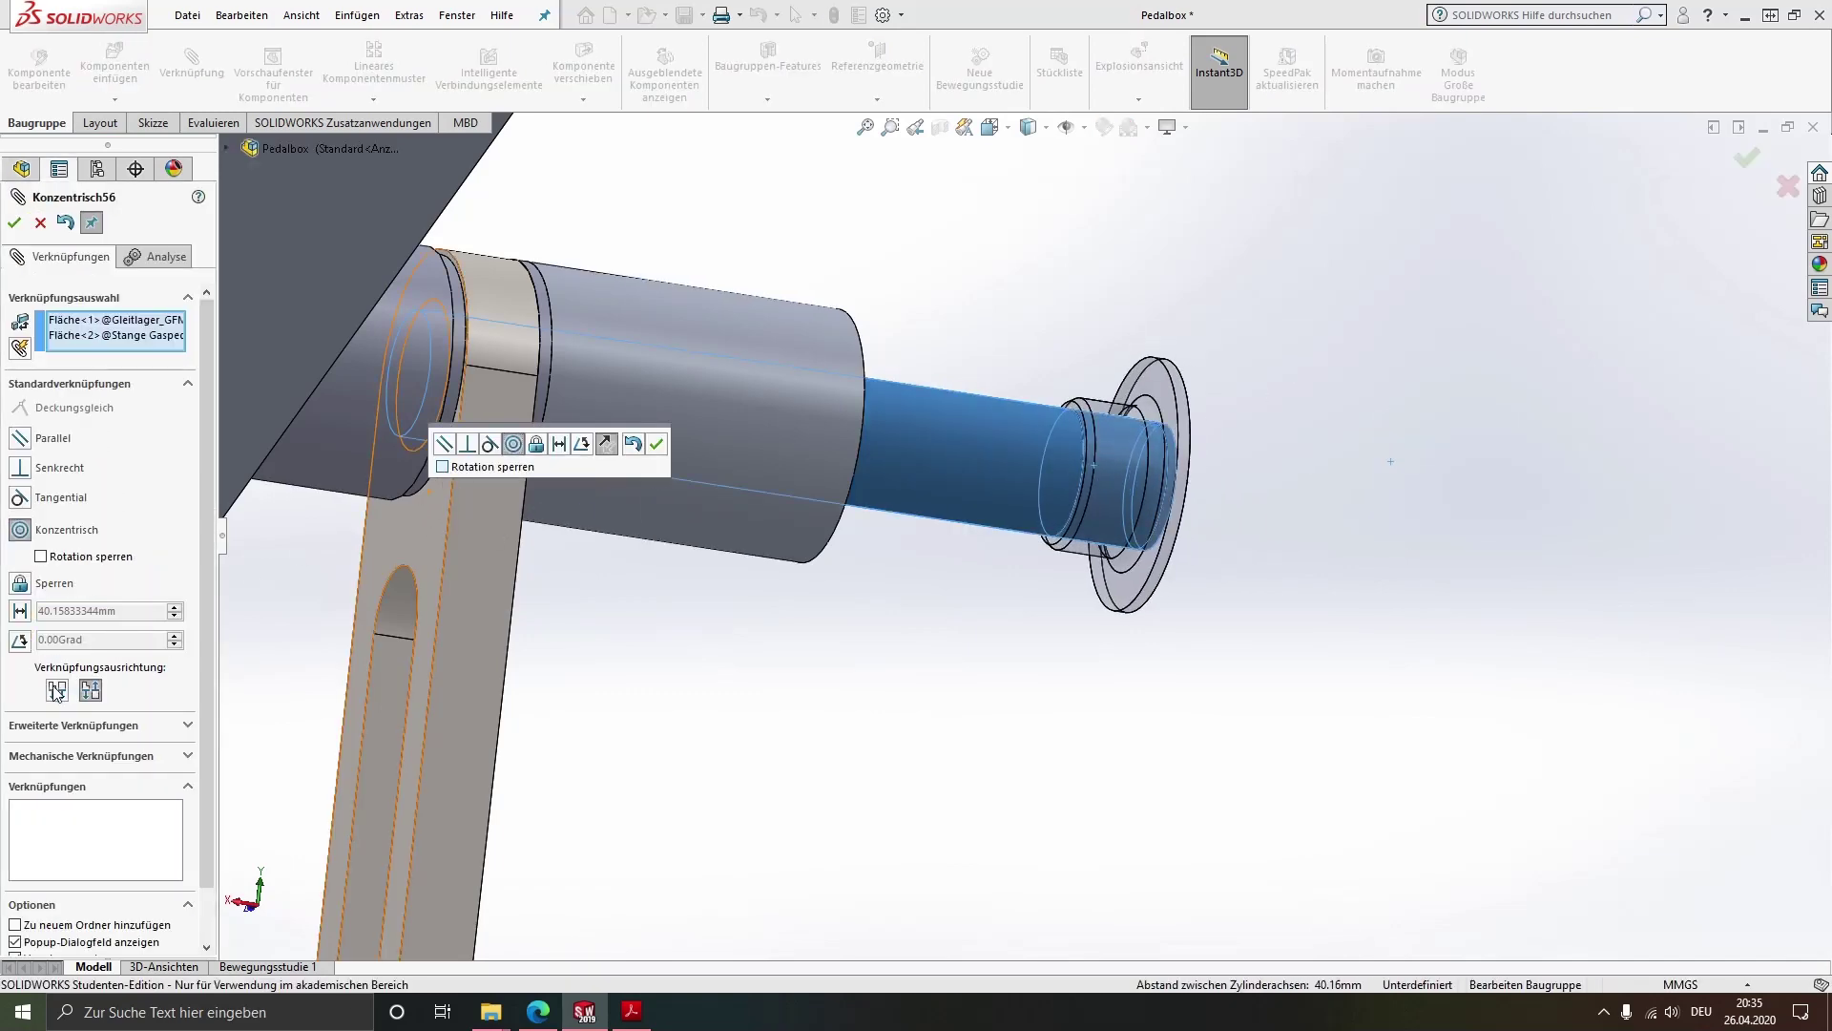
pyautogui.click(57, 692)
pyautogui.click(442, 465)
pyautogui.click(657, 443)
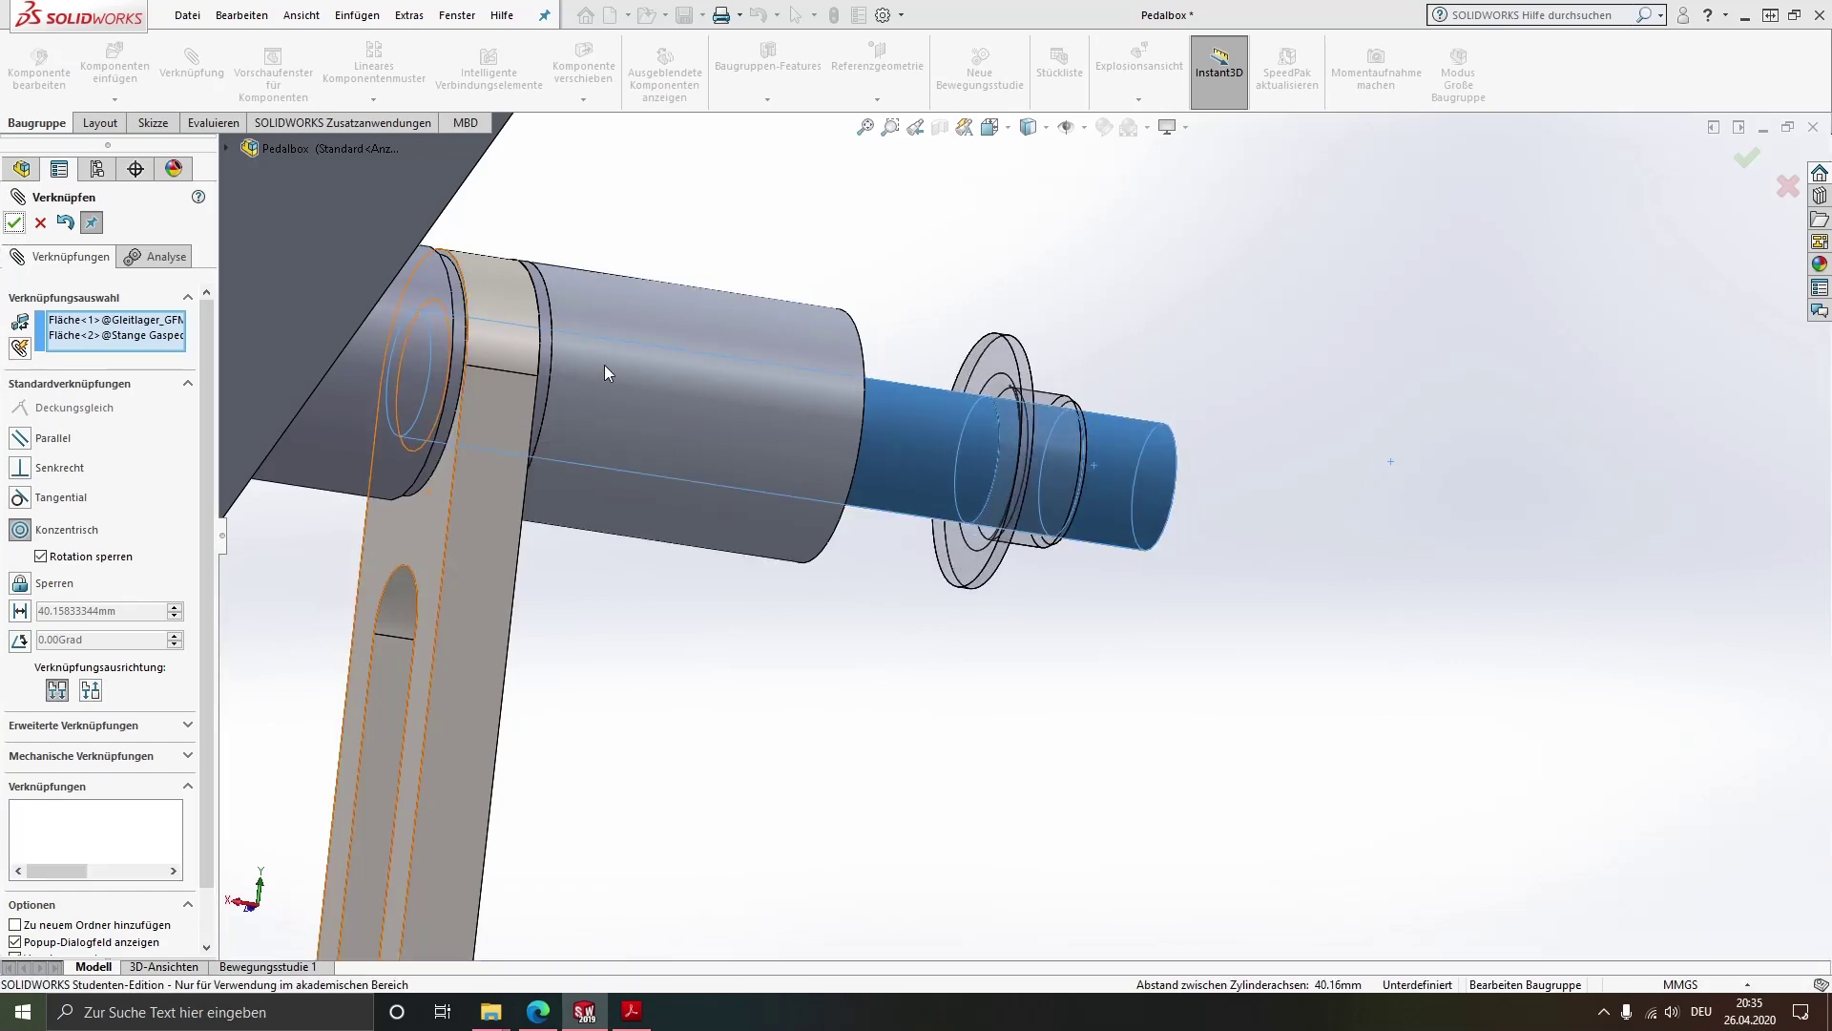
# Seat the bushing flange coincident against the sleeve end face, then close mating
pyautogui.click(985, 369)
pyautogui.moveTo(912, 422); pyautogui.dragTo(855, 359, button='middle')
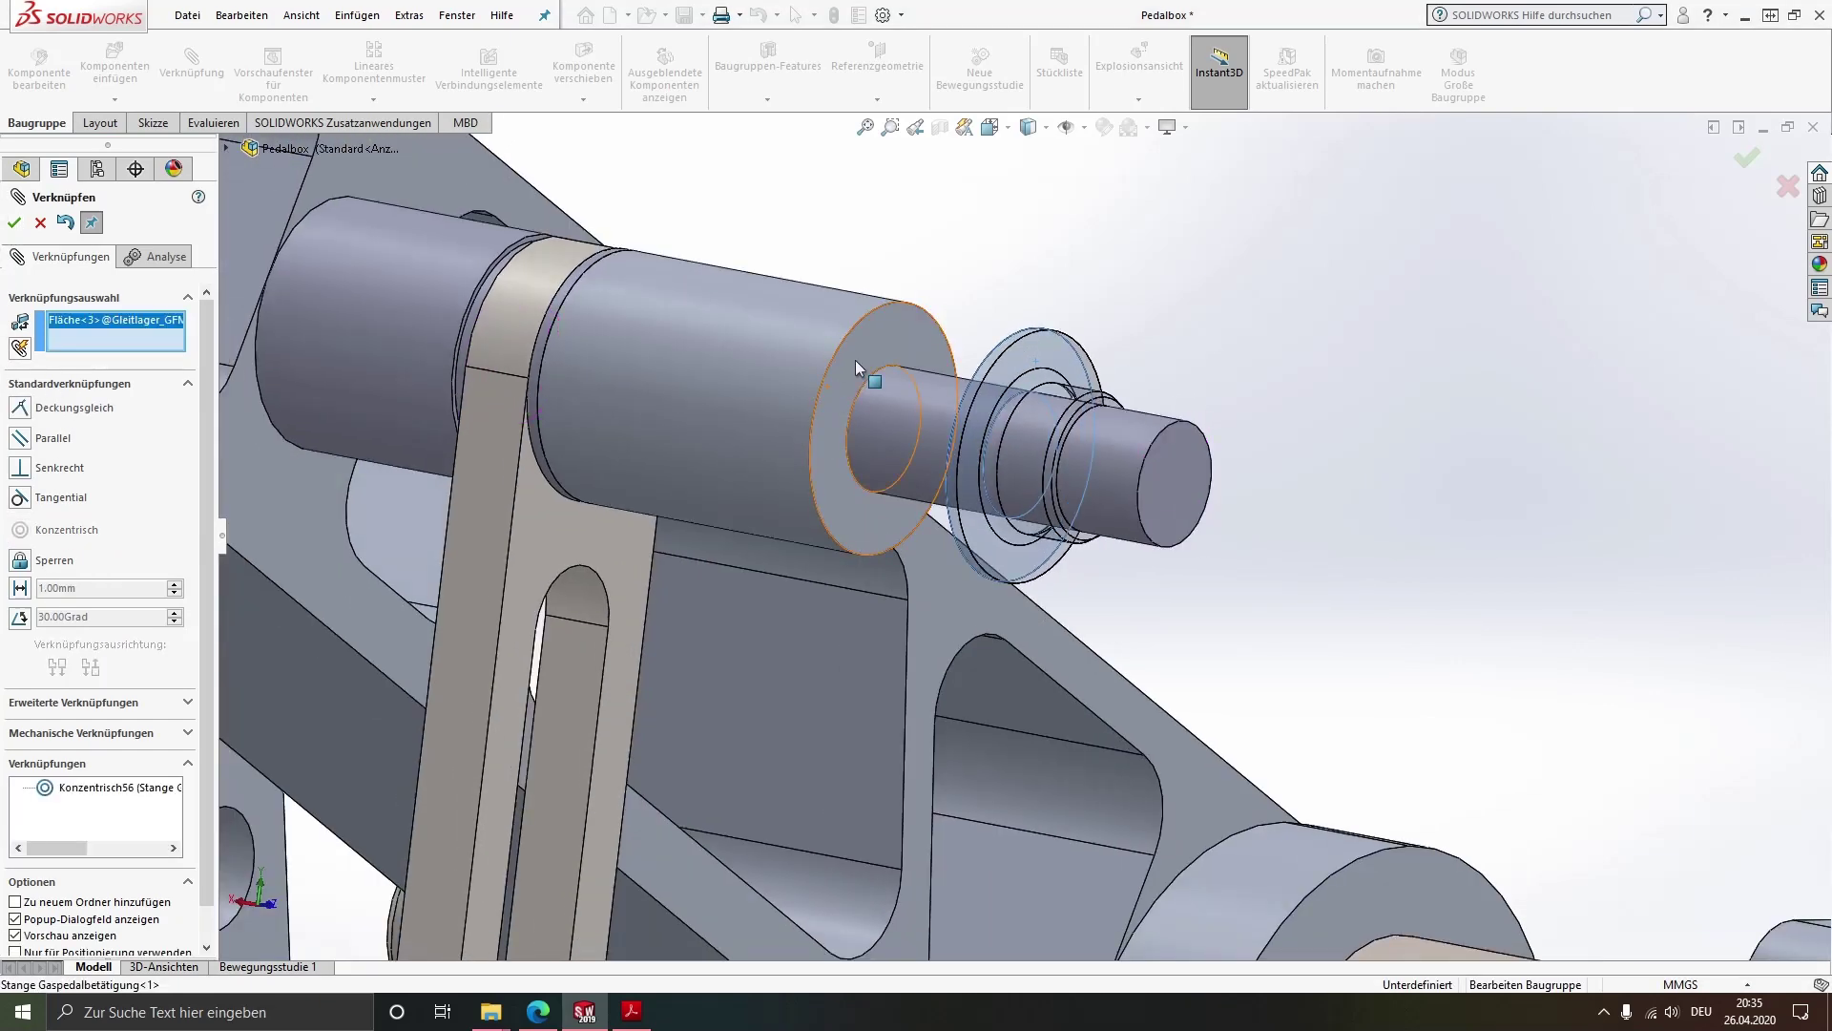
pyautogui.click(855, 359)
pyautogui.click(833, 318)
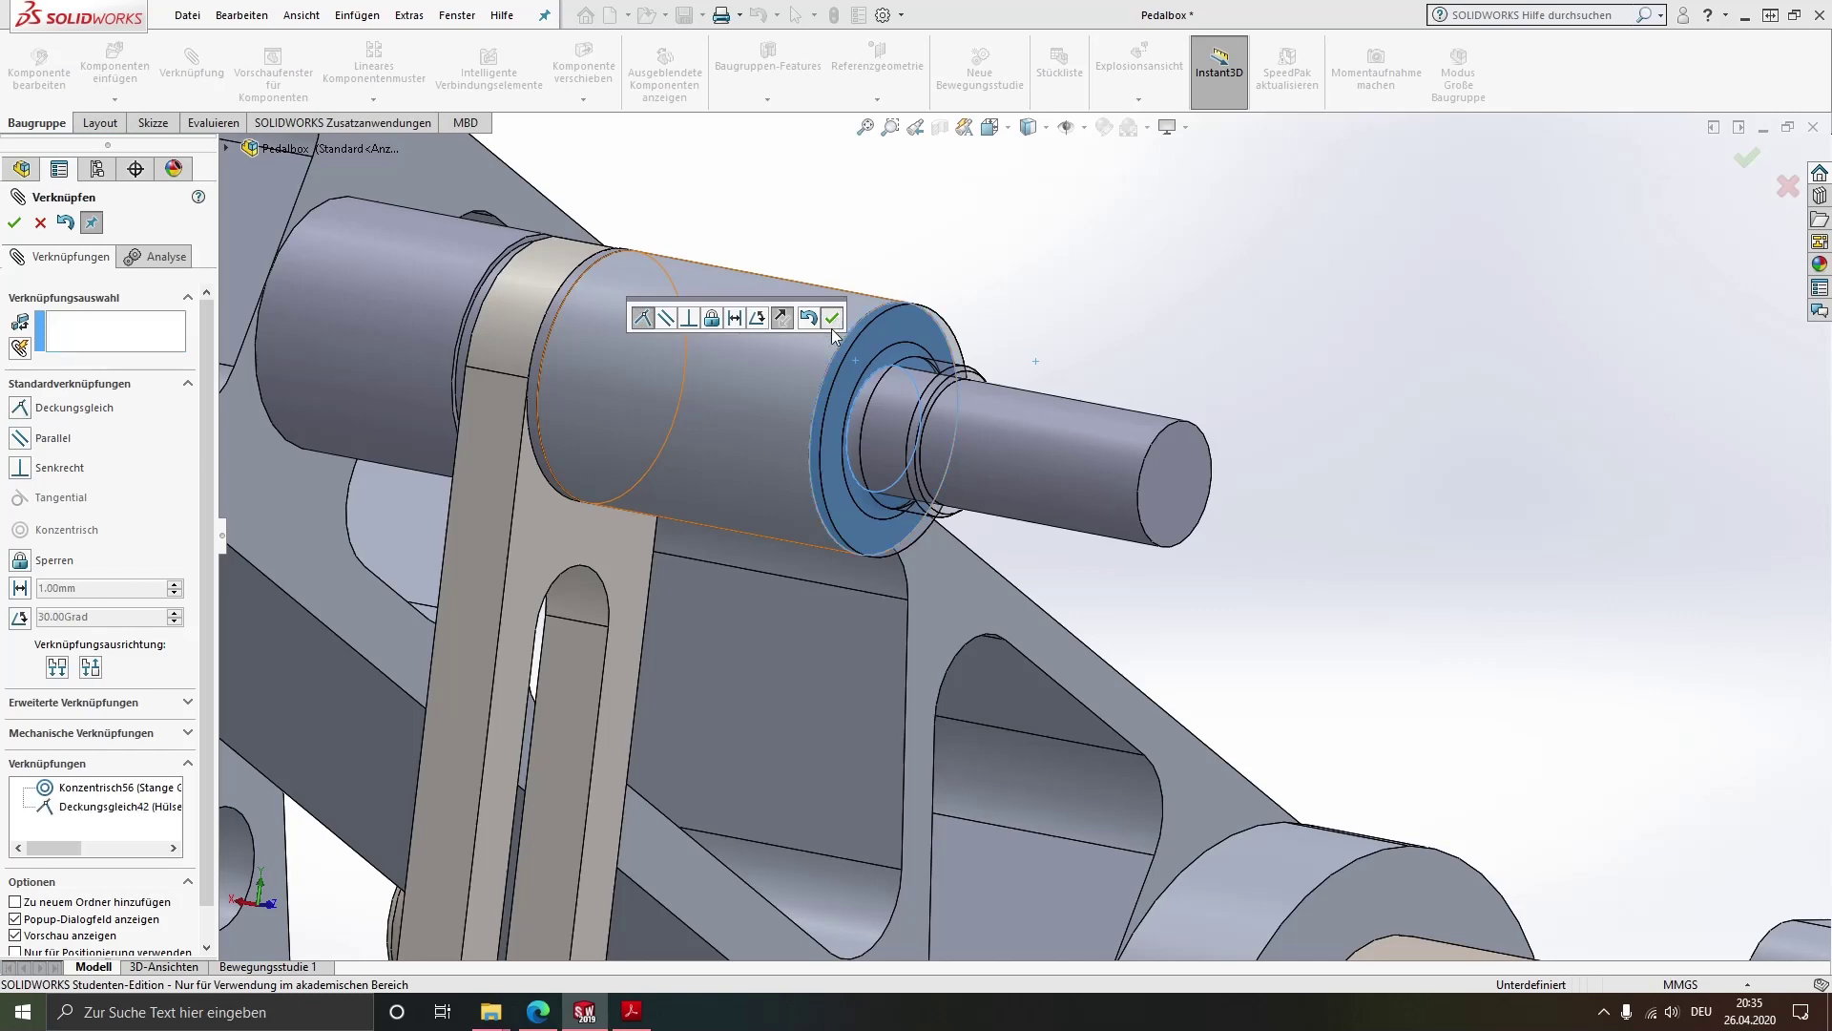
pyautogui.scroll(2, 757, 428)
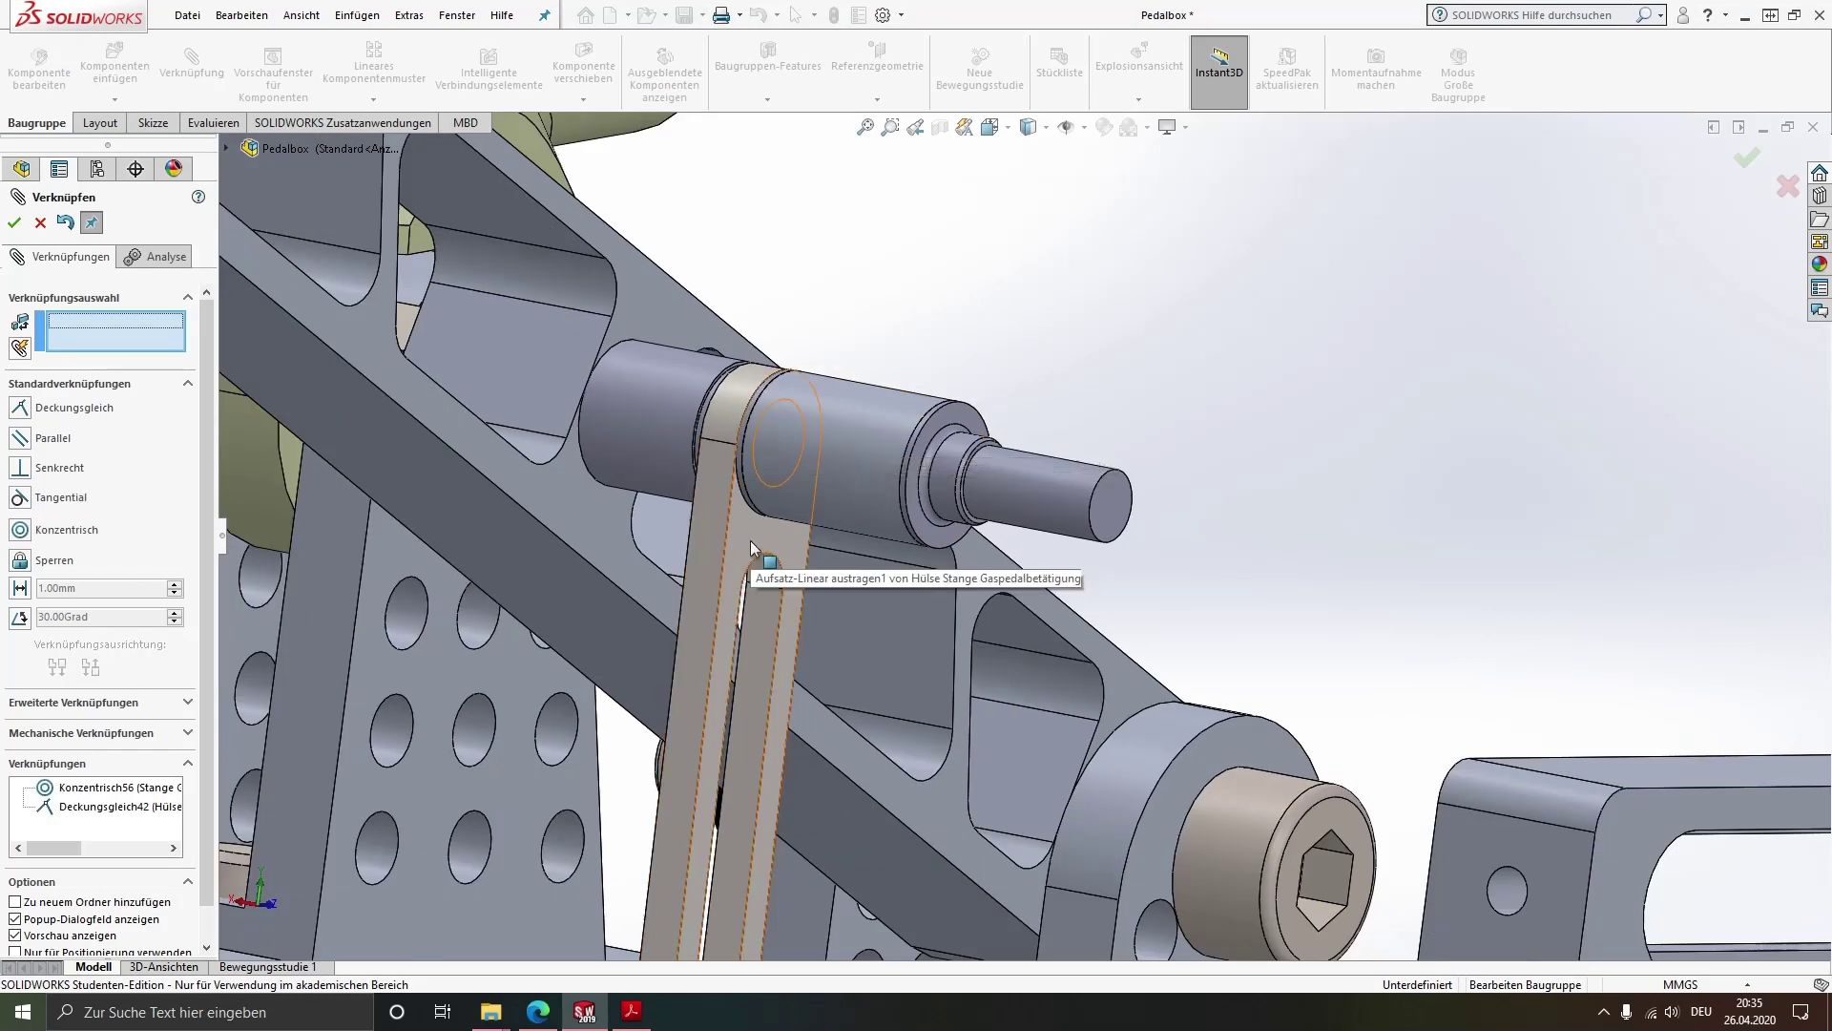
pyautogui.moveTo(750, 541); pyautogui.dragTo(804, 553, button='middle')
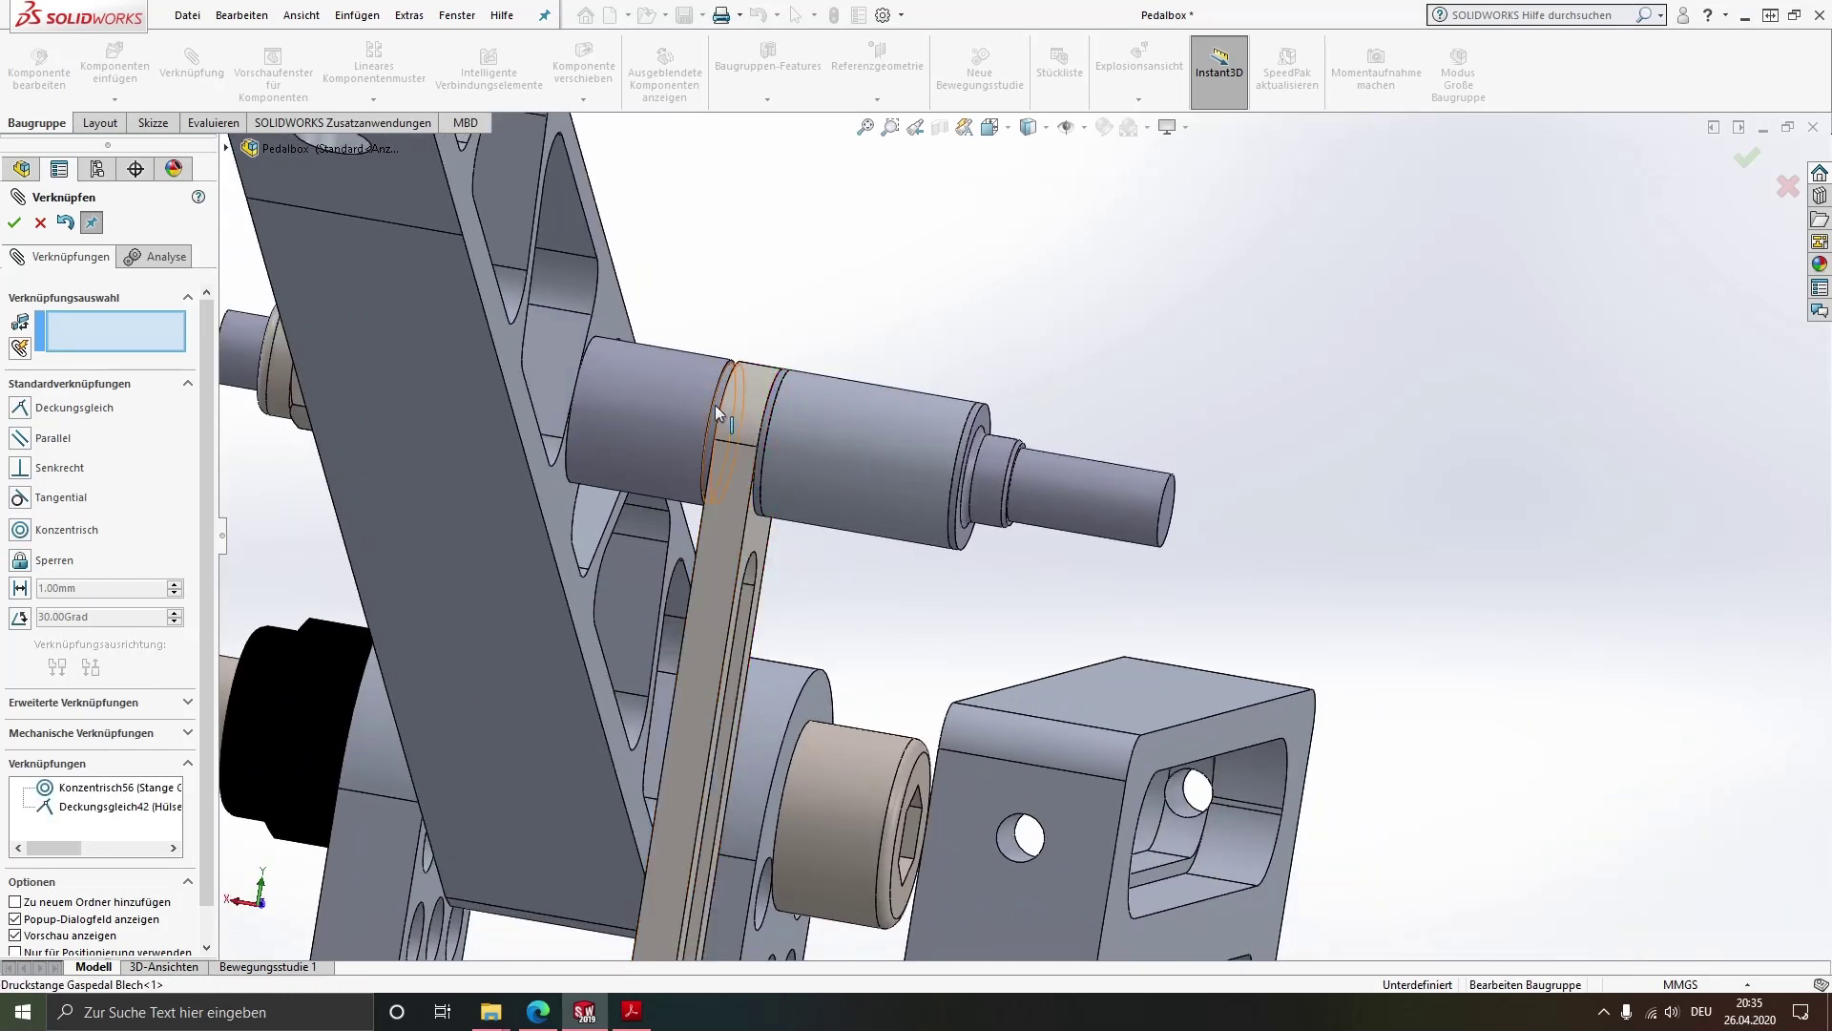
pyautogui.press('Escape')
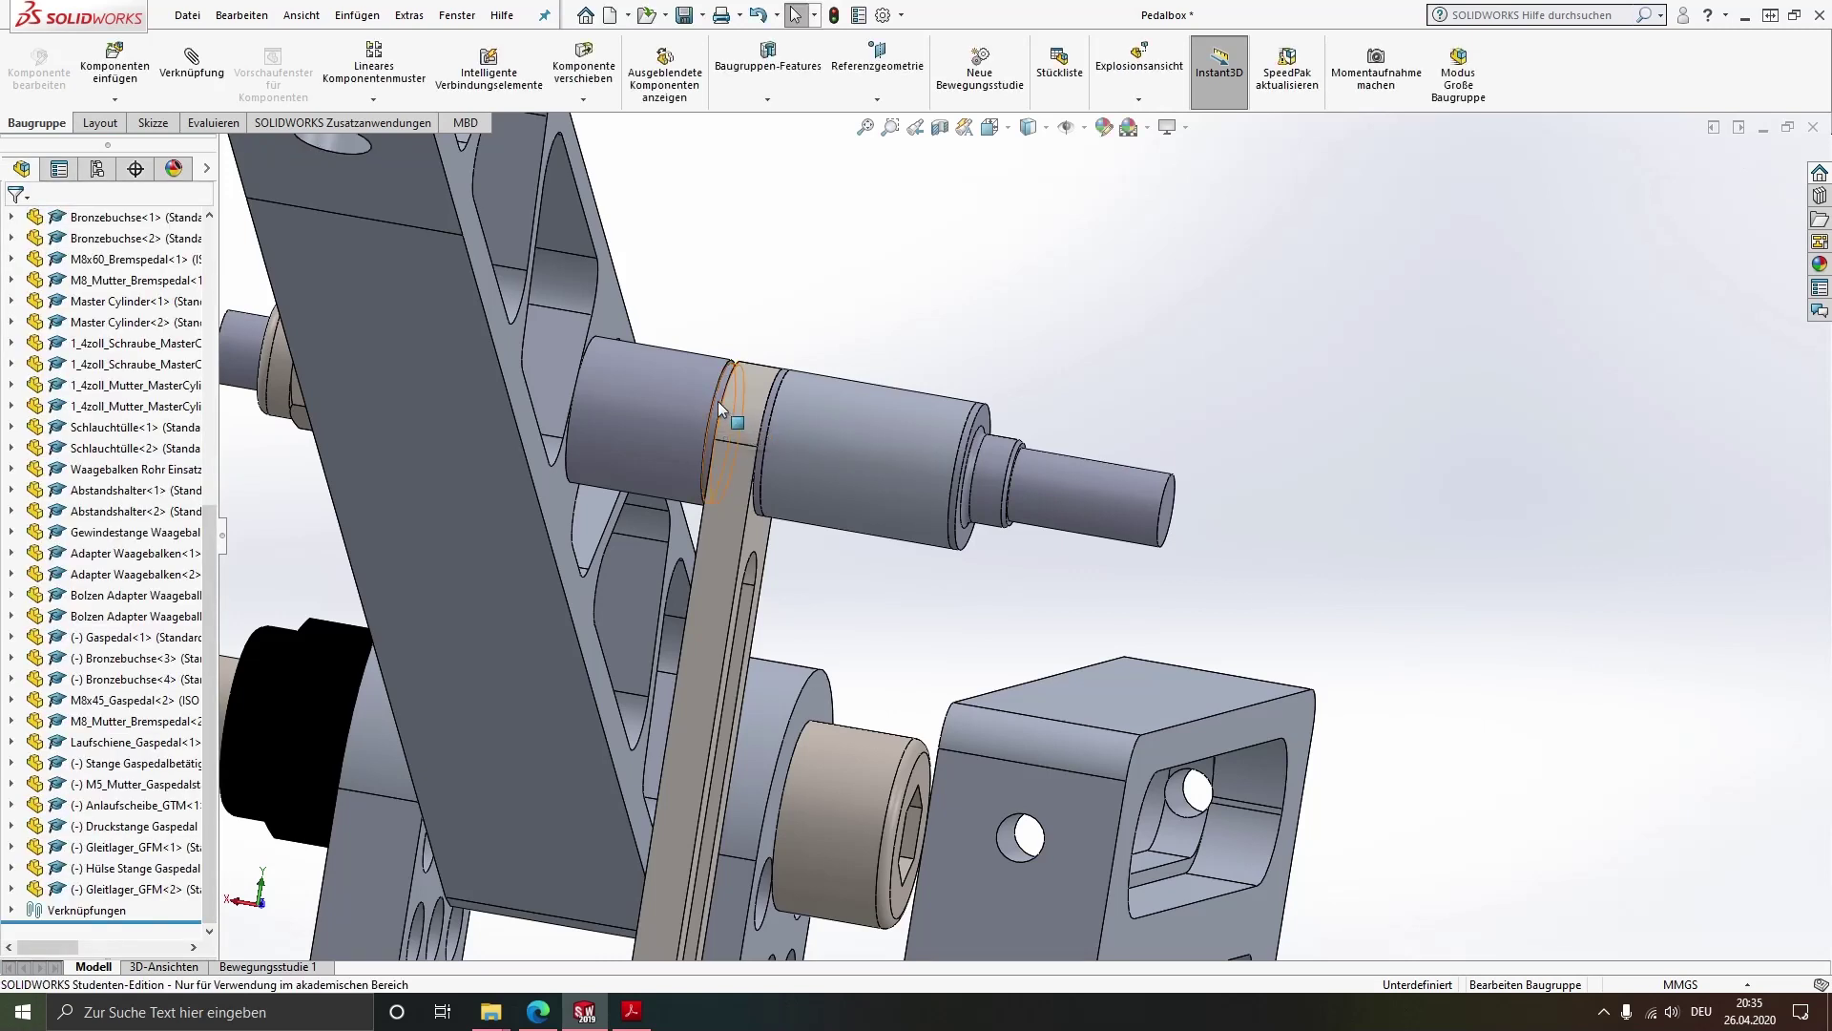
# Copy the Anlaufscheibe_GTM washer and mate it concentric to the actuation rod
pyautogui.moveTo(717, 403); pyautogui.dragTo(1230, 466)
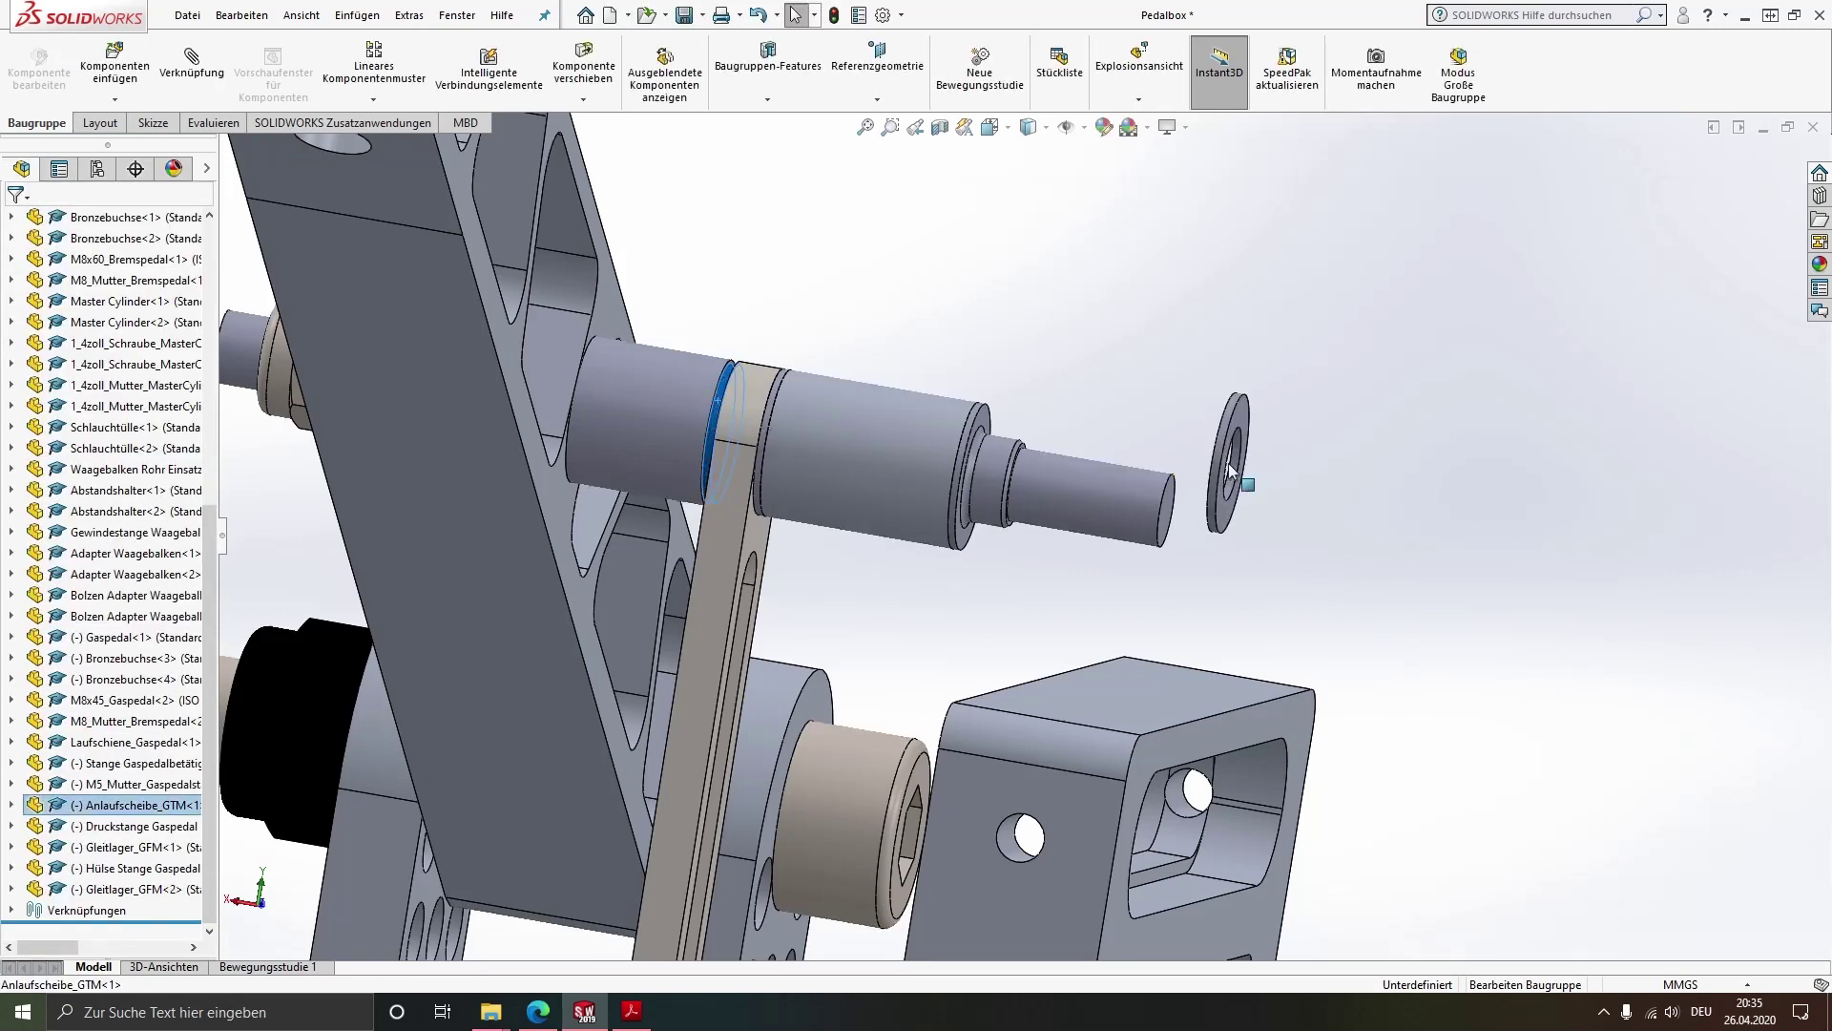
pyautogui.scroll(2, 1231, 467)
pyautogui.scroll(-4, 1145, 506)
pyautogui.scroll(-3, 1163, 504)
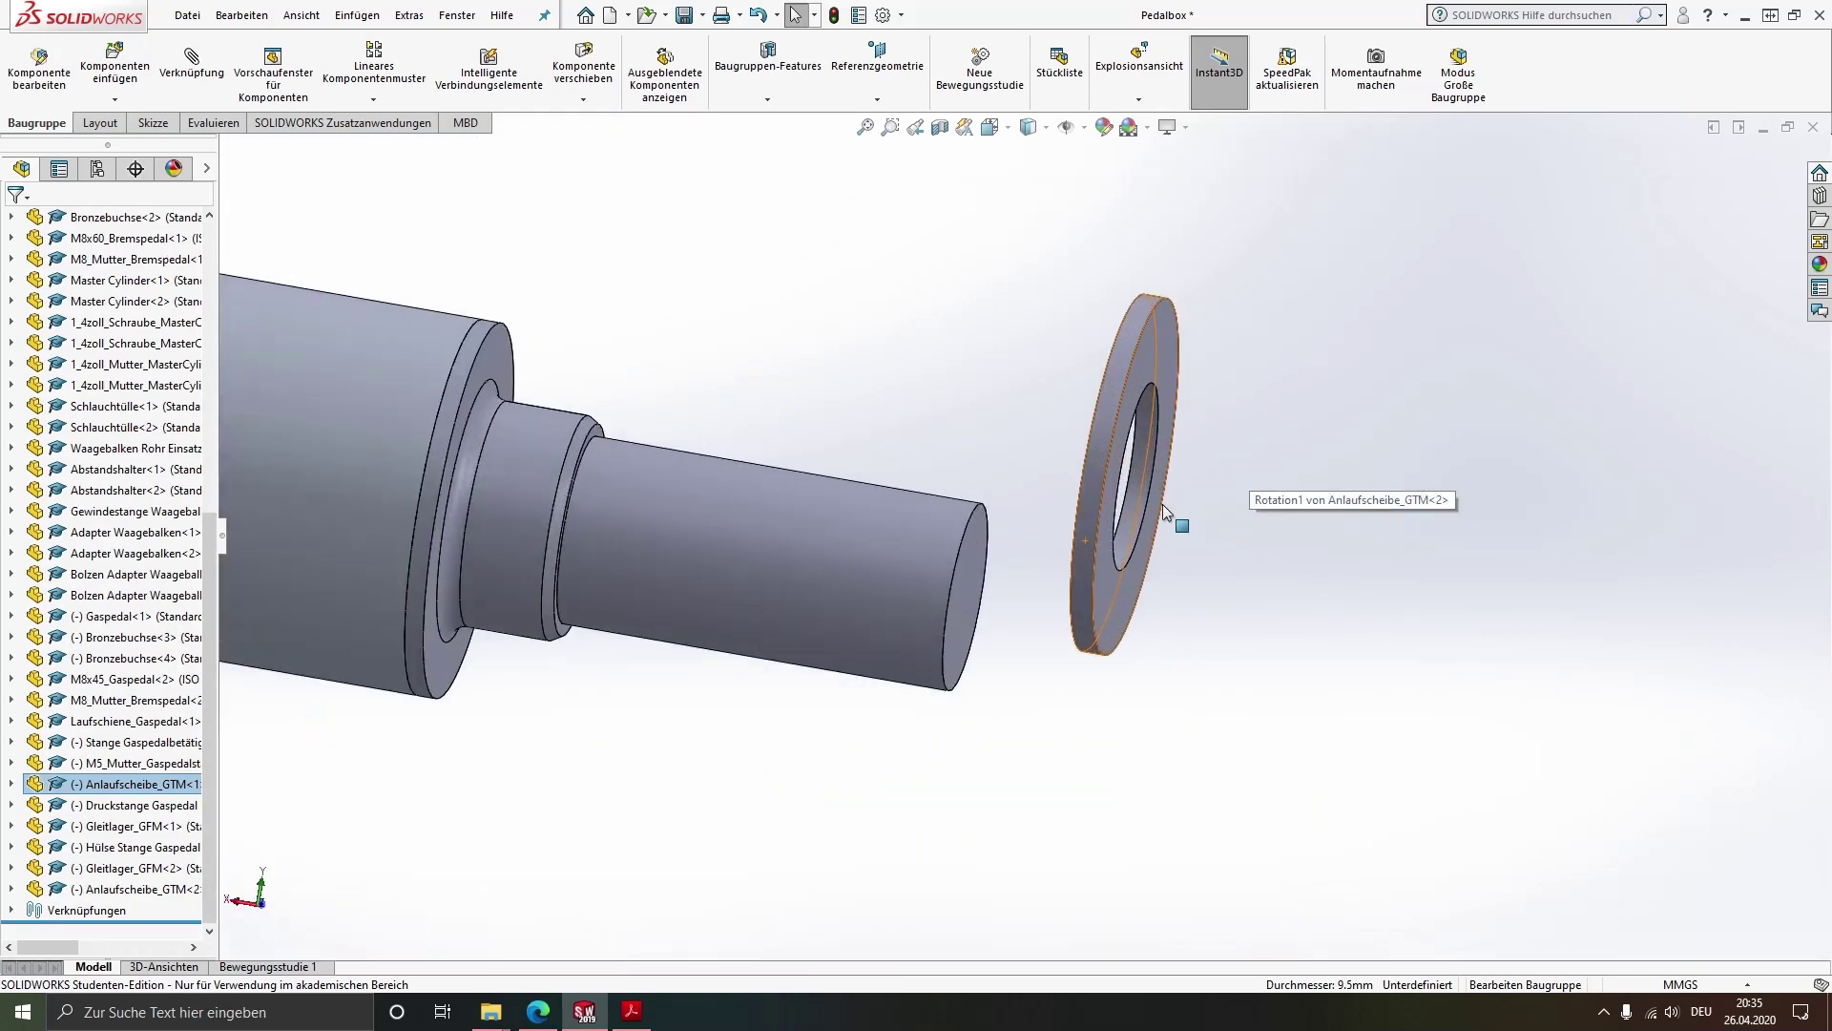
pyautogui.click(1136, 511)
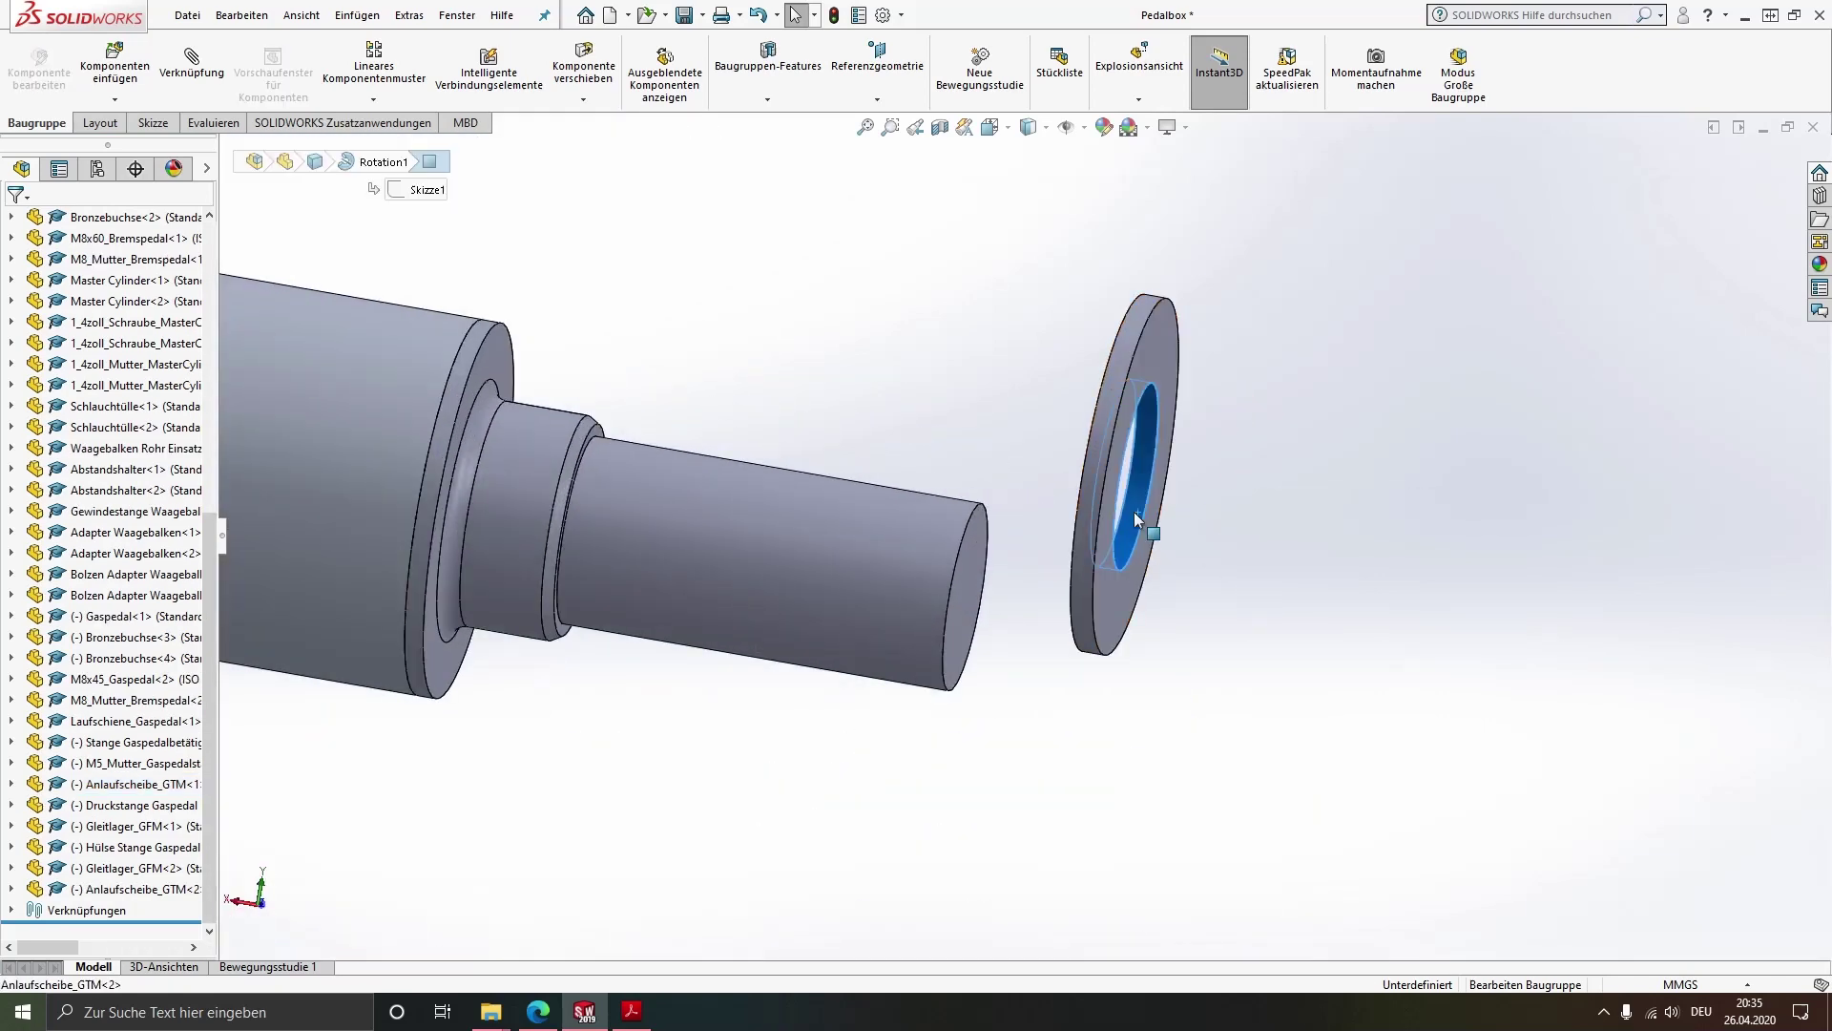
pyautogui.keyDown('ctrl'); pyautogui.click(856, 542); pyautogui.keyUp('ctrl')
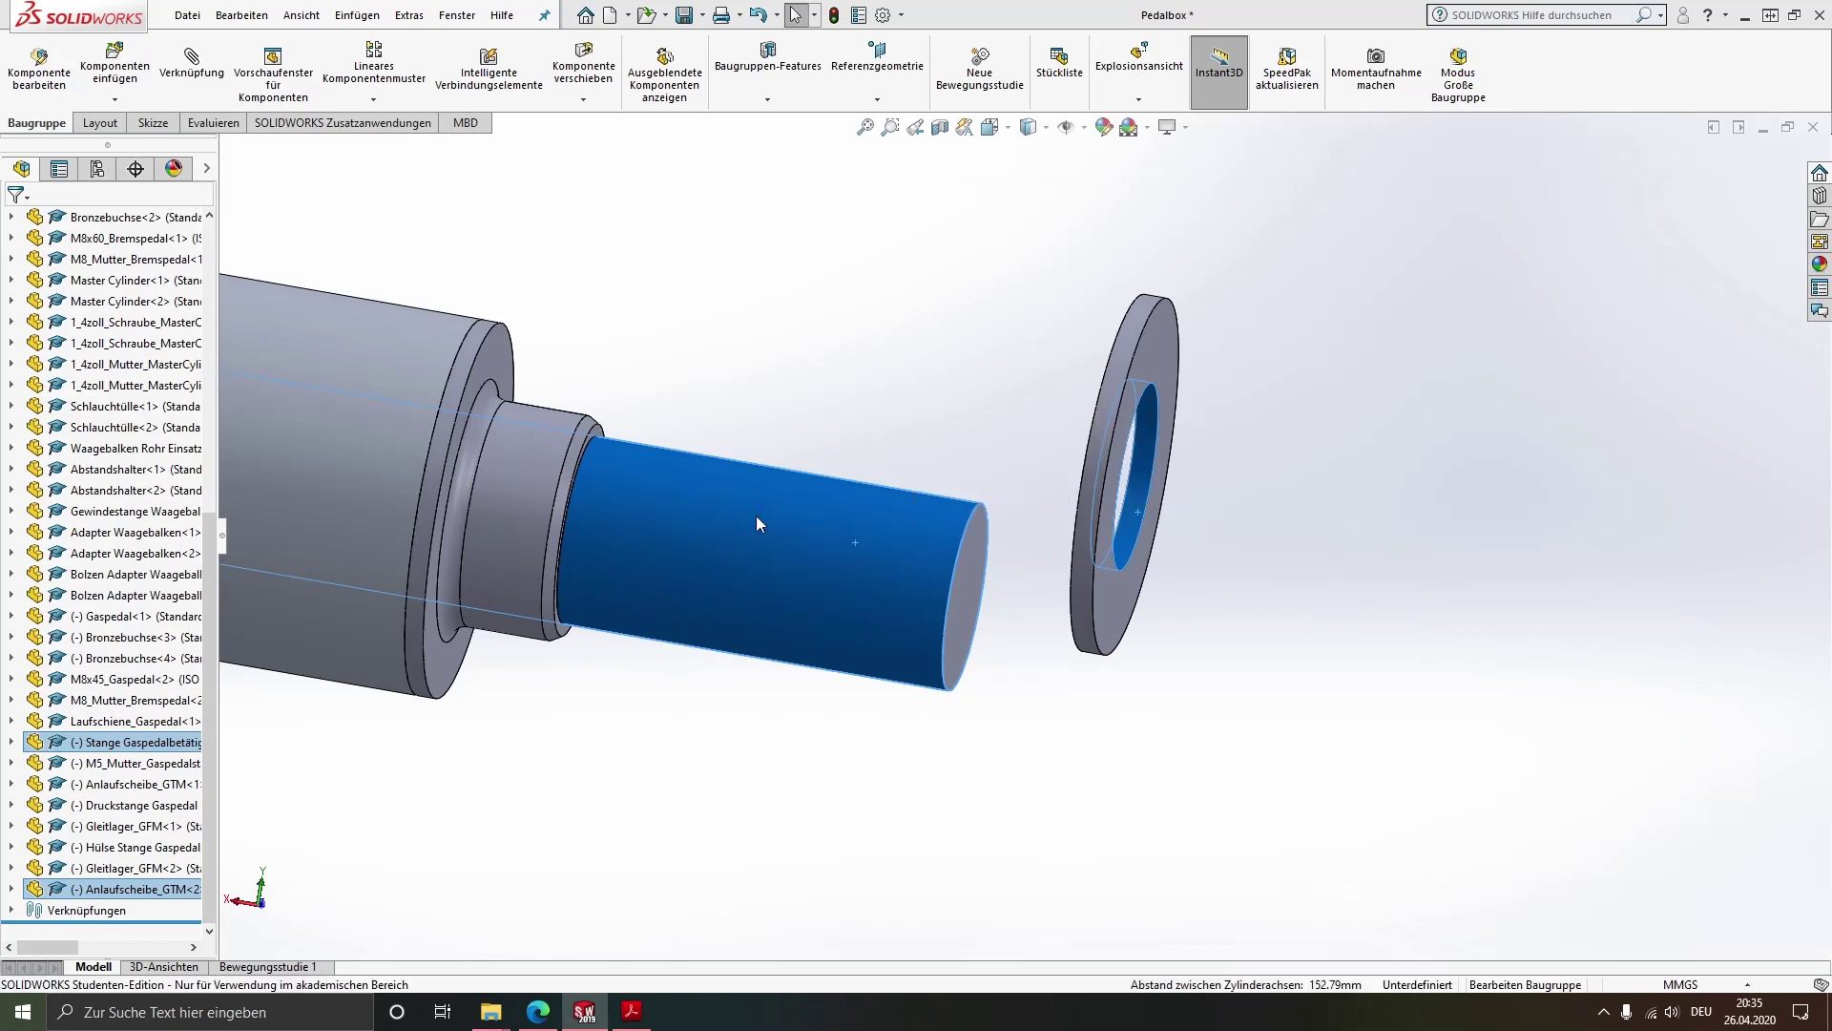
pyautogui.click(708, 519)
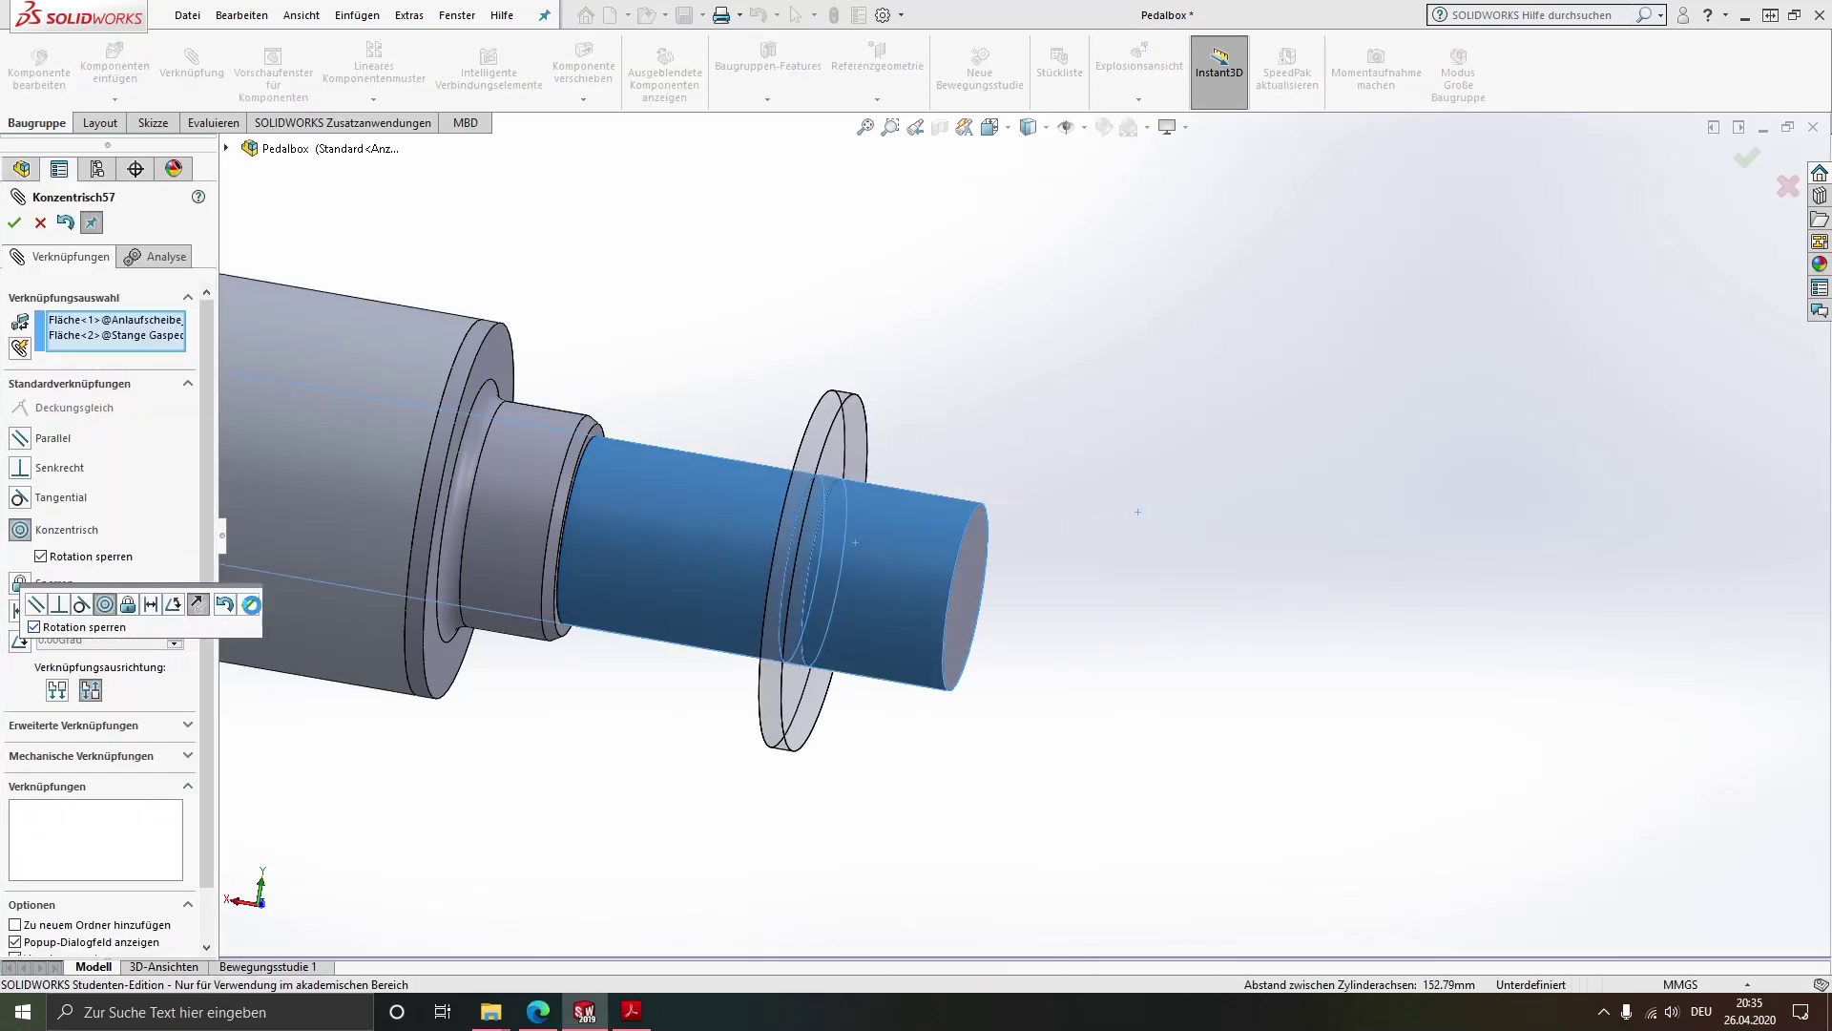
pyautogui.click(248, 603)
# Seat the washer coincident against the second bushing's flange and close mating
pyautogui.scroll(-3, 627, 420)
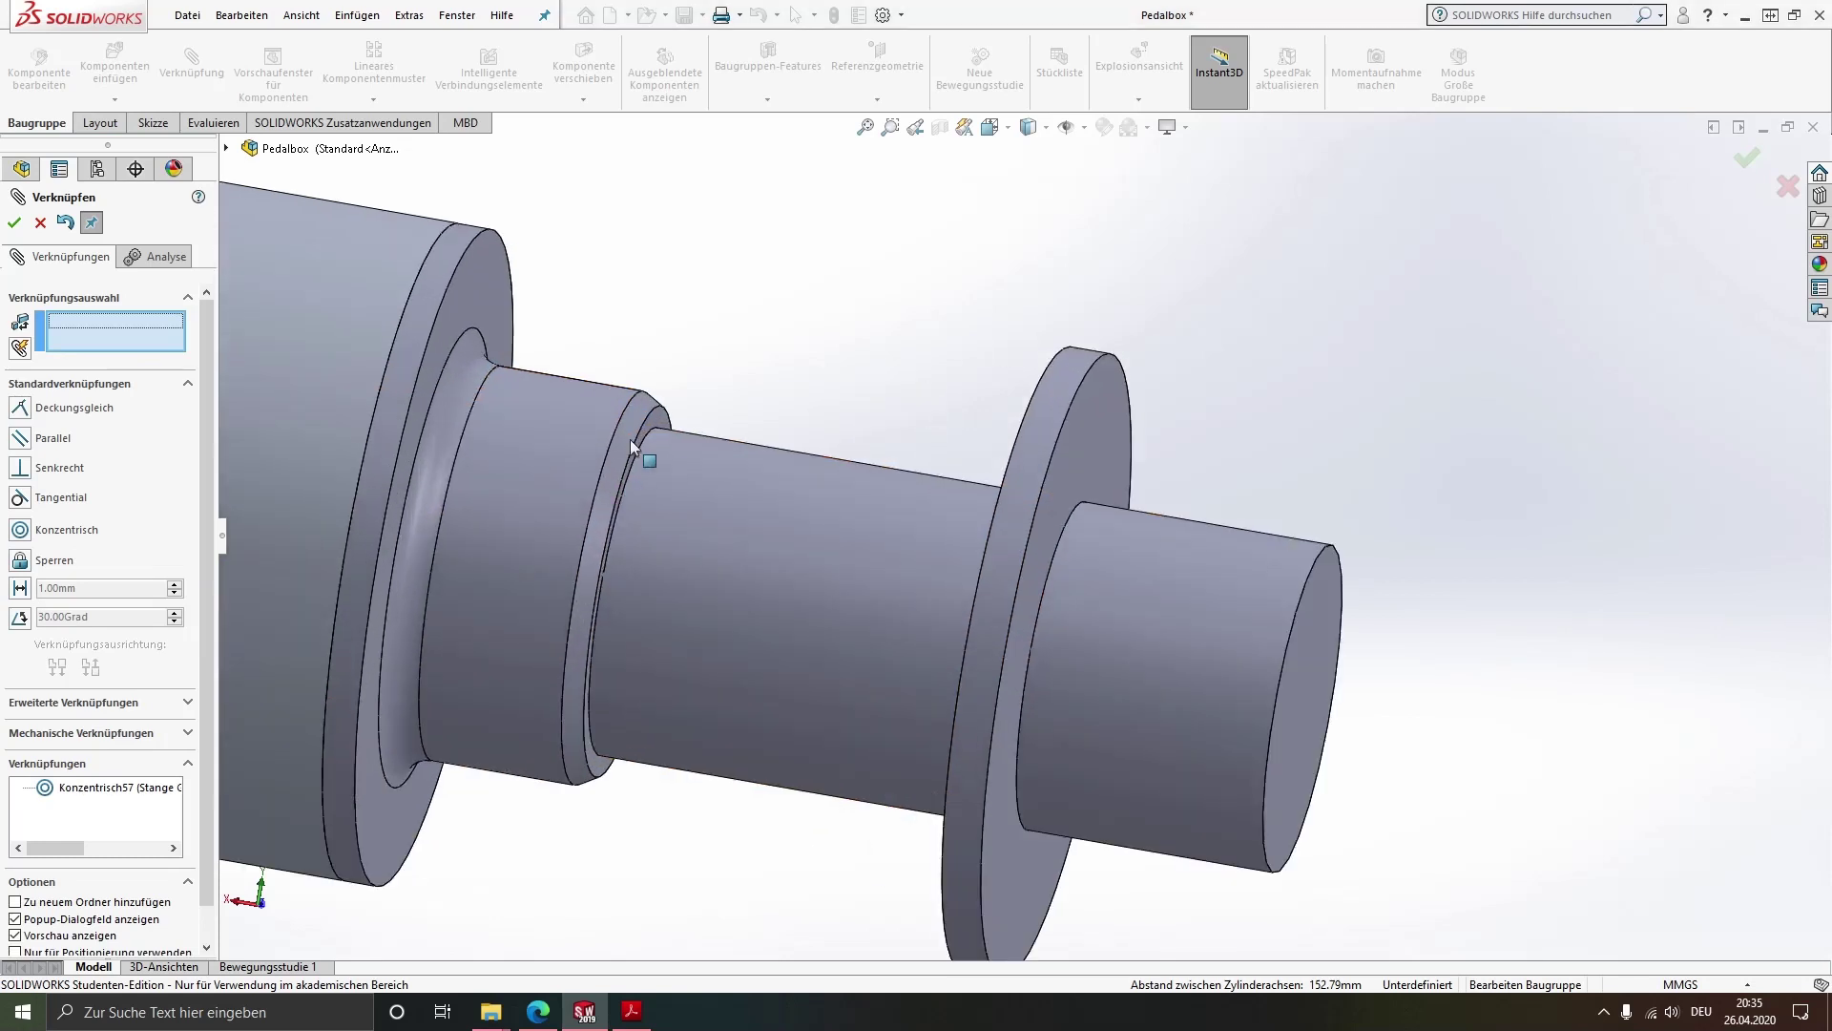
pyautogui.scroll(3, 655, 424)
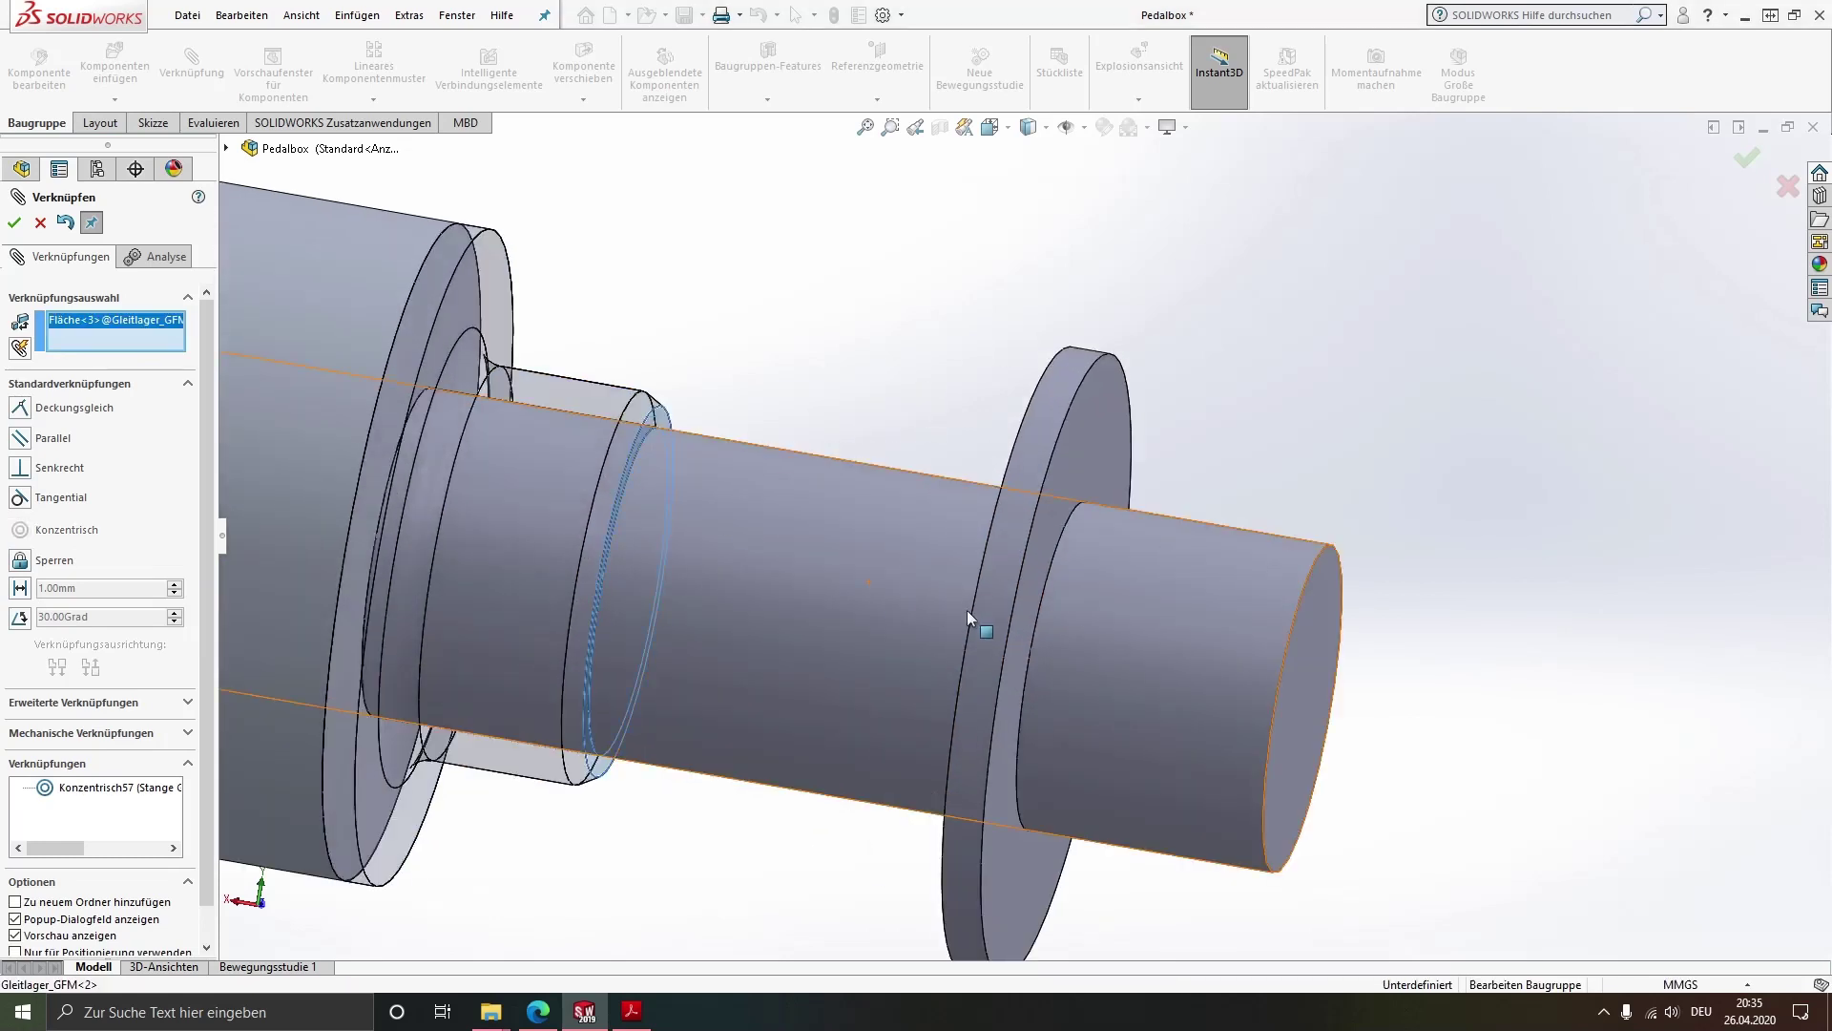
pyautogui.moveTo(969, 622); pyautogui.dragTo(1066, 590, button='middle')
pyautogui.click(1007, 482)
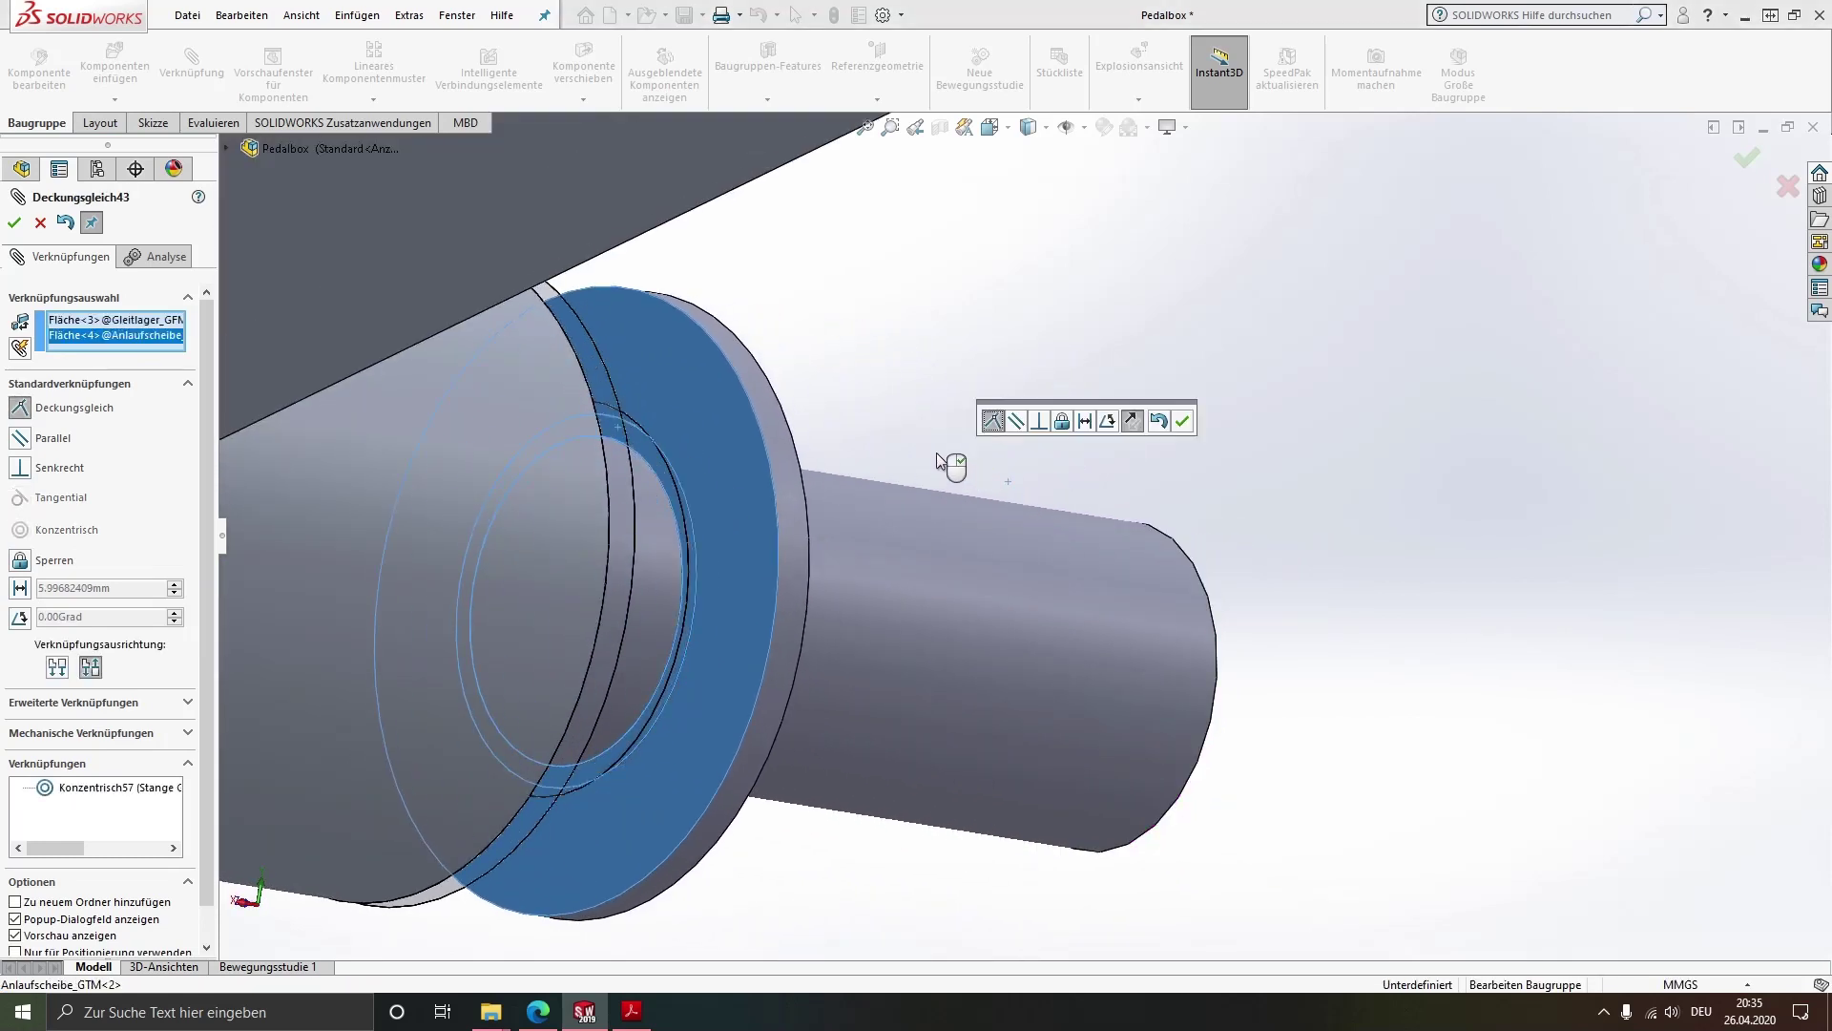
pyautogui.click(1184, 422)
pyautogui.scroll(2, 886, 500)
pyautogui.scroll(3, 880, 498)
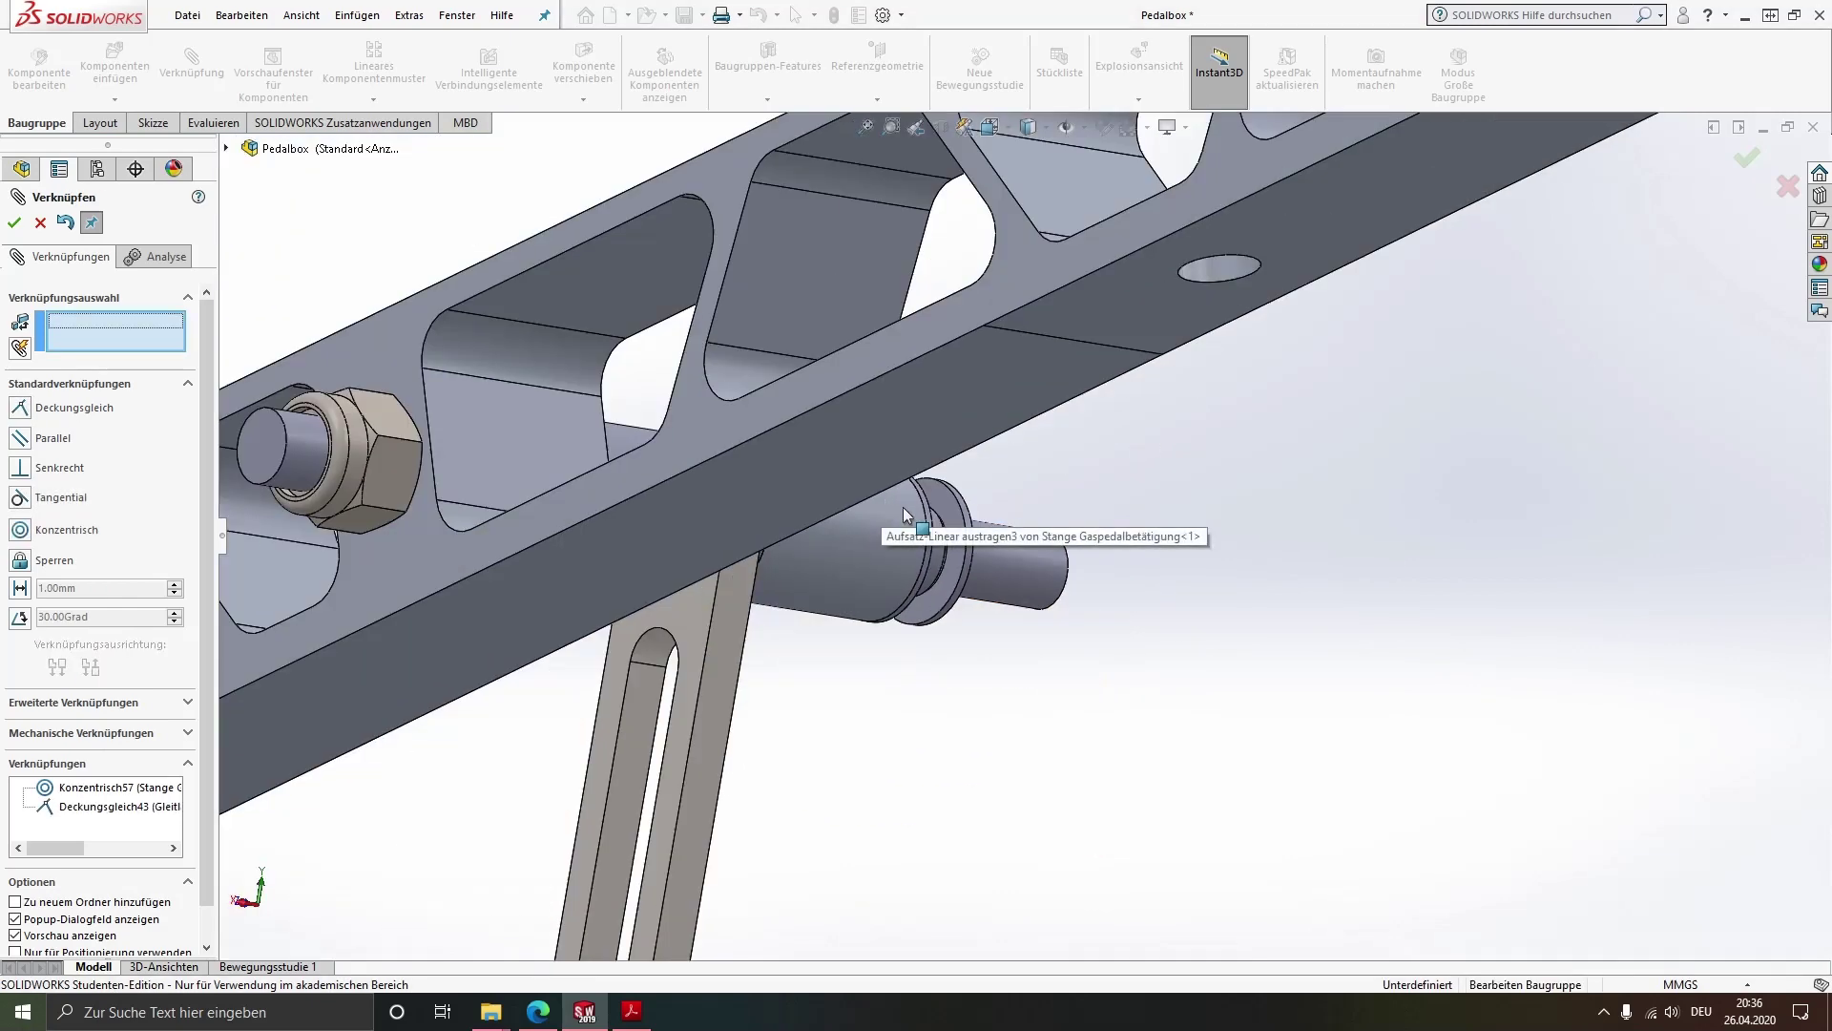
pyautogui.press('Escape')
pyautogui.scroll(2, 954, 635)
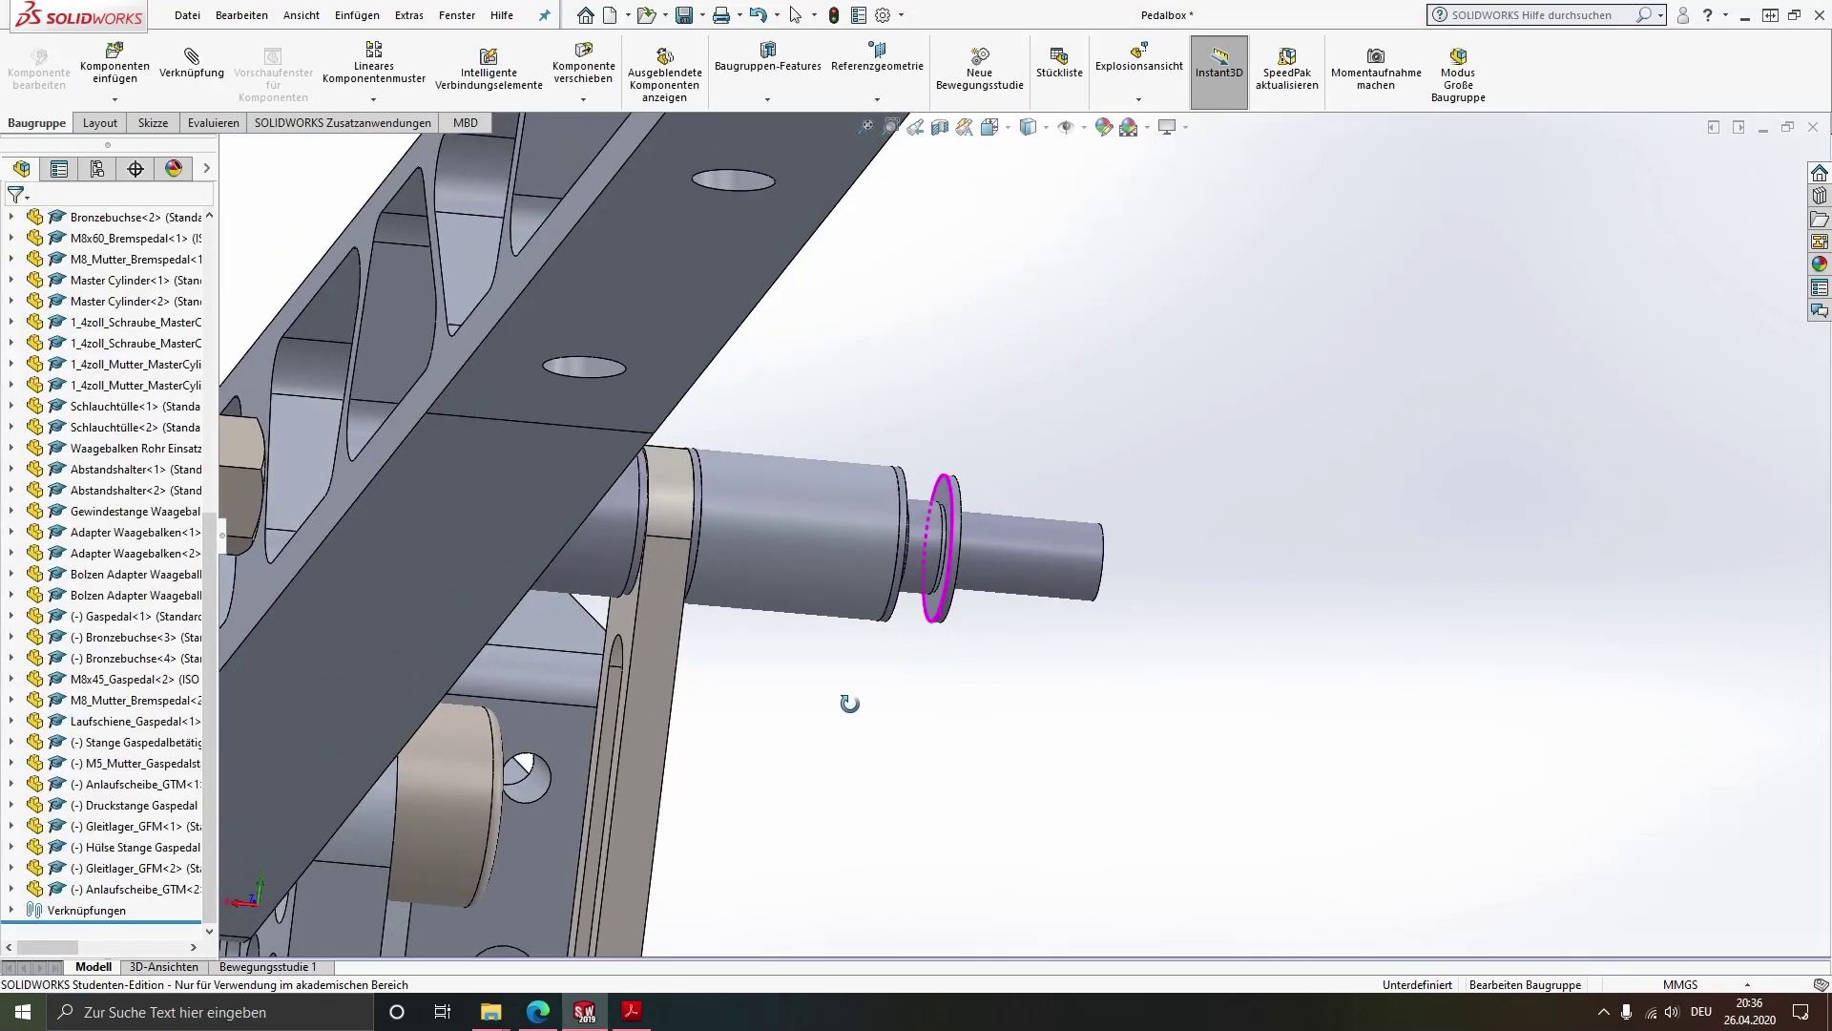
pyautogui.moveTo(847, 703); pyautogui.dragTo(979, 632, button='middle')
pyautogui.scroll(2, 979, 632)
pyautogui.scroll(-2, 1022, 546)
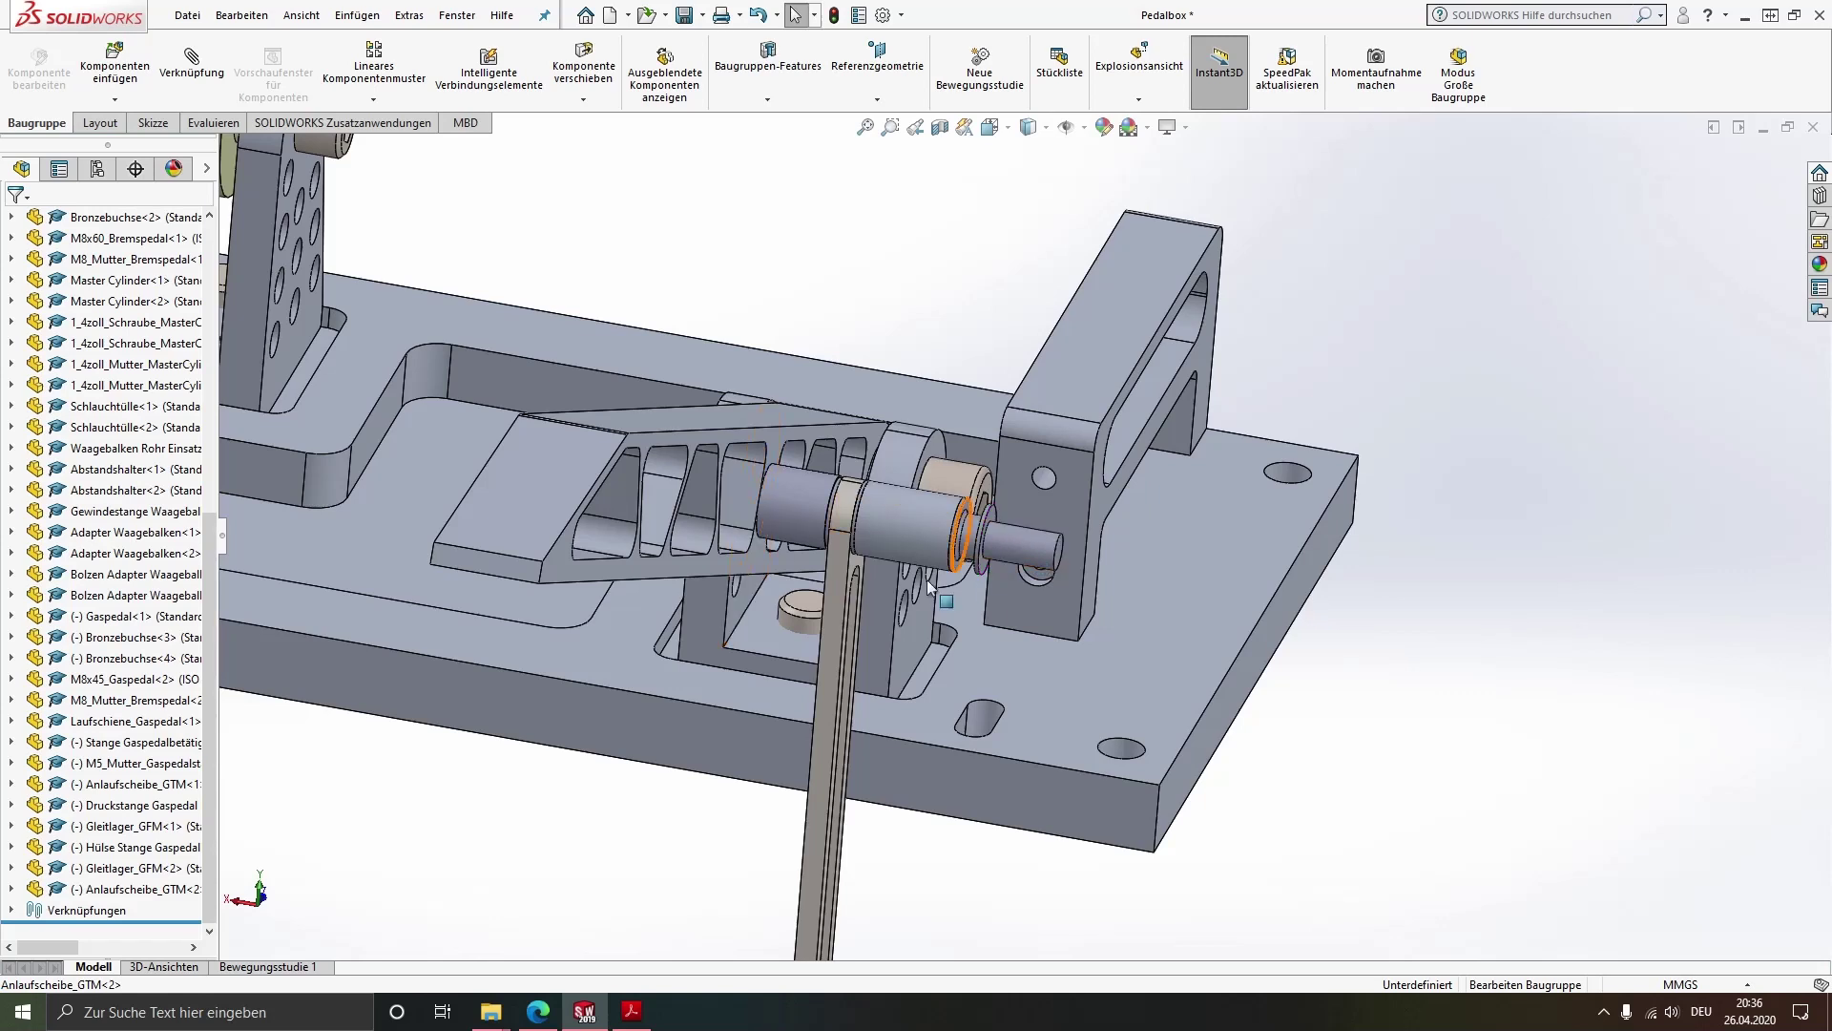
# Copy the Druckstange Gaspedal Blech plate and mate its hole concentric to the rod pin
pyautogui.moveTo(828, 633); pyautogui.dragTo(1049, 708)
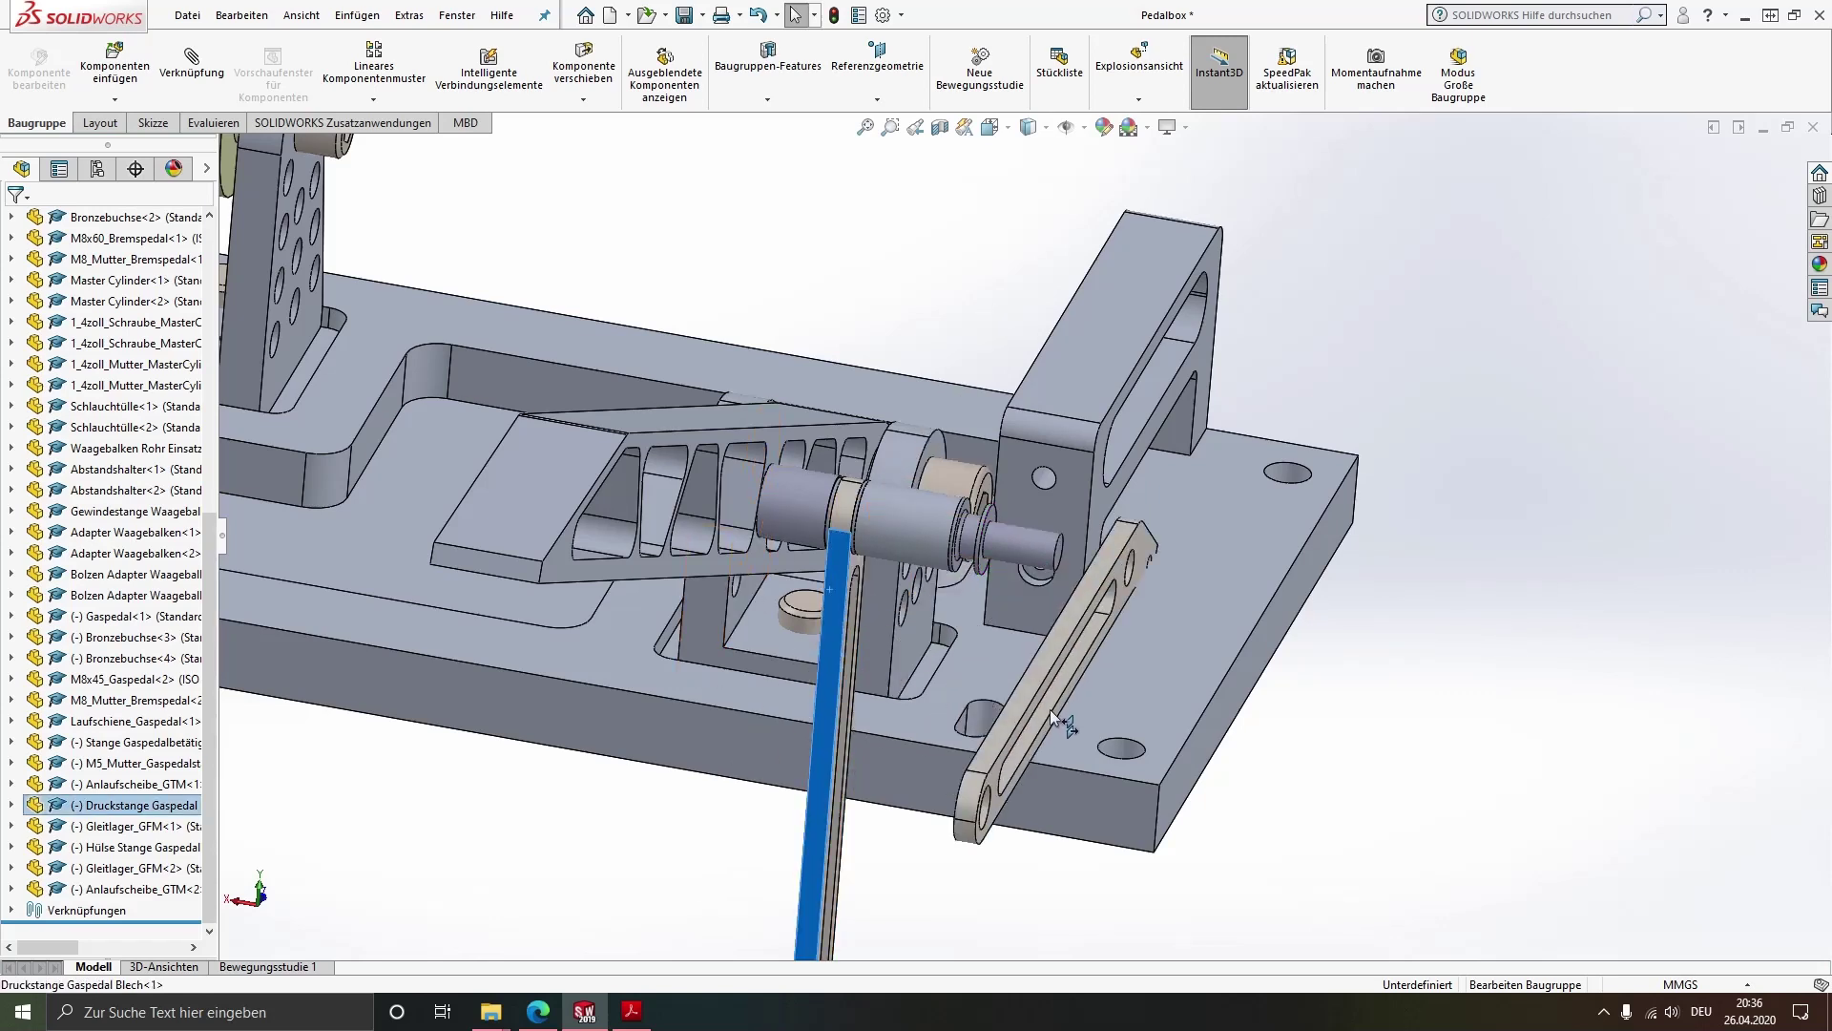
pyautogui.moveTo(1085, 837); pyautogui.dragTo(1109, 837)
pyautogui.moveTo(1334, 771); pyautogui.dragTo(1359, 752)
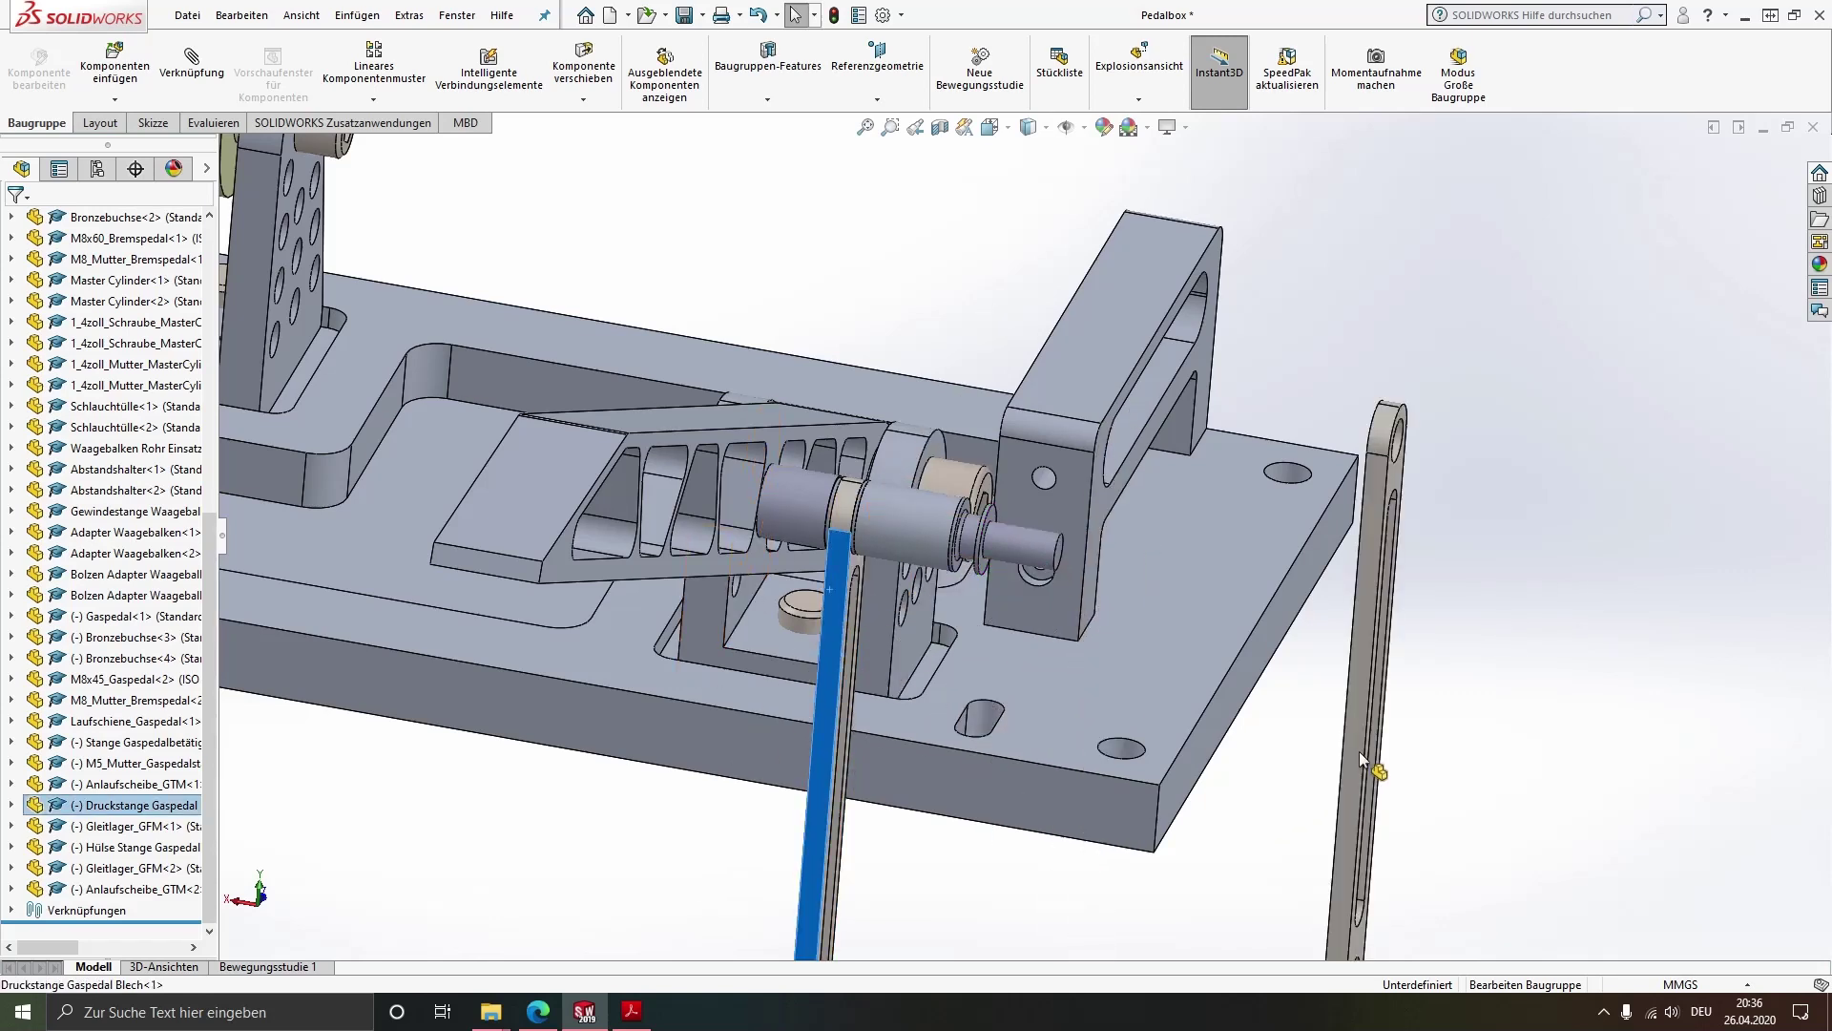
pyautogui.scroll(2, 1353, 619)
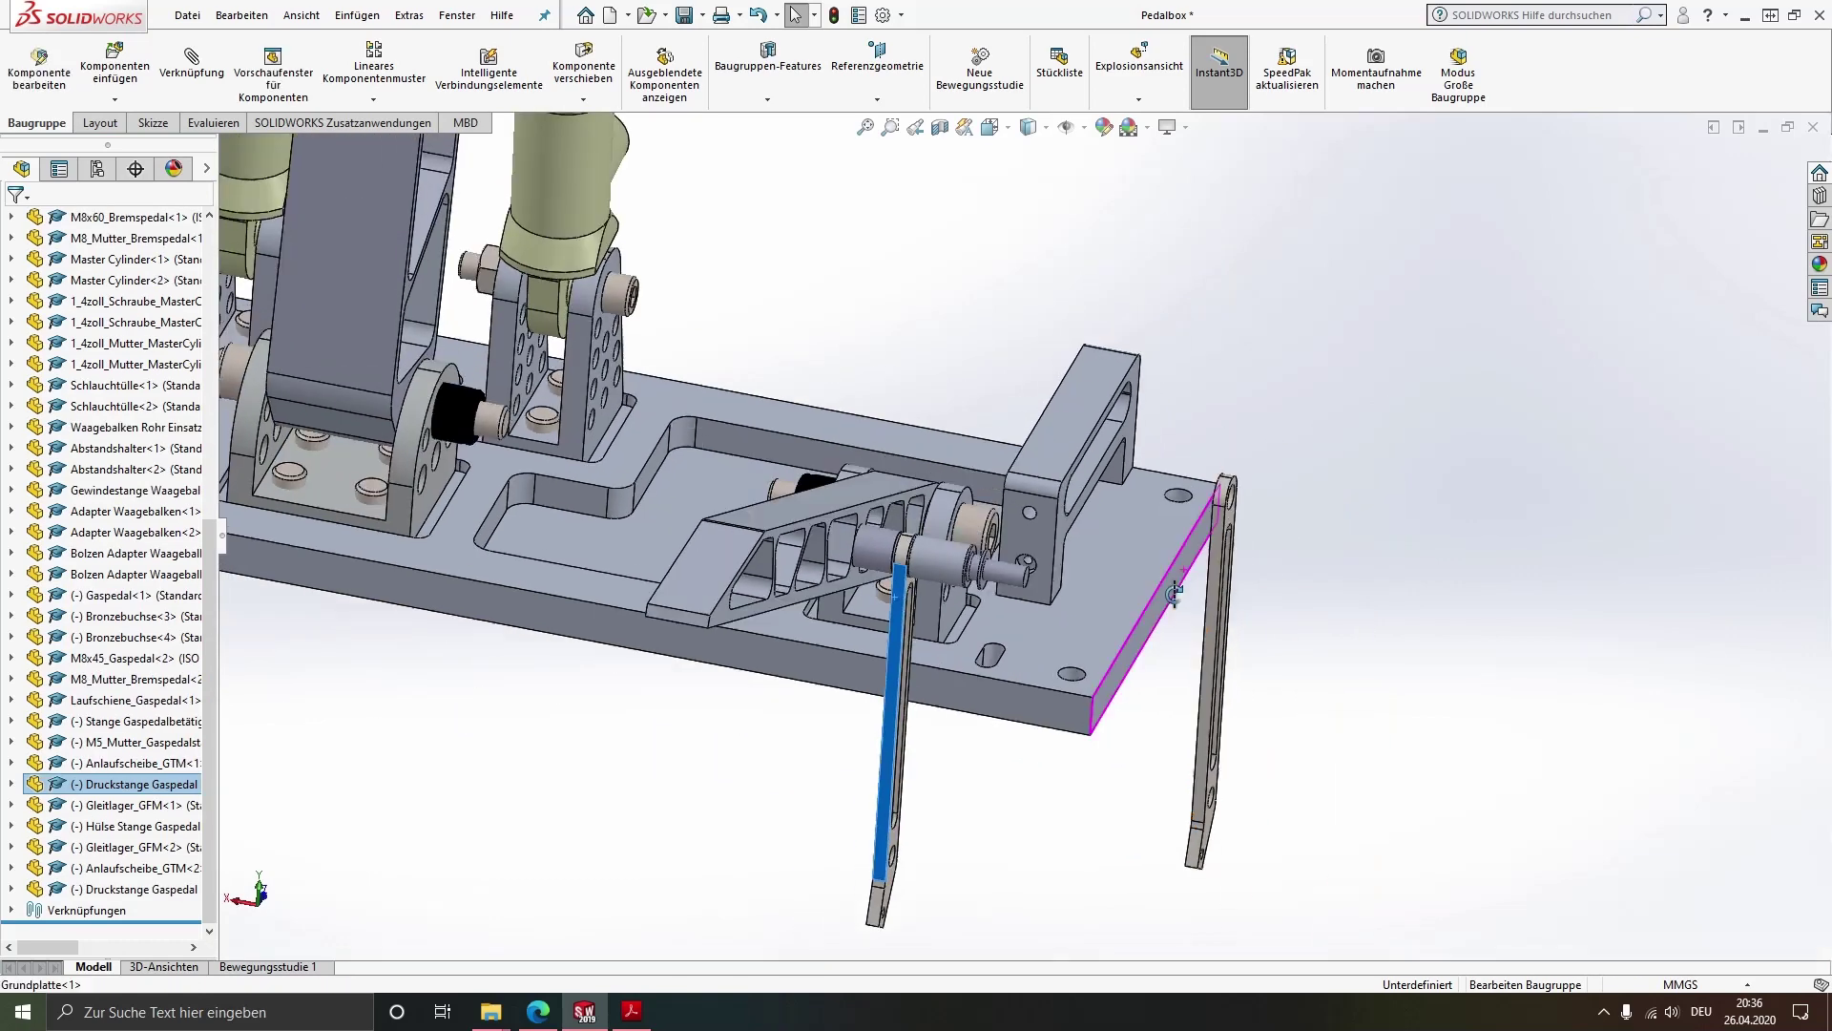
pyautogui.moveTo(1353, 616); pyautogui.dragTo(1193, 763, button='middle')
pyautogui.scroll(-3, 1145, 592)
pyautogui.scroll(-2, 1133, 563)
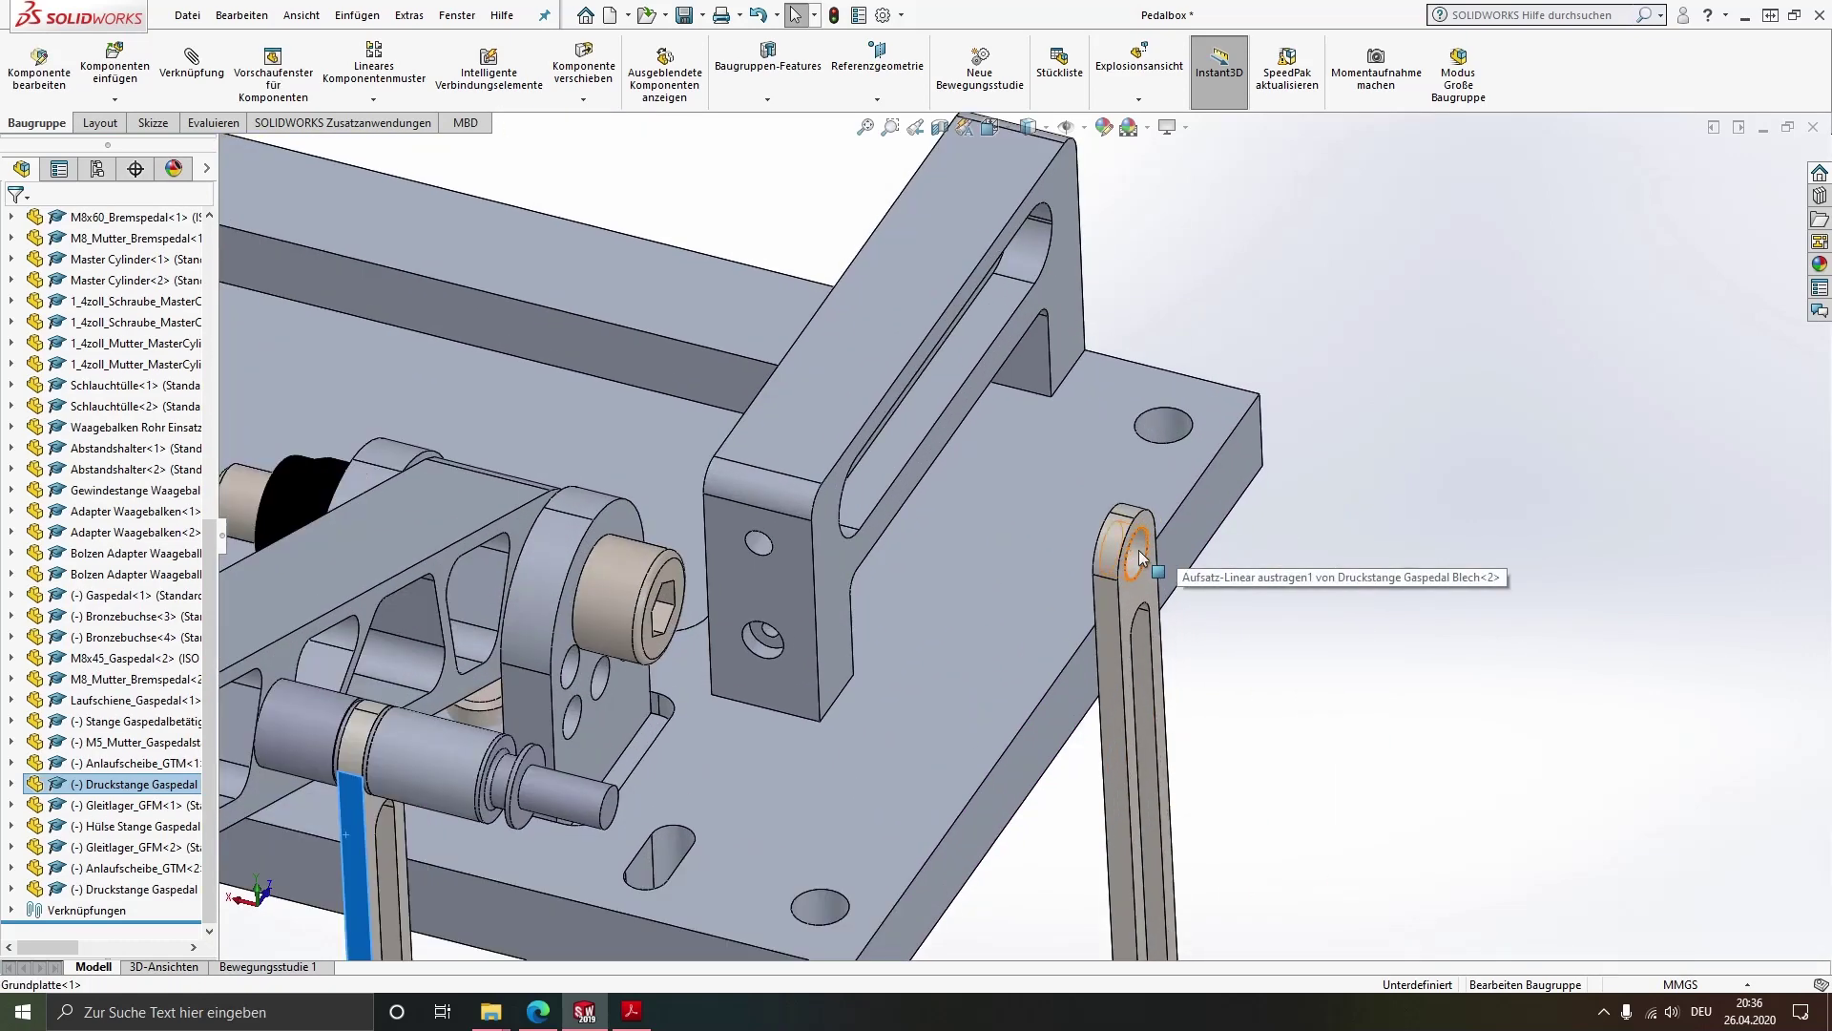
pyautogui.click(1141, 558)
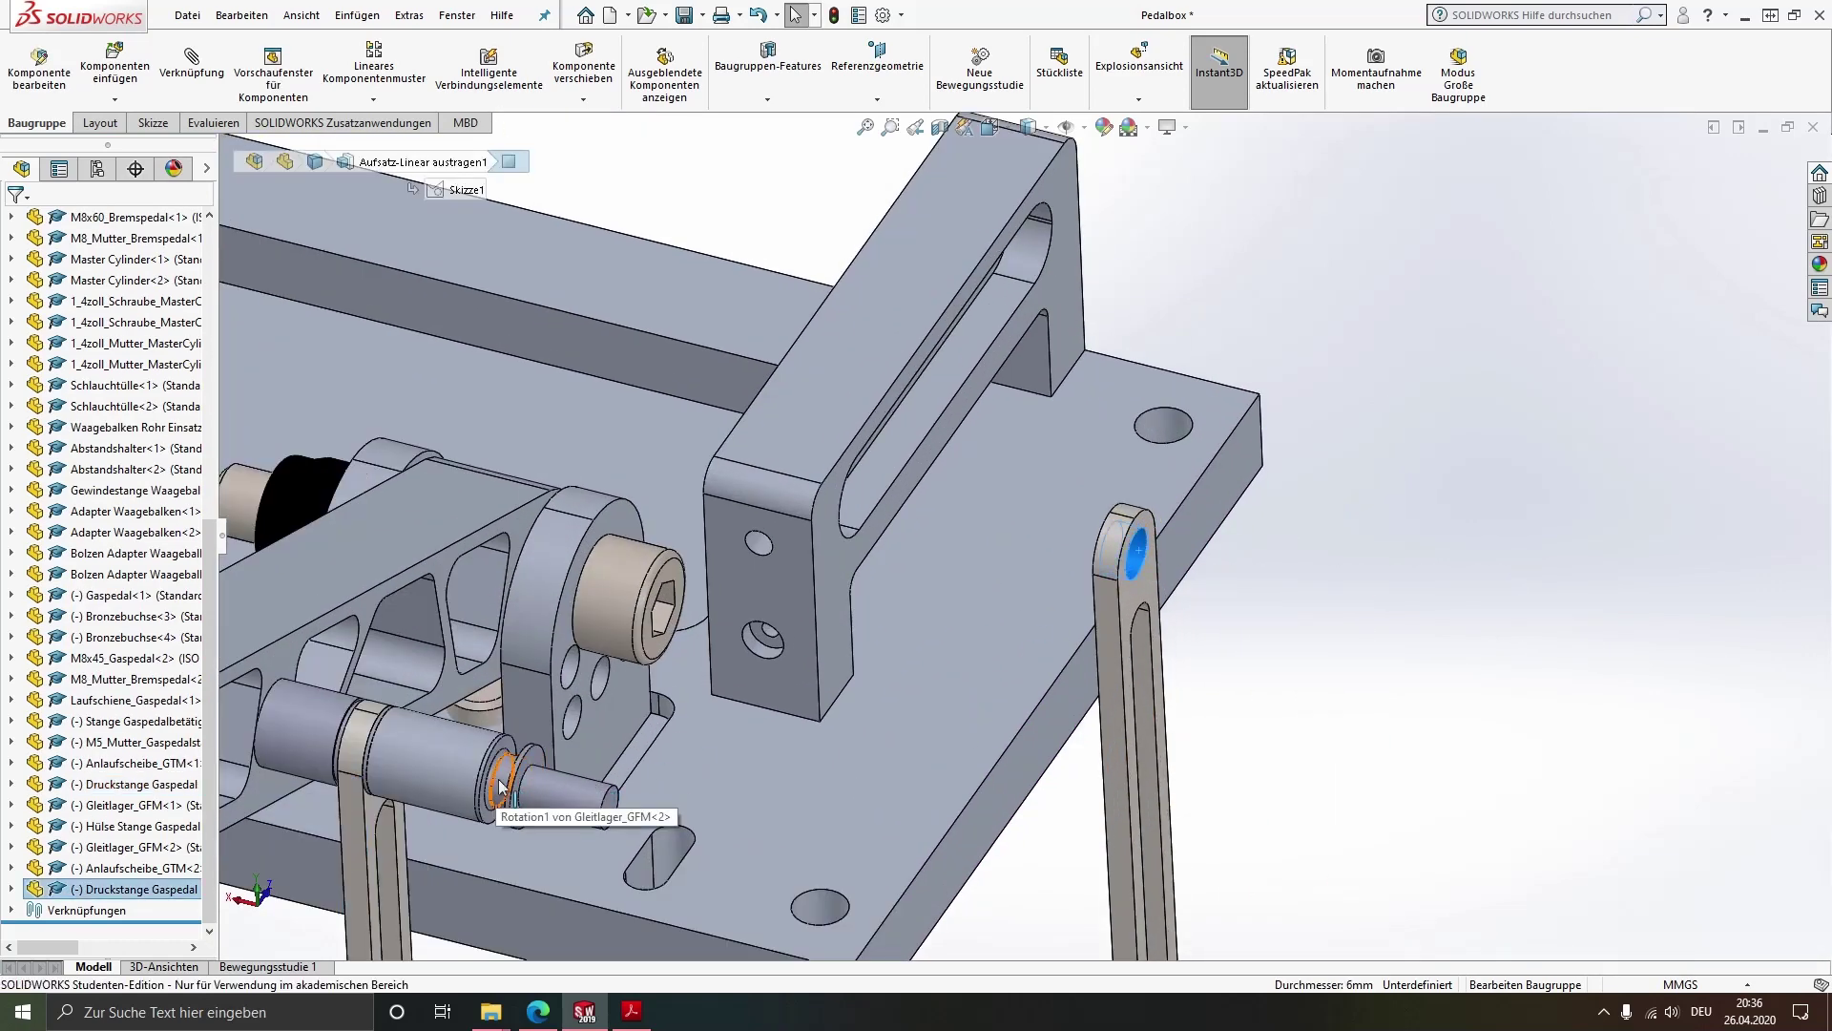
pyautogui.keyDown('ctrl'); pyautogui.click(546, 793); pyautogui.keyUp('ctrl')
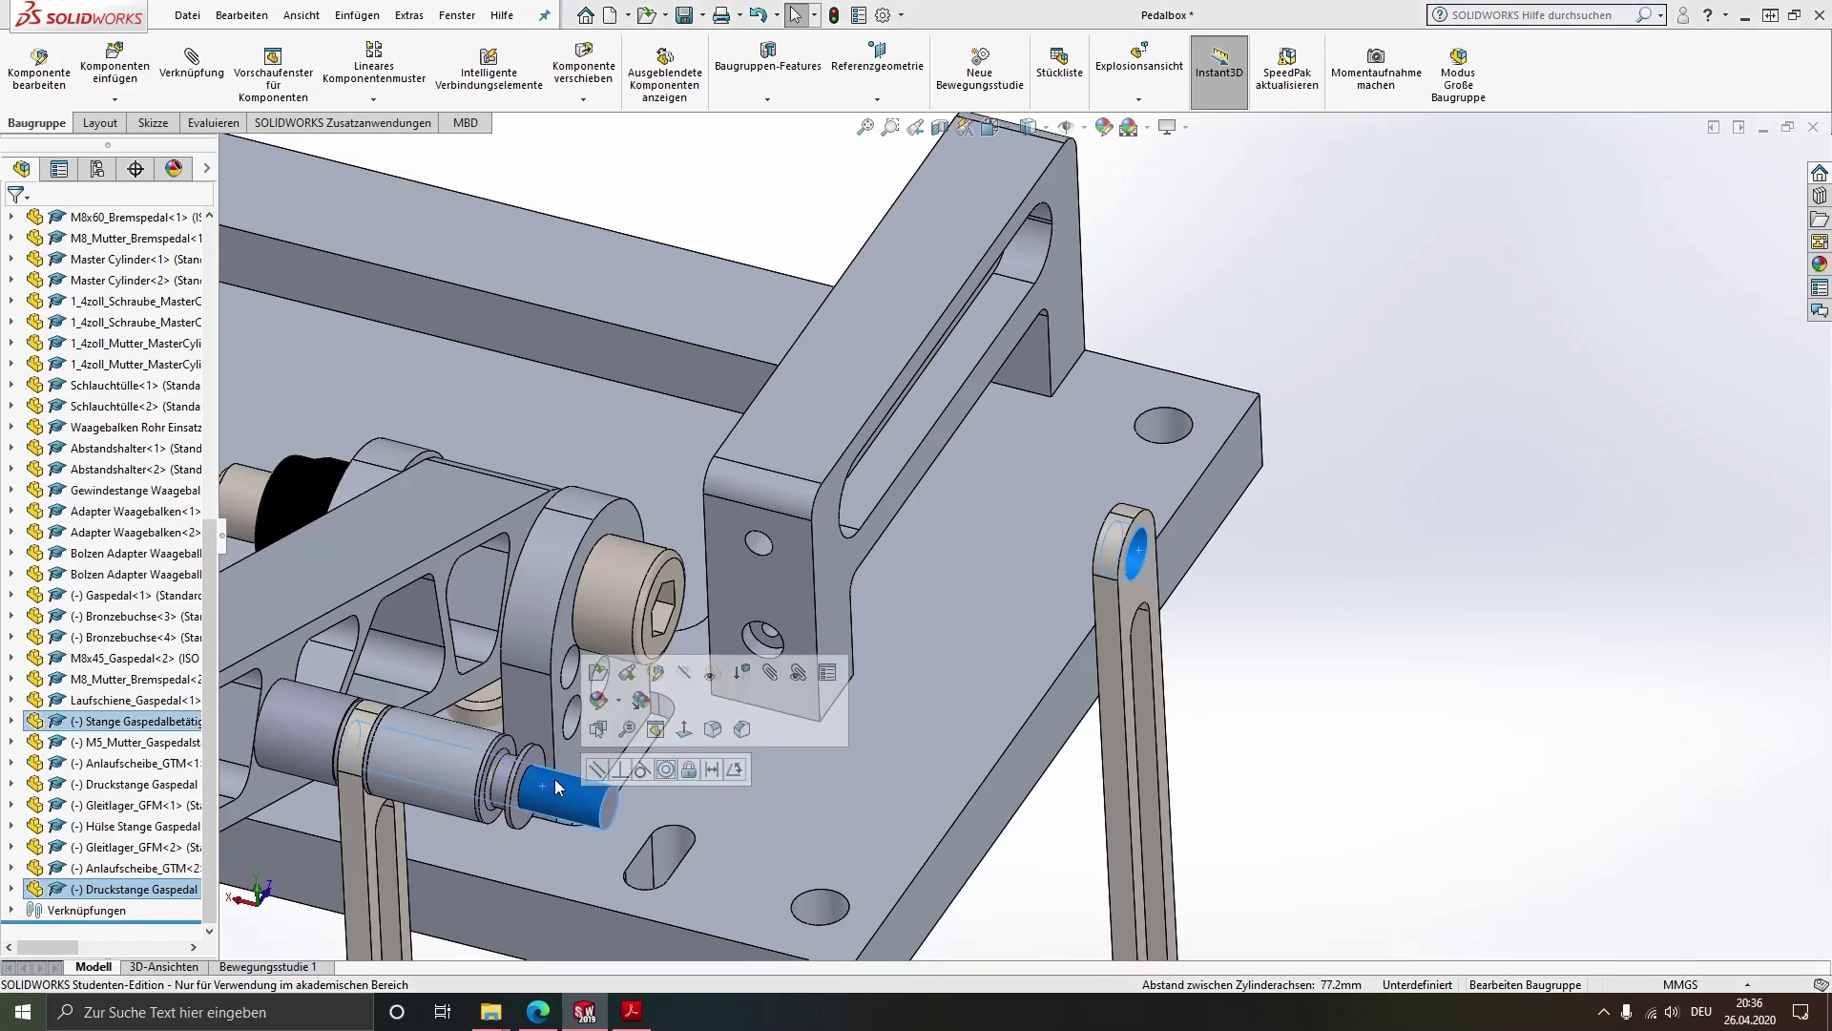
pyautogui.click(665, 771)
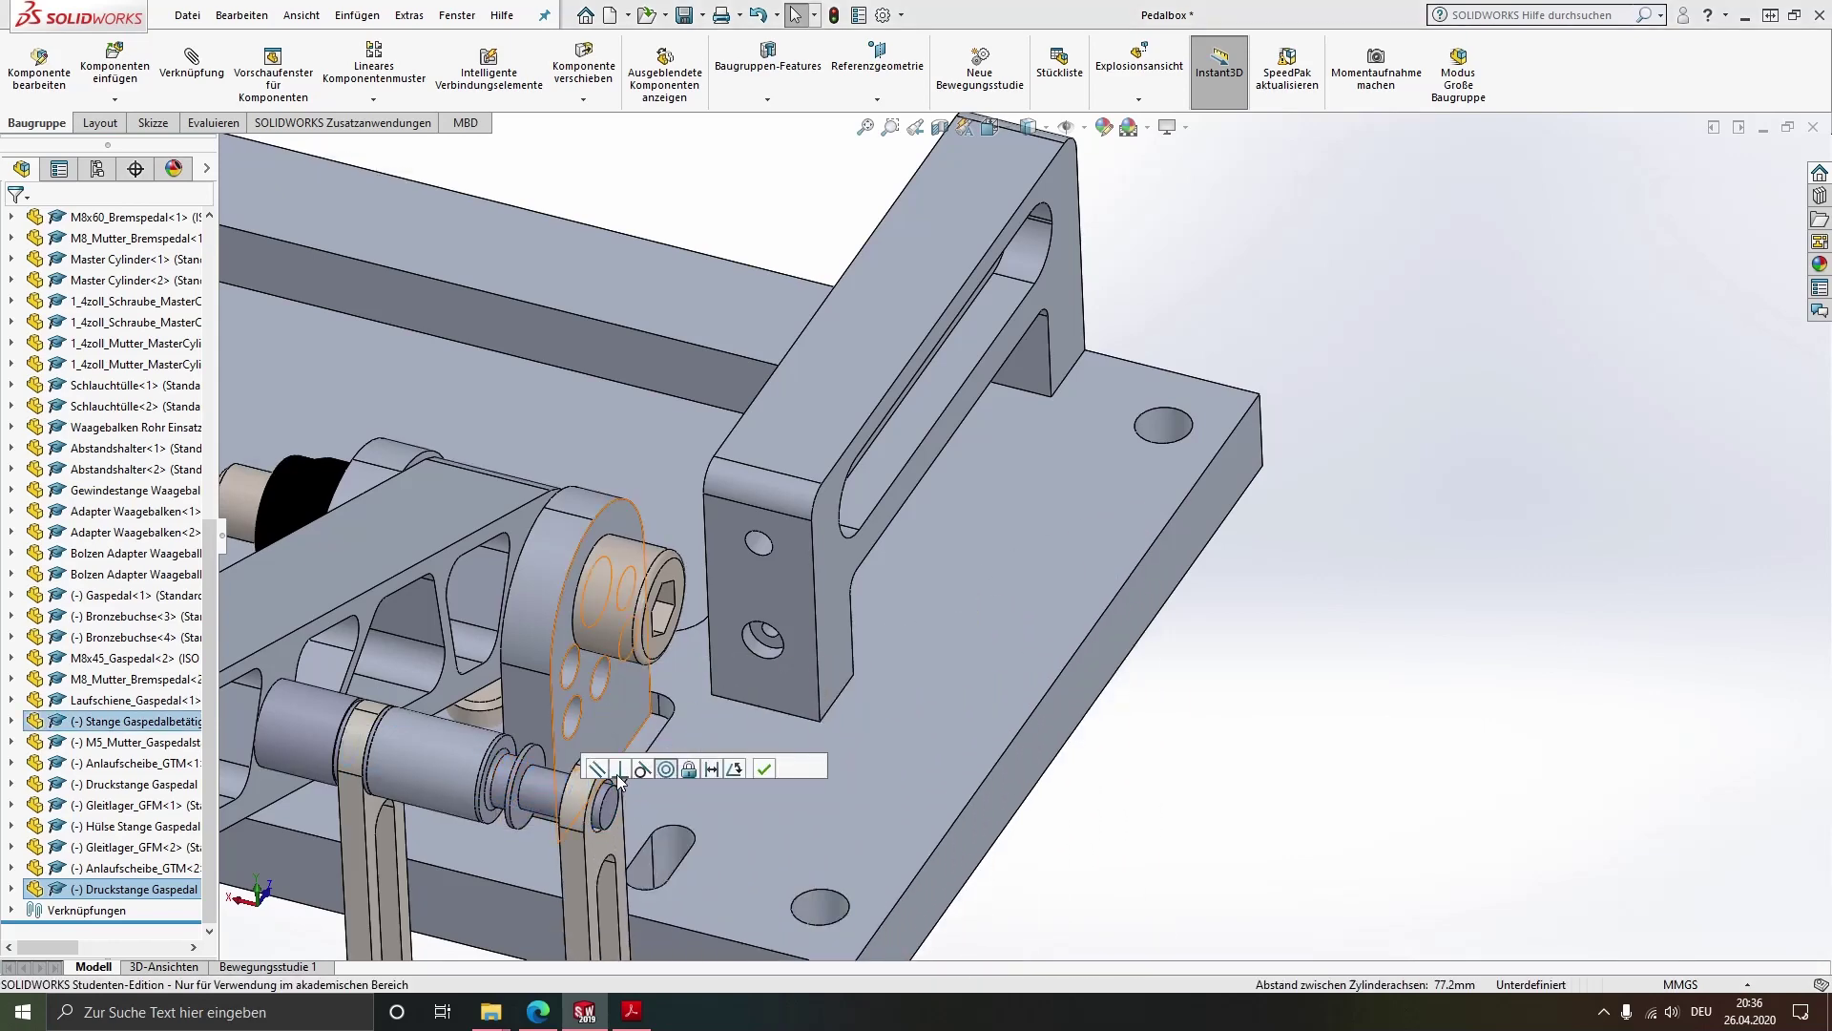
# Mate the new plate's side coincident flush against the washer
pyautogui.moveTo(591, 840); pyautogui.dragTo(786, 760, button='middle')
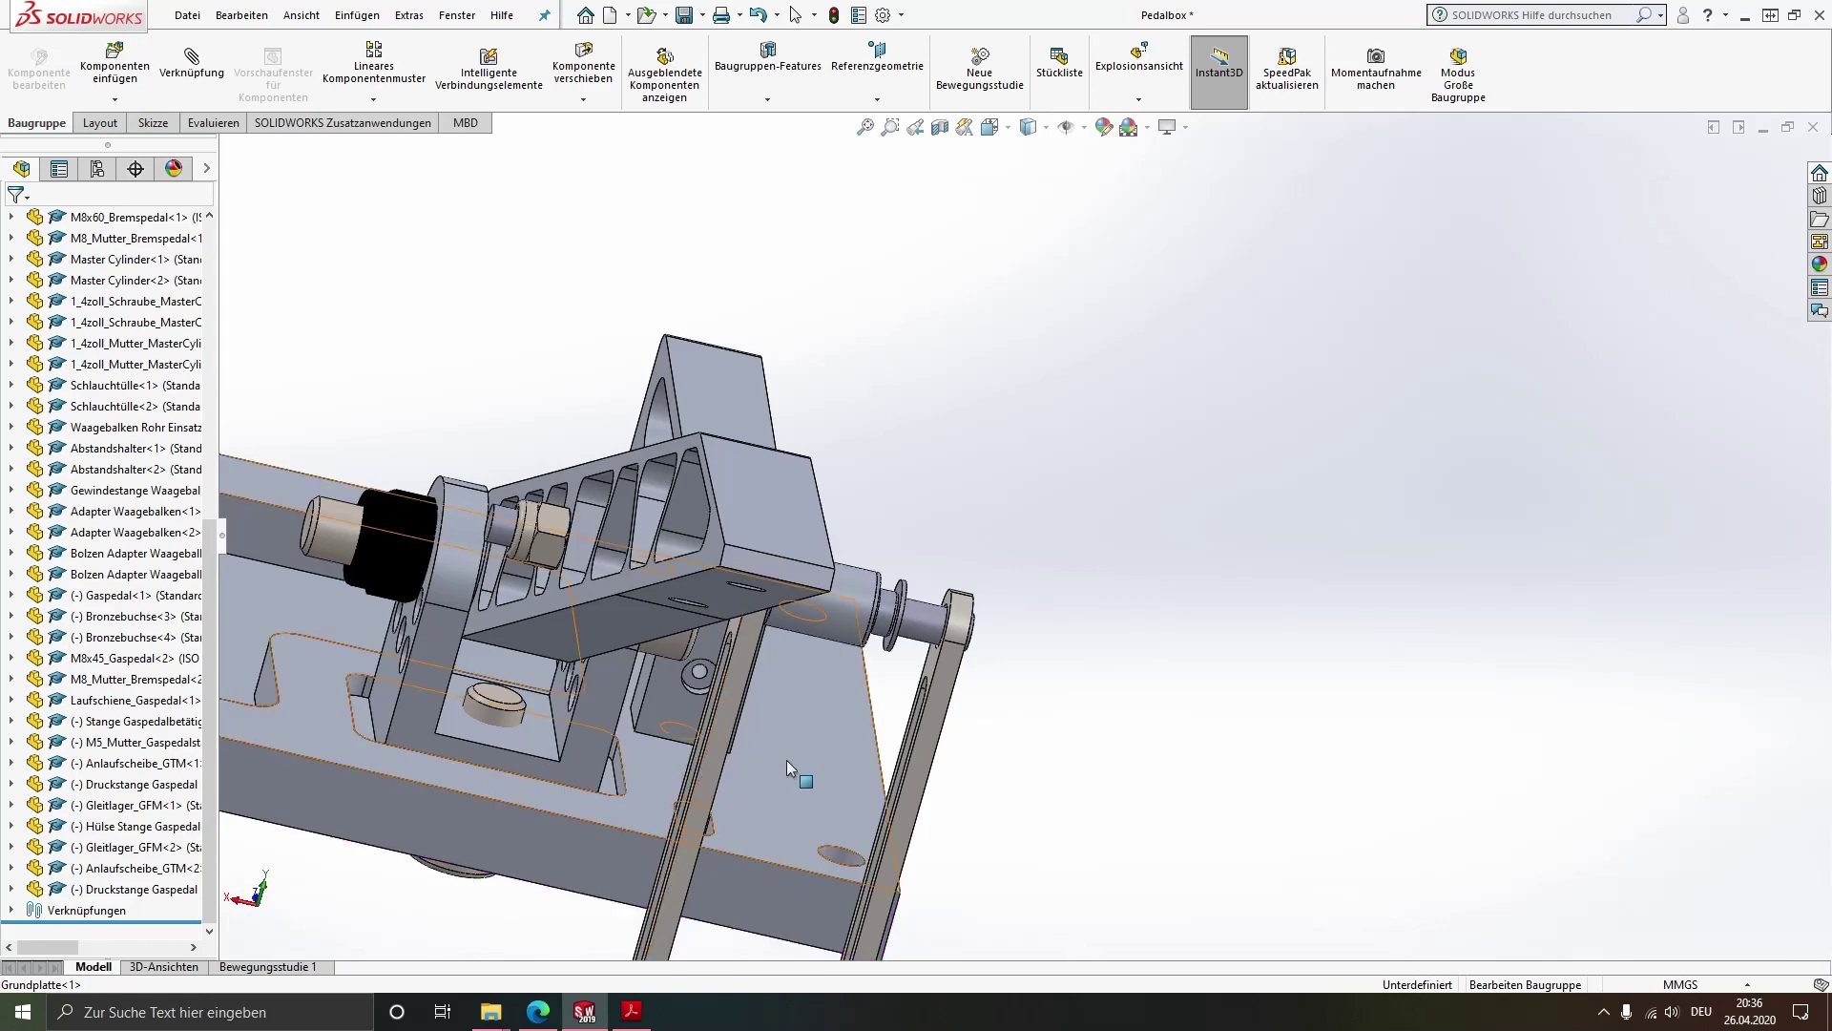
pyautogui.scroll(-5, 948, 638)
pyautogui.moveTo(1073, 534); pyautogui.dragTo(1128, 511, button='middle')
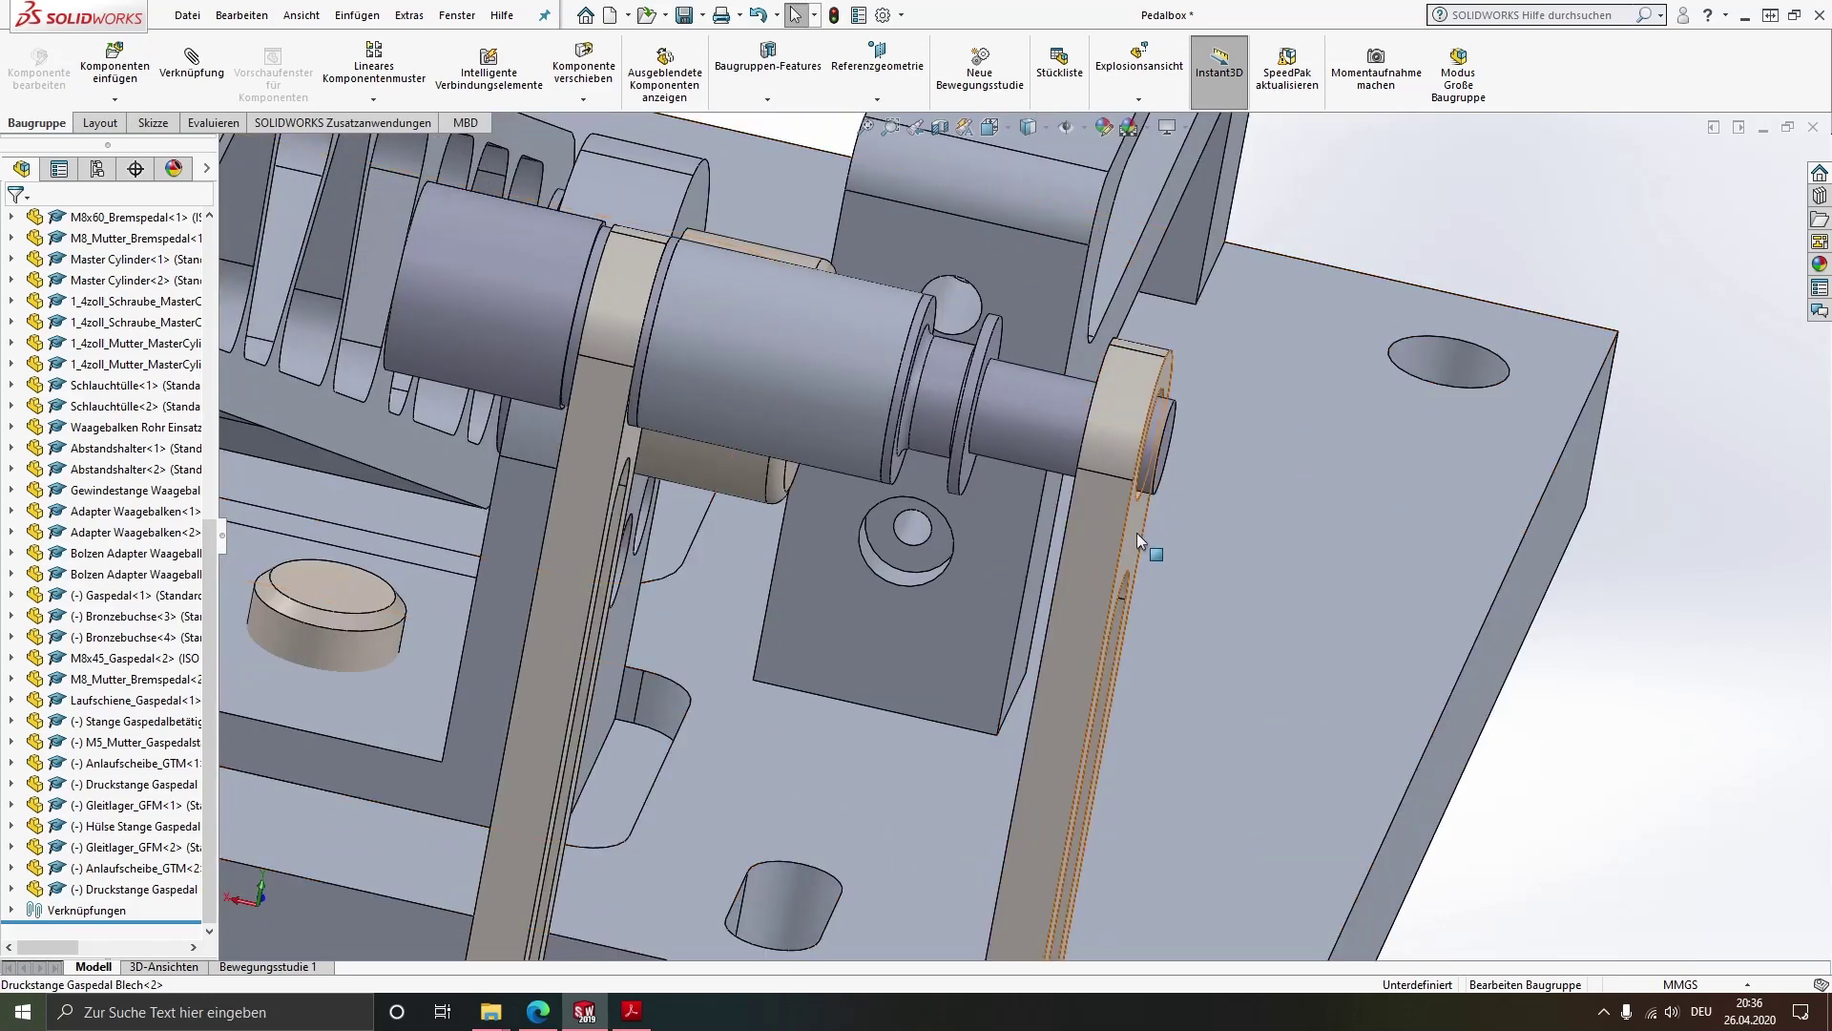
pyautogui.click(1136, 532)
pyautogui.moveTo(979, 439); pyautogui.dragTo(1017, 436, button='middle')
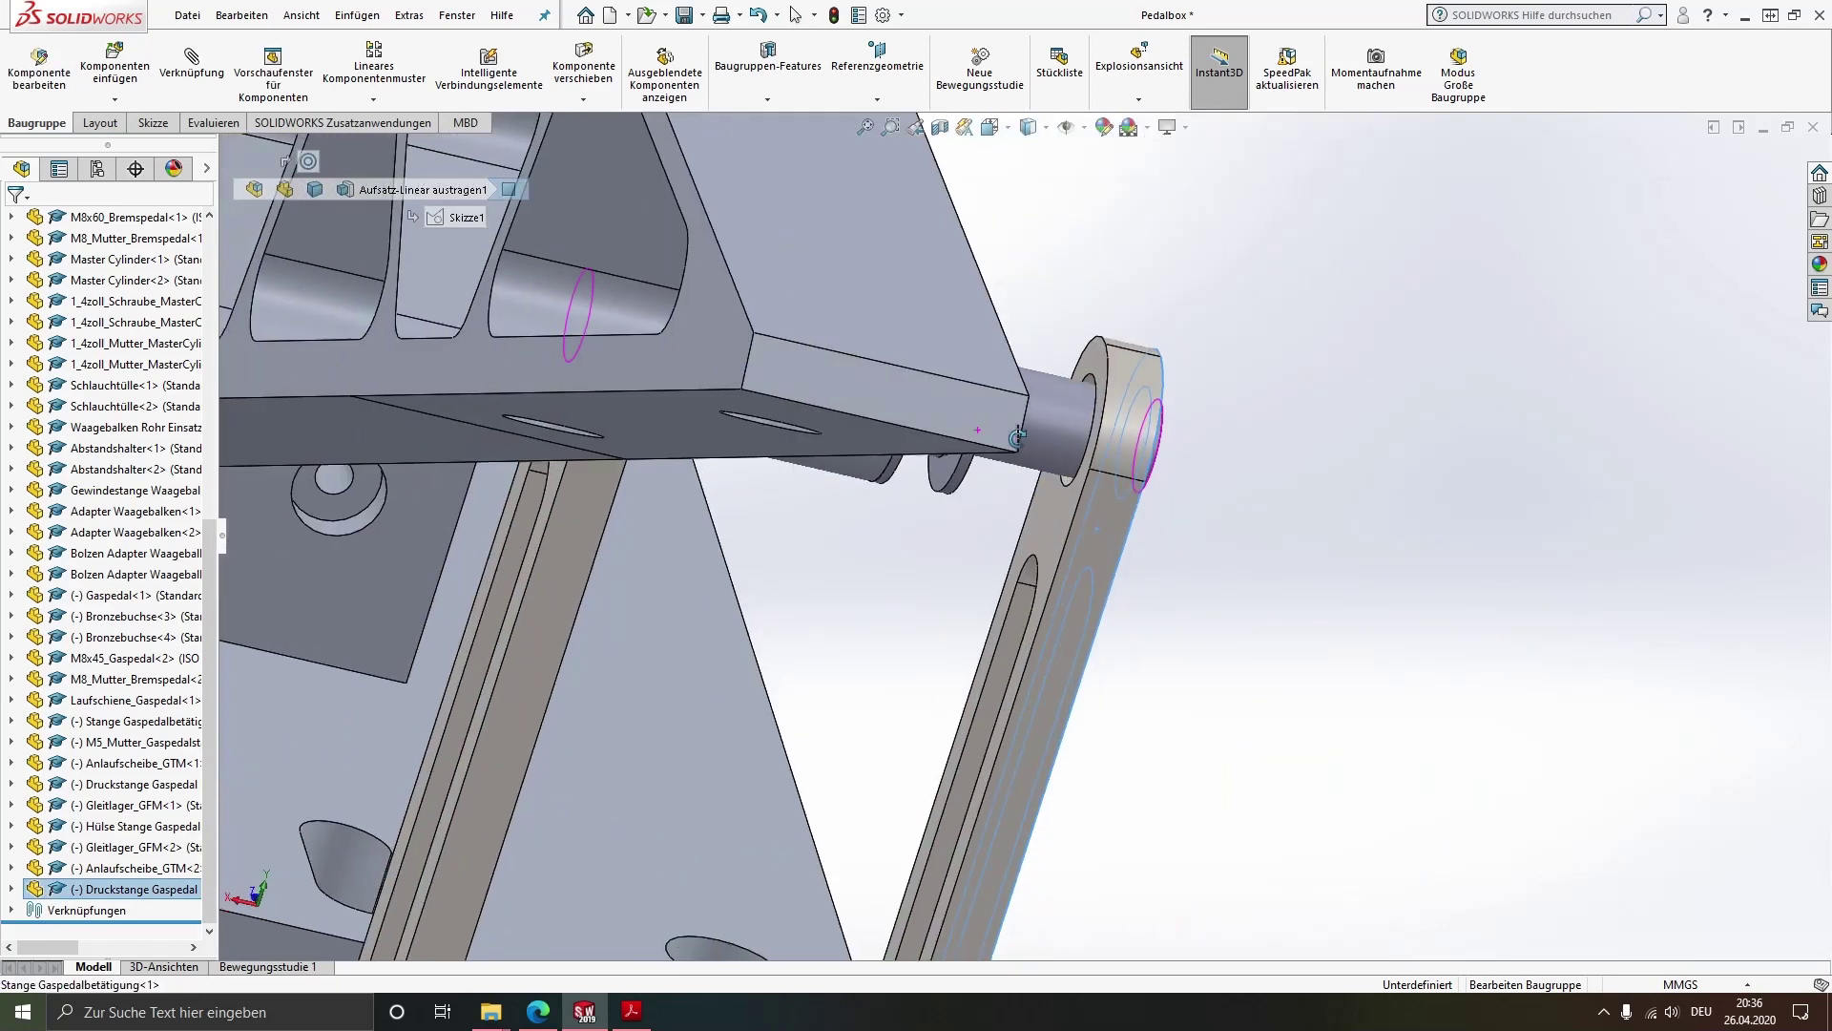
pyautogui.keyDown('ctrl'); pyautogui.click(941, 484); pyautogui.keyUp('ctrl')
pyautogui.click(994, 461)
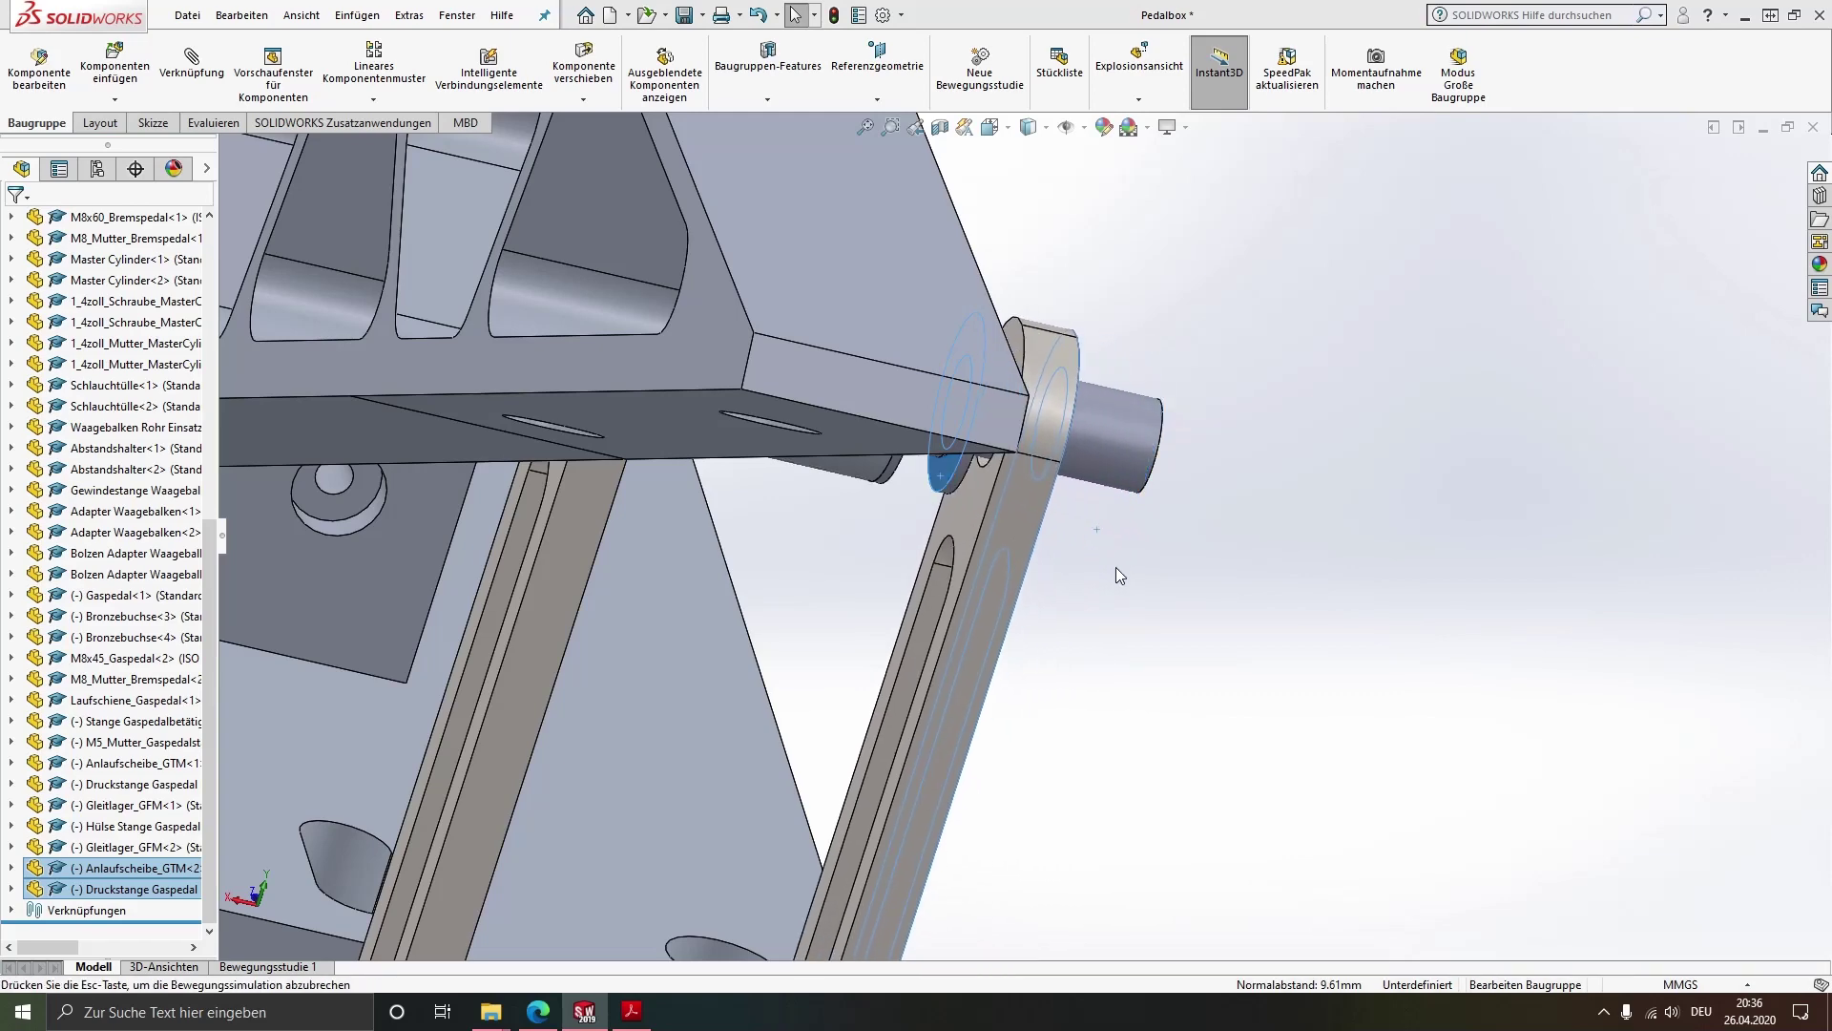
pyautogui.click(1057, 614)
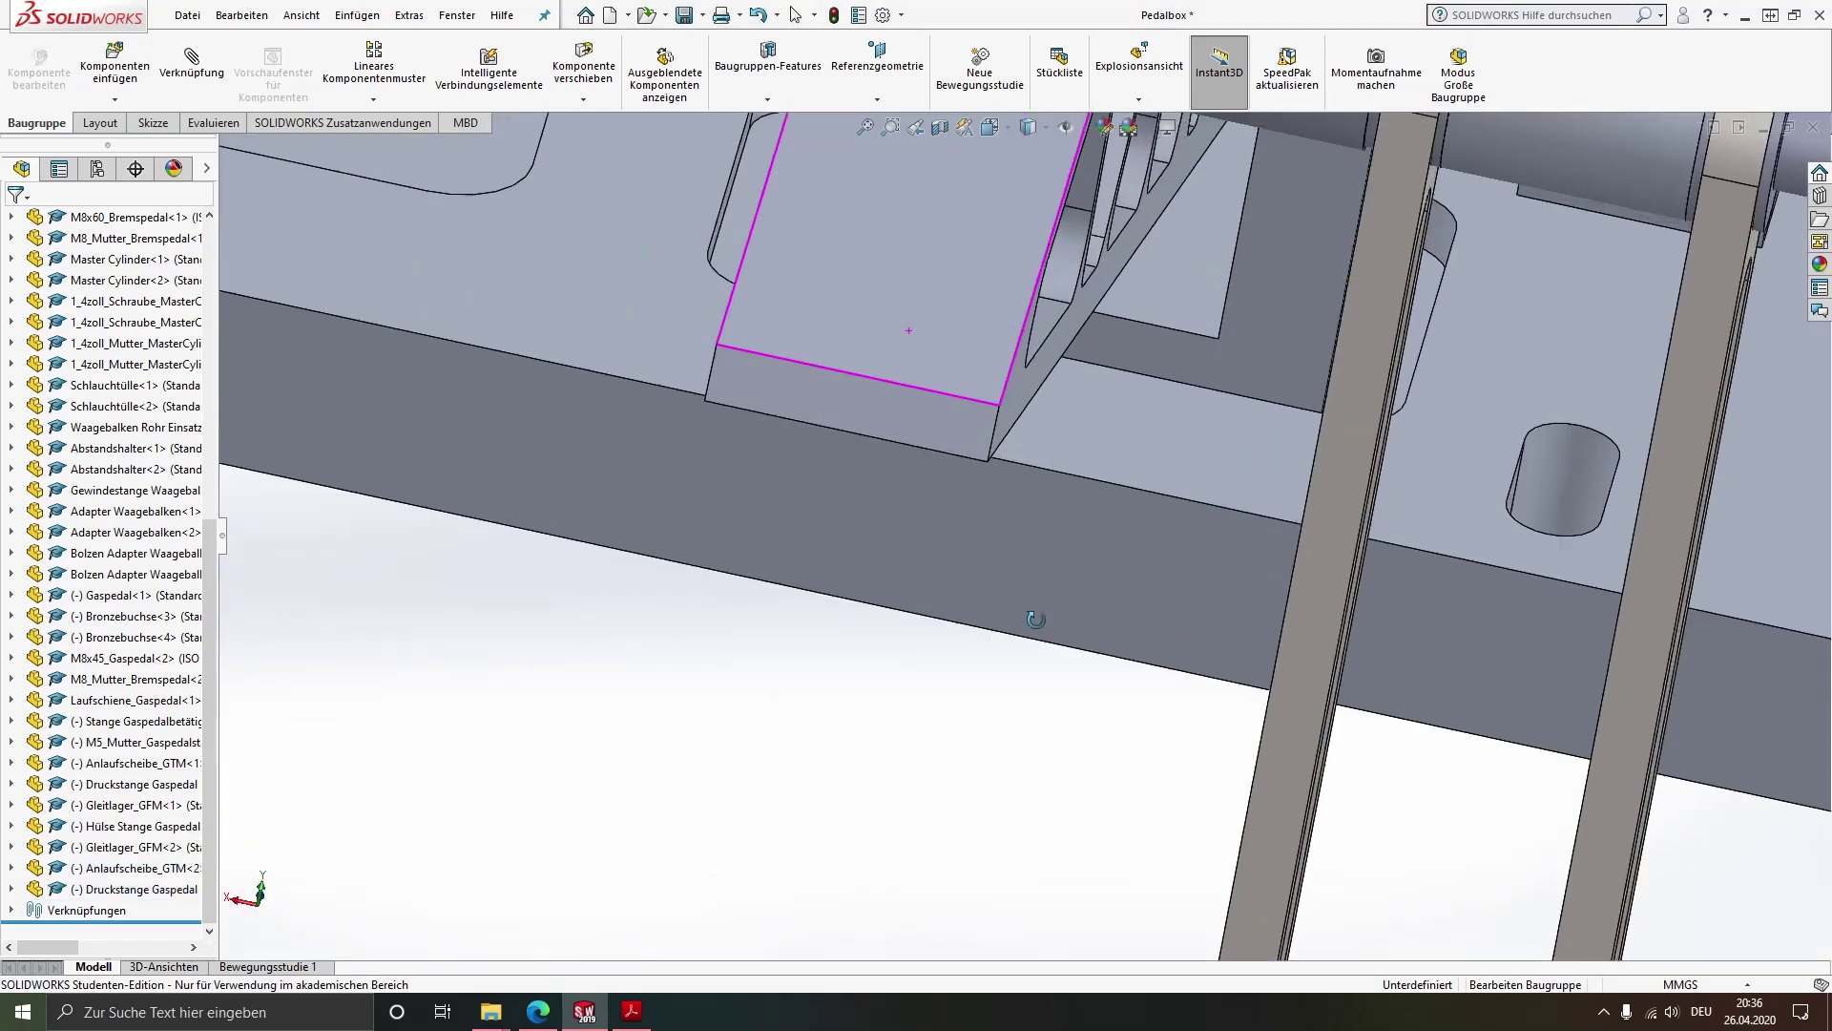
pyautogui.moveTo(1057, 614); pyautogui.dragTo(1206, 392, button='middle')
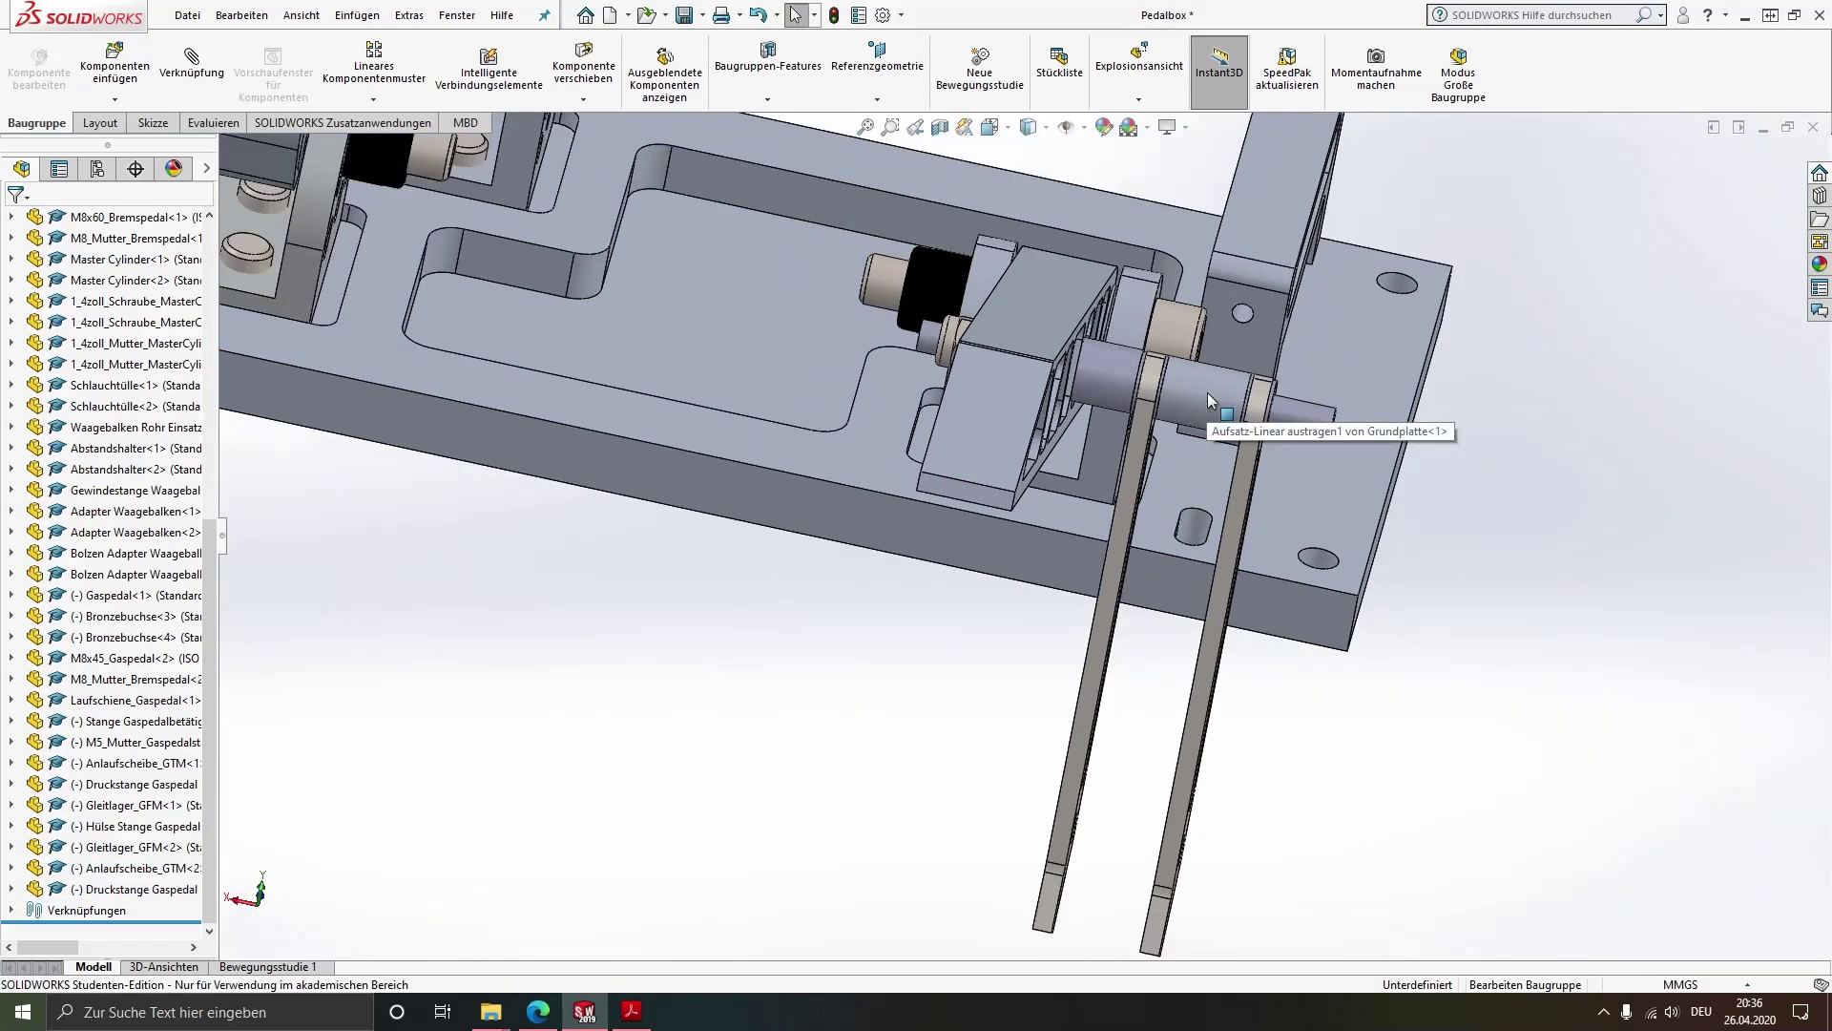
pyautogui.scroll(-5, 1206, 393)
pyautogui.moveTo(1109, 374); pyautogui.dragTo(1078, 412, button='middle')
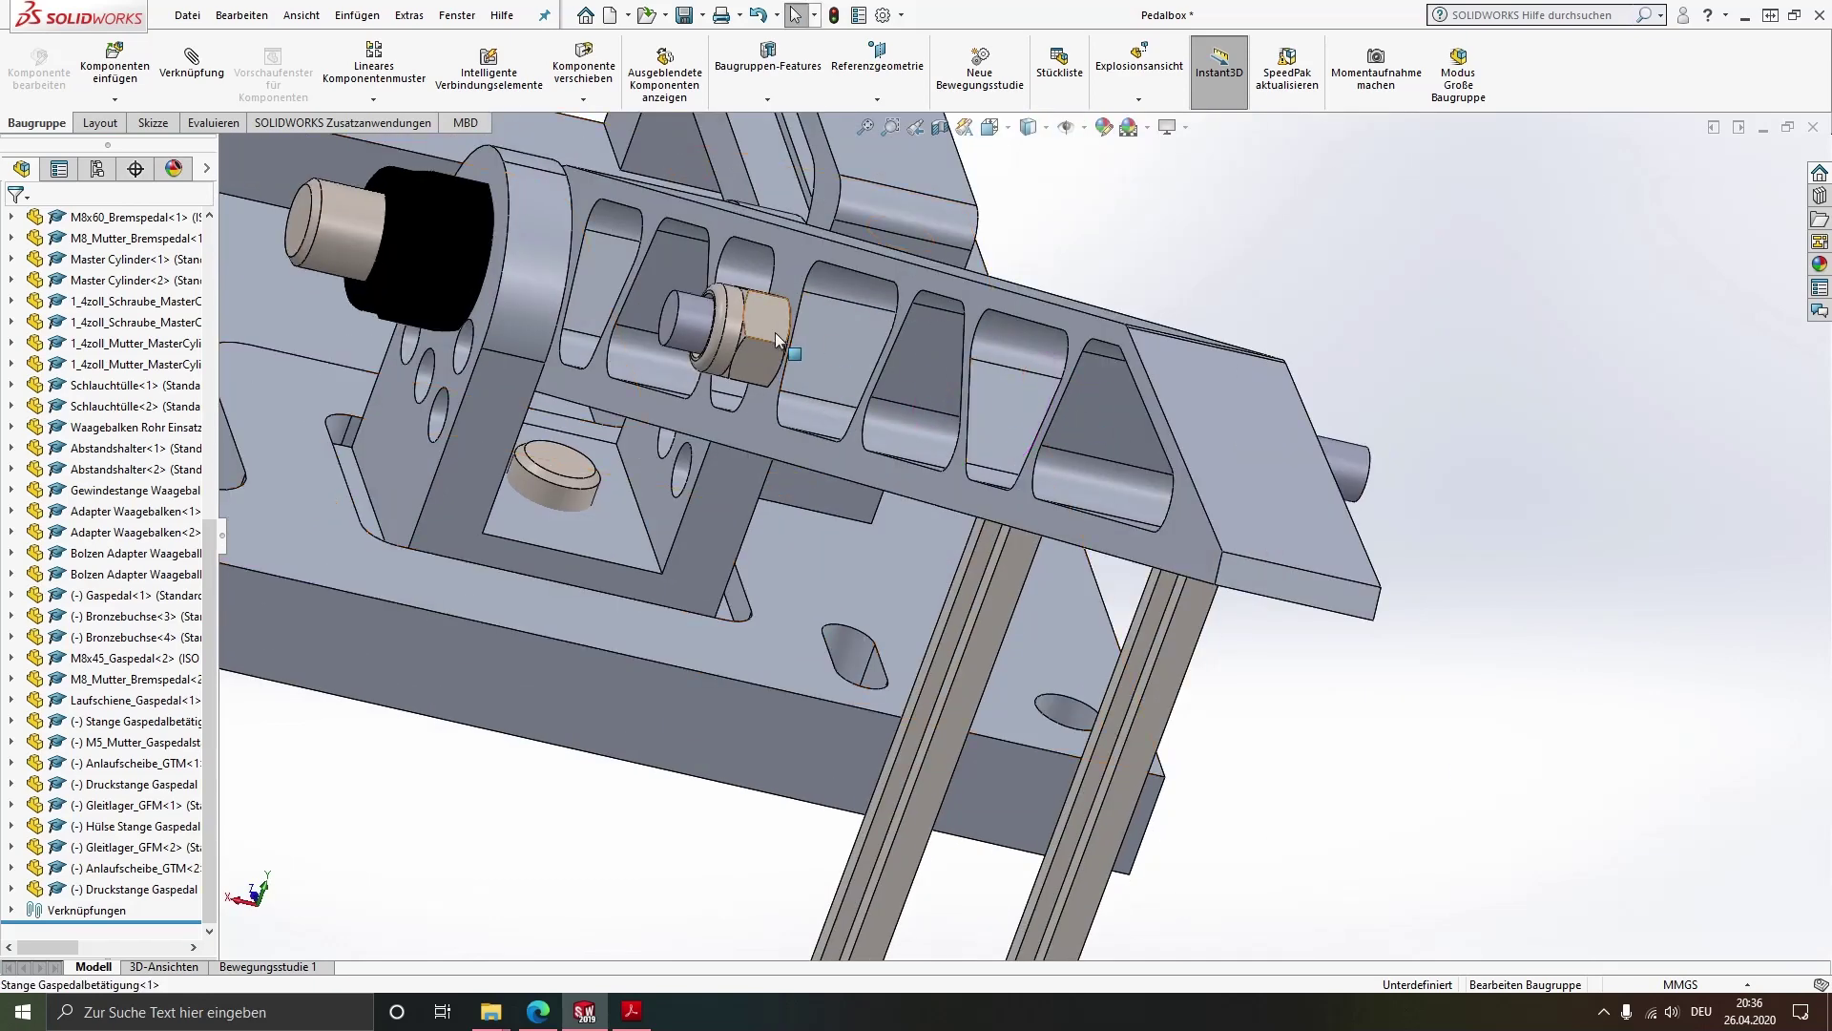
# Copy the M5 nut and mate it concentric to the rod, flipped, rotation locked
pyautogui.keyDown('ctrl'); pyautogui.moveTo(754, 316); pyautogui.dragTo(1446, 497); pyautogui.keyUp('ctrl')
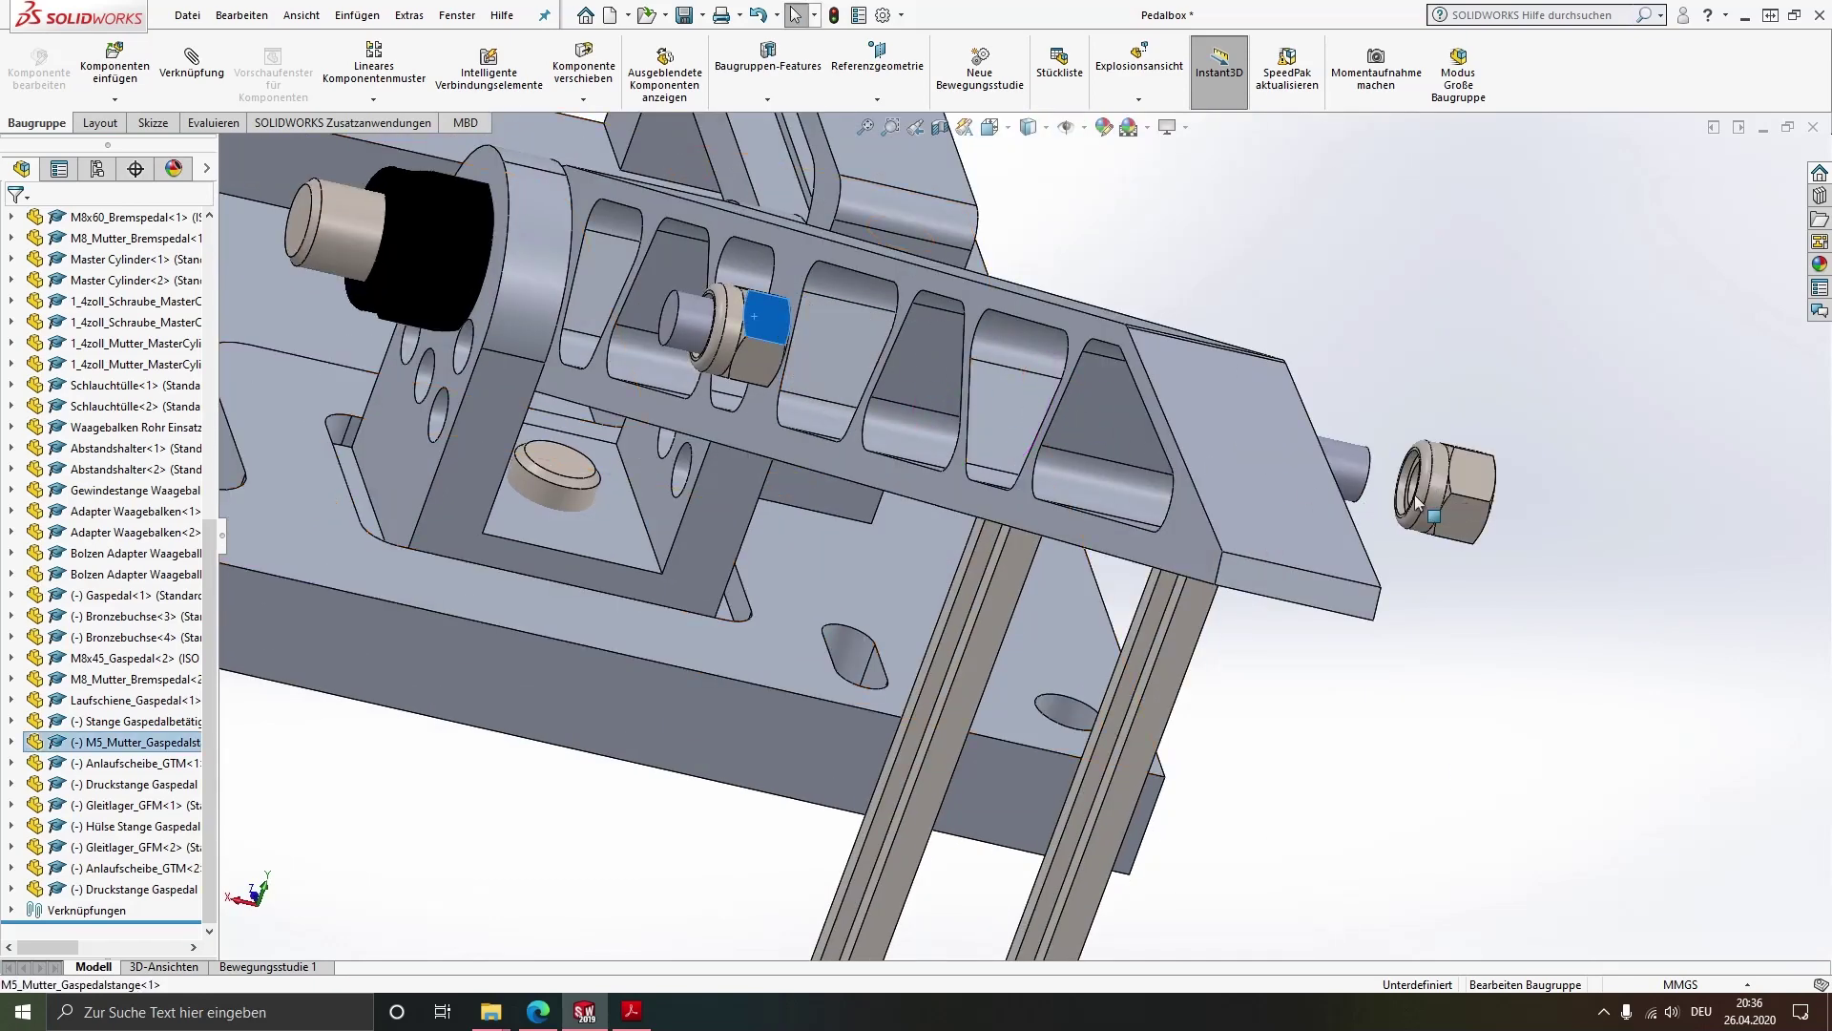
pyautogui.scroll(3, 1210, 450)
pyautogui.moveTo(1210, 451); pyautogui.dragTo(1487, 569, button='middle')
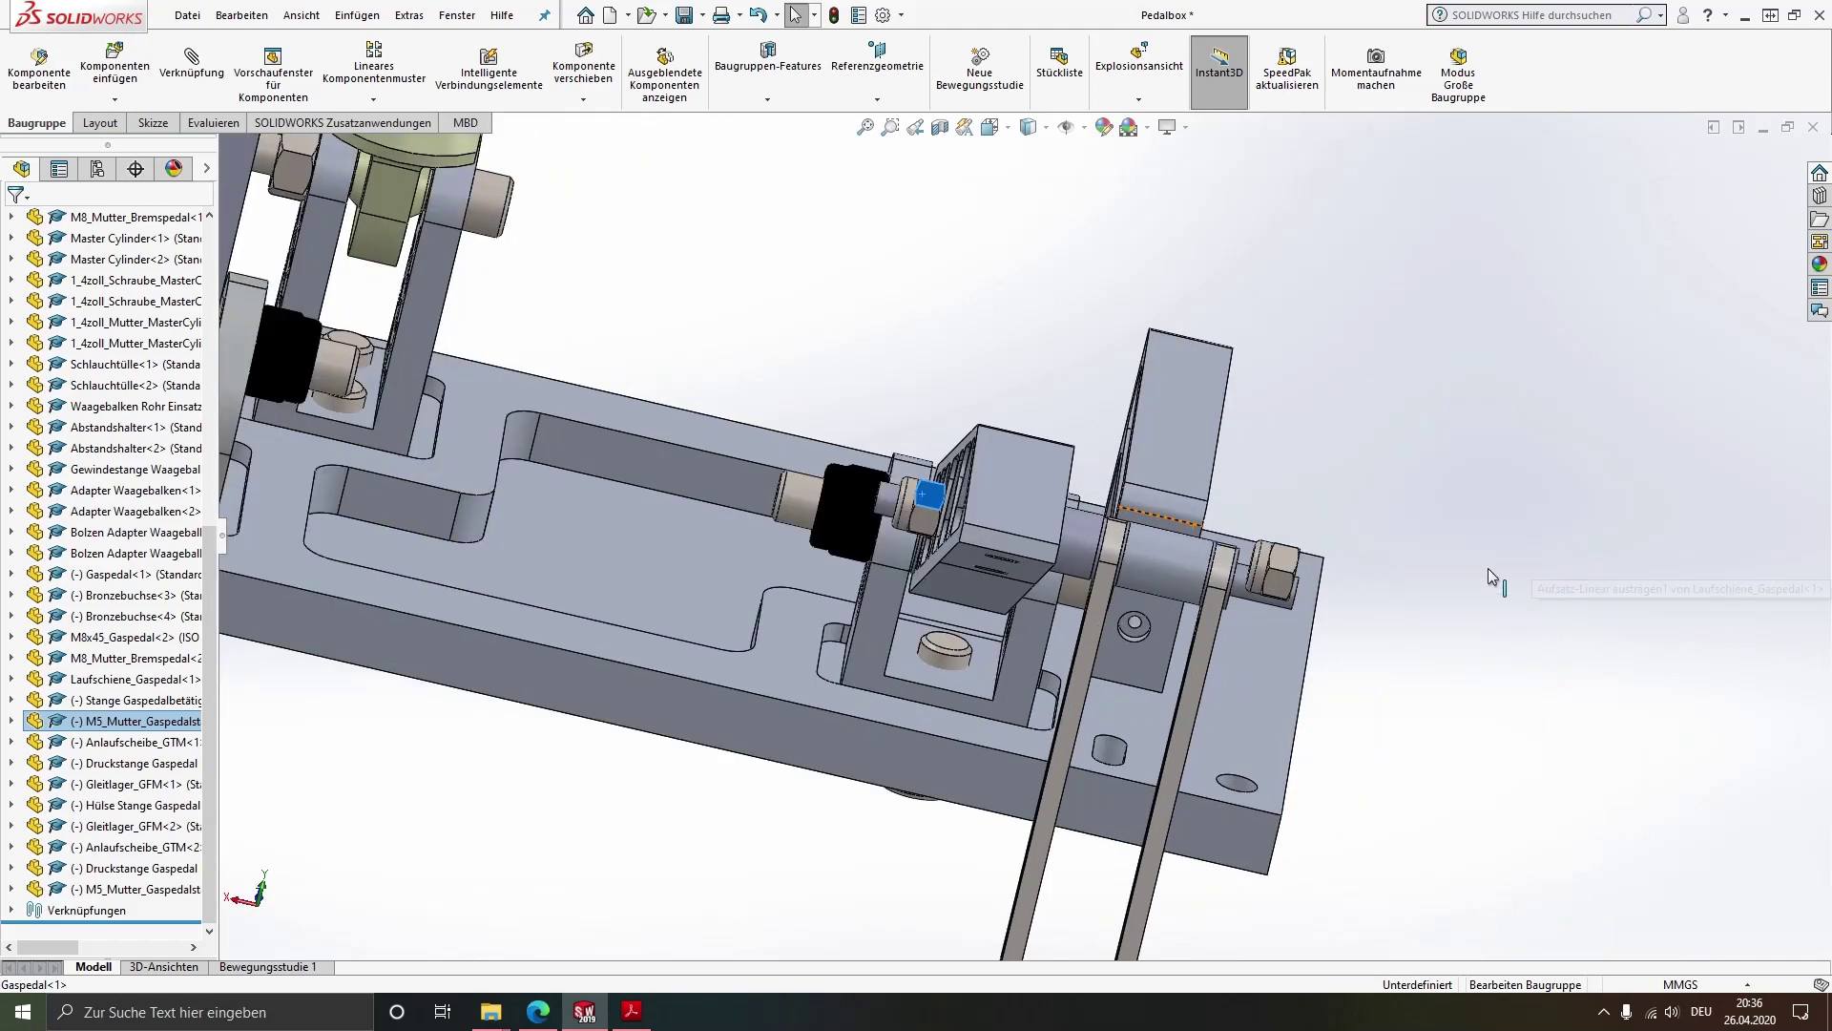
pyautogui.scroll(-5, 1214, 558)
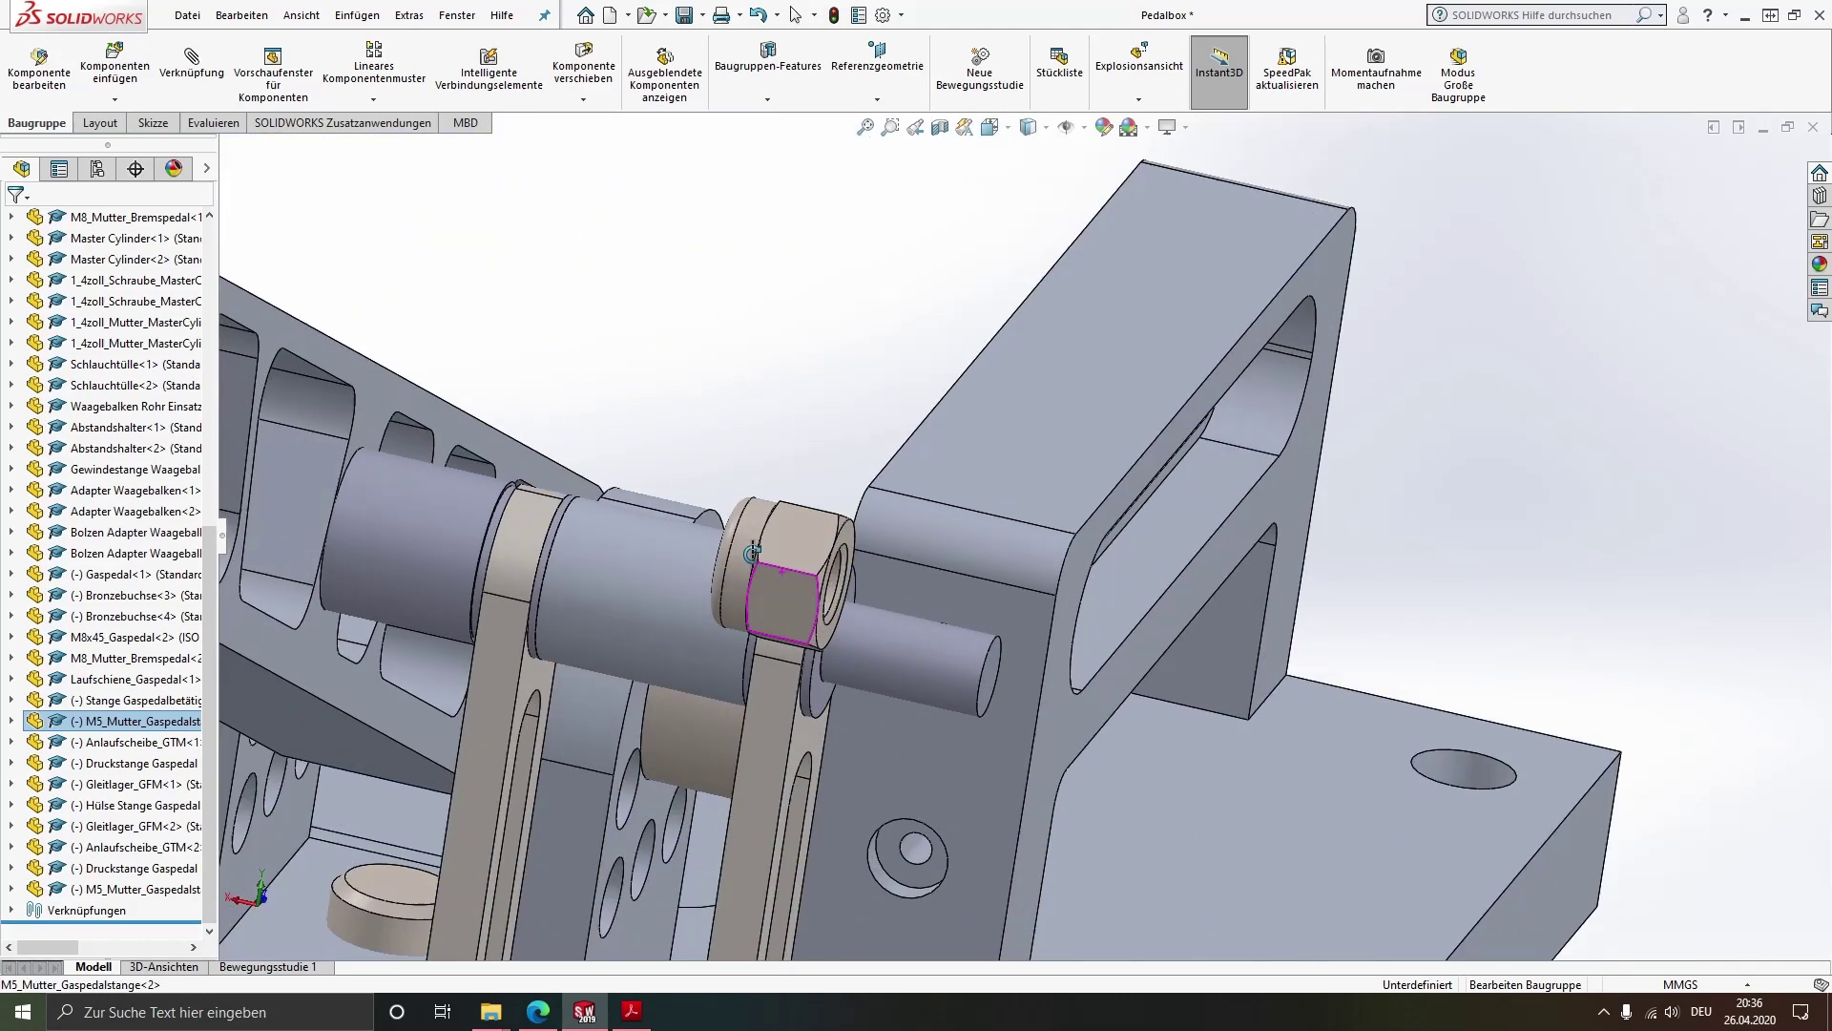
pyautogui.moveTo(783, 572); pyautogui.dragTo(940, 663, button='middle')
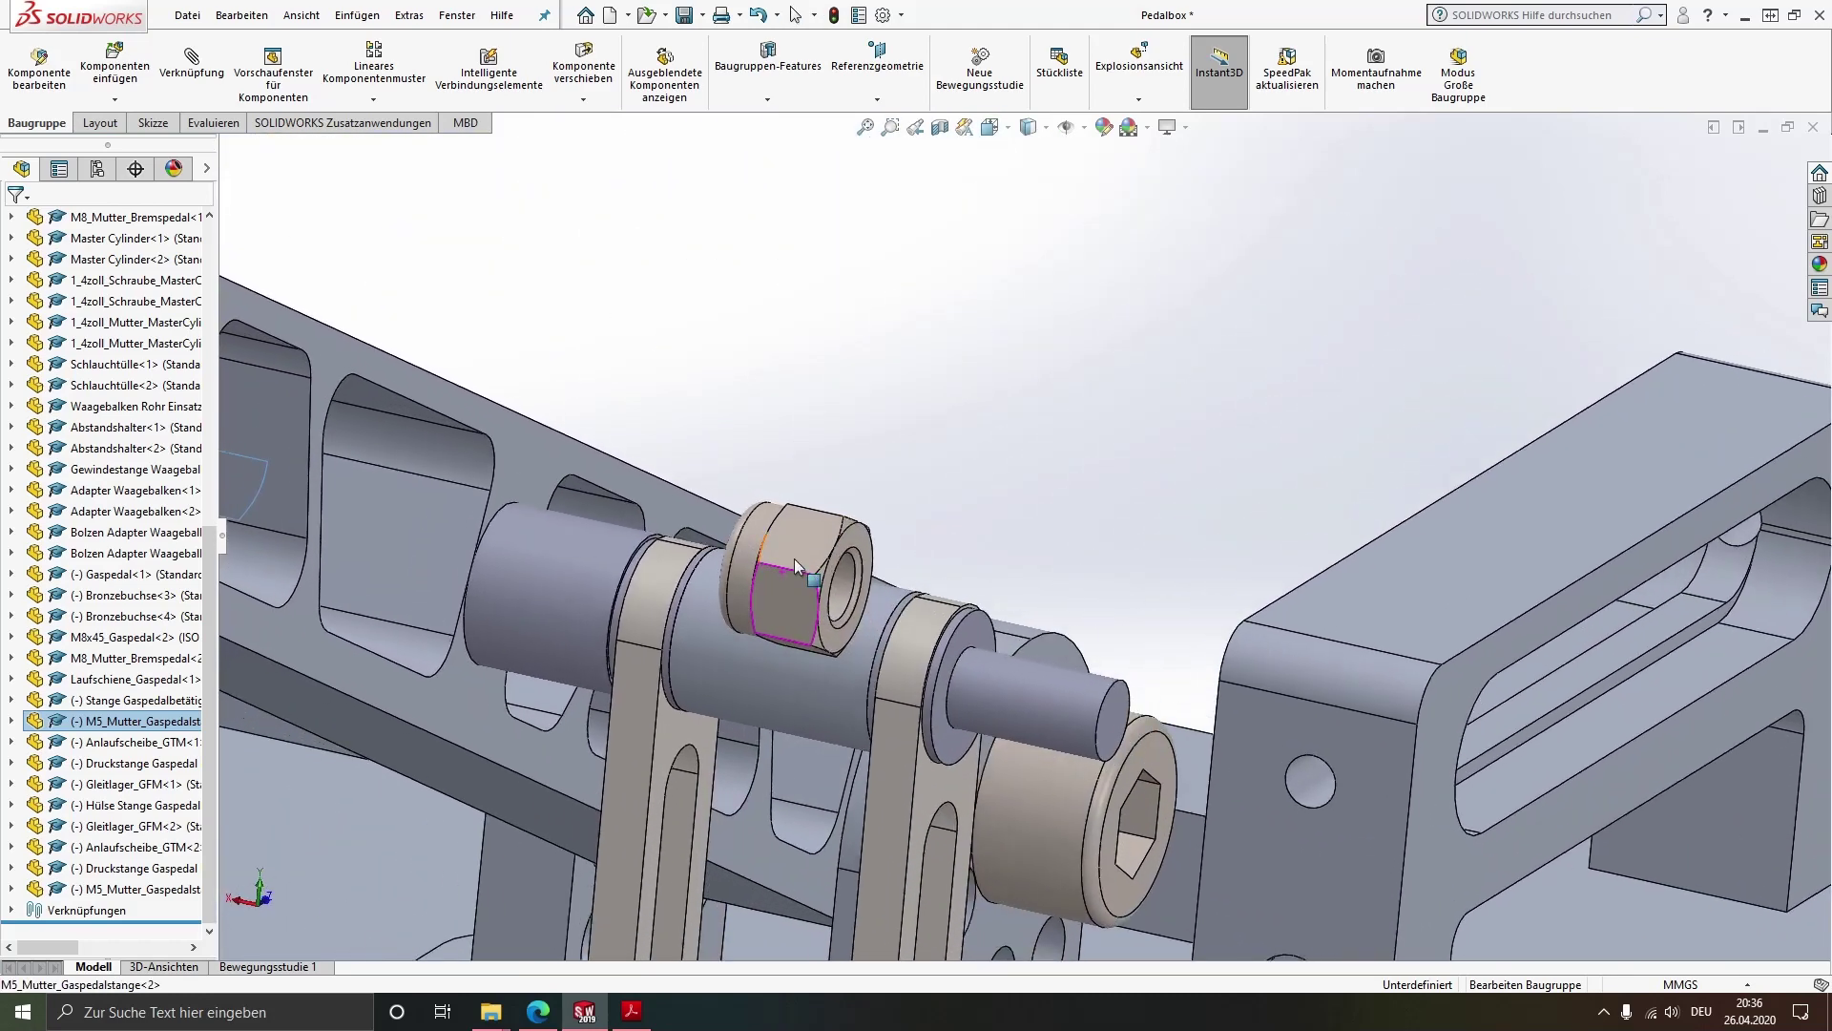
pyautogui.keyDown('ctrl'); pyautogui.click(999, 677); pyautogui.keyUp('ctrl')
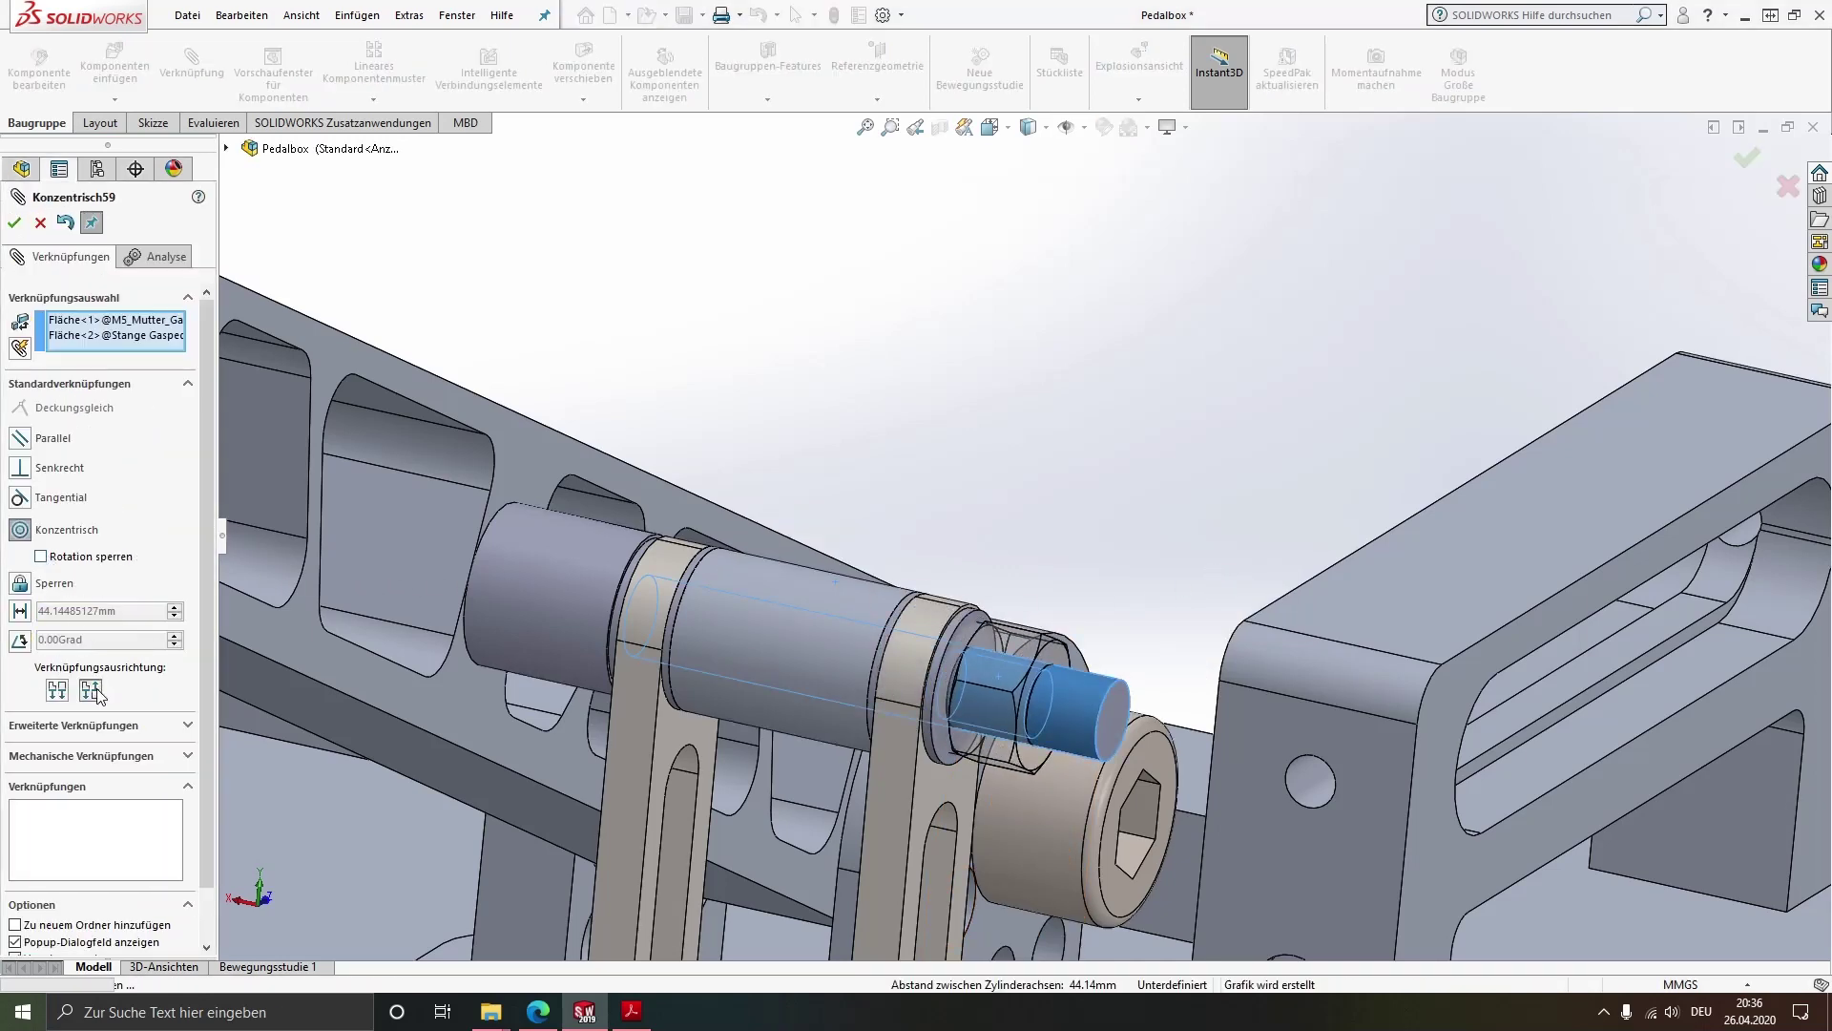
pyautogui.click(92, 690)
pyautogui.click(40, 556)
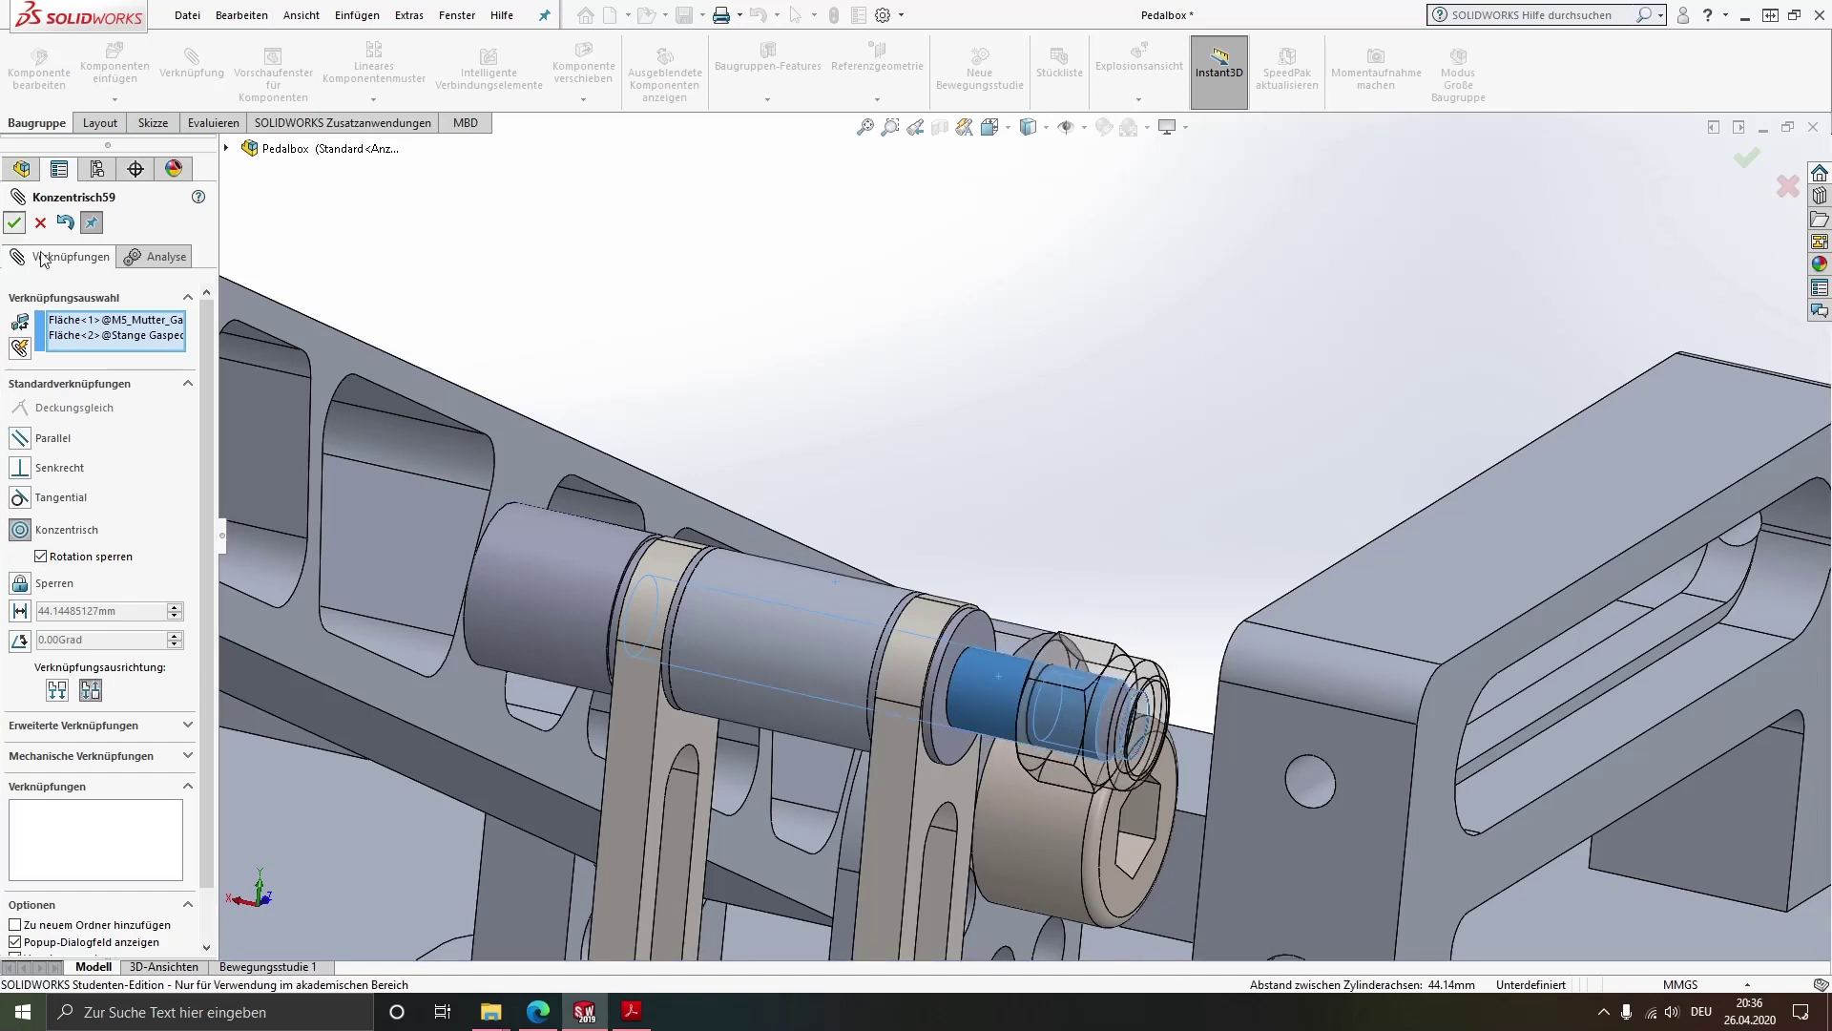
pyautogui.press('Return')
# Seat the nut face coincident against the washer
pyautogui.click(979, 639)
pyautogui.moveTo(979, 639); pyautogui.dragTo(1192, 694, button='middle')
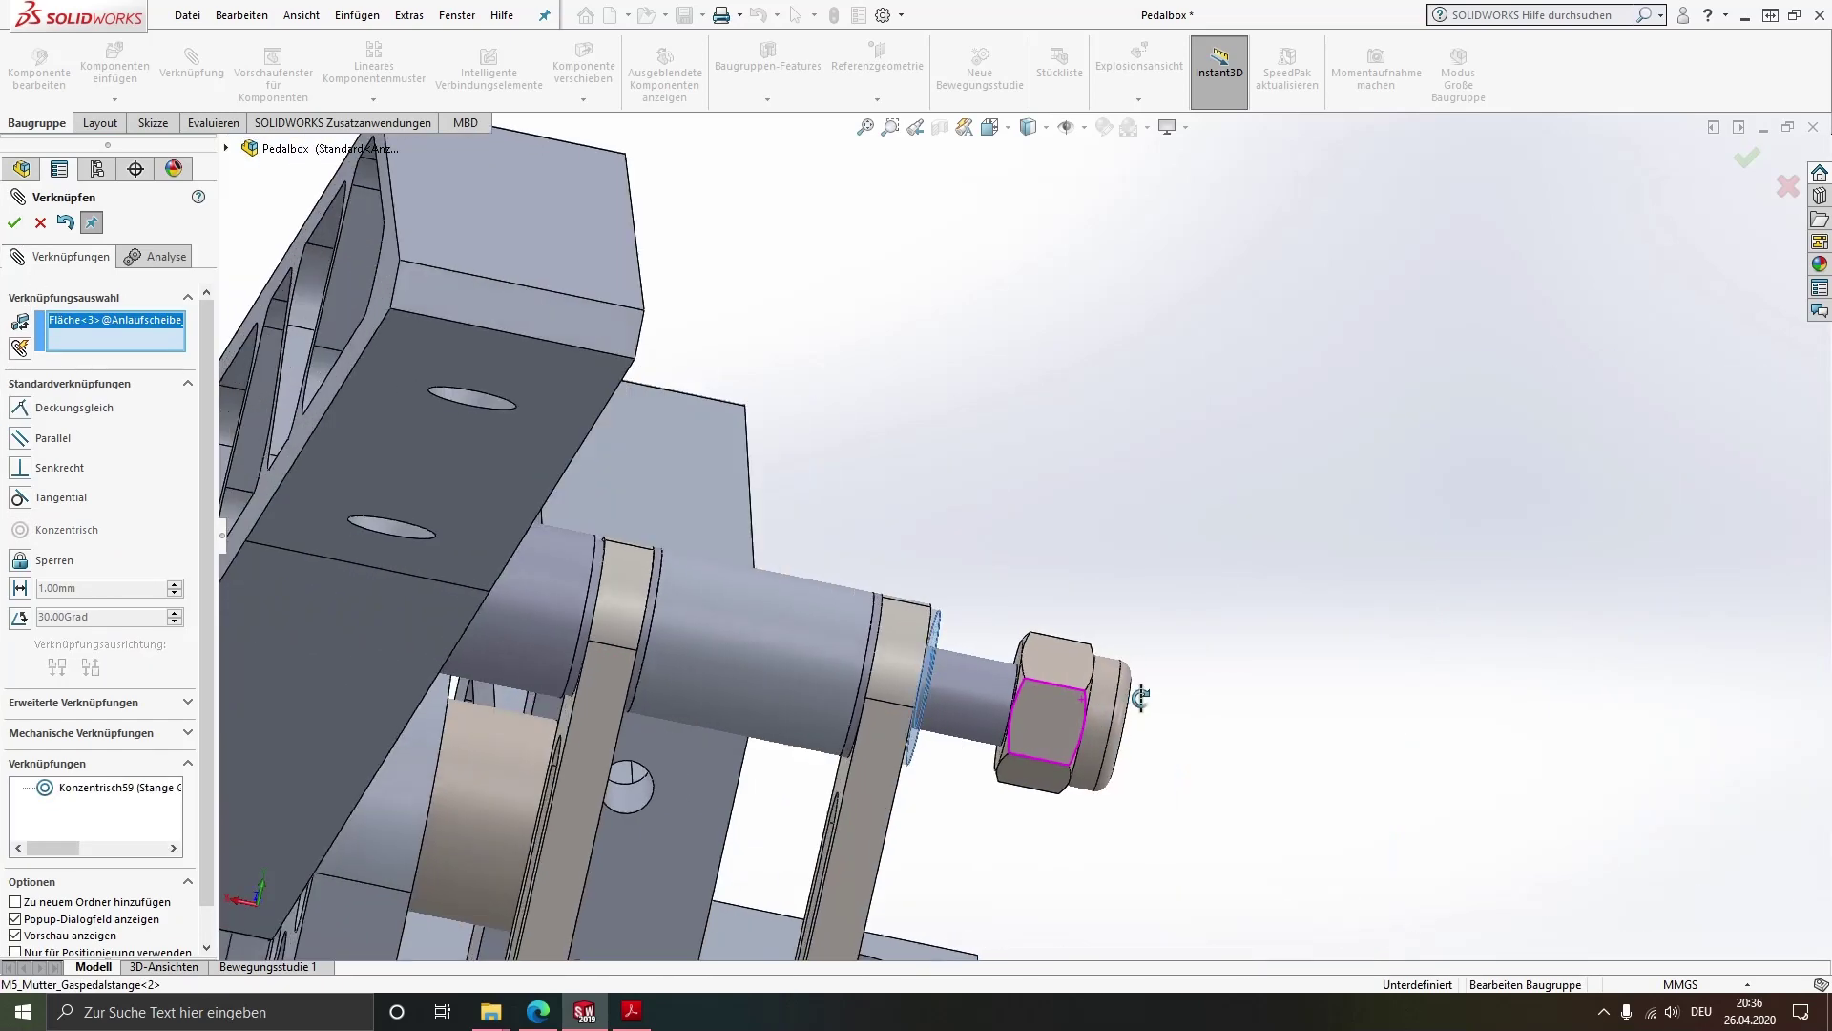
pyautogui.click(1014, 665)
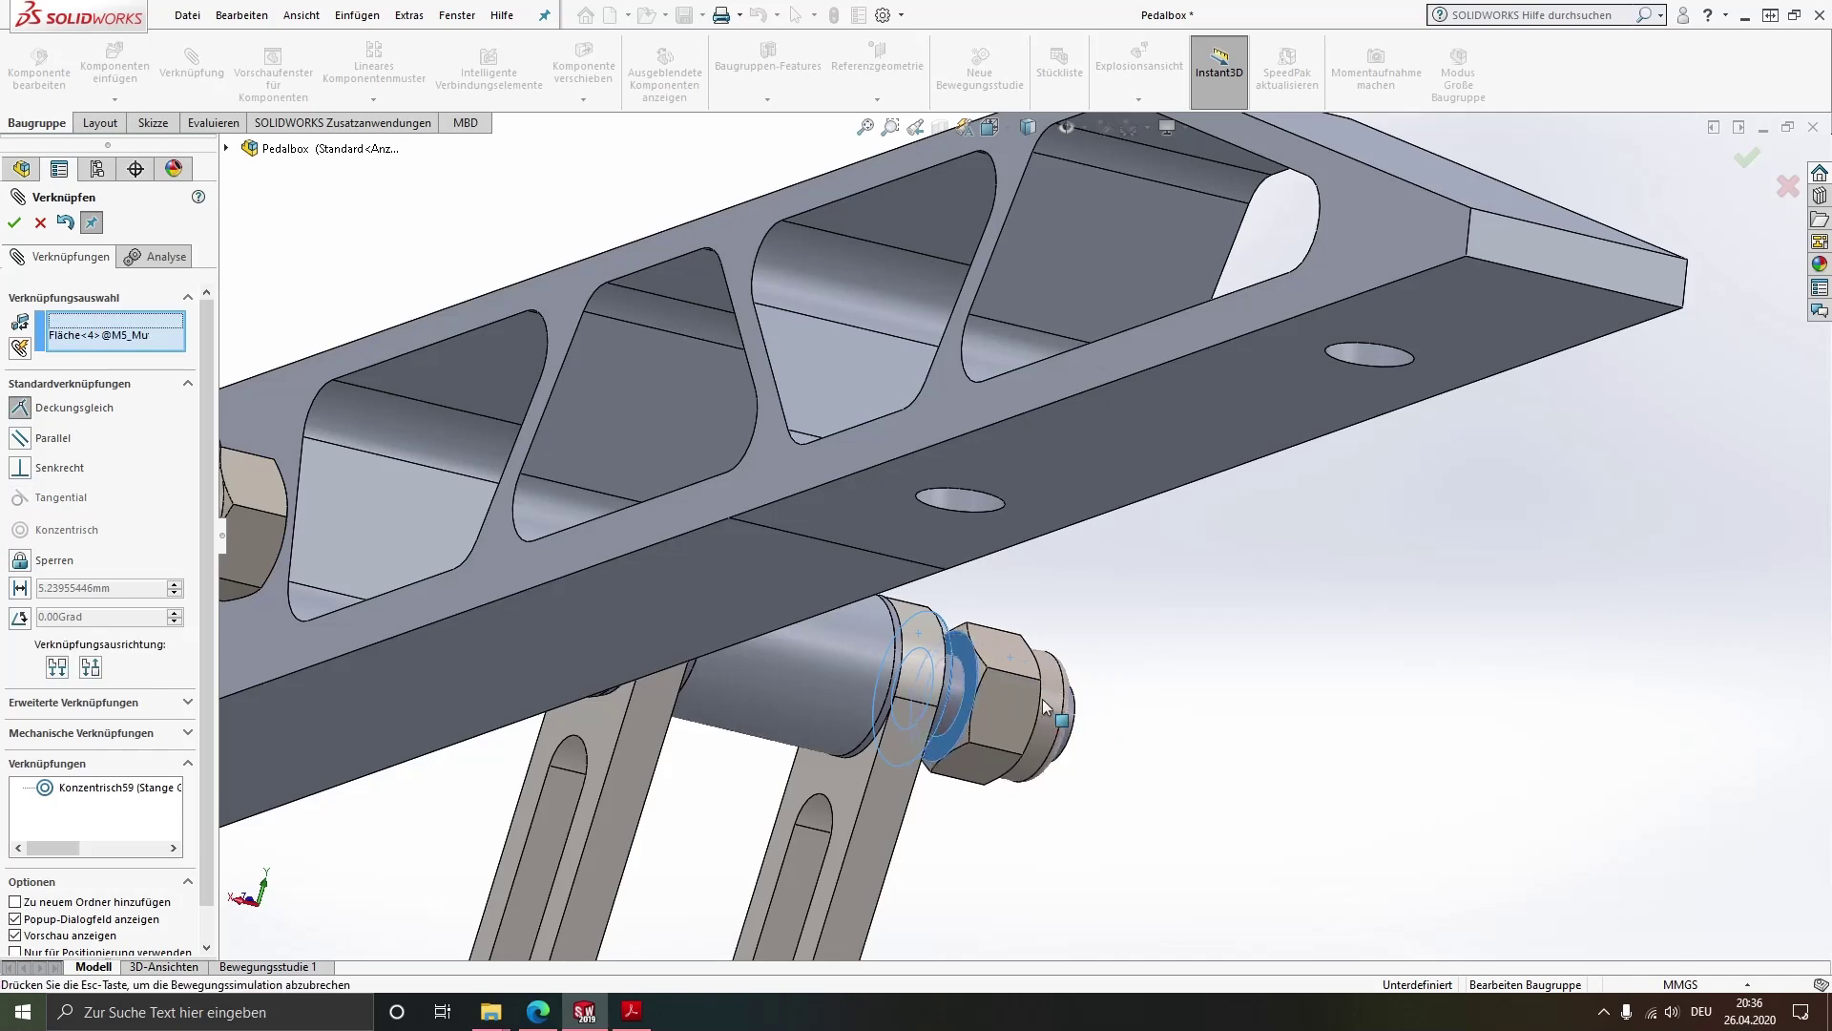
pyautogui.press('Return')
pyautogui.scroll(3, 1052, 737)
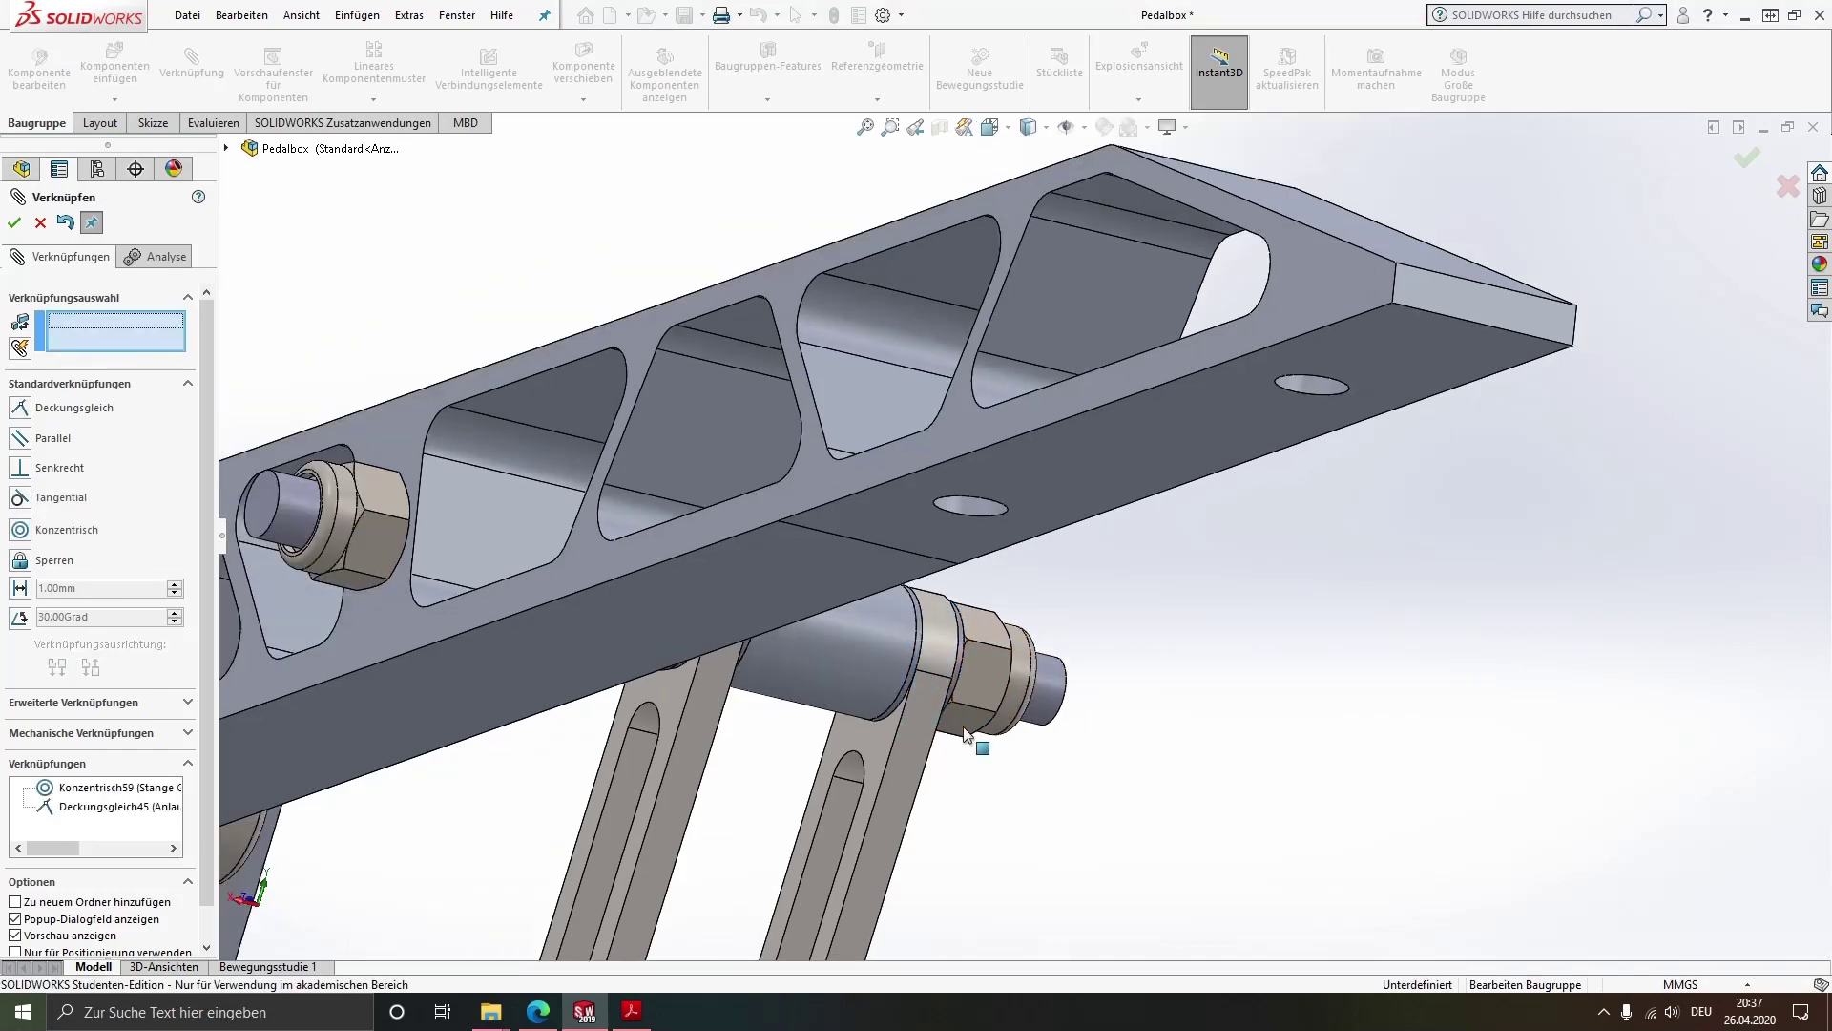
pyautogui.moveTo(1053, 737); pyautogui.dragTo(851, 638, button='middle')
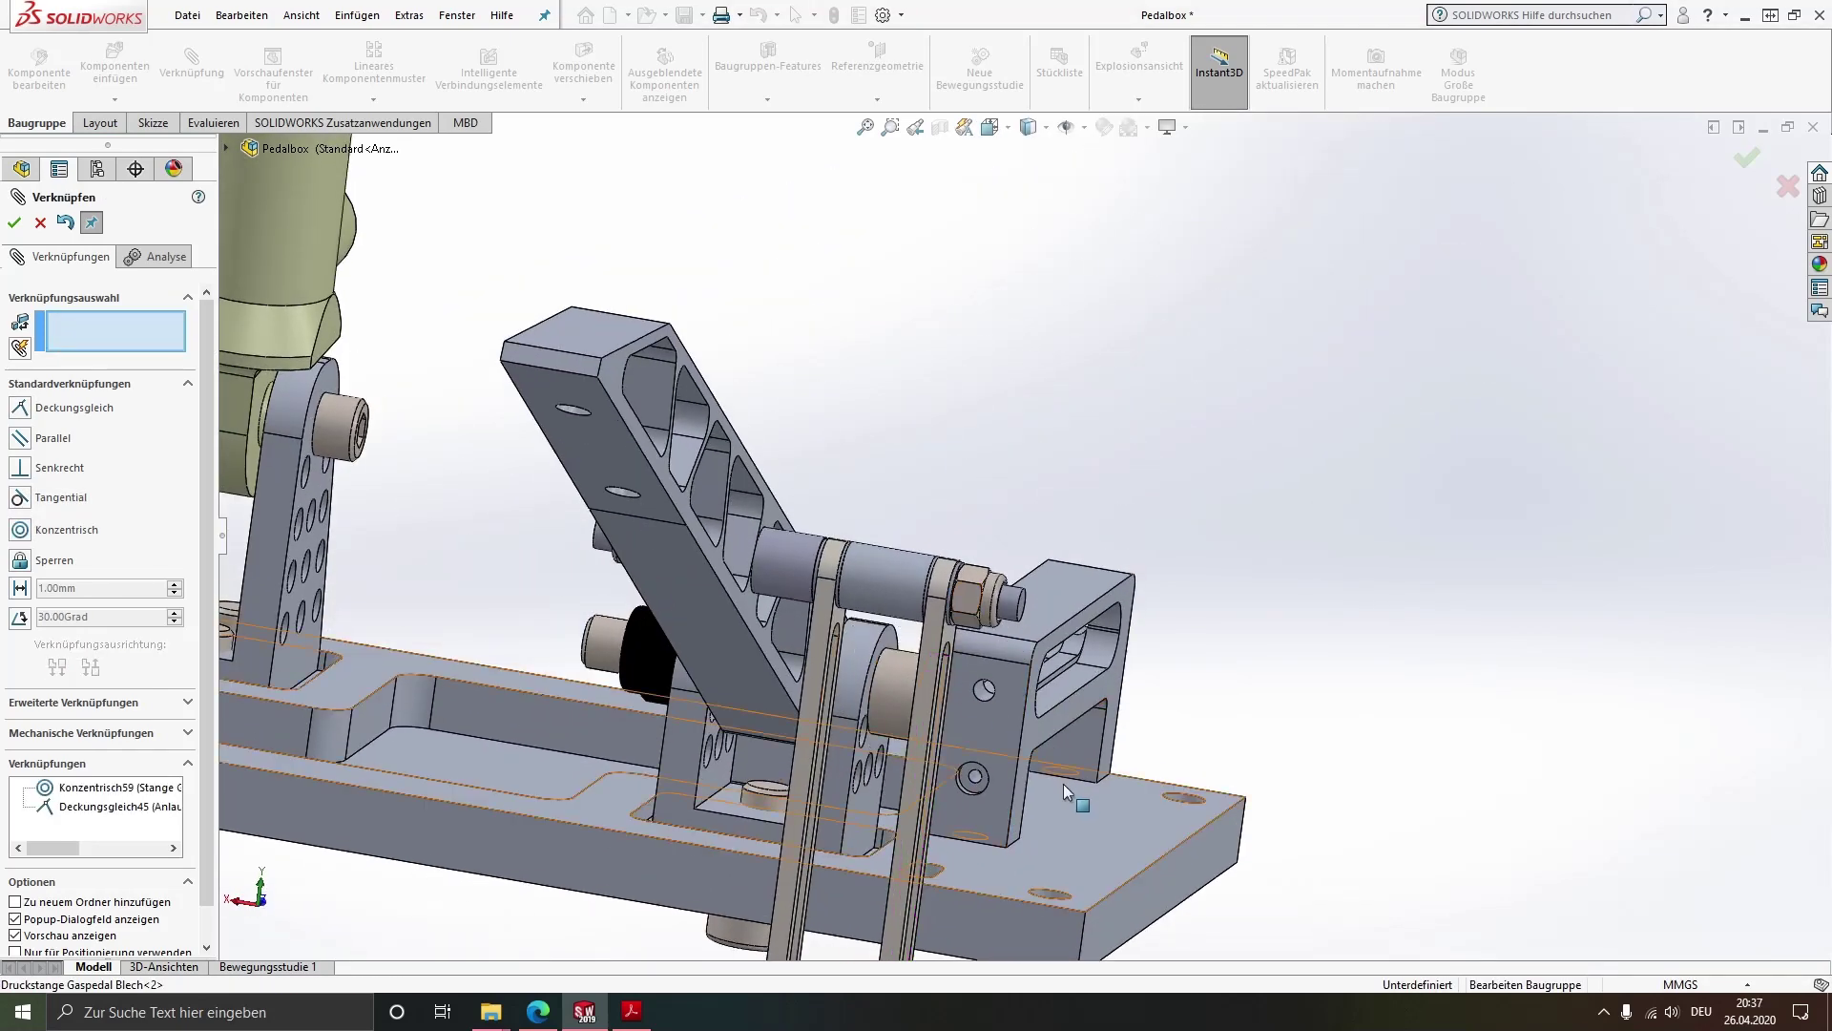
# Close mating and drag the gas pedal upright to test the linkage along the Laufschiene_Gaspedal rail
pyautogui.press('Escape')
pyautogui.scroll(3, 995, 758)
pyautogui.scroll(2, 987, 733)
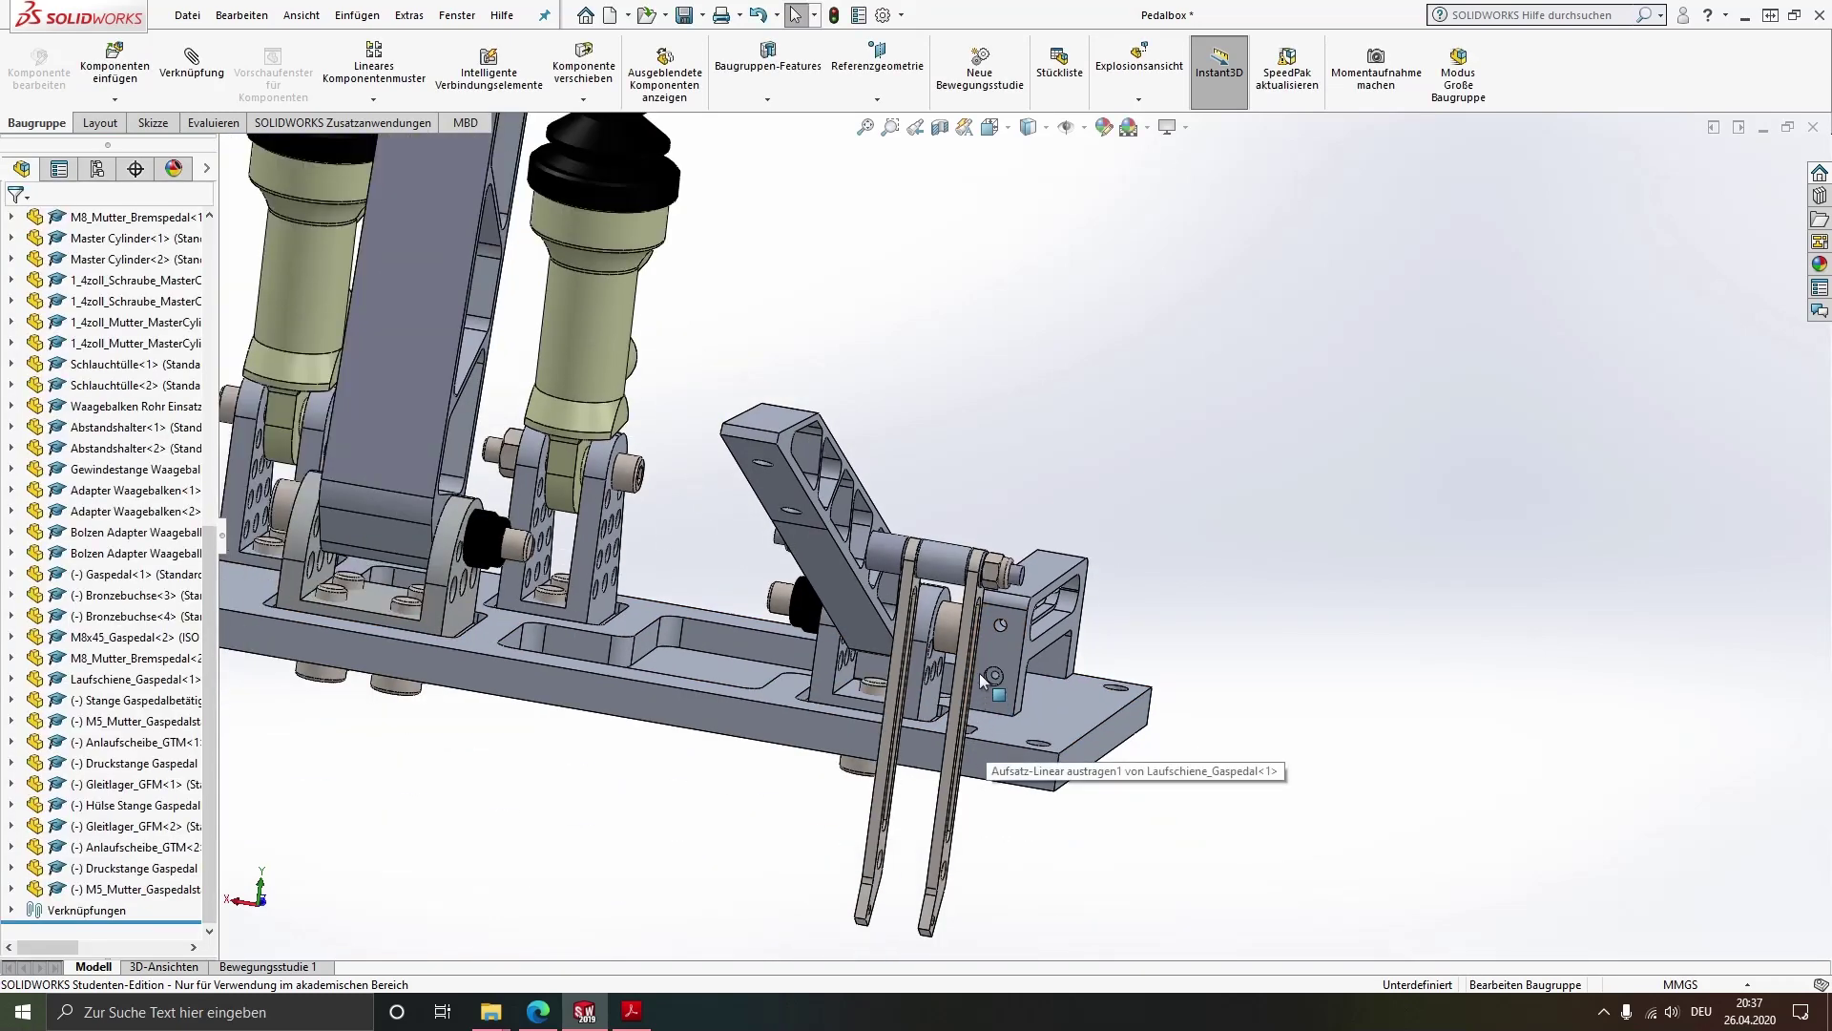
pyautogui.moveTo(826, 542)
pyautogui.mouseDown()
pyautogui.moveTo(963, 363)
pyautogui.moveTo(1002, 175)
pyautogui.moveTo(982, 220)
pyautogui.mouseUp()
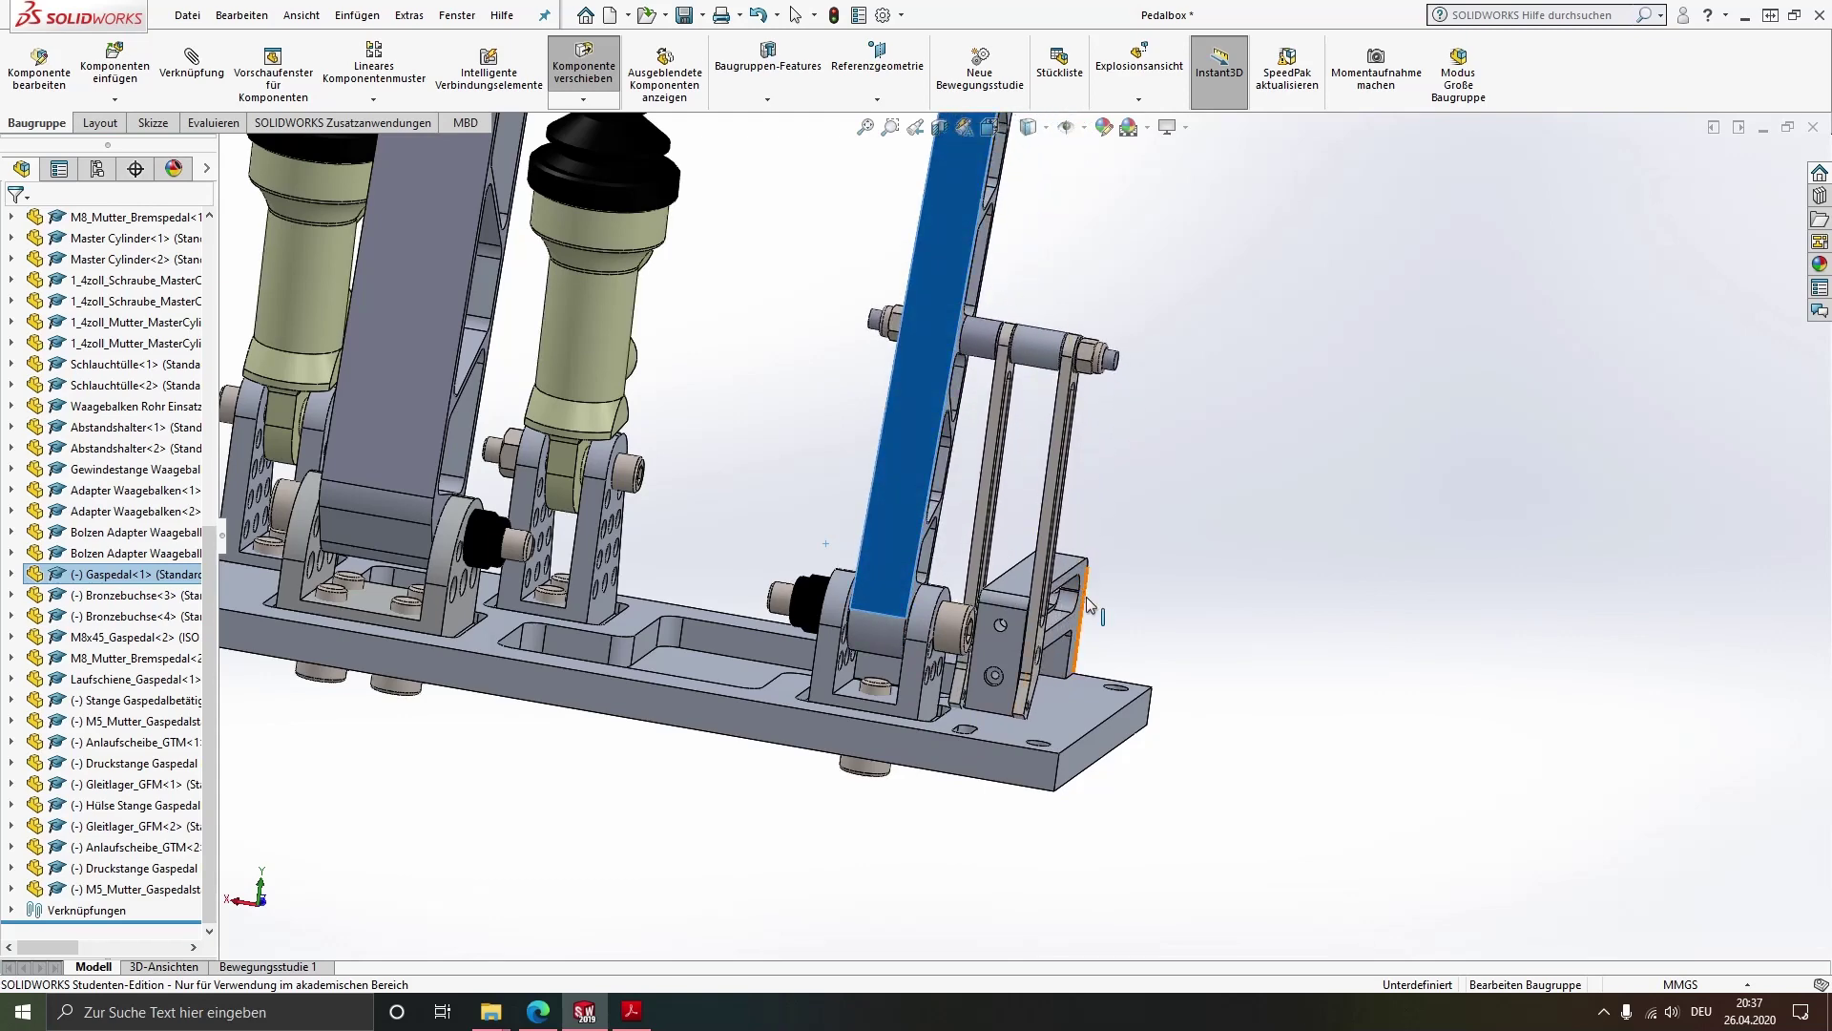
pyautogui.moveTo(1002, 534); pyautogui.dragTo(1037, 573, button='middle')
pyautogui.scroll(-2, 1038, 573)
pyautogui.scroll(-3, 992, 578)
pyautogui.scroll(-2, 953, 580)
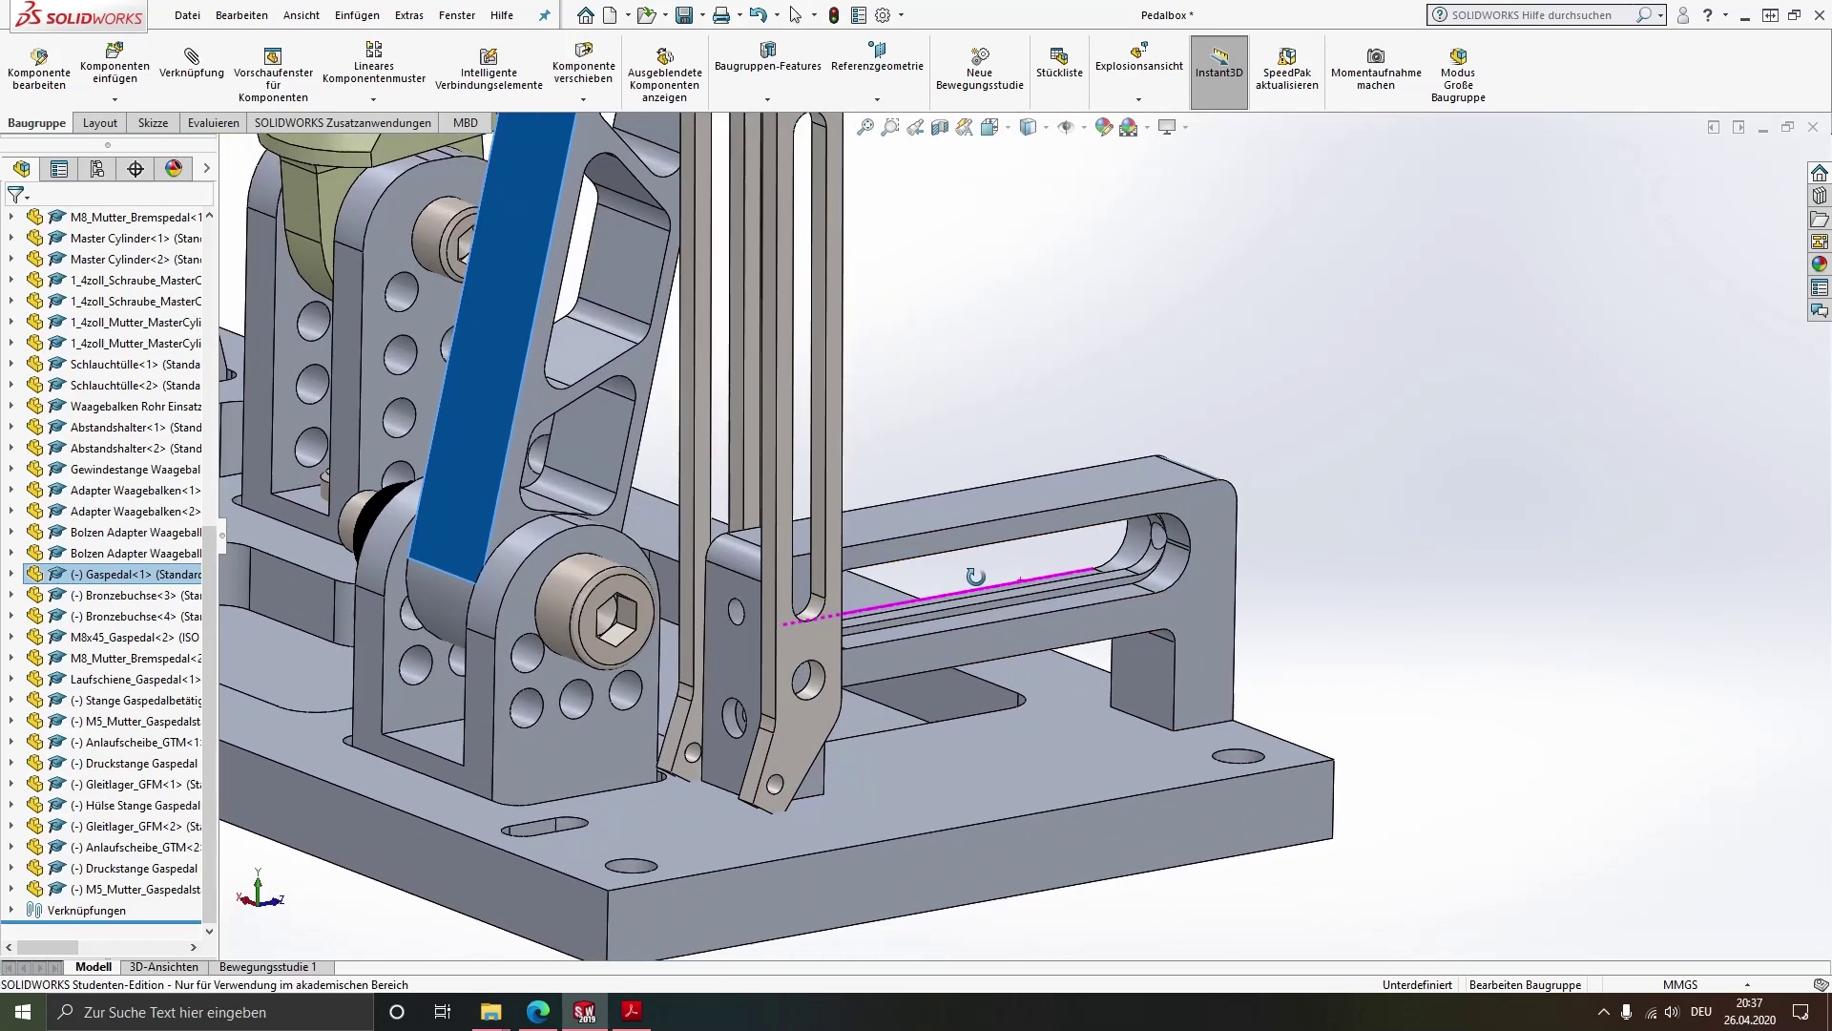
pyautogui.scroll(-2, 940, 589)
pyautogui.press('Escape')
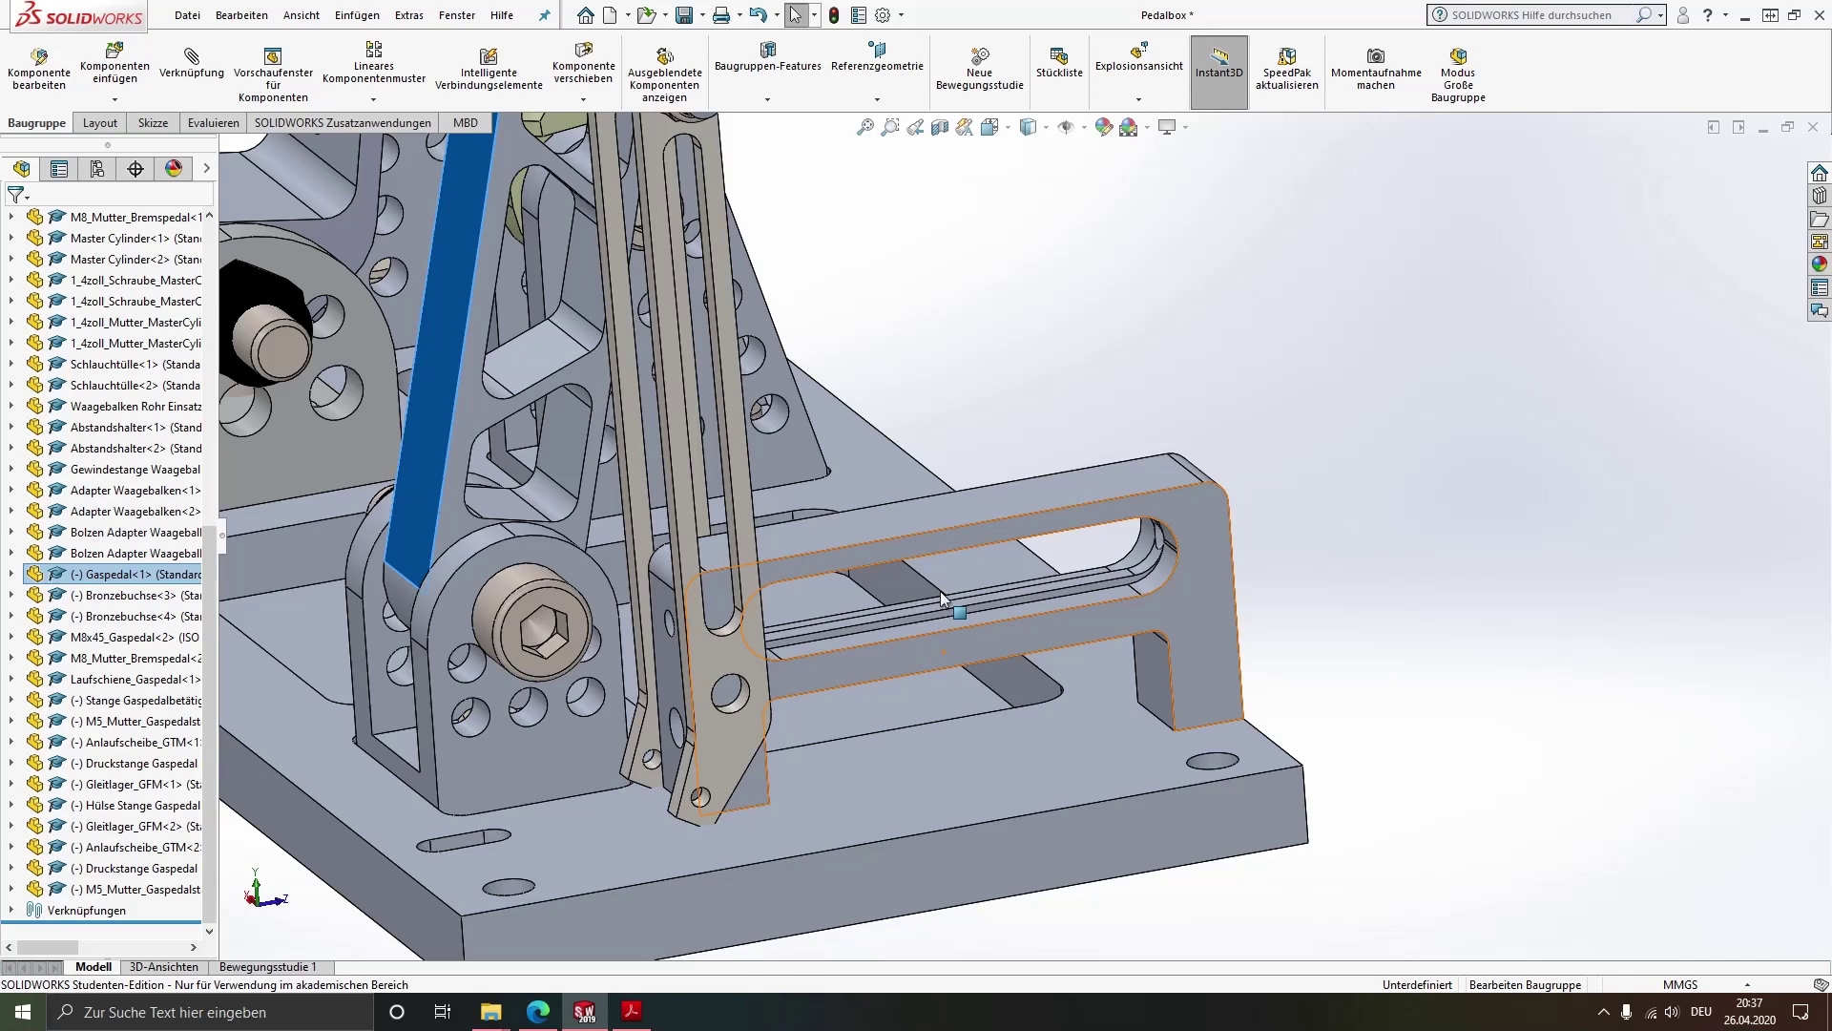
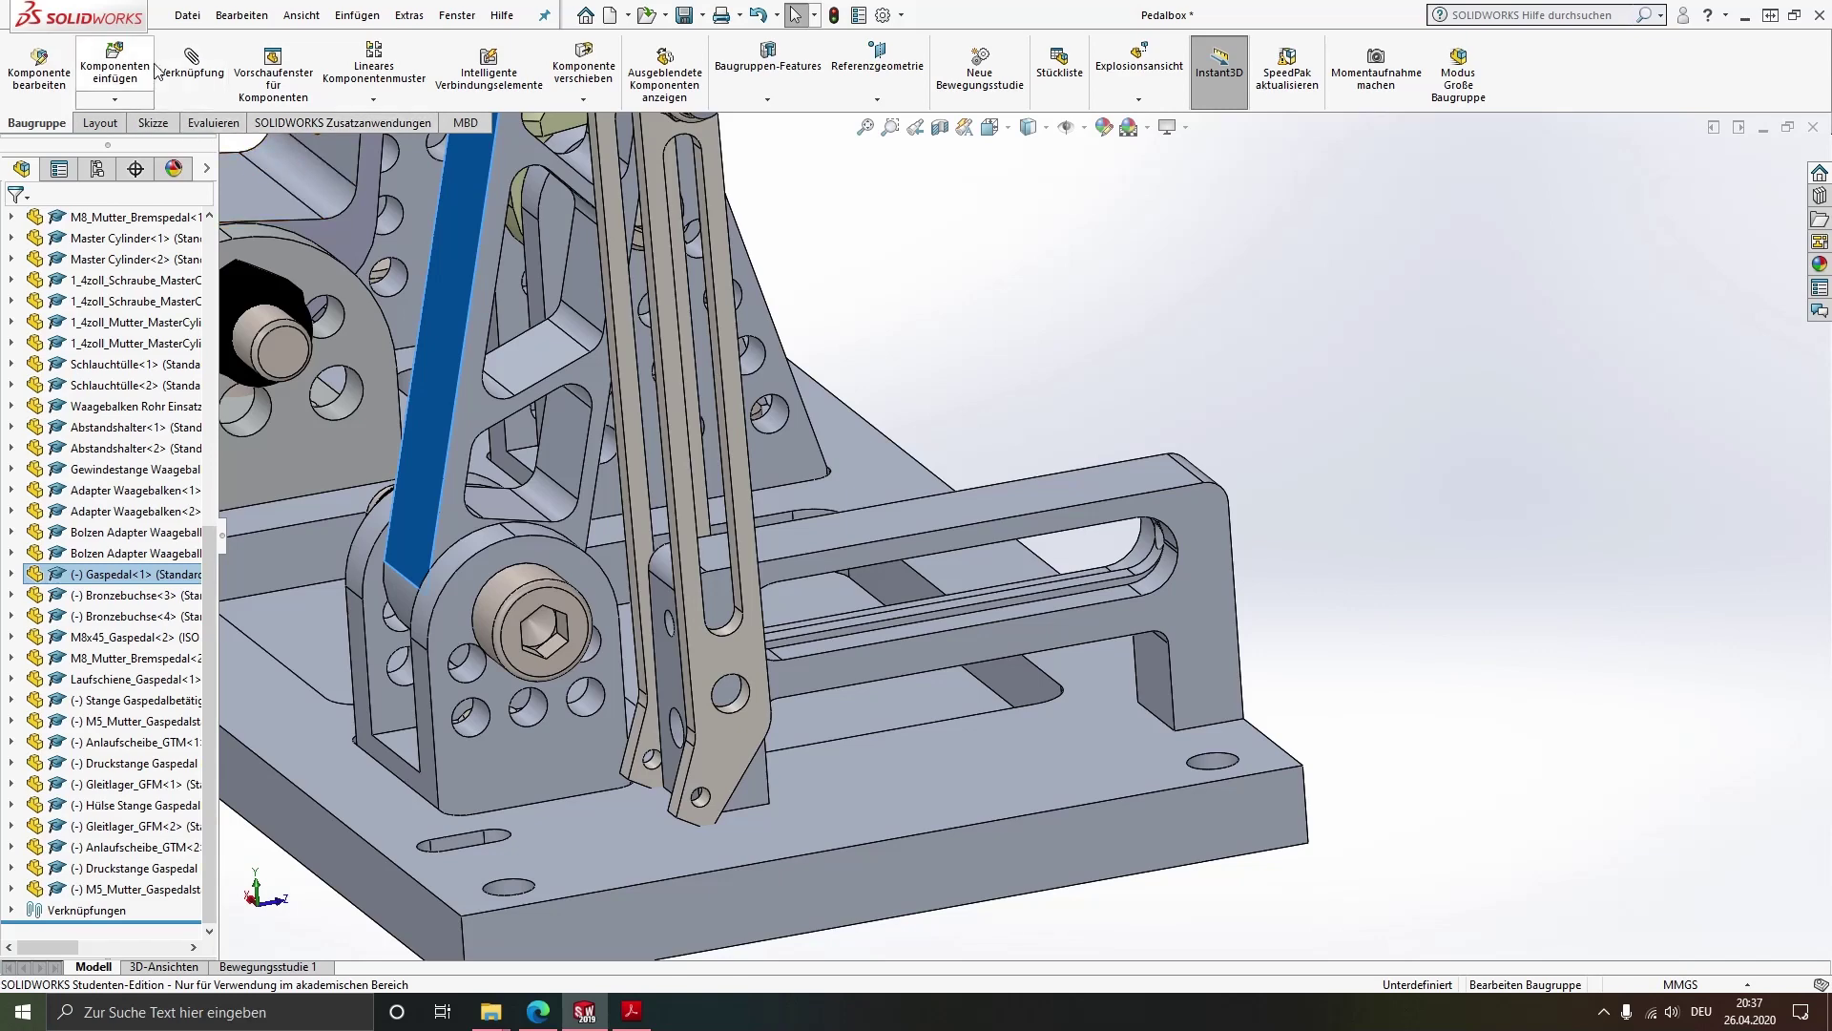
# Insert the Achse Kugellager pin and place it in the Pedalbox assembly
pyautogui.click(111, 68)
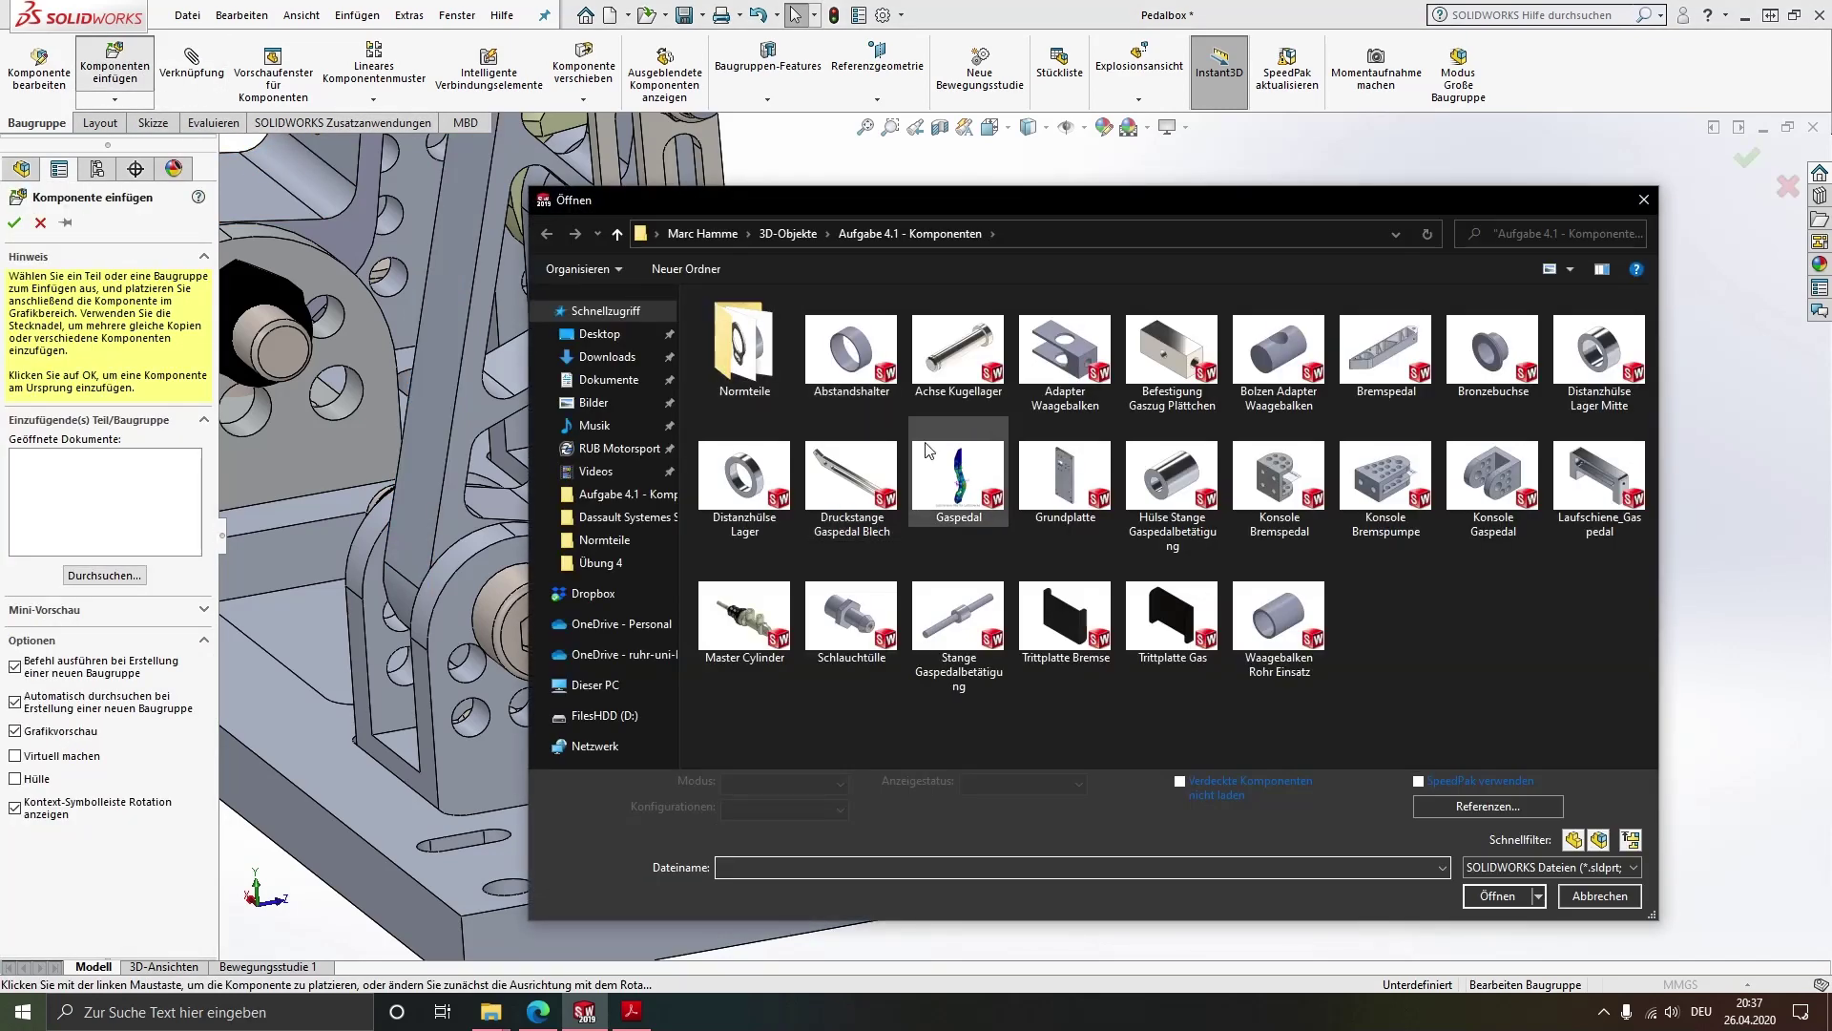
pyautogui.doubleClick(926, 450)
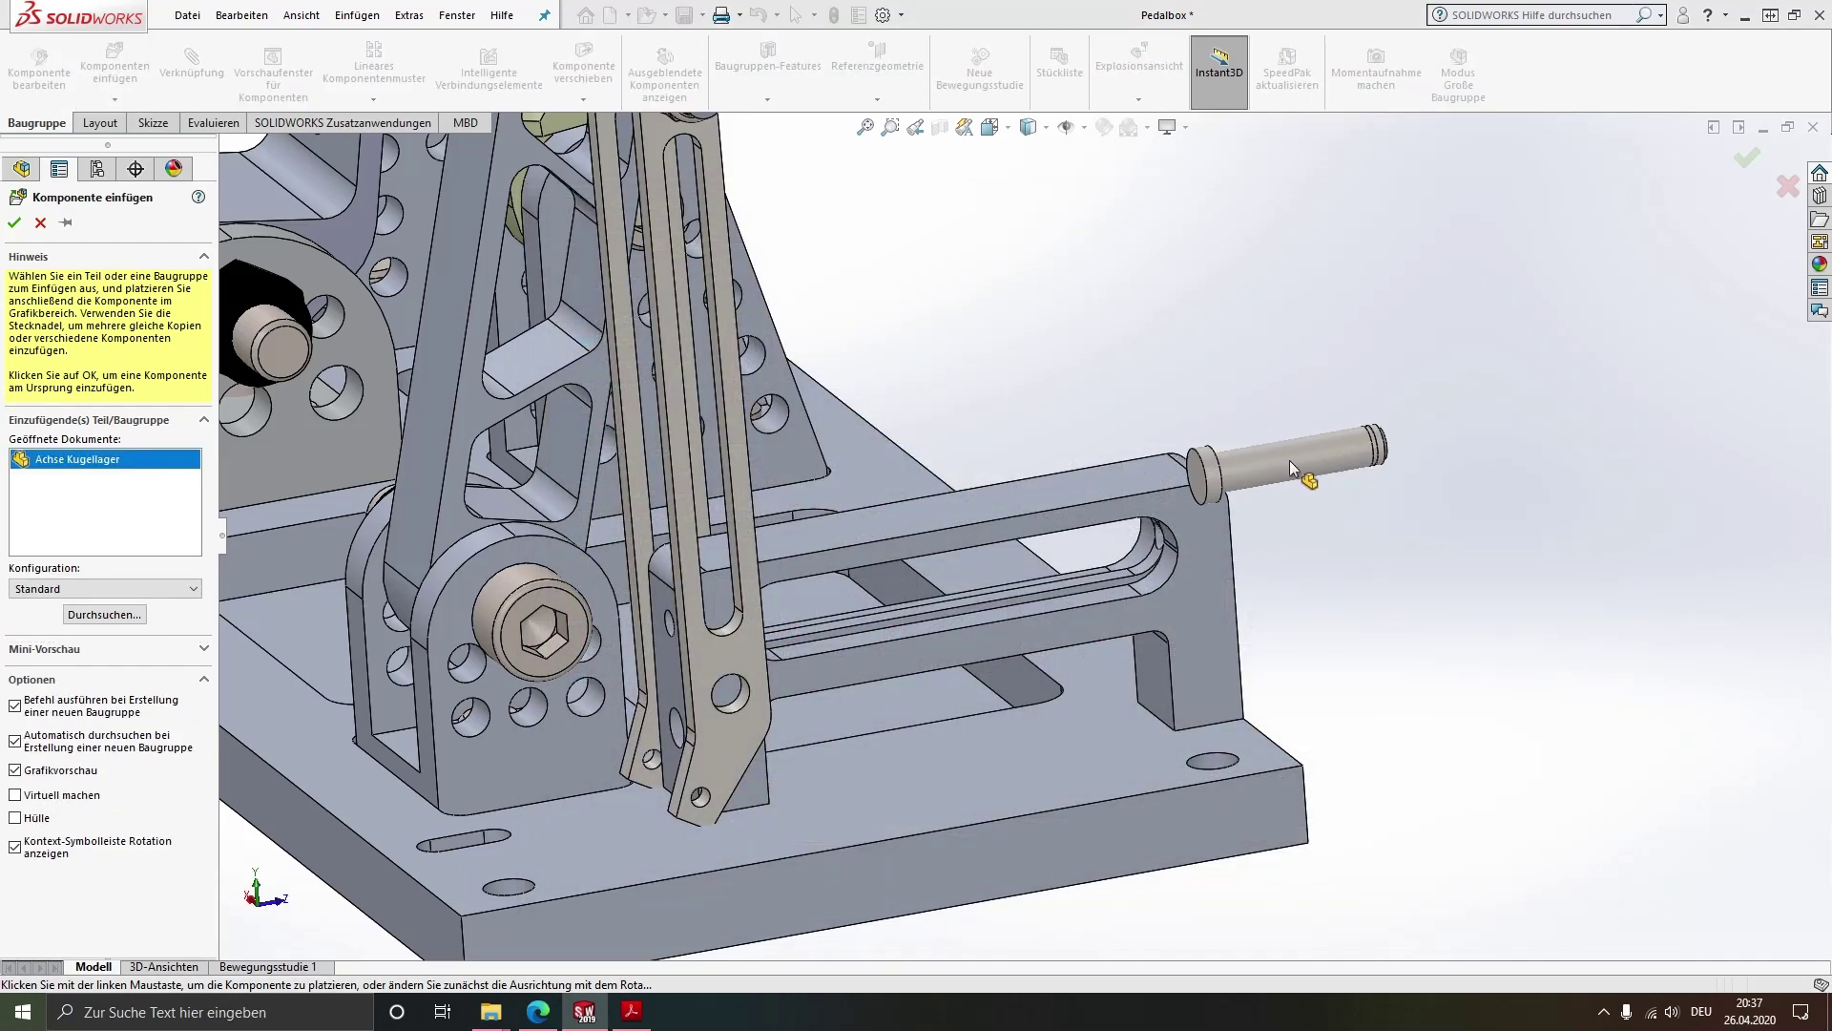
pyautogui.click(1116, 463)
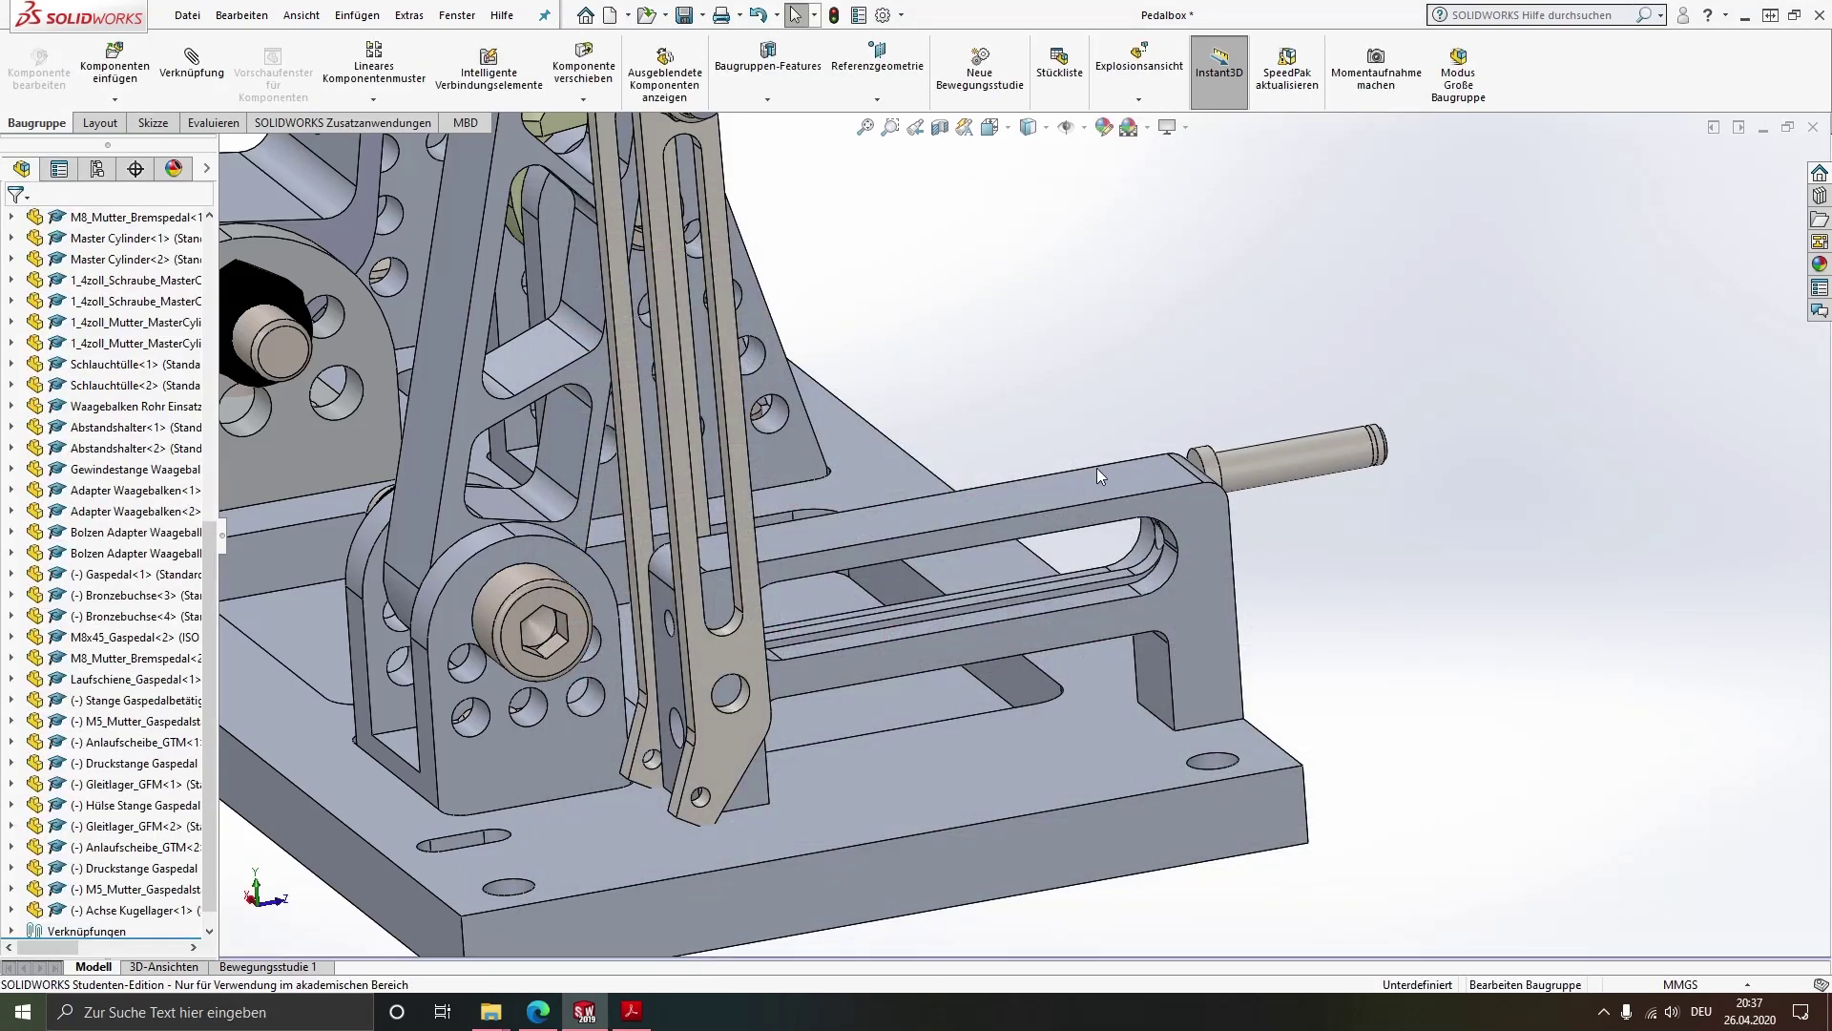
pyautogui.moveTo(1096, 467)
pyautogui.mouseDown(button='middle')
pyautogui.moveTo(940, 715)
pyautogui.moveTo(943, 797)
pyautogui.mouseUp(button='middle')
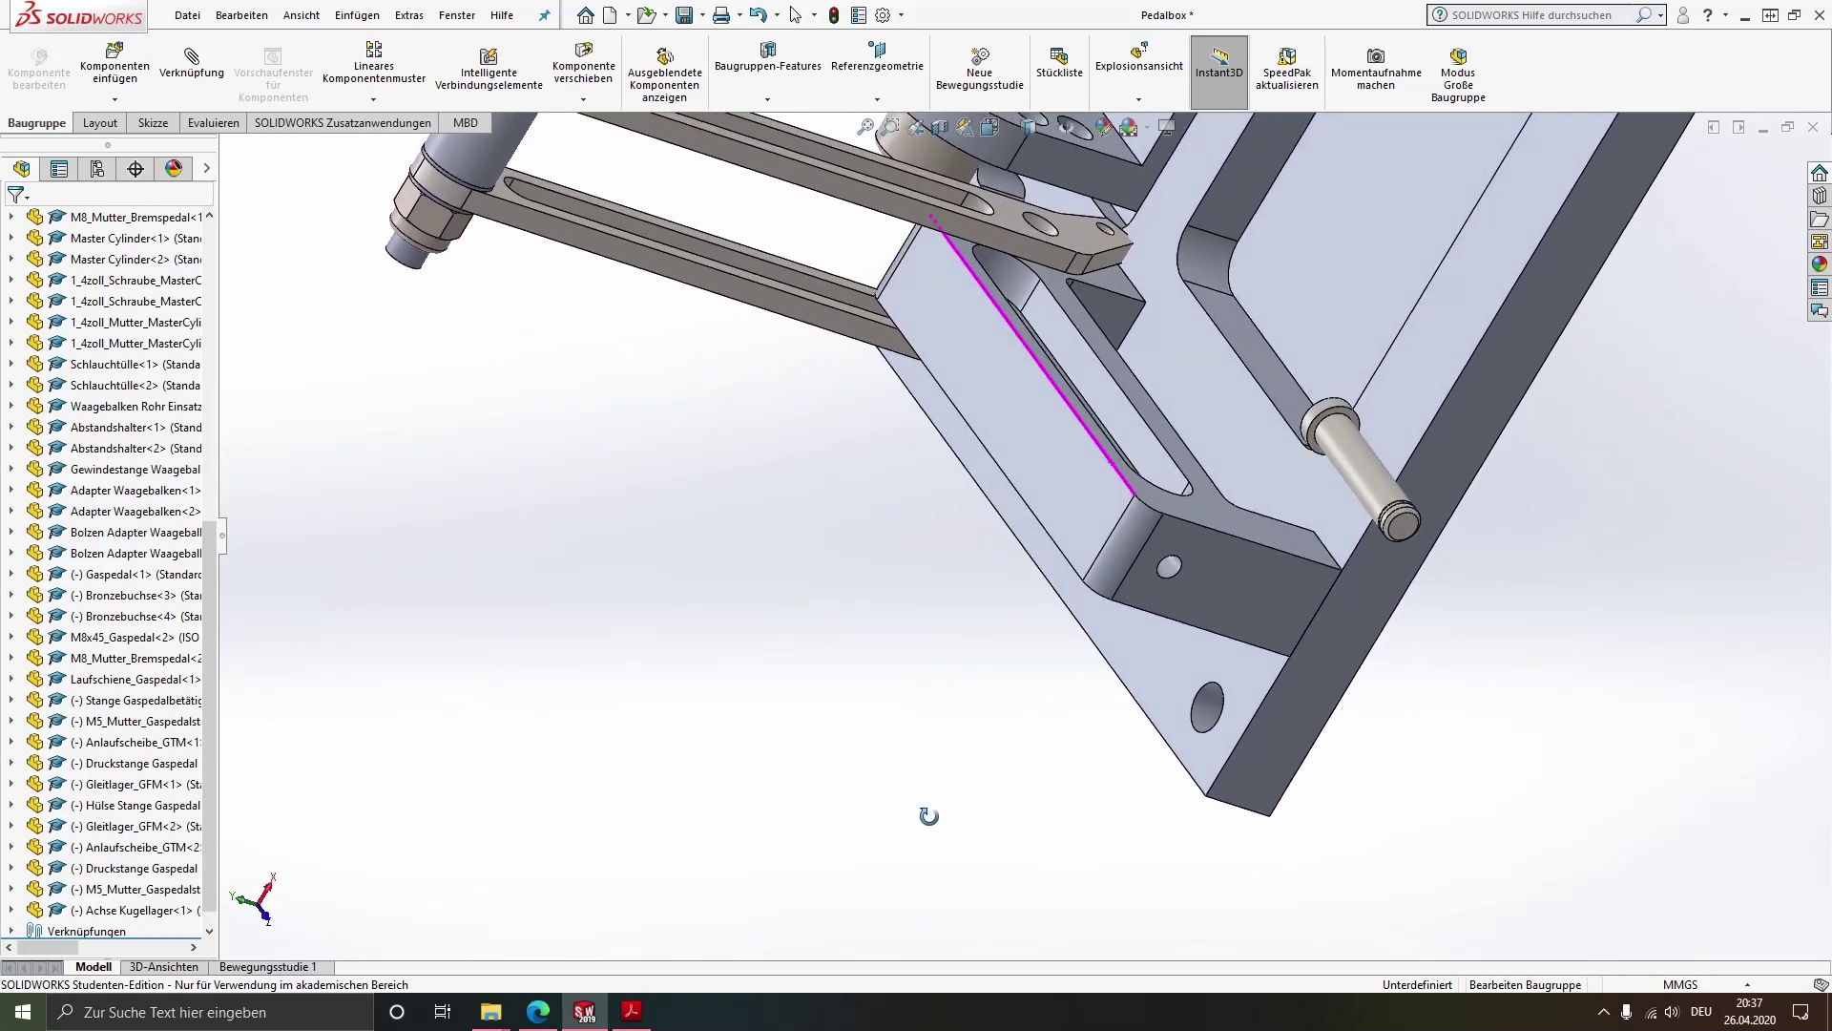
# Mate the pin concentric in the Druckstange Gaspedal link's hole, flipped, with rotation locked
pyautogui.click(1347, 460)
pyautogui.keyDown('ctrl'); pyautogui.click(1033, 218); pyautogui.keyUp('ctrl')
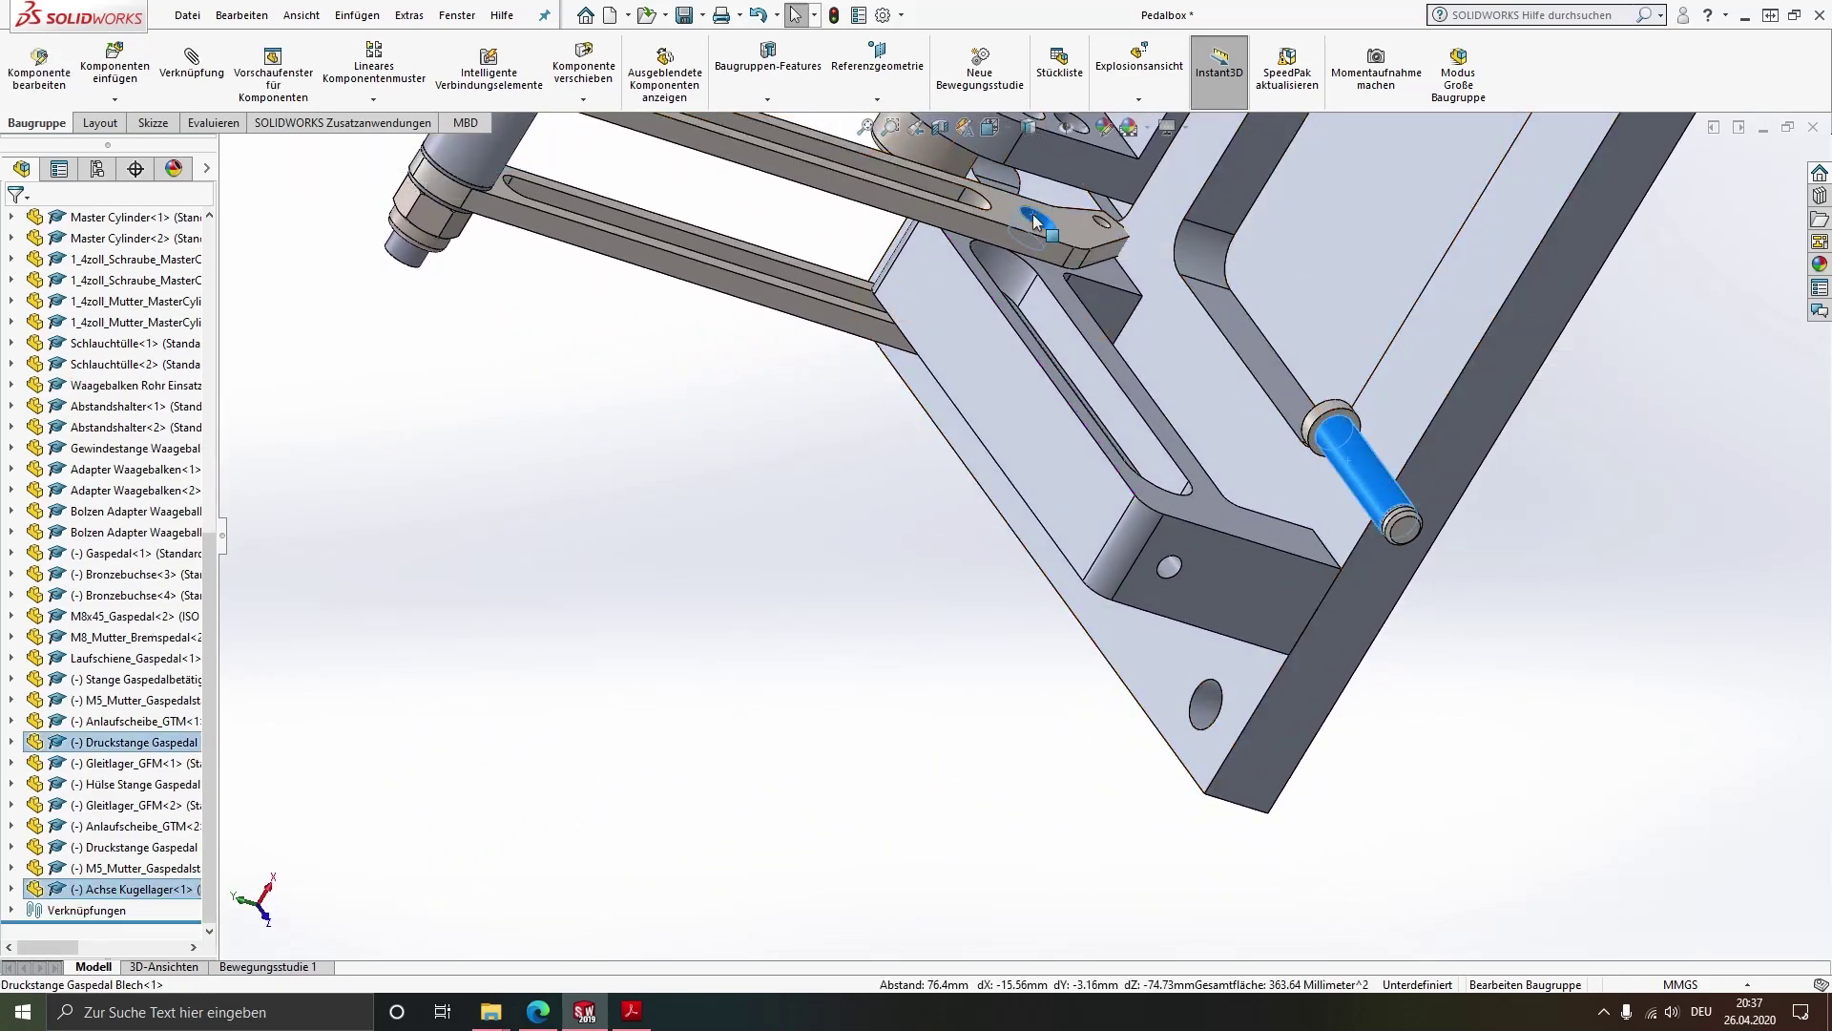
pyautogui.click(1146, 199)
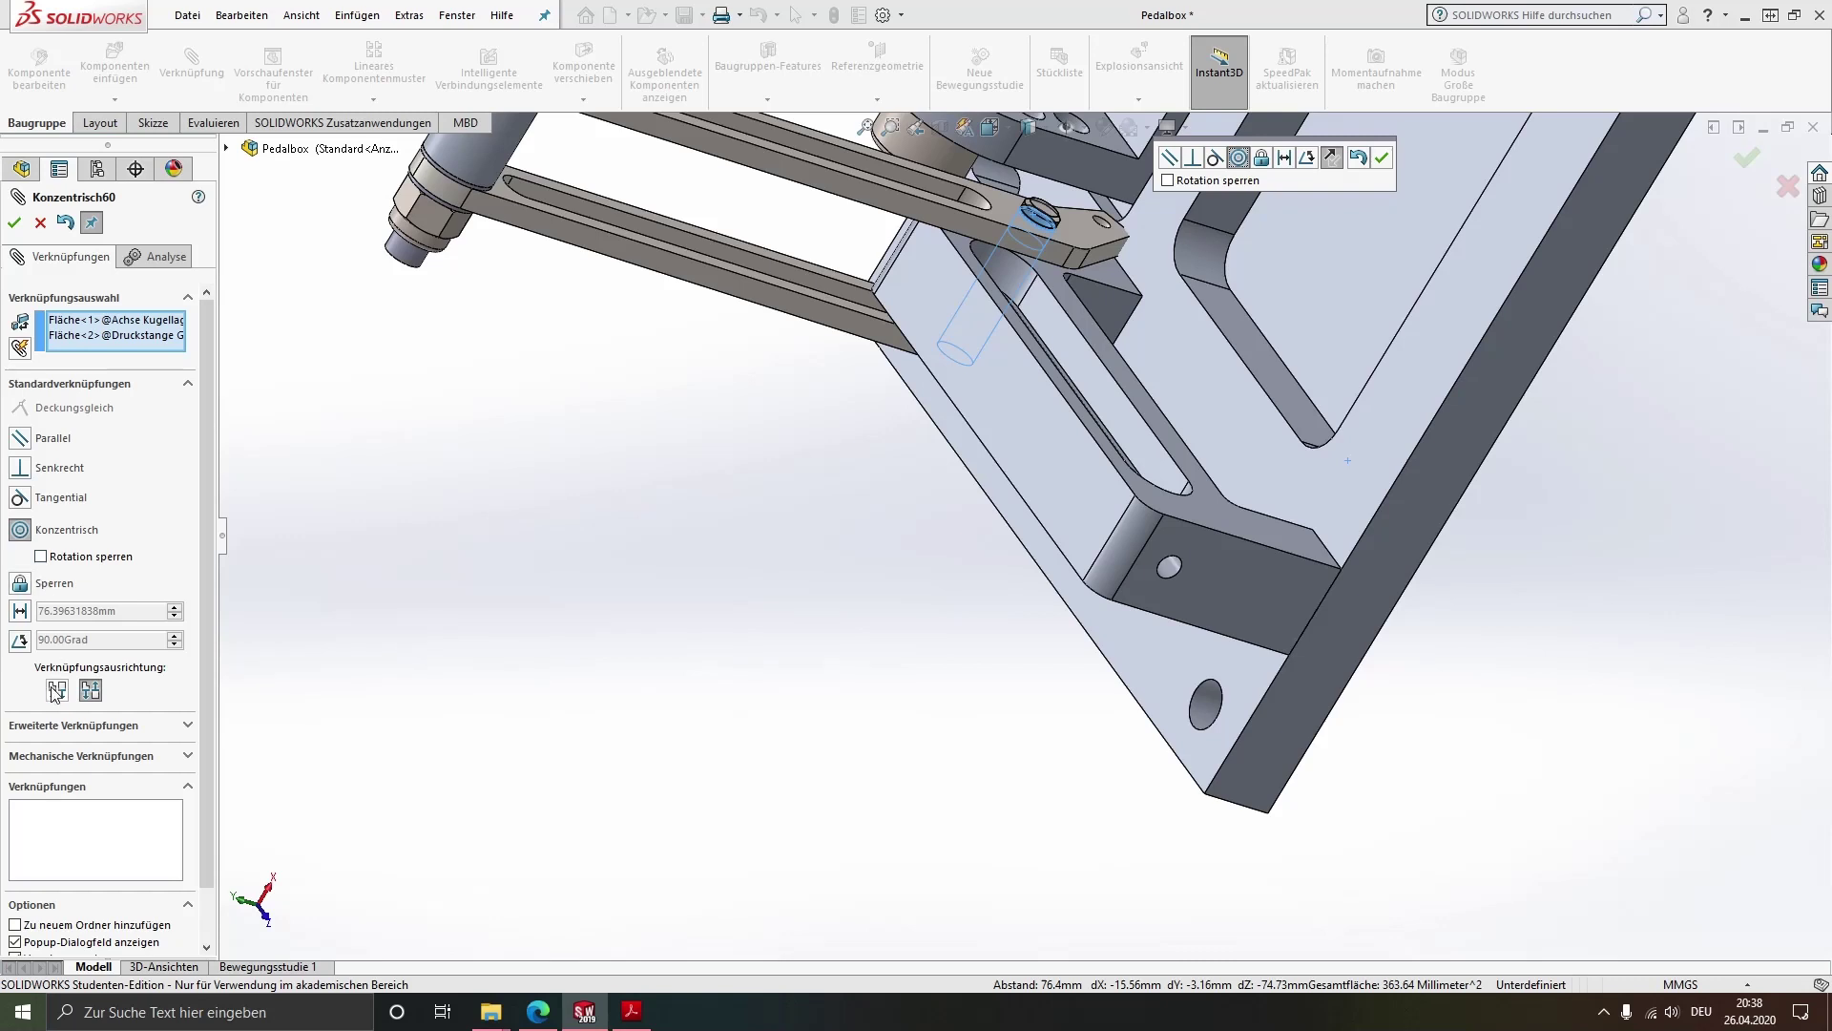
pyautogui.click(56, 689)
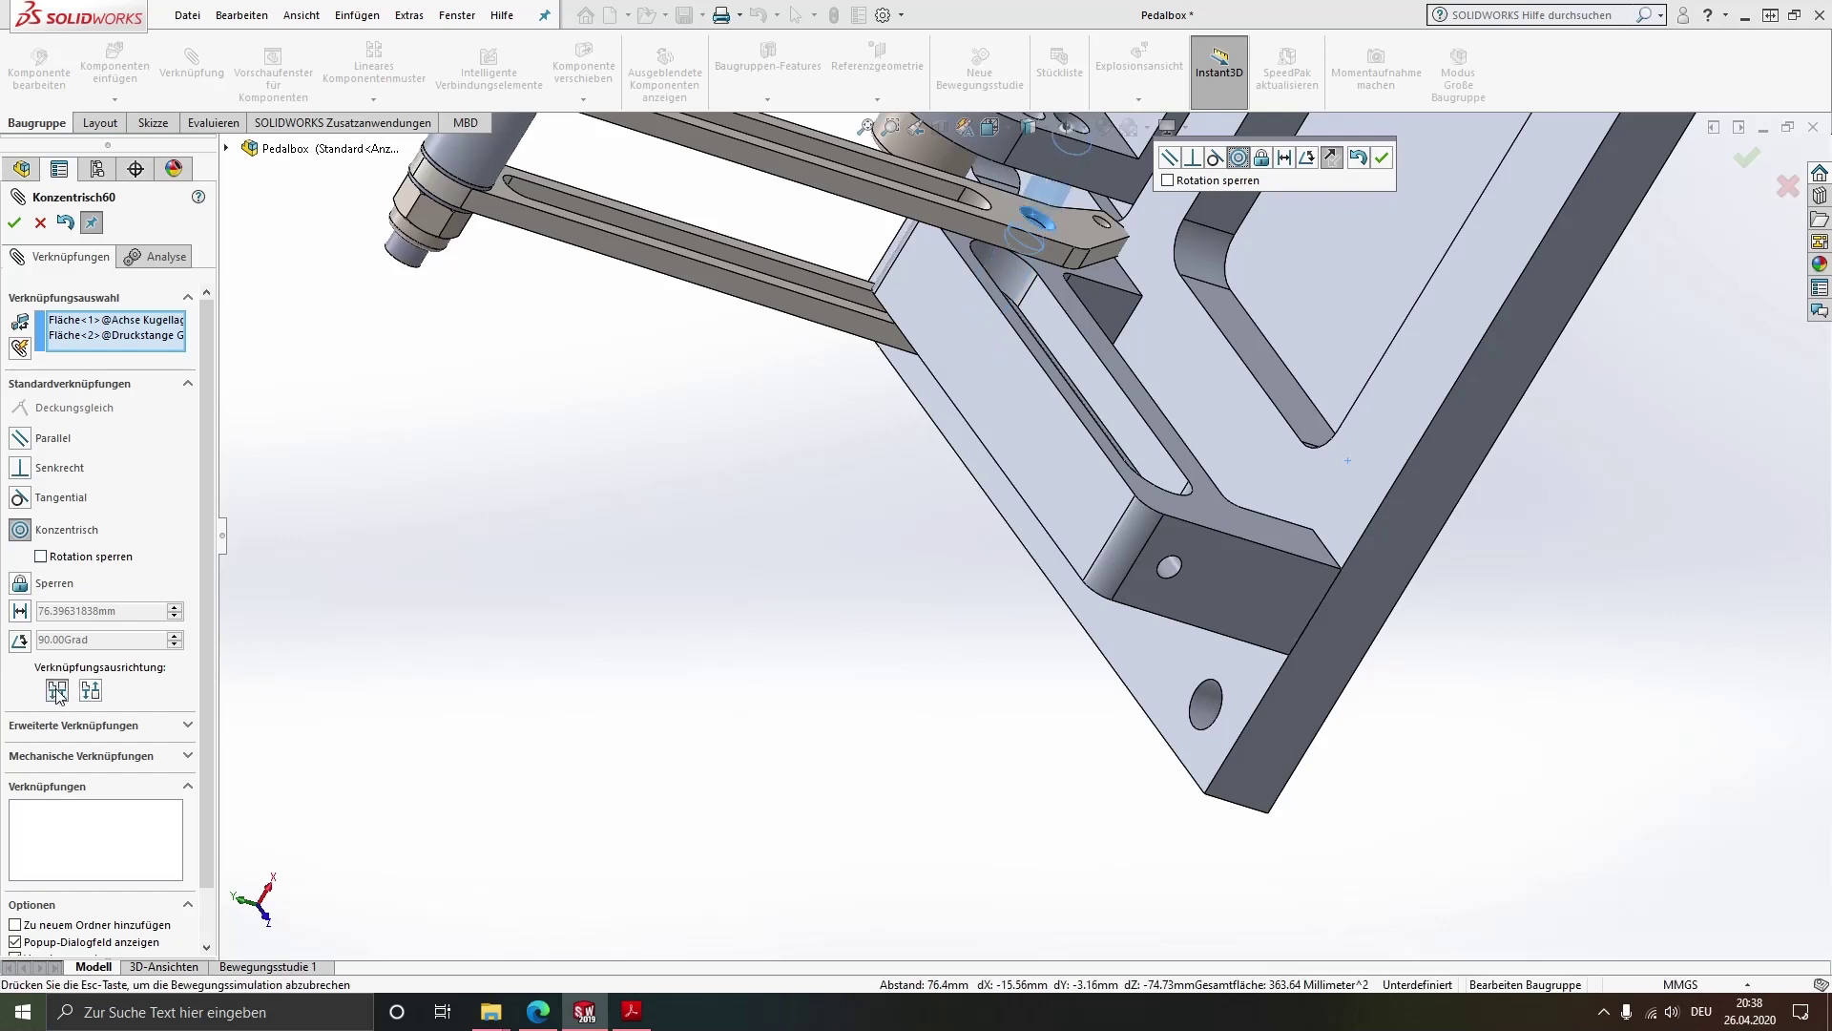
pyautogui.click(67, 560)
pyautogui.click(13, 222)
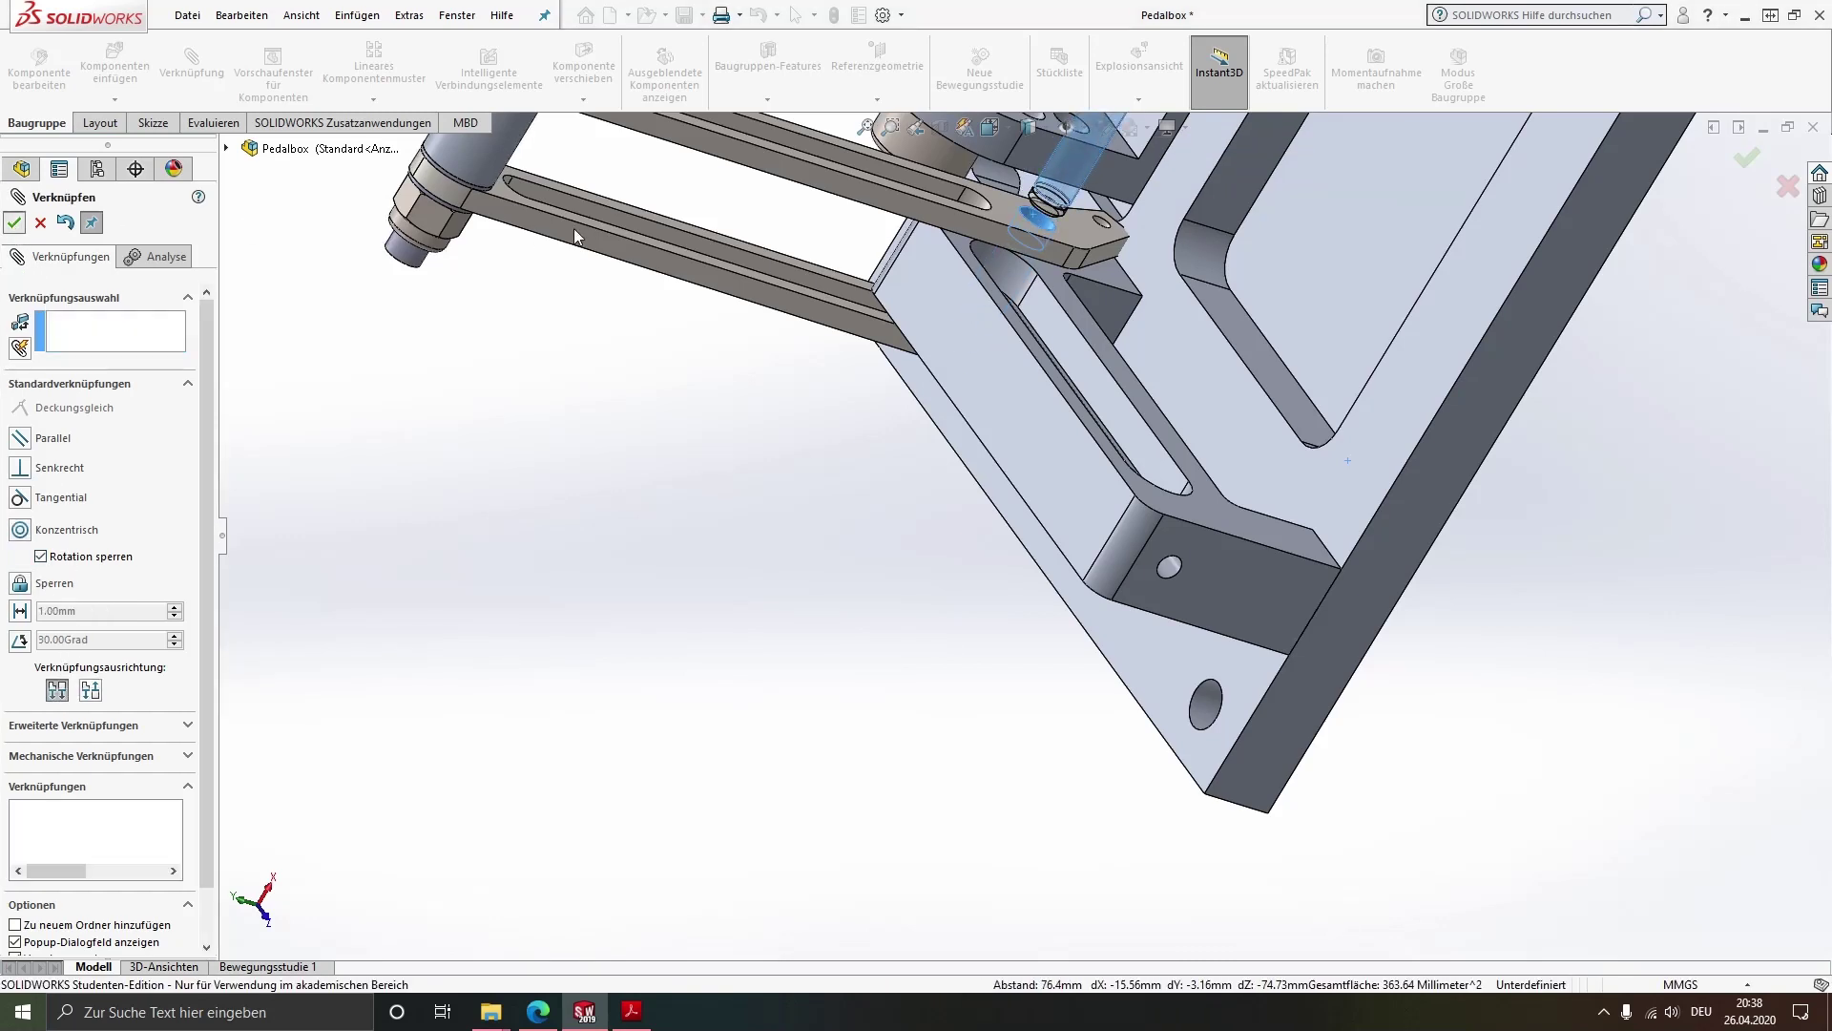
pyautogui.scroll(3, 1034, 220)
pyautogui.scroll(-1, 1023, 439)
pyautogui.scroll(-3, 1023, 438)
pyautogui.scroll(-3, 989, 411)
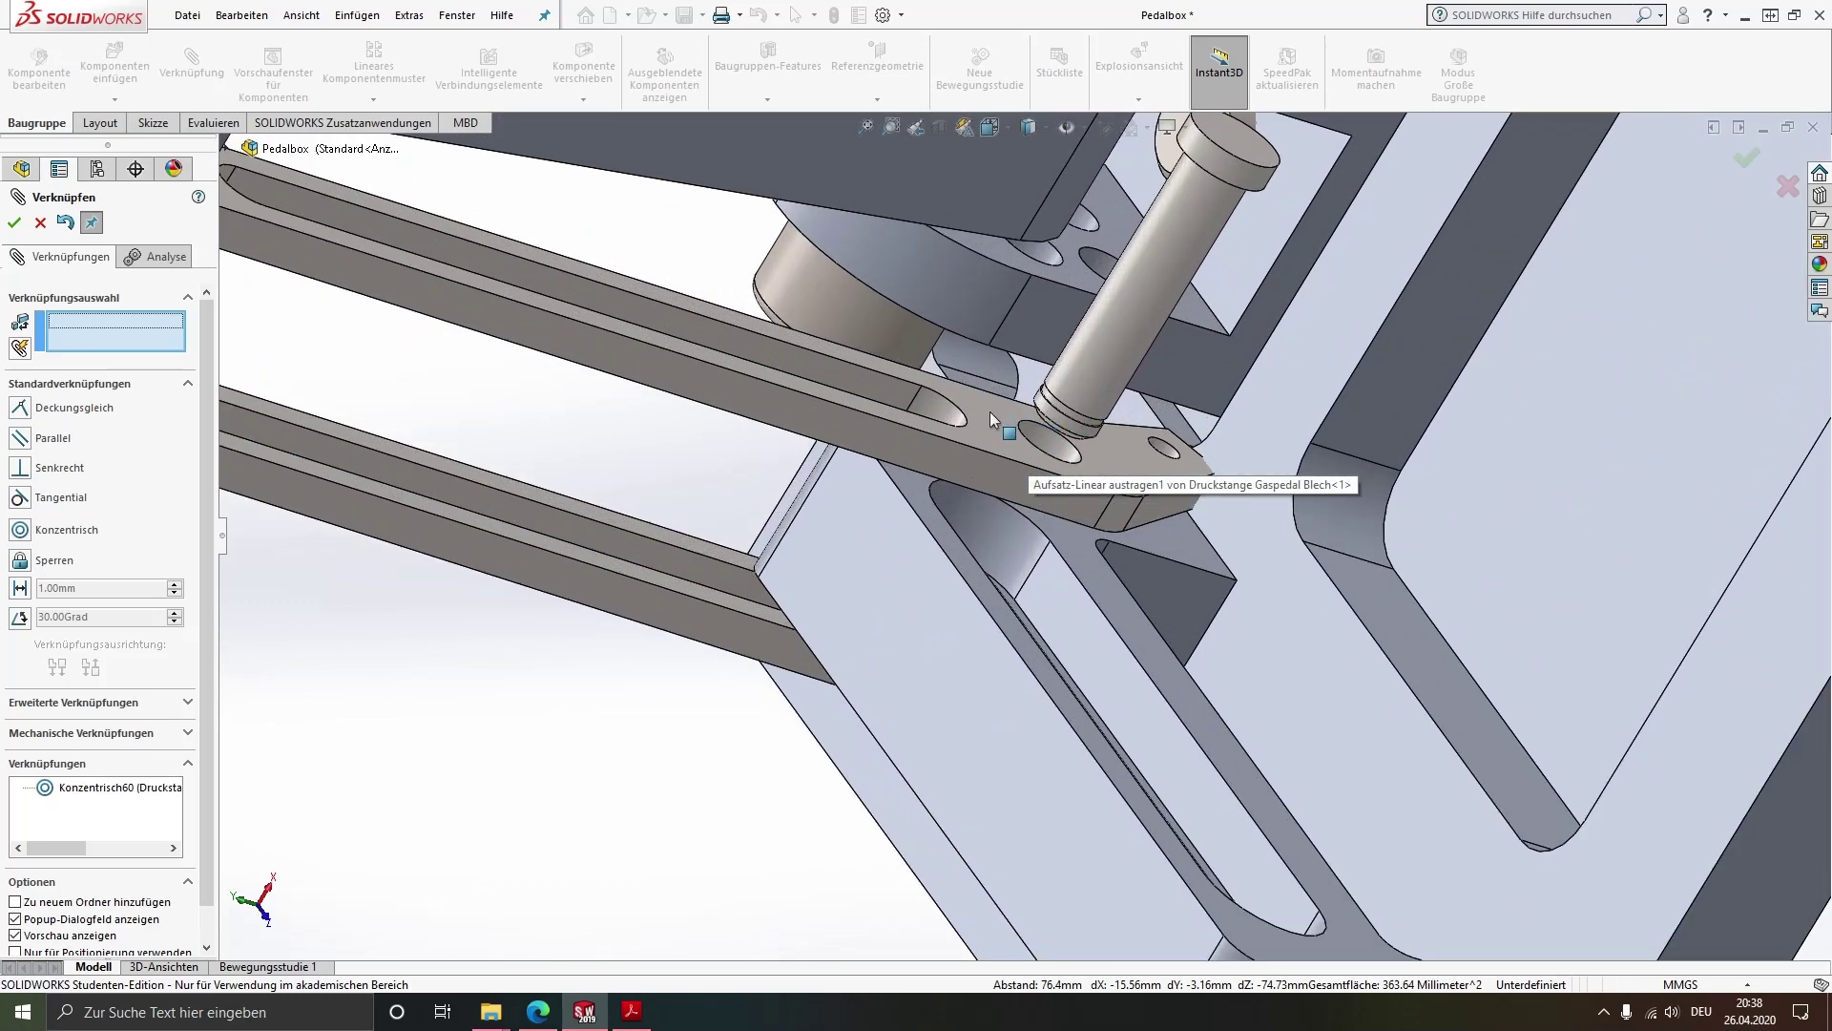
# Mate the pin's shoulder face coincident with the link's flat face
pyautogui.click(987, 414)
pyautogui.moveTo(988, 414); pyautogui.dragTo(1193, 184, button='middle')
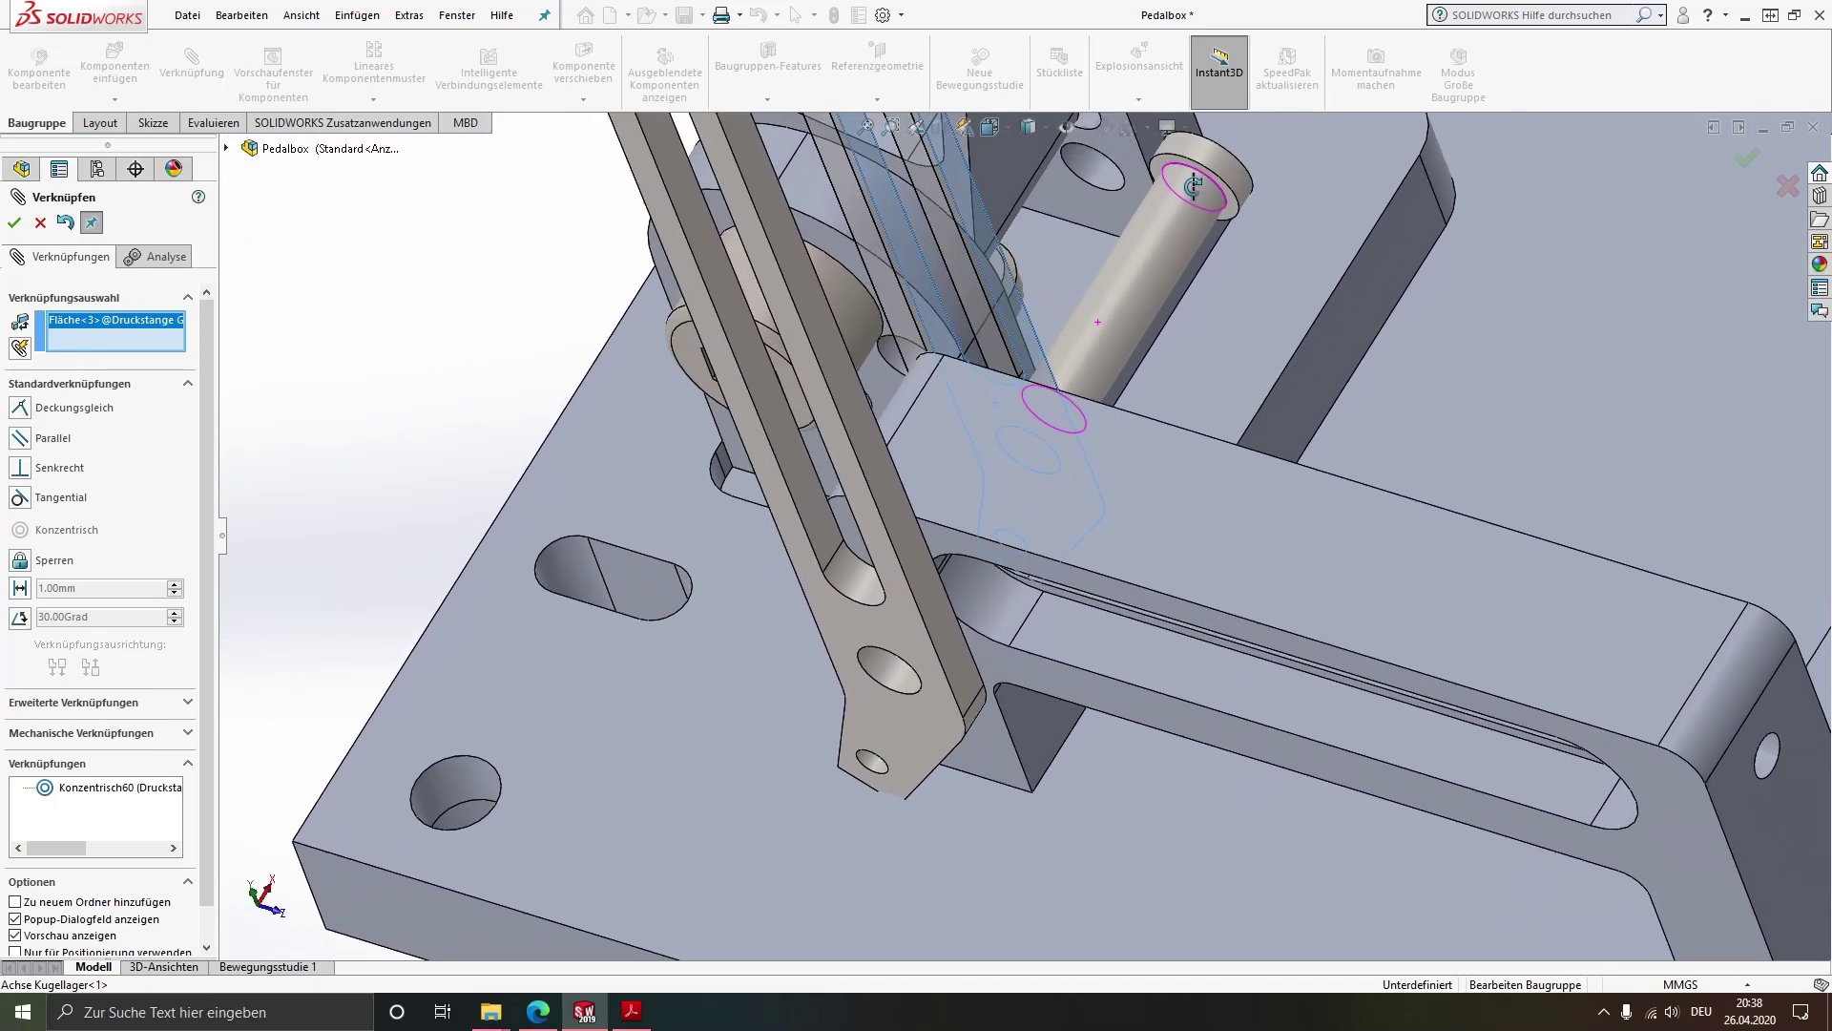
pyautogui.scroll(-2, 1175, 172)
pyautogui.click(1137, 231)
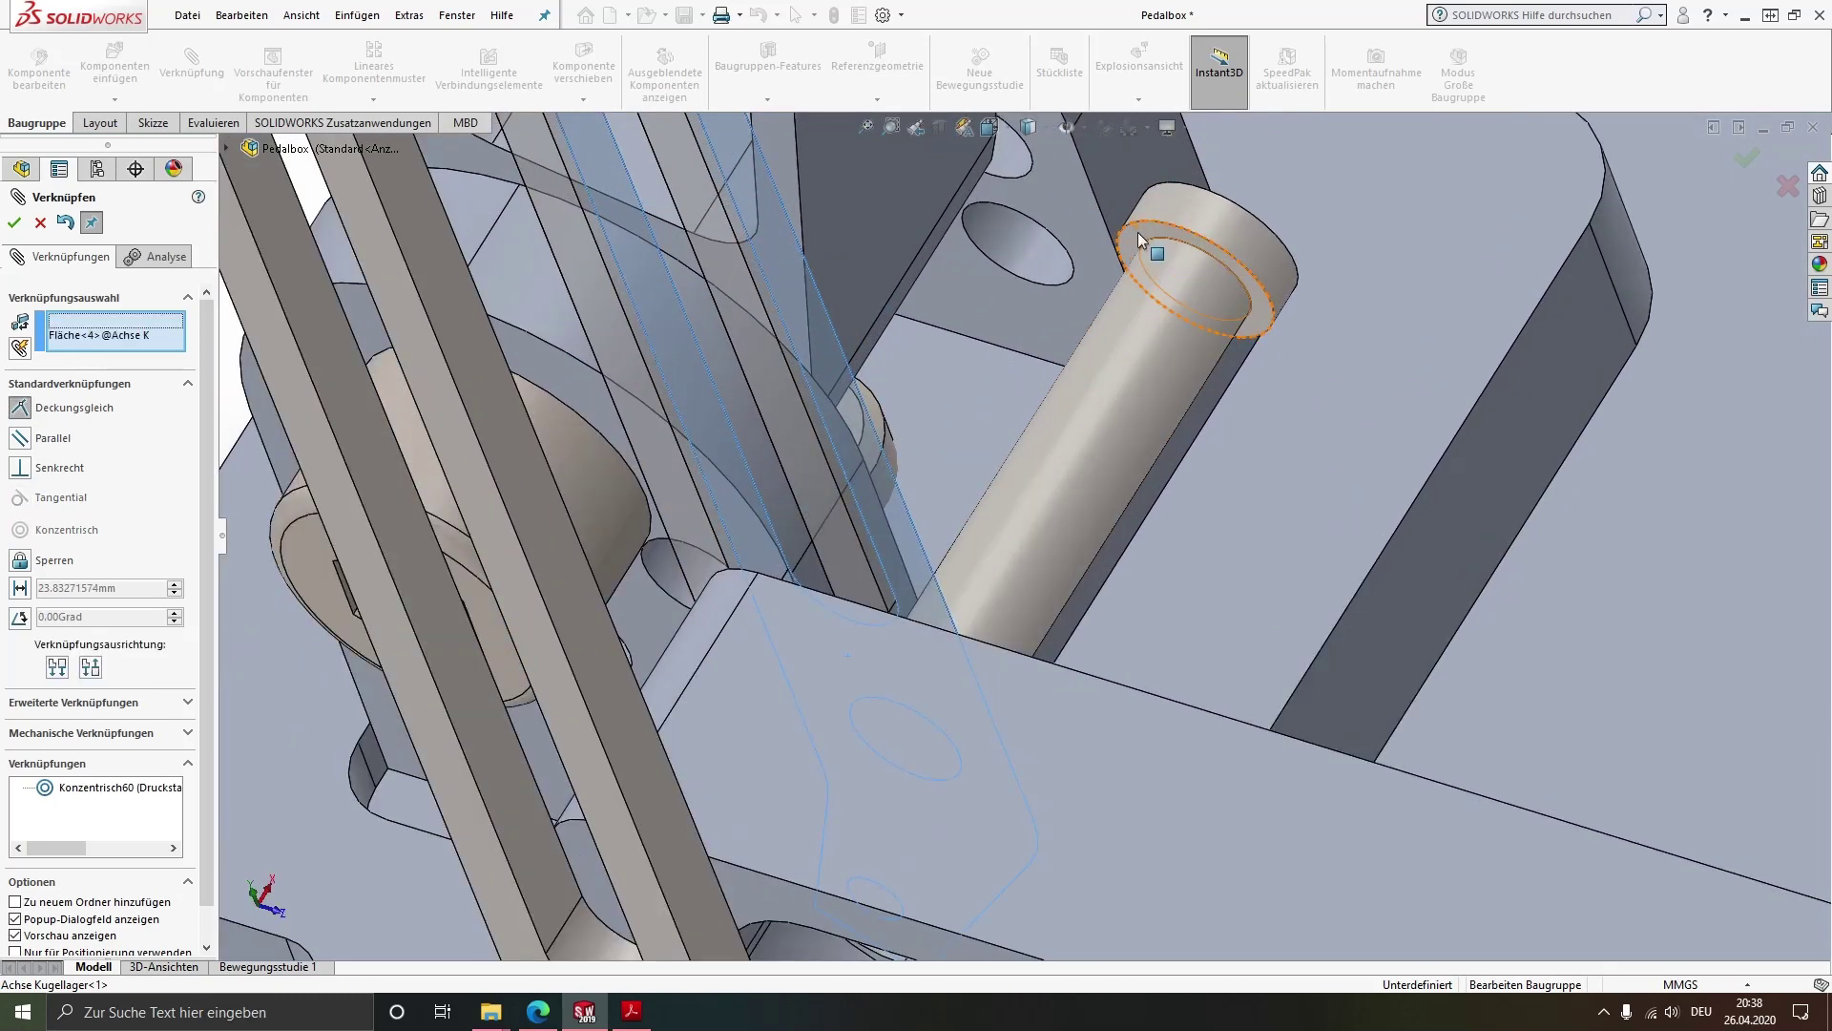
pyautogui.click(1361, 187)
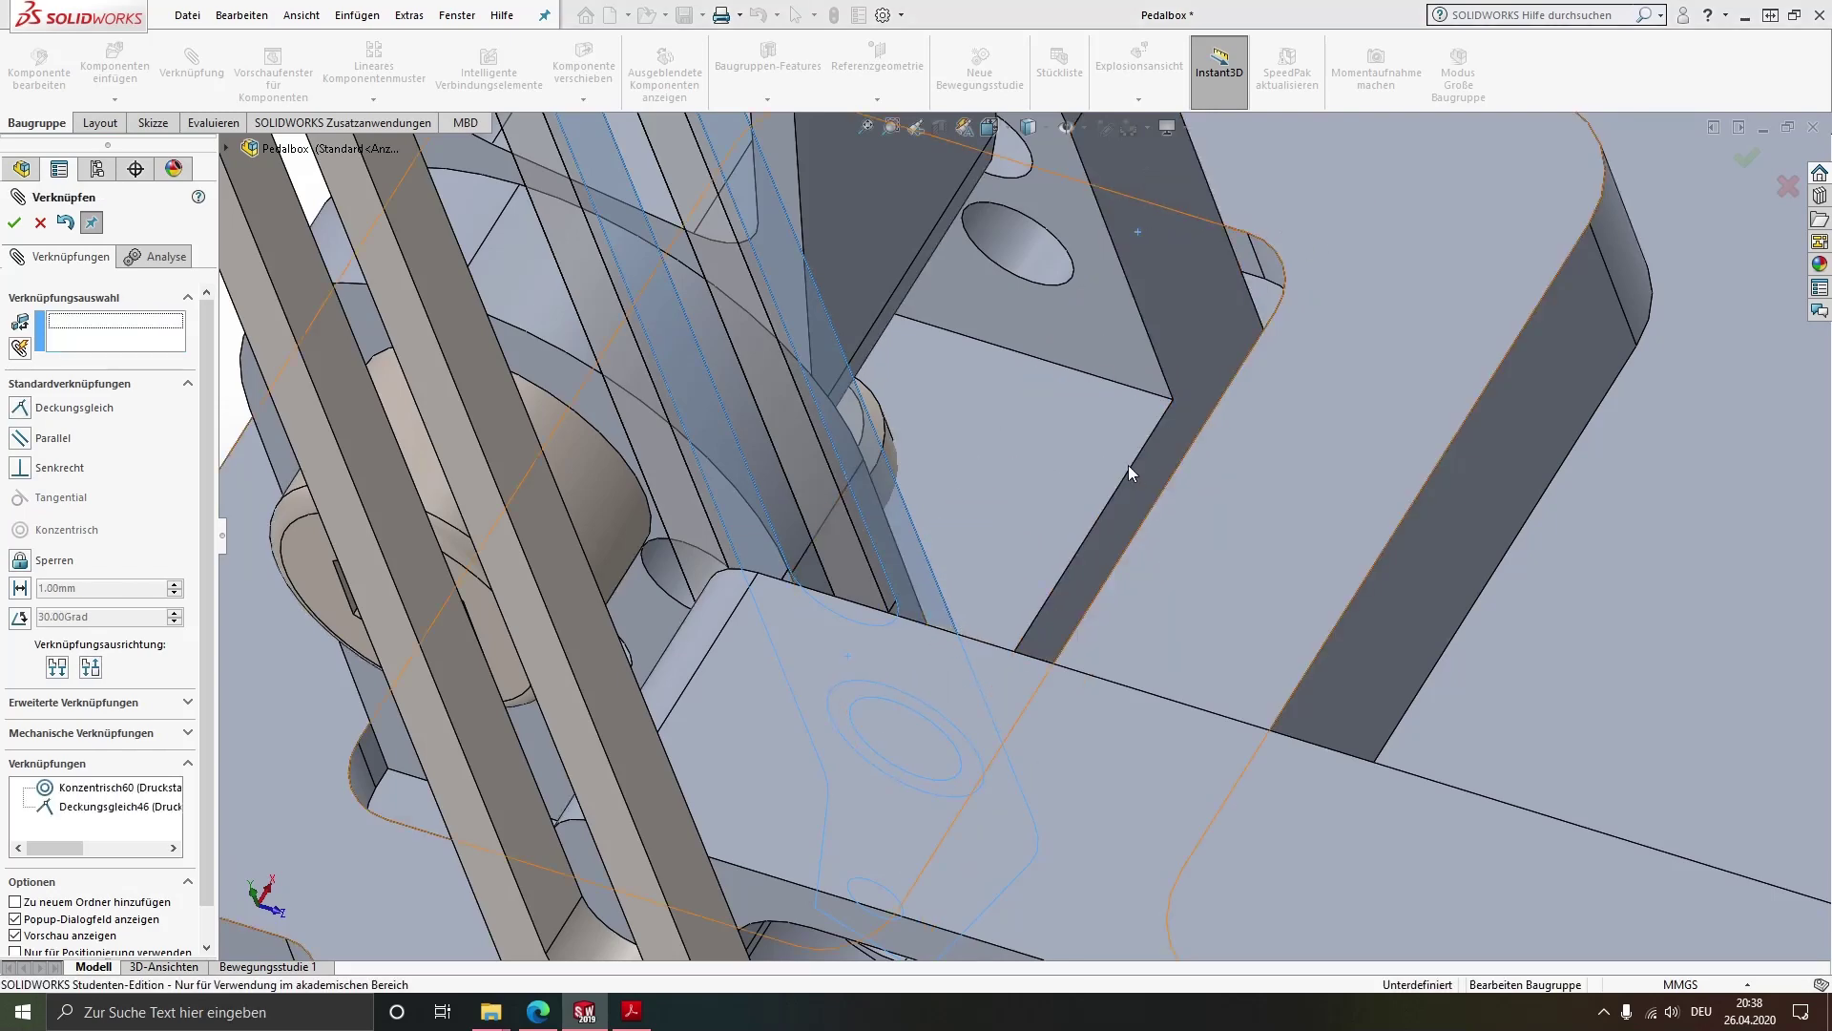
pyautogui.scroll(2, 1107, 477)
pyautogui.scroll(2, 1094, 488)
pyautogui.scroll(1, 1034, 619)
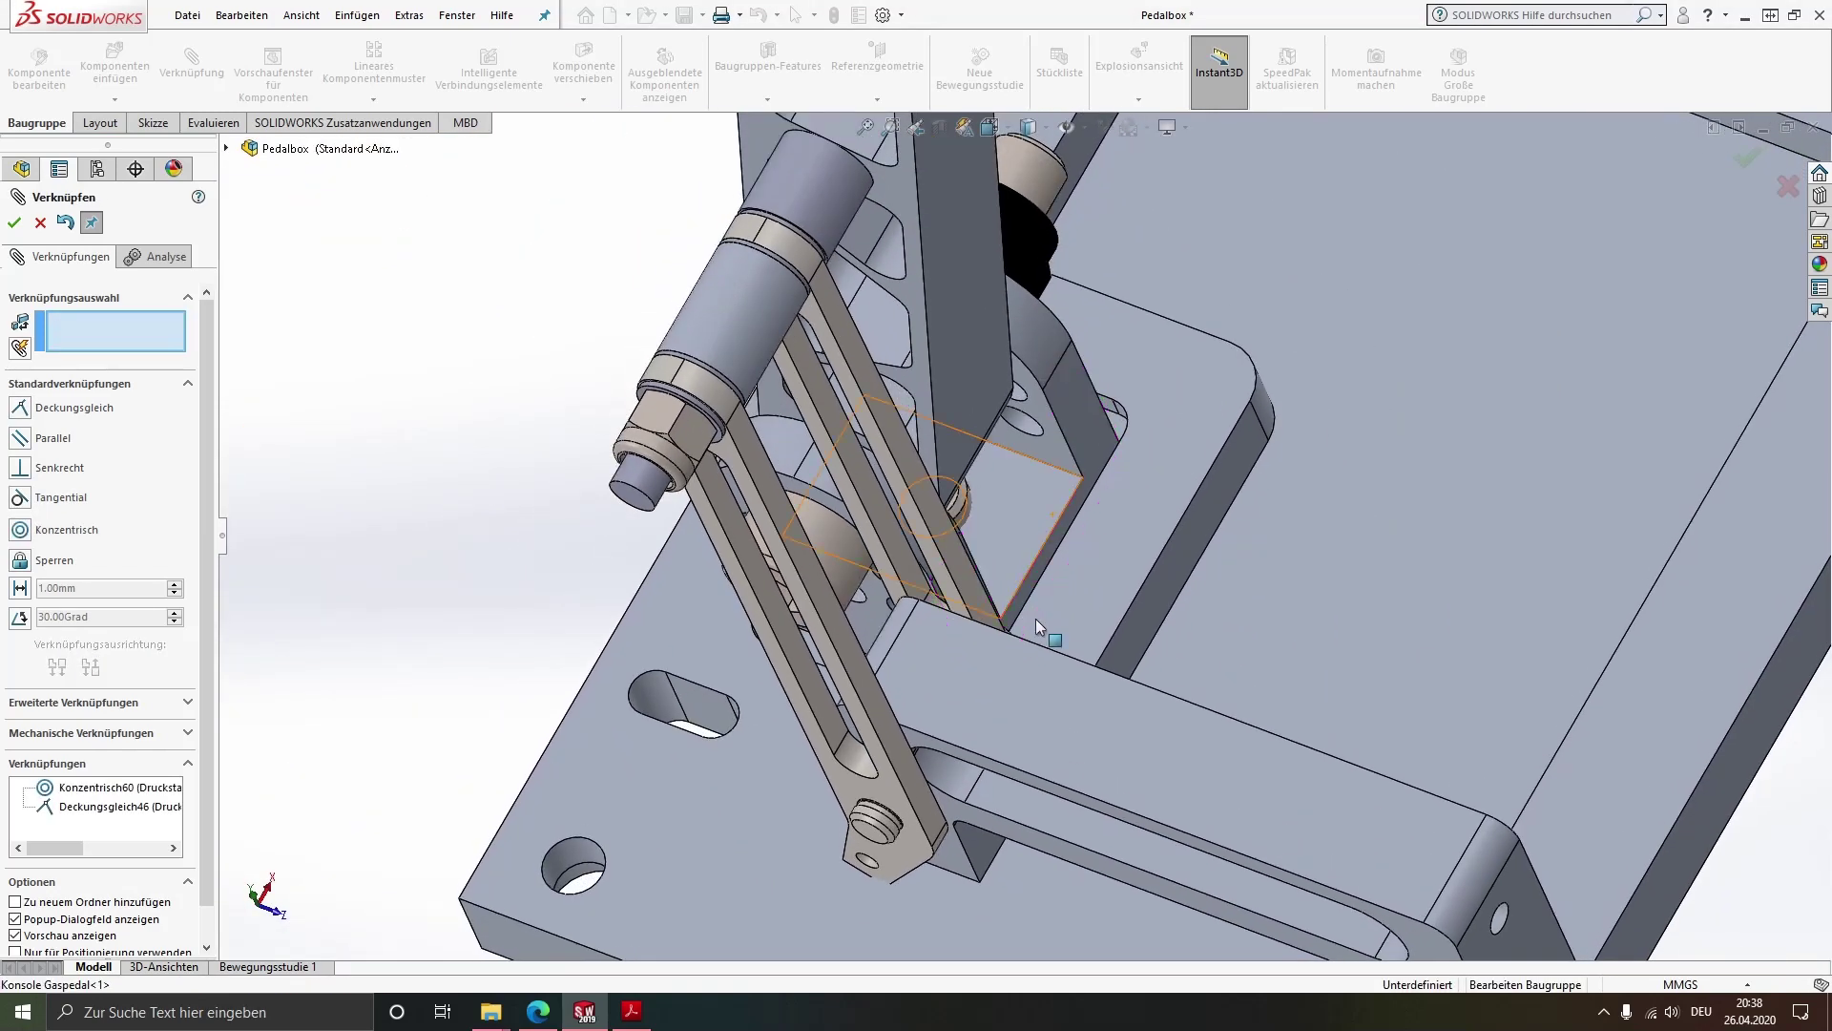
# Check the pedal assembly and close the Mate tool
pyautogui.moveTo(1027, 684); pyautogui.dragTo(1012, 742, button='middle')
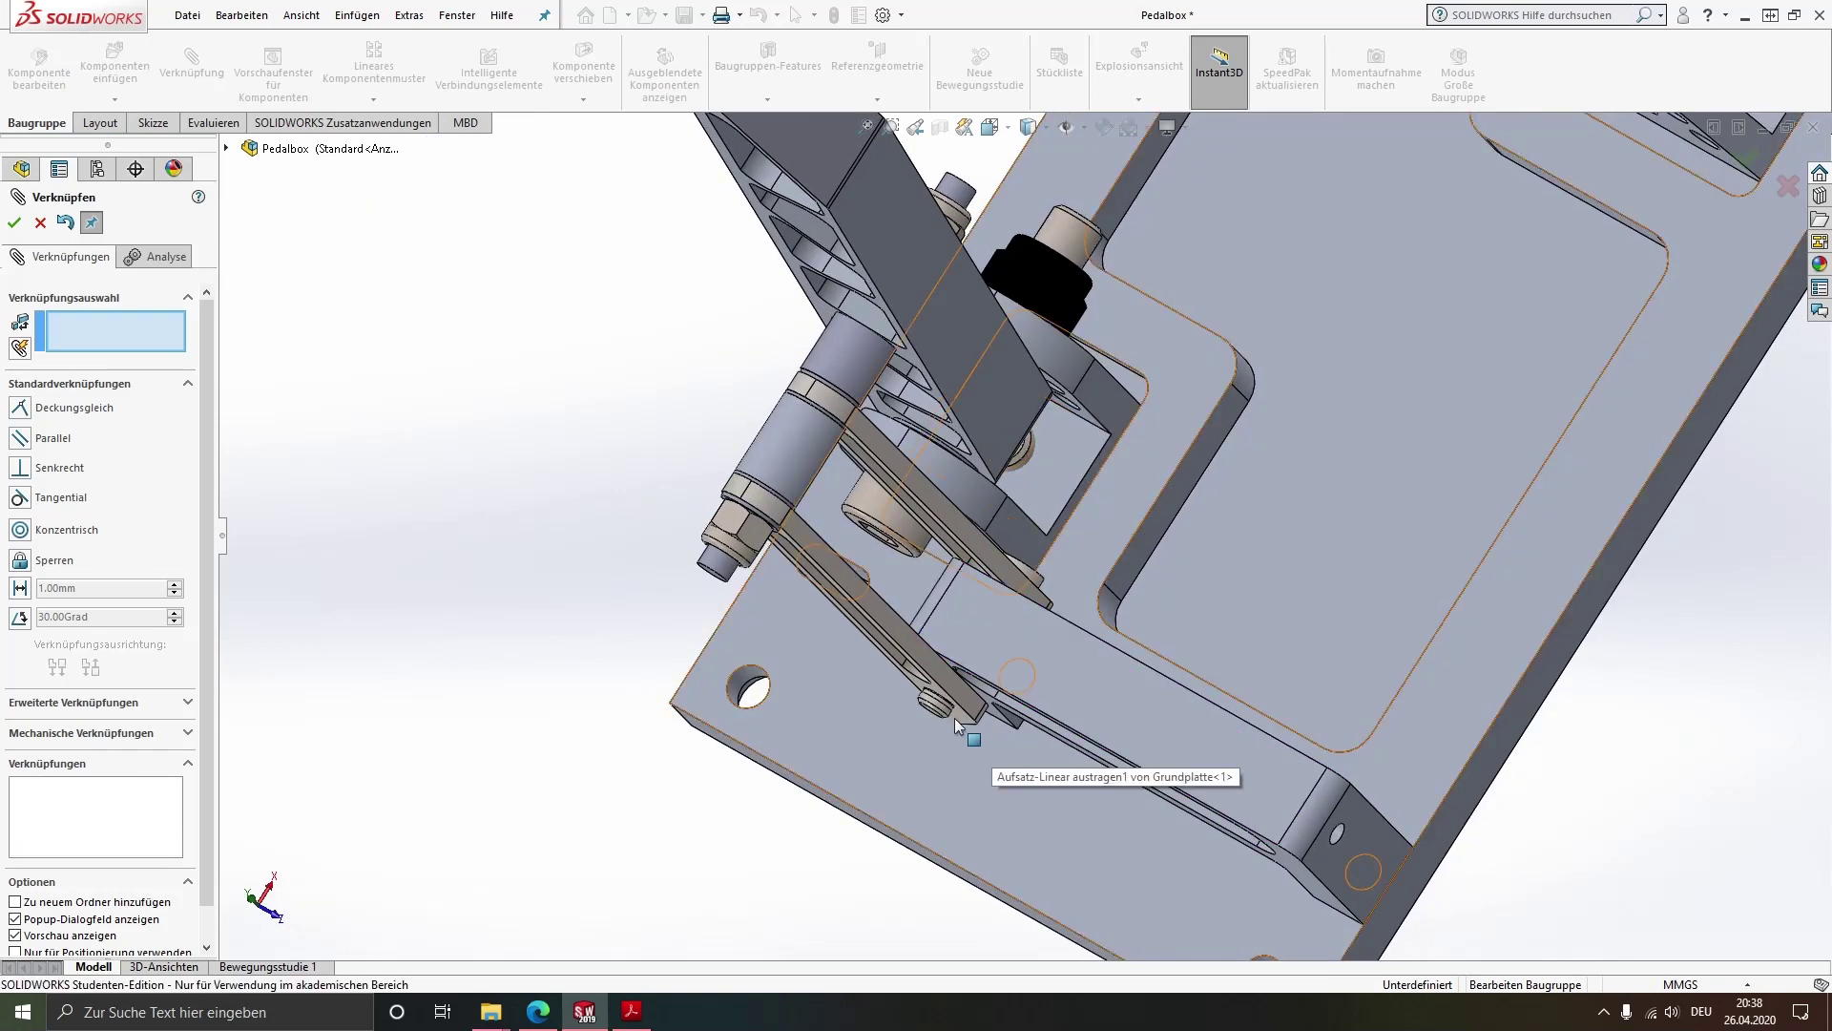
pyautogui.press('Escape')
pyautogui.scroll(-2, 954, 718)
pyautogui.scroll(-2, 957, 639)
pyautogui.scroll(-1, 959, 570)
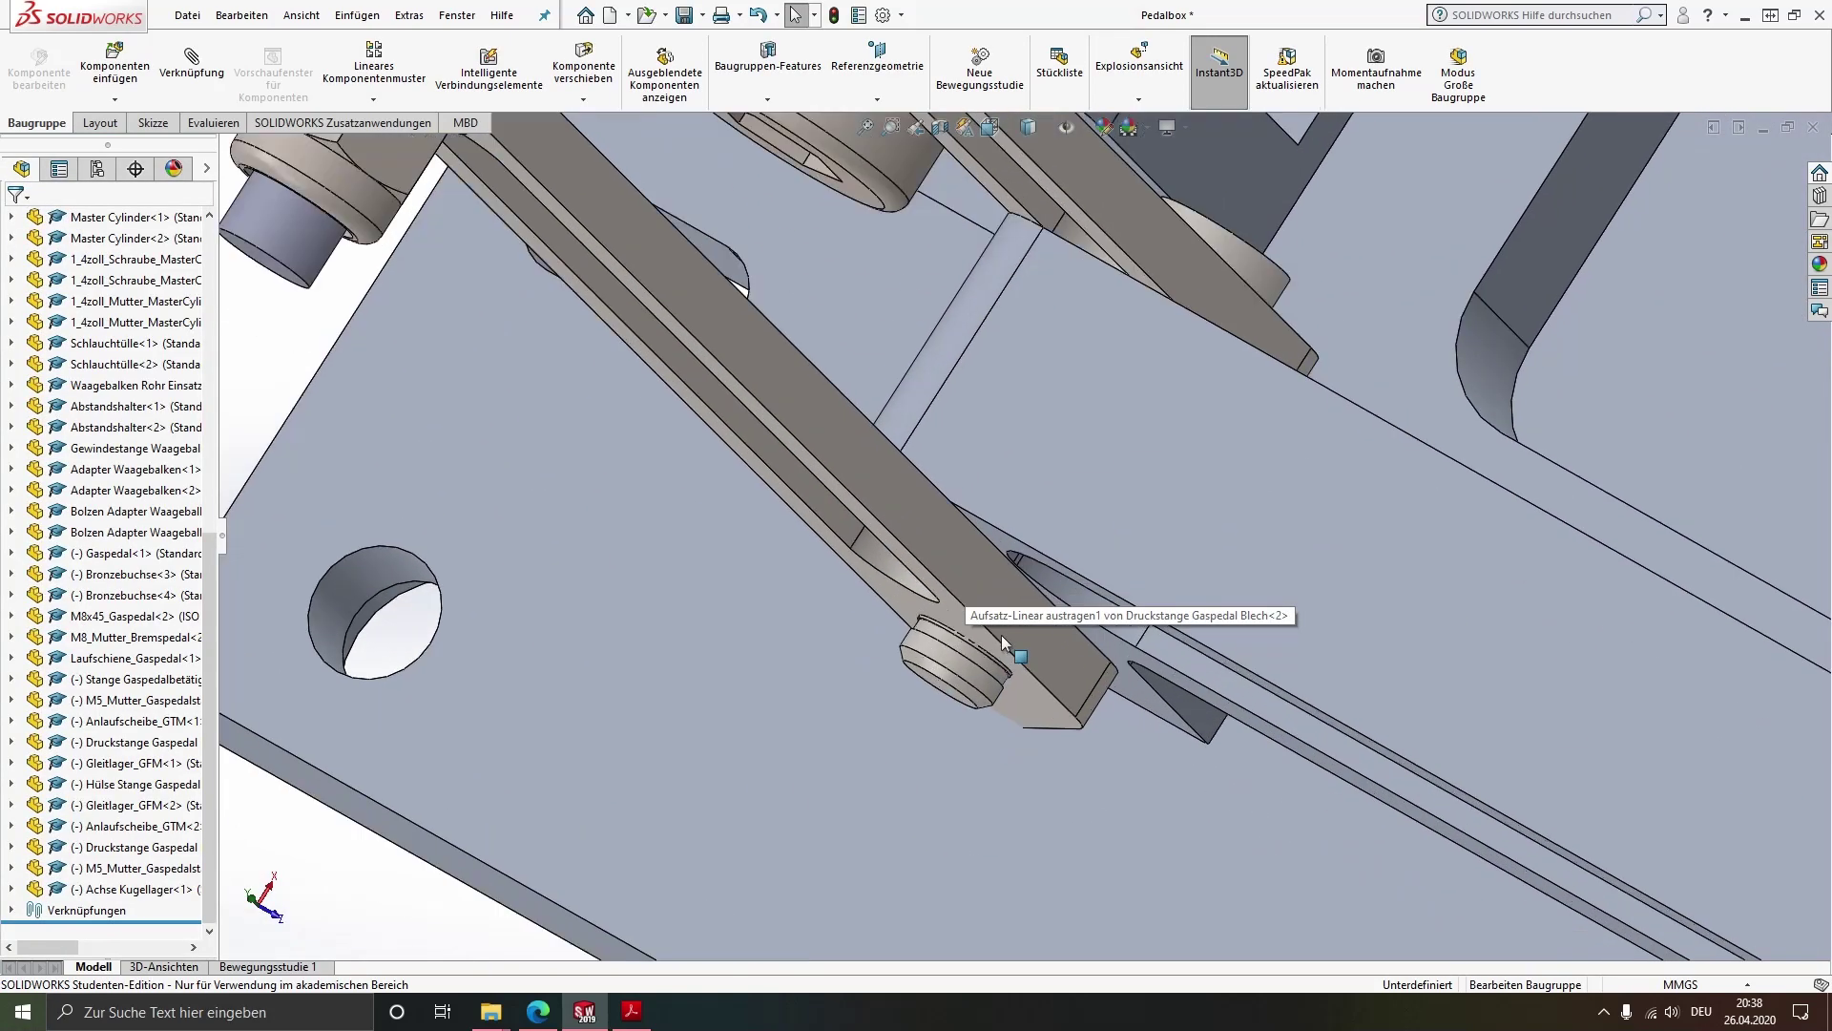
# Move the second Druckstange Gaspedal lever to the pin and mate its end hole concentric
pyautogui.scroll(-2, 1000, 634)
pyautogui.moveTo(1033, 627); pyautogui.dragTo(1113, 644)
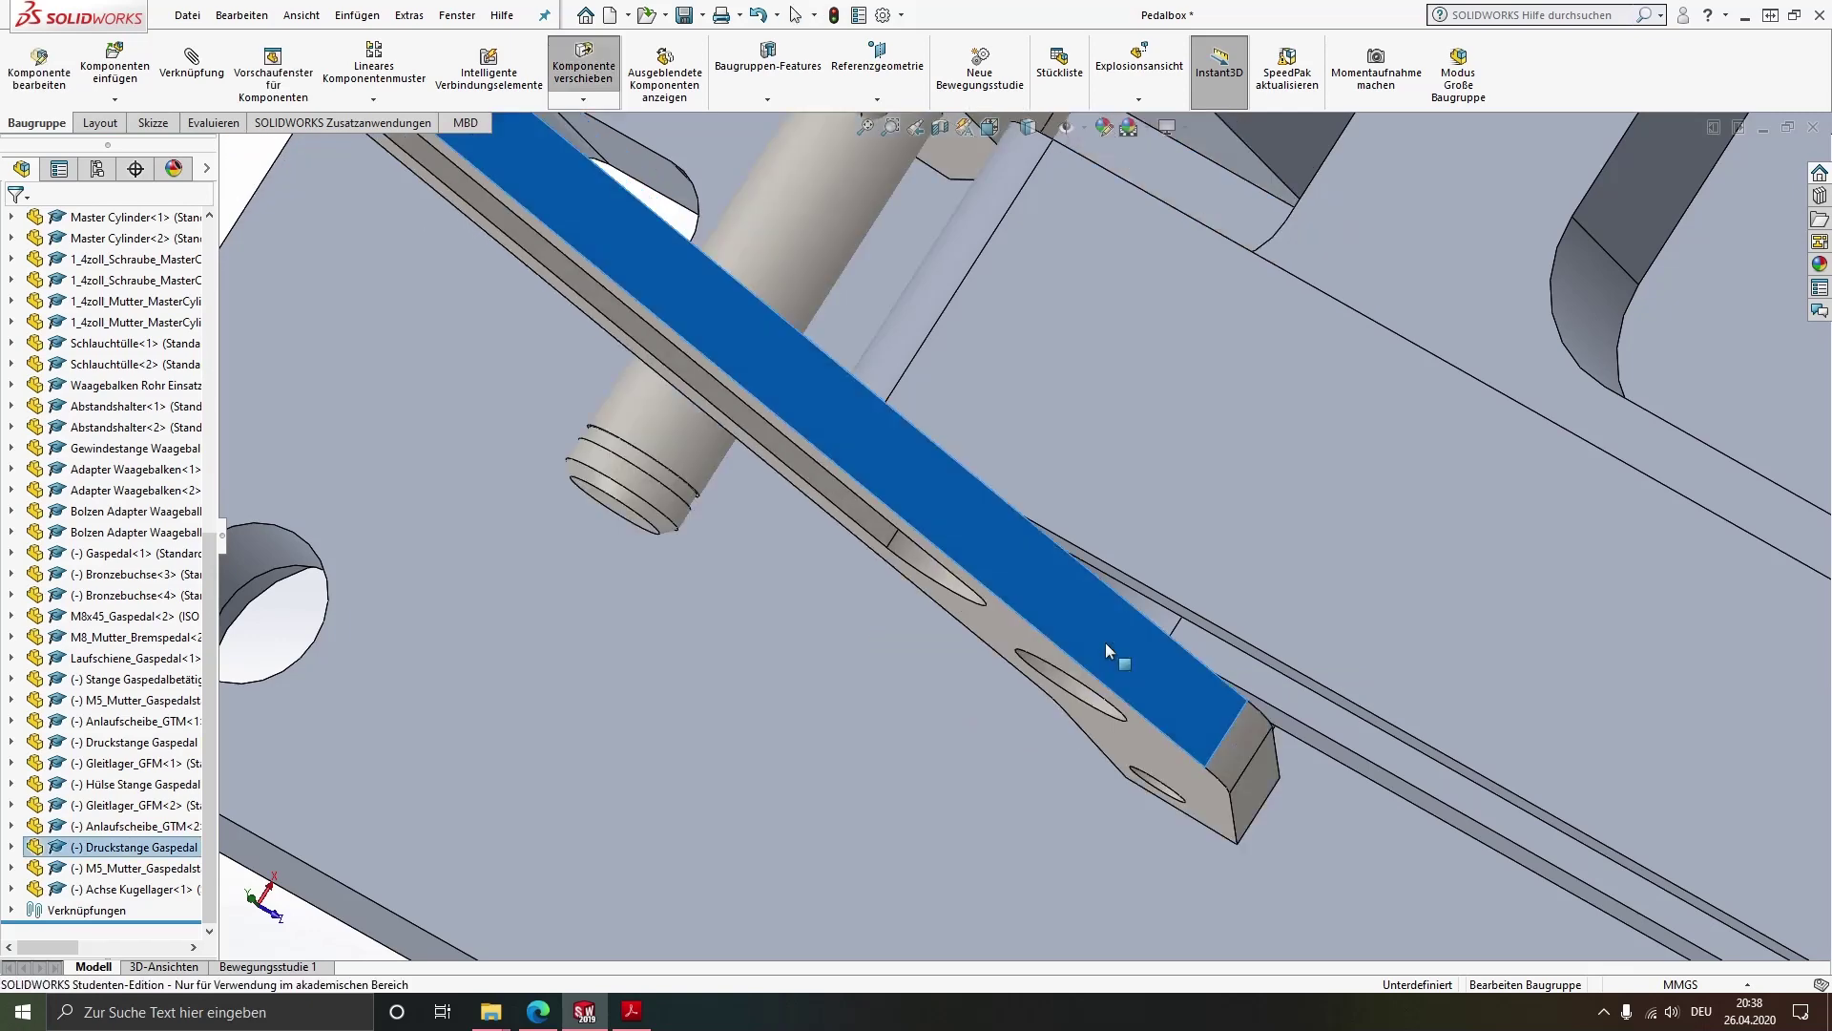
pyautogui.scroll(2, 1068, 604)
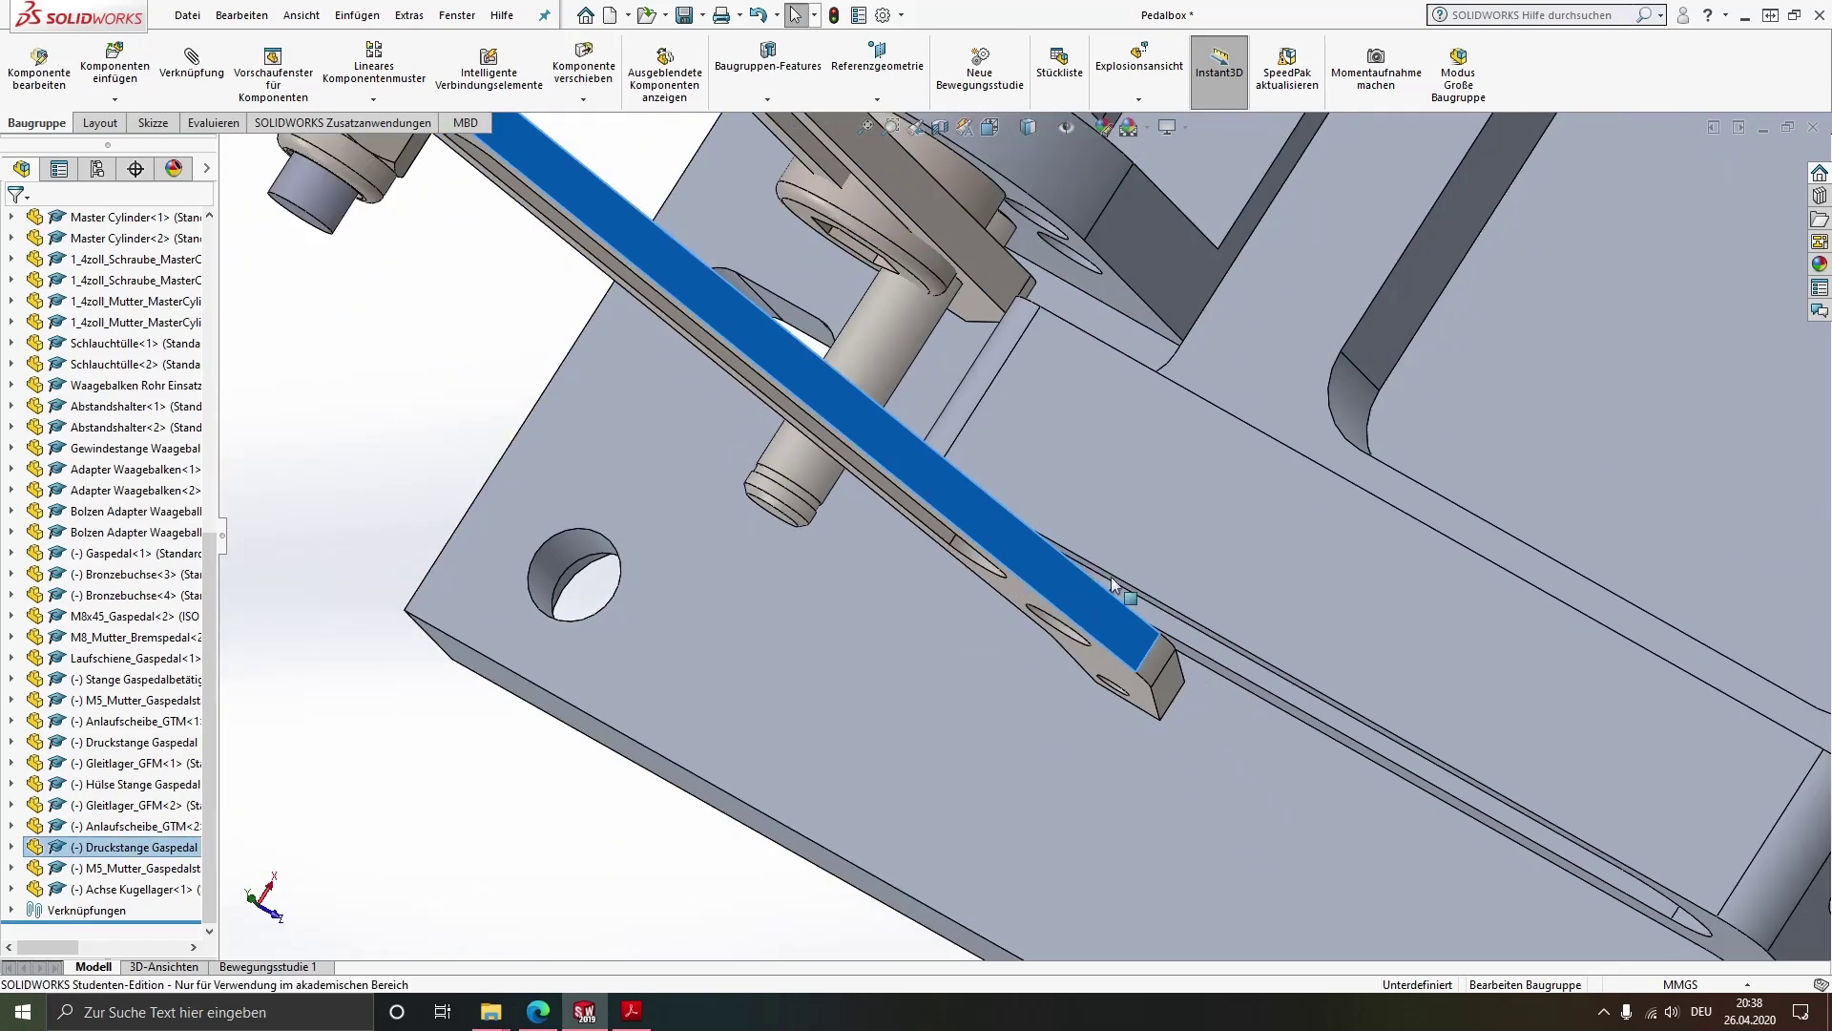
pyautogui.moveTo(1113, 584); pyautogui.dragTo(704, 444, button='middle')
pyautogui.click(668, 506)
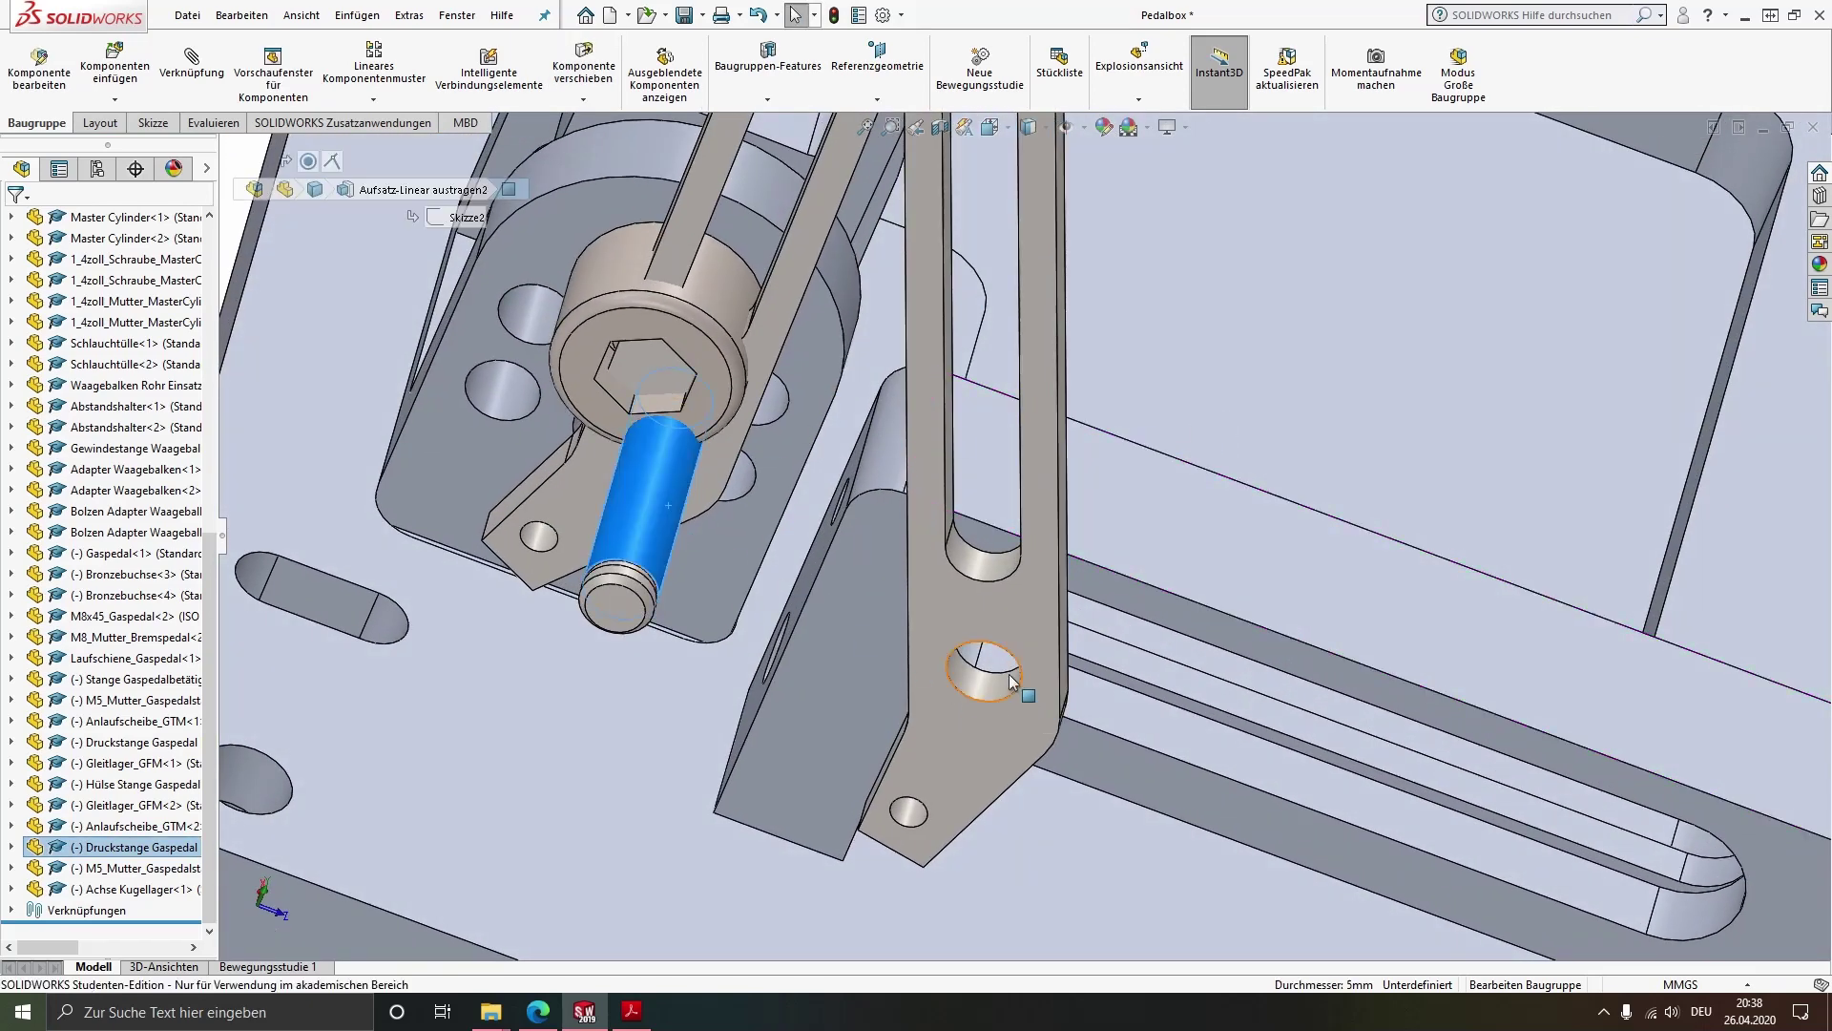
pyautogui.keyDown('ctrl'); pyautogui.click(983, 679); pyautogui.keyUp('ctrl')
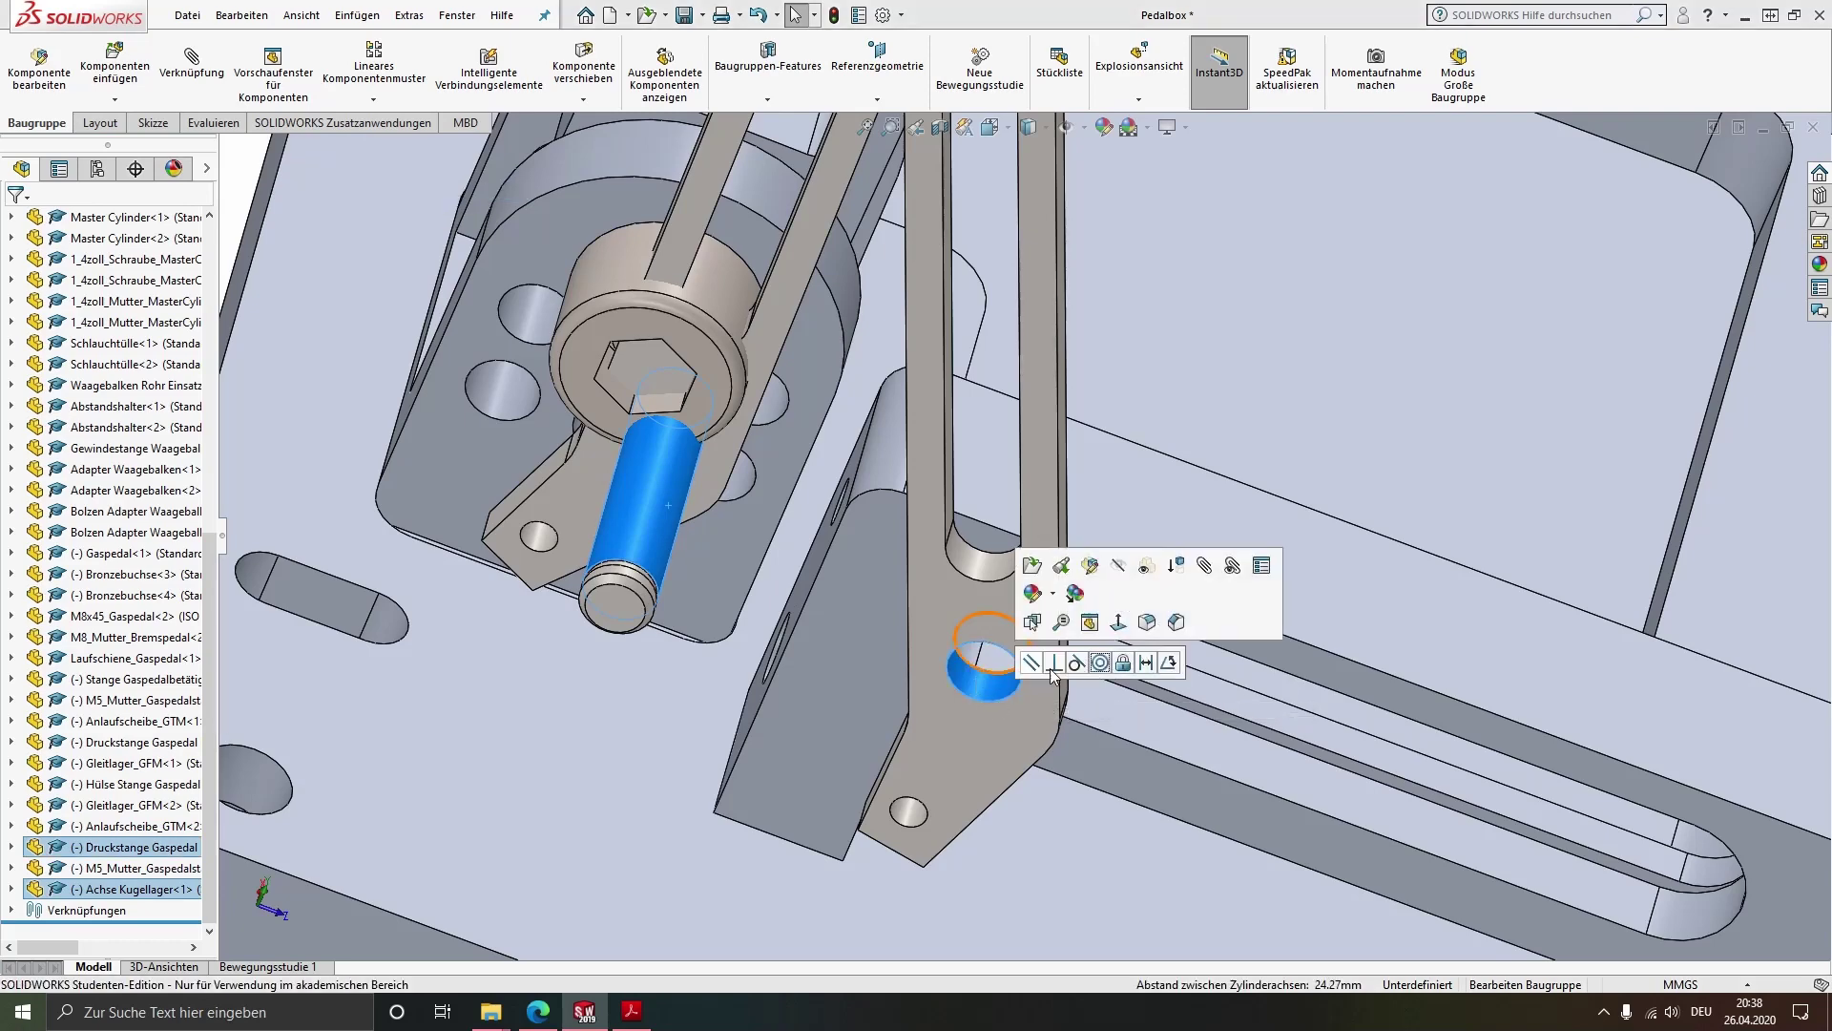
pyautogui.click(1107, 663)
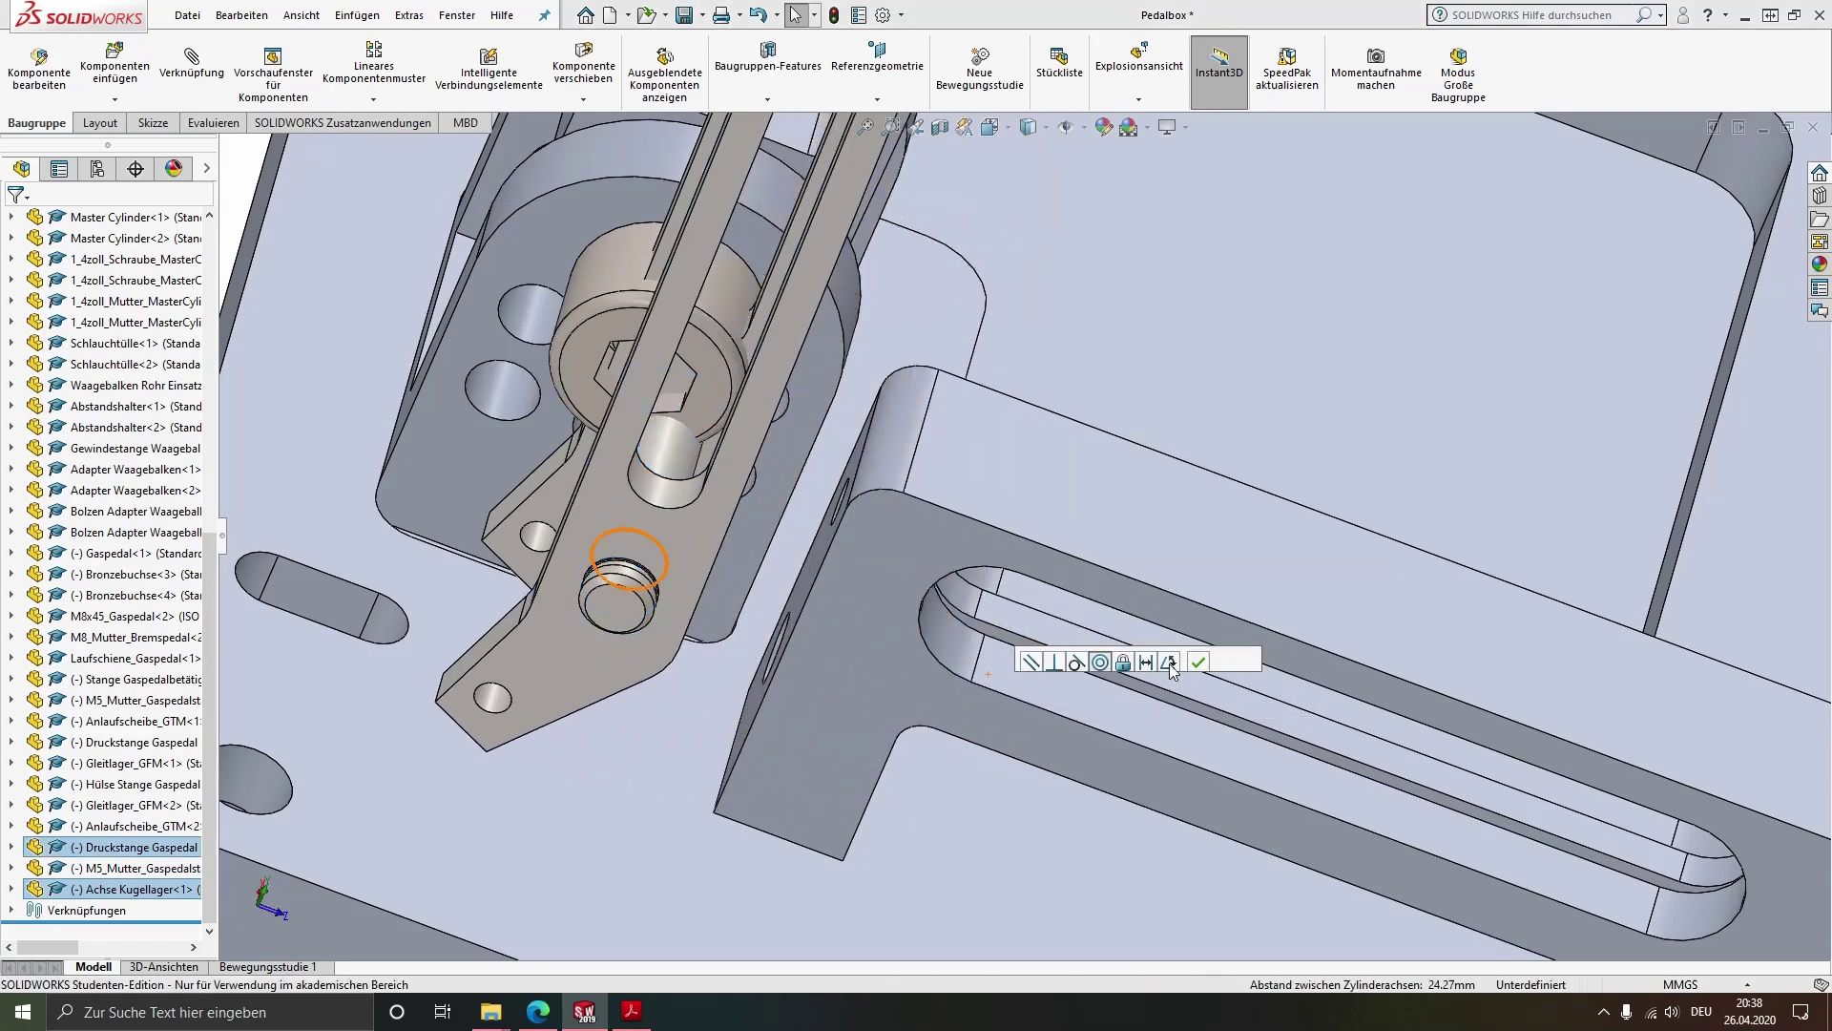
# Swing the lever along the slot to confirm the linkage moves freely
pyautogui.click(1197, 659)
pyautogui.moveTo(696, 559); pyautogui.dragTo(673, 458, button='middle')
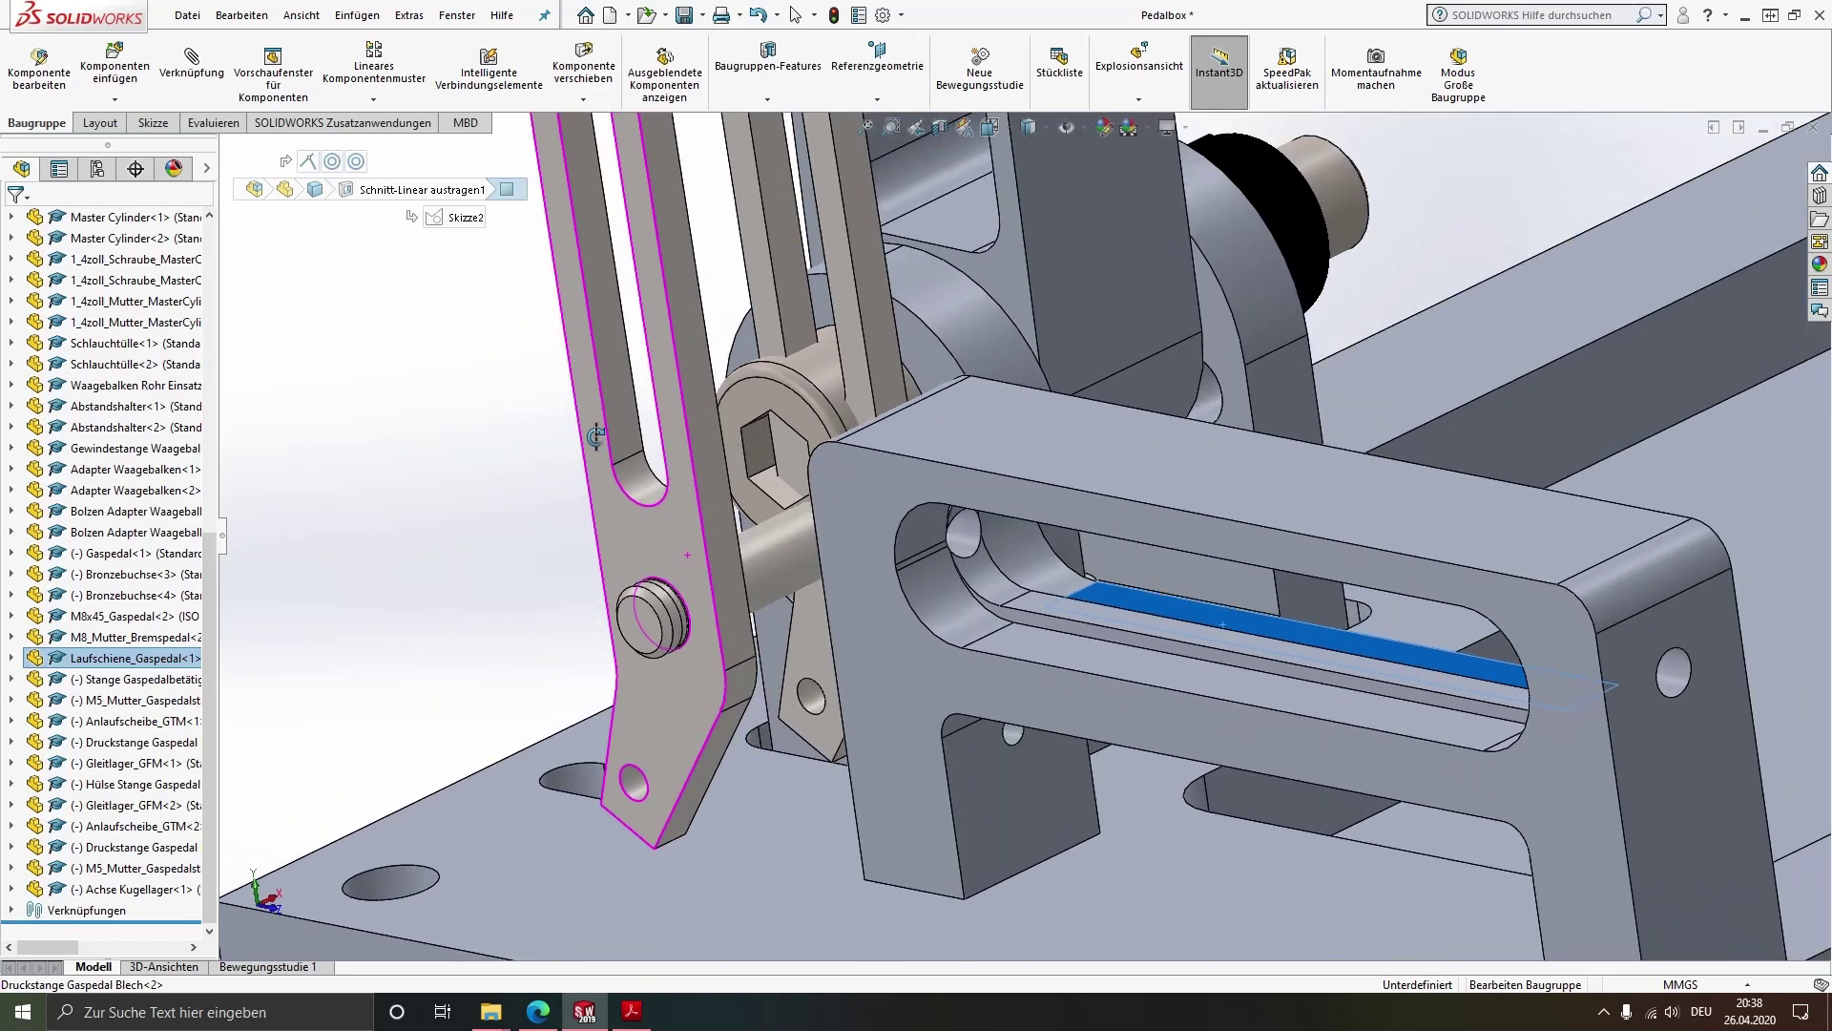
pyautogui.scroll(5, 1029, 534)
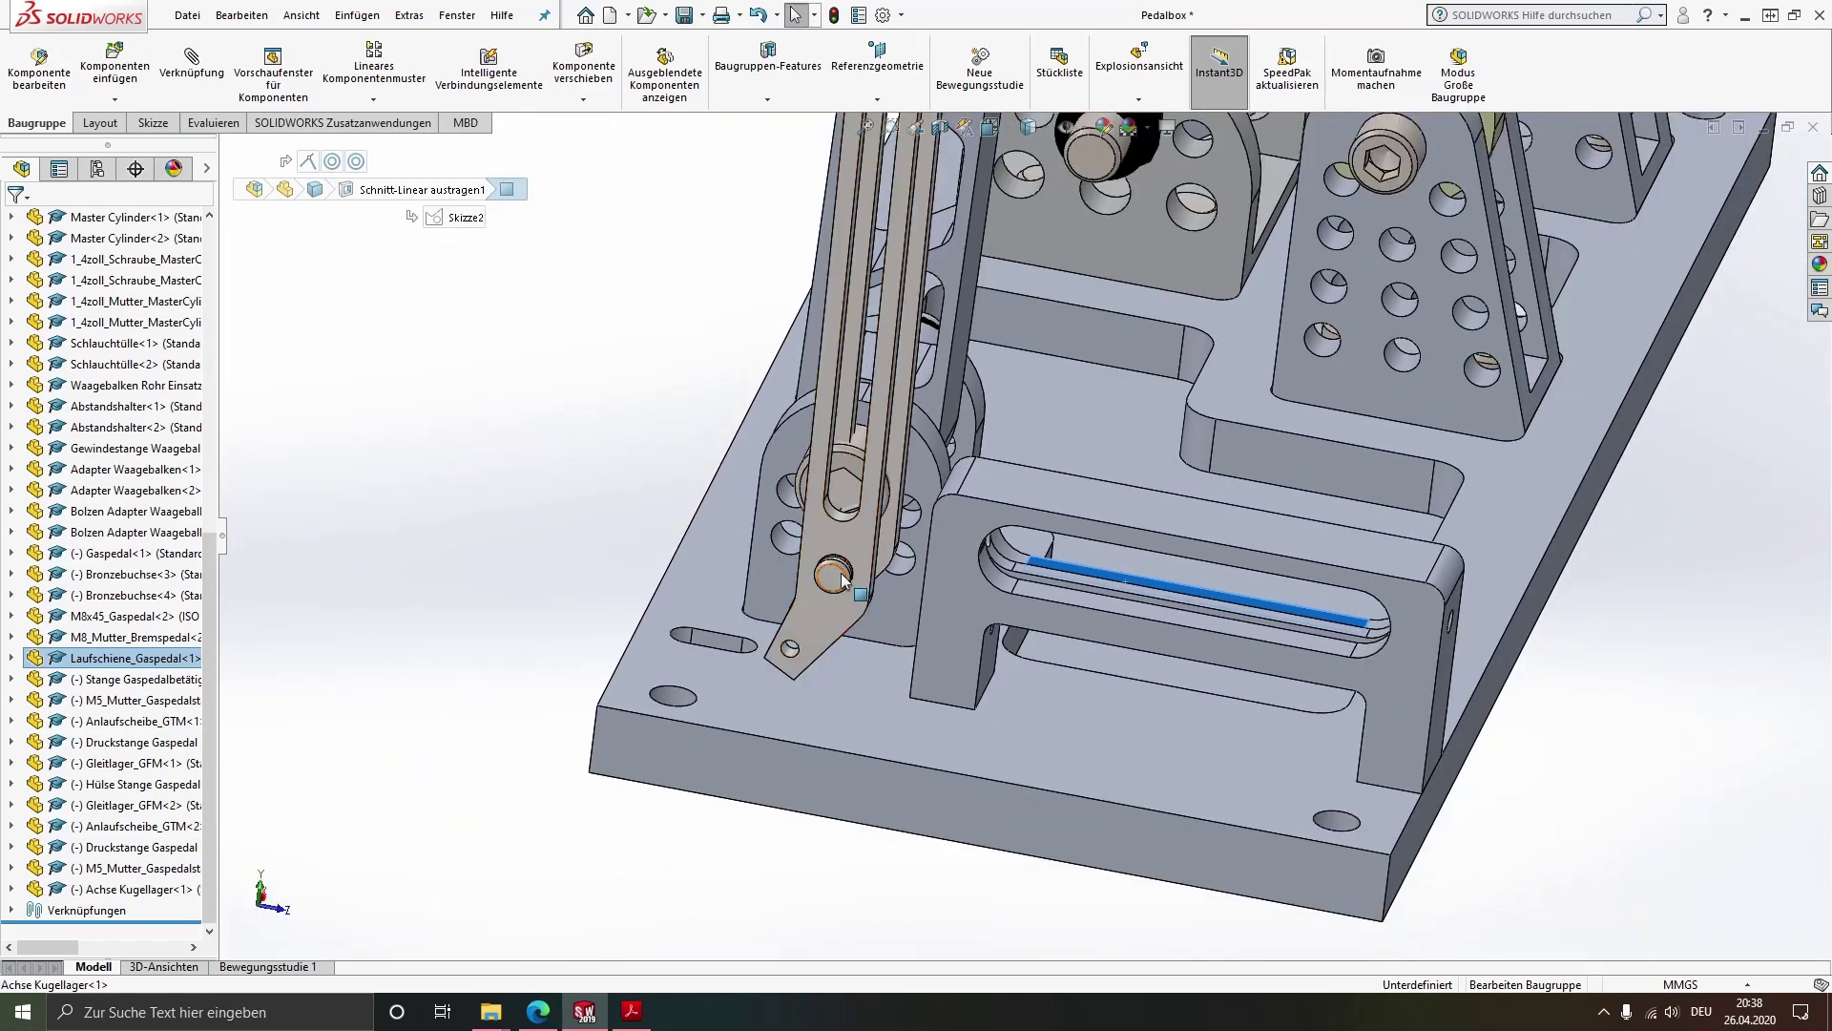
pyautogui.moveTo(843, 579); pyautogui.dragTo(1536, 668)
pyautogui.moveTo(1536, 668)
pyautogui.mouseDown(button='middle')
pyautogui.moveTo(1143, 604)
pyautogui.moveTo(1230, 654)
pyautogui.mouseUp(button='middle')
pyautogui.moveTo(1337, 626)
pyautogui.mouseDown(button='middle')
pyautogui.moveTo(1370, 668)
pyautogui.moveTo(1345, 629)
pyautogui.moveTo(1240, 725)
pyautogui.moveTo(1124, 664)
pyautogui.mouseUp(button='middle')
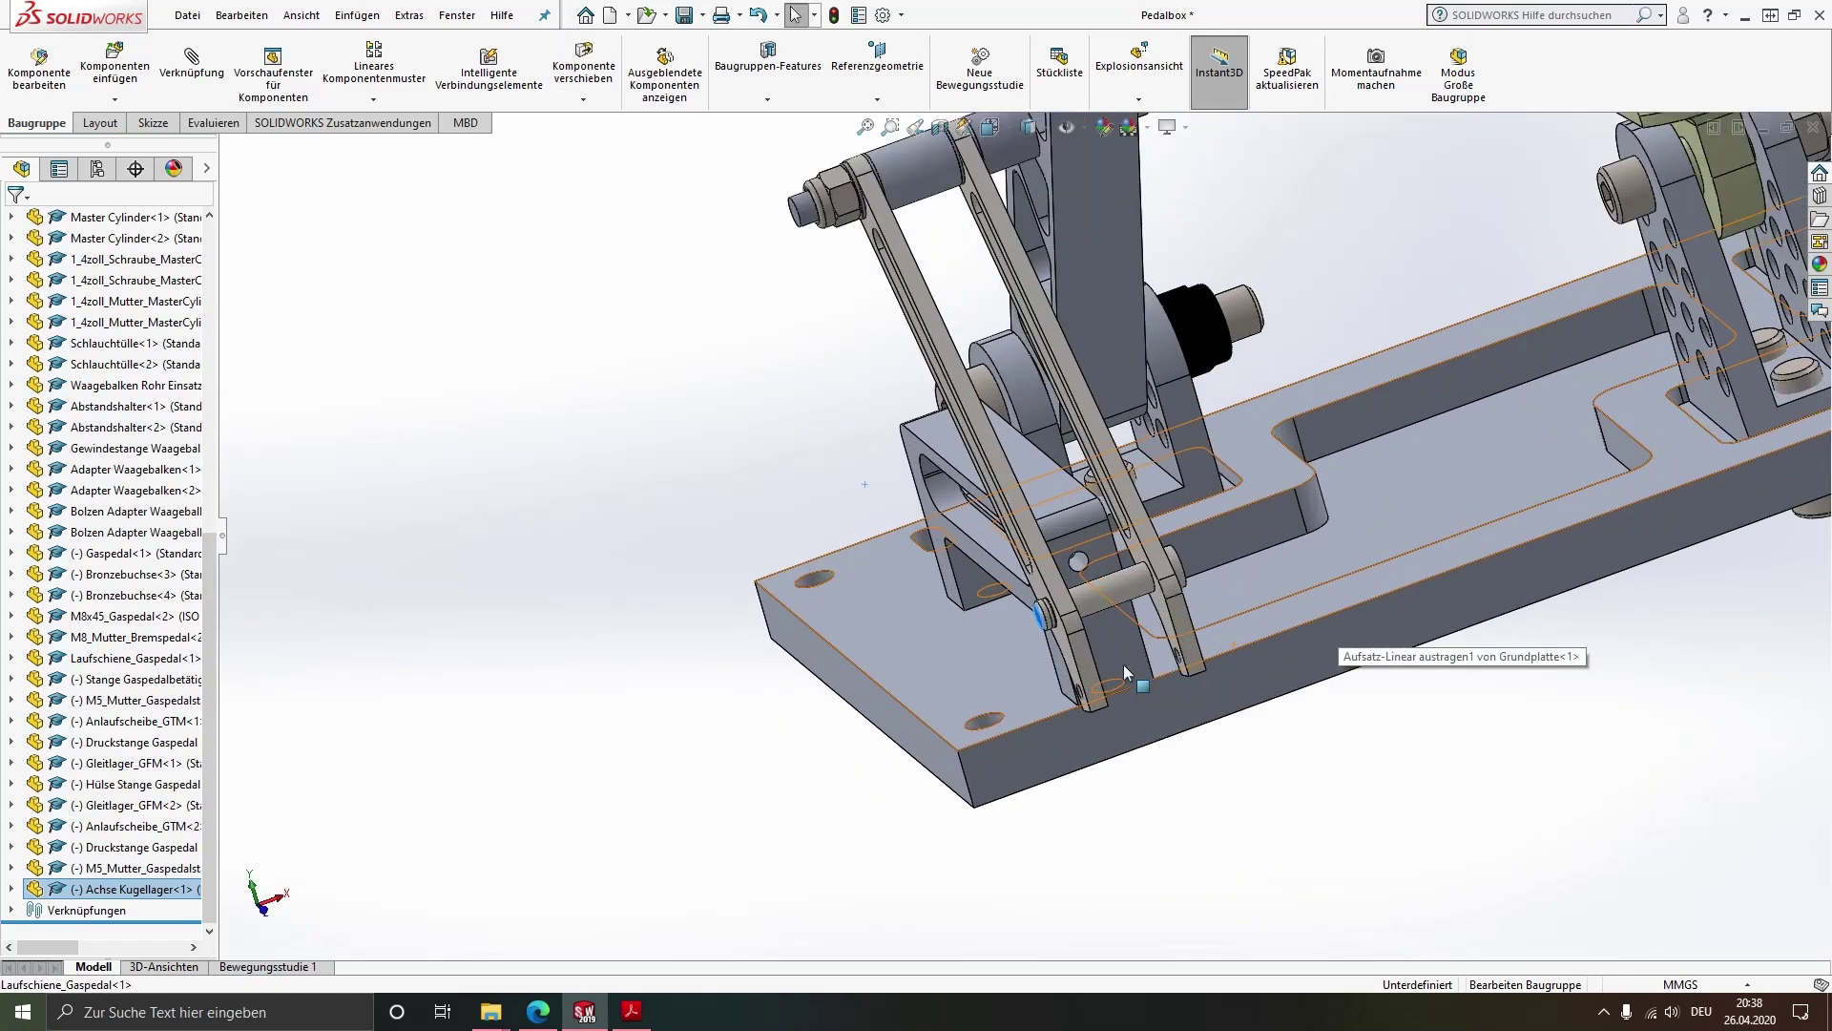
pyautogui.scroll(-3, 1124, 664)
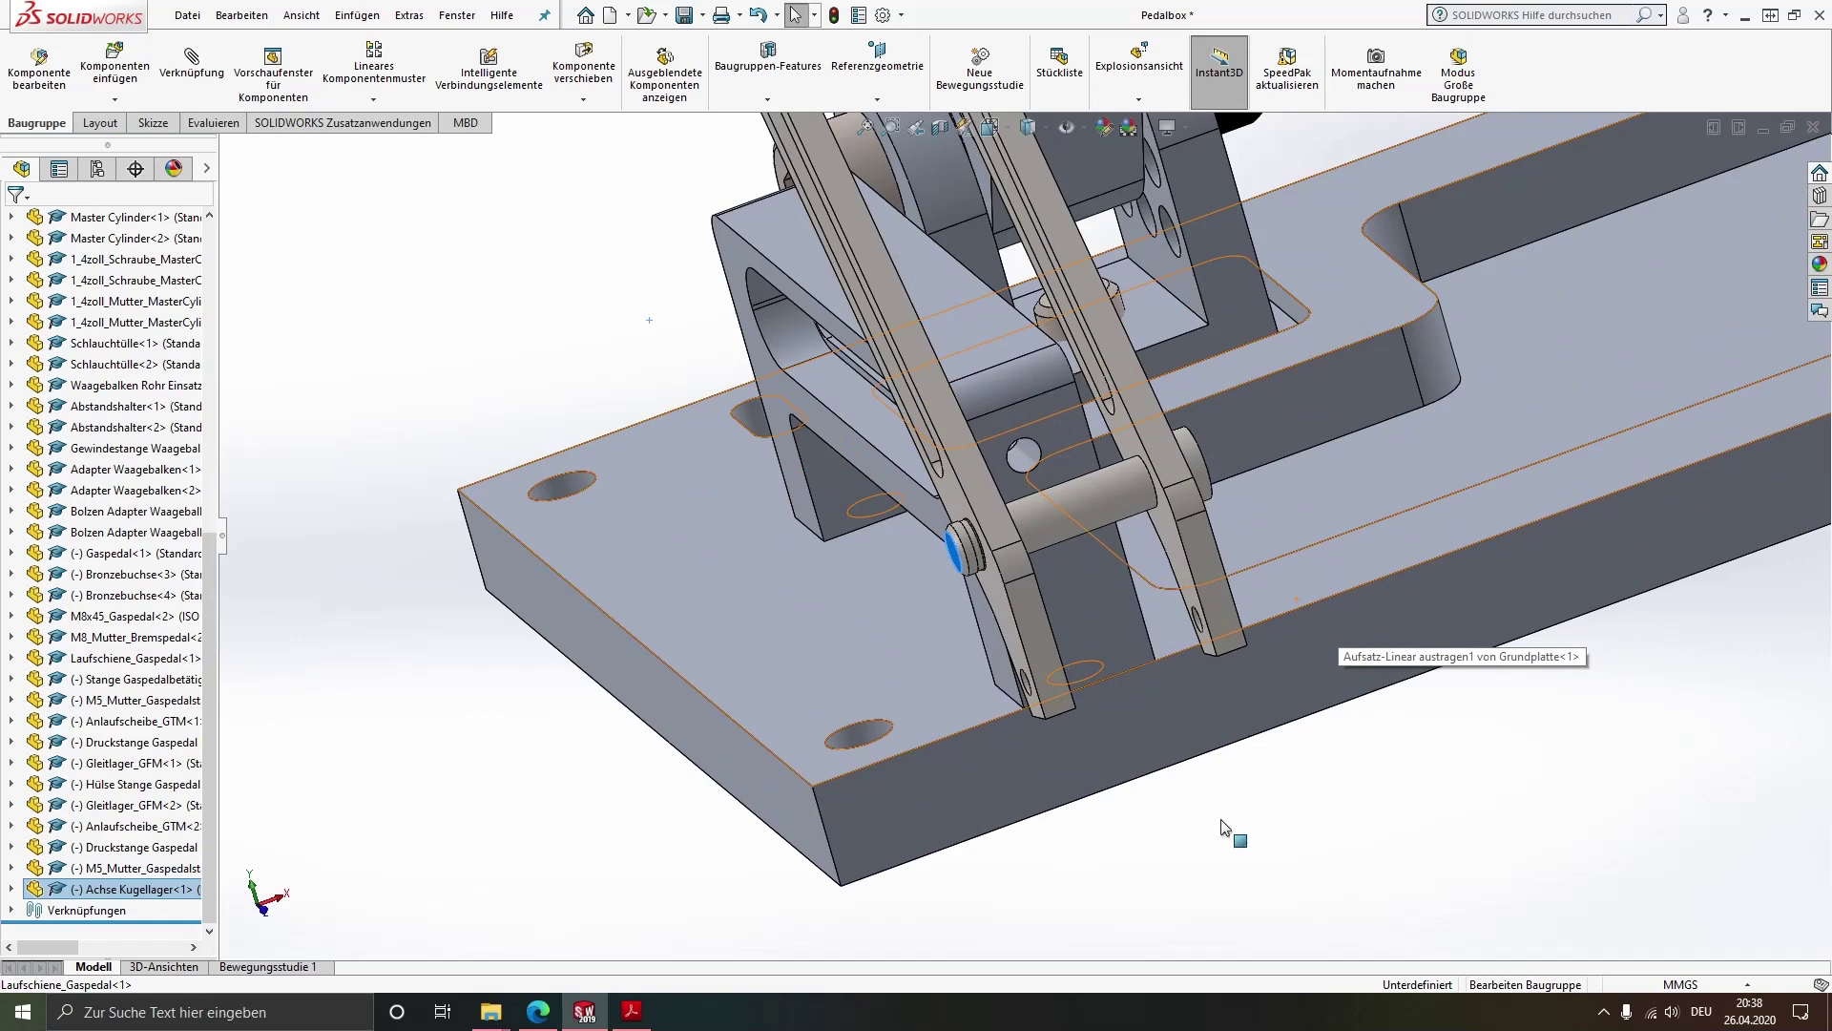
# Insert the Distanzhülse Lager spacer sleeve and place it beside the base plate
pyautogui.click(112, 74)
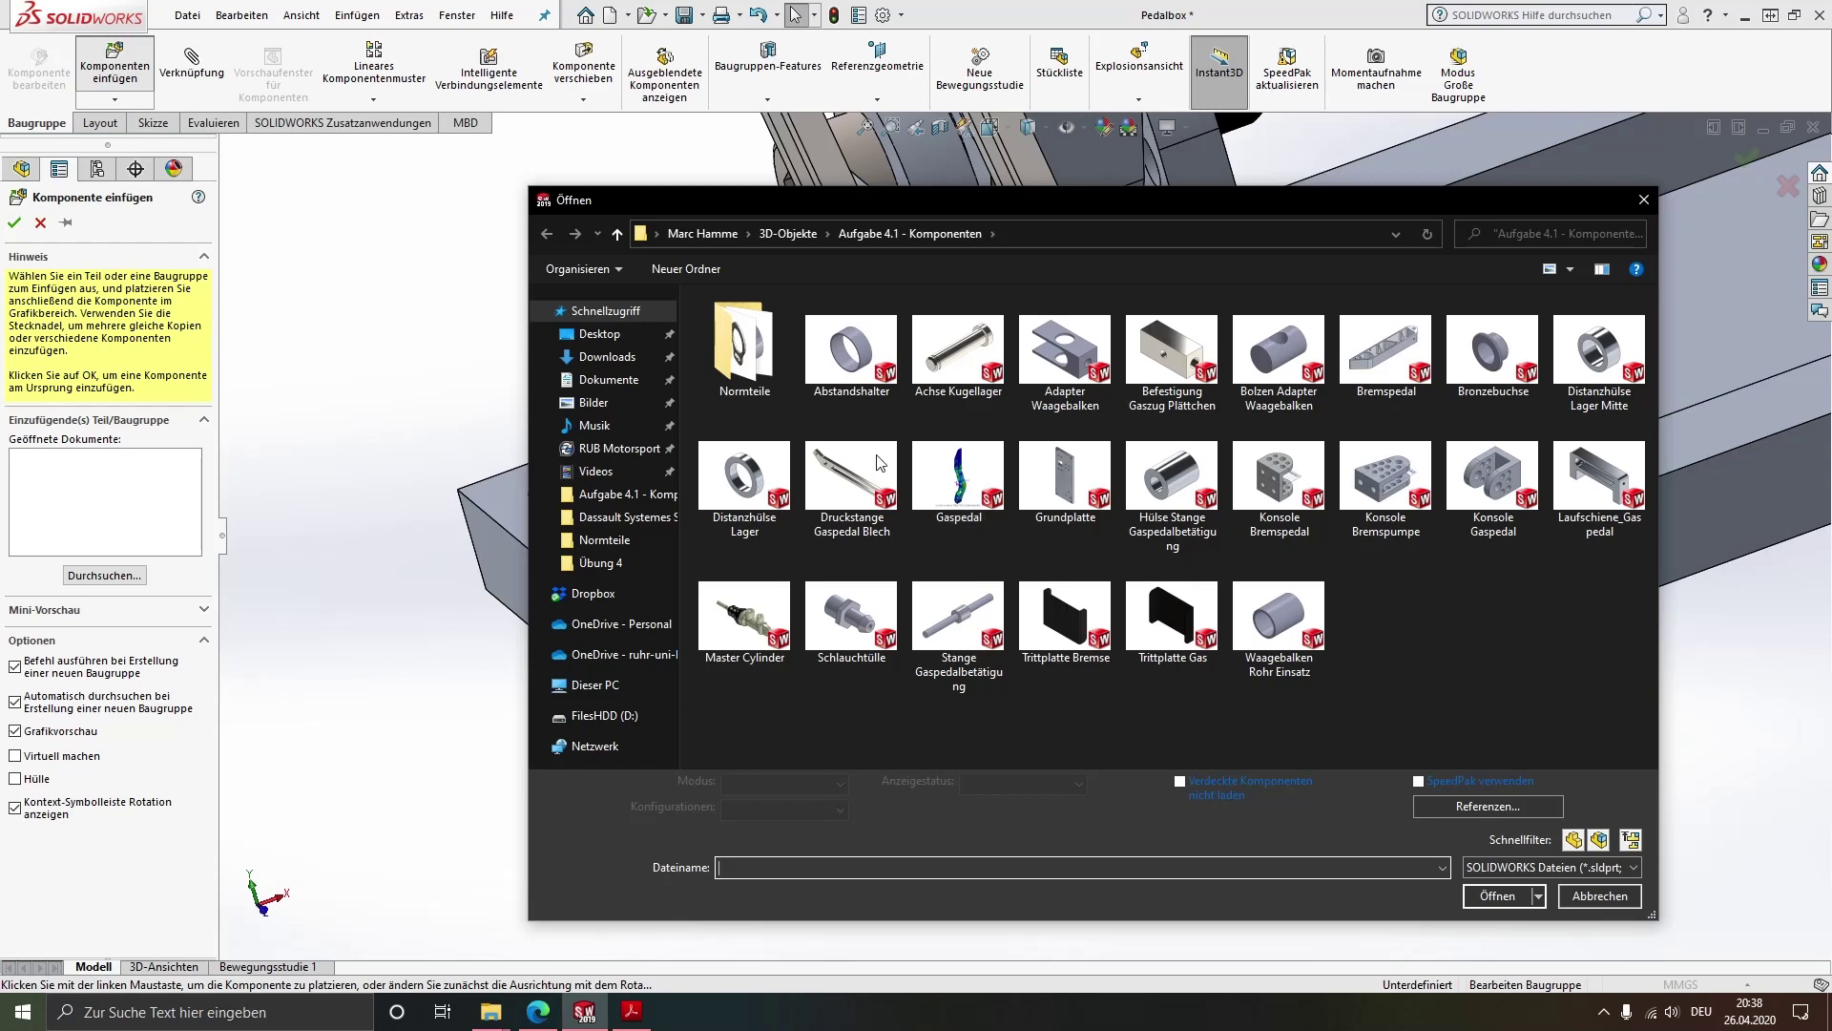
pyautogui.doubleClick(743, 472)
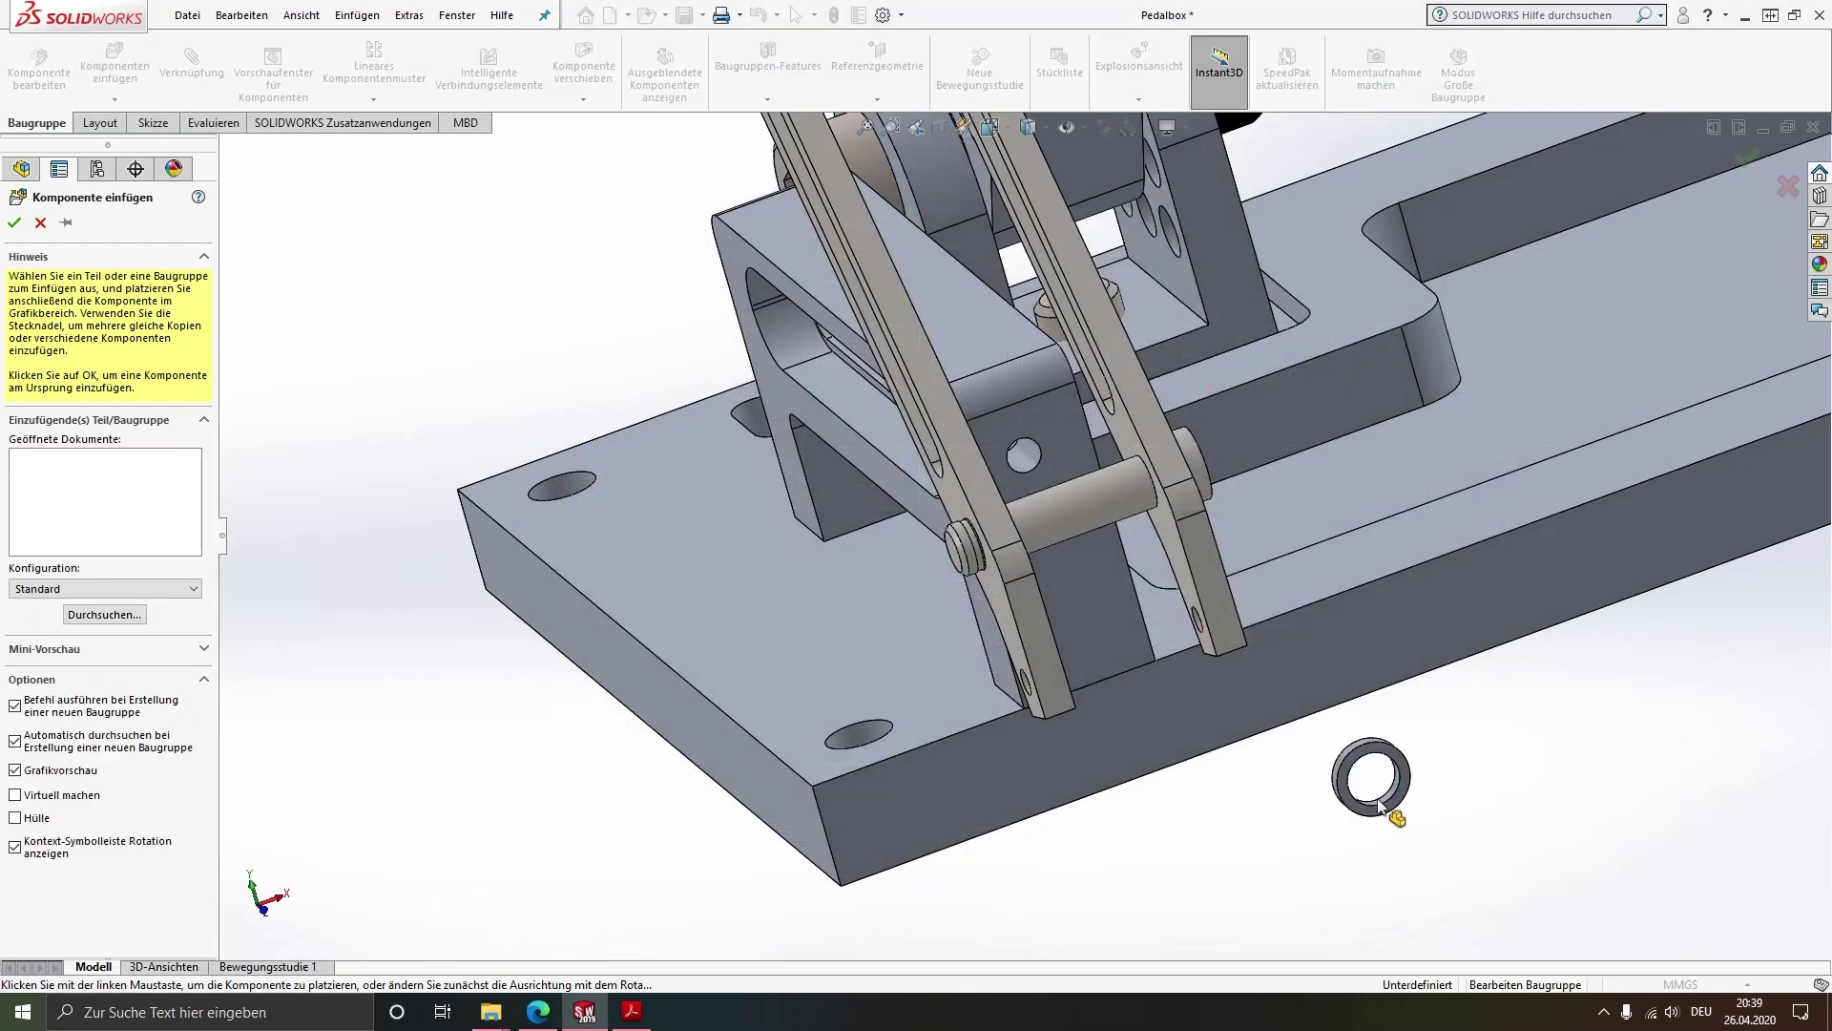
pyautogui.click(1366, 790)
pyautogui.scroll(-3, 1315, 754)
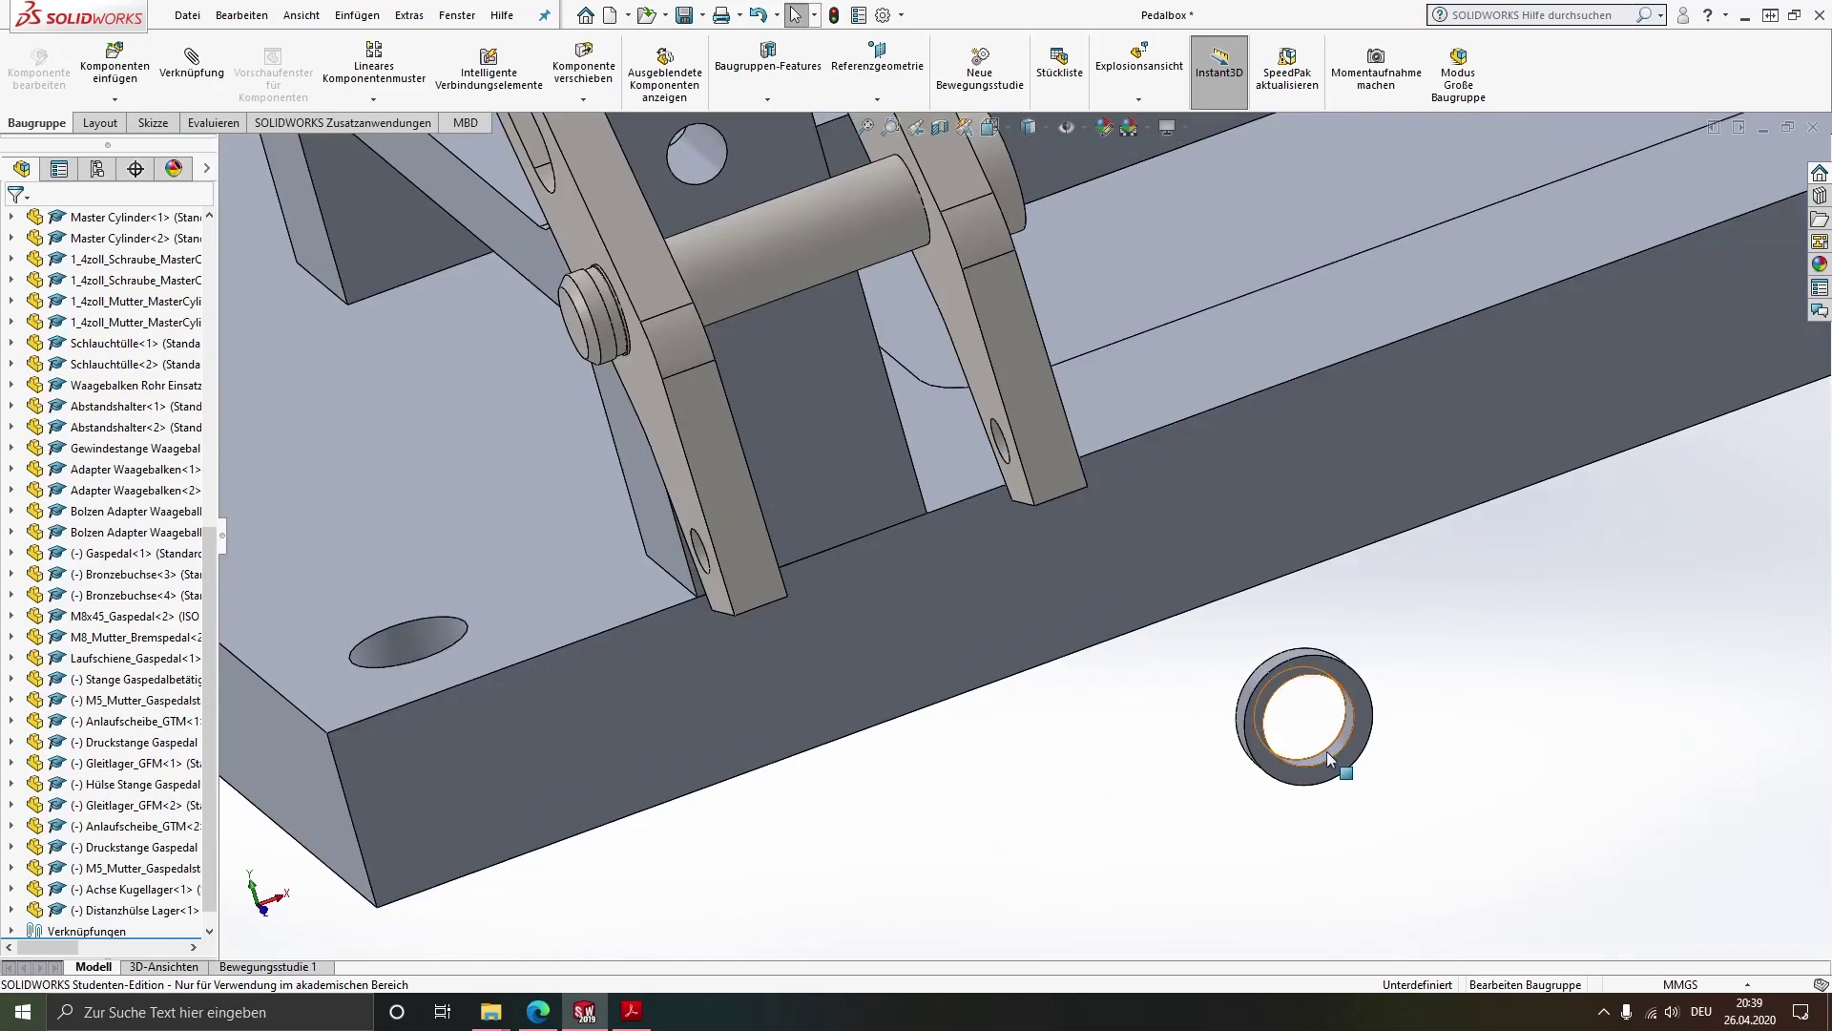
# Mate the spacer concentric on the pin with rotation locked
pyautogui.click(1327, 752)
pyautogui.keyDown('ctrl'); pyautogui.click(805, 221); pyautogui.keyUp('ctrl')
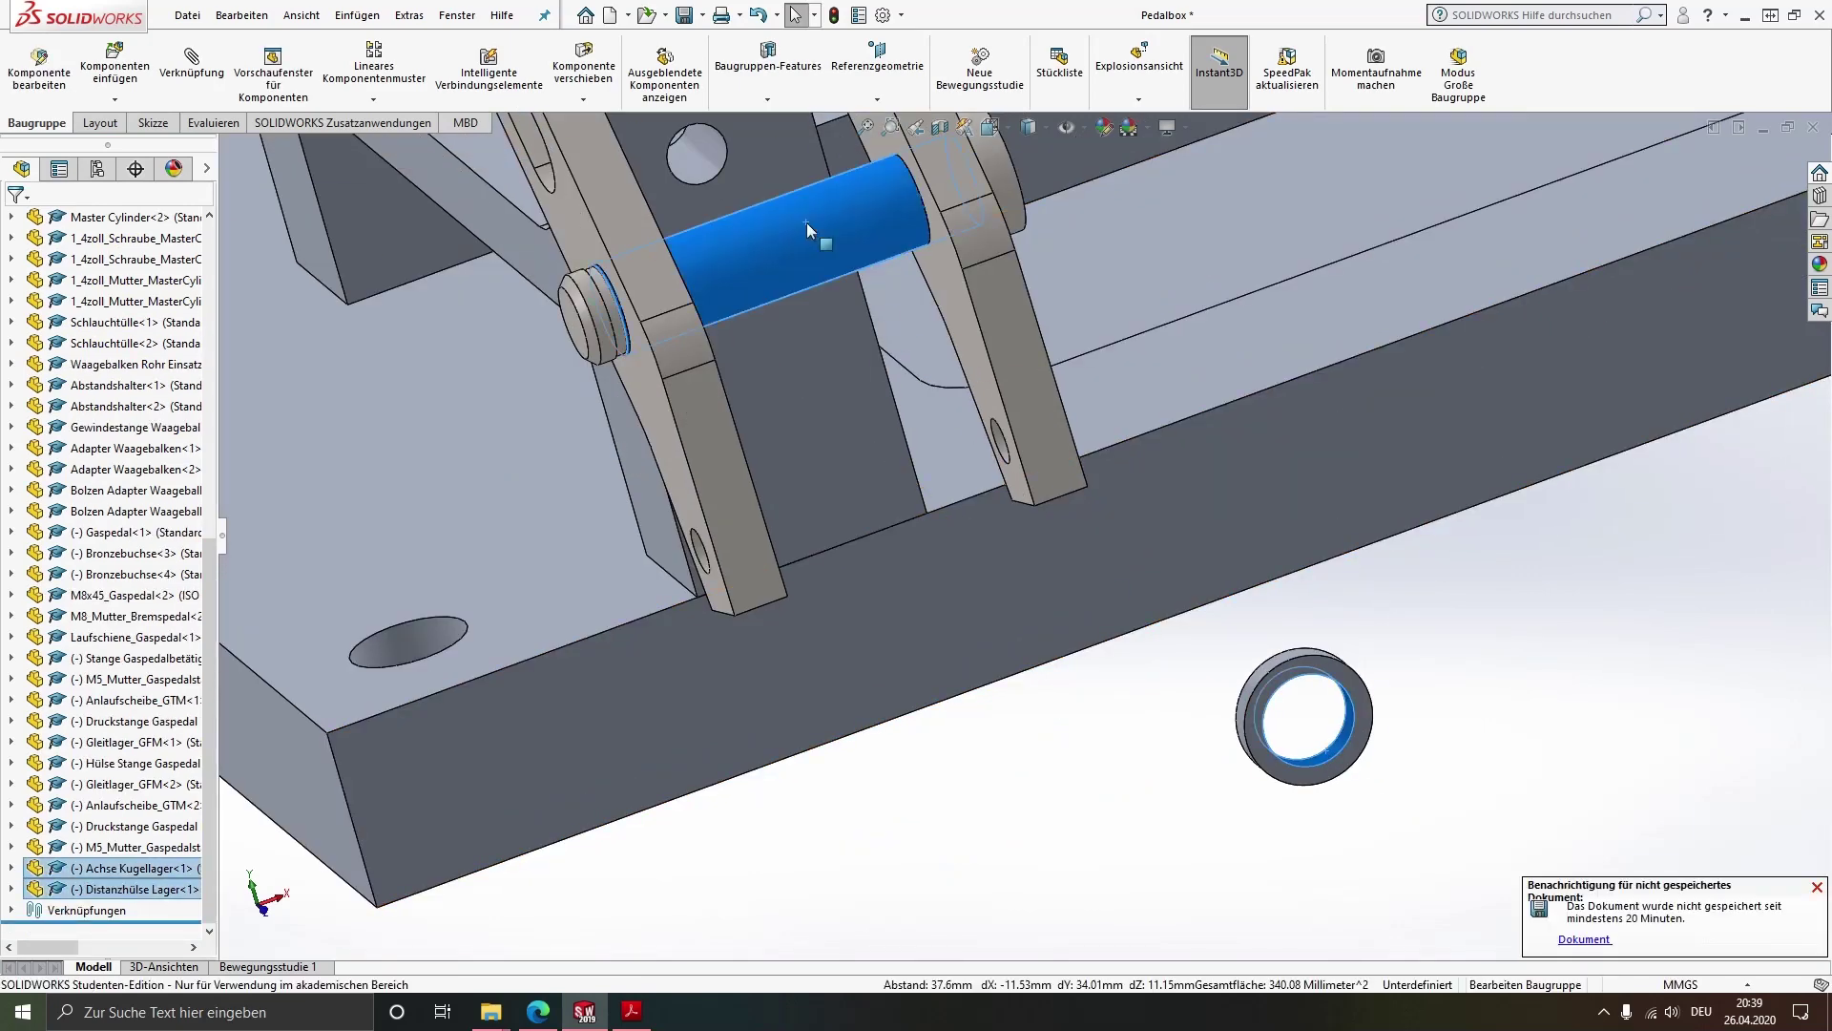
pyautogui.click(1035, 127)
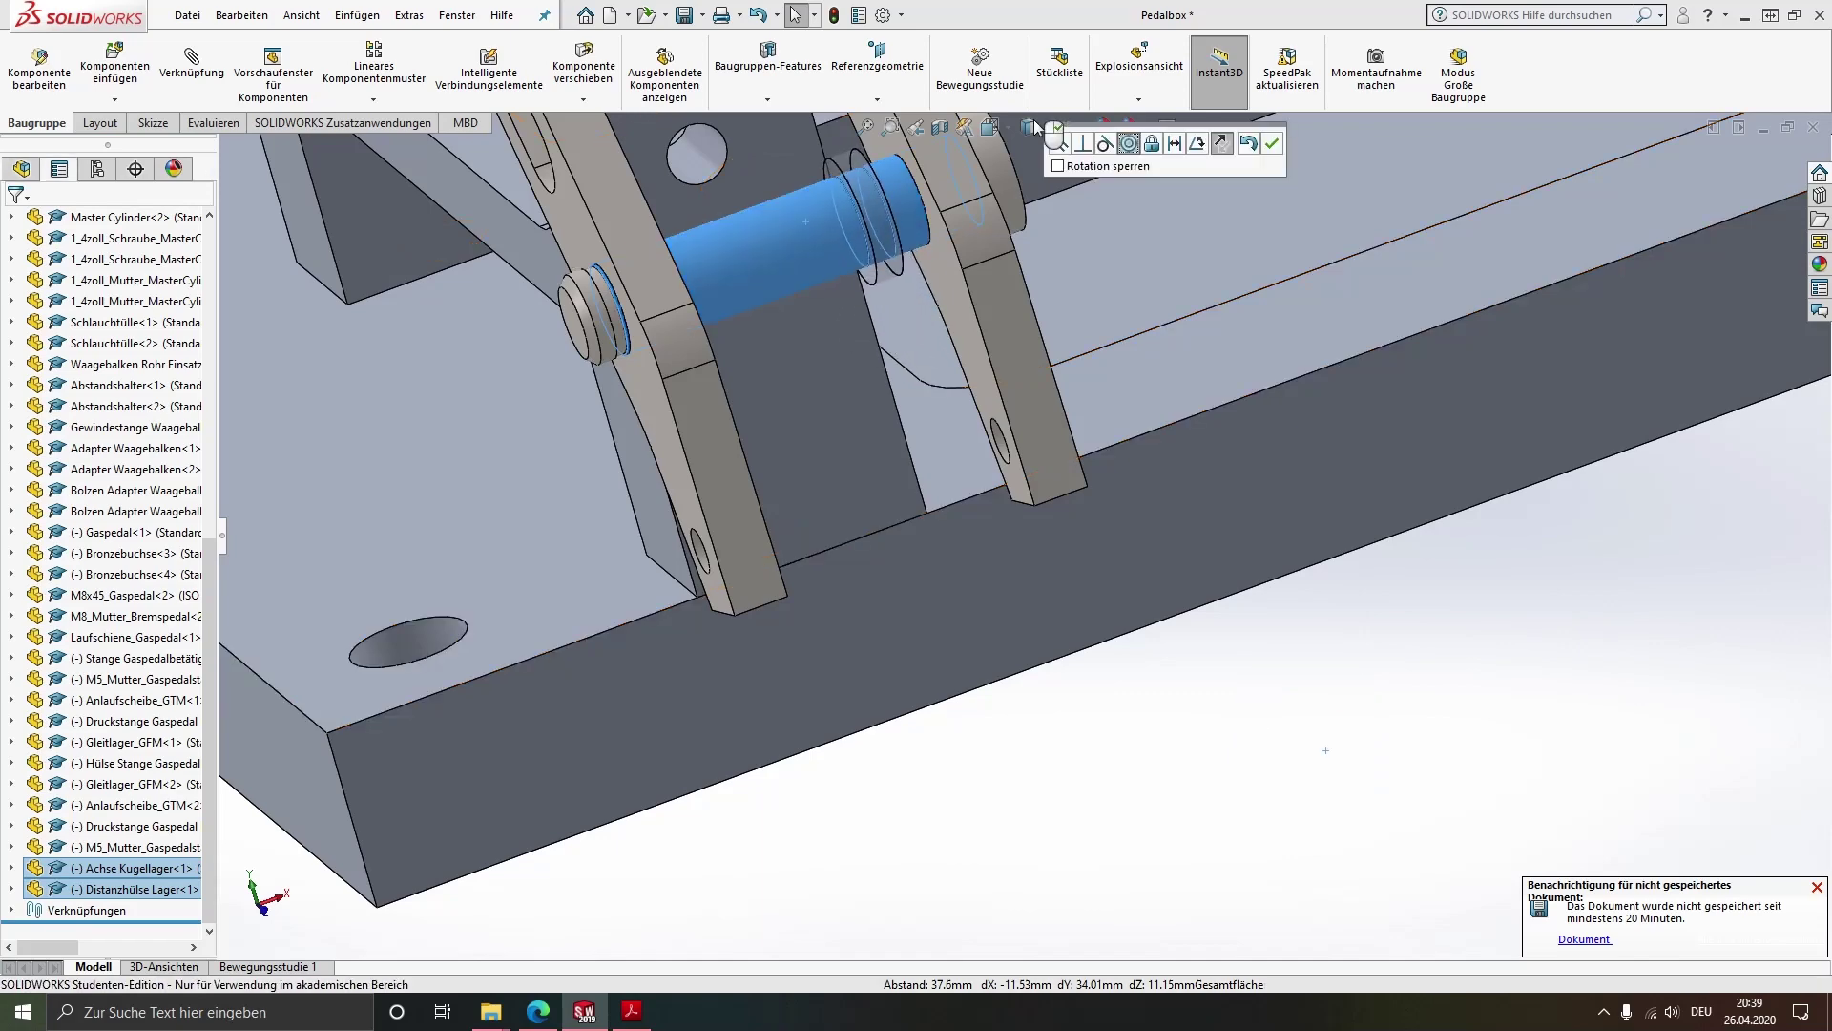
pyautogui.click(1057, 166)
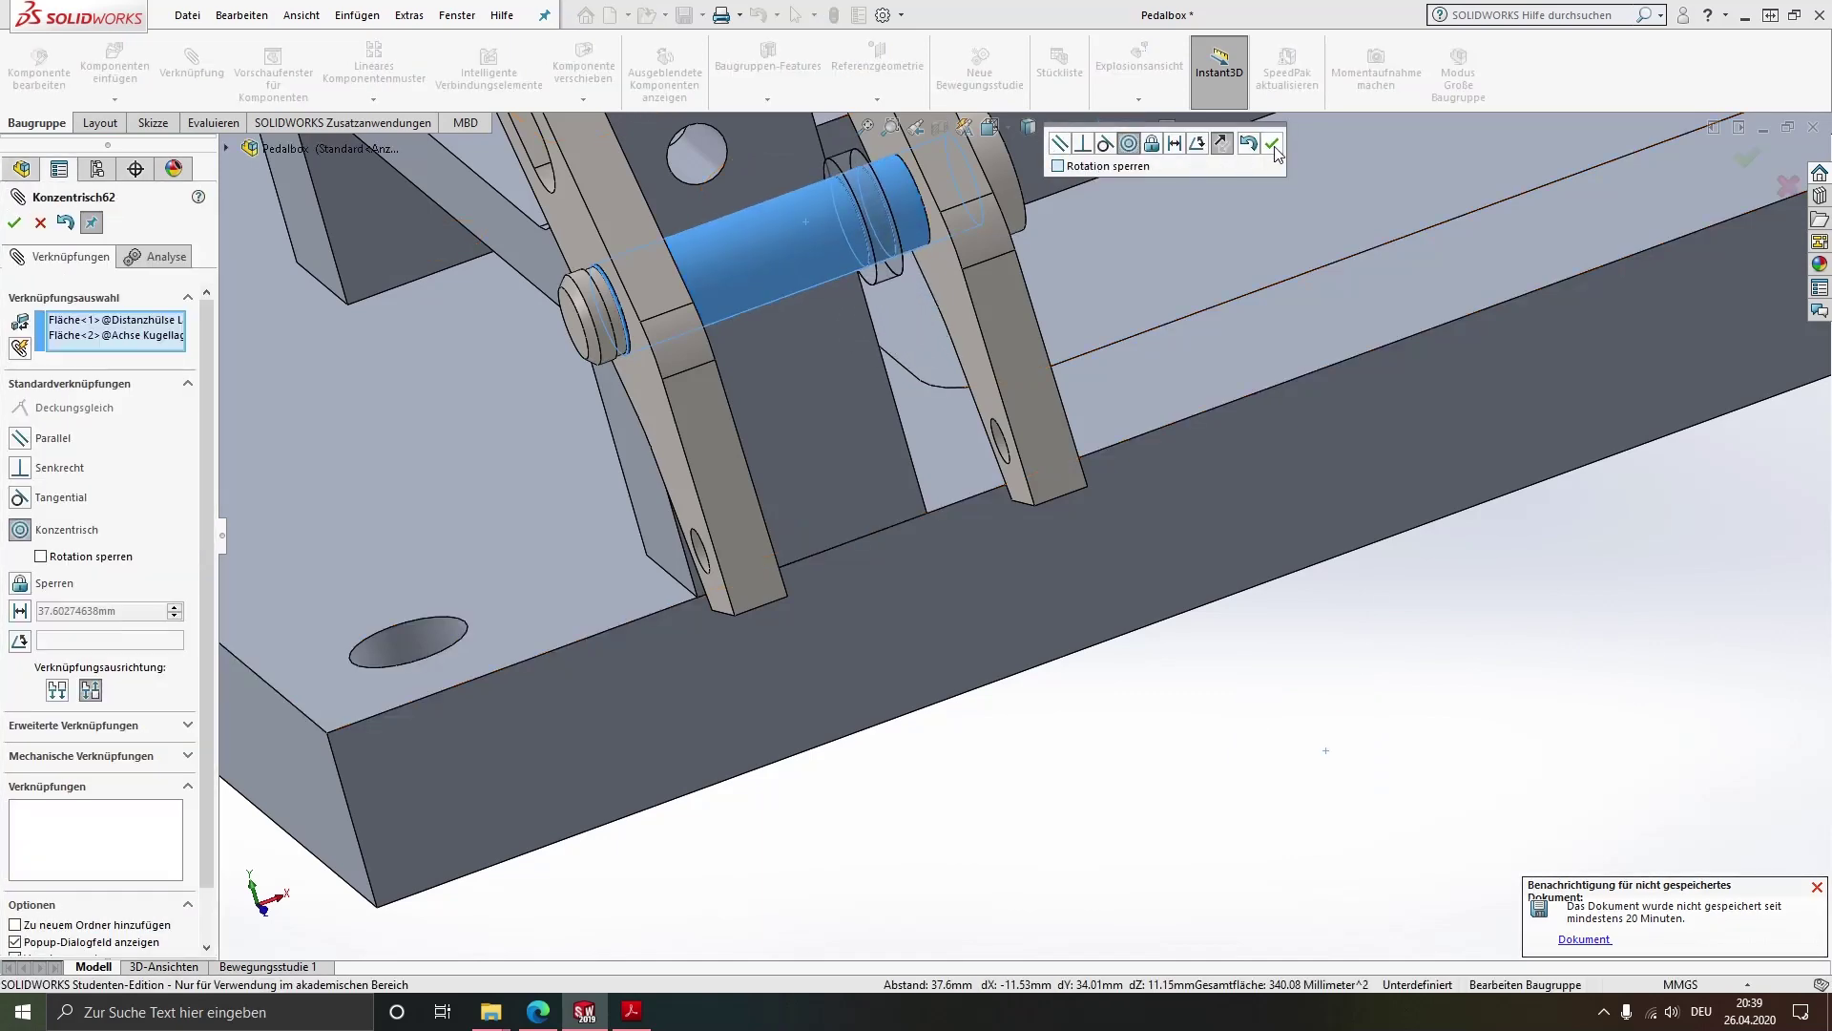
pyautogui.click(1272, 144)
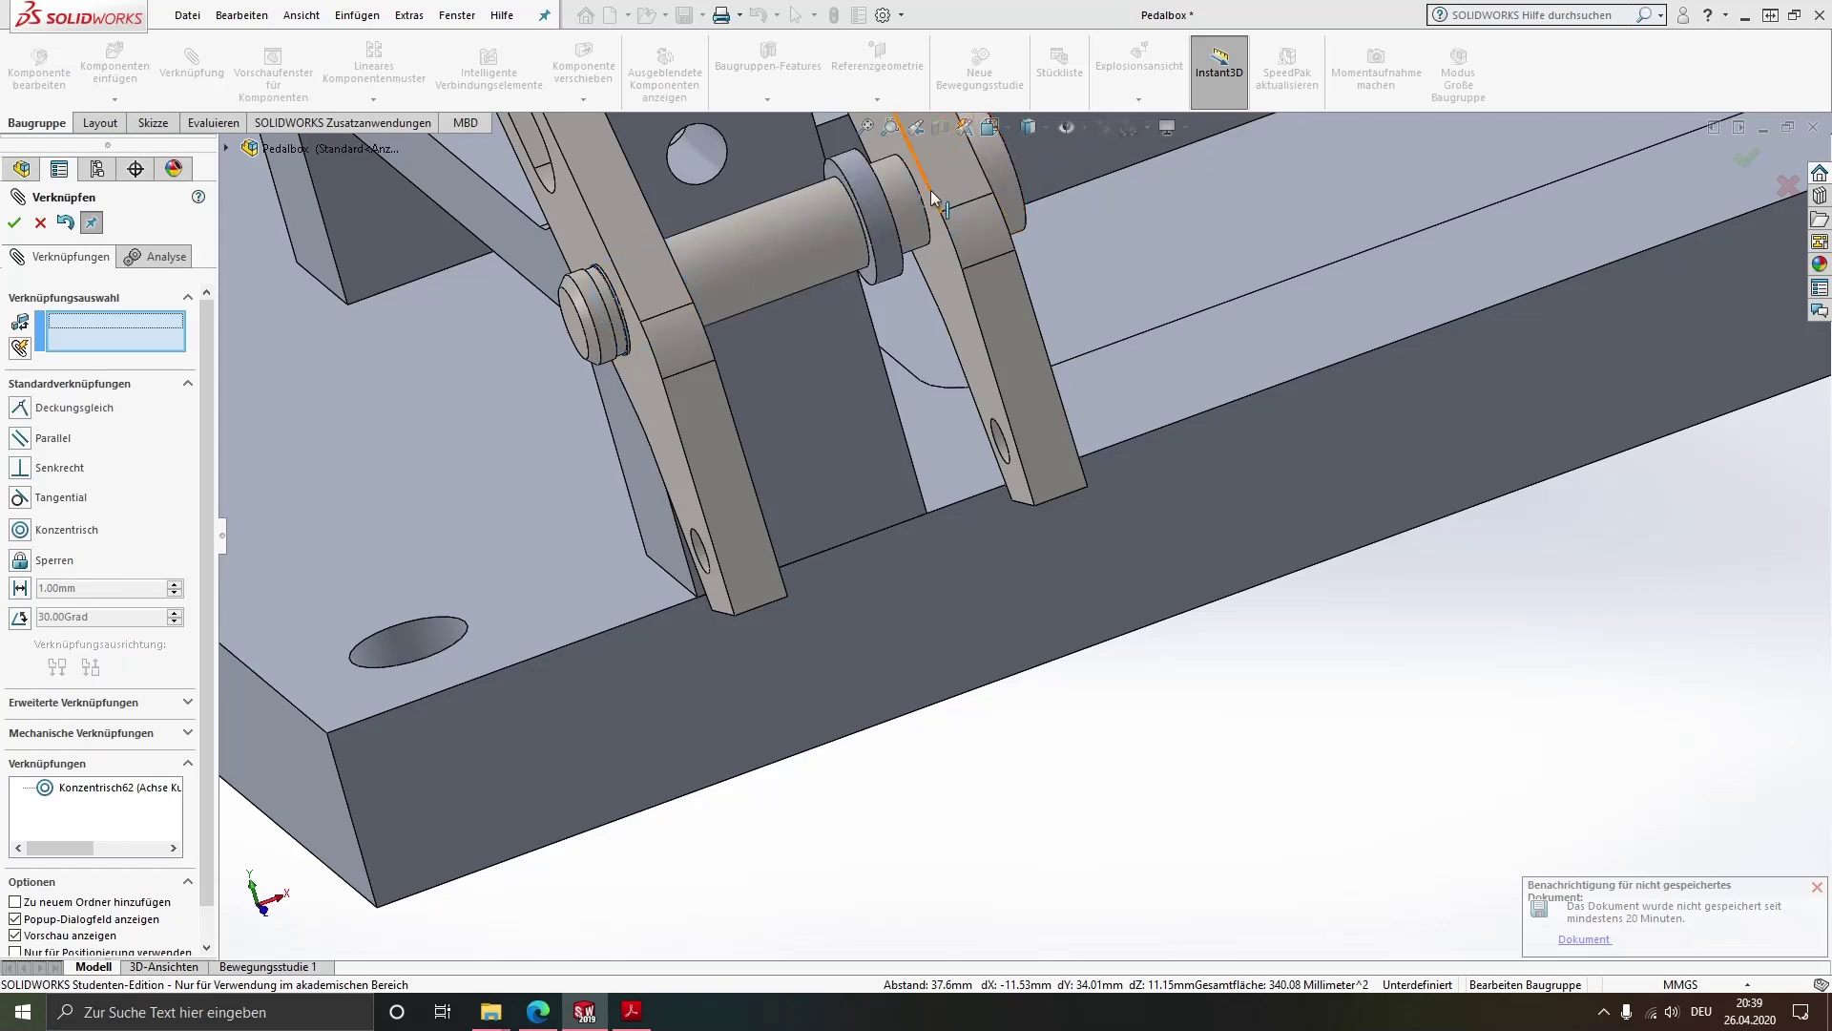
pyautogui.moveTo(931, 191); pyautogui.dragTo(885, 222, button='middle')
pyautogui.scroll(-4, 897, 186)
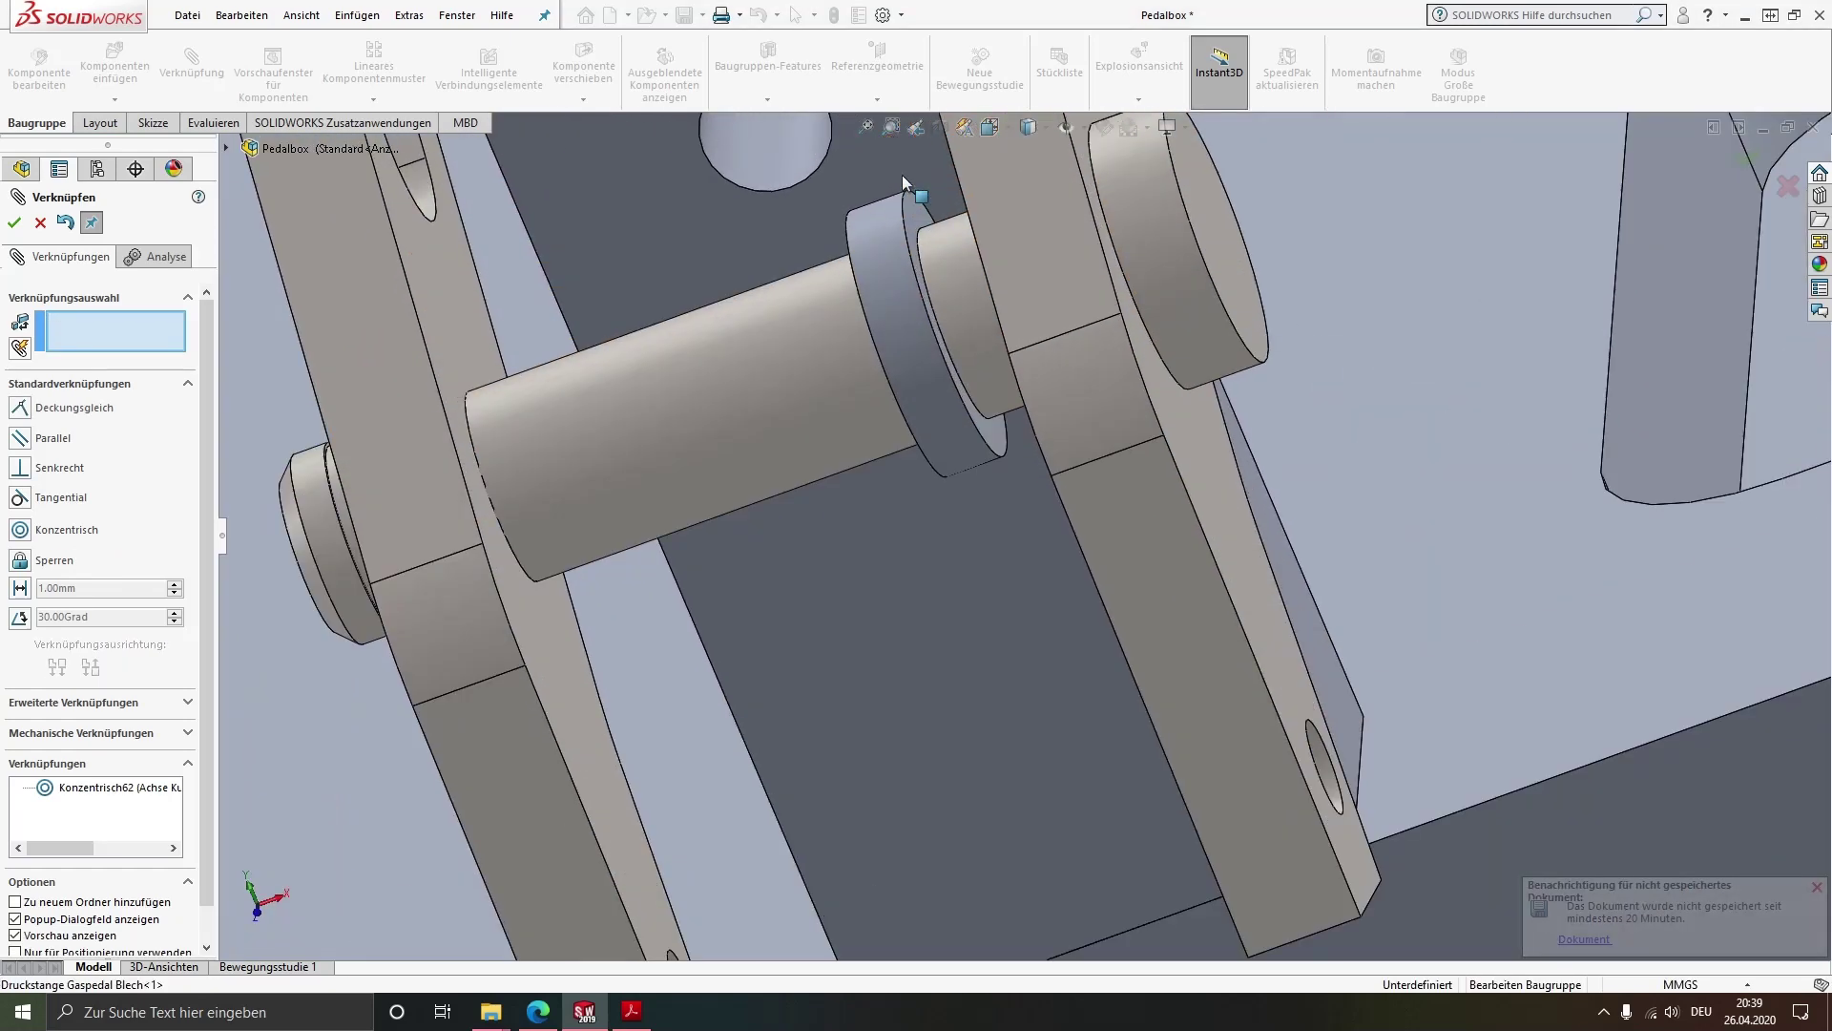
# Mate the spacer's end face flush with the pushrod, finish mating, and reopen Insert Components
pyautogui.click(926, 224)
pyautogui.scroll(-2, 954, 234)
pyautogui.moveTo(1086, 271); pyautogui.dragTo(1032, 408, button='middle')
pyautogui.click(1021, 452)
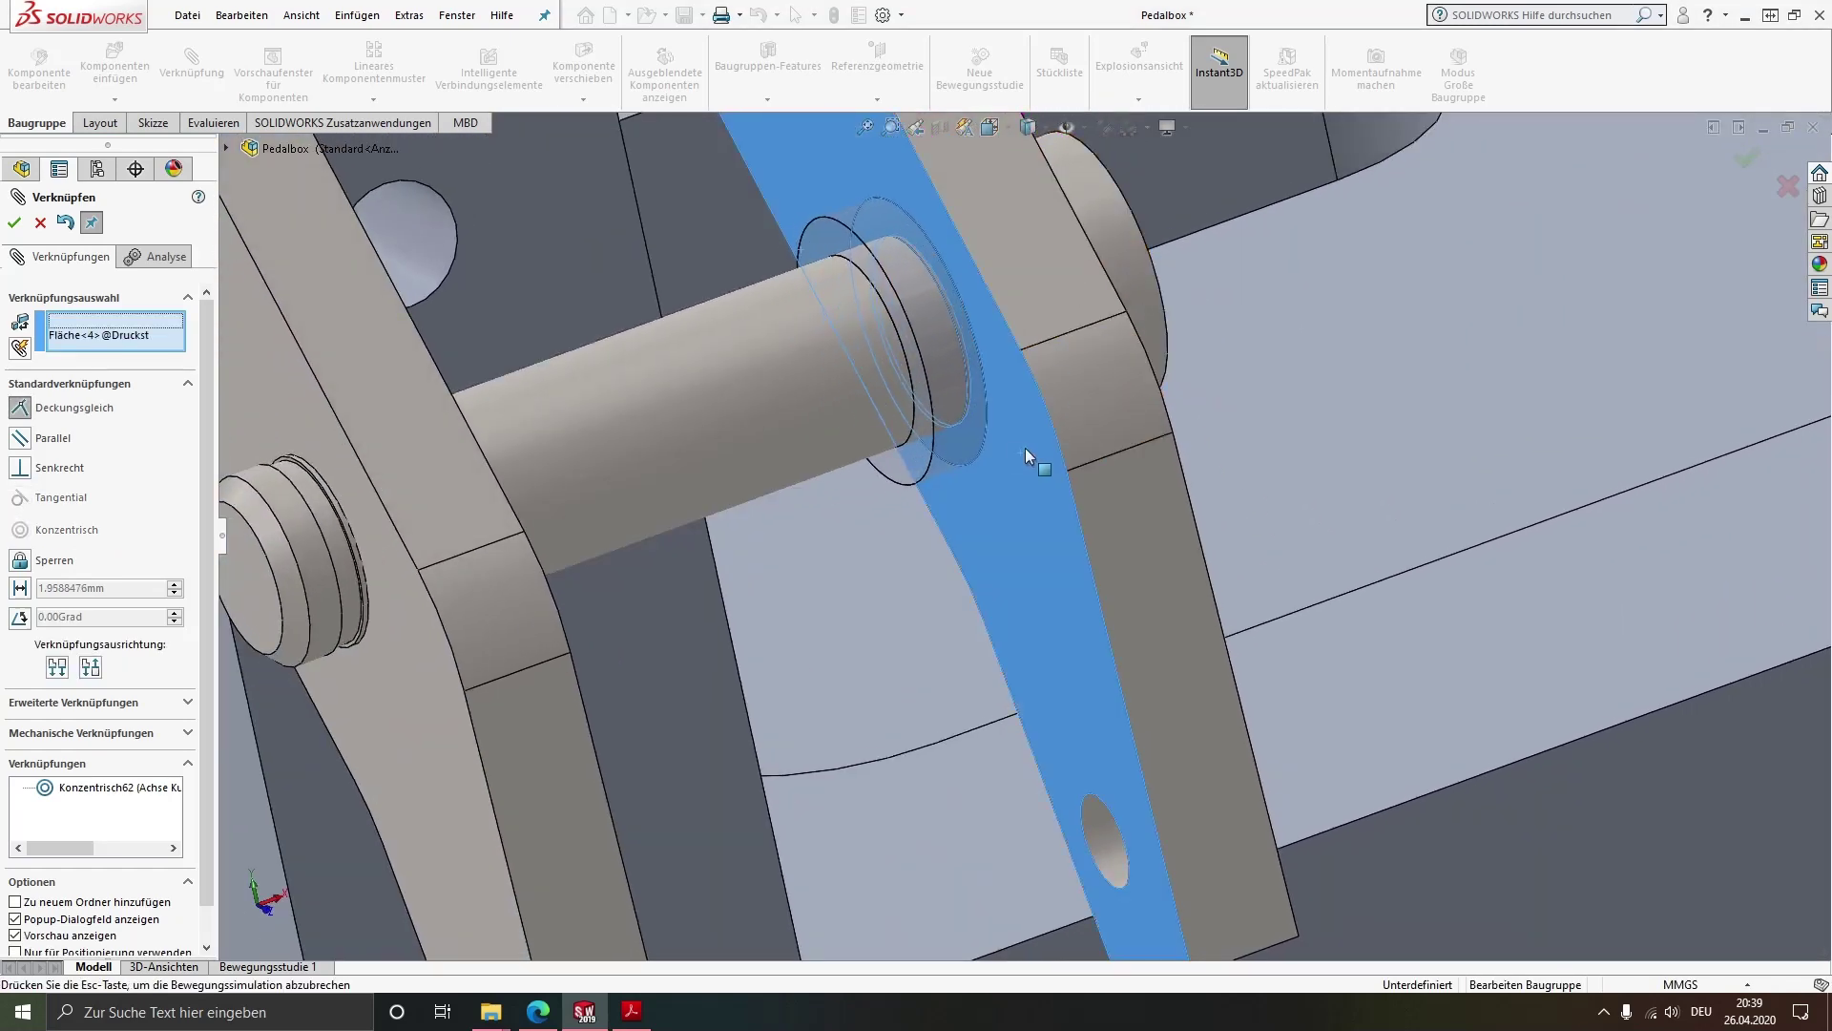
pyautogui.click(1240, 405)
pyautogui.scroll(3, 944, 345)
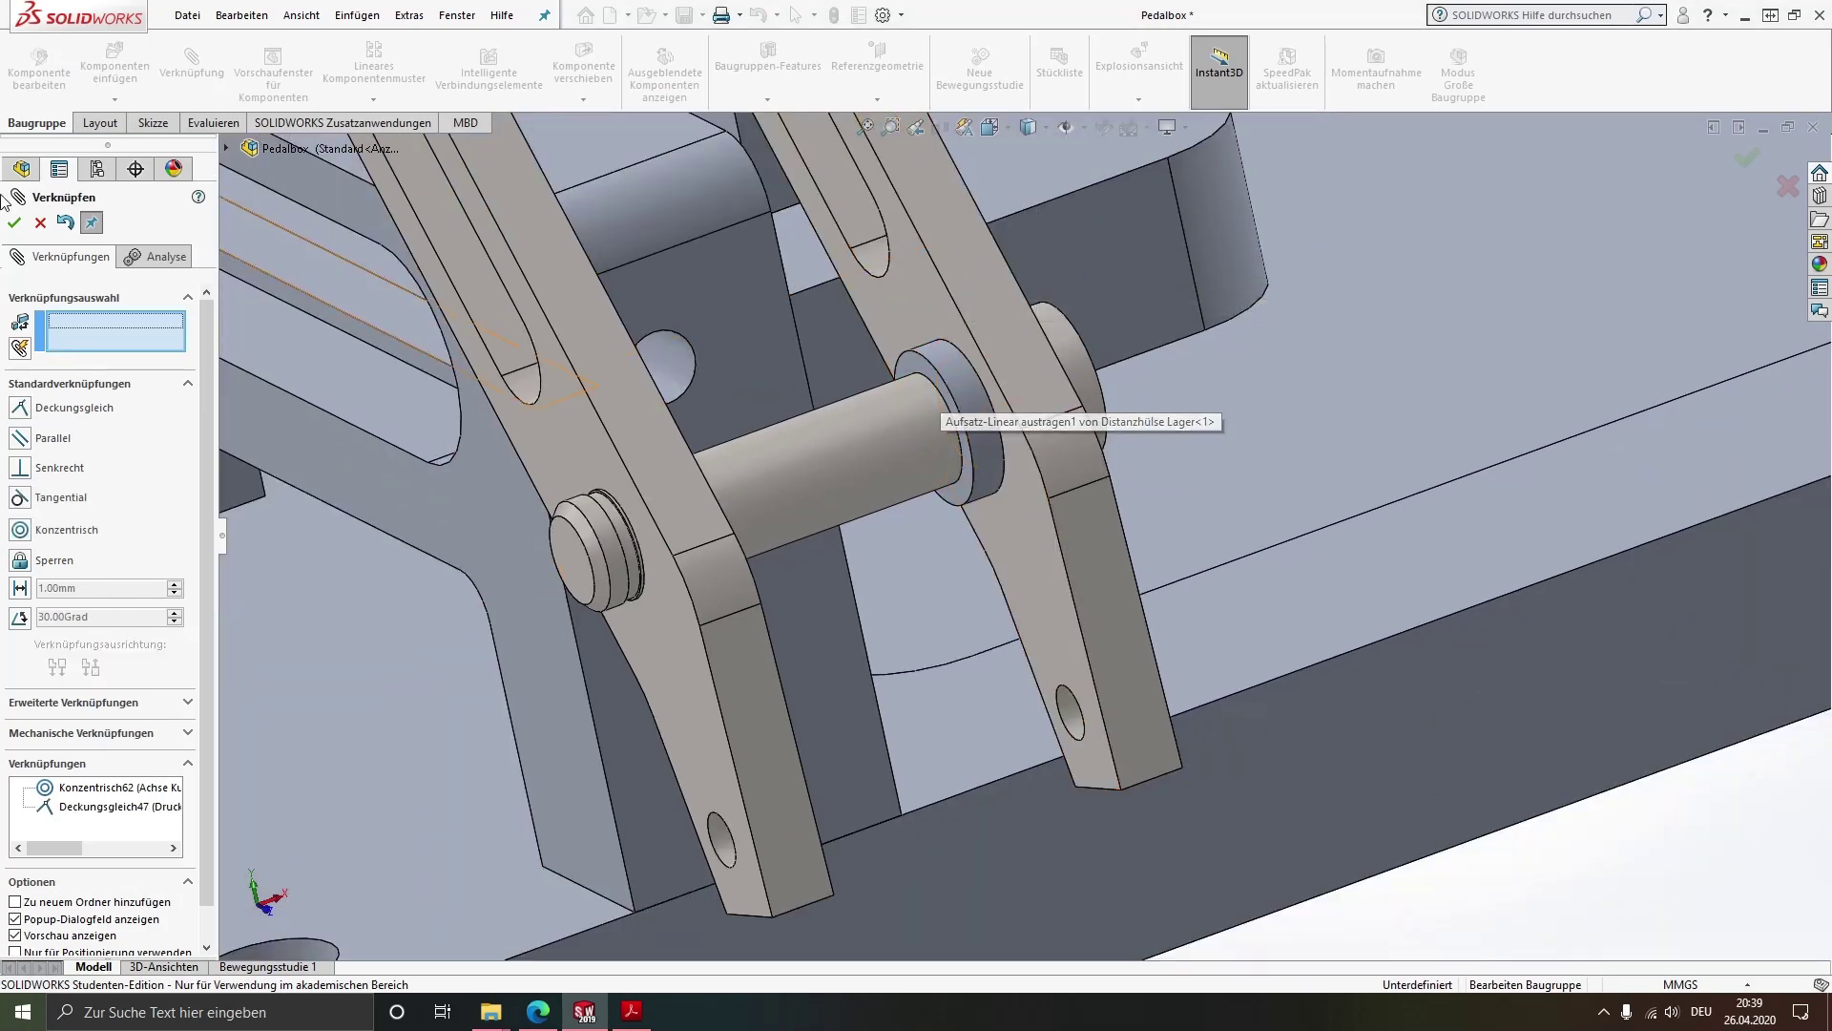
pyautogui.click(13, 224)
pyautogui.click(113, 61)
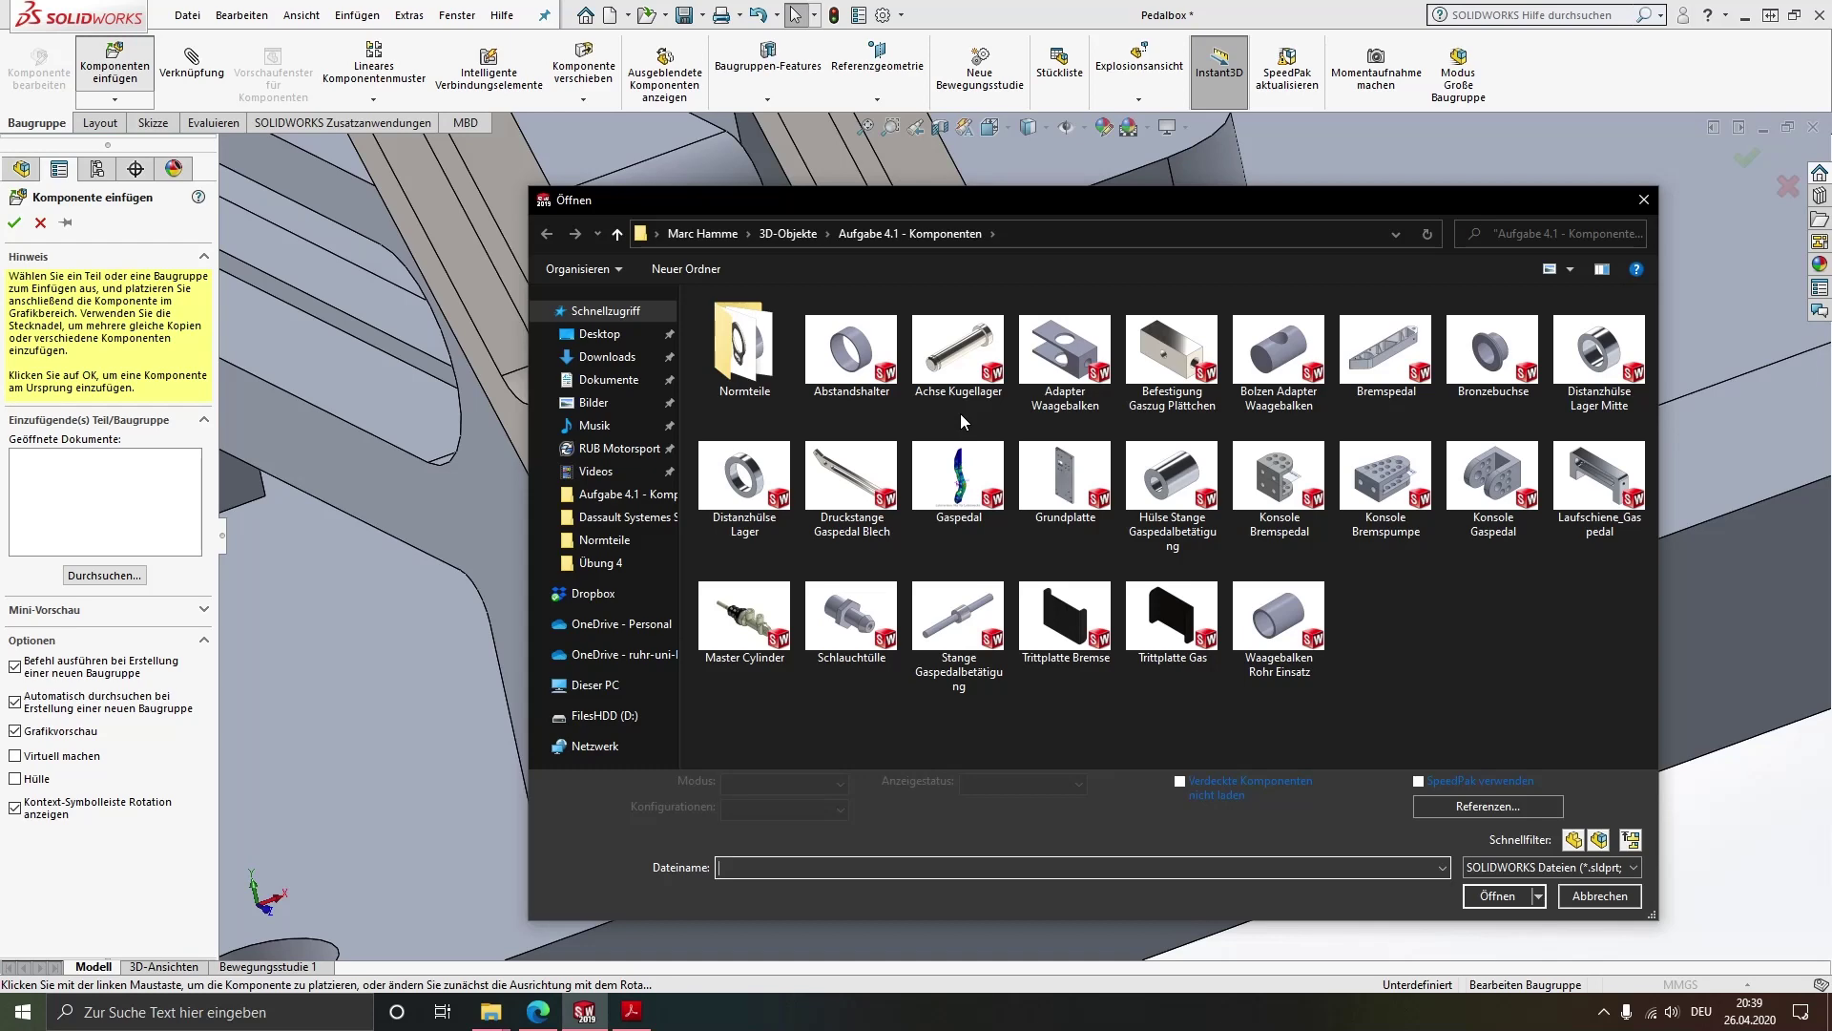
# Insert the Lager_Druckstange bearing from the Normteile folder and place it
pyautogui.doubleClick(742, 367)
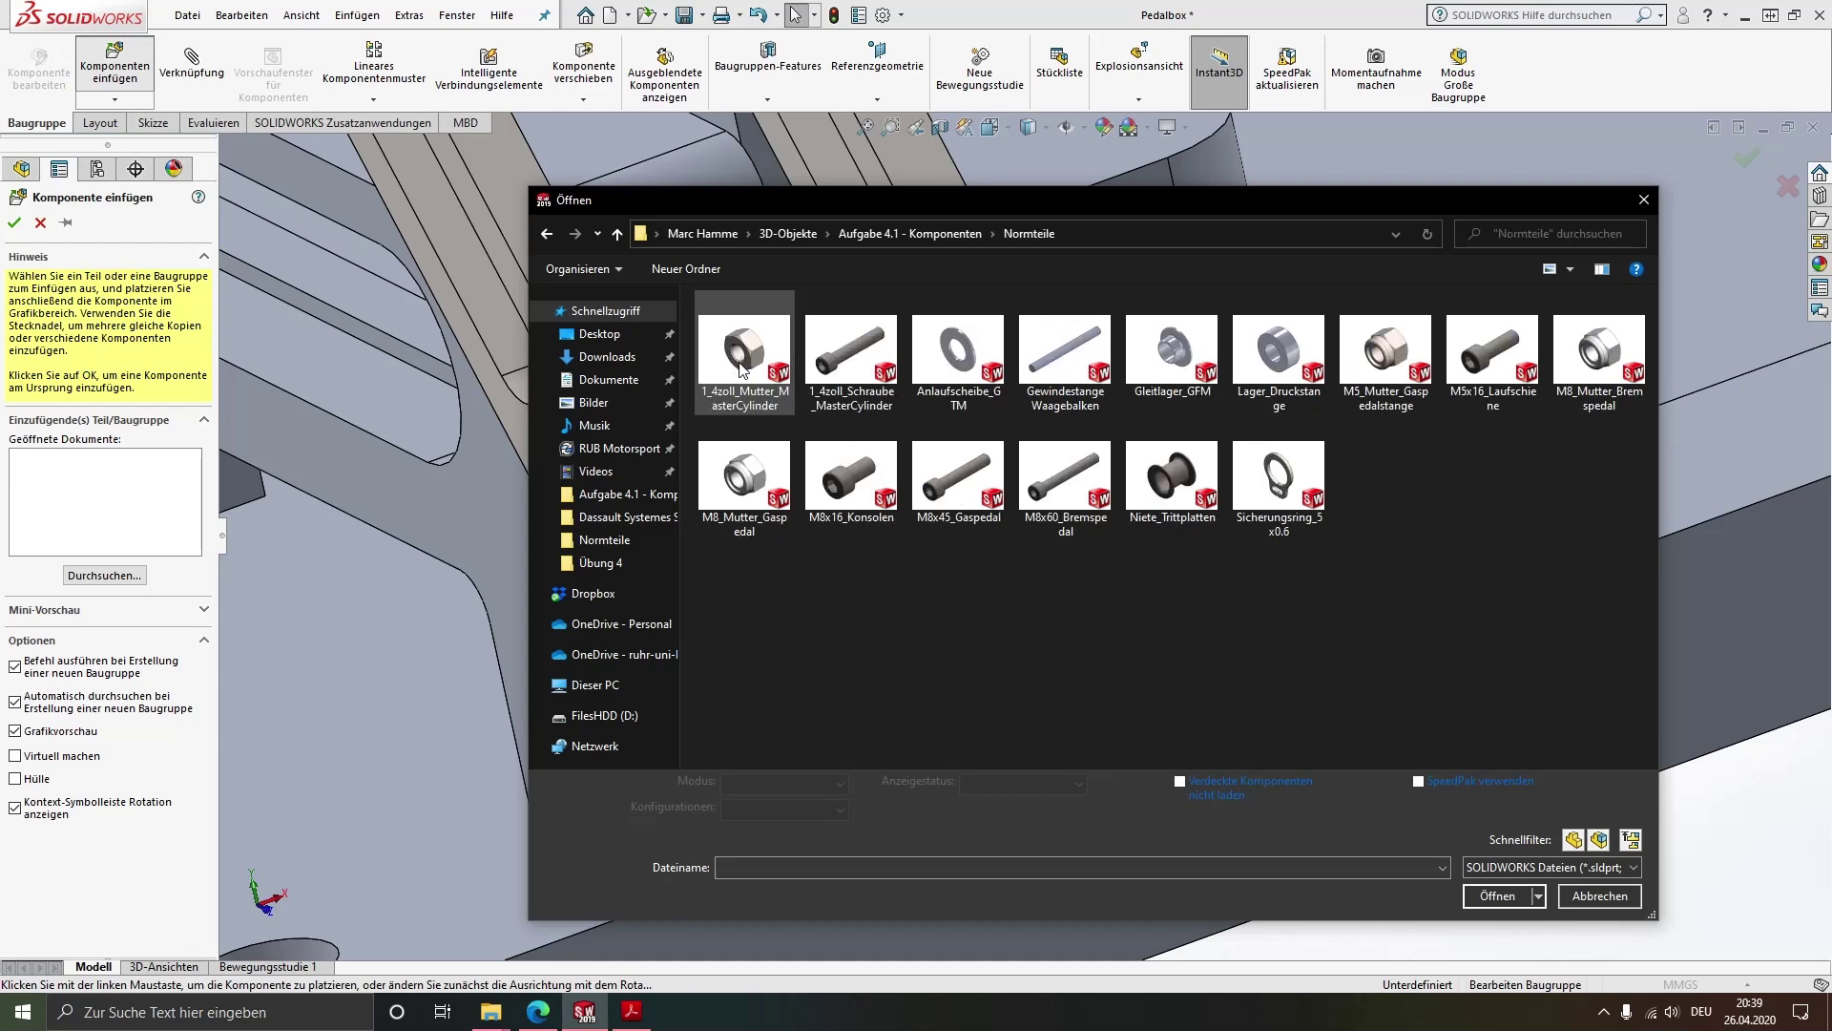
pyautogui.doubleClick(1280, 370)
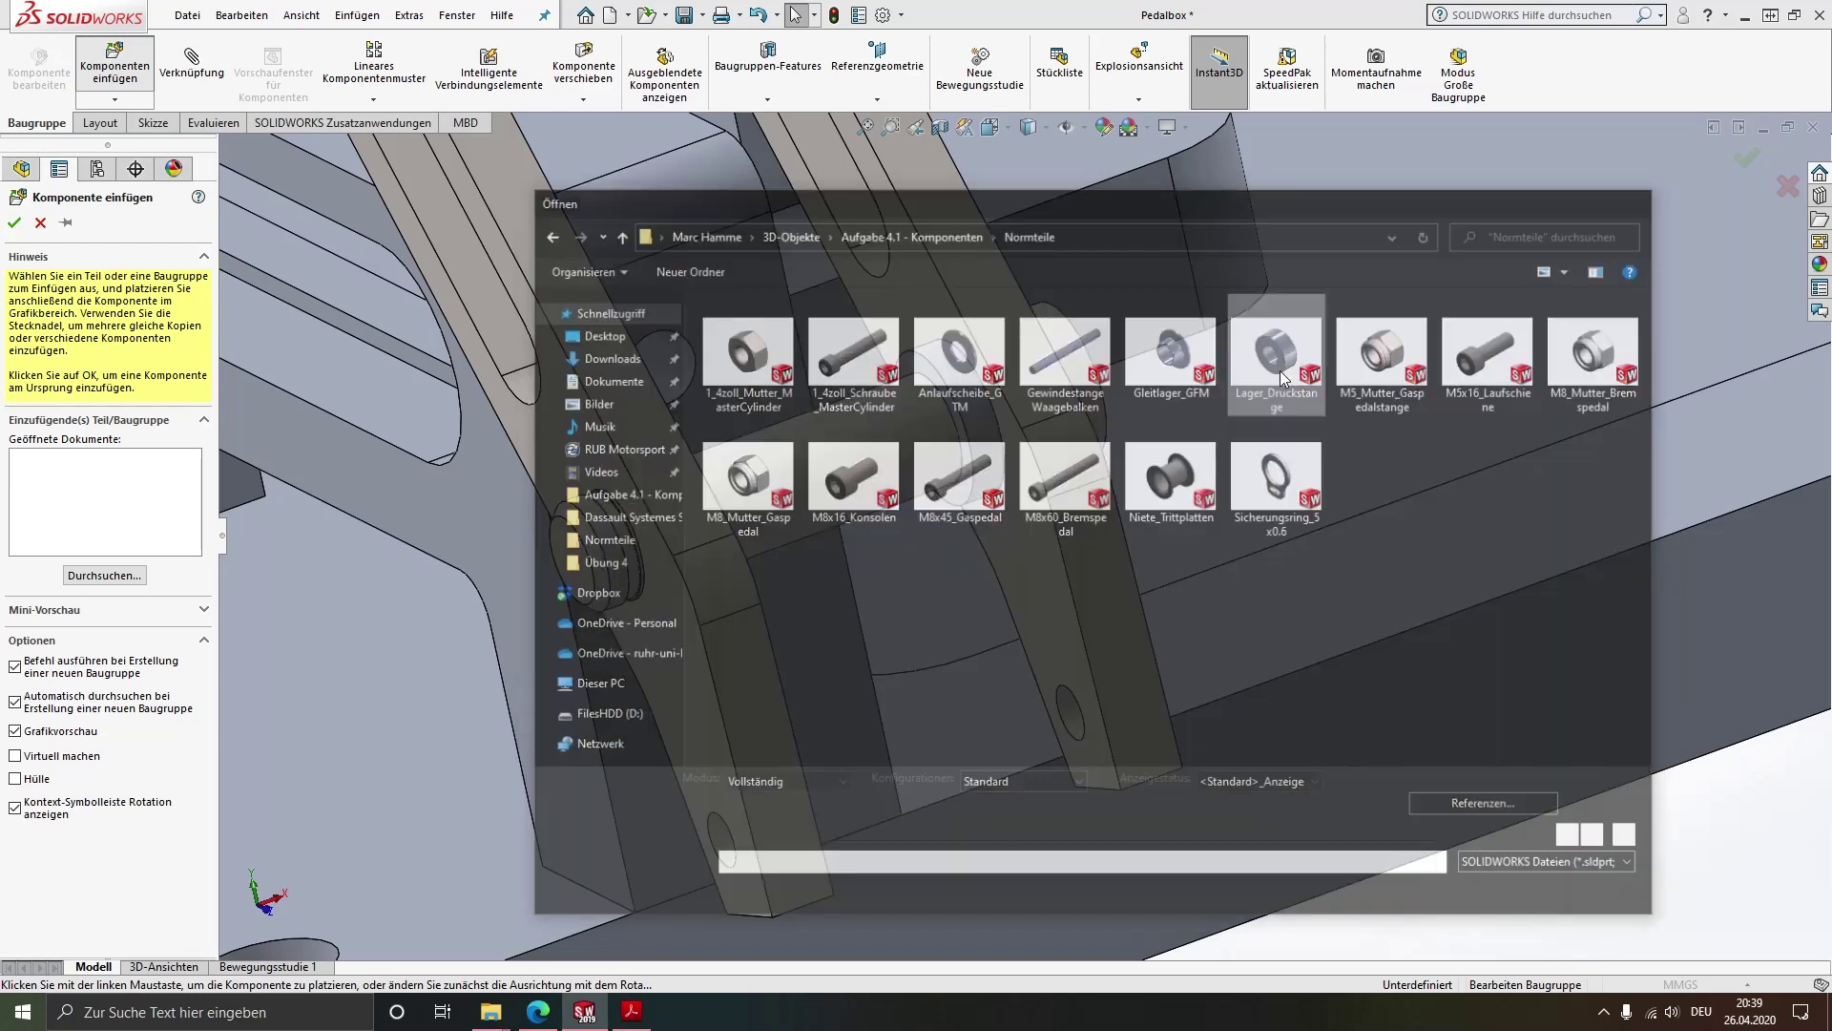
pyautogui.scroll(2, 1280, 379)
pyautogui.scroll(2, 1277, 477)
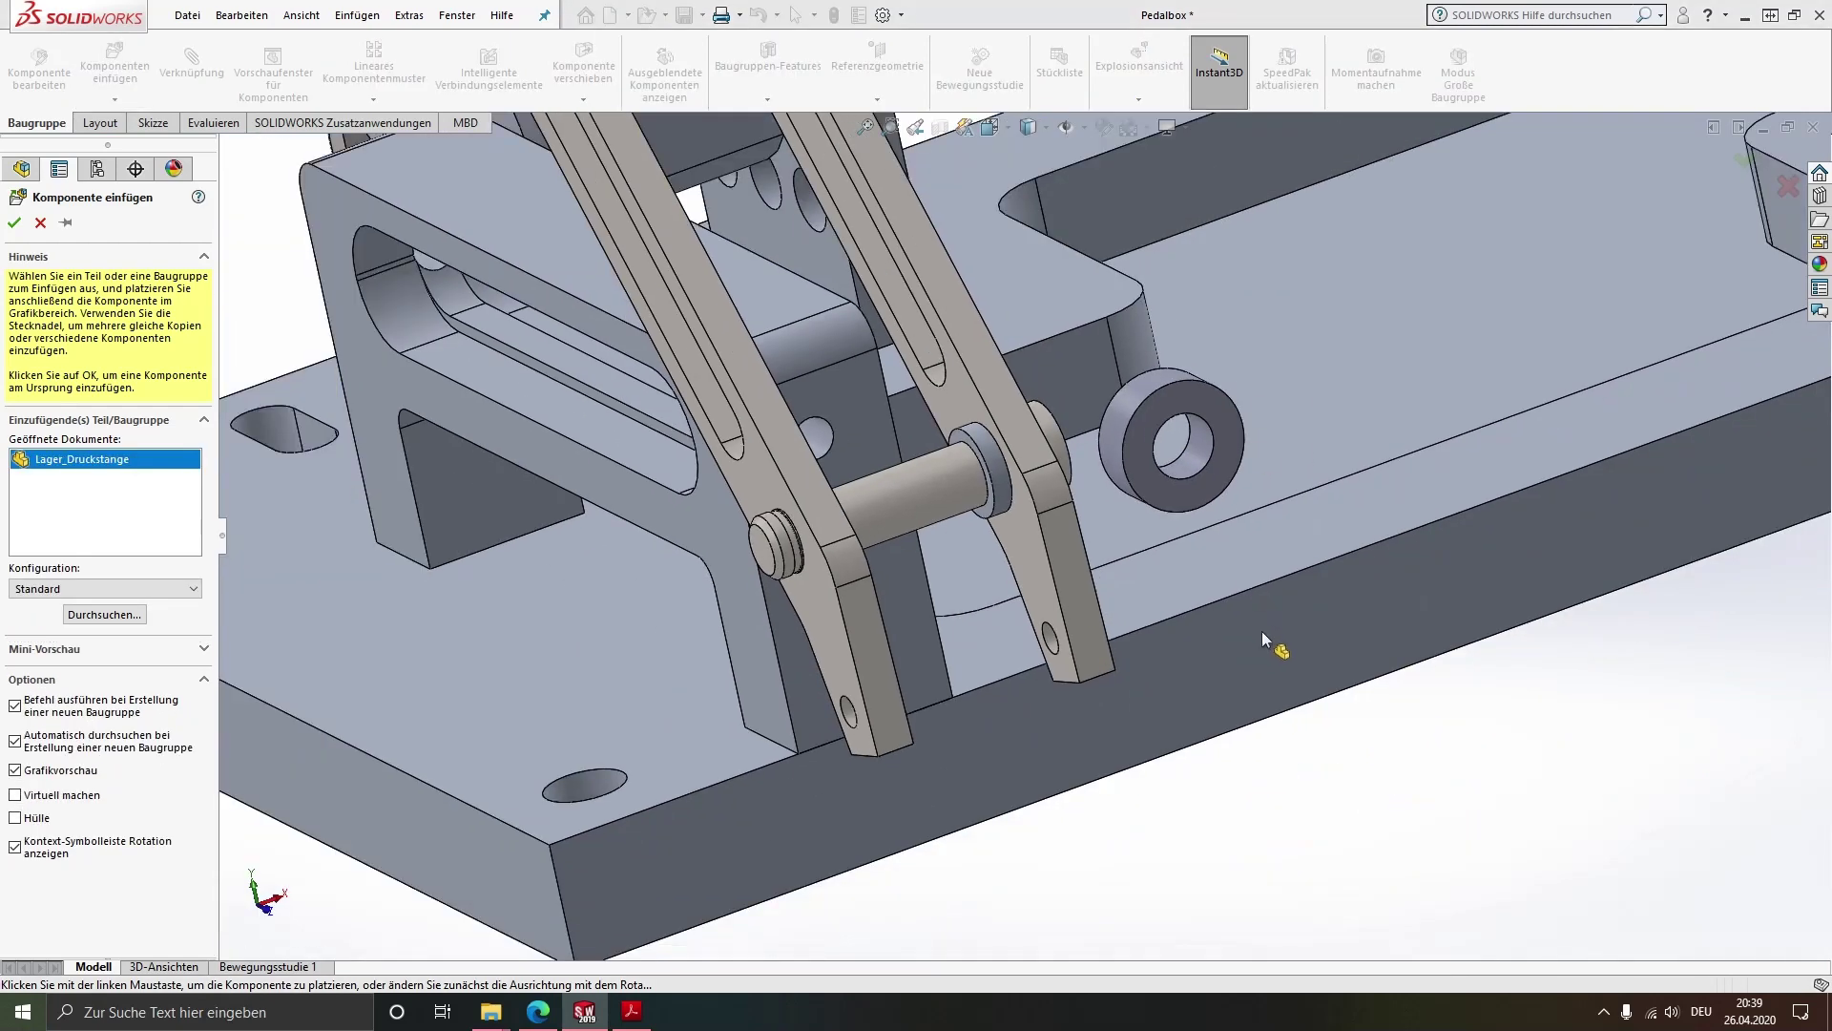
pyautogui.click(1280, 697)
pyautogui.click(1294, 703)
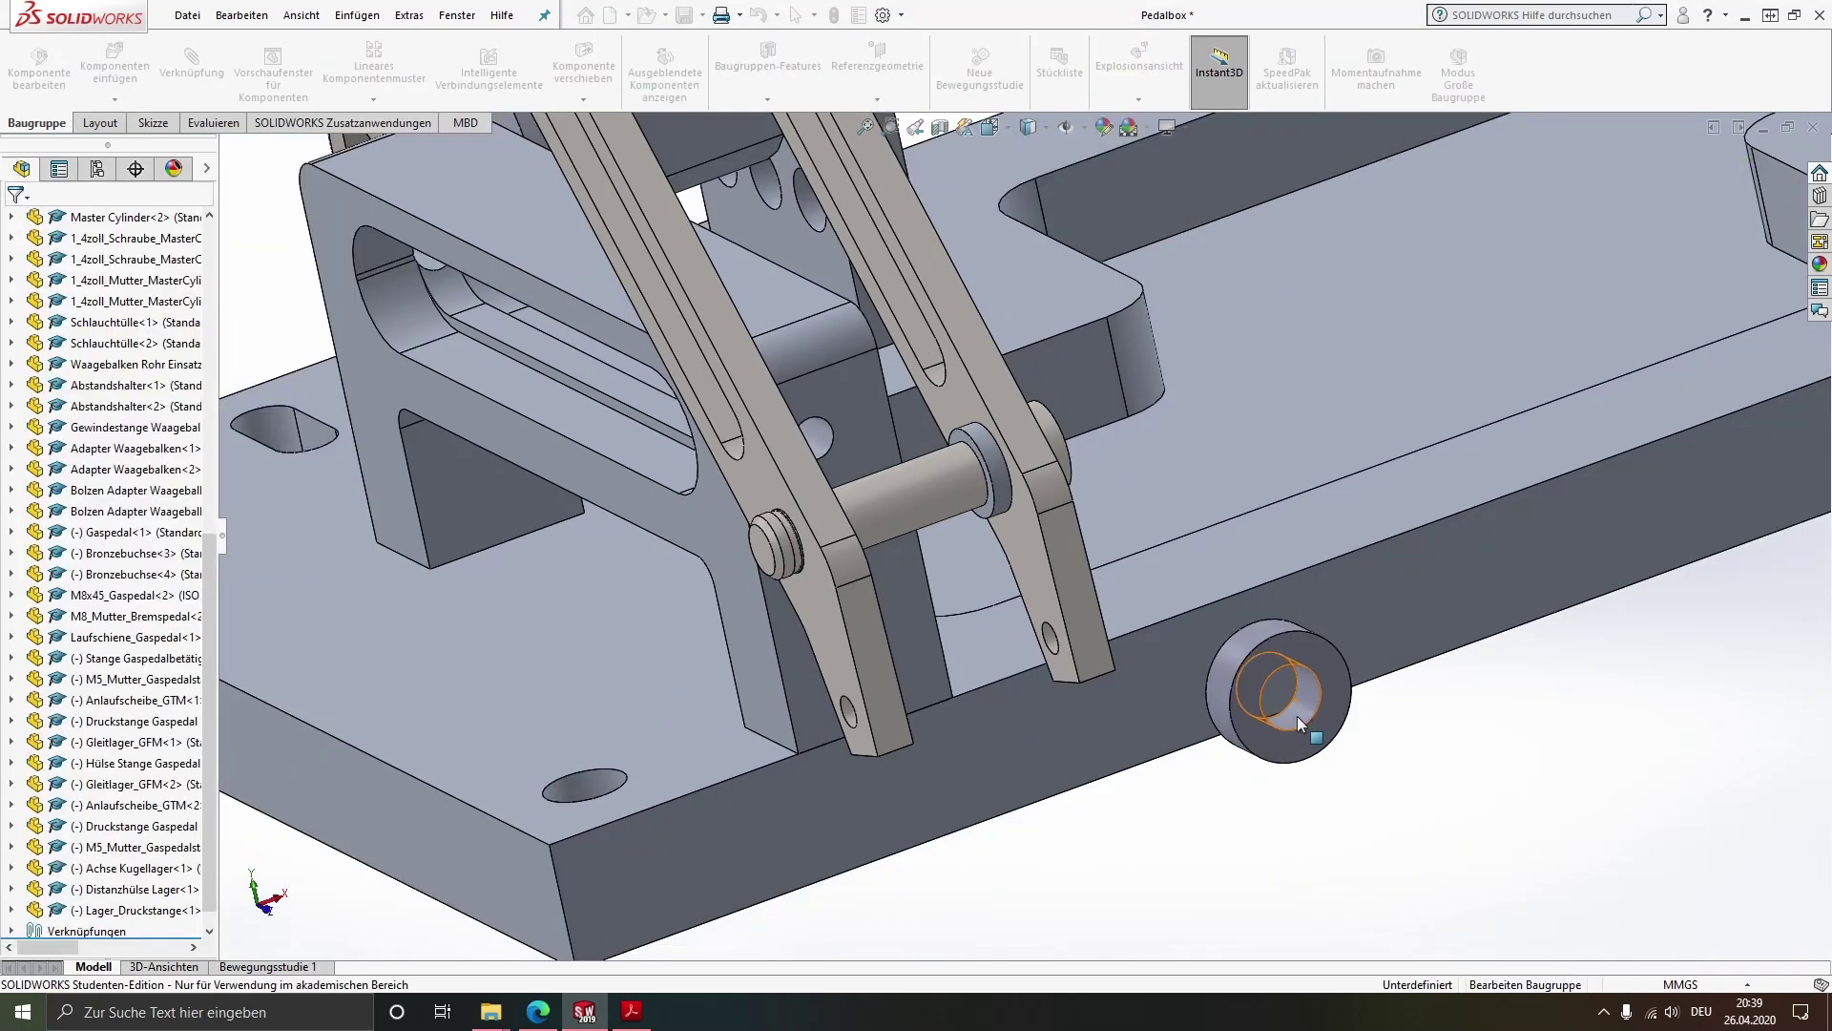
# Mate the bearing's bore concentric on the axle
pyautogui.click(1297, 716)
pyautogui.keyDown('ctrl'); pyautogui.click(912, 506); pyautogui.keyUp('ctrl')
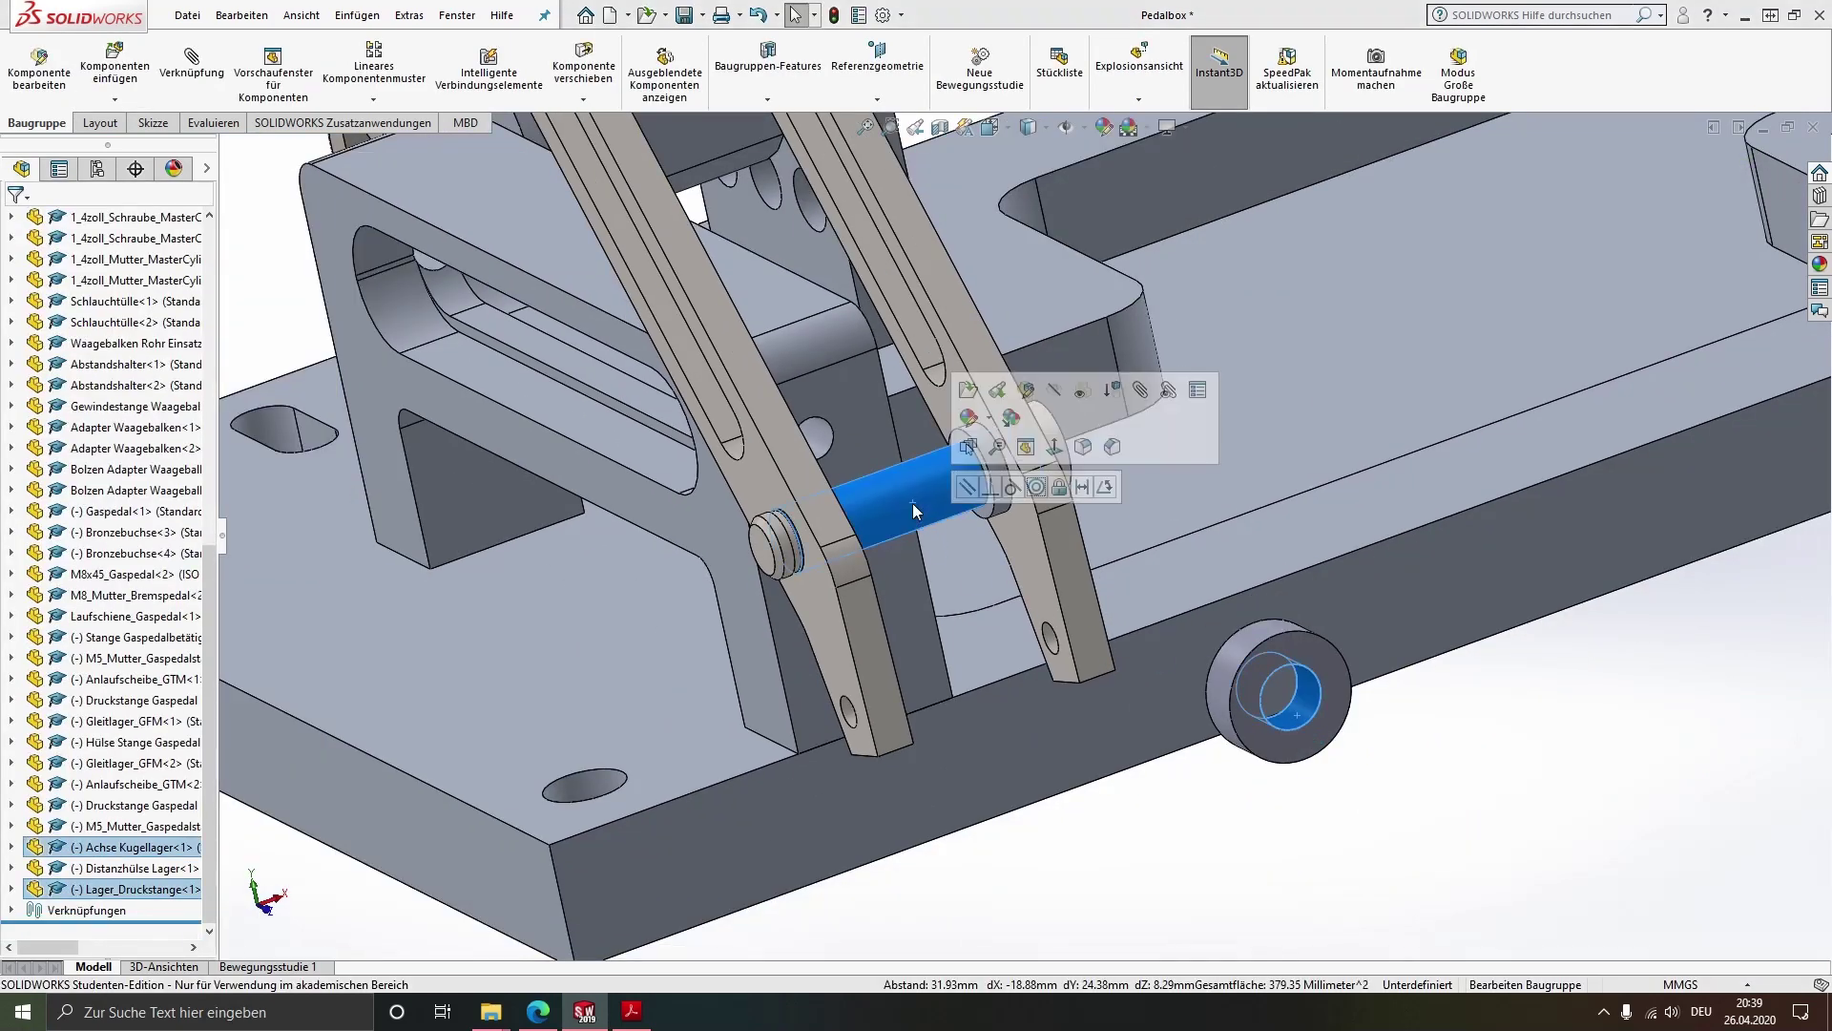
pyautogui.click(901, 438)
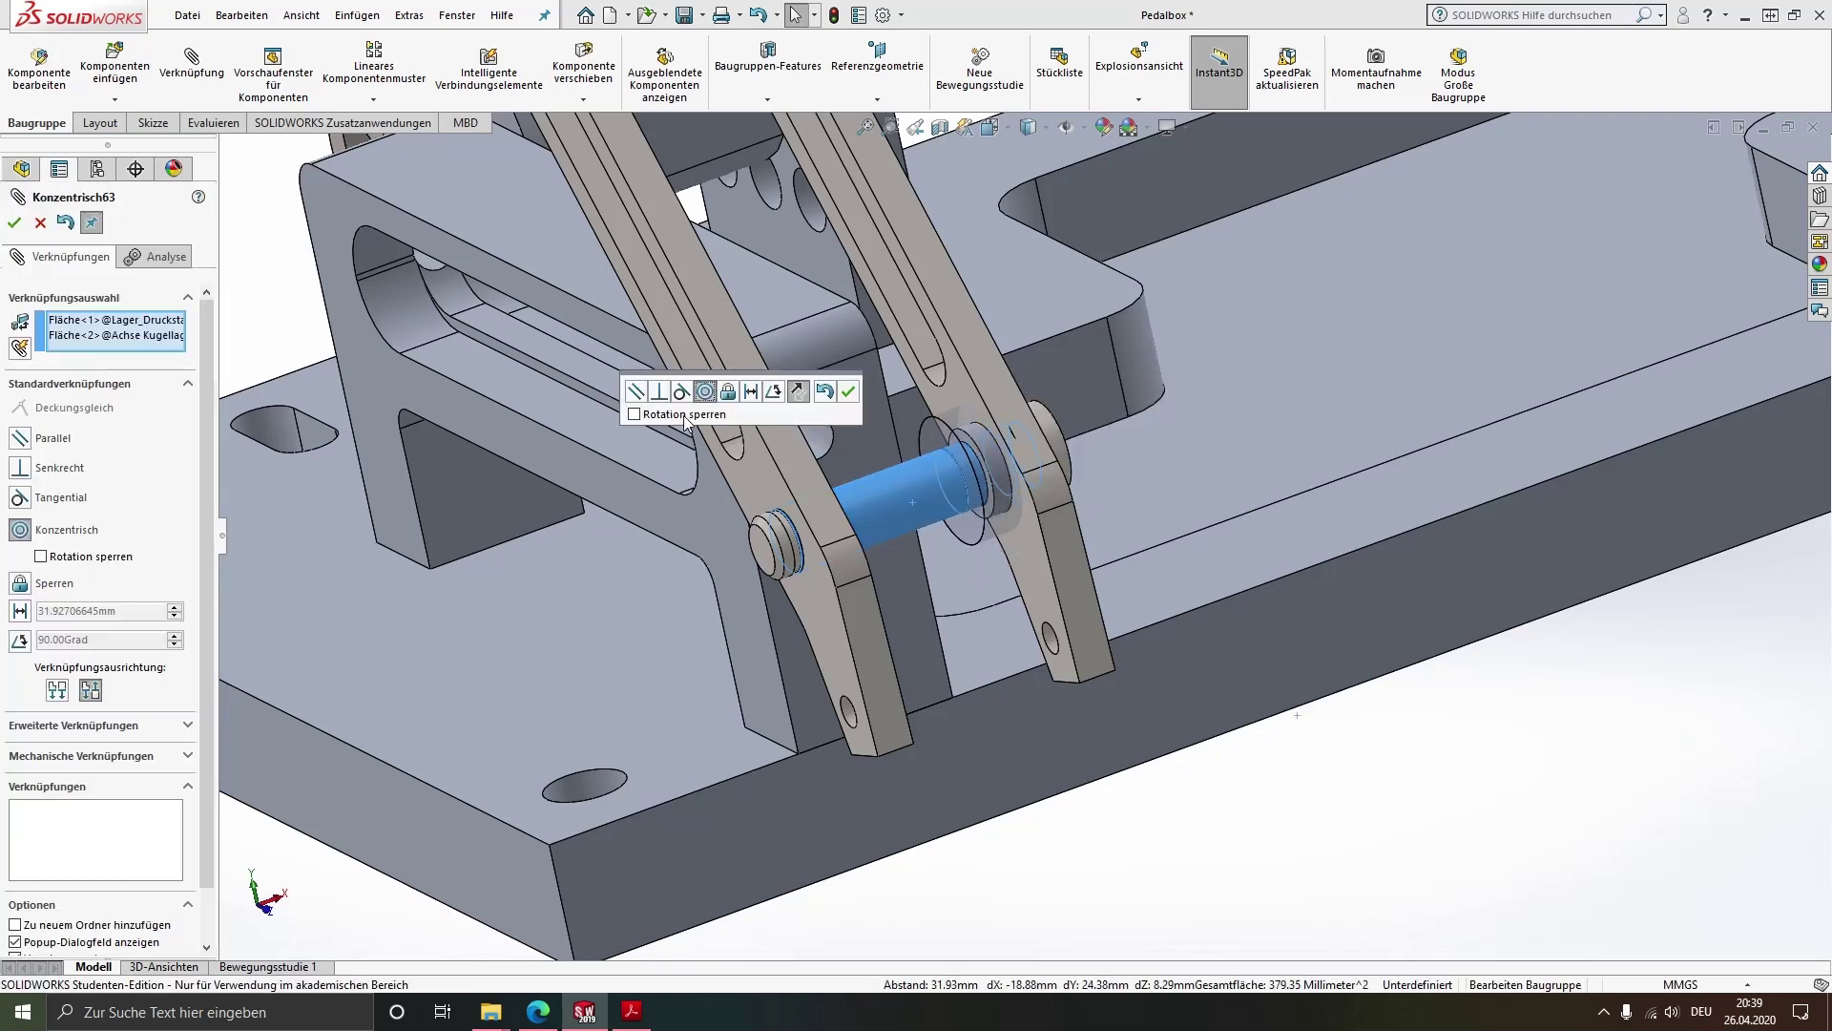
pyautogui.click(847, 393)
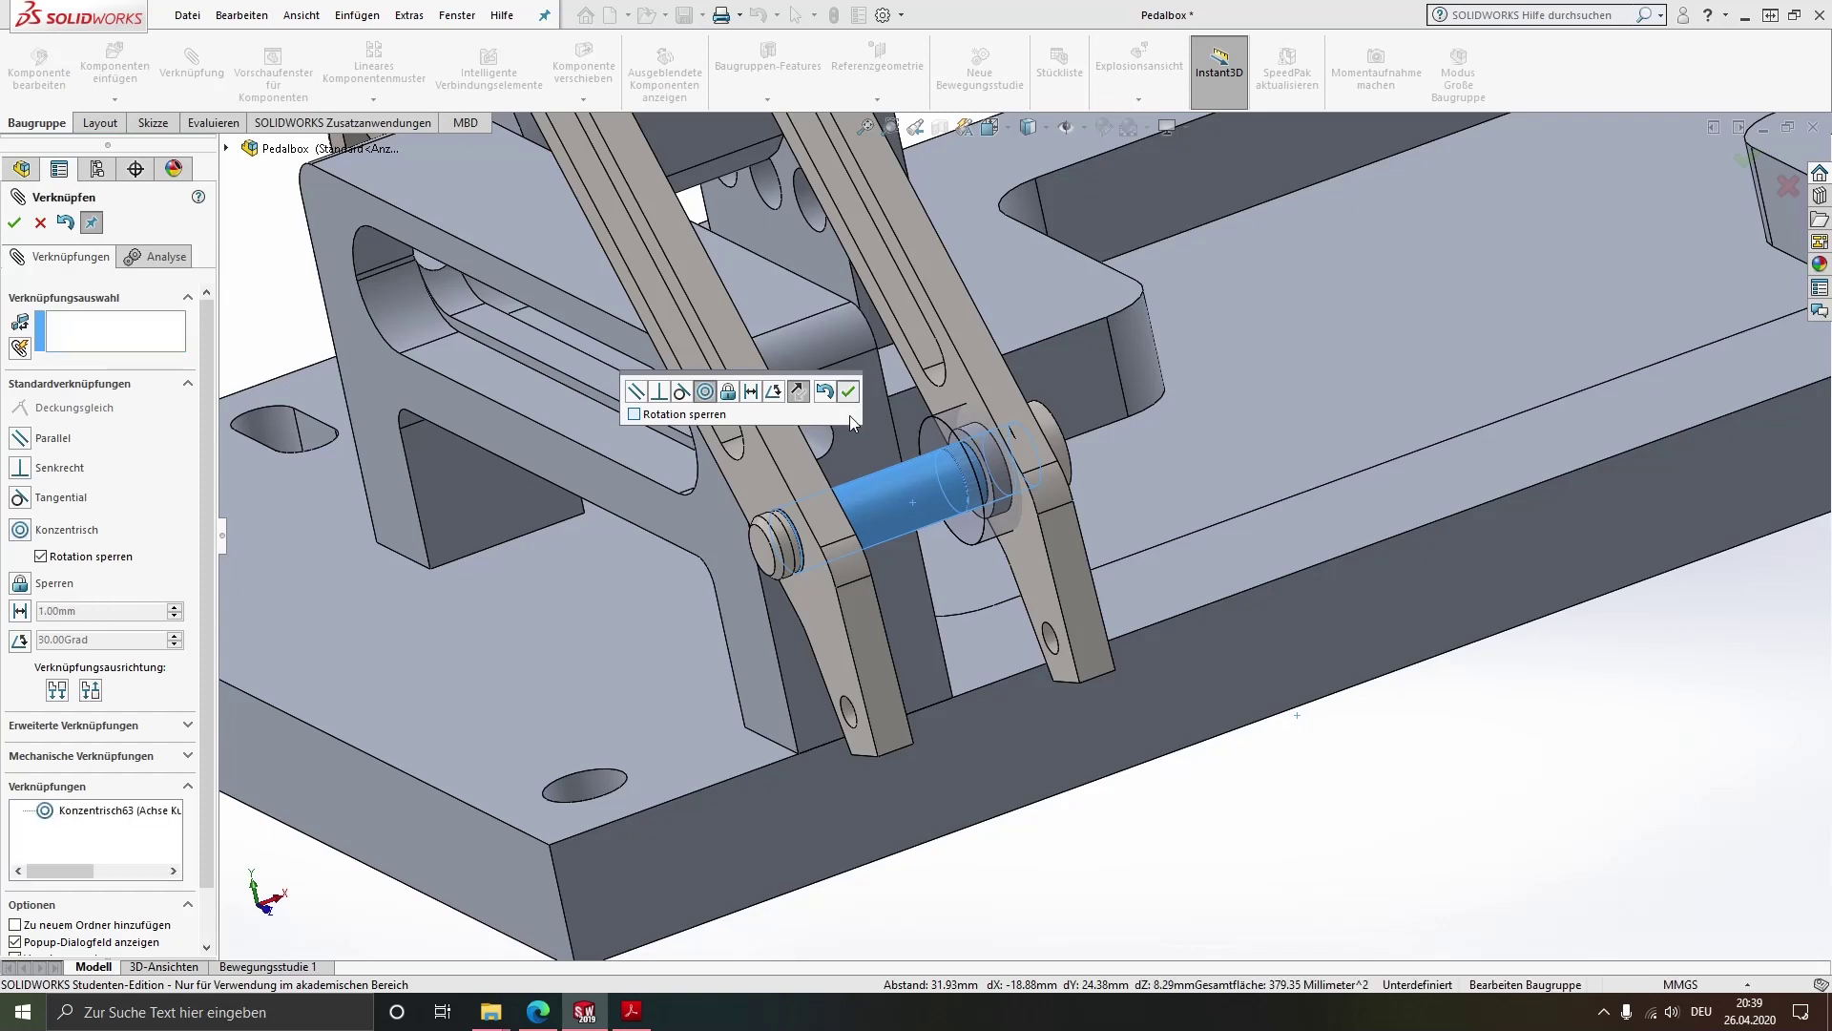
pyautogui.scroll(-3, 1032, 449)
pyautogui.scroll(-3, 1032, 449)
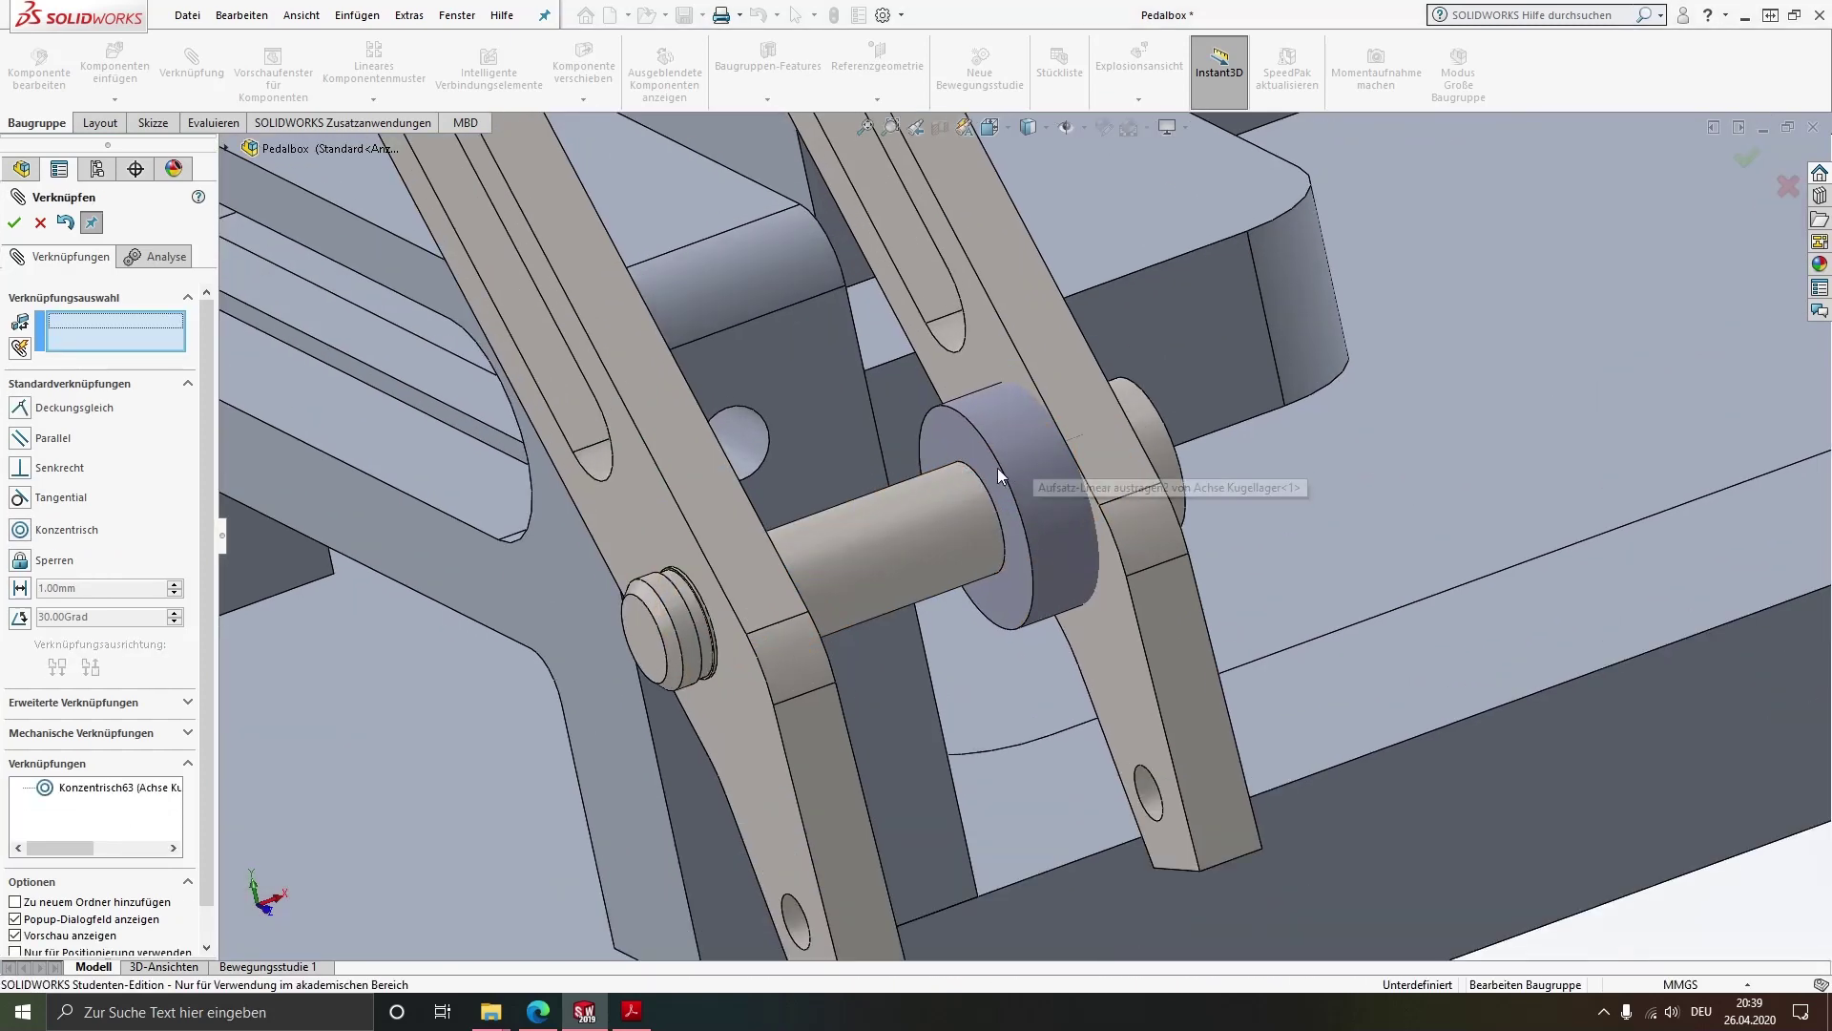
# Seat the bearing's end face coincident against the spacer sleeve face
pyautogui.moveTo(998, 468); pyautogui.dragTo(914, 494)
pyautogui.moveTo(999, 464)
pyautogui.mouseDown(button='middle')
pyautogui.moveTo(954, 475)
pyautogui.moveTo(949, 446)
pyautogui.mouseUp(button='middle')
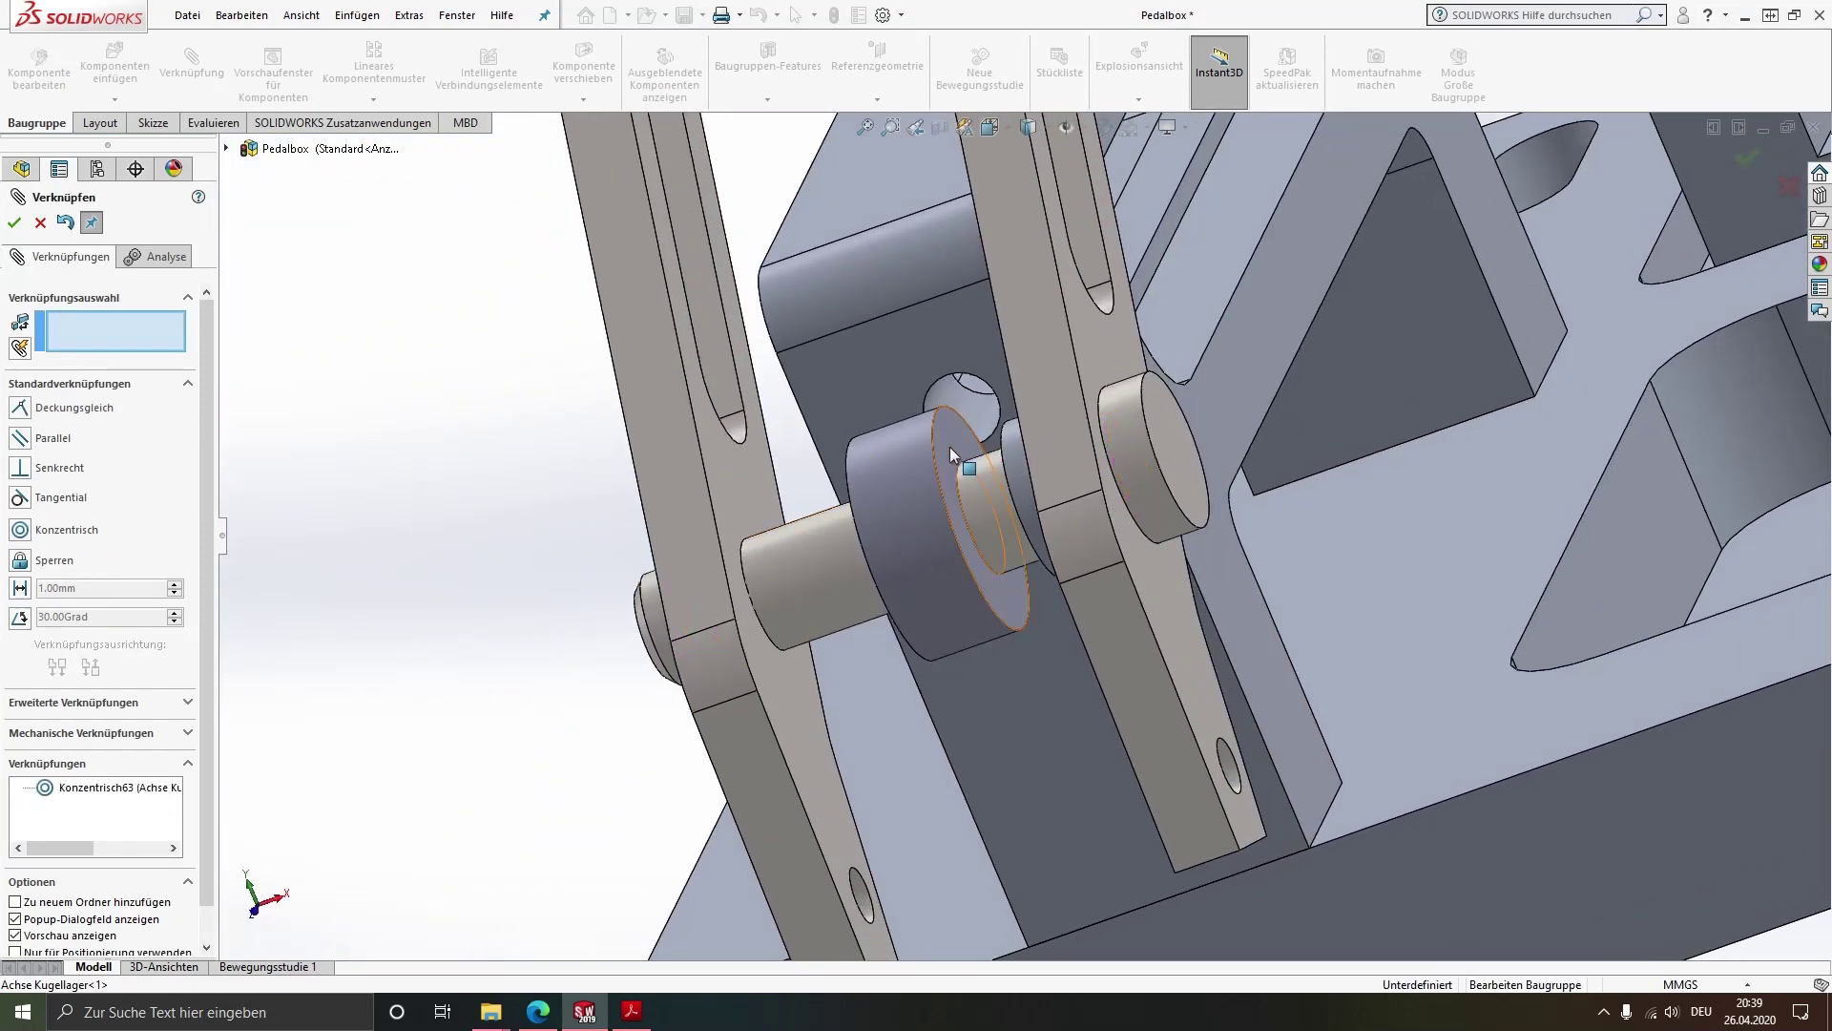
pyautogui.click(955, 456)
pyautogui.scroll(-3, 1050, 477)
pyautogui.moveTo(1116, 490)
pyautogui.mouseDown(button='middle')
pyautogui.moveTo(1174, 468)
pyautogui.moveTo(946, 418)
pyautogui.mouseUp(button='middle')
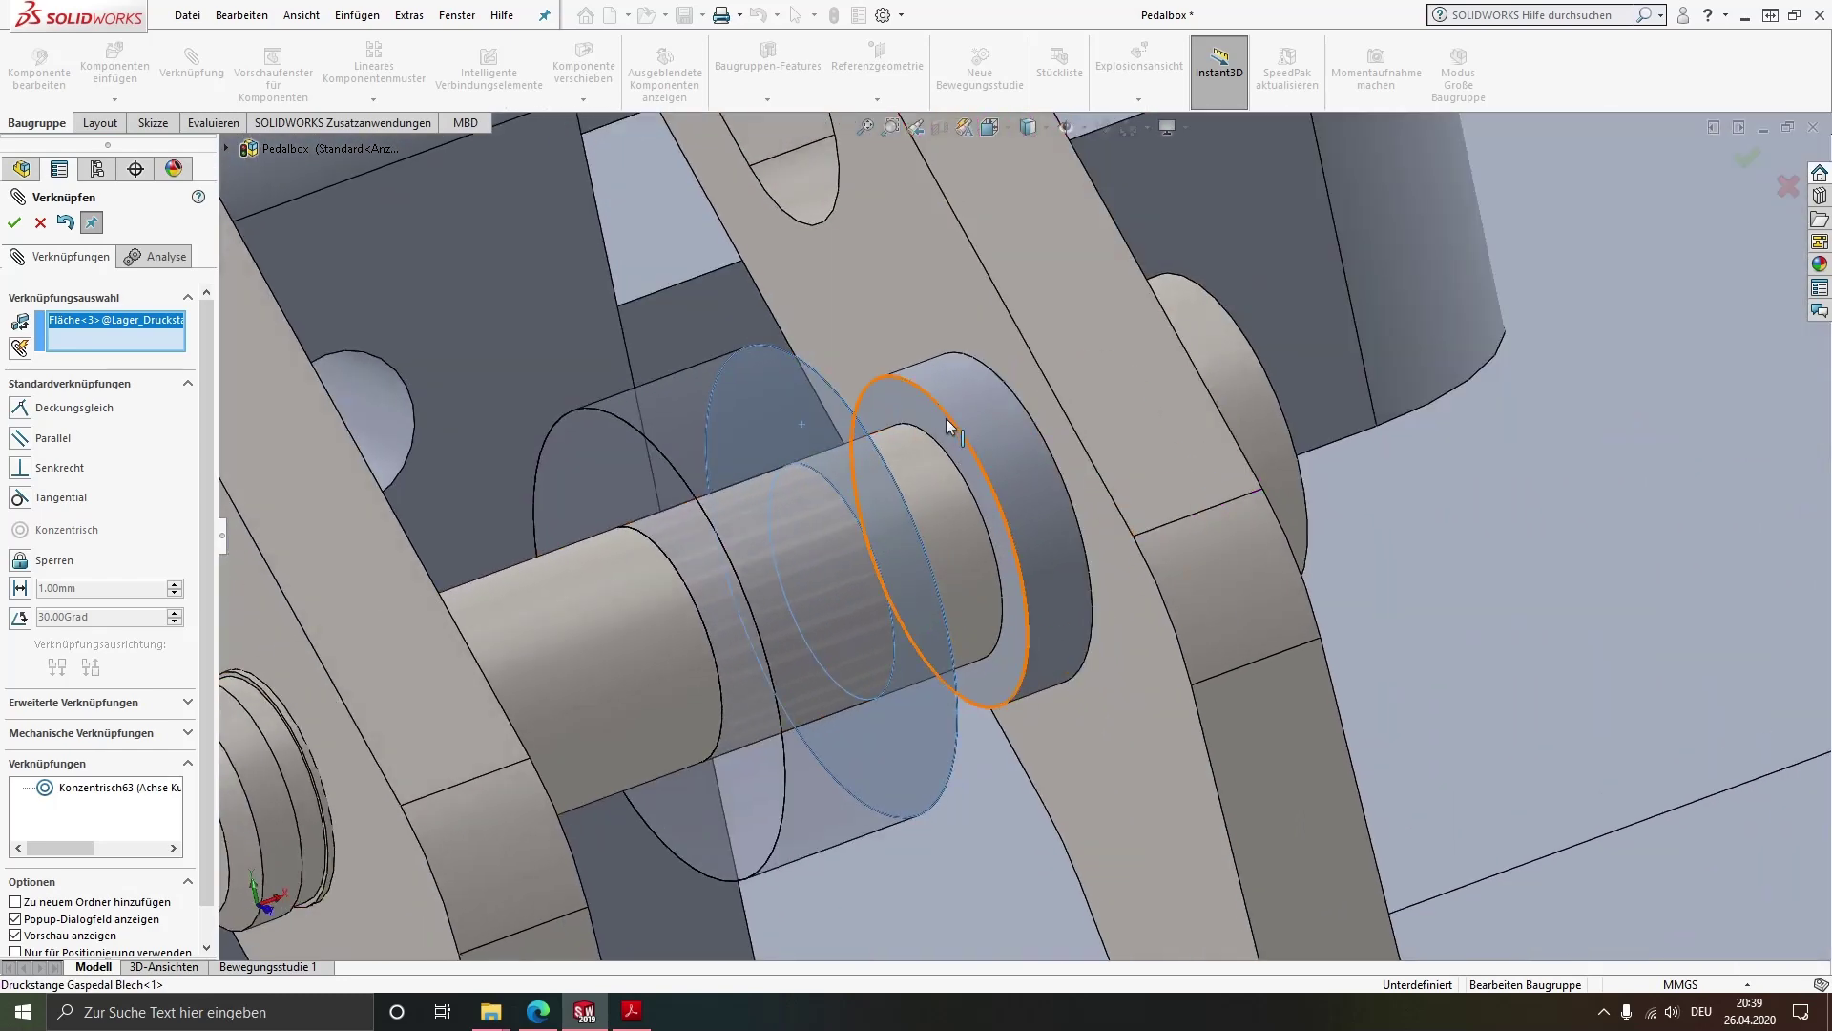
pyautogui.click(926, 414)
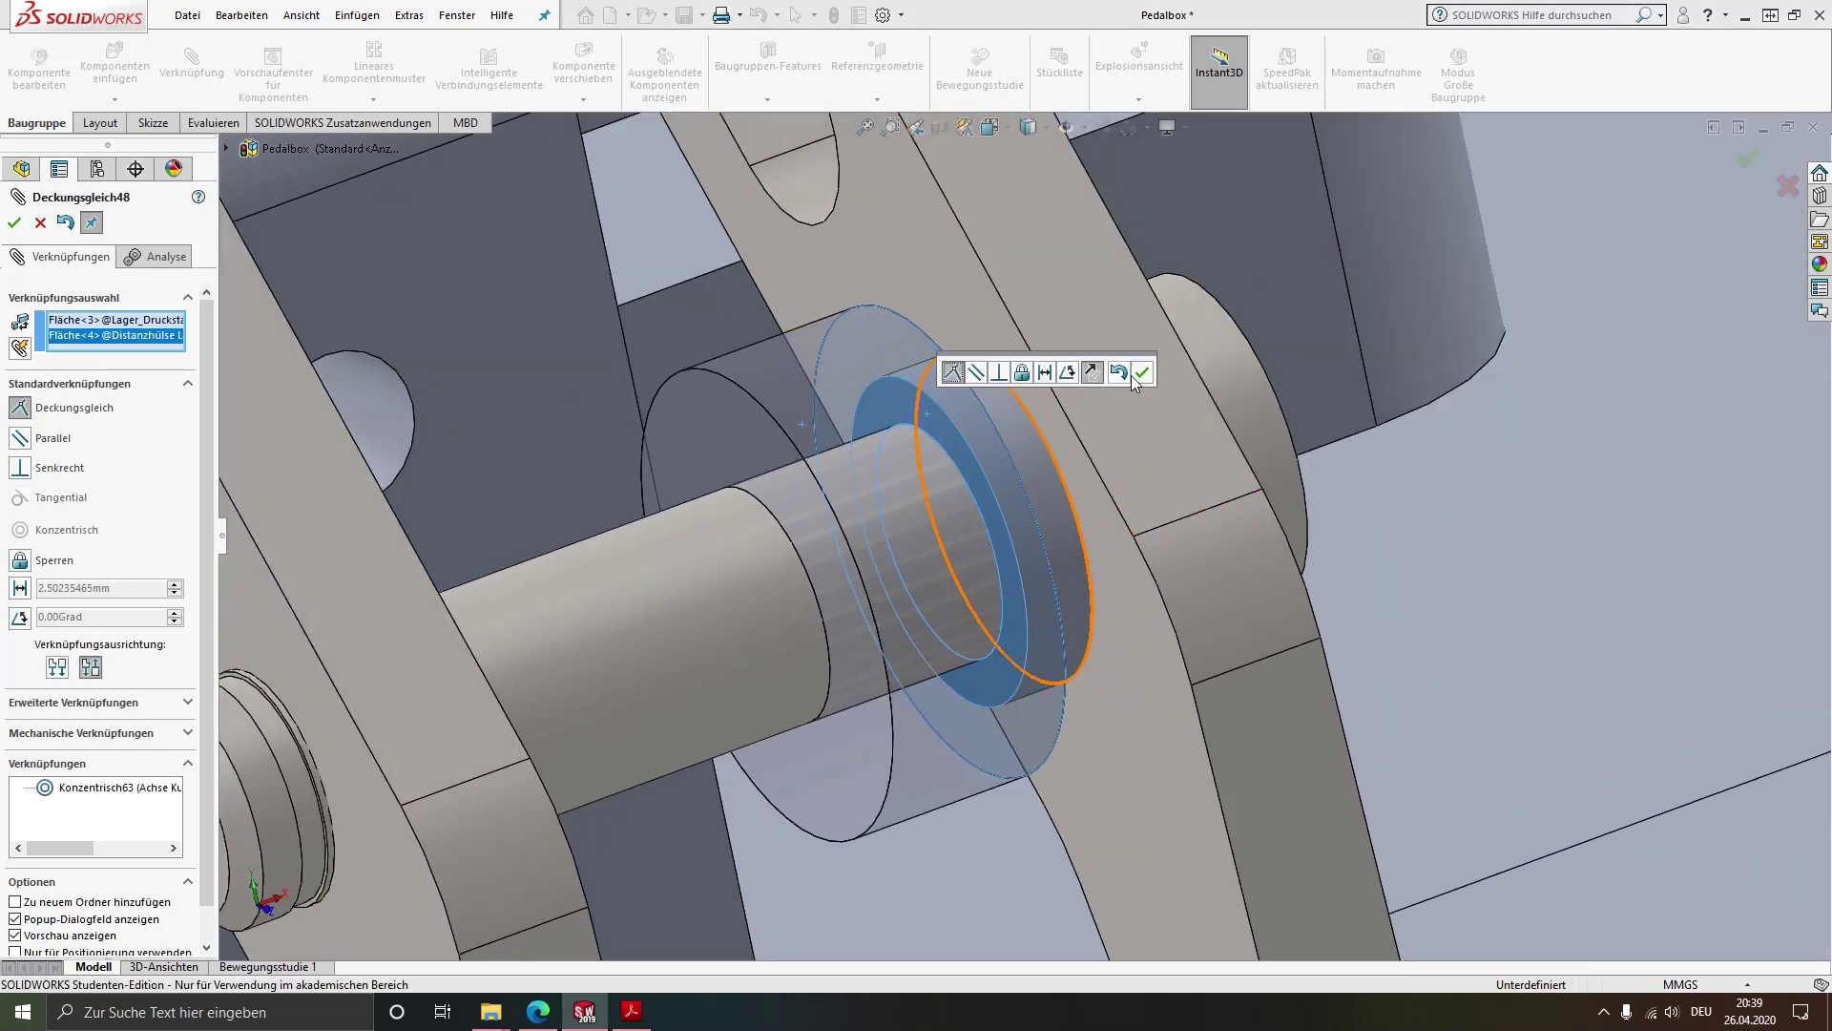
pyautogui.click(1143, 372)
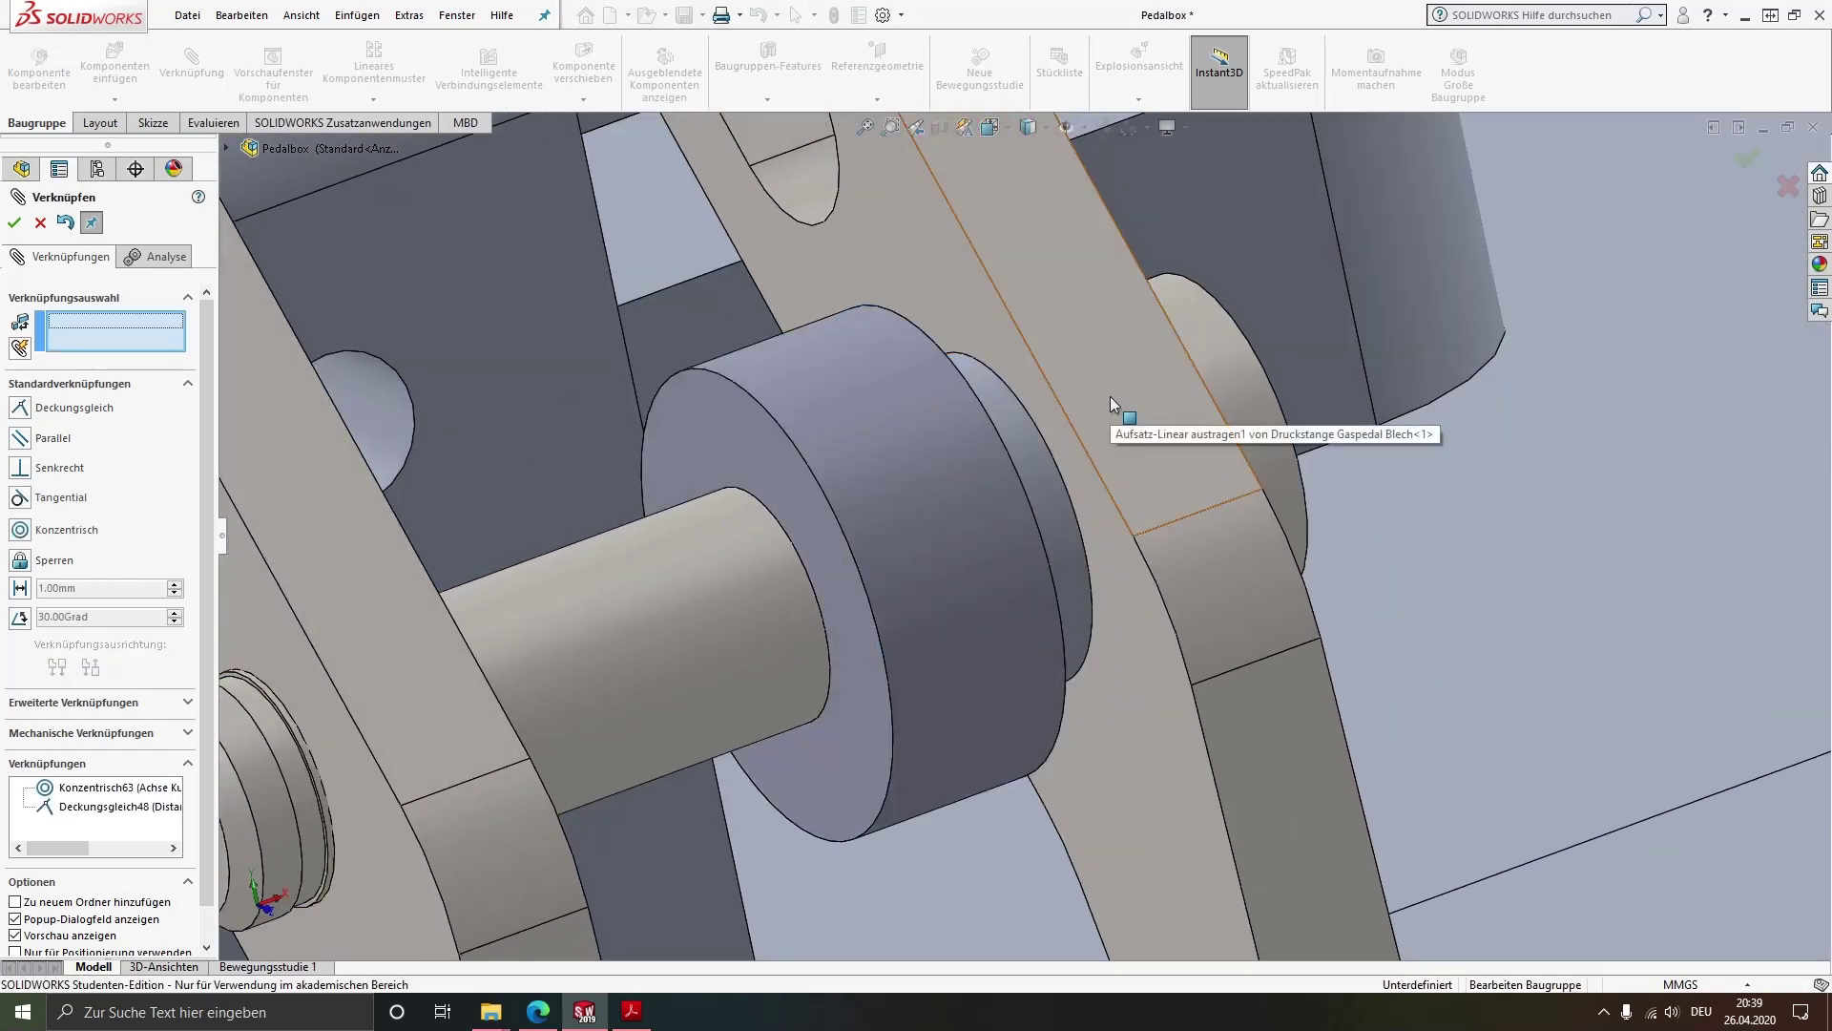
pyautogui.scroll(3, 782, 477)
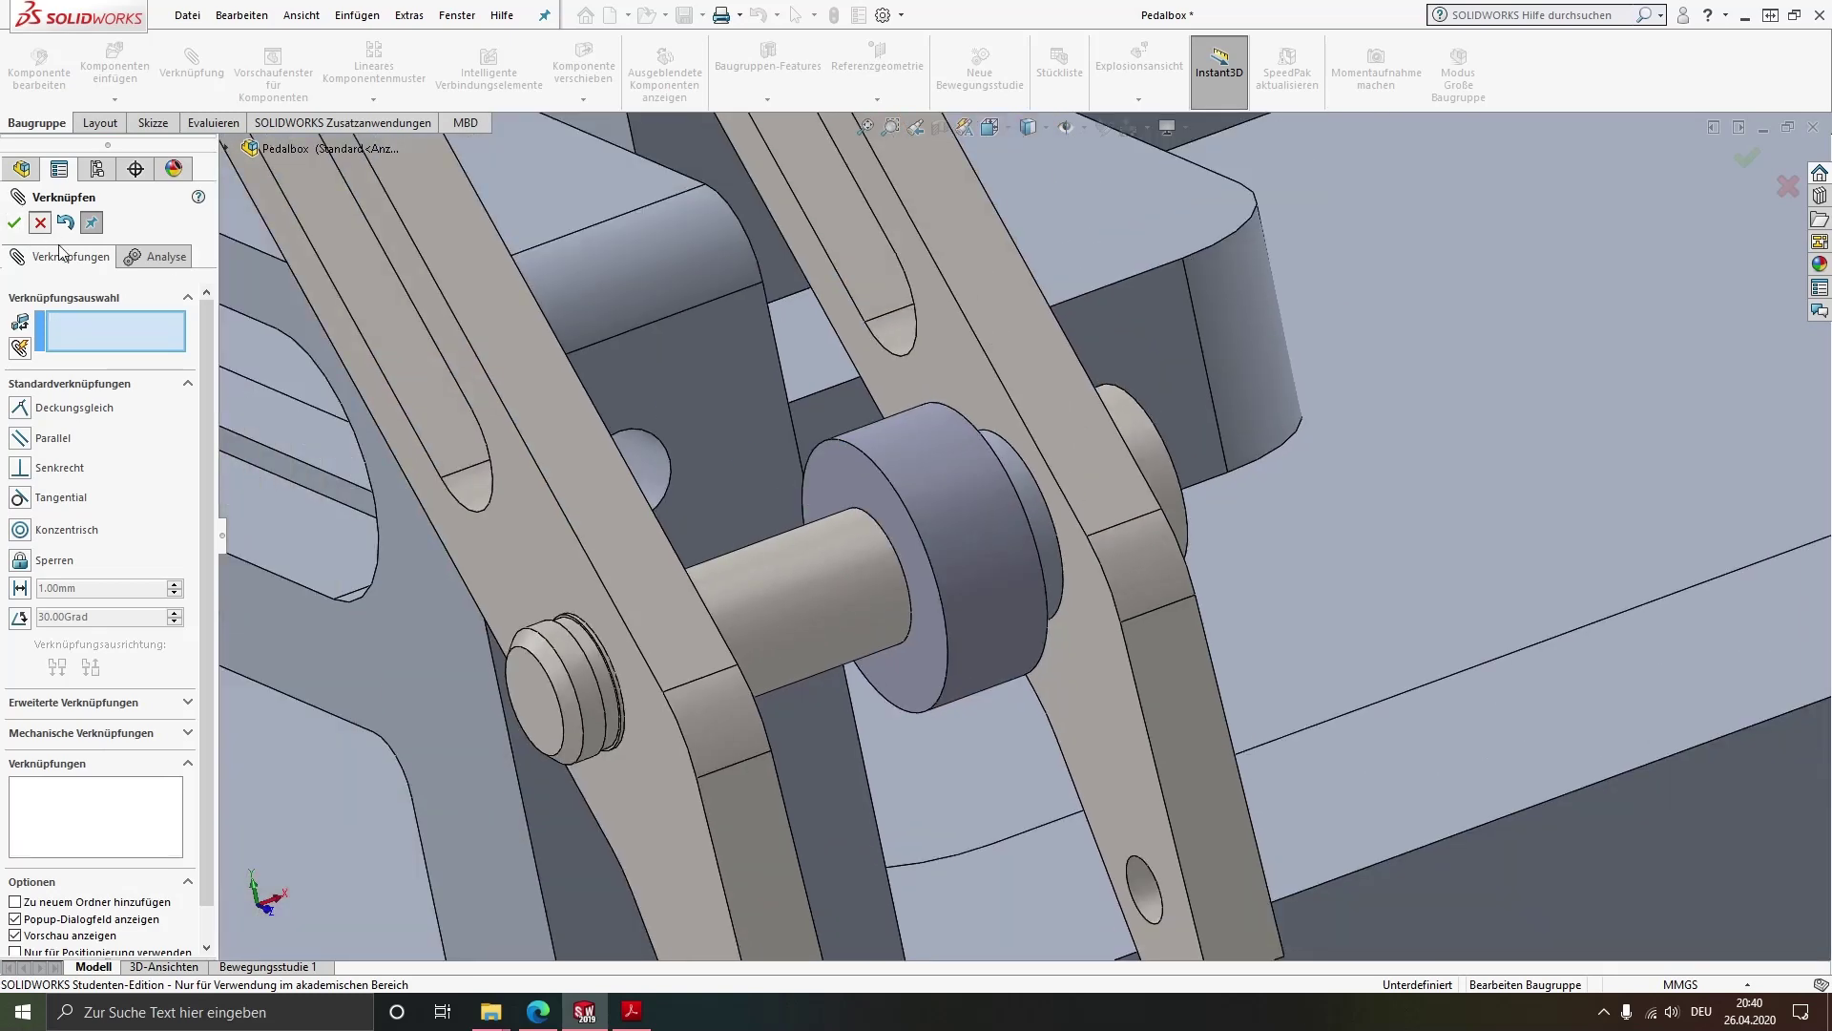
# Insert the Distanzhülse Lager Mitte spacer from the Aufgabe 4.1 - Komponenten folder
pyautogui.click(114, 65)
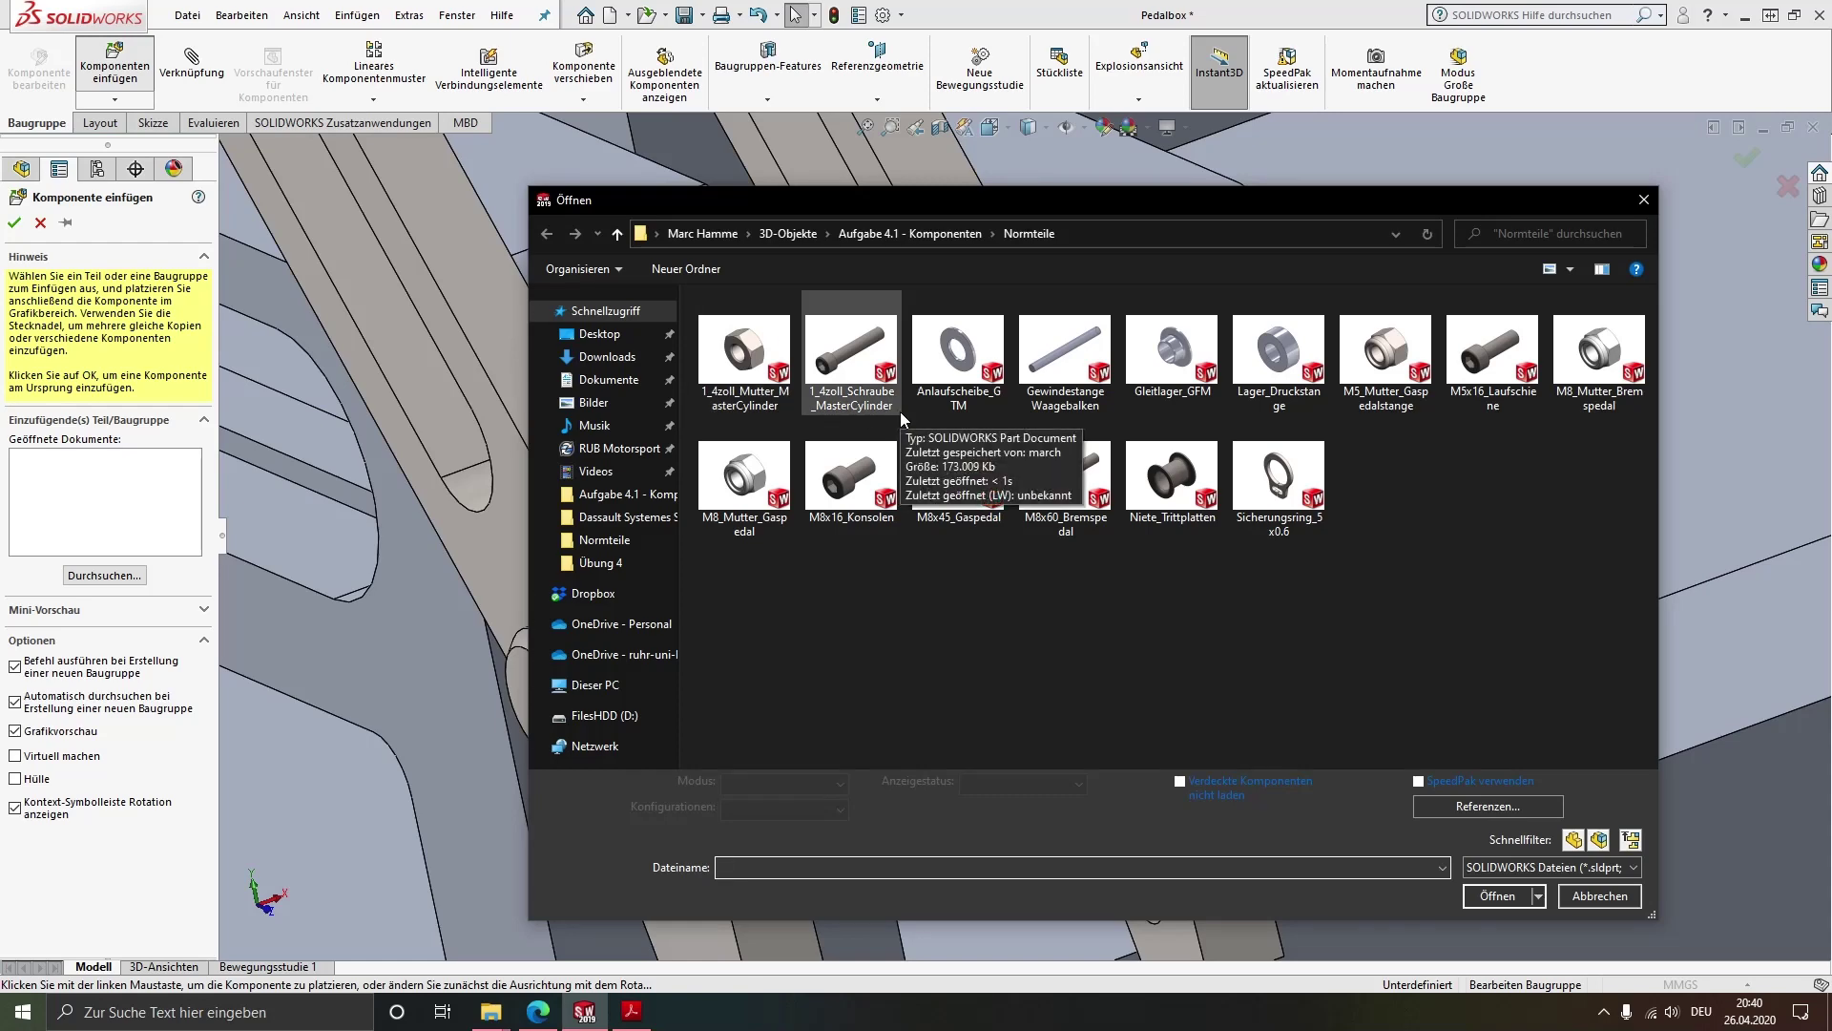
pyautogui.click(920, 231)
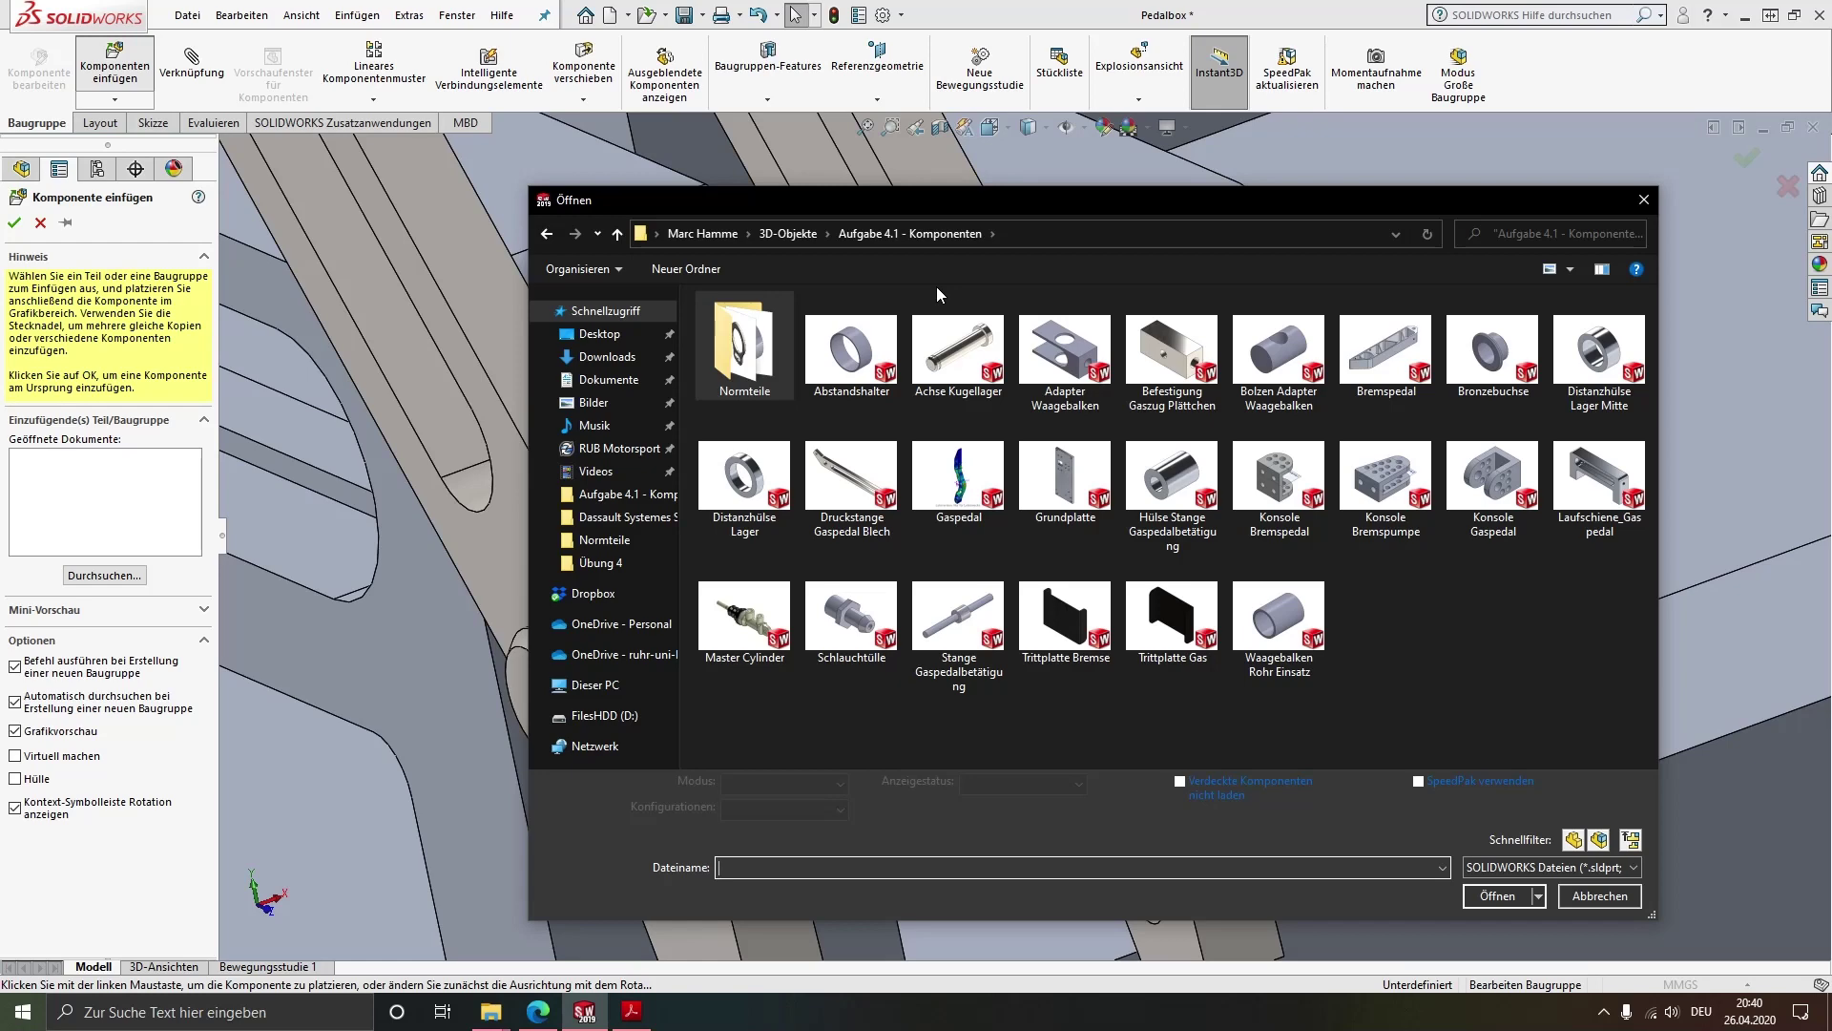
pyautogui.doubleClick(1610, 374)
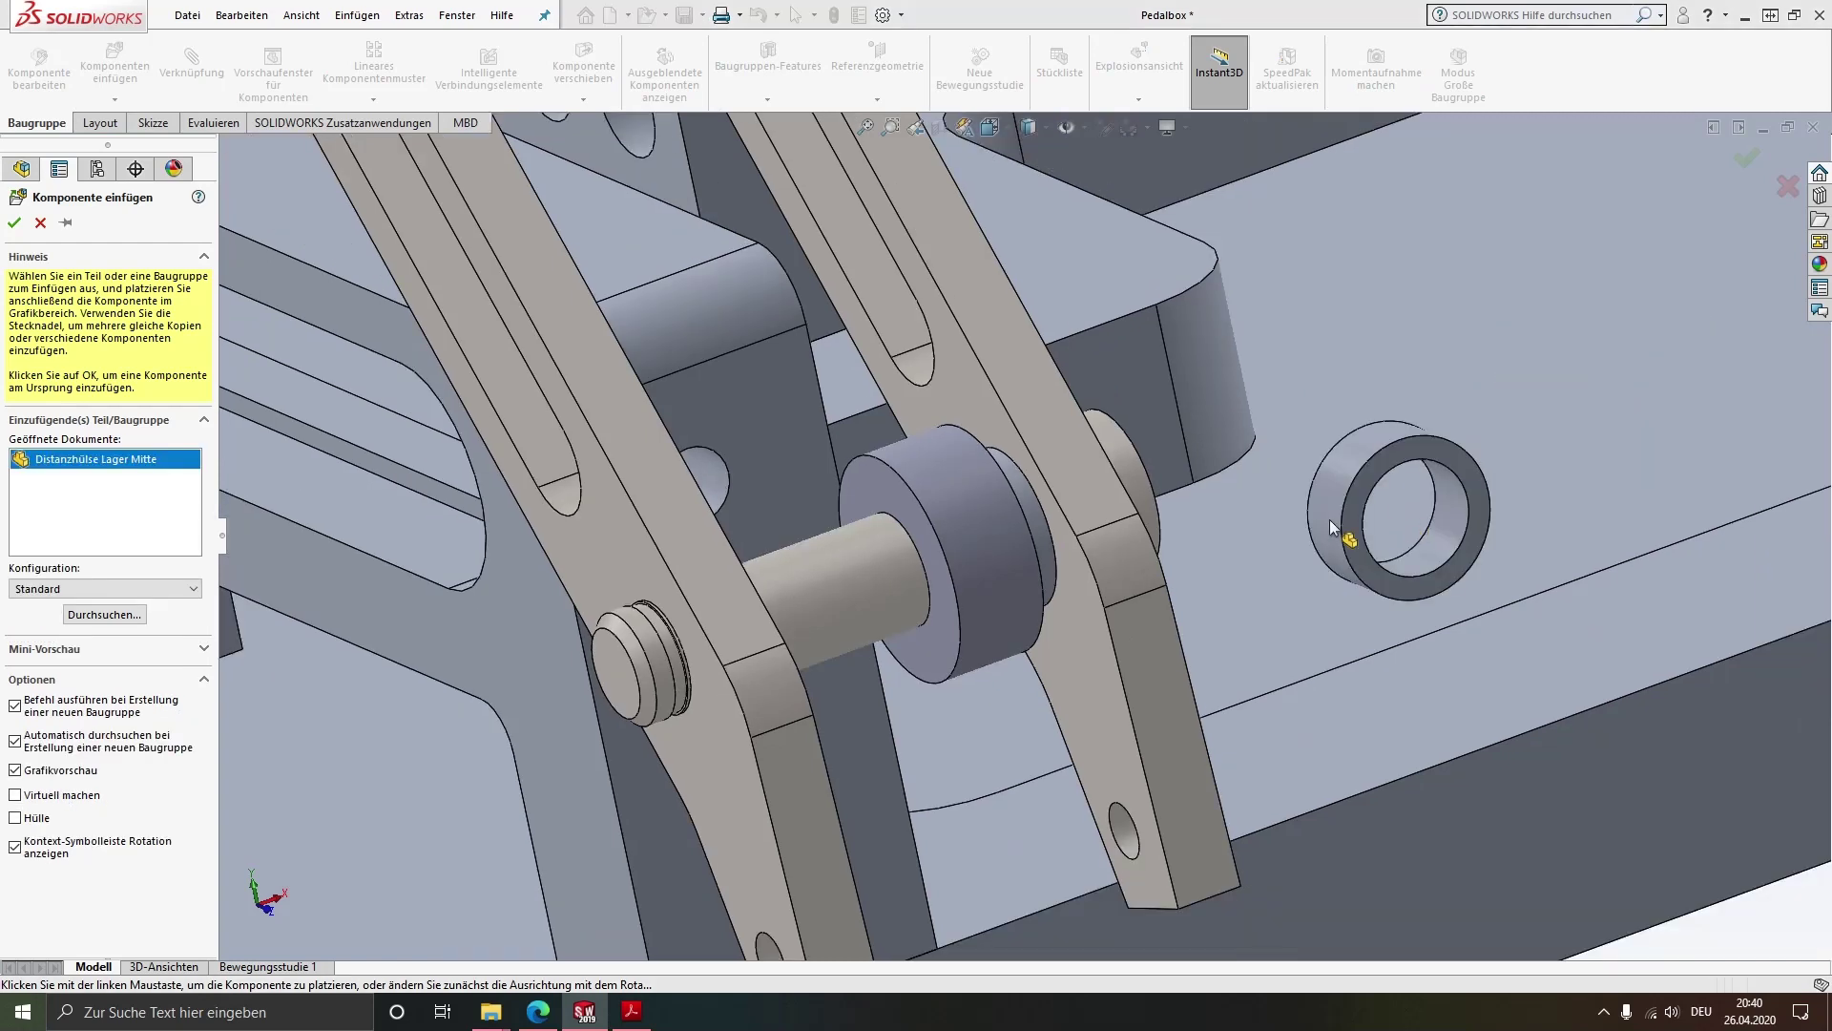
pyautogui.click(1313, 525)
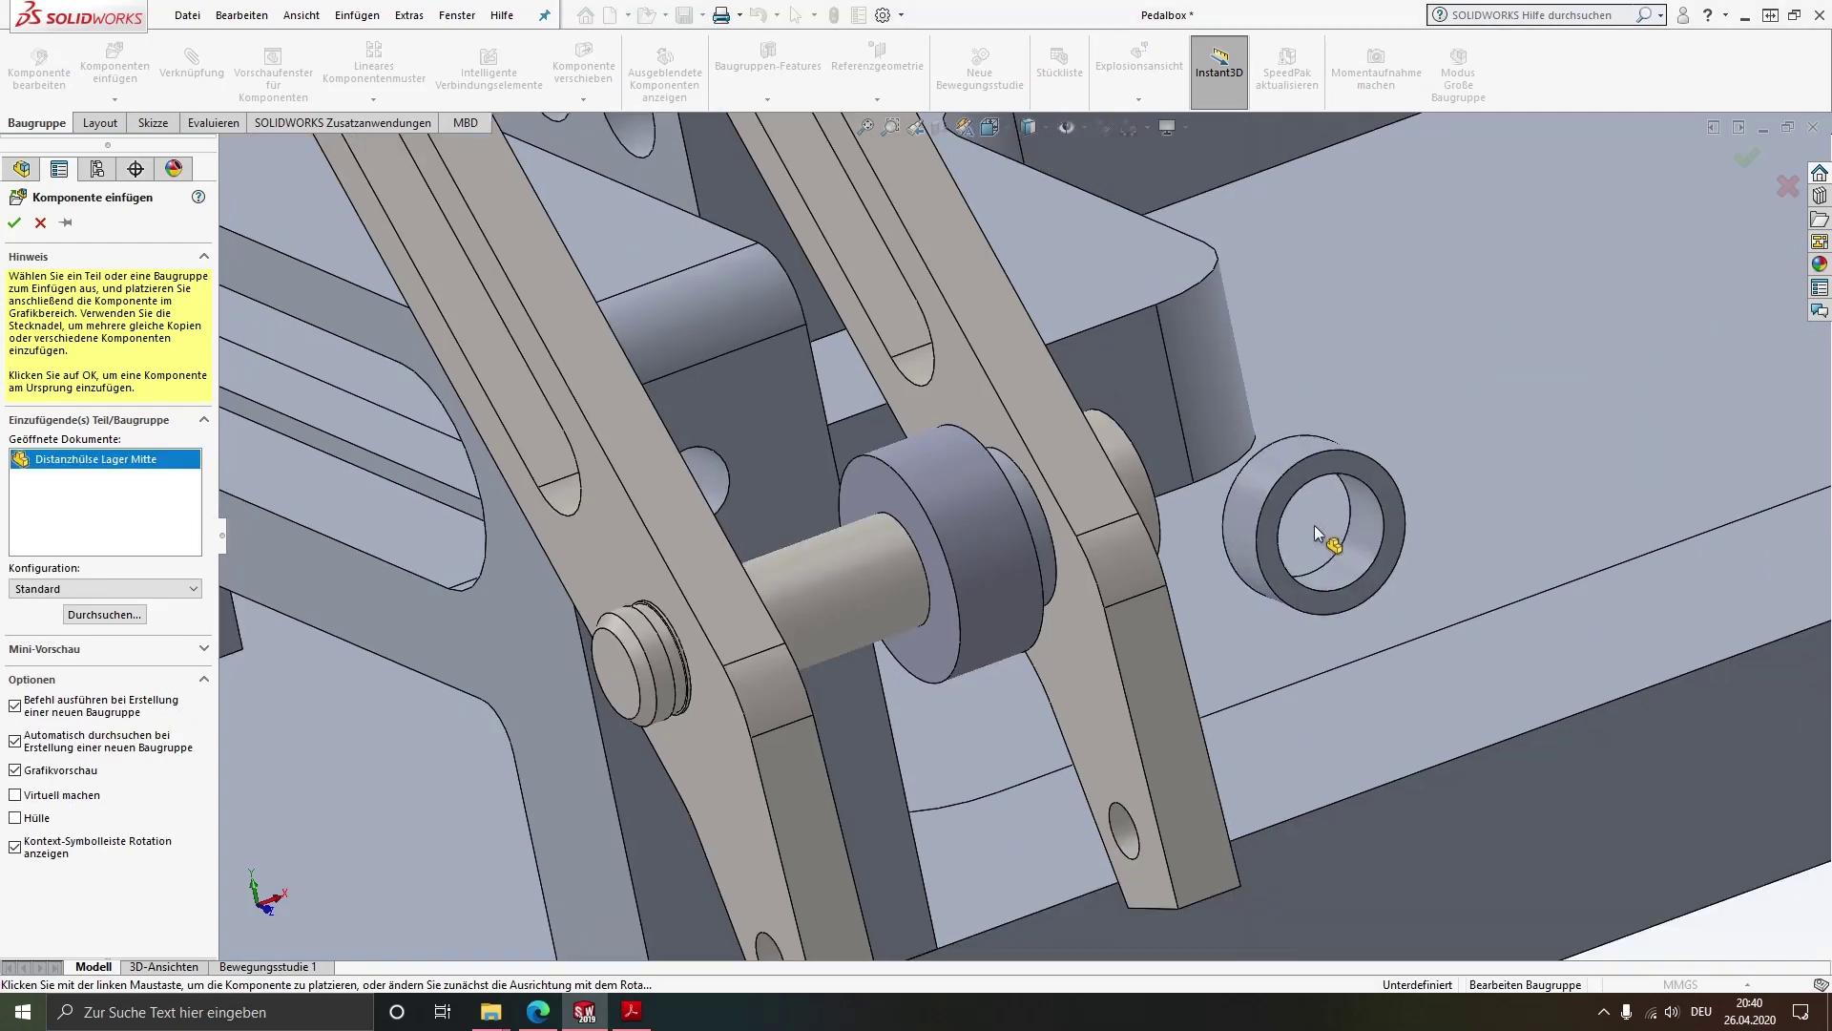
# Mate the spacer's bore concentric on the axle with rotation locked
pyautogui.click(1340, 563)
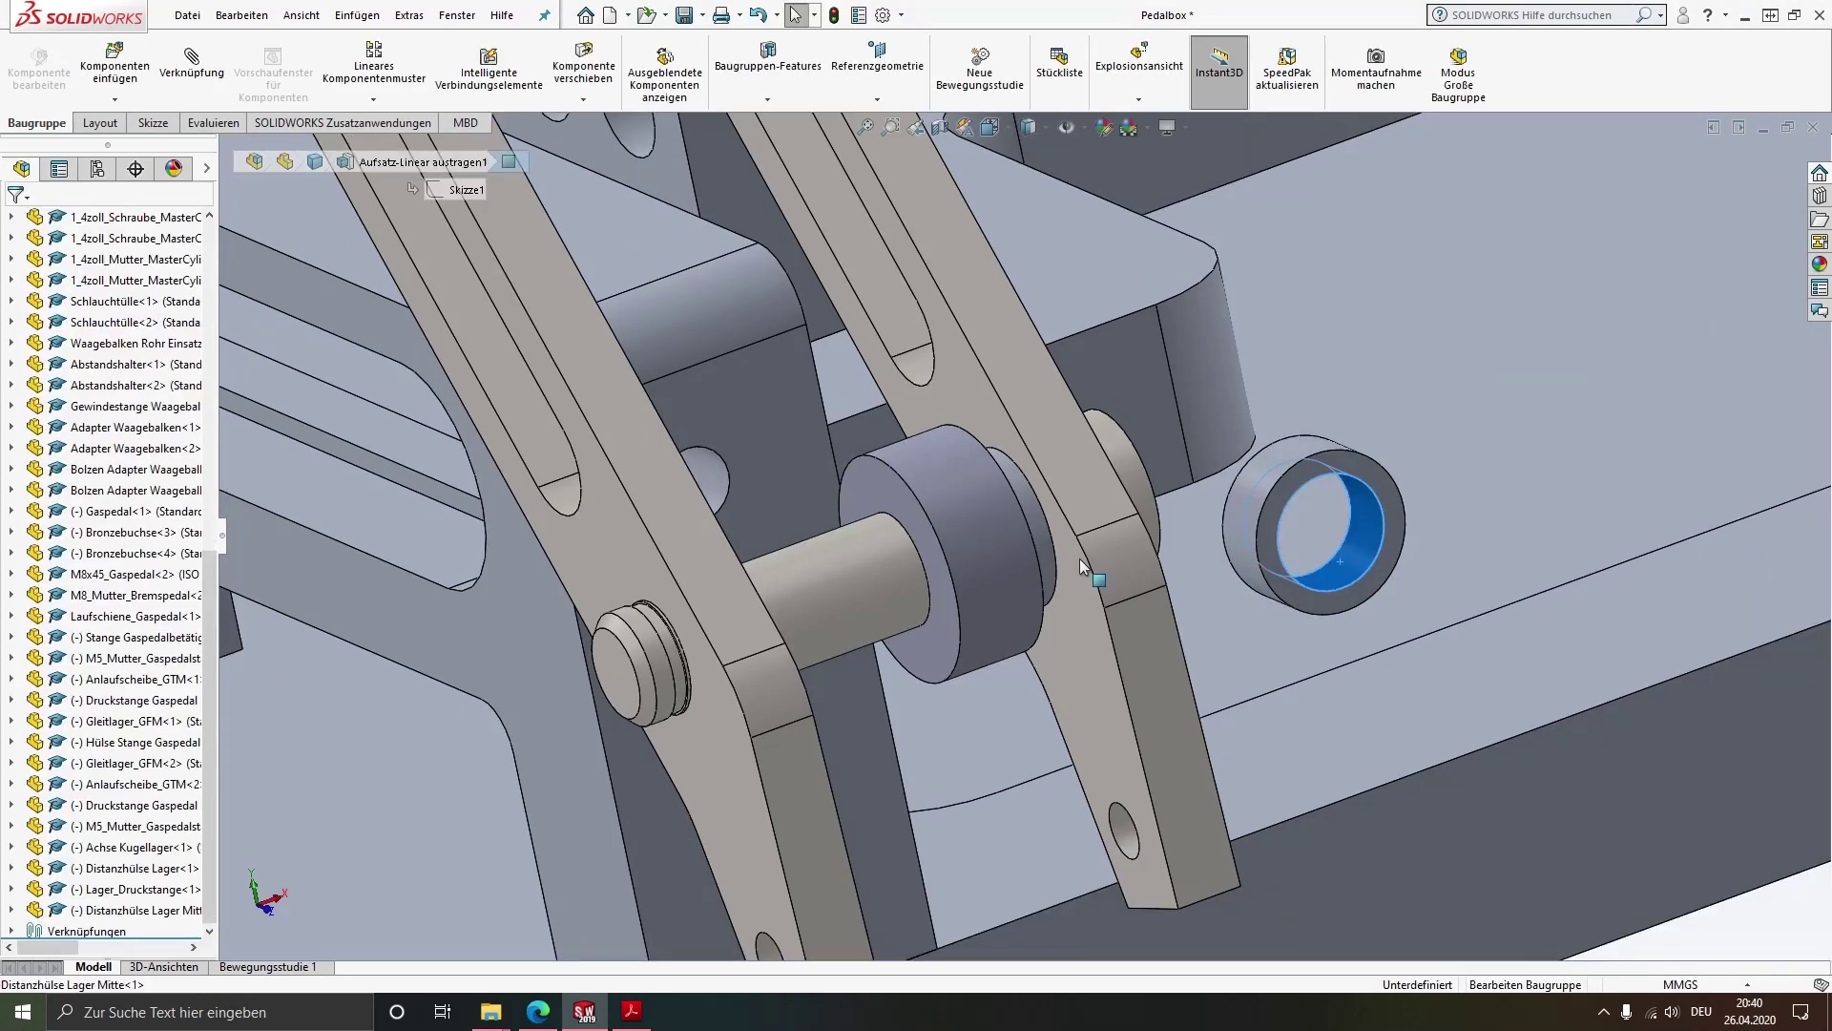
pyautogui.keyDown('ctrl'); pyautogui.click(879, 569); pyautogui.keyUp('ctrl')
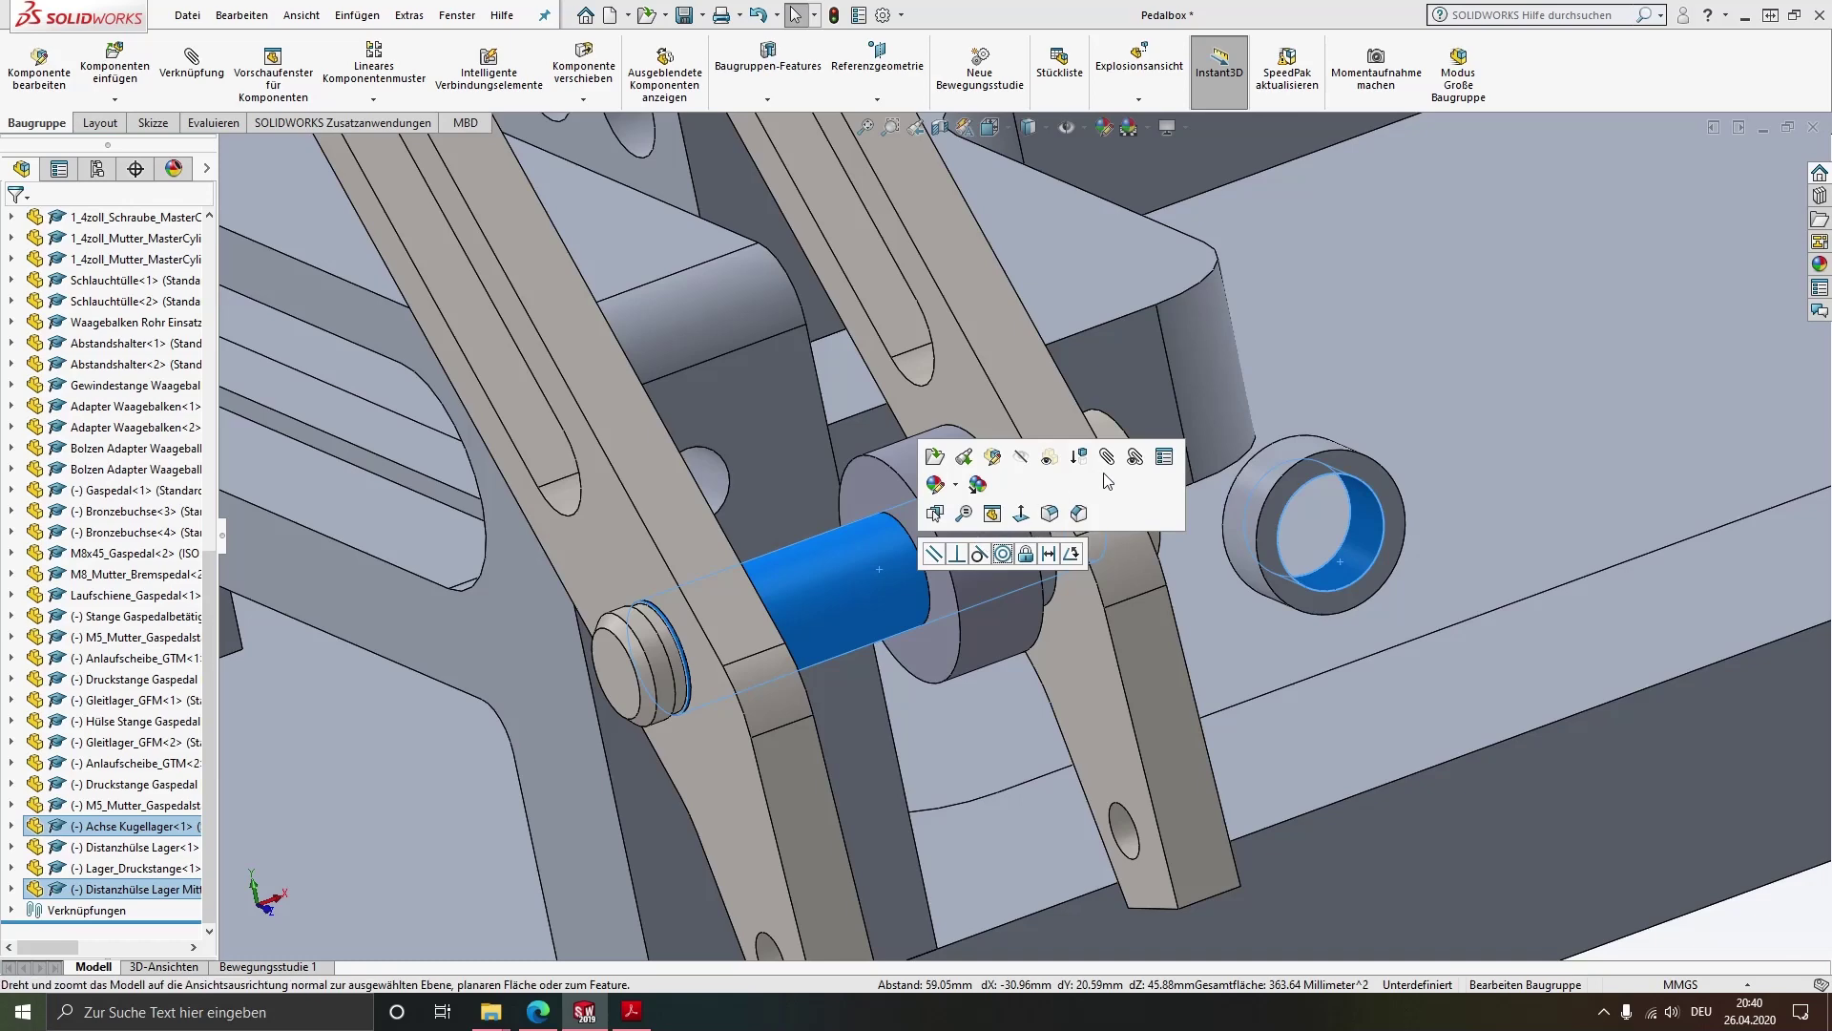
pyautogui.press('m')
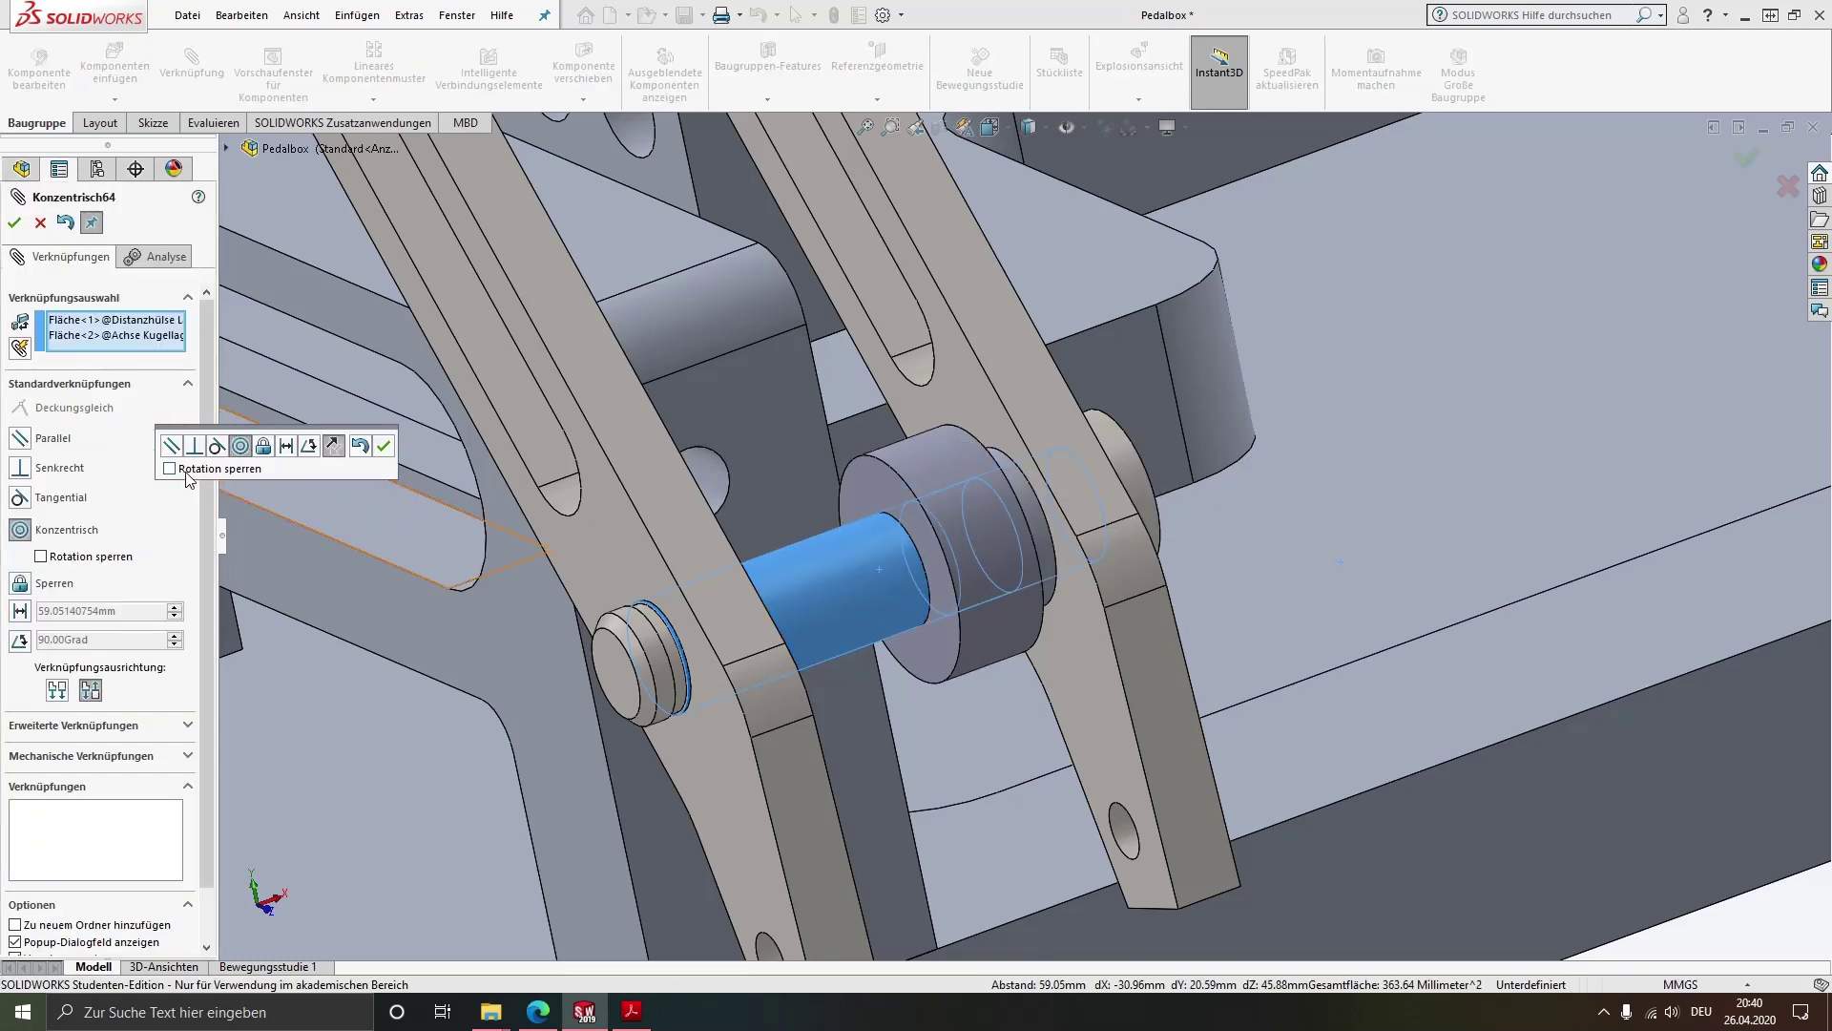
pyautogui.click(170, 468)
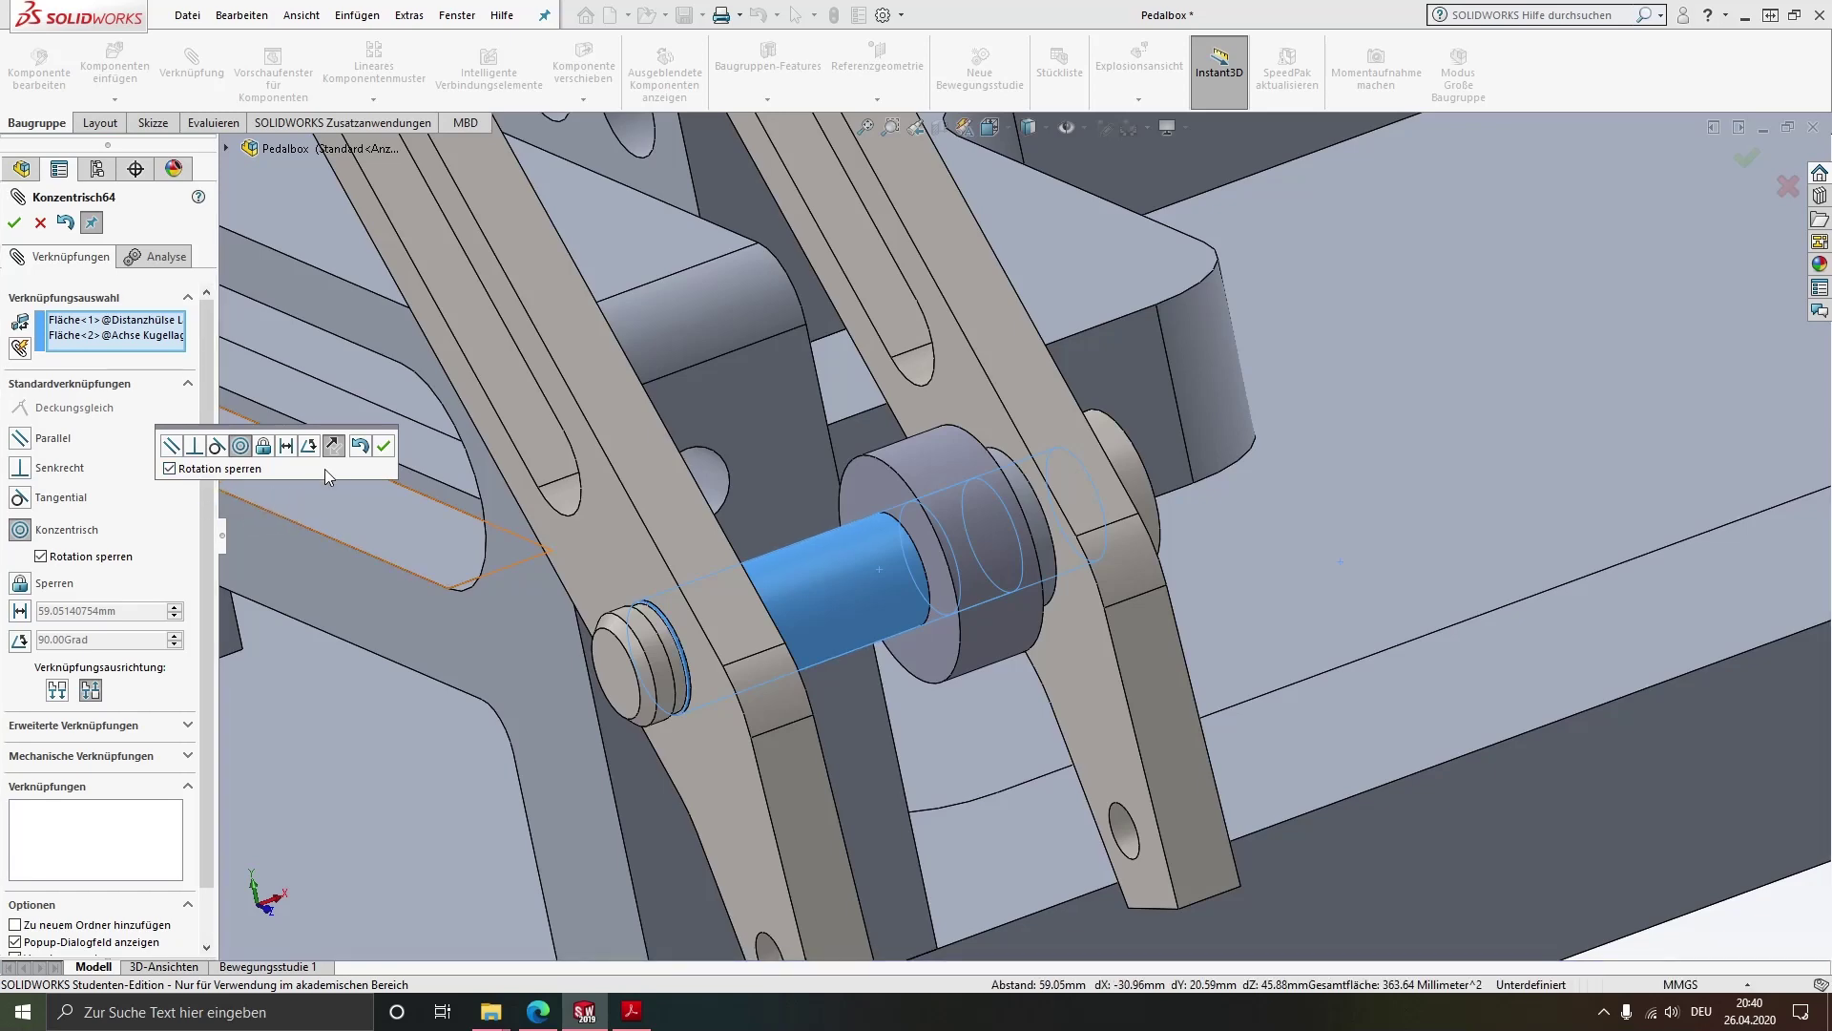
pyautogui.click(382, 447)
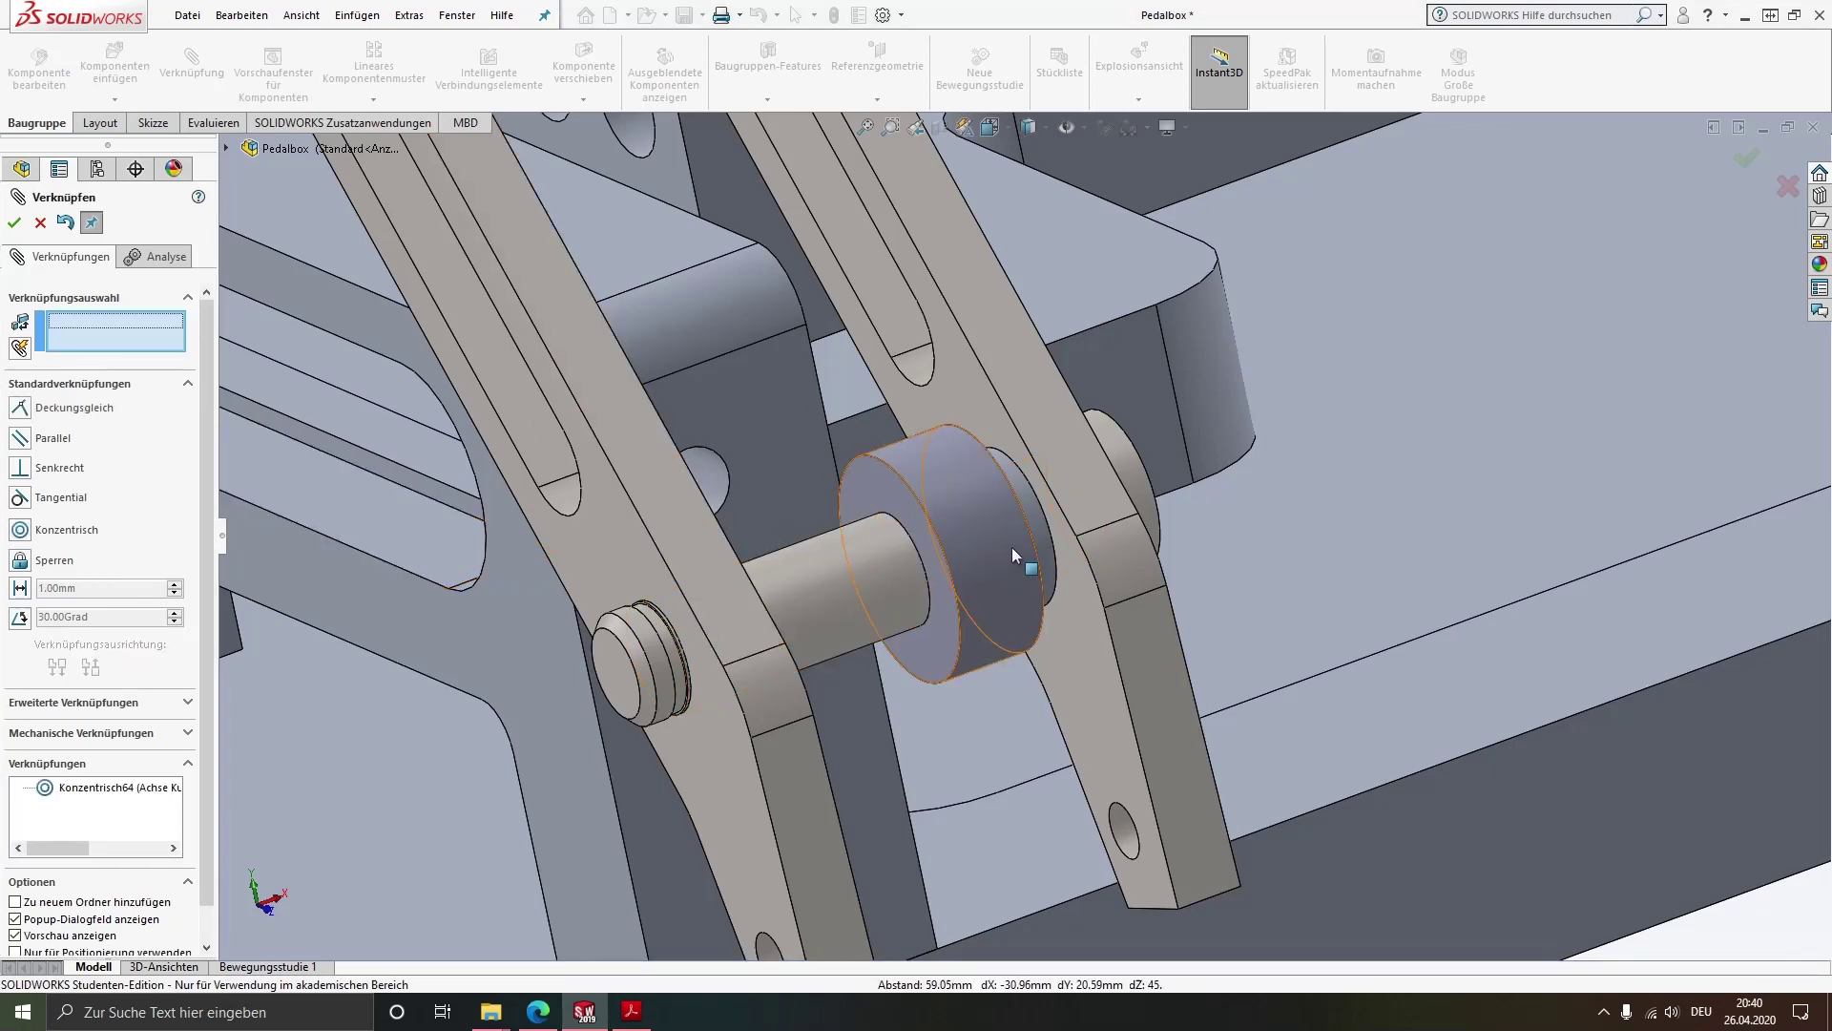
pyautogui.moveTo(1022, 544)
pyautogui.mouseDown(button='middle')
pyautogui.moveTo(970, 601)
pyautogui.moveTo(1037, 506)
pyautogui.mouseUp(button='middle')
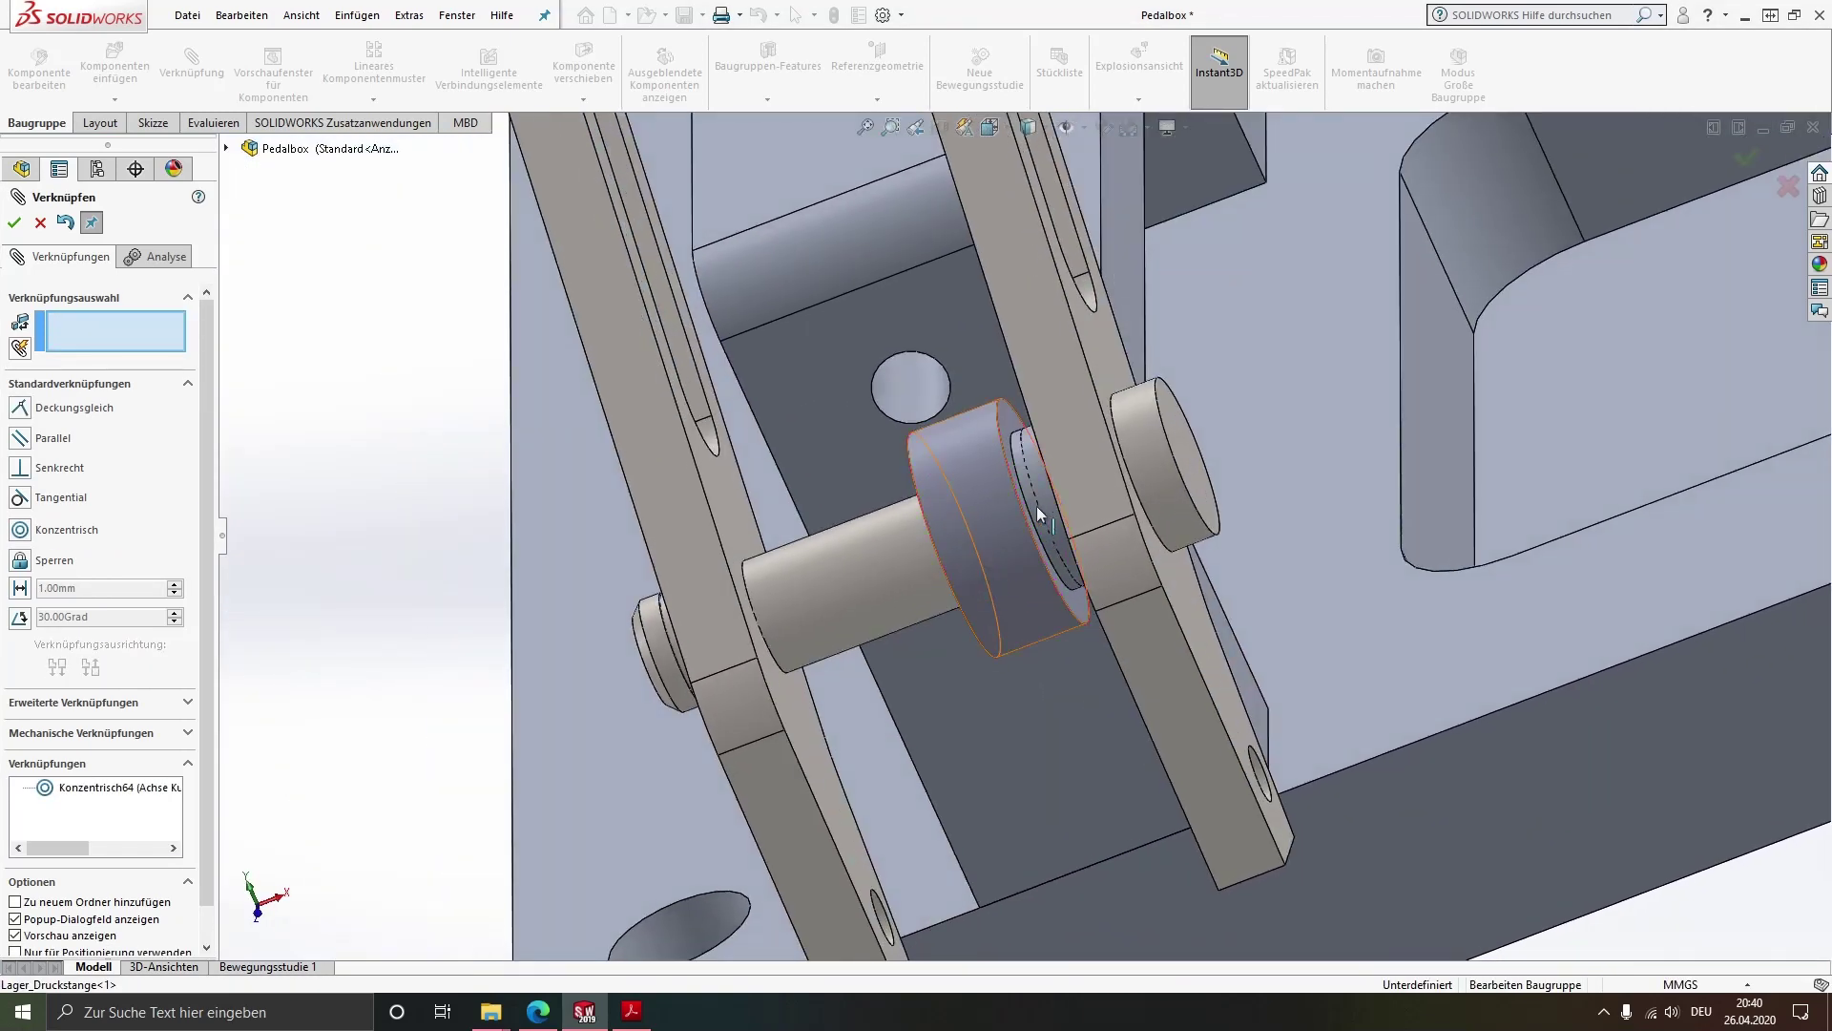
# Inspect the spacer on the axle and close the Mate tool
pyautogui.moveTo(935, 546); pyautogui.dragTo(981, 517, button='middle')
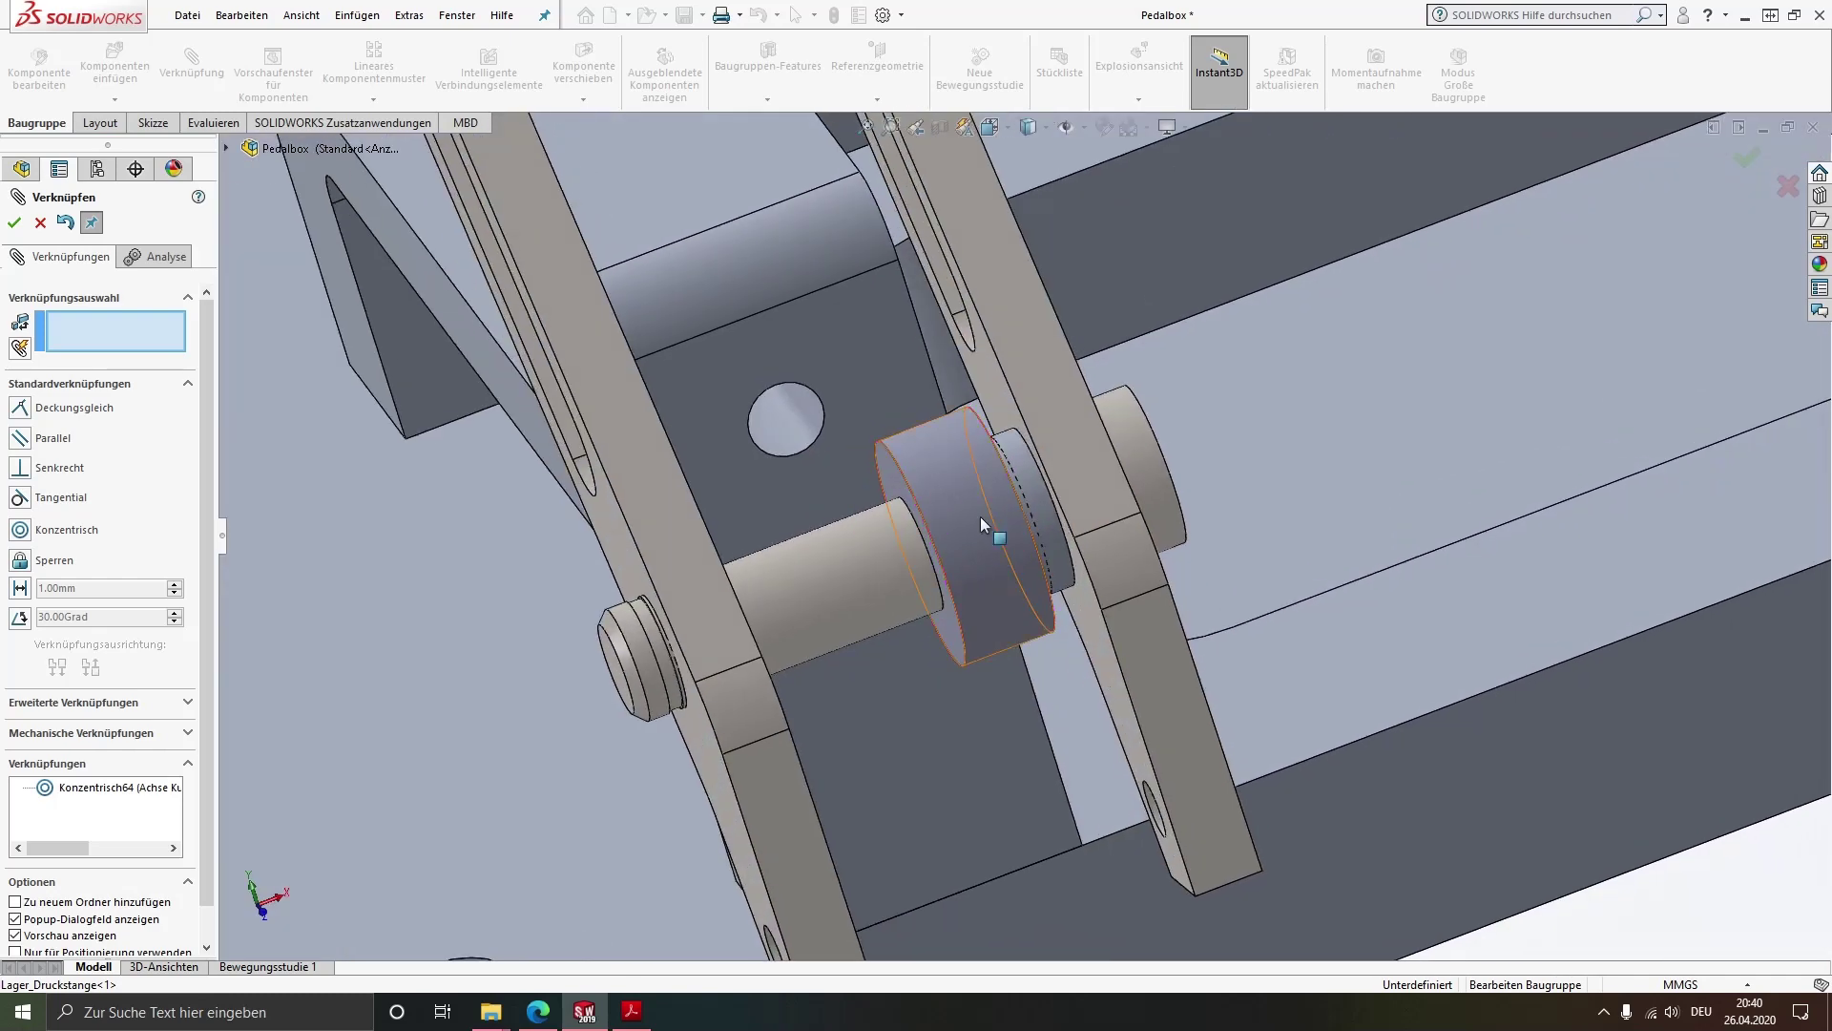
pyautogui.scroll(-2, 1000, 508)
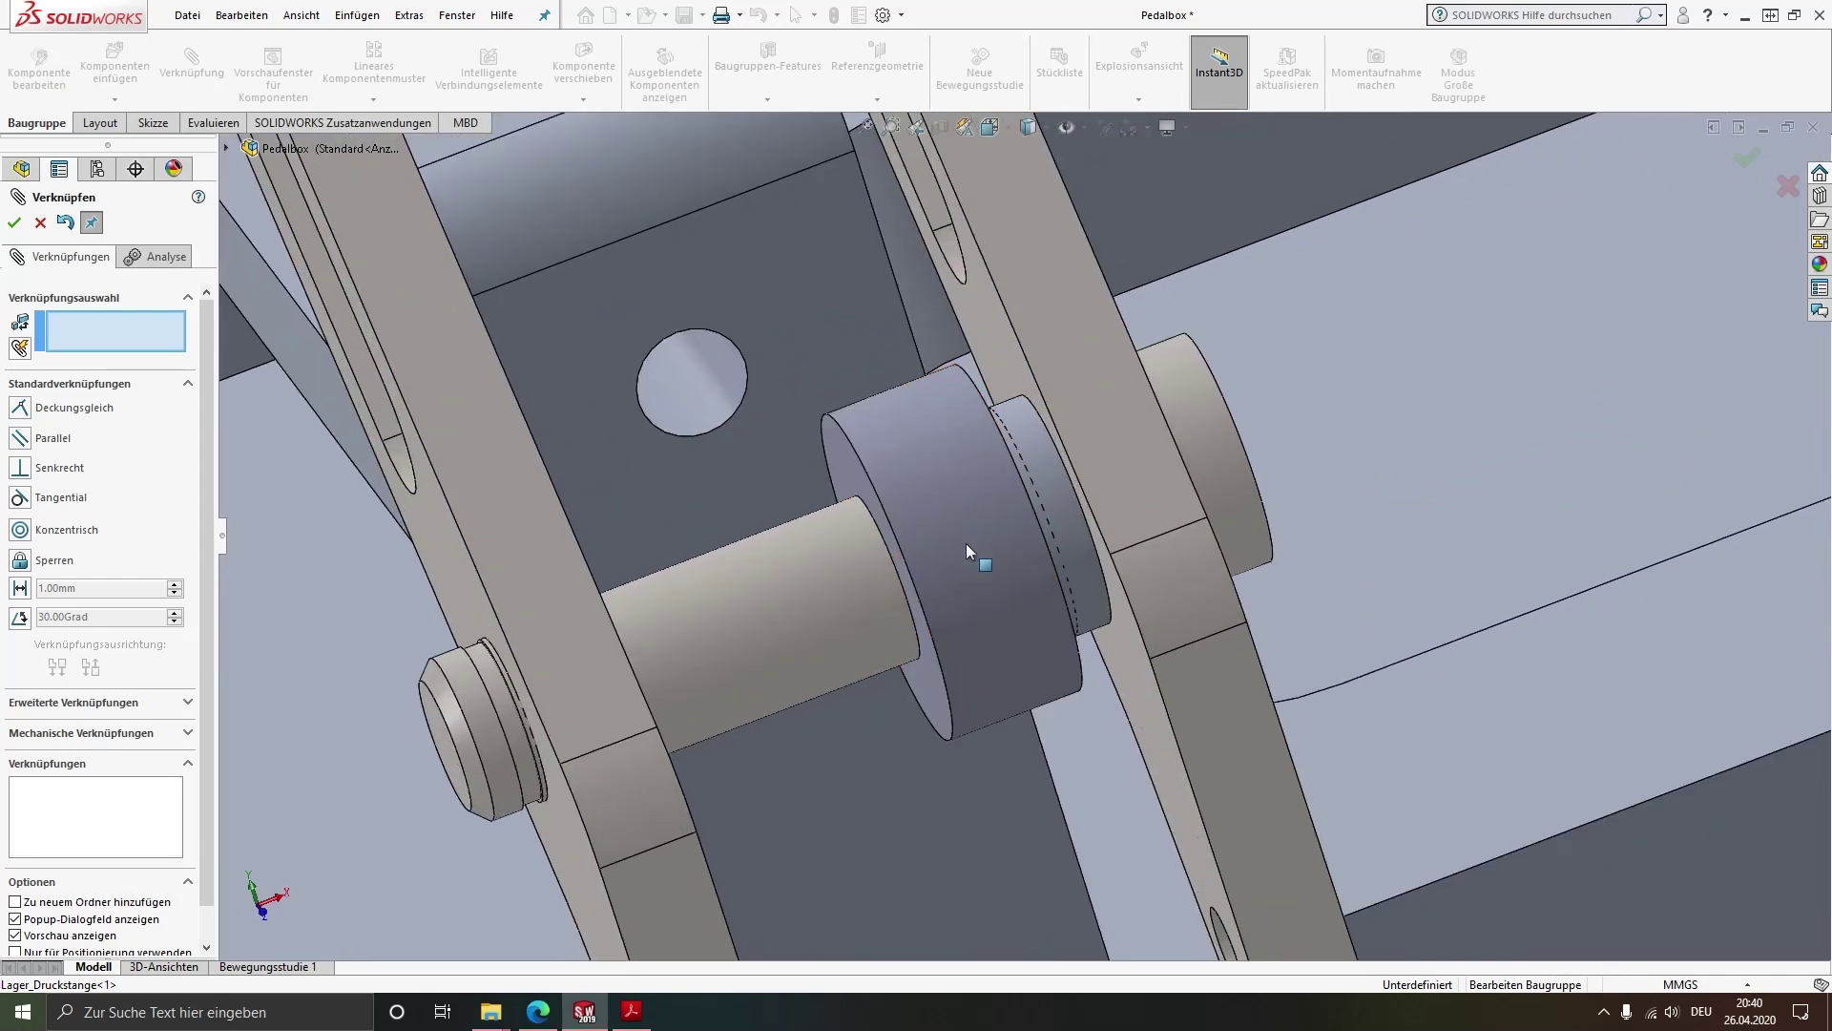
pyautogui.press('Escape')
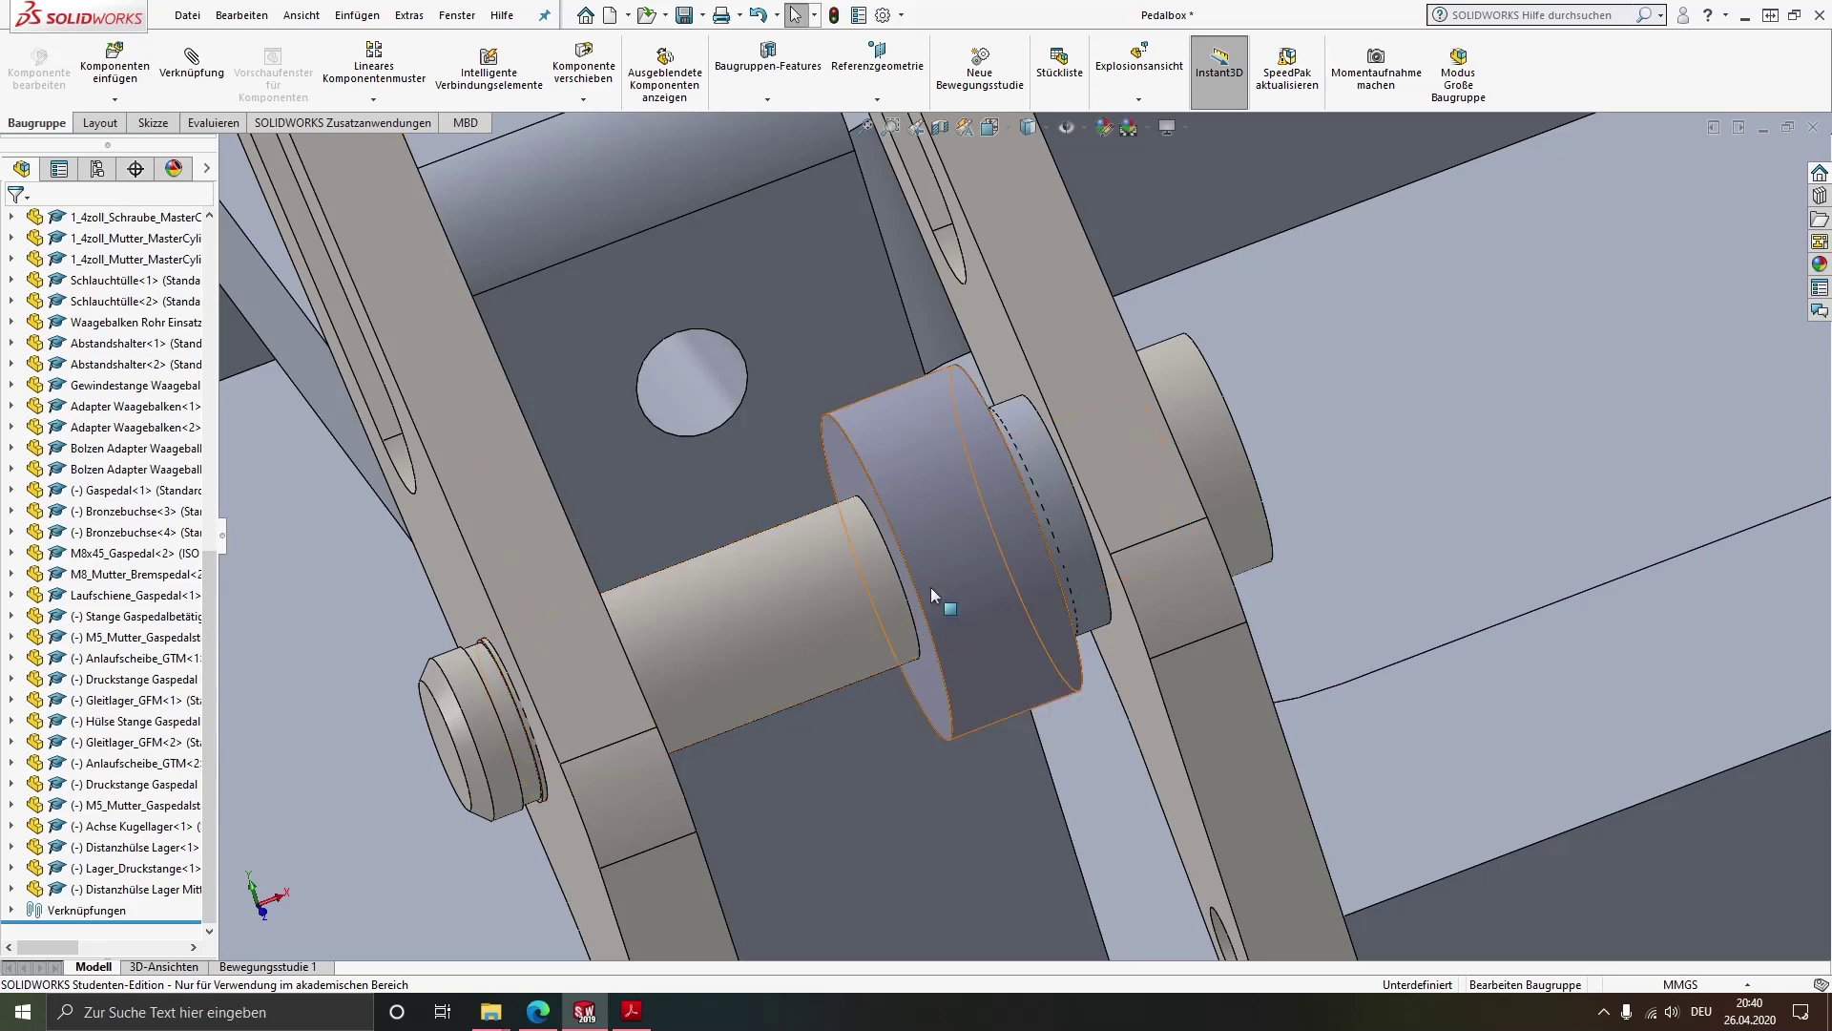
# Isolate the Distanzhülse Lager Mitte spacer to check its diameter, then restore the full assembly
pyautogui.rightClick(106, 894)
pyautogui.click(163, 584)
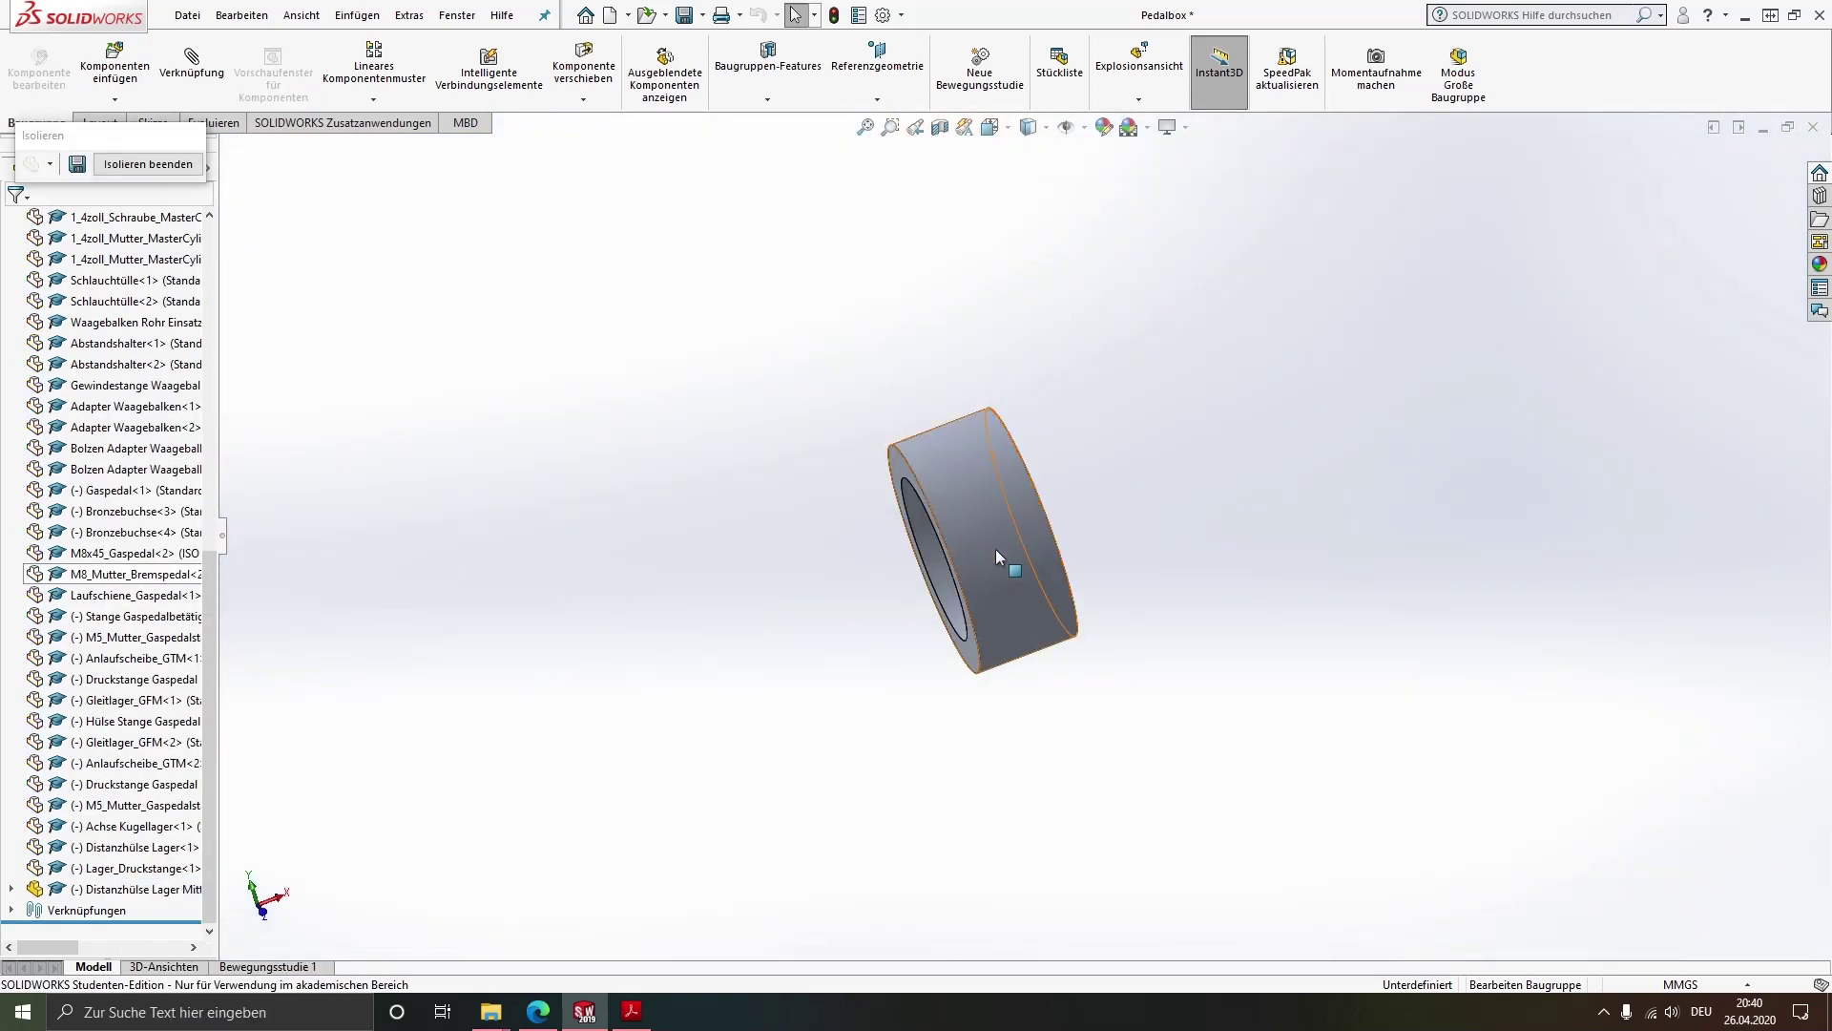
pyautogui.click(998, 531)
pyautogui.moveTo(983, 541); pyautogui.dragTo(887, 570)
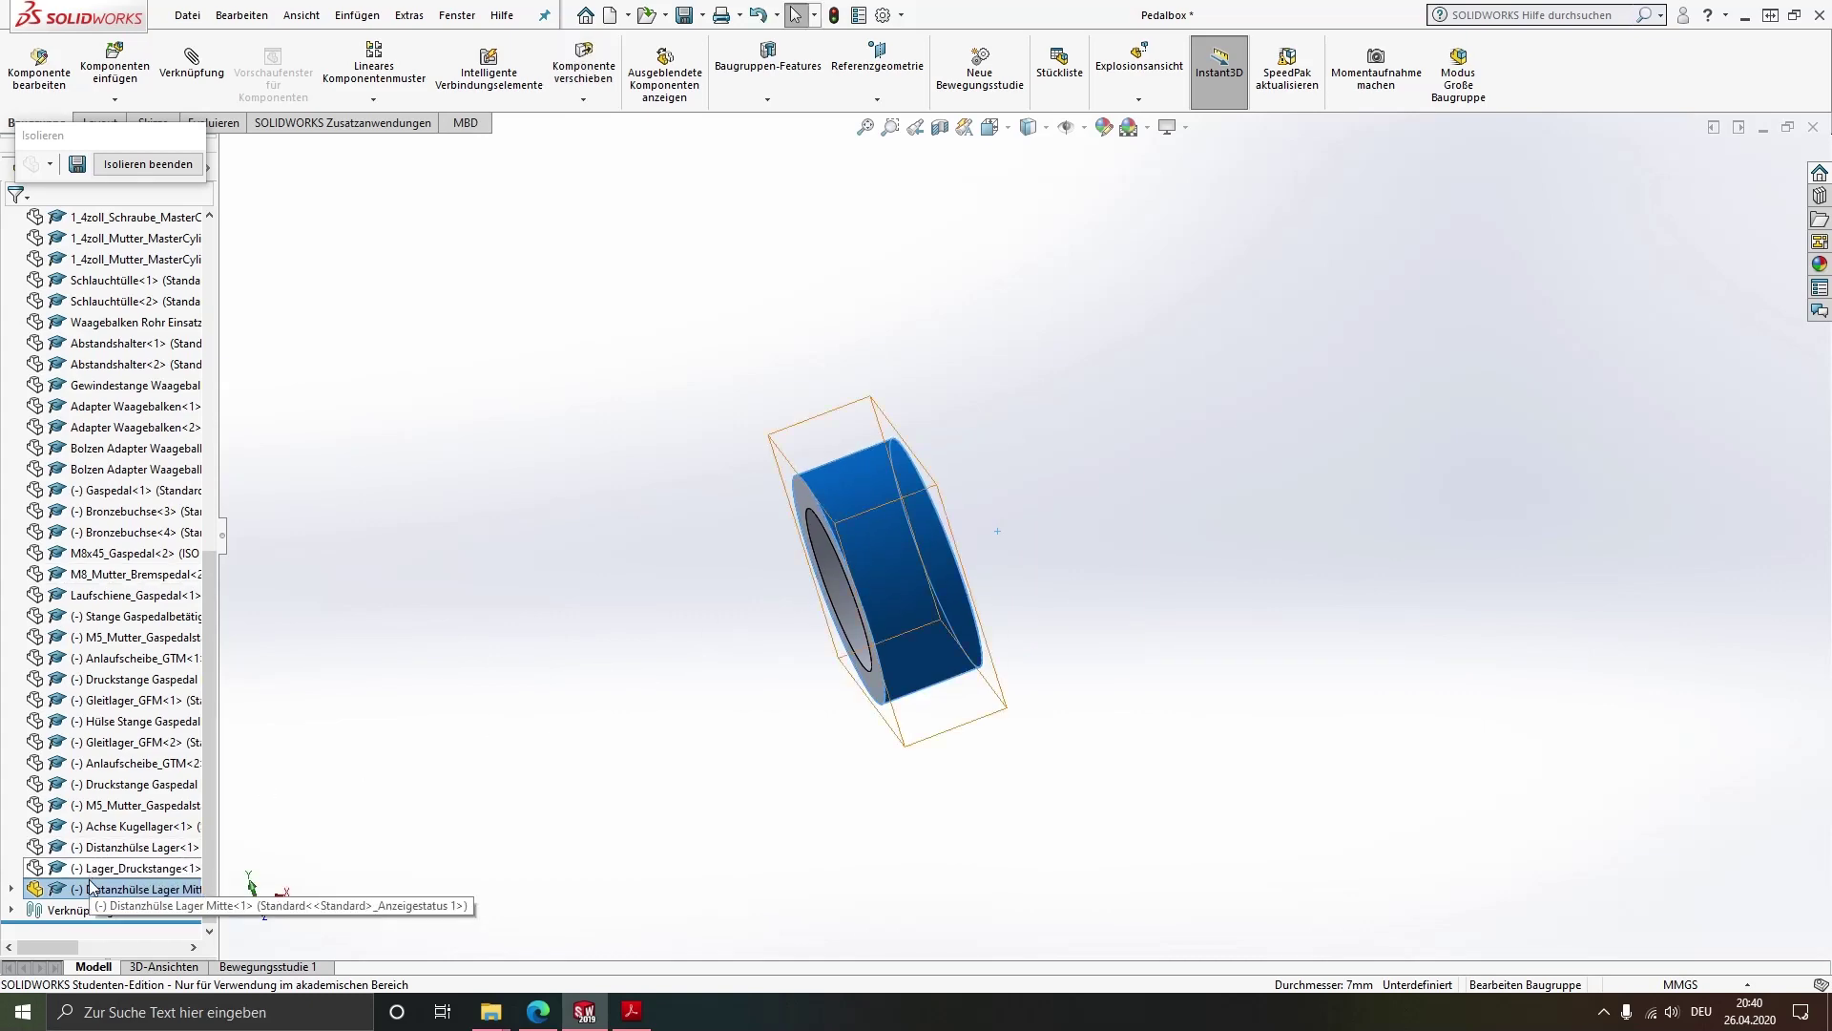
pyautogui.click(148, 164)
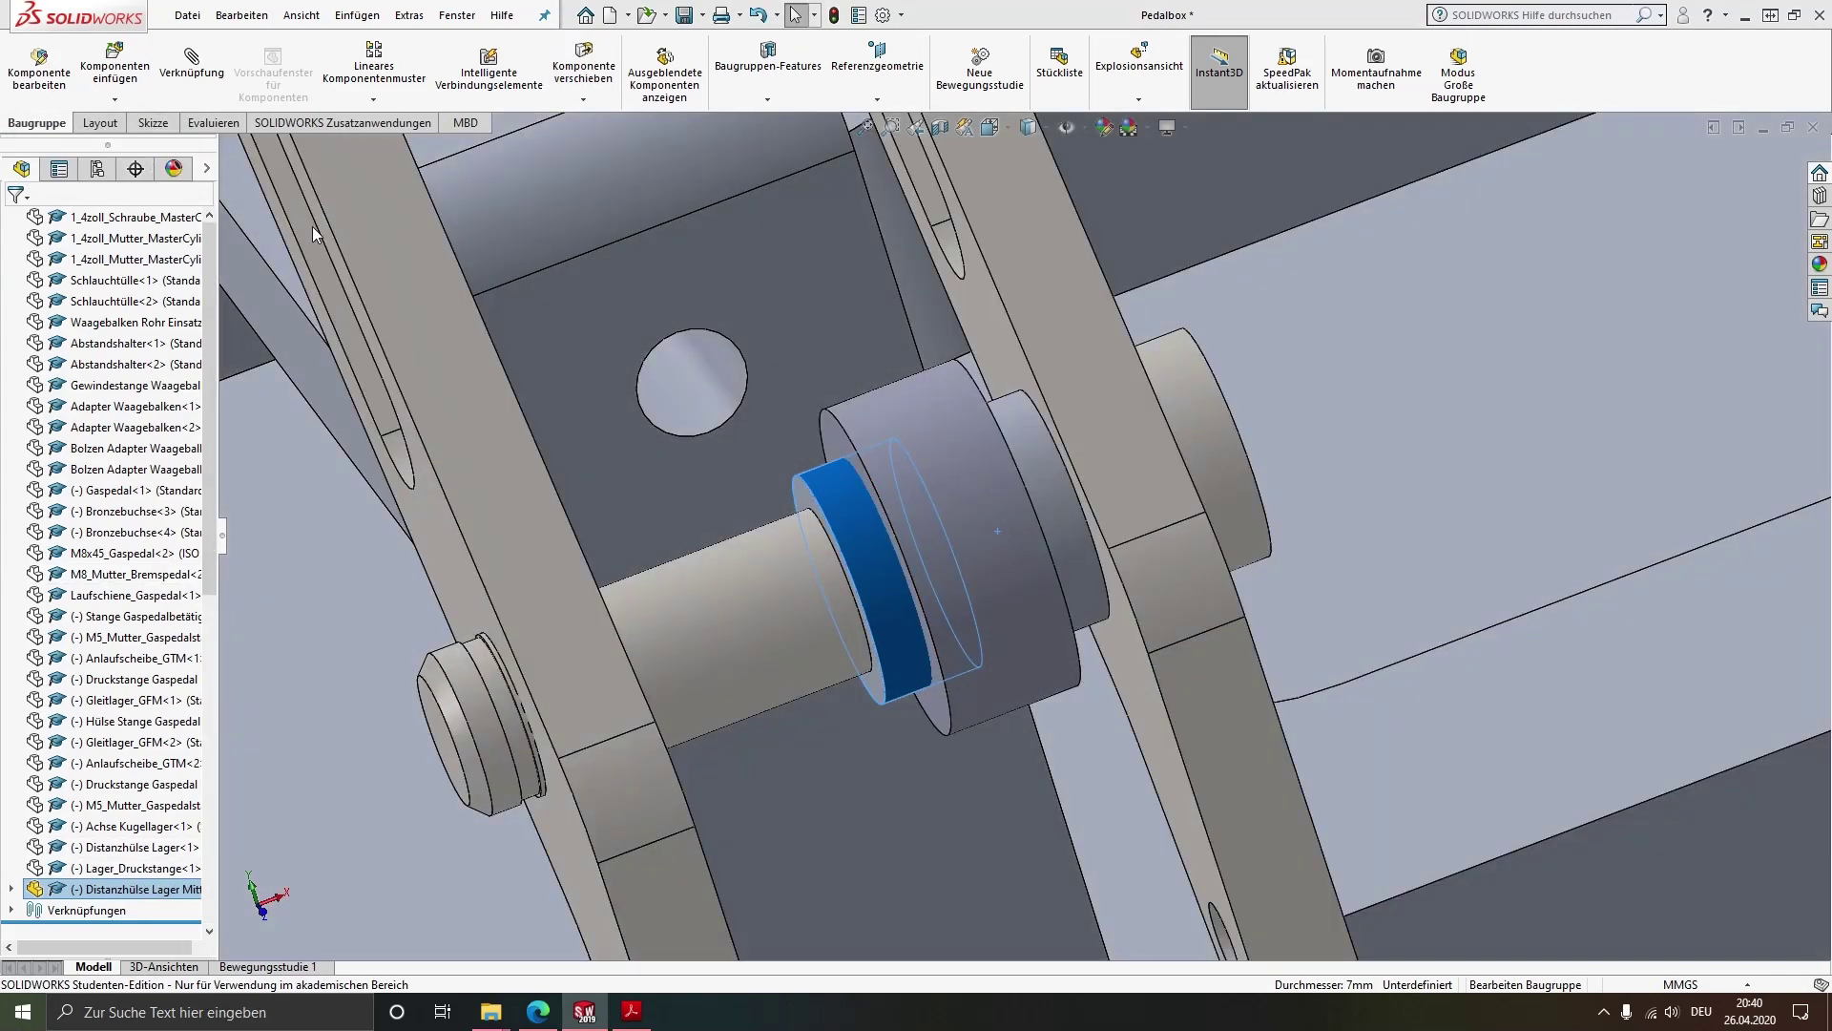
# Slide the middle spacer sleeve along the shaft and test face selections on Lager_Druckstange<1>
pyautogui.moveTo(857, 523); pyautogui.dragTo(823, 559)
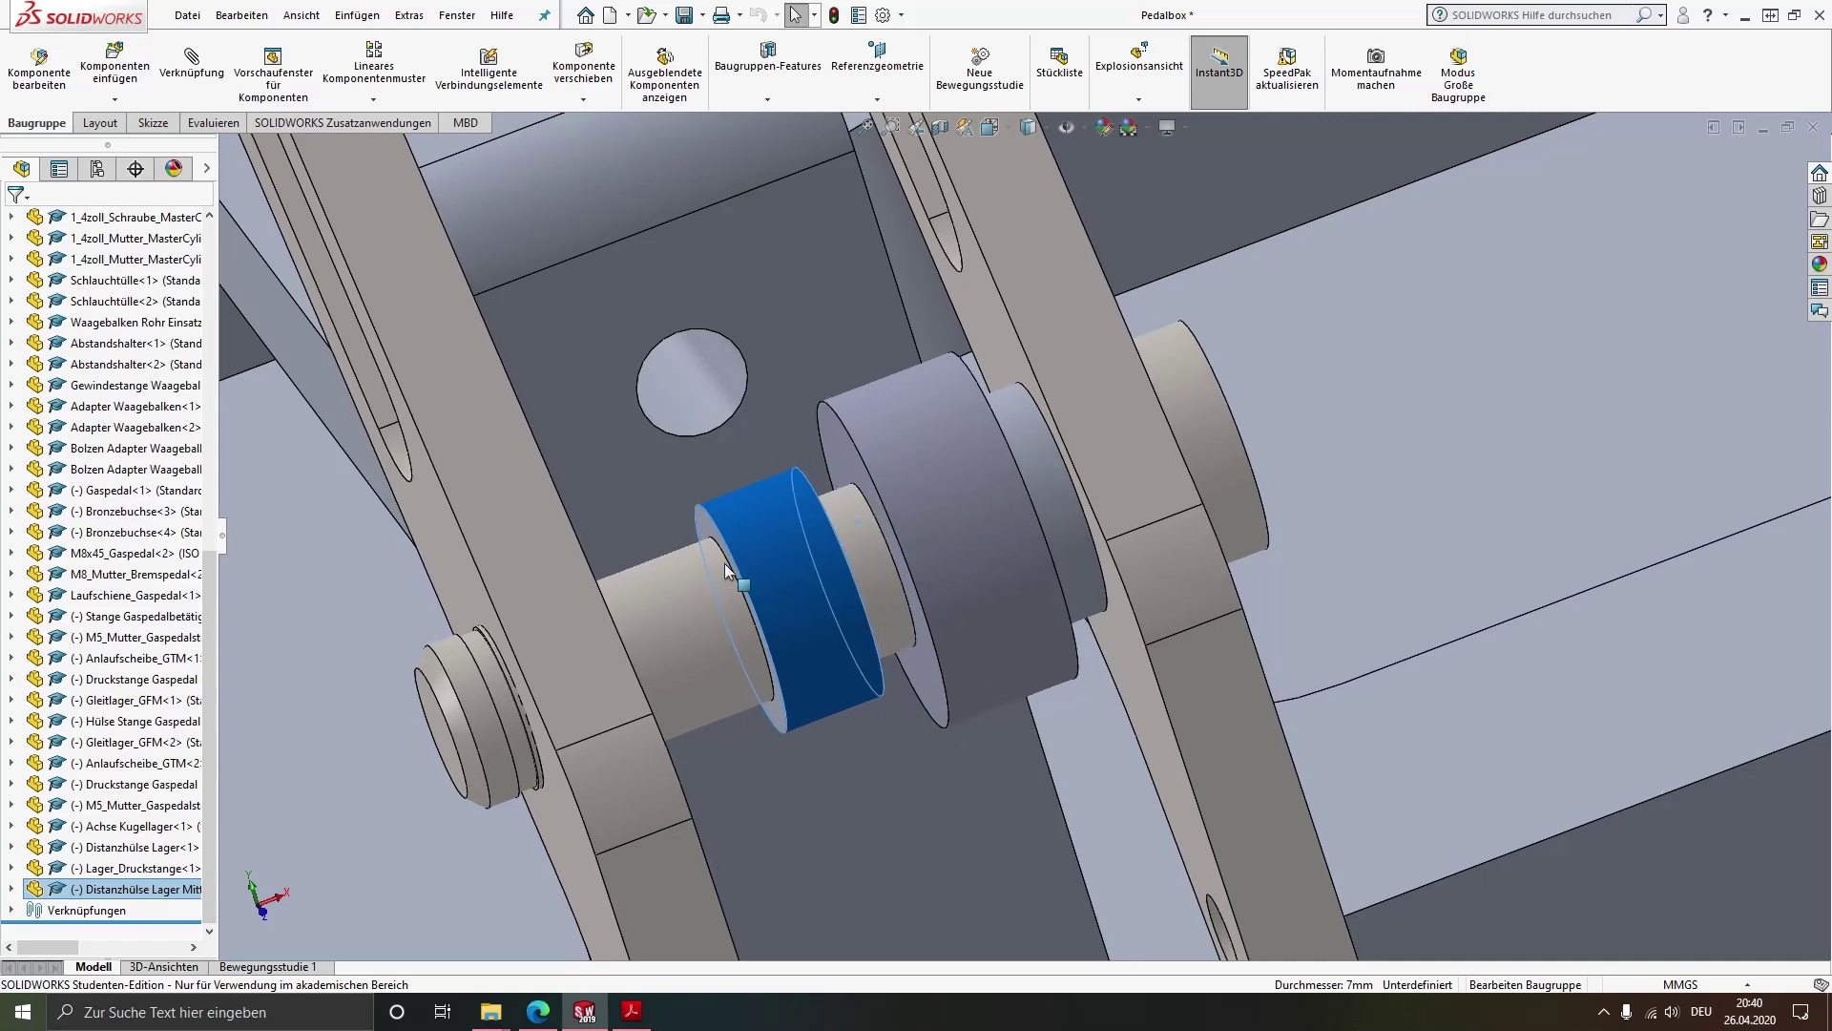
pyautogui.click(830, 458)
pyautogui.scroll(-2, 829, 477)
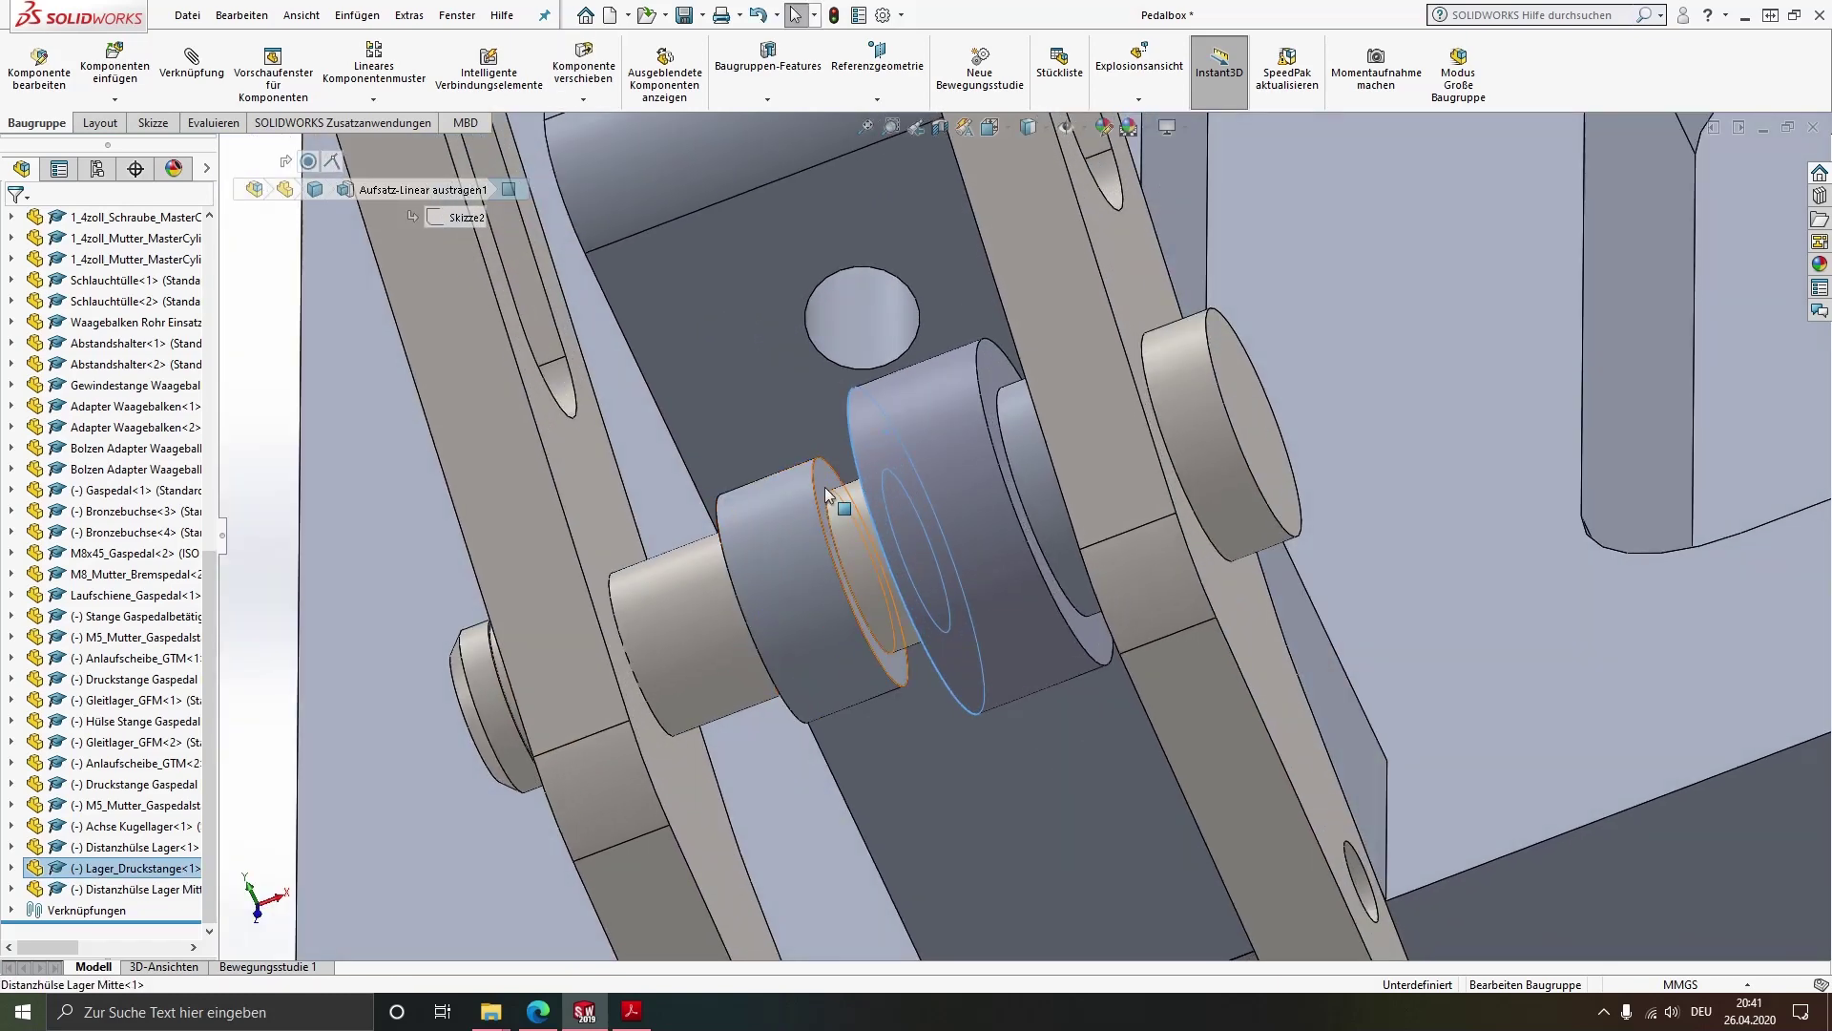
pyautogui.keyDown('ctrl'); pyautogui.click(825, 486); pyautogui.keyUp('ctrl')
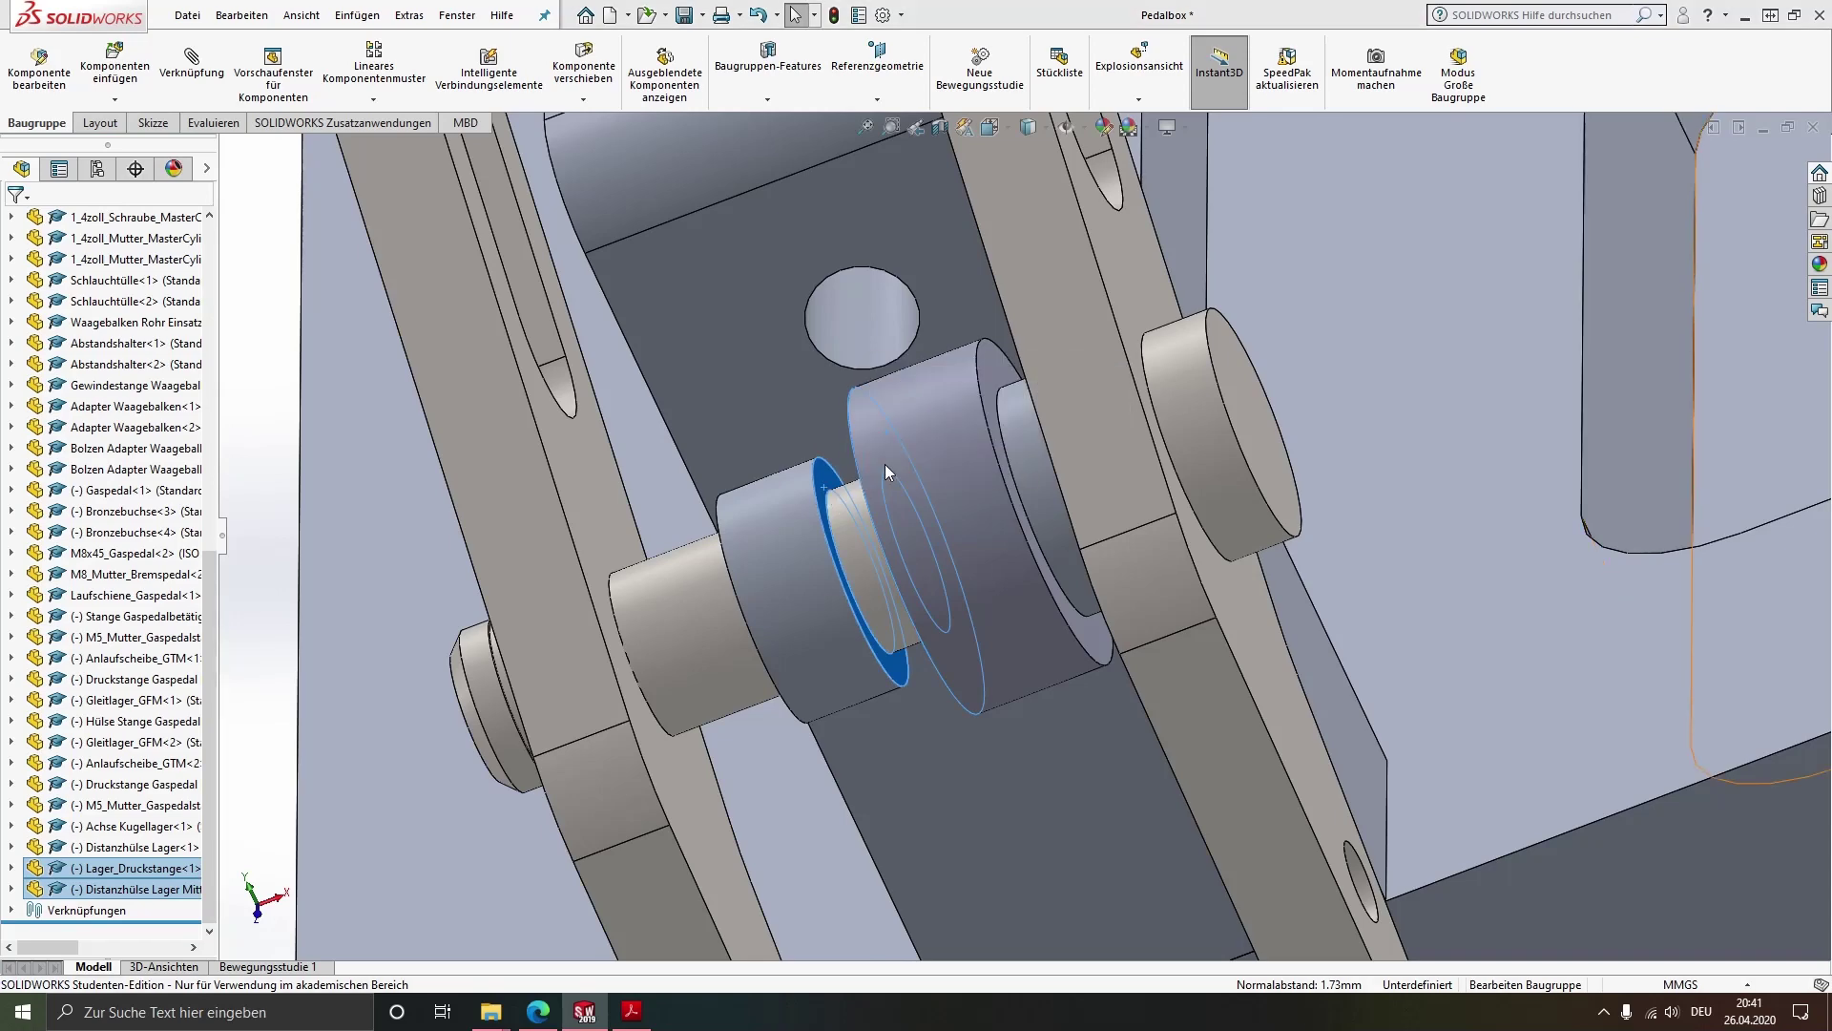
pyautogui.press('Escape')
pyautogui.scroll(1, 880, 500)
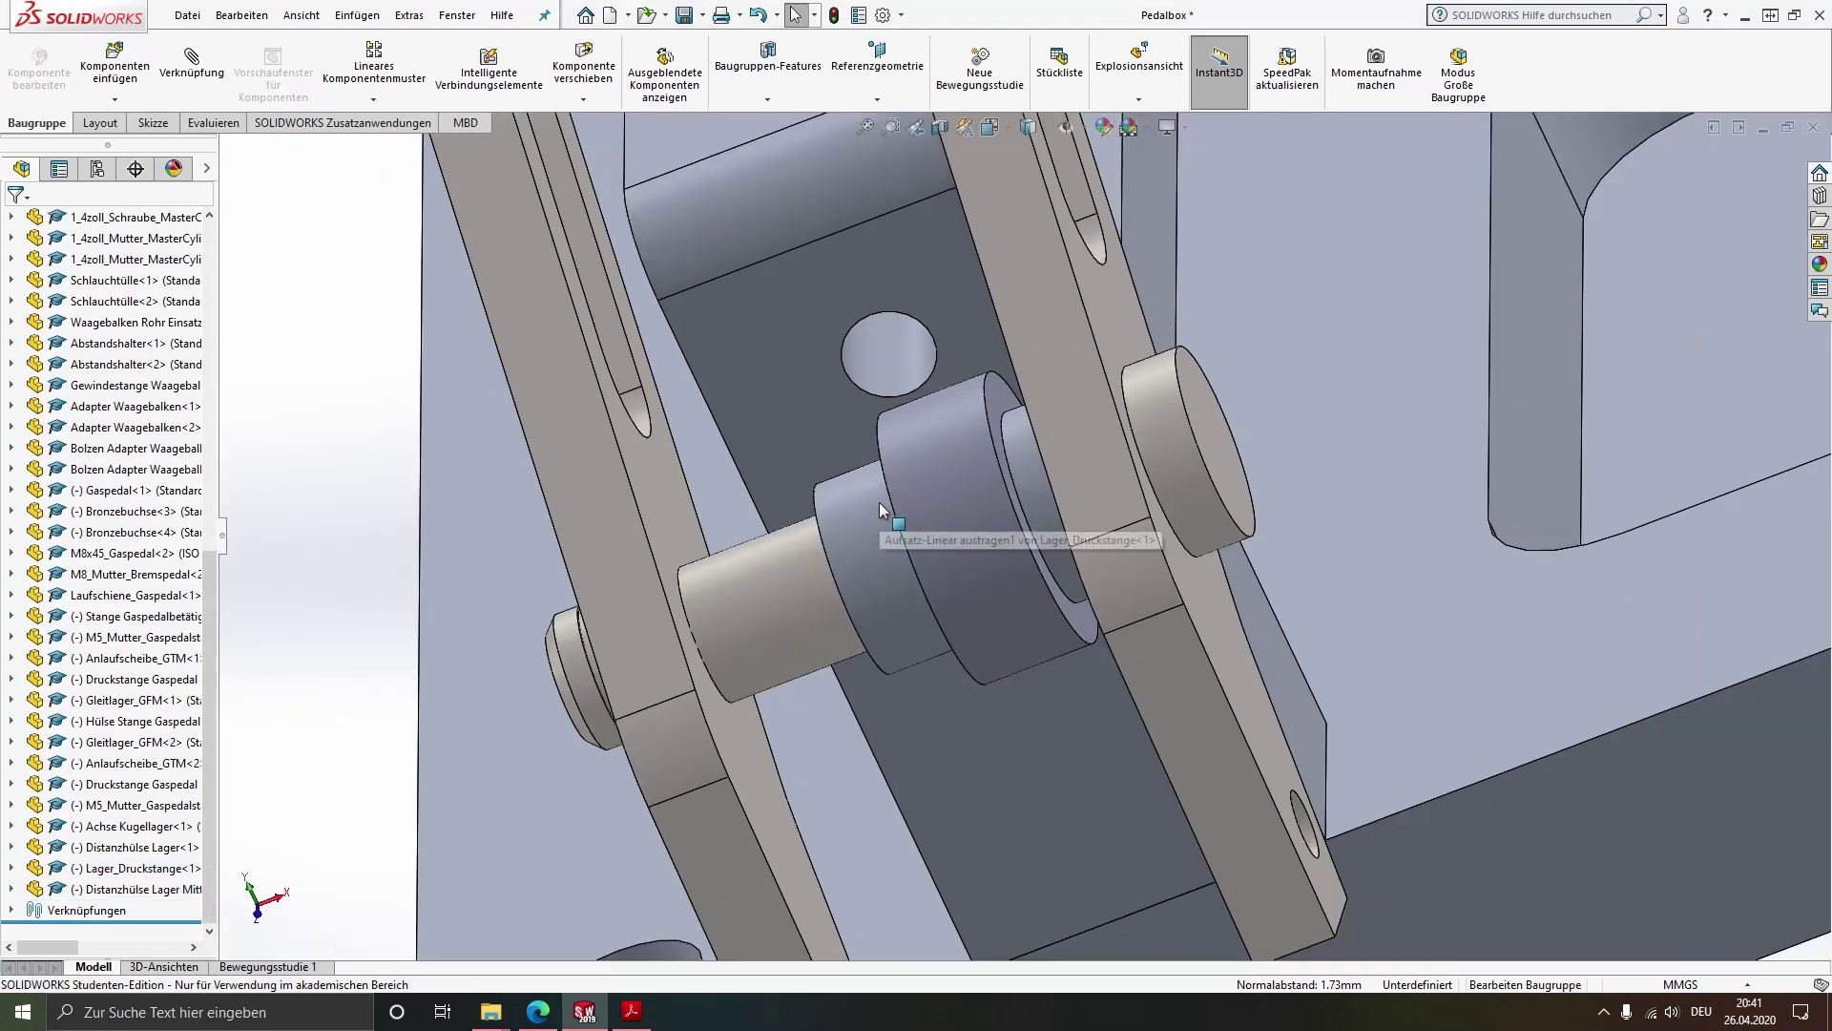
pyautogui.scroll(1, 879, 502)
# Slide the Lager_Druckstange<1> bearing further left along the pin and mate it
pyautogui.moveTo(879, 502); pyautogui.dragTo(995, 592, button='middle')
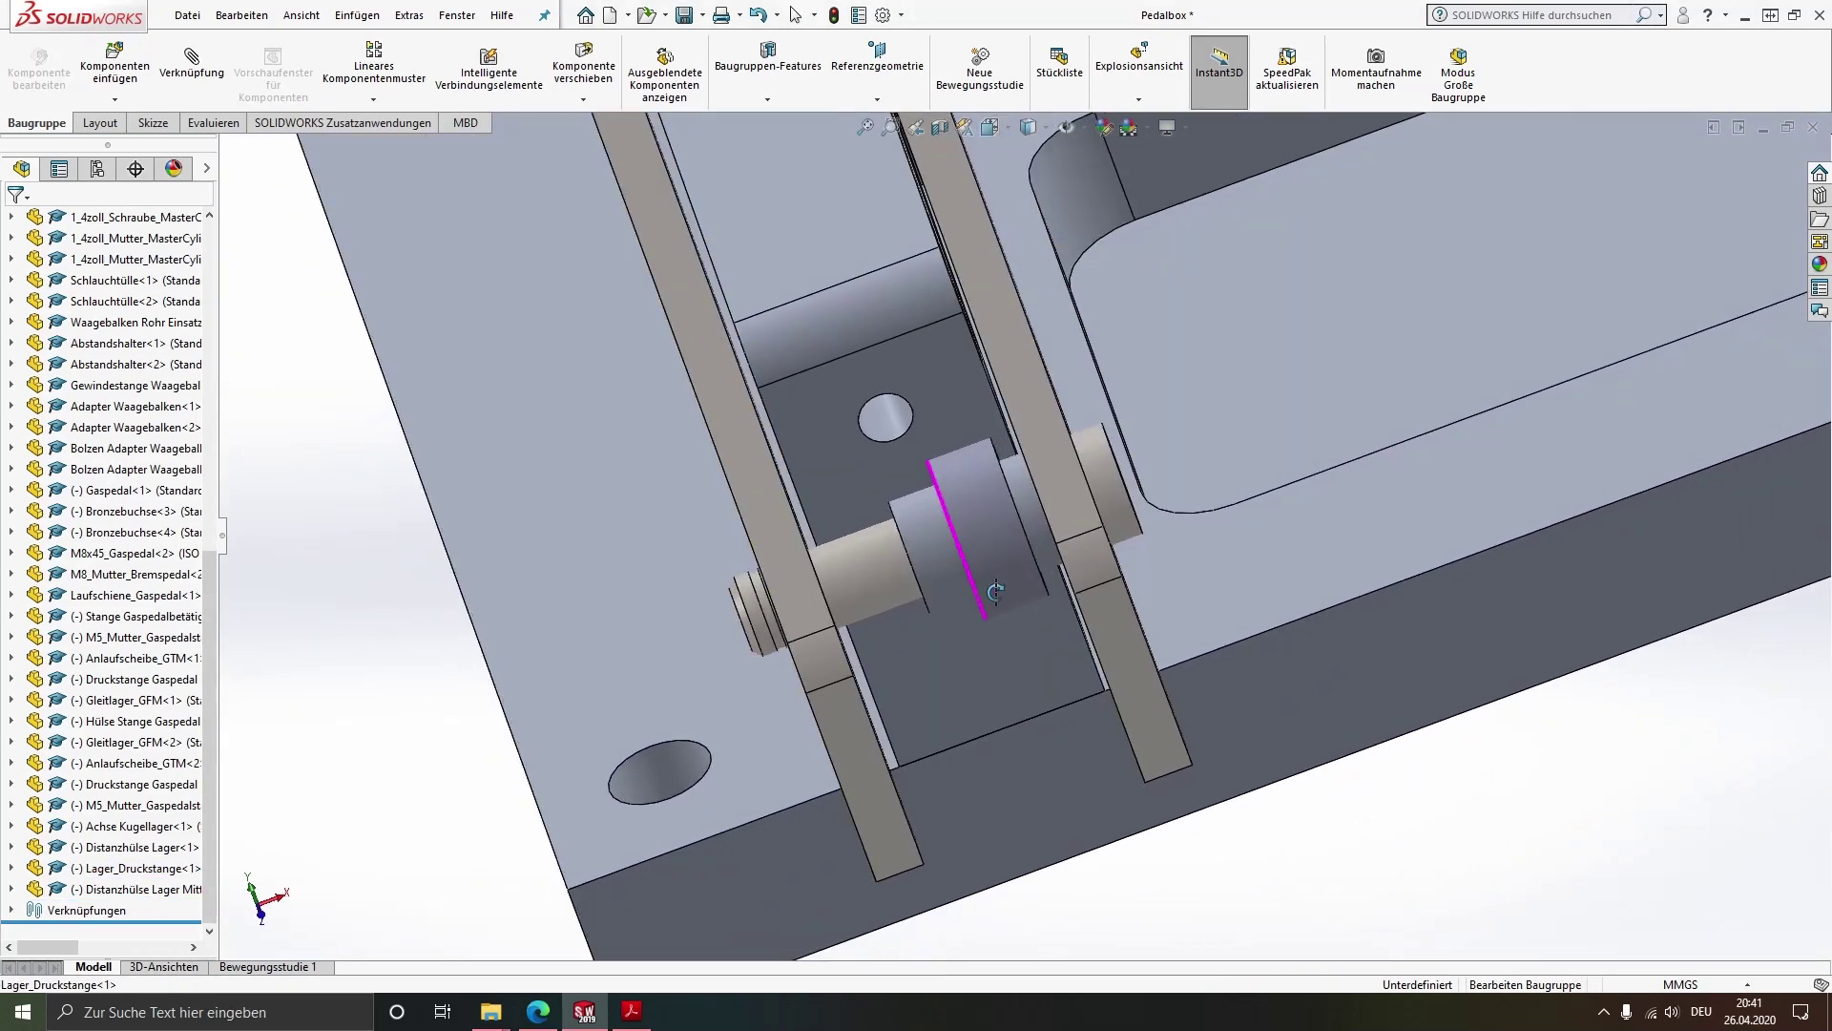
pyautogui.click(975, 510)
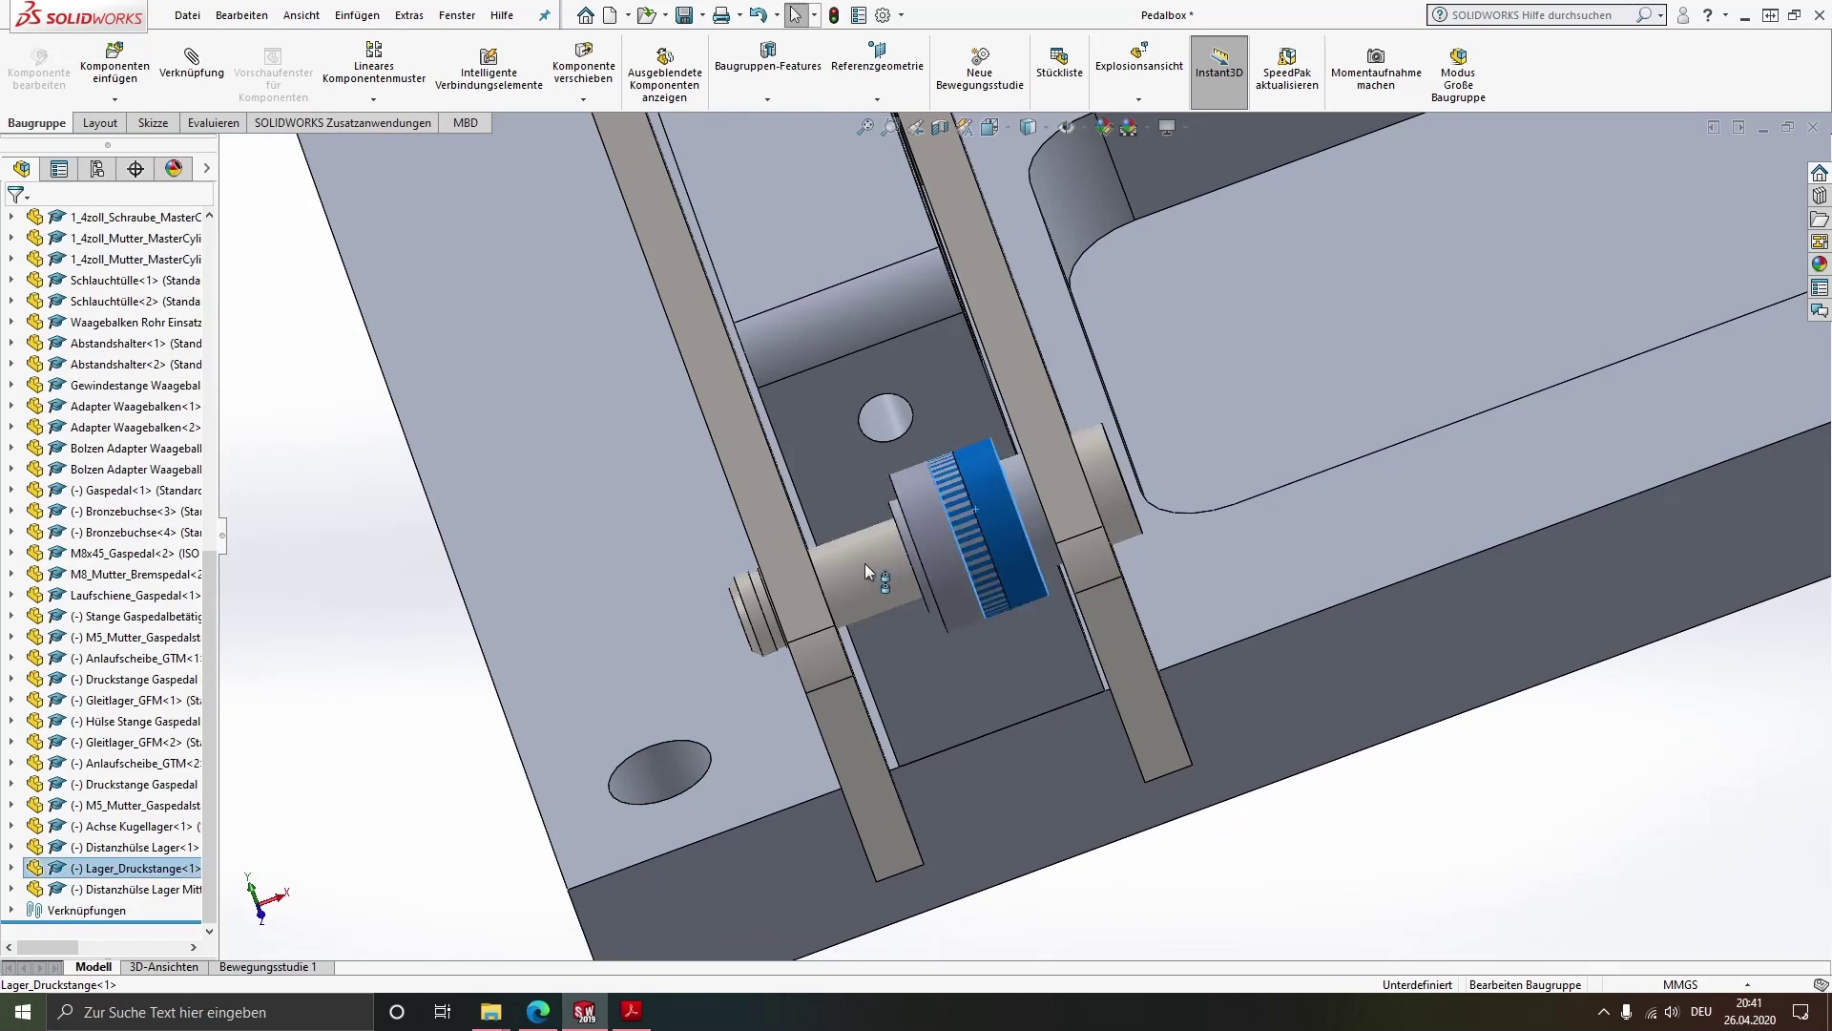
pyautogui.moveTo(850, 574); pyautogui.dragTo(828, 587)
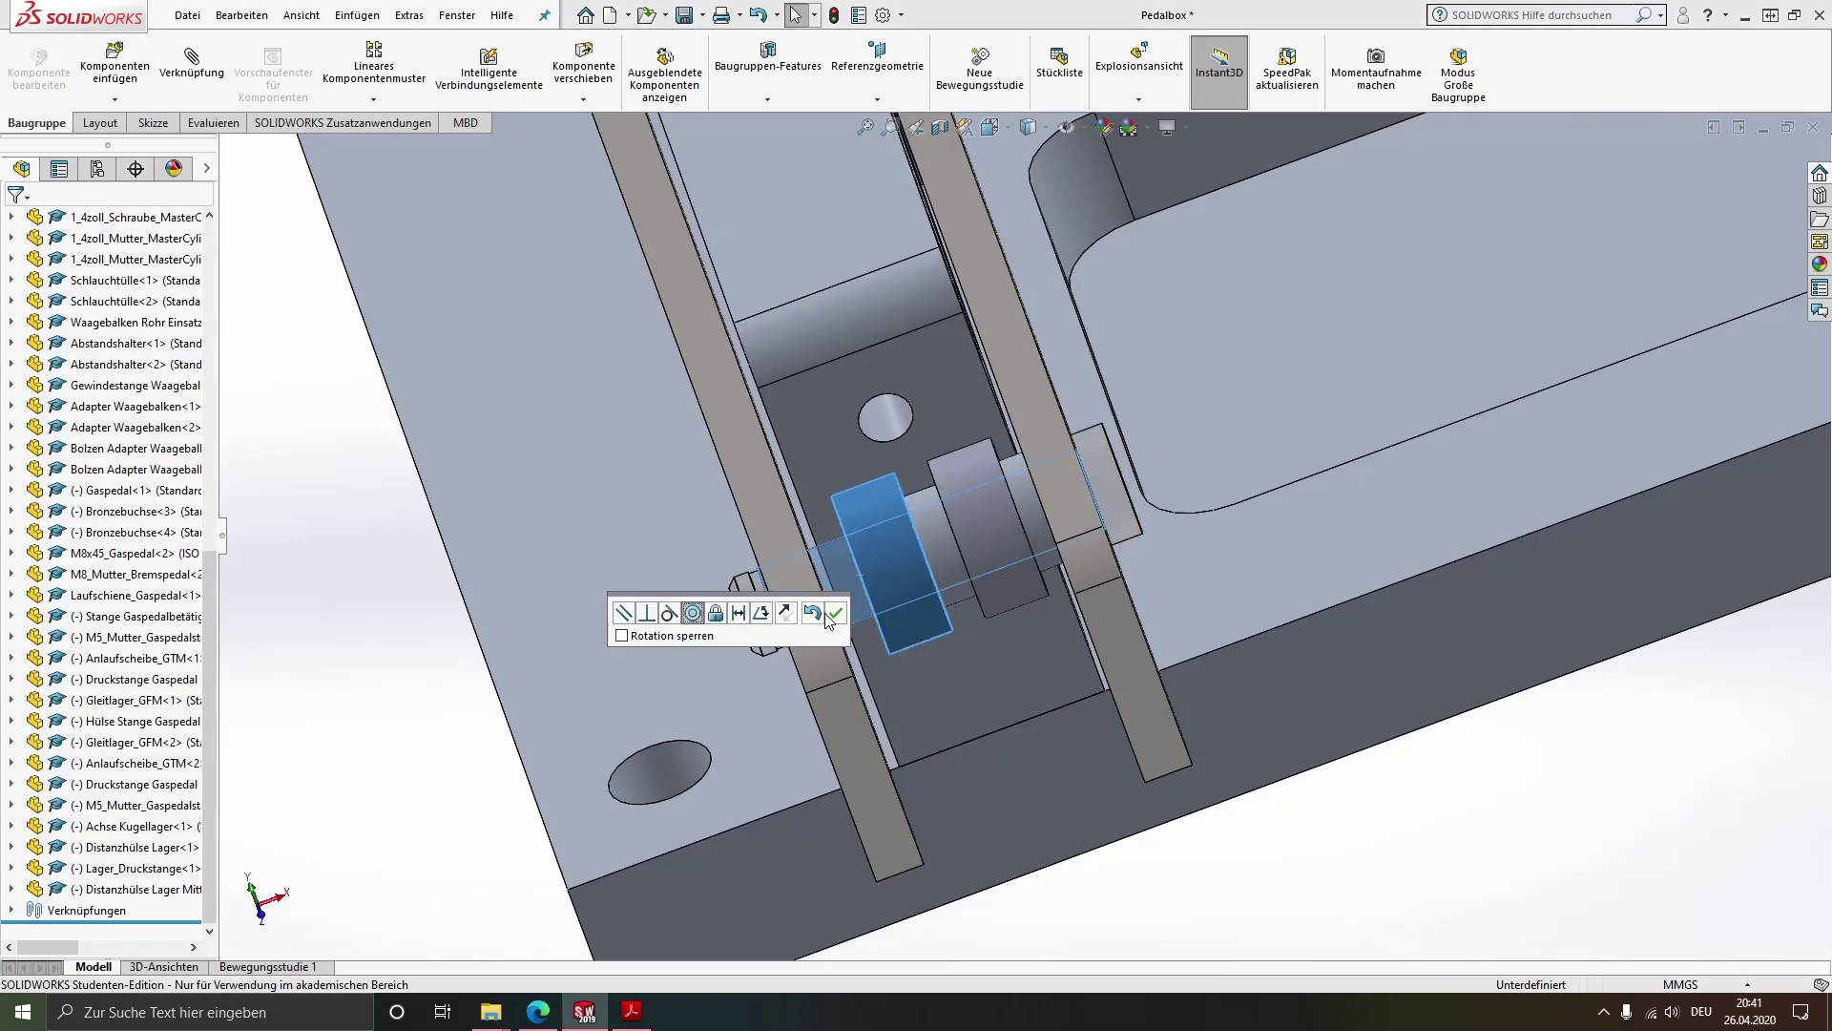
pyautogui.click(837, 616)
pyautogui.moveTo(907, 608); pyautogui.dragTo(942, 584, button='middle')
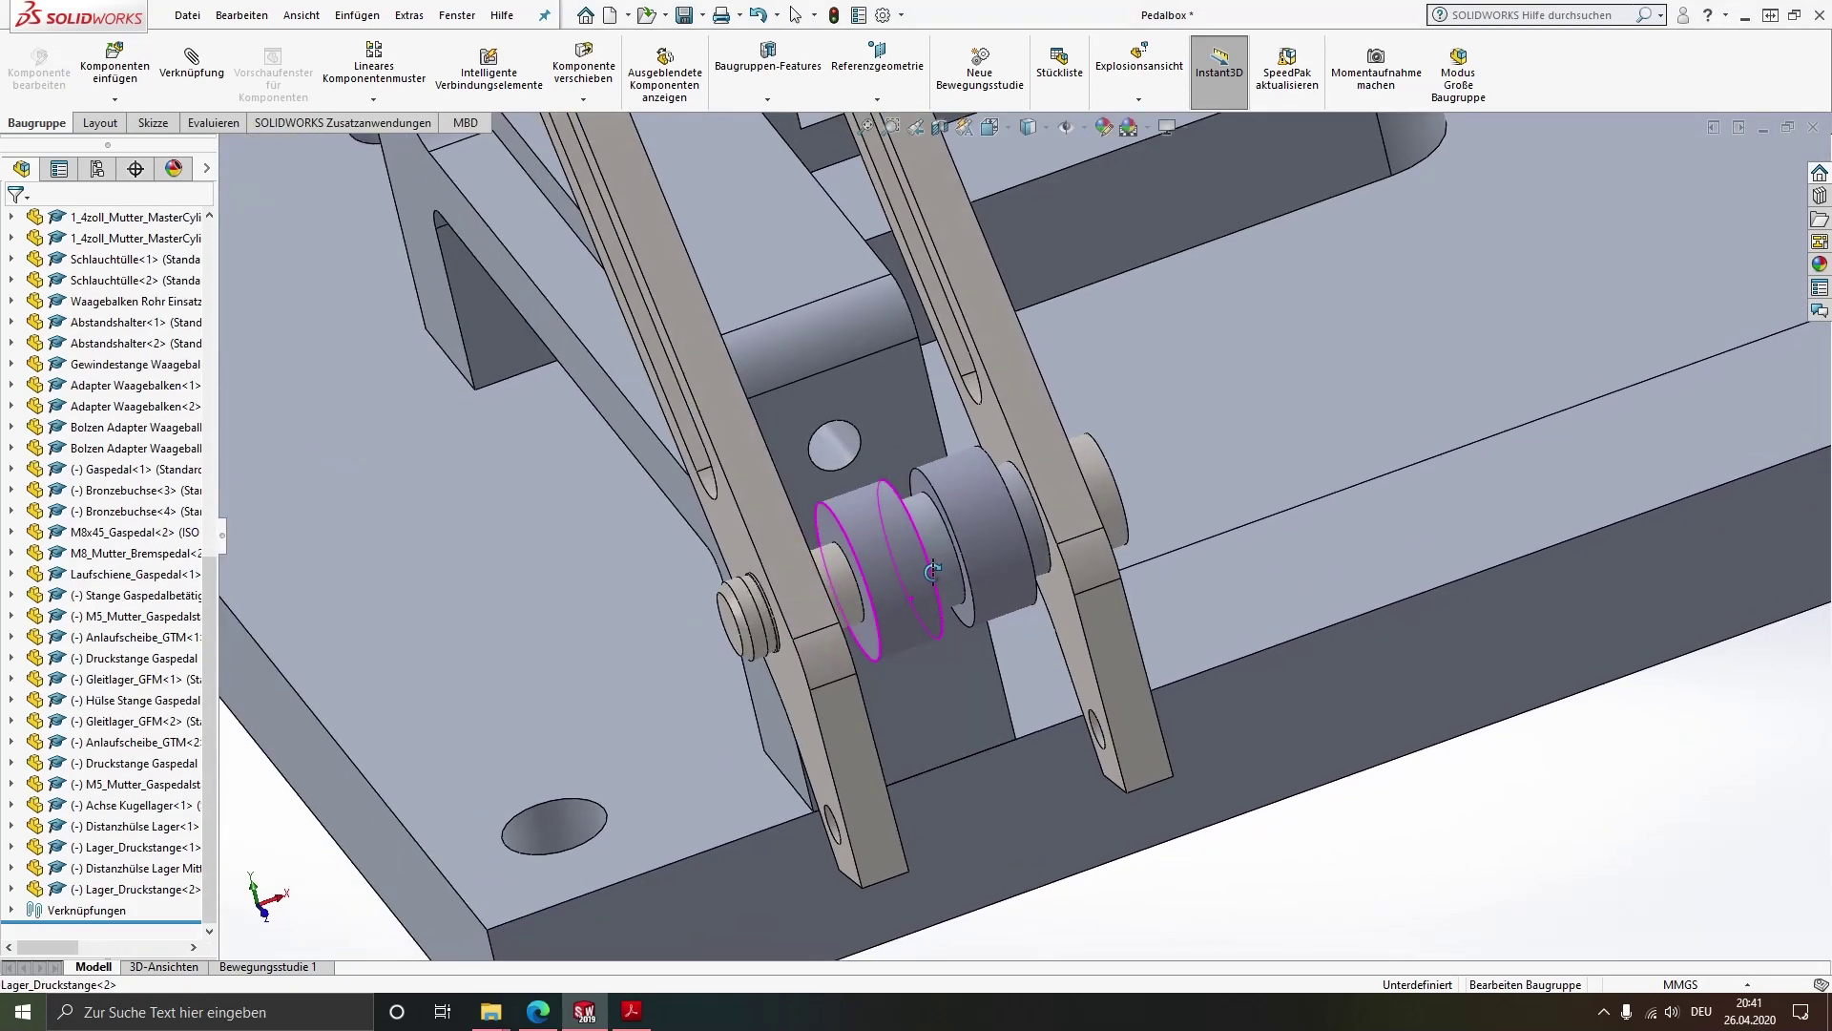
pyautogui.scroll(-3, 943, 584)
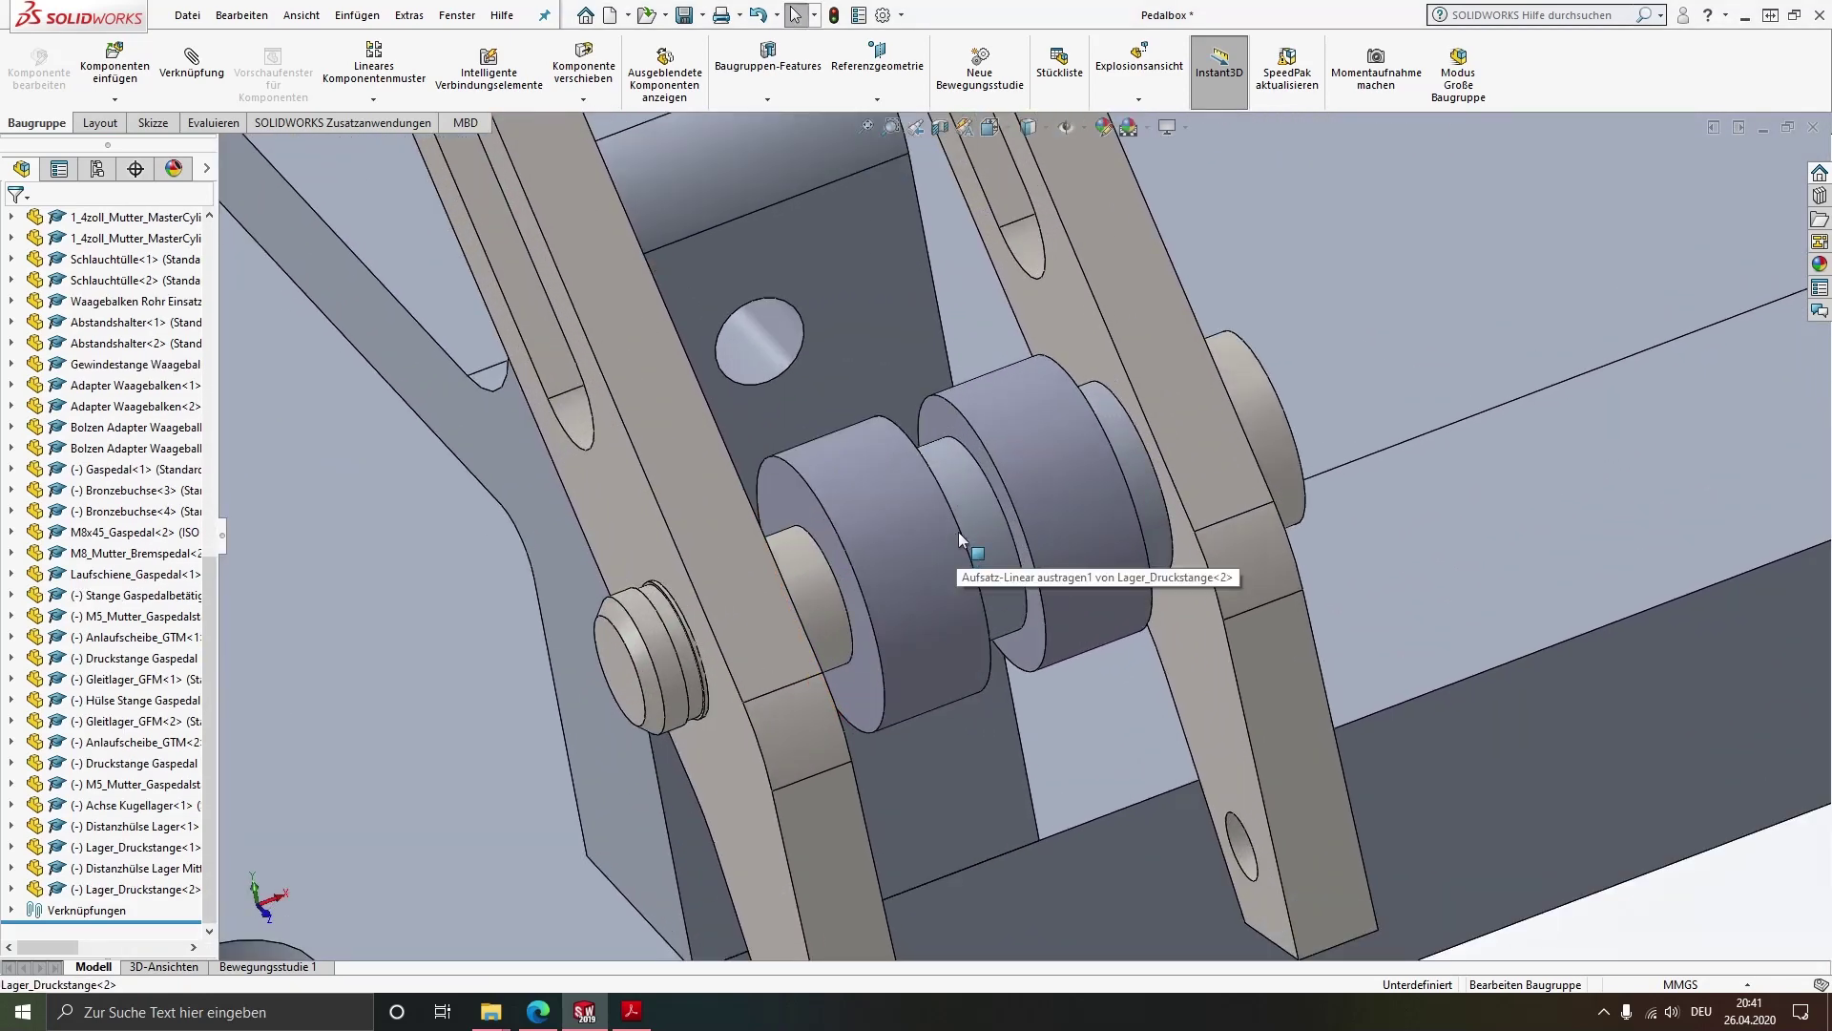
# Slide the second bearing along the shaft and mate it flush to the neighbouring ring
pyautogui.moveTo(935, 547); pyautogui.dragTo(907, 523, button='middle')
pyautogui.click(868, 535)
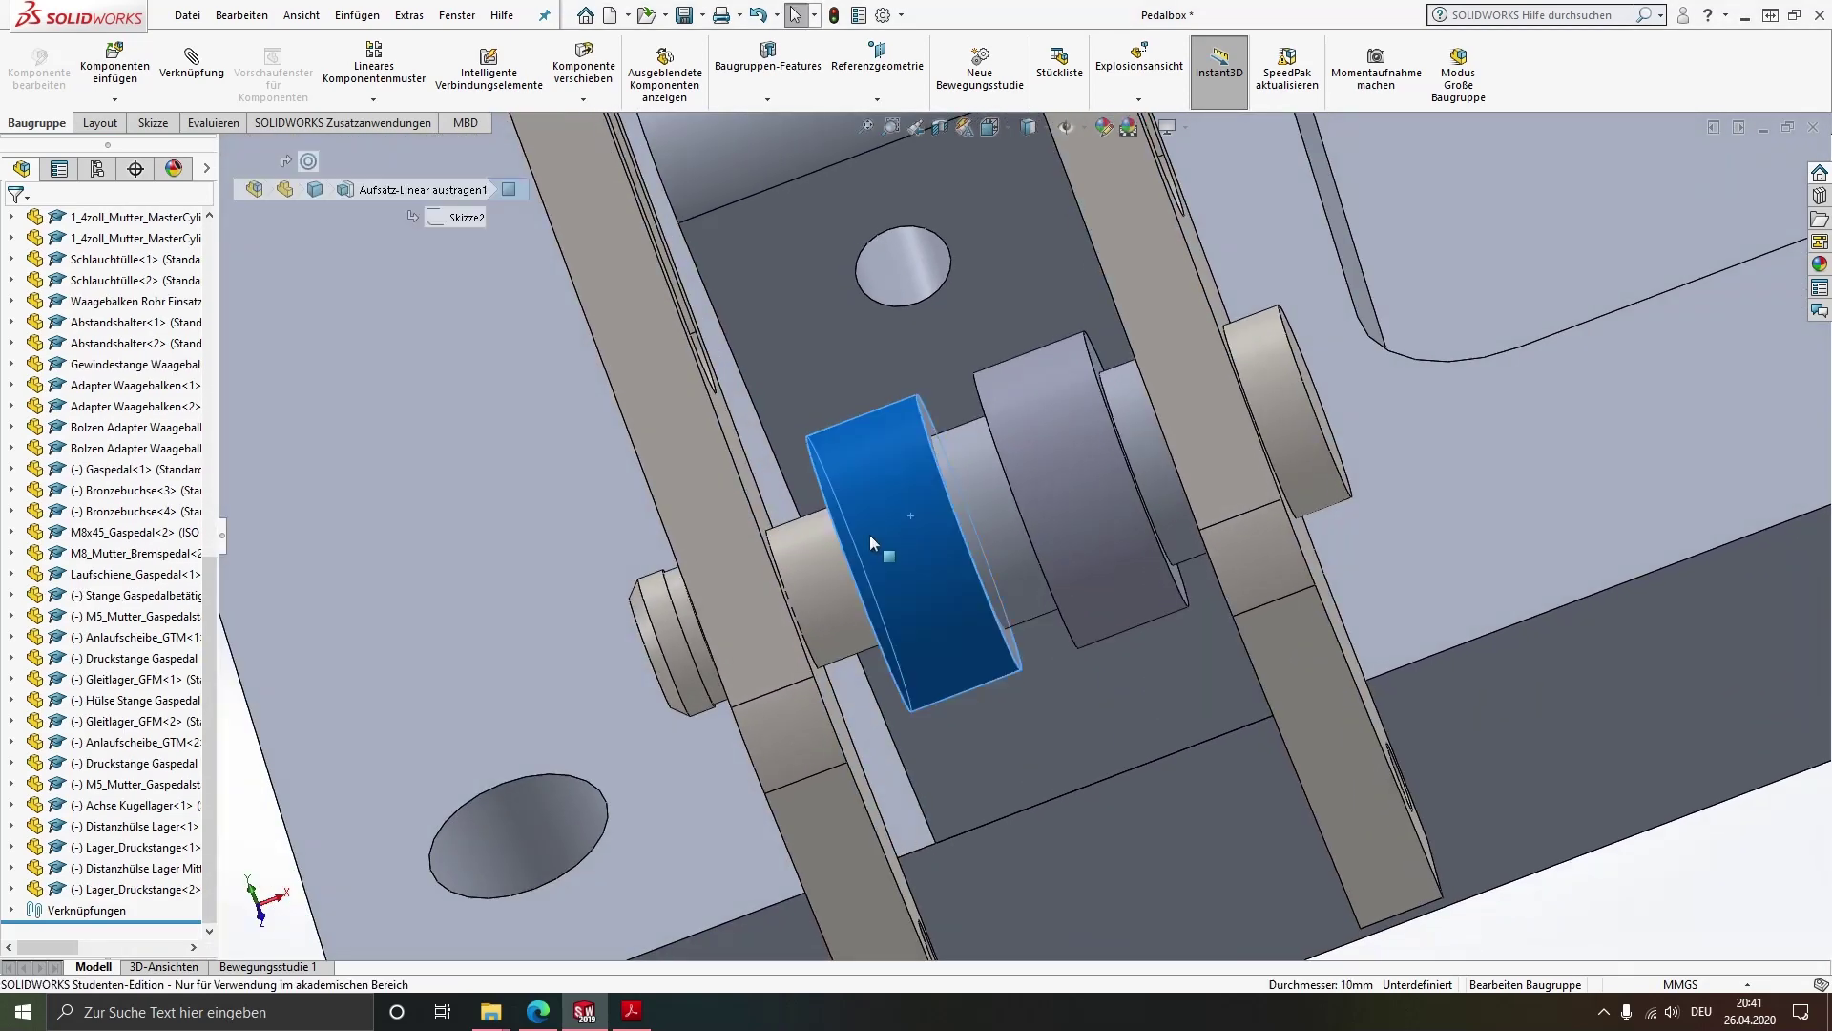
pyautogui.moveTo(789, 562); pyautogui.dragTo(777, 557)
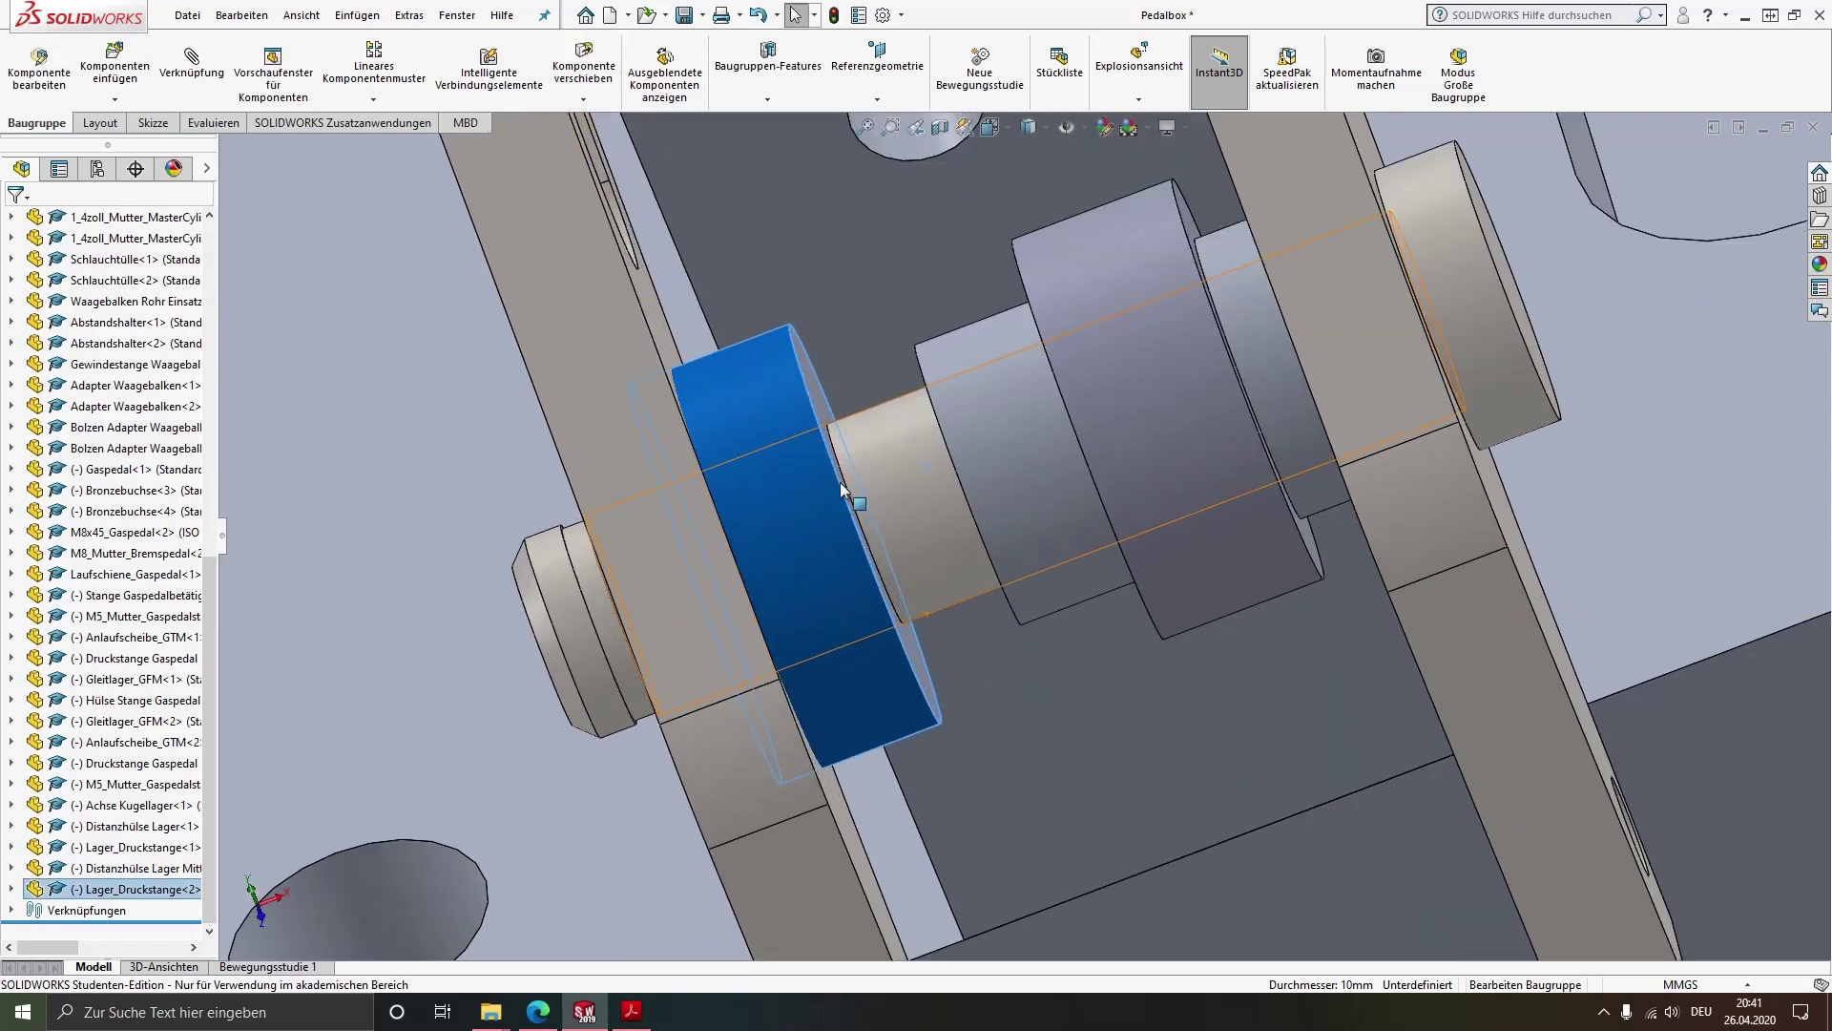
pyautogui.scroll(-2, 868, 591)
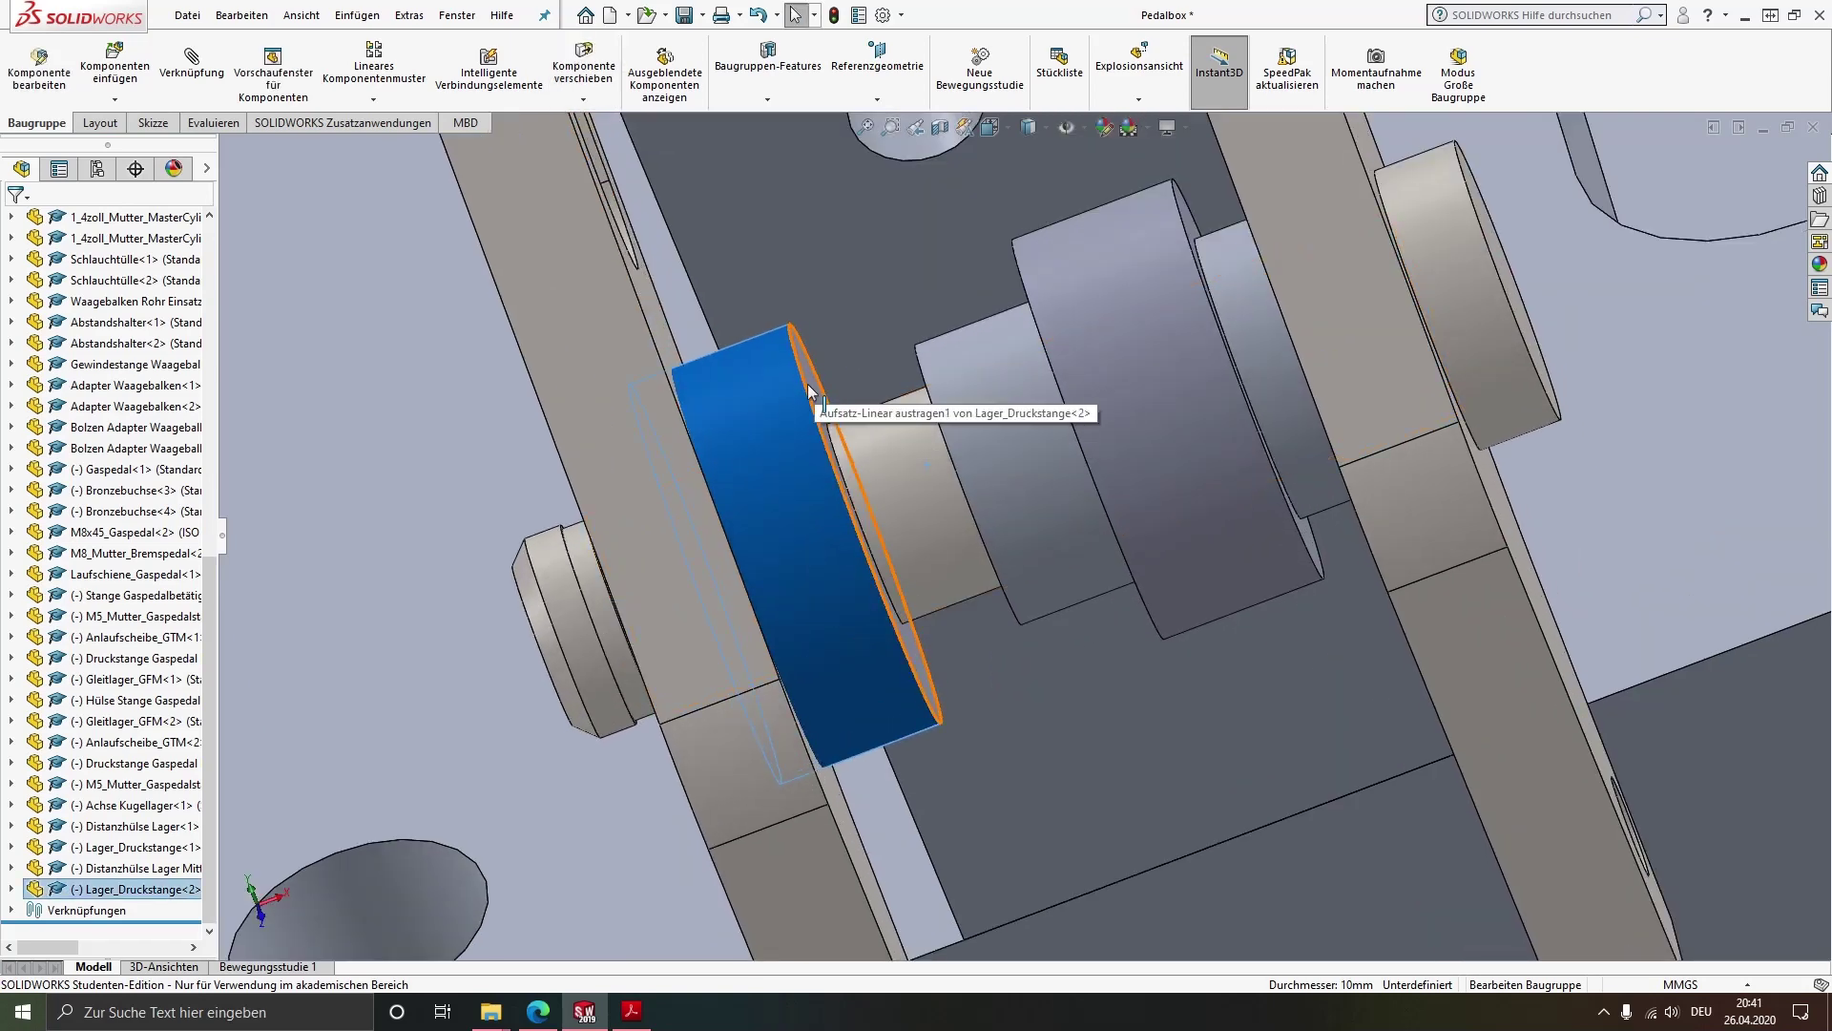
pyautogui.click(809, 391)
pyautogui.moveTo(834, 391); pyautogui.dragTo(903, 414, button='middle')
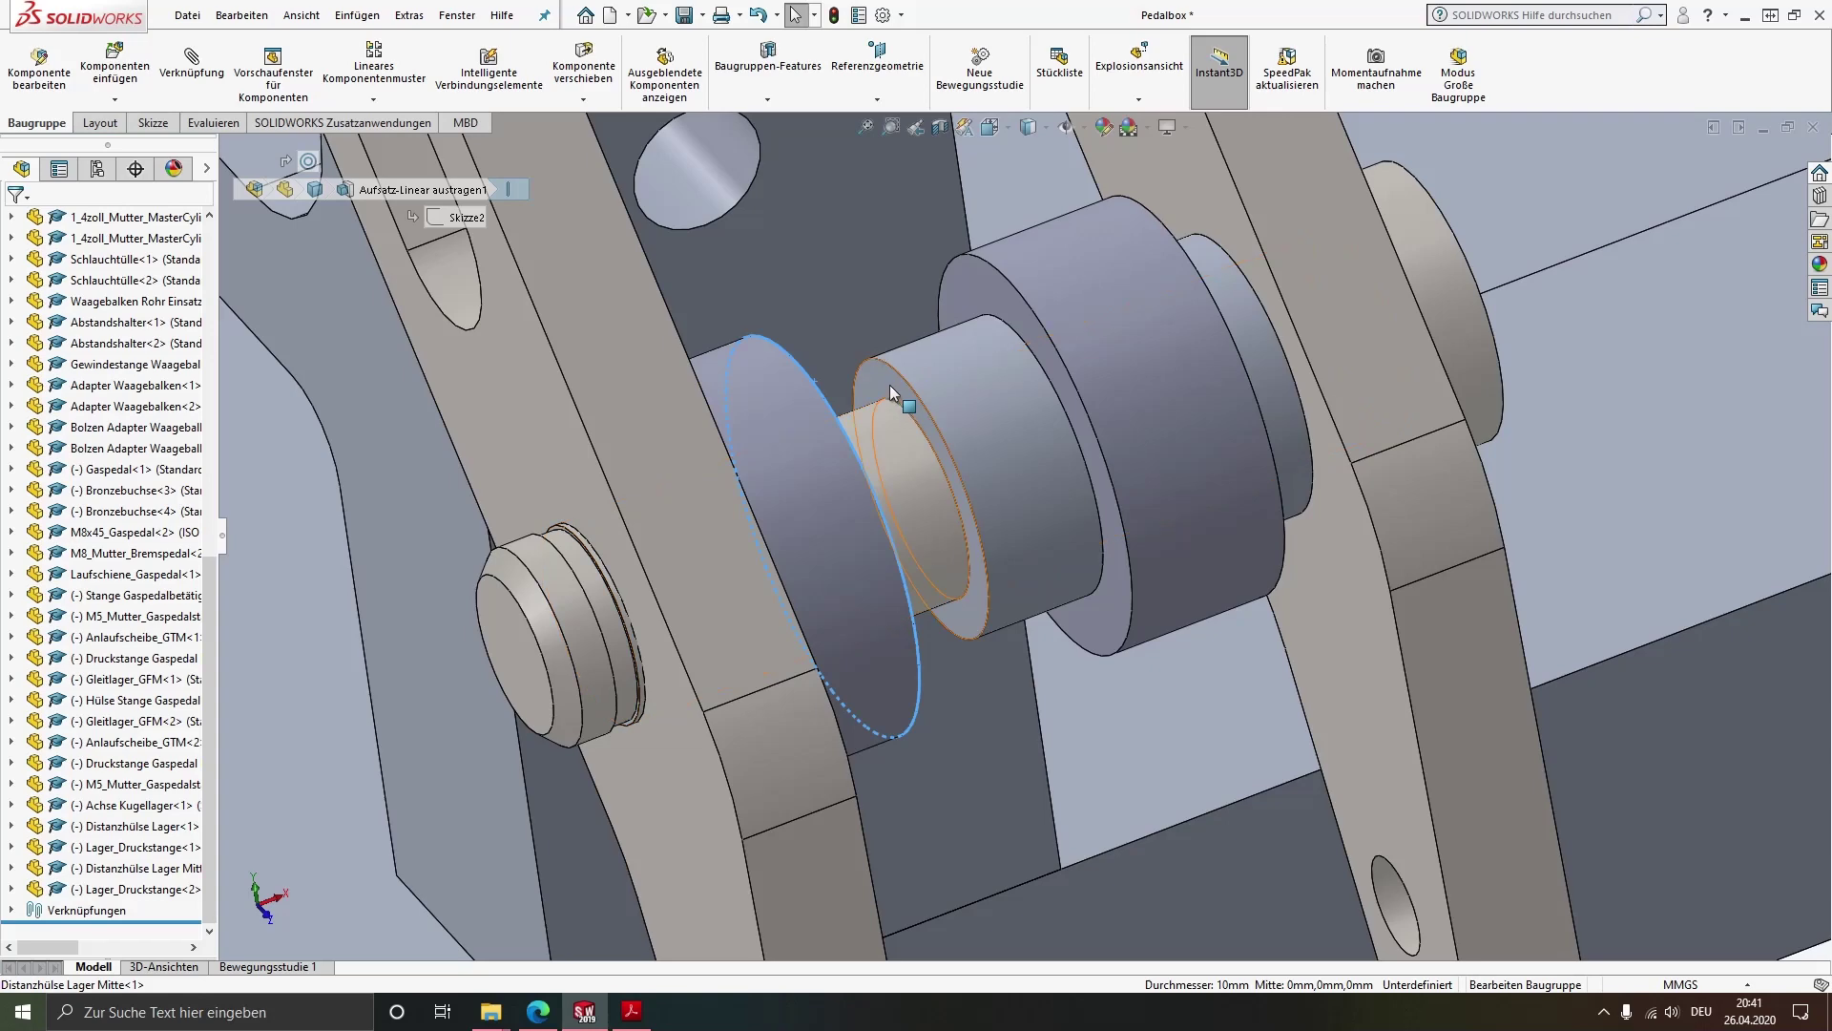
pyautogui.keyDown('ctrl'); pyautogui.click(889, 386); pyautogui.keyUp('ctrl')
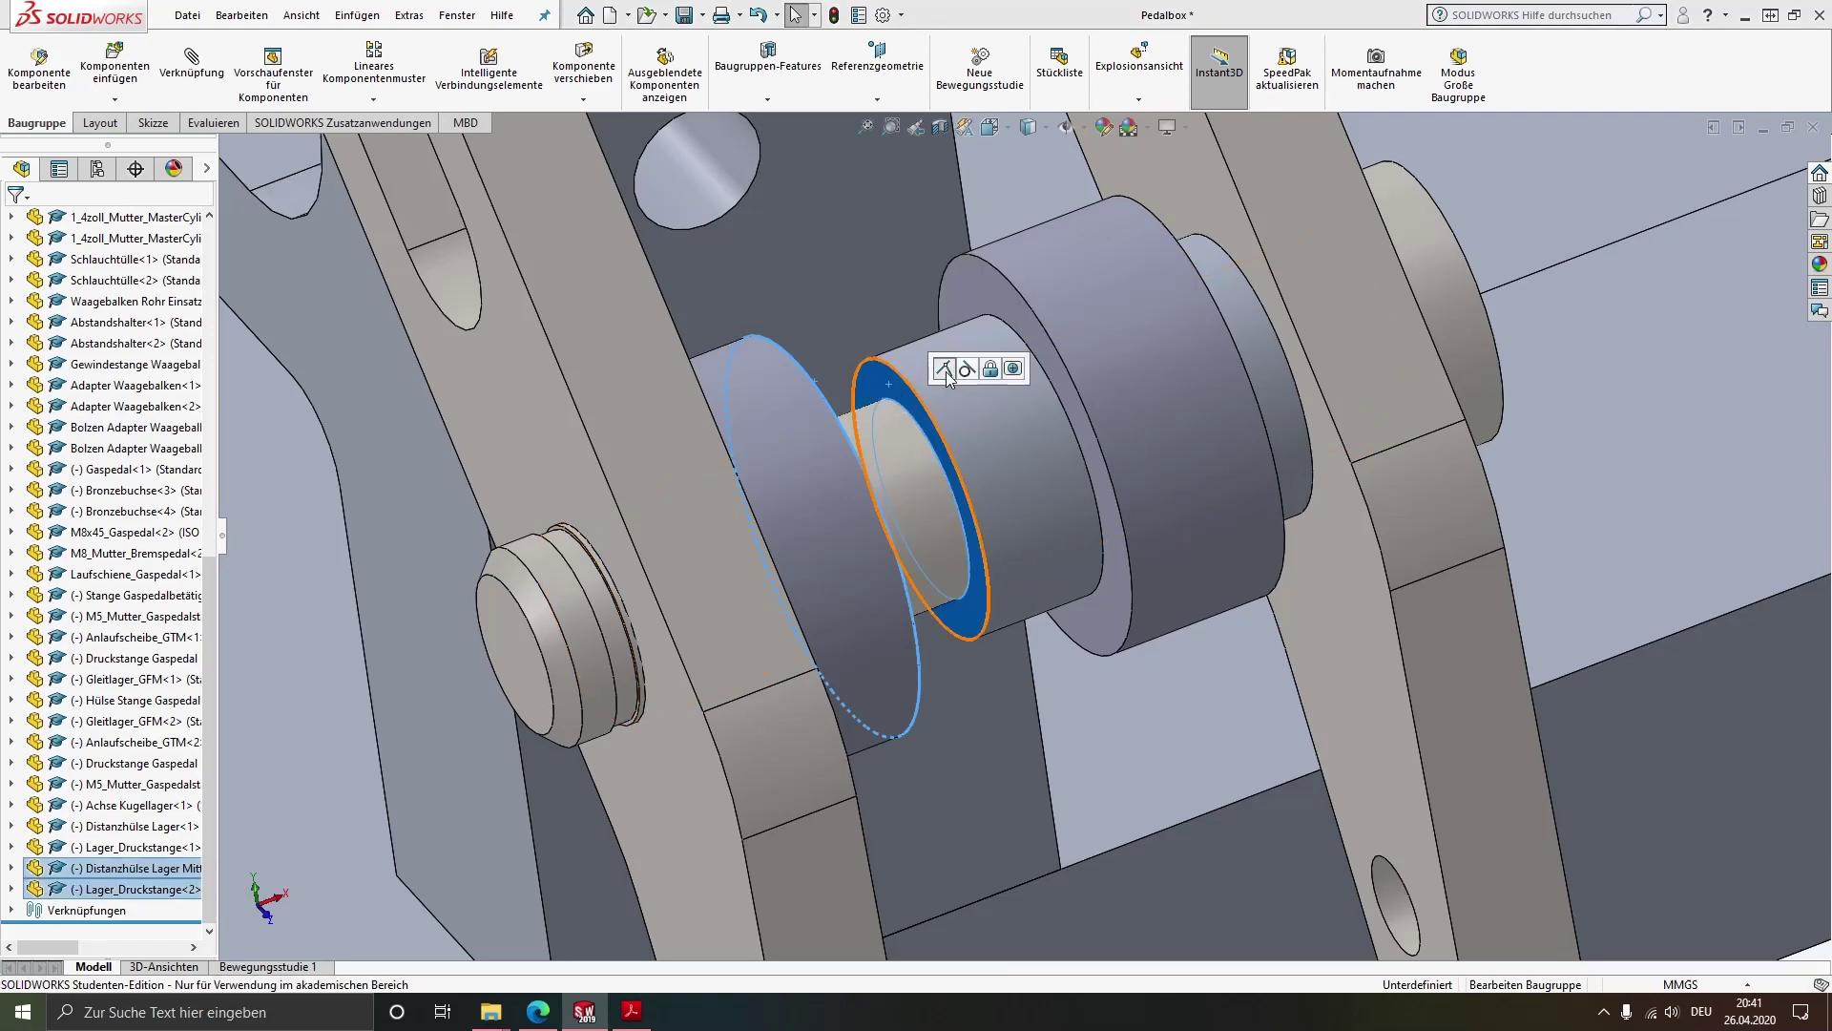
pyautogui.click(944, 371)
pyautogui.moveTo(1090, 451); pyautogui.dragTo(1097, 449, button='middle')
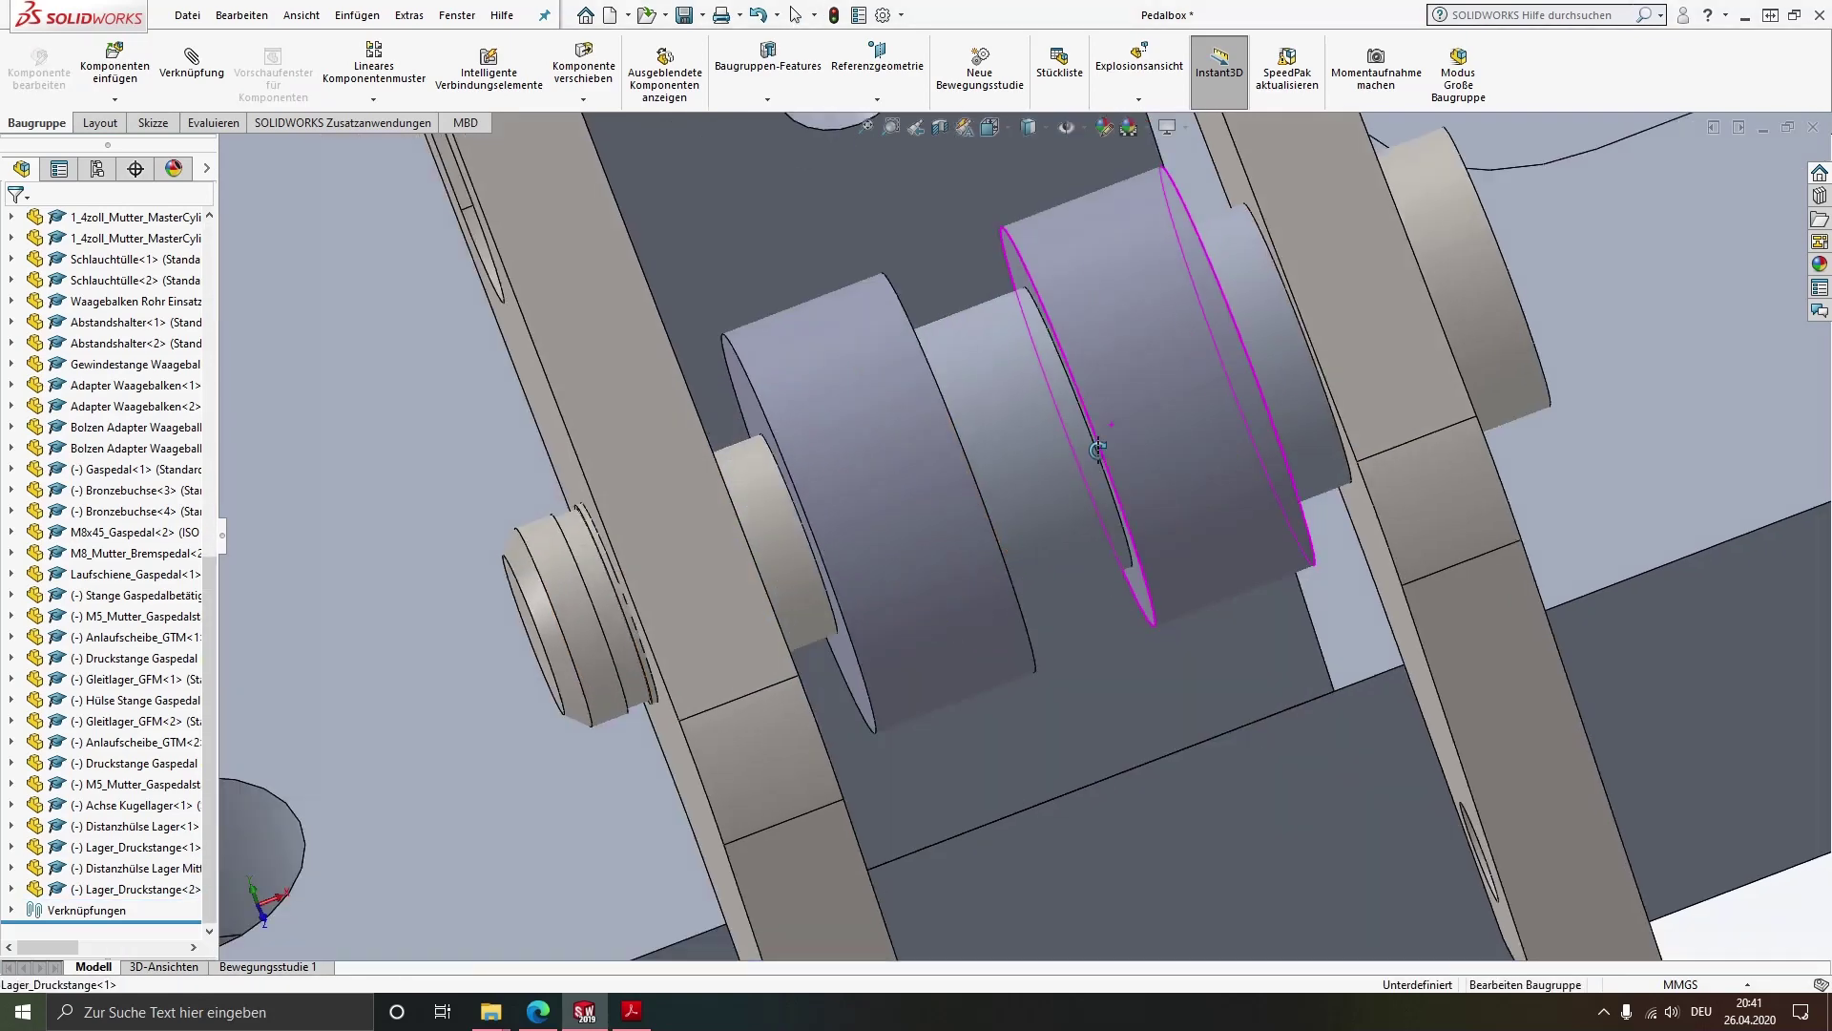
pyautogui.scroll(5, 1097, 448)
pyautogui.click(1132, 411)
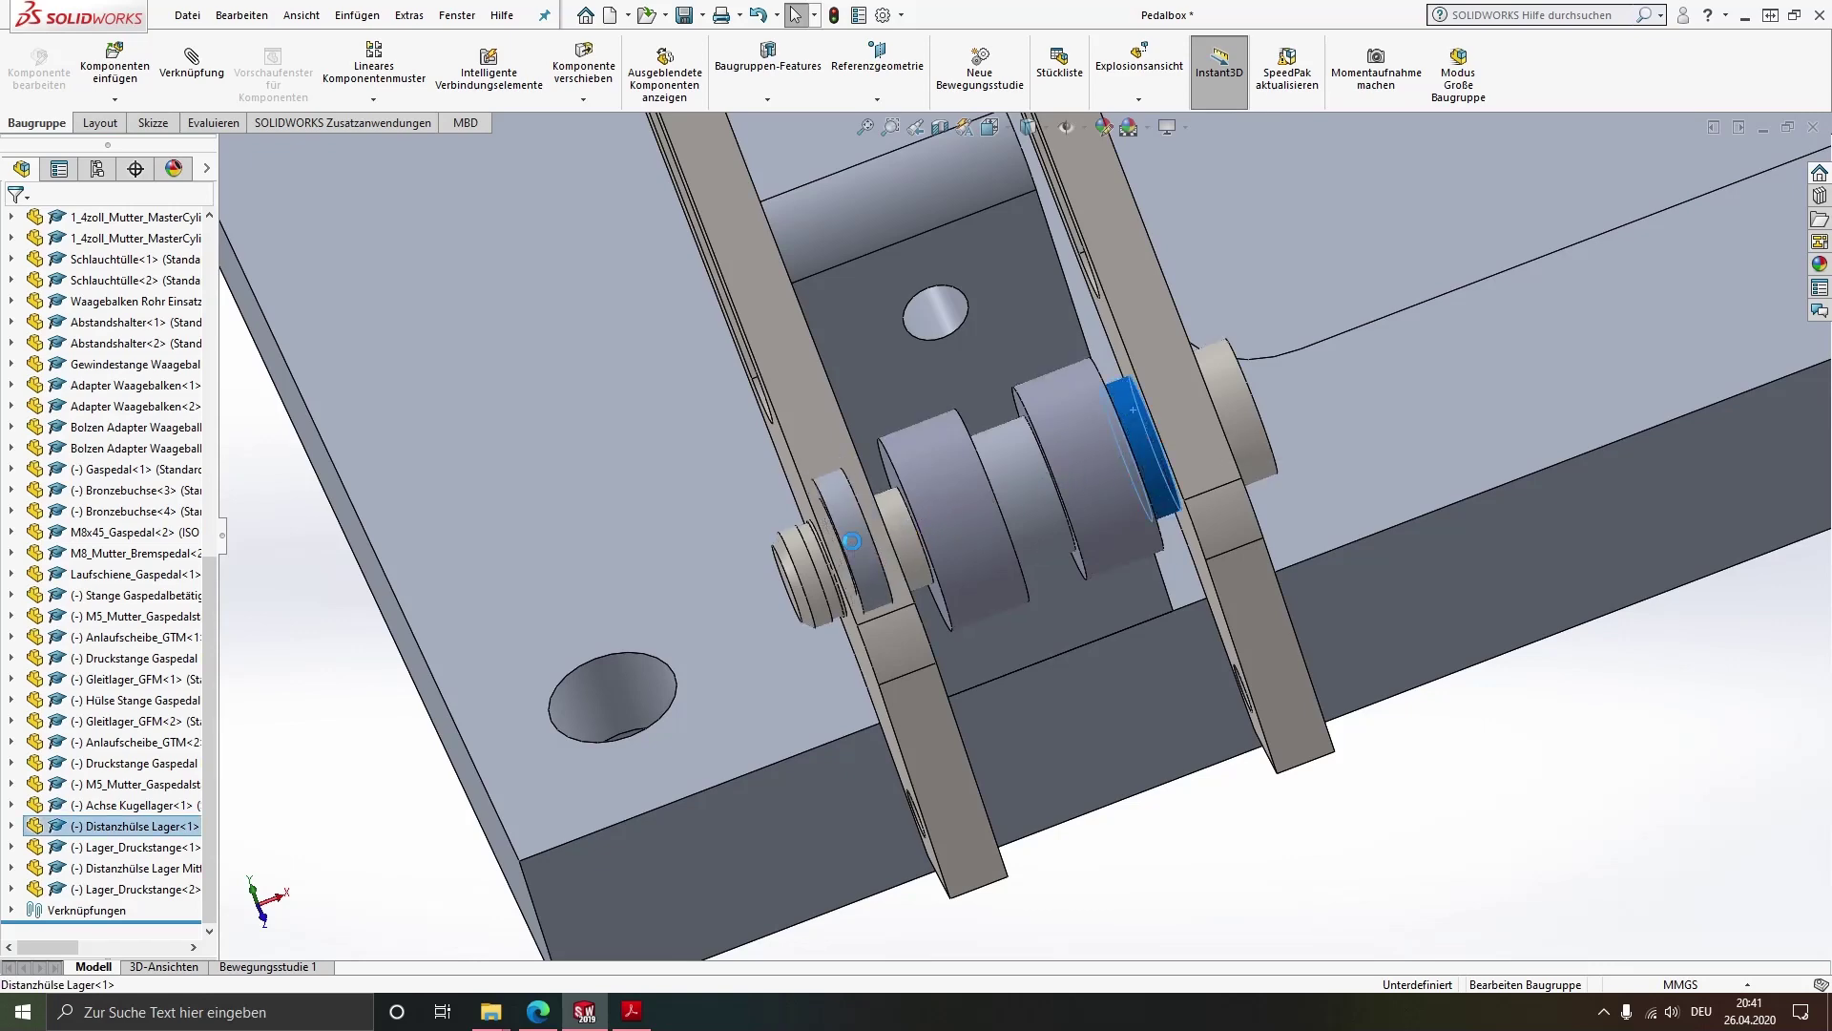
# Mate the spacer ring Distanzhülse Lager<2> concentric with the pin
pyautogui.scroll(-5, 850, 541)
pyautogui.moveTo(887, 524)
pyautogui.mouseDown(button='middle')
pyautogui.moveTo(961, 484)
pyautogui.moveTo(874, 622)
pyautogui.moveTo(777, 638)
pyautogui.moveTo(684, 538)
pyautogui.moveTo(781, 551)
pyautogui.moveTo(908, 445)
pyautogui.mouseUp(button='middle')
pyautogui.click(807, 627)
pyautogui.scroll(-3, 781, 551)
pyautogui.scroll(-3, 885, 460)
pyautogui.keyDown('ctrl'); pyautogui.click(918, 408); pyautogui.keyUp('ctrl')
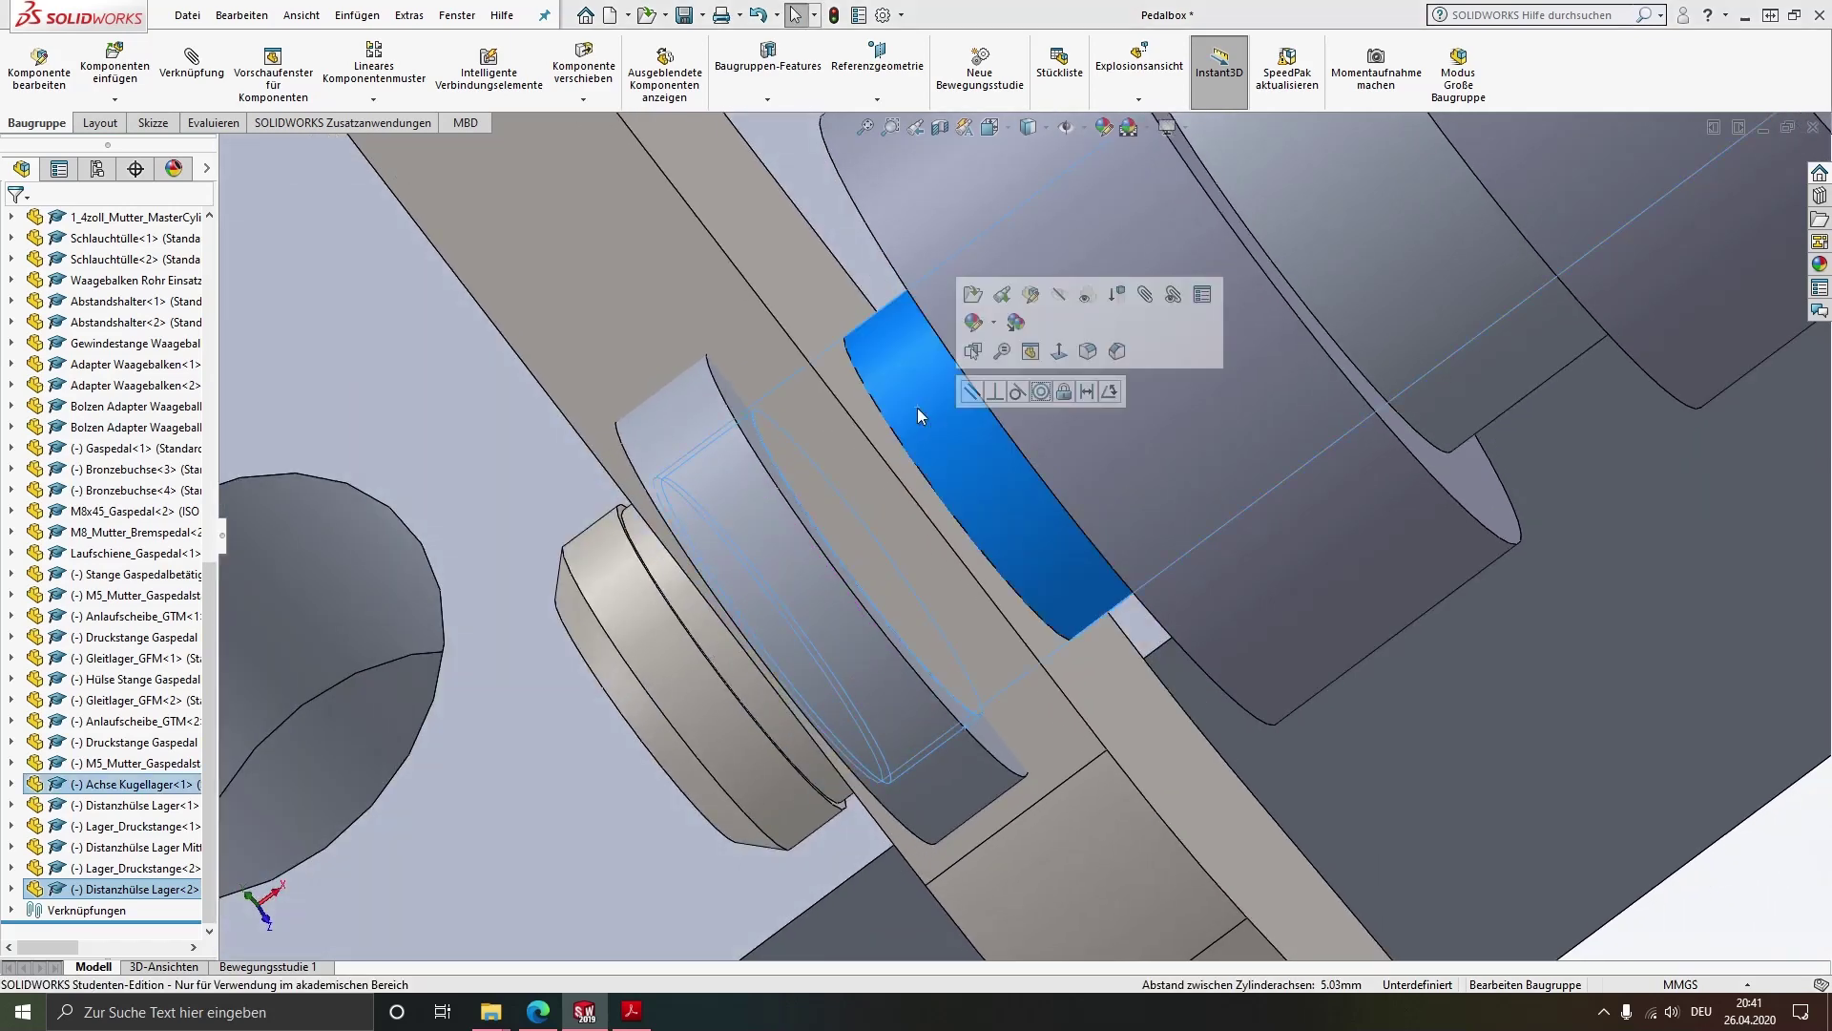
pyautogui.click(1017, 393)
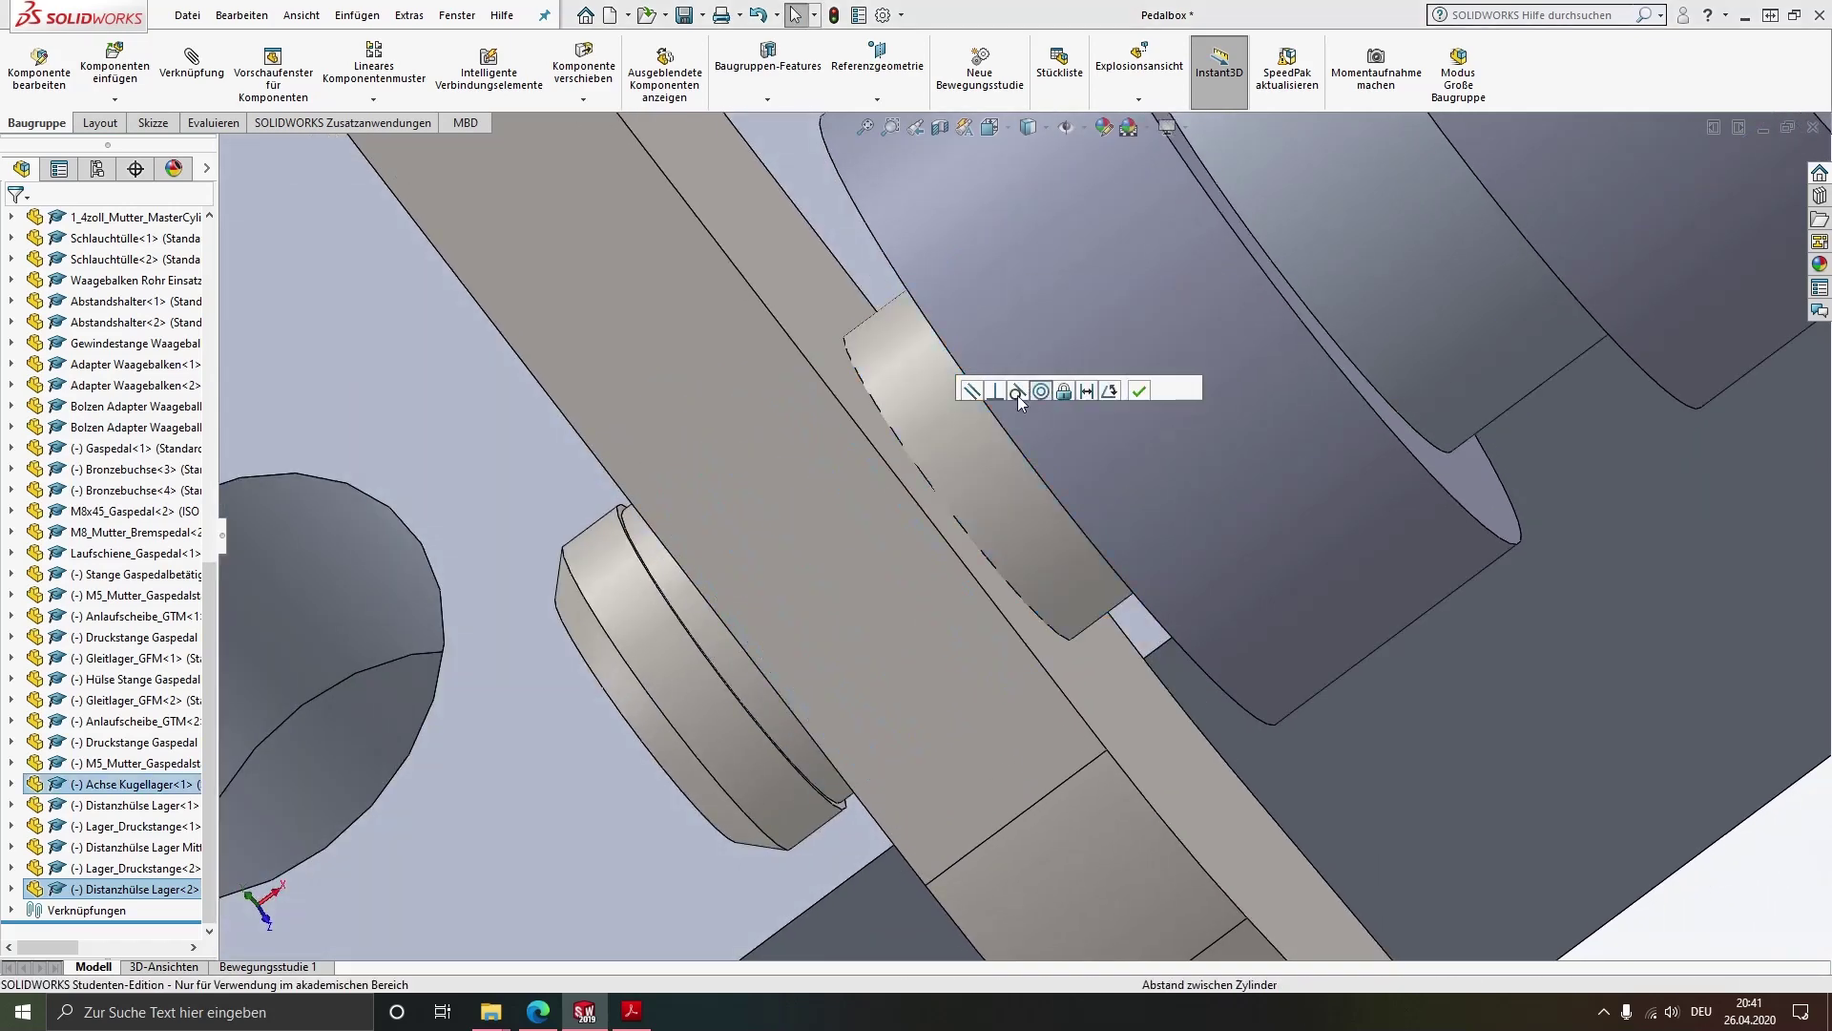
# Isolate the spacer ring to pick its face, then mate it coincident against the pedal link
pyautogui.rightClick(143, 890)
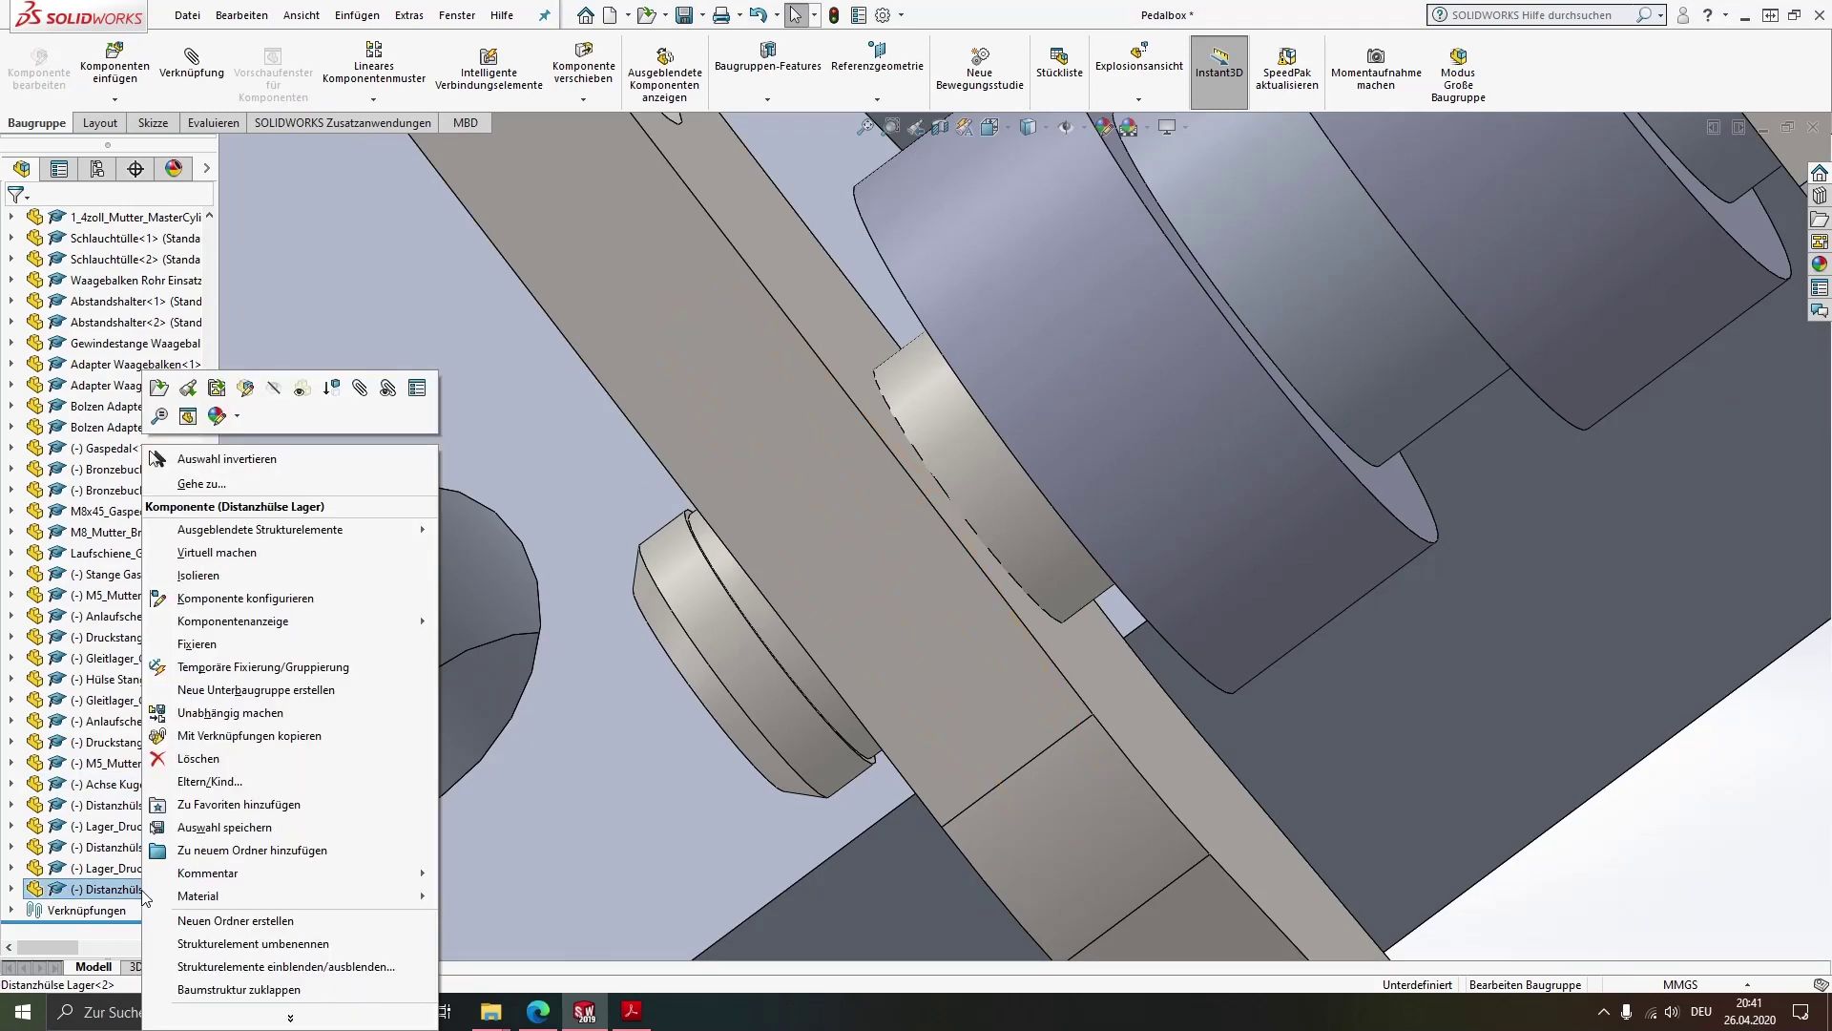
pyautogui.click(225, 579)
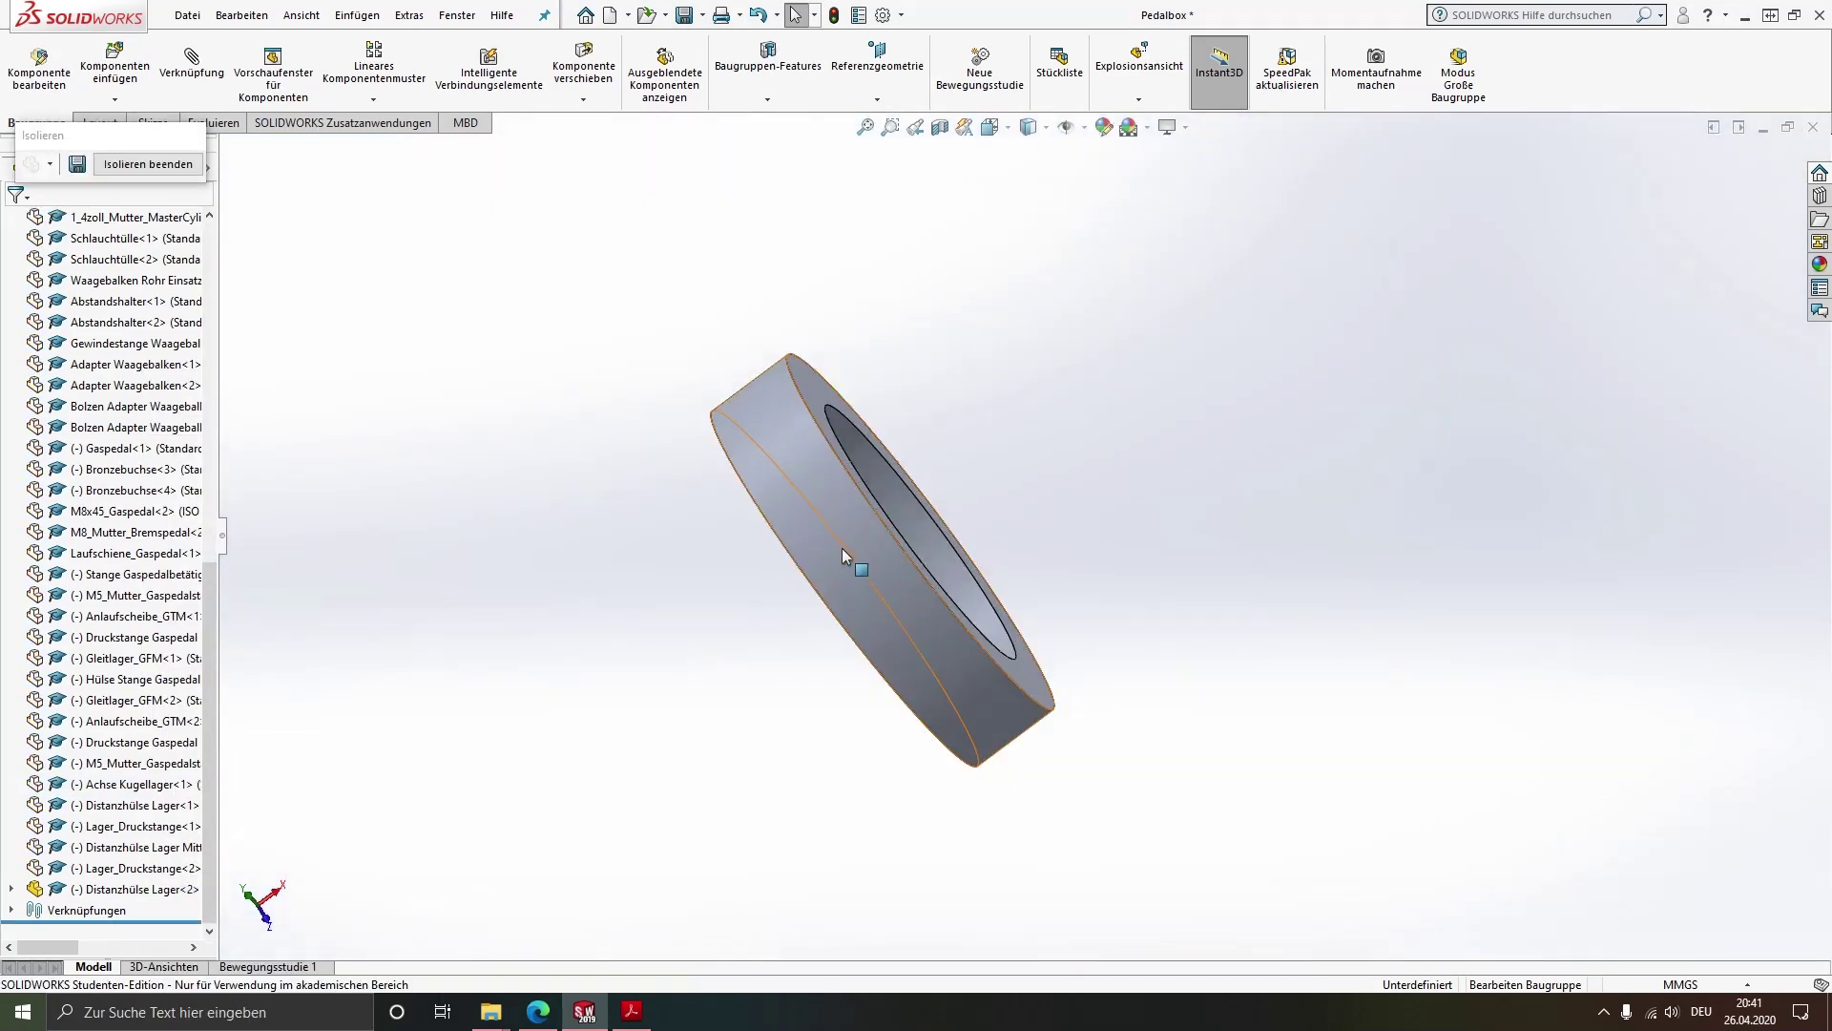
pyautogui.moveTo(841, 547); pyautogui.dragTo(402, 523)
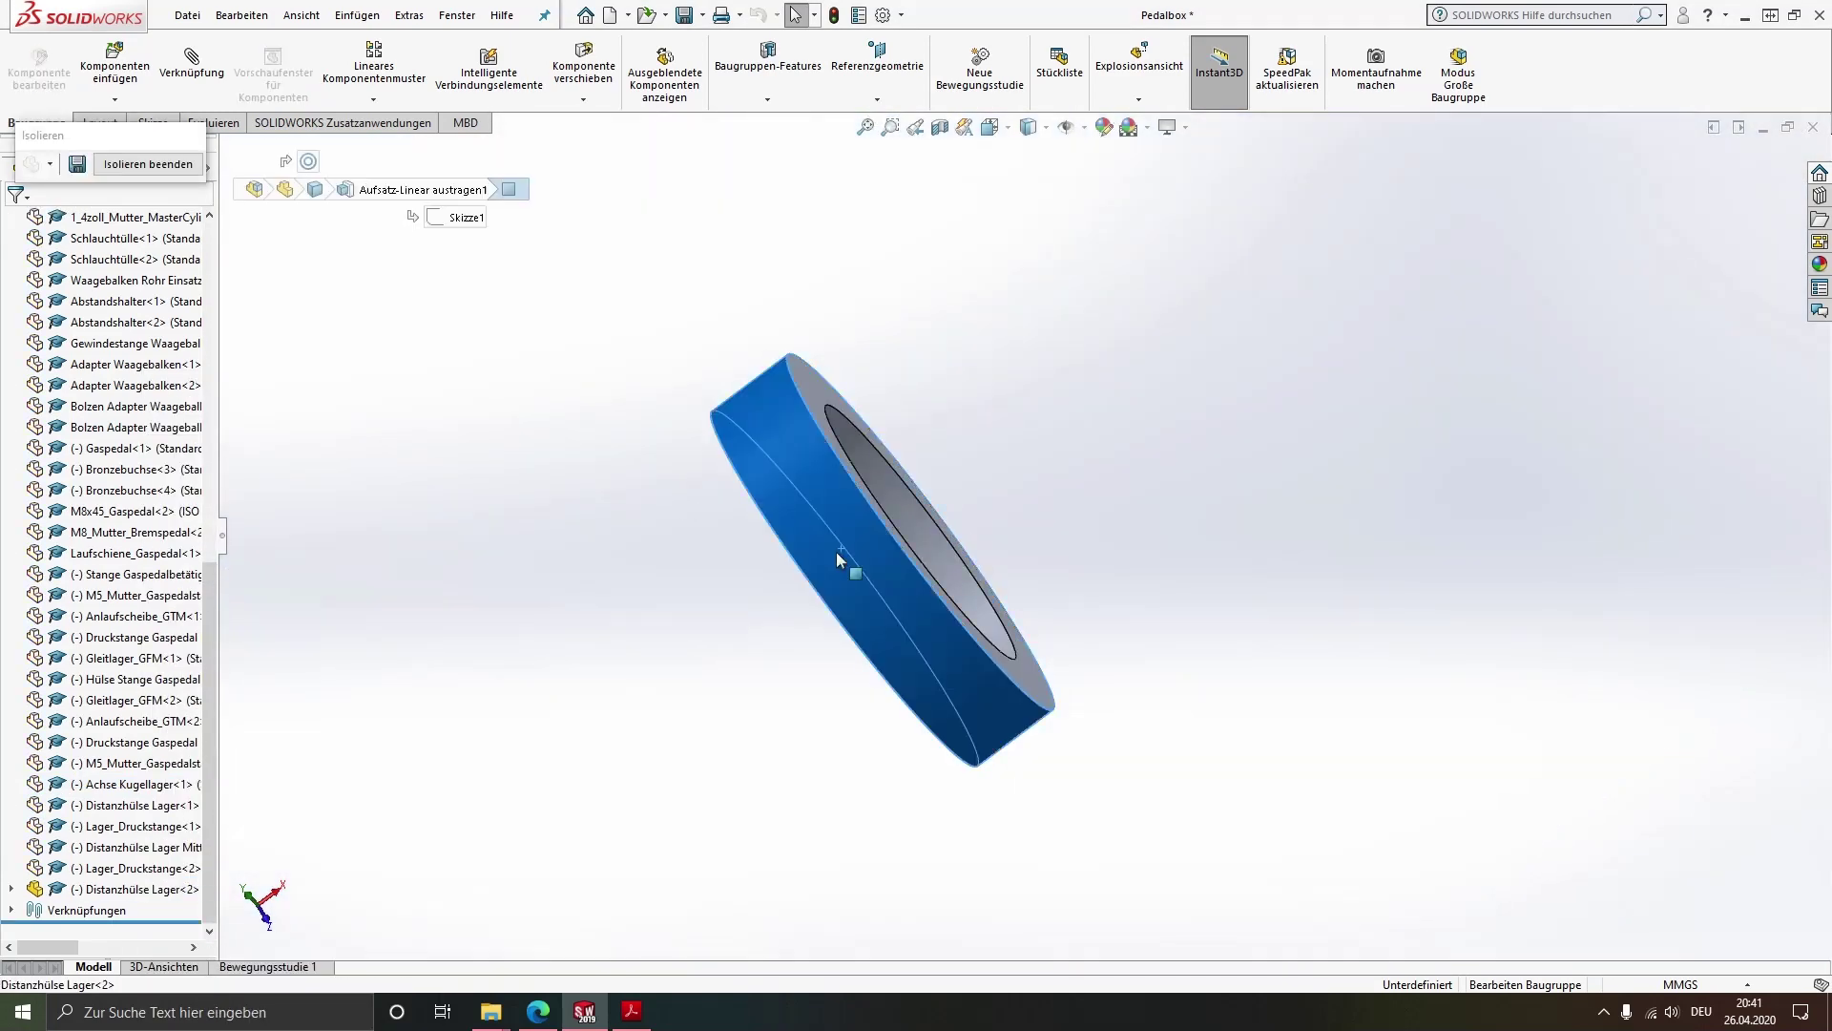
pyautogui.click(148, 164)
pyautogui.moveTo(555, 544); pyautogui.dragTo(890, 353)
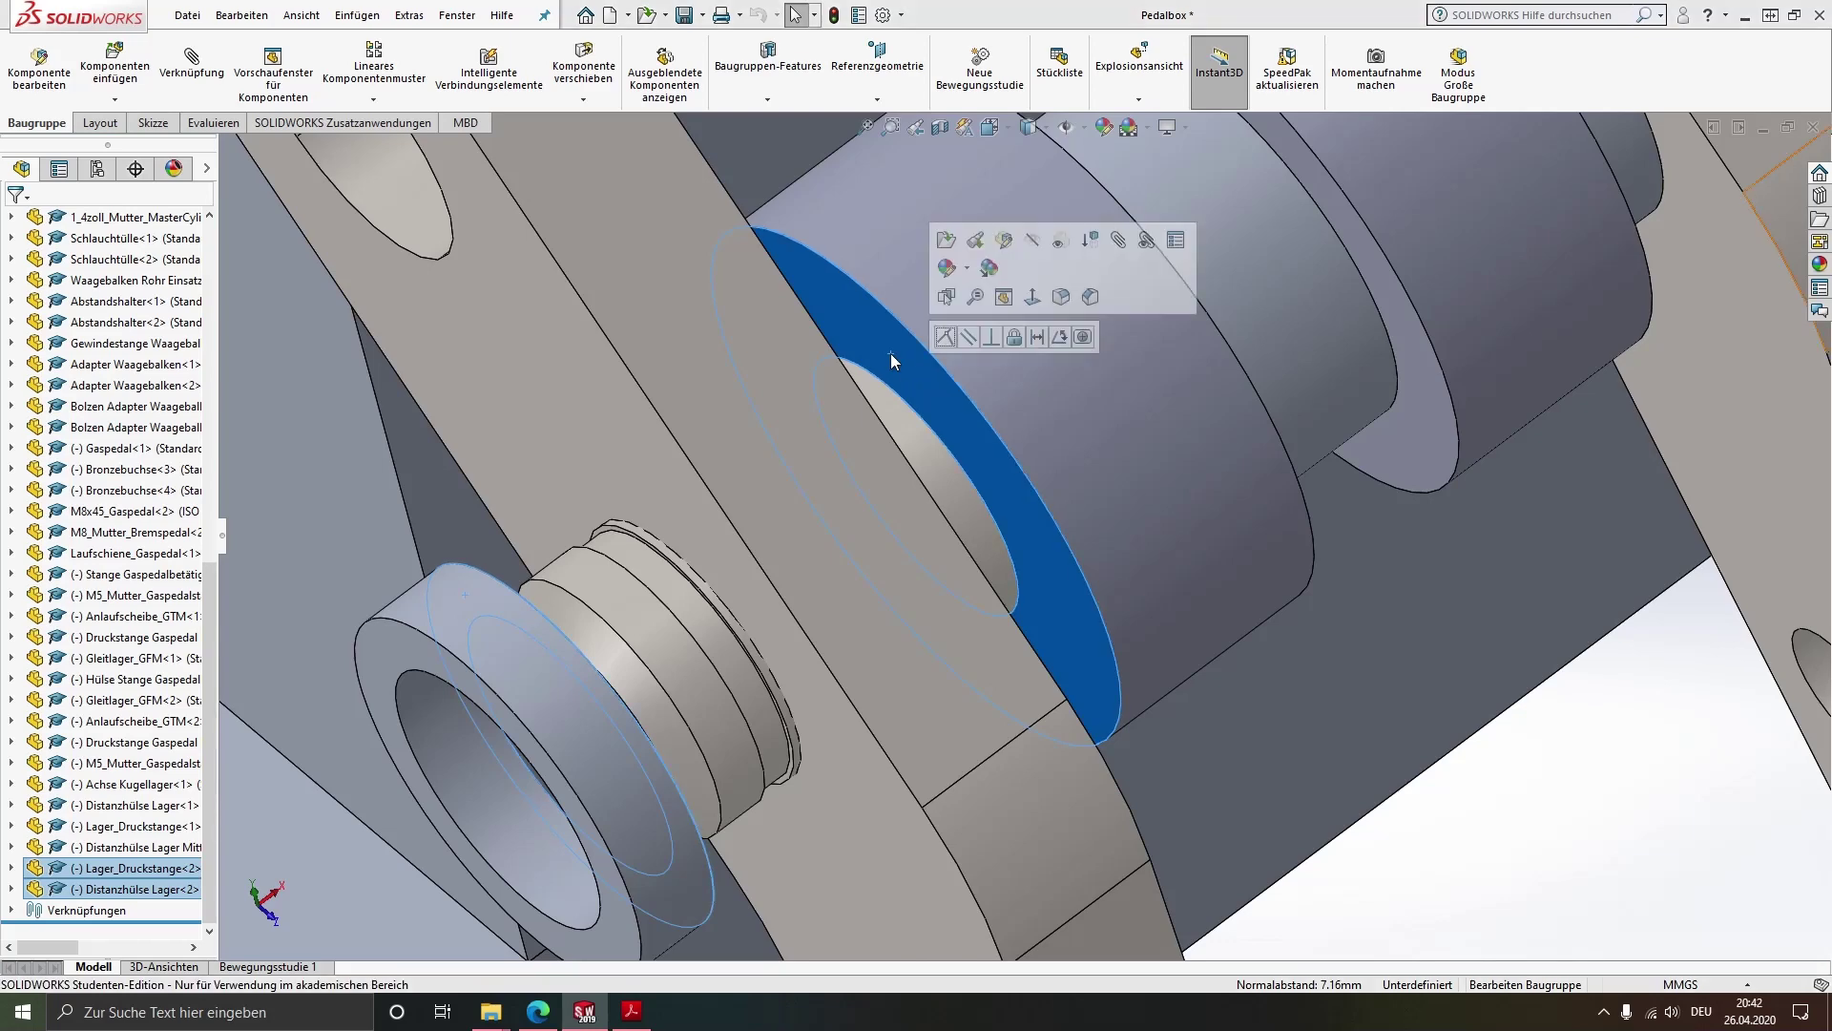
pyautogui.click(944, 352)
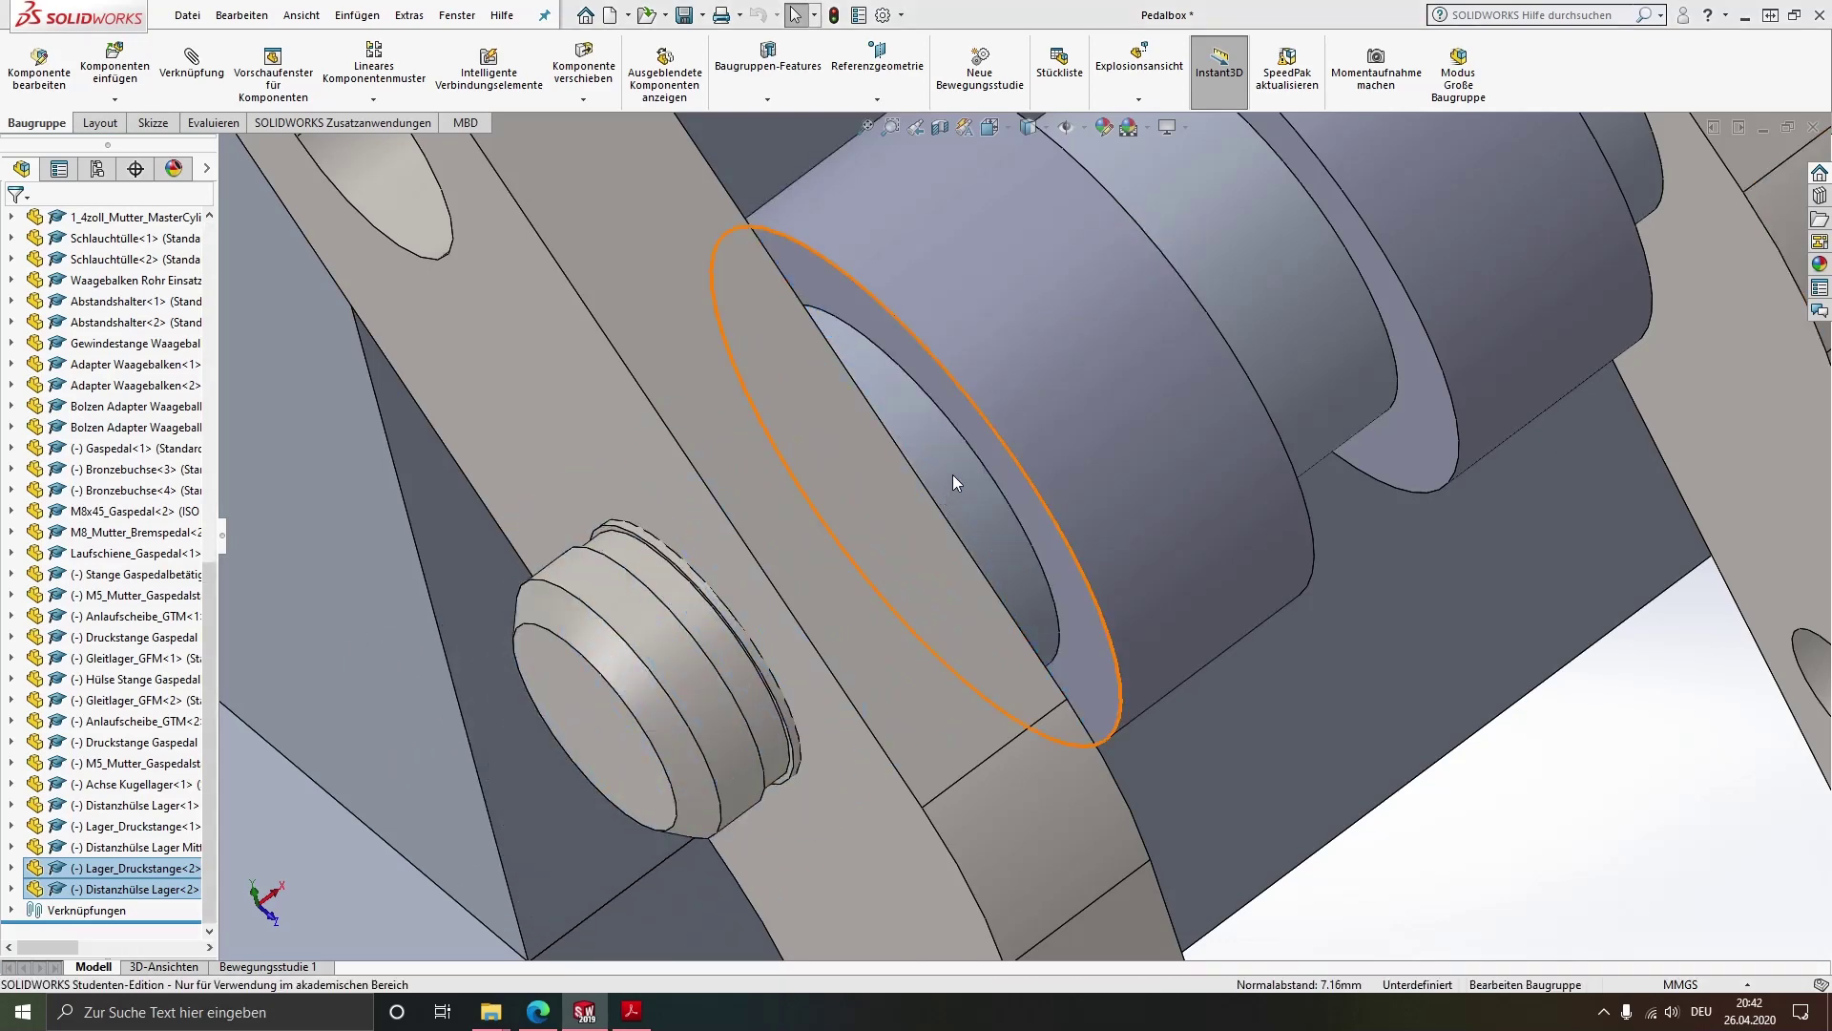
# Orbit around the pedal link and start inserting a new component
pyautogui.scroll(3, 952, 474)
pyautogui.scroll(3, 952, 474)
pyautogui.scroll(3, 970, 457)
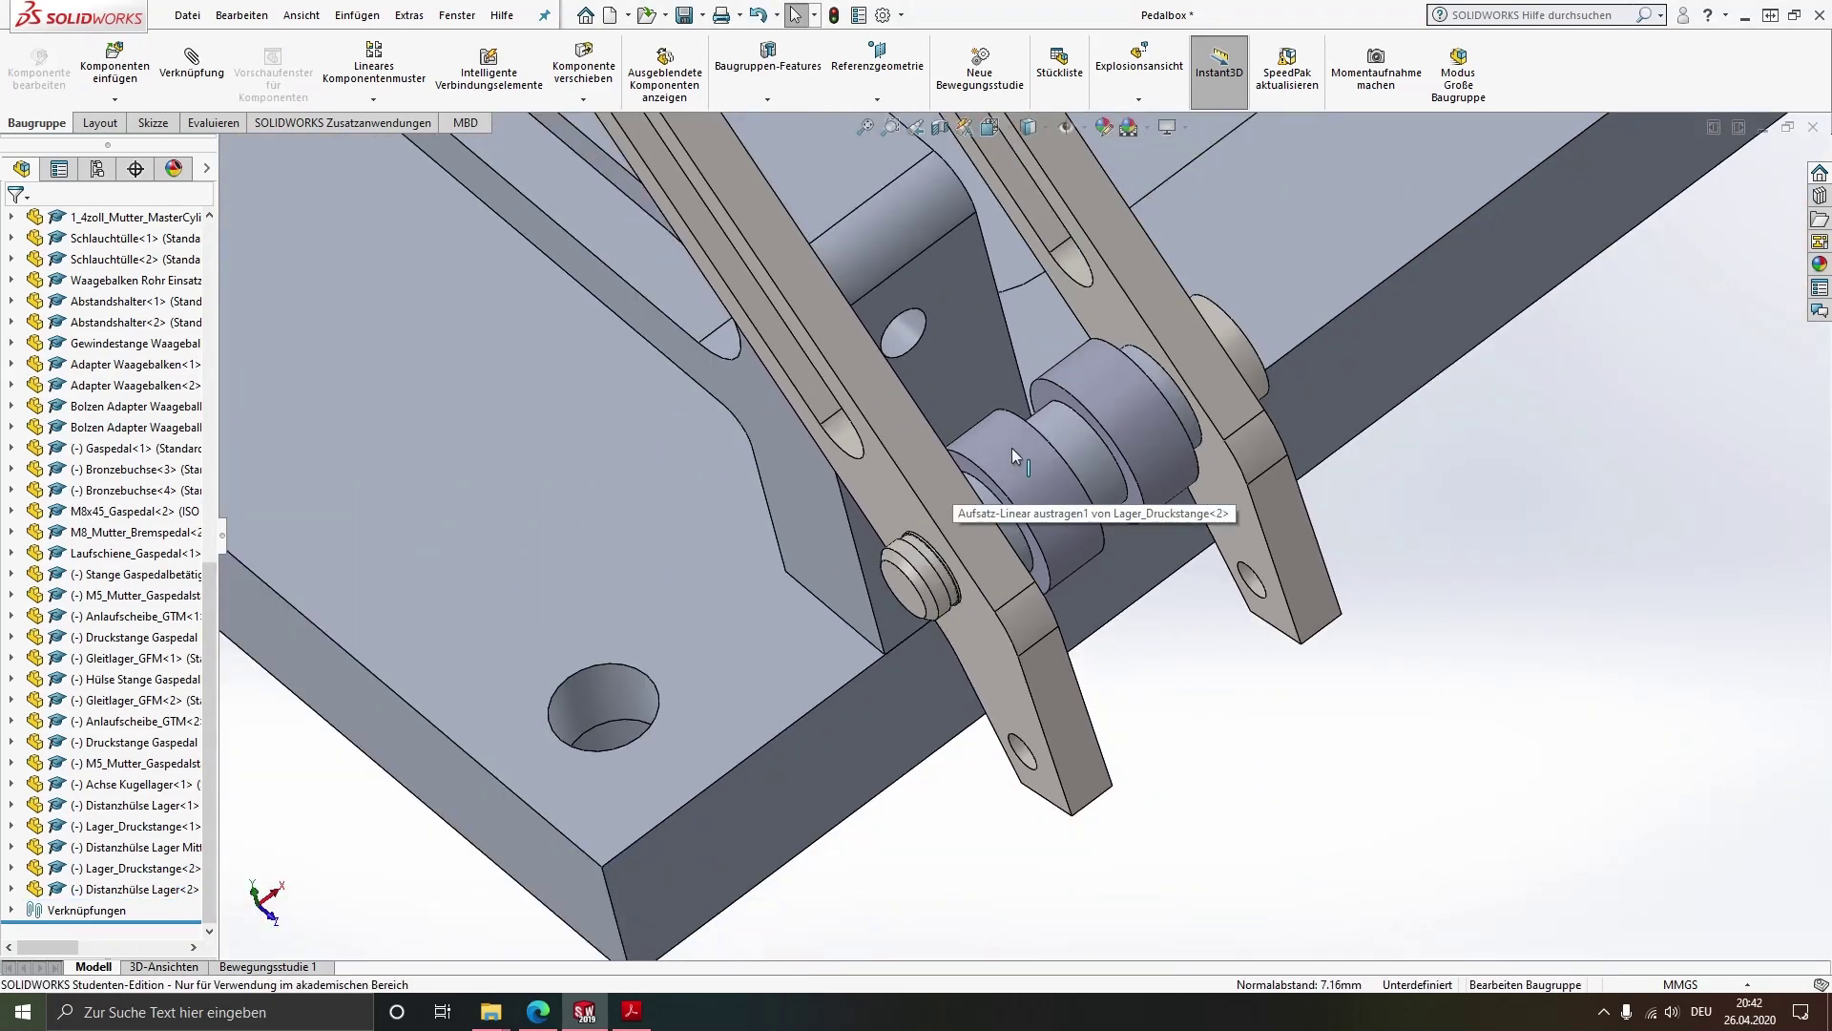
pyautogui.click(987, 626)
pyautogui.moveTo(987, 626); pyautogui.dragTo(1054, 607, button='middle')
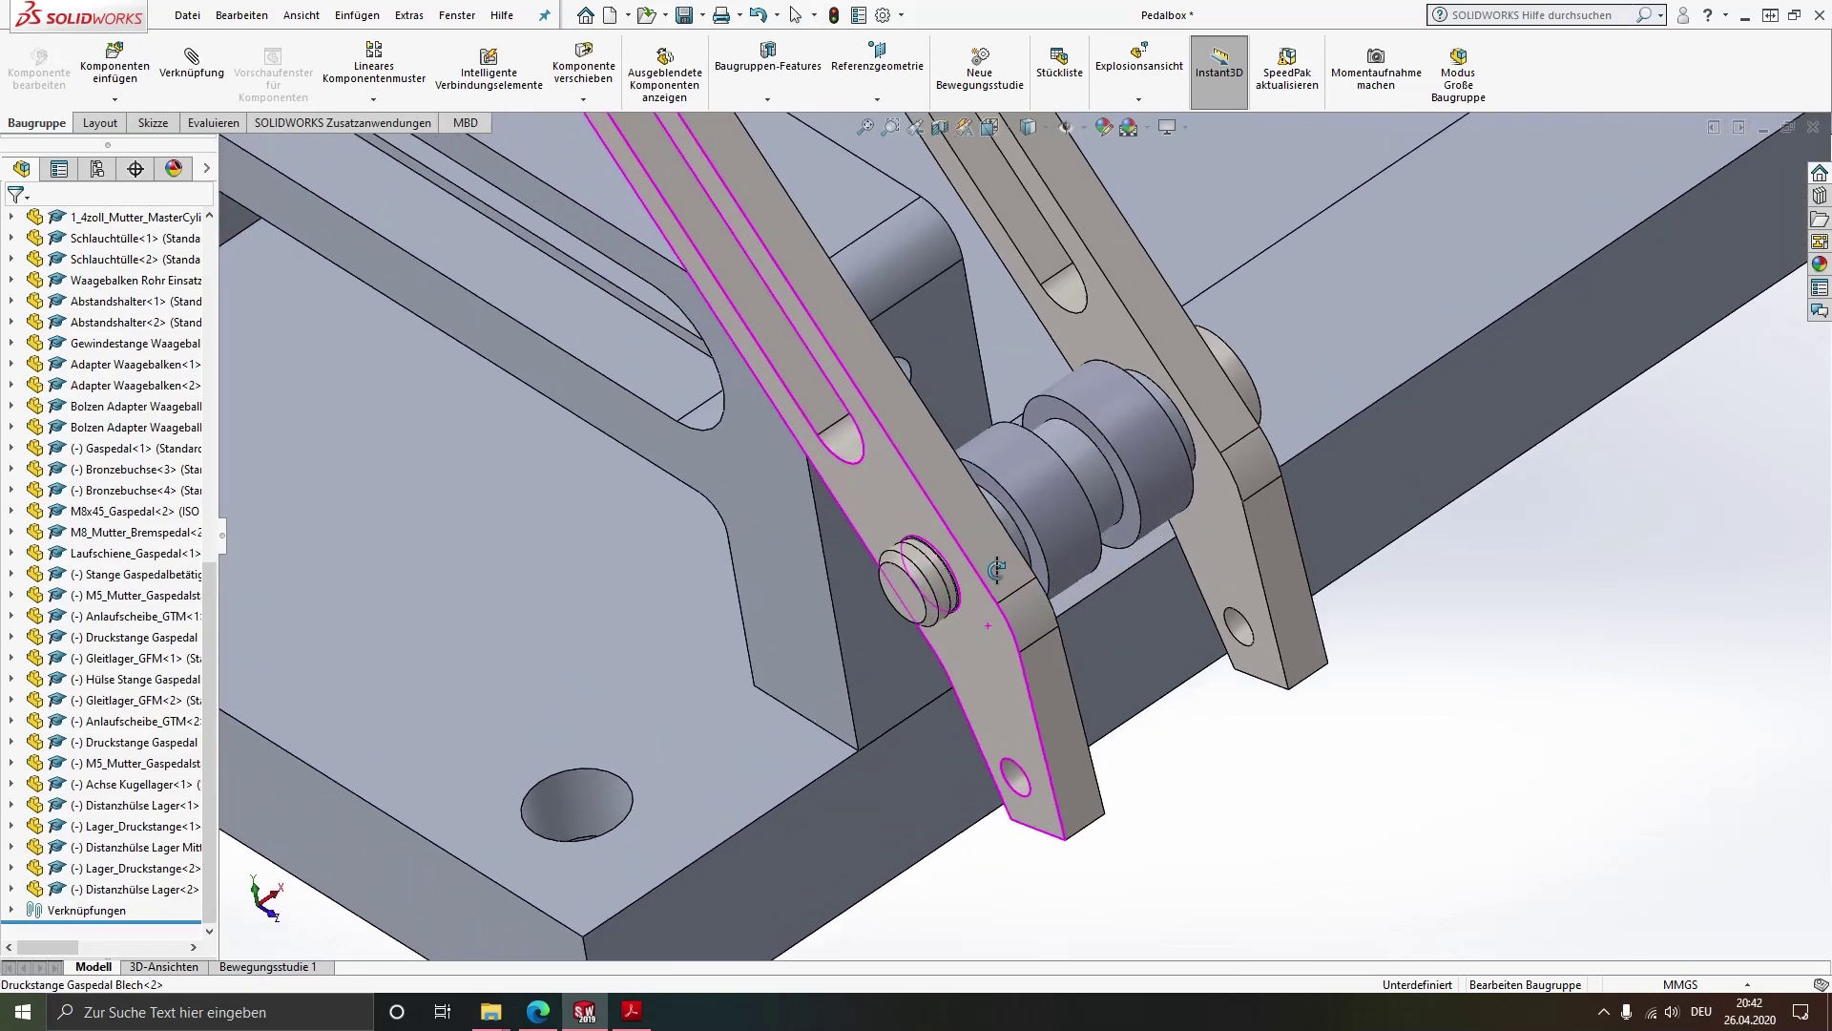
pyautogui.scroll(-2, 896, 605)
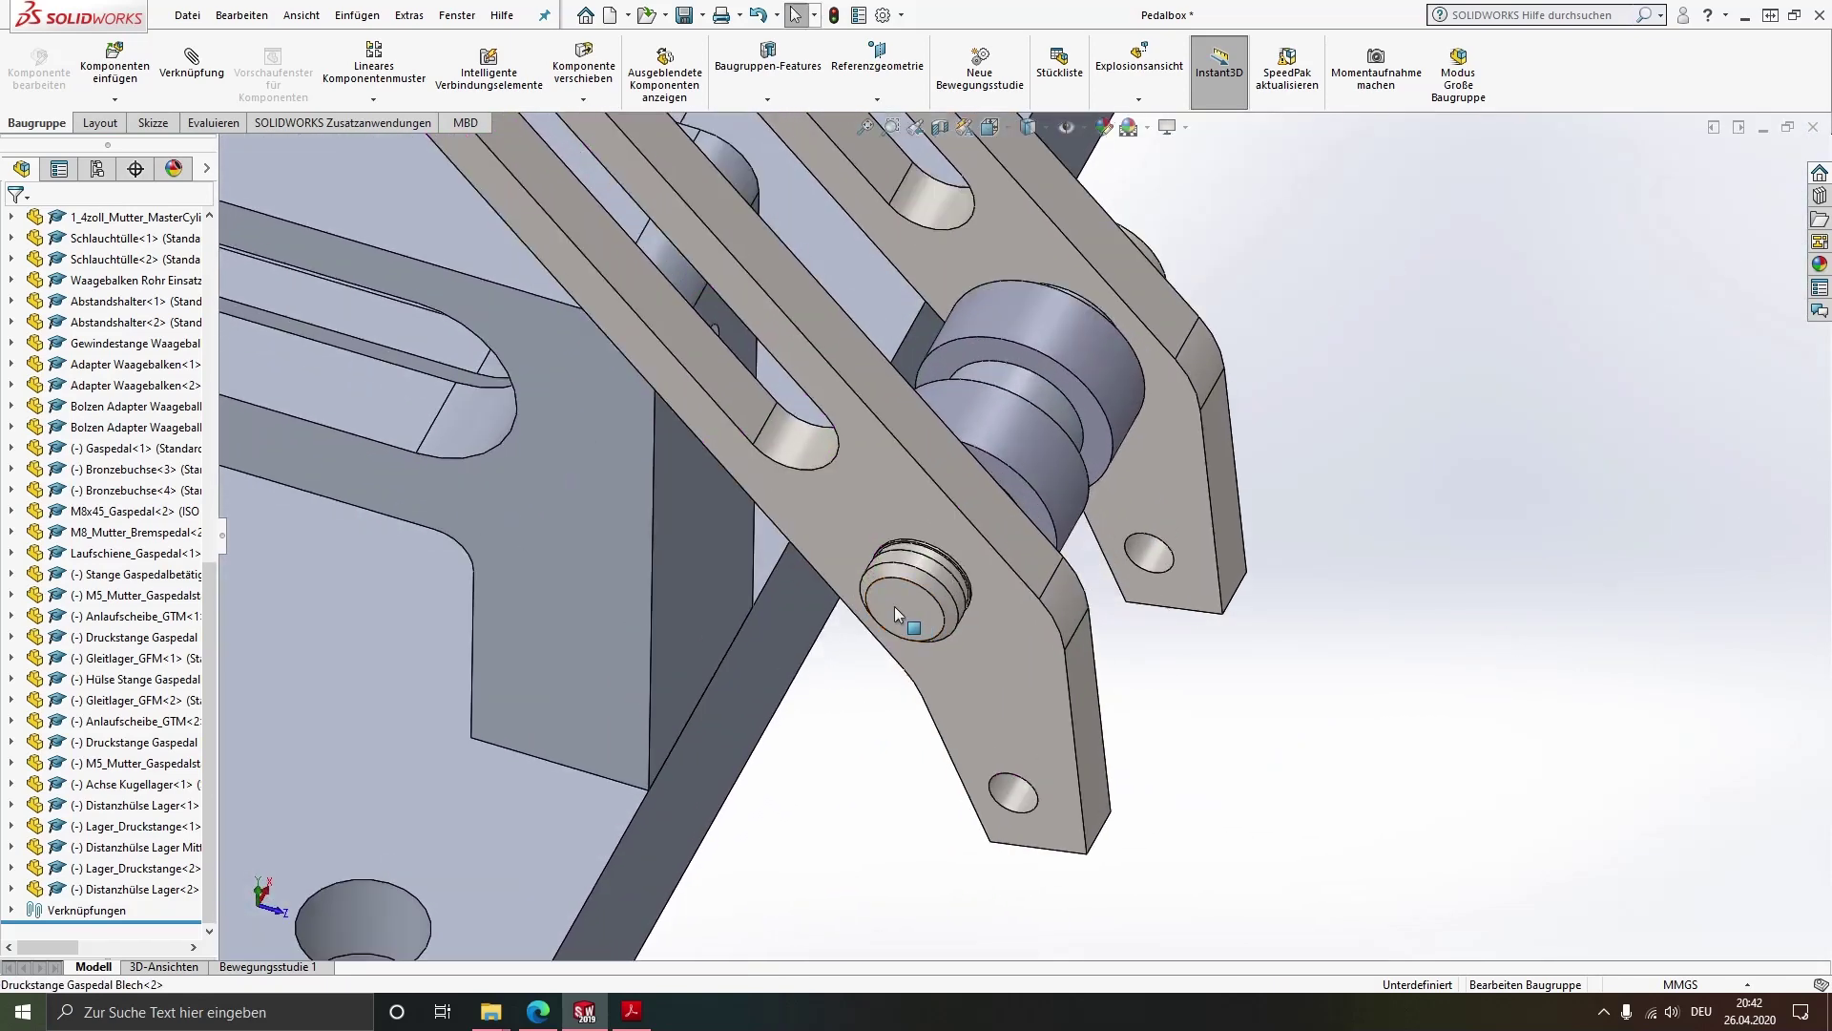
pyautogui.scroll(-2, 966, 515)
pyautogui.scroll(-2, 959, 535)
pyautogui.scroll(-2, 954, 546)
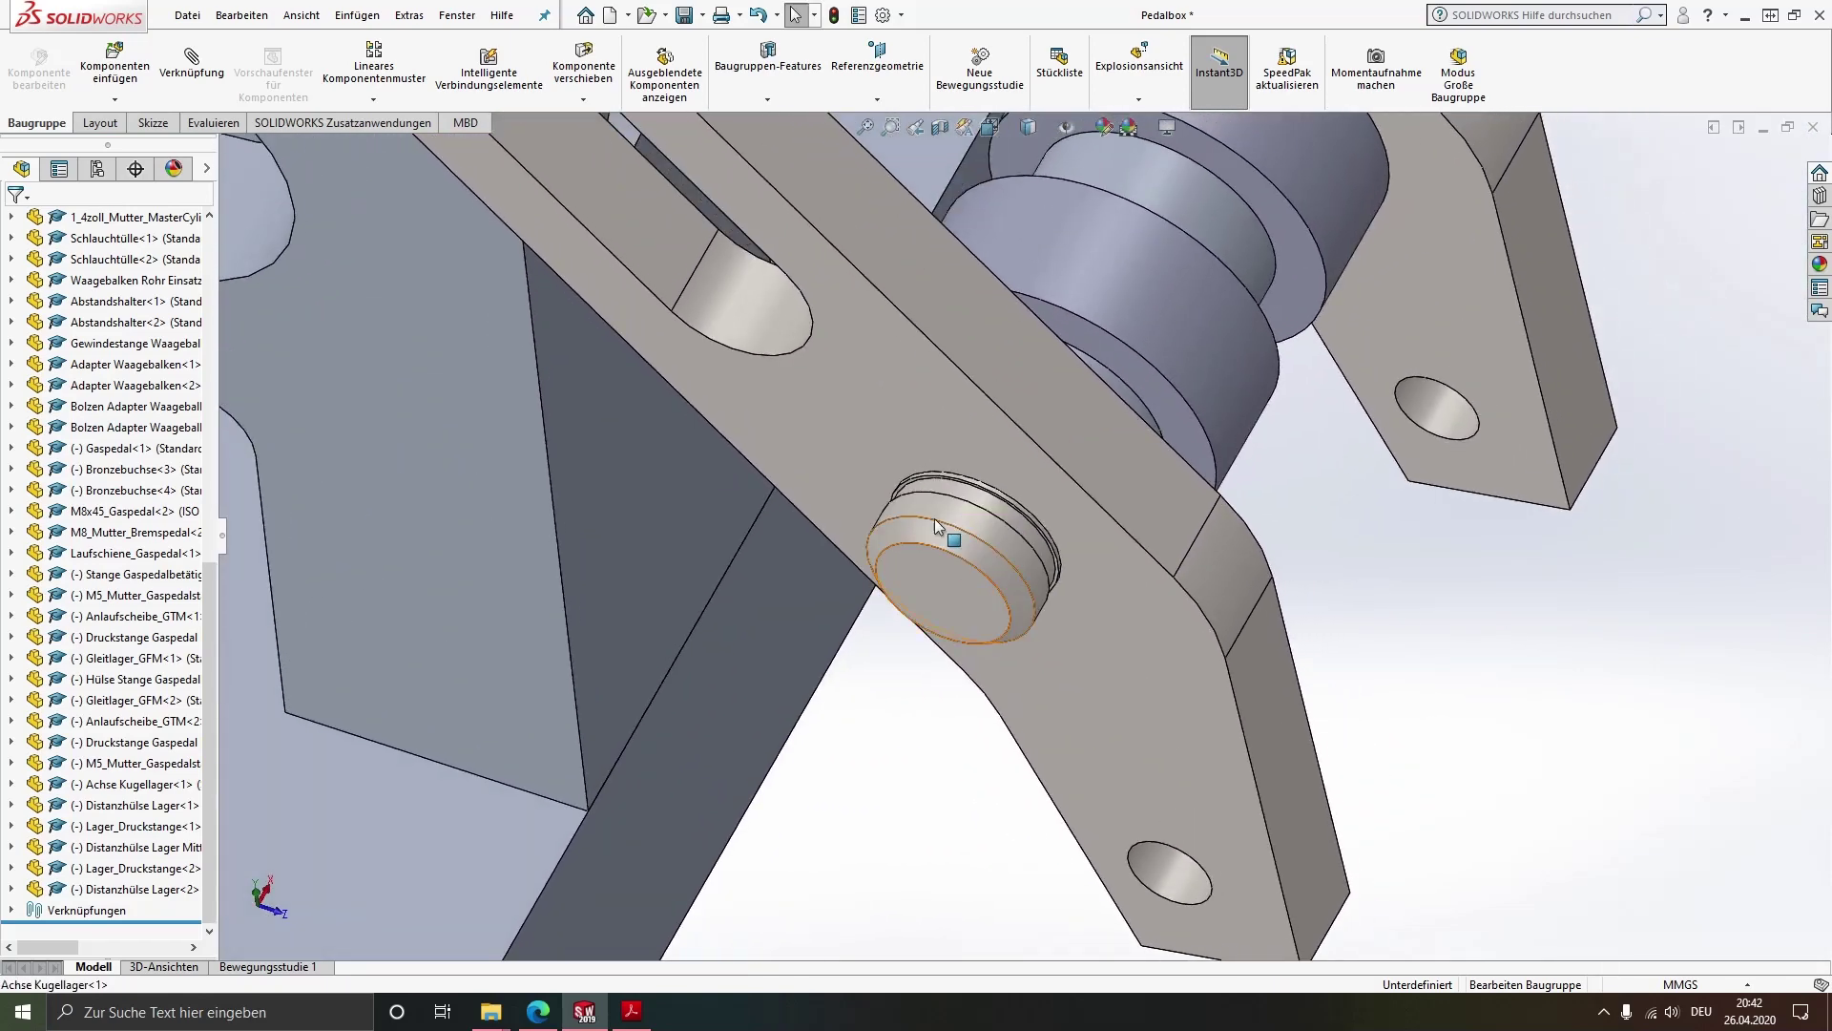
pyautogui.click(115, 62)
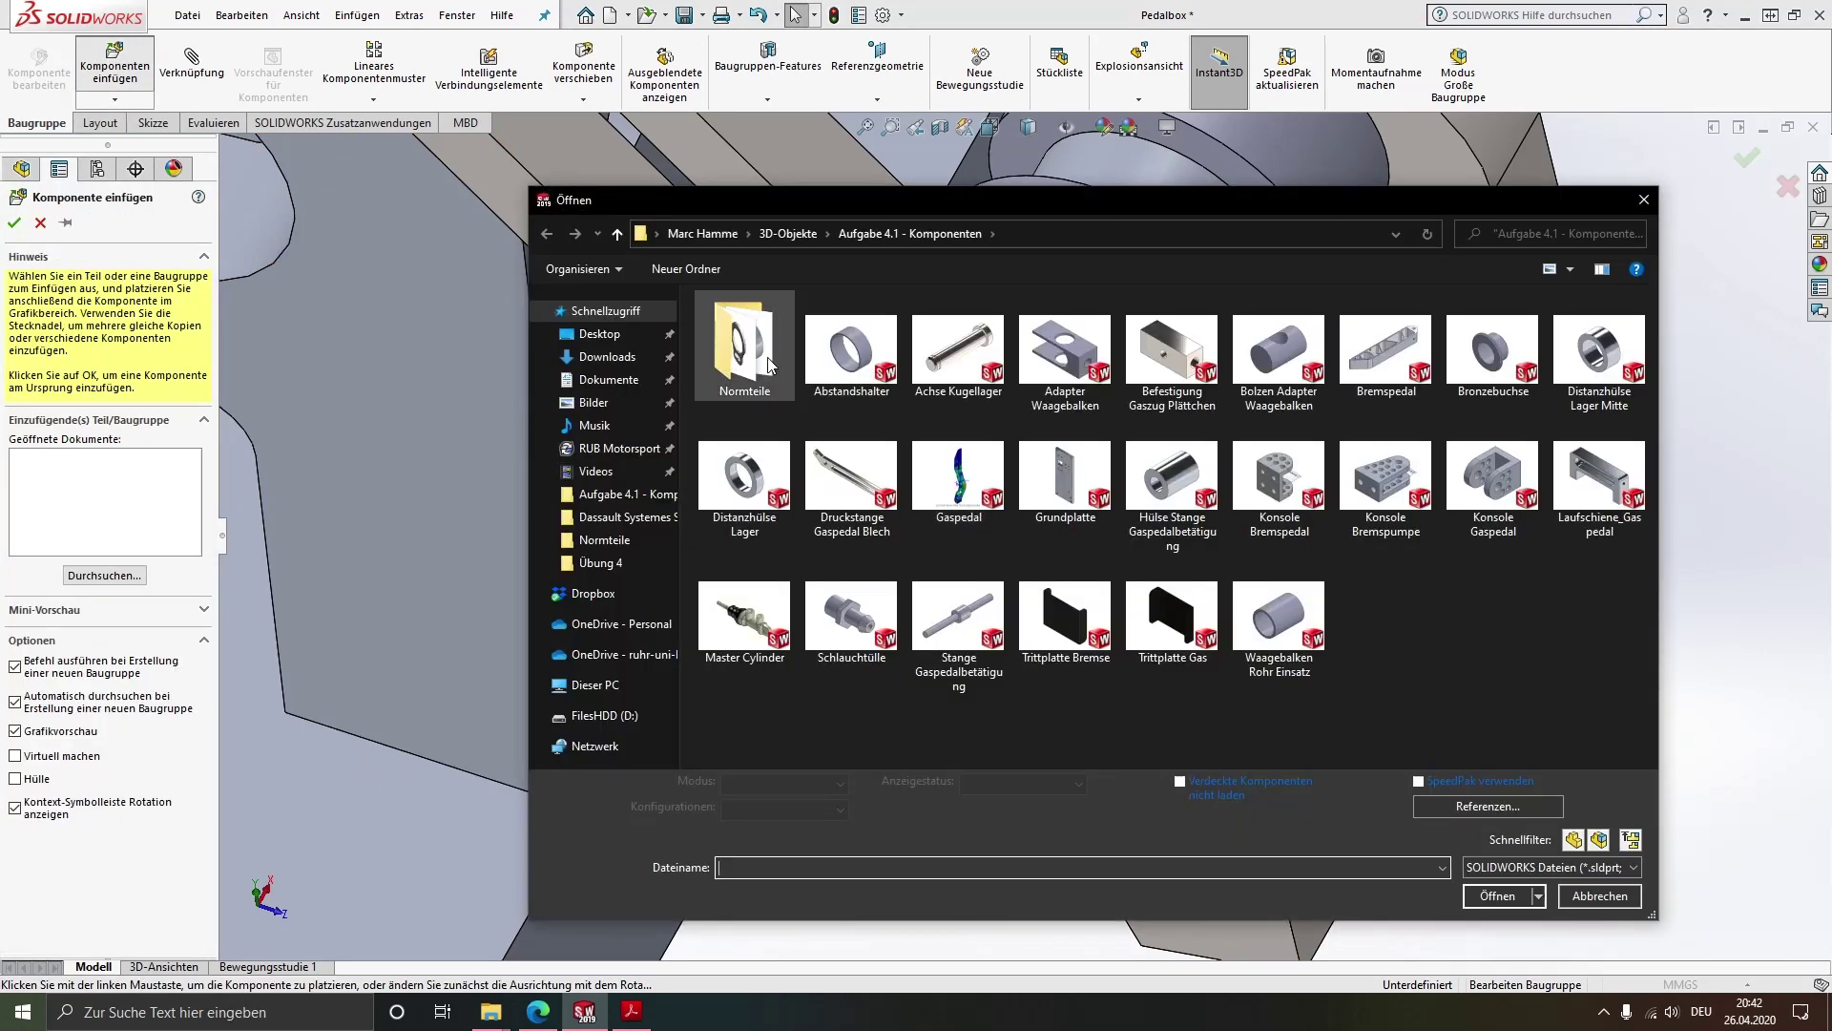
# Place a Sicherungsring_5x0.6 circlip from Normteile beside the pin and select its inner face
pyautogui.doubleClick(754, 353)
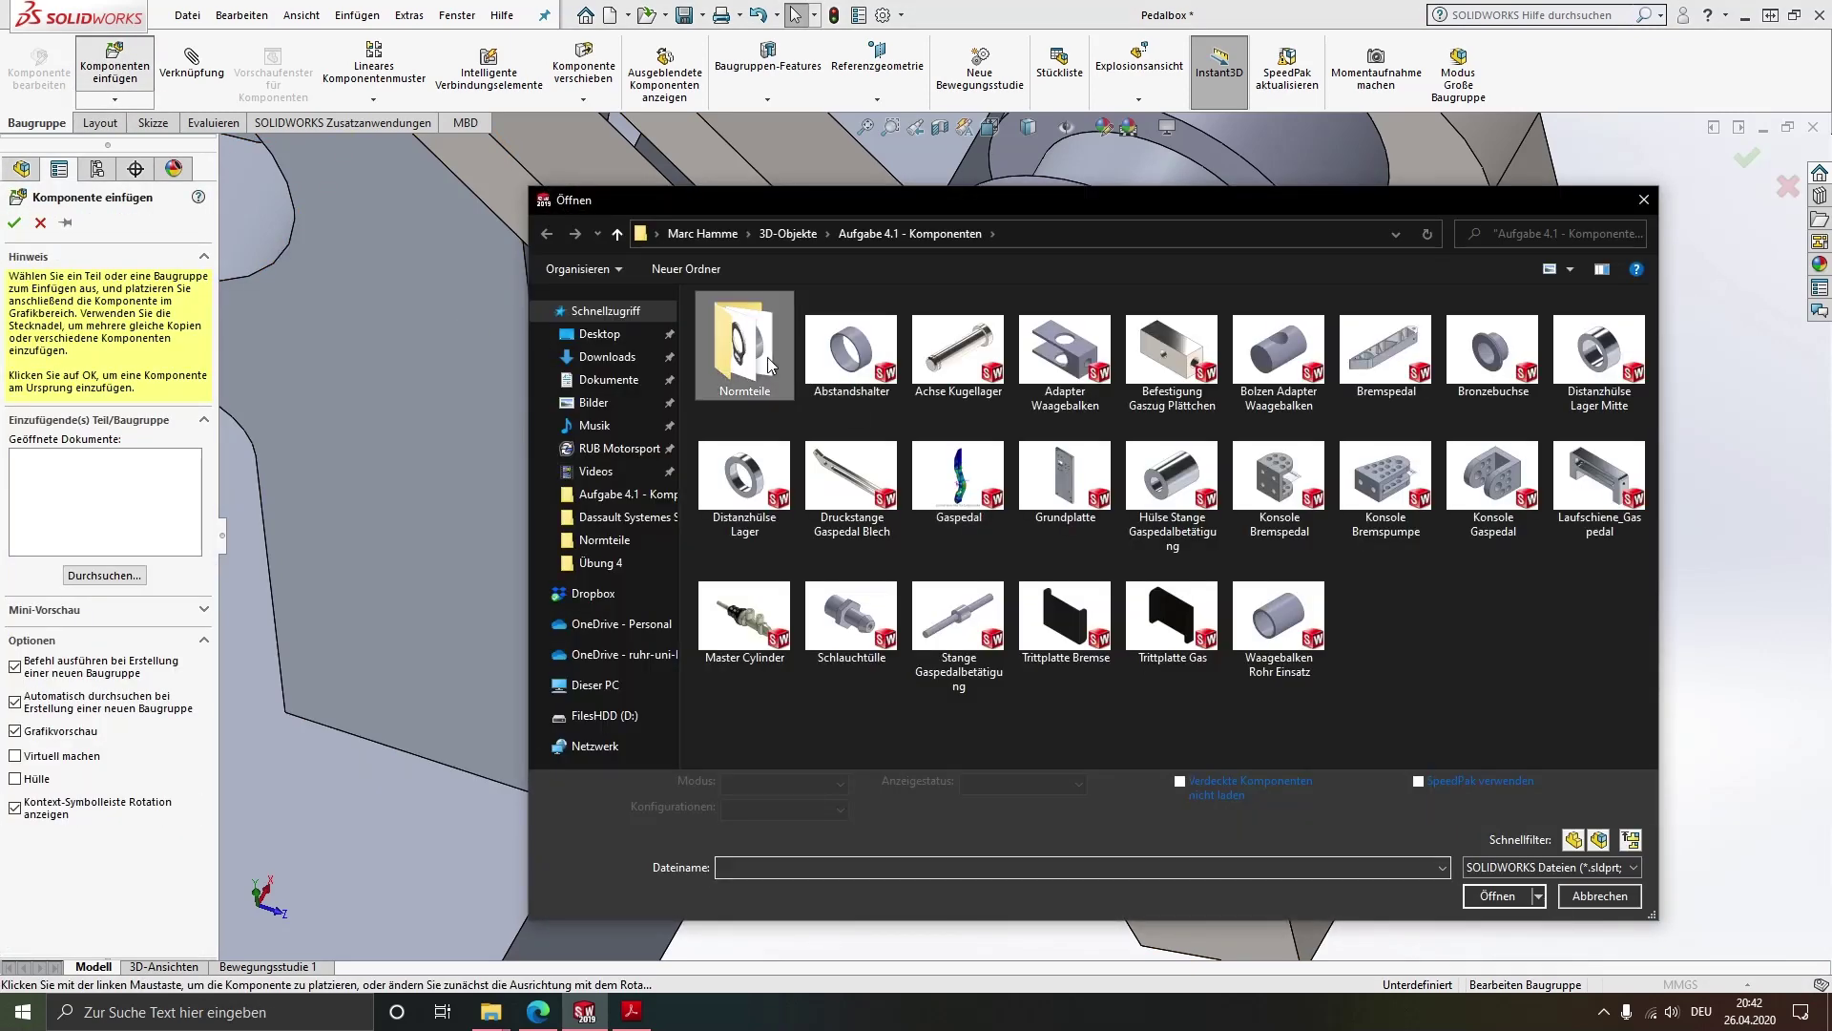
pyautogui.click(1277, 511)
pyautogui.doubleClick(1275, 505)
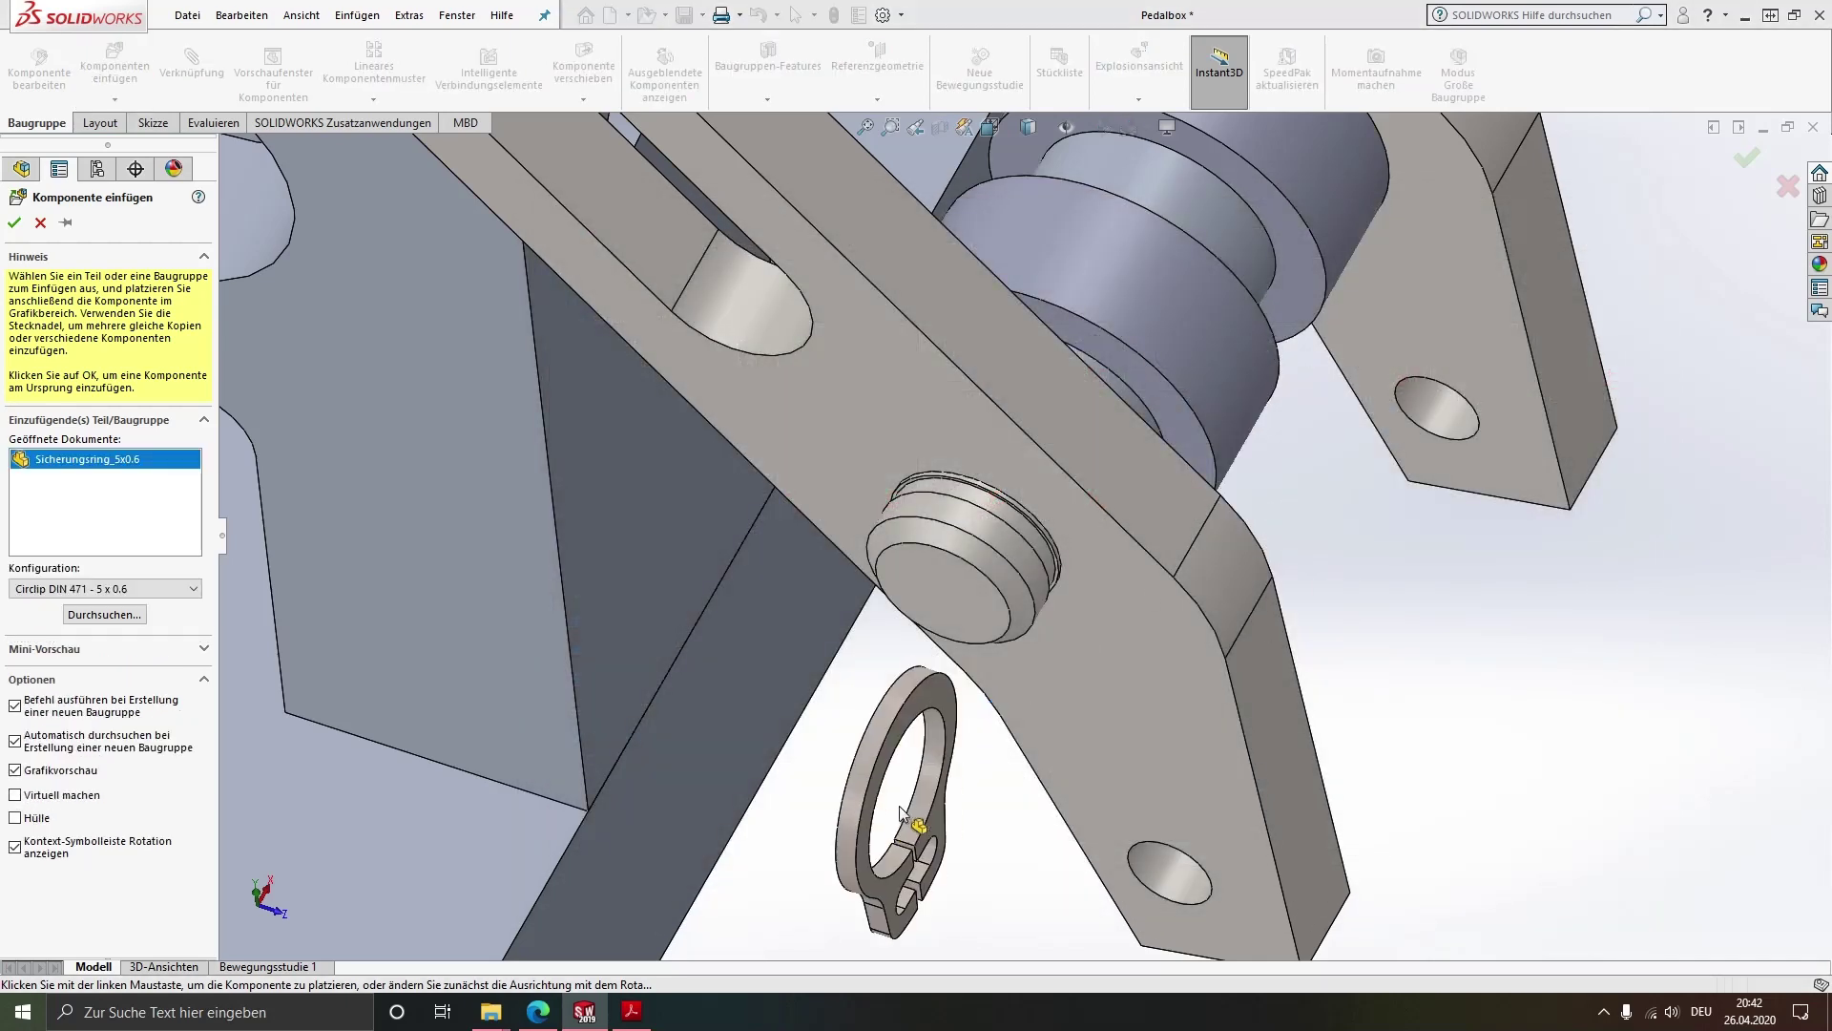
pyautogui.click(930, 775)
pyautogui.moveTo(945, 778); pyautogui.dragTo(988, 752, button='middle')
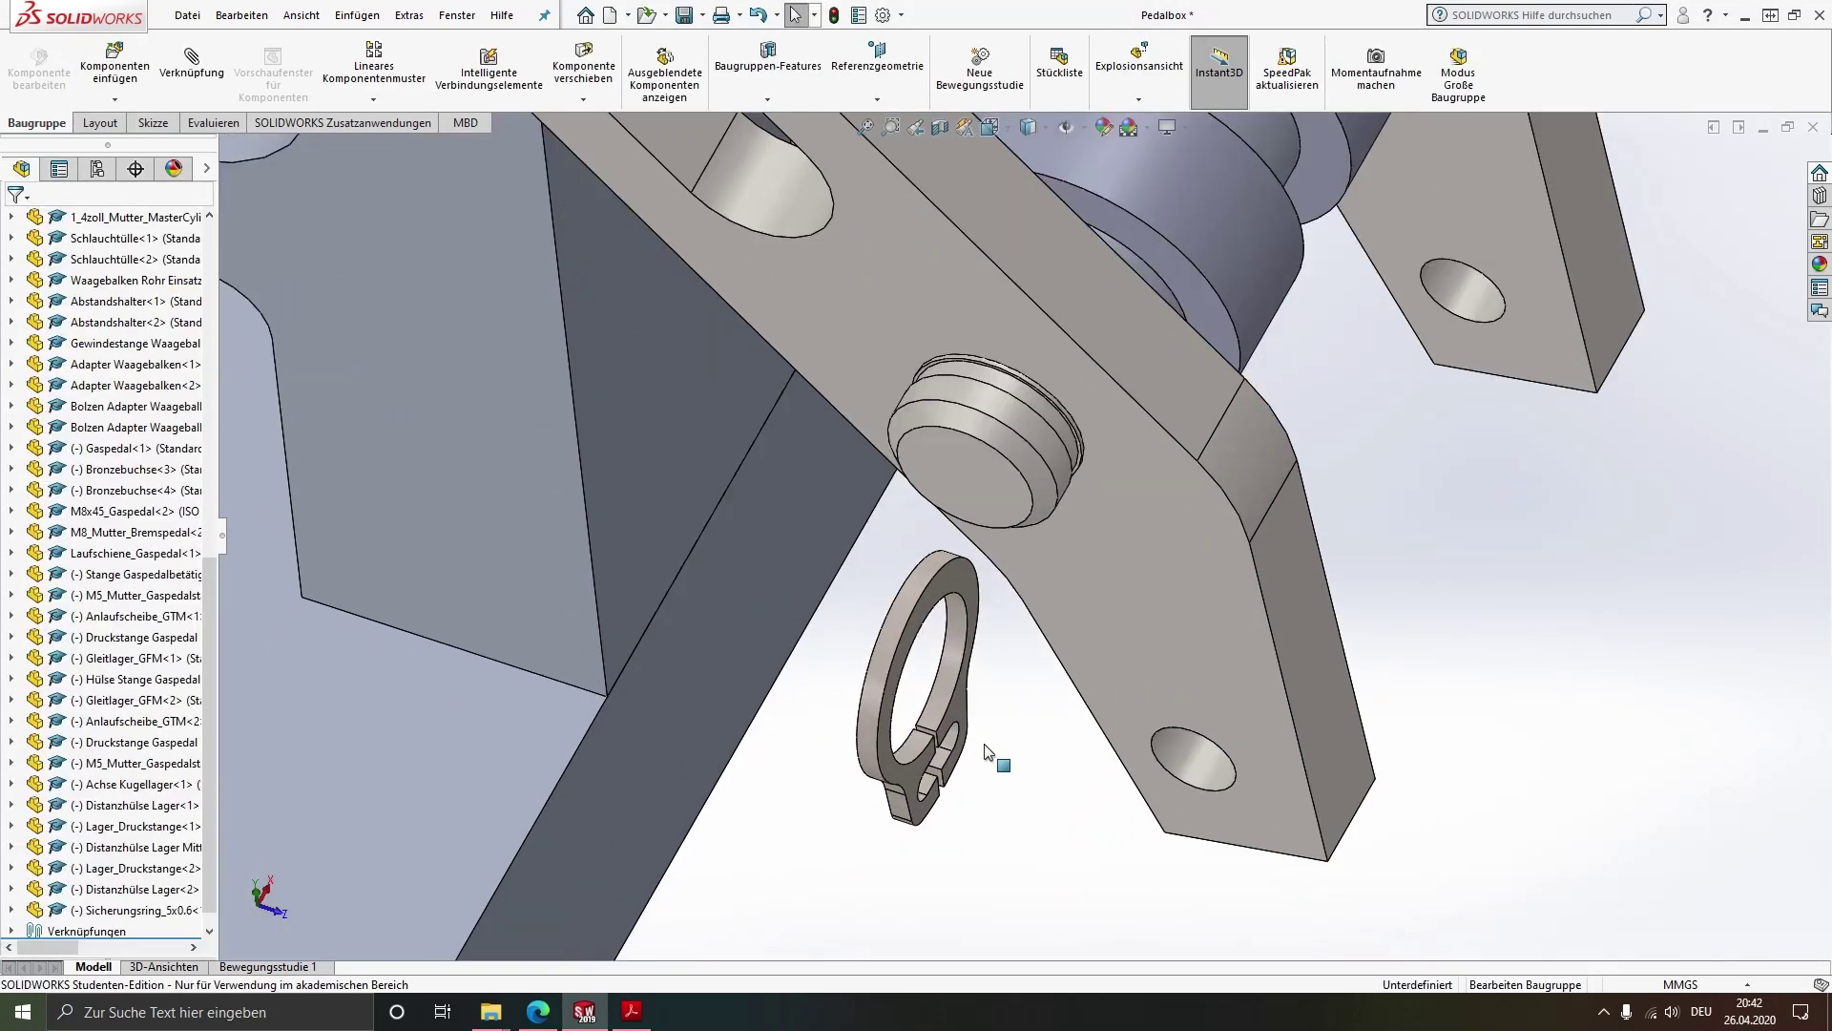
pyautogui.click(952, 660)
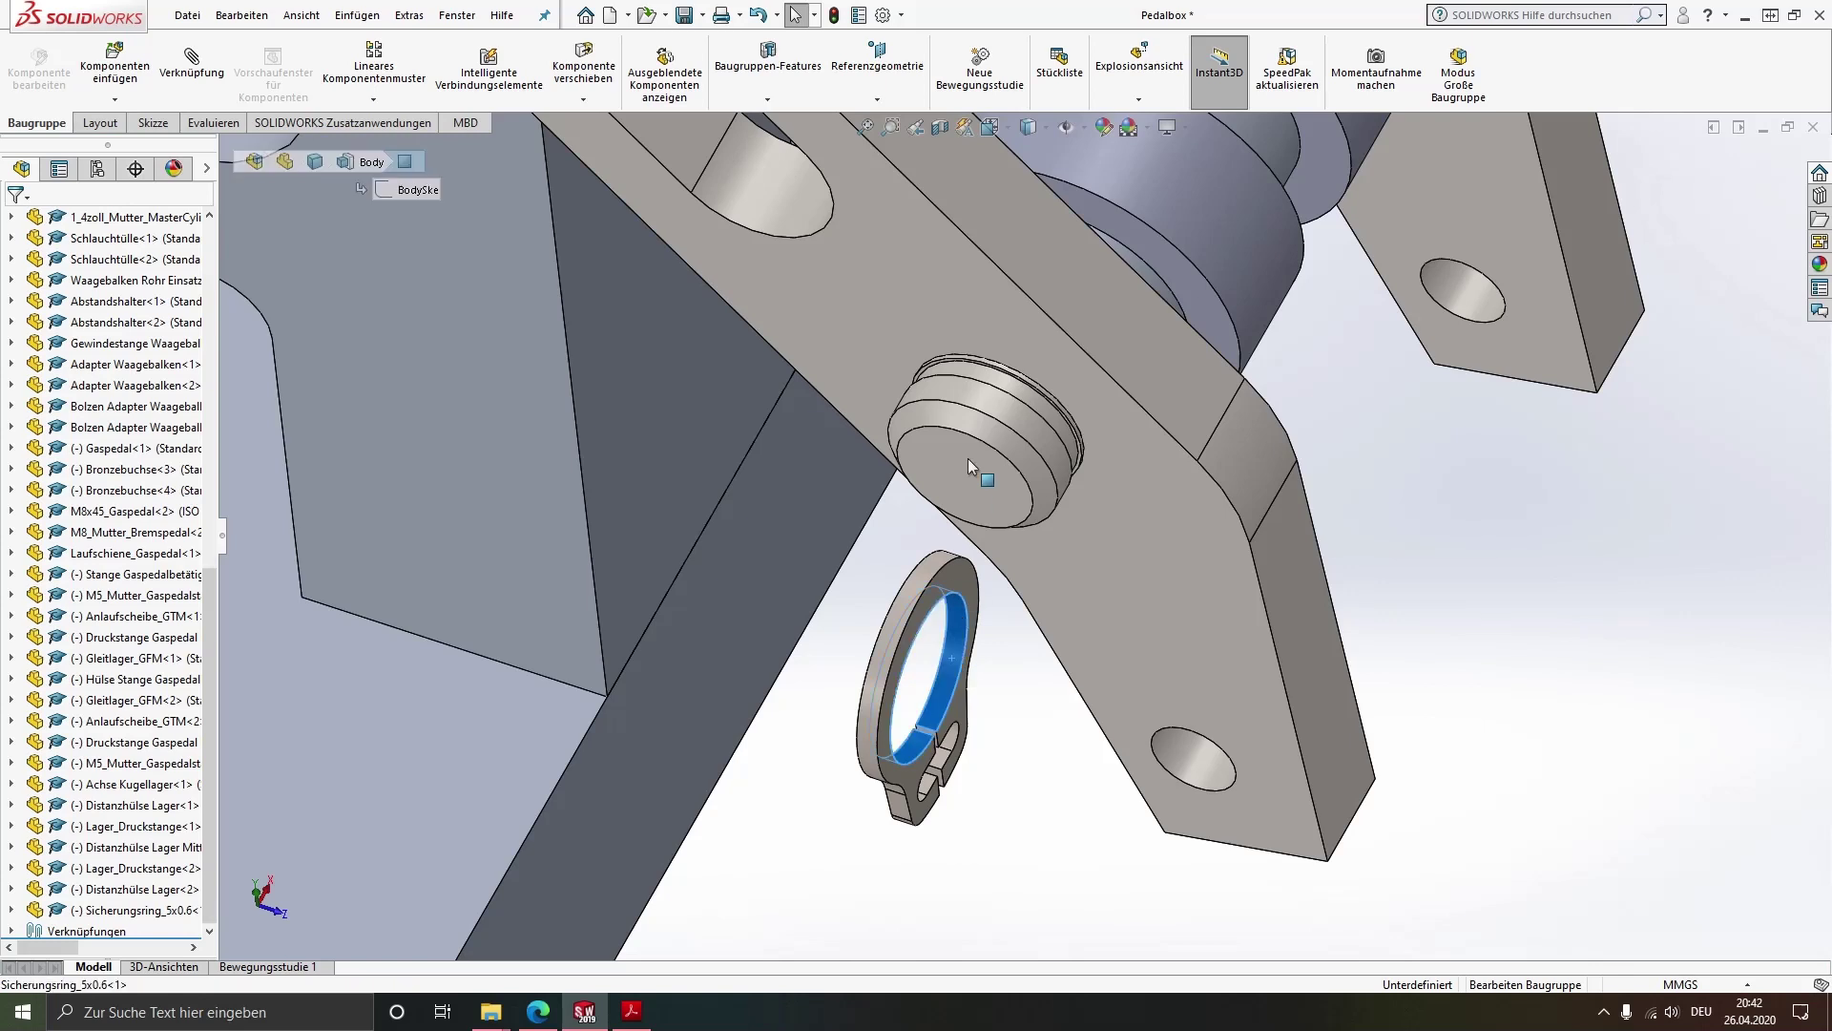
# Mate the circlip concentric with the Achse Kugellager axle groove
pyautogui.keyDown('ctrl'); pyautogui.click(995, 385); pyautogui.keyUp('ctrl')
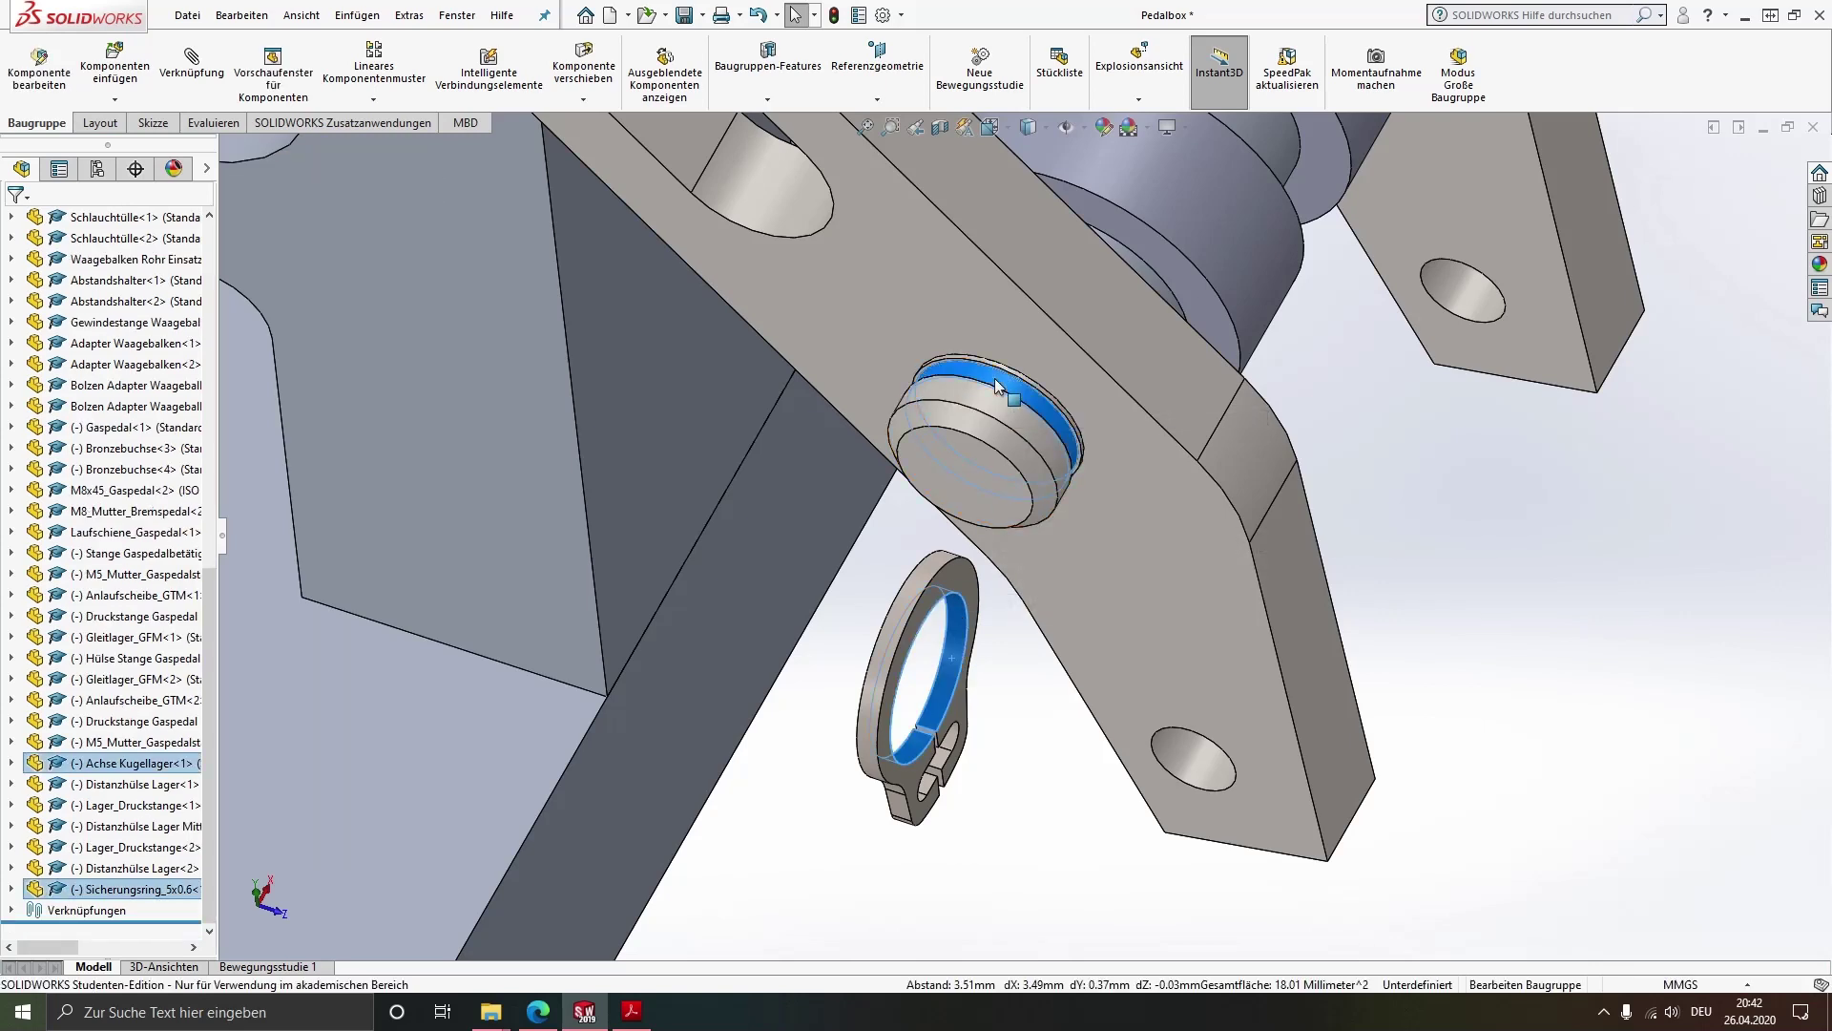
pyautogui.click(1116, 363)
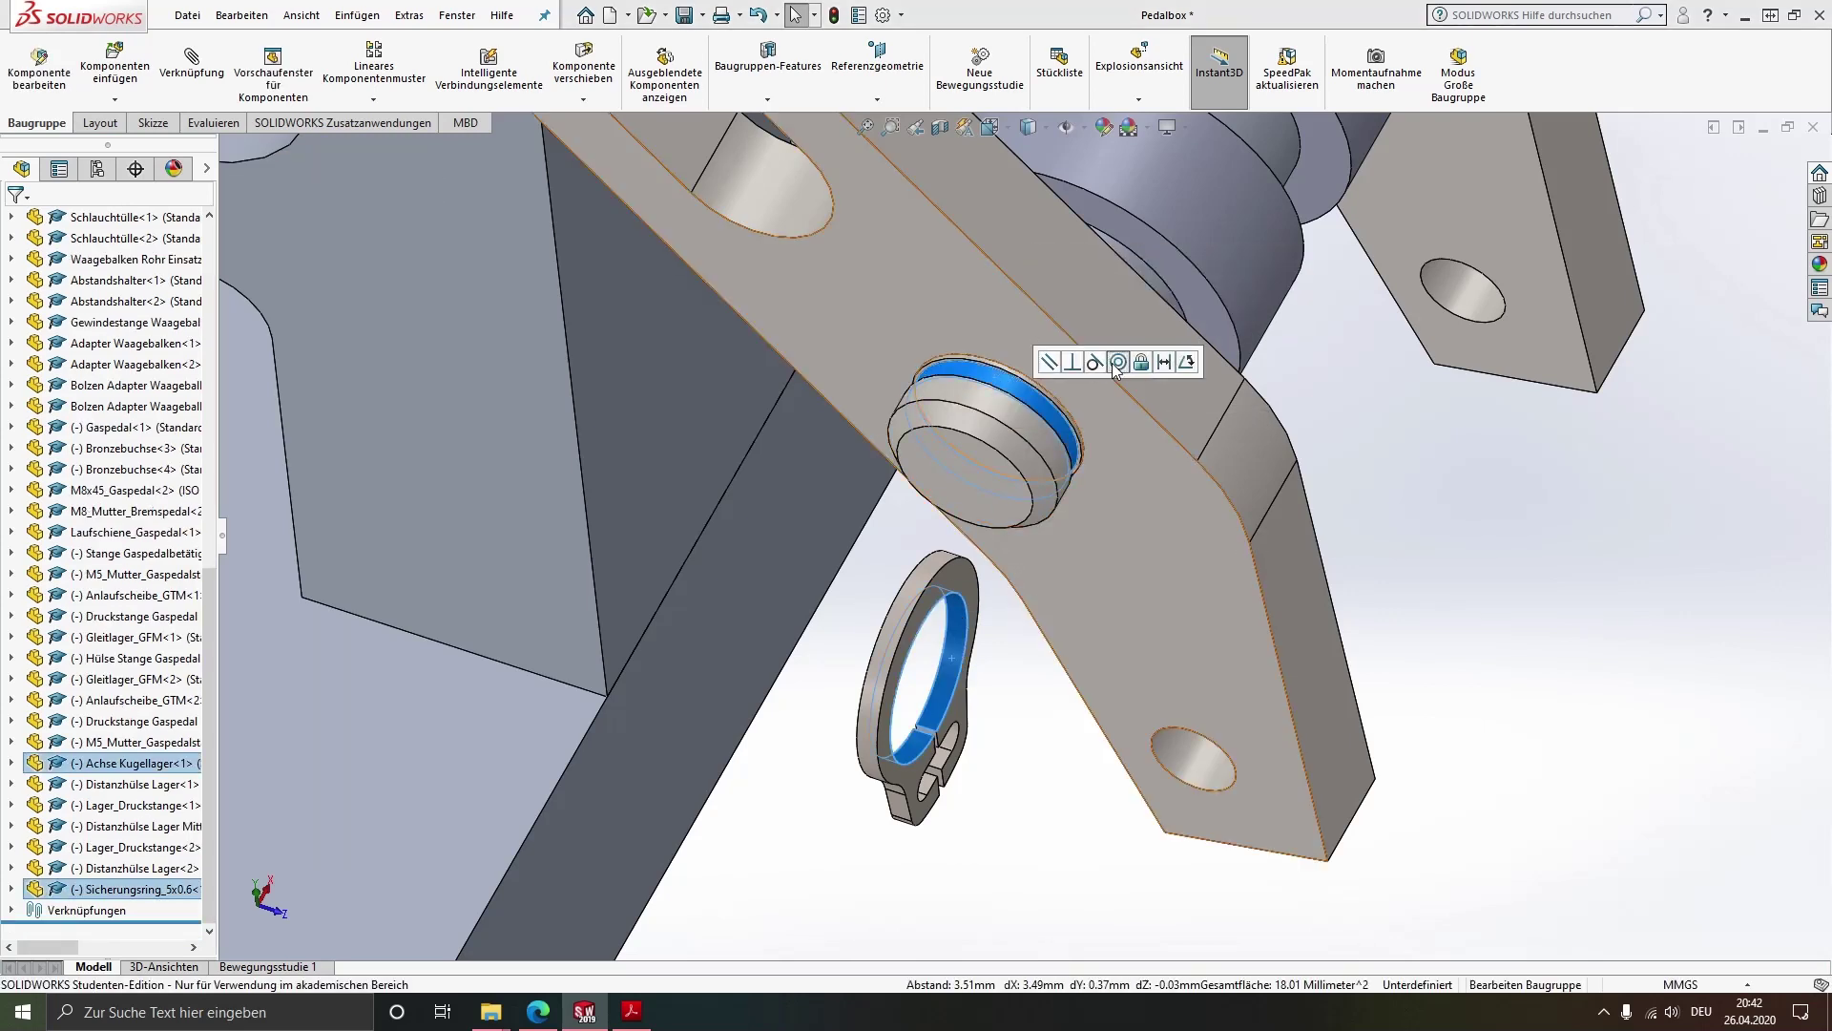
pyautogui.moveTo(998, 530)
pyautogui.mouseDown(button='middle')
pyautogui.moveTo(895, 585)
pyautogui.moveTo(868, 634)
pyautogui.mouseUp(button='middle')
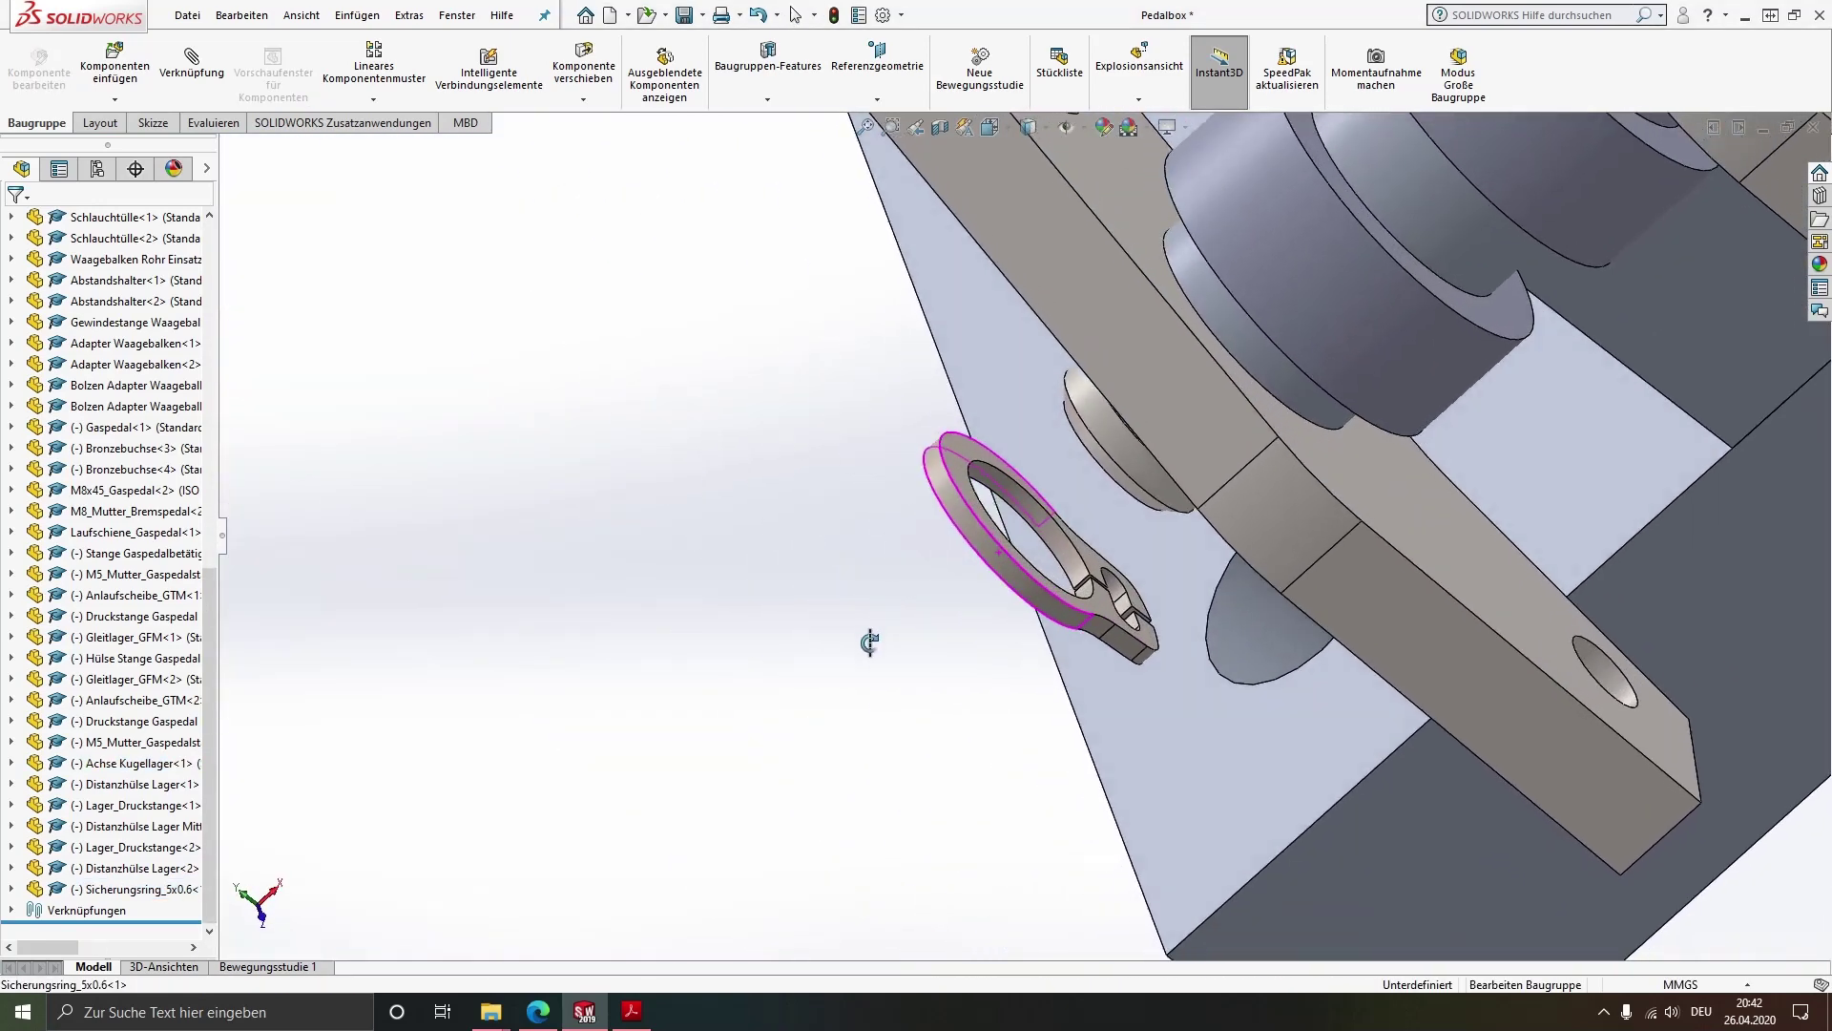
# Mate the circlip's flat face coincident with the pedal lever face
pyautogui.click(1109, 607)
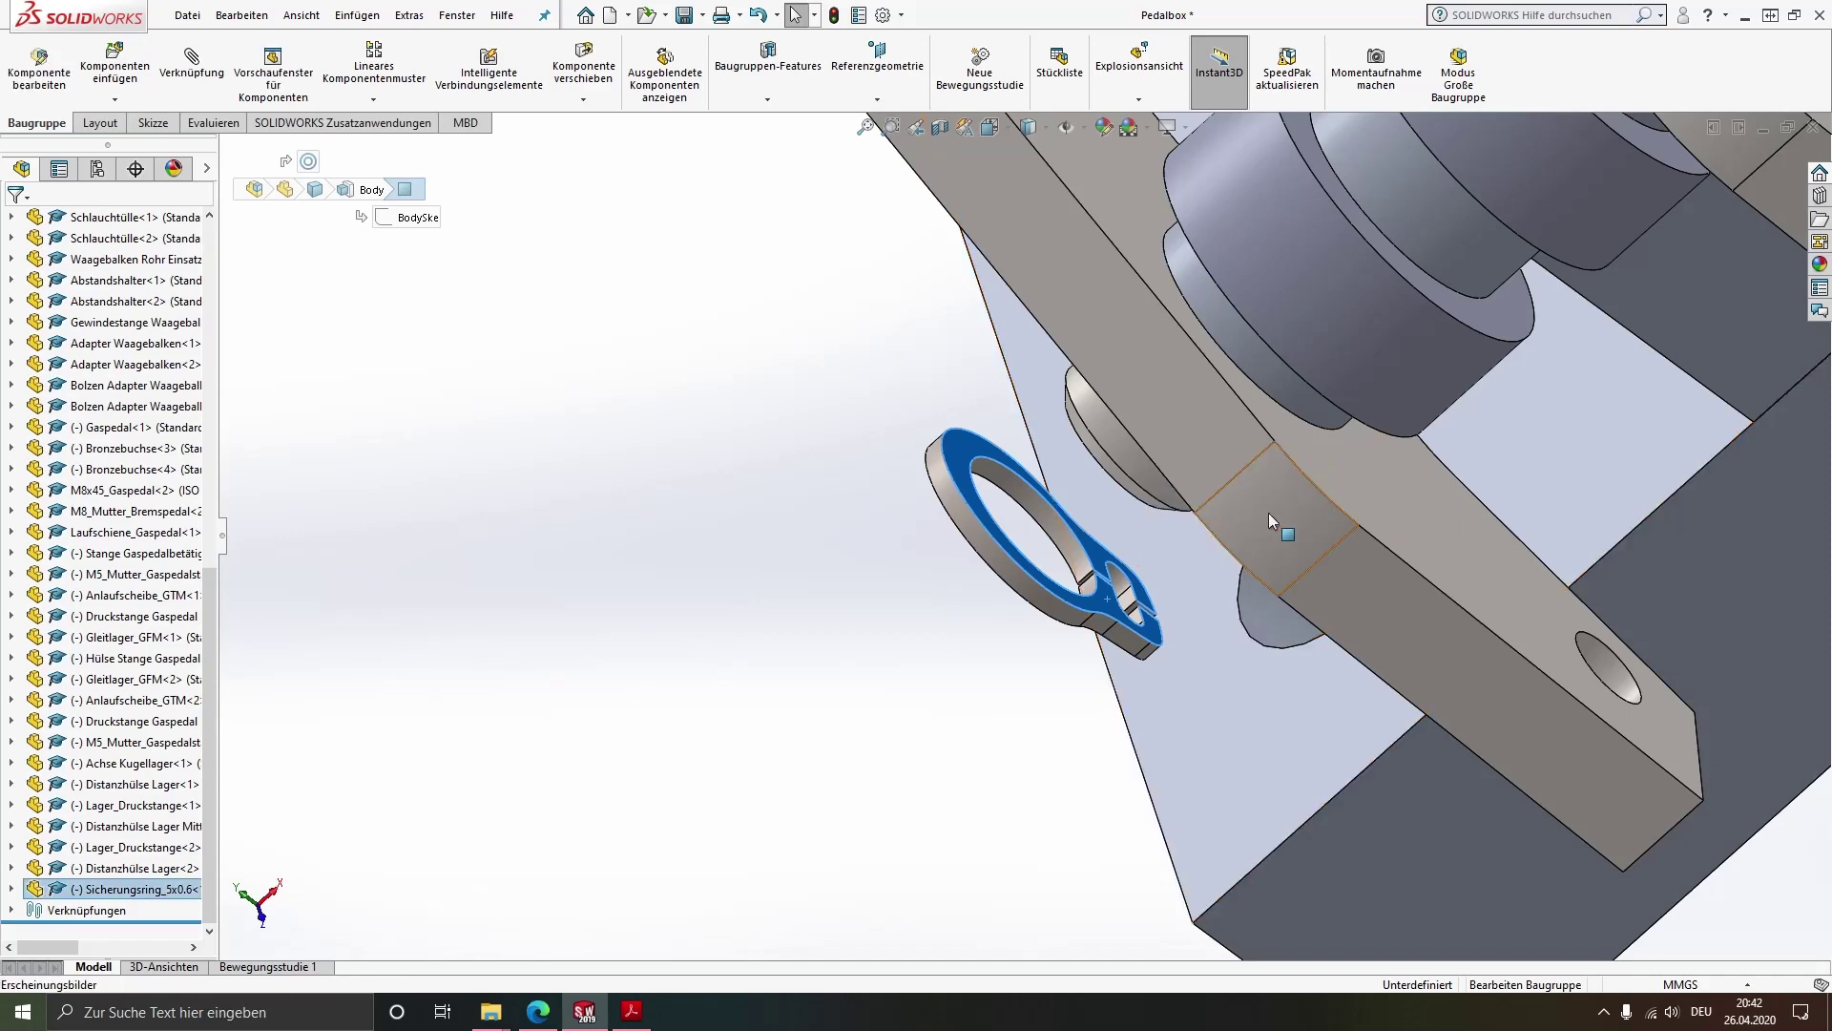
pyautogui.moveTo(1338, 485); pyautogui.dragTo(1332, 470, button='middle')
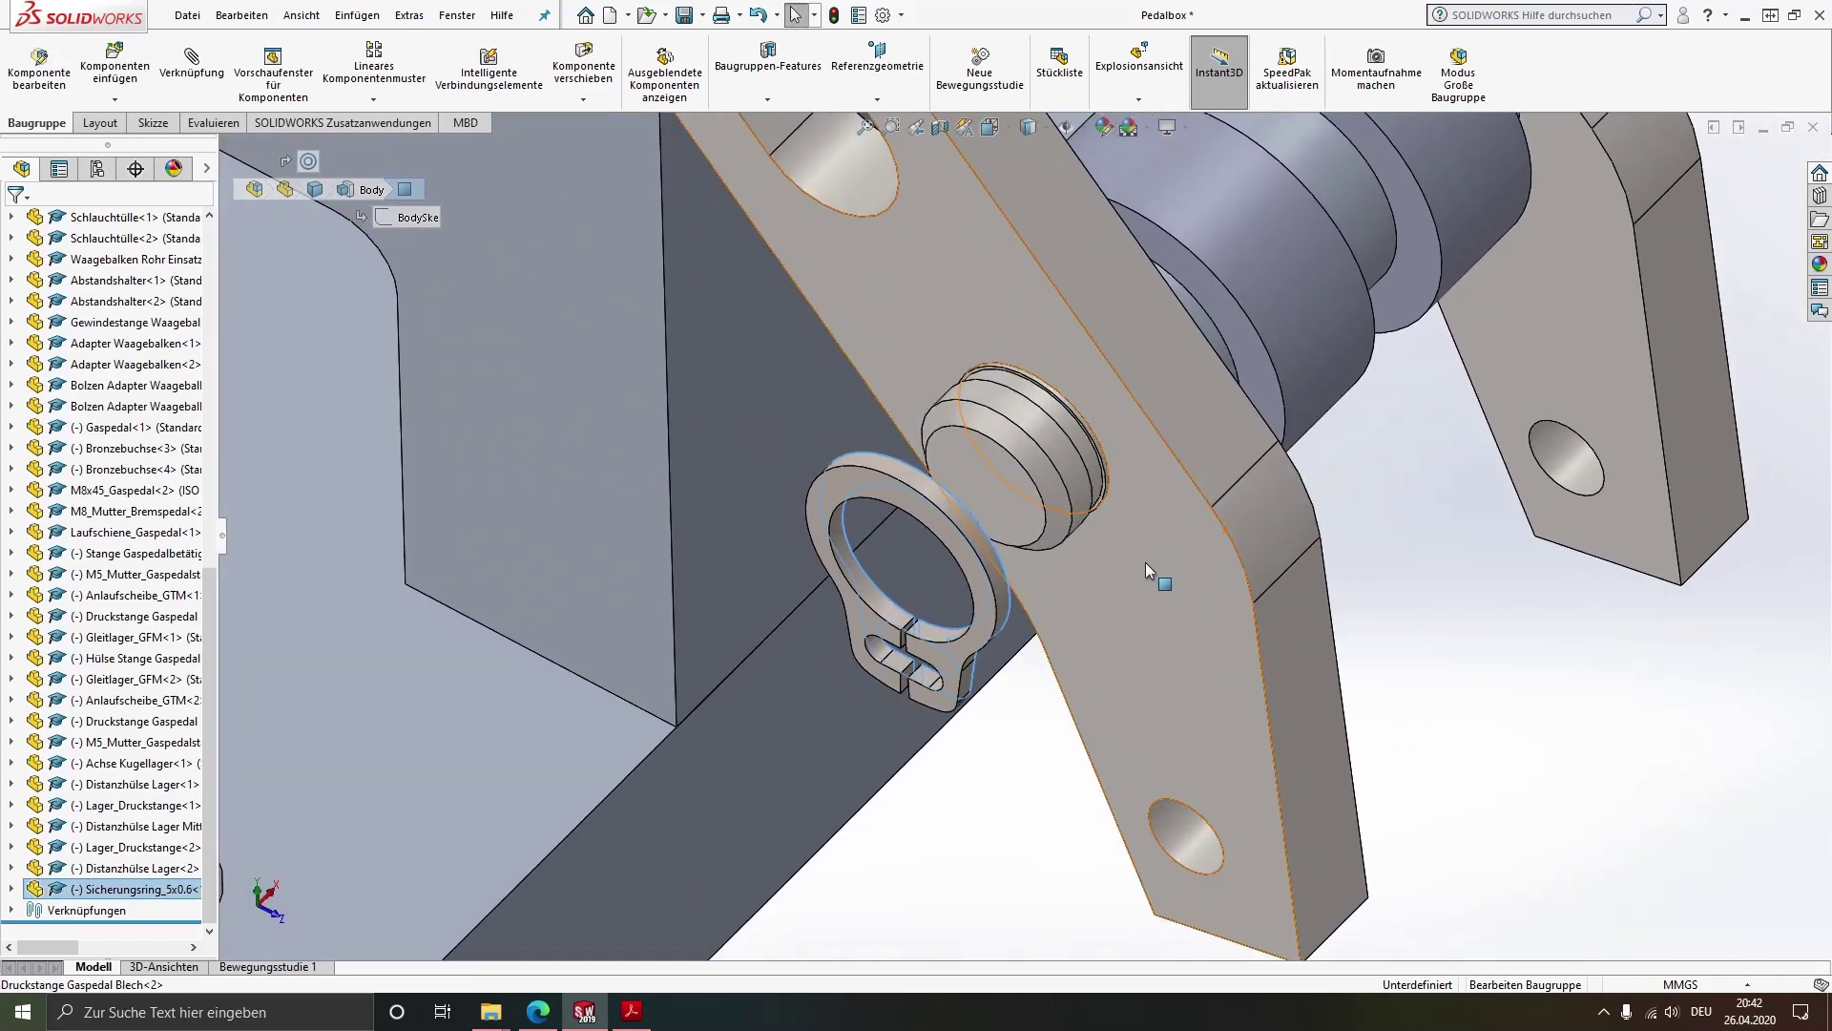
pyautogui.keyDown('ctrl'); pyautogui.click(1142, 563); pyautogui.keyUp('ctrl')
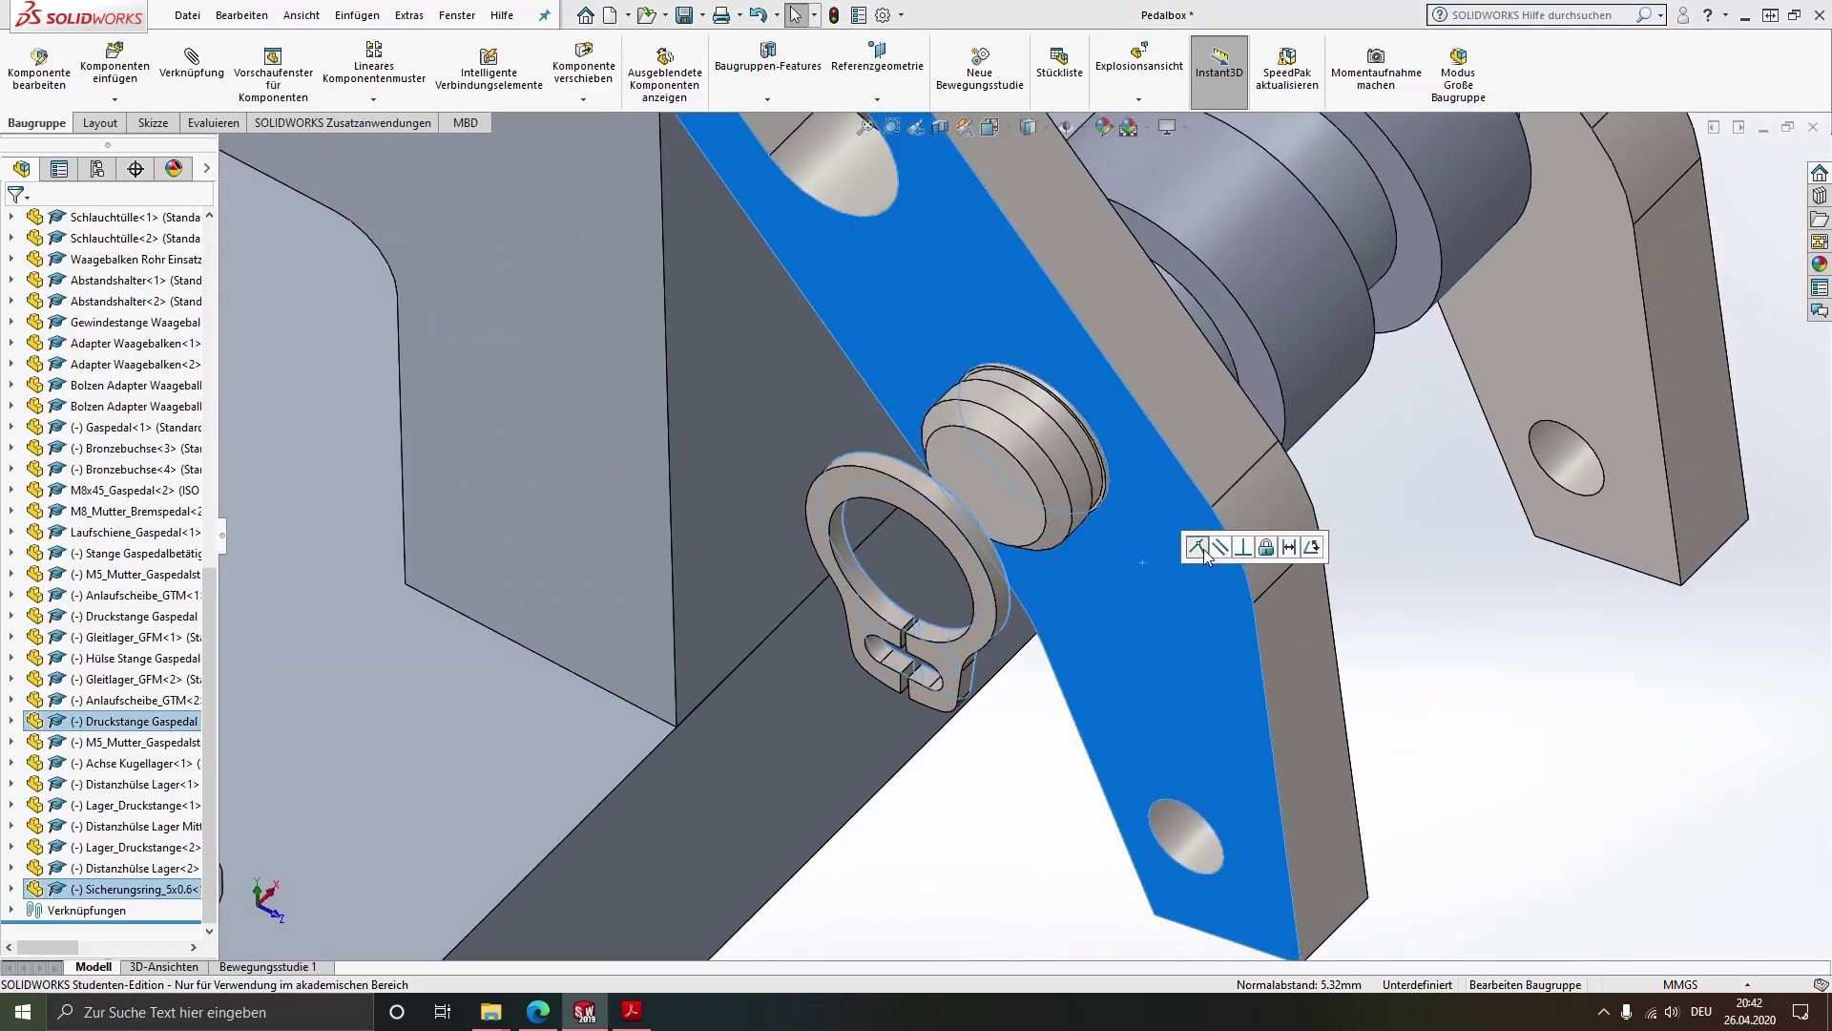
pyautogui.click(1204, 547)
# Orbit around the pin to inspect the seated circlip from several sides
pyautogui.scroll(3, 1205, 547)
pyautogui.moveTo(1159, 544); pyautogui.dragTo(1119, 540, button='middle')
pyautogui.scroll(-3, 1107, 539)
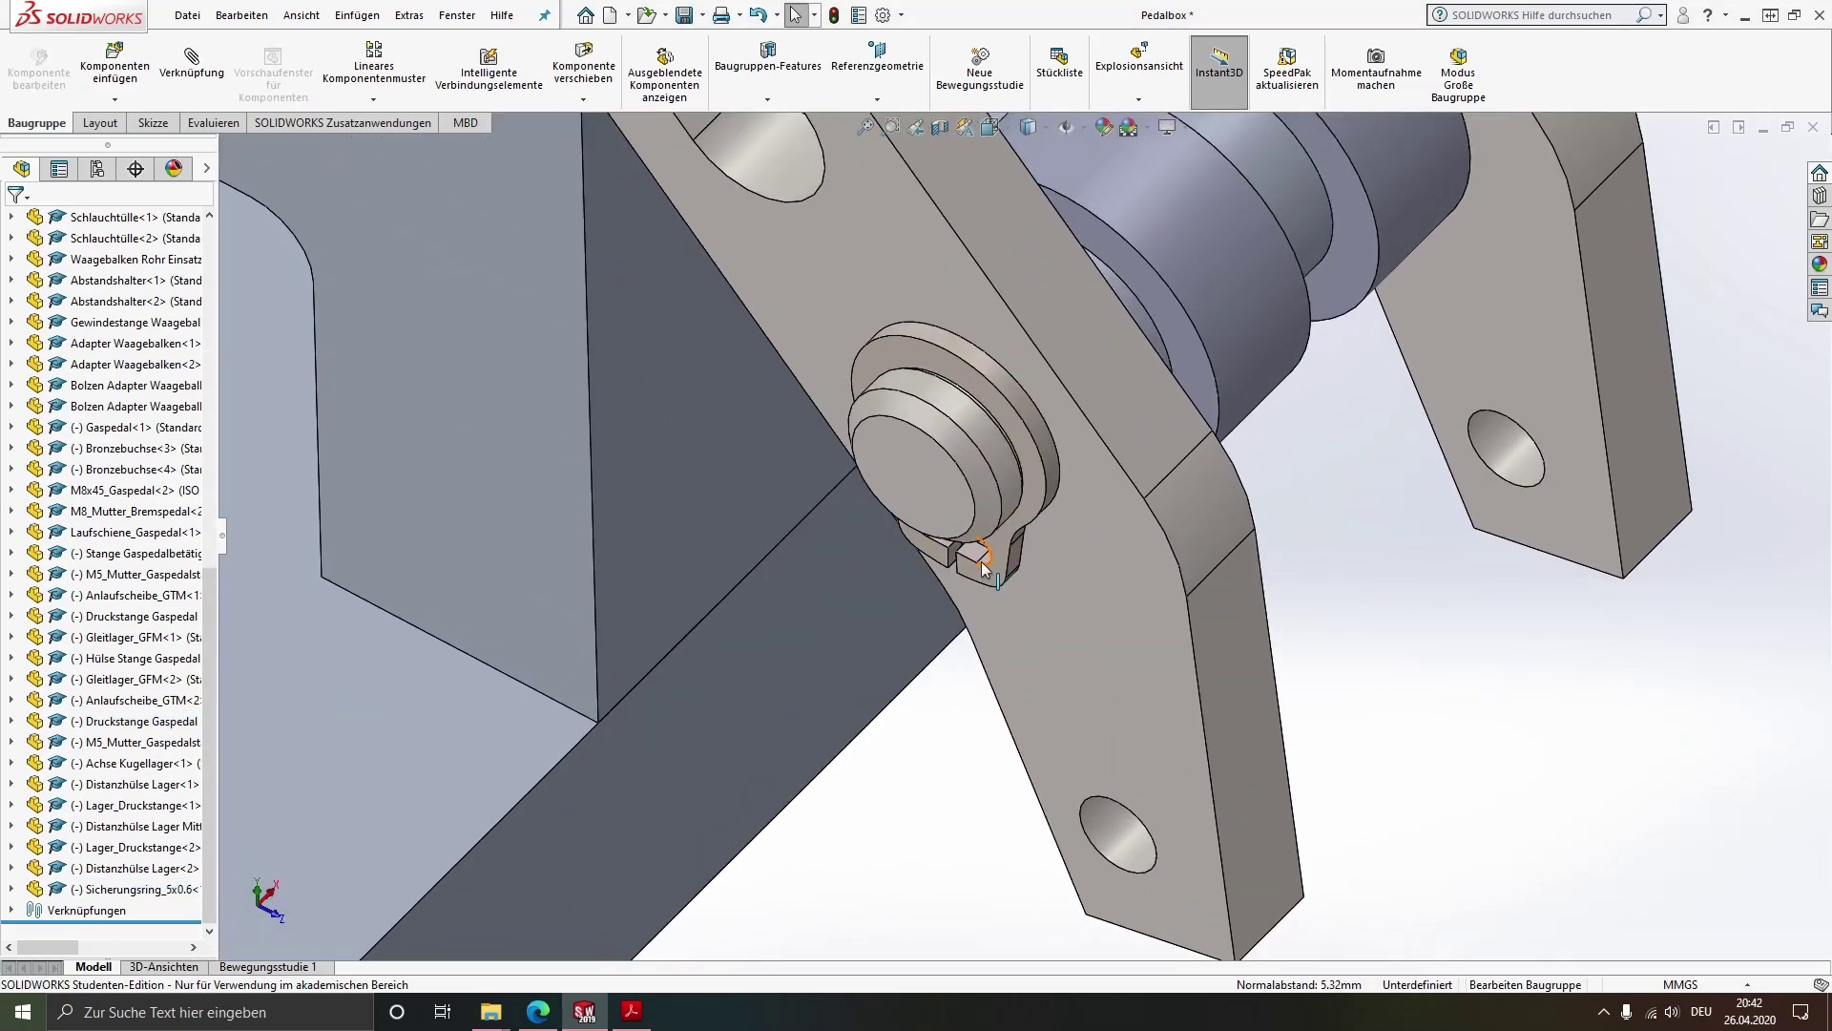
pyautogui.scroll(-2, 975, 565)
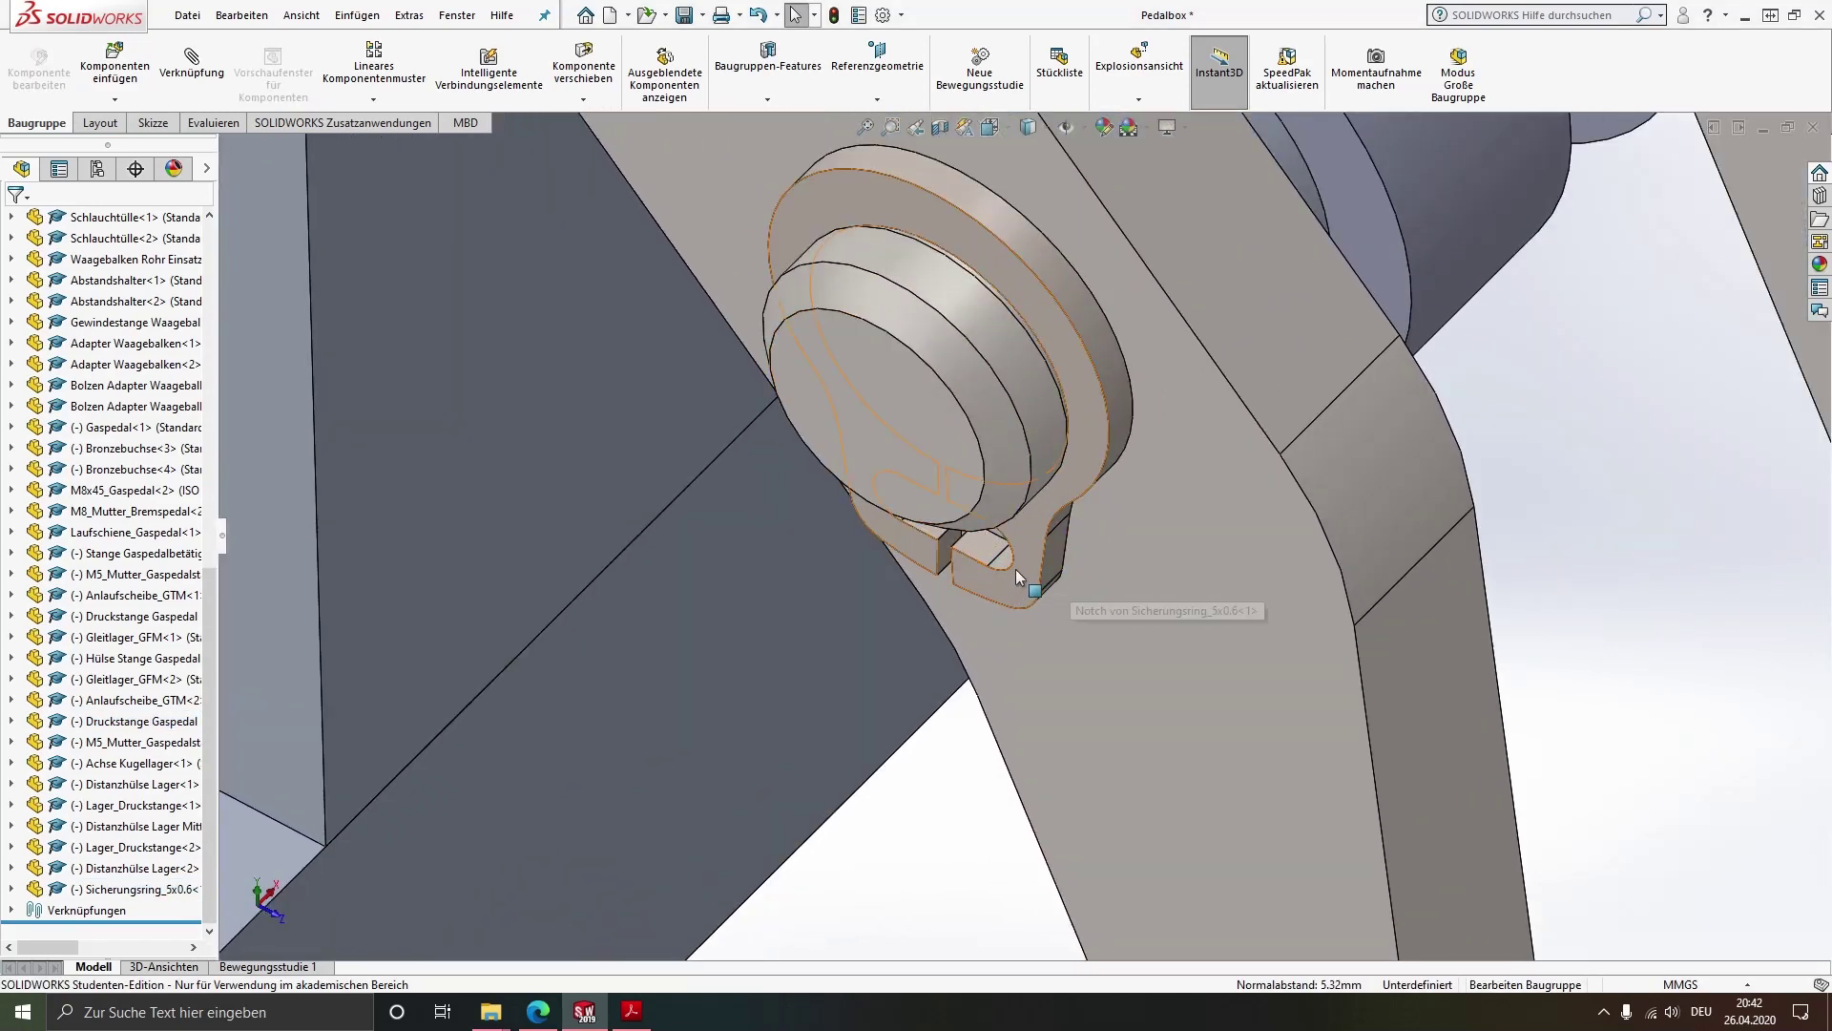
pyautogui.click(1016, 569)
pyautogui.moveTo(1015, 569); pyautogui.dragTo(1110, 404, button='middle')
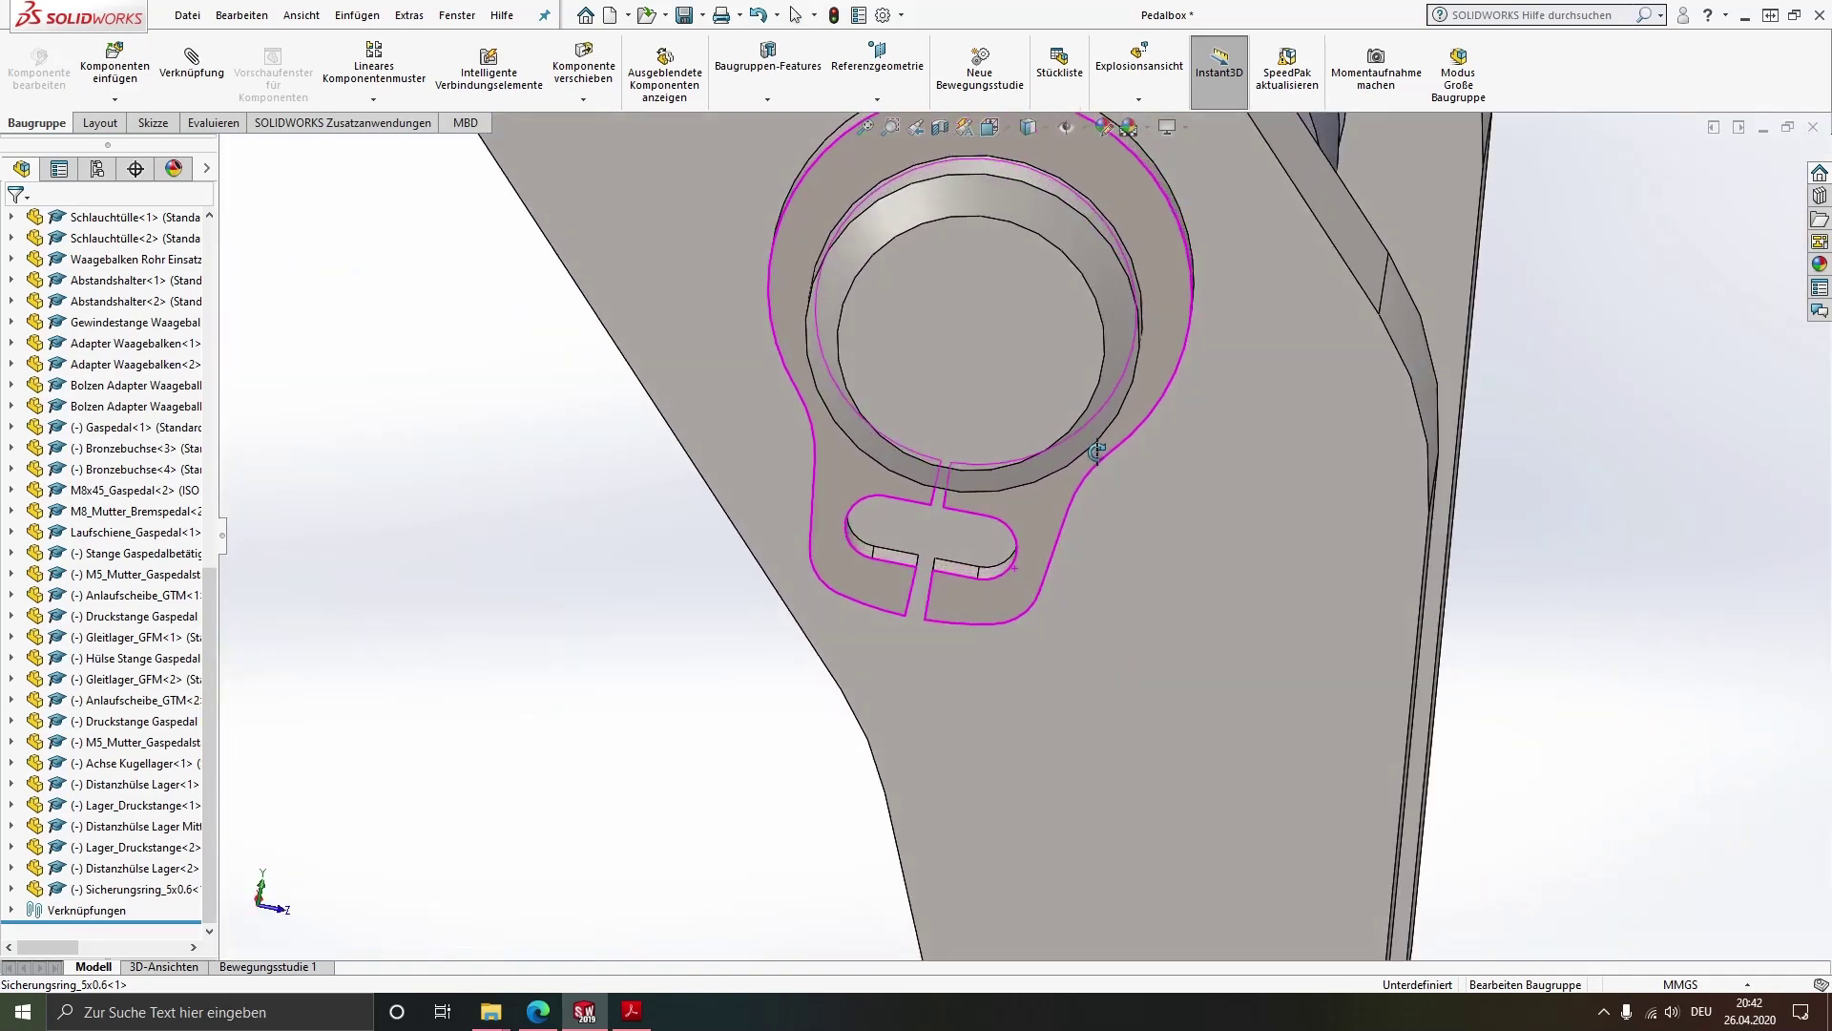
pyautogui.scroll(5, 1087, 449)
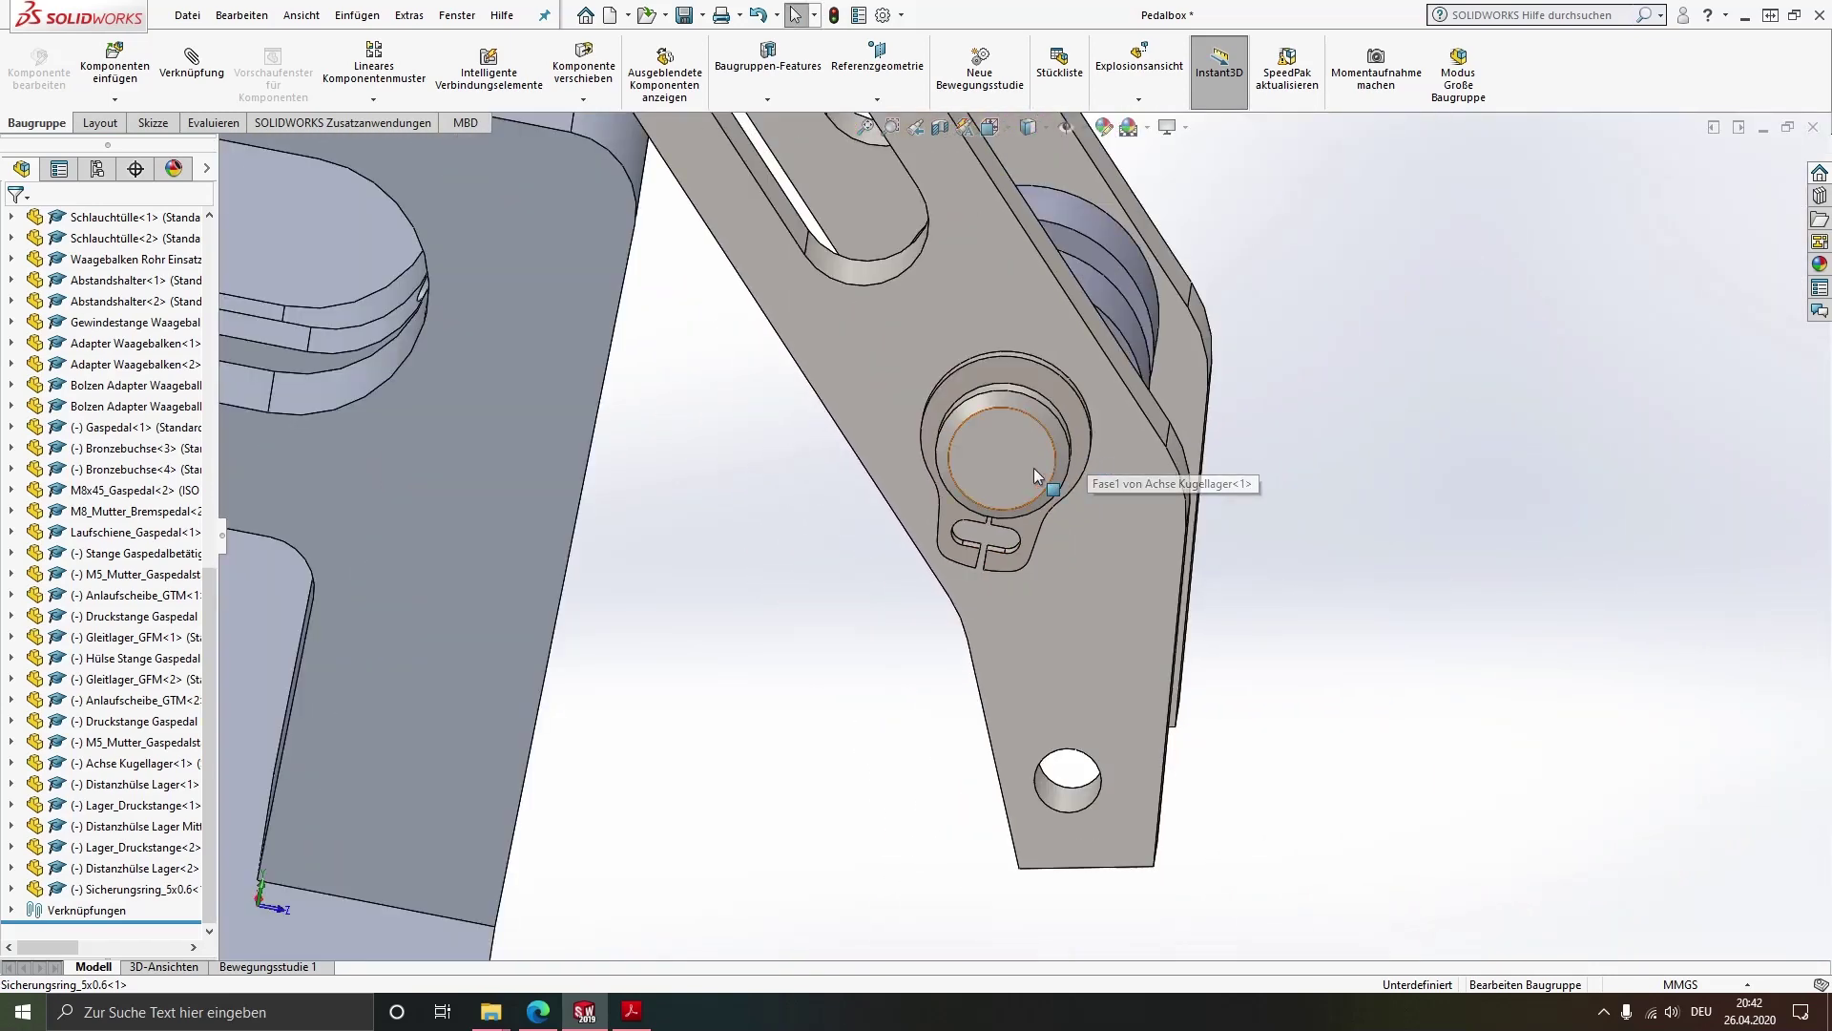
pyautogui.scroll(-3, 1034, 472)
pyautogui.scroll(3, 1059, 501)
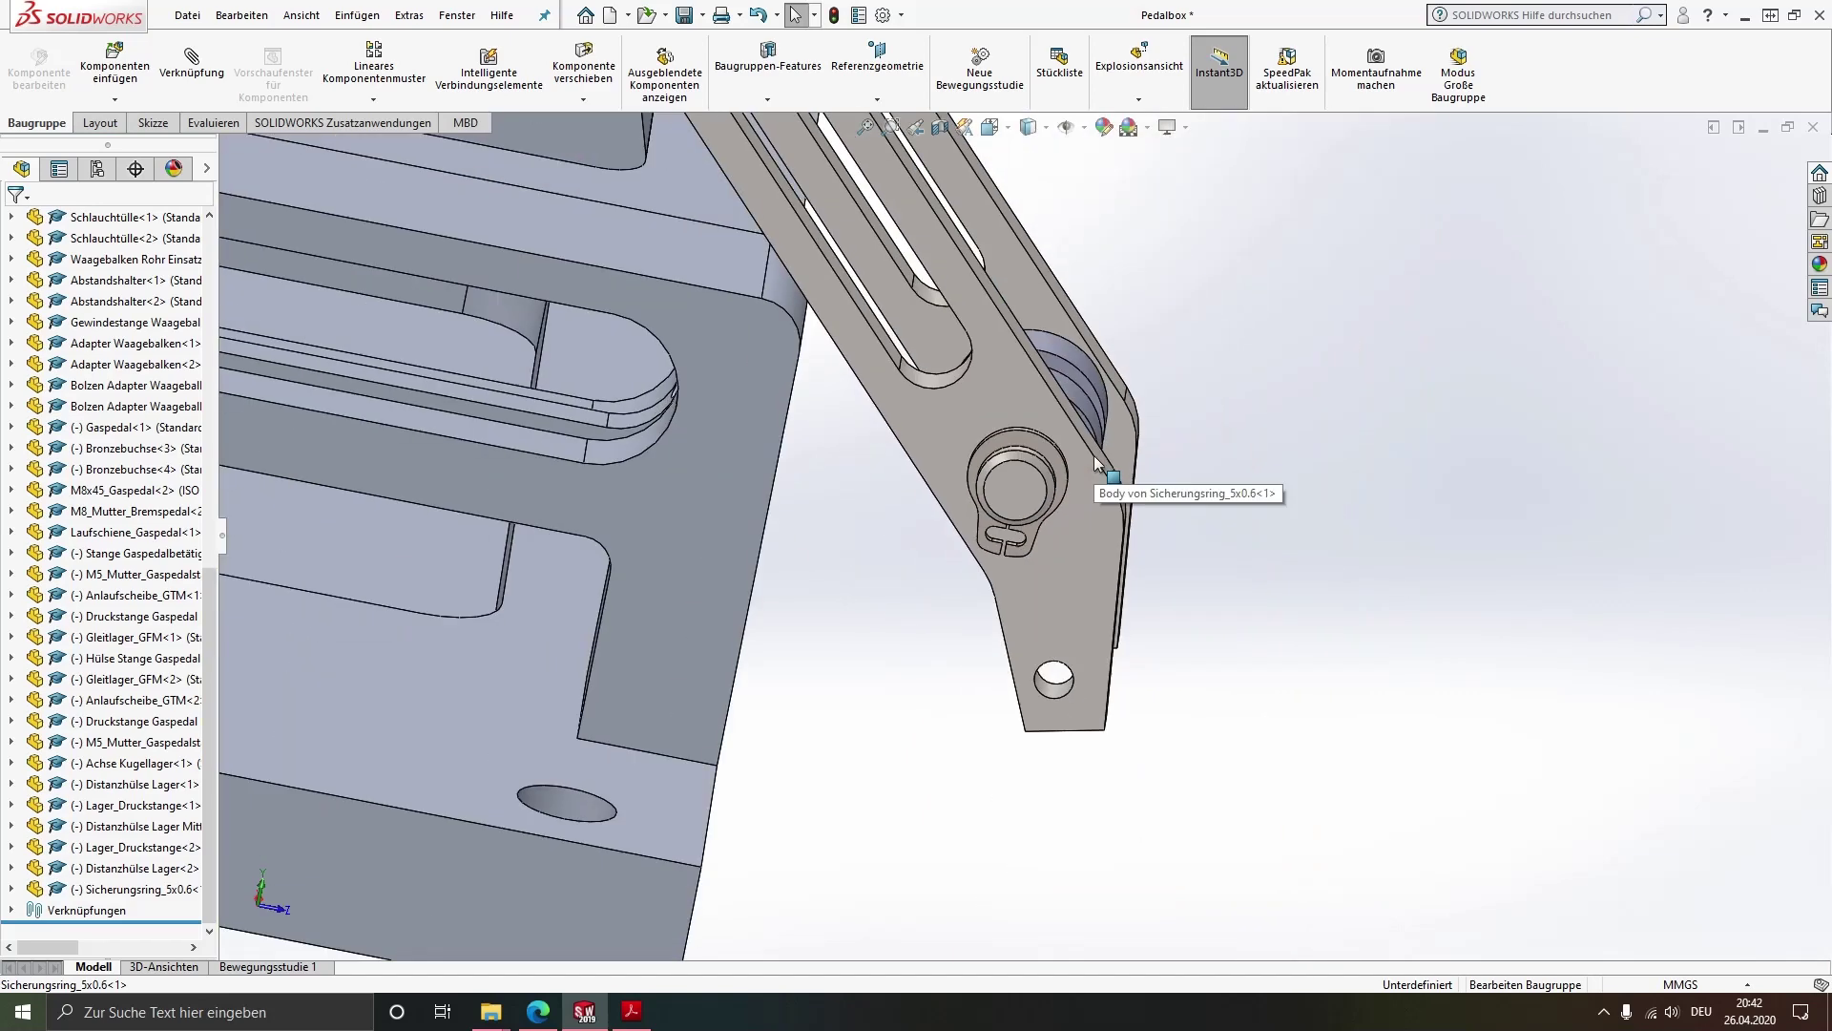
pyautogui.moveTo(1059, 502); pyautogui.dragTo(1000, 456, button='middle')
pyautogui.scroll(-3, 1000, 456)
pyautogui.scroll(-2, 1000, 456)
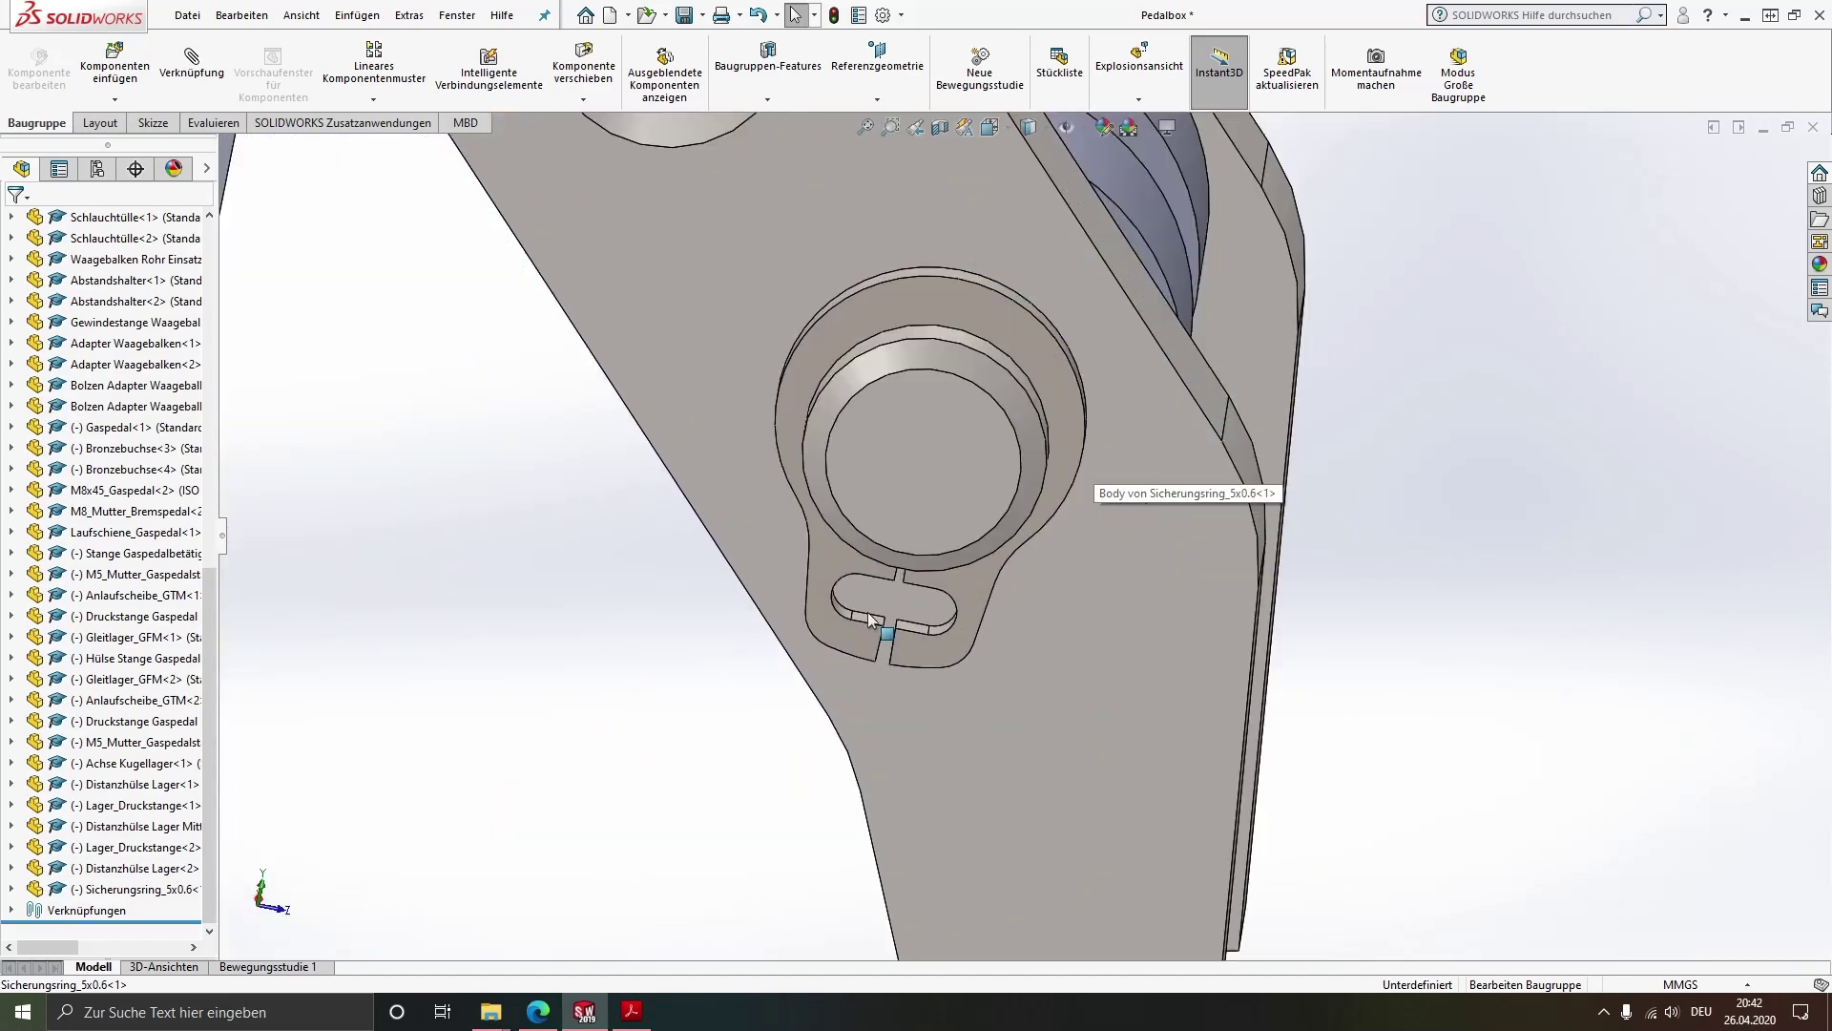
pyautogui.moveTo(871, 618); pyautogui.dragTo(1051, 560, button='middle')
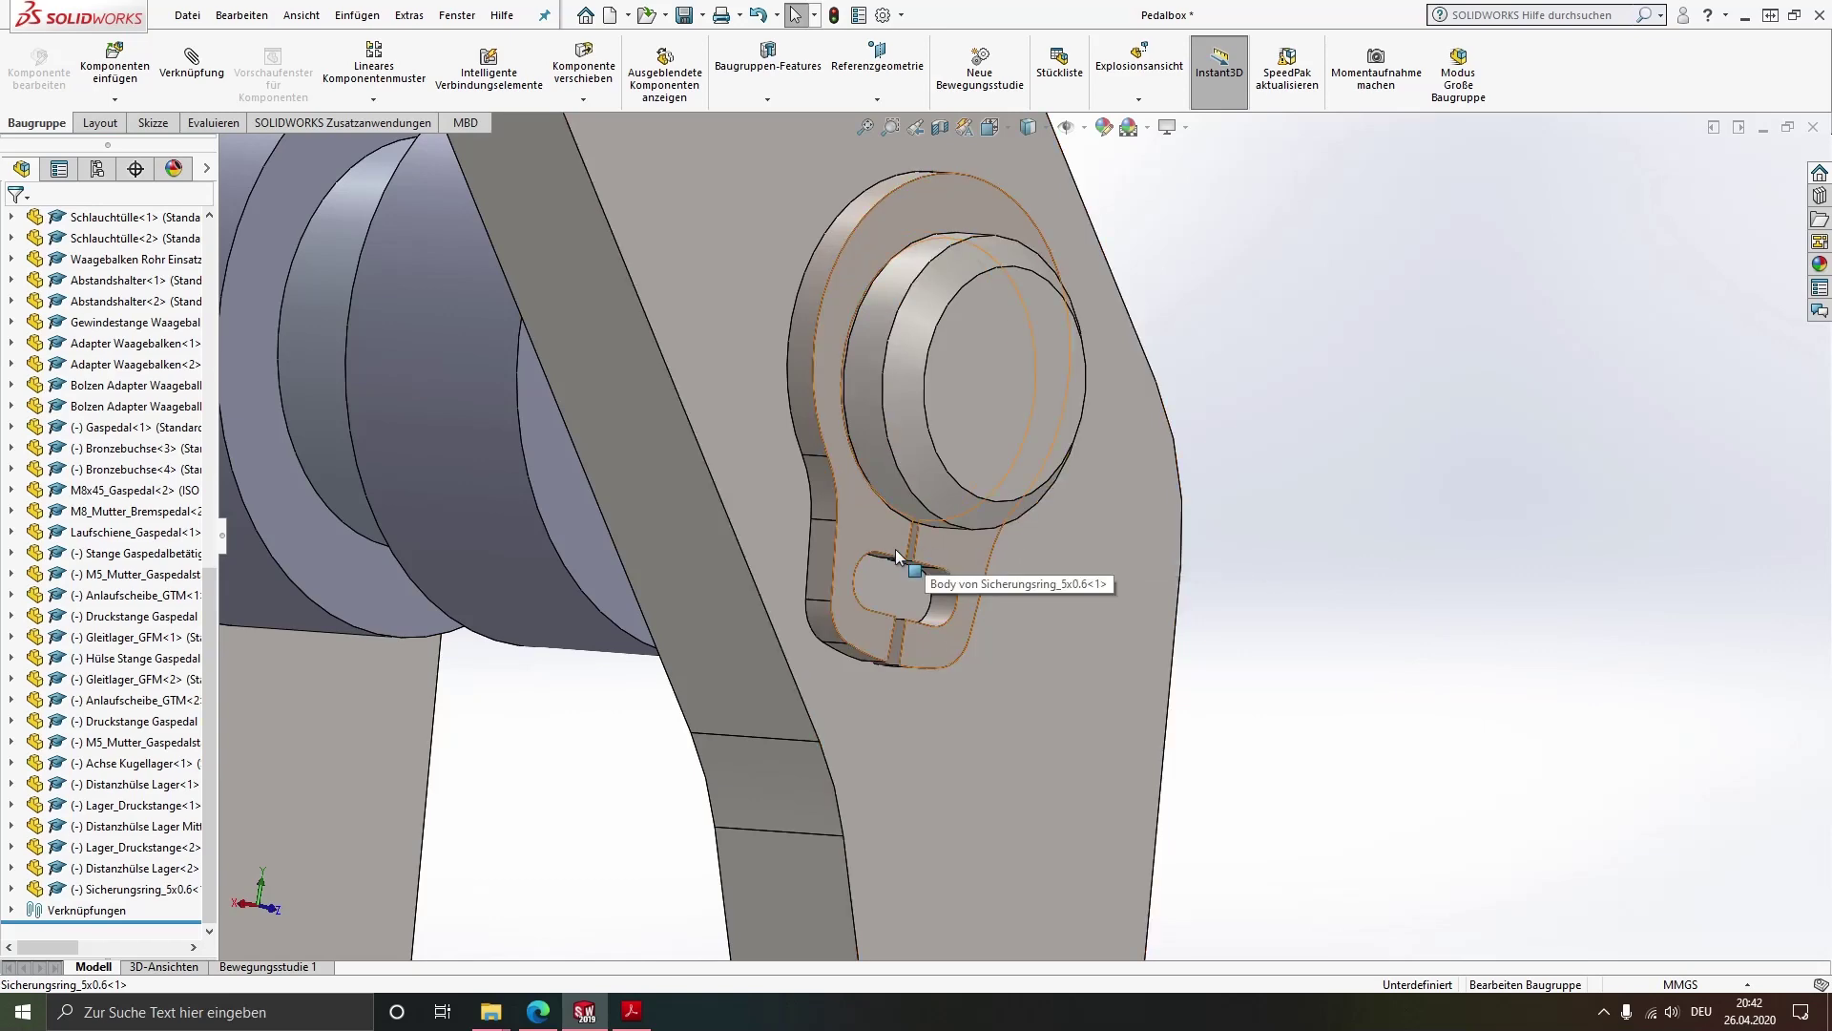
pyautogui.moveTo(907, 443)
pyautogui.mouseDown(button='middle')
pyautogui.moveTo(989, 435)
pyautogui.moveTo(807, 503)
pyautogui.moveTo(926, 518)
pyautogui.mouseUp(button='middle')
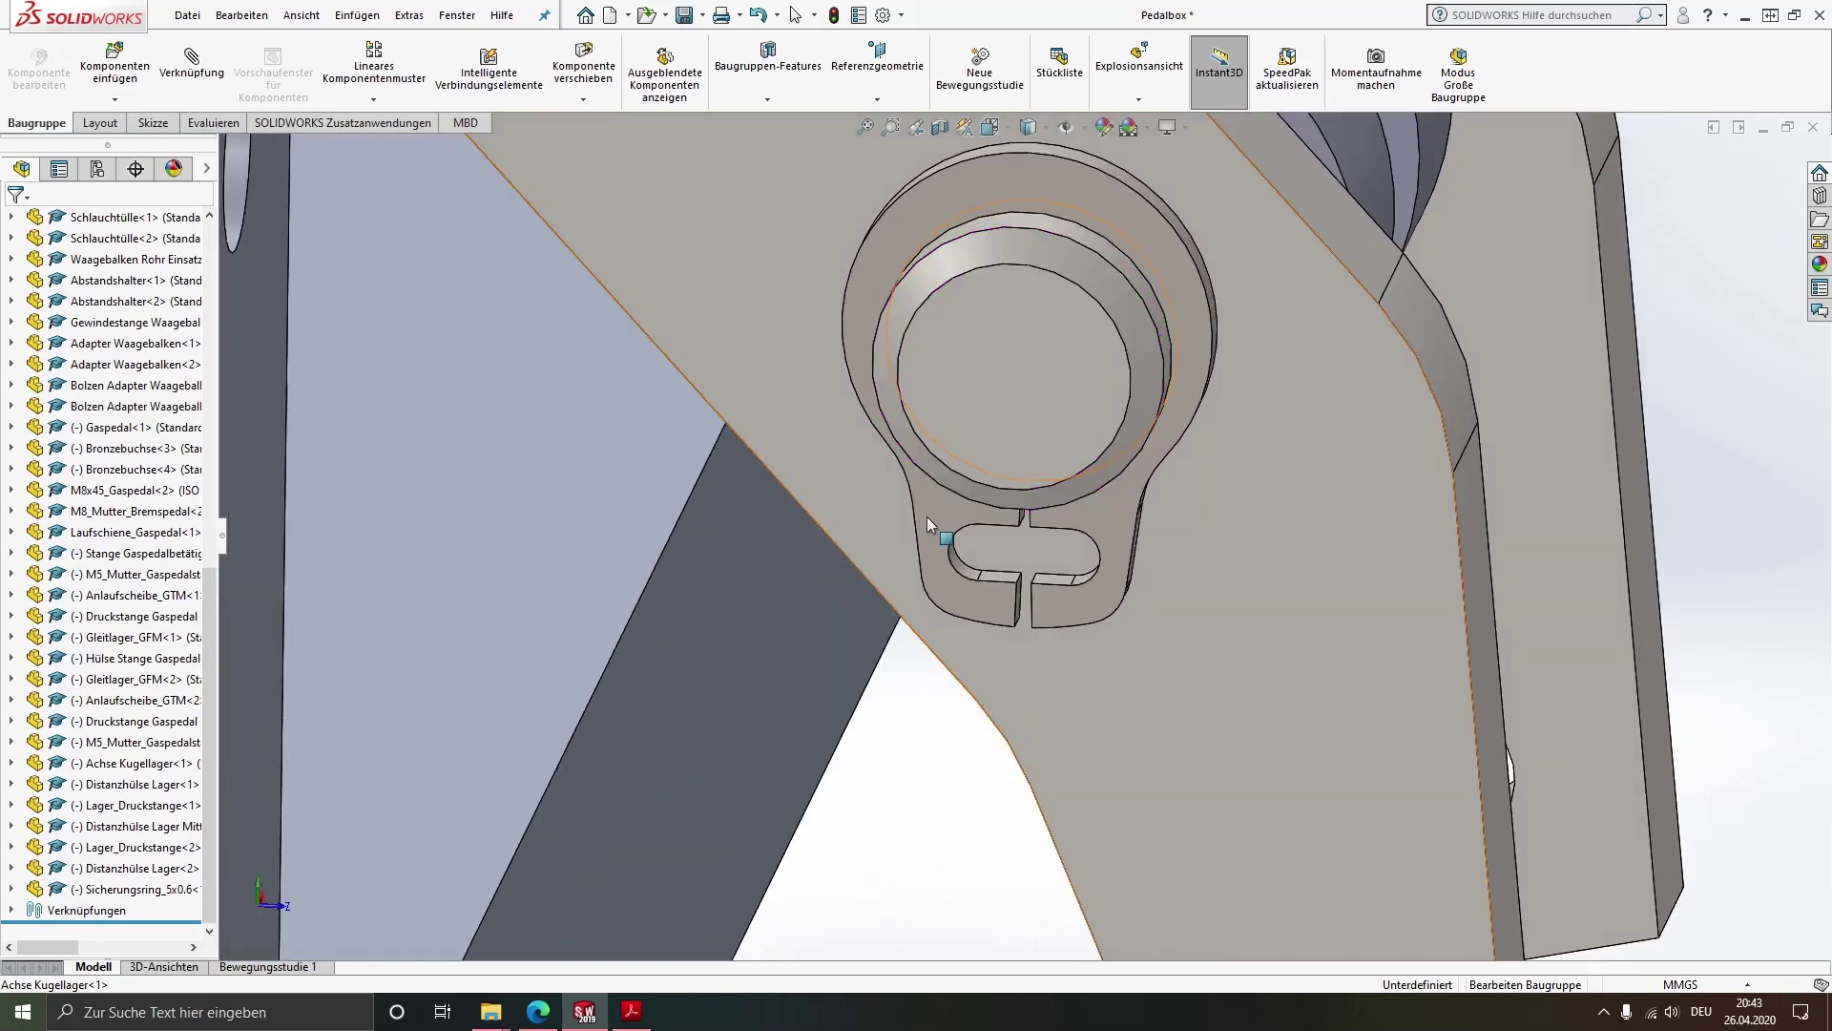
# Add a Senkrecht mate between the circlip's notch face and the pedal lever's edge face
pyautogui.click(1049, 577)
pyautogui.keyDown('ctrl'); pyautogui.click(1330, 214); pyautogui.keyUp('ctrl')
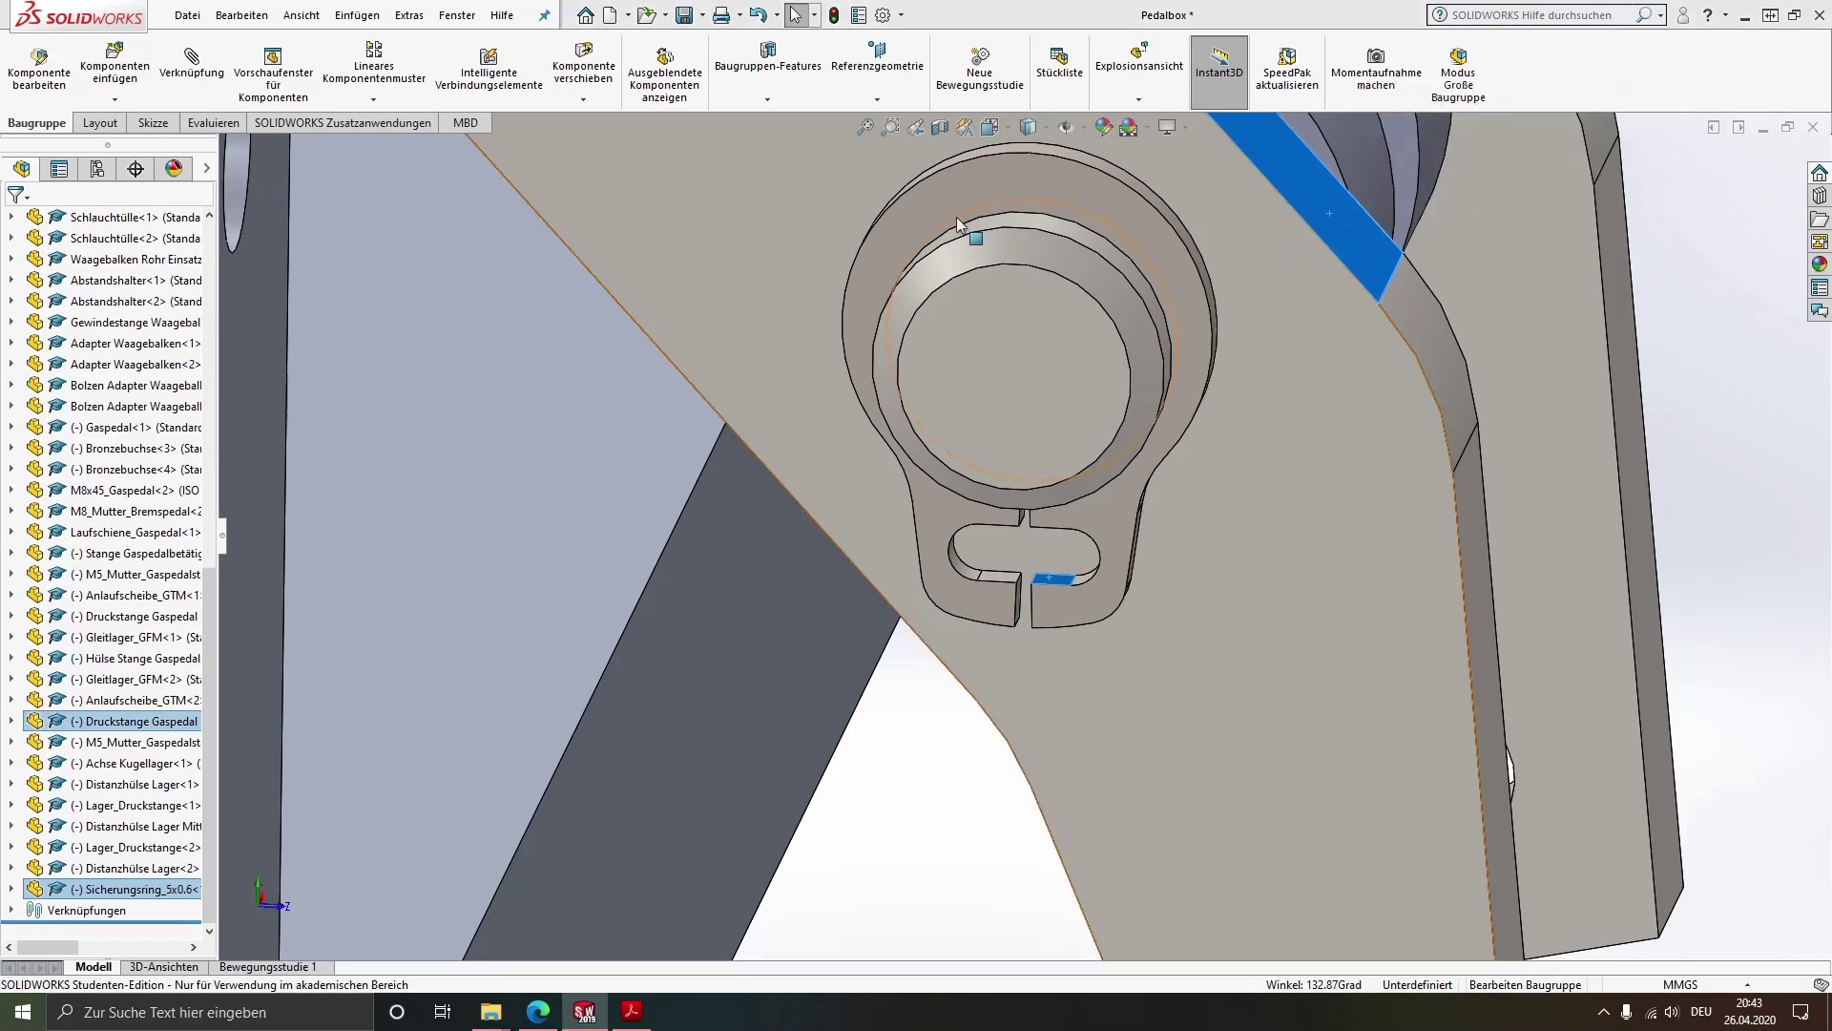
pyautogui.click(218, 89)
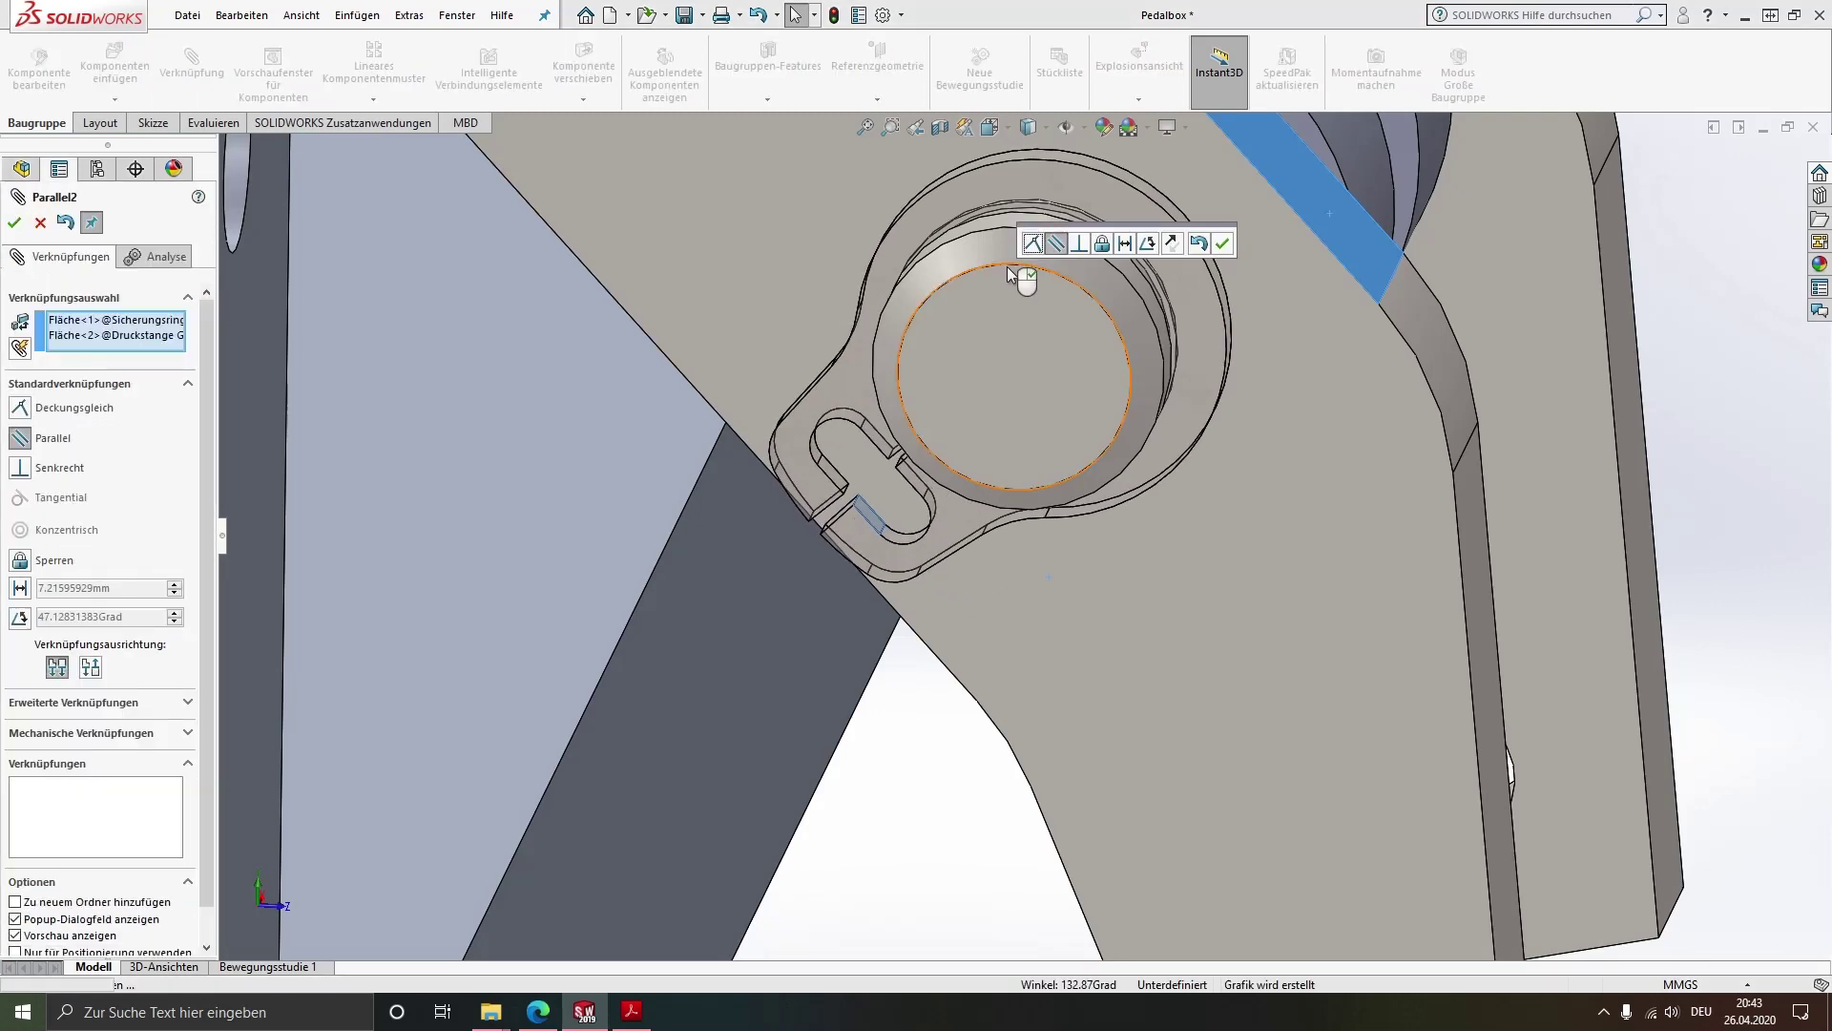
pyautogui.click(20, 467)
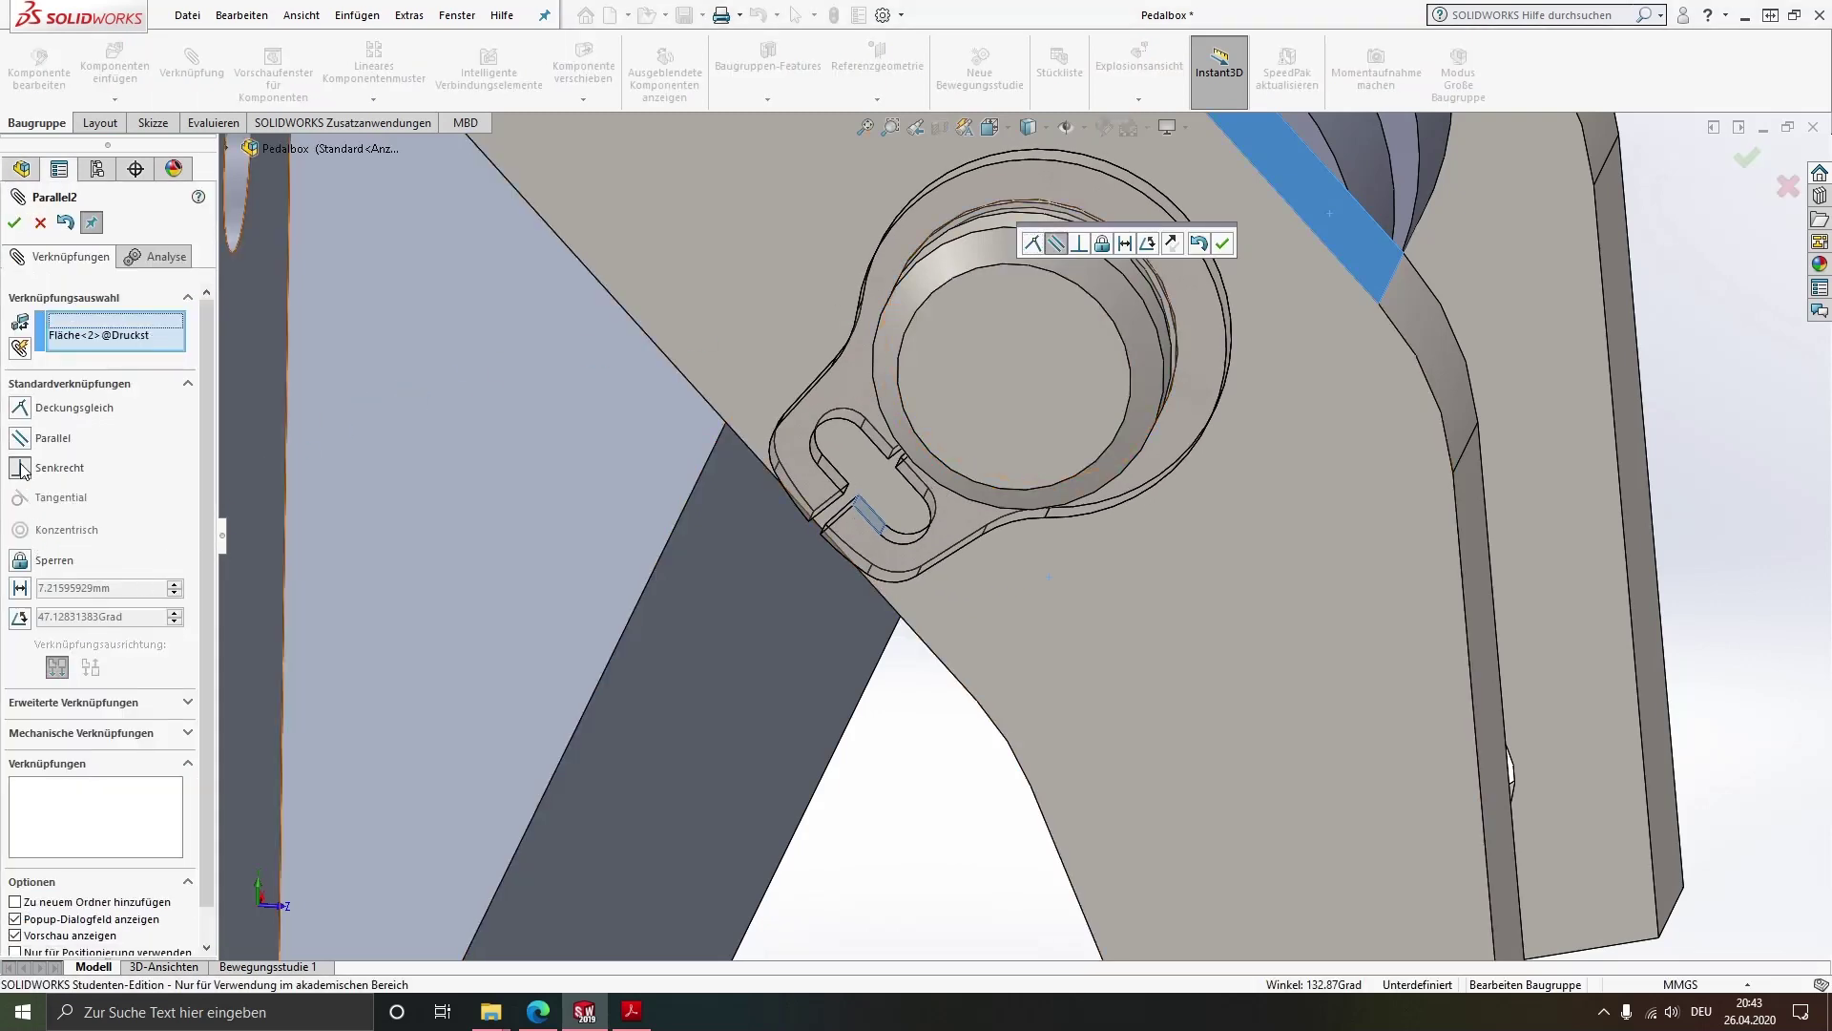
pyautogui.click(14, 226)
# Swing the gas pedal lever to test the circlip mate, then inspect the assembly
pyautogui.moveTo(970, 455); pyautogui.dragTo(1022, 518, button='middle')
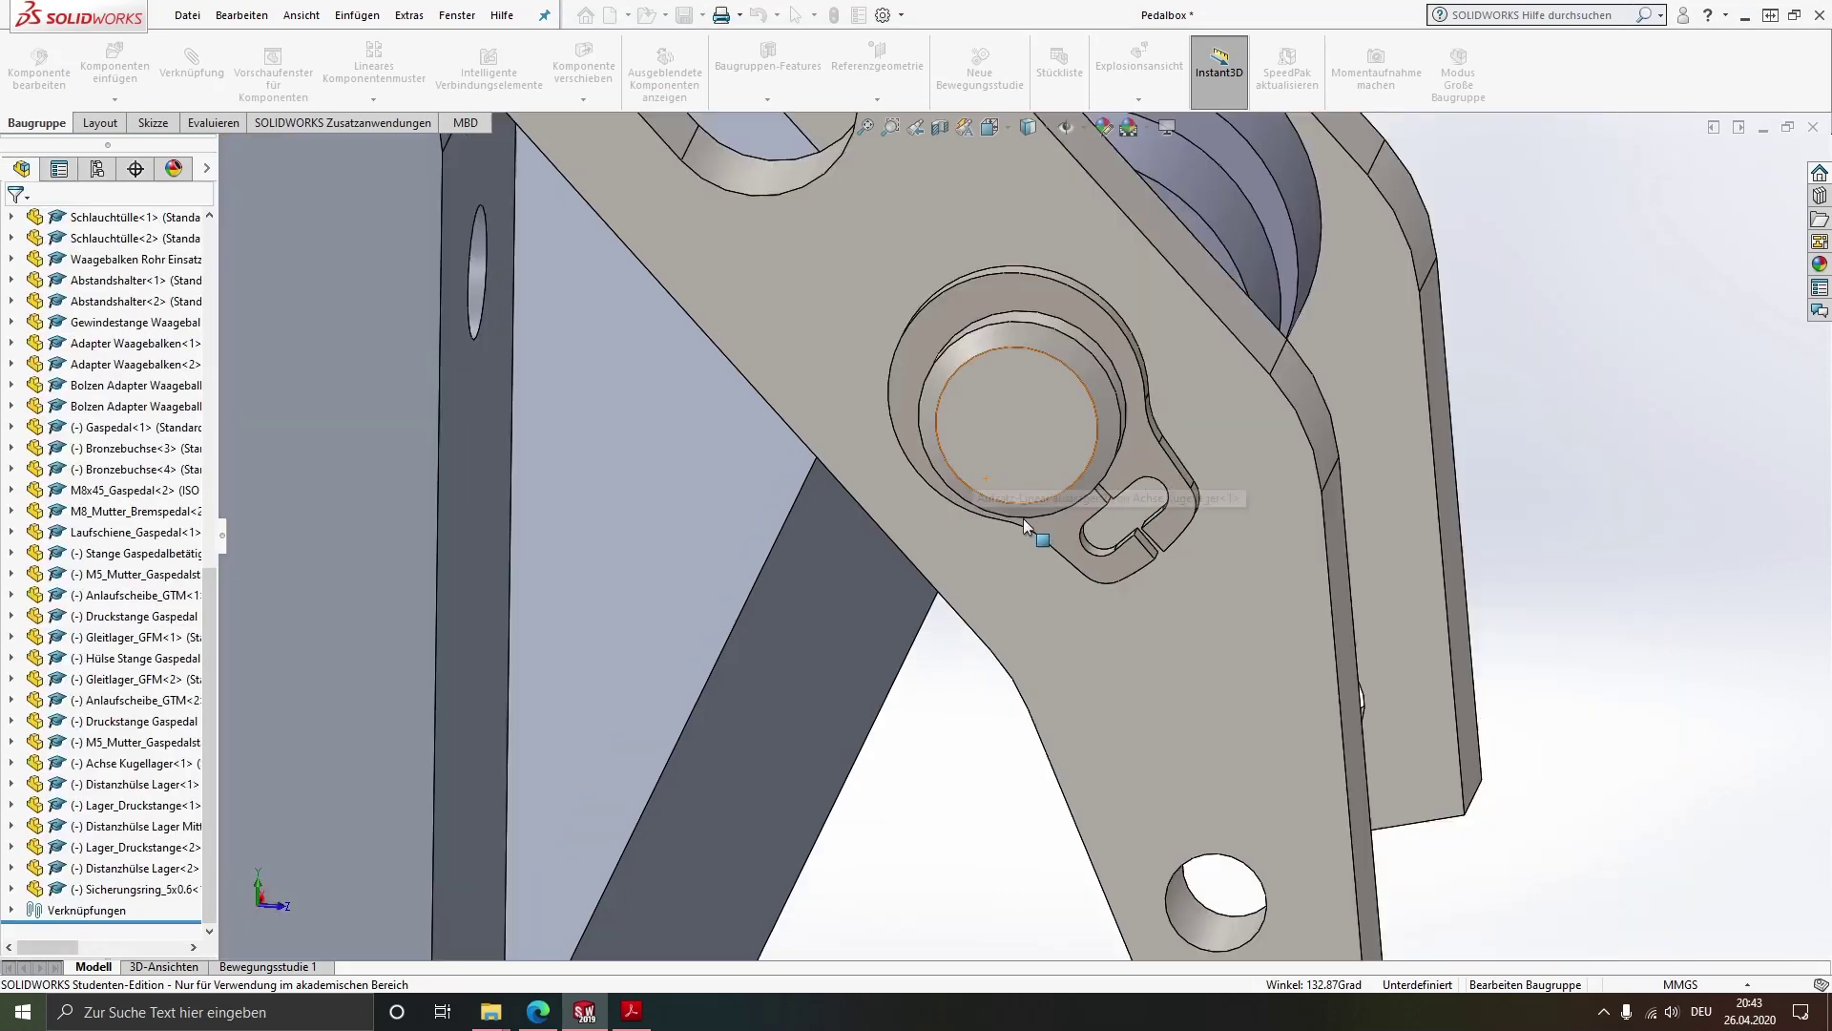
pyautogui.scroll(3, 1025, 512)
pyautogui.scroll(3, 1026, 505)
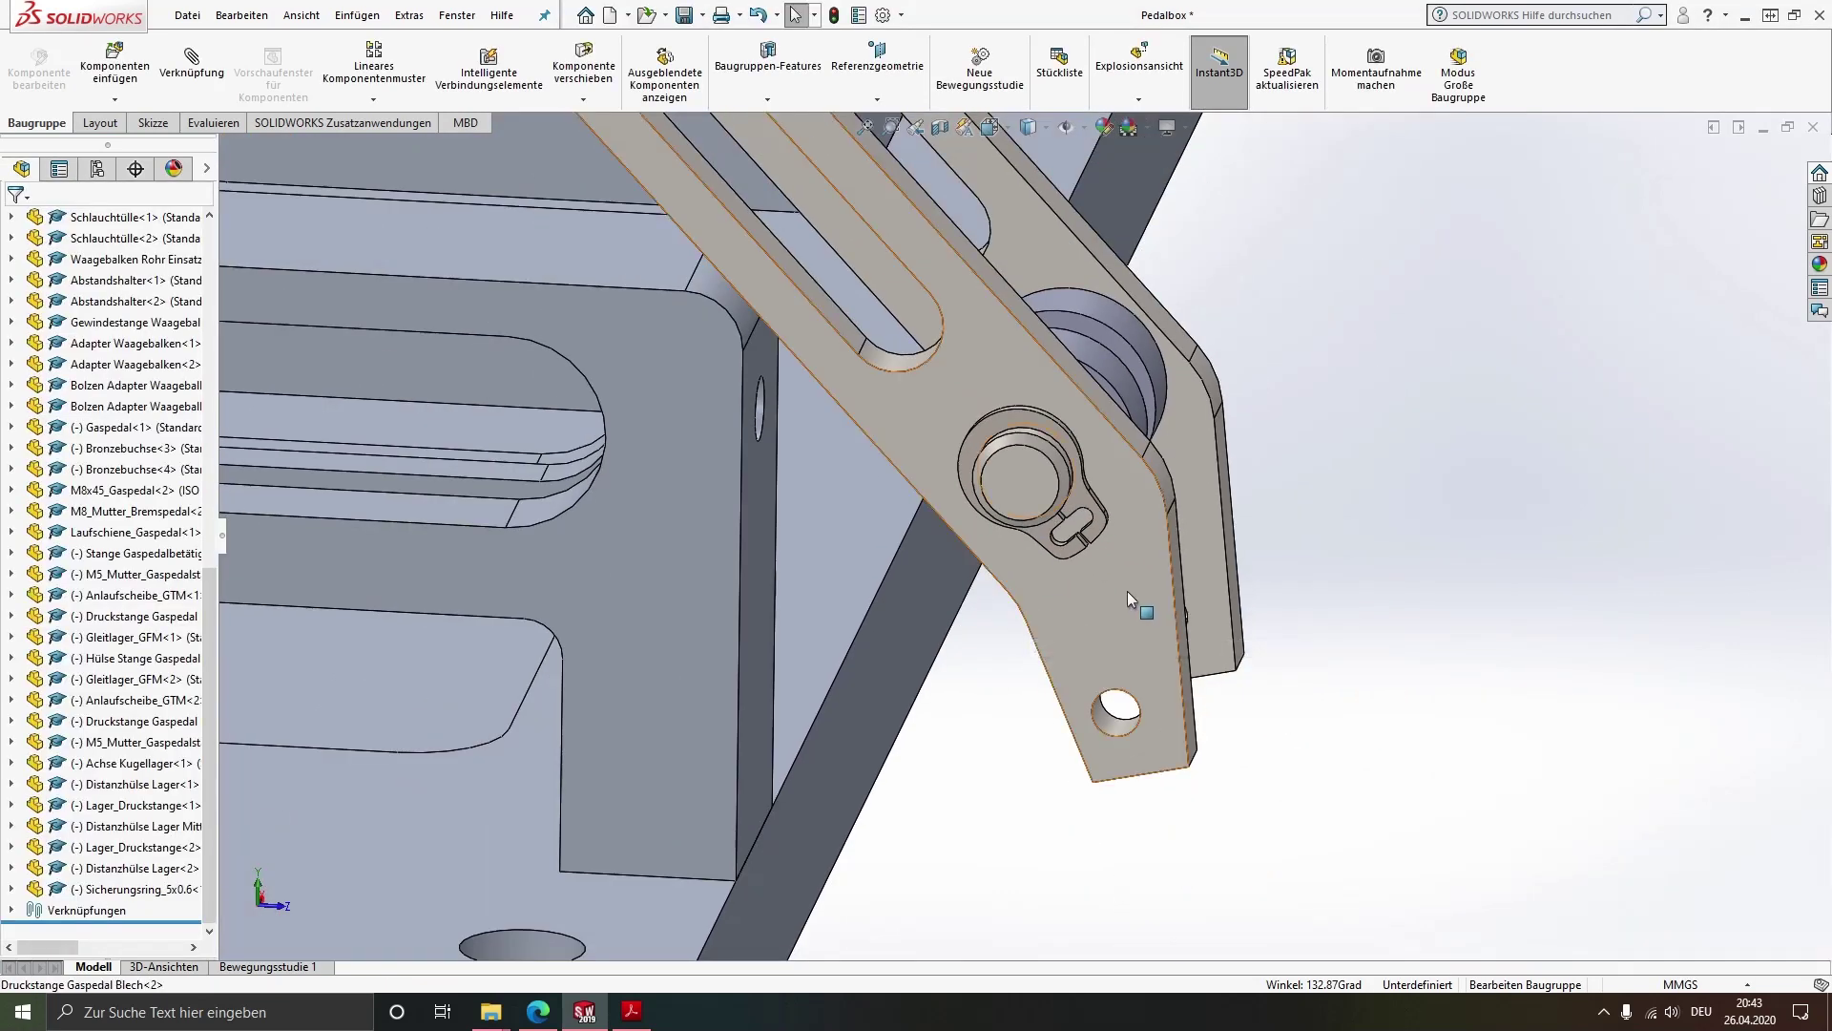
pyautogui.moveTo(1126, 591)
pyautogui.mouseDown()
pyautogui.moveTo(895, 667)
pyautogui.moveTo(955, 609)
pyautogui.mouseUp()
pyautogui.press('Escape')
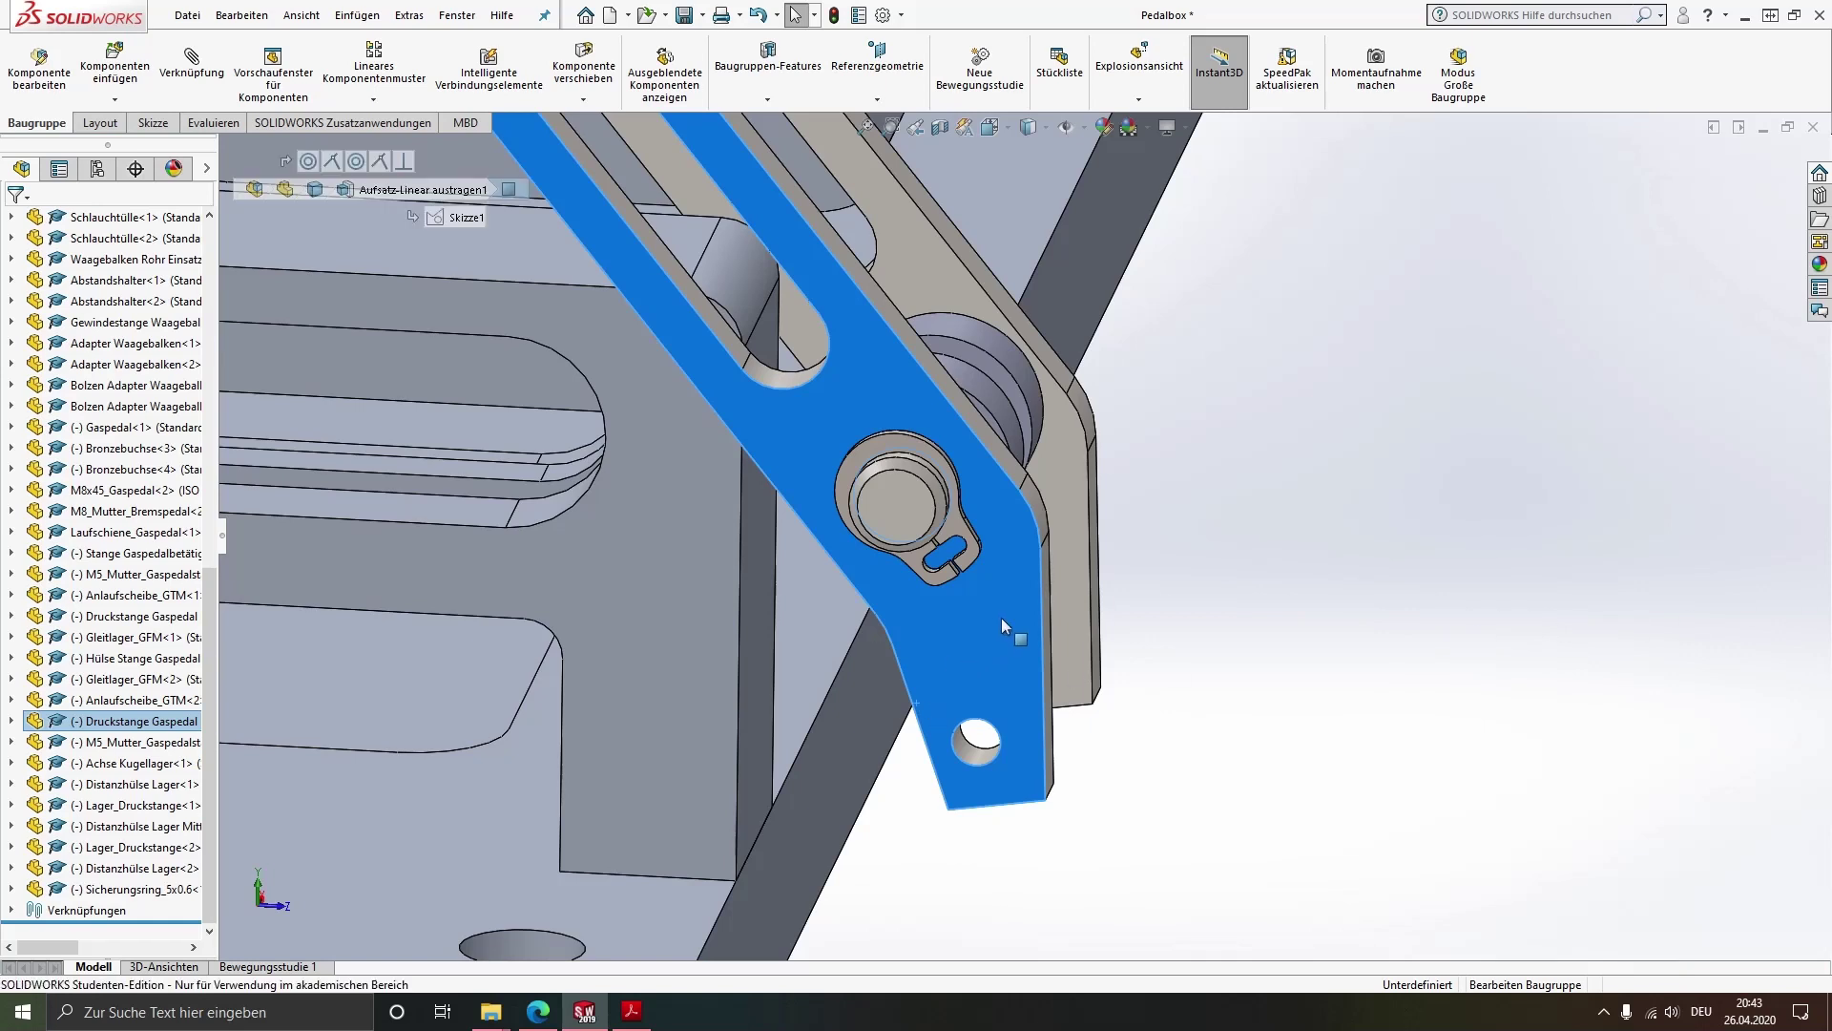
pyautogui.click(1081, 743)
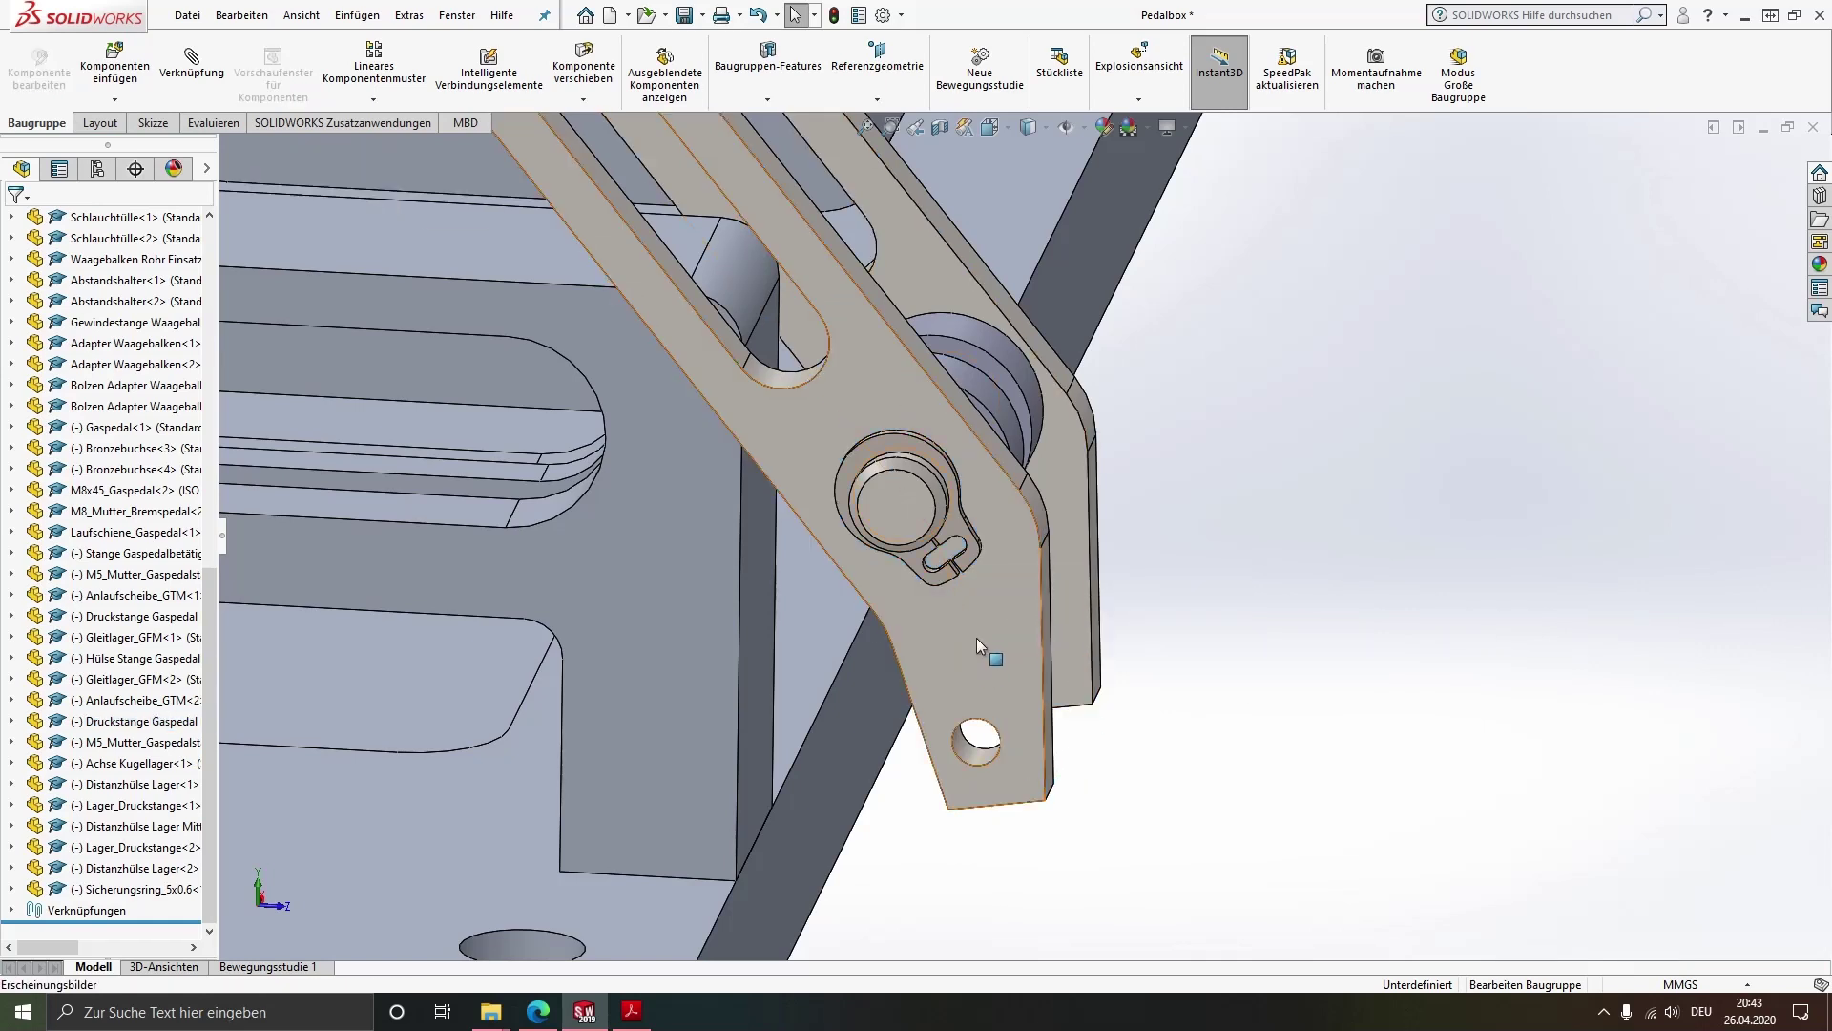
pyautogui.scroll(2, 979, 627)
pyautogui.moveTo(979, 626)
pyautogui.mouseDown(button='middle')
pyautogui.moveTo(992, 570)
pyautogui.moveTo(940, 594)
pyautogui.moveTo(1104, 633)
pyautogui.mouseUp(button='middle')
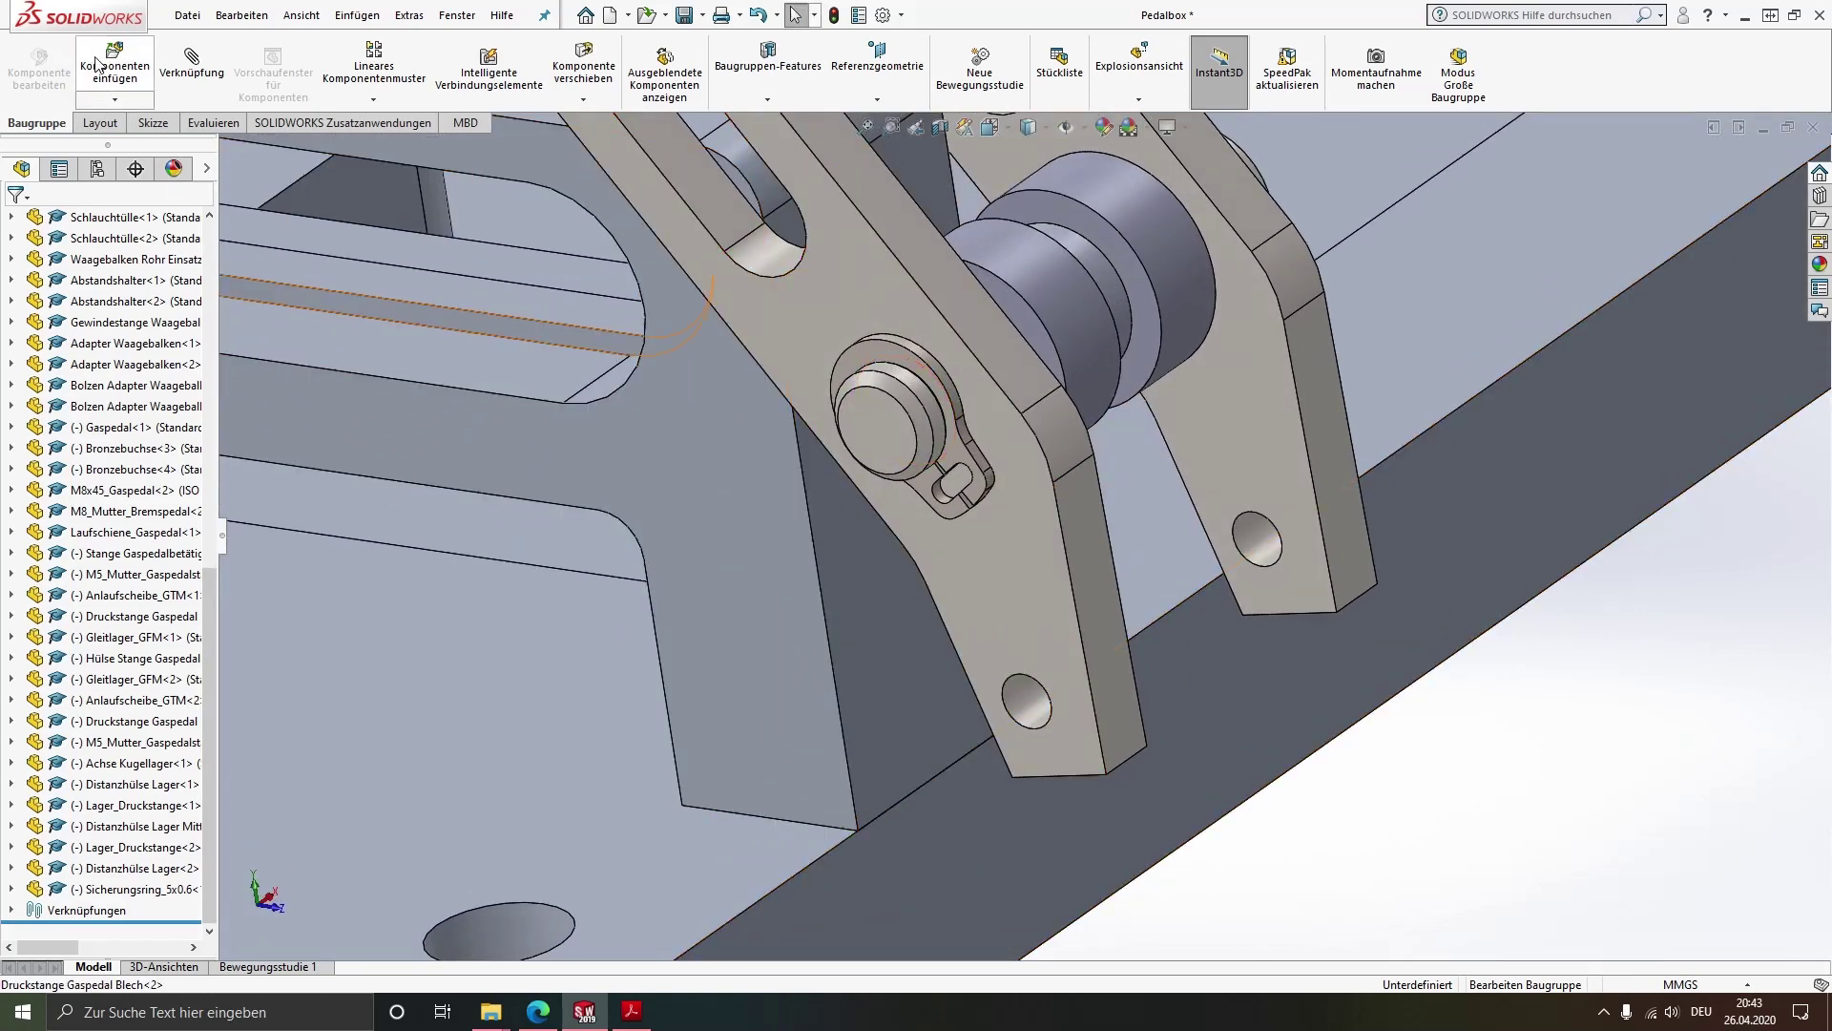
# Insert Befestigung Gaszug Plättchen from Aufgabe 4.1 - Komponenten beside the assembly
pyautogui.click(100, 65)
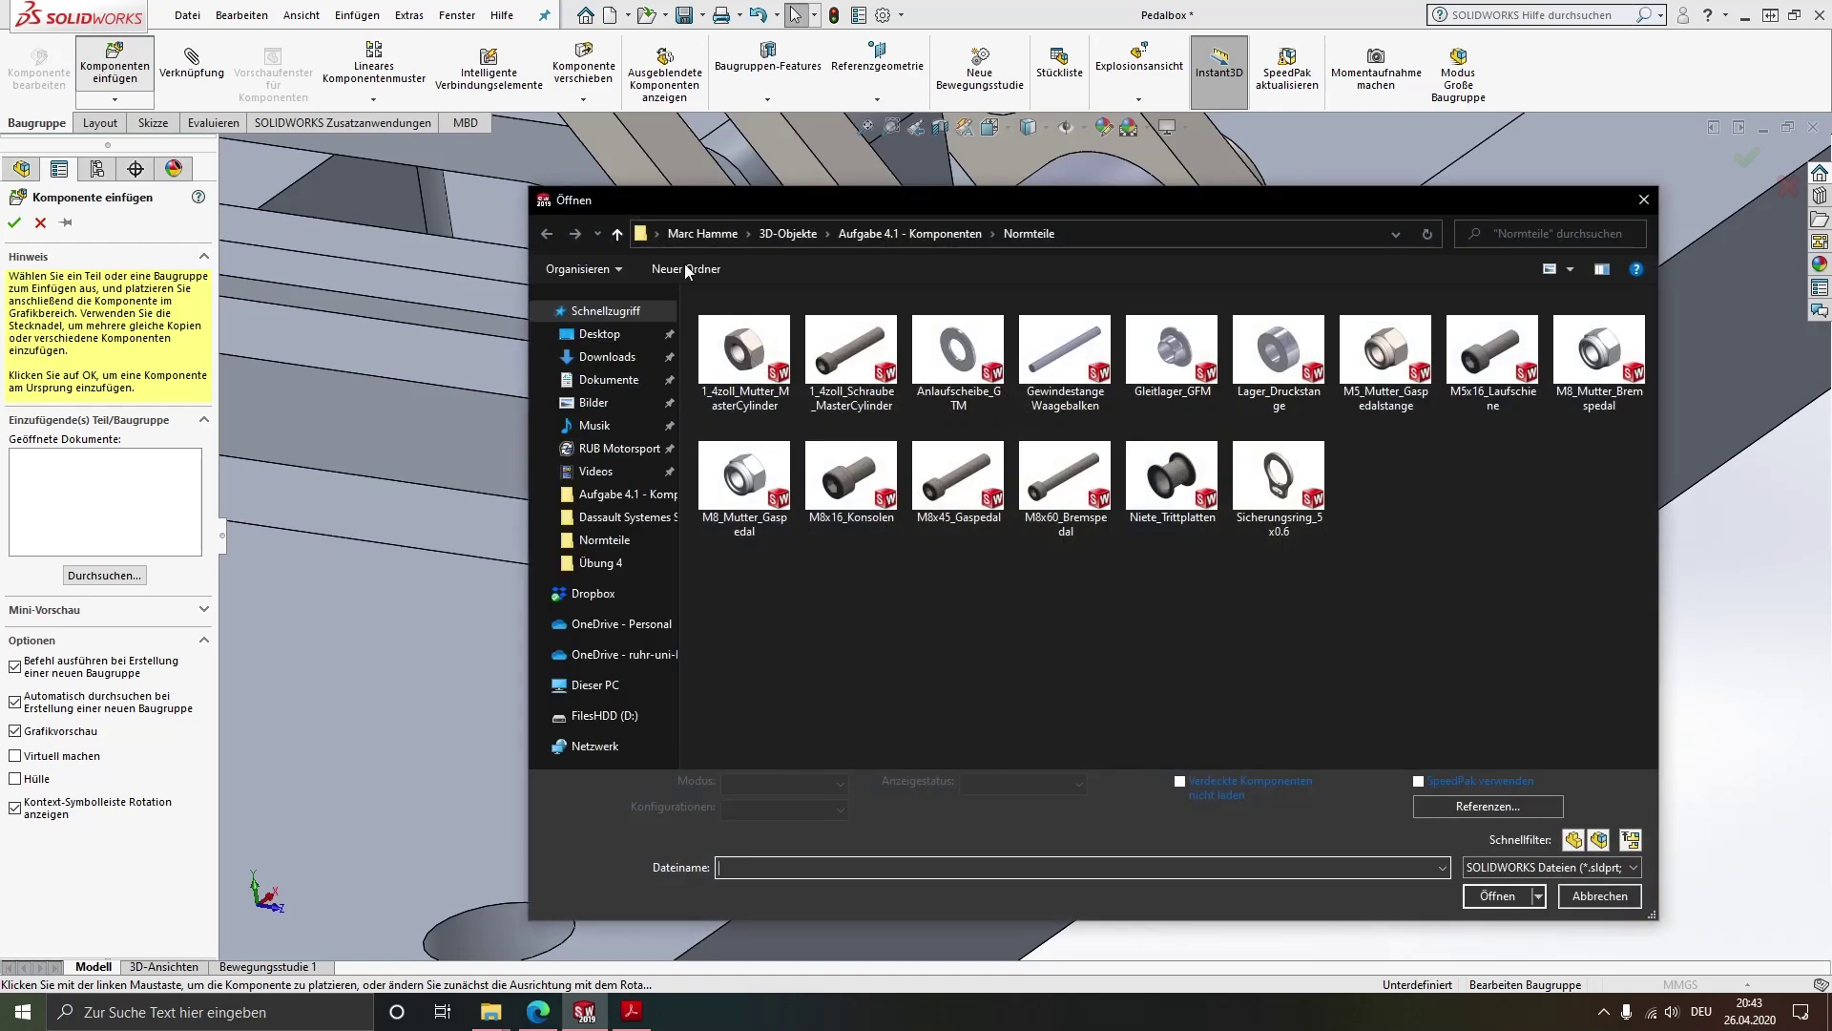
pyautogui.click(924, 232)
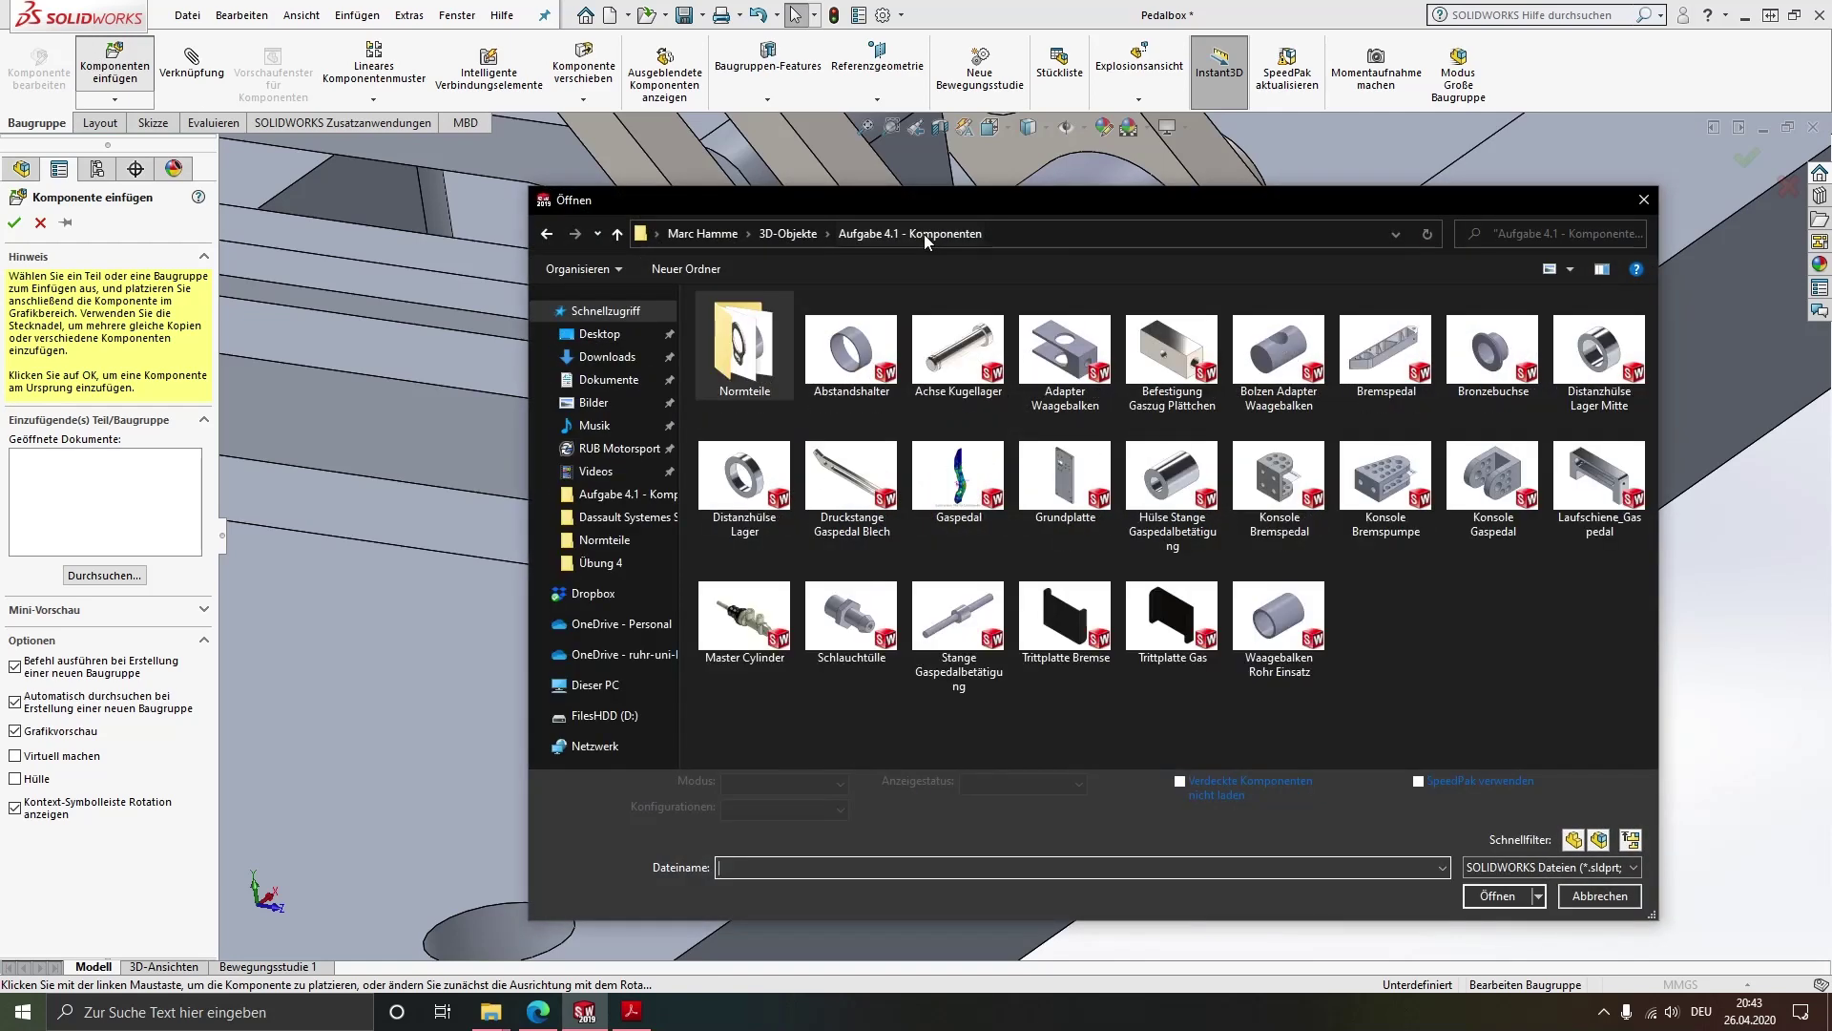
pyautogui.doubleClick(1172, 370)
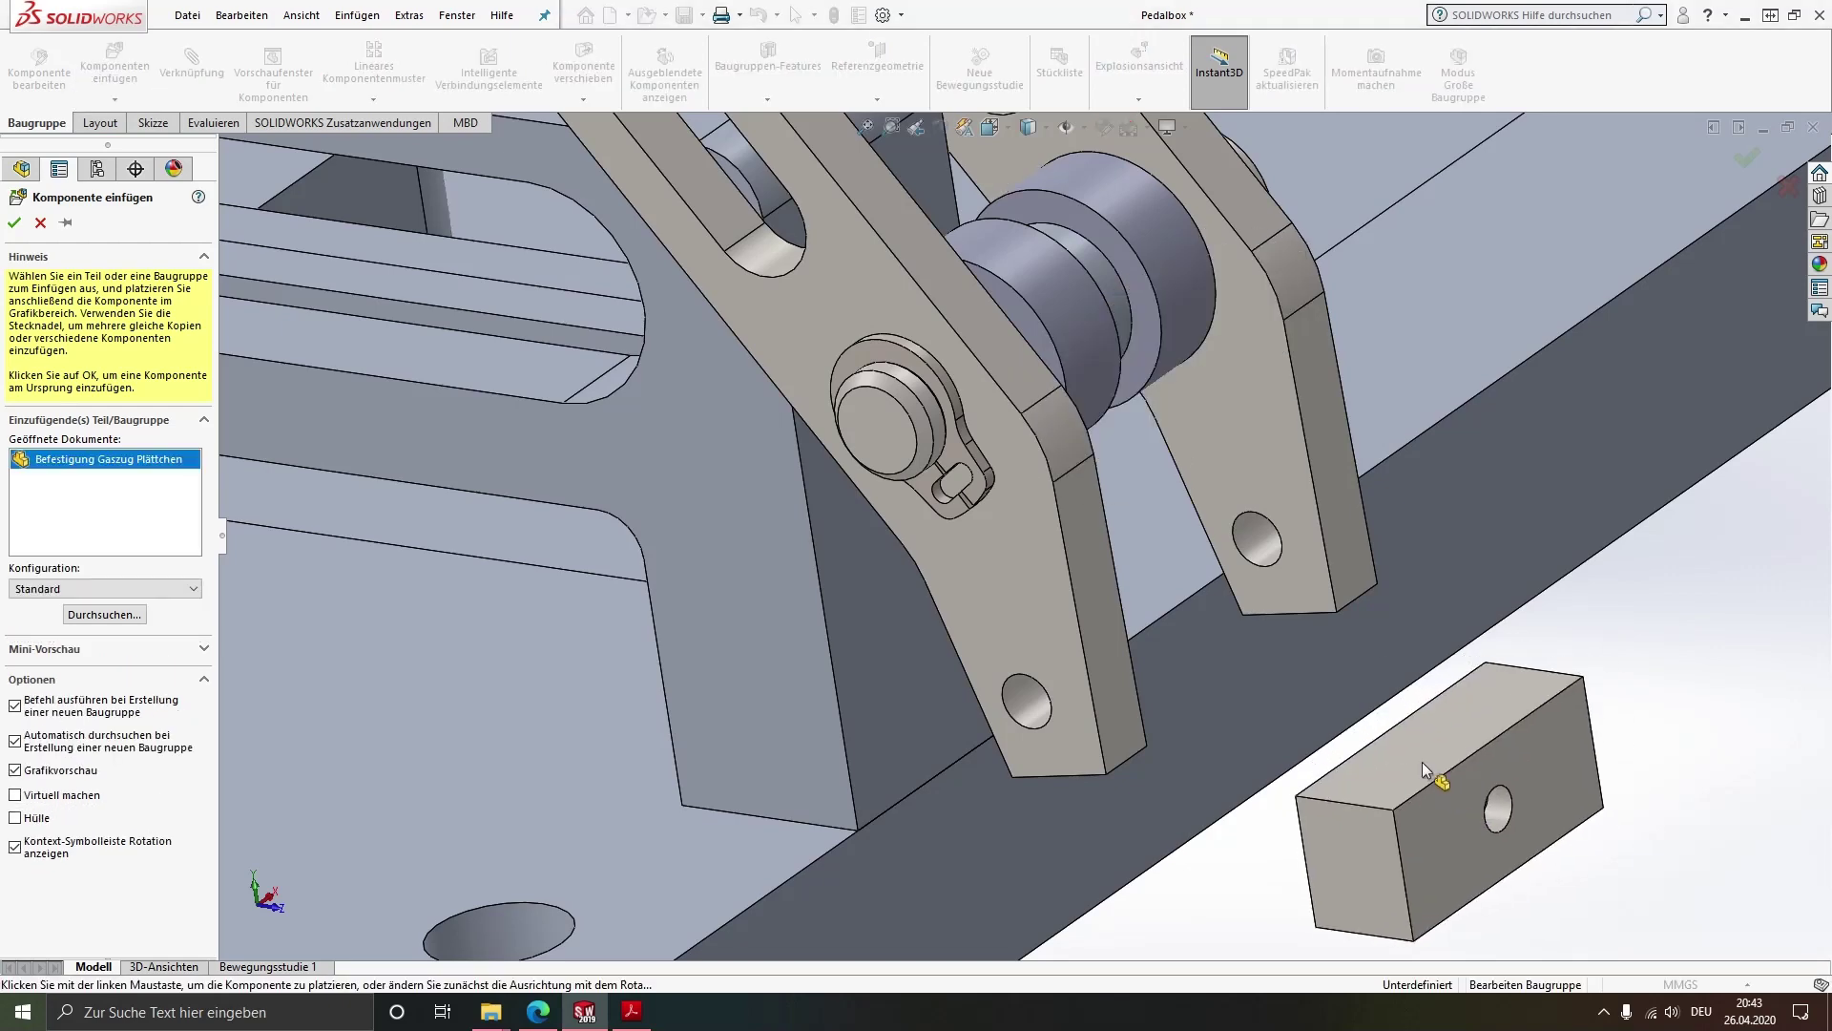
pyautogui.click(1399, 725)
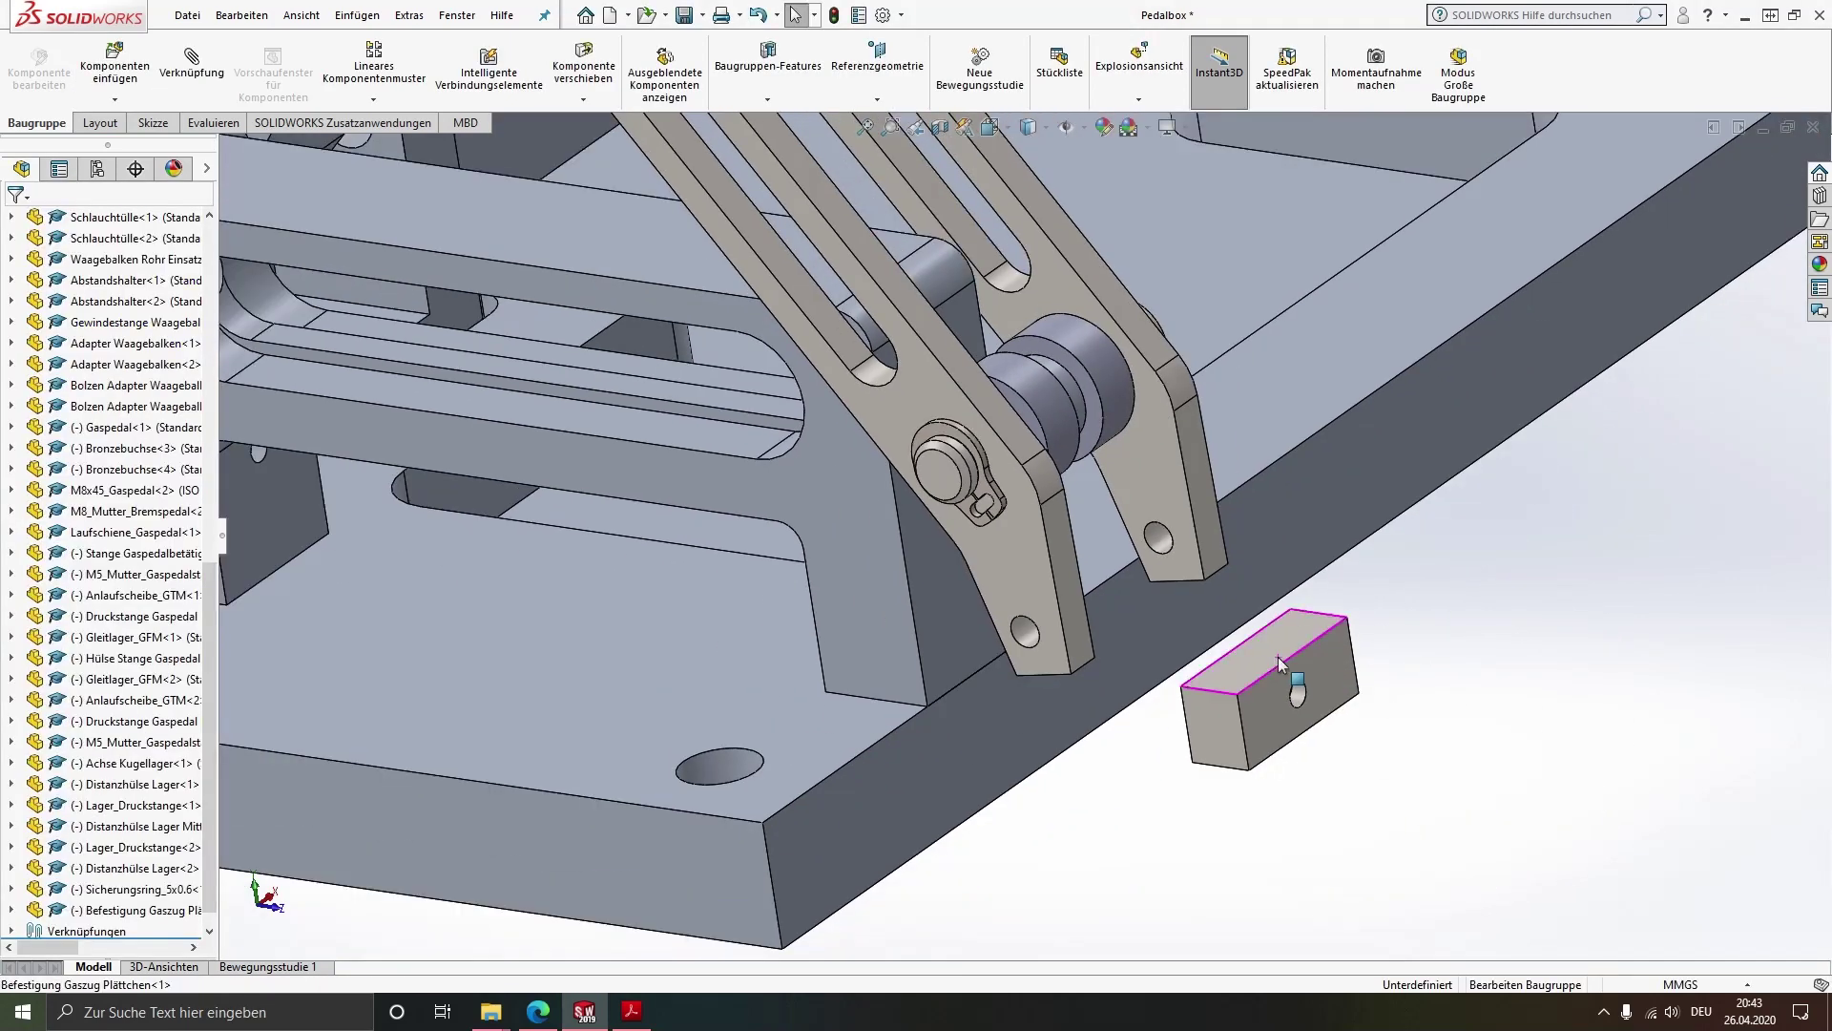
pyautogui.moveTo(1281, 663)
pyautogui.mouseDown(button='middle')
pyautogui.moveTo(1136, 707)
pyautogui.moveTo(1055, 776)
pyautogui.moveTo(1137, 704)
pyautogui.moveTo(1143, 563)
pyautogui.moveTo(1186, 496)
pyautogui.moveTo(1216, 642)
pyautogui.mouseUp(button='middle')
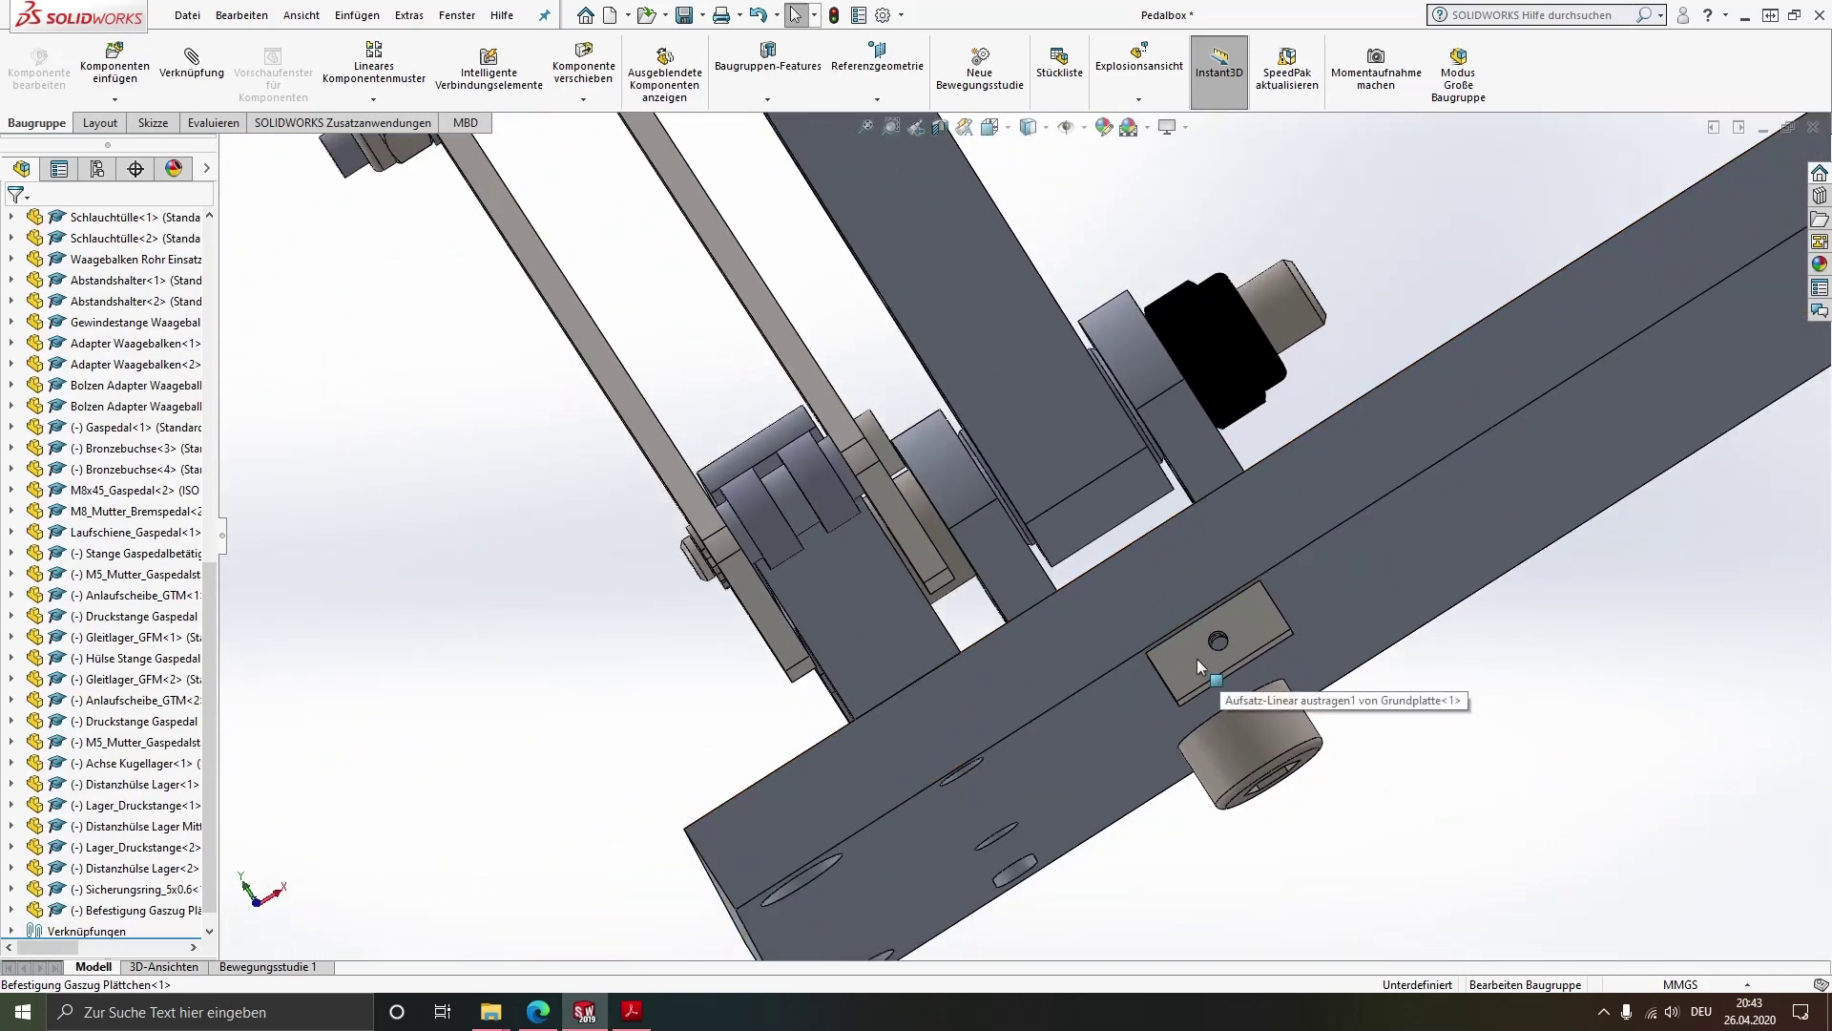
pyautogui.scroll(-2, 1197, 658)
# Select the block's hole and the matching hole in the pedal lever
pyautogui.moveTo(1154, 667)
pyautogui.mouseDown(button='middle')
pyautogui.moveTo(1064, 736)
pyautogui.moveTo(1018, 838)
pyautogui.moveTo(1104, 798)
pyautogui.moveTo(1075, 891)
pyautogui.moveTo(1114, 742)
pyautogui.moveTo(1084, 790)
pyautogui.mouseUp(button='middle')
pyautogui.moveTo(1218, 691)
pyautogui.mouseDown(button='middle')
pyautogui.moveTo(1216, 616)
pyautogui.moveTo(1126, 551)
pyautogui.mouseUp(button='middle')
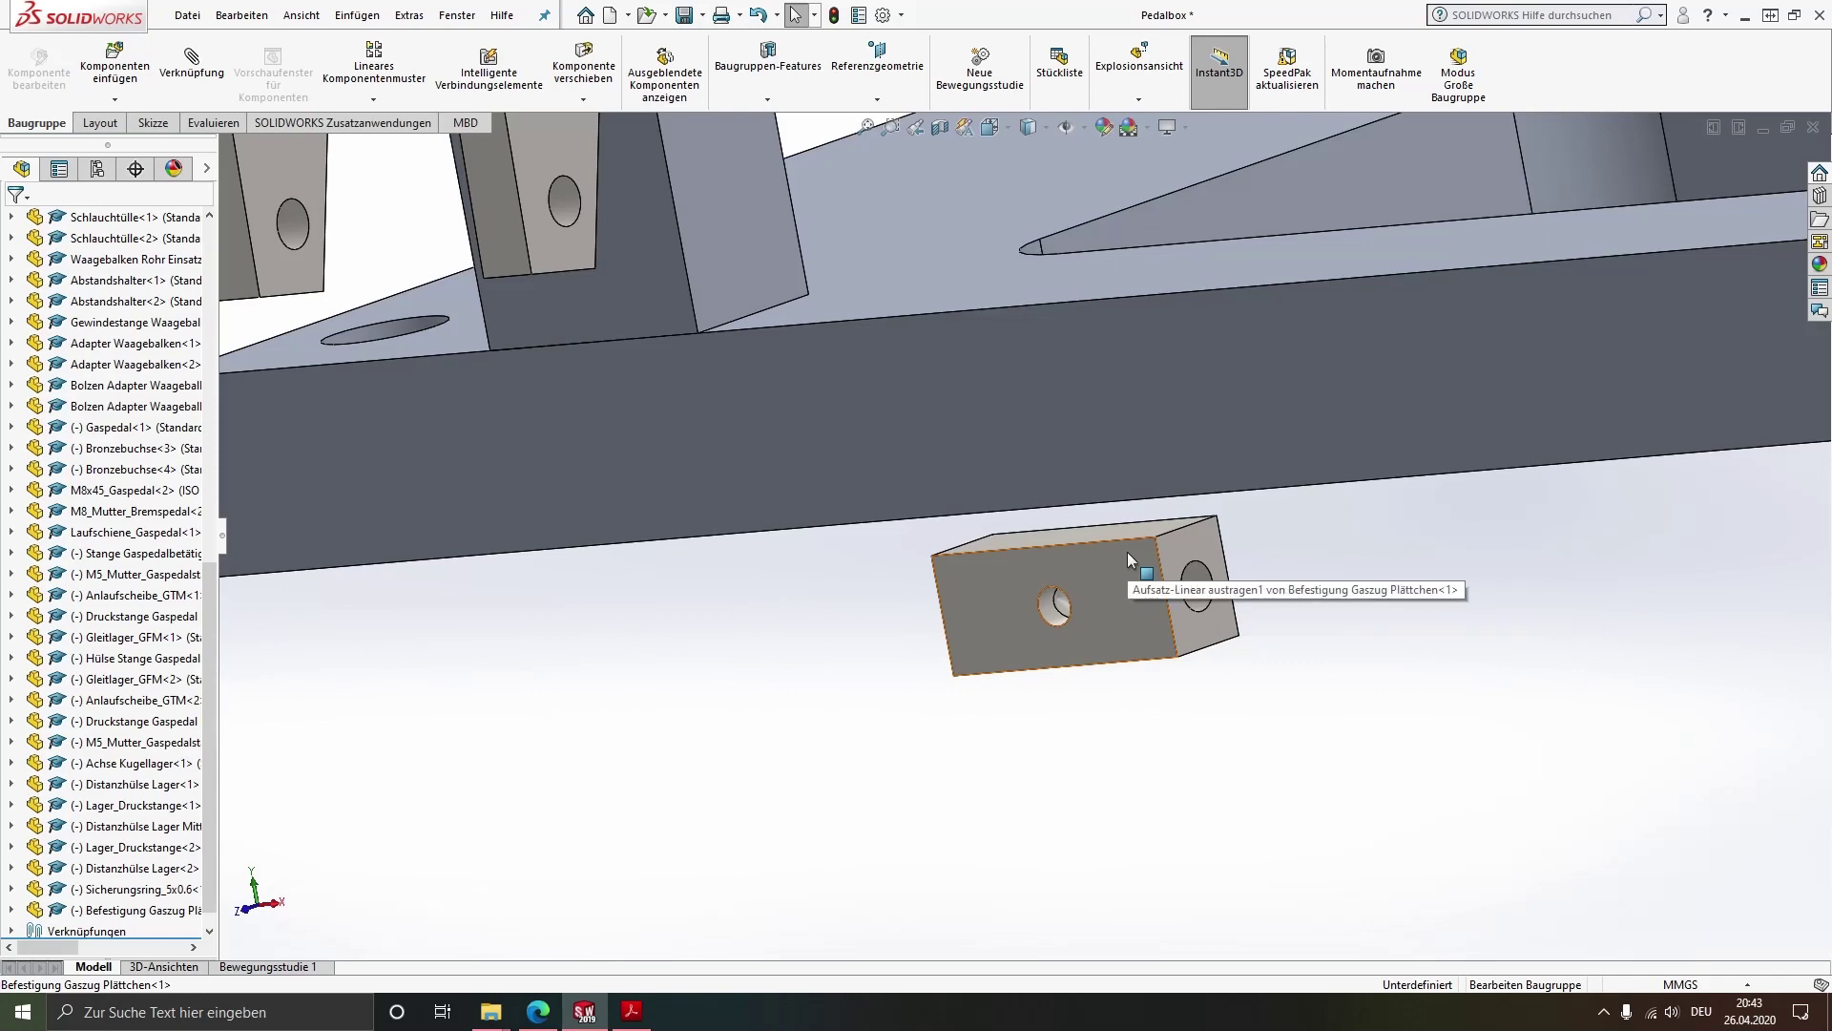
pyautogui.scroll(4, 672, 301)
pyautogui.scroll(-3, 863, 332)
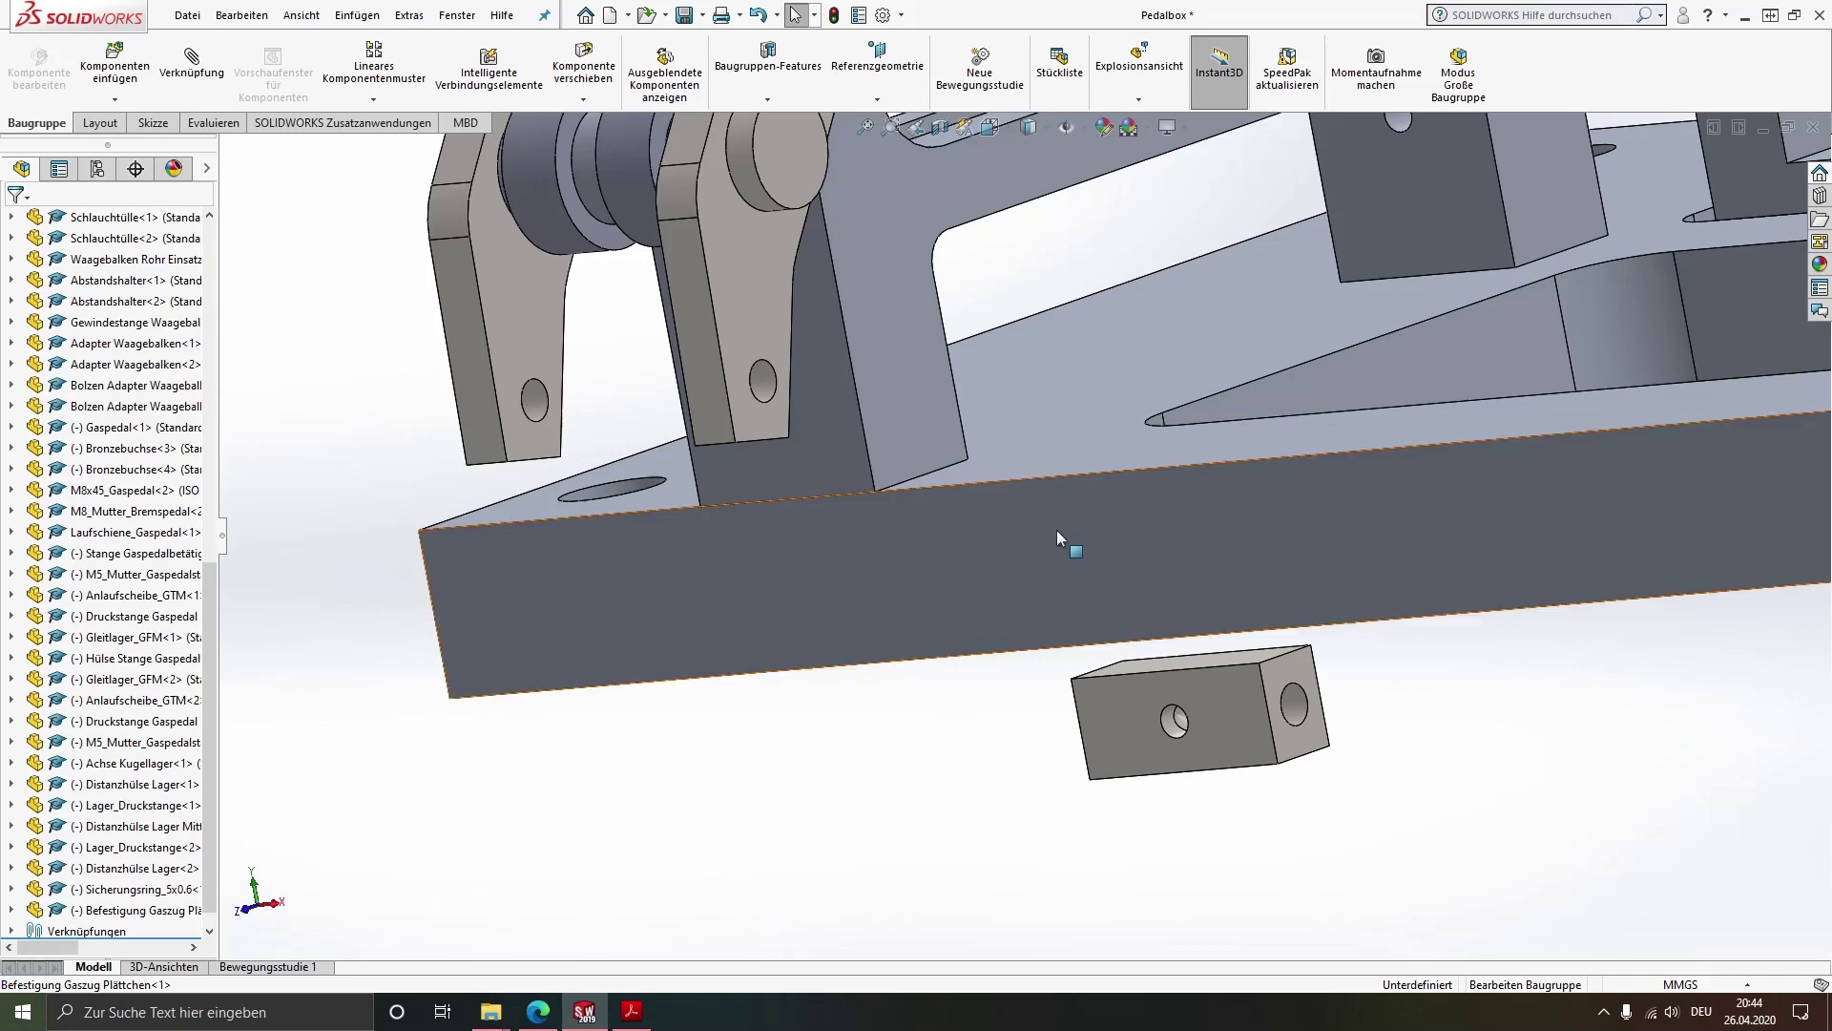
pyautogui.click(1293, 708)
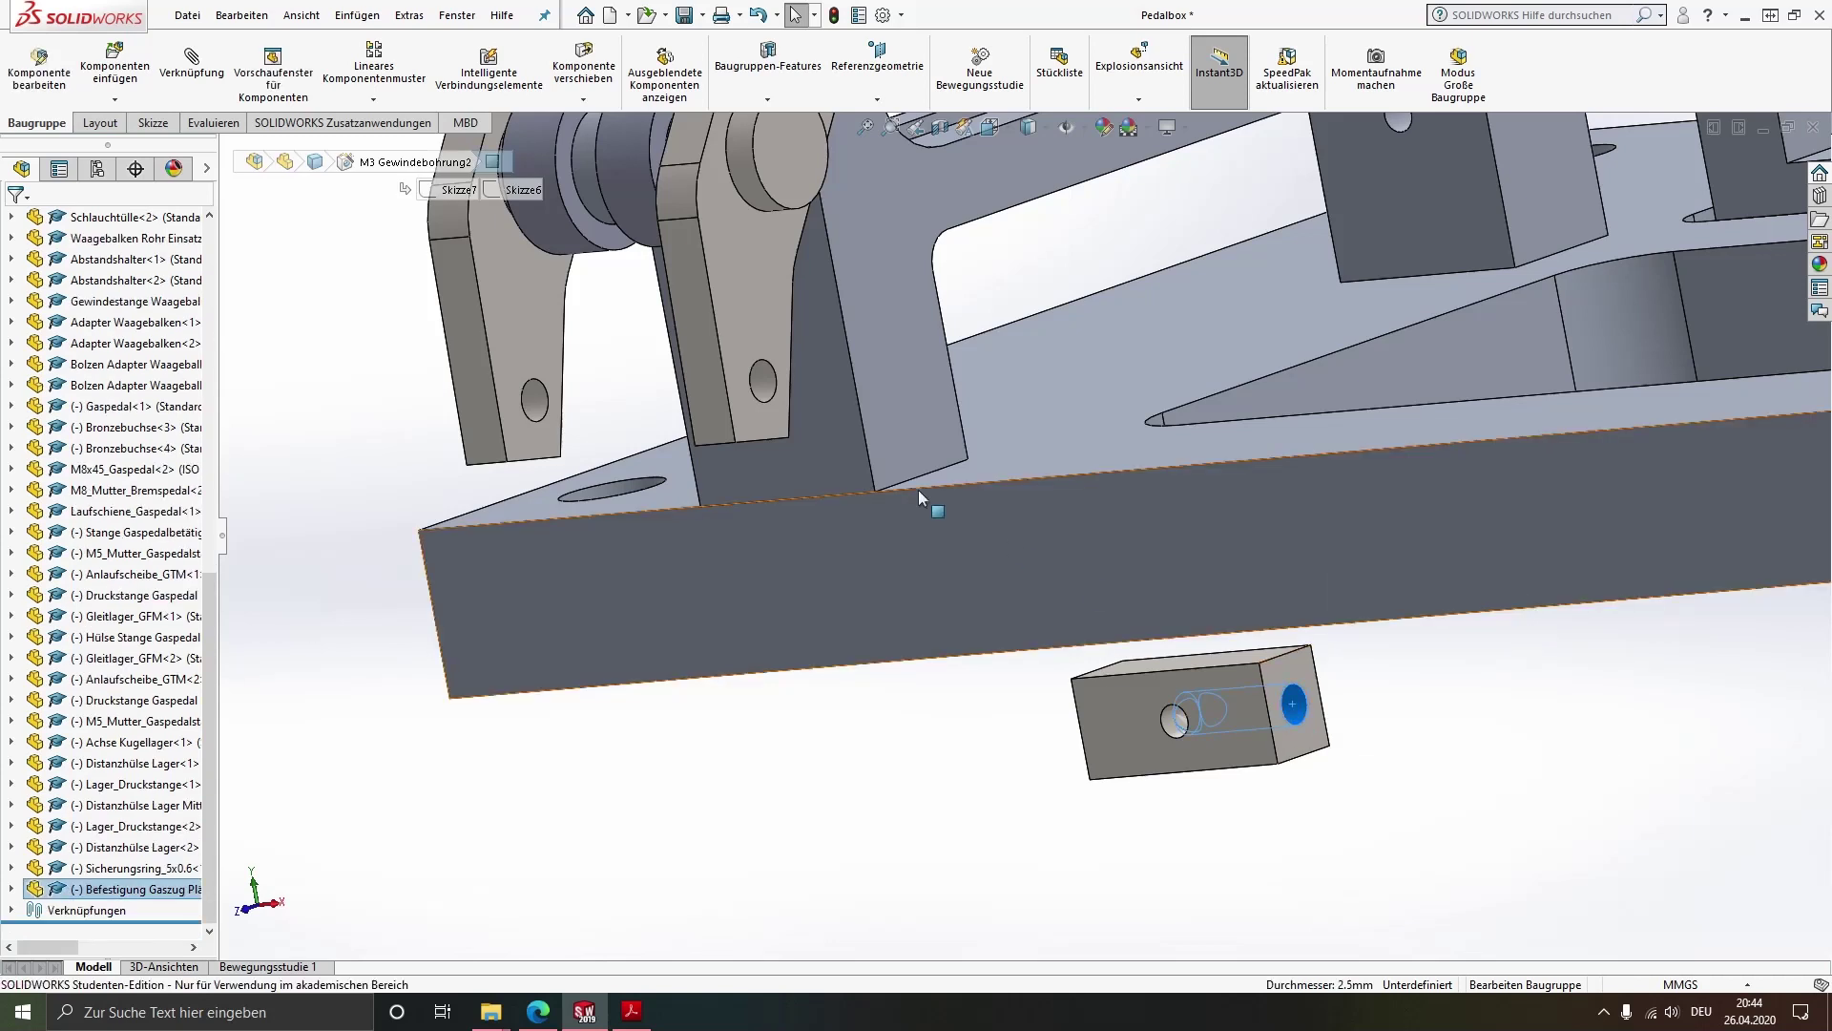
pyautogui.keyDown('ctrl'); pyautogui.click(764, 380); pyautogui.keyUp('ctrl')
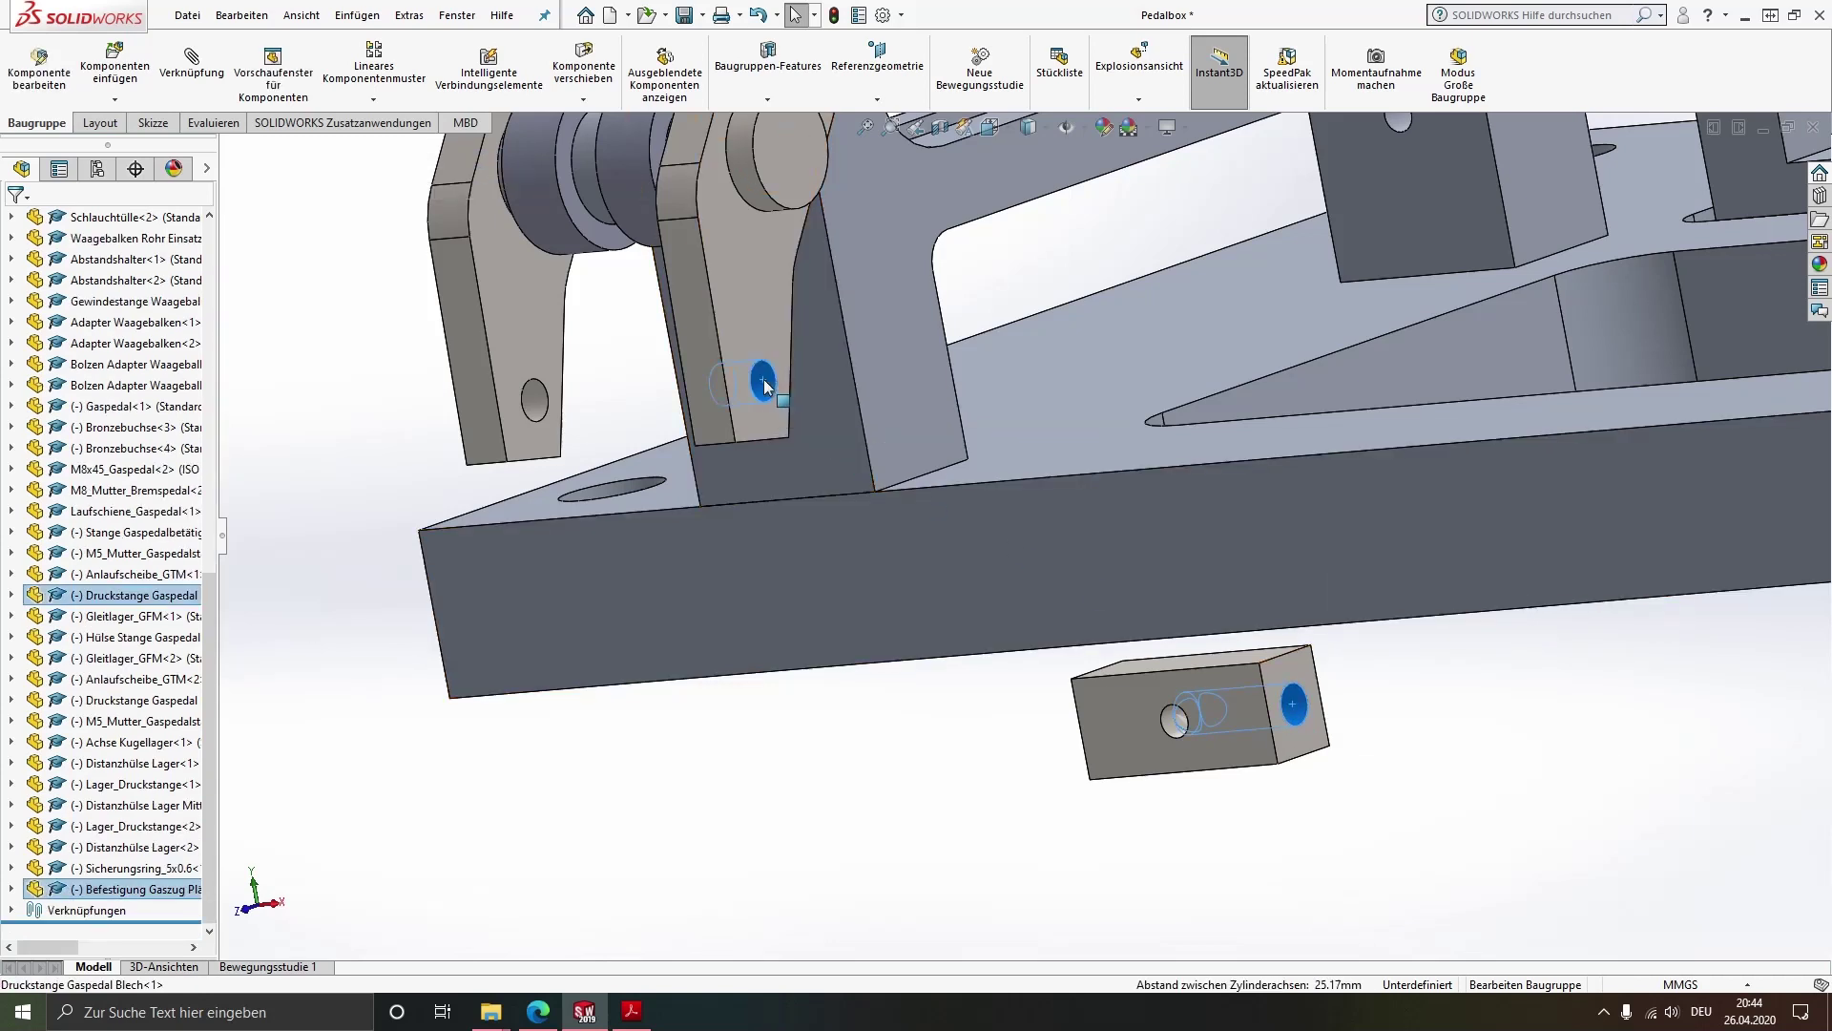
# Mate the block's hole concentric with the lever hole
pyautogui.click(220, 94)
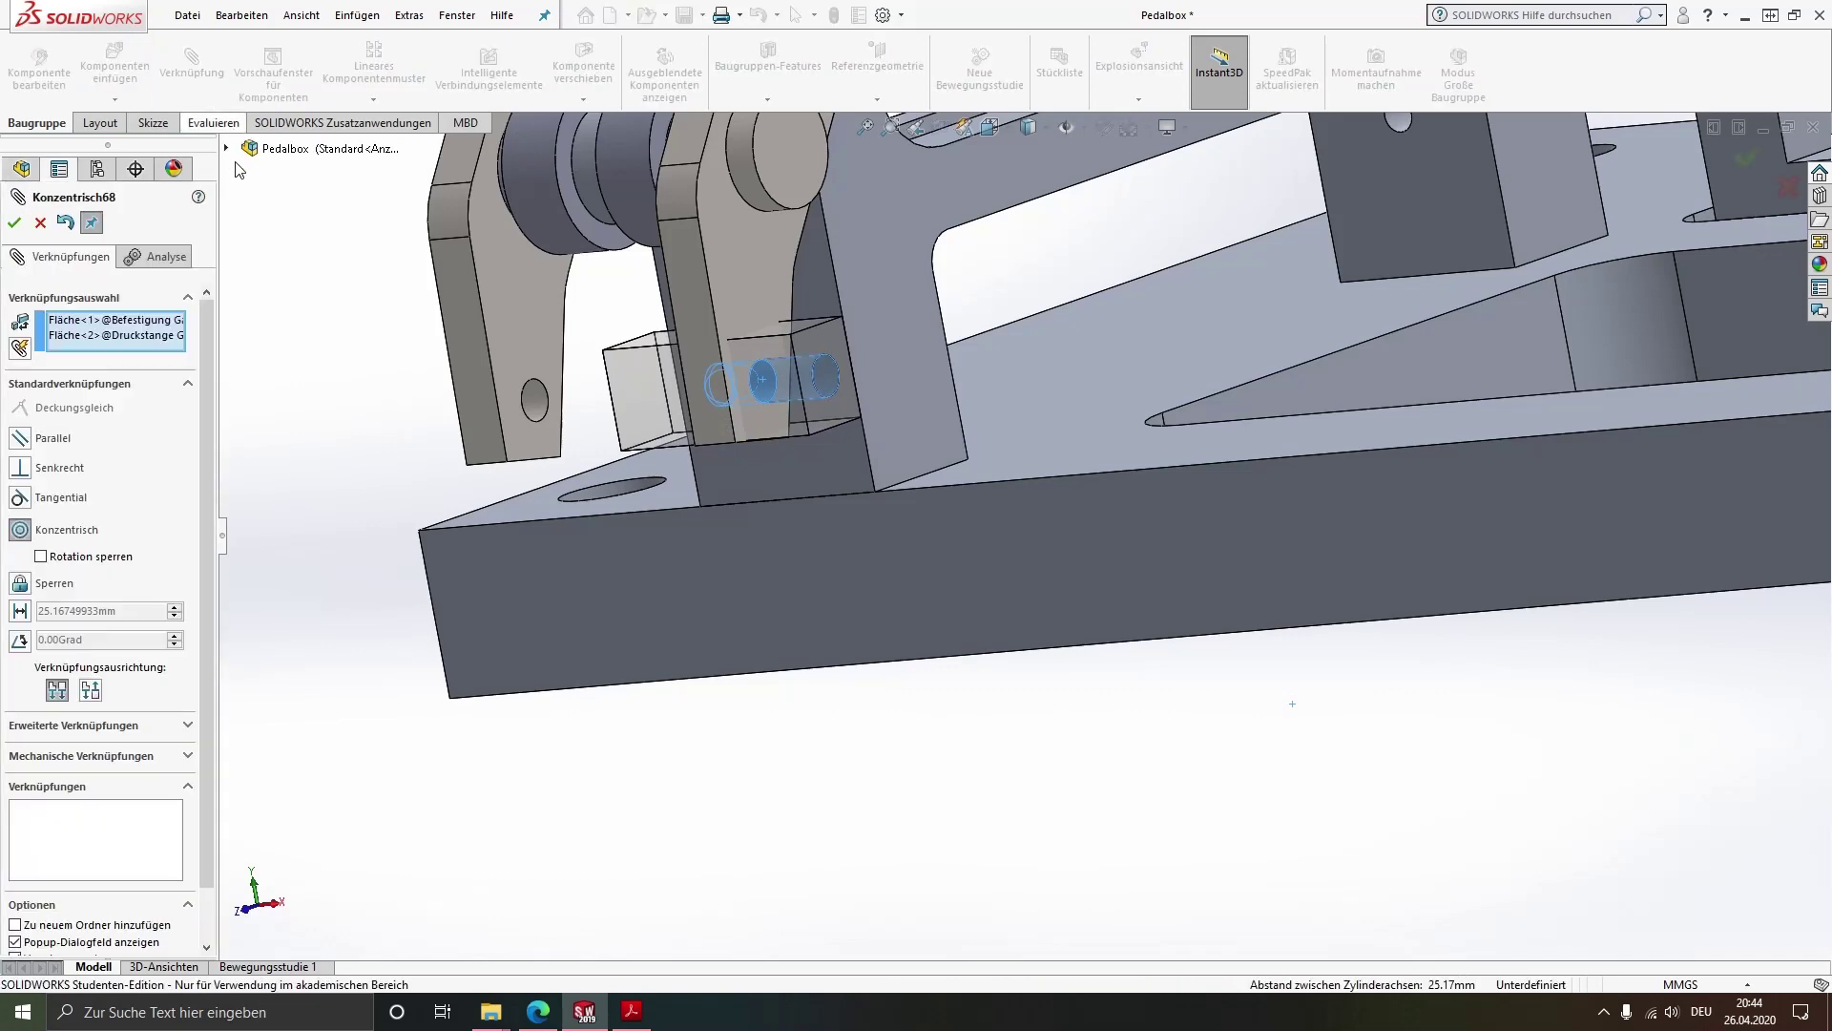
pyautogui.click(14, 223)
pyautogui.scroll(2, 668, 363)
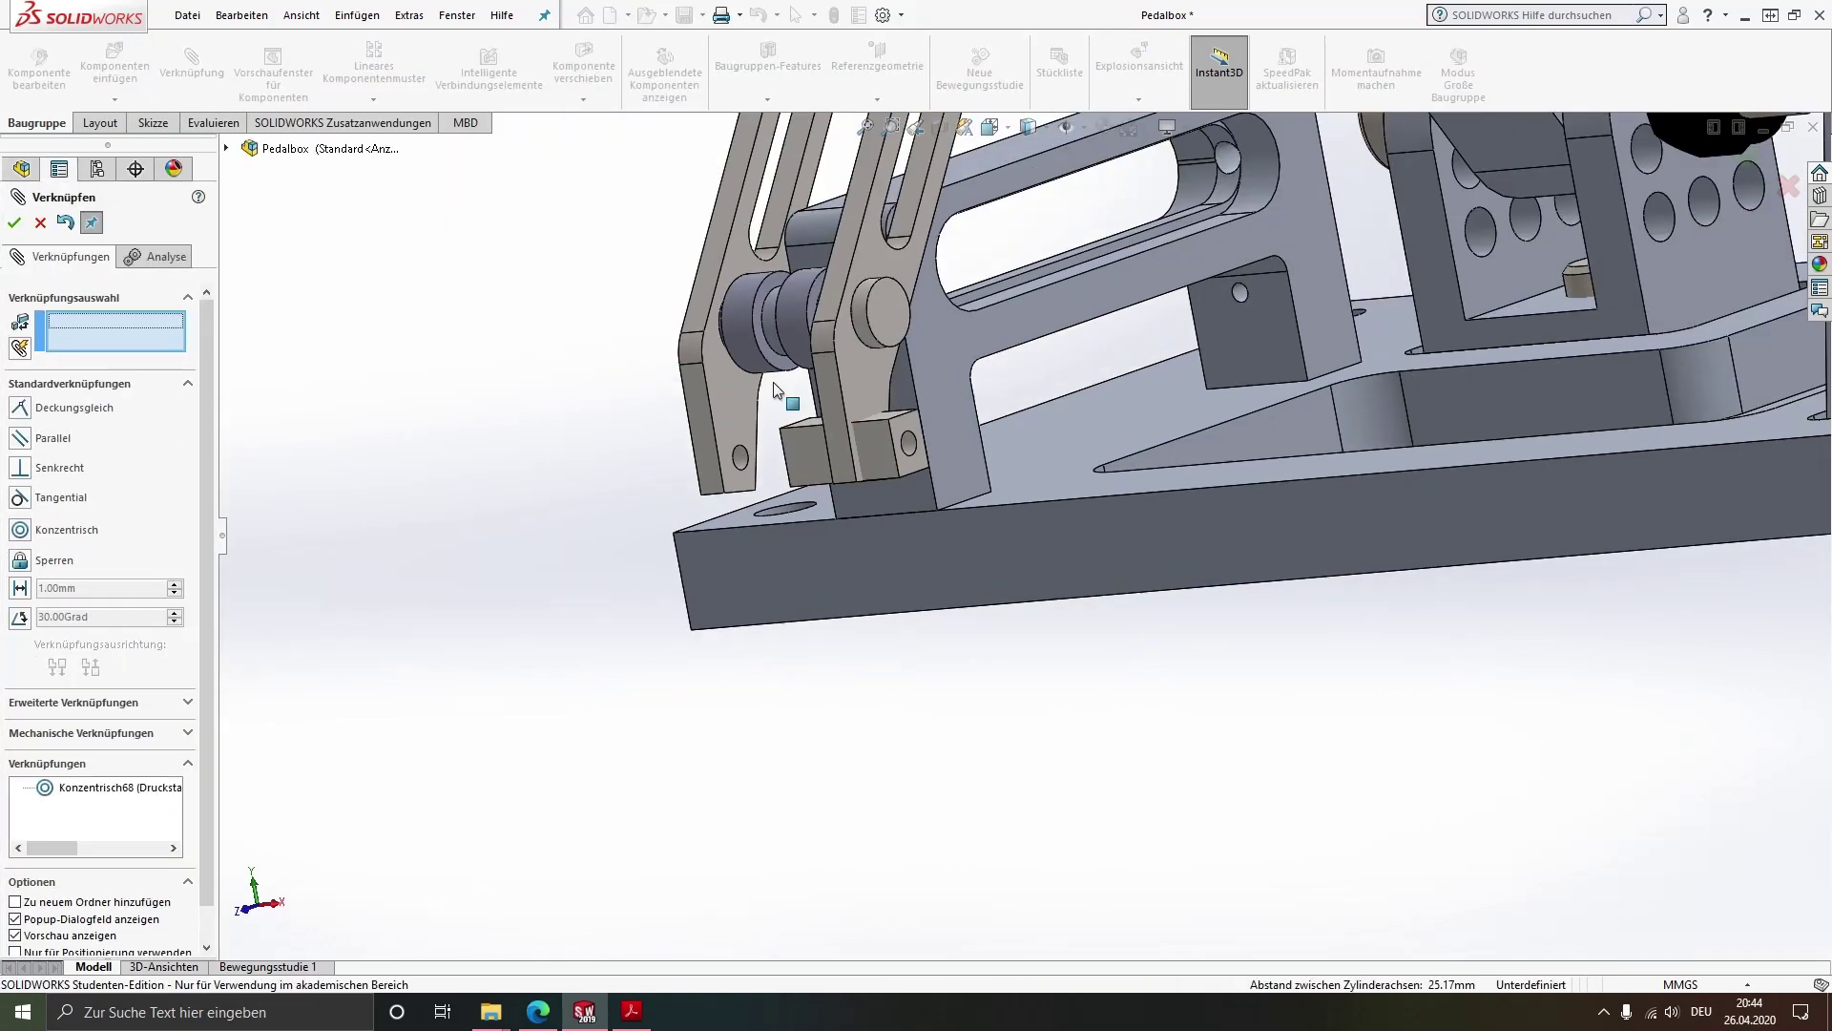
pyautogui.scroll(-3, 867, 421)
pyautogui.scroll(-2, 1002, 515)
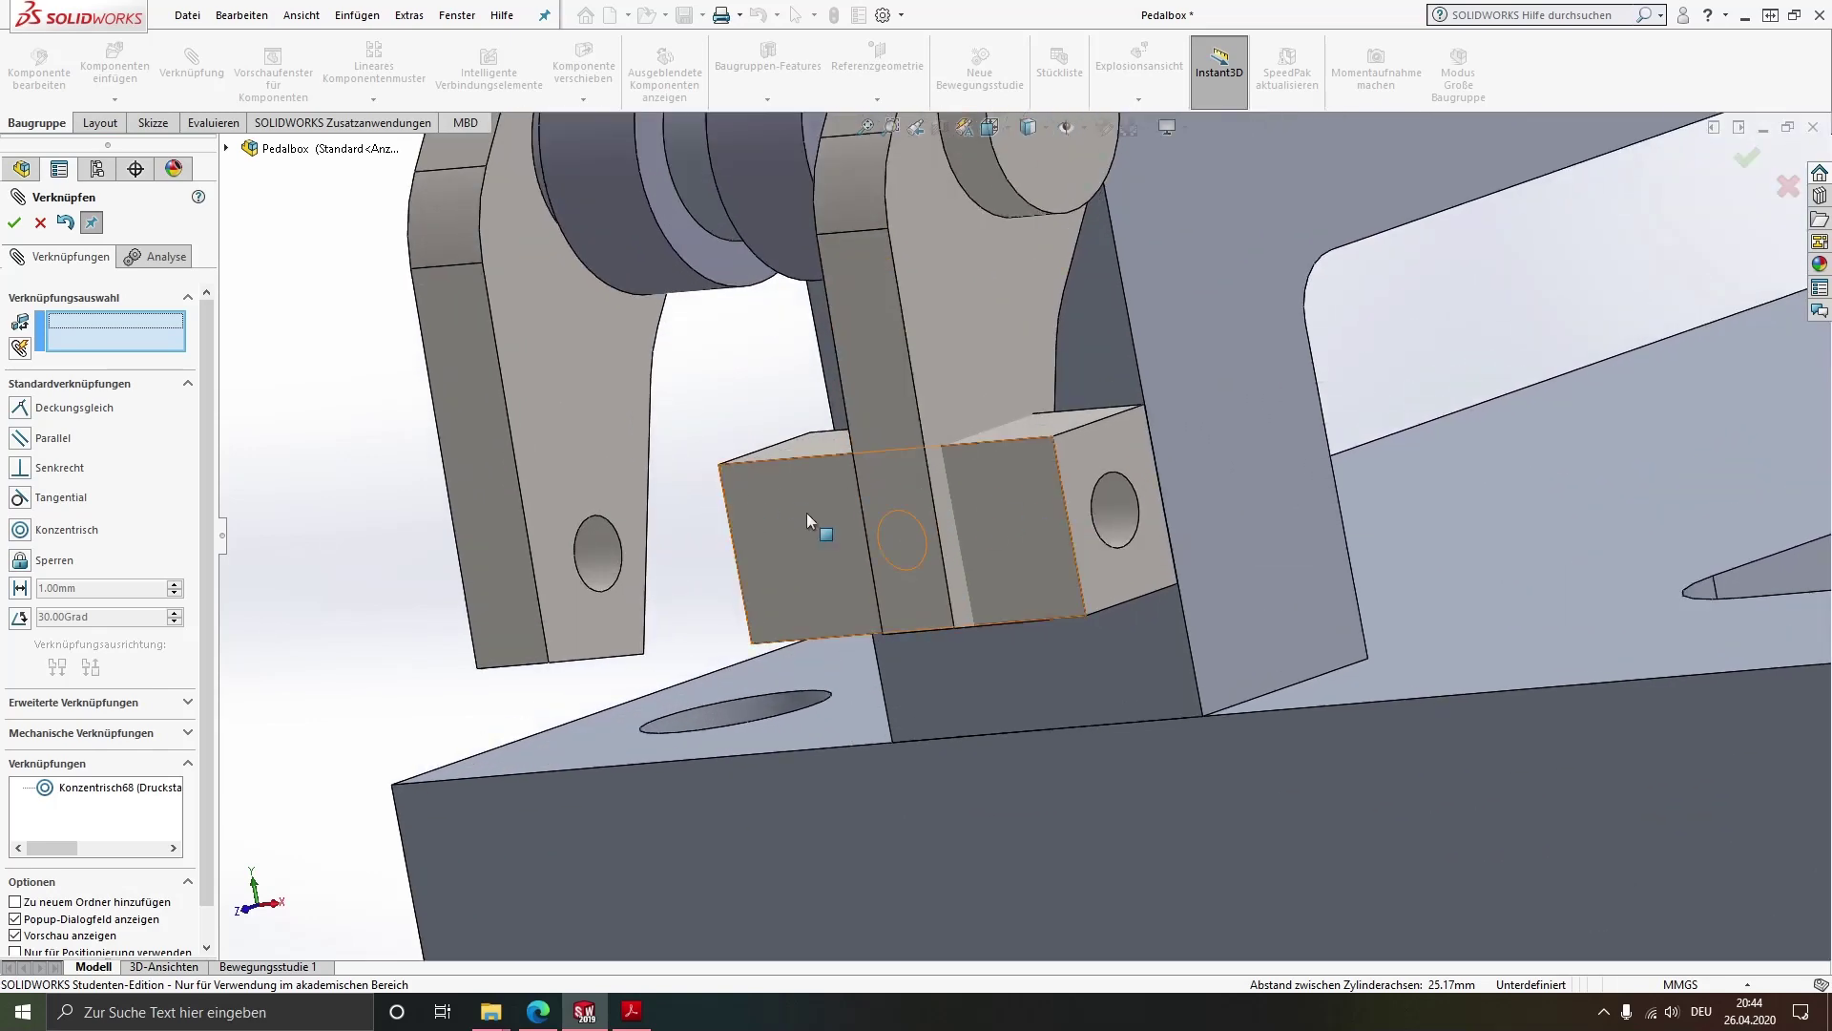
# Mate the block's side face coincident with the push rod face
pyautogui.moveTo(805, 513); pyautogui.dragTo(700, 524, button='middle')
pyautogui.click(700, 524)
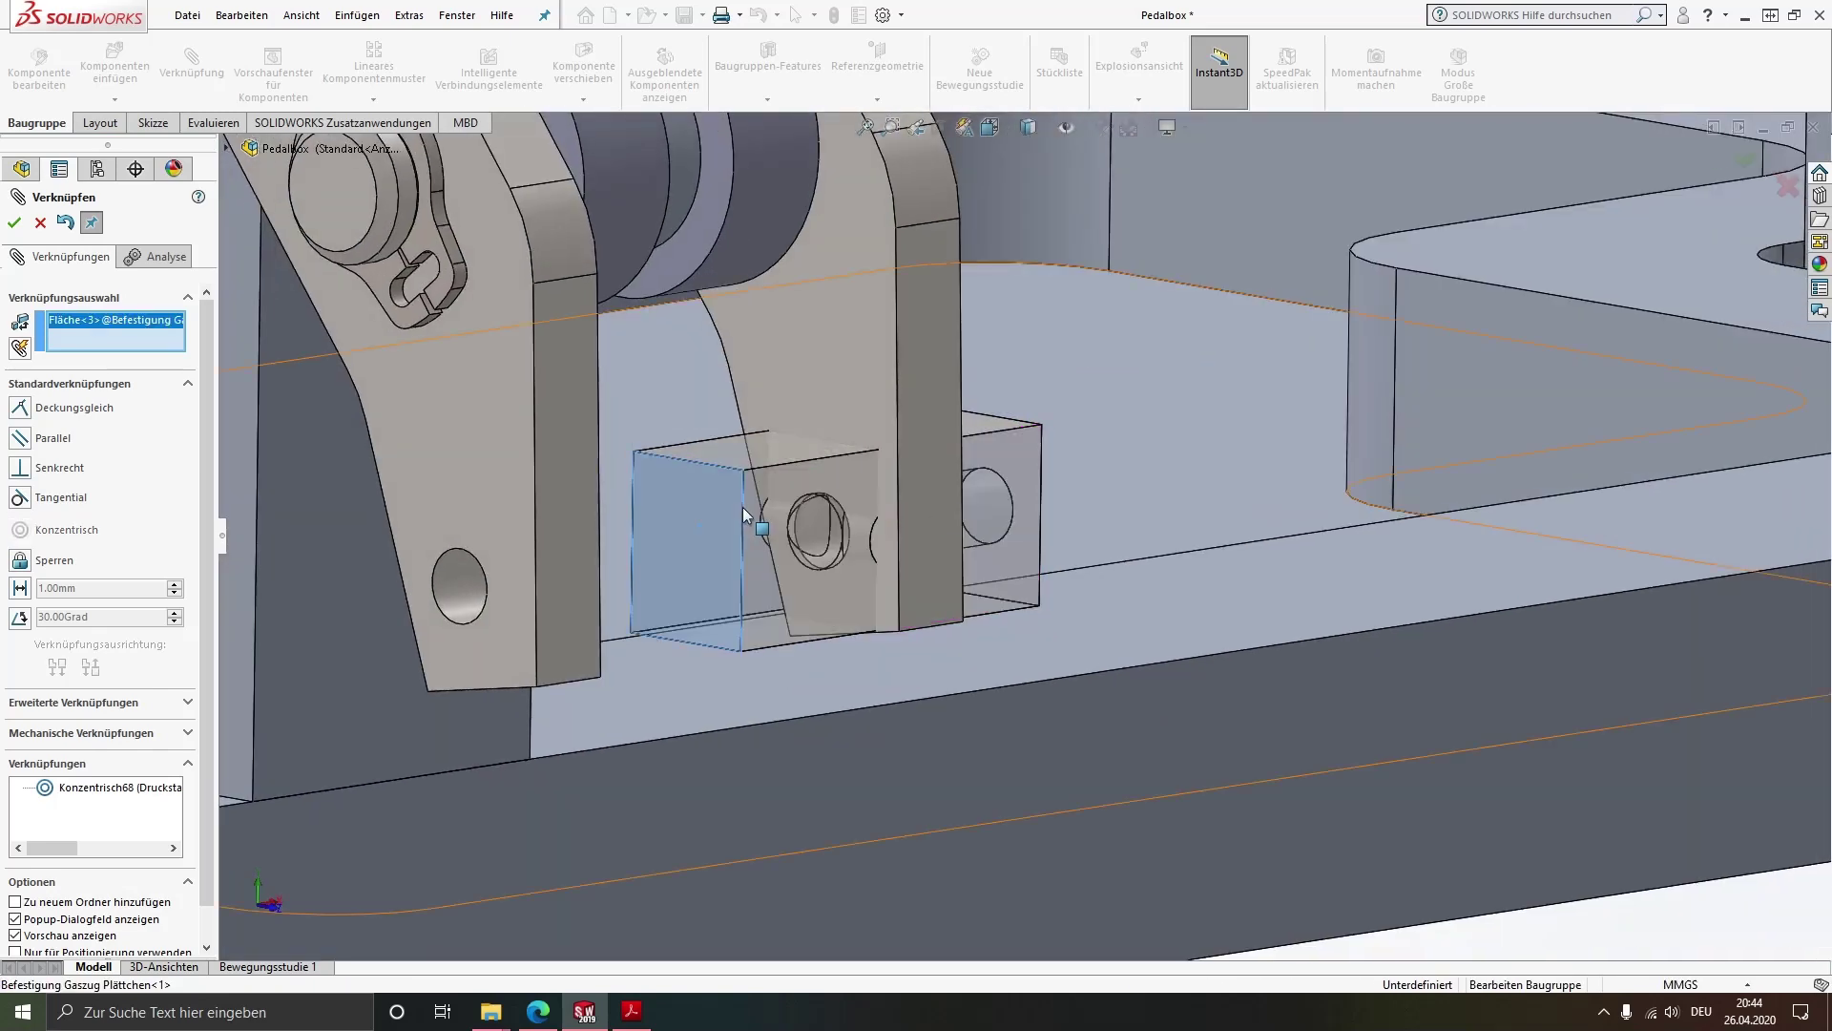
pyautogui.scroll(3, 706, 515)
pyautogui.scroll(2, 678, 496)
pyautogui.scroll(2, 477, 506)
pyautogui.scroll(-3, 431, 512)
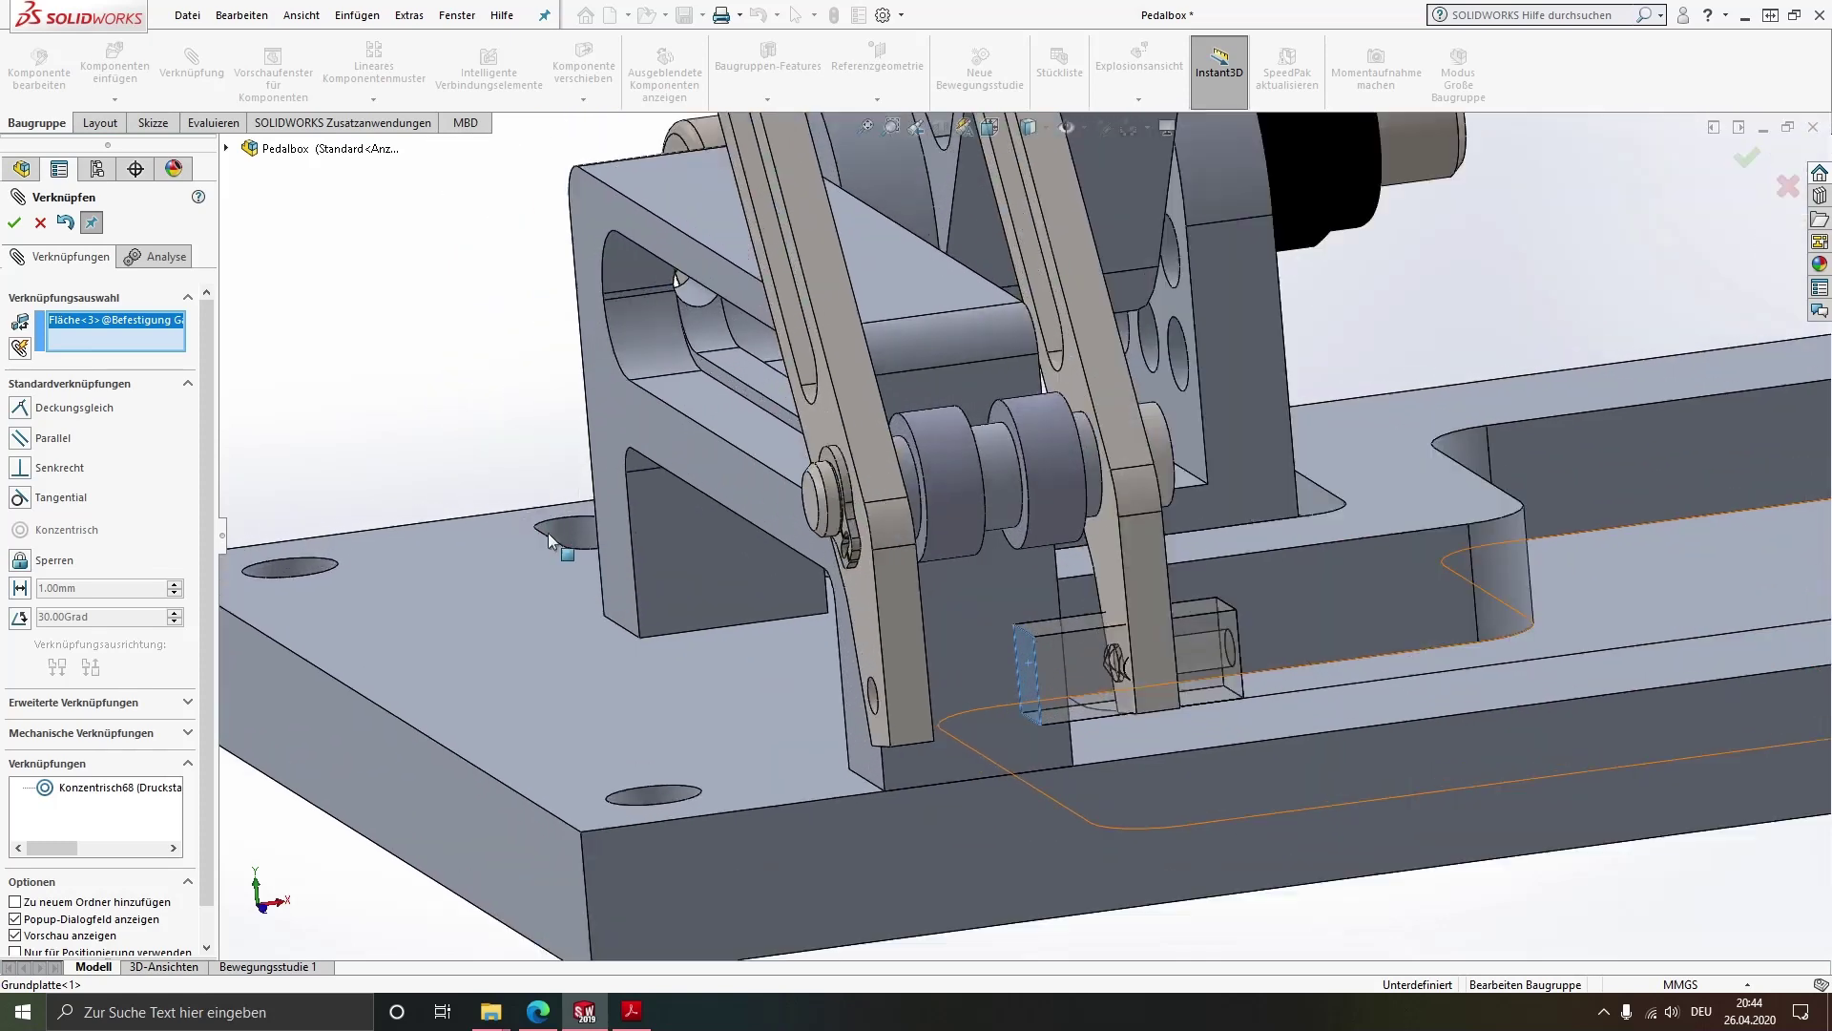
pyautogui.scroll(-2, 813, 668)
pyautogui.scroll(-2, 813, 673)
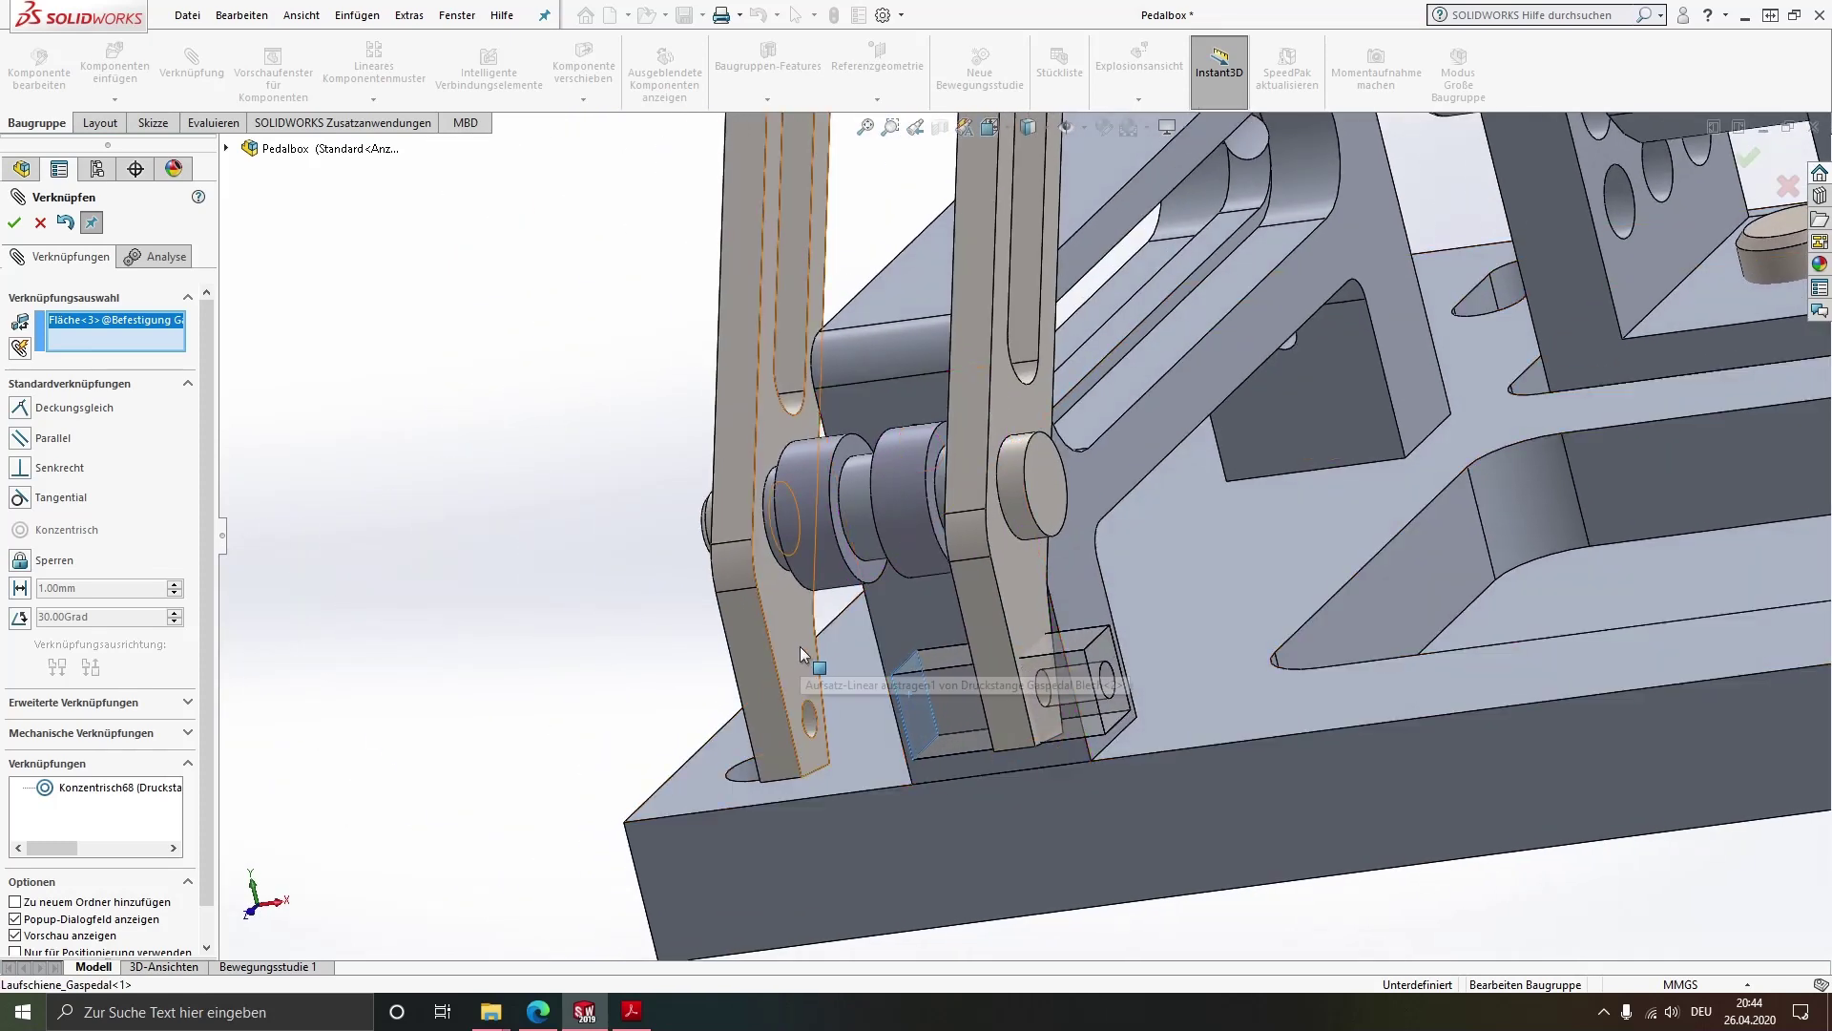
pyautogui.click(800, 645)
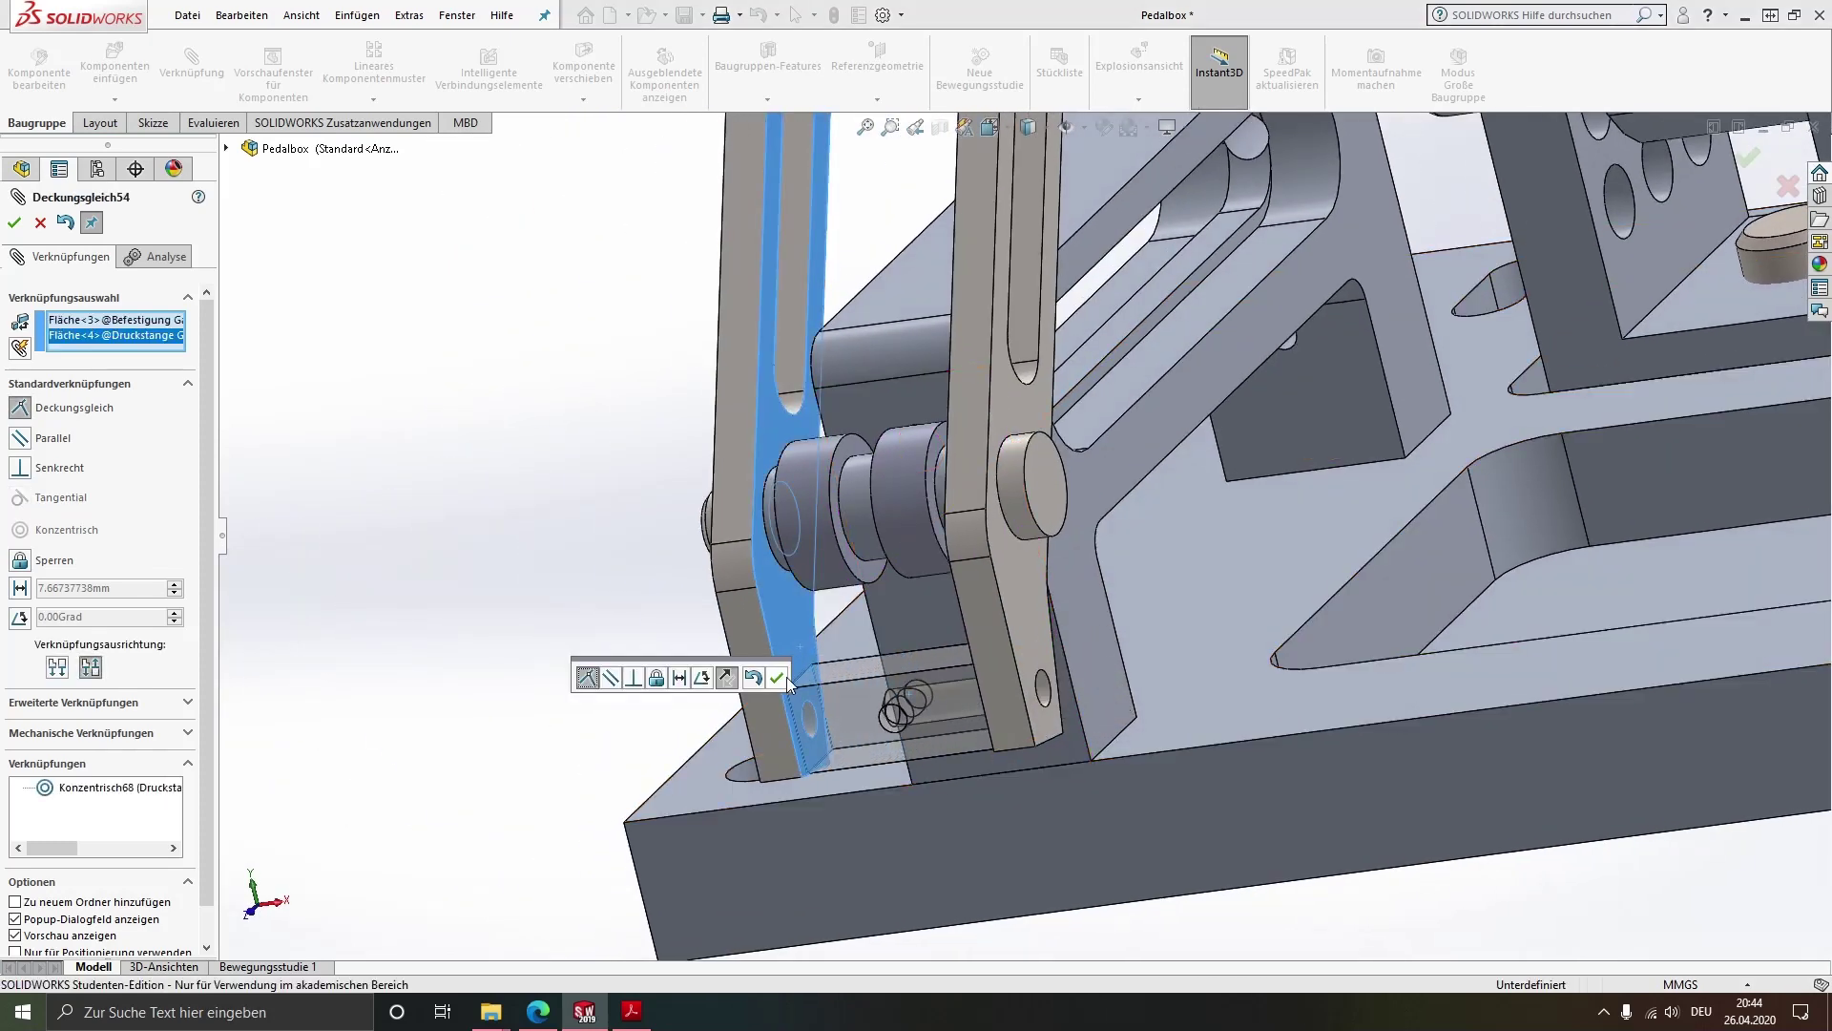
pyautogui.click(777, 678)
# Make the mounting plate's face parallel to the Grundplatte base plate
pyautogui.moveTo(913, 718)
pyautogui.mouseDown(button='middle')
pyautogui.moveTo(1055, 700)
pyautogui.moveTo(829, 644)
pyautogui.mouseUp(button='middle')
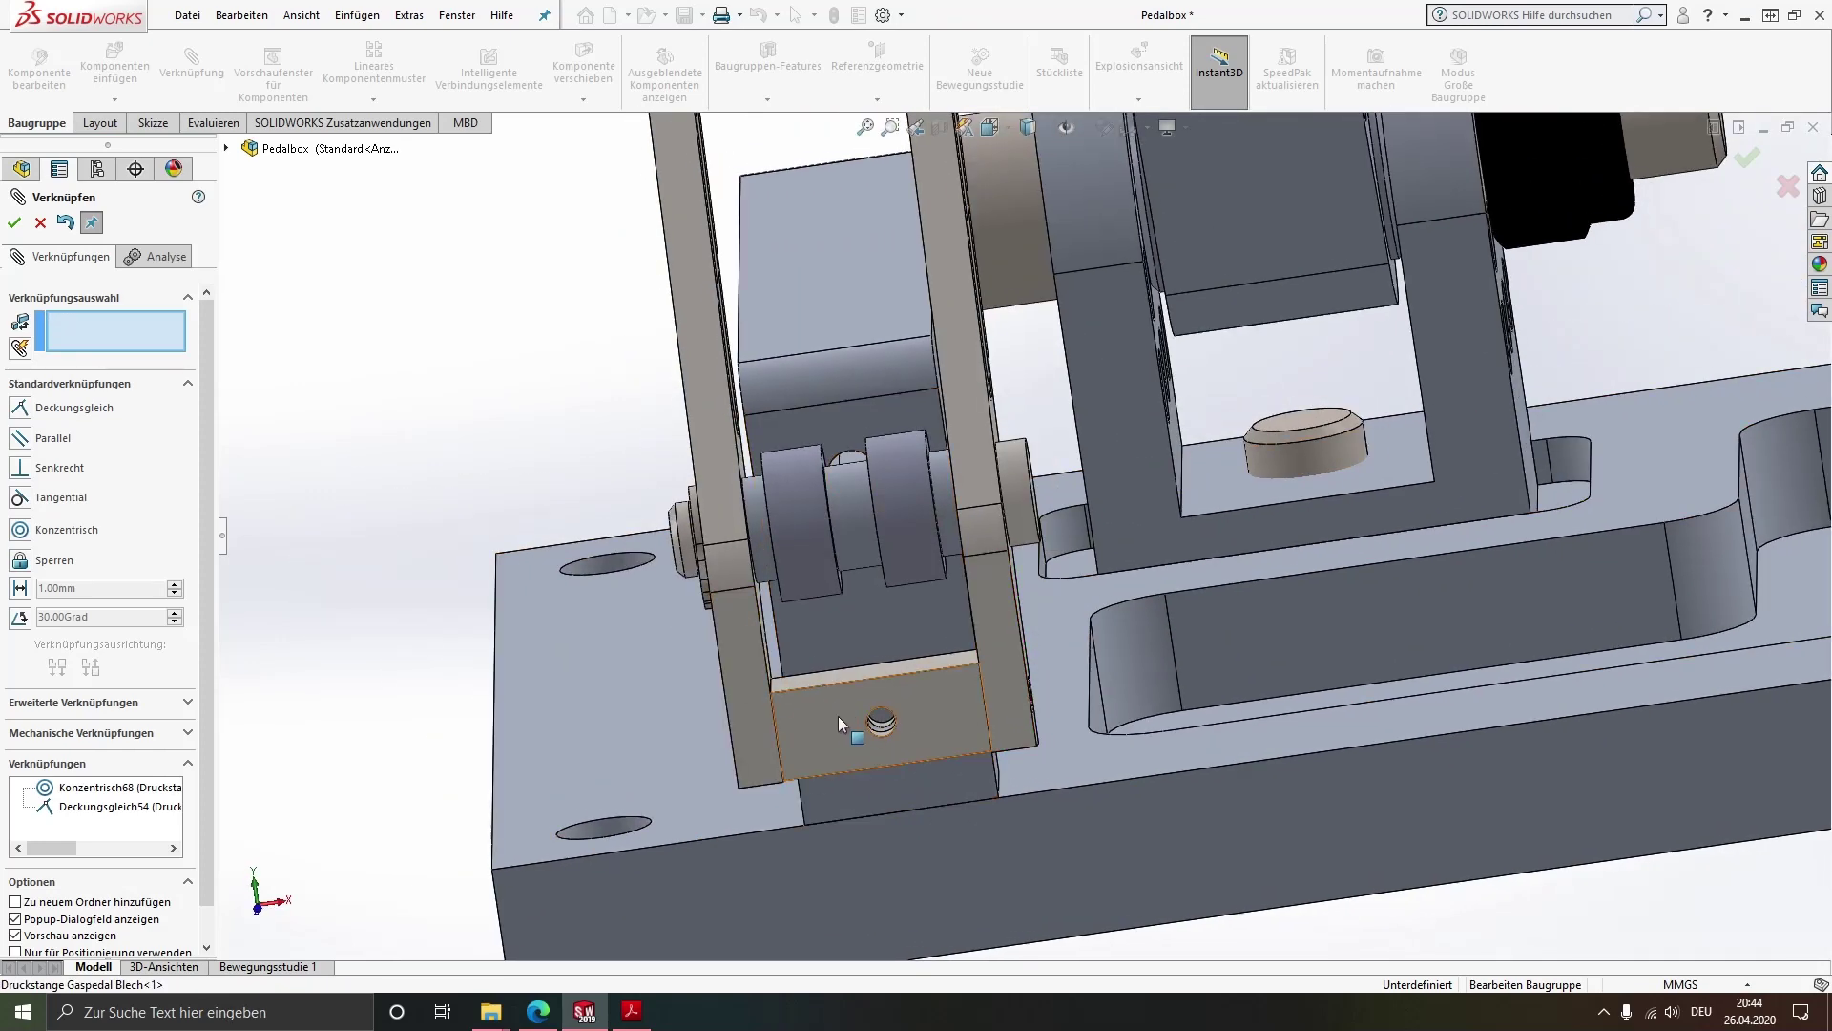
pyautogui.scroll(5, 880, 736)
pyautogui.moveTo(880, 735)
pyautogui.mouseDown(button='middle')
pyautogui.moveTo(1074, 590)
pyautogui.moveTo(1049, 658)
pyautogui.mouseUp(button='middle')
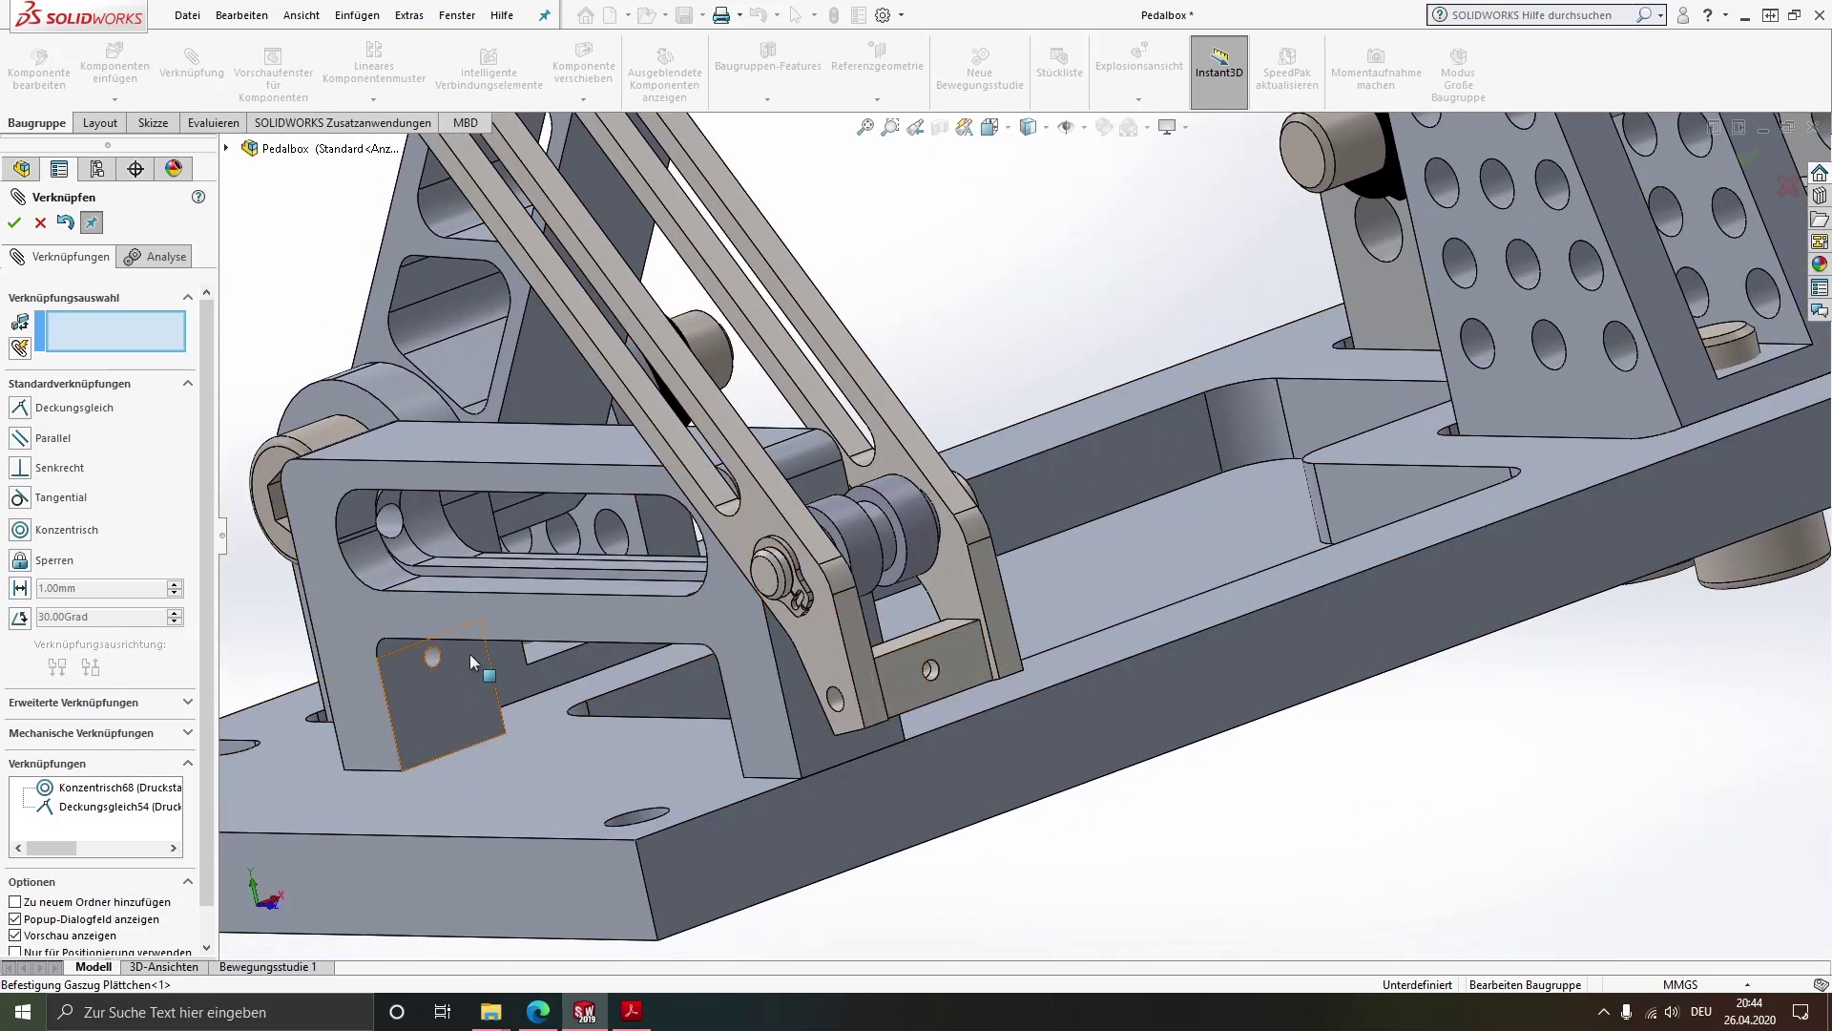
pyautogui.moveTo(893, 712); pyautogui.dragTo(892, 732, button='middle')
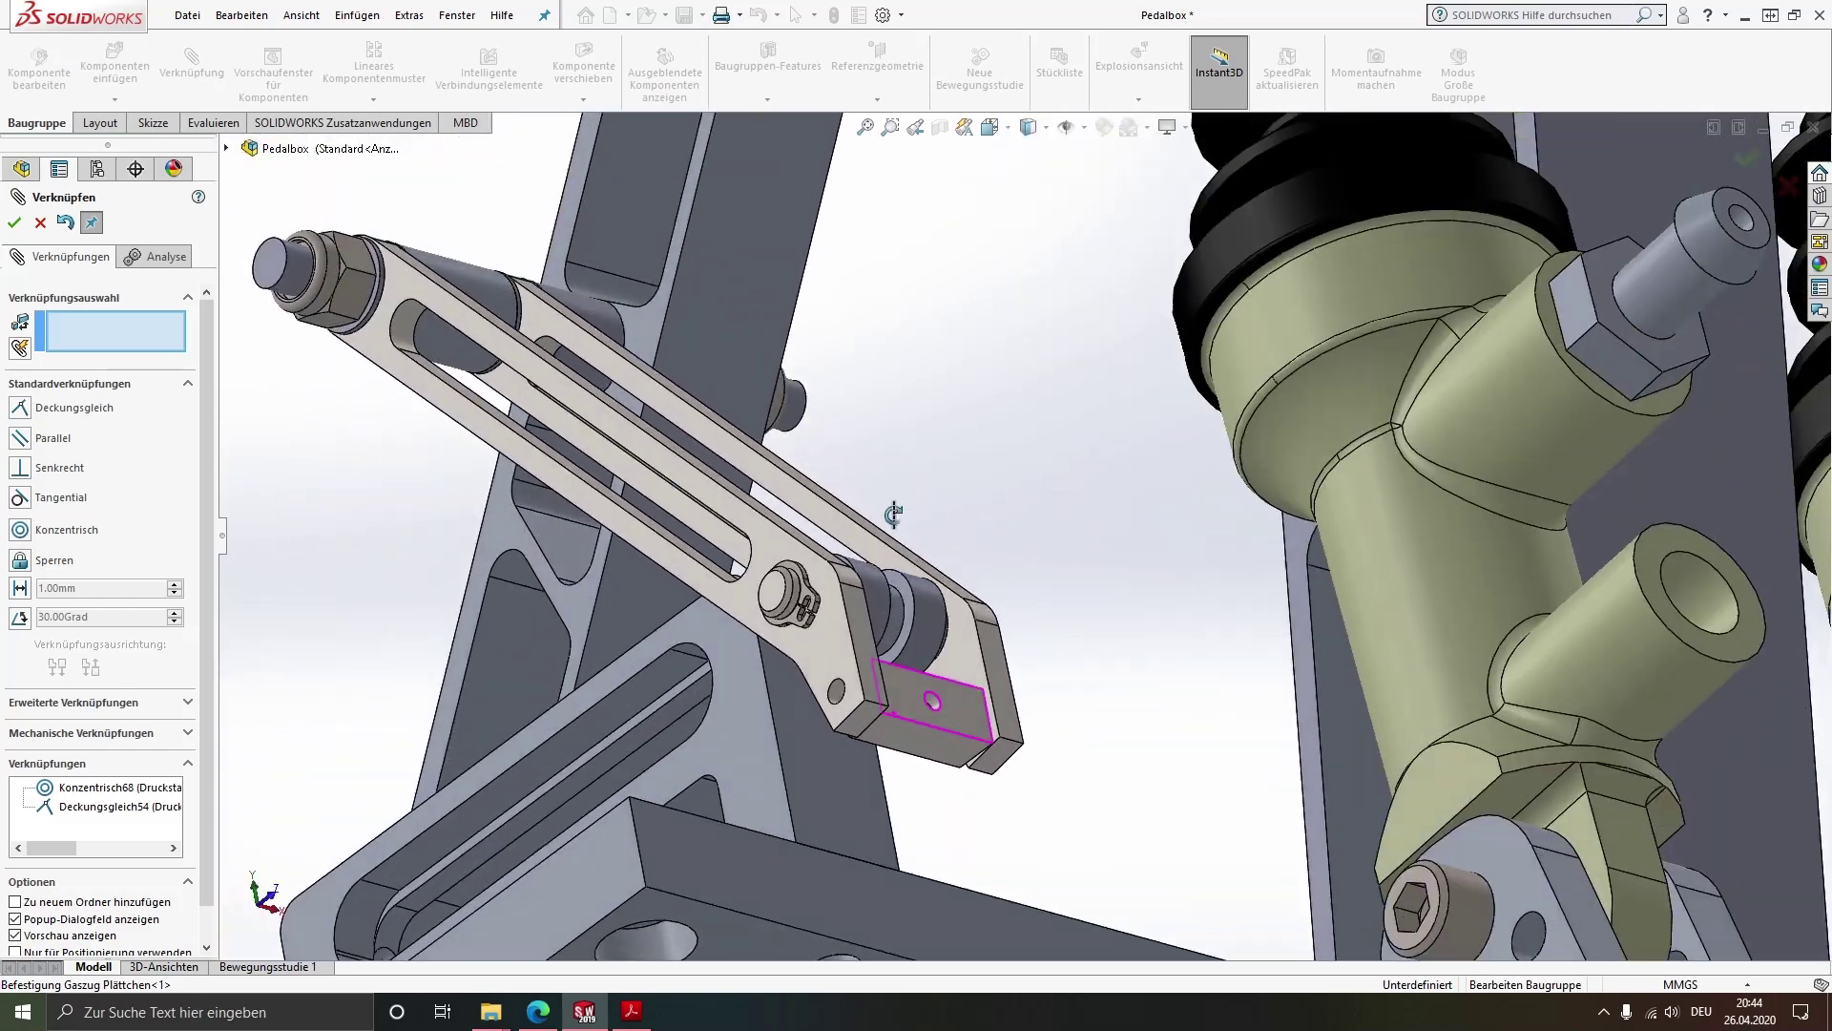
pyautogui.click(891, 733)
pyautogui.moveTo(758, 708); pyautogui.dragTo(736, 873, button='middle')
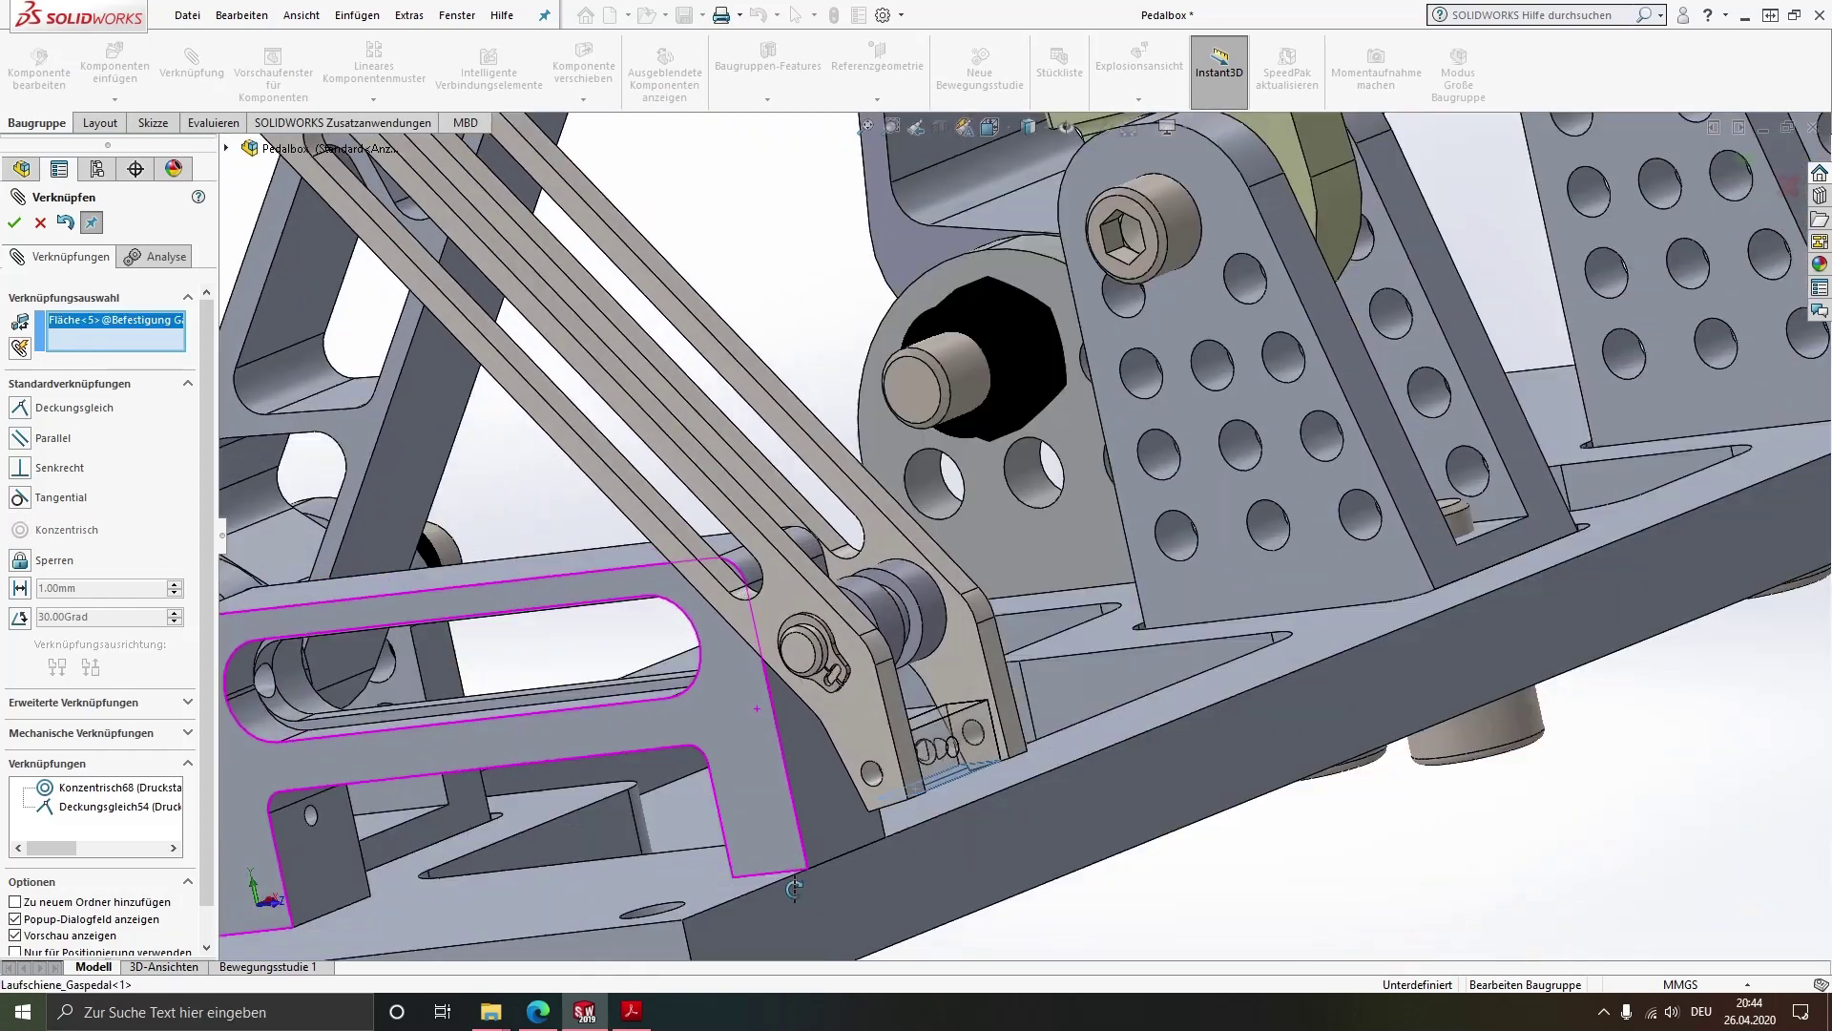
pyautogui.click(626, 811)
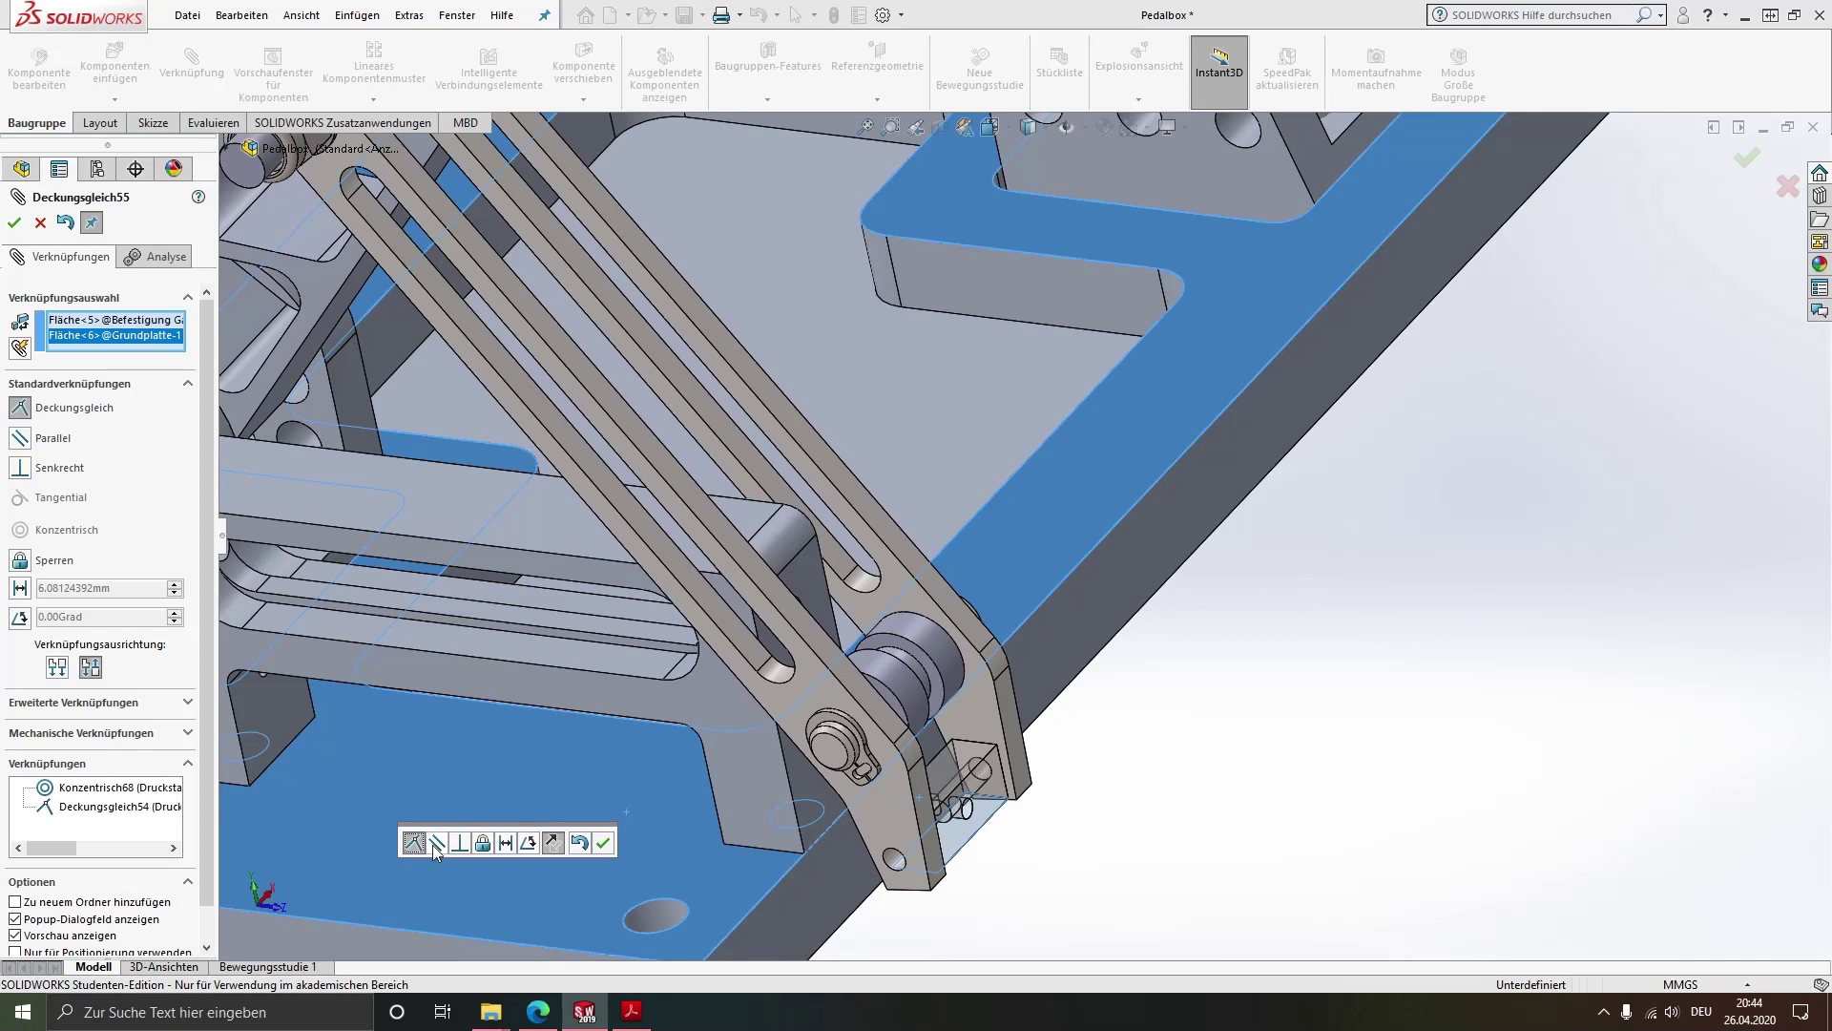
pyautogui.click(436, 841)
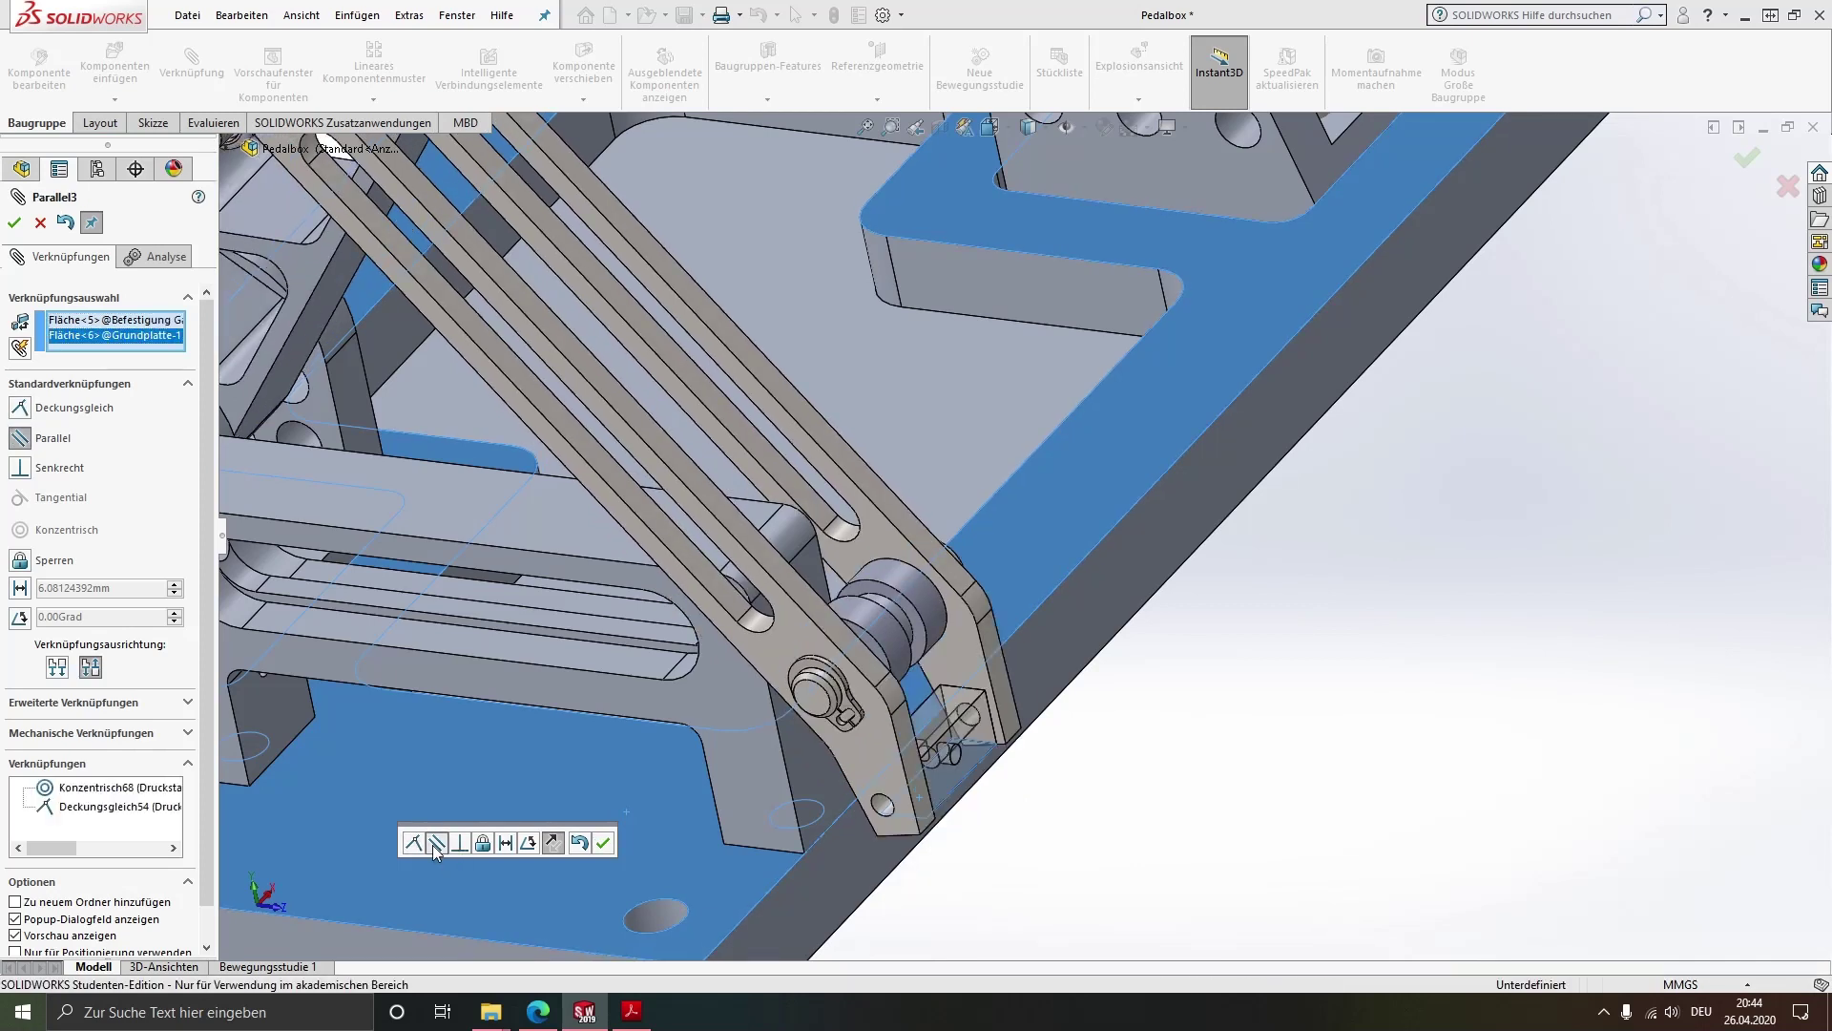
pyautogui.click(603, 844)
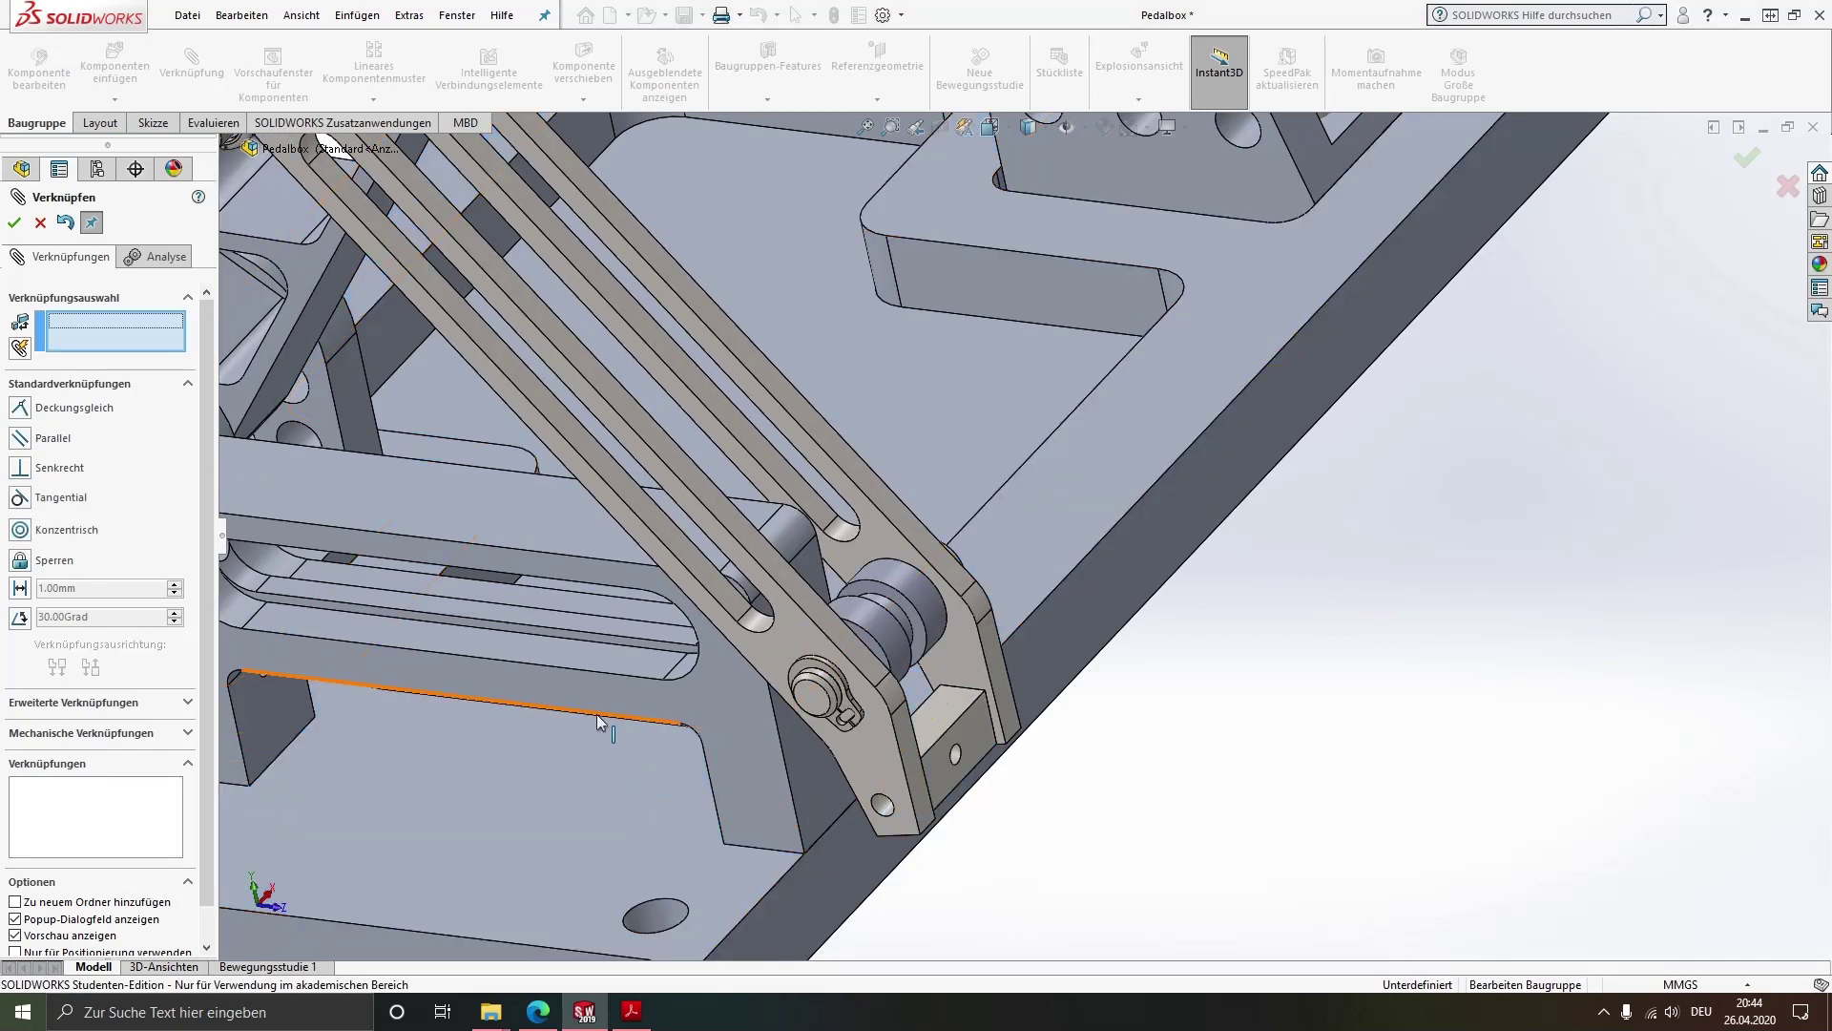
# Close the mate tool and swing the push rod lever to test its motion
pyautogui.press('Escape')
pyautogui.click(868, 736)
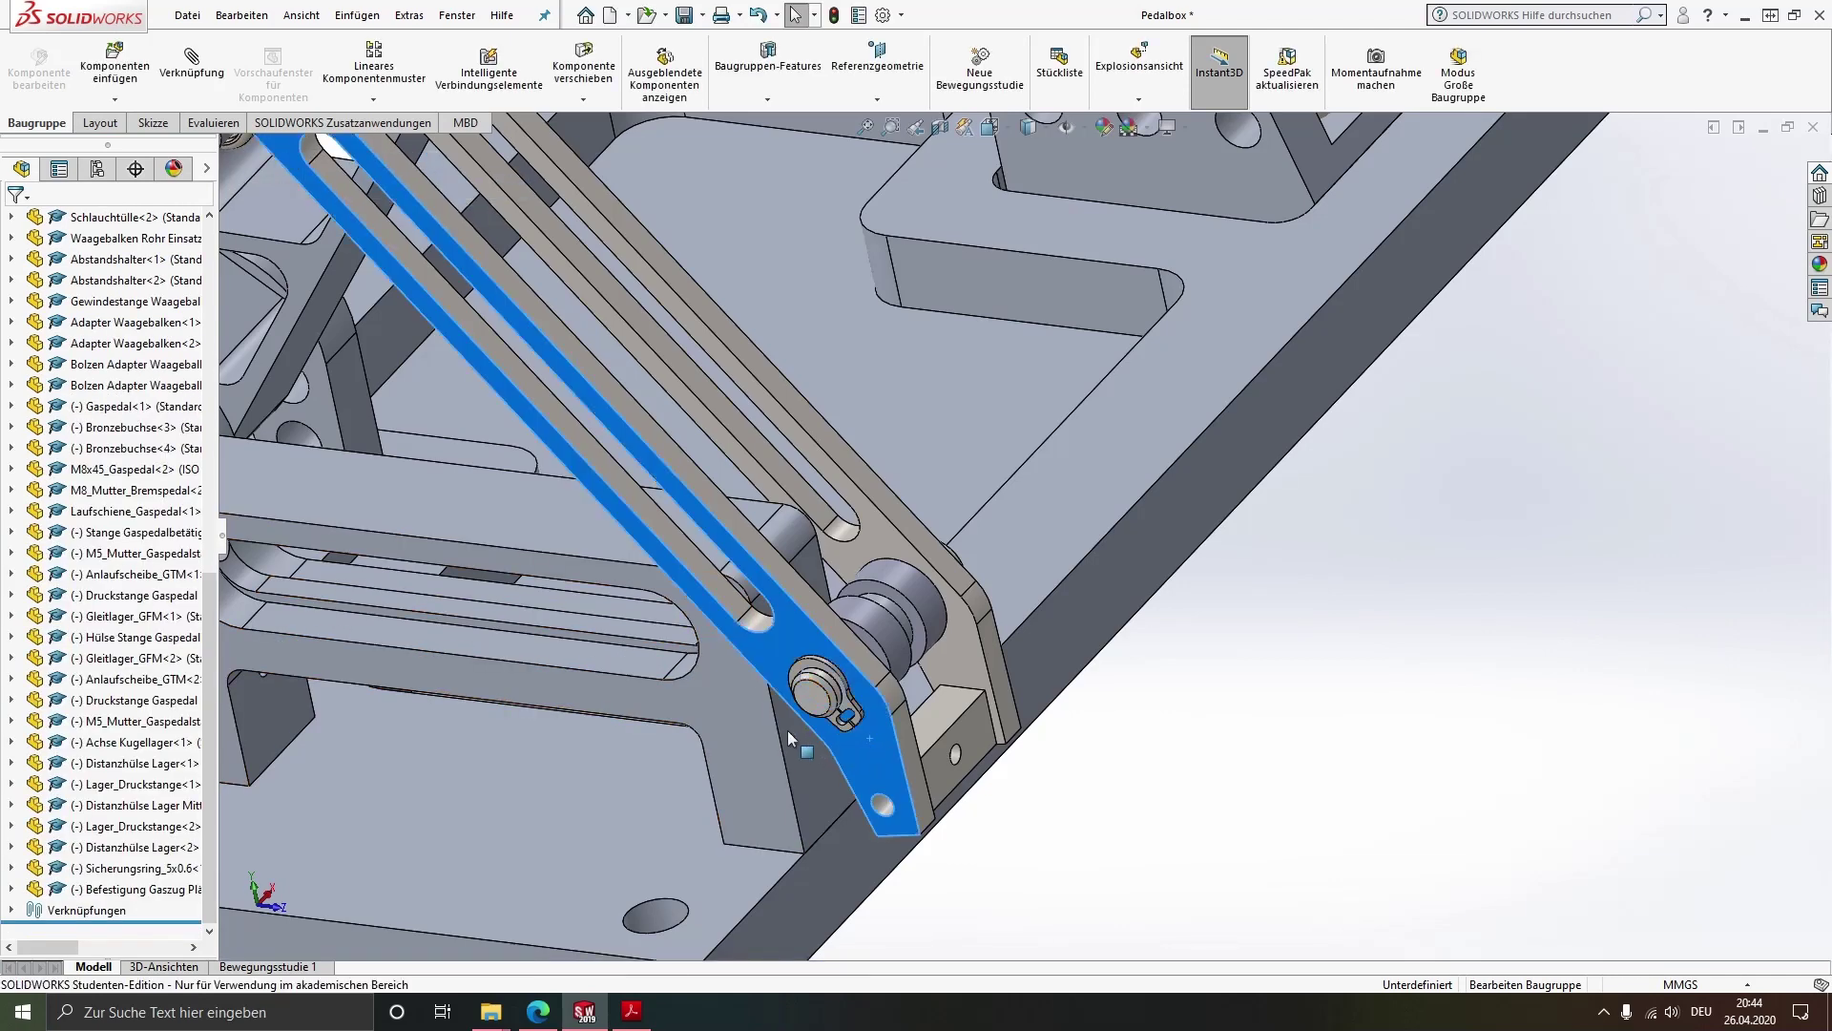
pyautogui.moveTo(787, 730)
pyautogui.mouseDown()
pyautogui.moveTo(727, 711)
pyautogui.moveTo(505, 717)
pyautogui.moveTo(502, 702)
pyautogui.moveTo(622, 710)
pyautogui.moveTo(509, 718)
pyautogui.mouseUp()
pyautogui.scroll(3, 623, 710)
pyautogui.scroll(2, 497, 668)
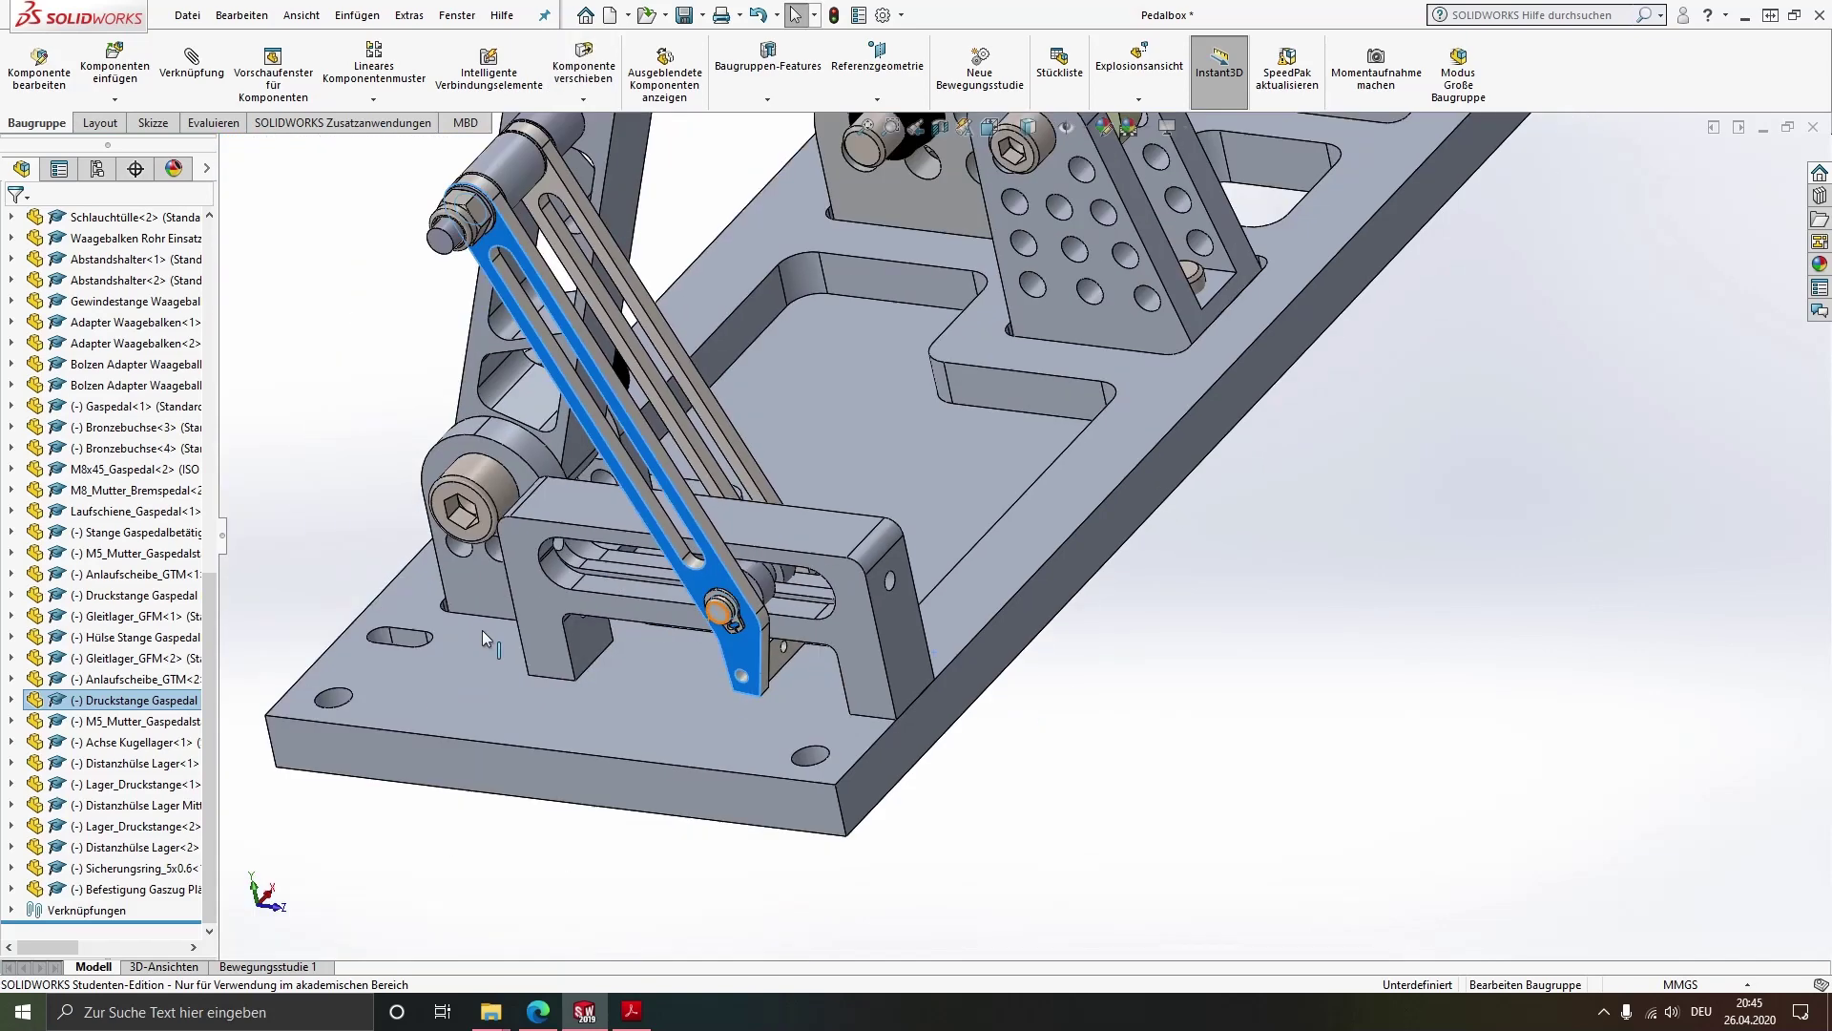
pyautogui.scroll(-2, 847, 607)
pyautogui.scroll(-3, 1049, 525)
pyautogui.scroll(-2, 992, 536)
pyautogui.click(992, 536)
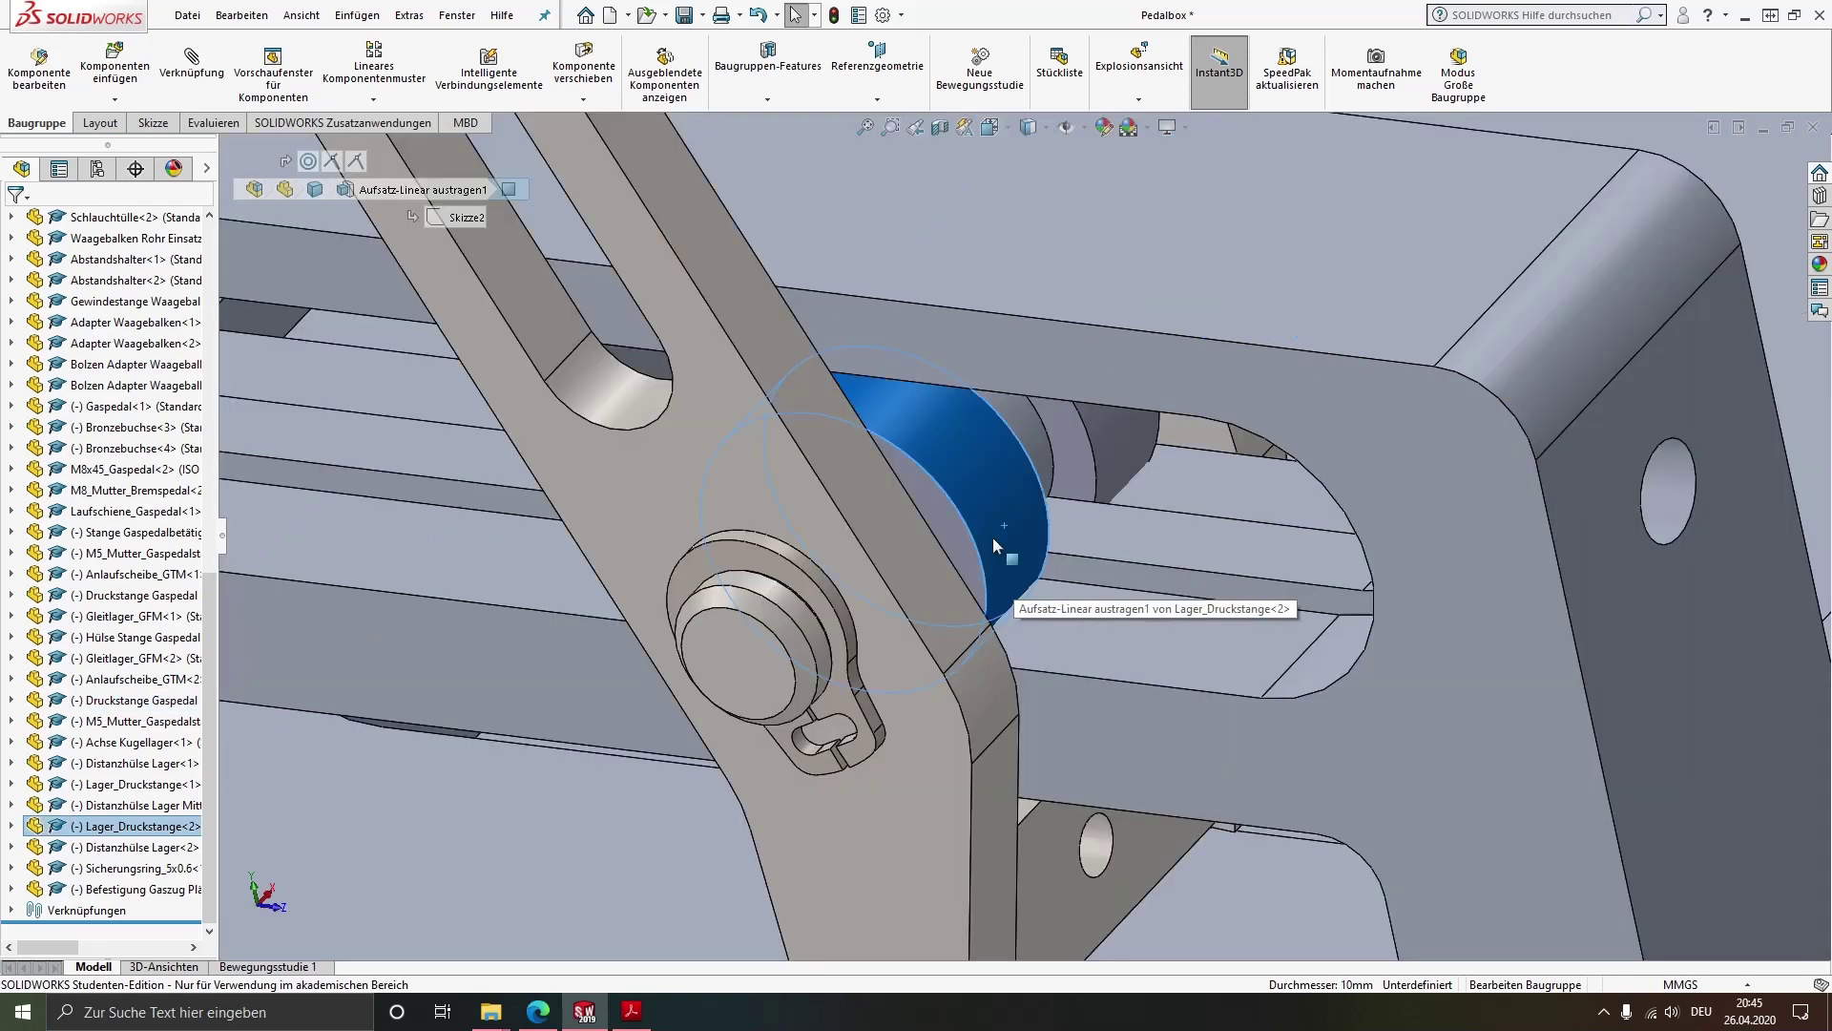
pyautogui.scroll(1, 993, 536)
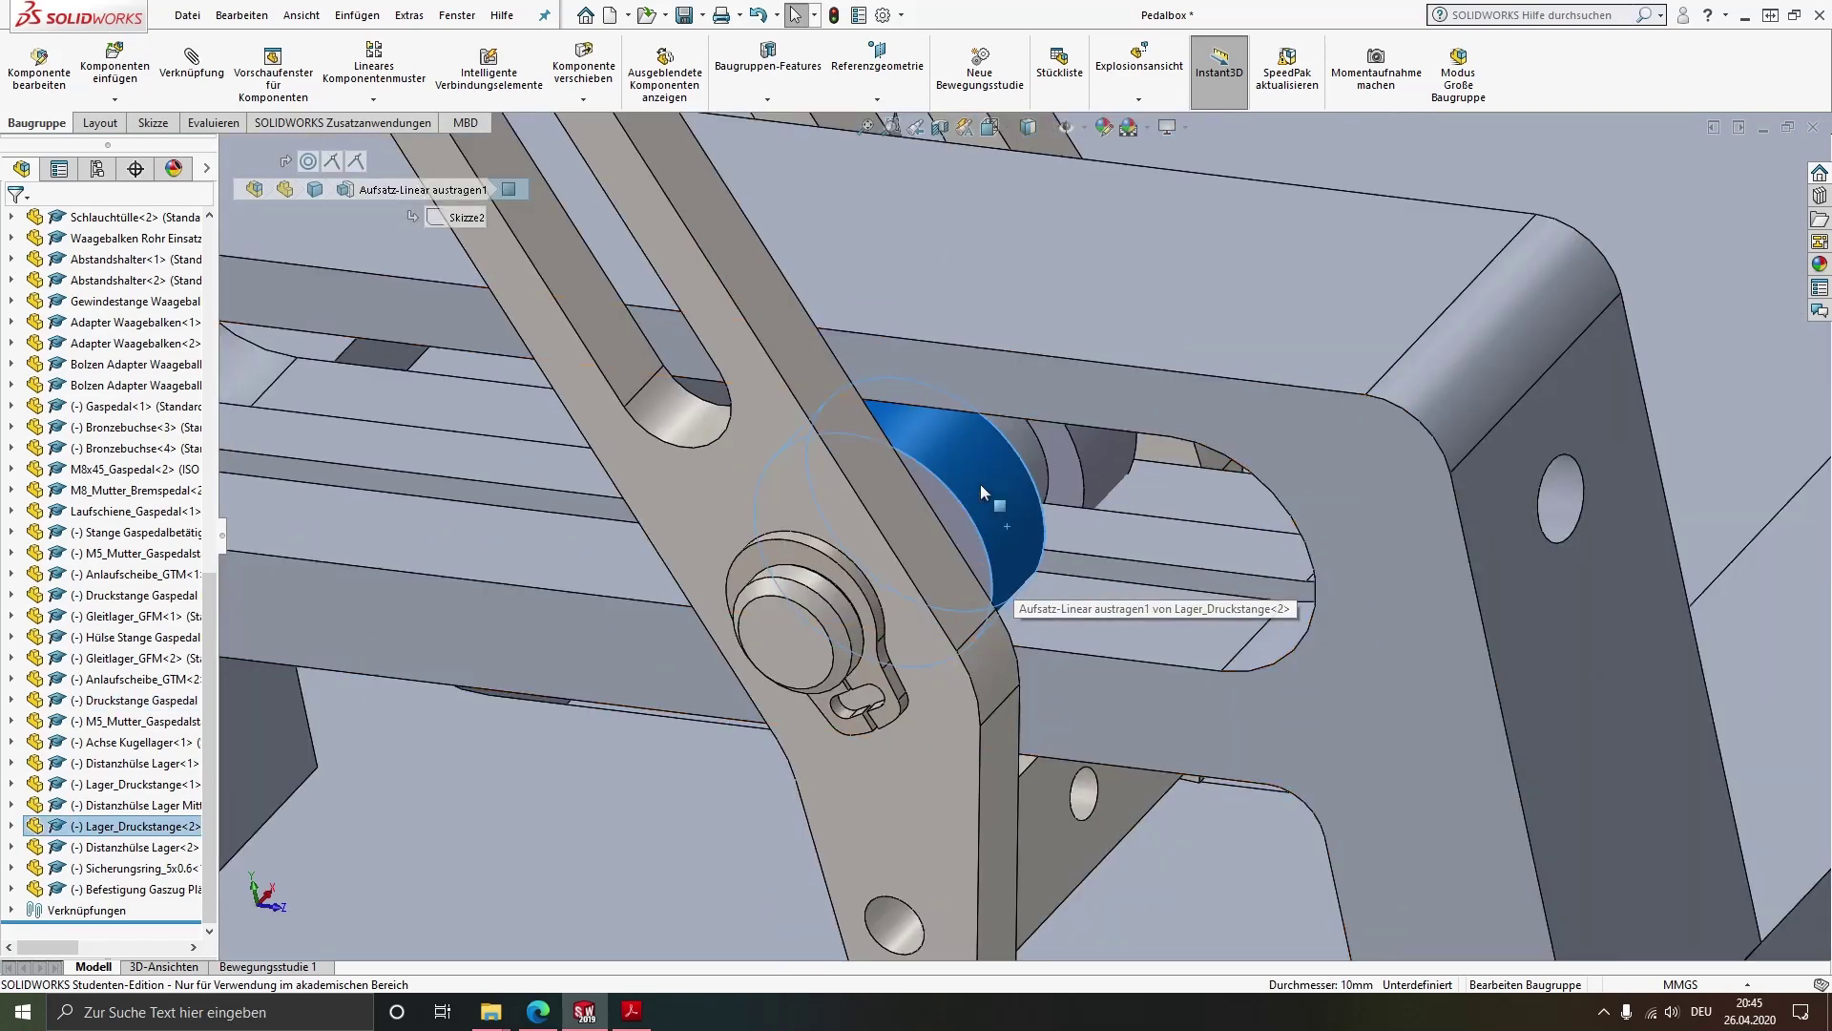
pyautogui.keyDown('ctrl'); pyautogui.click(1051, 610); pyautogui.keyUp('ctrl')
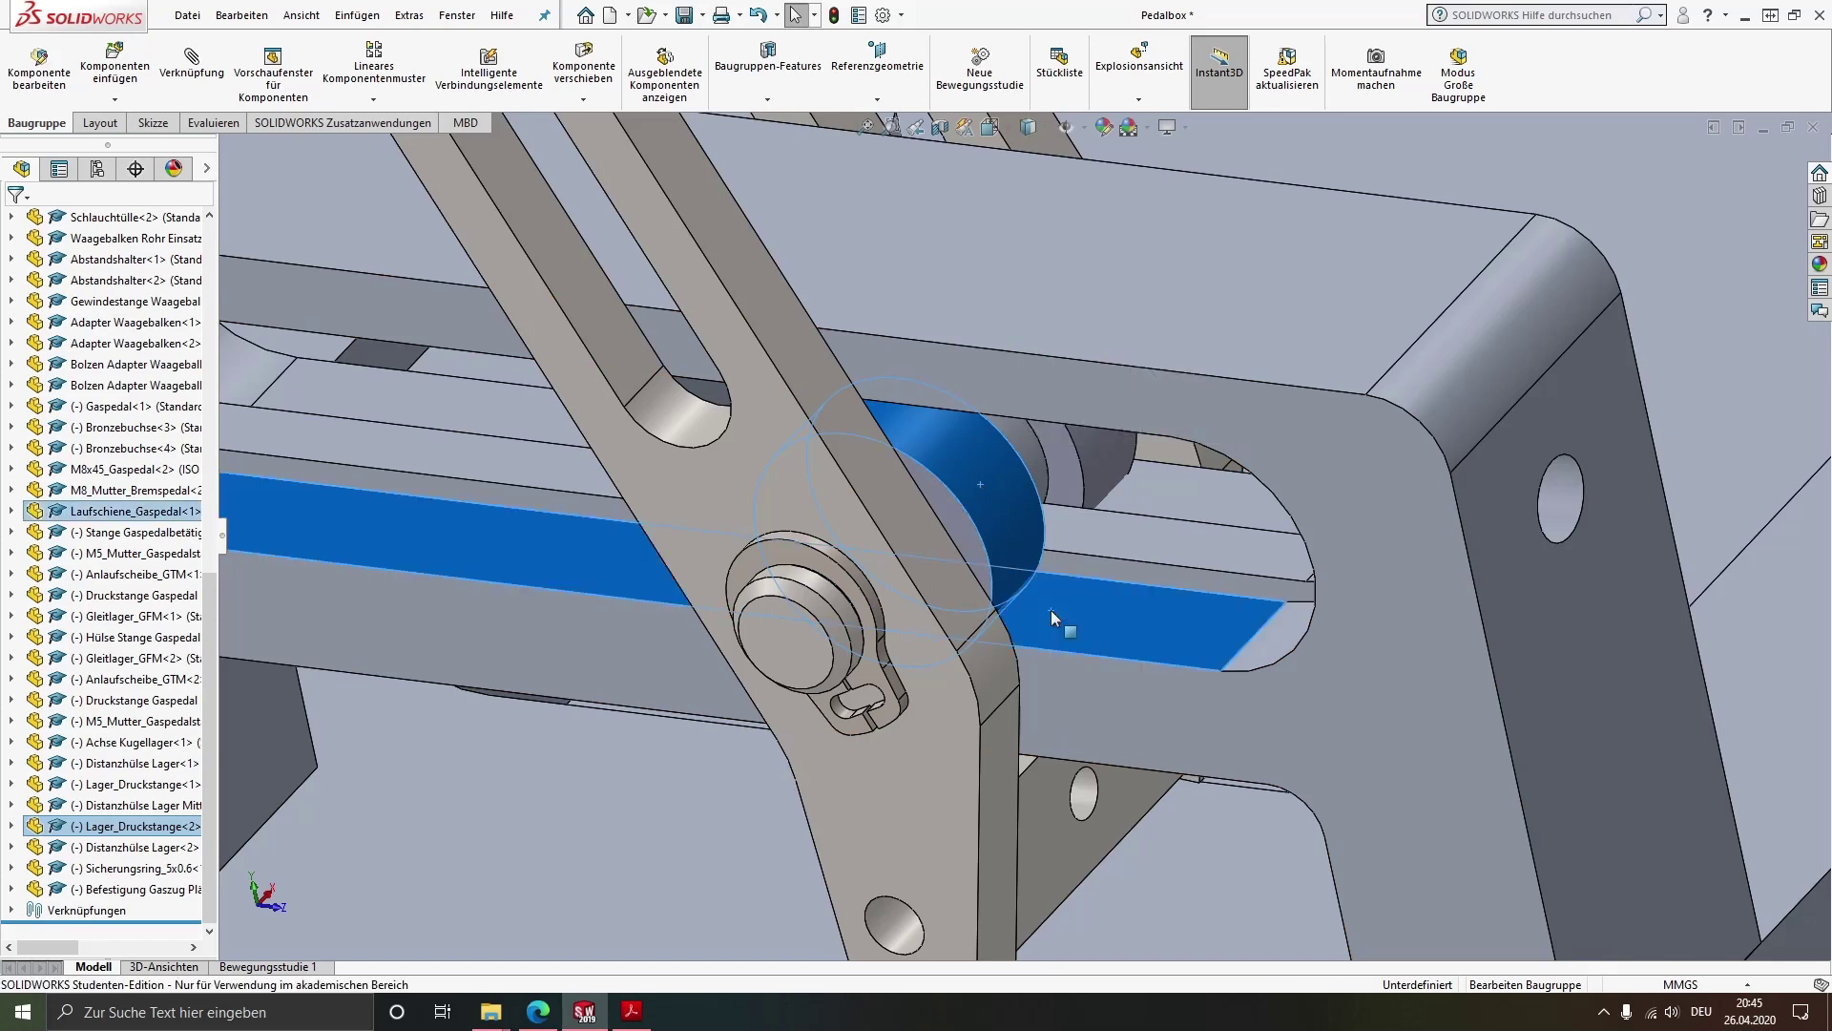
pyautogui.click(1104, 593)
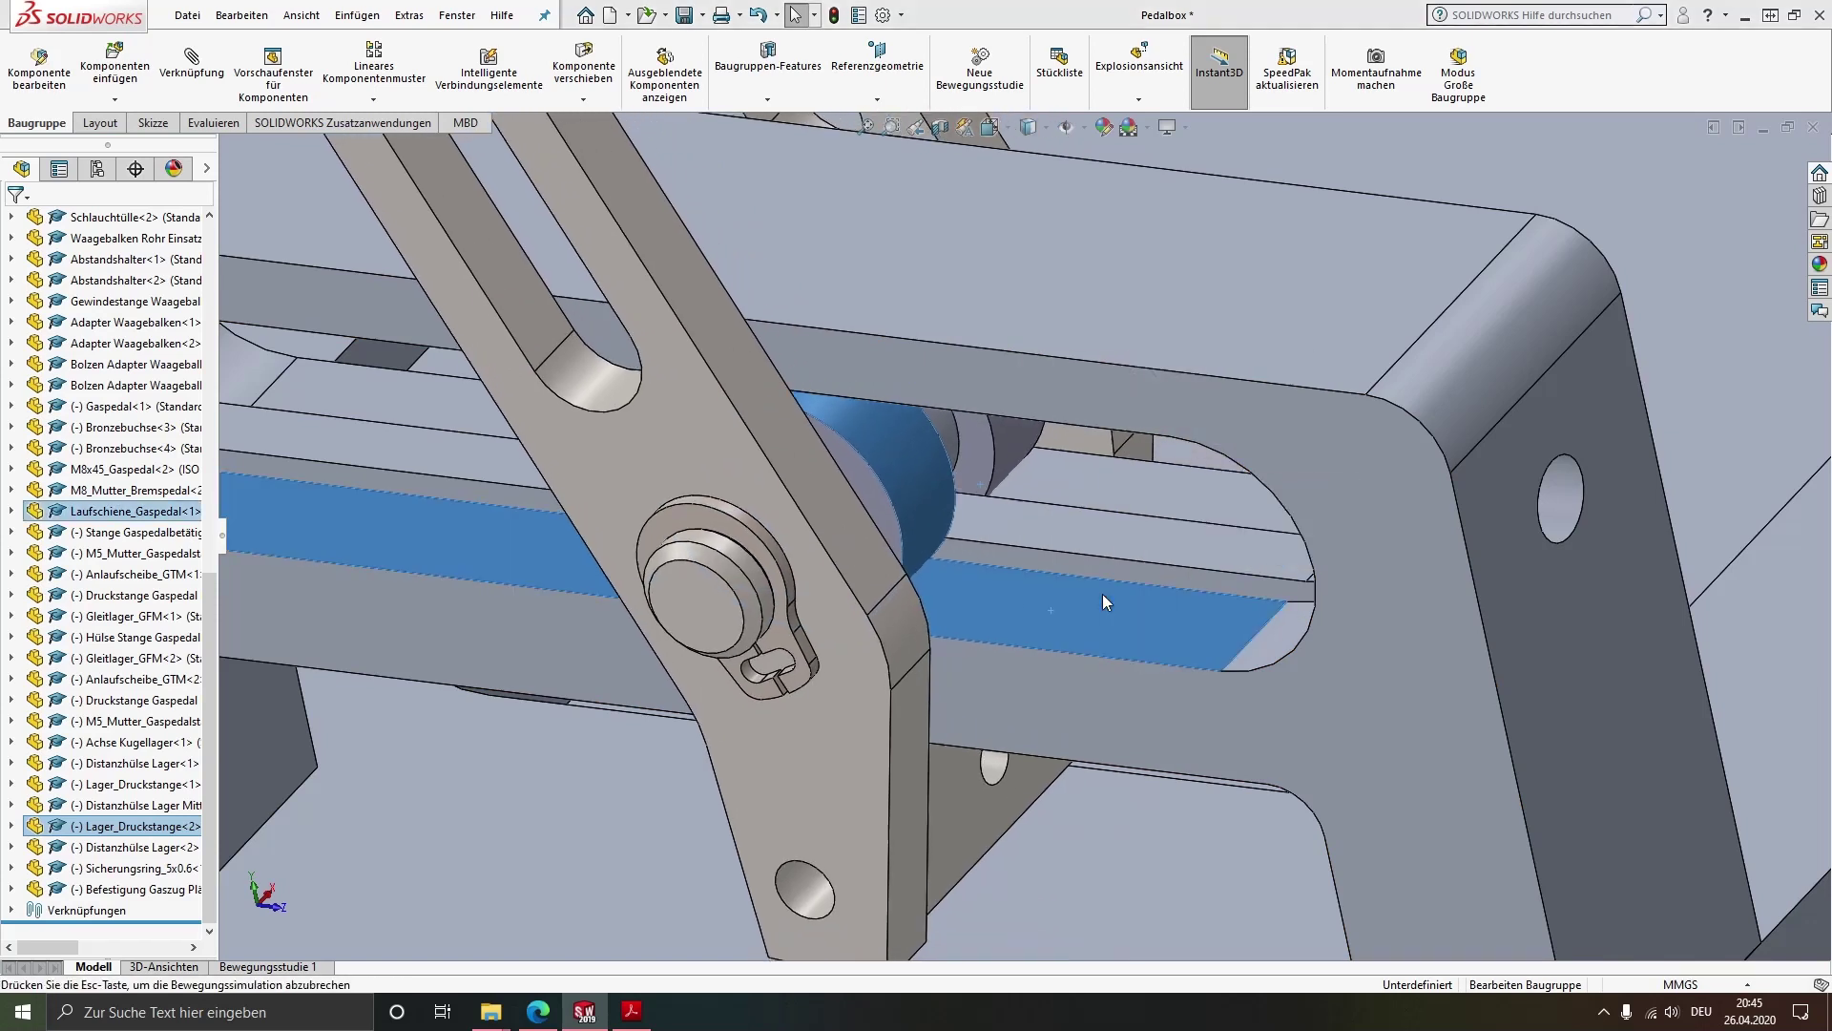
pyautogui.scroll(2, 935, 586)
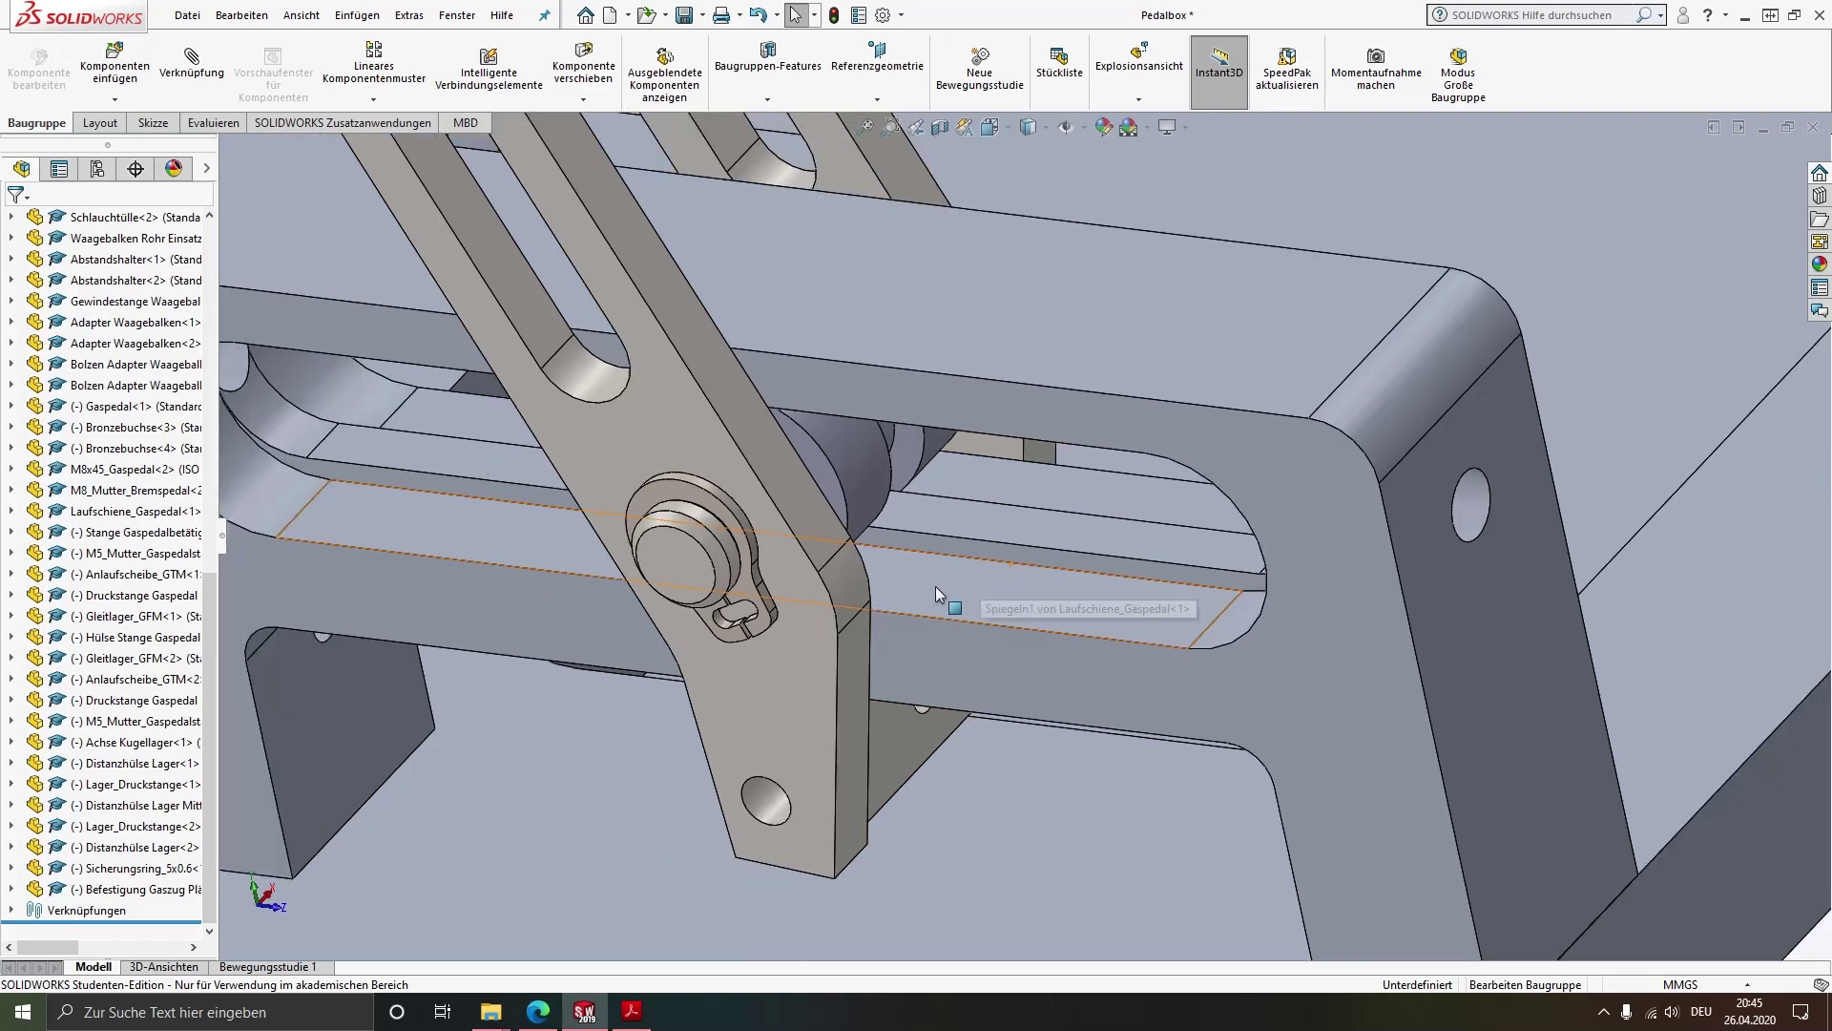
pyautogui.scroll(2, 935, 585)
pyautogui.scroll(2, 983, 533)
pyautogui.scroll(-3, 982, 532)
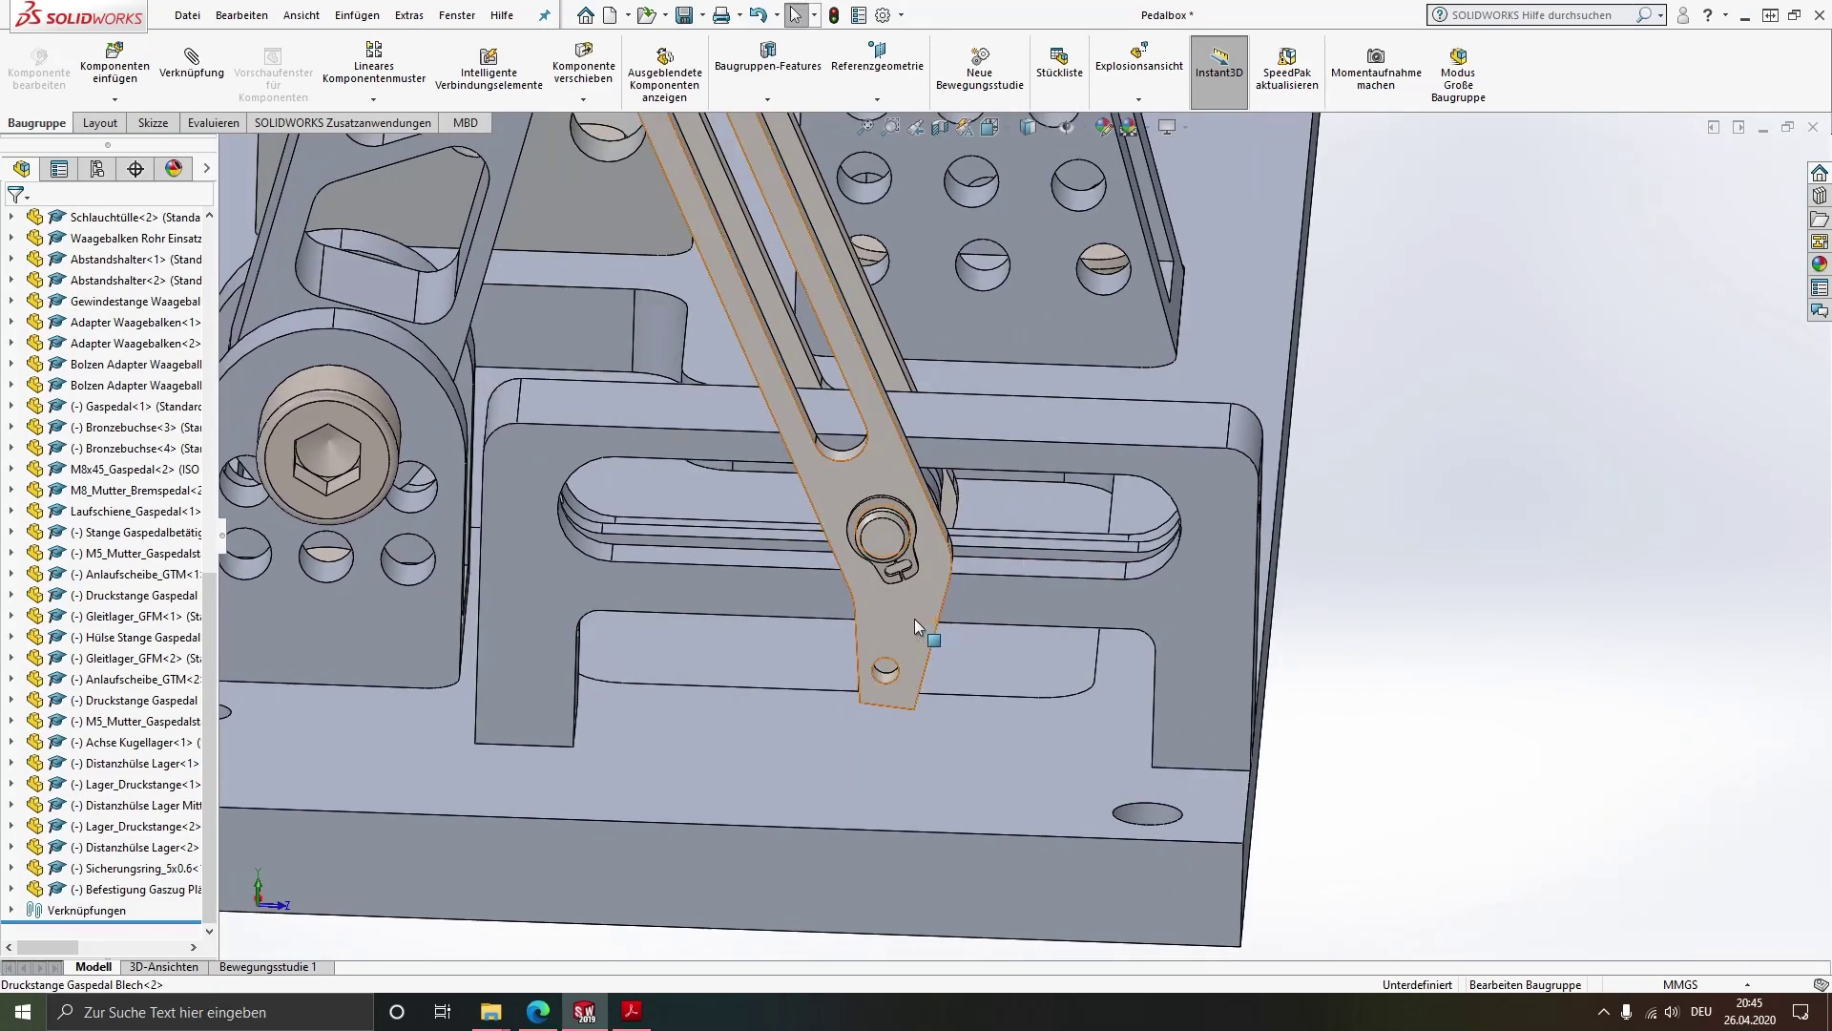
pyautogui.click(954, 611)
pyautogui.moveTo(1015, 619)
pyautogui.mouseDown()
pyautogui.moveTo(721, 588)
pyautogui.moveTo(1103, 563)
pyautogui.moveTo(933, 570)
pyautogui.moveTo(802, 630)
pyautogui.mouseUp()
pyautogui.press('Escape')
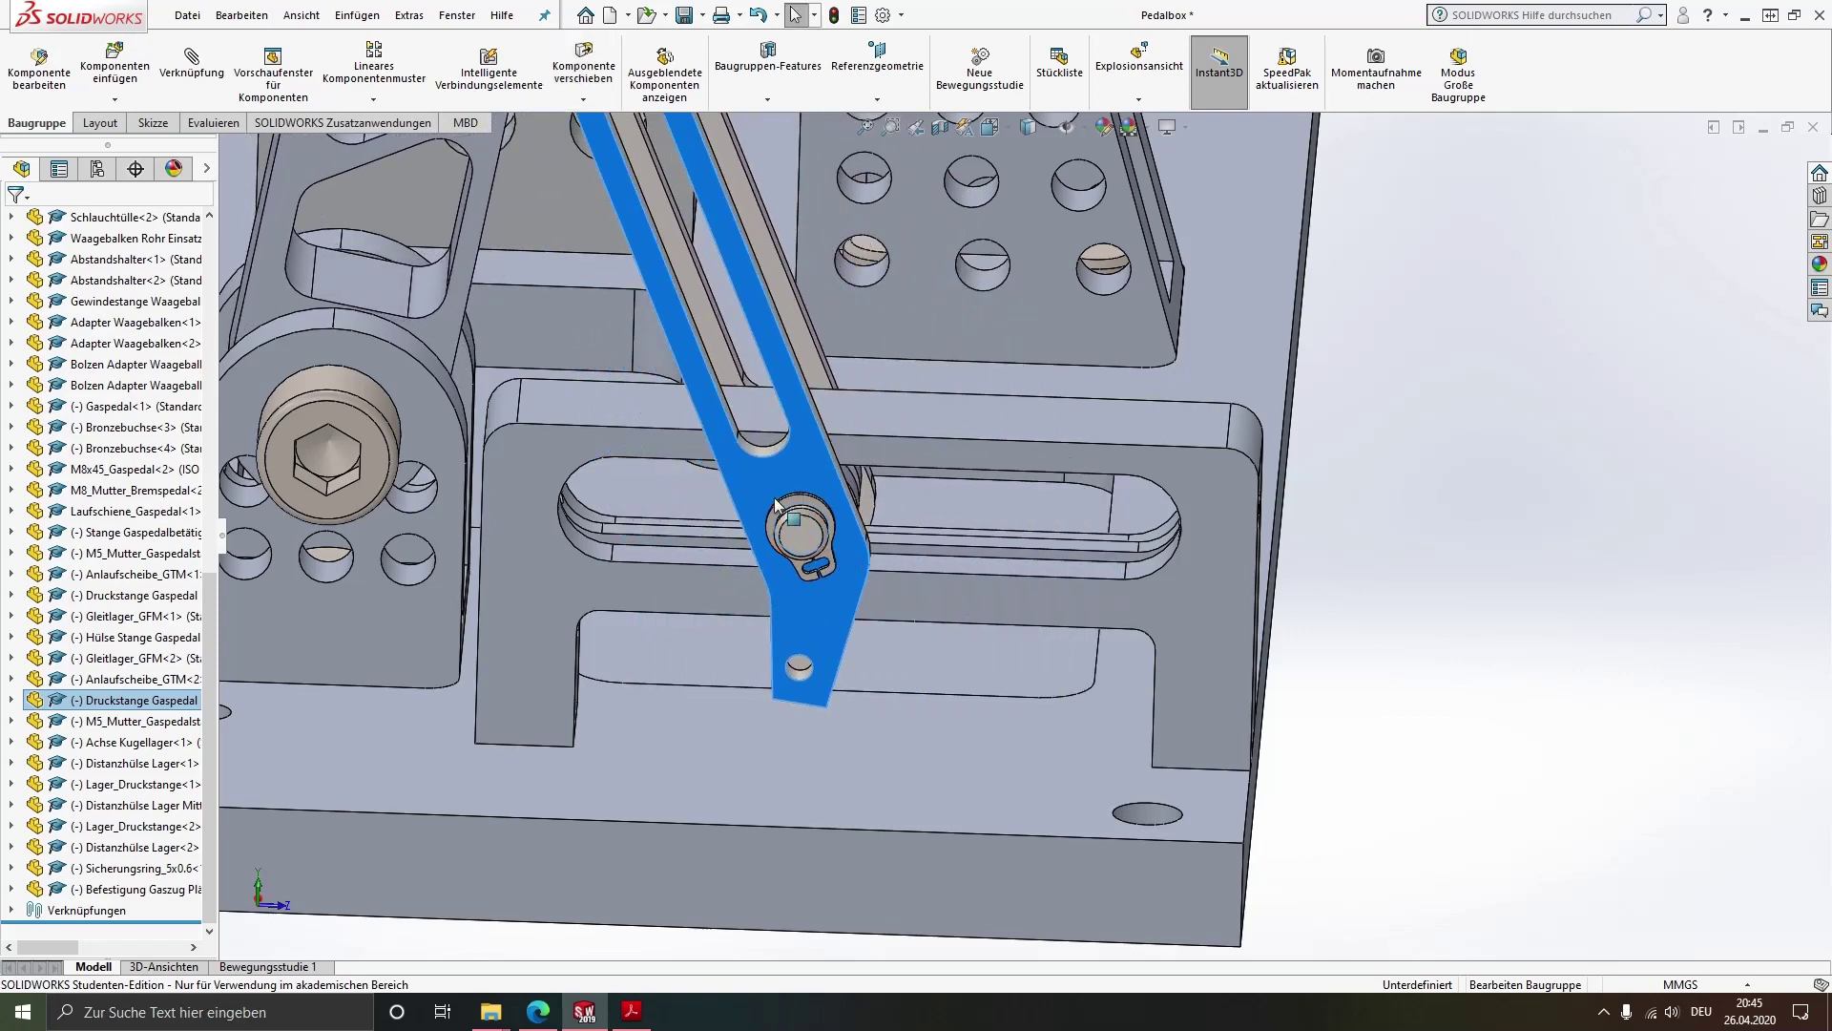
pyautogui.scroll(3, 846, 427)
pyautogui.scroll(3, 849, 422)
pyautogui.moveTo(891, 405); pyautogui.dragTo(999, 266, button='middle')
pyautogui.scroll(3, 999, 265)
pyautogui.scroll(-3, 1027, 666)
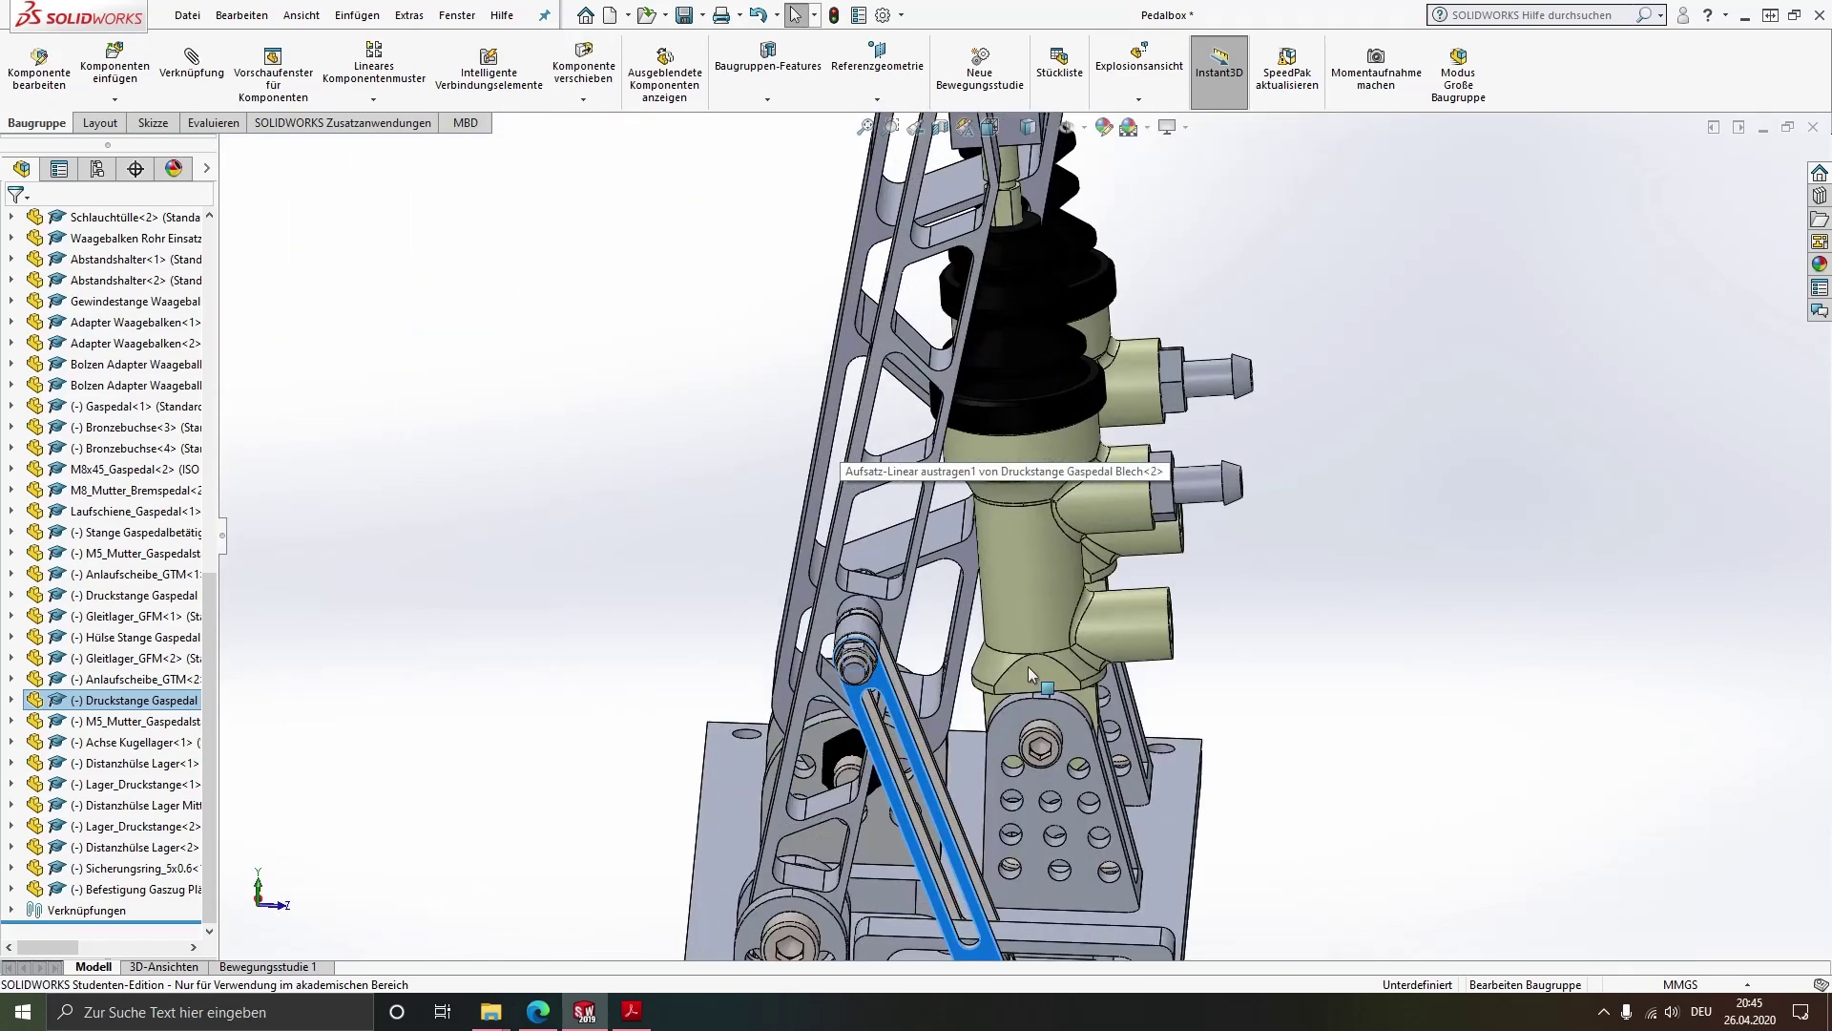
pyautogui.scroll(3, 983, 849)
pyautogui.scroll(-3, 982, 849)
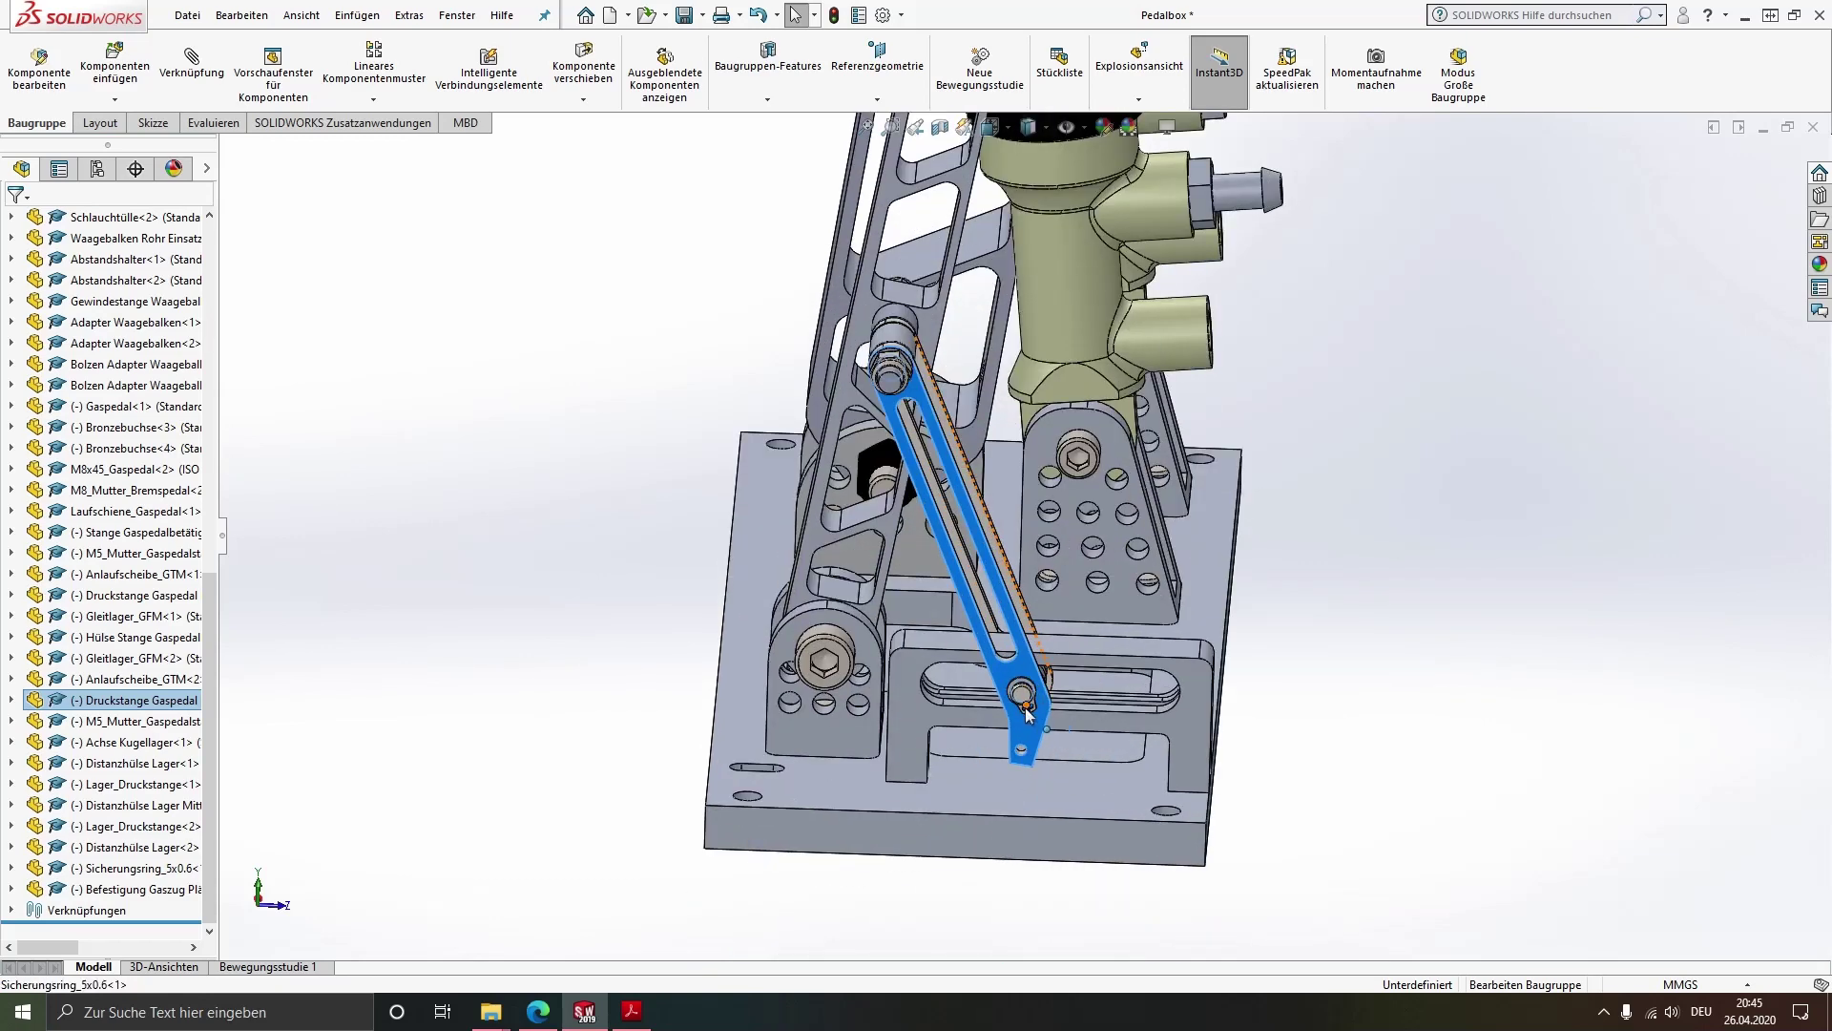
pyautogui.moveTo(1025, 707)
pyautogui.mouseDown()
pyautogui.moveTo(1160, 729)
pyautogui.moveTo(1002, 744)
pyautogui.moveTo(811, 721)
pyautogui.moveTo(1109, 673)
pyautogui.moveTo(918, 501)
pyautogui.mouseUp()
pyautogui.moveTo(484, 328)
pyautogui.mouseDown()
pyautogui.moveTo(725, 314)
pyautogui.moveTo(959, 348)
pyautogui.mouseUp()
pyautogui.scroll(-2, 1165, 622)
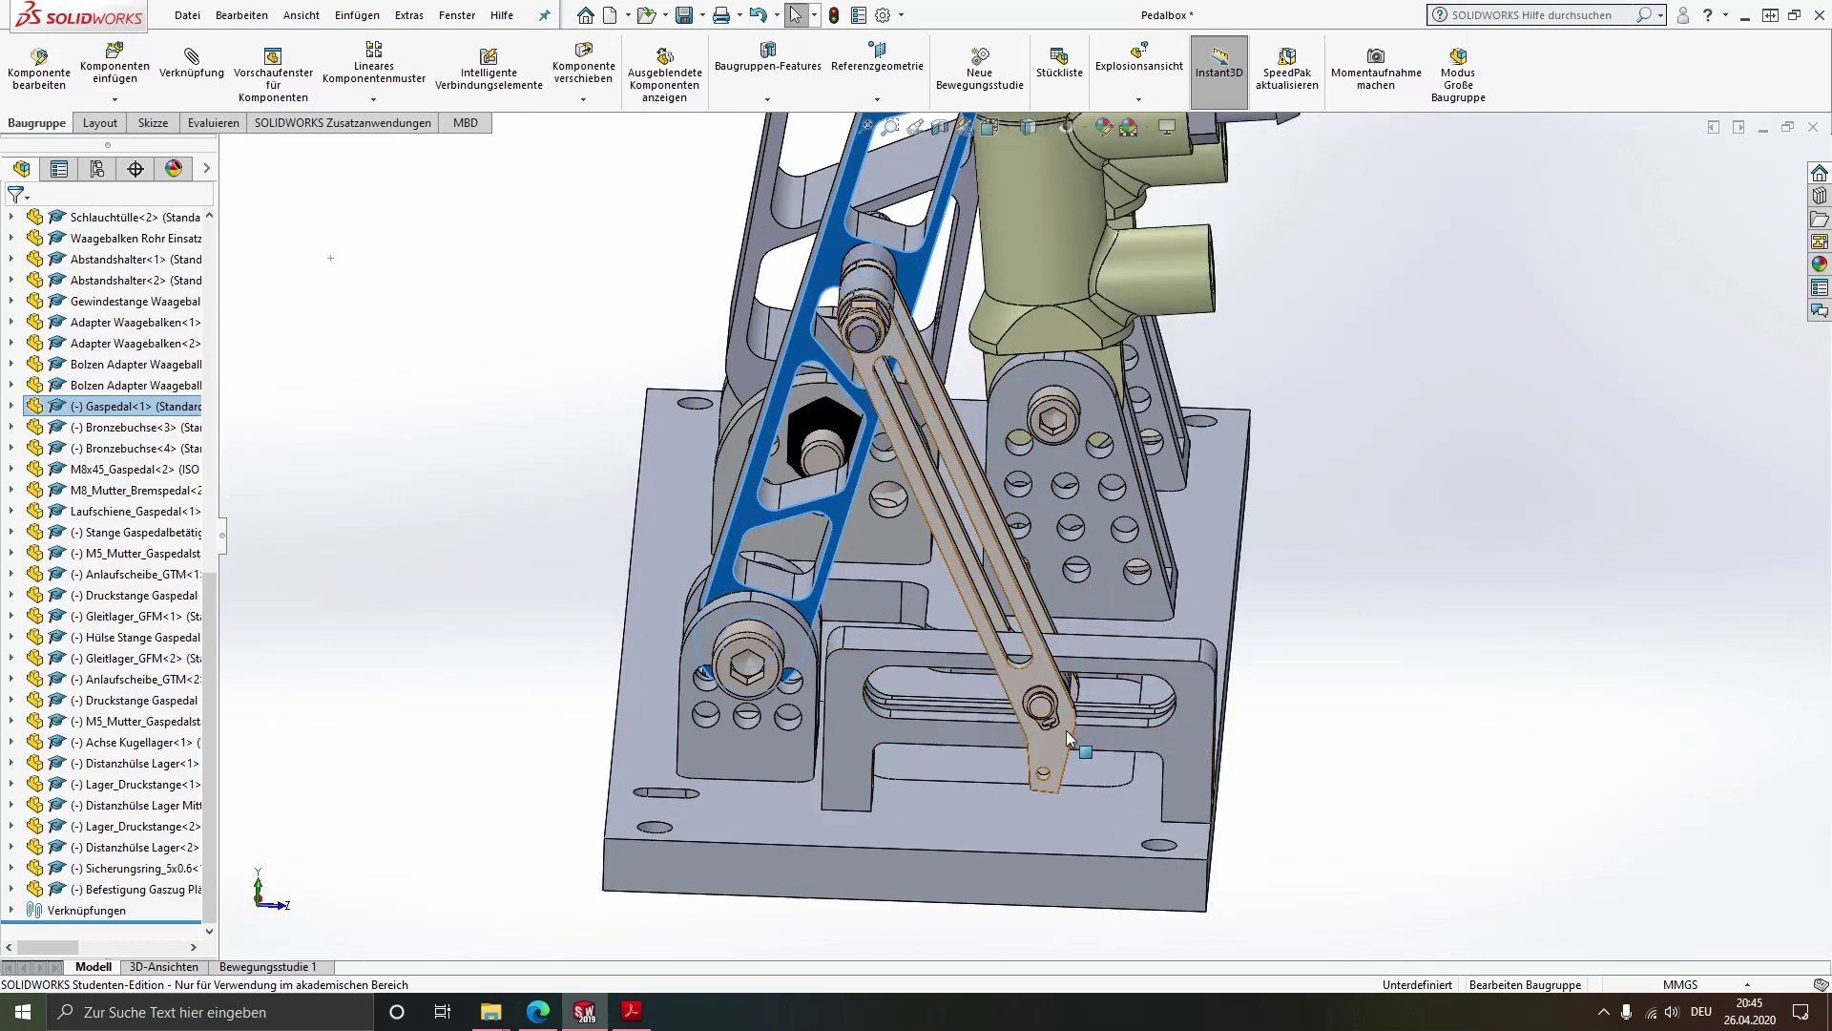
pyautogui.scroll(2, 1076, 728)
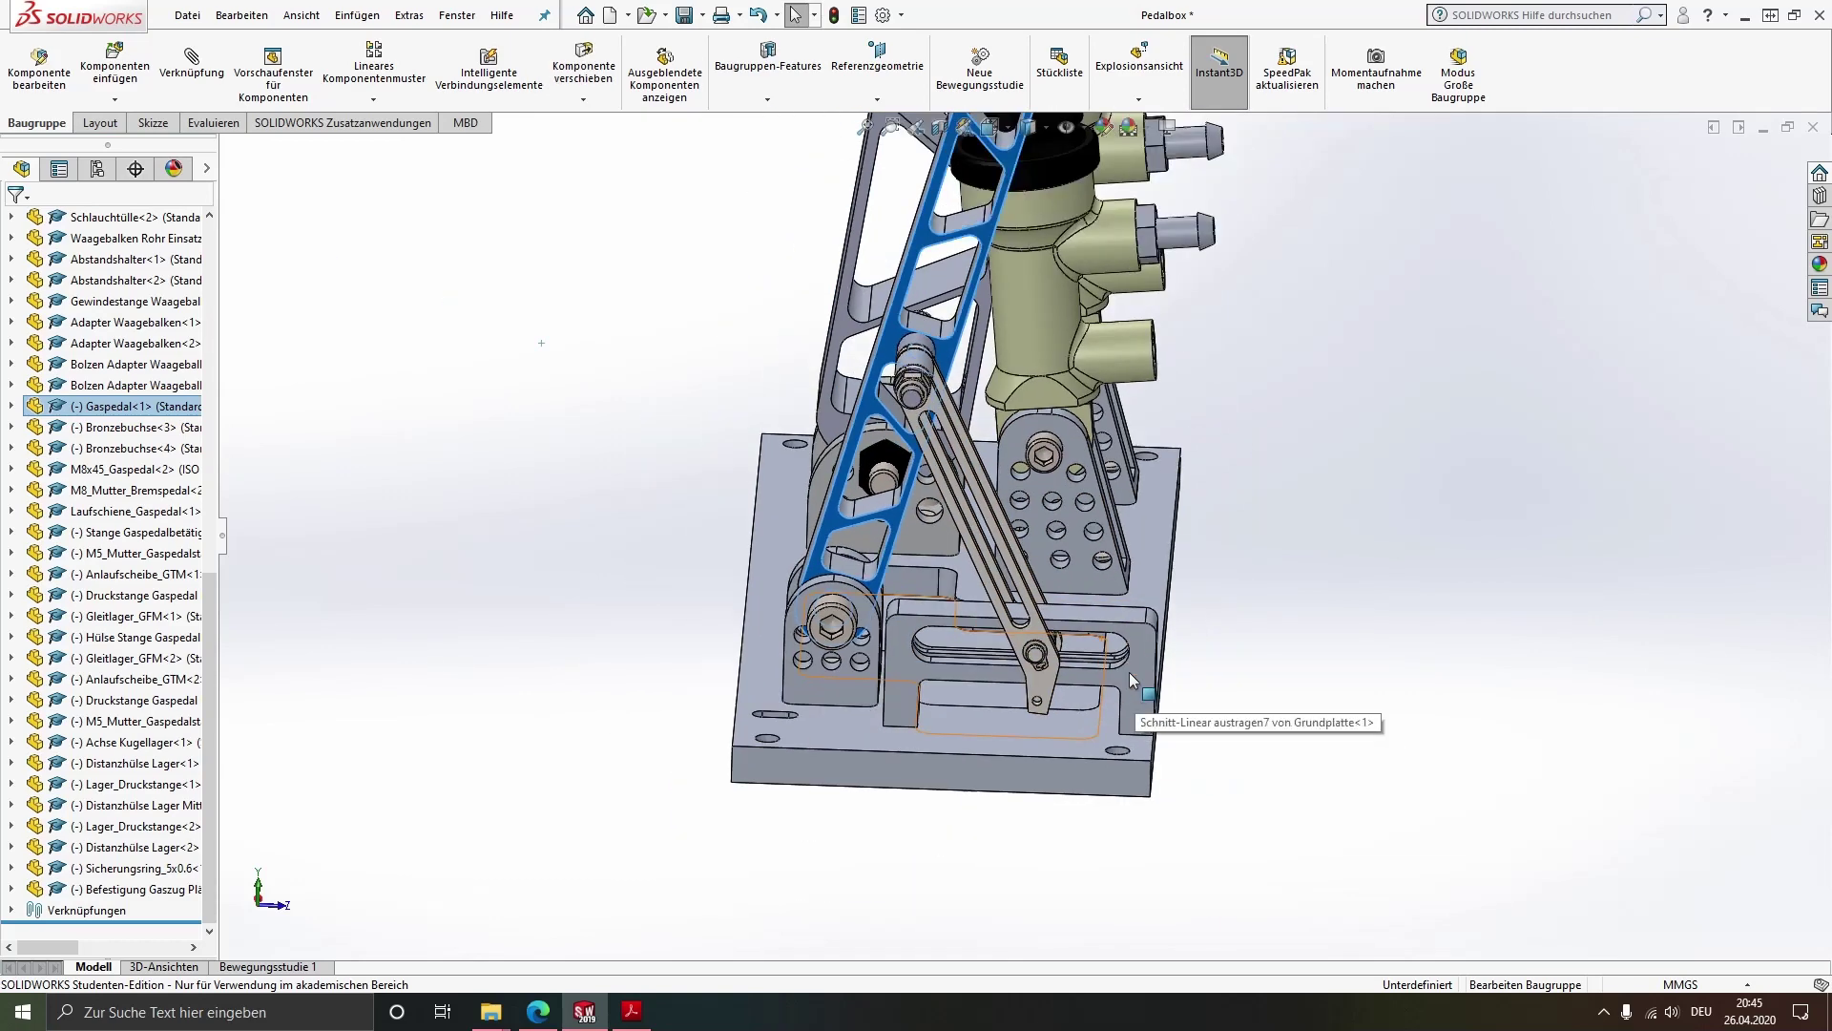
pyautogui.scroll(-4, 1062, 670)
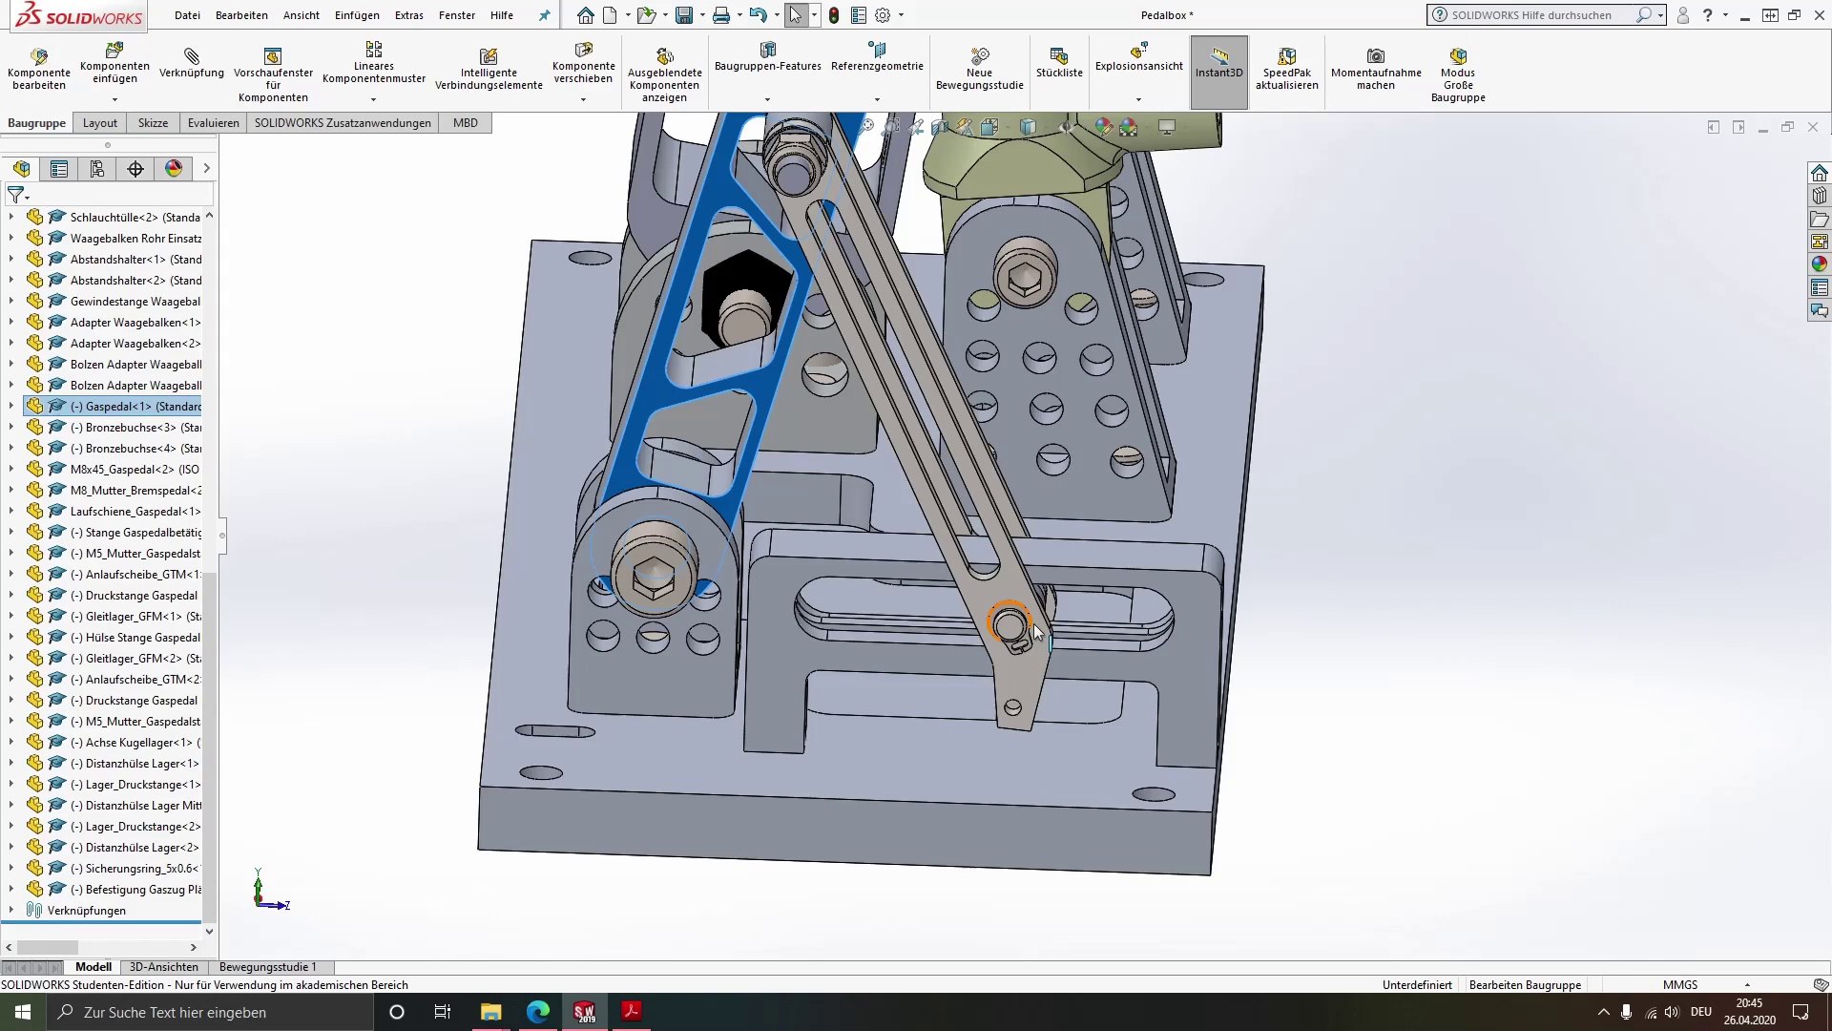
pyautogui.scroll(-7, 1127, 598)
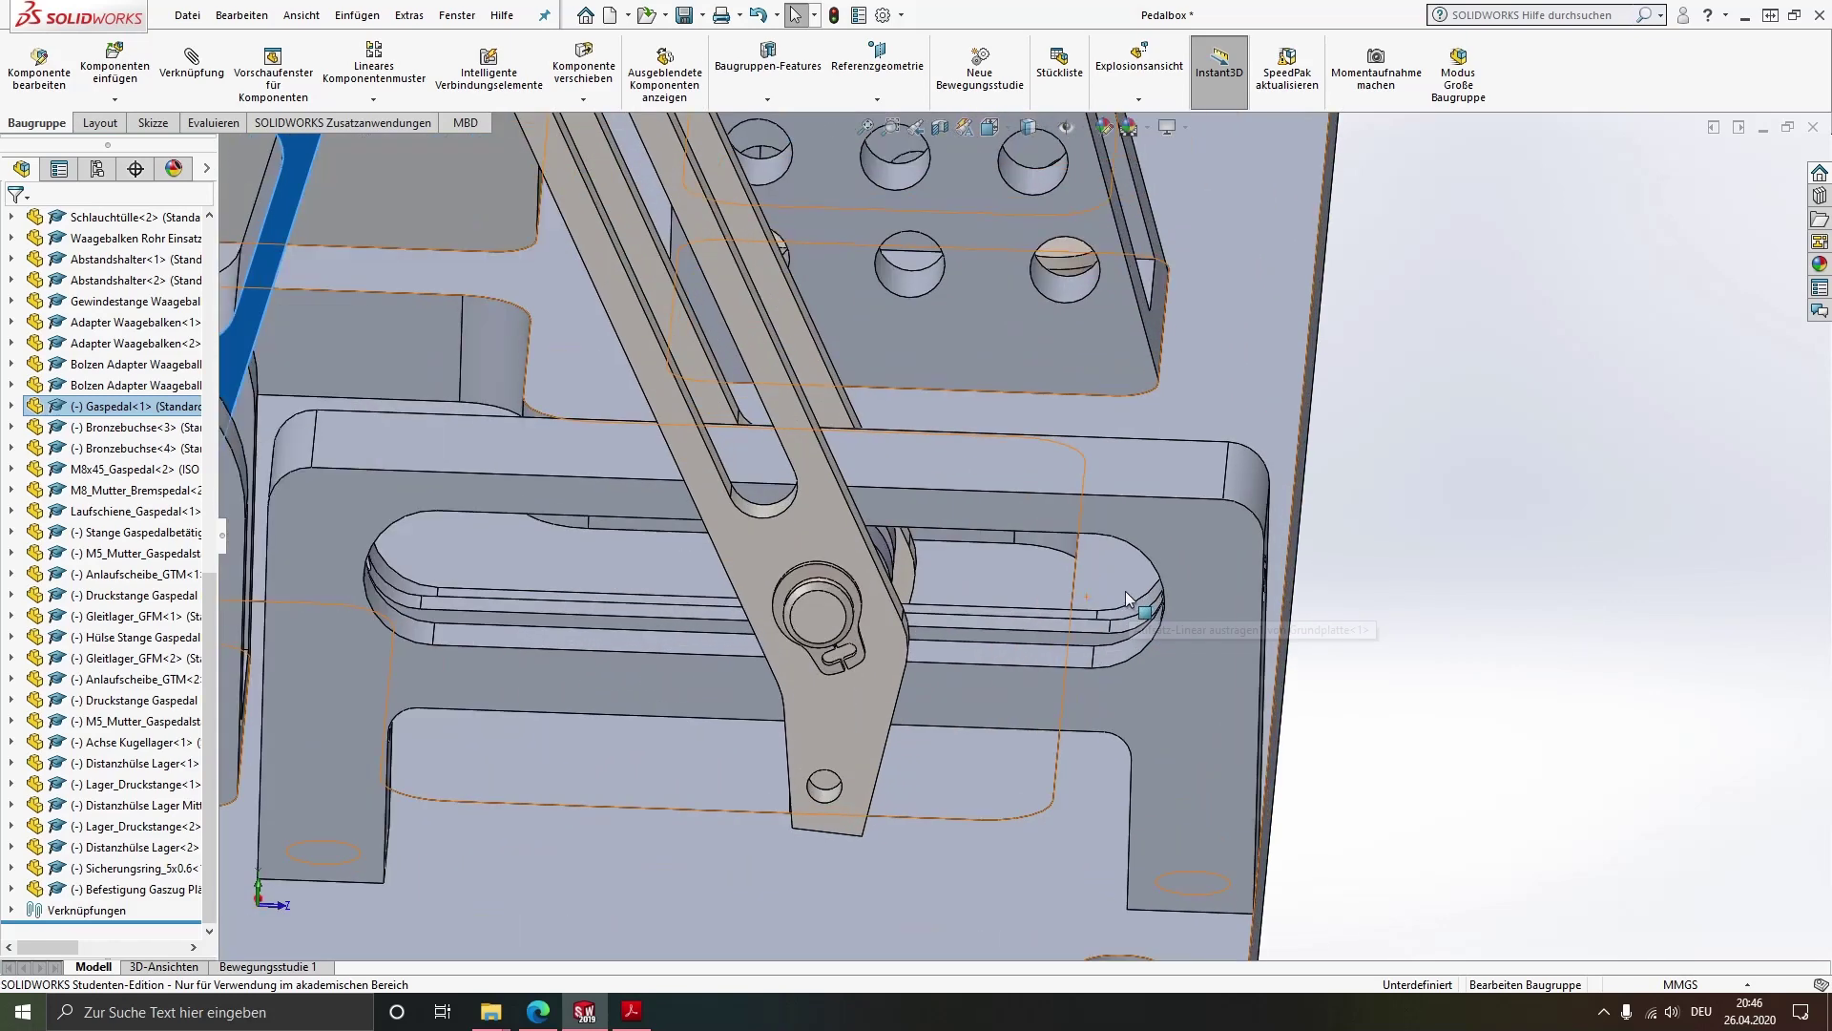
pyautogui.scroll(-2, 856, 559)
pyautogui.moveTo(856, 558); pyautogui.dragTo(649, 596, button='middle')
pyautogui.scroll(-3, 649, 596)
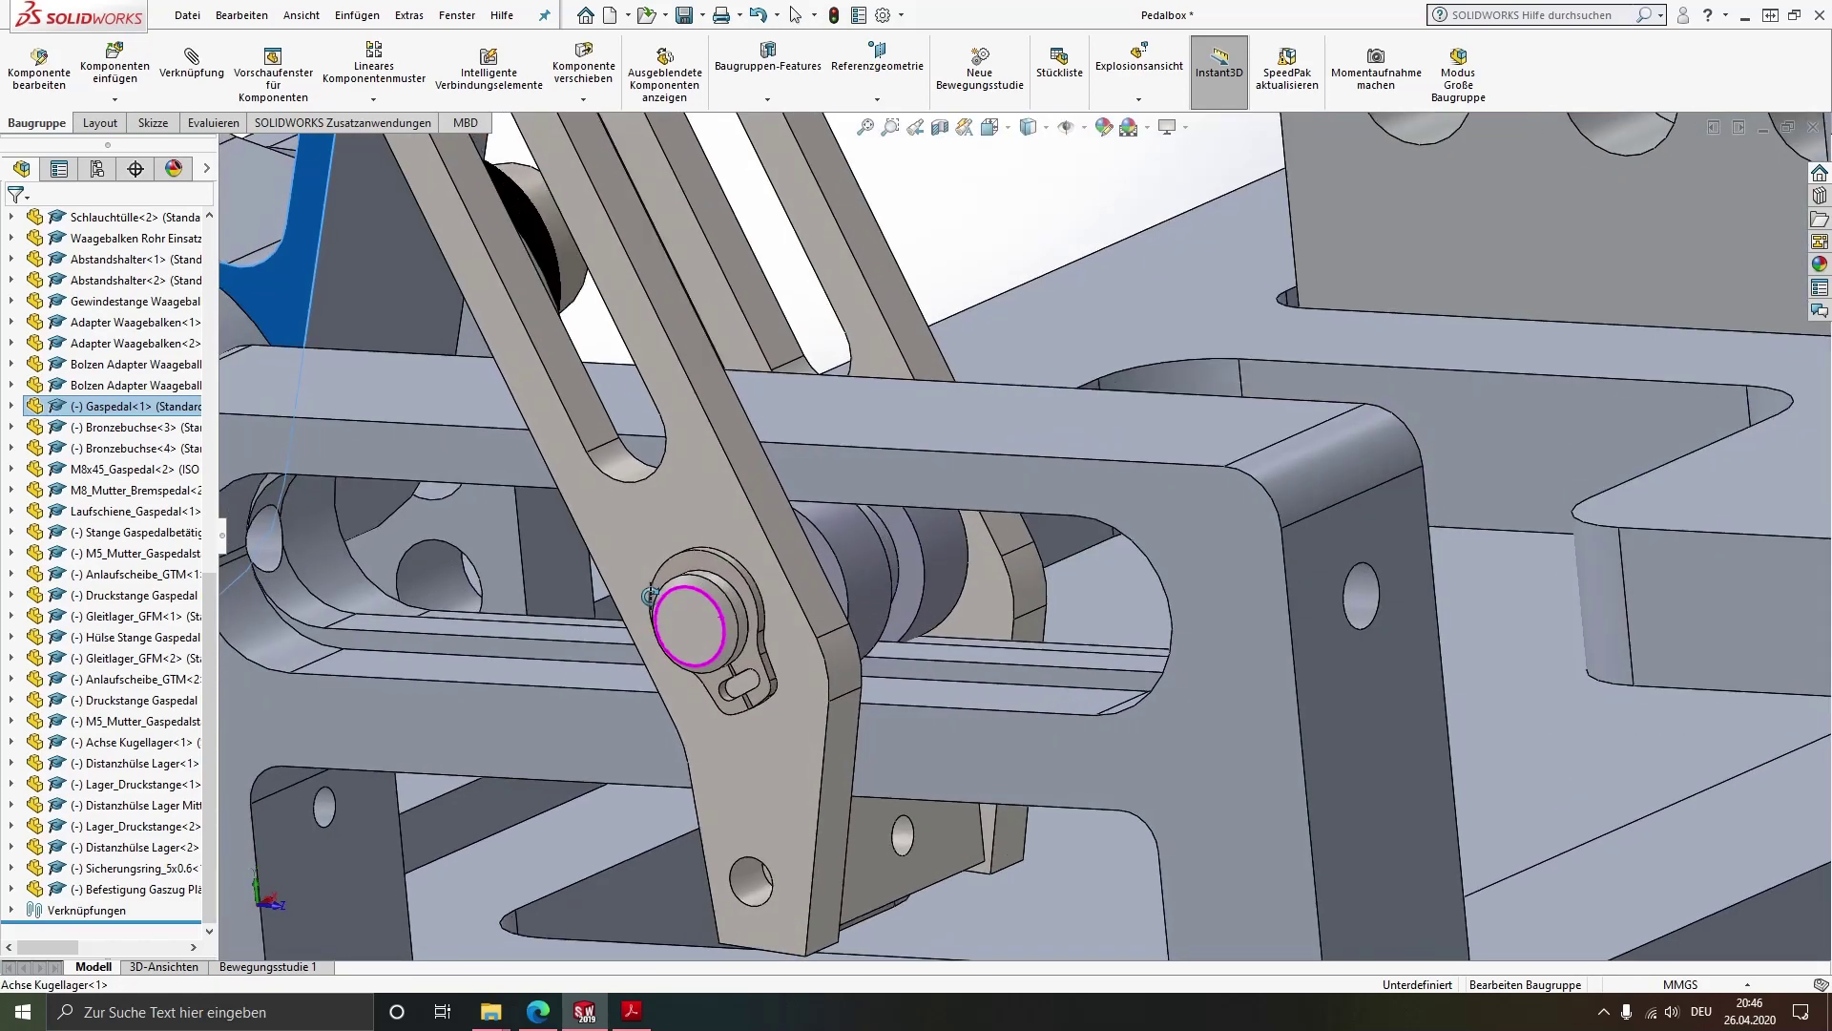
pyautogui.scroll(6, 758, 584)
pyautogui.scroll(3, 908, 612)
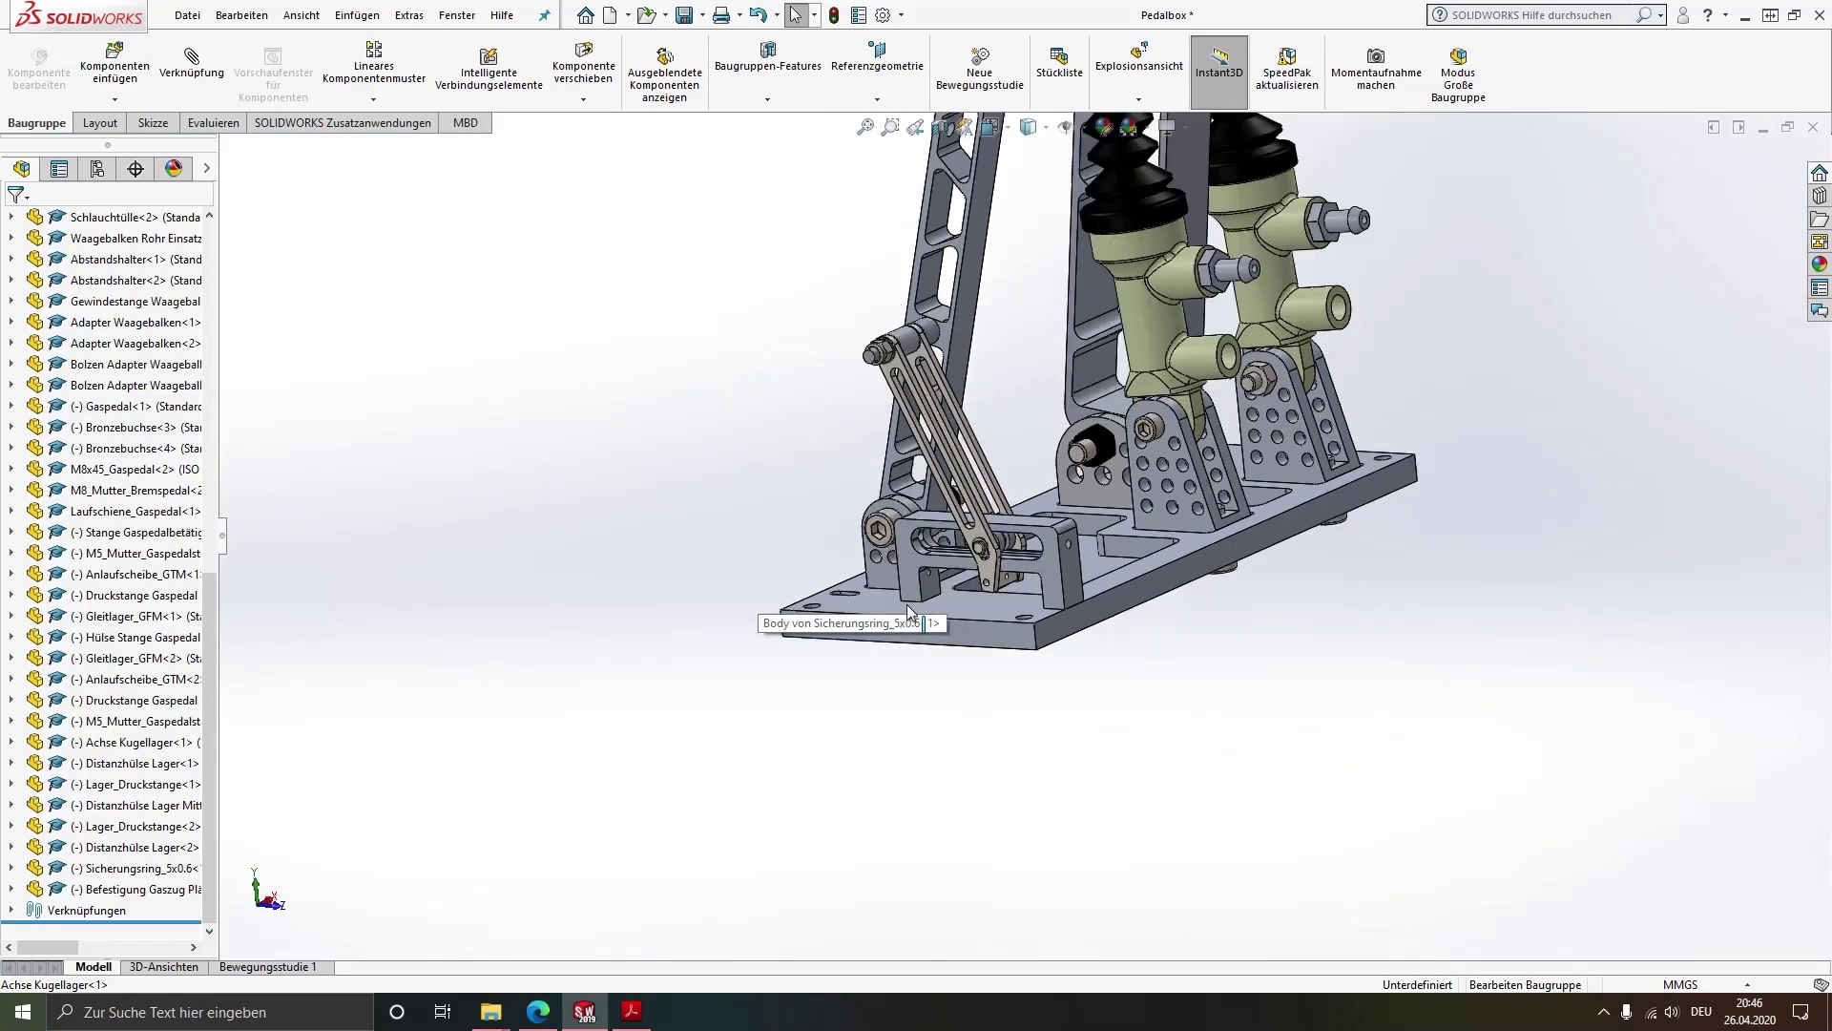
pyautogui.press('Right')
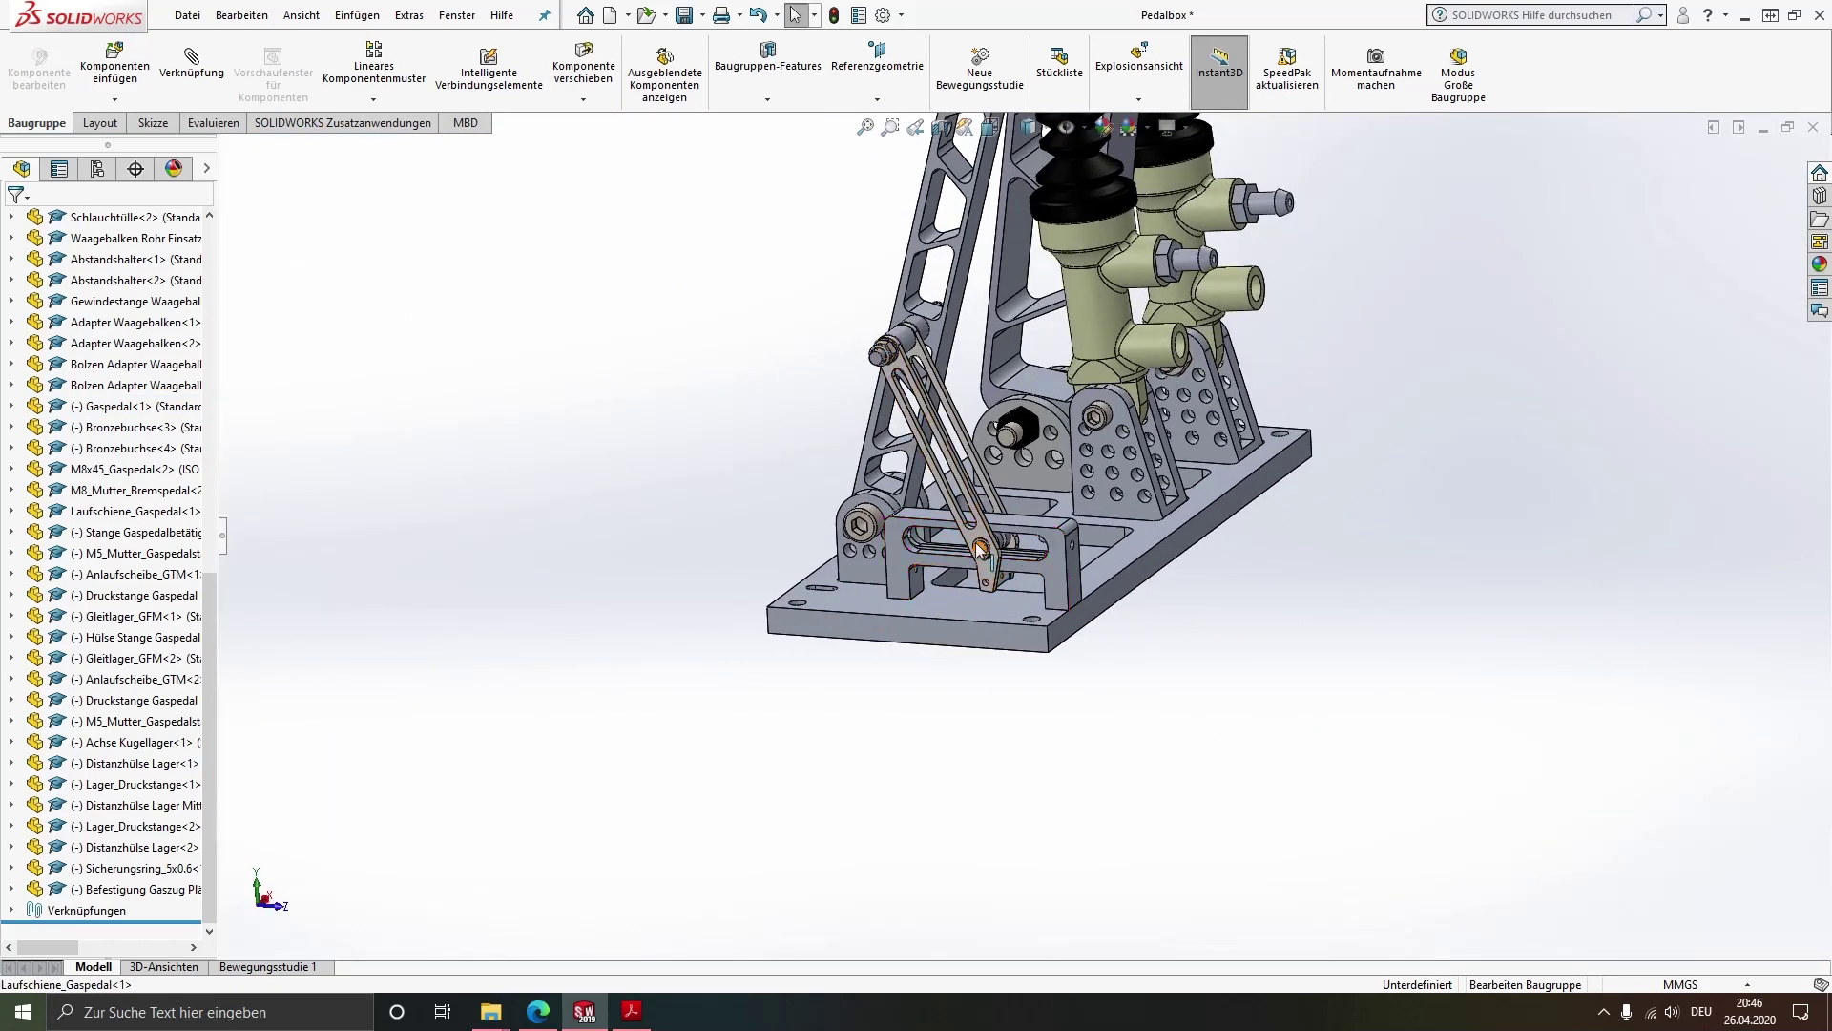
pyautogui.moveTo(985, 554)
pyautogui.mouseDown()
pyautogui.moveTo(913, 549)
pyautogui.moveTo(995, 561)
pyautogui.mouseUp()
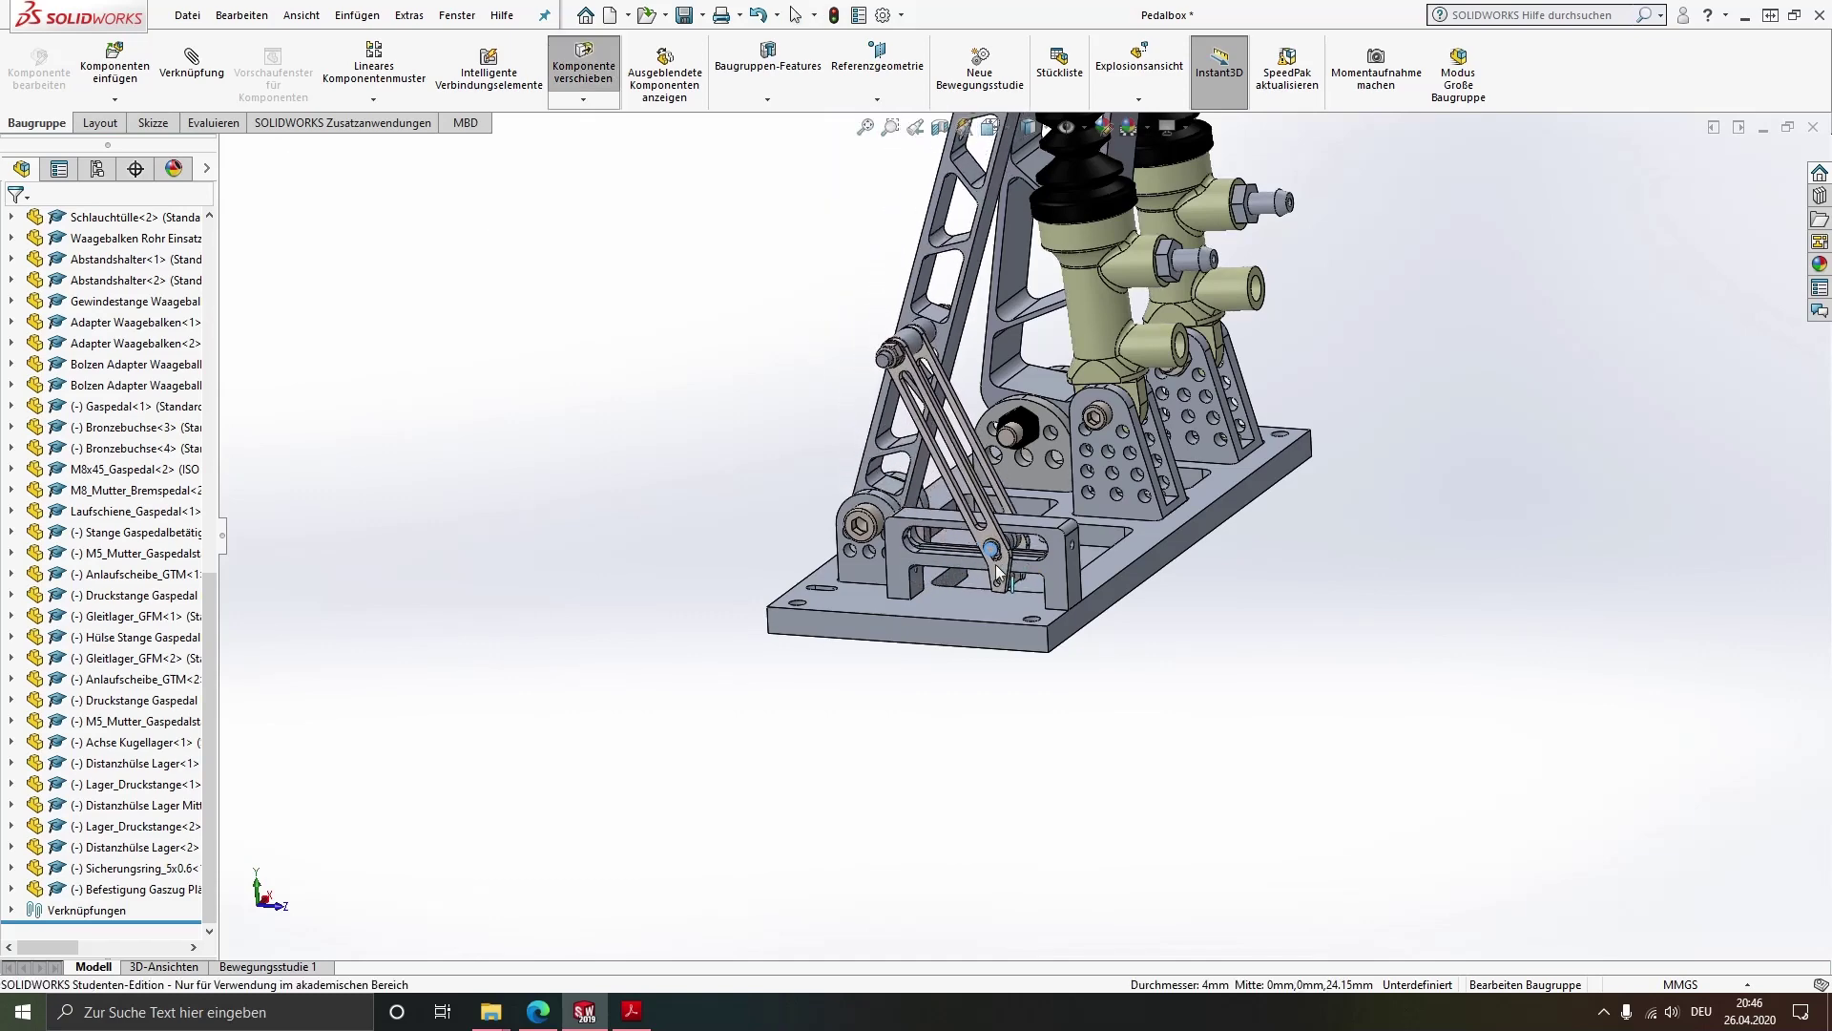
pyautogui.scroll(1, 997, 561)
pyautogui.scroll(-2, 1027, 512)
pyautogui.scroll(-3, 1019, 550)
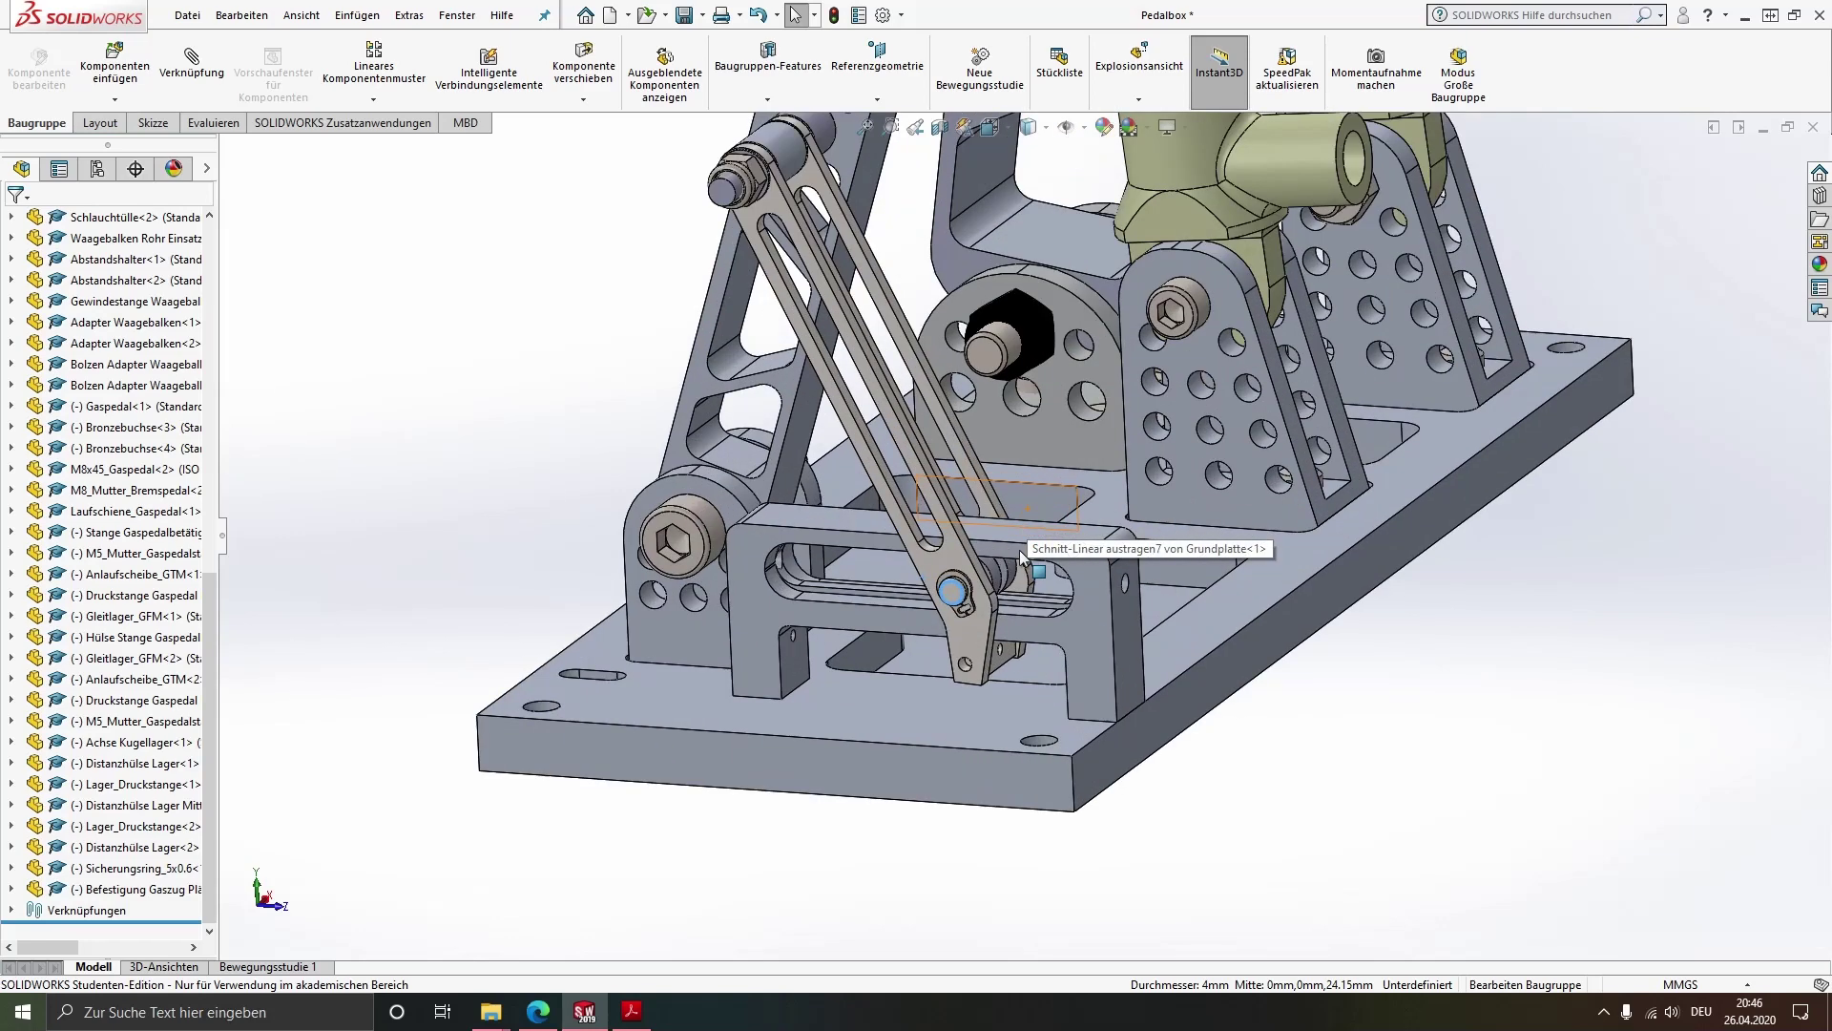
pyautogui.scroll(-3, 1019, 549)
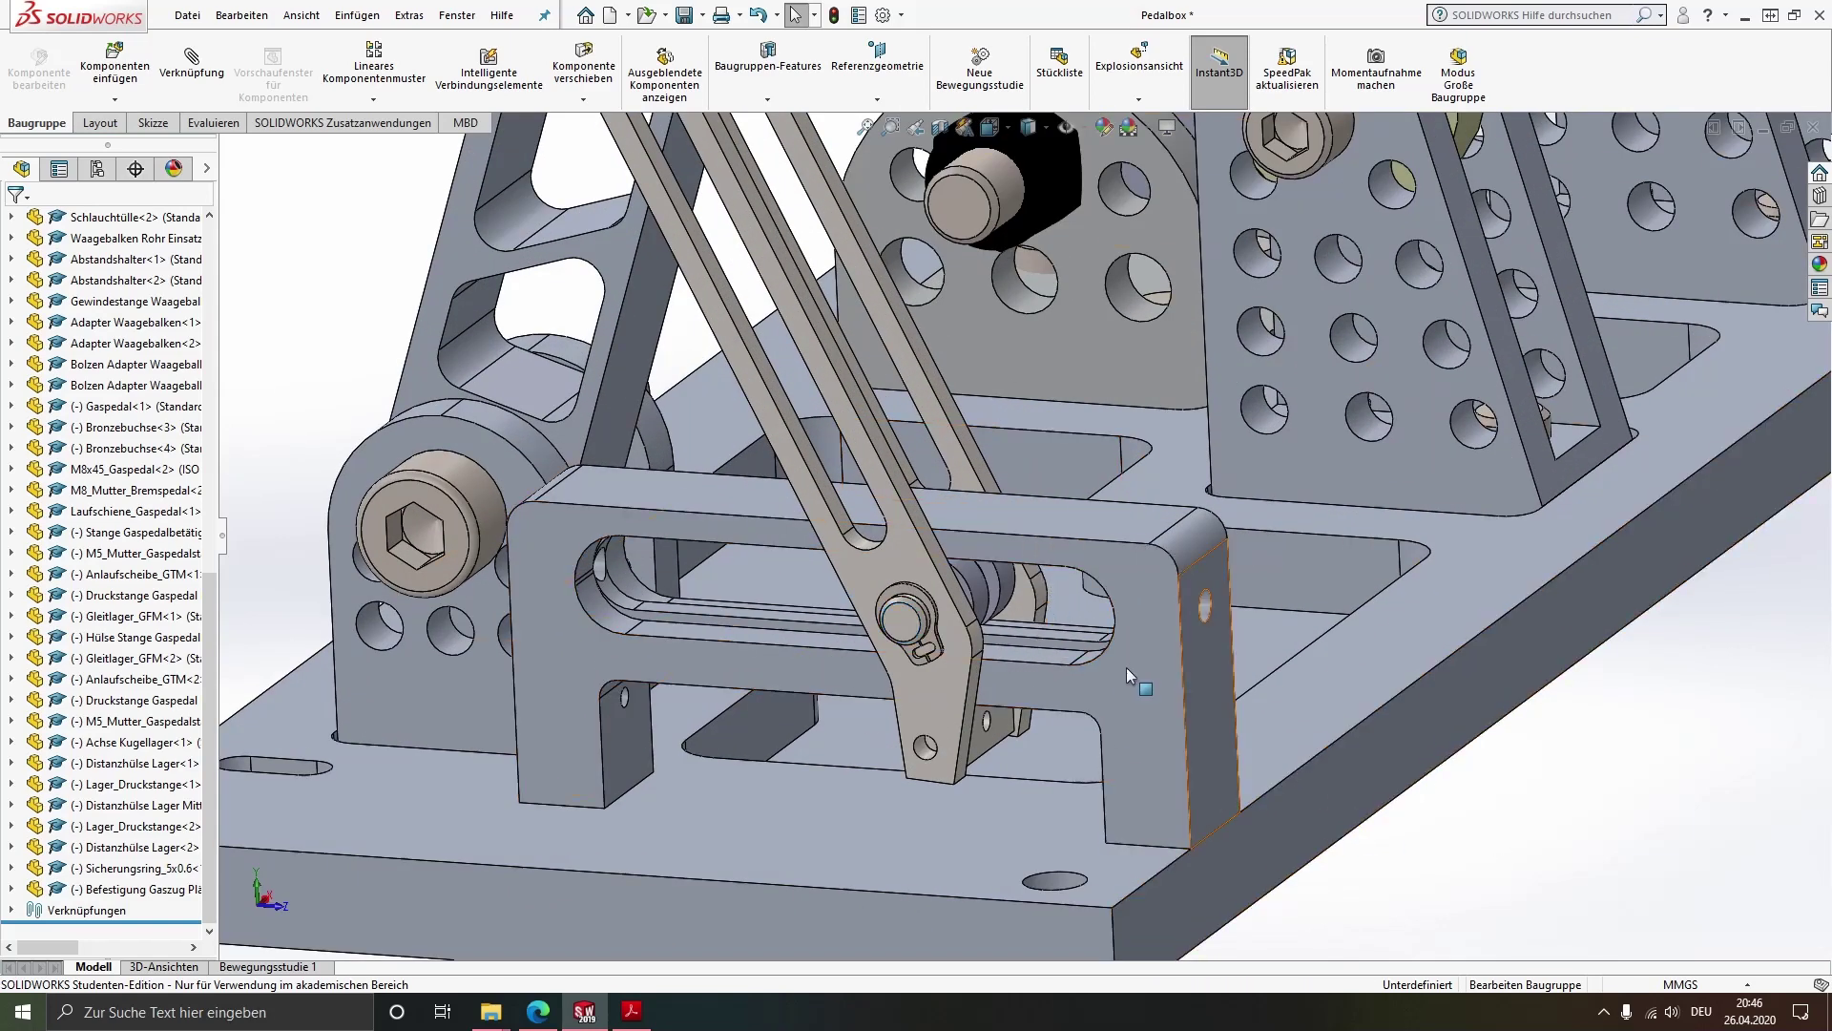
pyautogui.scroll(2, 1126, 667)
pyautogui.moveTo(1126, 667); pyautogui.dragTo(1086, 592, button='middle')
pyautogui.scroll(2, 1086, 592)
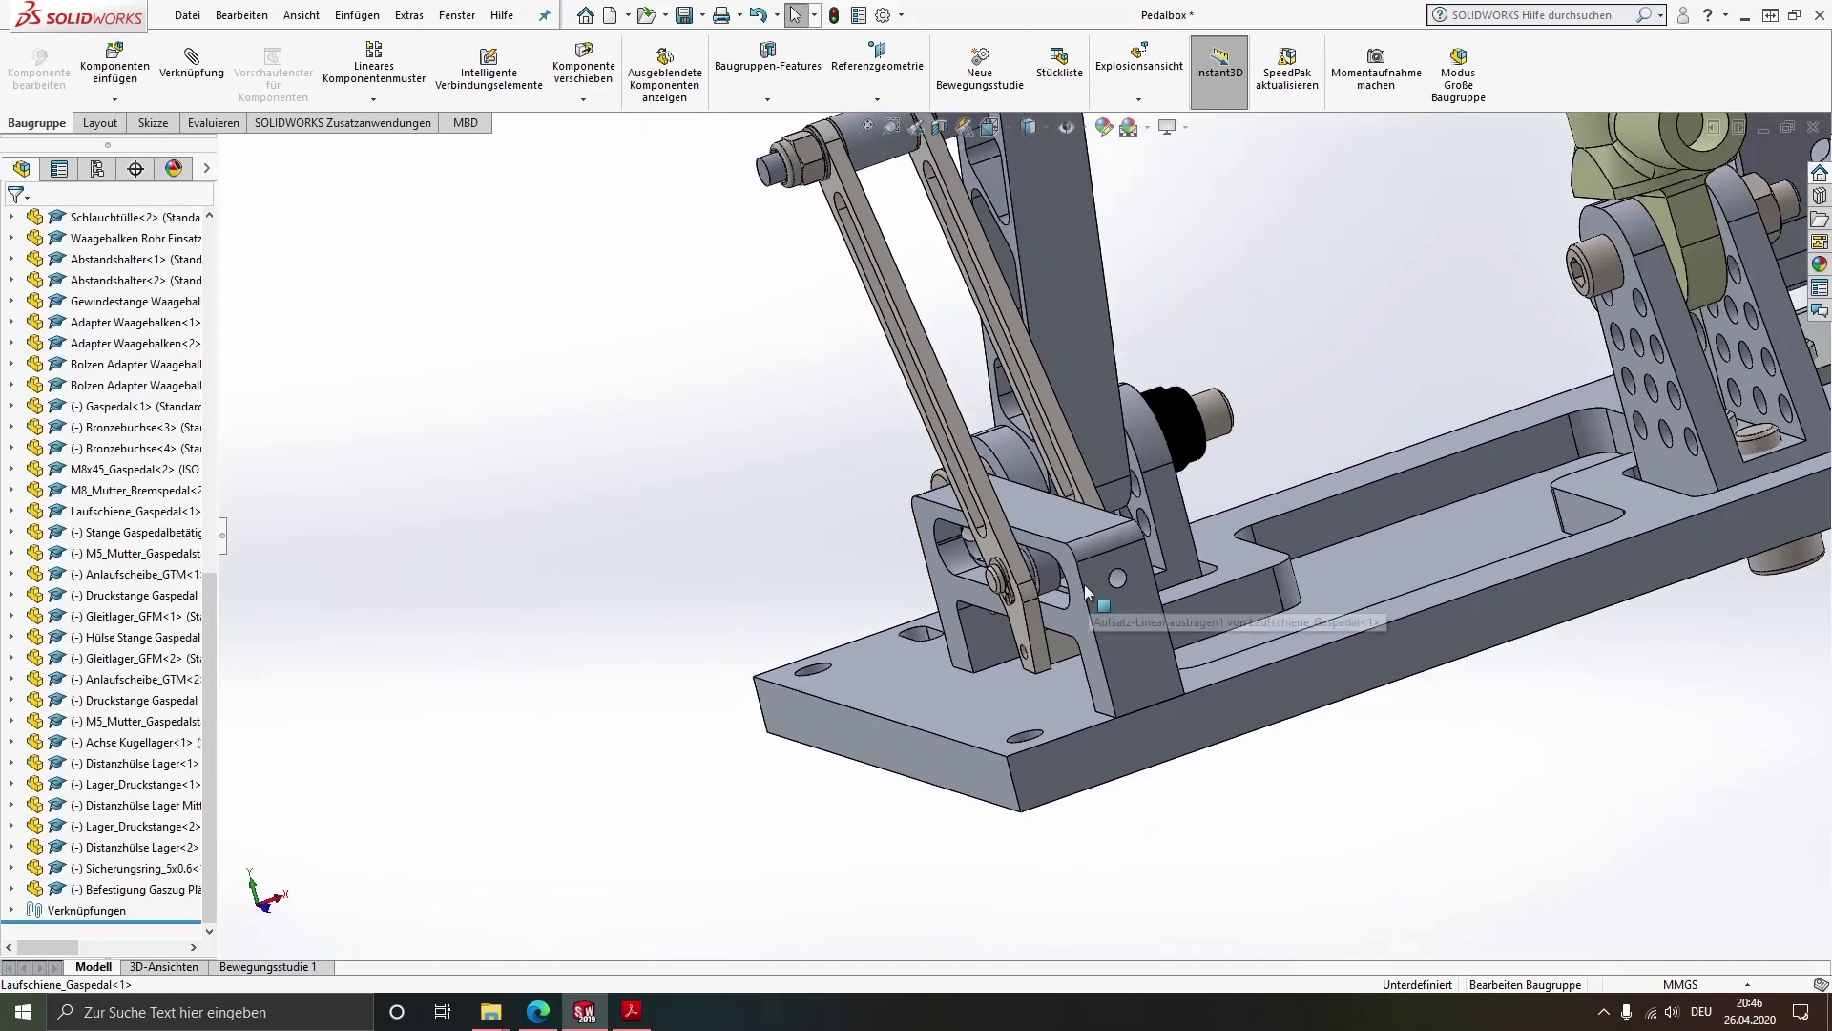
pyautogui.scroll(-2, 1086, 592)
pyautogui.scroll(-2, 1073, 563)
pyautogui.scroll(-1, 1071, 558)
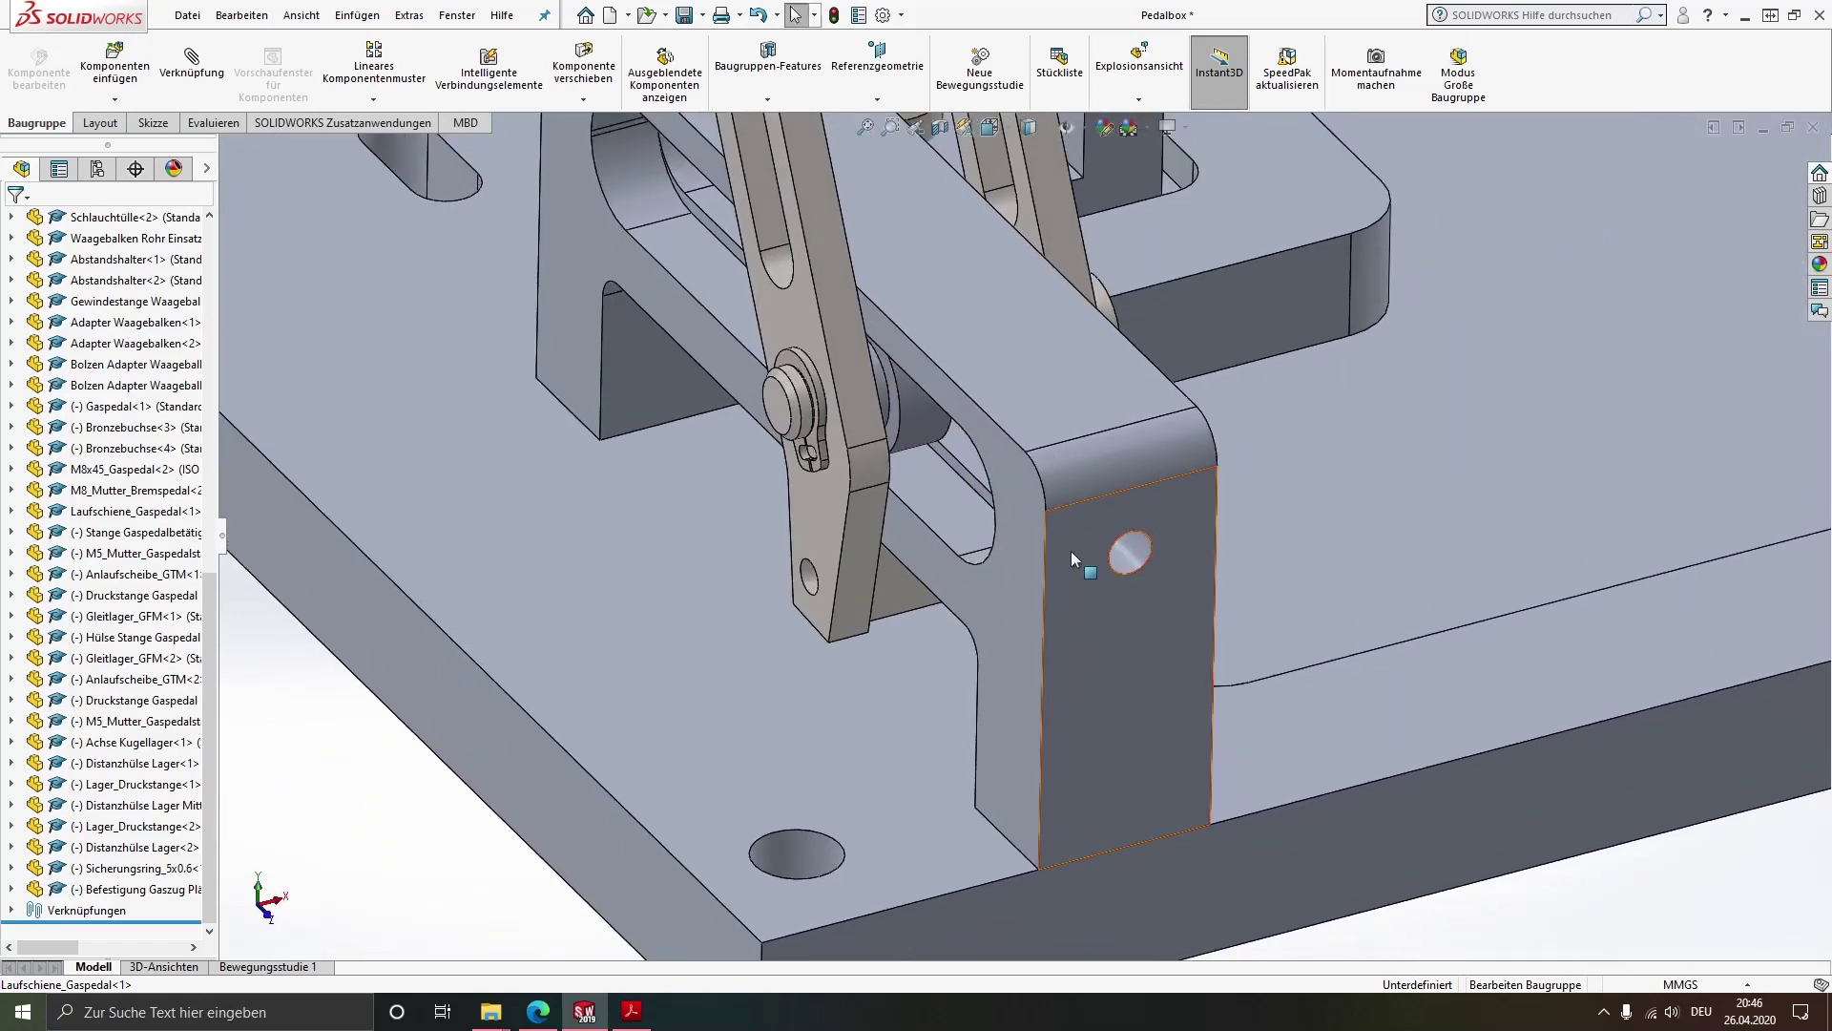
pyautogui.scroll(2, 1067, 476)
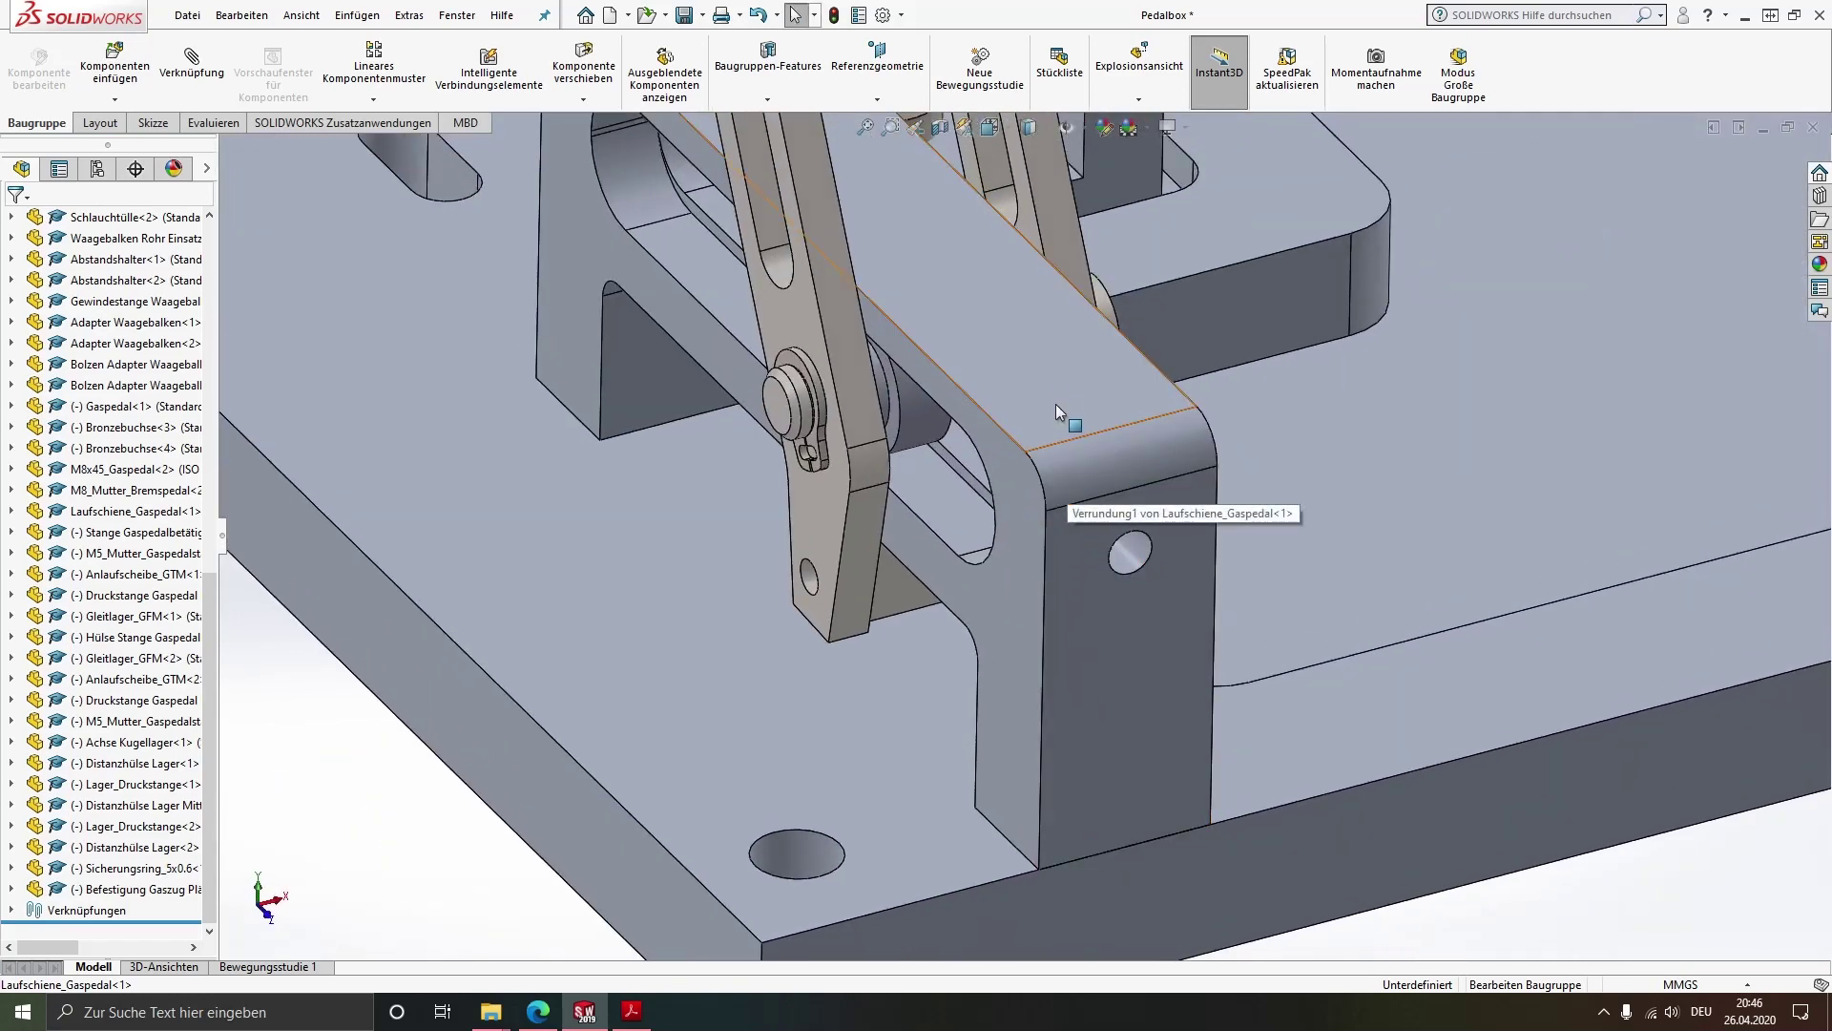
pyautogui.scroll(2, 1055, 403)
pyautogui.scroll(-3, 868, 532)
pyautogui.scroll(-2, 868, 533)
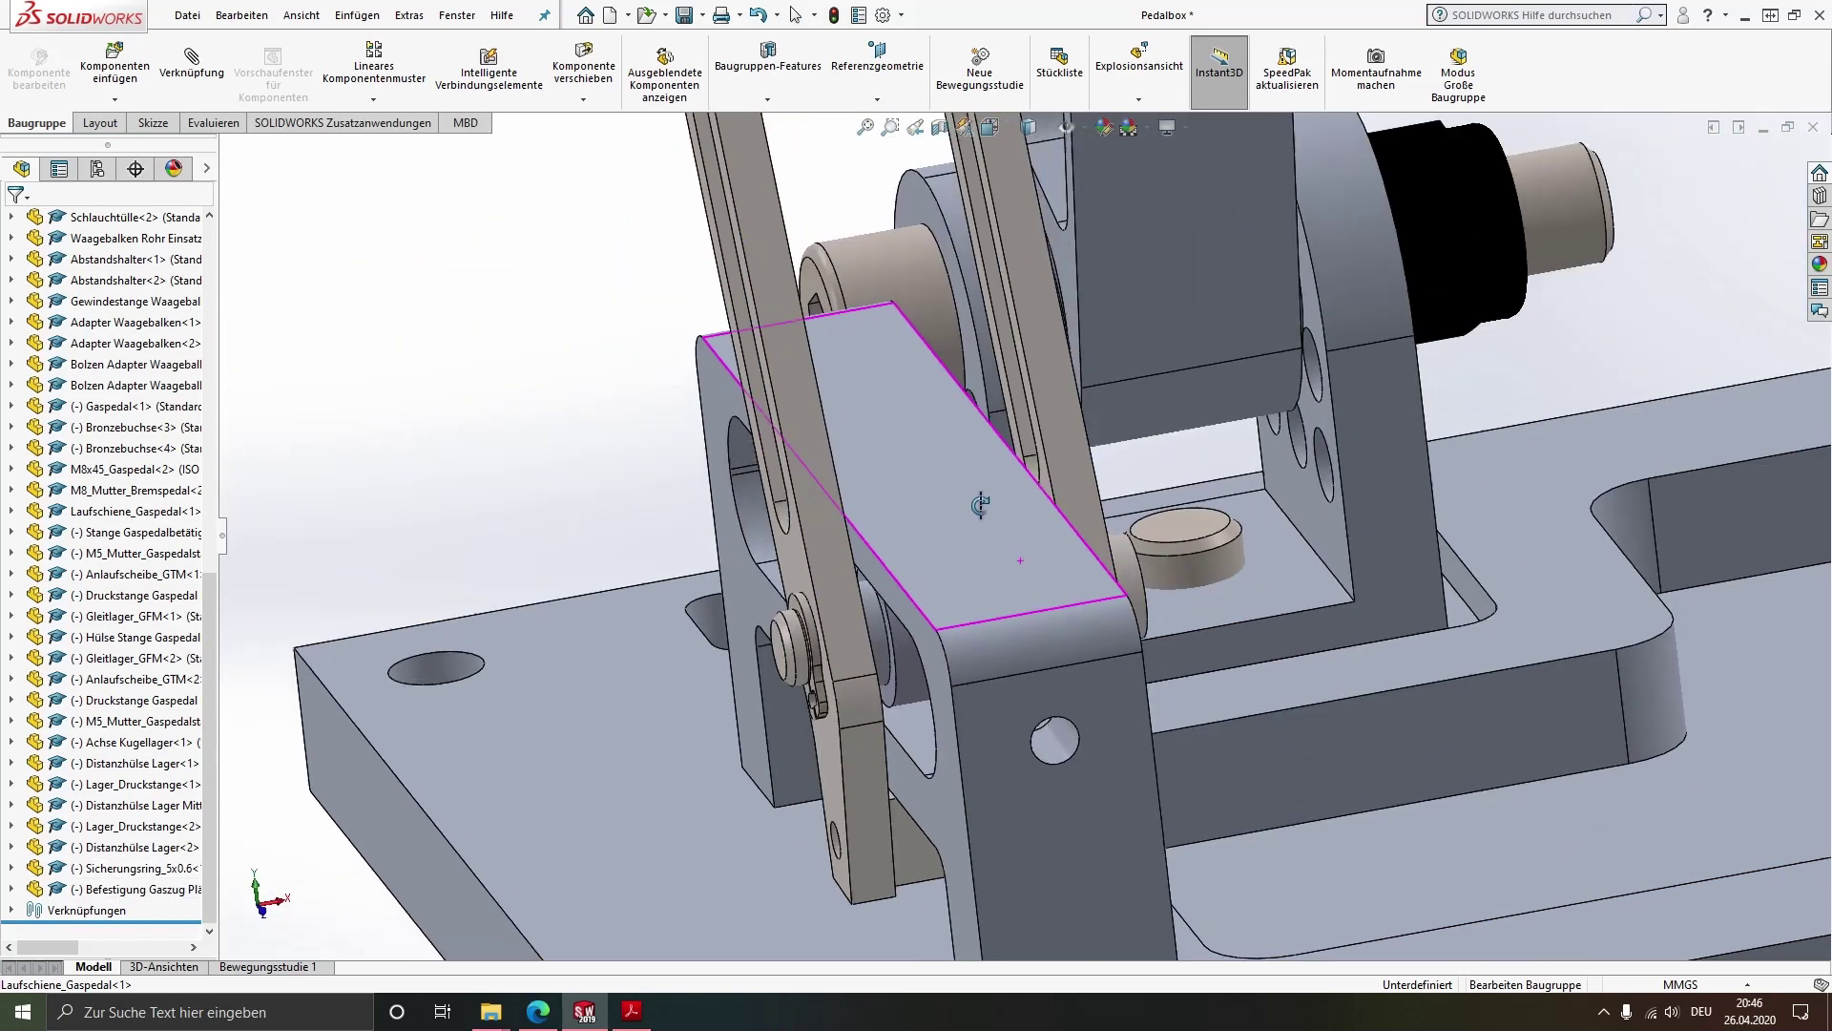
# Add a 30 mm distance mate from the Achse Kugellager<1> origin to the Laufschiene Gaspedal face
pyautogui.moveTo(1066, 515); pyautogui.dragTo(1267, 534, button='middle')
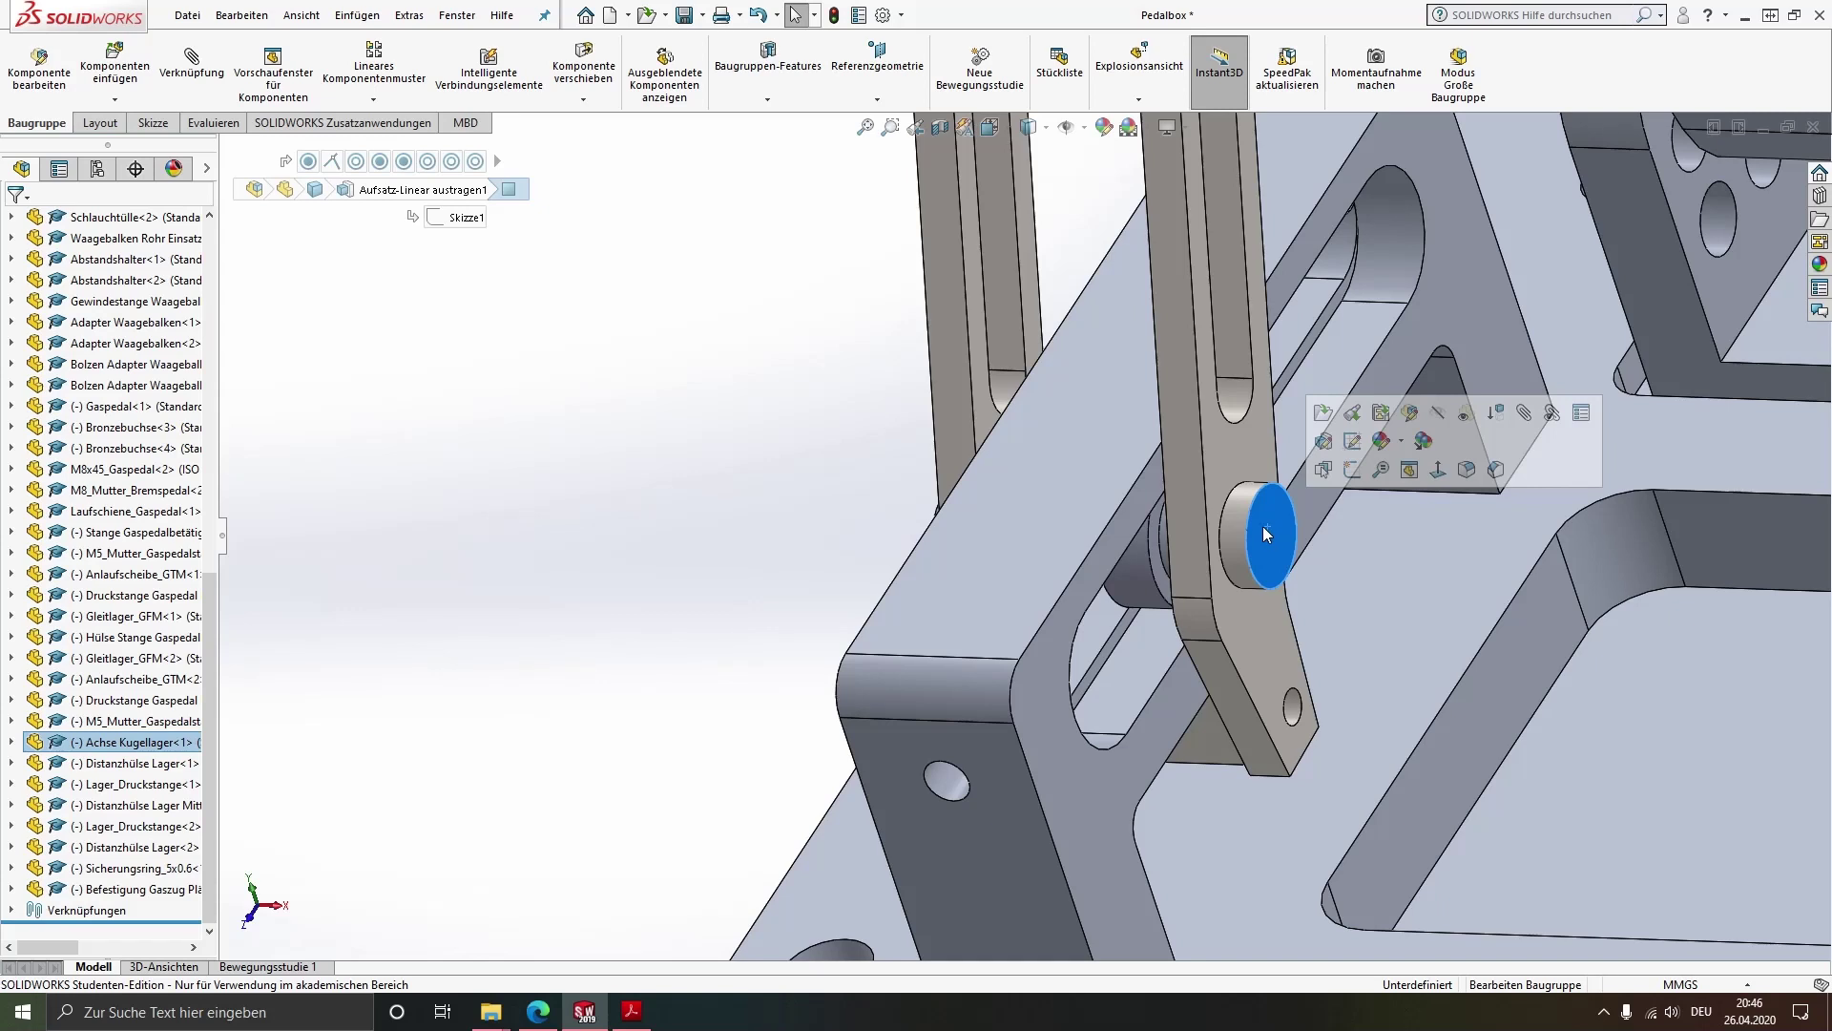
pyautogui.click(10, 742)
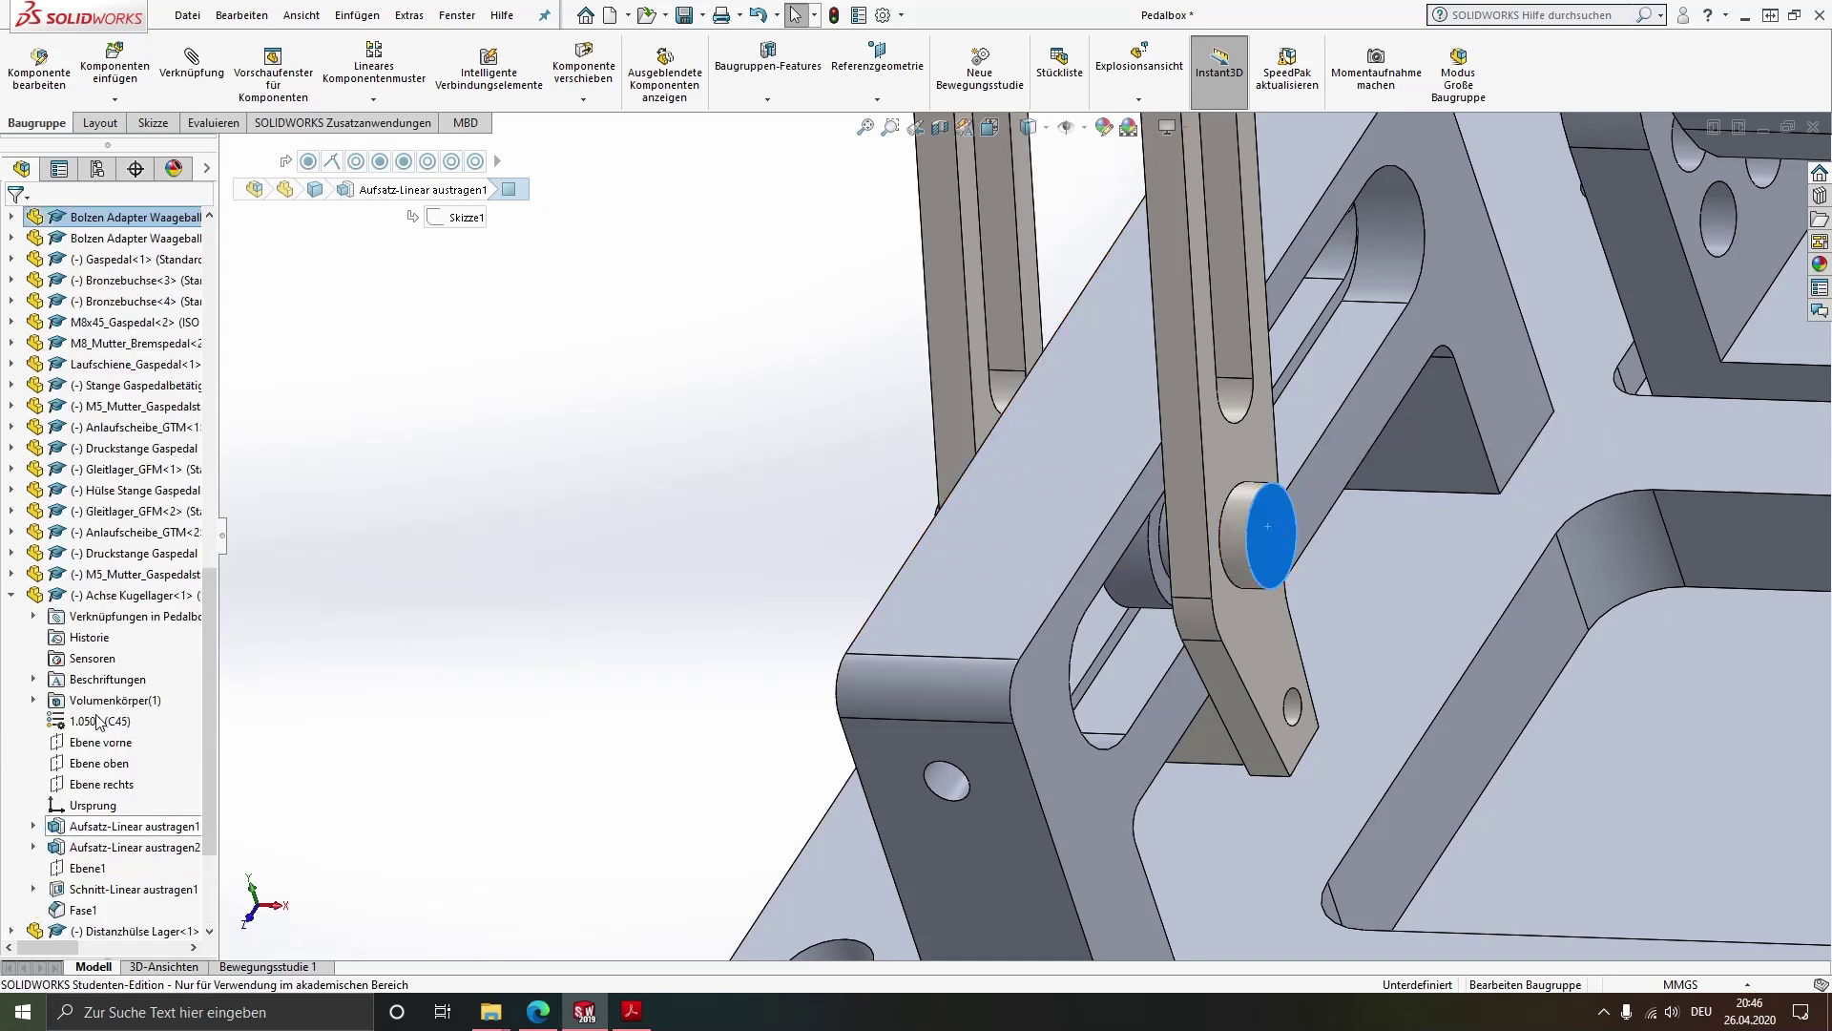
pyautogui.click(84, 809)
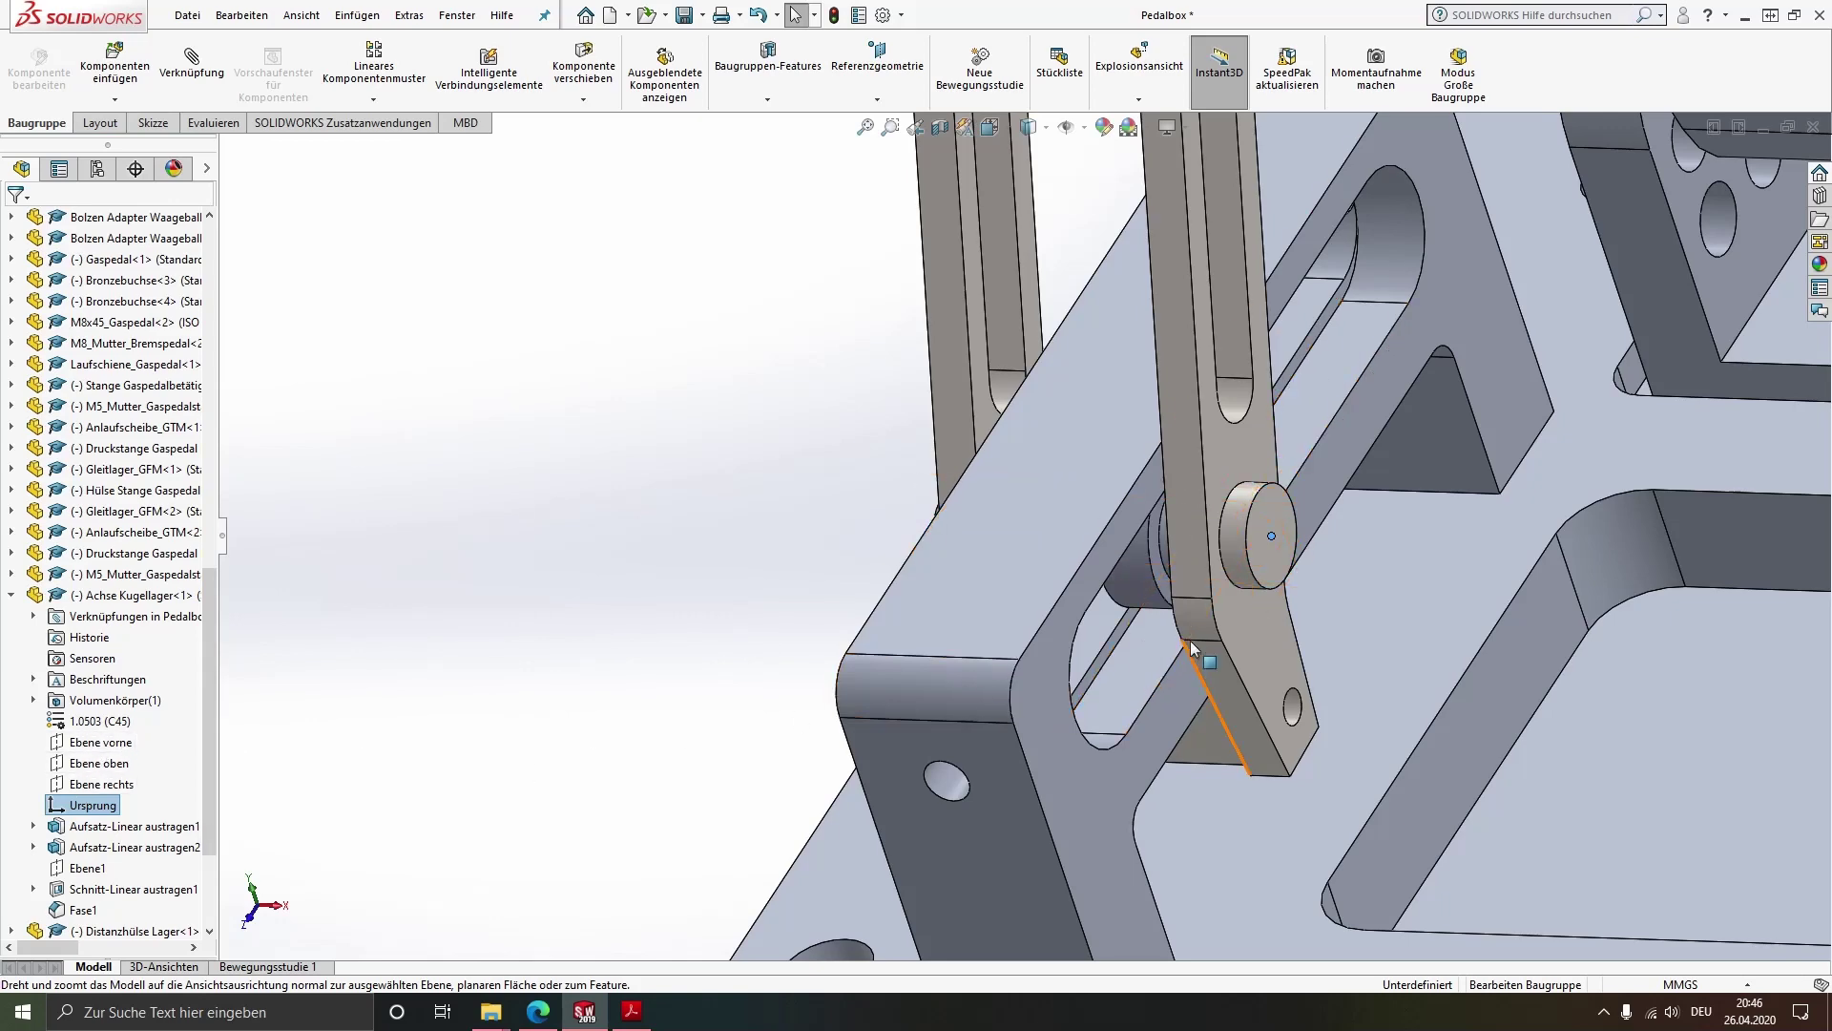
pyautogui.scroll(4, 1180, 601)
pyautogui.scroll(-3, 1137, 558)
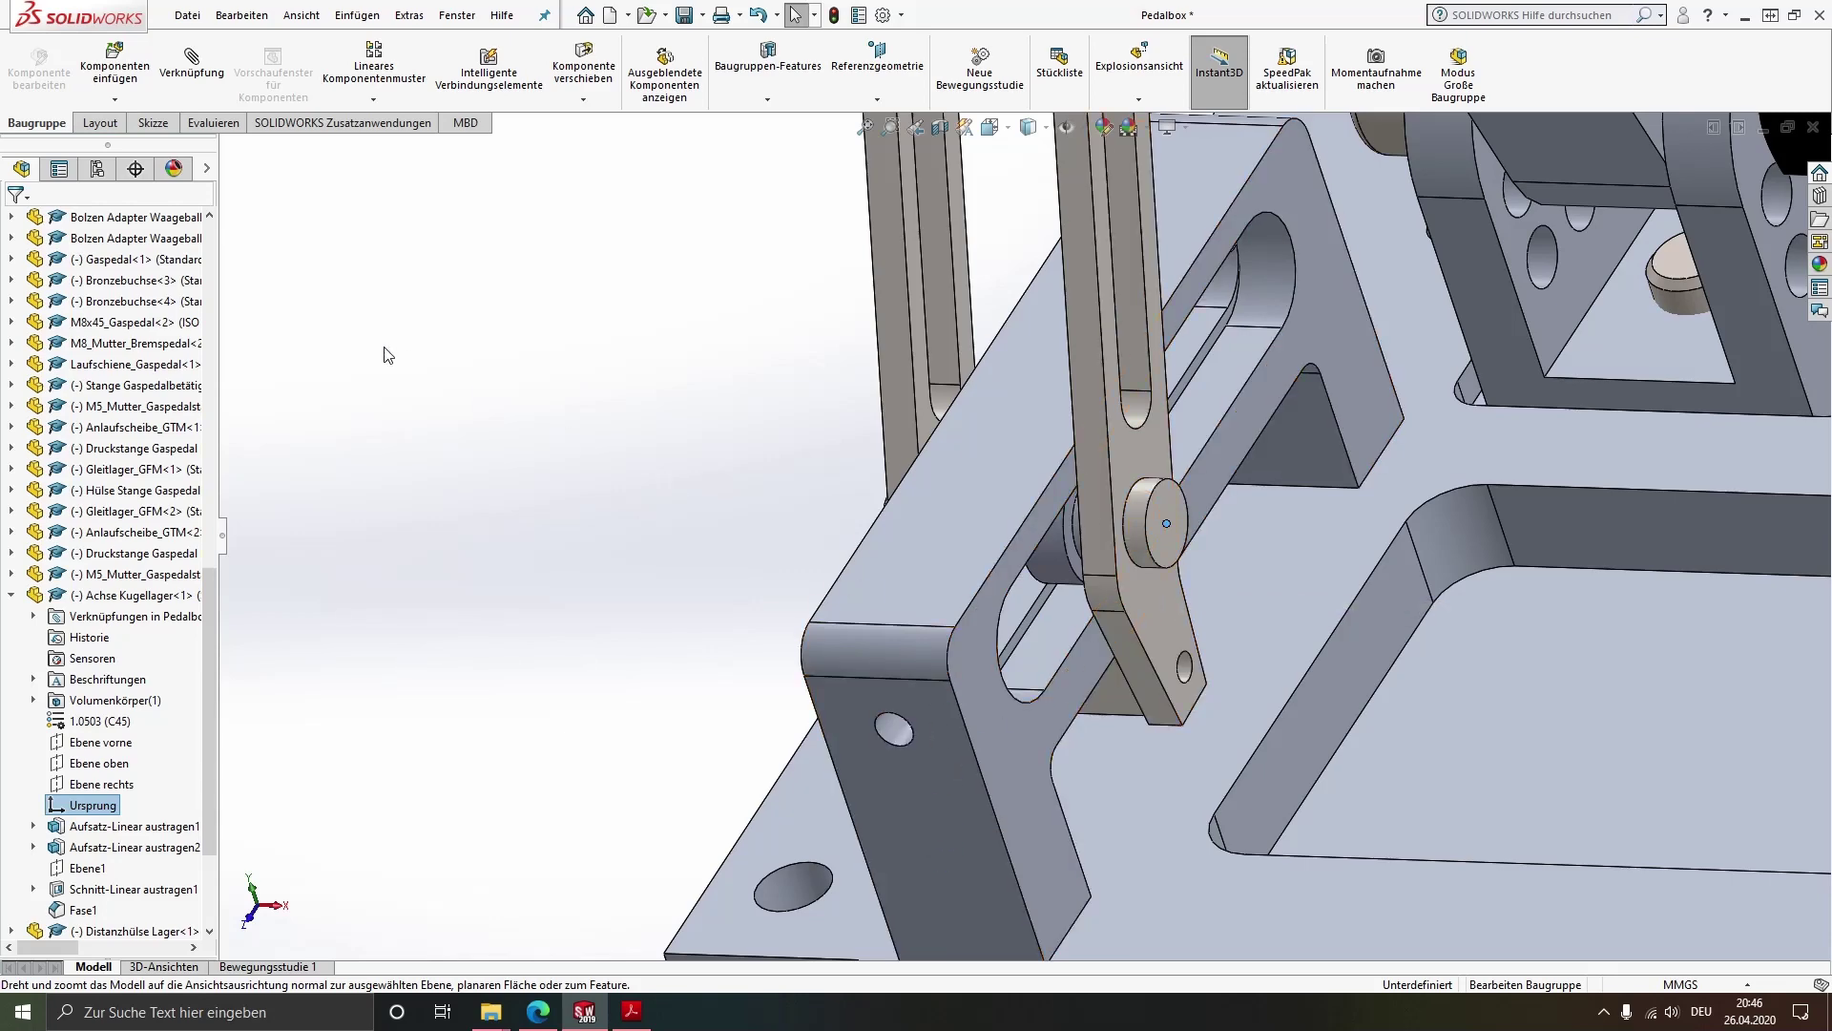
pyautogui.click(929, 861)
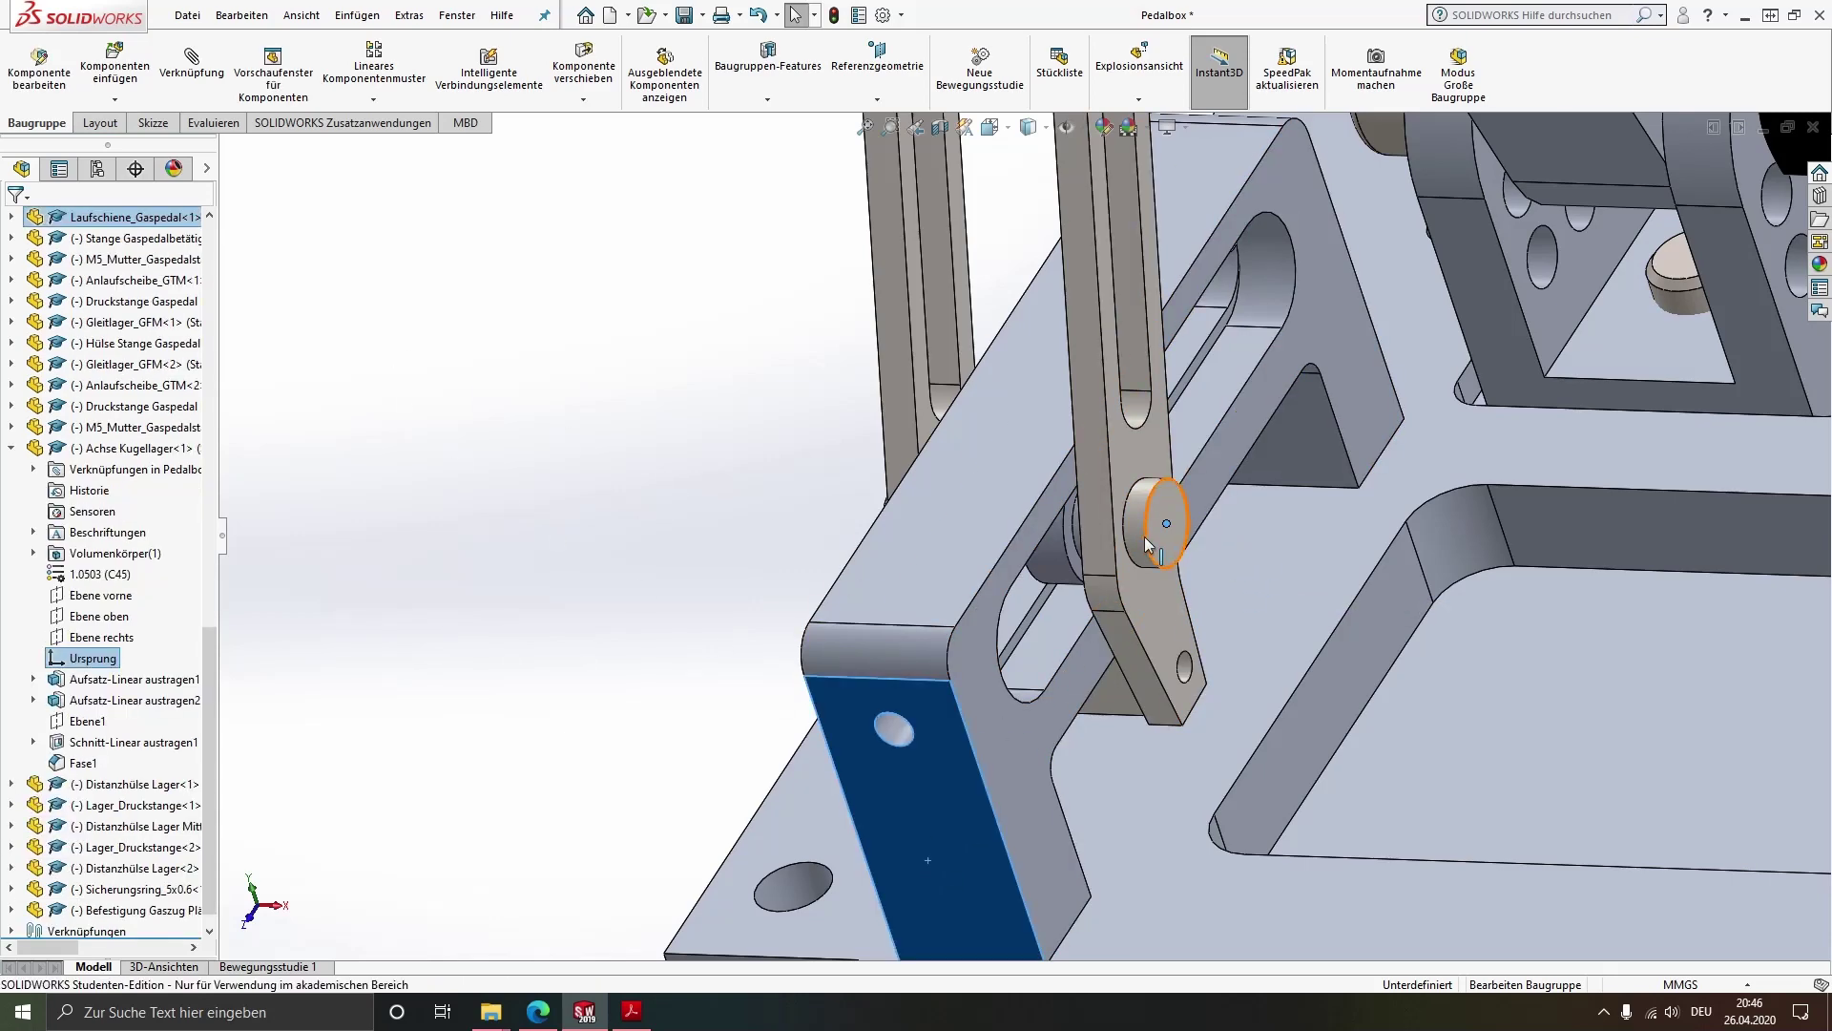
pyautogui.click(187, 76)
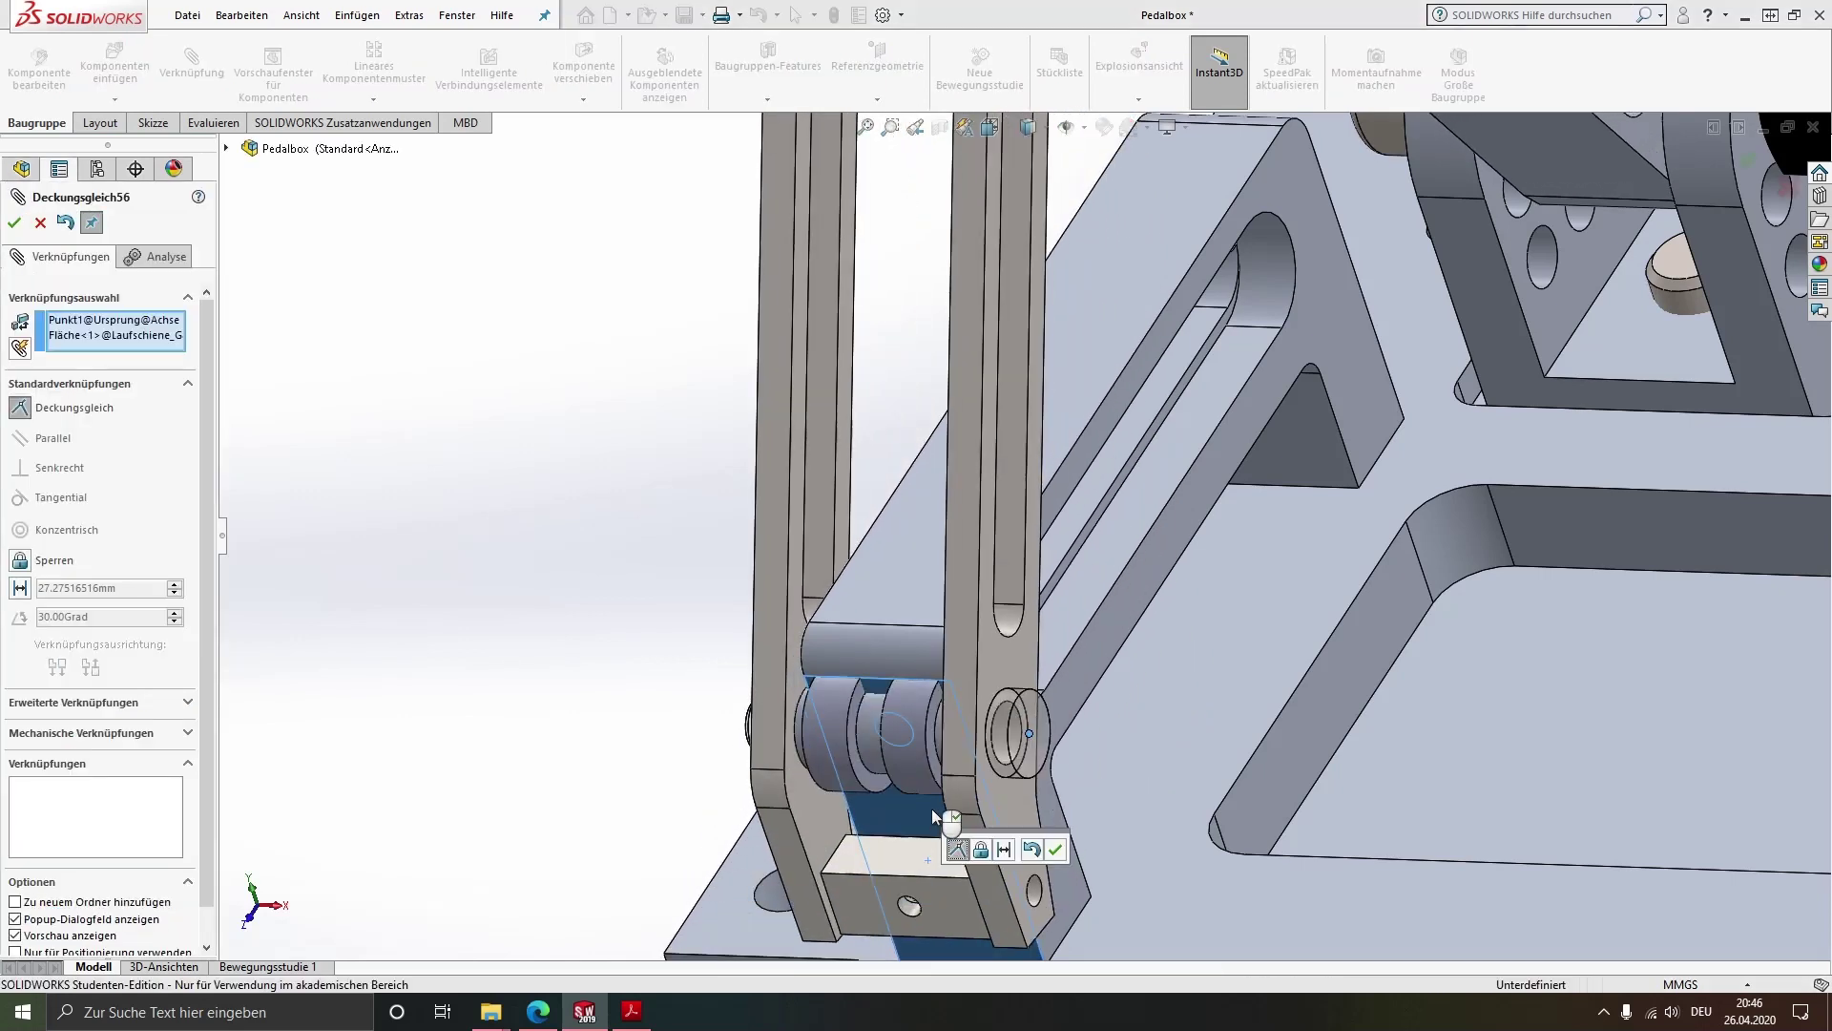
pyautogui.click(18, 590)
pyautogui.click(132, 590)
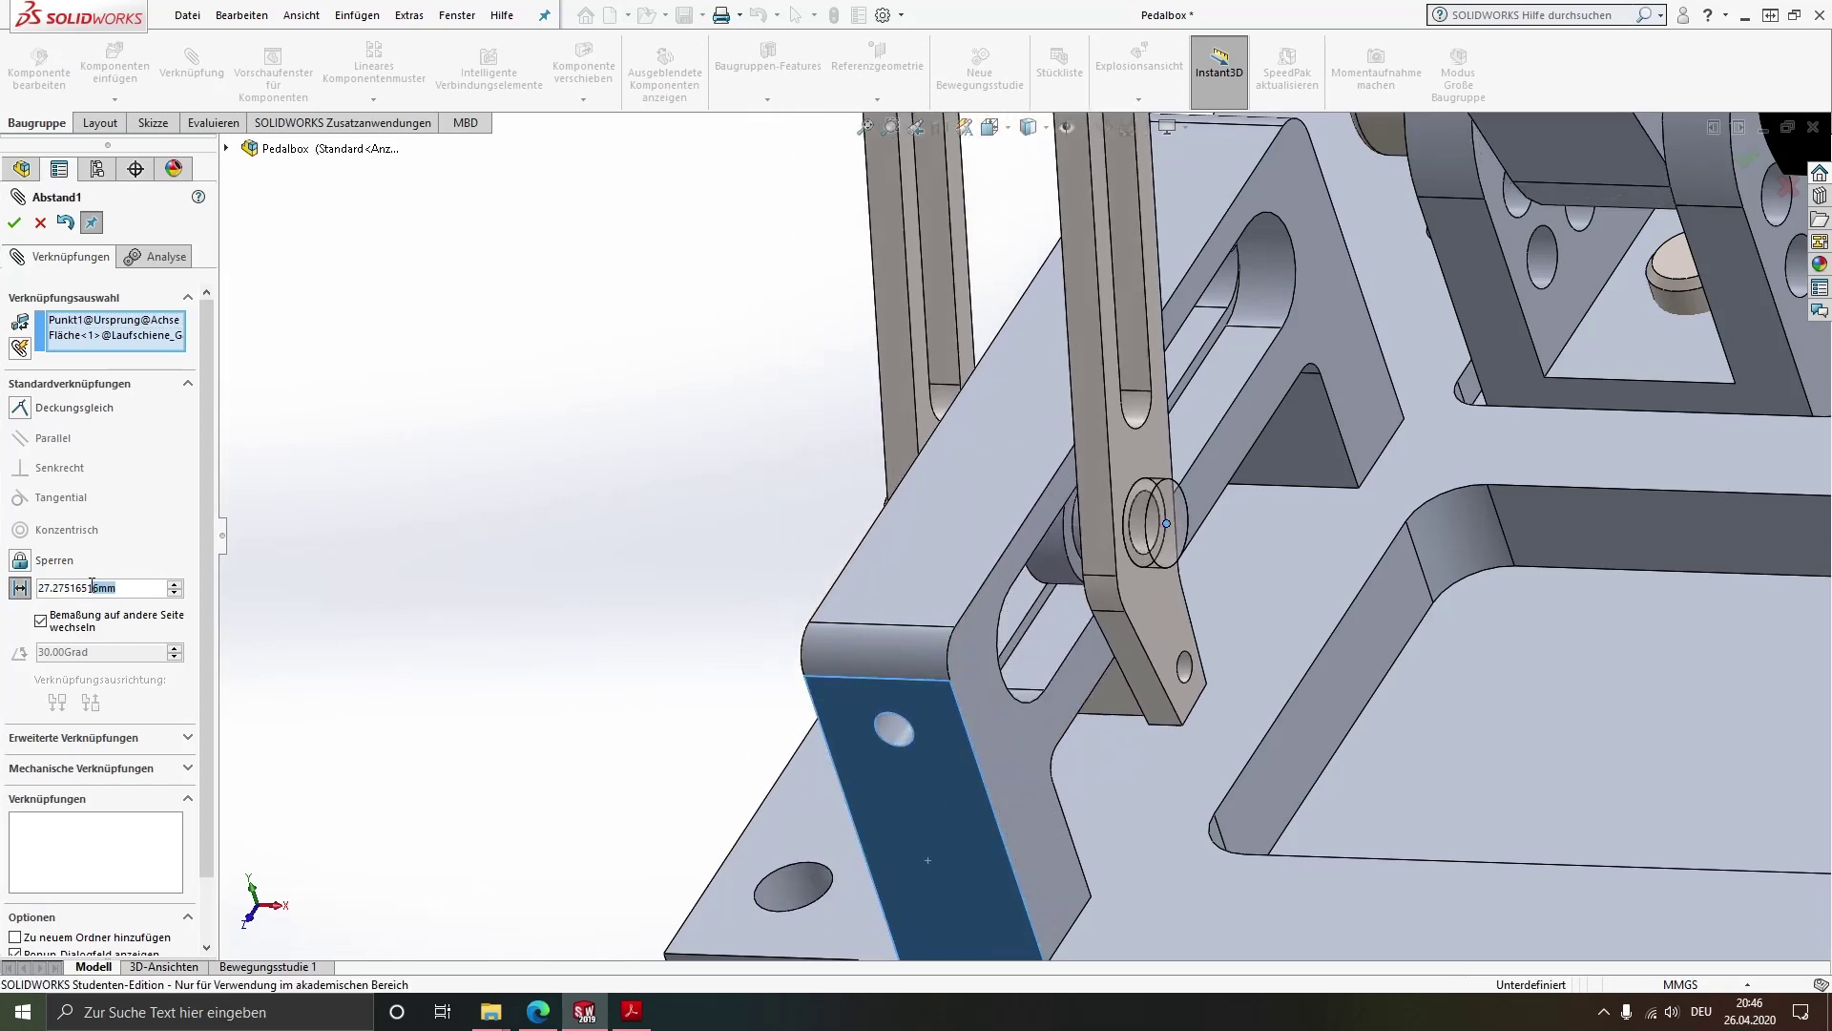
pyautogui.moveTo(86, 607)
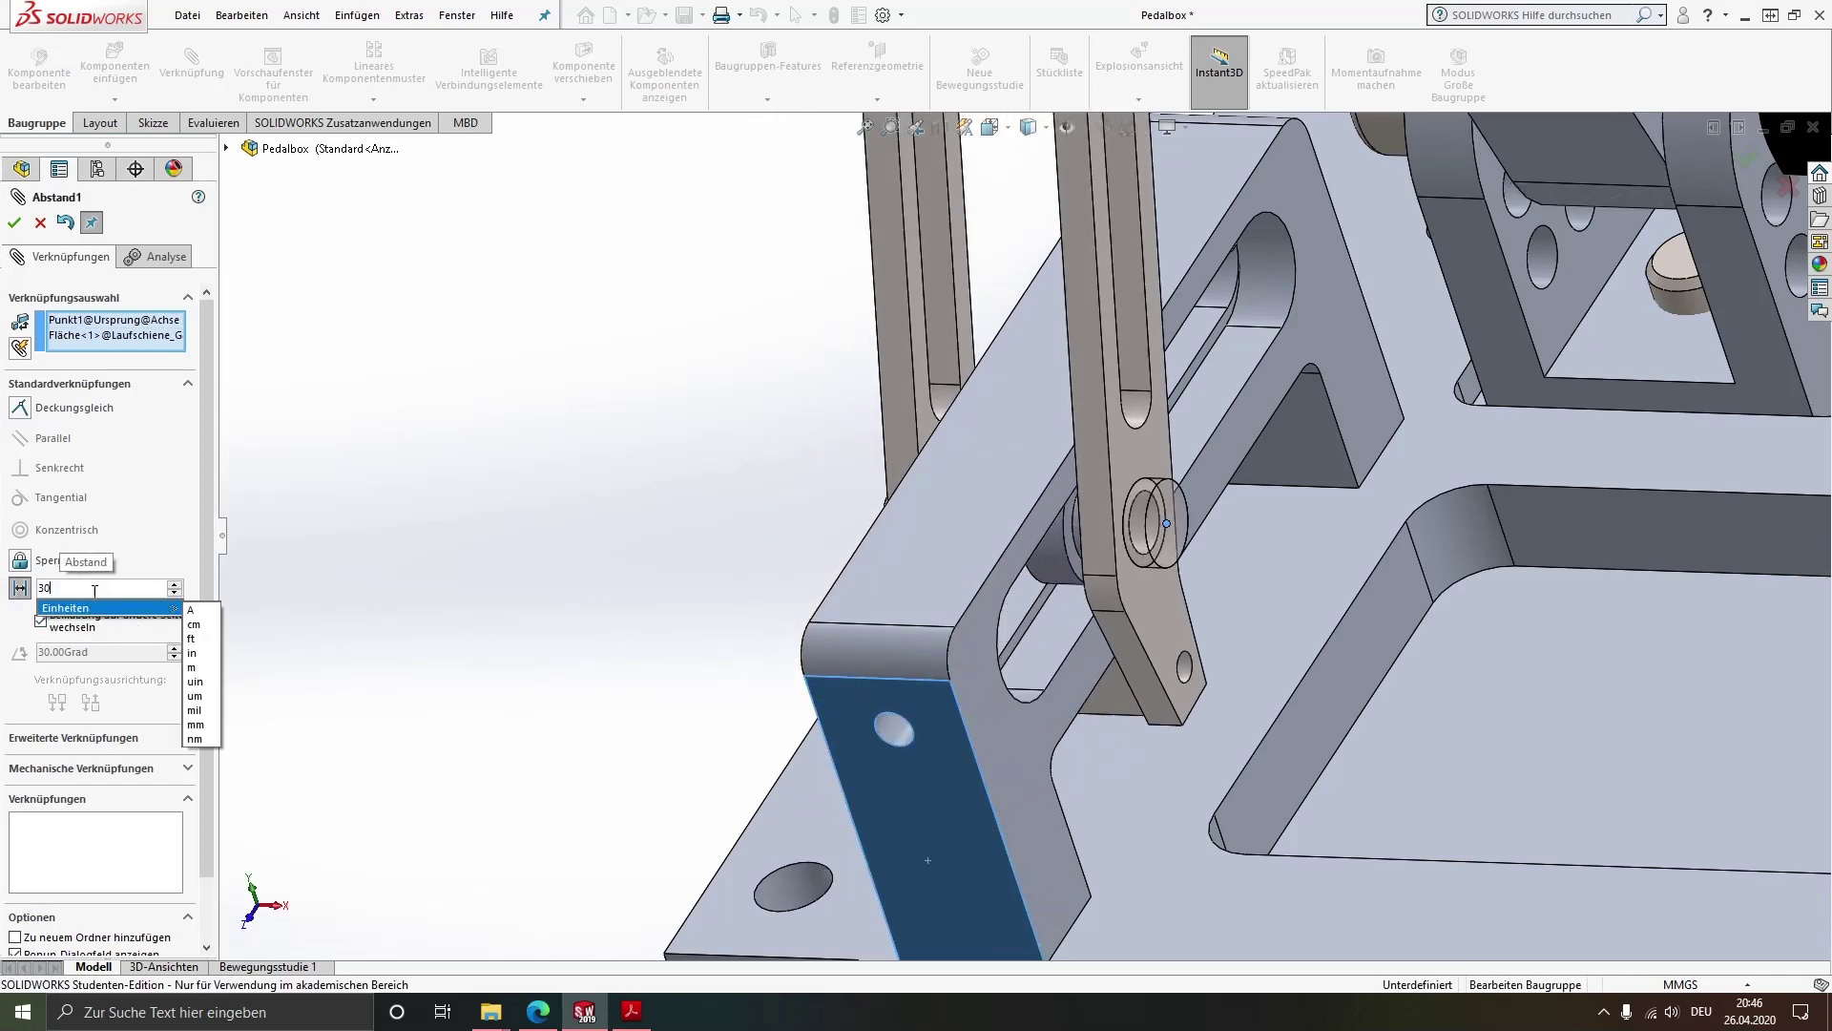
pyautogui.press('Return')
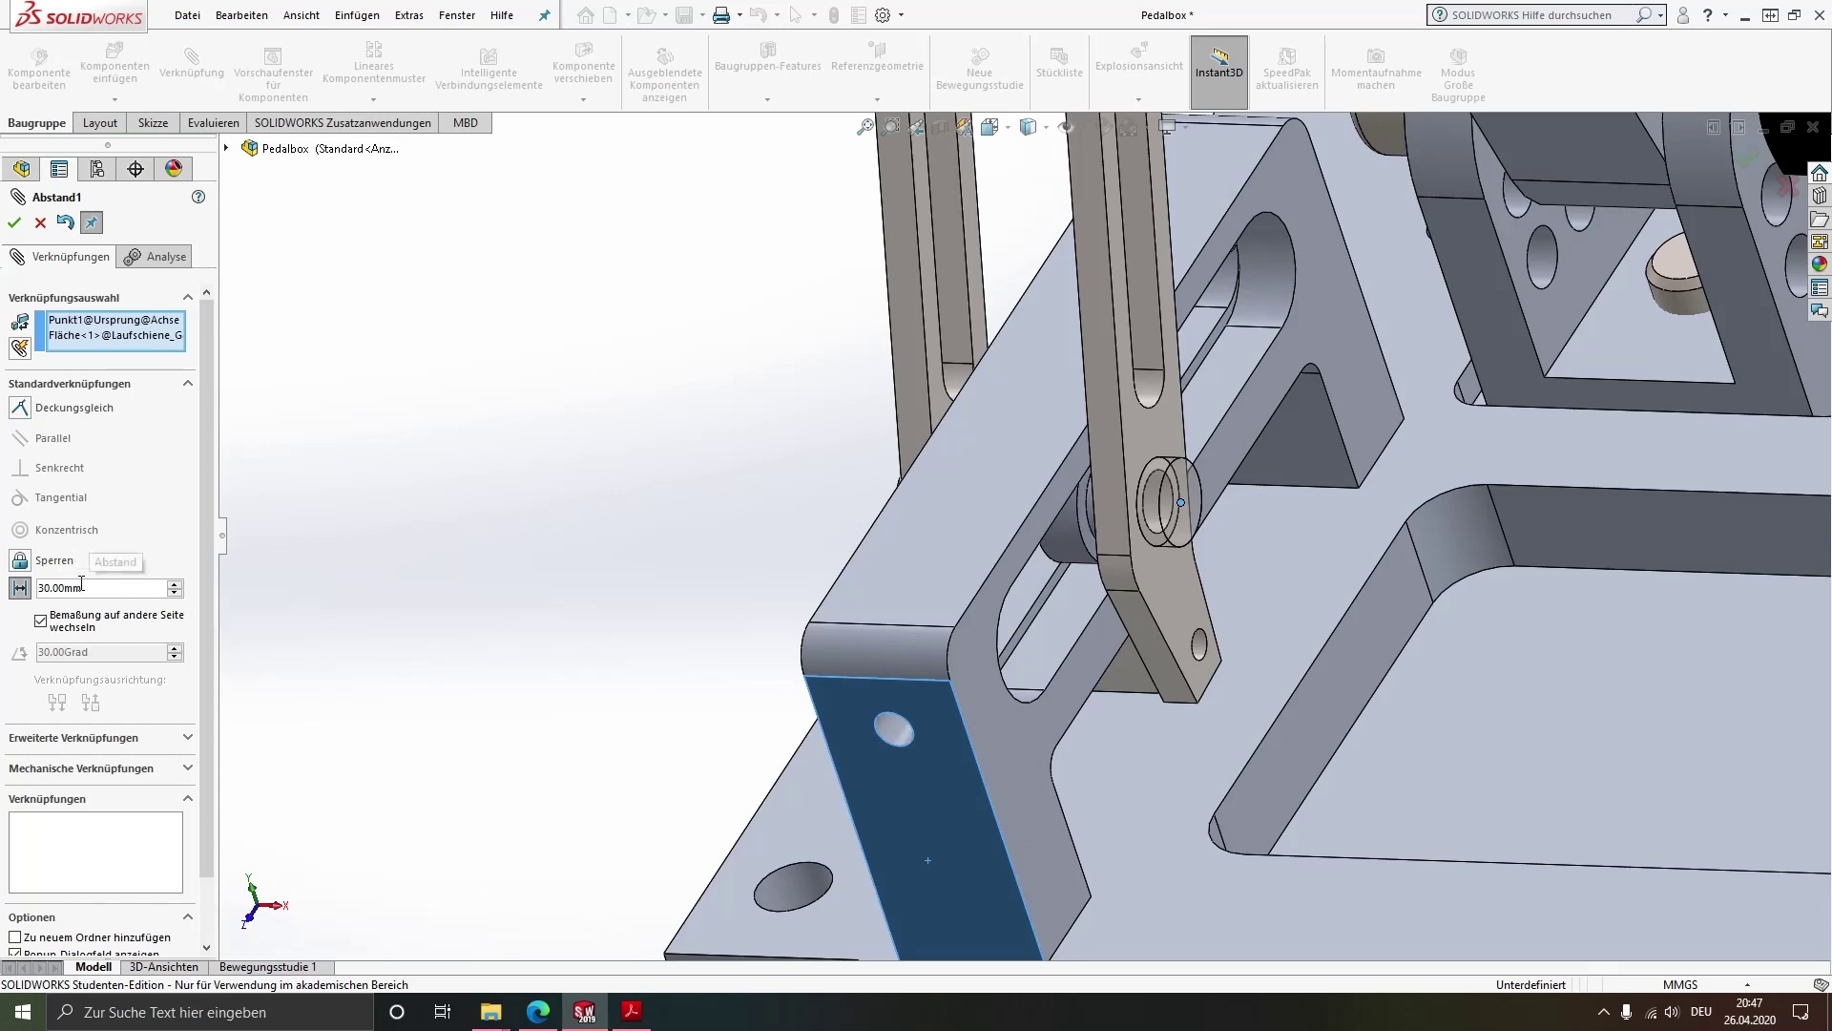
pyautogui.click(14, 223)
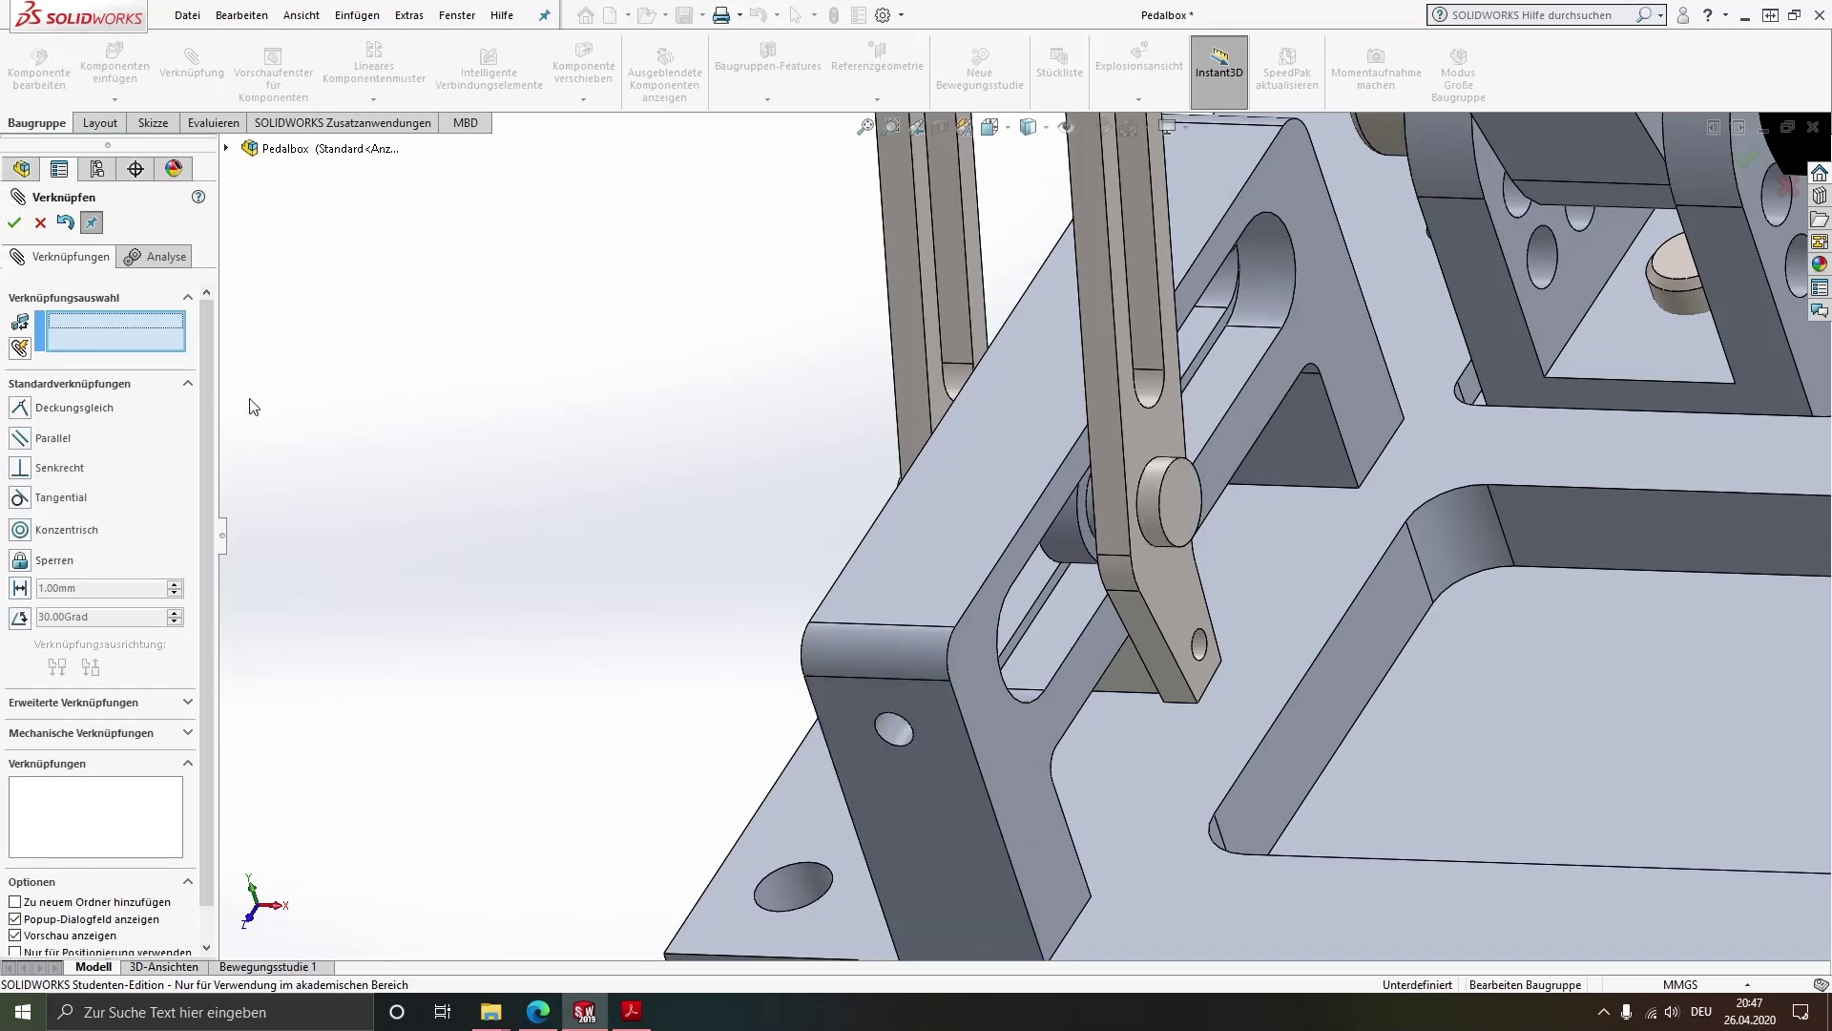
pyautogui.press('Escape')
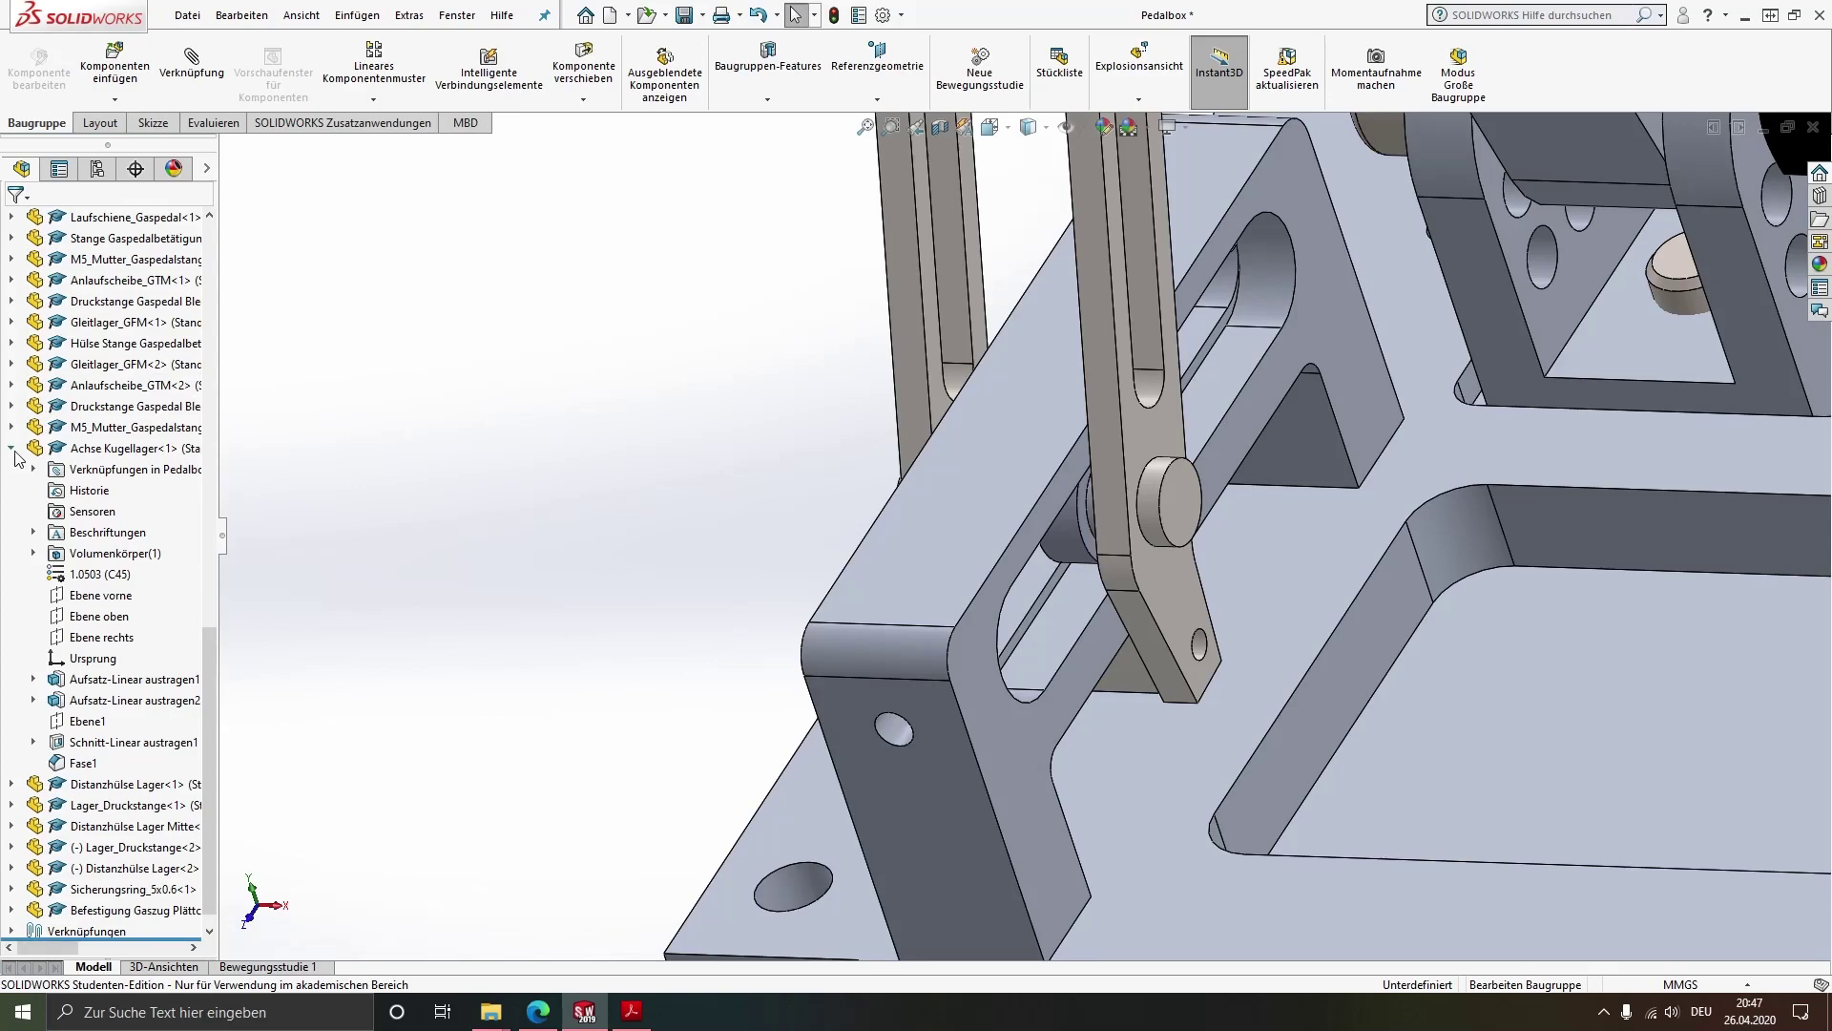
# Collapse Achse Kugellager<1> and test the Laufschiene_Gaspedal slide and linkage-top sleeve for movement
pyautogui.click(11, 448)
pyautogui.scroll(5, 912, 637)
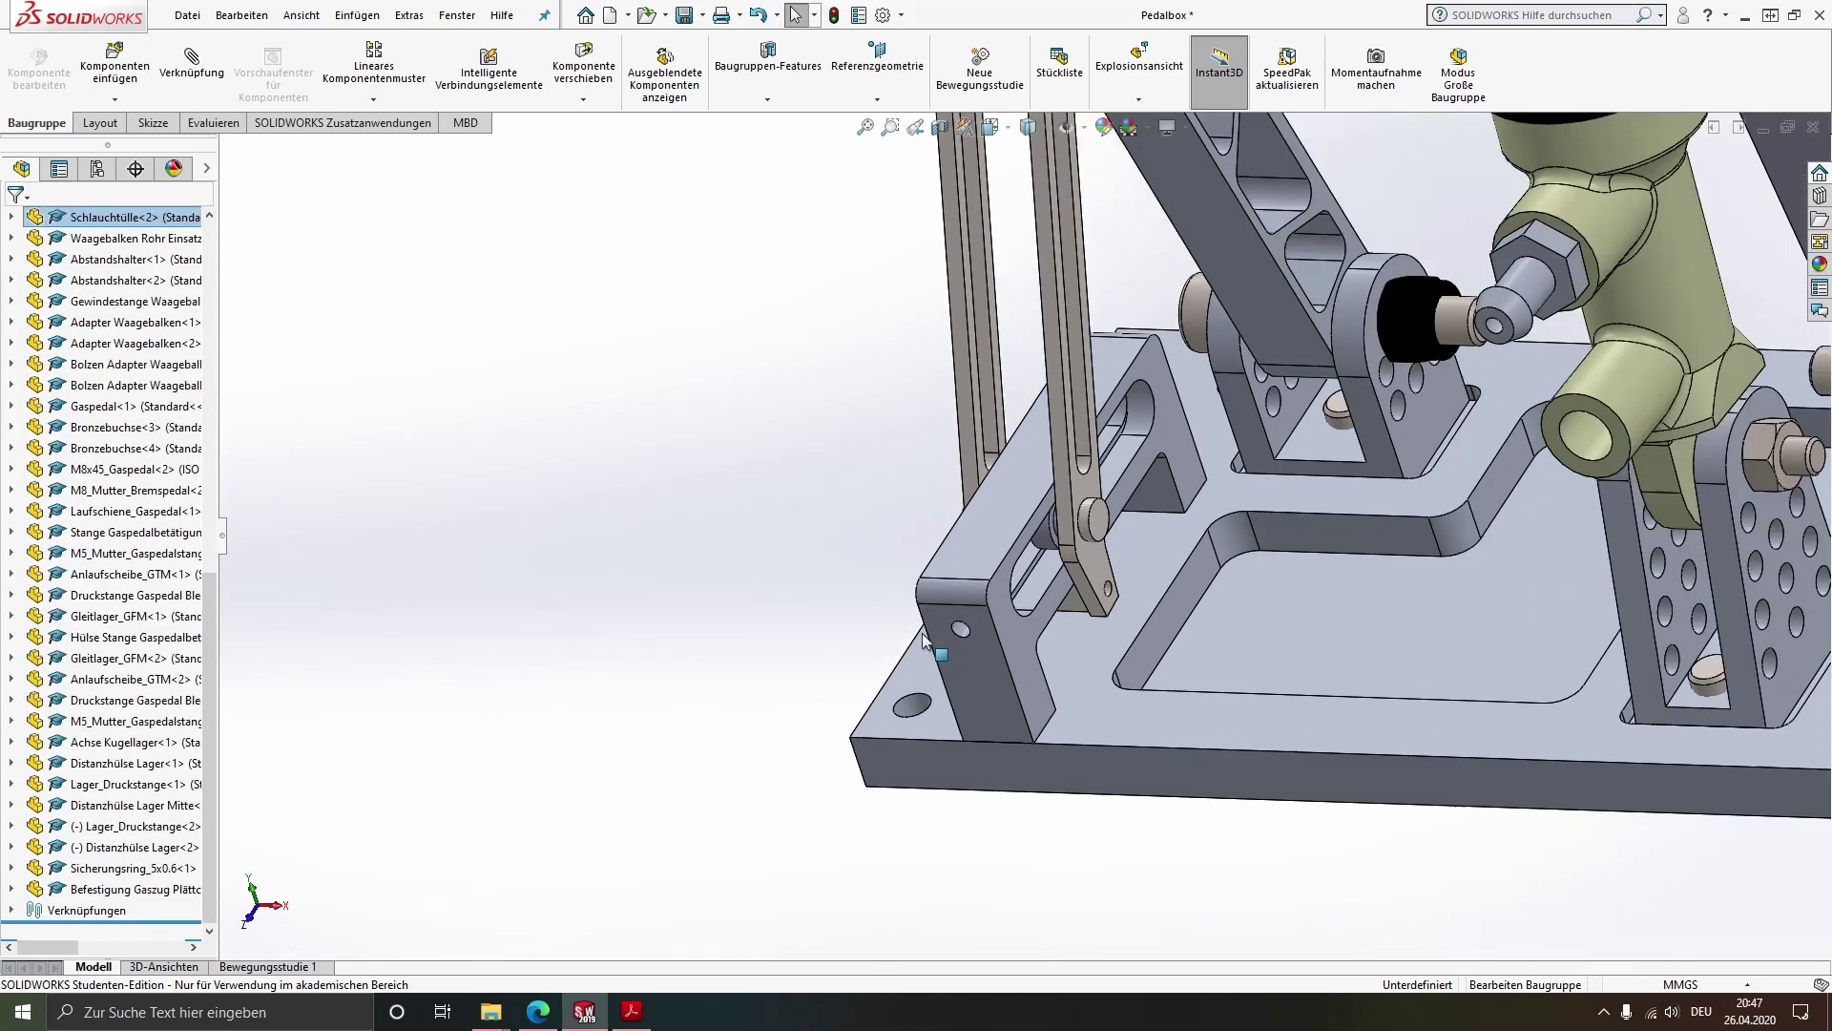
pyautogui.click(944, 658)
pyautogui.scroll(-3, 944, 658)
pyautogui.scroll(2, 972, 490)
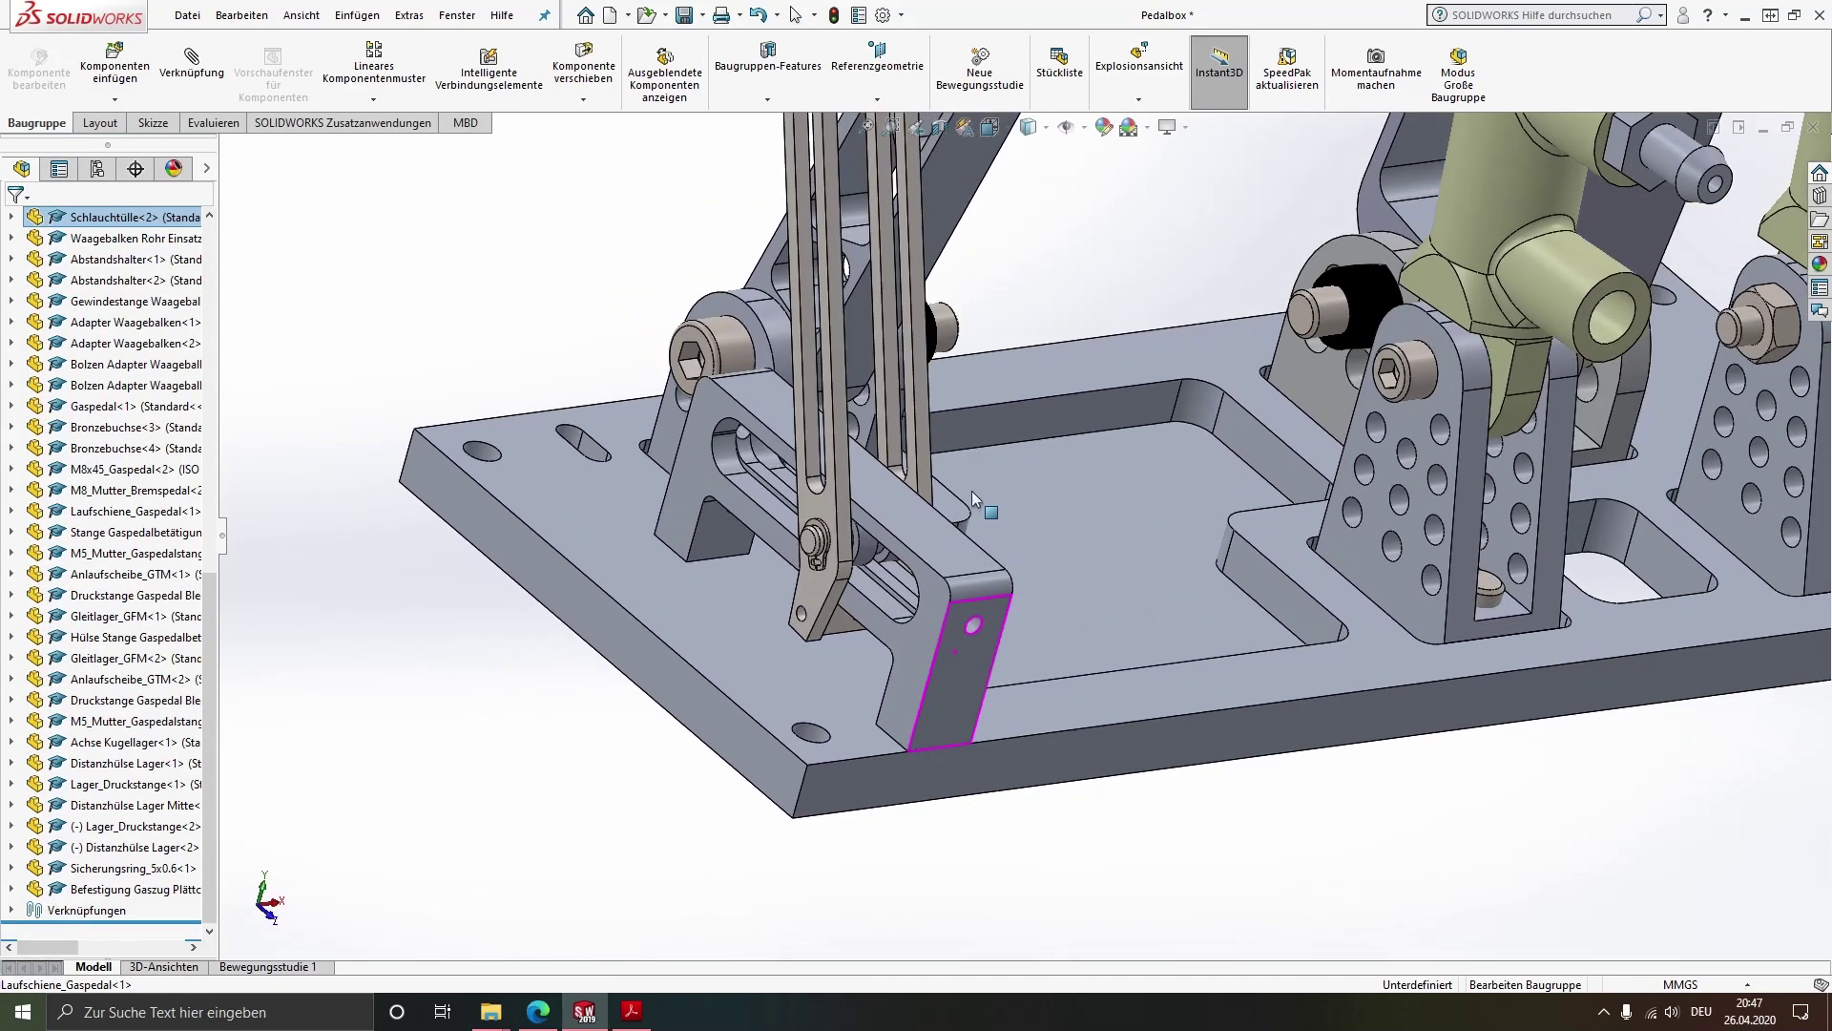
pyautogui.scroll(3, 971, 491)
pyautogui.scroll(-5, 974, 458)
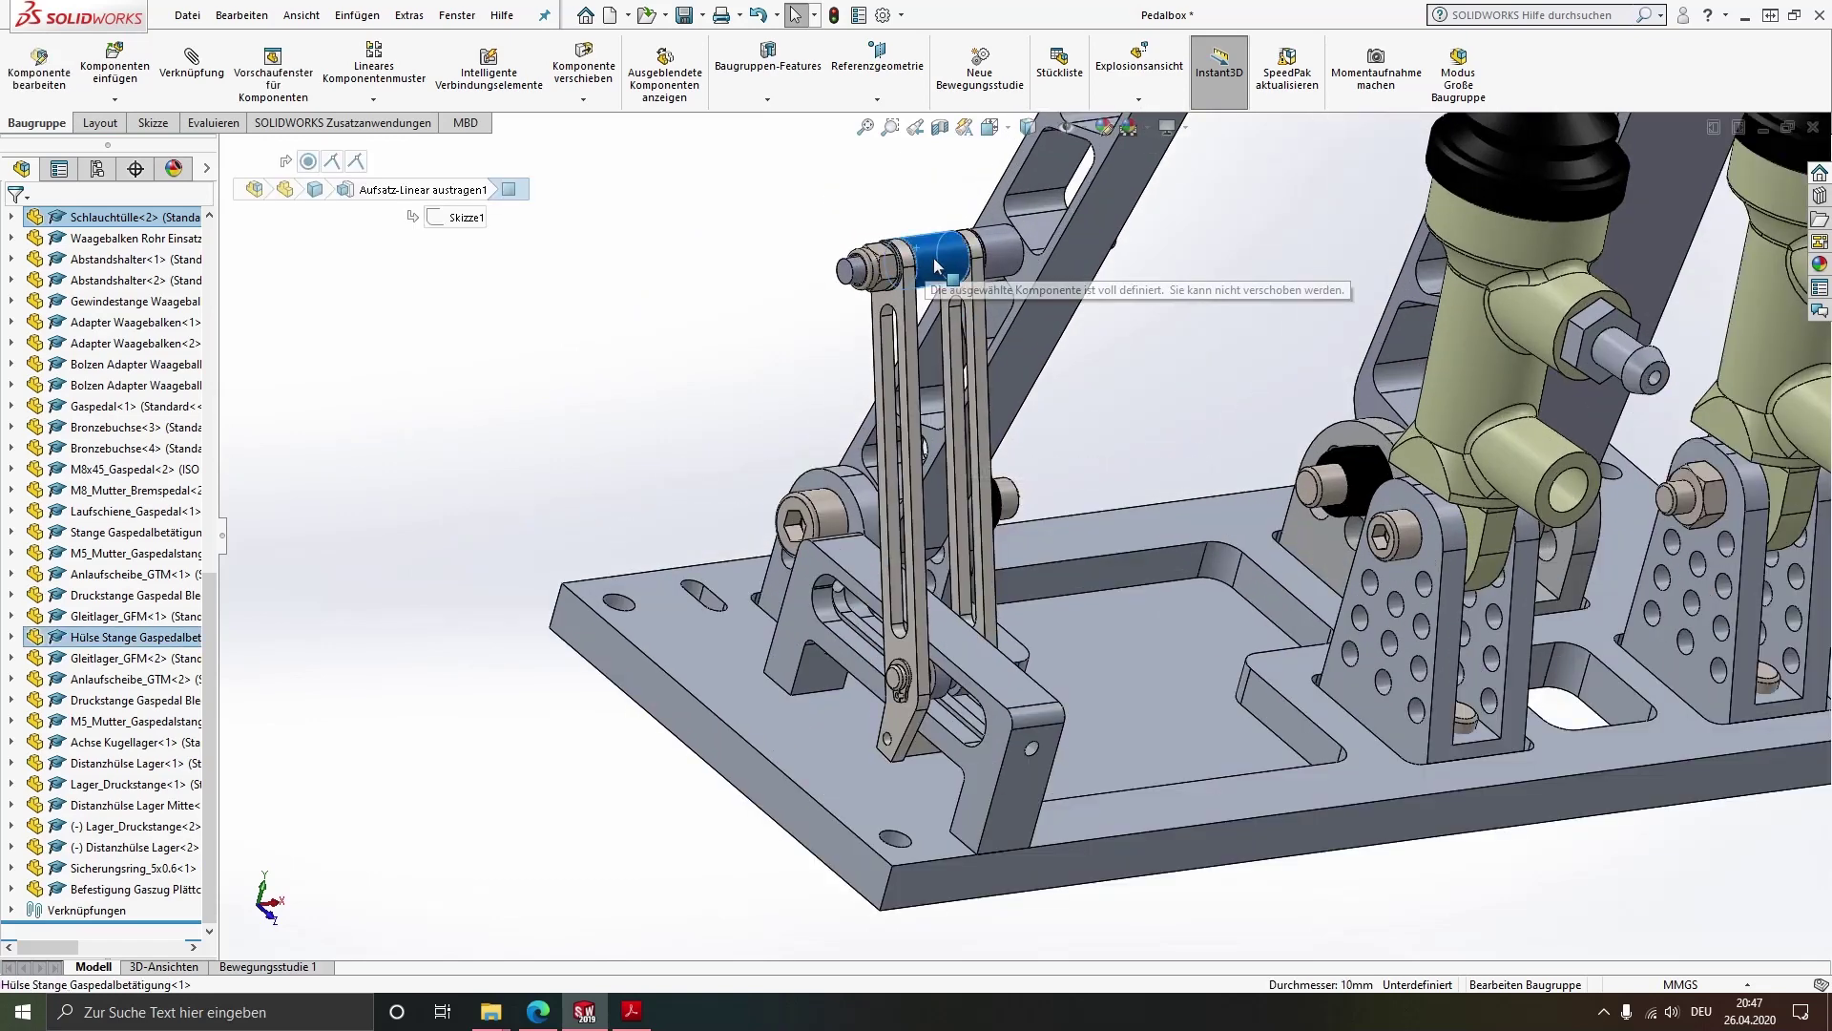
pyautogui.moveTo(919, 255); pyautogui.dragTo(911, 300)
pyautogui.click(722, 365)
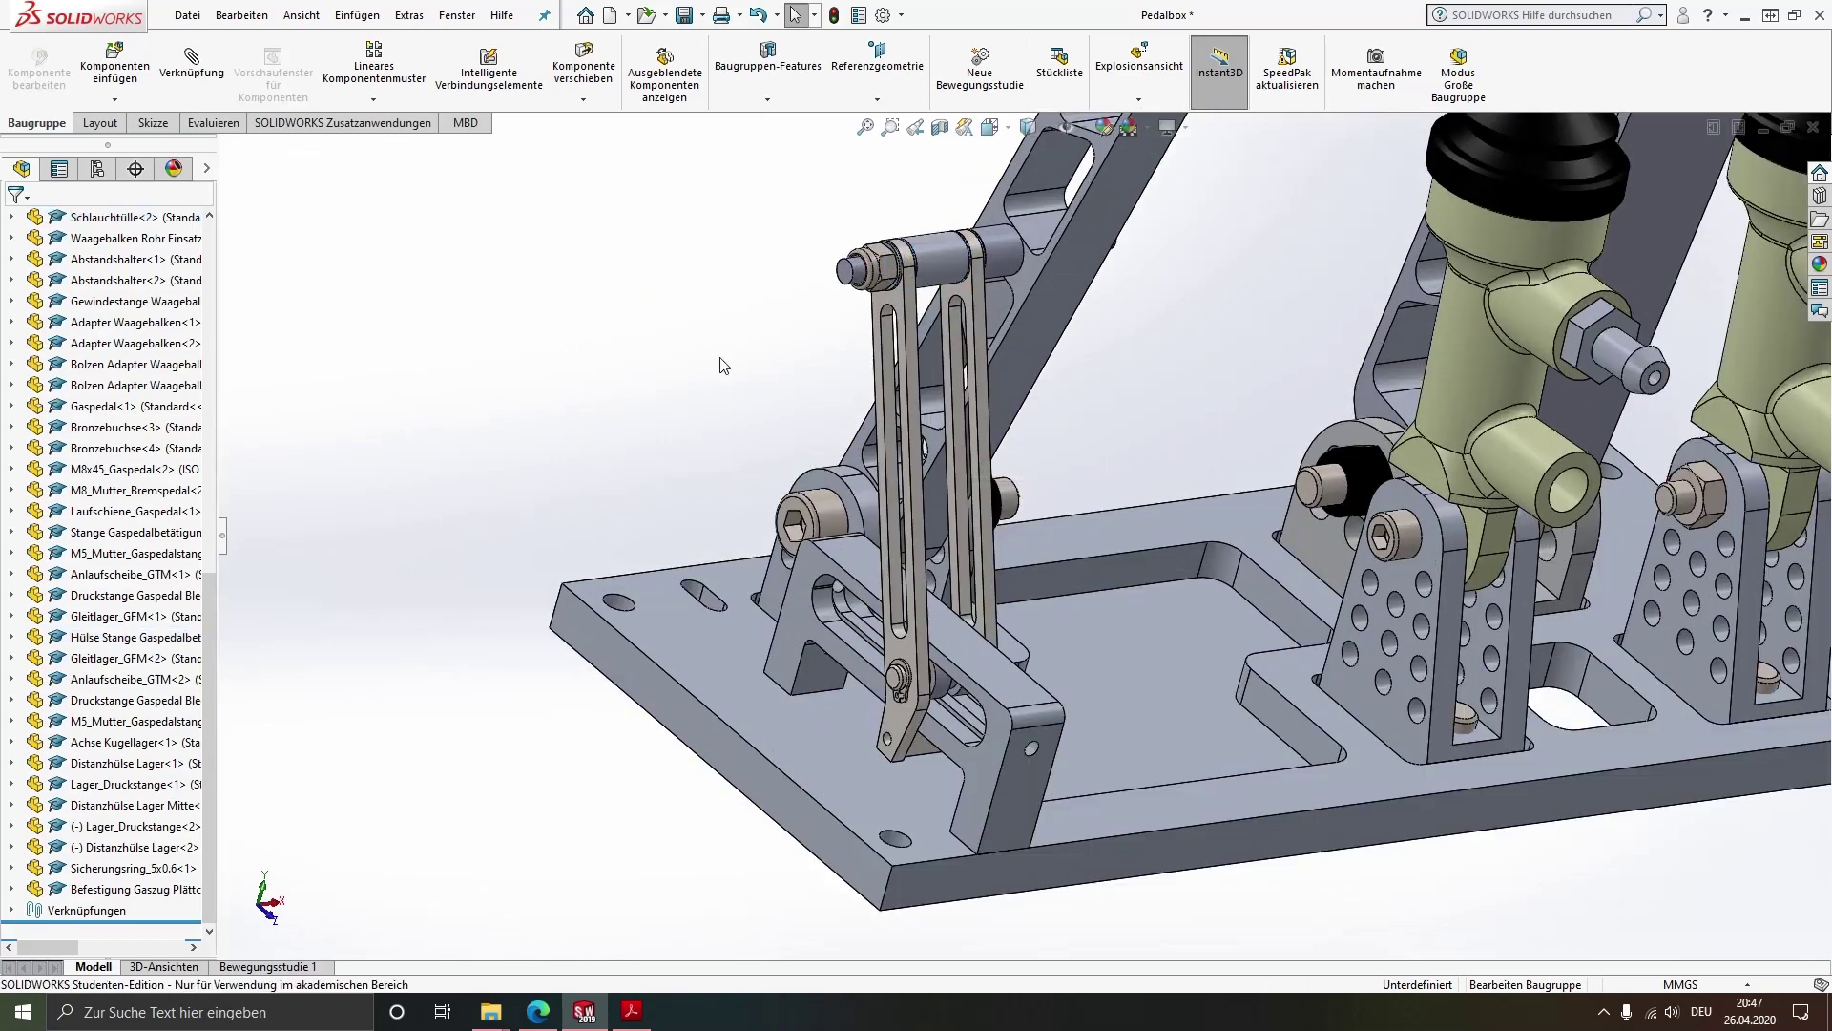
pyautogui.scroll(4, 143, 640)
pyautogui.scroll(4, 143, 637)
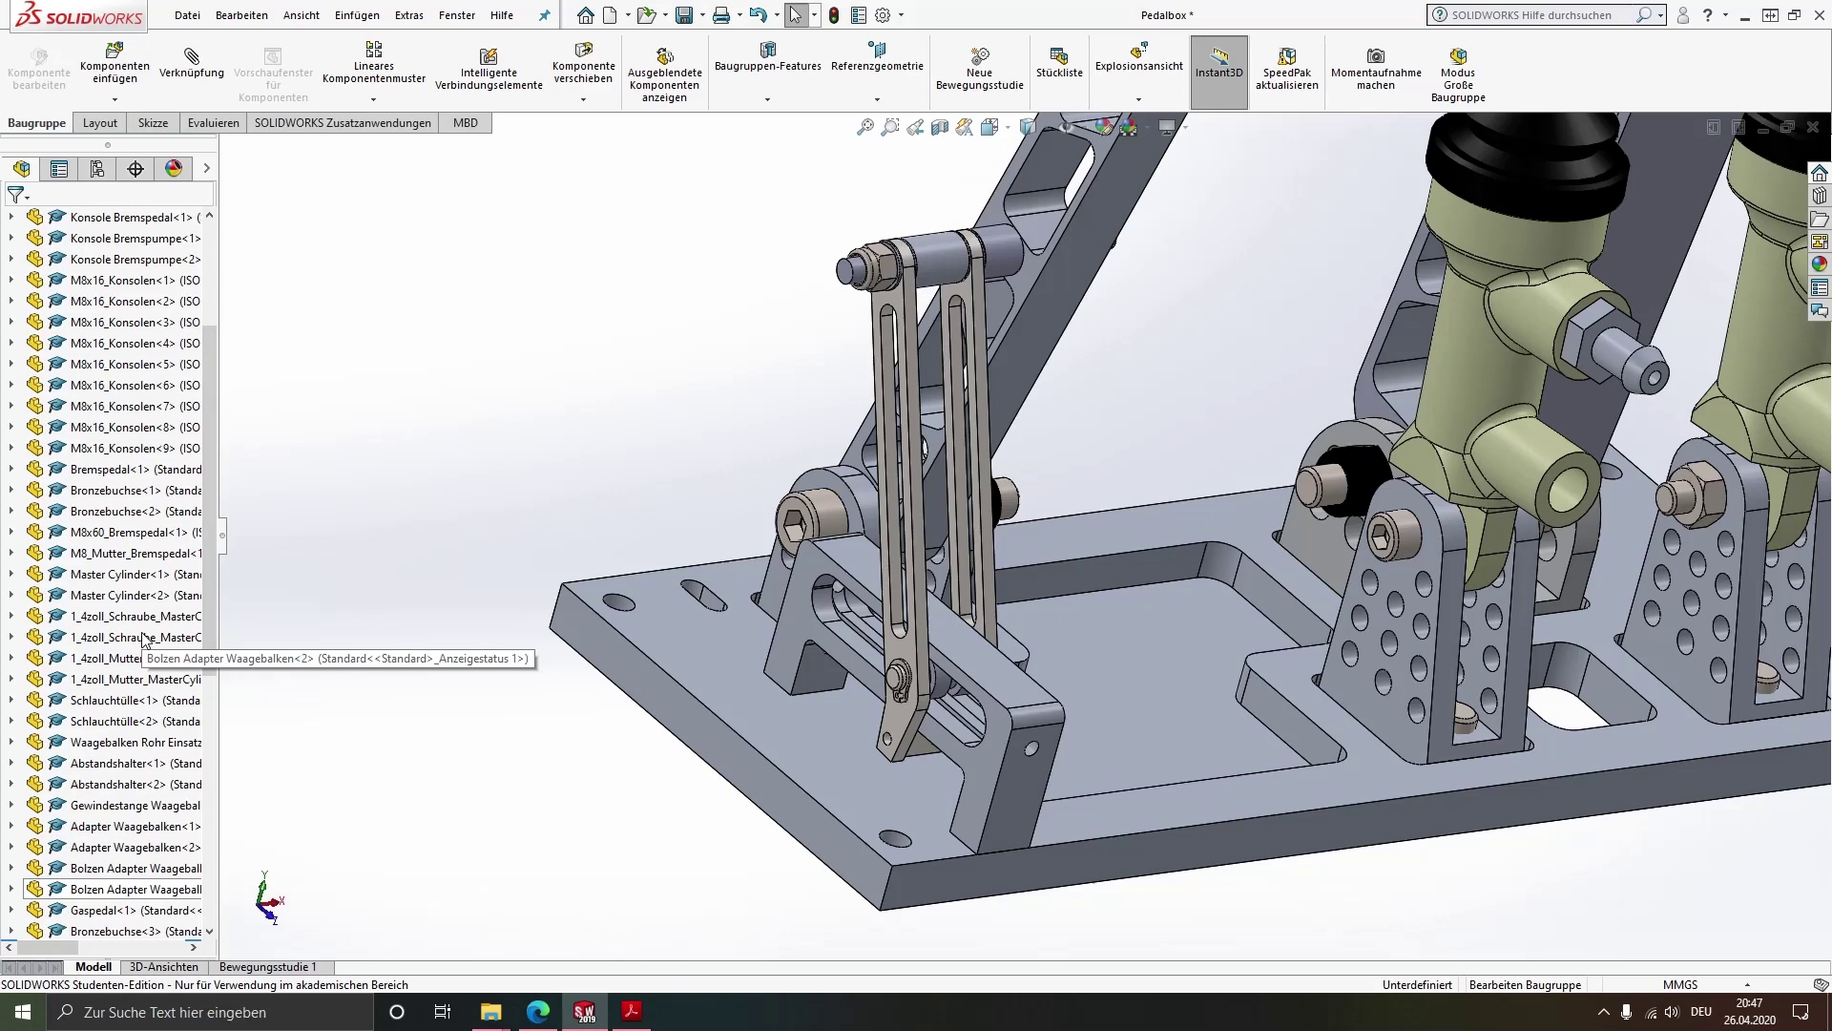
pyautogui.scroll(4, 148, 641)
pyautogui.scroll(-12, 153, 658)
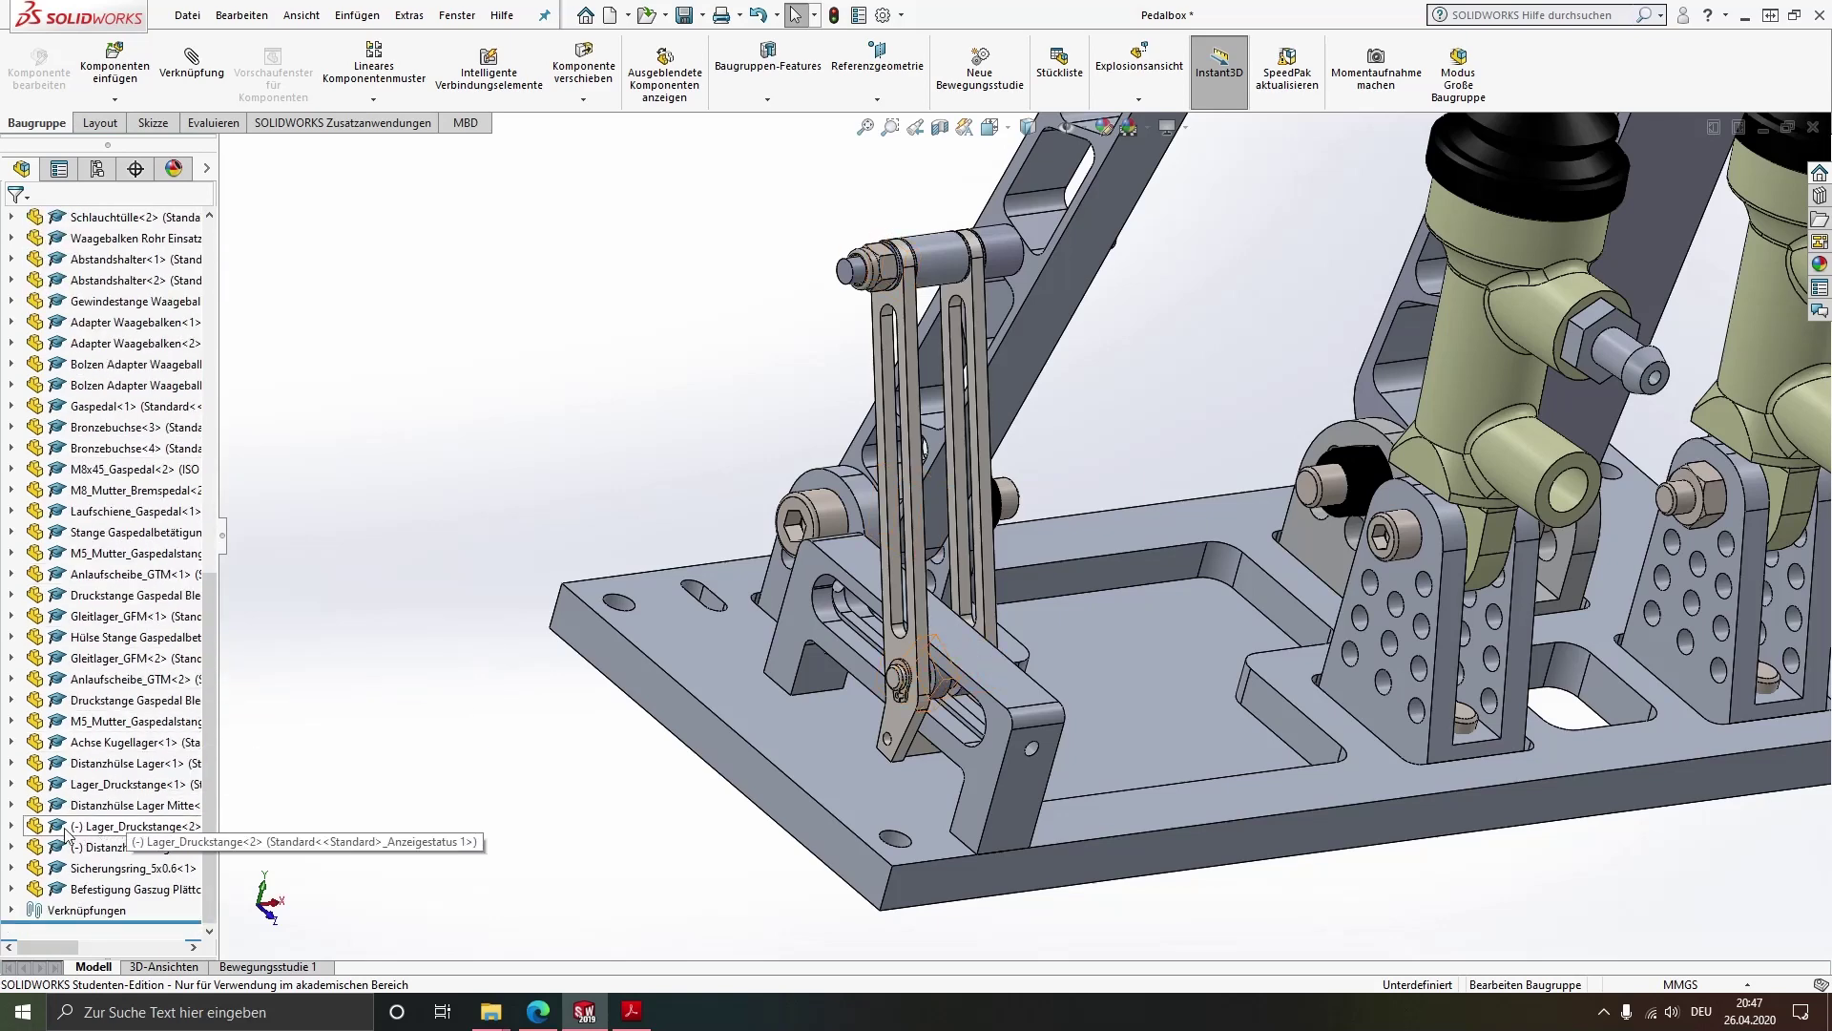
# Lock rotation on the Konzentrisch651 (Lager_Druckstange<2>) and Konzentrisch66 (Distanzhülse Lager<2>) mates
pyautogui.click(12, 826)
pyautogui.click(34, 699)
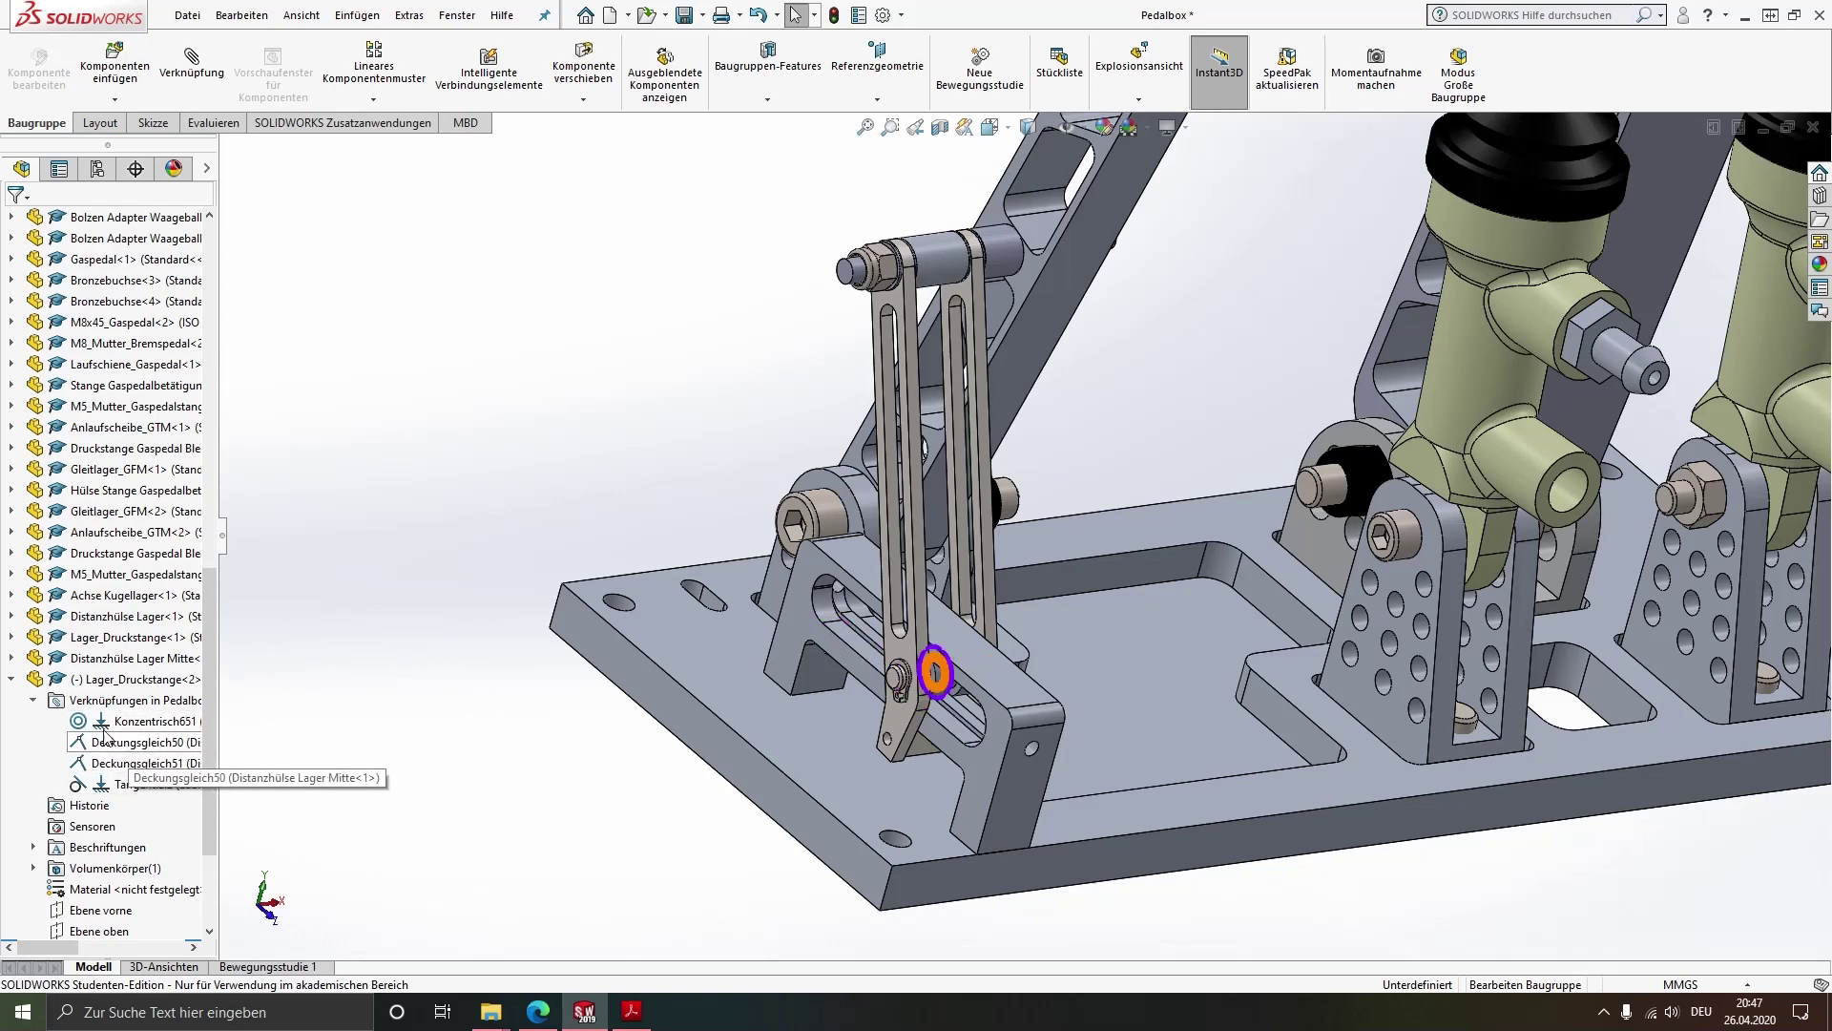
pyautogui.rightClick(101, 721)
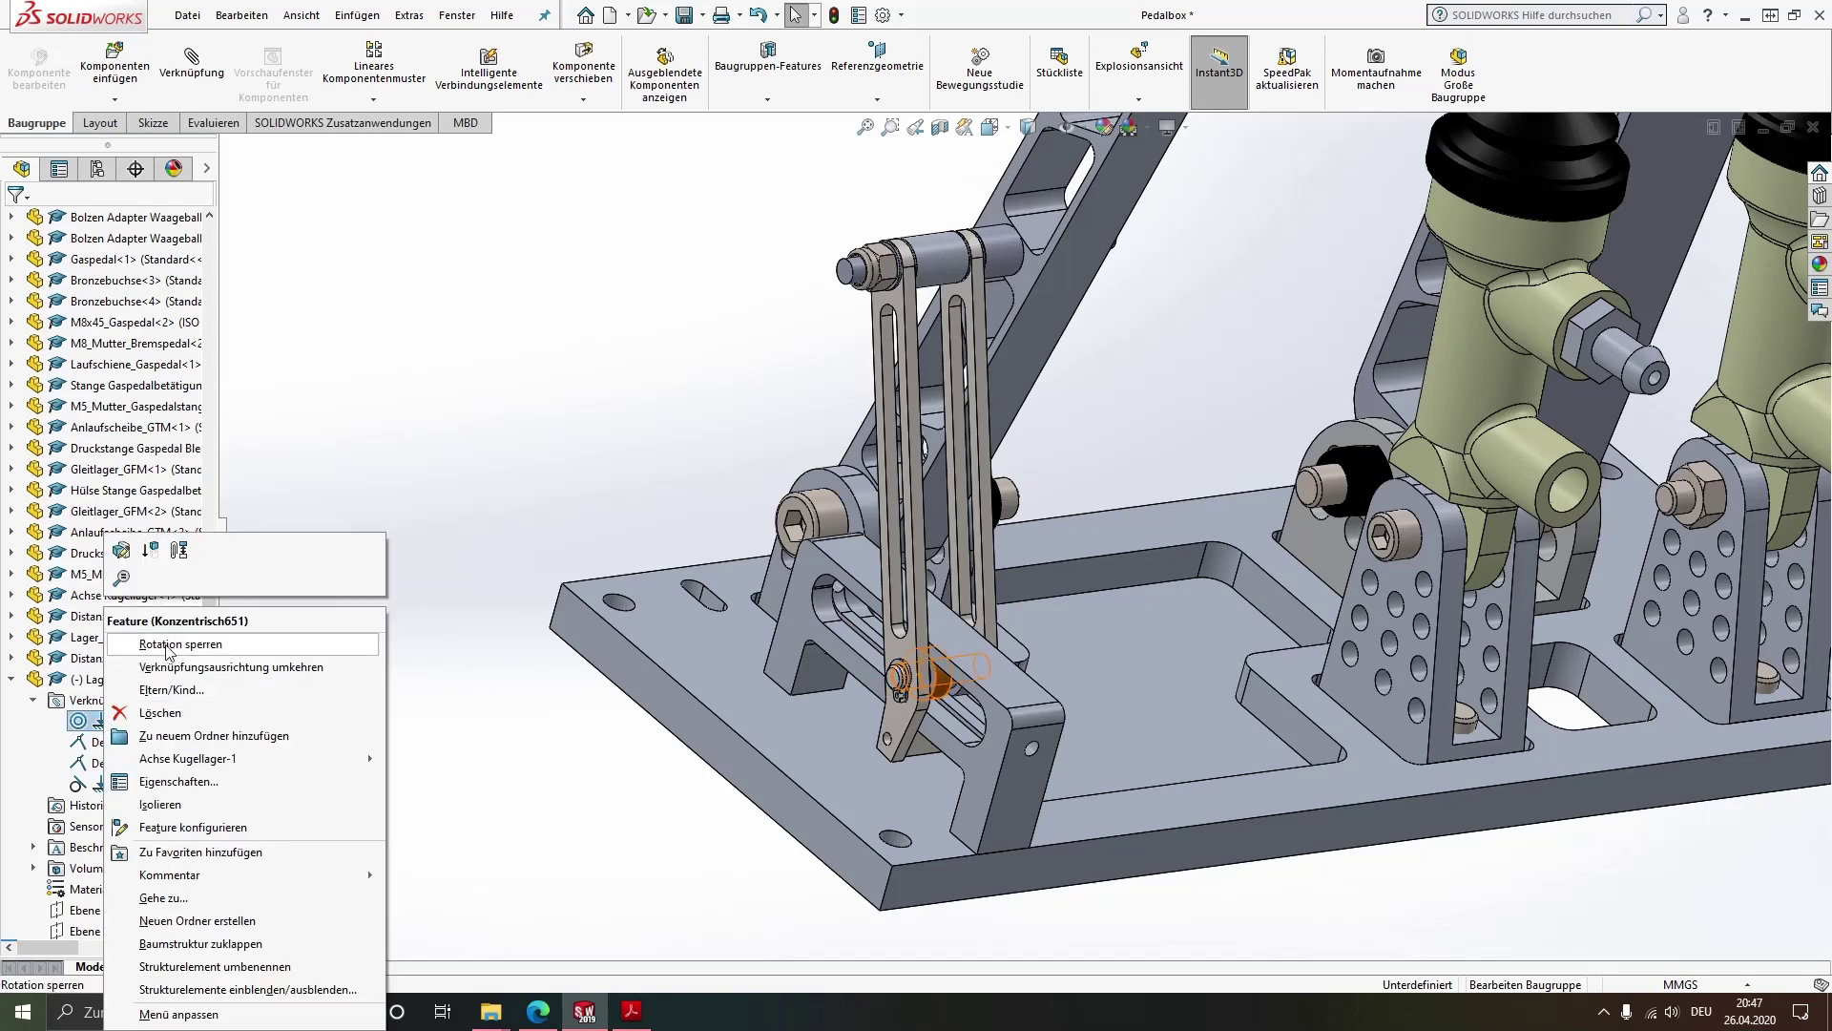
pyautogui.click(167, 646)
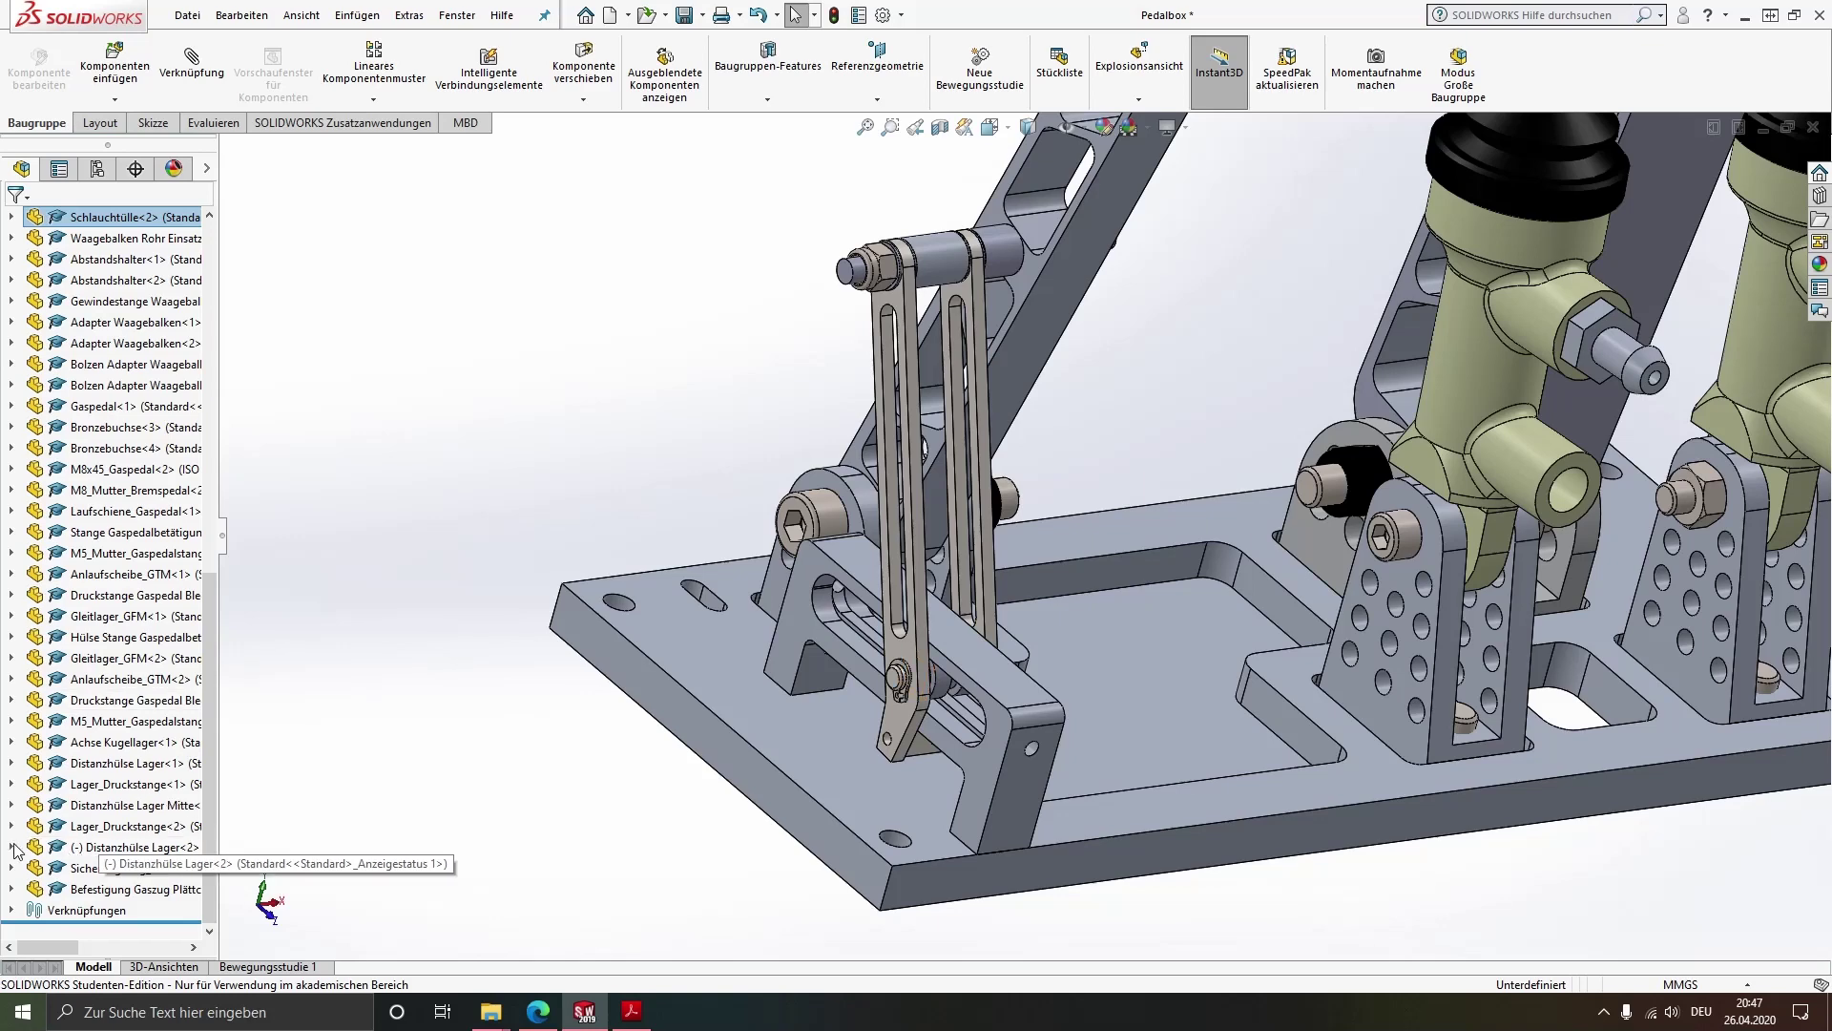
pyautogui.click(11, 846)
pyautogui.click(33, 700)
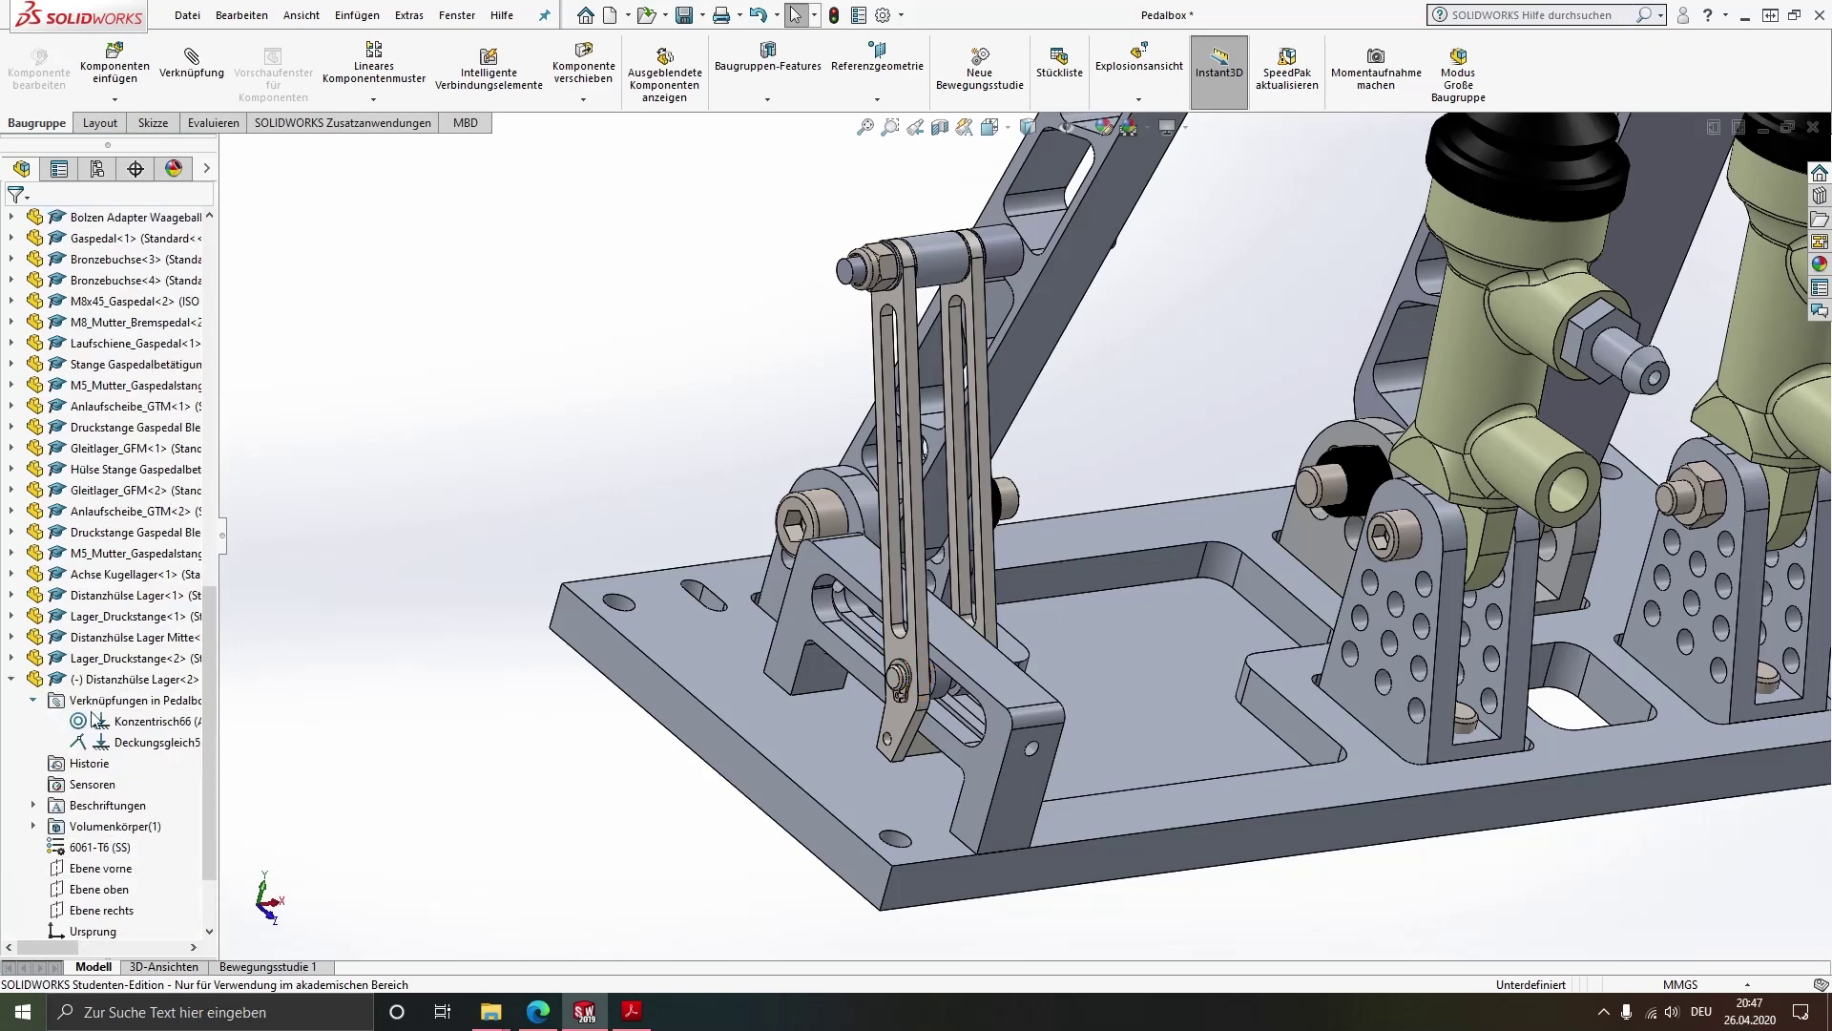
pyautogui.rightClick(95, 722)
pyautogui.click(127, 671)
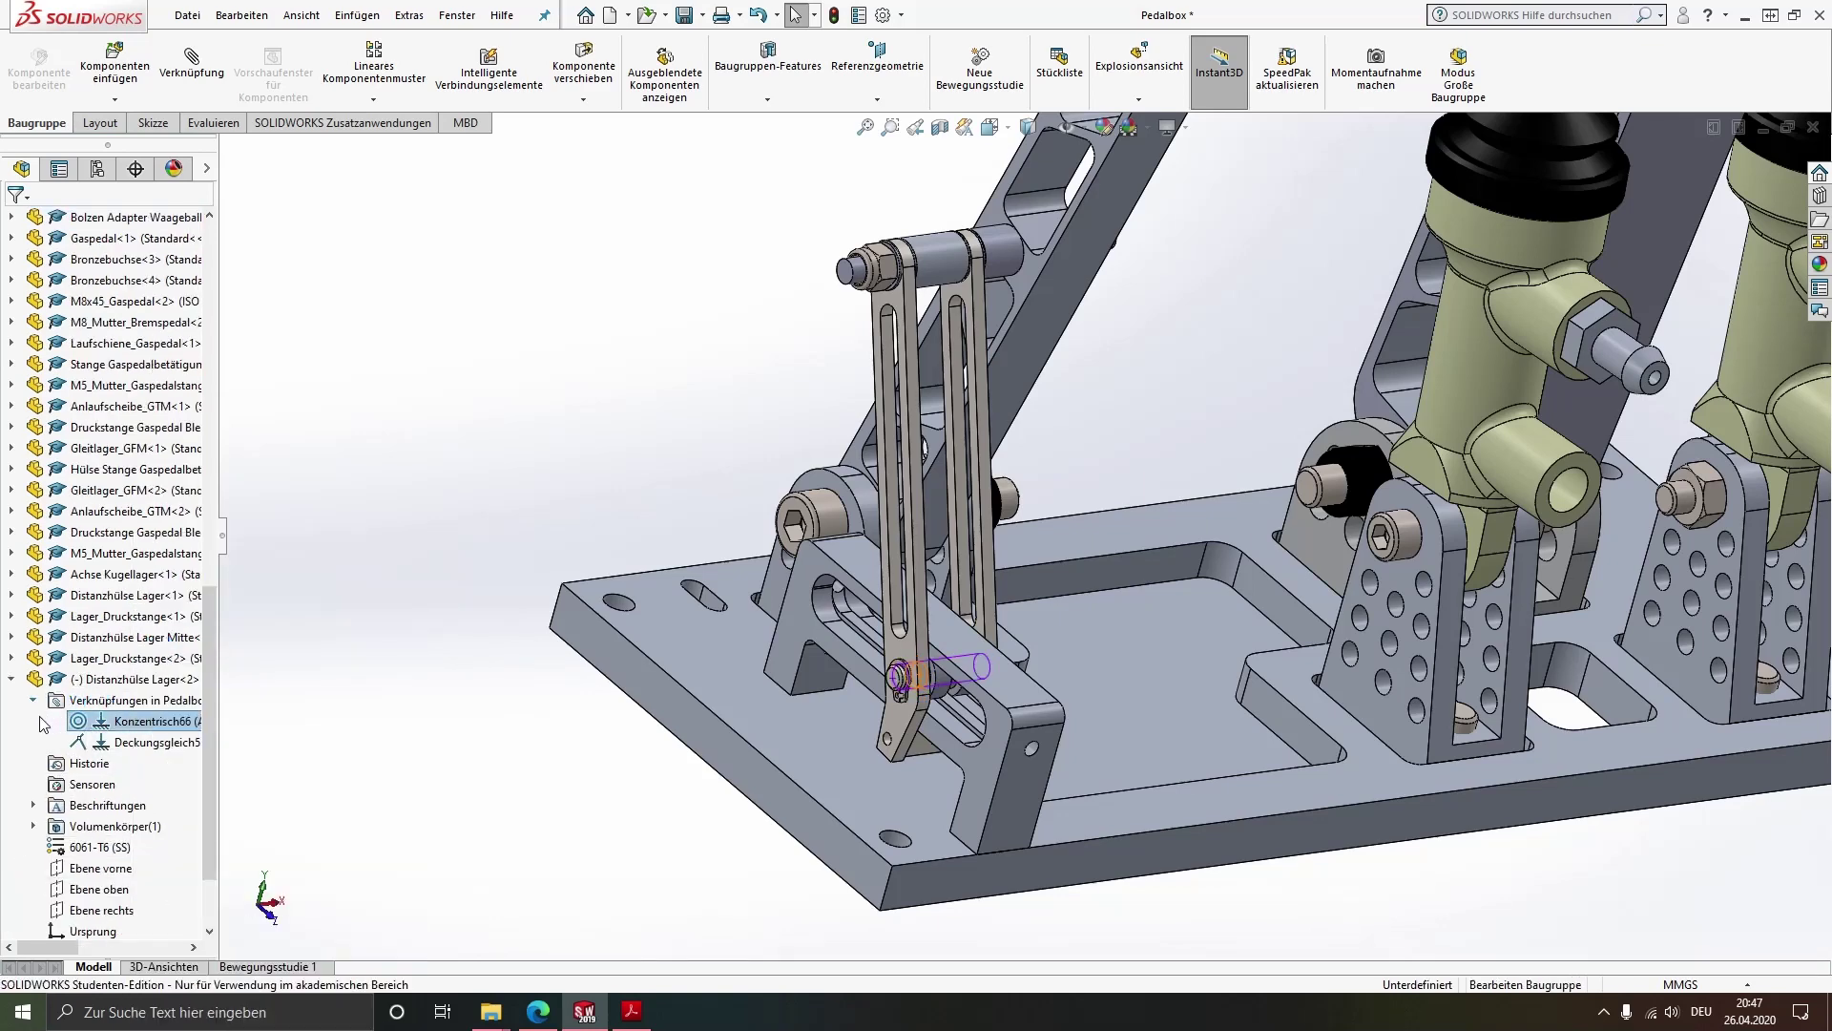
pyautogui.click(10, 679)
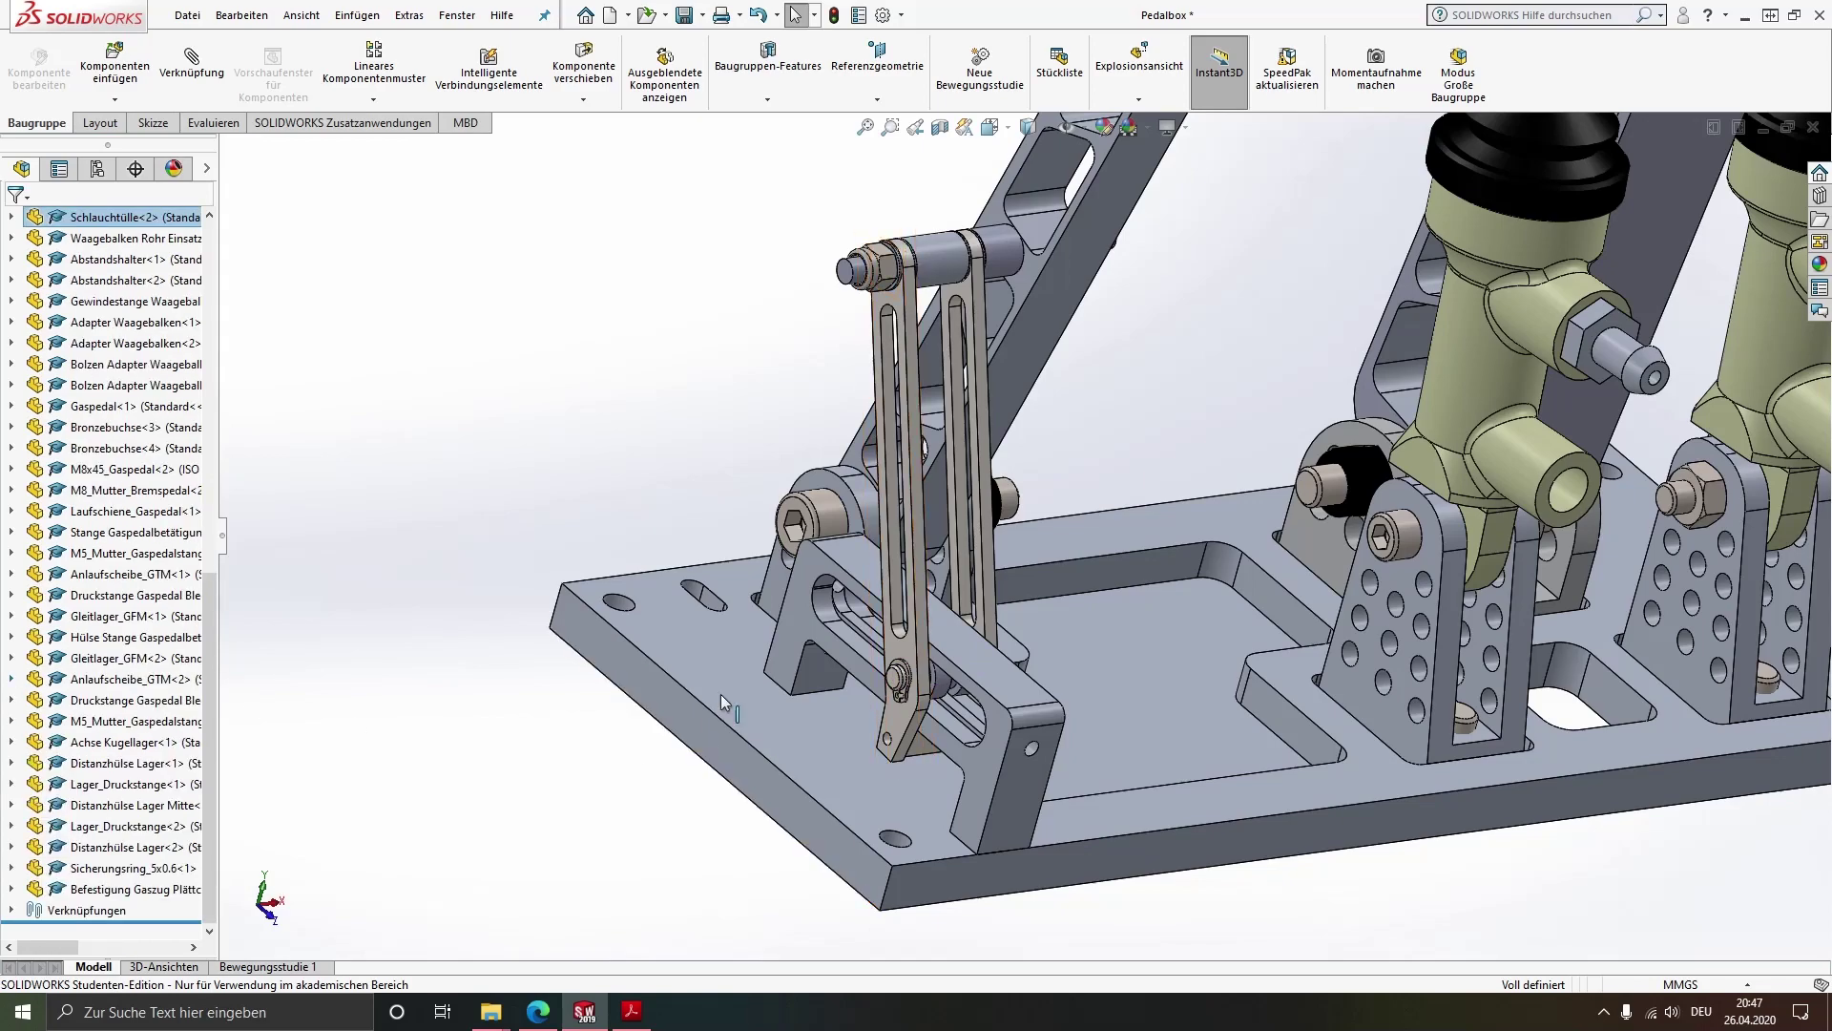
# Review the whole pedal box and base plate underside, then start inserting a component
pyautogui.press('z')
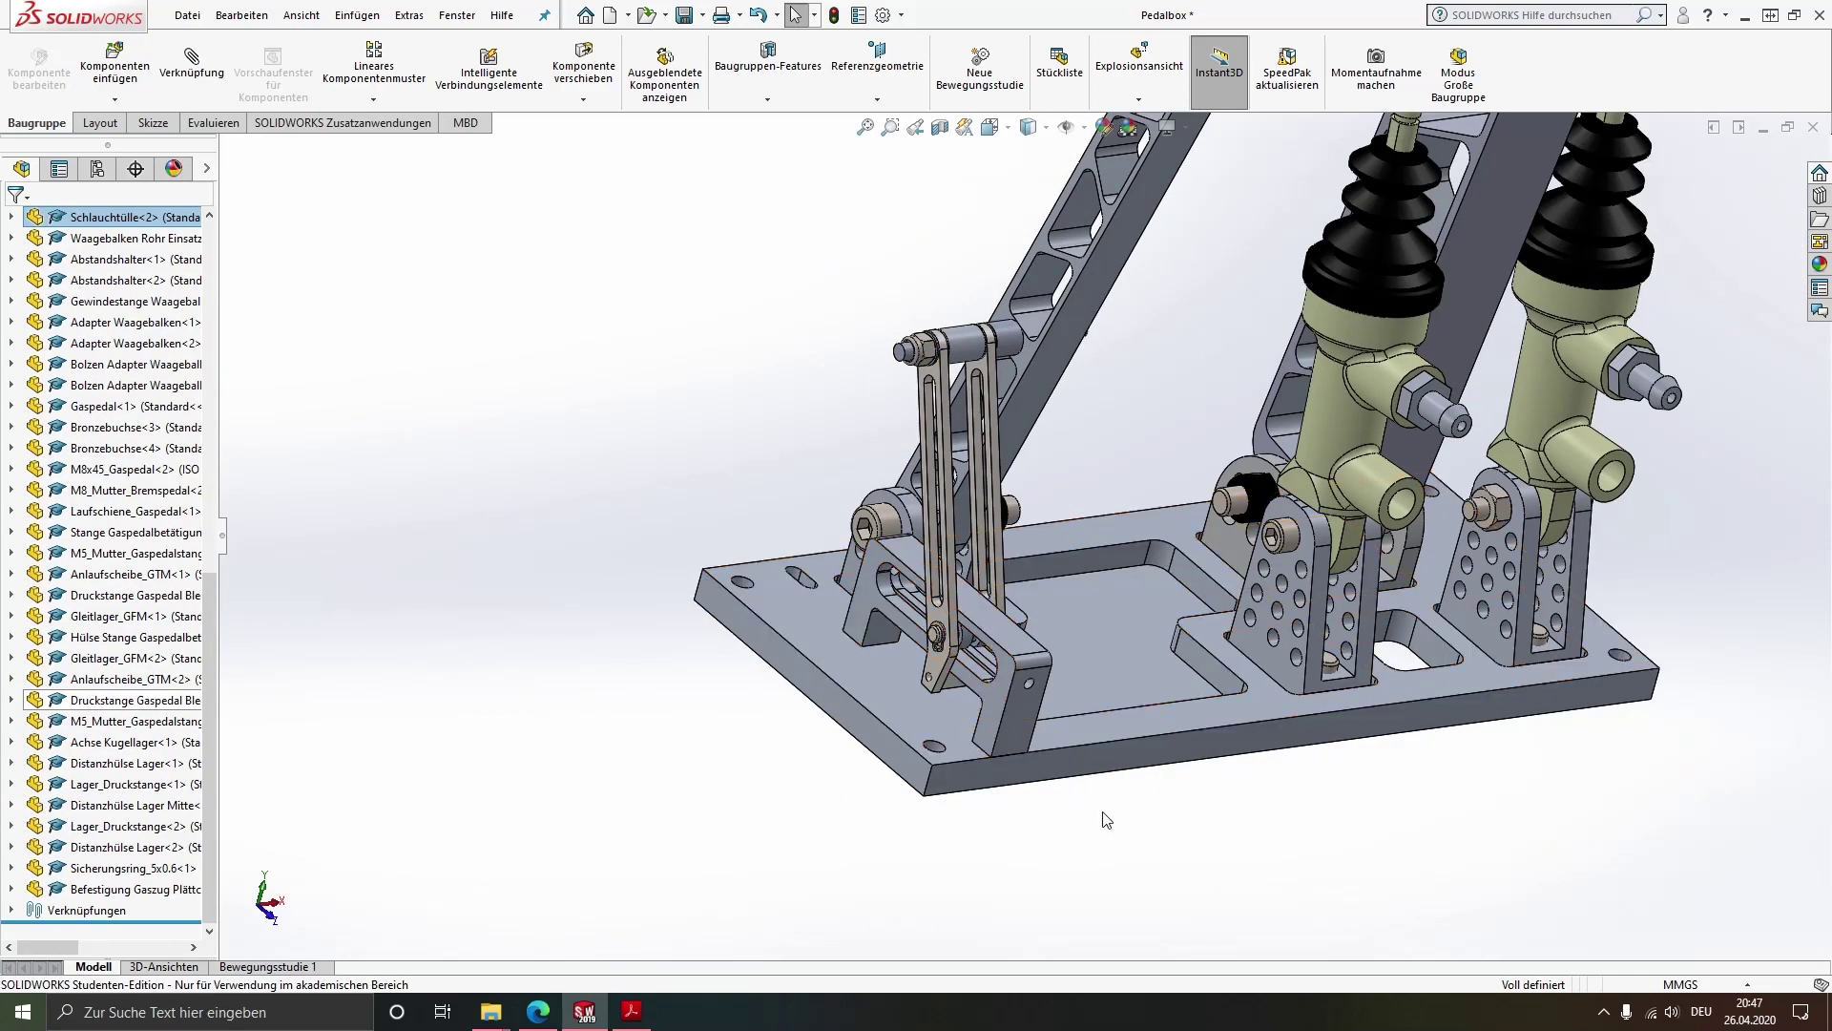
pyautogui.moveTo(1104, 814)
pyautogui.mouseDown(button='middle')
pyautogui.moveTo(1091, 684)
pyautogui.moveTo(1247, 830)
pyautogui.moveTo(1124, 818)
pyautogui.moveTo(900, 501)
pyautogui.mouseUp(button='middle')
pyautogui.scroll(-2, 955, 544)
pyautogui.scroll(-2, 872, 624)
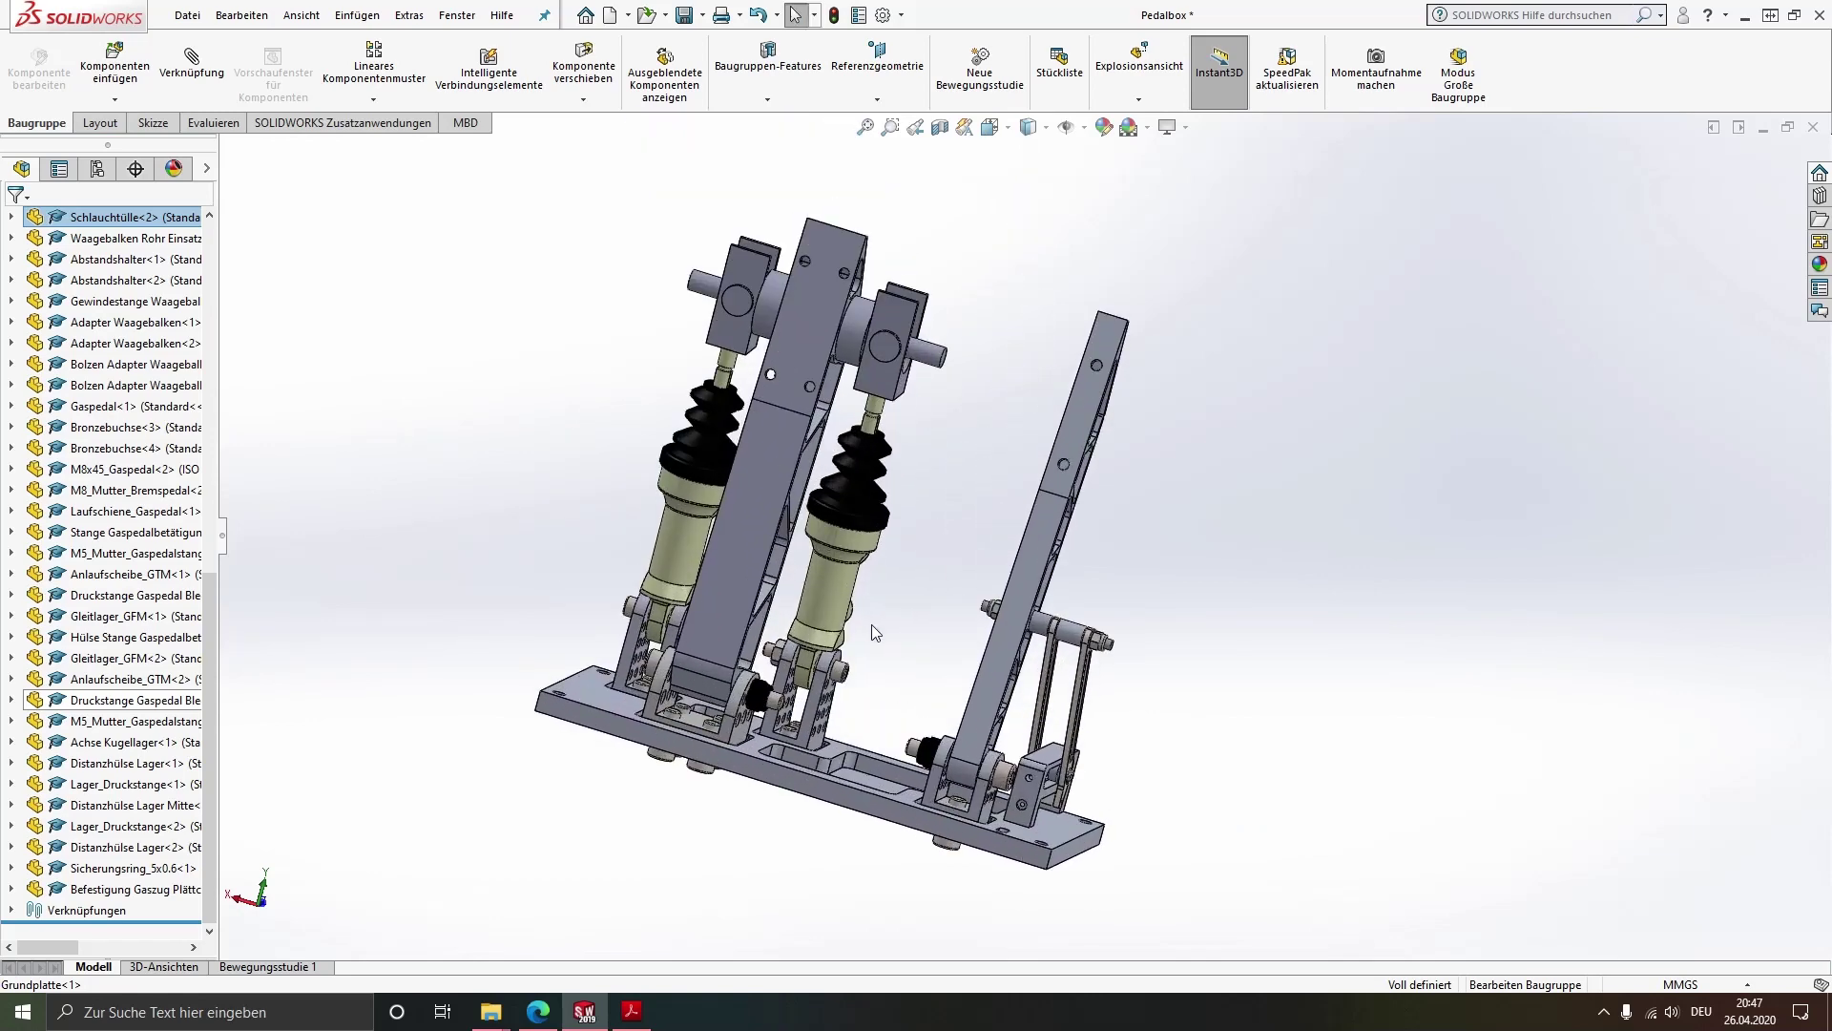
pyautogui.scroll(-2, 872, 624)
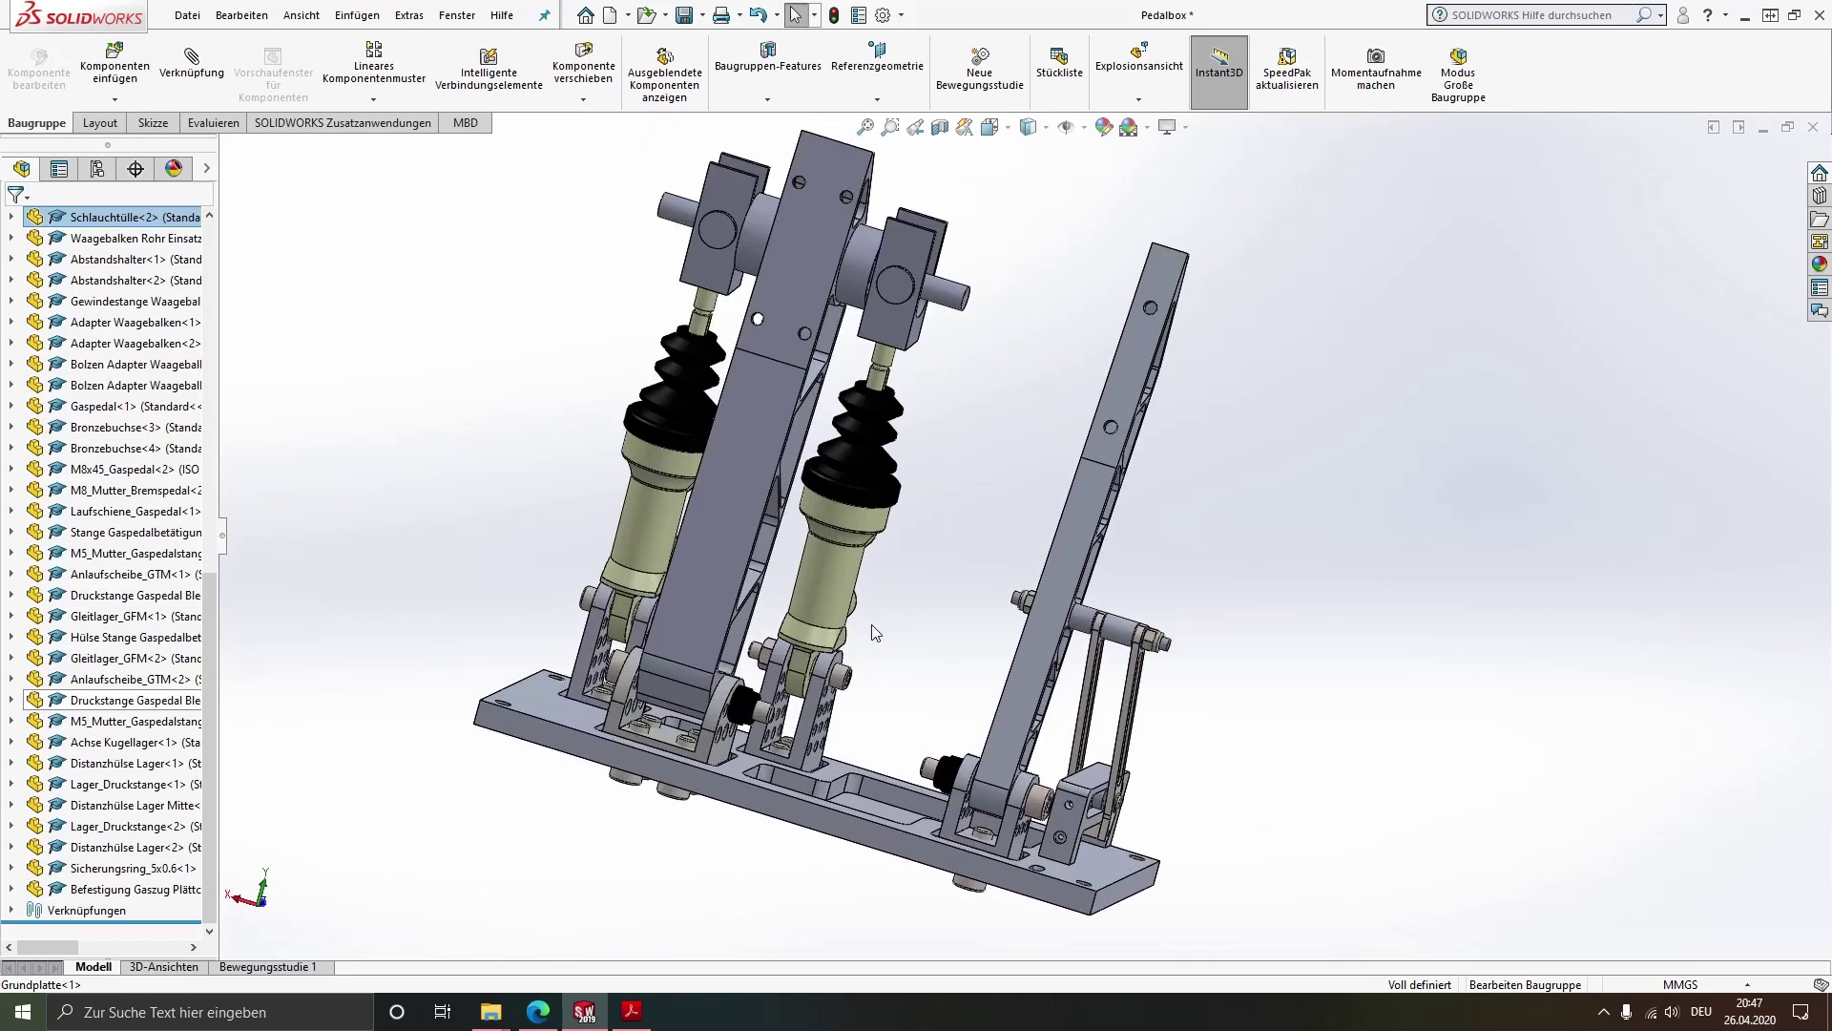
pyautogui.scroll(2, 872, 624)
pyautogui.scroll(-3, 1017, 736)
pyautogui.scroll(-2, 913, 684)
pyautogui.moveTo(913, 684)
pyautogui.mouseDown(button='middle')
pyautogui.moveTo(987, 662)
pyautogui.moveTo(1010, 411)
pyautogui.moveTo(999, 581)
pyautogui.mouseUp(button='middle')
pyautogui.scroll(2, 1040, 649)
pyautogui.scroll(-3, 985, 595)
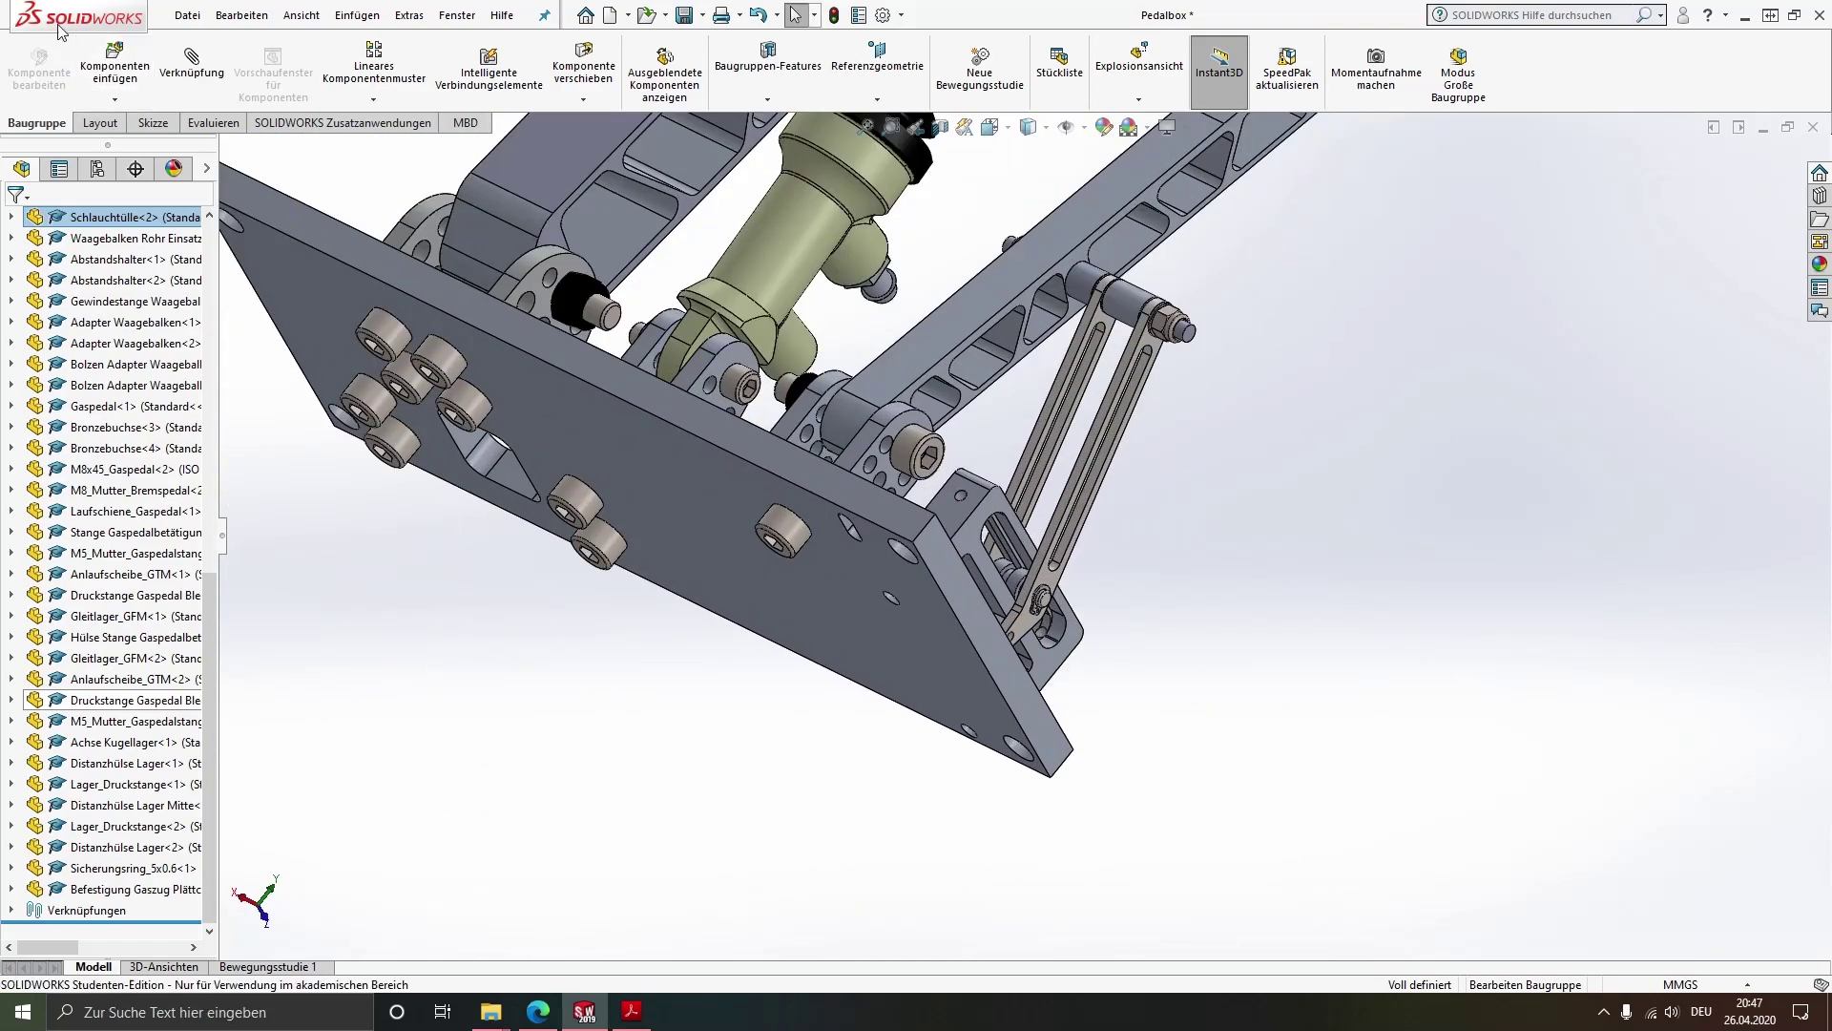
pyautogui.click(116, 76)
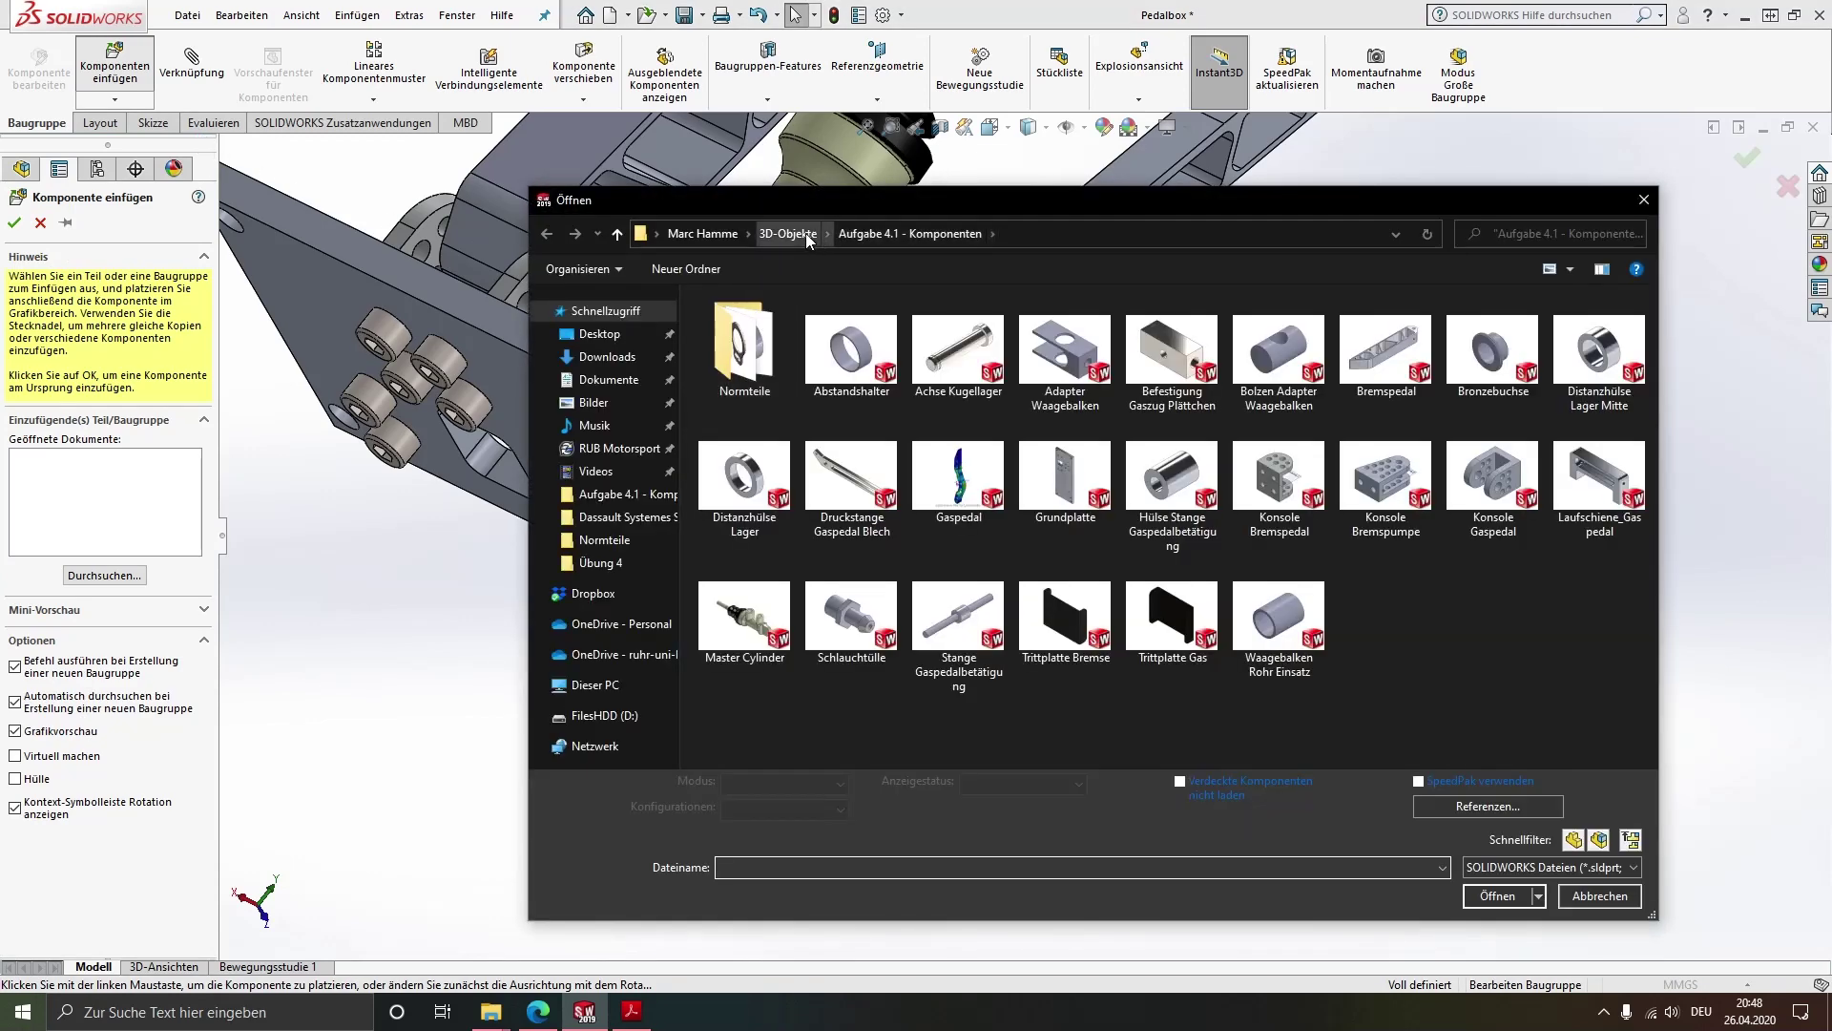
# Insert the M5x16_Laufschiene screw from the Normteile folder into the assembly
pyautogui.doubleClick(754, 348)
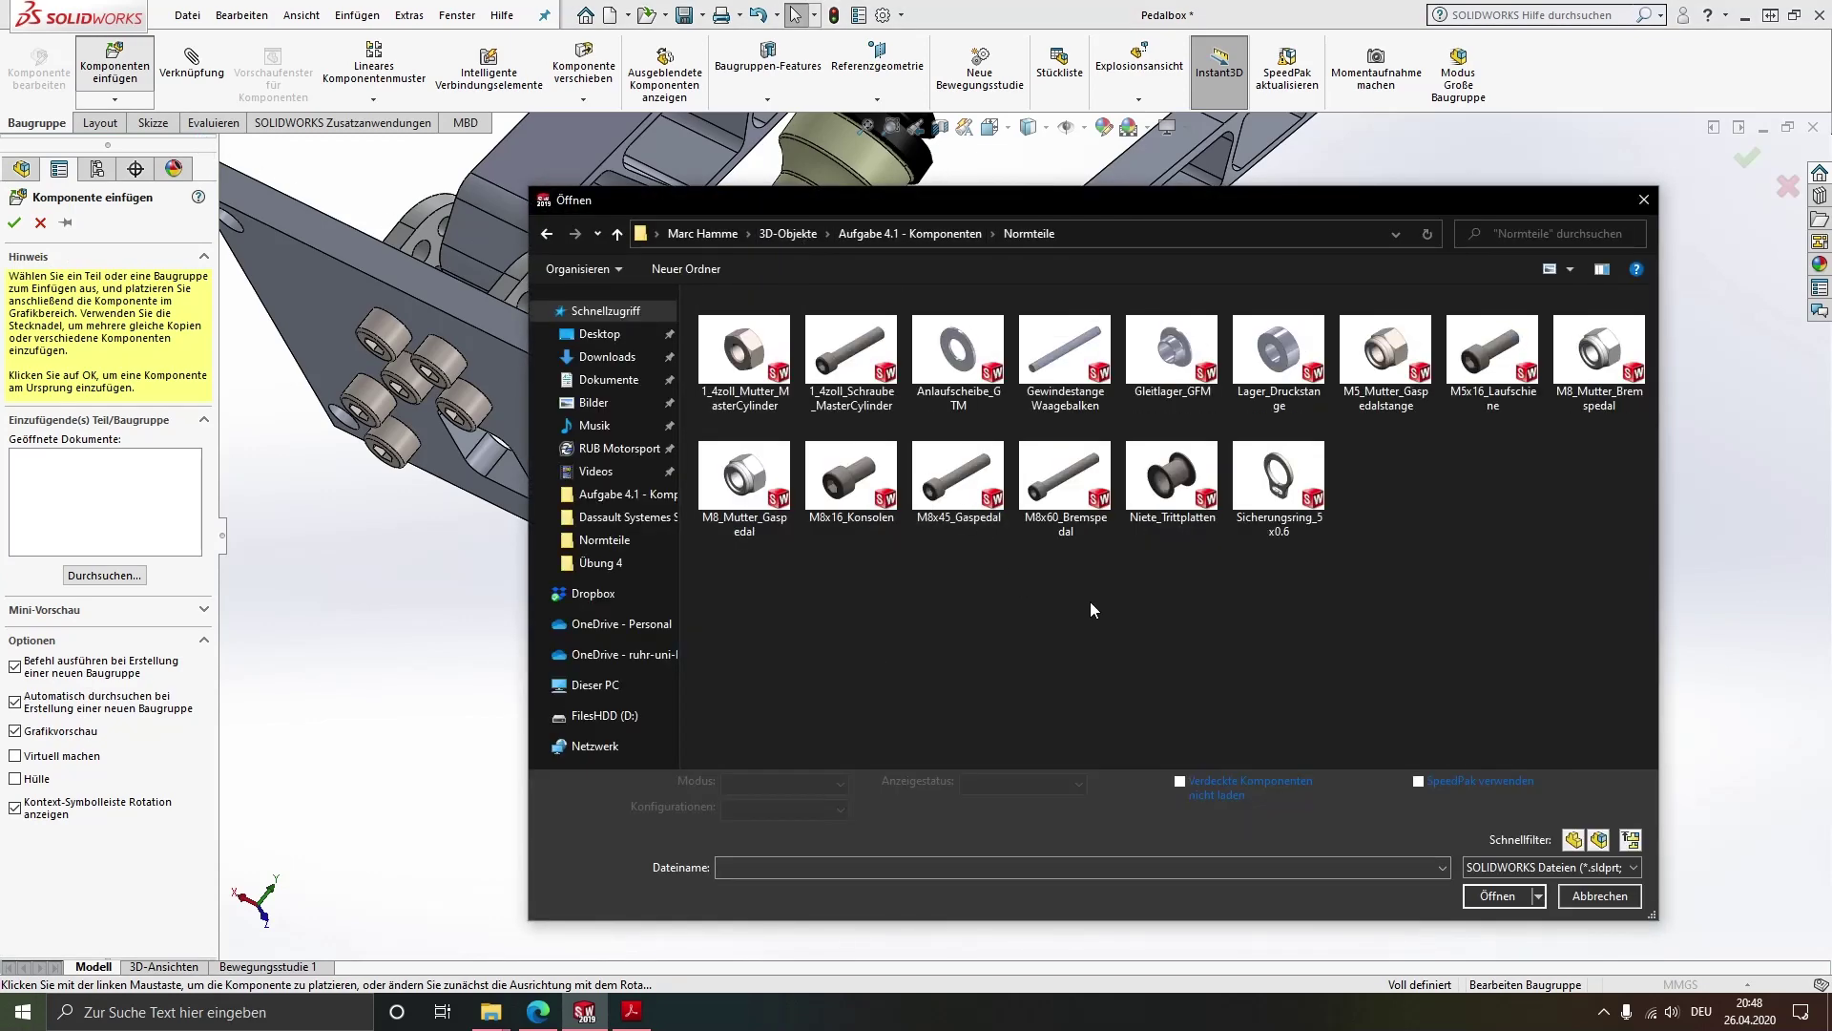
pyautogui.doubleClick(1489, 361)
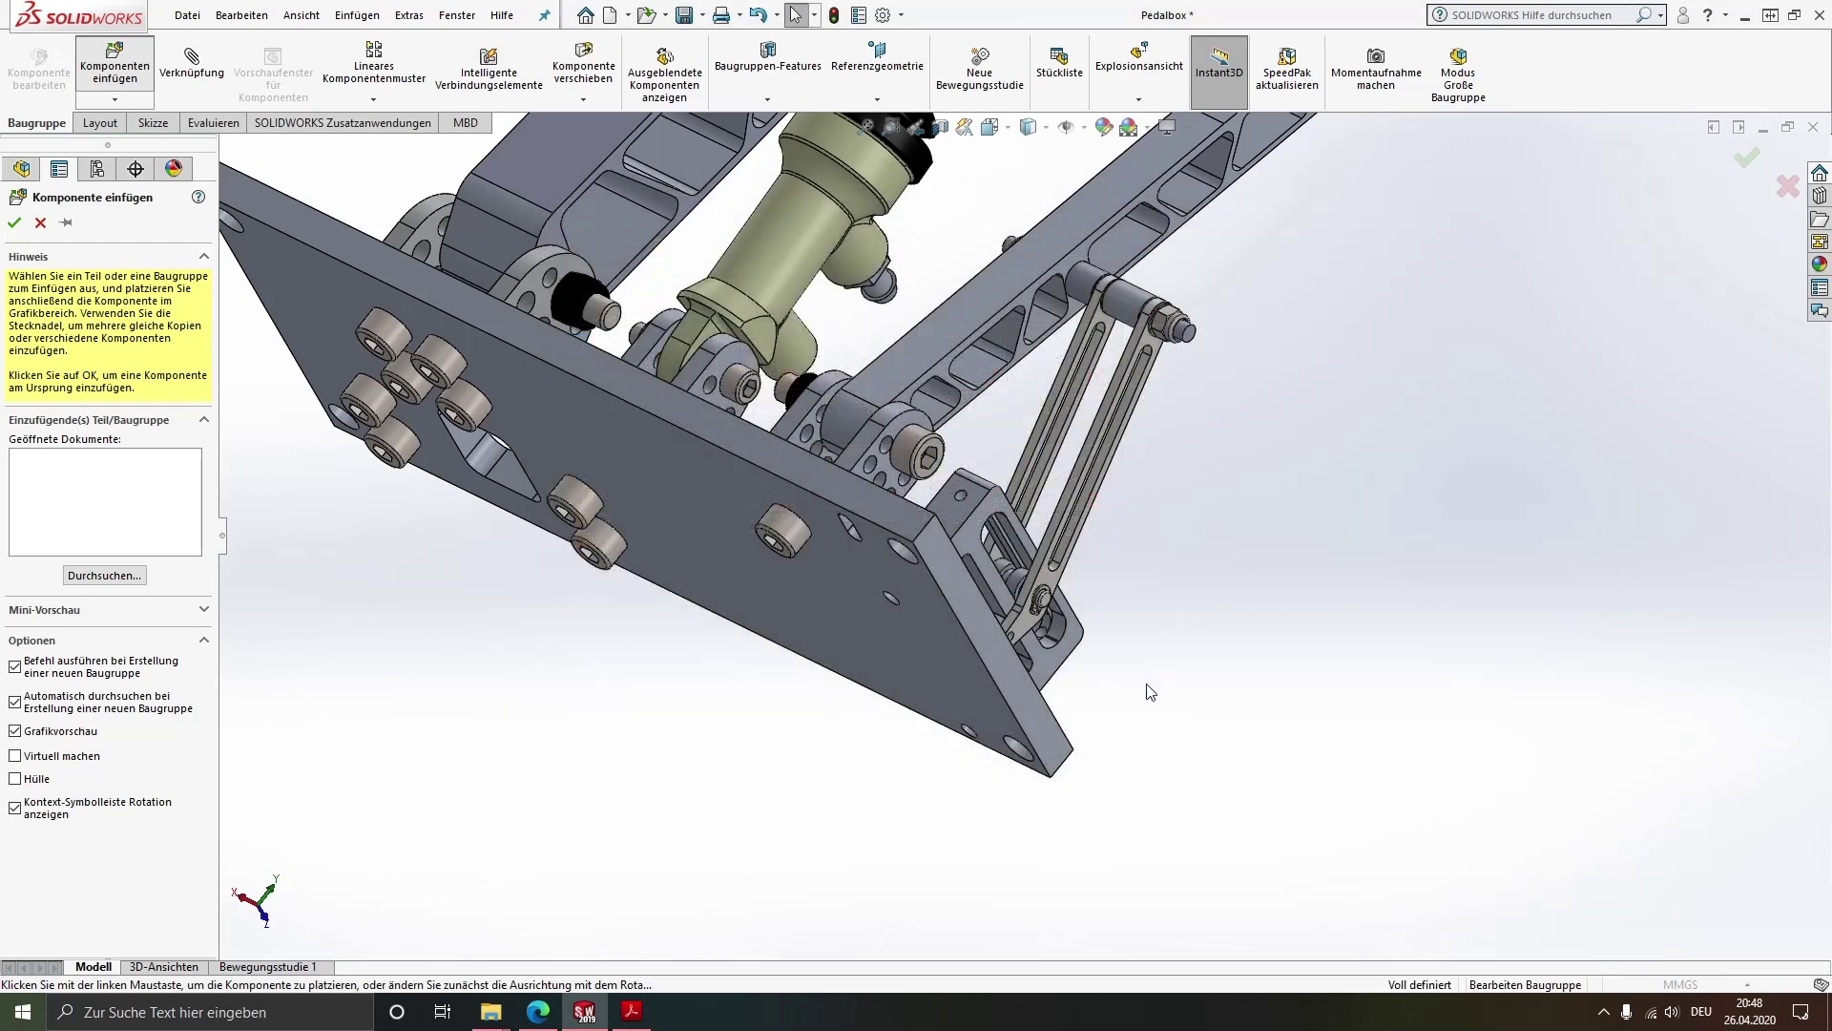
pyautogui.click(1139, 752)
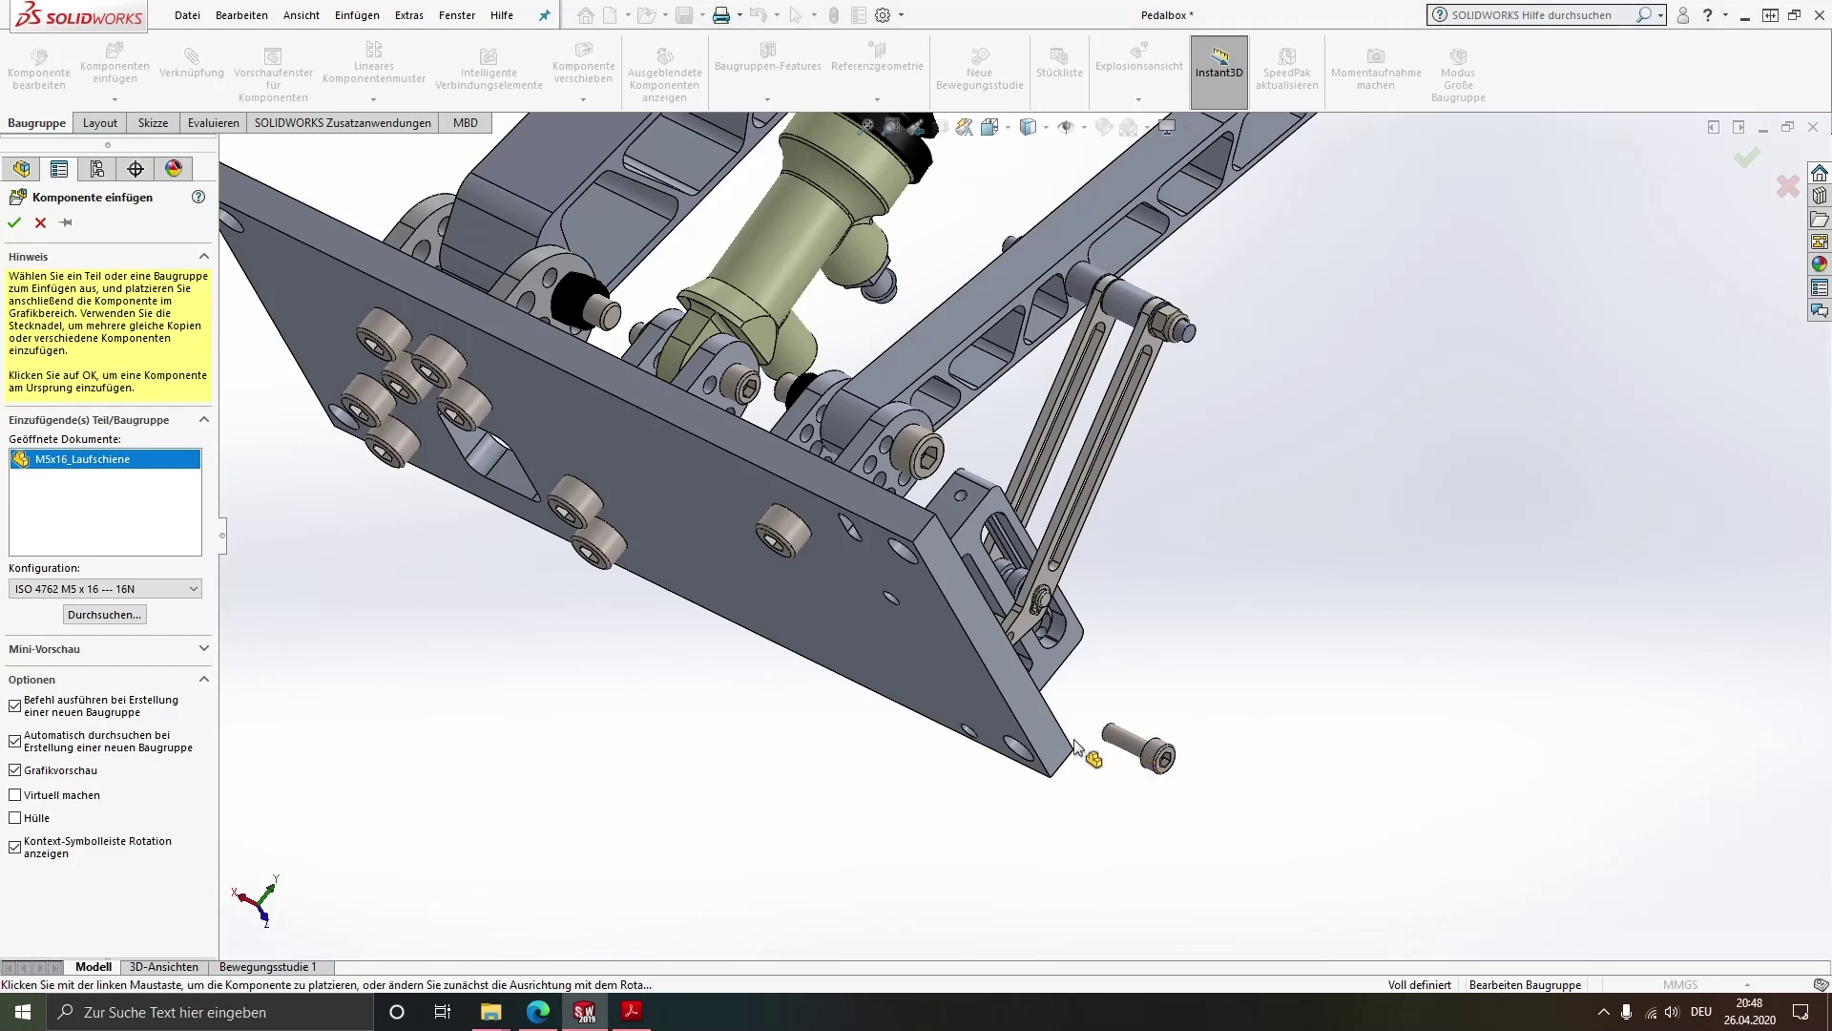
pyautogui.scroll(-3, 1040, 706)
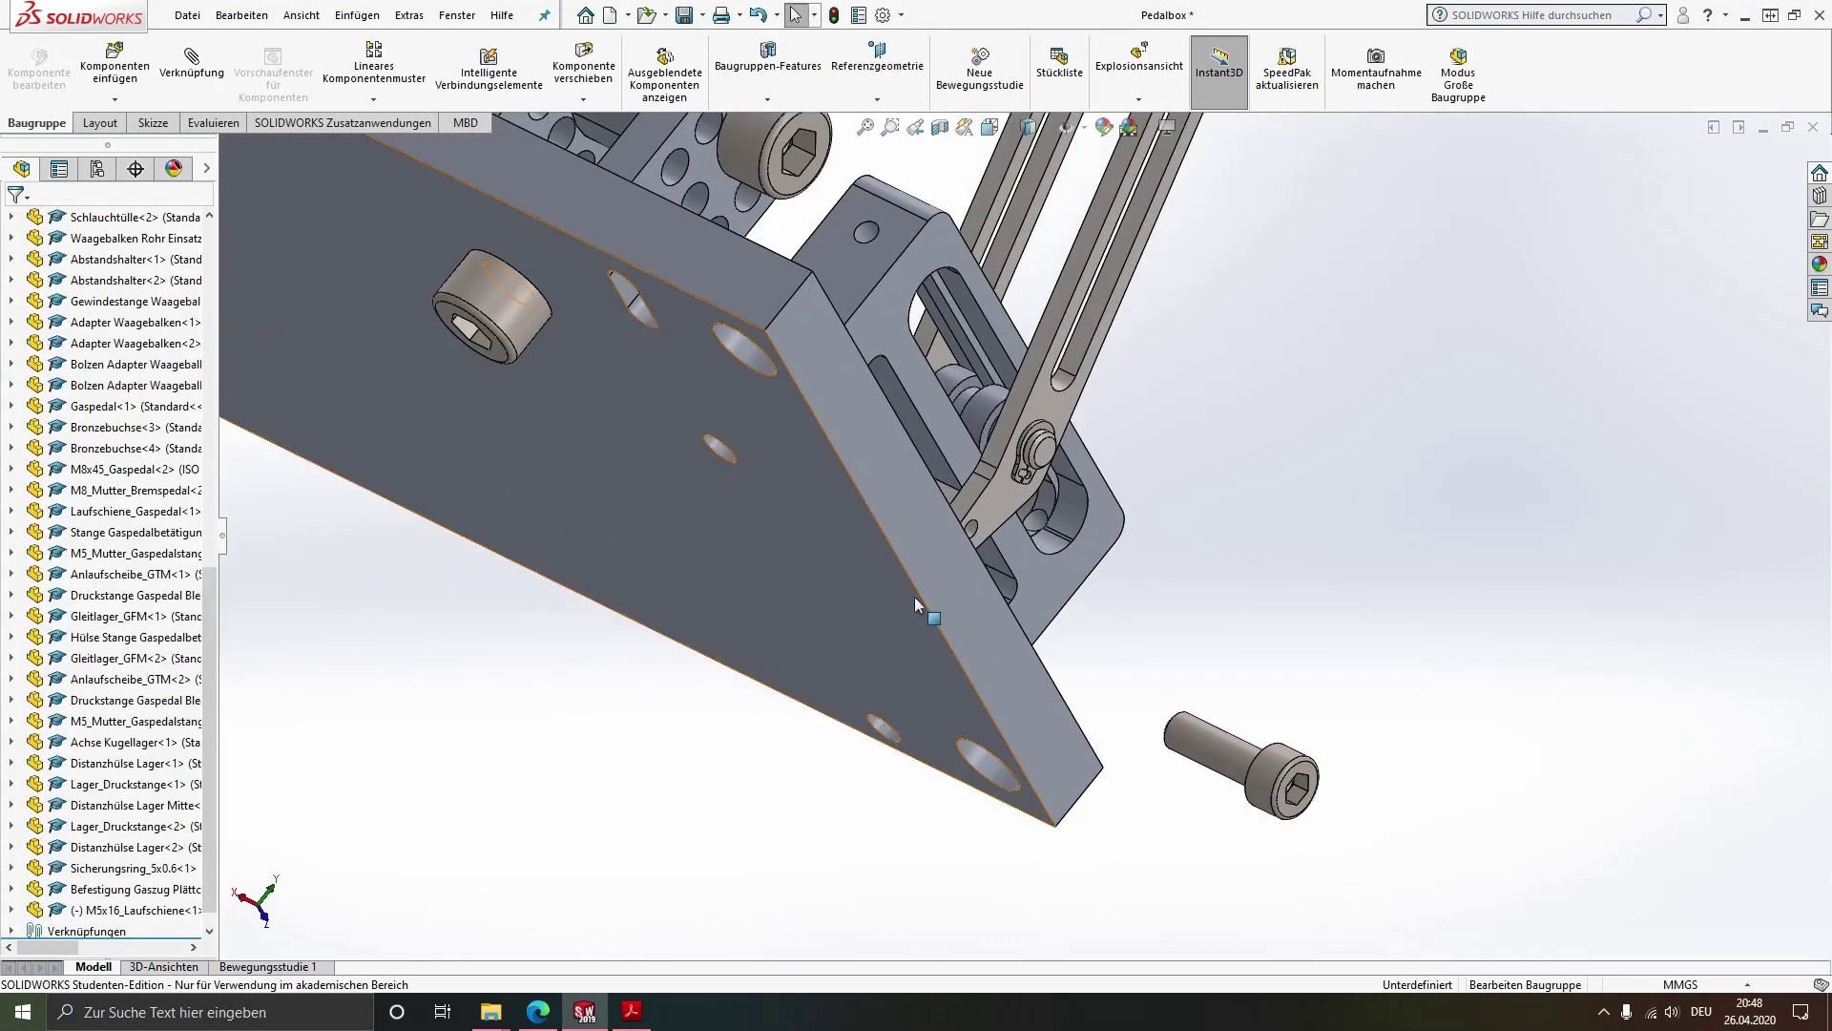
pyautogui.scroll(-5, 945, 563)
pyautogui.scroll(2, 963, 509)
pyautogui.scroll(2, 954, 535)
pyautogui.scroll(5, 916, 582)
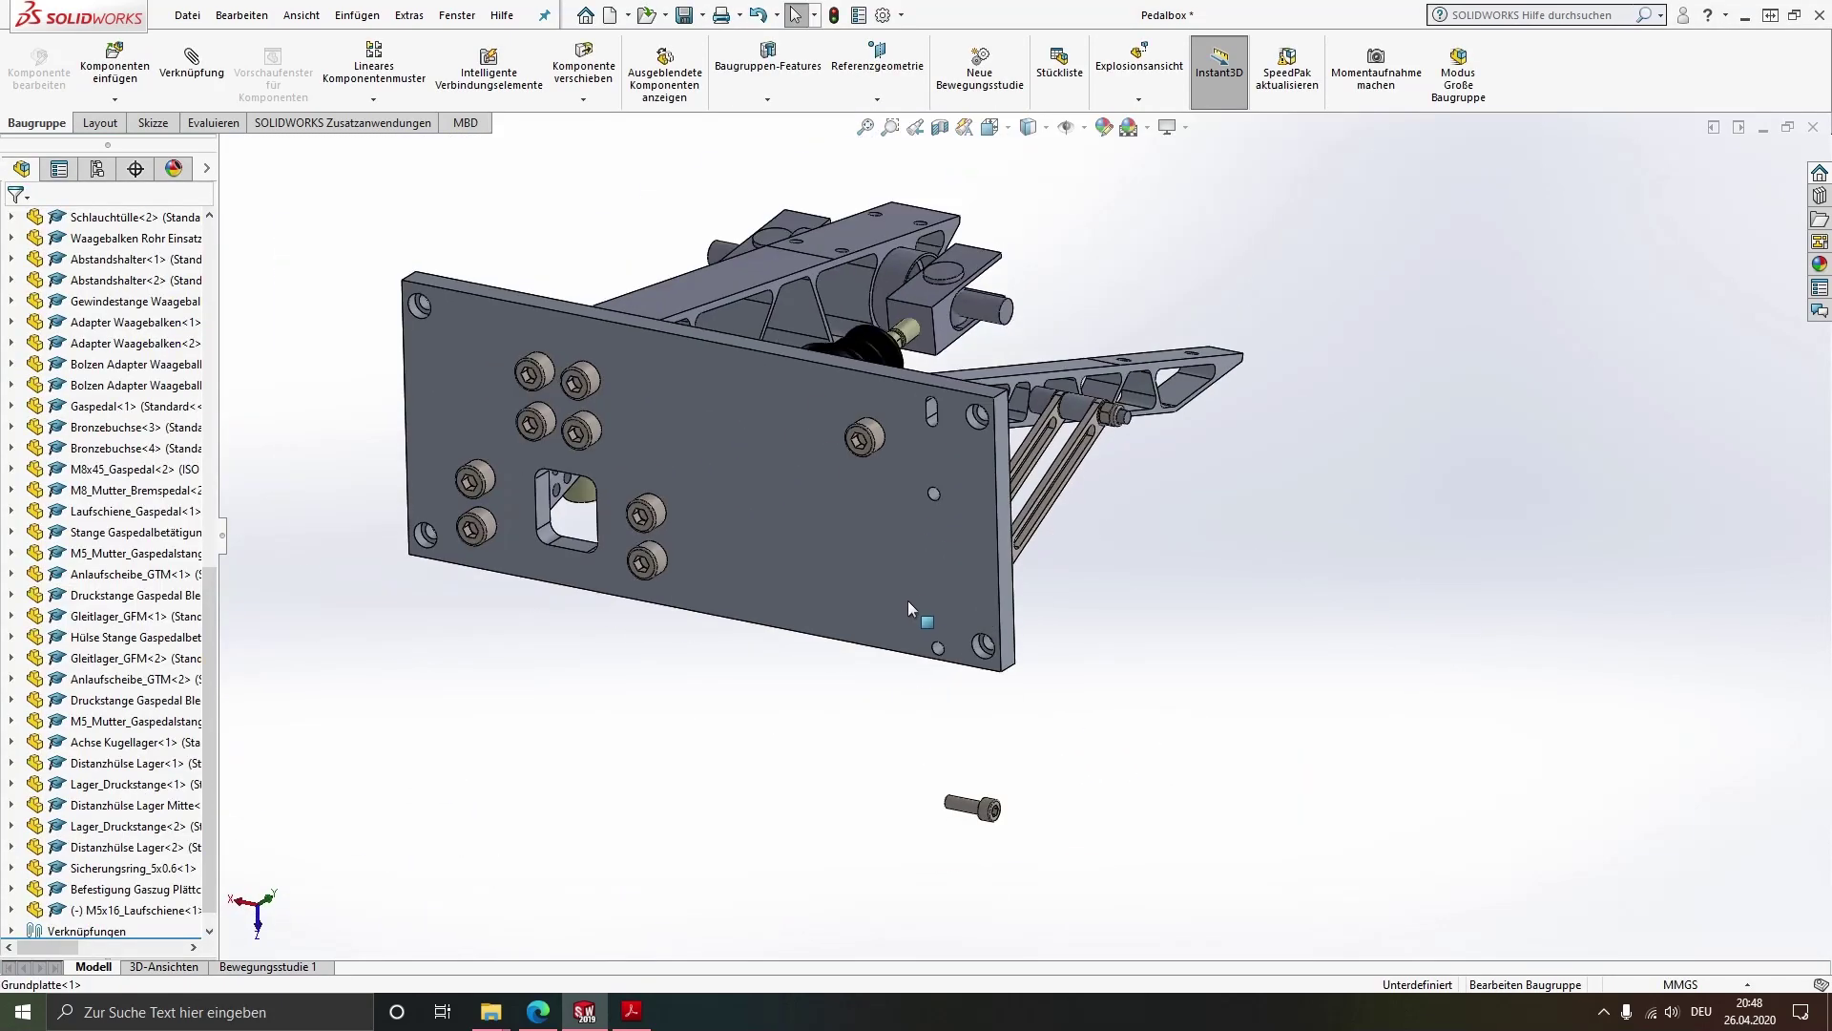
pyautogui.scroll(-2, 949, 625)
# Mate the screw concentric with the base plate hole, with rotation locked
pyautogui.click(1098, 700)
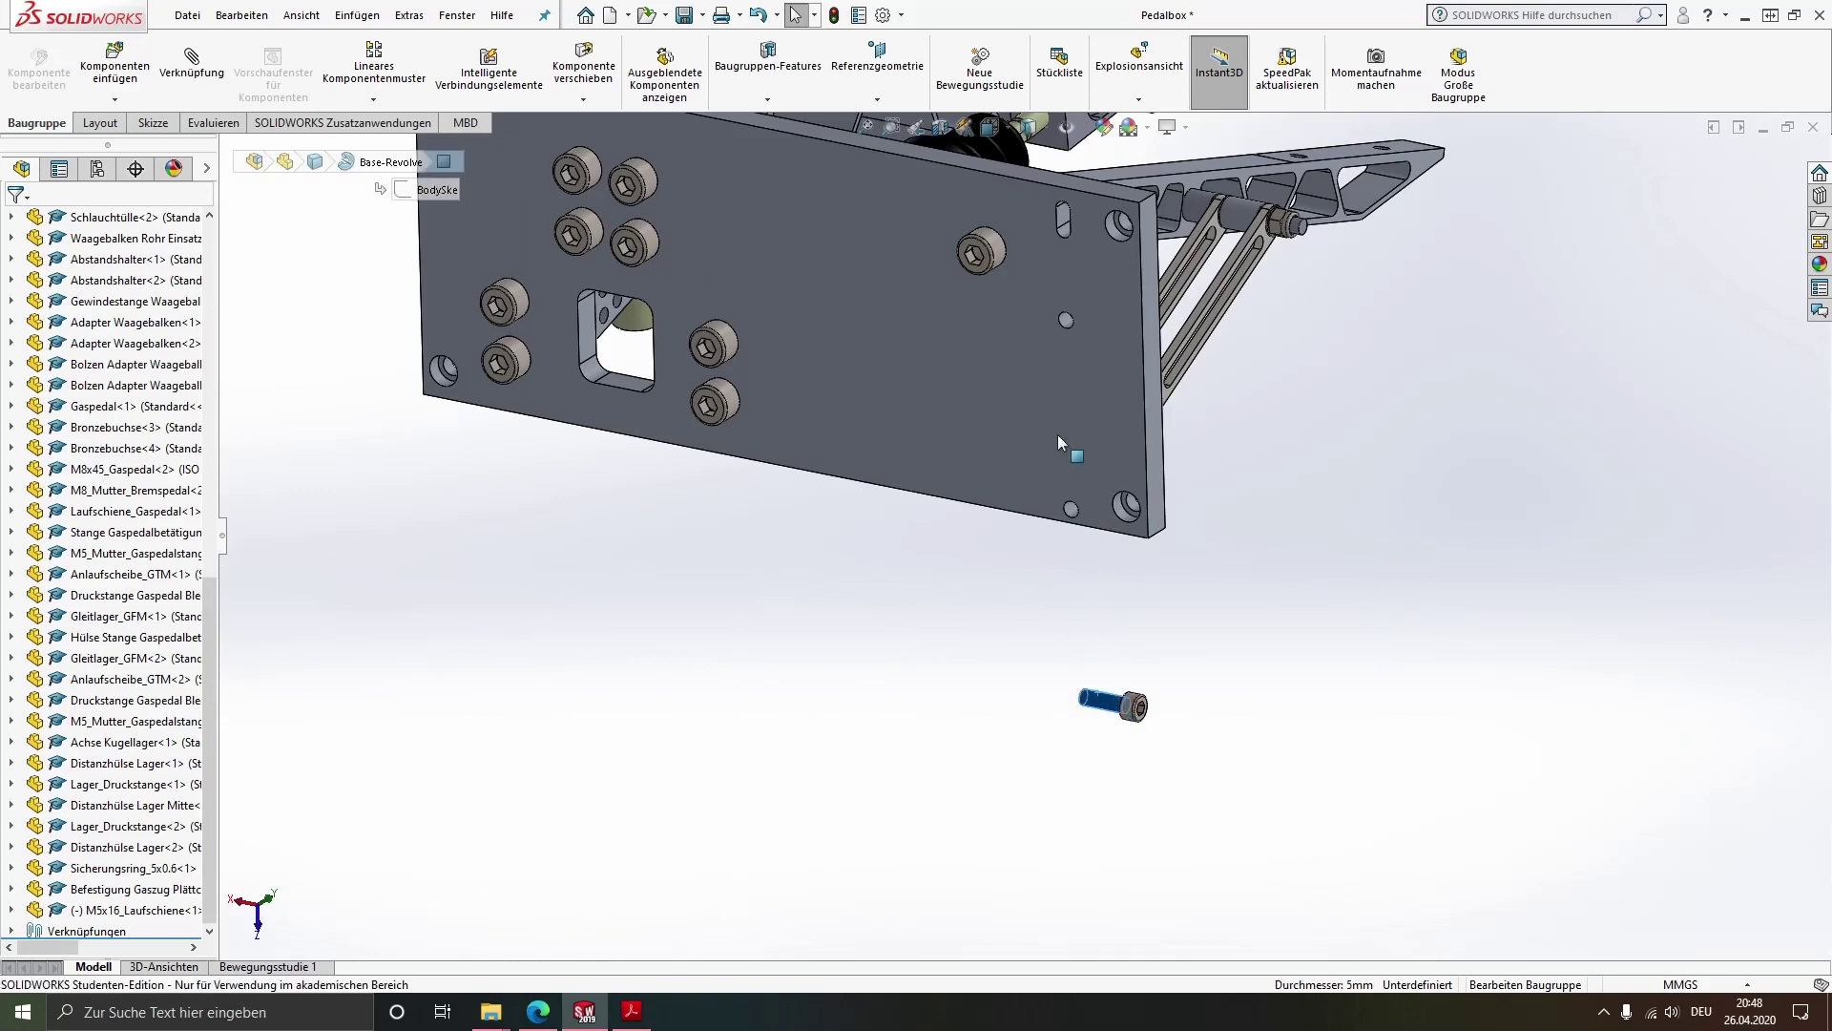
pyautogui.scroll(-2, 1059, 429)
pyautogui.scroll(-3, 1035, 420)
pyautogui.scroll(-3, 1055, 492)
pyautogui.scroll(-1, 1057, 496)
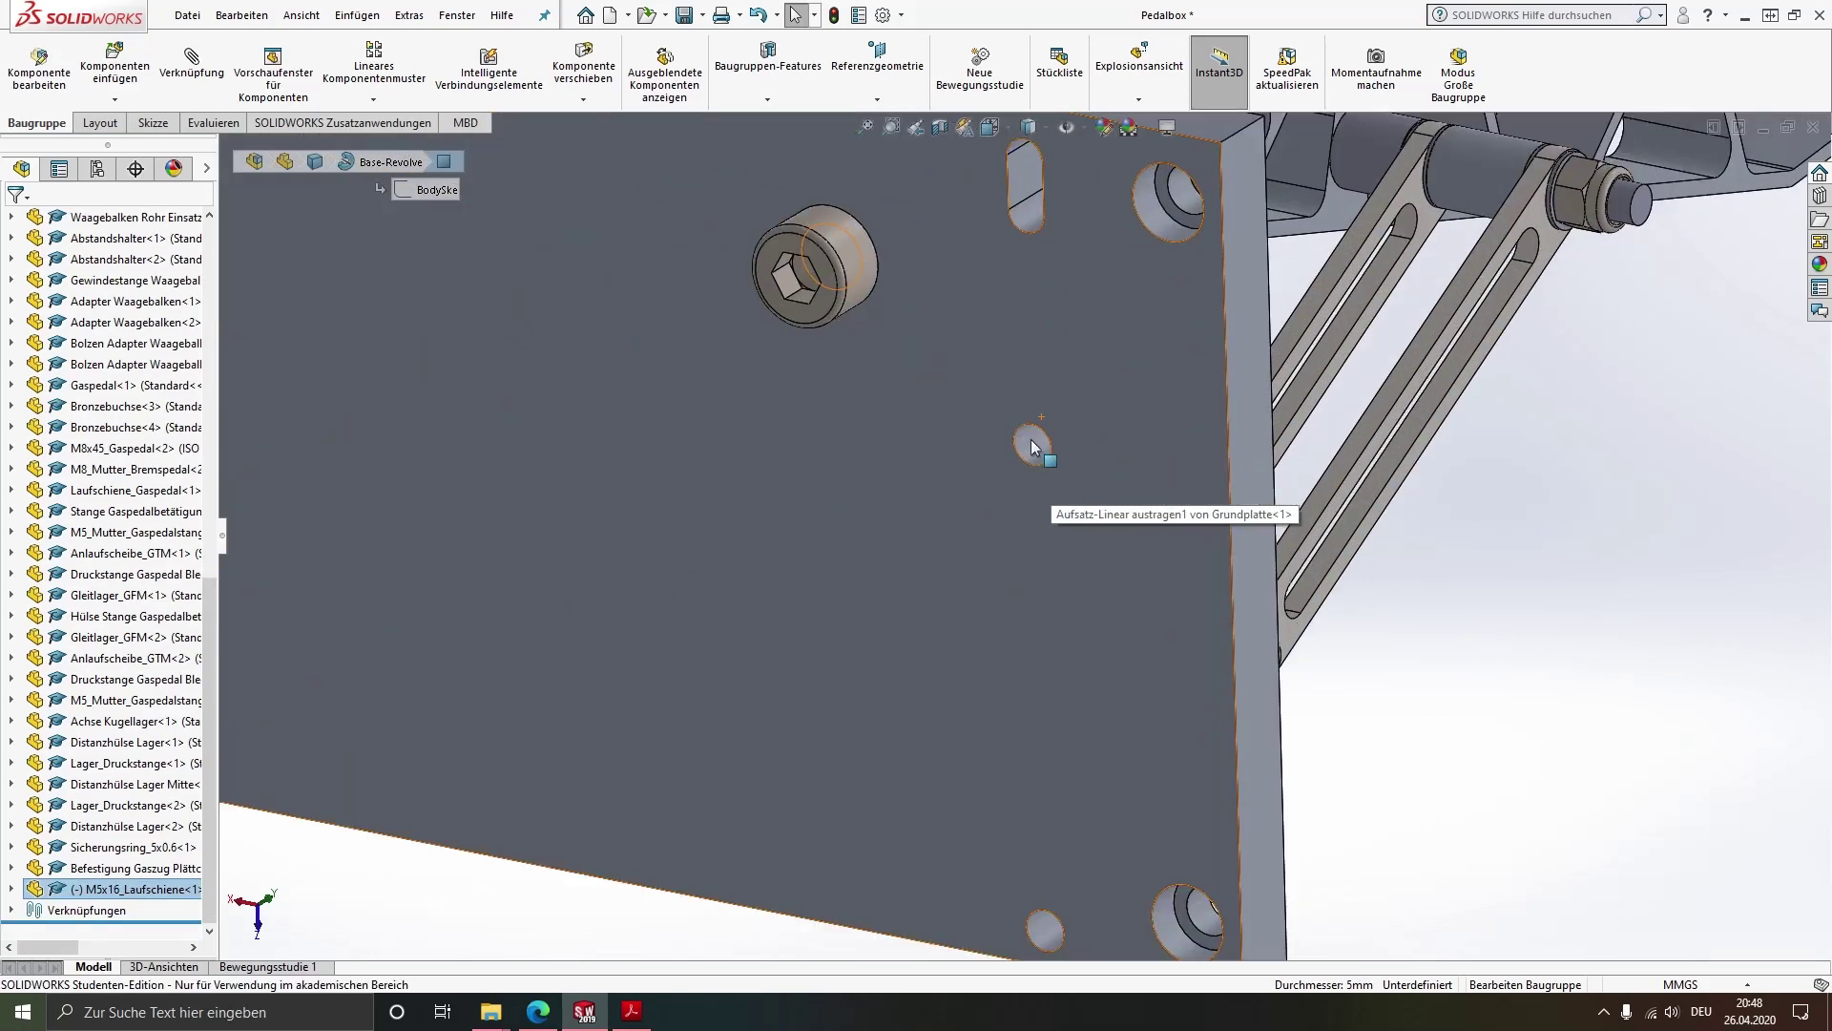
pyautogui.click(1029, 454)
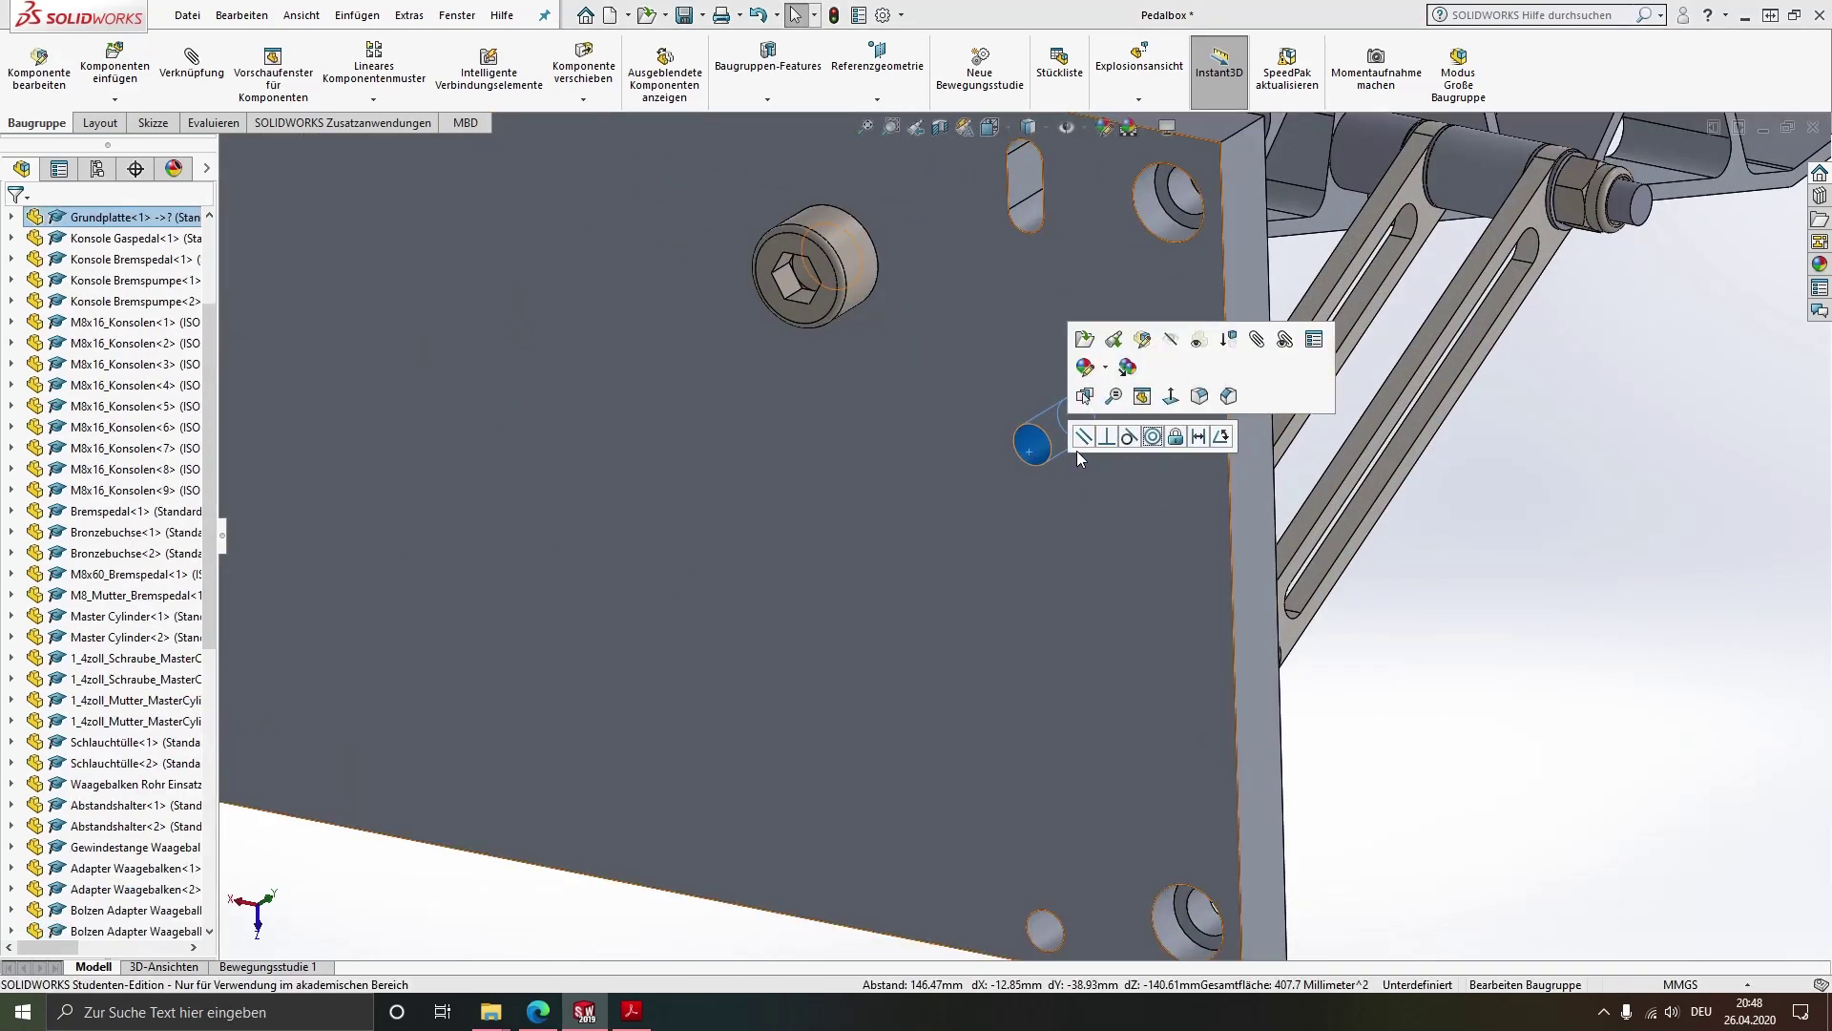
pyautogui.press('ctrl')
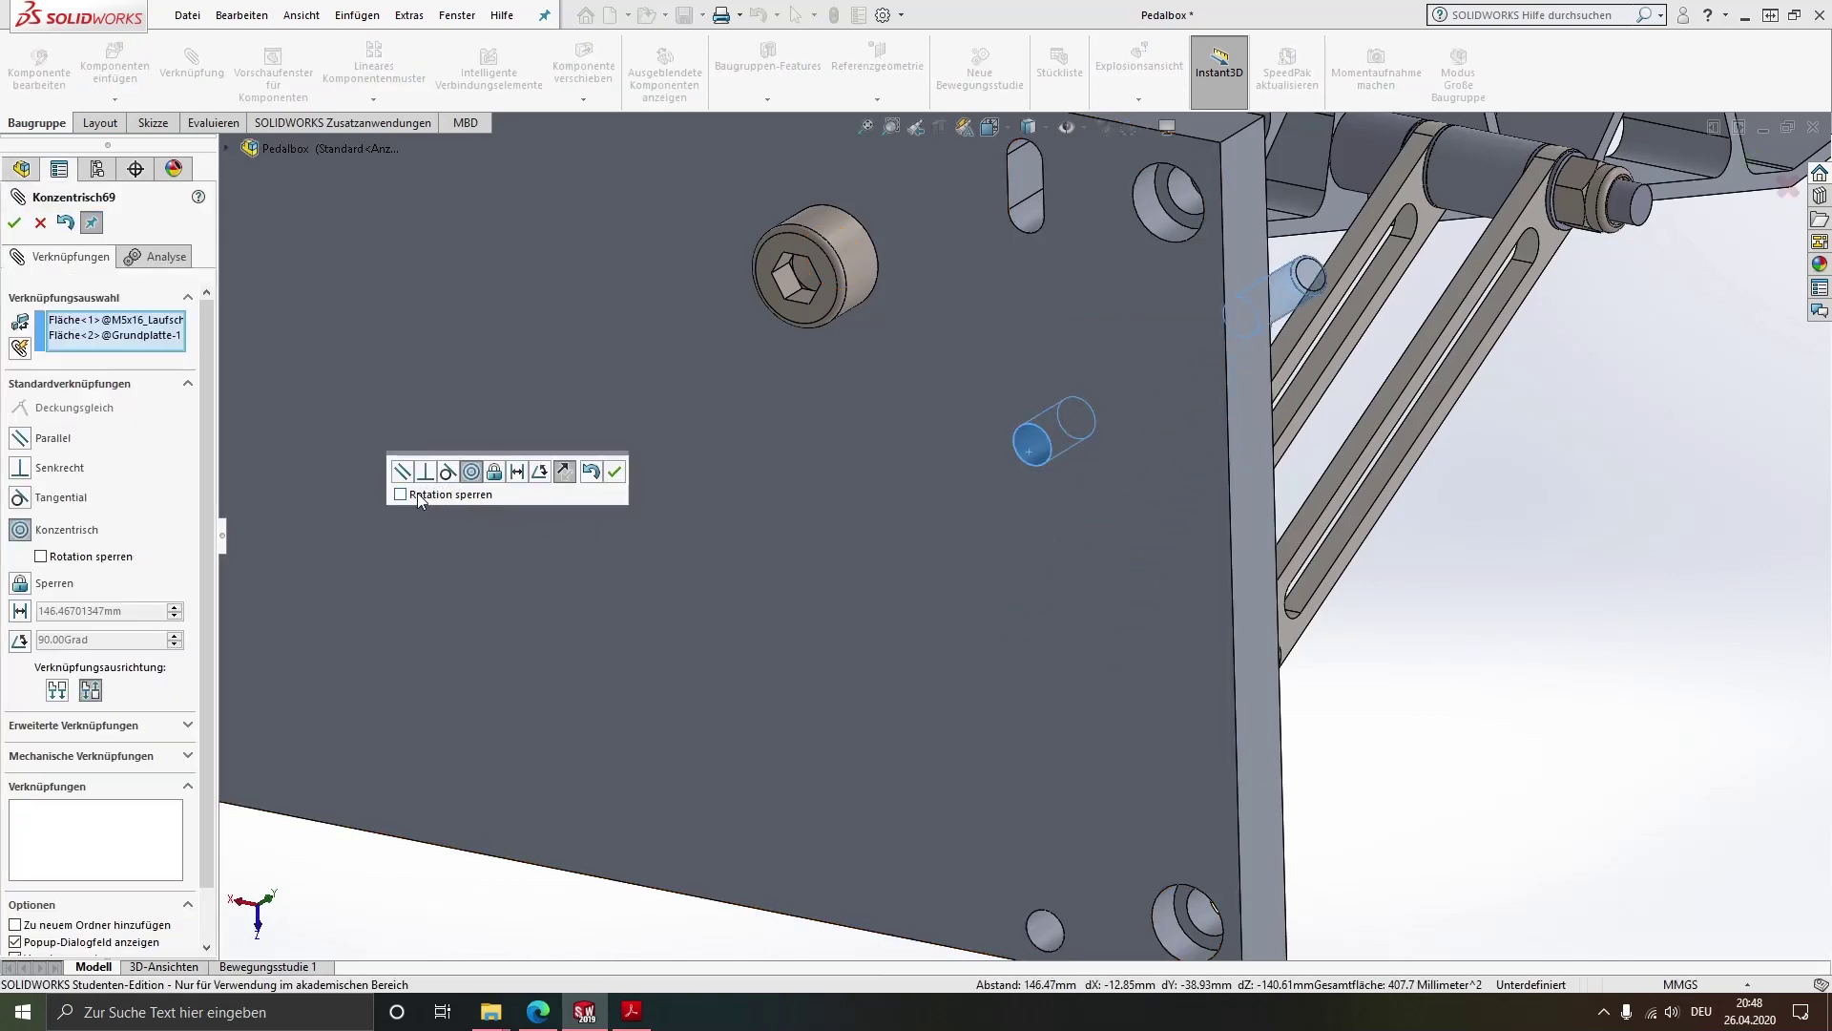
pyautogui.click(615, 472)
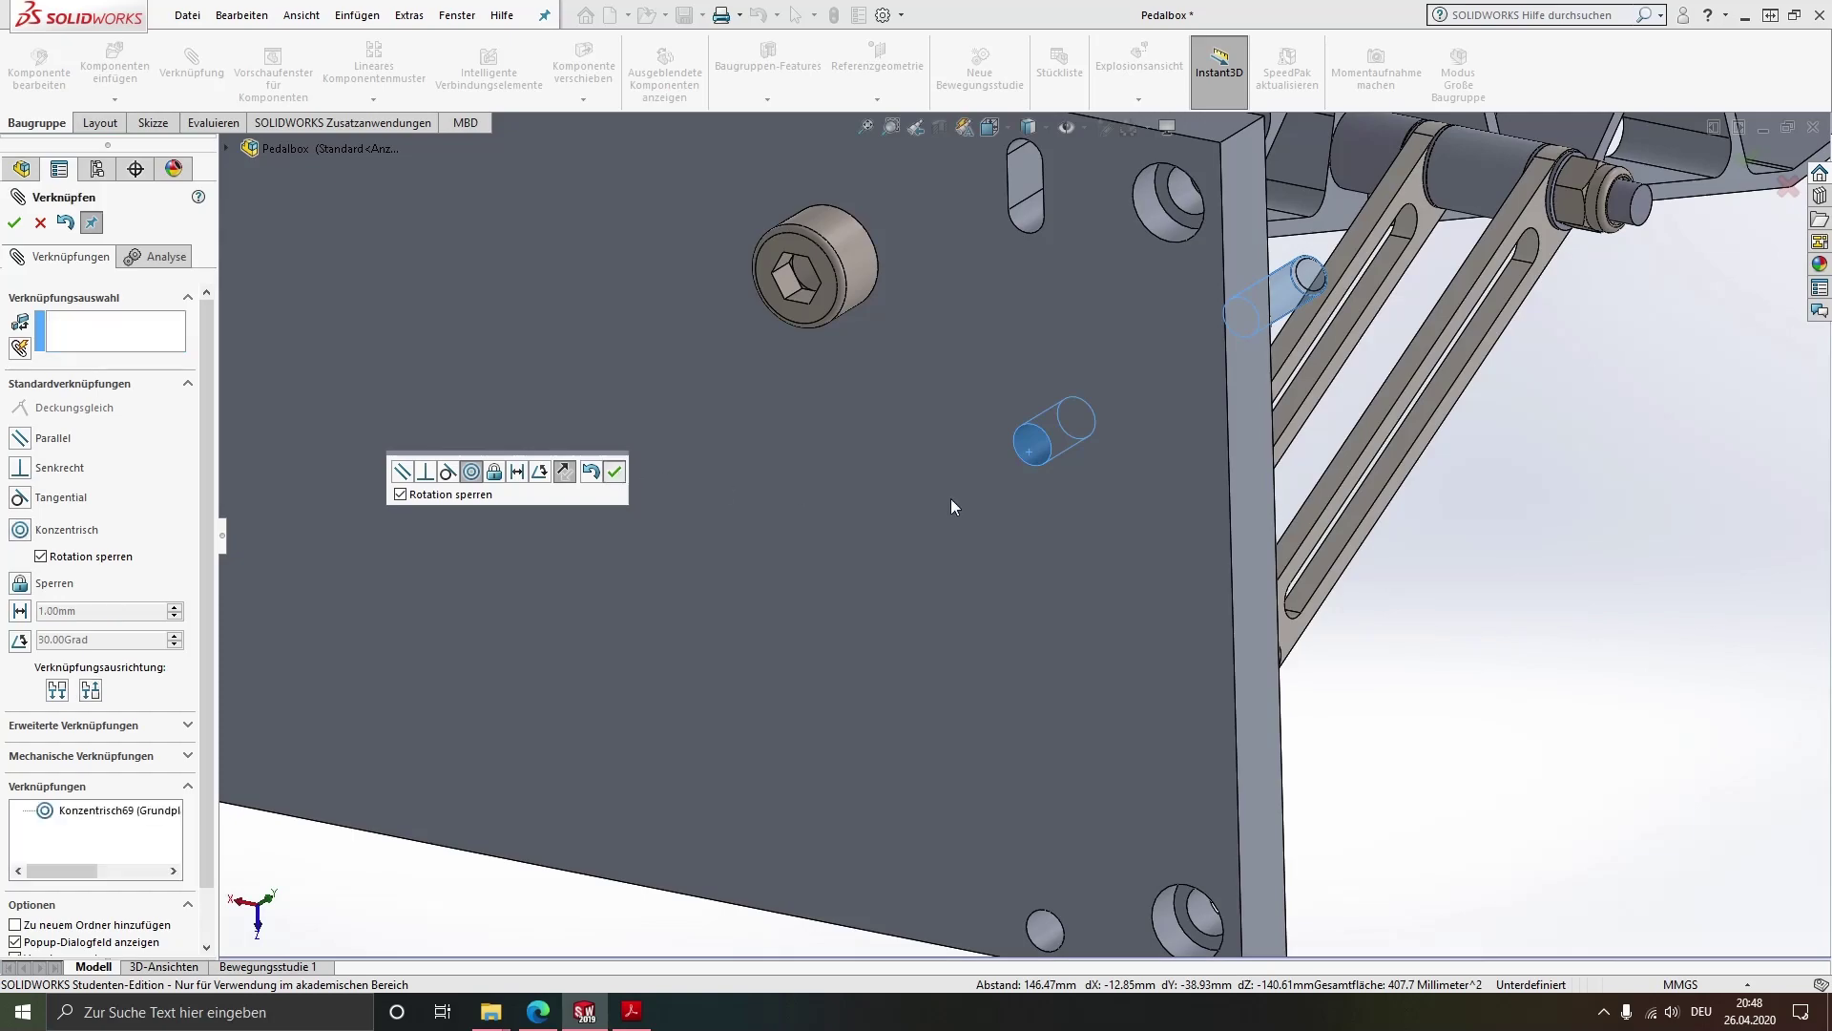
# Make the screw head's underside coincident with the base plate face to seat it
pyautogui.scroll(5, 1199, 456)
pyautogui.moveTo(1199, 456); pyautogui.dragTo(1086, 450, button='middle')
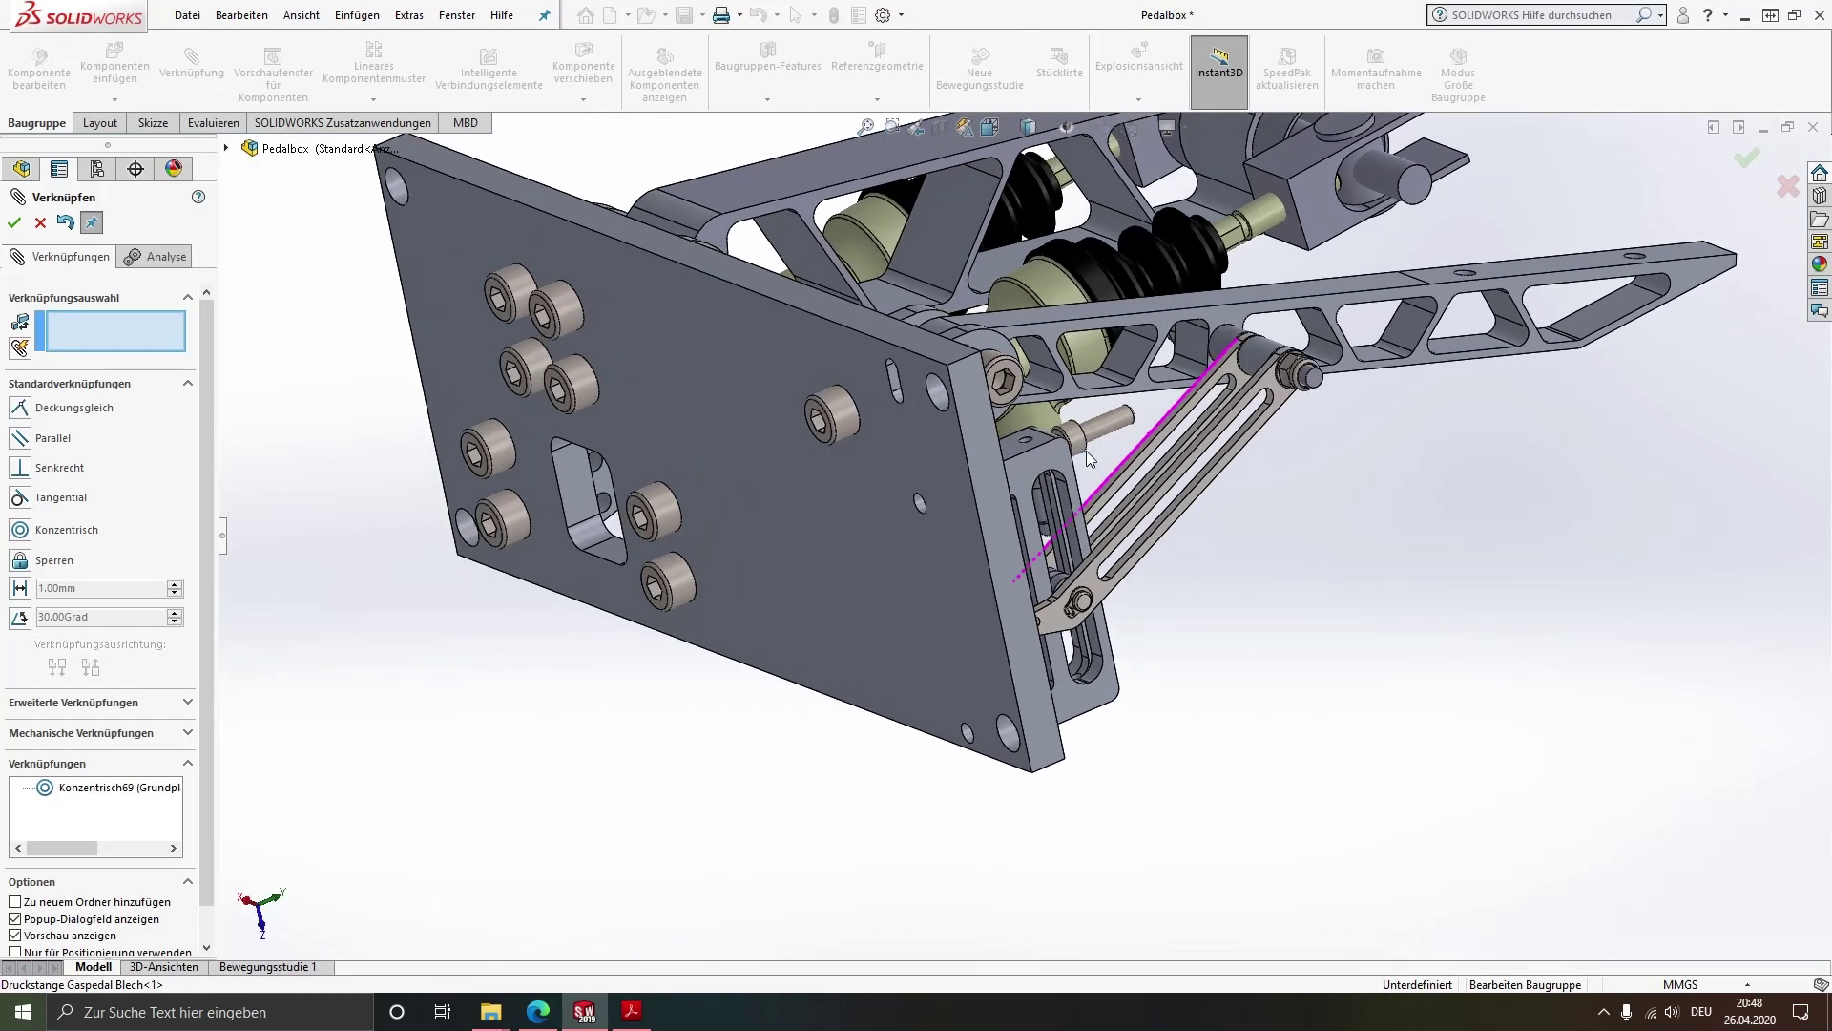
pyautogui.click(935, 529)
pyautogui.moveTo(935, 529); pyautogui.dragTo(666, 544, button='middle')
pyautogui.scroll(-3, 665, 544)
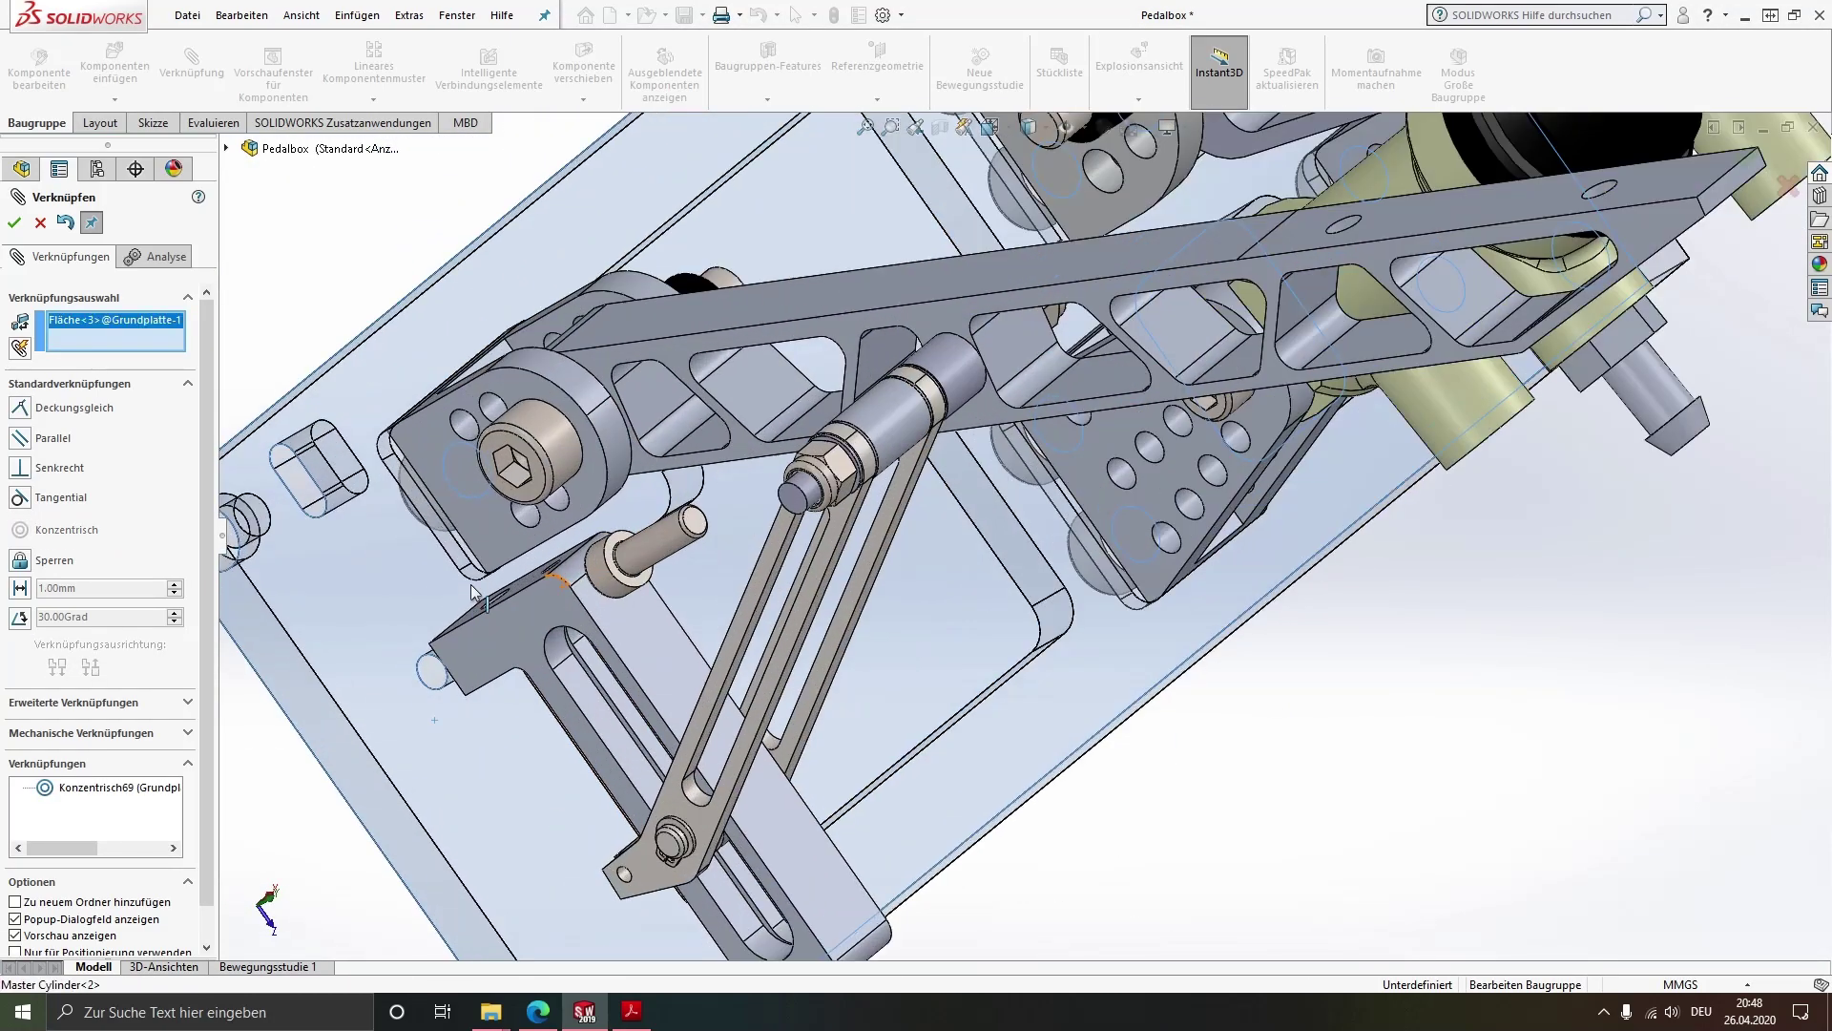
pyautogui.scroll(-3, 665, 544)
pyautogui.click(729, 521)
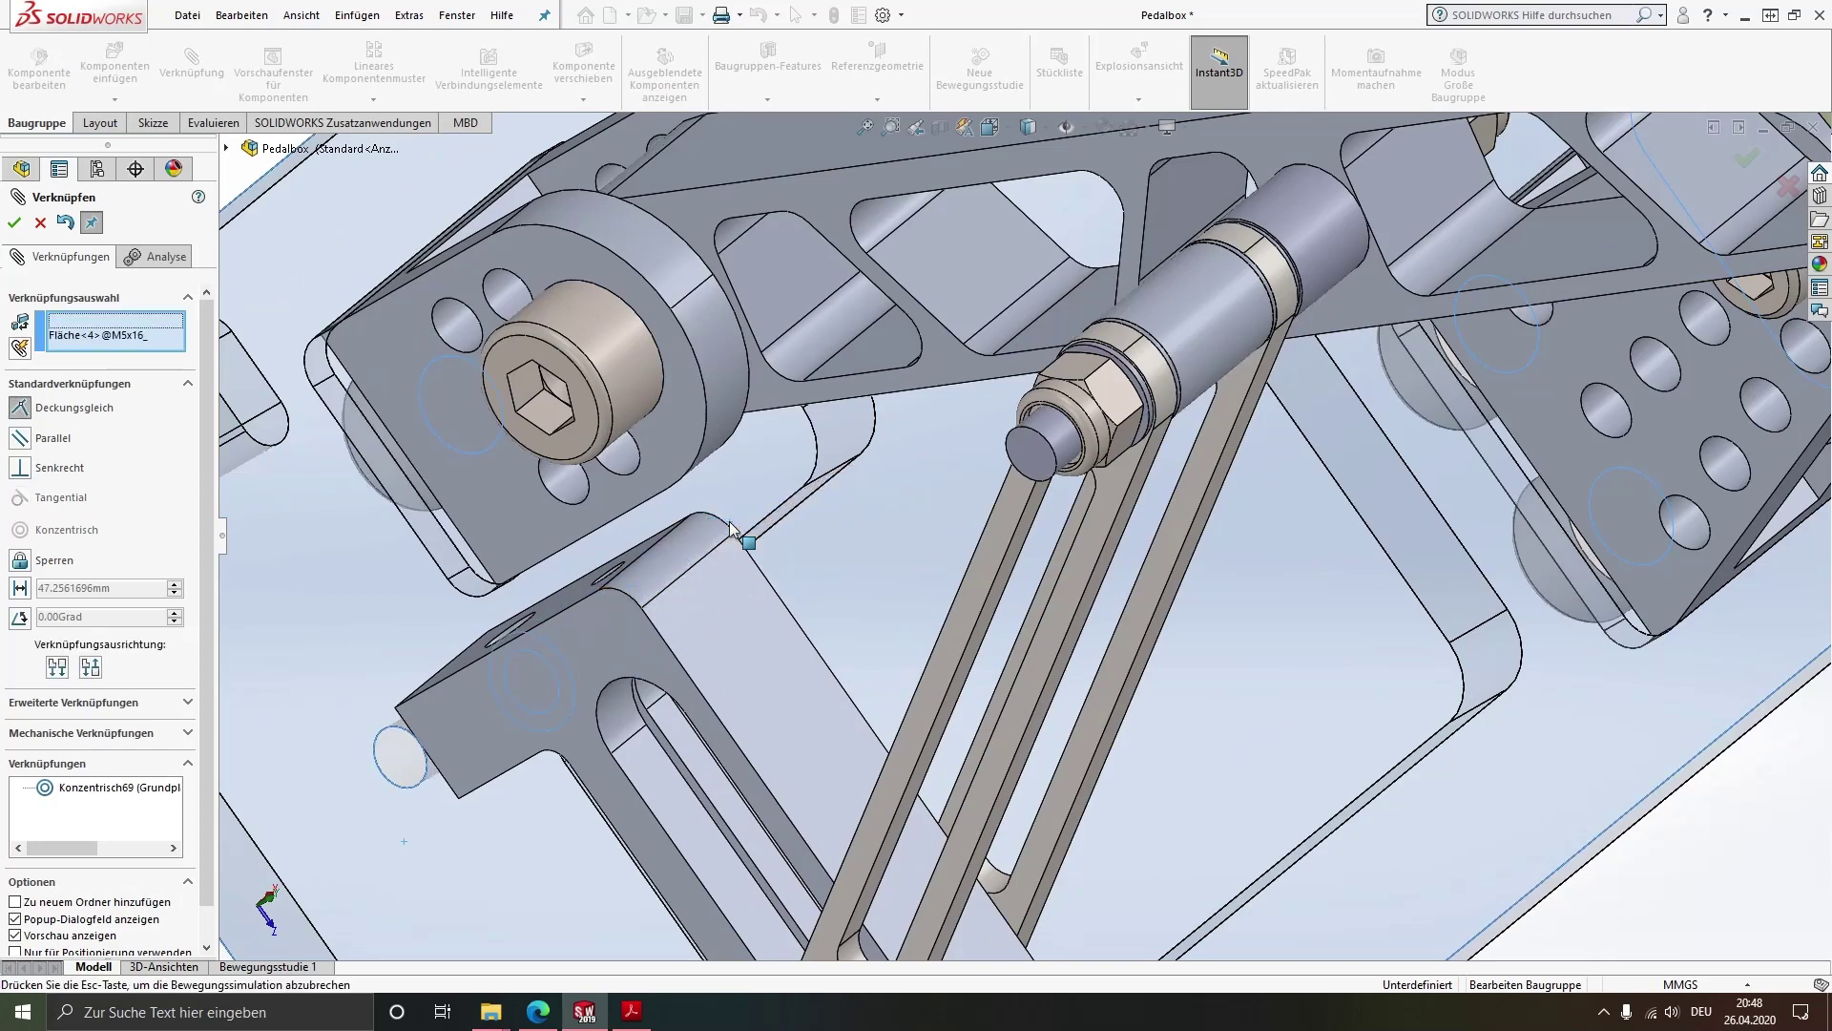
pyautogui.click(706, 497)
pyautogui.scroll(5, 626, 608)
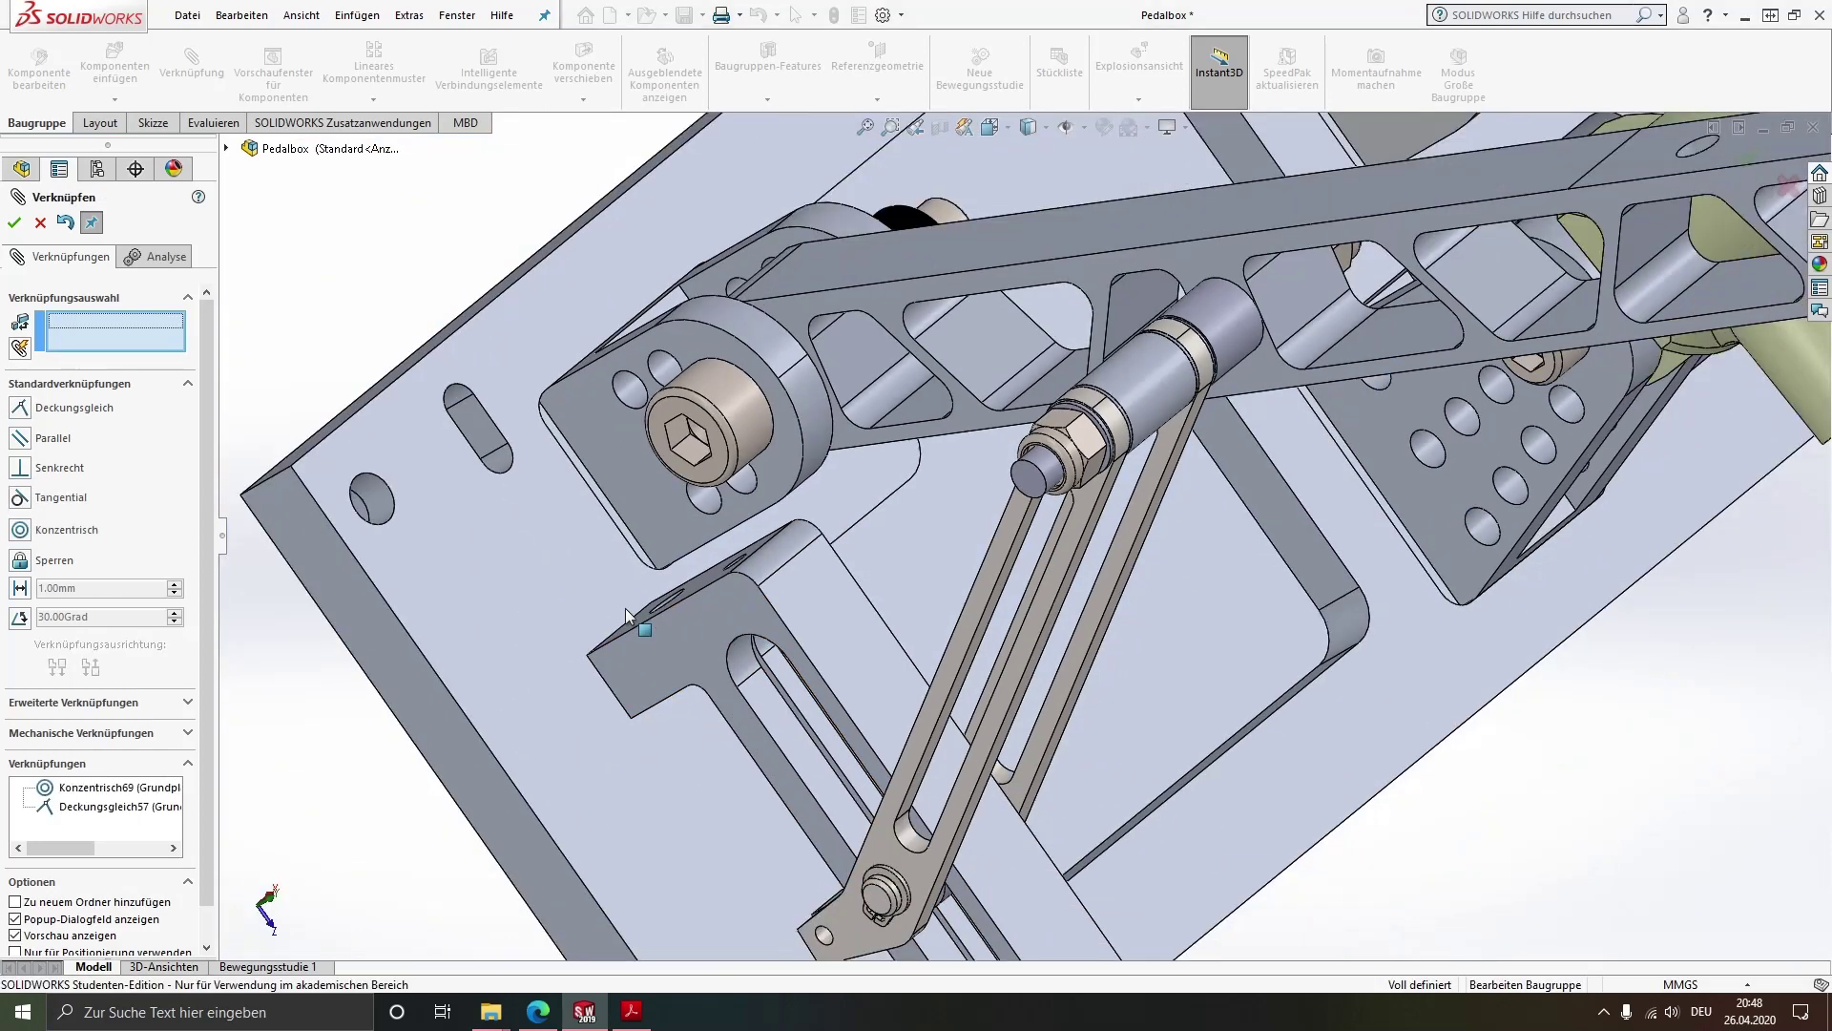
pyautogui.moveTo(759, 719); pyautogui.dragTo(836, 634, button='middle')
pyautogui.scroll(5, 836, 634)
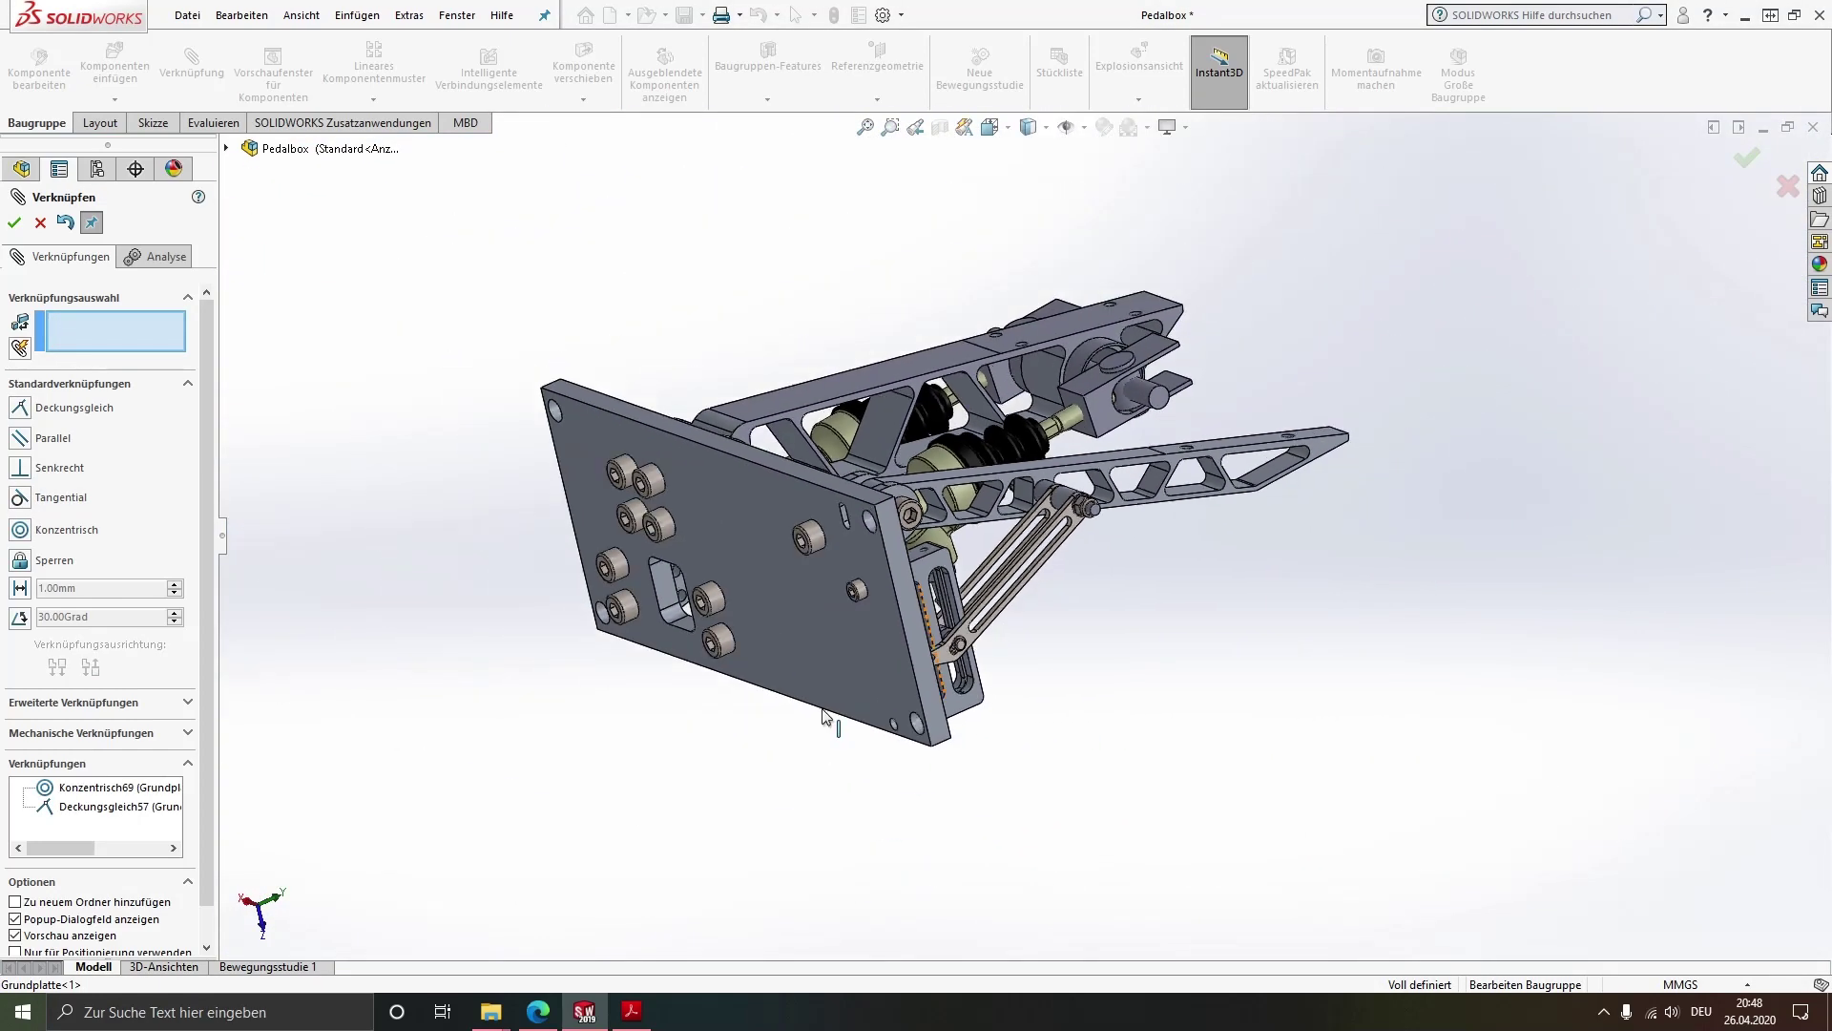
pyautogui.press('Escape')
pyautogui.scroll(-3, 859, 638)
# Copy the screw with its mates into the lower corner hole and check the copied concentric mate
pyautogui.scroll(-3, 947, 633)
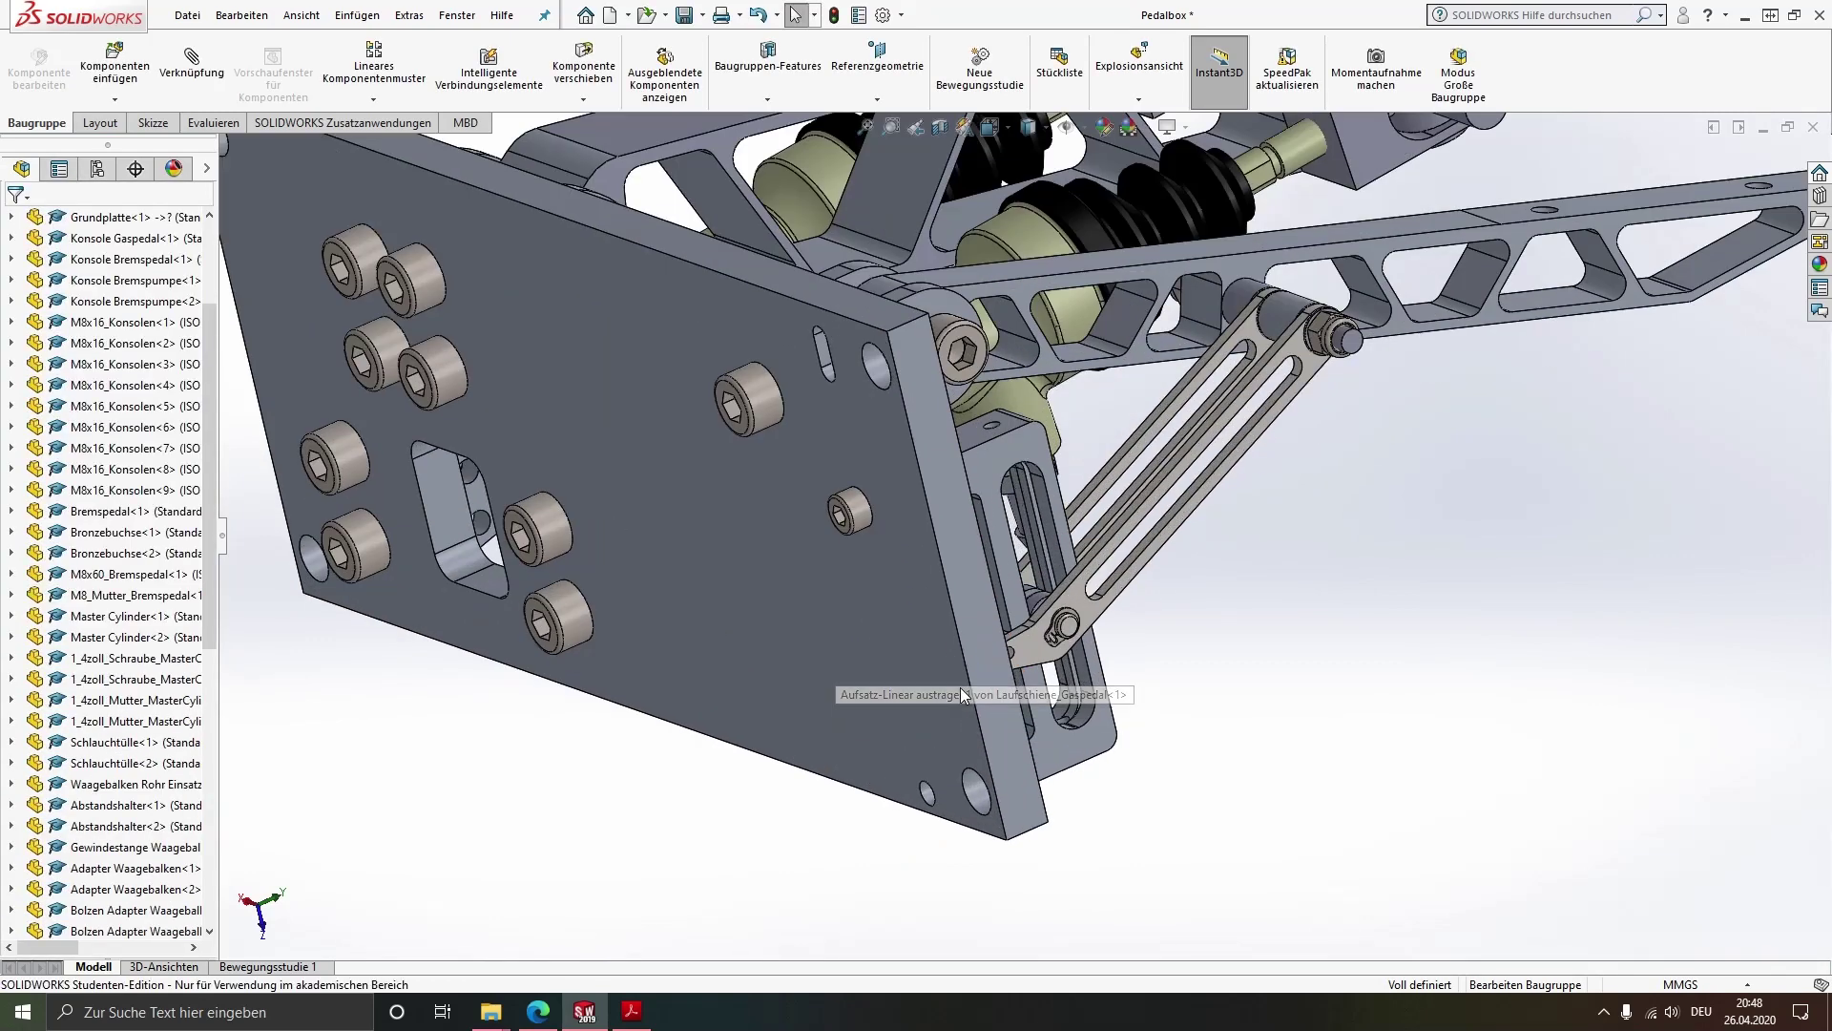
pyautogui.moveTo(954, 684); pyautogui.dragTo(883, 563, button='middle')
pyautogui.keyDown('ctrl'); pyautogui.moveTo(856, 517); pyautogui.dragTo(862, 804); pyautogui.keyUp('ctrl')
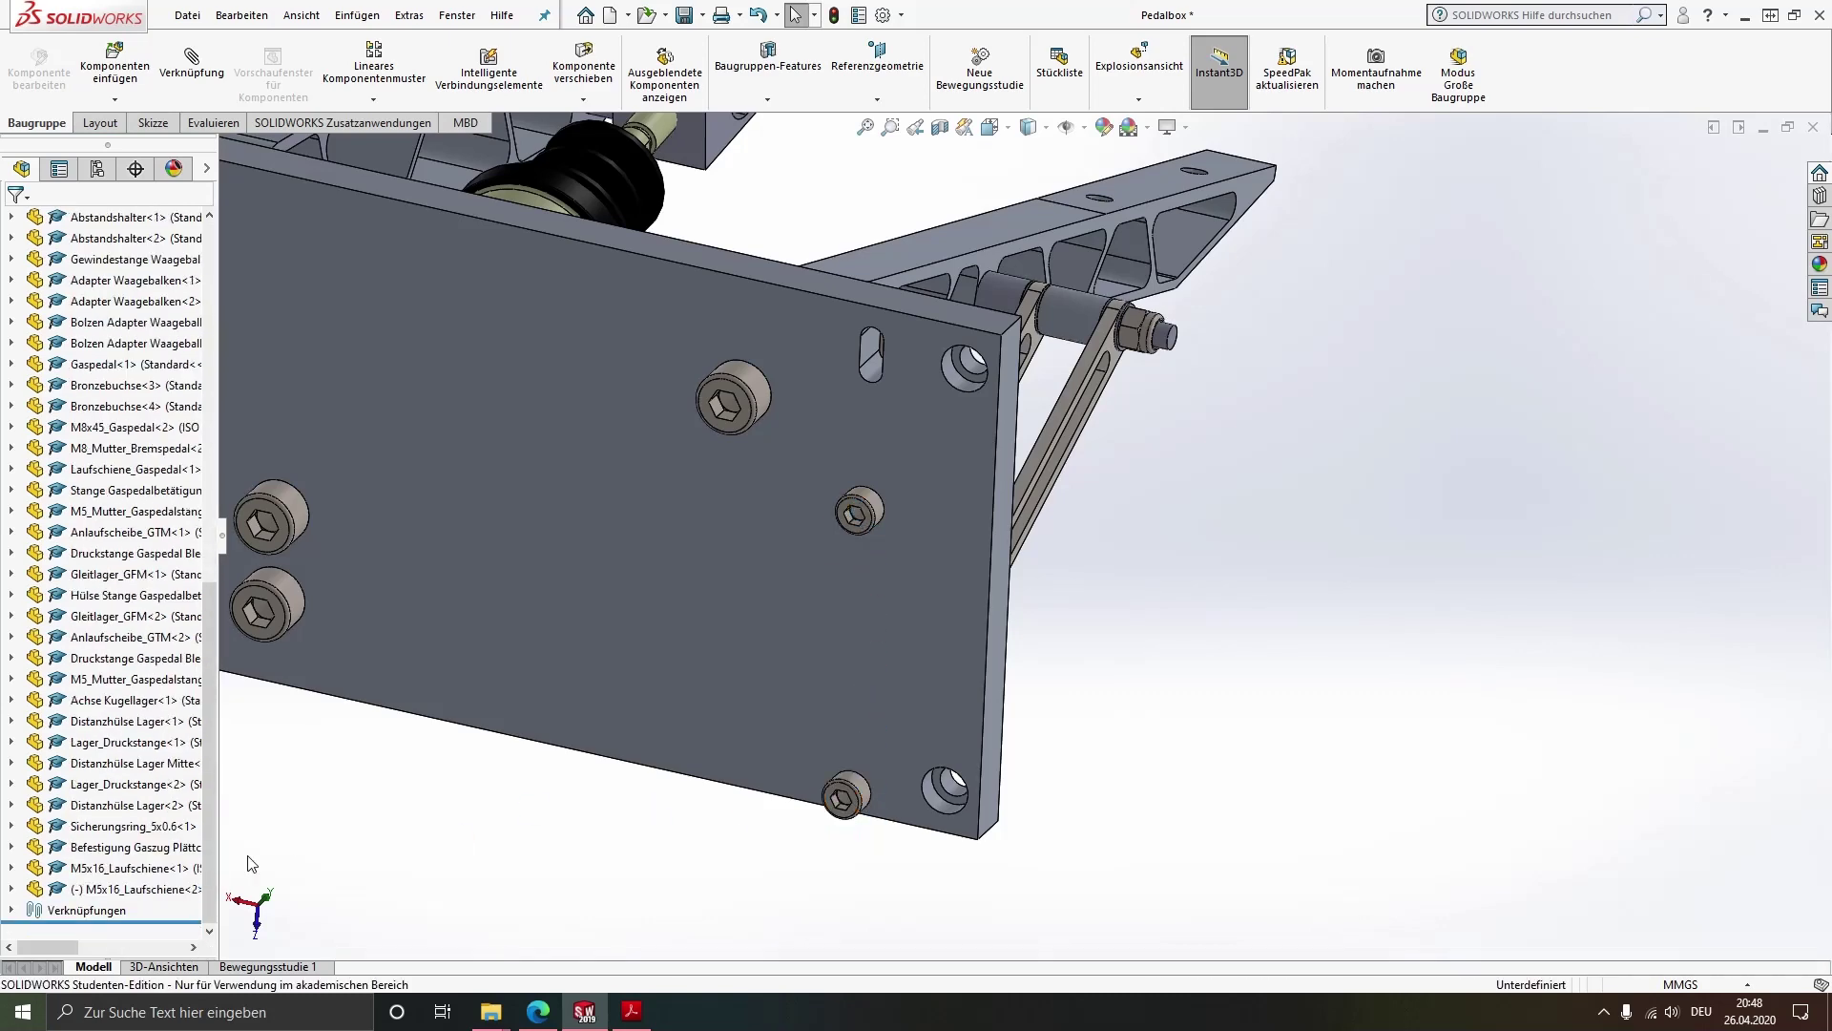
pyautogui.click(12, 888)
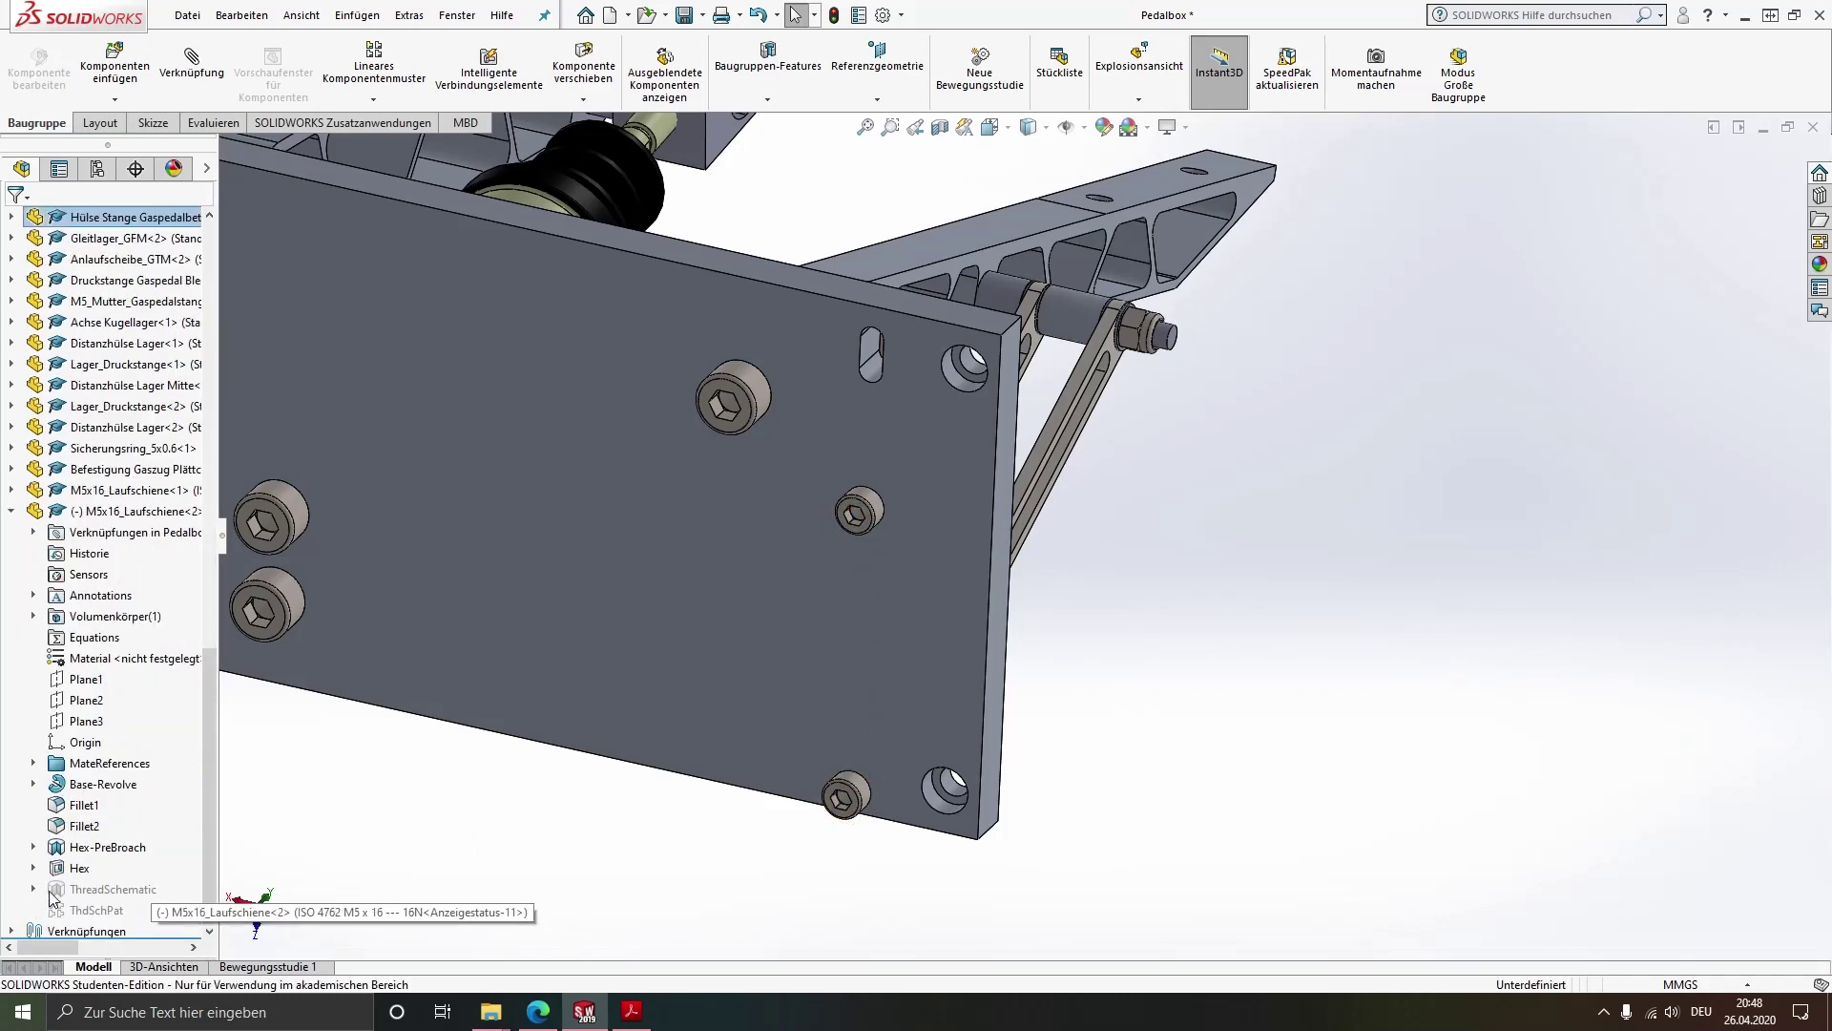
pyautogui.click(34, 532)
pyautogui.rightClick(124, 554)
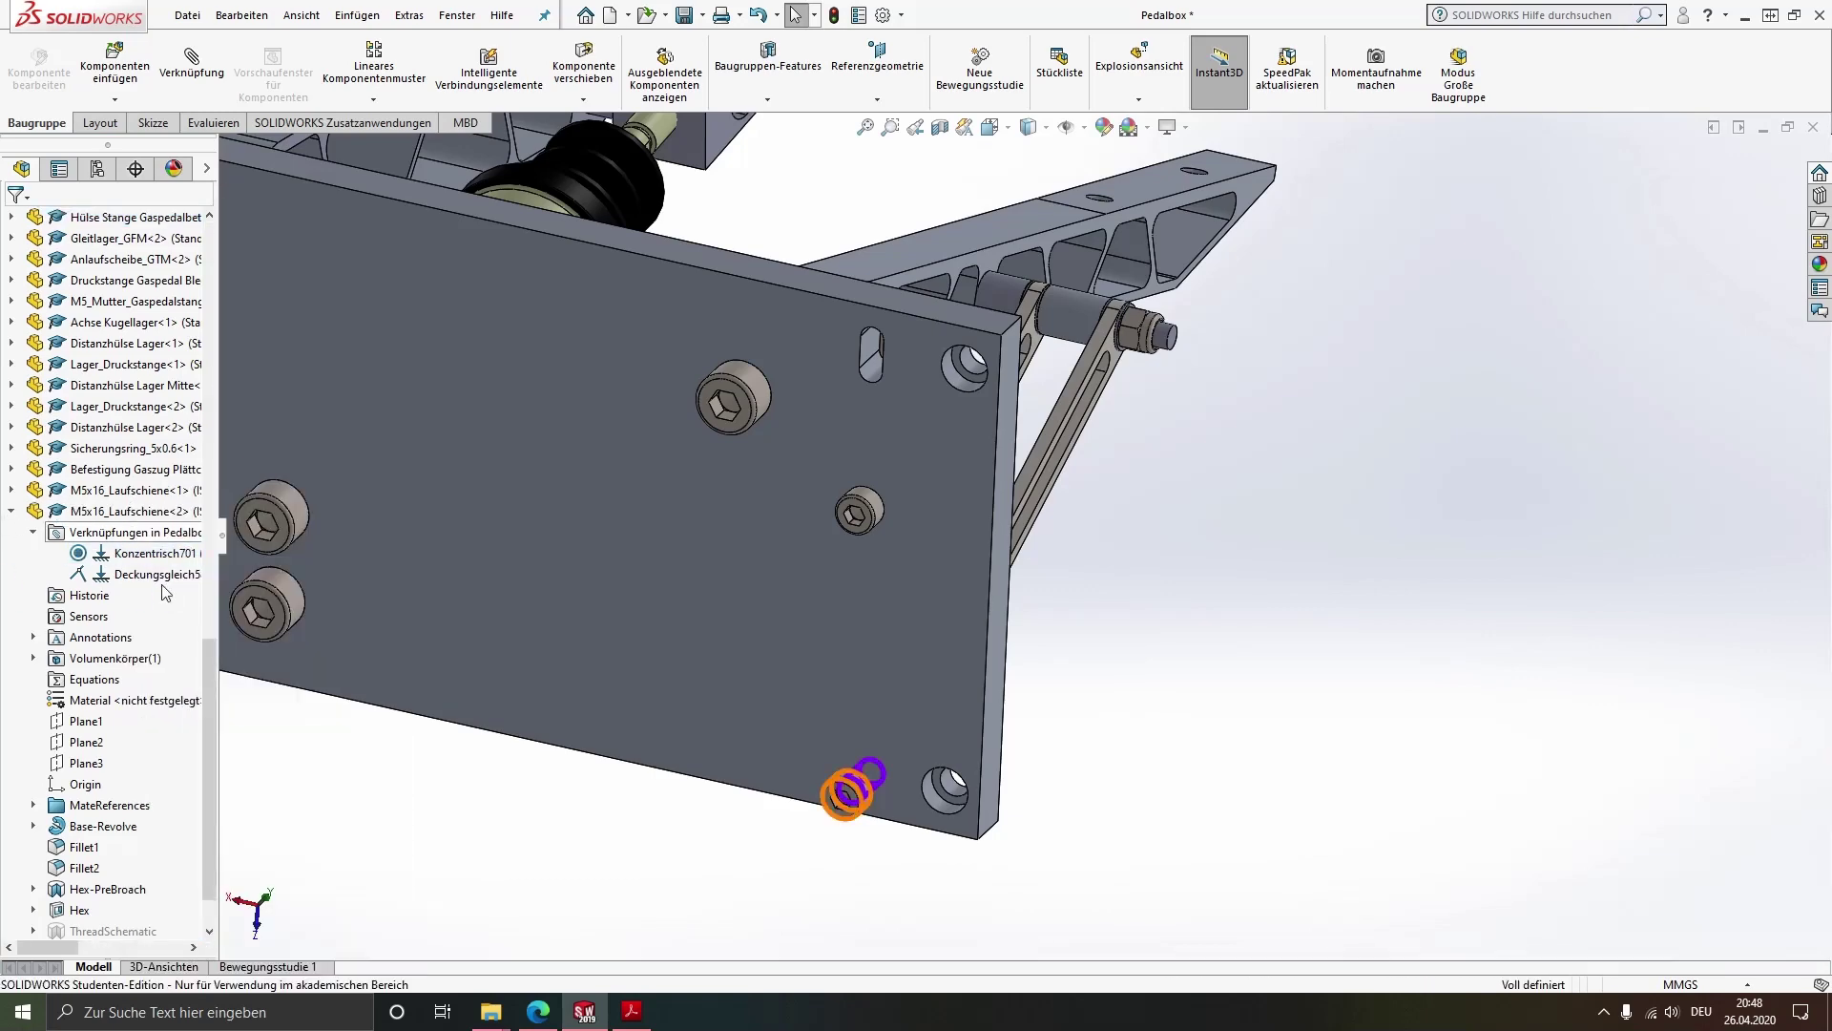
pyautogui.click(13, 512)
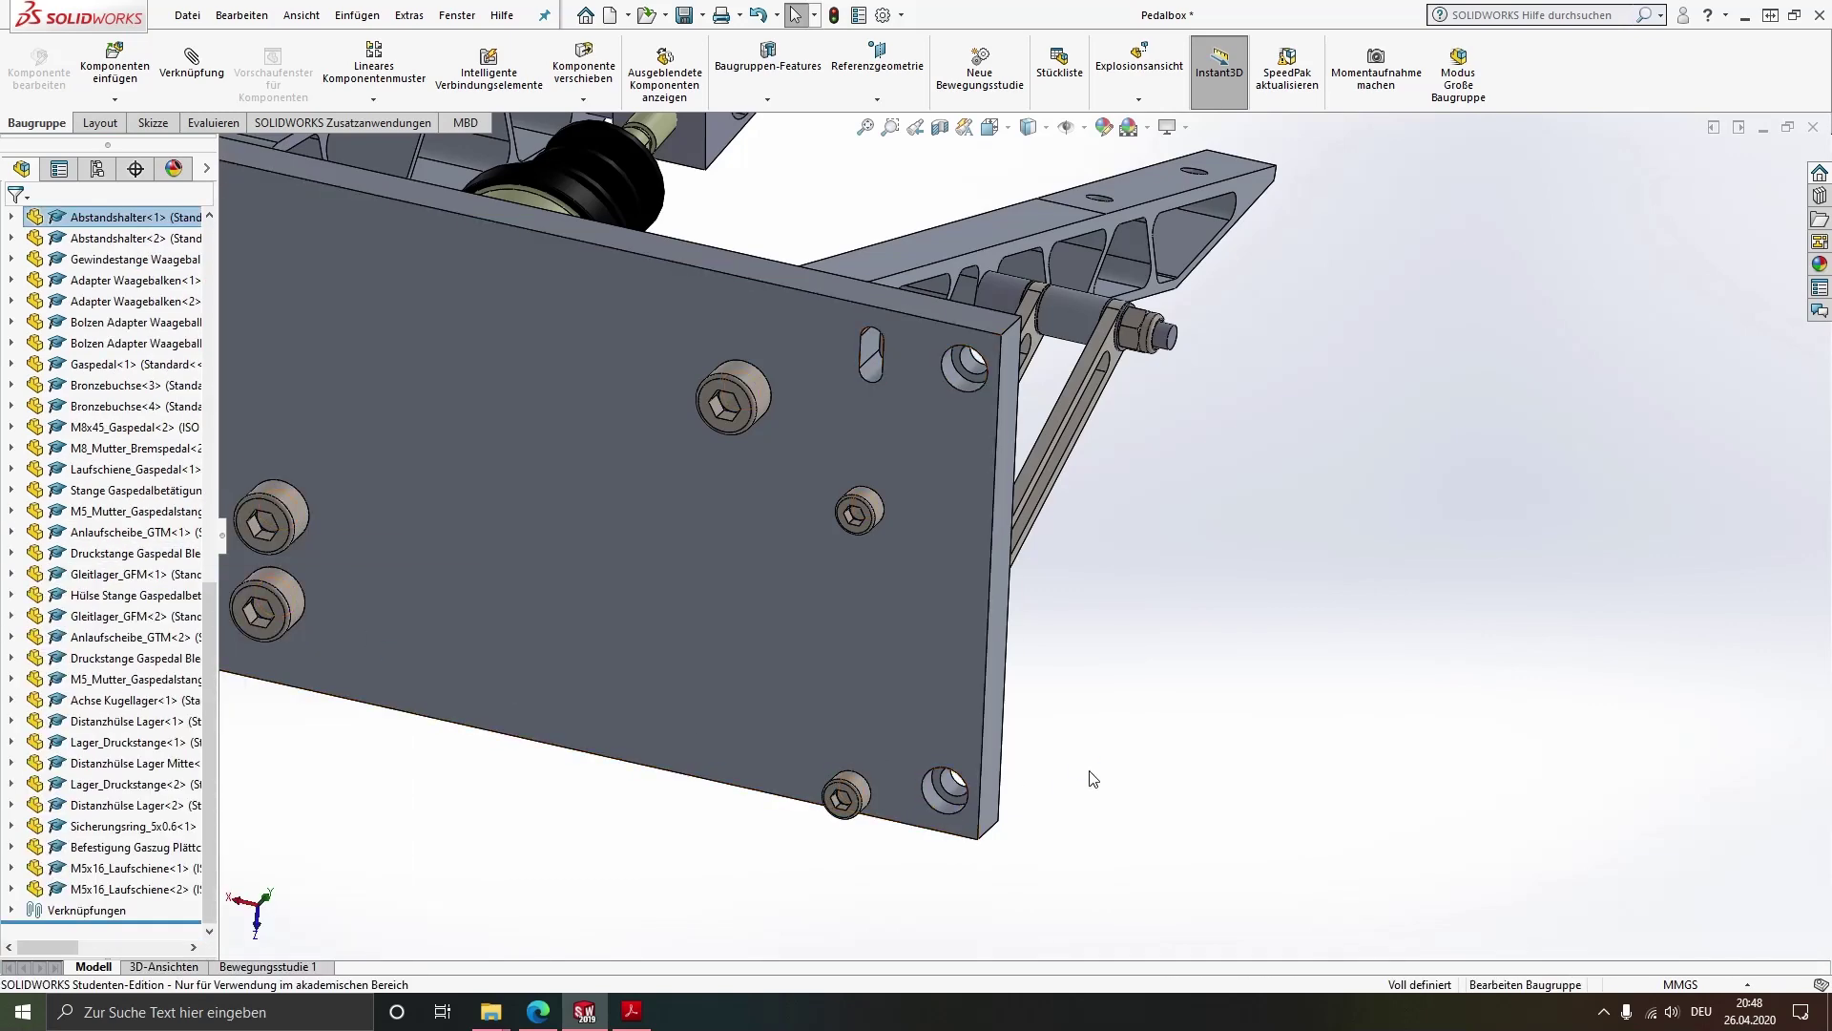
pyautogui.moveTo(948, 567); pyautogui.dragTo(935, 521, button='middle')
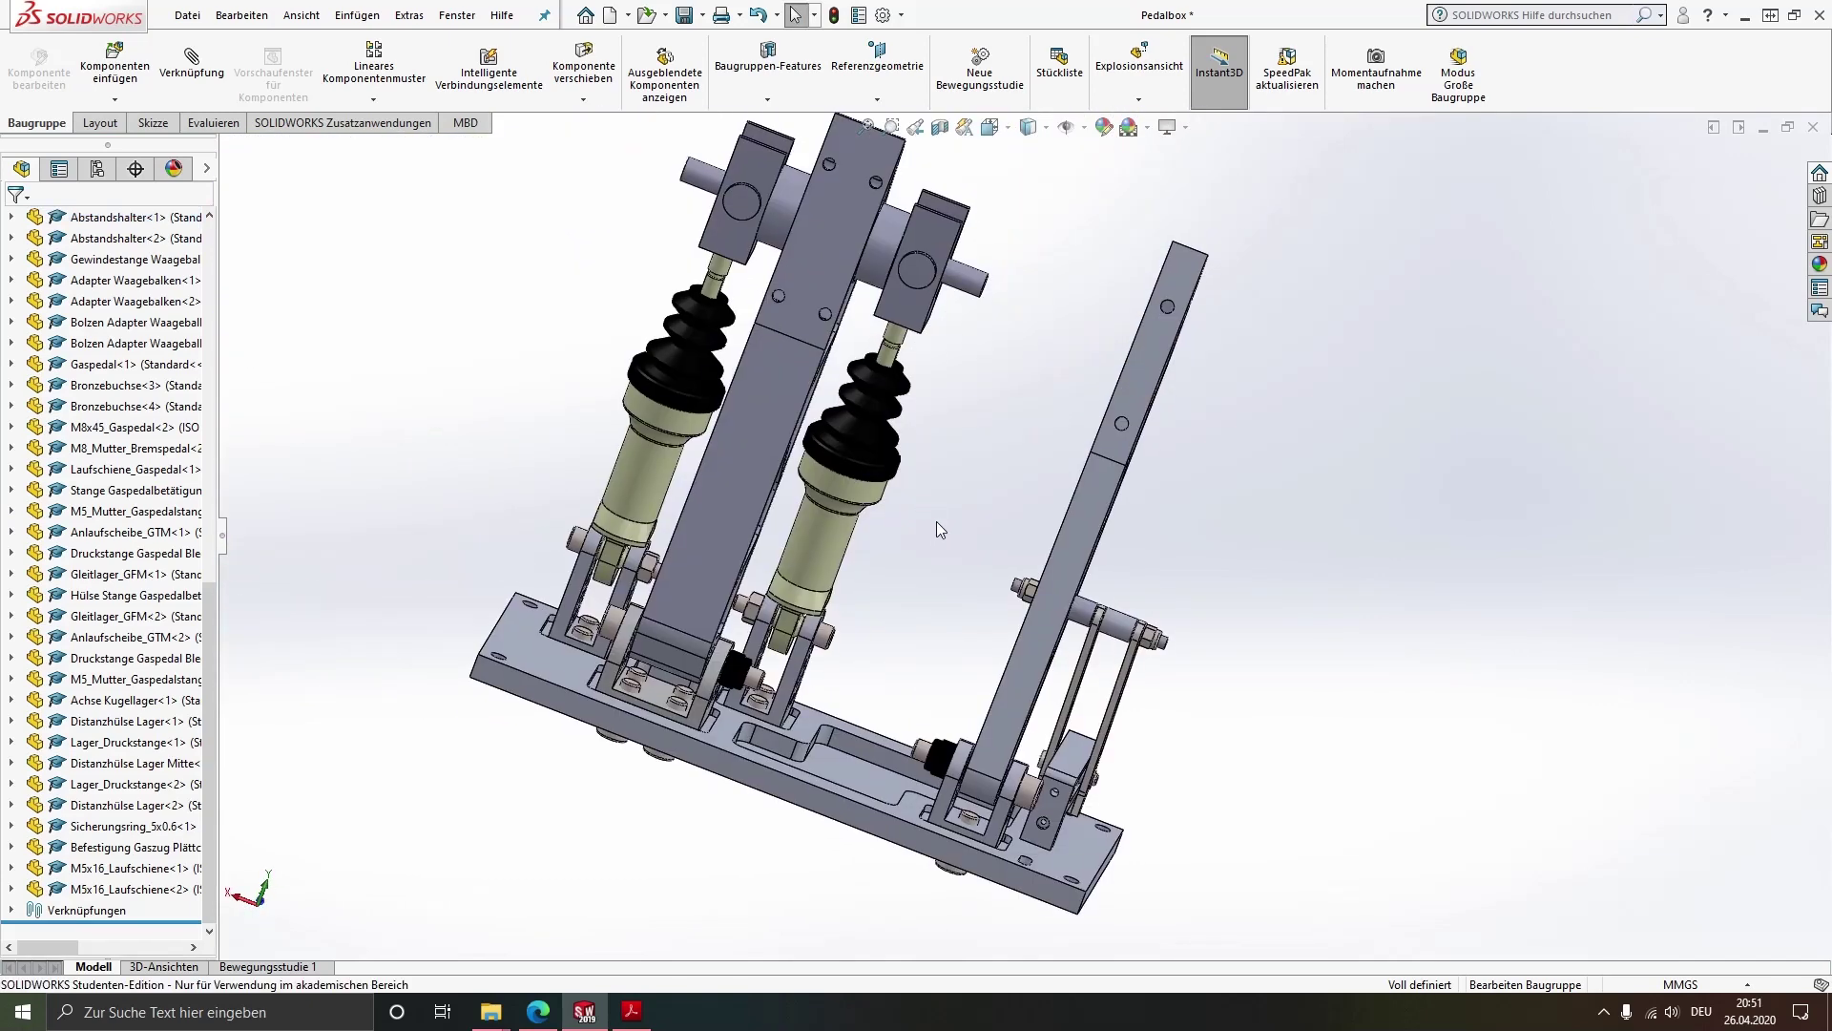
# Insert the Trittplatte Bremse part from the components folder into the assembly
pyautogui.click(112, 64)
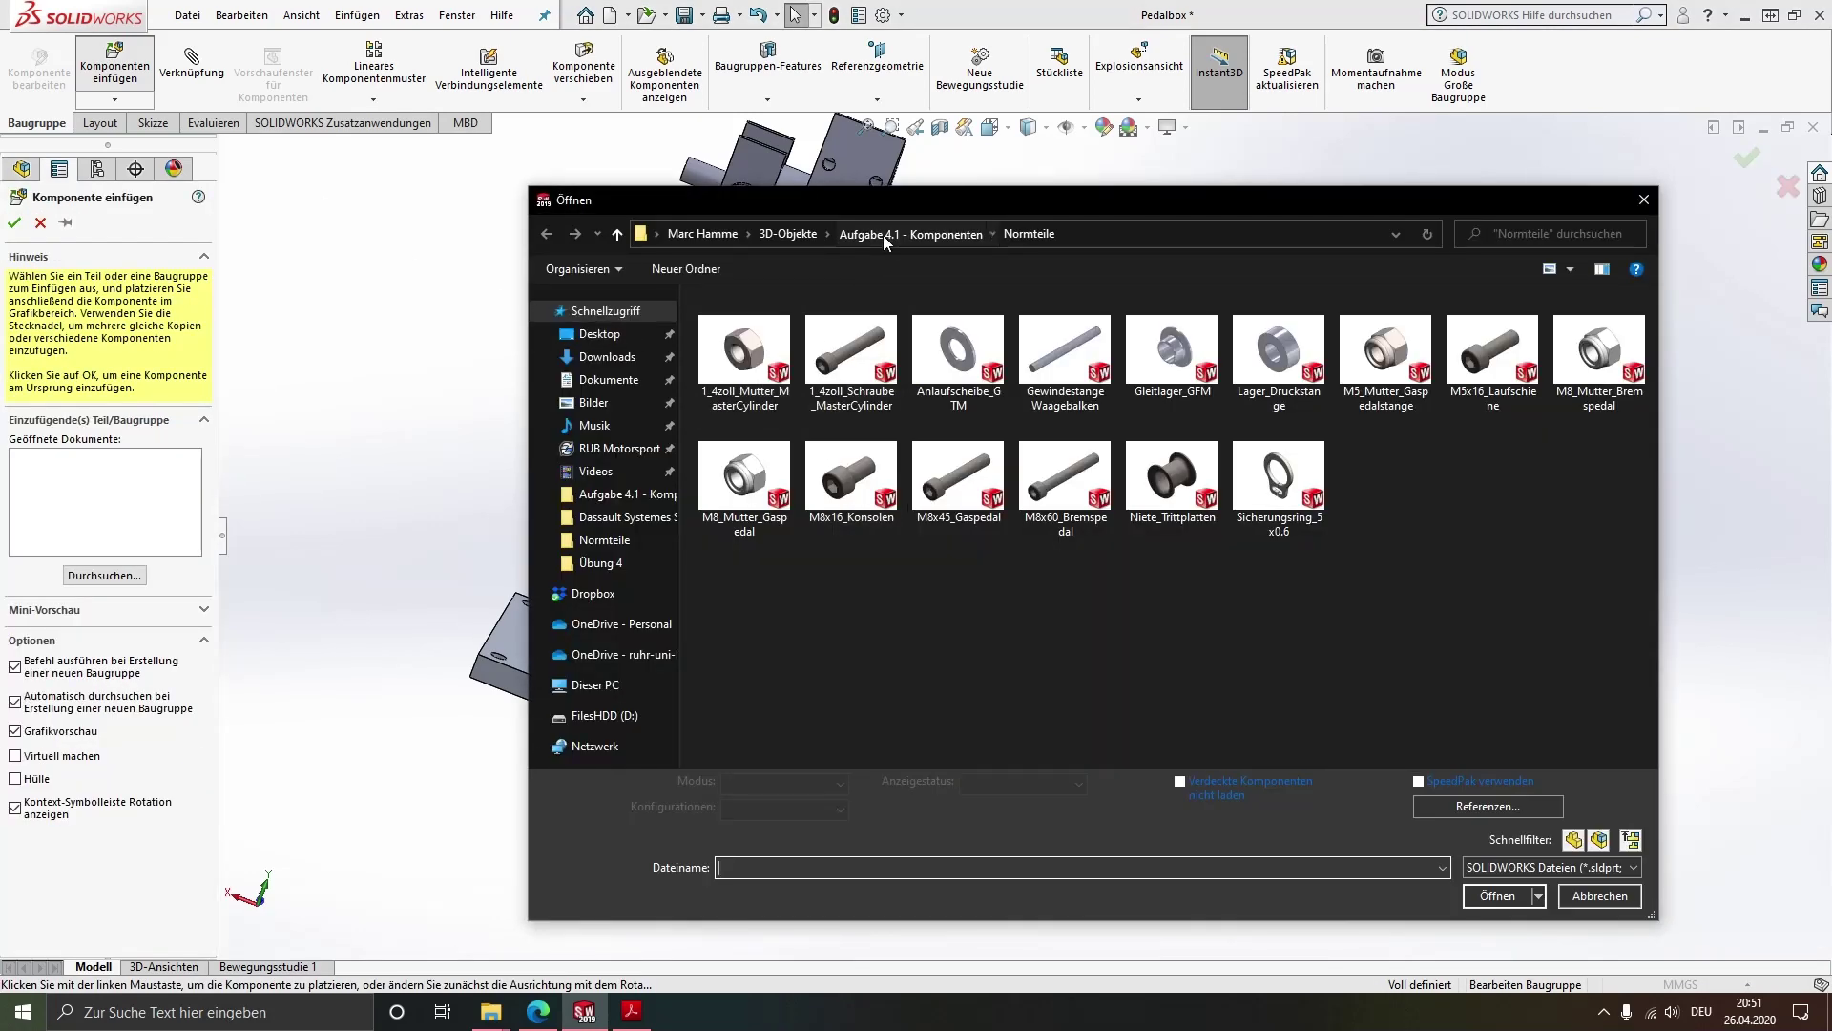
pyautogui.click(892, 234)
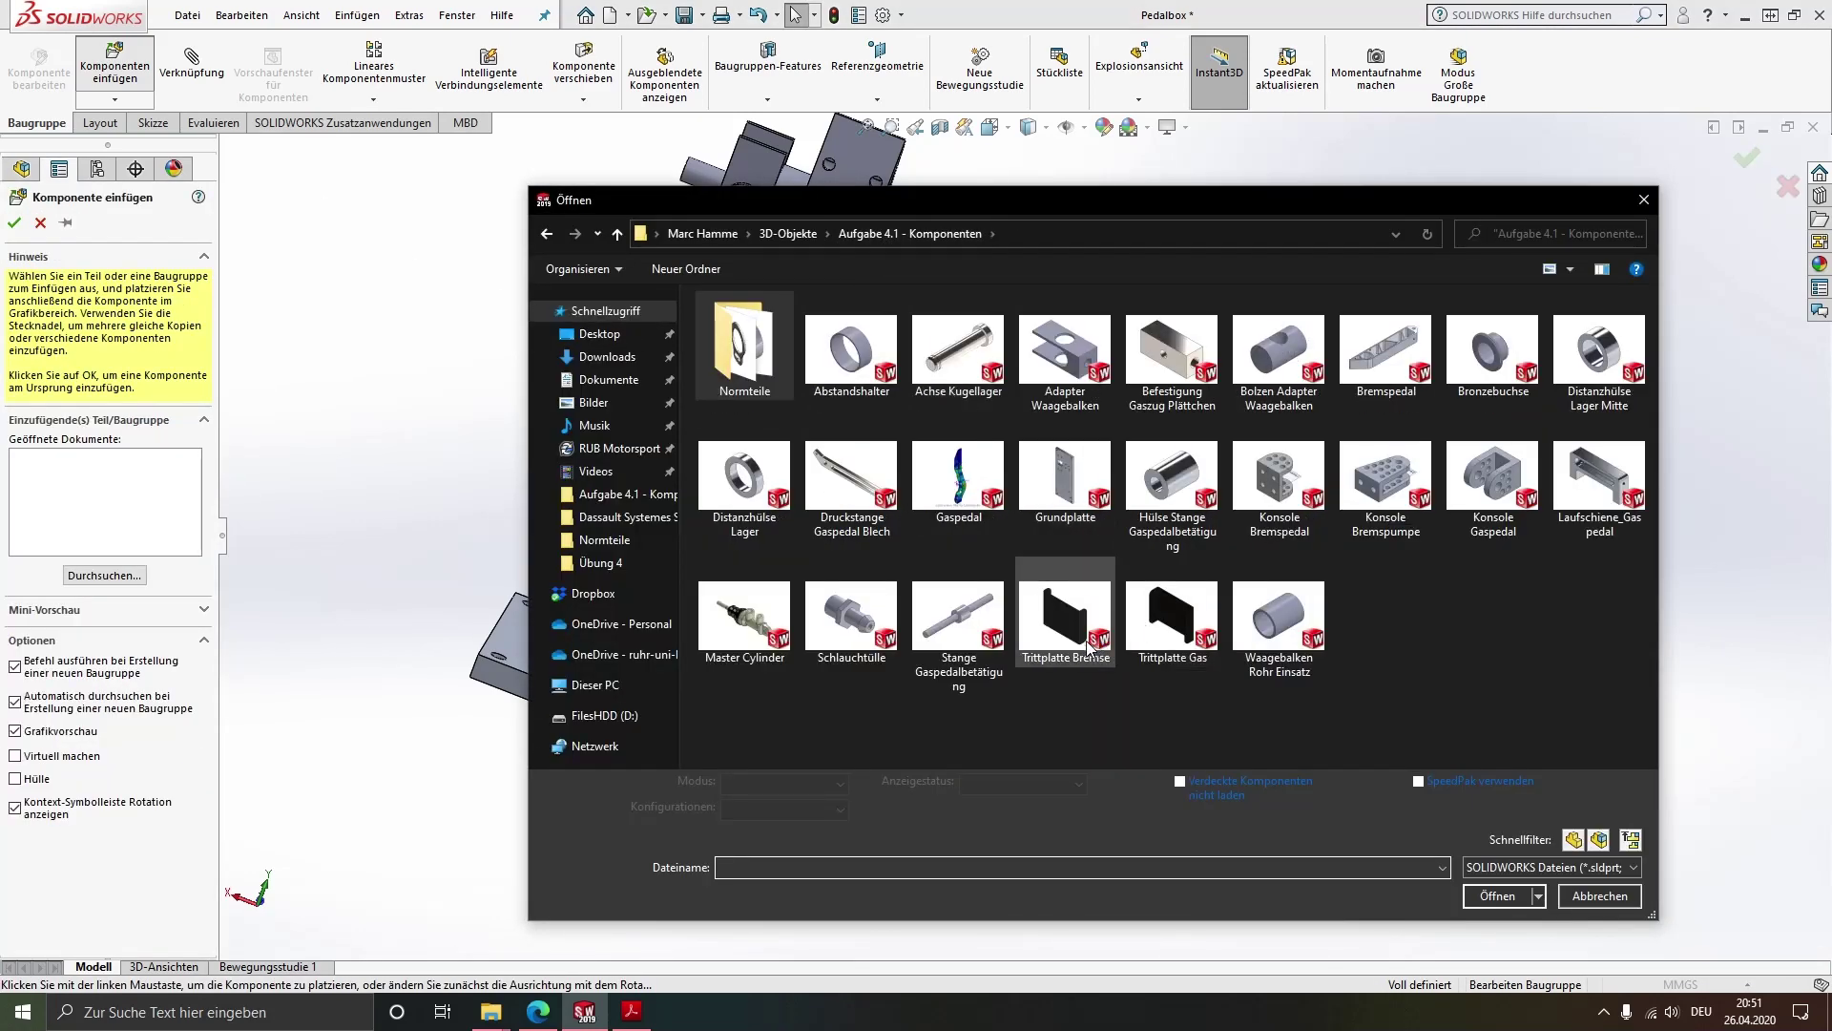
pyautogui.doubleClick(1086, 639)
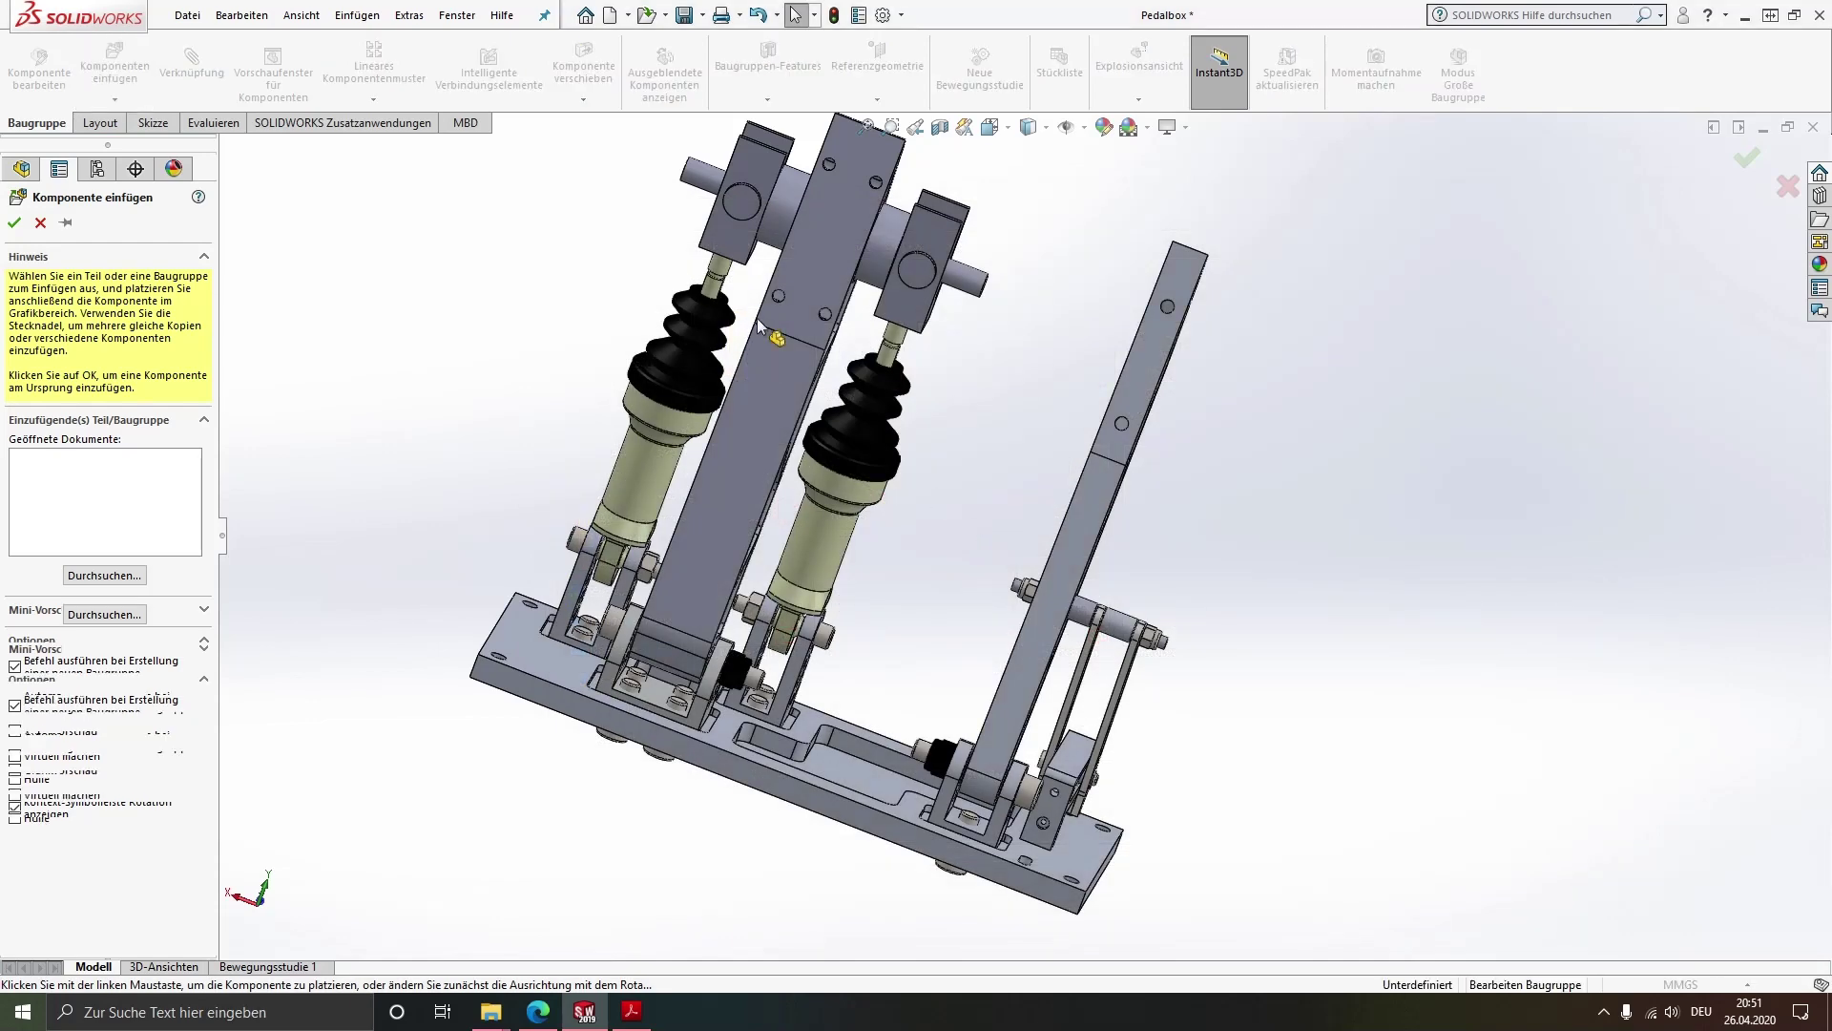
pyautogui.click(592, 313)
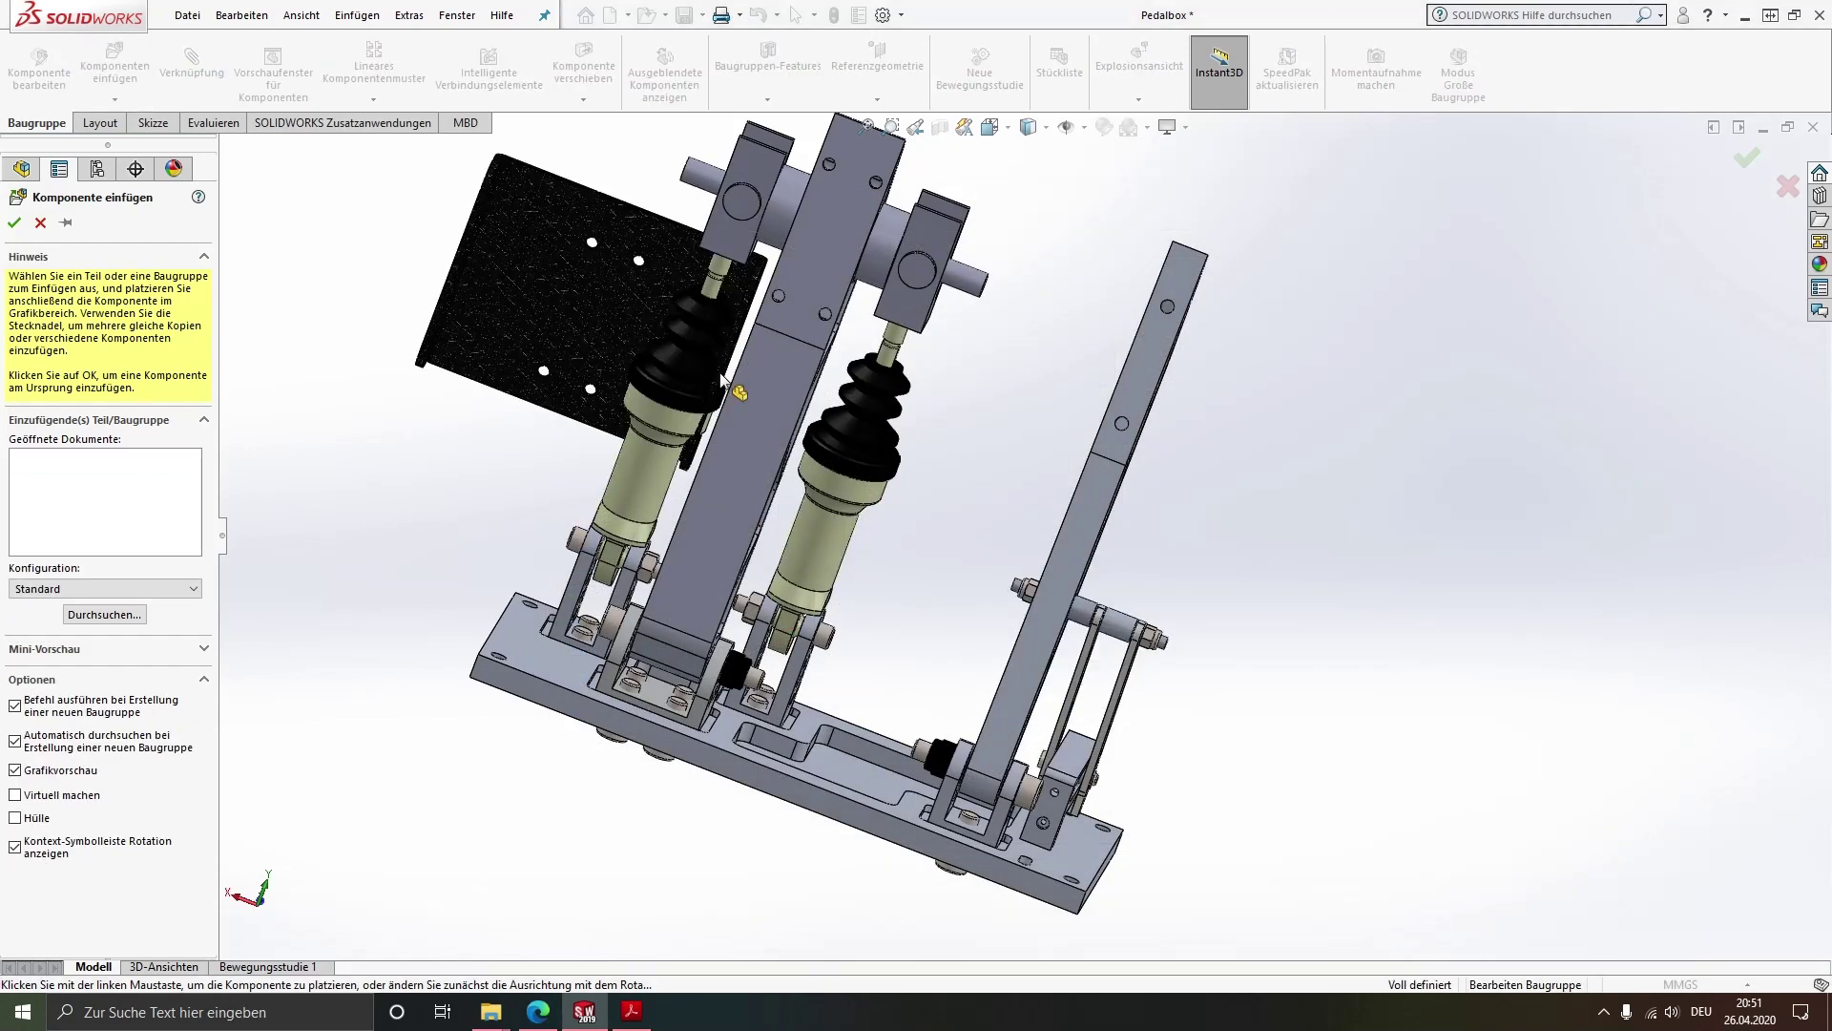
pyautogui.moveTo(866, 450)
pyautogui.mouseDown(button='middle')
pyautogui.moveTo(1079, 557)
pyautogui.moveTo(952, 630)
pyautogui.moveTo(1145, 622)
pyautogui.mouseUp(button='middle')
pyautogui.scroll(-3, 988, 535)
pyautogui.scroll(-5, 891, 436)
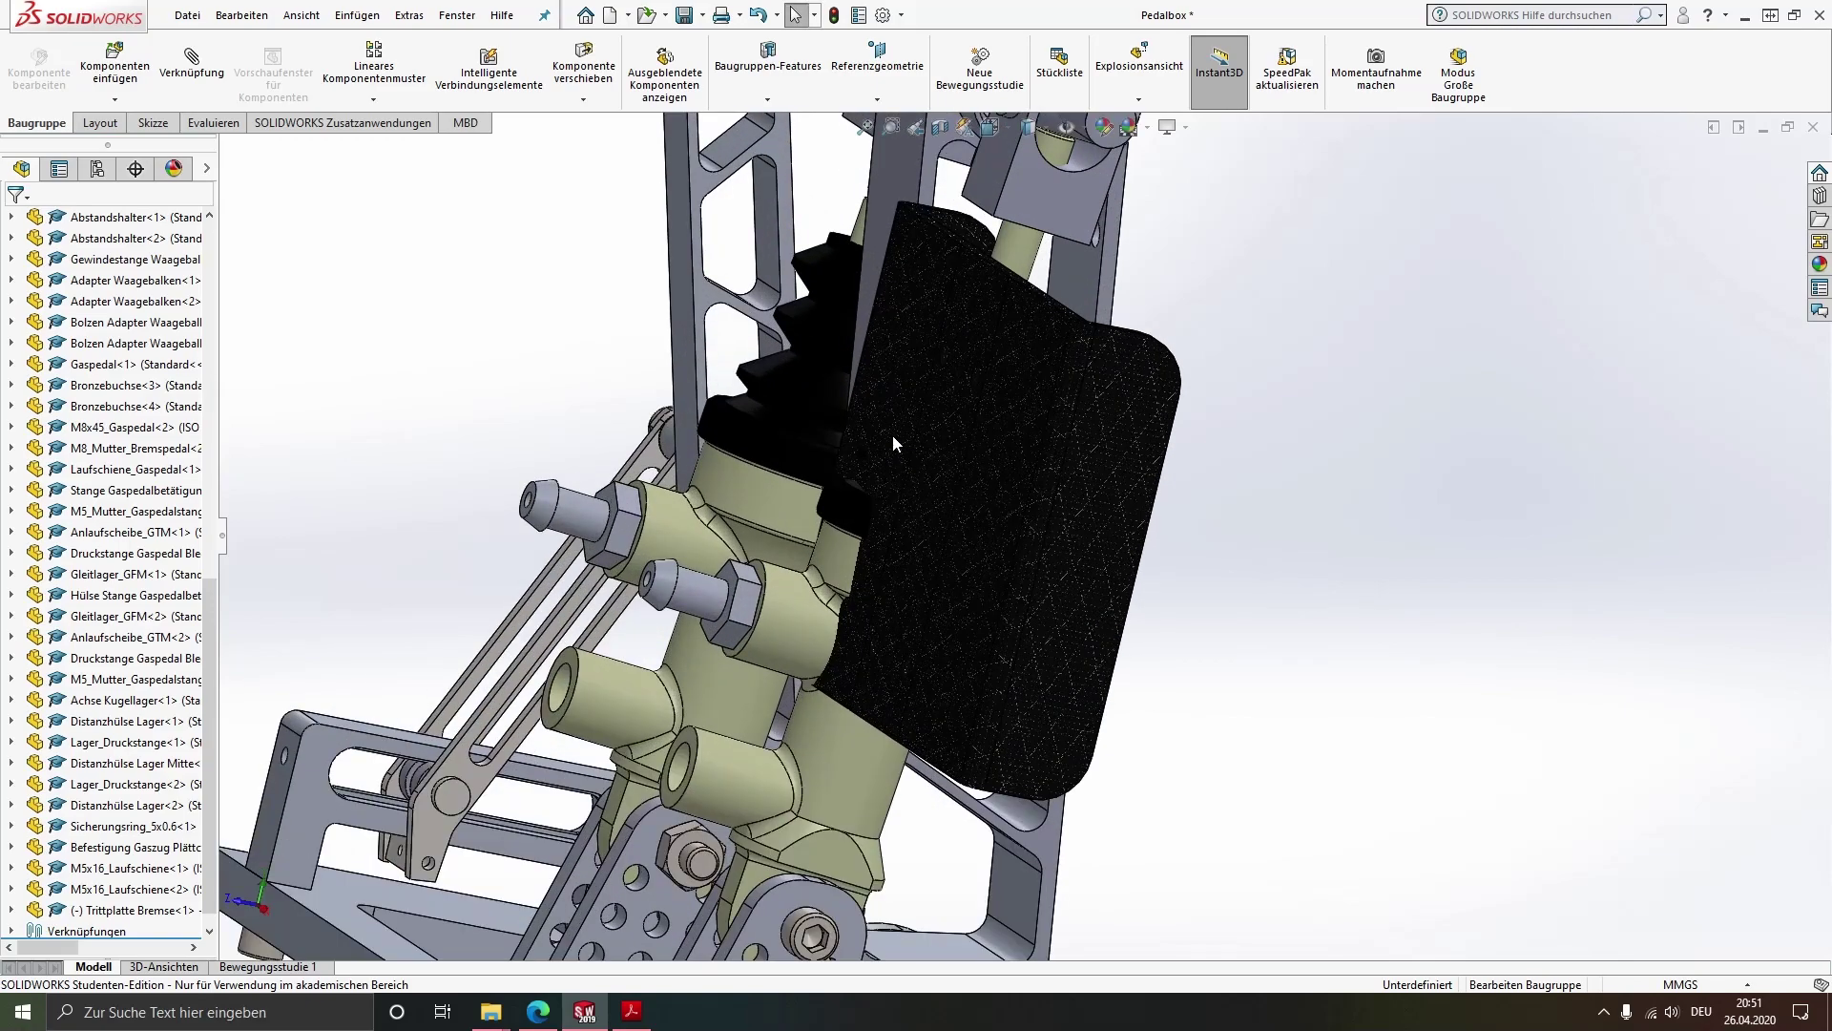
# Seat the brake tread plate flat against the brake pedal's front face
pyautogui.click(954, 489)
pyautogui.click(1086, 380)
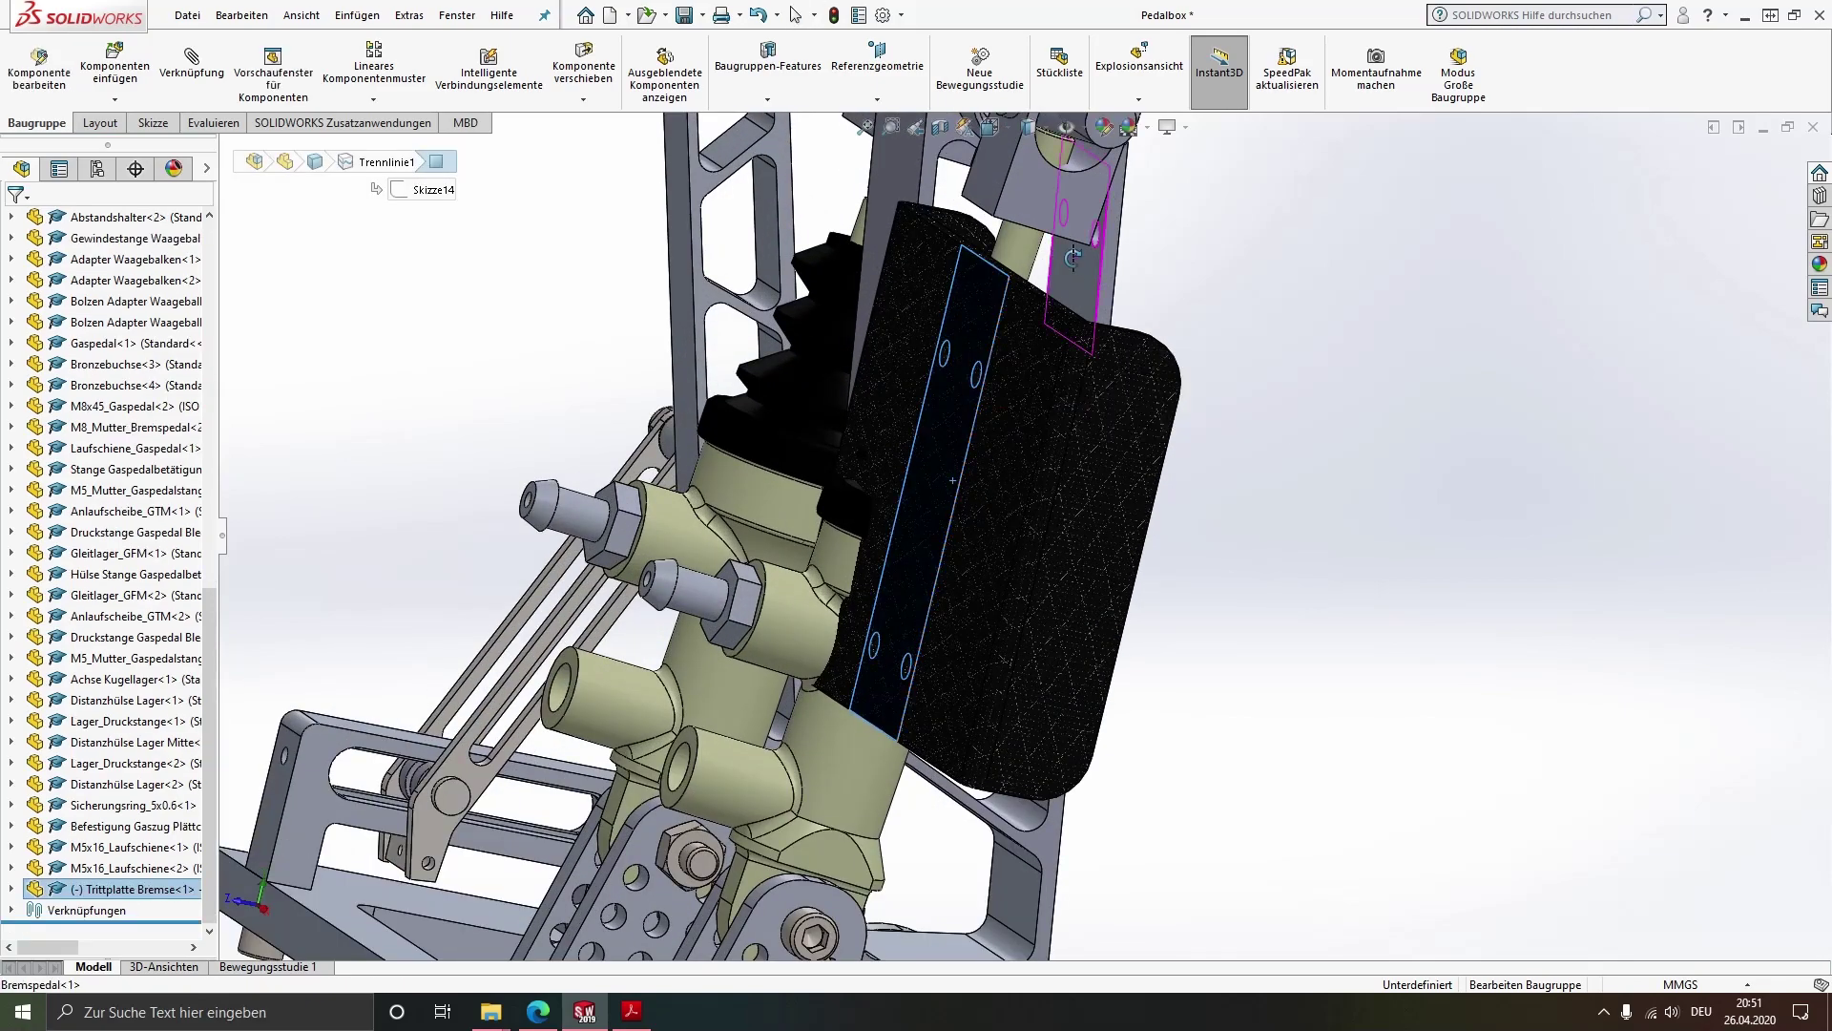
pyautogui.scroll(5, 1056, 241)
pyautogui.click(1044, 279)
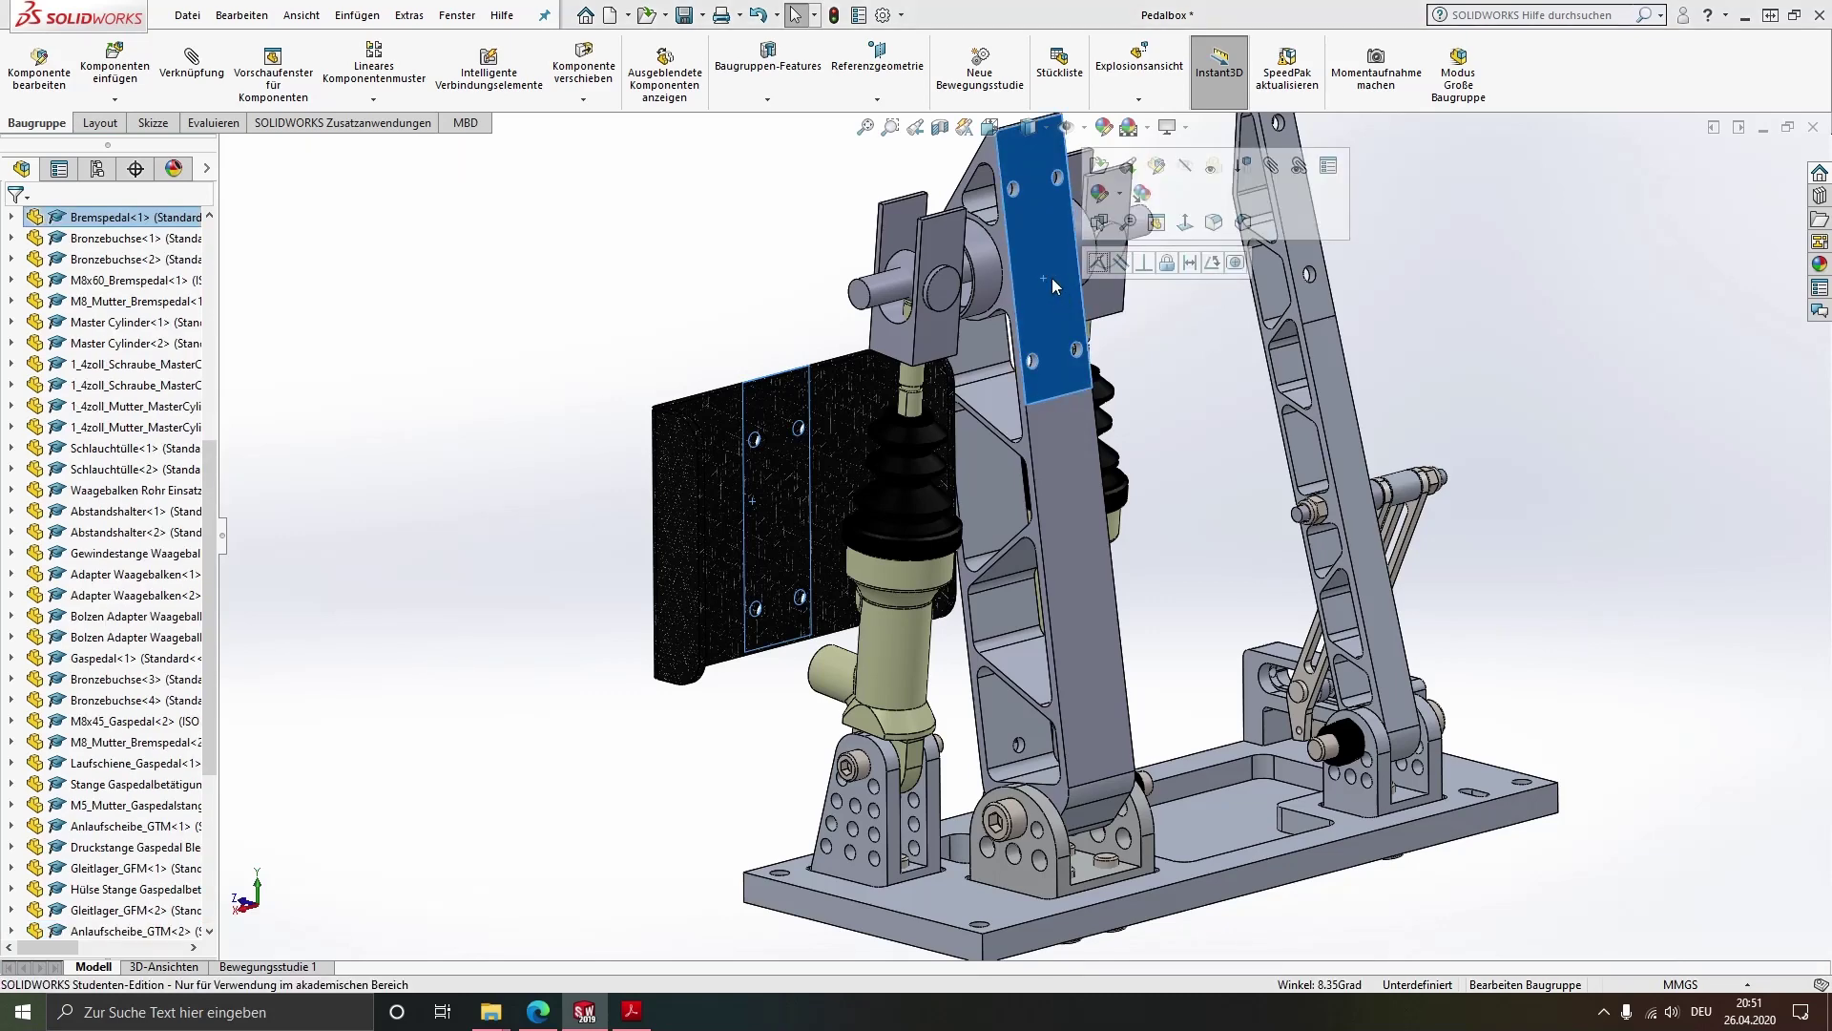
pyautogui.click(1097, 262)
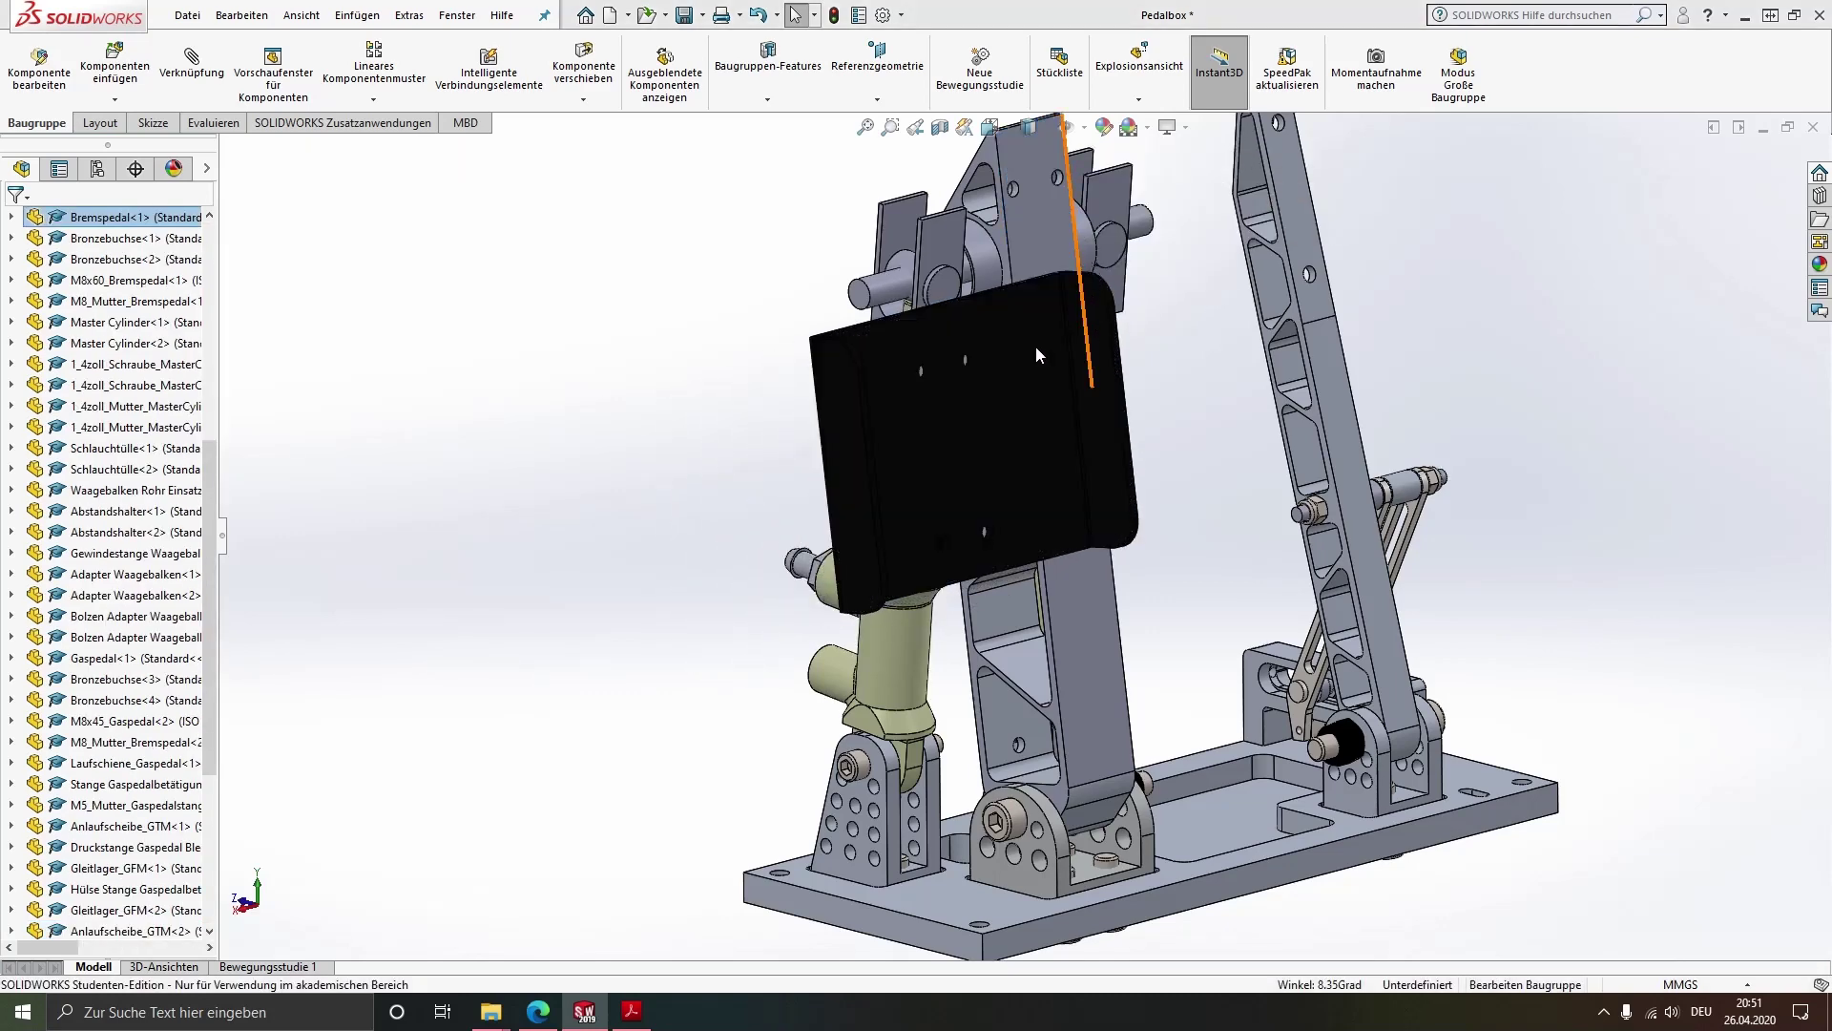
pyautogui.scroll(2, 1018, 353)
pyautogui.scroll(-5, 1049, 400)
pyautogui.scroll(1, 1004, 531)
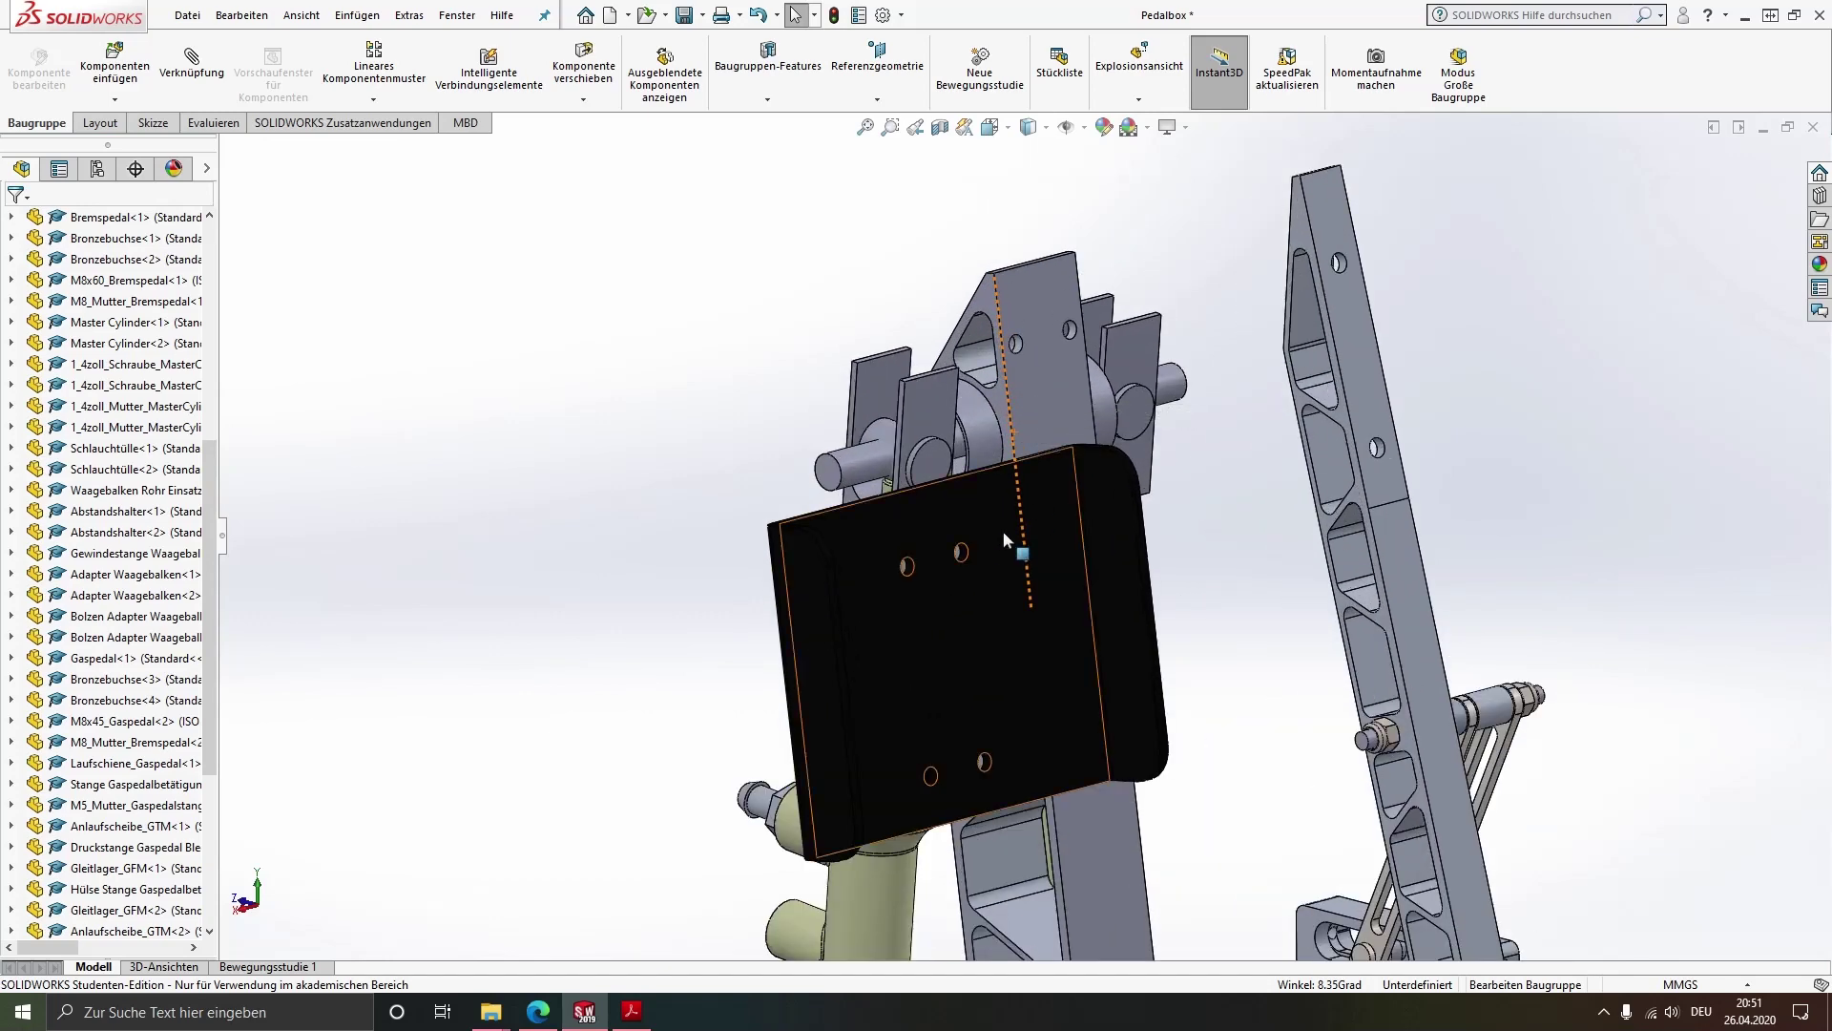
pyautogui.scroll(4, 1002, 549)
pyautogui.scroll(-1, 999, 697)
pyautogui.scroll(-3, 983, 668)
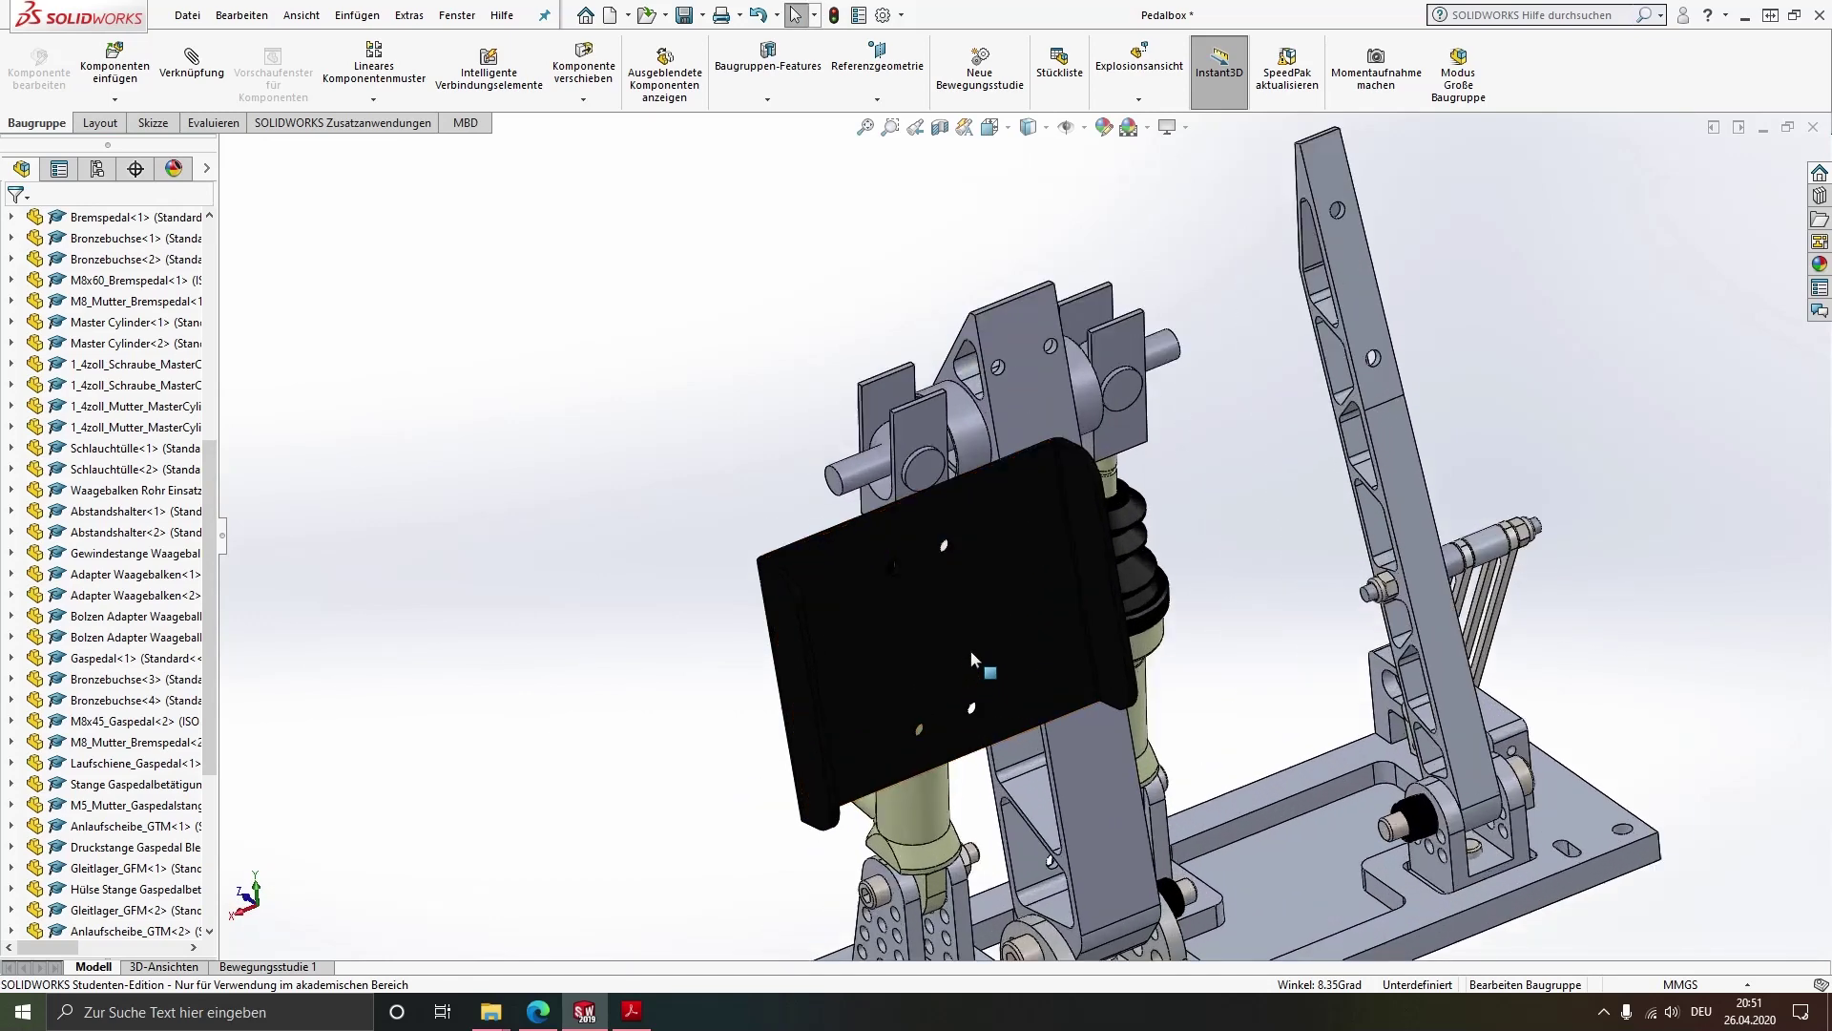
pyautogui.scroll(-2, 916, 544)
# Make both tread plate holes concentric with the matching brake pedal holes
pyautogui.click(863, 523)
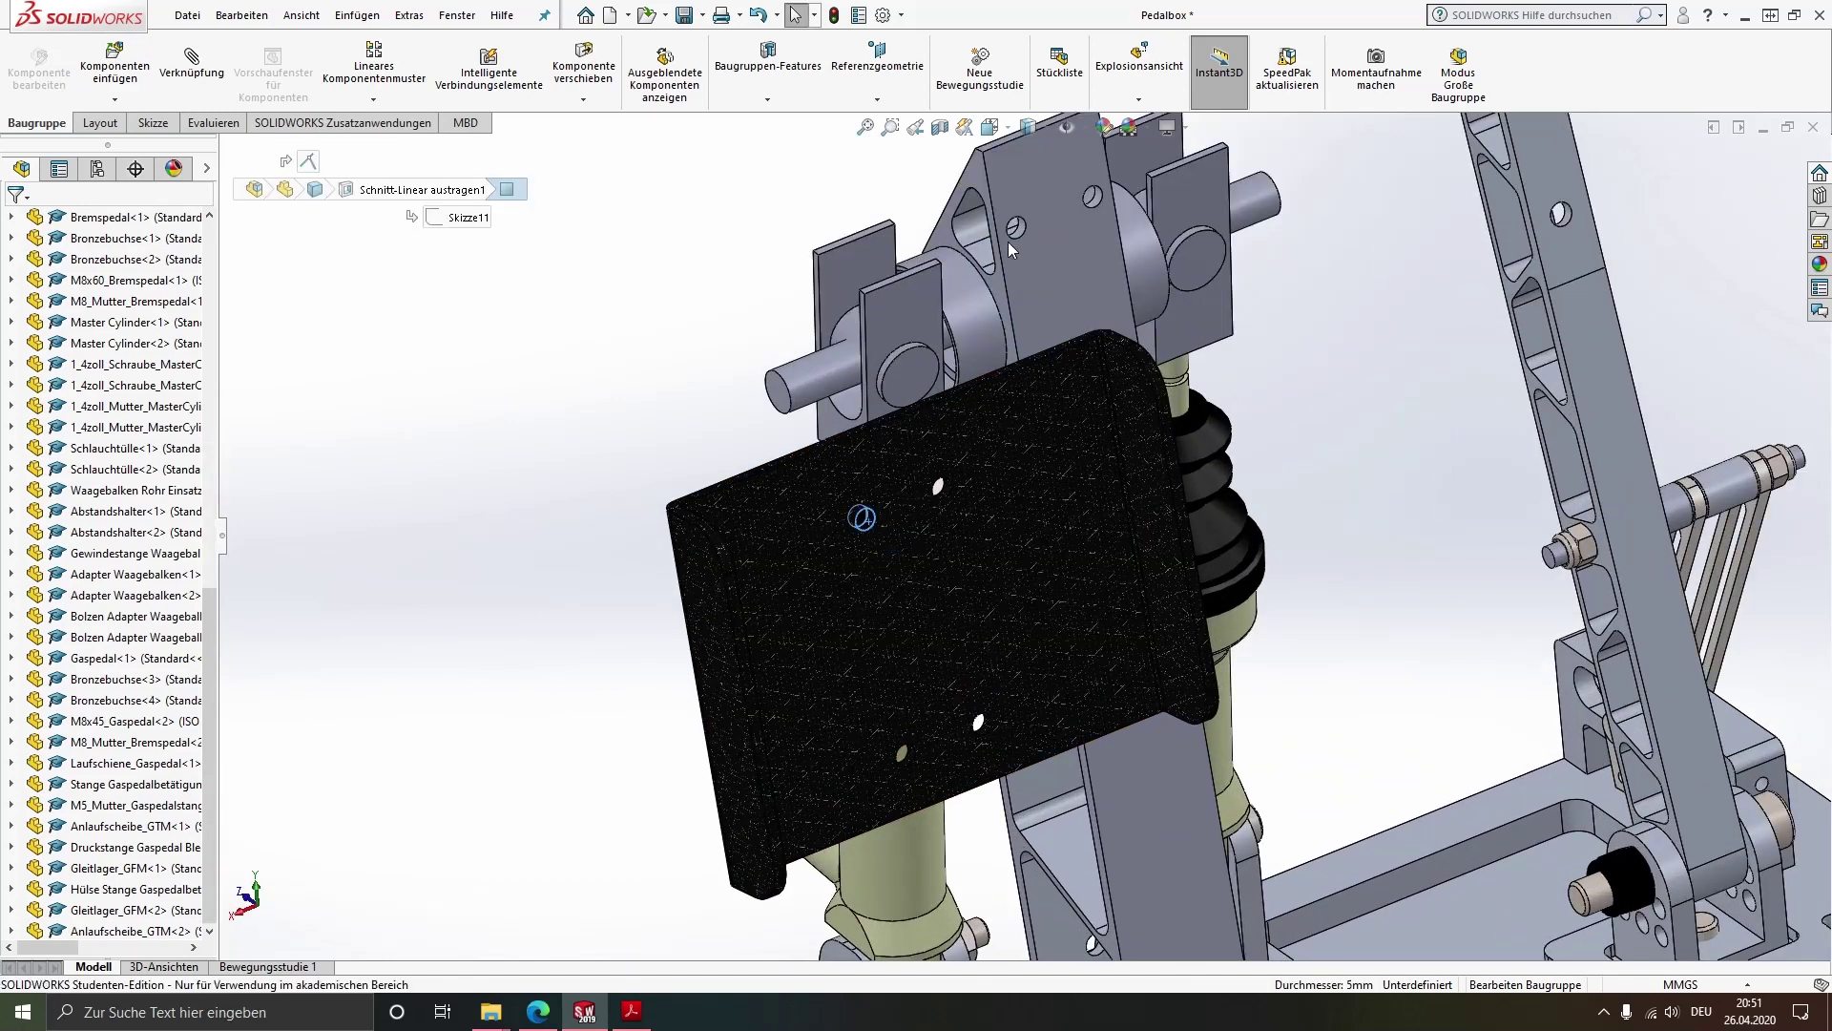
pyautogui.keyDown('ctrl'); pyautogui.click(1021, 231); pyautogui.keyUp('ctrl')
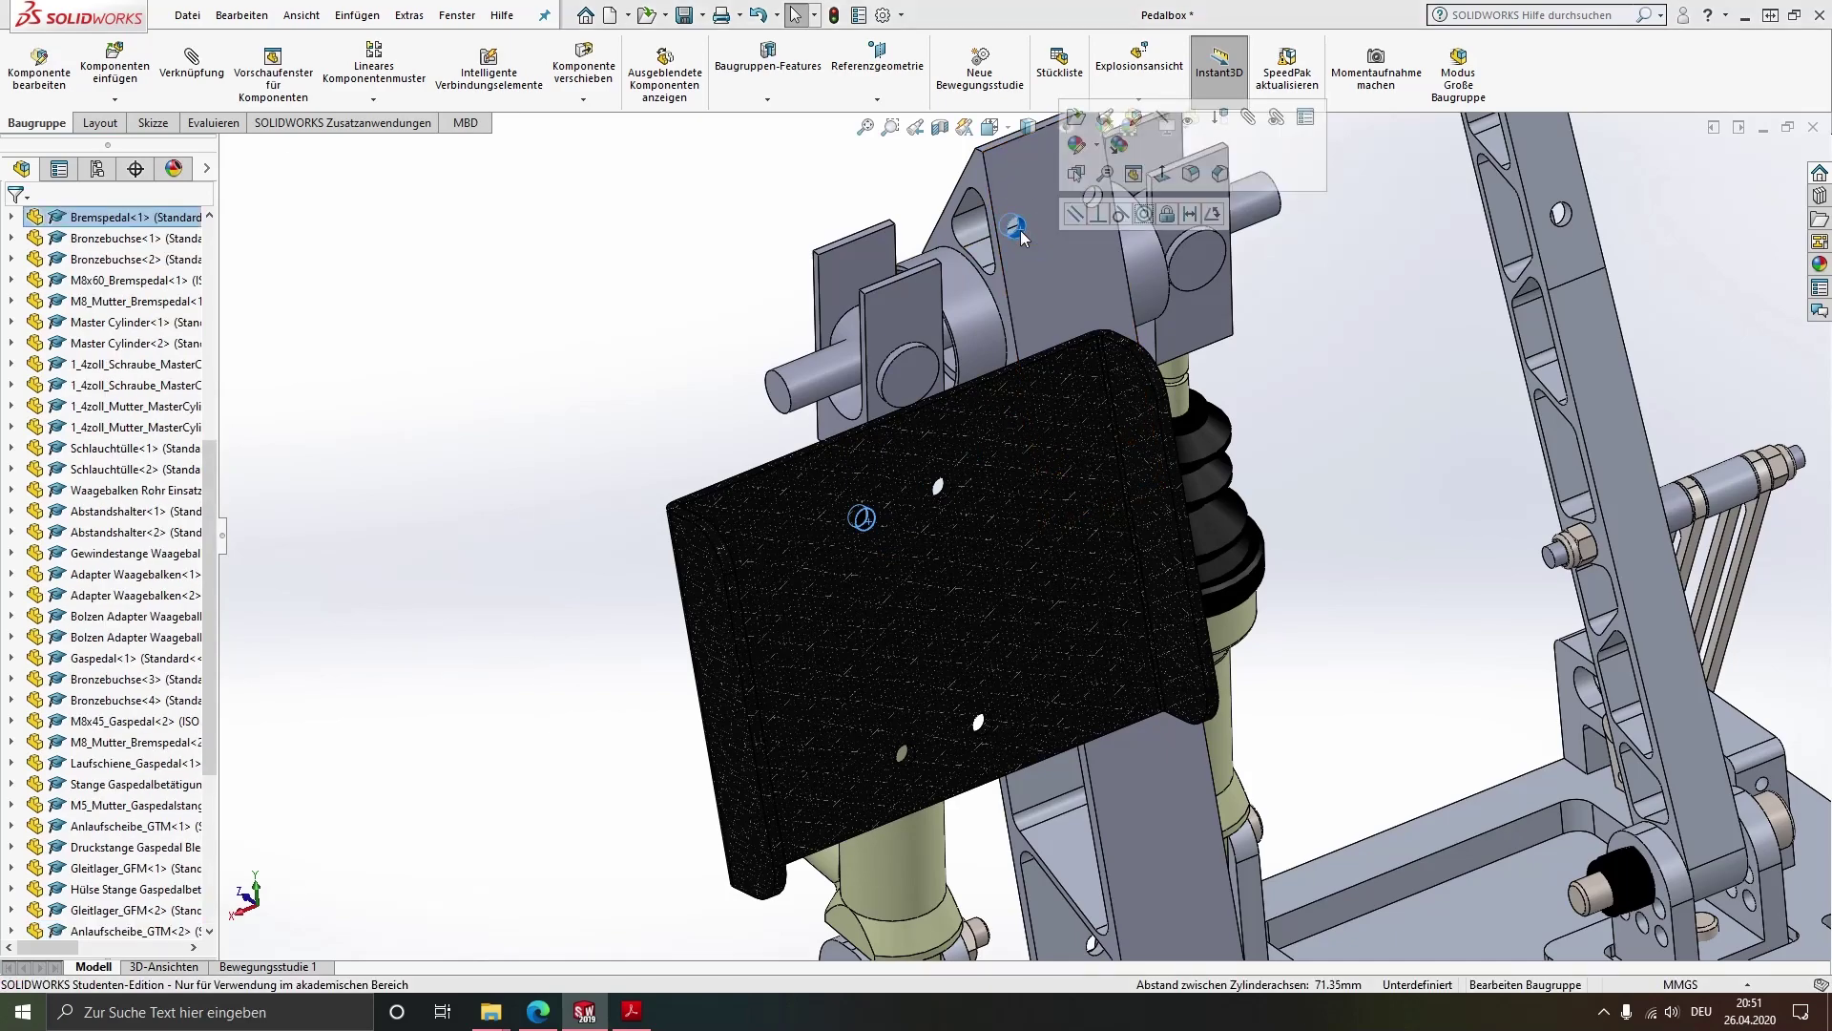
pyautogui.click(1145, 214)
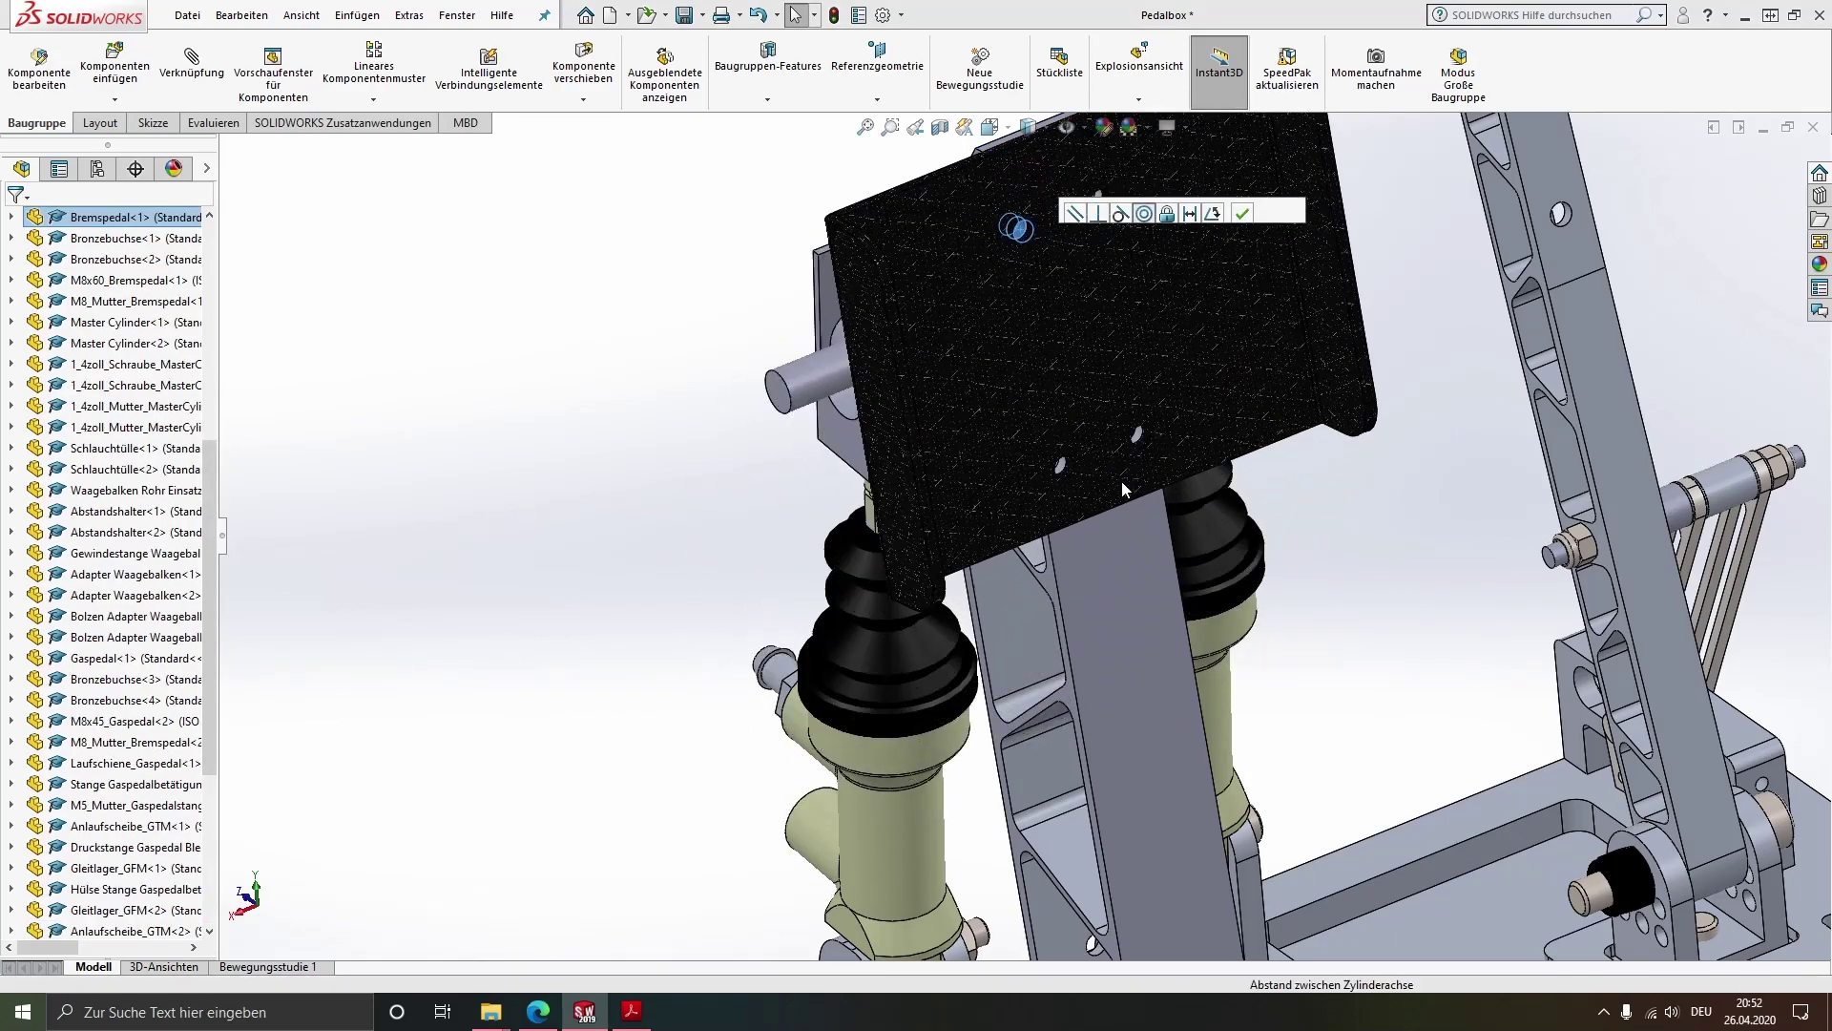
pyautogui.moveTo(1091, 539); pyautogui.dragTo(1130, 492, button='middle')
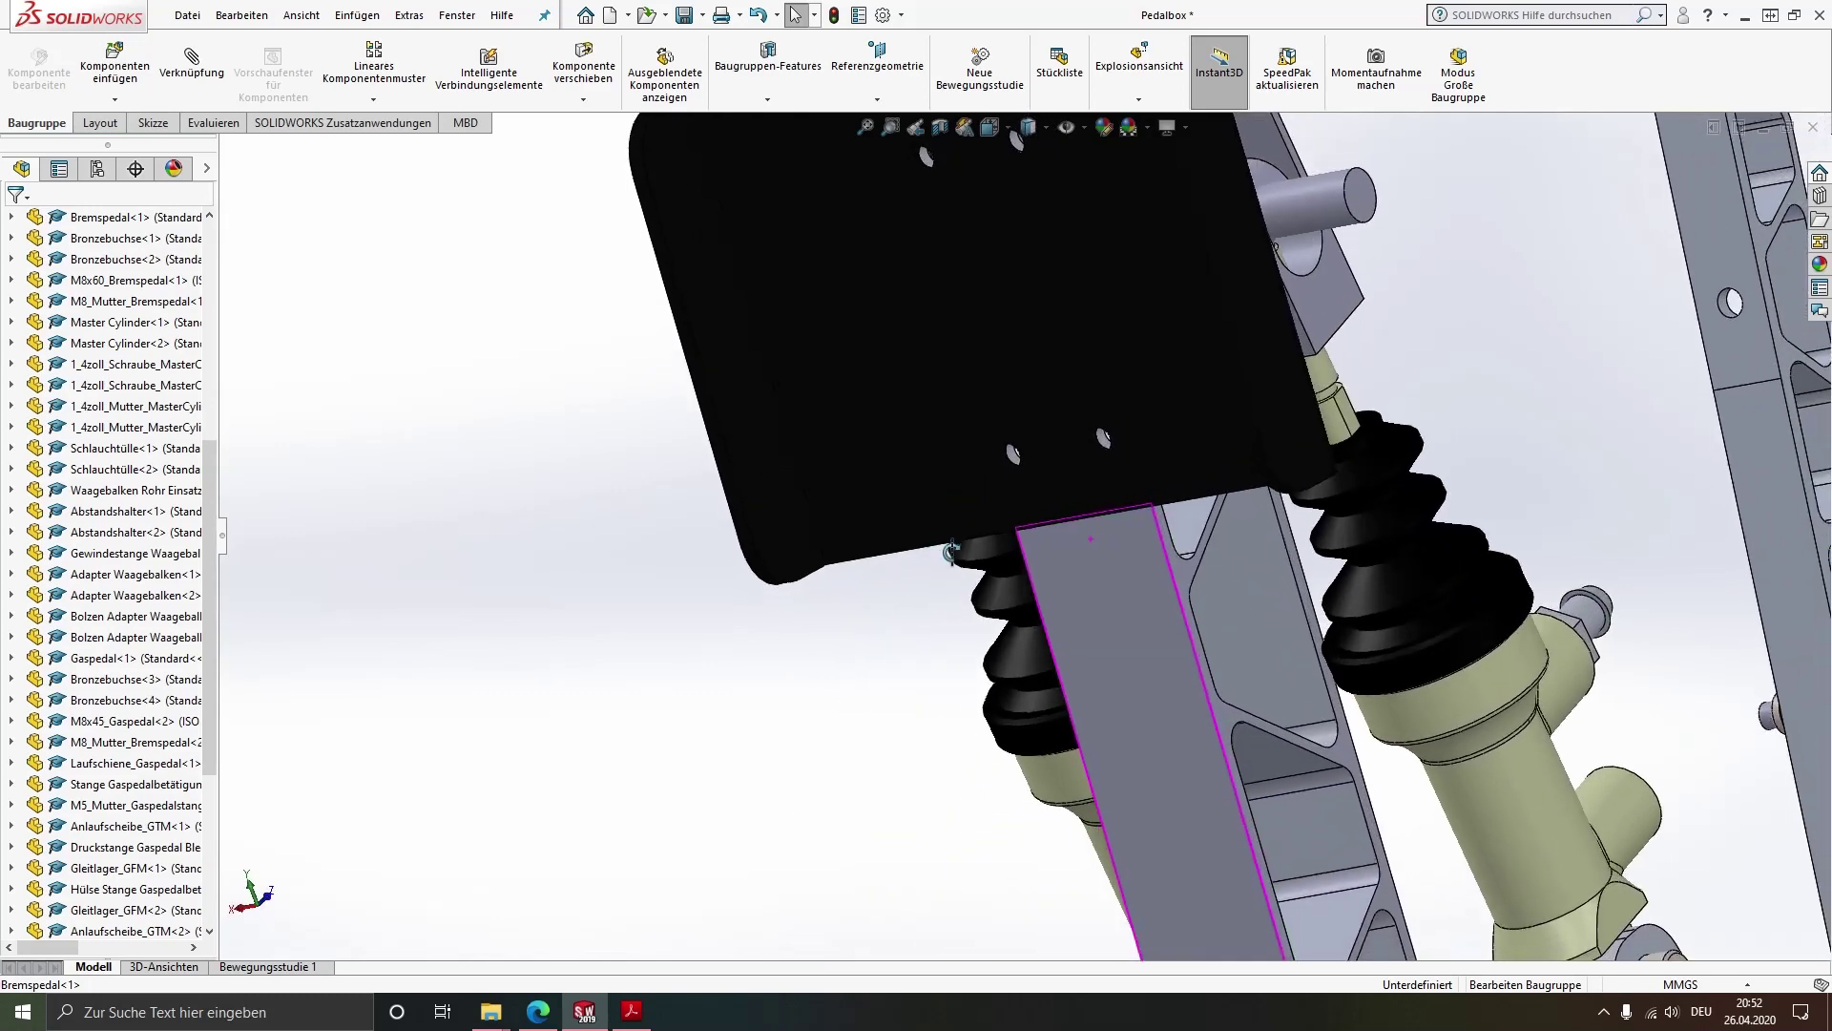
pyautogui.click(1234, 468)
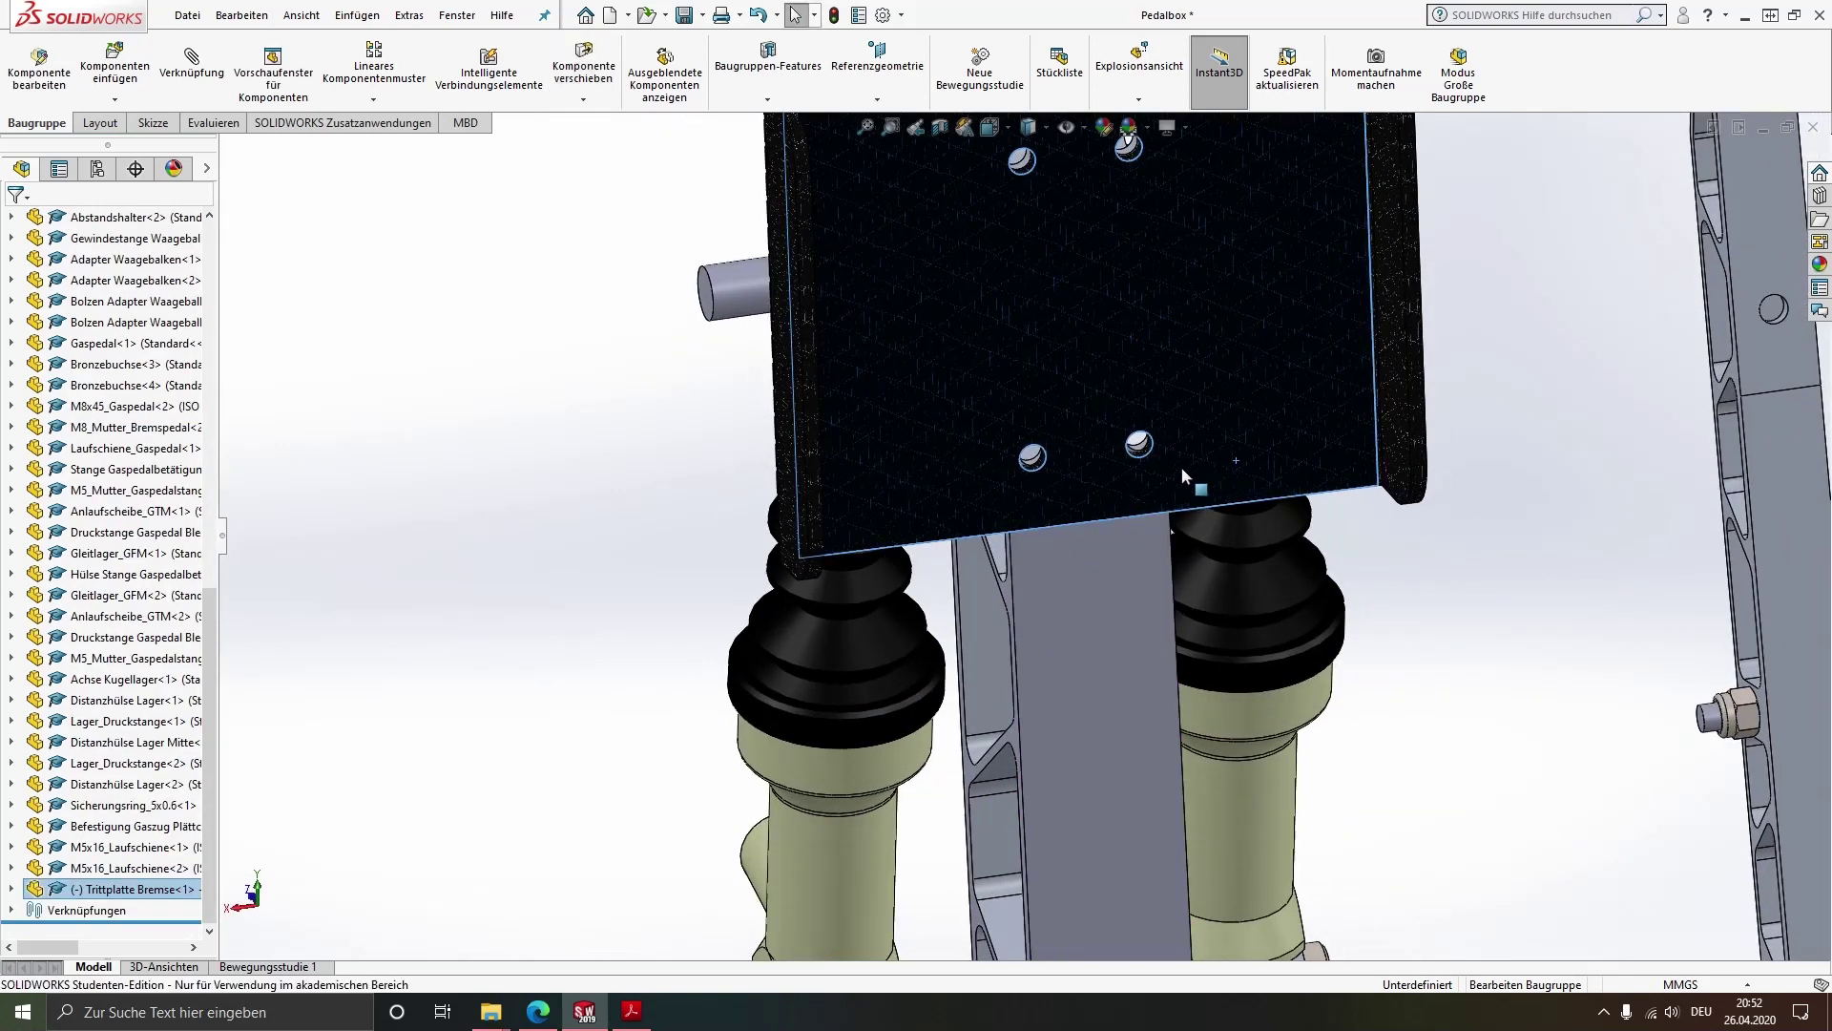
pyautogui.scroll(-2, 1181, 467)
pyautogui.scroll(-2, 1056, 465)
pyautogui.click(1054, 462)
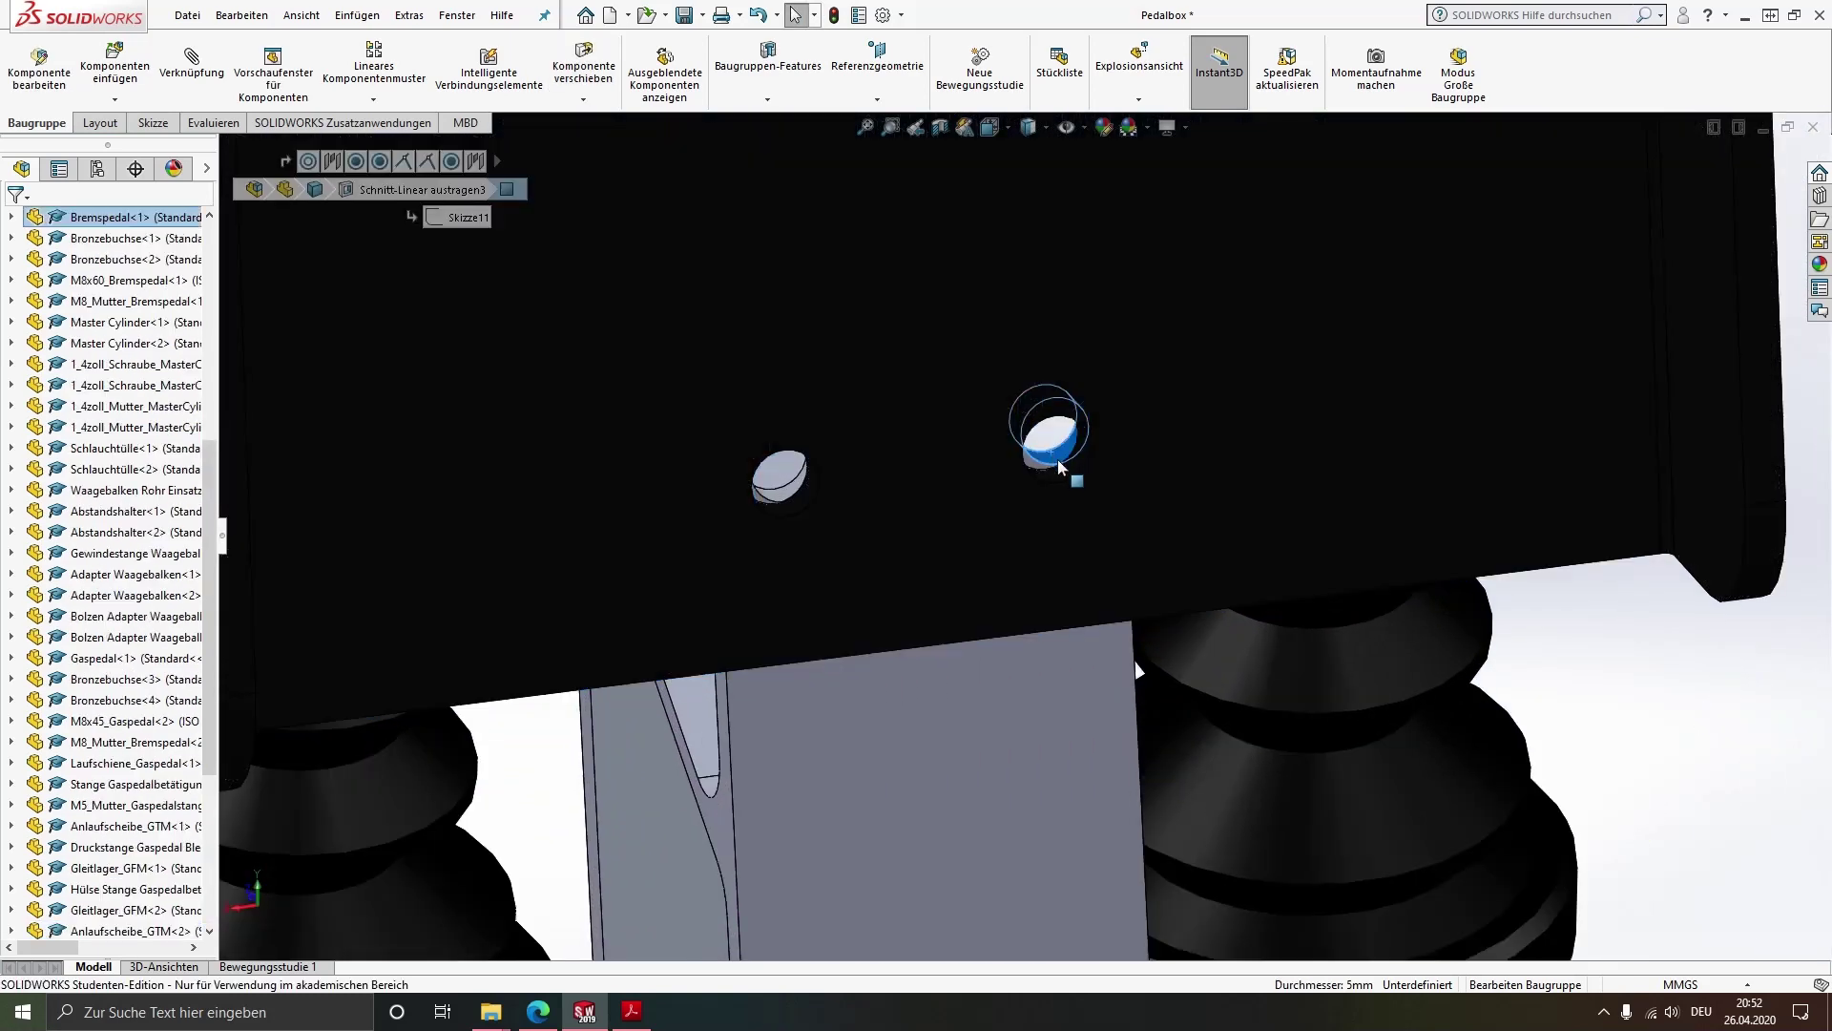
pyautogui.keyDown('ctrl'); pyautogui.click(1056, 484); pyautogui.keyUp('ctrl')
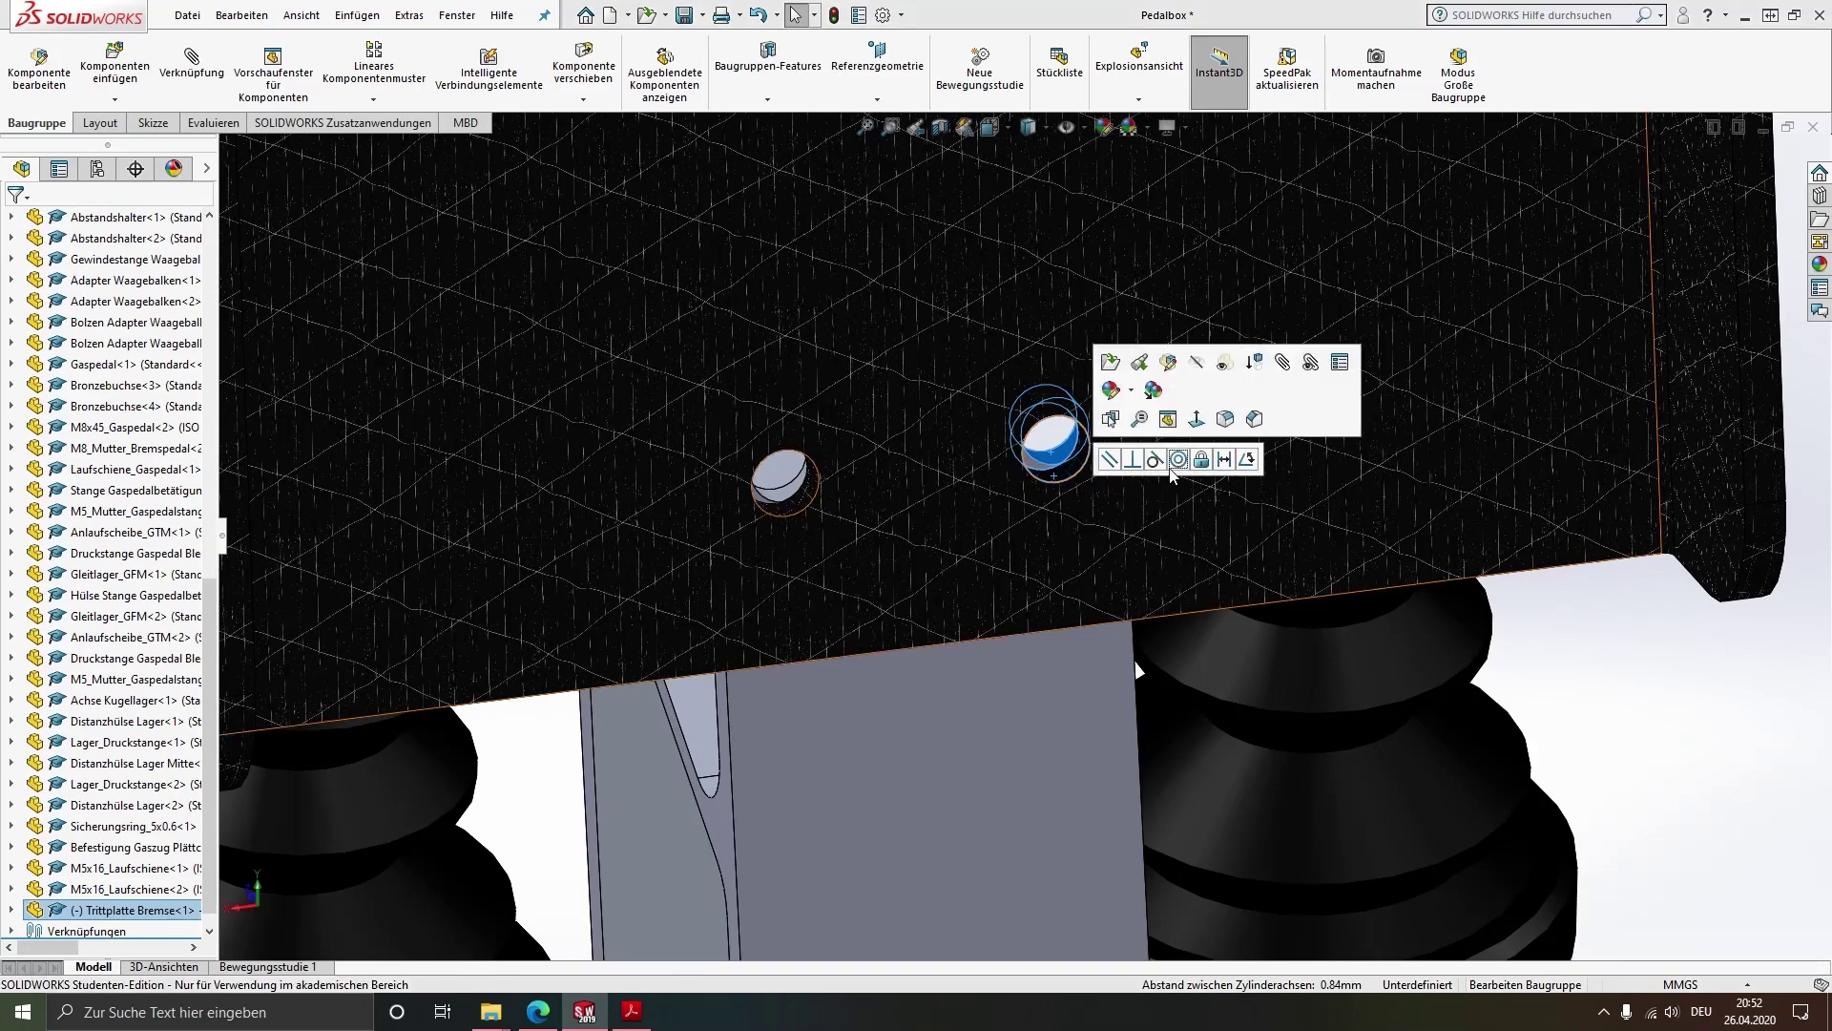
pyautogui.click(1178, 460)
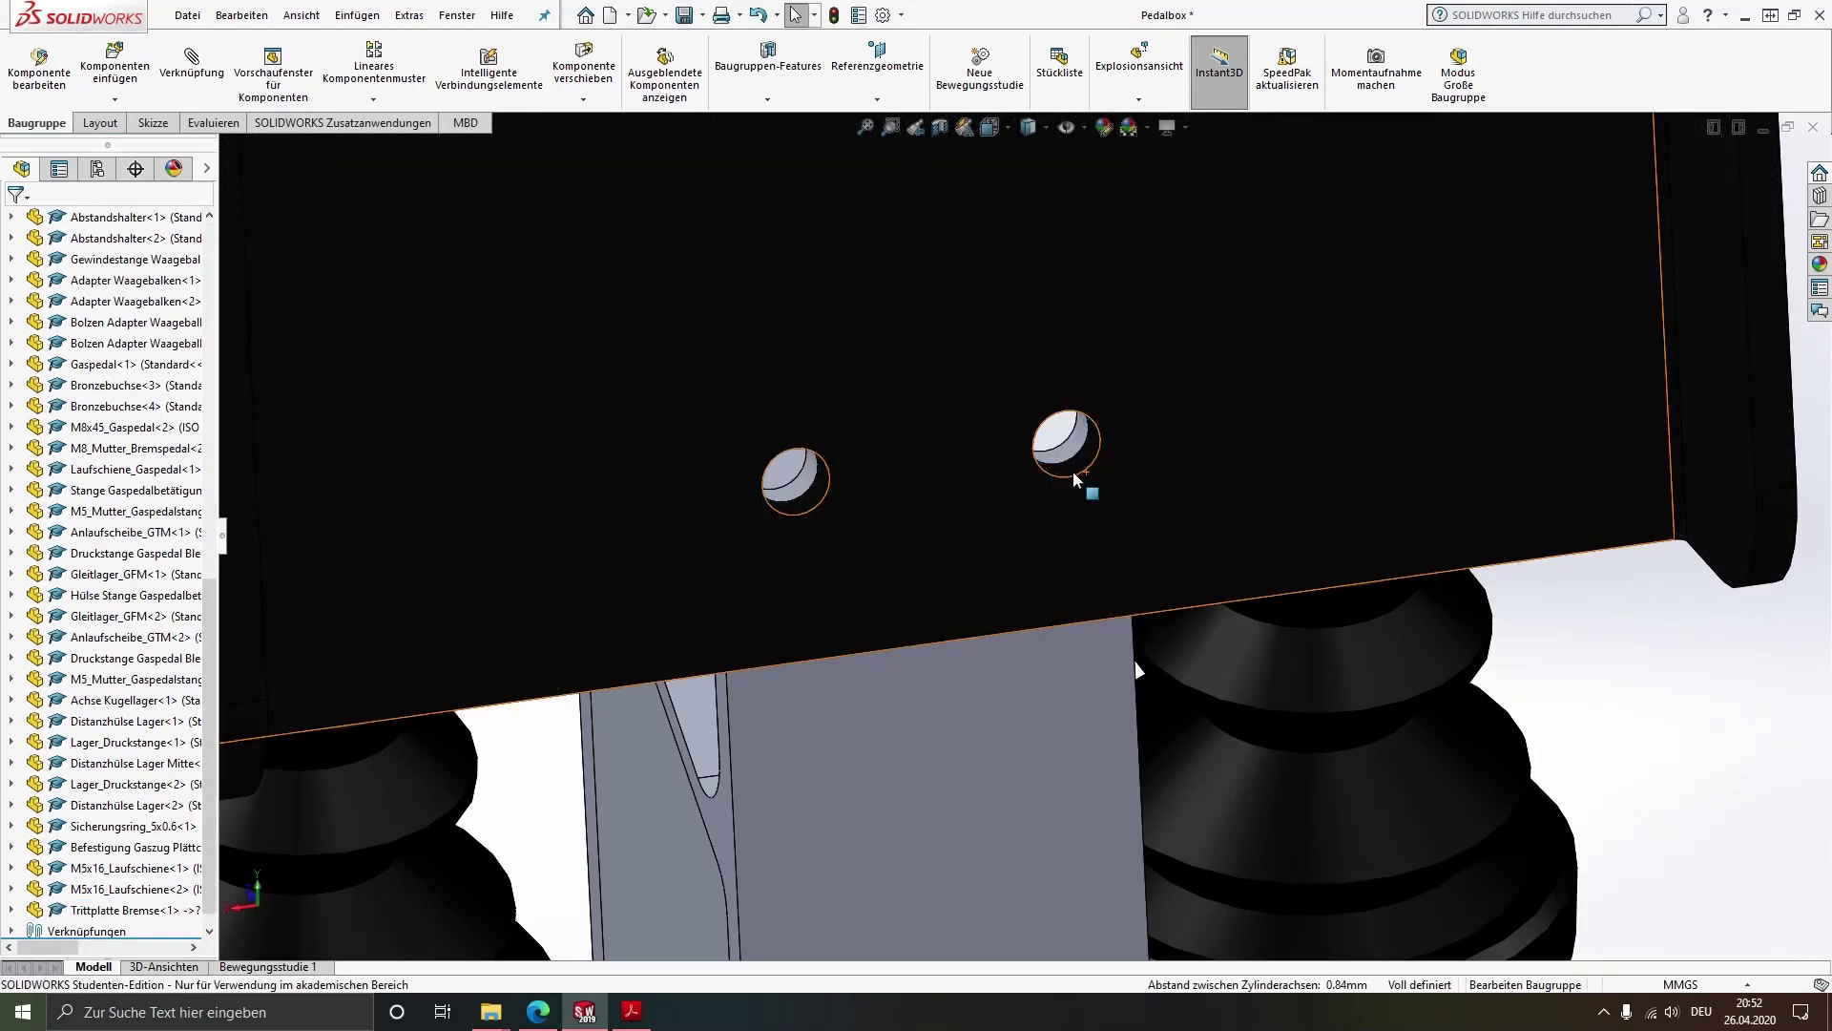
# Zoom out over the assembly and start inserting another component
pyautogui.scroll(5, 1078, 480)
pyautogui.scroll(2, 1073, 472)
pyautogui.scroll(2, 1281, 628)
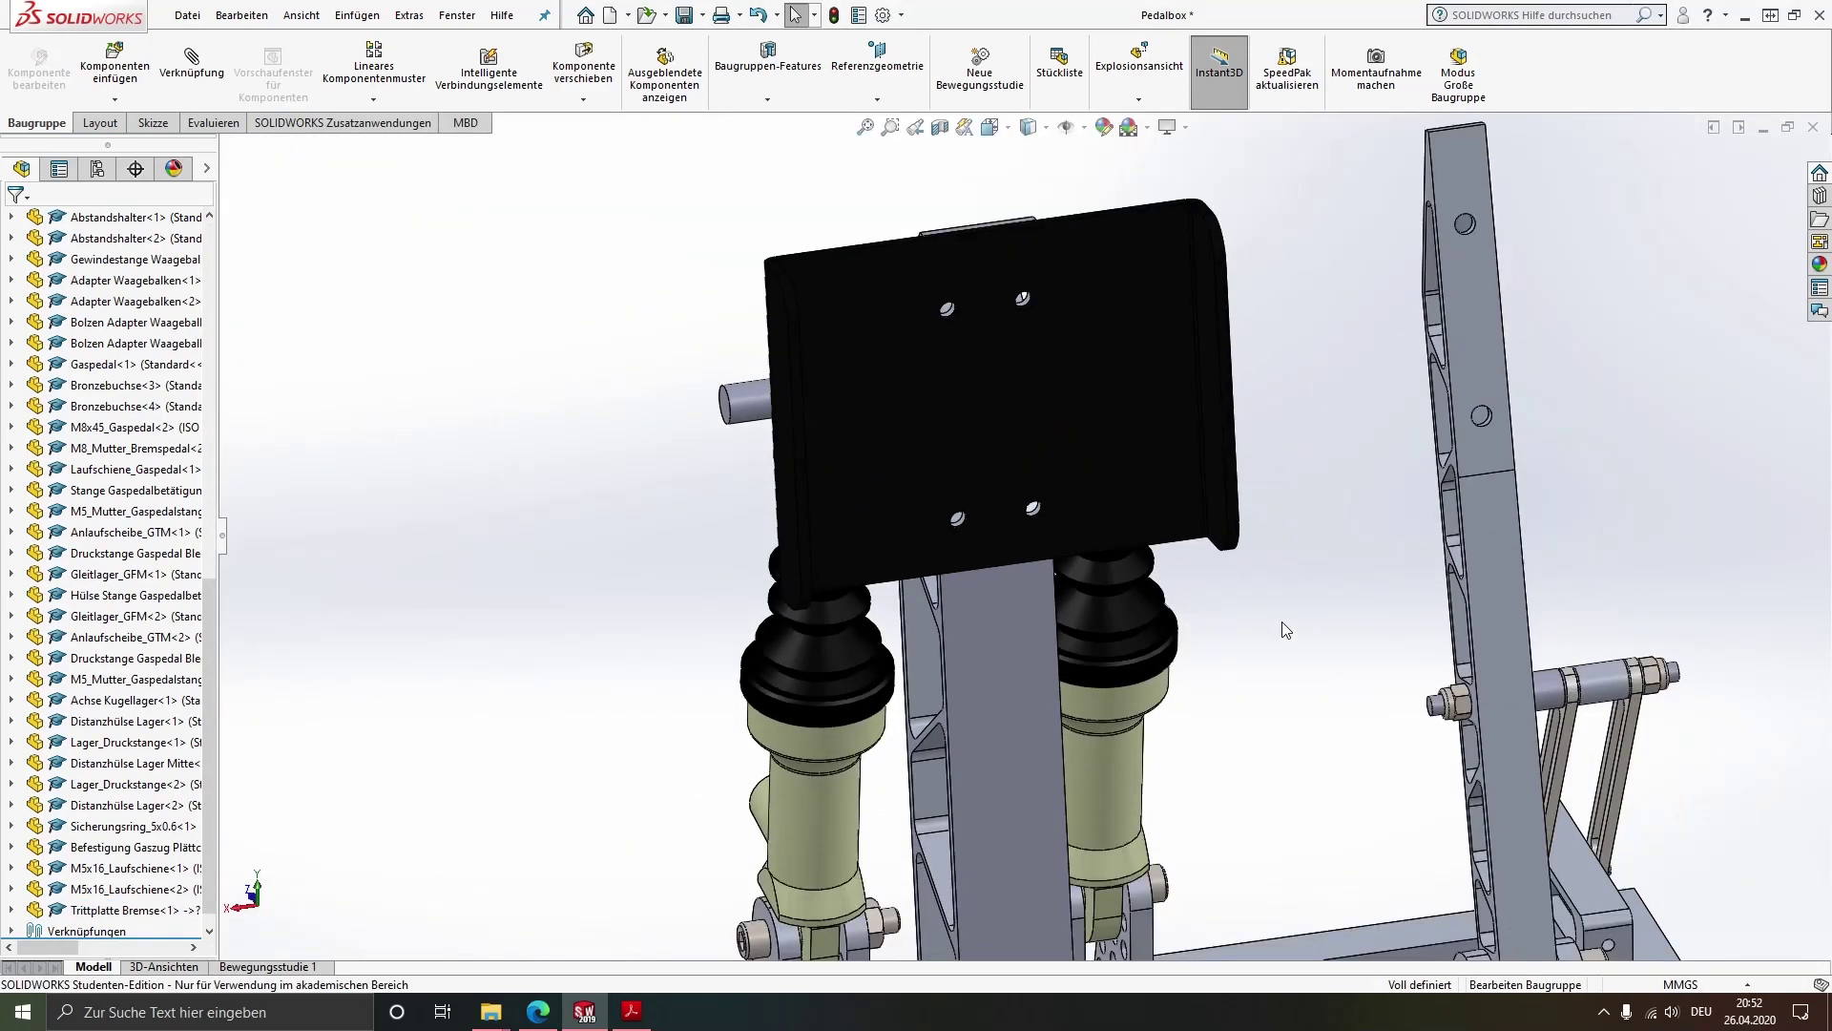
pyautogui.scroll(2, 1283, 629)
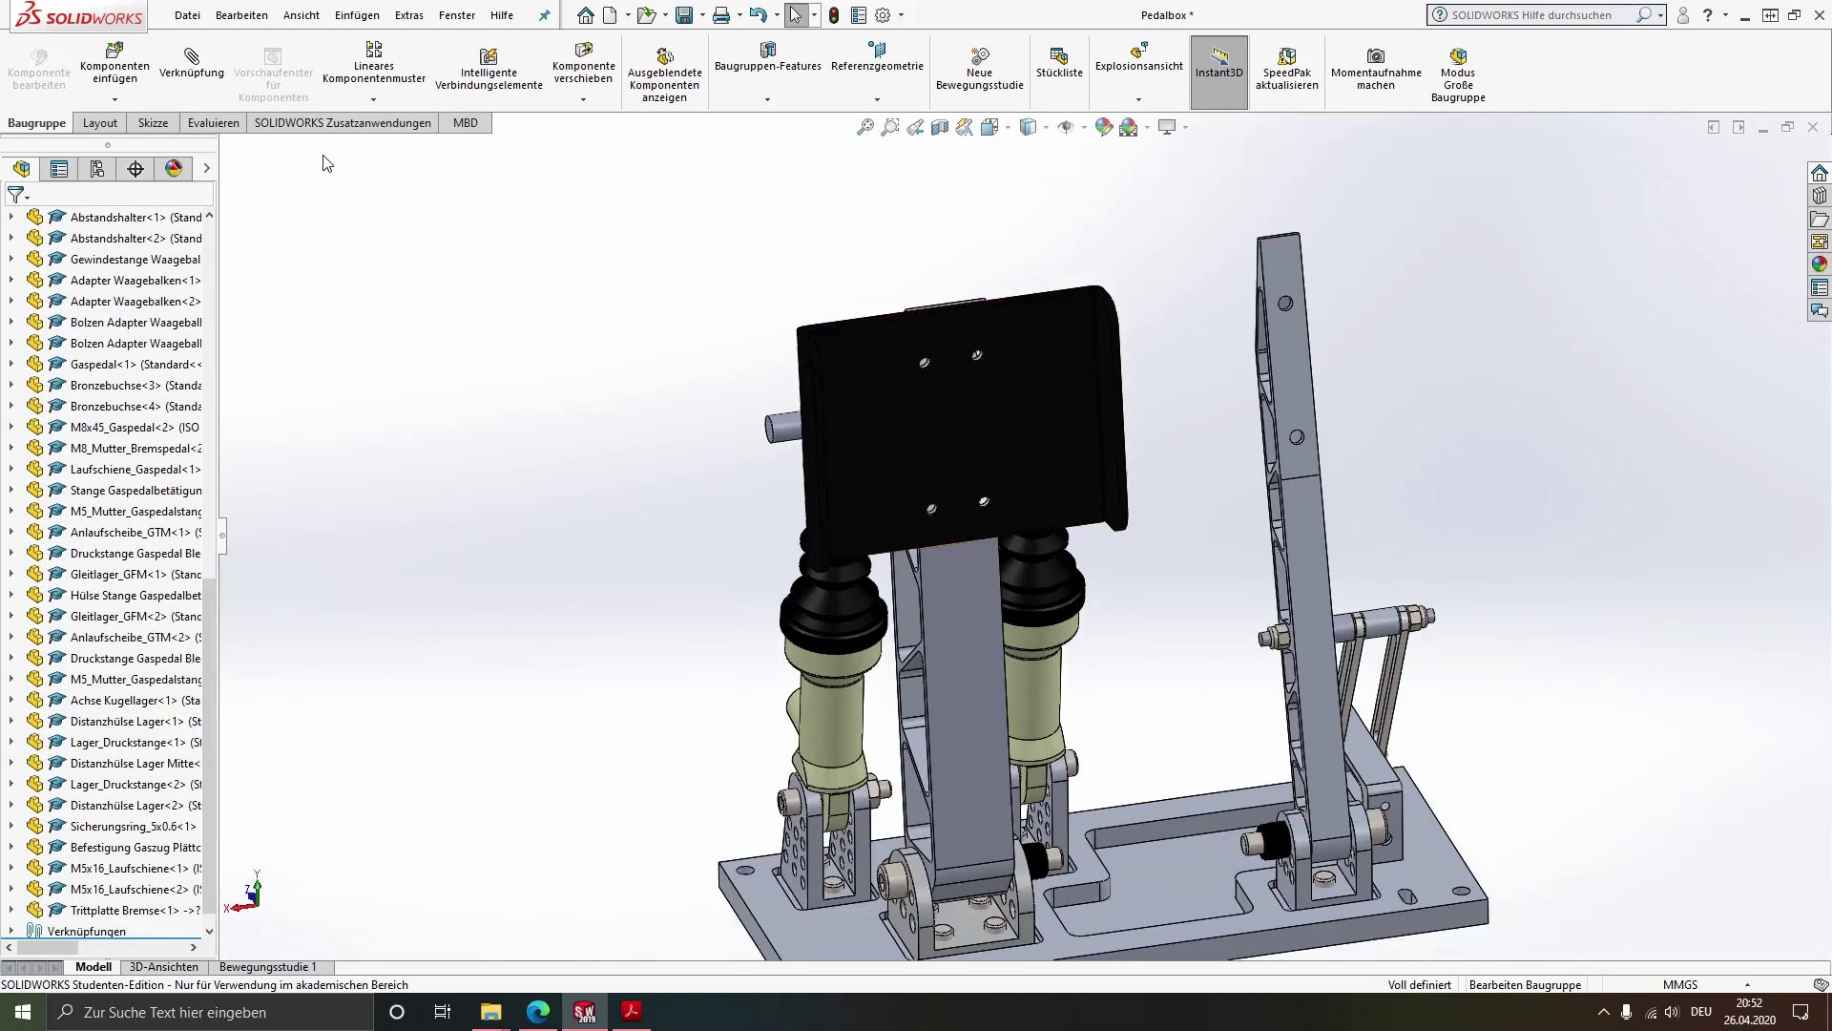
pyautogui.click(113, 64)
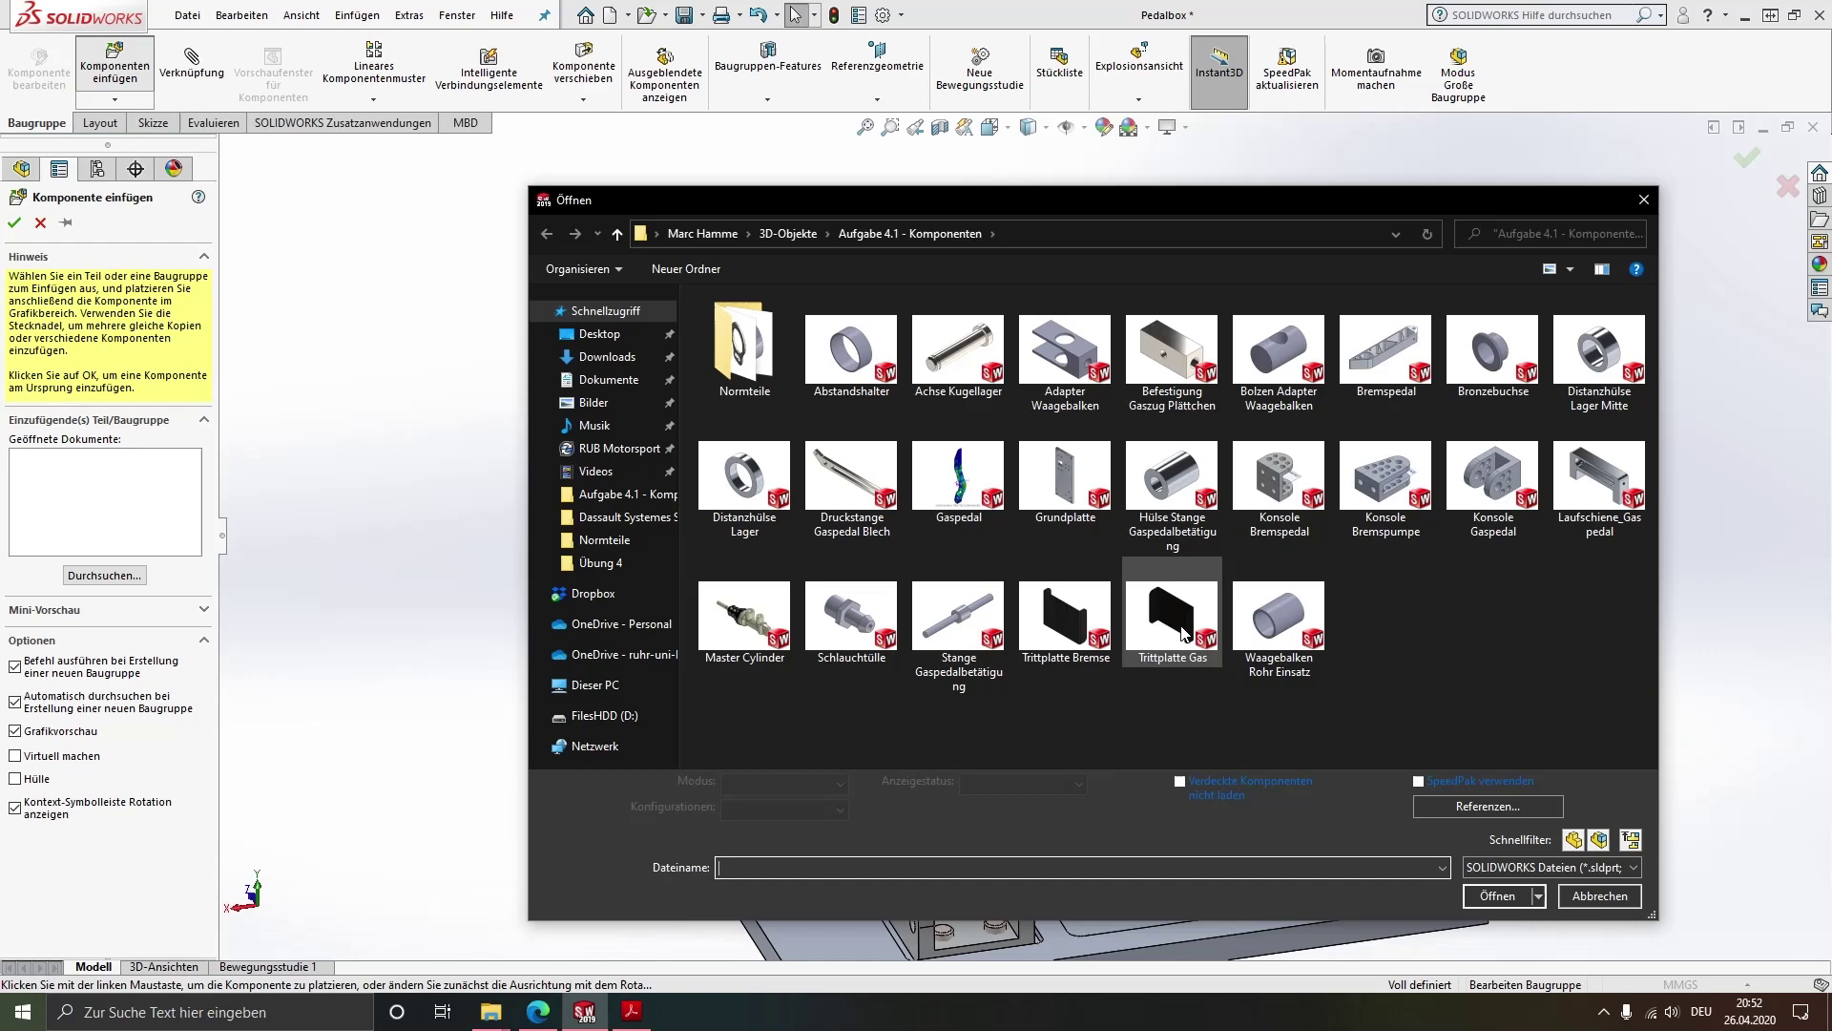
# Insert Trittplatte Gas and mate its face coincident (flipped) to the Gaspedal face
pyautogui.doubleClick(1184, 633)
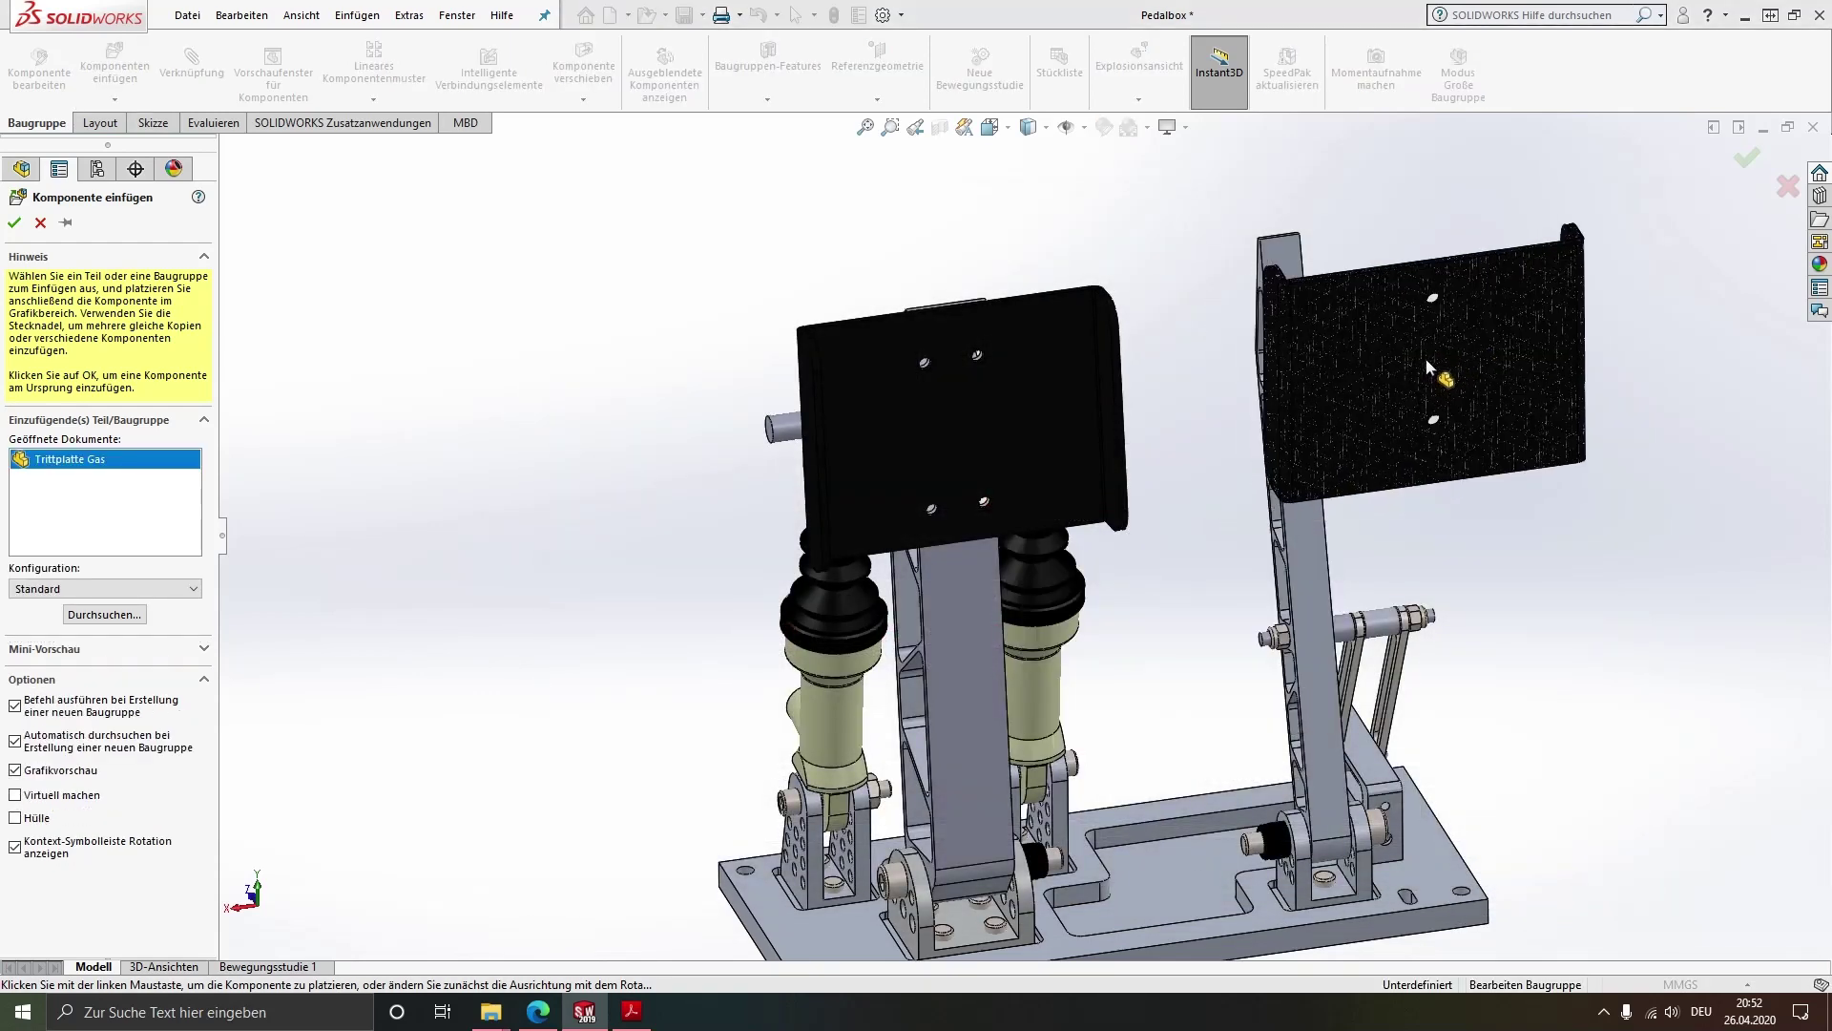
pyautogui.click(1452, 340)
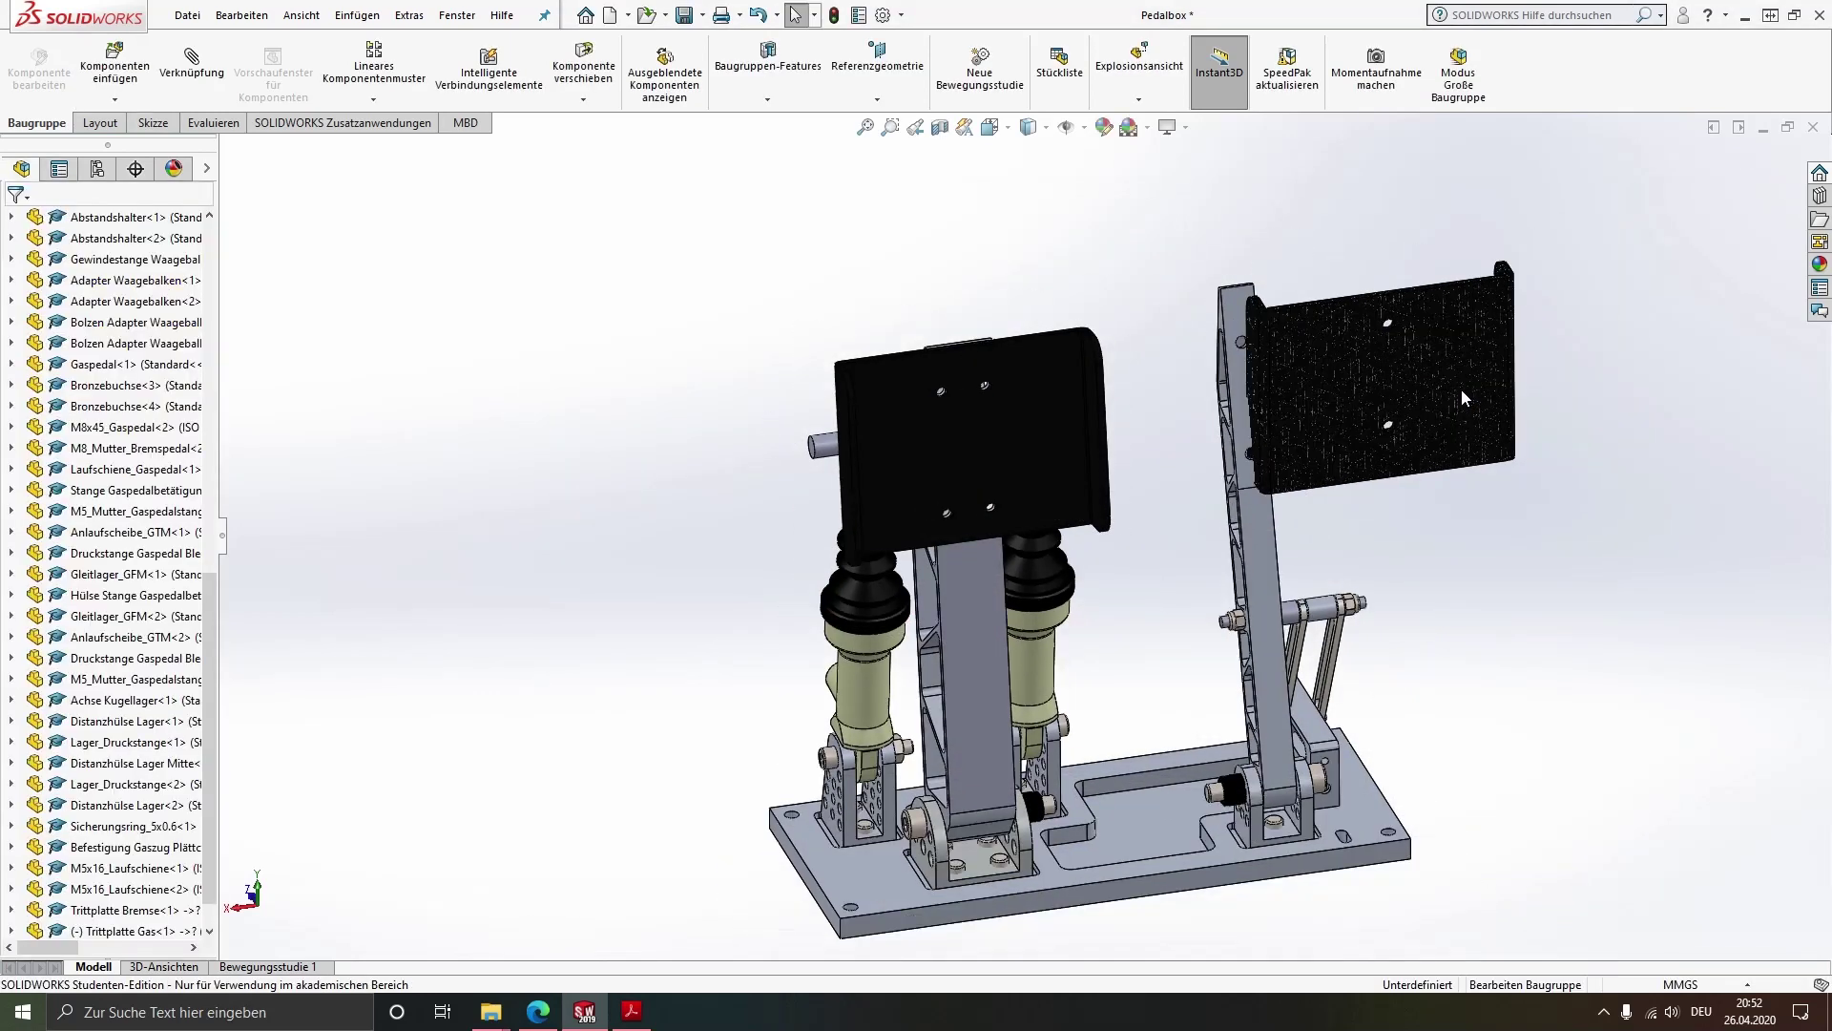
pyautogui.keyDown('ctrl'); pyautogui.moveTo(1462, 387); pyautogui.dragTo(1364, 375, button='middle'); pyautogui.keyUp('ctrl')
pyautogui.scroll(-3, 1364, 375)
pyautogui.click(1109, 487)
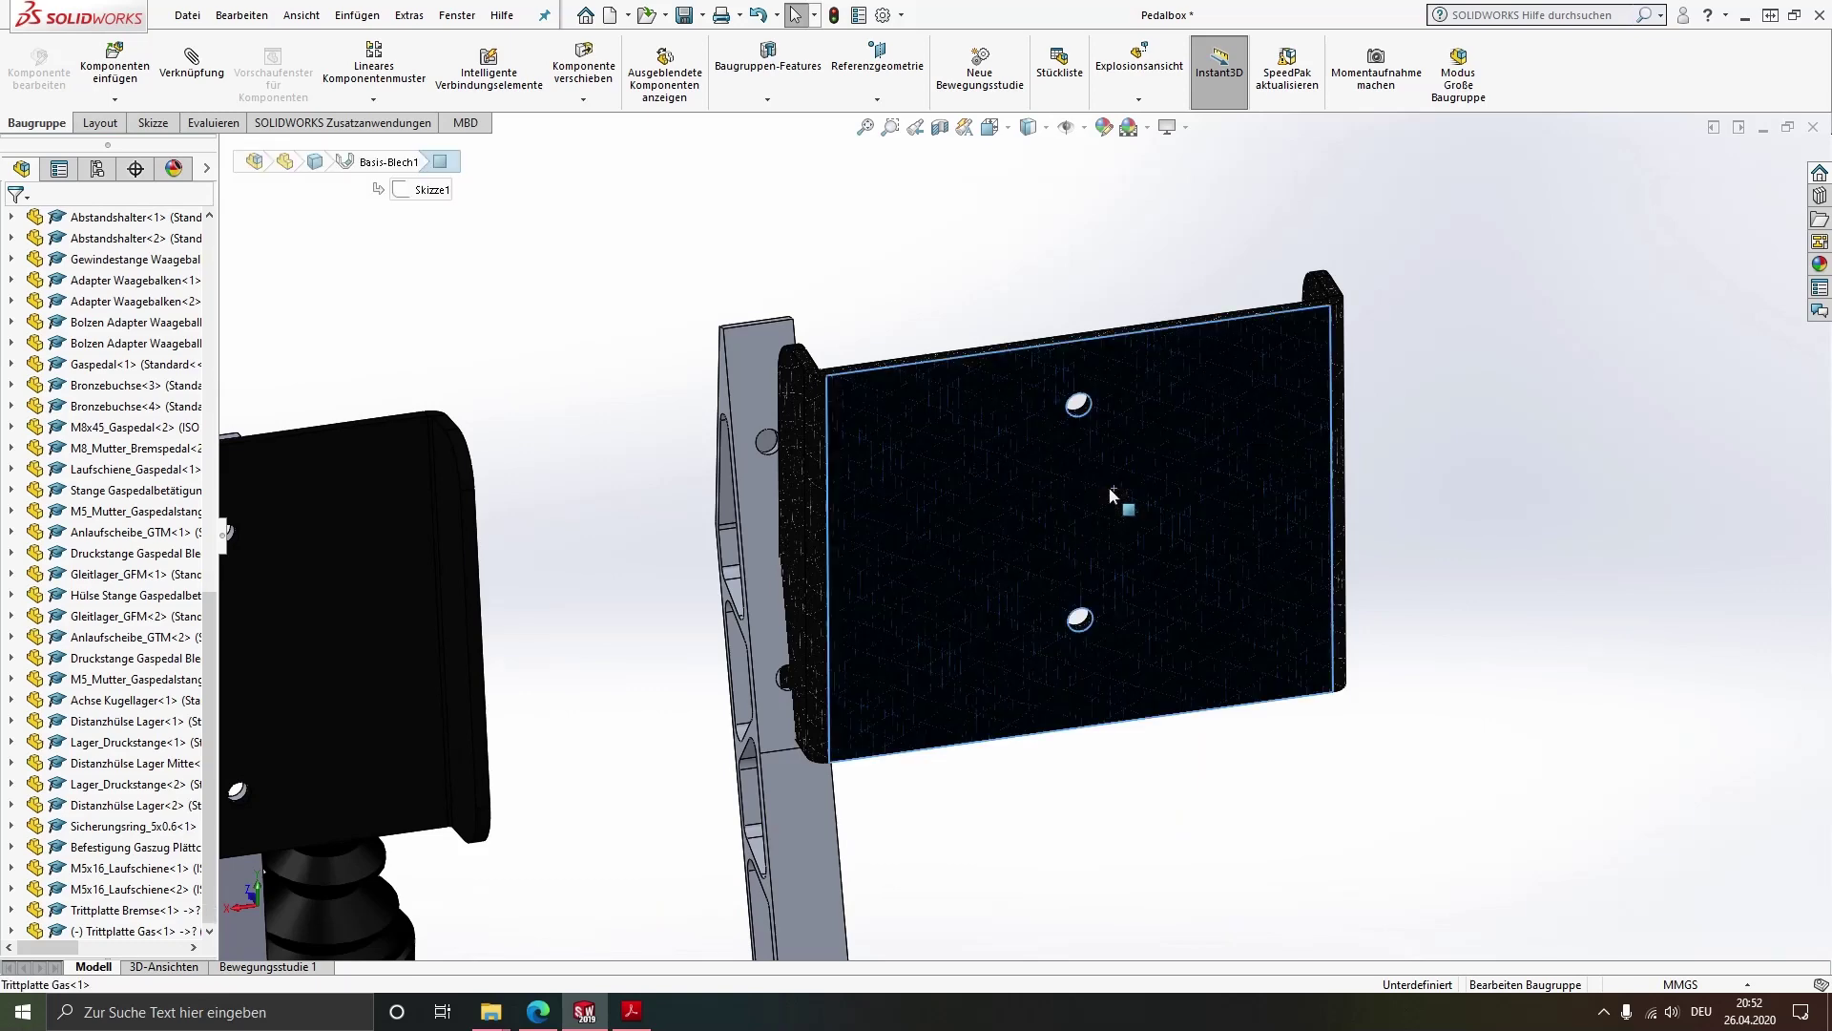
pyautogui.keyDown('ctrl'); pyautogui.click(752, 380); pyautogui.keyUp('ctrl')
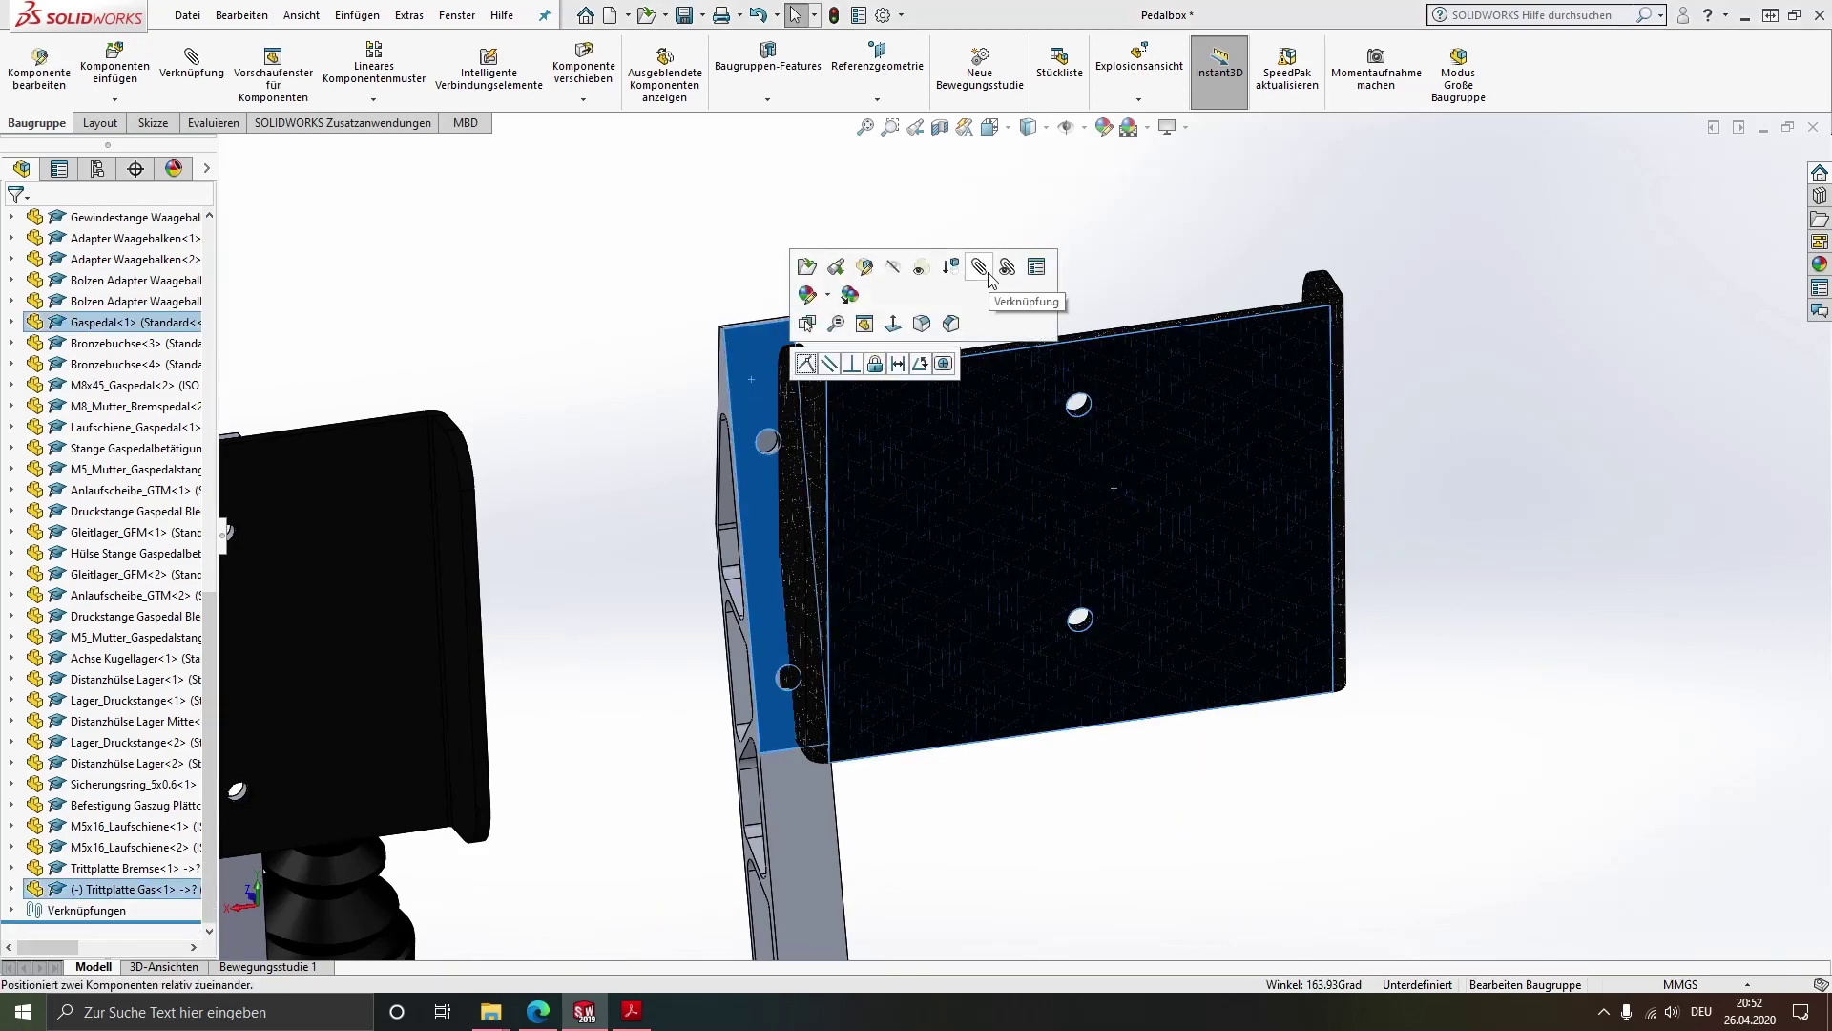
pyautogui.click(1007, 266)
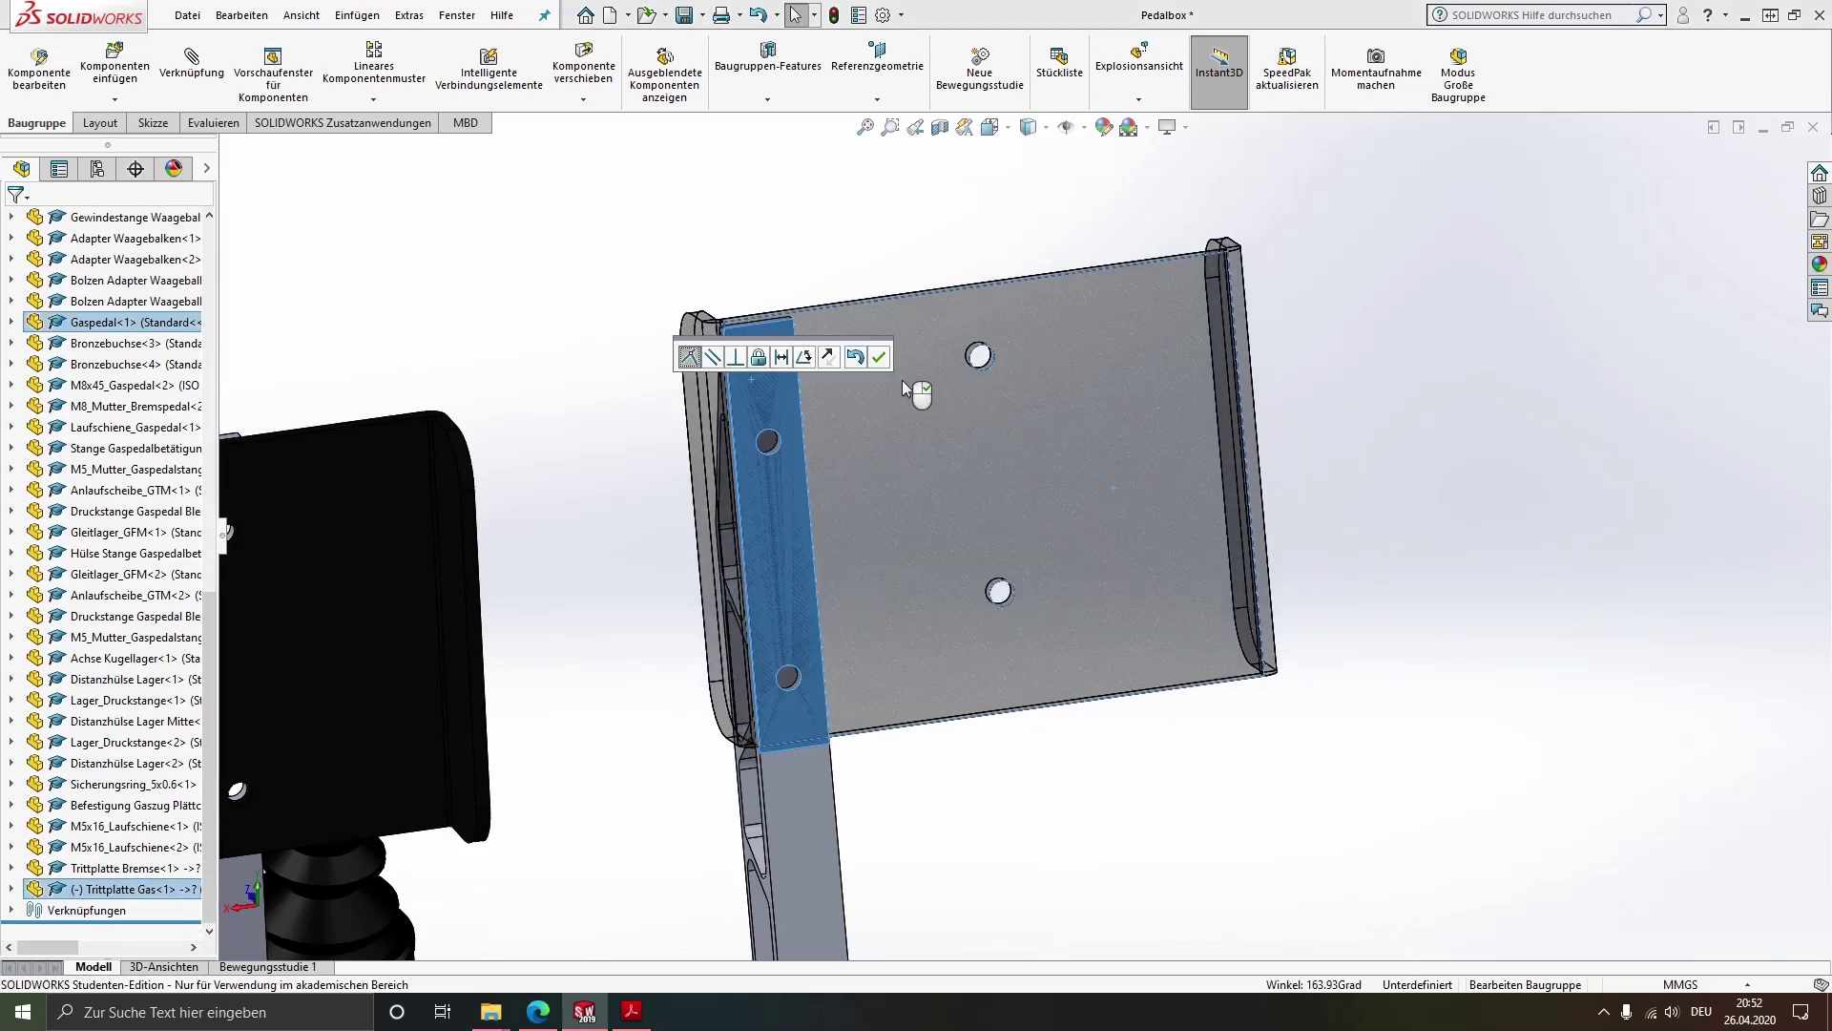
pyautogui.click(90, 667)
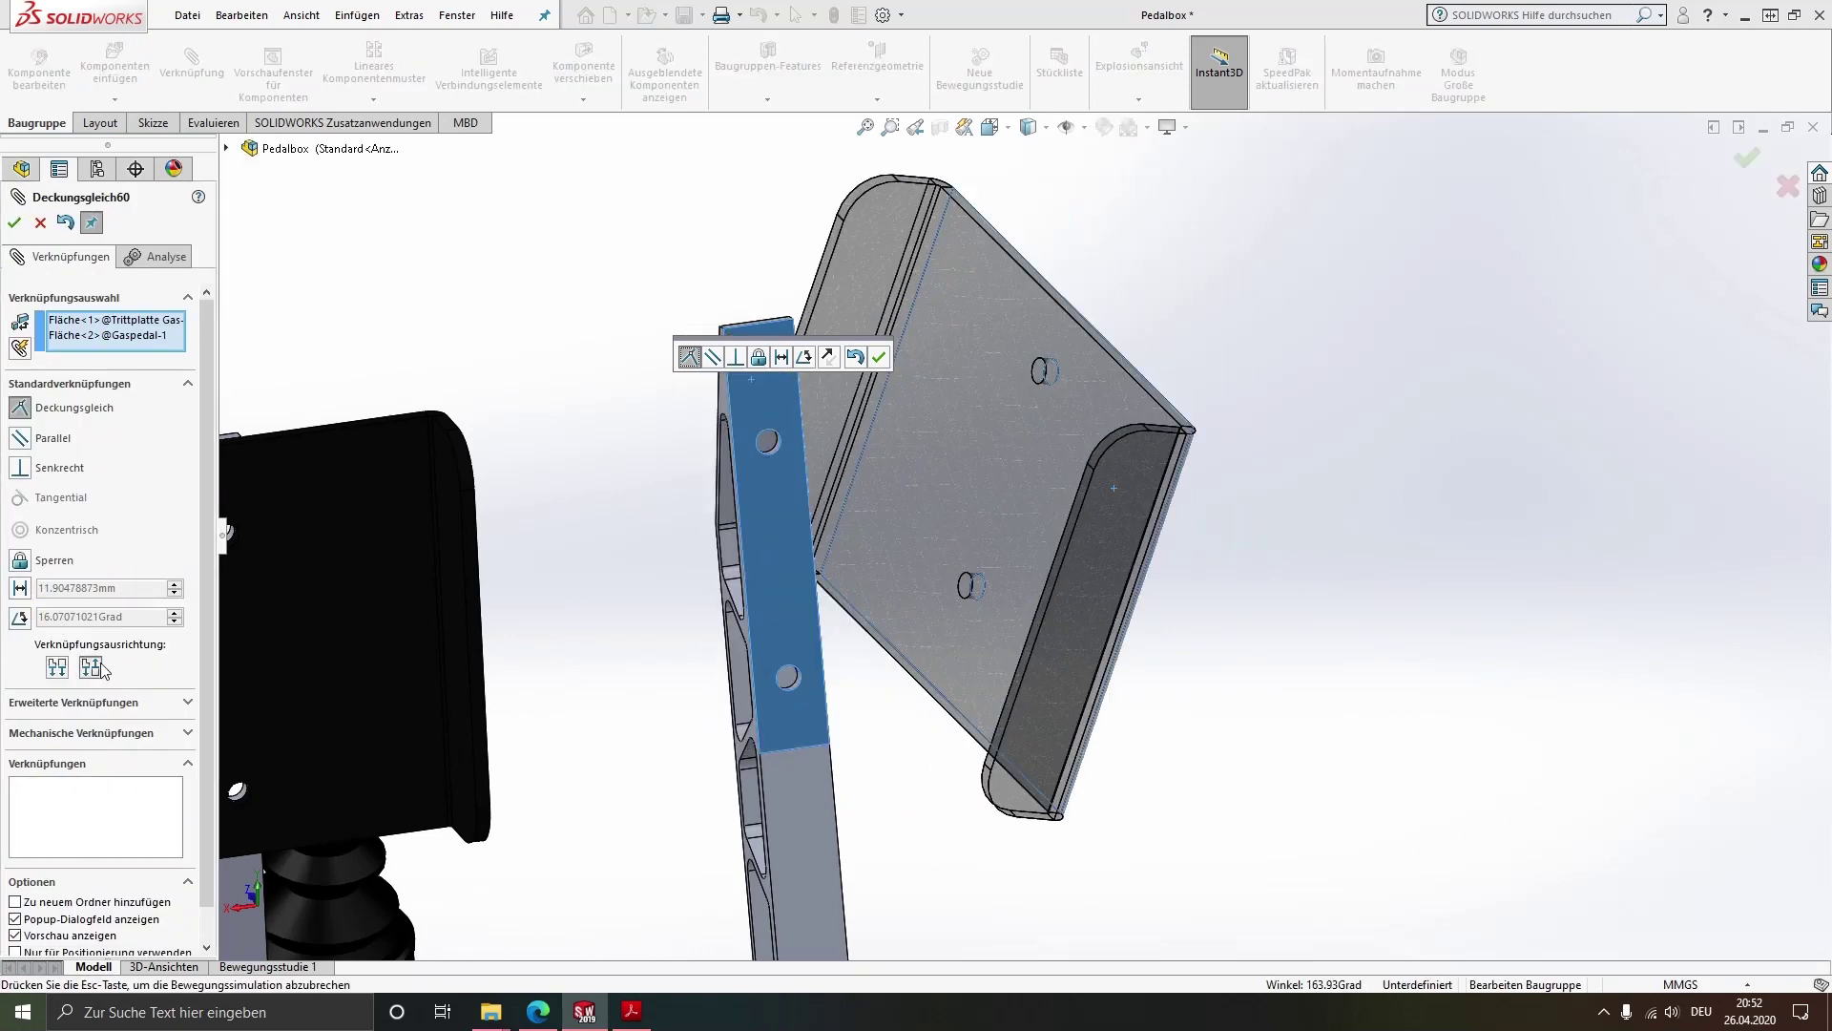
pyautogui.click(14, 222)
# Make the first tread-plate hole concentric with the matching gas pedal hole
pyautogui.scroll(5, 777, 438)
pyautogui.scroll(-3, 830, 477)
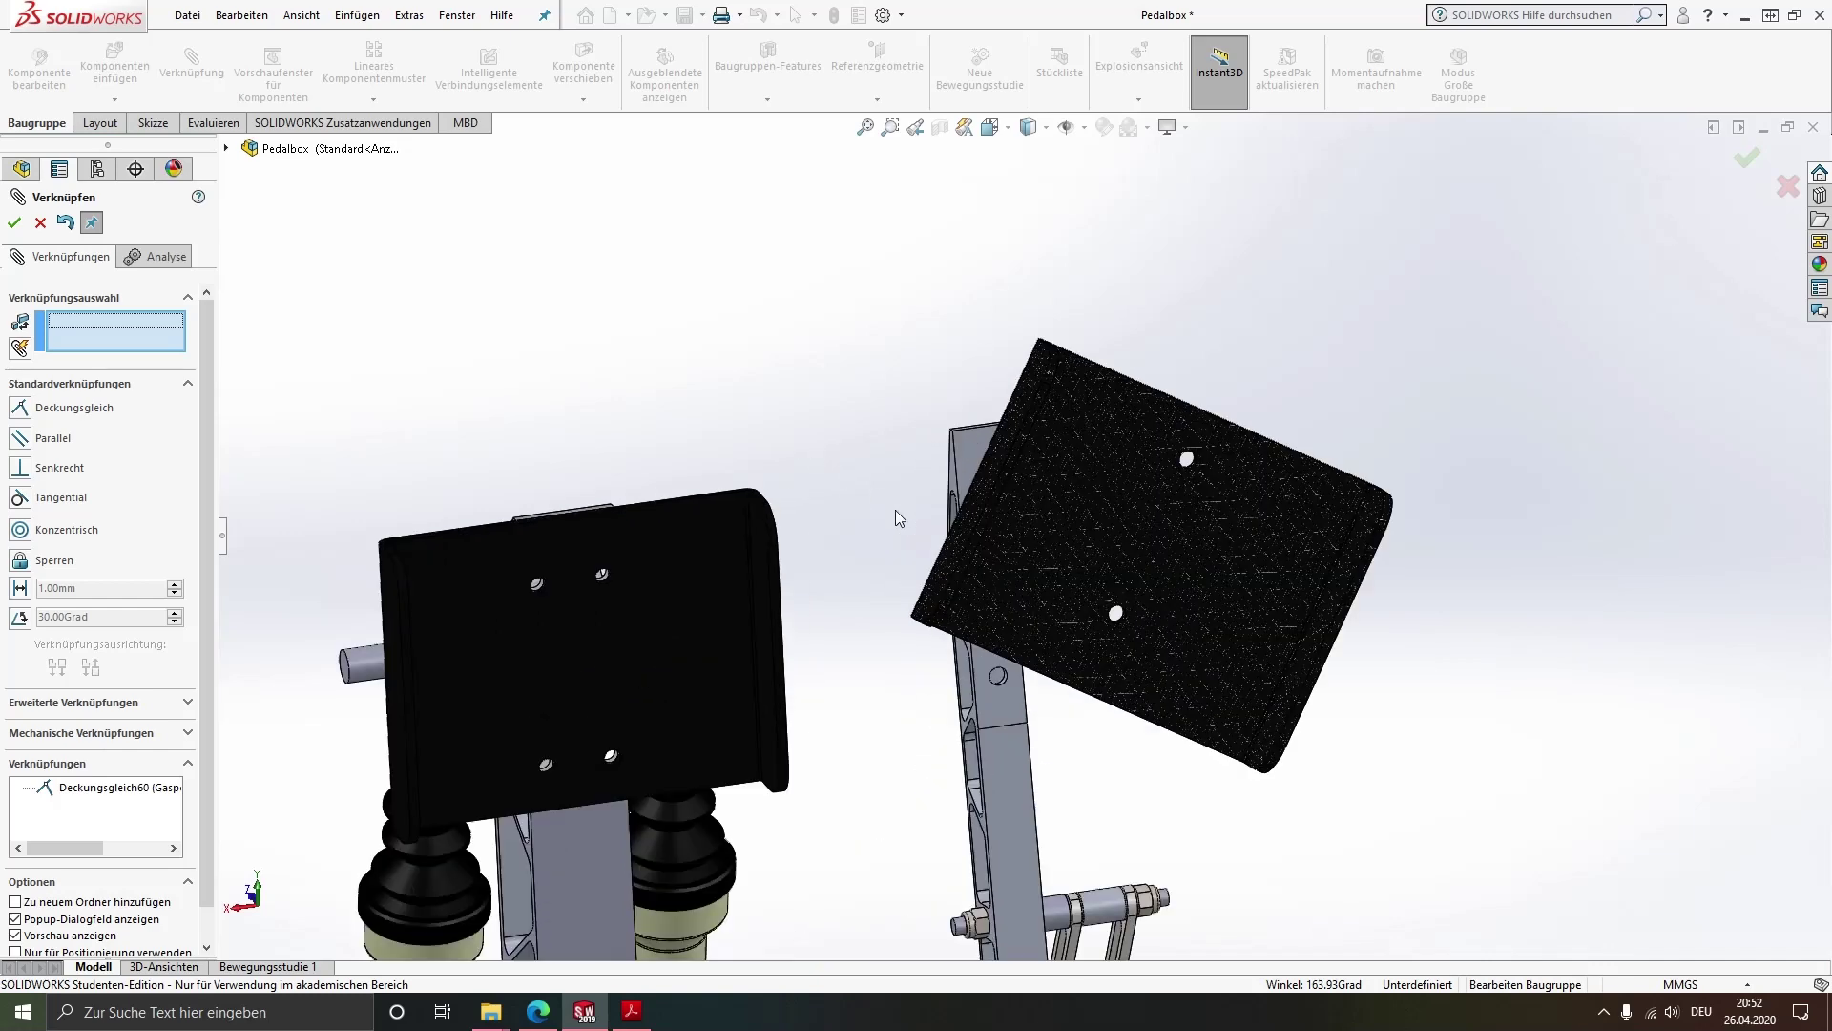
pyautogui.scroll(-2, 954, 515)
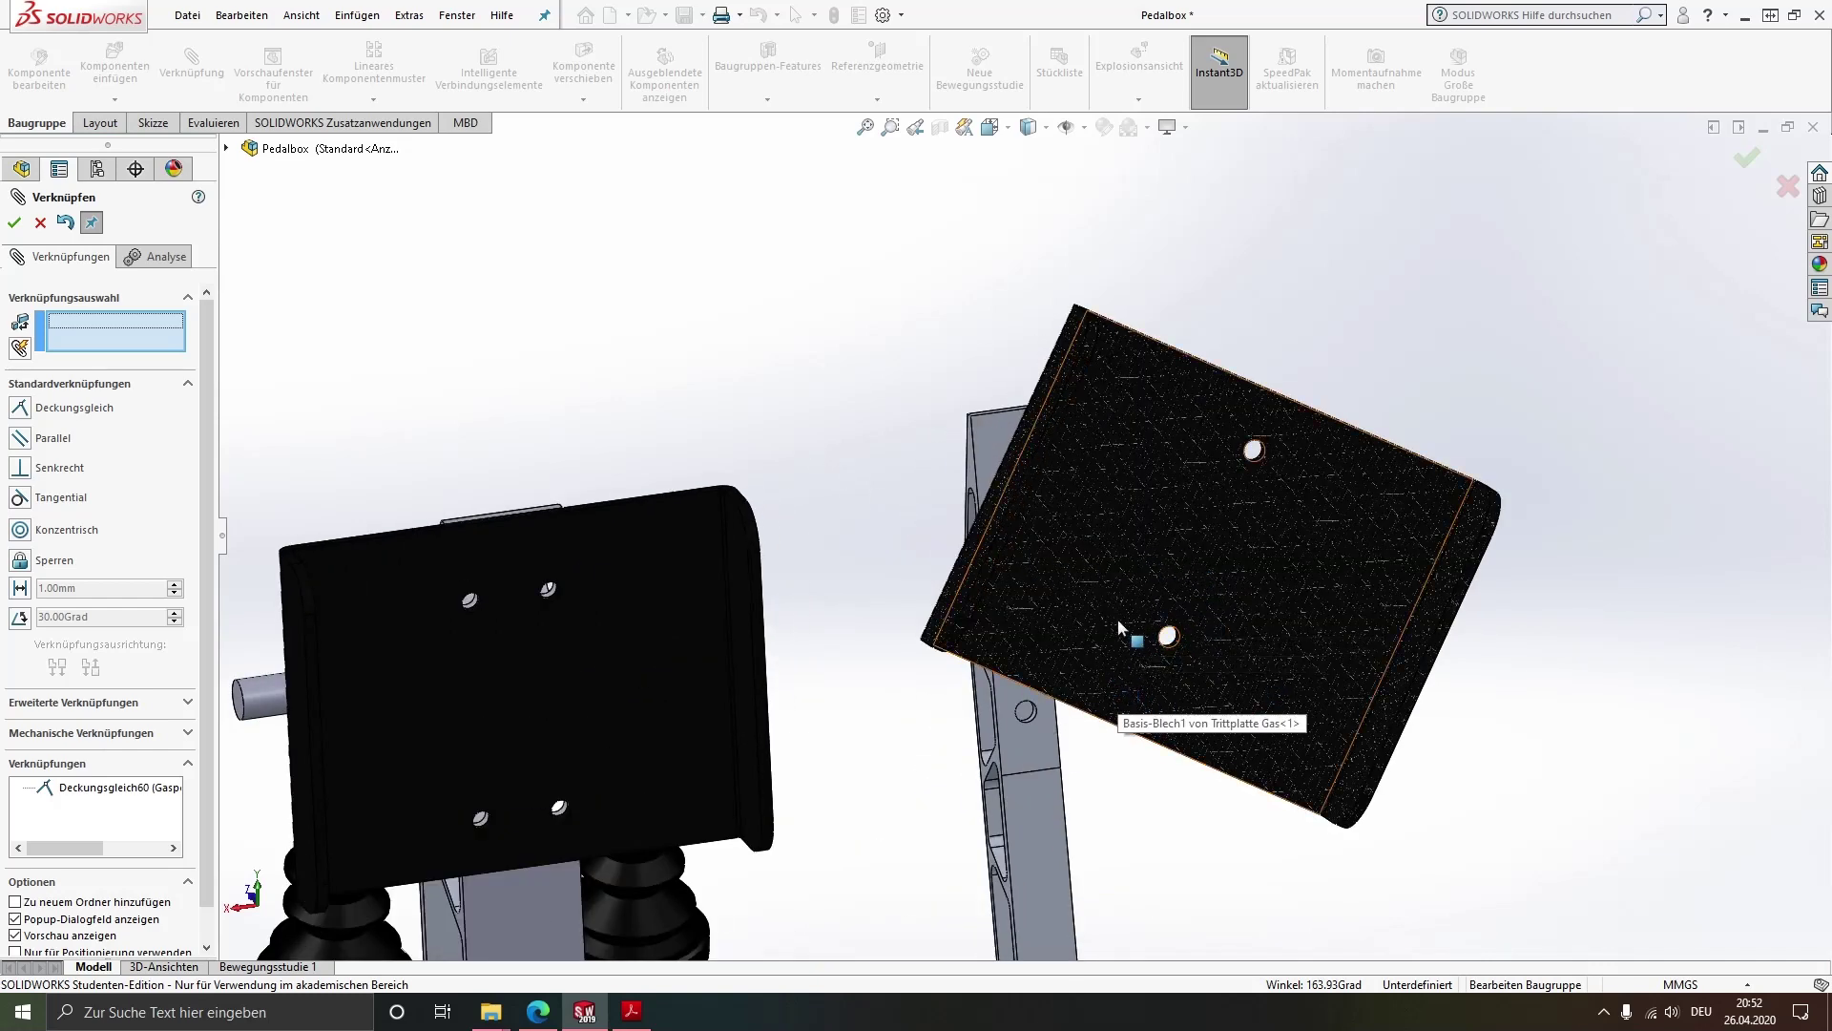
pyautogui.scroll(2, 1121, 668)
pyautogui.scroll(1, 1106, 610)
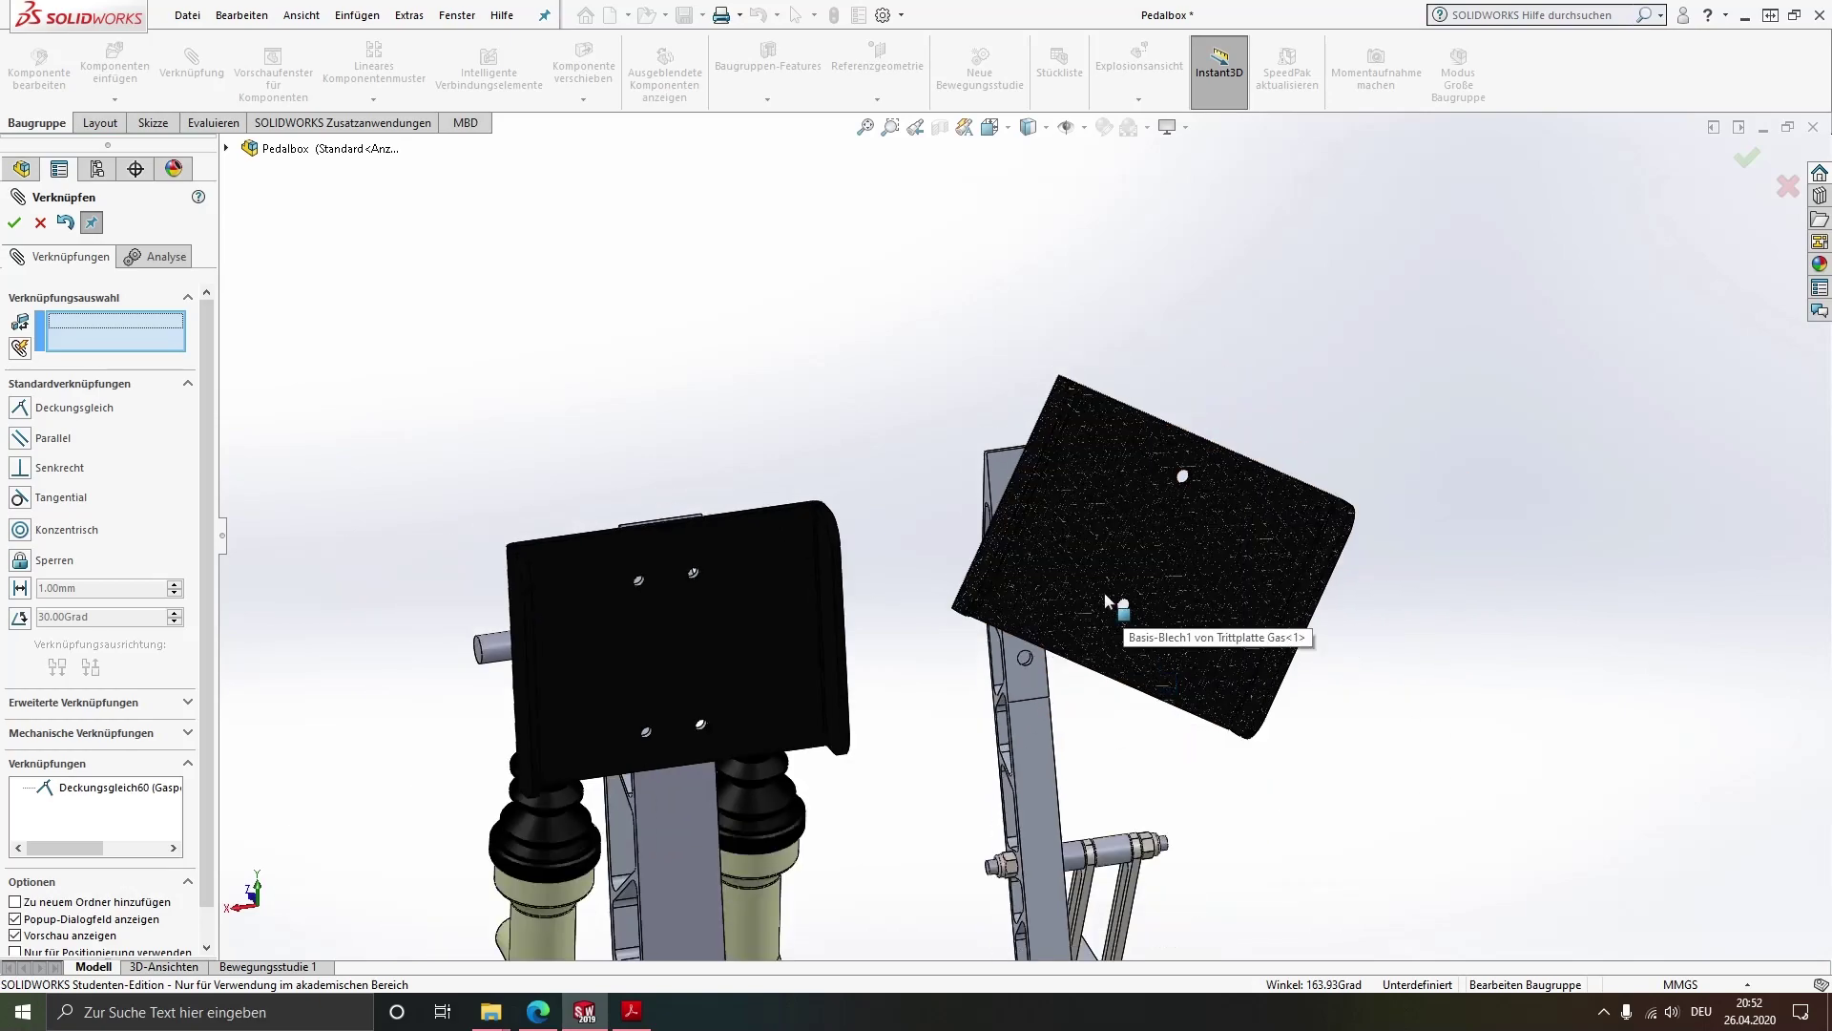
pyautogui.scroll(-2, 1097, 591)
pyautogui.moveTo(1130, 506)
pyautogui.mouseDown()
pyautogui.moveTo(1218, 504)
pyautogui.moveTo(1282, 531)
pyautogui.mouseUp()
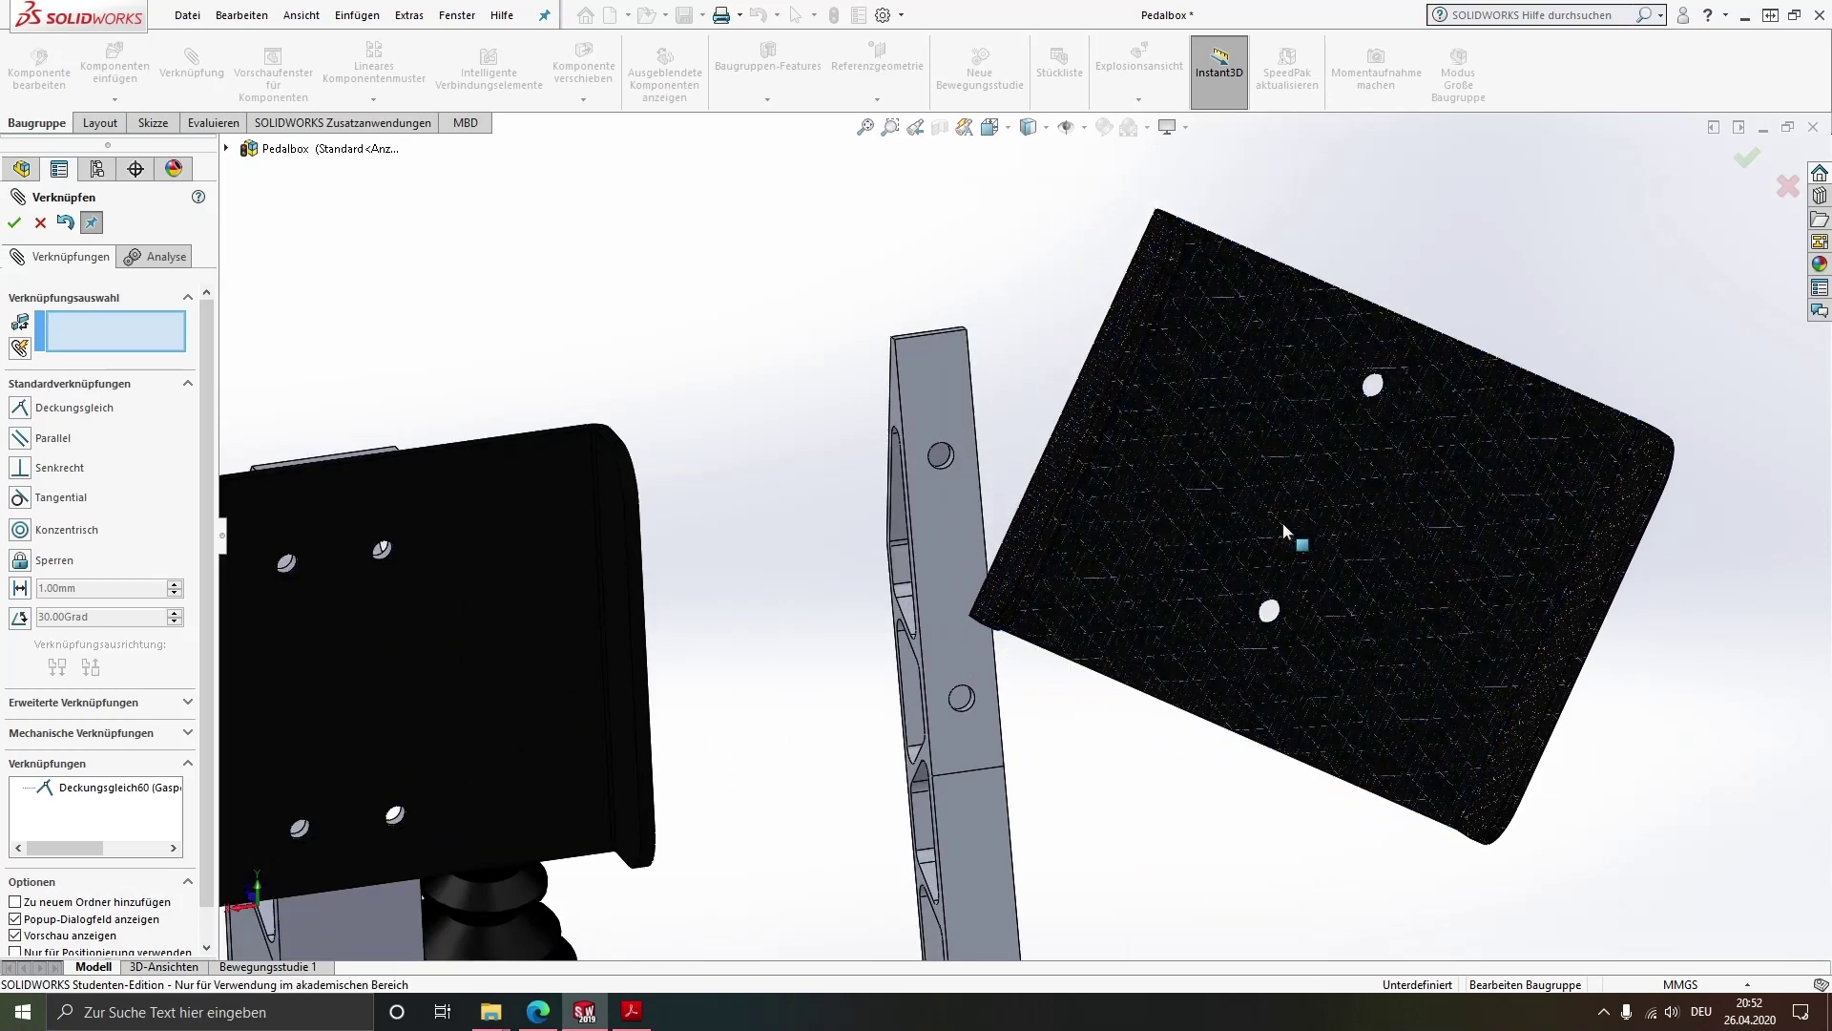
pyautogui.scroll(-2, 1271, 617)
pyautogui.scroll(-2, 1271, 617)
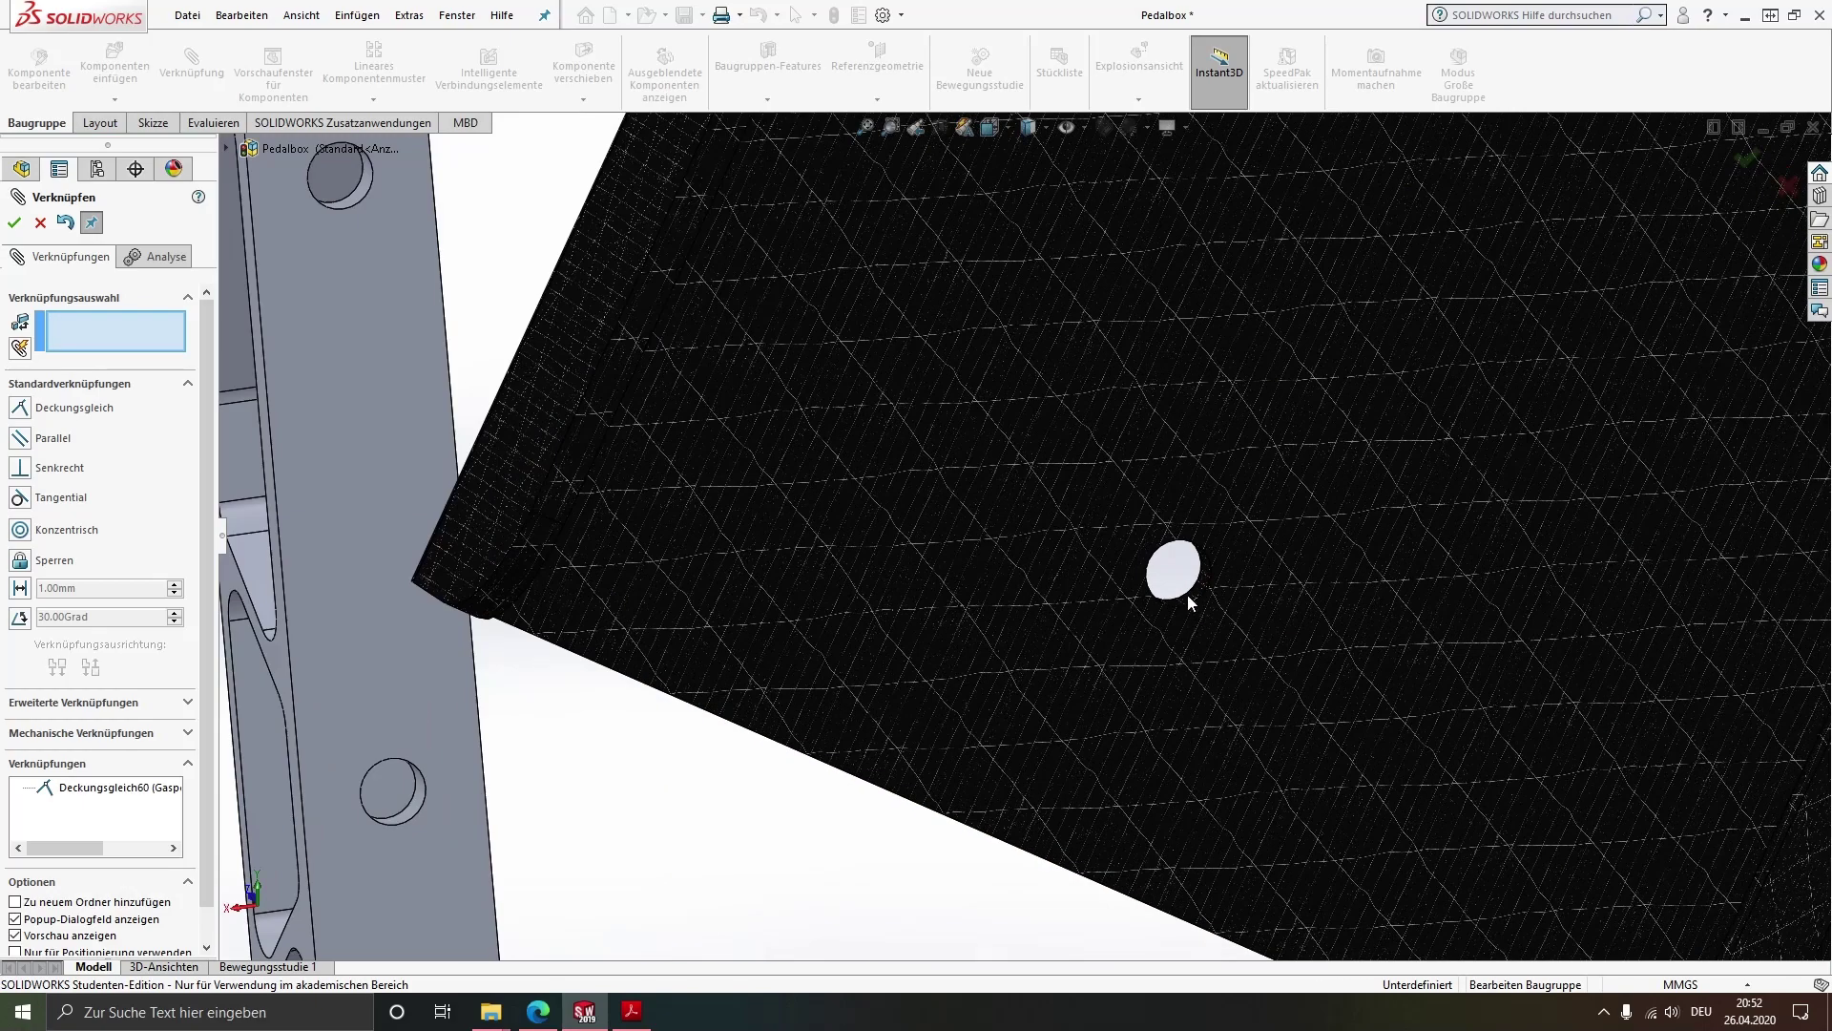
pyautogui.click(1187, 593)
pyautogui.scroll(2, 741, 462)
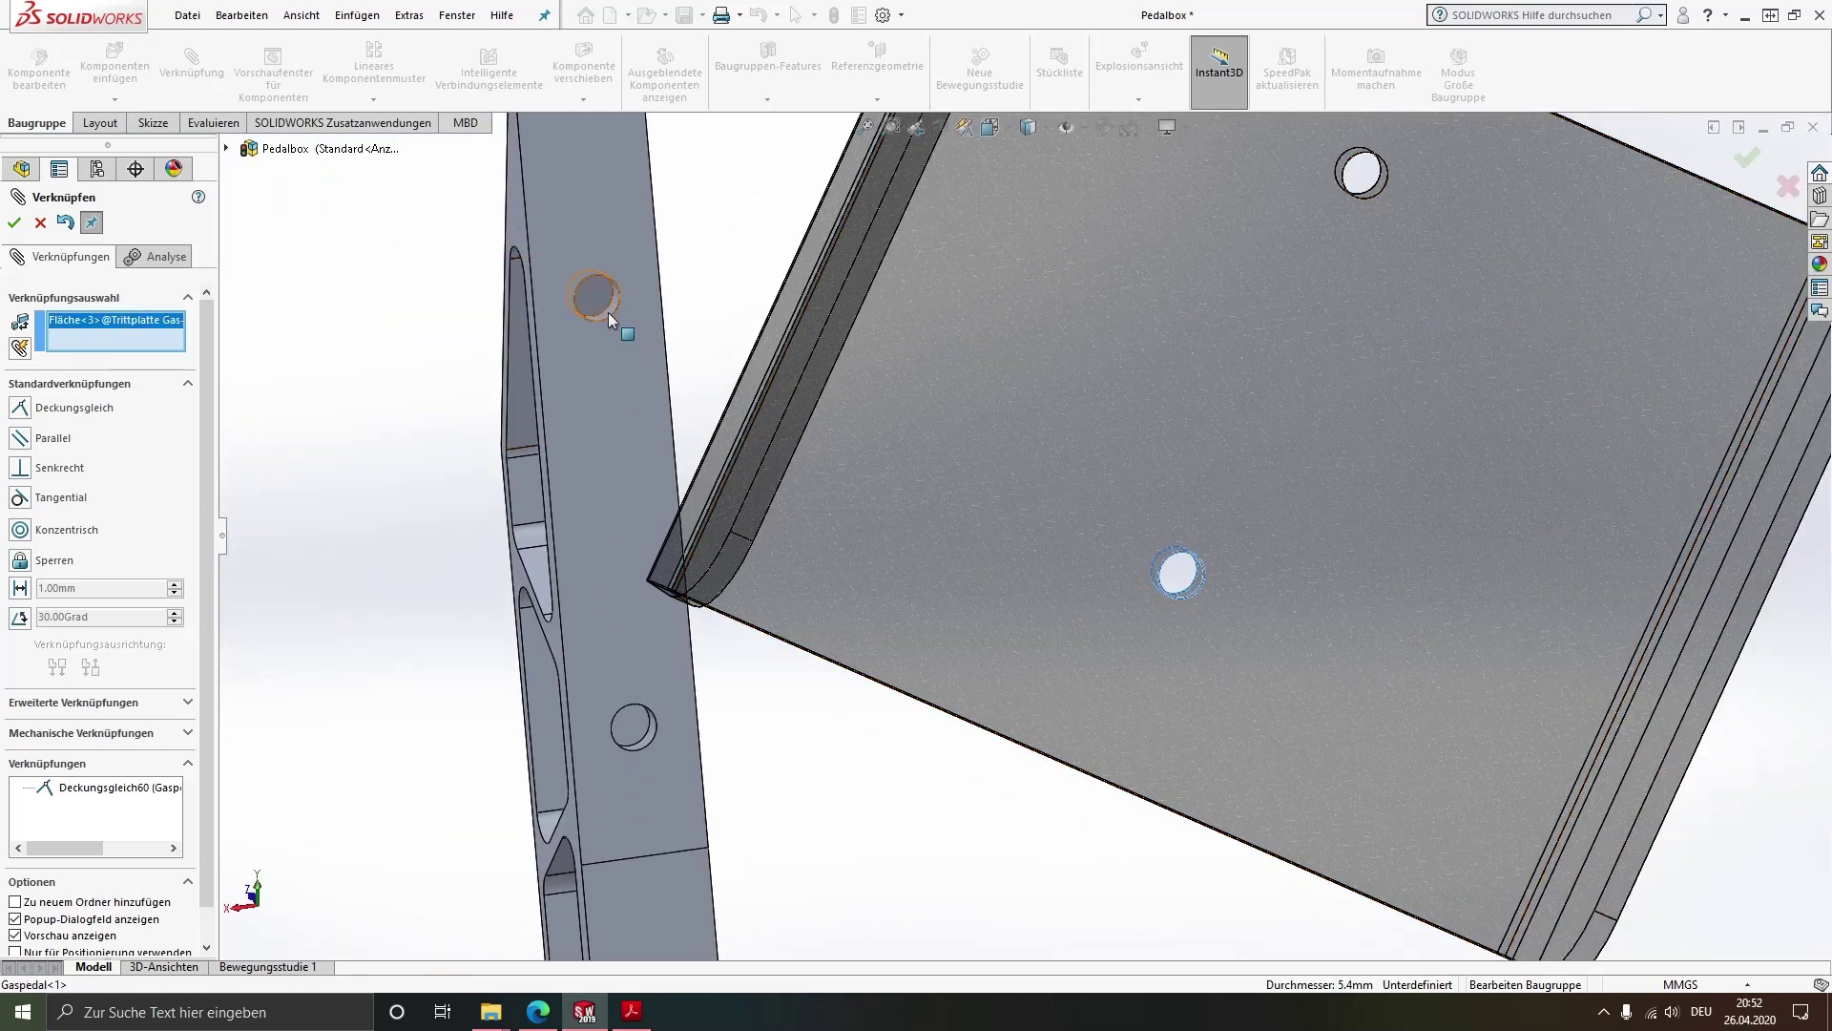
pyautogui.click(596, 298)
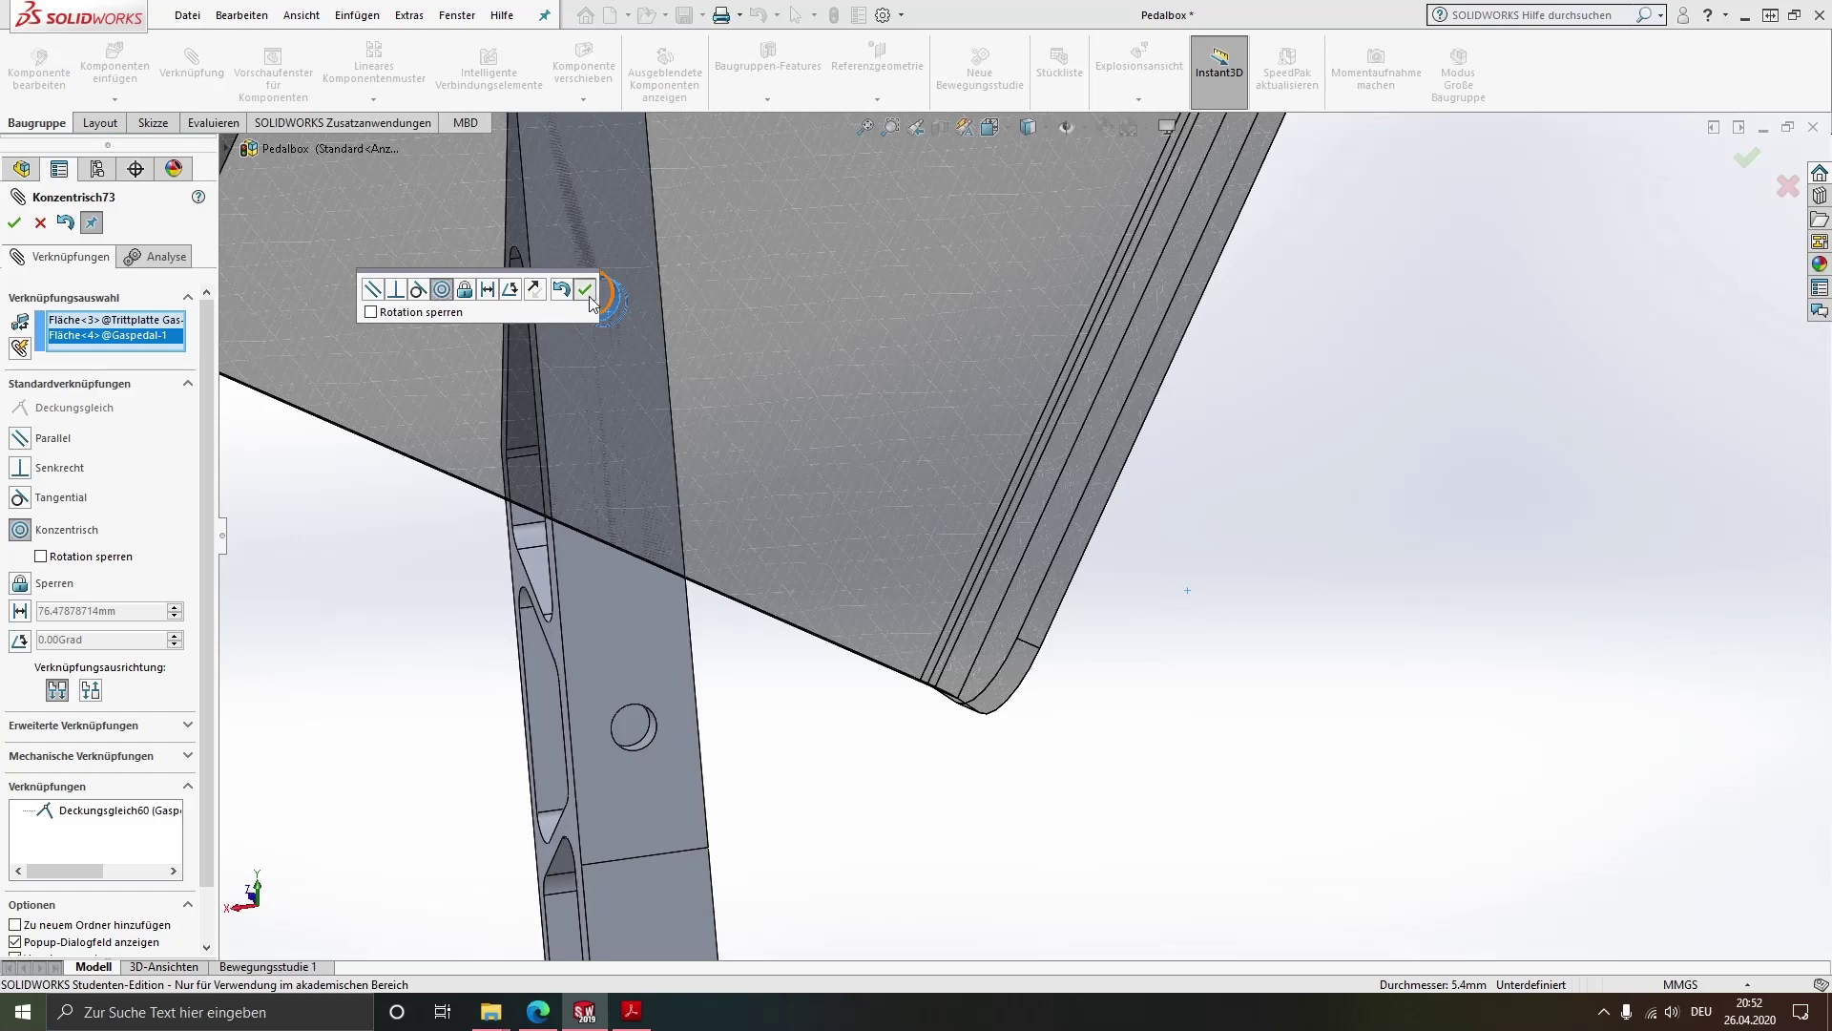
pyautogui.click(586, 290)
# Make the plate's second hole concentric with the pedal's second hole and finish mating
pyautogui.scroll(3, 811, 282)
pyautogui.scroll(-2, 1016, 357)
pyautogui.scroll(-2, 1011, 359)
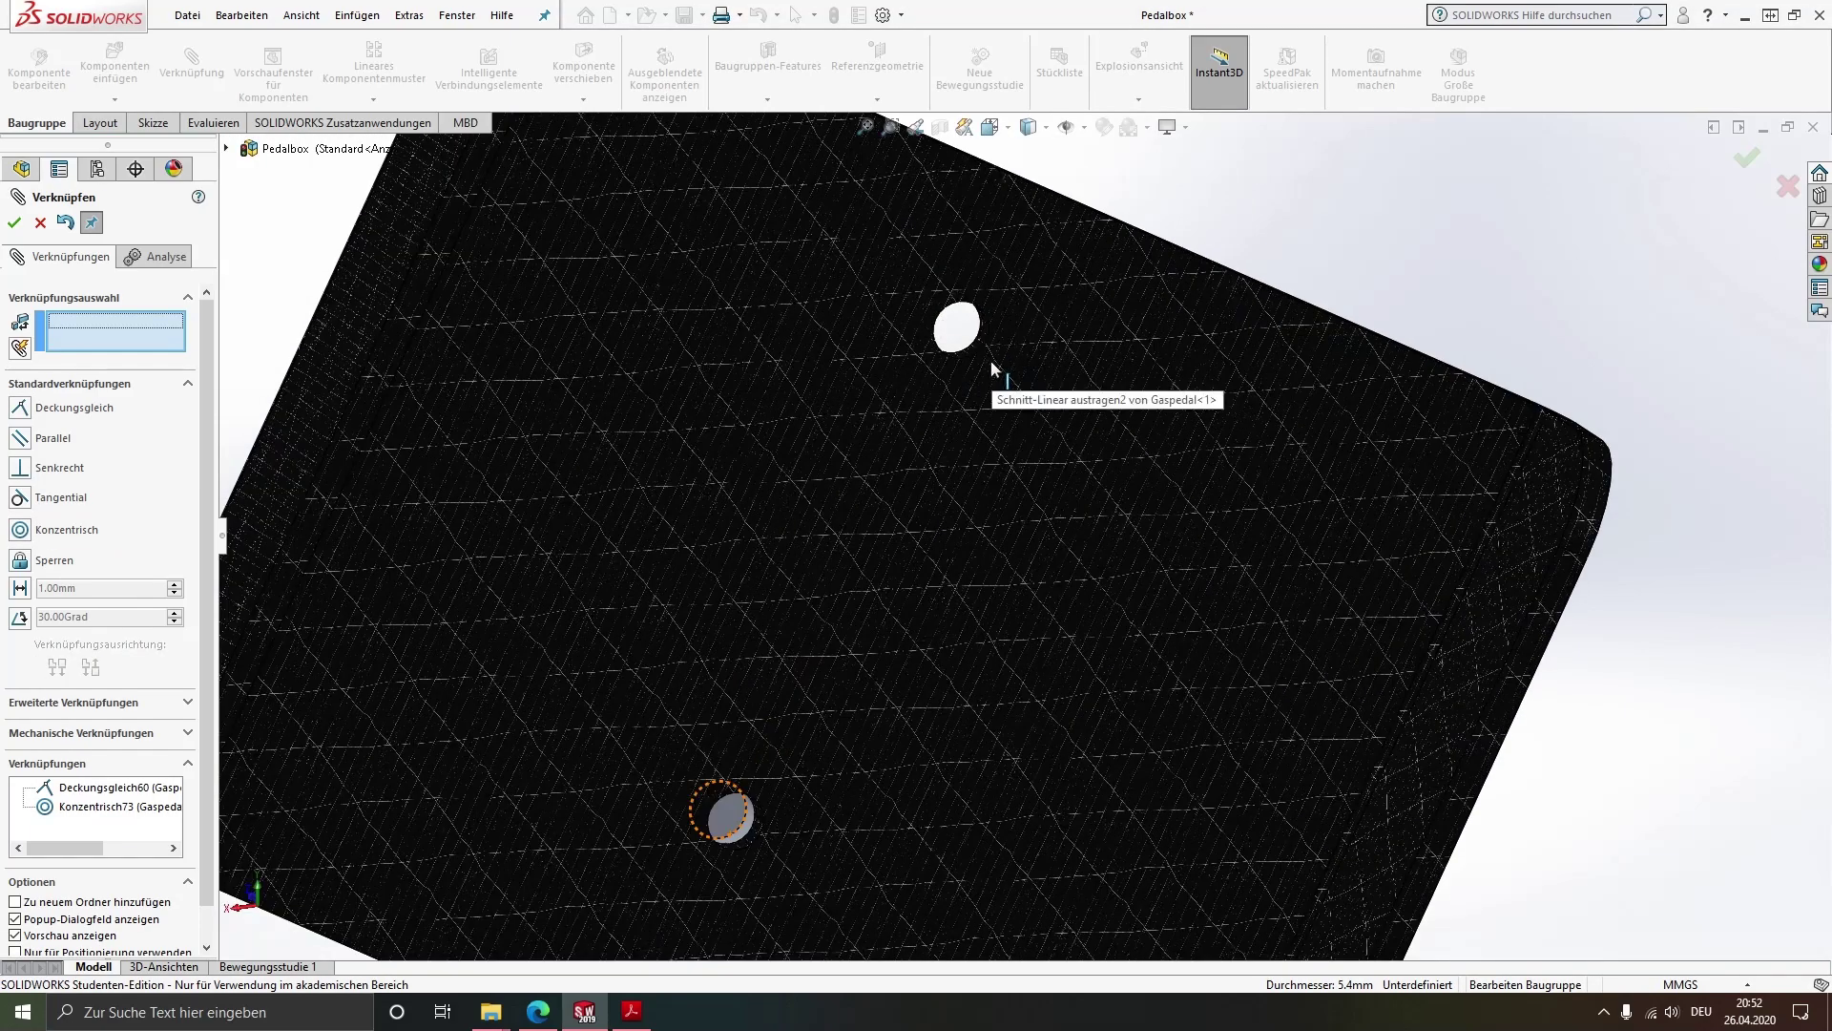
pyautogui.scroll(-2, 990, 358)
pyautogui.click(988, 368)
pyautogui.scroll(2, 988, 372)
pyautogui.scroll(2, 983, 377)
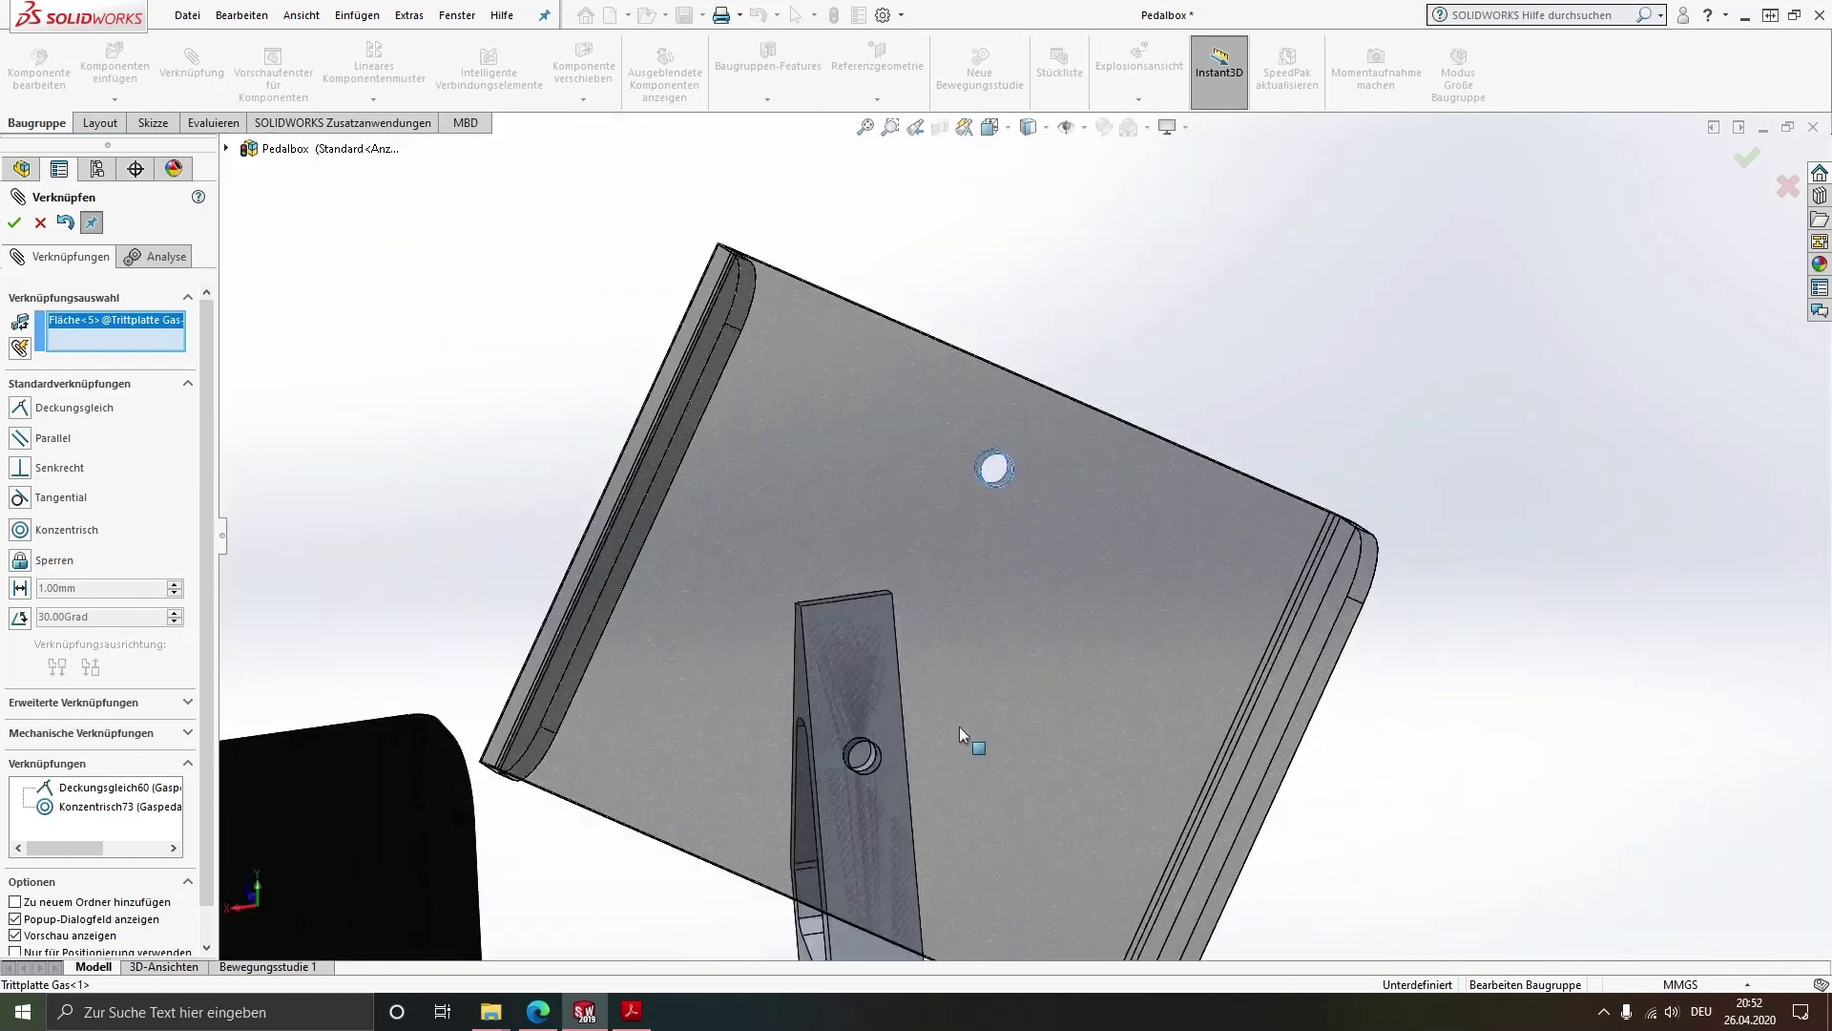
pyautogui.moveTo(959, 725); pyautogui.dragTo(958, 832, button='middle')
pyautogui.scroll(-3, 976, 639)
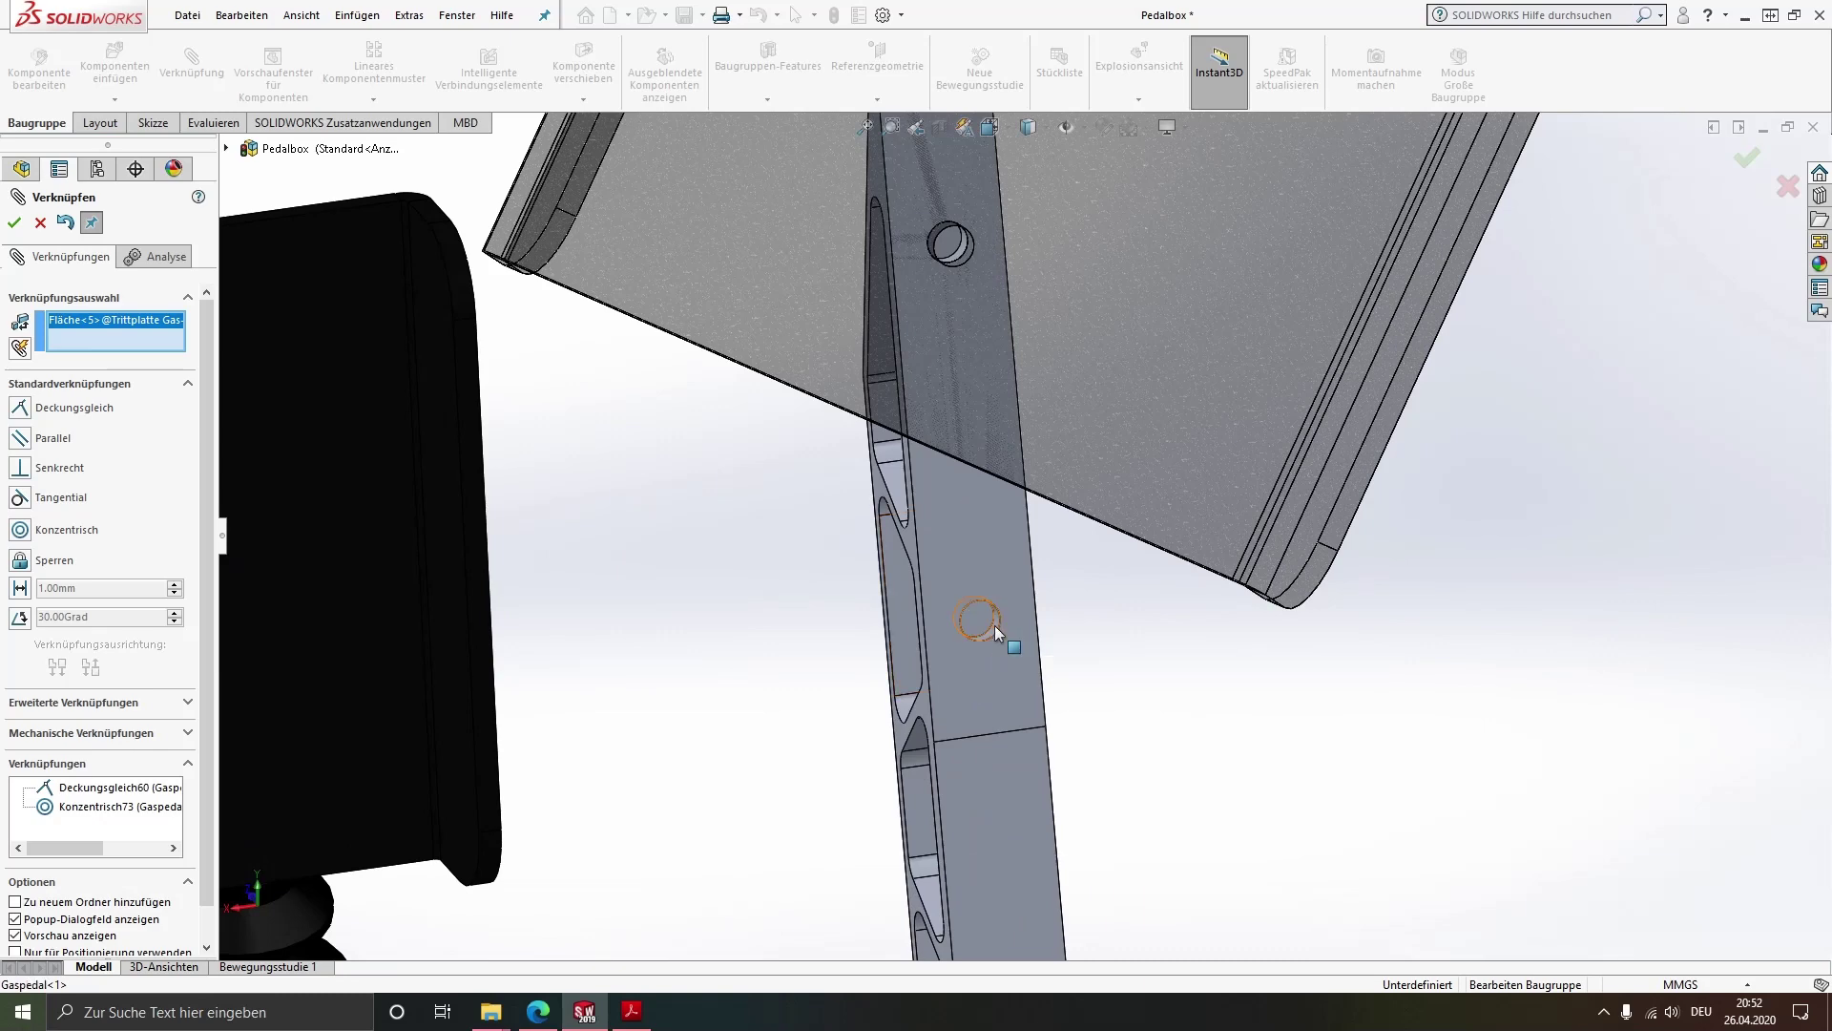
pyautogui.click(994, 626)
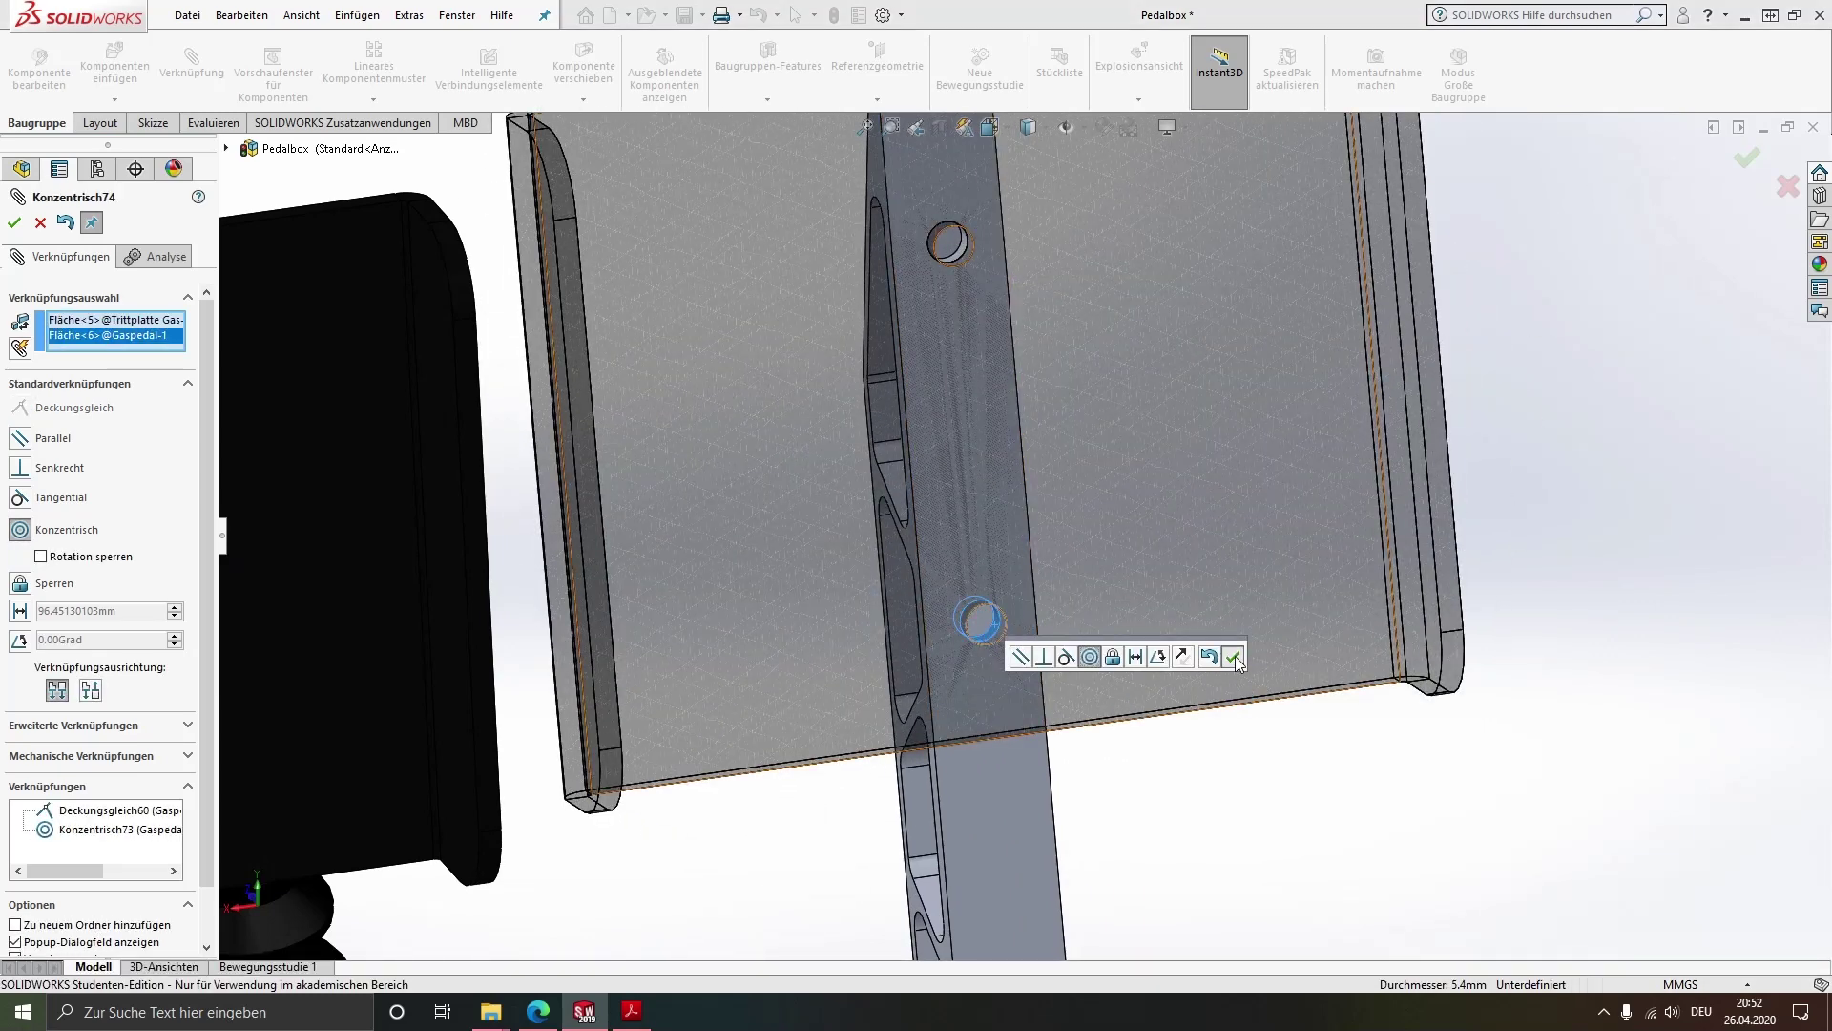
pyautogui.click(1234, 657)
pyautogui.hotkey('ctrl', '7')
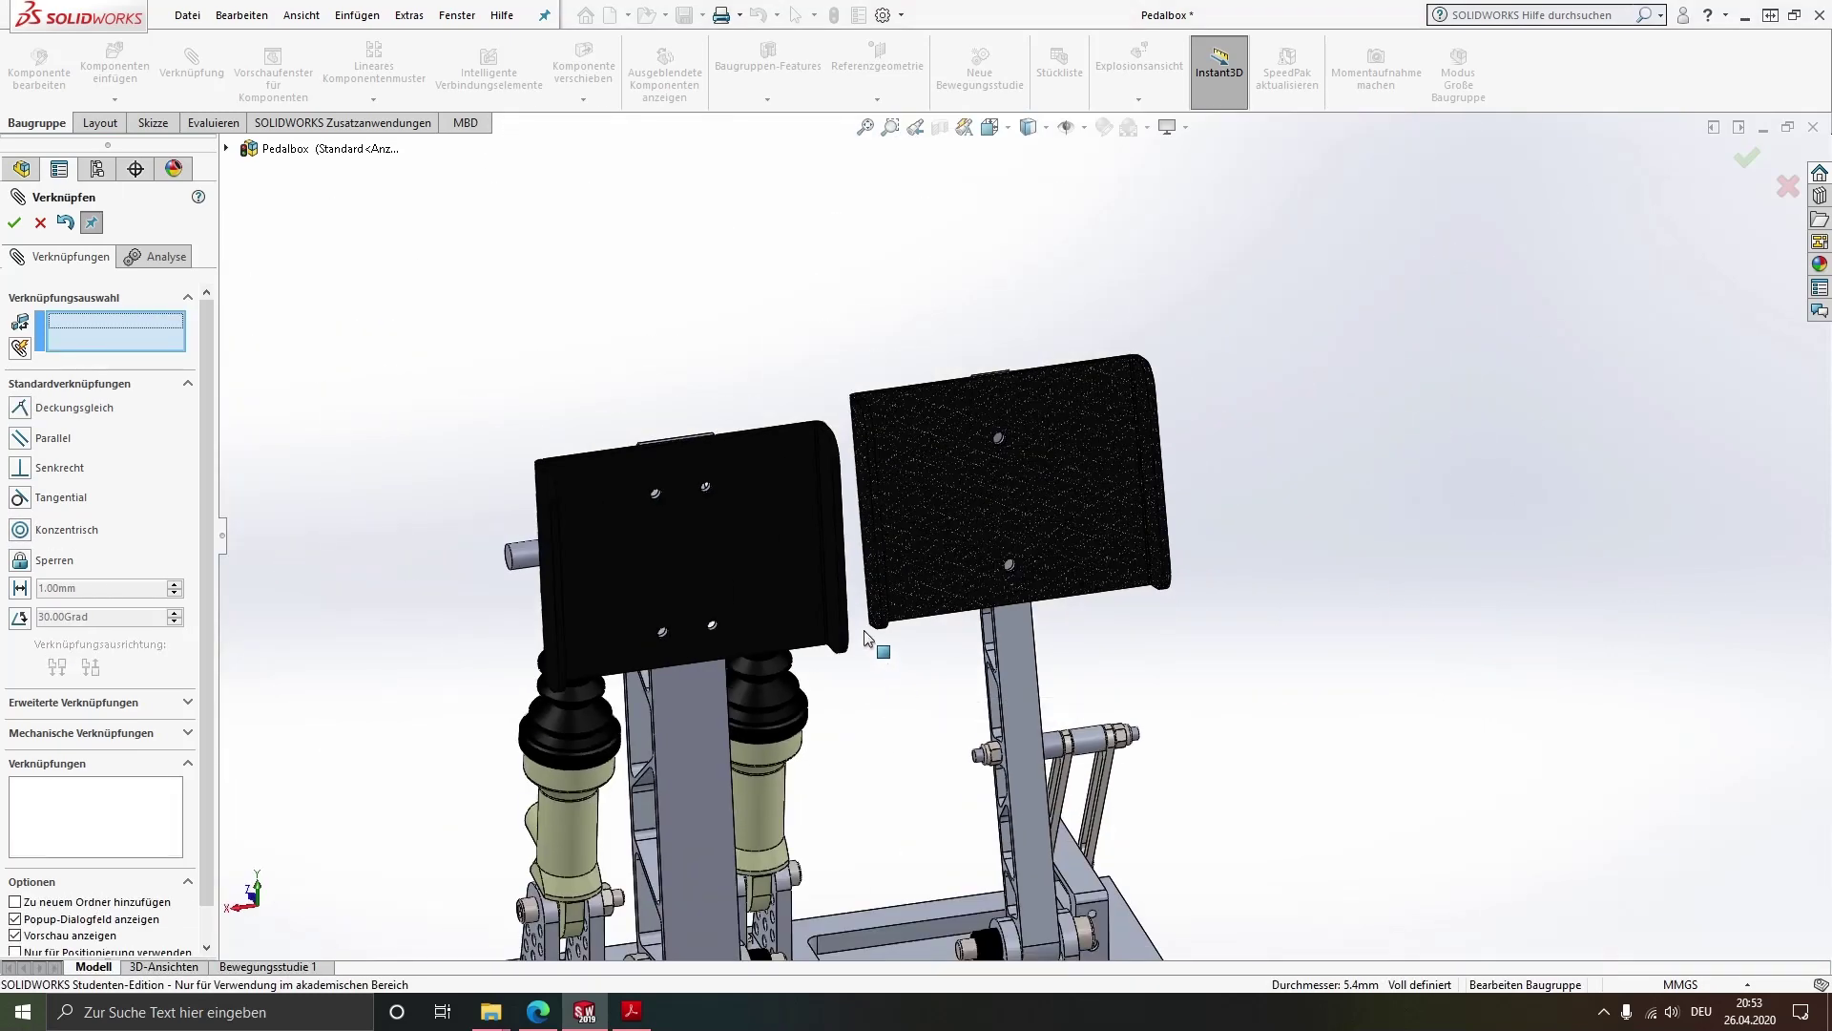
pyautogui.press('Escape')
pyautogui.moveTo(871, 639); pyautogui.dragTo(938, 672, button='middle')
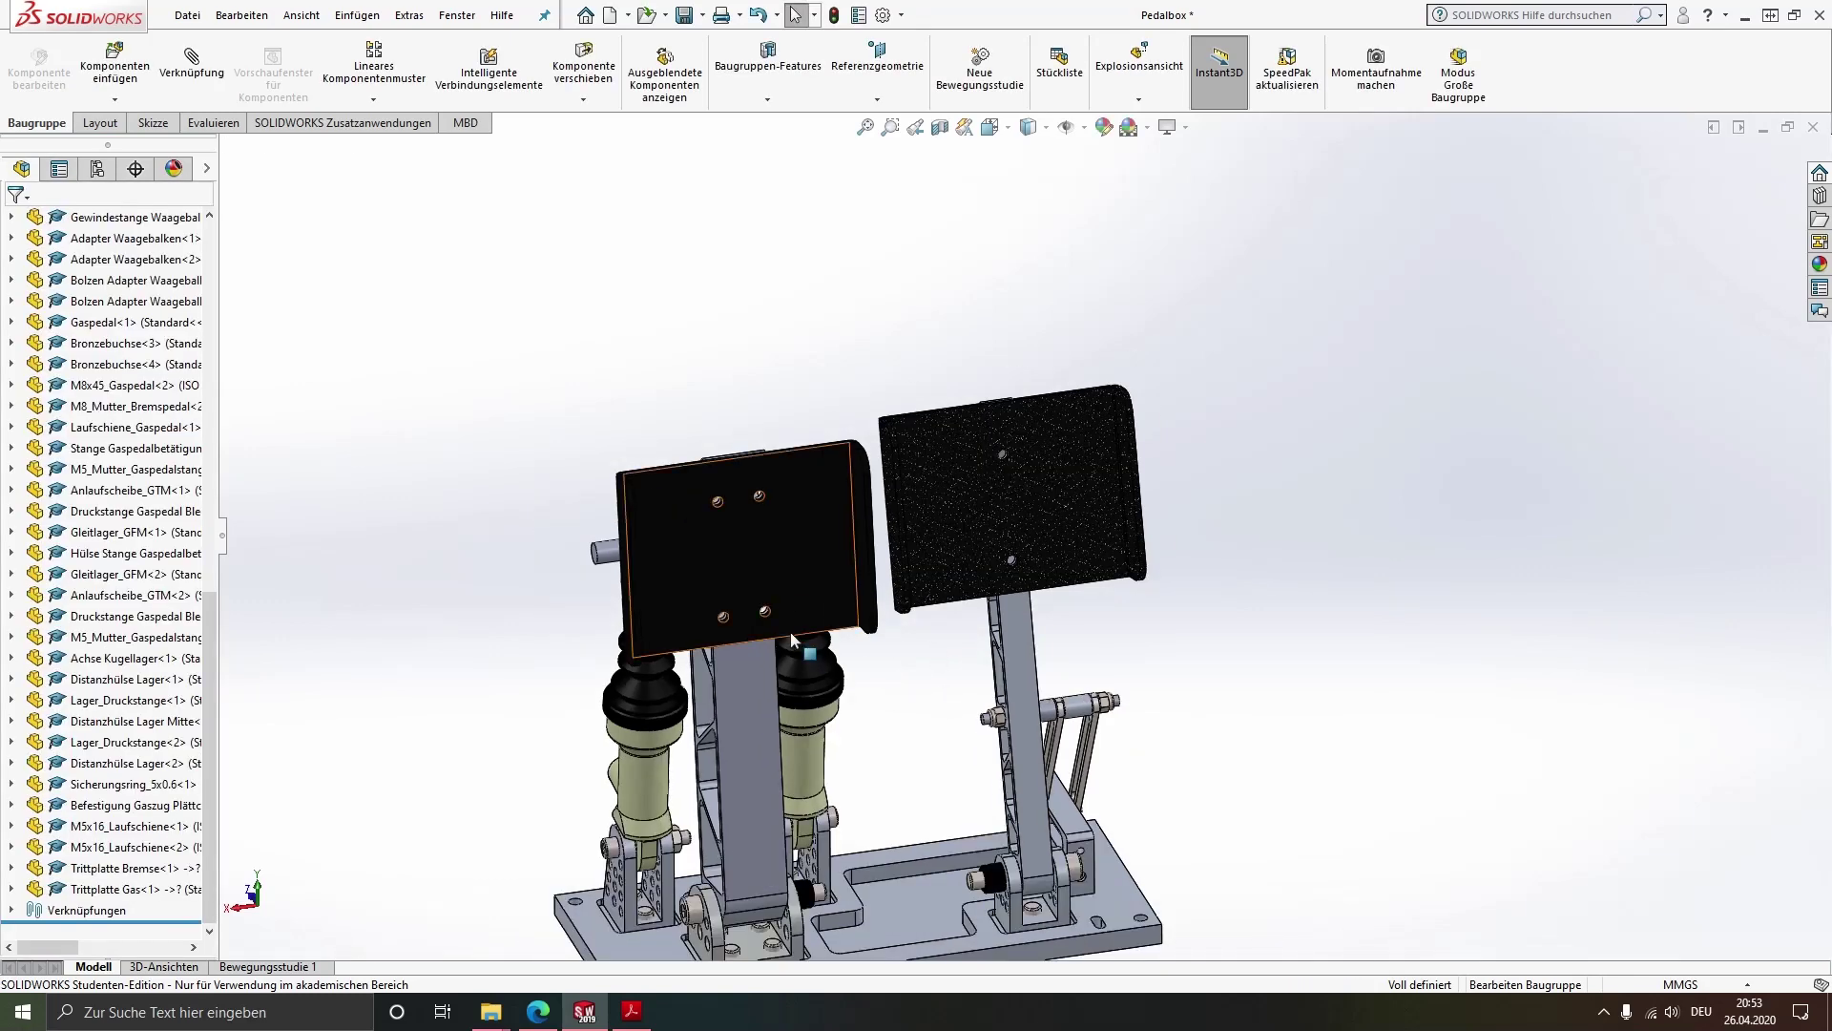
# Insert the Niete_Trittplatten rivet from the Normteile folder into the assembly
pyautogui.click(117, 73)
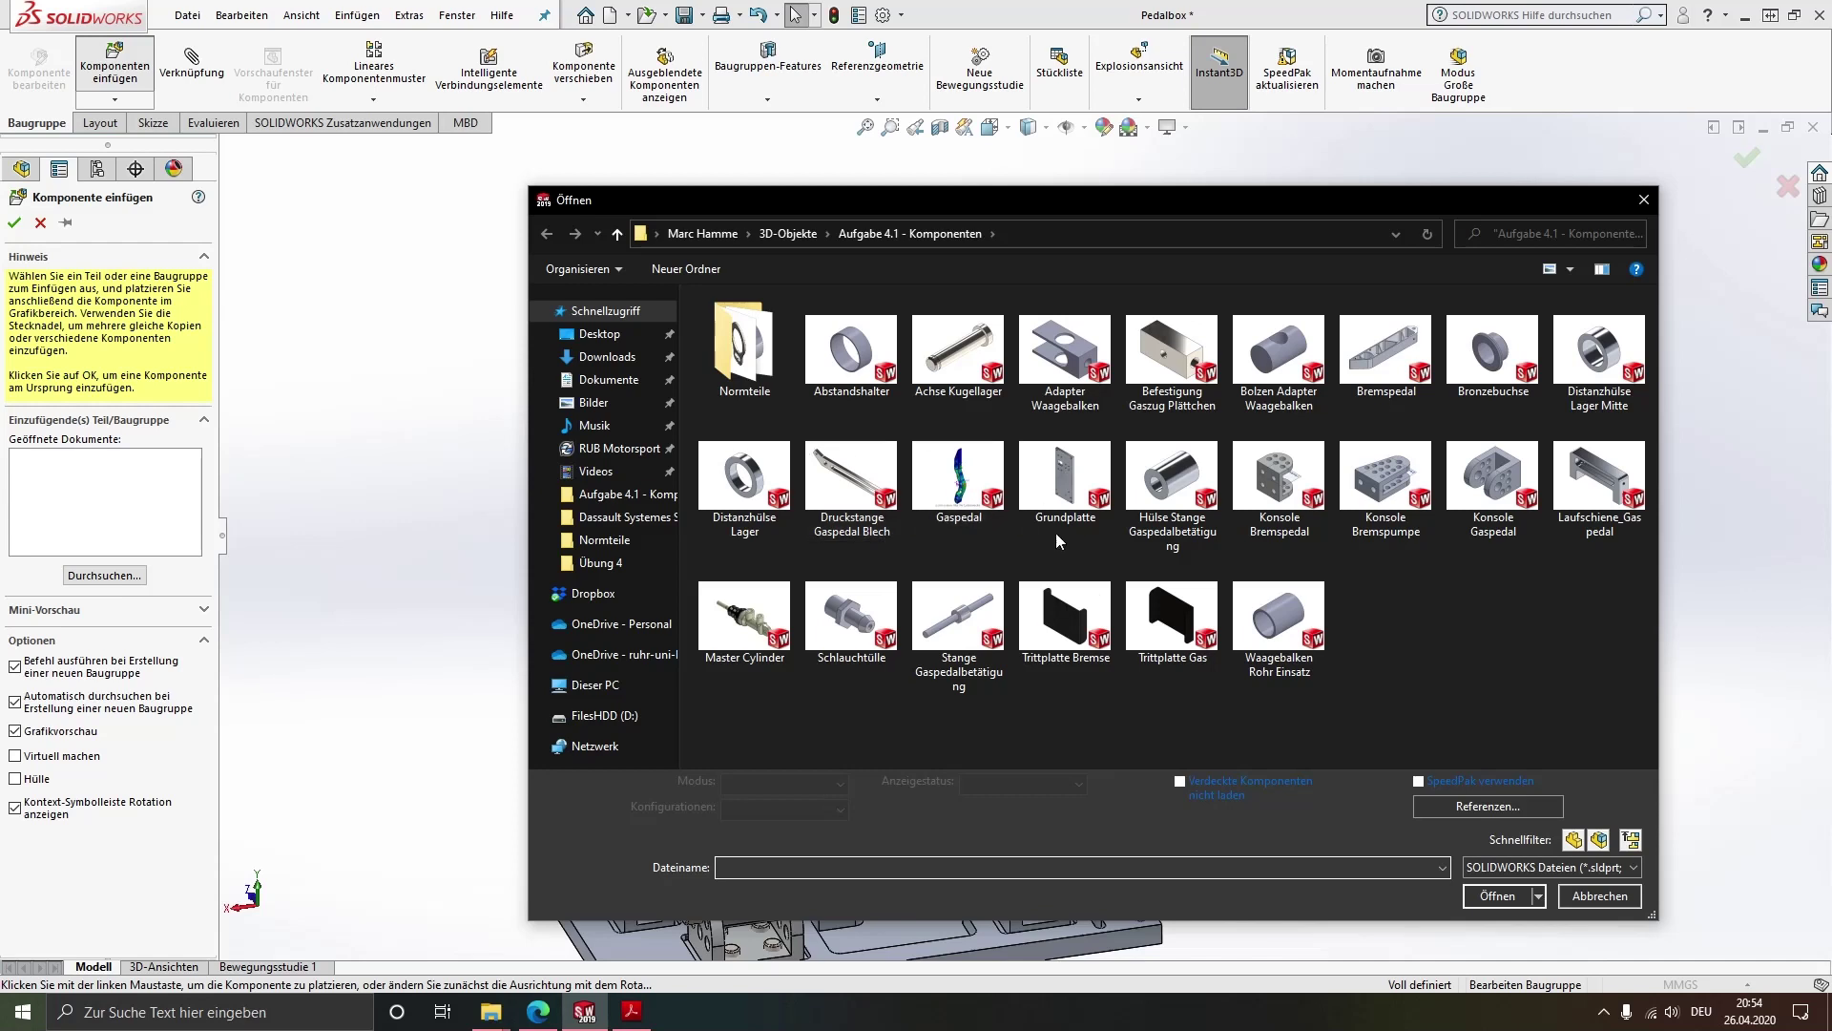
pyautogui.doubleClick(710, 334)
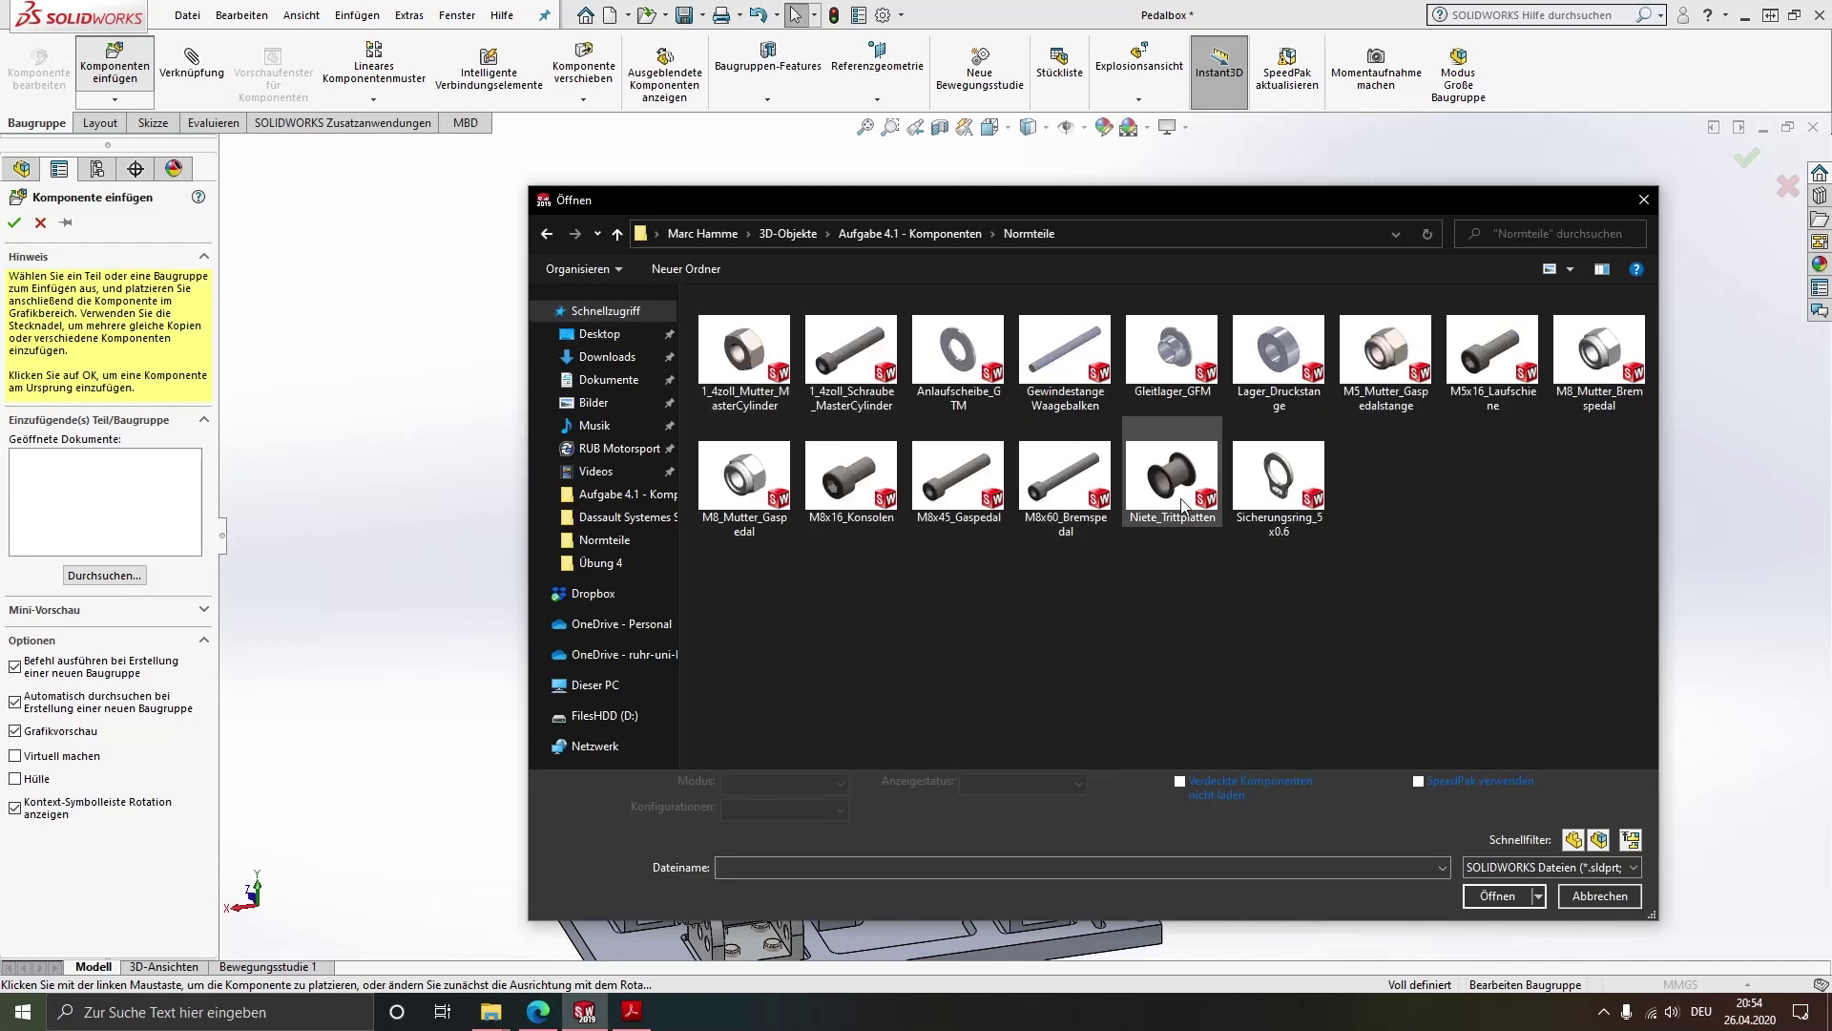
pyautogui.doubleClick(1194, 501)
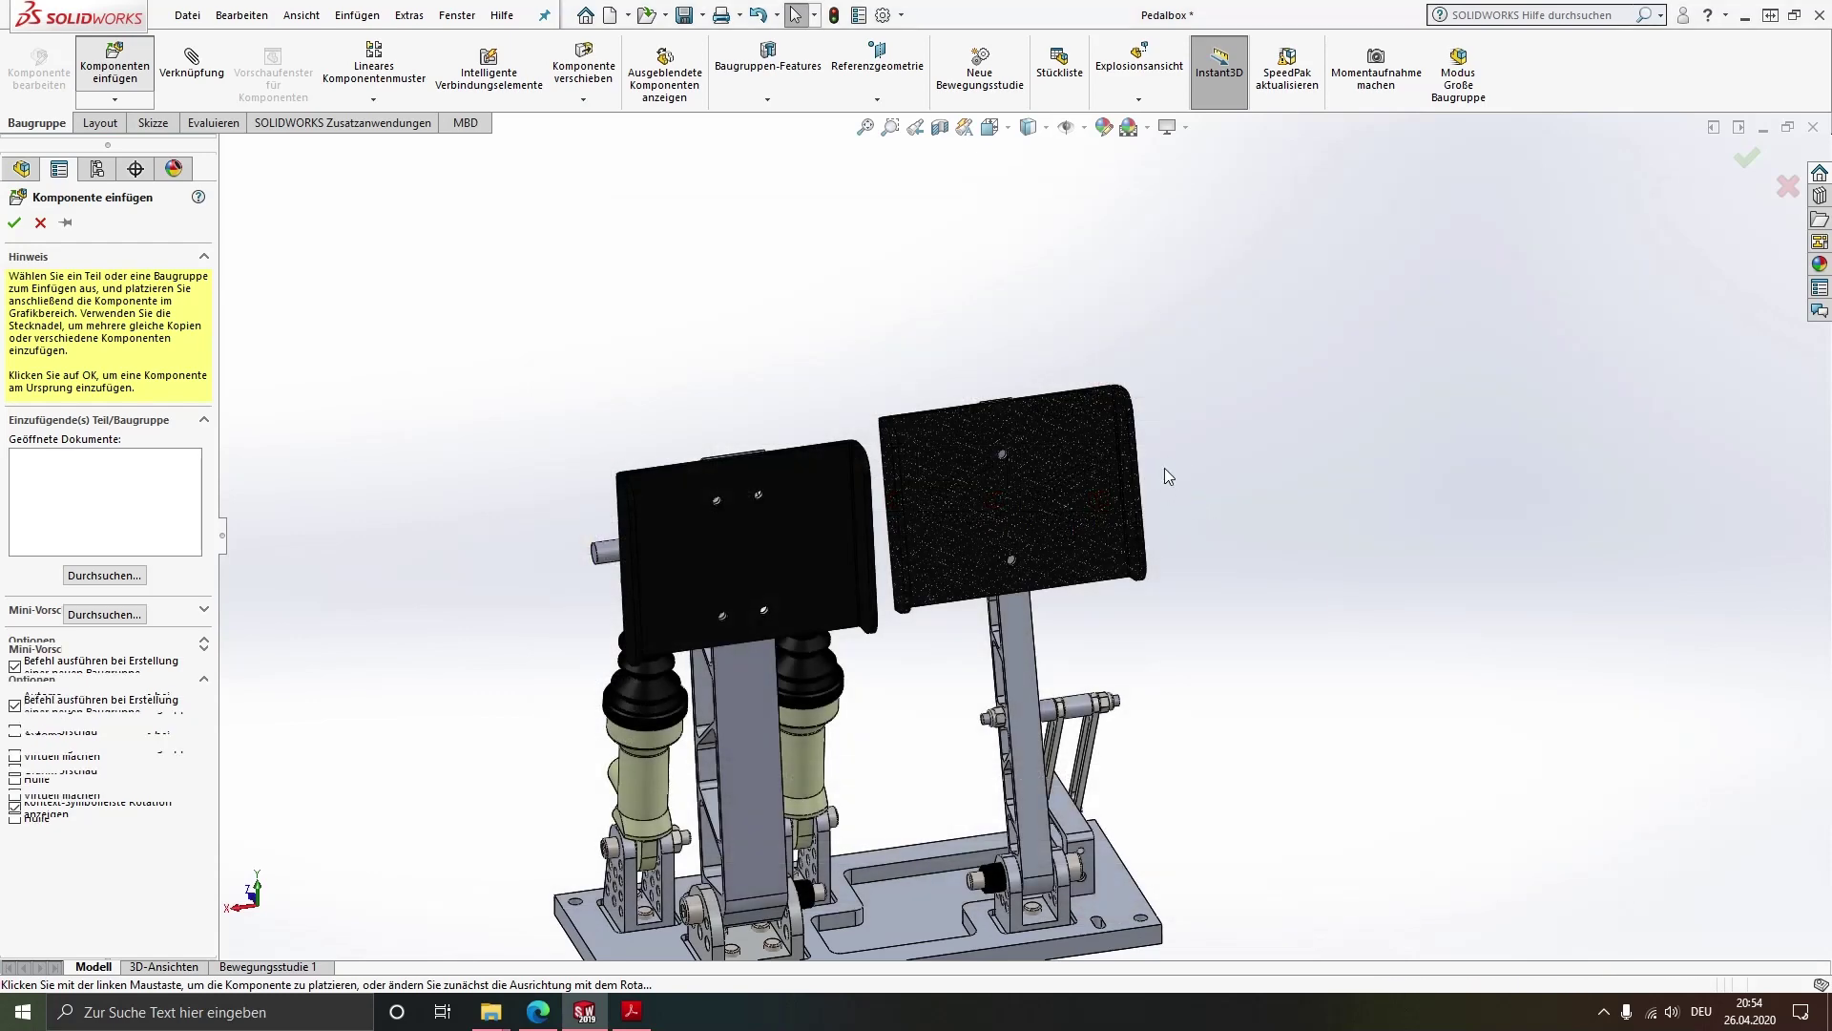
pyautogui.click(1180, 481)
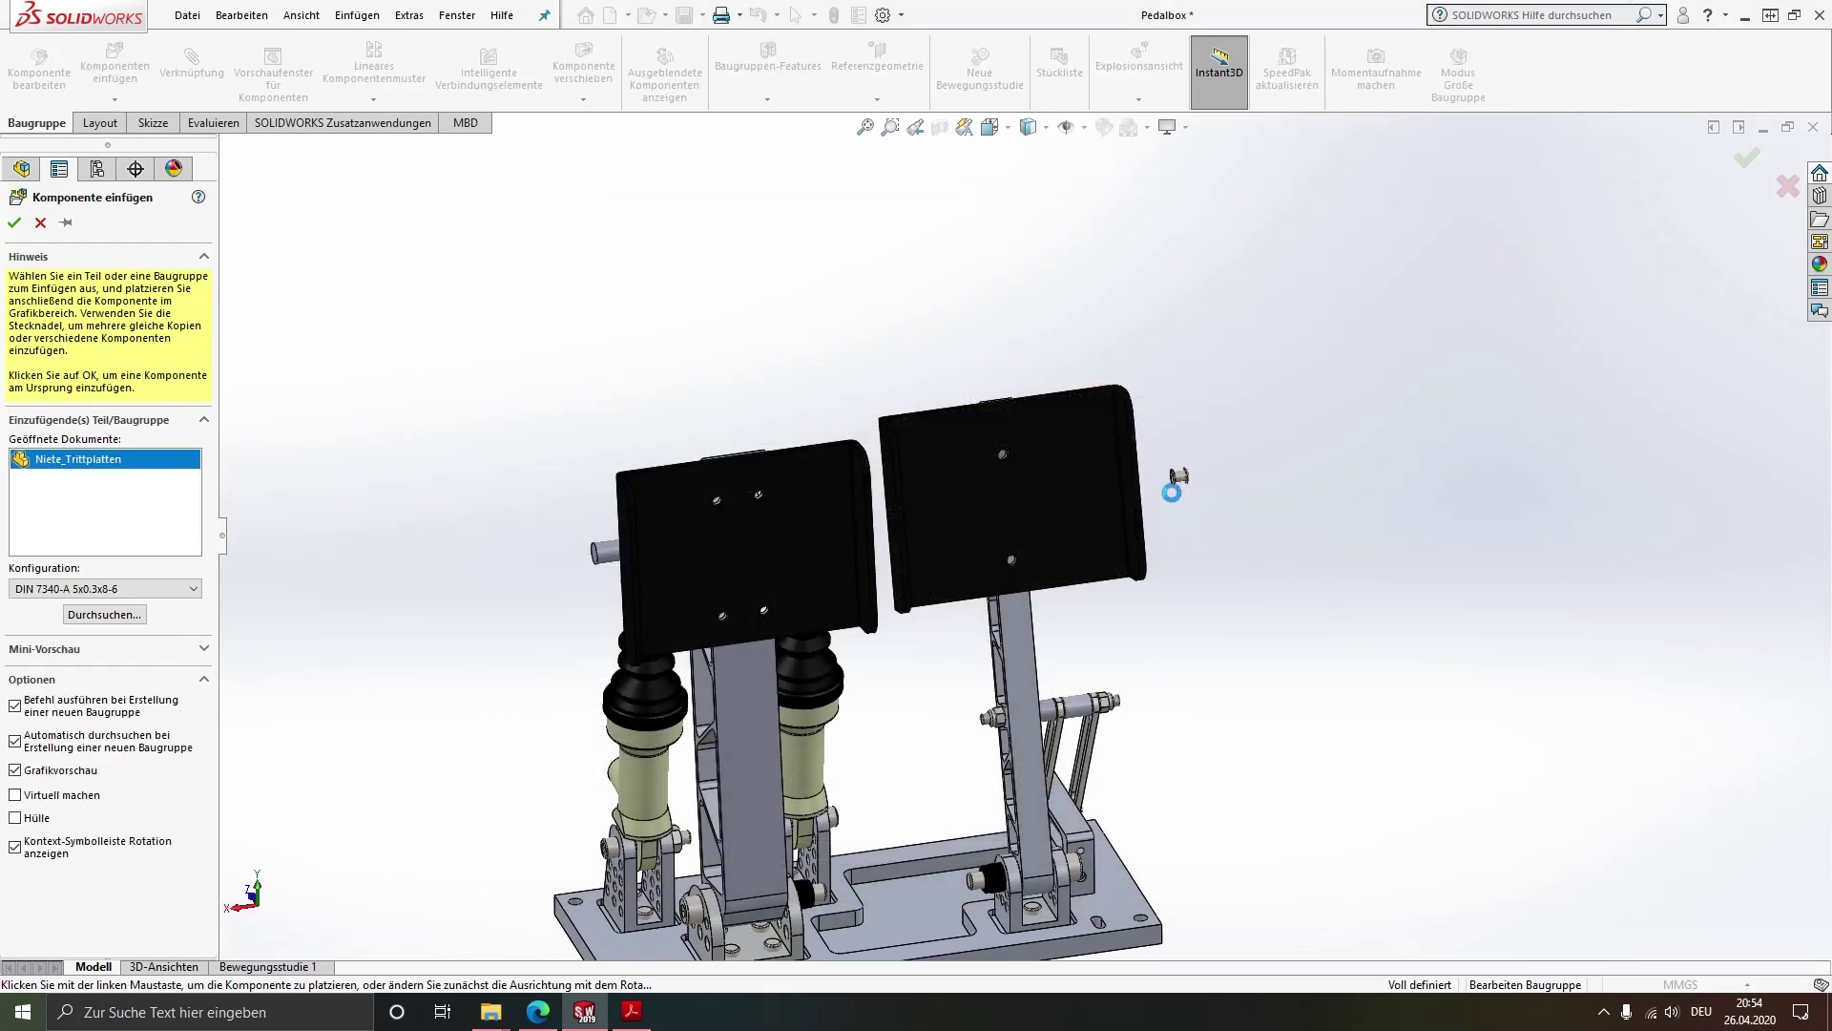
pyautogui.scroll(-3, 1176, 490)
pyautogui.scroll(-3, 1125, 467)
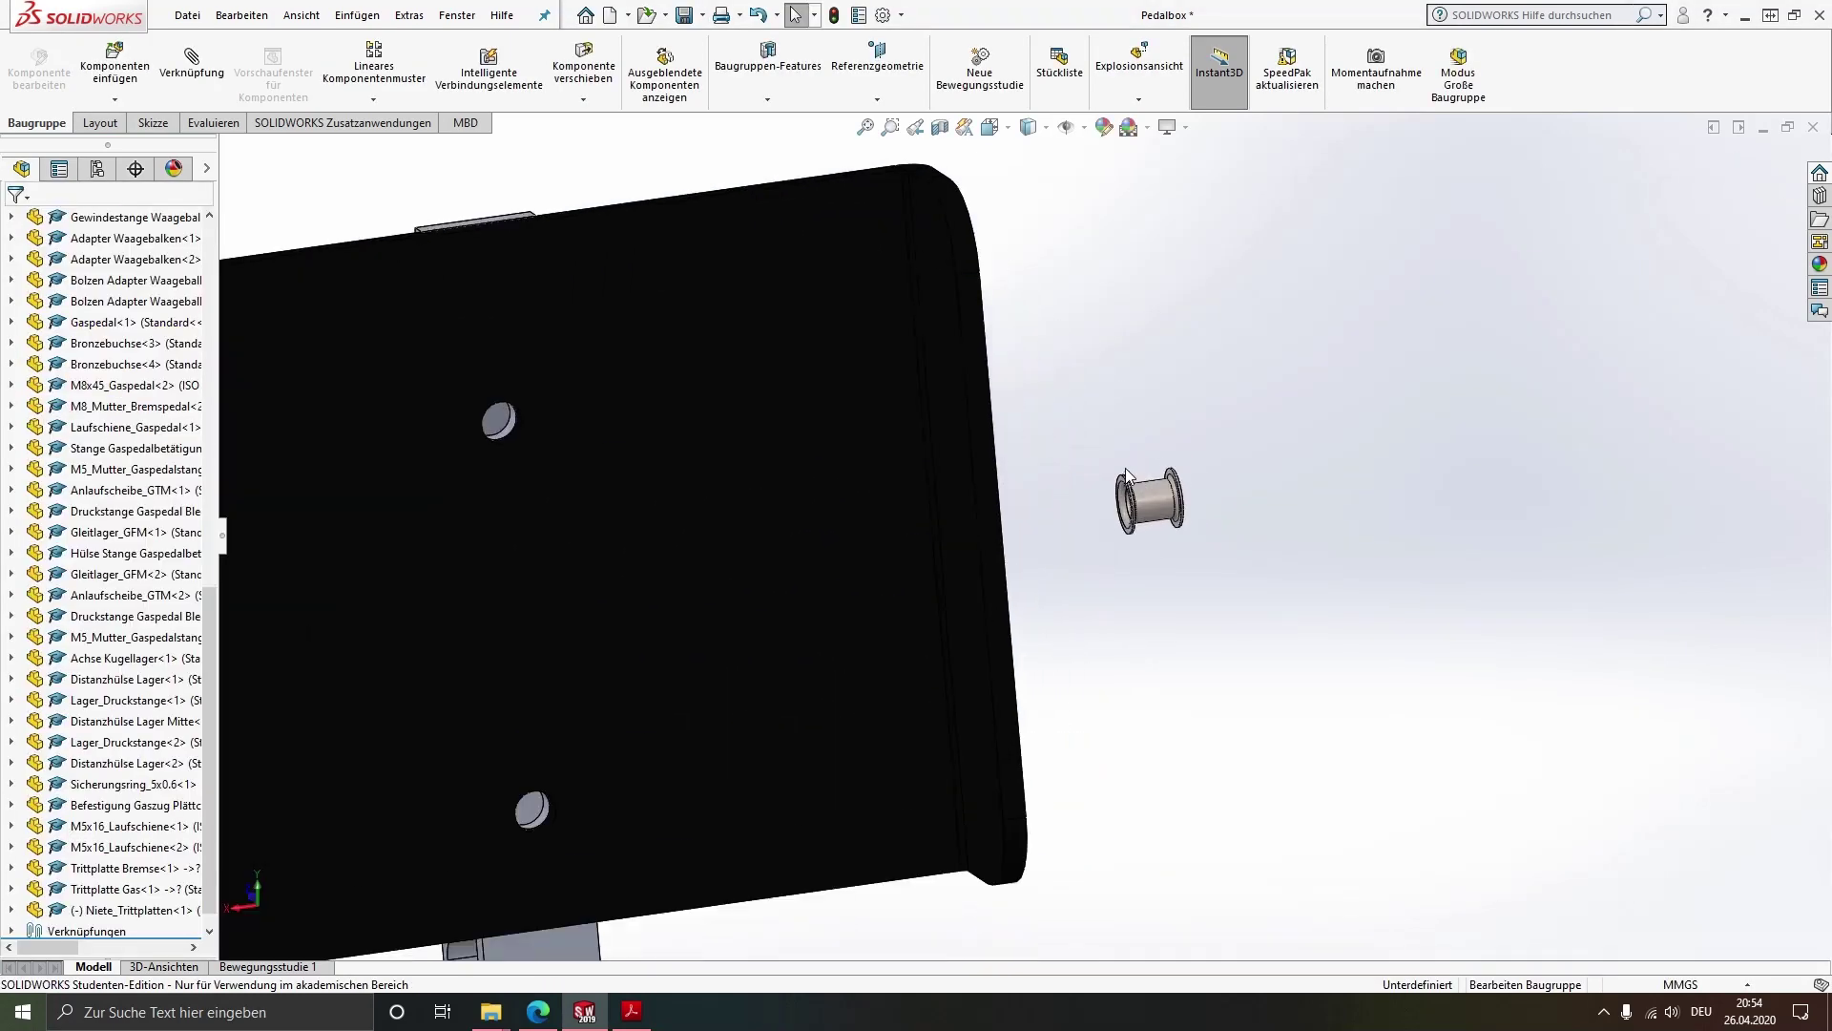
# Mate the rivet shank concentric with the gas pedal's upper hole
pyautogui.click(1153, 508)
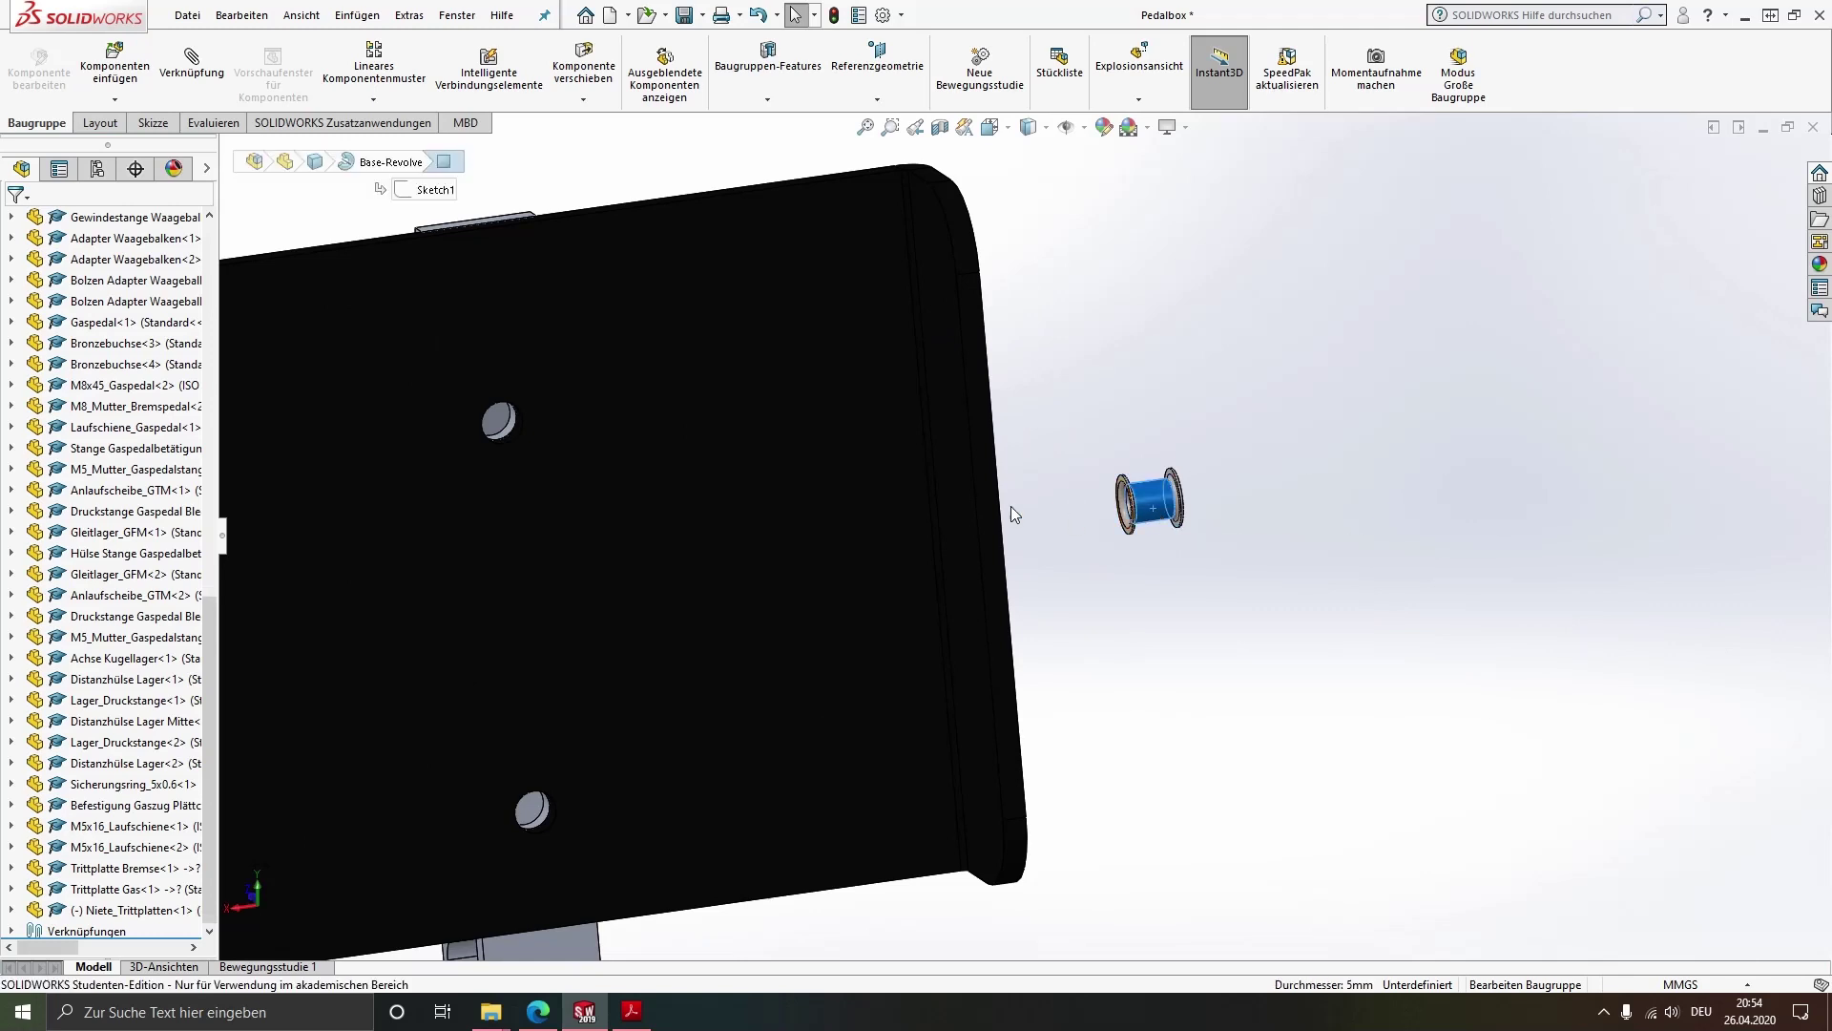
pyautogui.keyDown('ctrl'); pyautogui.click(506, 439); pyautogui.keyUp('ctrl')
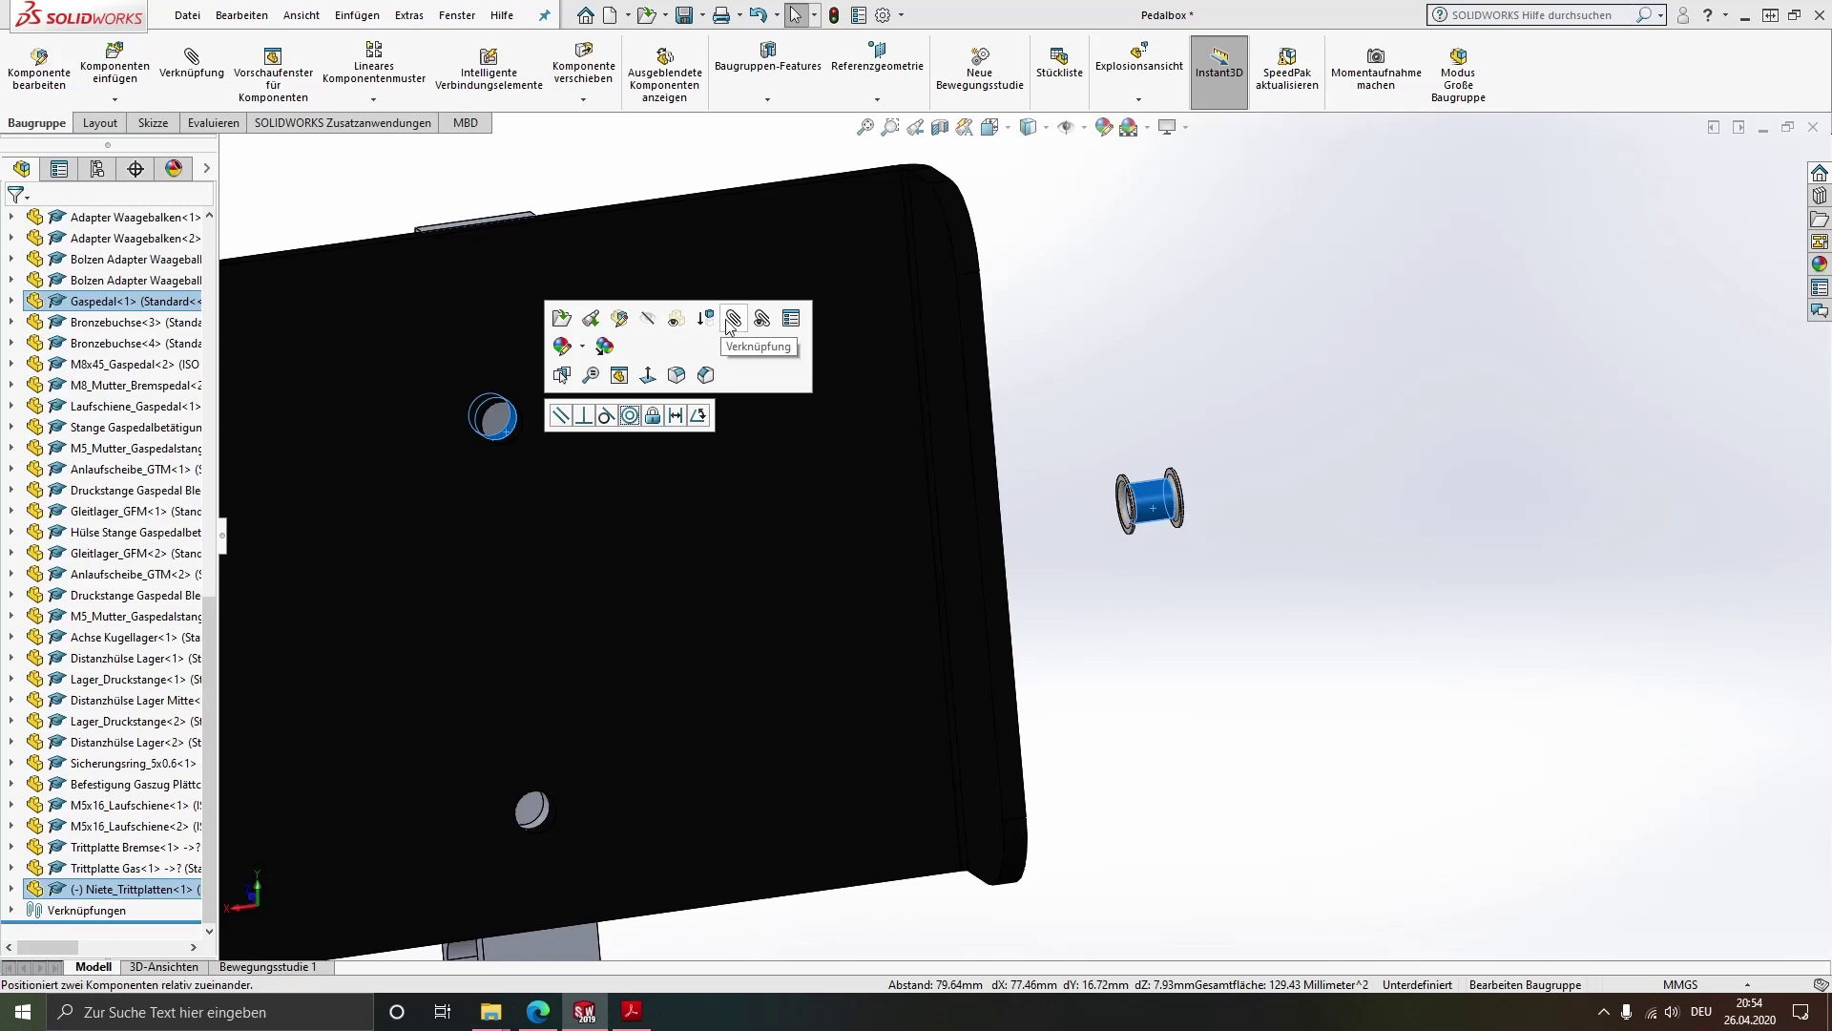
pyautogui.click(530, 412)
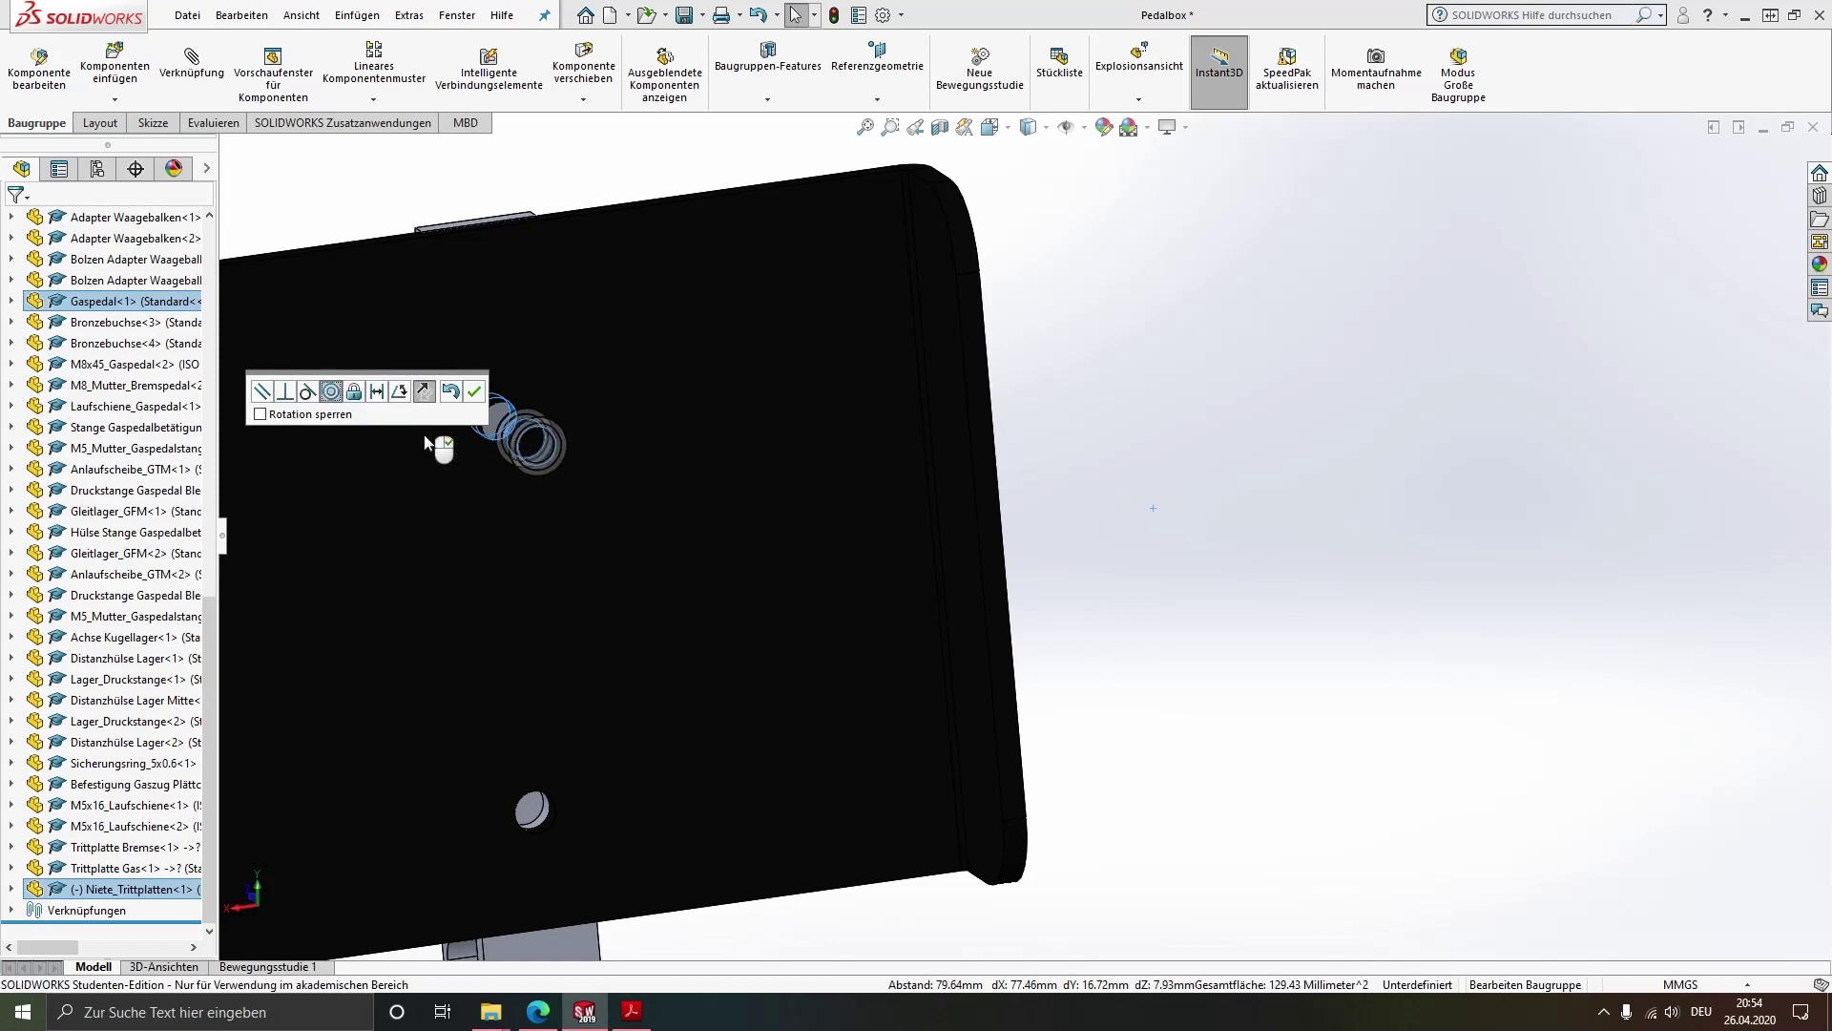
pyautogui.click(475, 391)
# Mate the rivet head coincident to the gas pedal face and finish mating
pyautogui.scroll(3, 549, 465)
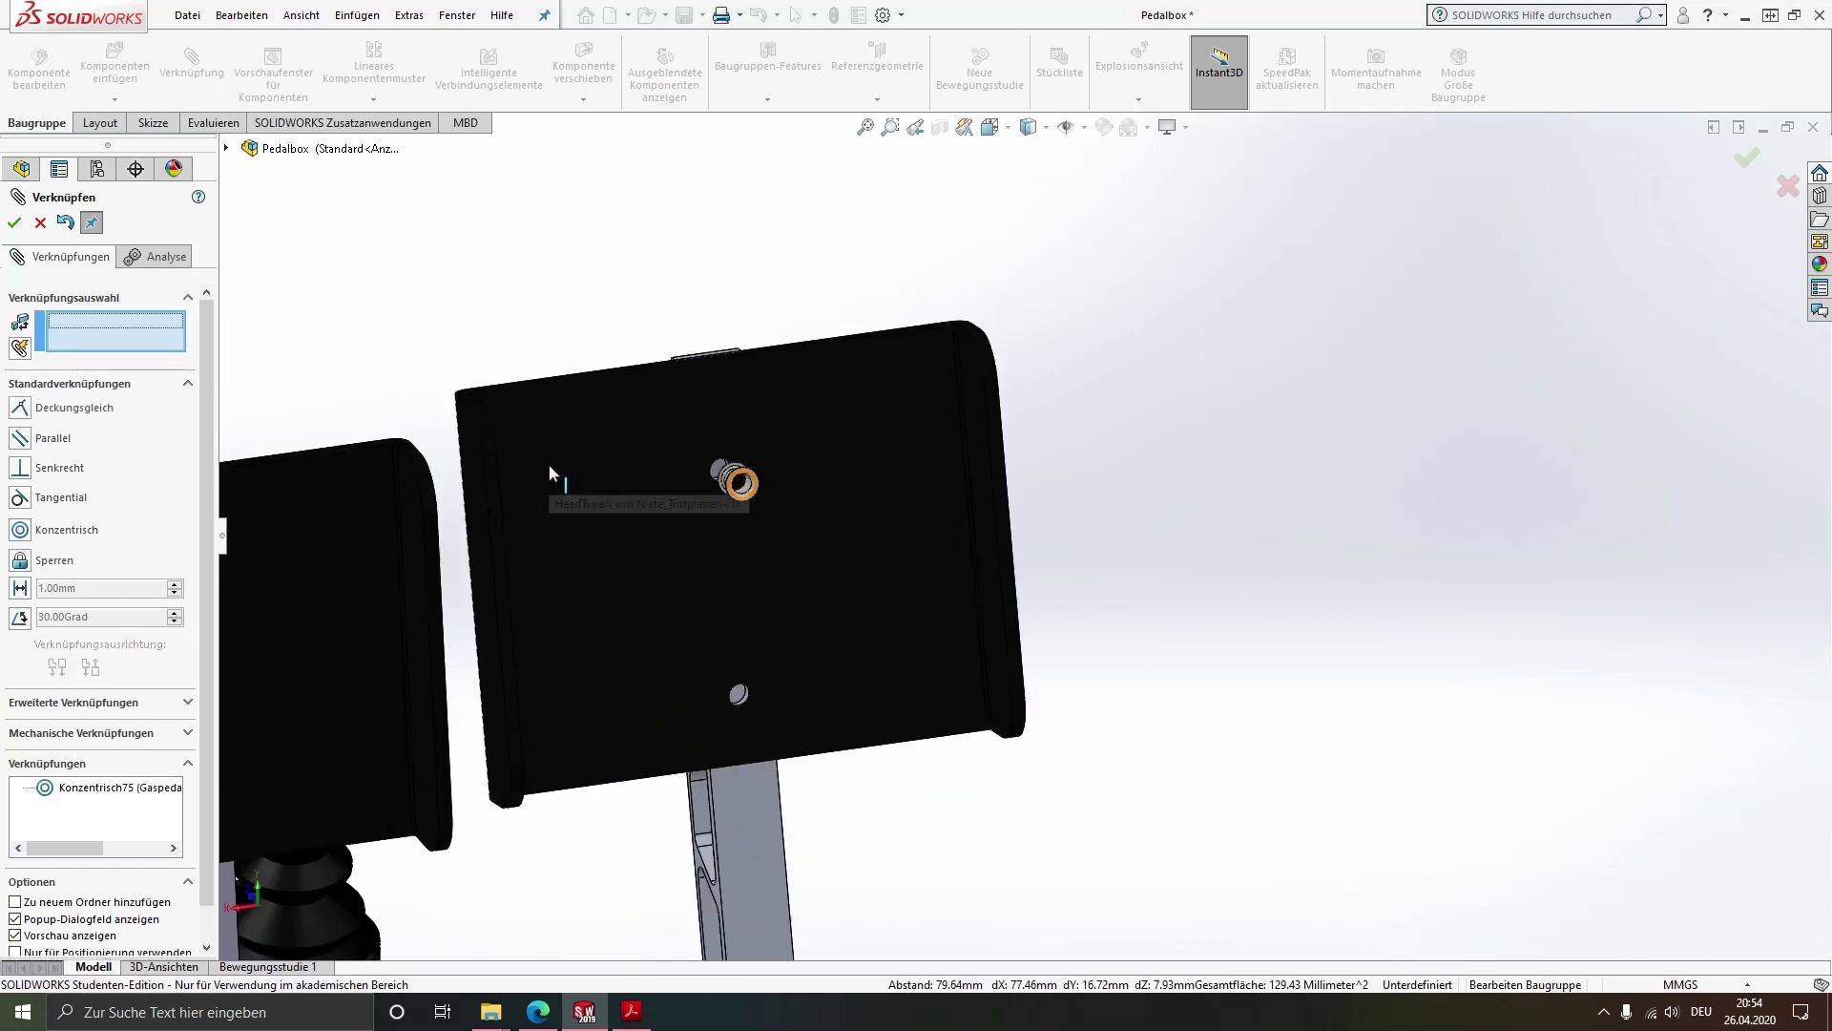
pyautogui.scroll(-5, 551, 469)
pyautogui.scroll(-2, 551, 469)
pyautogui.moveTo(551, 469)
pyautogui.mouseDown(button='middle')
pyautogui.moveTo(886, 556)
pyautogui.moveTo(778, 479)
pyautogui.mouseUp(button='middle')
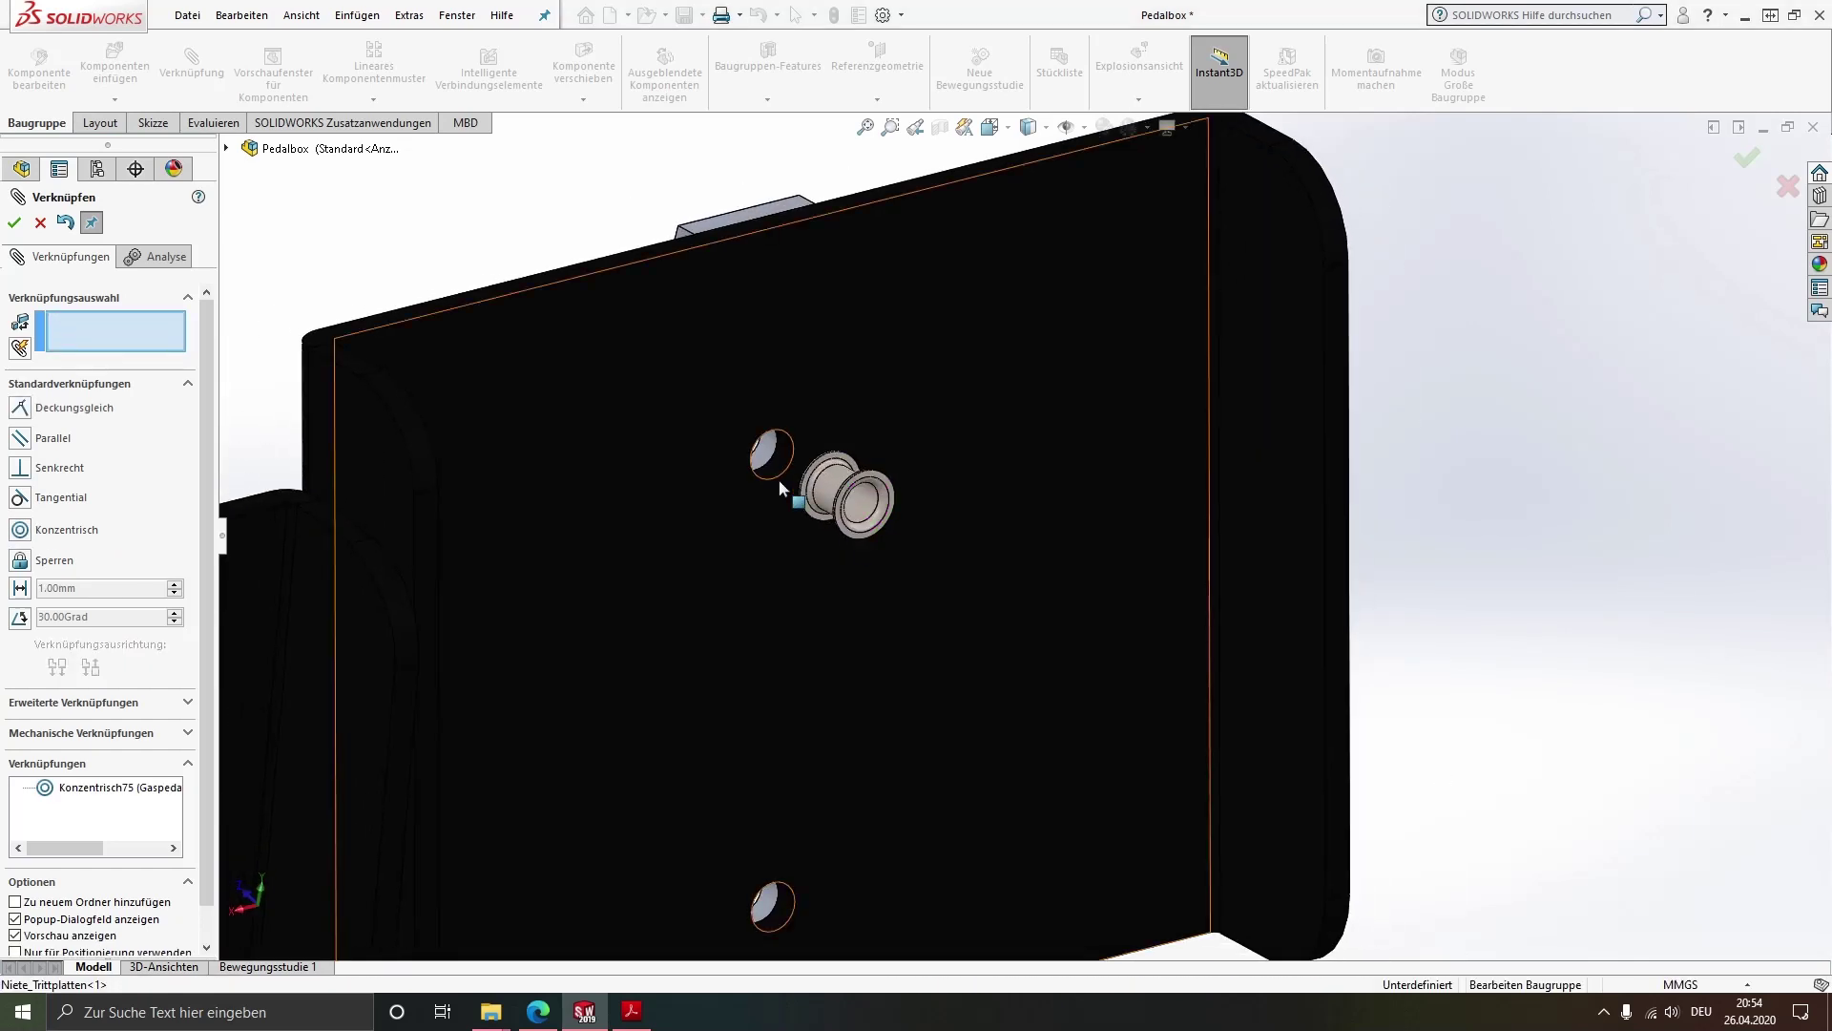
pyautogui.scroll(-3, 779, 479)
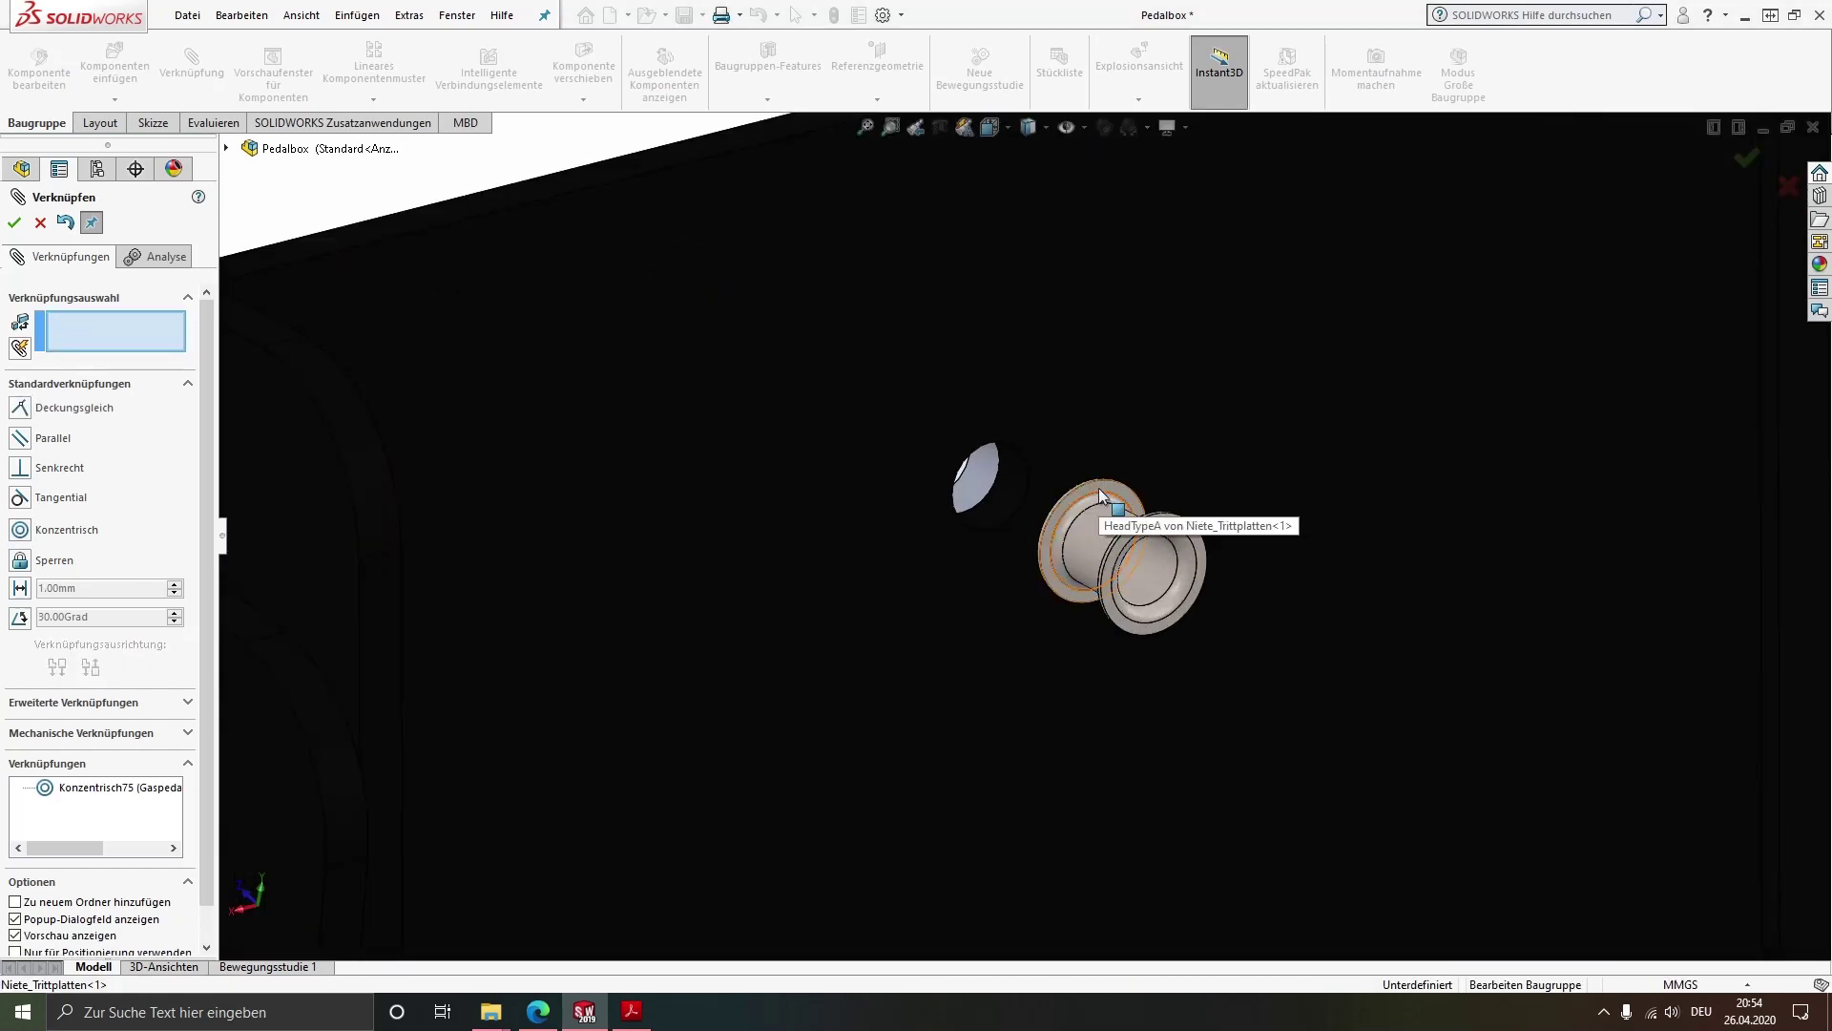
pyautogui.click(1097, 489)
pyautogui.moveTo(974, 458)
pyautogui.mouseDown(button='middle')
pyautogui.moveTo(1139, 554)
pyautogui.moveTo(945, 569)
pyautogui.mouseUp(button='middle')
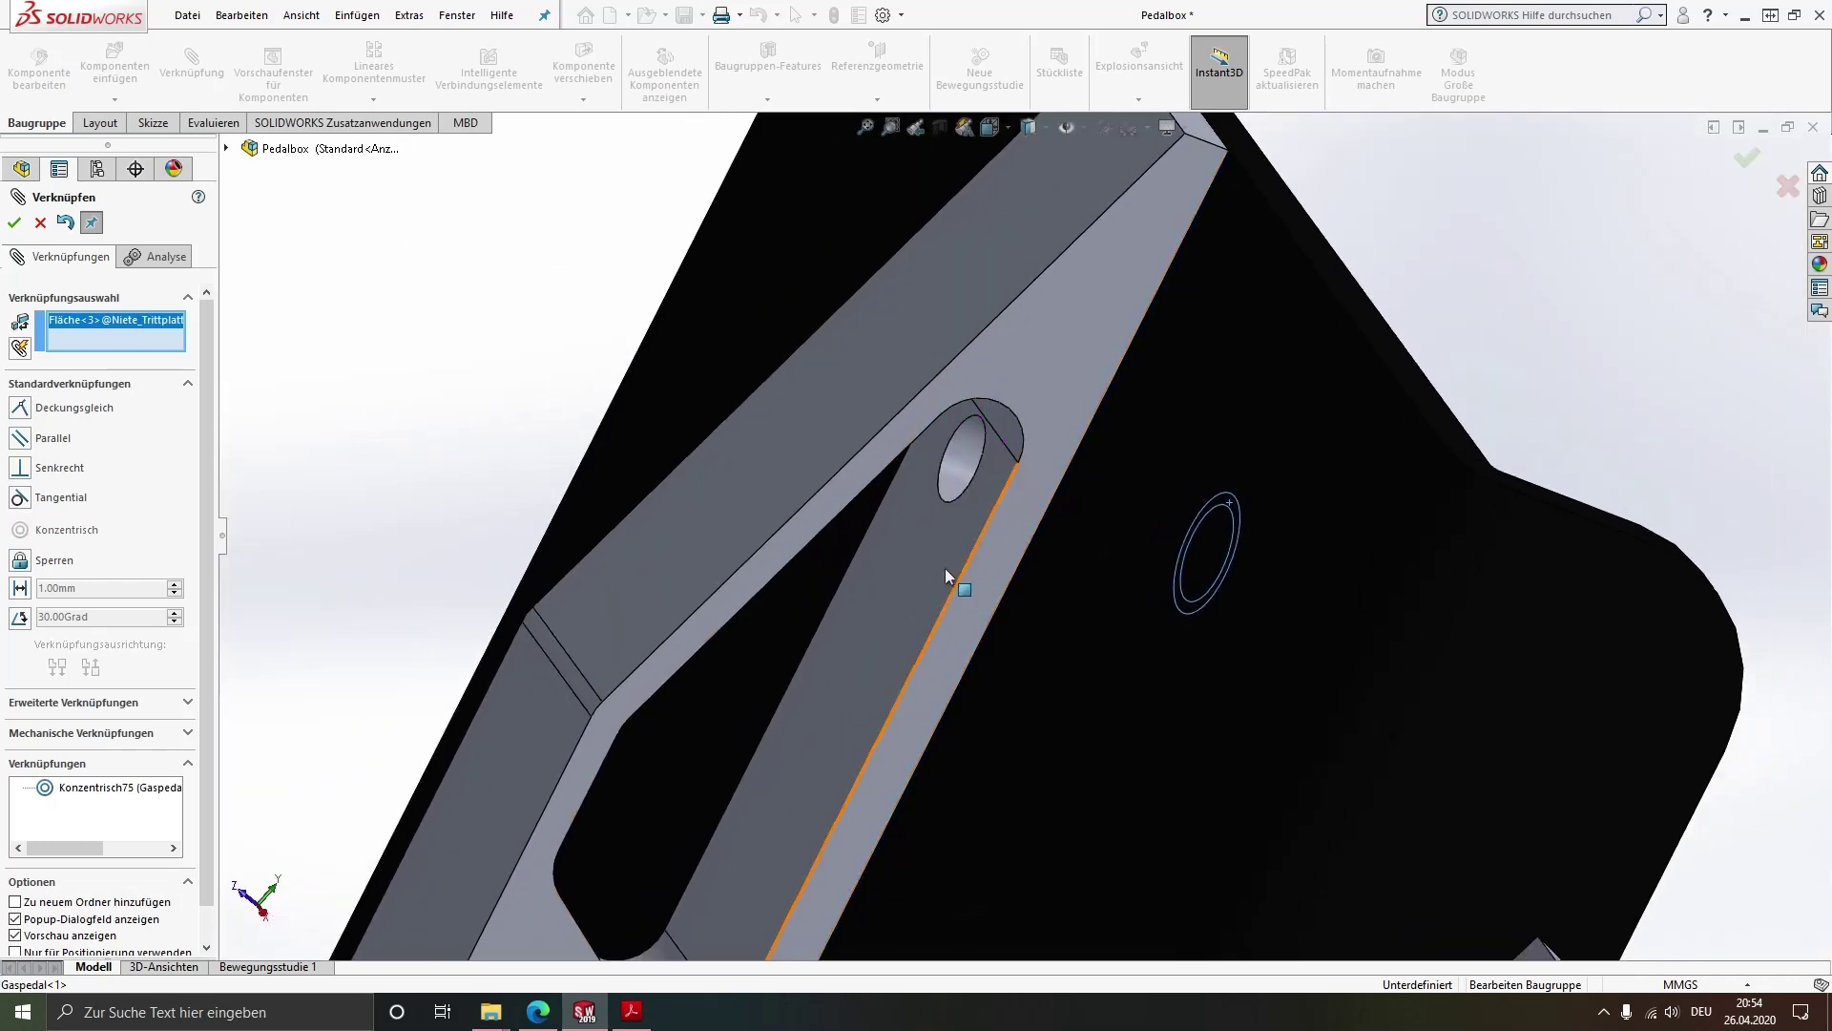
pyautogui.click(918, 570)
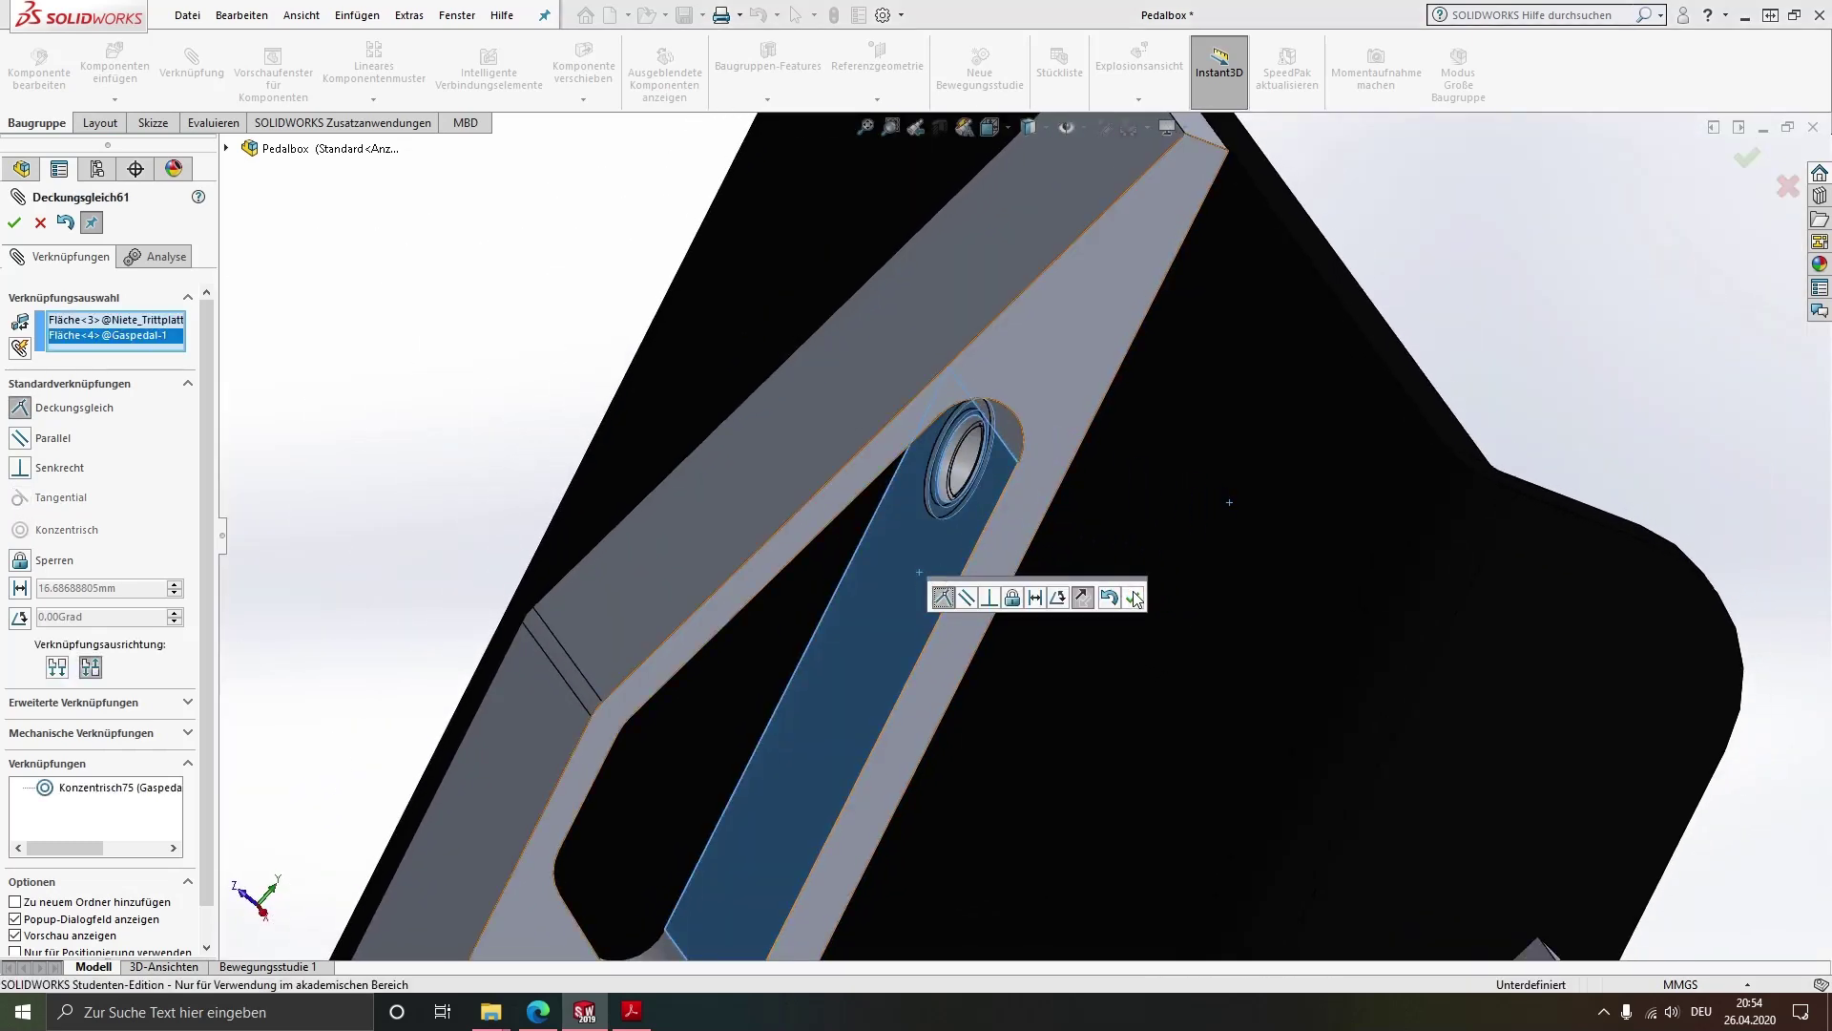
pyautogui.click(1131, 598)
pyautogui.scroll(3, 1010, 661)
pyautogui.scroll(2, 1042, 700)
pyautogui.scroll(1, 1042, 700)
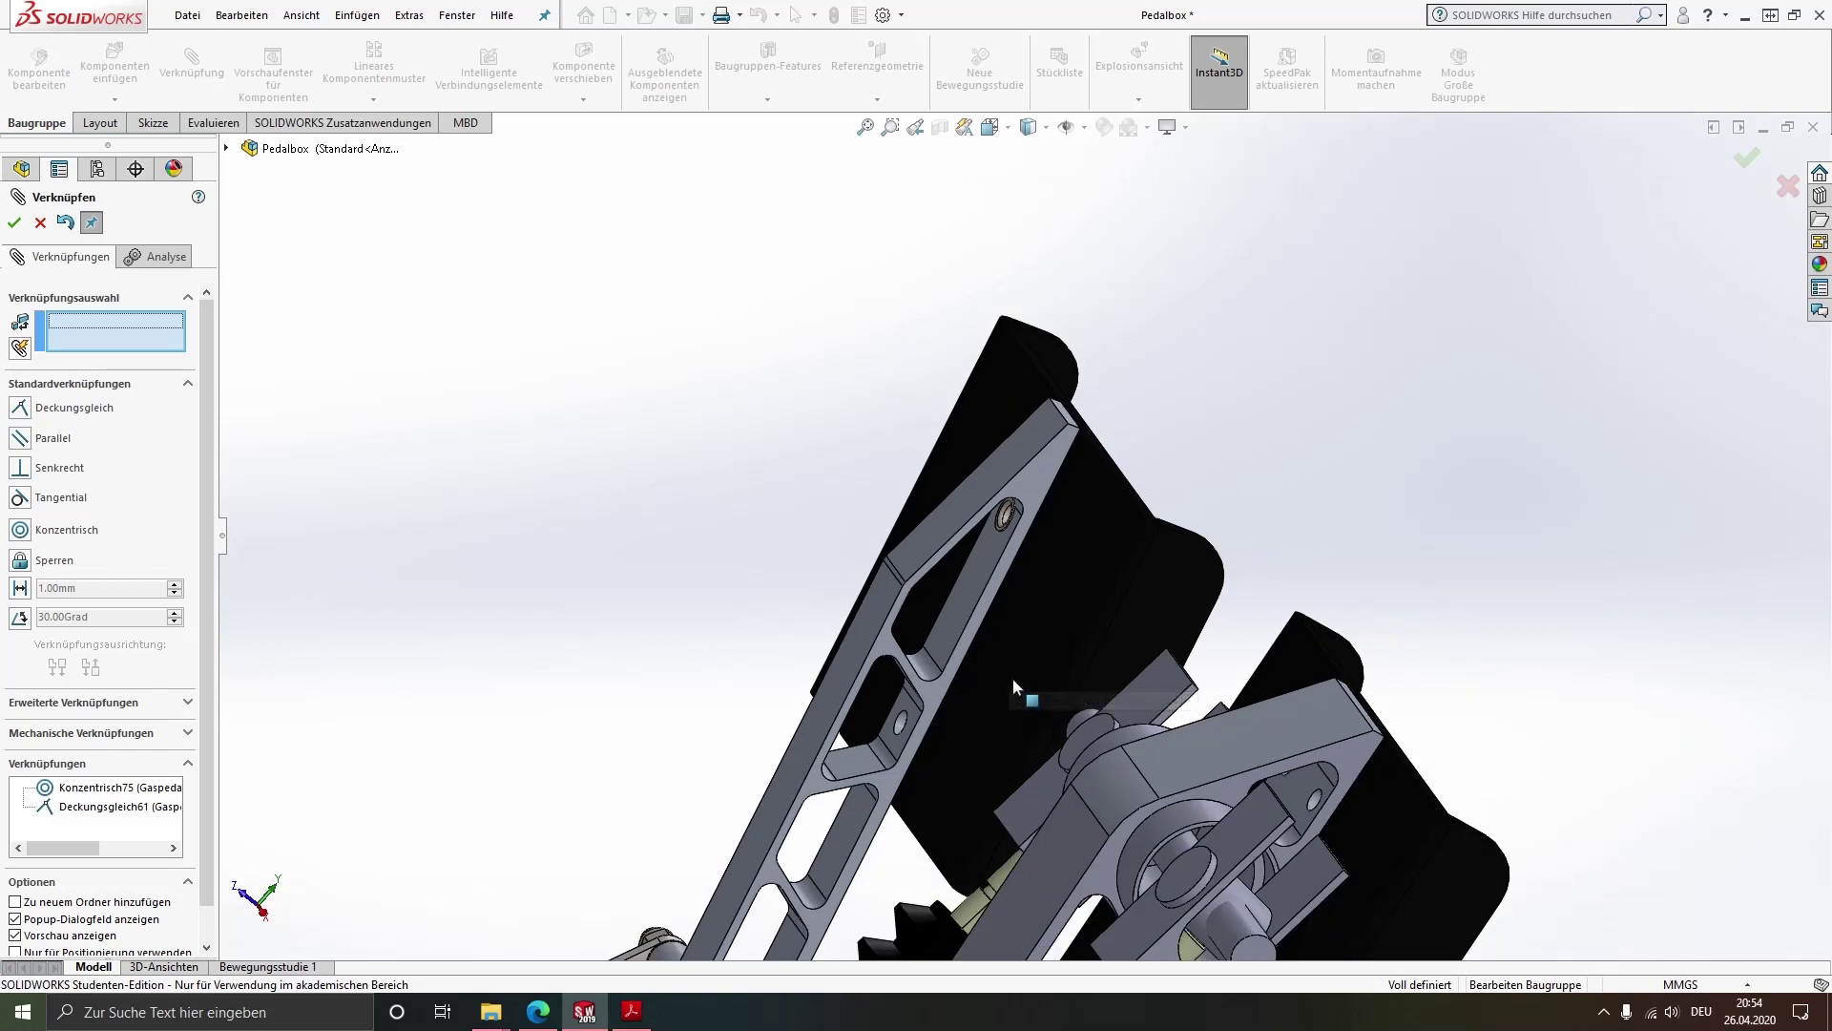
pyautogui.press('Return')
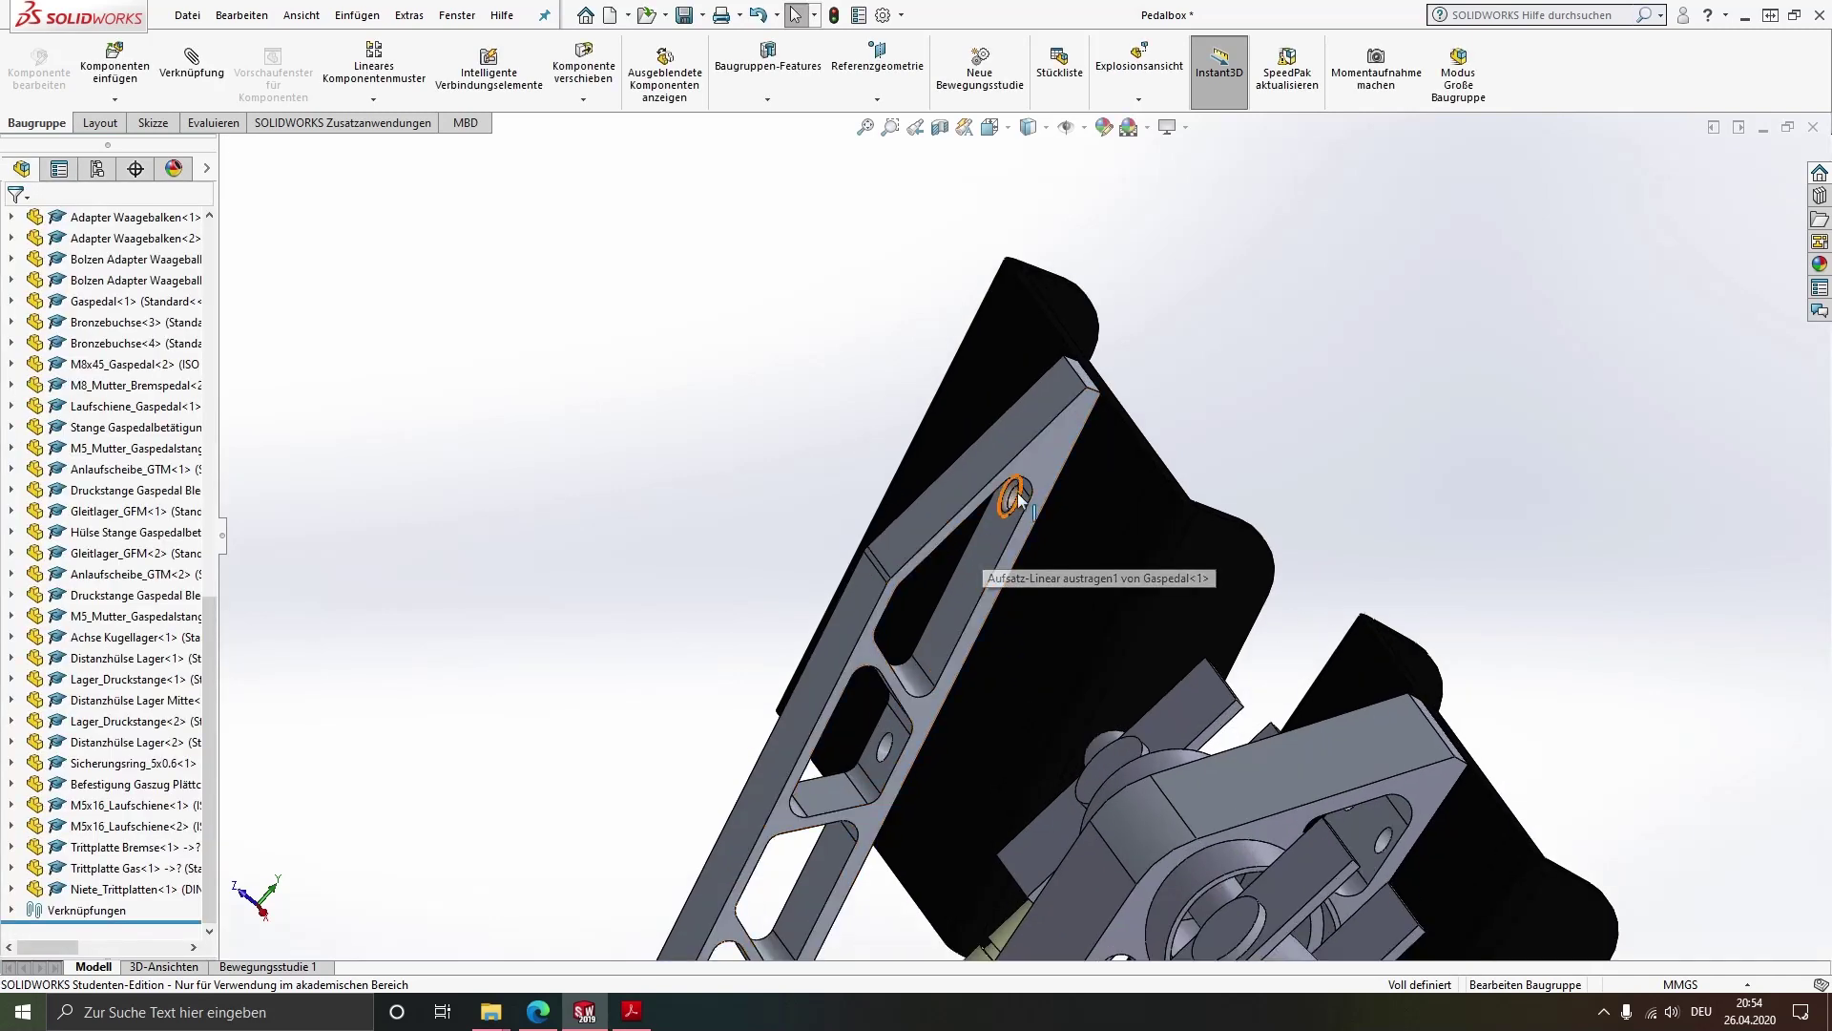
# Ctrl-drag a rivet copy and make it concentric with the gas pedal's lower hole
pyautogui.moveTo(1013, 503); pyautogui.dragTo(992, 522)
pyautogui.moveTo(730, 642)
pyautogui.mouseDown()
pyautogui.moveTo(714, 649)
pyautogui.moveTo(736, 681)
pyautogui.mouseUp()
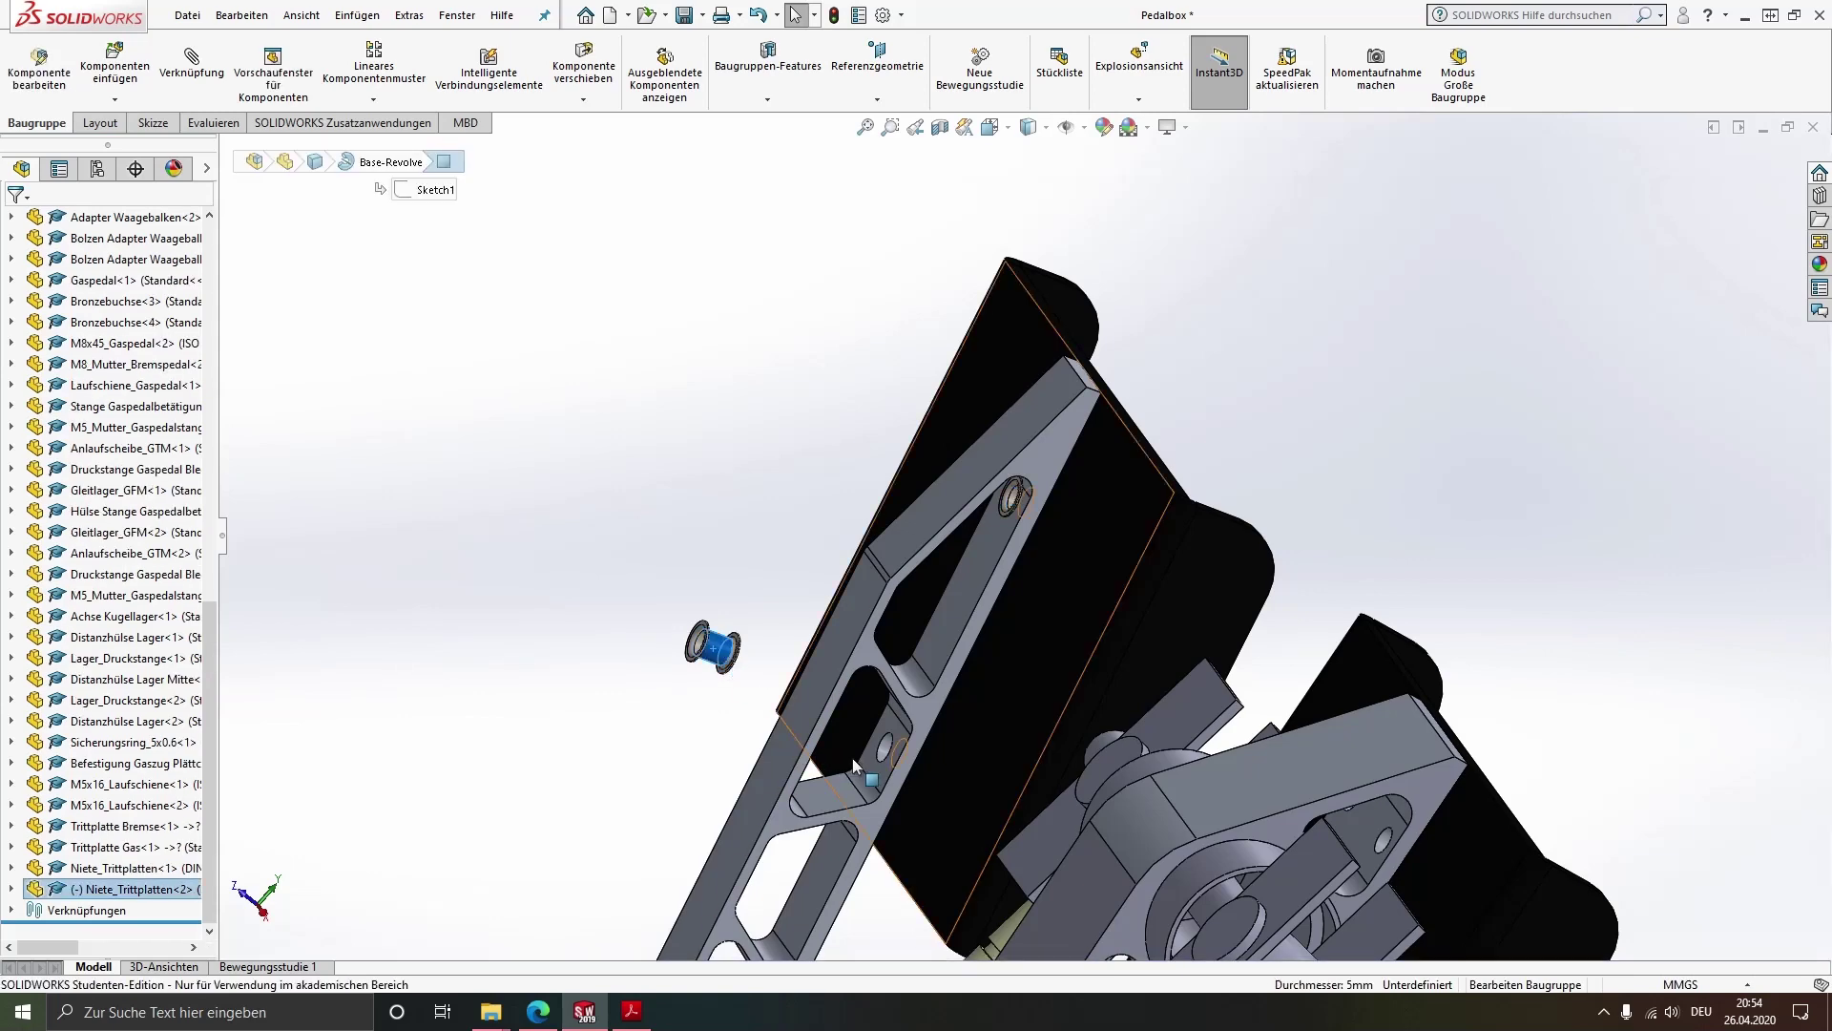
pyautogui.scroll(-2, 851, 758)
pyautogui.scroll(-3, 913, 748)
pyautogui.keyDown('ctrl'); pyautogui.click(928, 627); pyautogui.keyUp('ctrl')
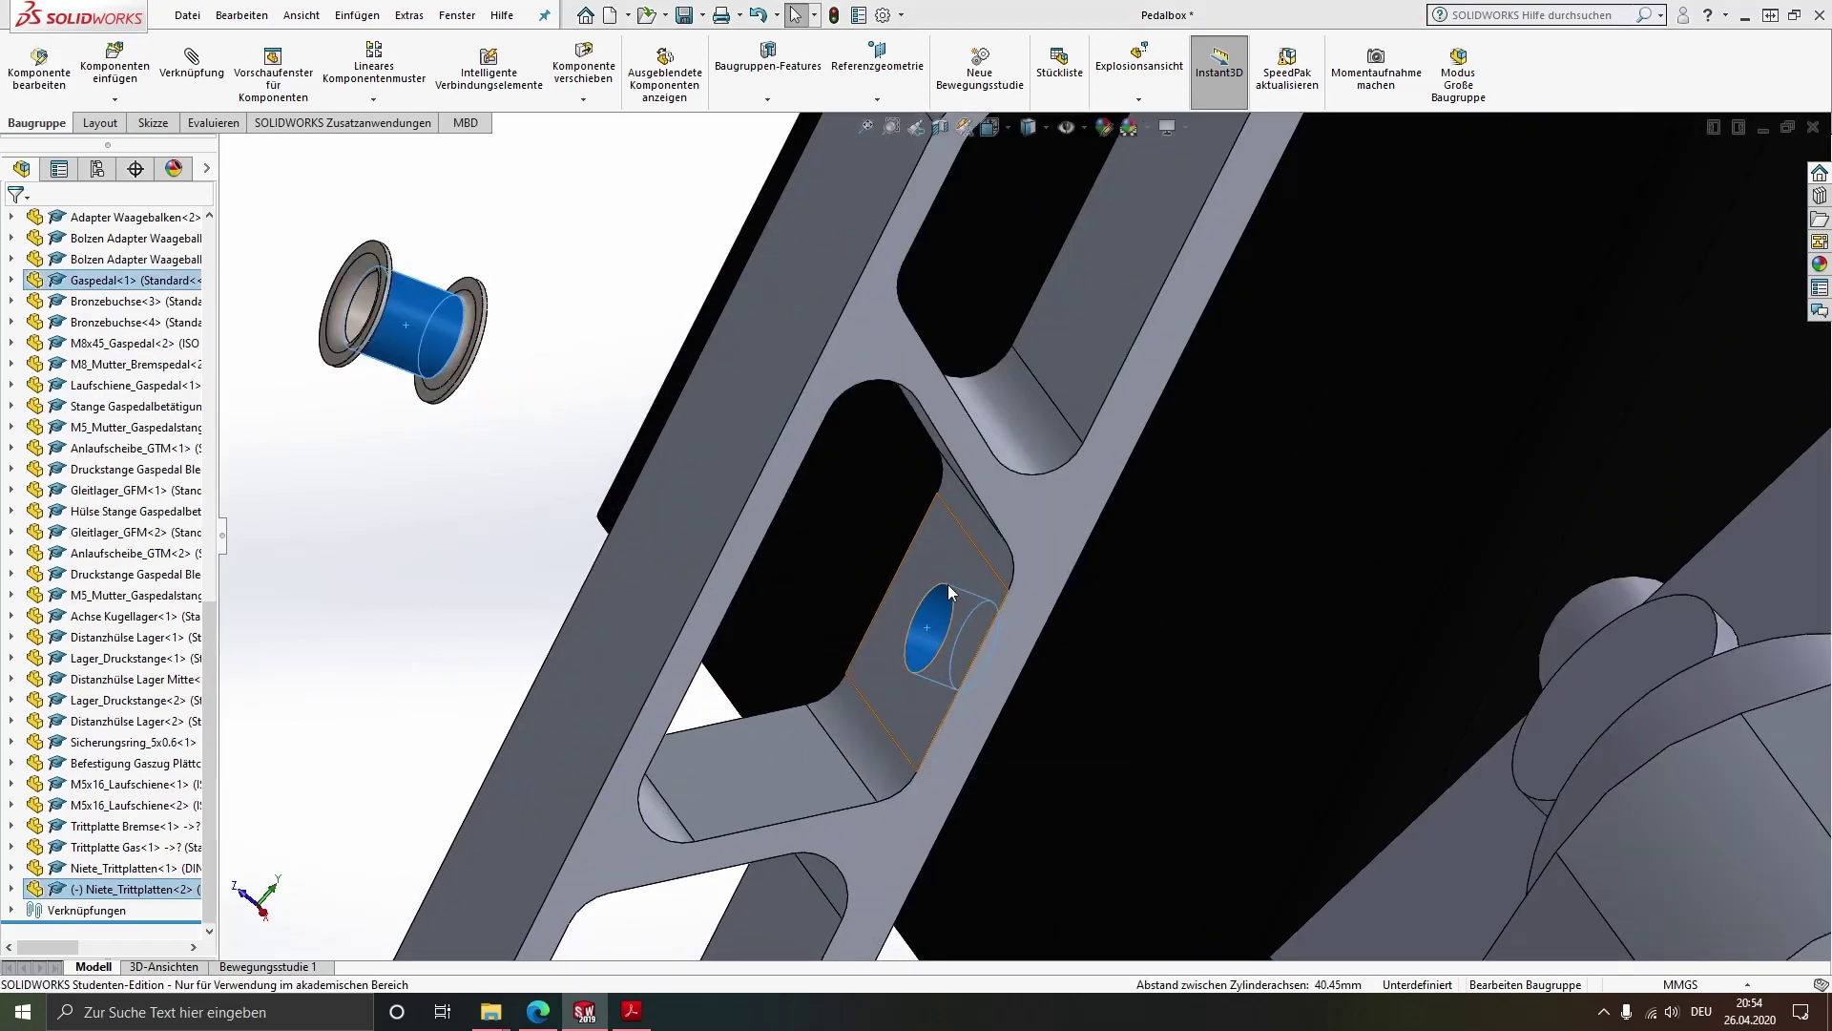
pyautogui.click(948, 584)
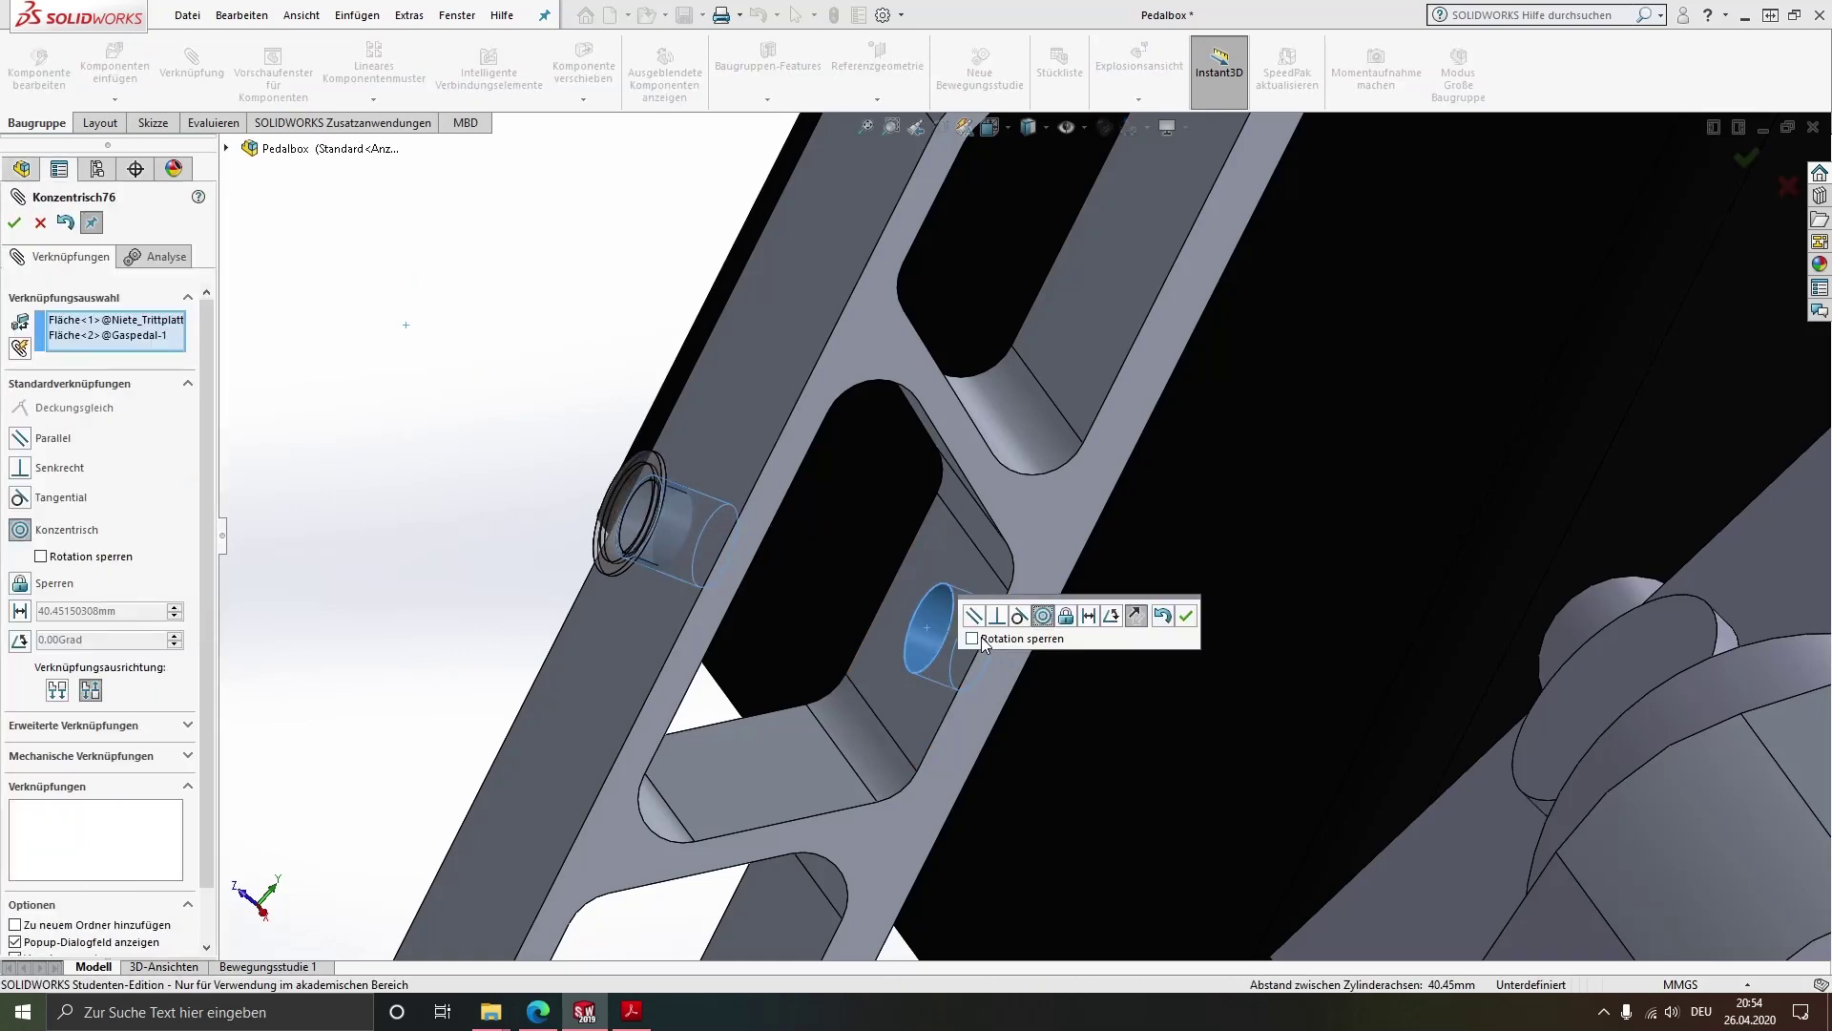
pyautogui.click(1186, 616)
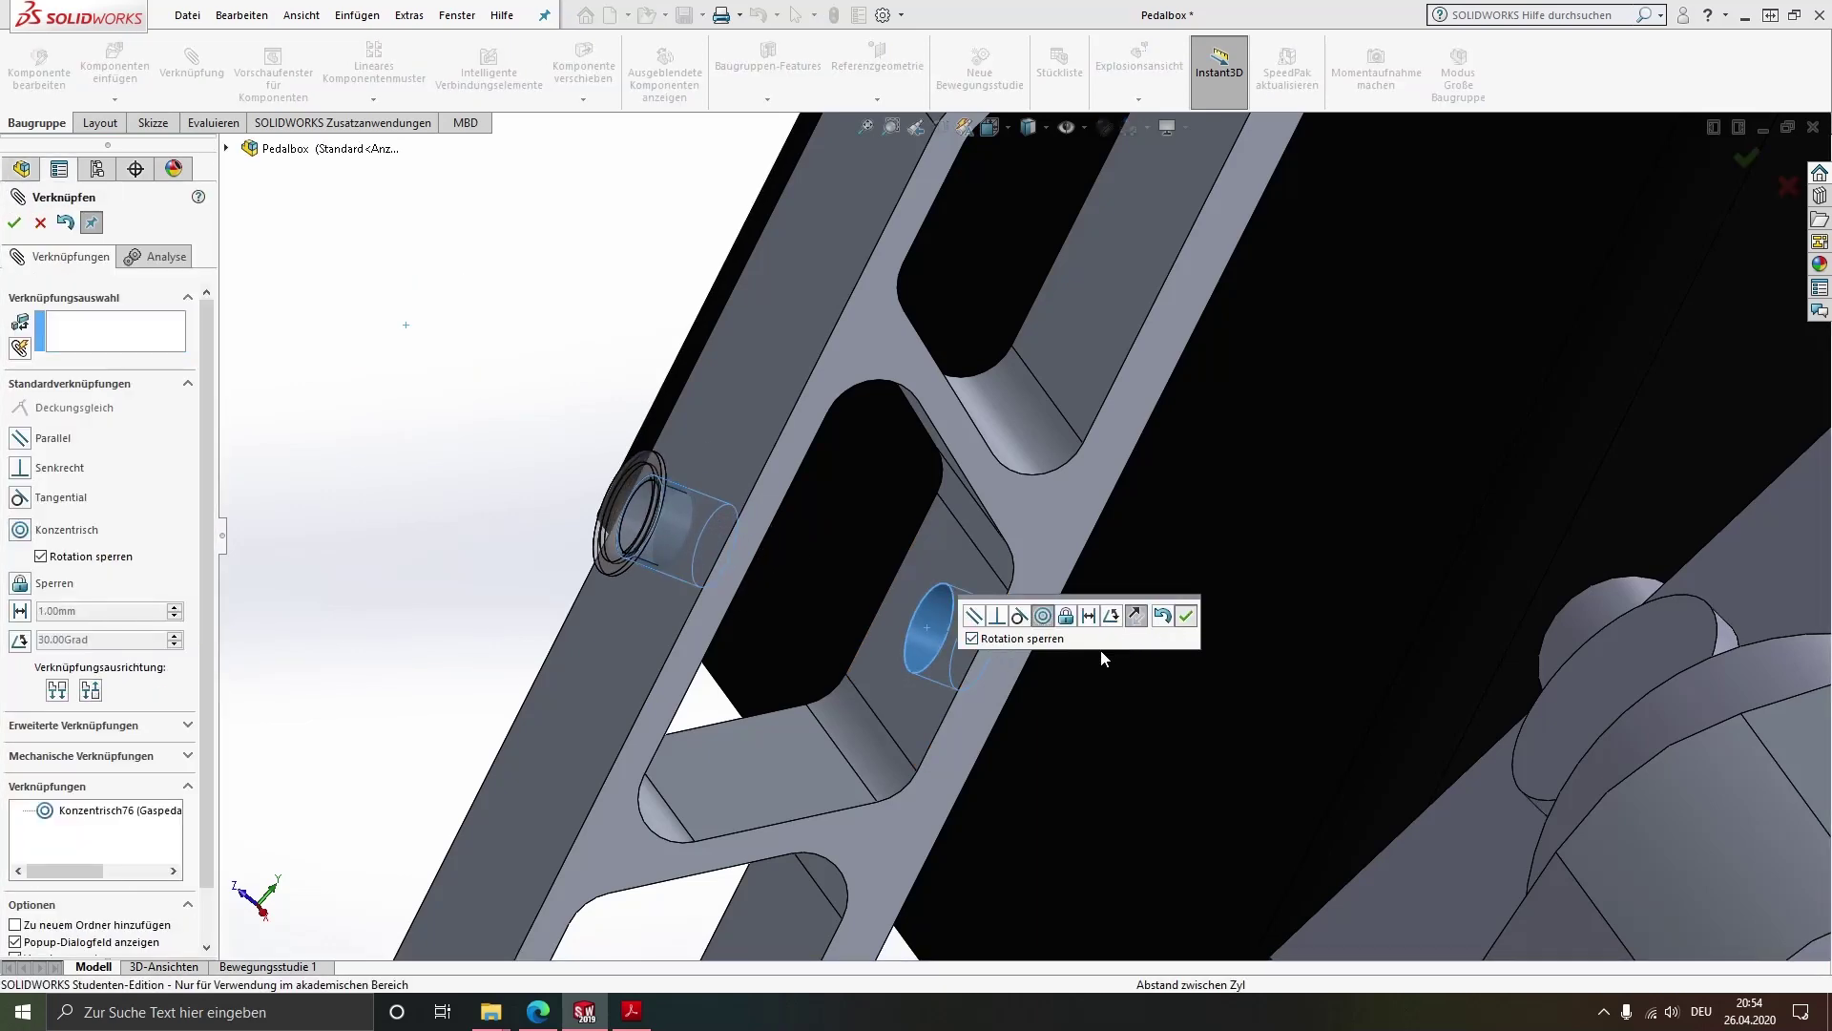
# Mate the second rivet's head coincident to the gas pedal face
pyautogui.click(885, 689)
pyautogui.moveTo(884, 689)
pyautogui.mouseDown(button='middle')
pyautogui.moveTo(474, 437)
pyautogui.moveTo(756, 650)
pyautogui.mouseUp(button='middle')
pyautogui.scroll(-3, 739, 603)
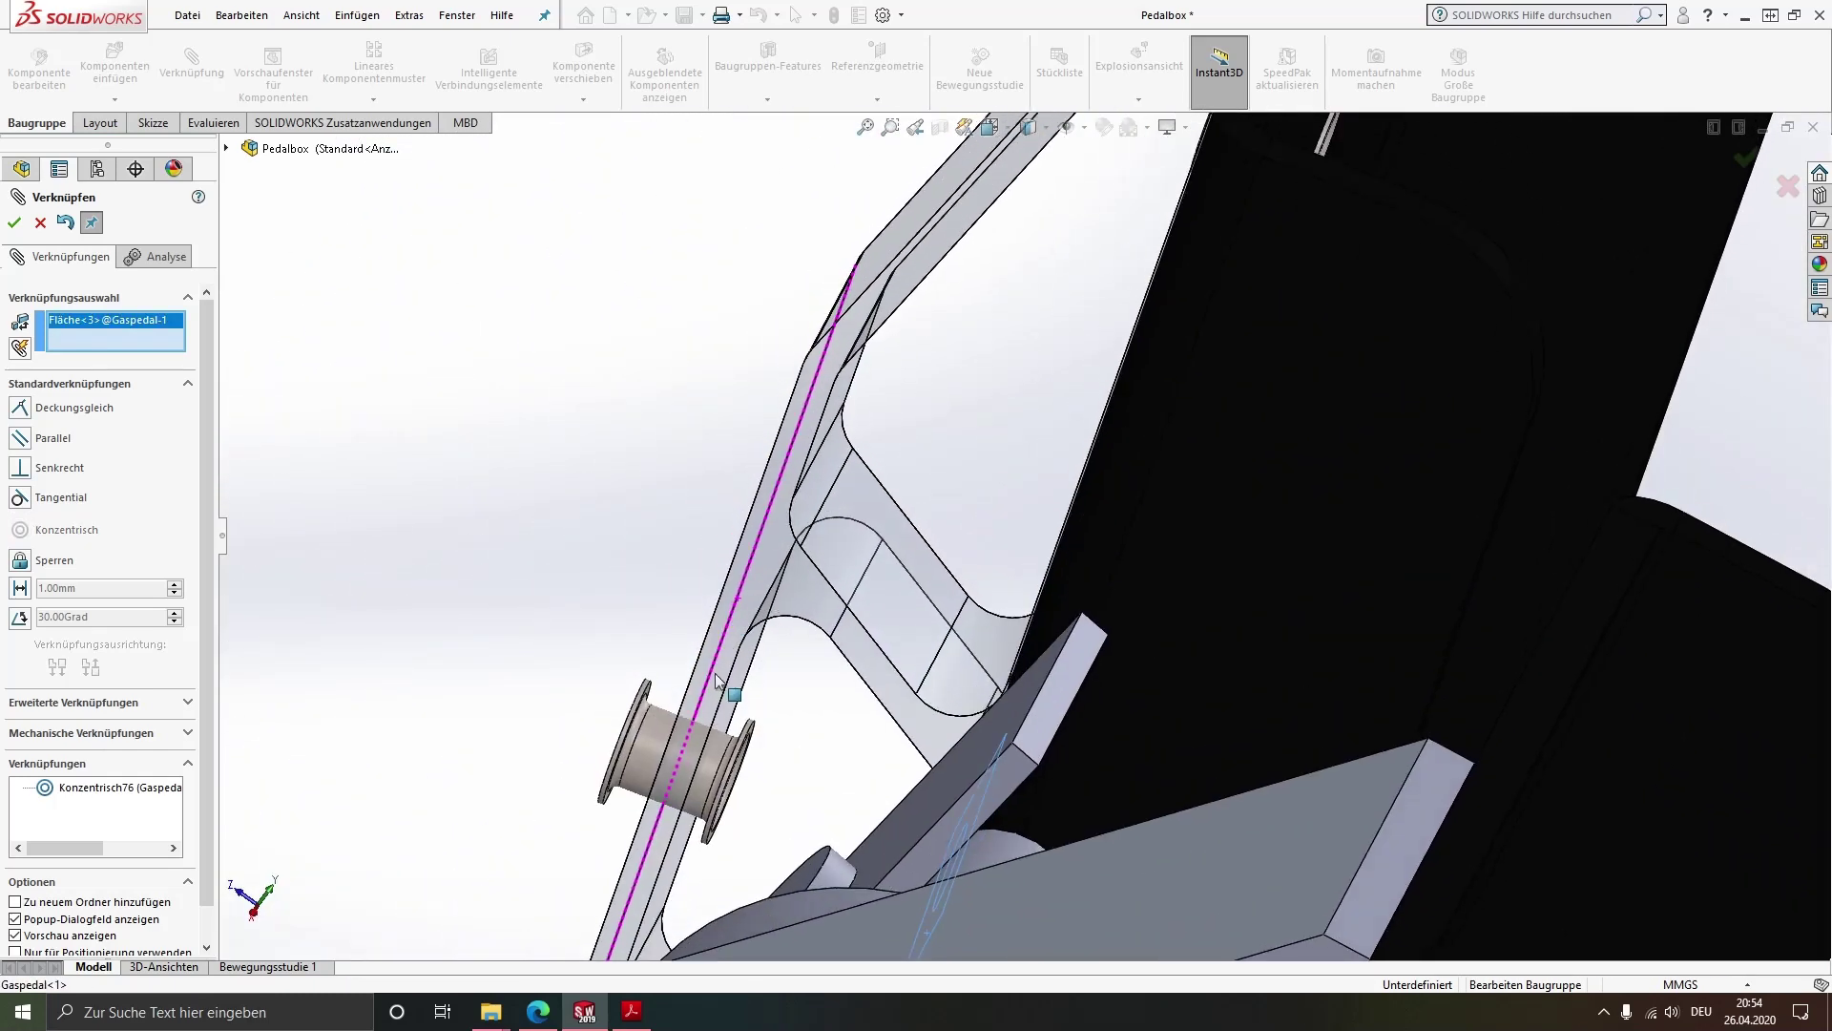
pyautogui.scroll(-3, 699, 695)
pyautogui.scroll(-3, 699, 695)
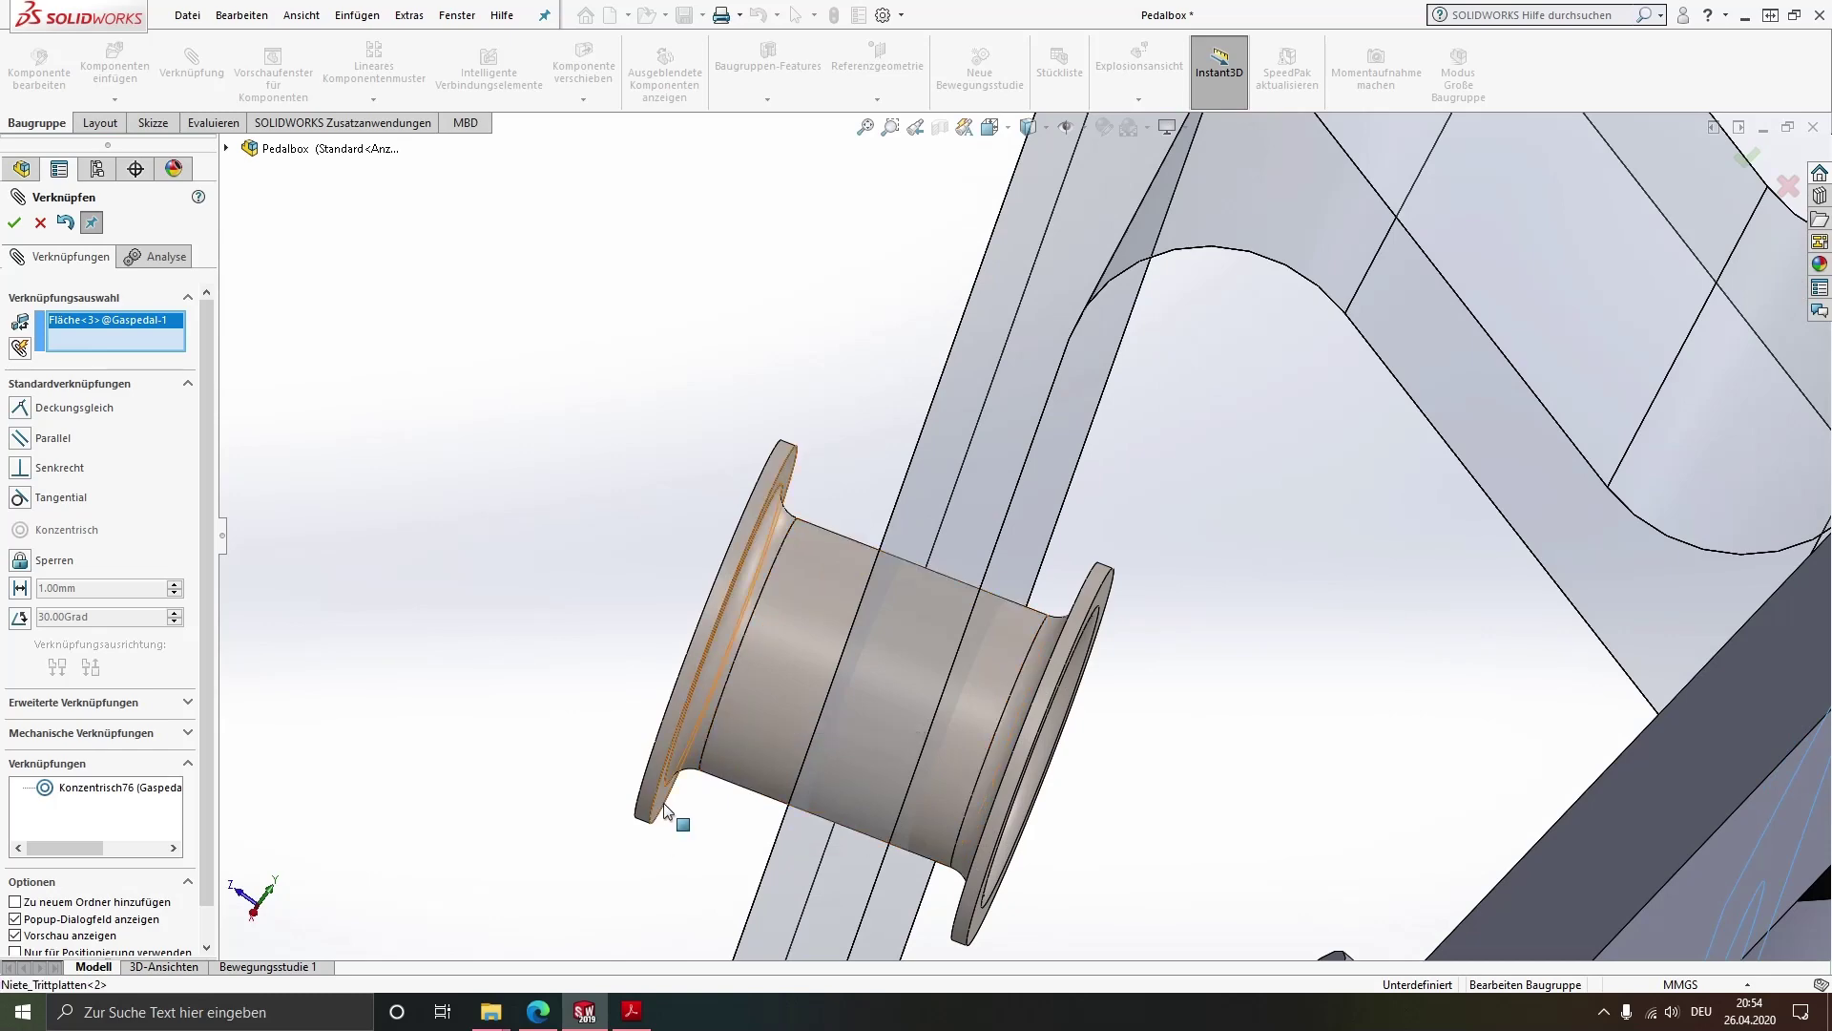
pyautogui.click(666, 810)
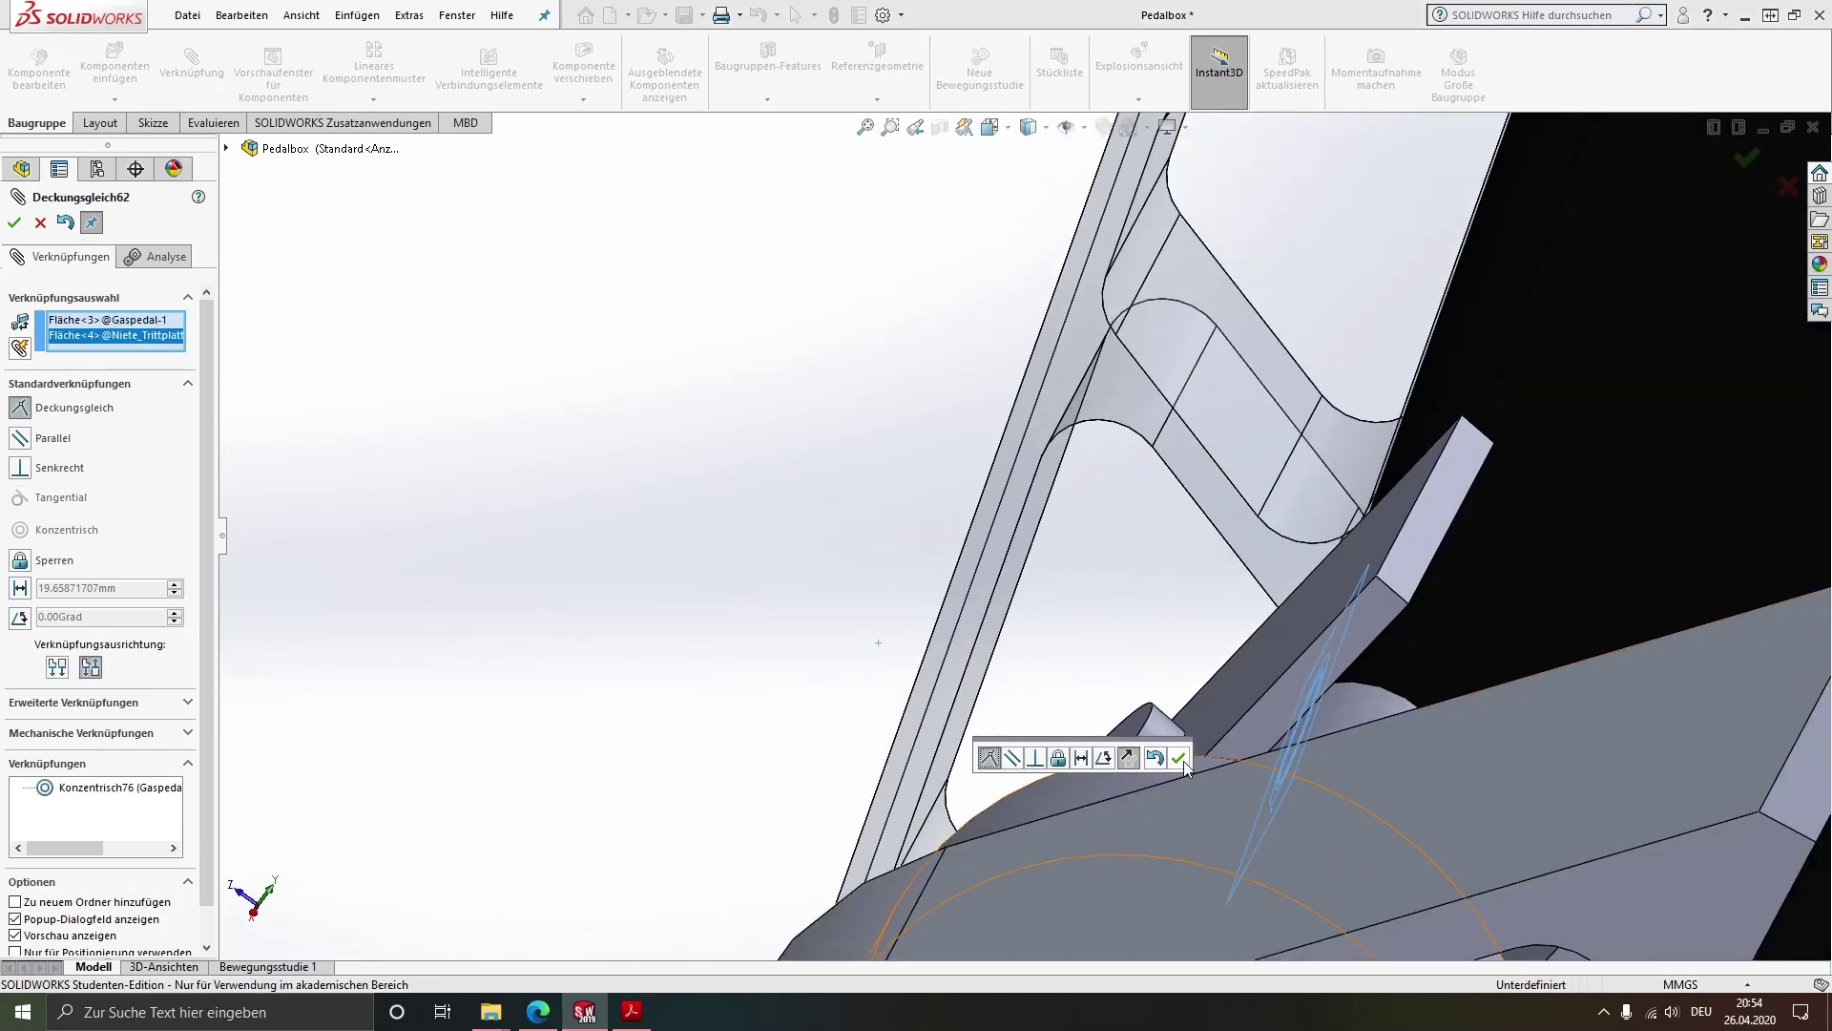
pyautogui.click(1184, 761)
pyautogui.scroll(3, 1240, 790)
pyautogui.scroll(3, 1256, 770)
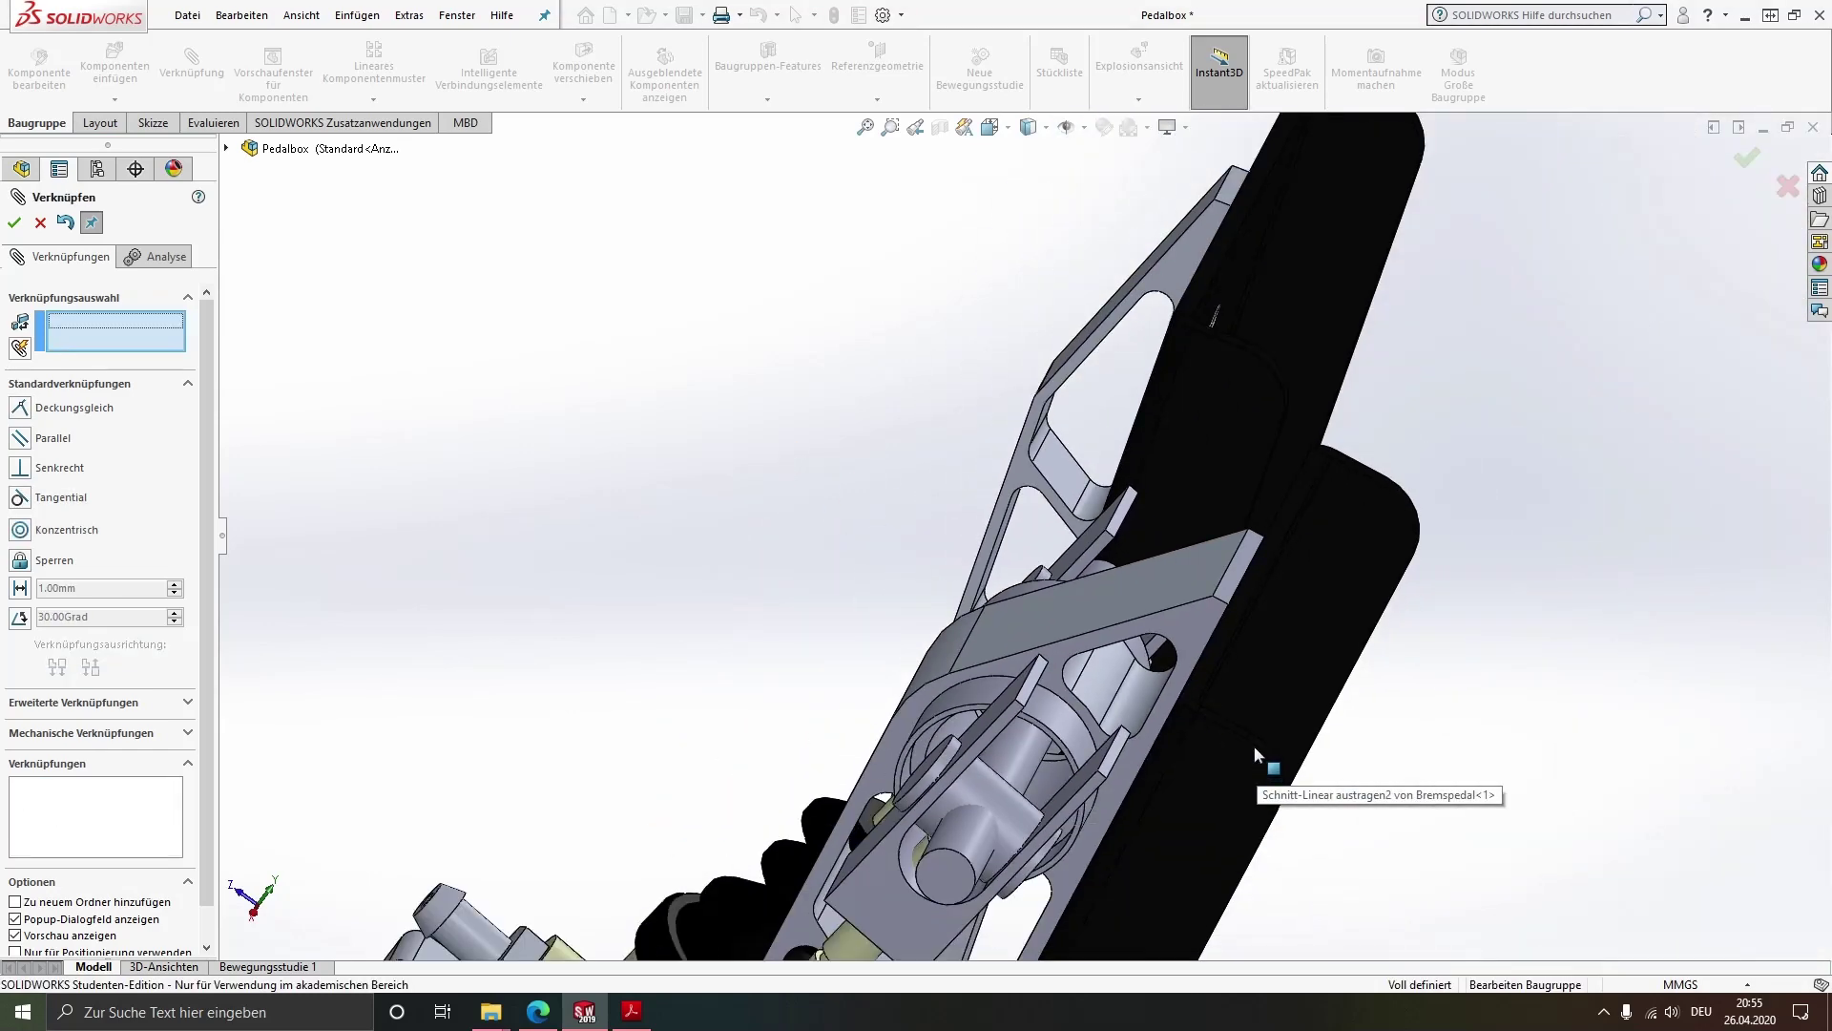
pyautogui.press('Escape')
pyautogui.moveTo(1204, 697)
pyautogui.mouseDown(button='middle')
pyautogui.moveTo(1273, 725)
pyautogui.moveTo(1321, 712)
pyautogui.moveTo(1186, 621)
pyautogui.mouseUp(button='middle')
# Place a third rivet concentric with the brake tread plate's lower hole, rotation locked
pyautogui.scroll(-4, 1075, 570)
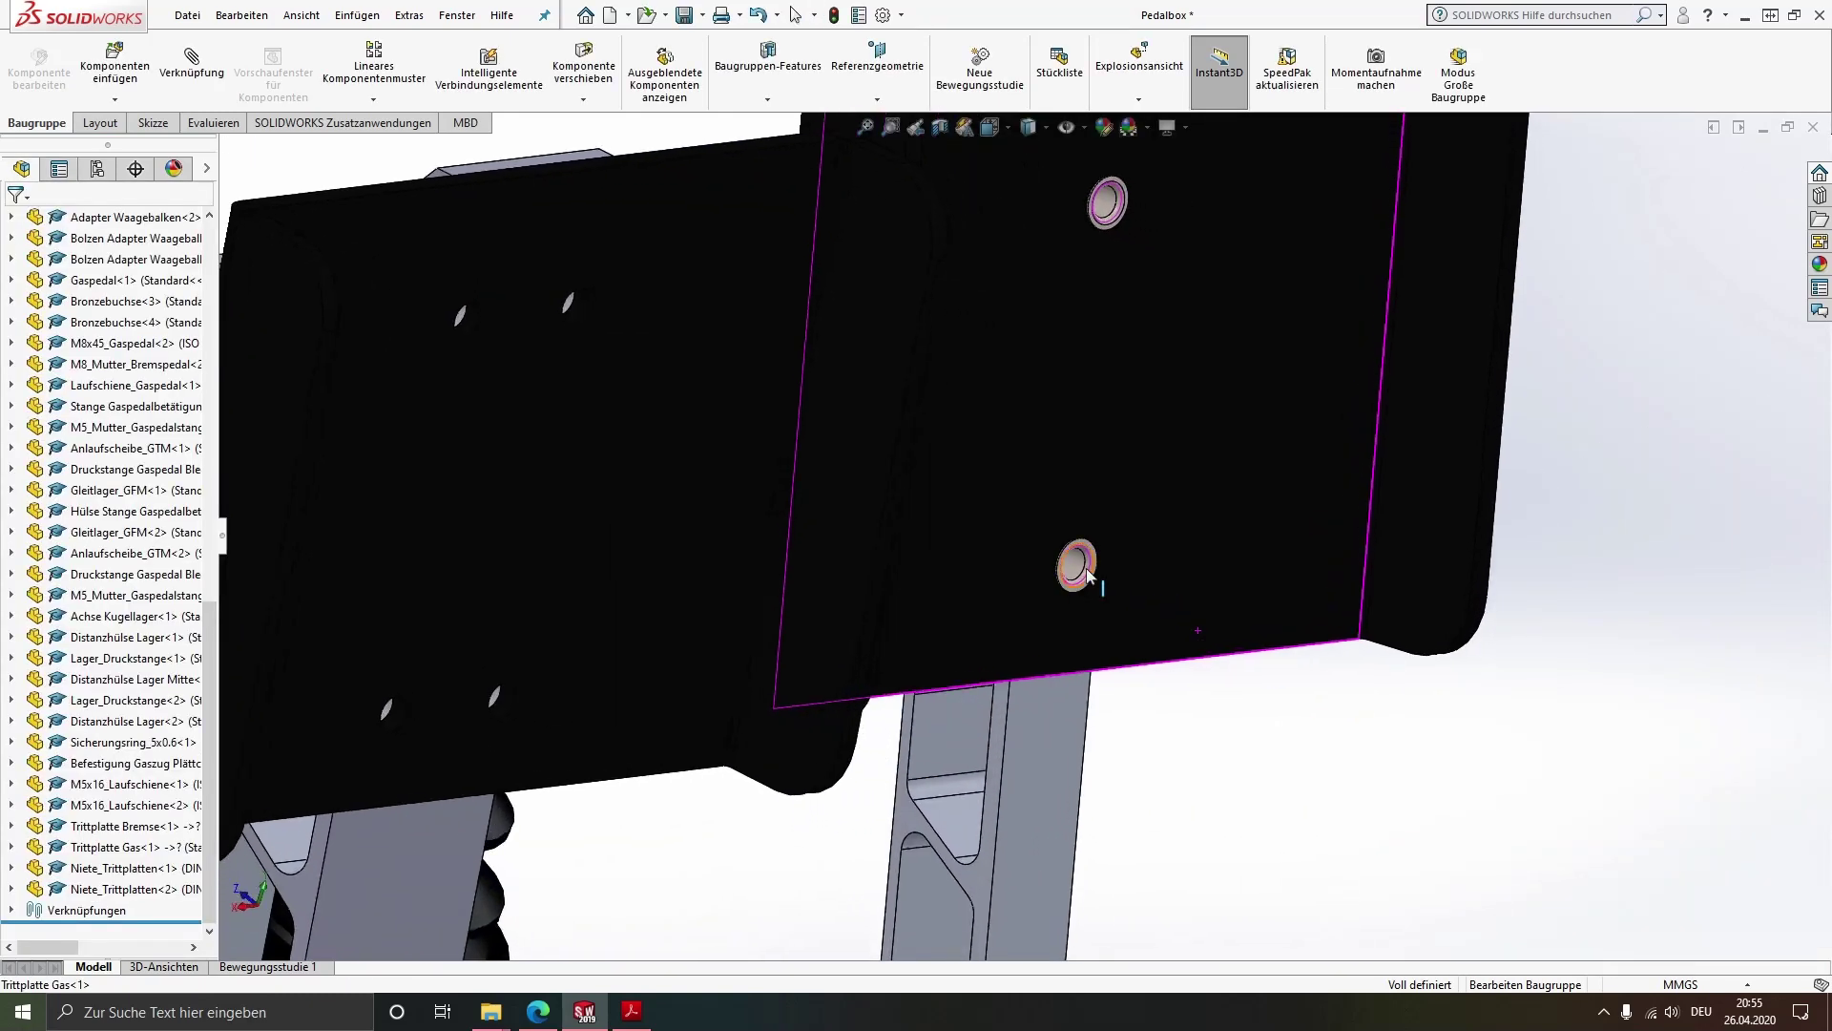
pyautogui.click(1240, 771)
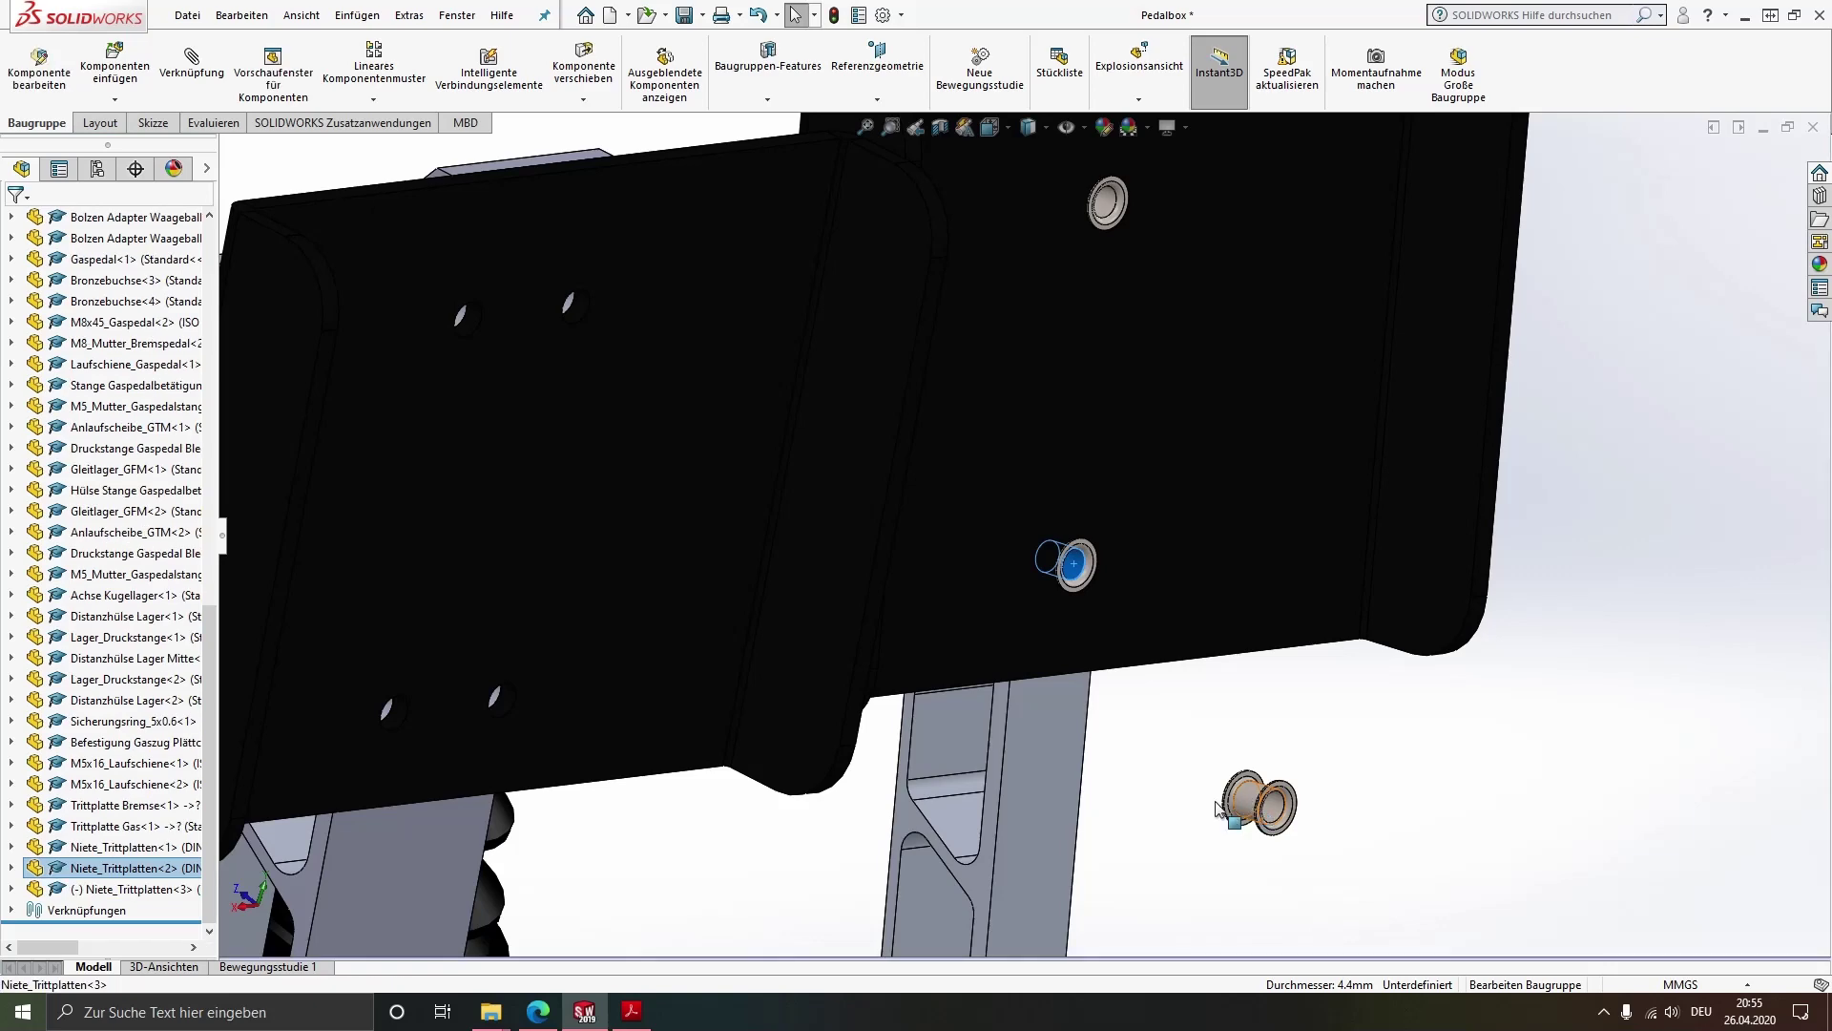
pyautogui.click(1227, 807)
pyautogui.keyDown('ctrl'); pyautogui.click(500, 706); pyautogui.keyUp('ctrl')
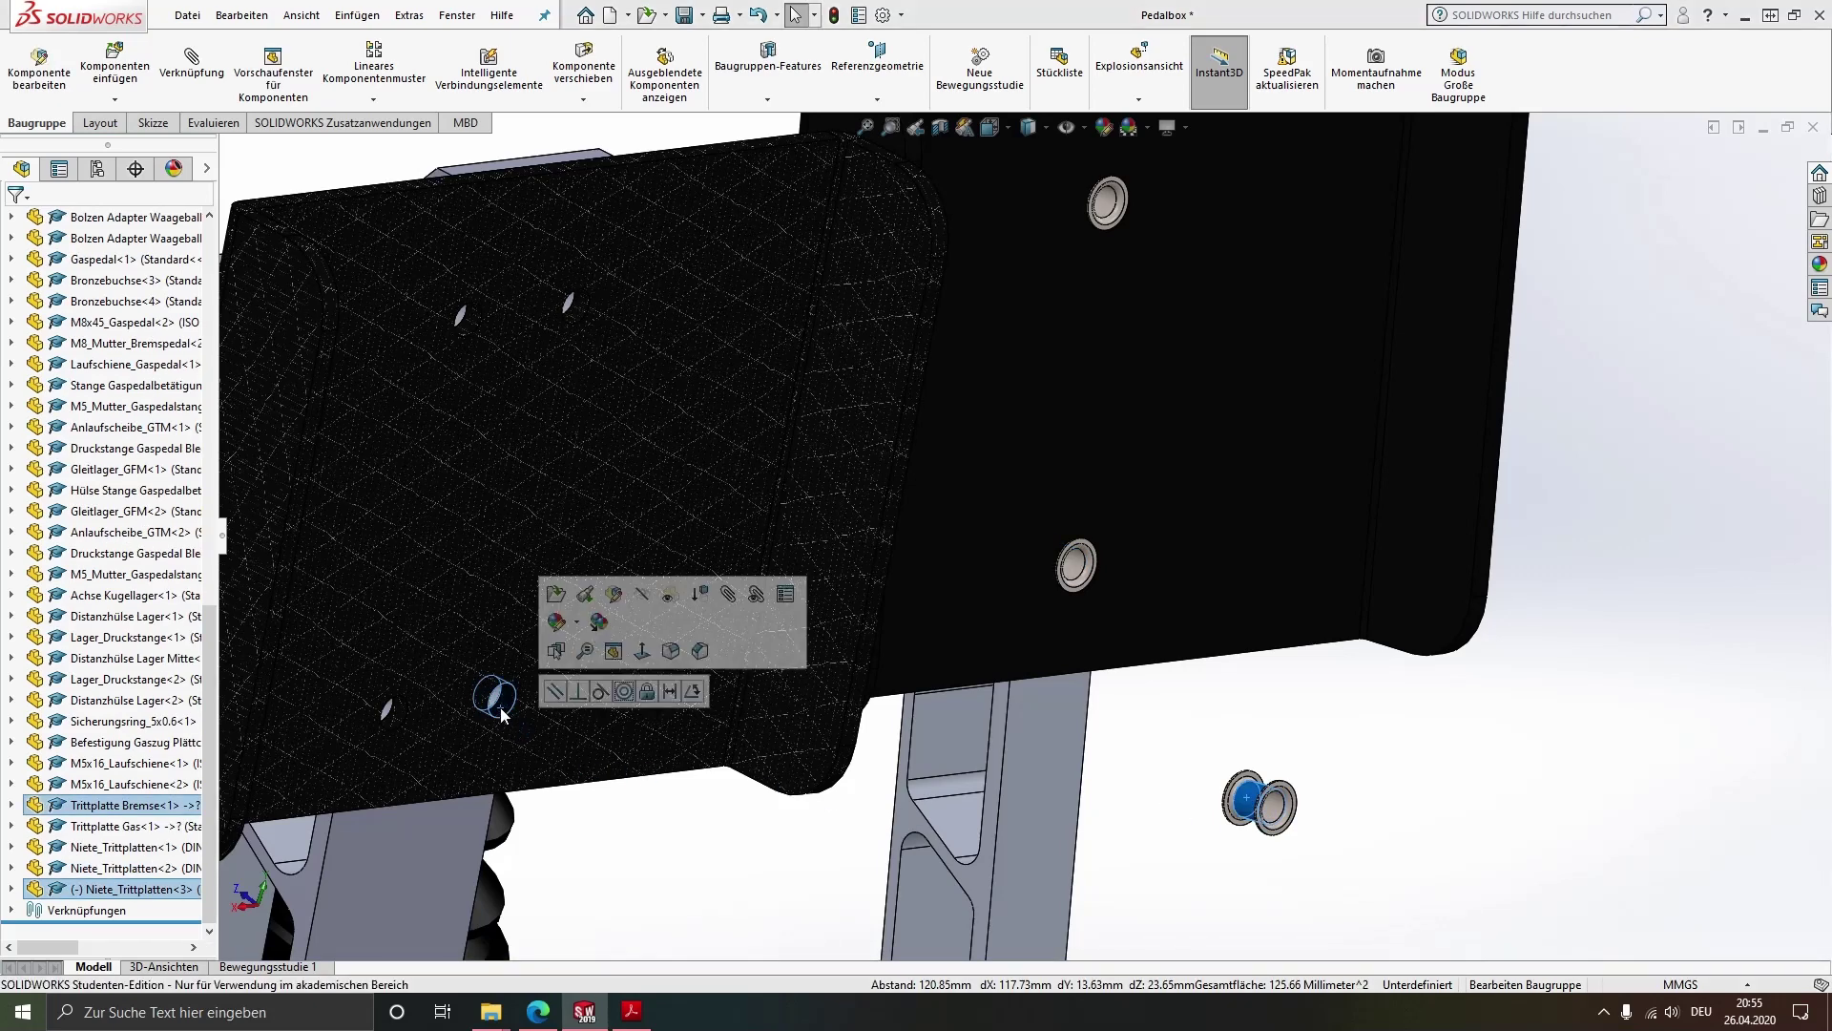
pyautogui.click(730, 596)
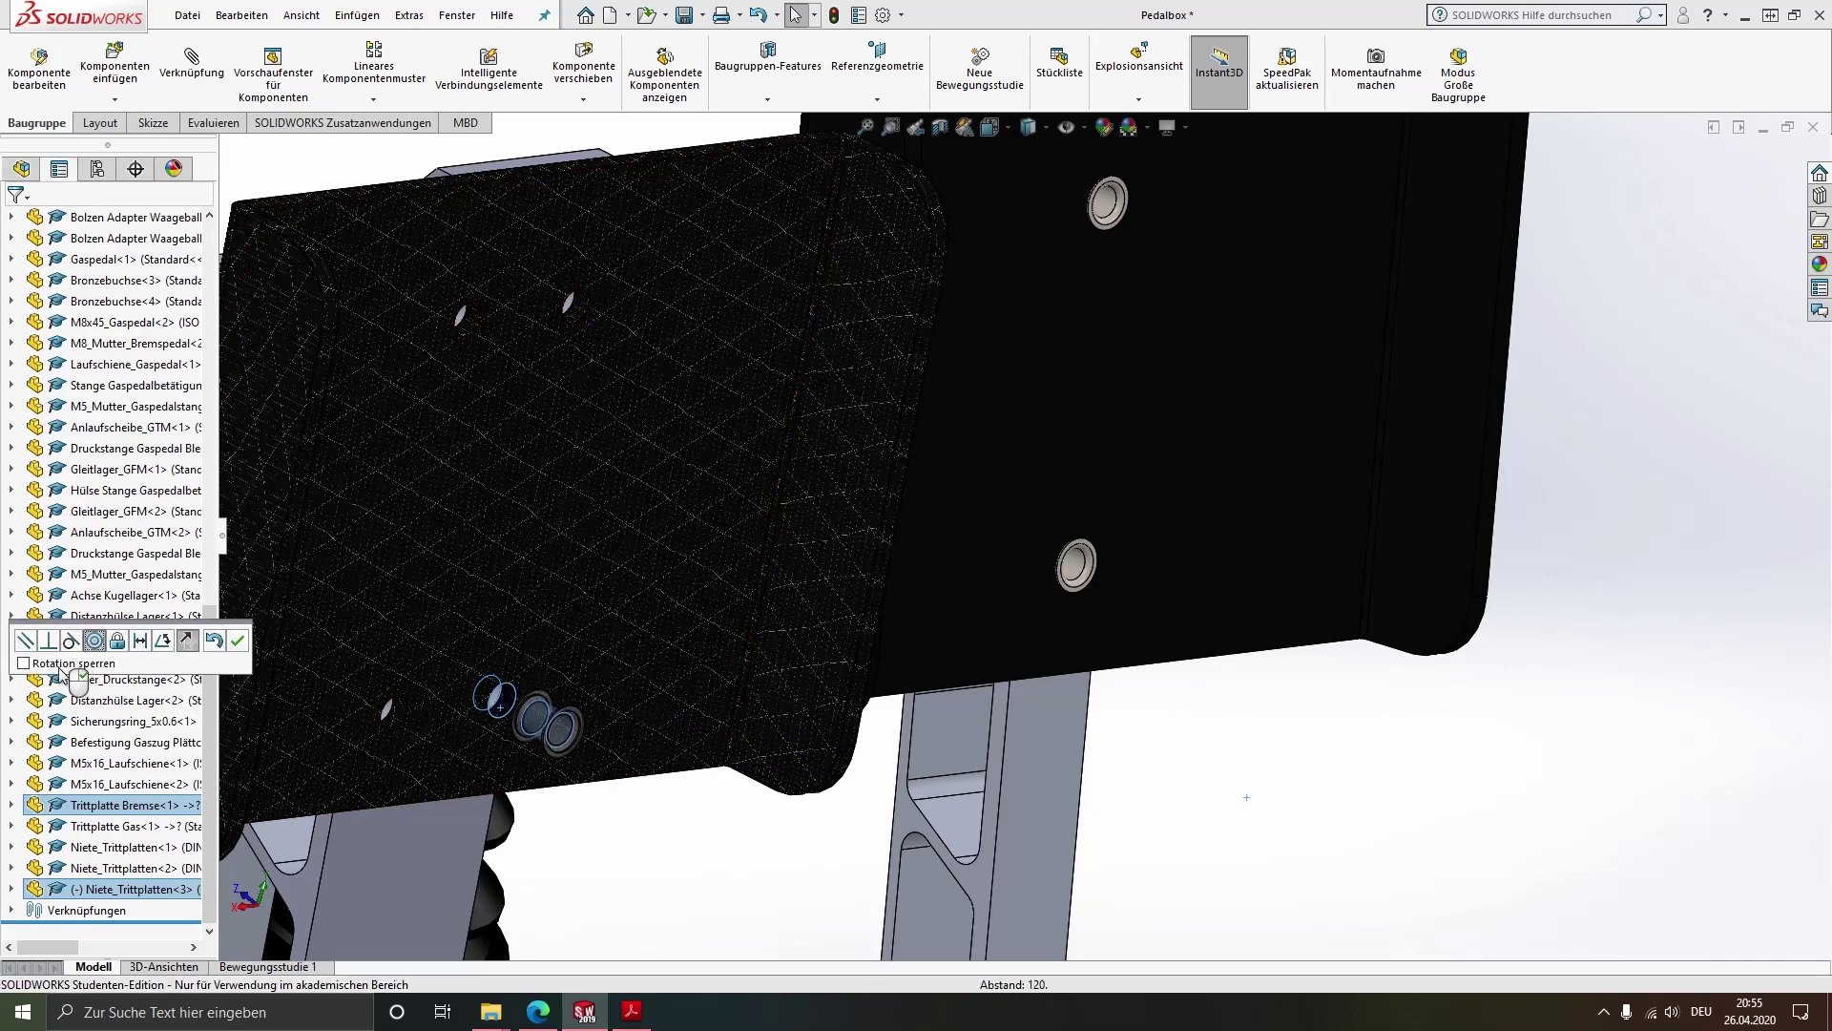
pyautogui.click(160, 664)
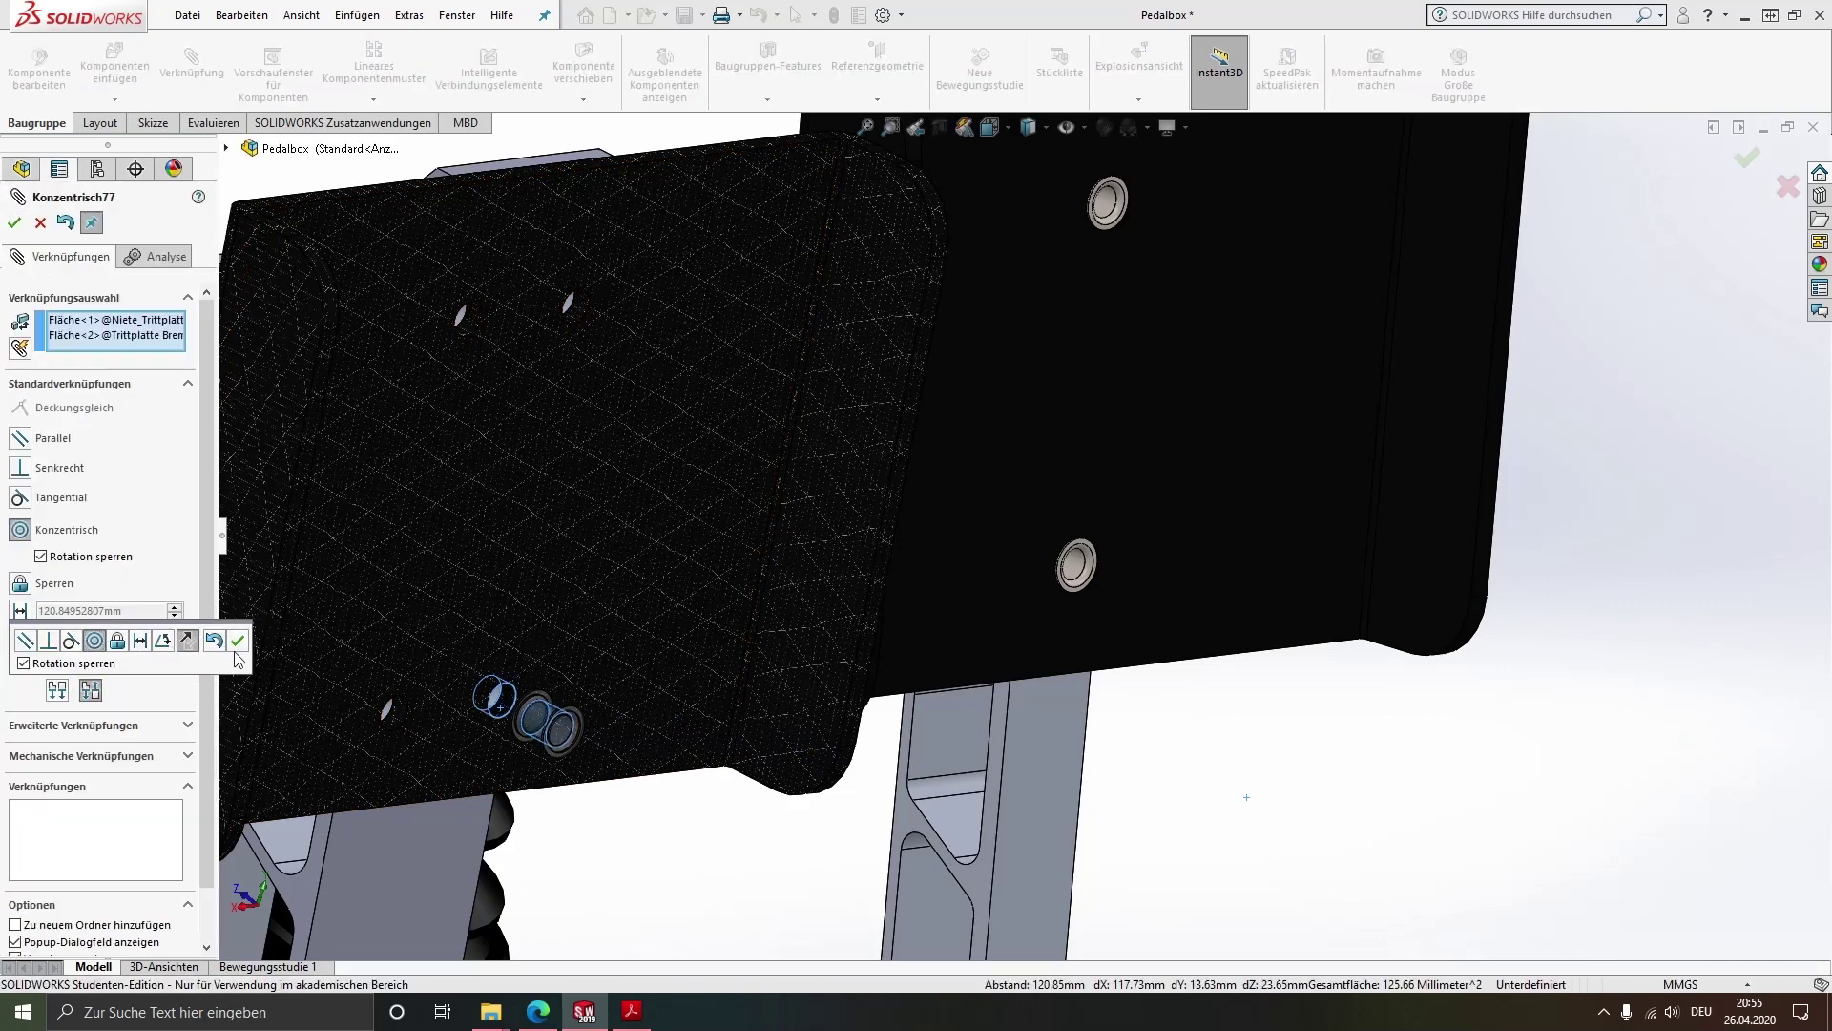
pyautogui.click(238, 641)
# Mate the third rivet's head flush to the Bremspedal face, then copy a fourth rivet
pyautogui.scroll(-5, 516, 721)
pyautogui.scroll(-2, 683, 654)
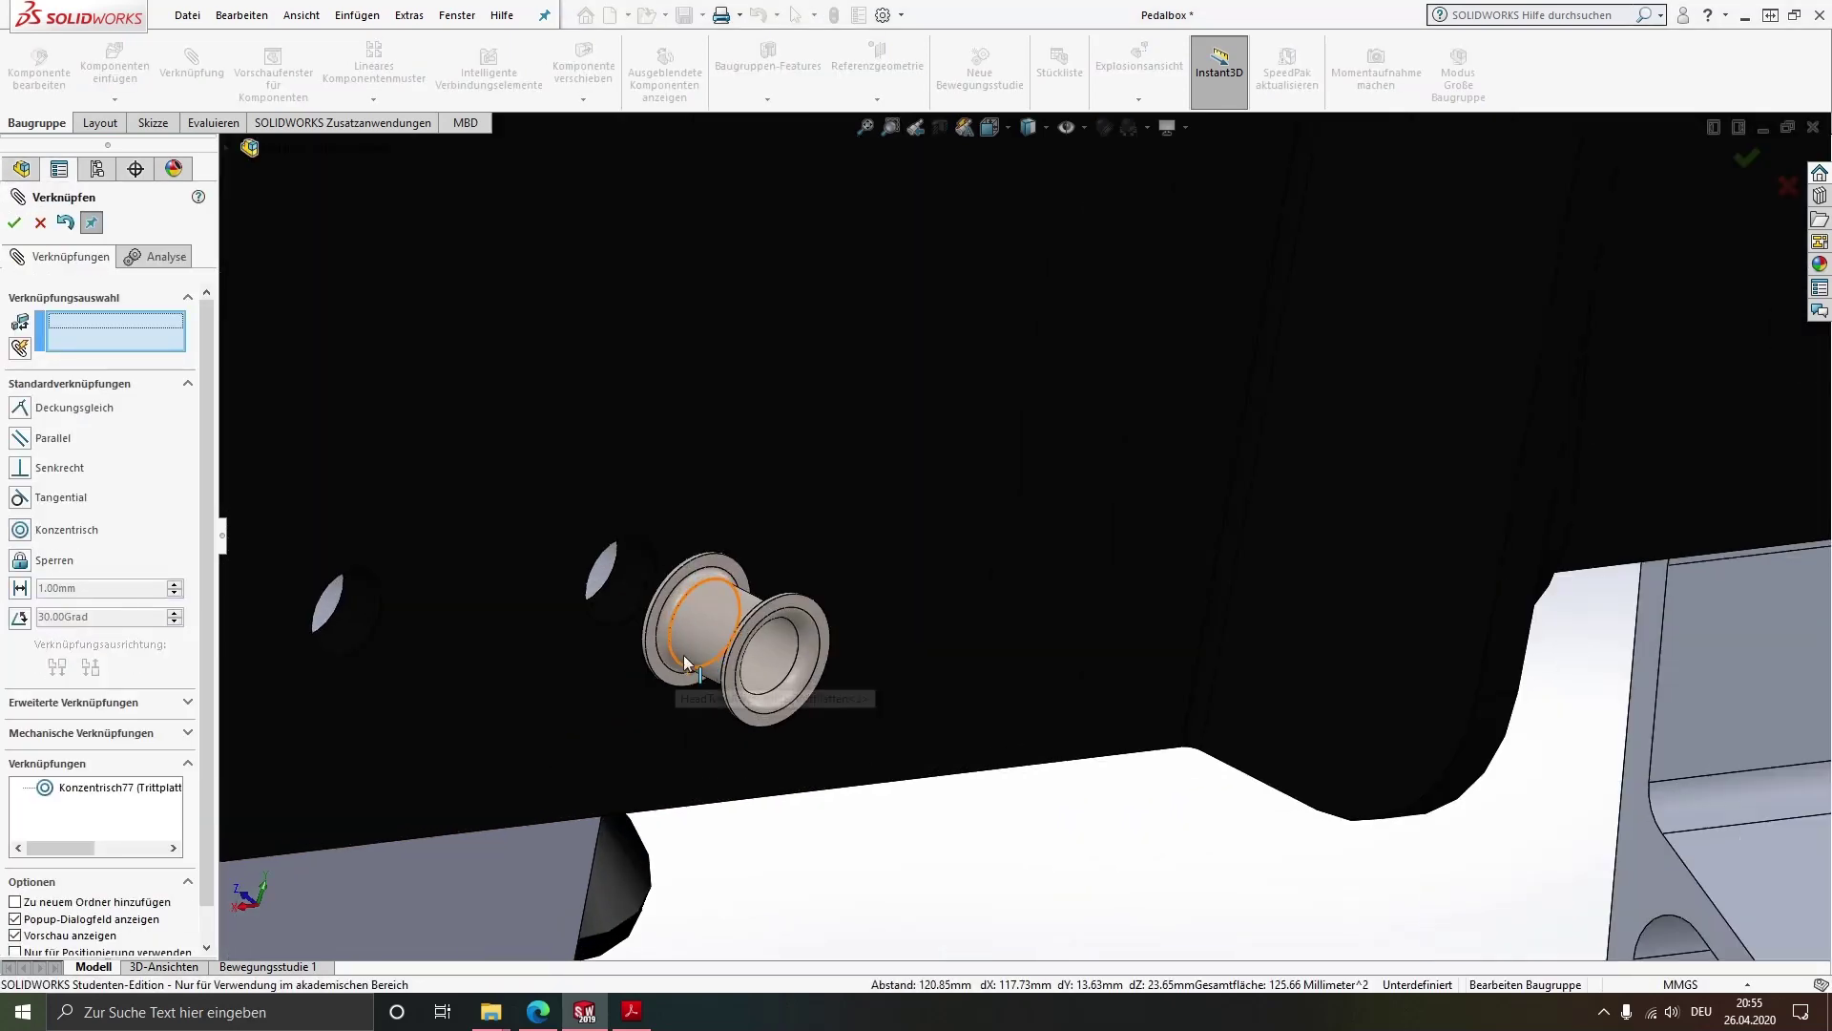
pyautogui.click(670, 679)
pyautogui.scroll(5, 685, 596)
pyautogui.moveTo(685, 595)
pyautogui.mouseDown(button='middle')
pyautogui.moveTo(822, 601)
pyautogui.moveTo(633, 593)
pyautogui.mouseUp(button='middle')
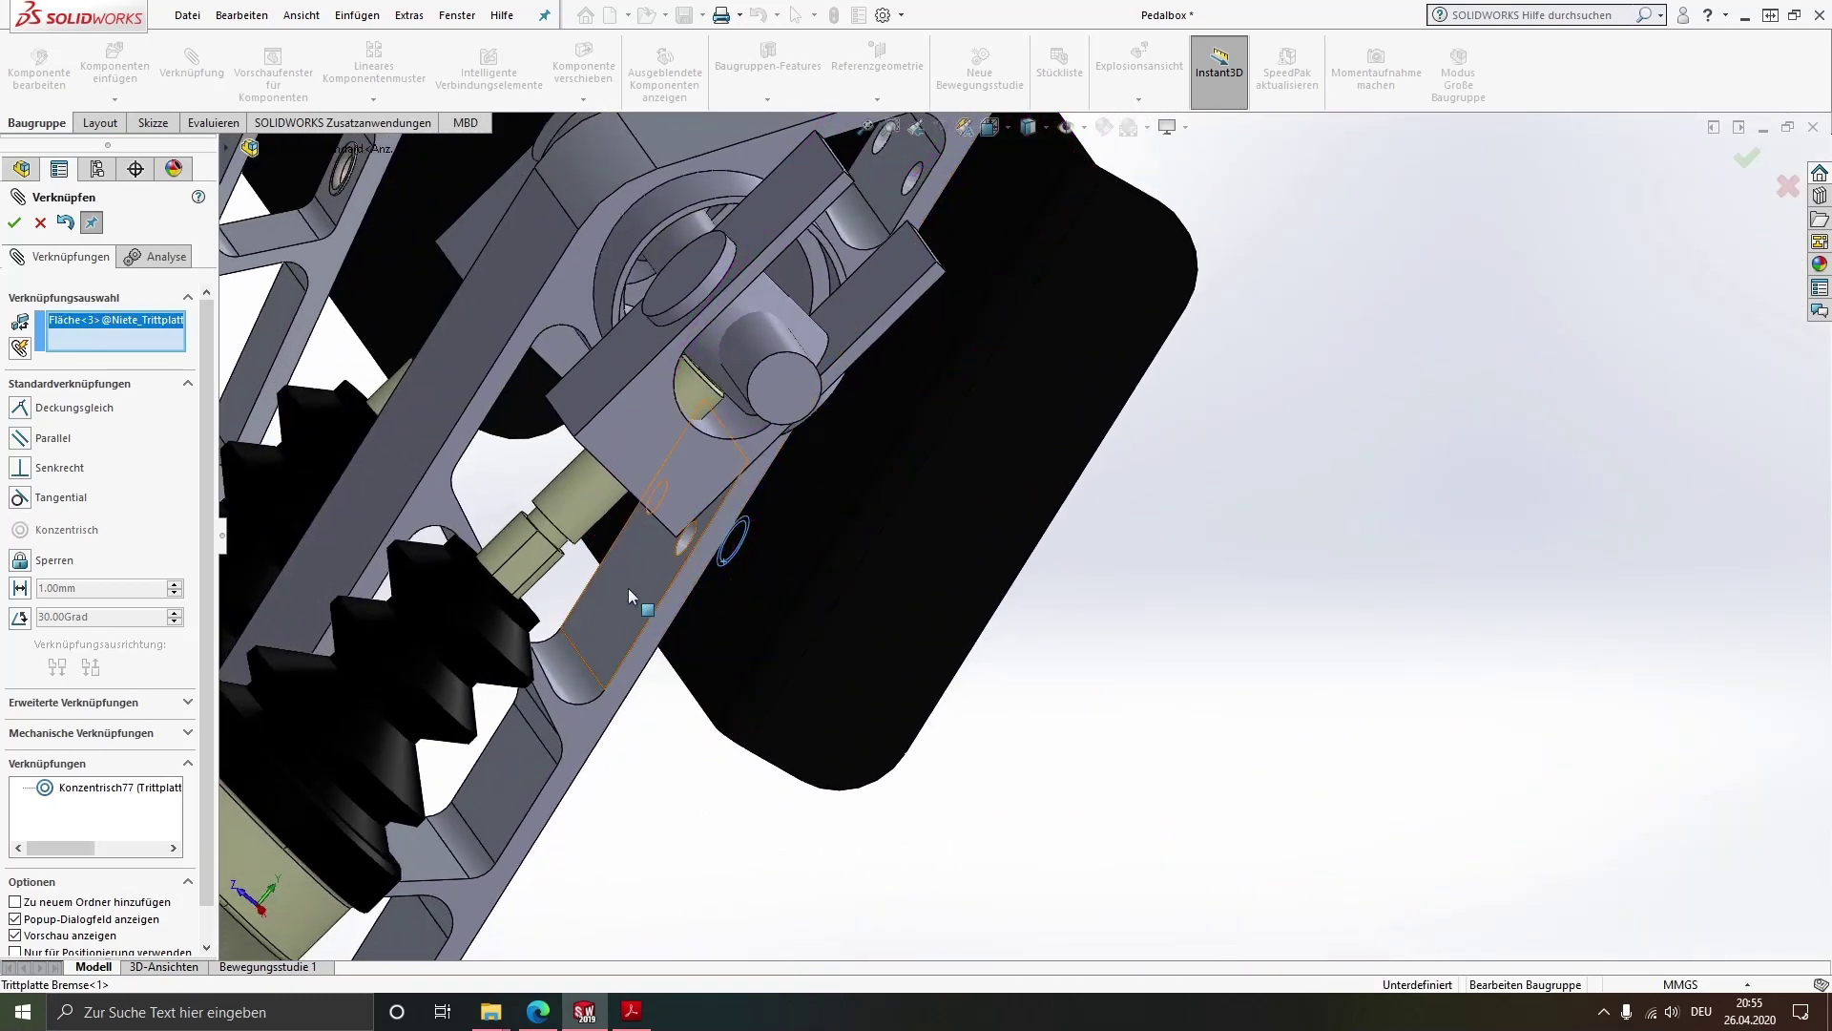
pyautogui.click(628, 587)
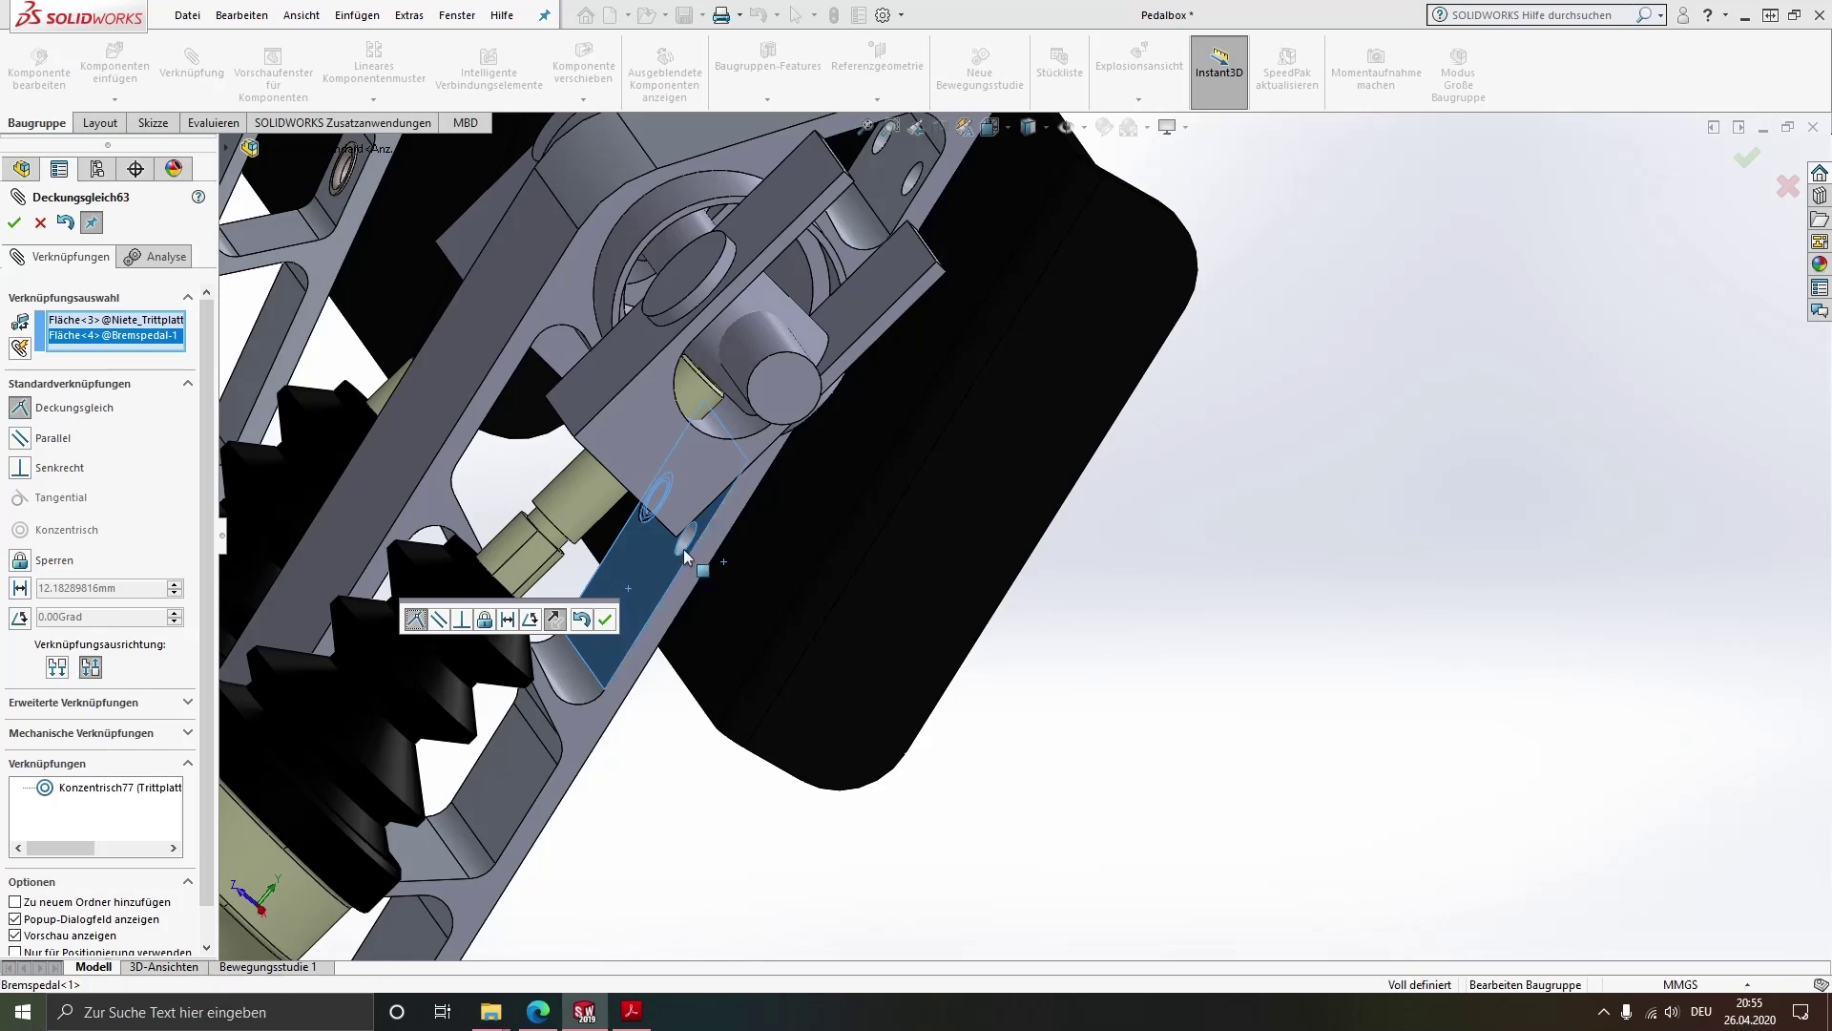
pyautogui.click(607, 620)
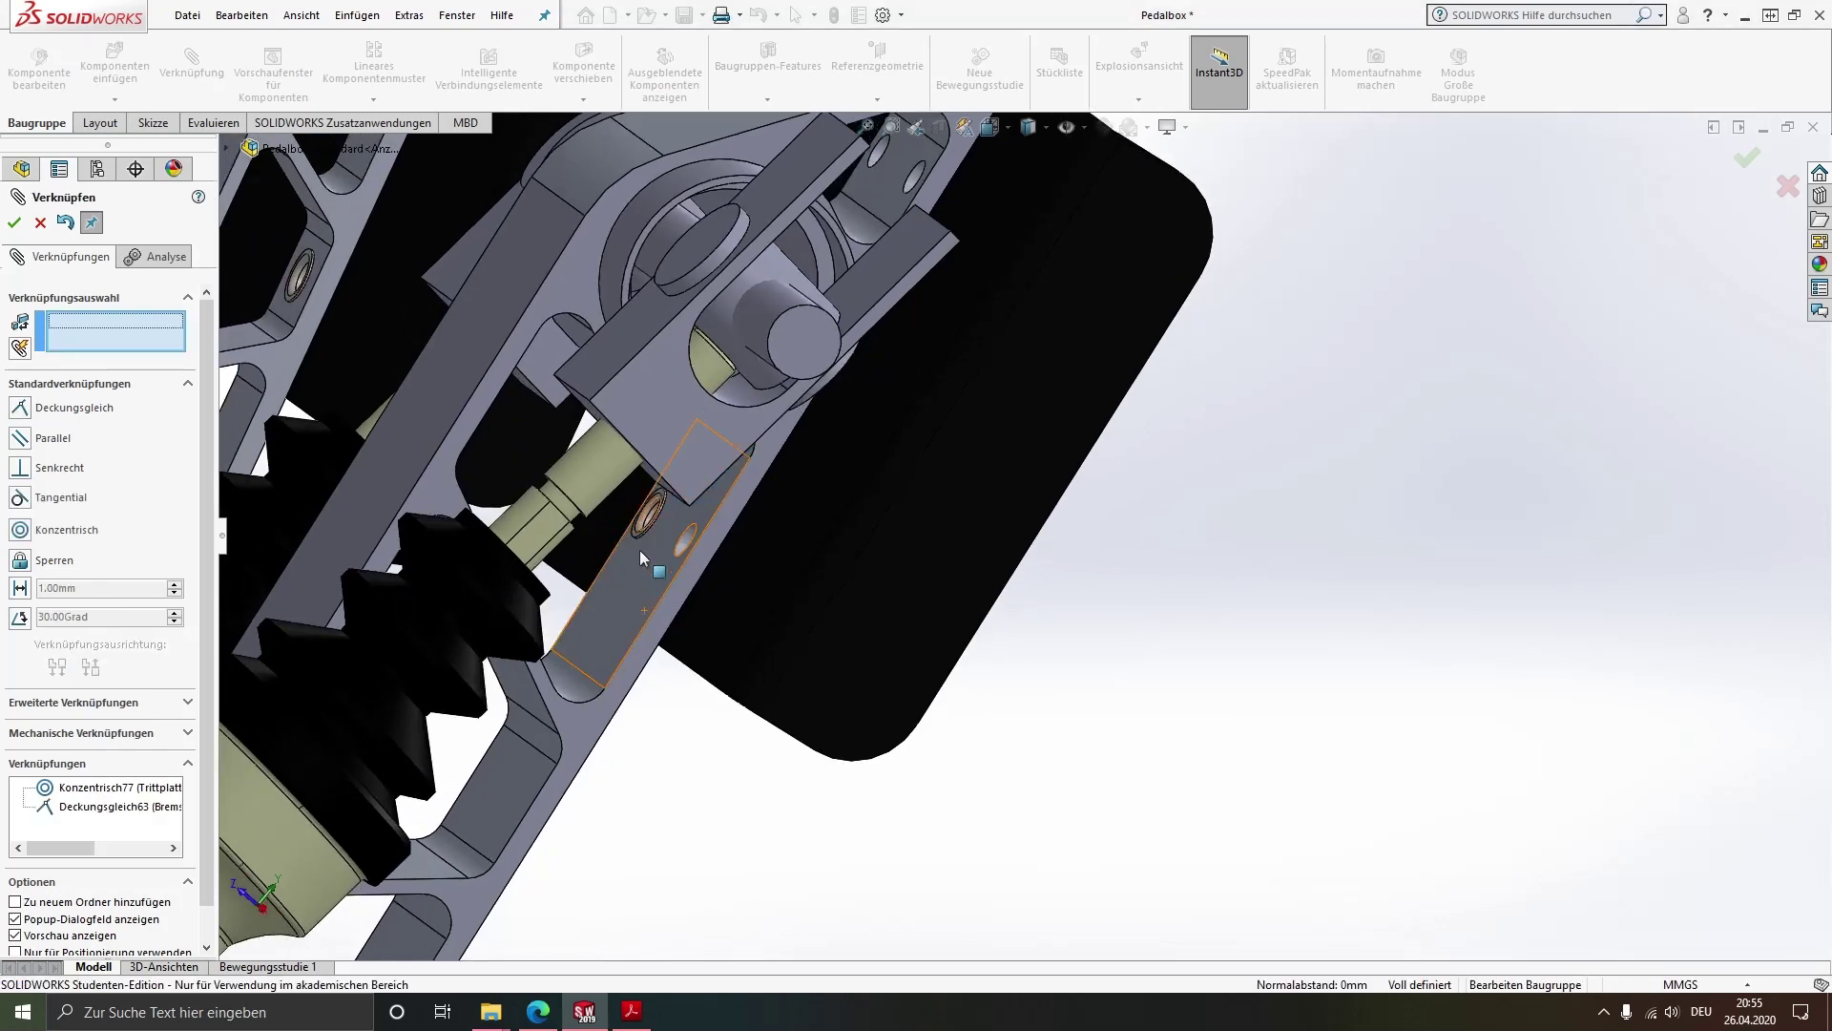
pyautogui.press('Escape')
pyautogui.moveTo(675, 618)
pyautogui.mouseDown()
pyautogui.moveTo(728, 742)
pyautogui.moveTo(724, 785)
pyautogui.mouseUp()
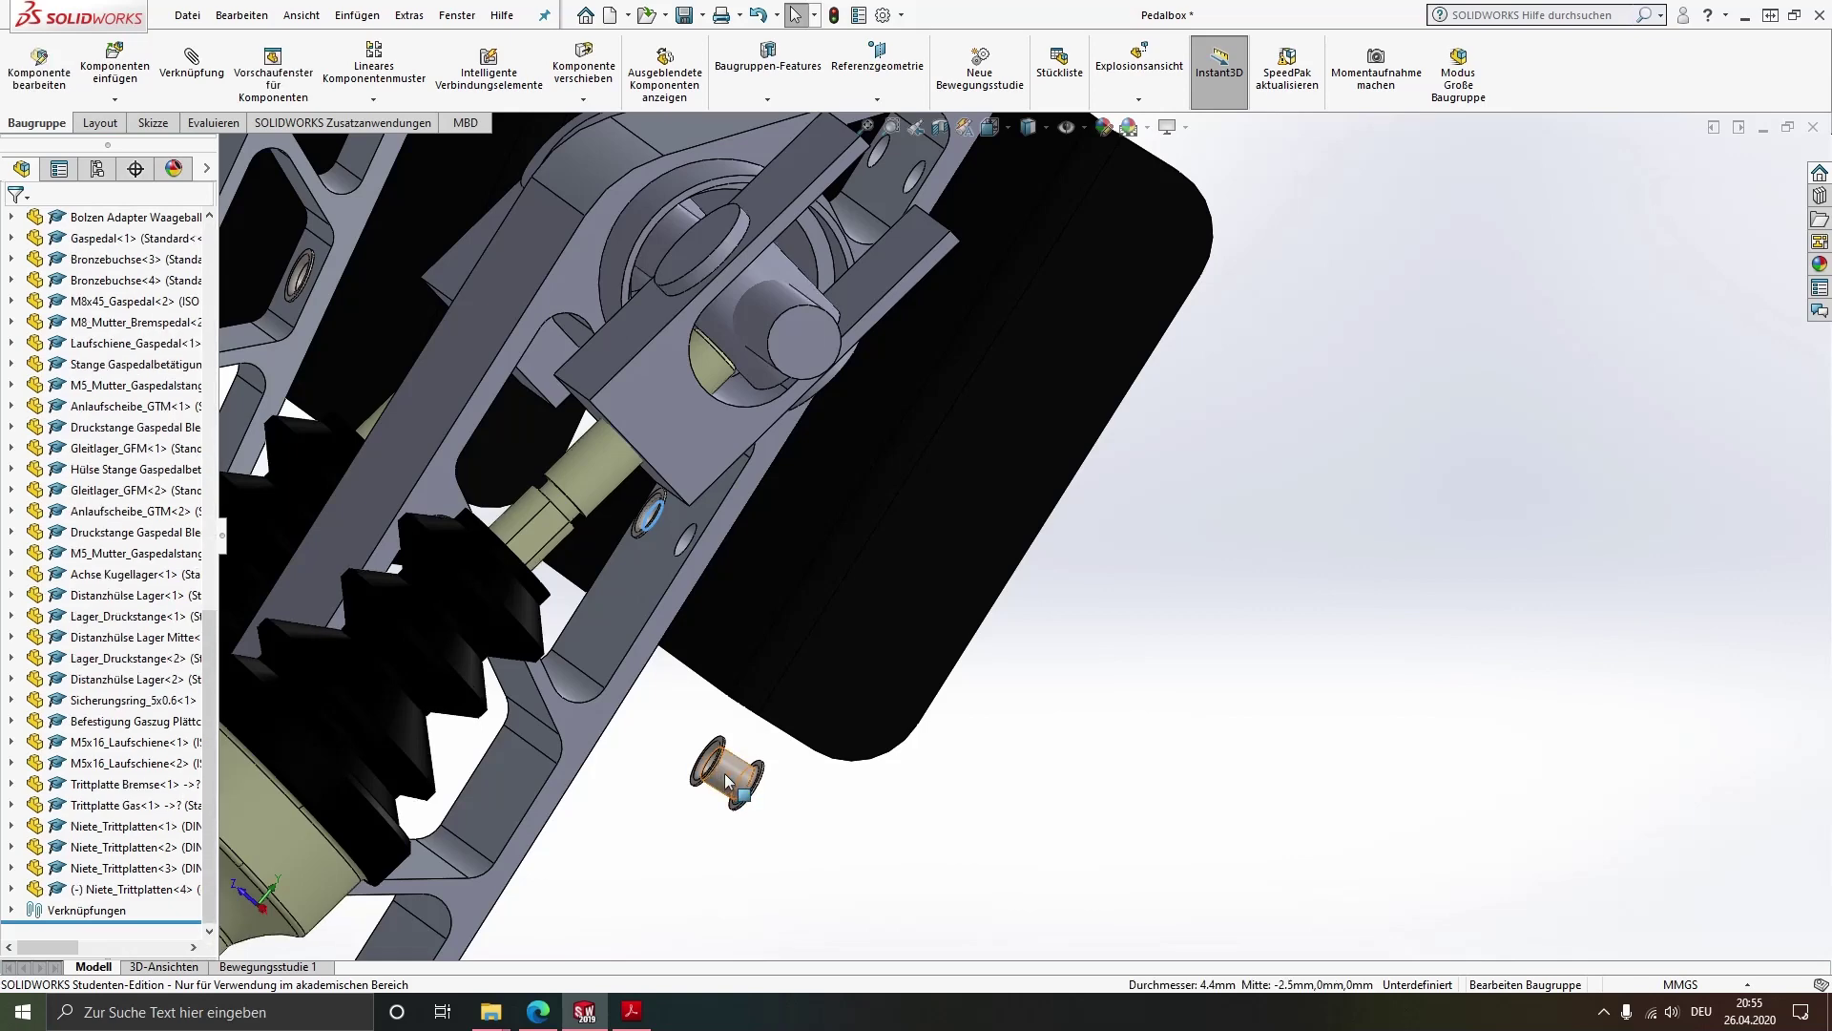
pyautogui.keyDown('ctrl'); pyautogui.click(685, 548); pyautogui.keyUp('ctrl')
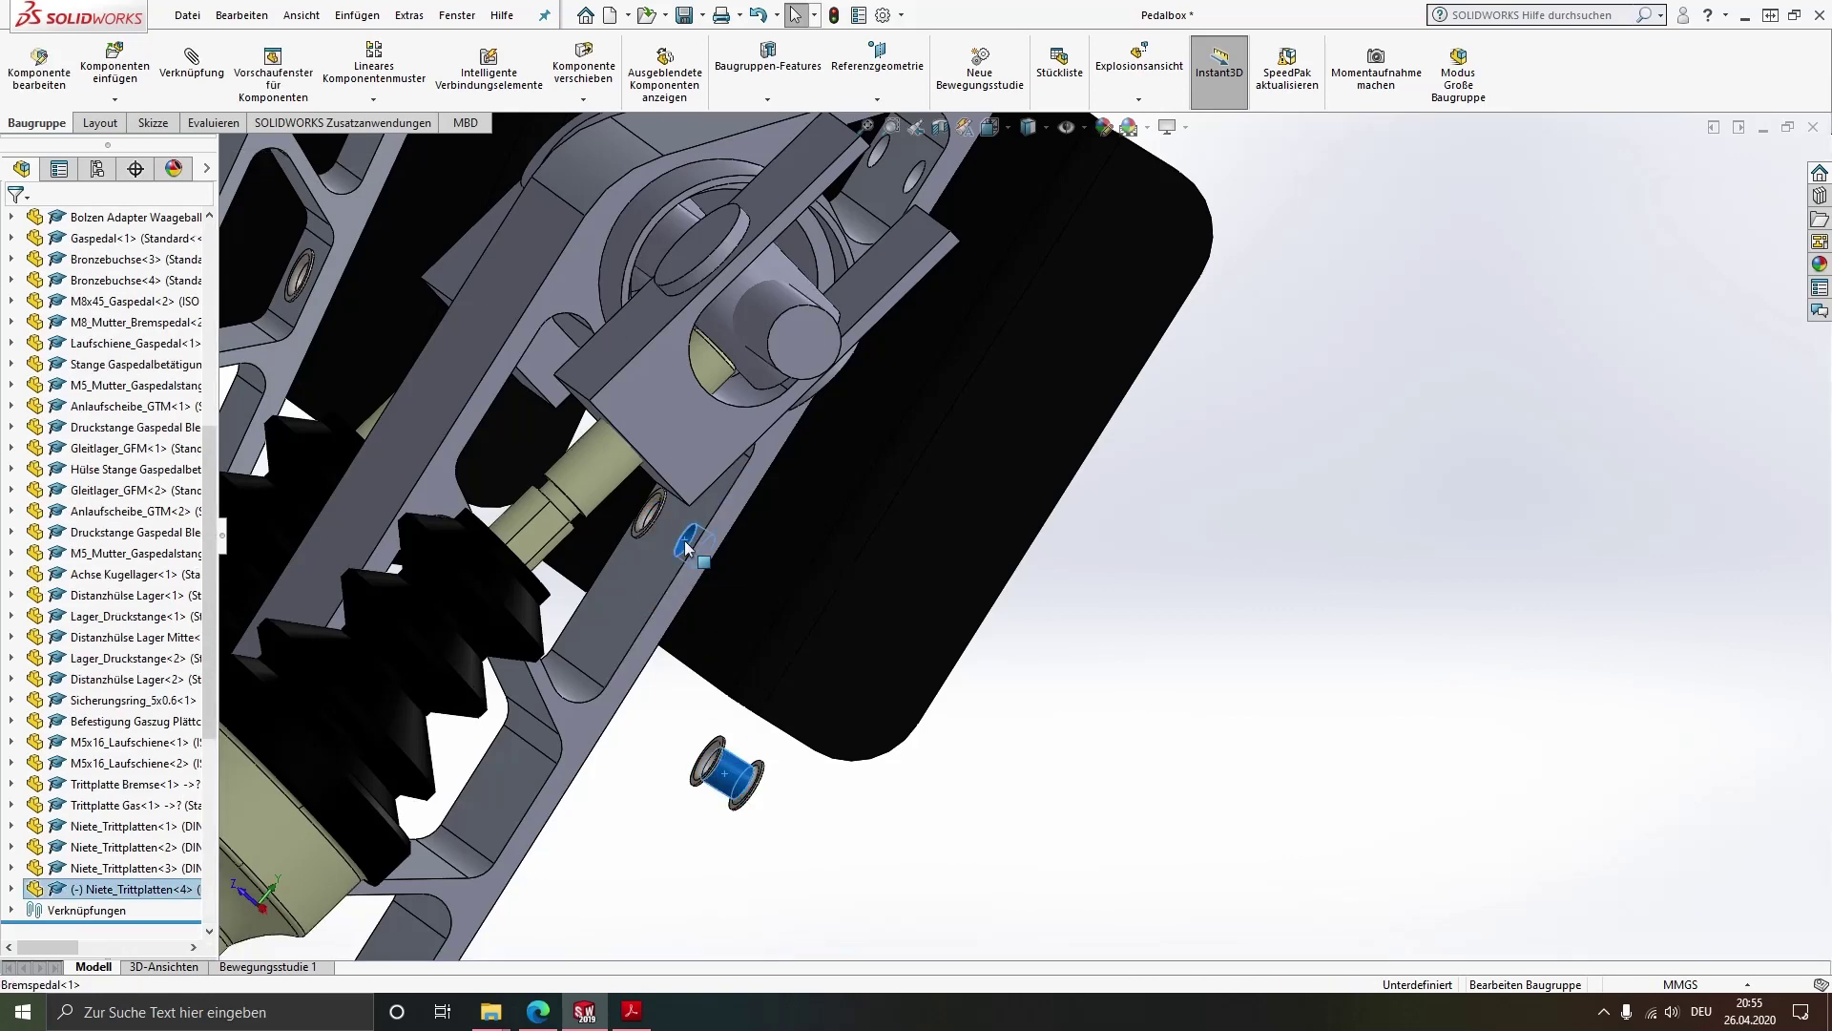
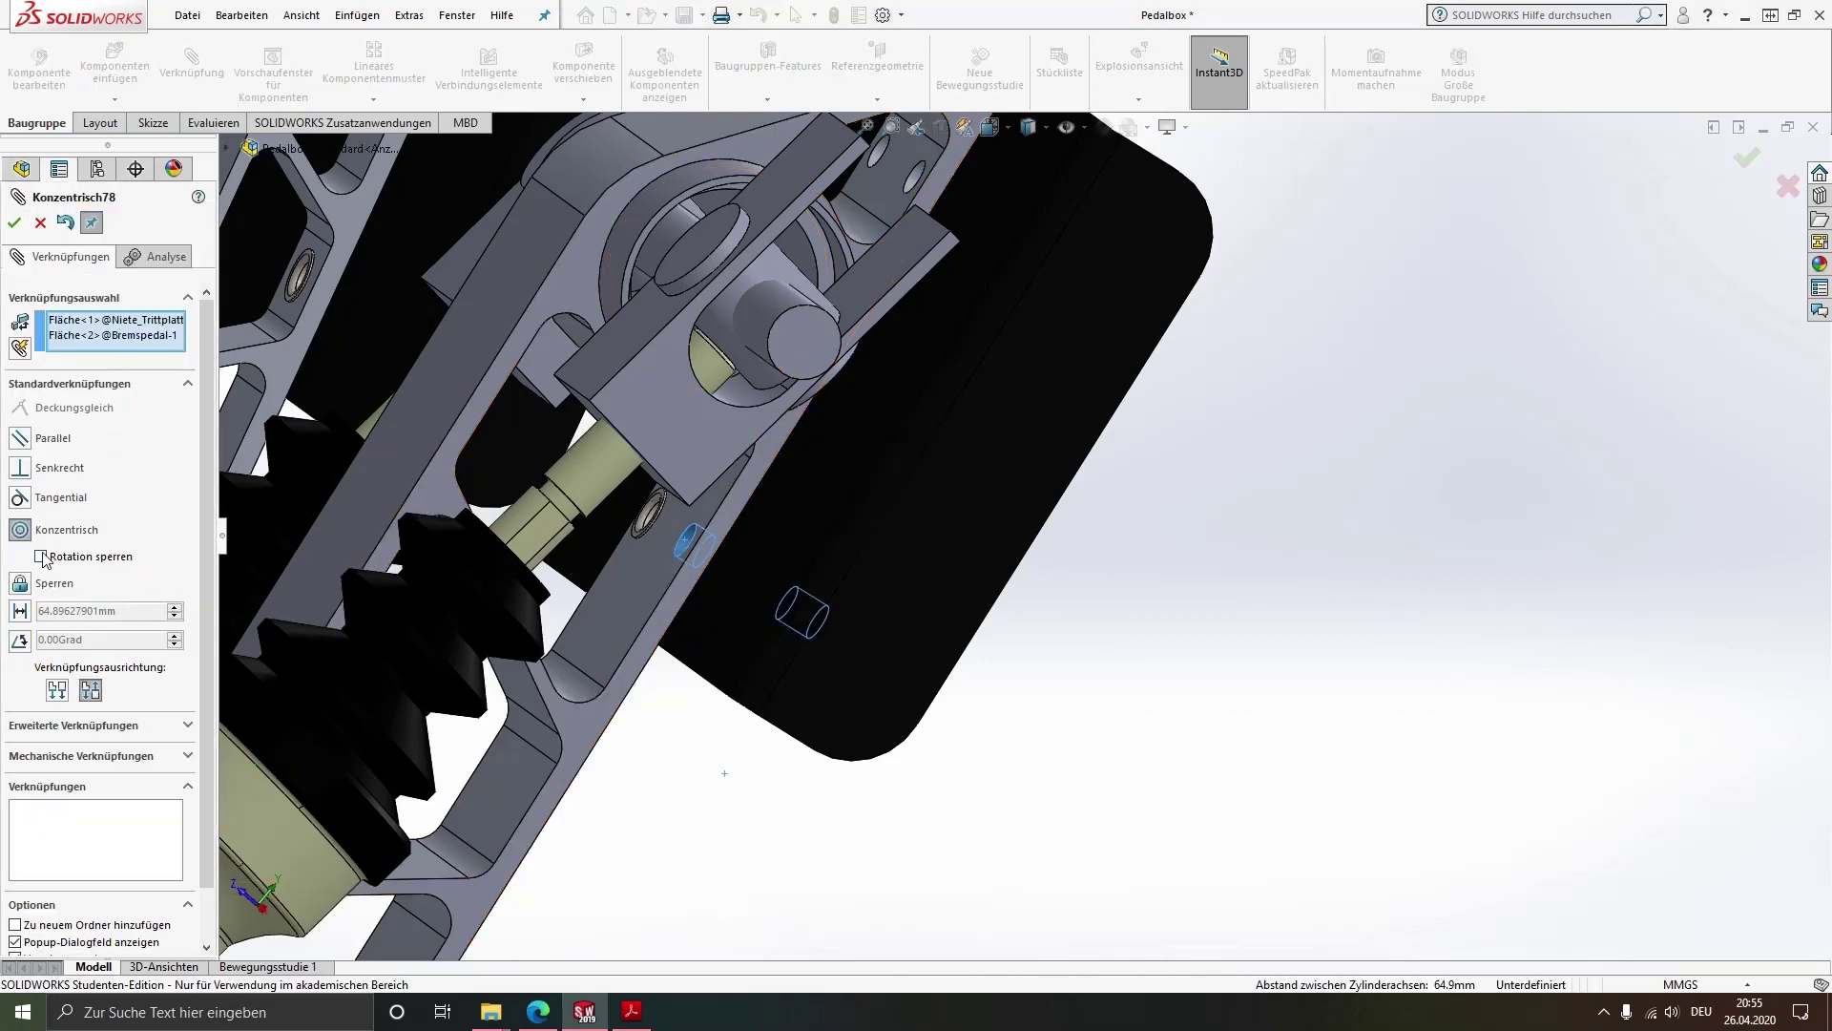
# Accept the Konzentrisch78 mate and orbit the view around to the rivet
pyautogui.click(17, 226)
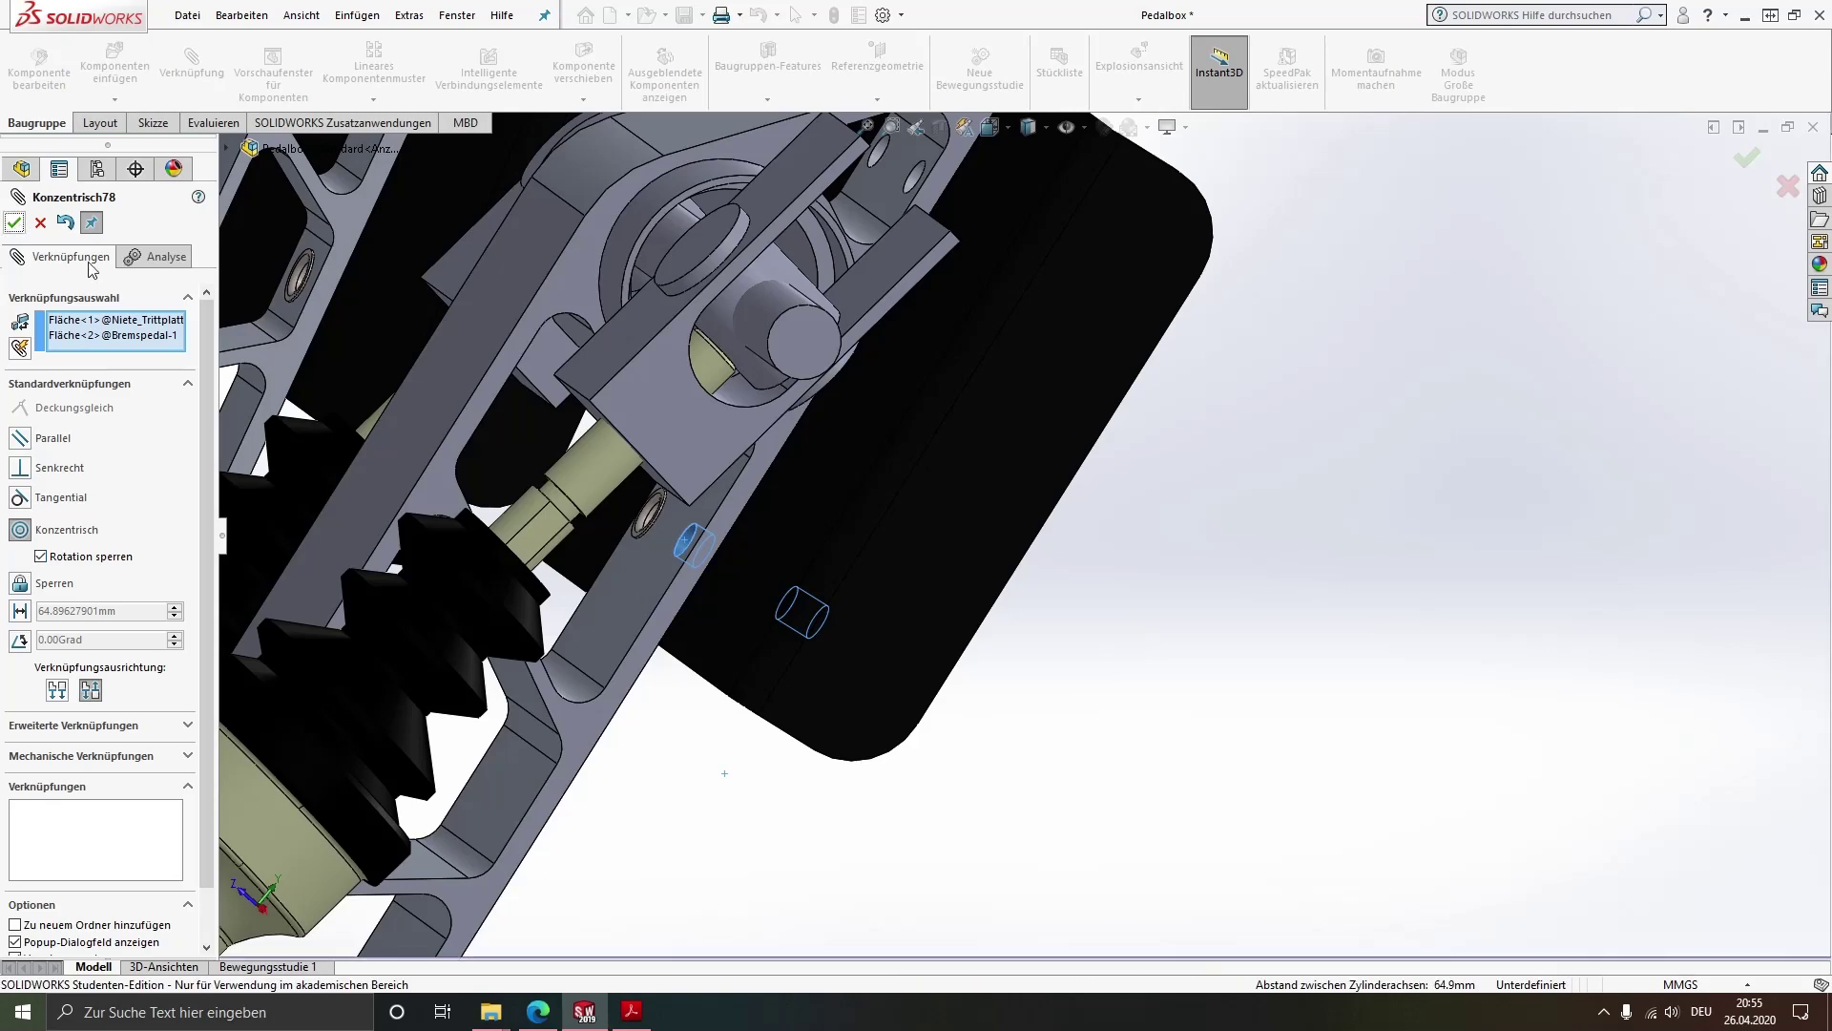
pyautogui.click(677, 590)
pyautogui.moveTo(676, 590)
pyautogui.mouseDown(button='middle')
pyautogui.moveTo(894, 500)
pyautogui.moveTo(884, 620)
pyautogui.mouseUp(button='middle')
pyautogui.scroll(-3, 884, 620)
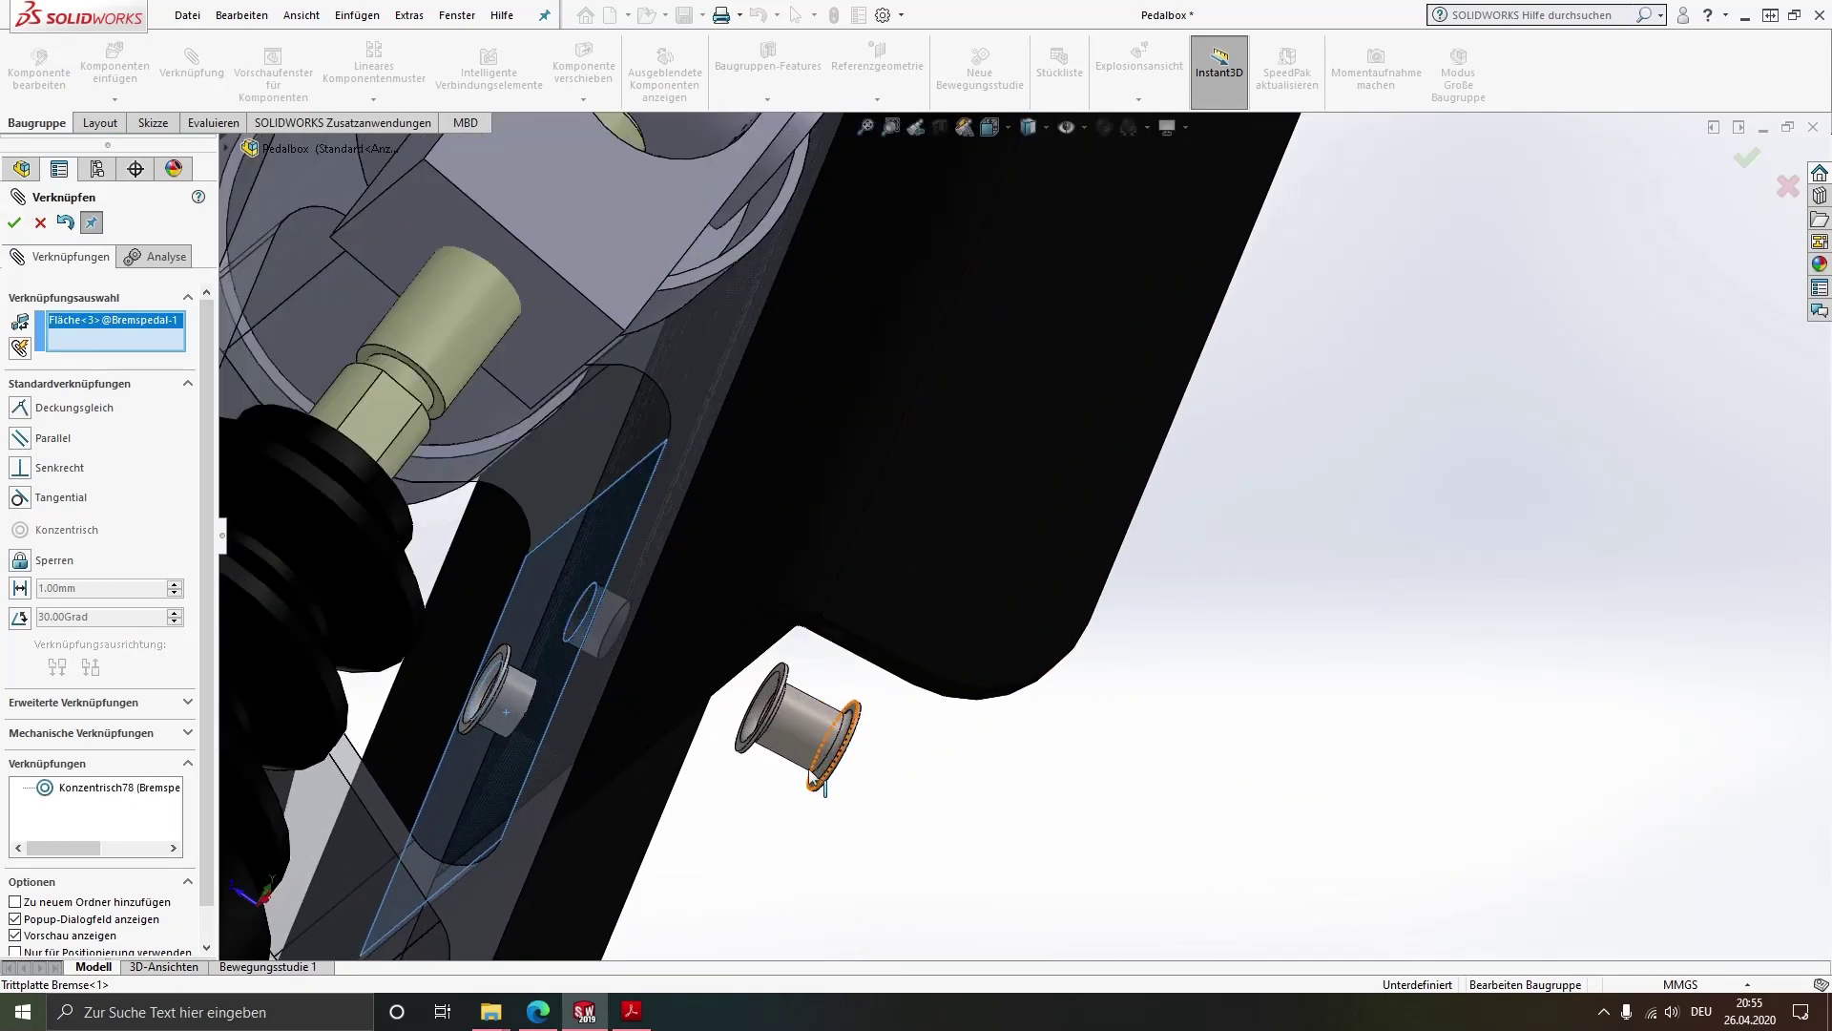
pyautogui.scroll(-3, 887, 648)
pyautogui.scroll(-3, 894, 677)
pyautogui.click(878, 711)
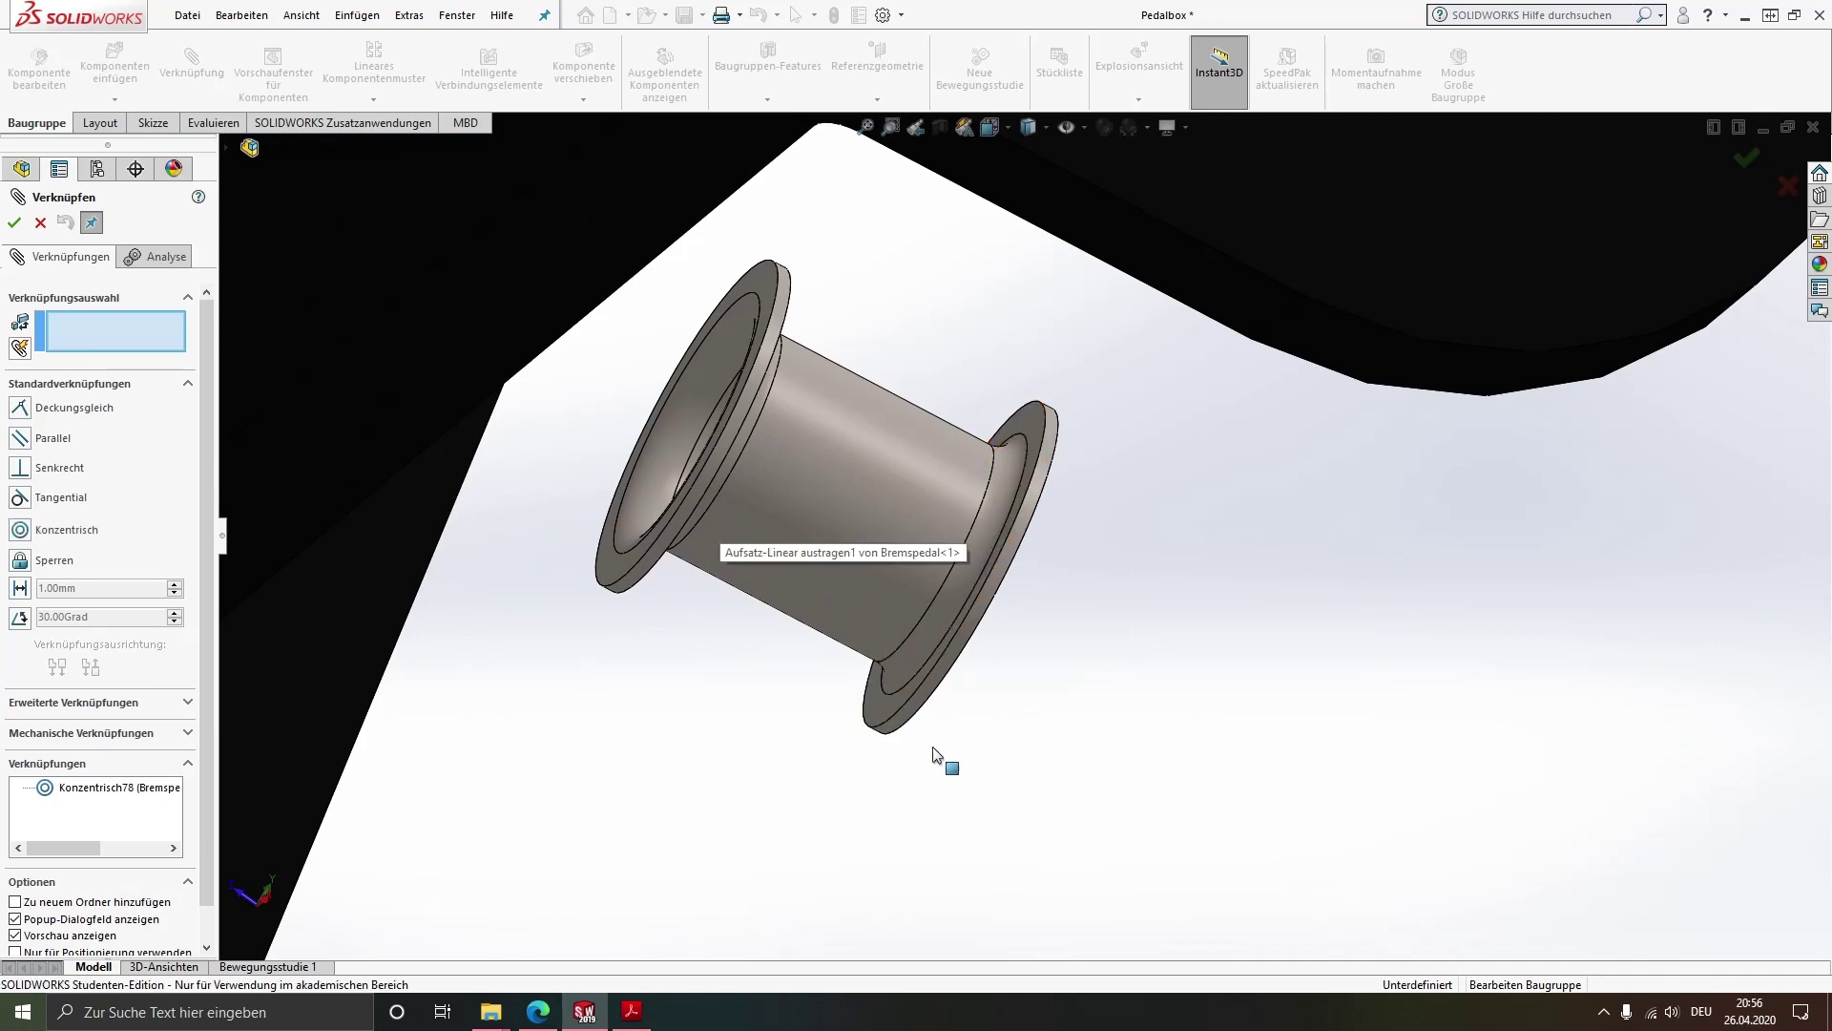
pyautogui.moveTo(725, 551); pyautogui.dragTo(670, 482, button='middle')
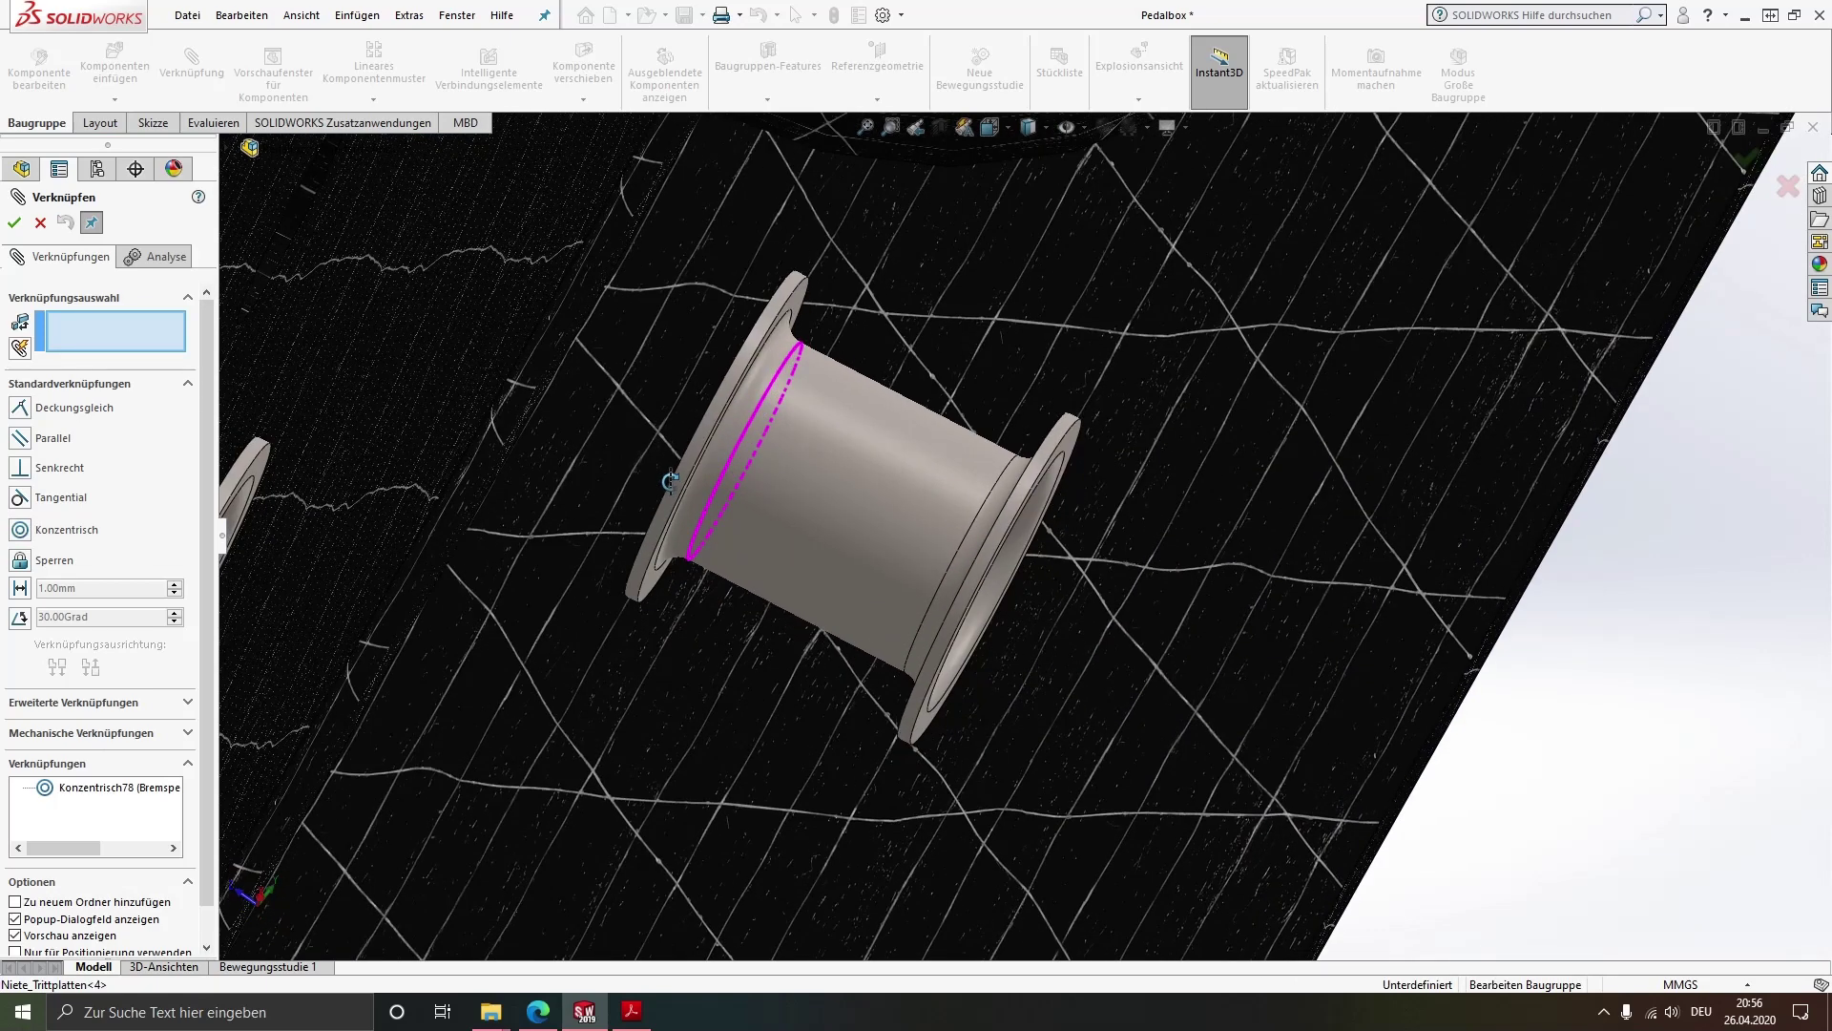
# Mate the rivet head face coincident with the brake pedal face (Deckungsgleich65)
pyautogui.click(665, 572)
pyautogui.scroll(3, 658, 559)
pyautogui.scroll(3, 668, 520)
pyautogui.moveTo(680, 496)
pyautogui.mouseDown(button='middle')
pyautogui.moveTo(696, 483)
pyautogui.moveTo(573, 429)
pyautogui.mouseUp(button='middle')
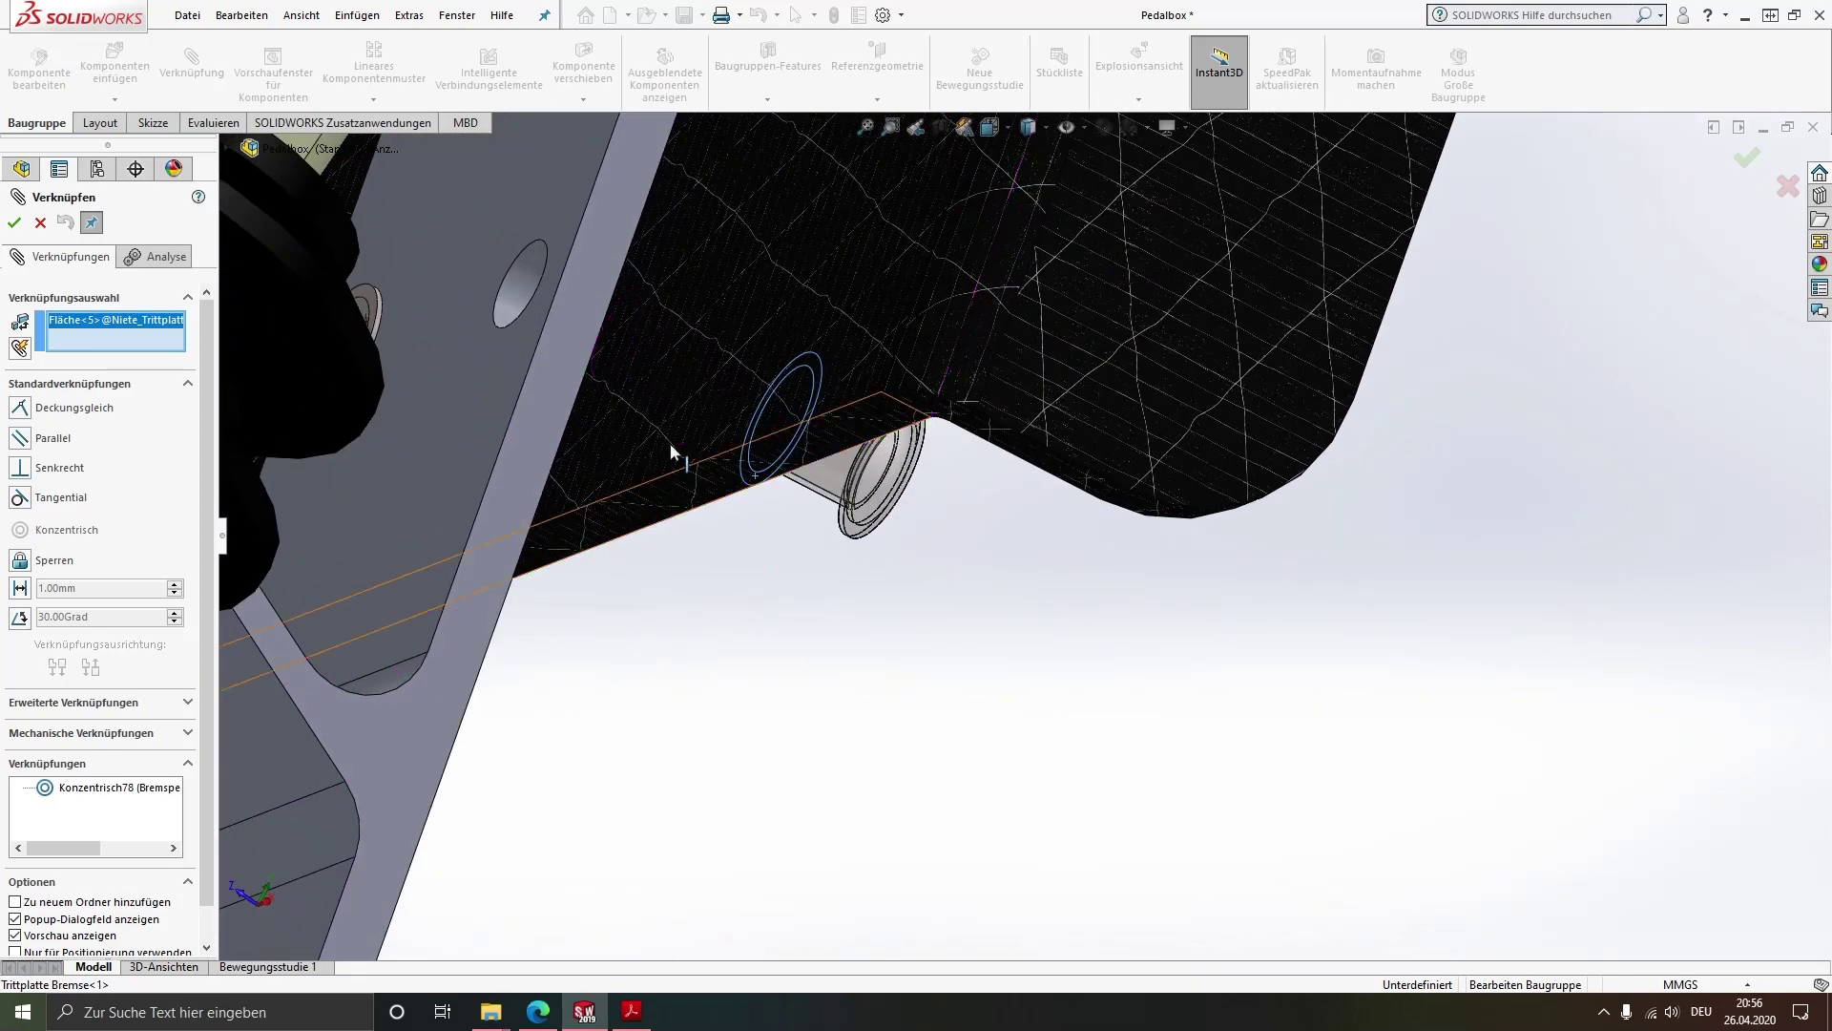
pyautogui.click(469, 389)
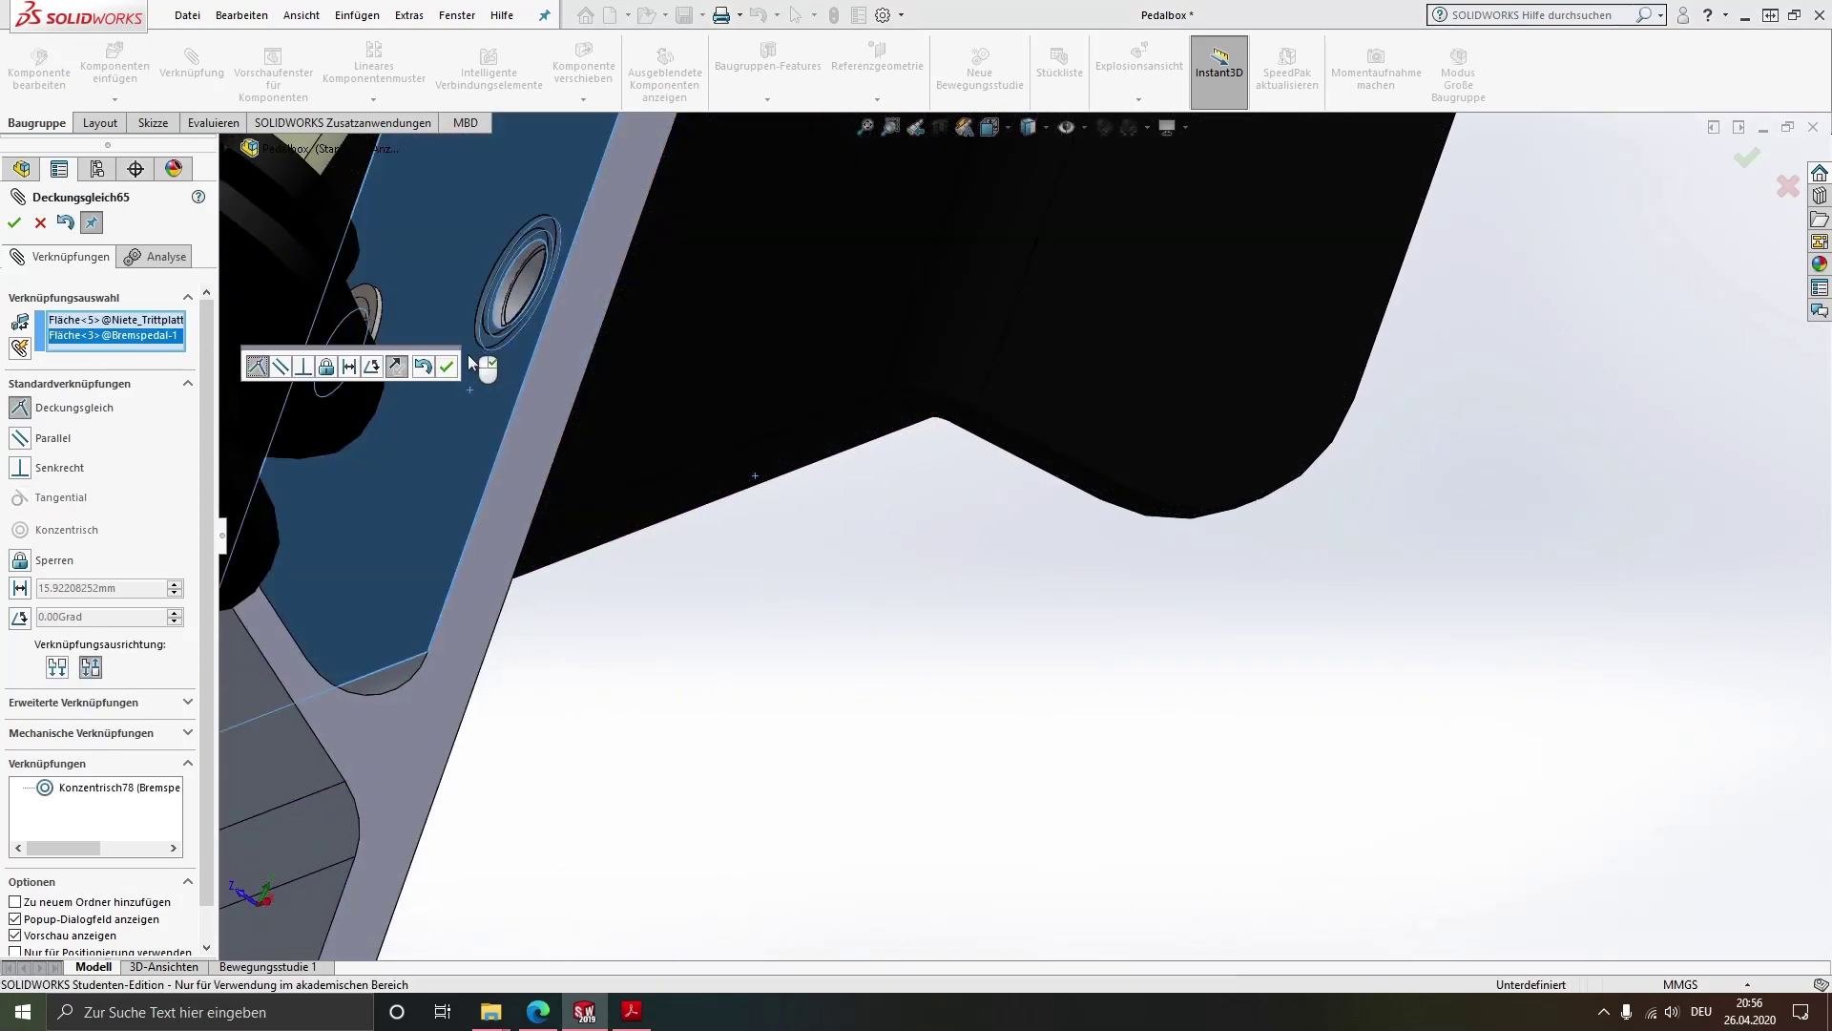
pyautogui.click(447, 367)
pyautogui.moveTo(652, 420); pyautogui.dragTo(785, 371, button='middle')
pyautogui.scroll(-5, 786, 370)
pyautogui.moveTo(750, 431)
pyautogui.mouseDown(button='middle')
pyautogui.moveTo(759, 382)
pyautogui.moveTo(879, 403)
pyautogui.mouseUp(button='middle')
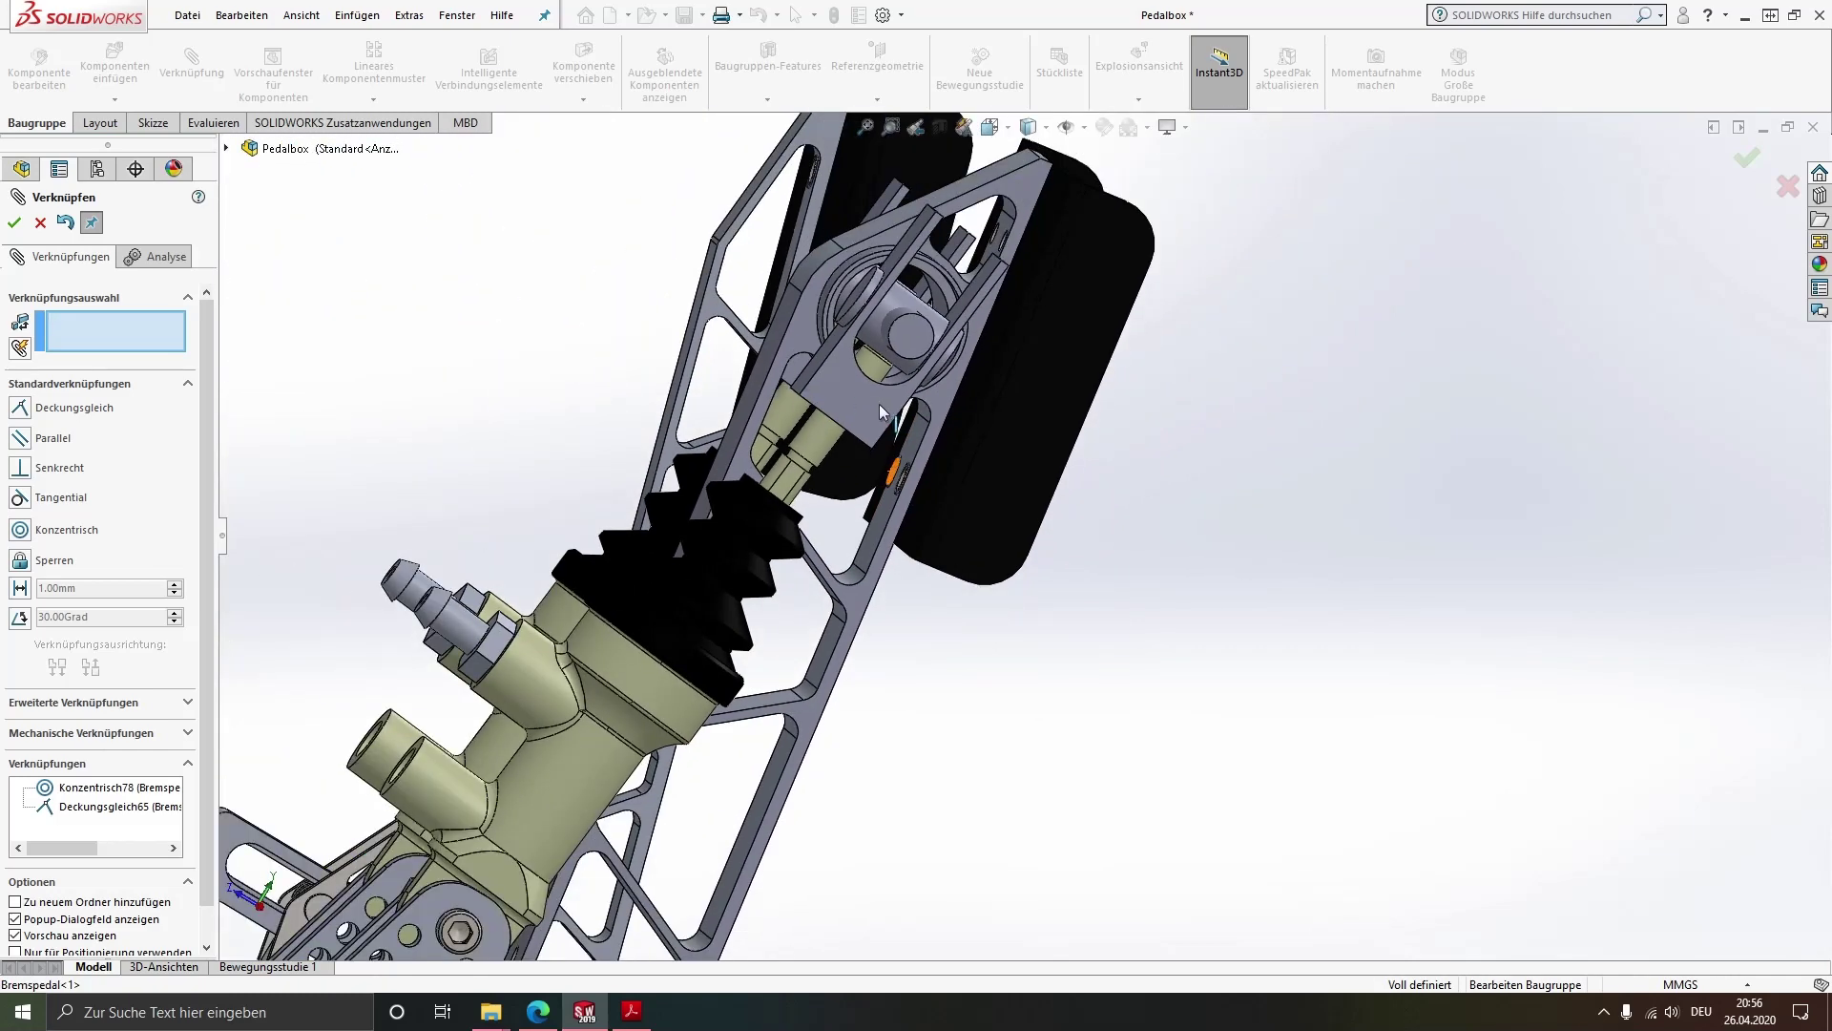
# Ctrl-drag a copy of Niete_Trittplatten<3> beside the brake plate as a fifth rivet
pyautogui.press('Escape')
pyautogui.scroll(3, 948, 425)
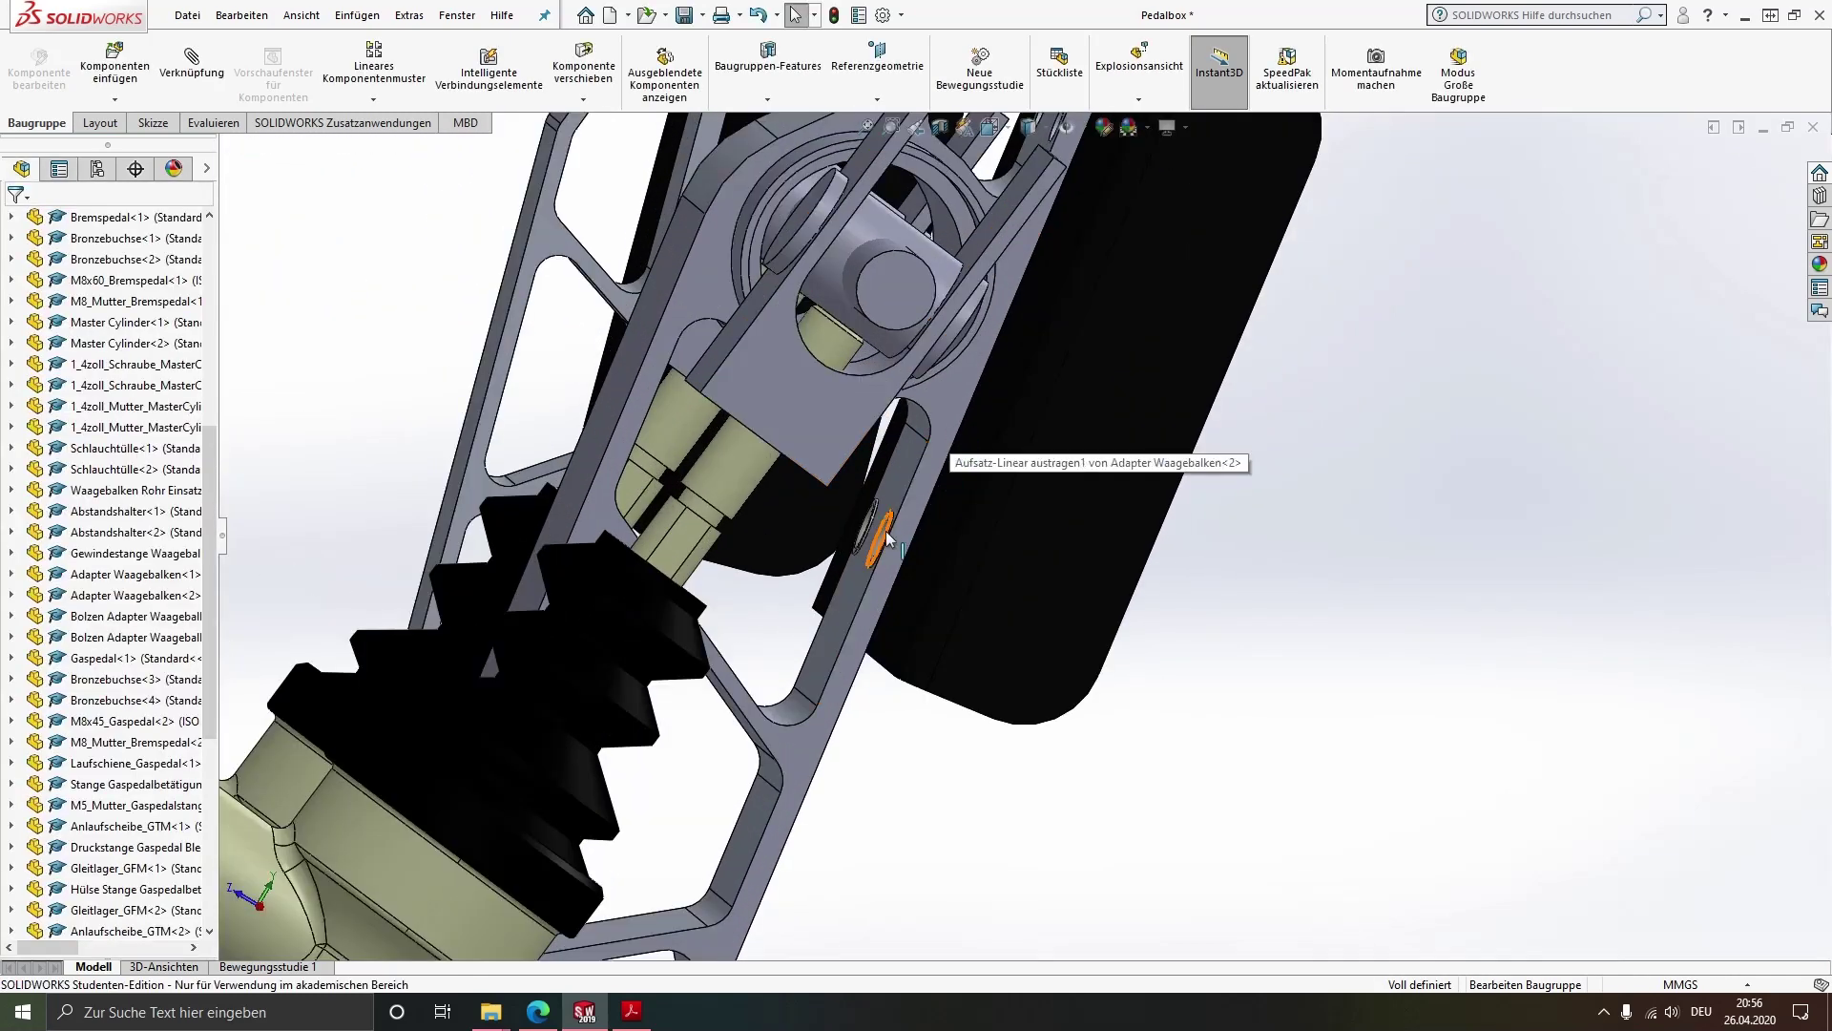
pyautogui.moveTo(885, 531)
pyautogui.mouseDown(button='middle')
pyautogui.moveTo(883, 561)
pyautogui.moveTo(994, 519)
pyautogui.mouseUp(button='middle')
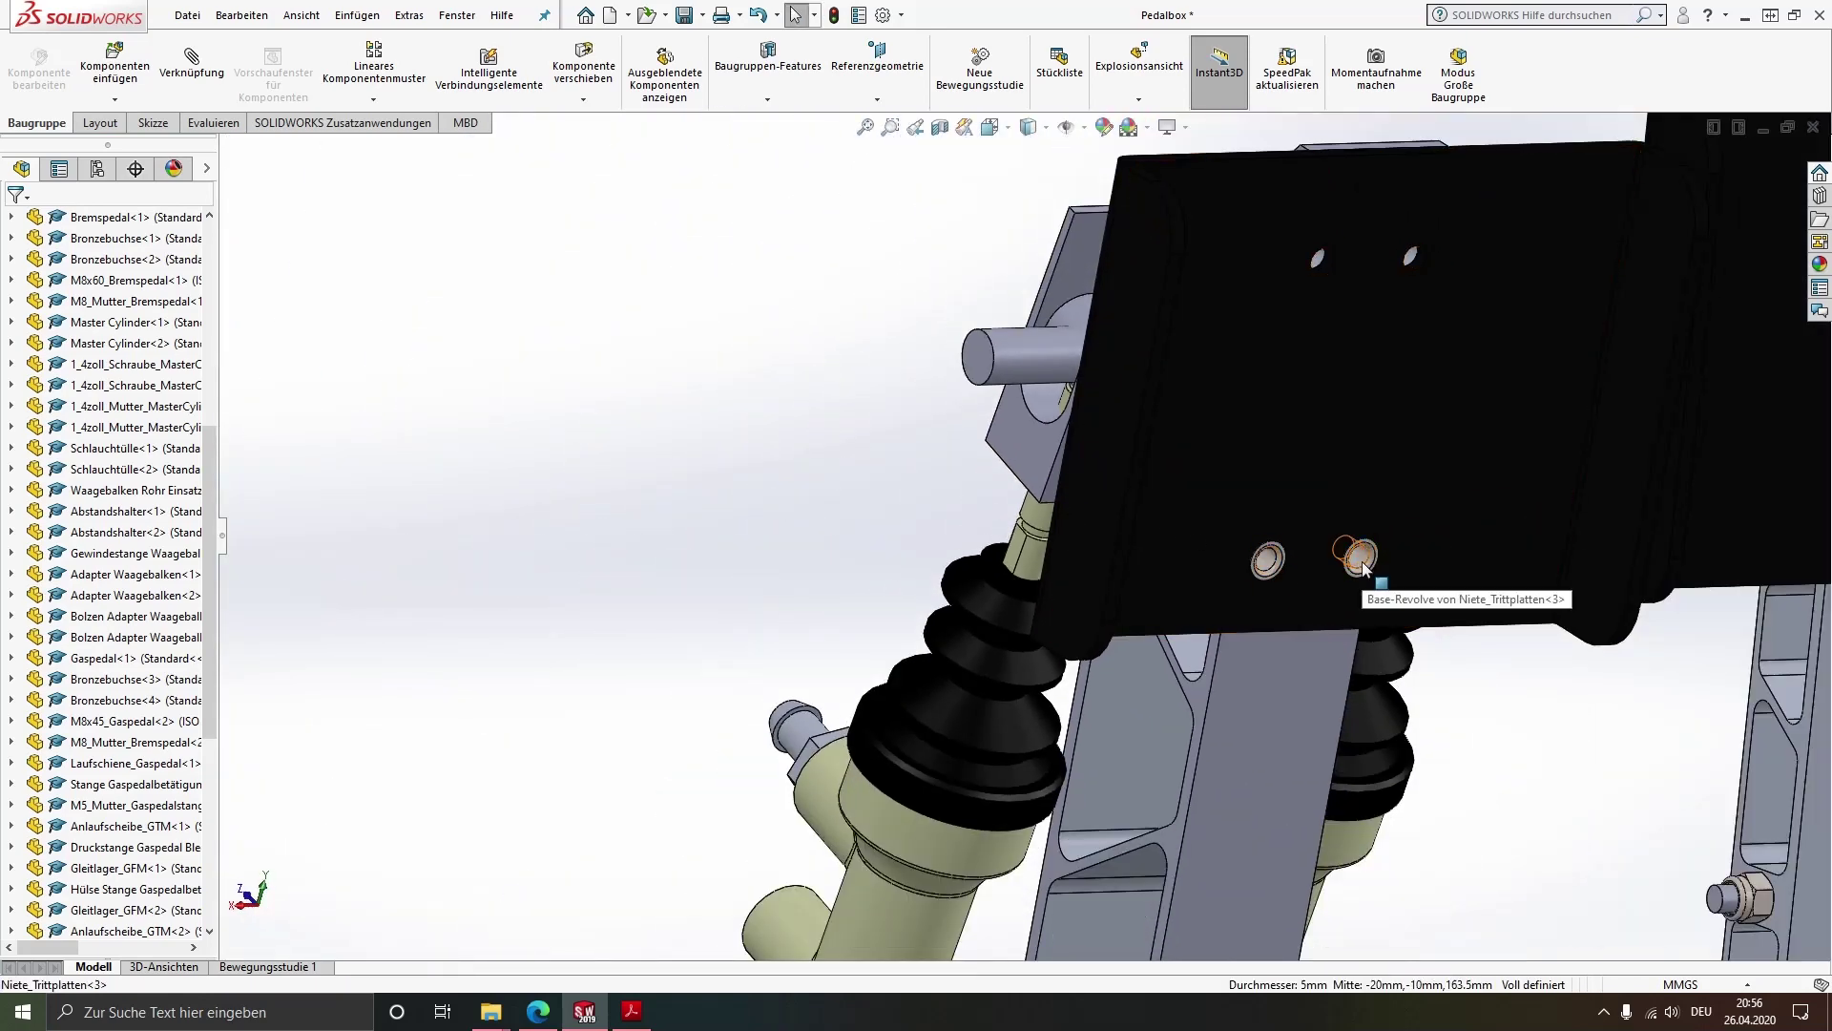
pyautogui.moveTo(1359, 561); pyautogui.dragTo(1487, 709)
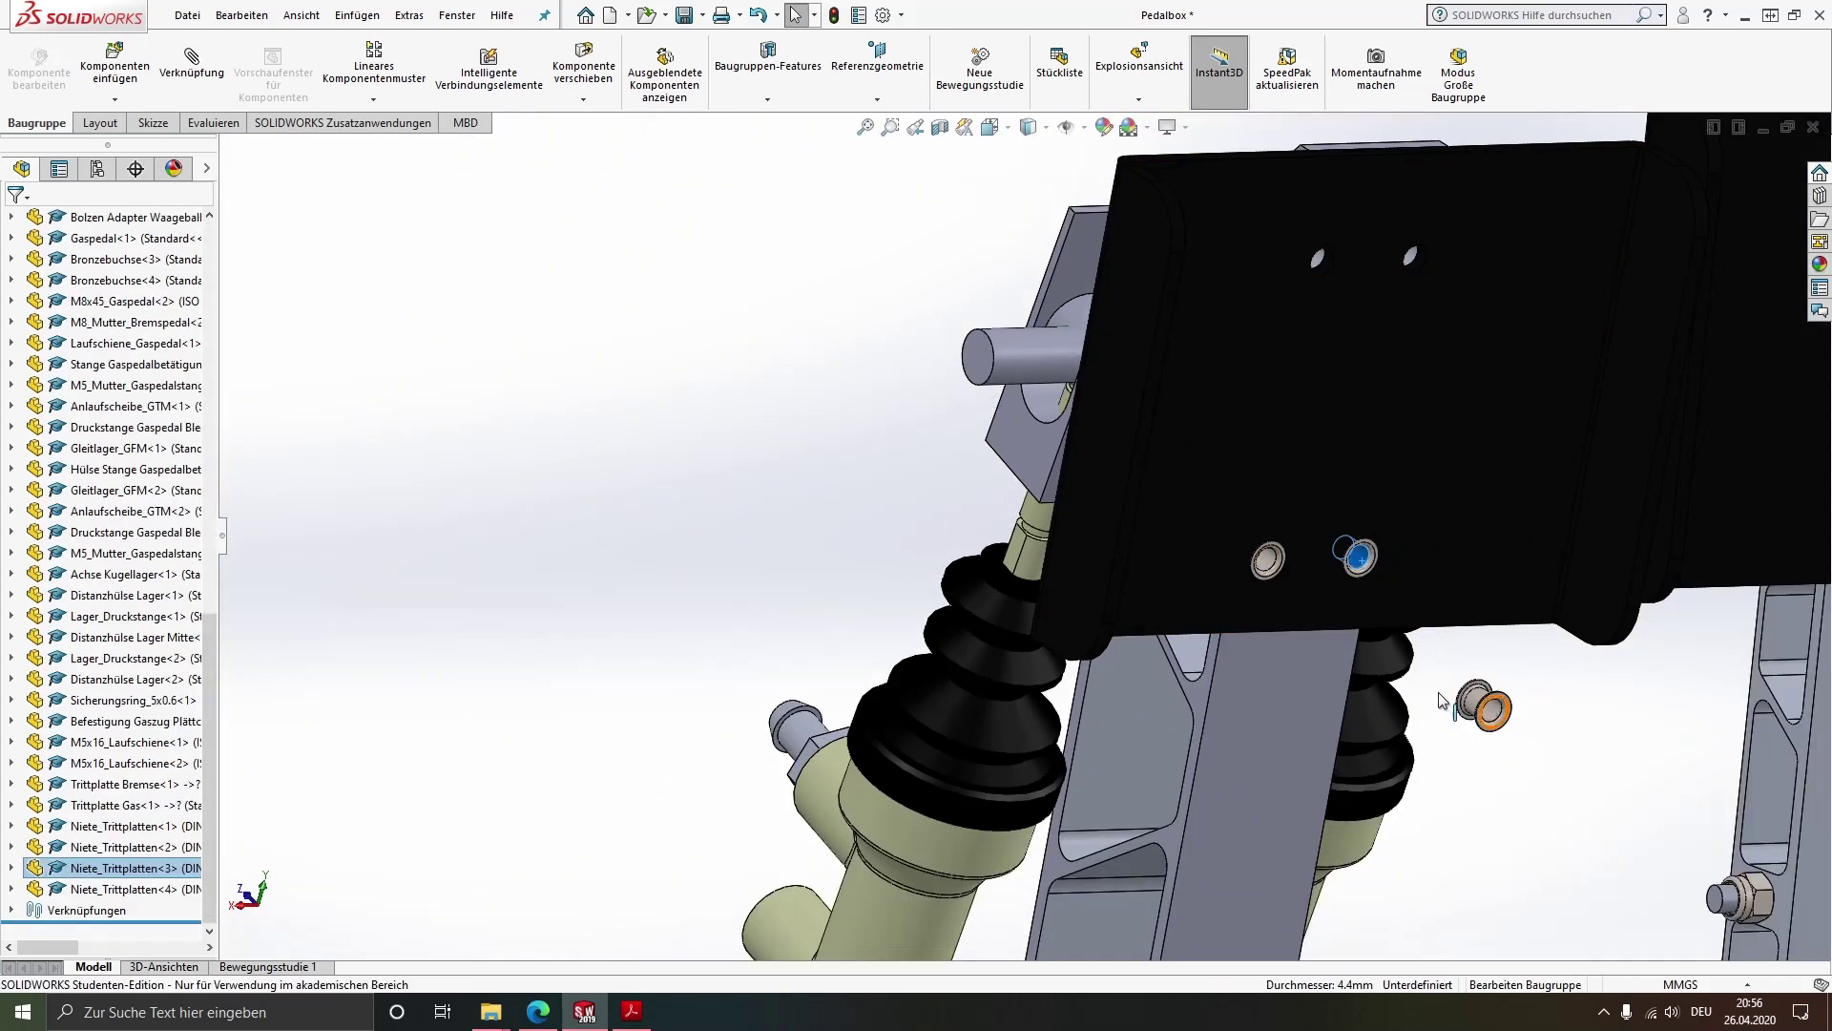
pyautogui.scroll(-3, 1460, 698)
# Mate the new rivet concentric with the empty brake plate hole (Konzentrisch79)
pyautogui.click(1436, 685)
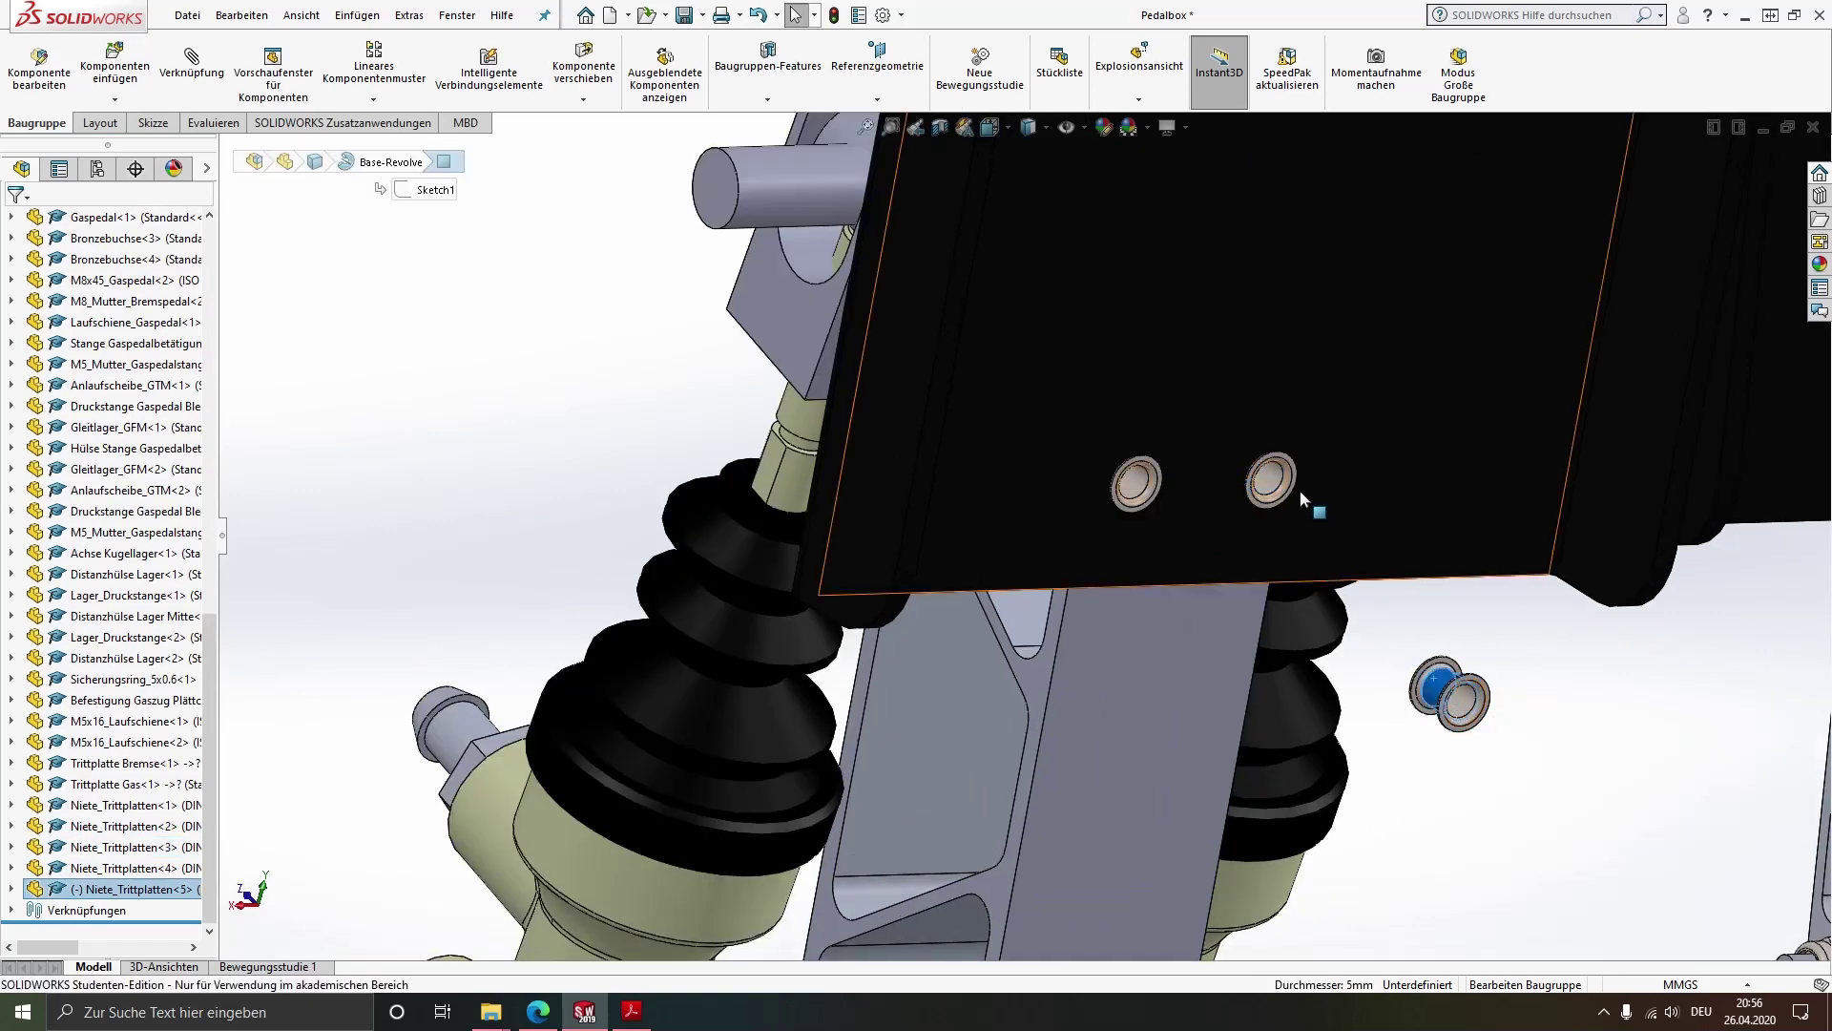
pyautogui.scroll(3, 1299, 489)
pyautogui.scroll(-5, 1090, 312)
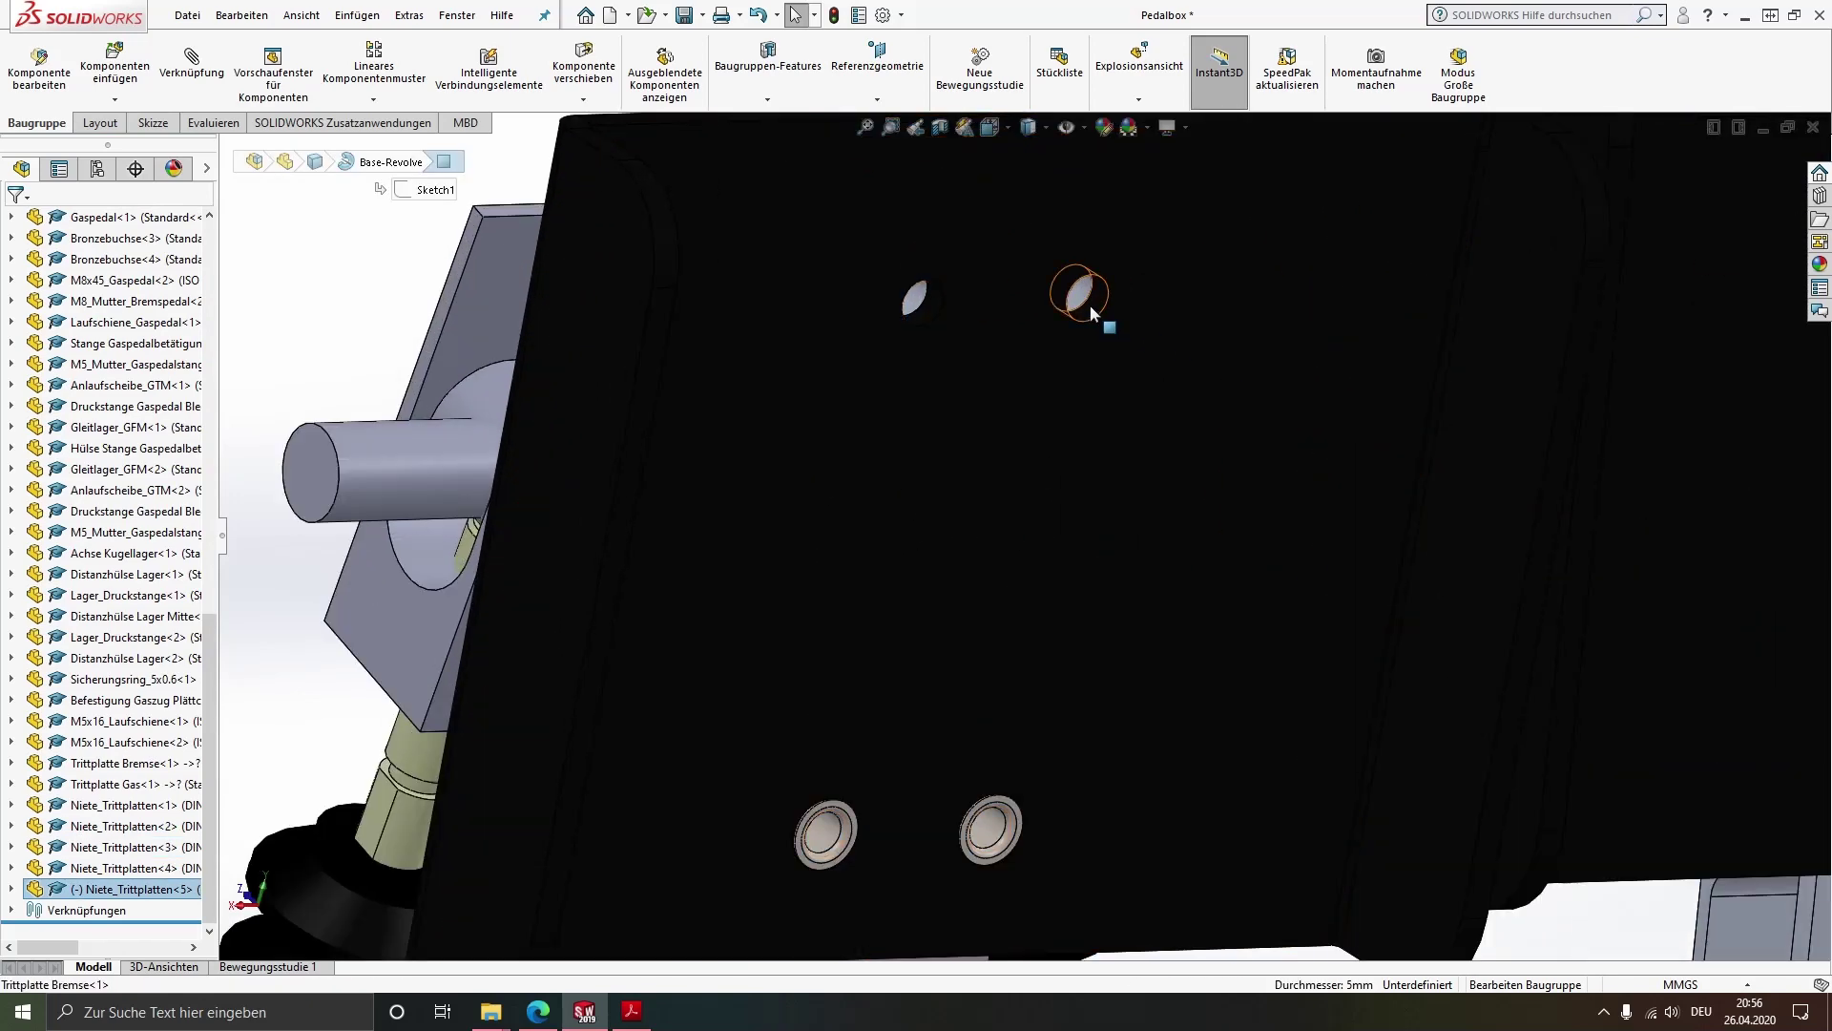
pyautogui.keyDown('ctrl'); pyautogui.click(1090, 305); pyautogui.keyUp('ctrl')
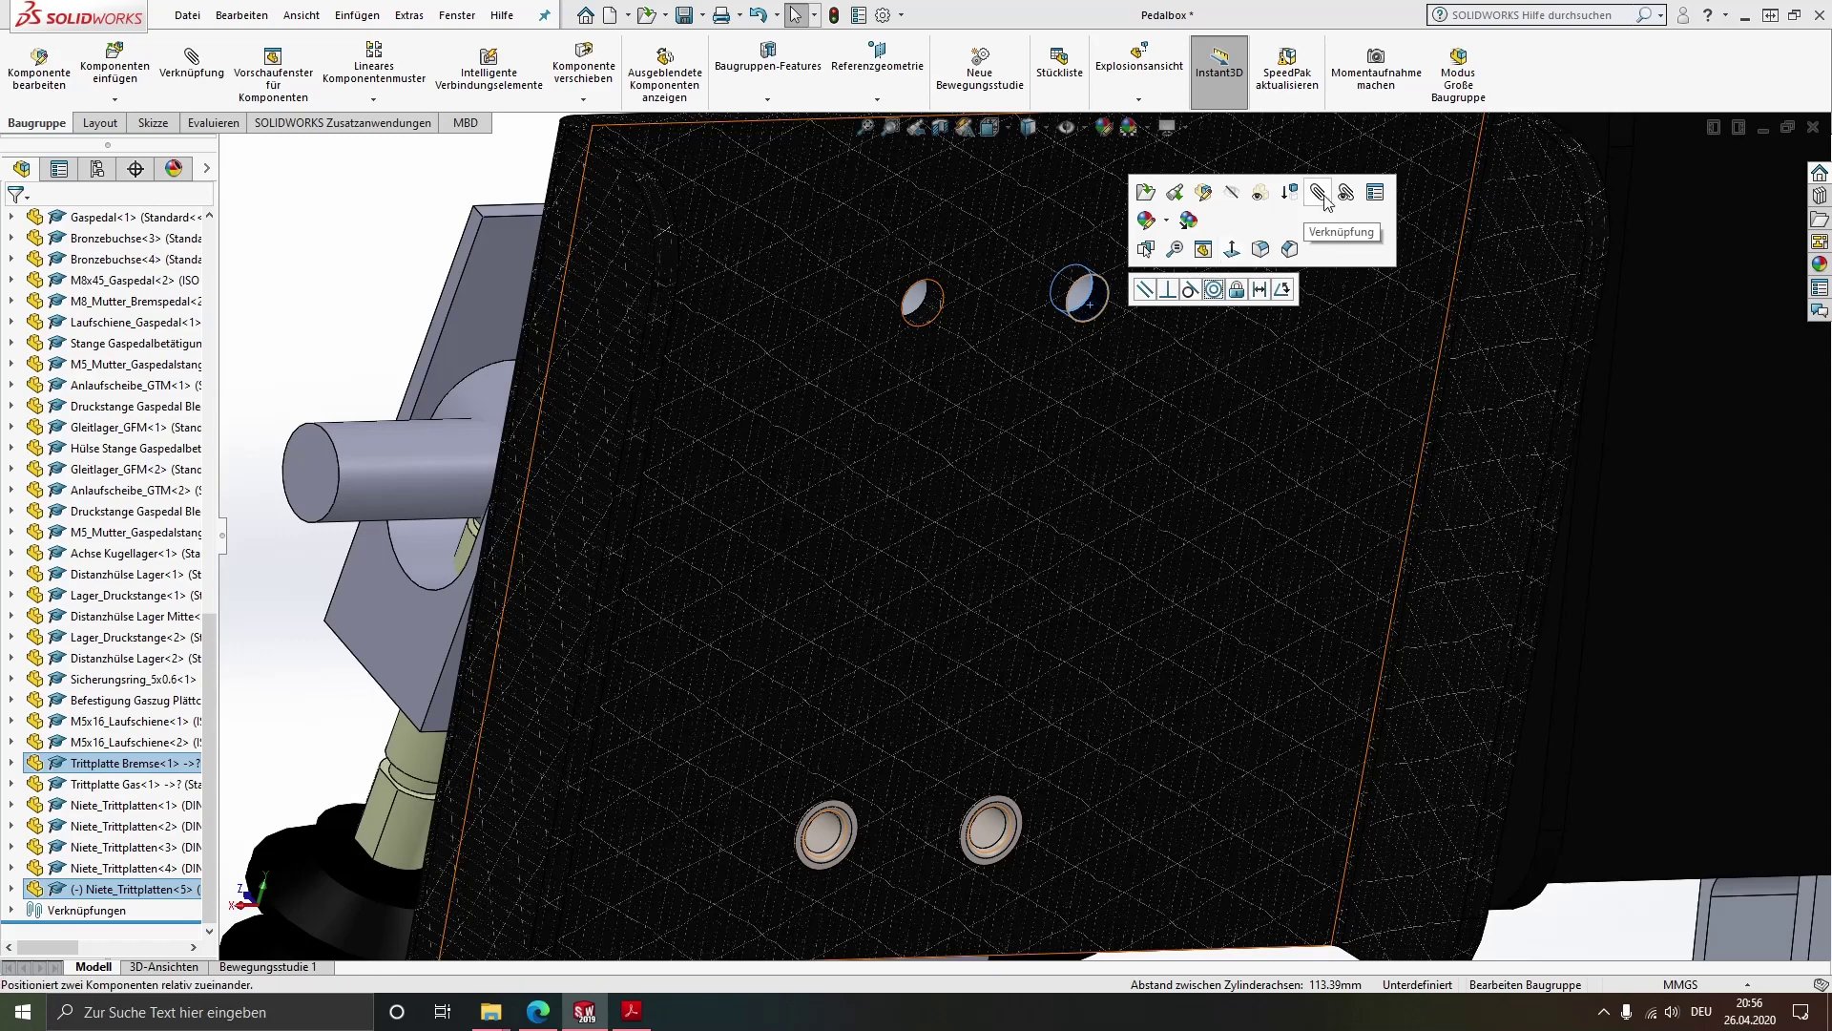
pyautogui.press('m')
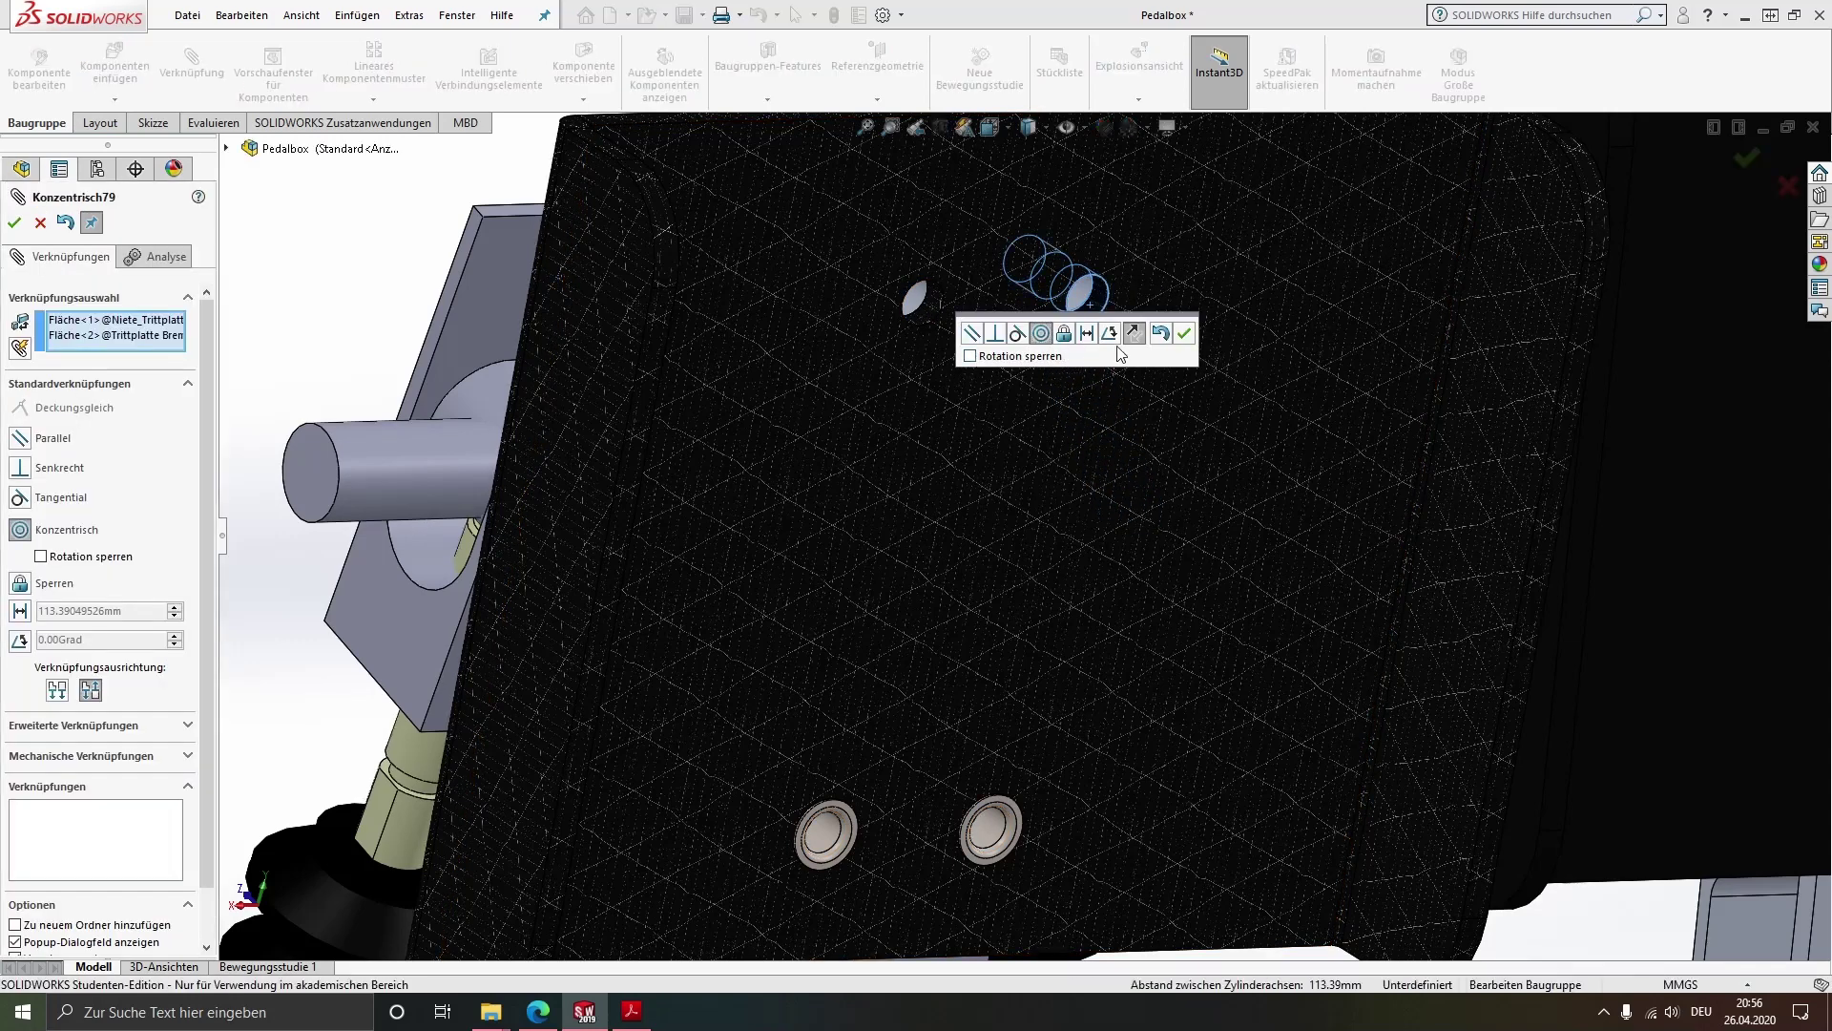
pyautogui.click(1183, 332)
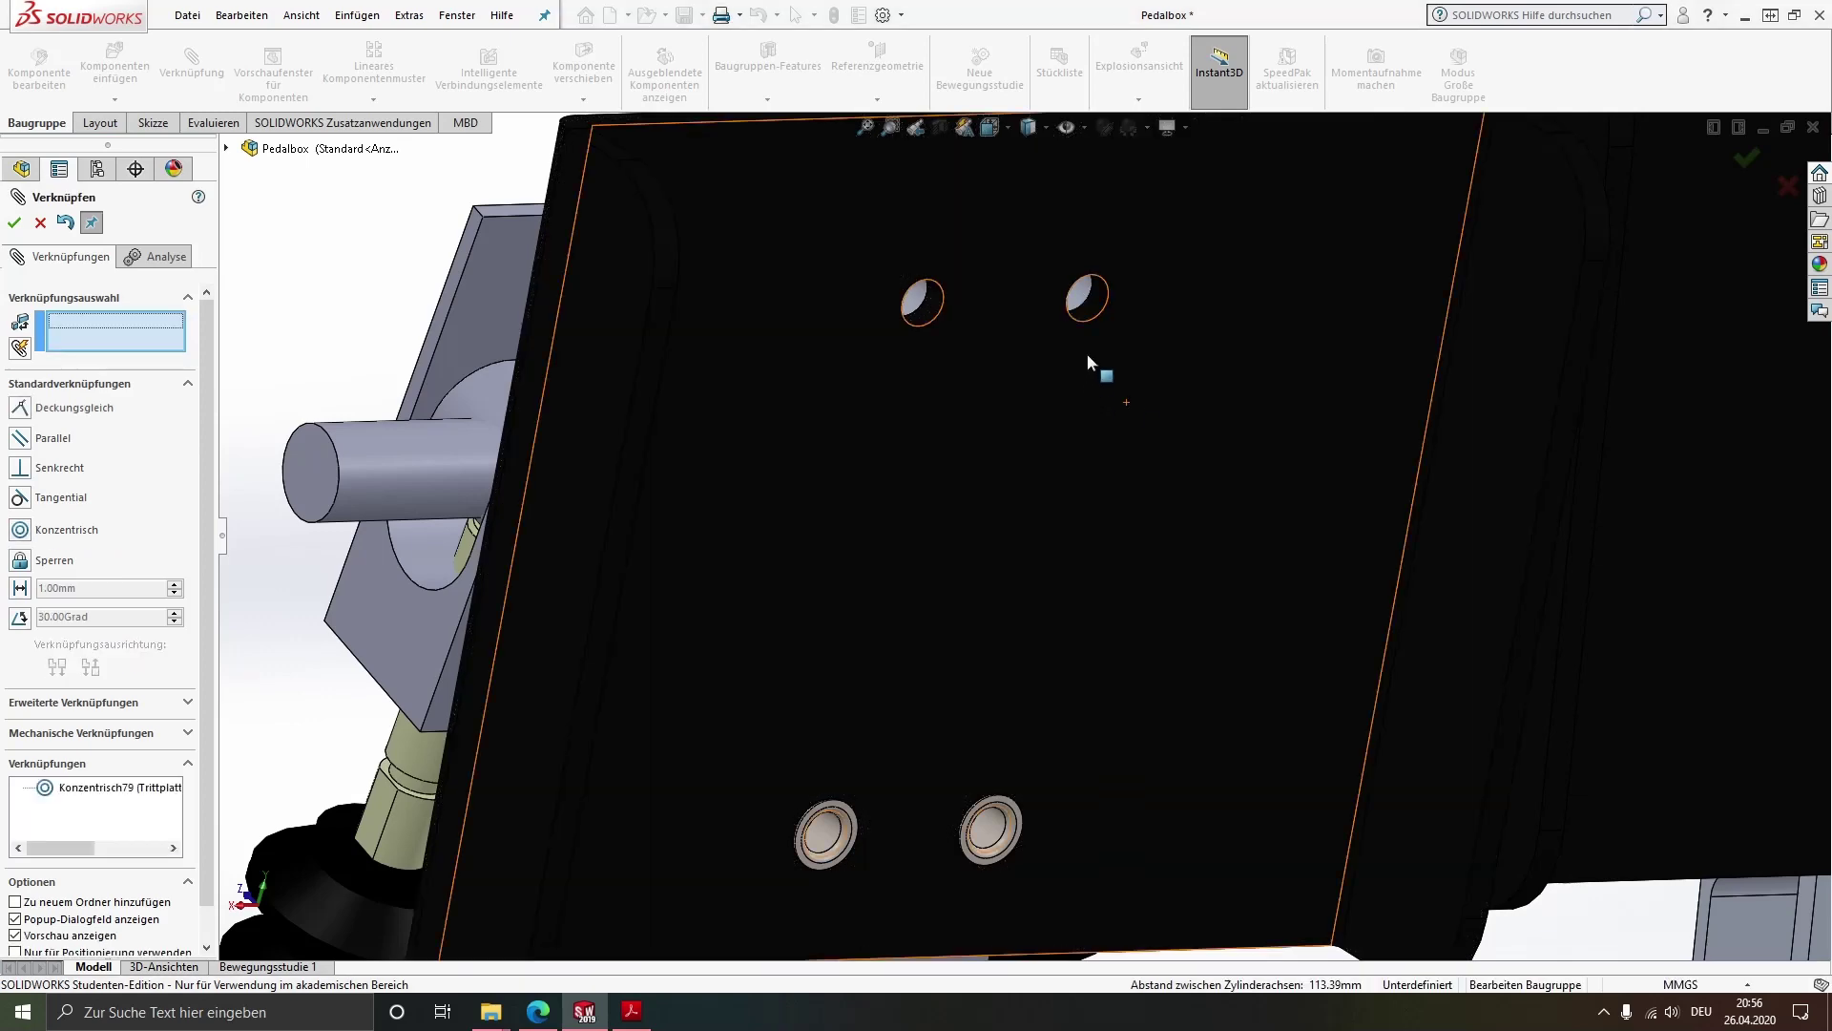
# Mate the rivet flange coincident with the brake pedal face (Deckungsgleich66) and close Verknüpfen
pyautogui.scroll(5, 1088, 355)
pyautogui.moveTo(1065, 380); pyautogui.dragTo(1010, 439, button='middle')
pyautogui.scroll(-4, 1009, 439)
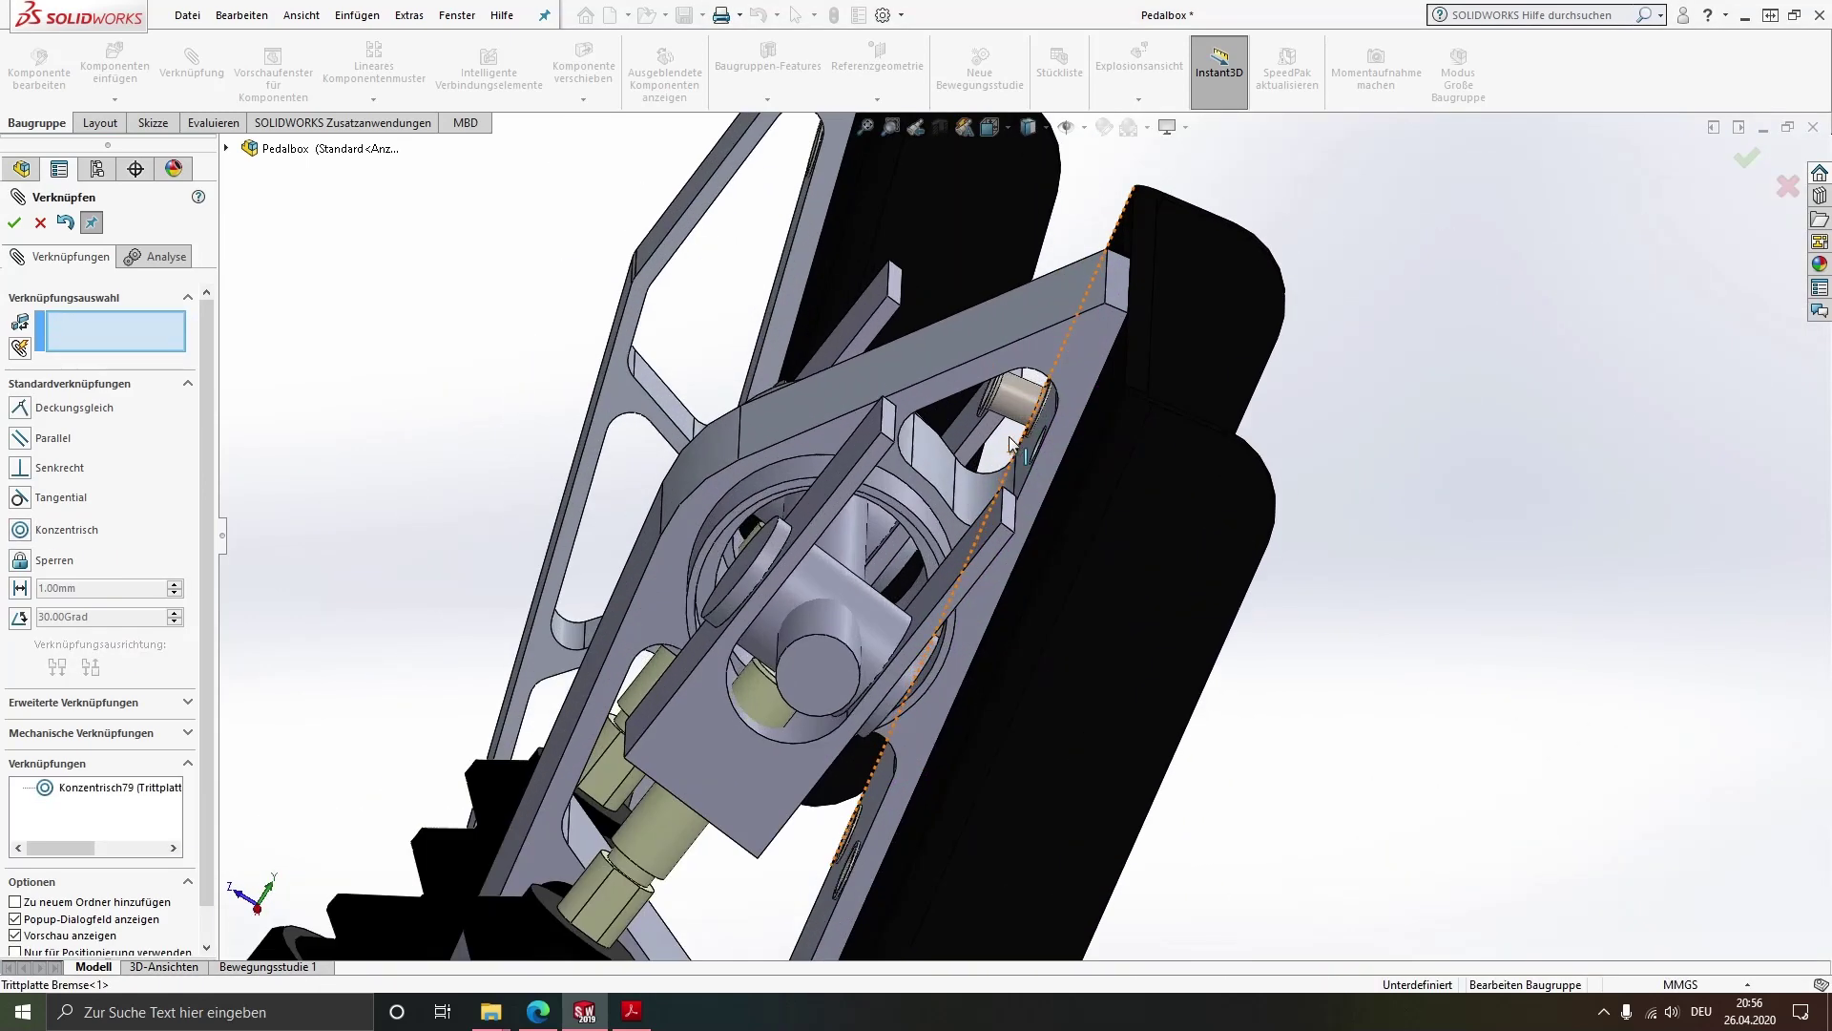
pyautogui.scroll(-5, 1010, 441)
pyautogui.scroll(-2, 1040, 420)
pyautogui.click(1038, 406)
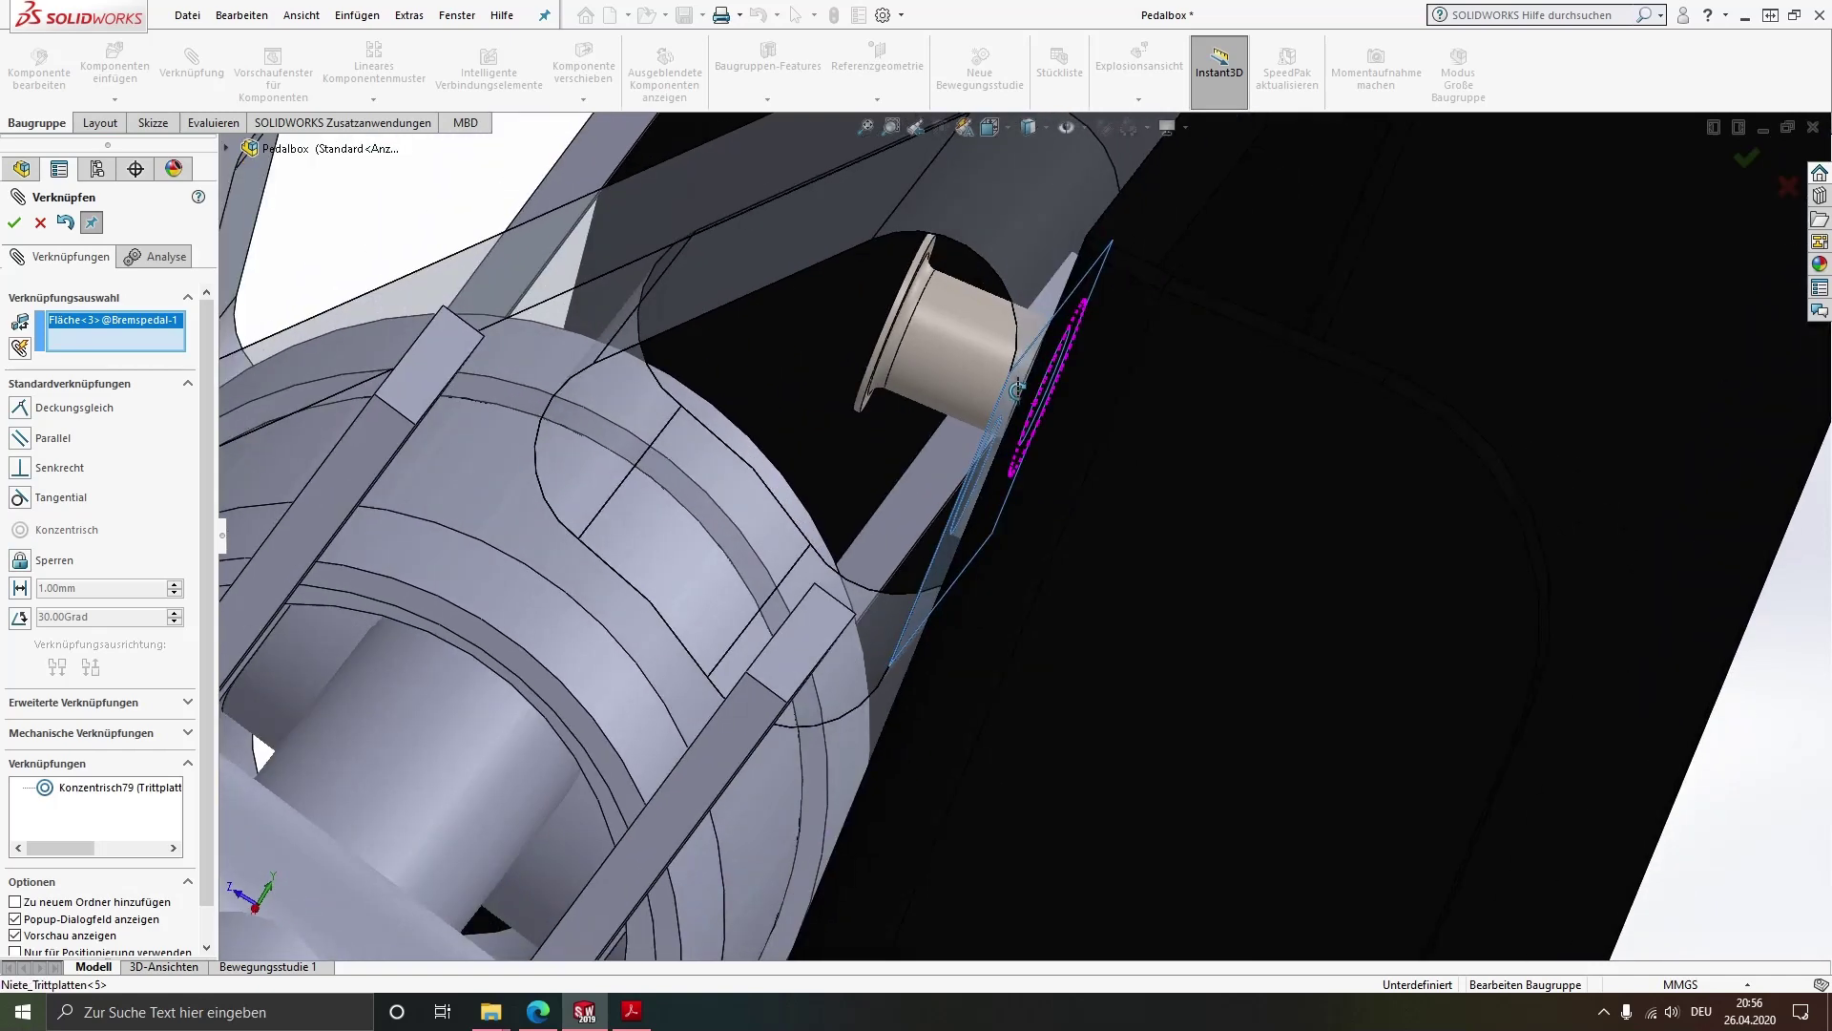
pyautogui.moveTo(1034, 403); pyautogui.dragTo(907, 397, button='middle')
pyautogui.scroll(-3, 907, 397)
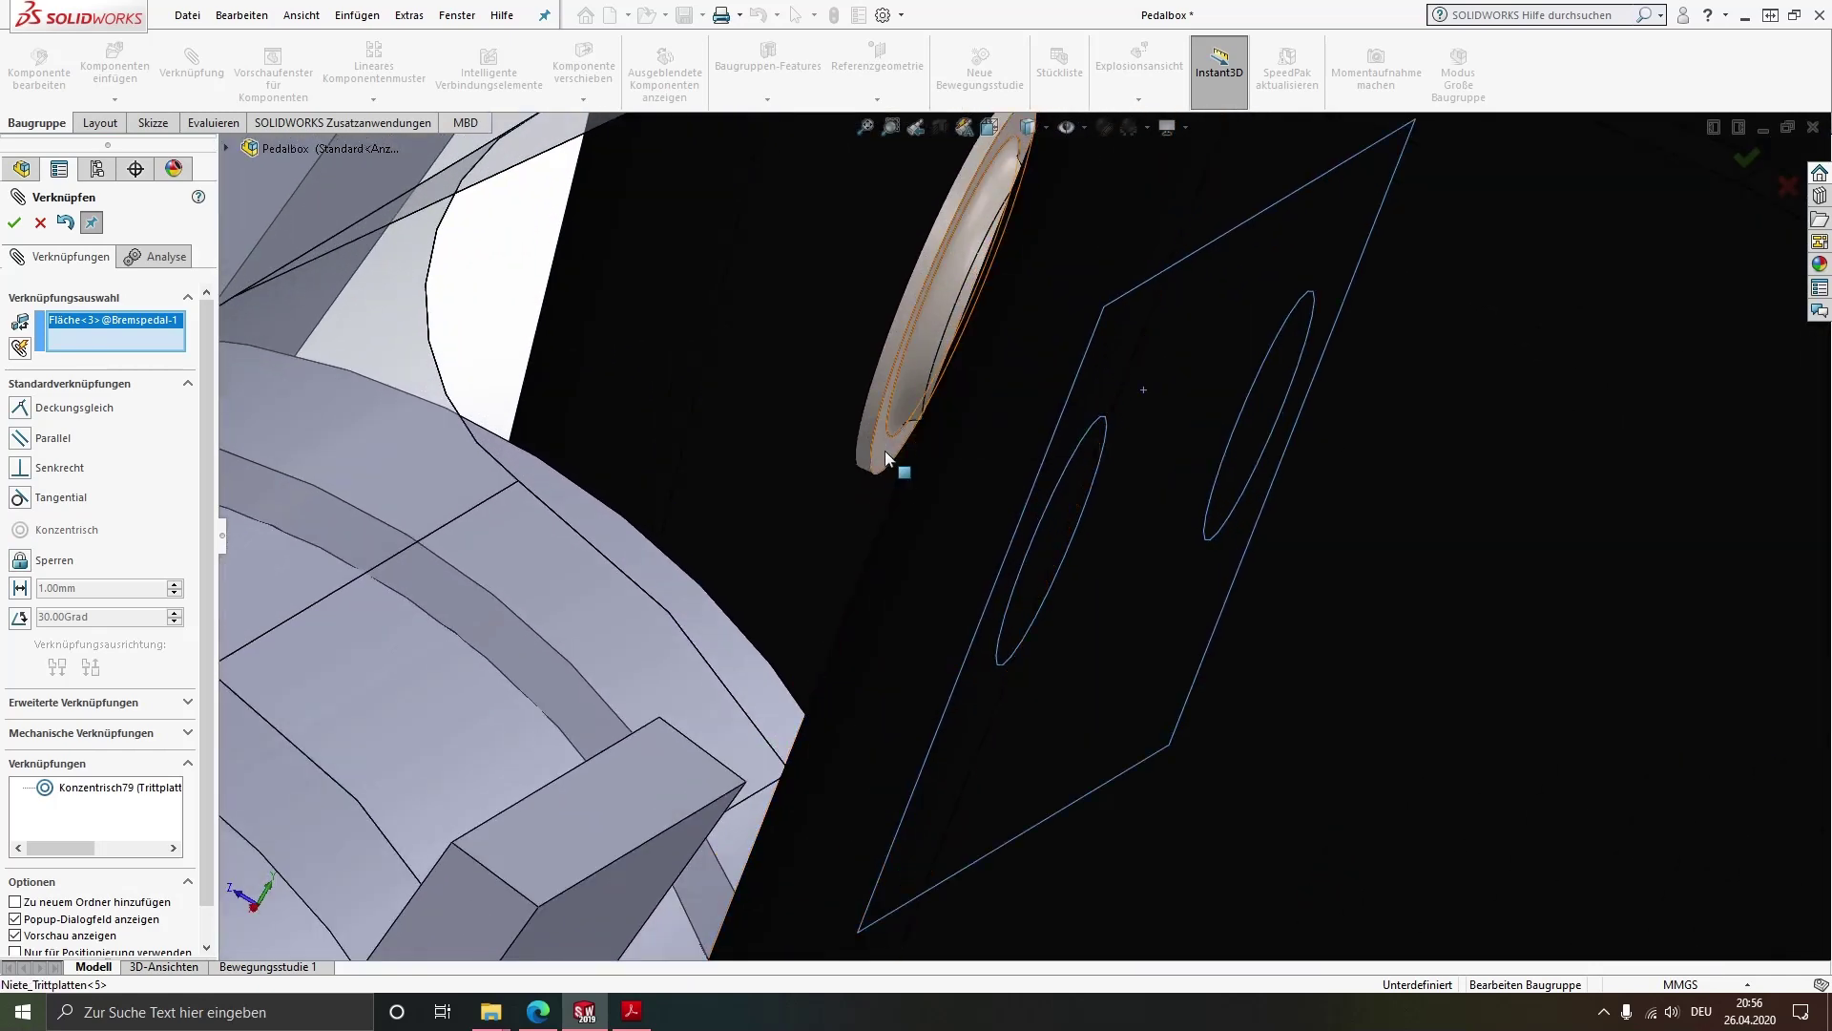
pyautogui.click(885, 455)
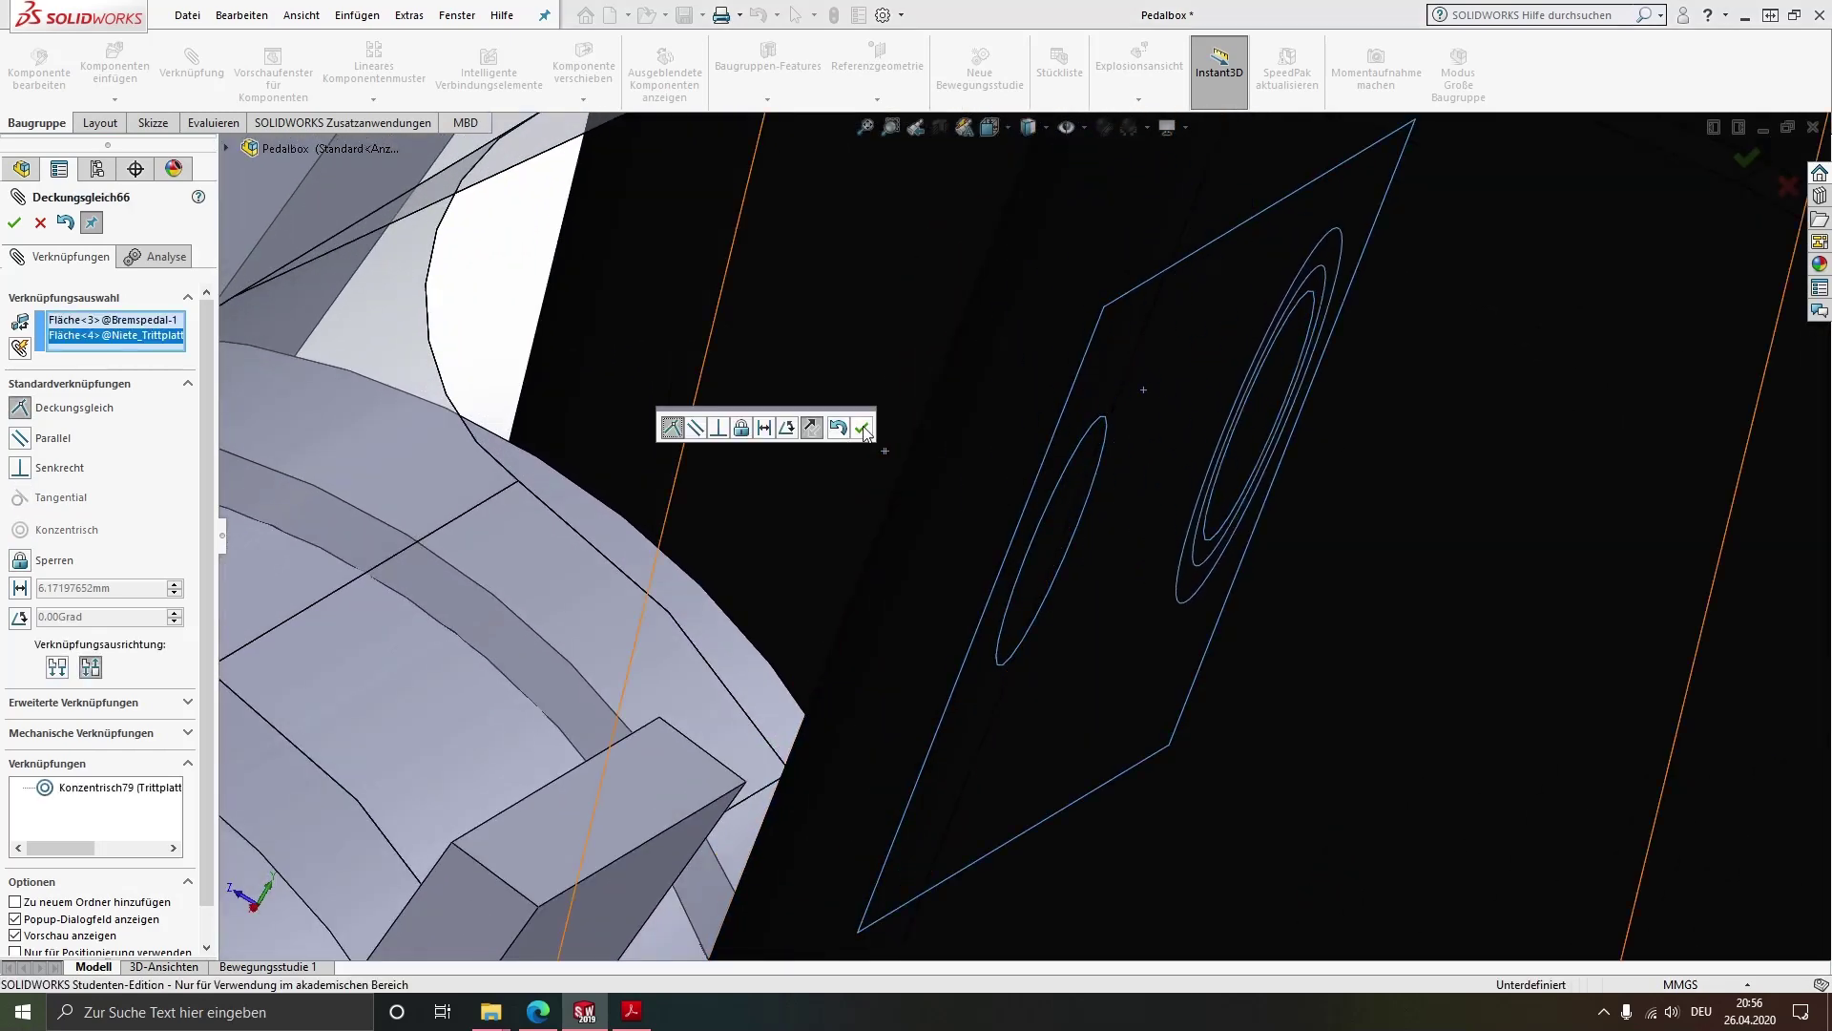
pyautogui.click(863, 429)
pyautogui.scroll(3, 890, 456)
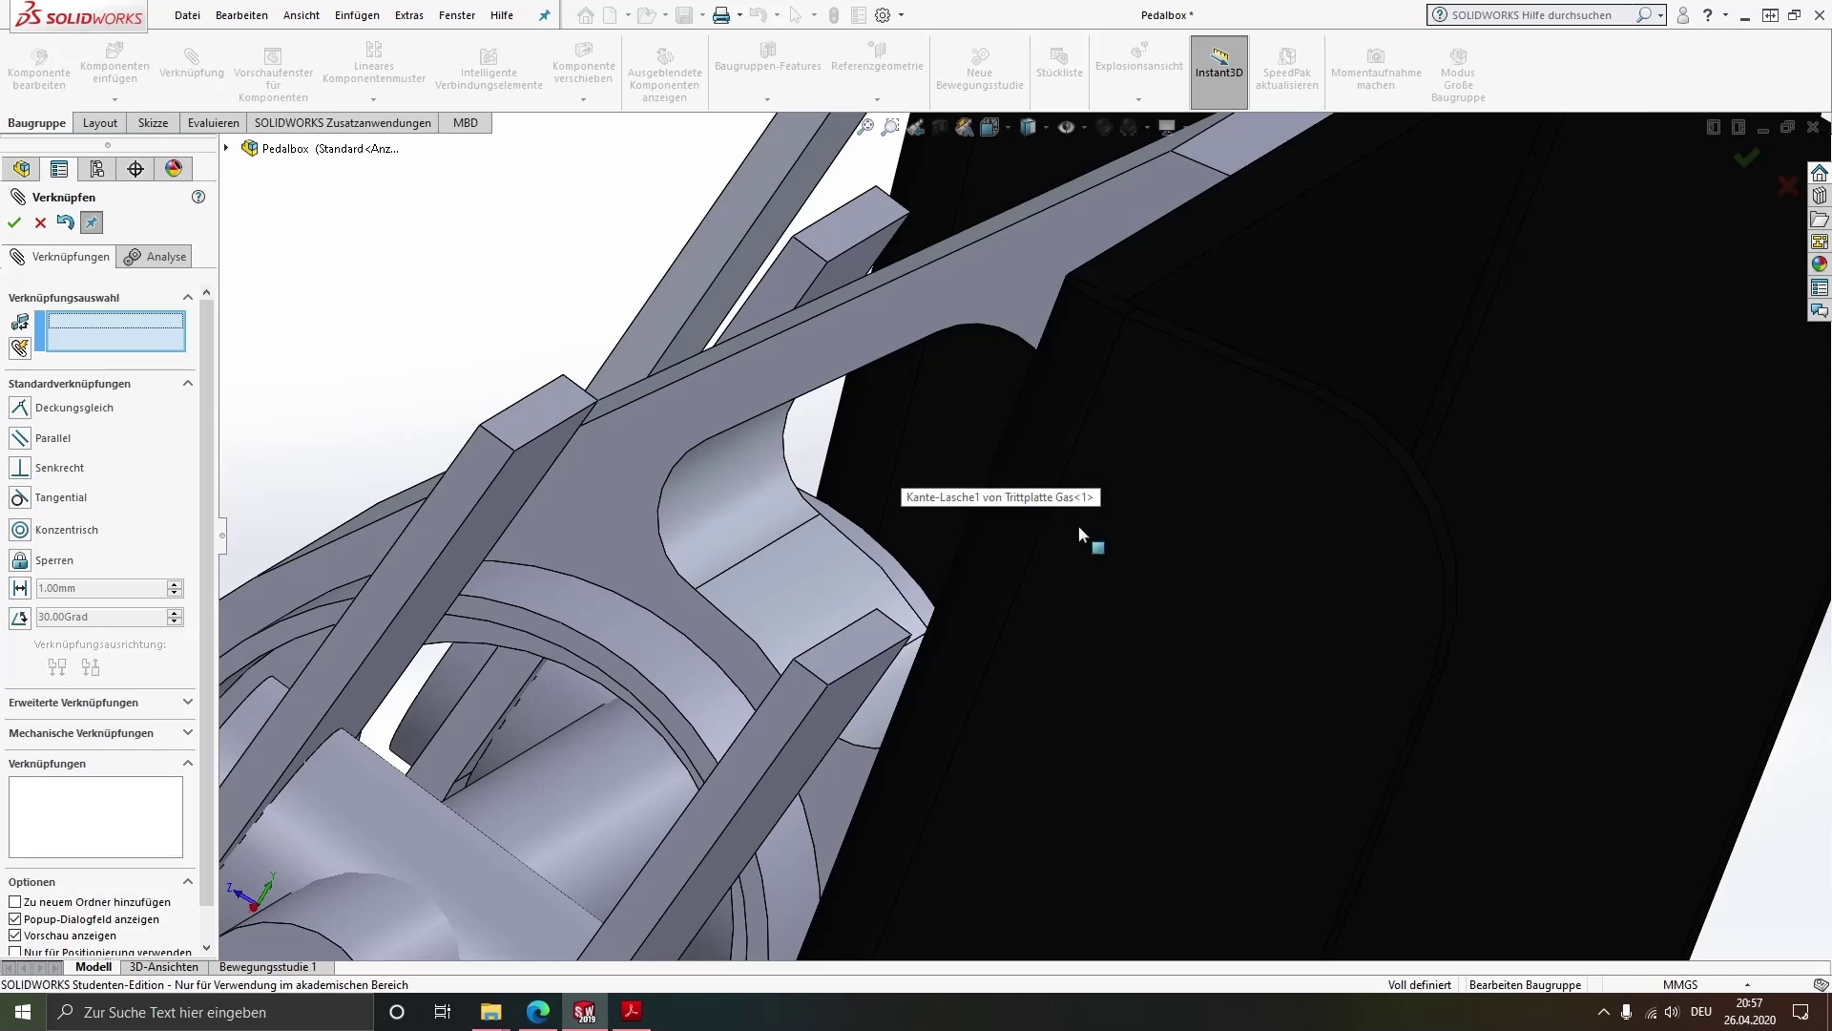
pyautogui.press('Escape')
pyautogui.scroll(3, 1109, 508)
pyautogui.scroll(-5, 1145, 521)
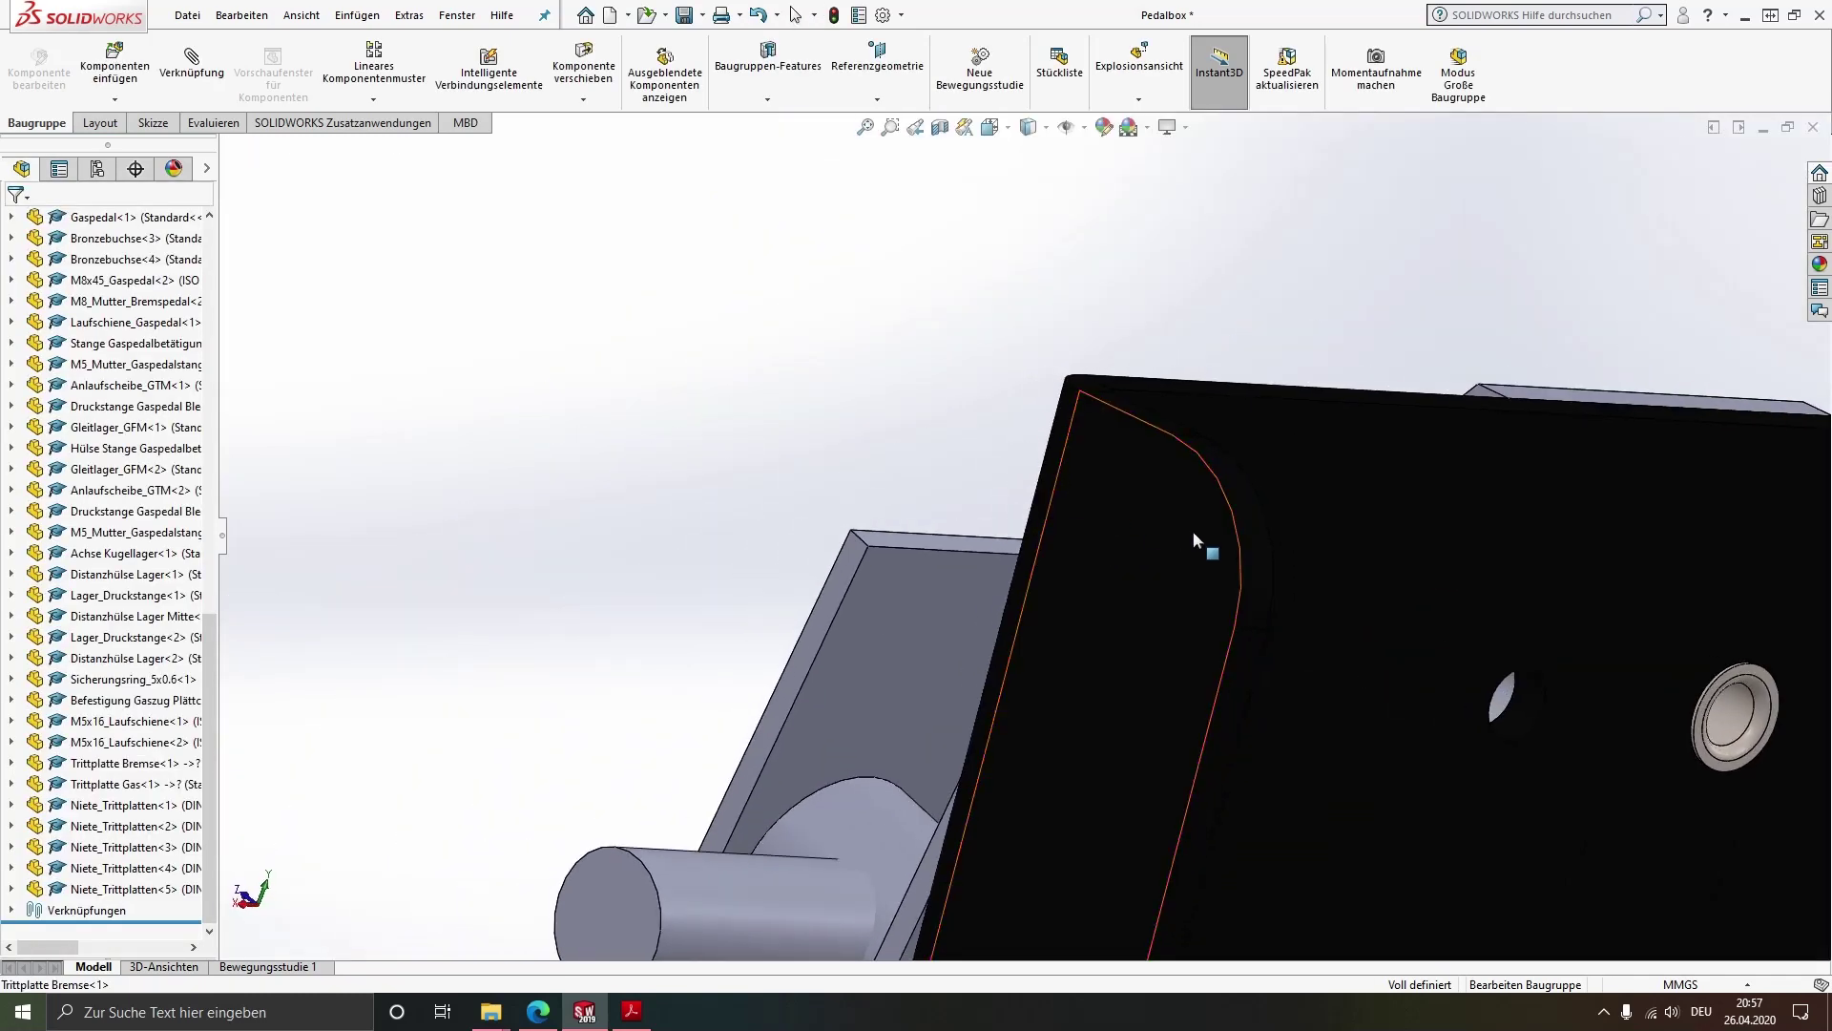
# Drag another Niete_Trittplatten rivet, Niete_Trittplatten<6>, into the assembly
pyautogui.scroll(3, 1193, 531)
pyautogui.scroll(1, 1271, 569)
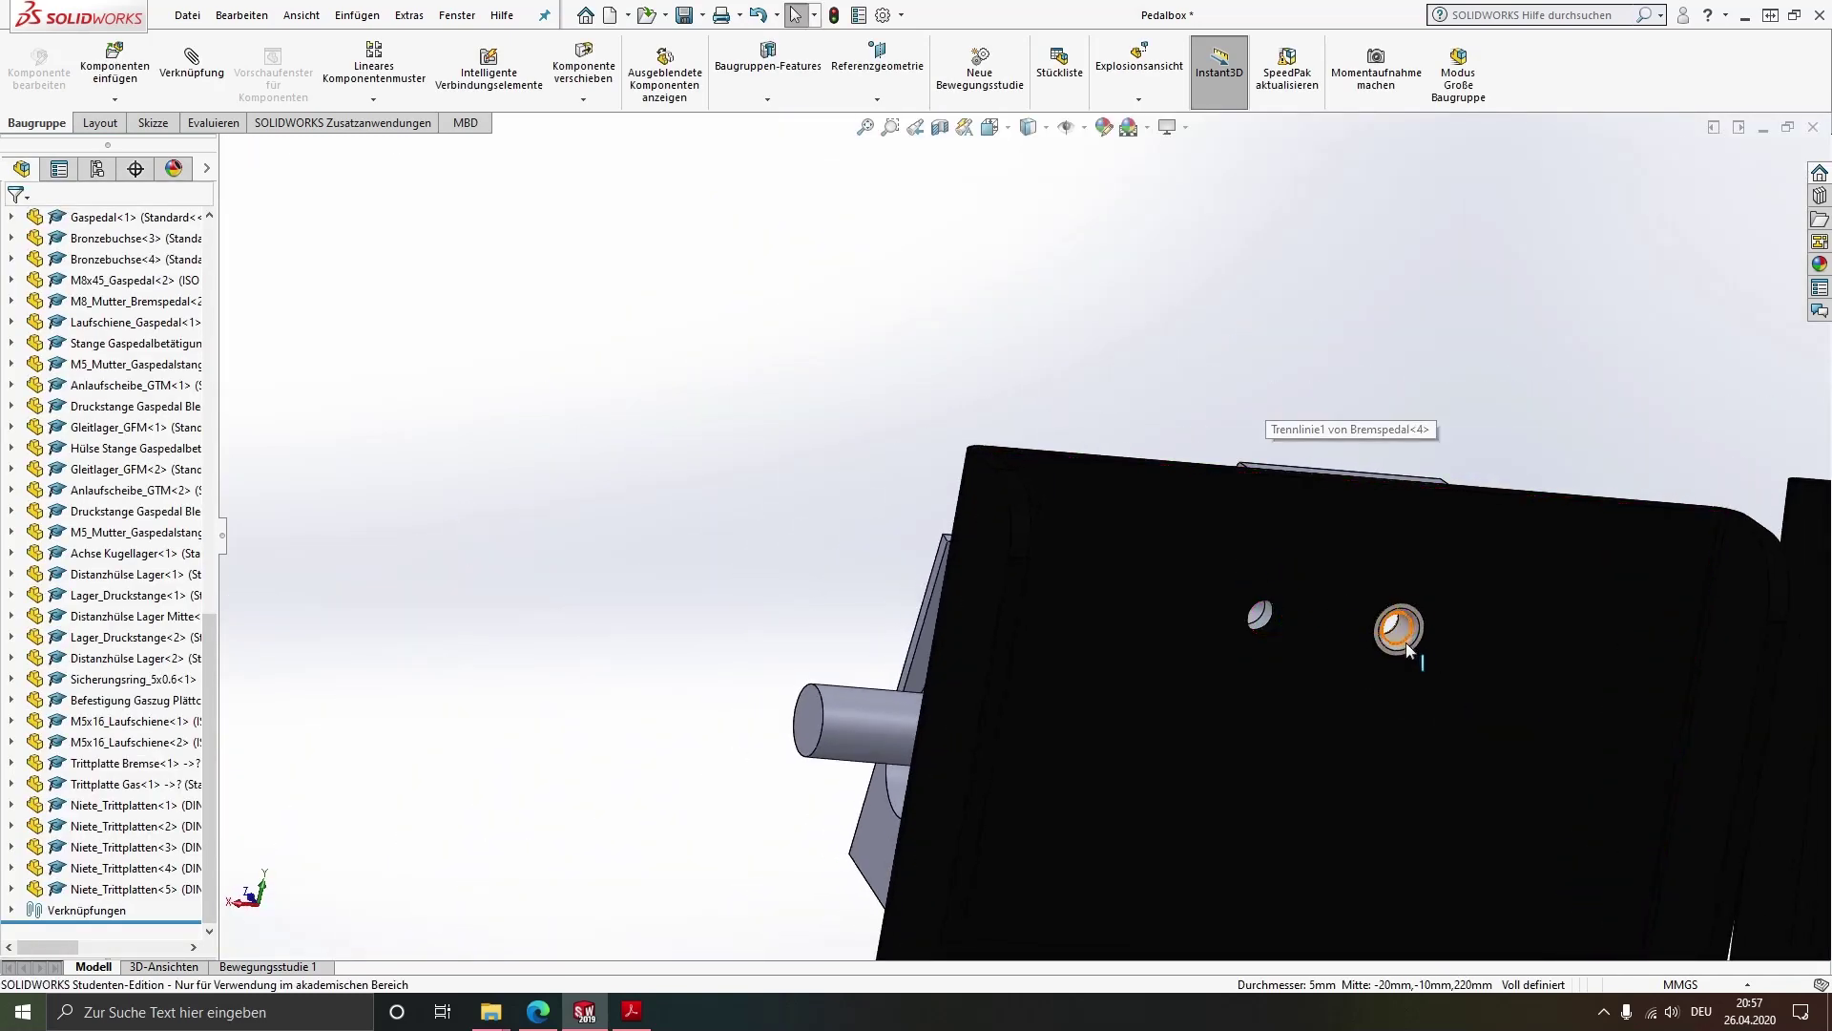
pyautogui.scroll(-3, 1406, 650)
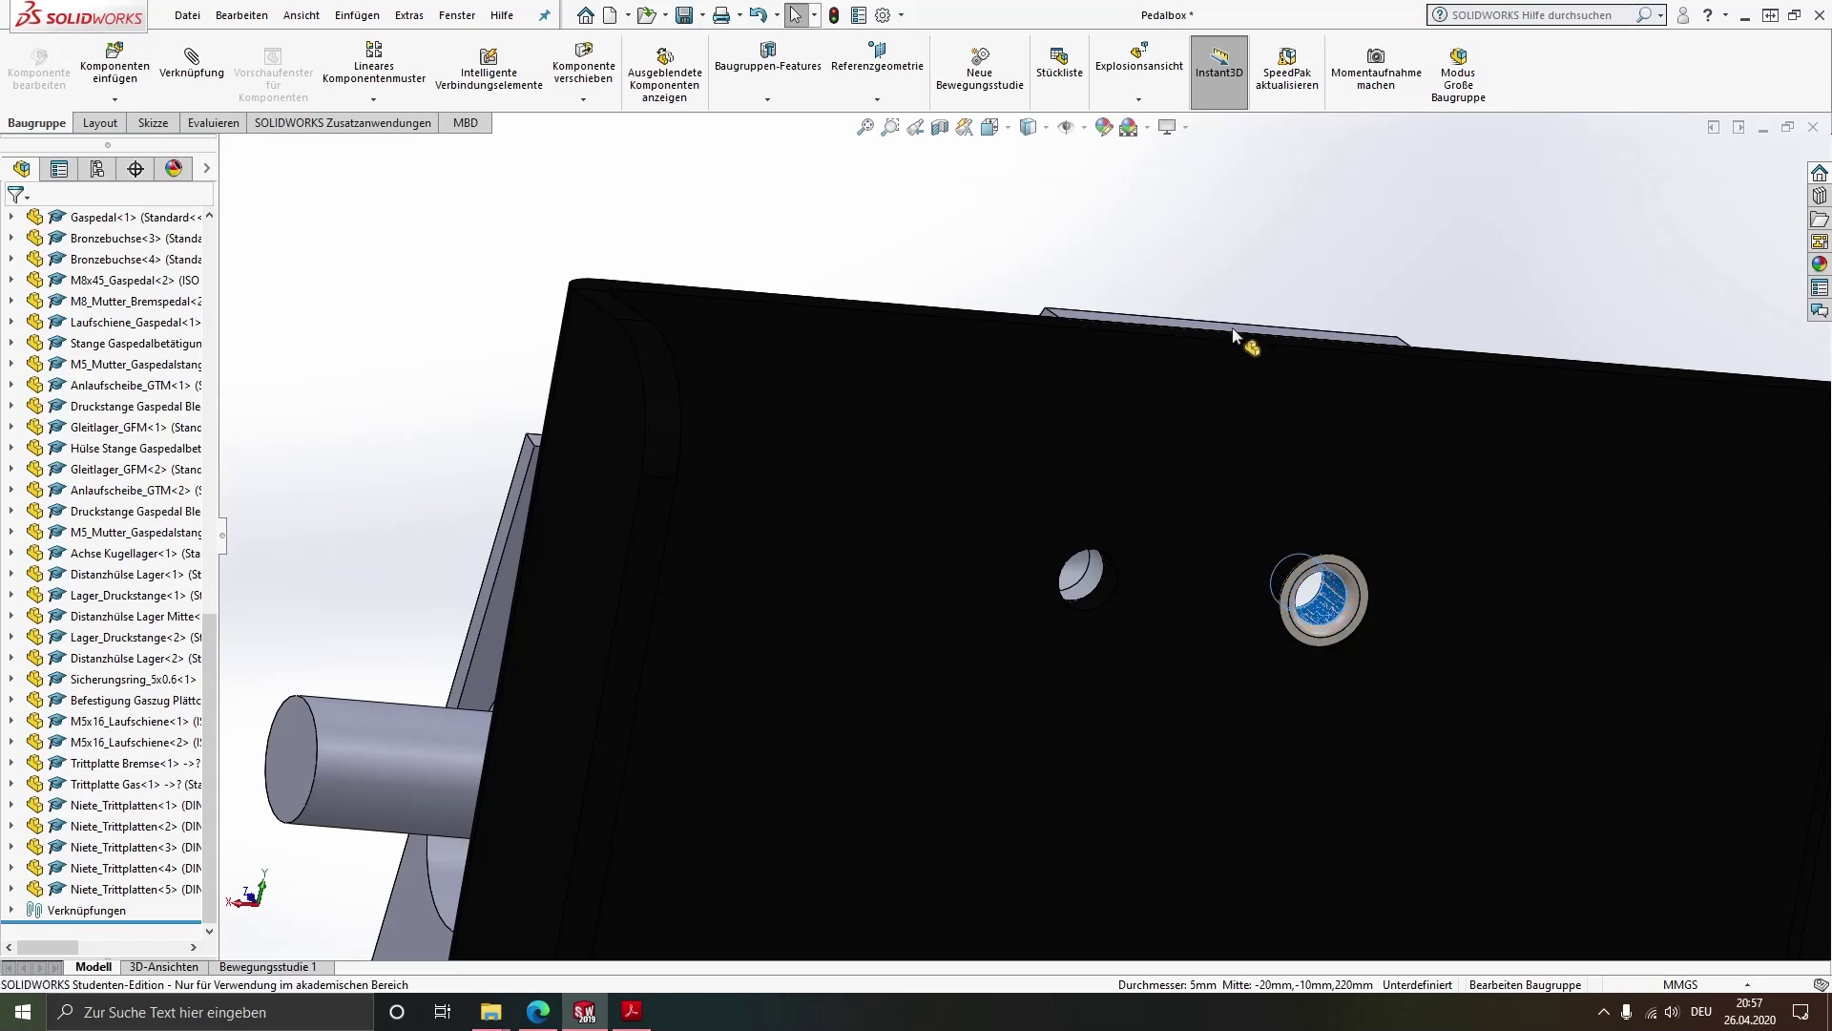
pyautogui.moveTo(1234, 336); pyautogui.dragTo(1166, 223)
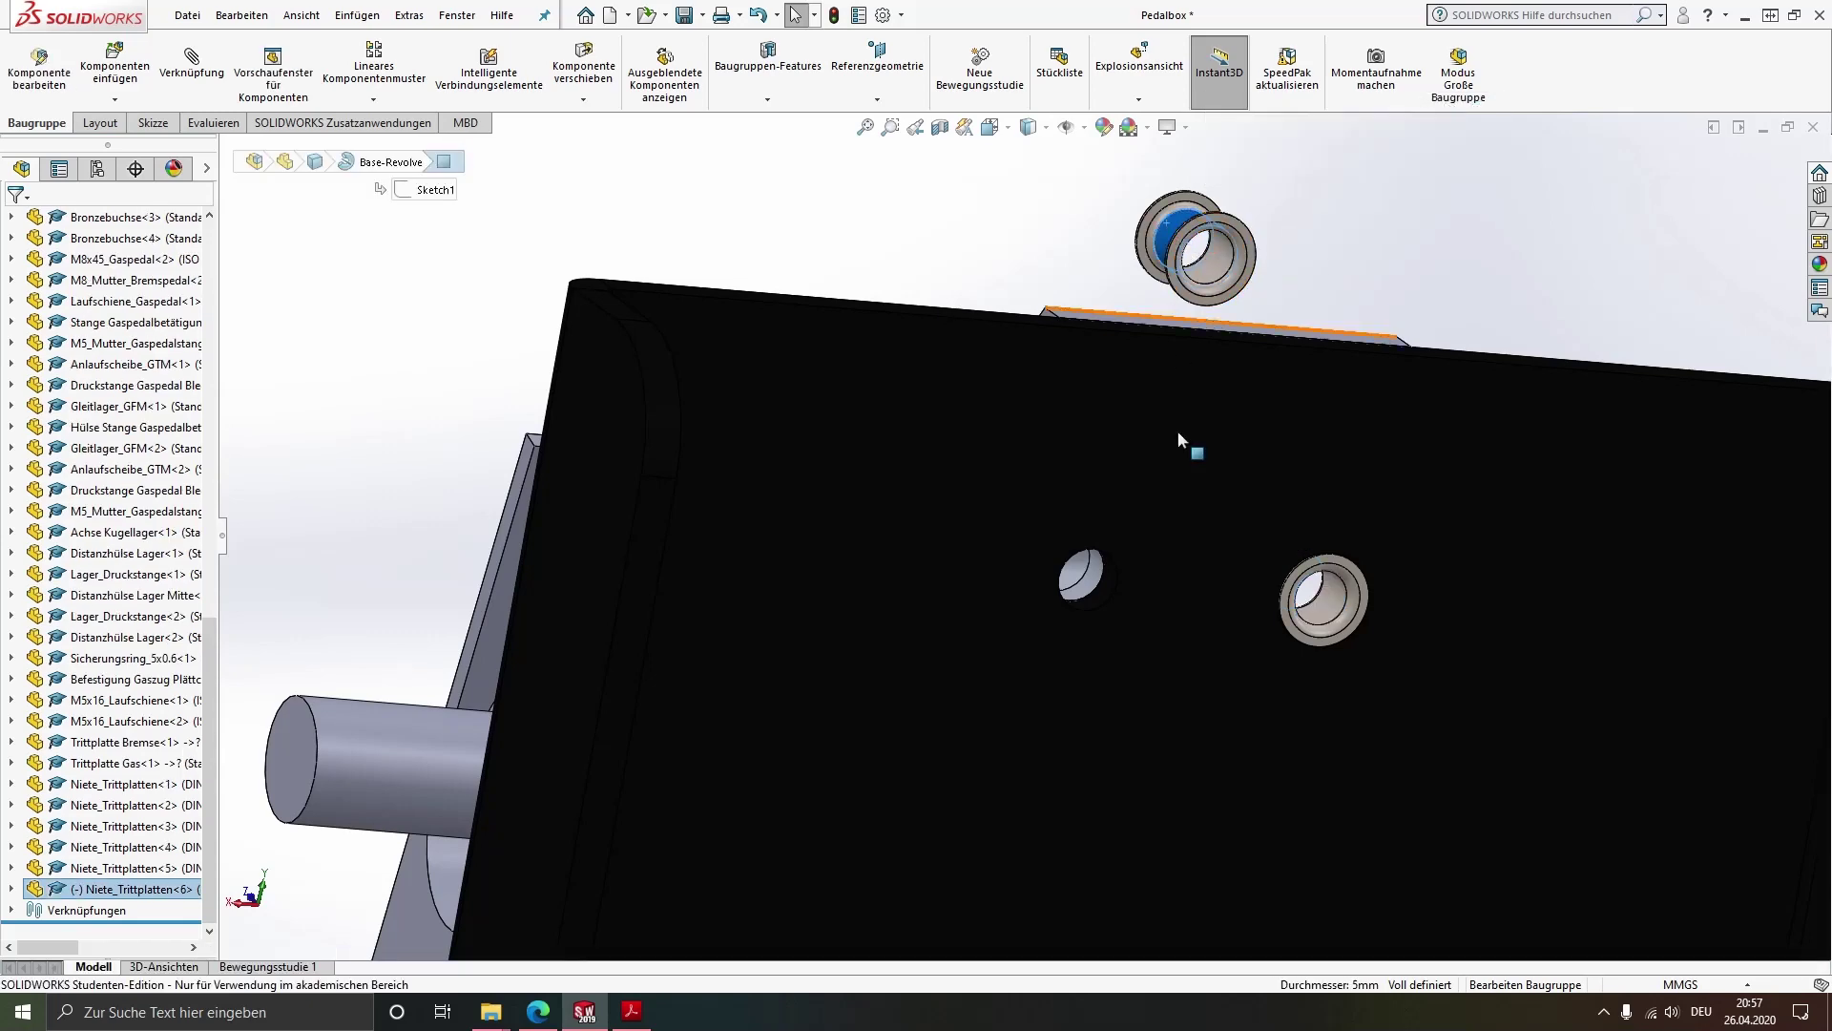
# Mate the rivet concentric with its pedal-plate hole (Konzentrisch80)
pyautogui.keyDown('ctrl'); pyautogui.click(1101, 597); pyautogui.keyUp('ctrl')
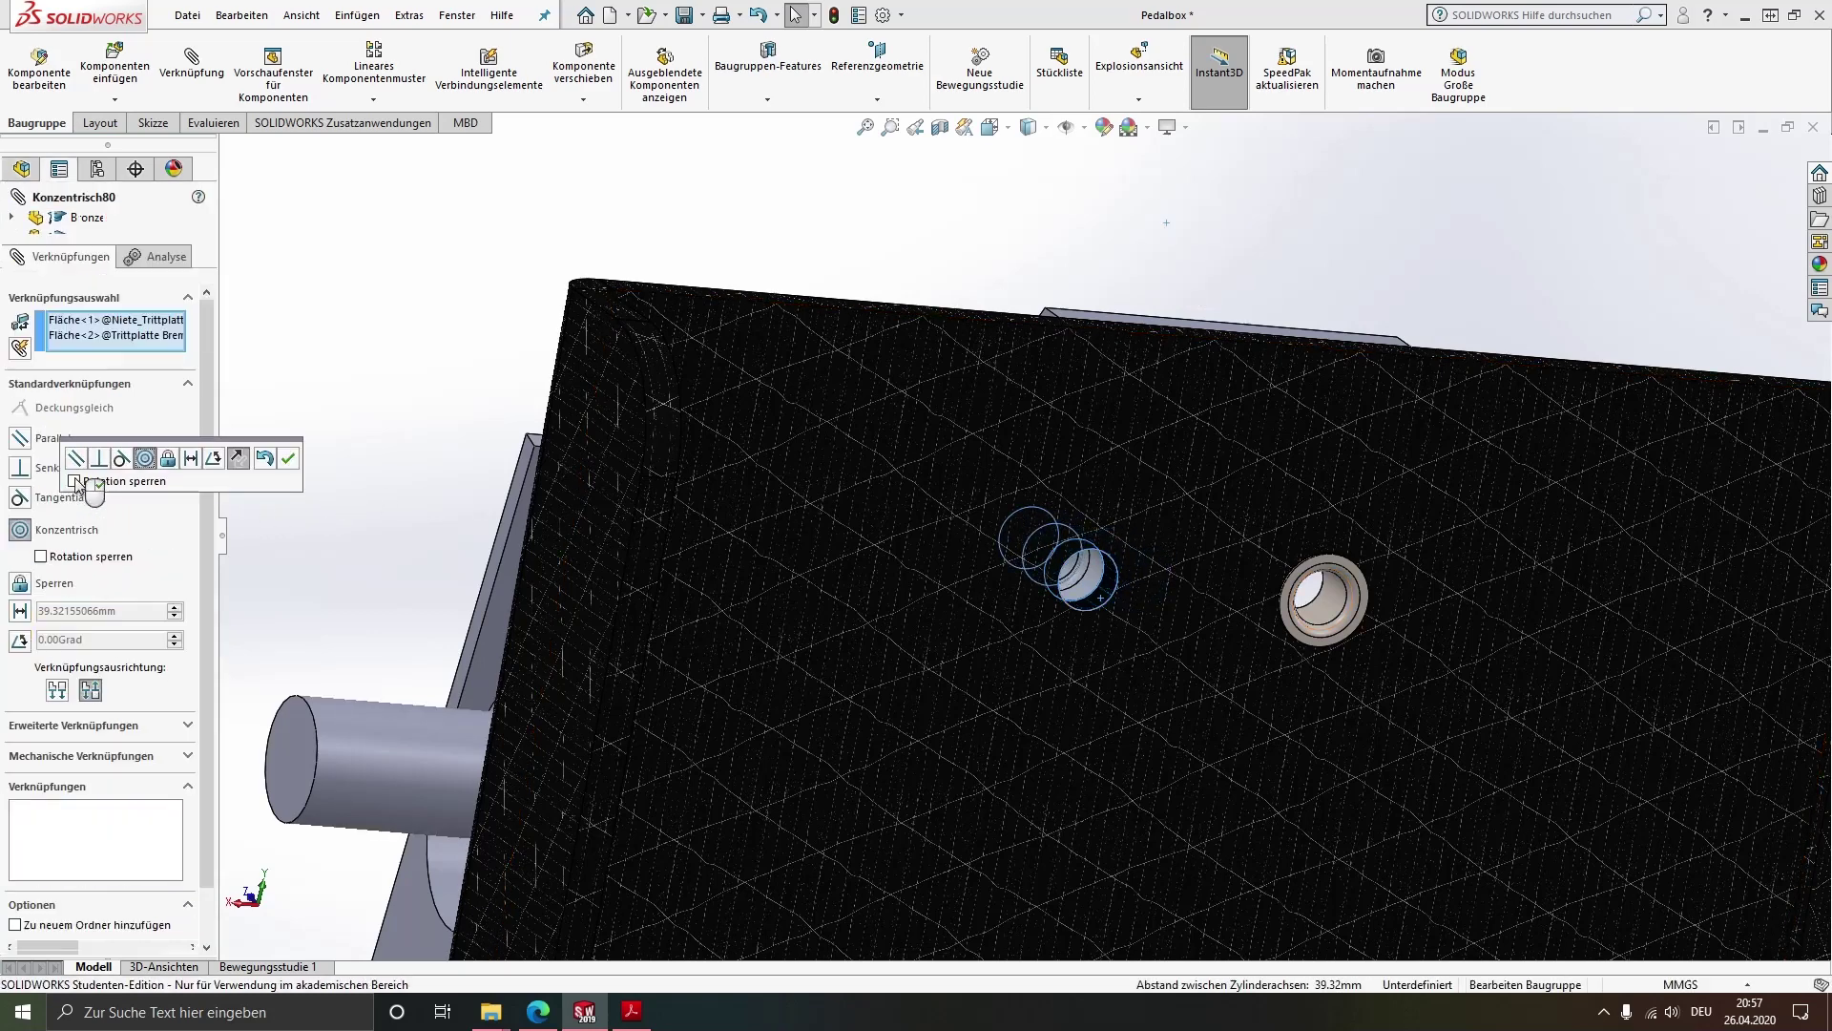
pyautogui.click(287, 458)
pyautogui.moveTo(536, 573); pyautogui.dragTo(653, 524, button='middle')
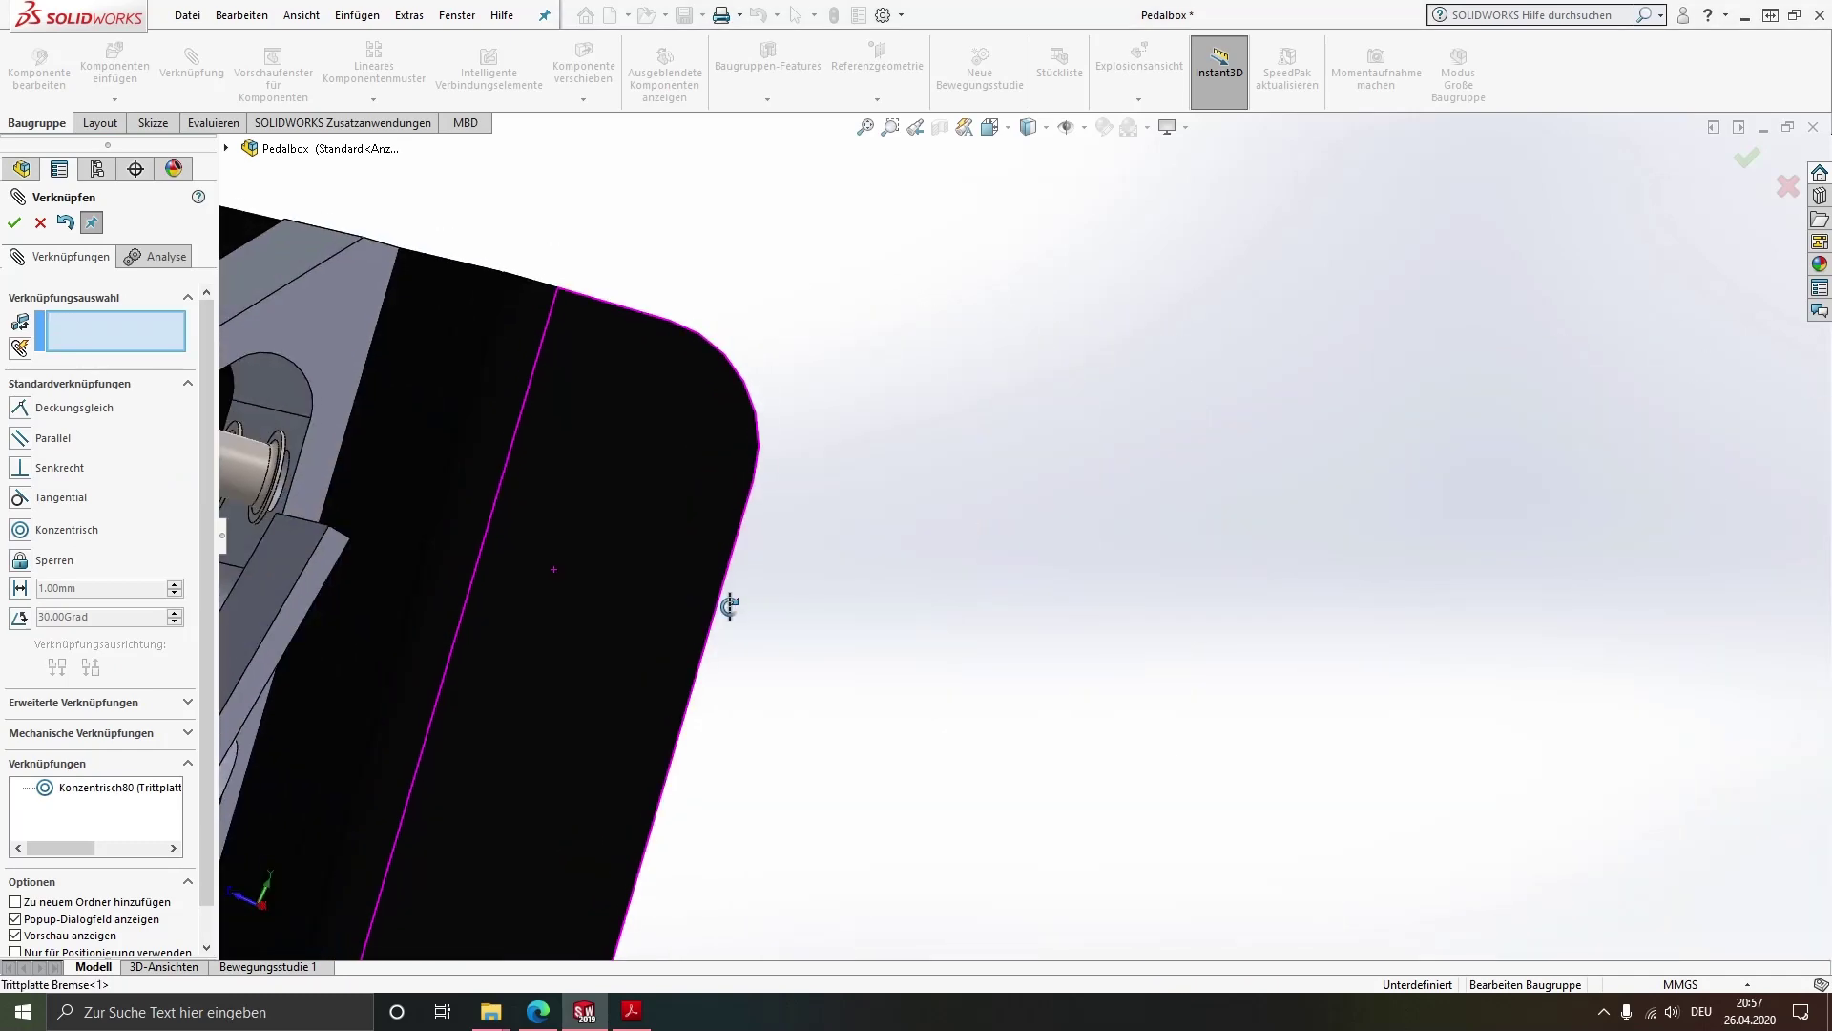
pyautogui.scroll(-3, 1042, 498)
pyautogui.scroll(-3, 1126, 492)
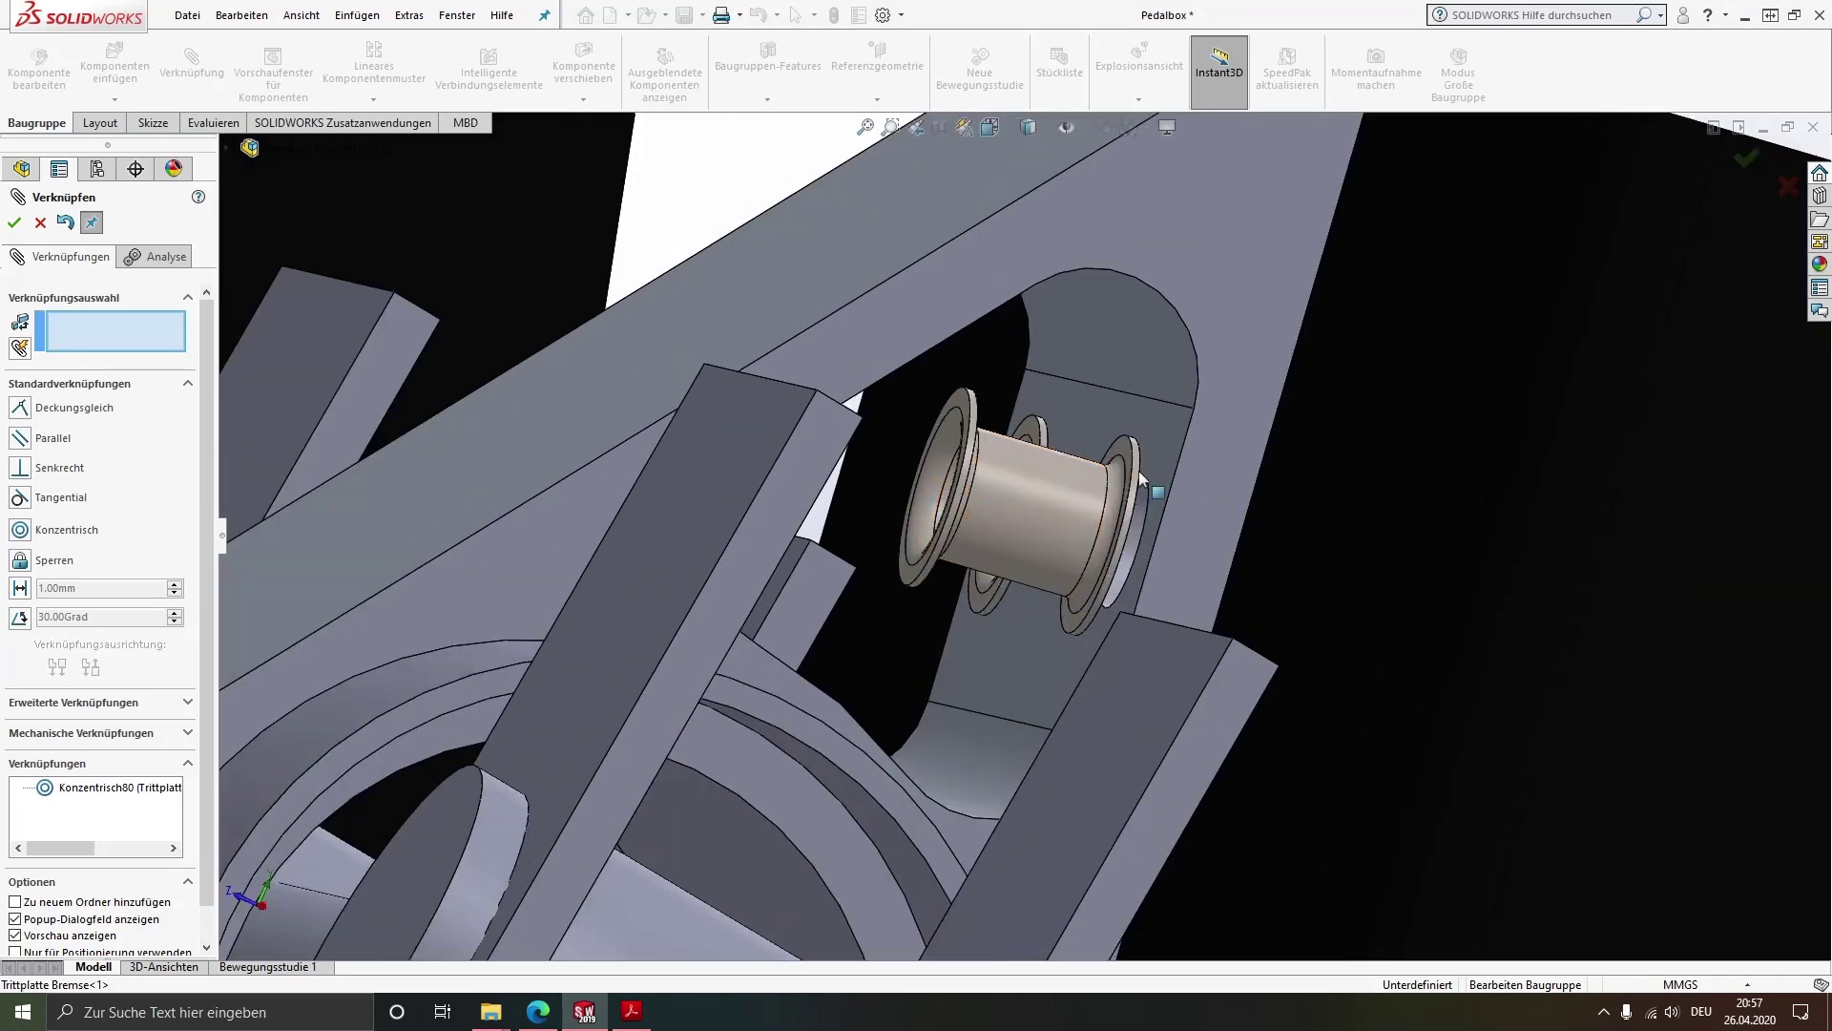
pyautogui.scroll(-4, 978, 417)
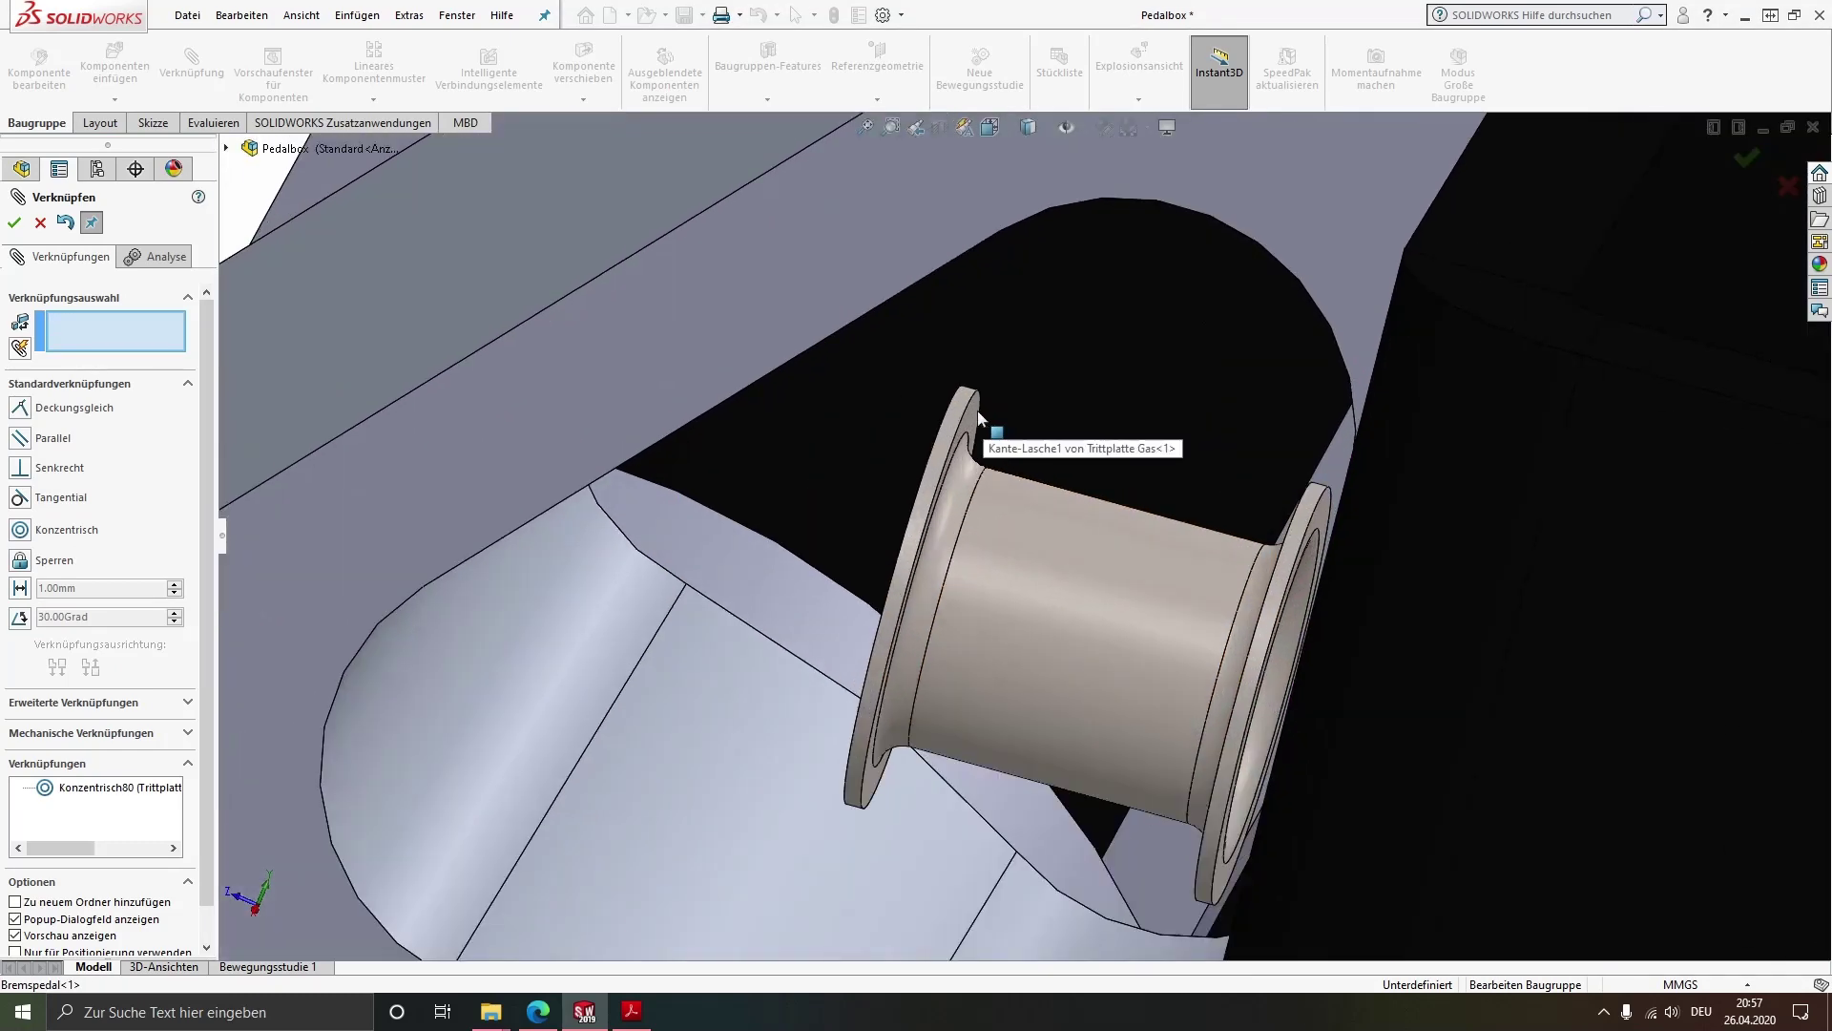
# Mate the rivet flange coincident with the Bremspedal face (Deckungsgleich67) and close the mate tool
pyautogui.click(1174, 528)
pyautogui.scroll(2, 1223, 523)
pyautogui.scroll(2, 1224, 523)
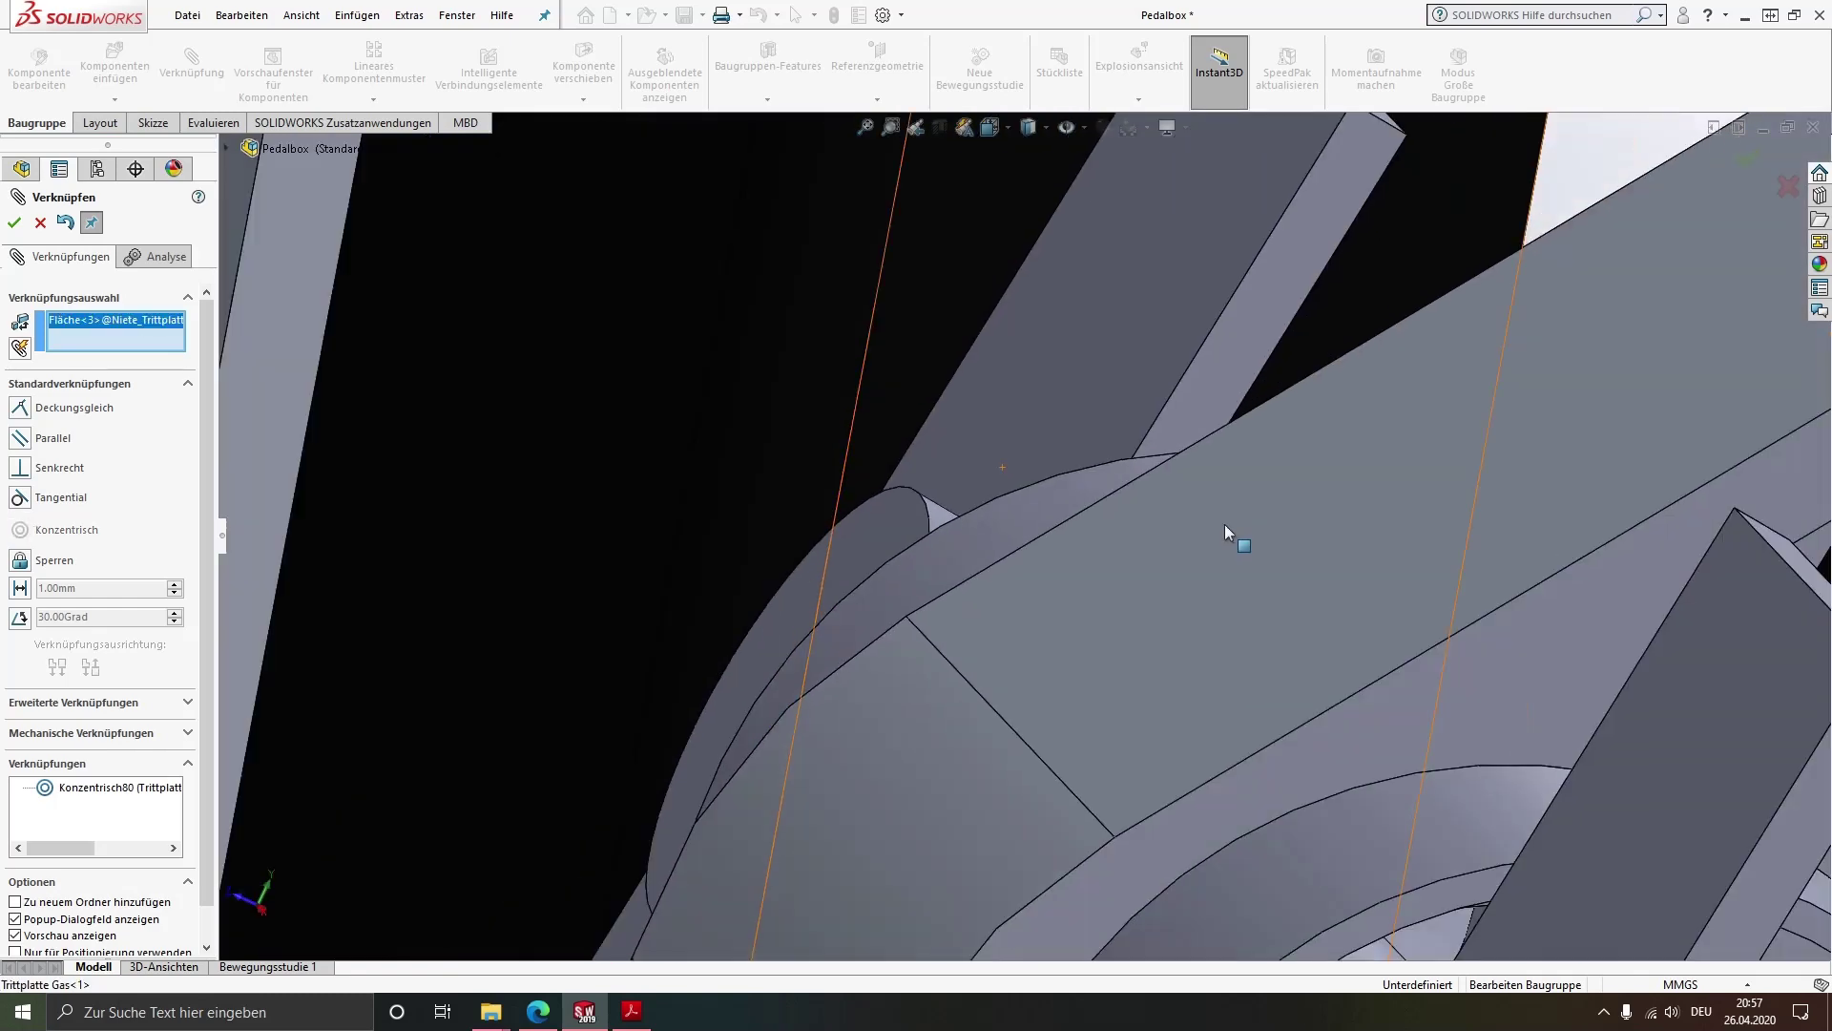
pyautogui.scroll(2, 1223, 523)
pyautogui.scroll(-3, 1223, 524)
pyautogui.click(1311, 478)
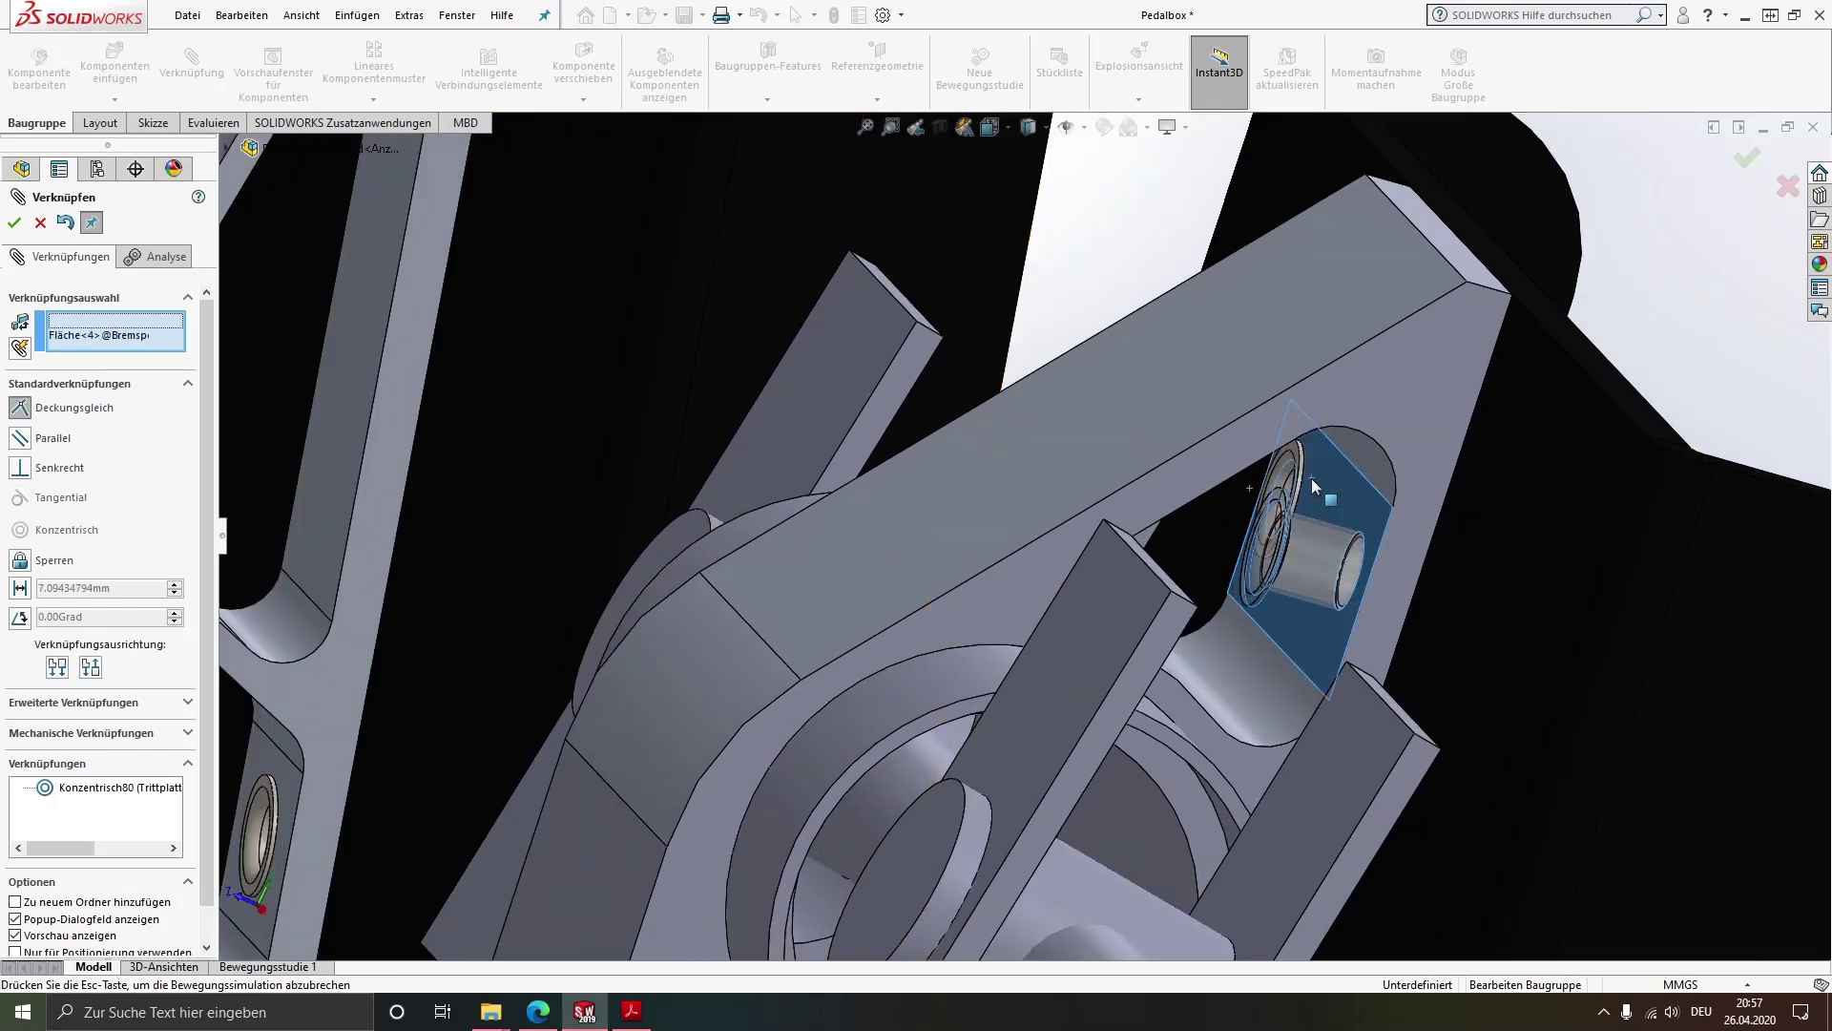
pyautogui.click(1527, 455)
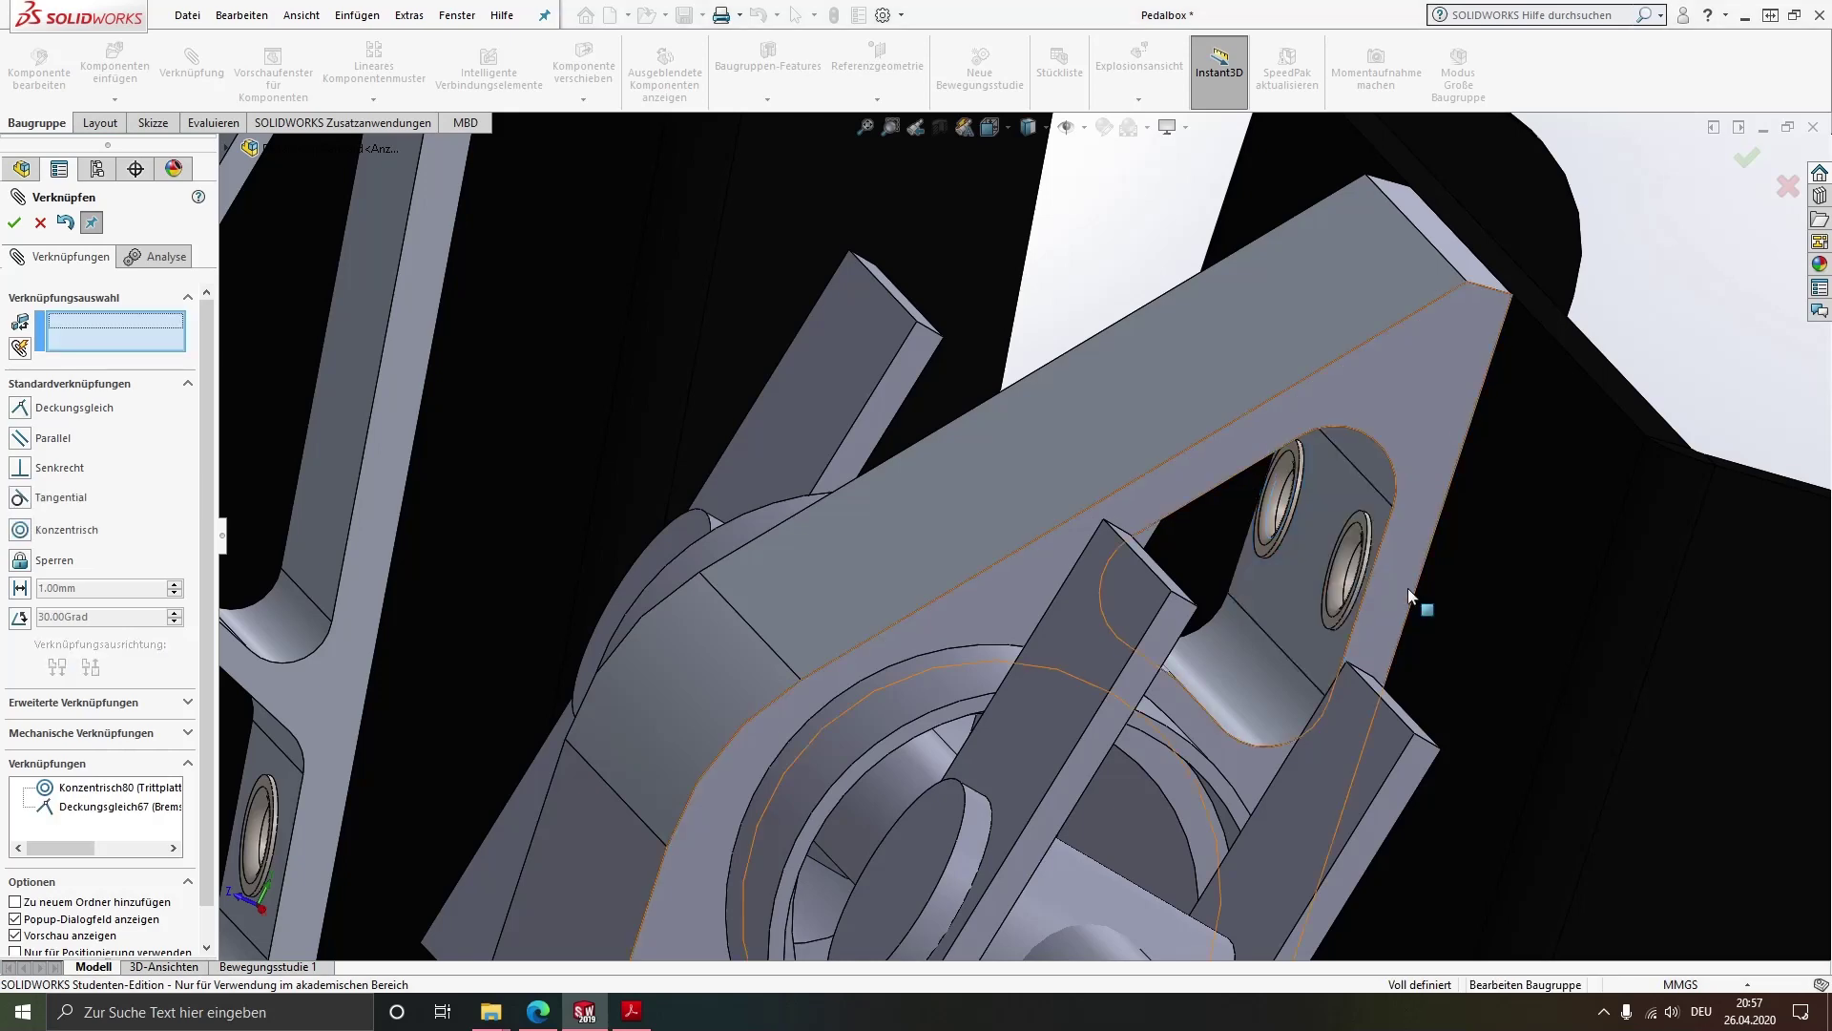
pyautogui.scroll(2, 1402, 588)
pyautogui.scroll(1, 1401, 593)
pyautogui.press('Return')
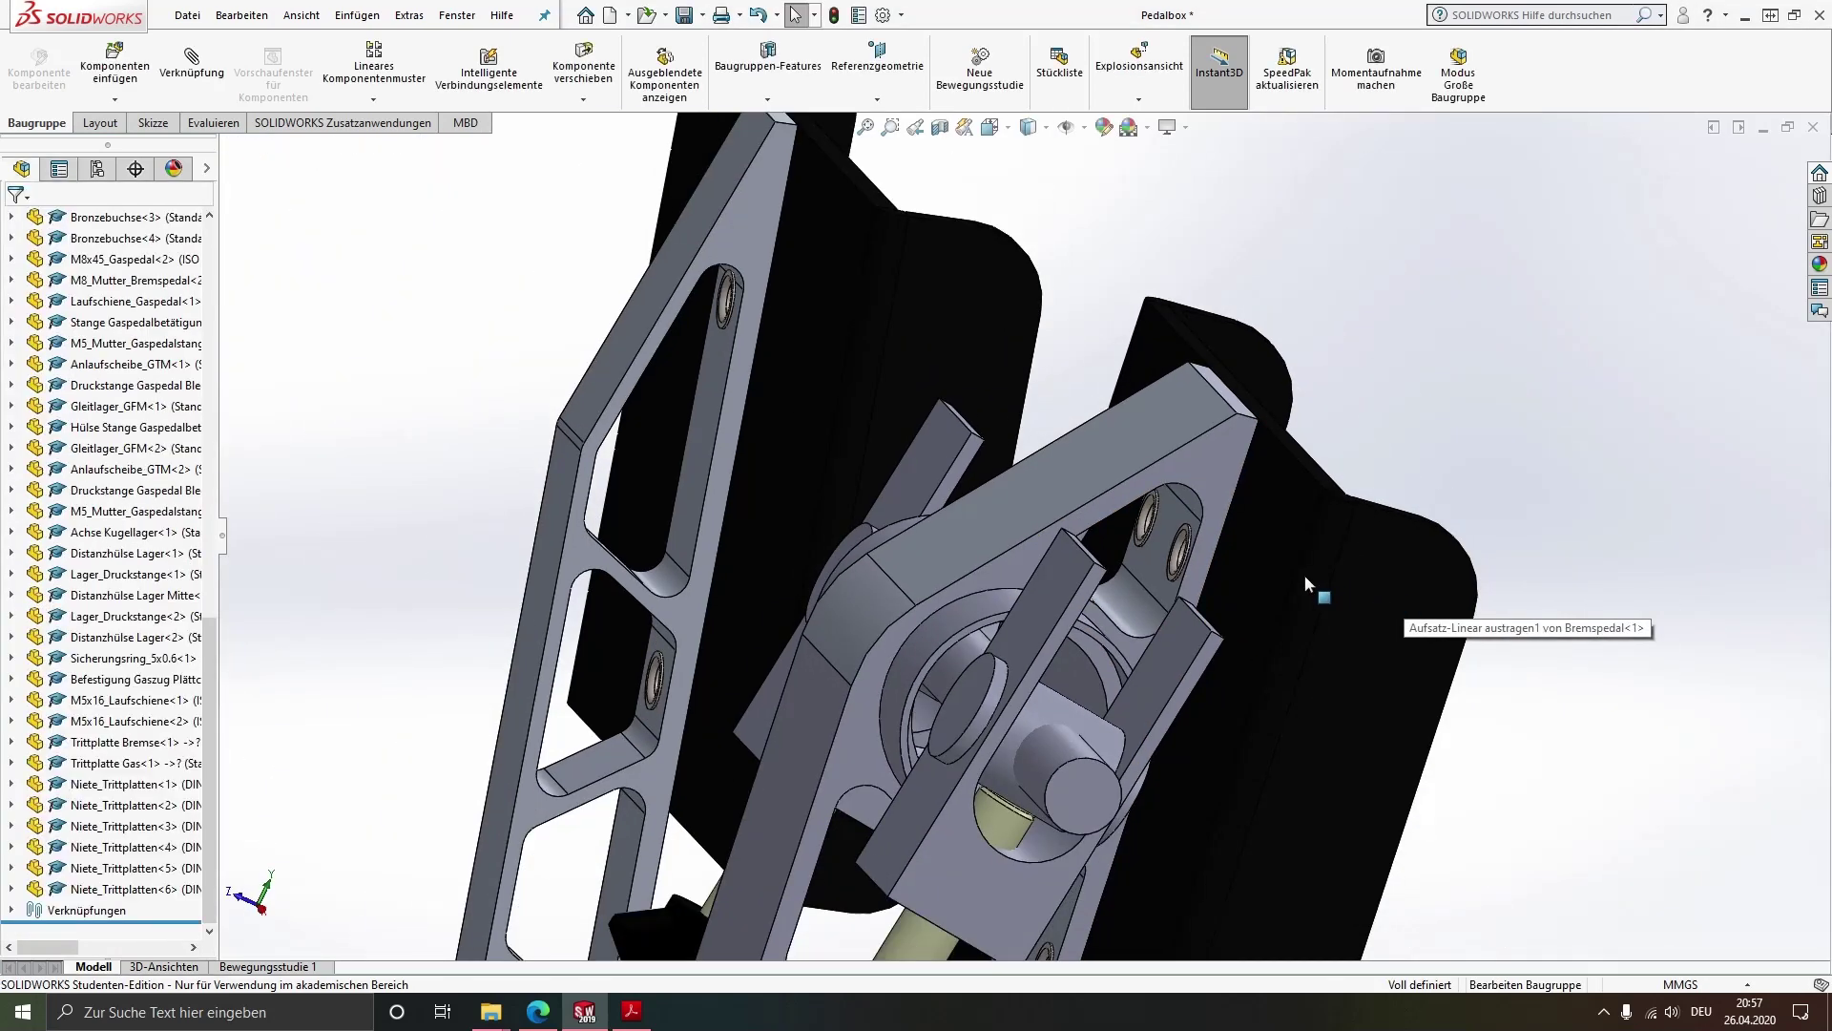
pyautogui.moveTo(1303, 575); pyautogui.dragTo(957, 614, button='middle')
pyautogui.scroll(2, 1145, 671)
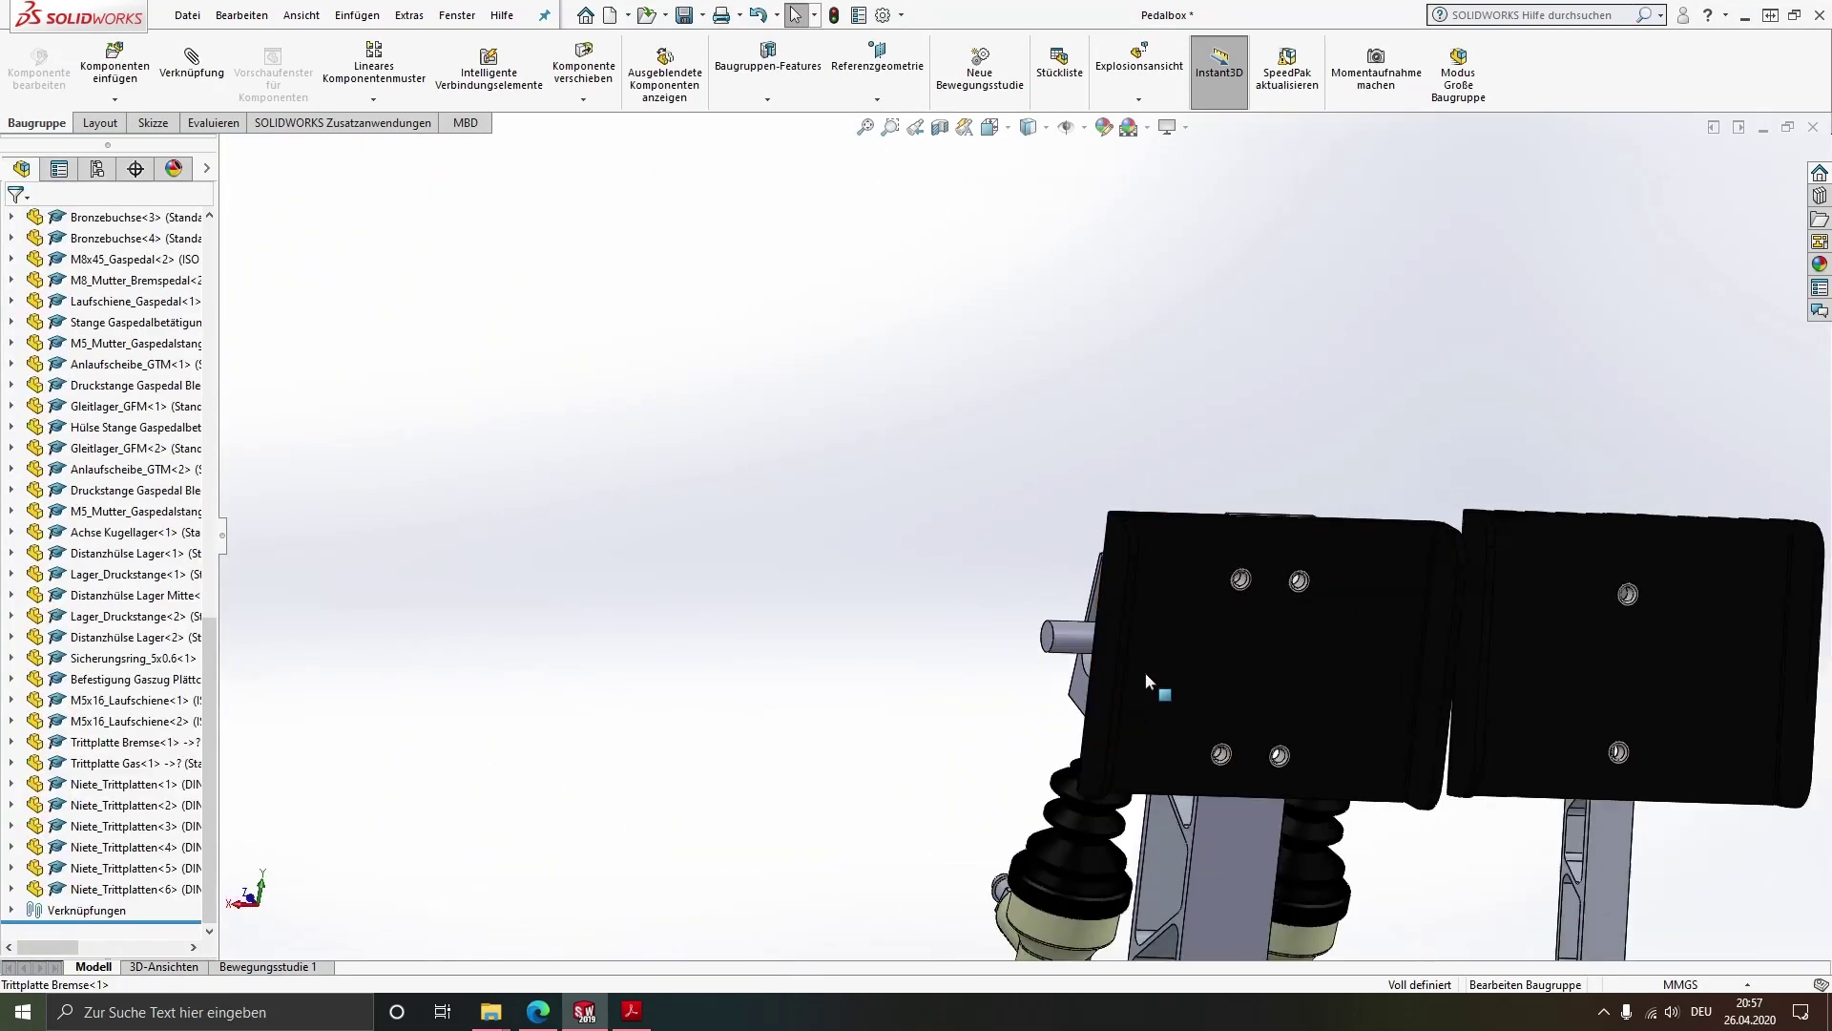
pyautogui.moveTo(1145, 672)
pyautogui.mouseDown(button='middle')
pyautogui.moveTo(1193, 730)
pyautogui.moveTo(1250, 740)
pyautogui.moveTo(1080, 635)
pyautogui.mouseUp(button='middle')
pyautogui.scroll(2, 1236, 754)
pyautogui.scroll(-4, 1080, 636)
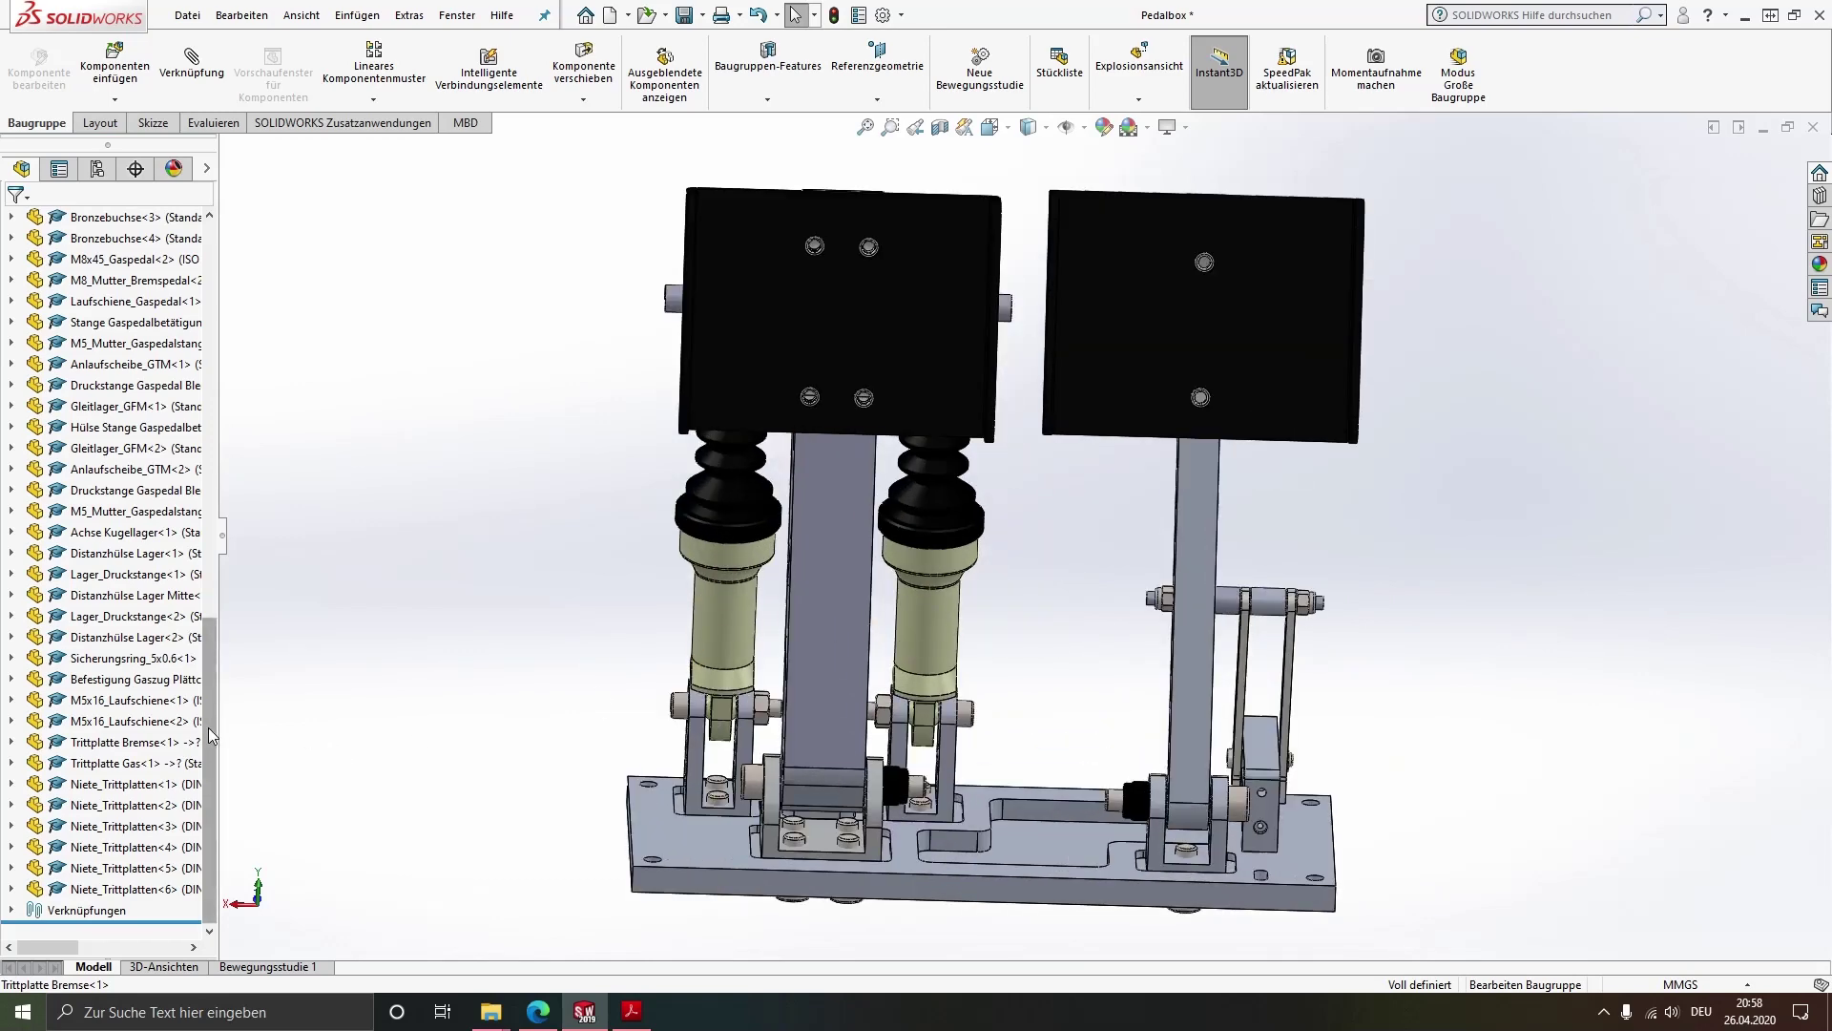
pyautogui.moveTo(208, 734); pyautogui.dragTo(220, 289)
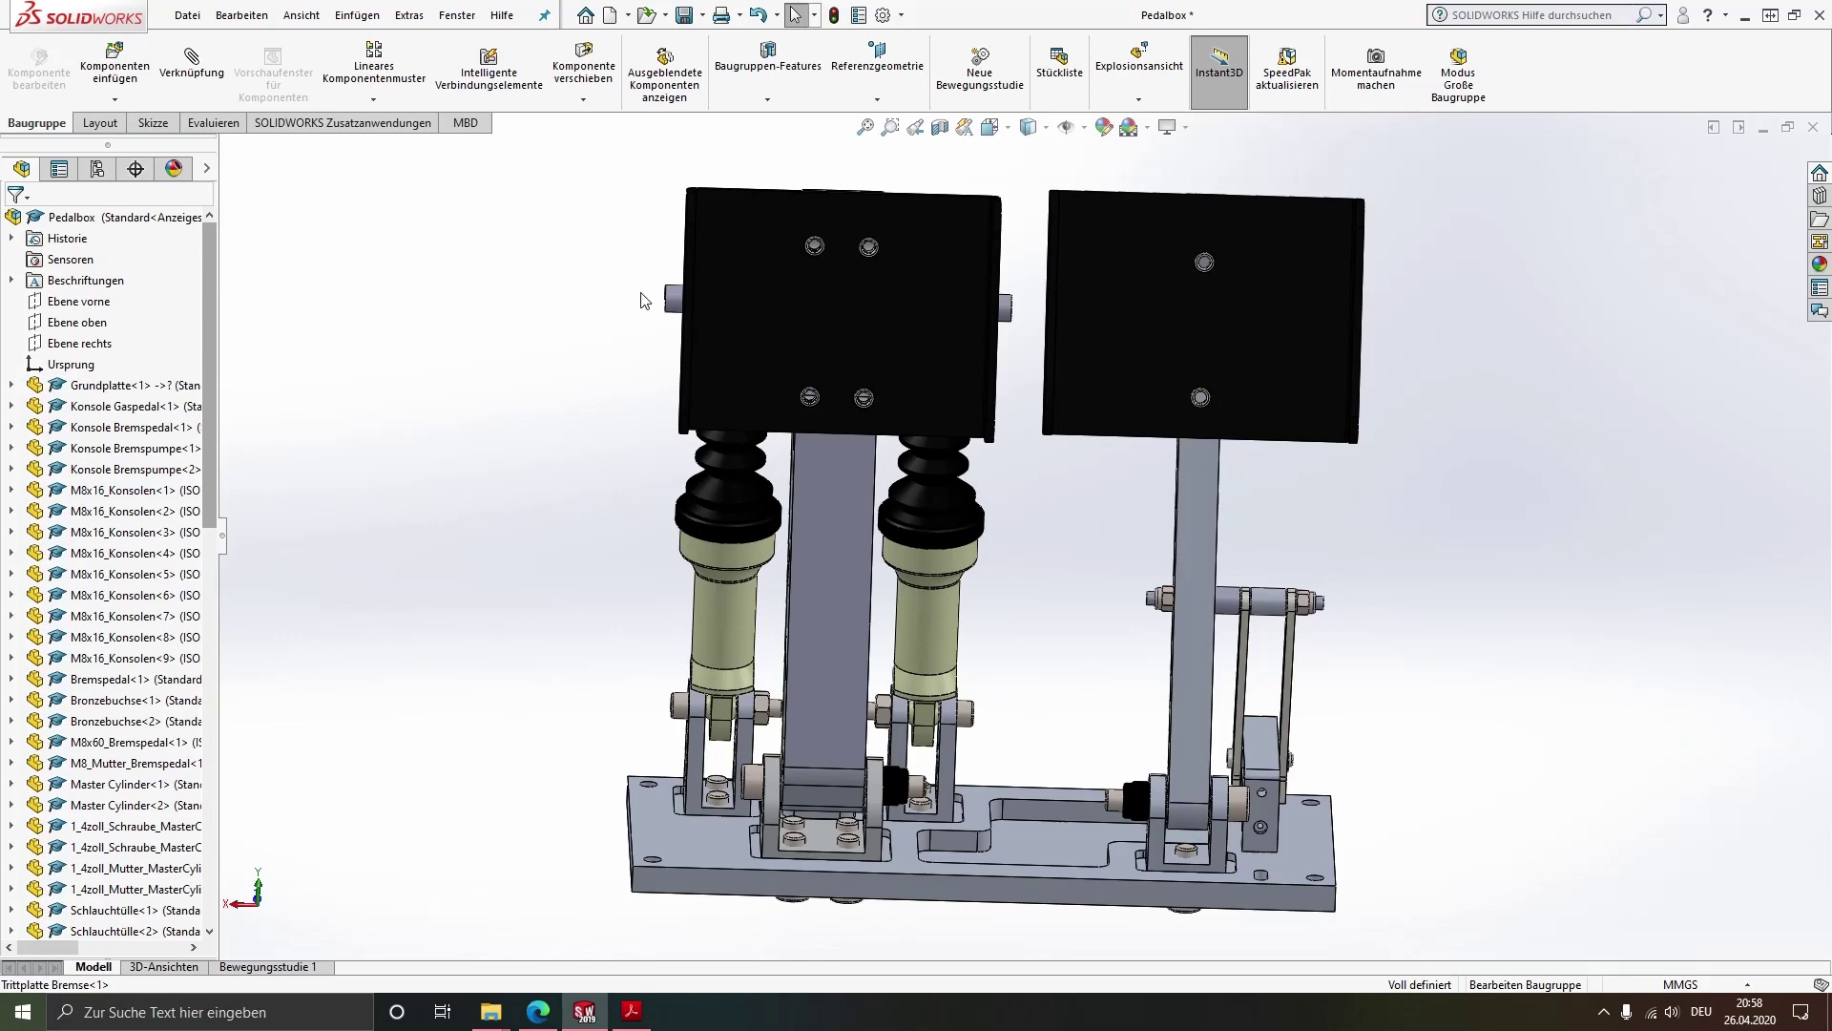
pyautogui.scroll(3, 1175, 358)
pyautogui.scroll(-2, 1224, 460)
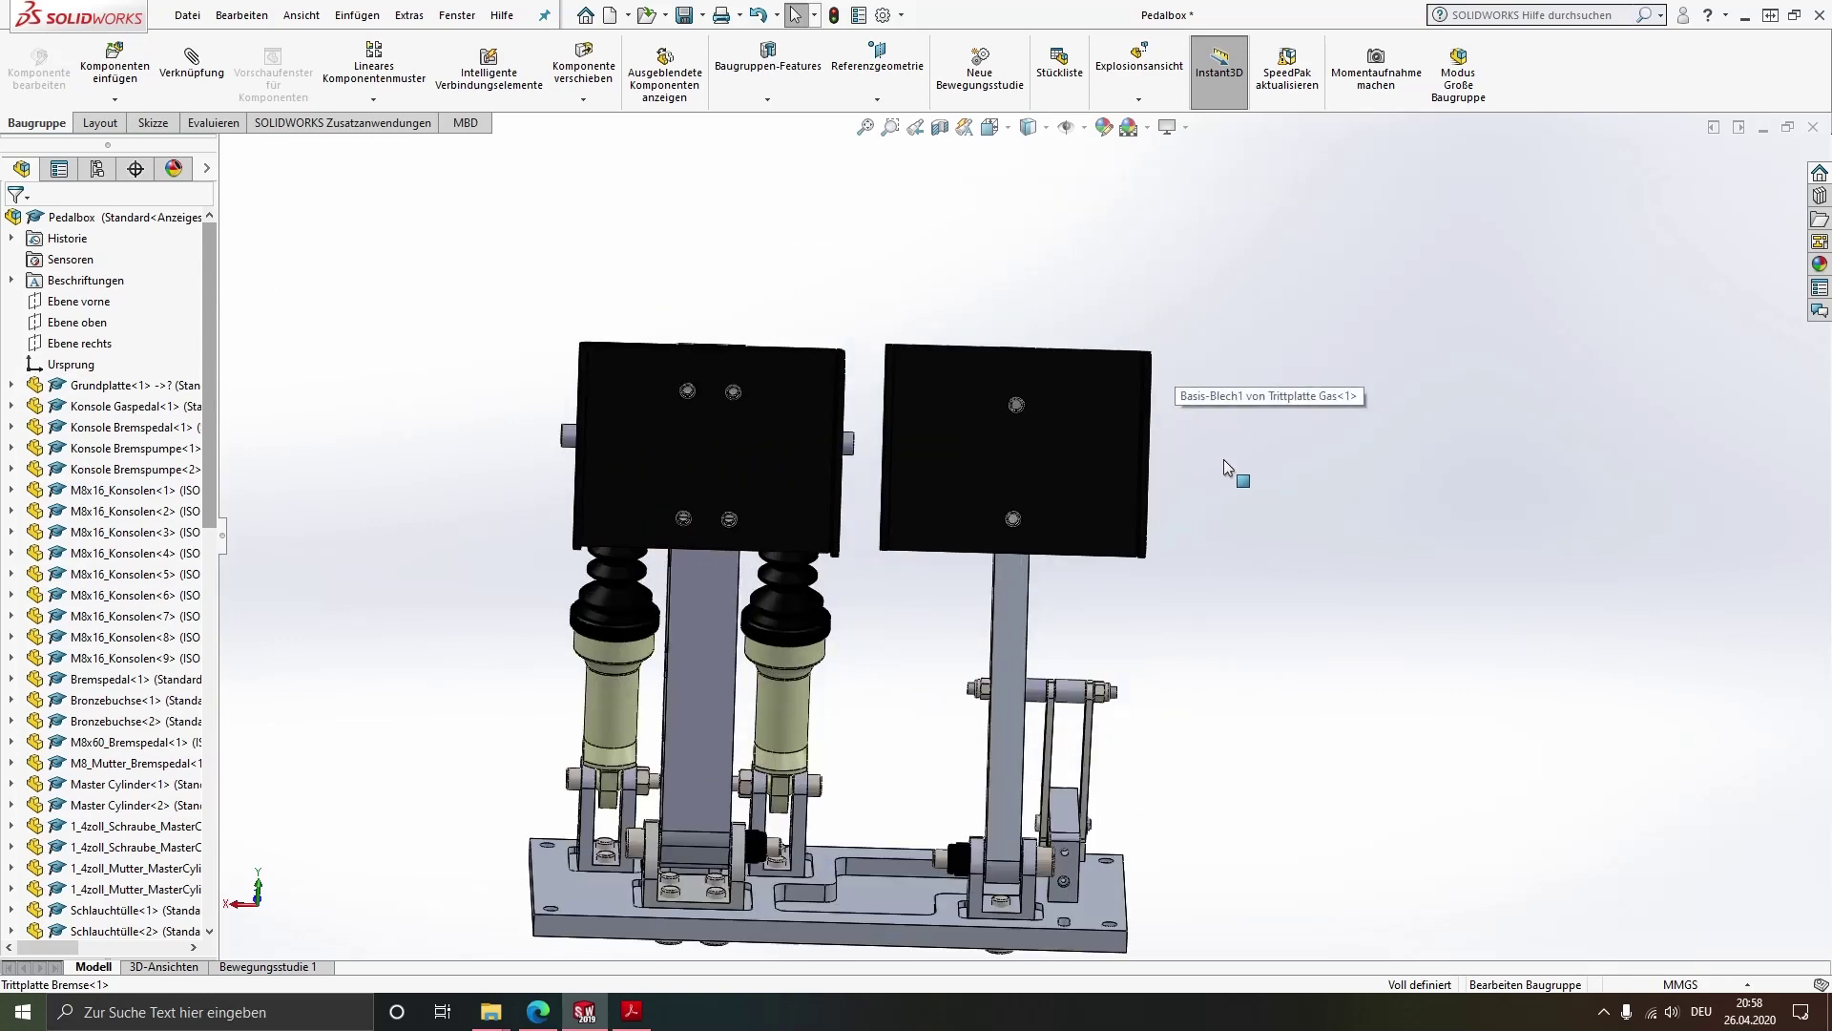
pyautogui.scroll(1, 1180, 506)
pyautogui.scroll(1, 1119, 611)
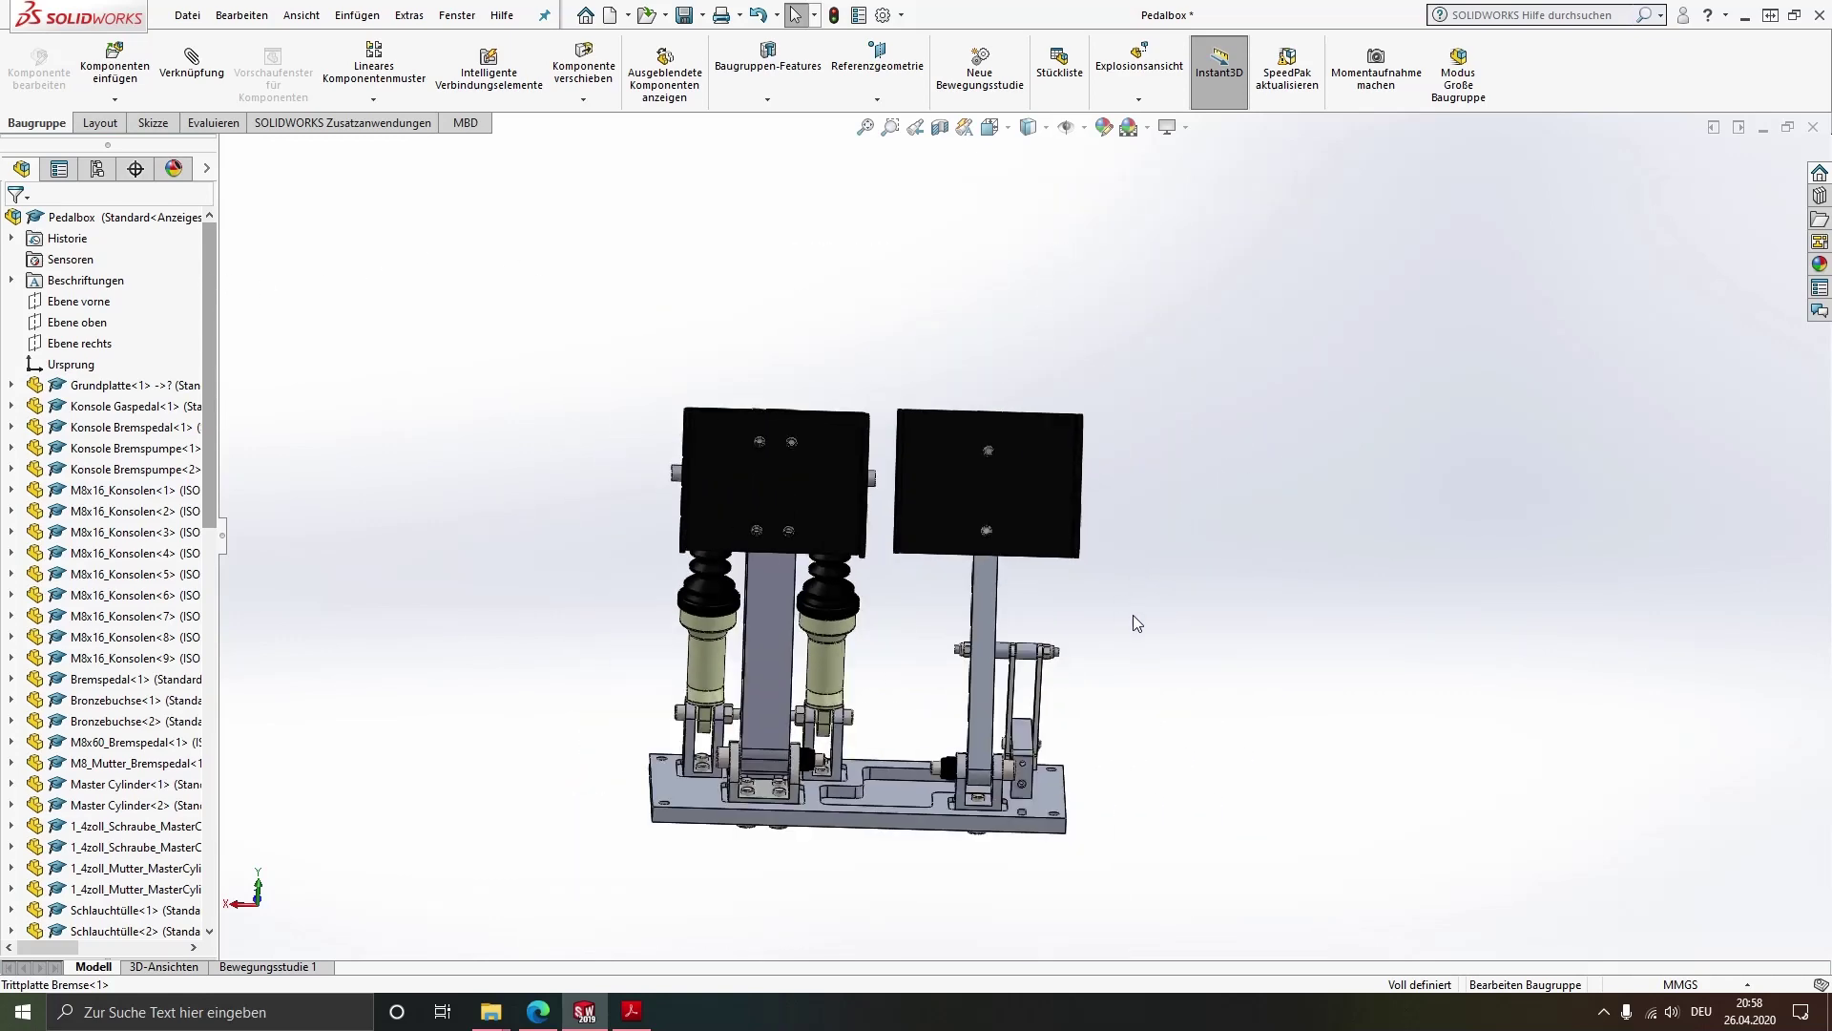
pyautogui.scroll(-1, 1133, 615)
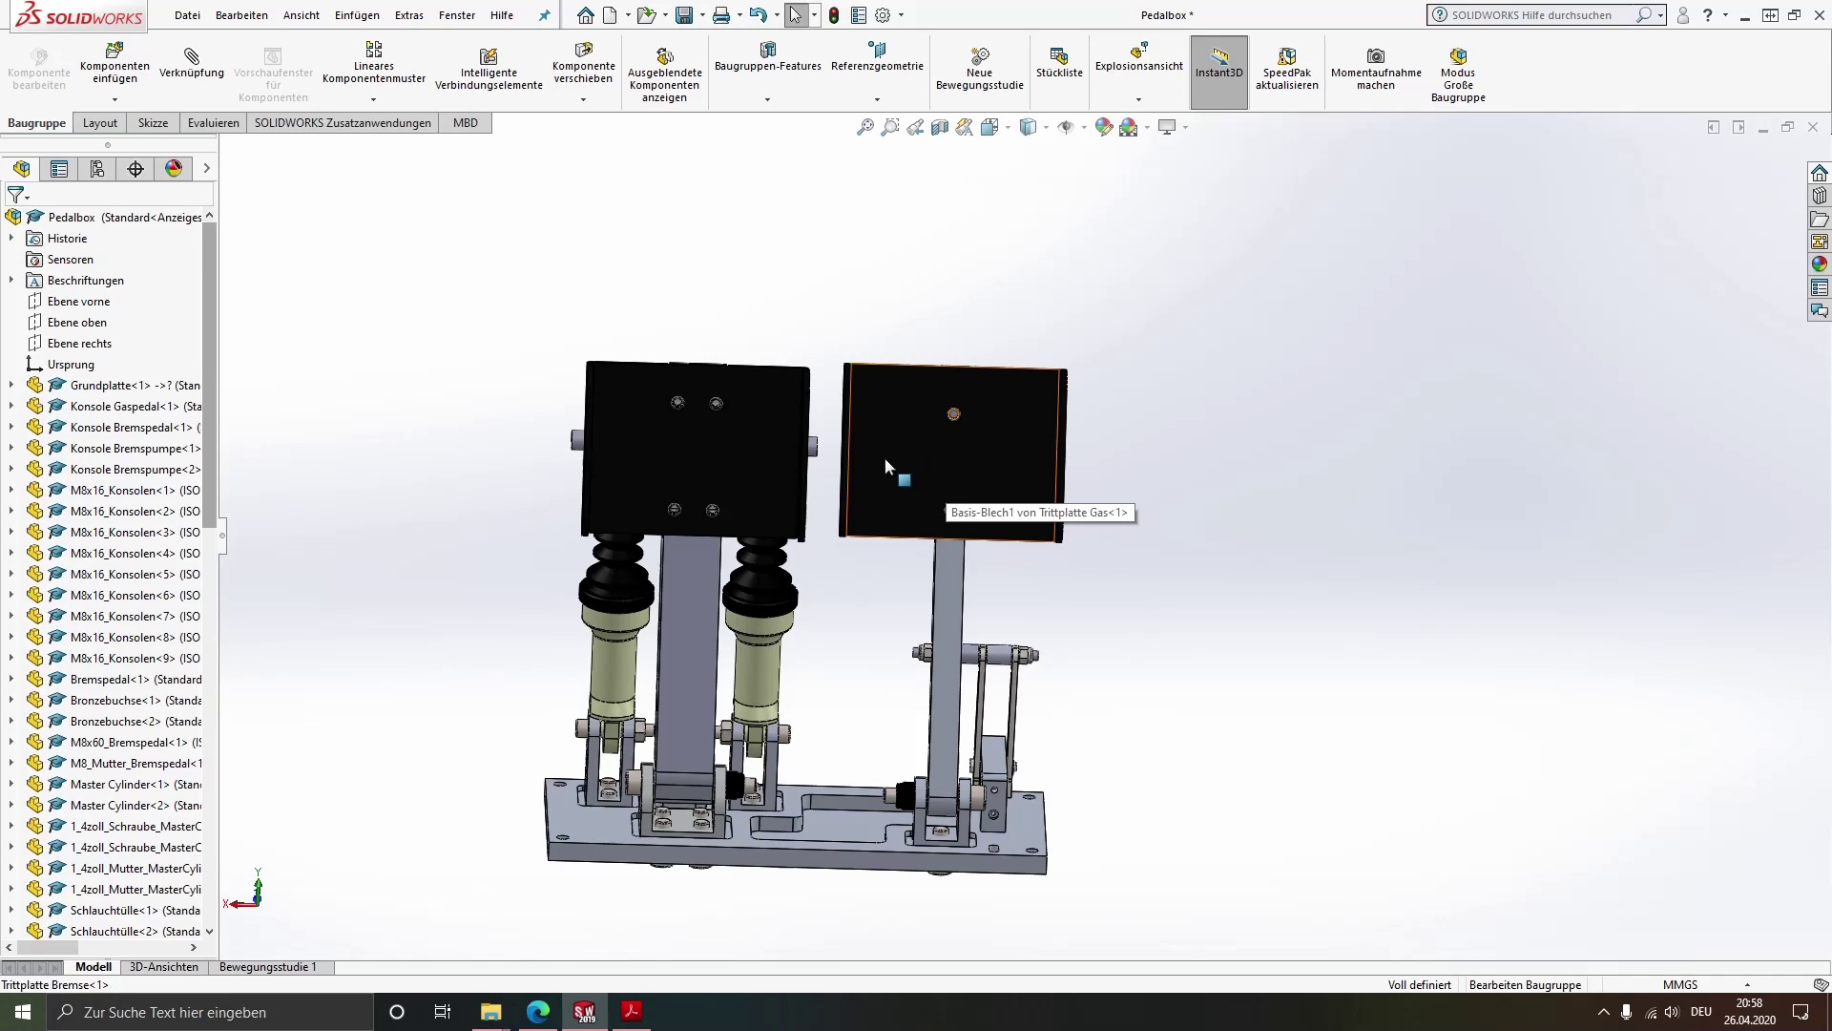
# View normal to Ebene oben, then Ebene vorne, then flip to the rear view
pyautogui.rightClick(84, 329)
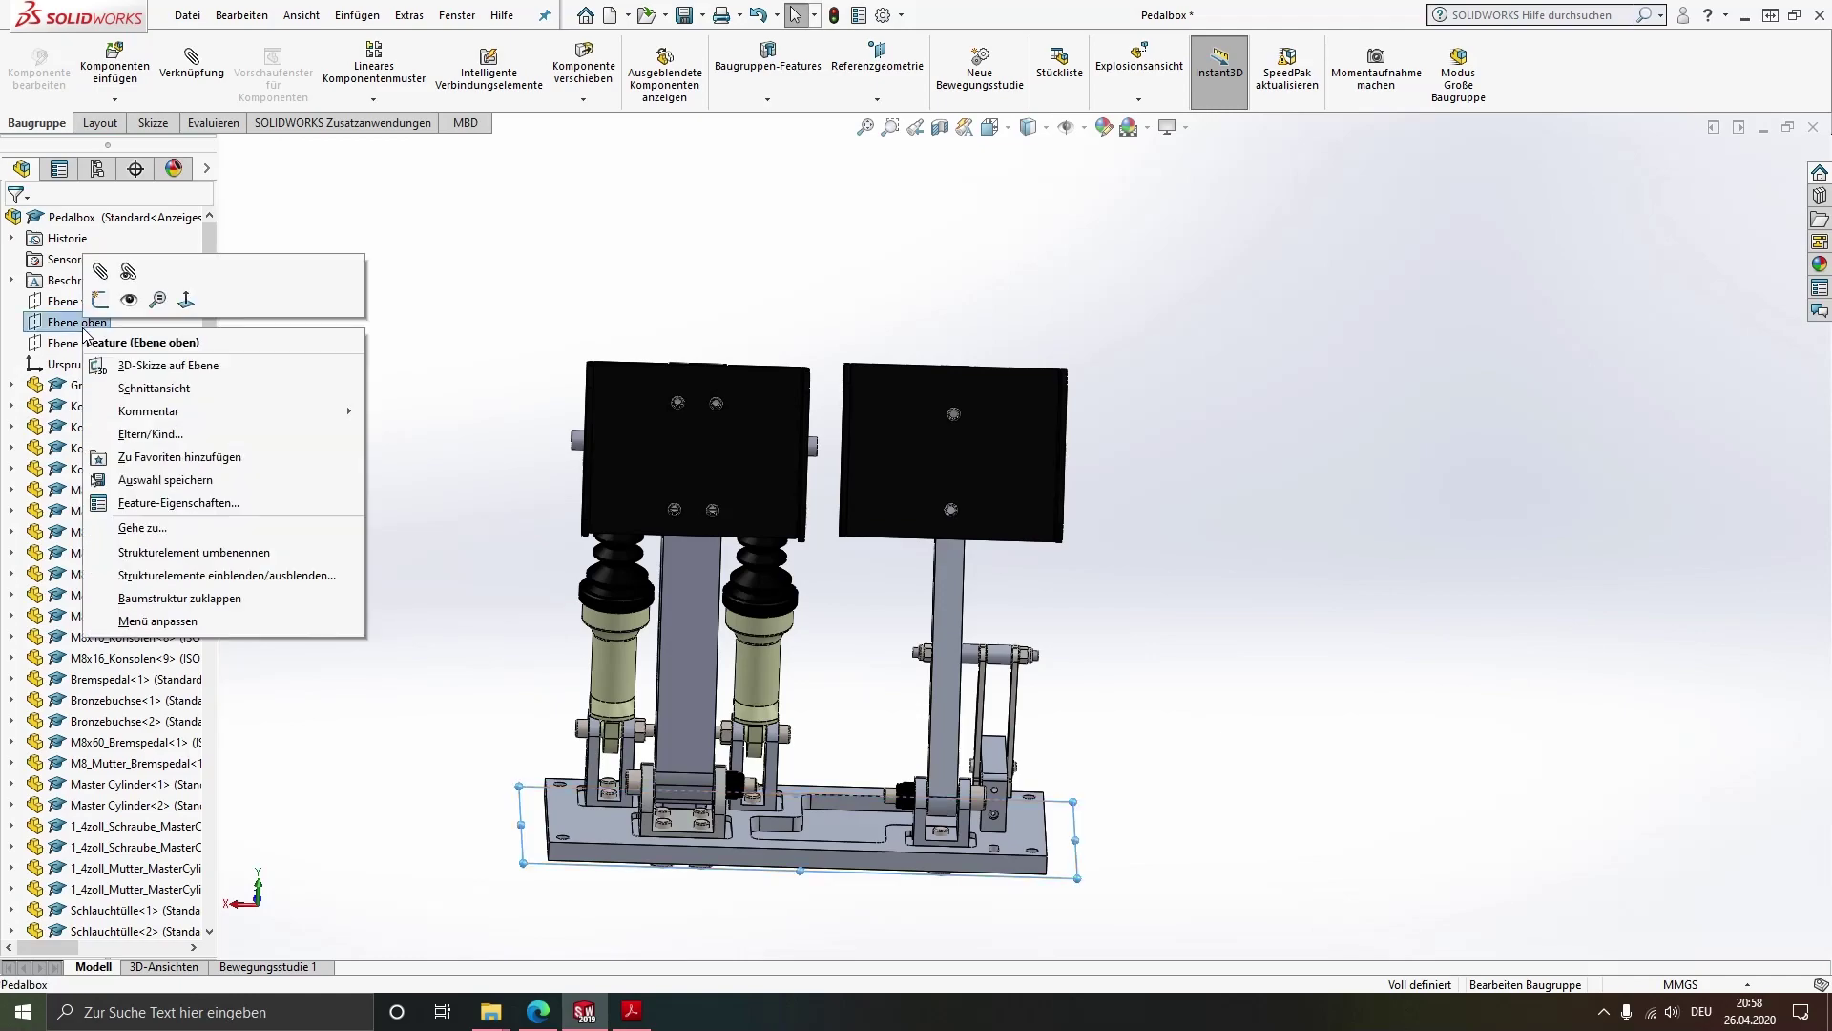
pyautogui.click(188, 311)
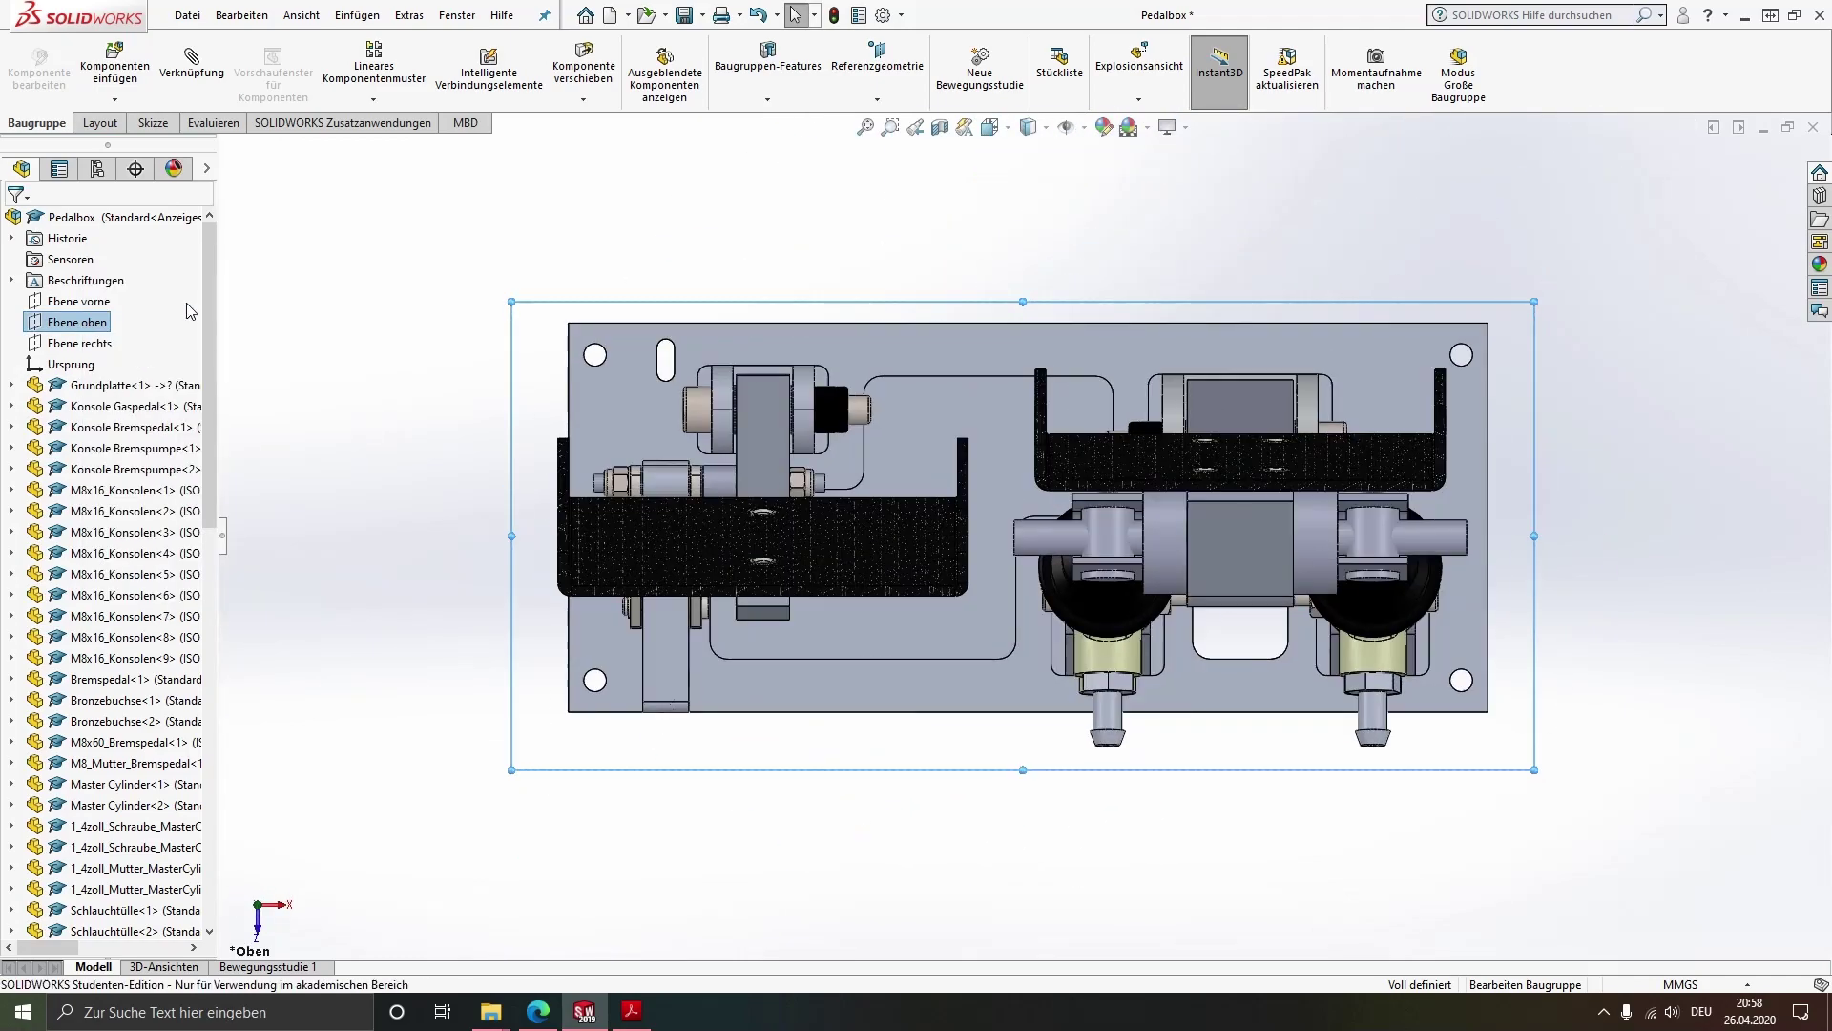
pyautogui.rightClick(81, 308)
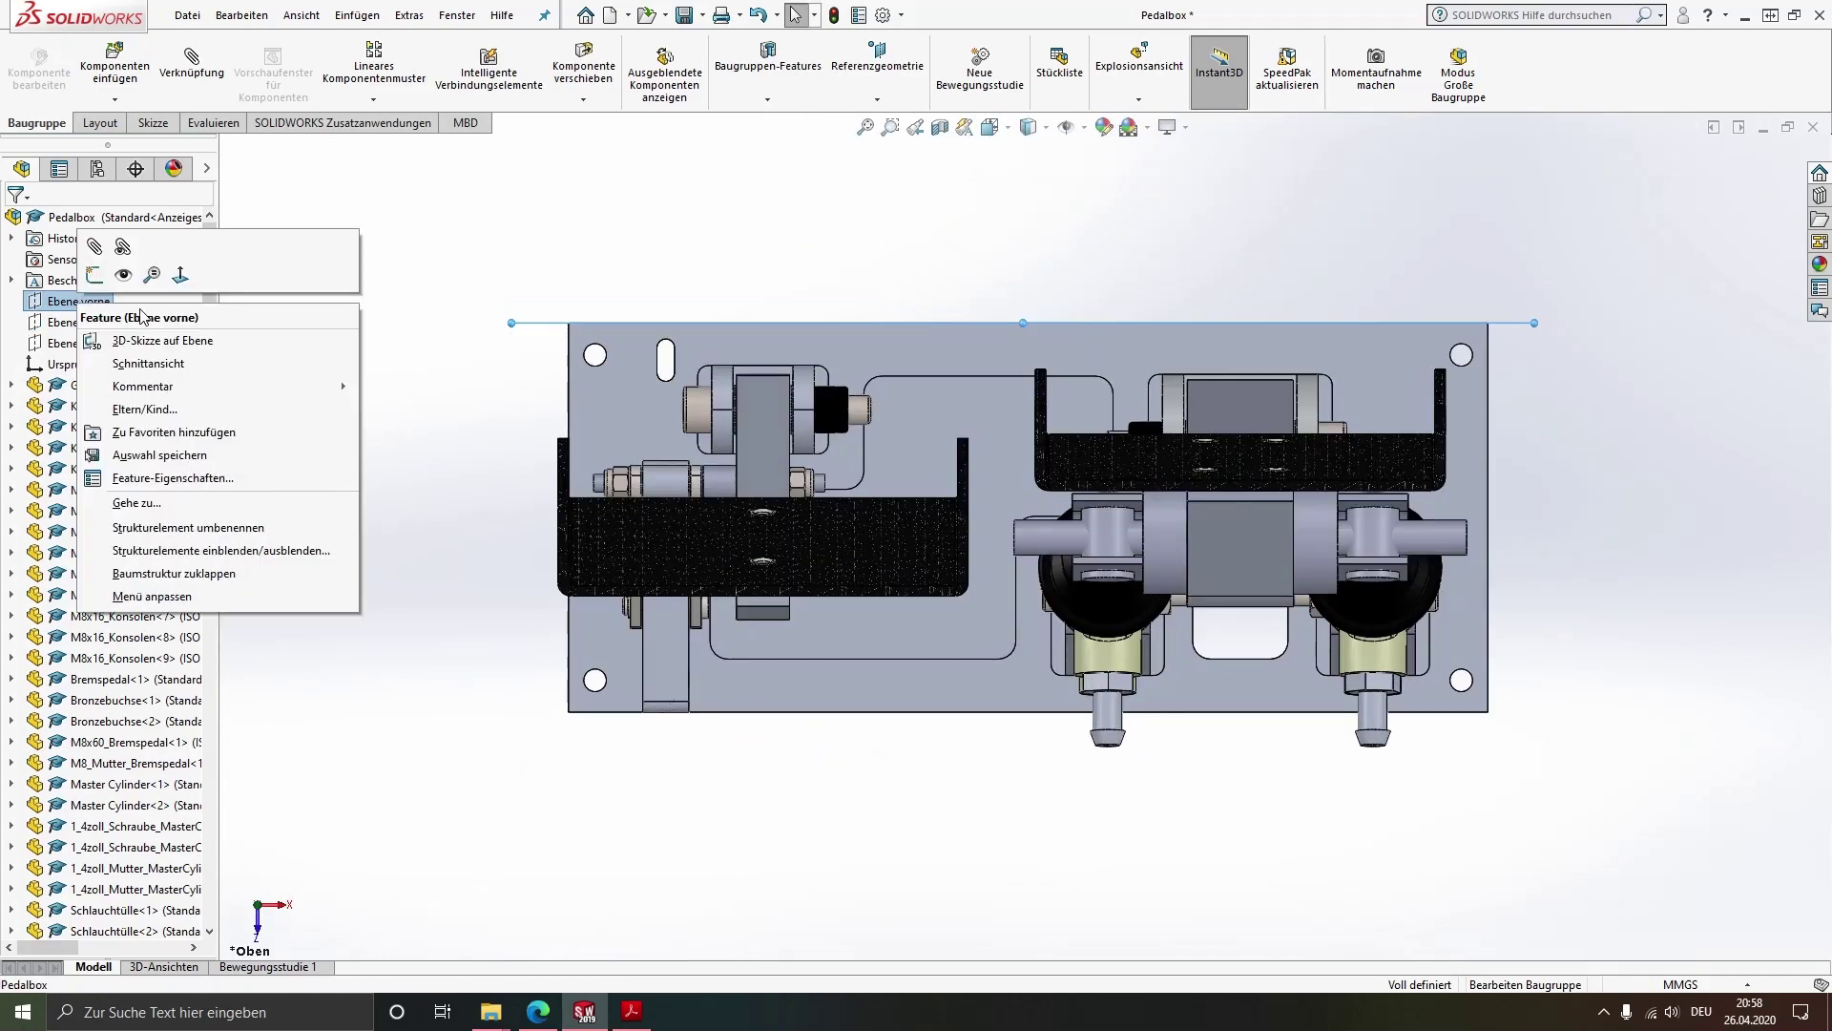
pyautogui.click(186, 287)
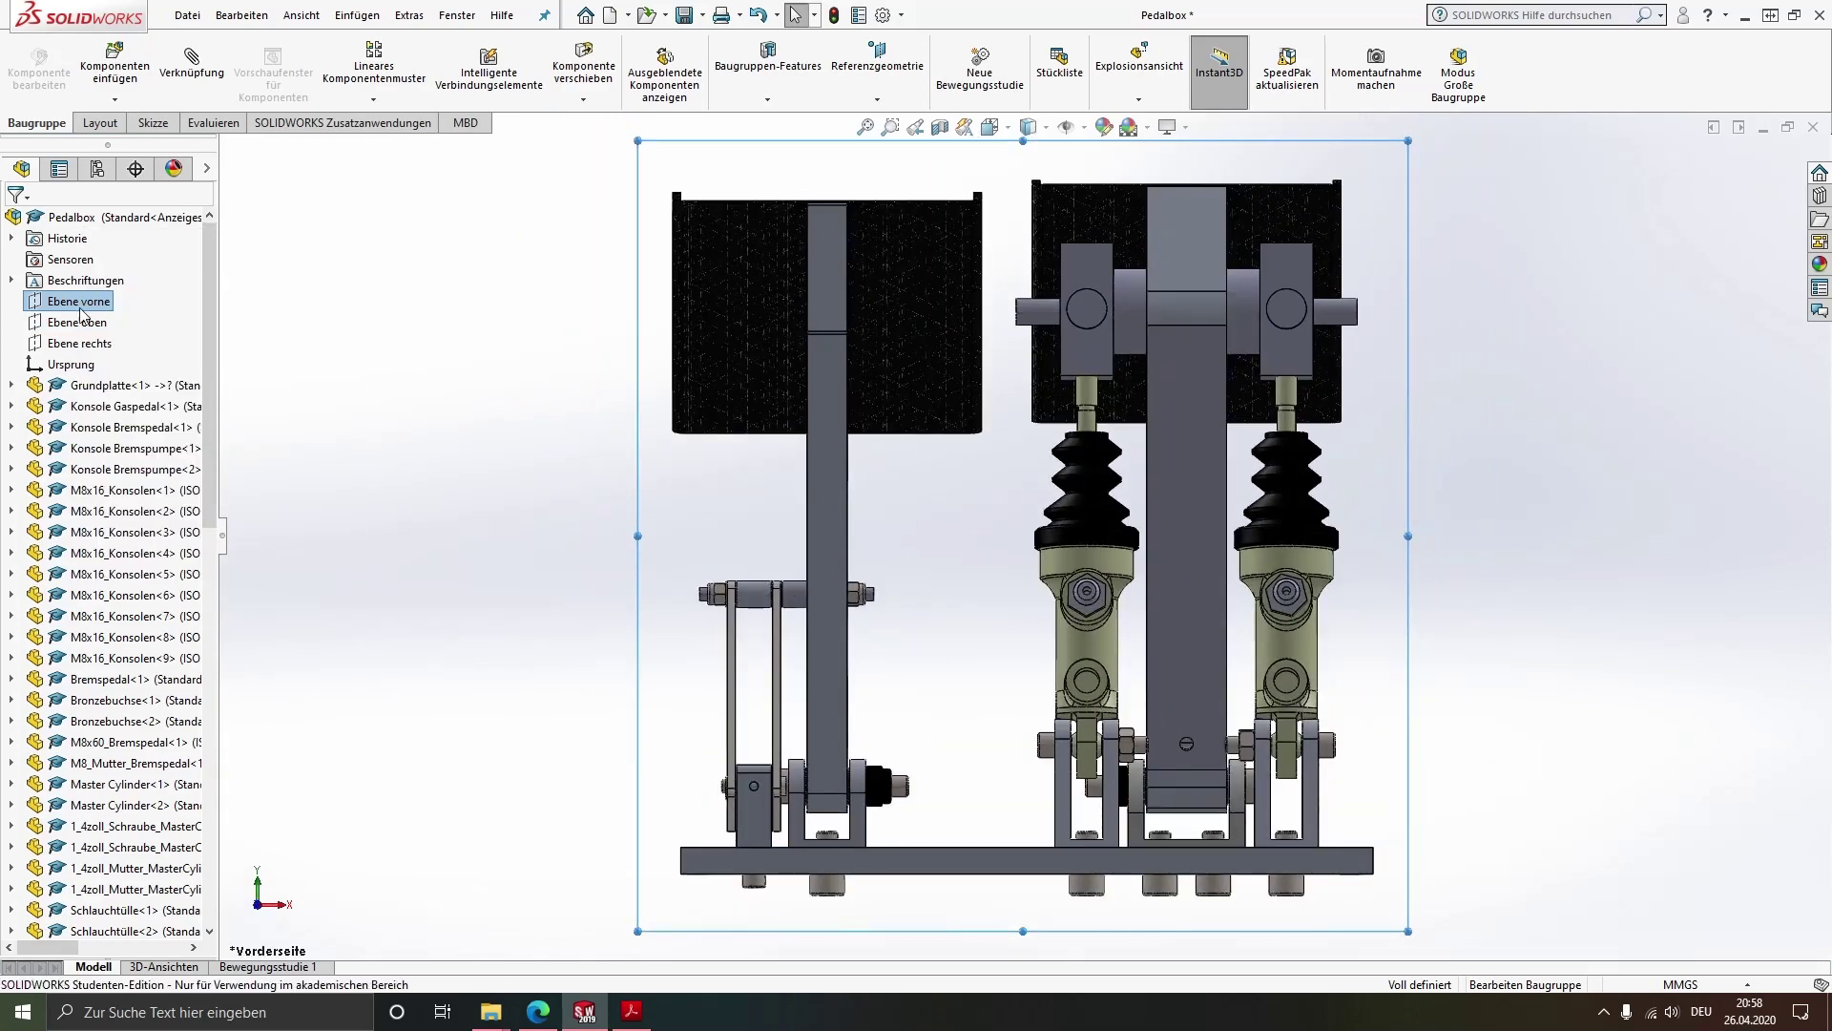
pyautogui.rightClick(81, 315)
pyautogui.click(146, 280)
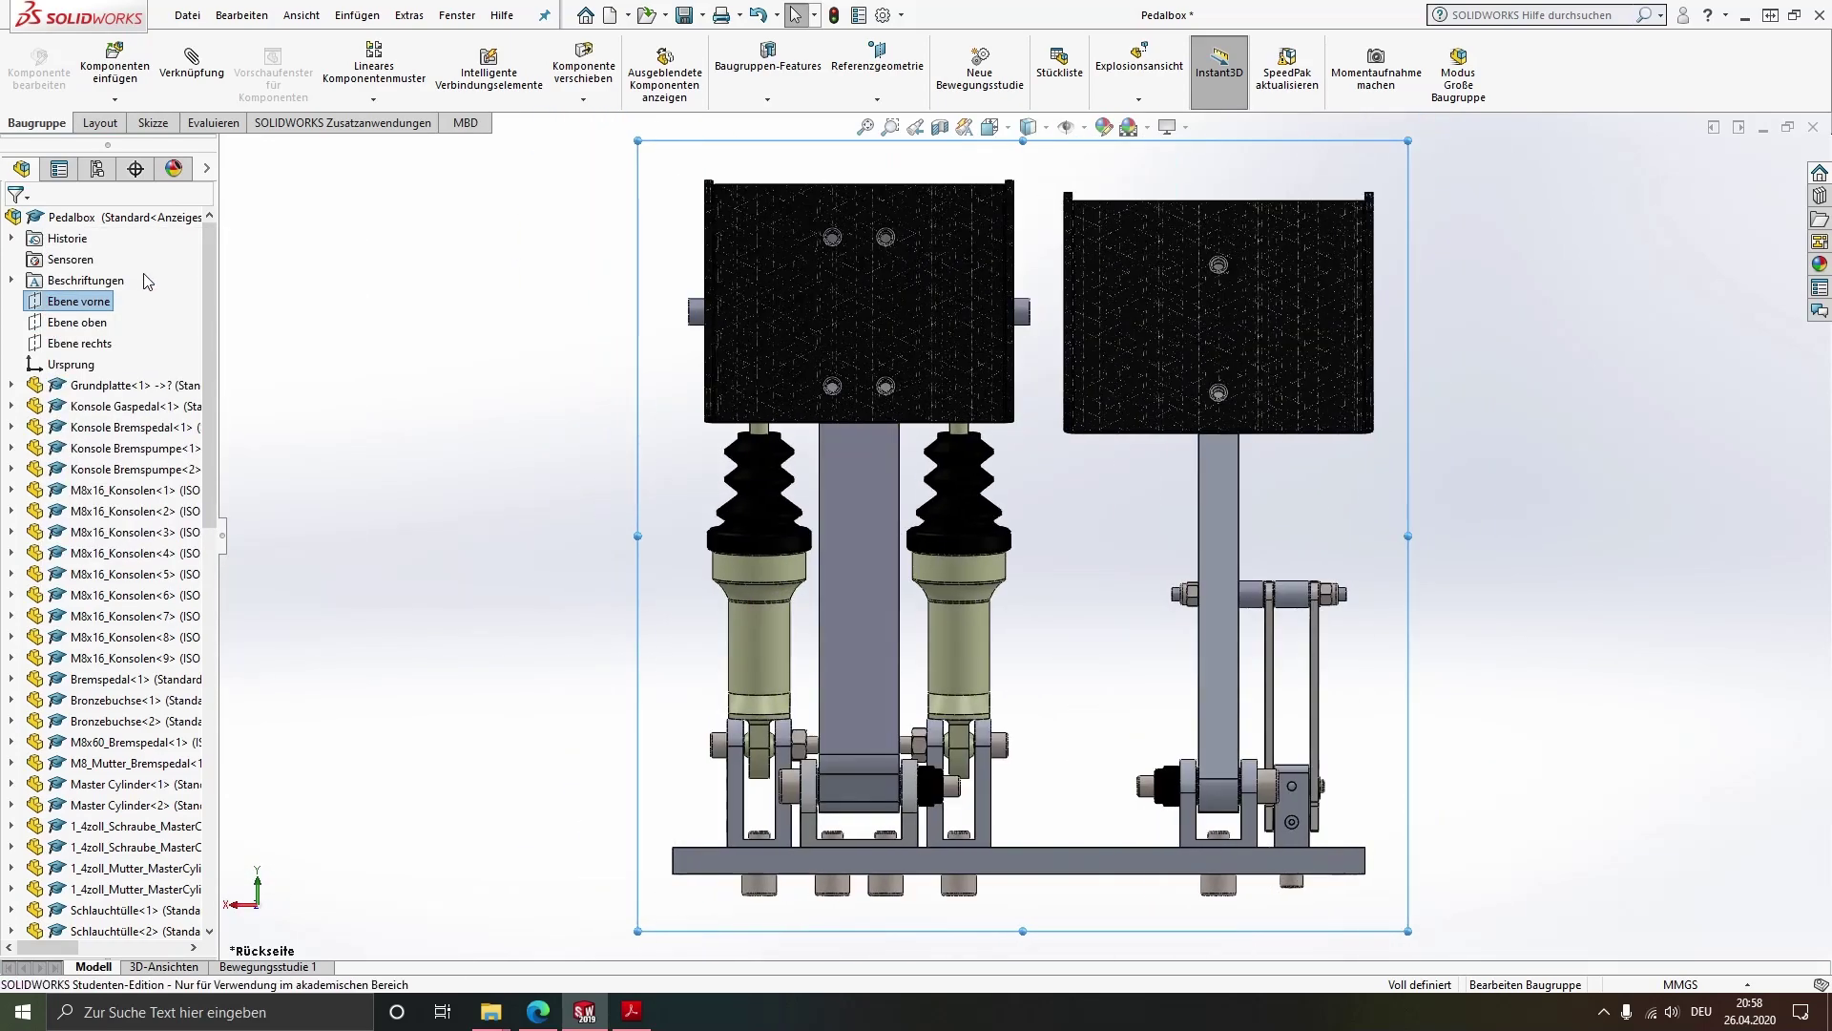
pyautogui.scroll(1, 1097, 536)
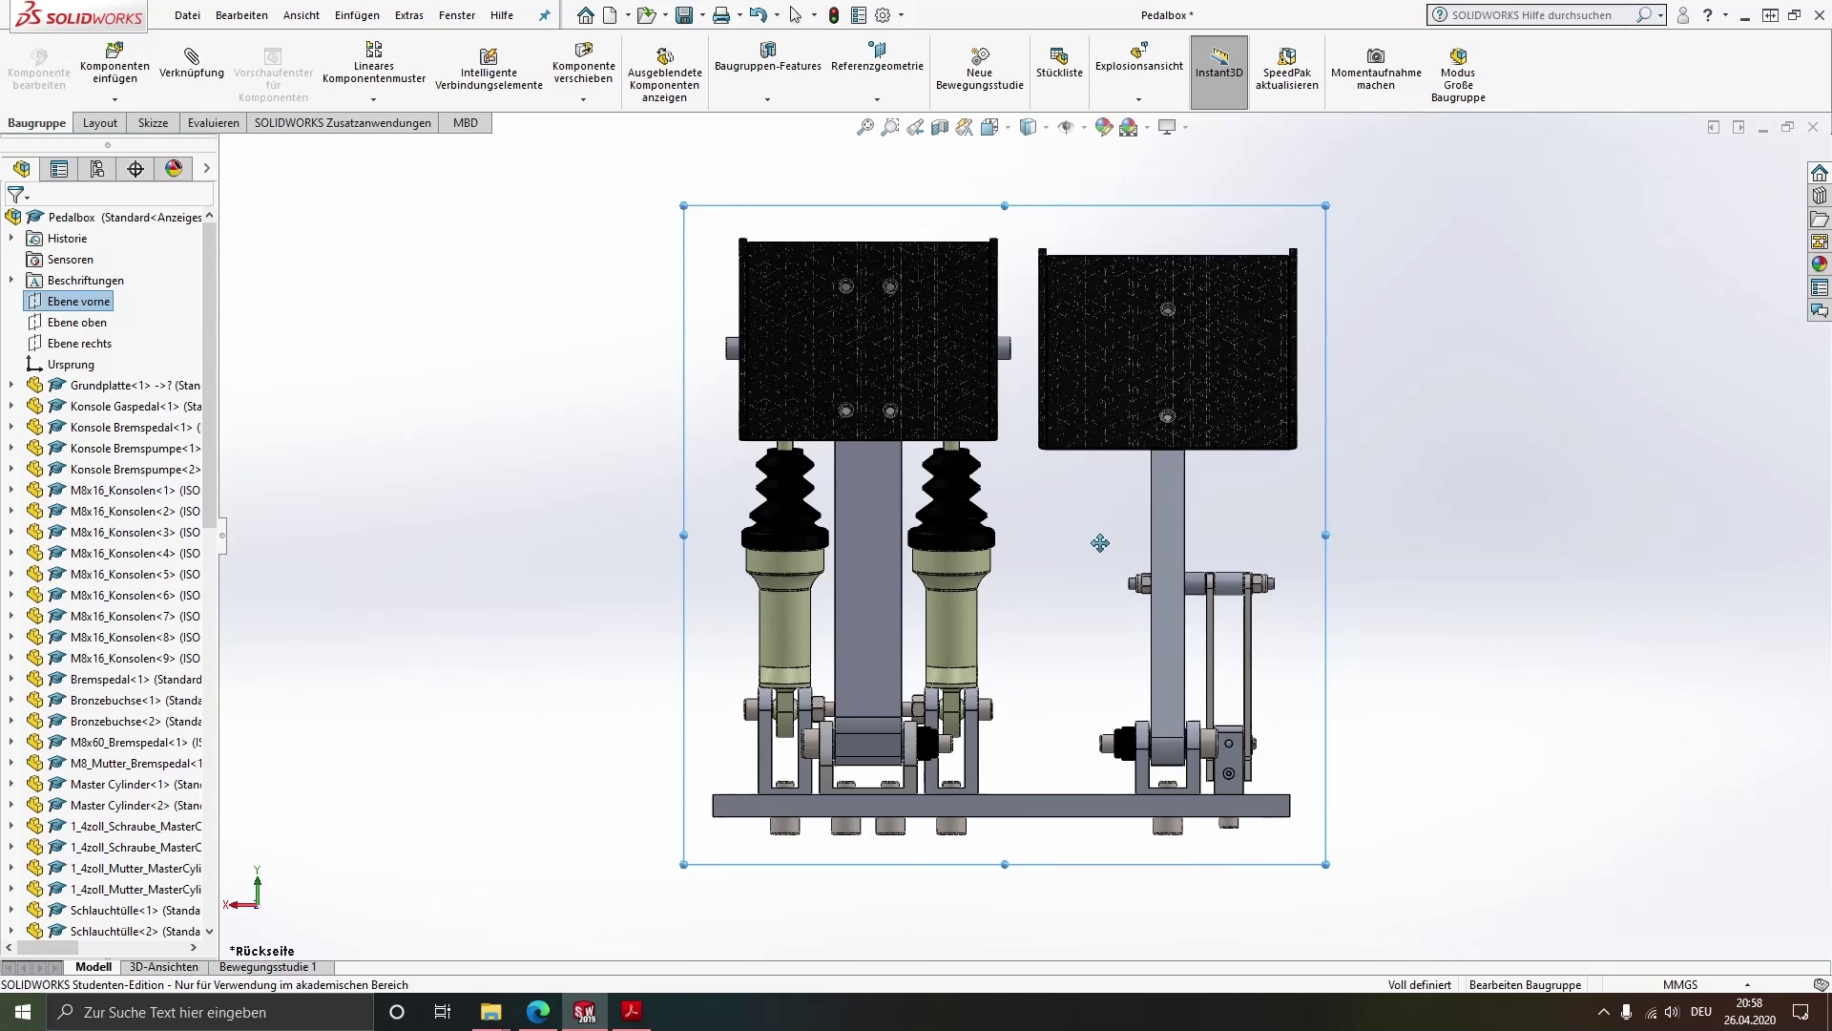
pyautogui.keyDown('ctrl'); pyautogui.moveTo(1098, 537); pyautogui.dragTo(829, 551, button='middle'); pyautogui.keyUp('ctrl')
pyautogui.click(1131, 445)
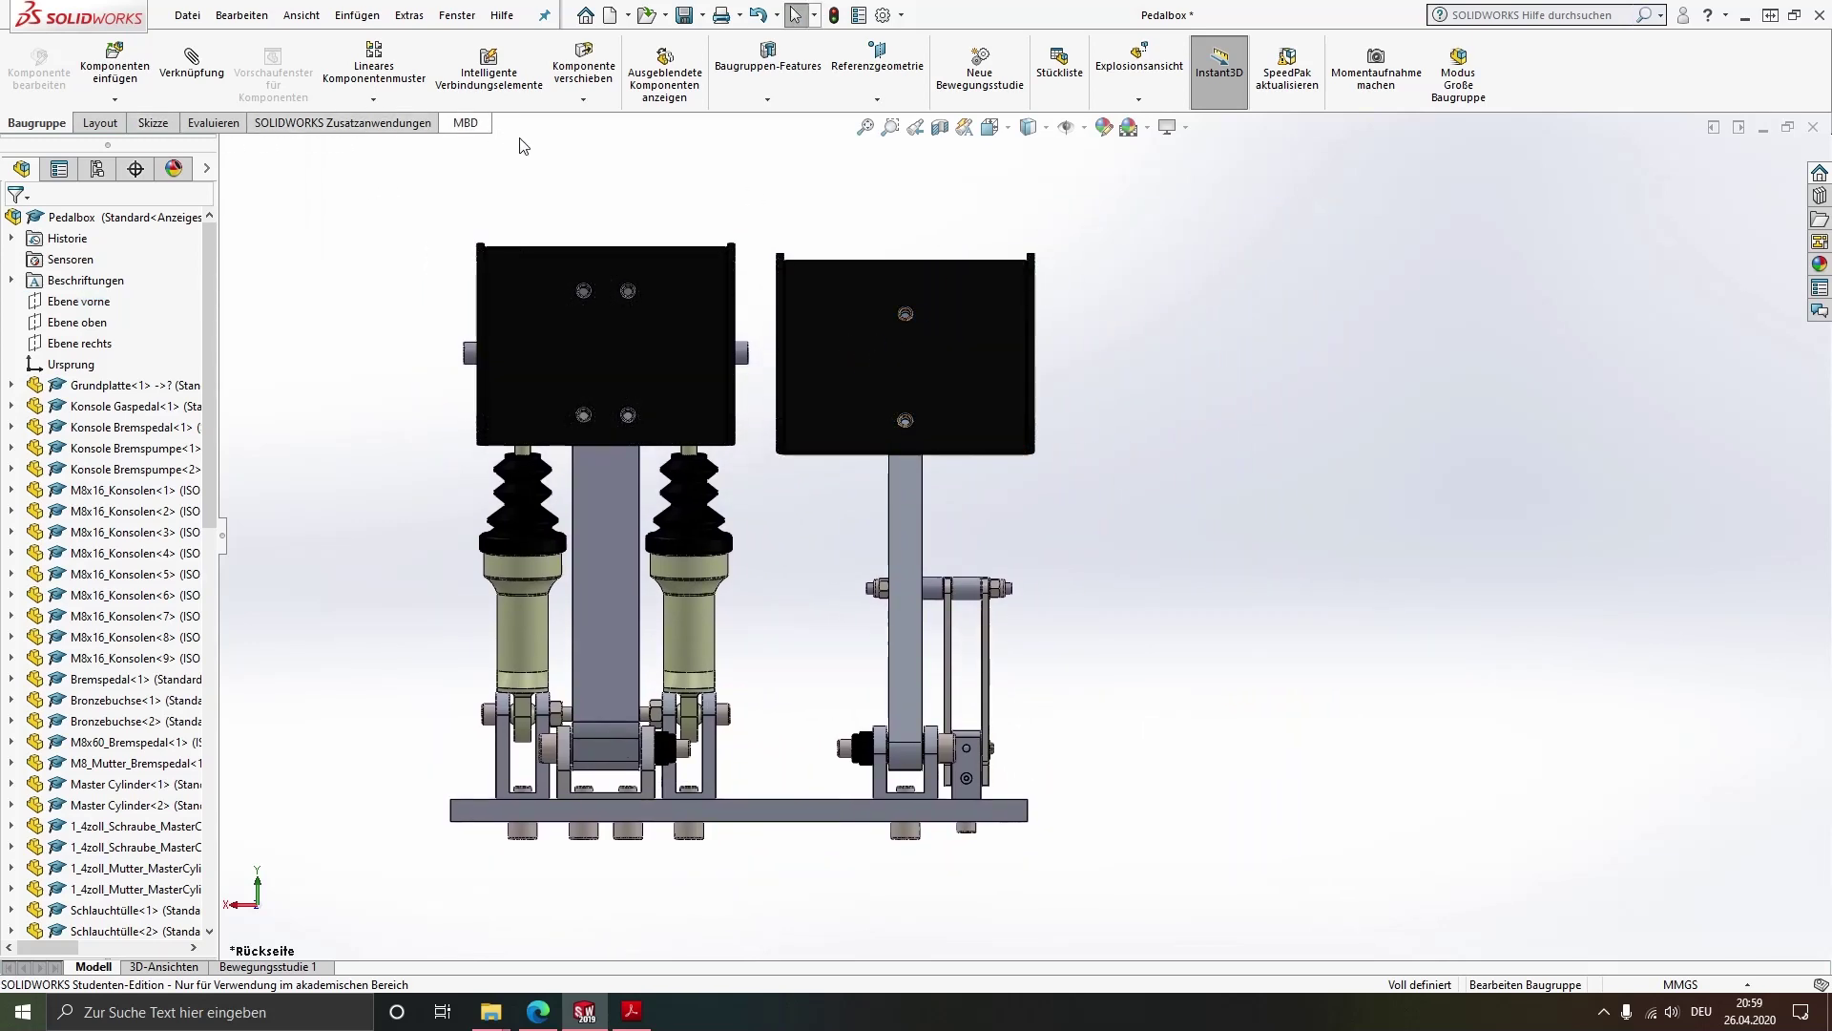
# Insert the 37-item Stückliste beside the assembly and zoom to fit
pyautogui.click(1065, 67)
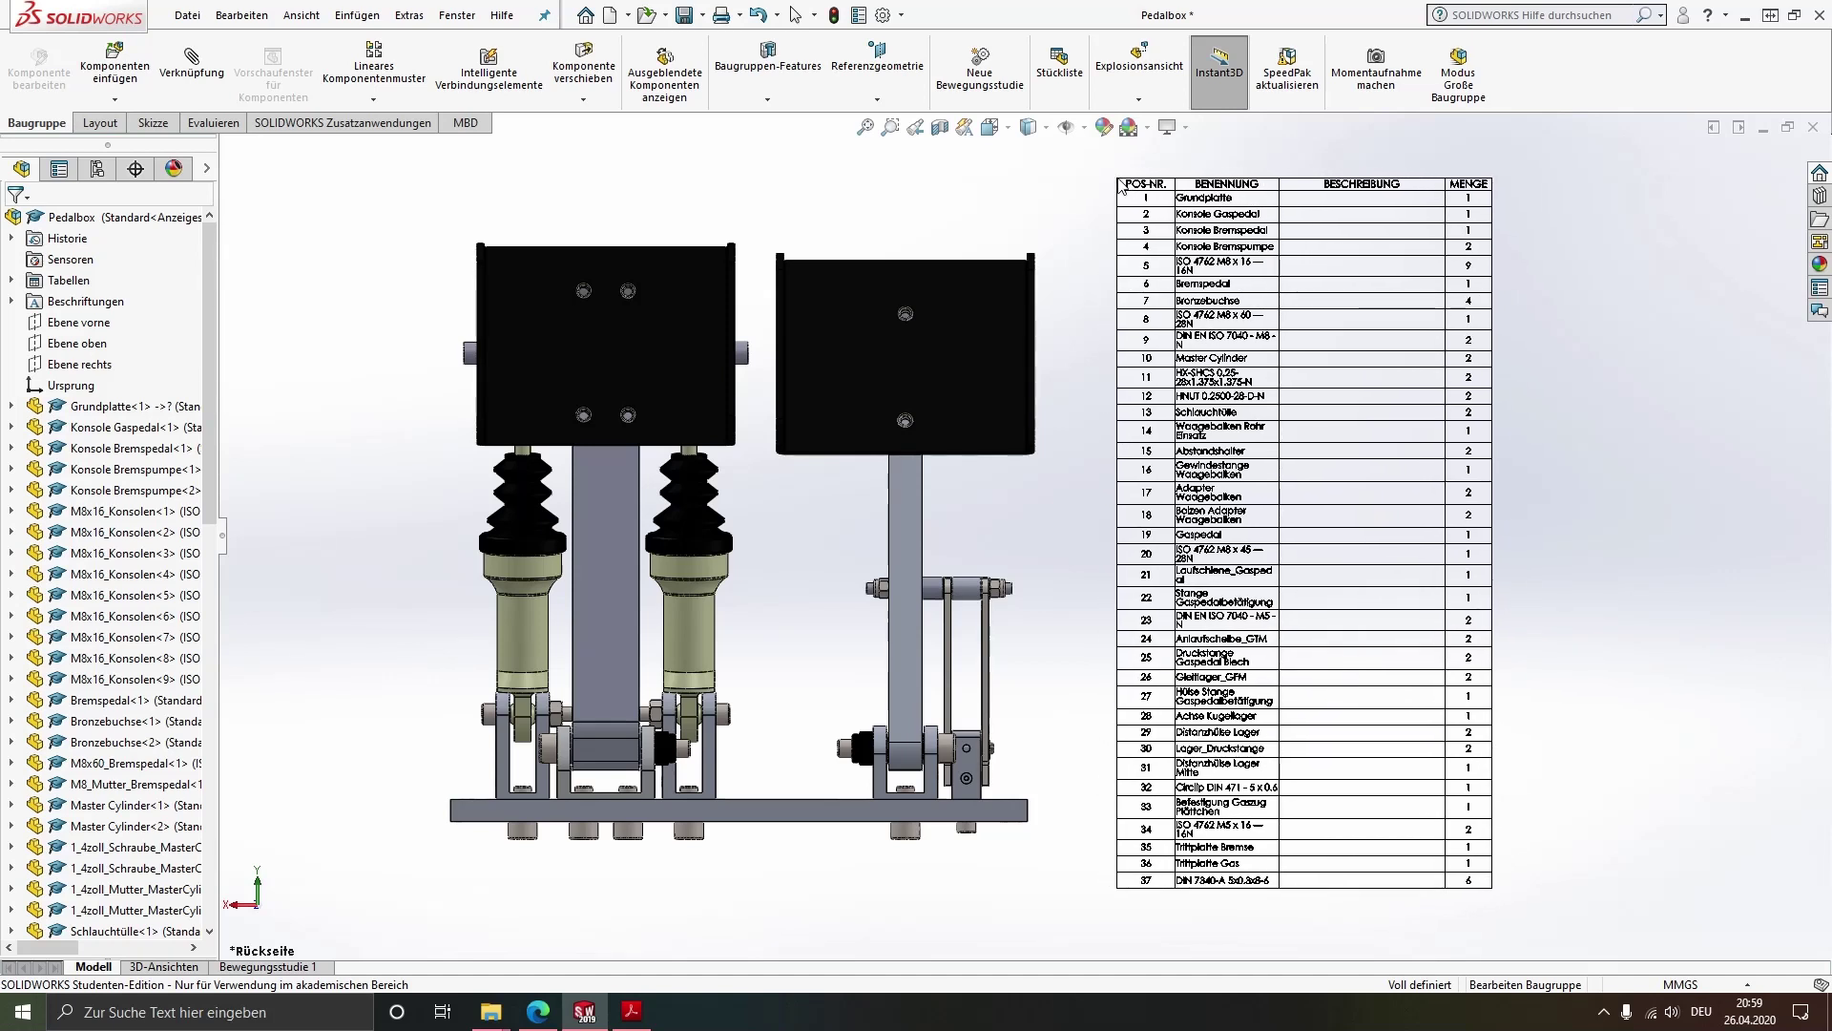
pyautogui.click(1104, 250)
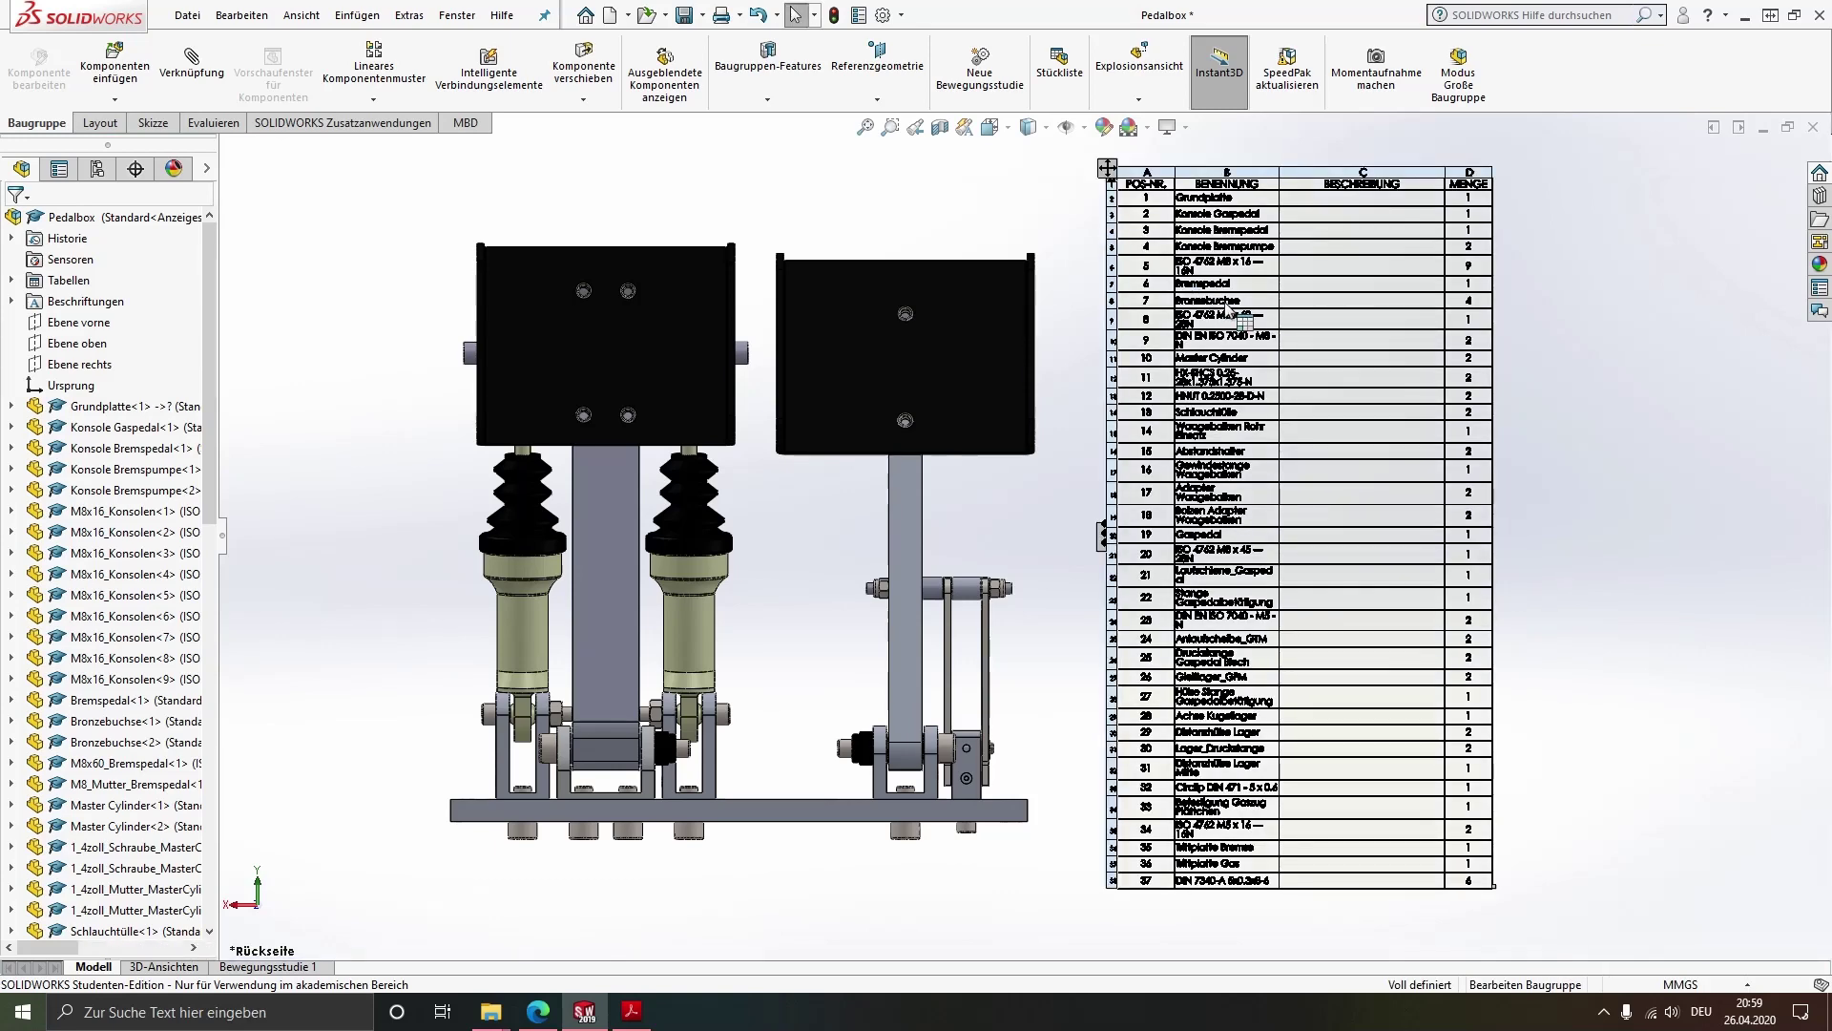
pyautogui.scroll(-1, 1178, 365)
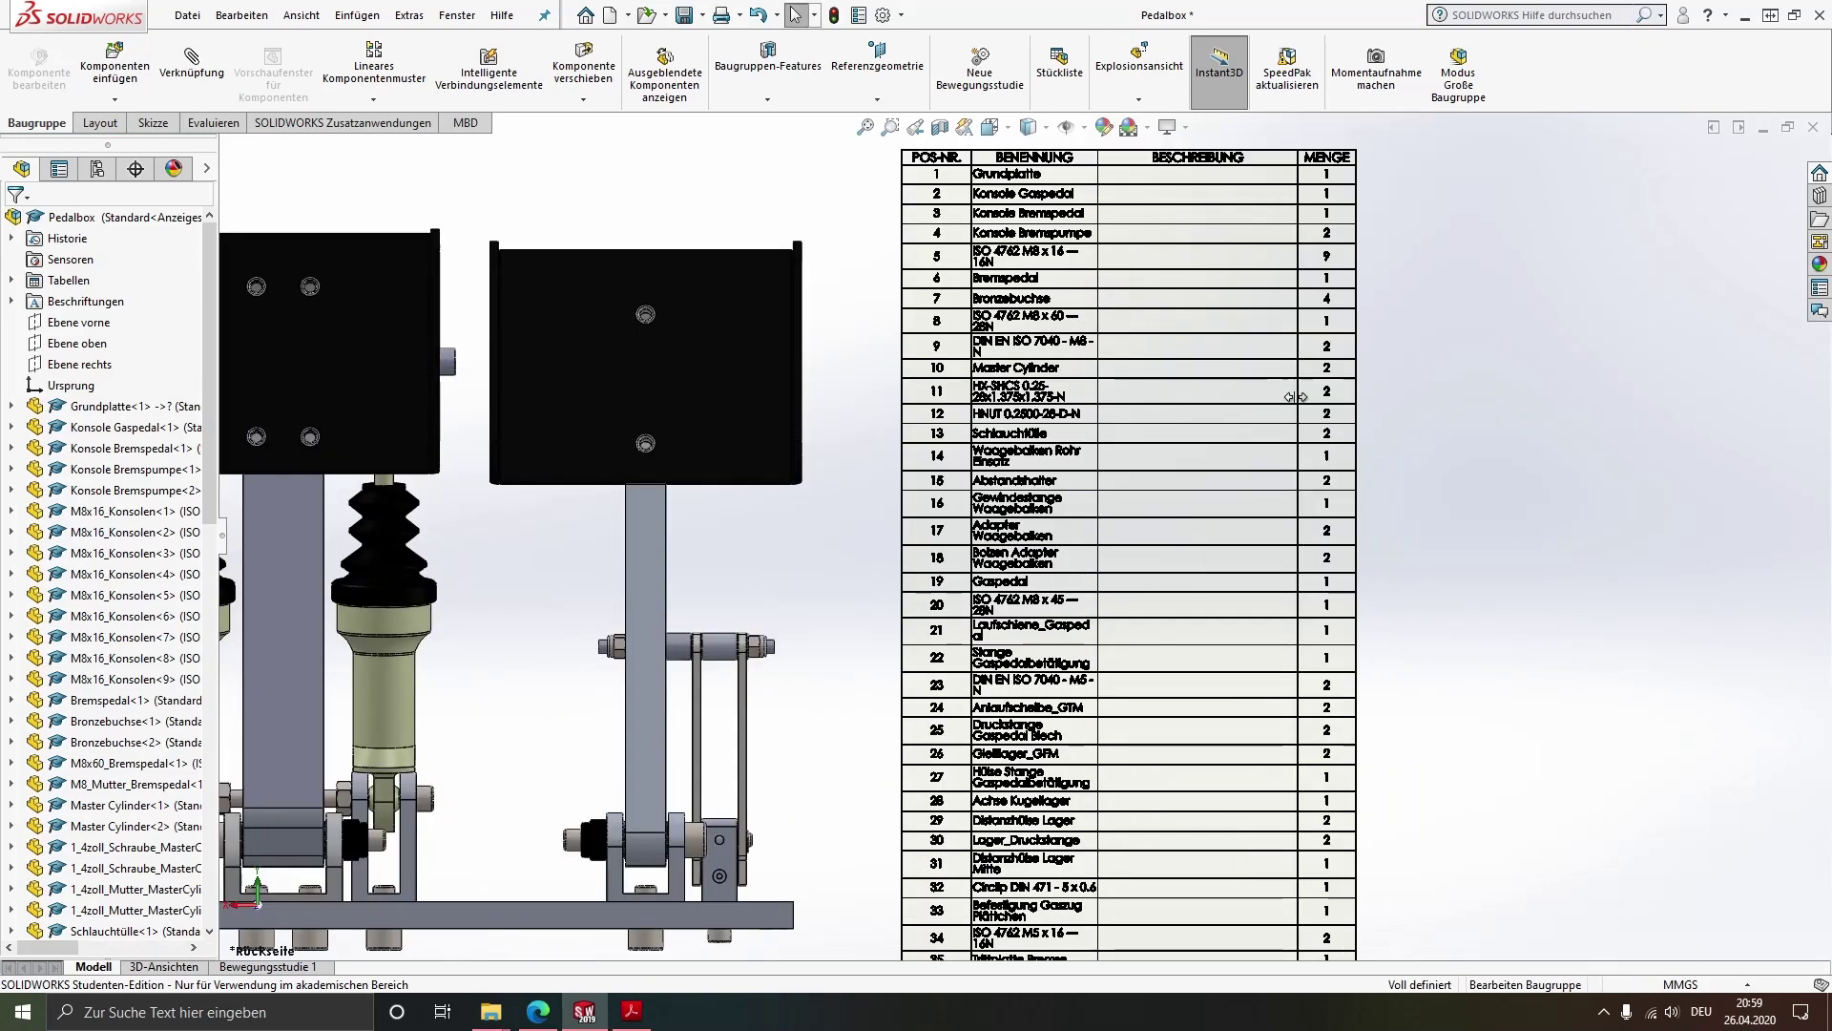
pyautogui.scroll(-1, 1178, 365)
pyautogui.press('z')
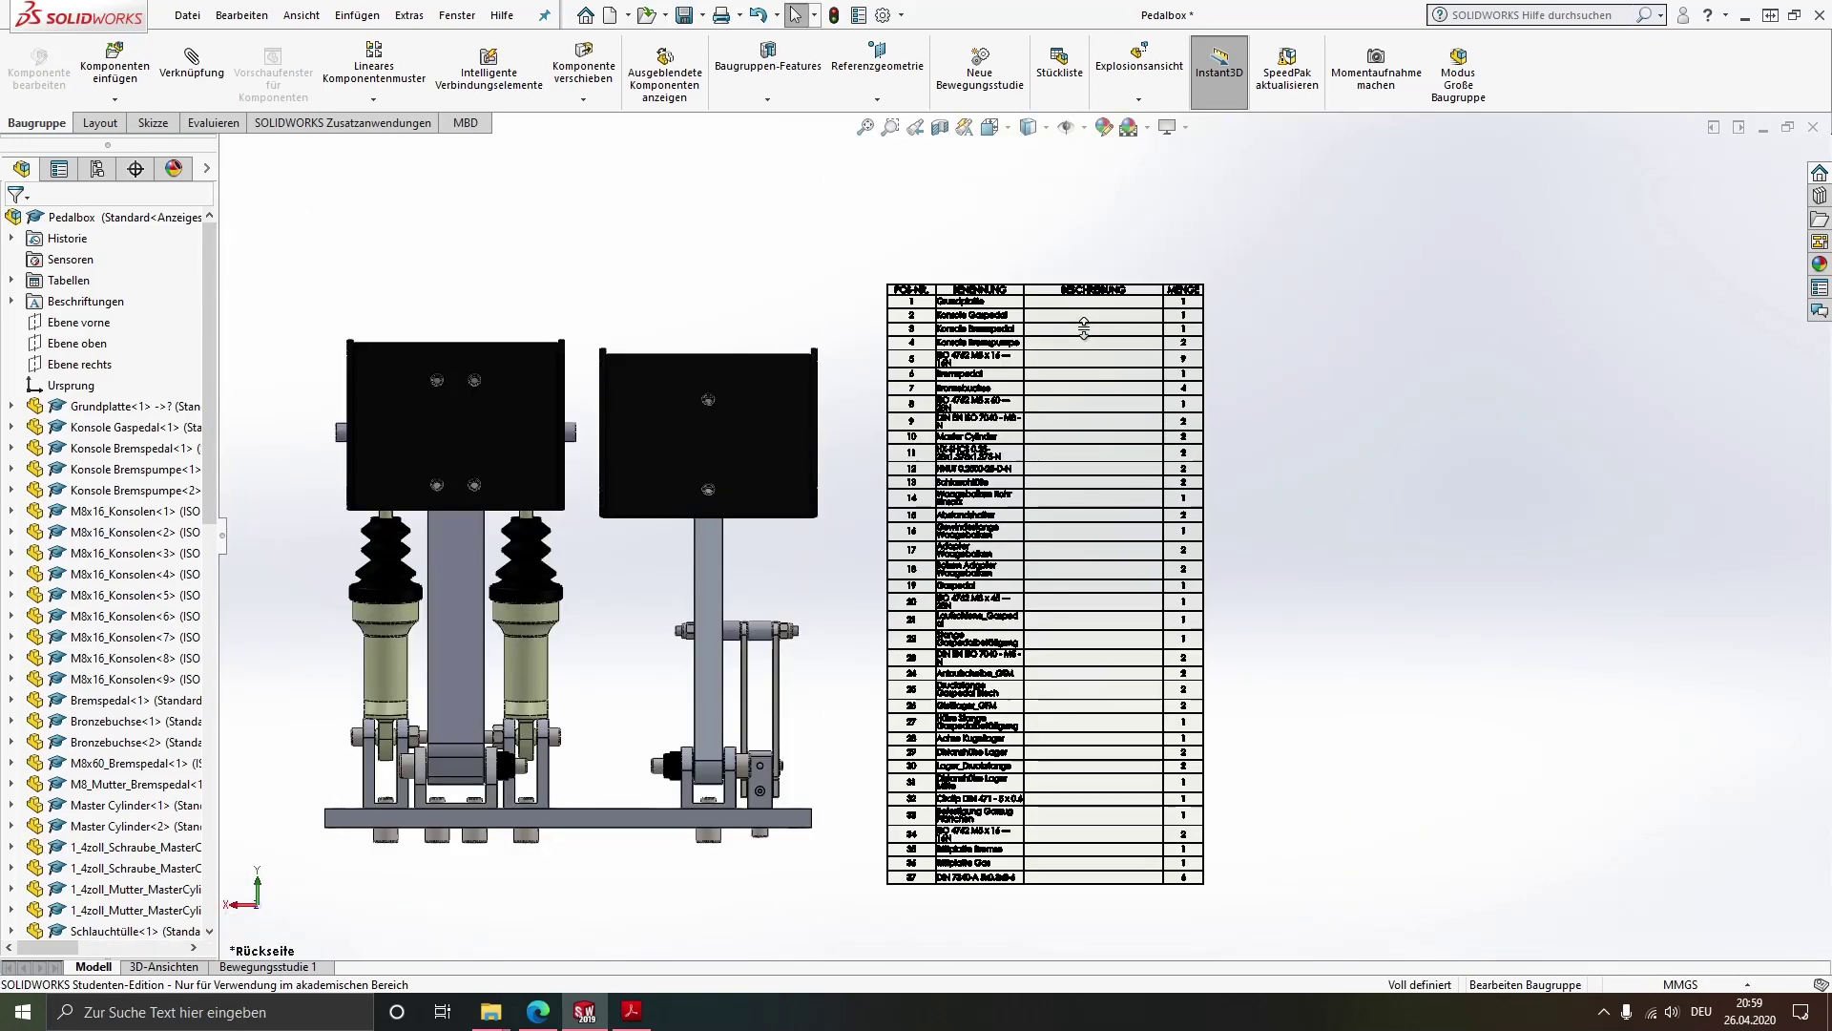
pyautogui.scroll(-1, 1084, 328)
pyautogui.scroll(-2, 979, 396)
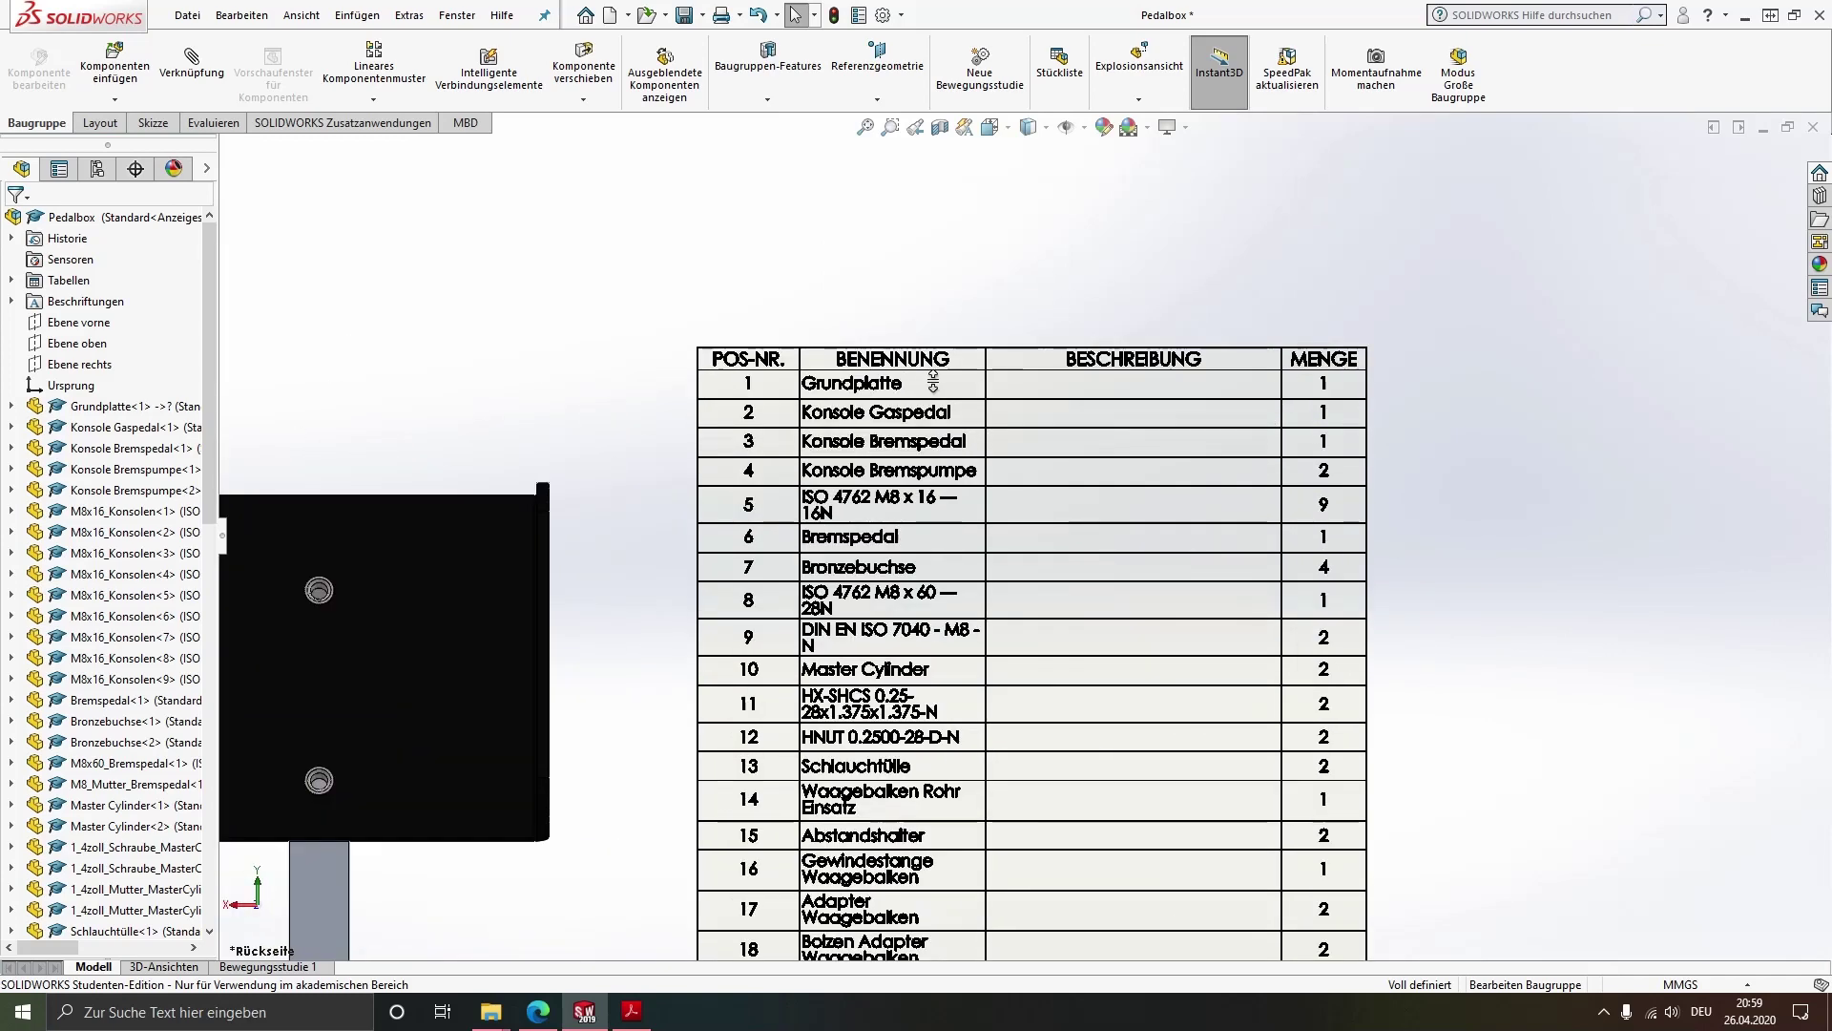
pyautogui.scroll(-1, 873, 372)
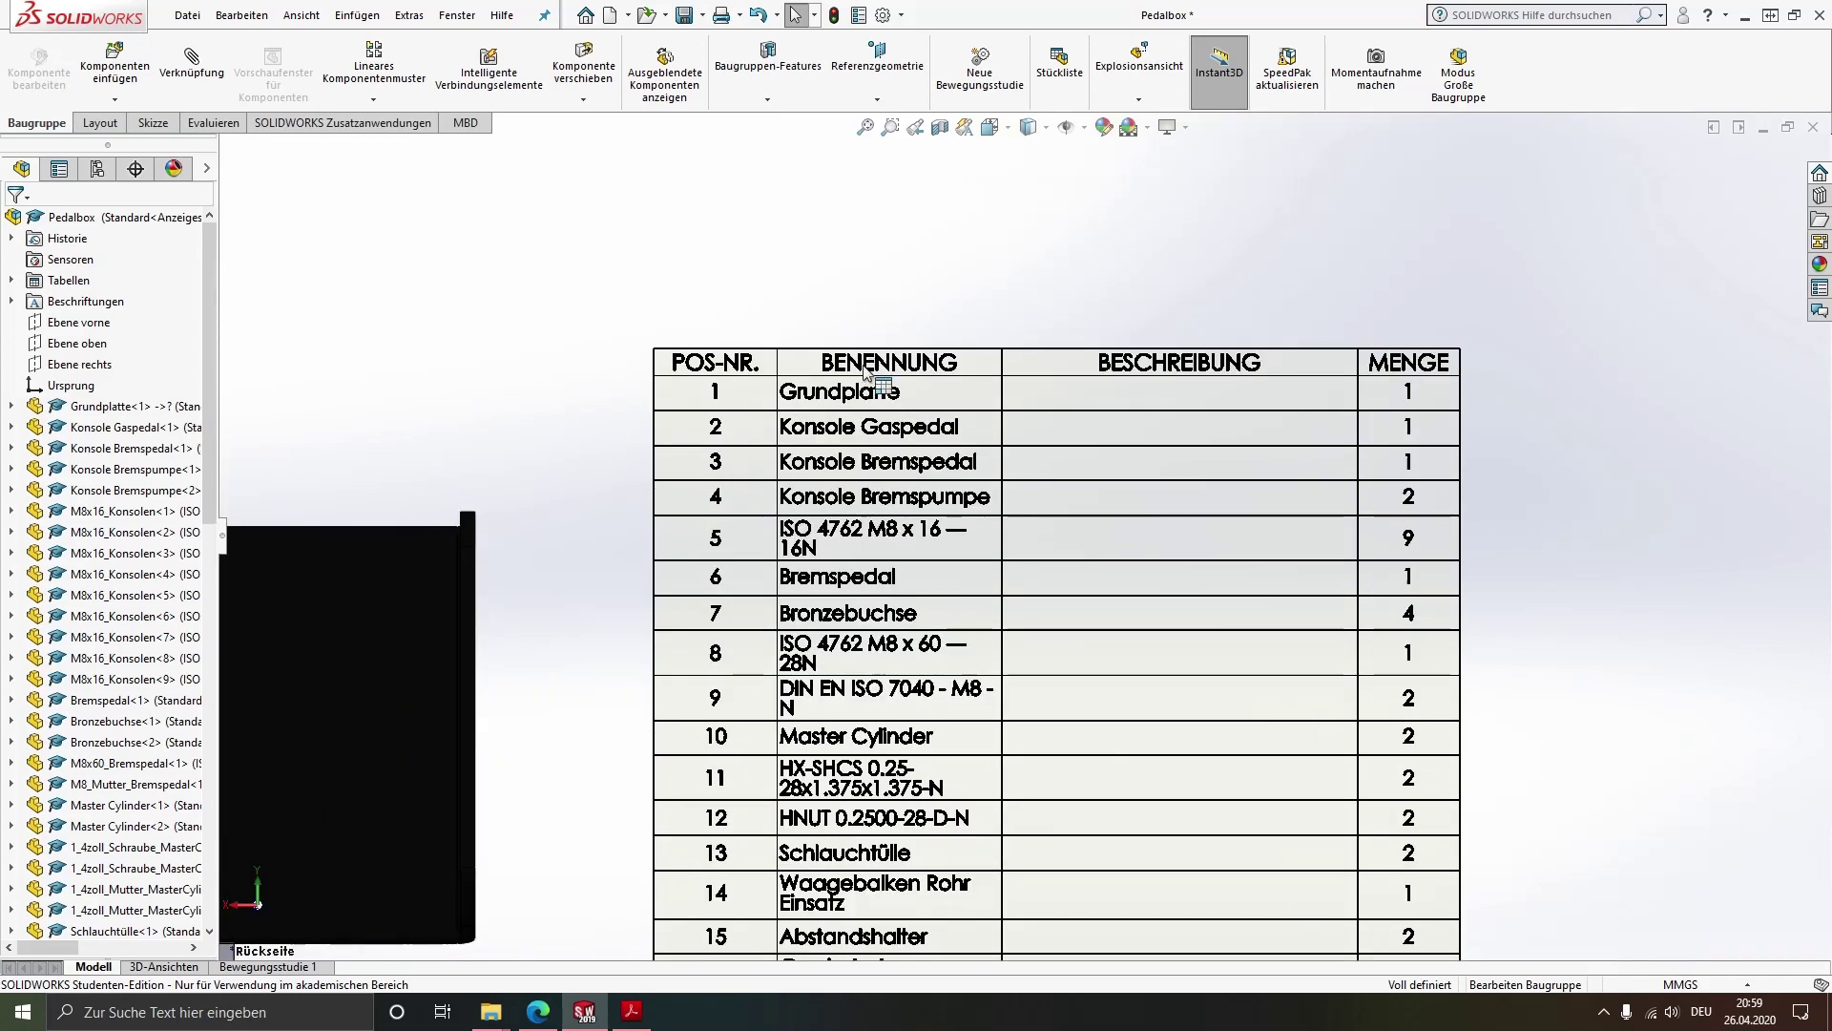
# Sort the Stückliste ascending by BENENNUNG and pan down to its last row
pyautogui.rightClick(864, 370)
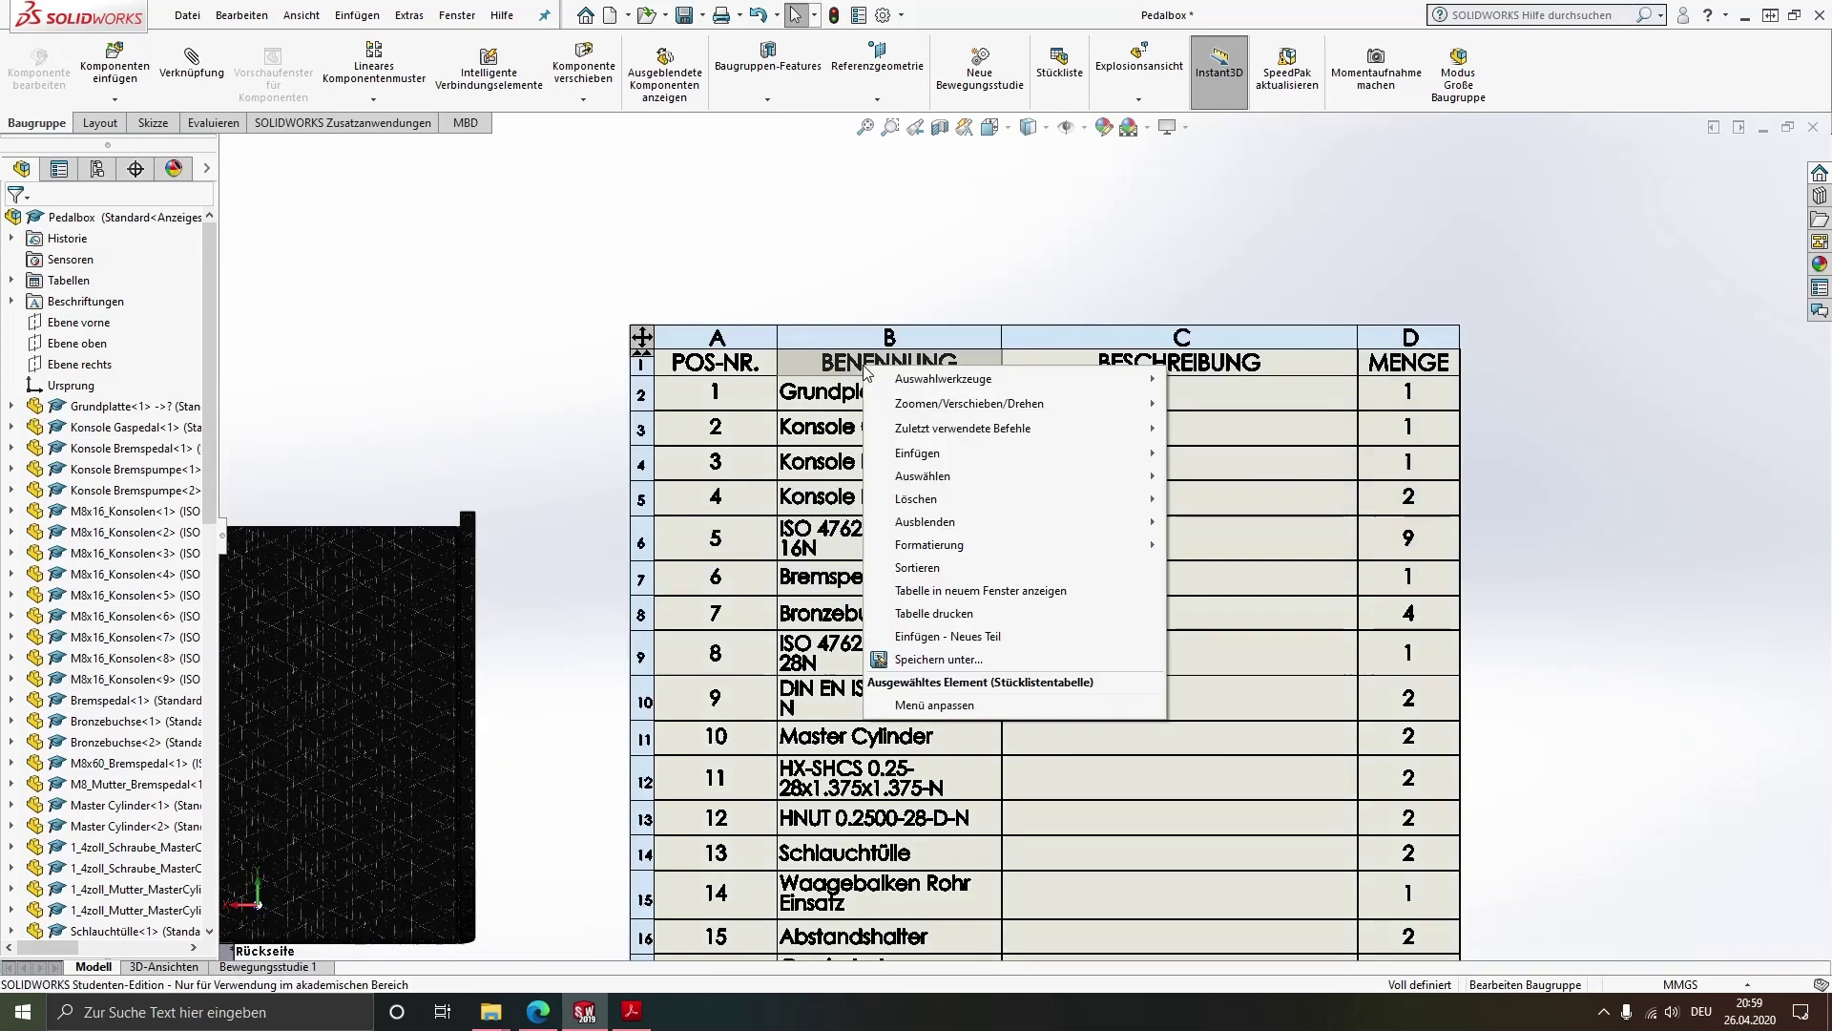
pyautogui.click(967, 570)
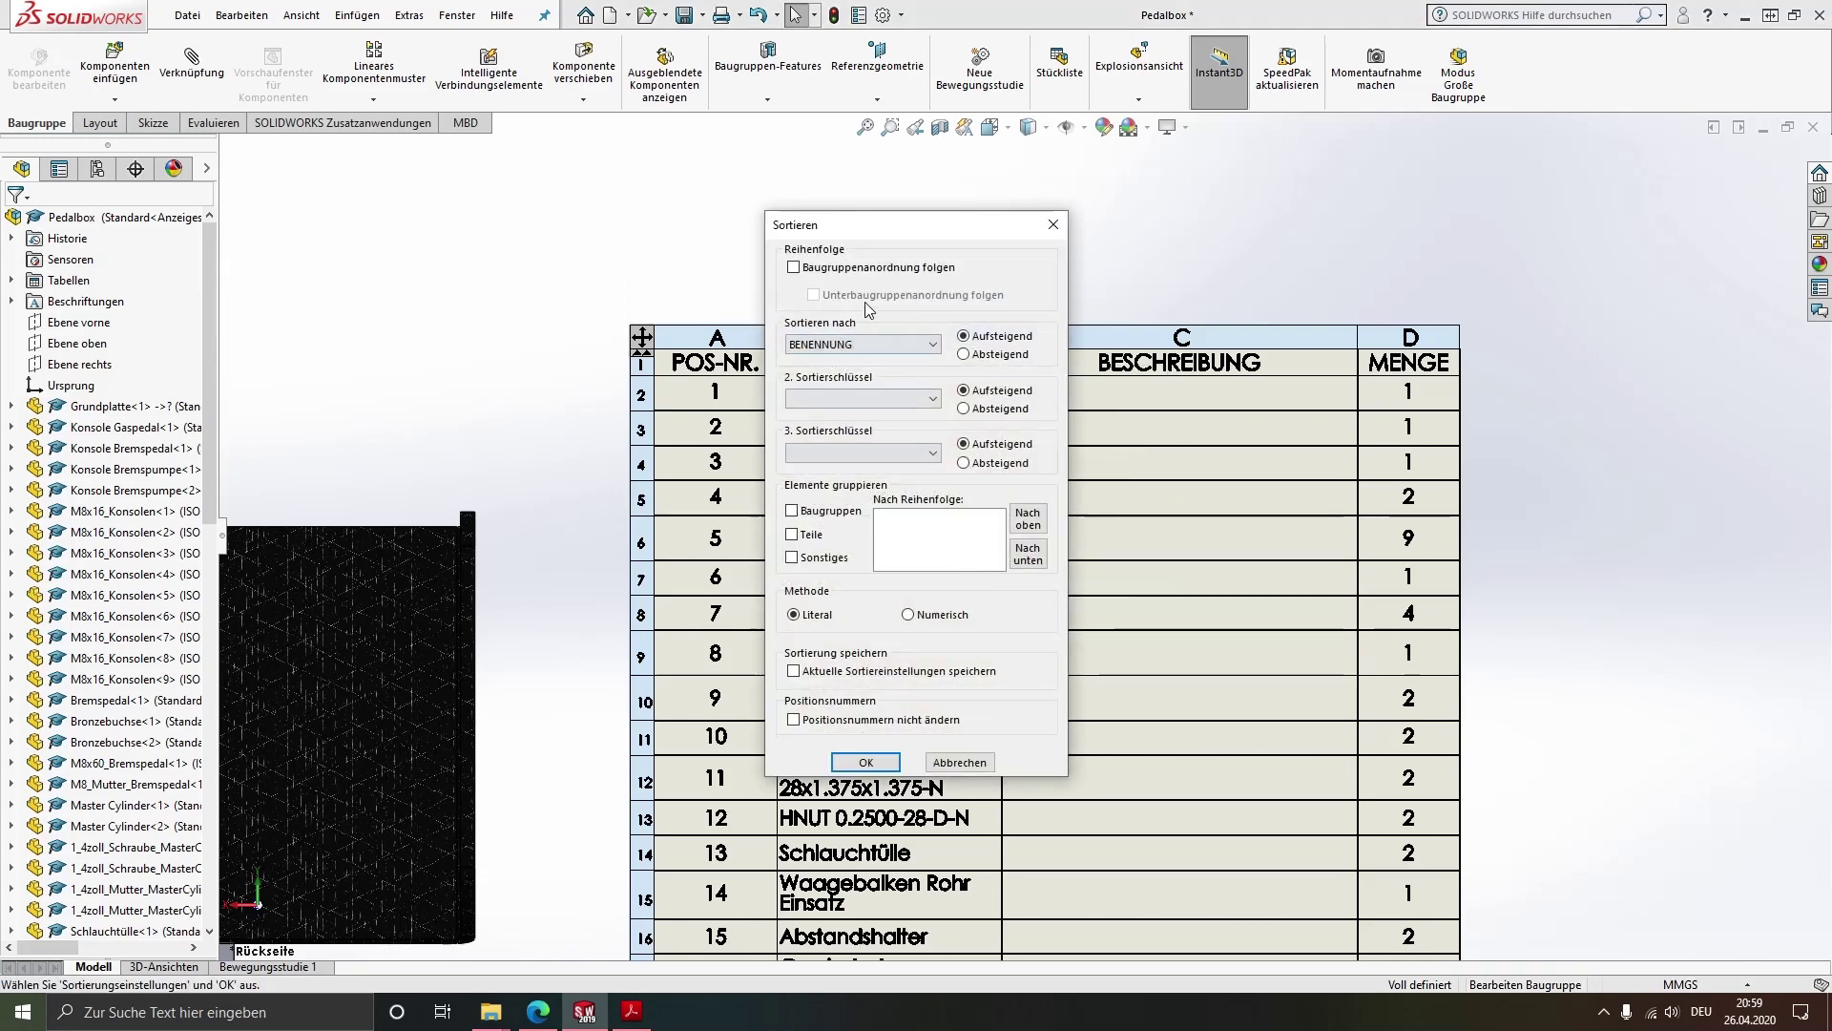
pyautogui.click(865, 762)
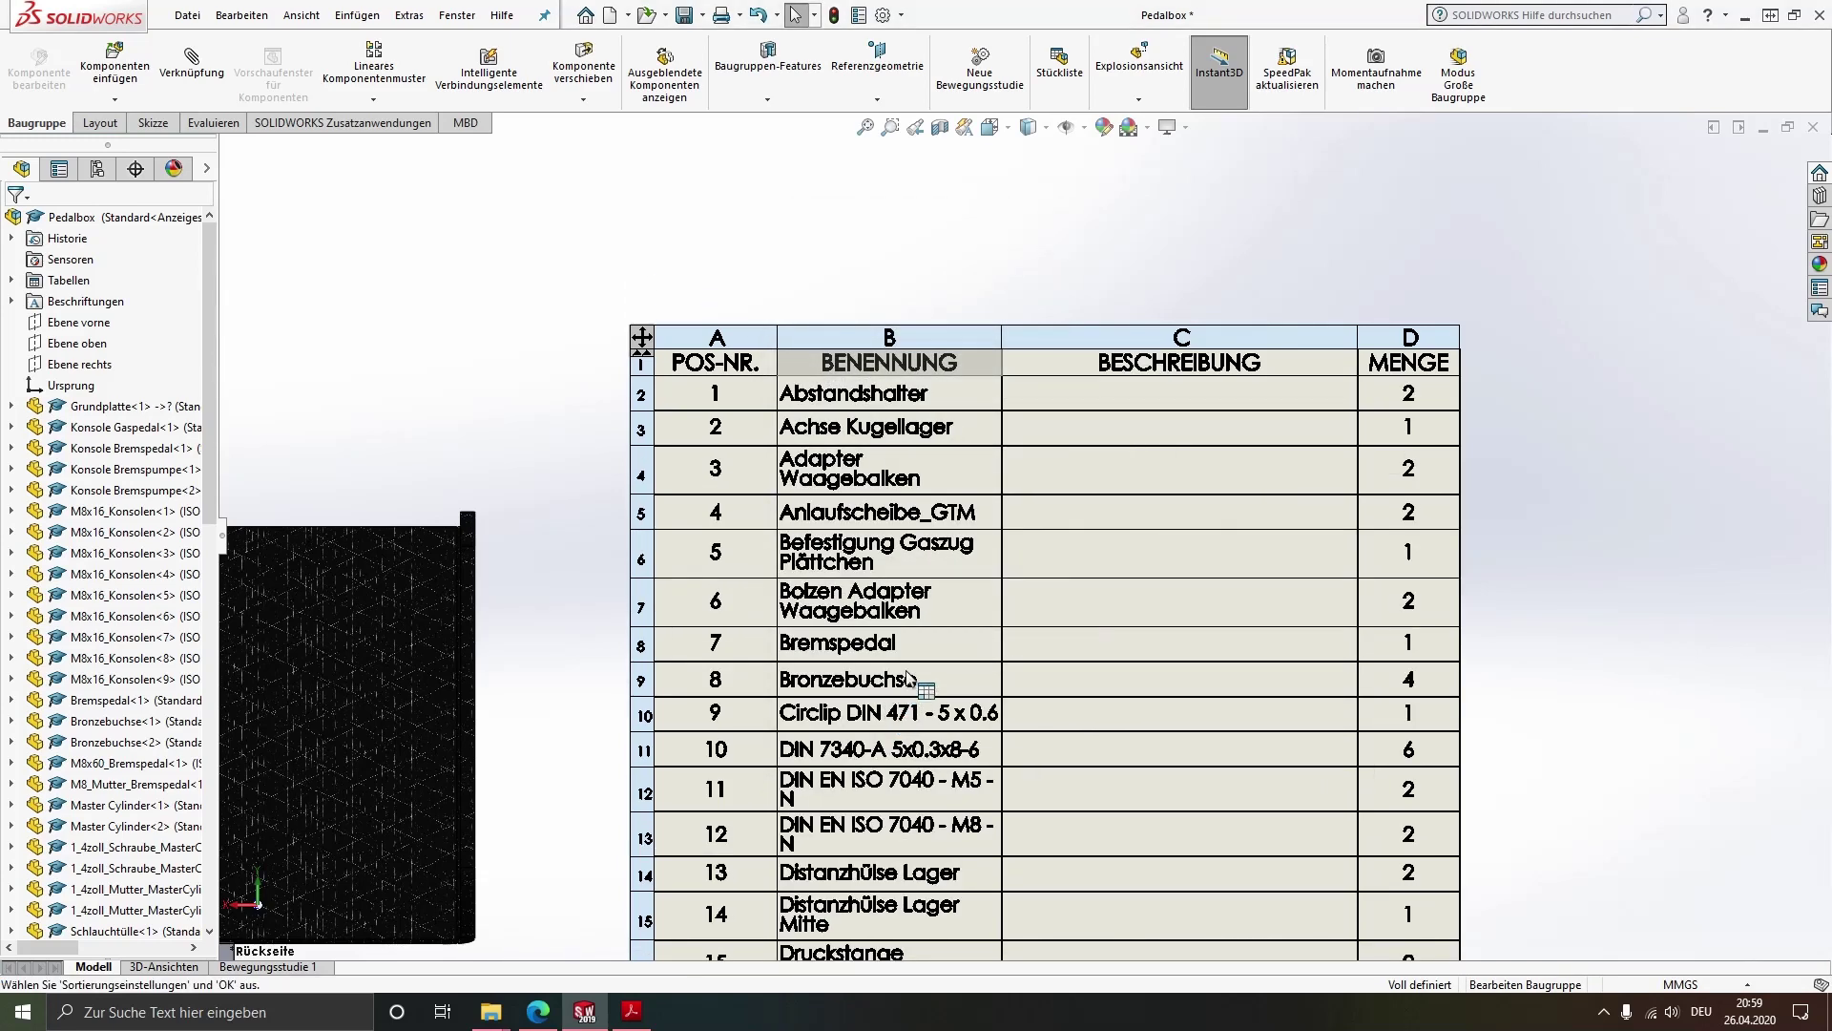
pyautogui.keyDown('ctrl'); pyautogui.moveTo(1117, 616); pyautogui.dragTo(988, 341, button='middle'); pyautogui.keyUp('ctrl')
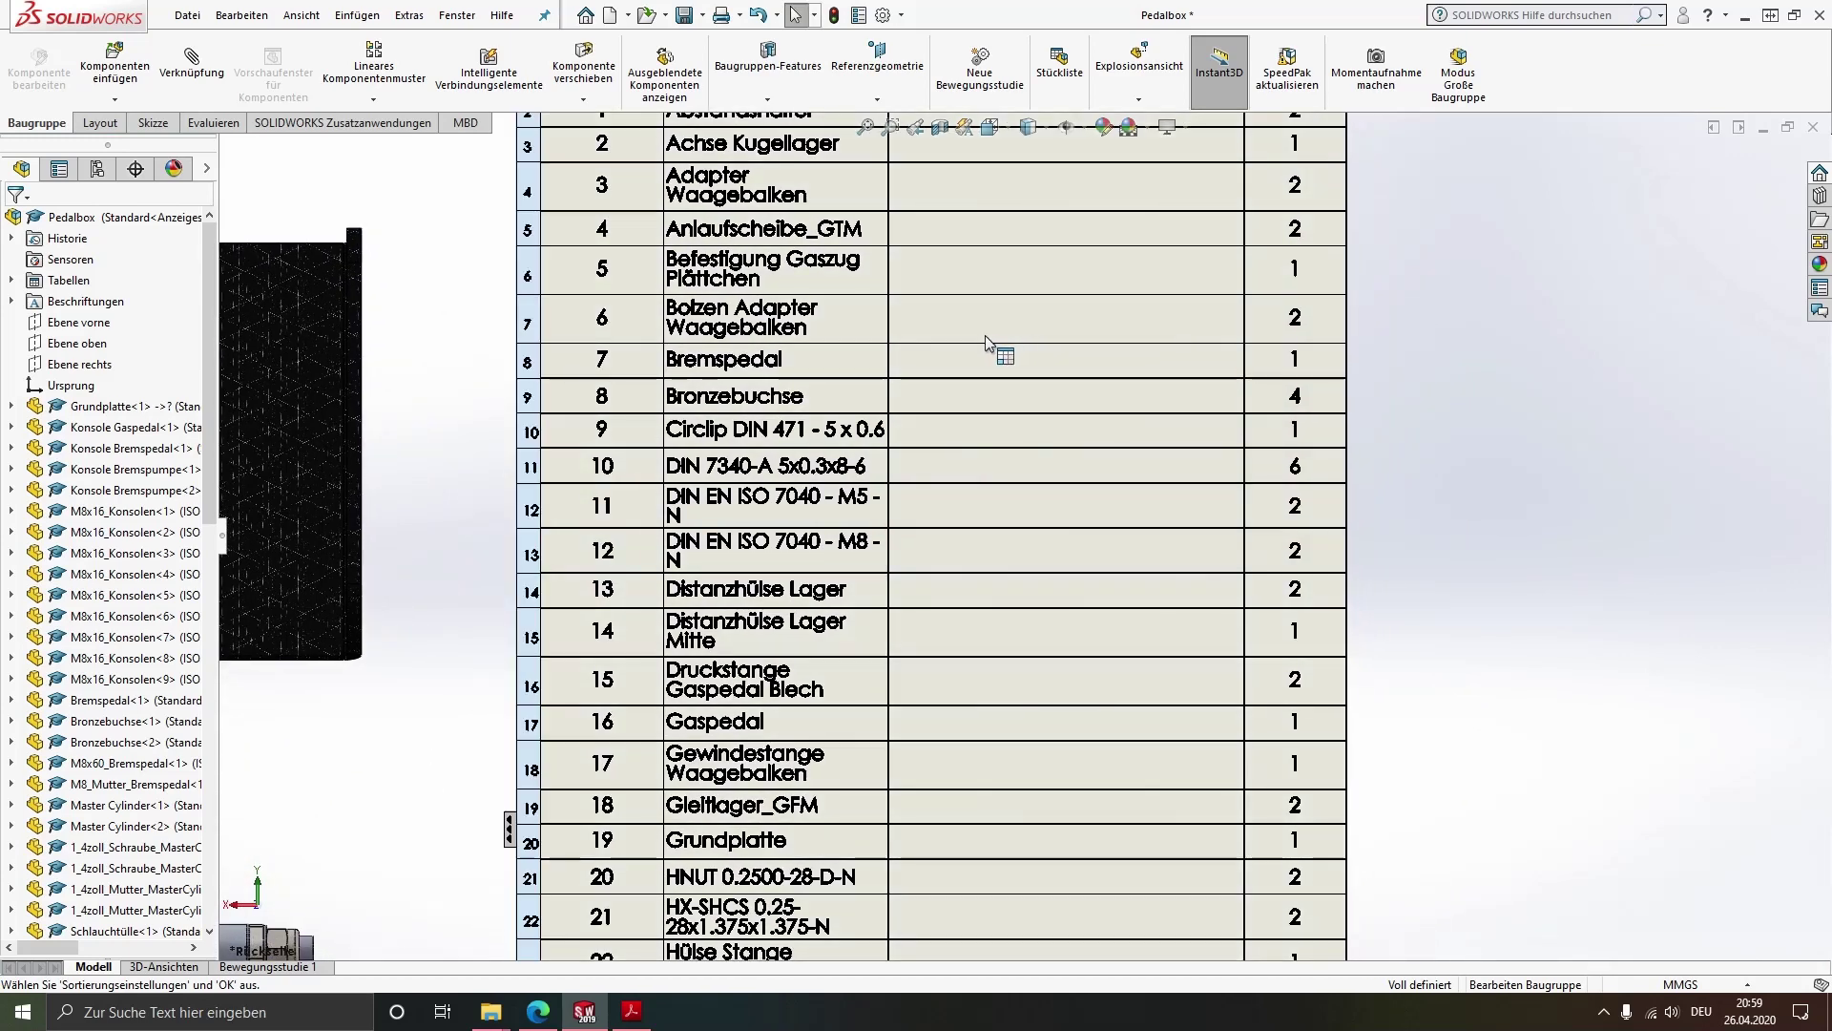
pyautogui.scroll(2, 987, 342)
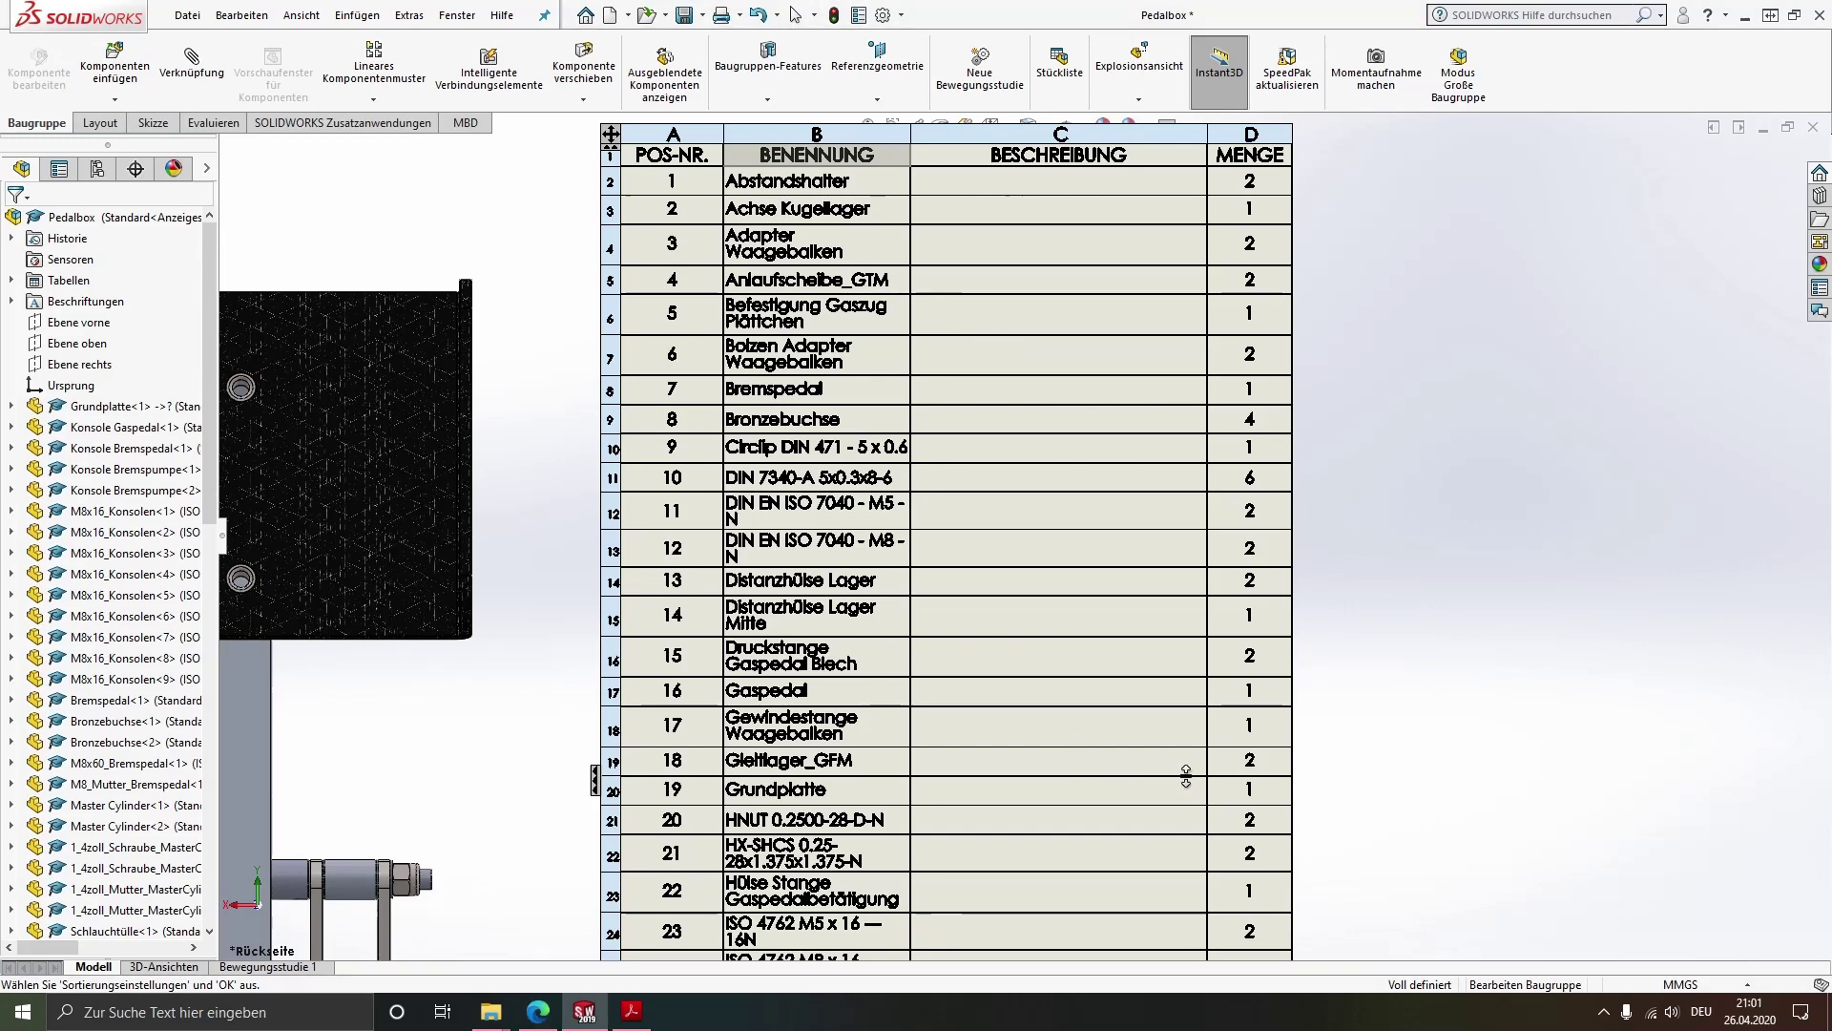
pyautogui.keyDown('ctrl'); pyautogui.moveTo(1186, 770); pyautogui.dragTo(1188, 253, button='middle'); pyautogui.keyUp('ctrl')
pyautogui.click(1188, 254)
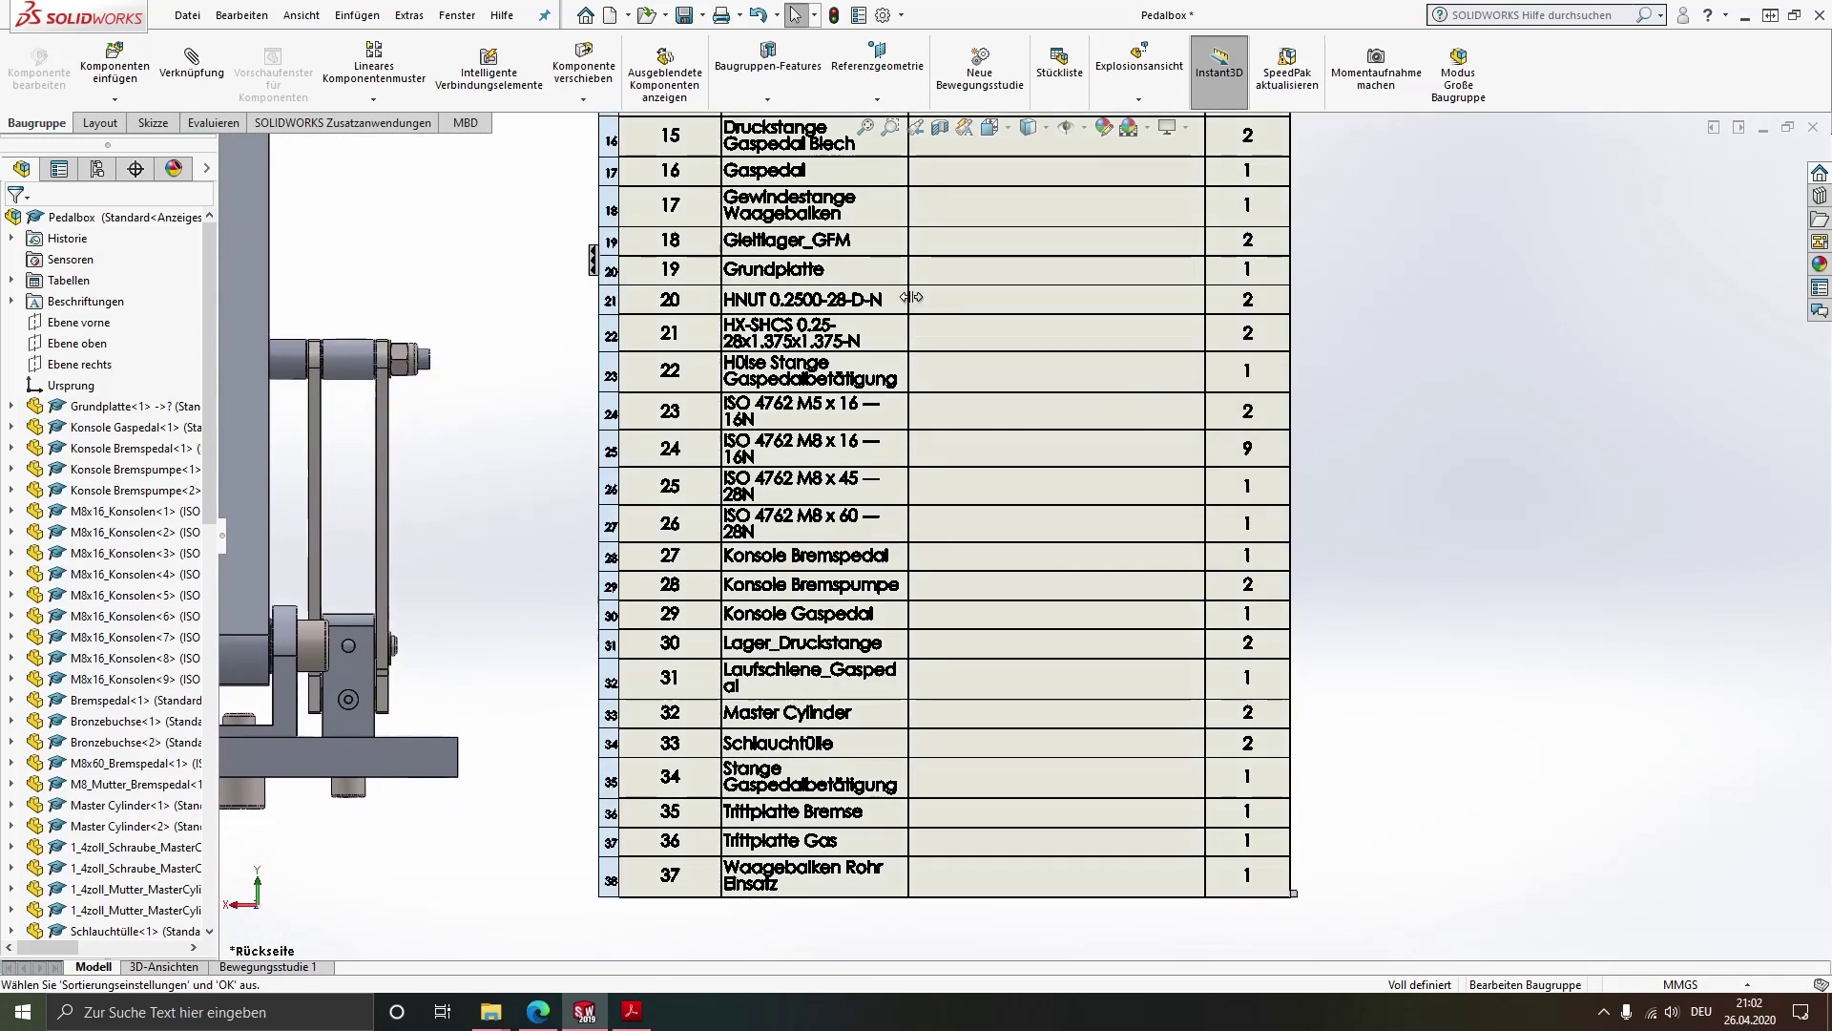
pyautogui.press('z')
pyautogui.press('z')
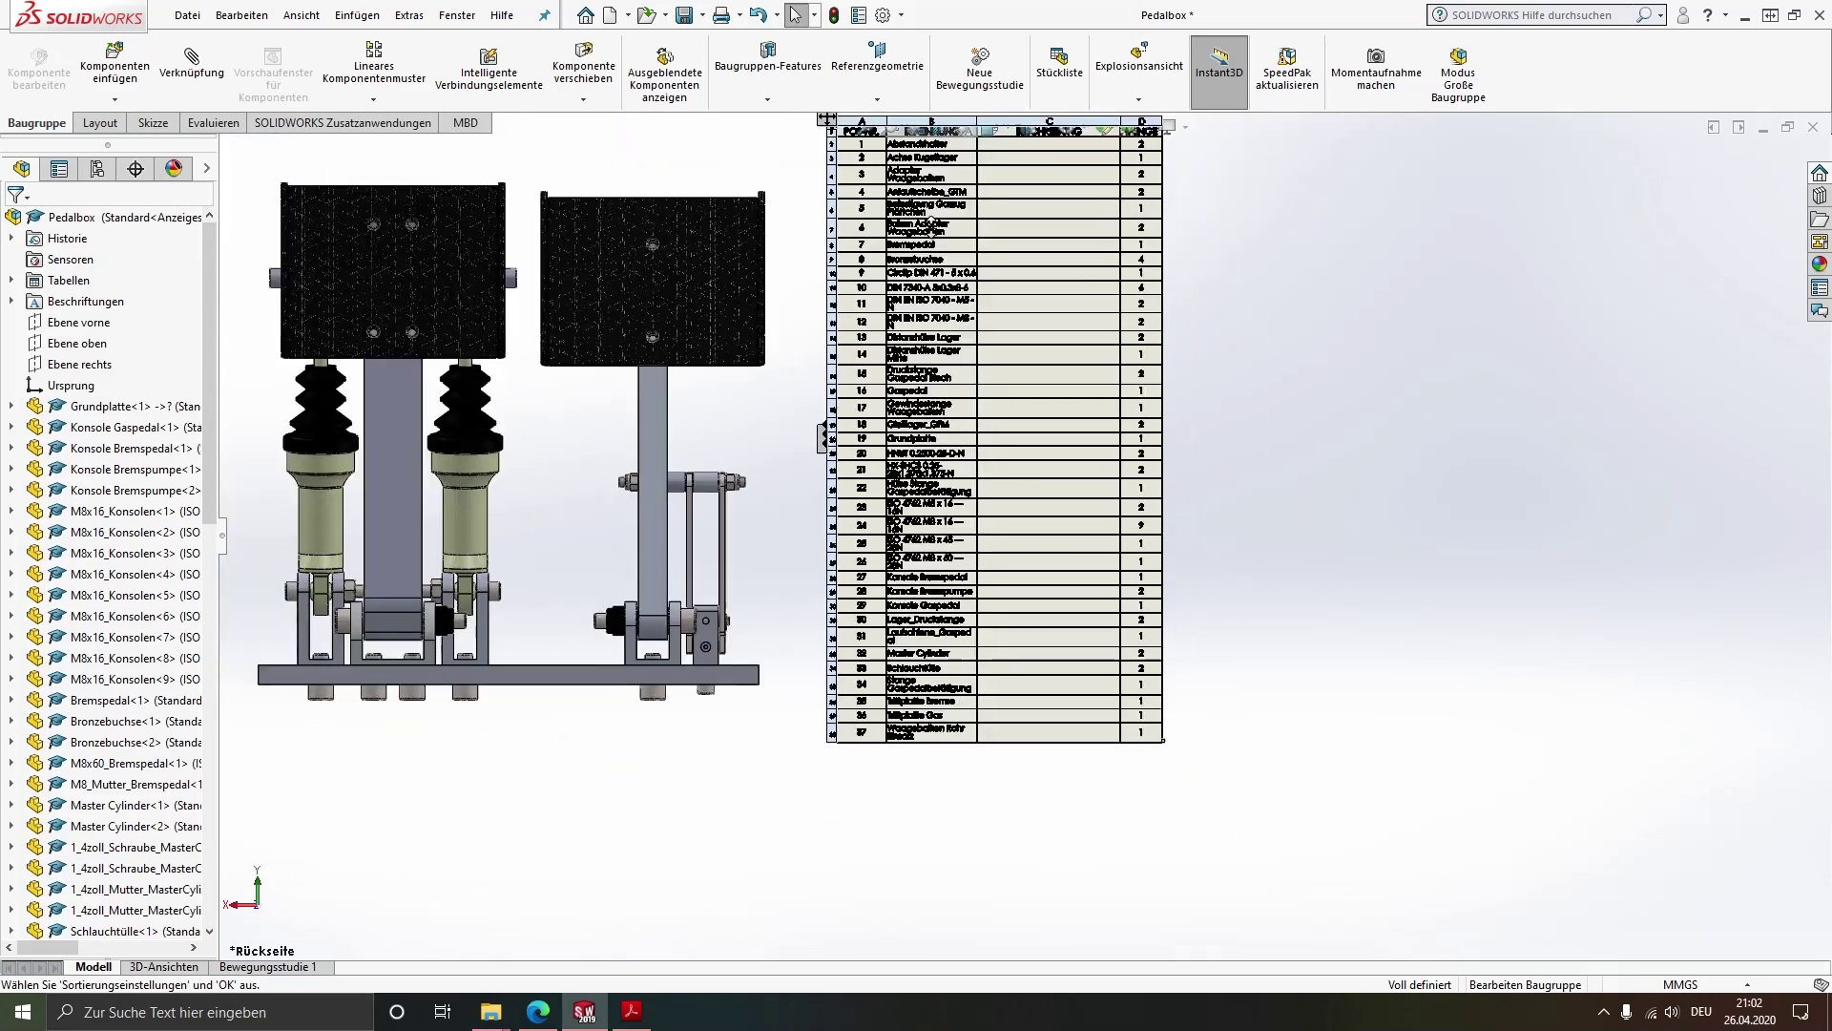
# Hide Stückliste1 under Tabellen with Tabelle ausblenden and recentre the model
pyautogui.keyDown('ctrl'); pyautogui.moveTo(703, 181); pyautogui.dragTo(733, 320, button='middle'); pyautogui.keyUp('ctrl')
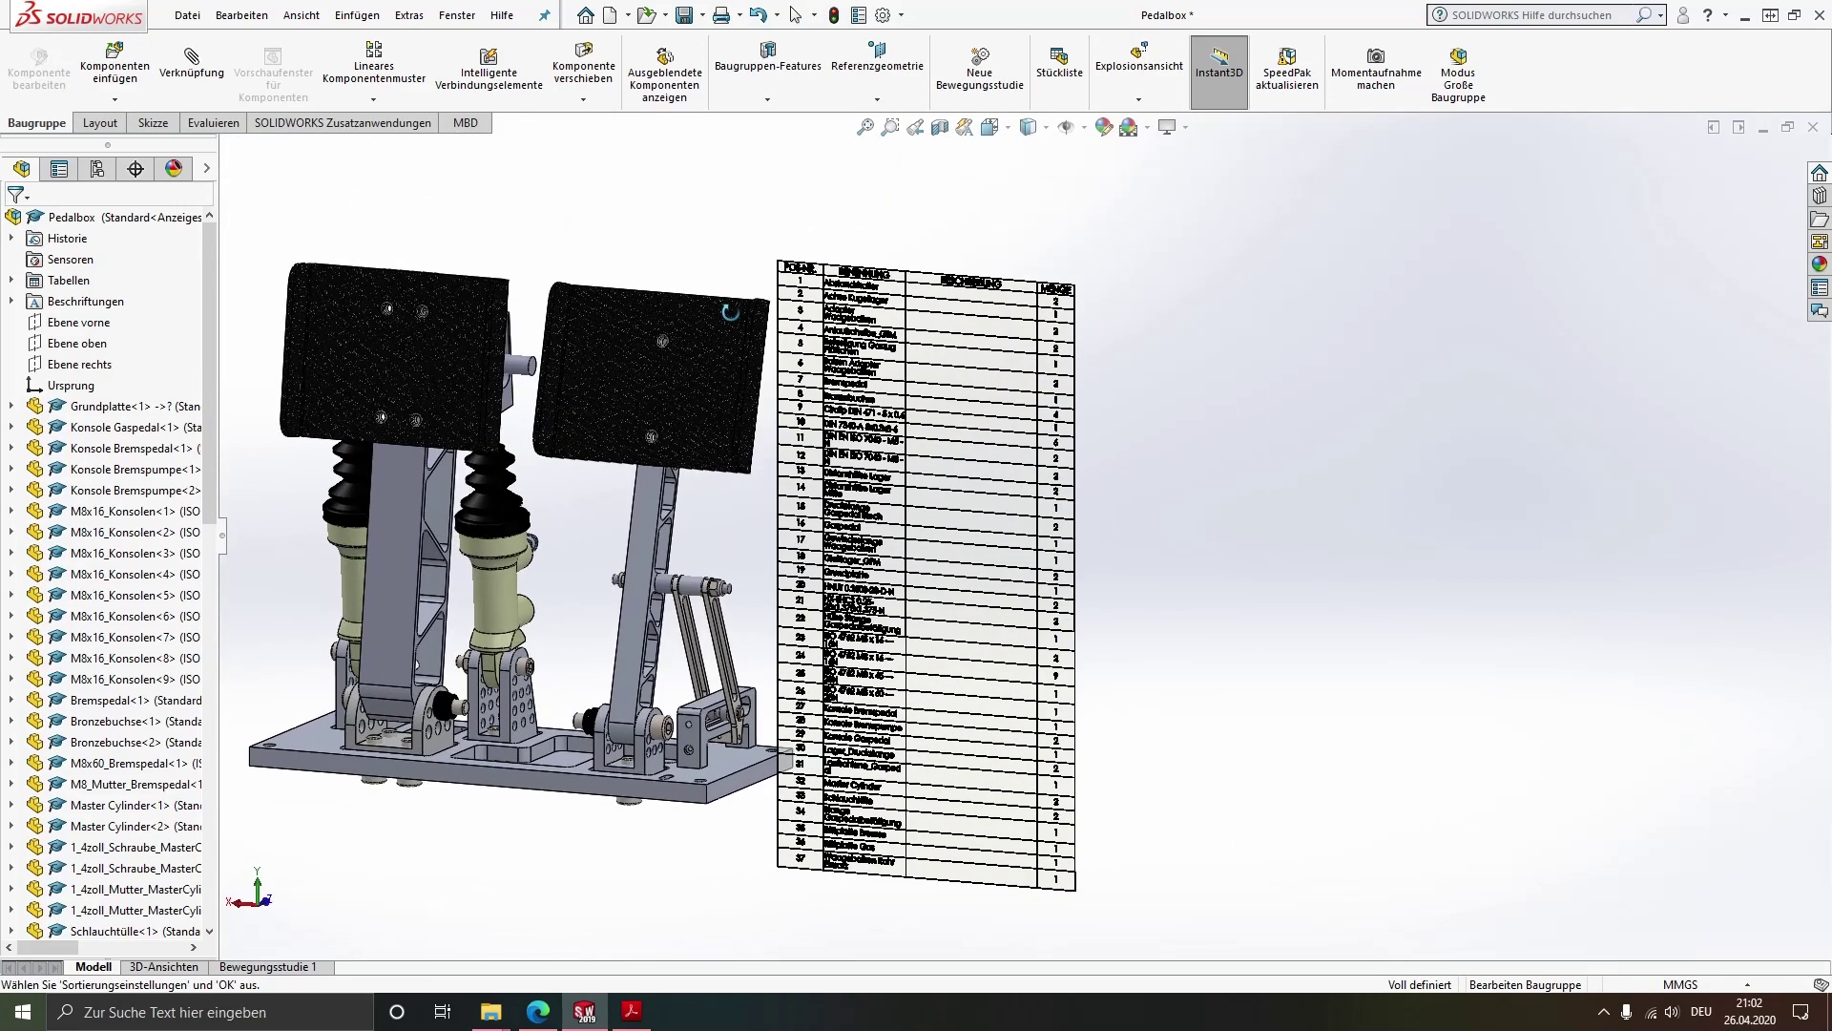
pyautogui.keyDown('ctrl'); pyautogui.moveTo(472, 415); pyautogui.dragTo(652, 408, button='middle'); pyautogui.keyUp('ctrl')
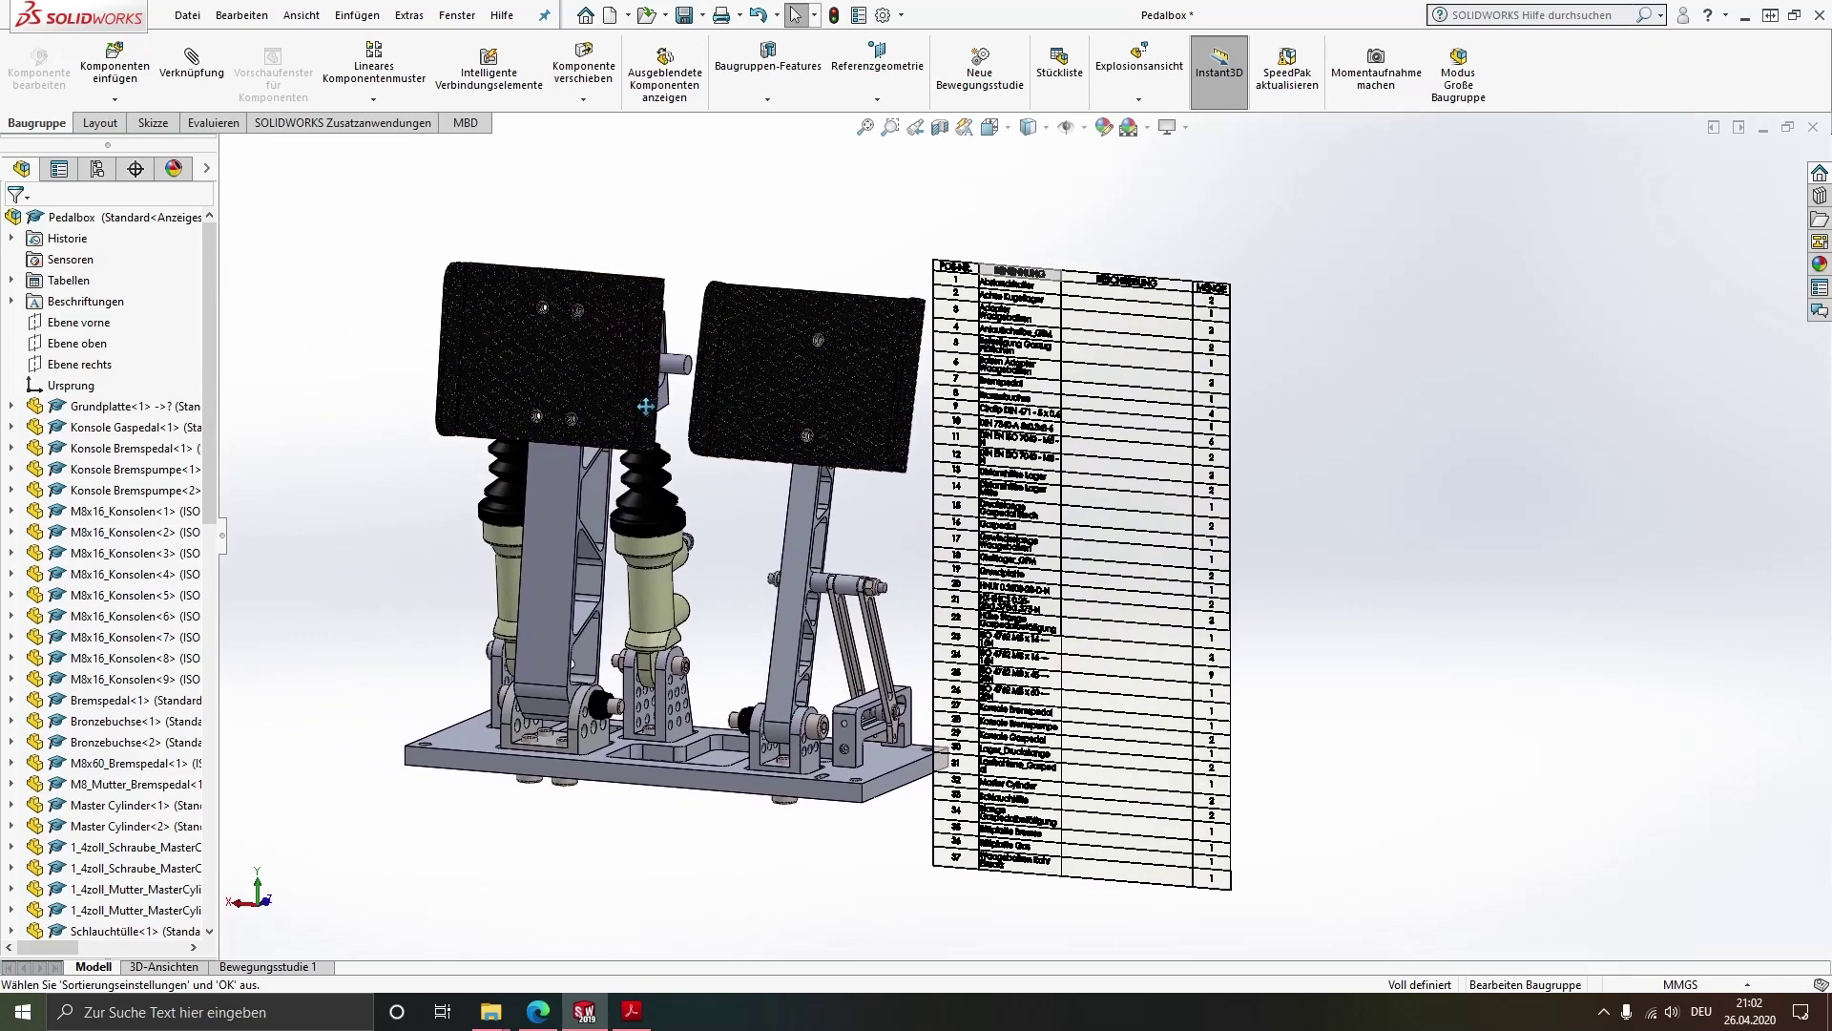
pyautogui.click(16, 281)
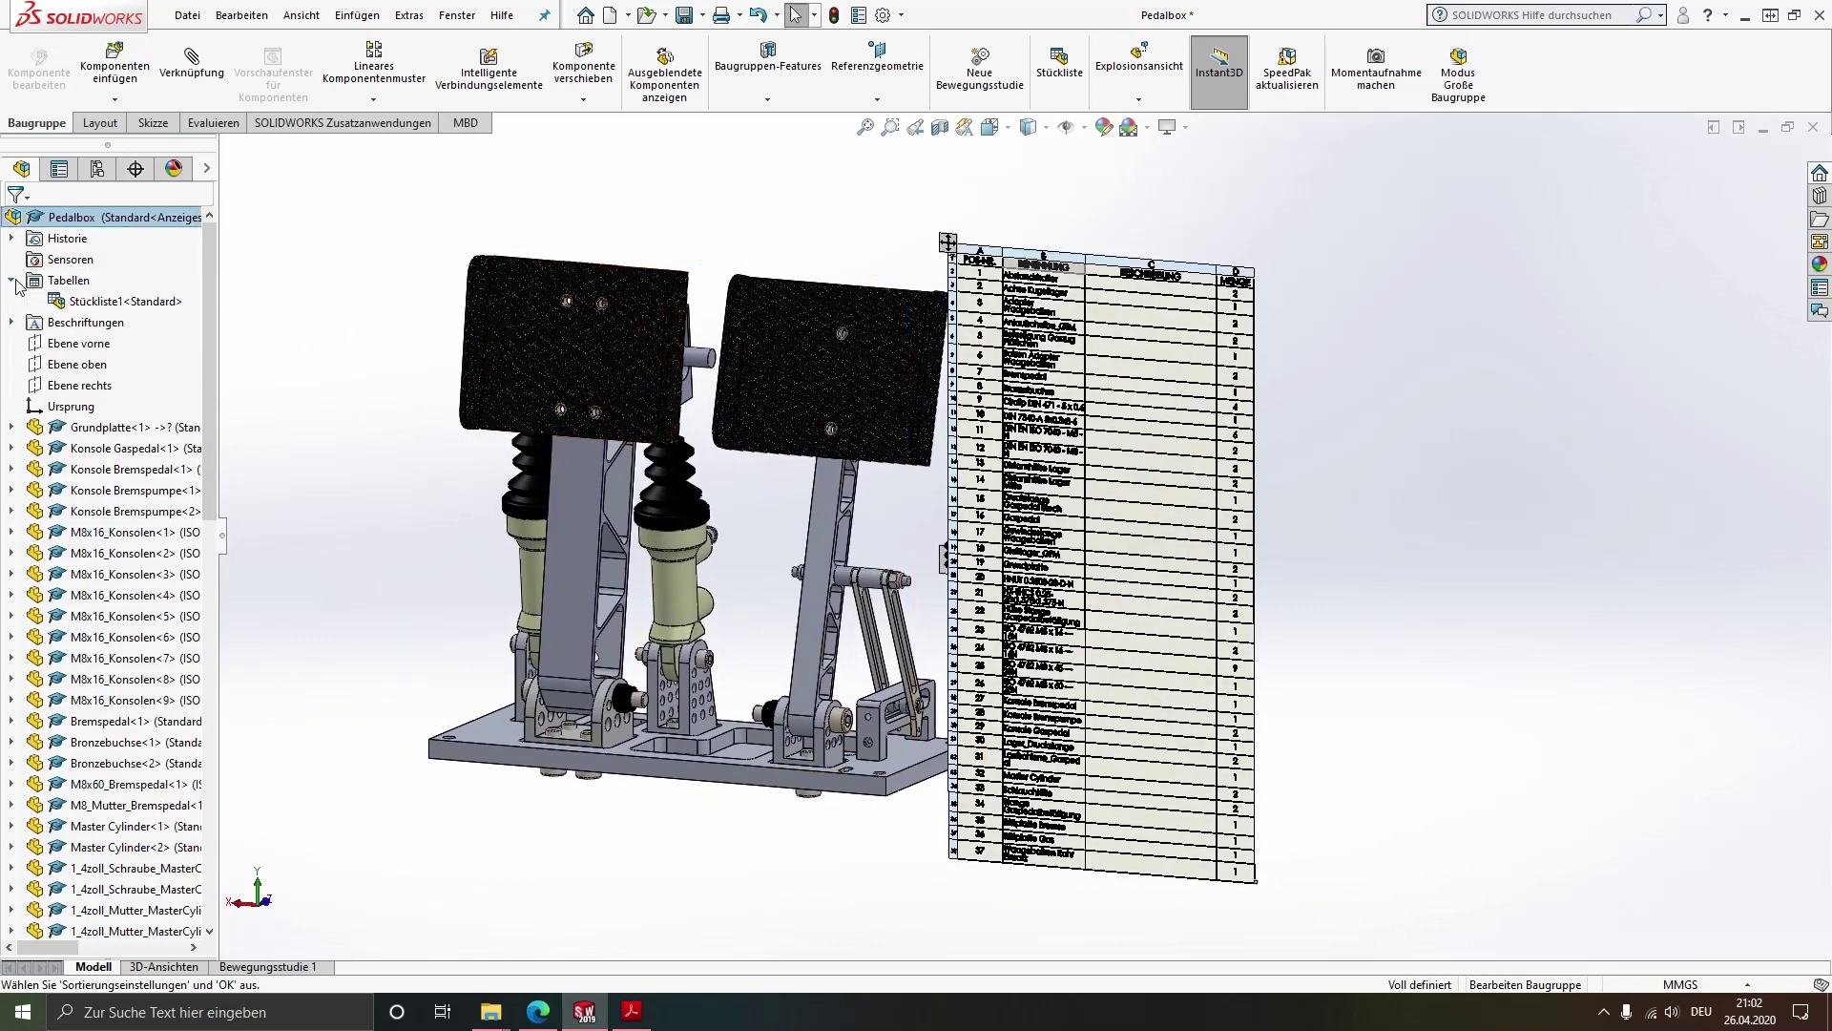
pyautogui.rightClick(98, 303)
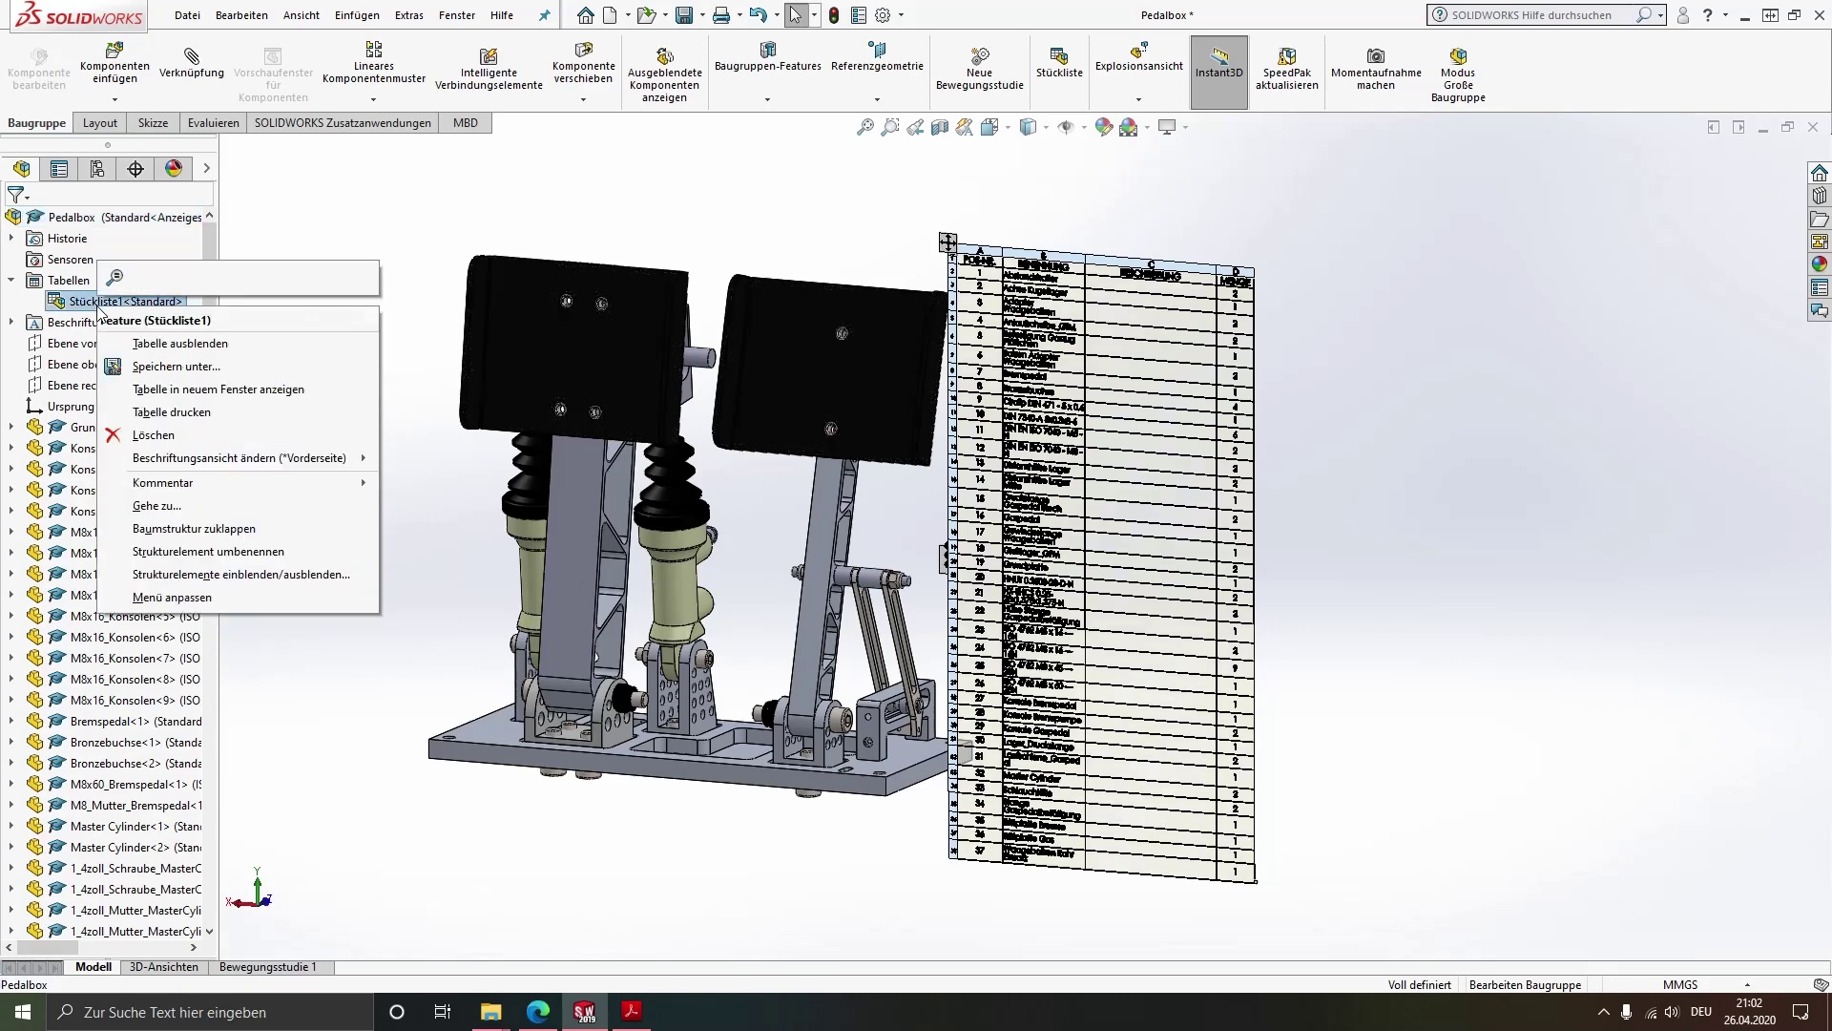
pyautogui.click(176, 351)
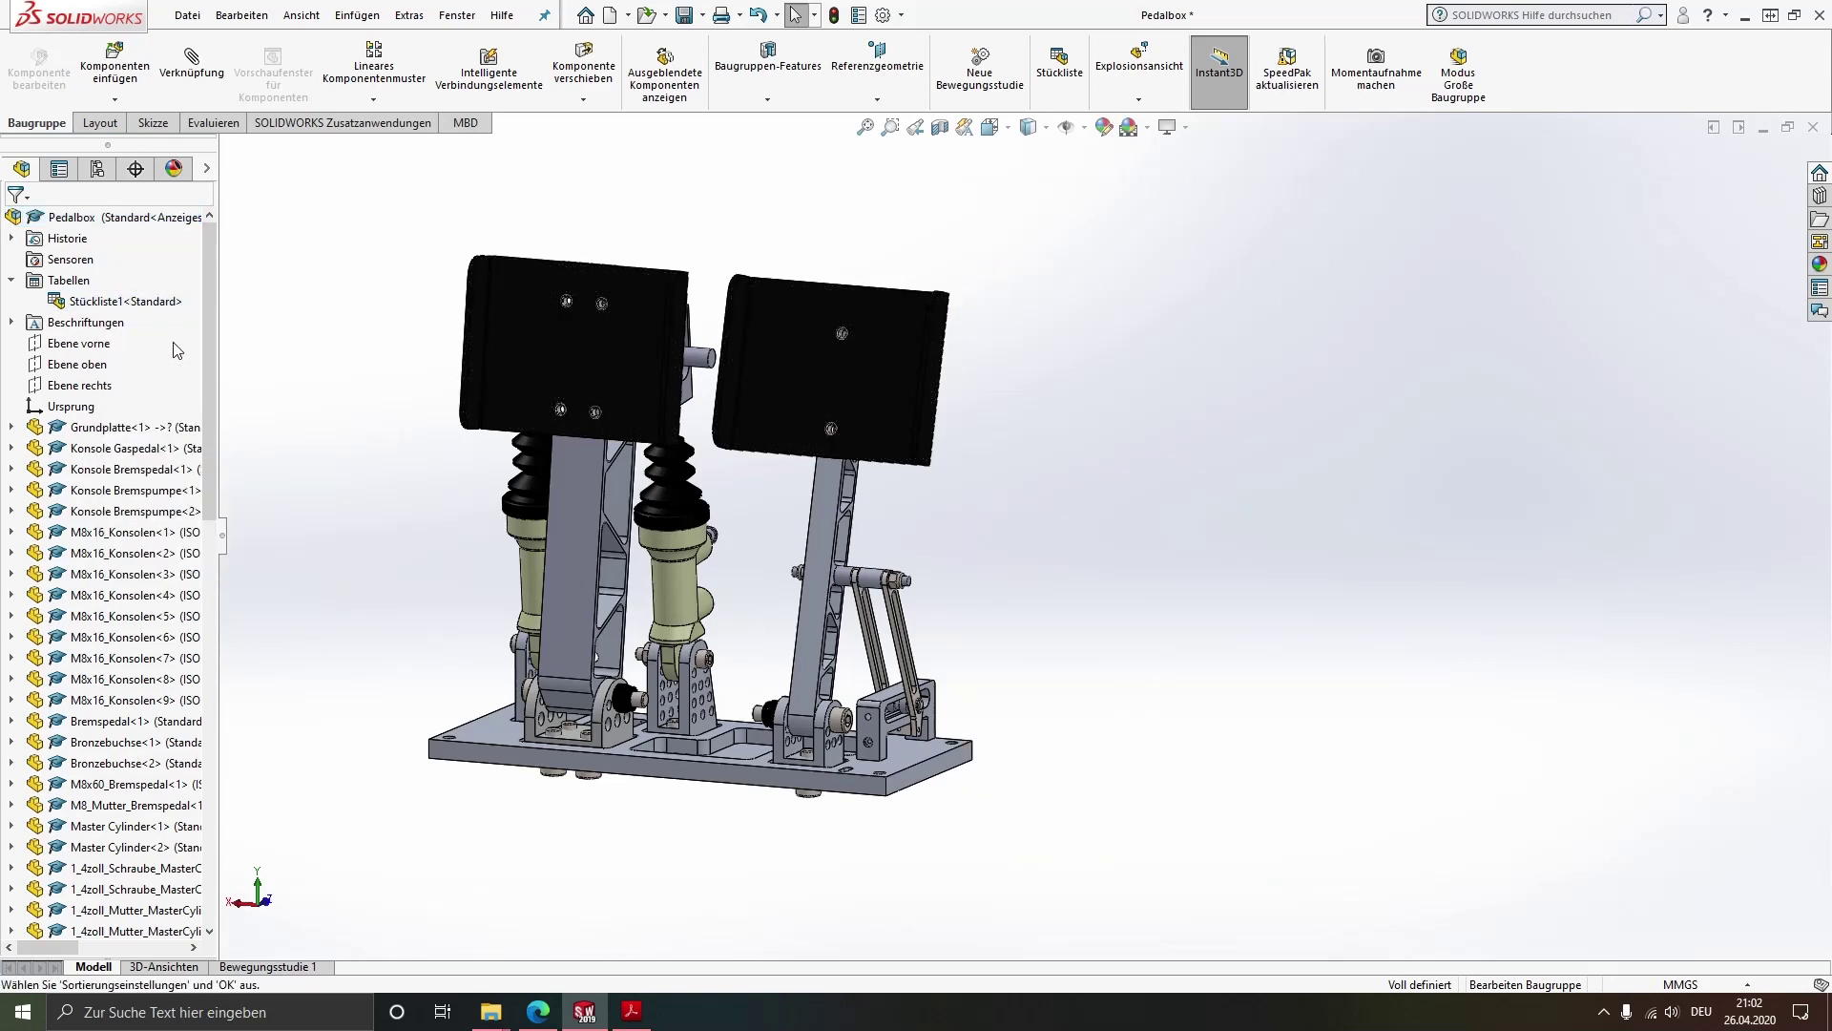
pyautogui.rightClick(89, 305)
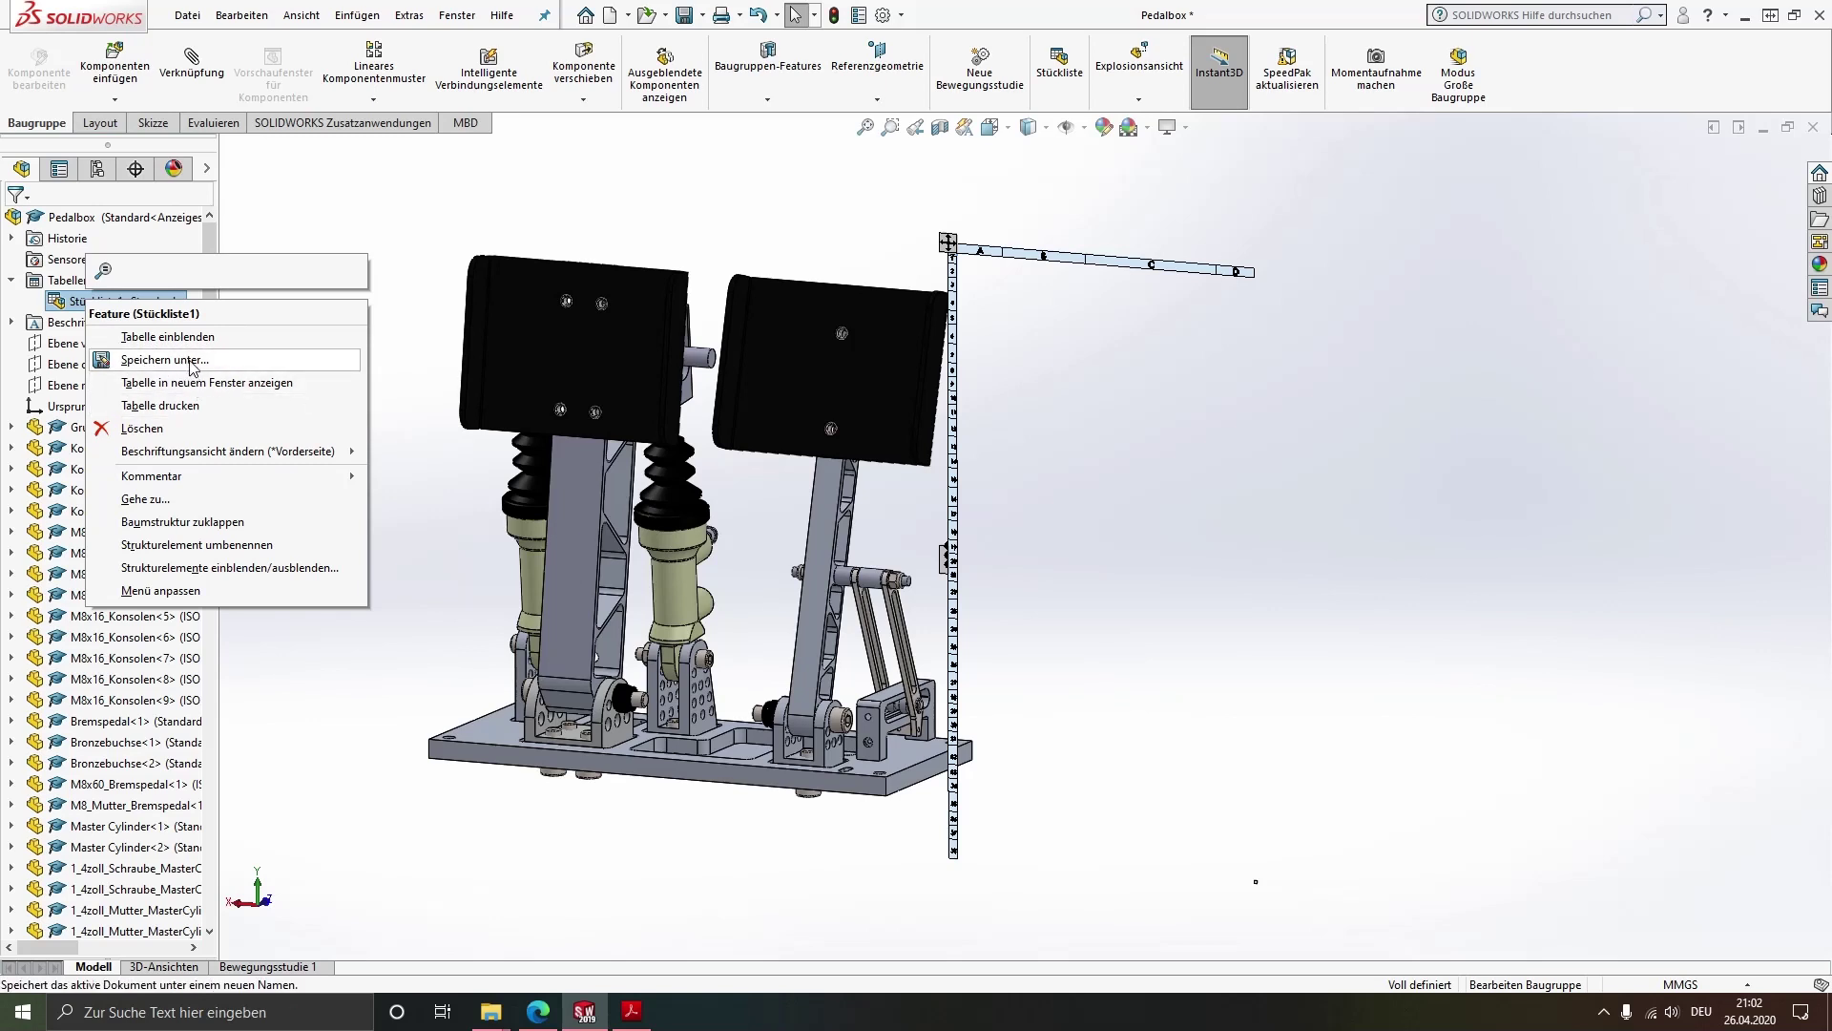
pyautogui.click(14, 280)
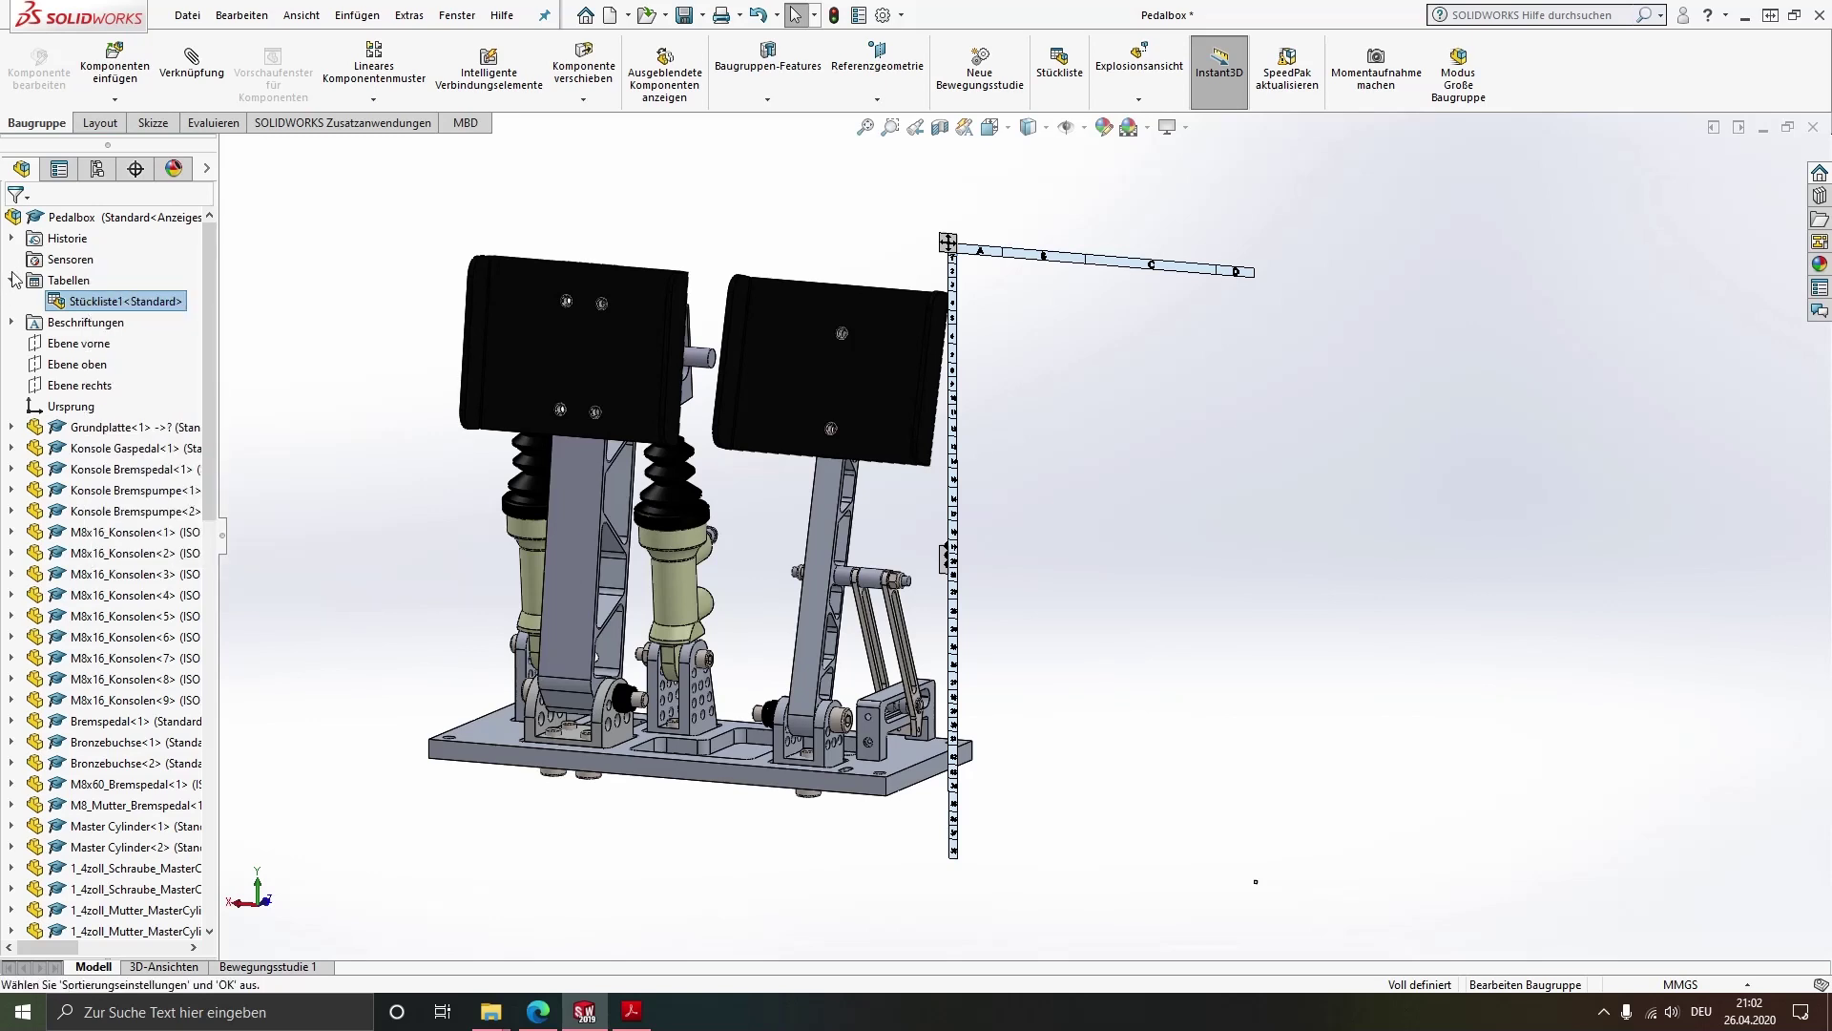
pyautogui.click(403, 317)
pyautogui.keyDown('ctrl'); pyautogui.moveTo(752, 539); pyautogui.dragTo(926, 593, button='middle'); pyautogui.keyUp('ctrl')
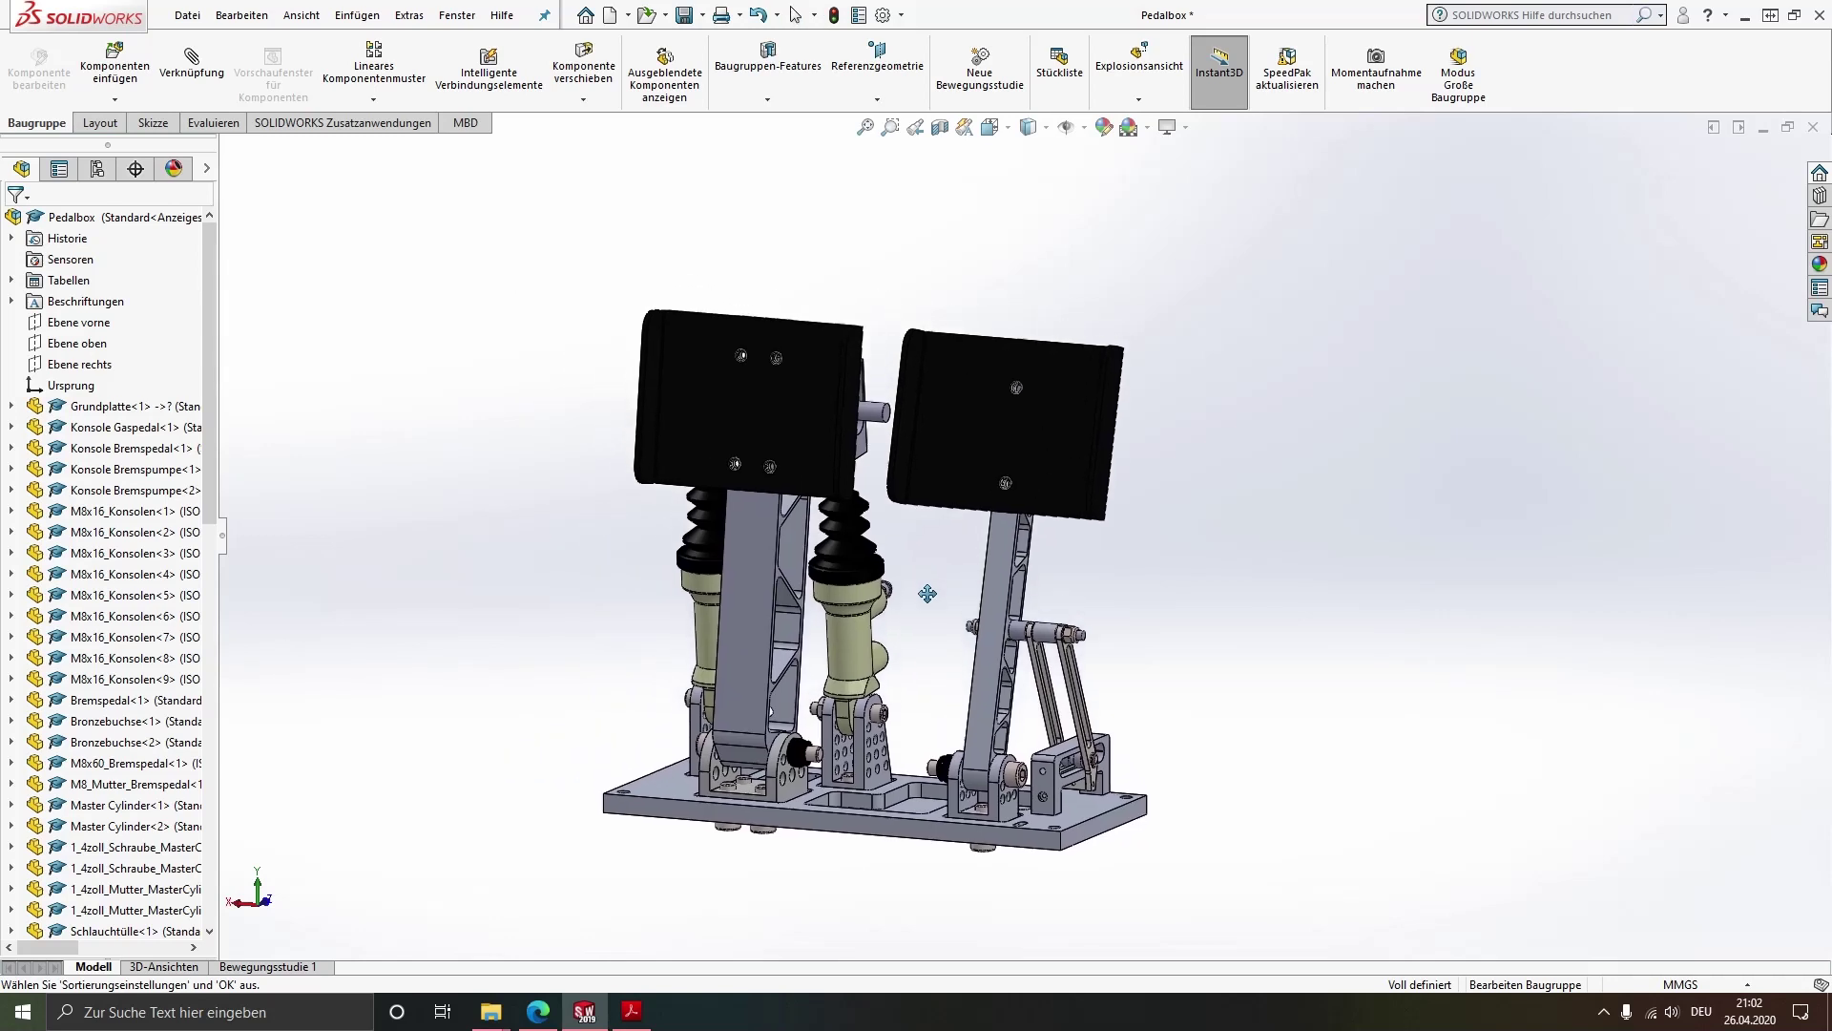
pyautogui.scroll(-2, 876, 592)
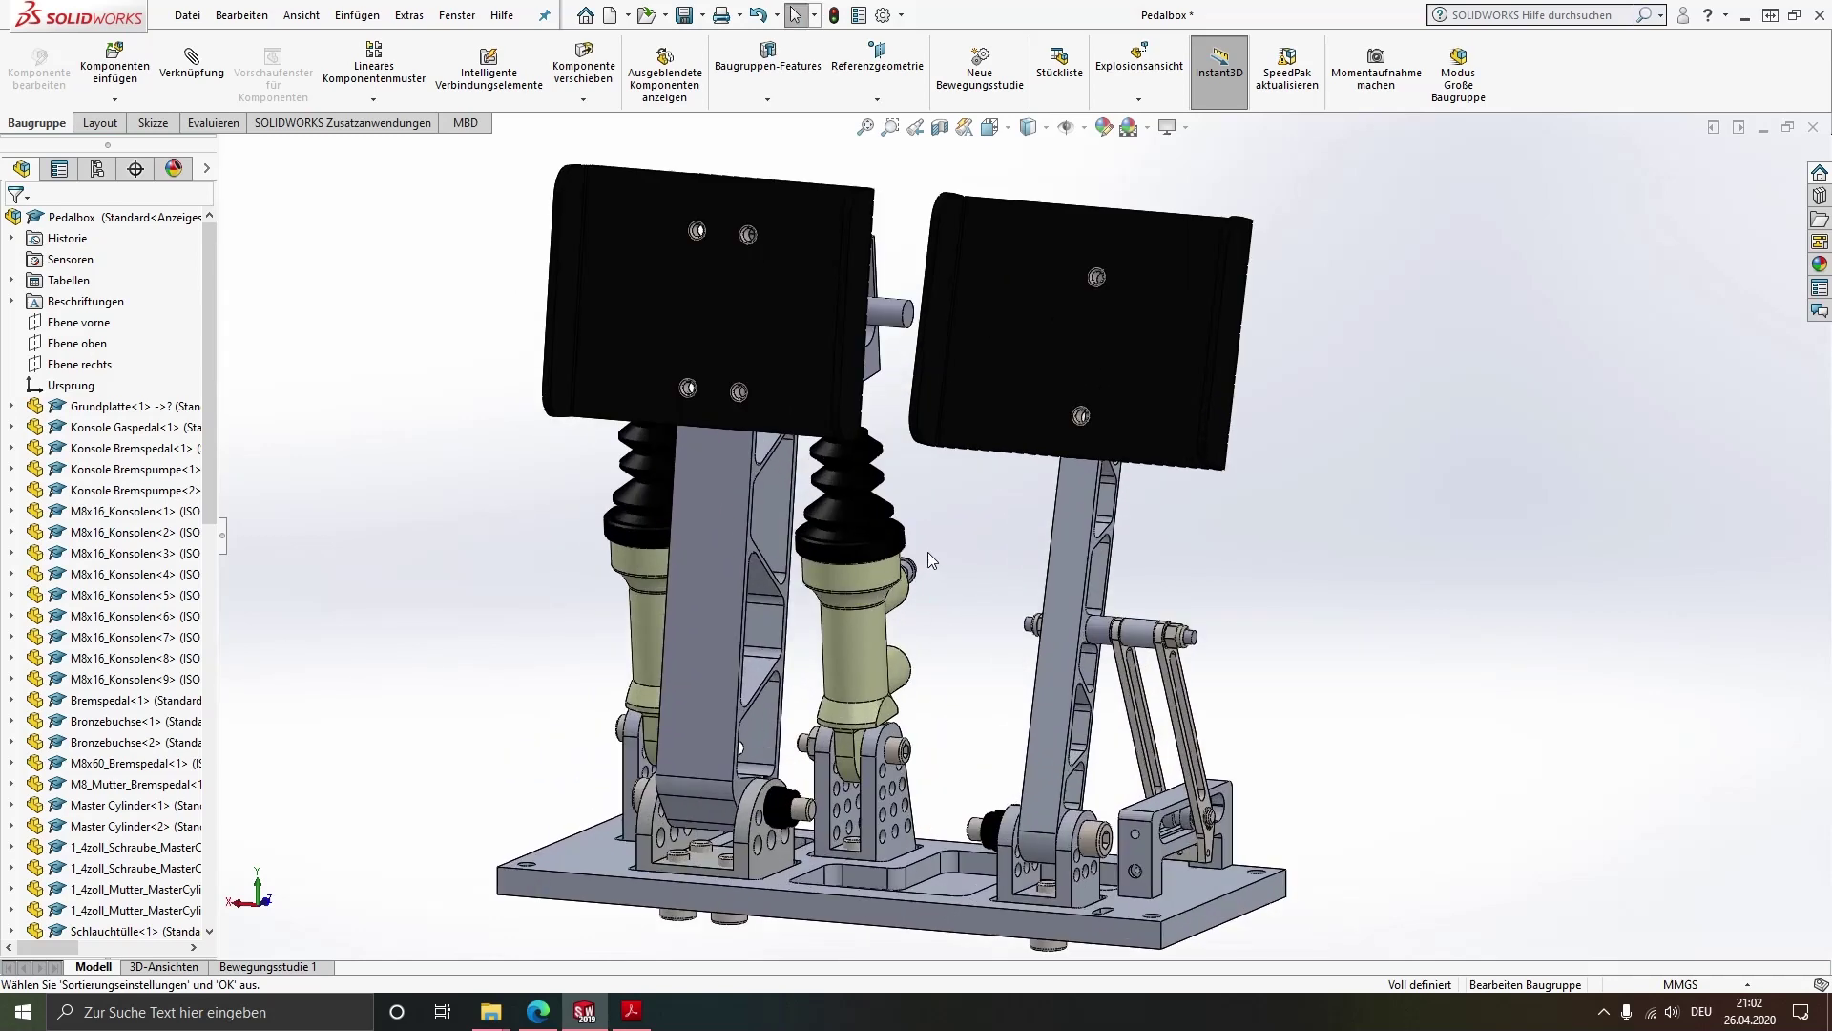